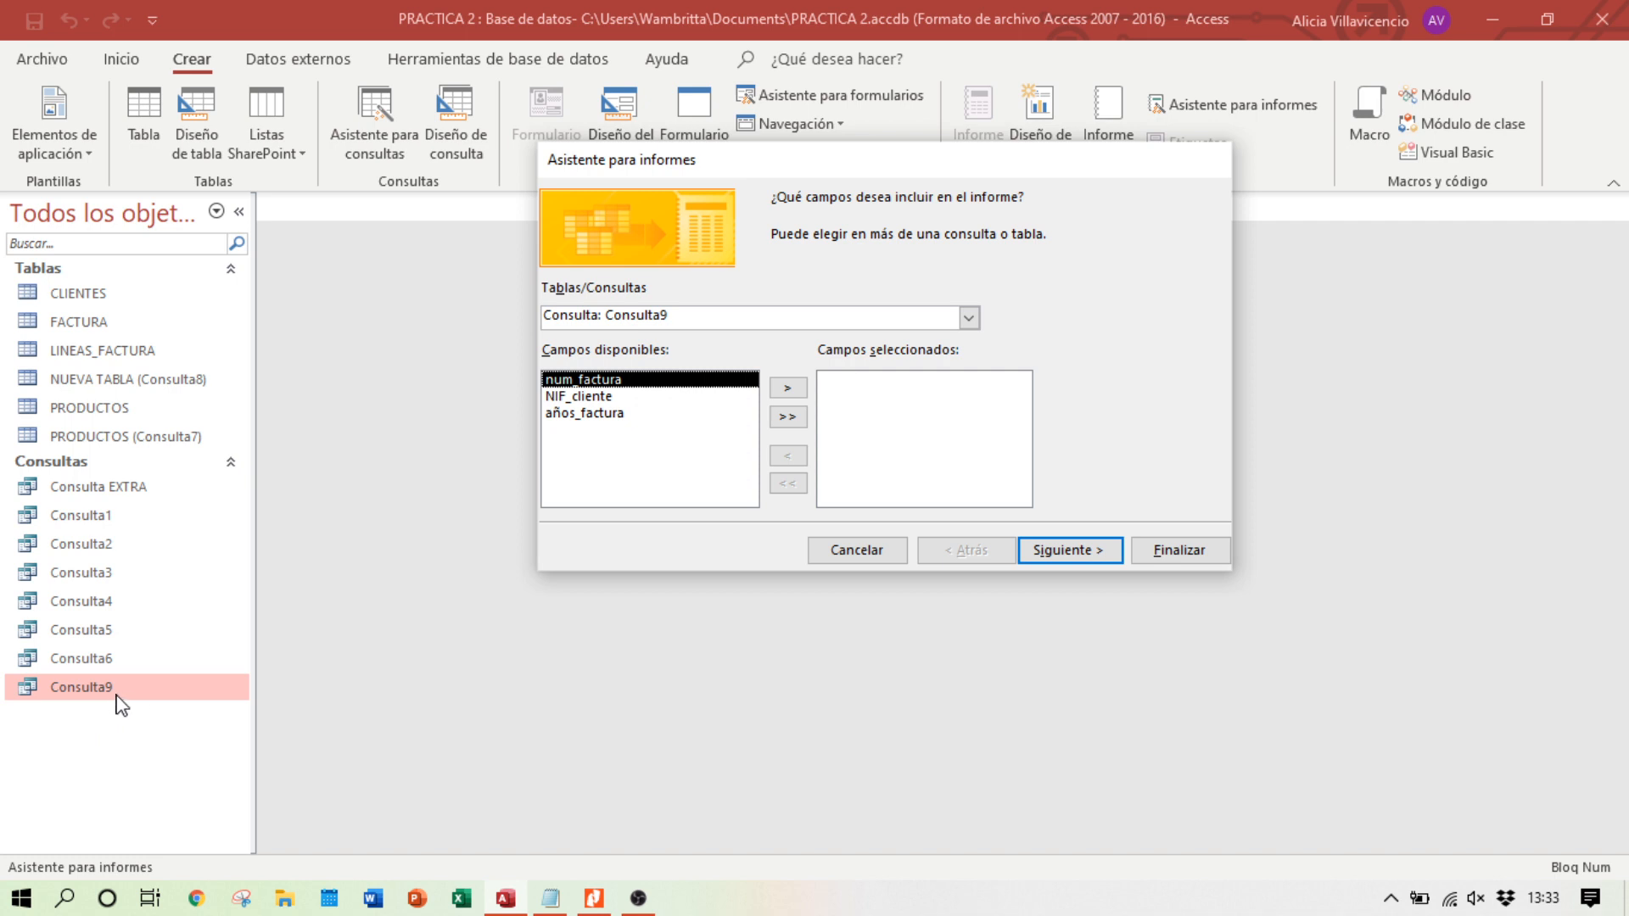
Step: Choose the PRODUCTOS table as the report's source and compare its fields with the Informe 1 example in the practice PDF
left_click(977, 317)
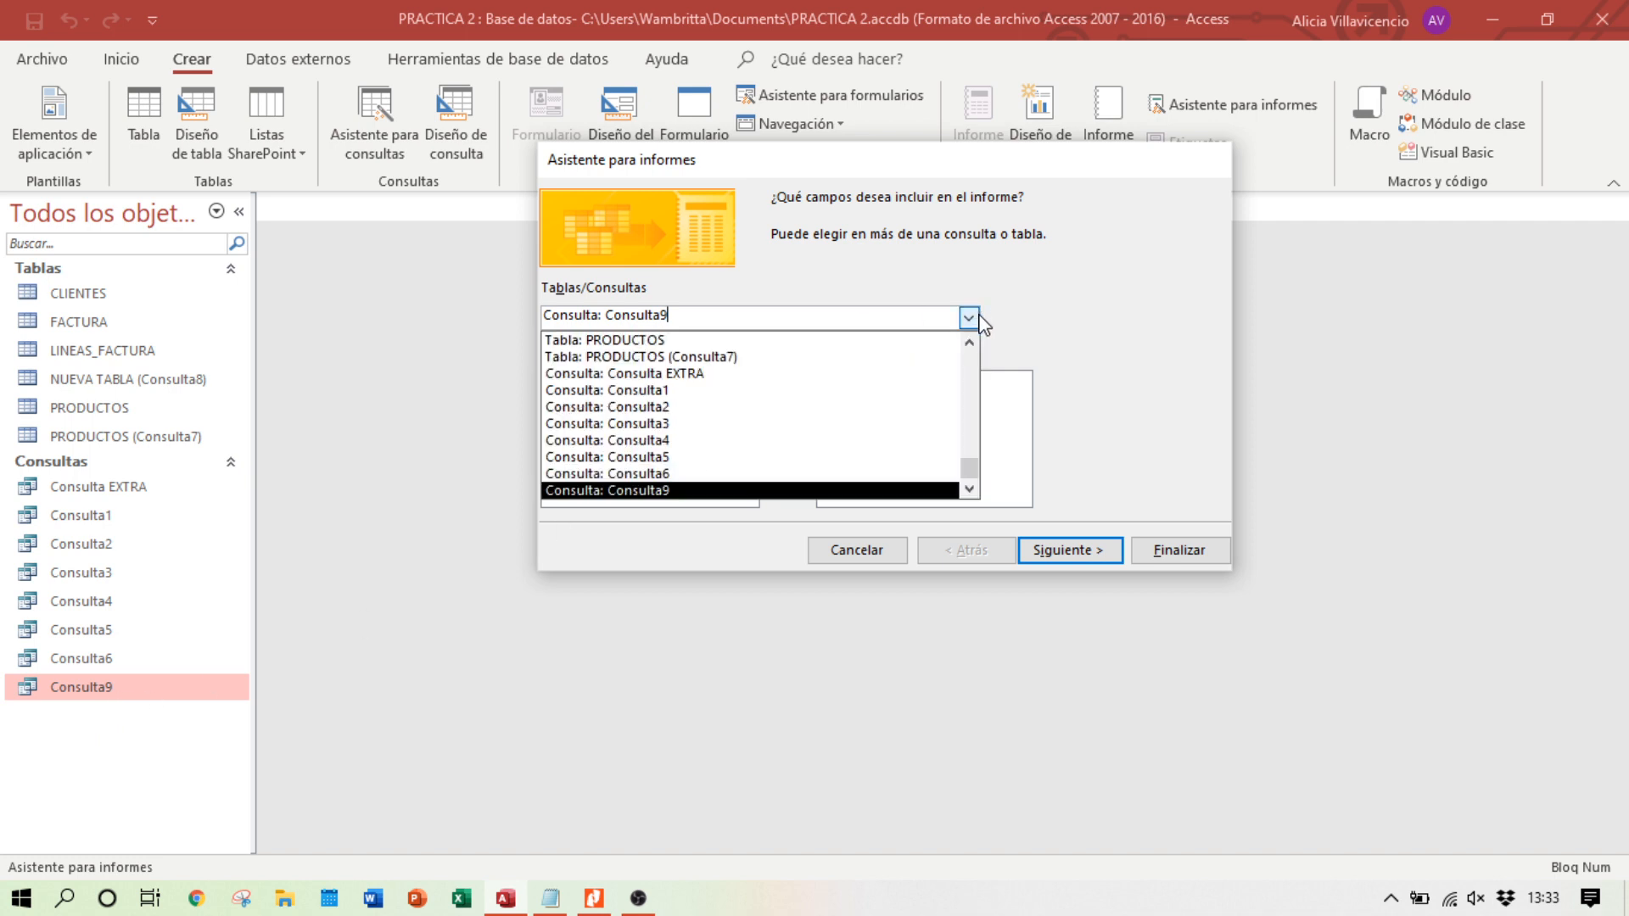
left_click_drag(976, 466, 975, 360)
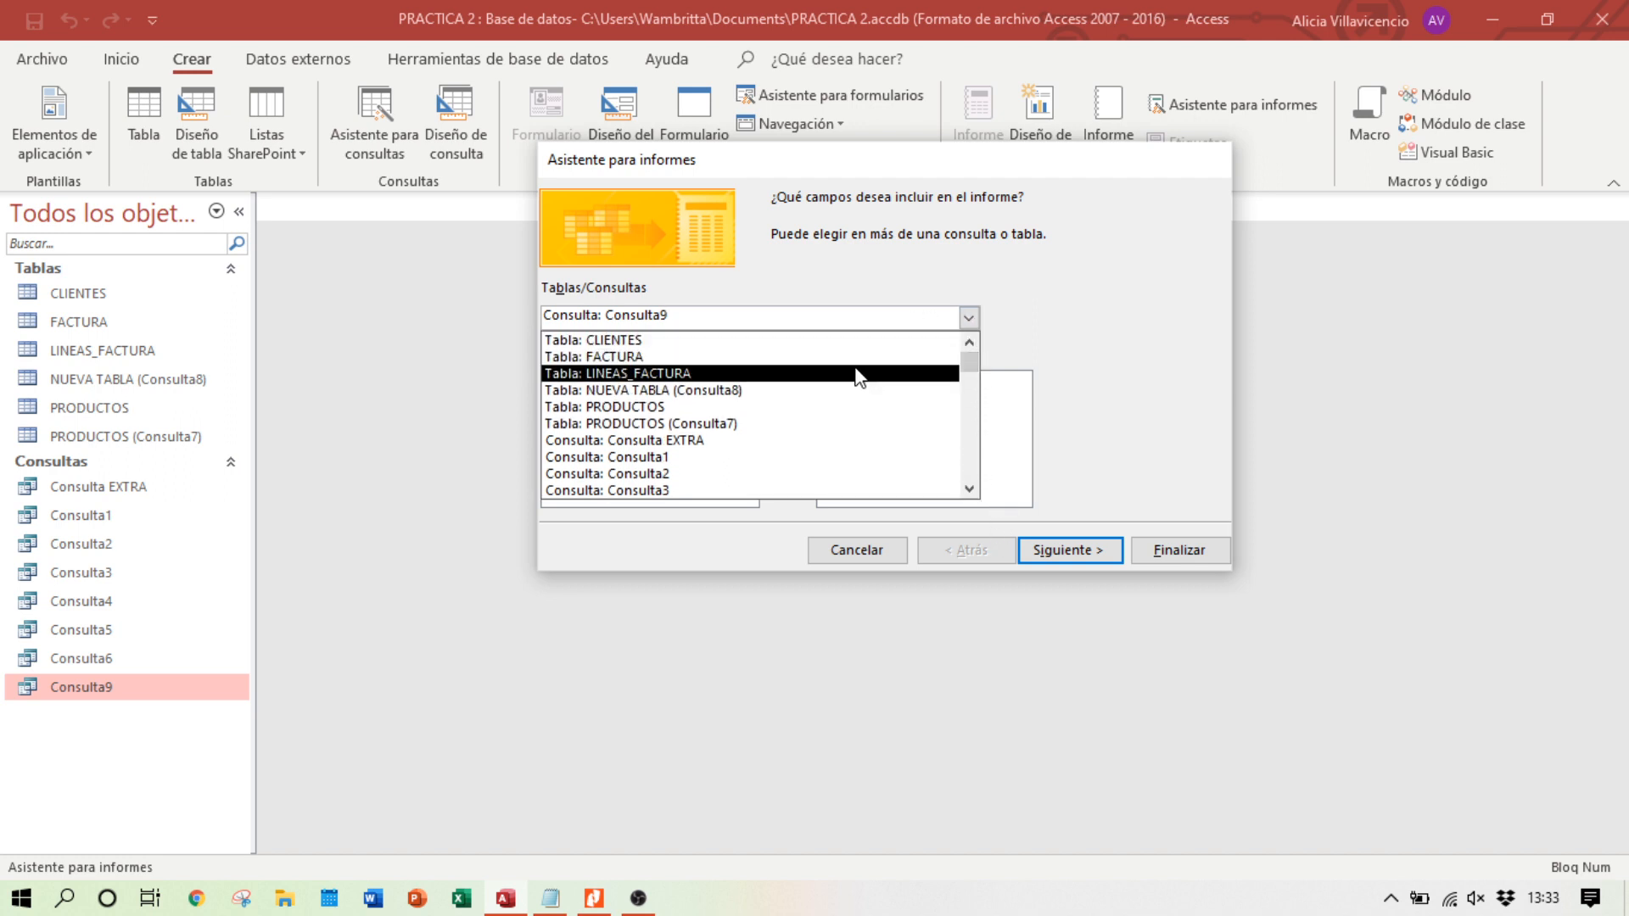
left_click(594, 898)
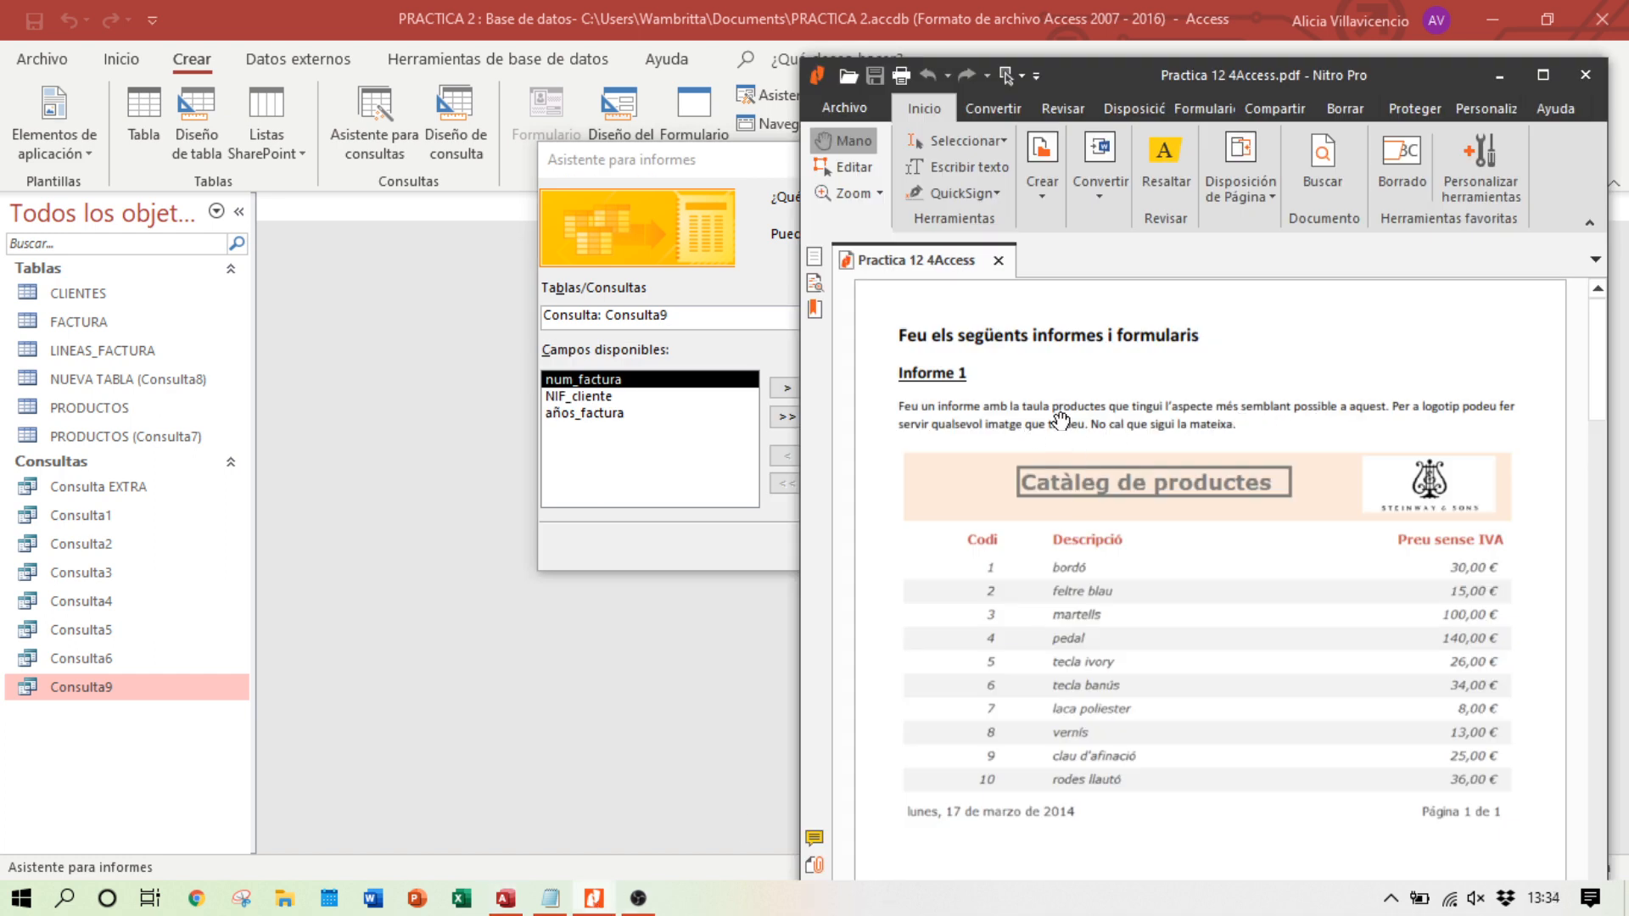
left_click(687, 435)
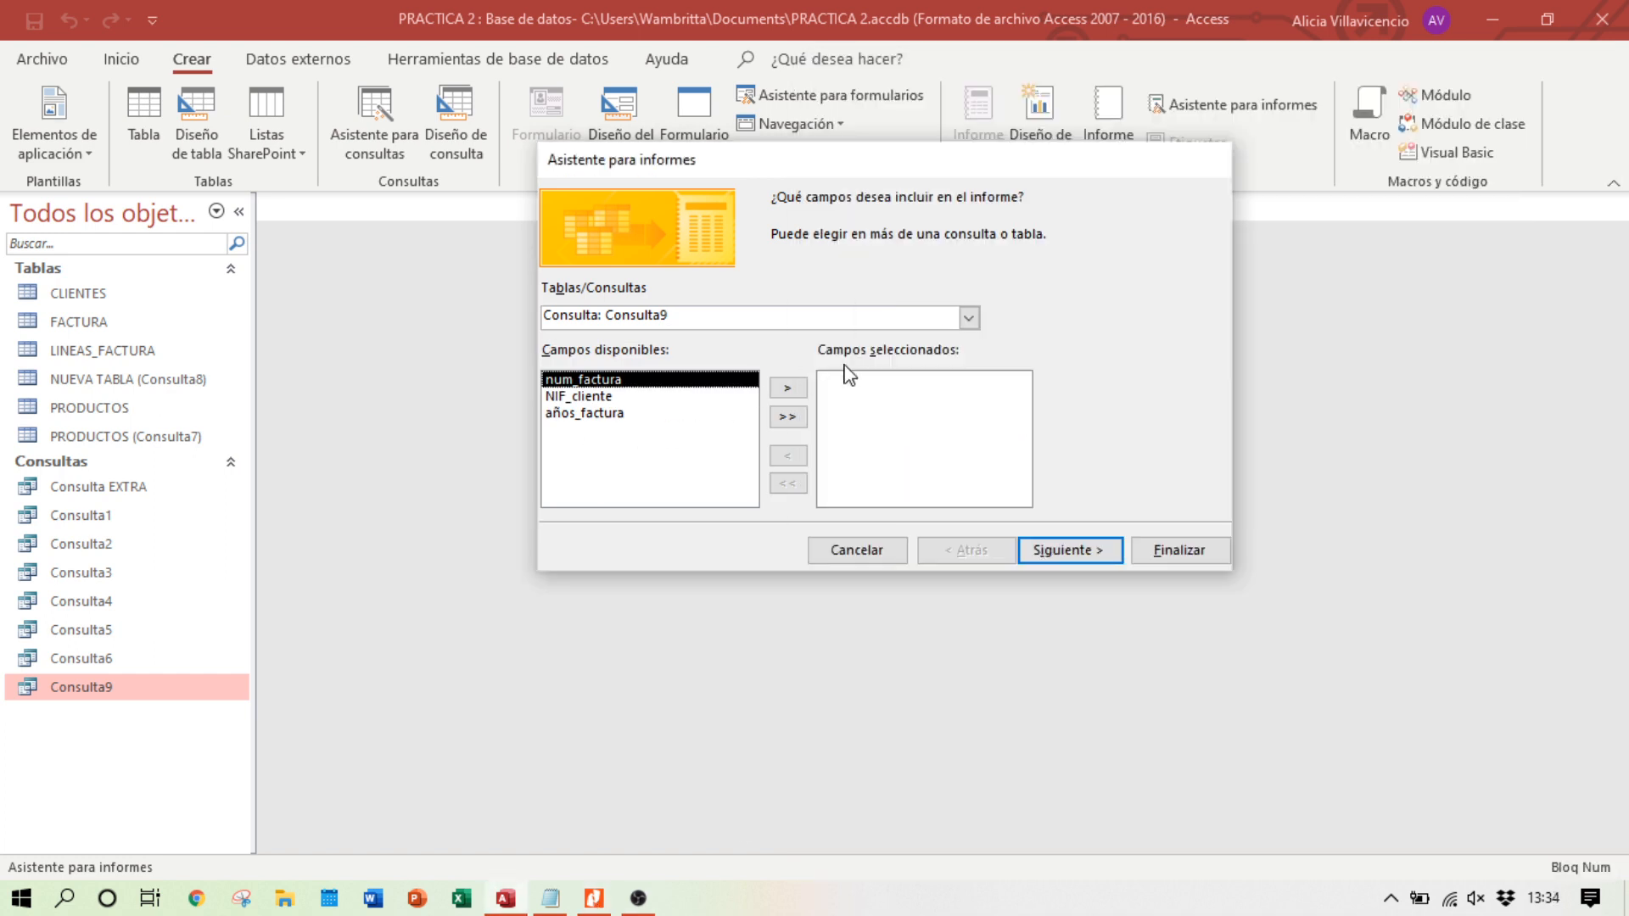
left_click(969, 318)
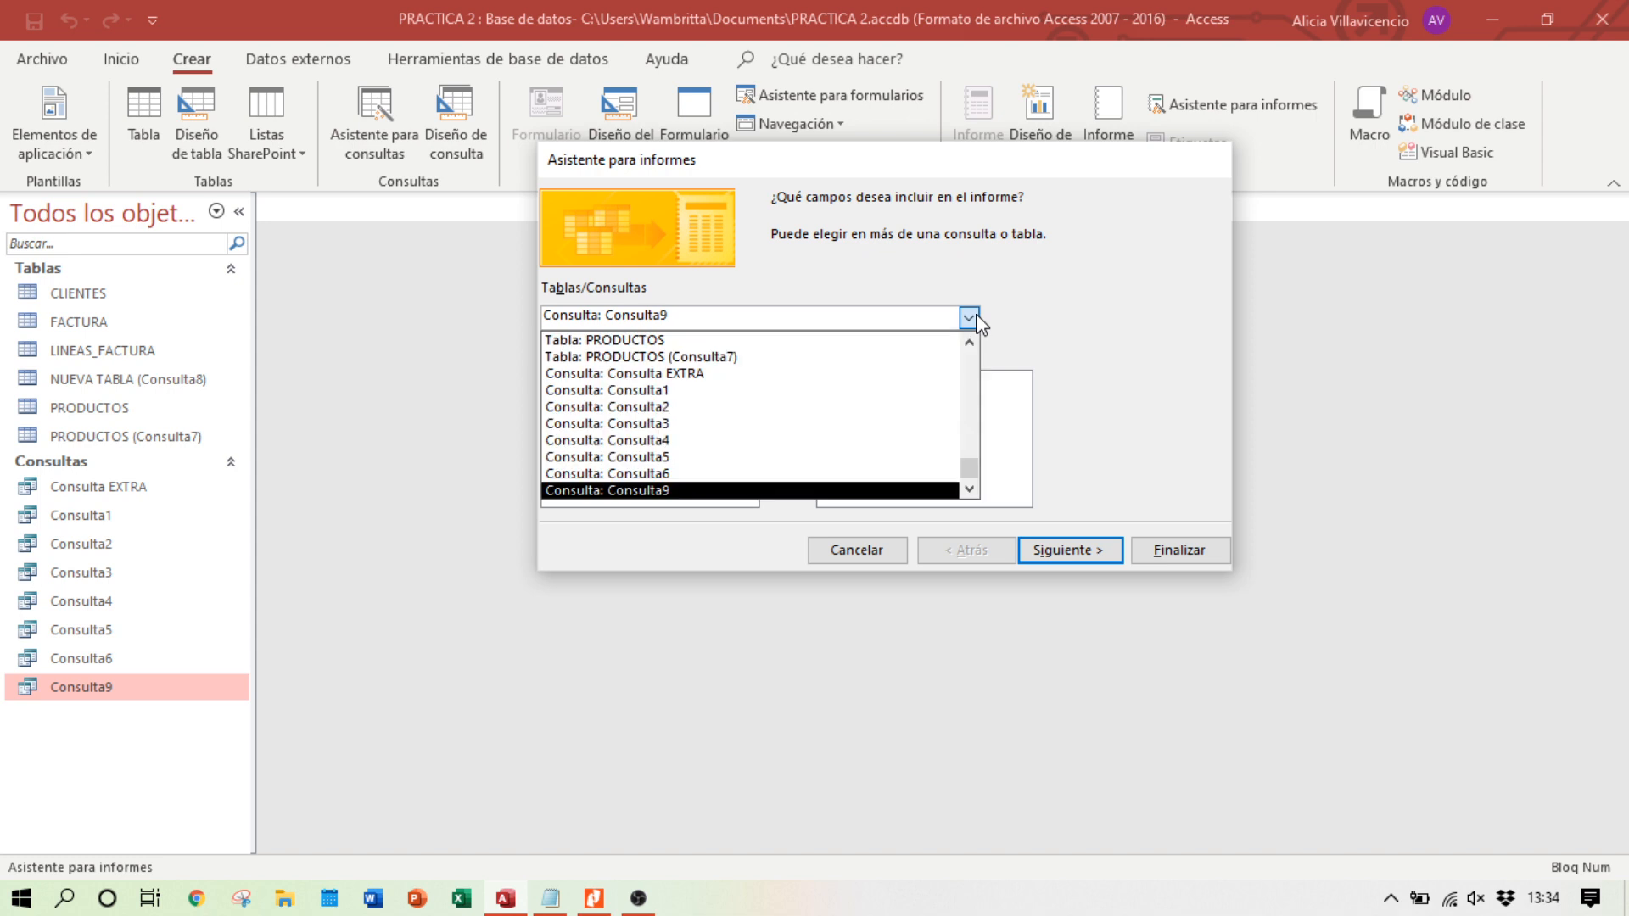
left_click(822, 340)
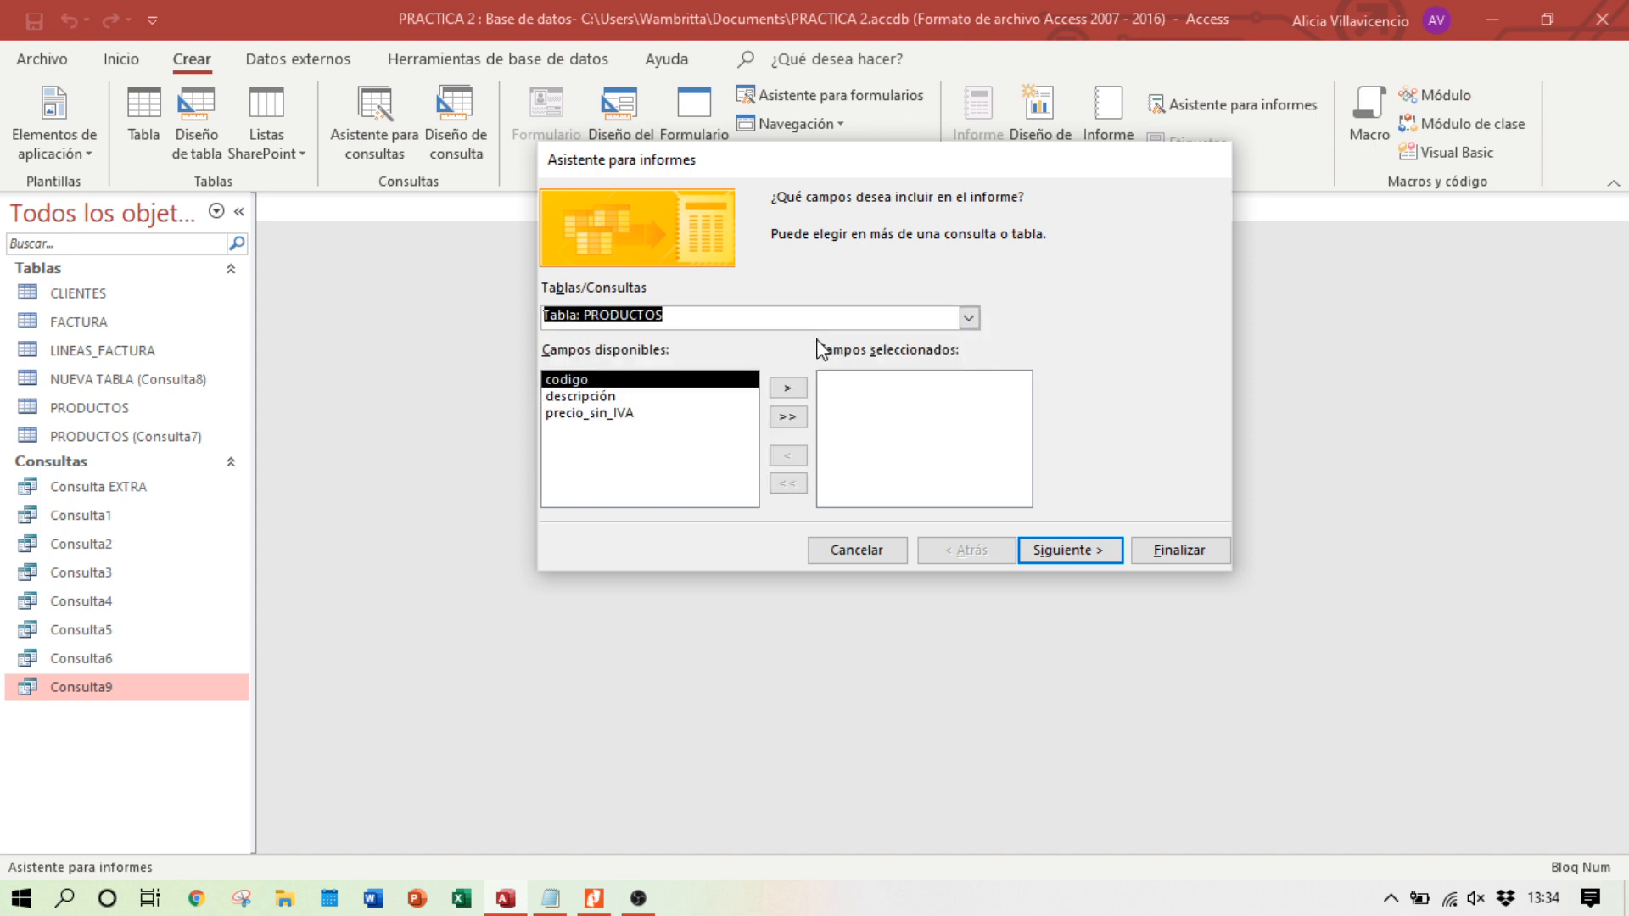
left_click(593, 899)
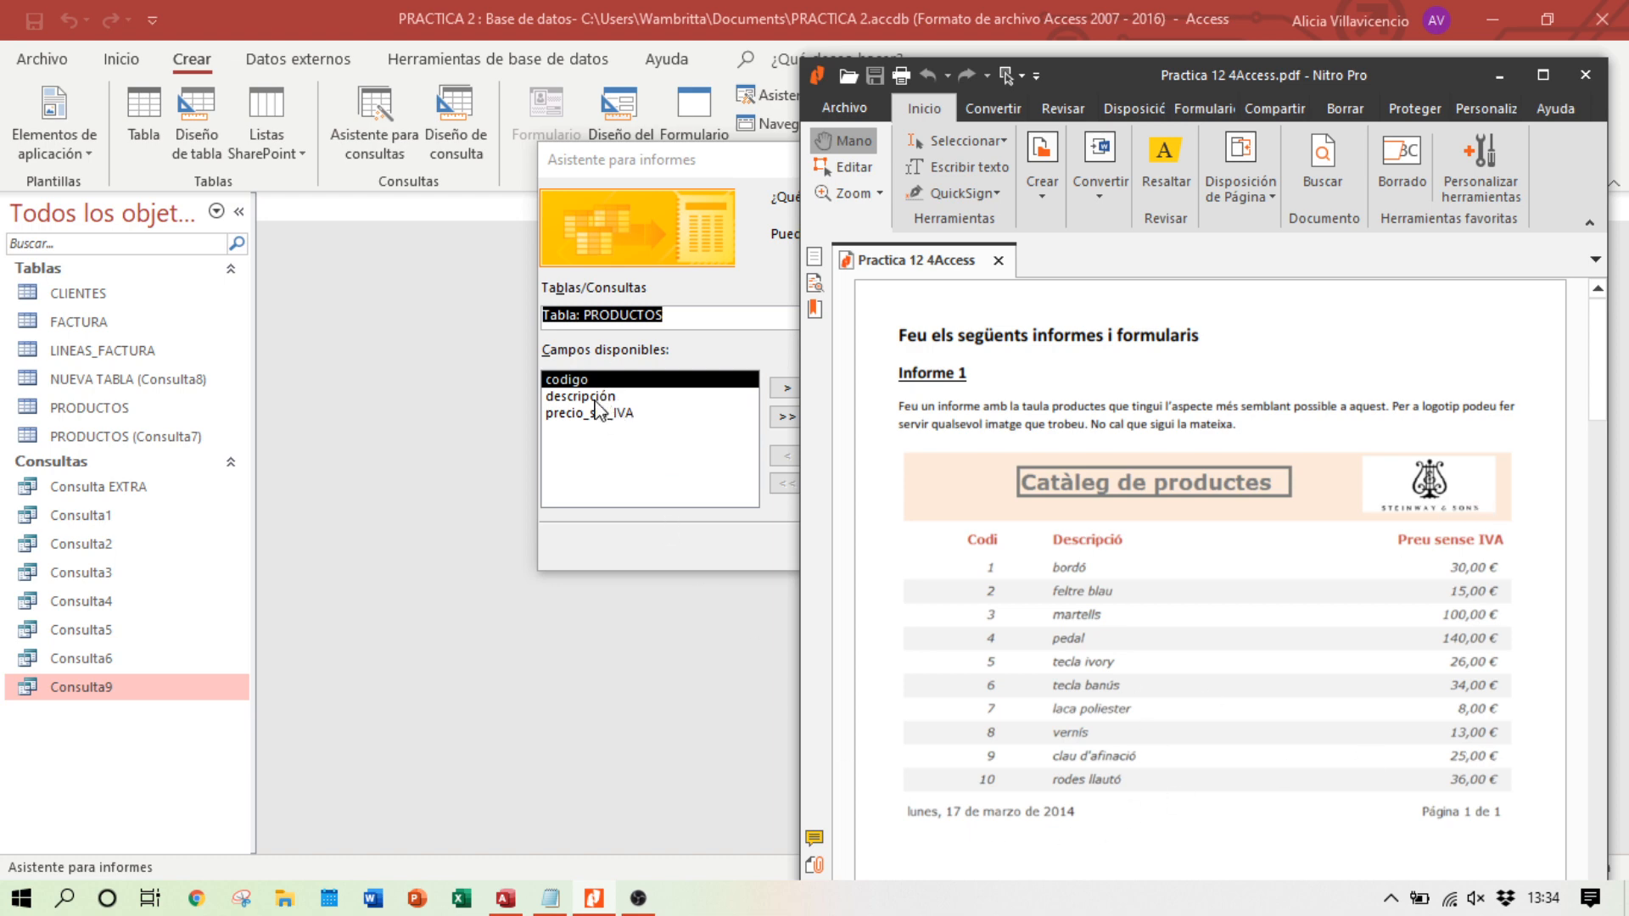
left_click(694, 433)
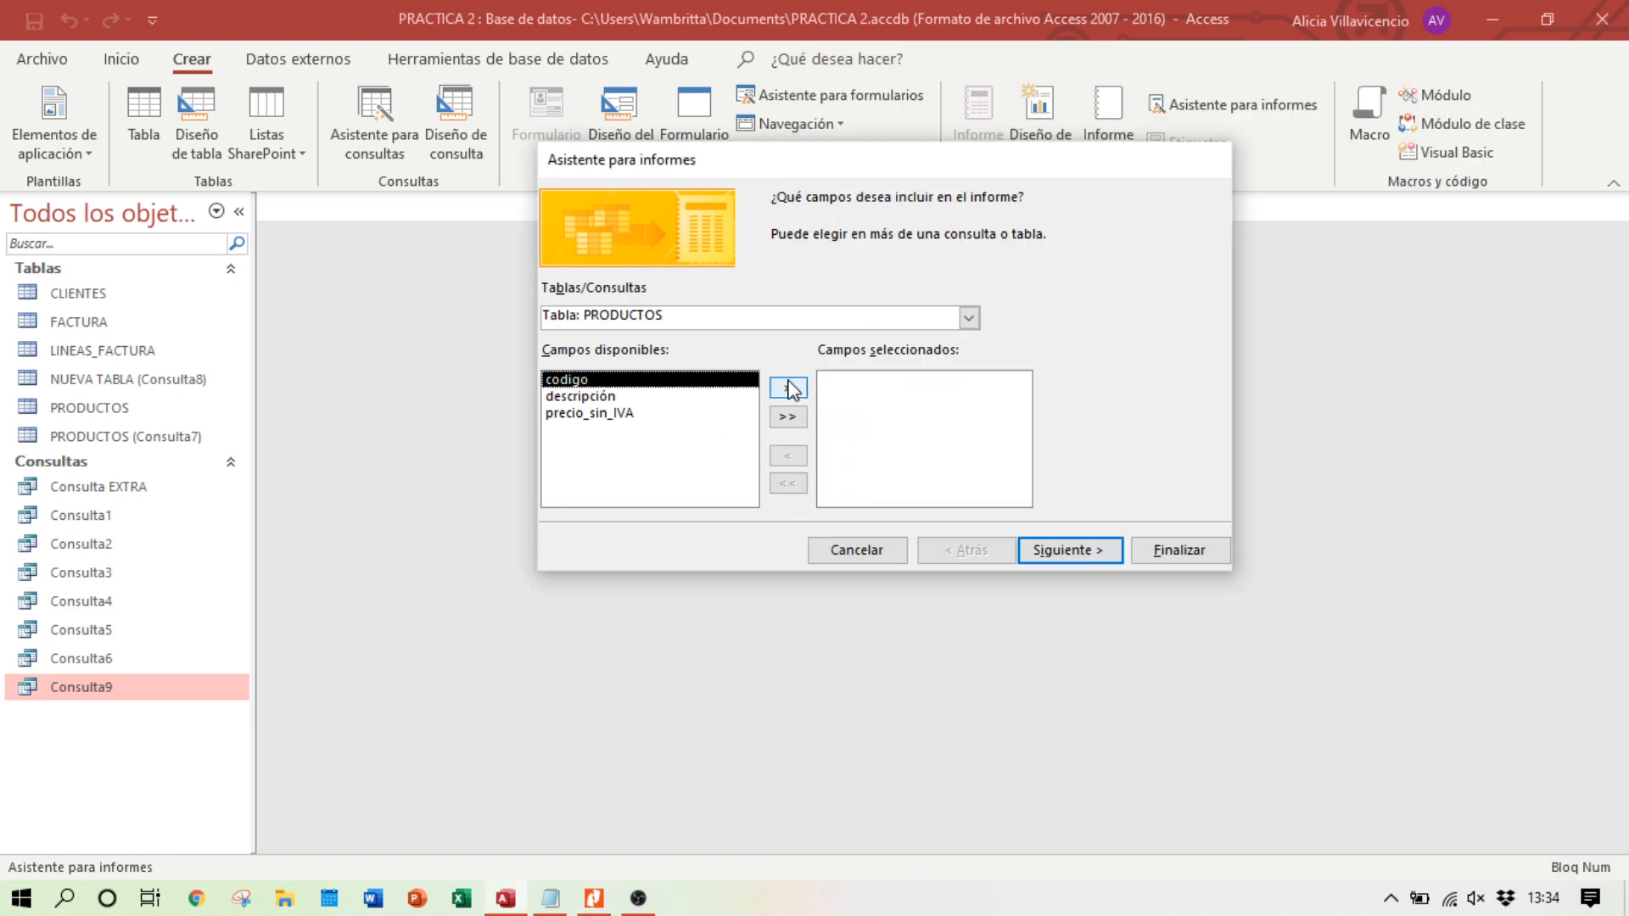
left_click(780, 387)
left_click(773, 386)
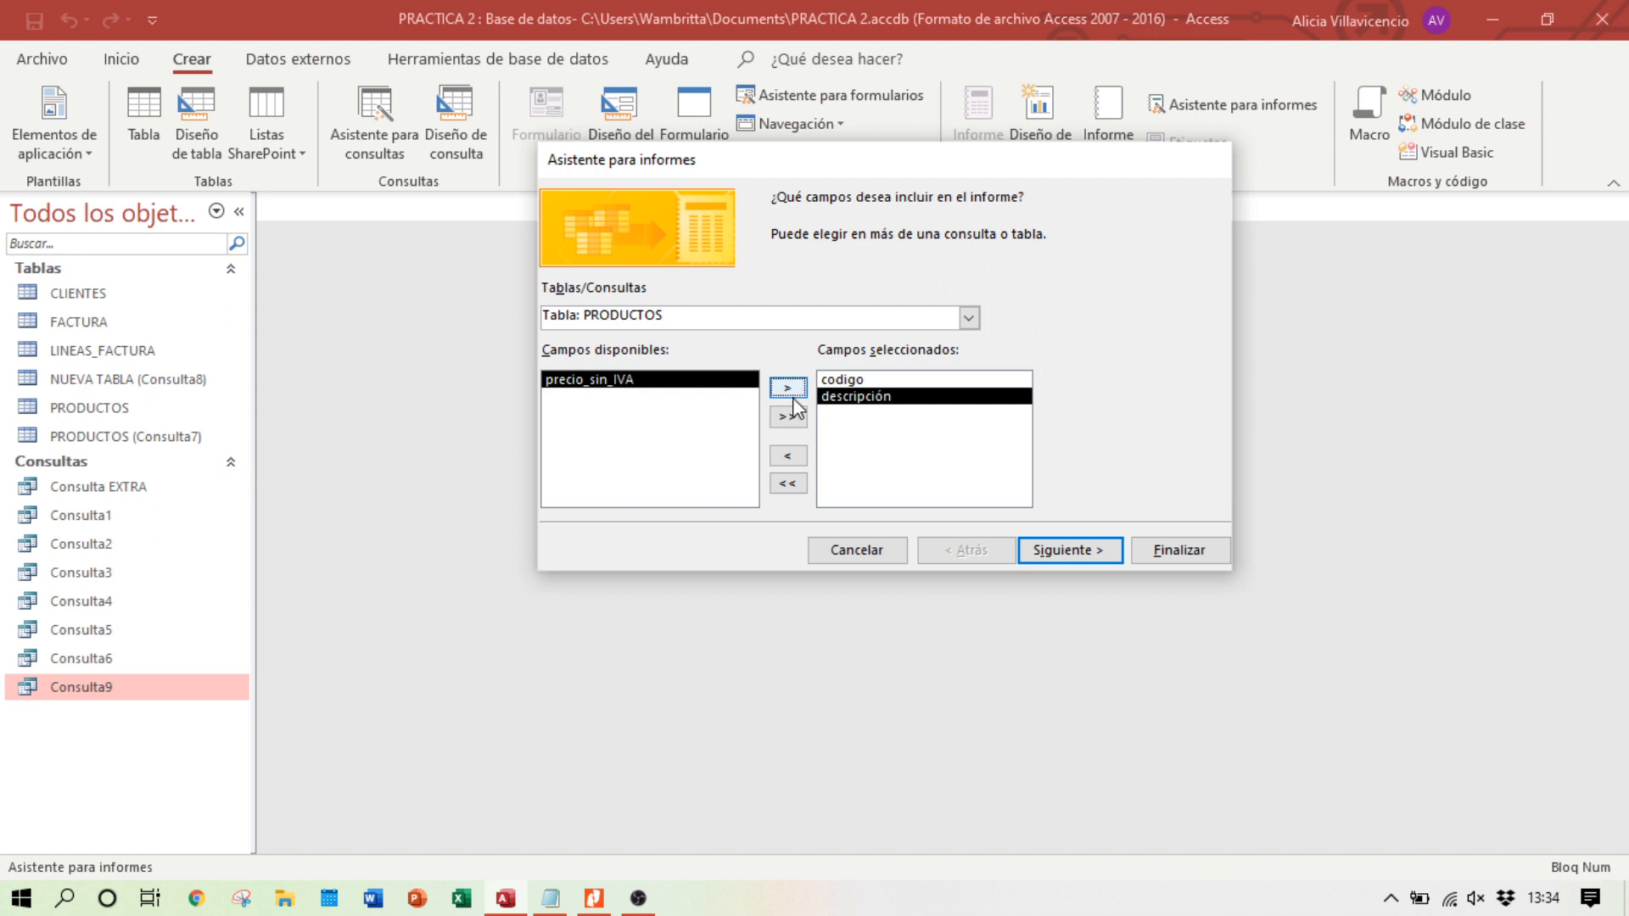
left_click(789, 417)
left_click(789, 483)
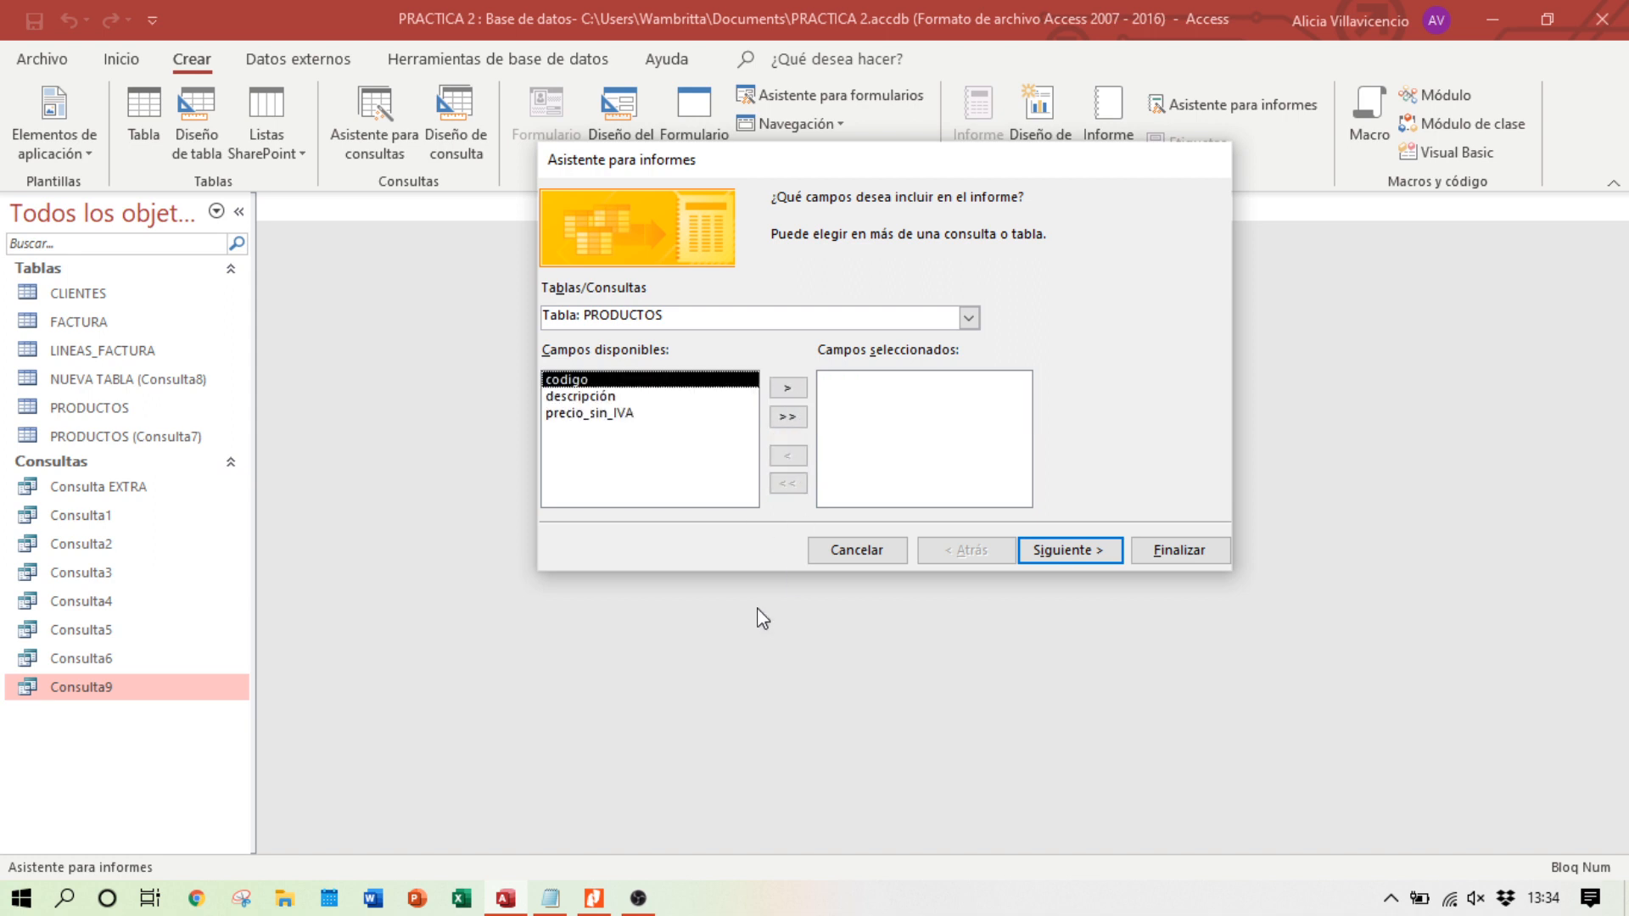
left_click(792, 419)
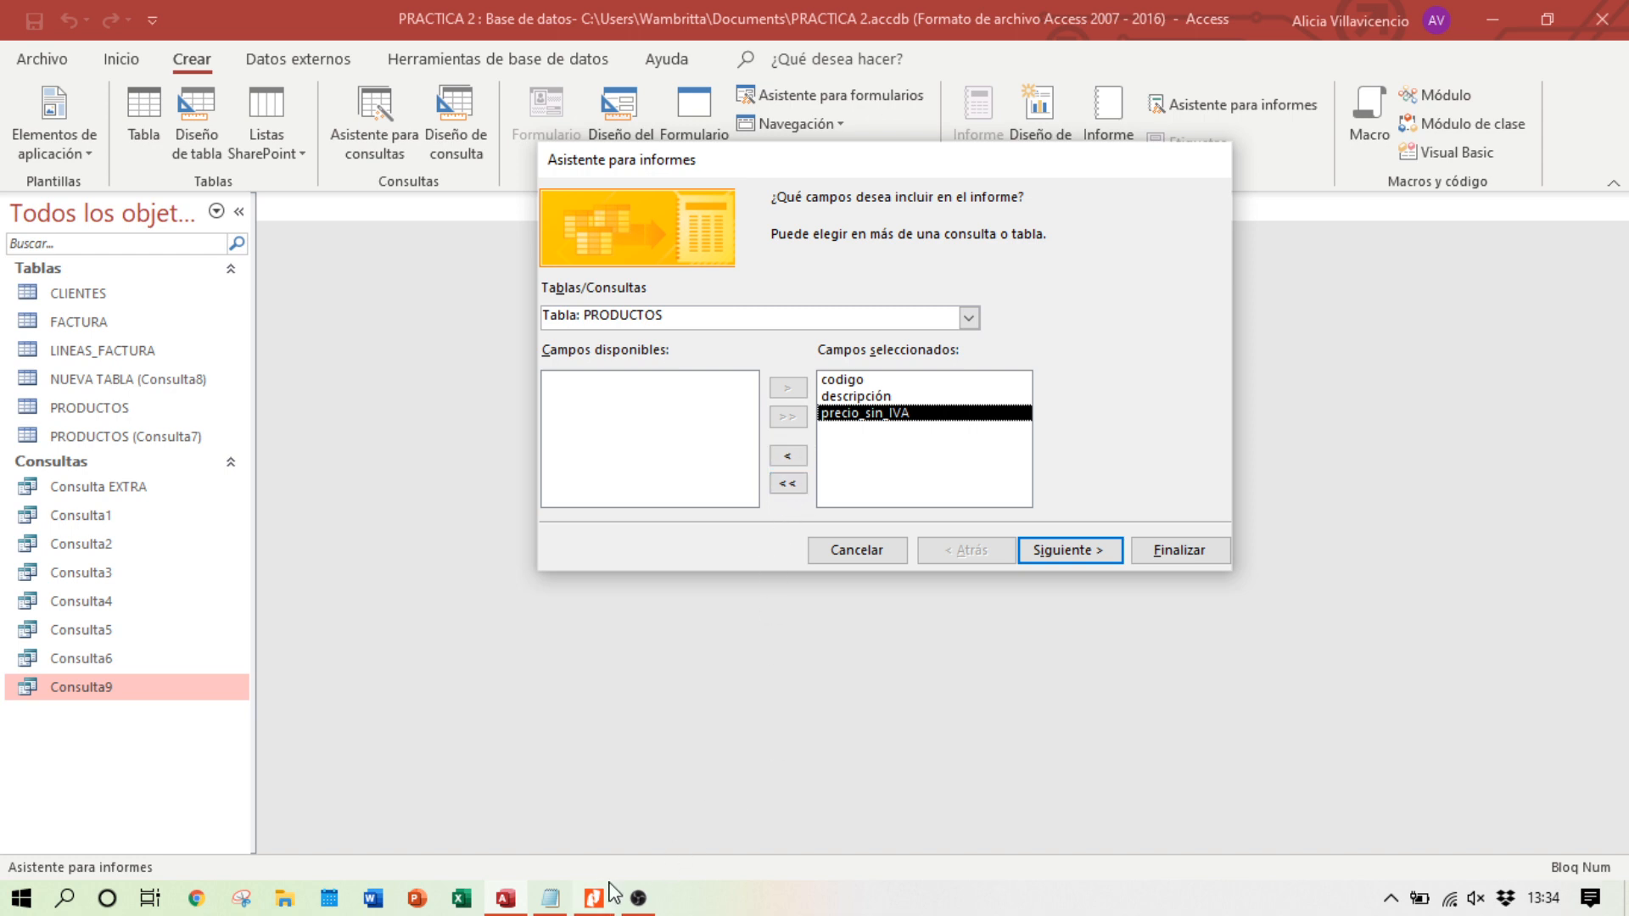
left_click(593, 897)
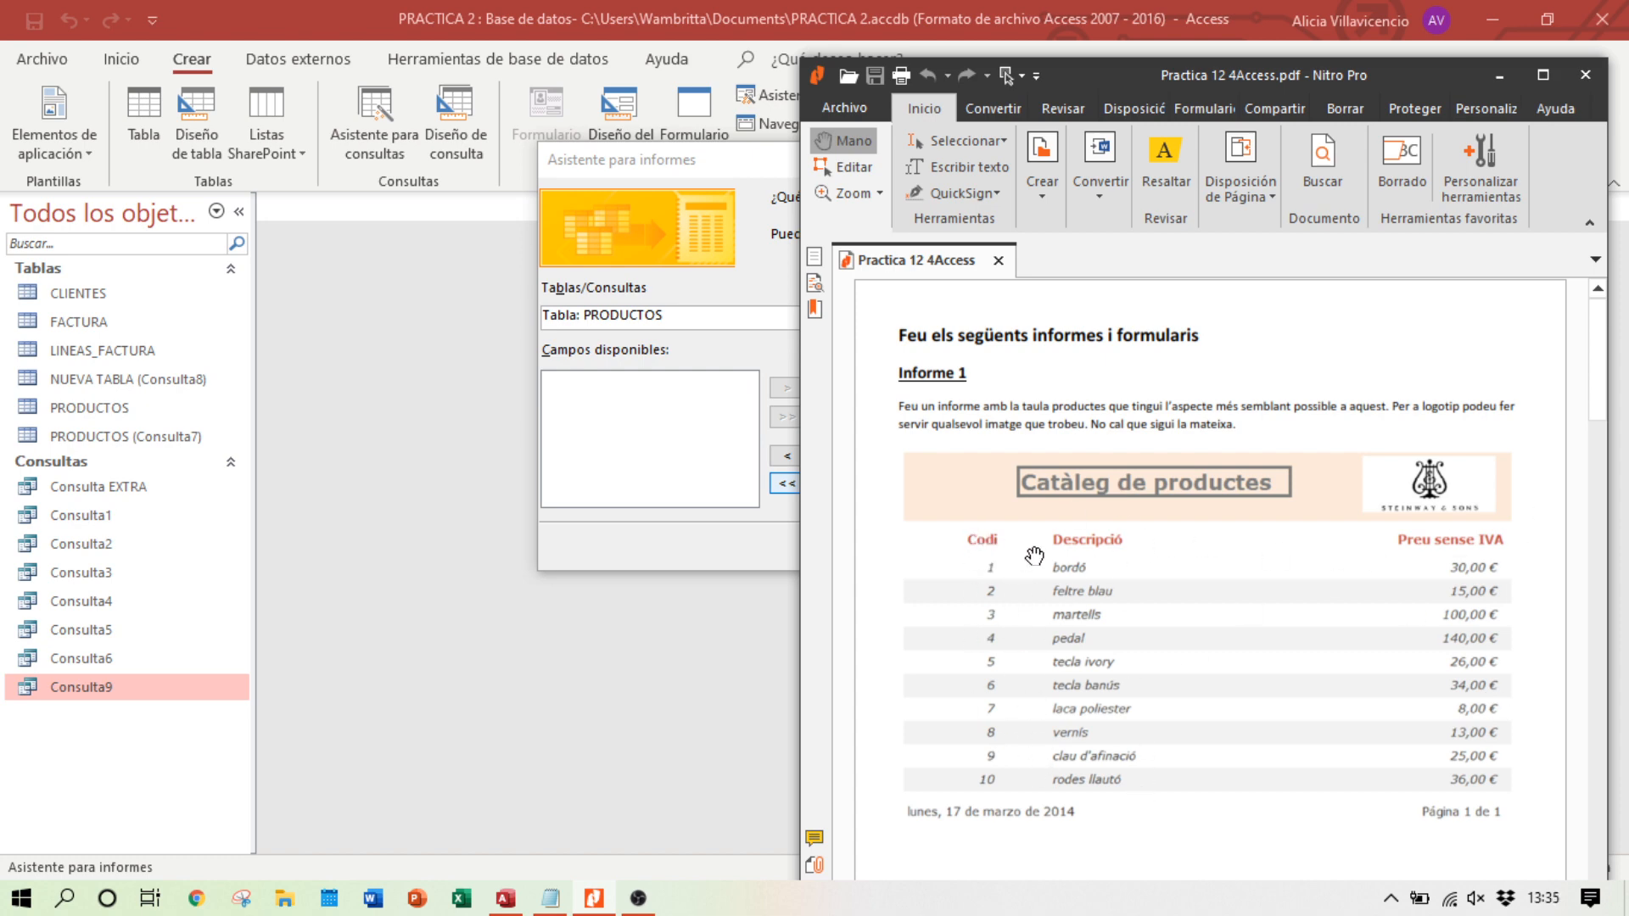
left_click(650, 411)
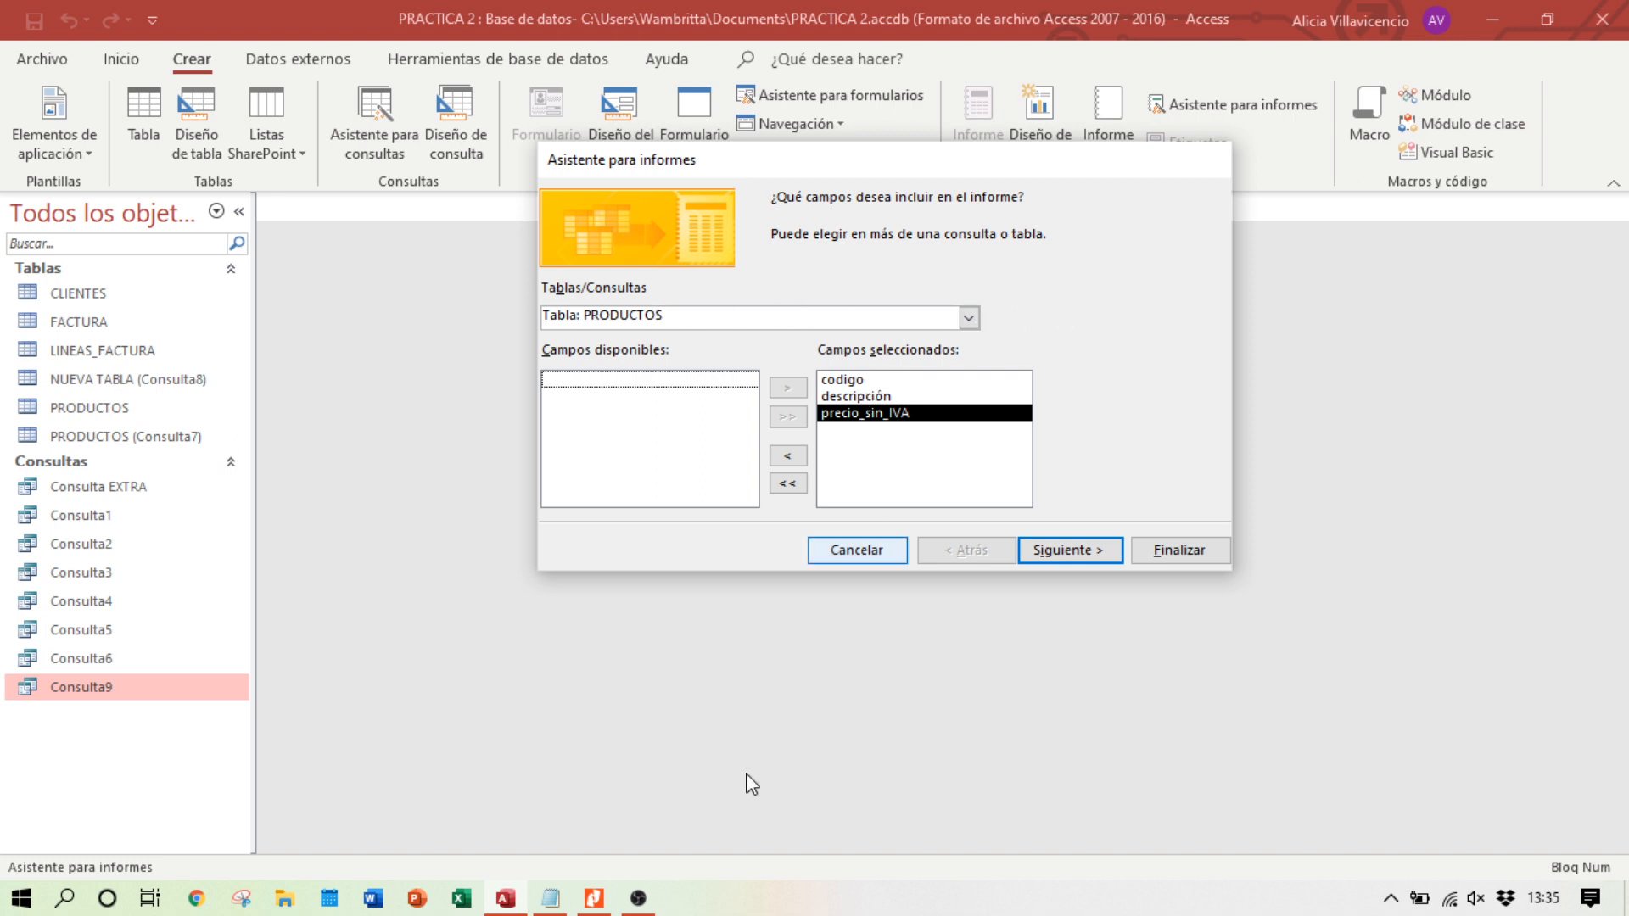
left_click(788, 483)
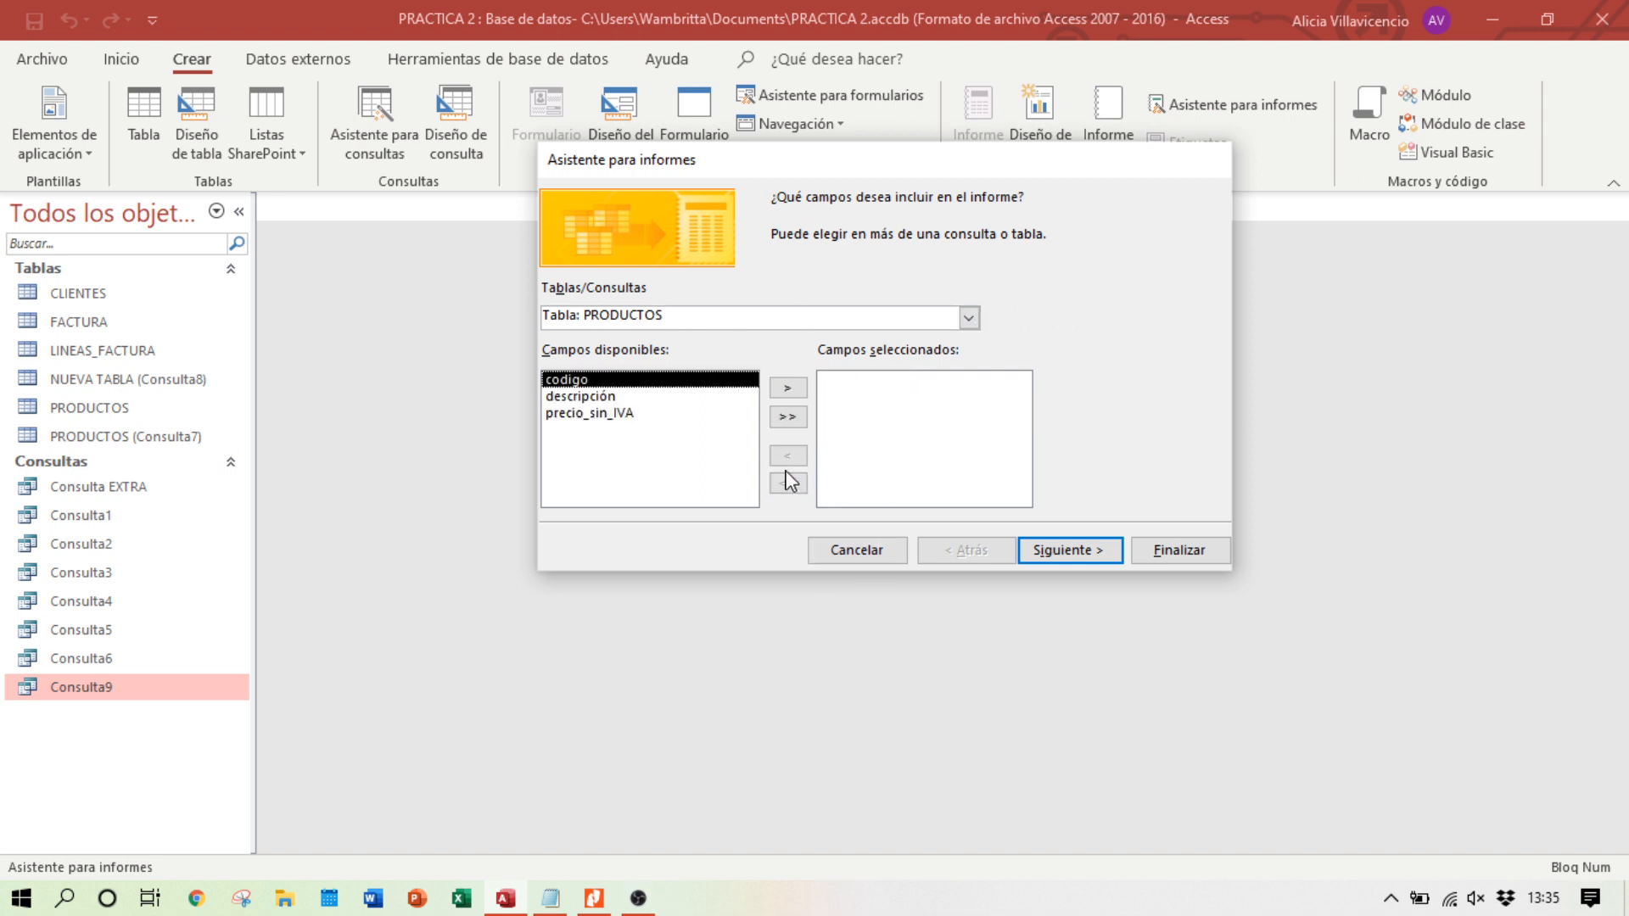
Step: Include all three fields, codigo, descripción and precio_sin_IVA, in the report and continue without grouping levels
left_click(791, 418)
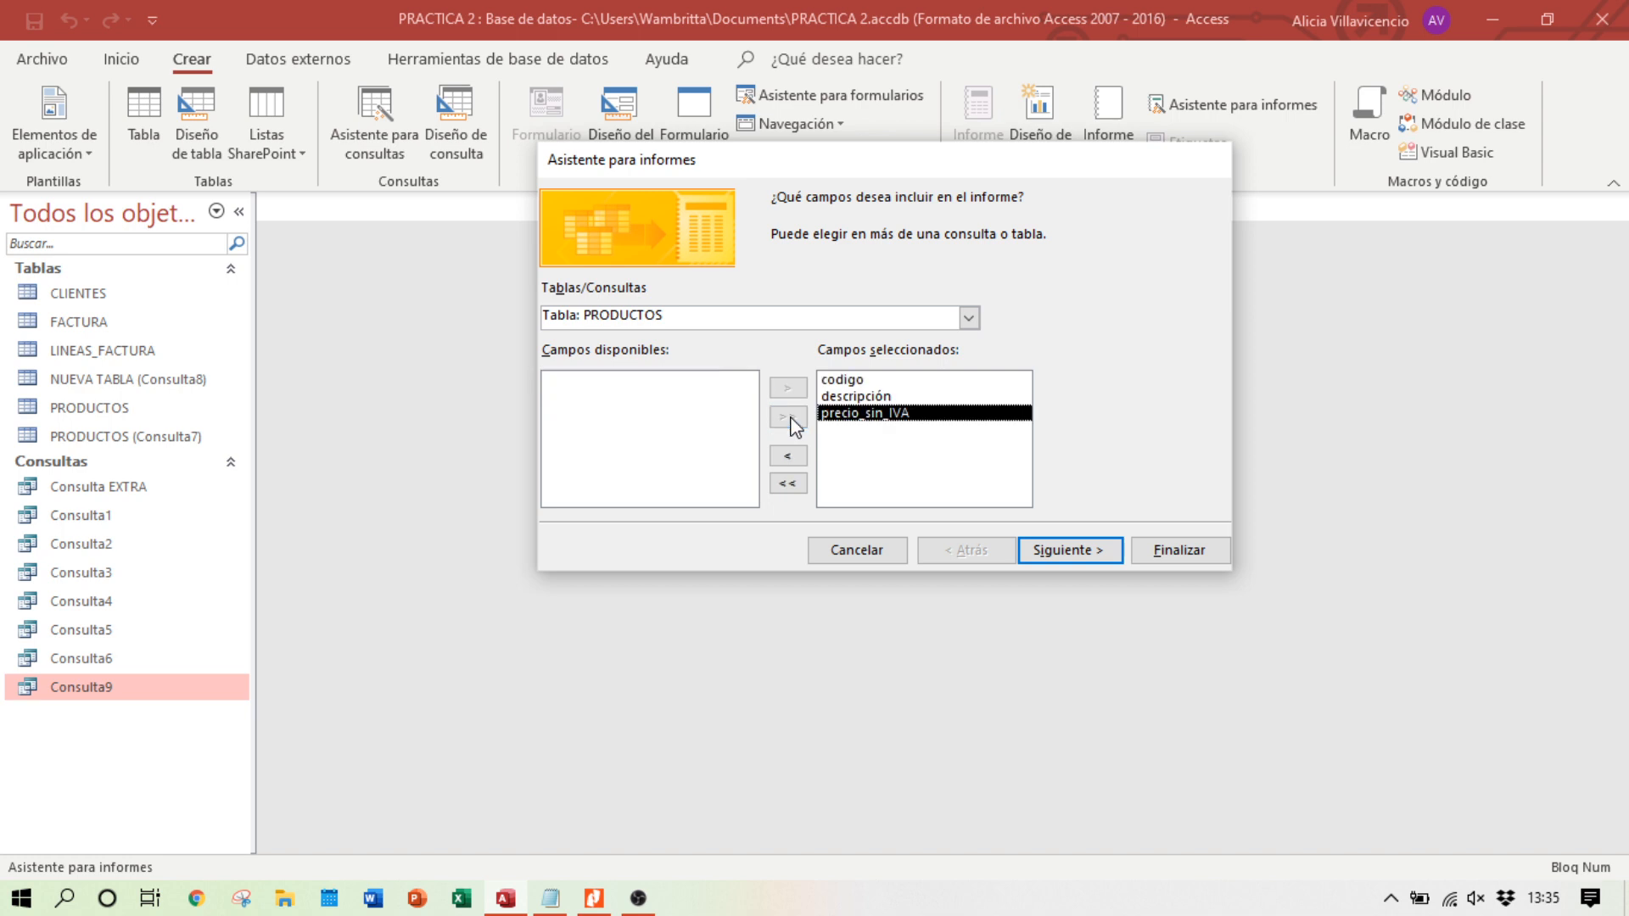
left_click(1048, 551)
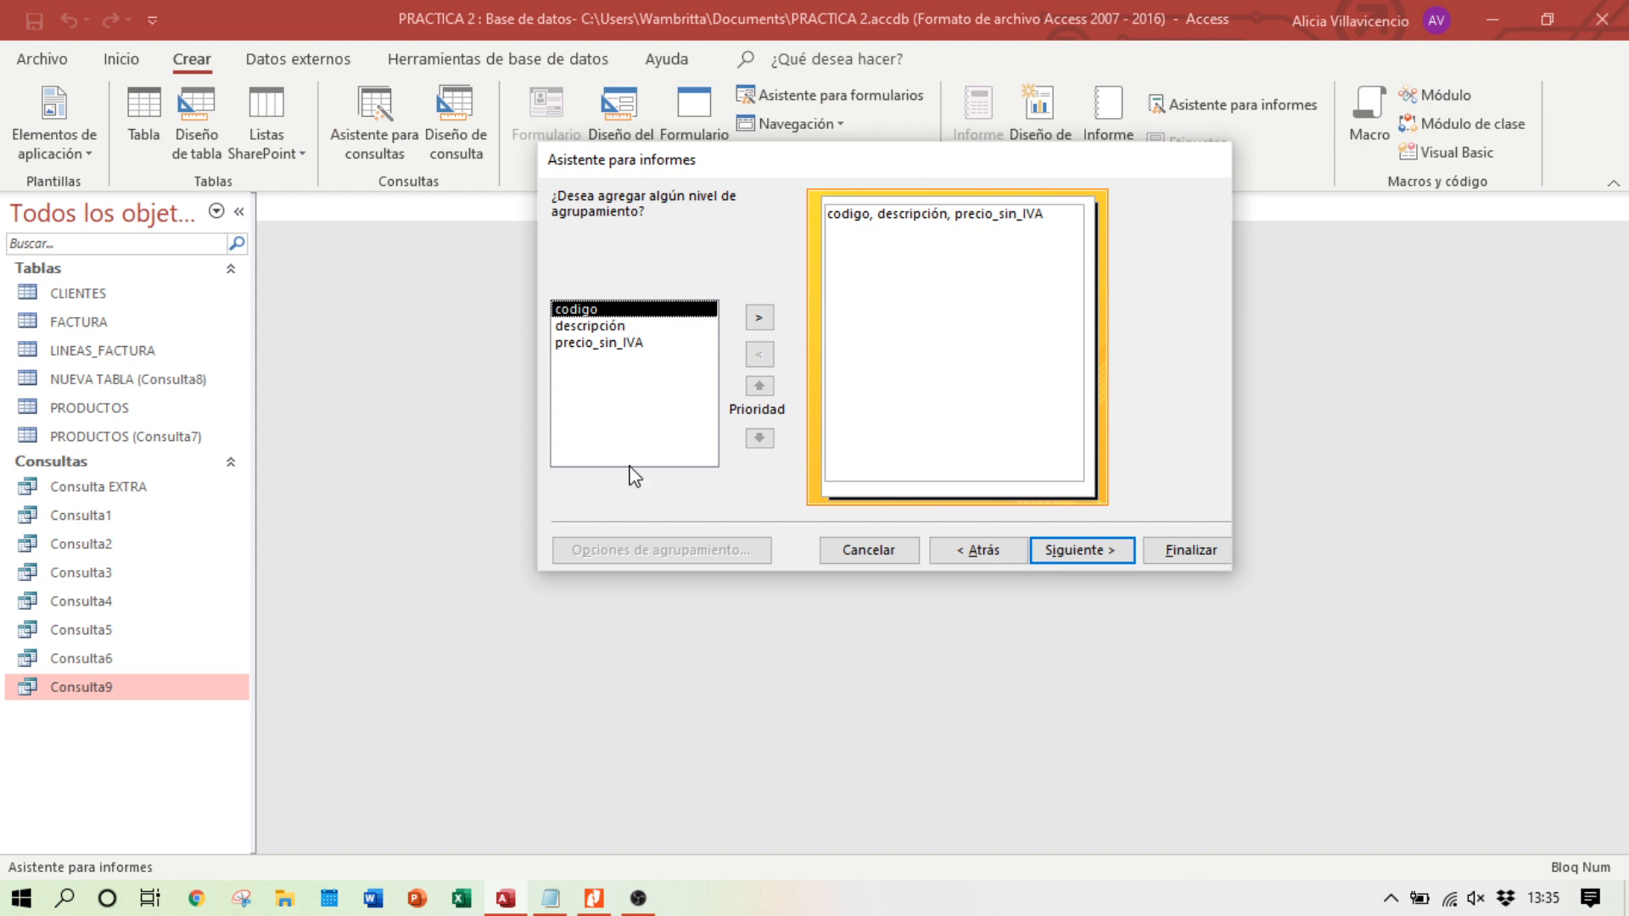
left_click(1076, 553)
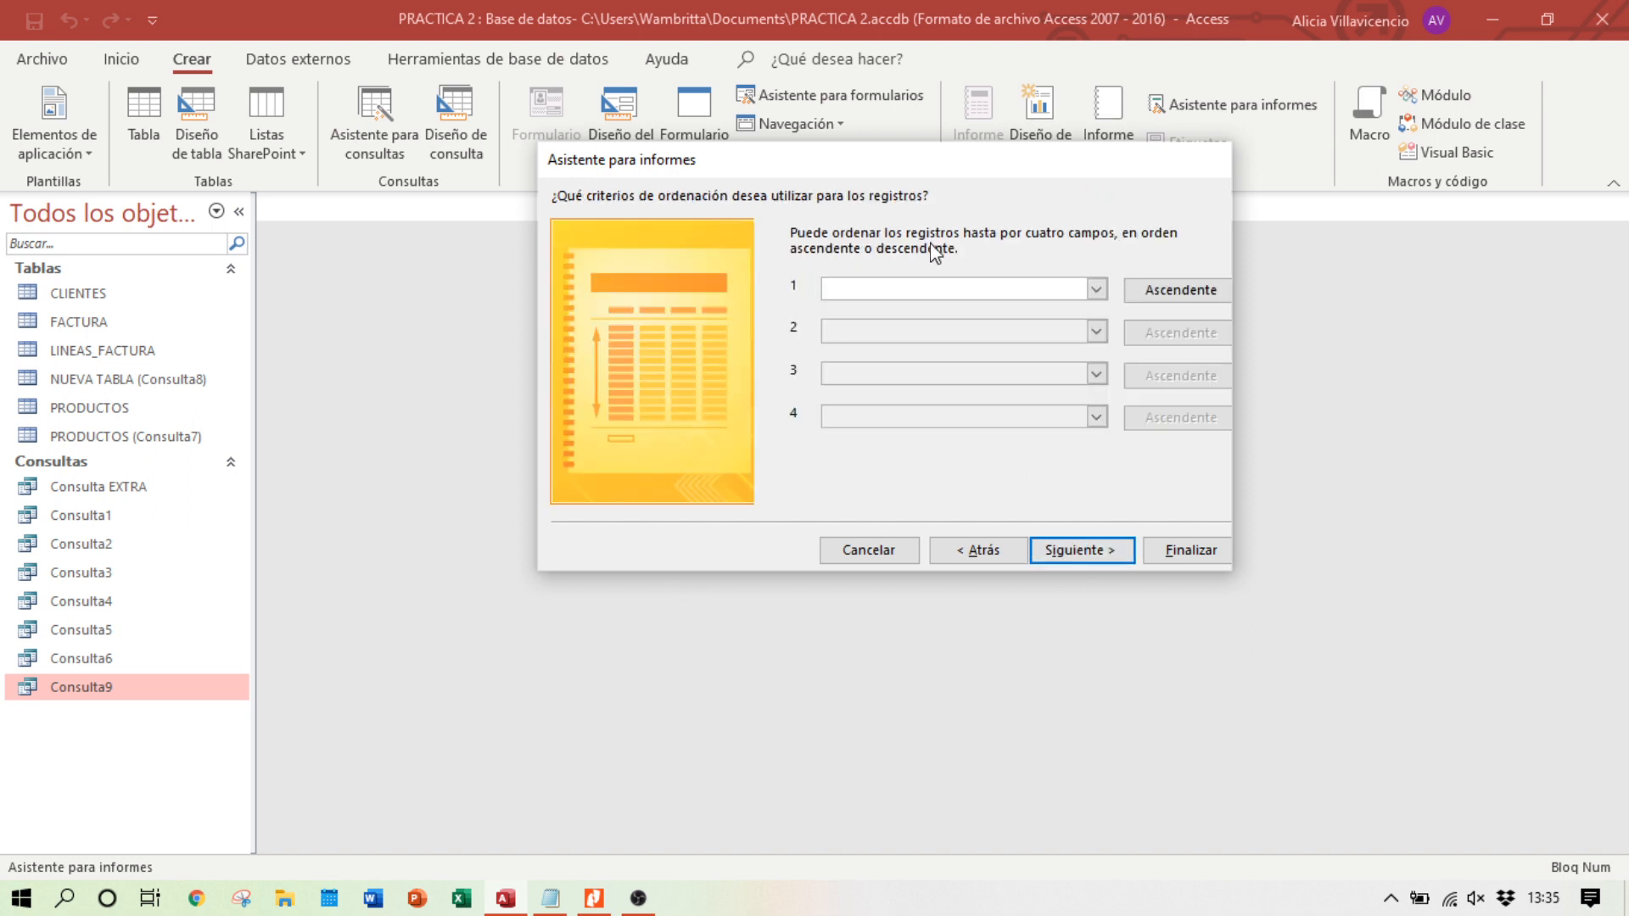
Step: Leave the record sorting empty and accept the Tabular layout with Vertical orientation
left_click(1097, 290)
left_click(1097, 290)
left_click(1097, 560)
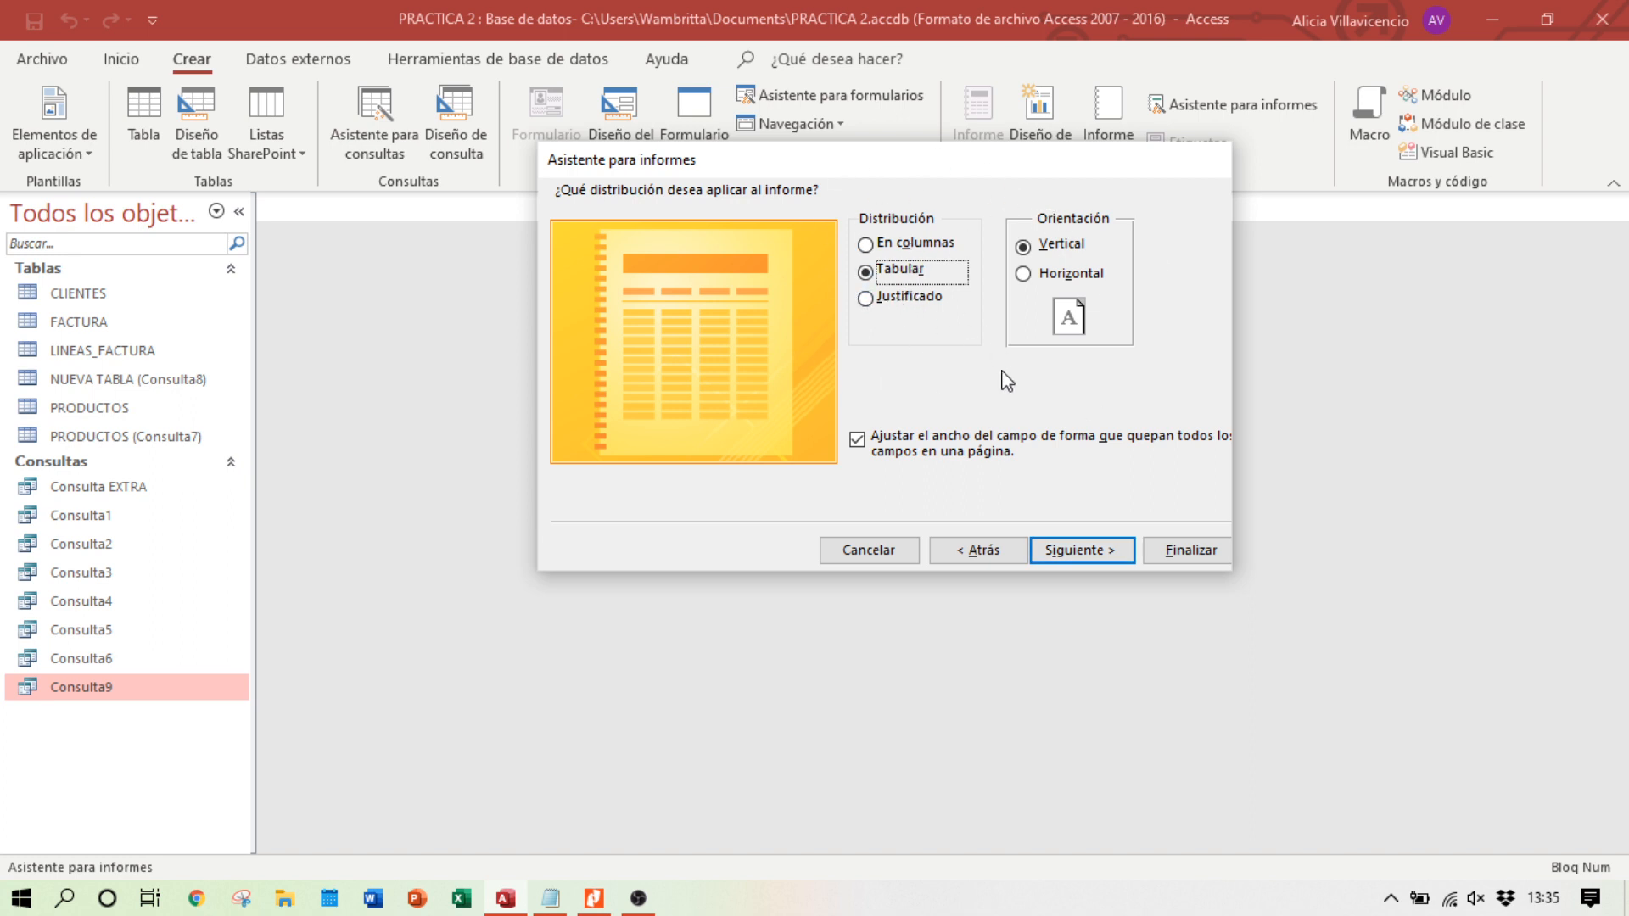
left_click(1120, 554)
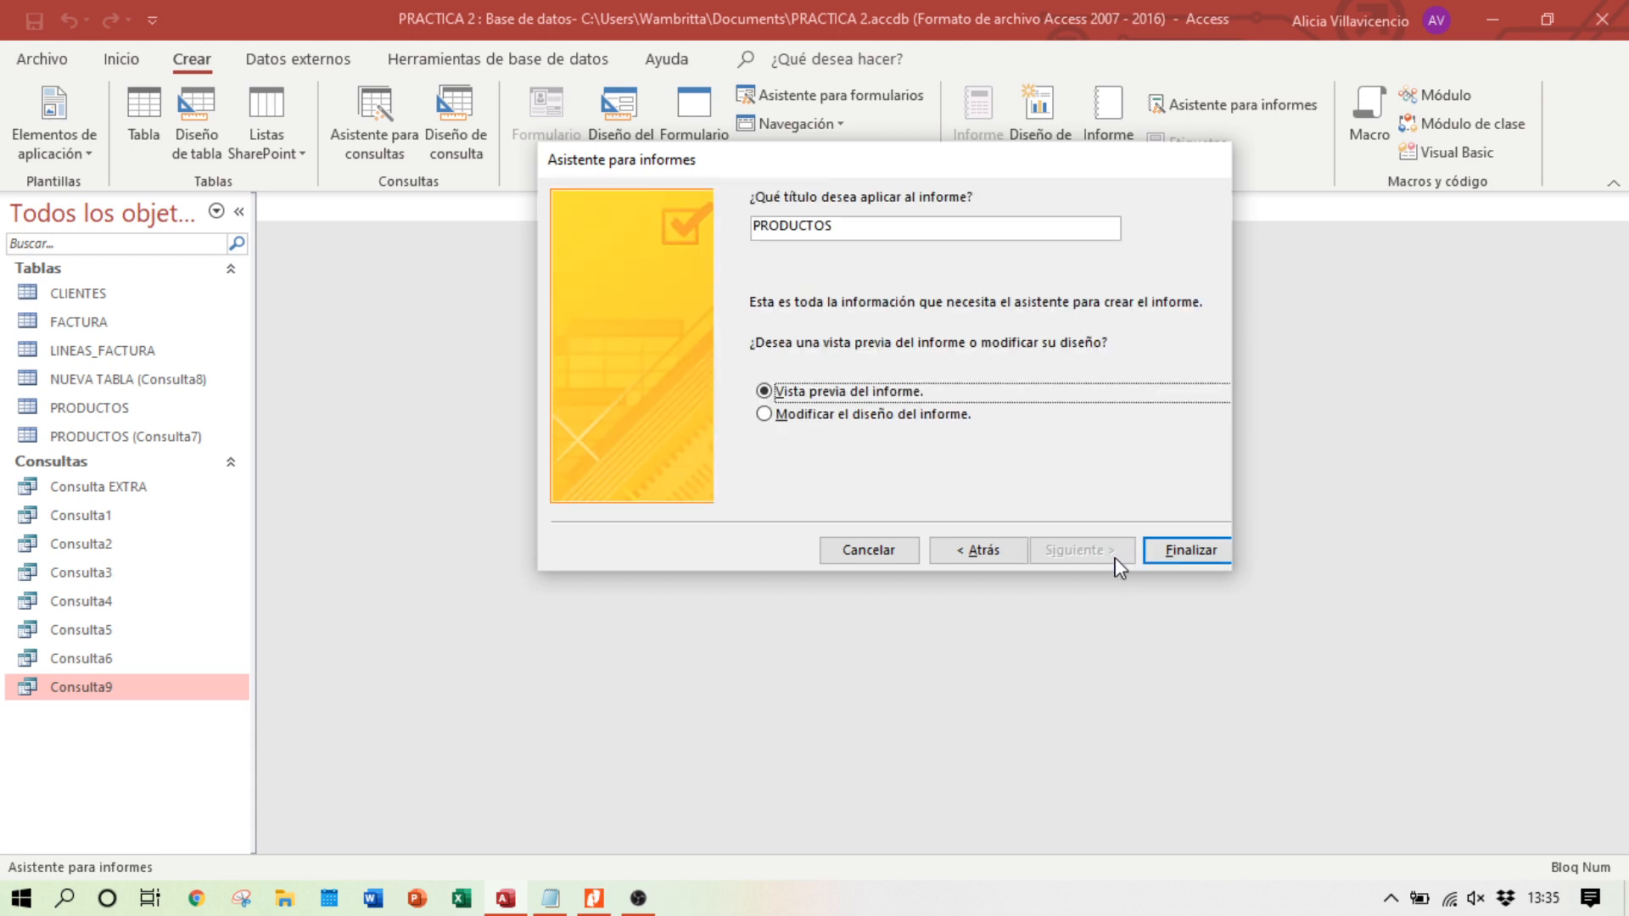
Step: Title the report PRODUCTOS (informe 1) and finish the wizard with the report preview option
left_click(876, 228)
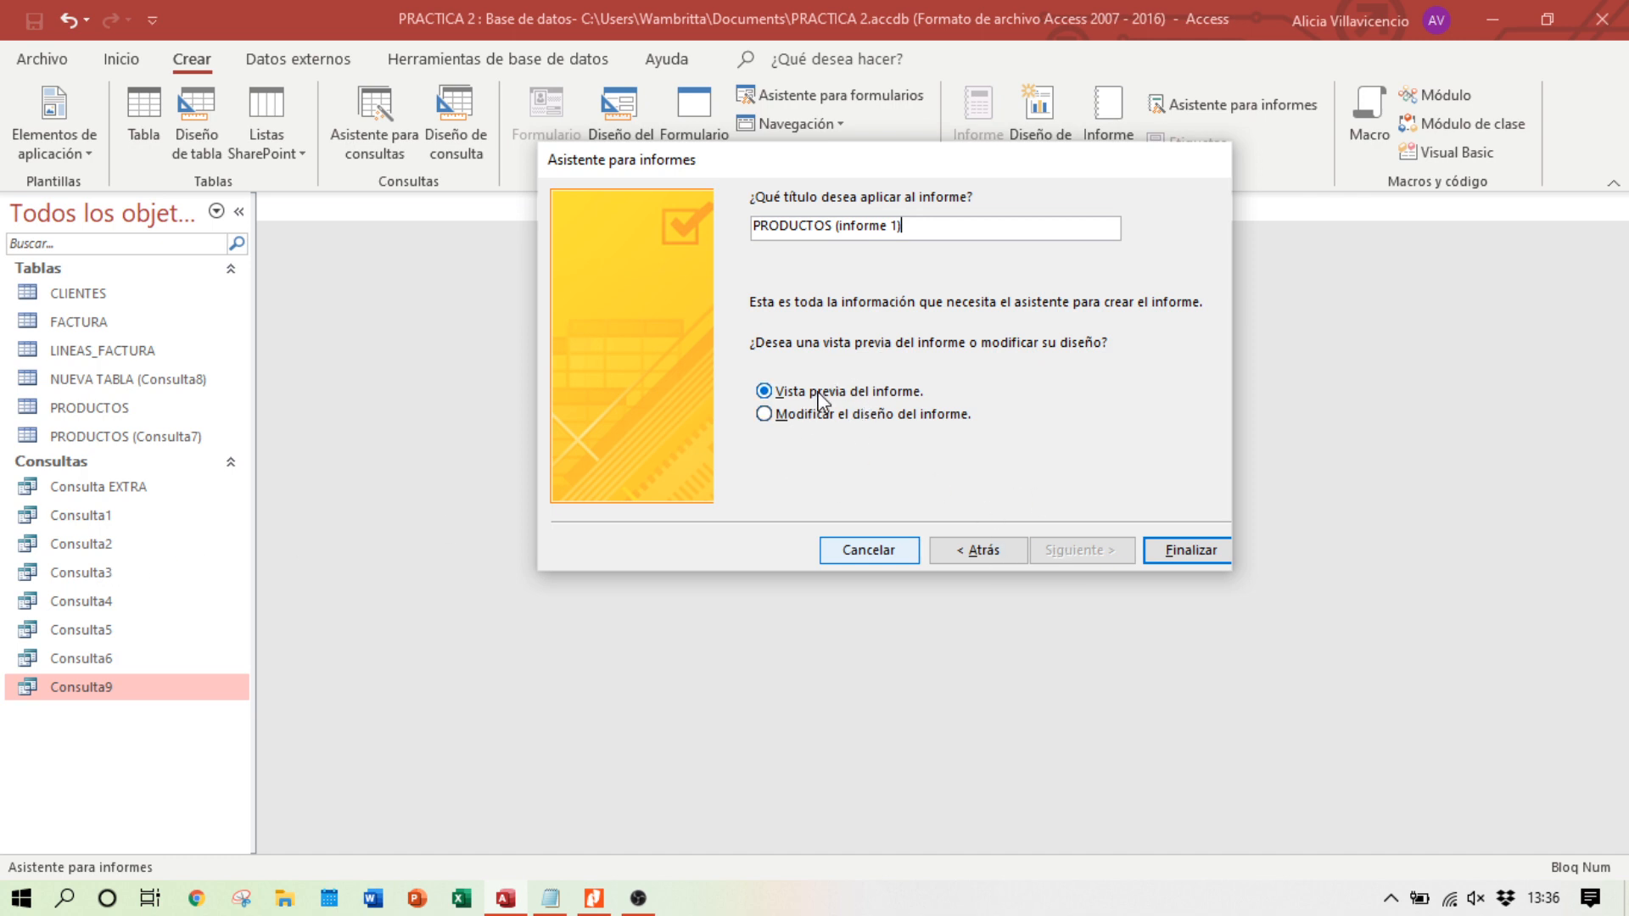
left_click(1159, 553)
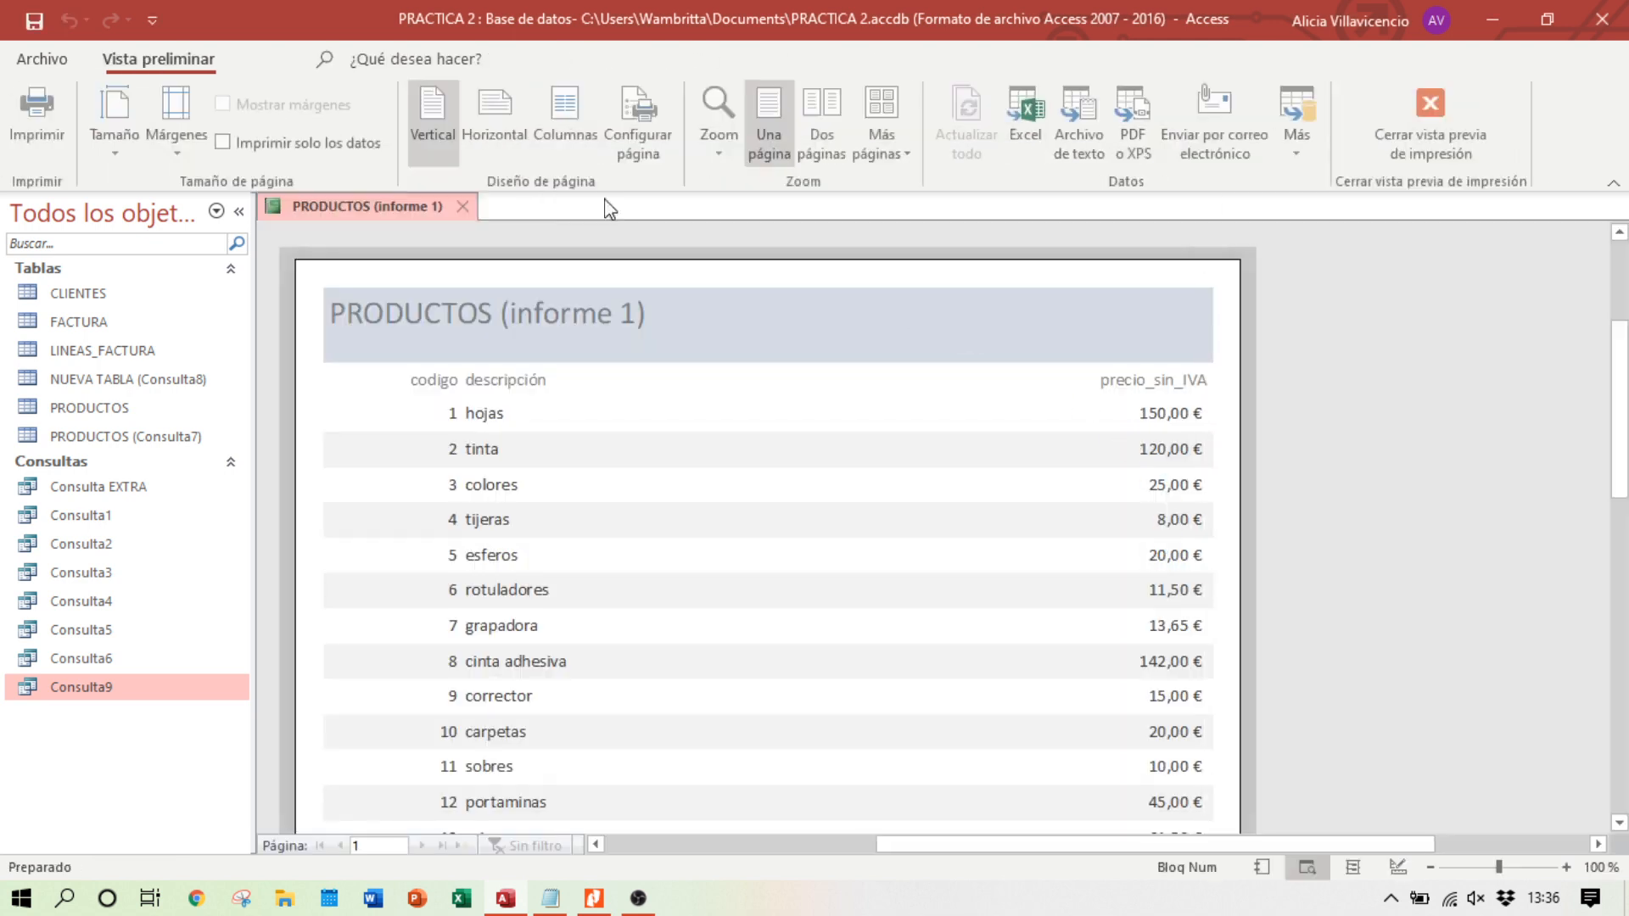
Step: Examine the product list and page layout in the report preview at several zoom levels
scroll(1209, 496, "down", 1)
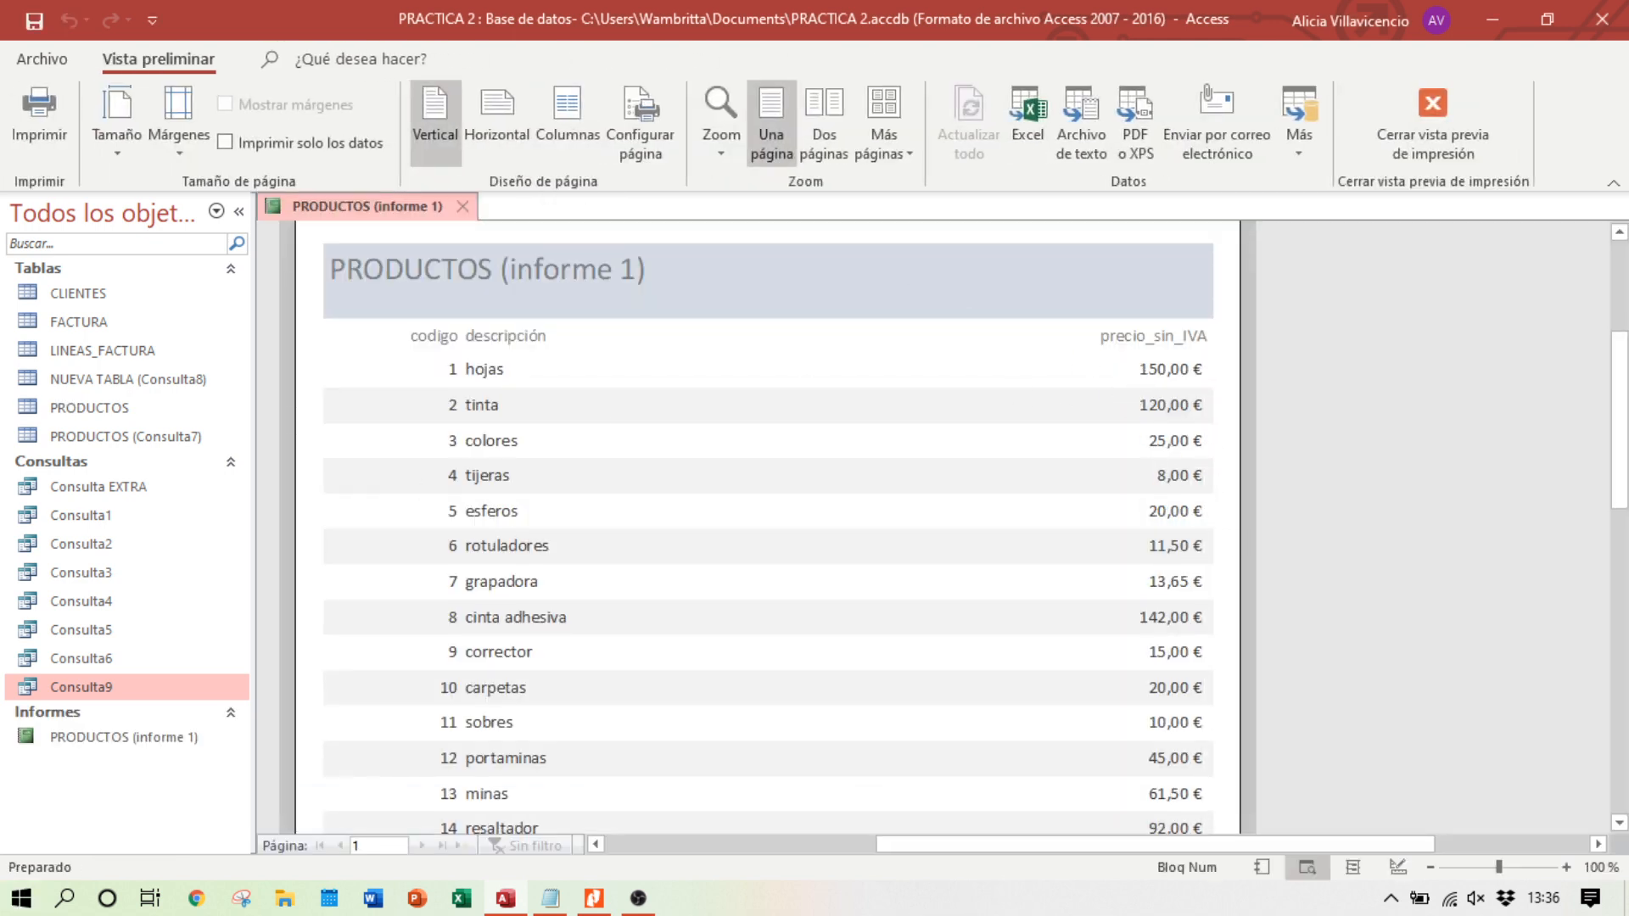
left_click(1433, 868)
left_click(1433, 868)
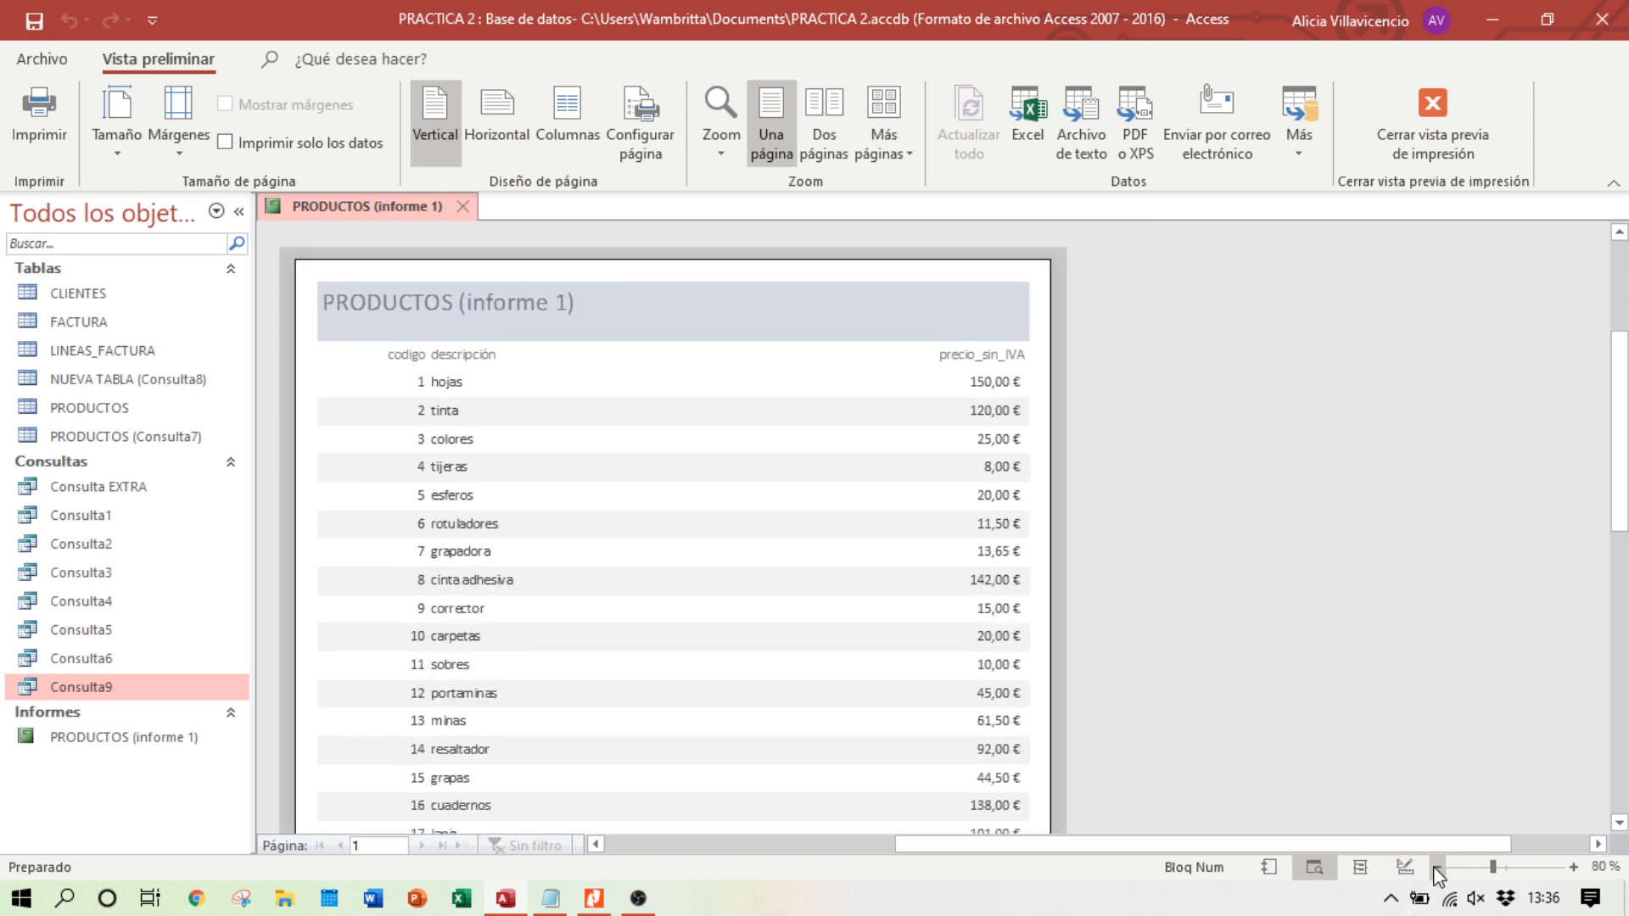
left_click(1433, 867)
left_click(1433, 868)
left_click(1435, 868)
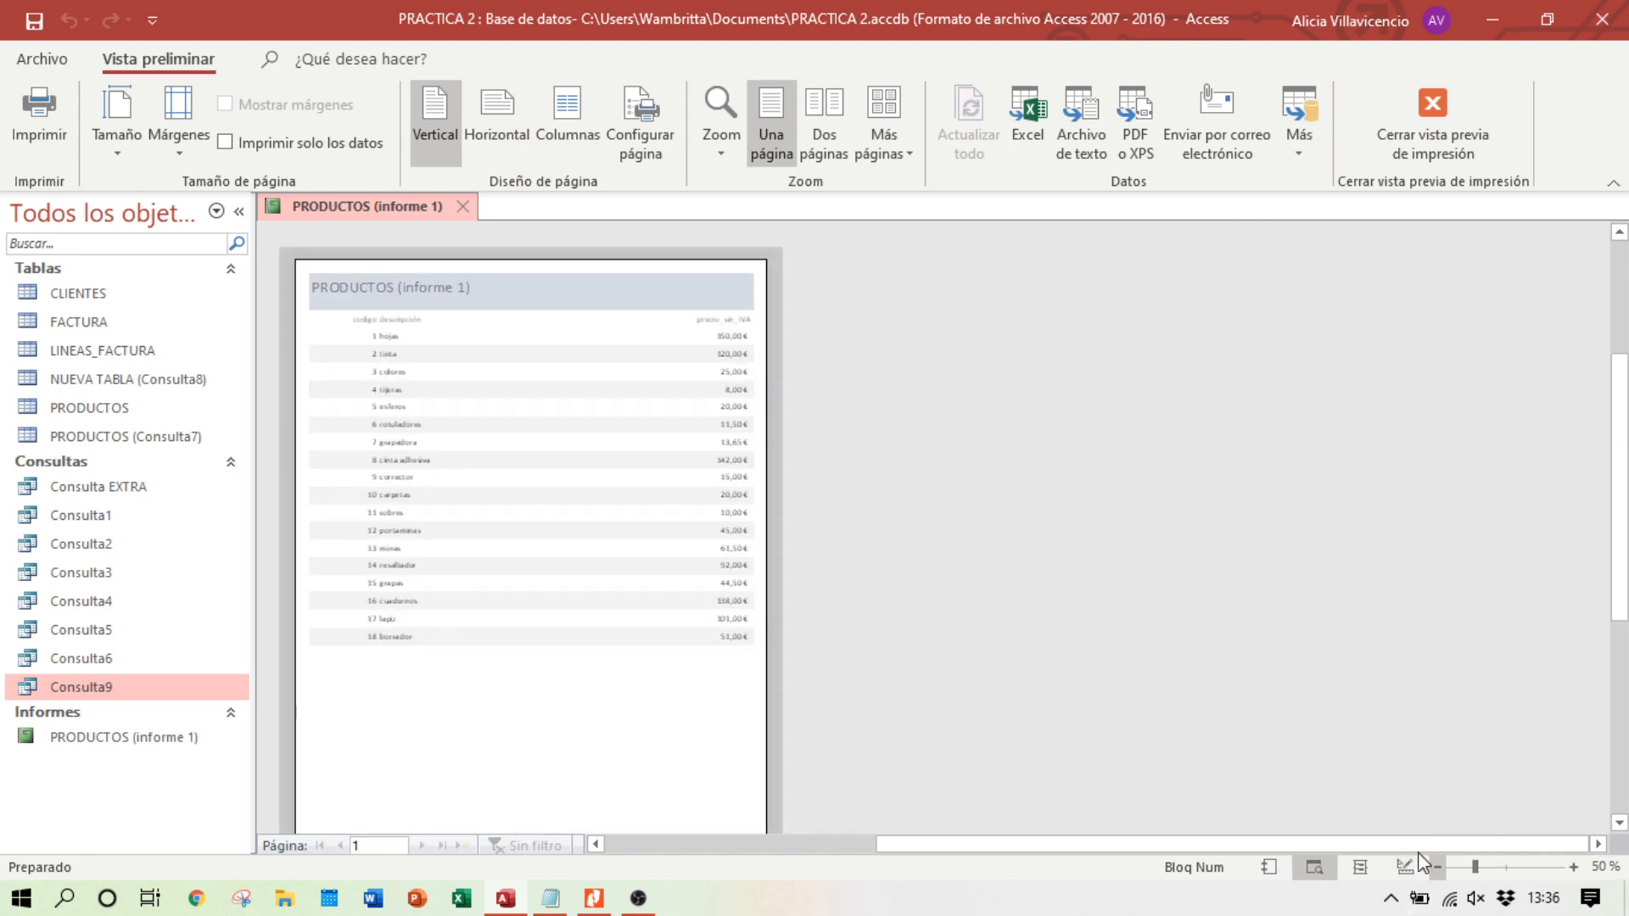
scroll(570, 501, "down", 3)
scroll(579, 523, "up", 2)
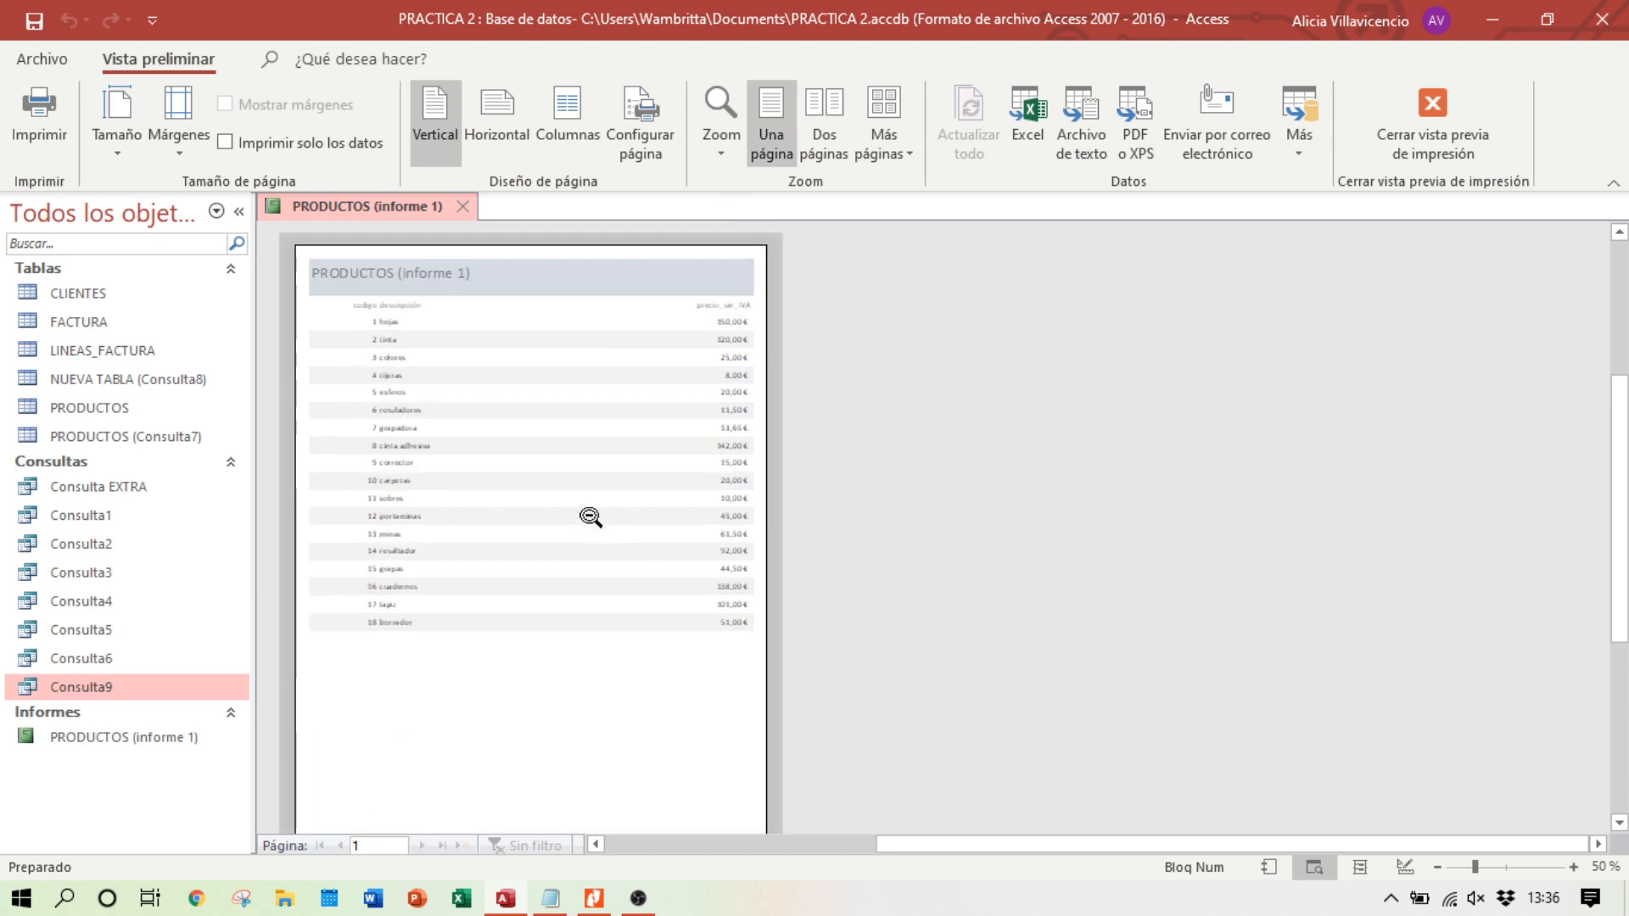
left_click(1574, 868)
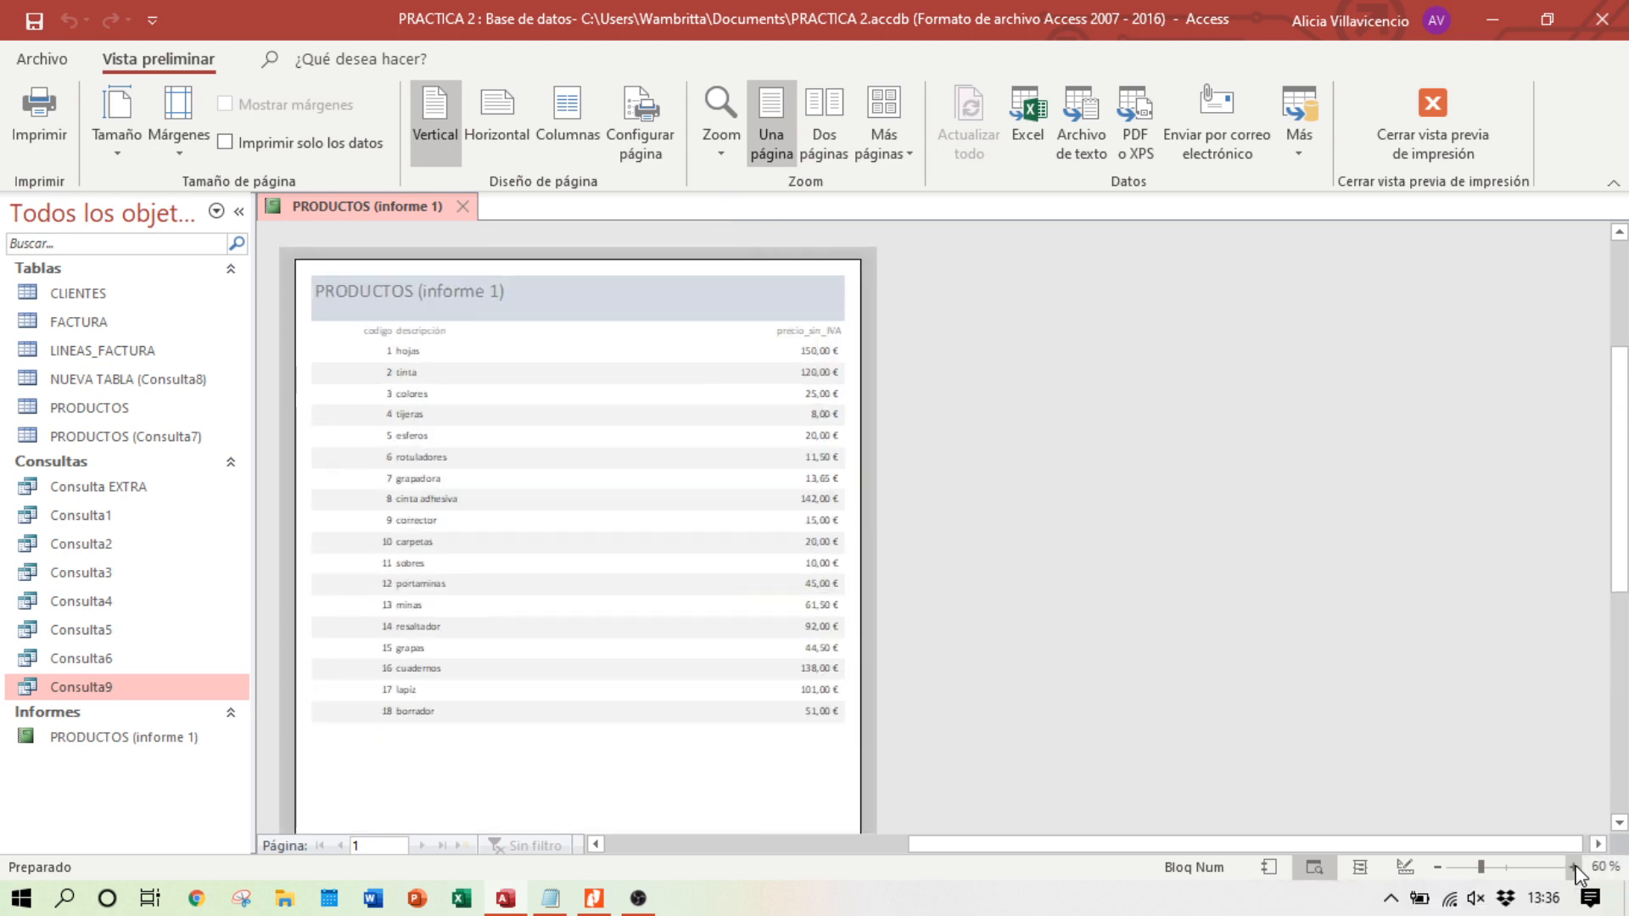
left_click(1574, 867)
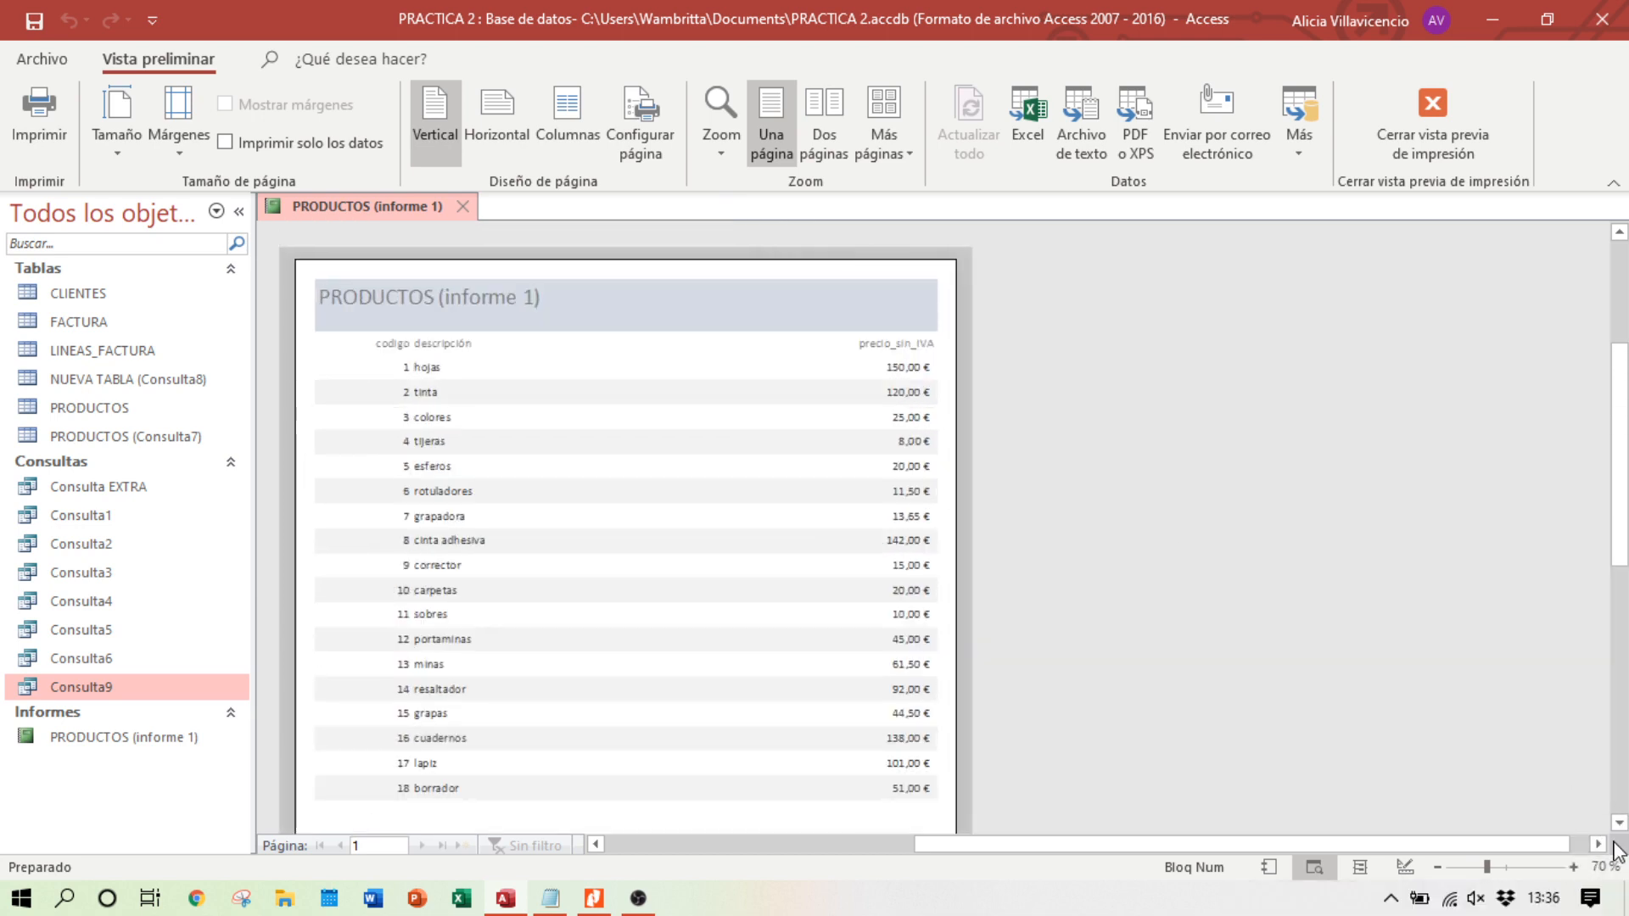
left_click(1573, 868)
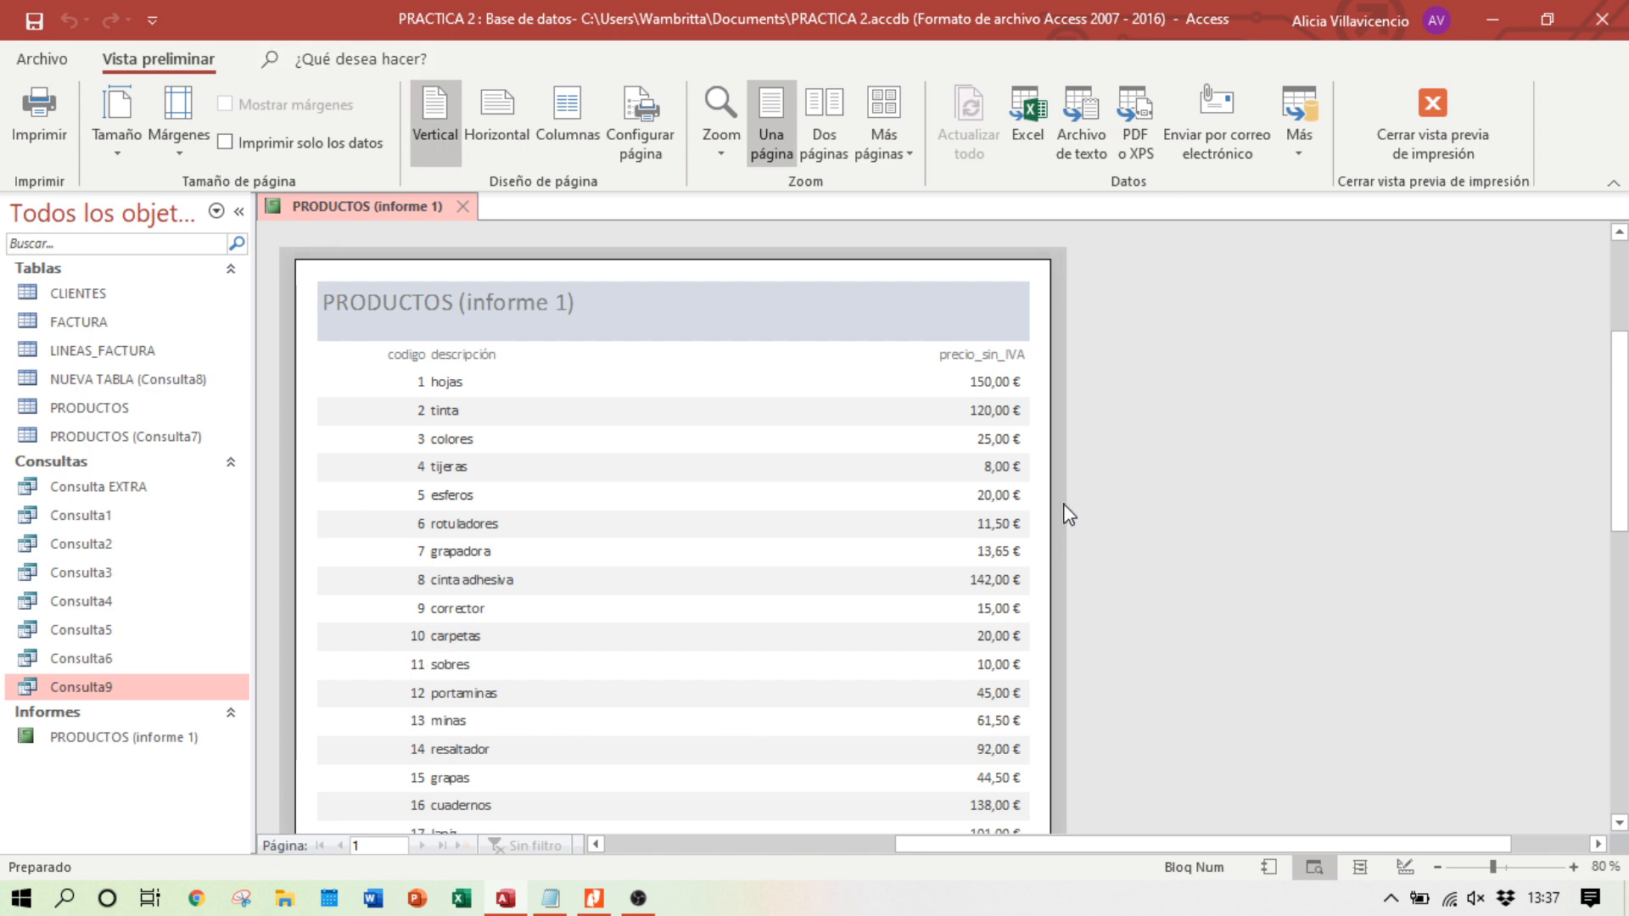
scroll(1049, 420, "down", 2)
scroll(1036, 433, "up", 1)
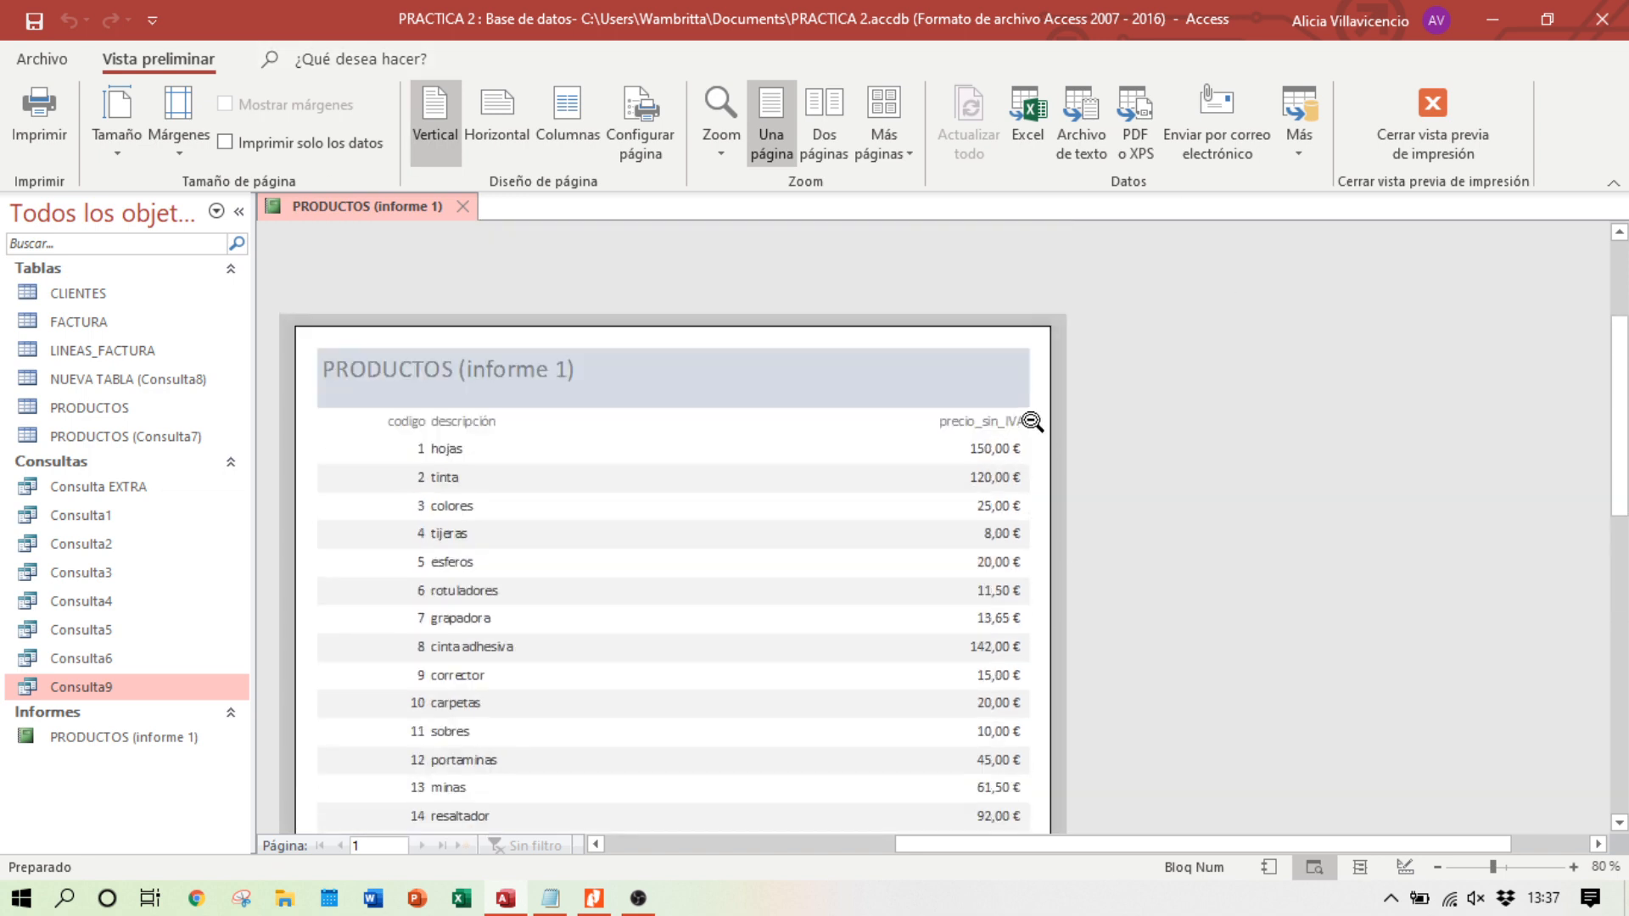
scroll(1032, 422, "down", 1)
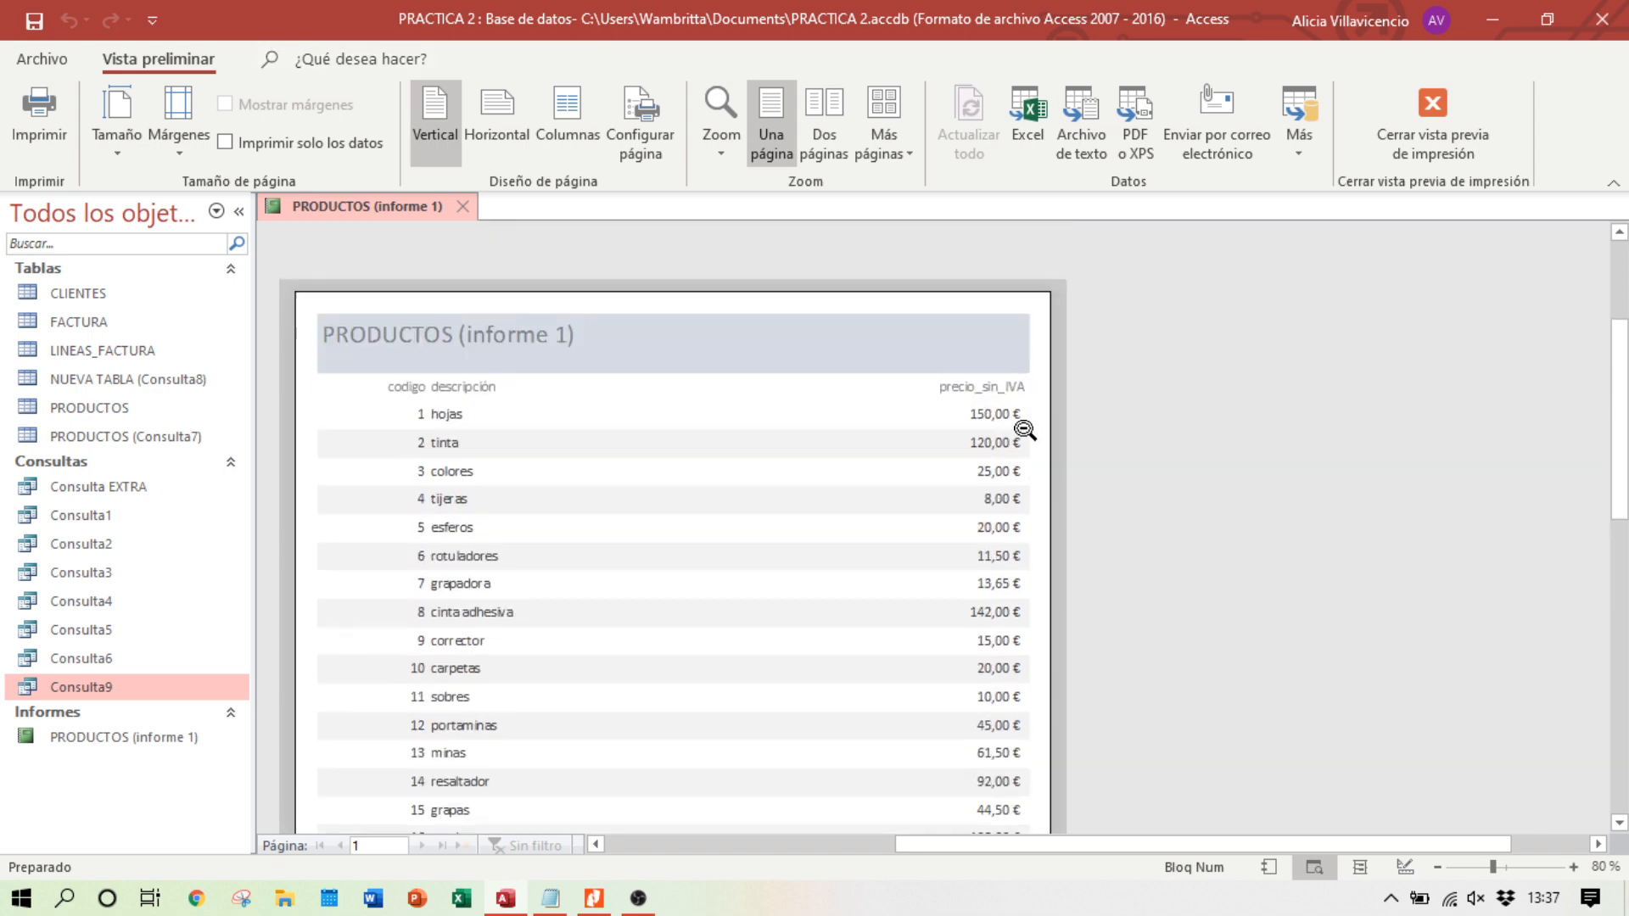
scroll(1024, 430, "down", 1)
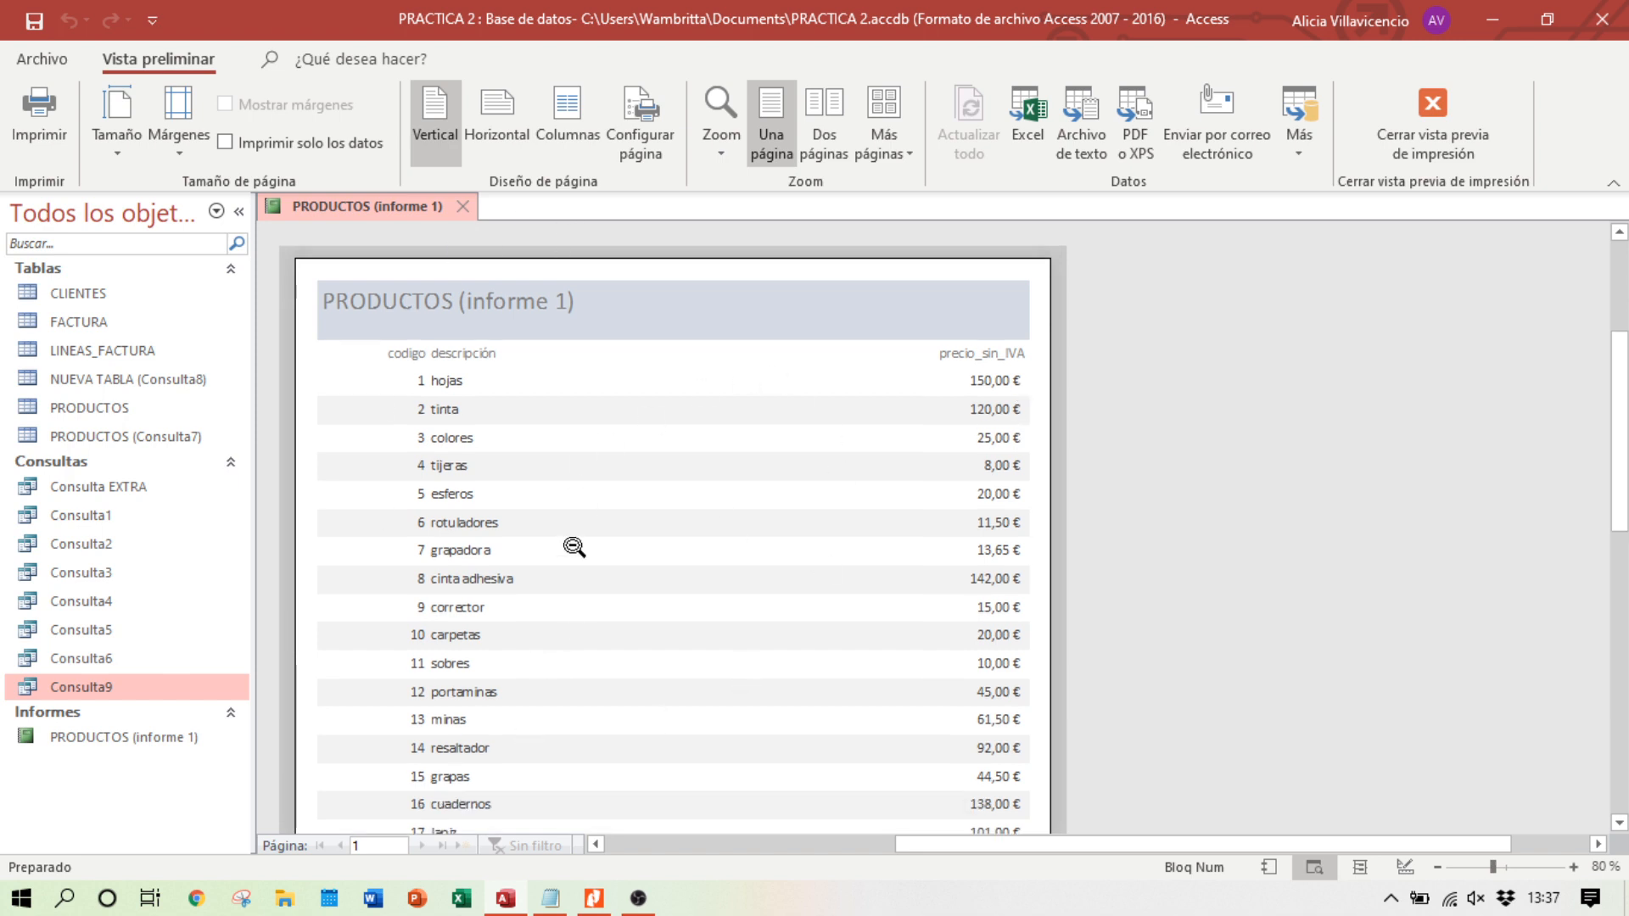
Step: Compare the previewed report with the Catàleg de productes example in the practice PDF
left_click(604, 906)
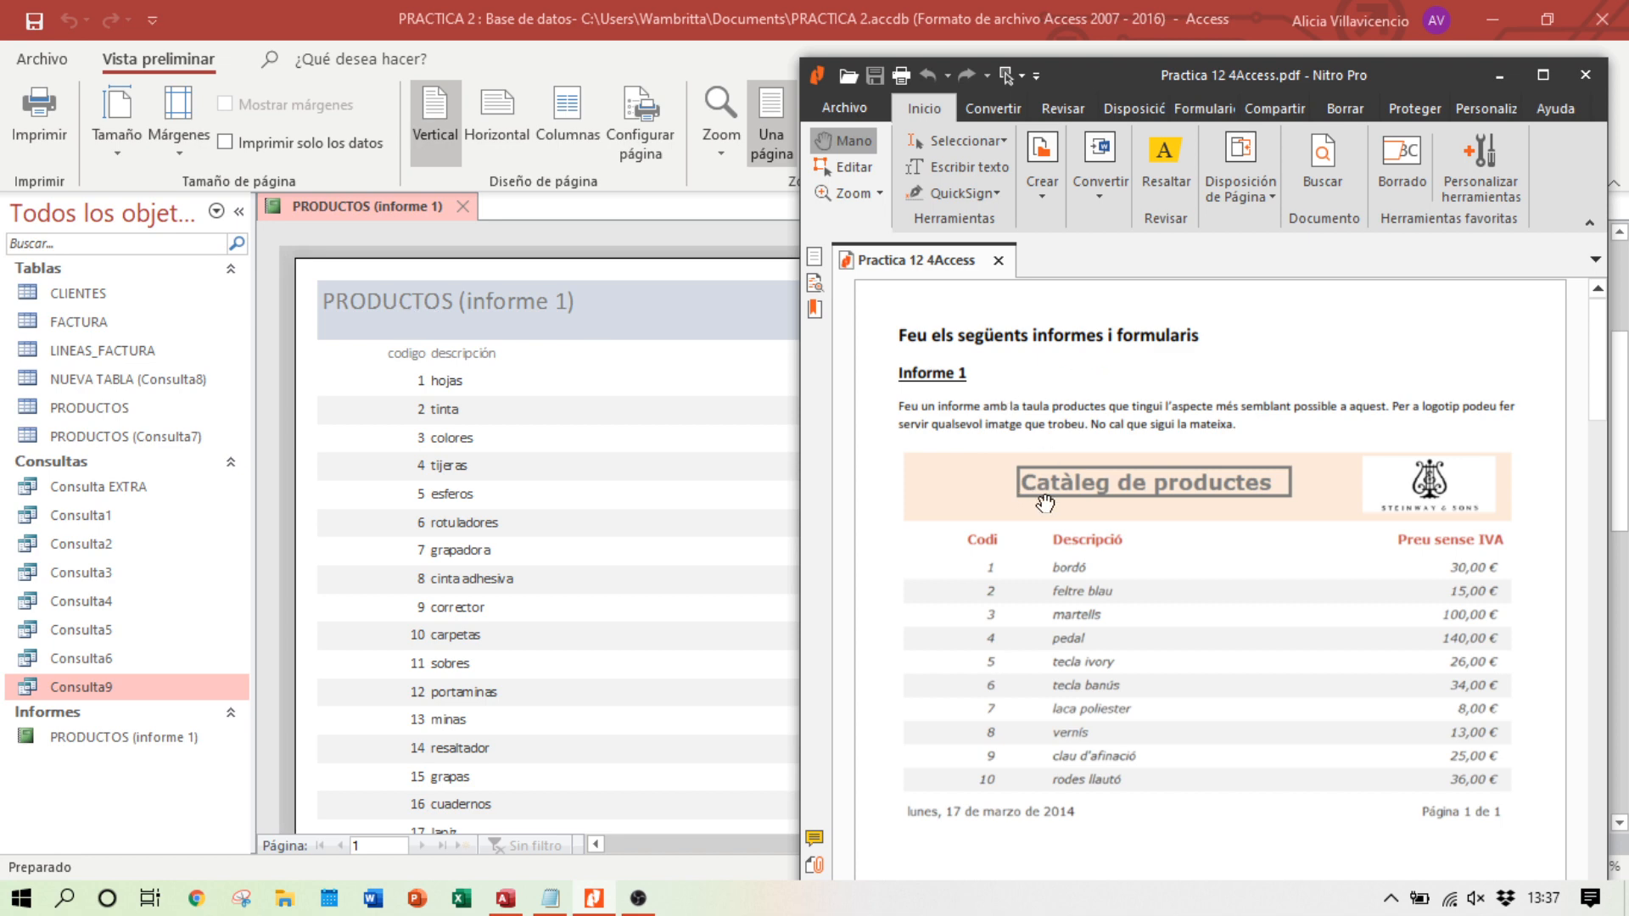
left_click(746, 327)
left_click(1497, 867)
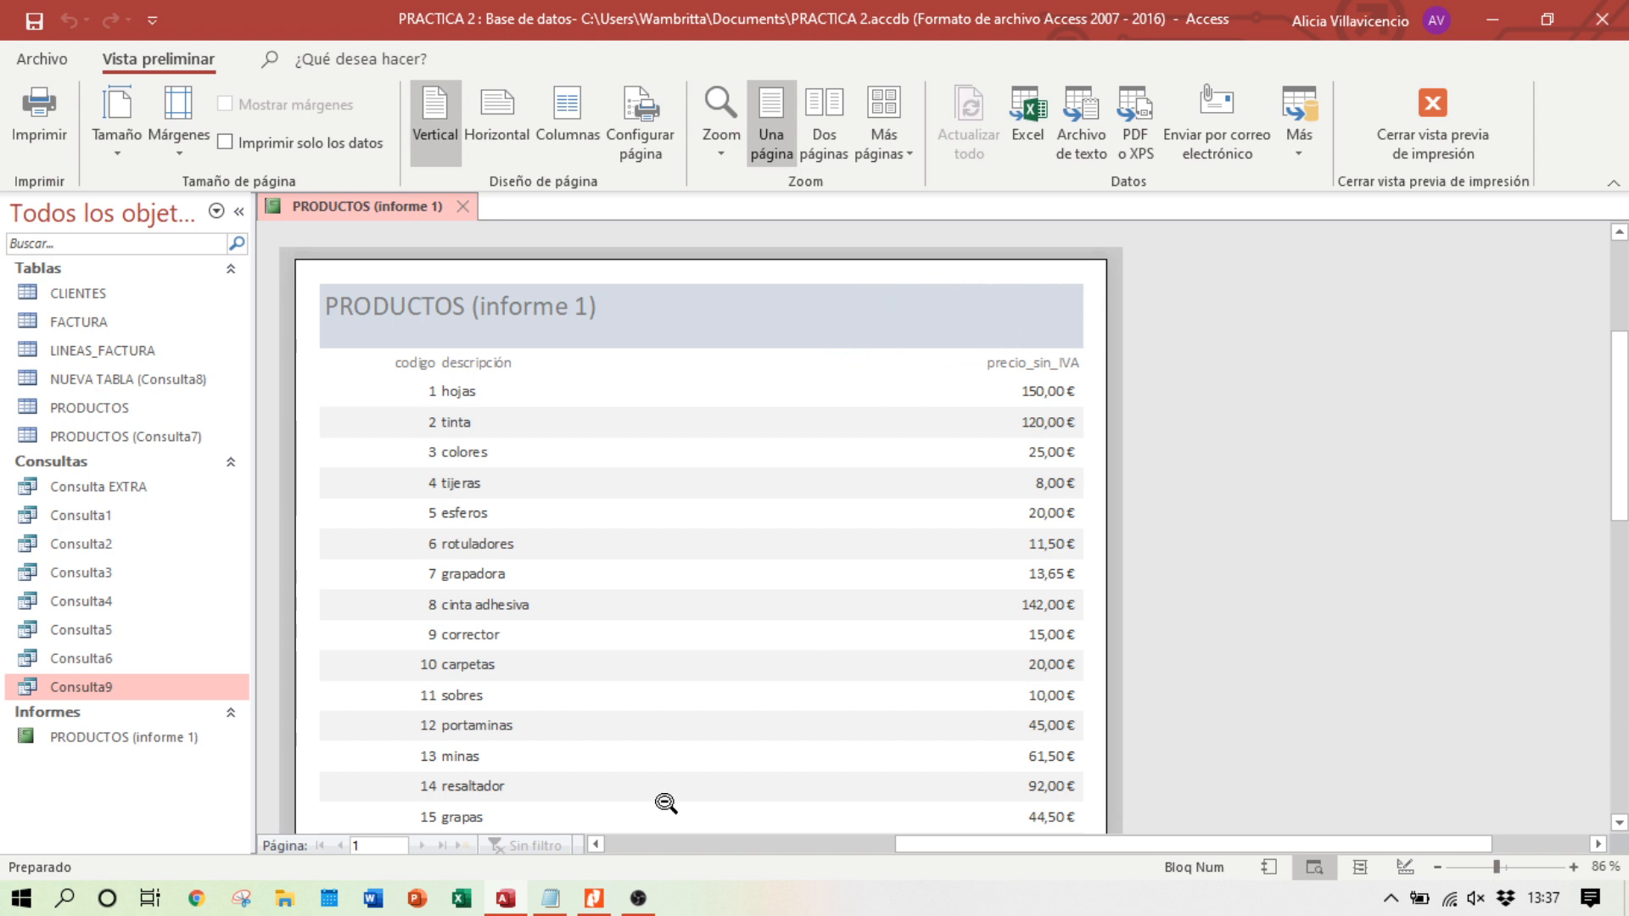
left_click(594, 901)
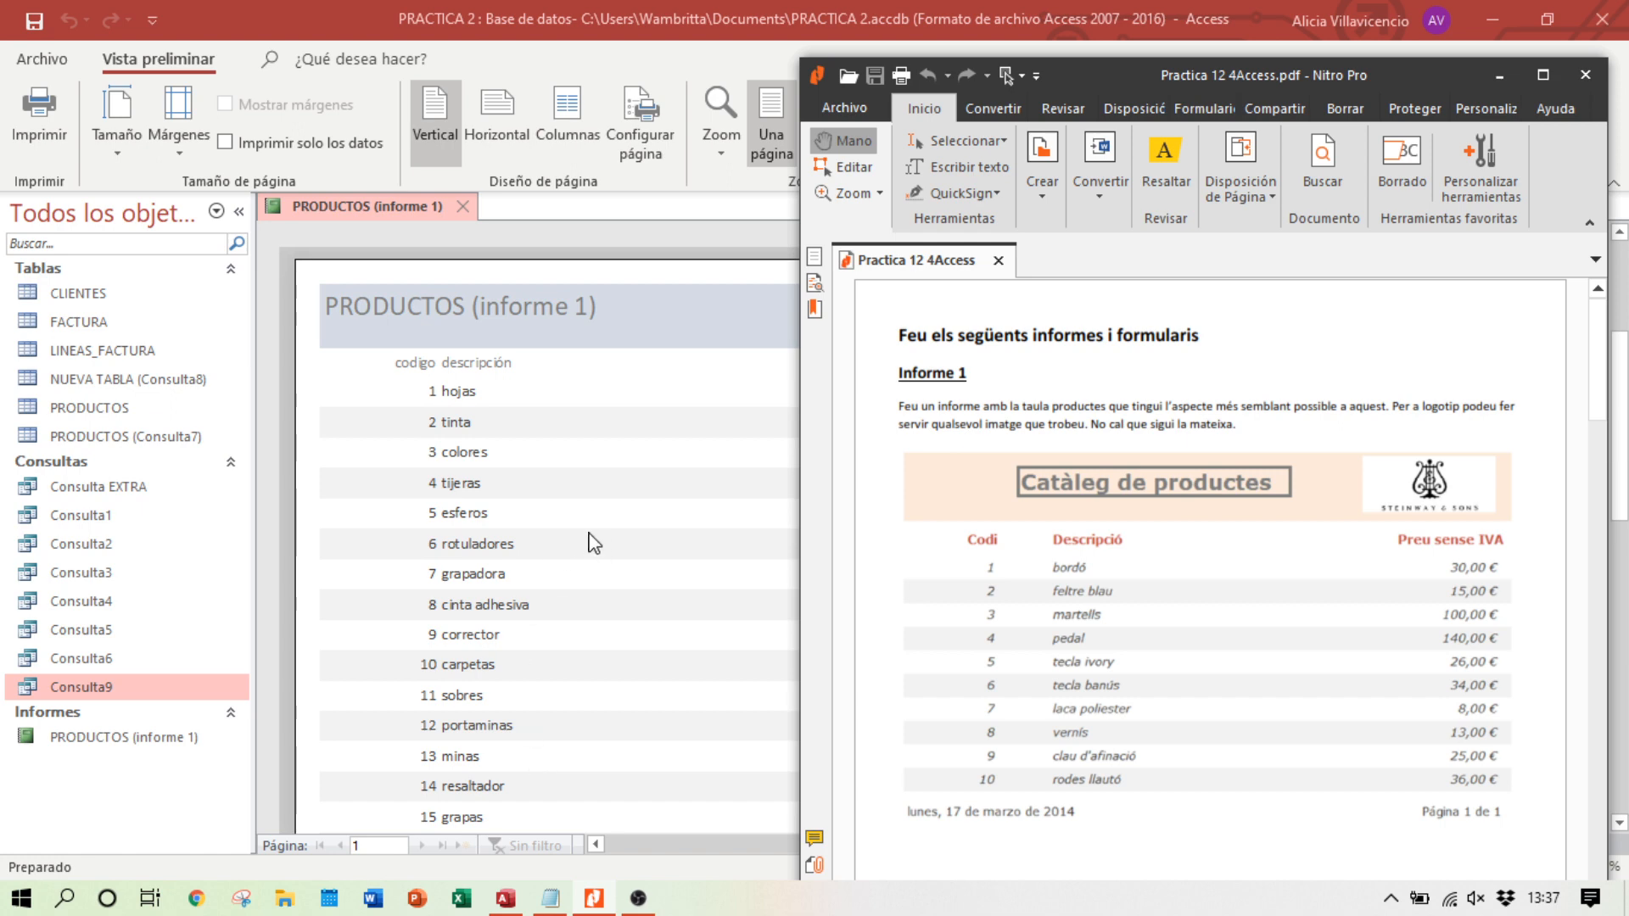
scroll(582, 545, "down", 6)
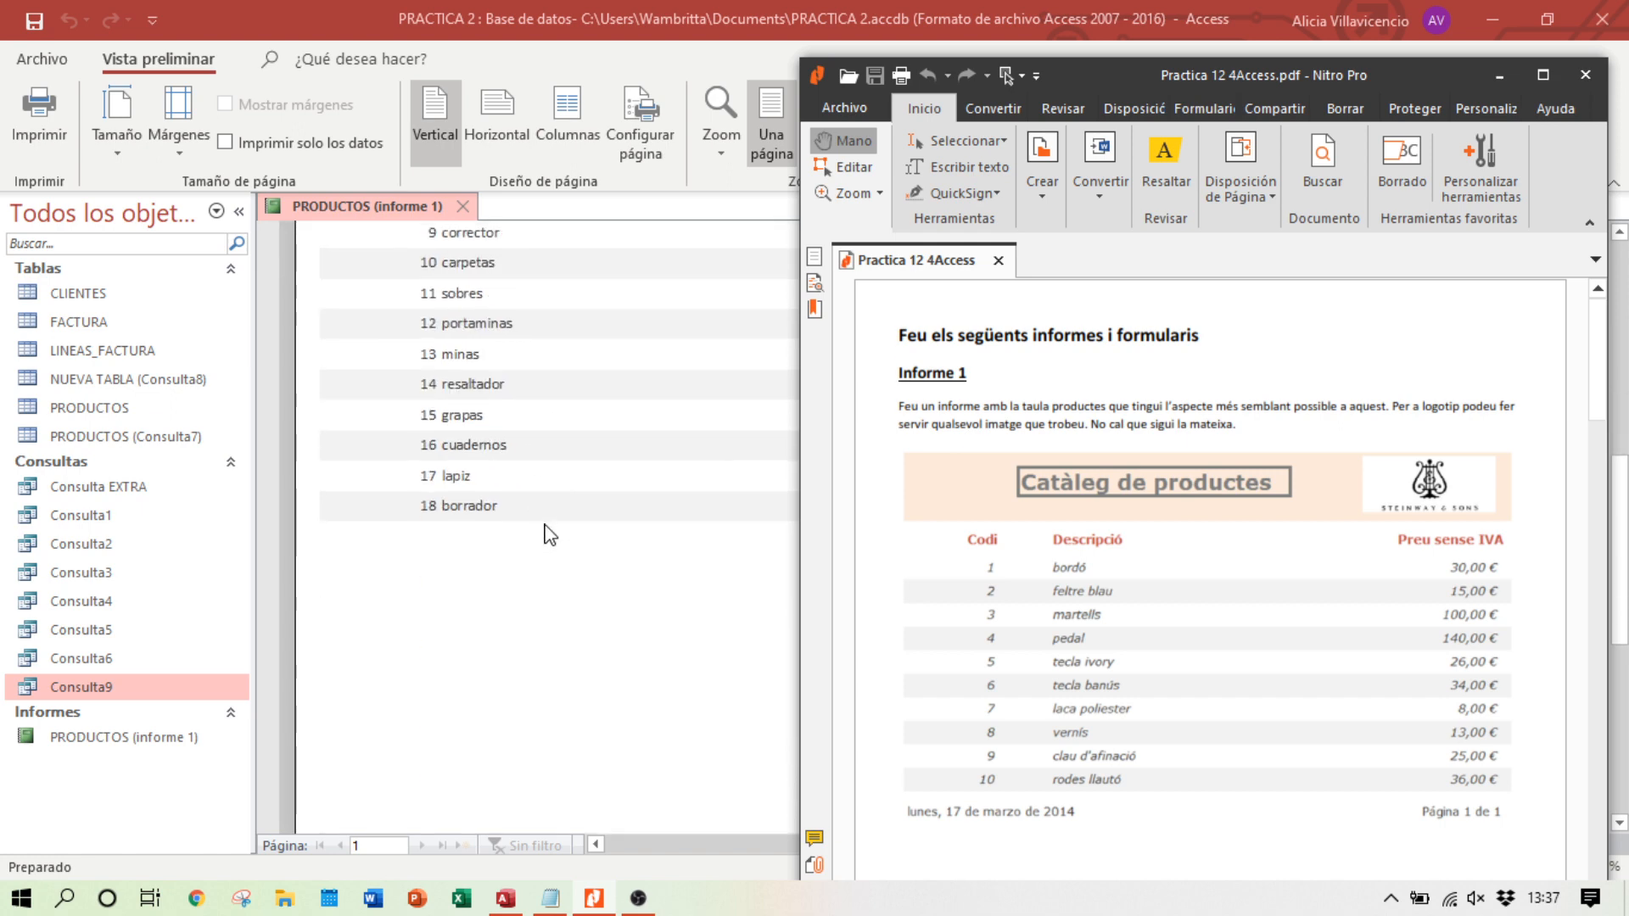
Step: Examine the end of the product list, the page footer and the whole report page in the print preview
scroll(642, 615, "up", 6)
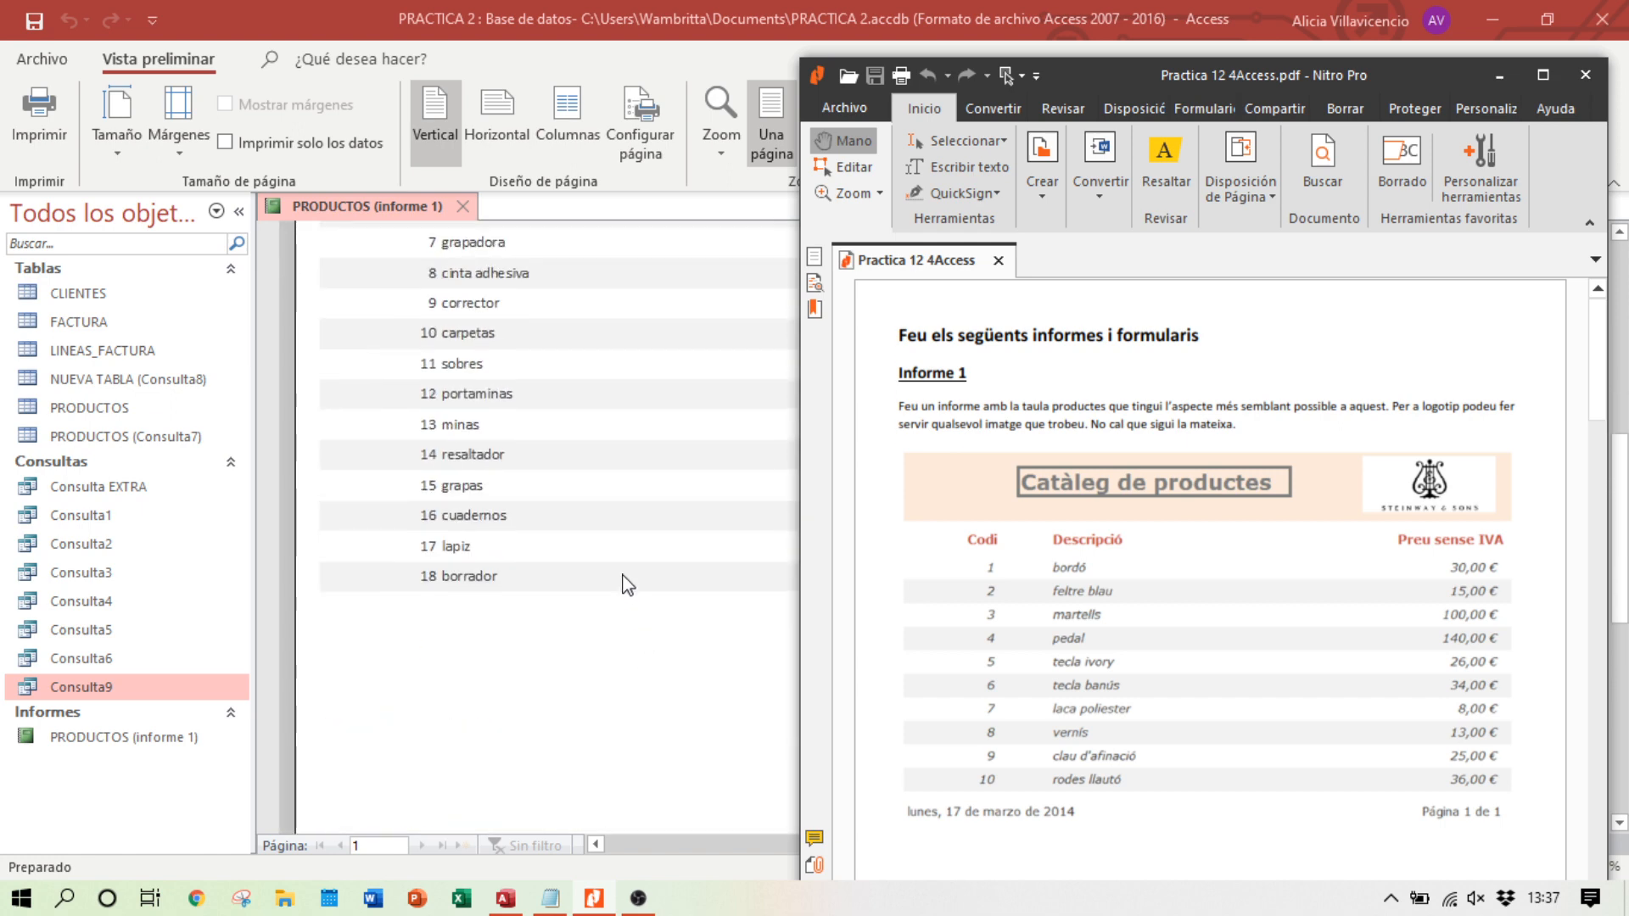
scroll(627, 584, "down", 6)
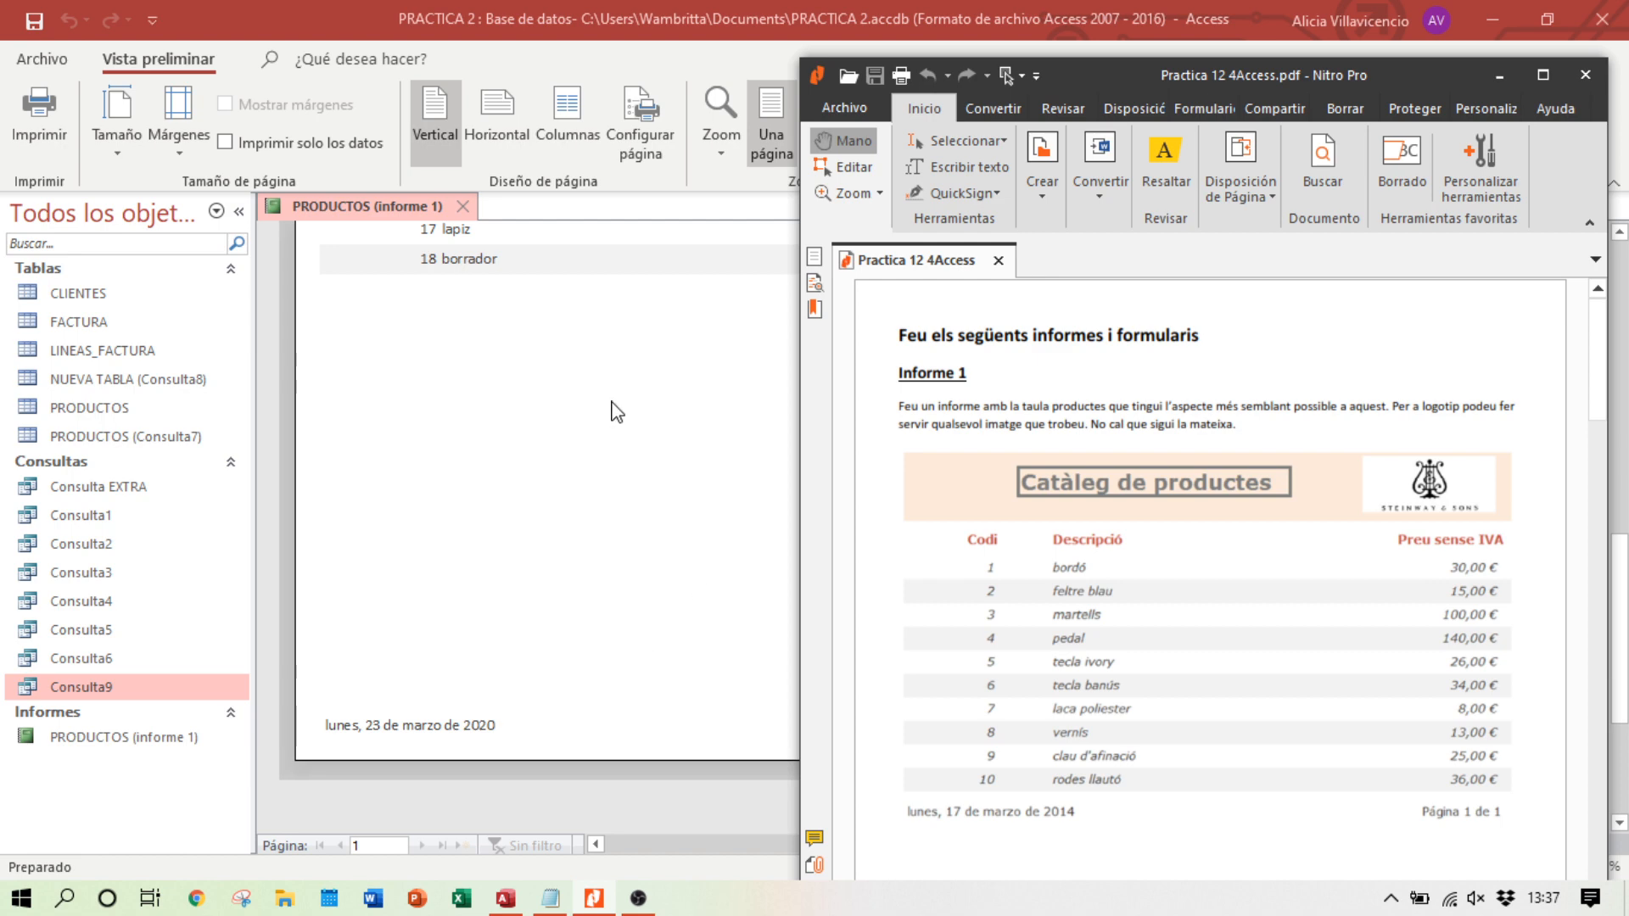
left_click(620, 447)
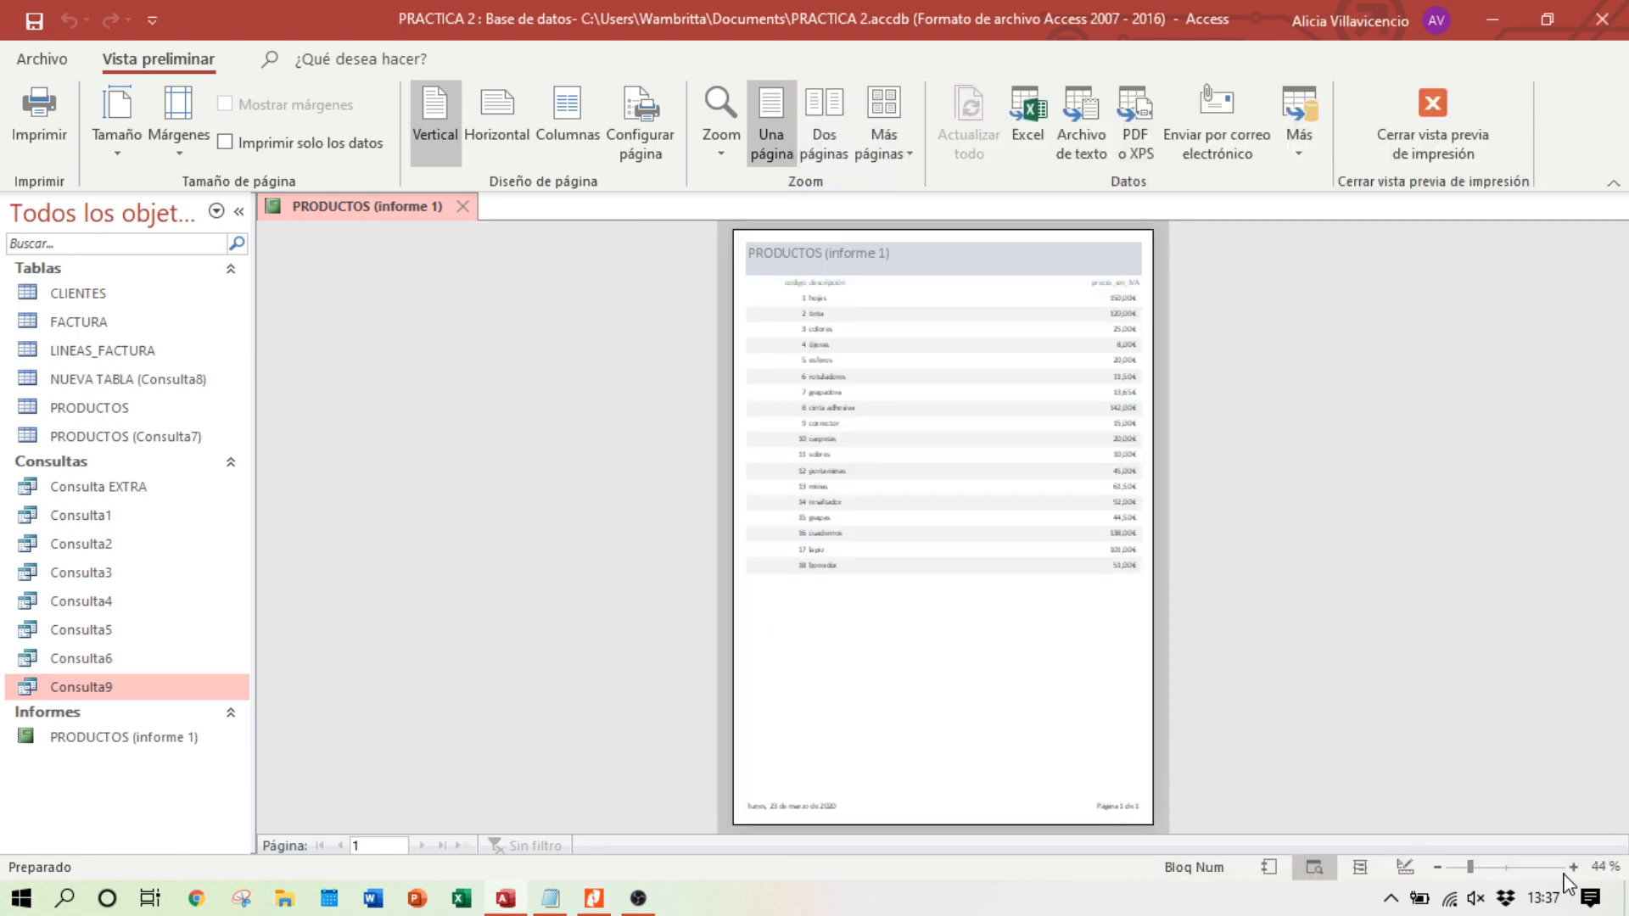
left_click(1487, 867)
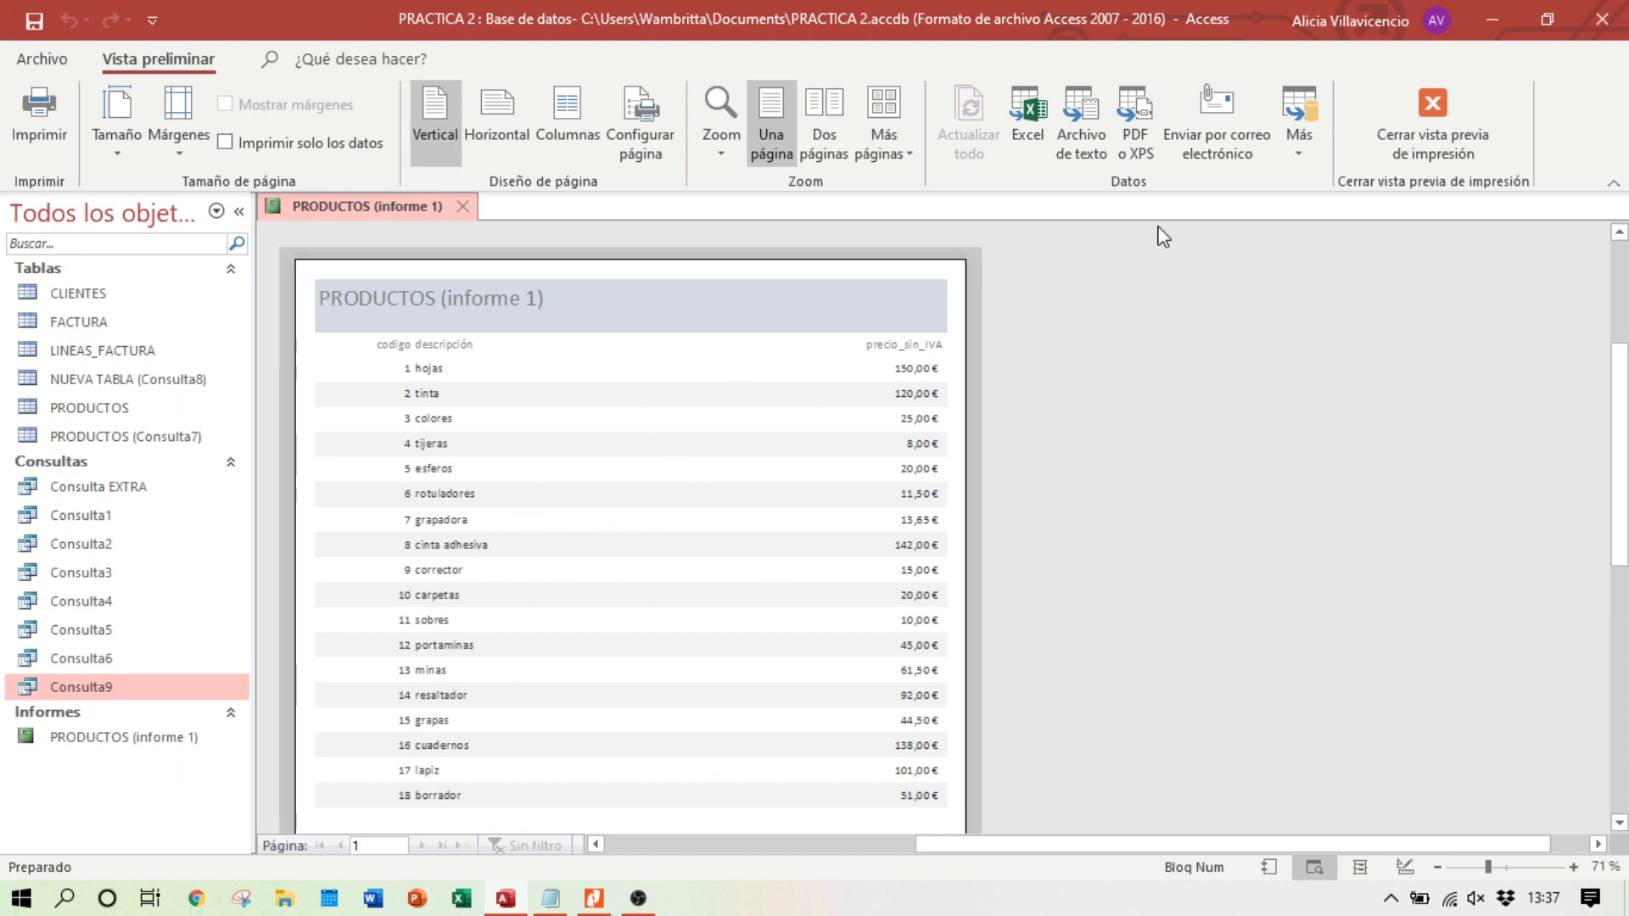
Step: Leave the print preview and open the report in design view, checking the available report views
left_click(1433, 105)
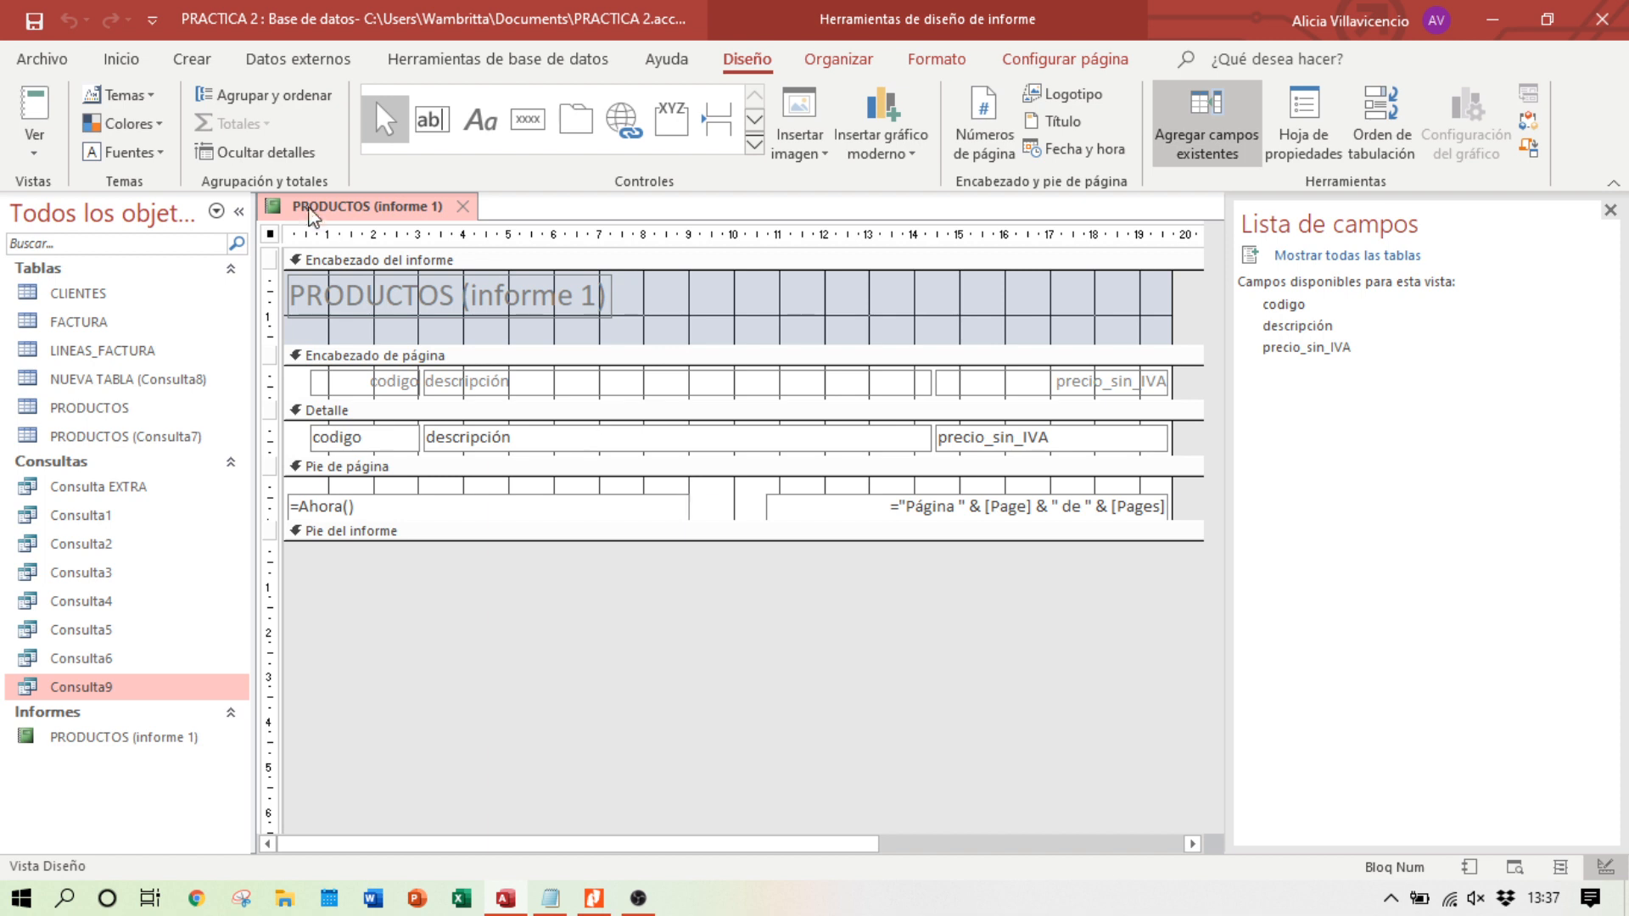
left_click(38, 151)
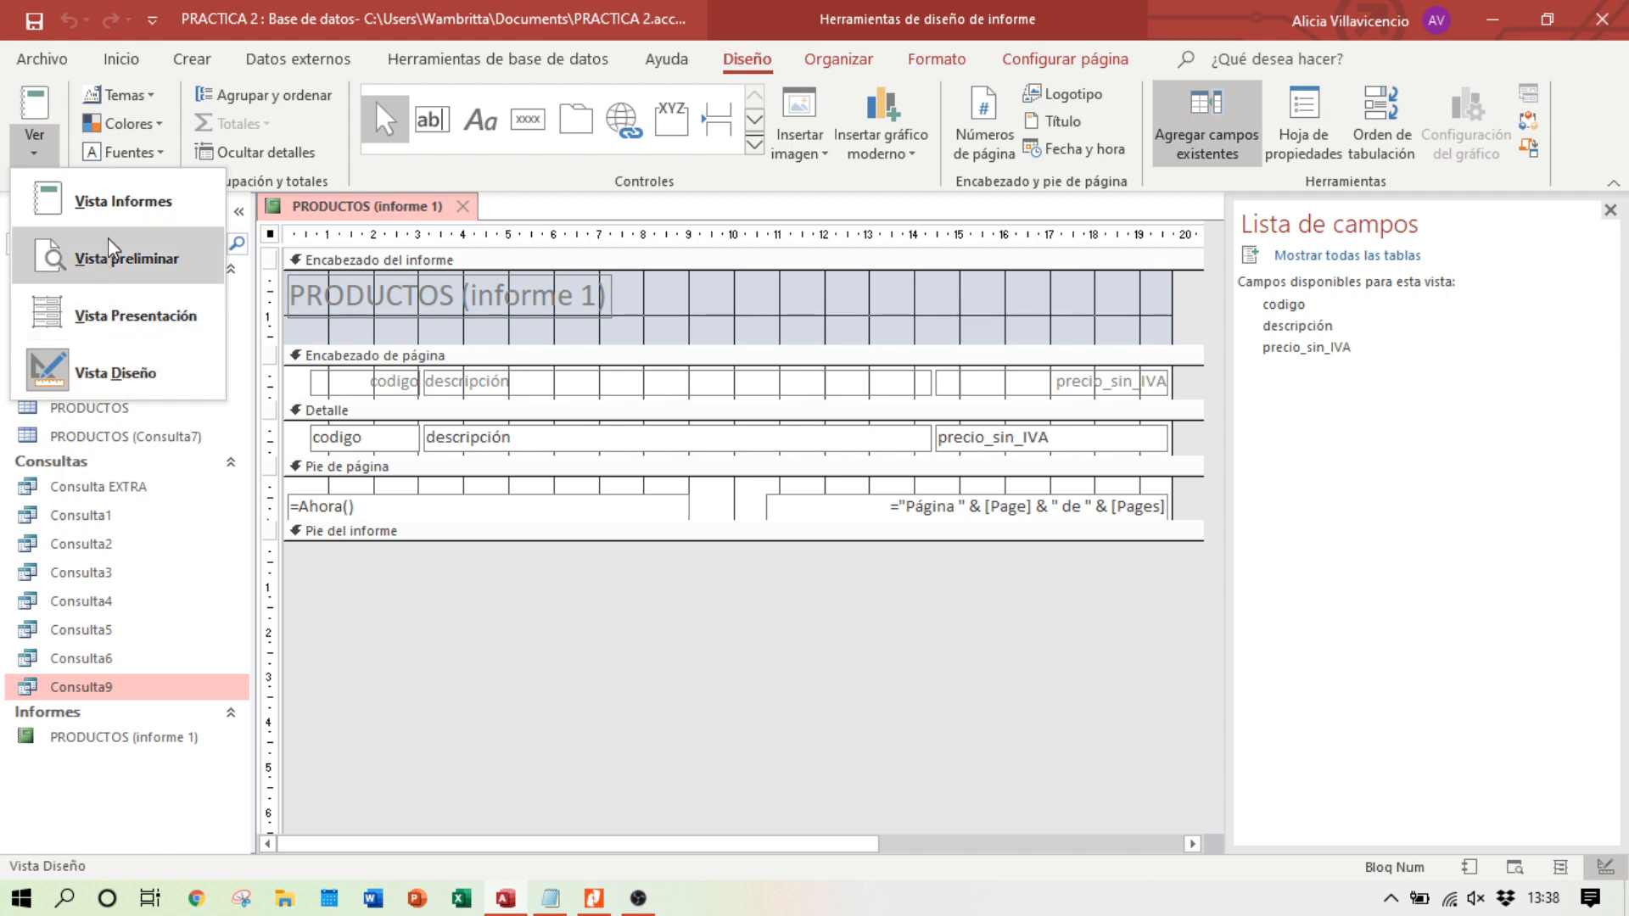
left_click(129, 254)
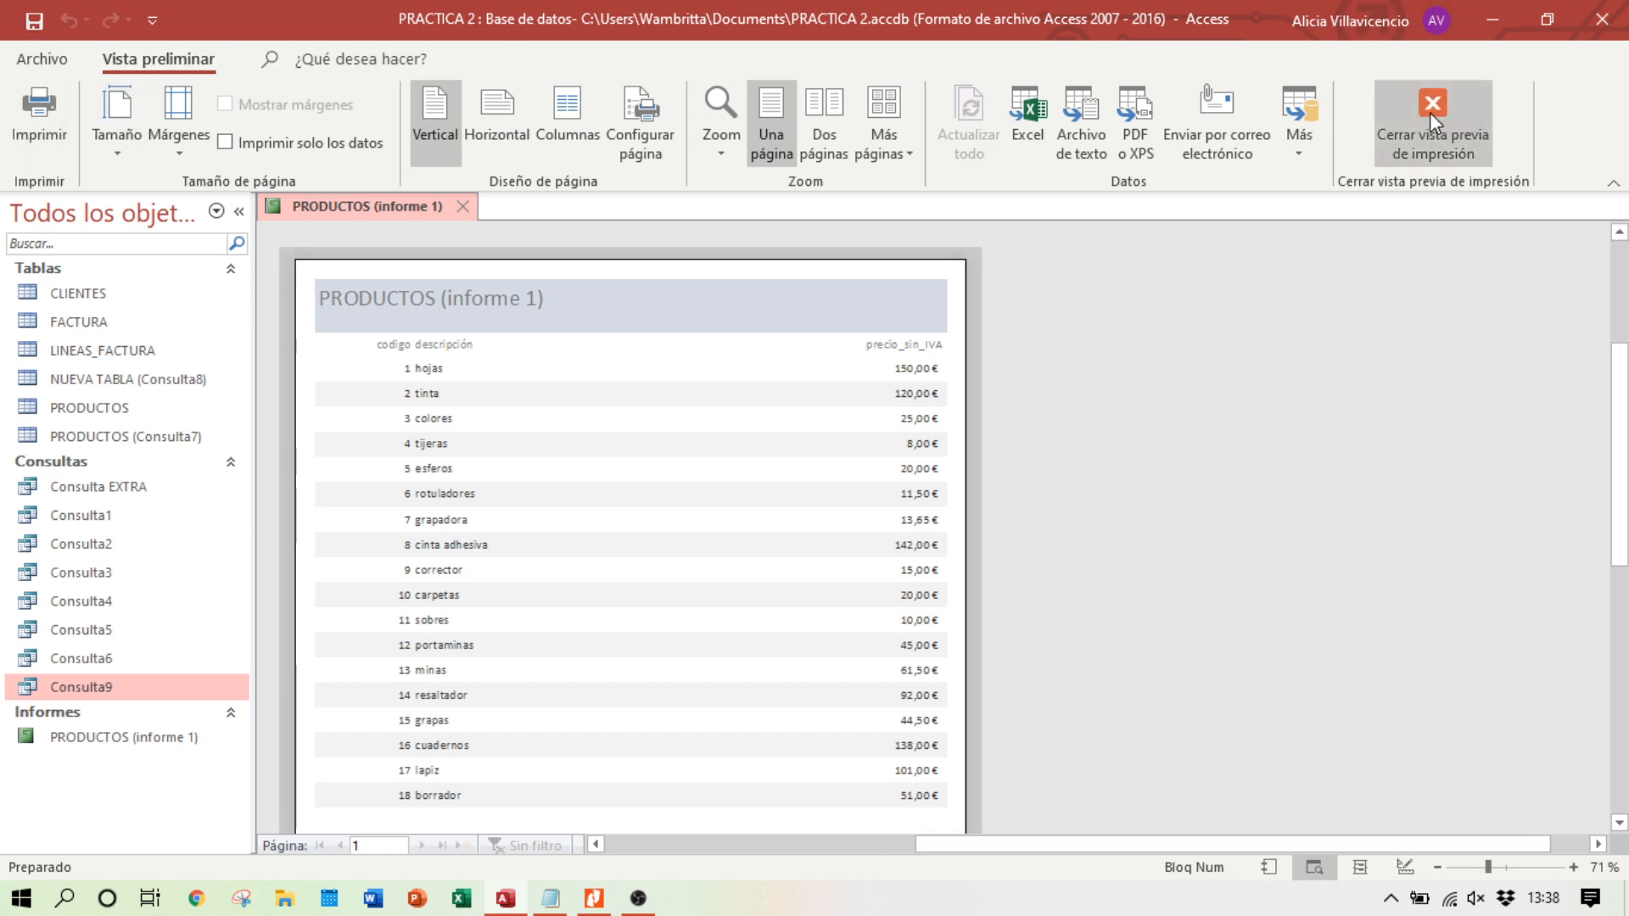
left_click(1405, 868)
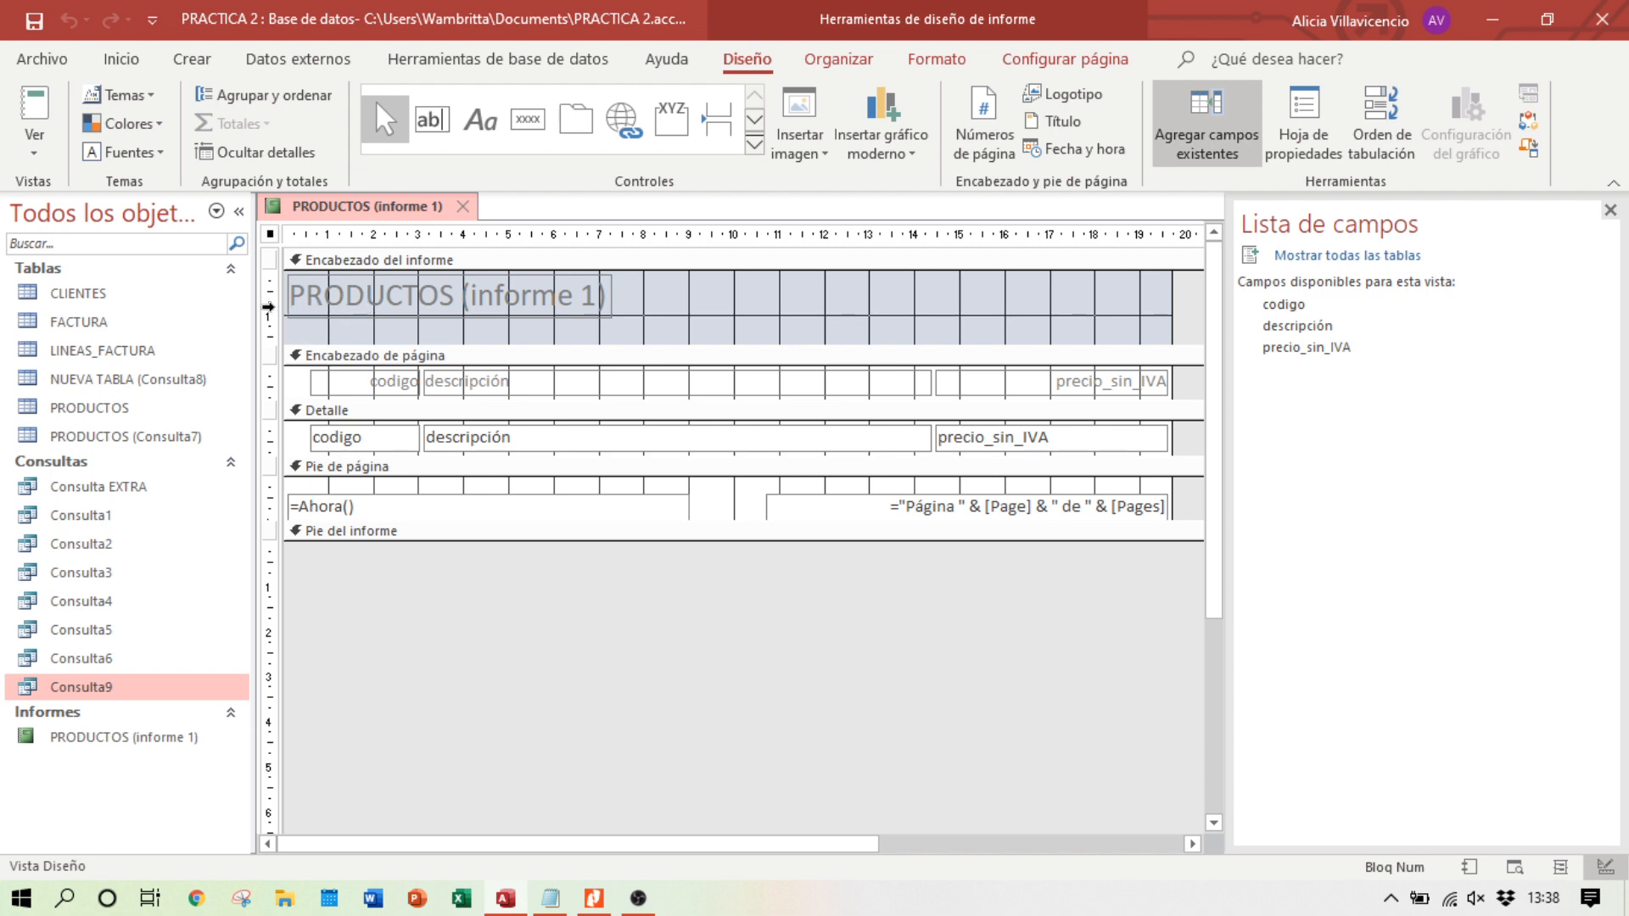
Step: Compare the report header, page header and detail sections in design view with their output in the print preview
left_click(626, 312)
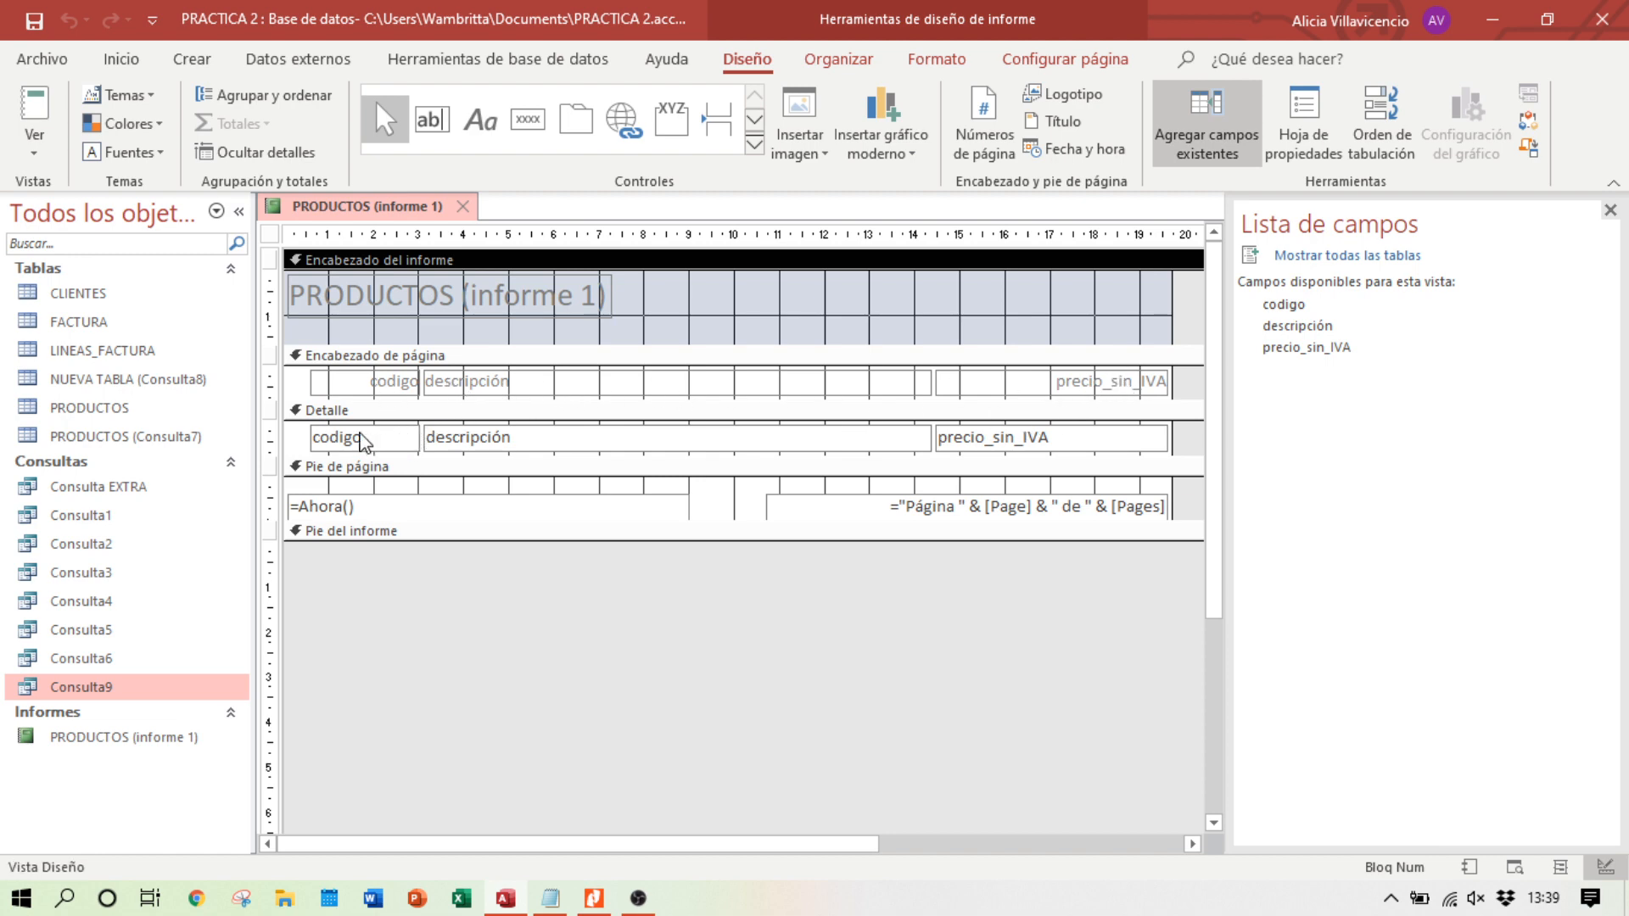
left_click(387, 441)
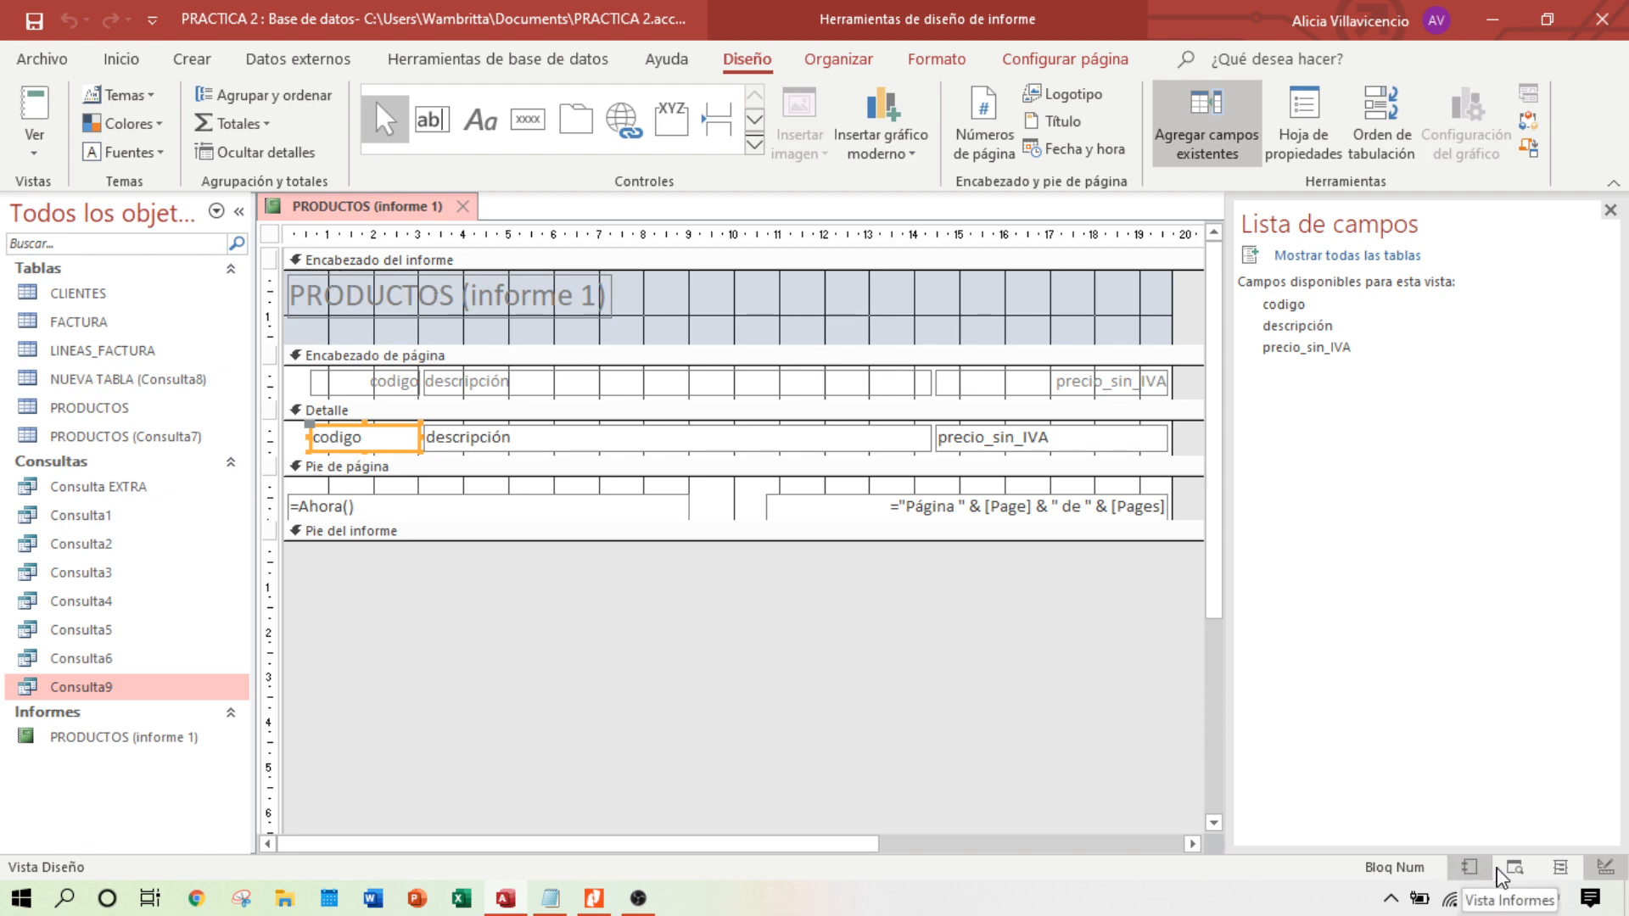
left_click(1516, 867)
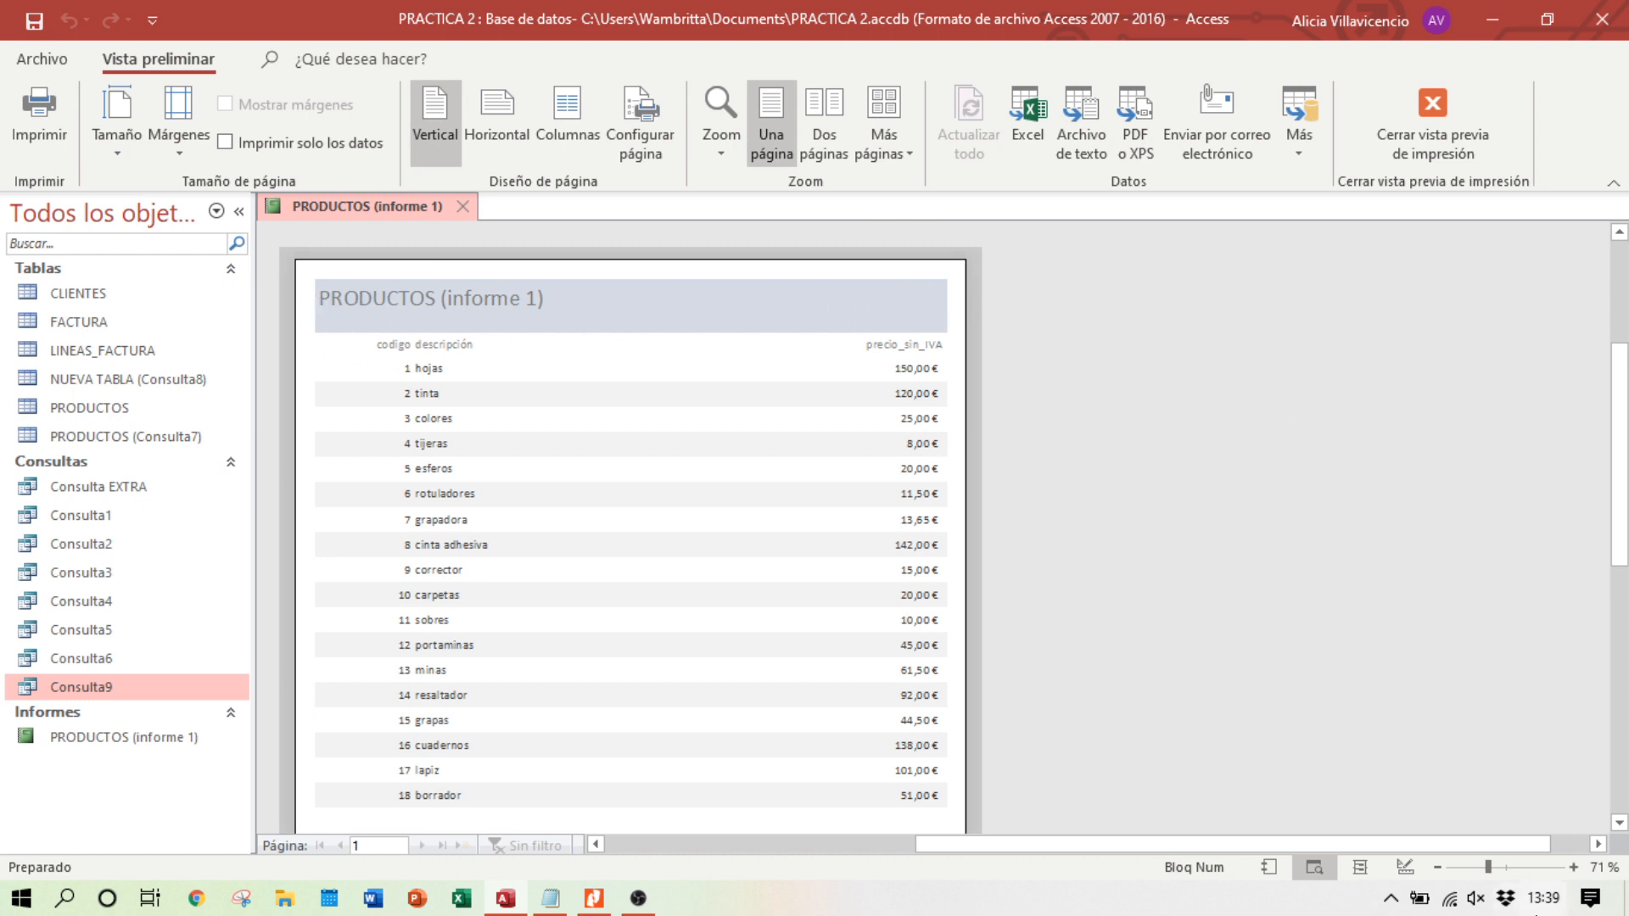
left_click(1402, 868)
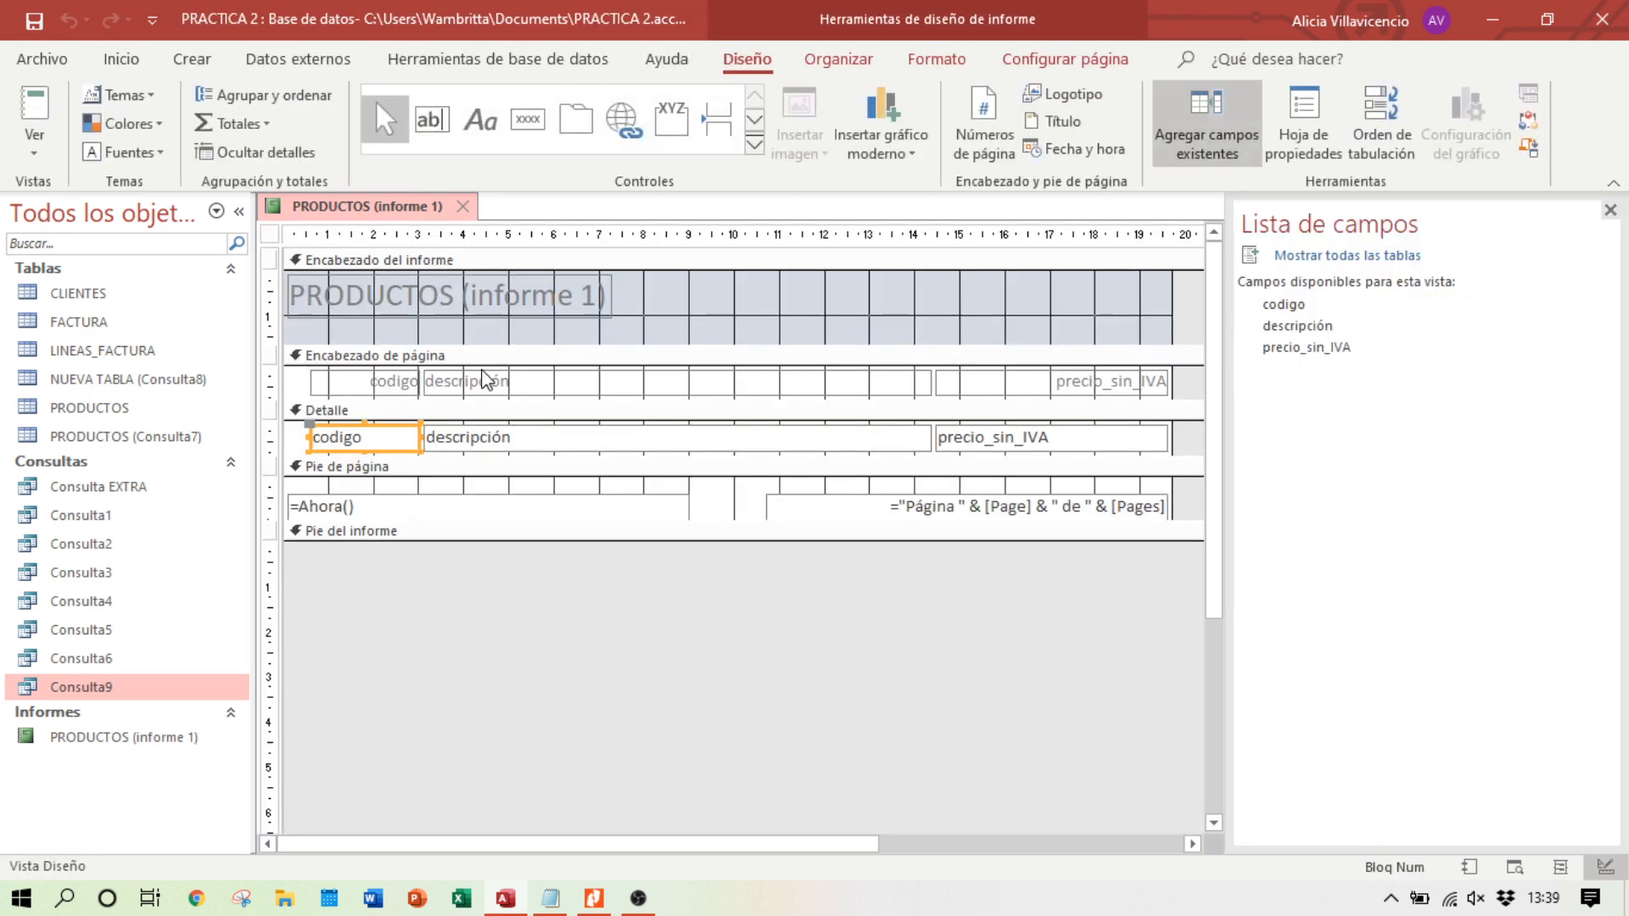
left_click(1514, 867)
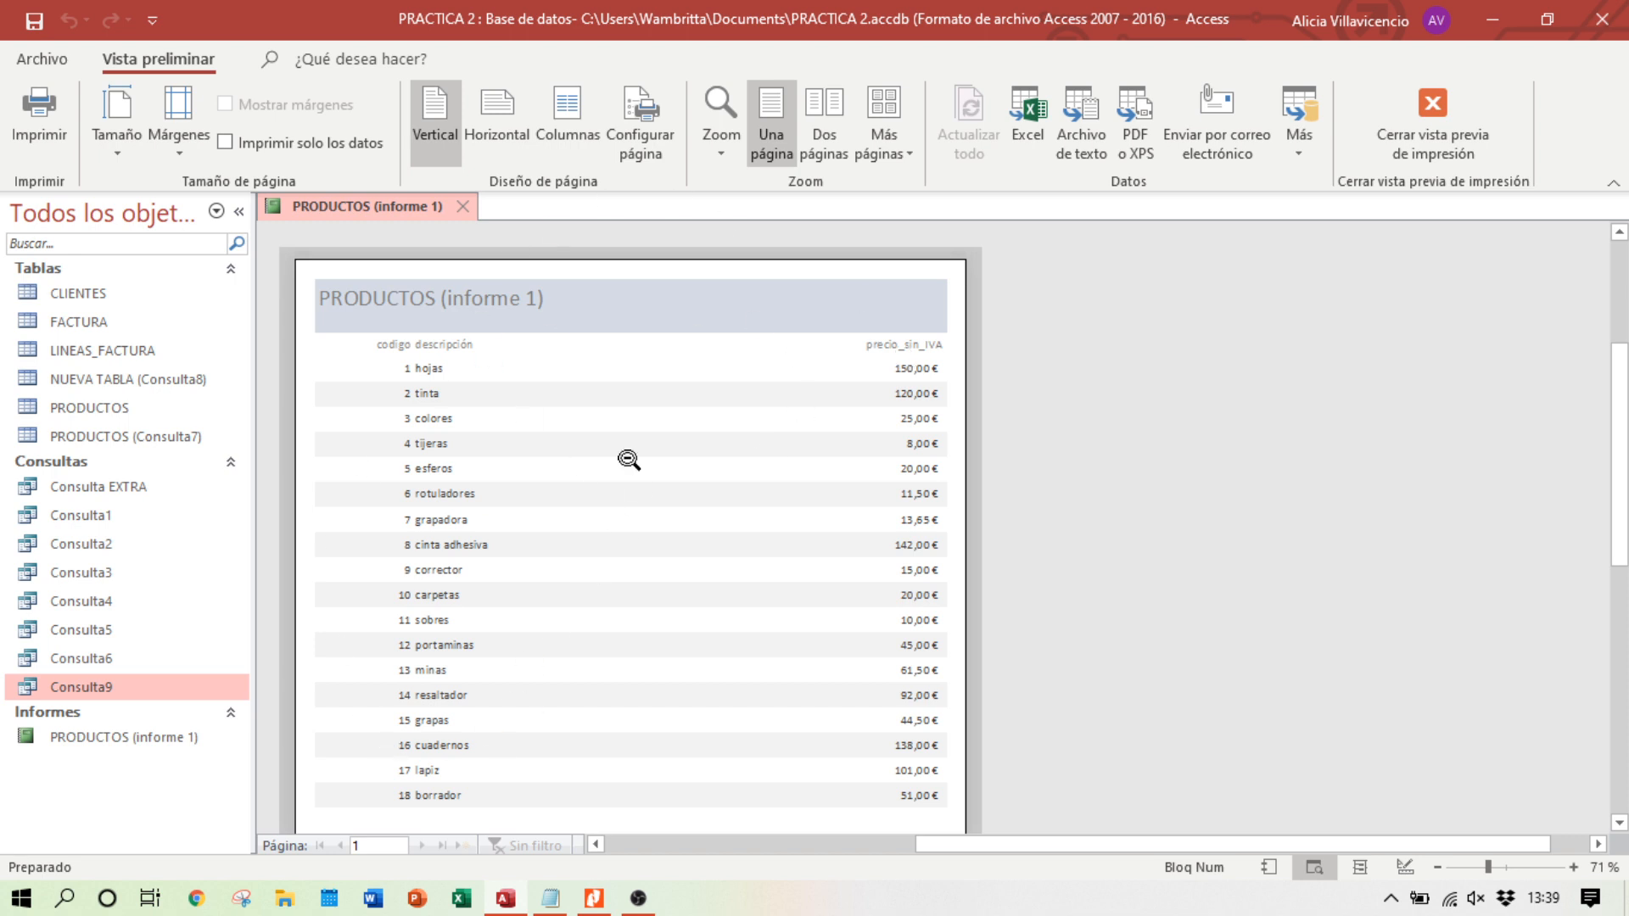
left_click(1405, 866)
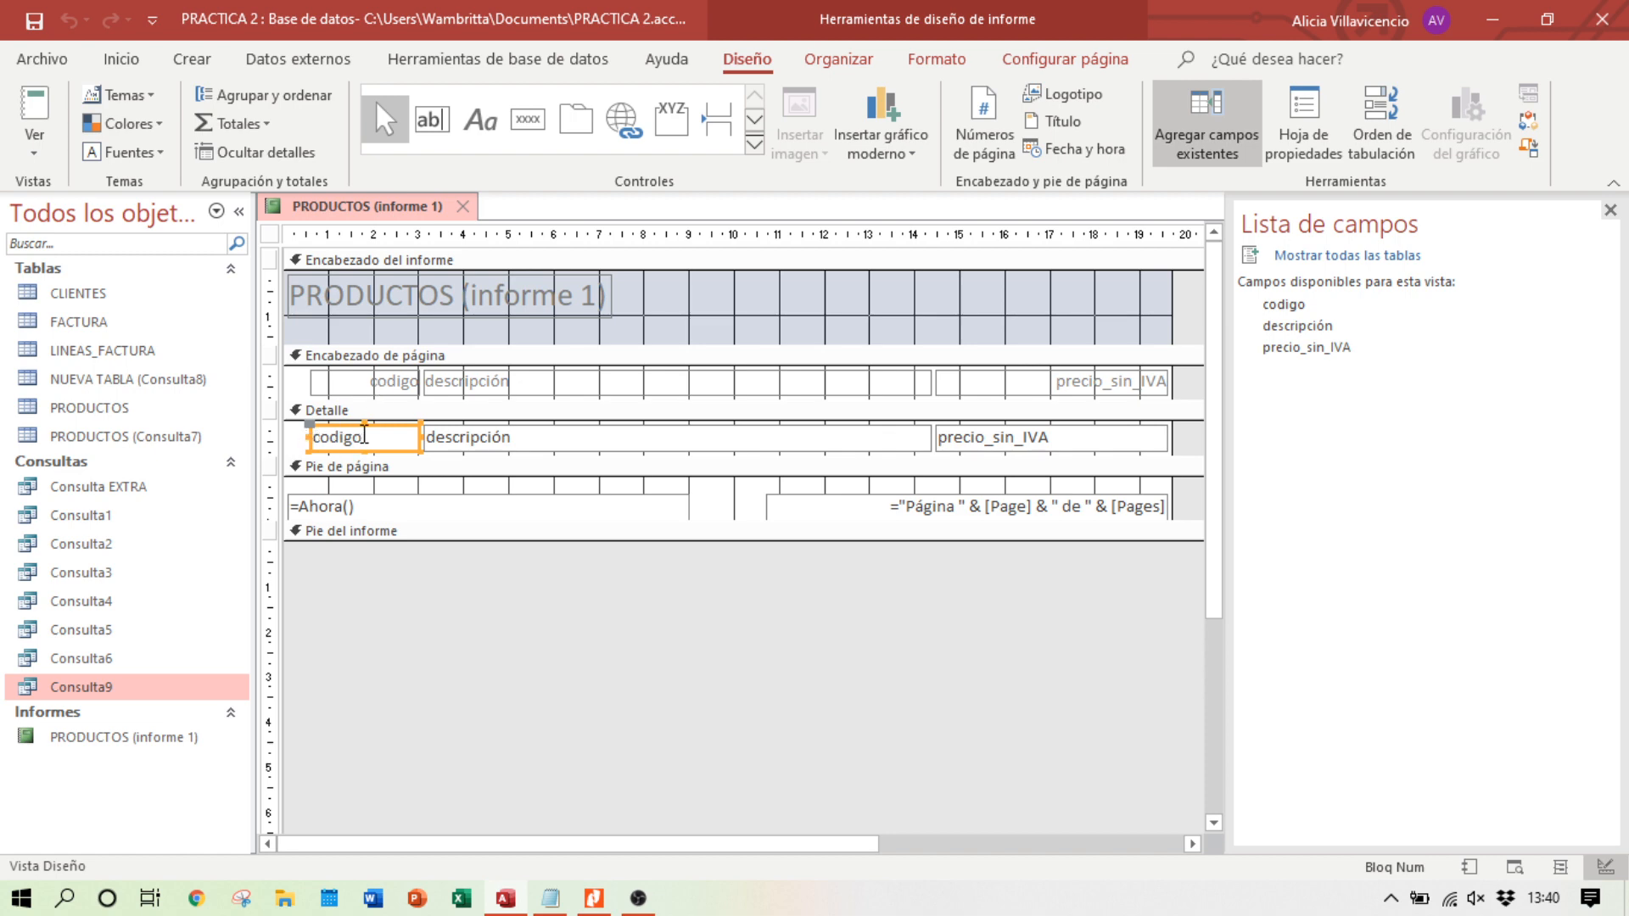
left_click(1514, 867)
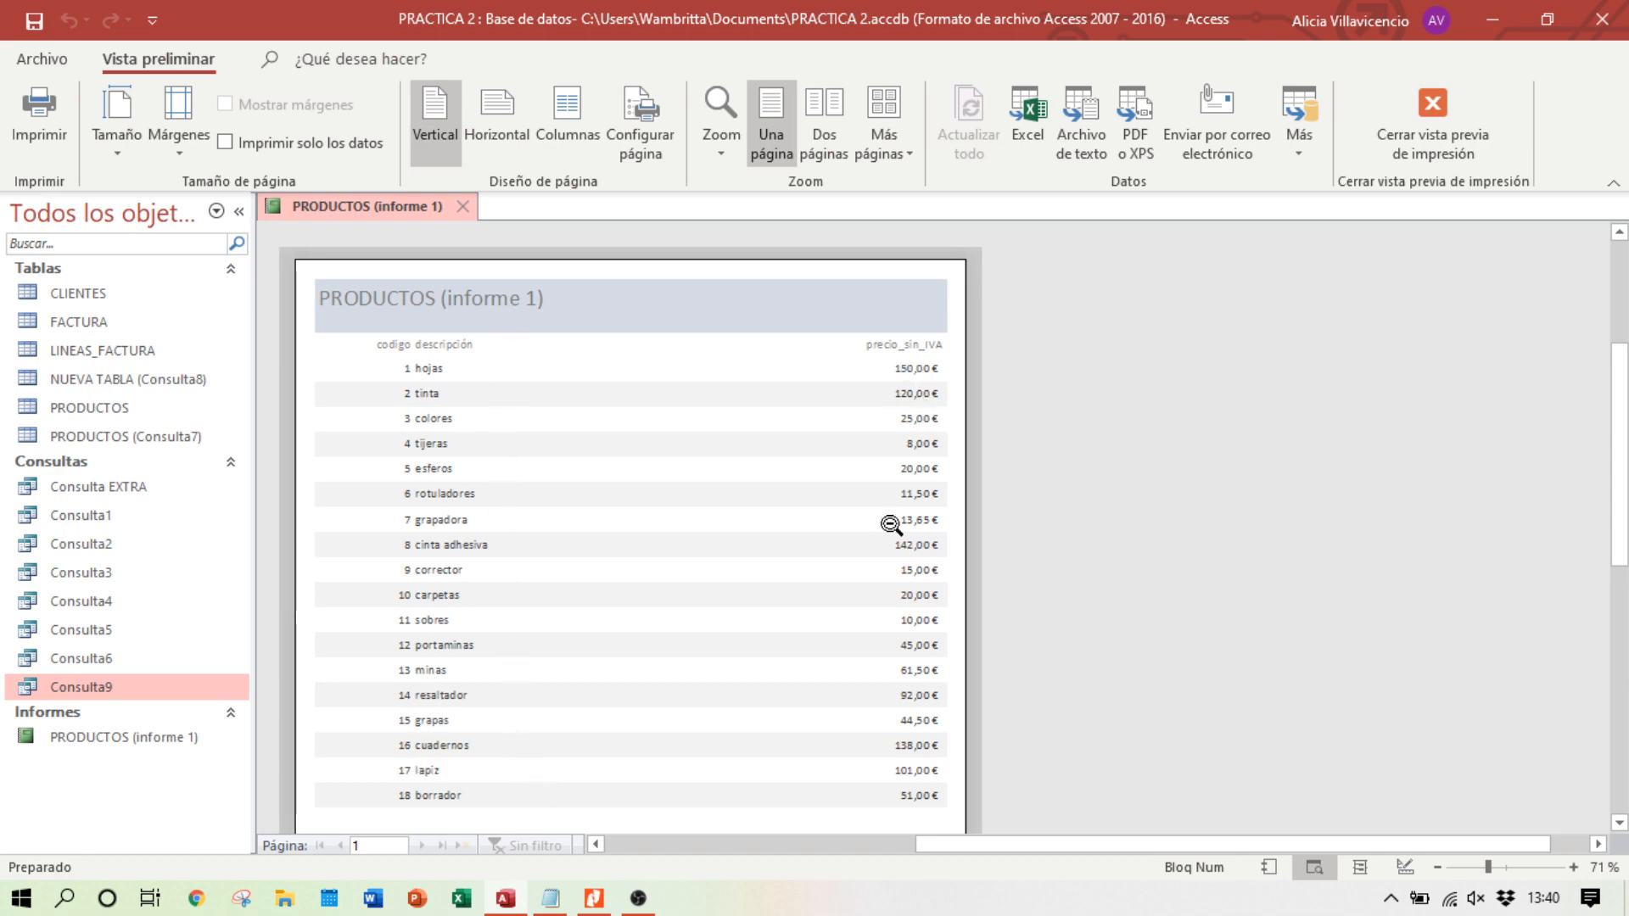
left_click(1405, 867)
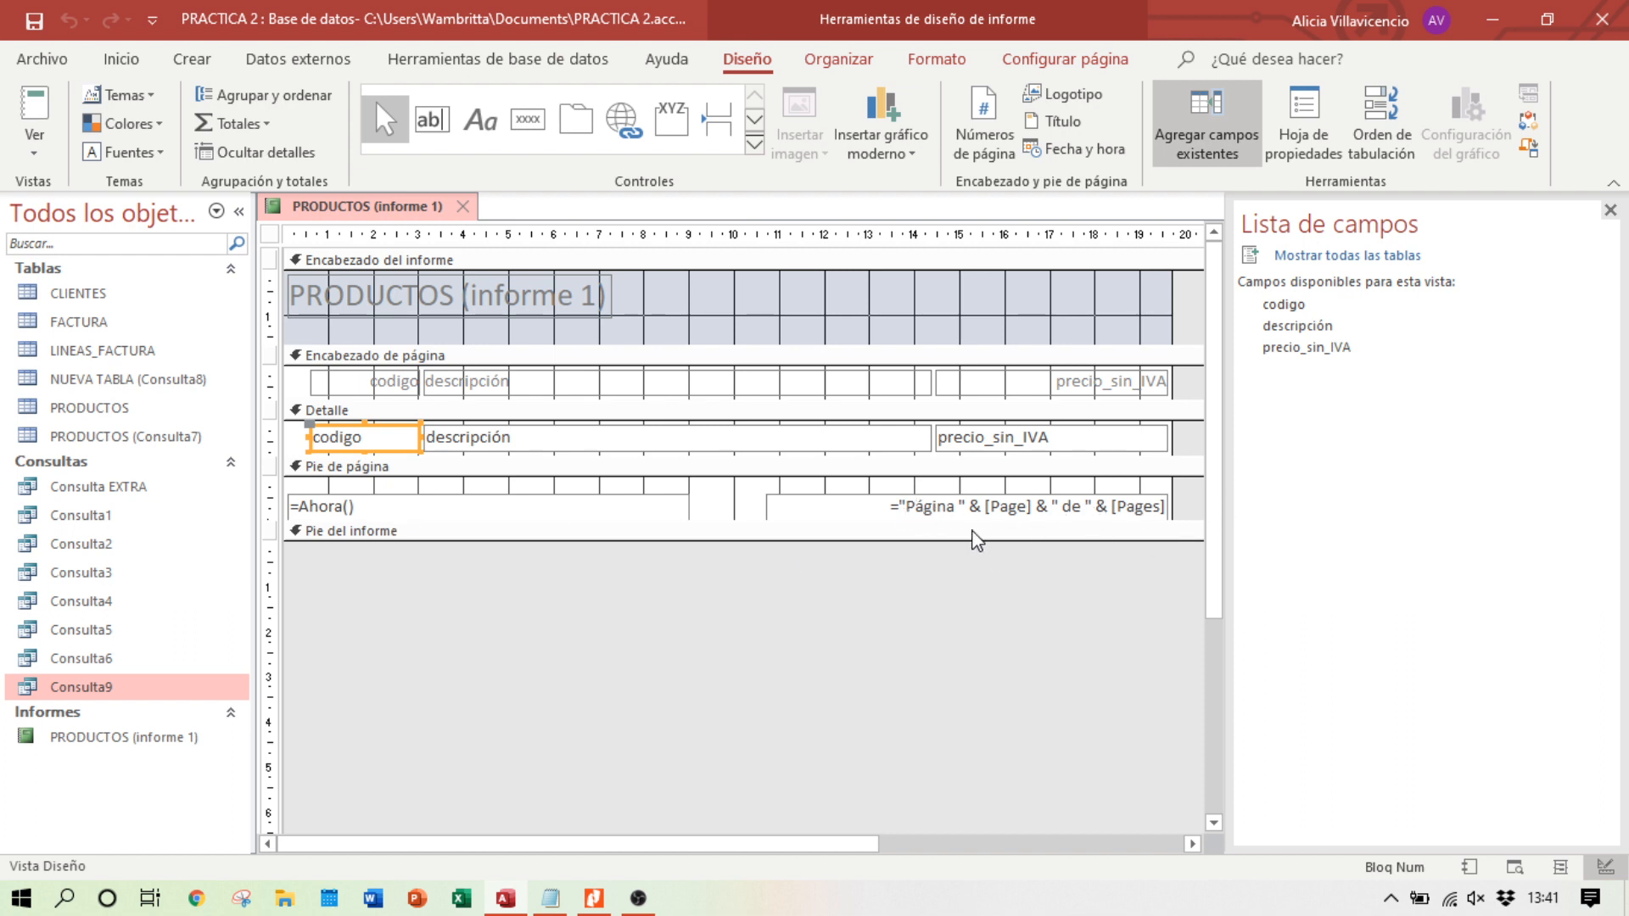
Step: Check the page footer in the preview, then compare the report design with the Catàleg de productes example in the practice PDF
left_click(1515, 866)
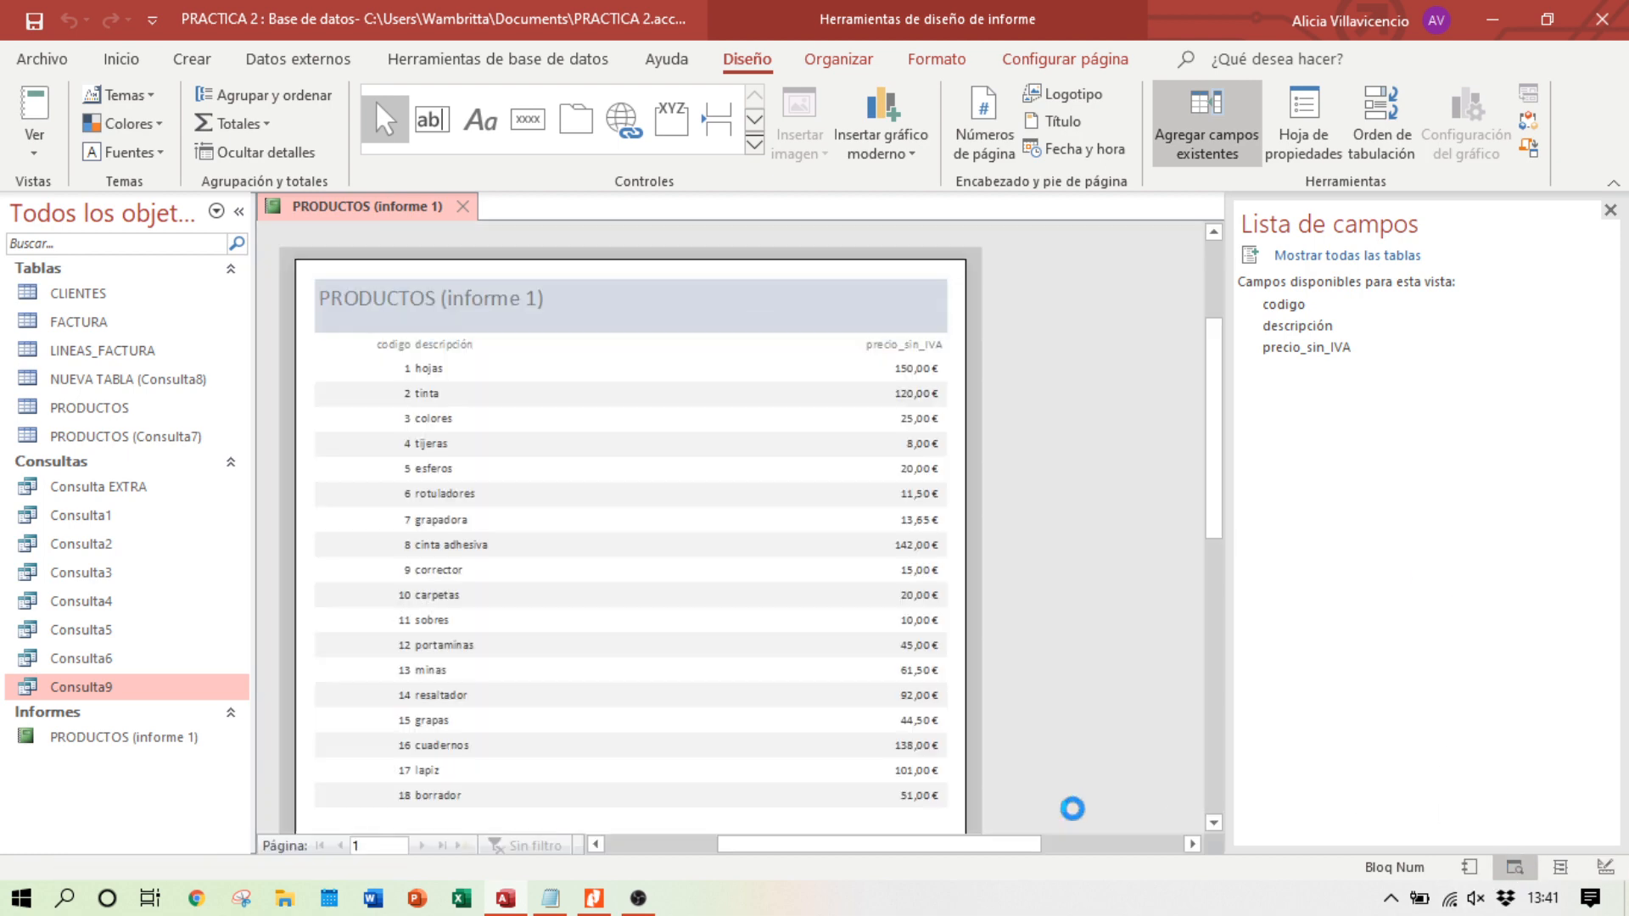
left_click(925, 782)
scroll(925, 782, "down", 5)
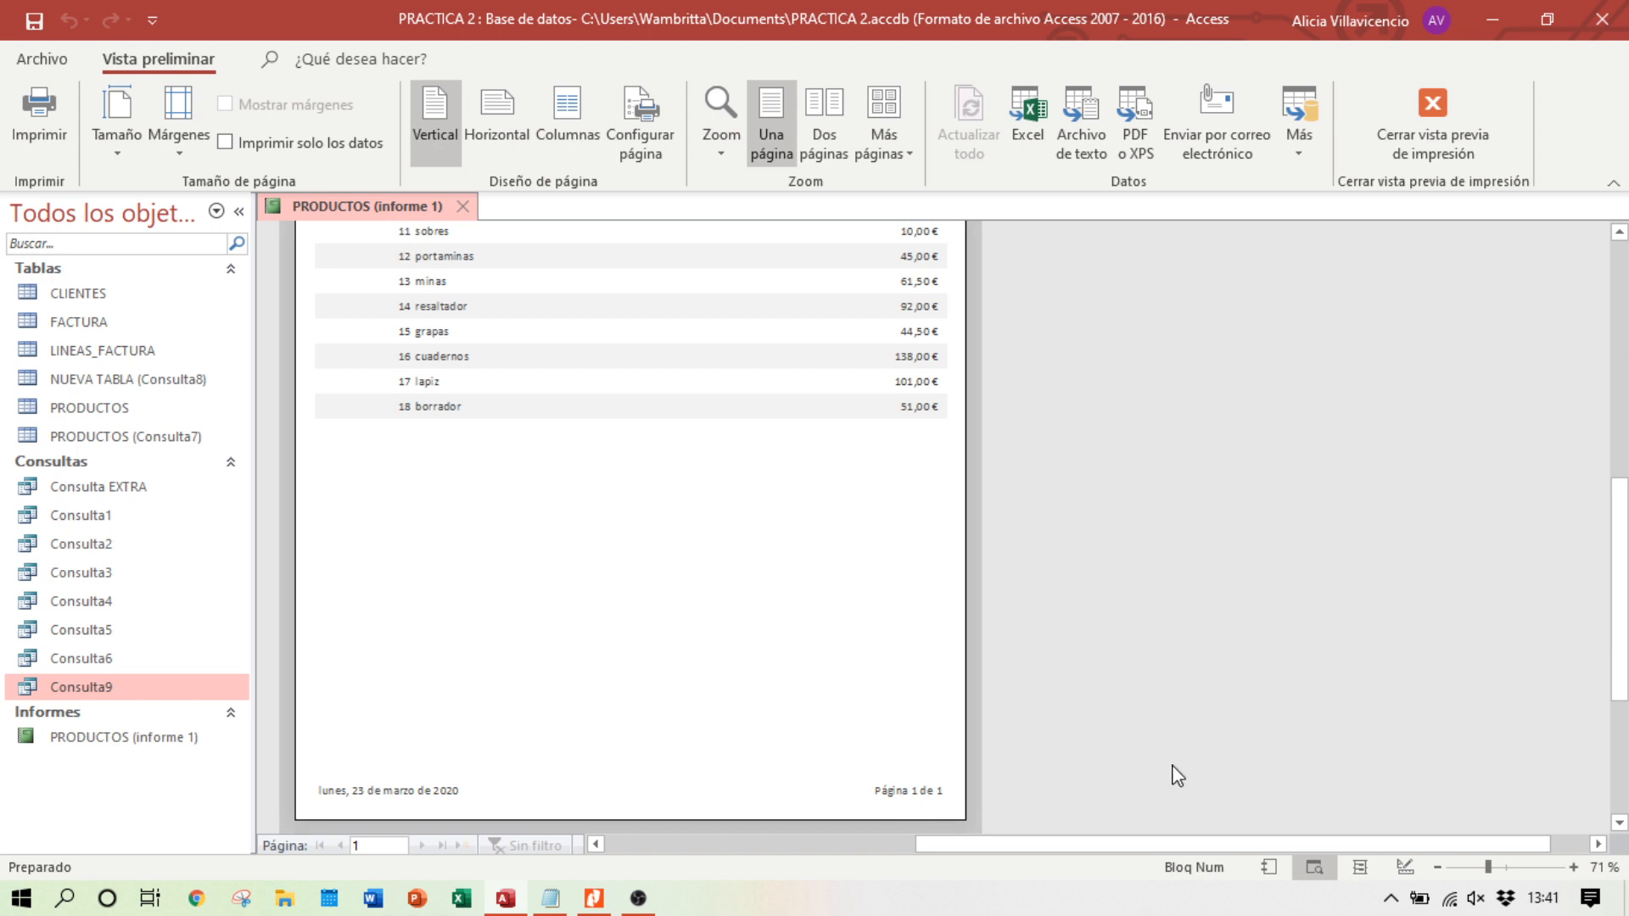
left_click(1401, 866)
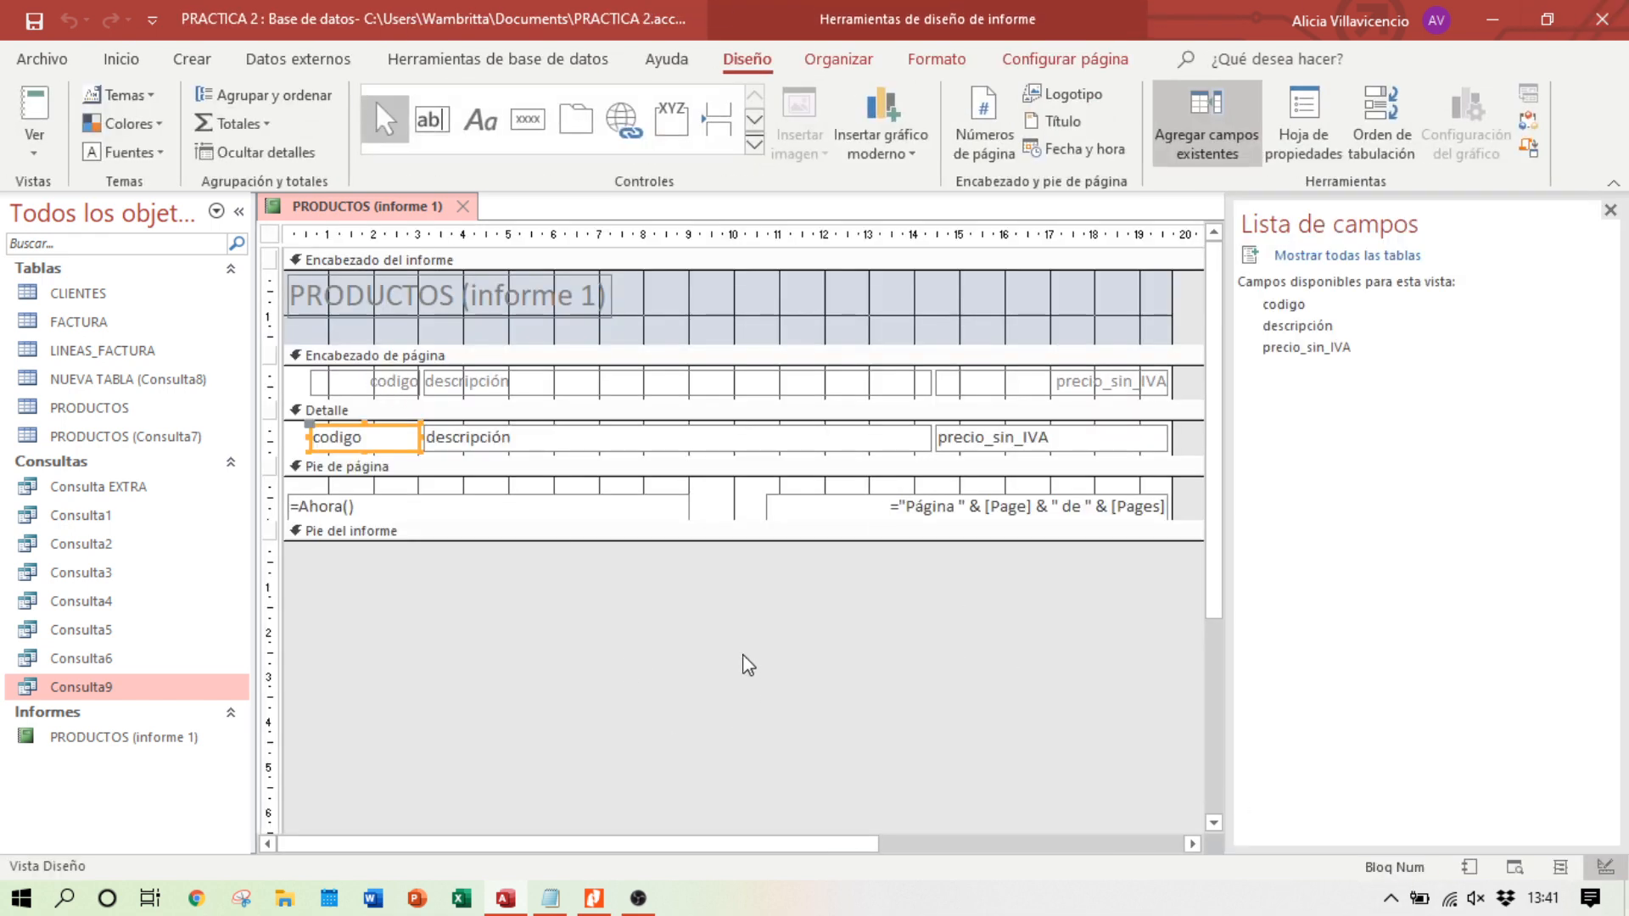
left_click(594, 898)
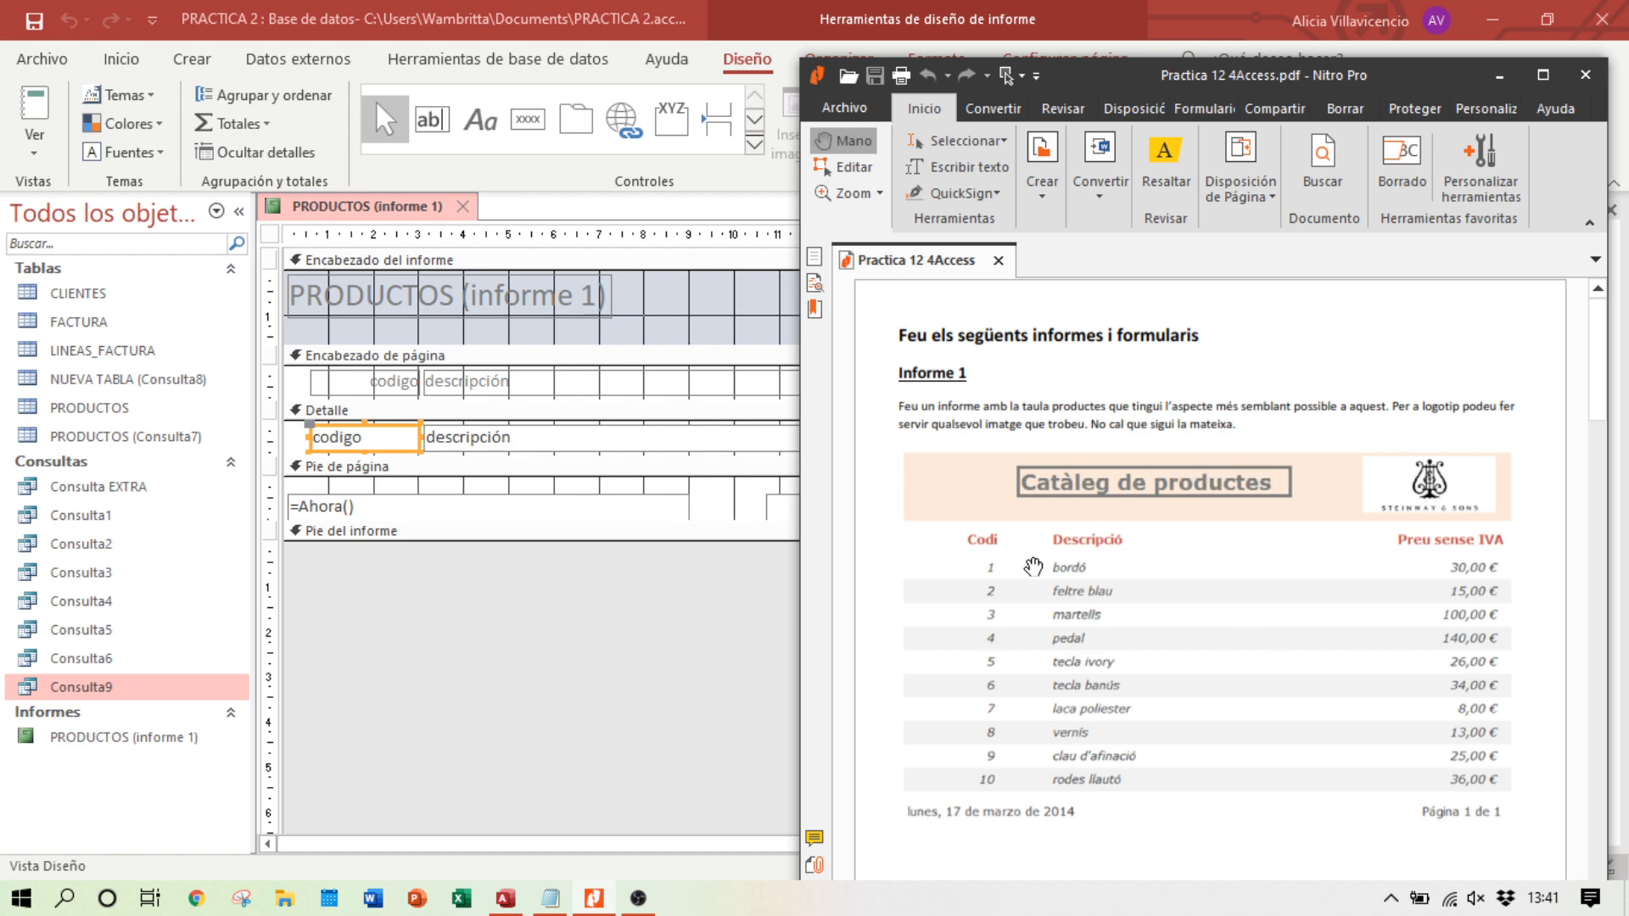
left_click(606, 675)
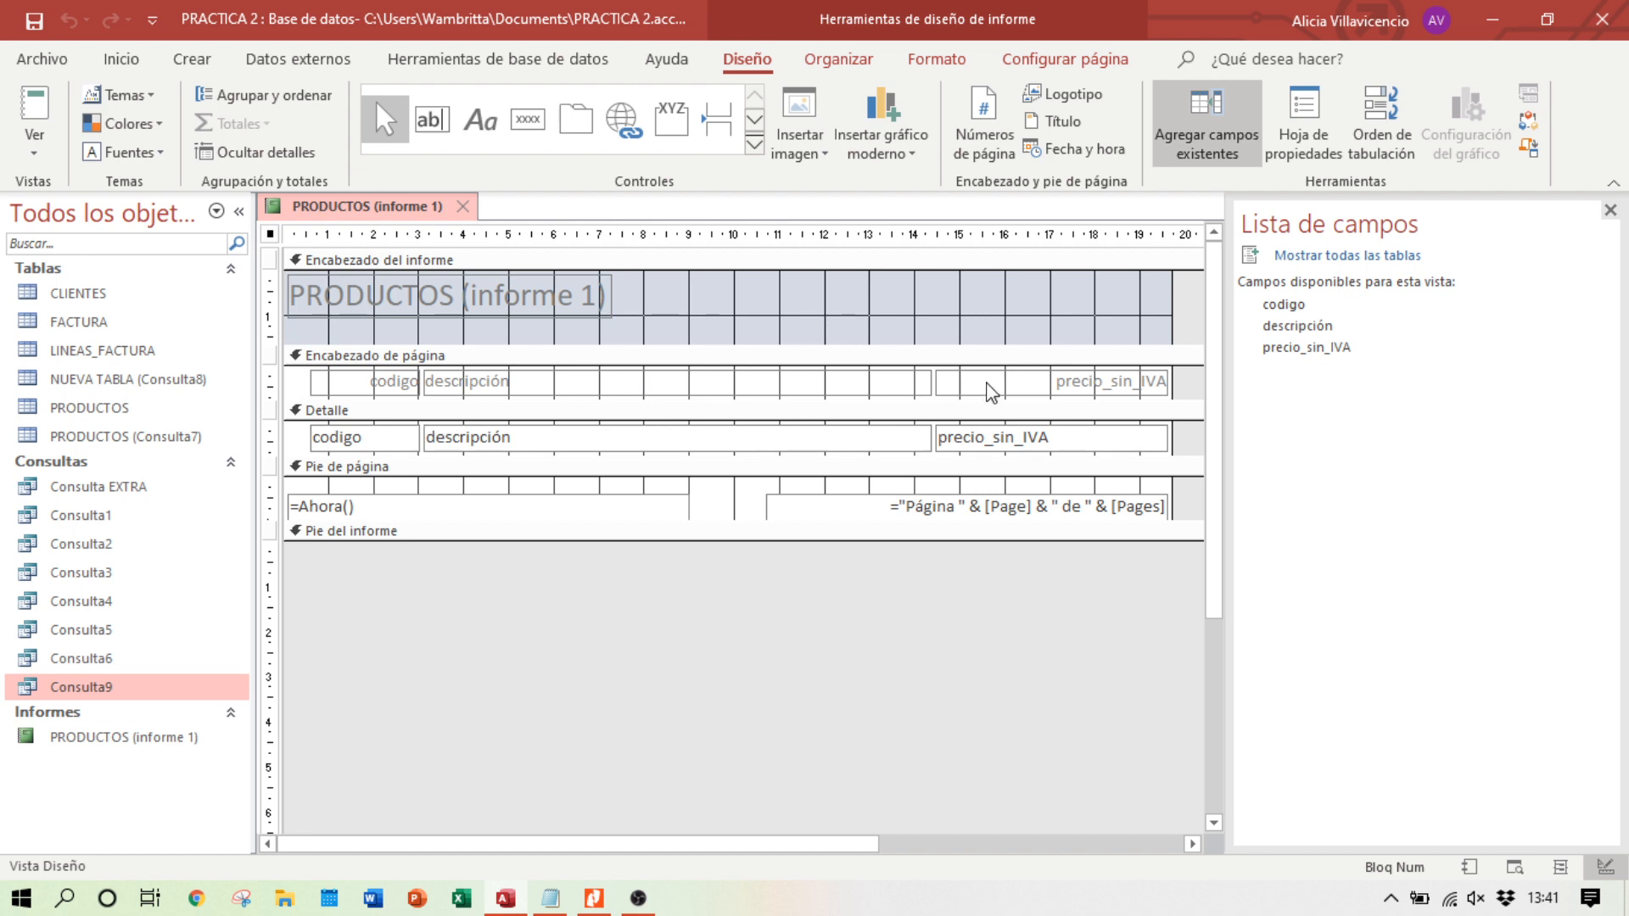
left_click(388, 393)
left_click(553, 388)
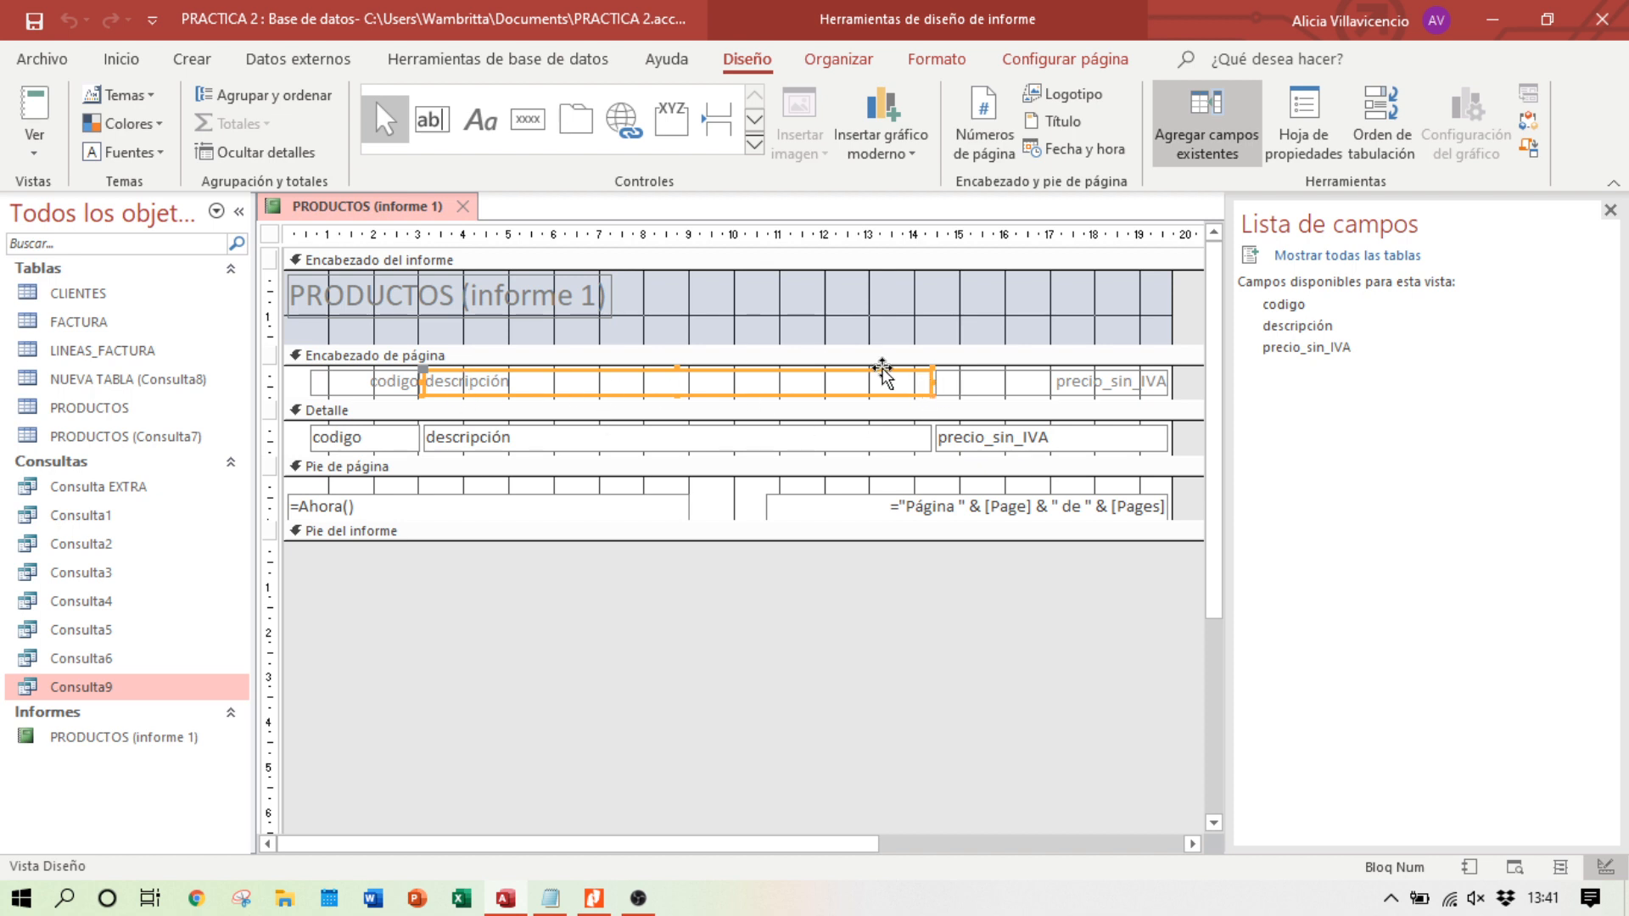
left_click_drag(930, 383, 727, 384)
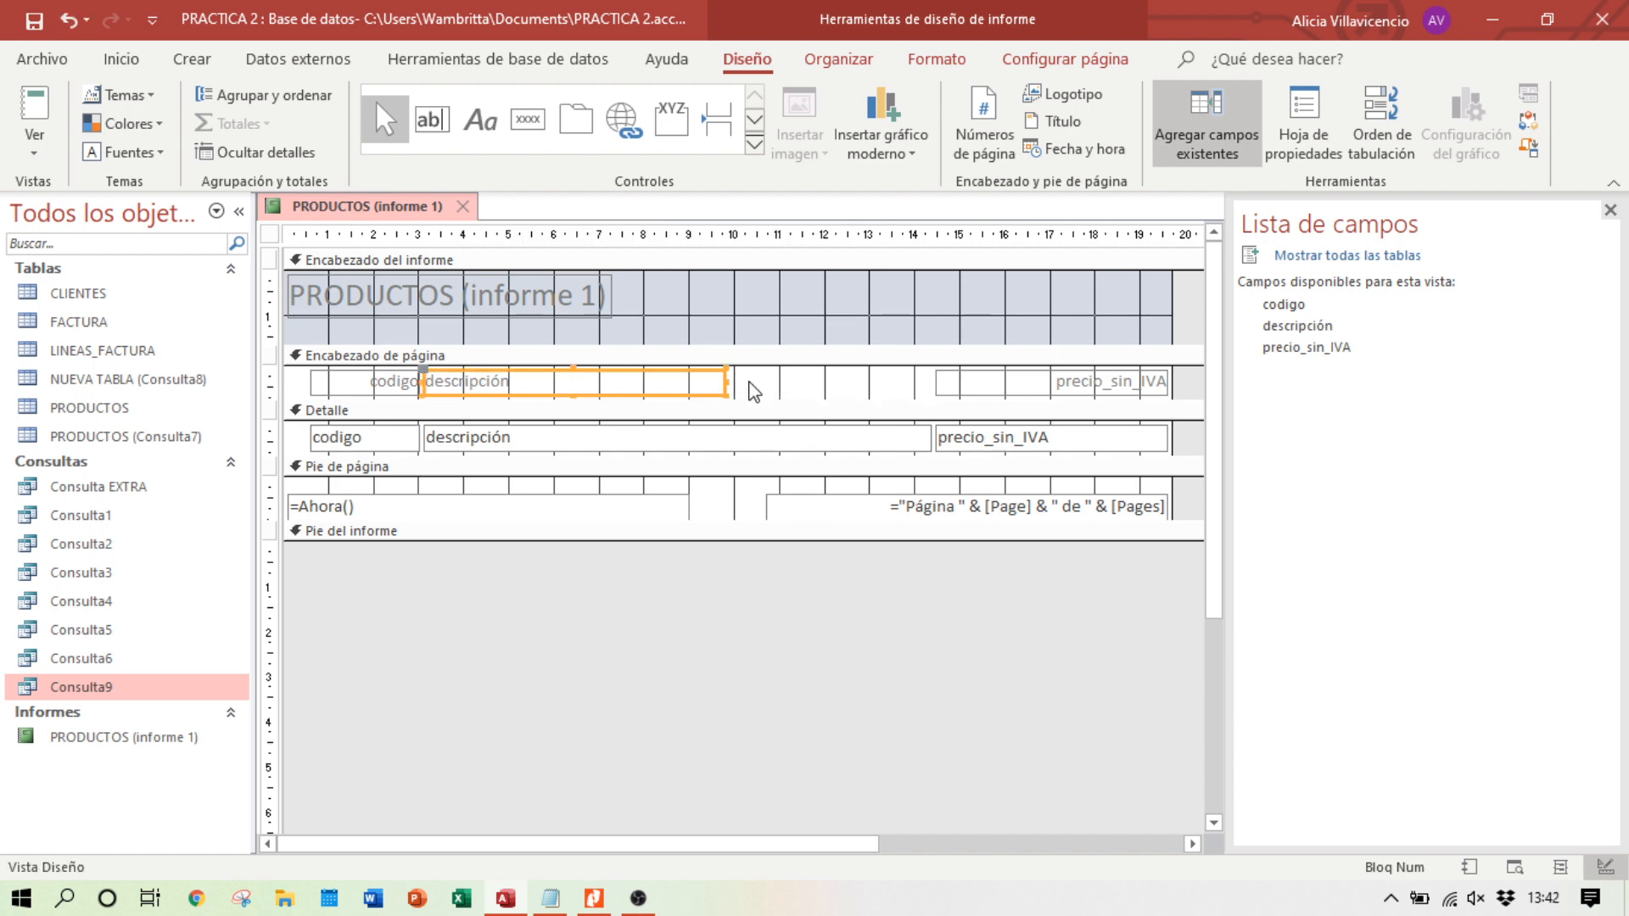
key("ctrl+z")
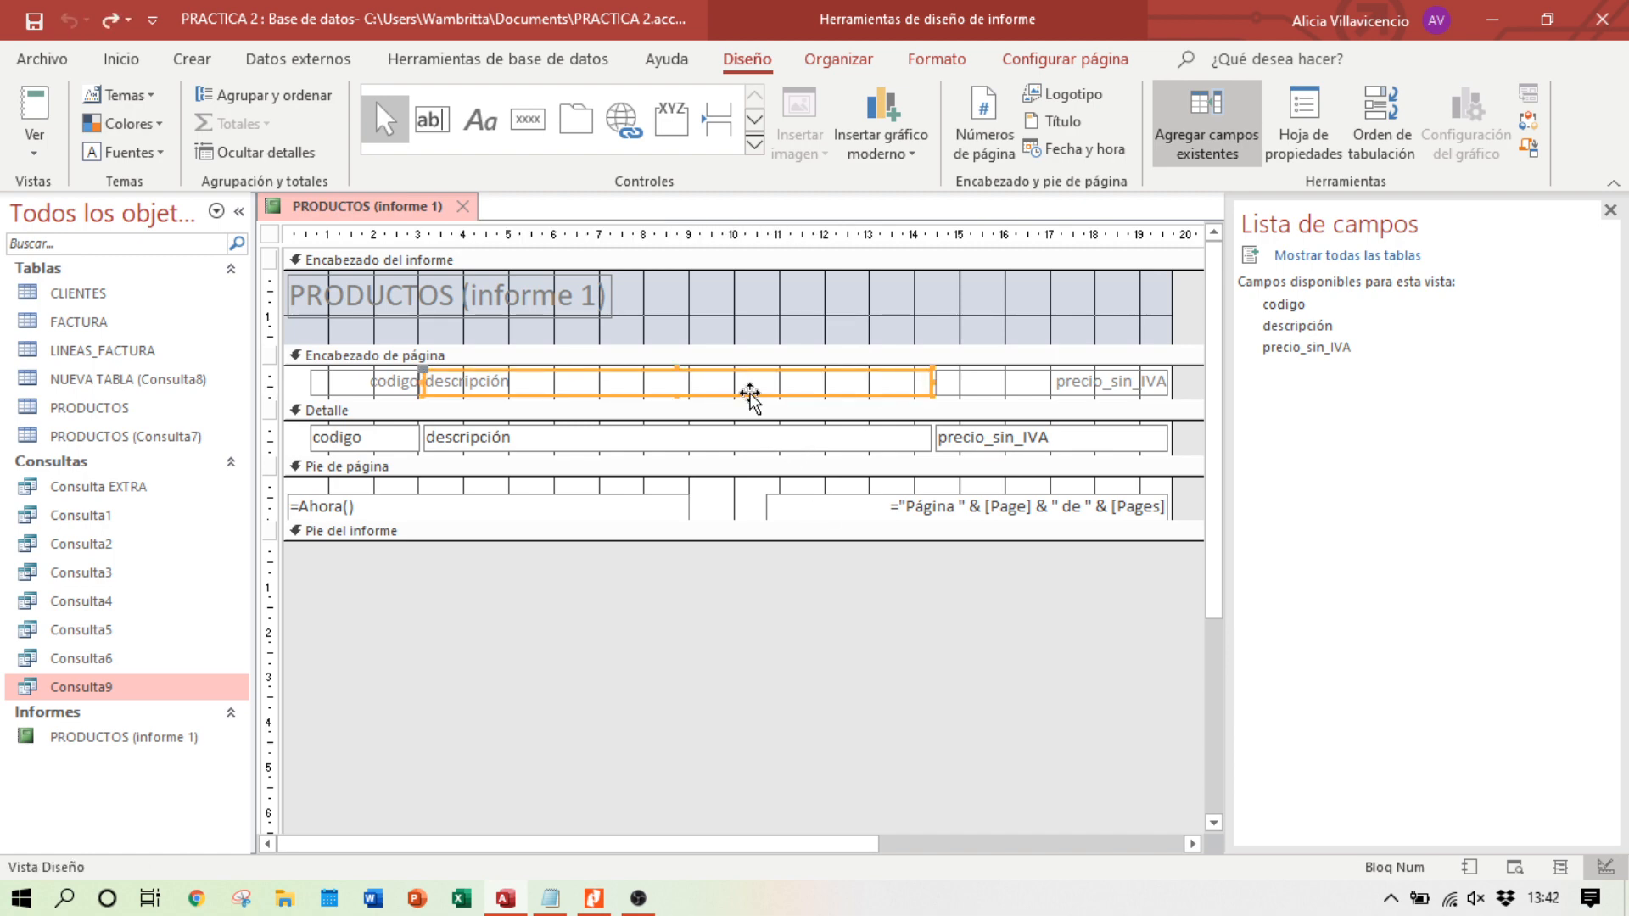
Step: Narrow the descripción header label and detail field together and move both to span about 5 to 12 cm on the ruler
left_click(849, 472)
left_click(801, 377)
left_click(801, 386)
left_click(659, 442)
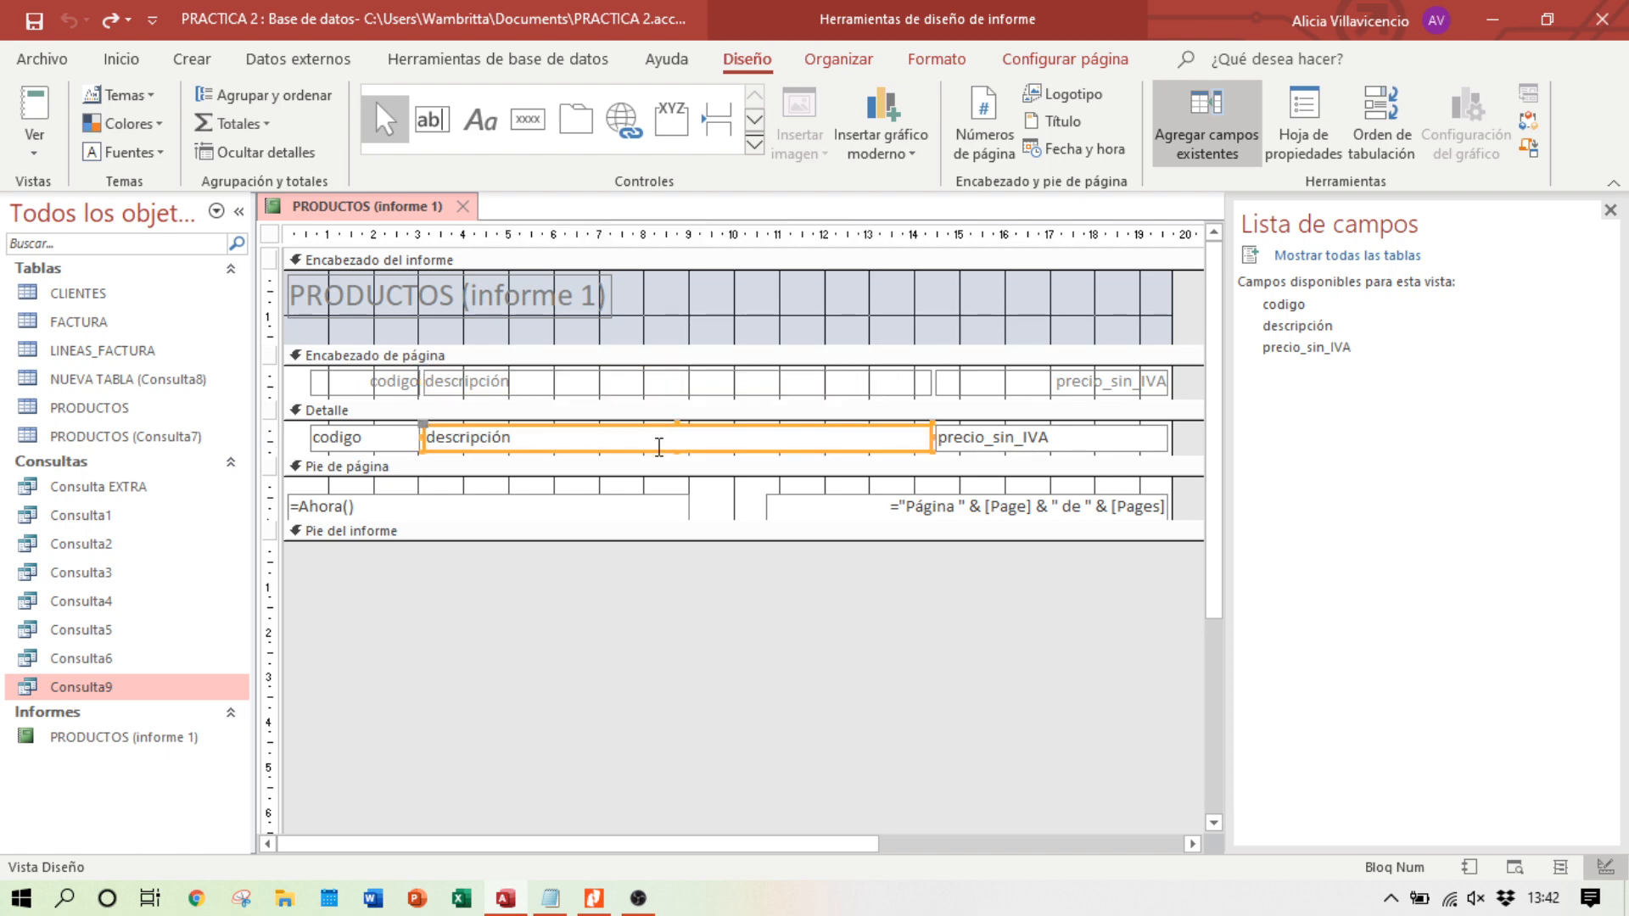
left_click(594, 382)
left_click(567, 440, "shift")
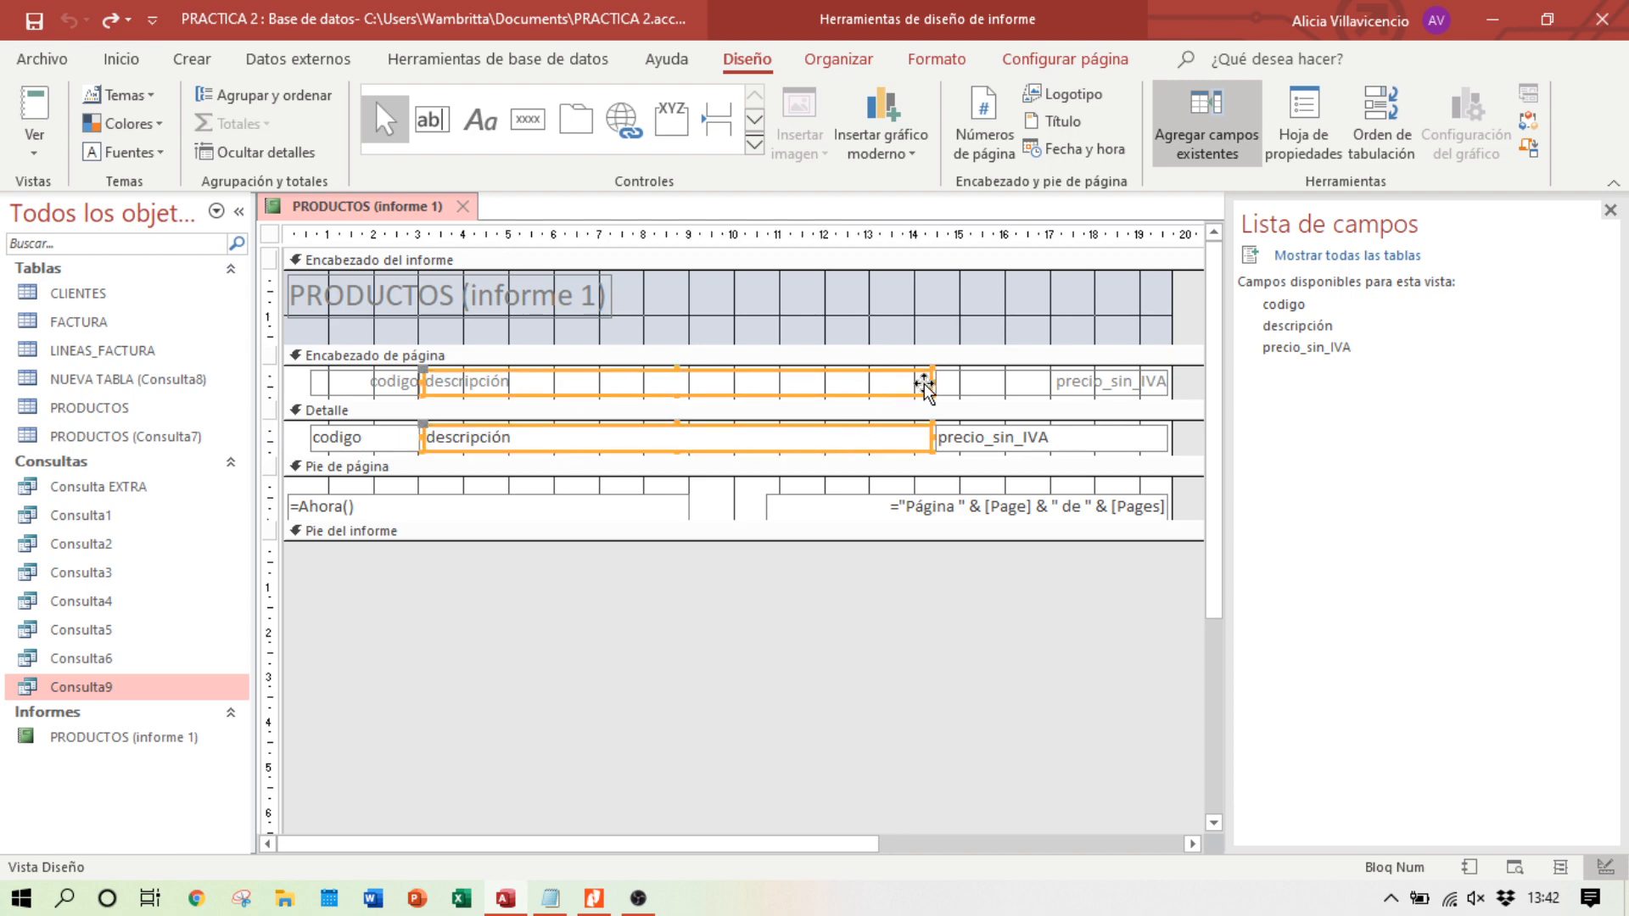
left_click_drag(920, 386, 727, 387)
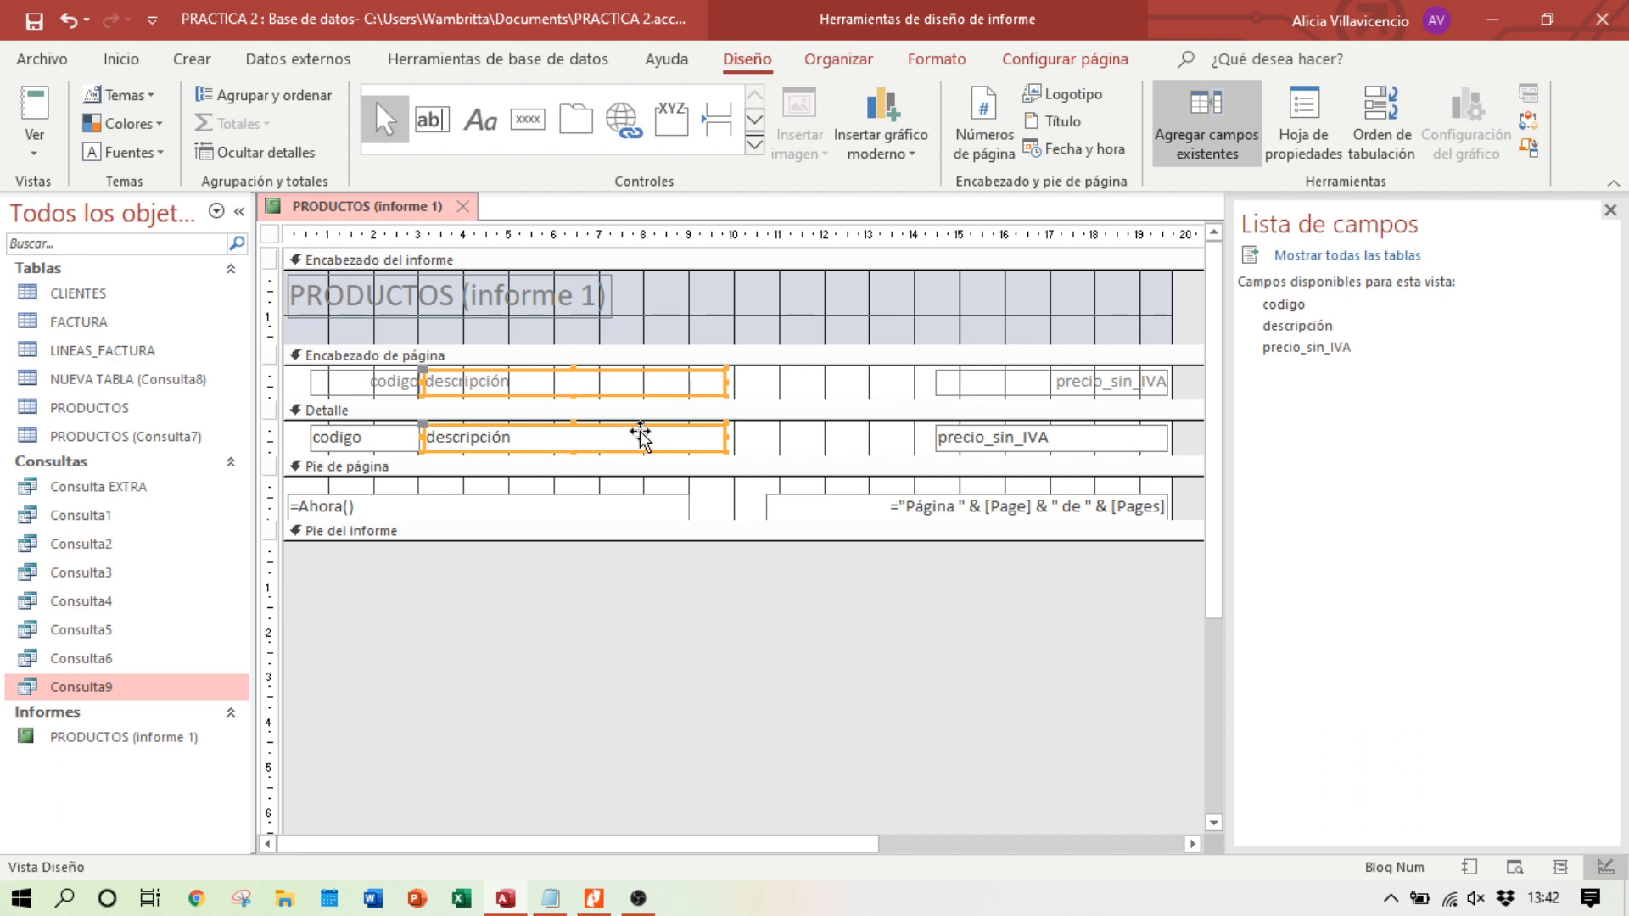
left_click_drag(609, 384, 746, 396)
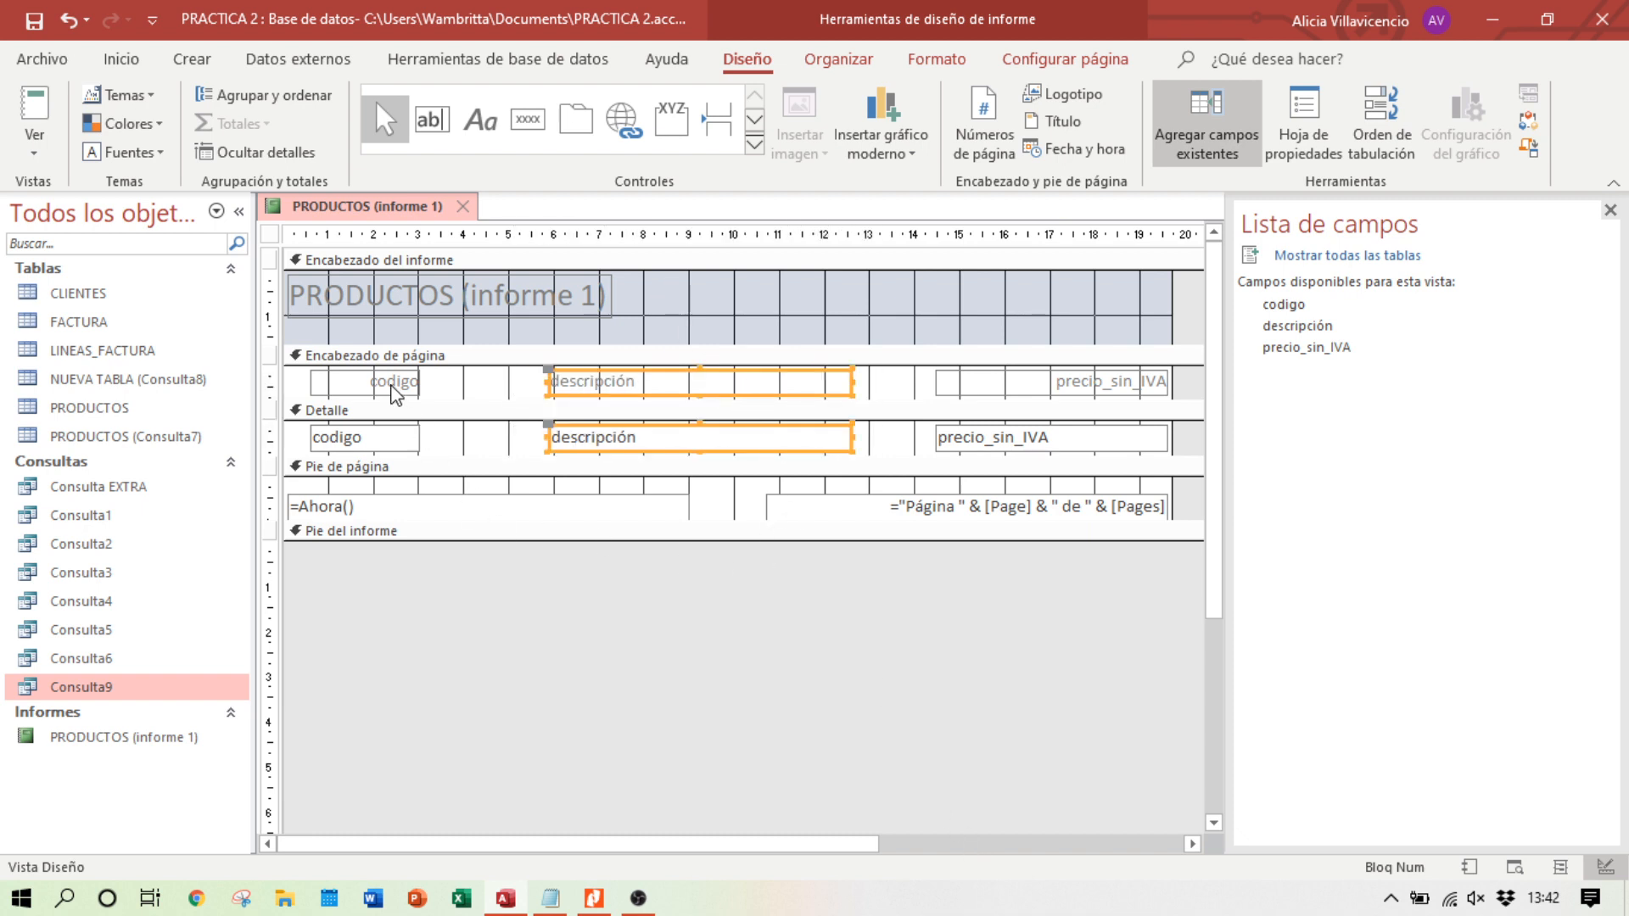
left_click_drag(813, 384, 782, 386)
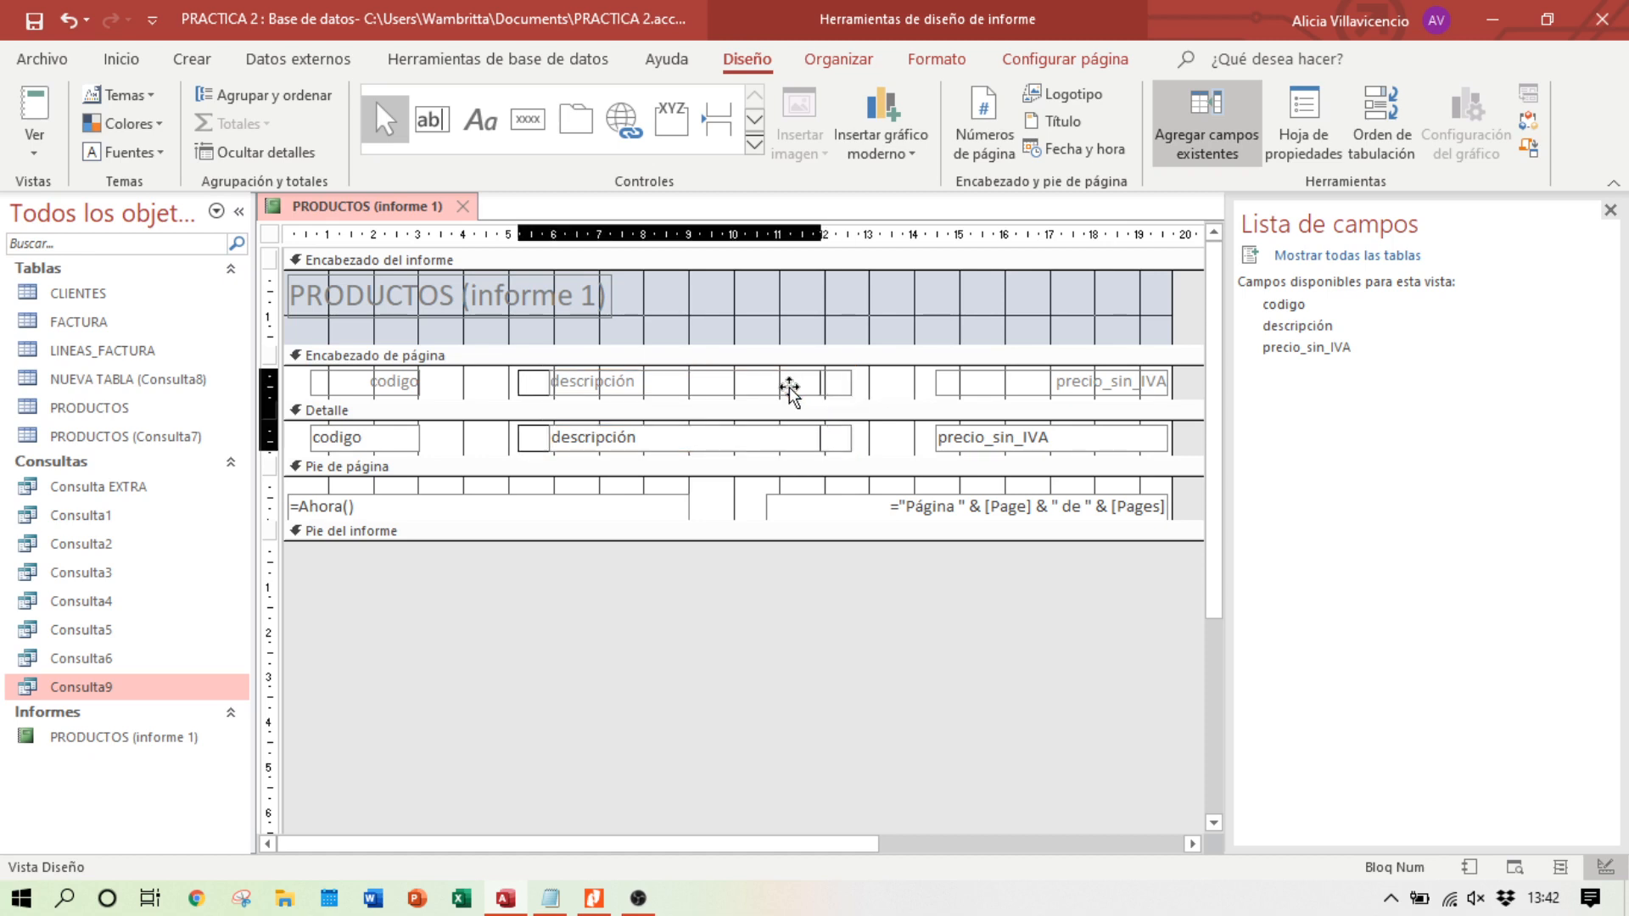
Step: Narrow the precio_sin_IVA header label and detail field together and place both at about 14 to 18 cm on the ruler
left_click(1033, 380)
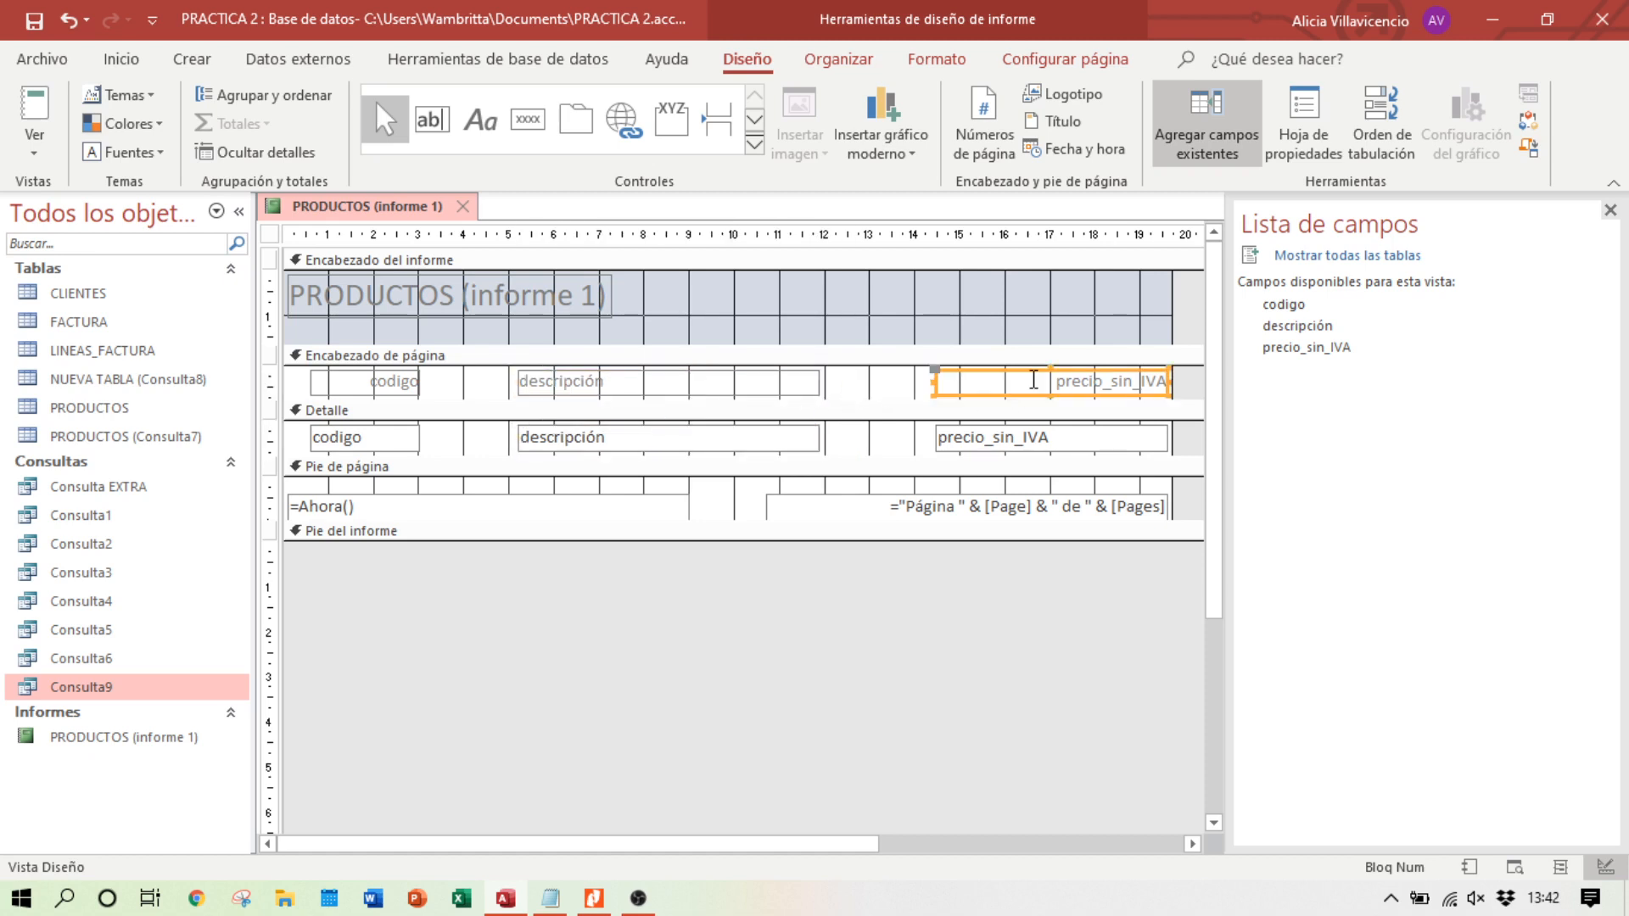
left_click(993, 441, "shift")
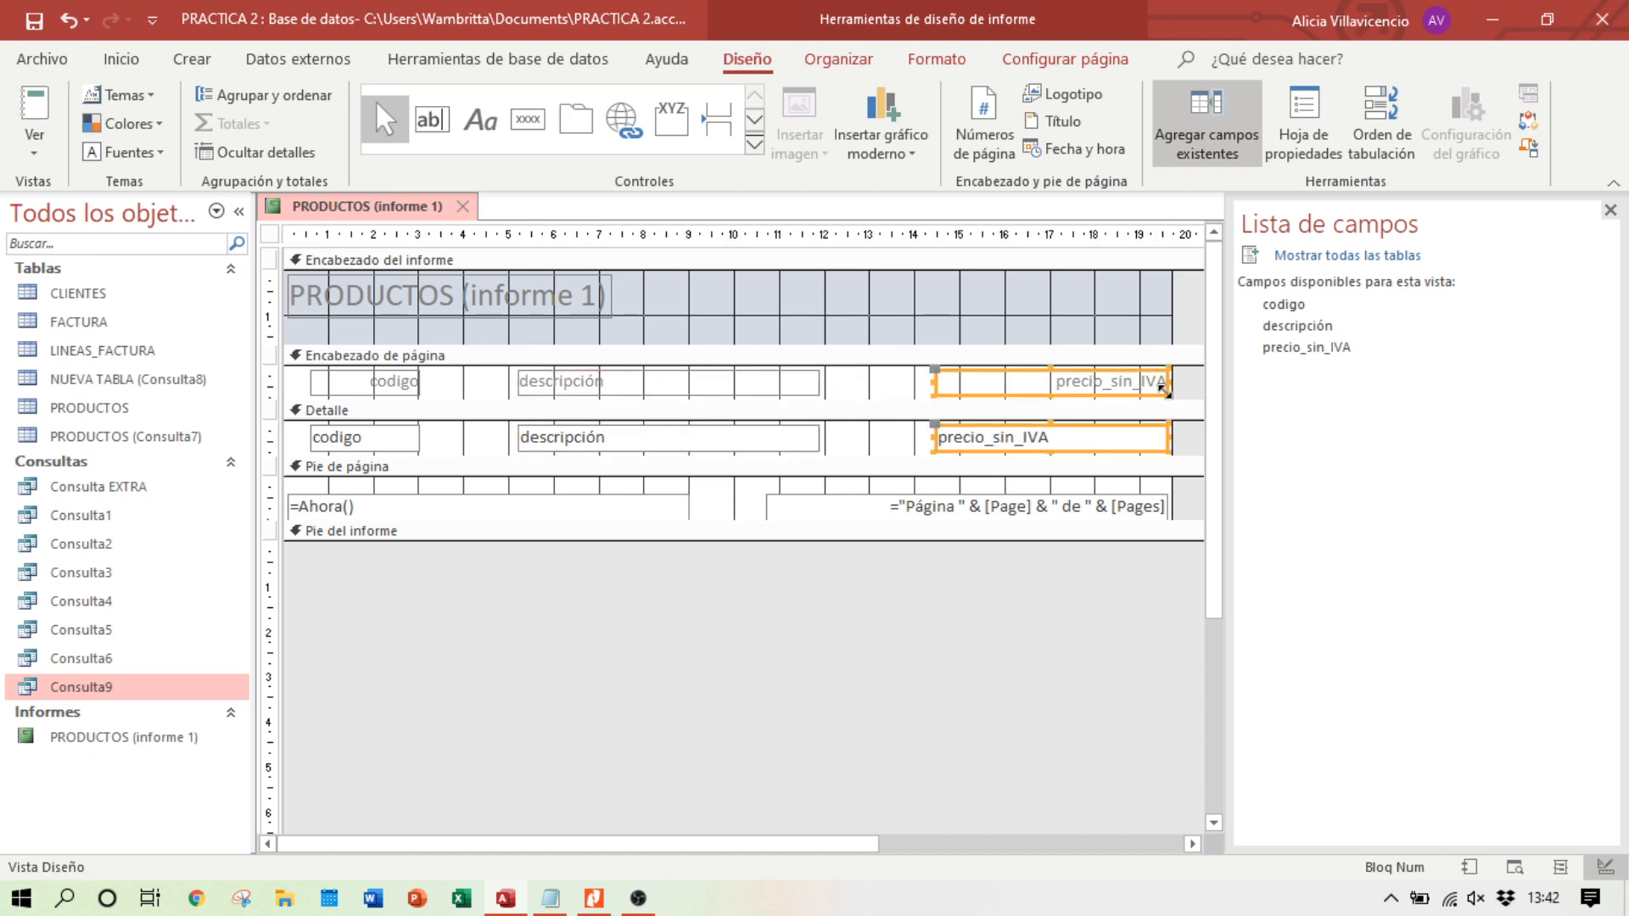
left_click_drag(1166, 382, 1059, 390)
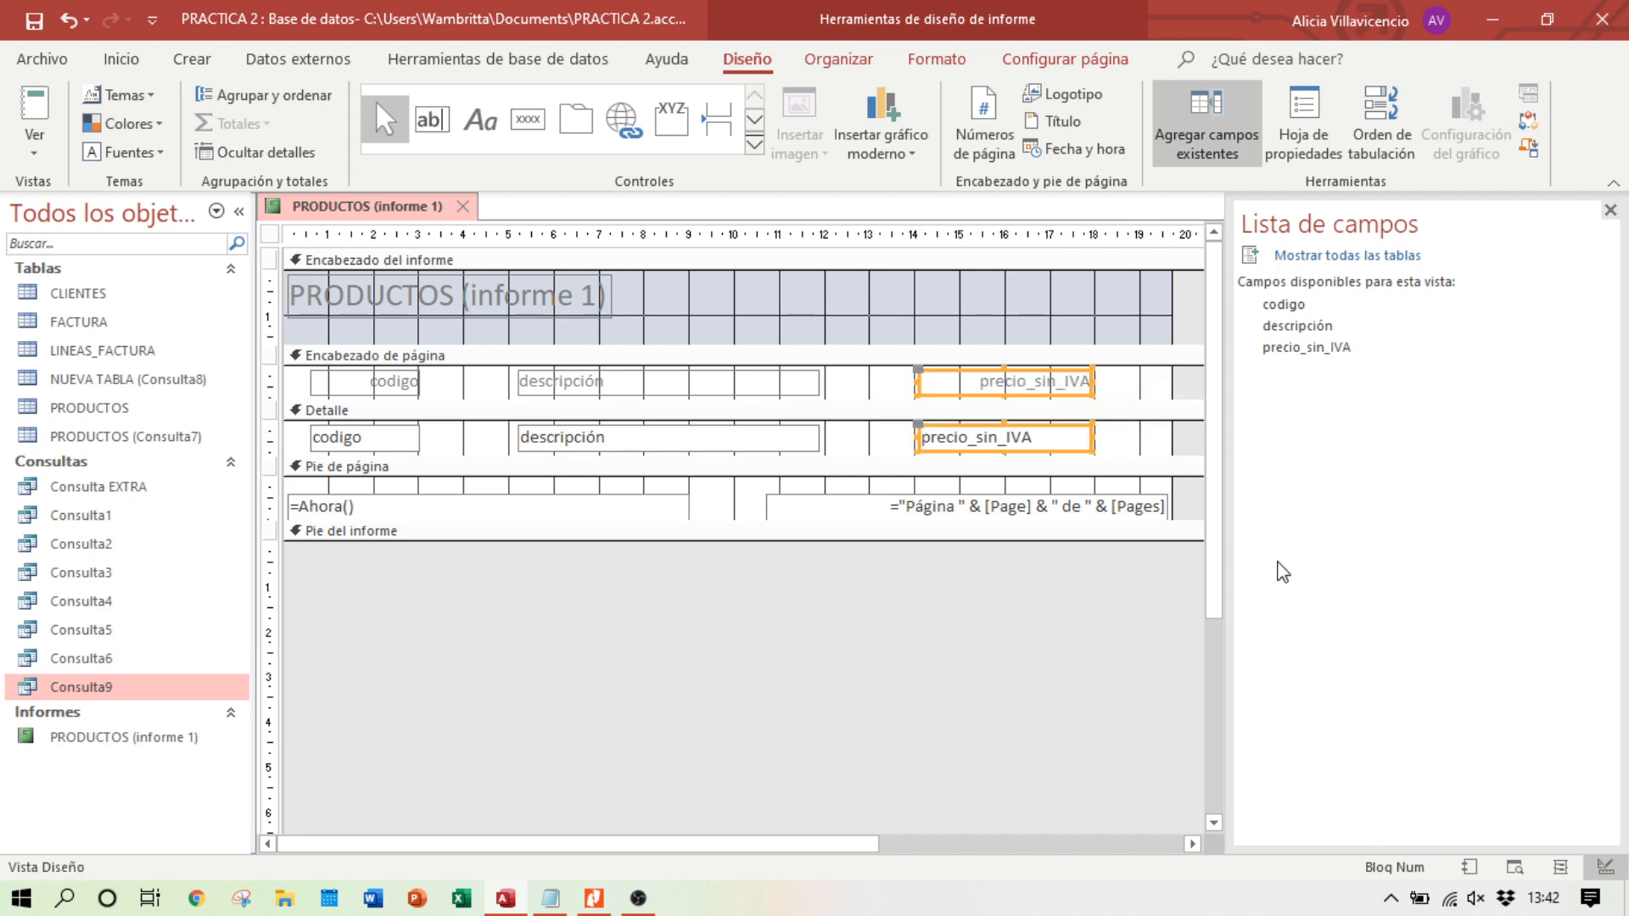
Step: Check the new column spacing in the print preview and return to design view
left_click(1515, 866)
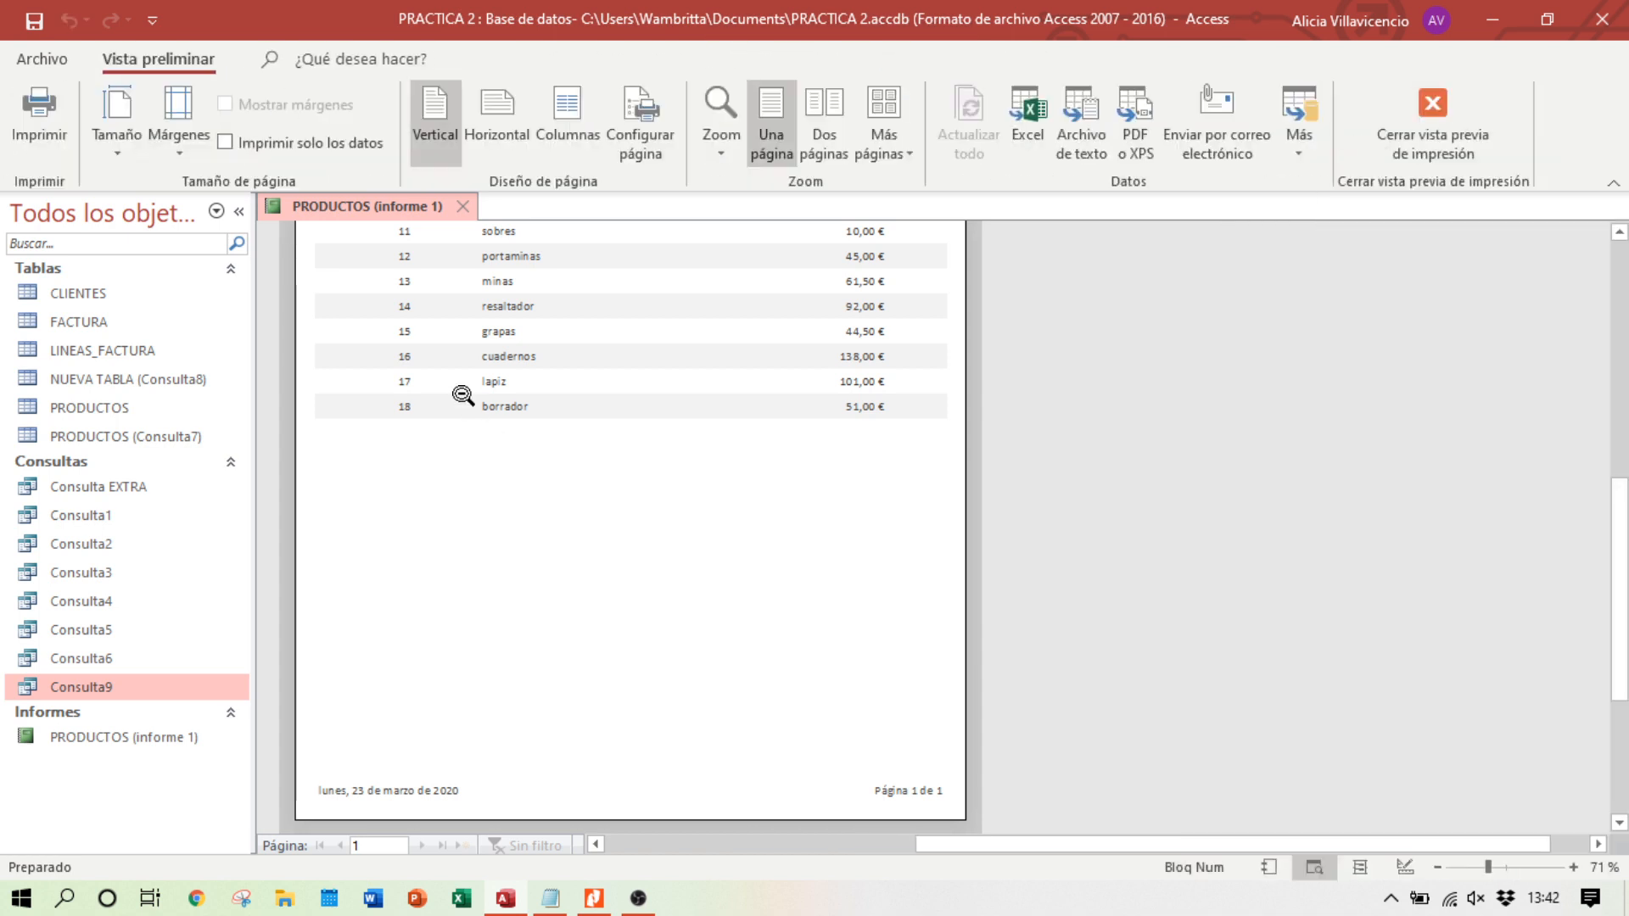
scroll(663, 417, "up", 3)
scroll(664, 417, "up", 5)
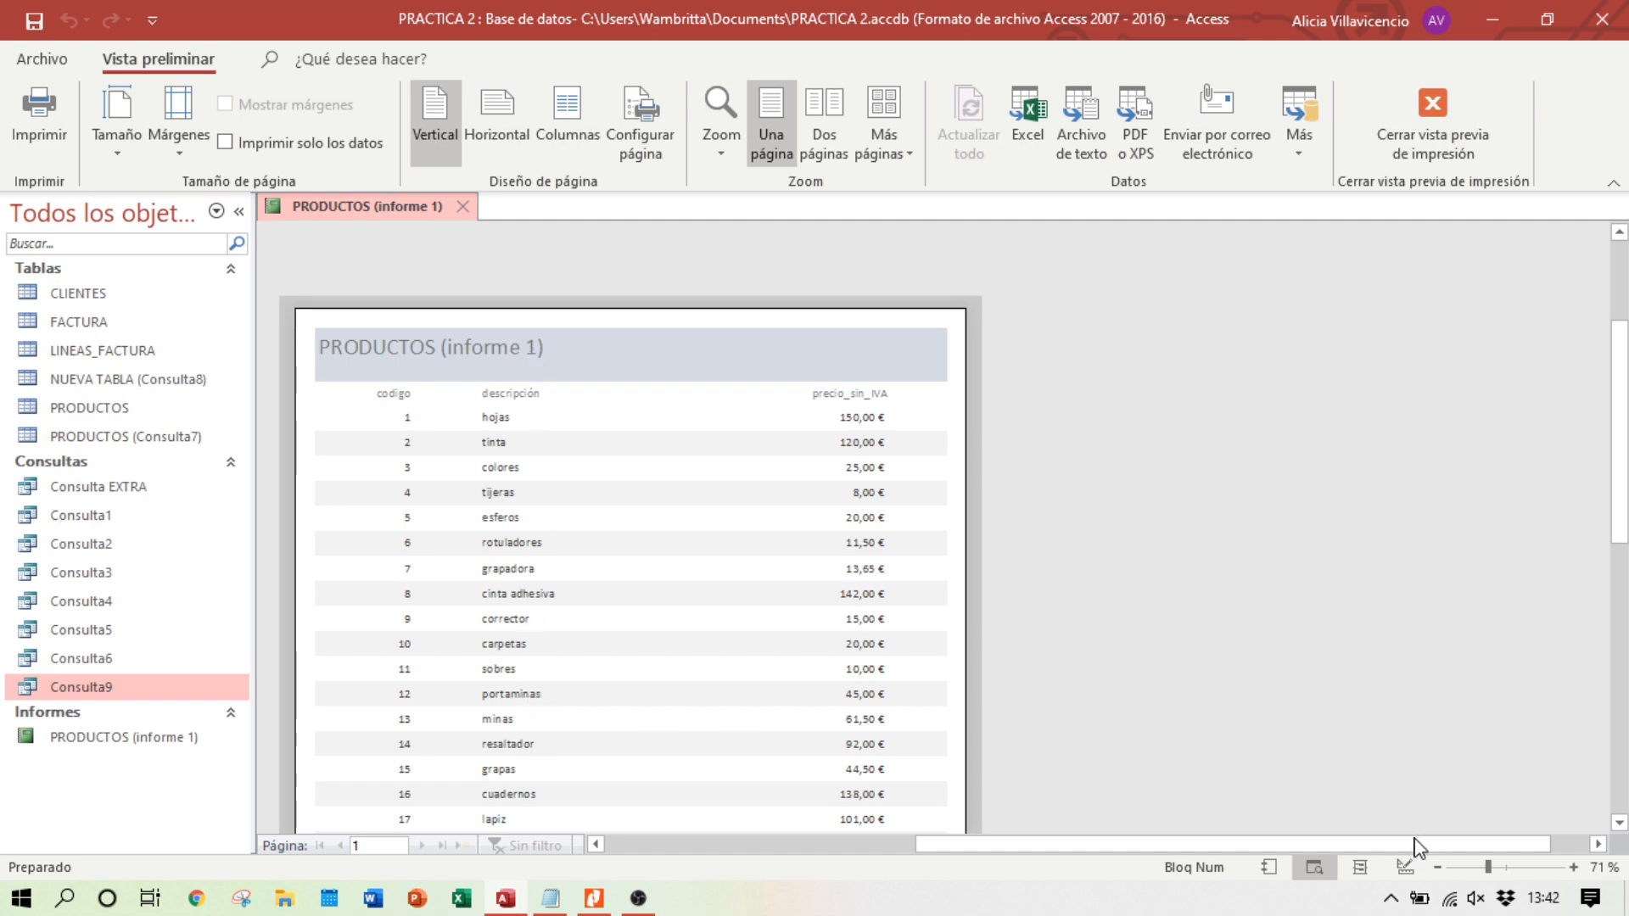
left_click(1405, 867)
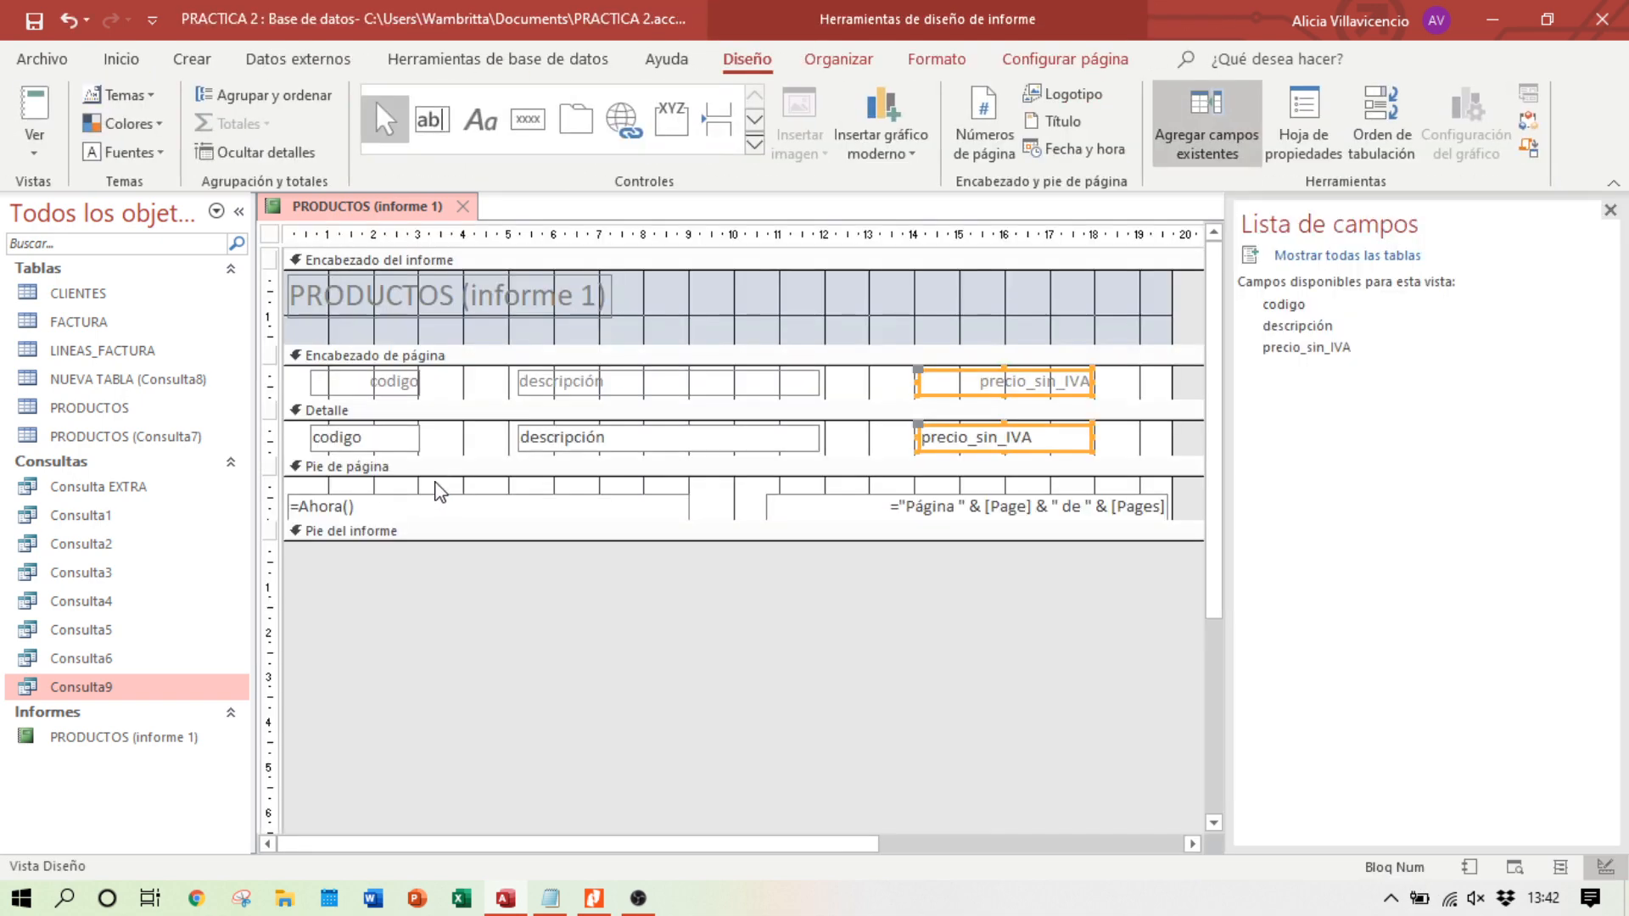
Step: Move the descripción header label and detail field together to span about 6 to 13 cm on the ruler
left_click(715, 381)
left_click(746, 433)
left_click(724, 378, "shift")
left_click_drag(723, 379, 771, 391)
Step: Move the codigo header label and detail field together to about 1 to 3 cm on the ruler, checking the placement in print preview
left_click(390, 383)
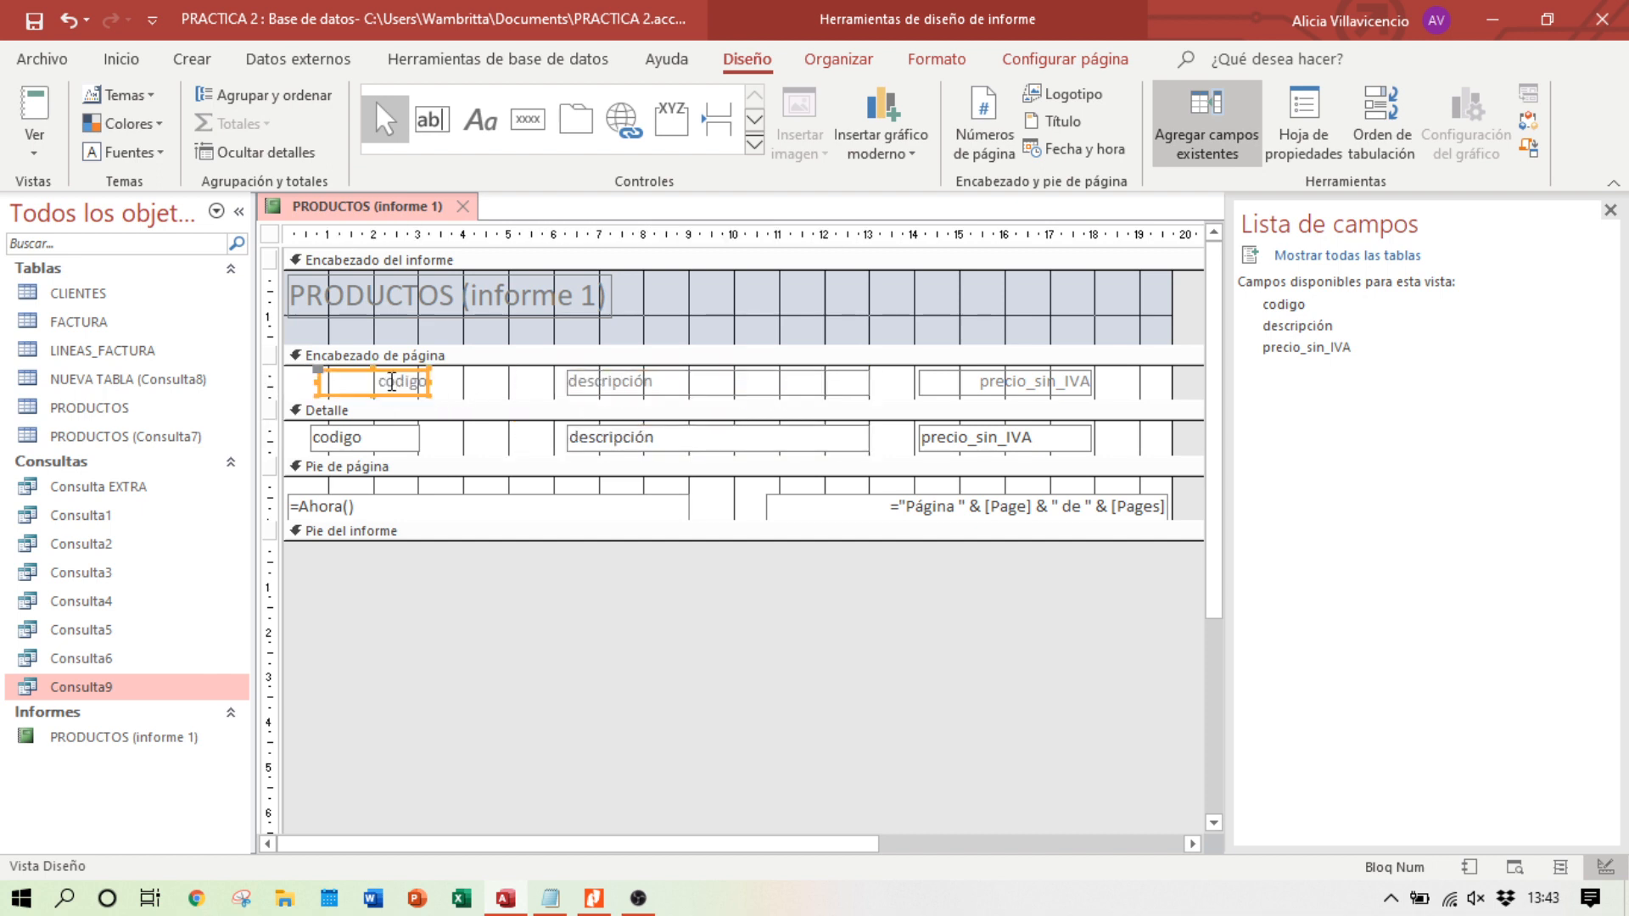
key("ctrl+z")
left_click(392, 448, "shift")
left_click_drag(393, 379, 431, 386)
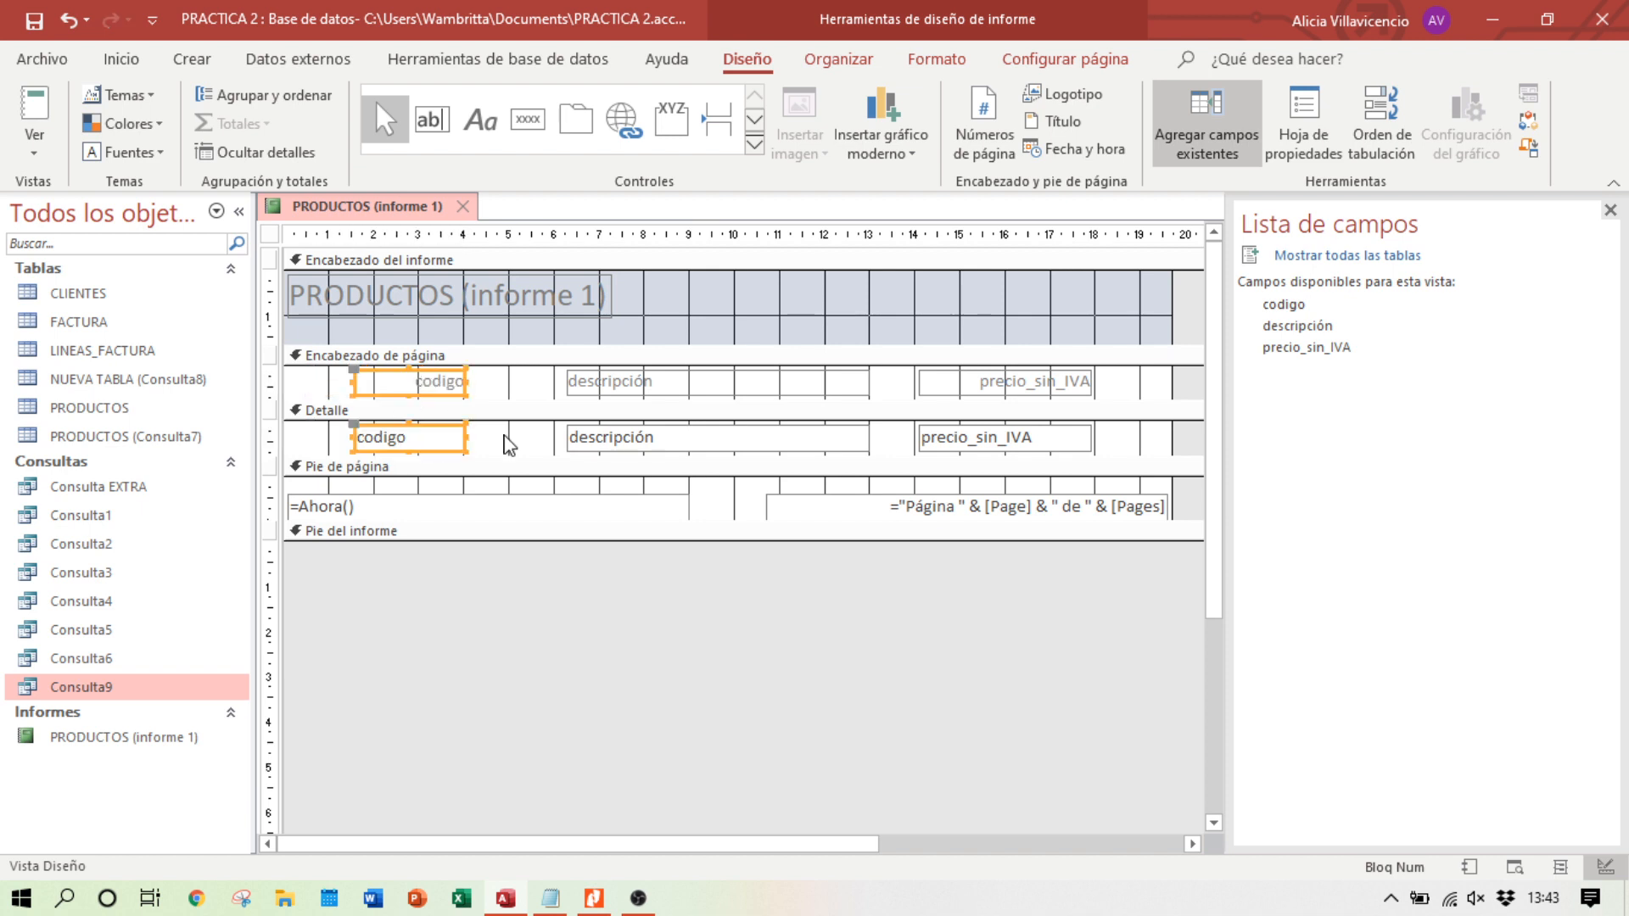
left_click(1517, 866)
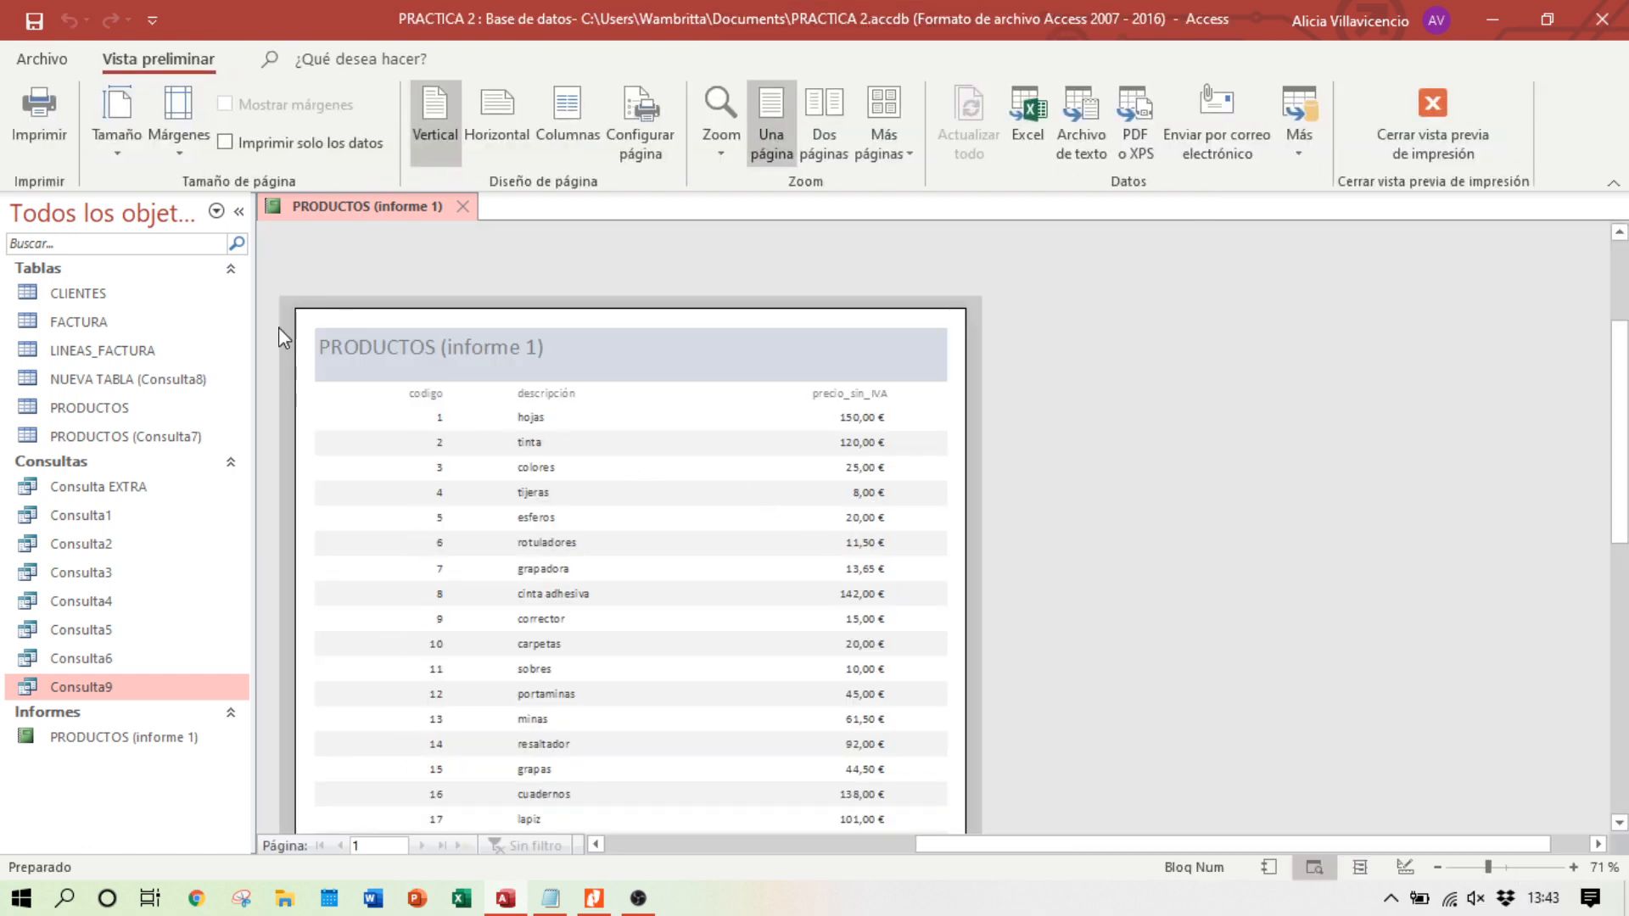
left_click(1405, 867)
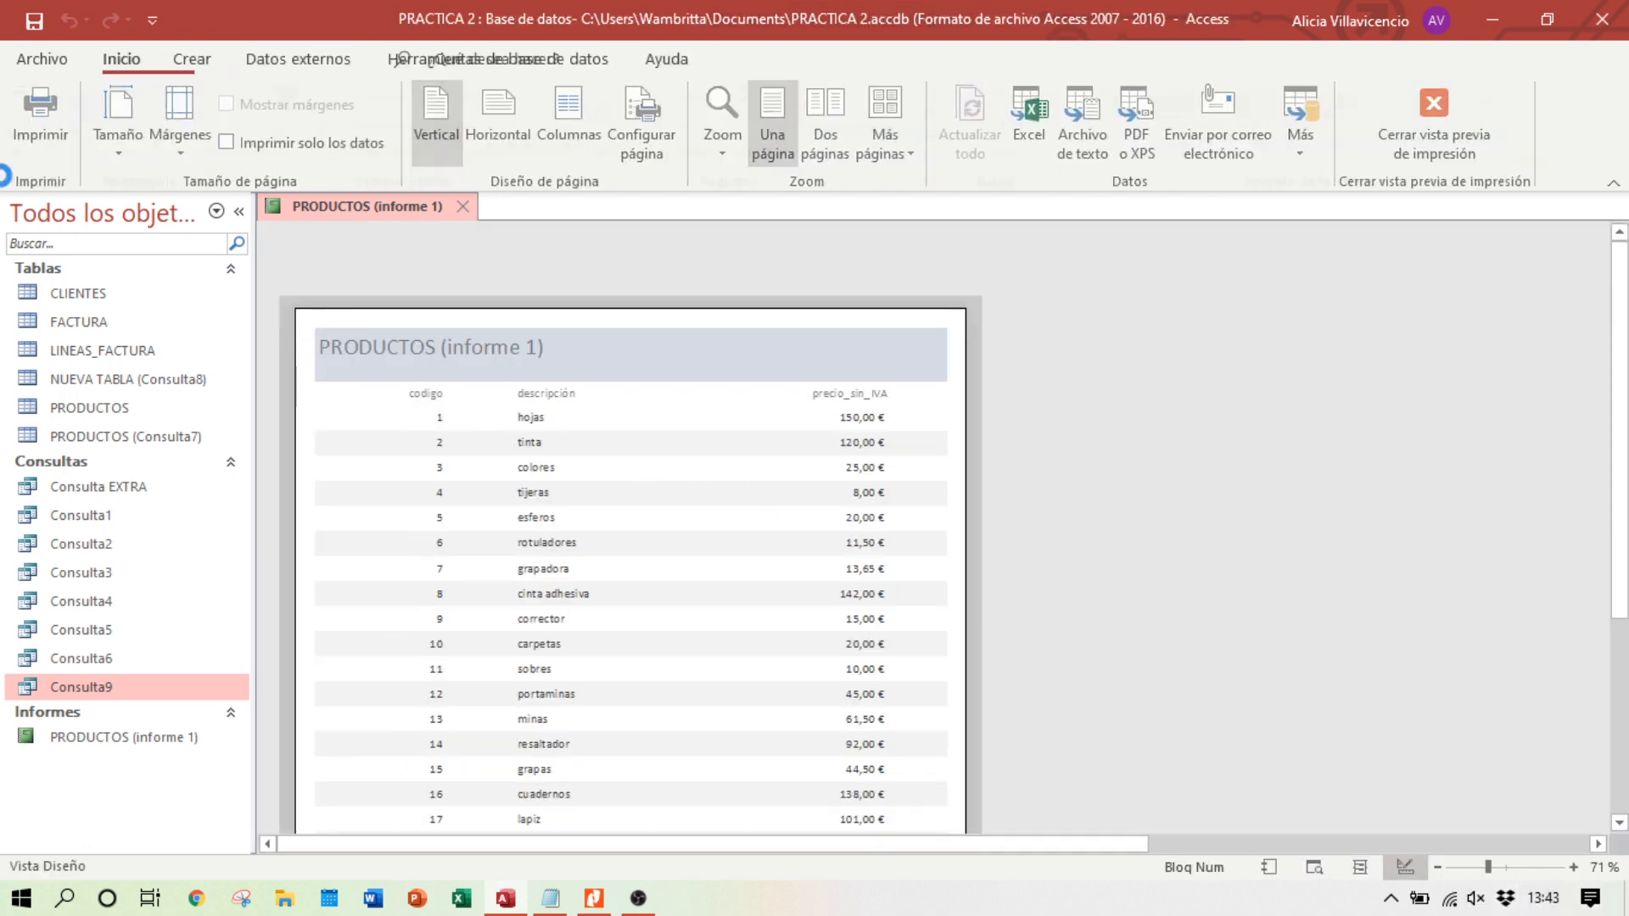
left_click_drag(395, 377, 358, 379)
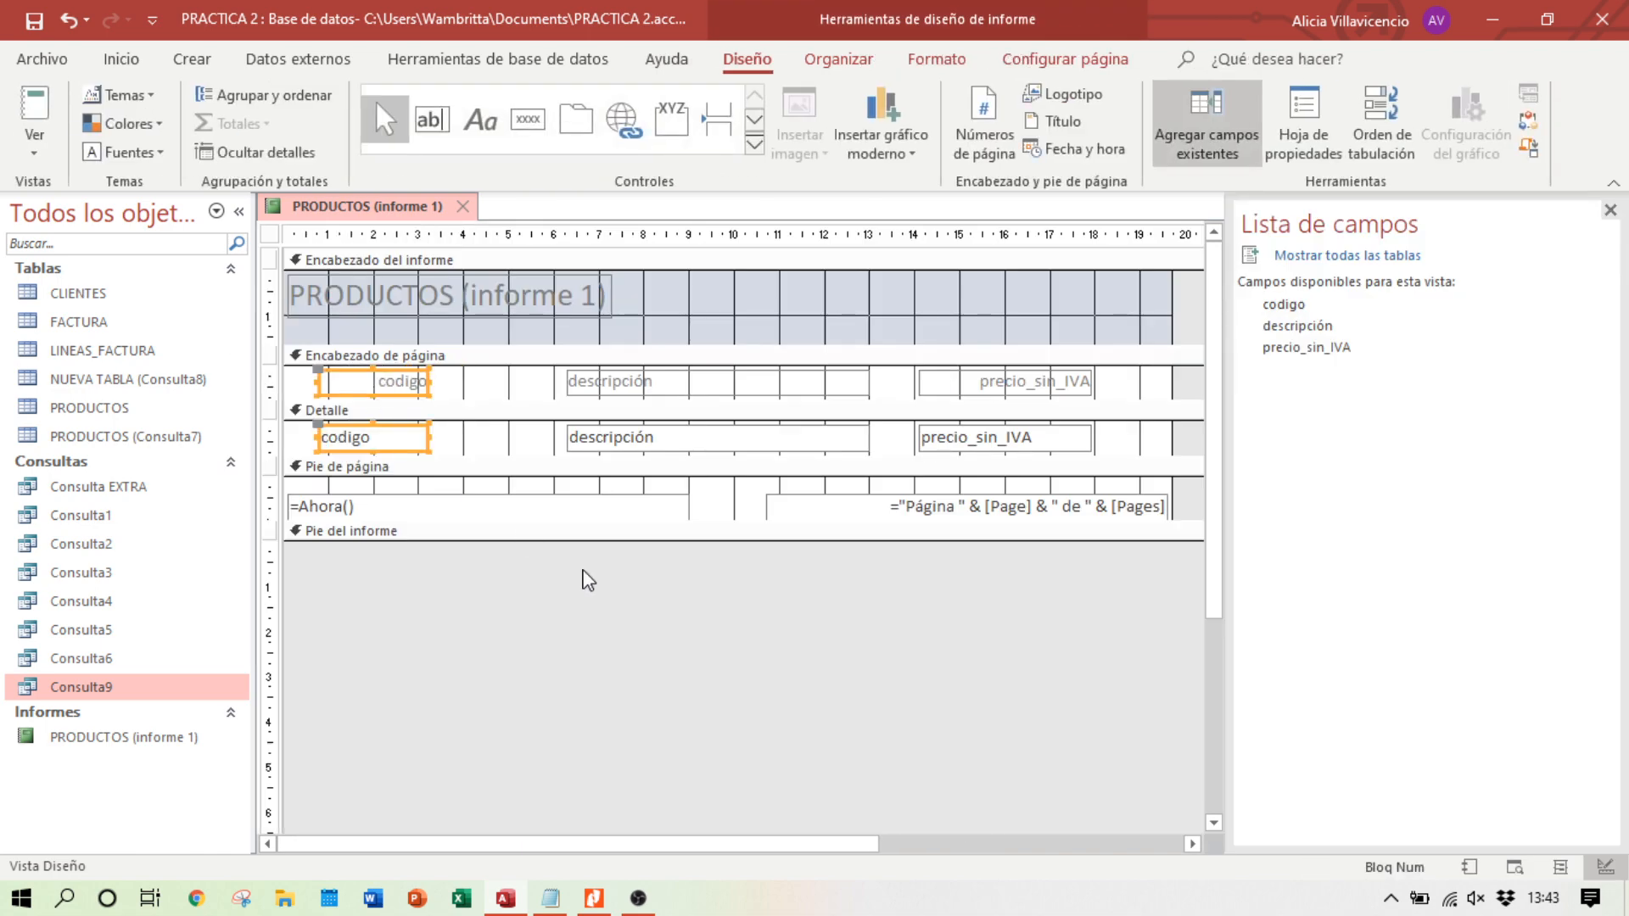
Step: Check the column spacing in print preview, compare it with the Catàleg de productes example in the practice PDF, and return to design view
left_click(1515, 867)
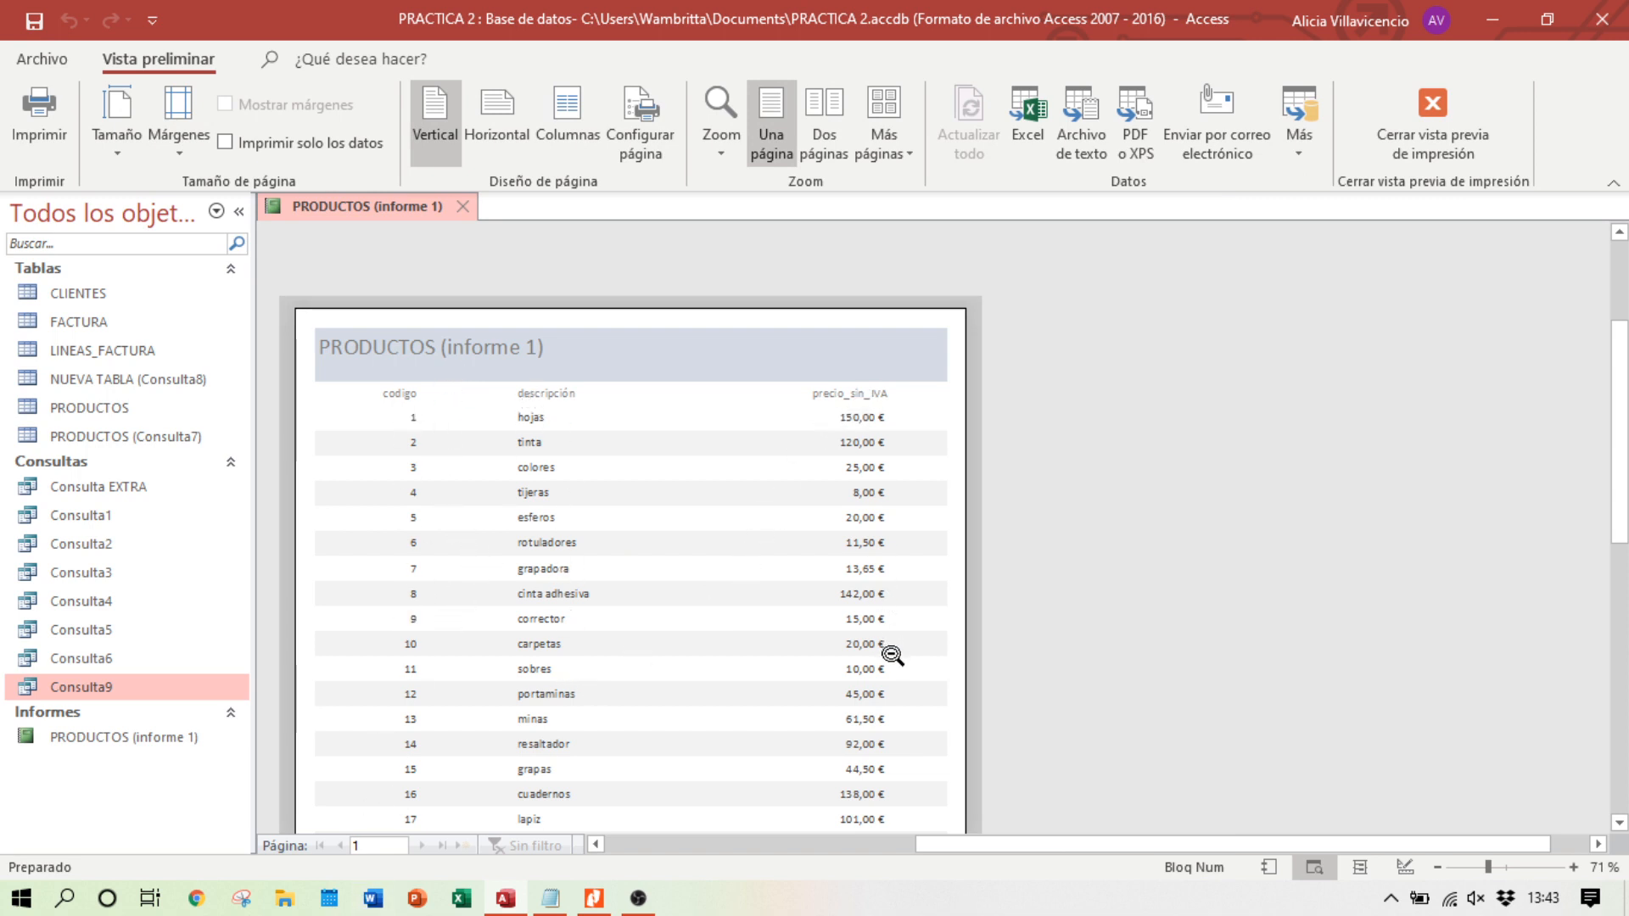
scroll(835, 592, "down", 2)
scroll(836, 592, "up", 2)
left_click(594, 898)
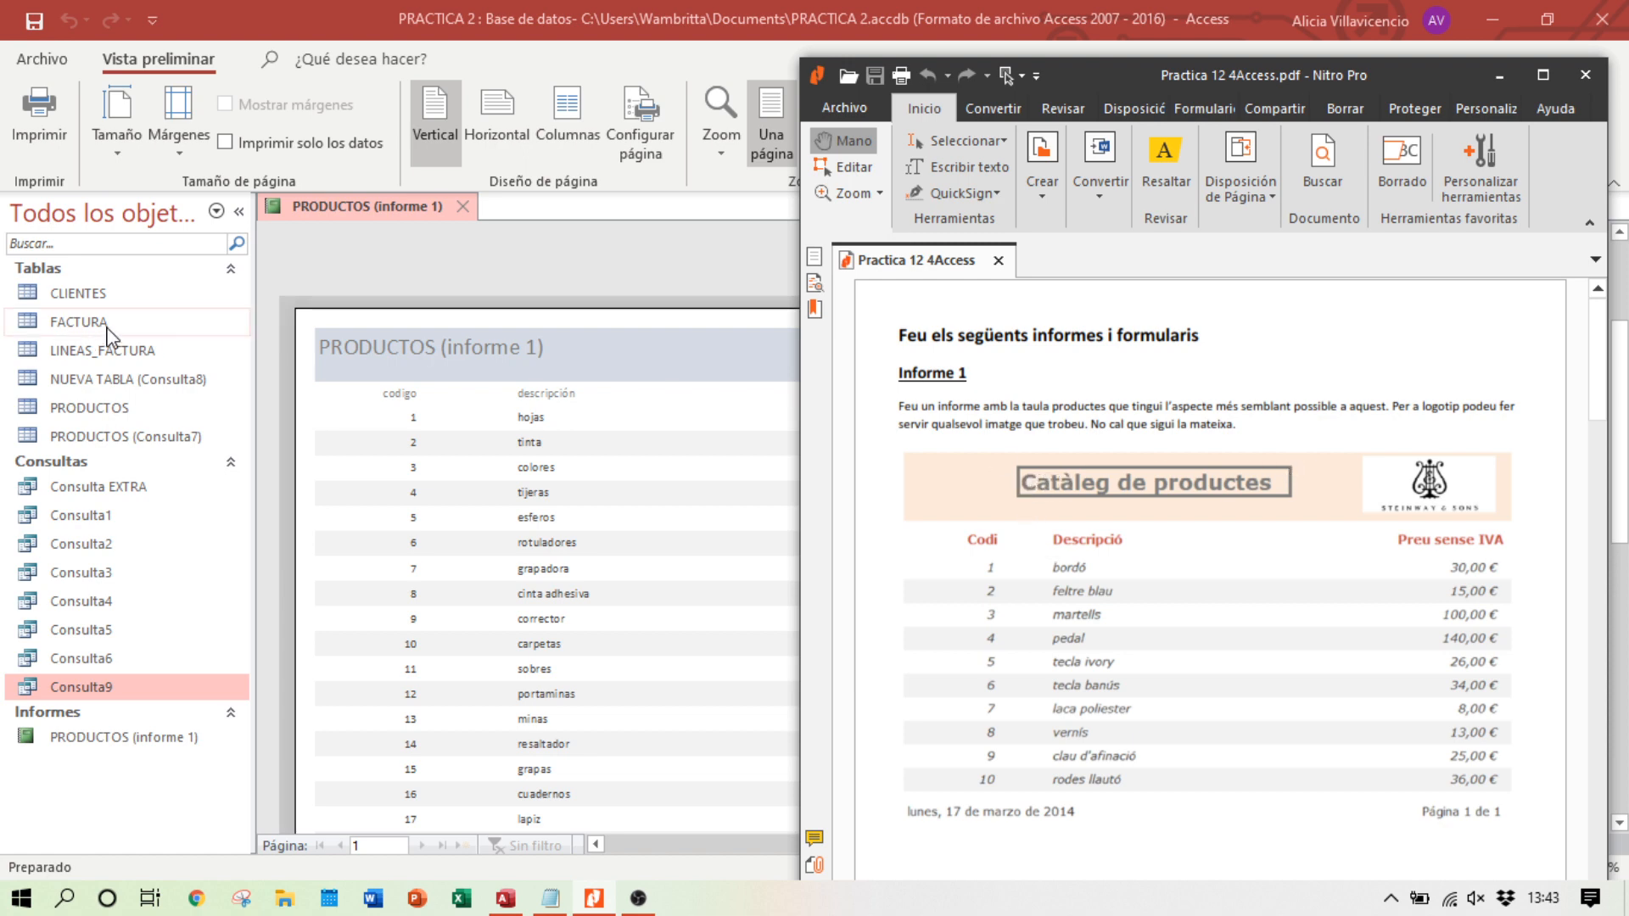
left_click(720, 712)
left_click(717, 698)
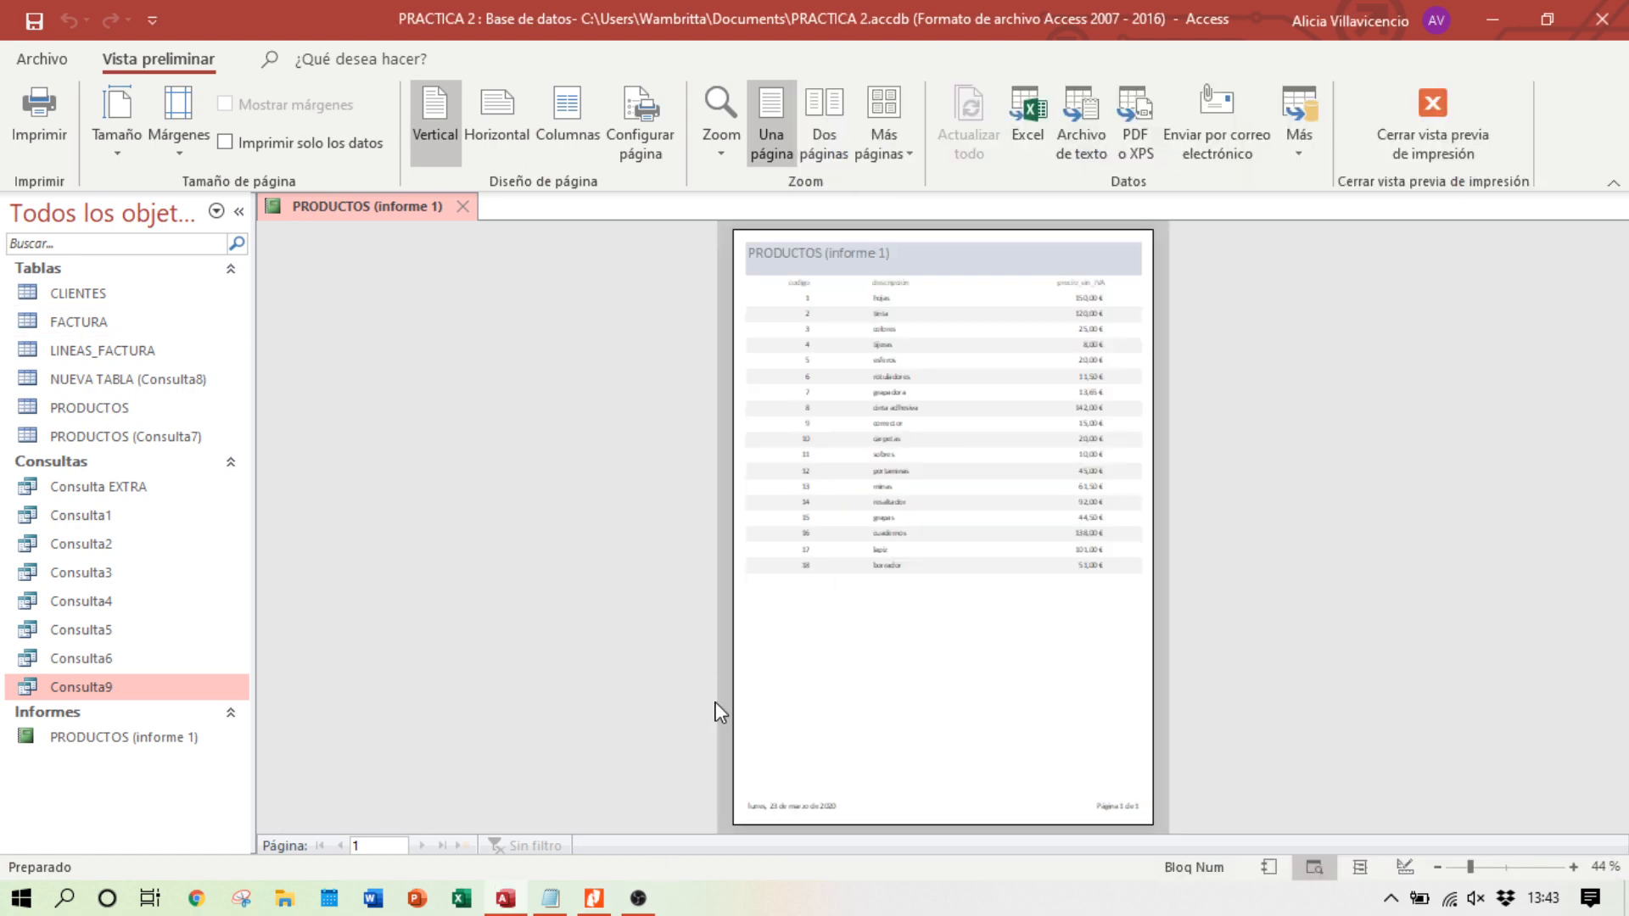
left_click(1483, 867)
left_click(1410, 871)
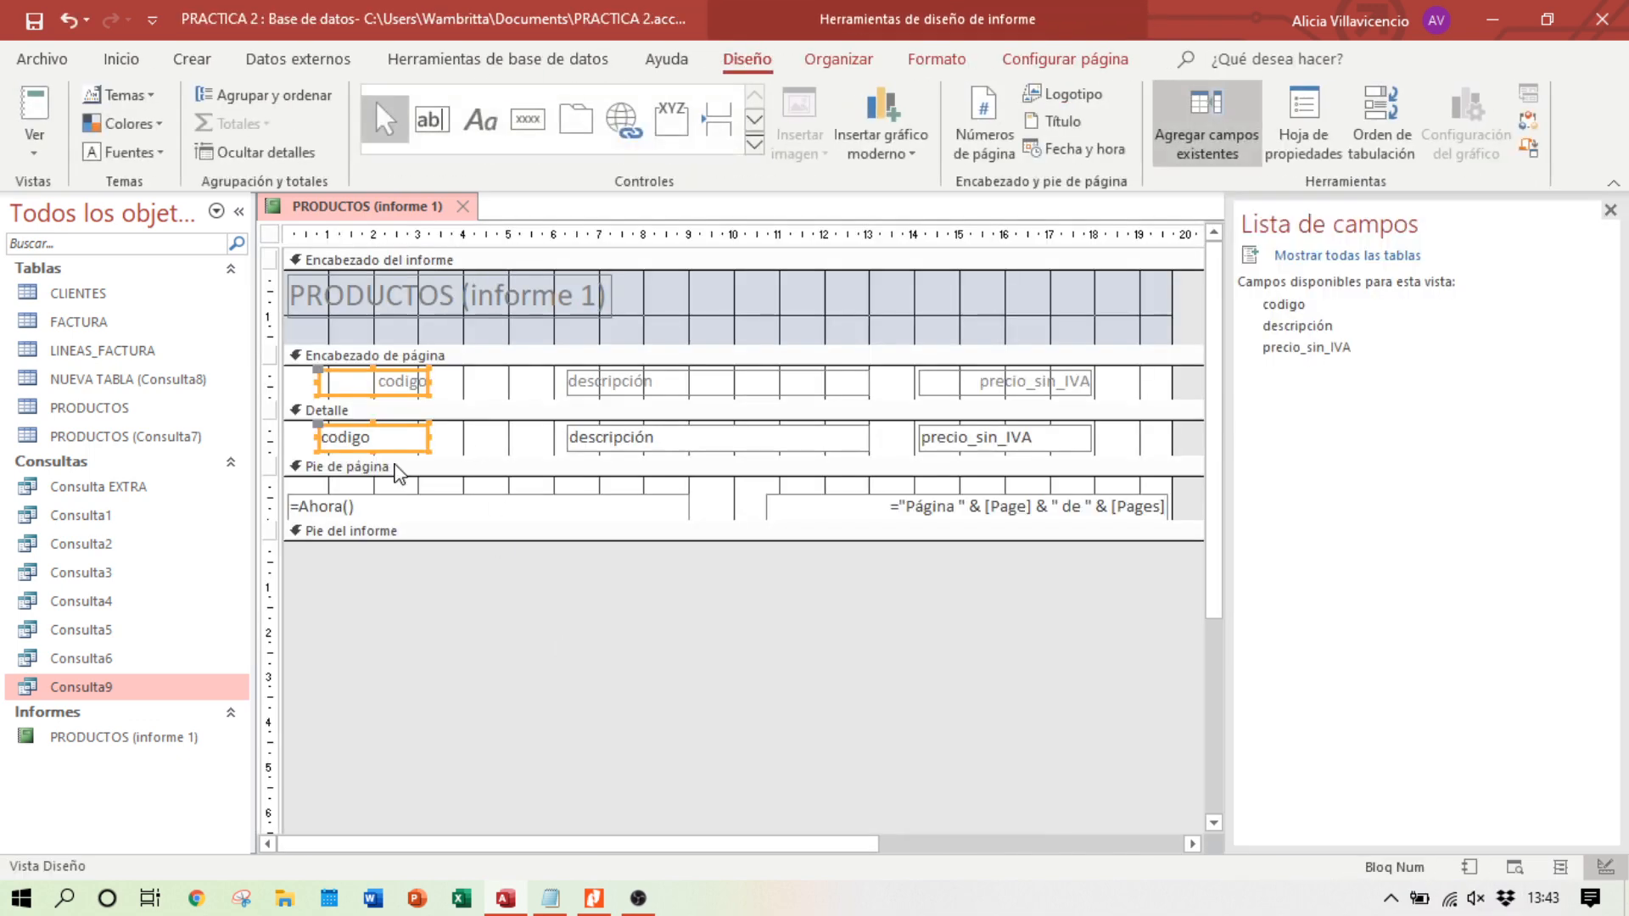
Step: Change the title text in the report header to "Catálogo de productos"
left_click(477, 299)
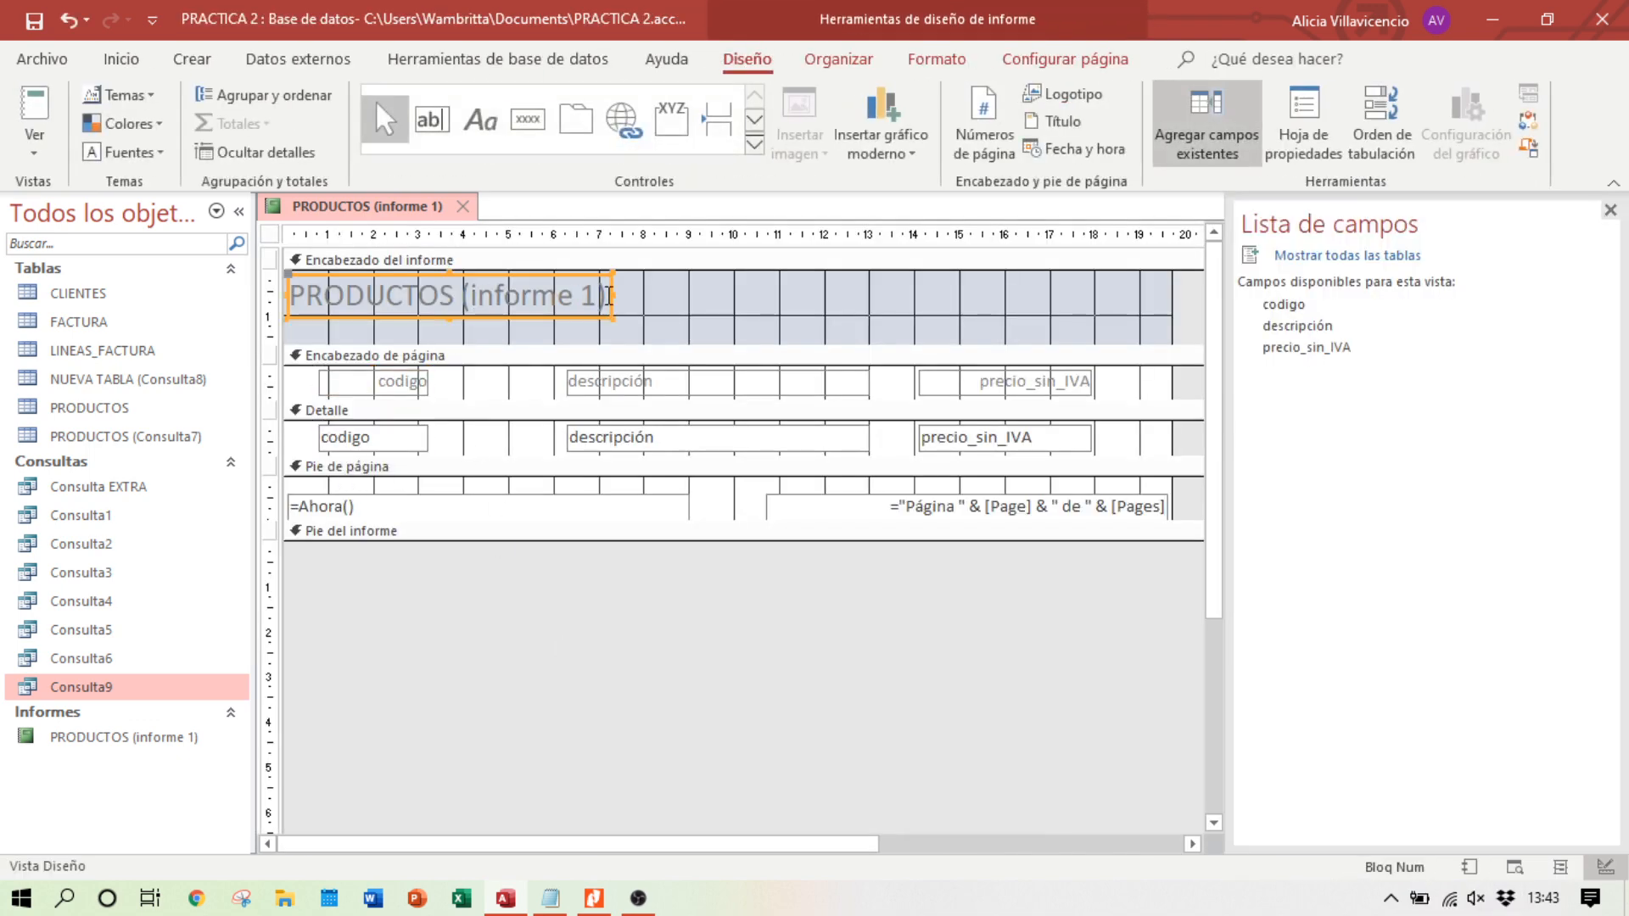
left_click(594, 899)
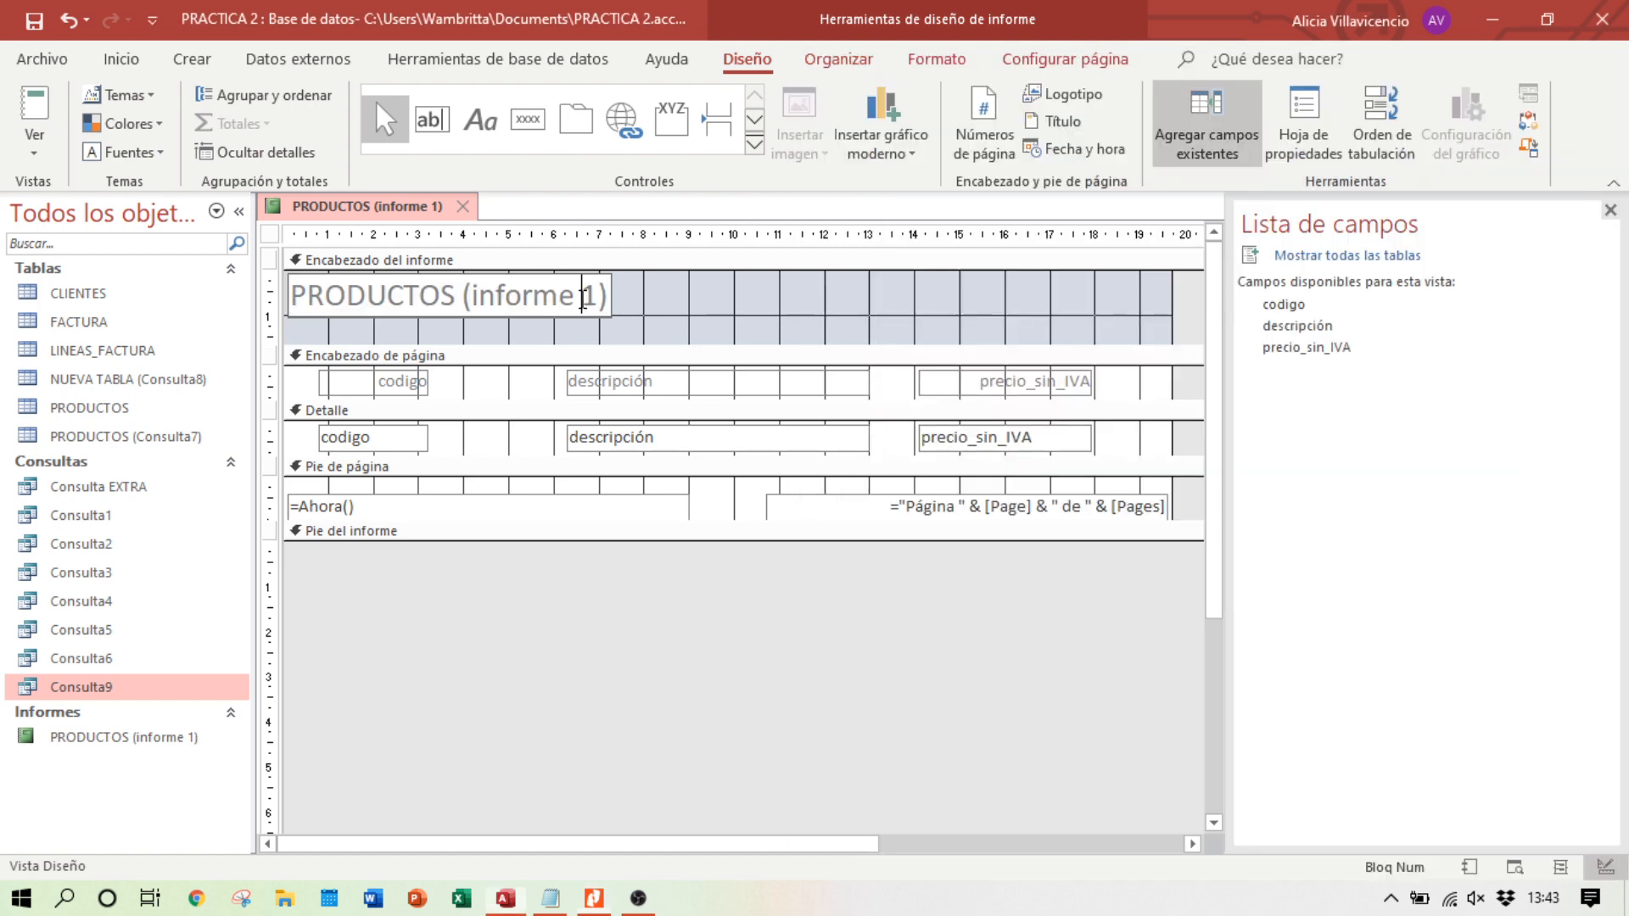
left_click(598, 298)
left_click_drag(605, 296, 269, 271)
type("Cat")
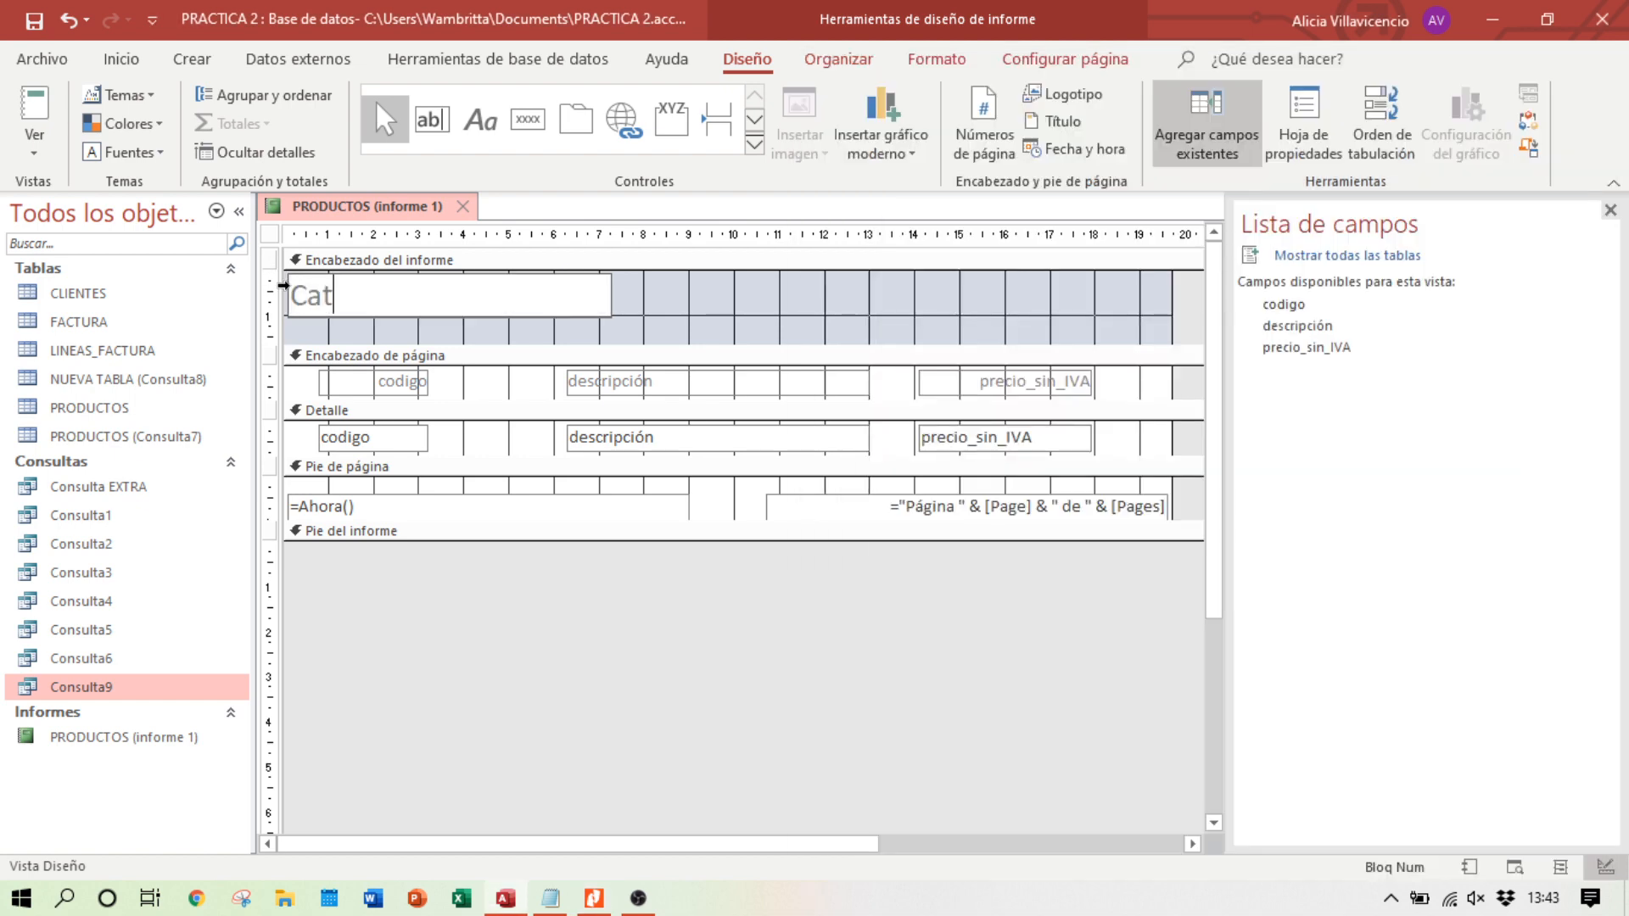
type("tálogo de p")
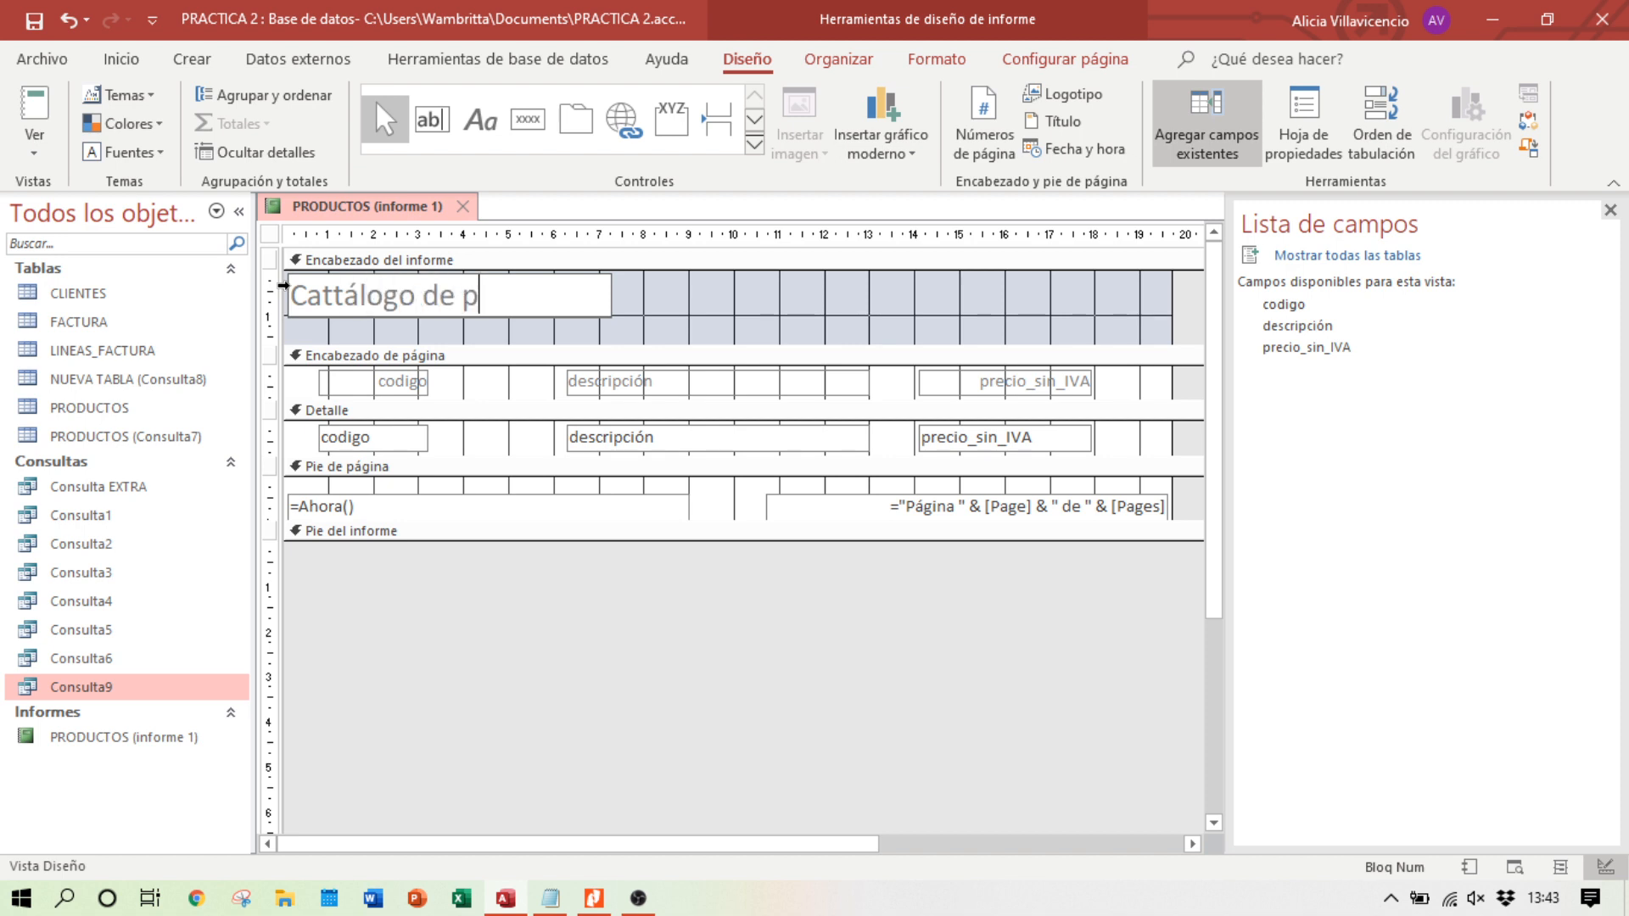
type("roductos")
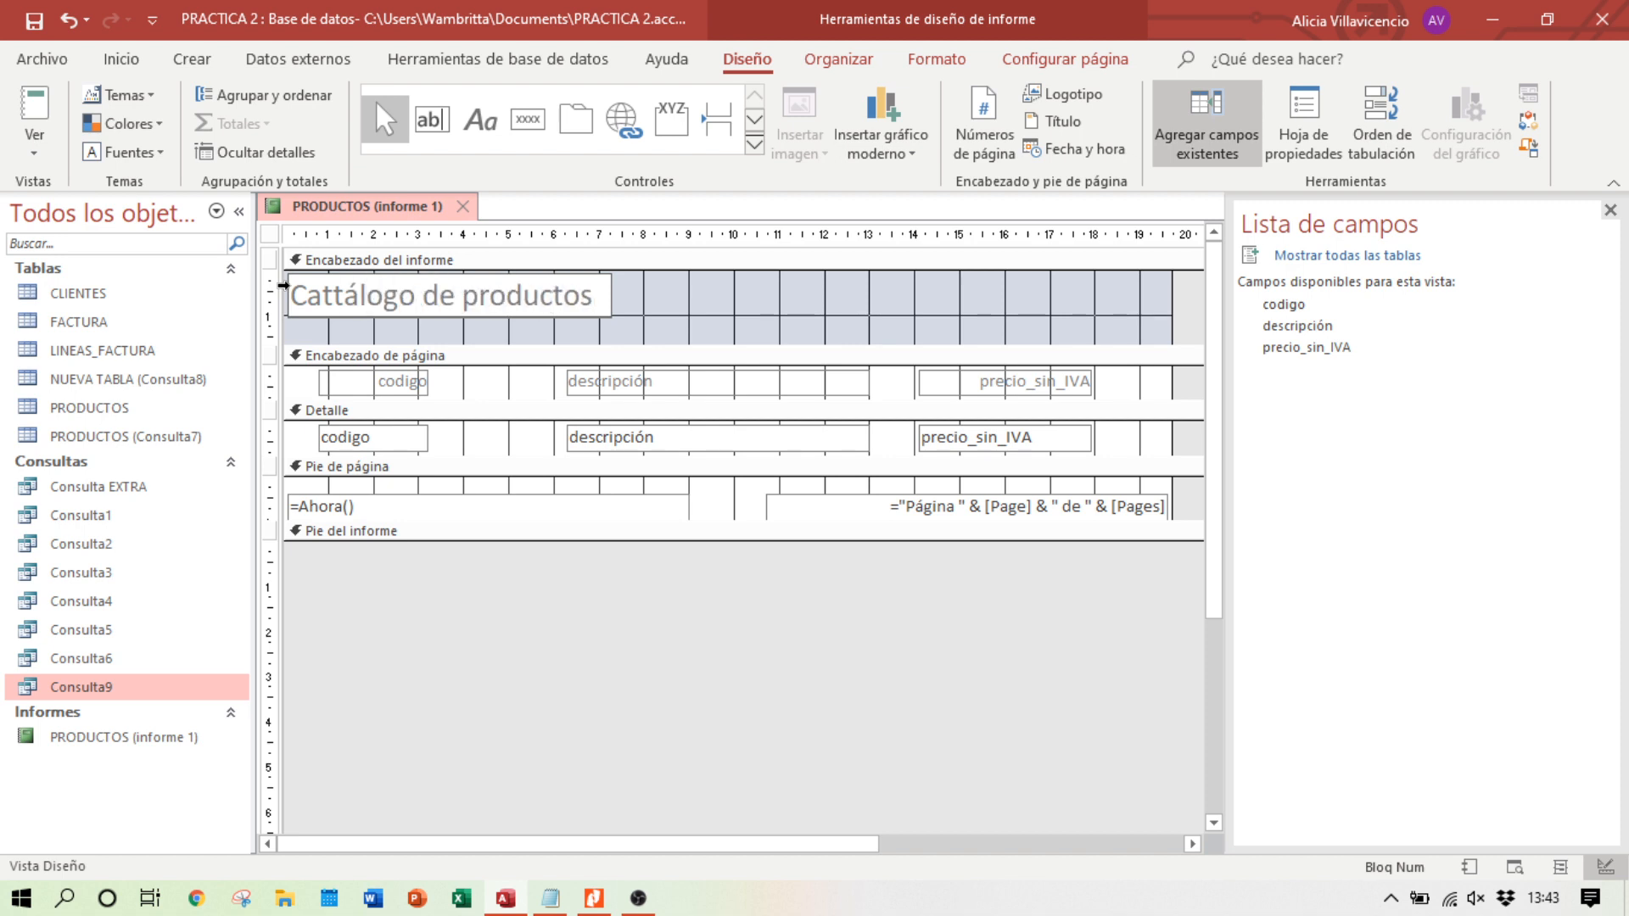
left_click(337, 296)
key("BackSpace")
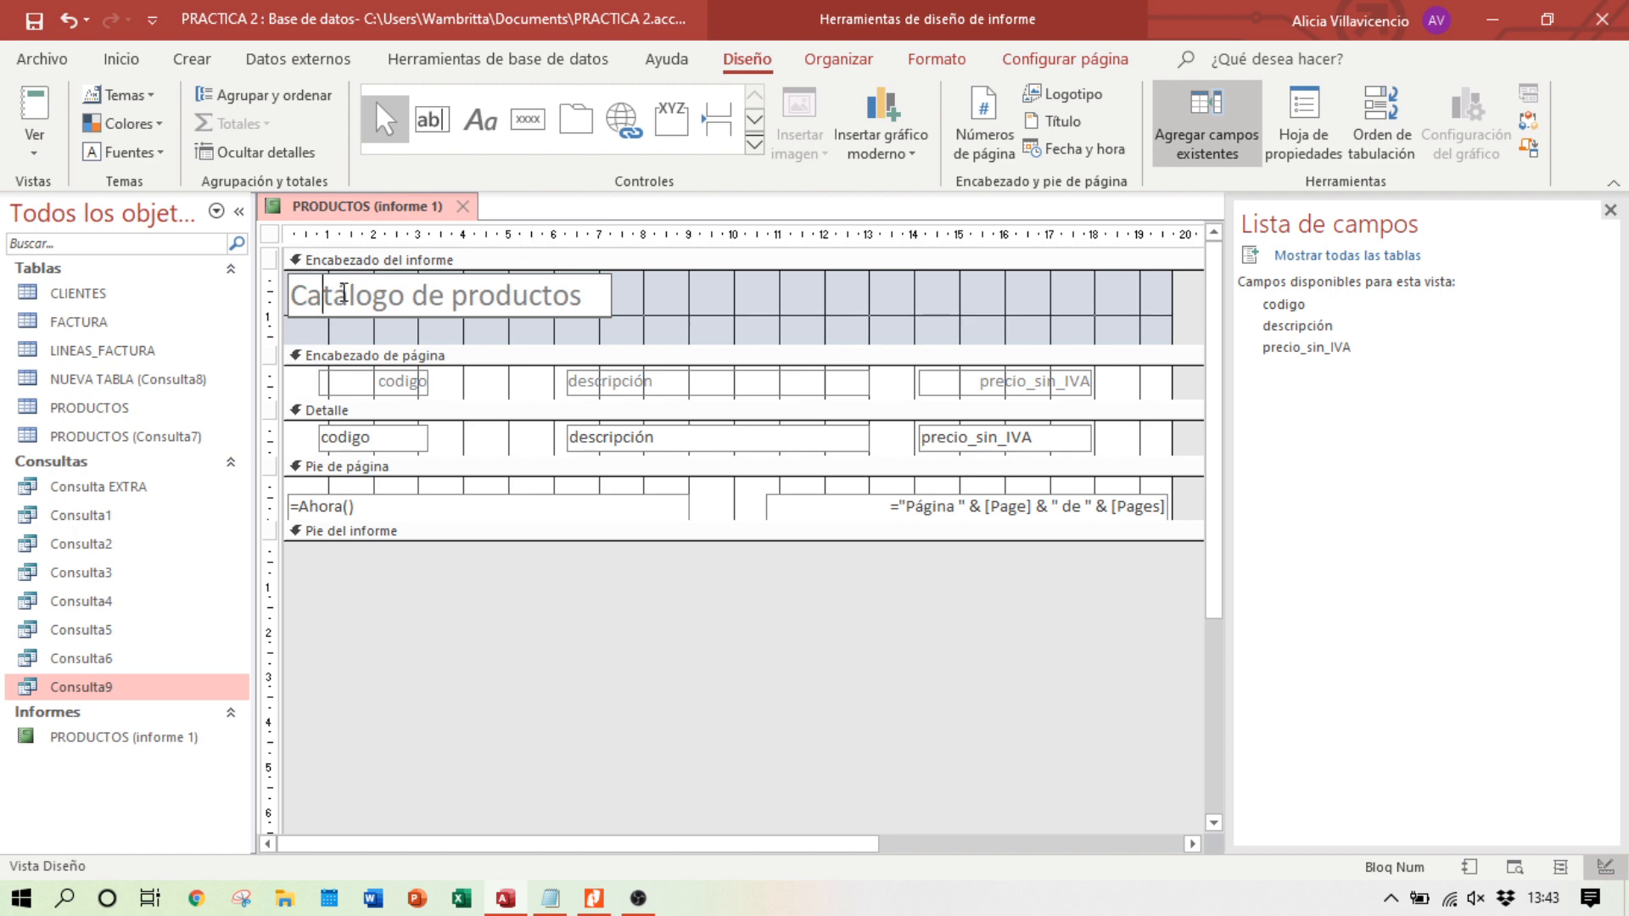
left_click(645, 308)
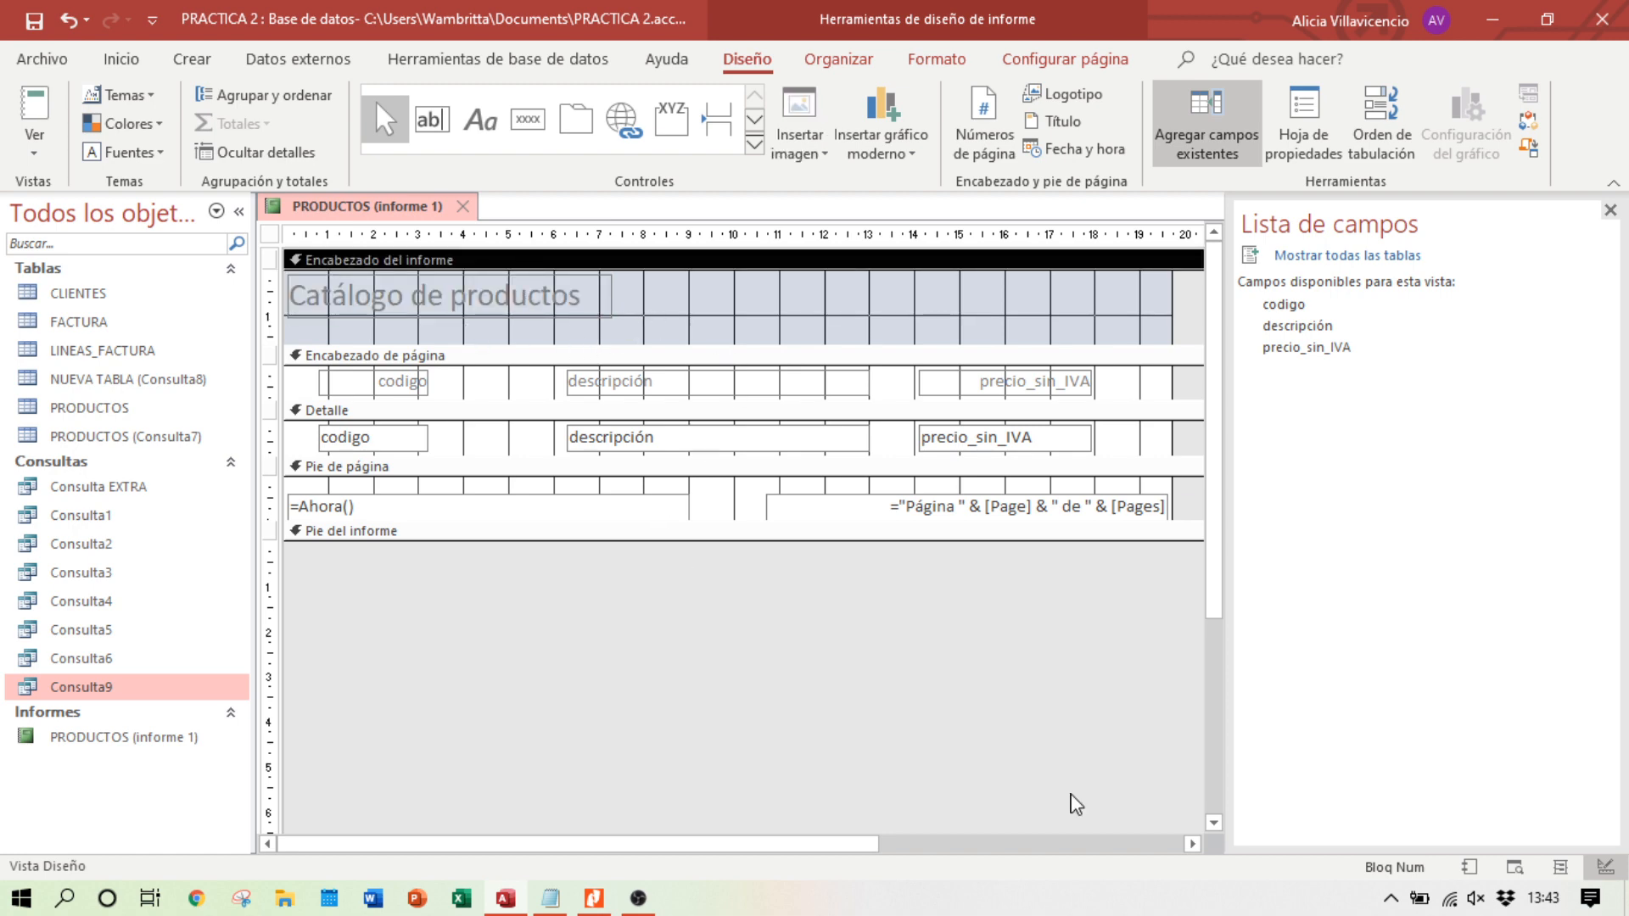
Step: Check the new title in print preview, then compare the report header with the example in the practice PDF
left_click(1514, 867)
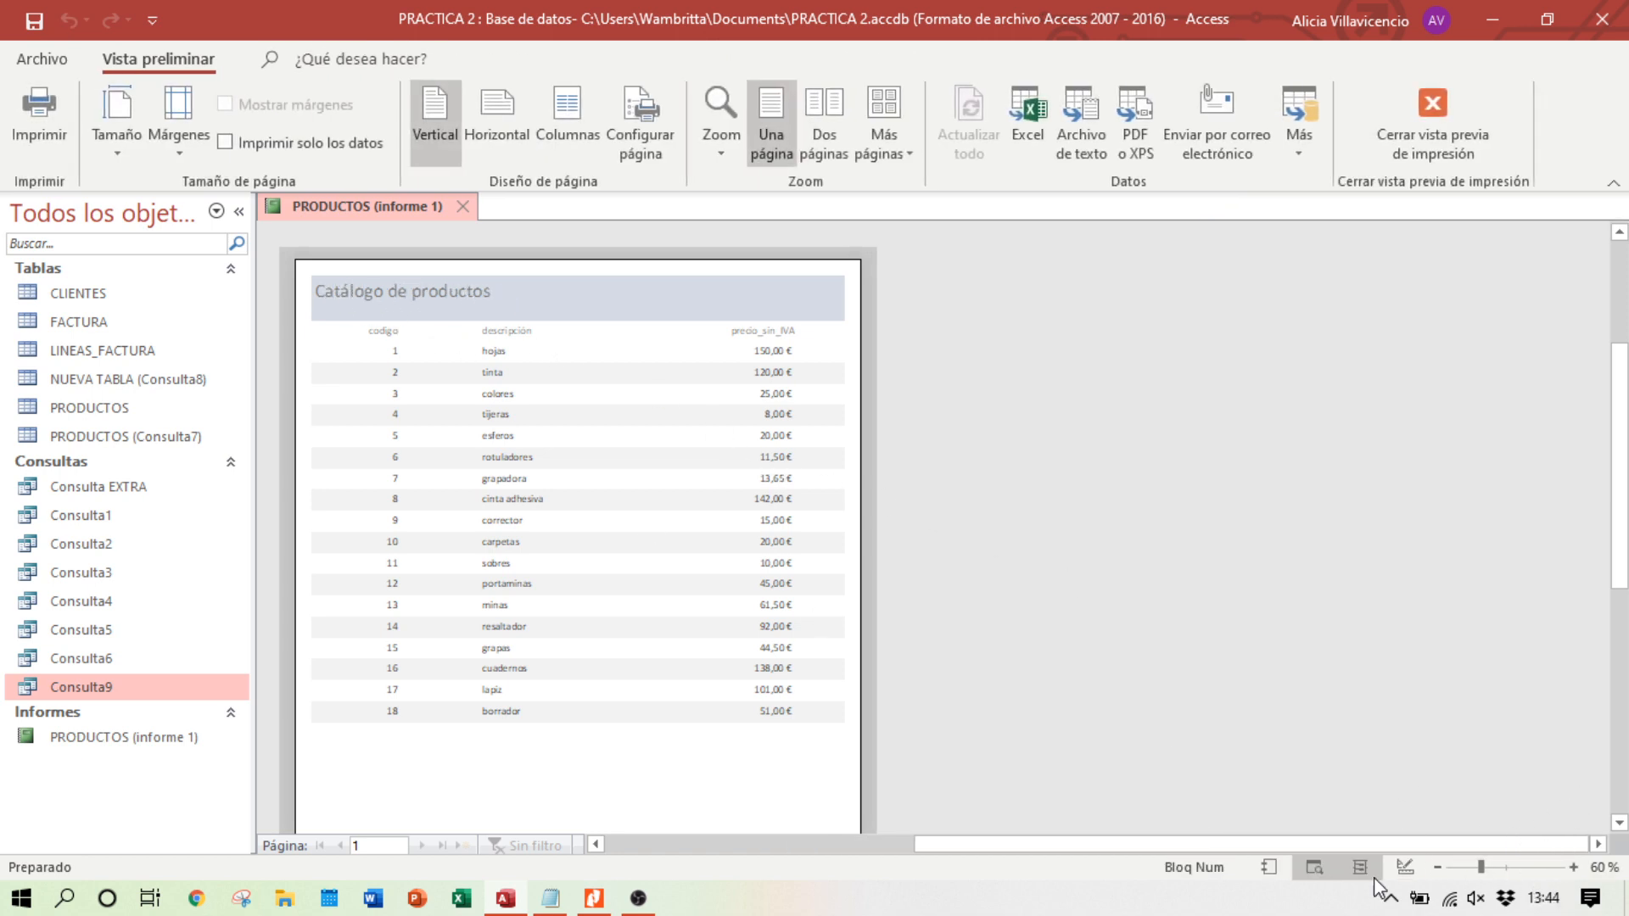
left_click(1404, 867)
left_click(551, 897)
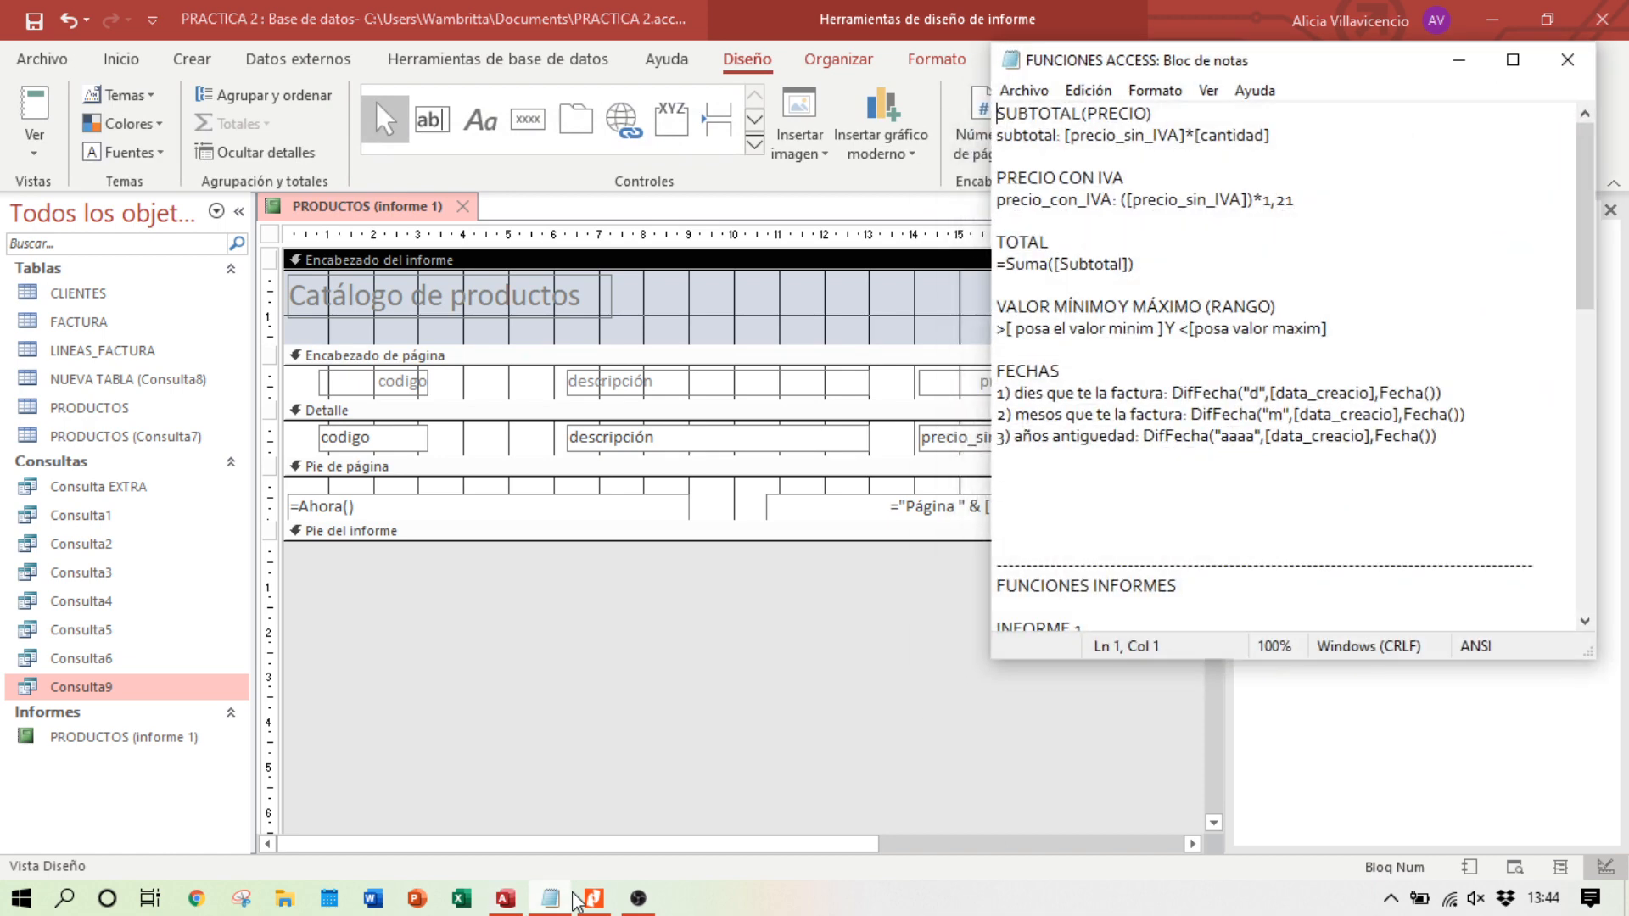
left_click(594, 900)
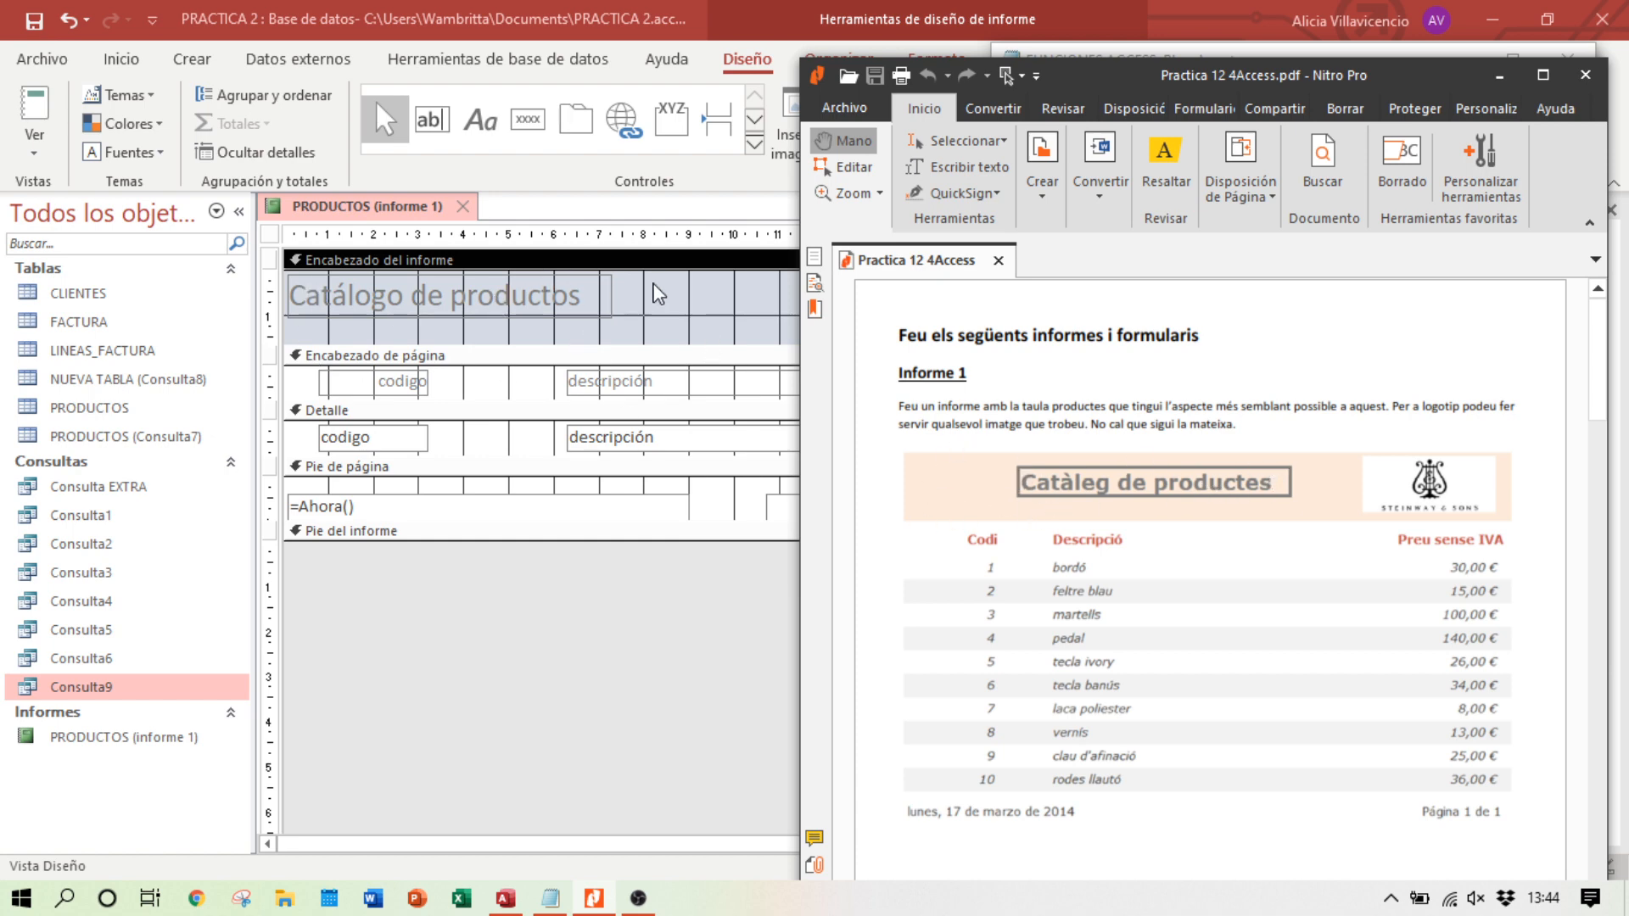
left_click(668, 307)
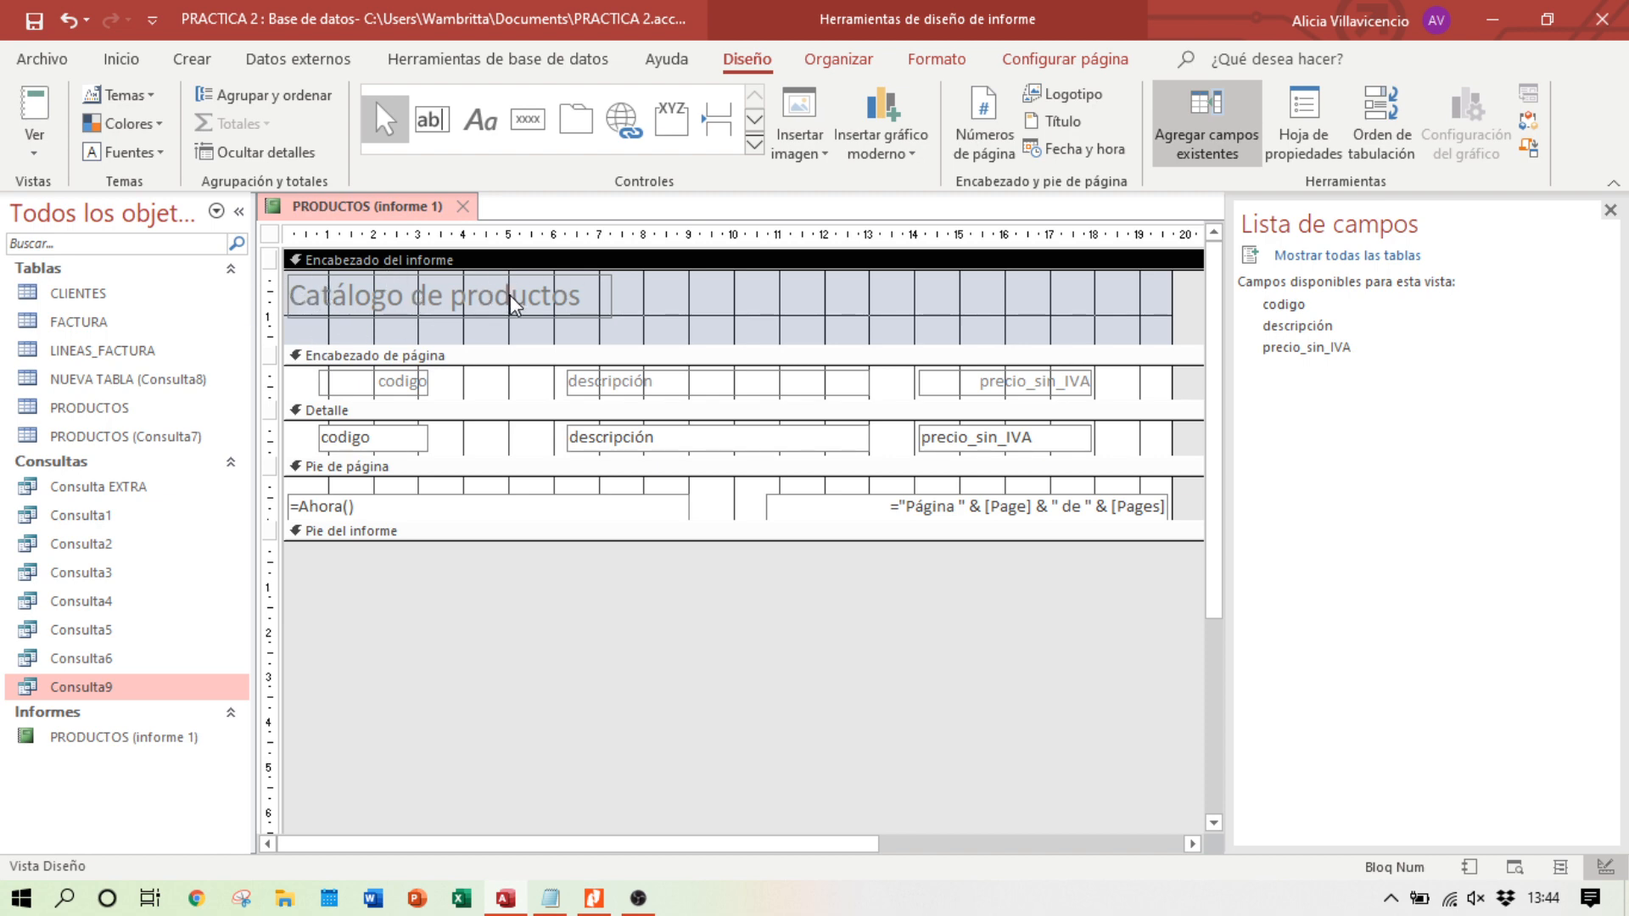
Step: Set the font size of the "Catálogo de productos" title label to 22 in its properties
left_click(592, 294)
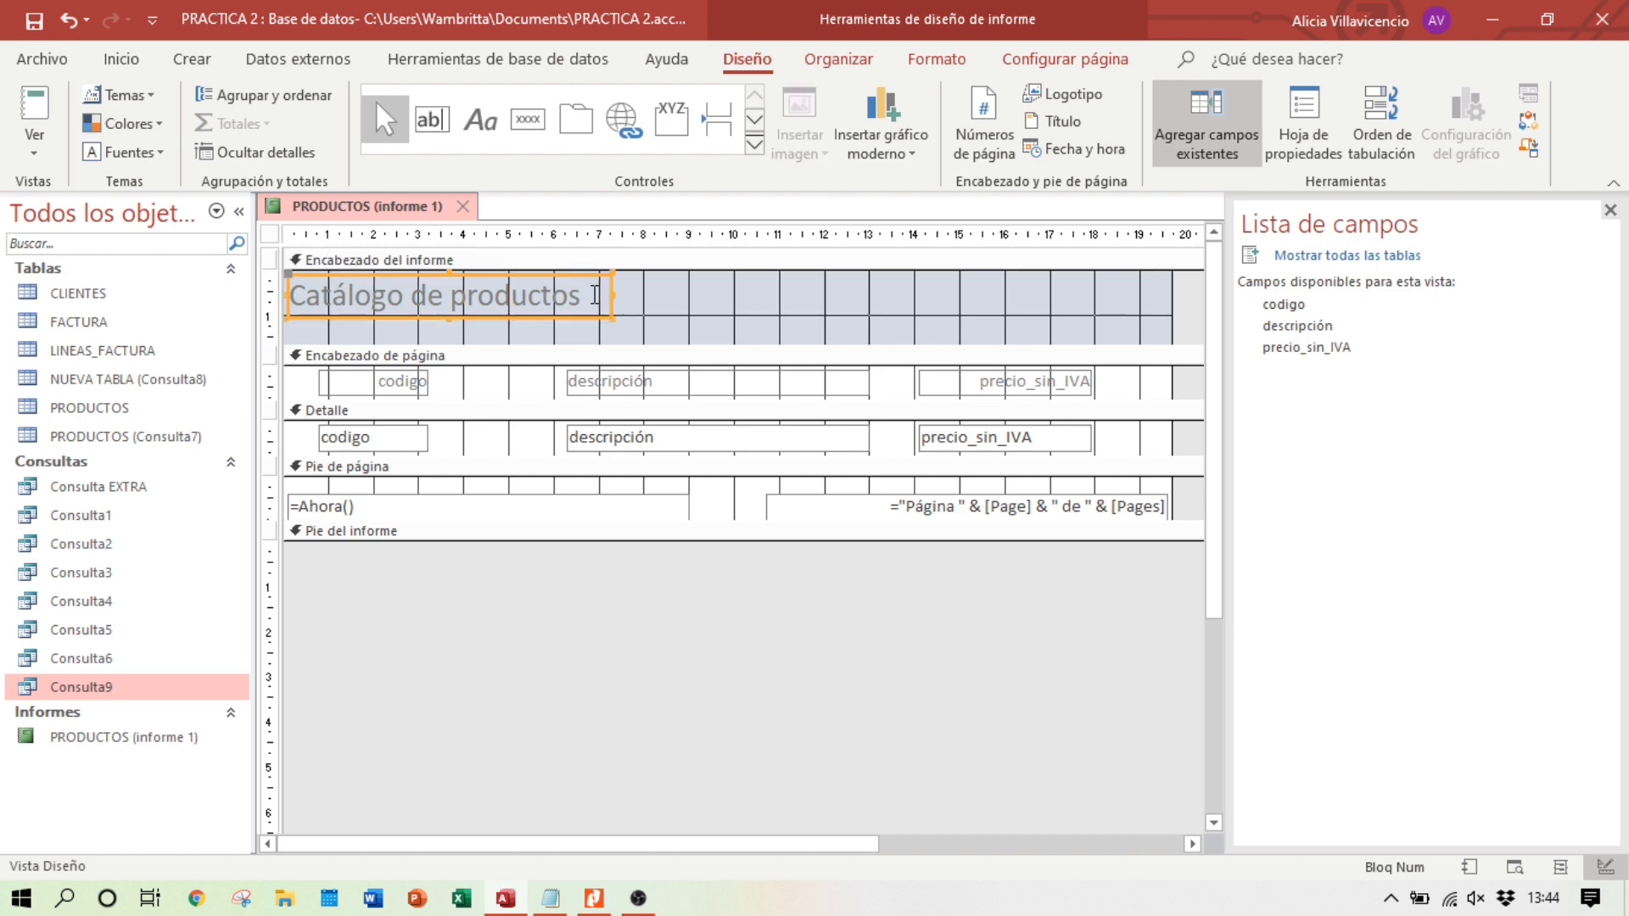
left_click(626, 302)
left_click(564, 318)
left_click(1316, 135)
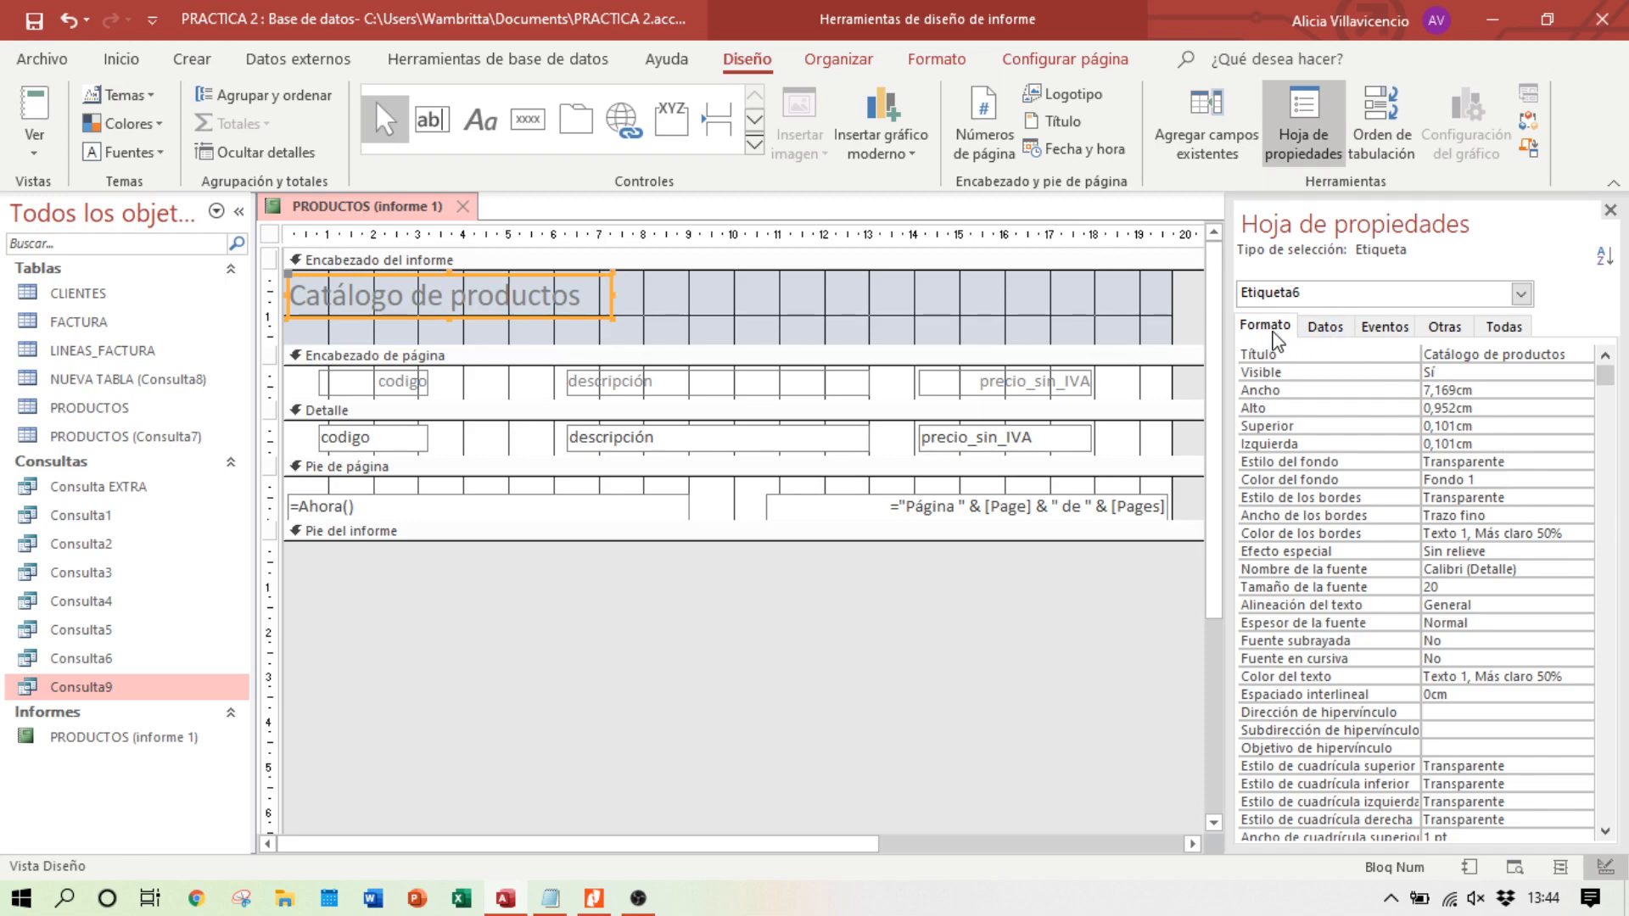
scroll(1488, 440, "down", 2)
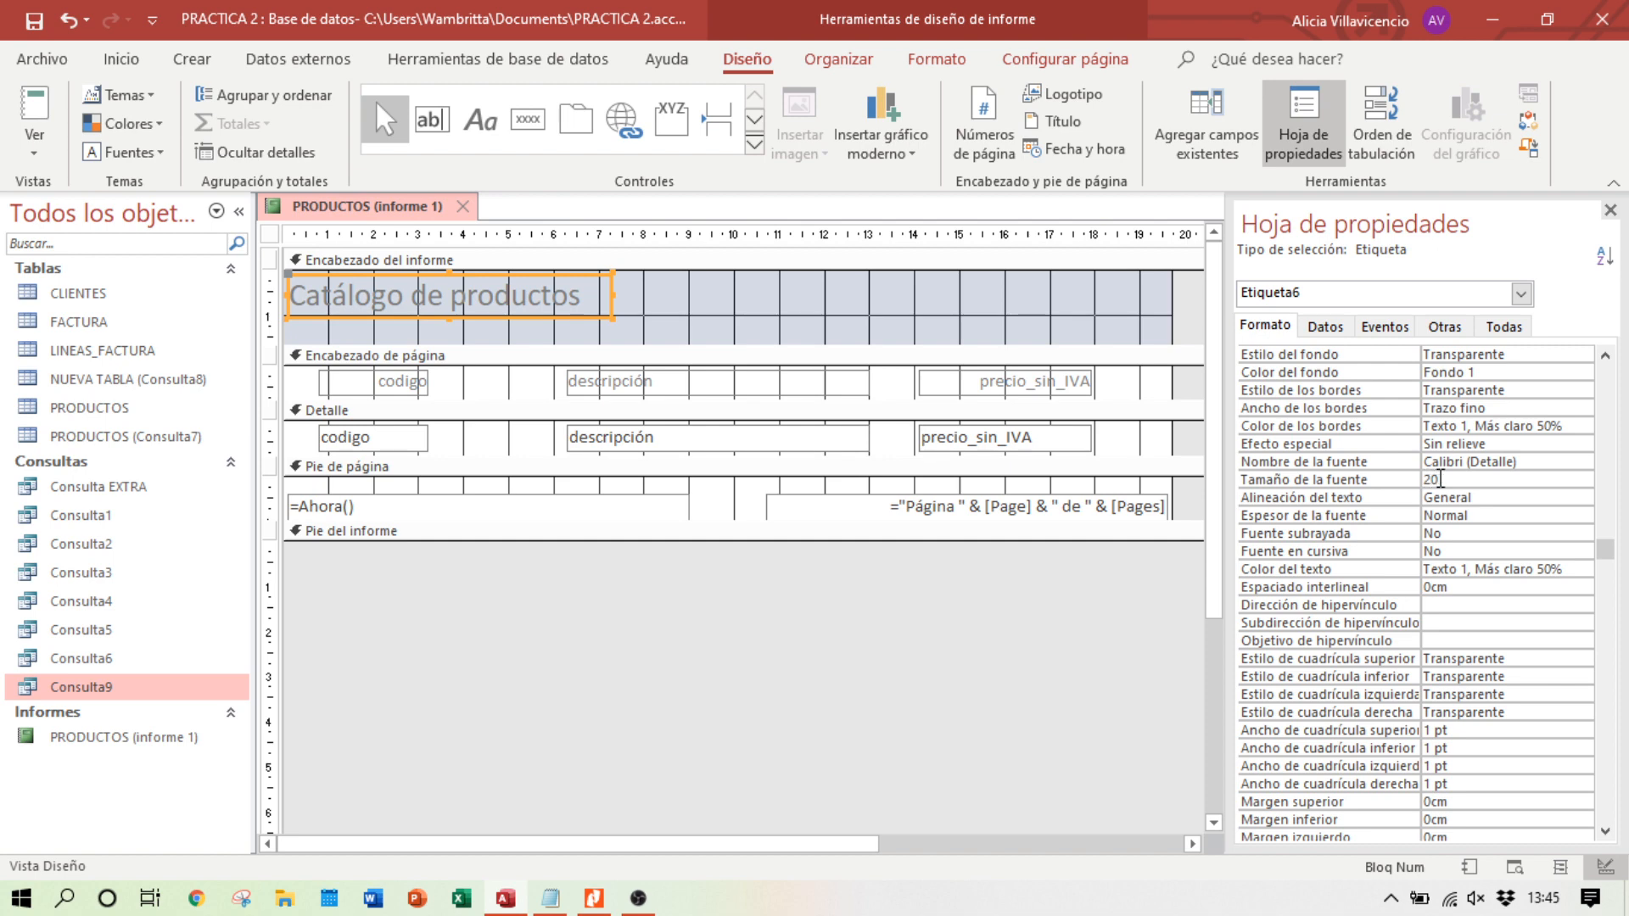
left_click(1583, 480)
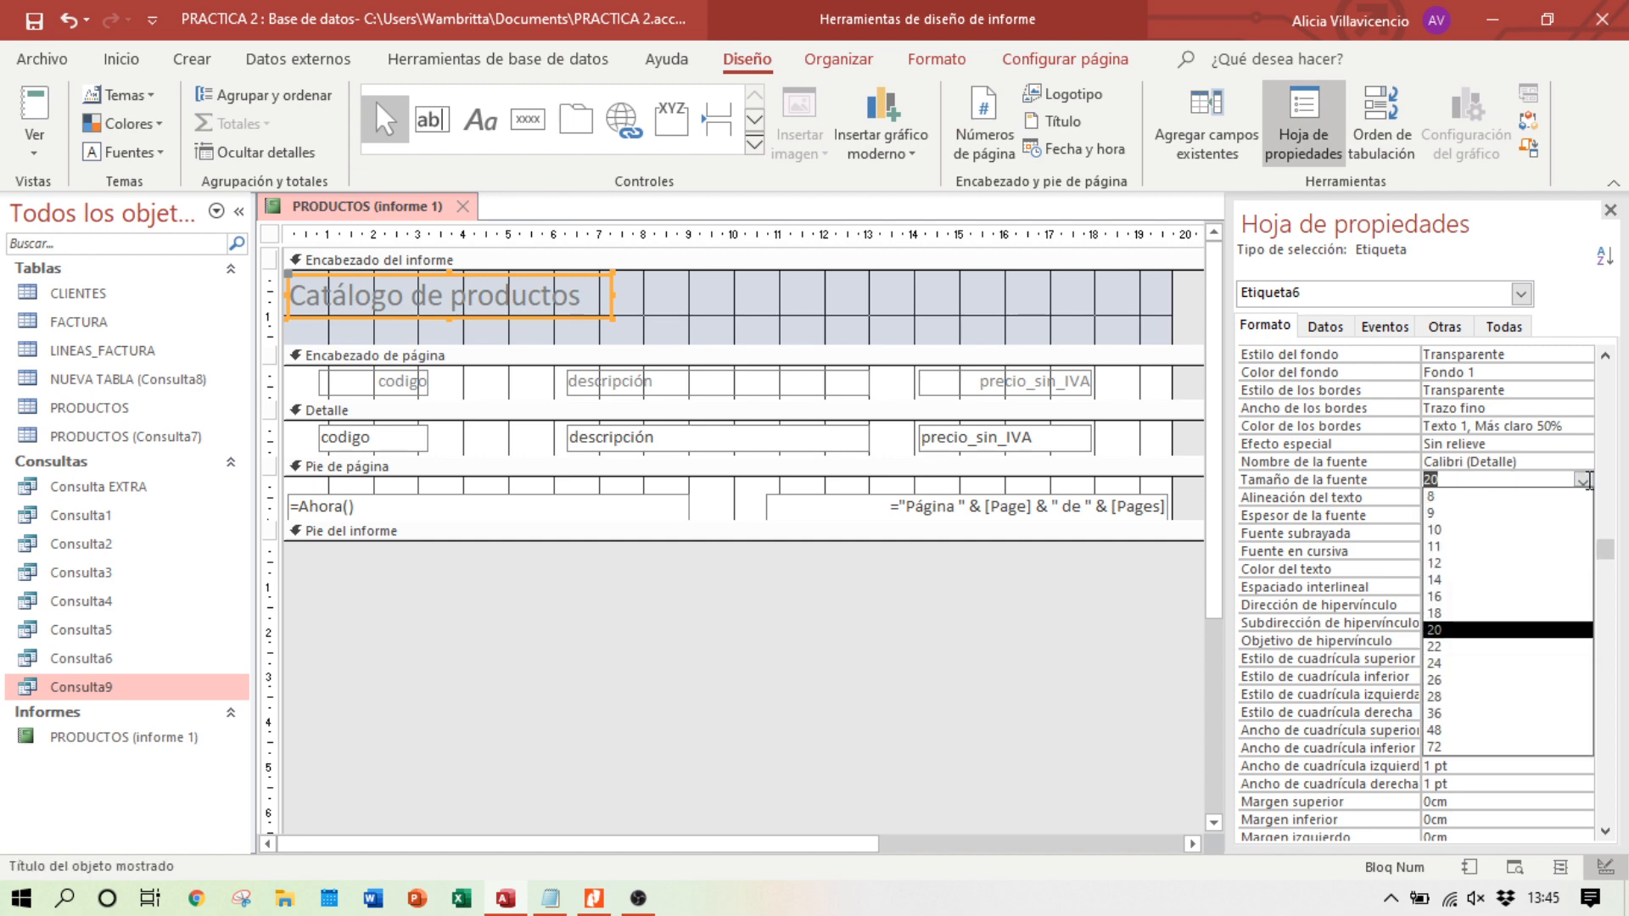
left_click(1487, 660)
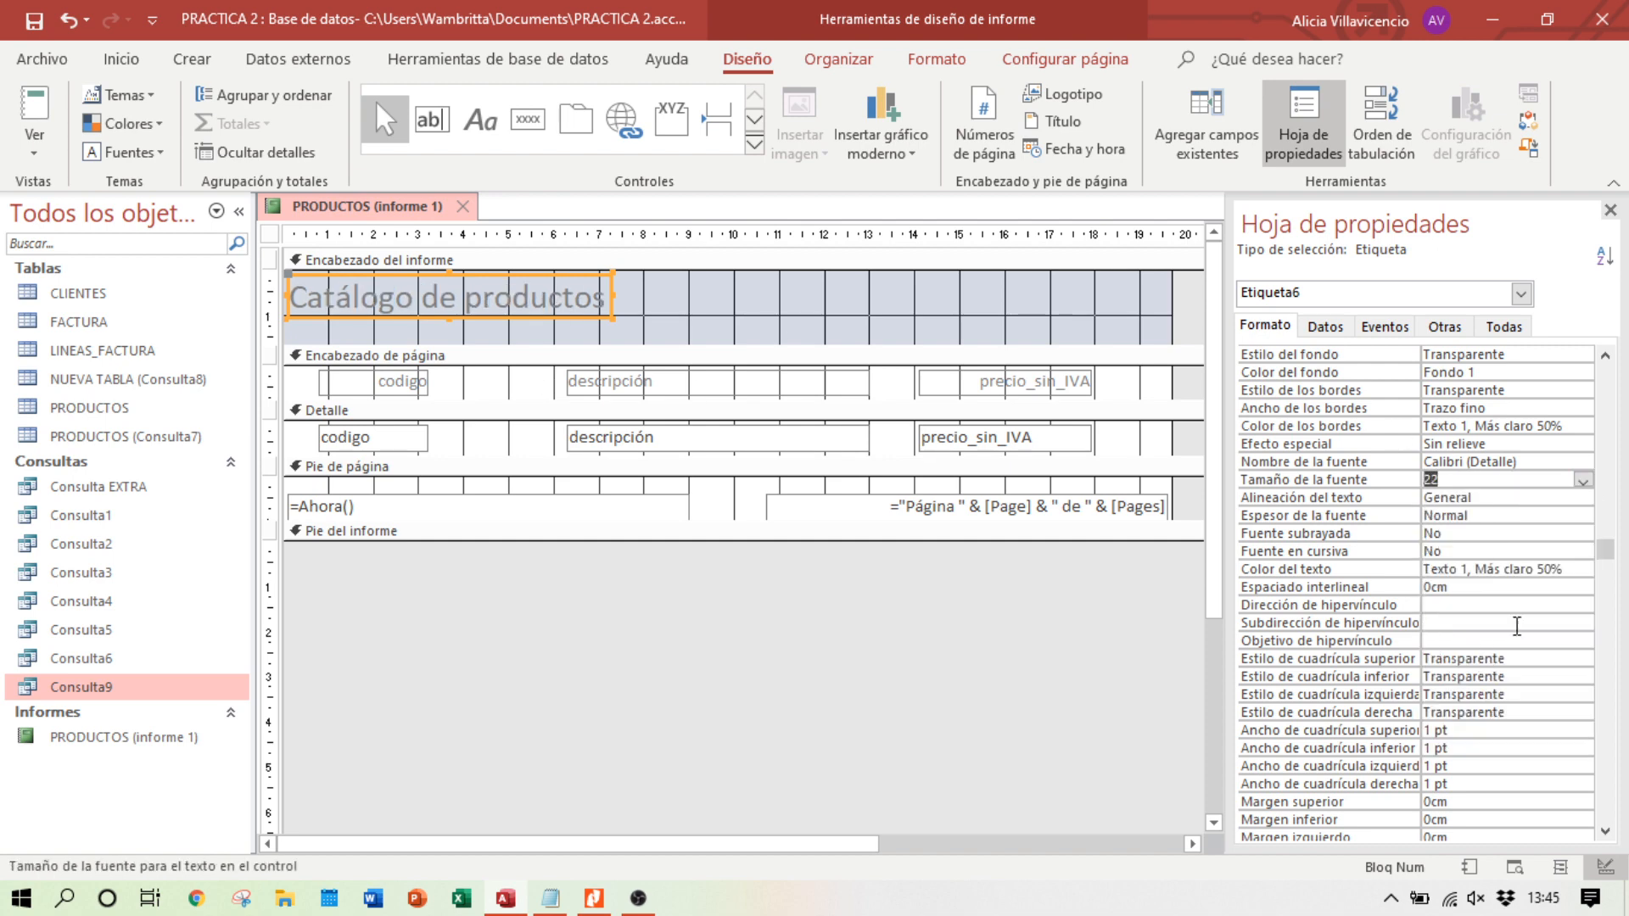
Step: Set the title label's font weight to Seminegrita and its border style to Sólido
left_click(1583, 515)
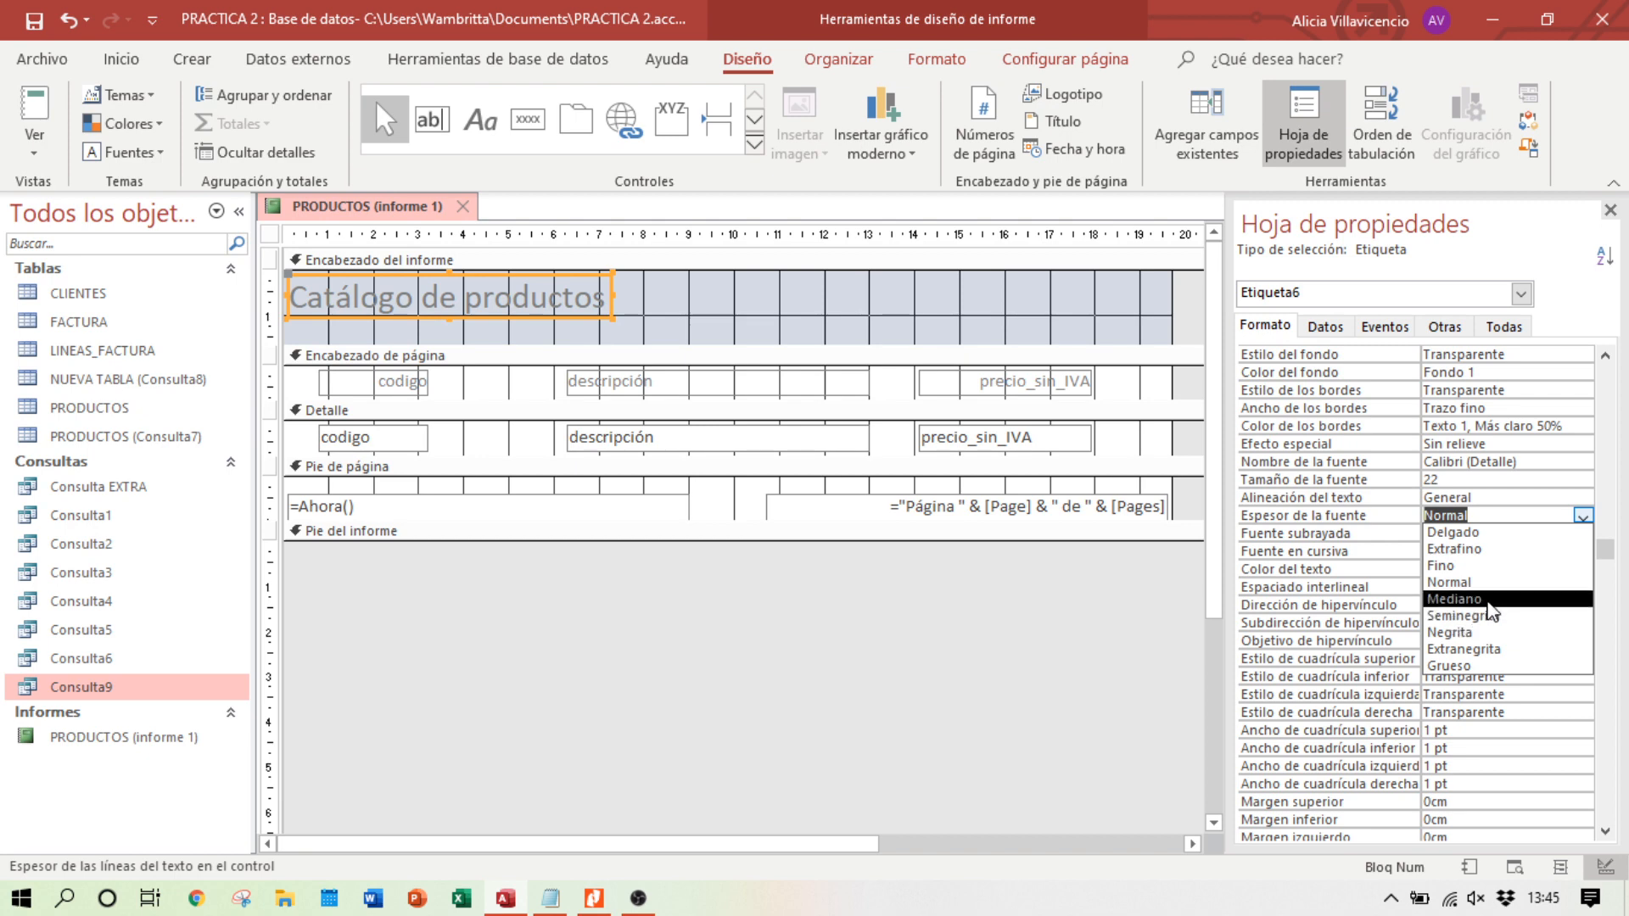
left_click(1491, 602)
left_click(1583, 515)
left_click(1496, 618)
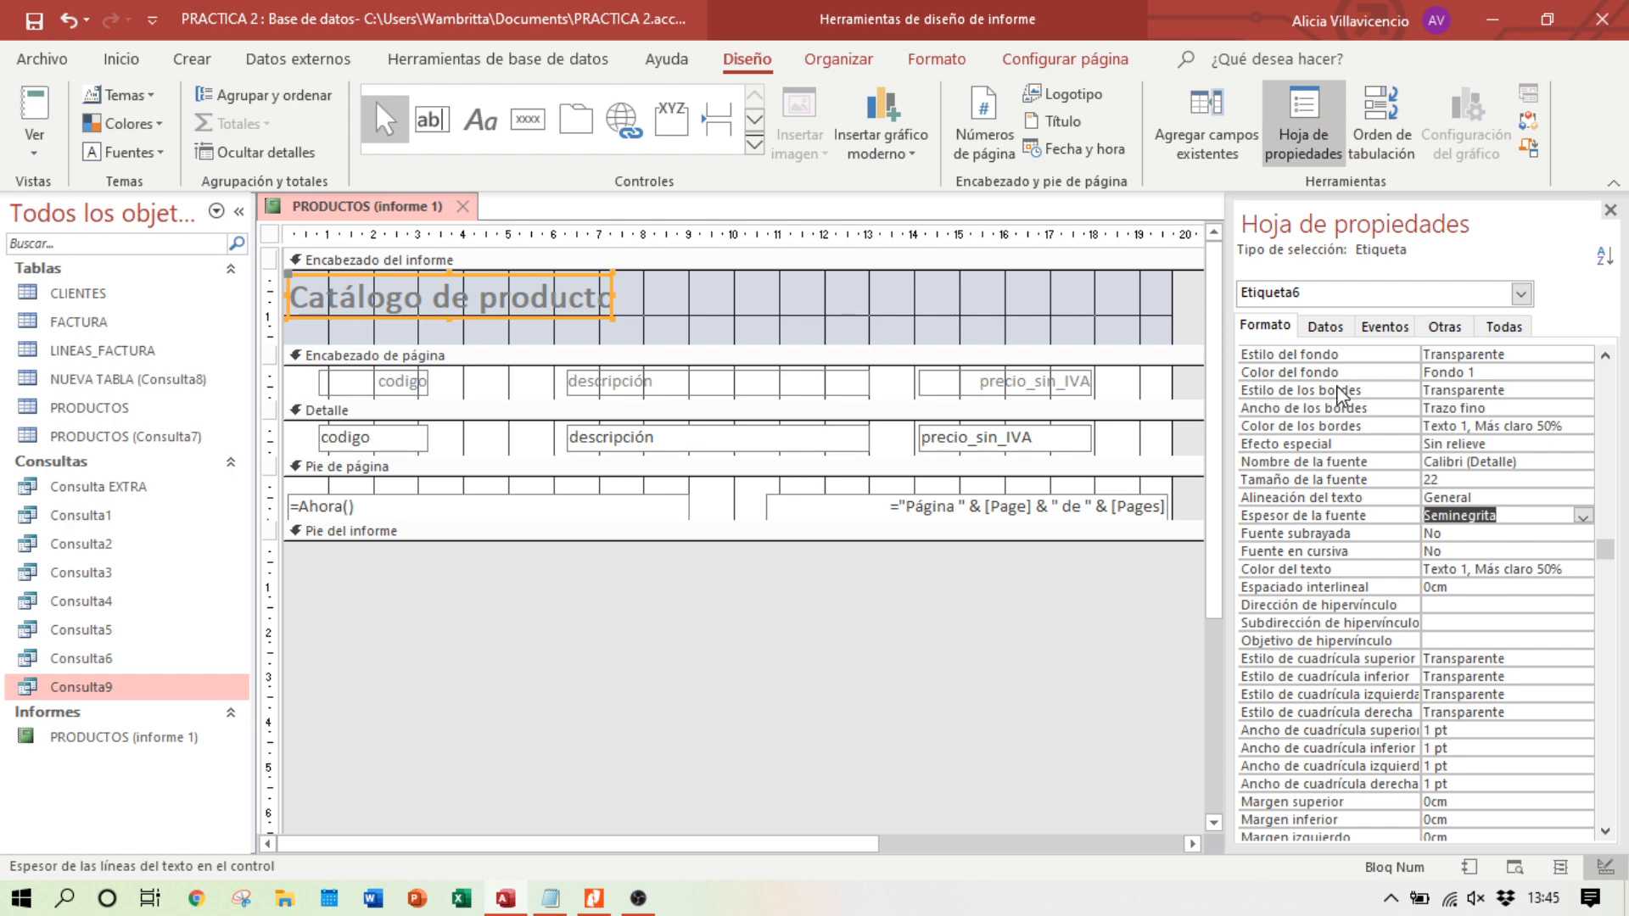
left_click(1583, 391)
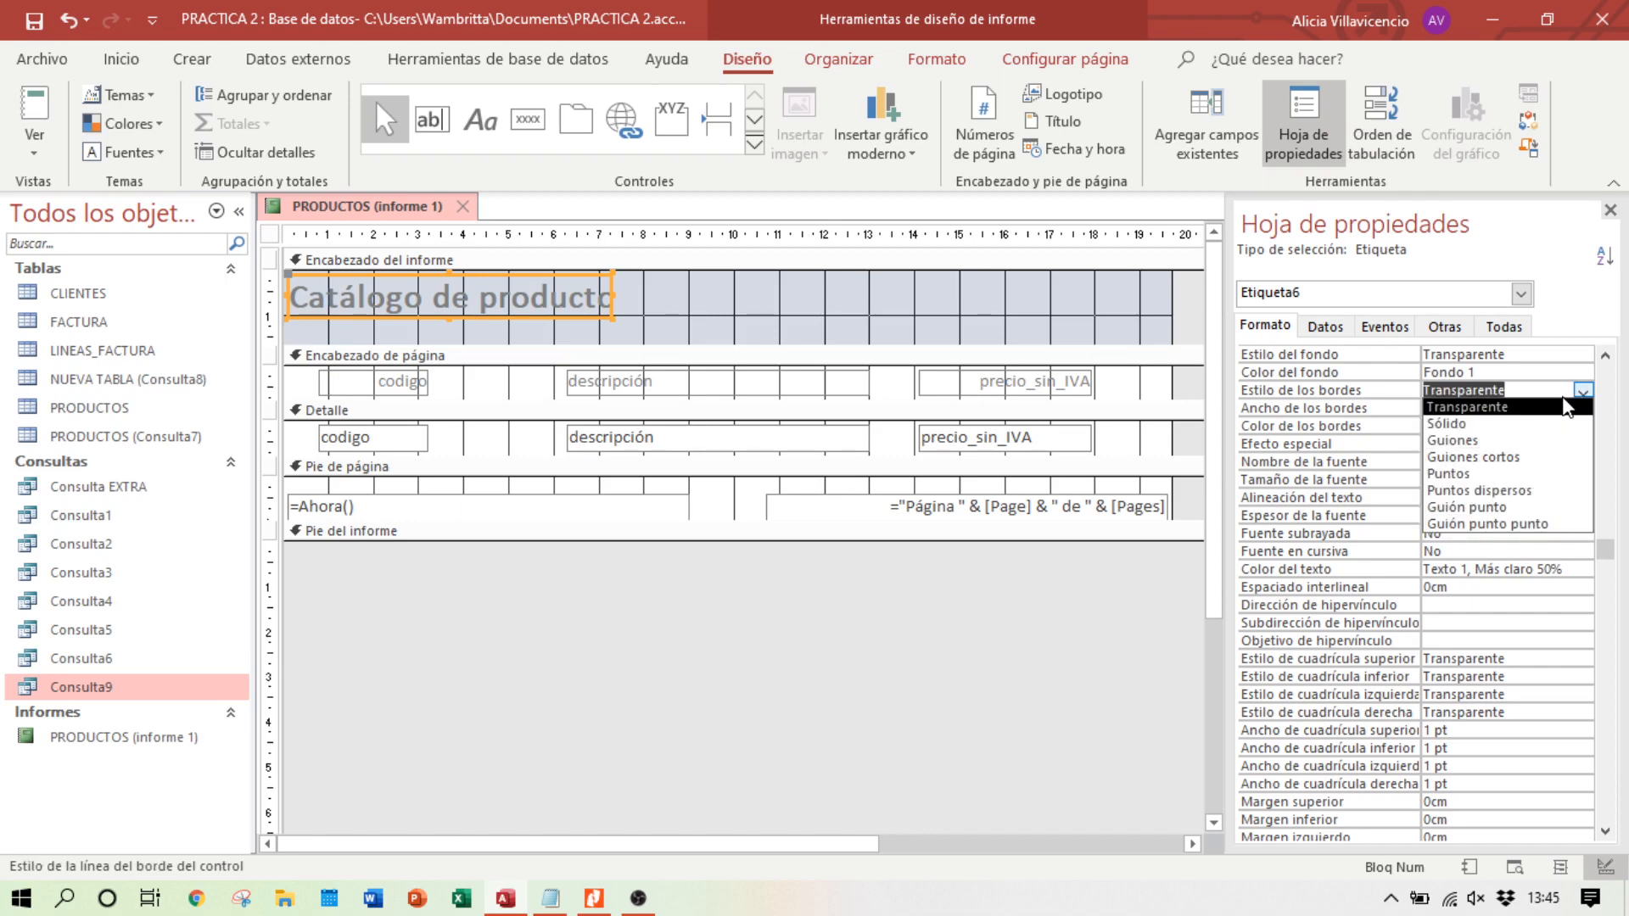
left_click(1511, 425)
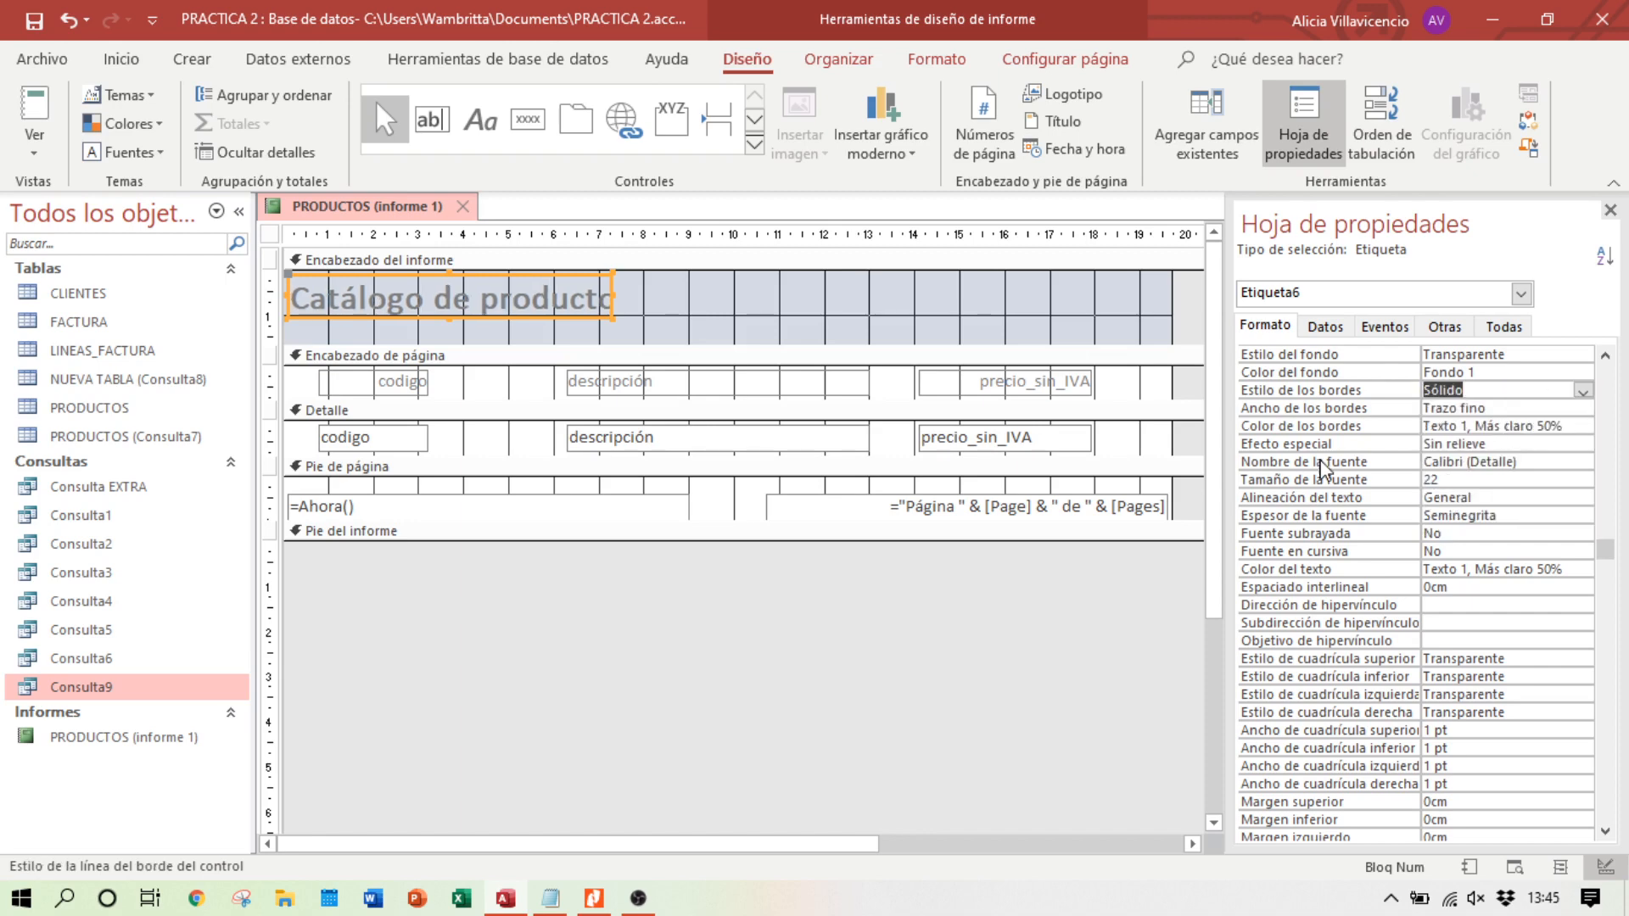
Step: Widen the title label to about 7.9 cm so the whole title fits
left_click(1609, 211)
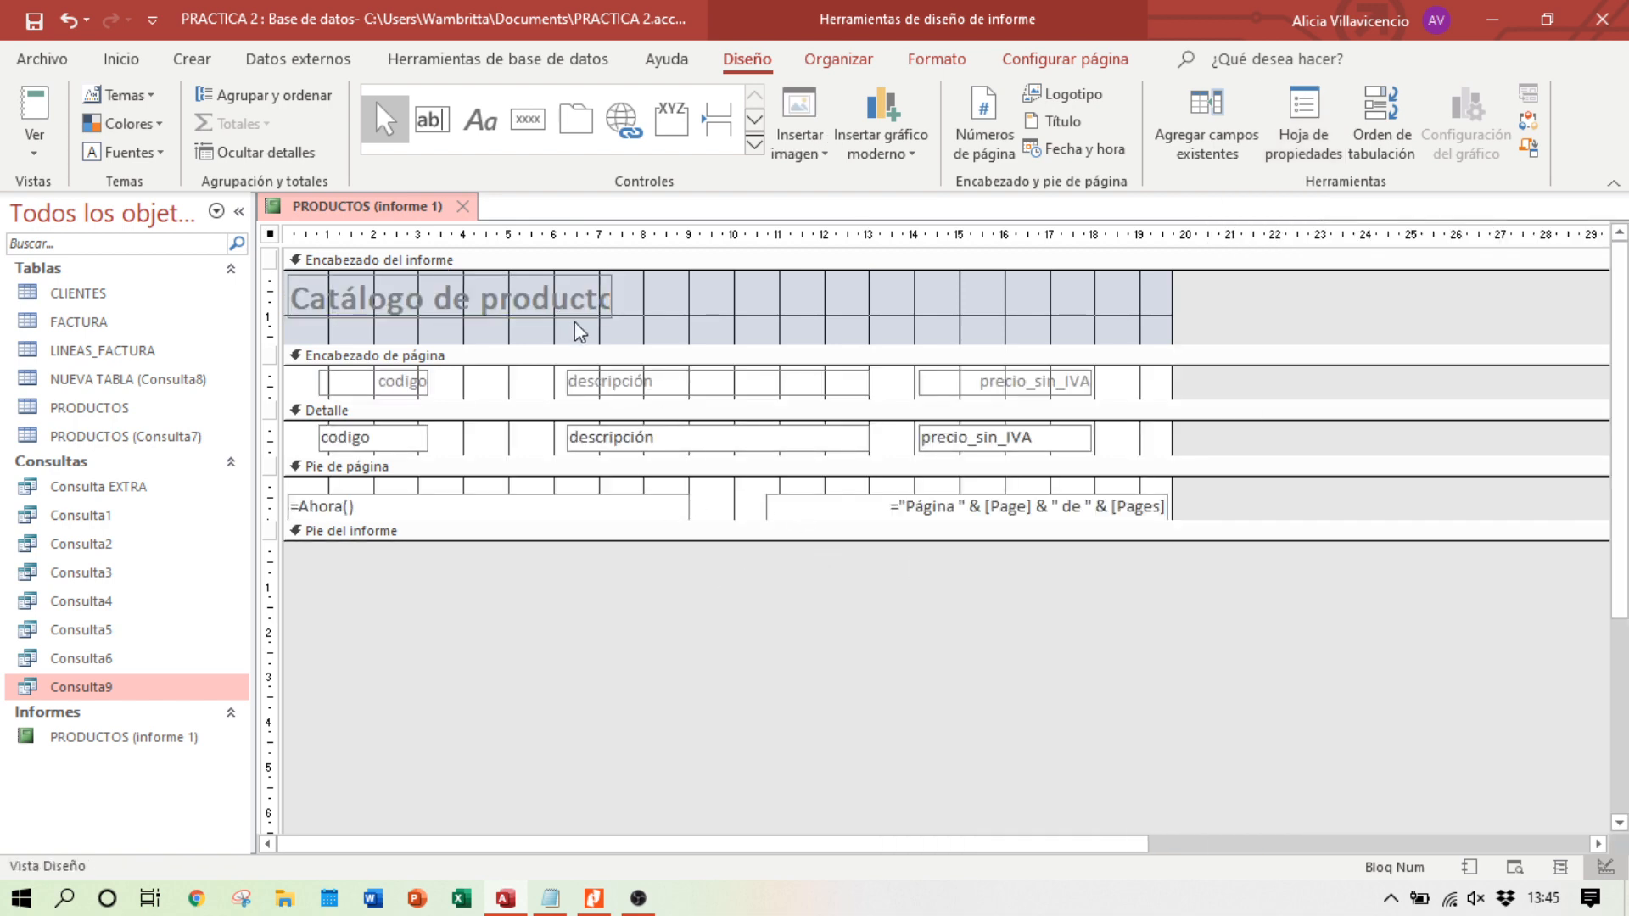
left_click(605, 291)
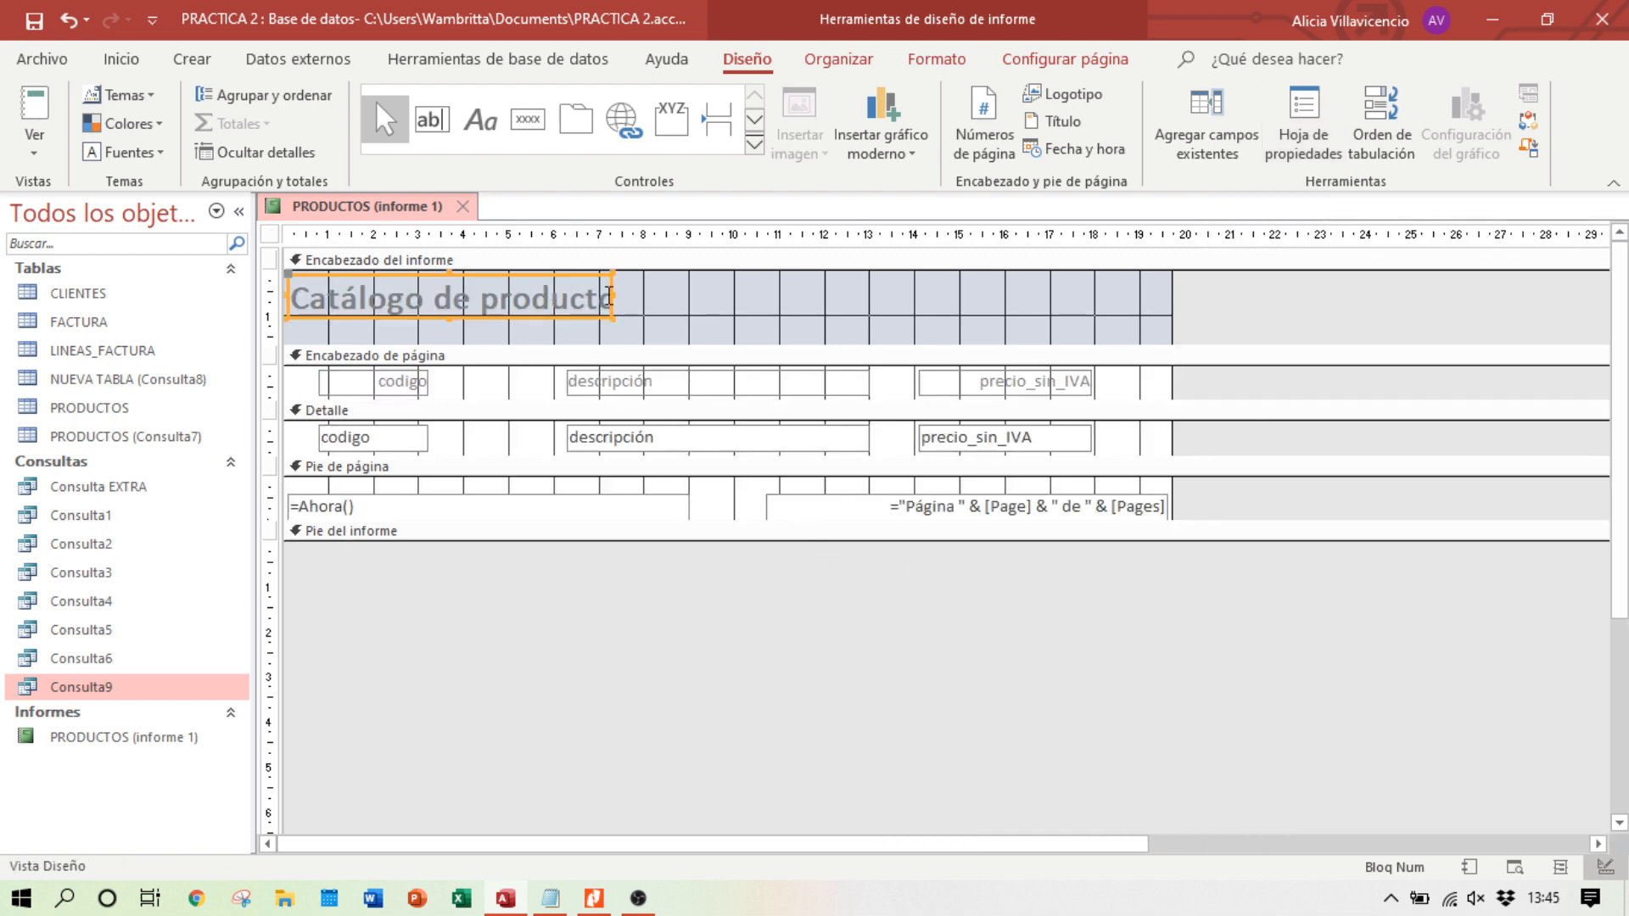
left_click_drag(613, 294, 643, 296)
Step: Set the border width of the "Catálogo de productos" title label to 2 pt in its properties
left_click(1305, 148)
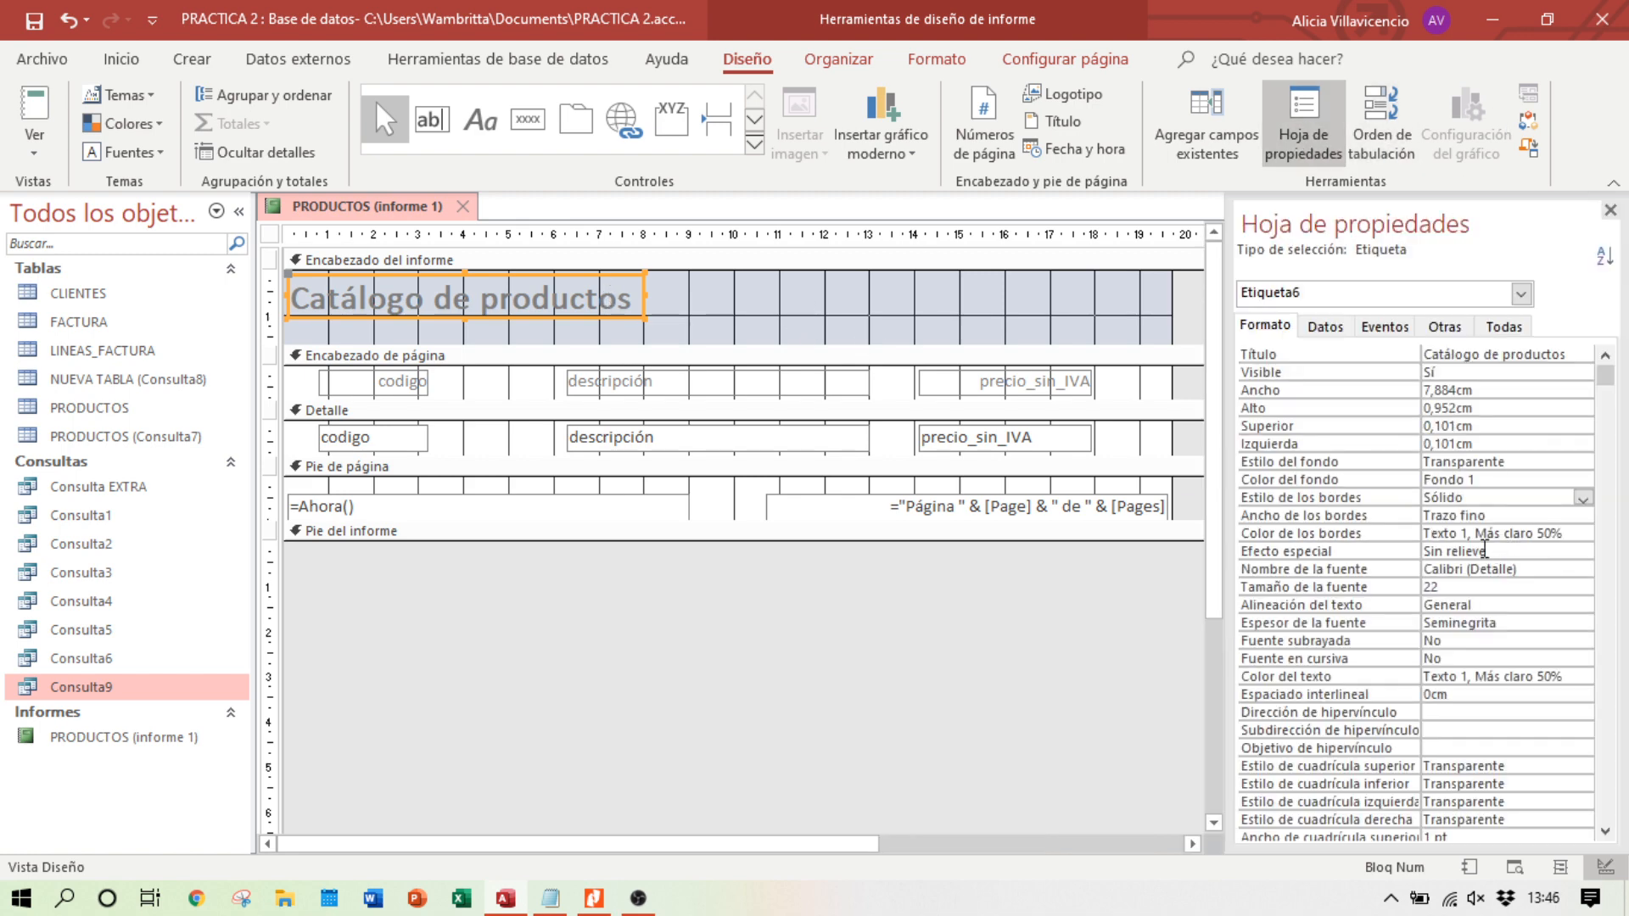
left_click(1591, 461)
left_click(1583, 463)
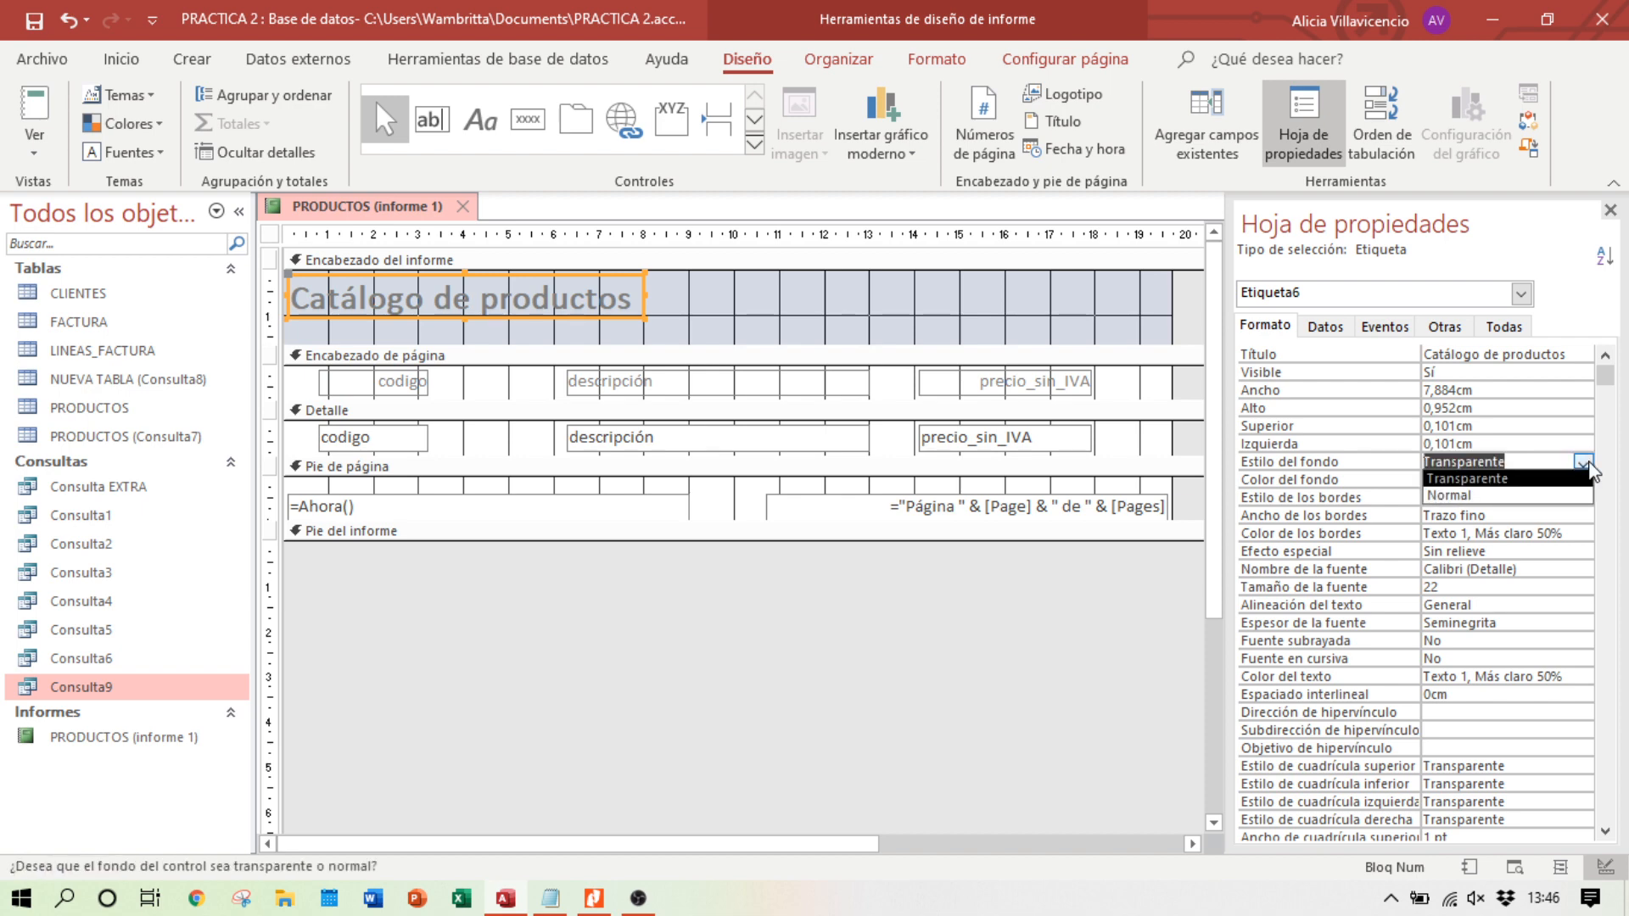
left_click(1587, 464)
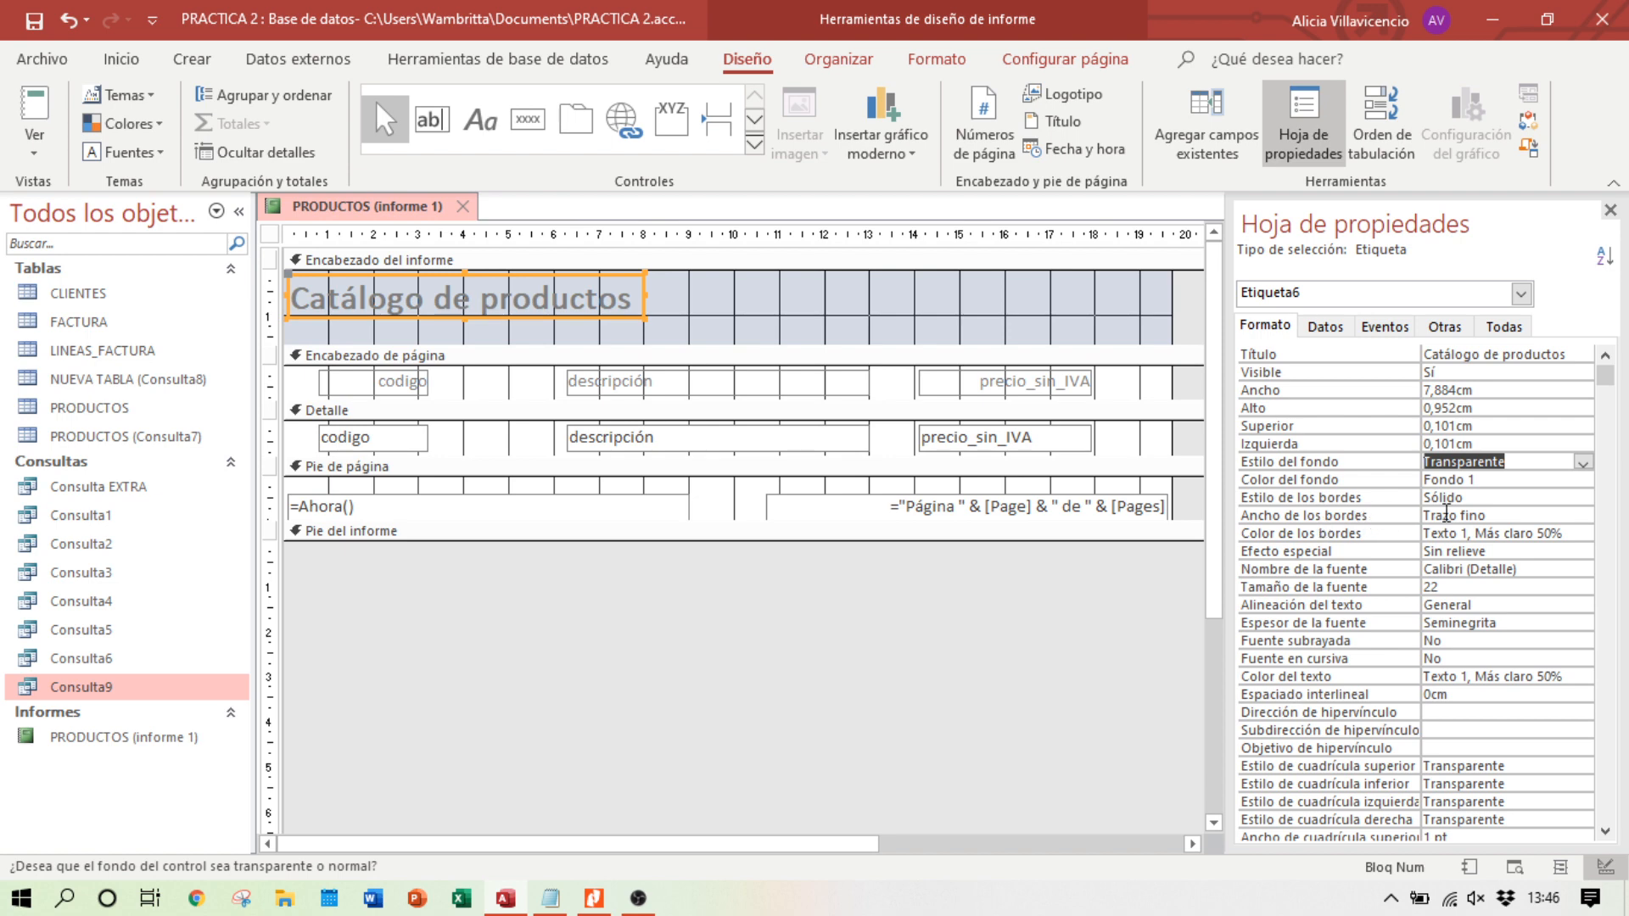
left_click(1588, 515)
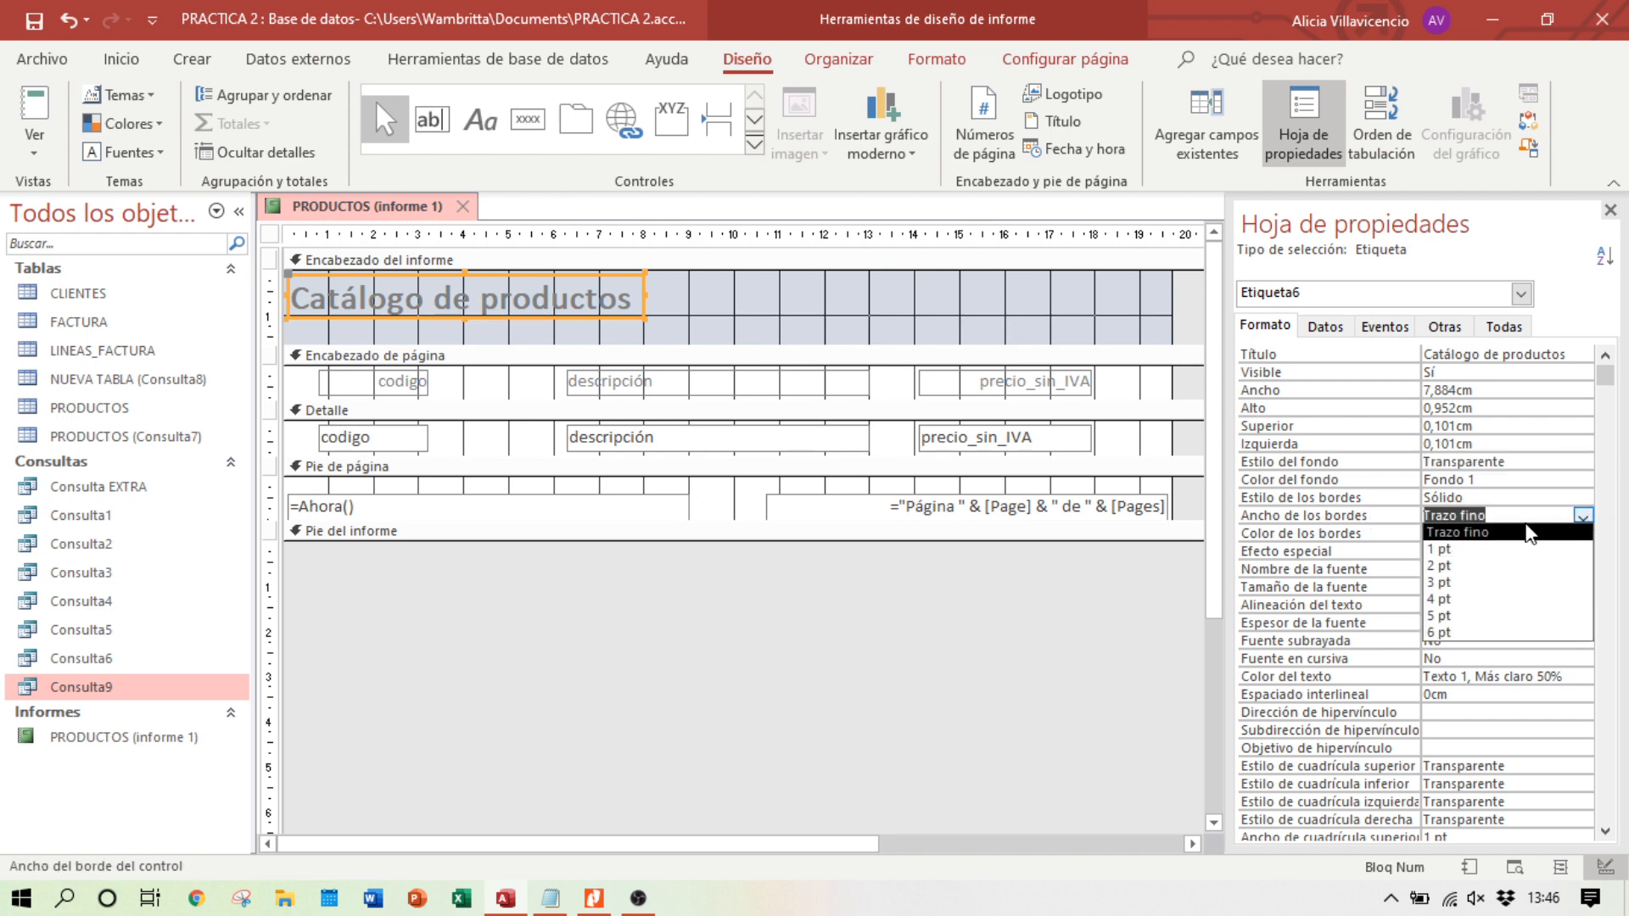
left_click(1474, 566)
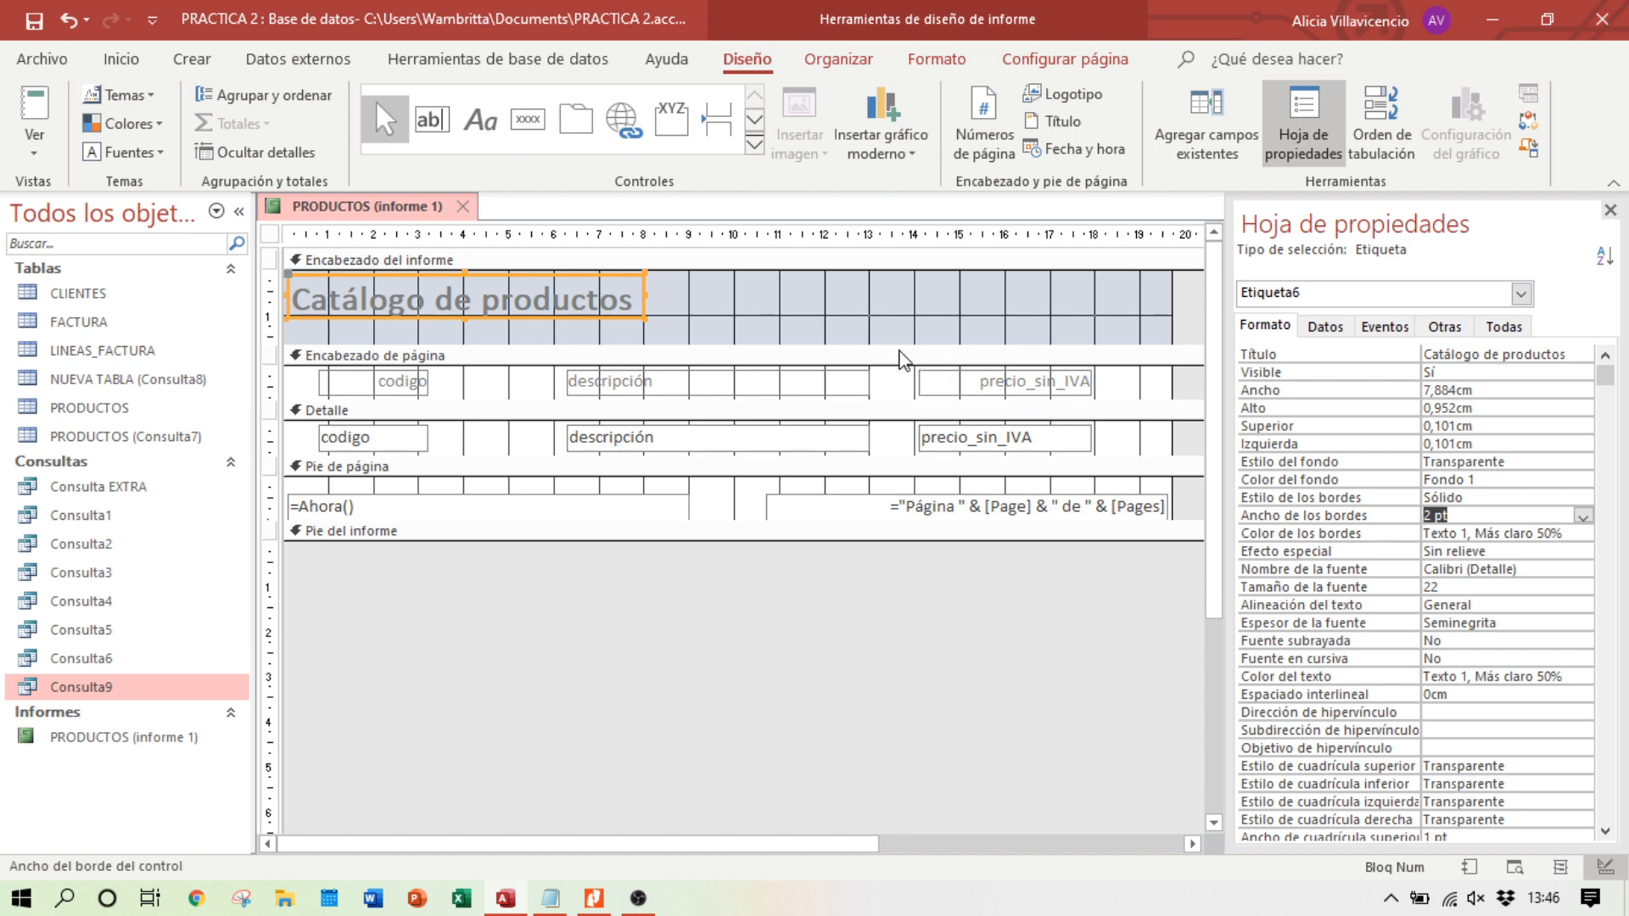
Step: Compare the previewed title with the practice PDF and move the title label to about 2.5 cm left and 0.2 cm top offset
left_click(1512, 867)
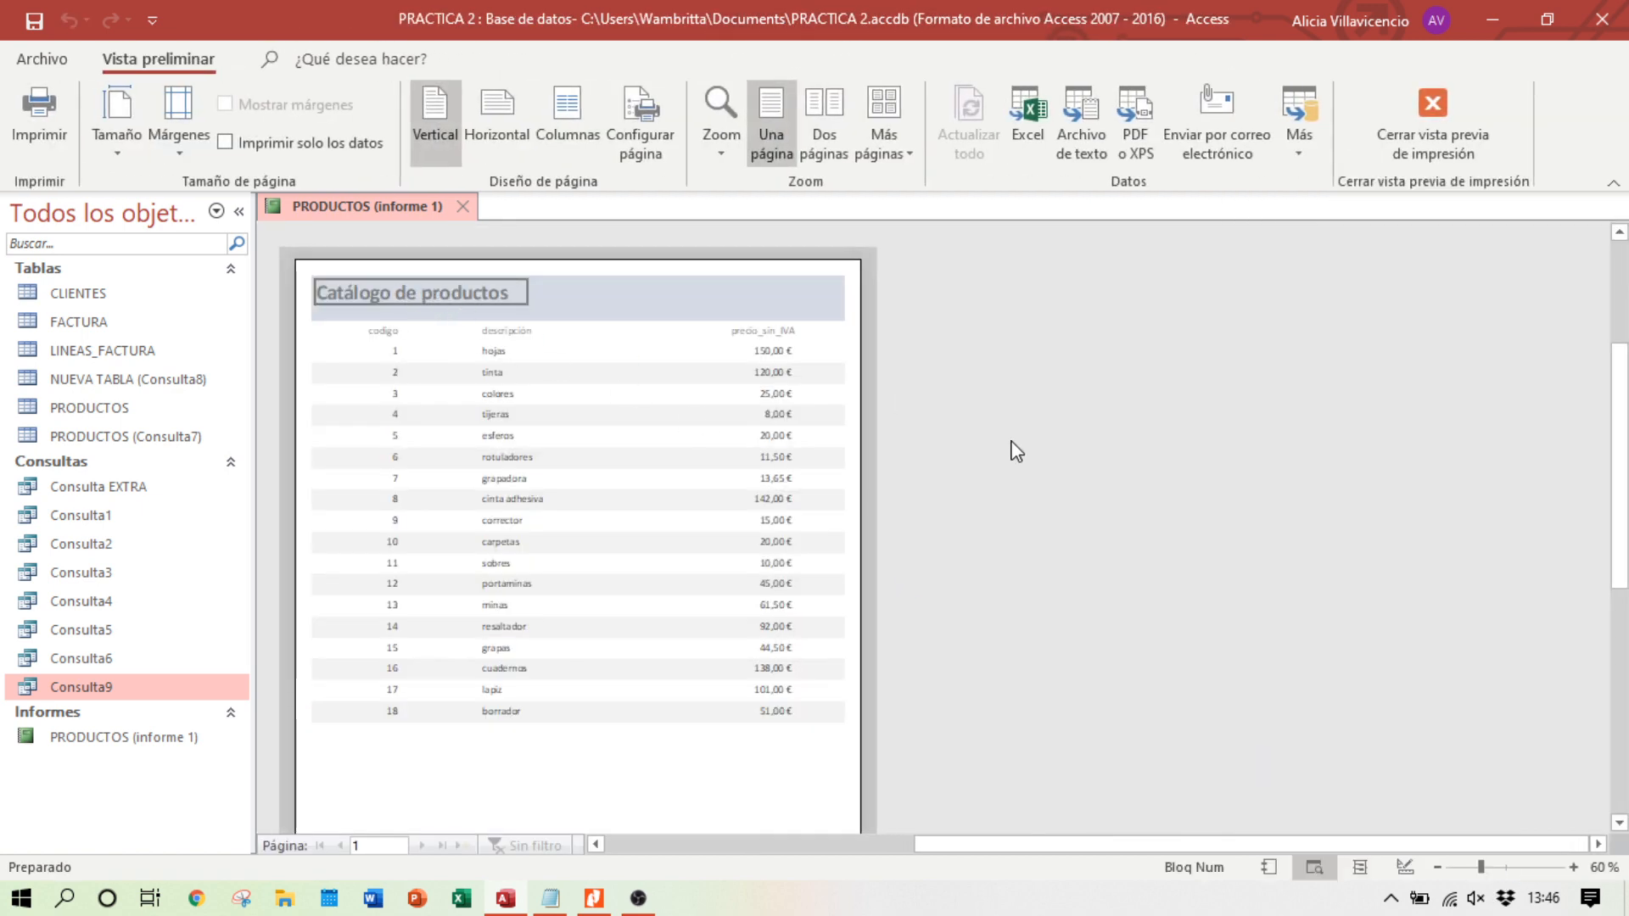
left_click(594, 898)
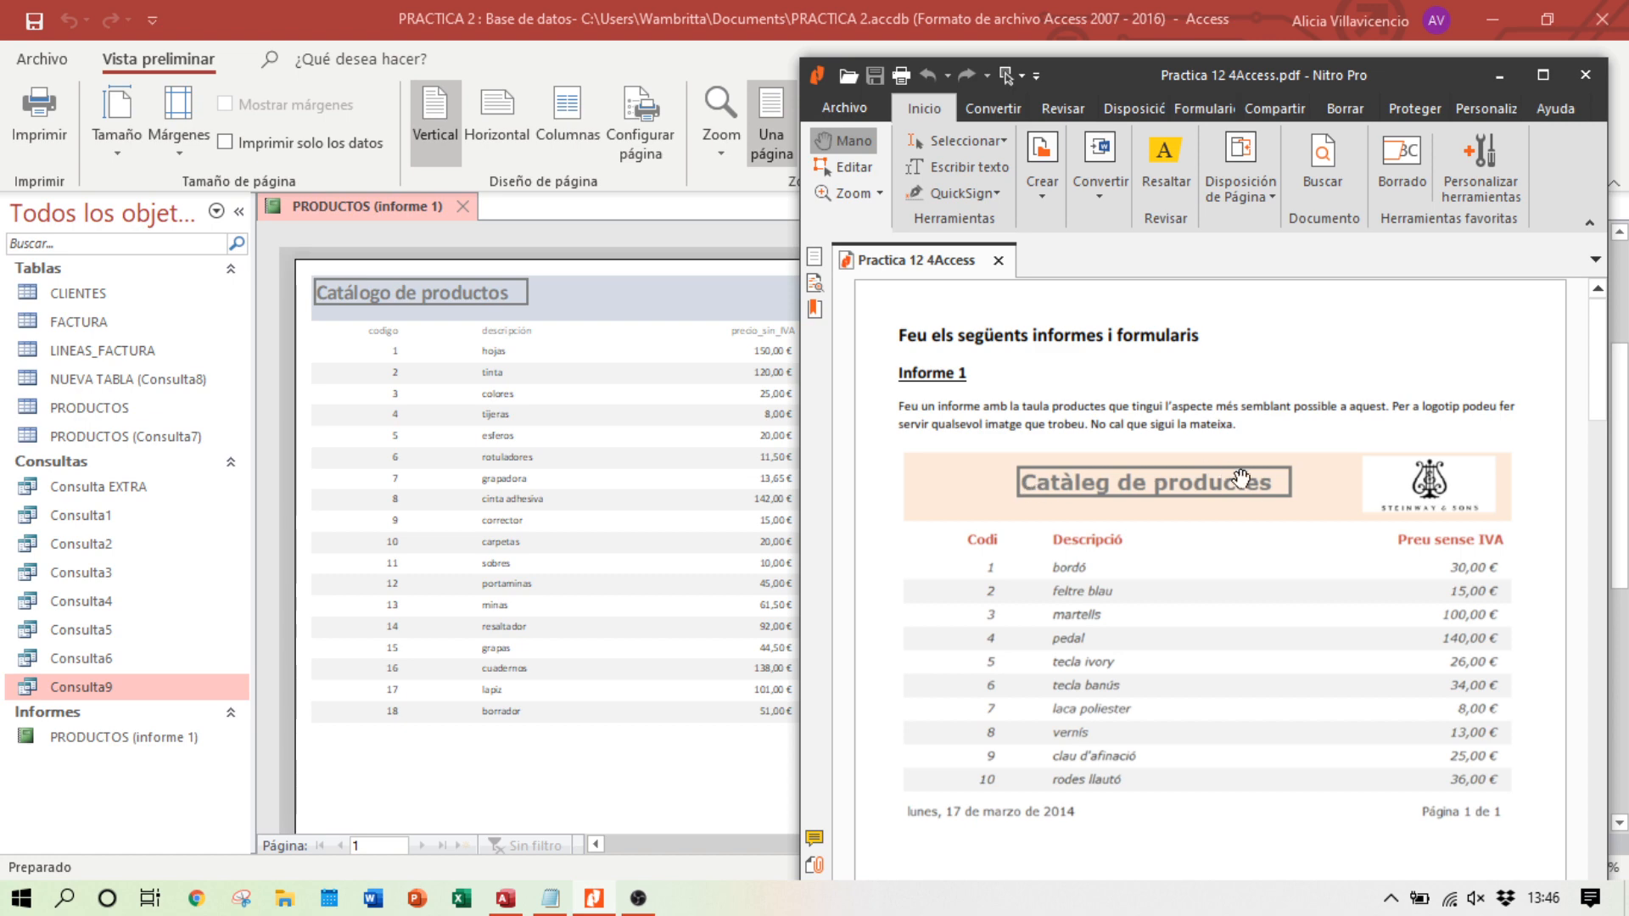
left_click(628, 747)
left_click(1411, 868)
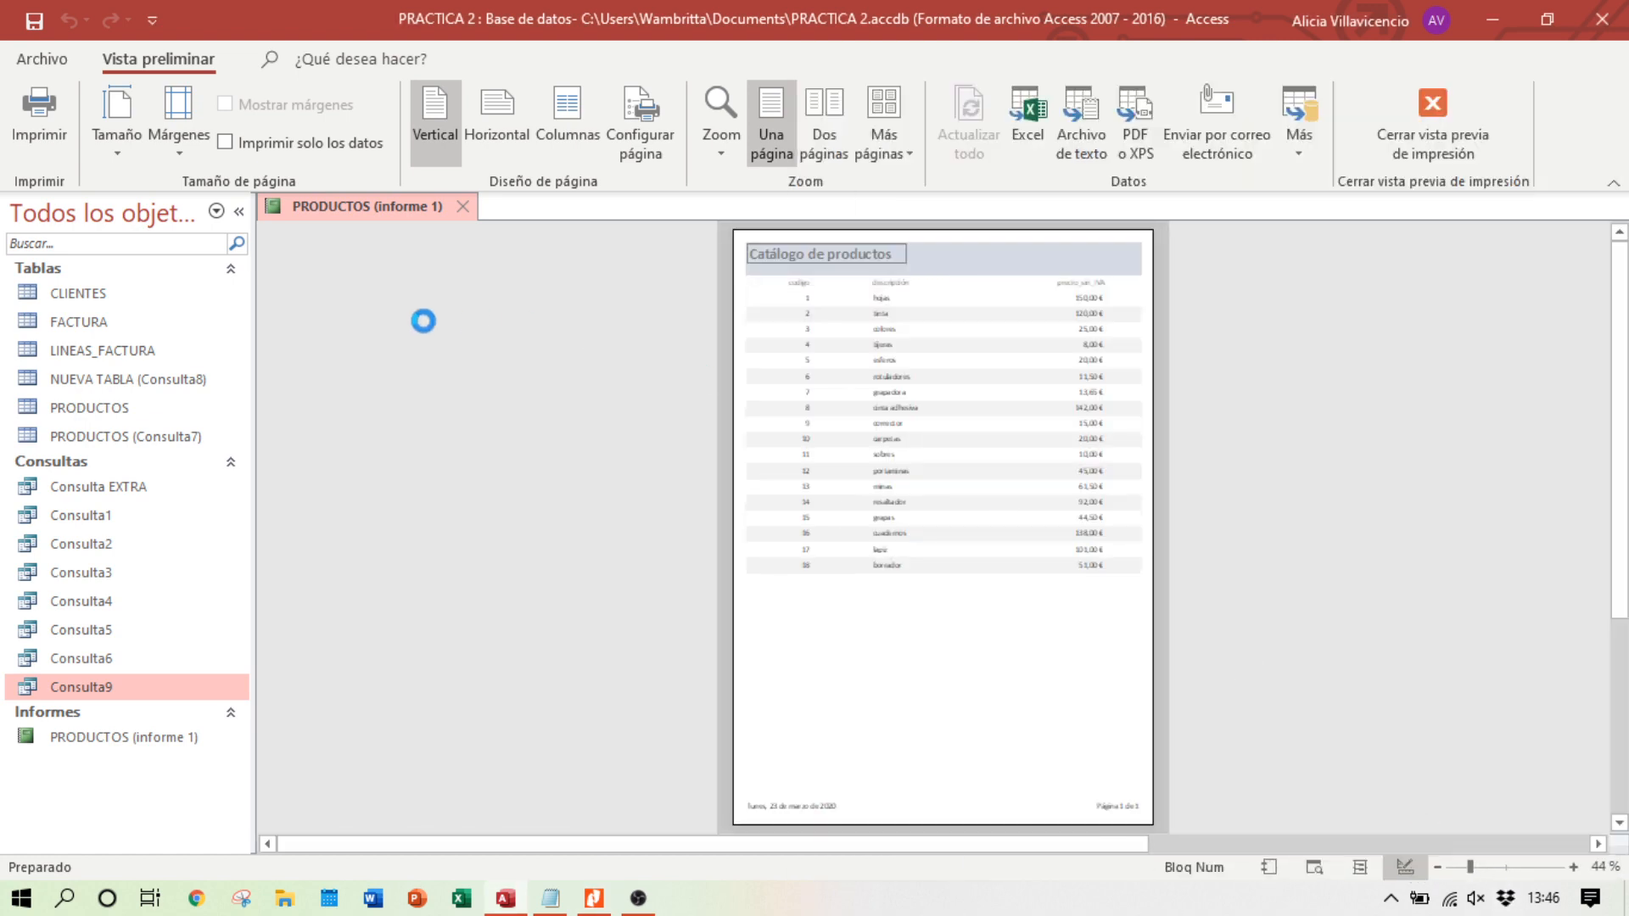
left_click_drag(528, 322, 635, 318)
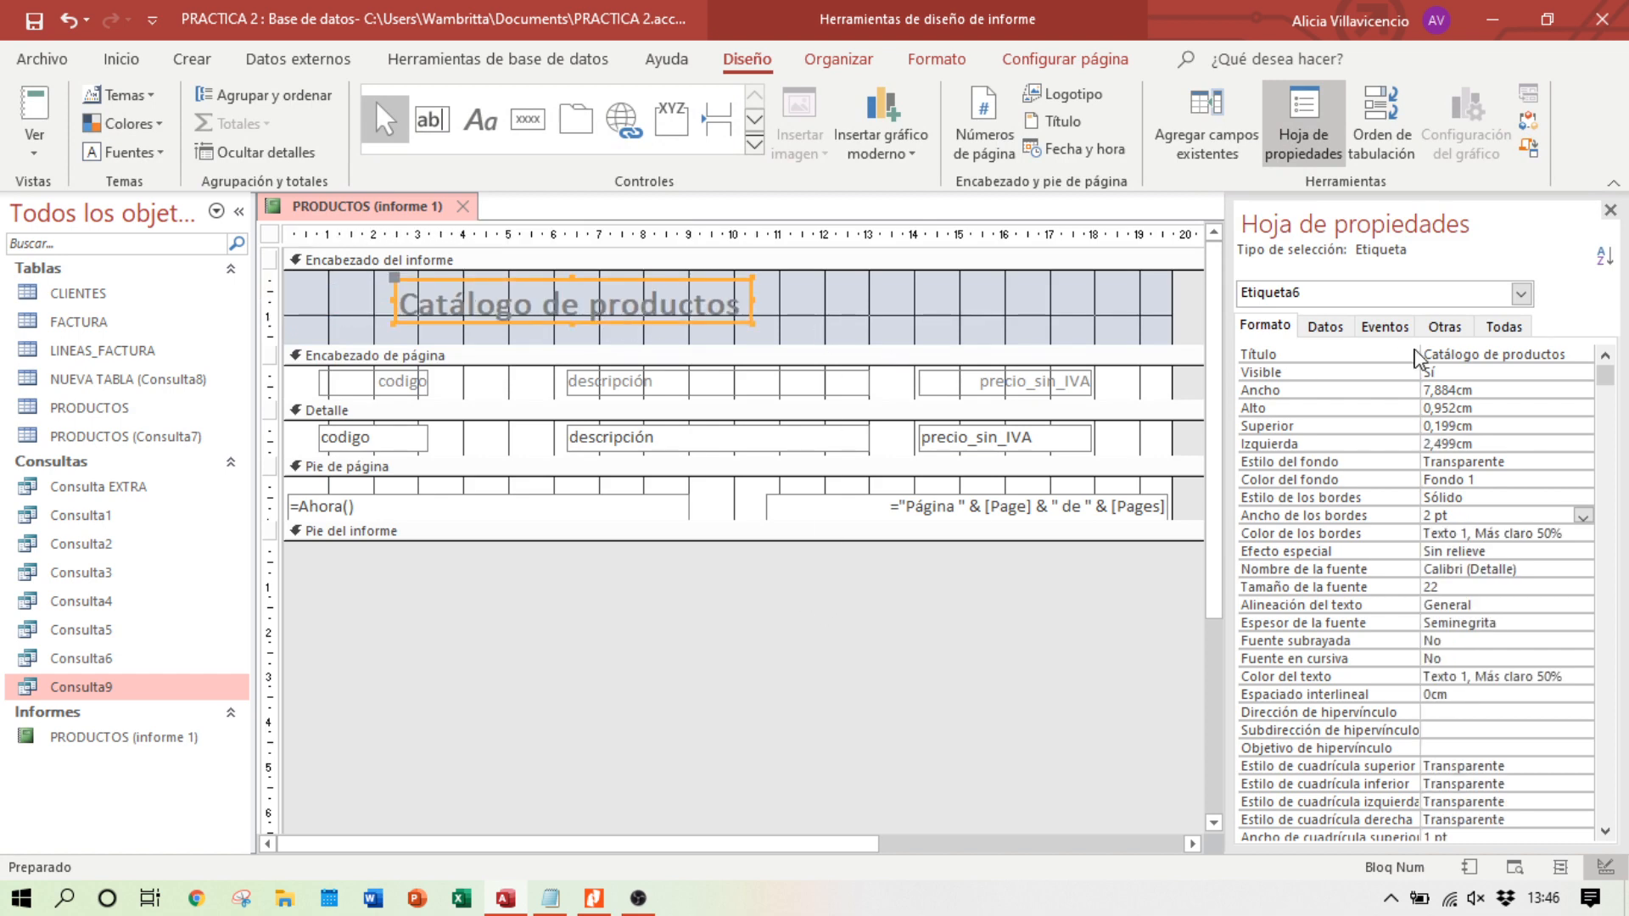
Step: Set the font weight of the codigo, descripción and precio_sin_IVA labels in the page header to Negrita, following the practice PDF
left_click(604, 900)
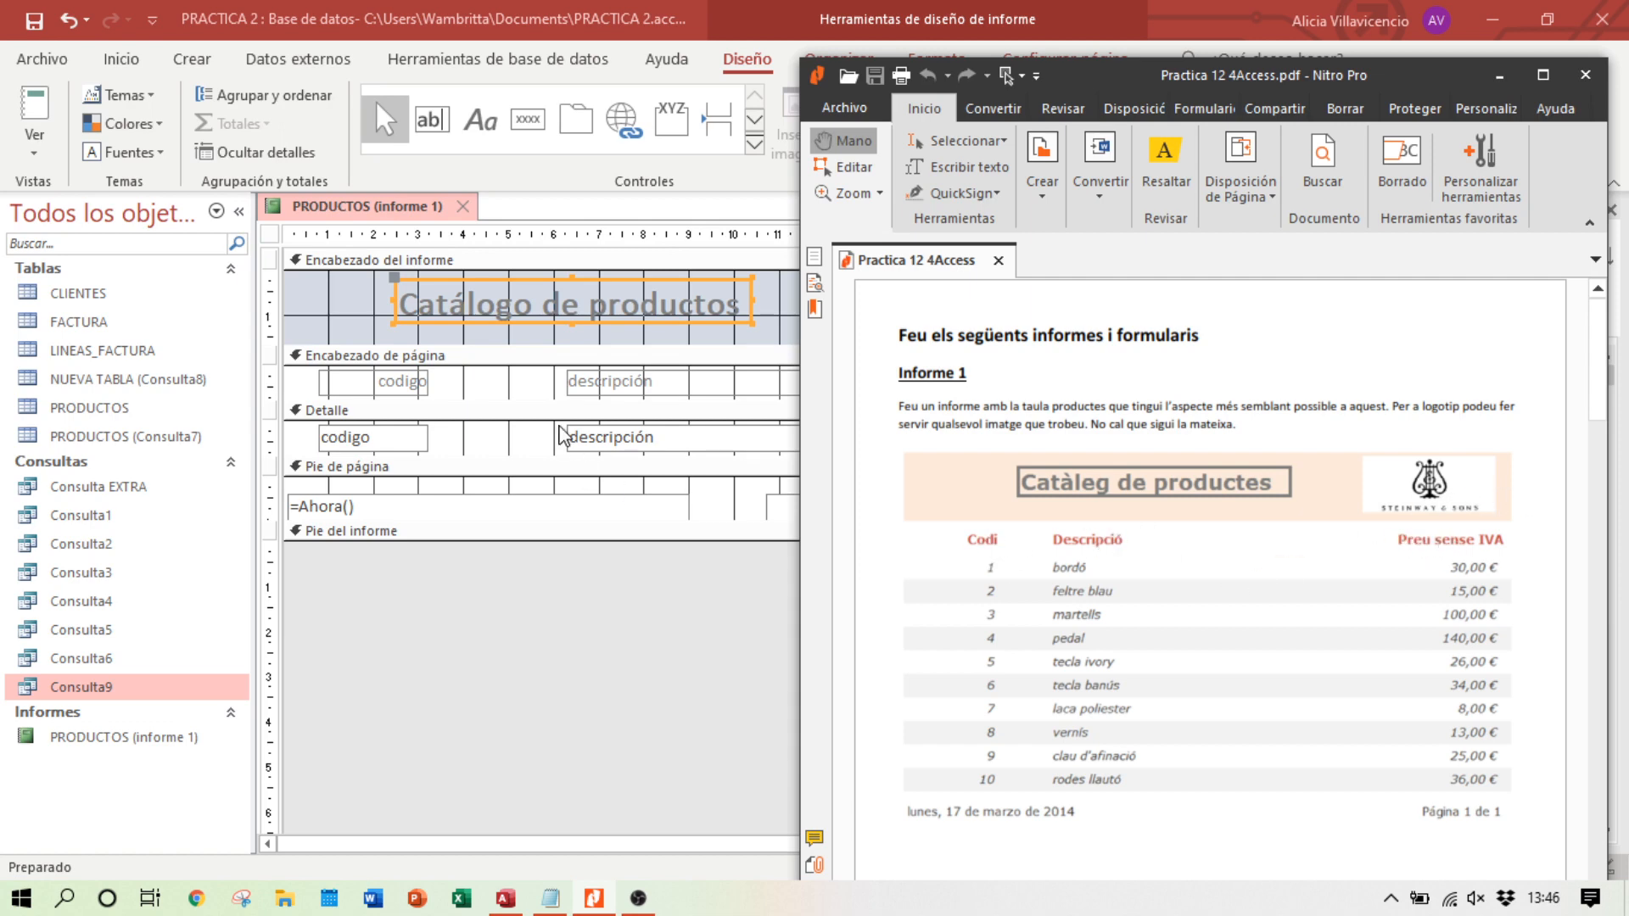
left_click(619, 360)
left_click(389, 390)
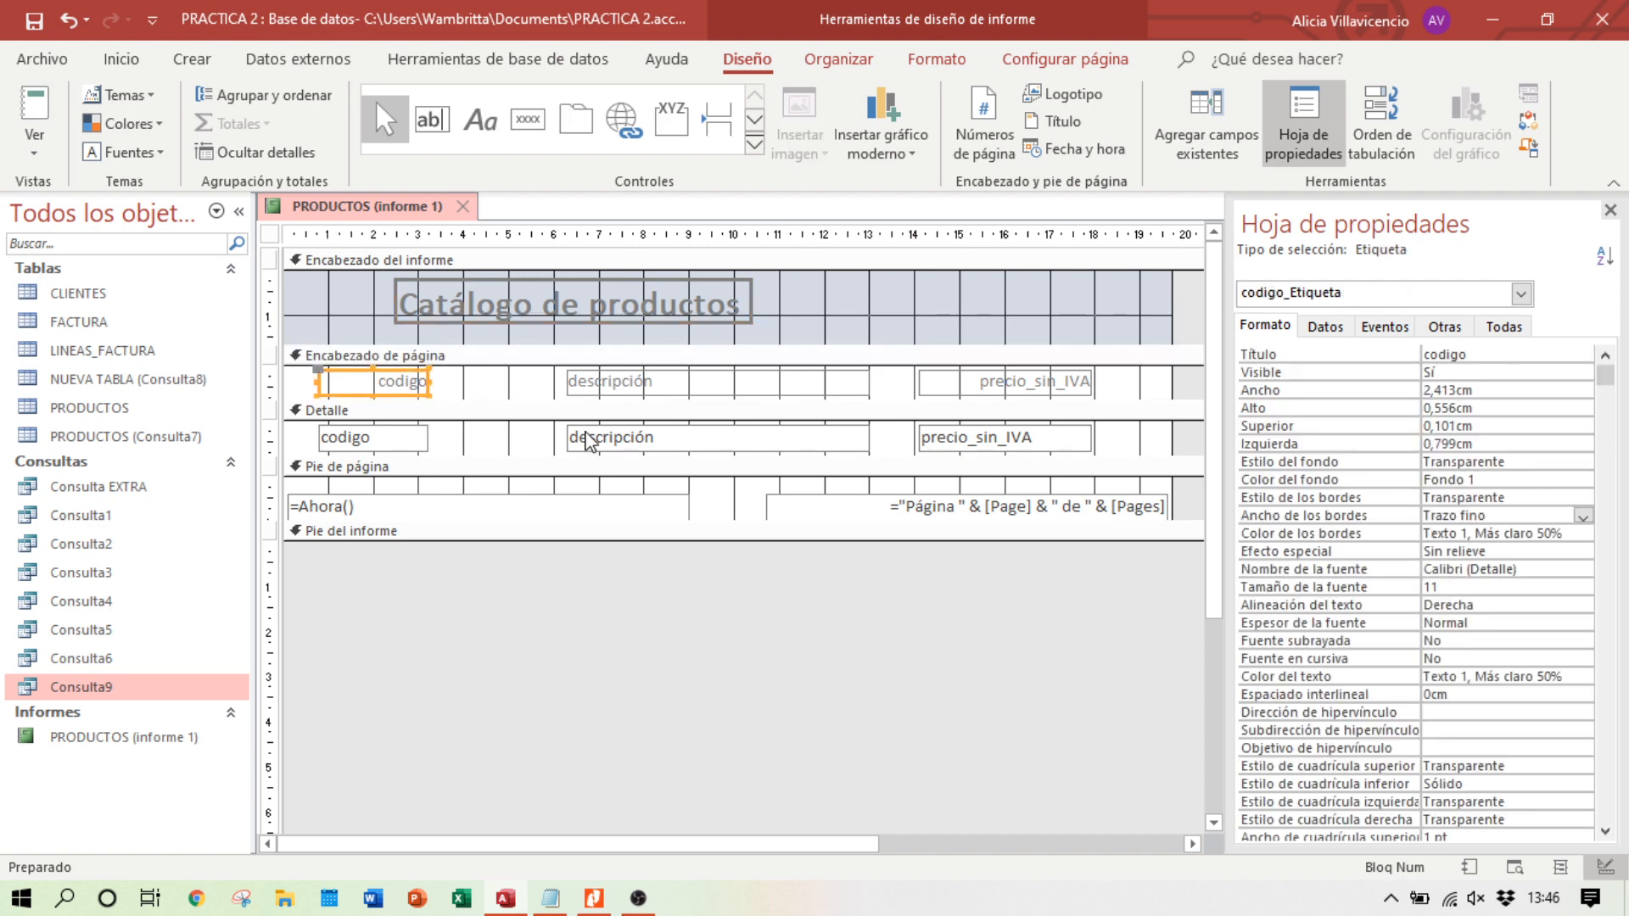
left_click(1609, 209)
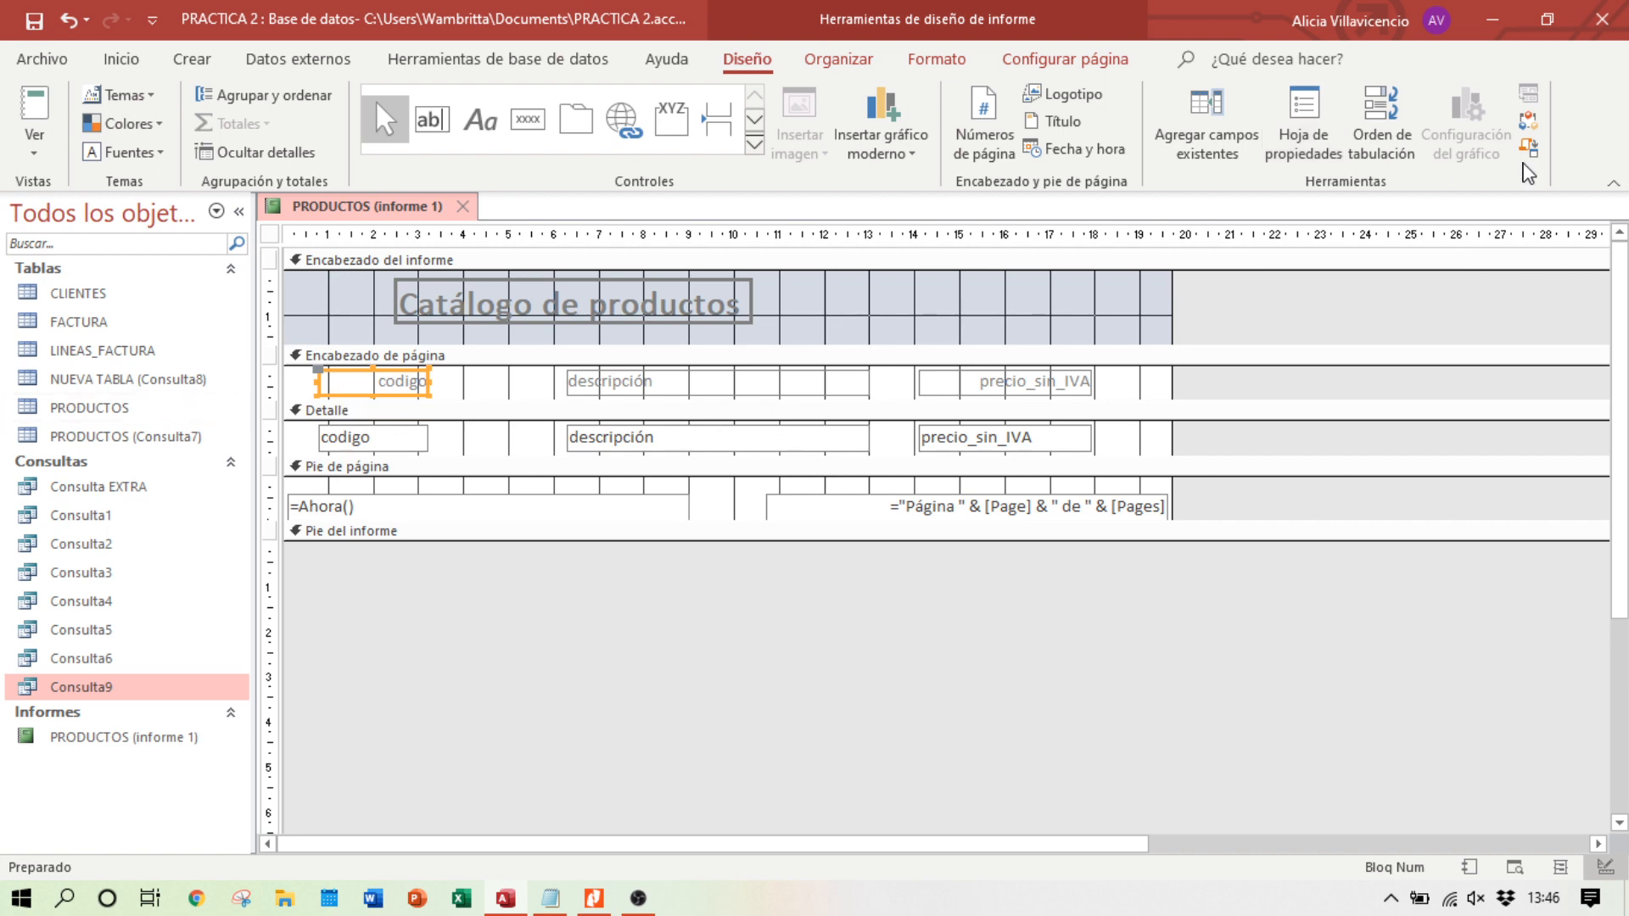
left_click(1306, 114)
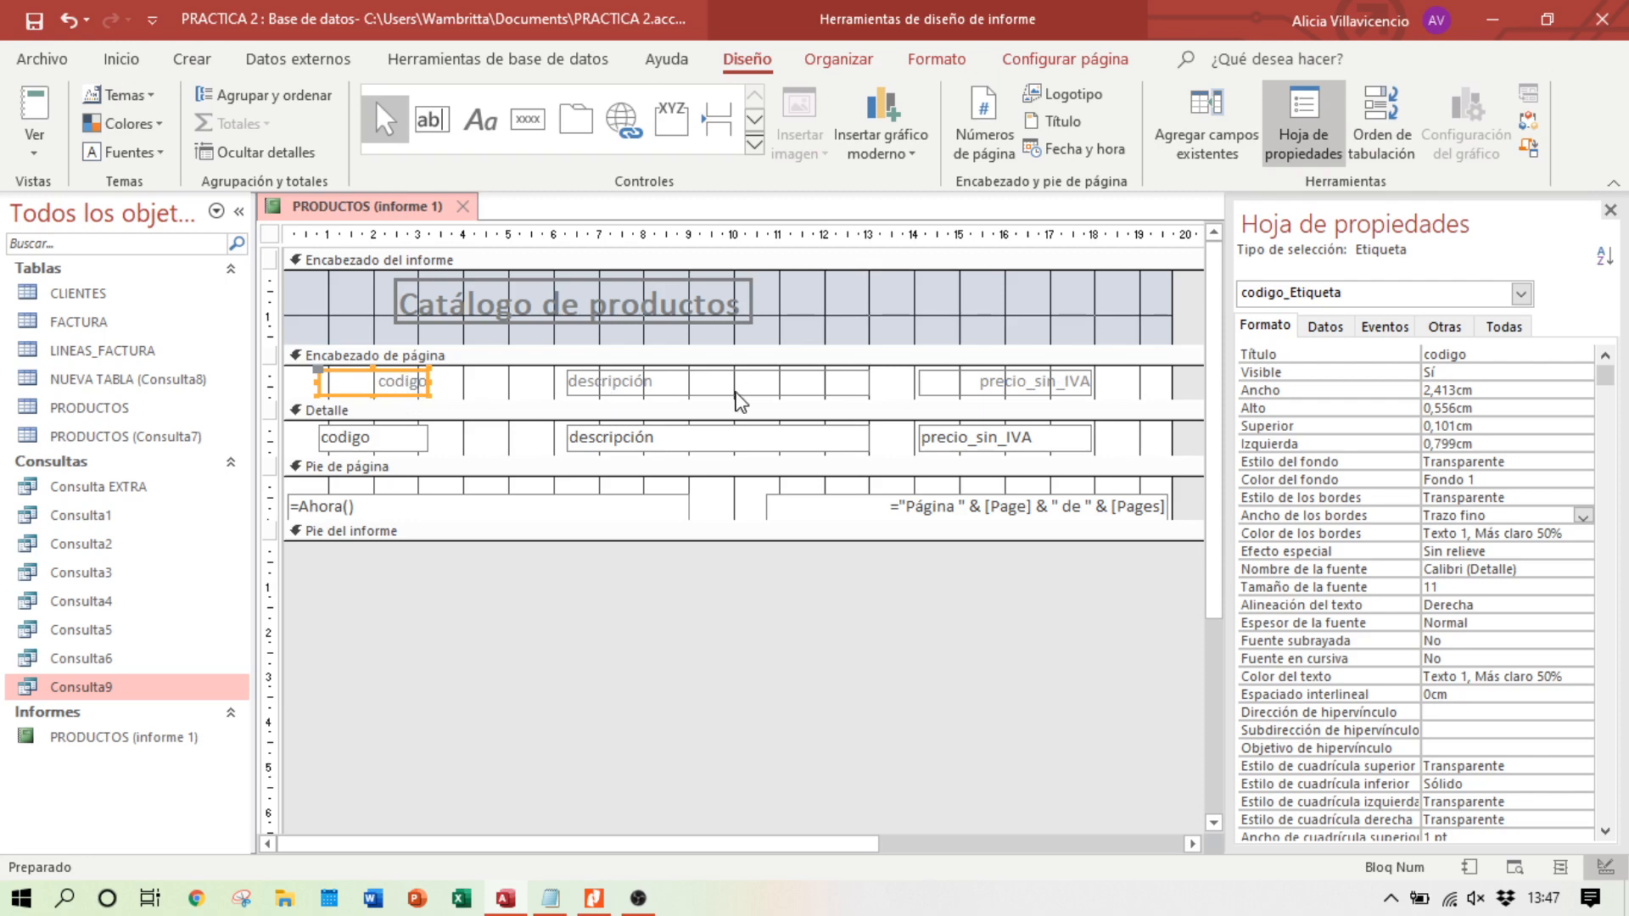
left_click(611, 389, "shift")
left_click(1072, 388, "shift")
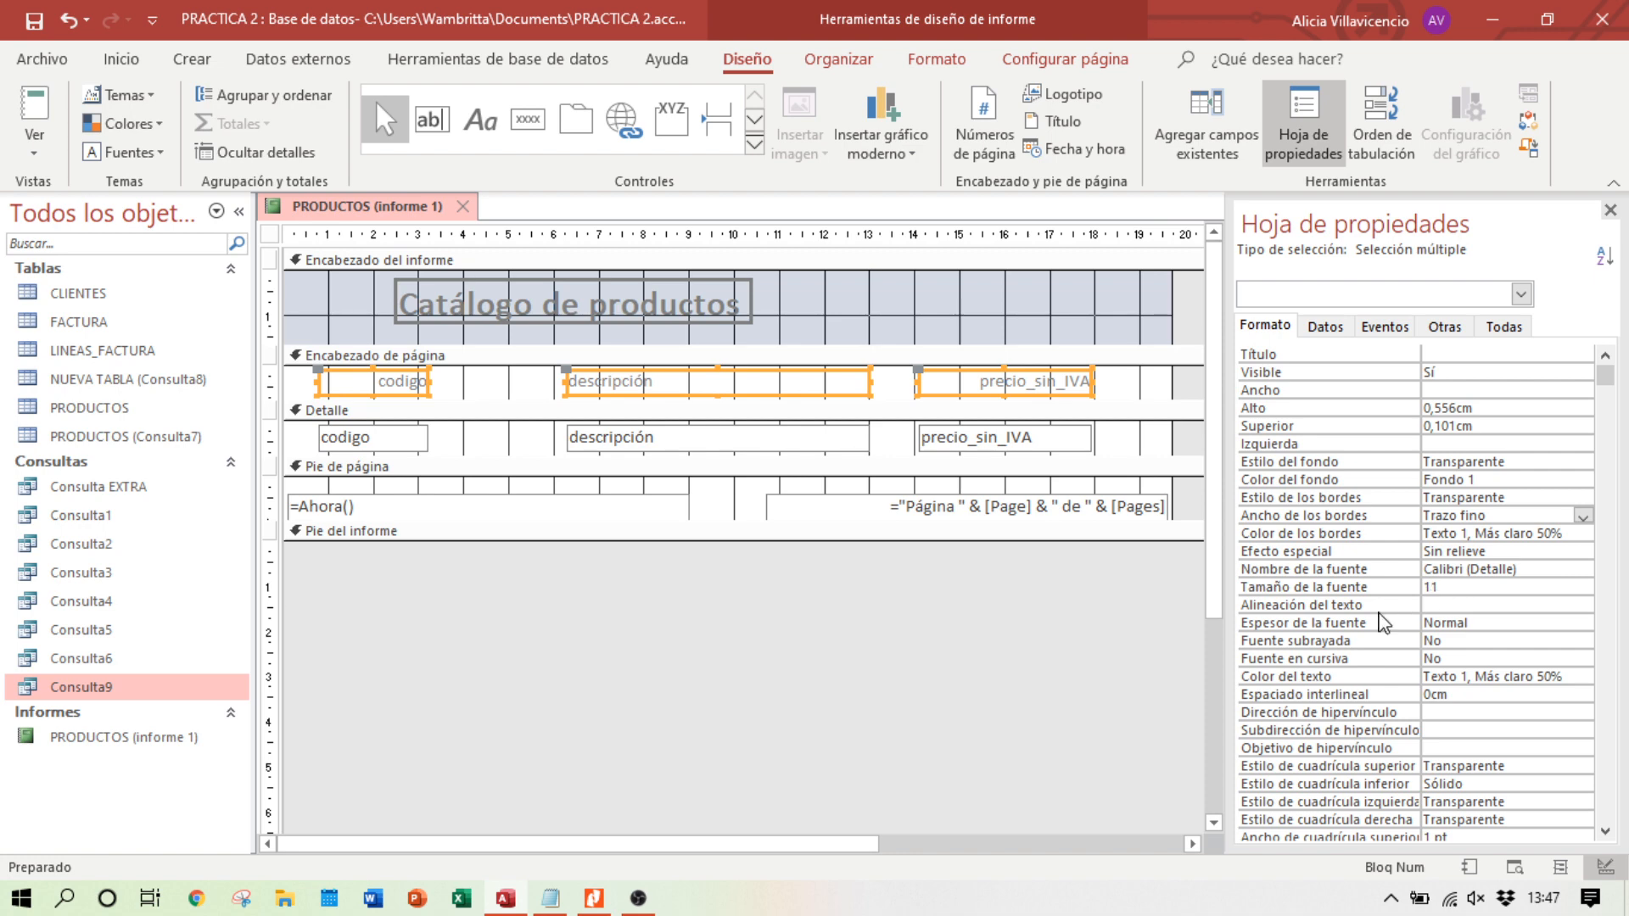
scroll(1595, 605, "down", 5)
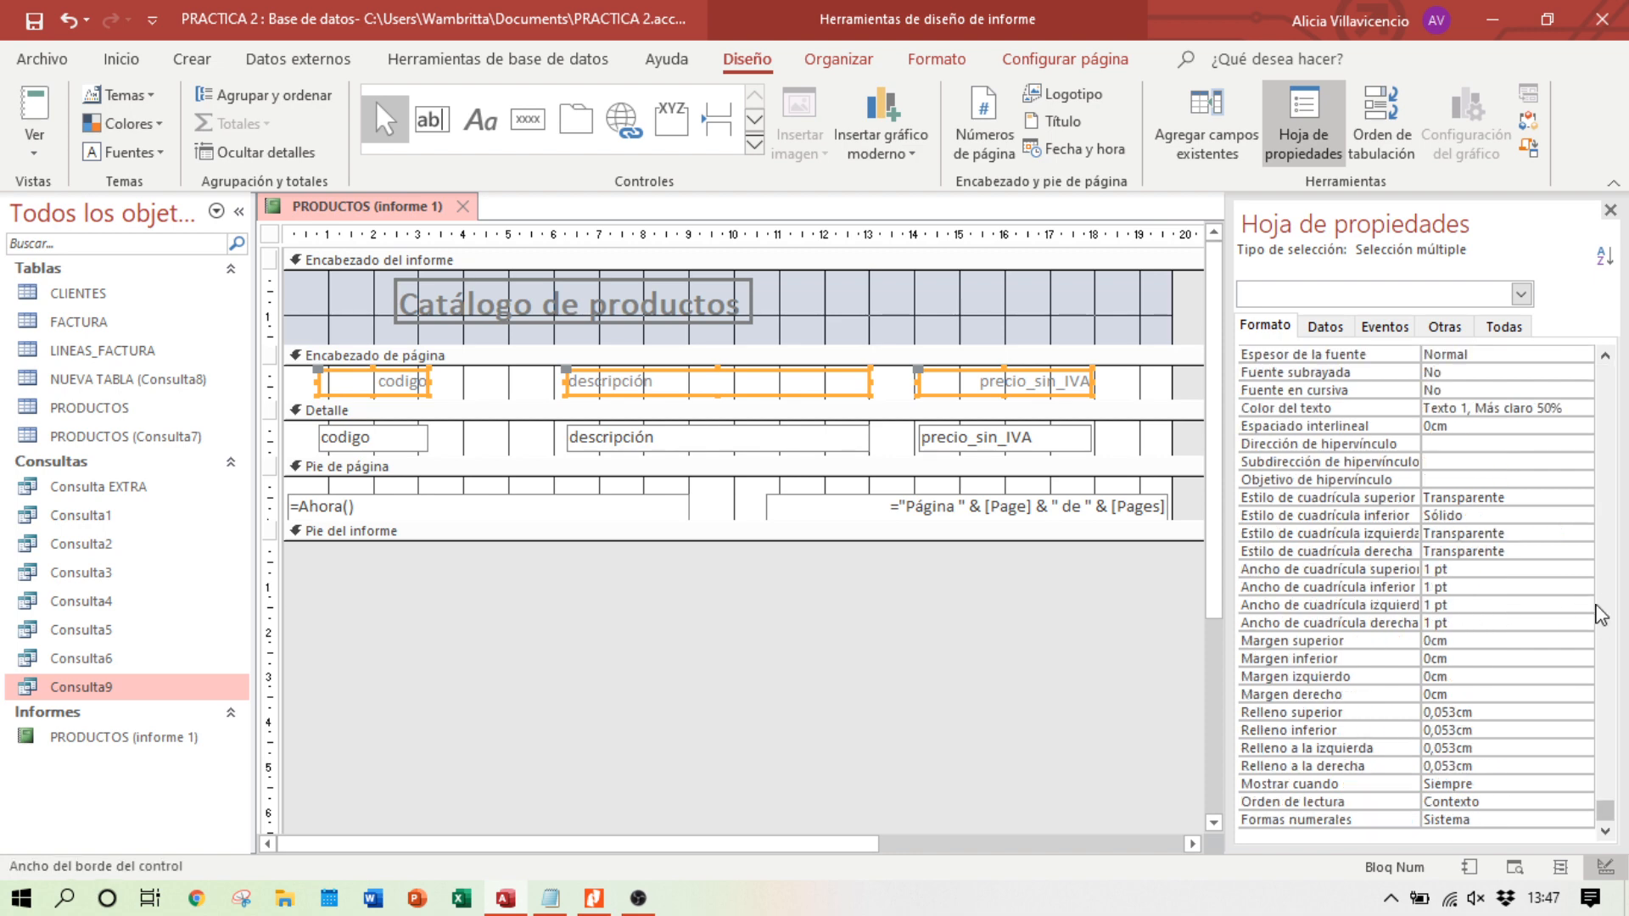
left_click(1293, 331)
scroll(1524, 594, "up", 4)
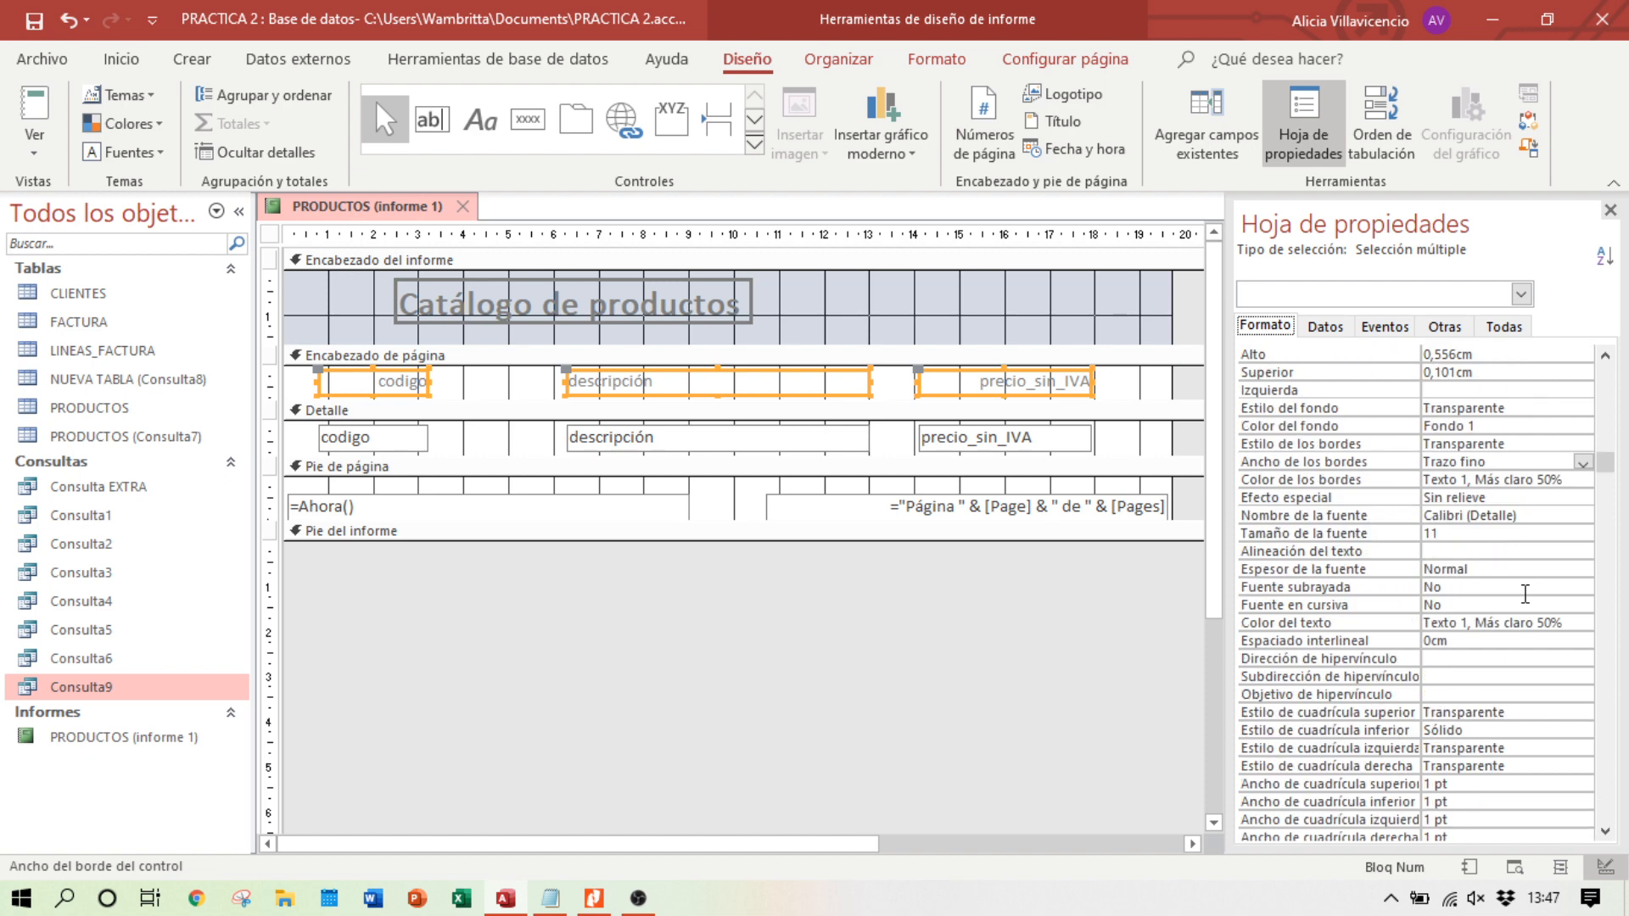
left_click(1583, 551)
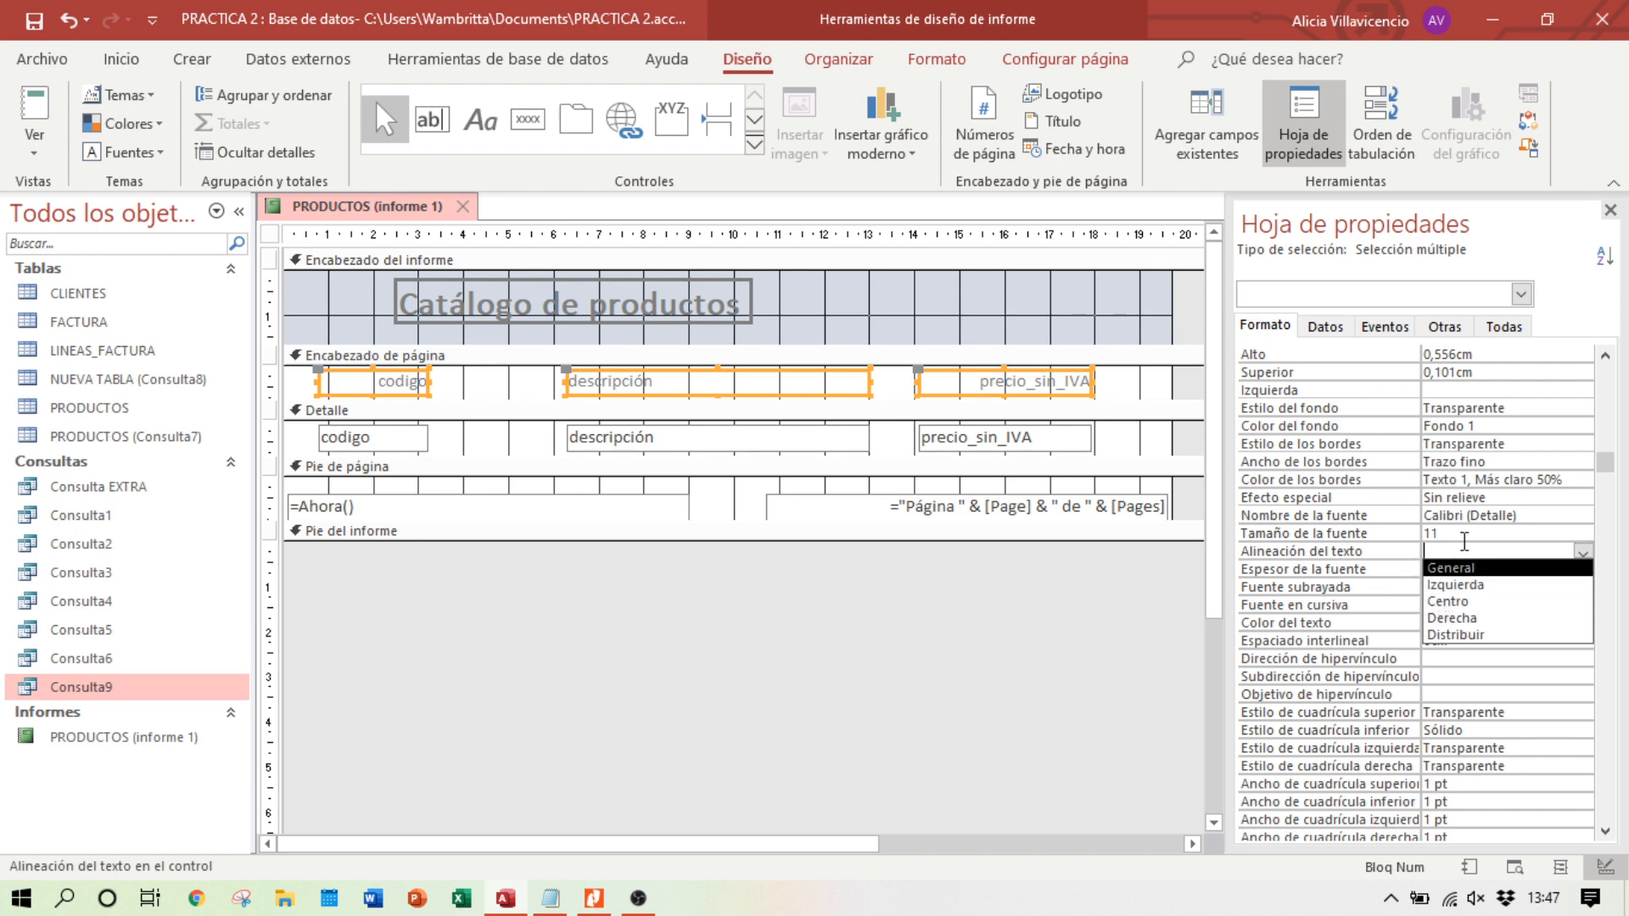
left_click(1545, 661)
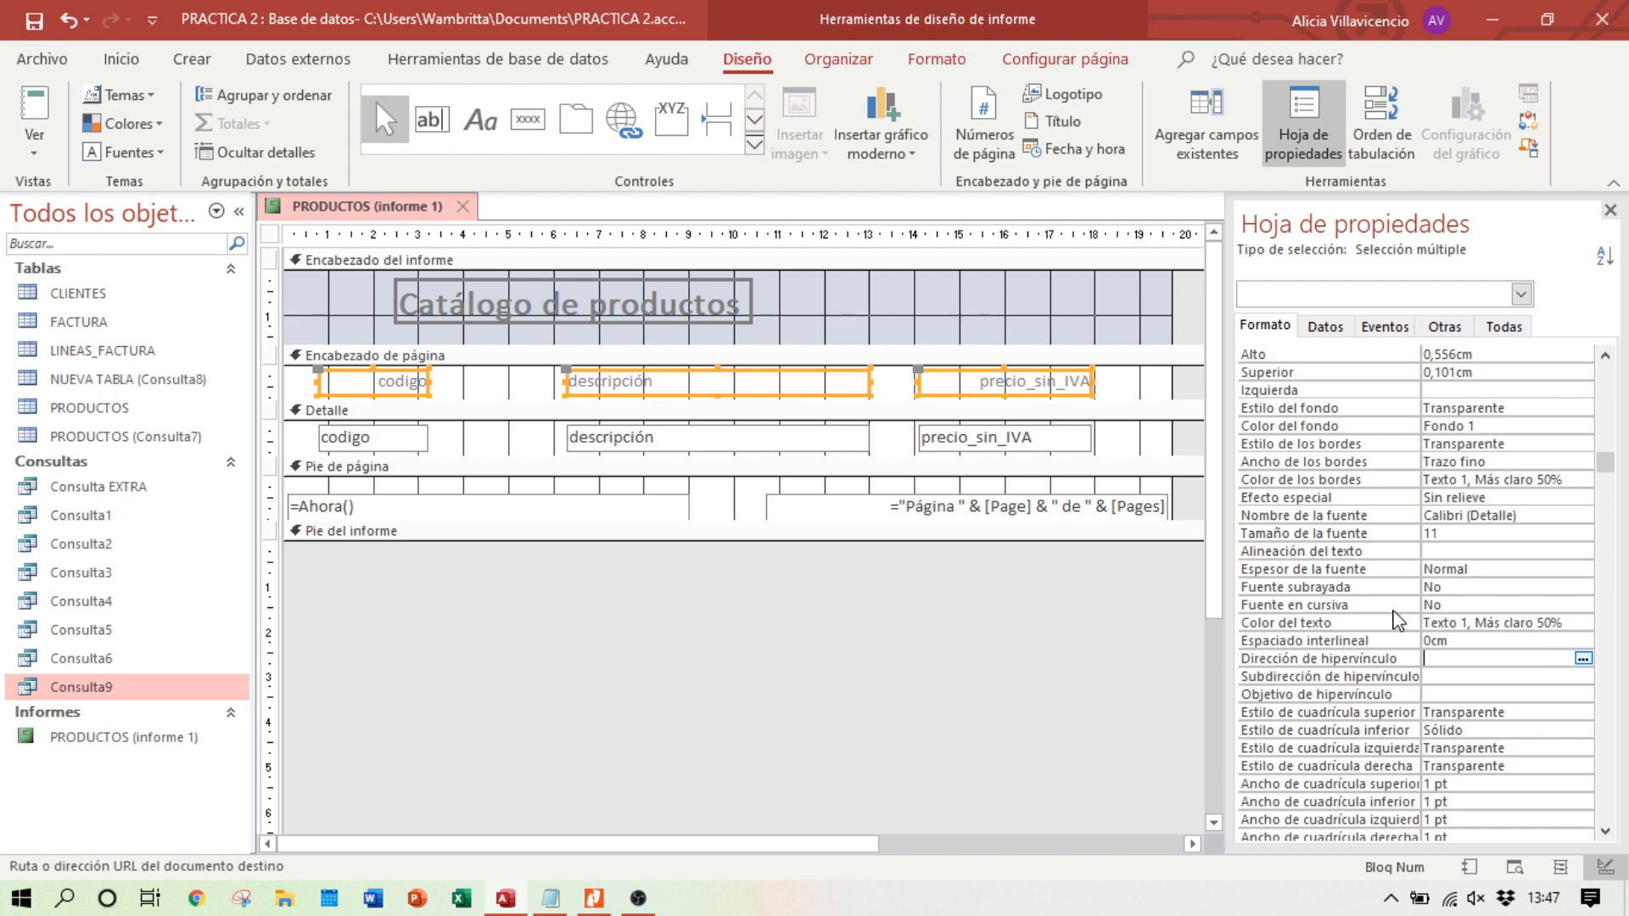
left_click(1584, 569)
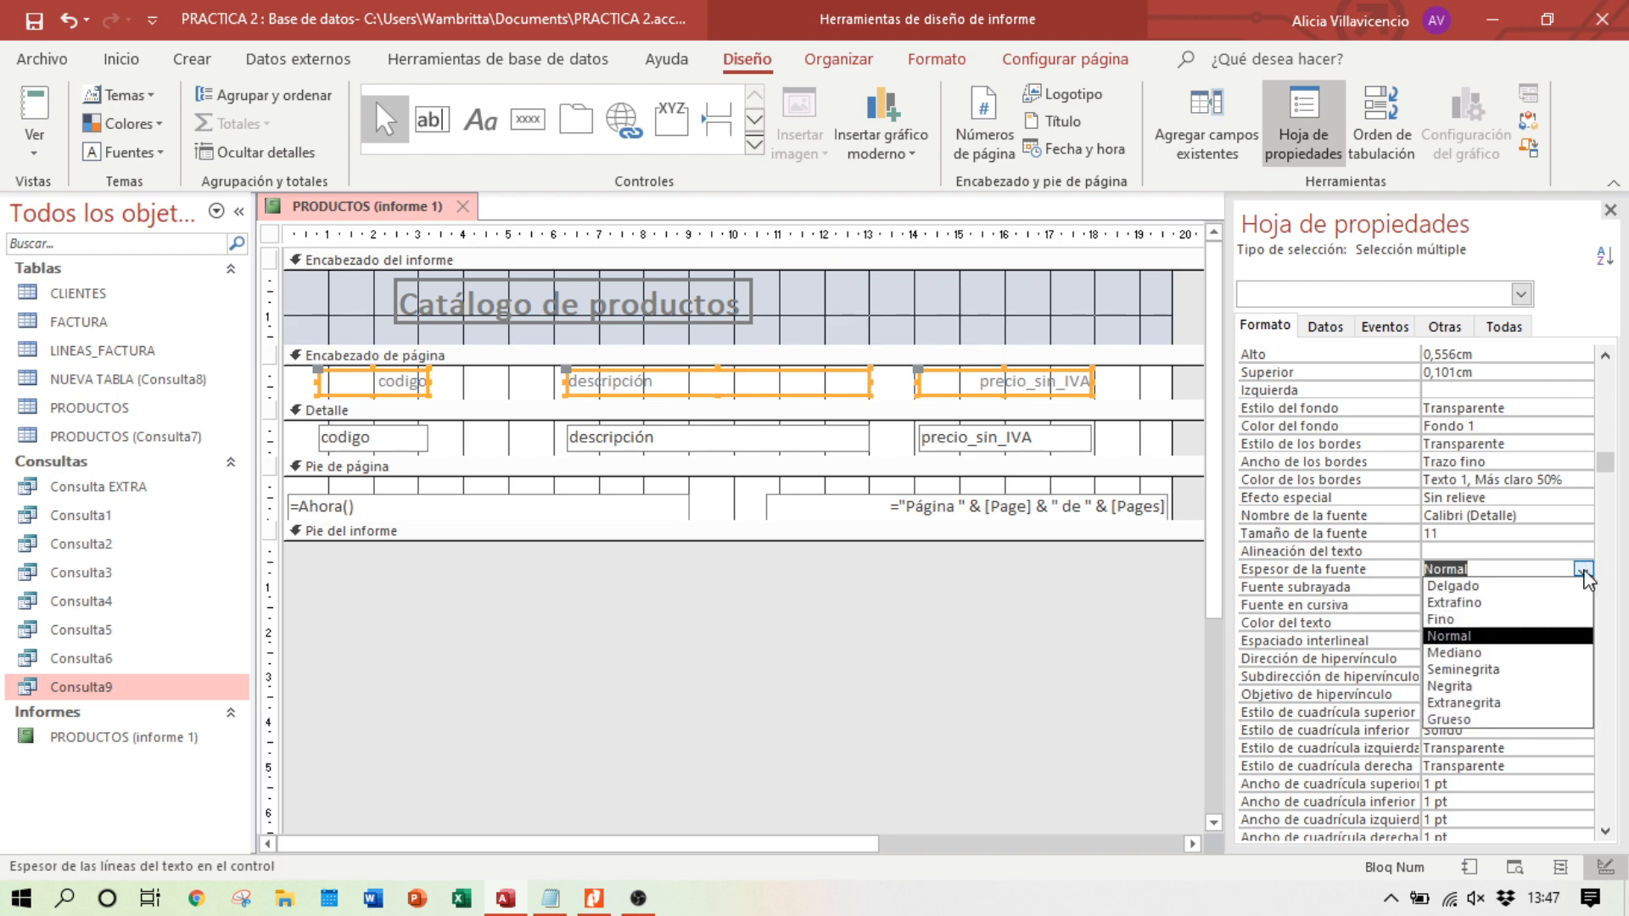
left_click(1455, 686)
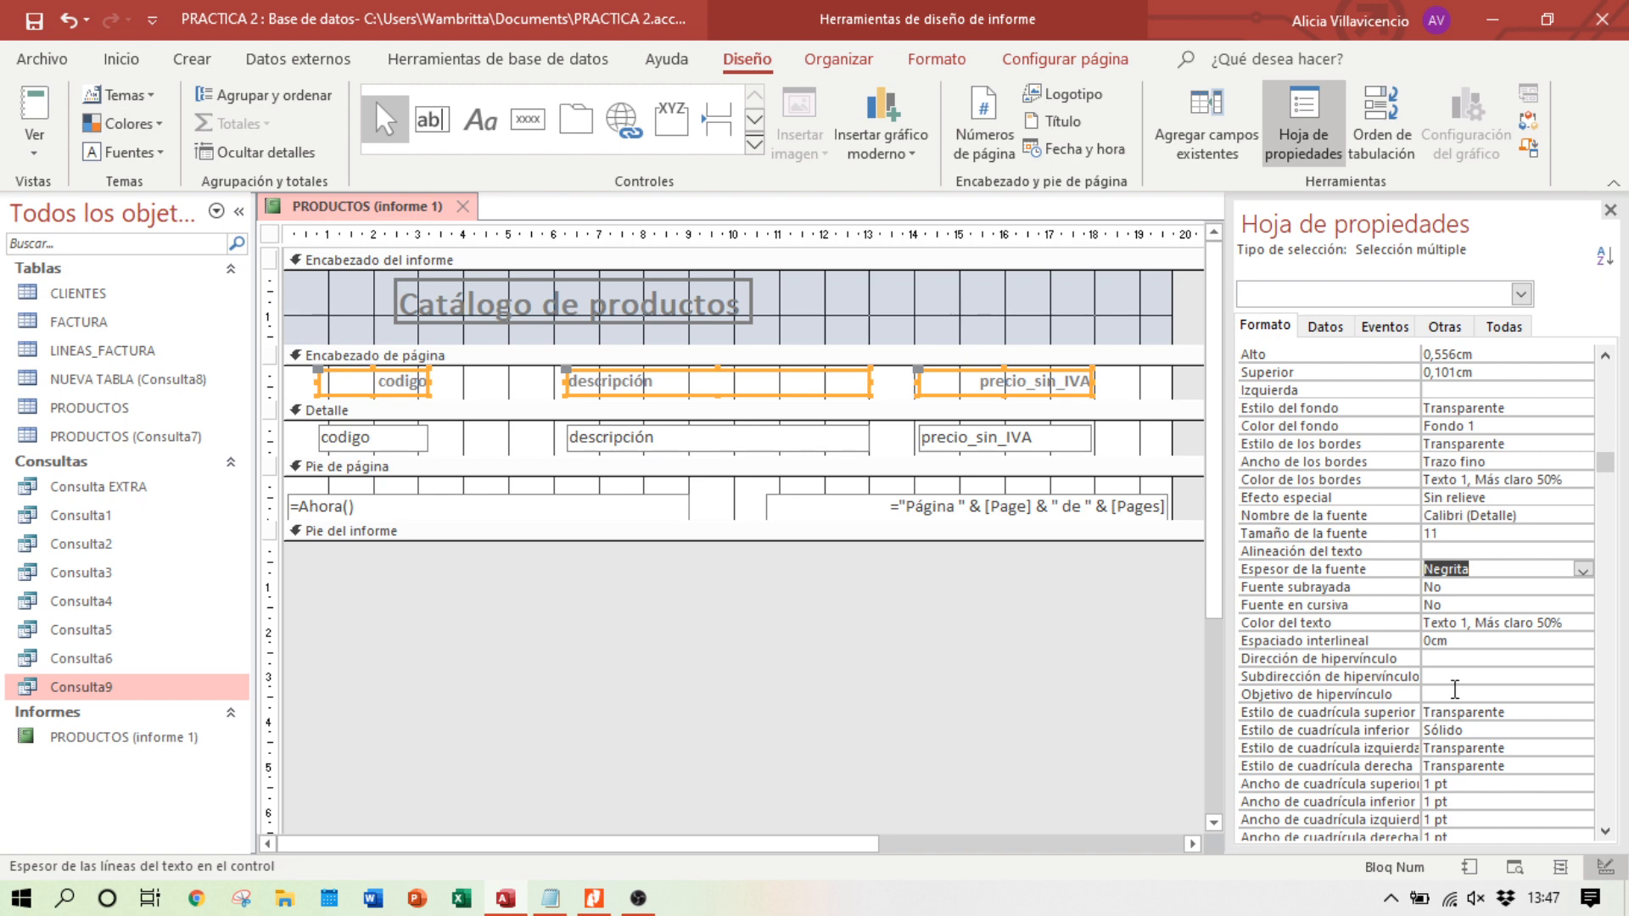
Step: Set the text color of the three page header labels to red #ED1C24, as in the practice PDF example
left_click(594, 898)
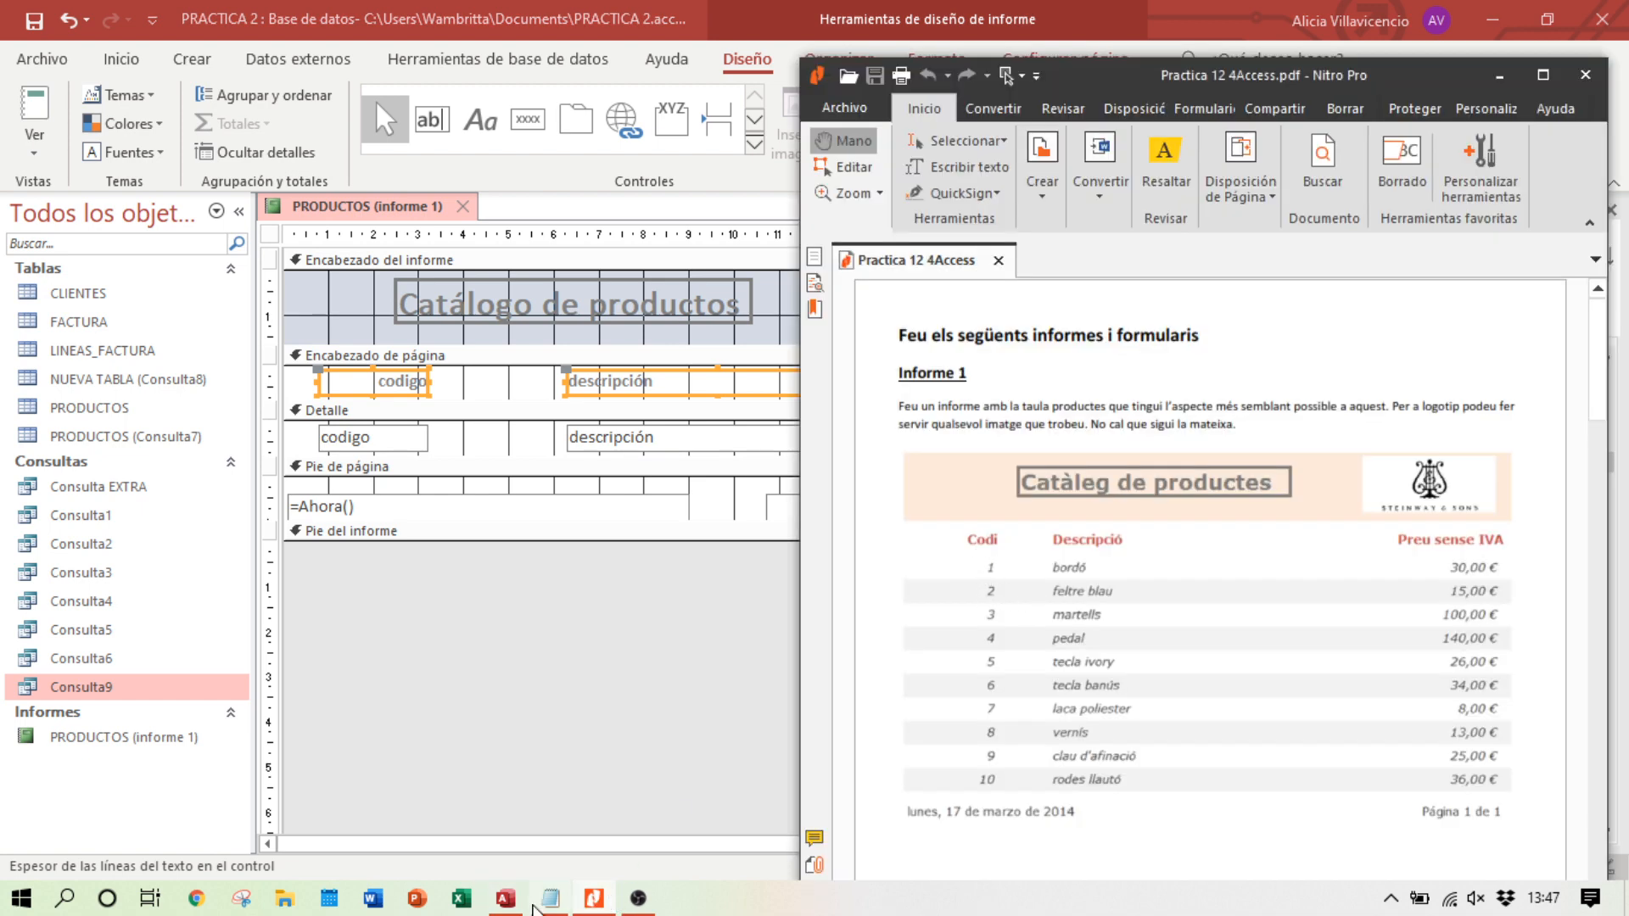
left_click(594, 901)
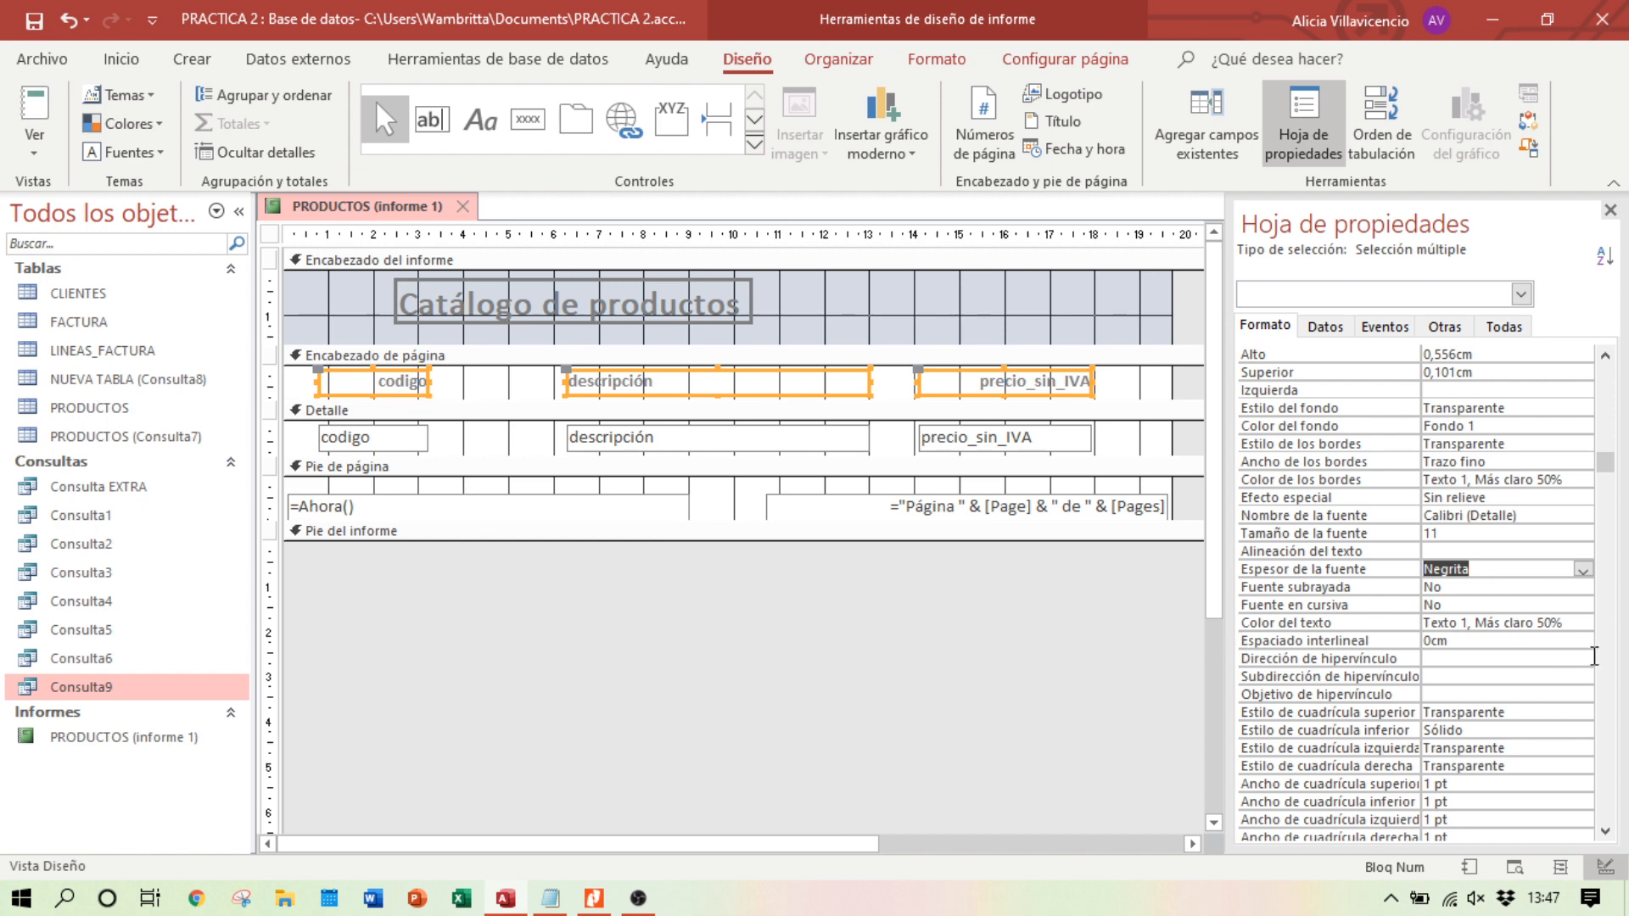
left_click(1589, 622)
left_click(1562, 623)
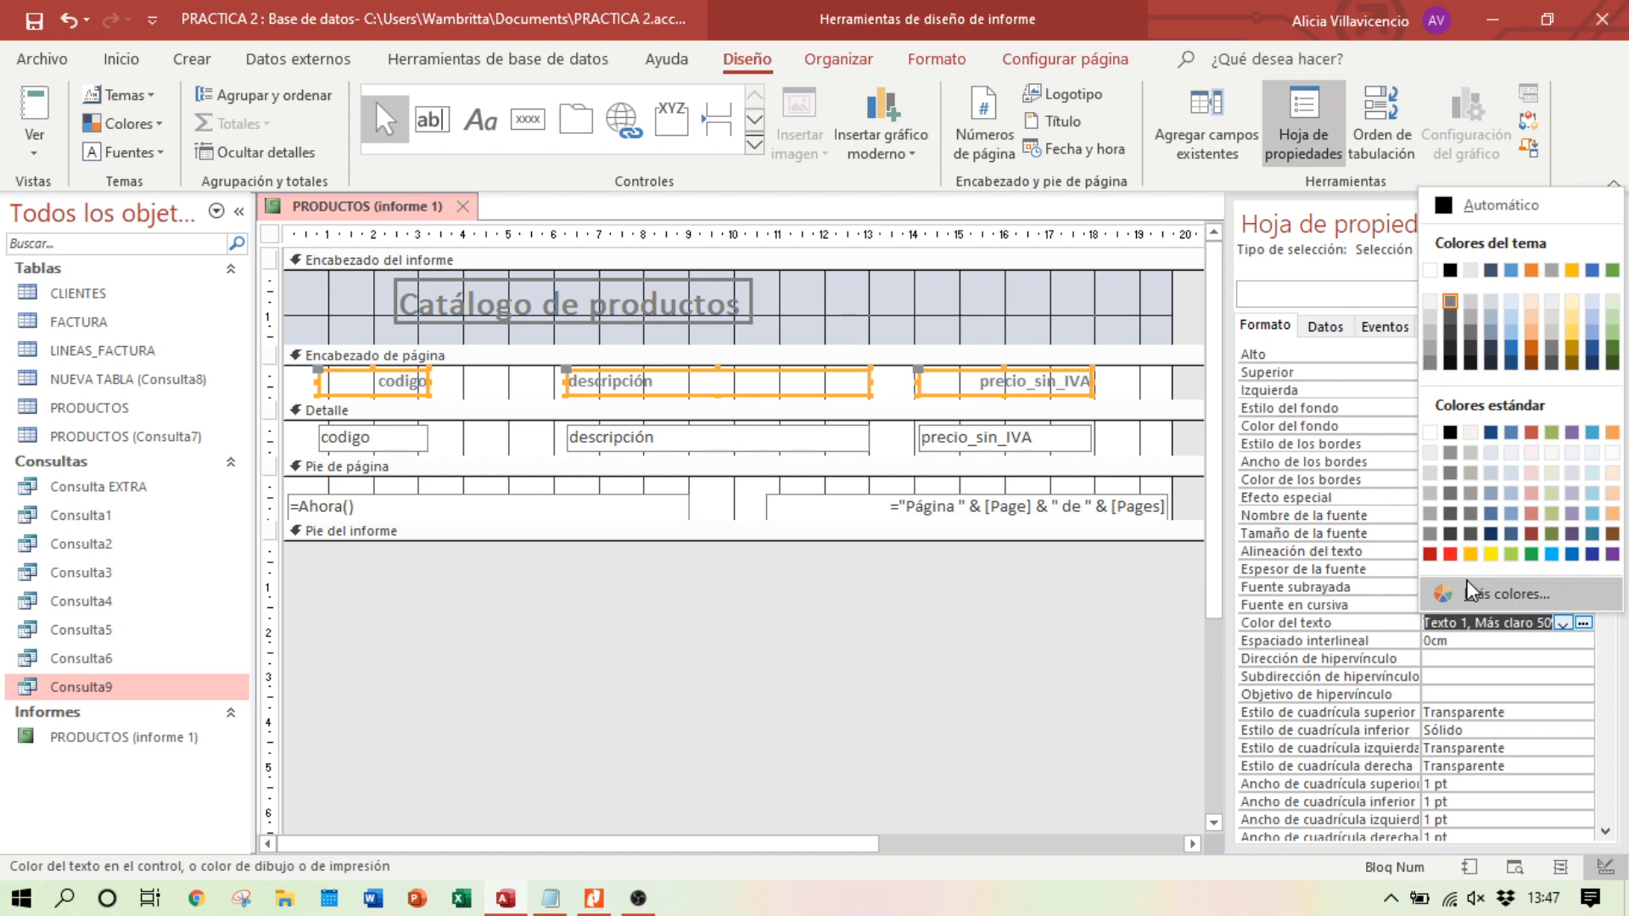
left_click(1449, 554)
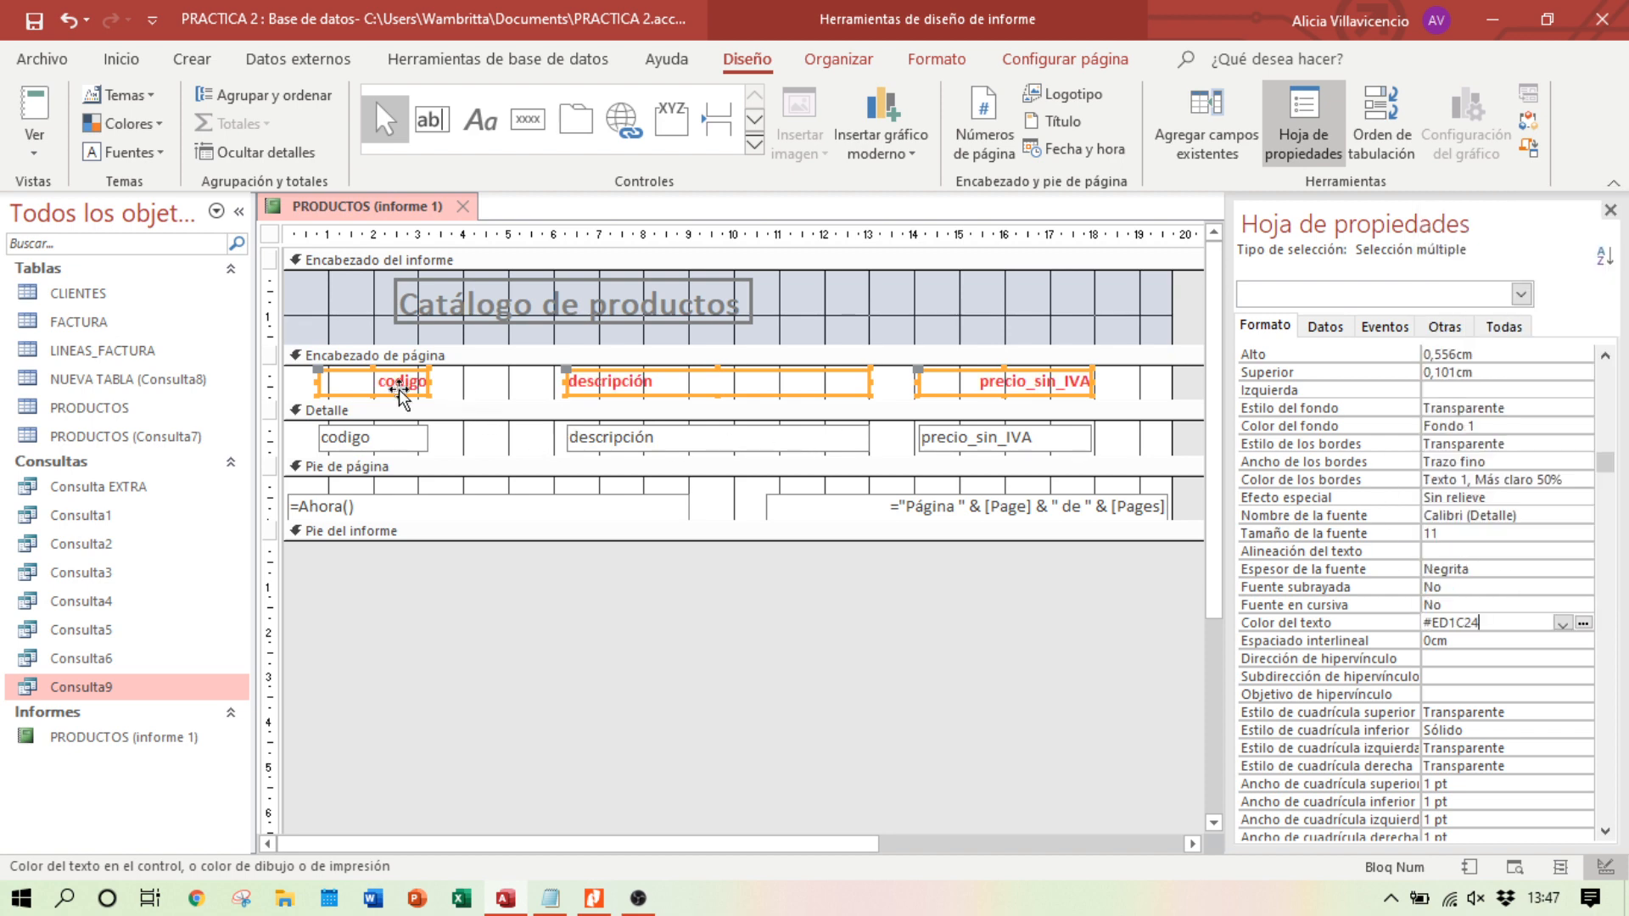
Step: Compare the column headings with the example in the practice PDF and check them enlarged in print preview
left_click(591, 905)
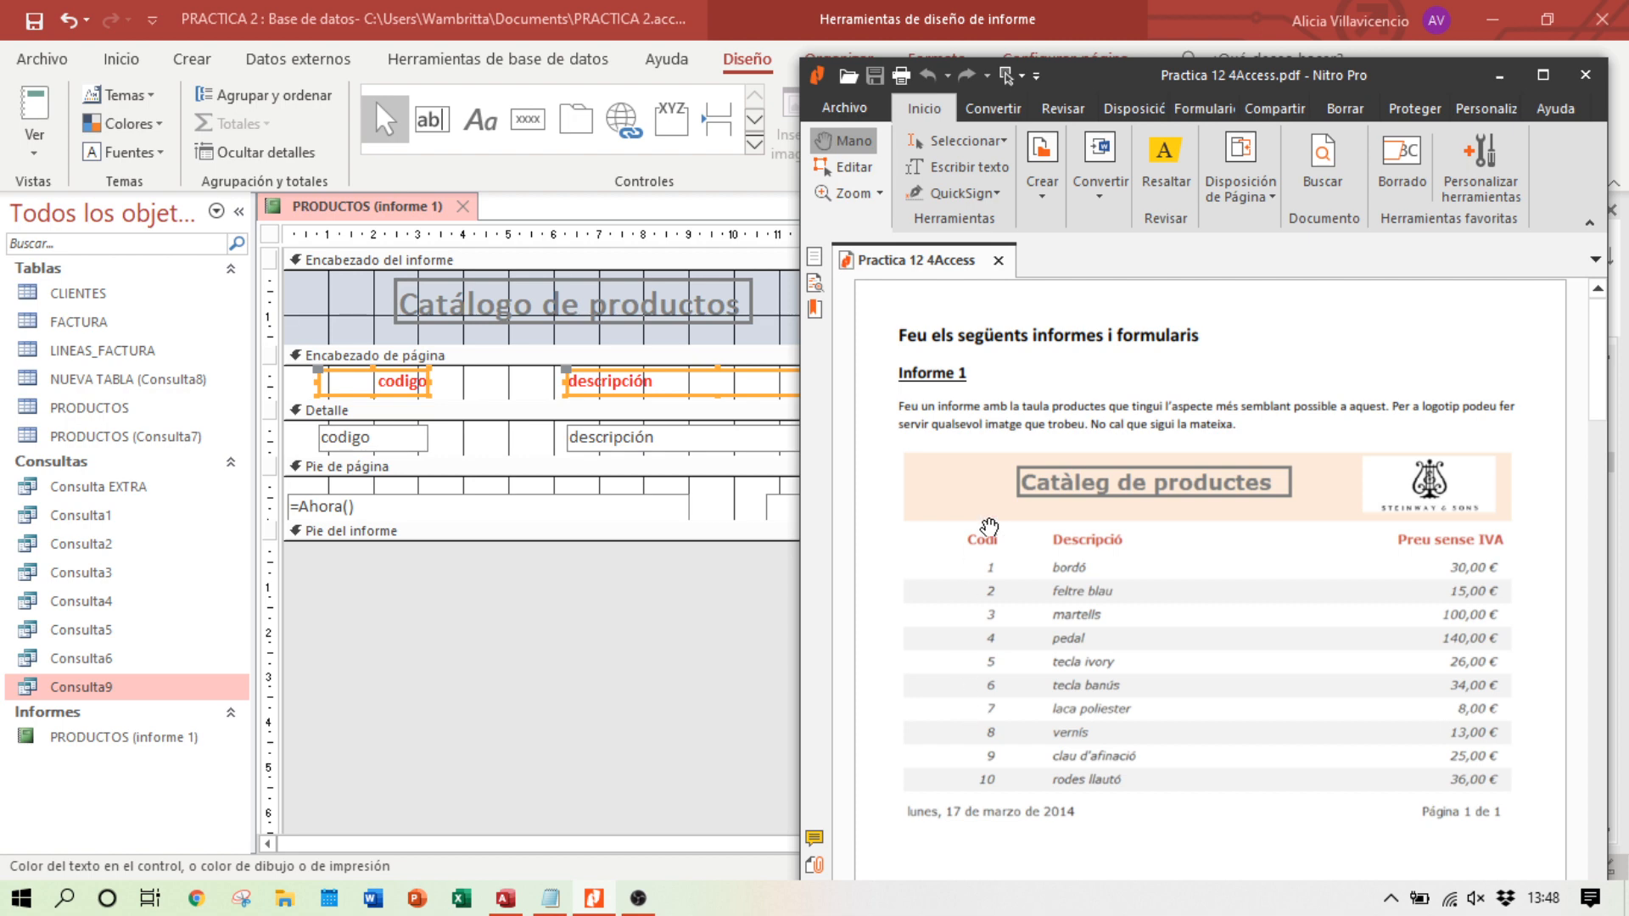
left_click(580, 902)
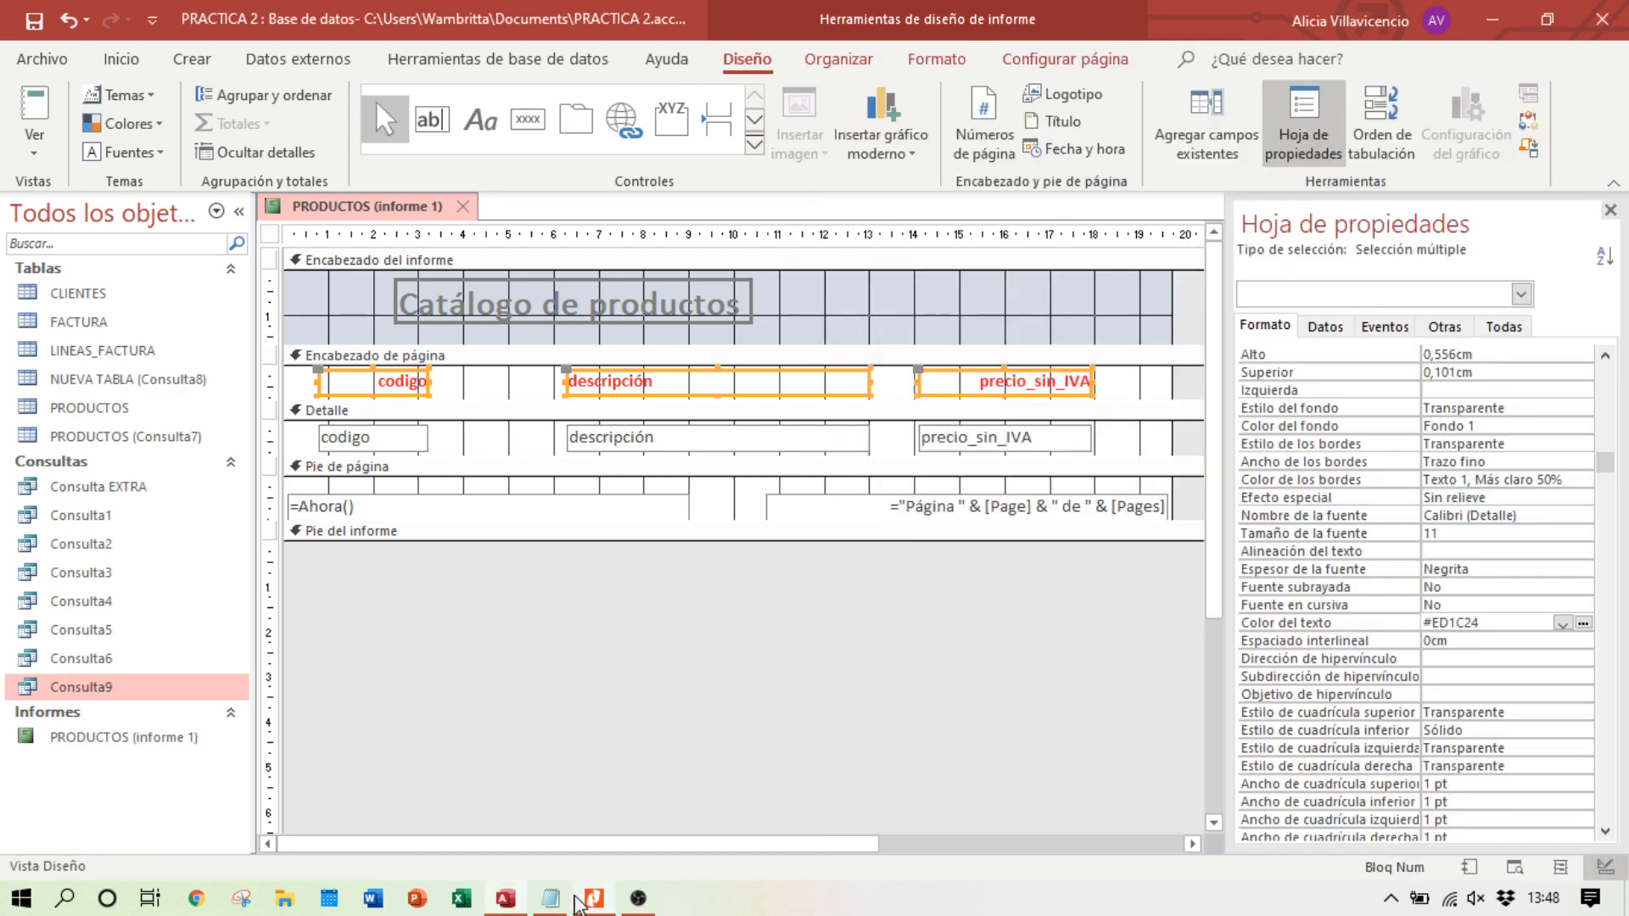
left_click(1515, 867)
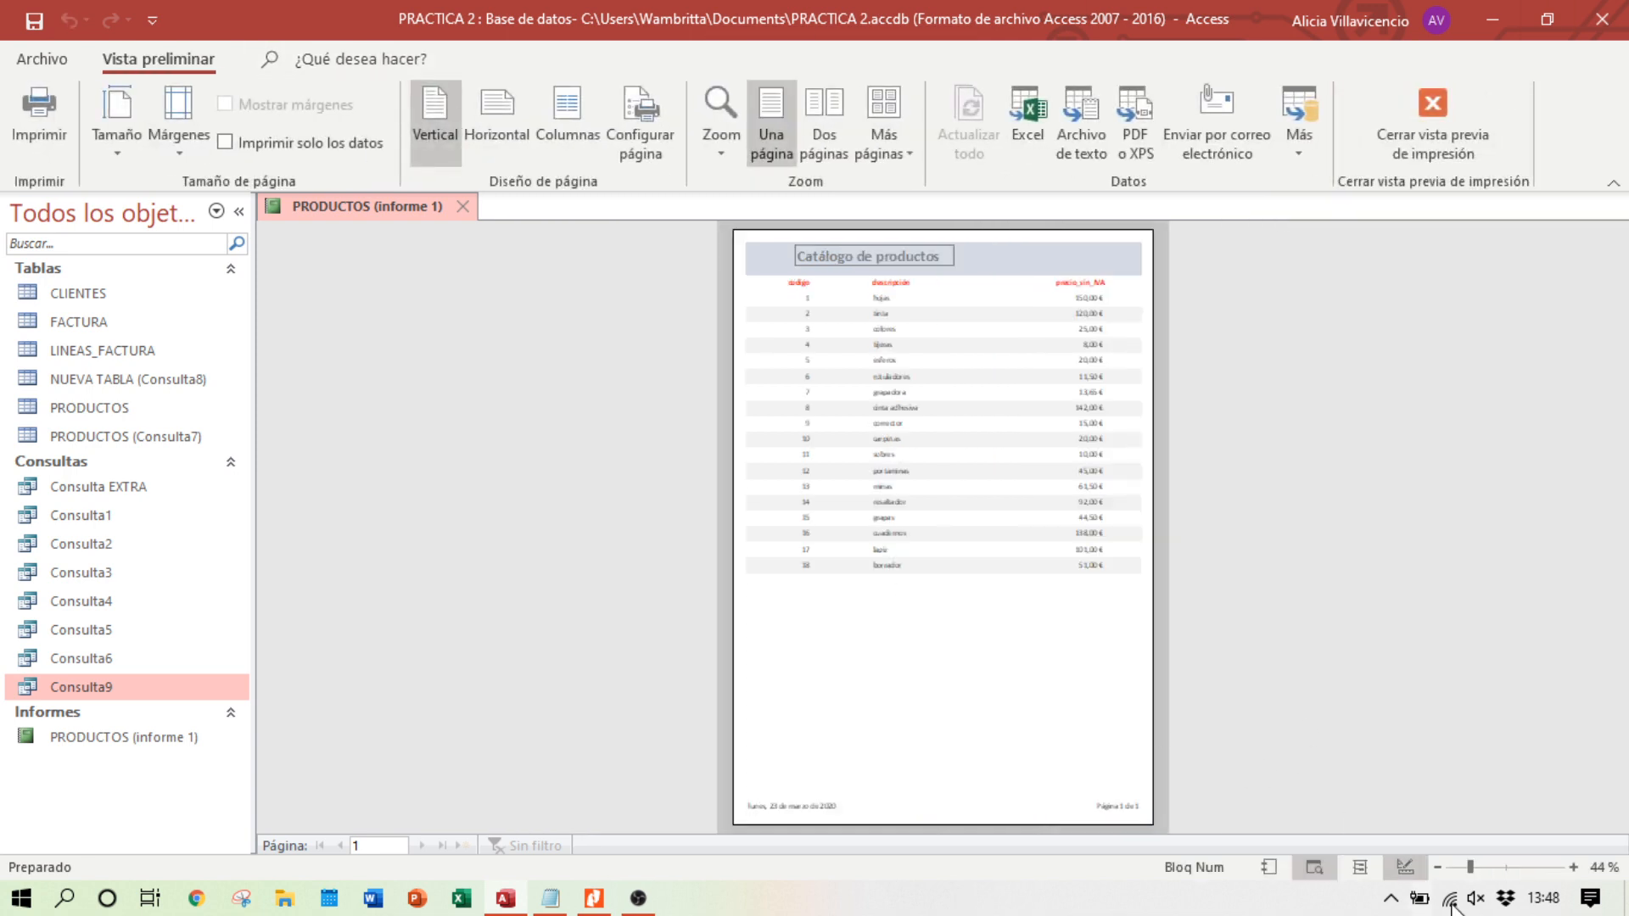
left_click(1491, 868)
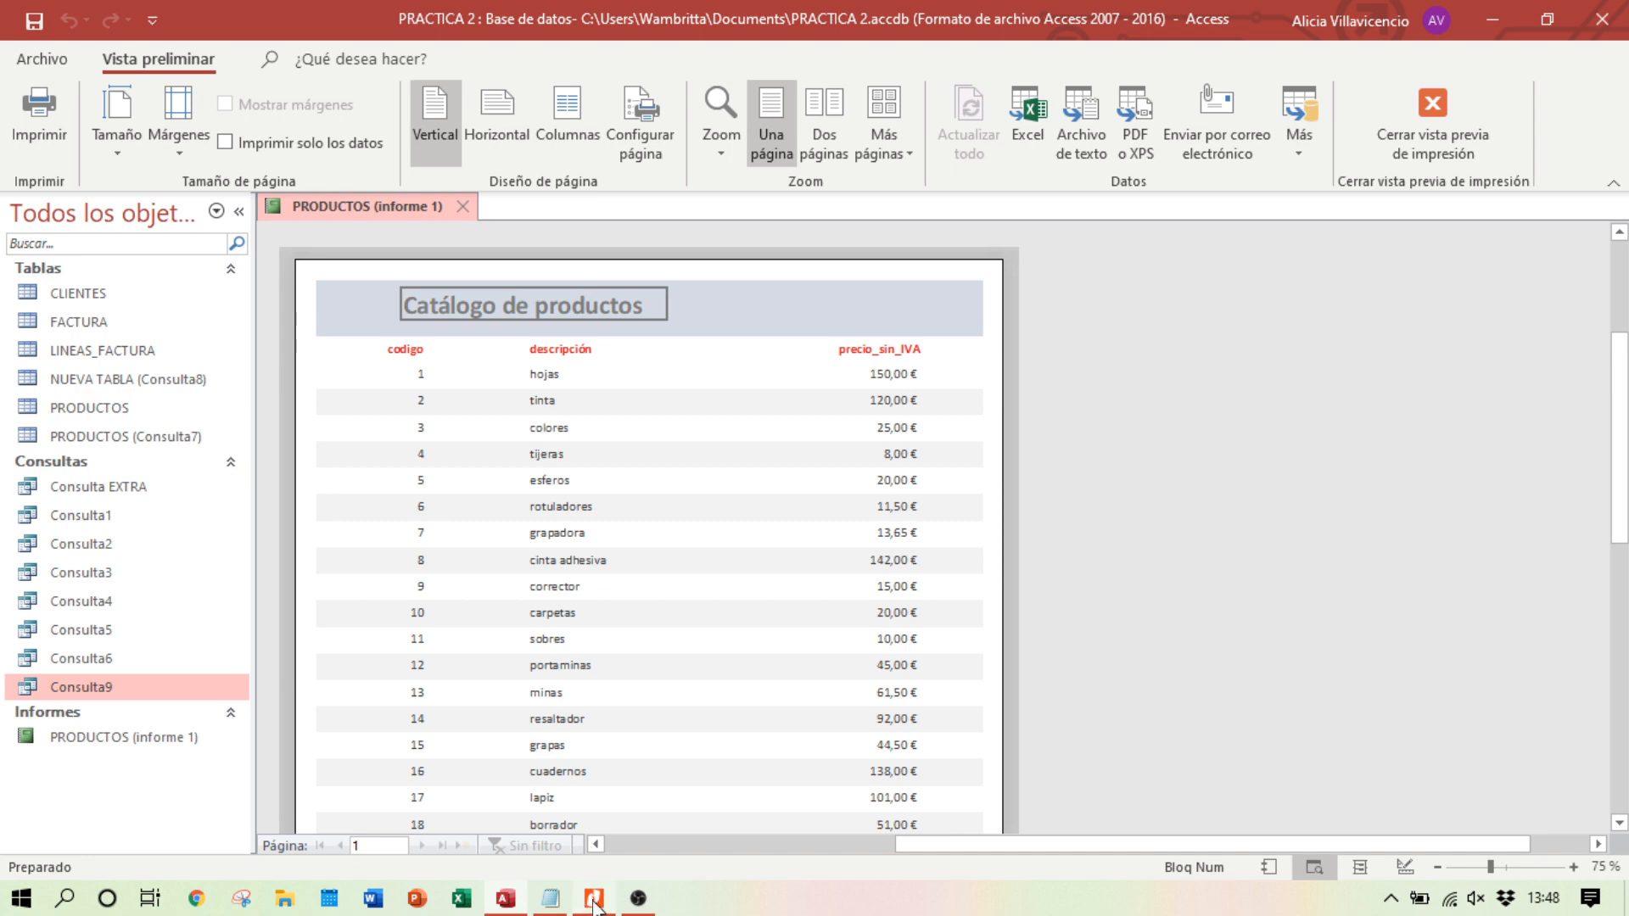
Step: Set the codigo, descripción and precio_sin_IVA fields in the detail section to italic and check the rows in print preview
left_click(1404, 867)
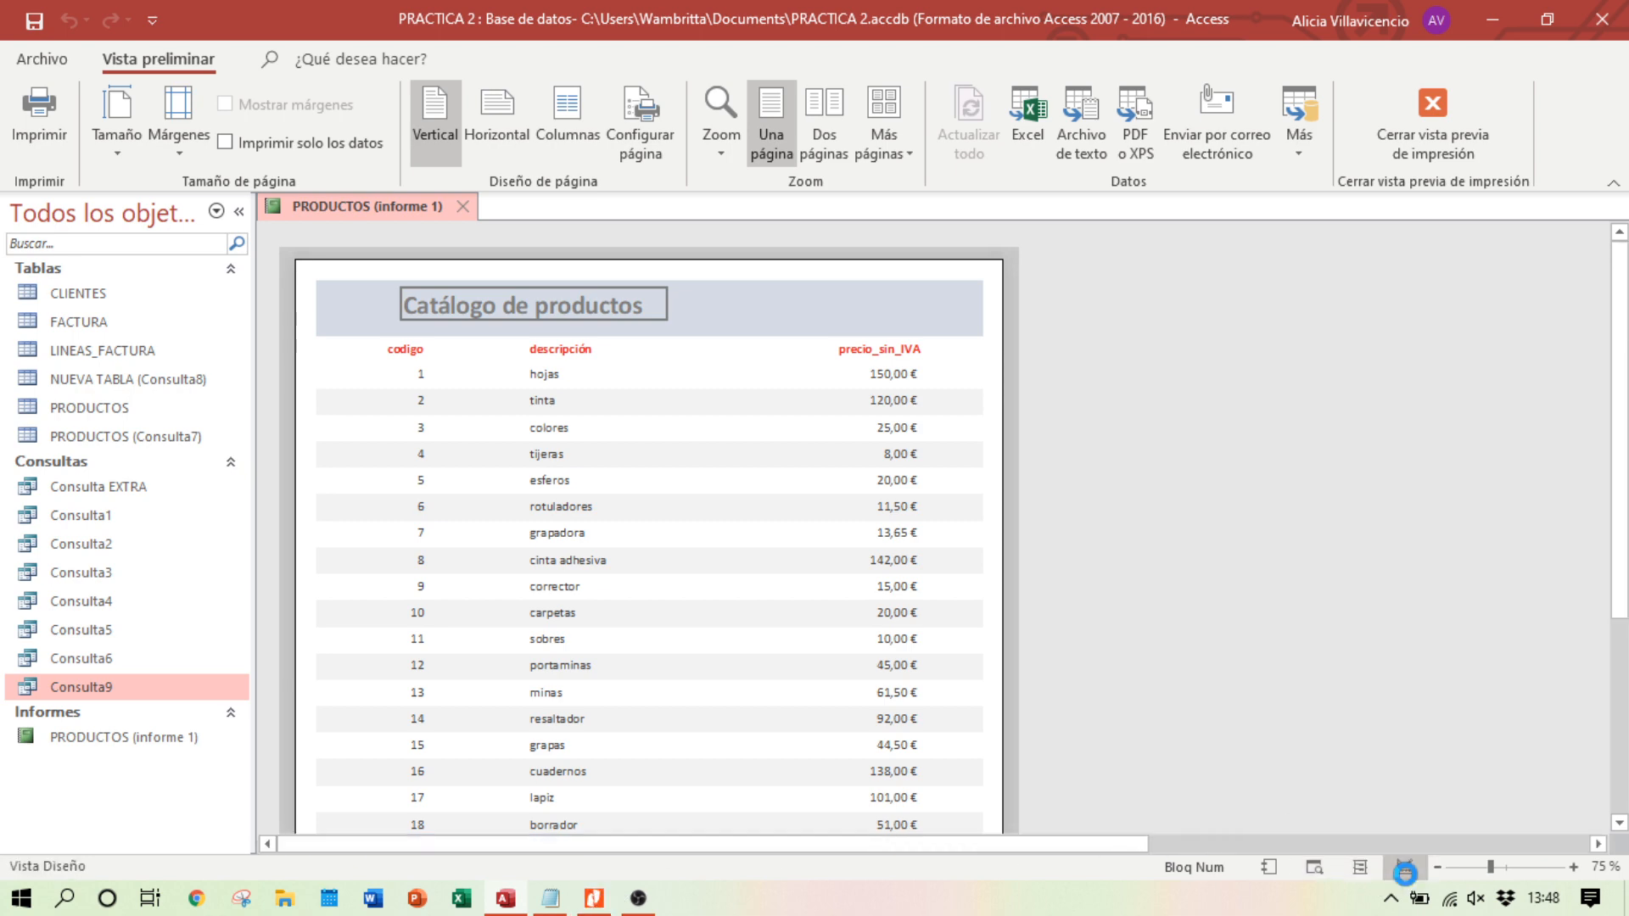
left_click(403, 447)
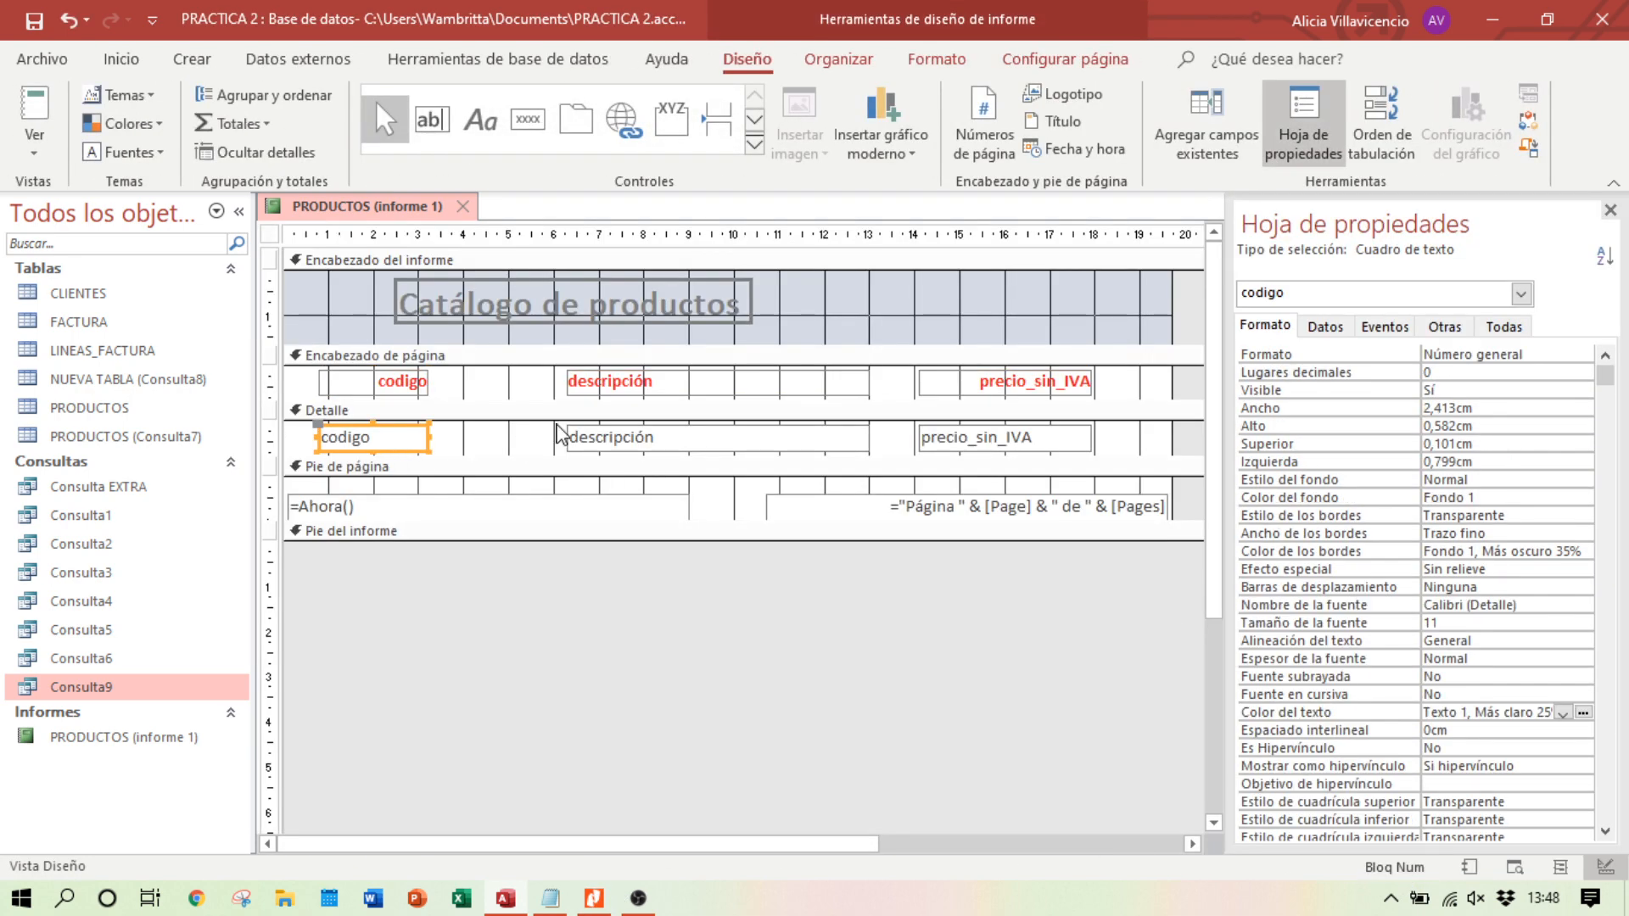
left_click(678, 439, "shift")
left_click(1069, 437, "shift")
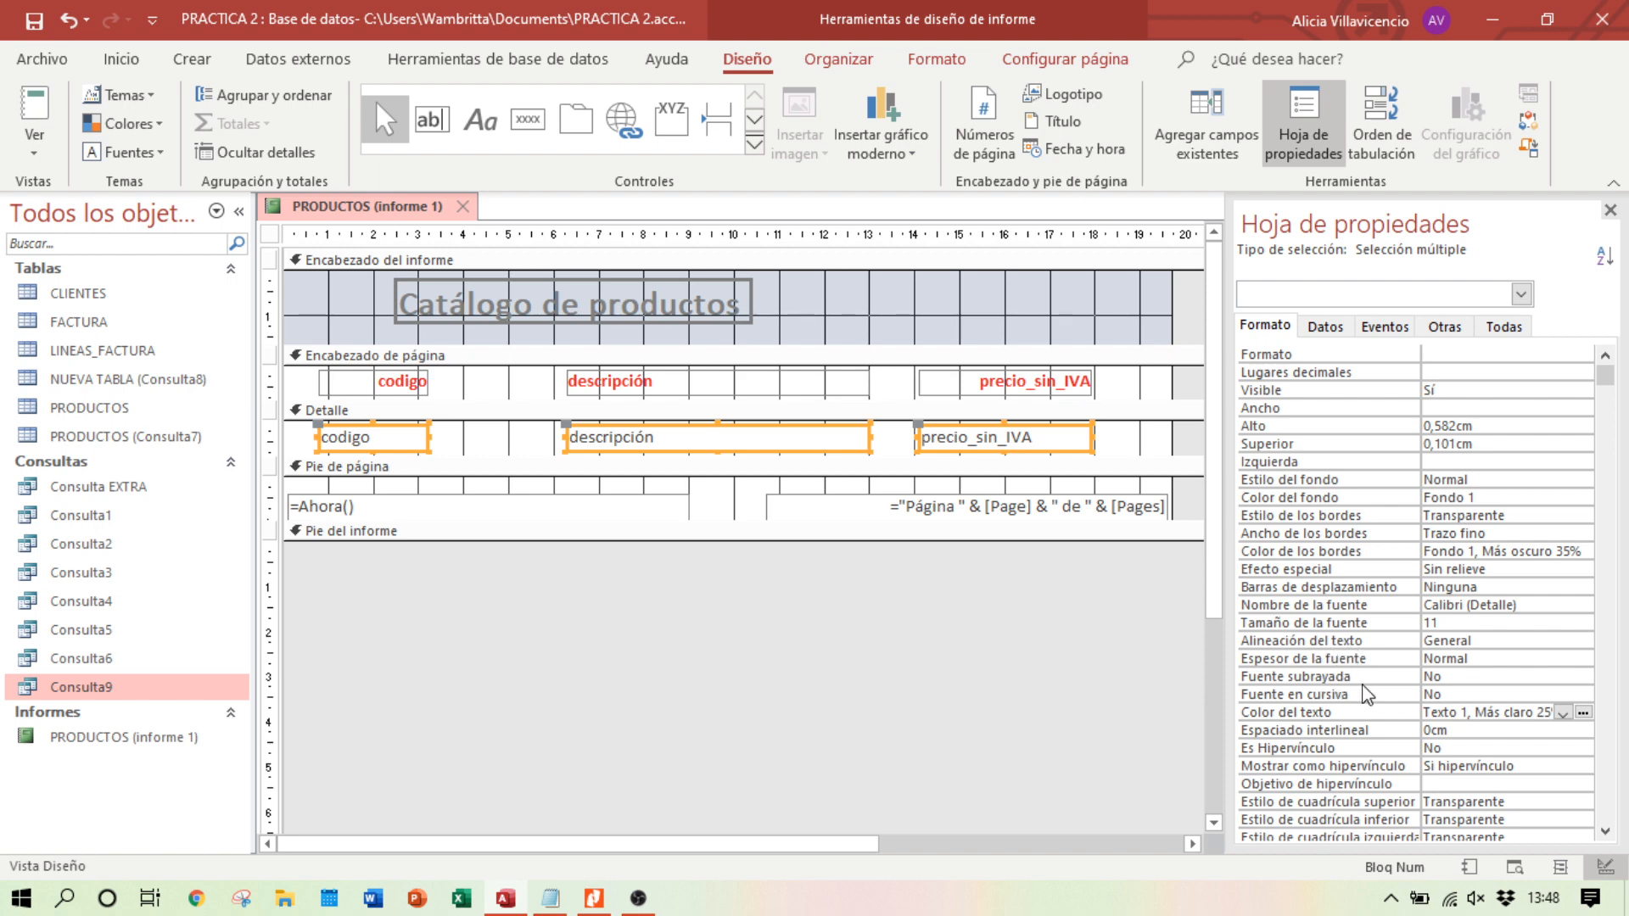
left_click(1584, 694)
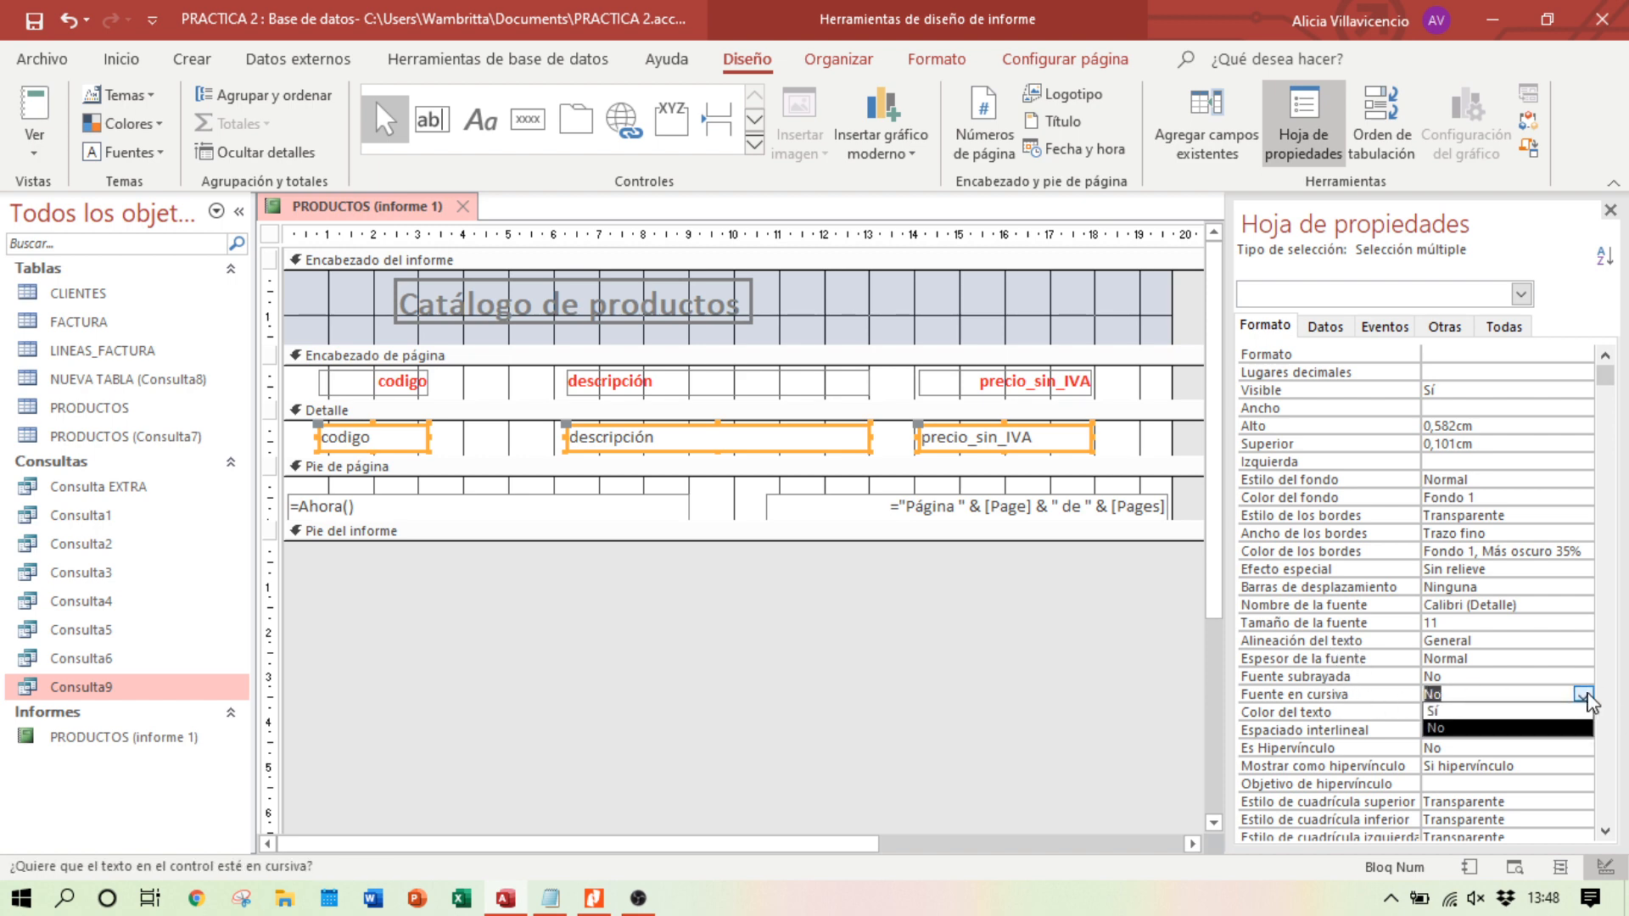
left_click(1546, 714)
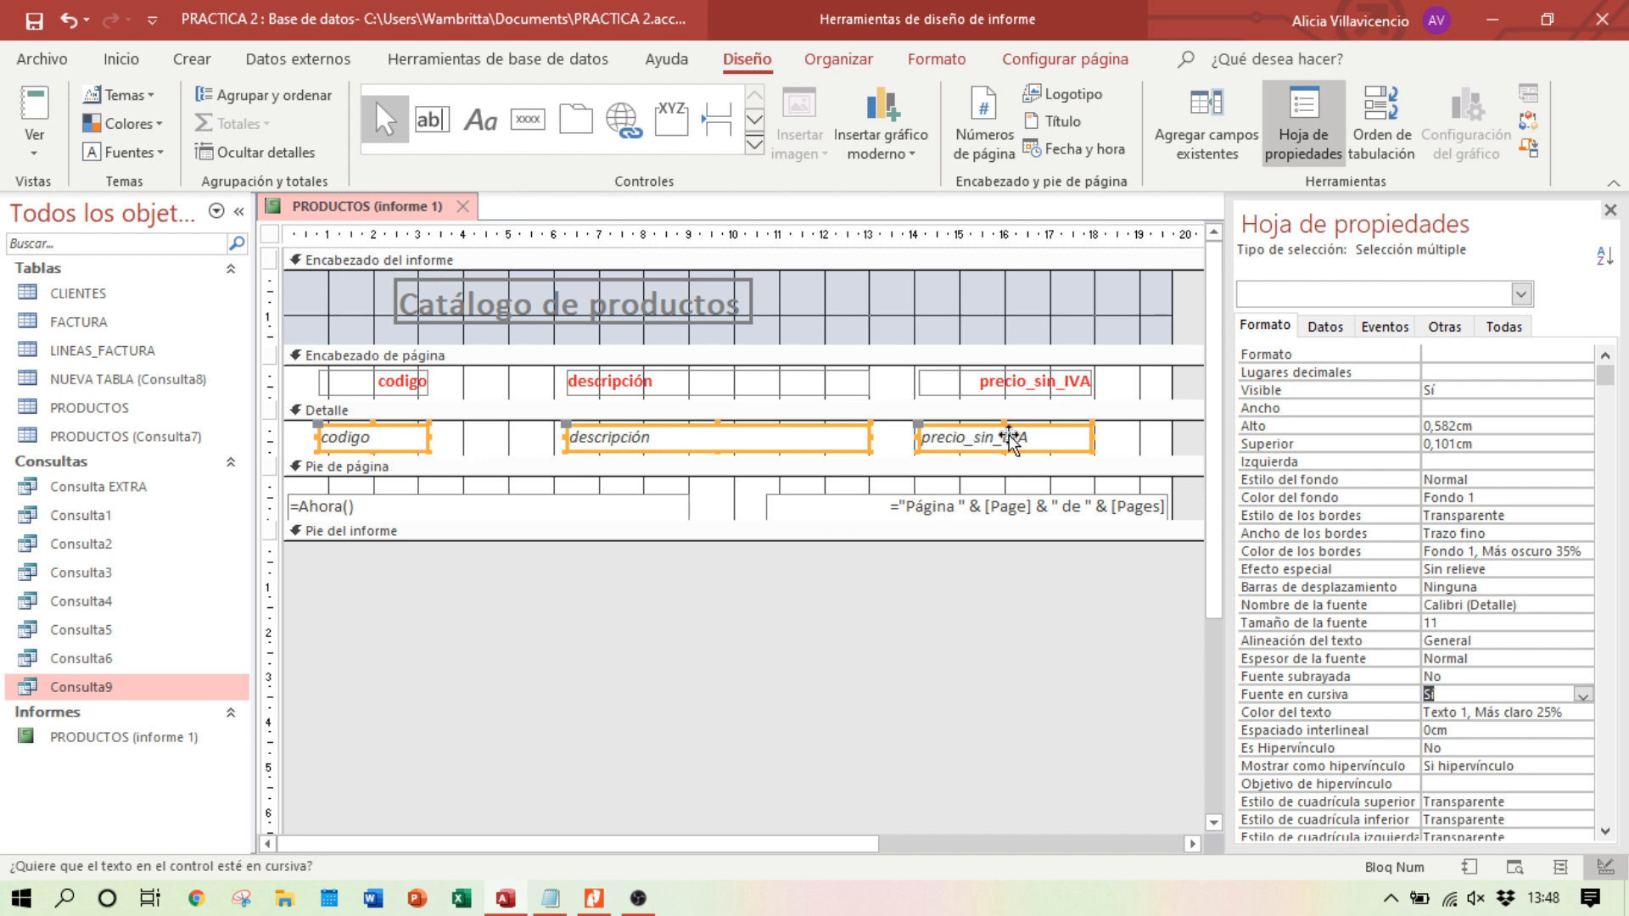
left_click(1525, 867)
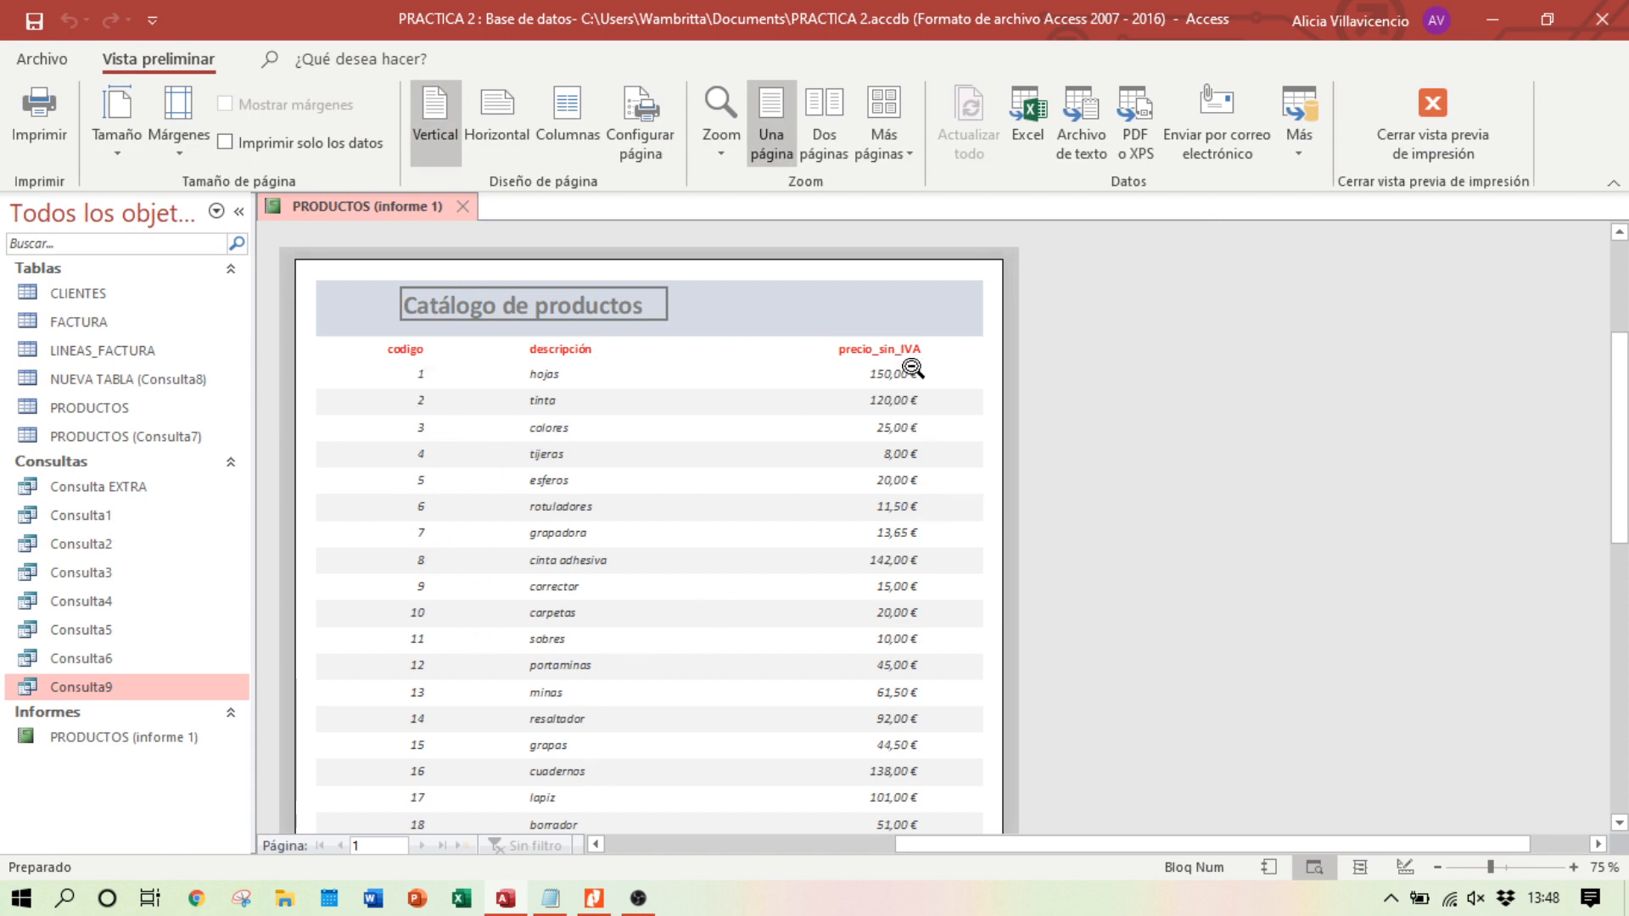
scroll(925, 594, "down", 1)
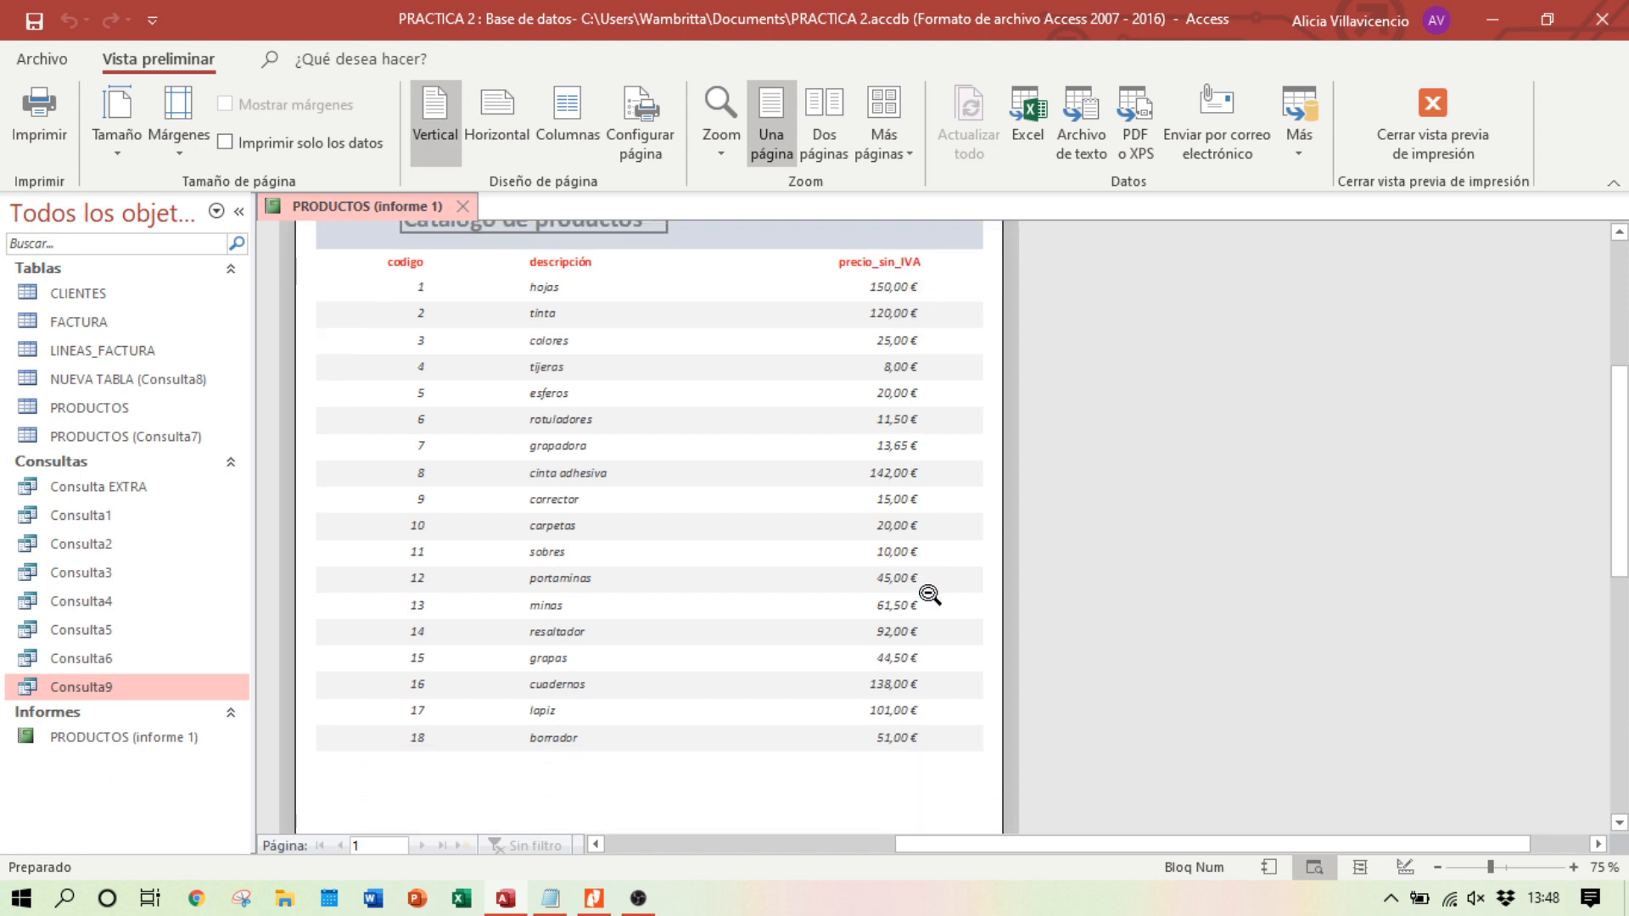
Step: Review the report in print preview and compare its heading band with the Informe 1 example in the practice PDF
scroll(928, 594, "up", 1)
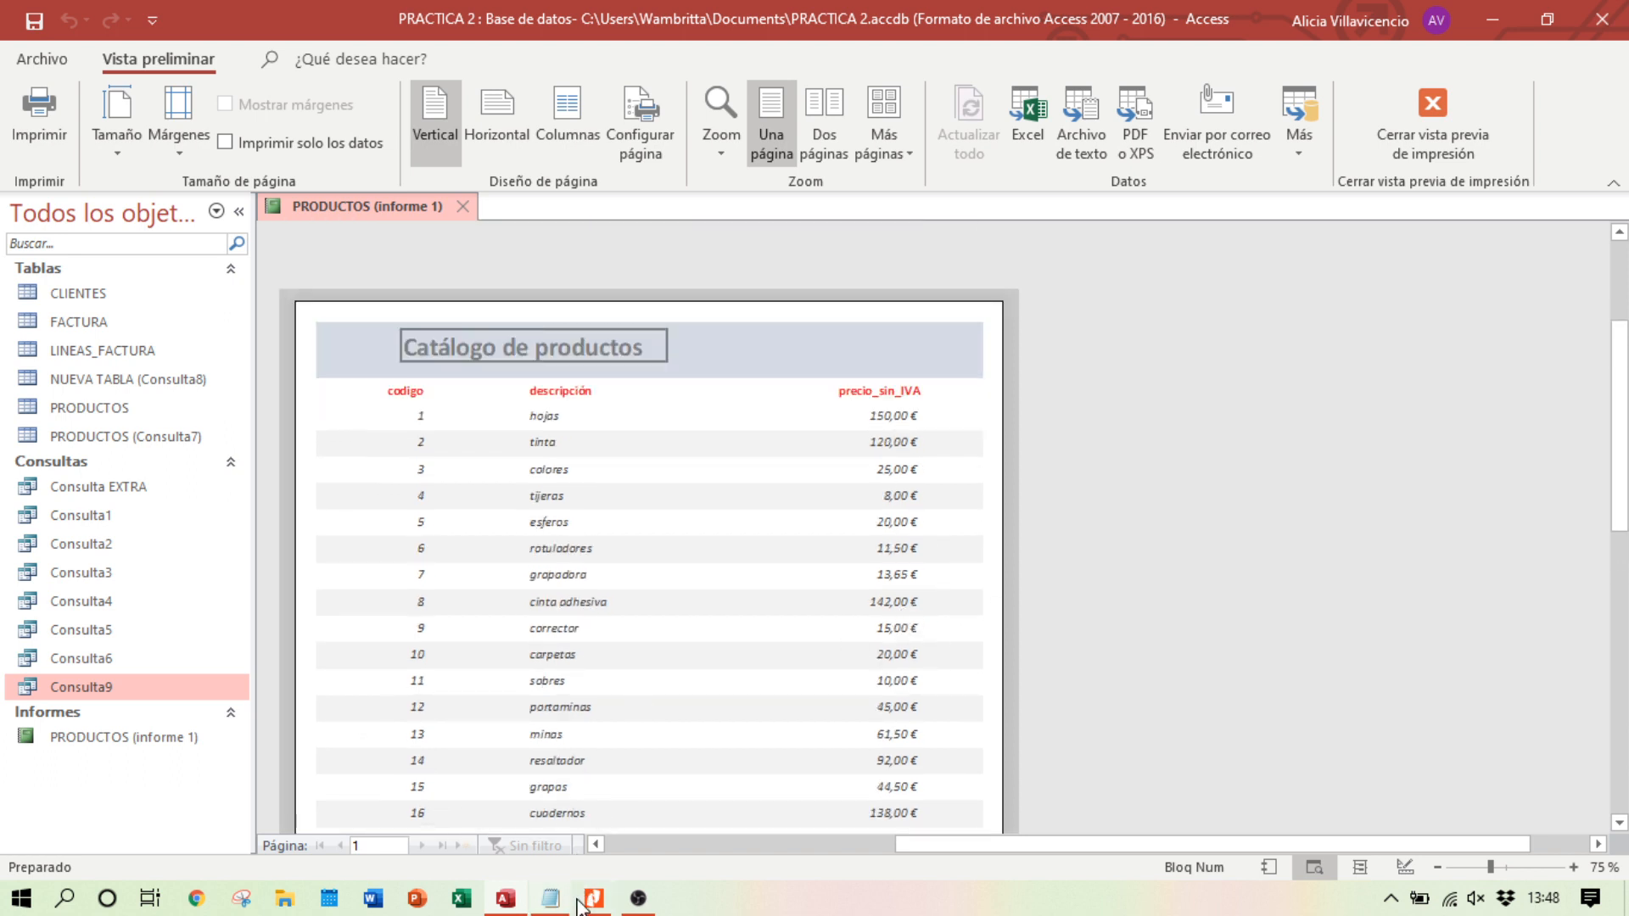
left_click(1405, 867)
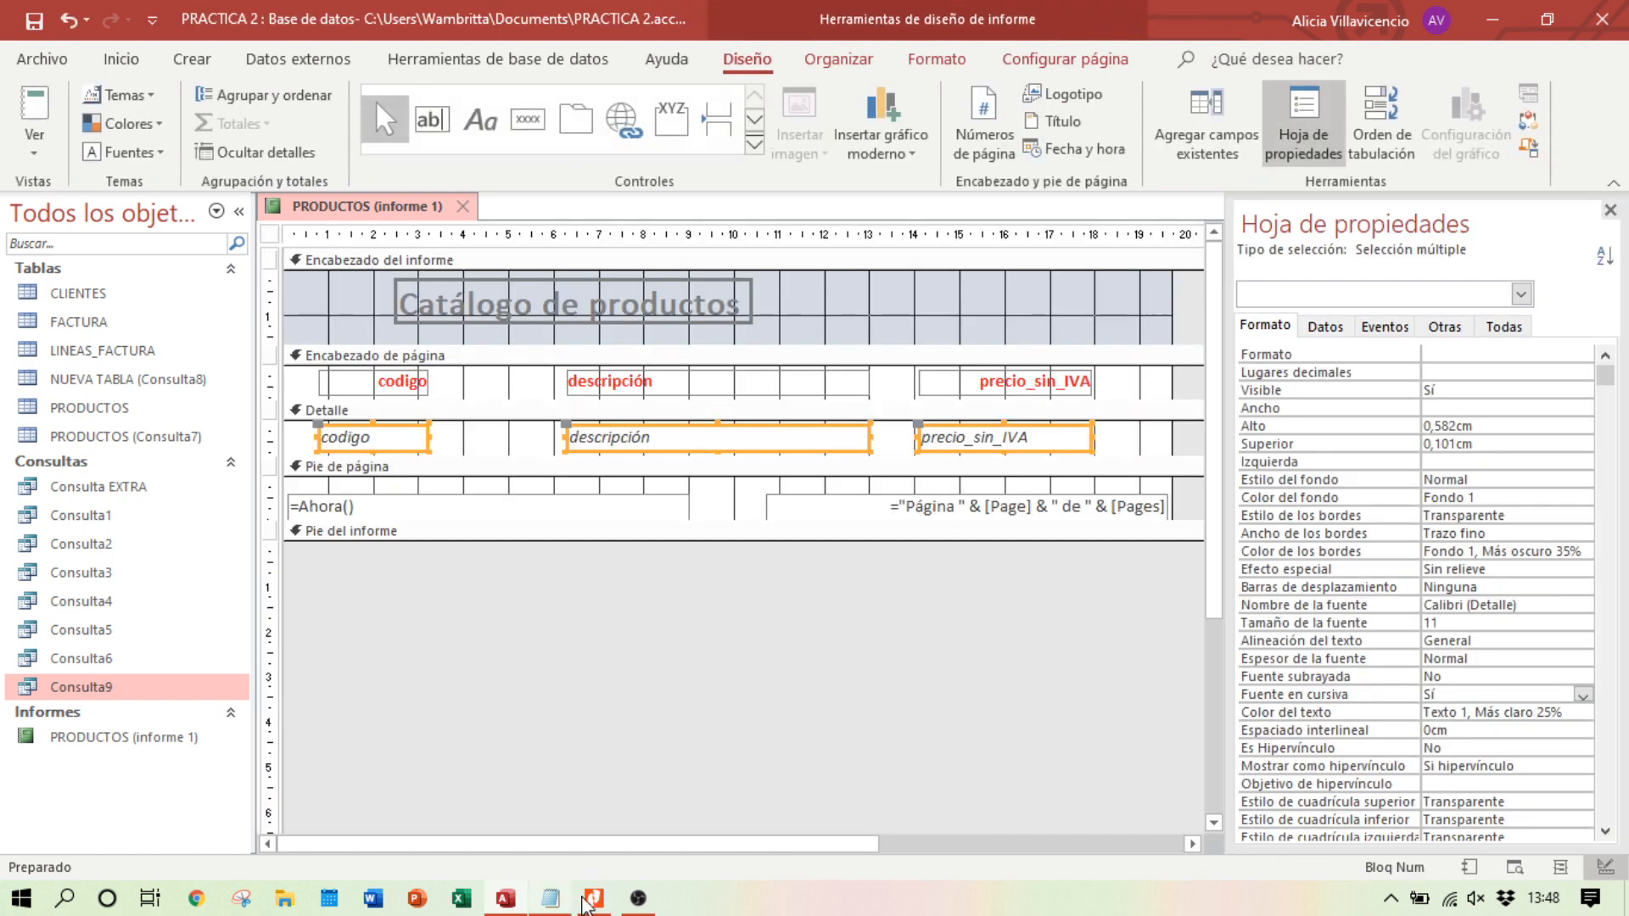
left_click(595, 900)
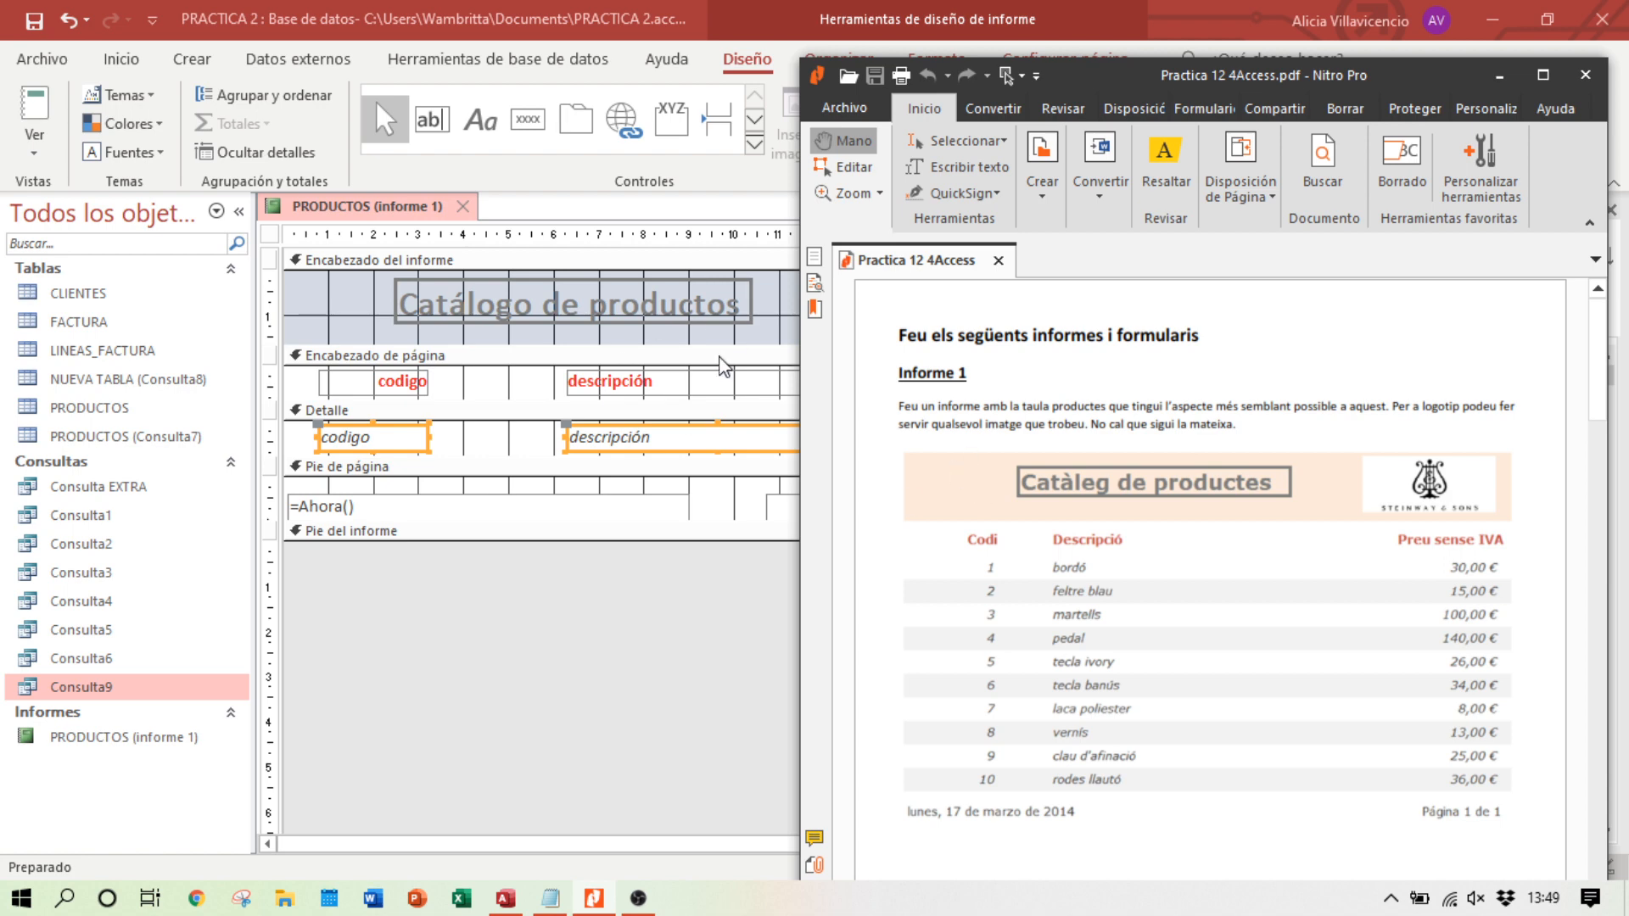
left_click(641, 632)
left_click(684, 622)
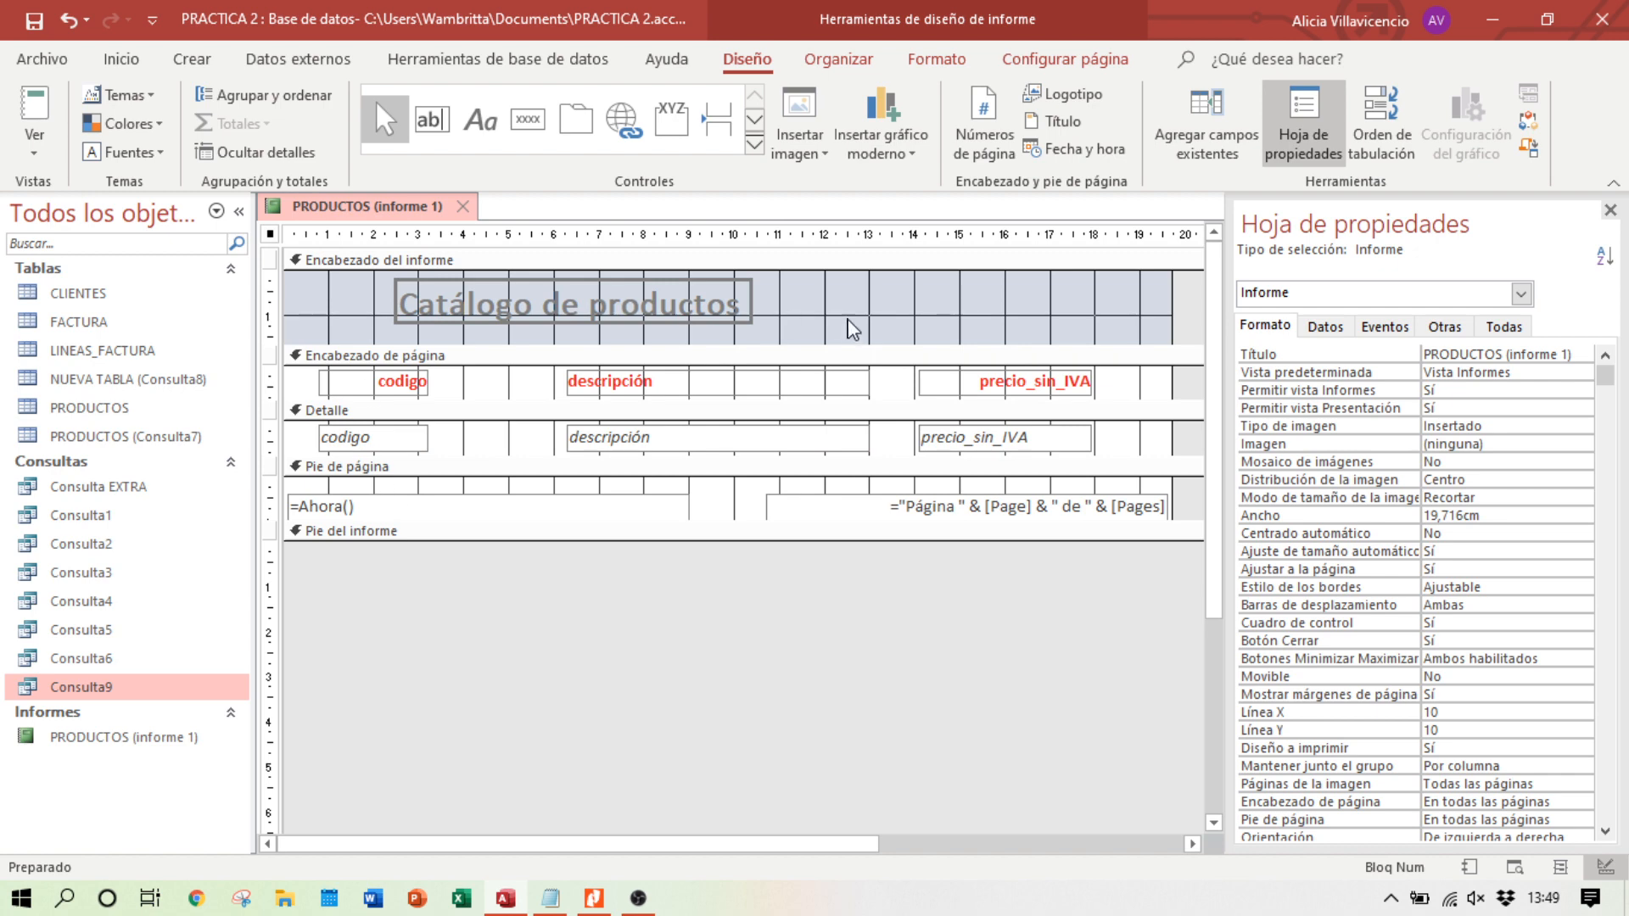
Step: Set the report header's background color to light pink #EFD3D2 and compare the print preview with the practice PDF
left_click(877, 304)
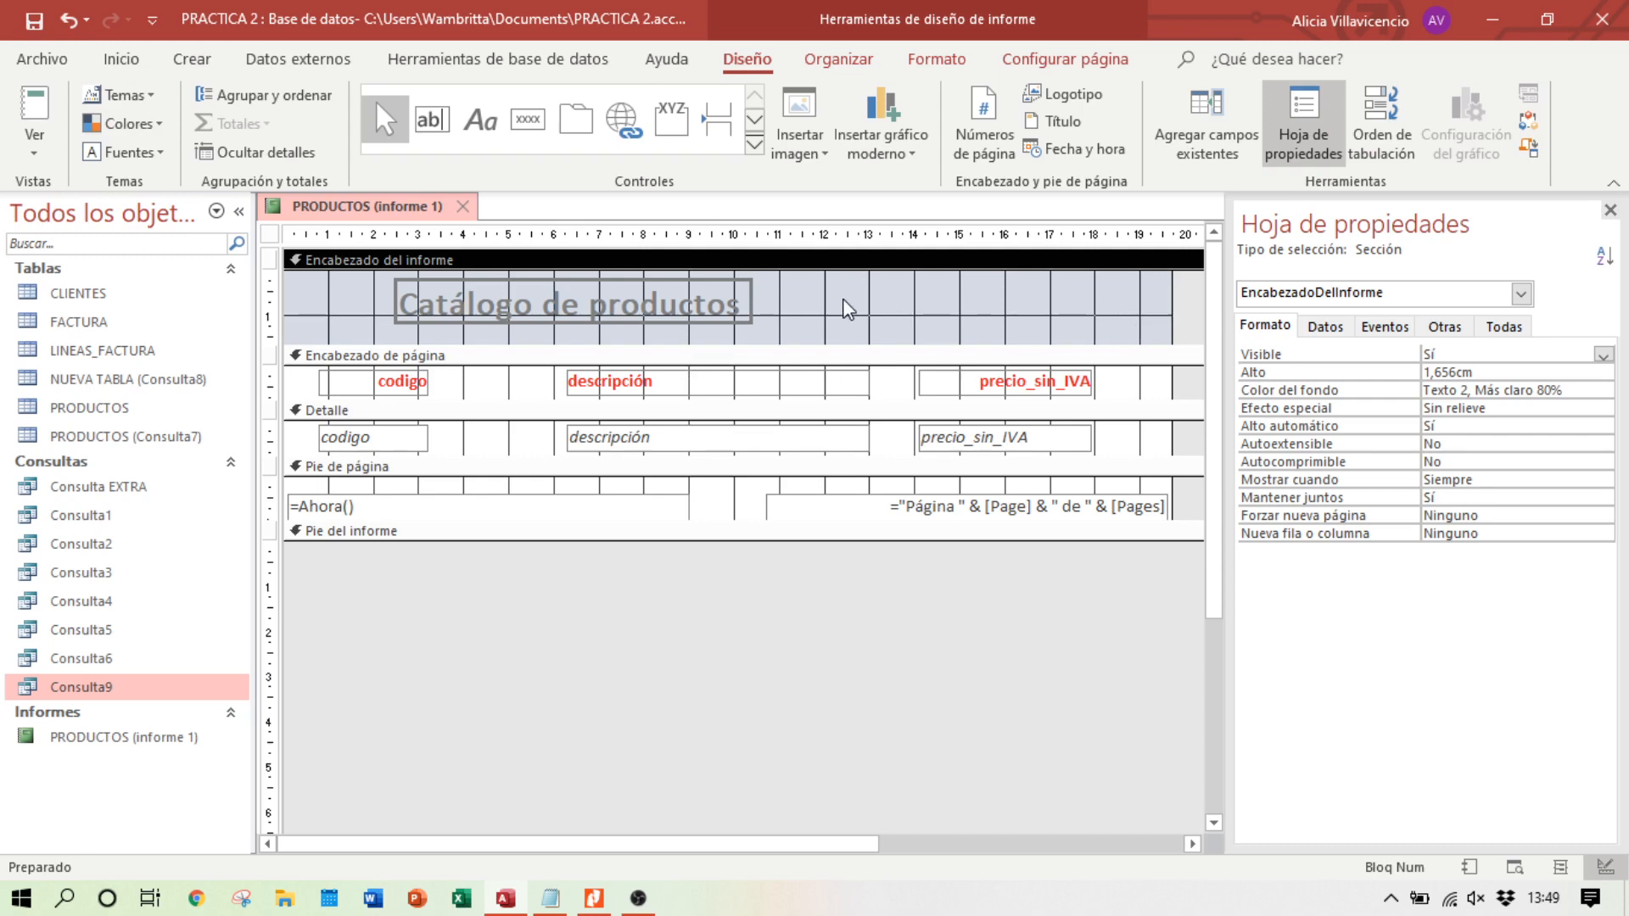
left_click(498, 395)
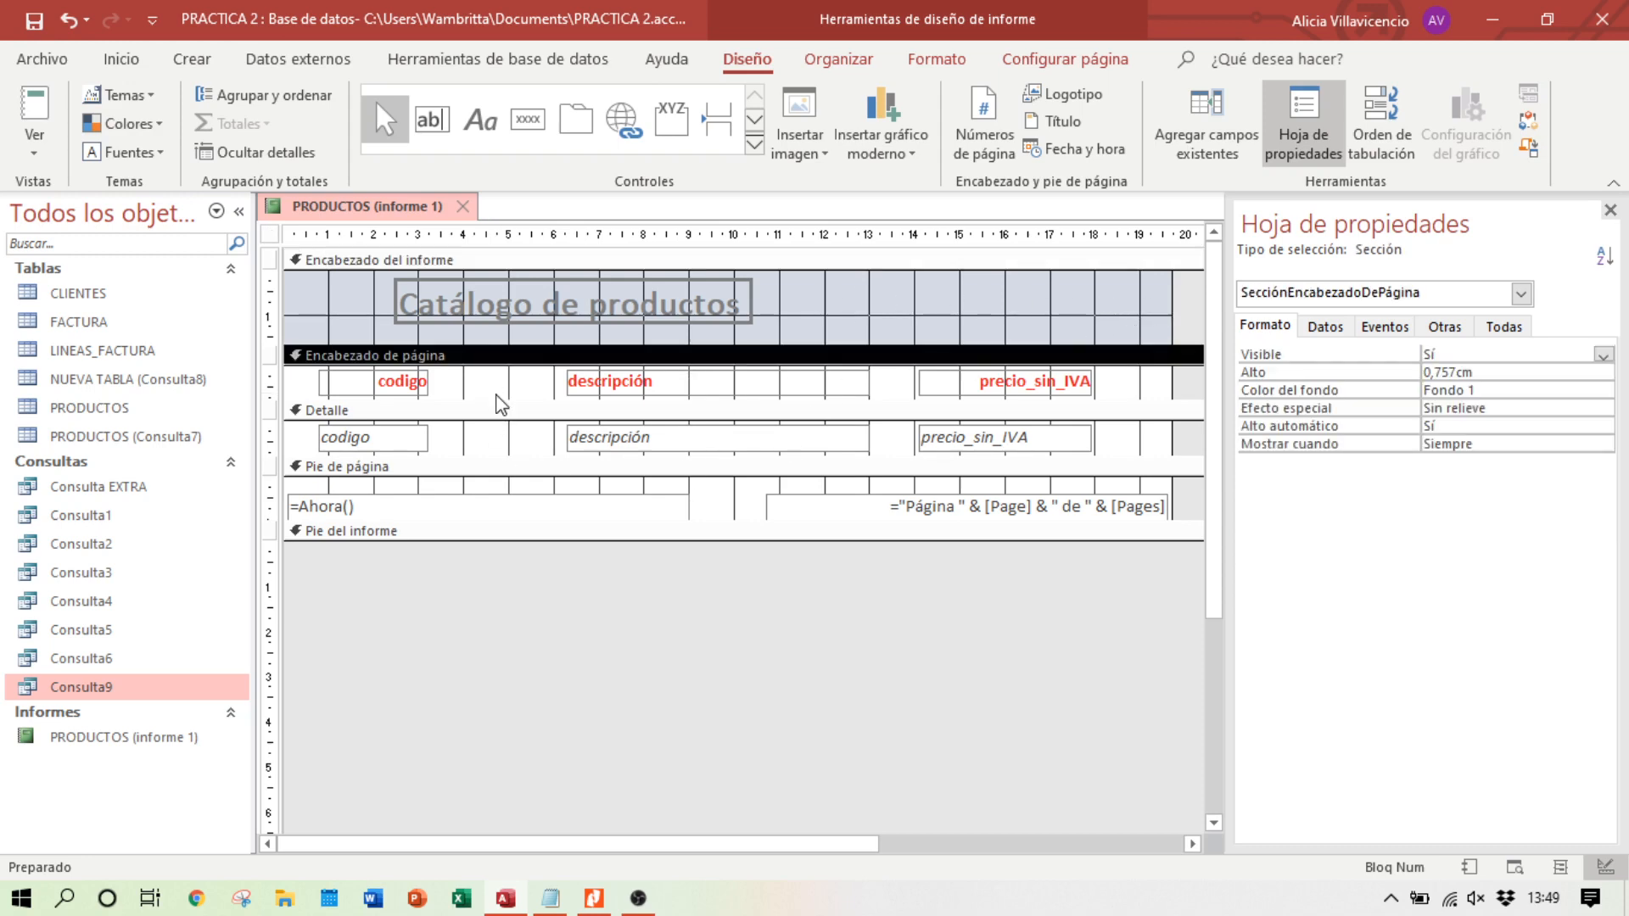
left_click(311, 289)
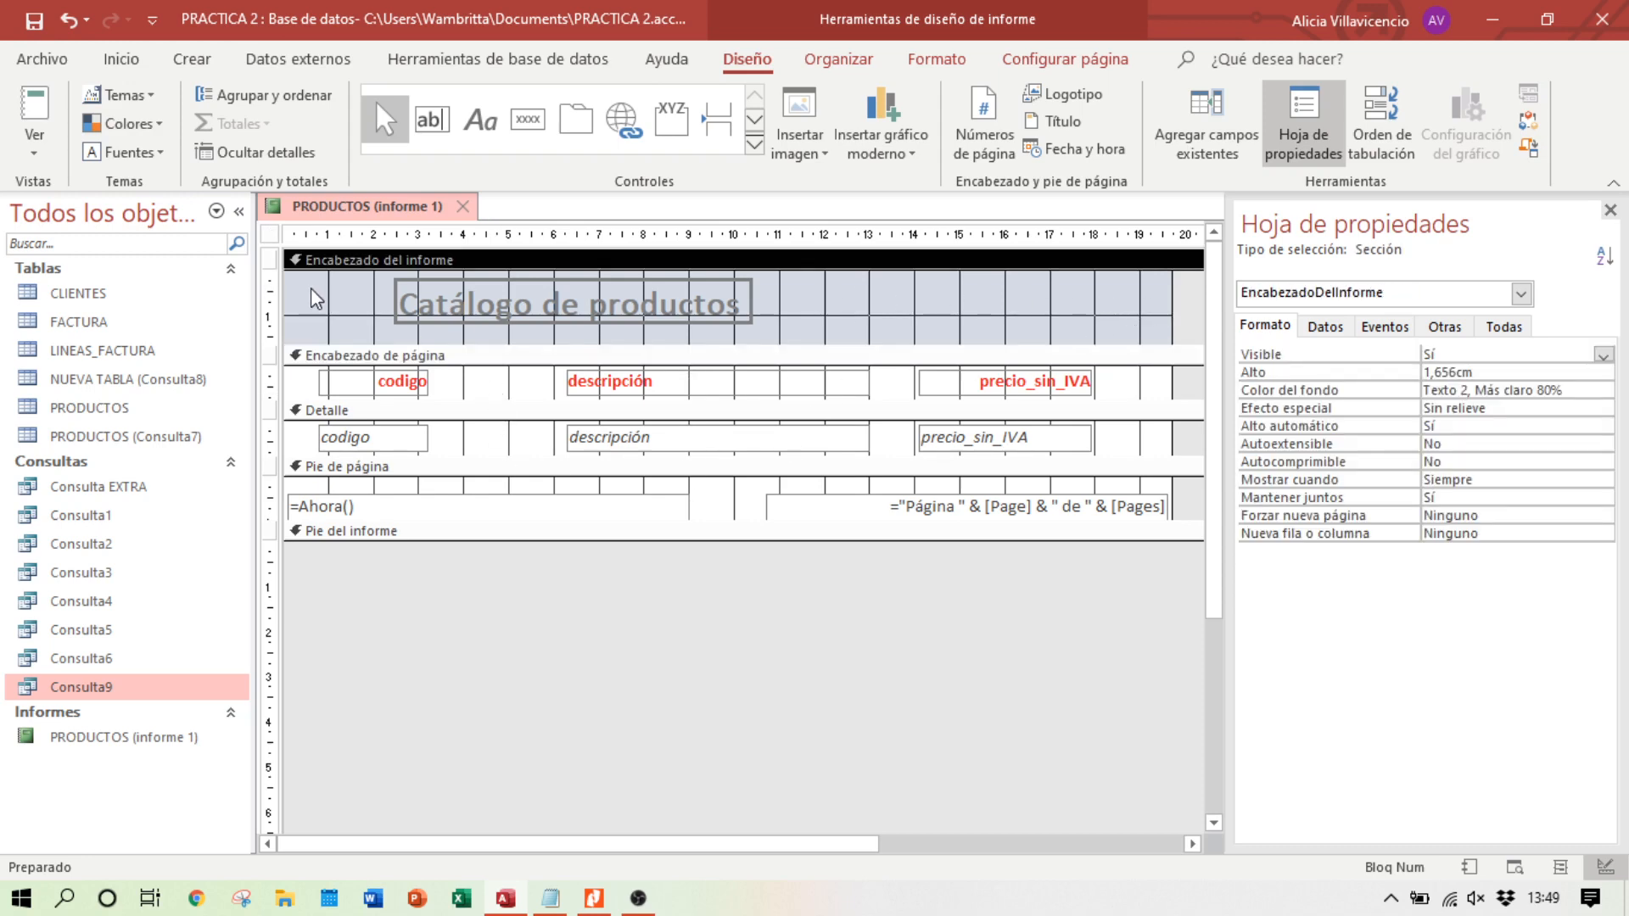
left_click(495, 401)
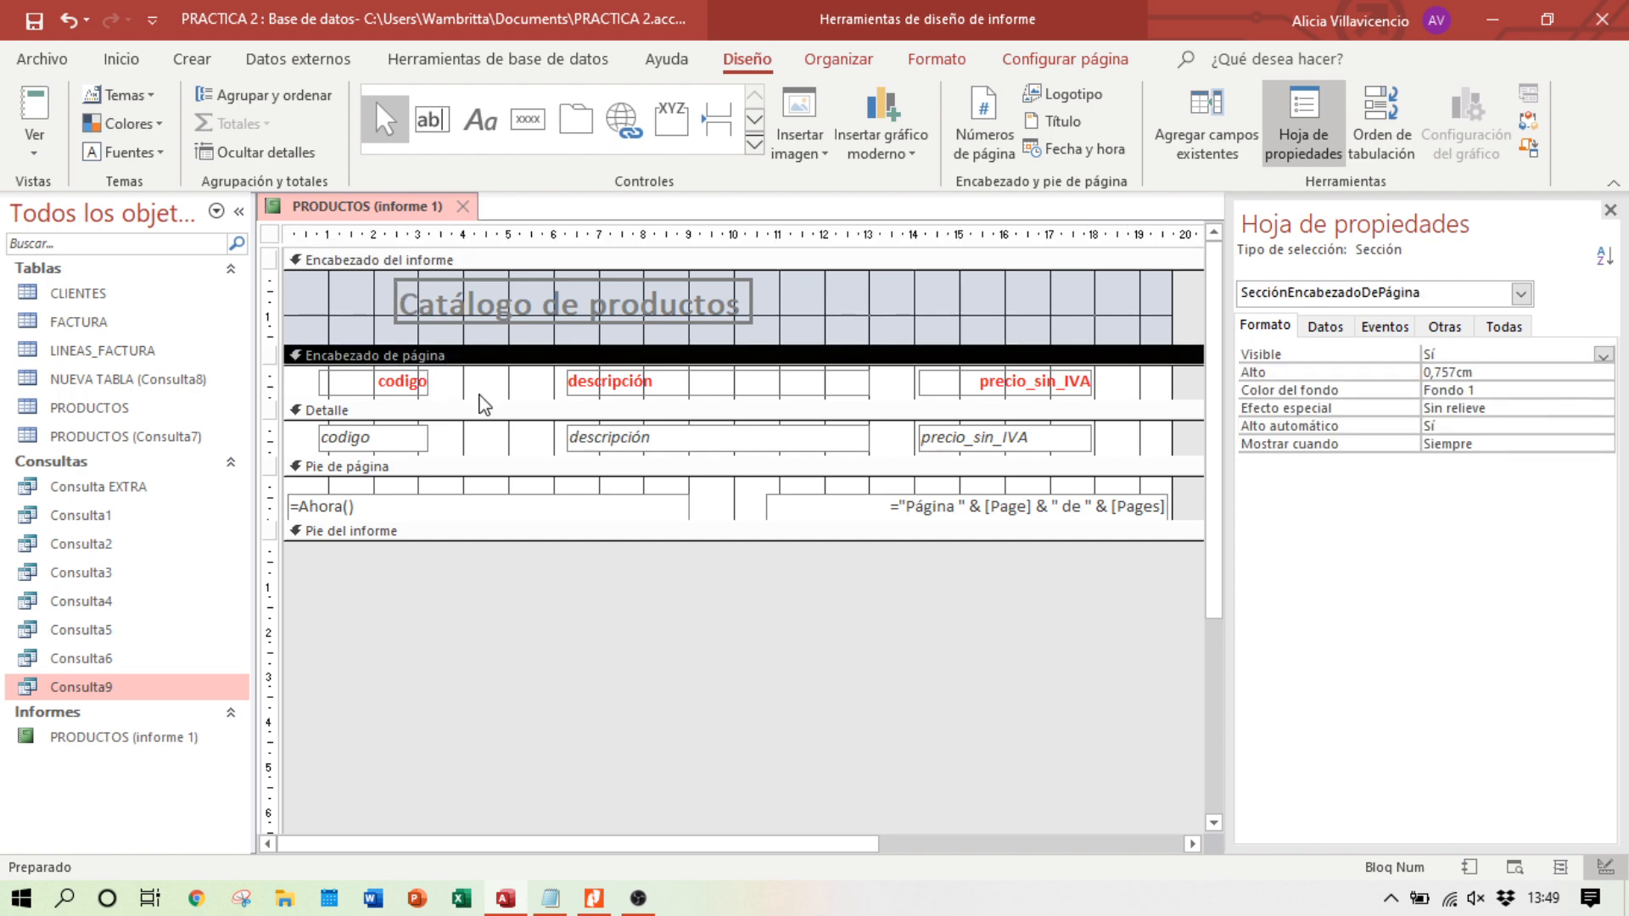
left_click(350, 292)
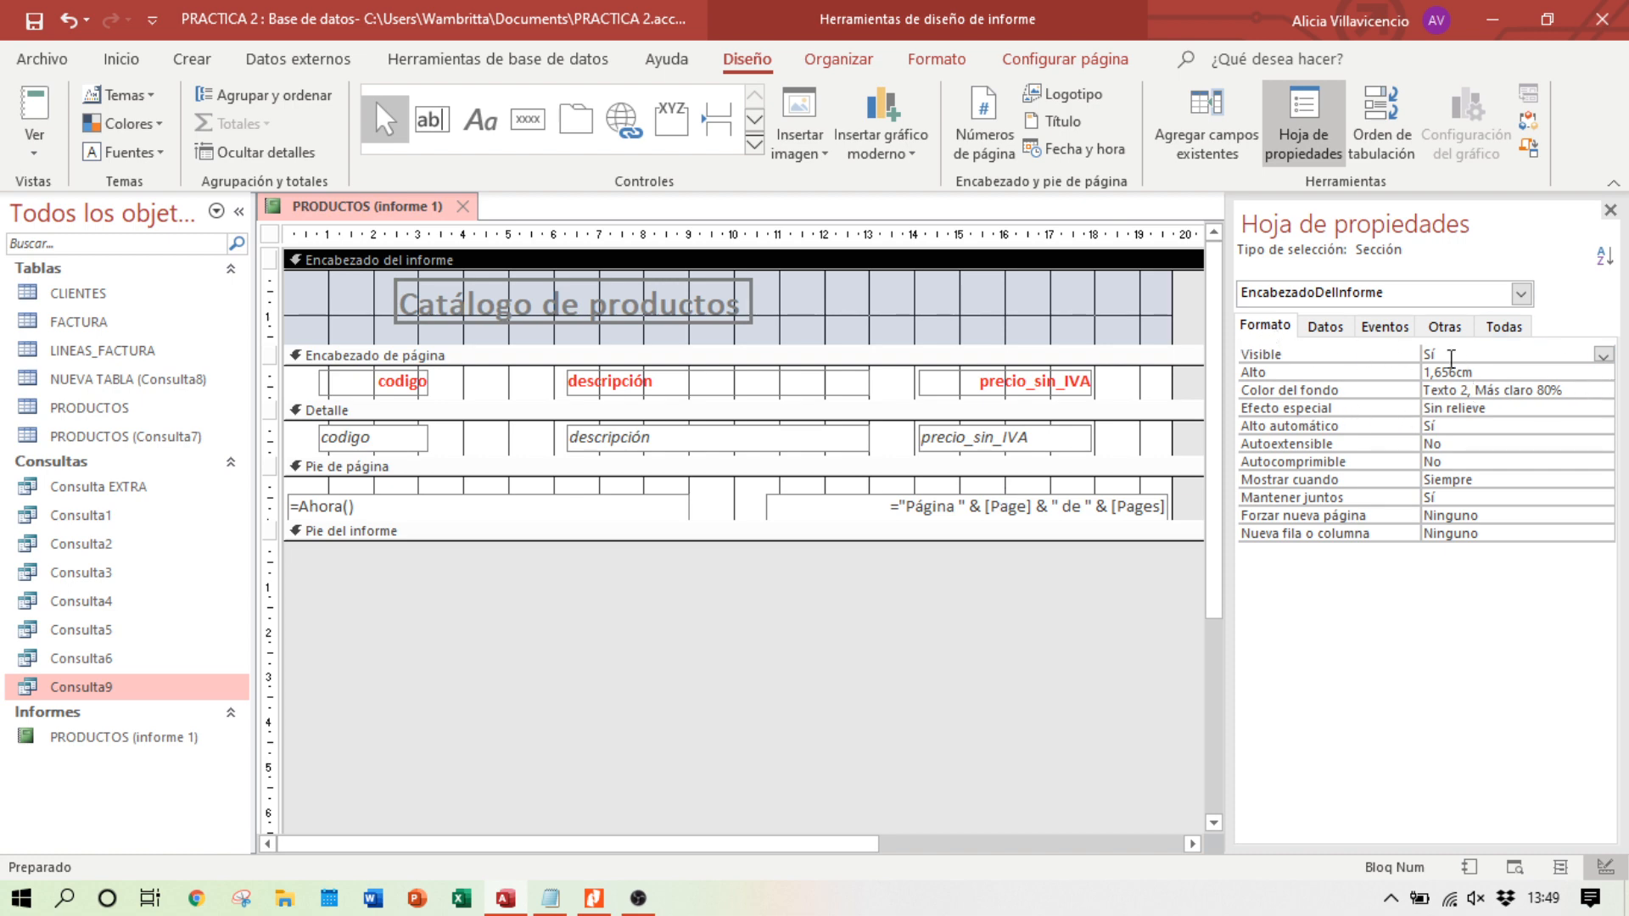
left_click(1610, 391)
left_click(1606, 391)
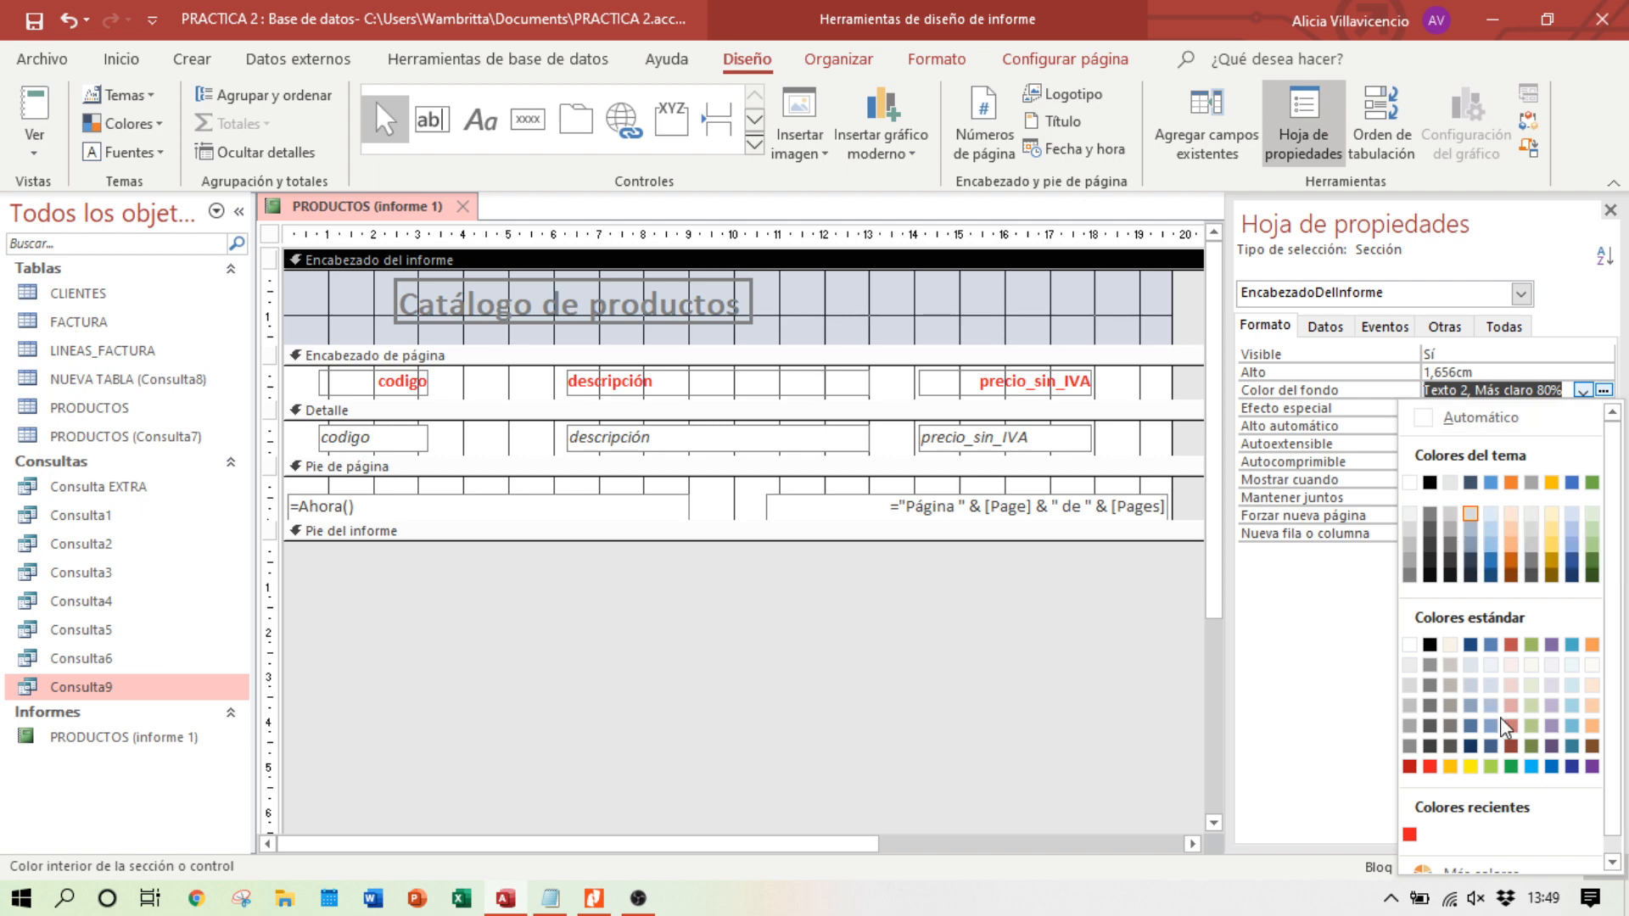
left_click(1511, 685)
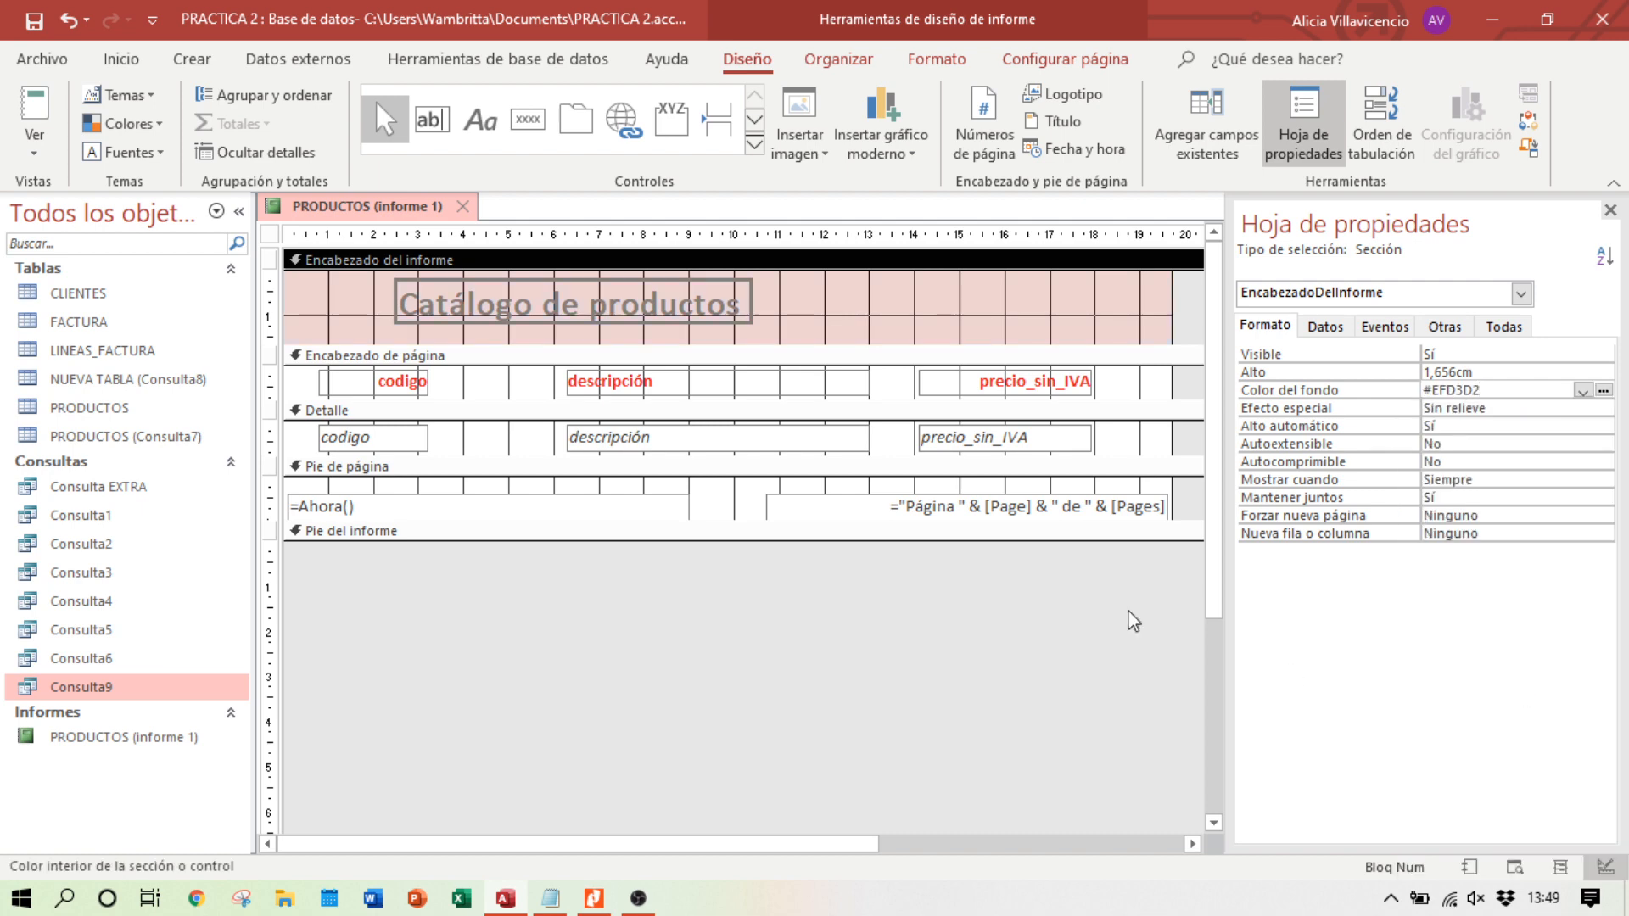
left_click(1514, 866)
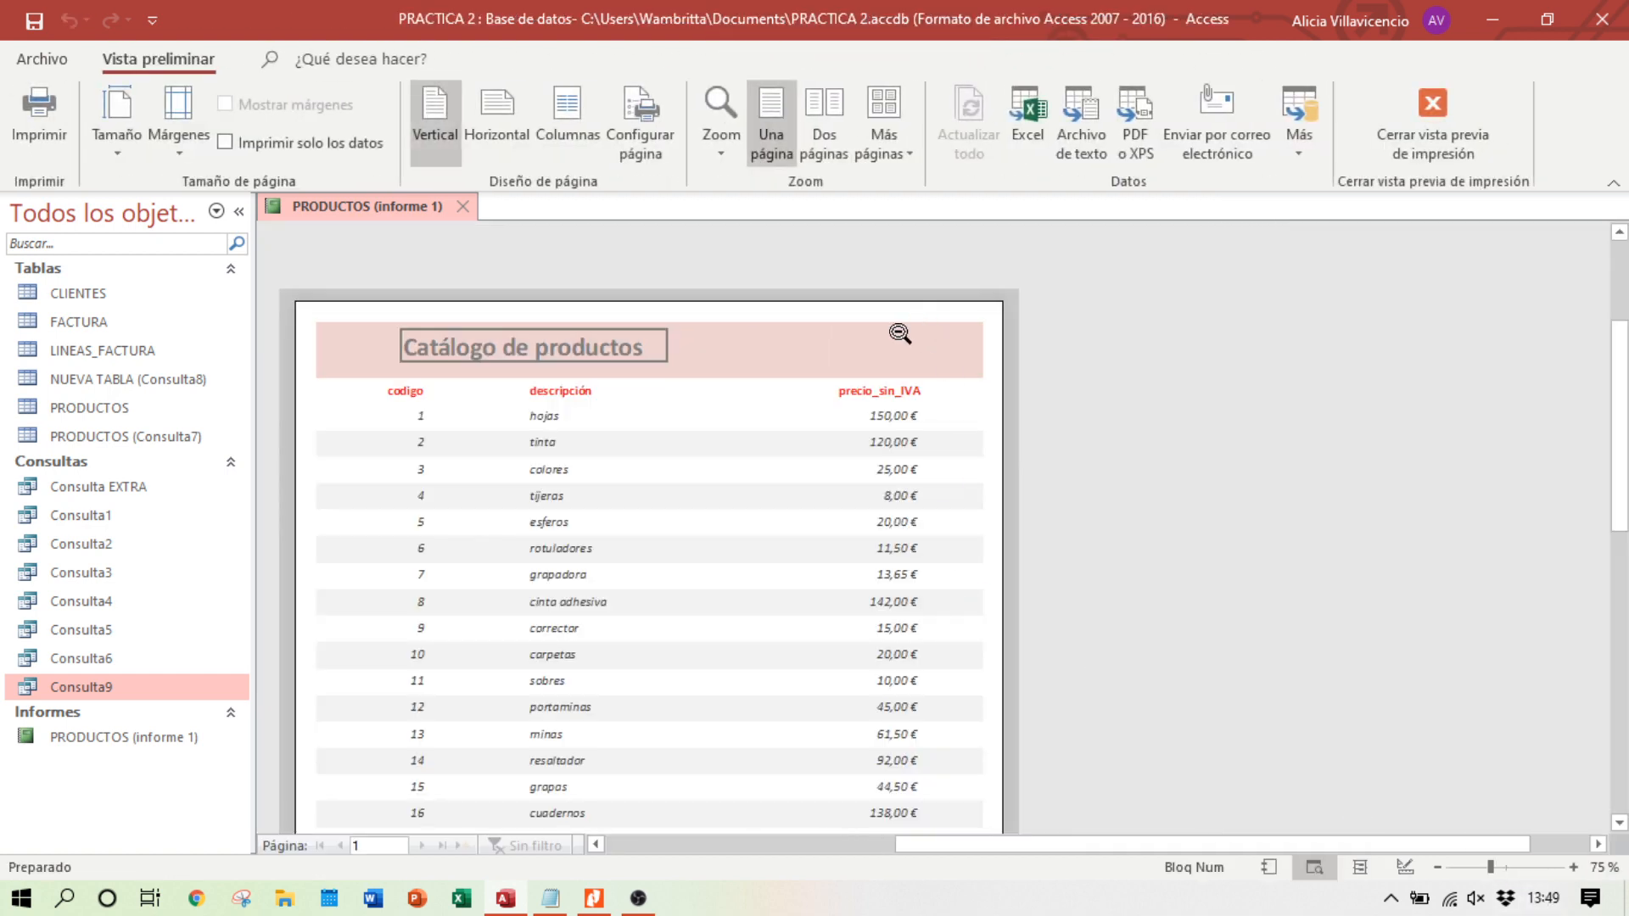
left_click(595, 901)
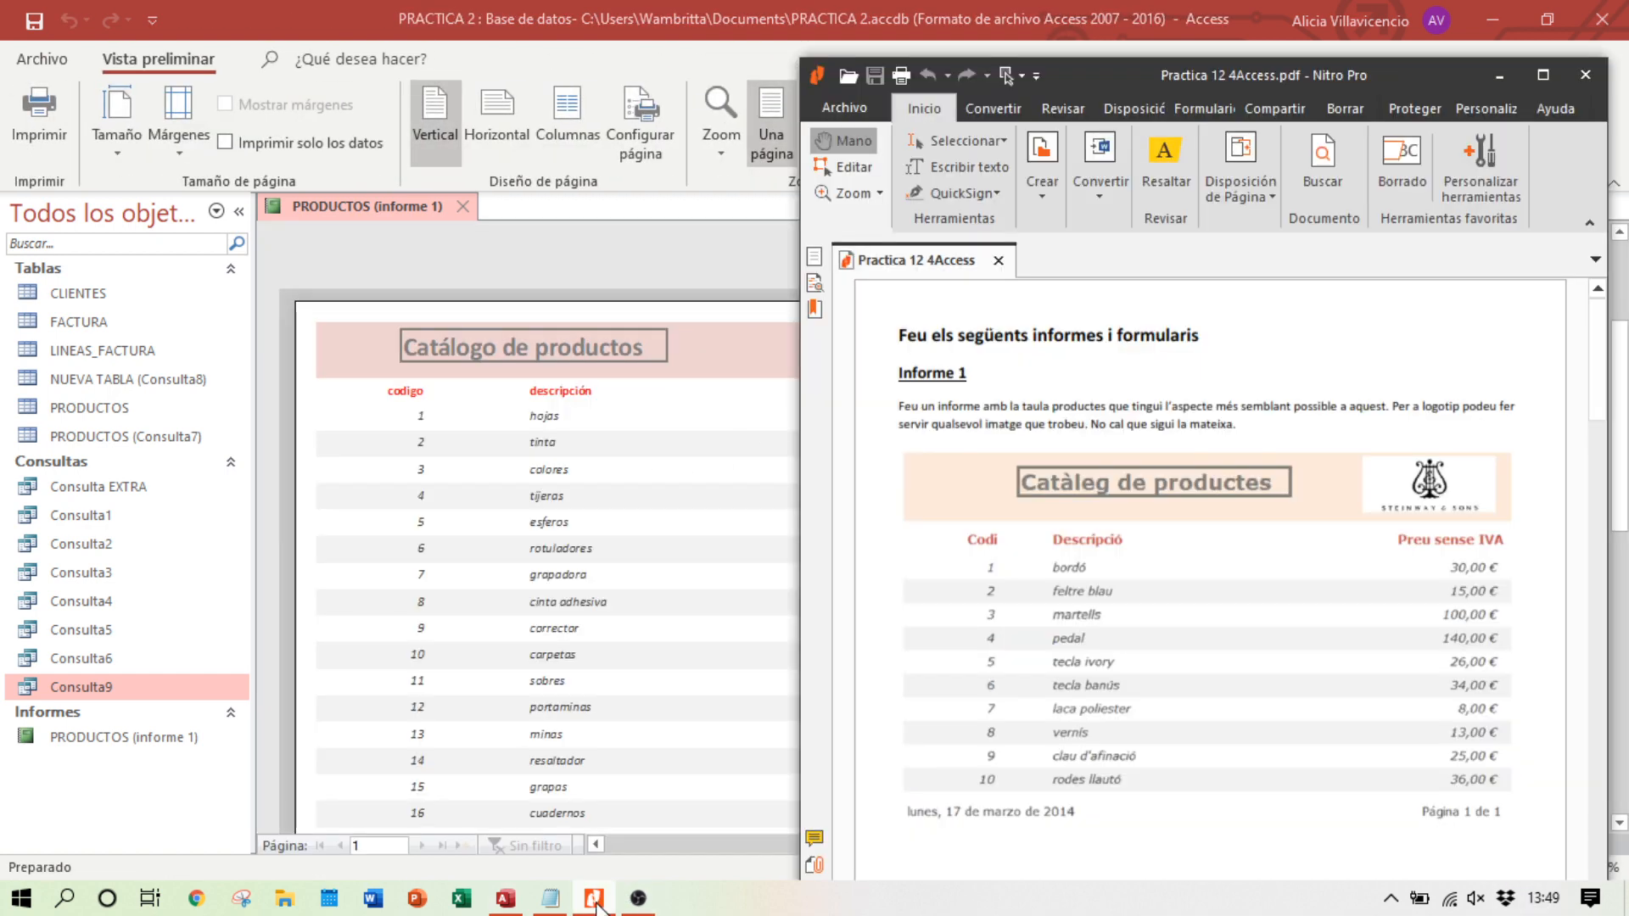
left_click(594, 901)
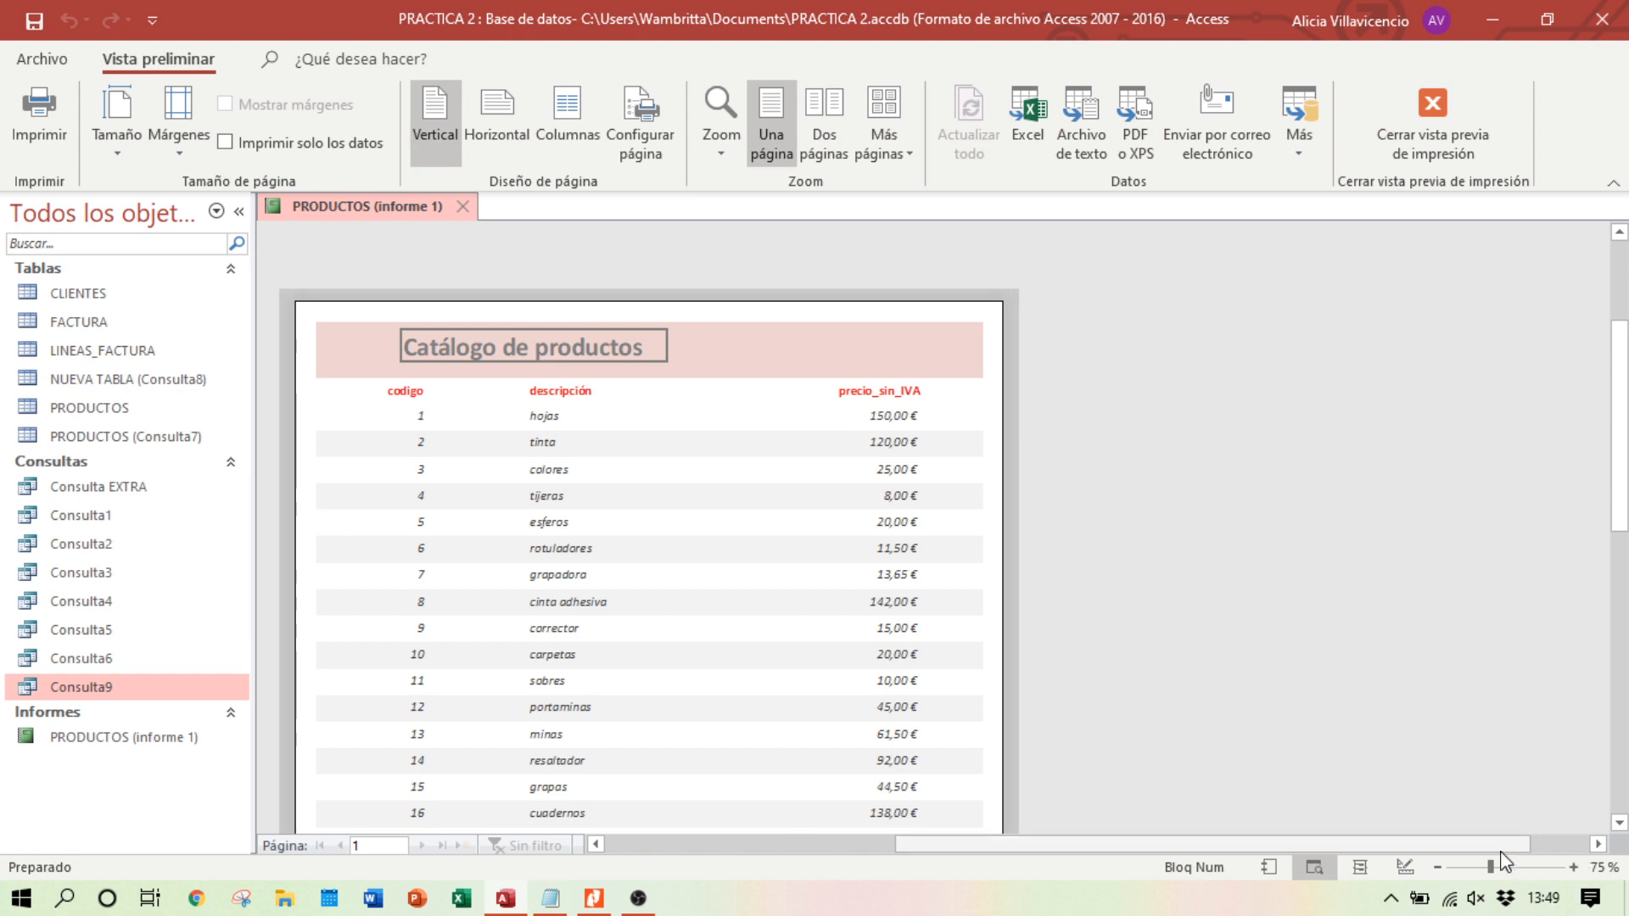
Step: Examine the format properties shared by the codigo, descripción and precio_sin_IVA labels in the page header
left_click(1405, 867)
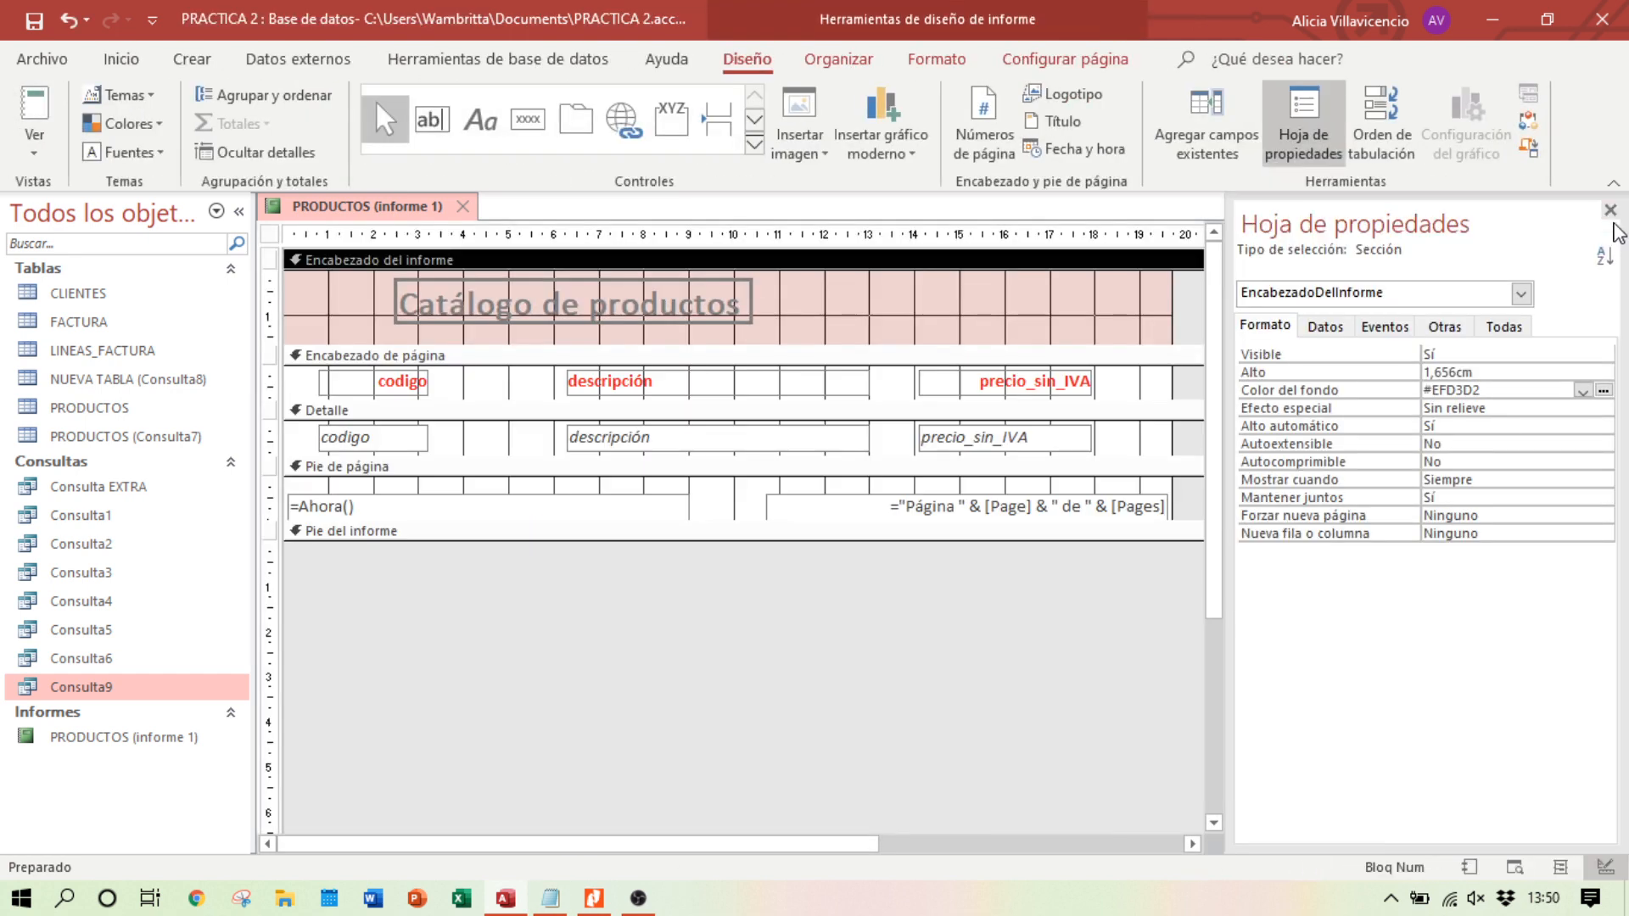
left_click(1611, 210)
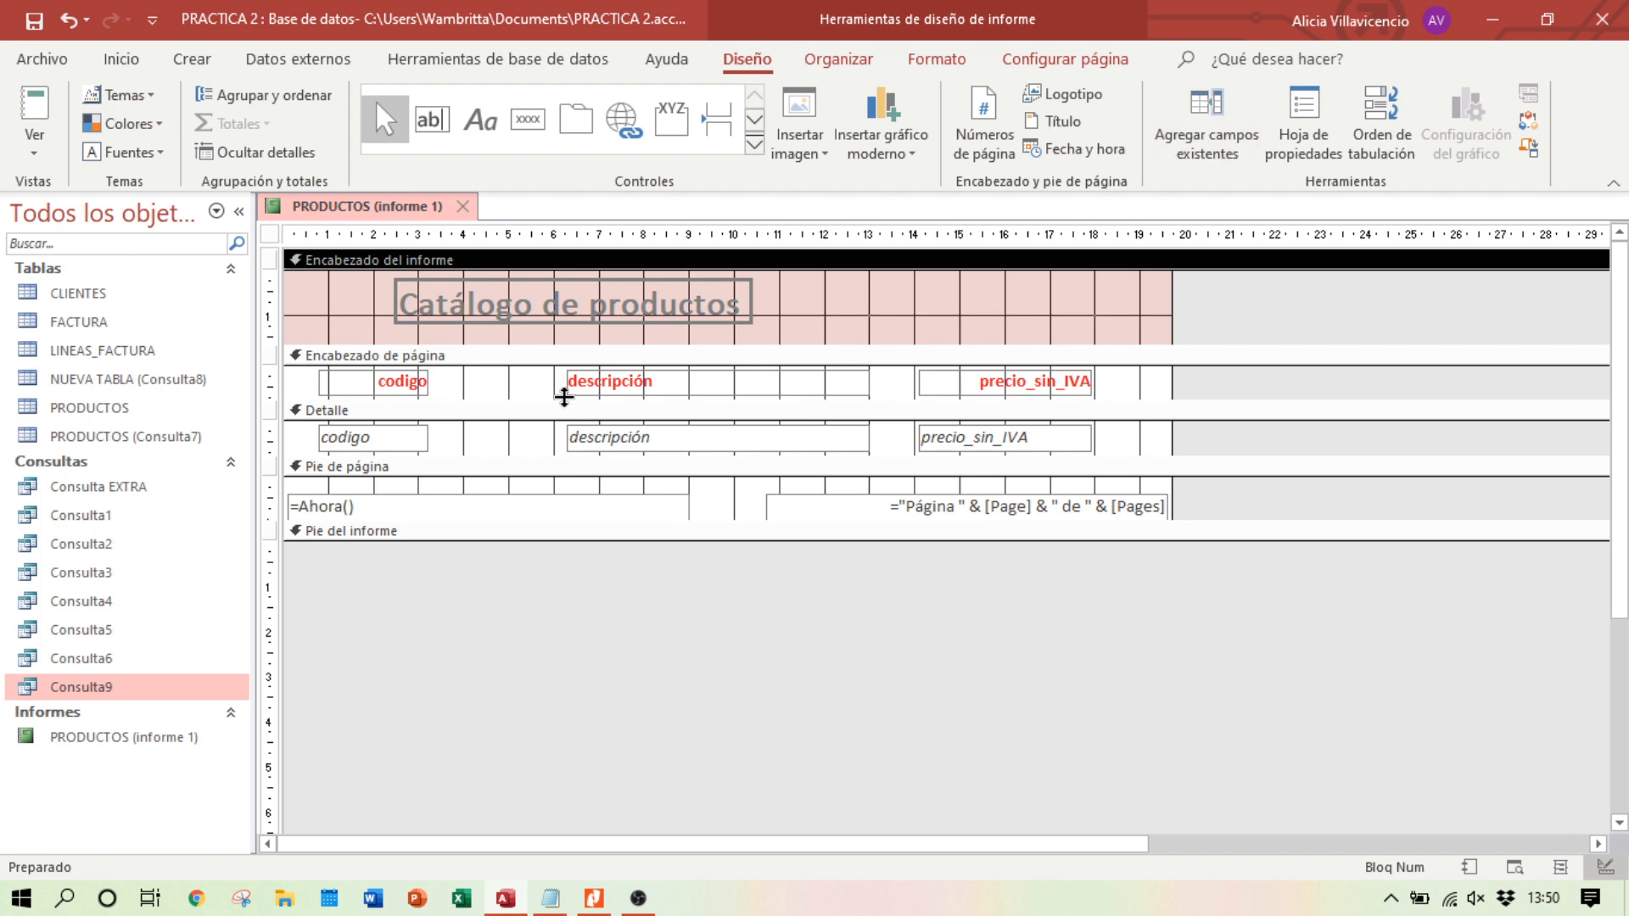
left_click(406, 382)
left_click(654, 382, "shift")
left_click(1047, 384, "shift")
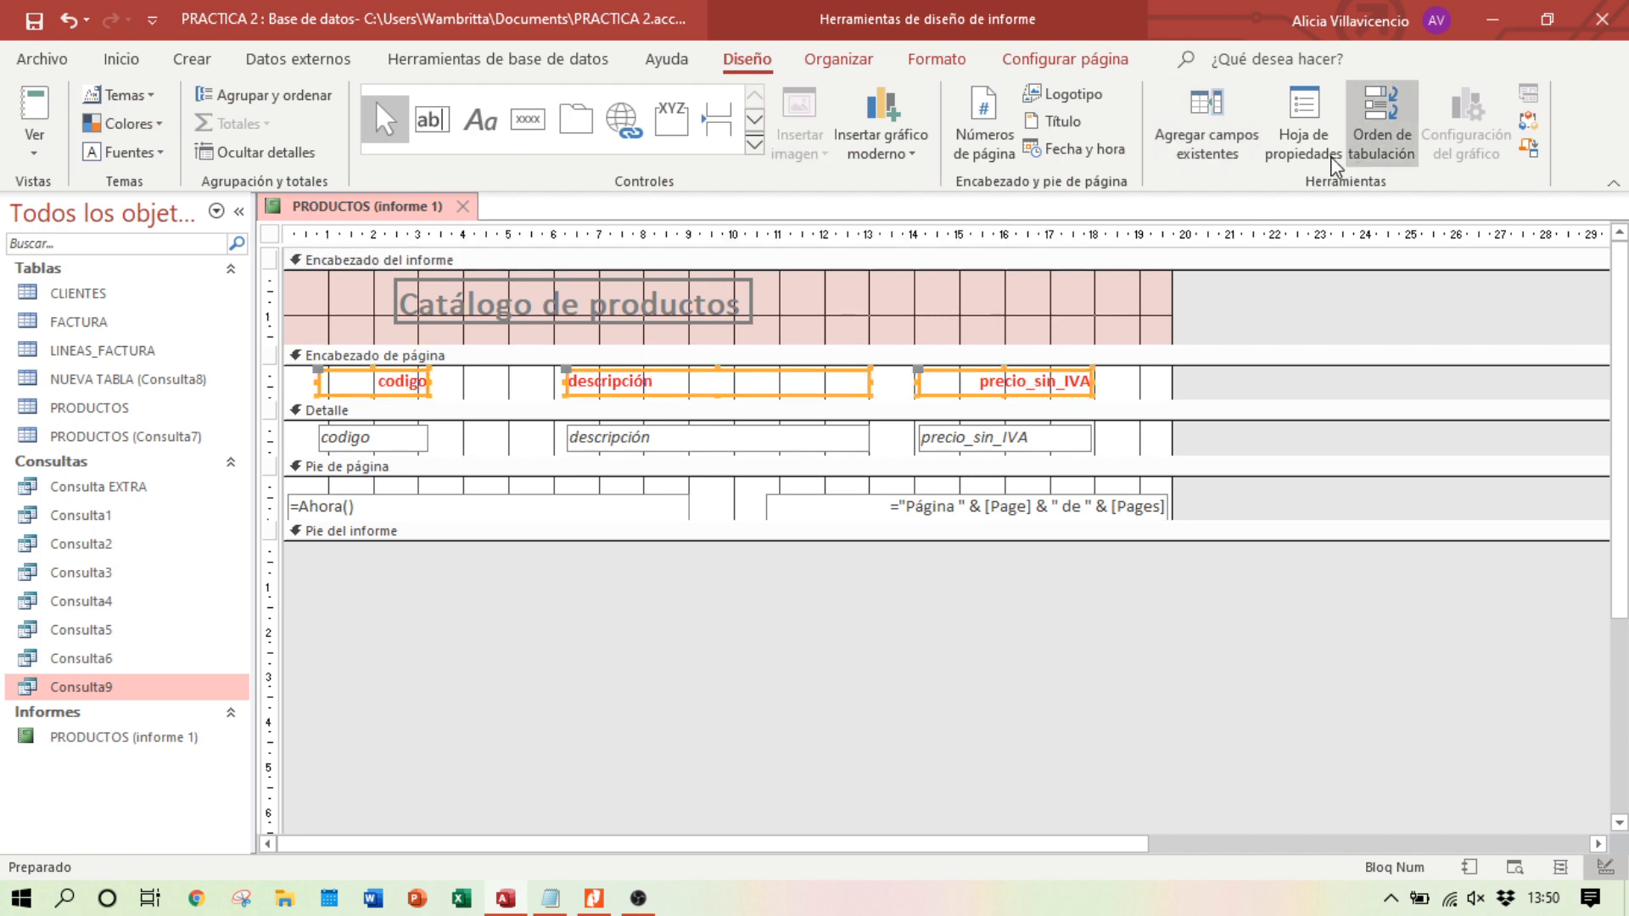
left_click(1300, 119)
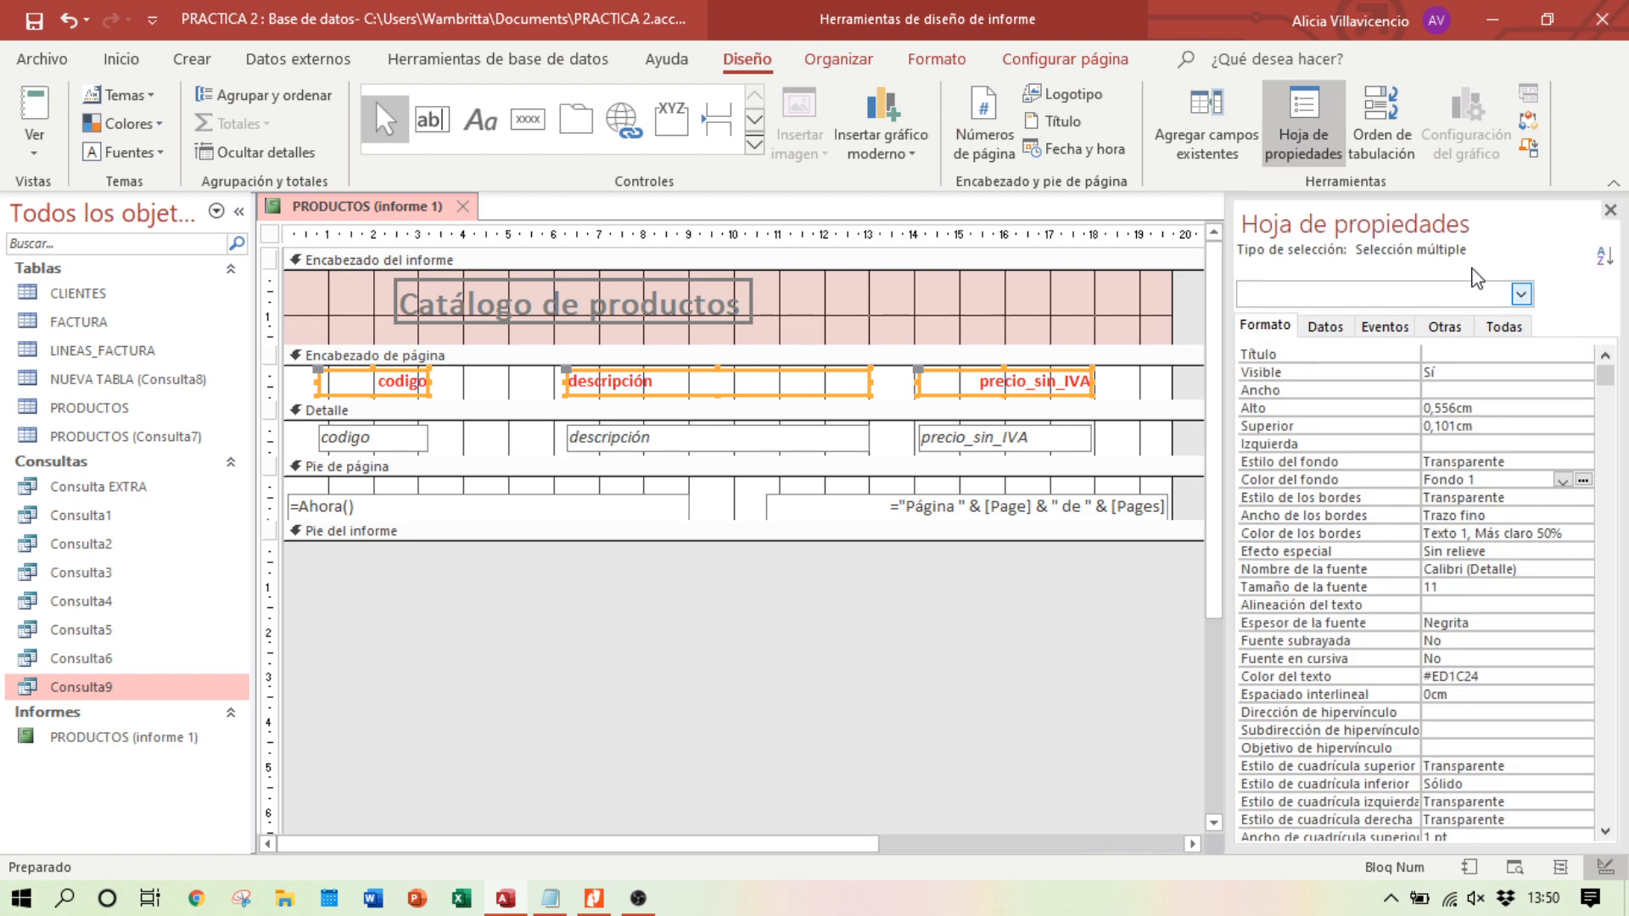
left_click(1609, 210)
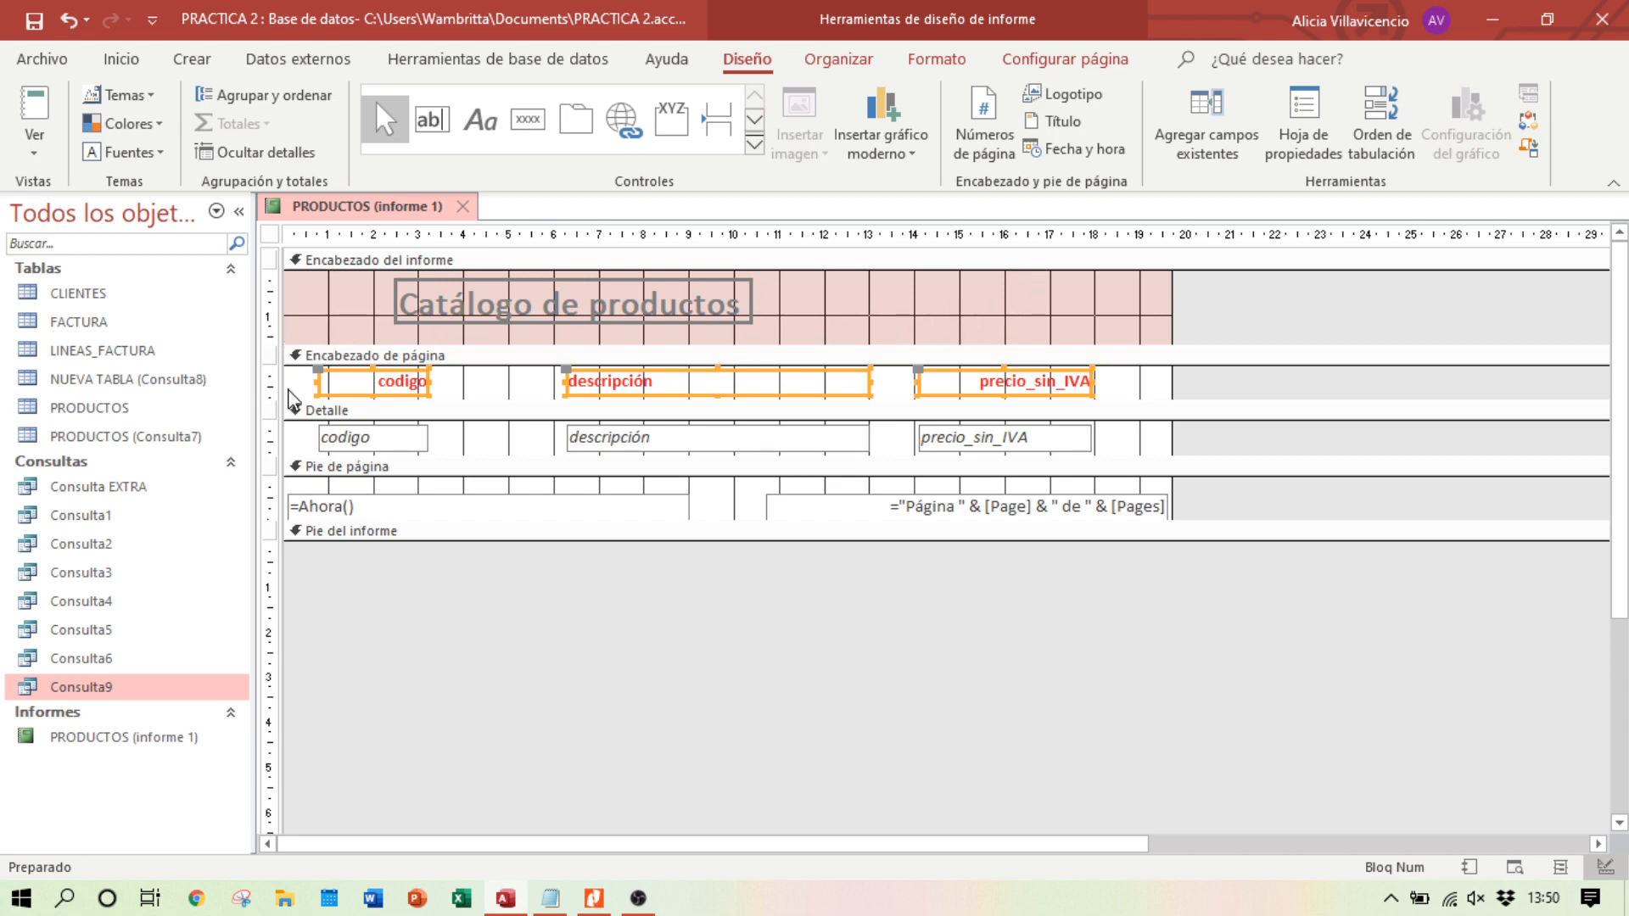
Step: Enlarge the report header section to about 2.6 cm high and move the Catálogo de productos title down within it
left_click(271, 349)
left_click_drag(272, 360, 275, 391)
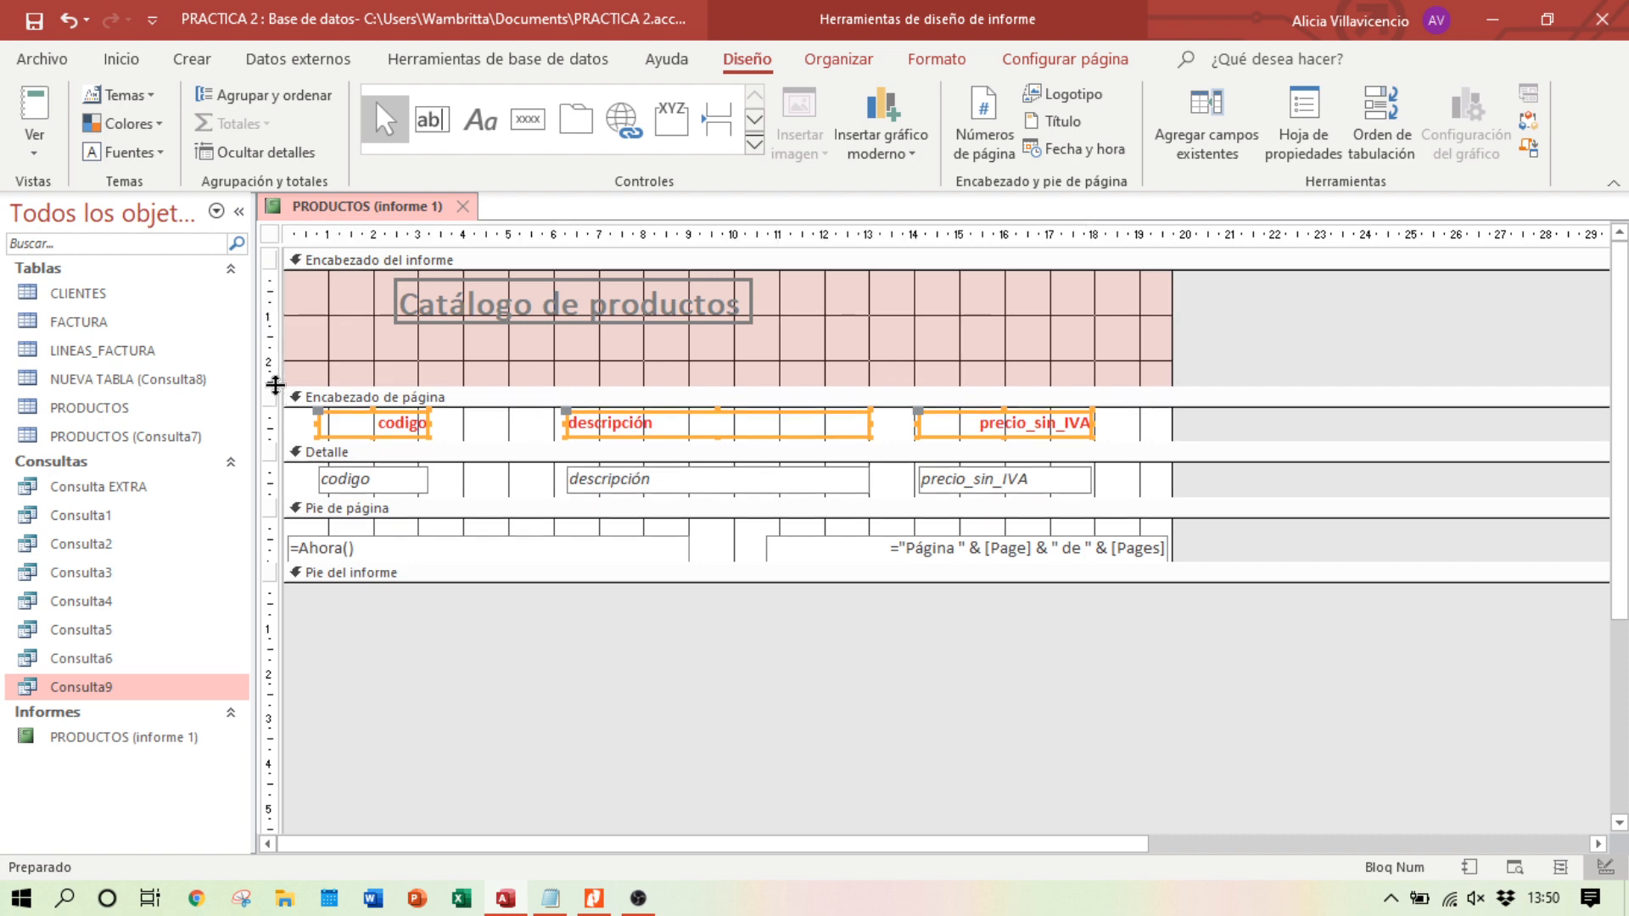
left_click(611, 310)
left_click_drag(611, 322, 611, 350)
left_click(923, 323)
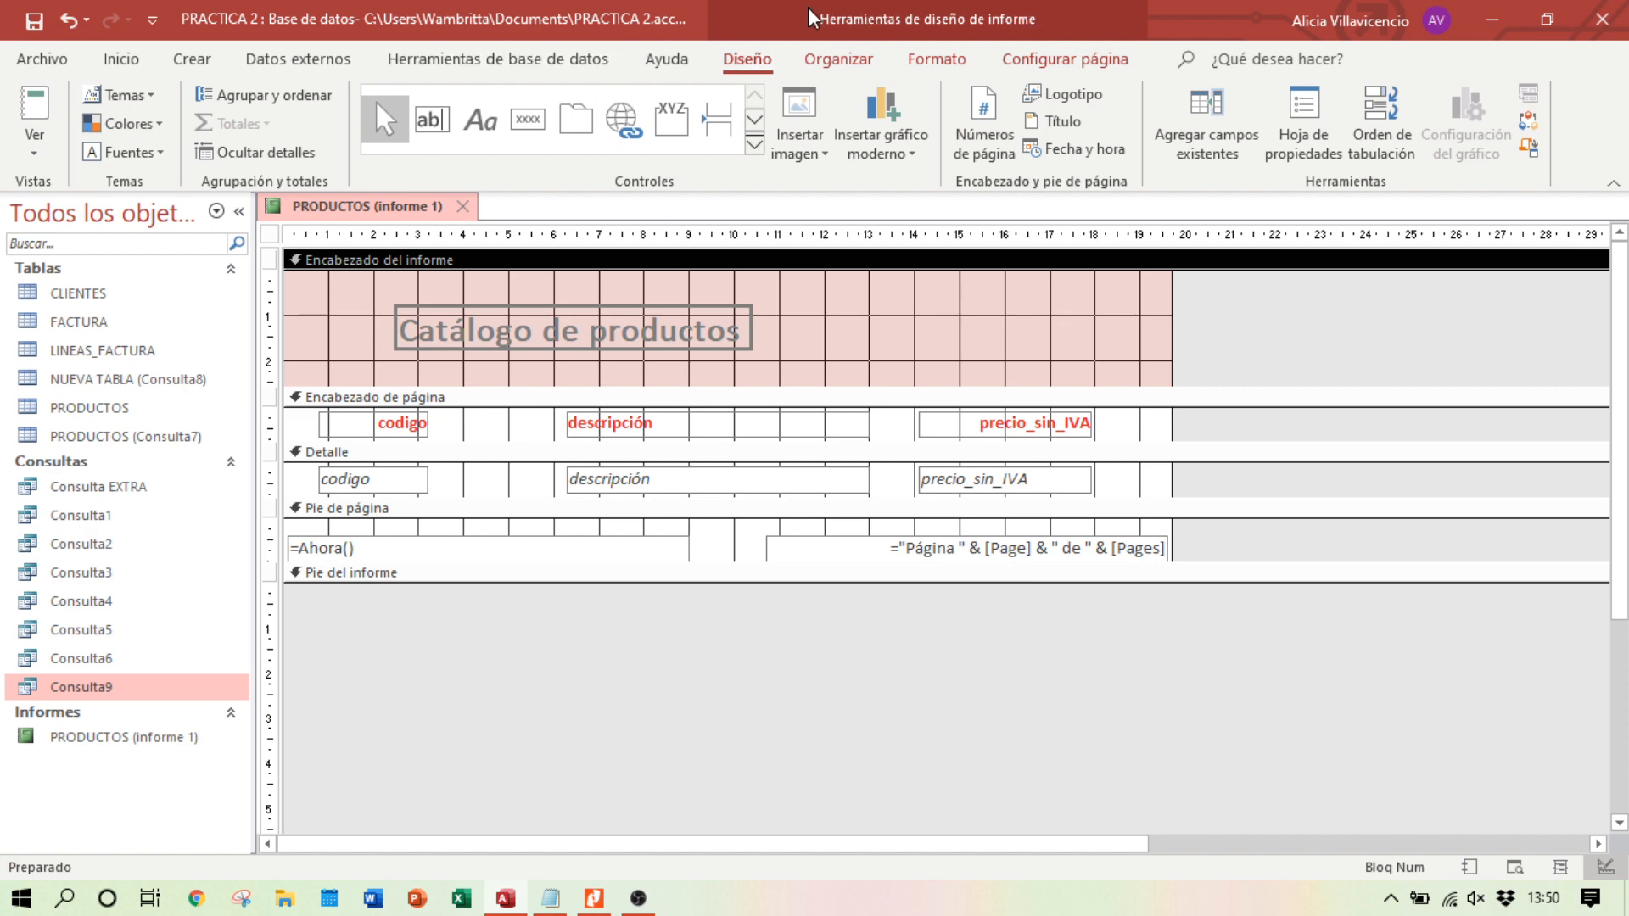
Step: Check the logo's placement in the practice PDF and draw an image frame about 3 by 1.8 cm beside the title in the report header
left_click(919, 326)
left_click(754, 143)
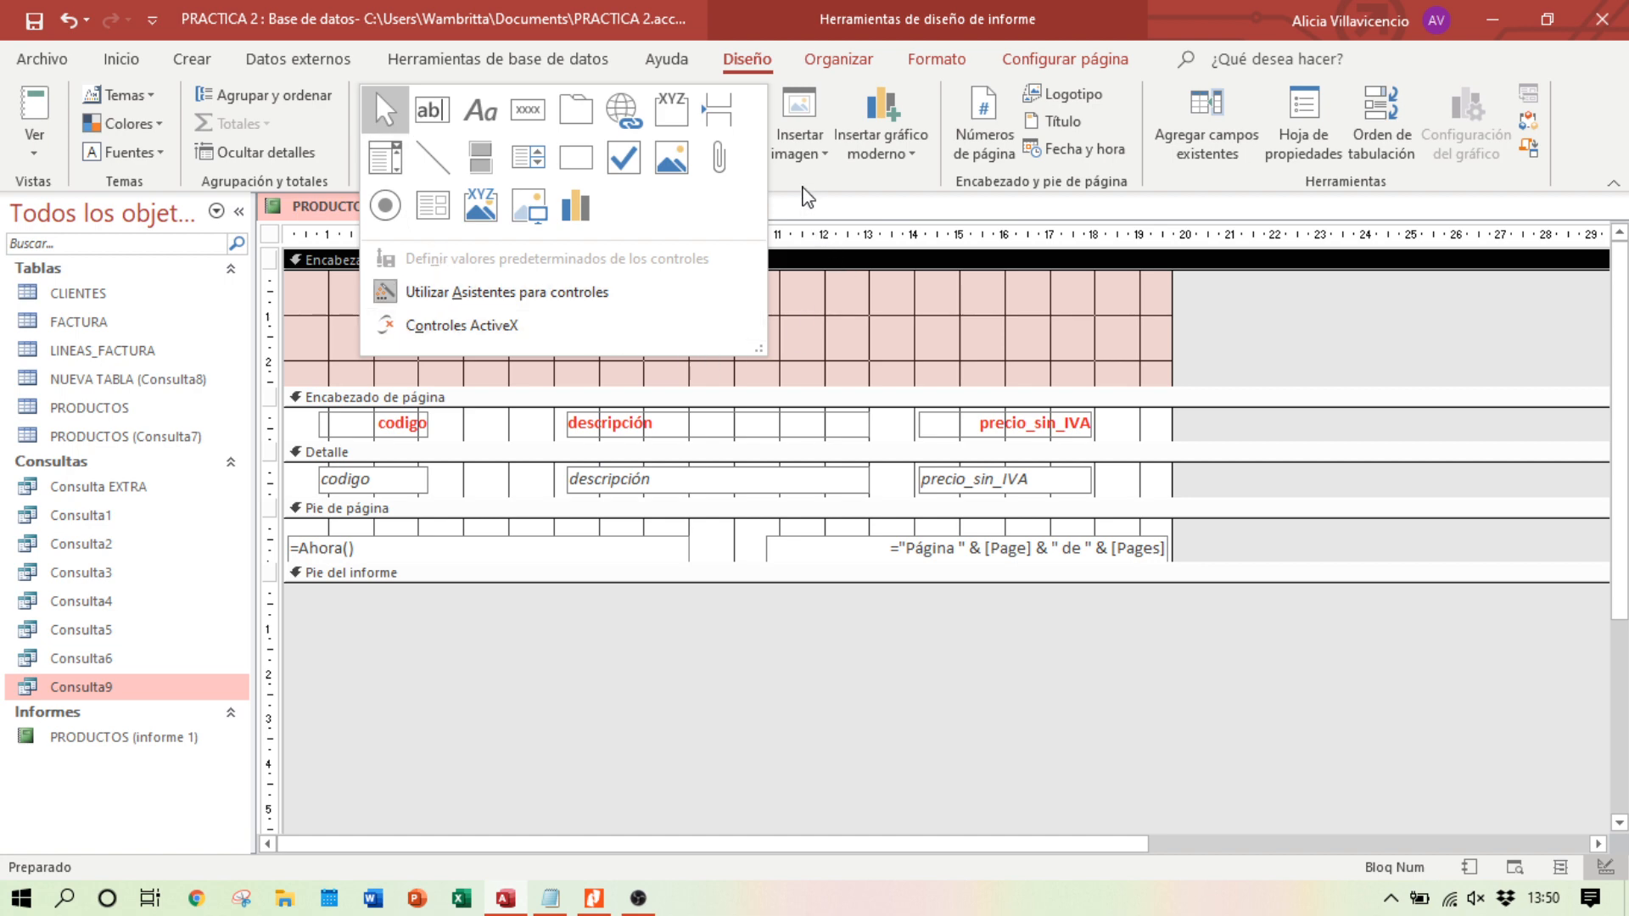
left_click(808, 200)
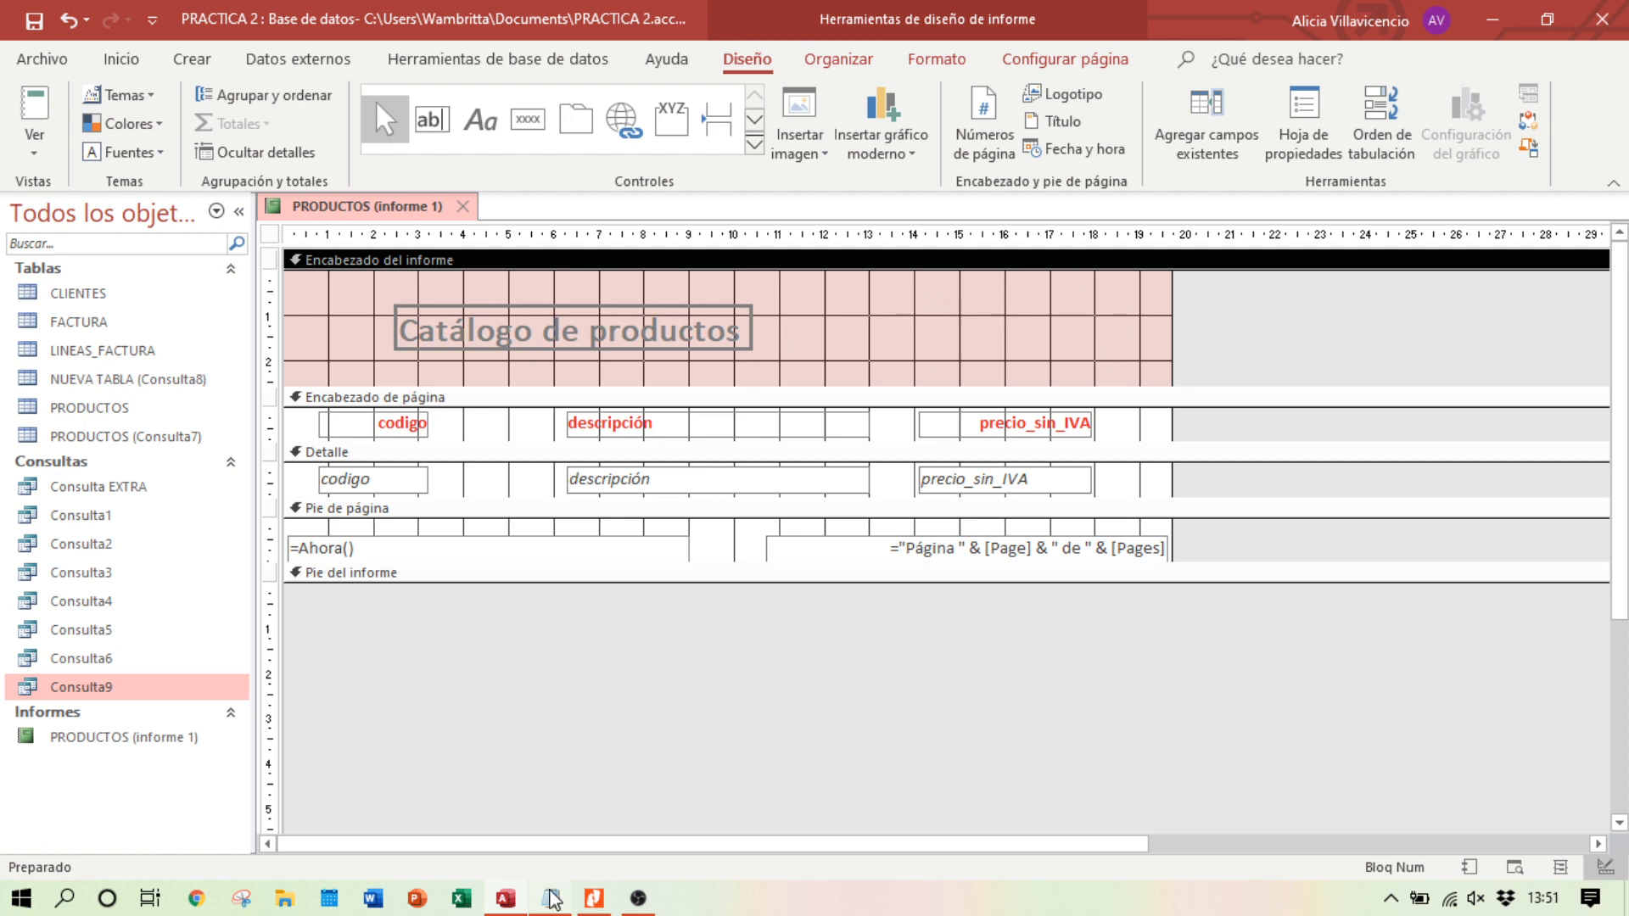
left_click(594, 899)
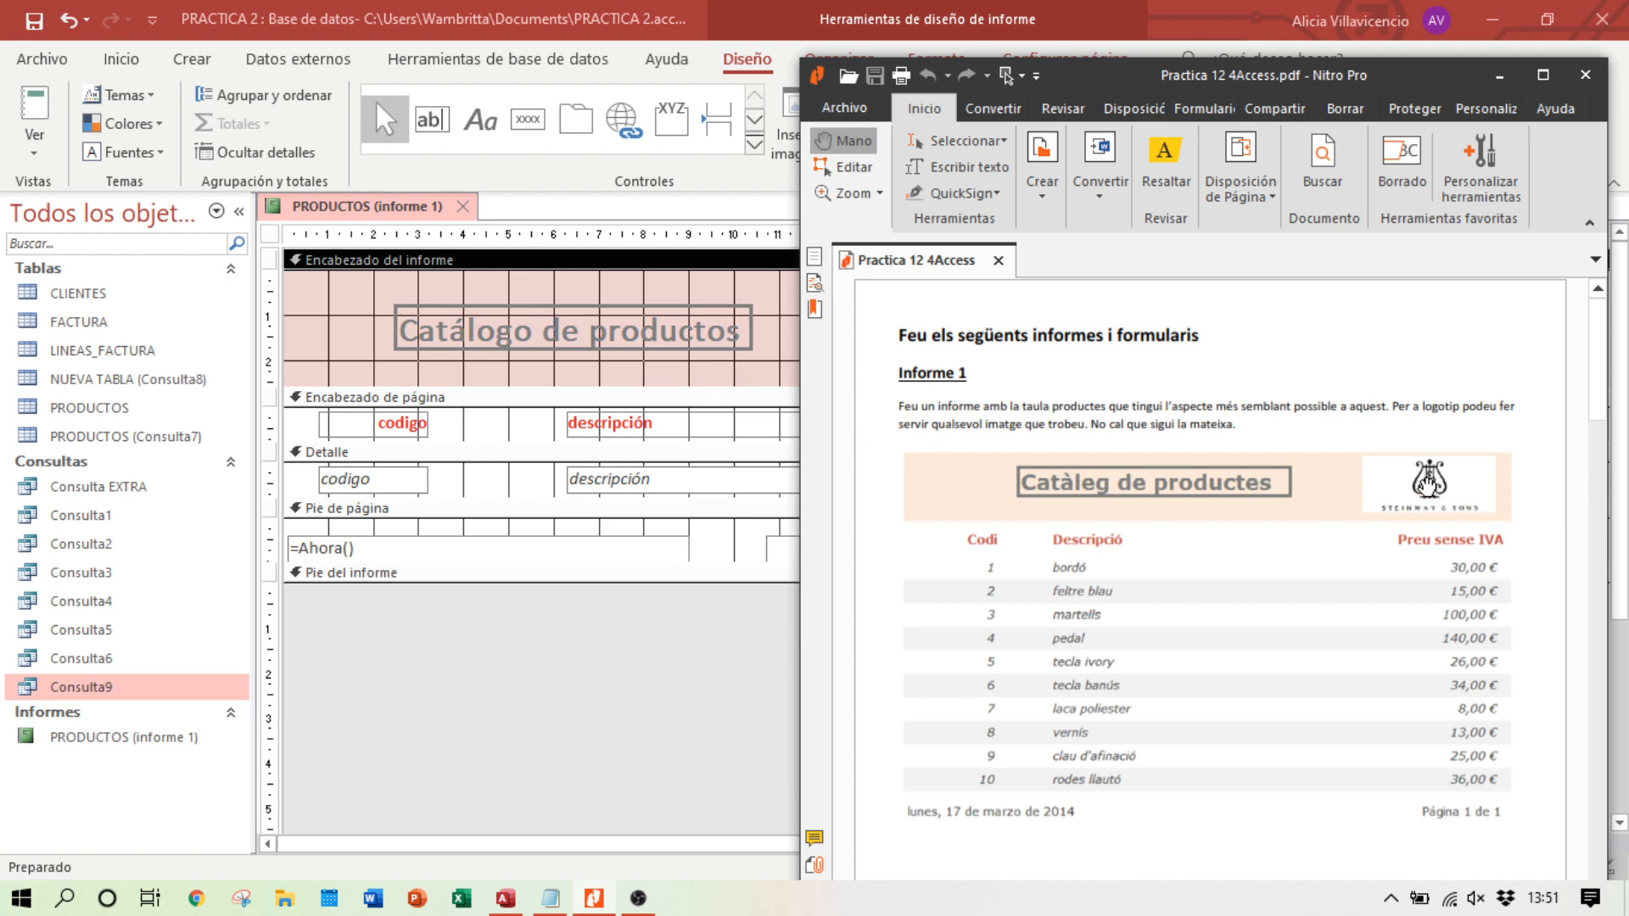
left_click(734, 389)
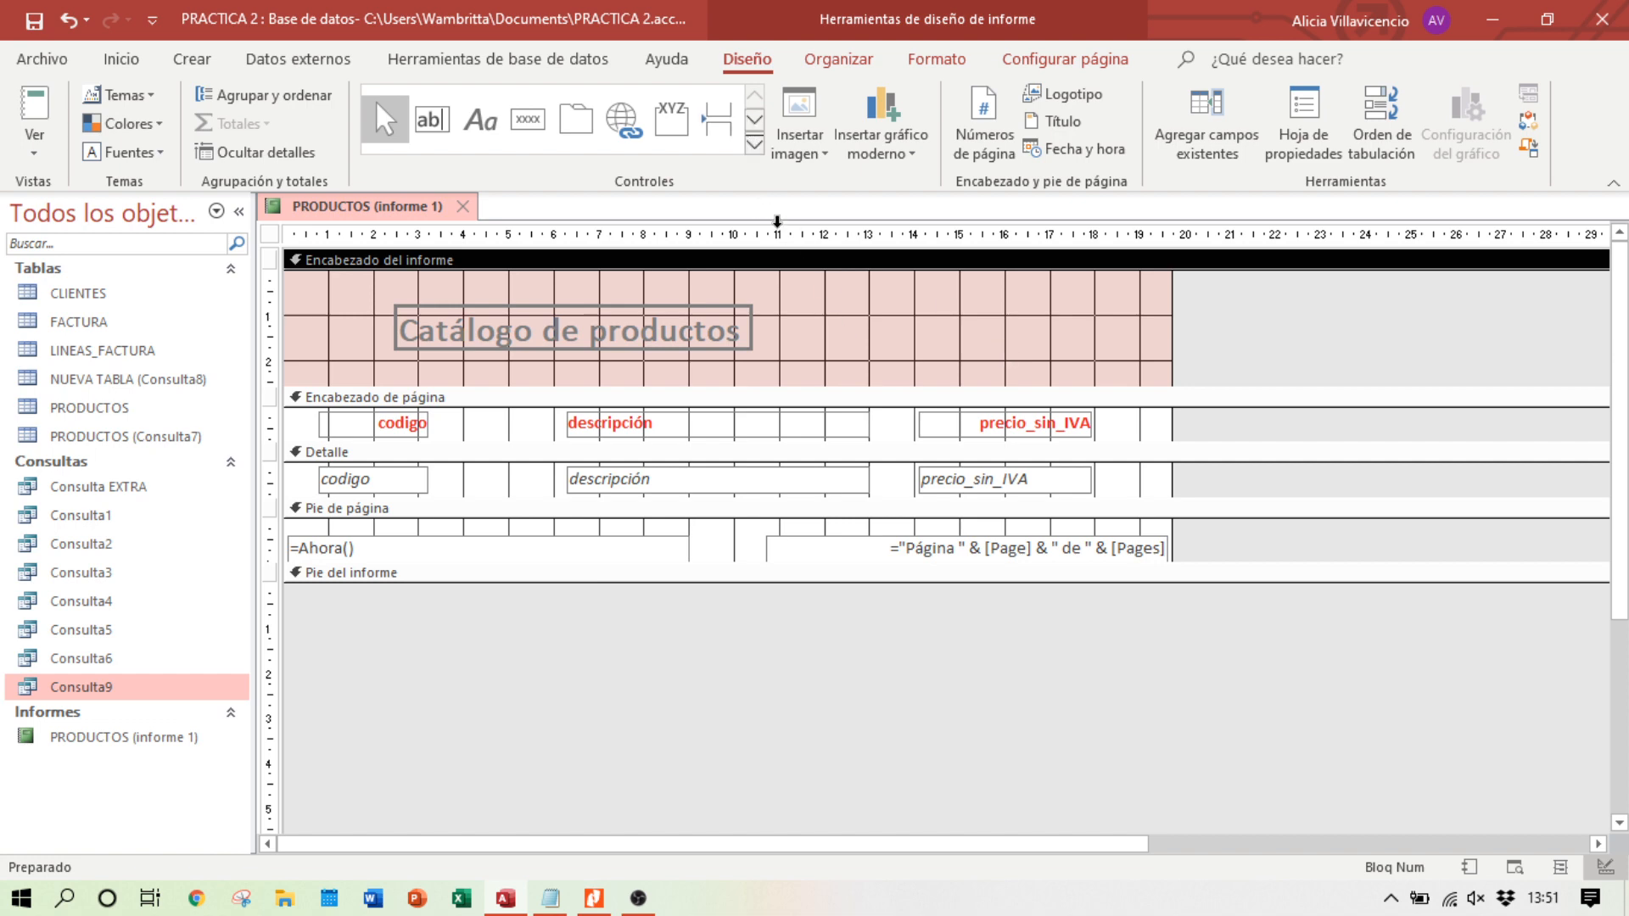
left_click(754, 119)
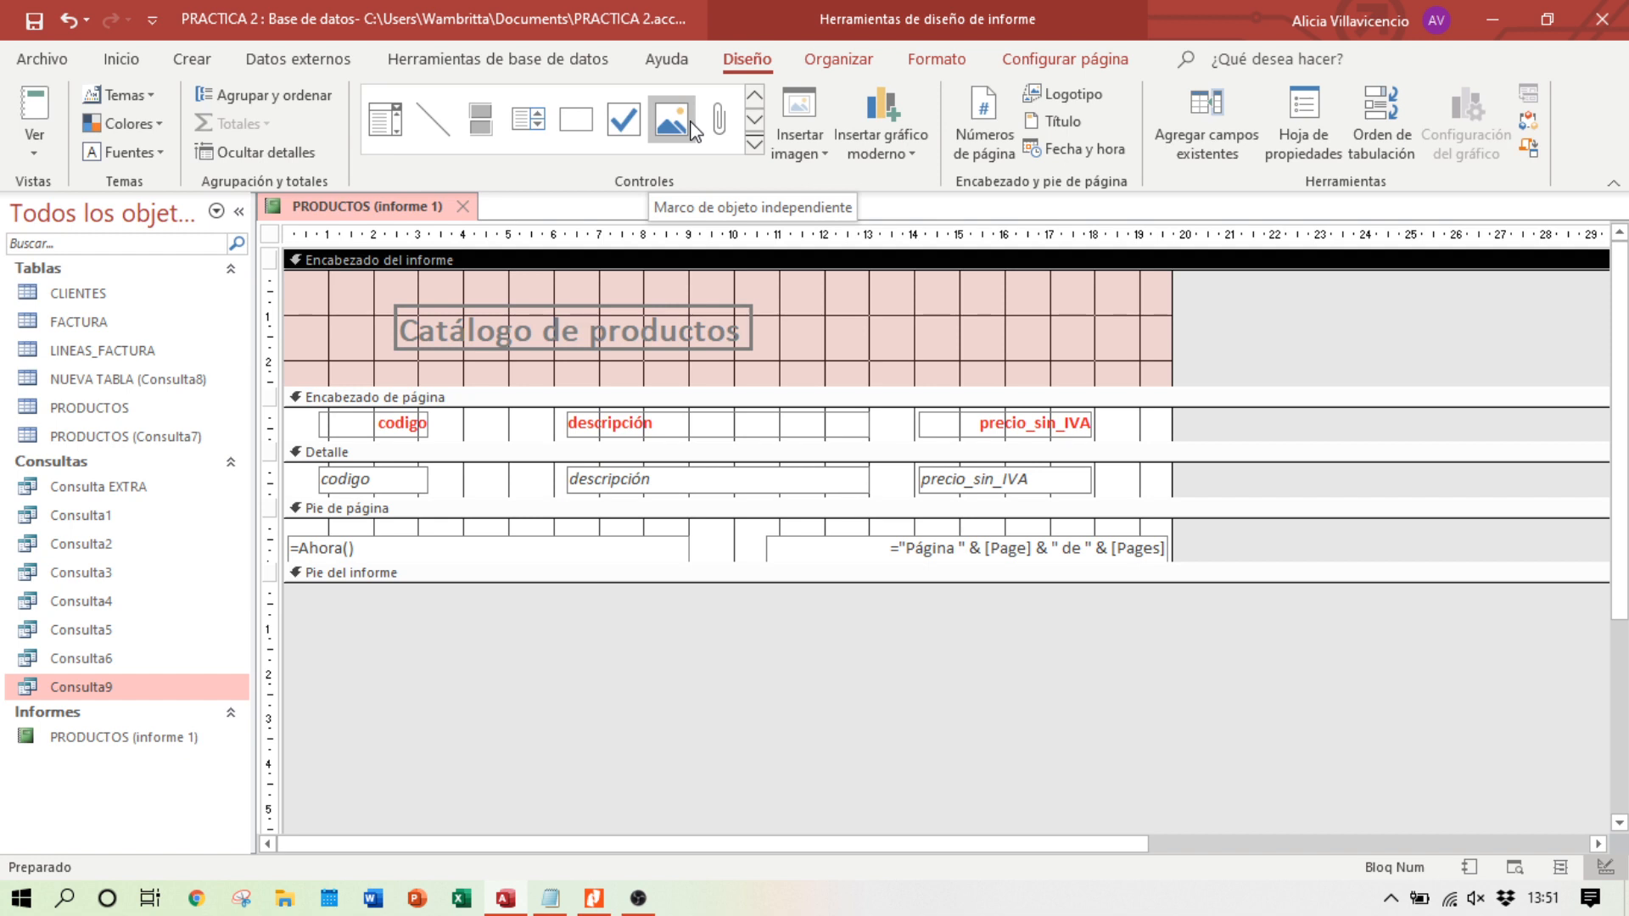
left_click(755, 119)
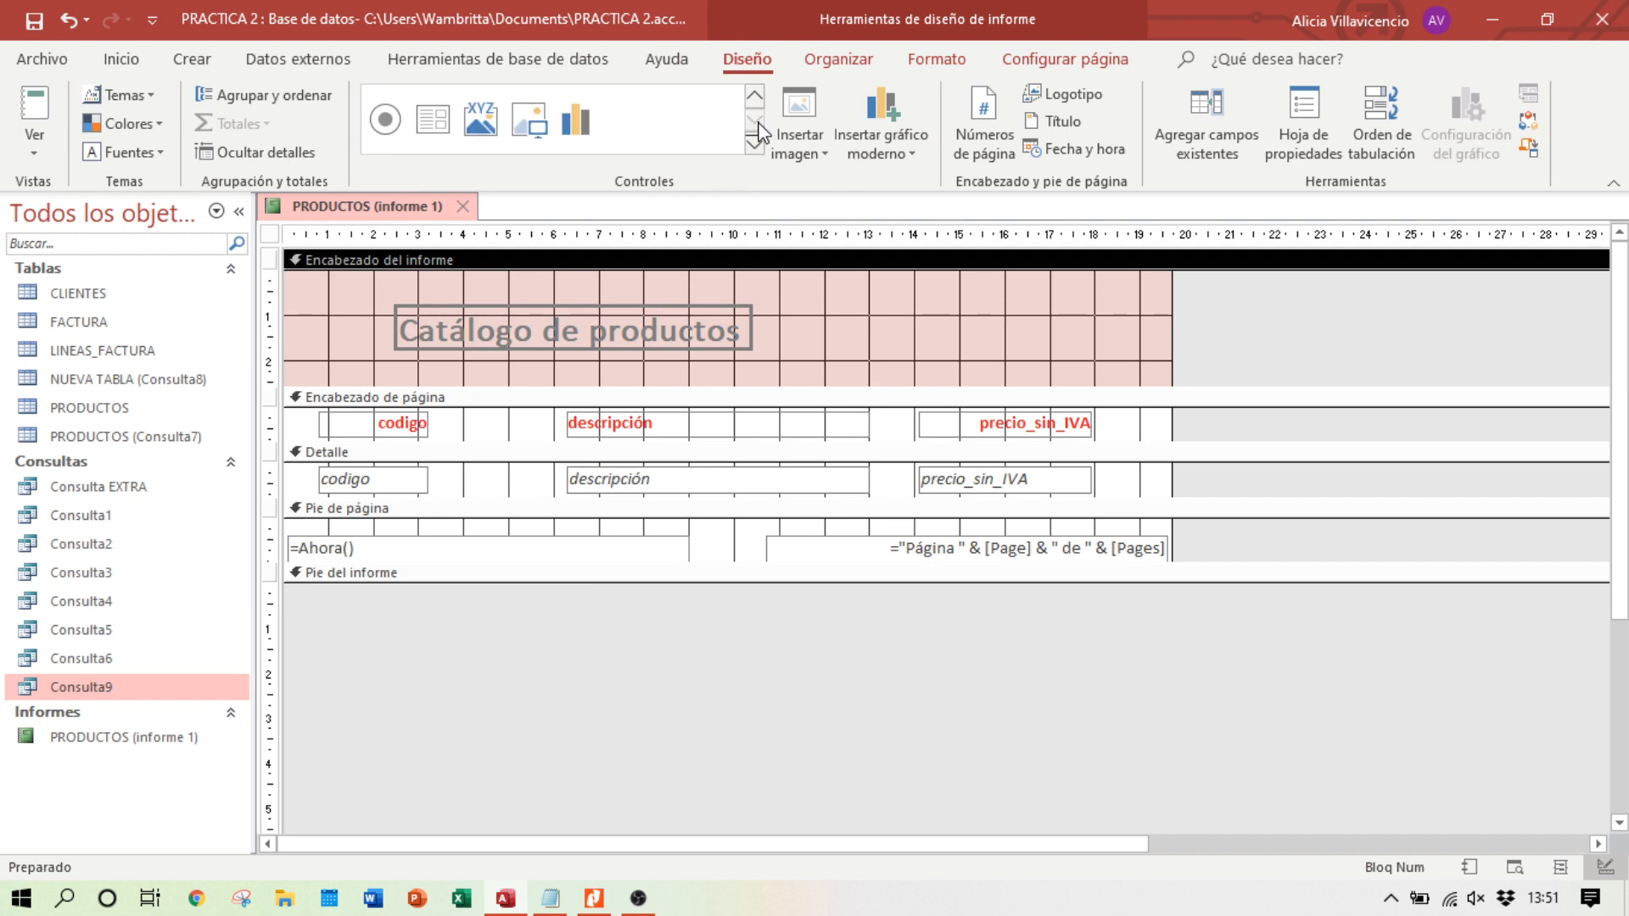
left_click(542, 124)
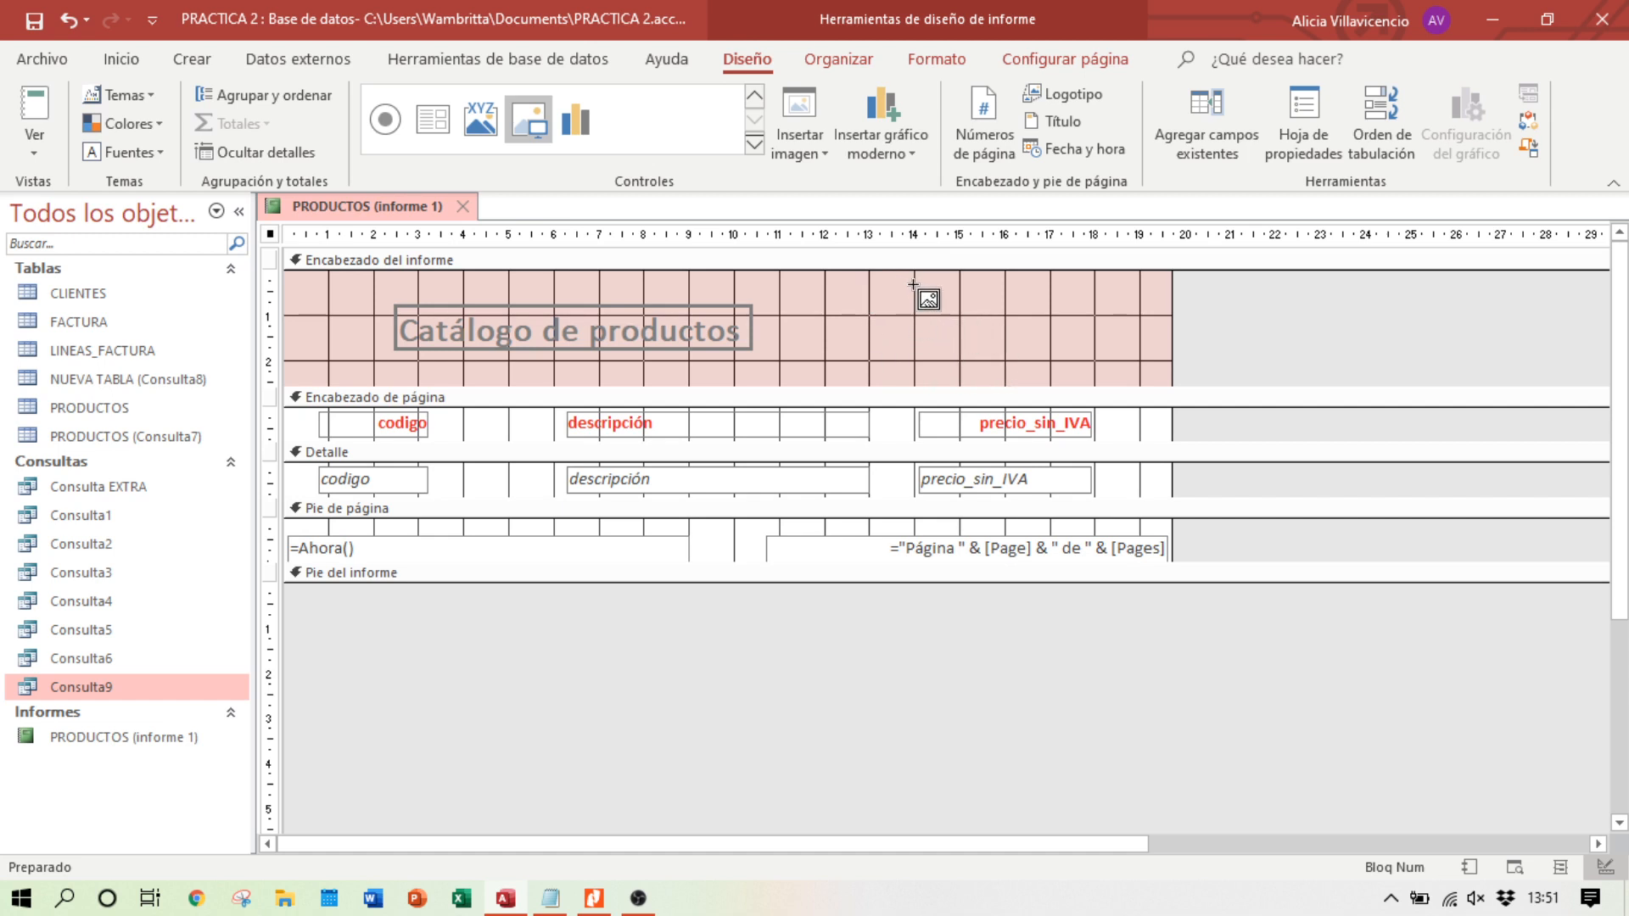
left_click_drag(915, 289, 1055, 369)
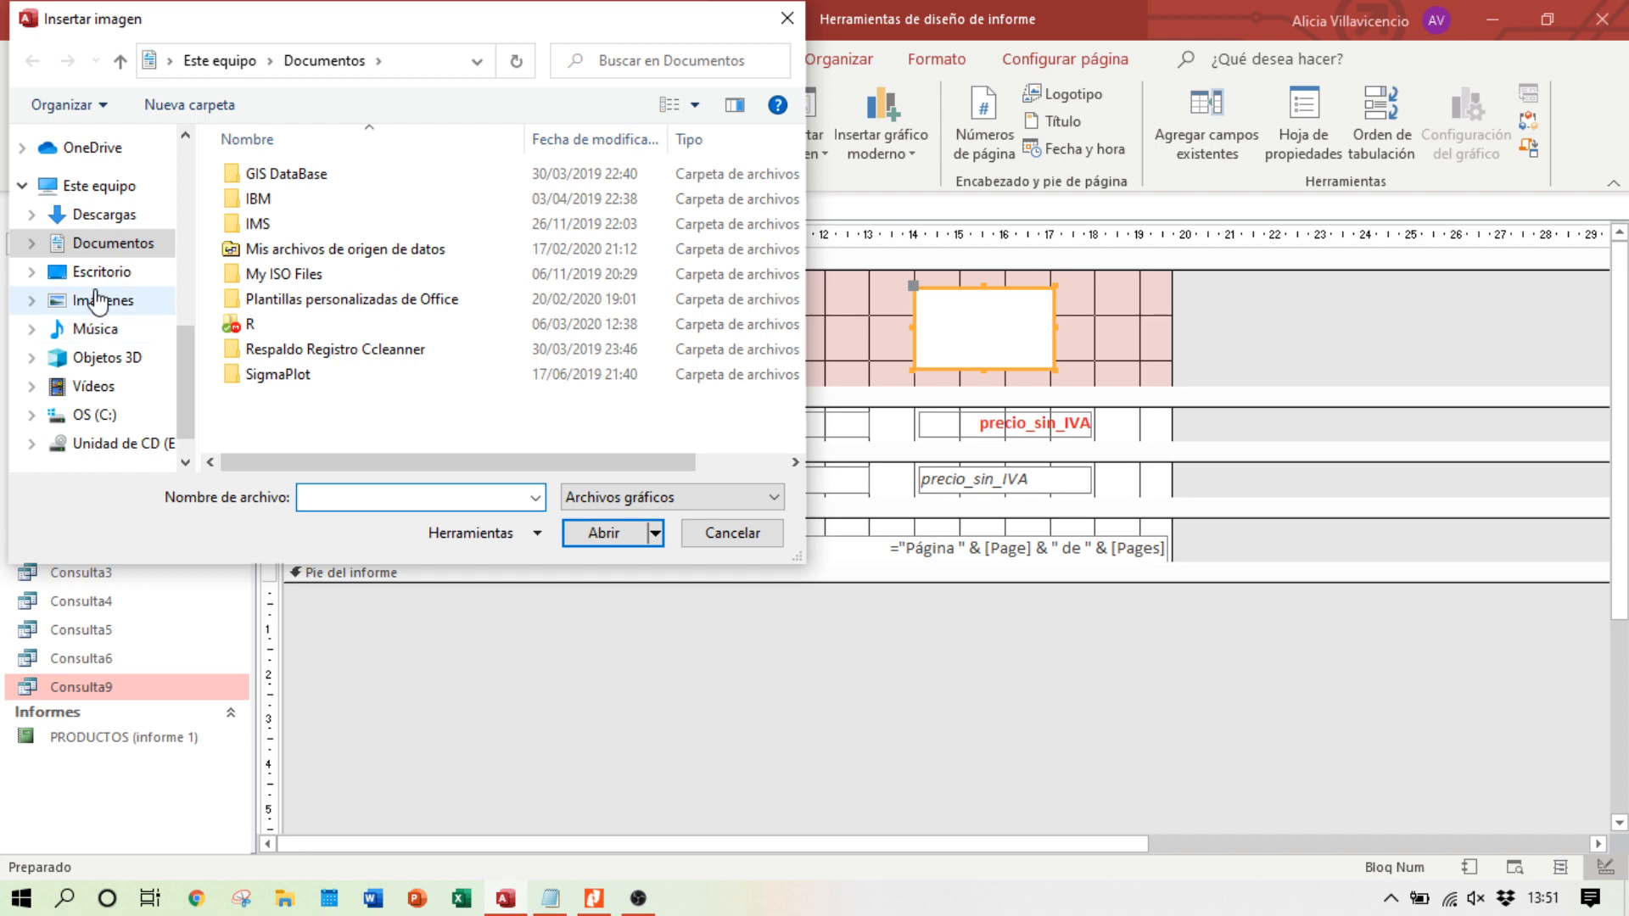
Step: Insert the logo access image from the ACCESS folder inside Prácticas > ACCESS > 4 into the report header's image frame
left_click_drag(192, 367, 195, 170)
left_click(127, 186)
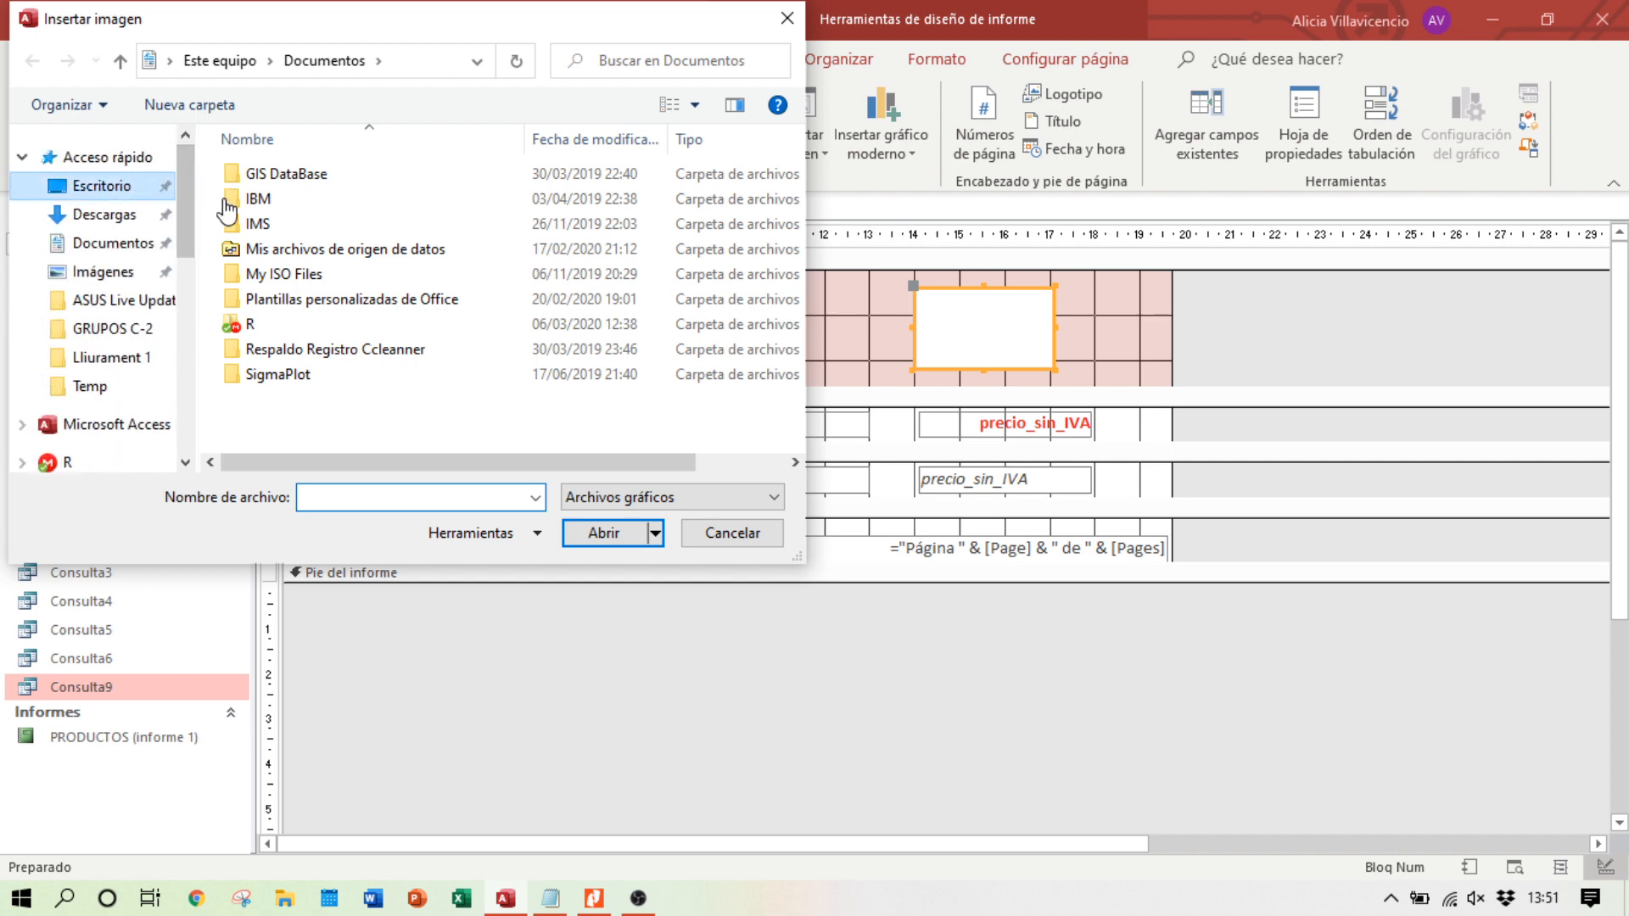
double_click(344, 254)
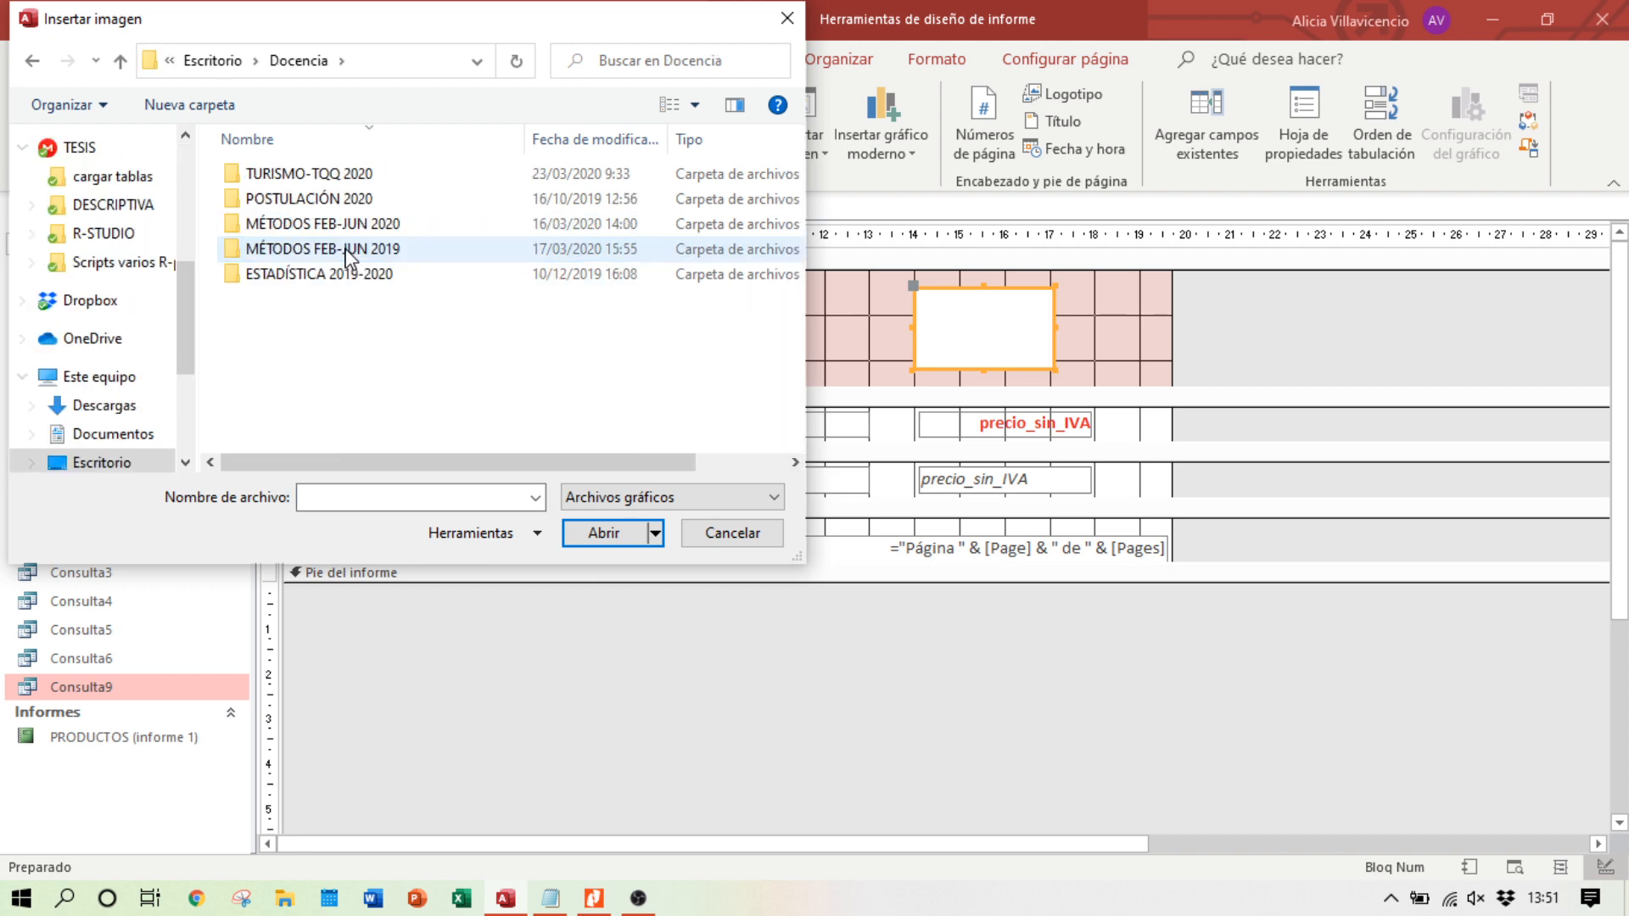
double_click(369, 249)
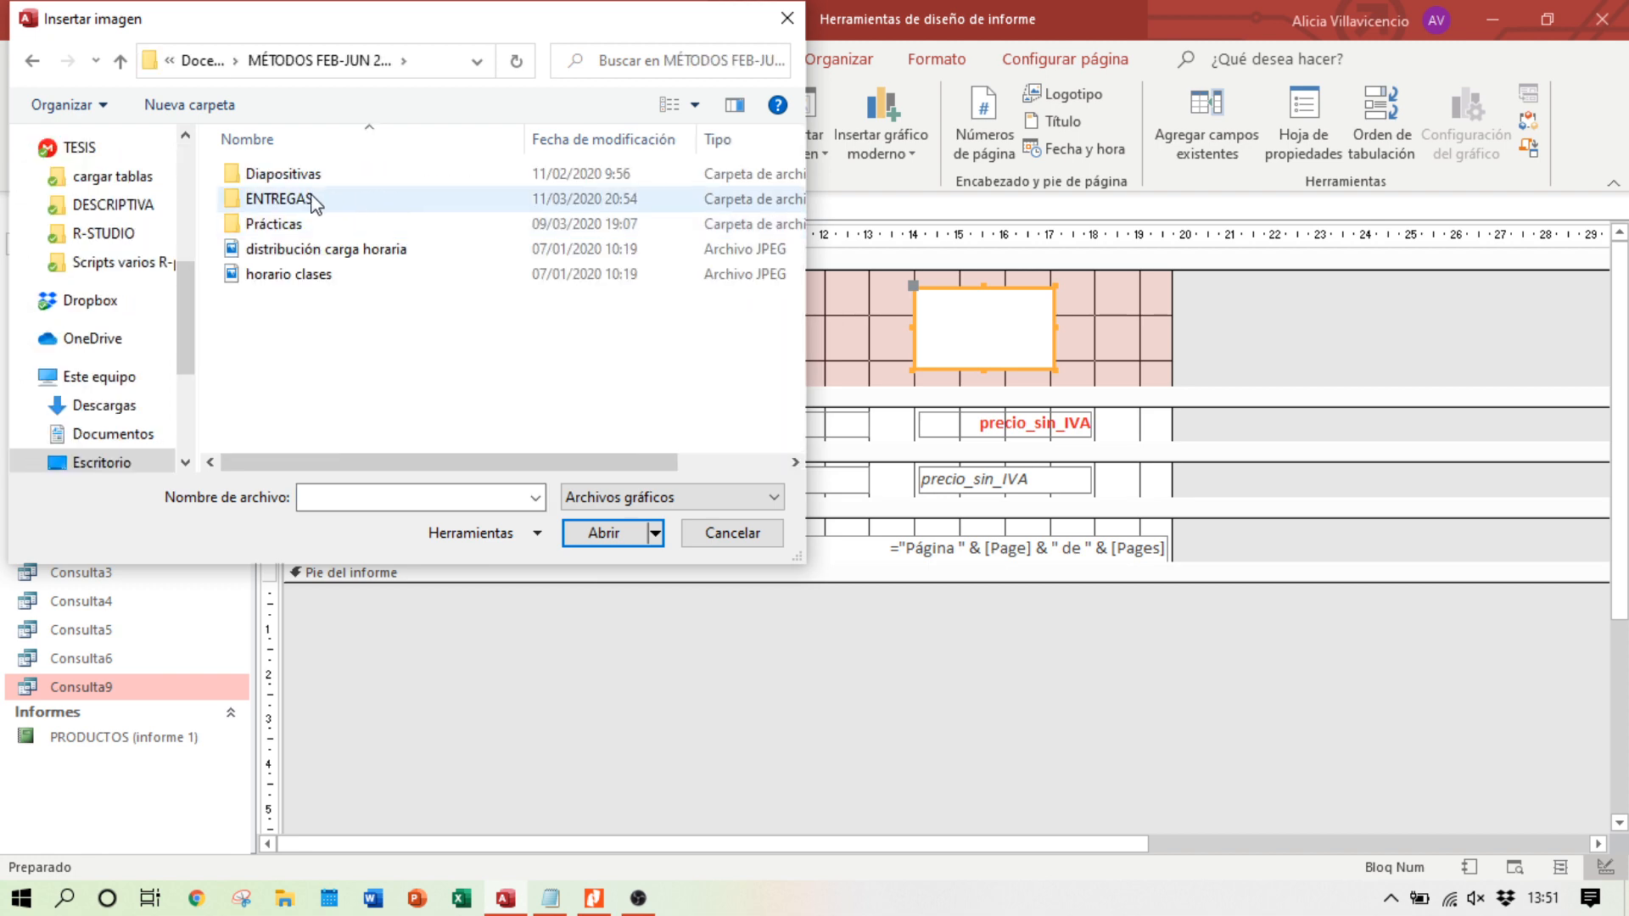
double_click(318, 225)
double_click(338, 181)
double_click(312, 249)
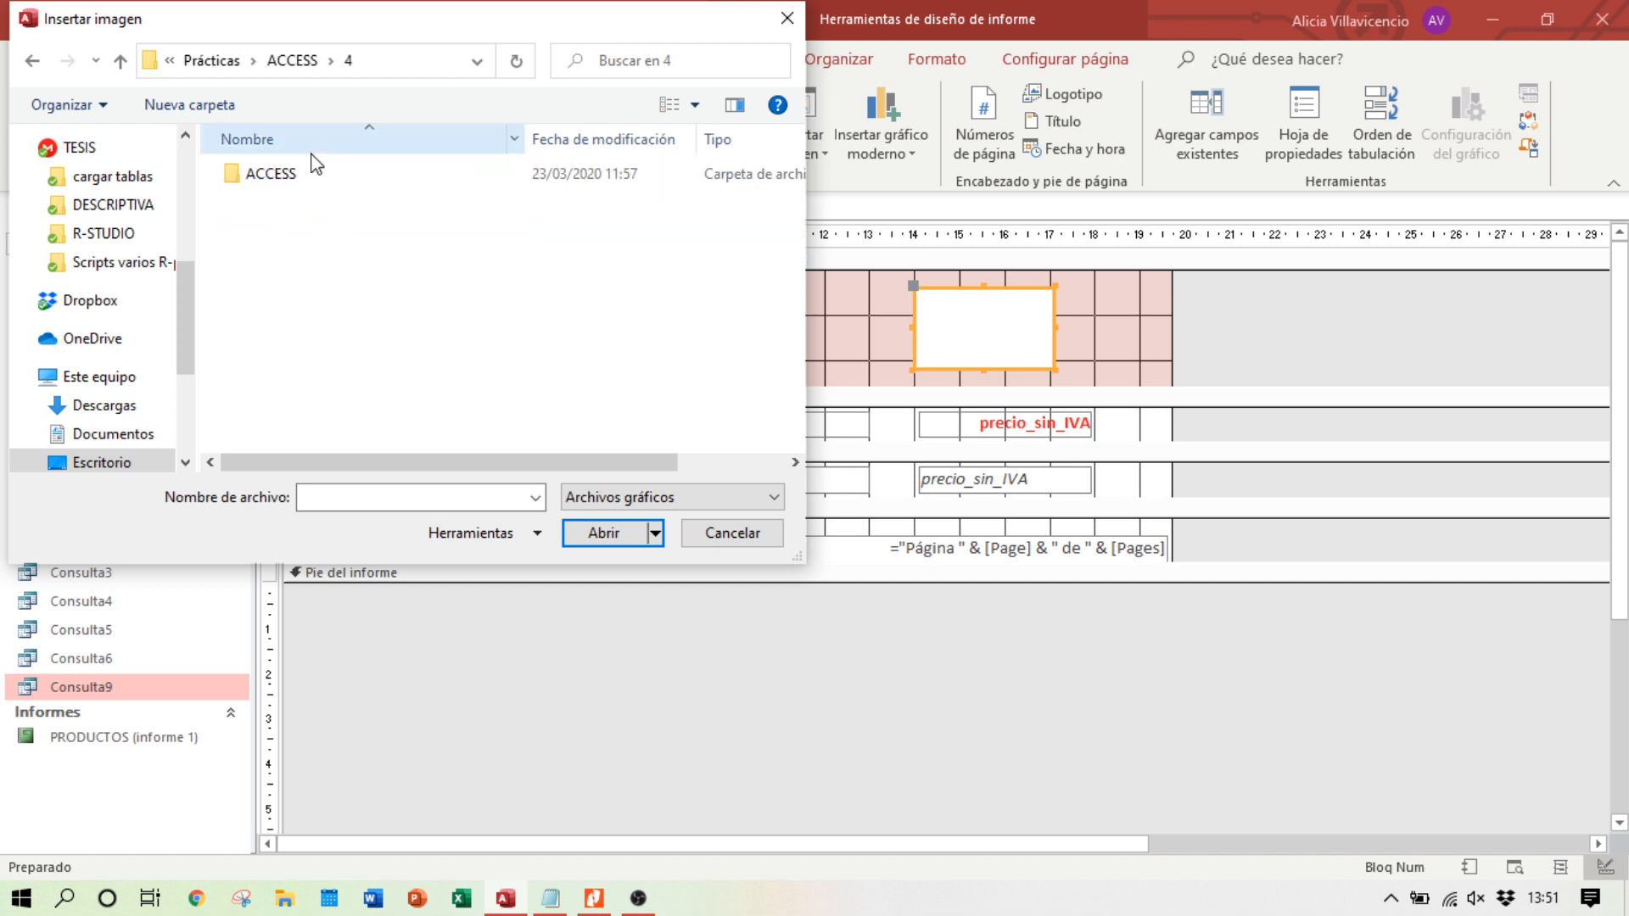
double_click(324, 177)
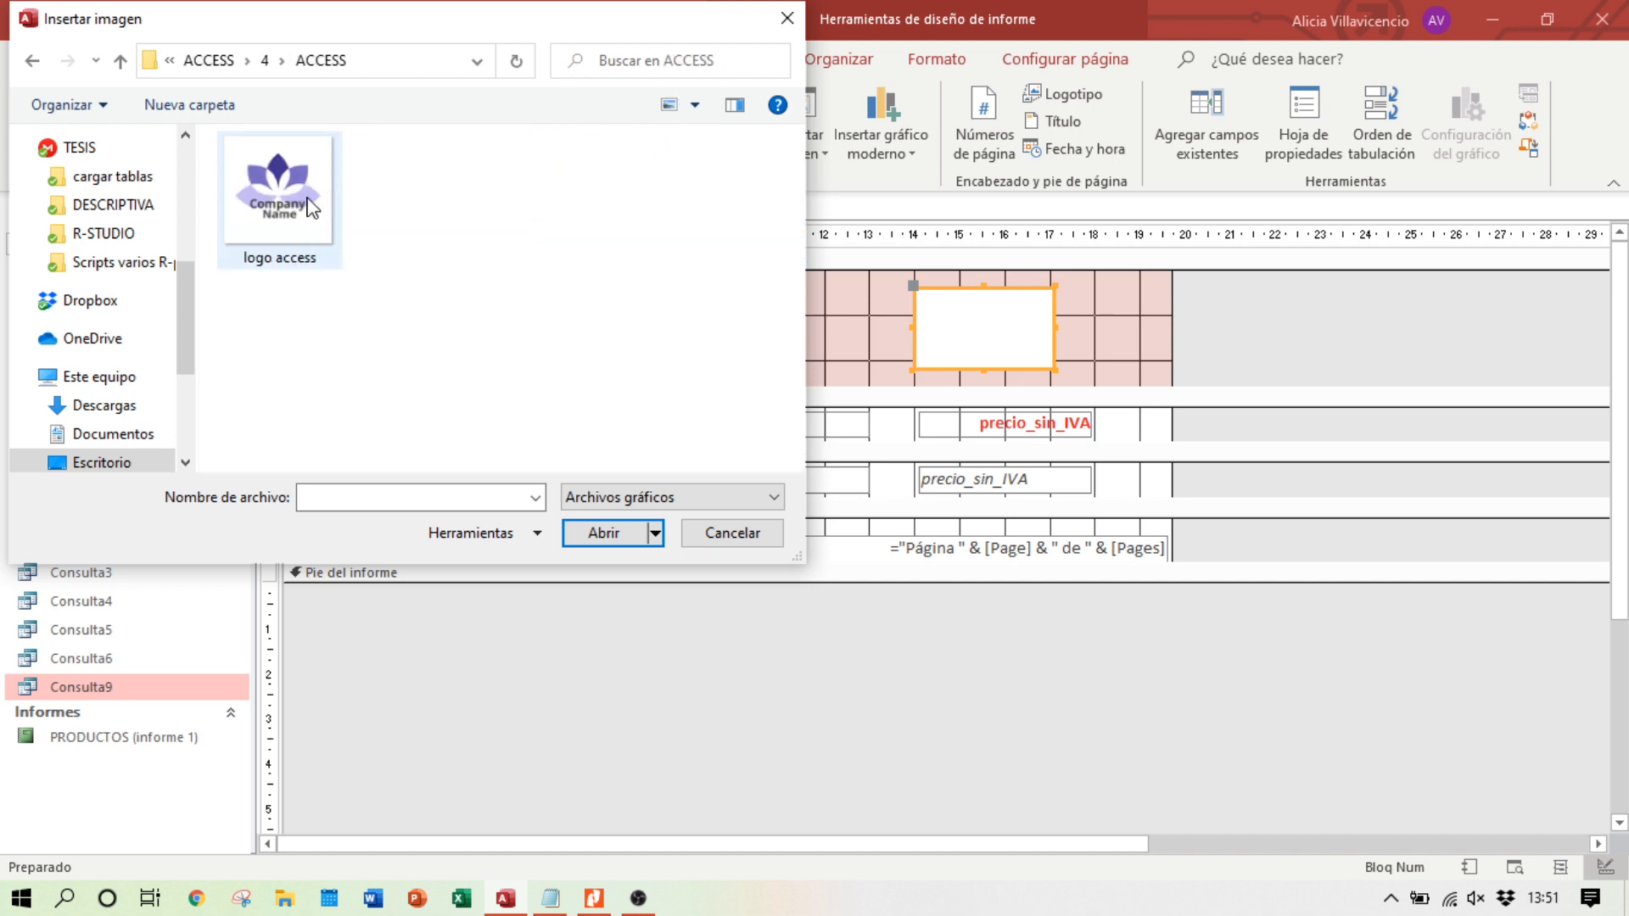
left_click(603, 535)
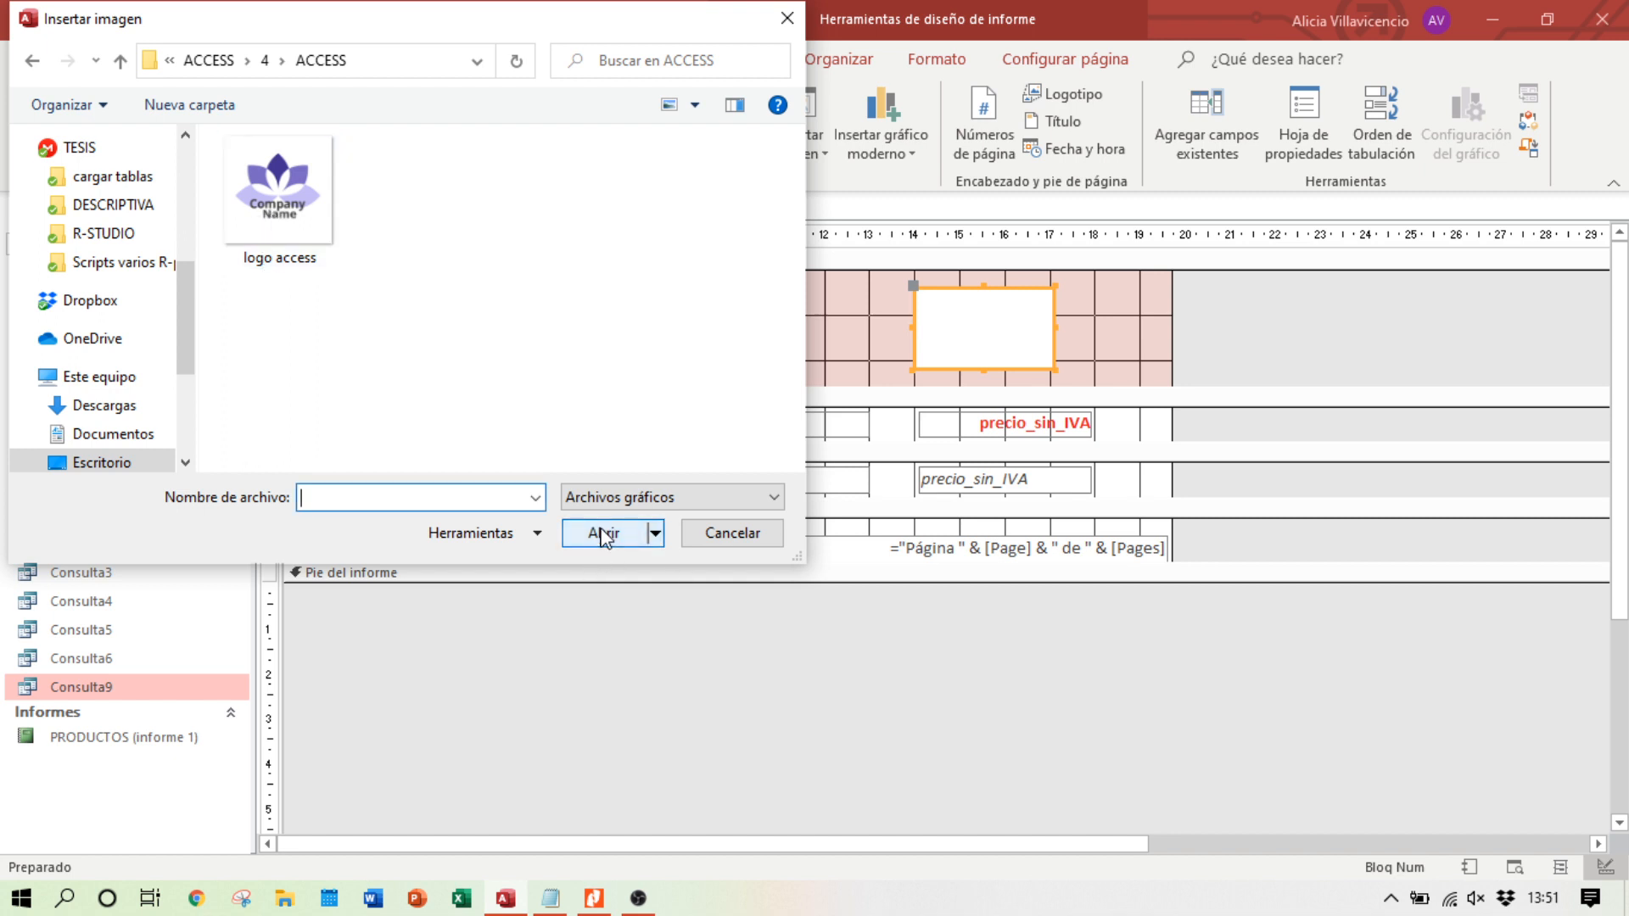
left_click(604, 541)
left_click(323, 206)
left_click(632, 533)
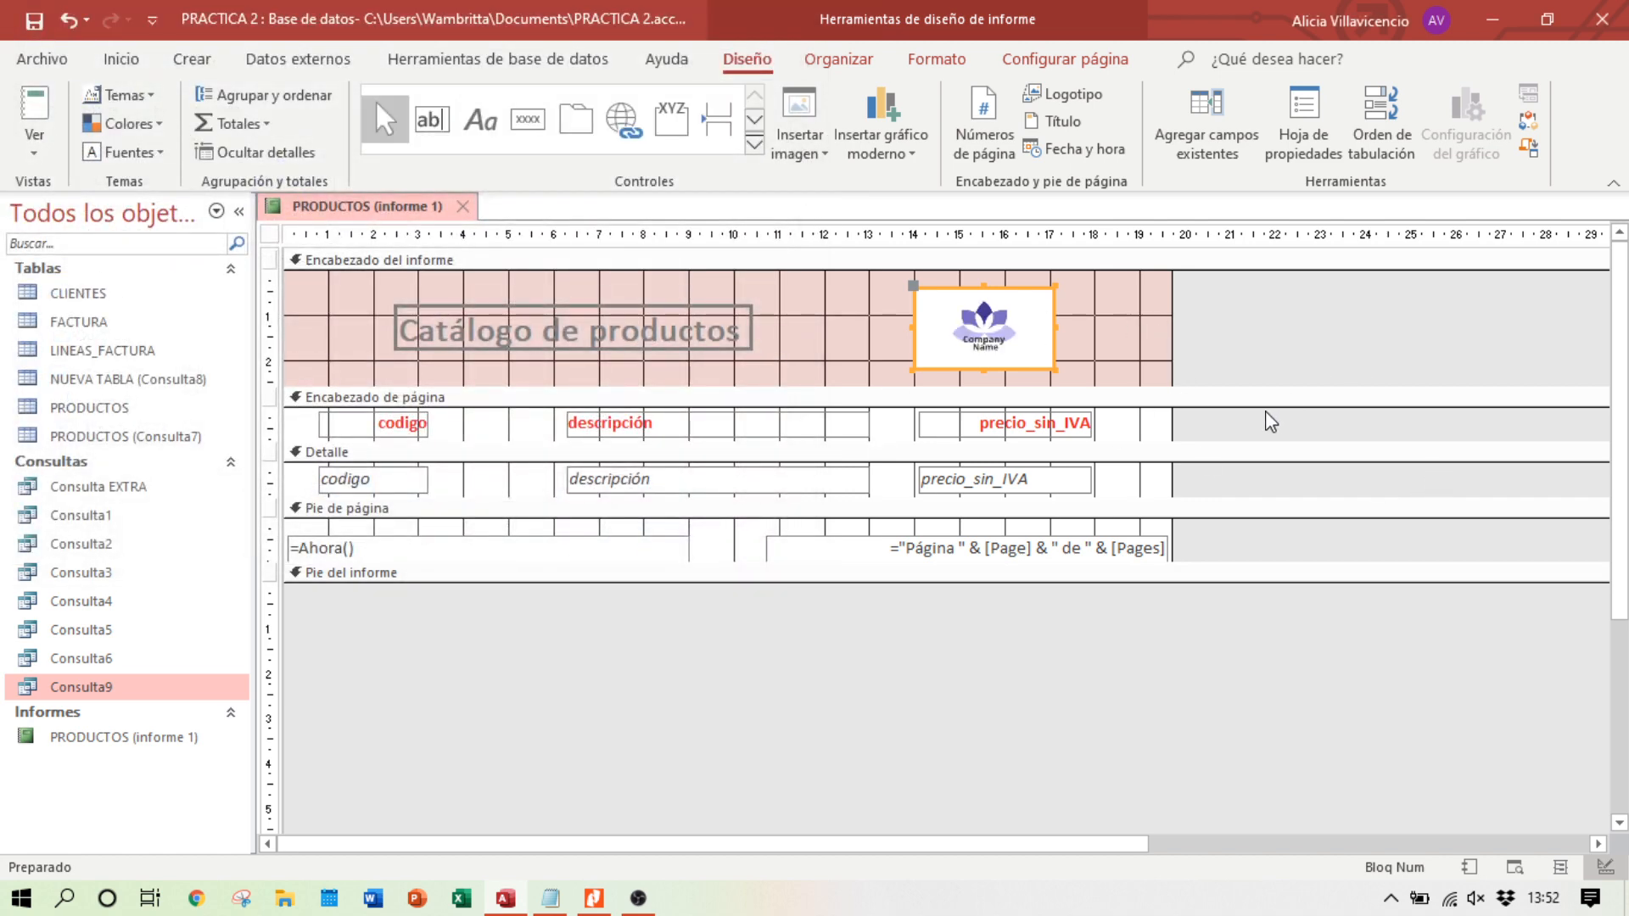
Step: Enlarge the logo frame to about 3.5 by 2 cm and compare the print preview with the practice PDF
left_click_drag(914, 370, 901, 371)
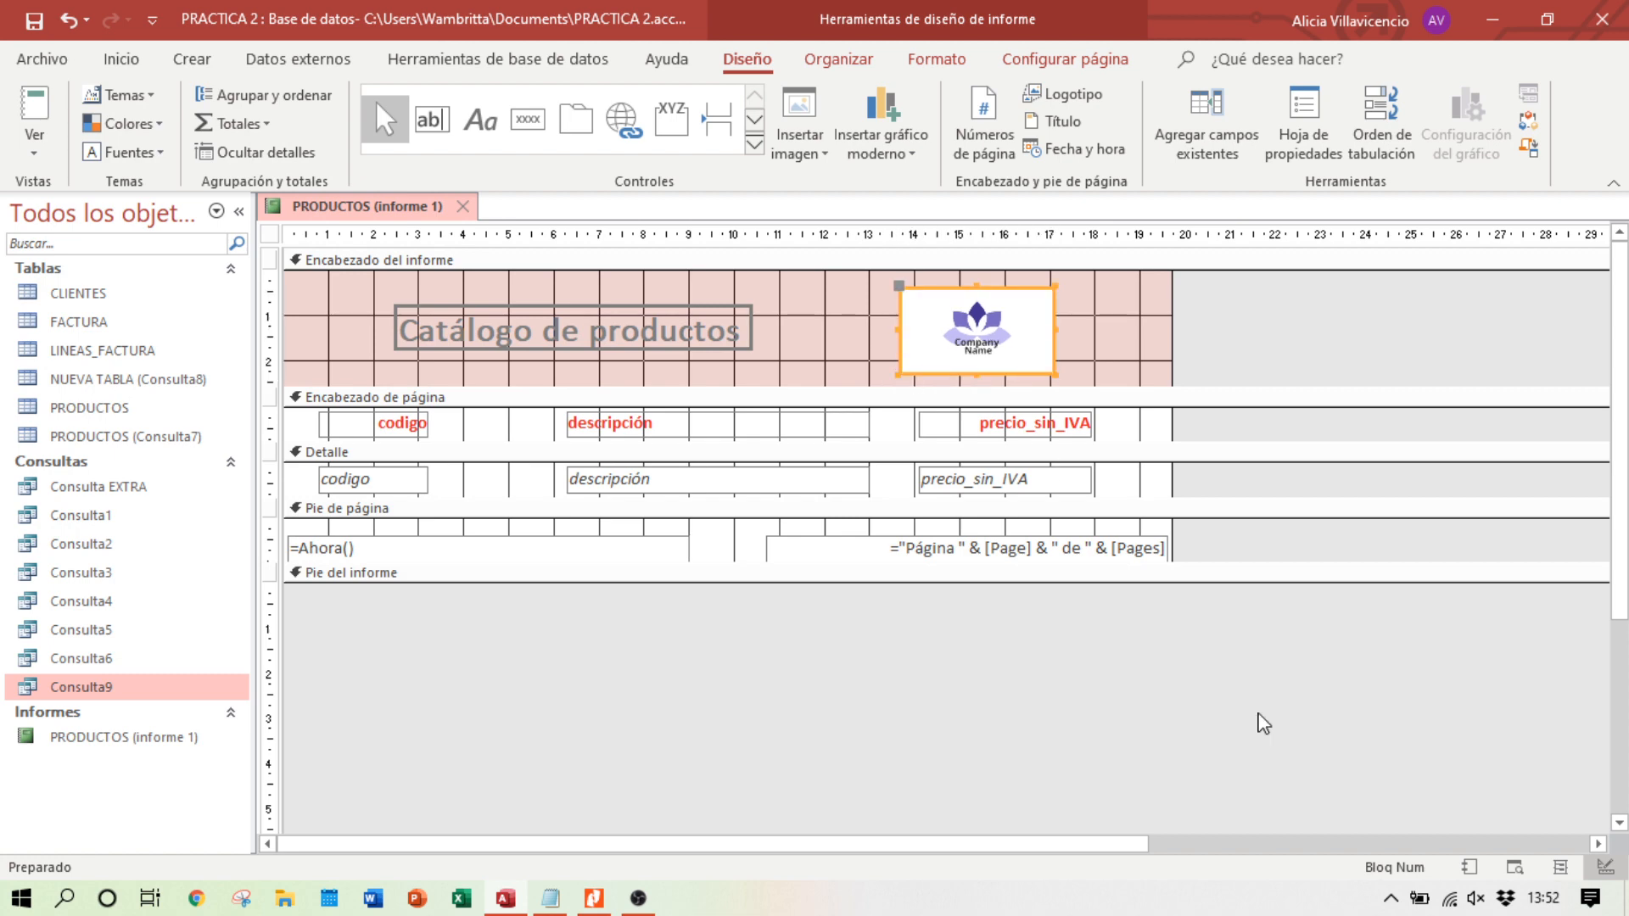
left_click(1515, 870)
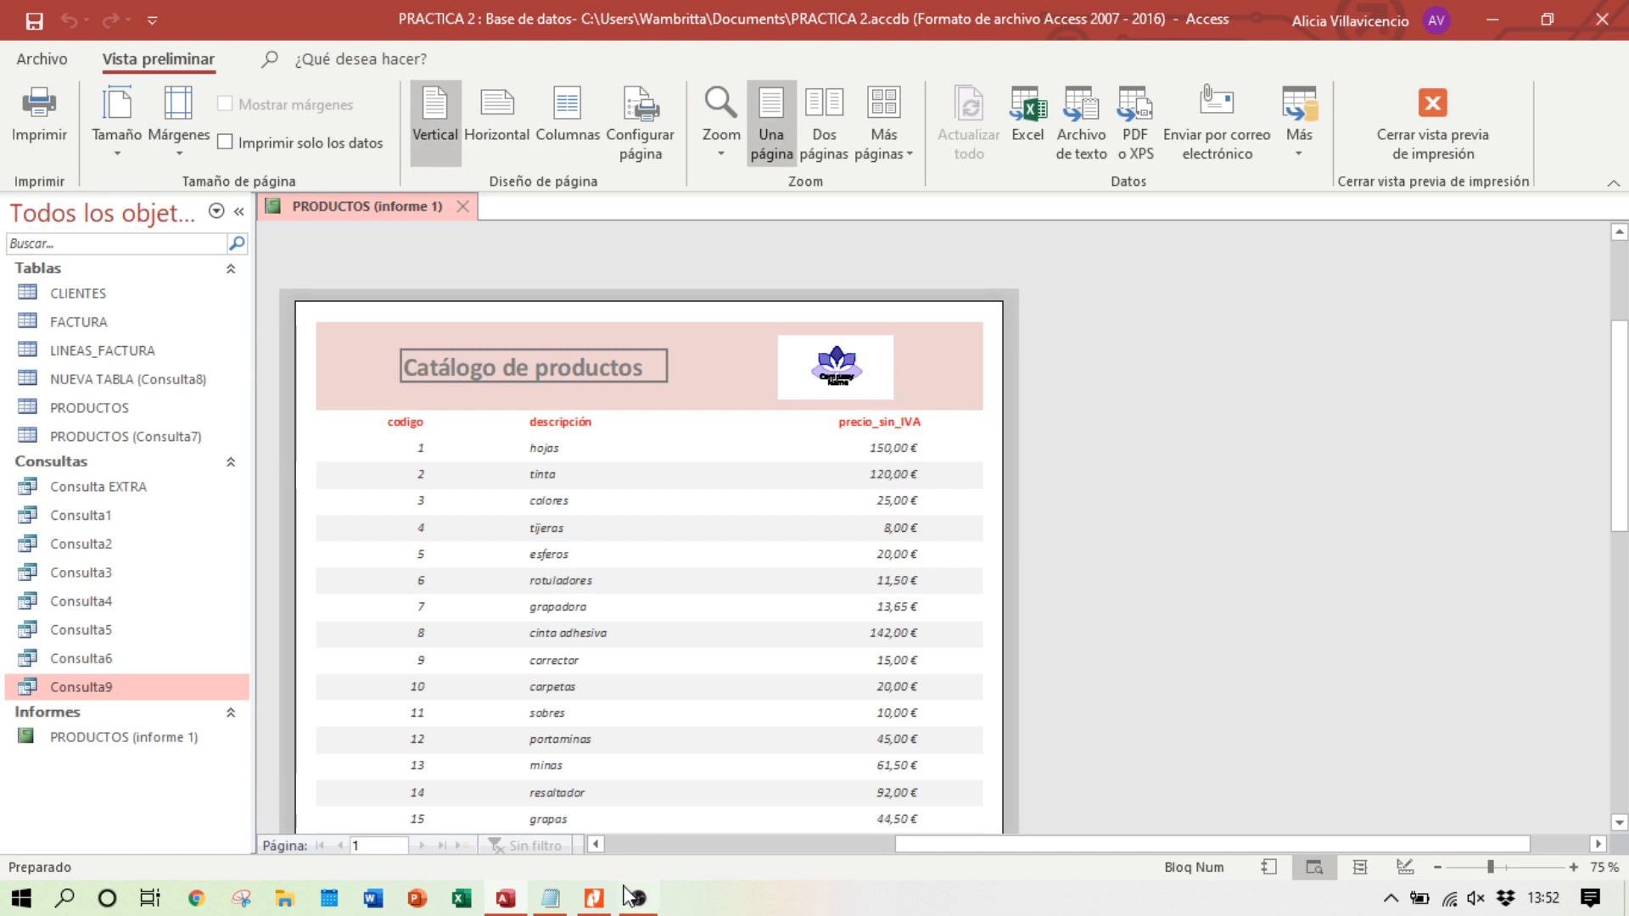
left_click(599, 901)
left_click(598, 901)
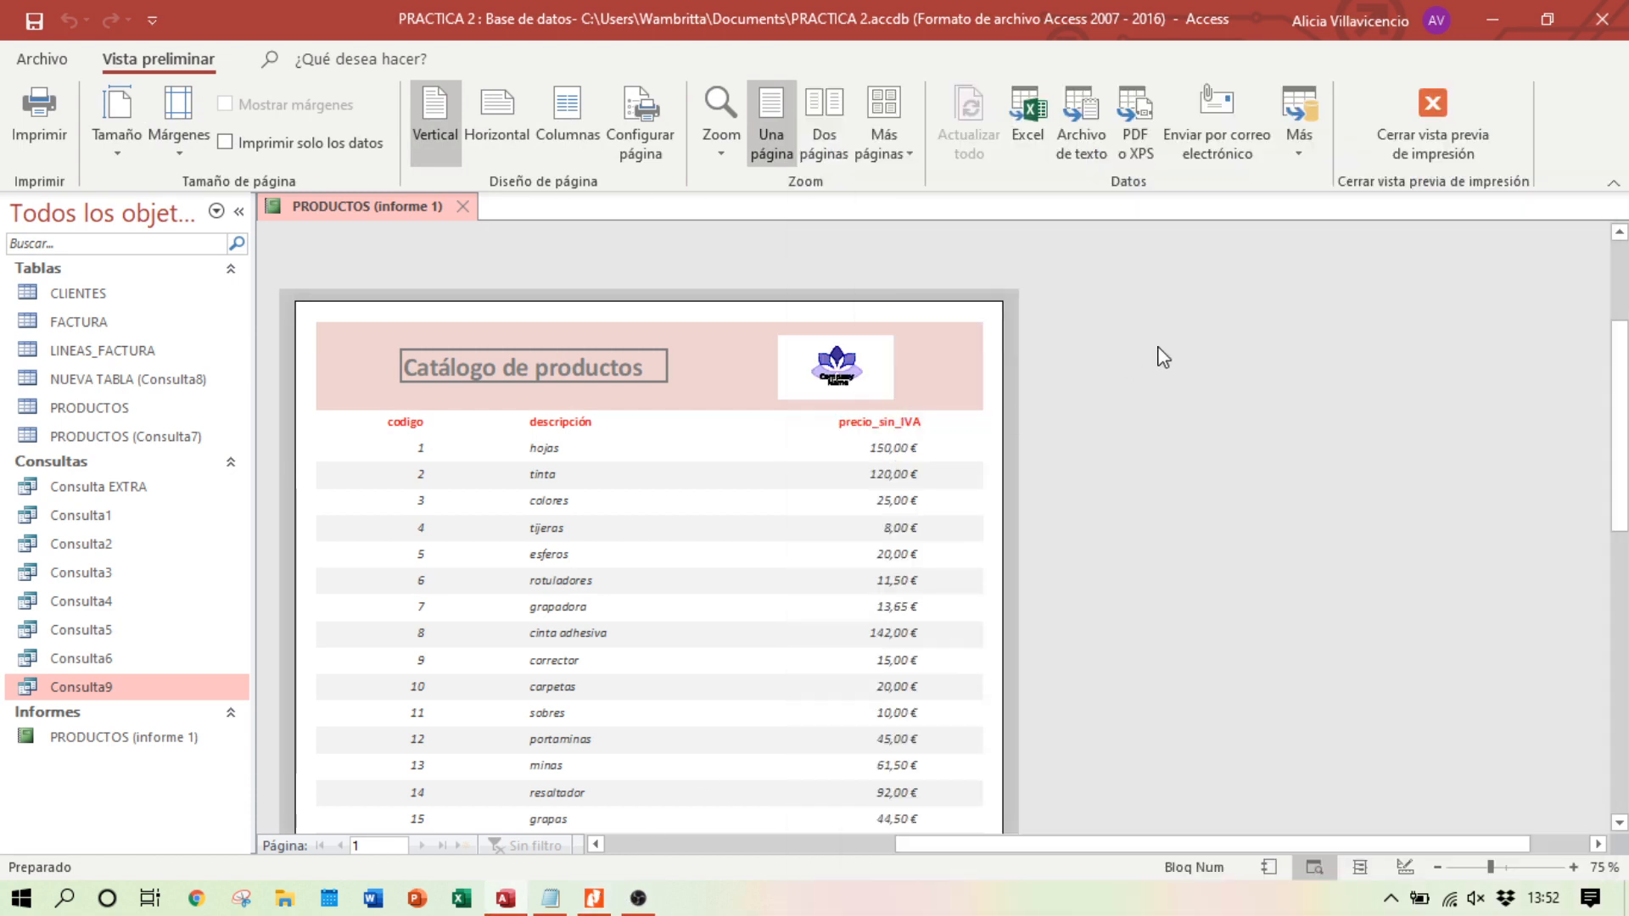
Step: Widen the logo frame to about 4.5 cm and check the print preview against the practice PDF's header
left_click(1405, 867)
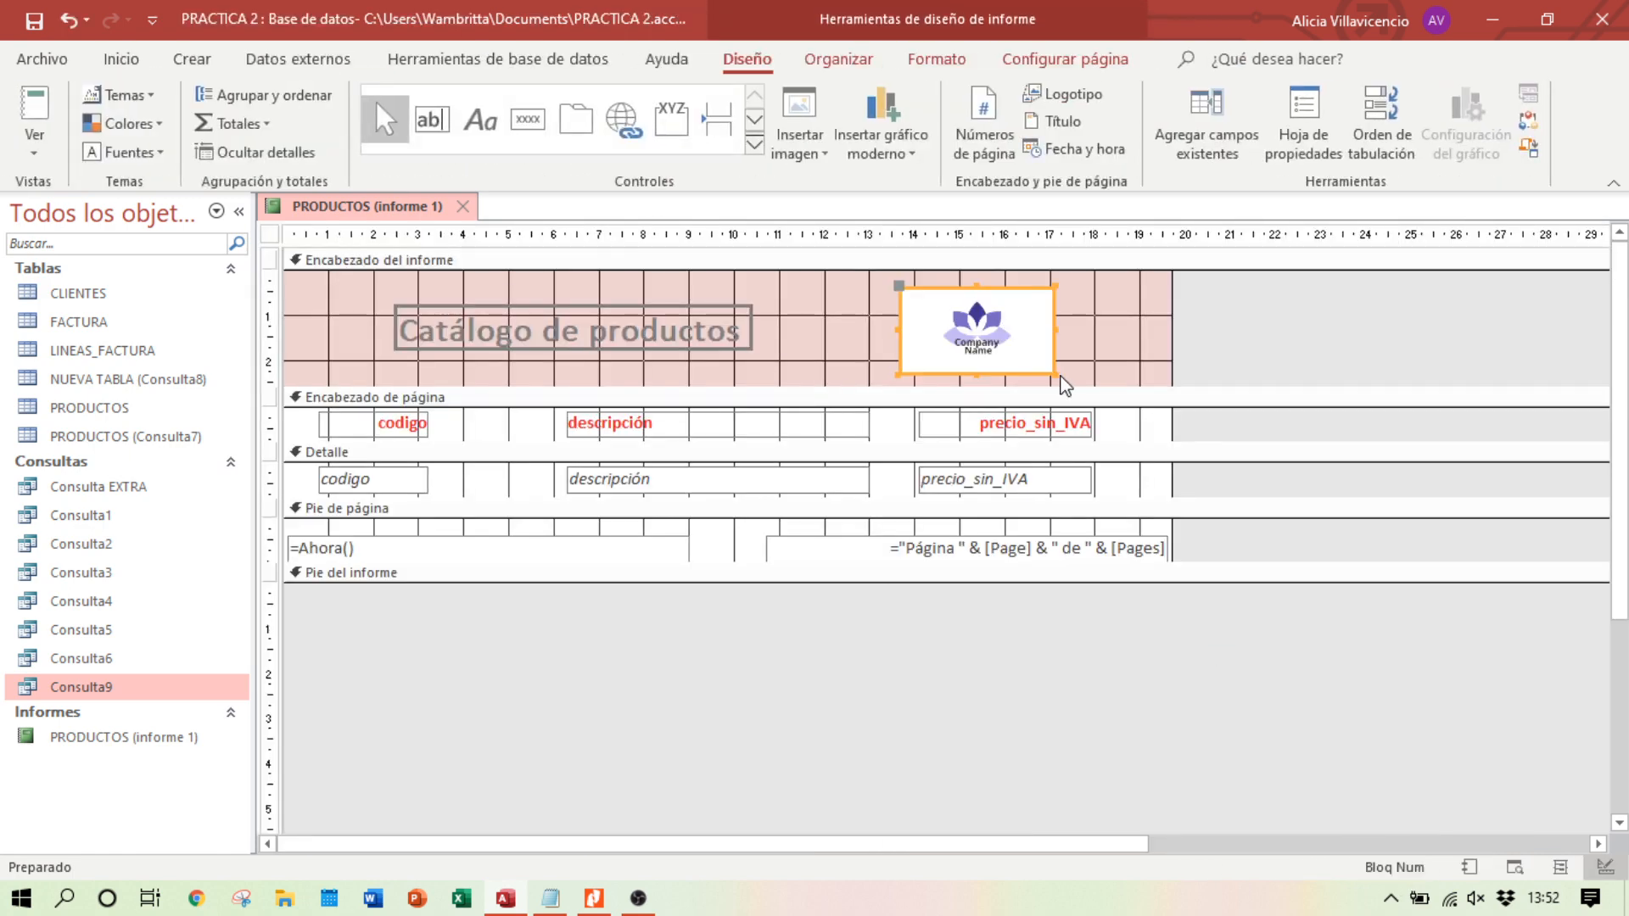
left_click_drag(1057, 373, 1101, 375)
left_click(1514, 867)
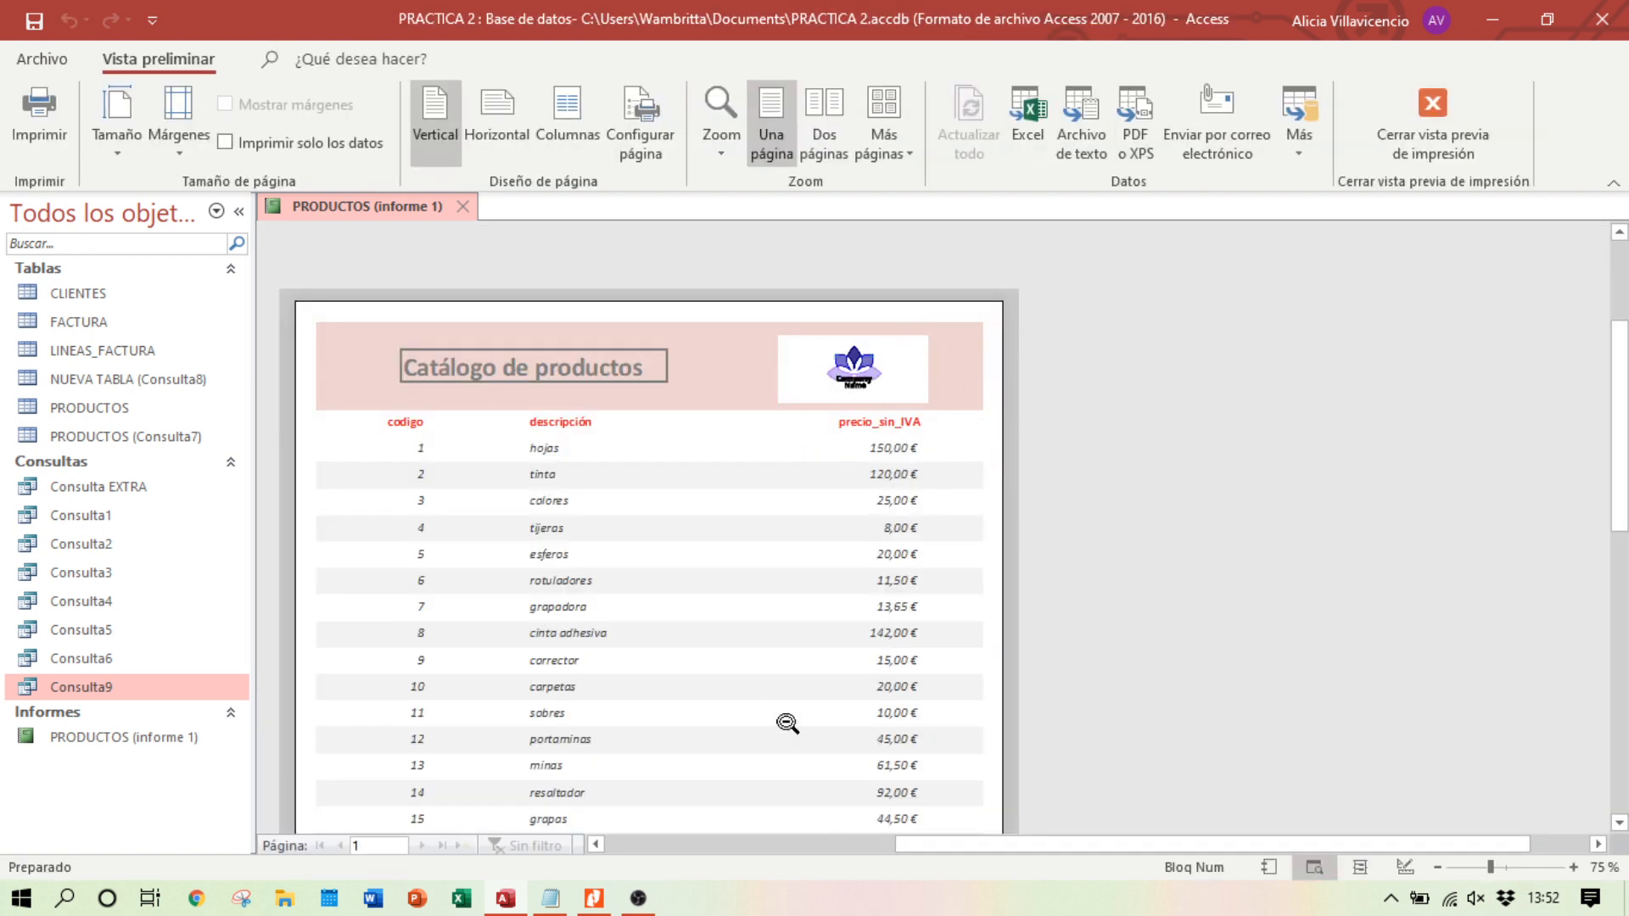
scroll(797, 458, "down", 5)
scroll(851, 625, "up", 6)
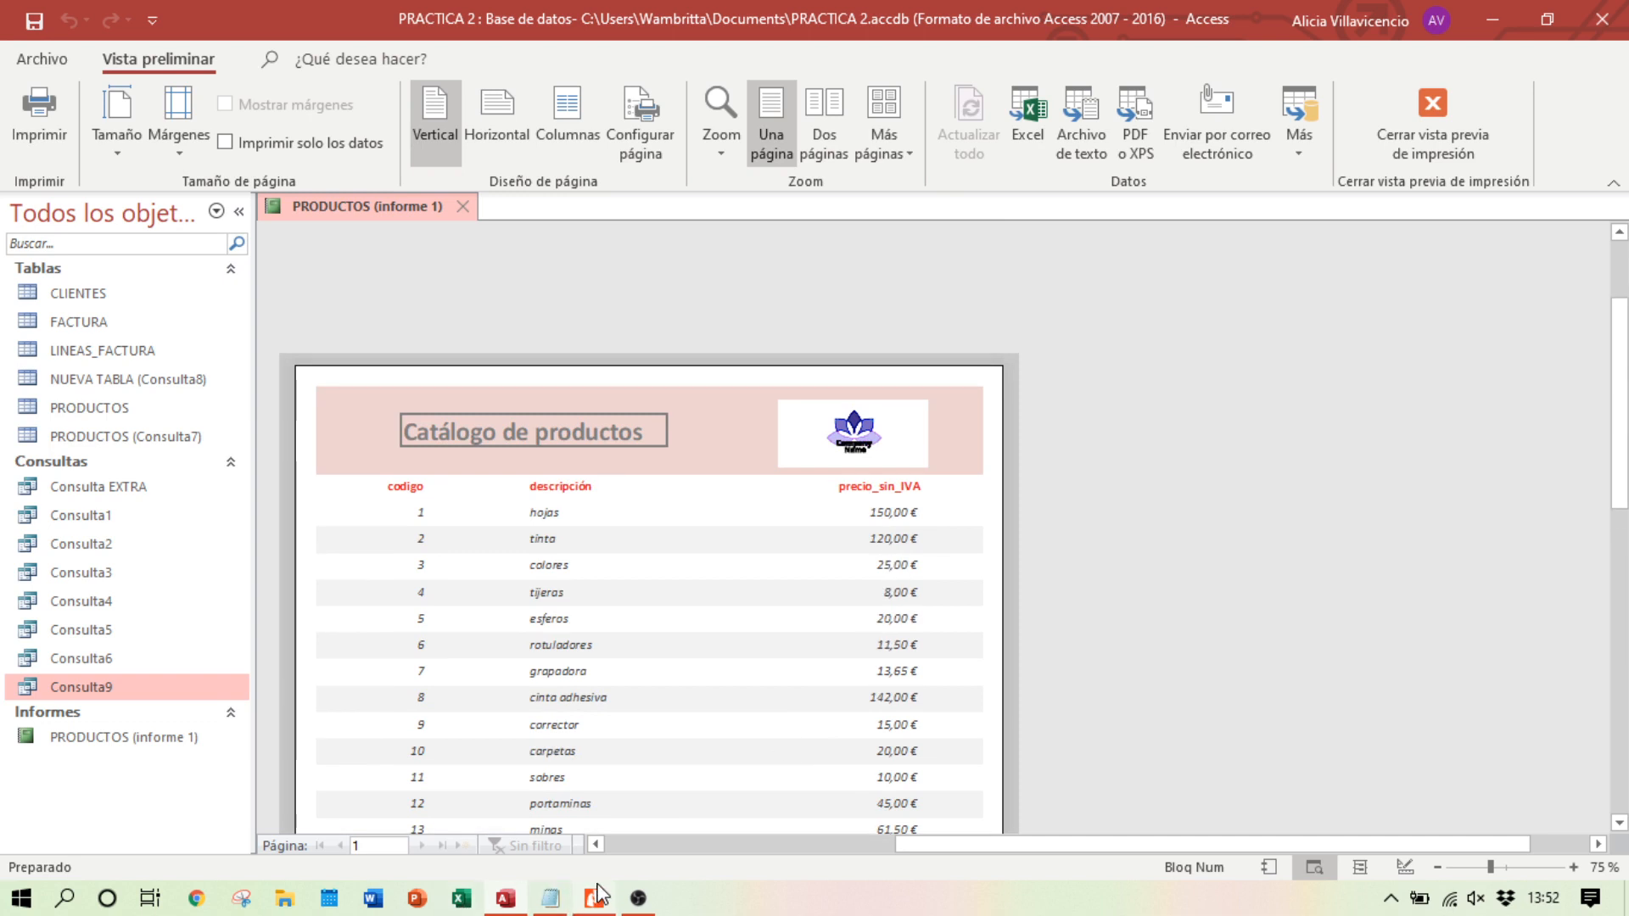
left_click(595, 897)
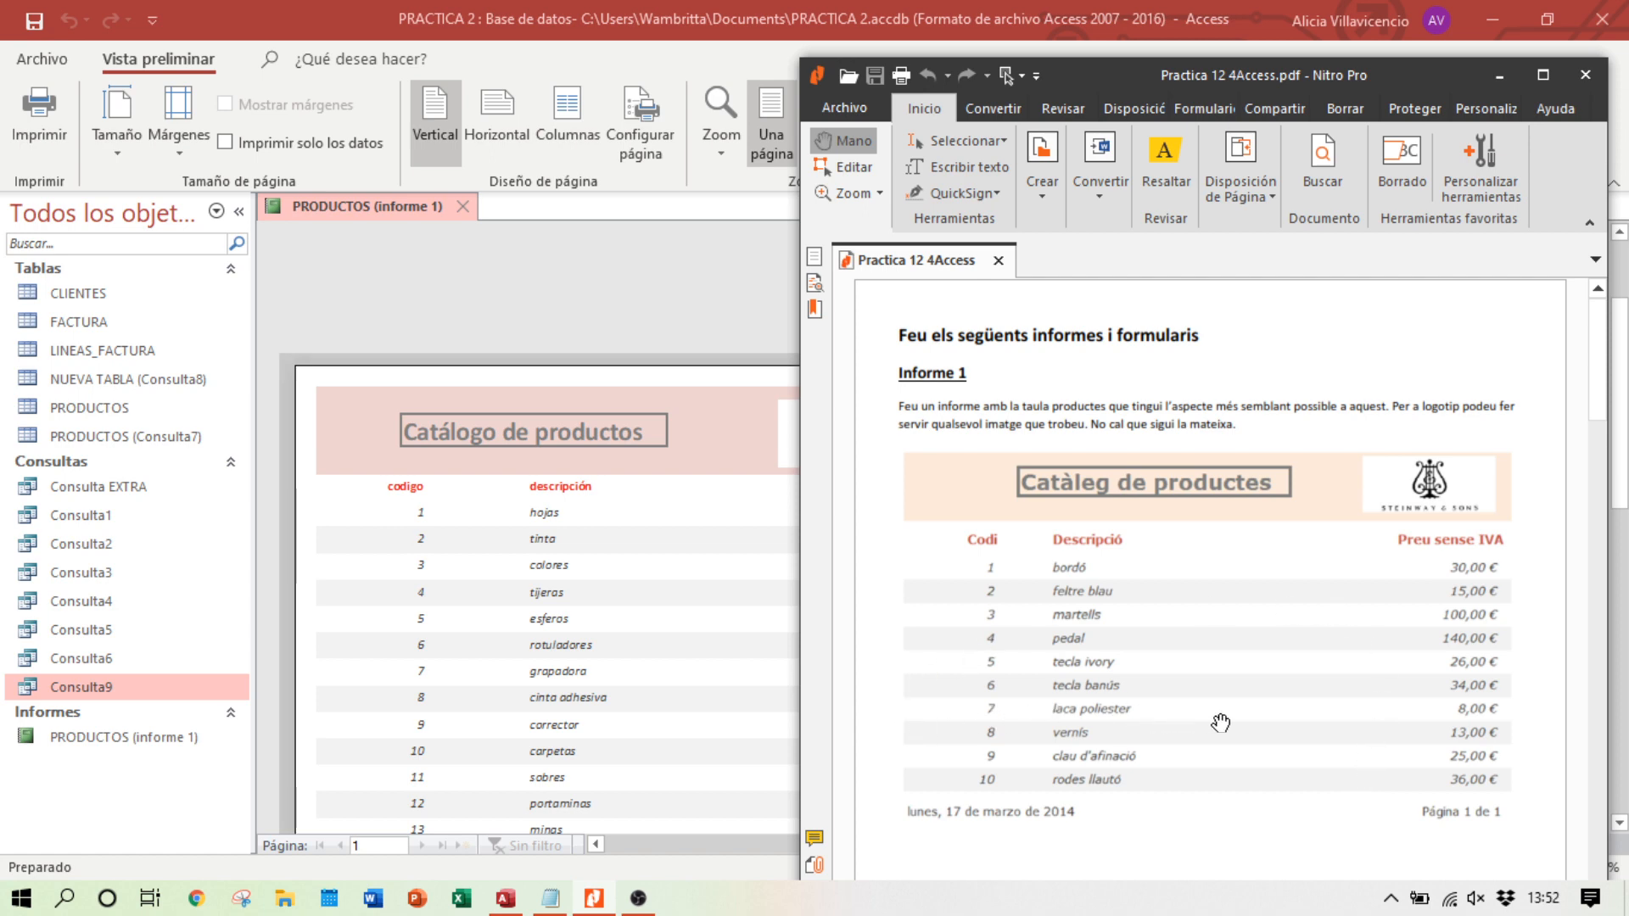
left_click(450, 310)
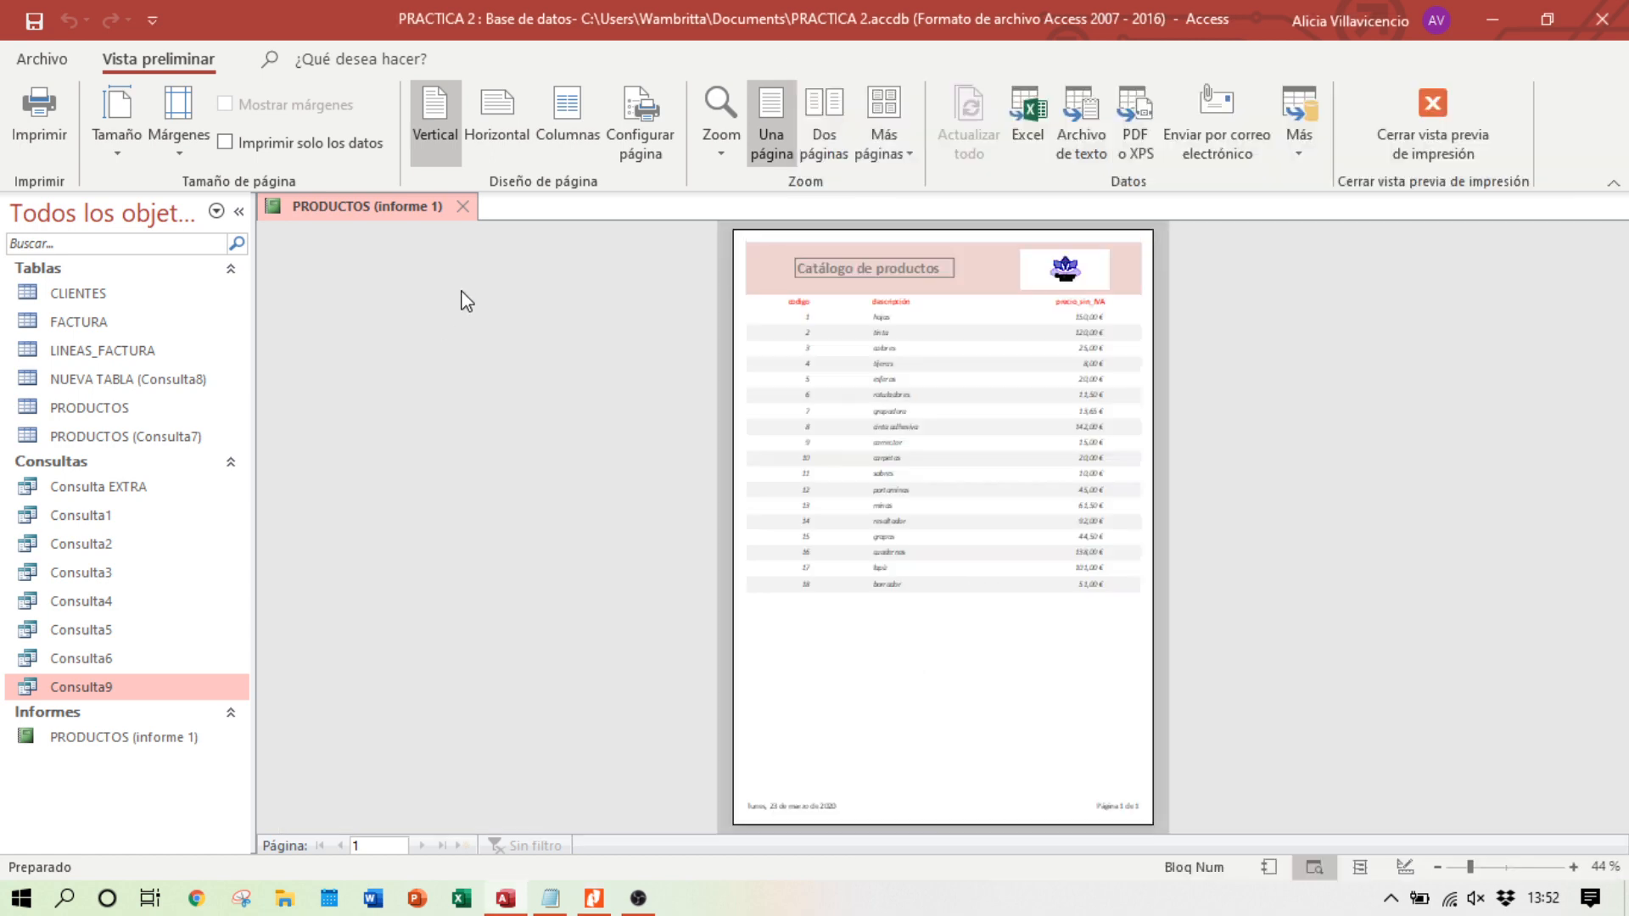
Step: Compare the previewed product rows with the practice PDF and close the PRODUCTOS (informe 1) report, saving its design changes
left_click(1488, 868)
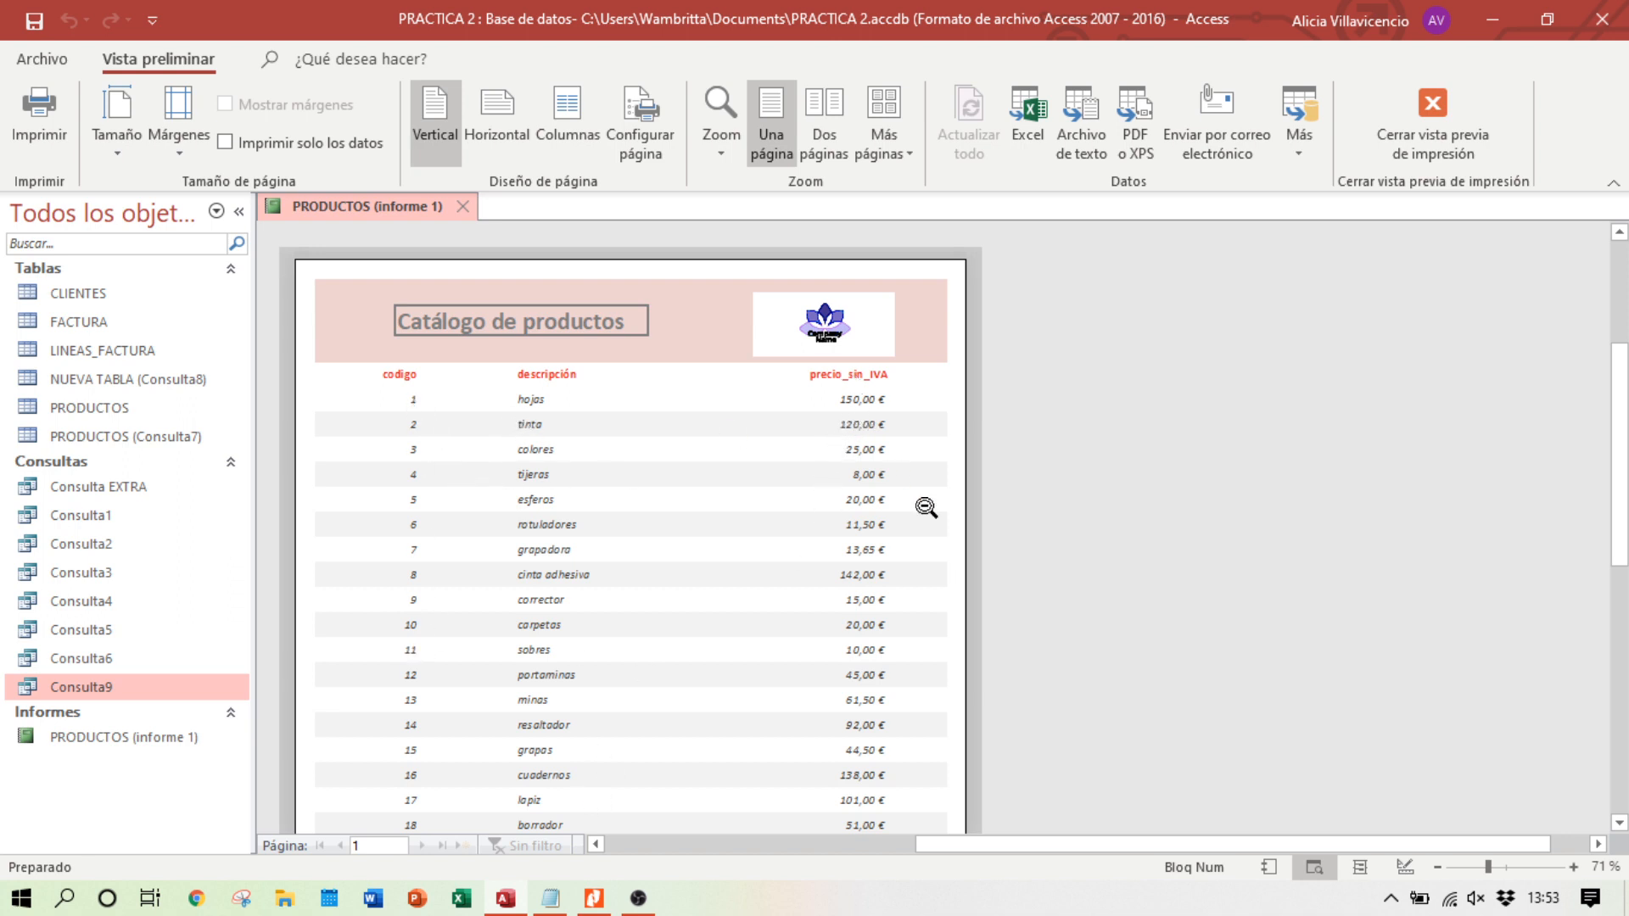
scroll(844, 449, "down", 3)
scroll(847, 456, "down", 1)
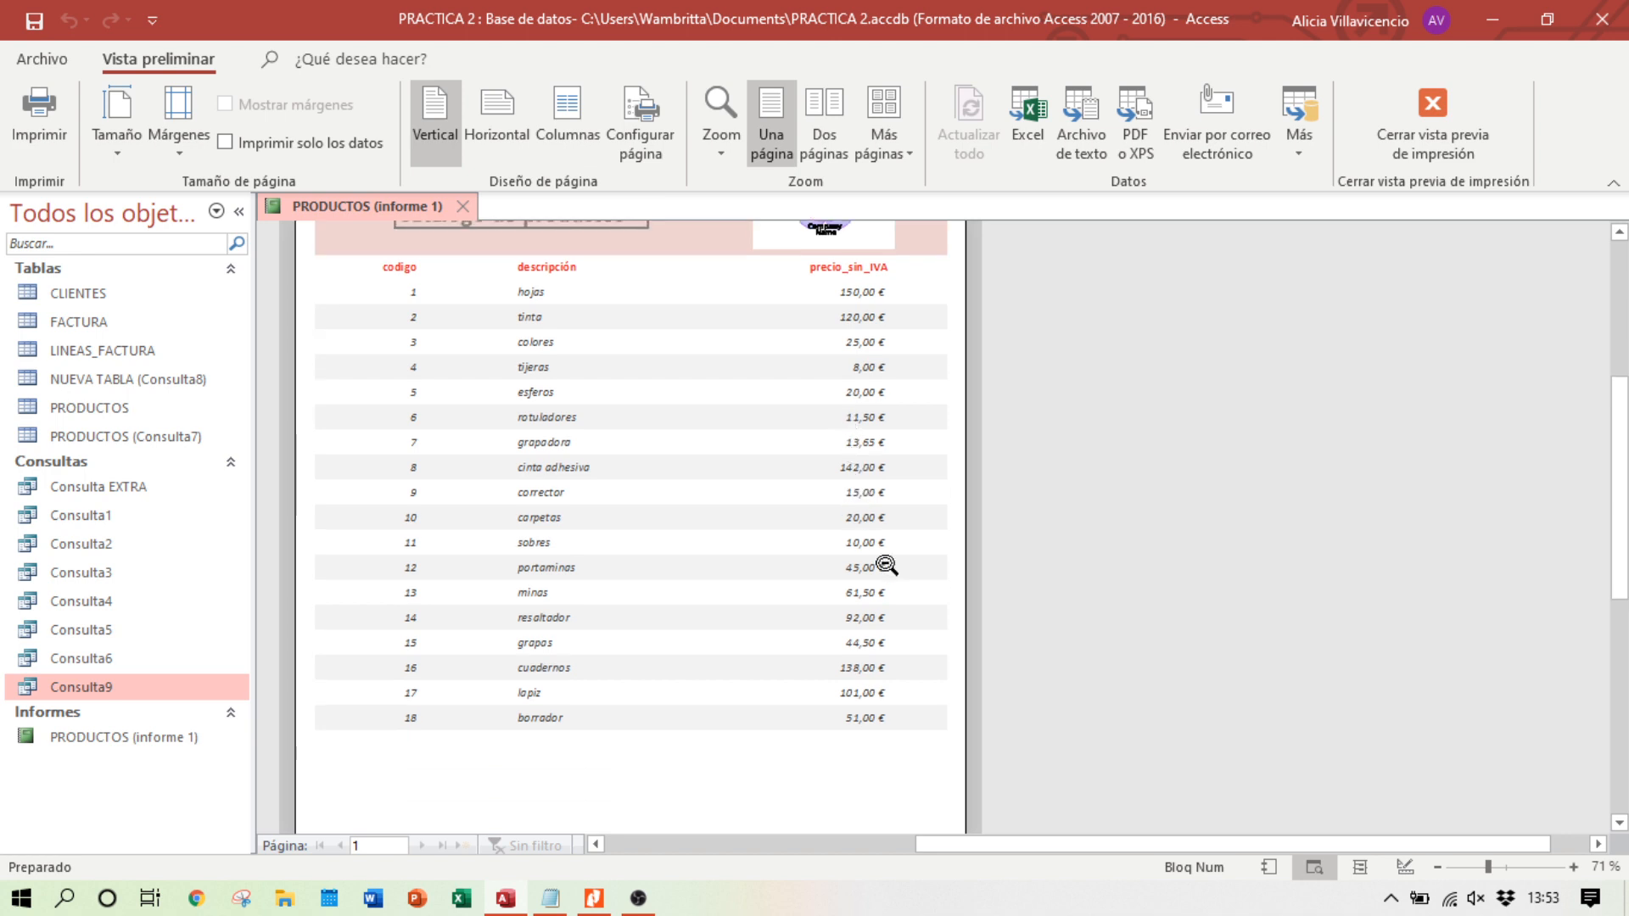
left_click(594, 898)
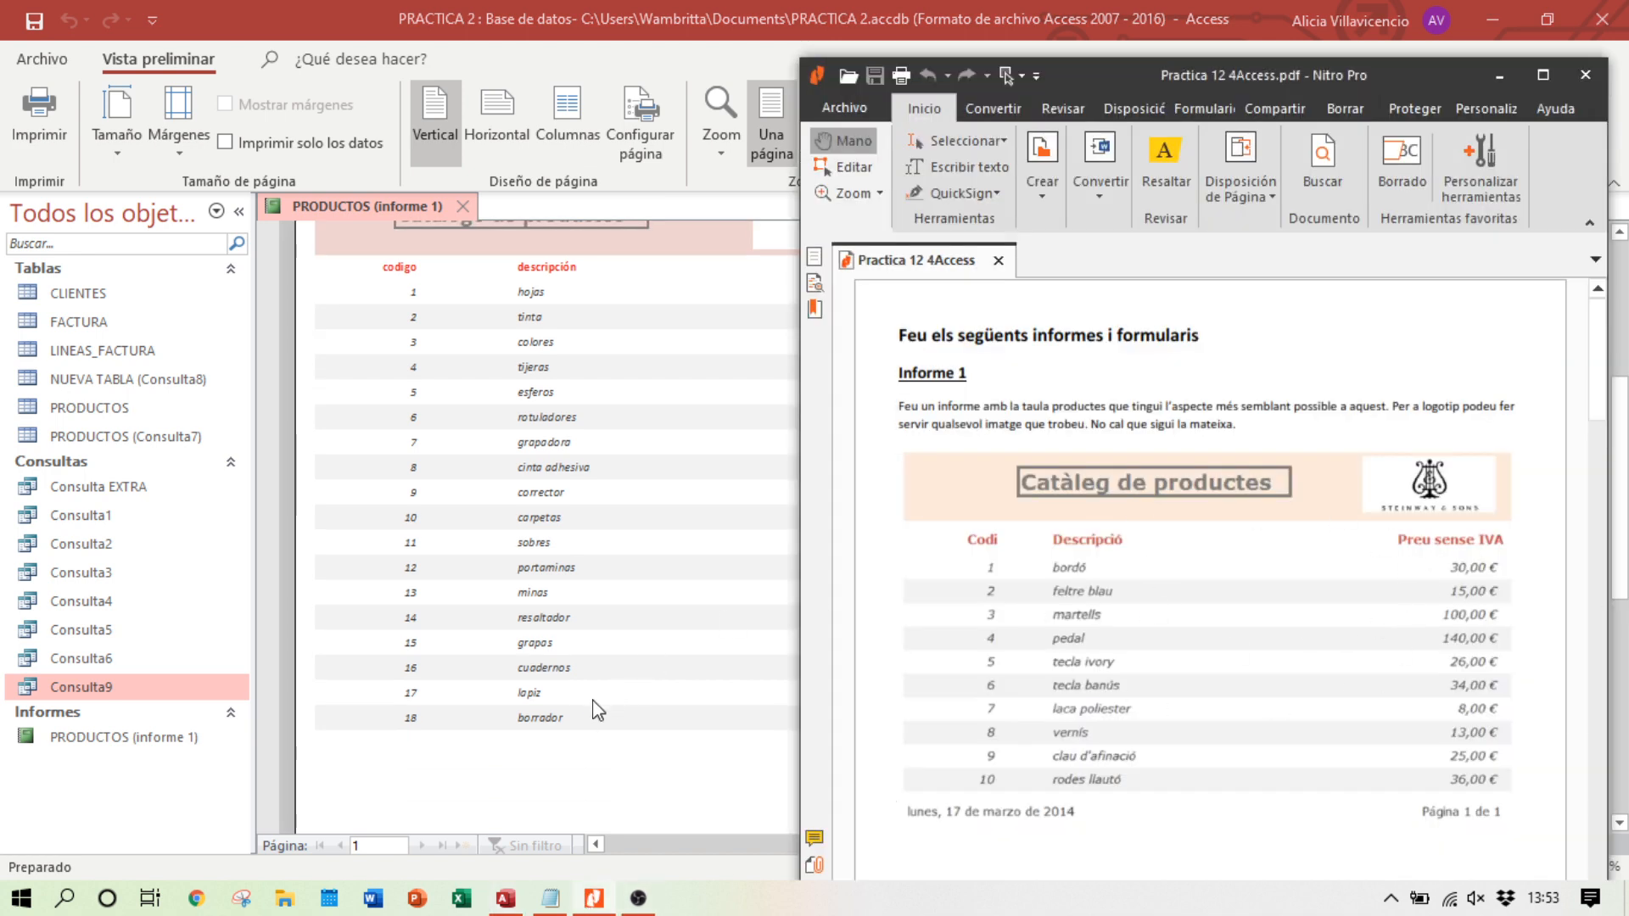
left_click(594, 203)
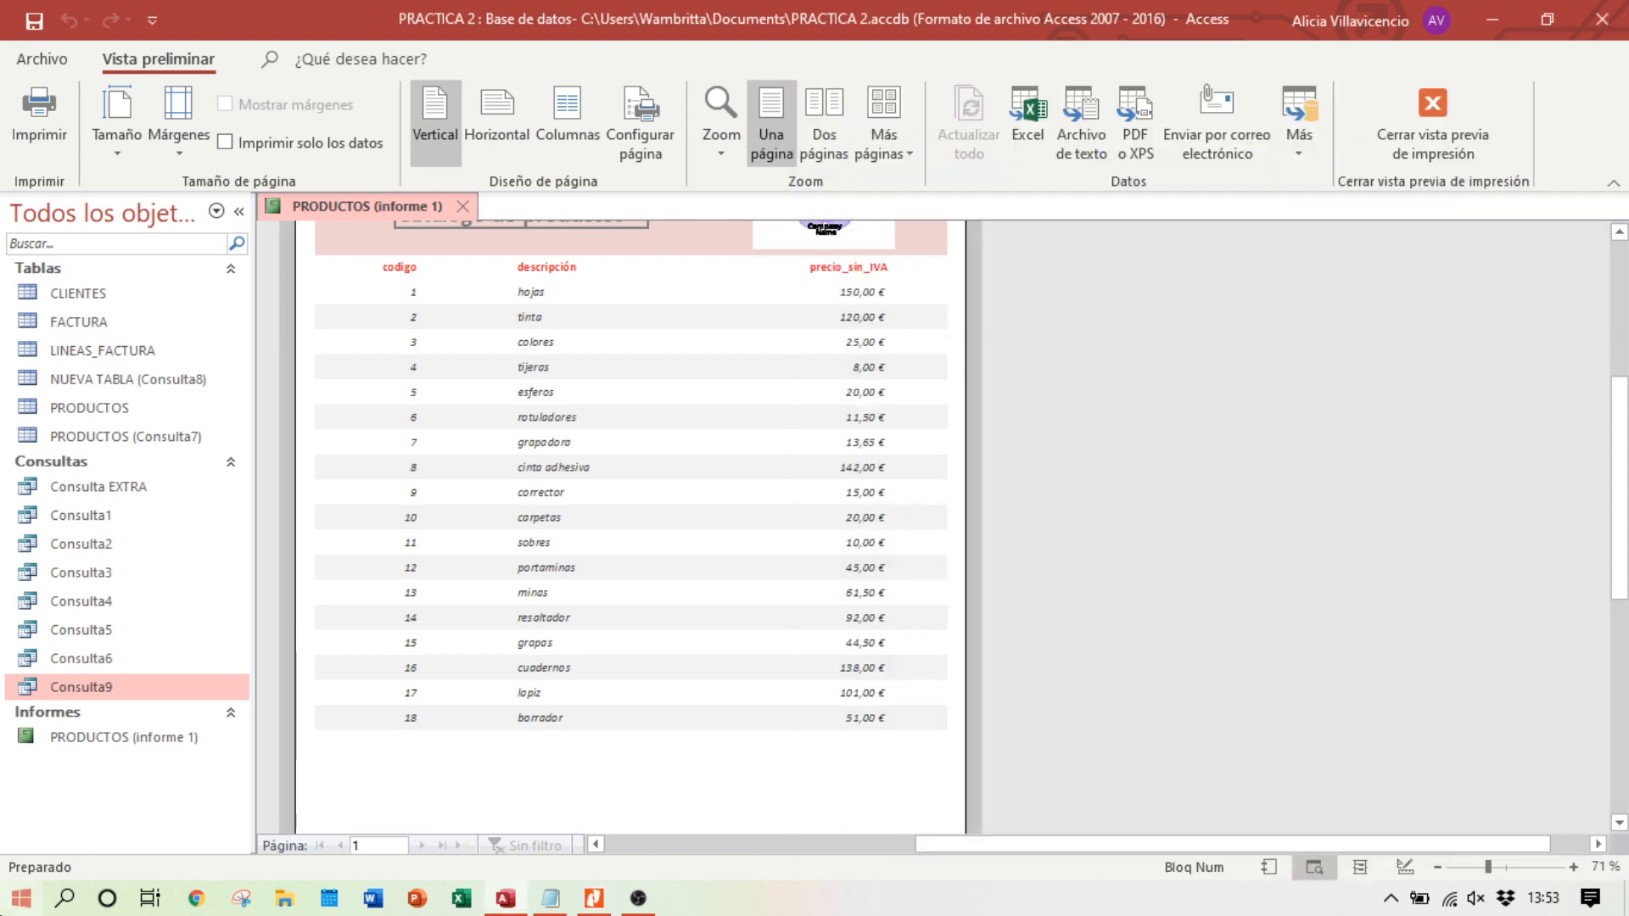
left_click(458, 207)
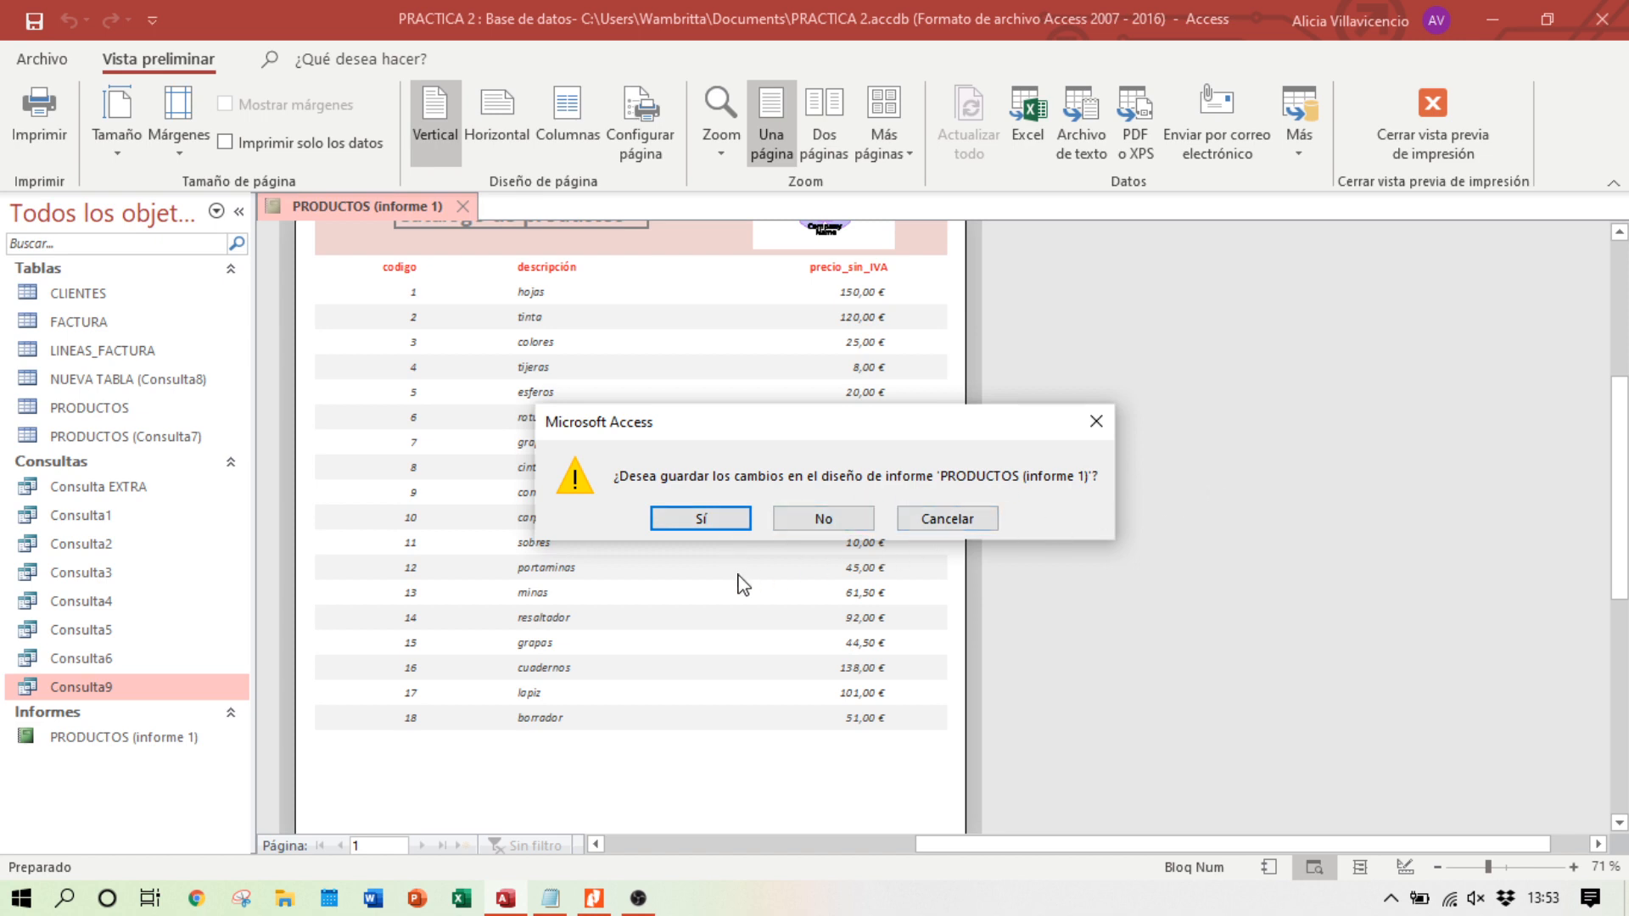
left_click(702, 526)
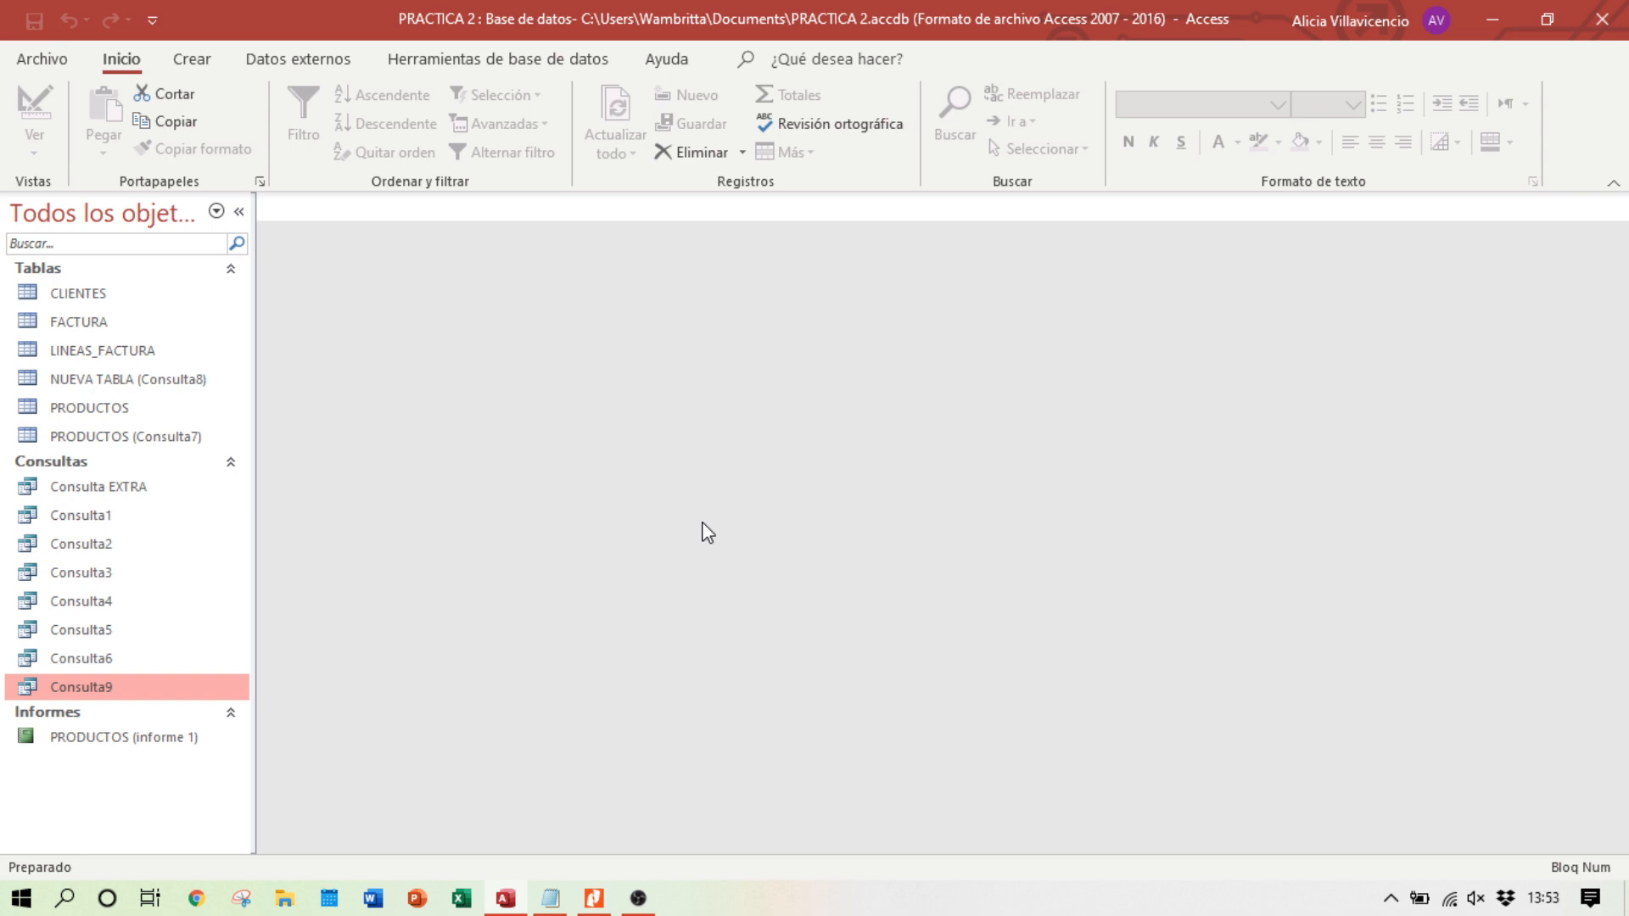
Step: Read the Informe 2 instructions in the practice PDF, including the invoice number parameter example
left_click(594, 898)
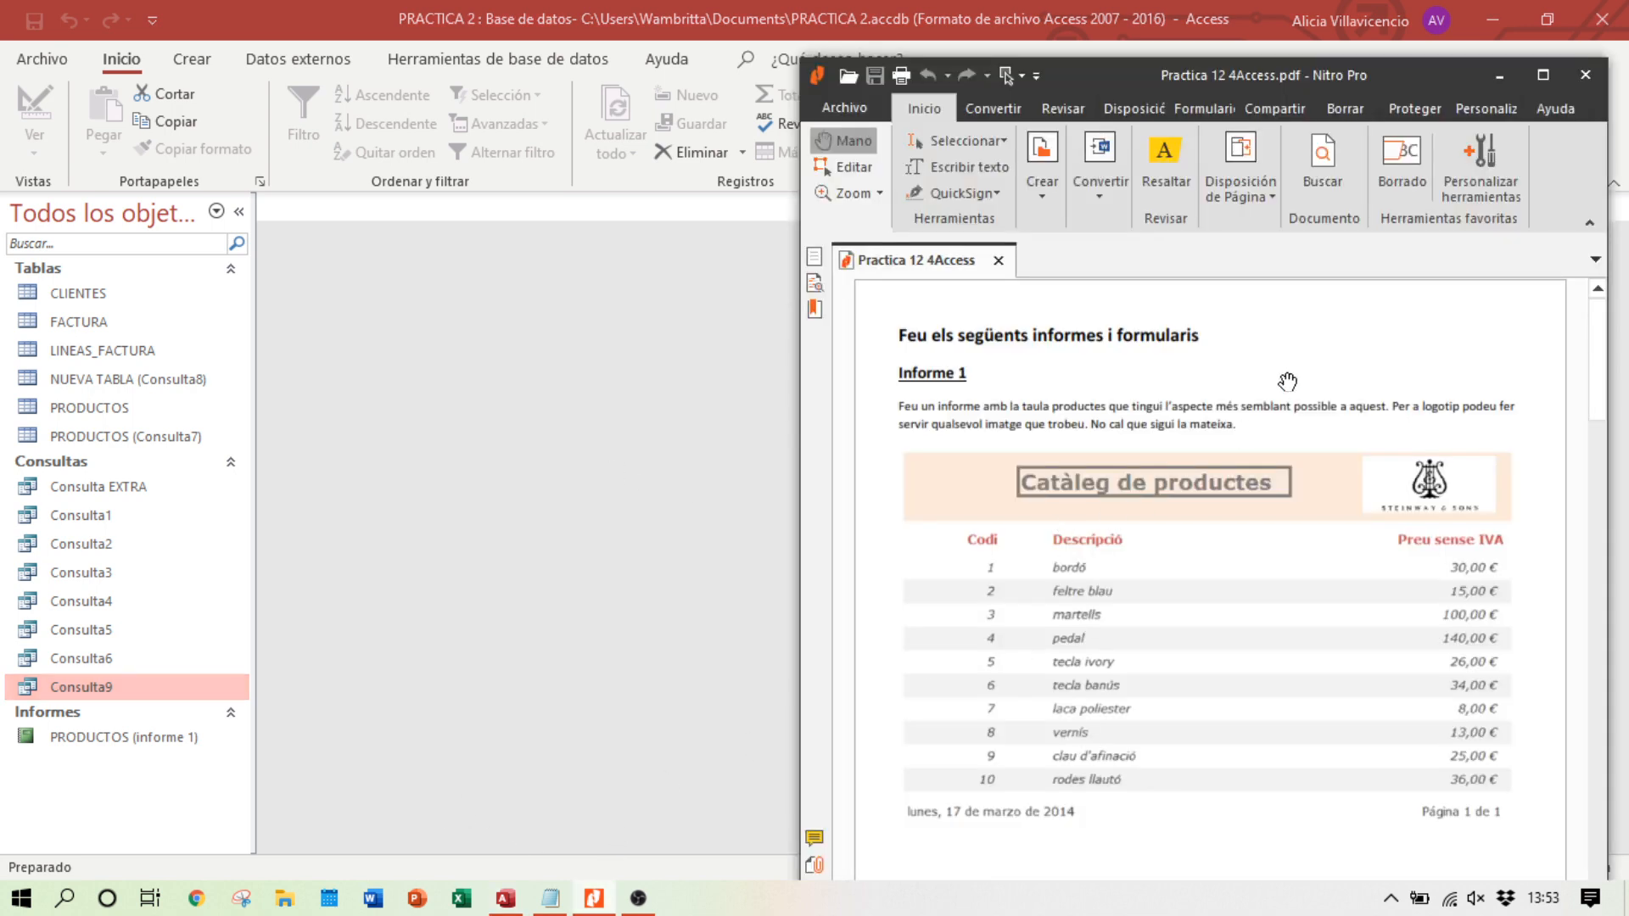
scroll(1349, 570, "down", 3)
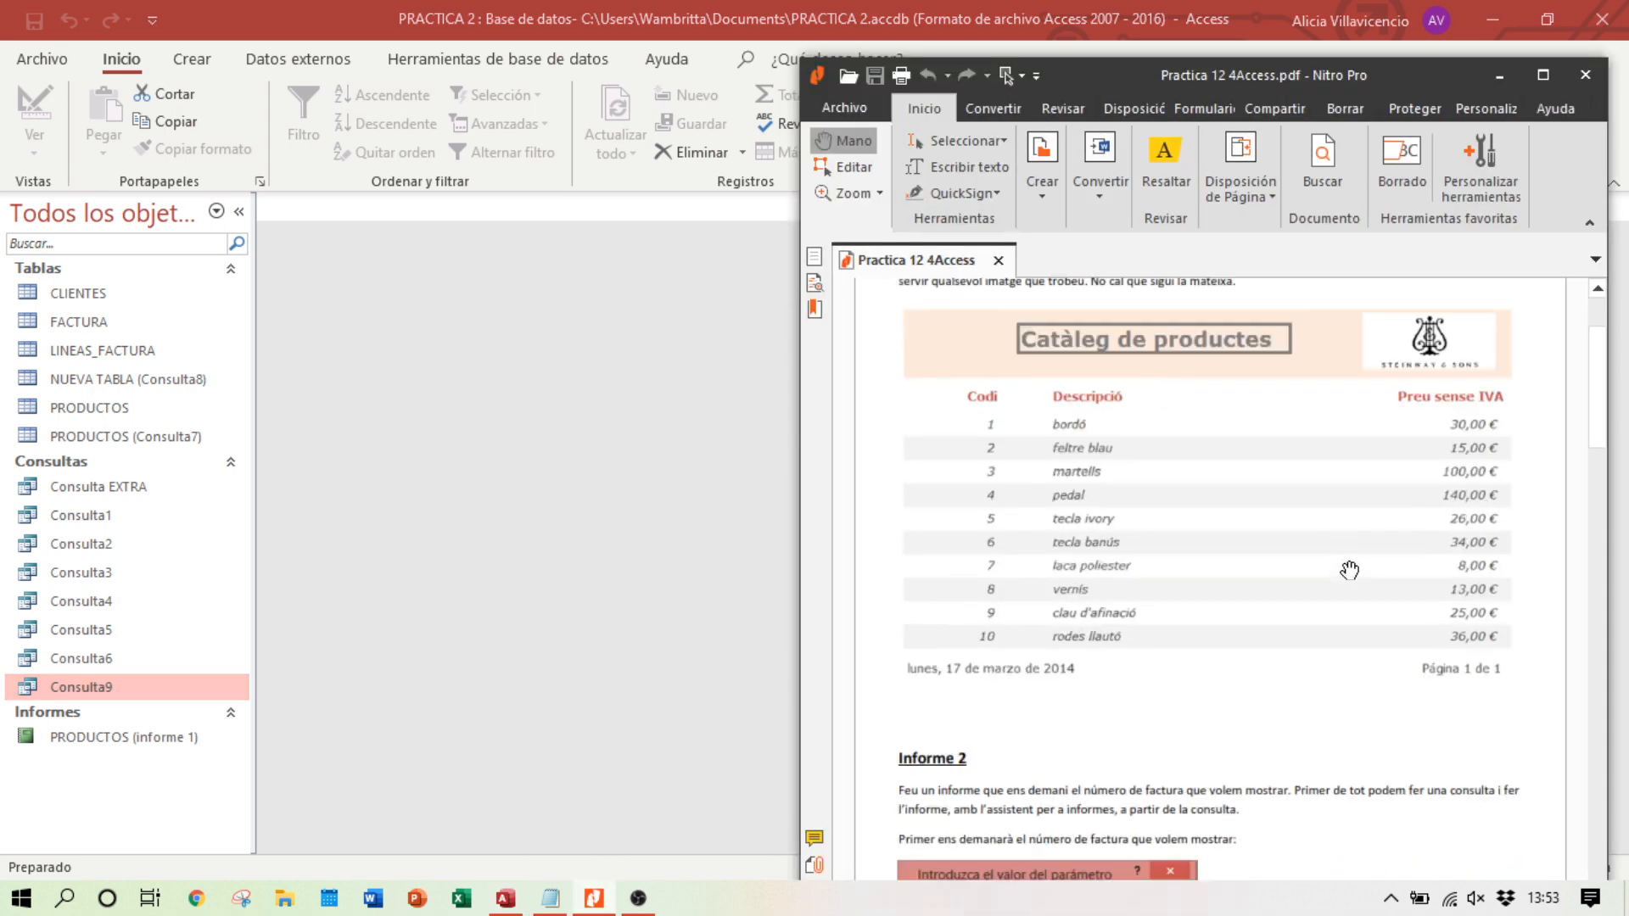
scroll(1349, 570, "down", 7)
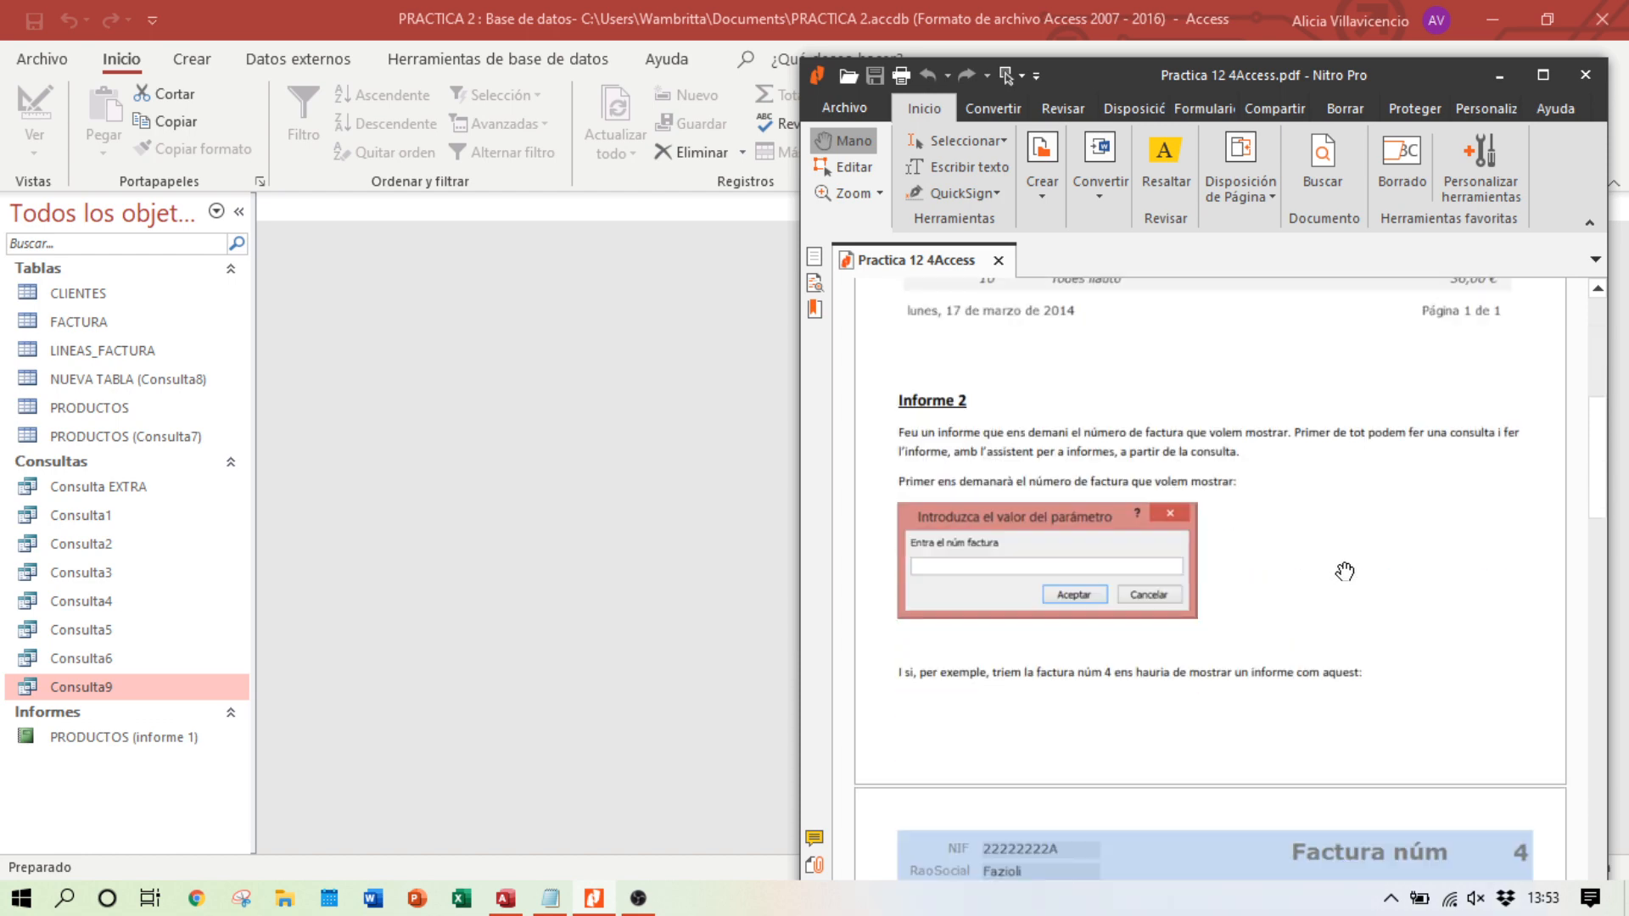
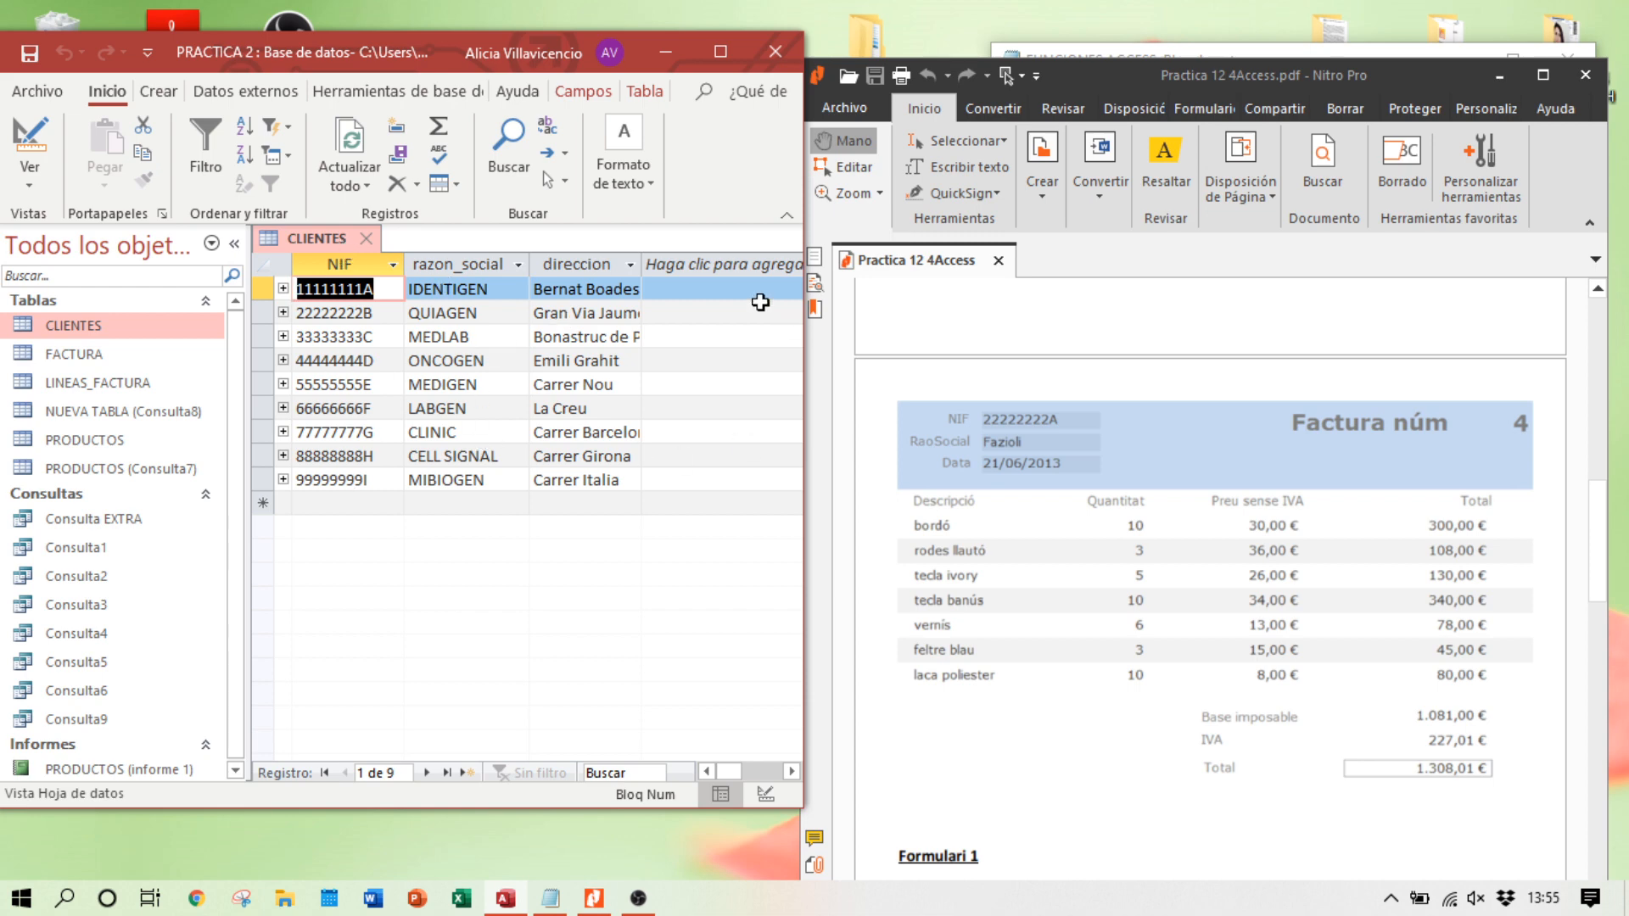
Step: Close the CLIENTES table and examine the FACTURA and PRODUCTOS tables for fields needed in the Factura núm example
left_click(366, 238)
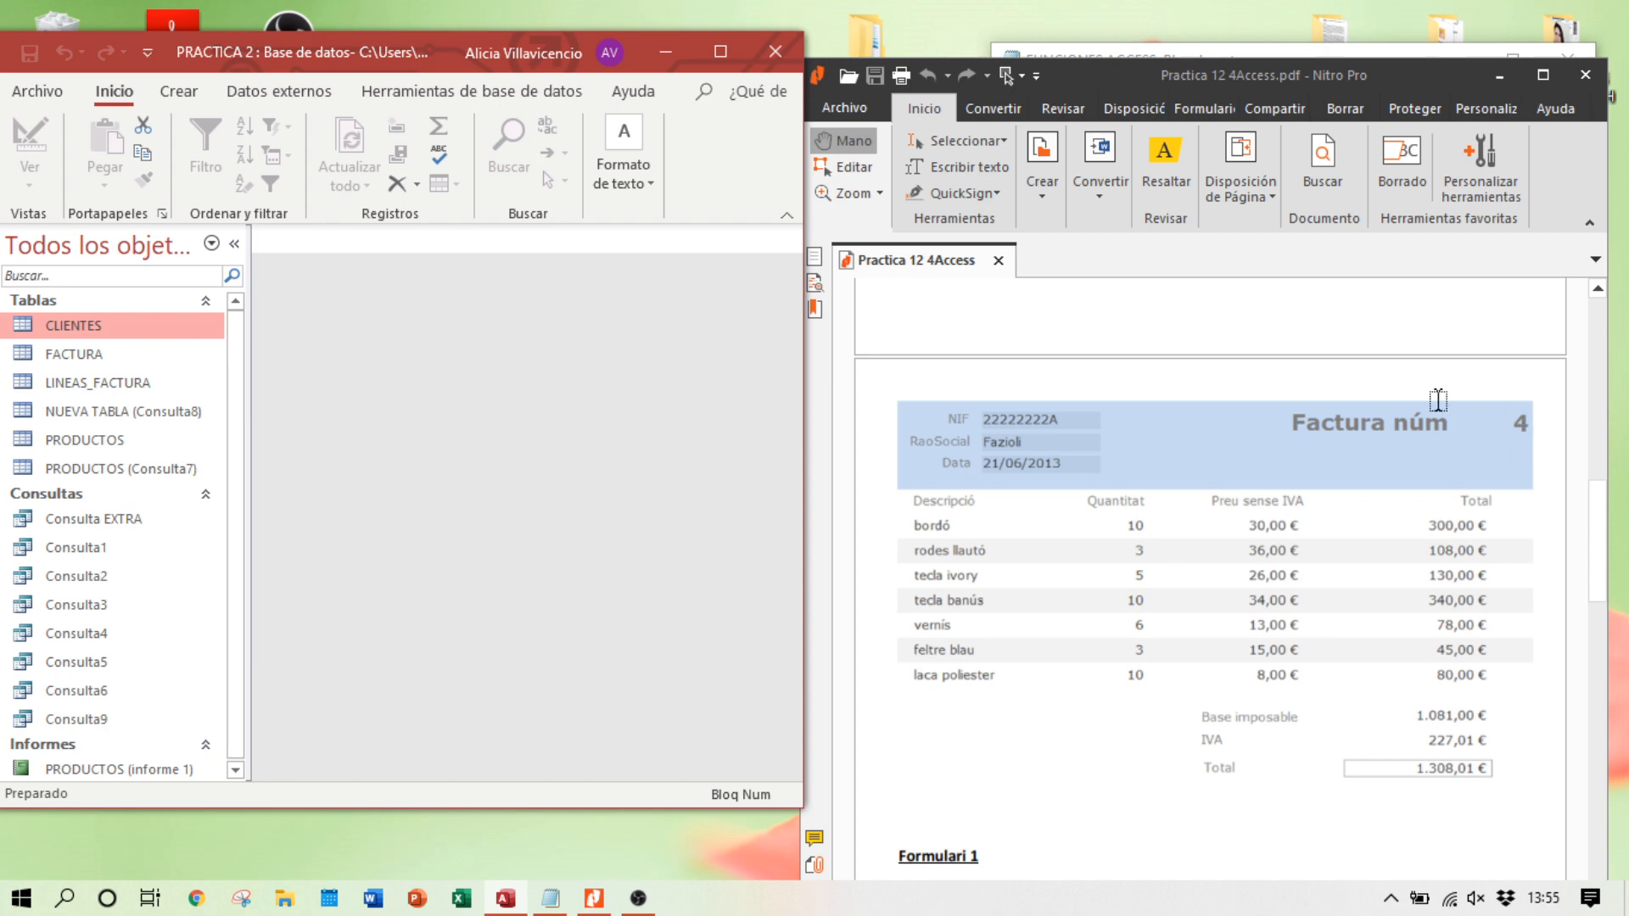
double_click(89, 354)
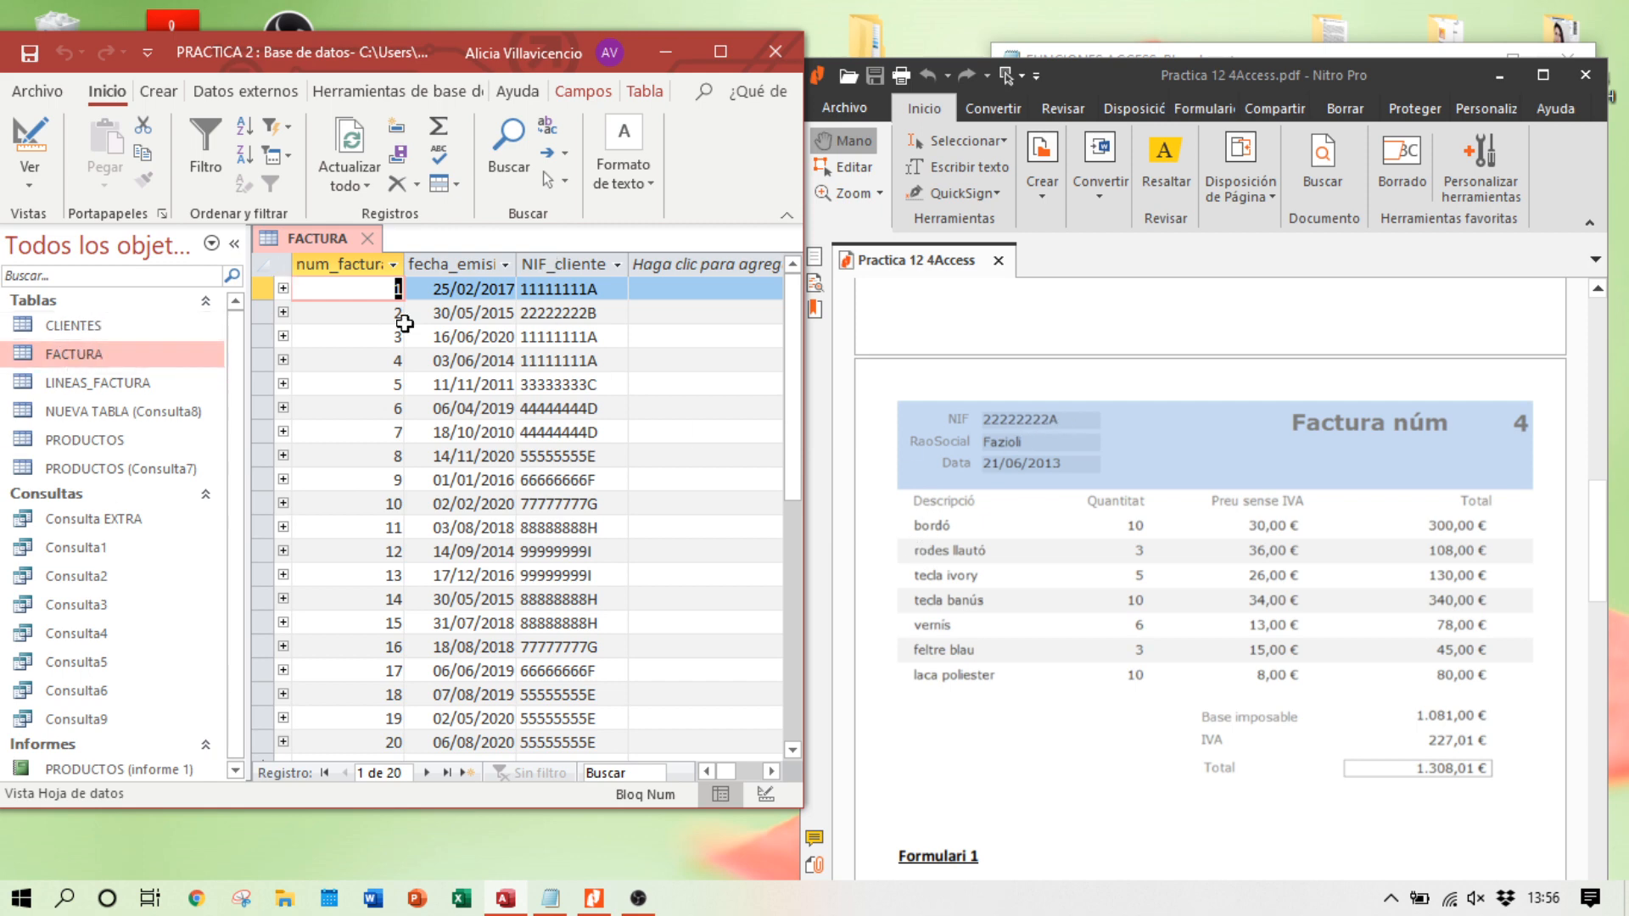
left_click(367, 239)
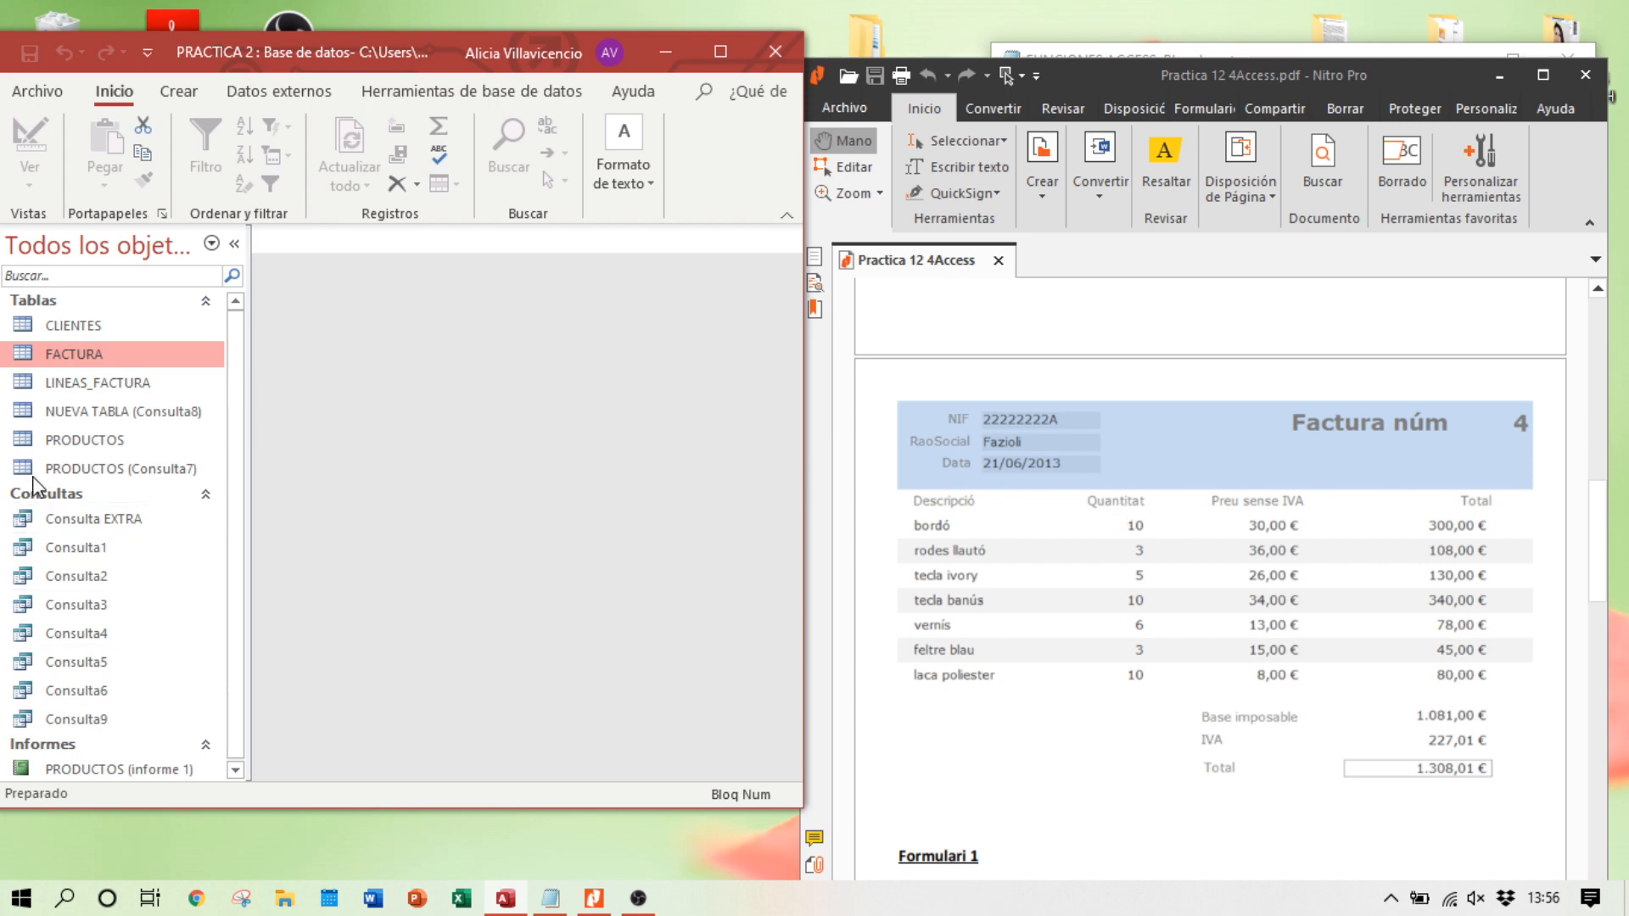
double_click(117, 443)
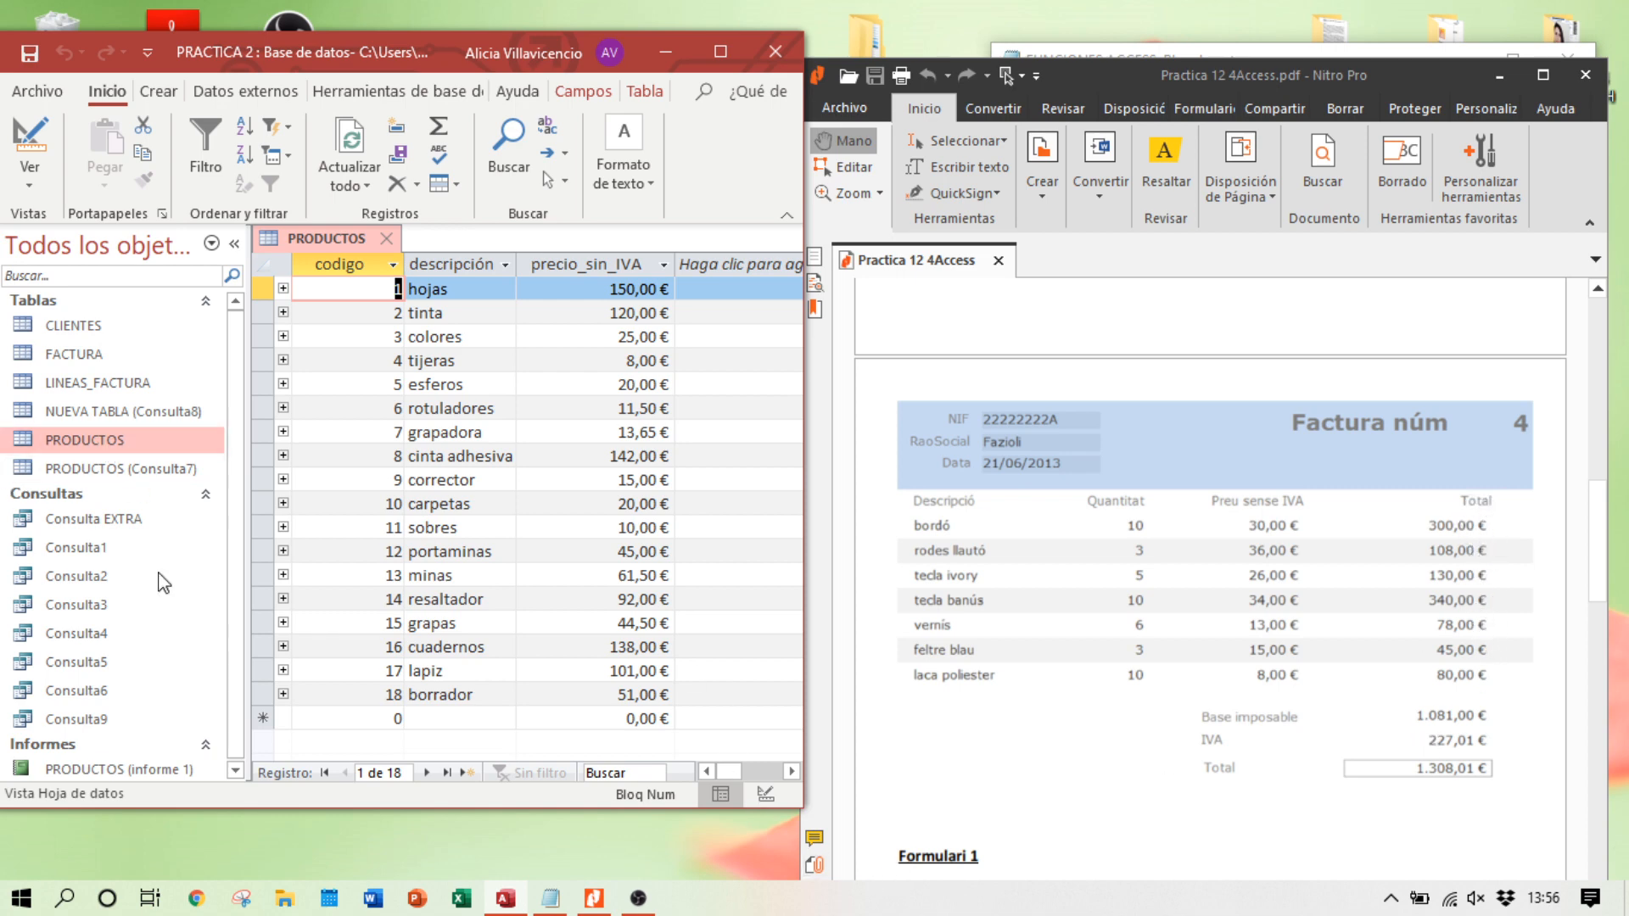
Step: Examine Consulta2 and the precio_con_IVA column in Consulta4 for data matching the Factura núm example, skipping Consulta3's parameter request
left_click(107, 583)
double_click(107, 583)
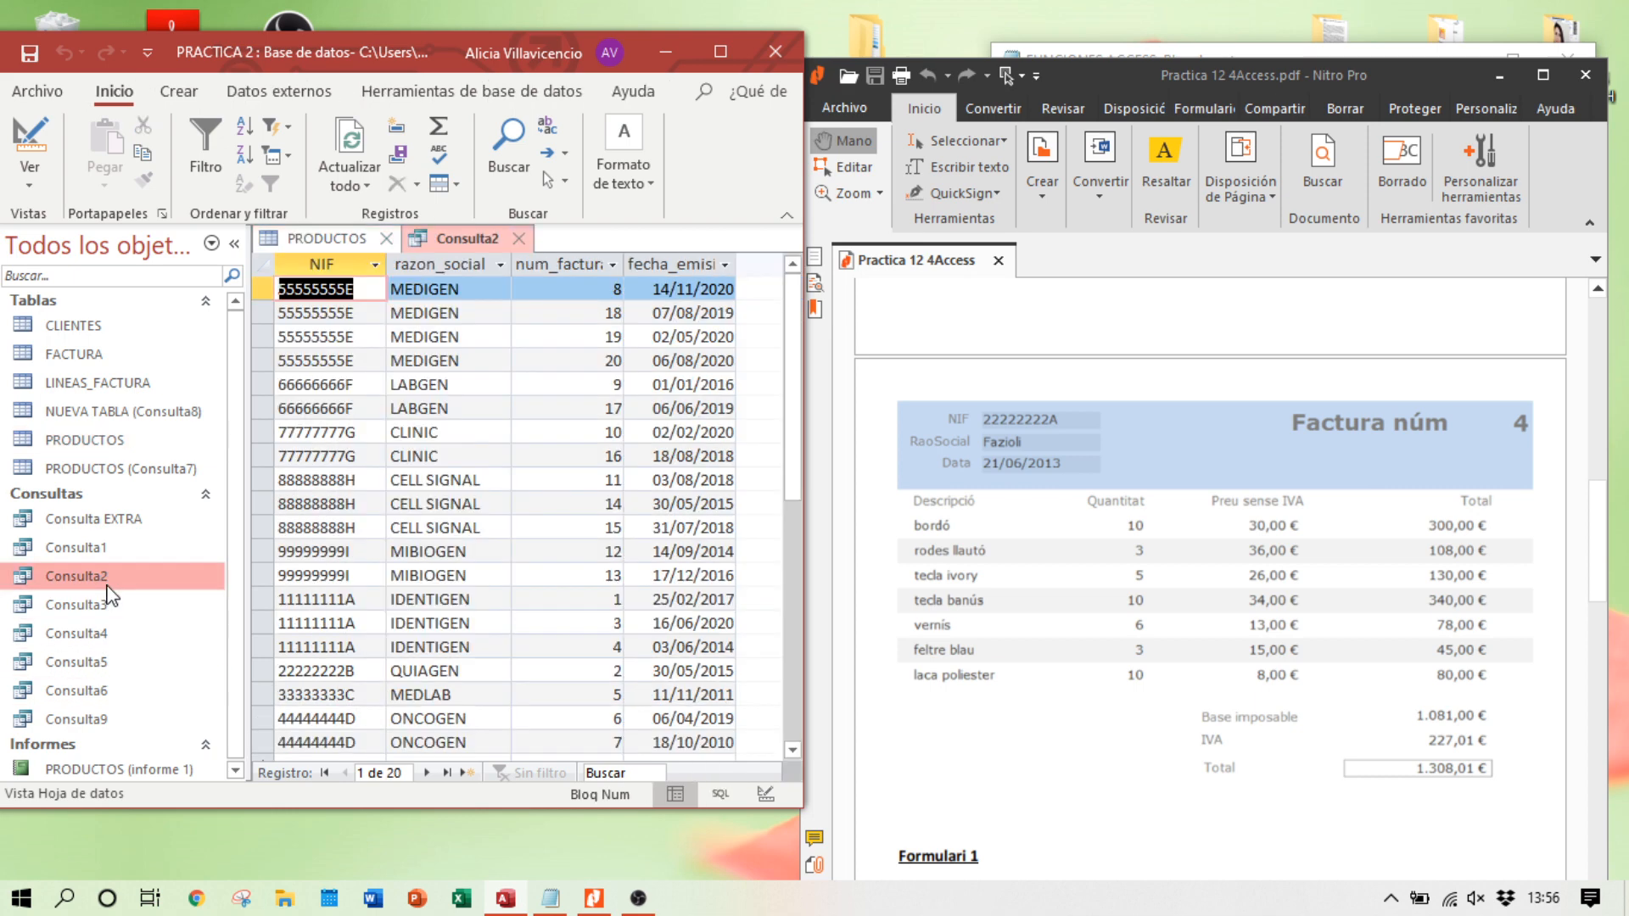
left_click(93, 616)
double_click(93, 613)
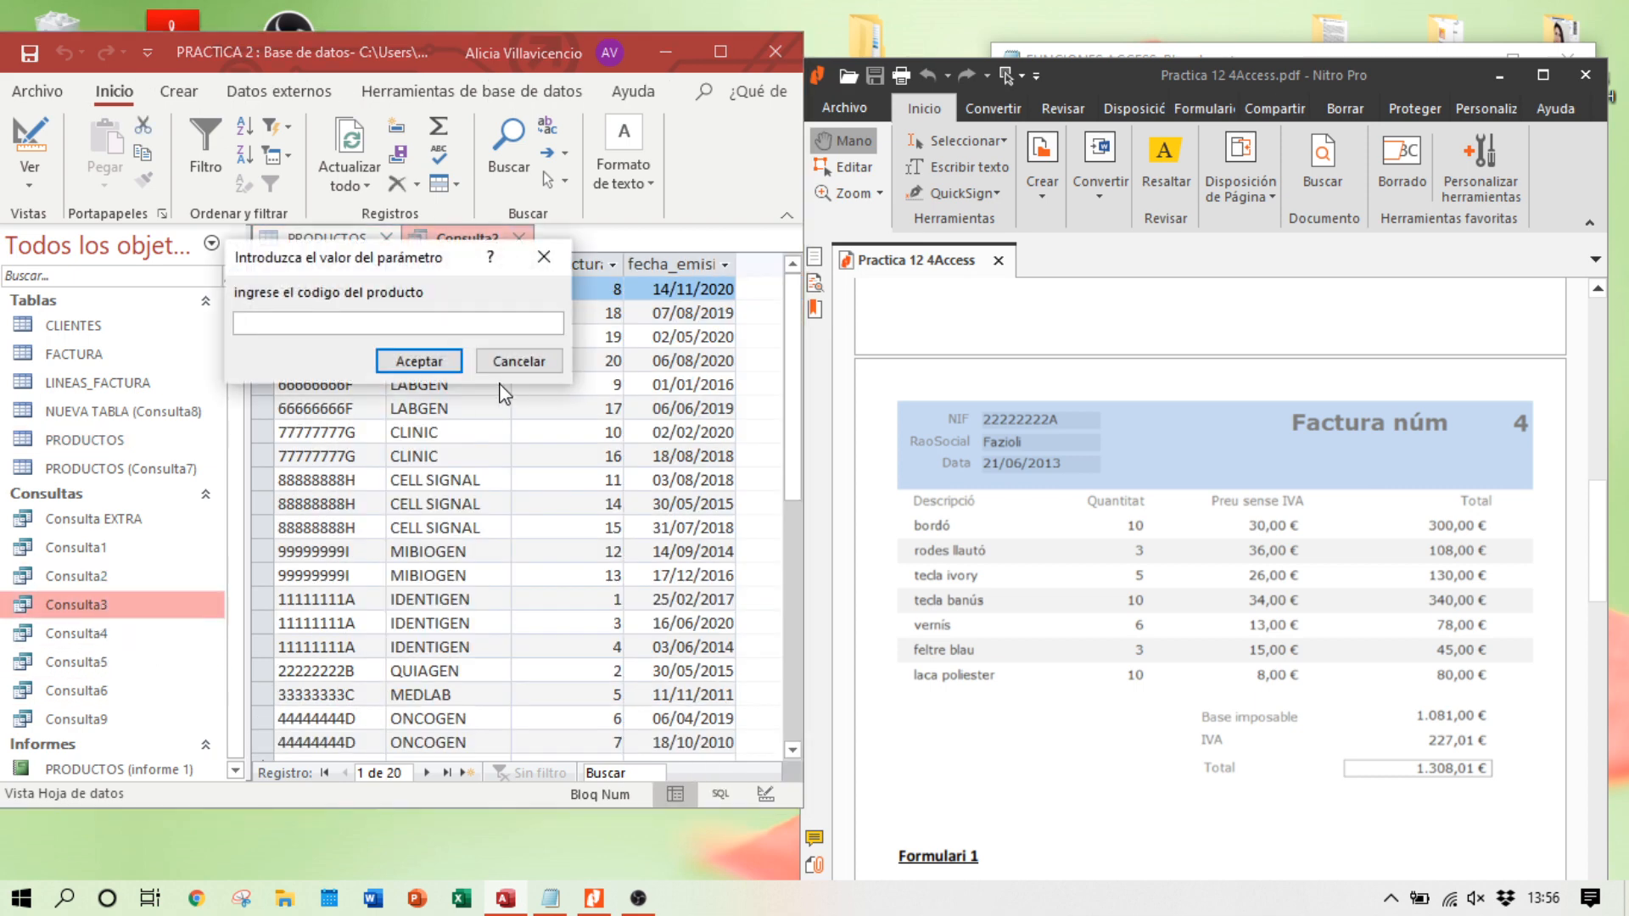
left_click(566, 263)
double_click(120, 639)
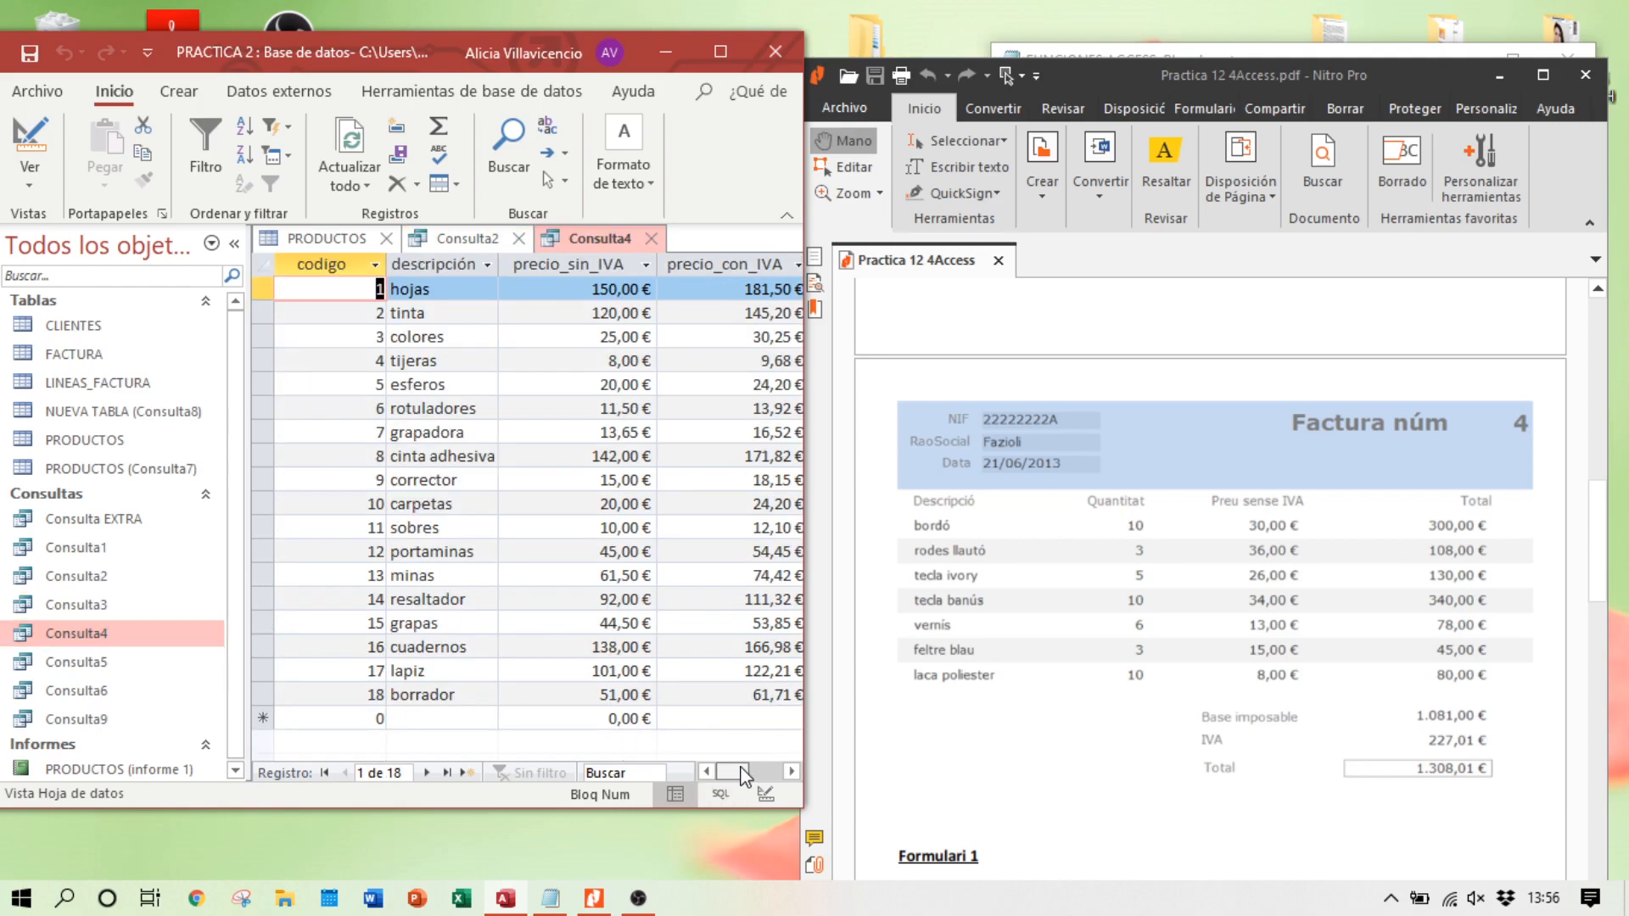
mouse_move(738, 771)
left_mouse_down()
mouse_move(761, 774)
mouse_move(734, 775)
left_mouse_up()
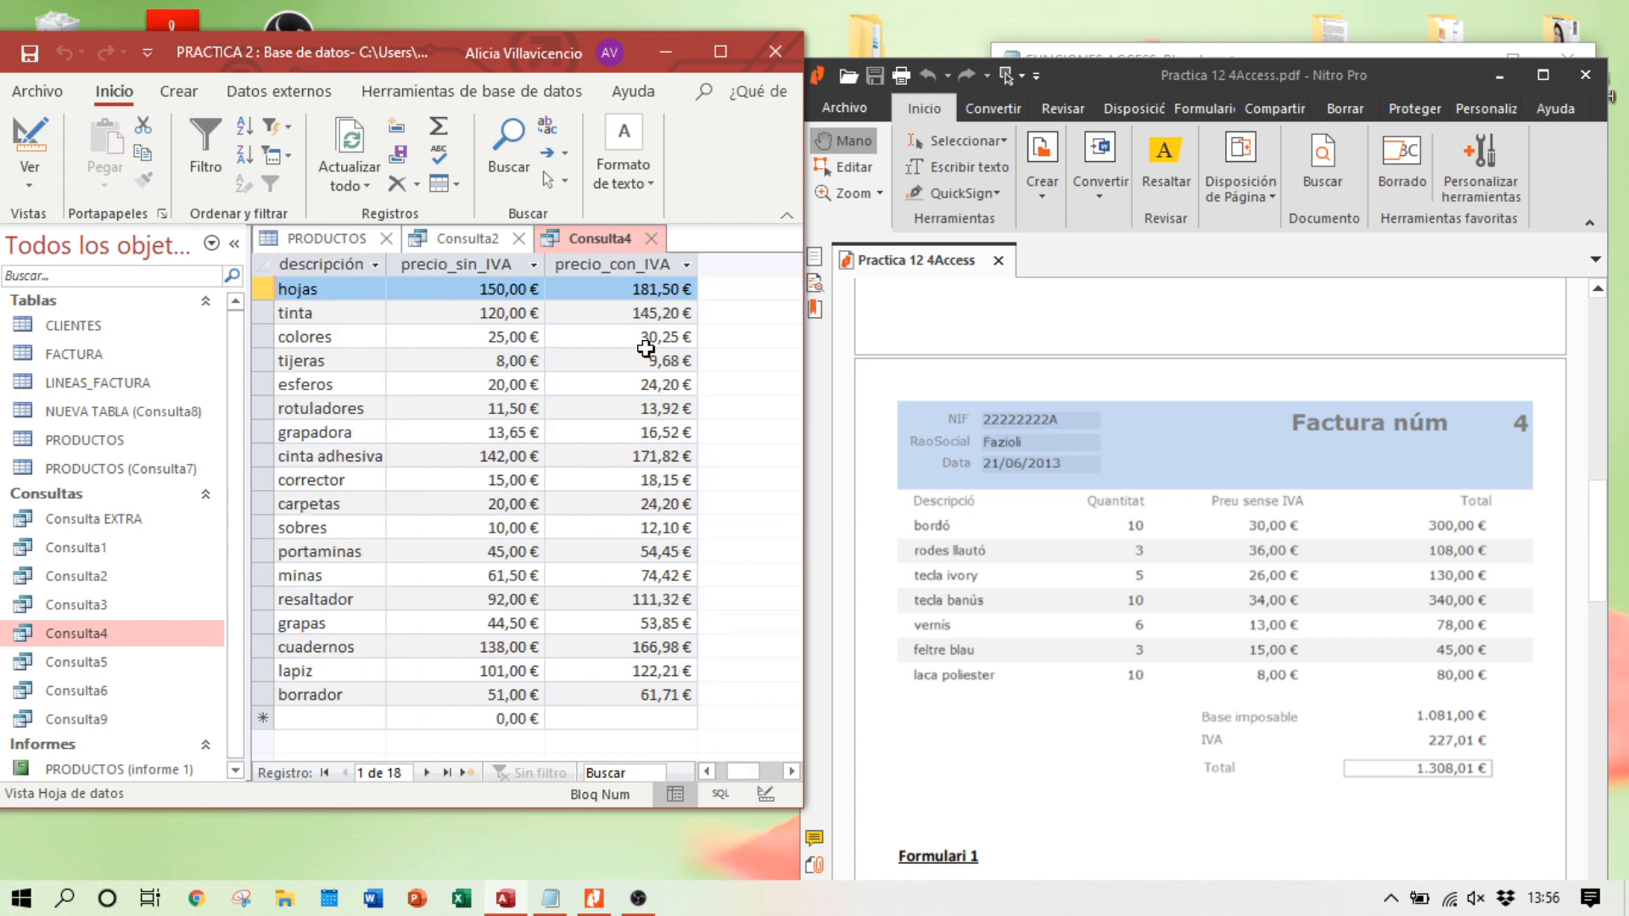
left_click_drag(651, 575, 692, 576)
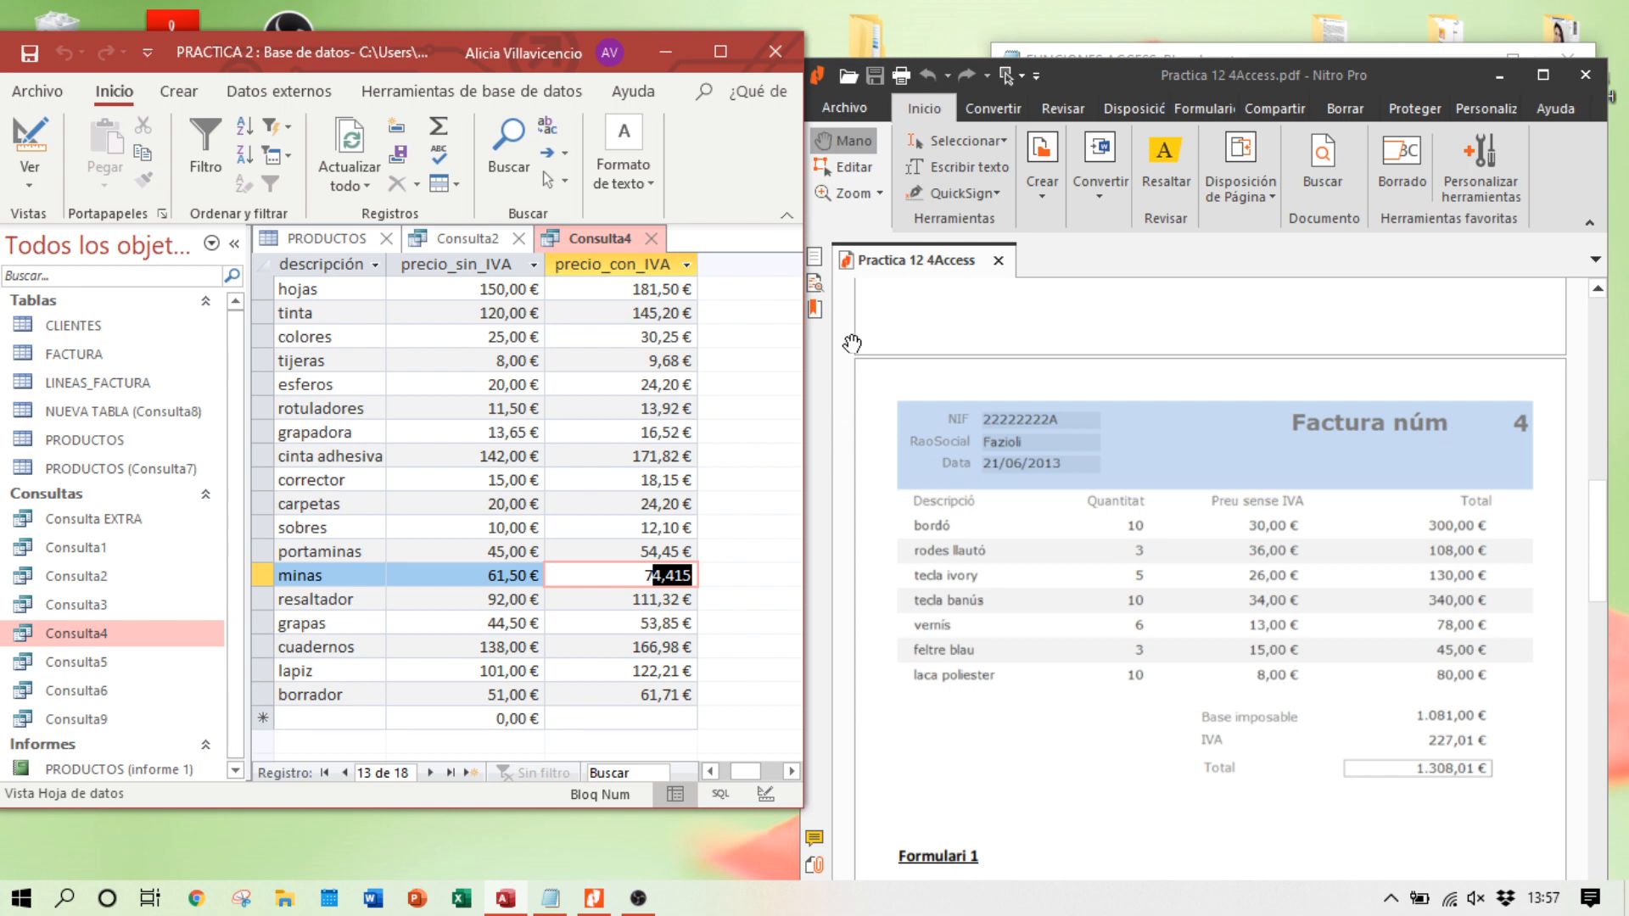
left_click(651, 239)
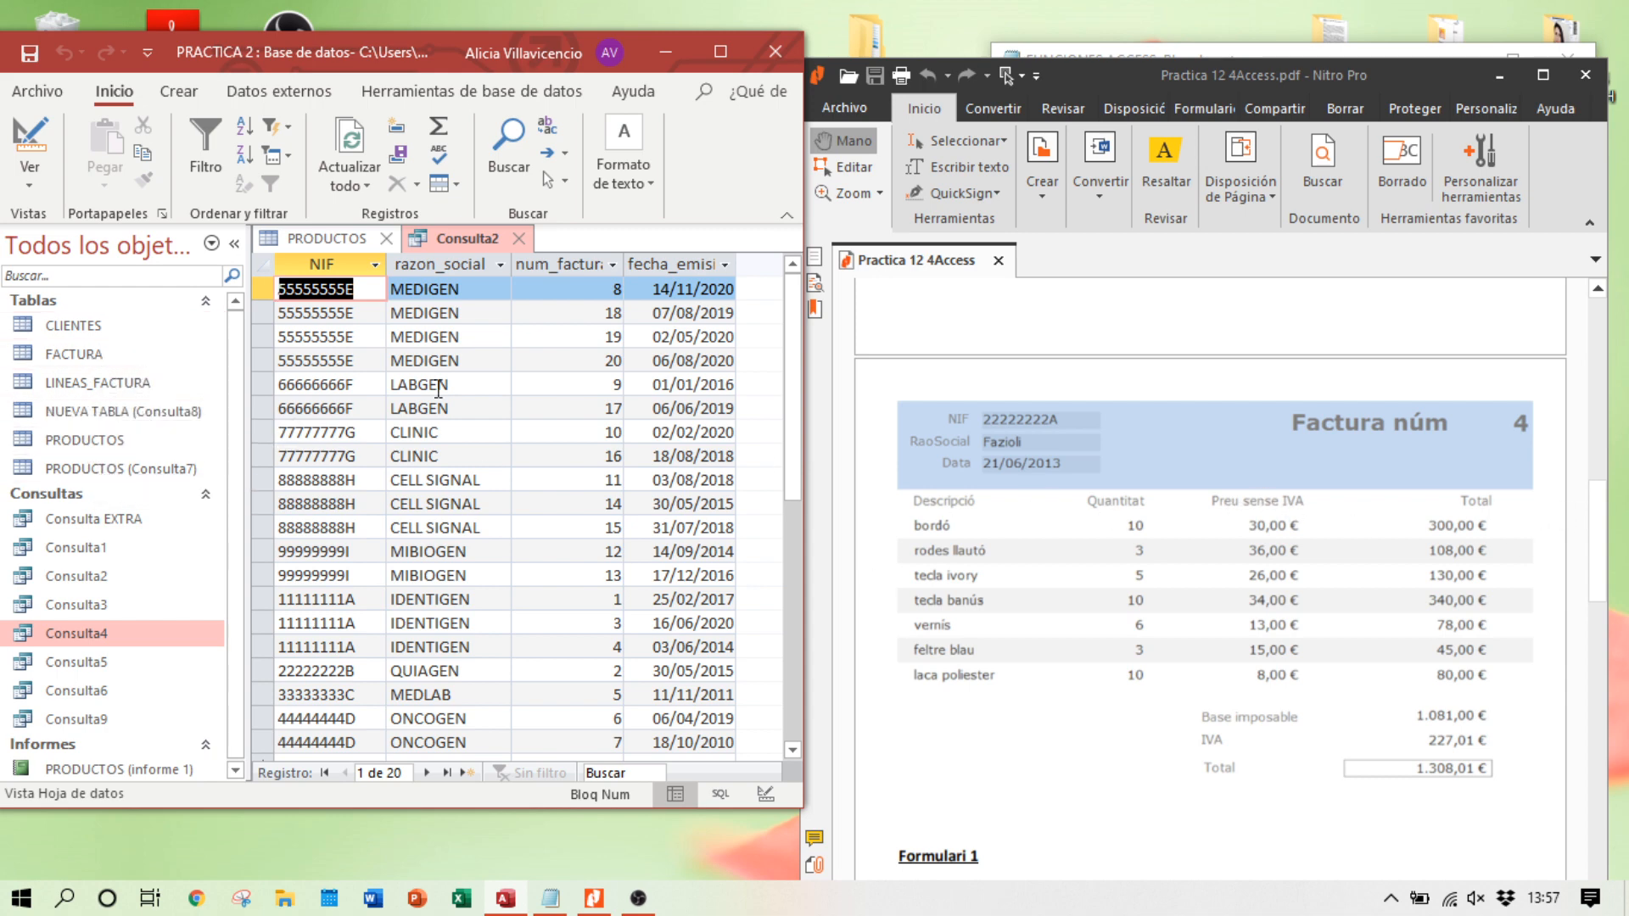
Step: Examine the PRODUCTOS and LINEAS_FACTURA tables for the description, price and unit fields needed in the invoice example
double_click(111, 440)
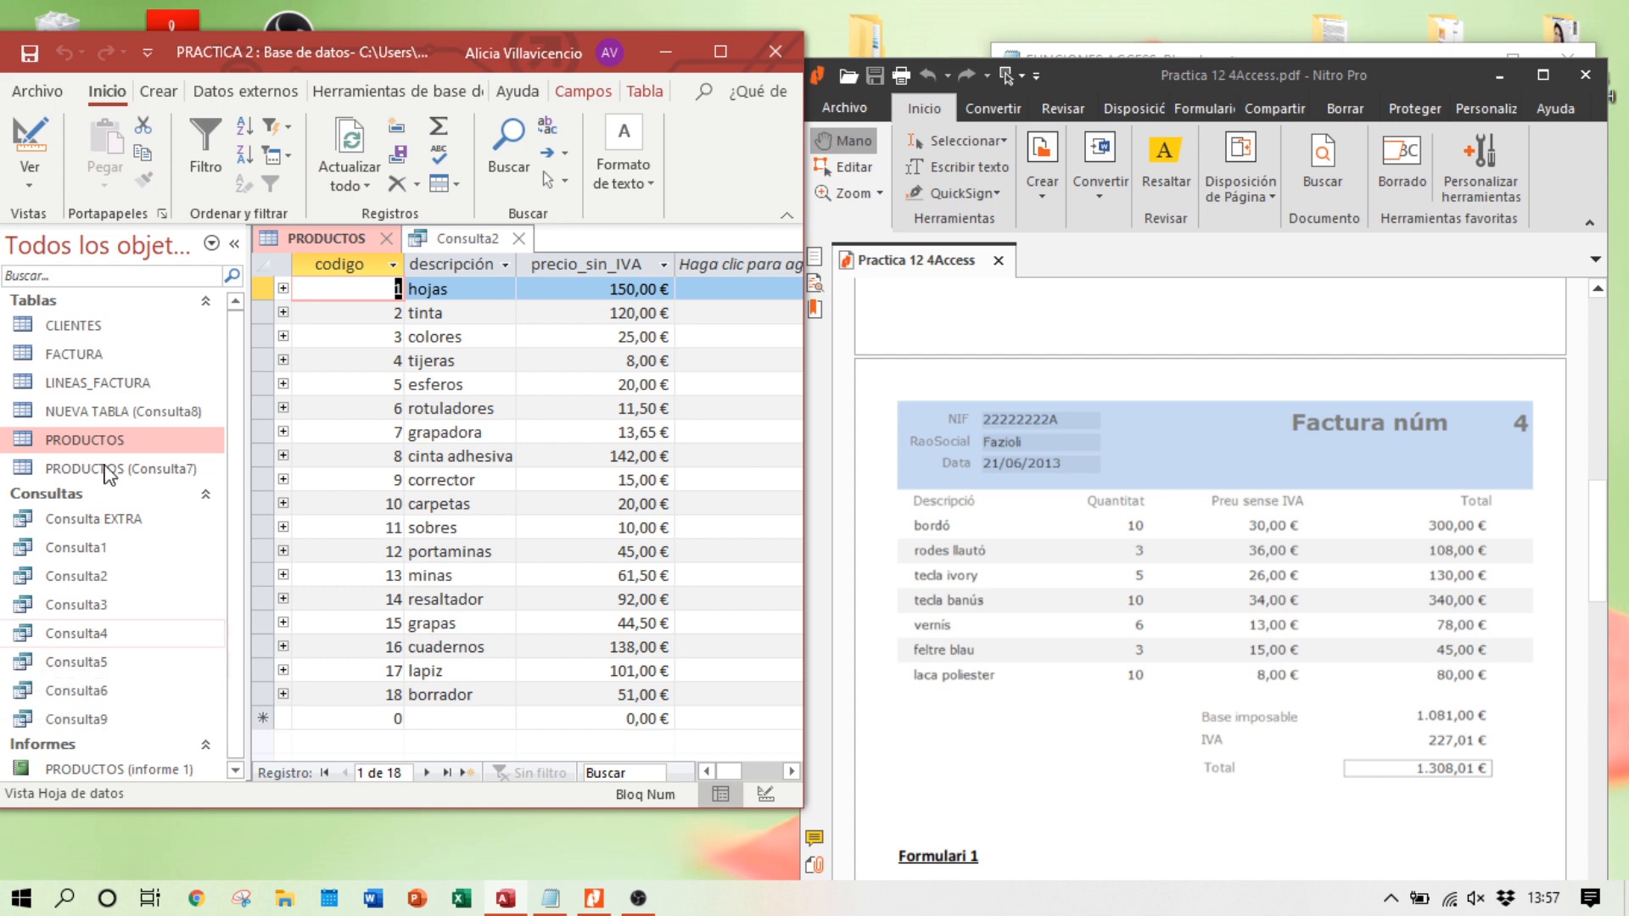
double_click(116, 388)
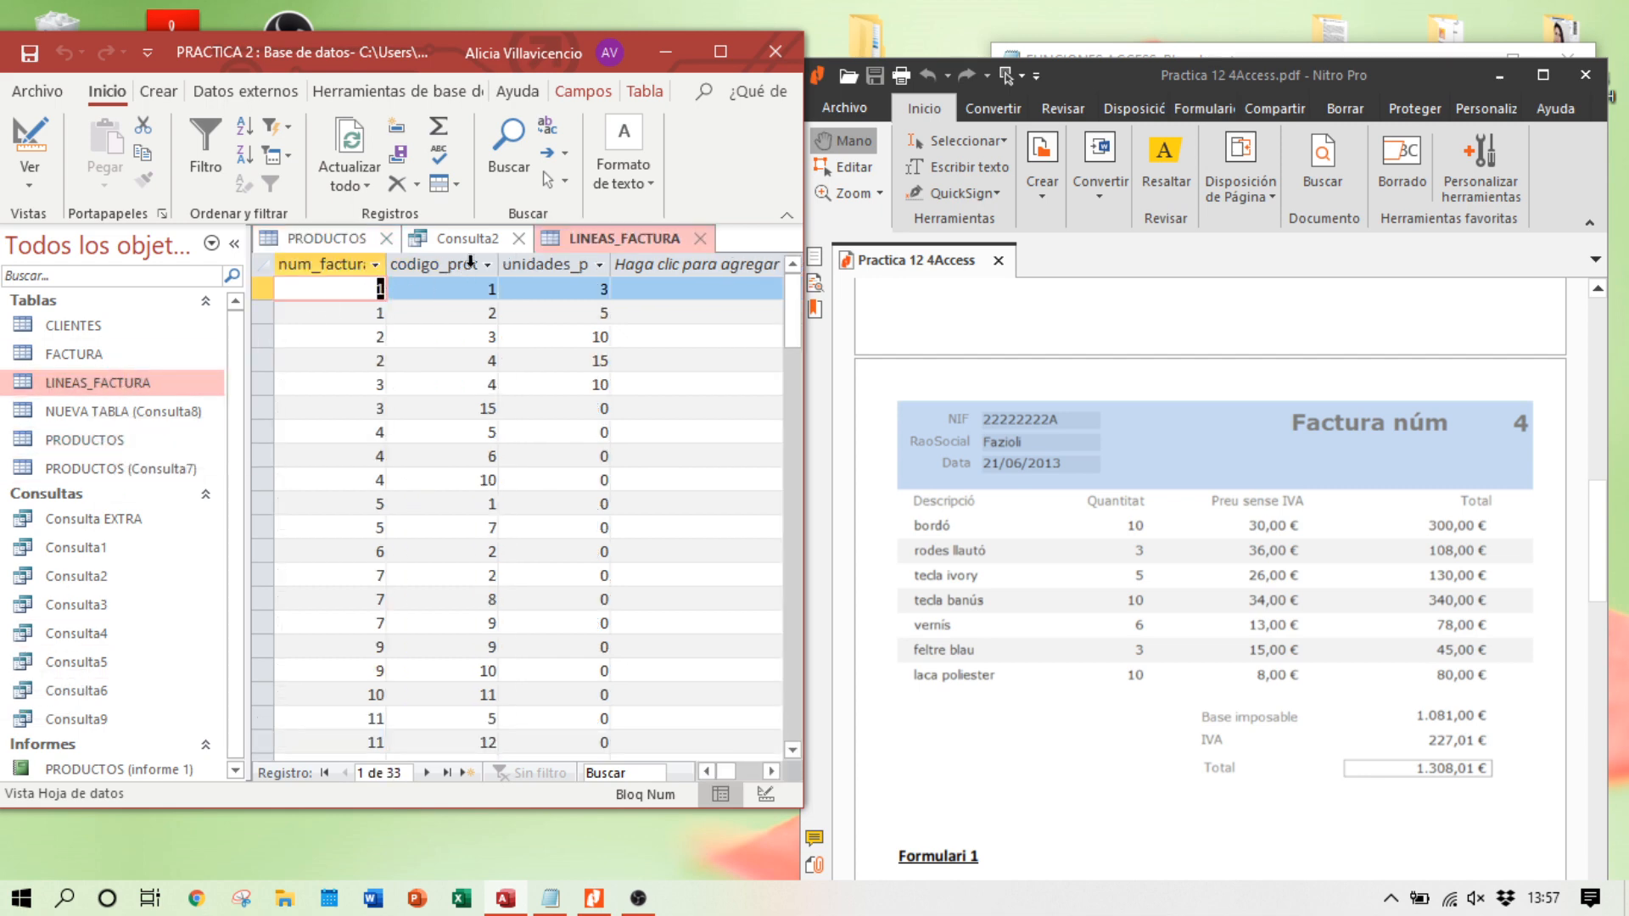
left_click(628, 262)
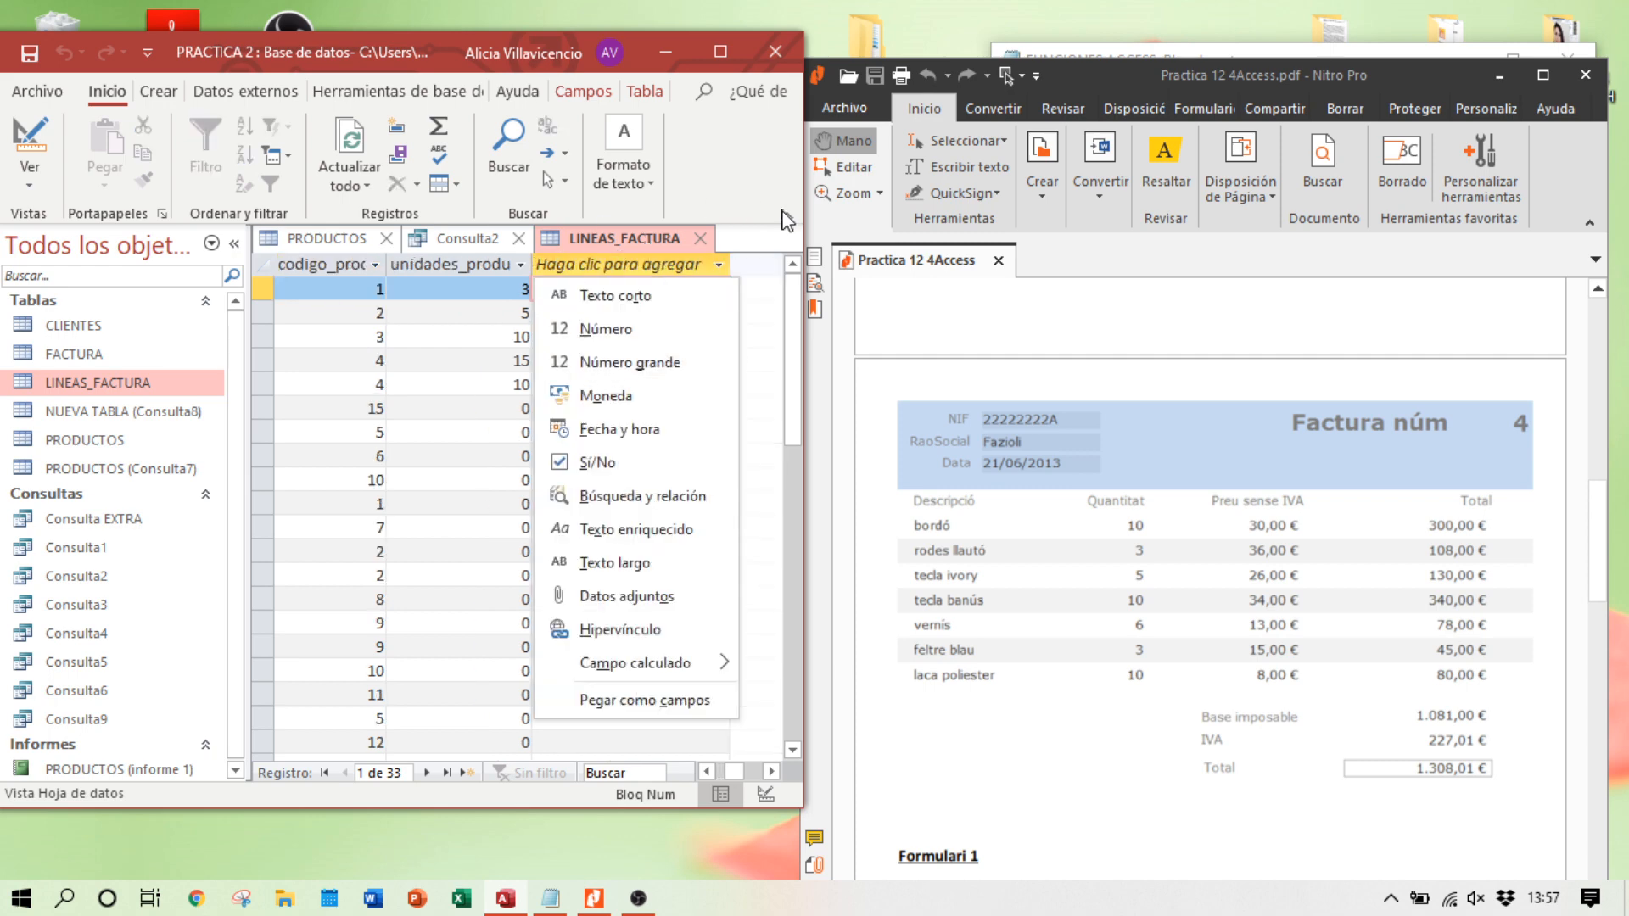
left_click(768, 244)
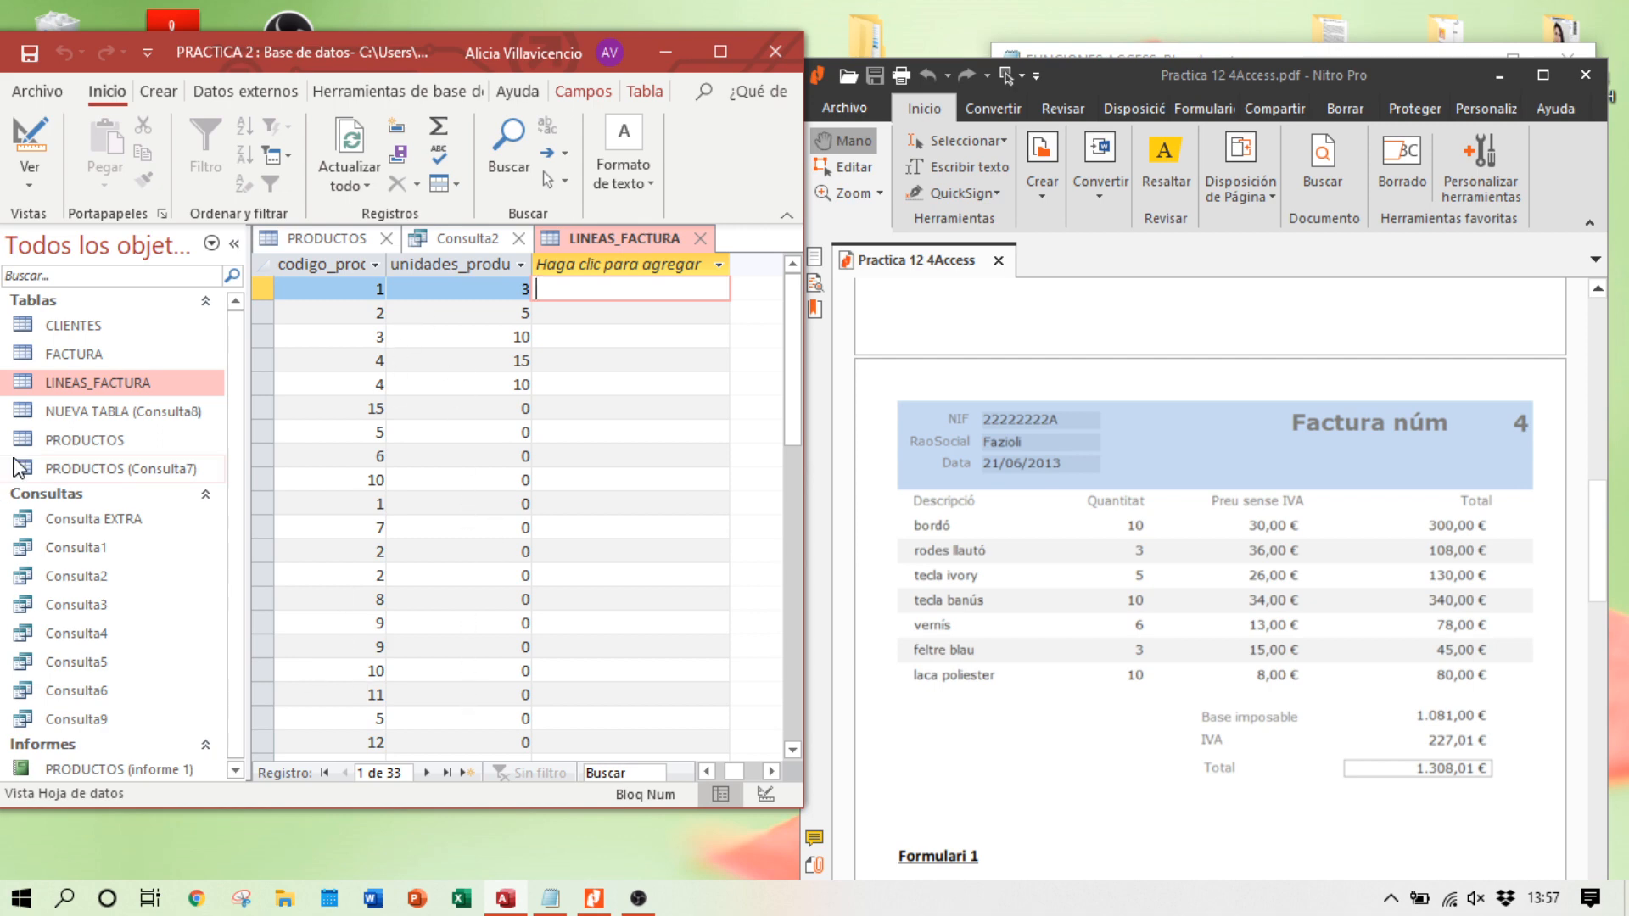
Step: Close LINEAS_FACTURA, saving its design changes, and close Consulta2 and the PRODUCTOS table
left_click(700, 239)
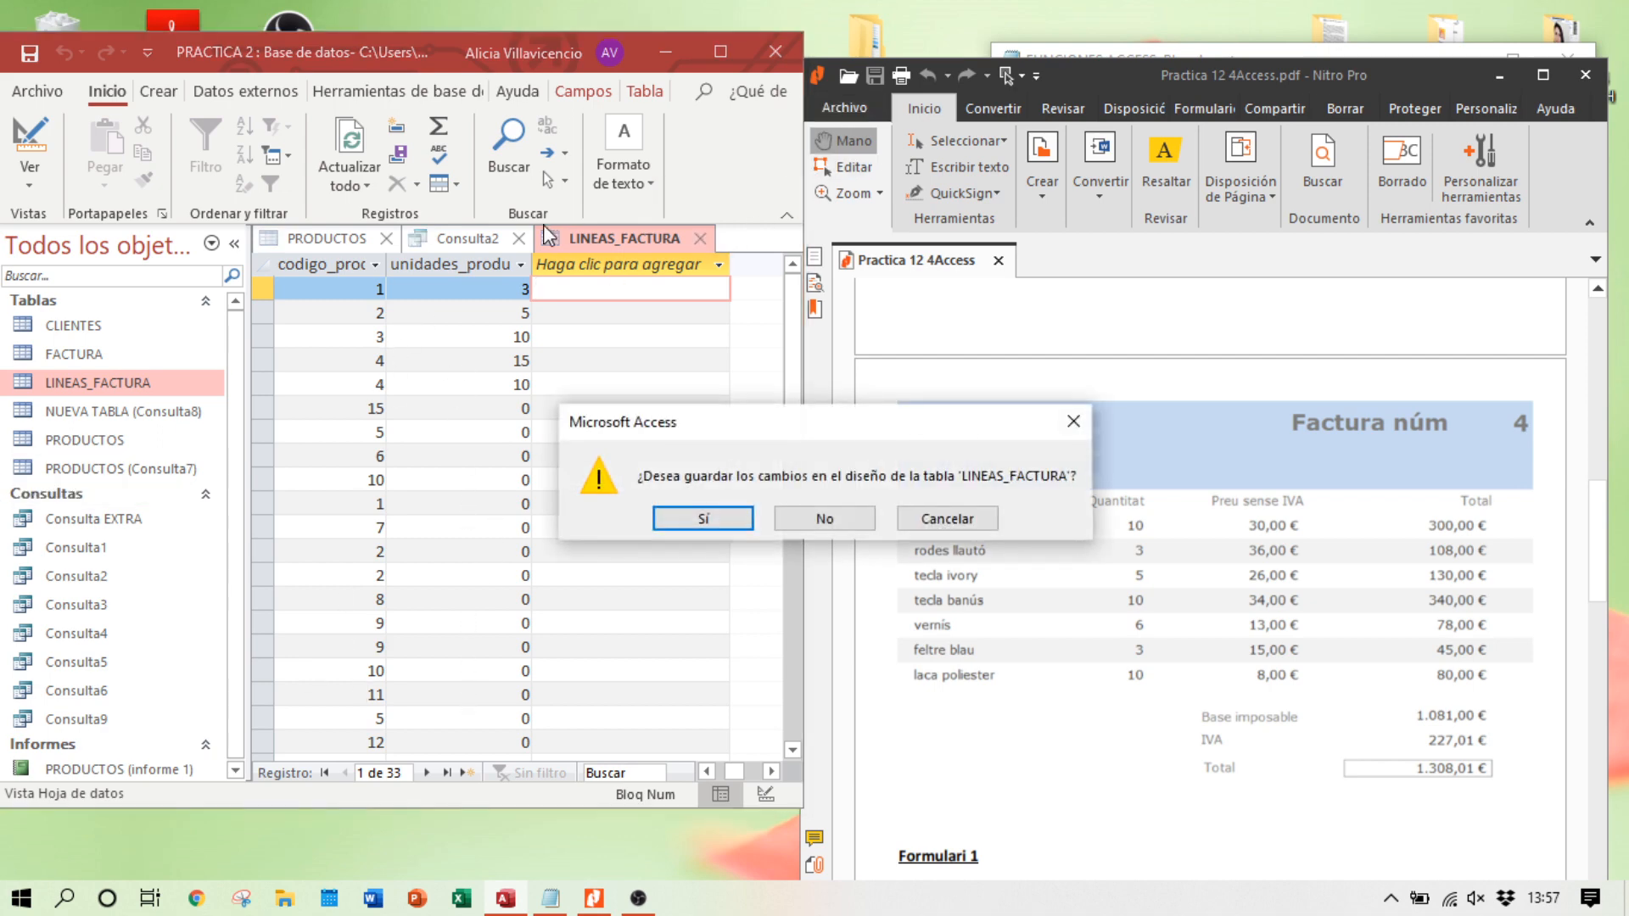
left_click(701, 519)
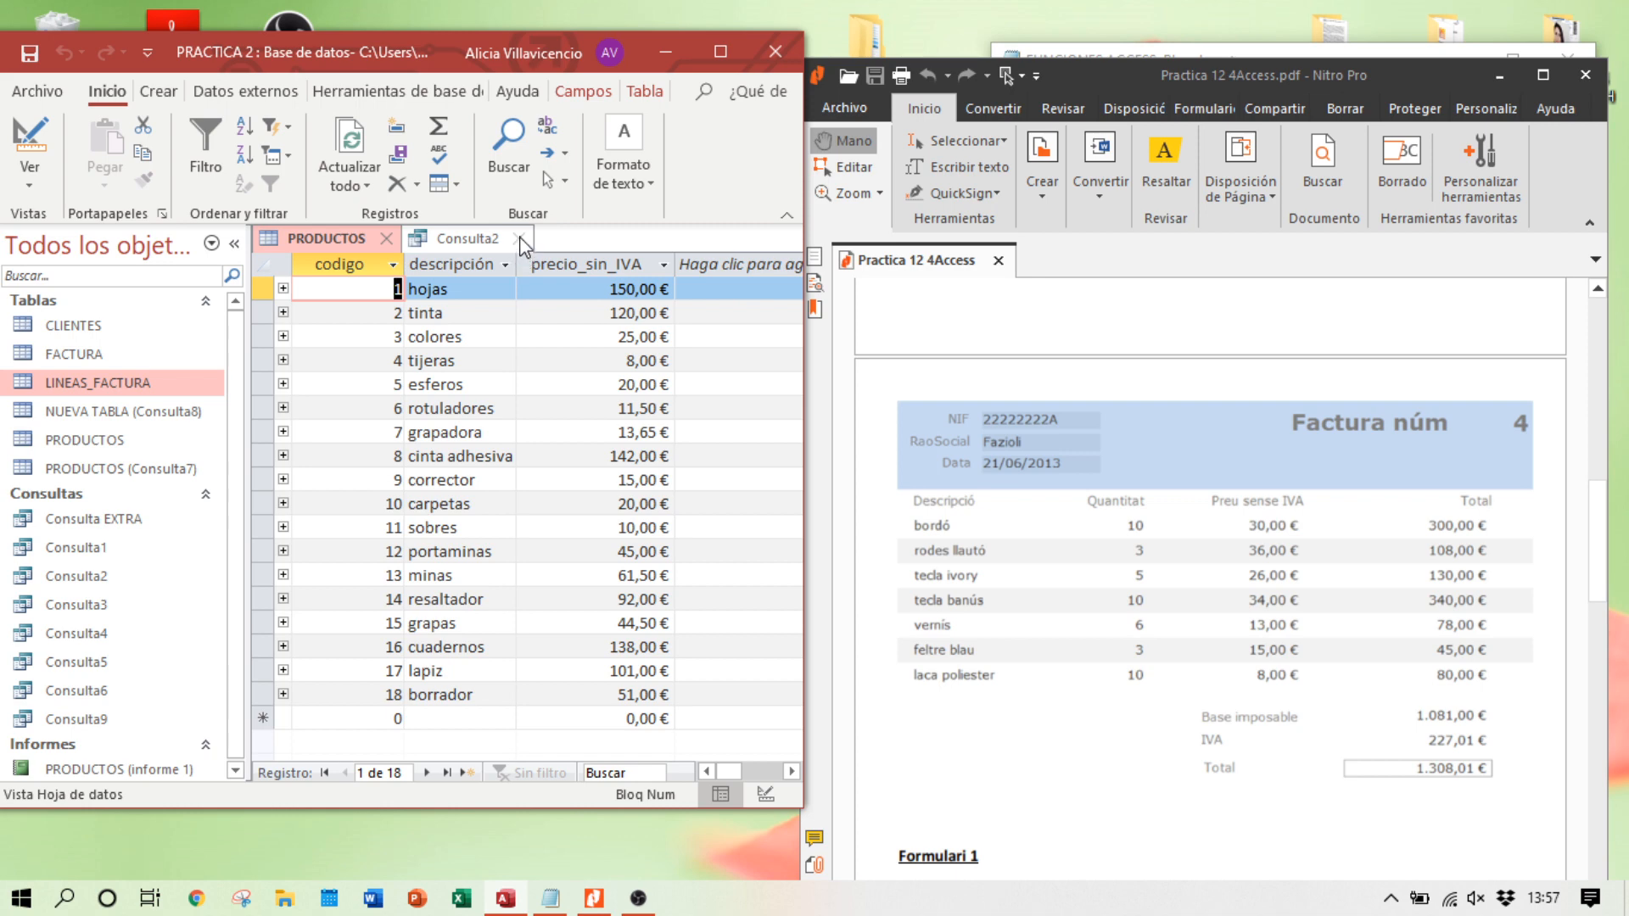
left_click(519, 239)
left_click(393, 240)
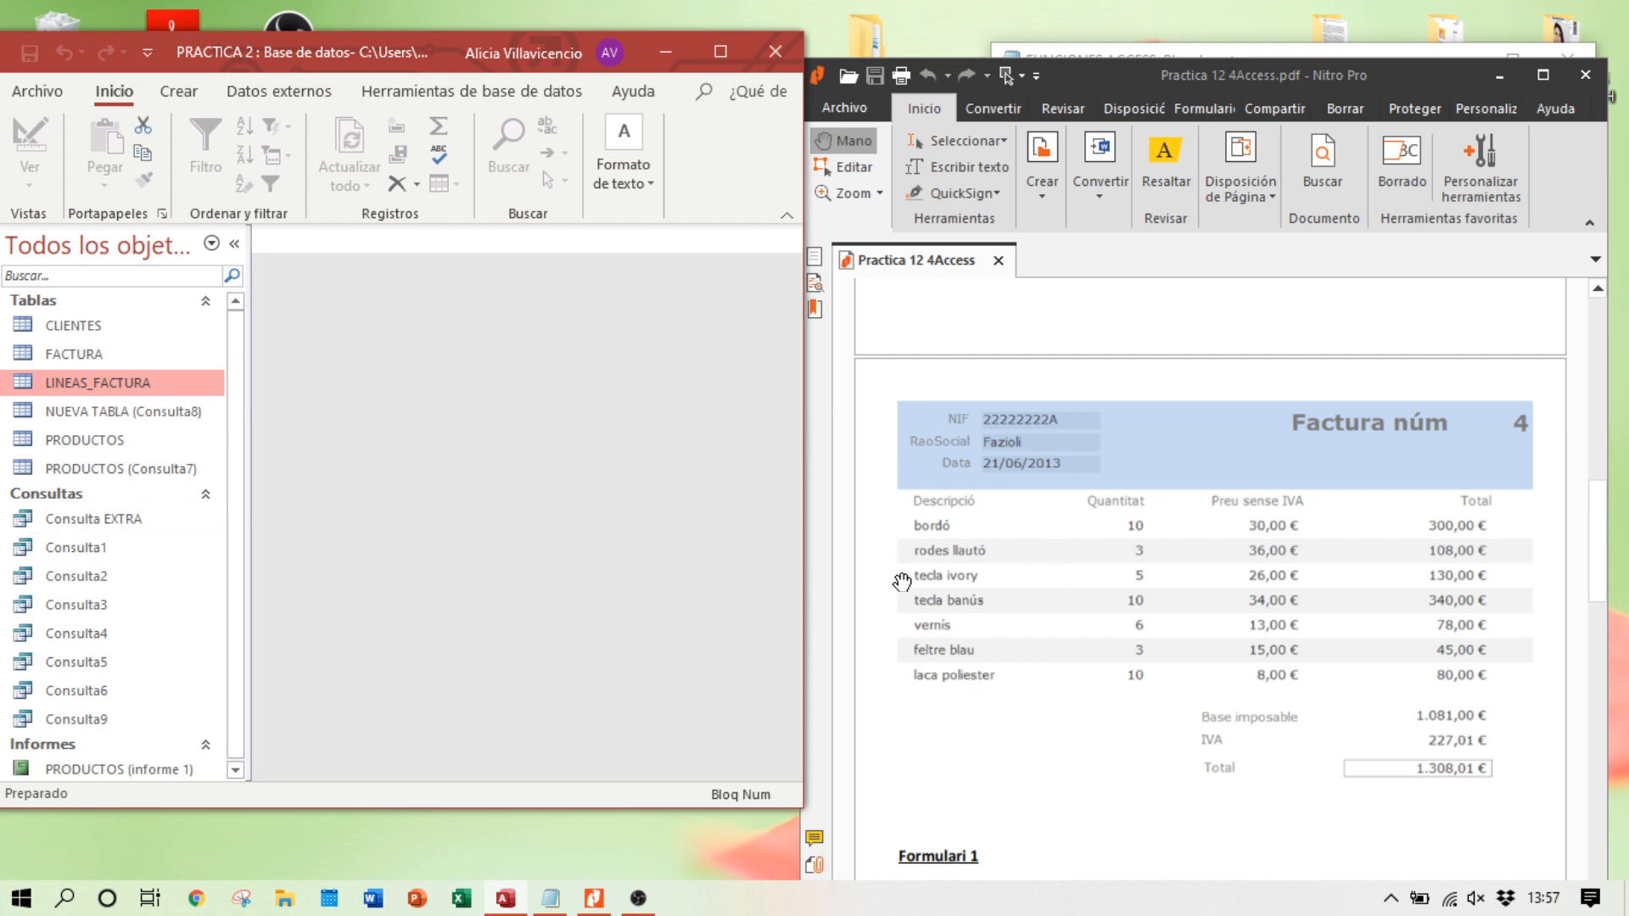
Step: Narrow the practice PDF window, widen the database window beside it, and reread the Informe 2 instructions and sample invoice
left_click_drag(812, 467, 874, 475)
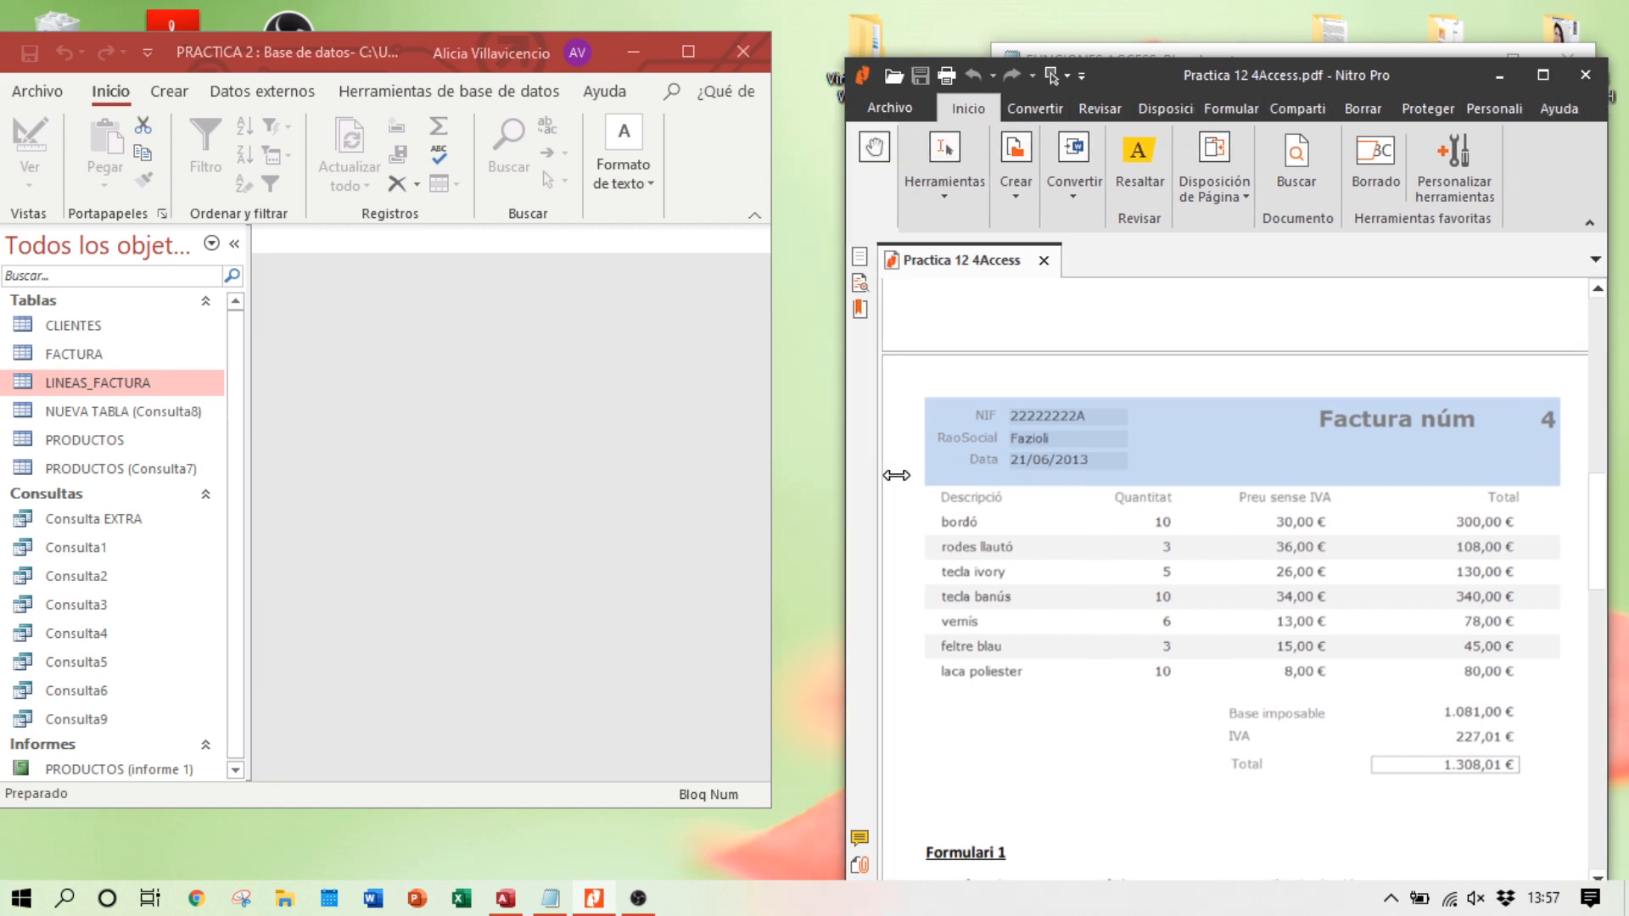
left_click_drag(772, 466, 839, 469)
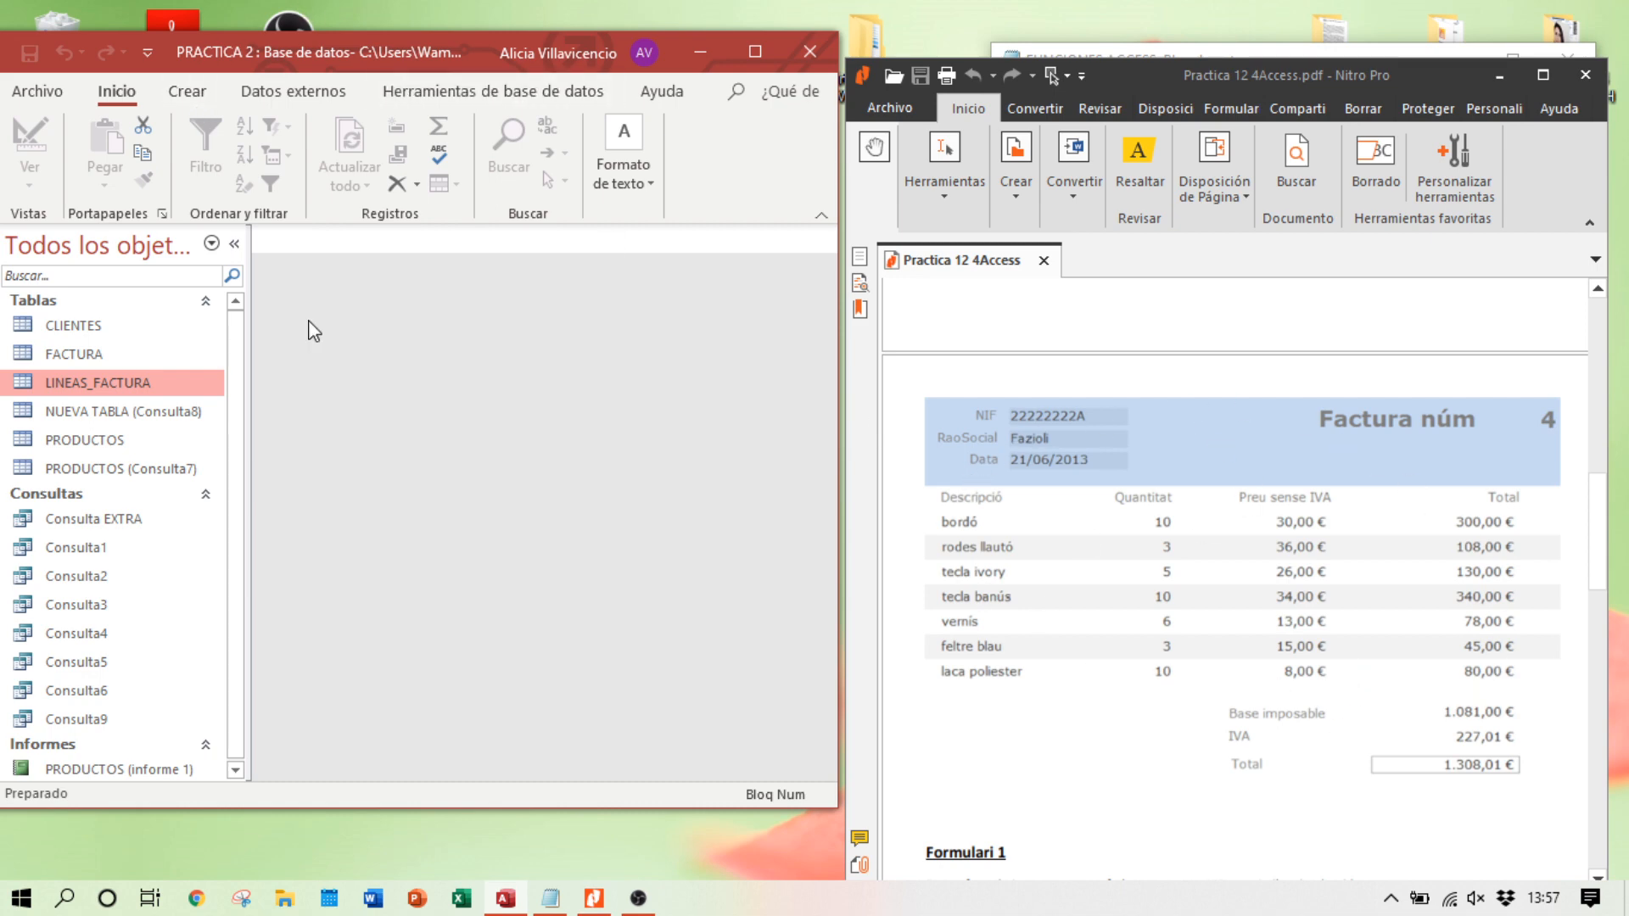
scroll(1265, 535, "up", 5)
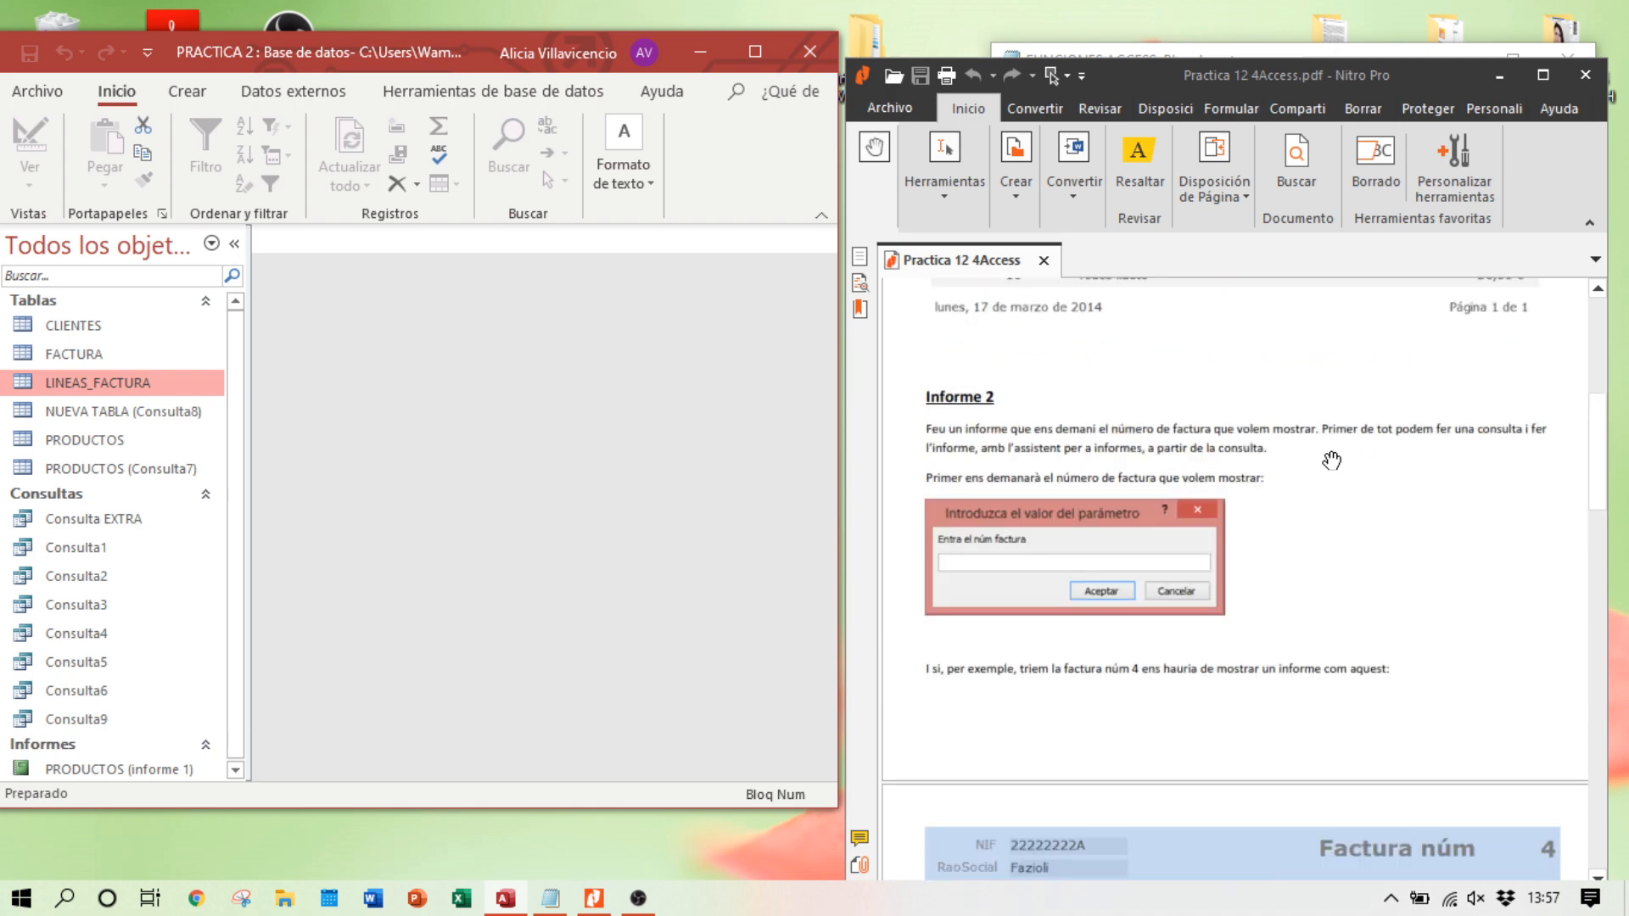
scroll(1074, 568, "down", 3)
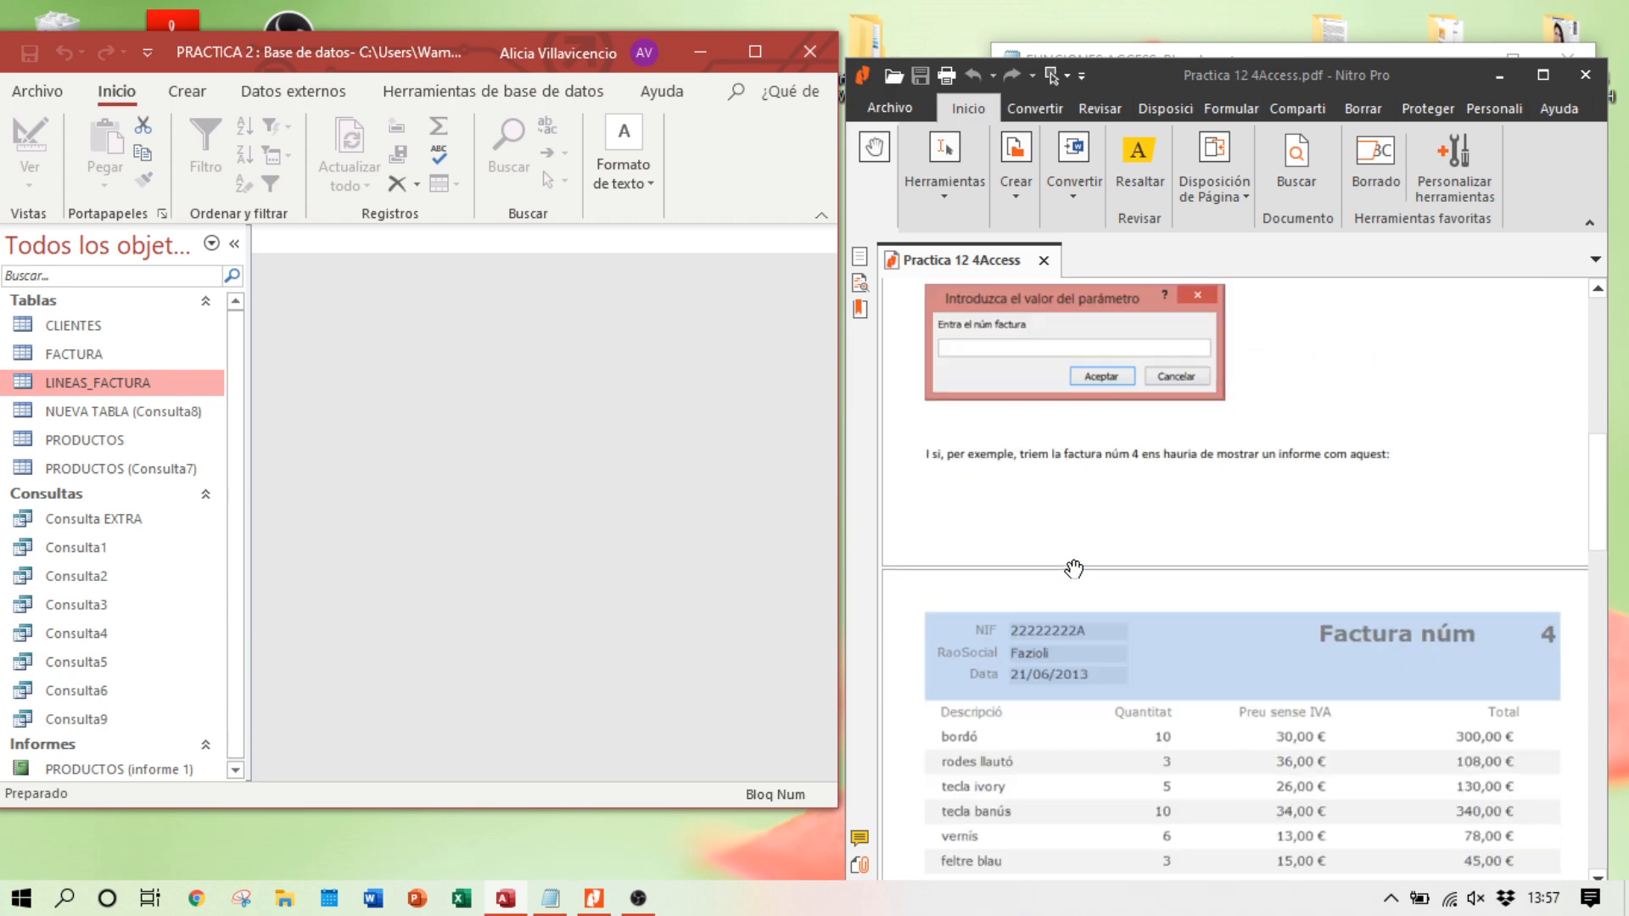
scroll(1074, 569, "down", 1)
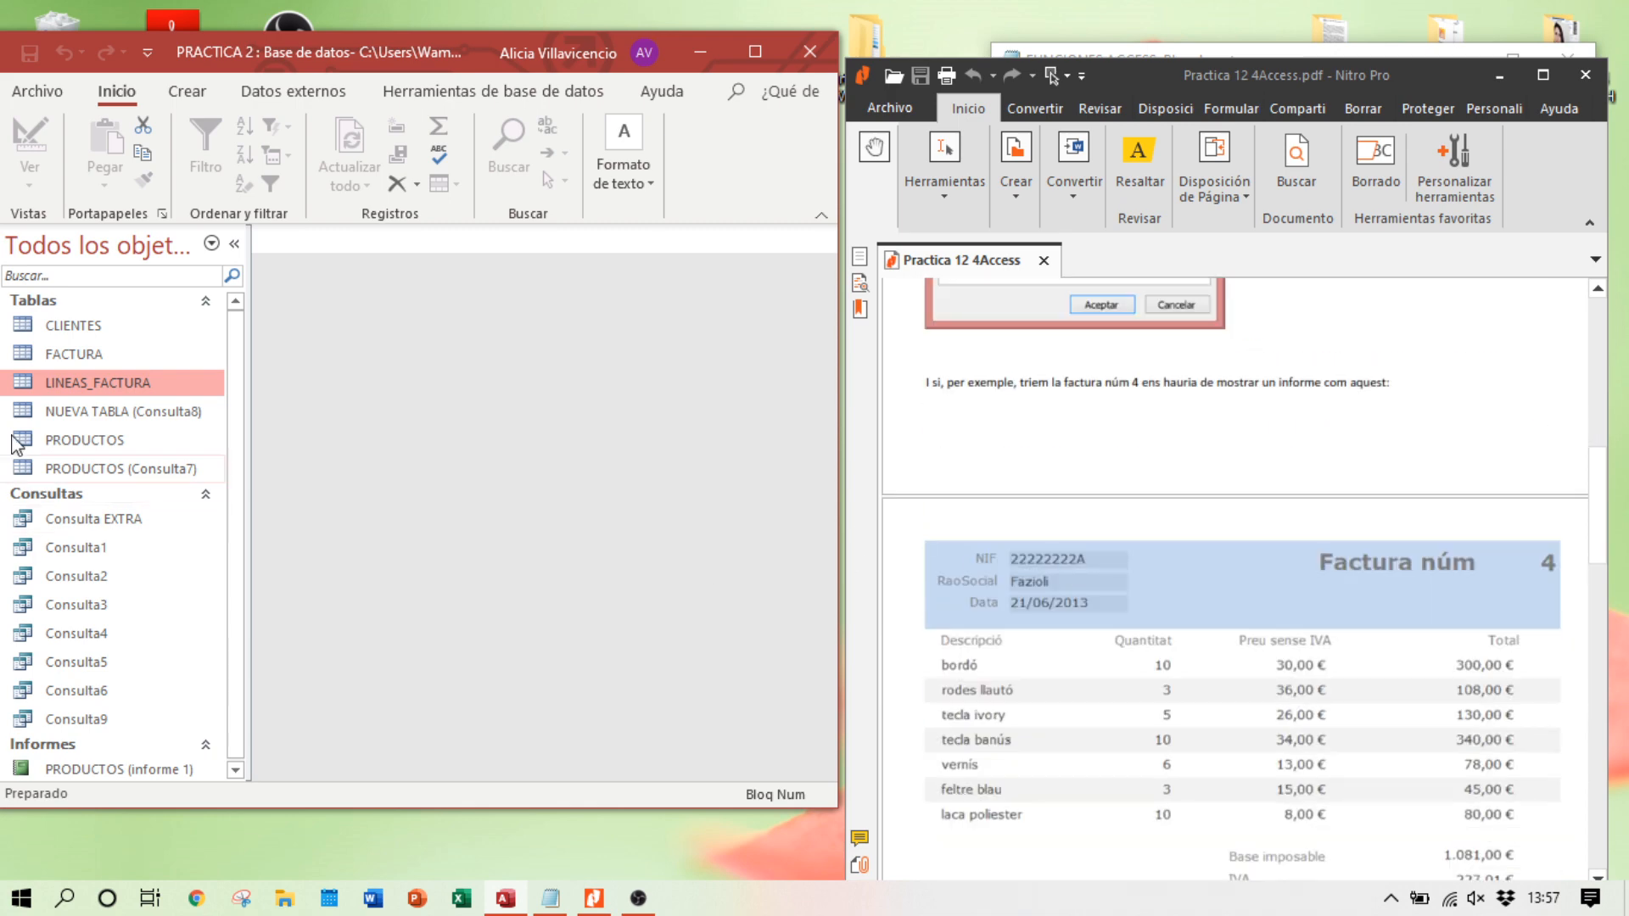
Step: Create a query in design view with the CLIENTES, FACTURA, LINEAS_FACTURA and PRODUCTOS tables
left_click(191, 93)
left_click(452, 157)
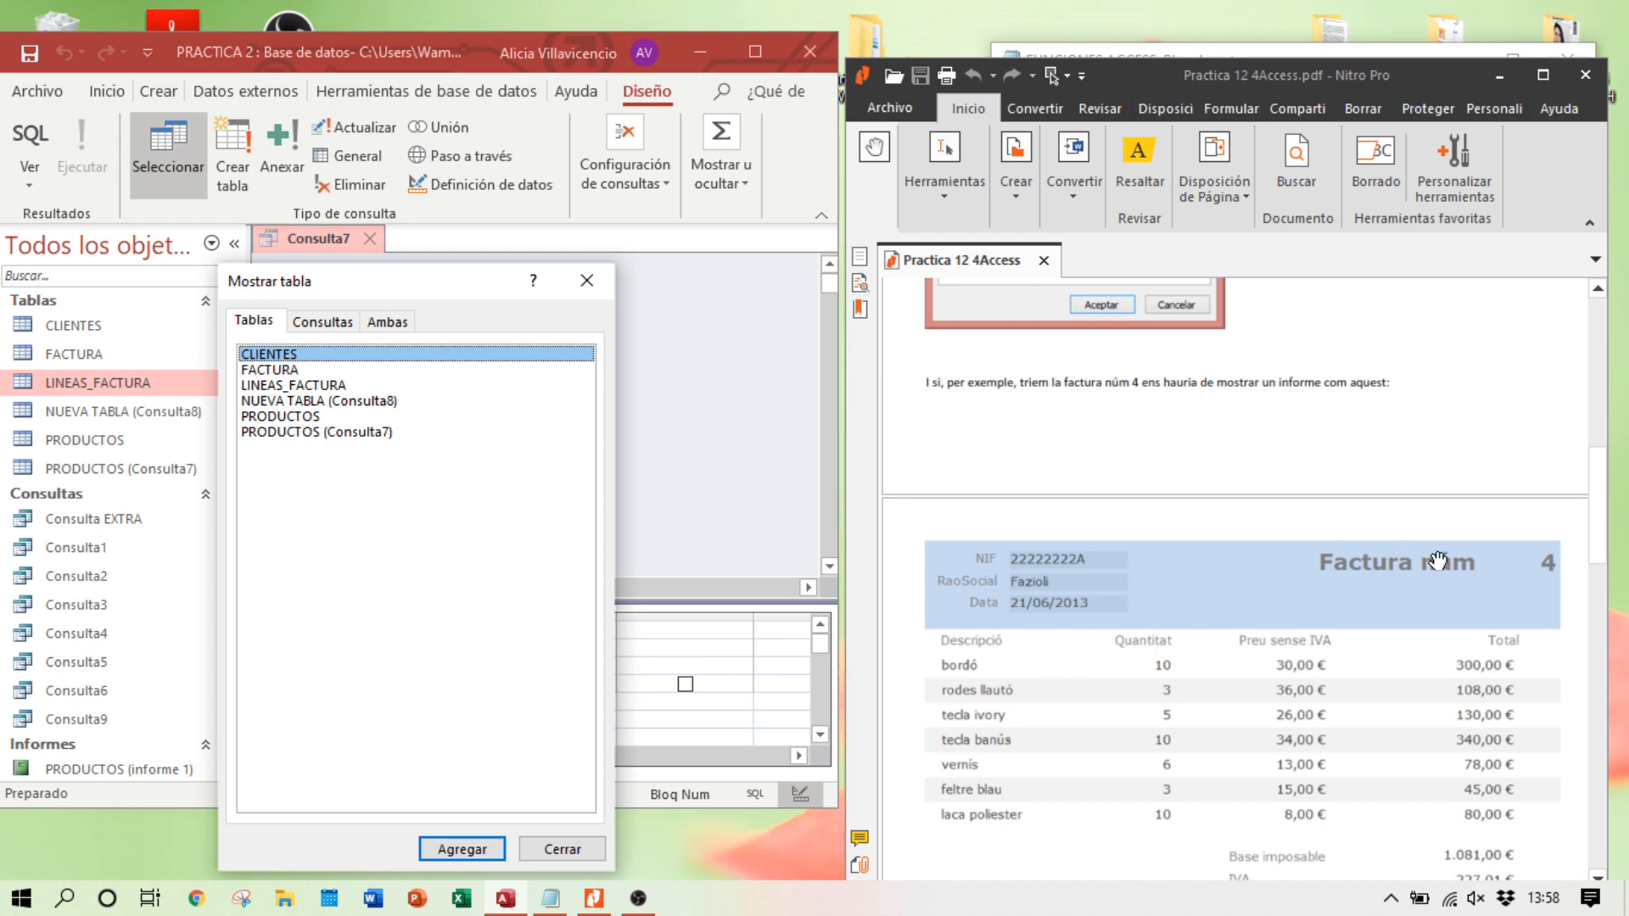
left_click(287, 373, "ctrl")
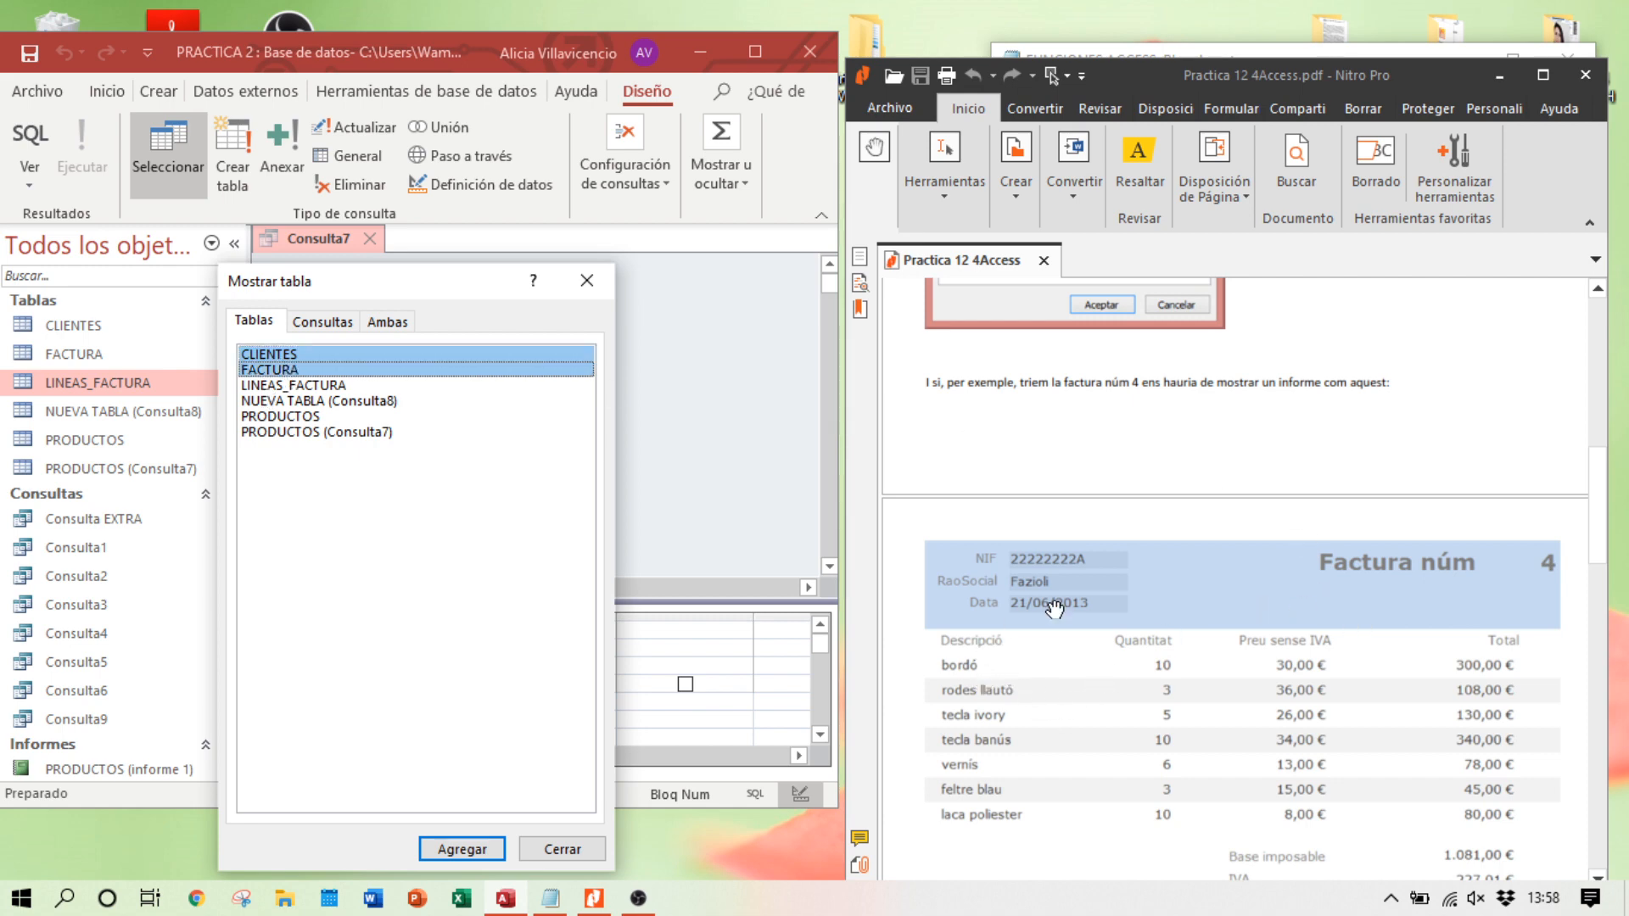
left_click(270, 416, "ctrl")
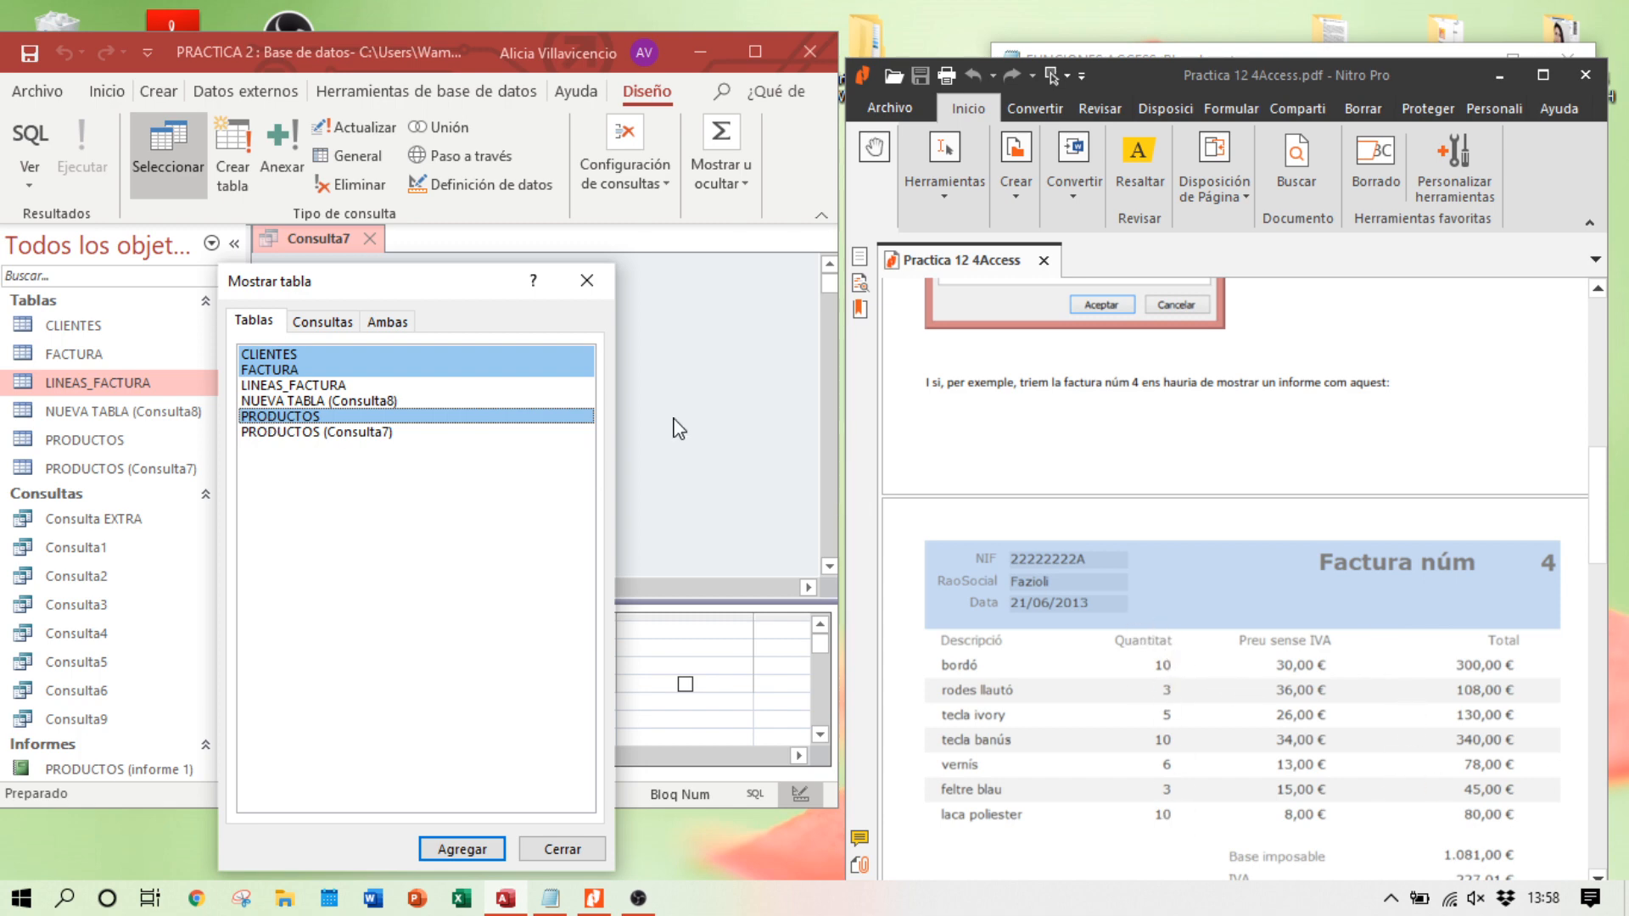
left_click(292, 386, "ctrl")
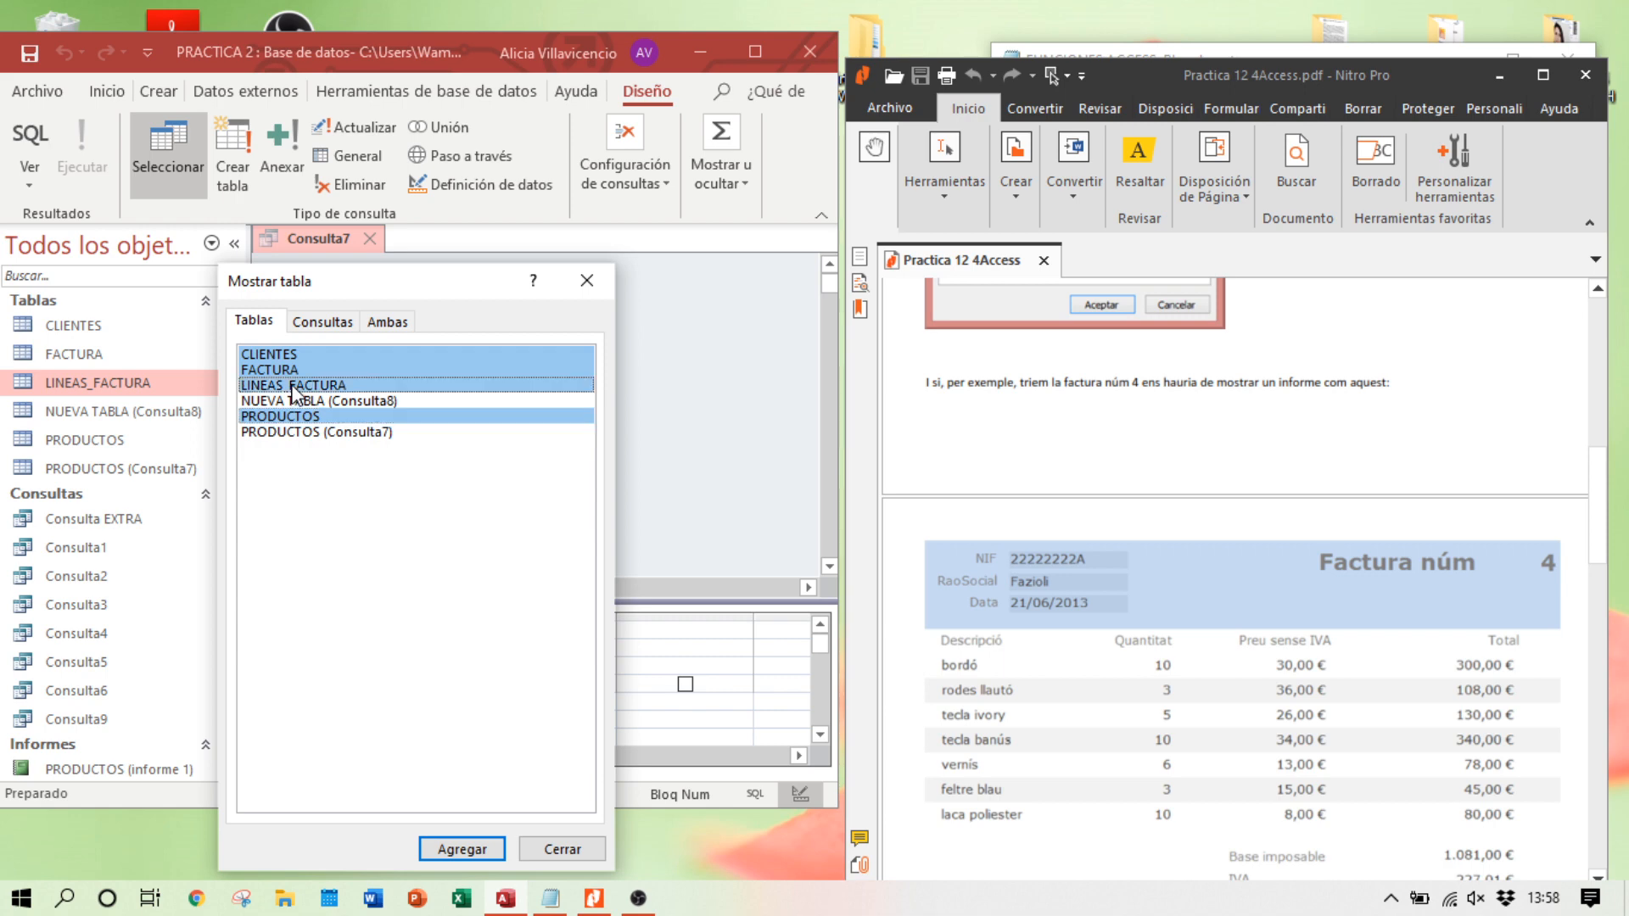
left_click(461, 848)
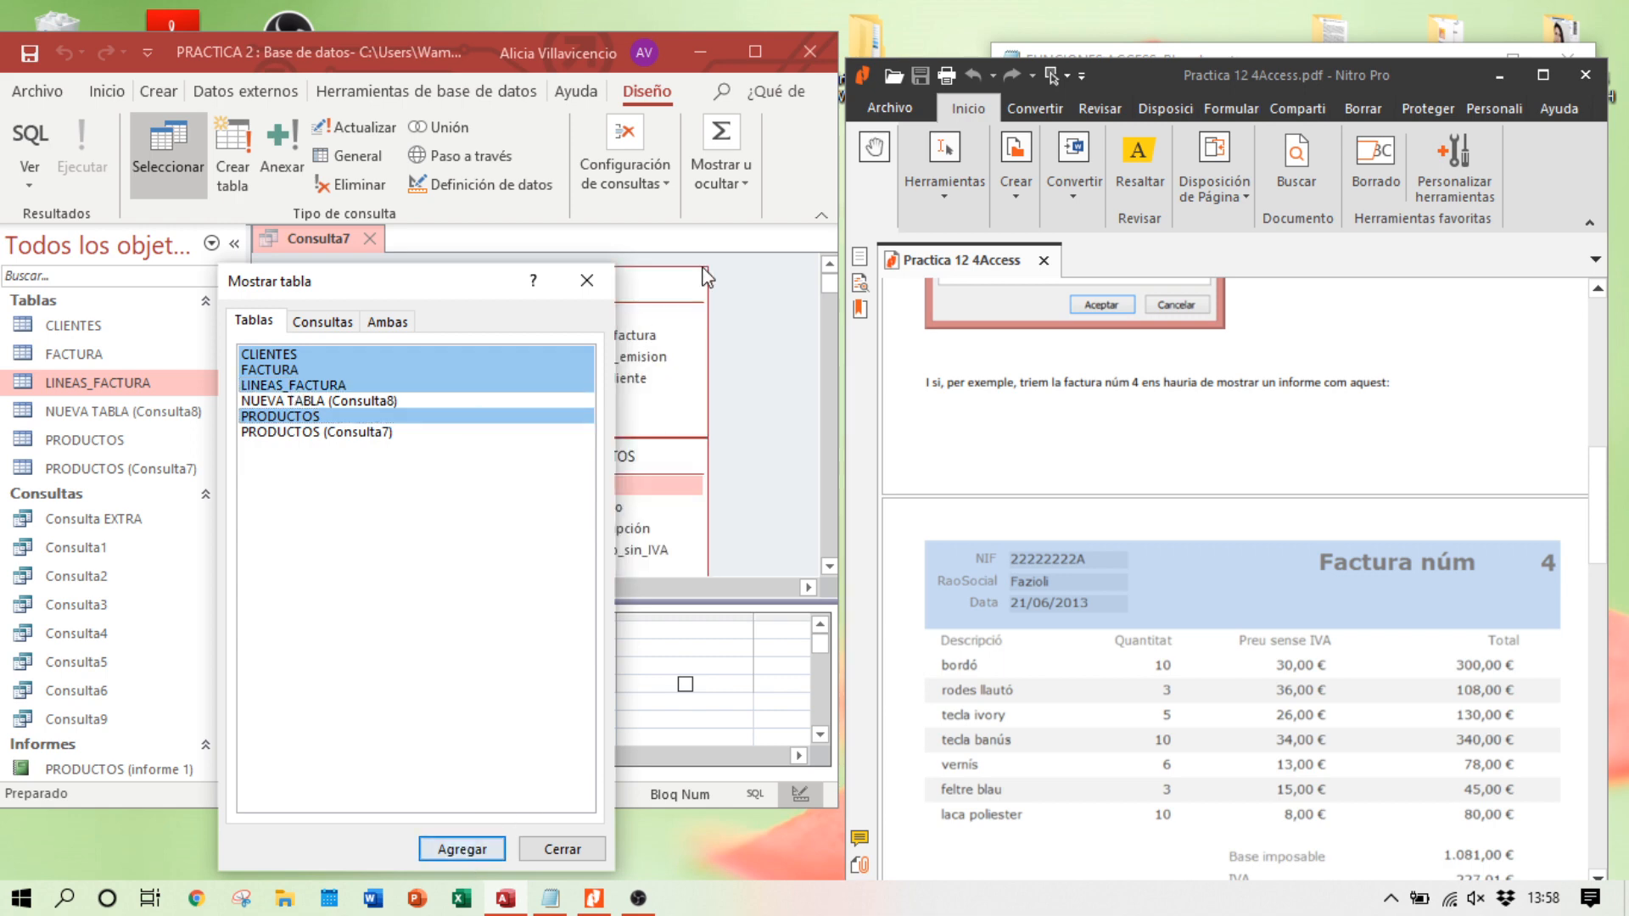
left_click(579, 279)
Step: Enlarge the query's table area and spread out LINEAS_FACTURA and PRODUCTOS so the relationship lines do not cross
left_click(755, 51)
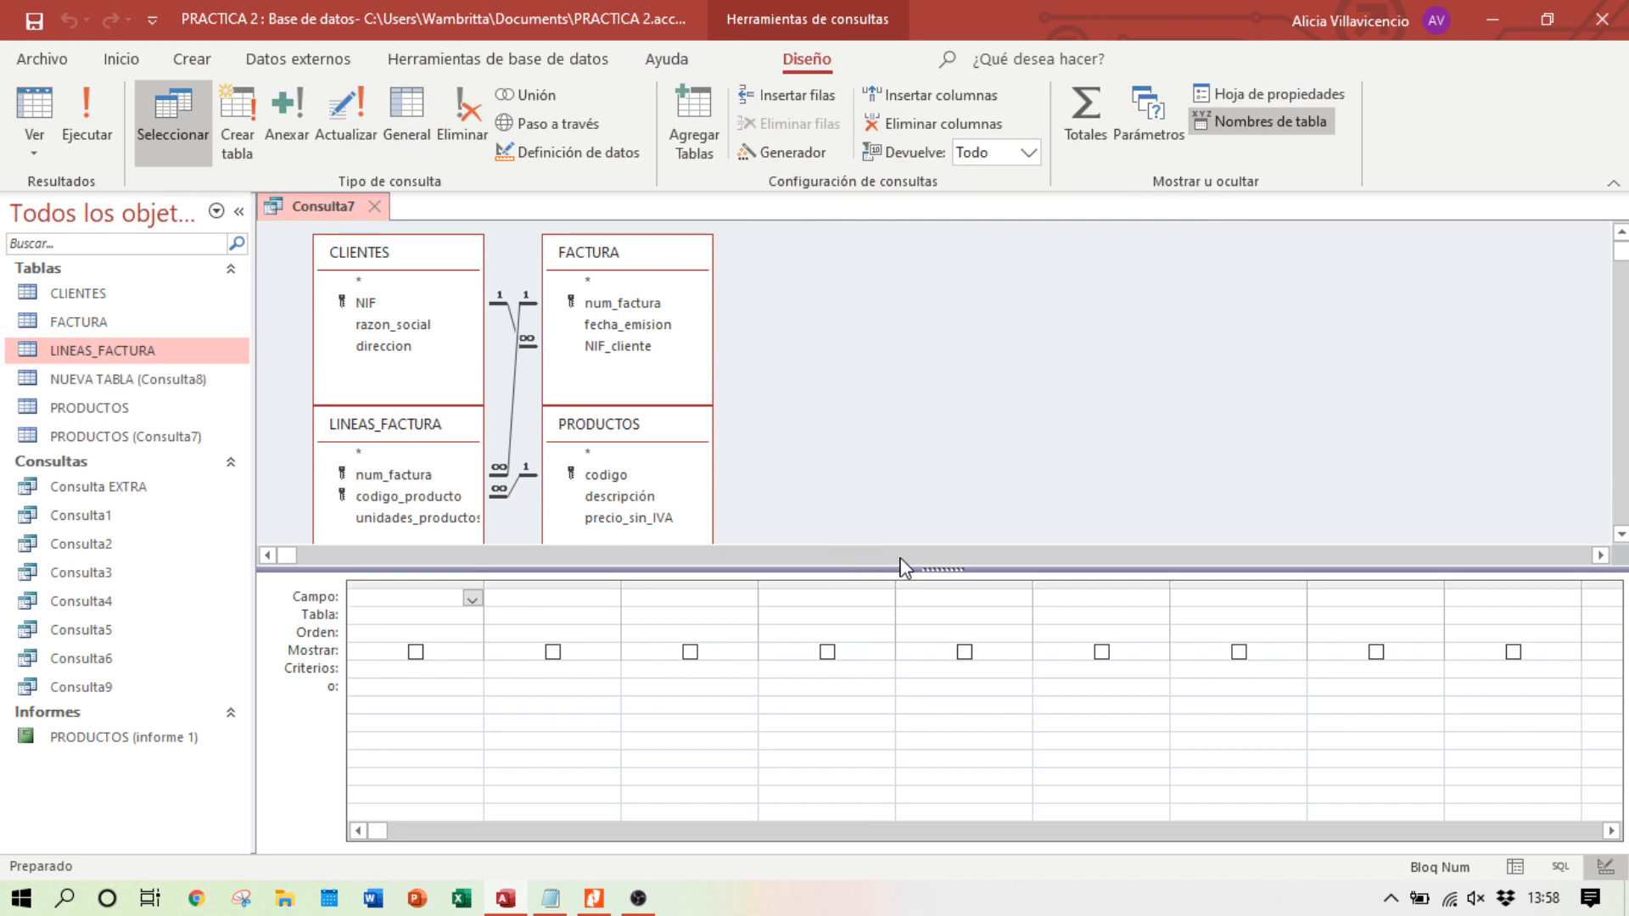
left_click_drag(924, 565, 938, 648)
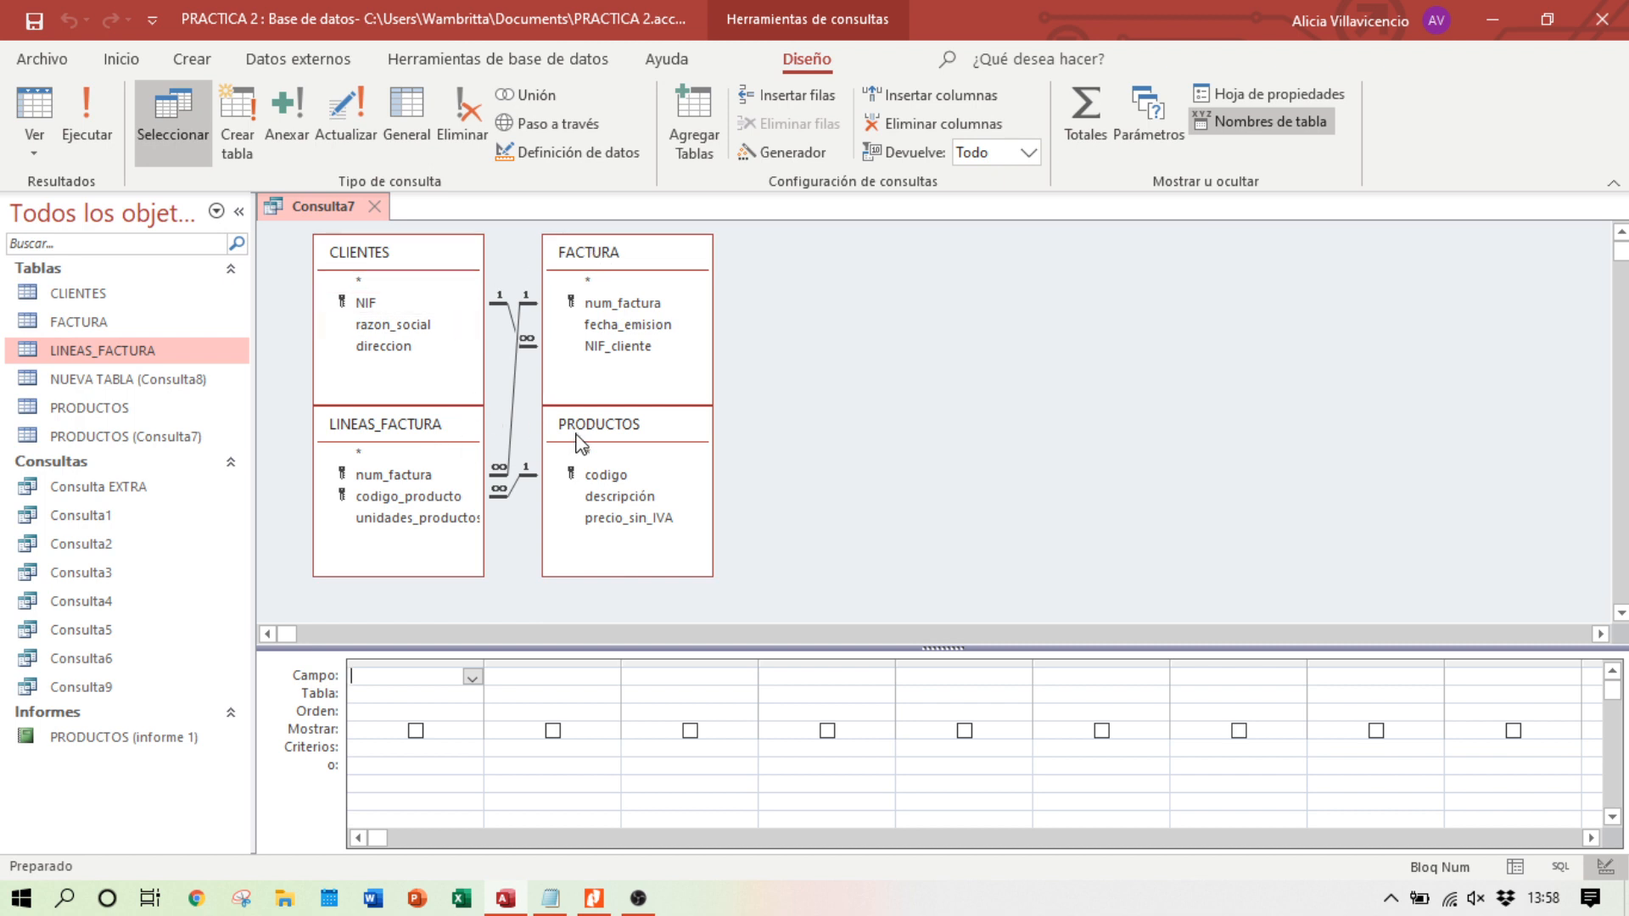
left_click_drag(447, 429, 1052, 424)
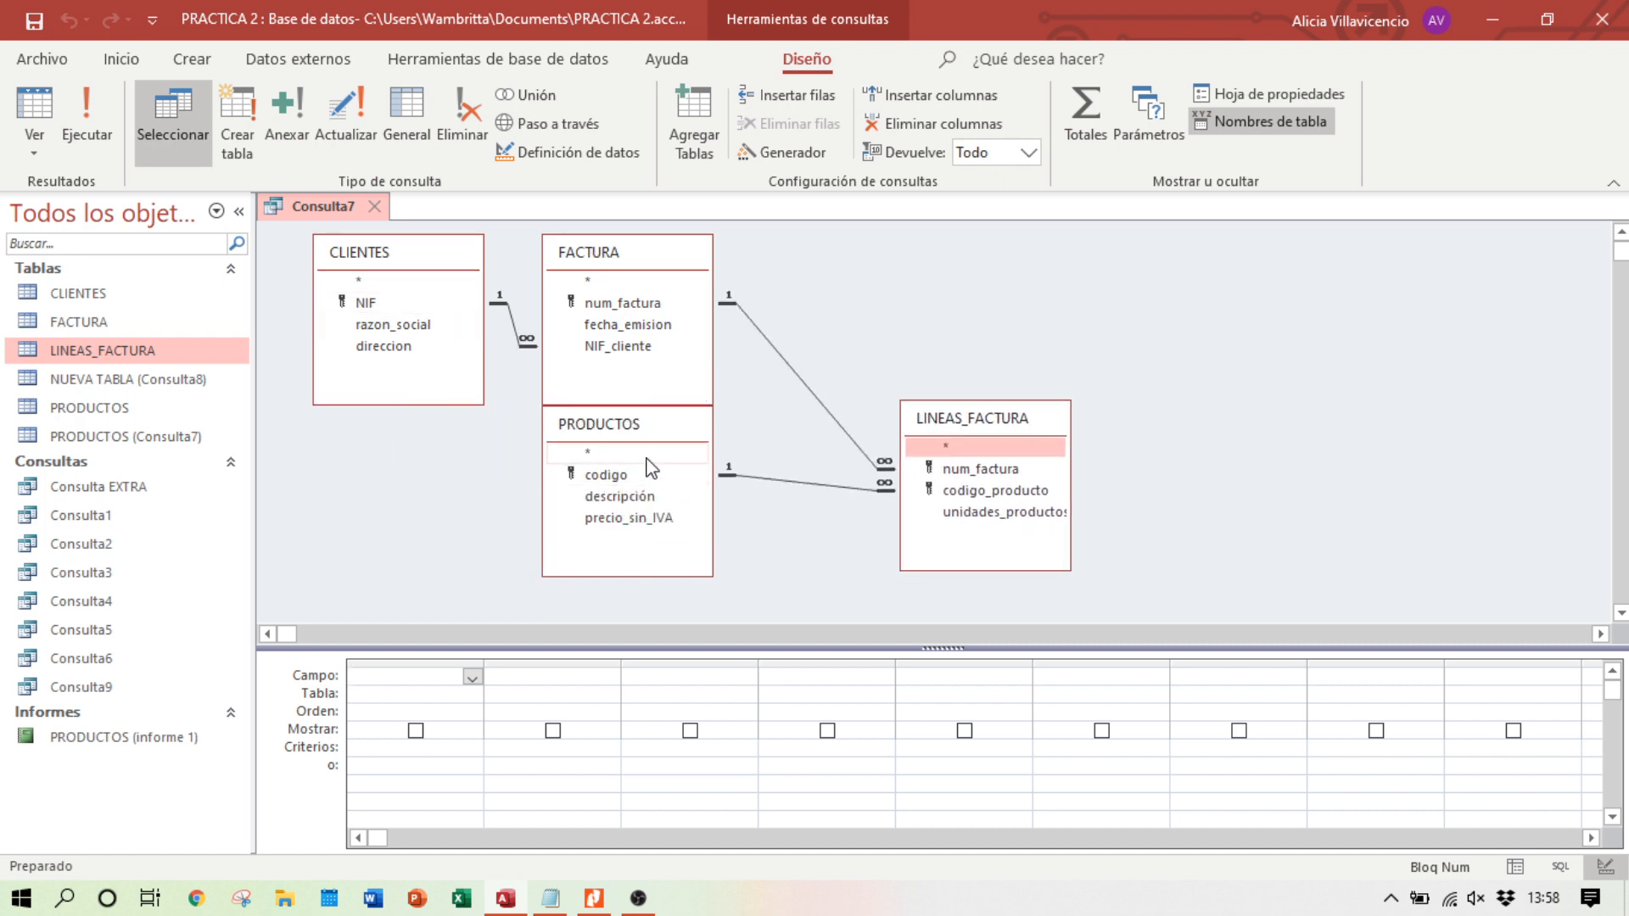
left_click_drag(704, 423, 1315, 284)
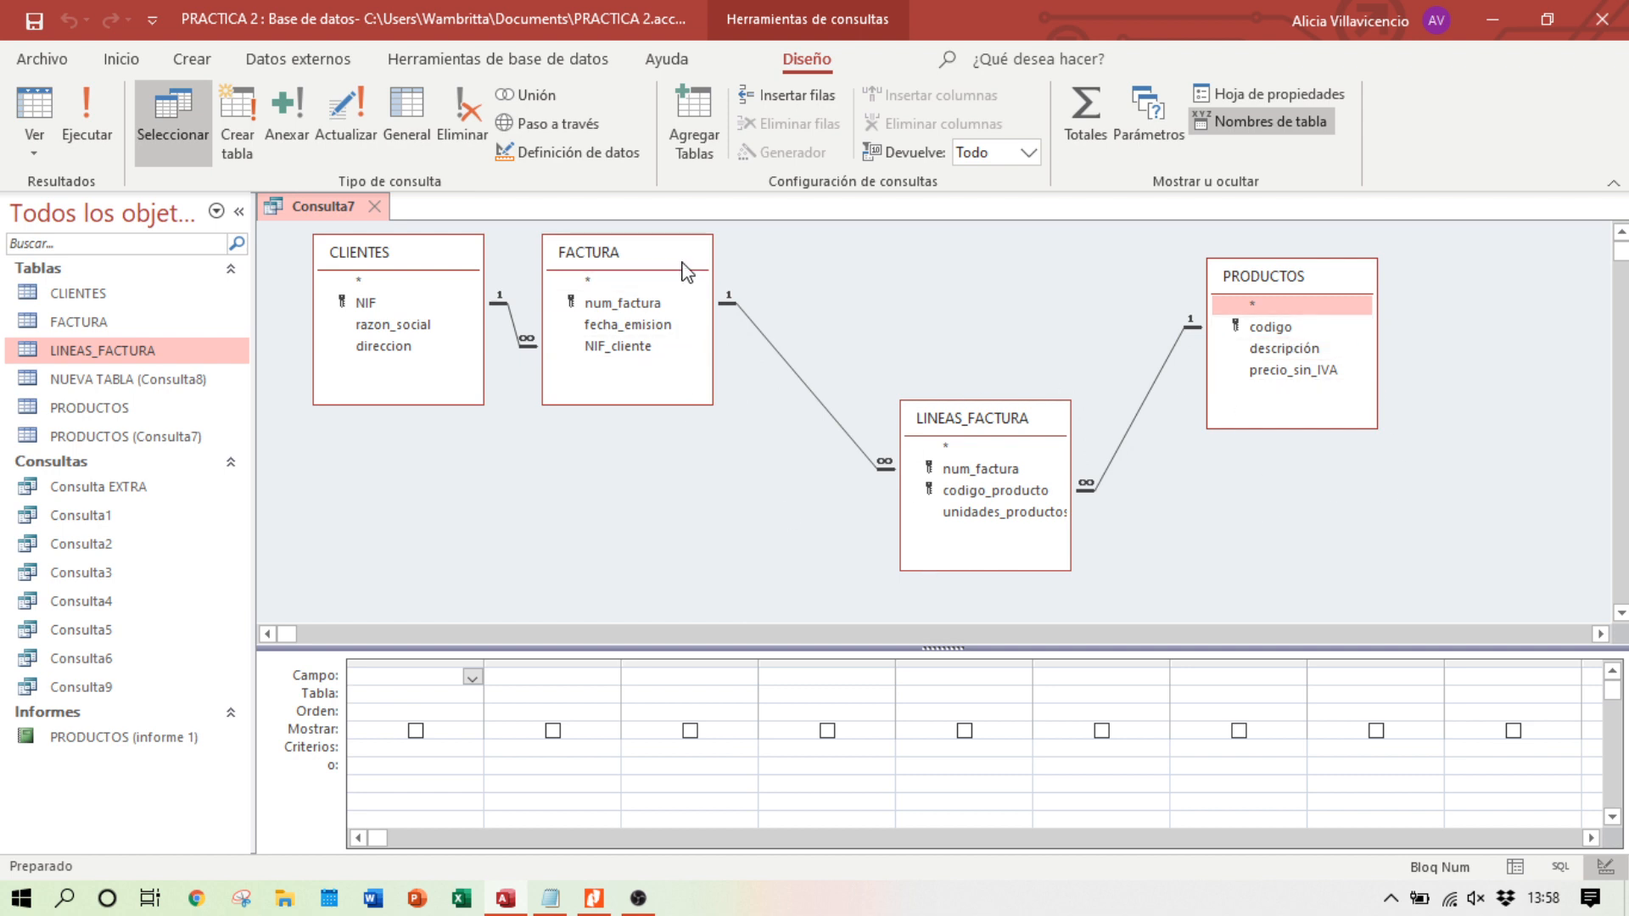
left_click_drag(1353, 264, 1330, 254)
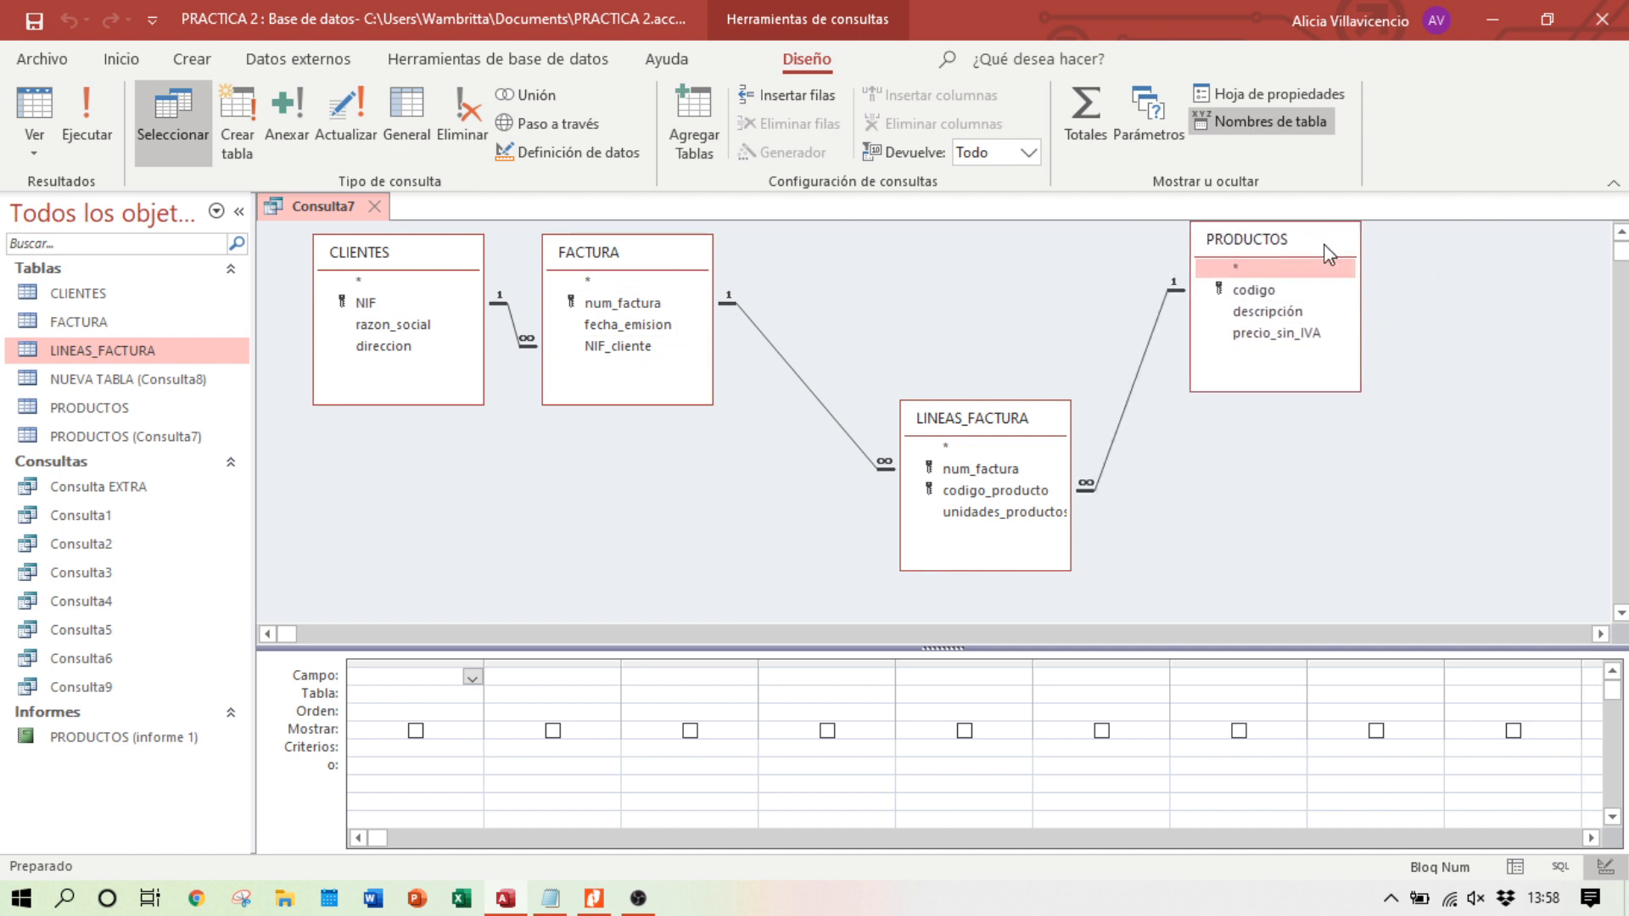
left_click_drag(1056, 418, 1020, 406)
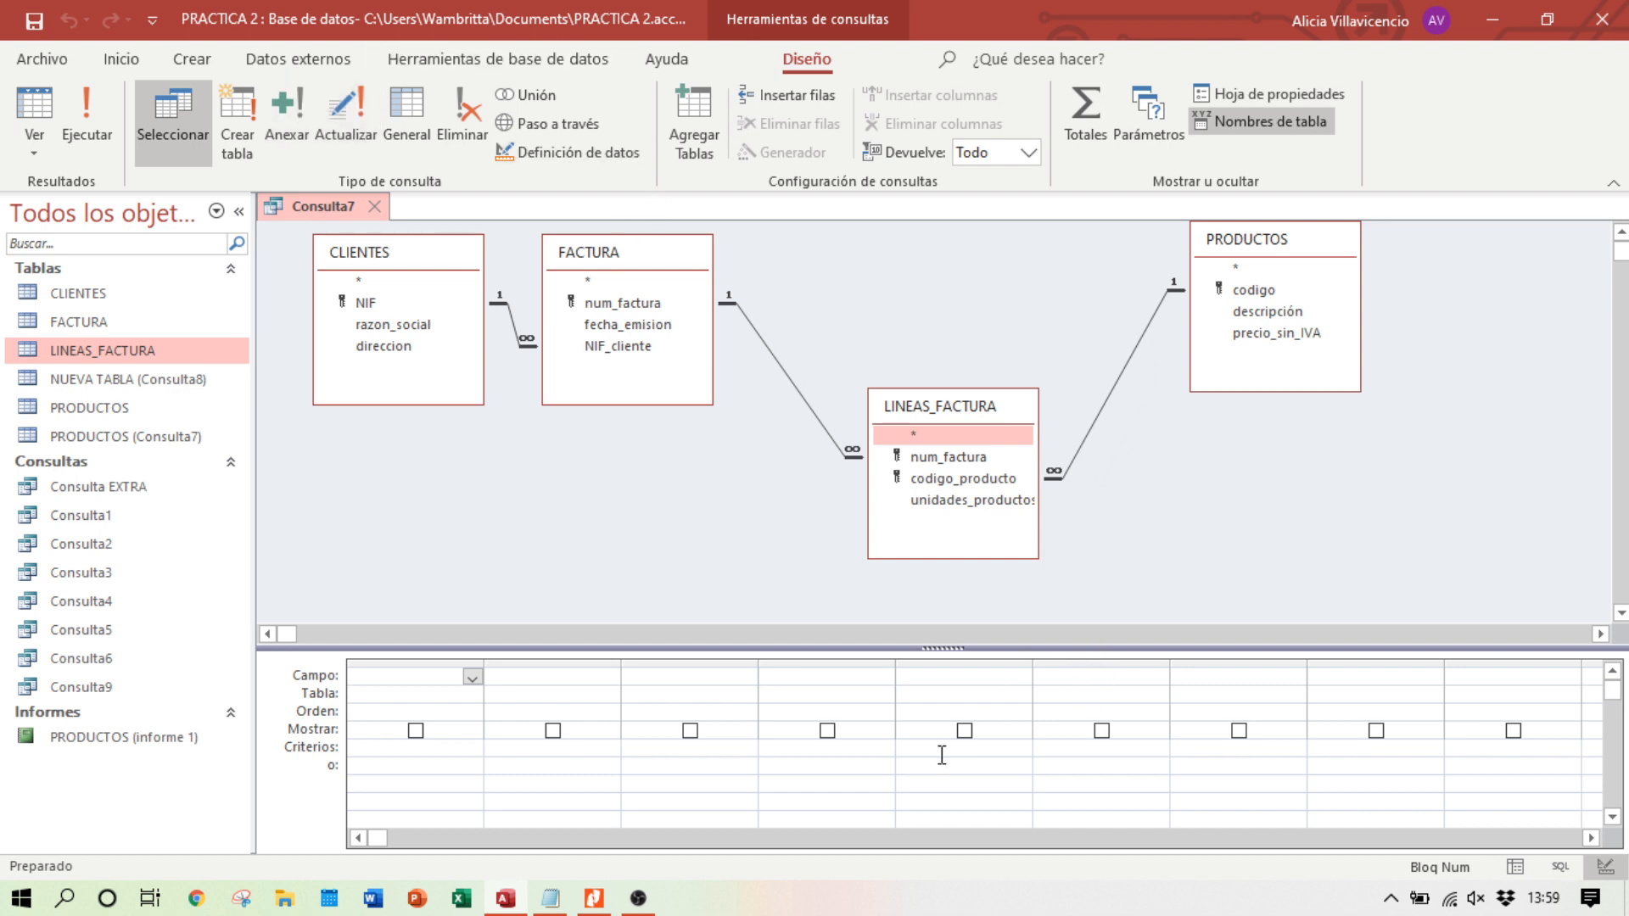
Step: Bring the practice PDF into view beside the query and add the precio_sin_IVA field from PRODUCTOS to the design grid
mouse_move(606, 913)
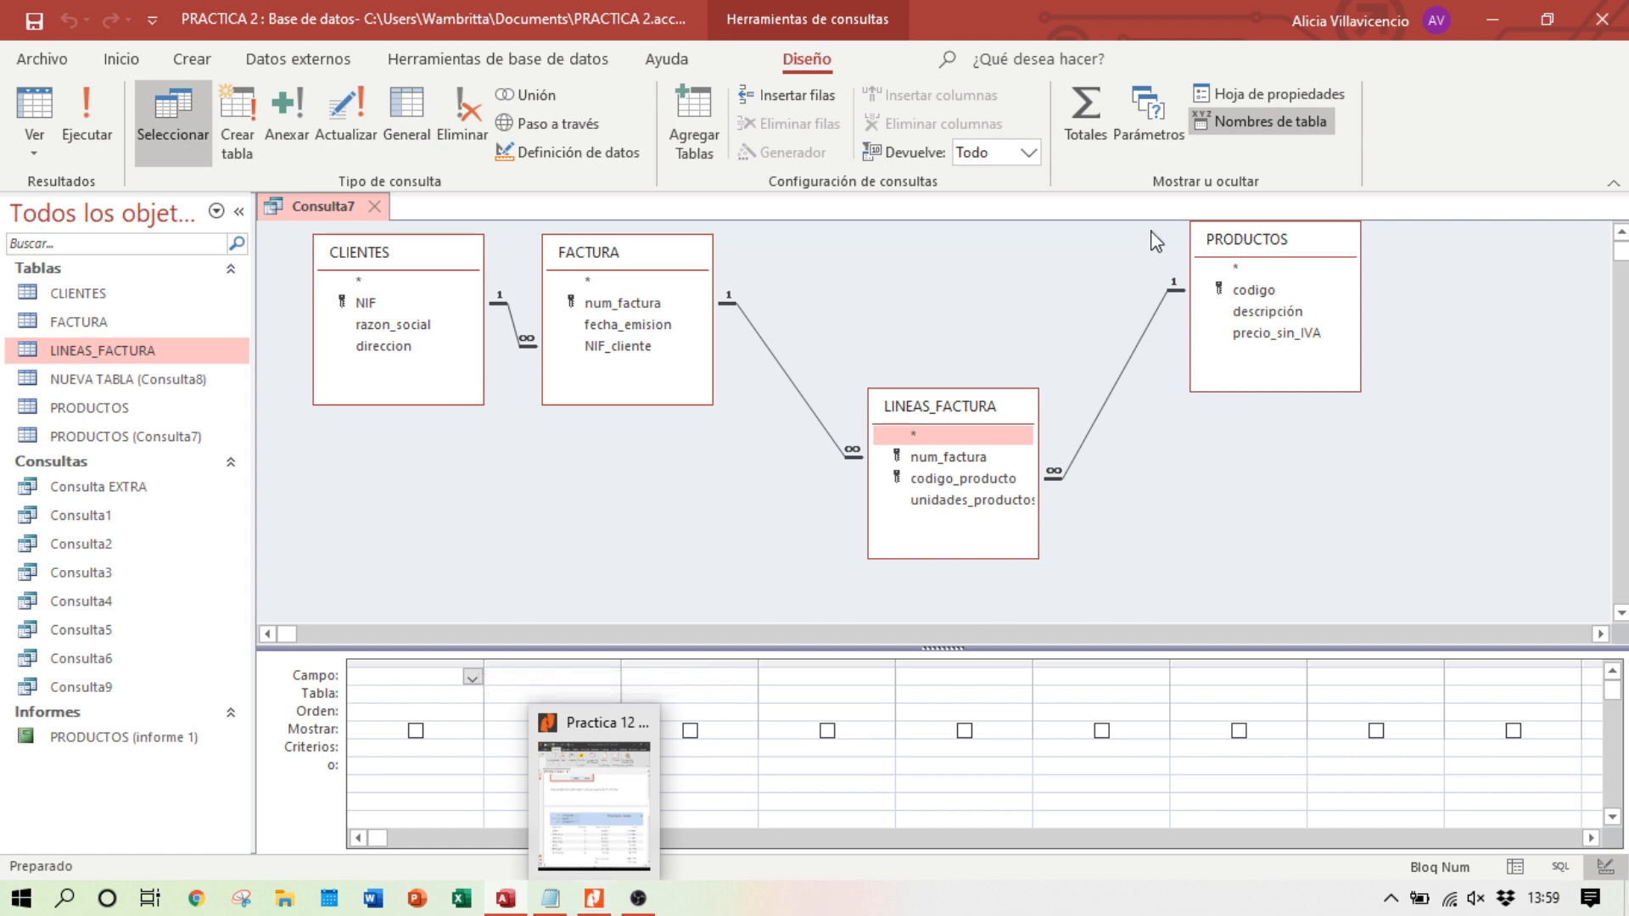
left_click(1547, 19)
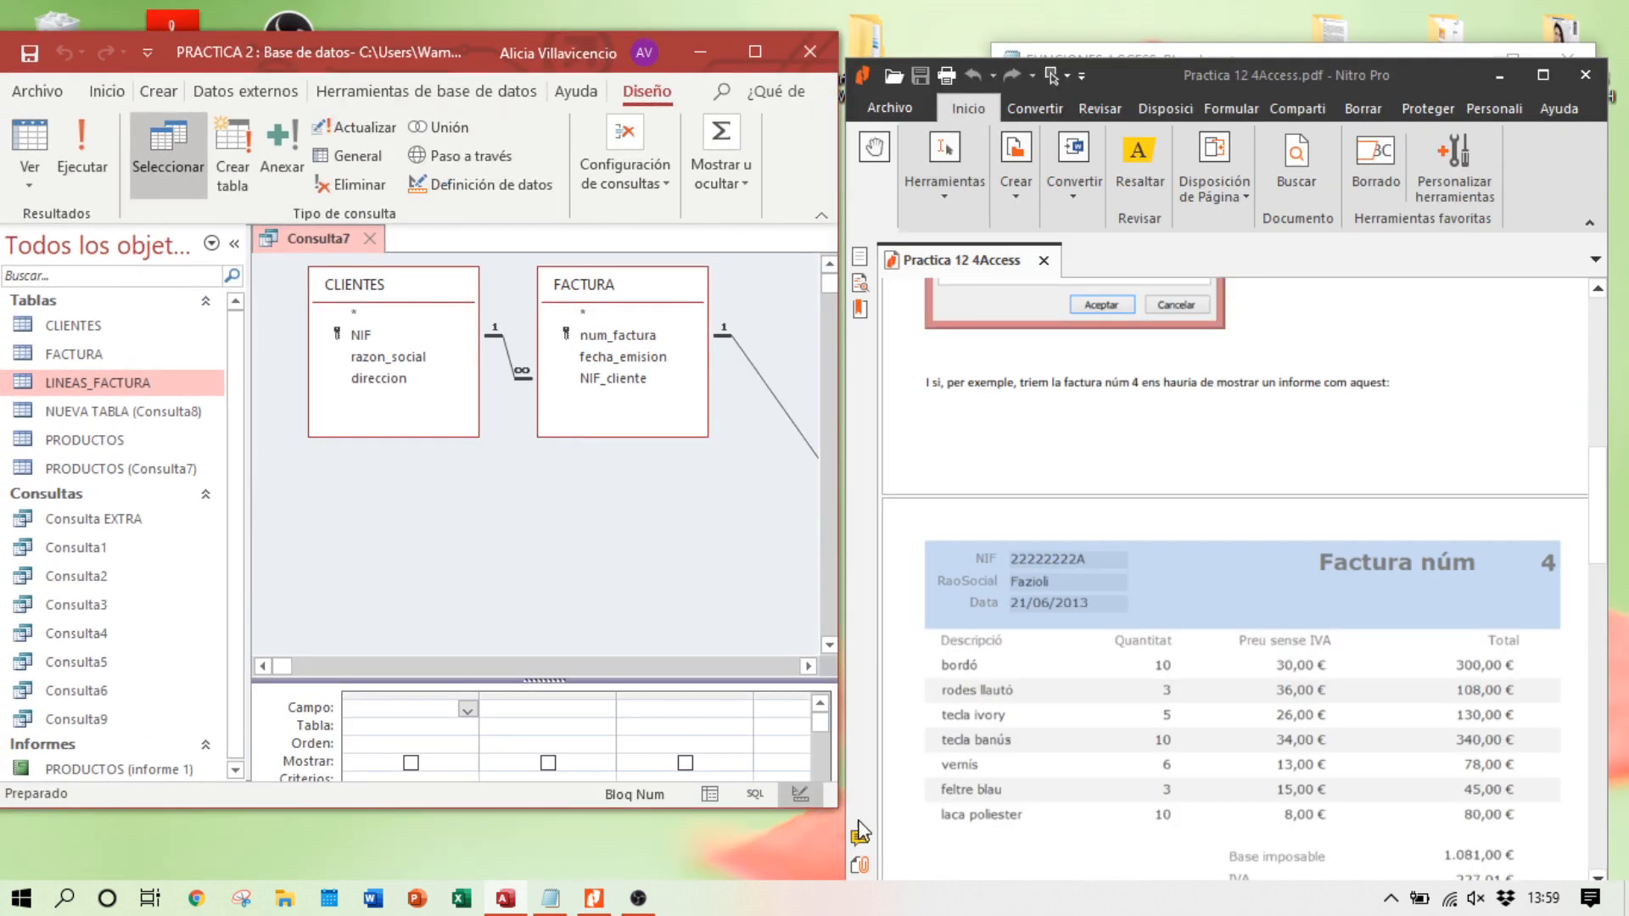
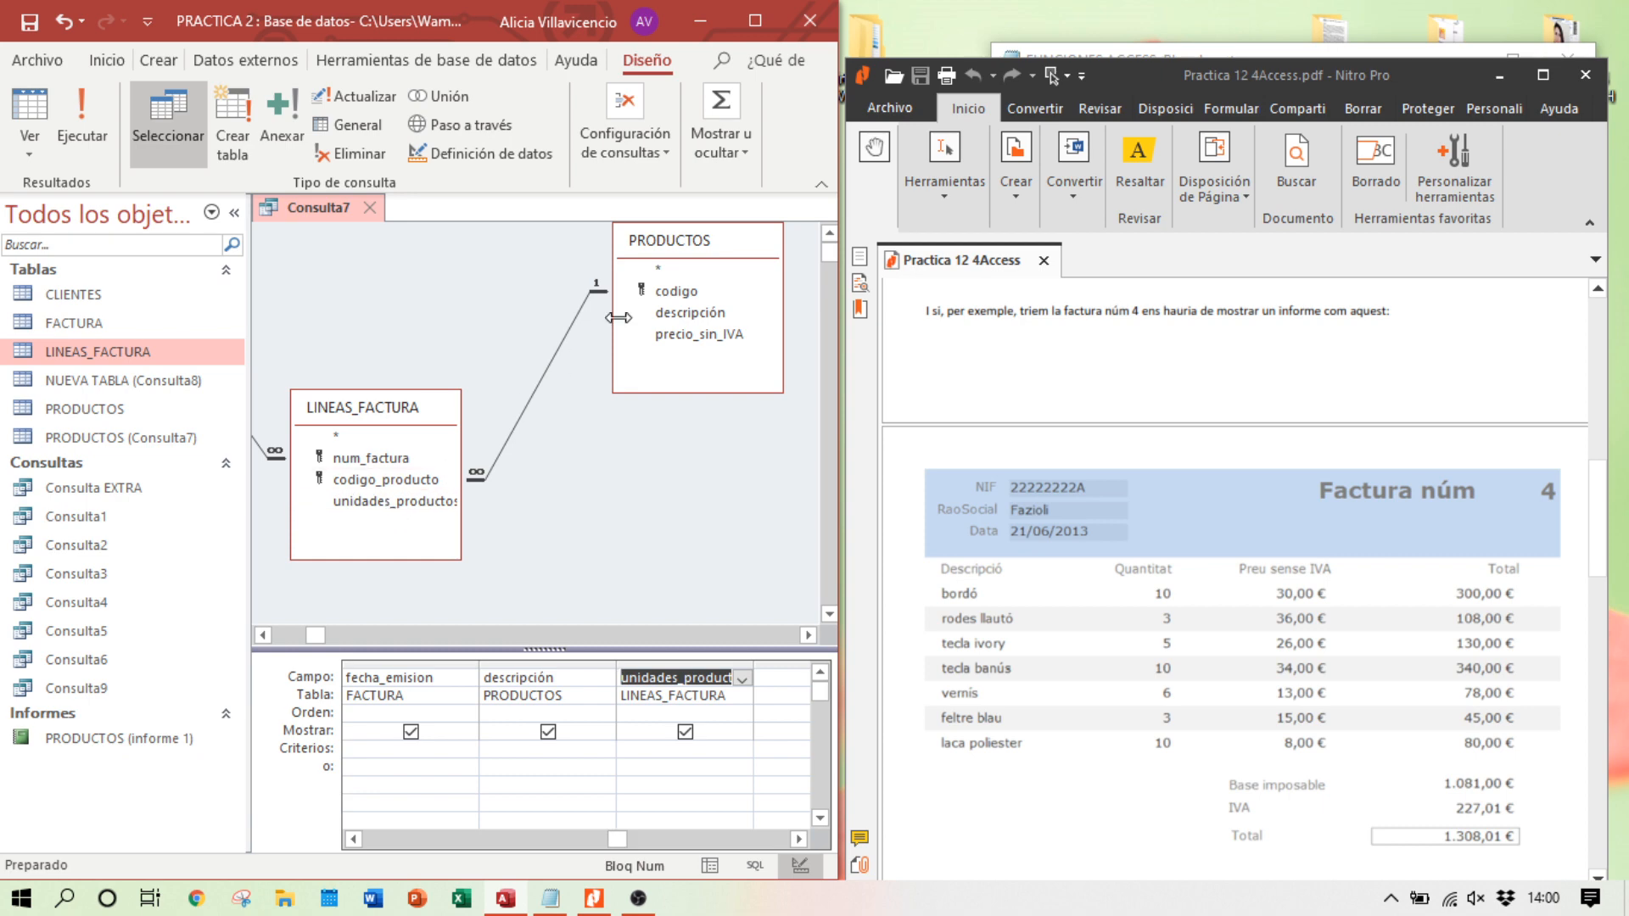
double_click(708, 338)
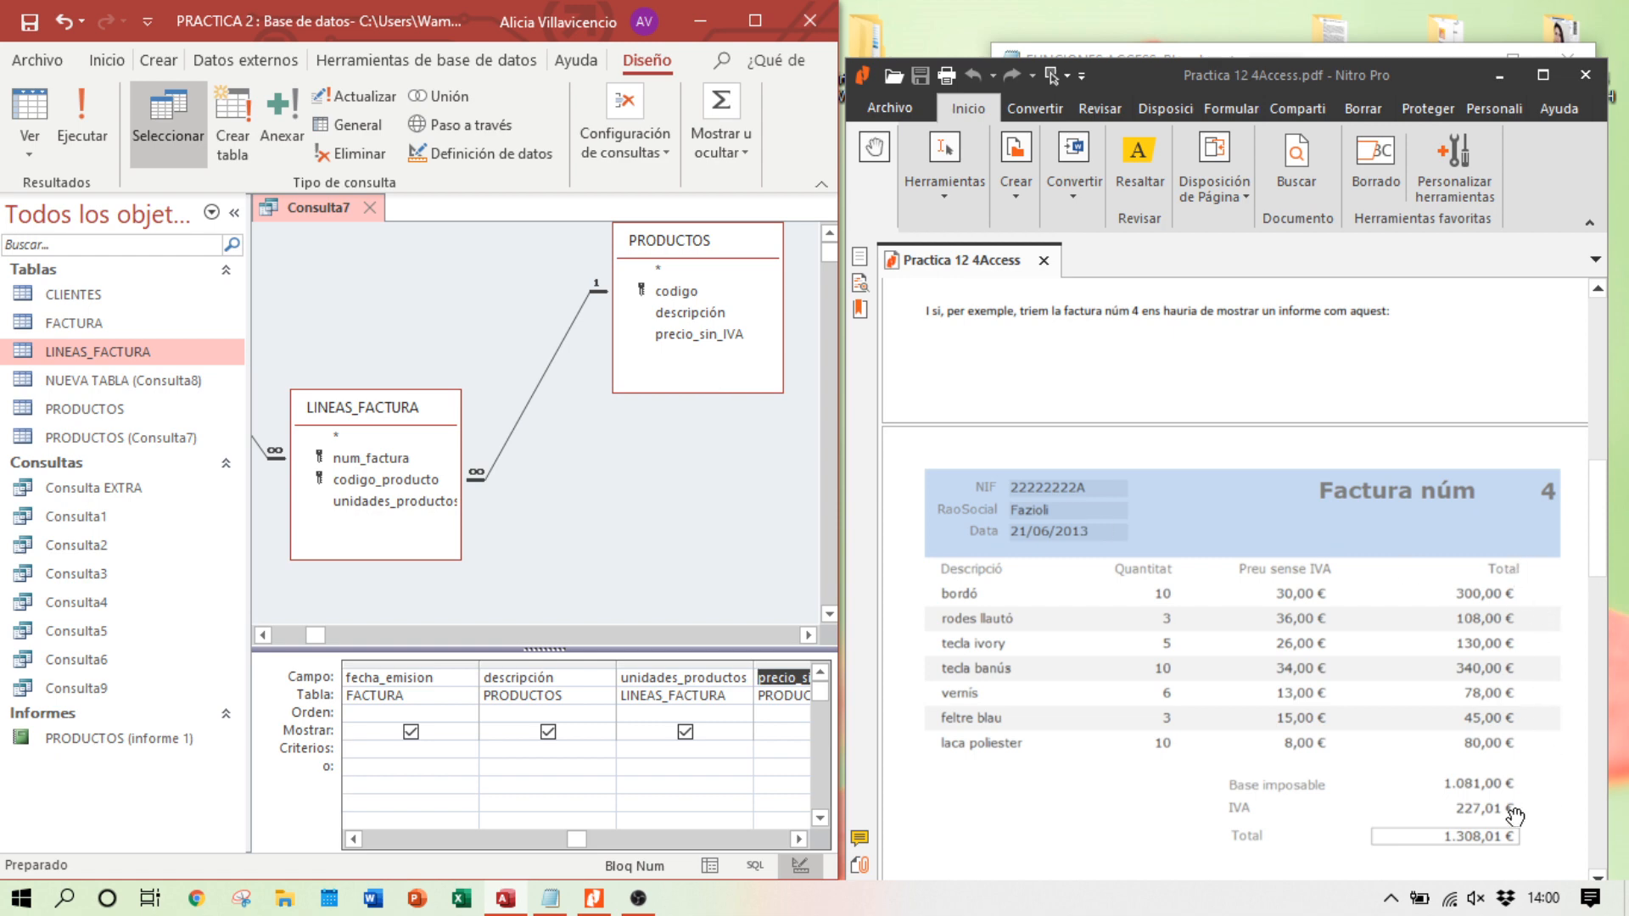
Step: Add a calculated field named Subtotal that multiplies unidades_productos by precio_sin_IVA, following the Total column of the PDF's sample invoice
left_click(755, 20)
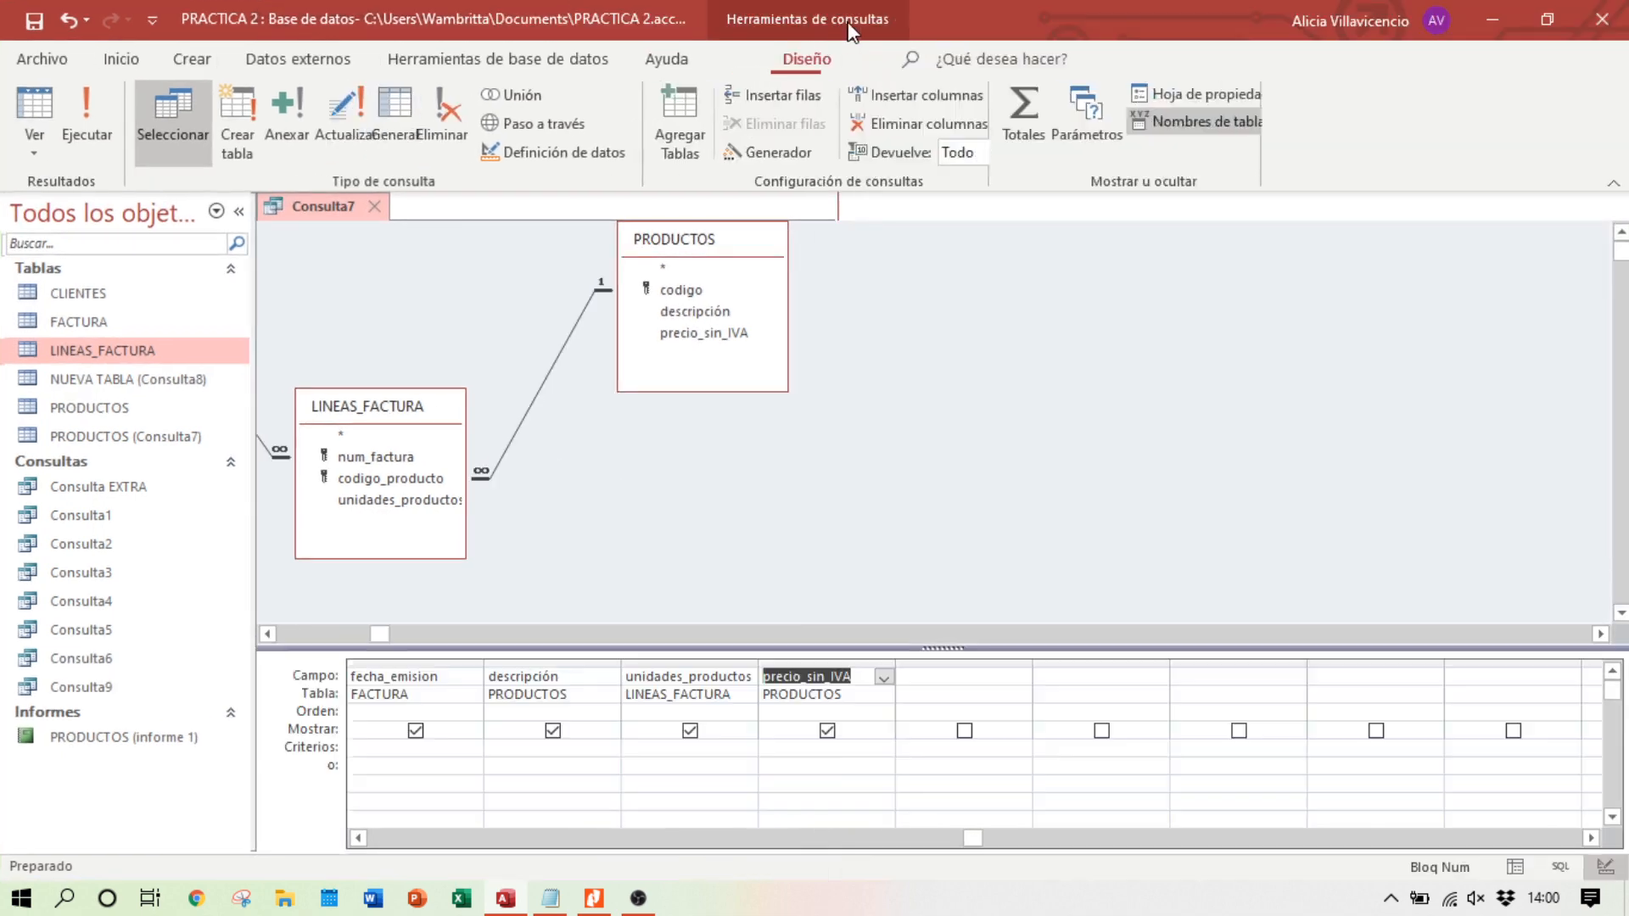
left_click_drag(975, 839, 819, 842)
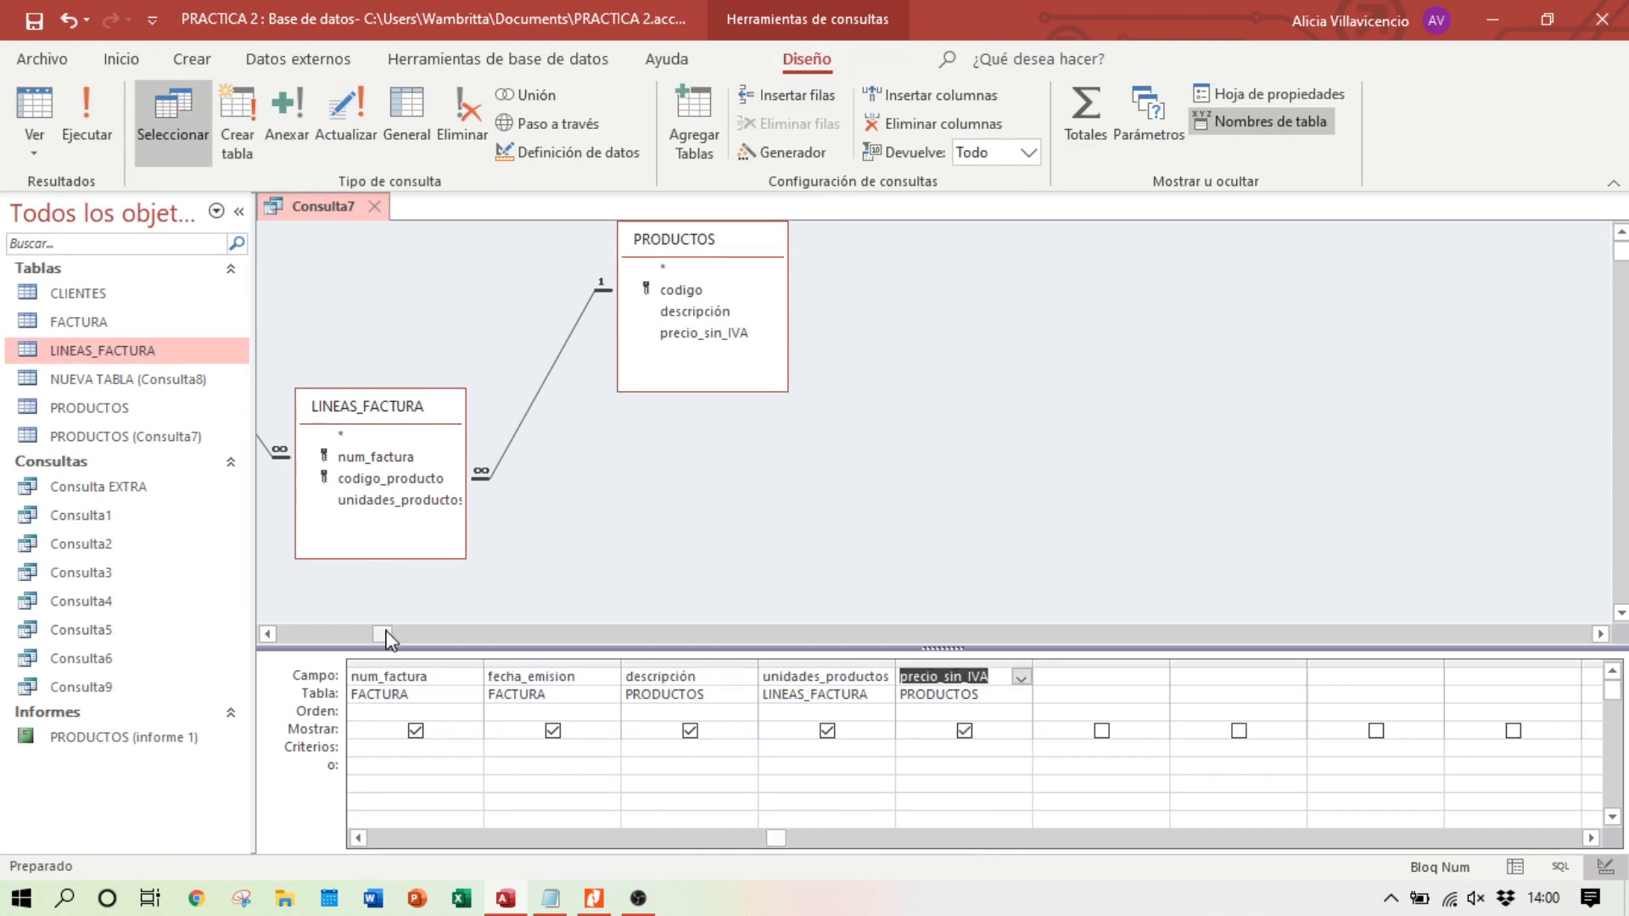
left_click_drag(382, 633, 280, 634)
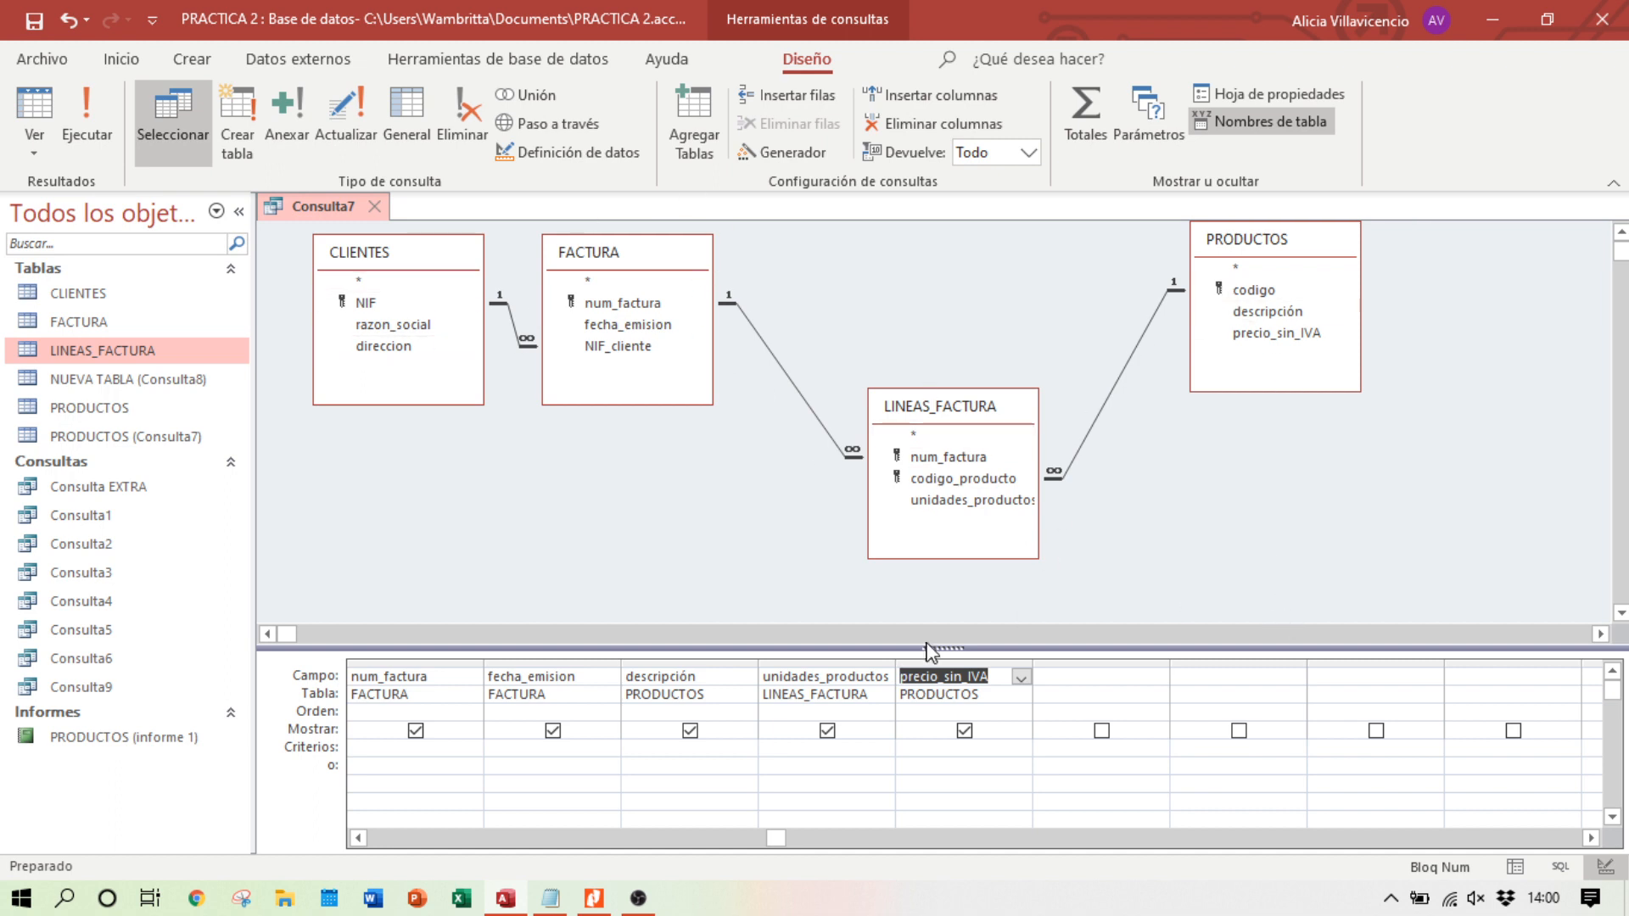
left_click(1070, 679)
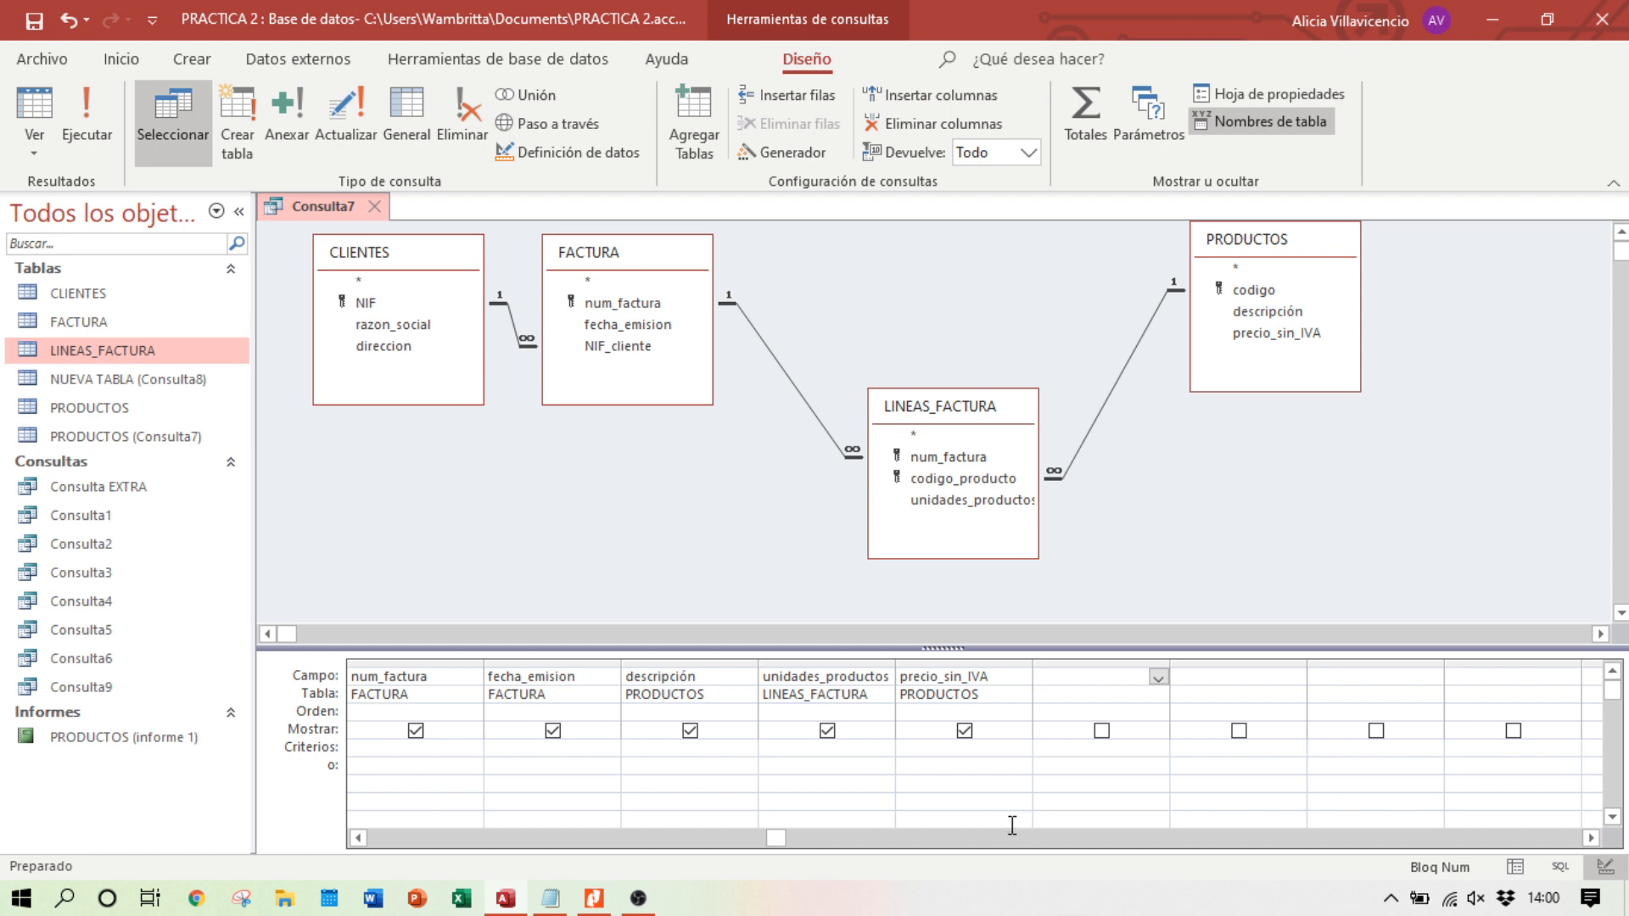
left_click(1549, 19)
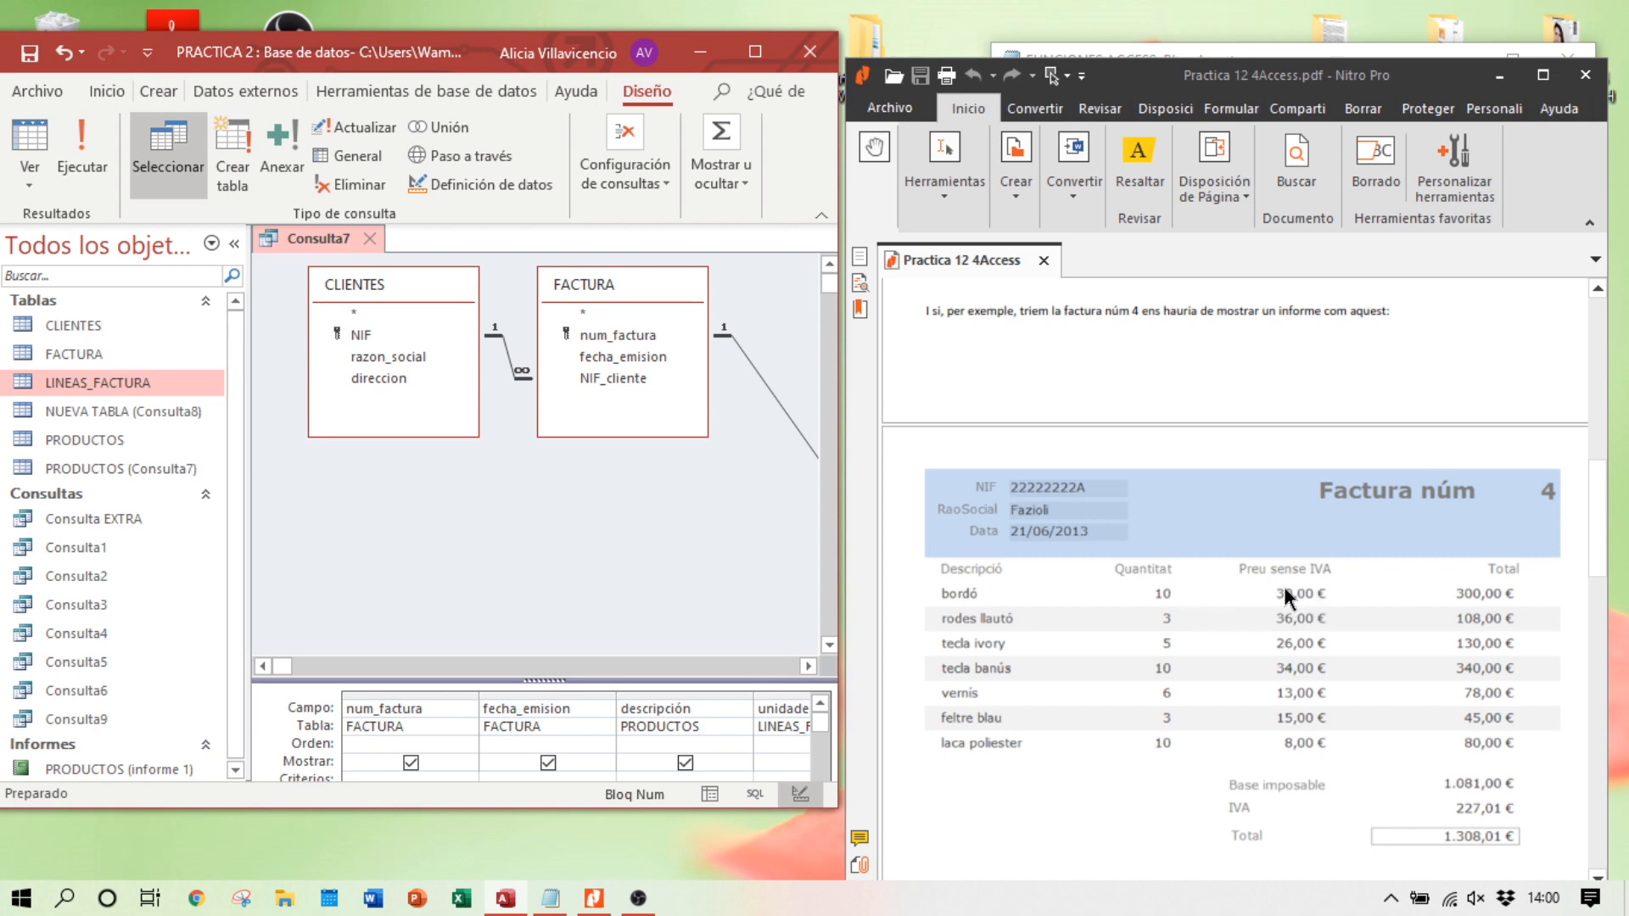
left_click(754, 51)
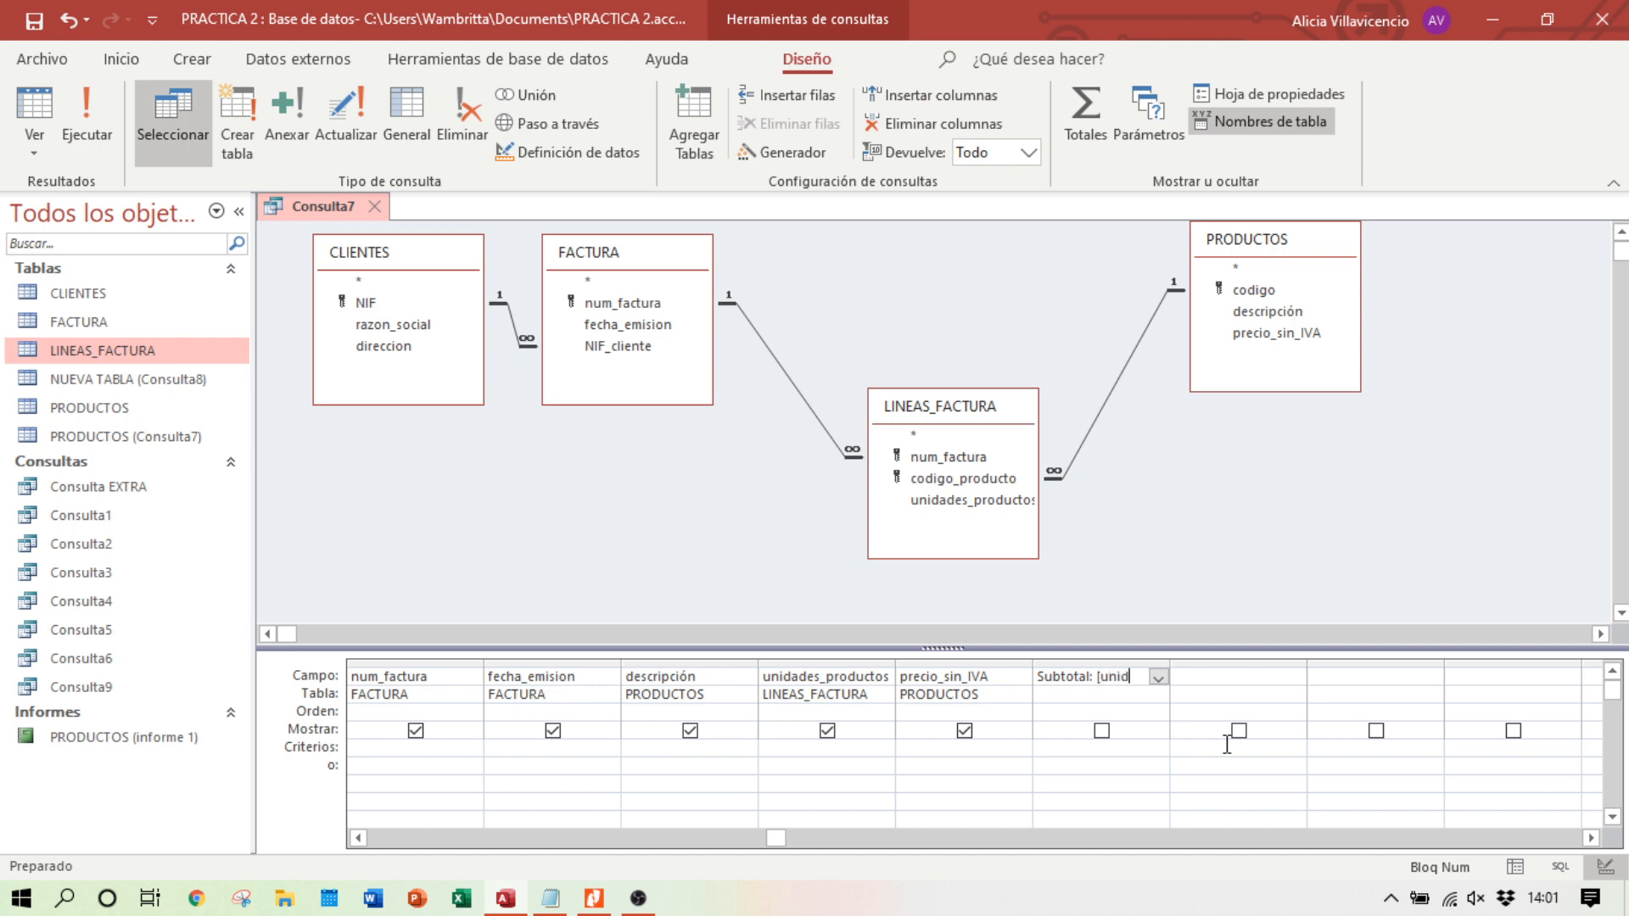
type("ades")
type("_productos")
type("pre")
type("cio_")
type("sin_IVA")
Step: Run the query and check the calculated amounts in the Subtotal column
left_click(88, 117)
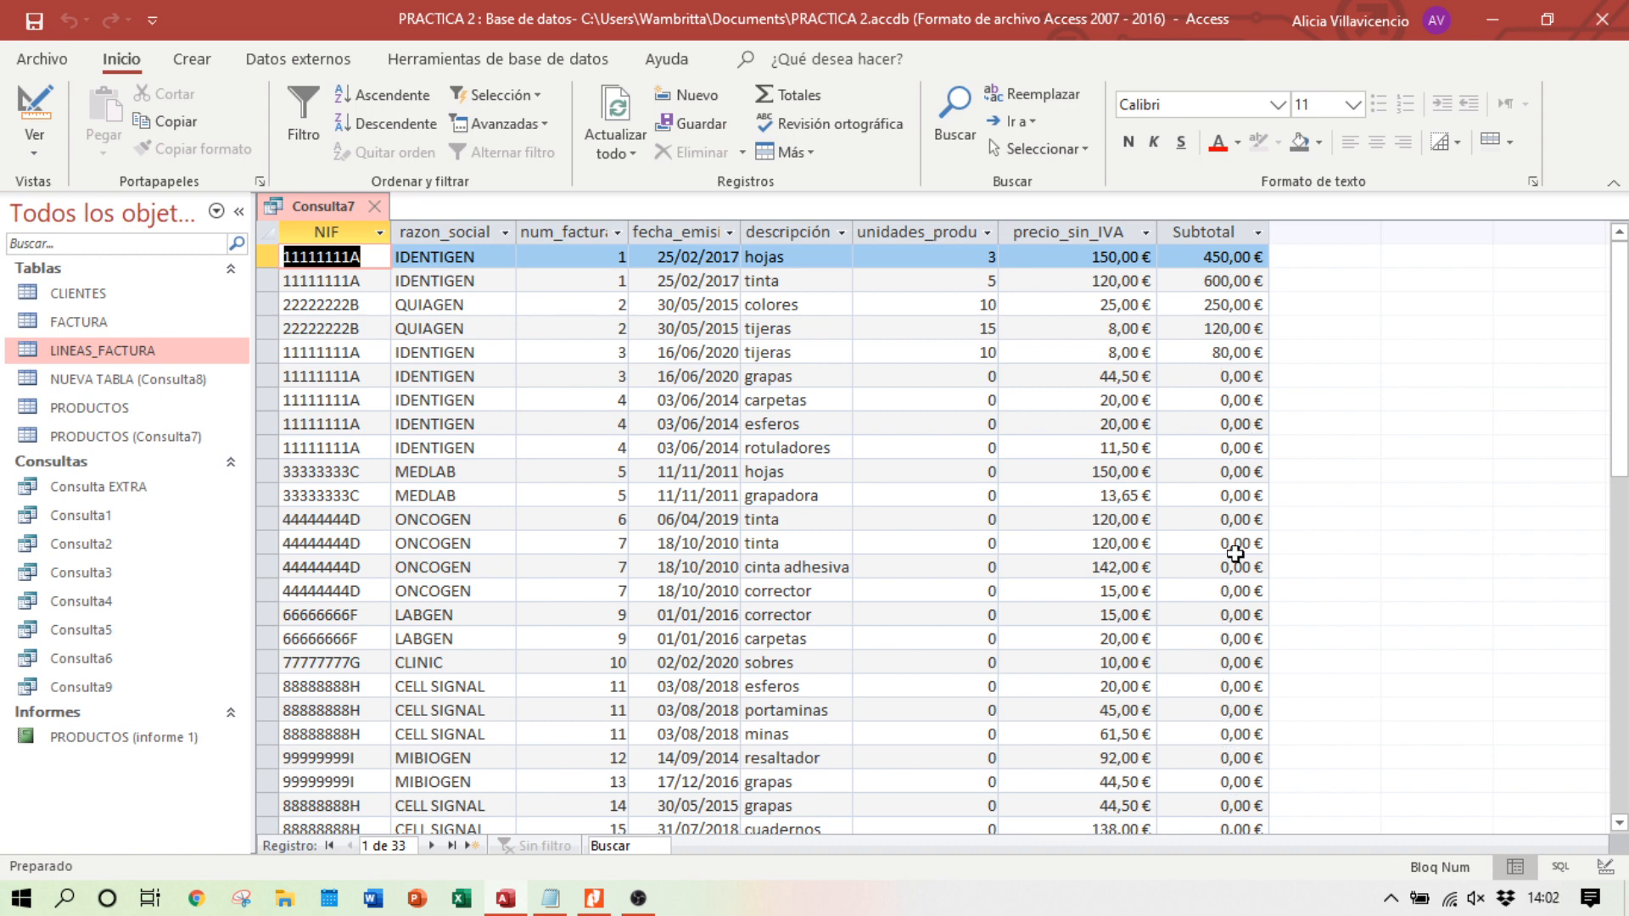
left_click_drag(1251, 782, 1228, 782)
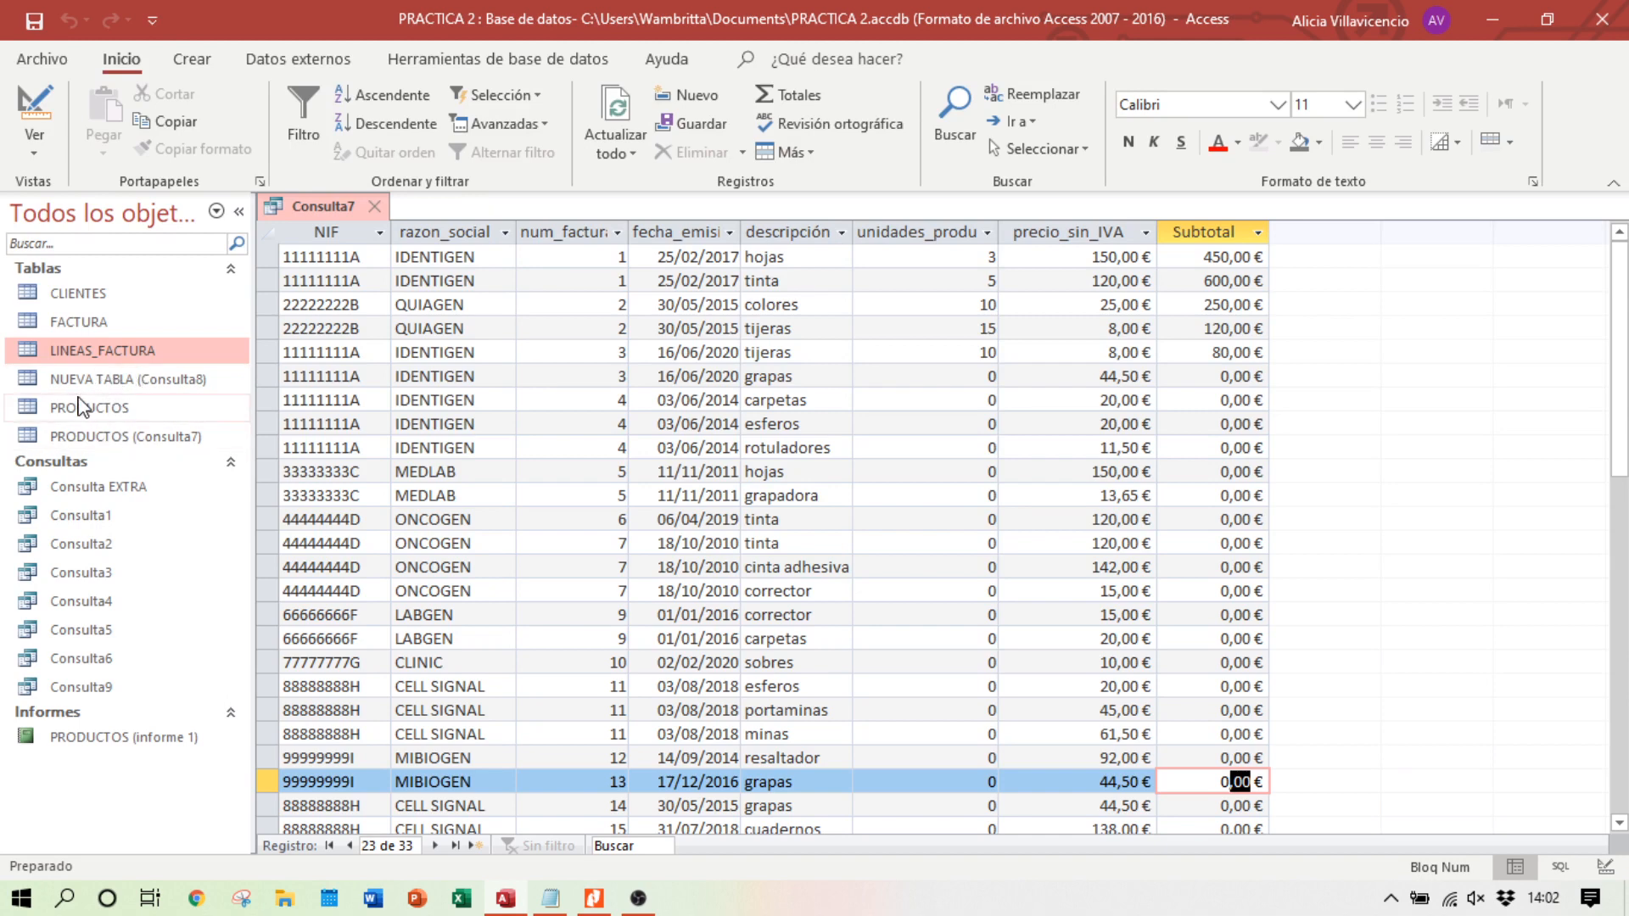
Step: In LINEAS_FACTURA, set the units from invoice 3, product 15, through invoice 5, product 1, to 15, 25, 2, 24 and 11
left_click(78, 350)
double_click(77, 350)
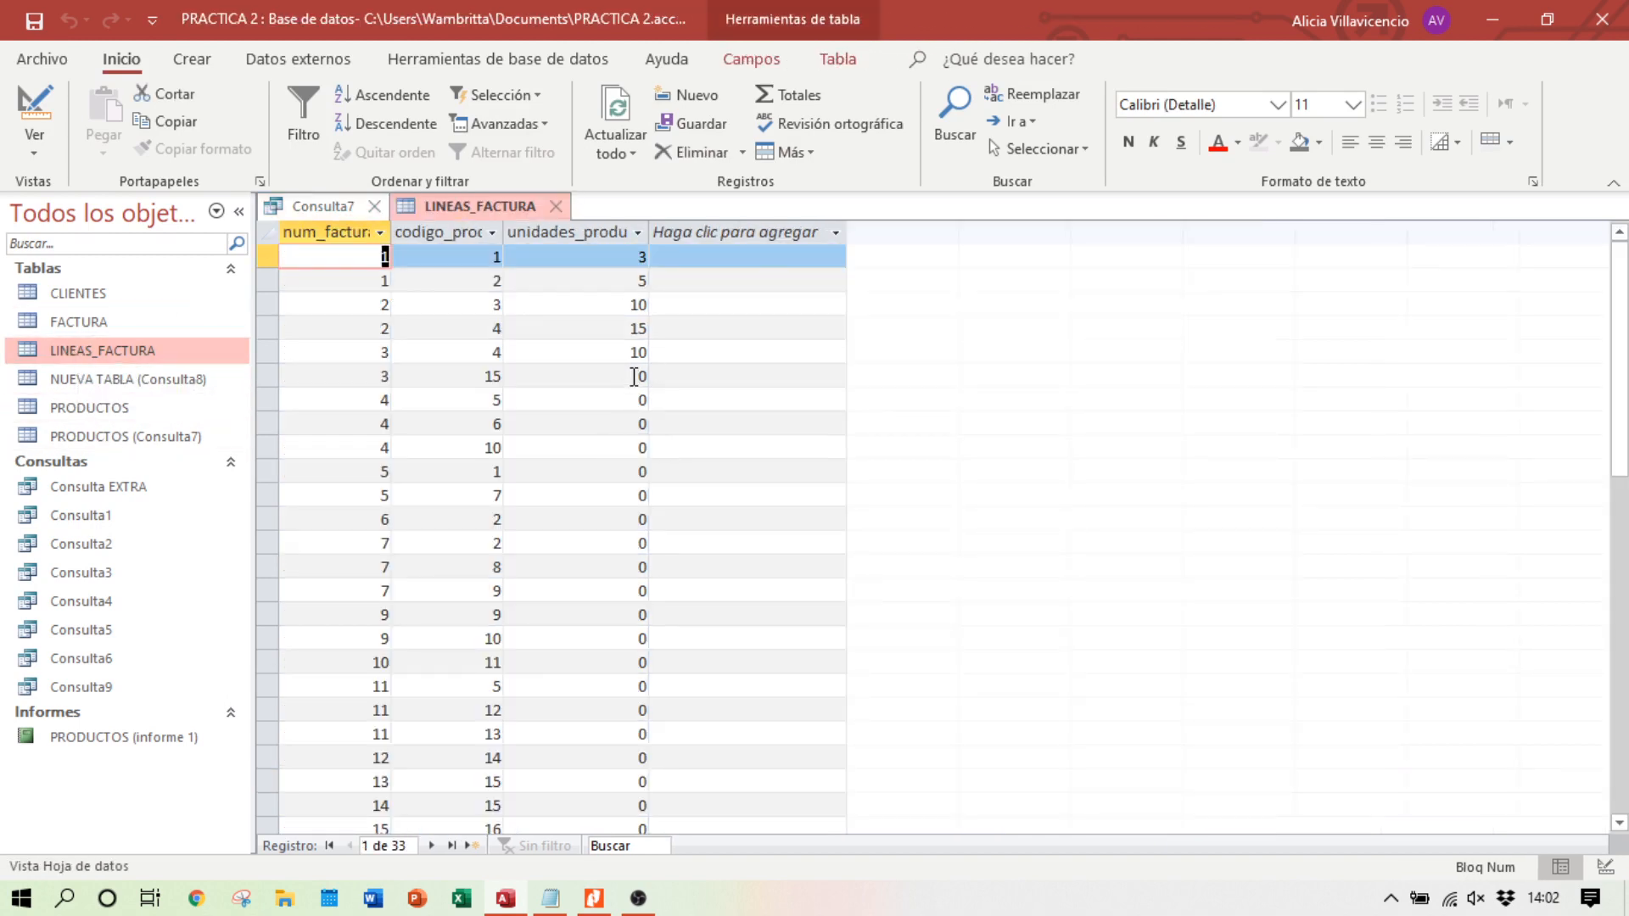
left_click(642, 375)
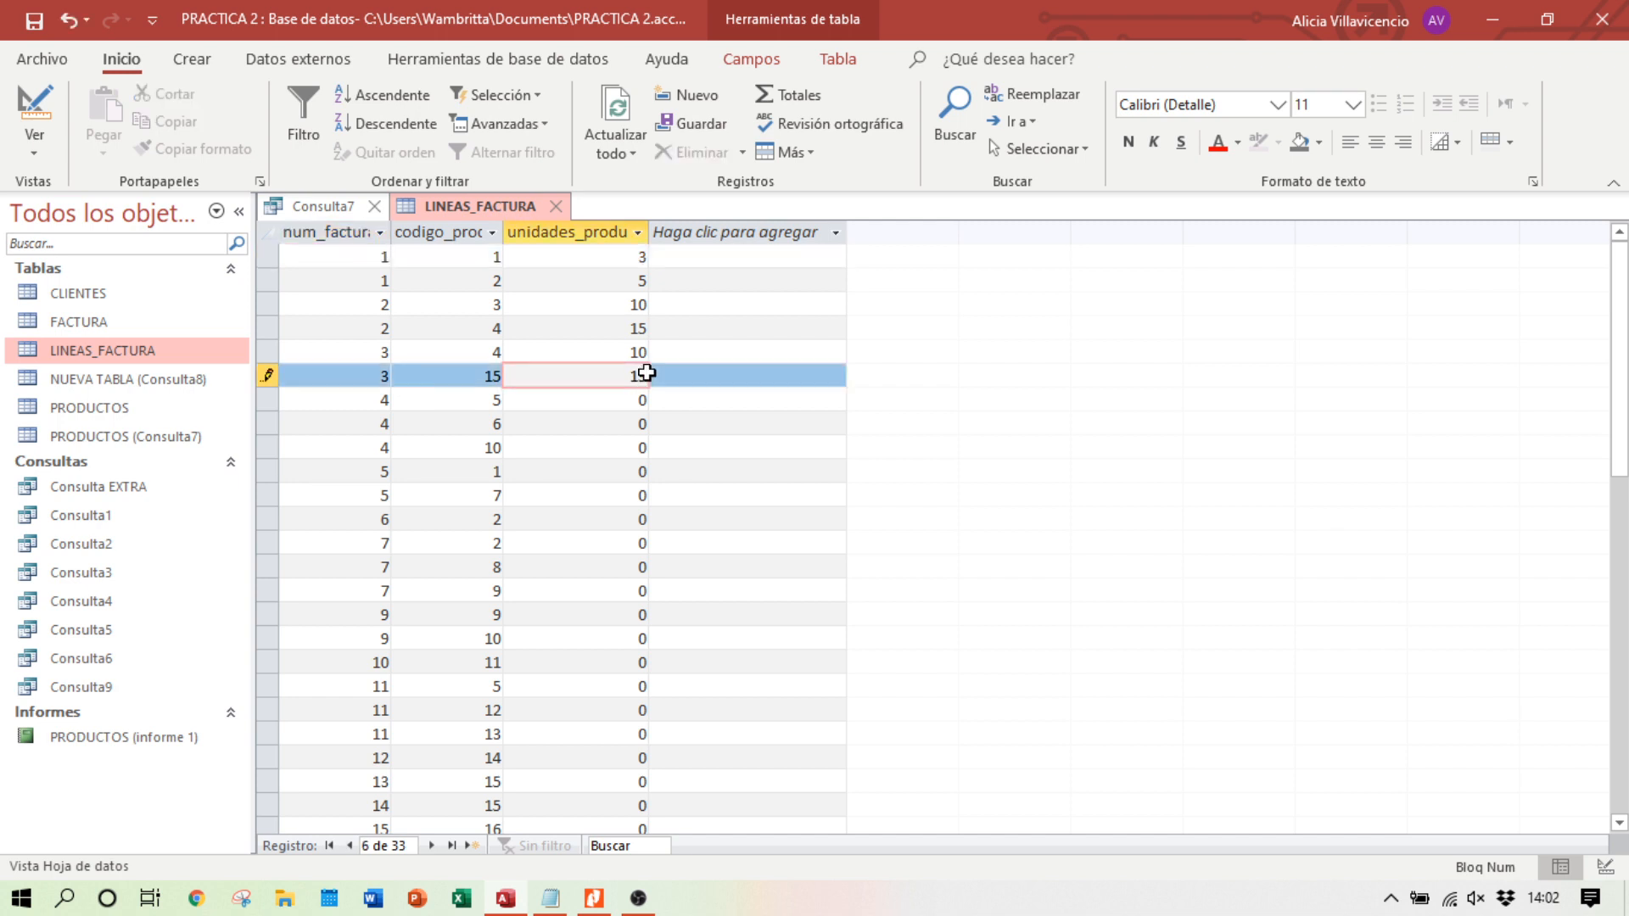
key("Down")
type("25")
key("Down")
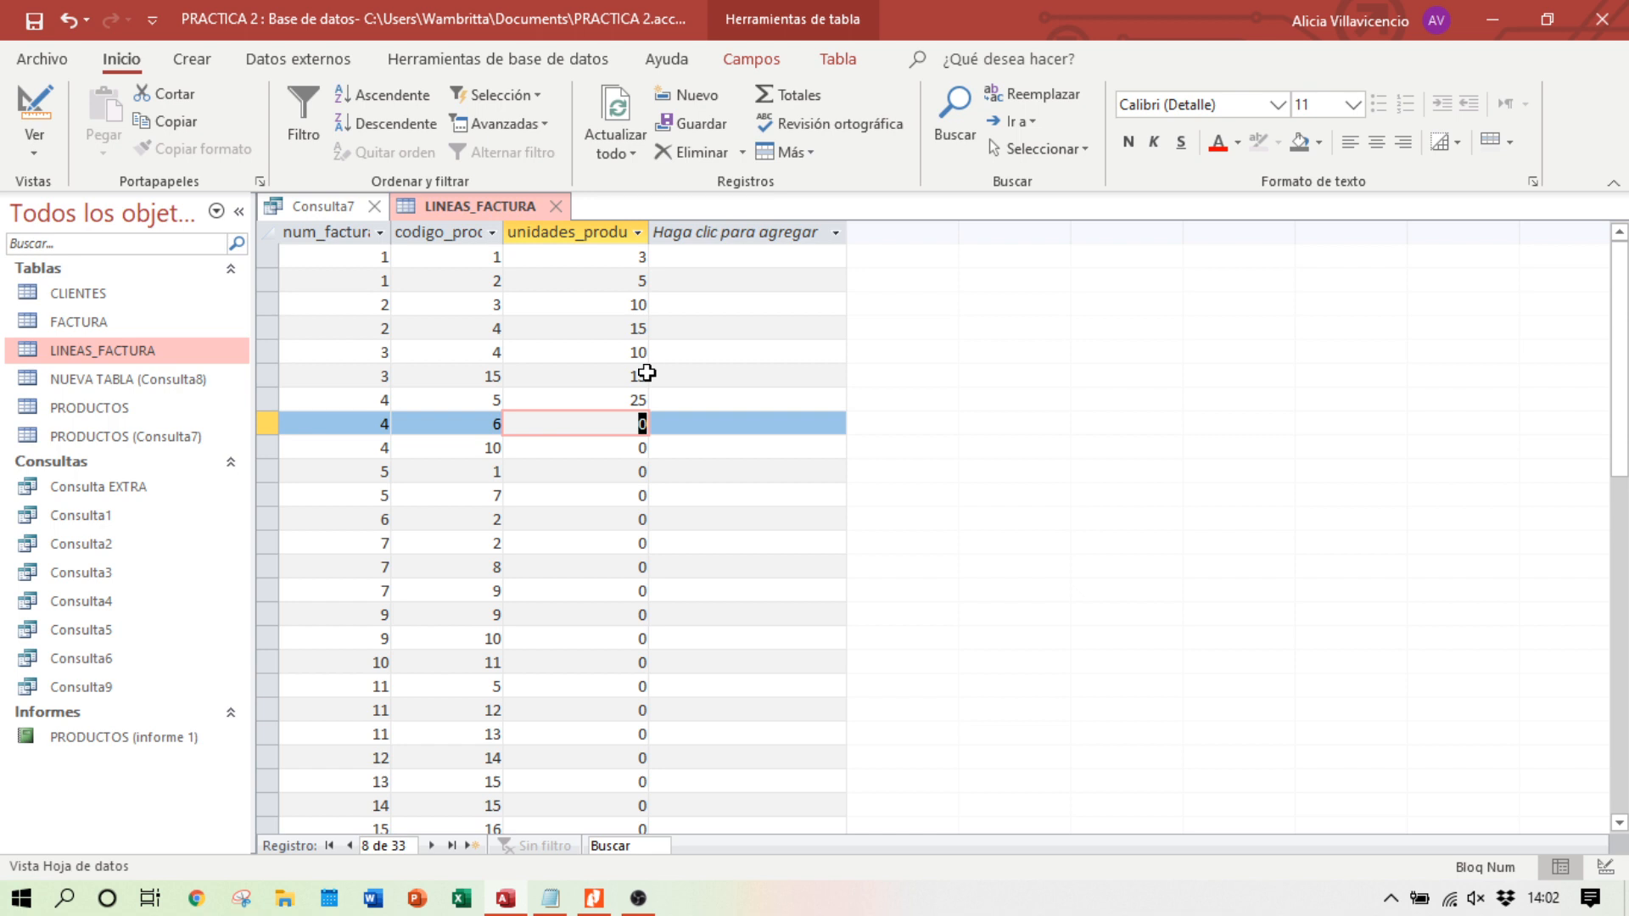
type("2")
key("Down")
type("24")
key("Down")
type("11")
key("Down")
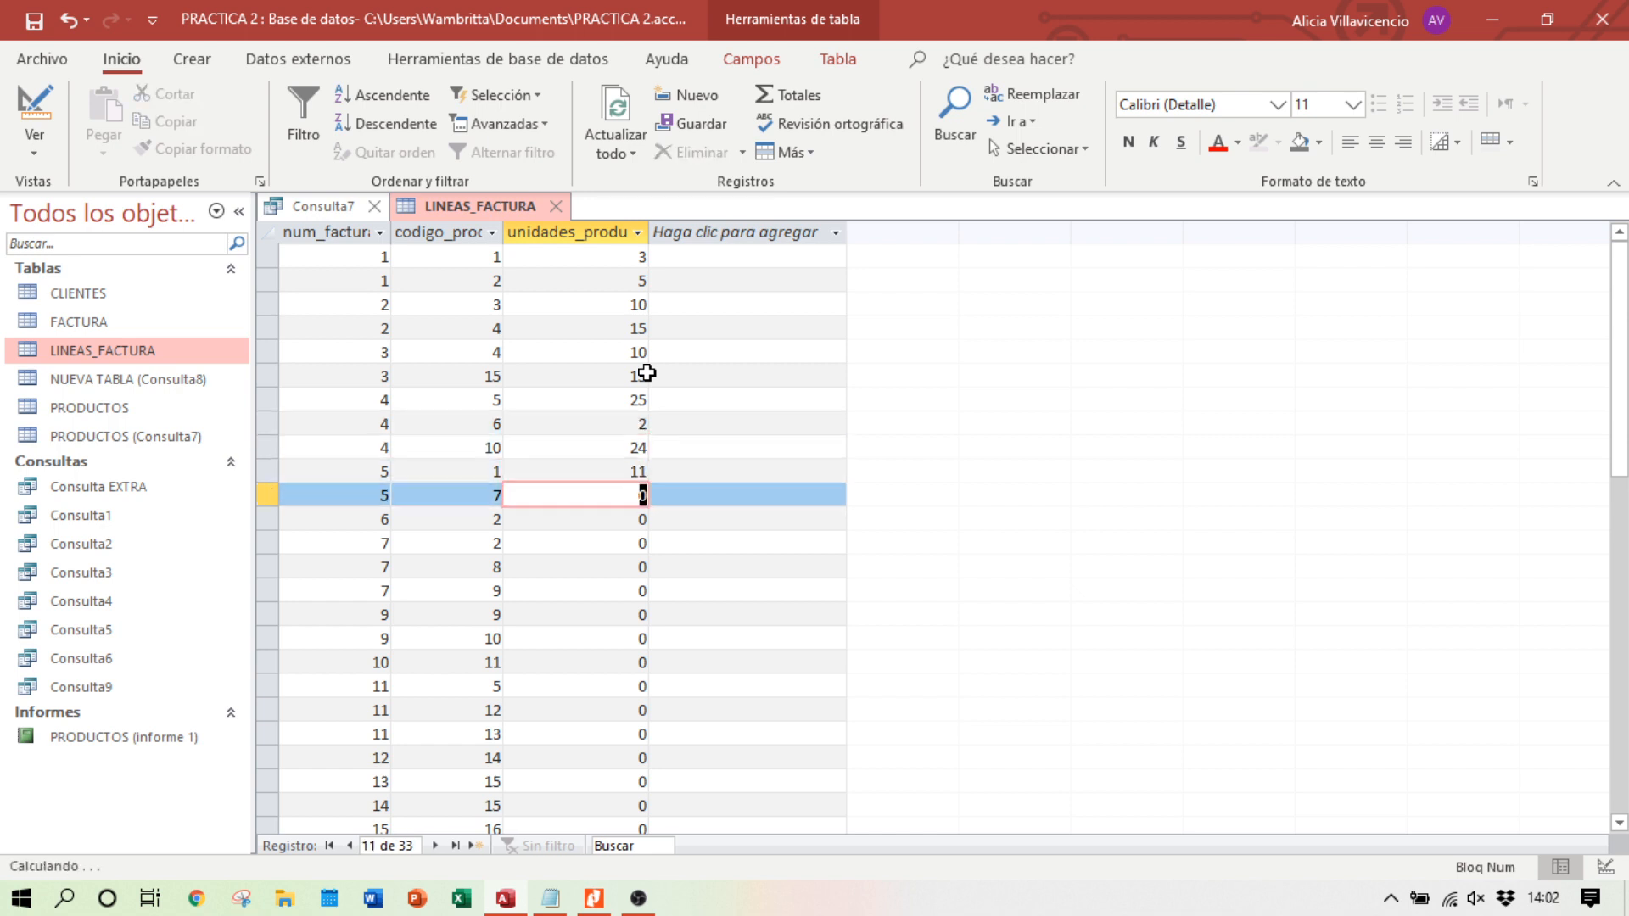
Step: Set the units from invoice 5, product 7, through the last line of invoice 9 to 10, 4, 8, 7, 11, 10 and 32
type("10")
key("Down")
type("4")
key("Down")
type("8")
key("Down")
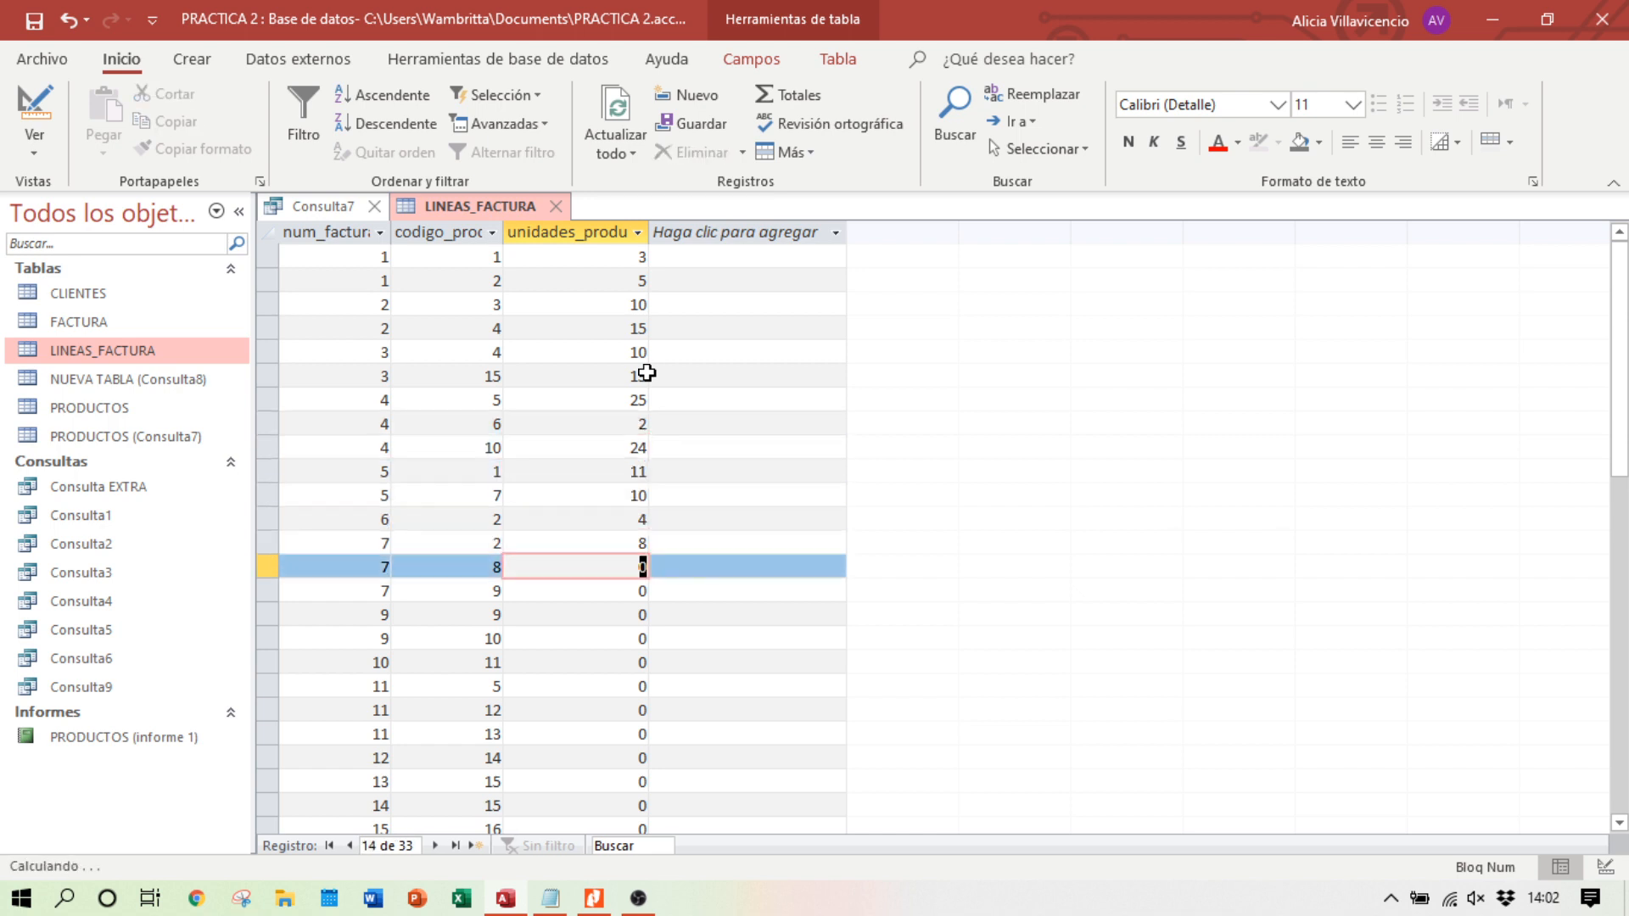
type("7")
key("Down")
type("11")
key("Down")
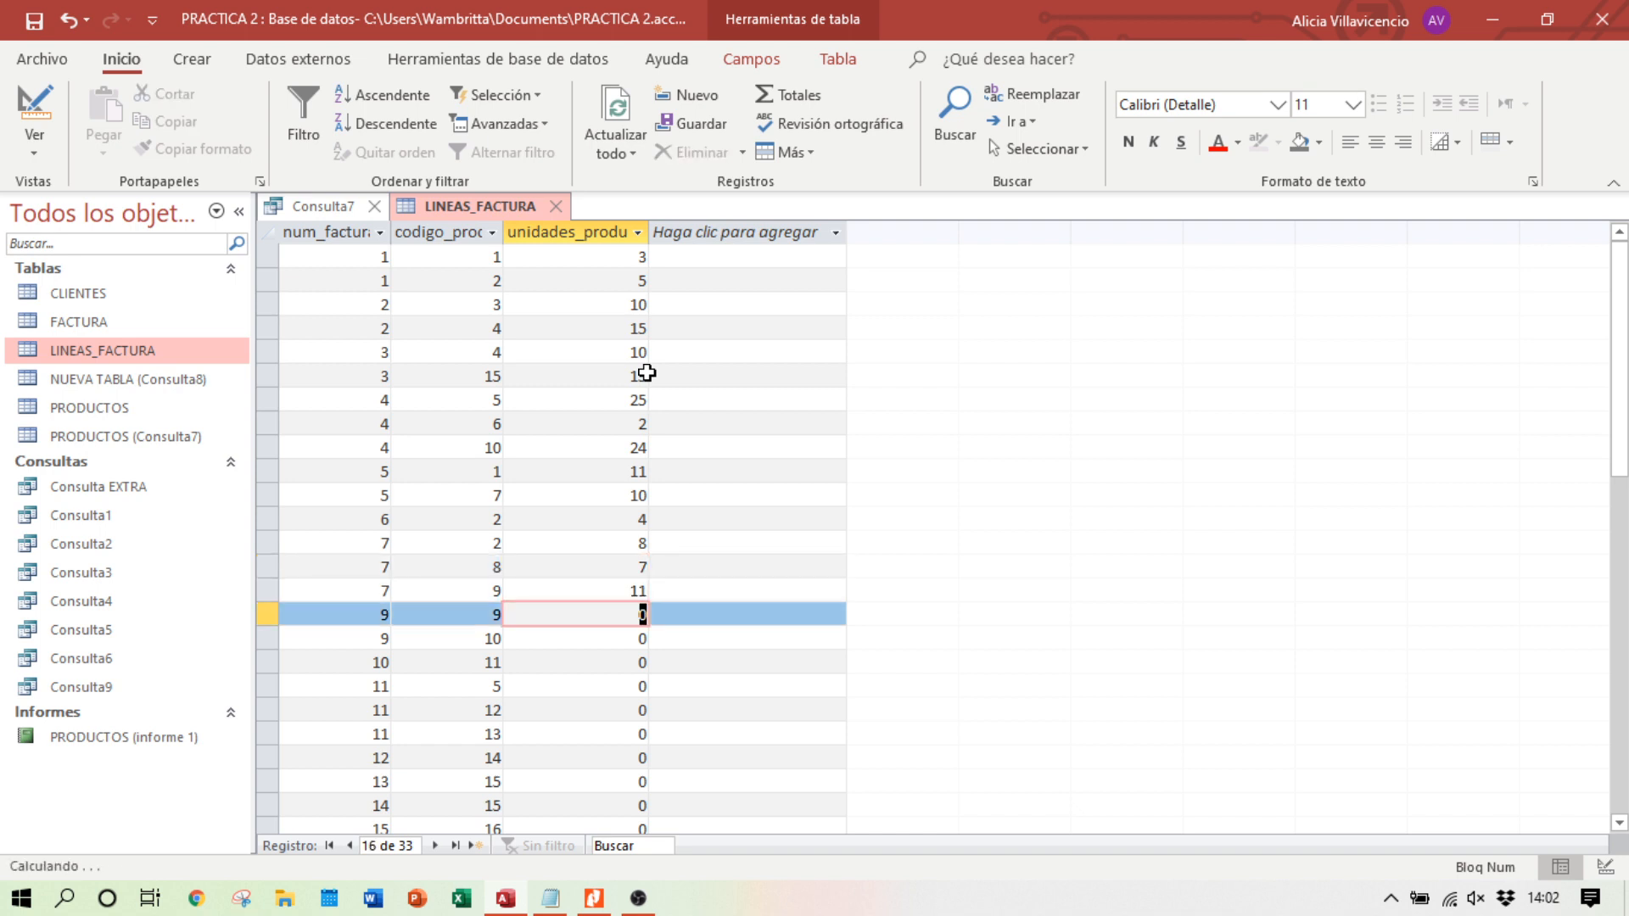
type("10")
key("Down")
type("32")
key("Down")
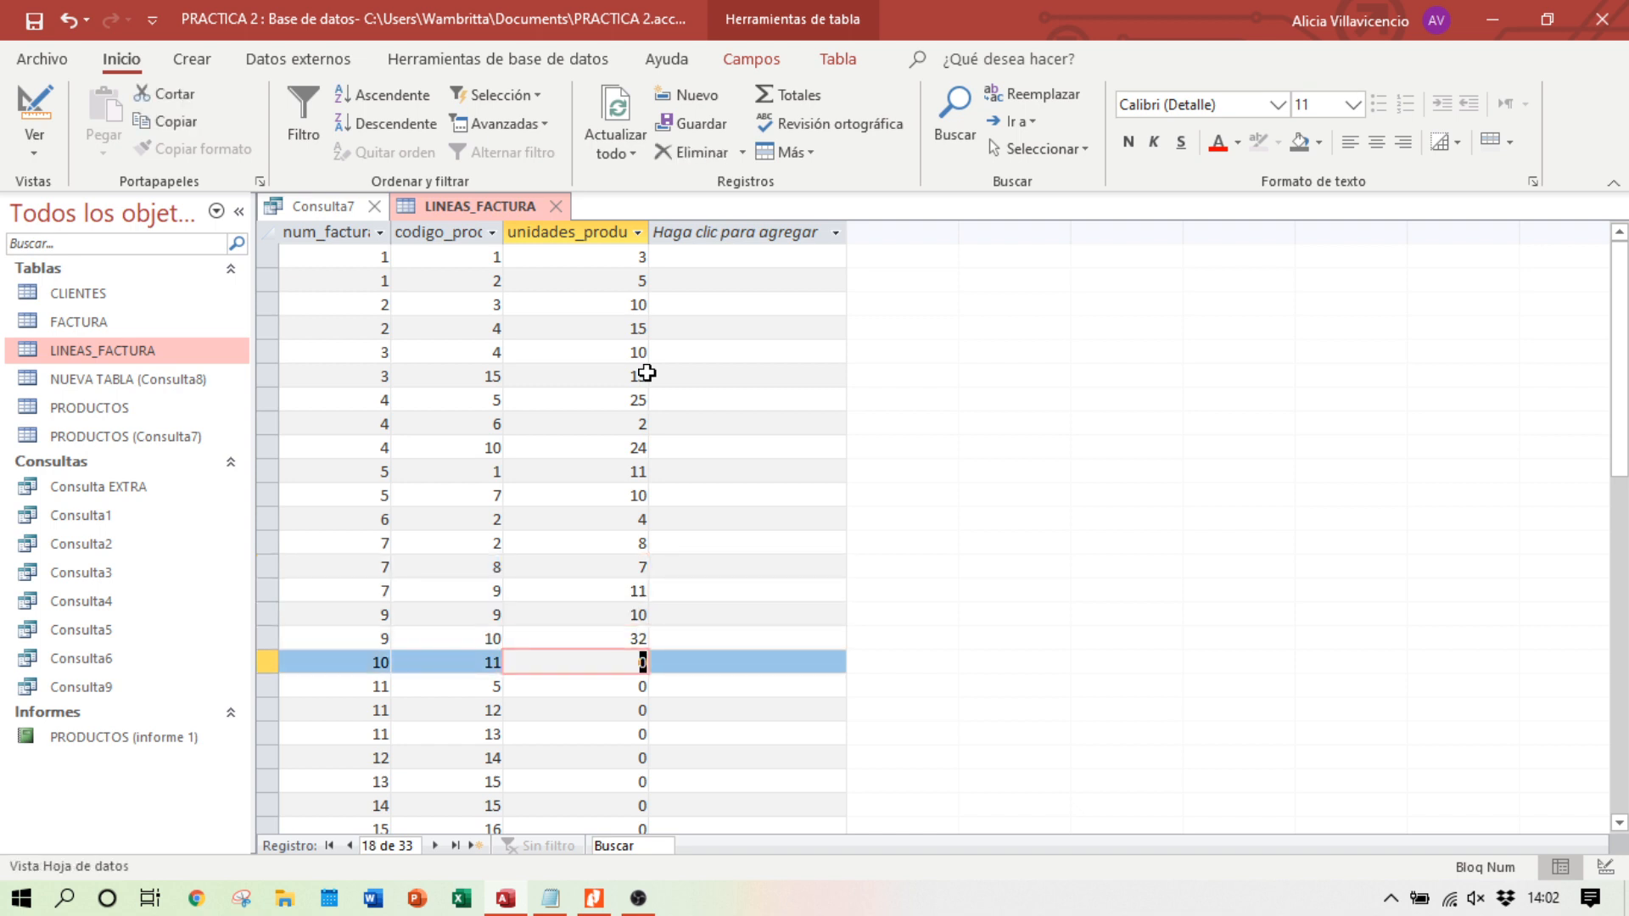
Step: Set the units for the lines of invoices 10 through 14 to 15, 4, 6, 10, 9, 8 and 6
type("15")
key("Down")
type("4")
key("Down")
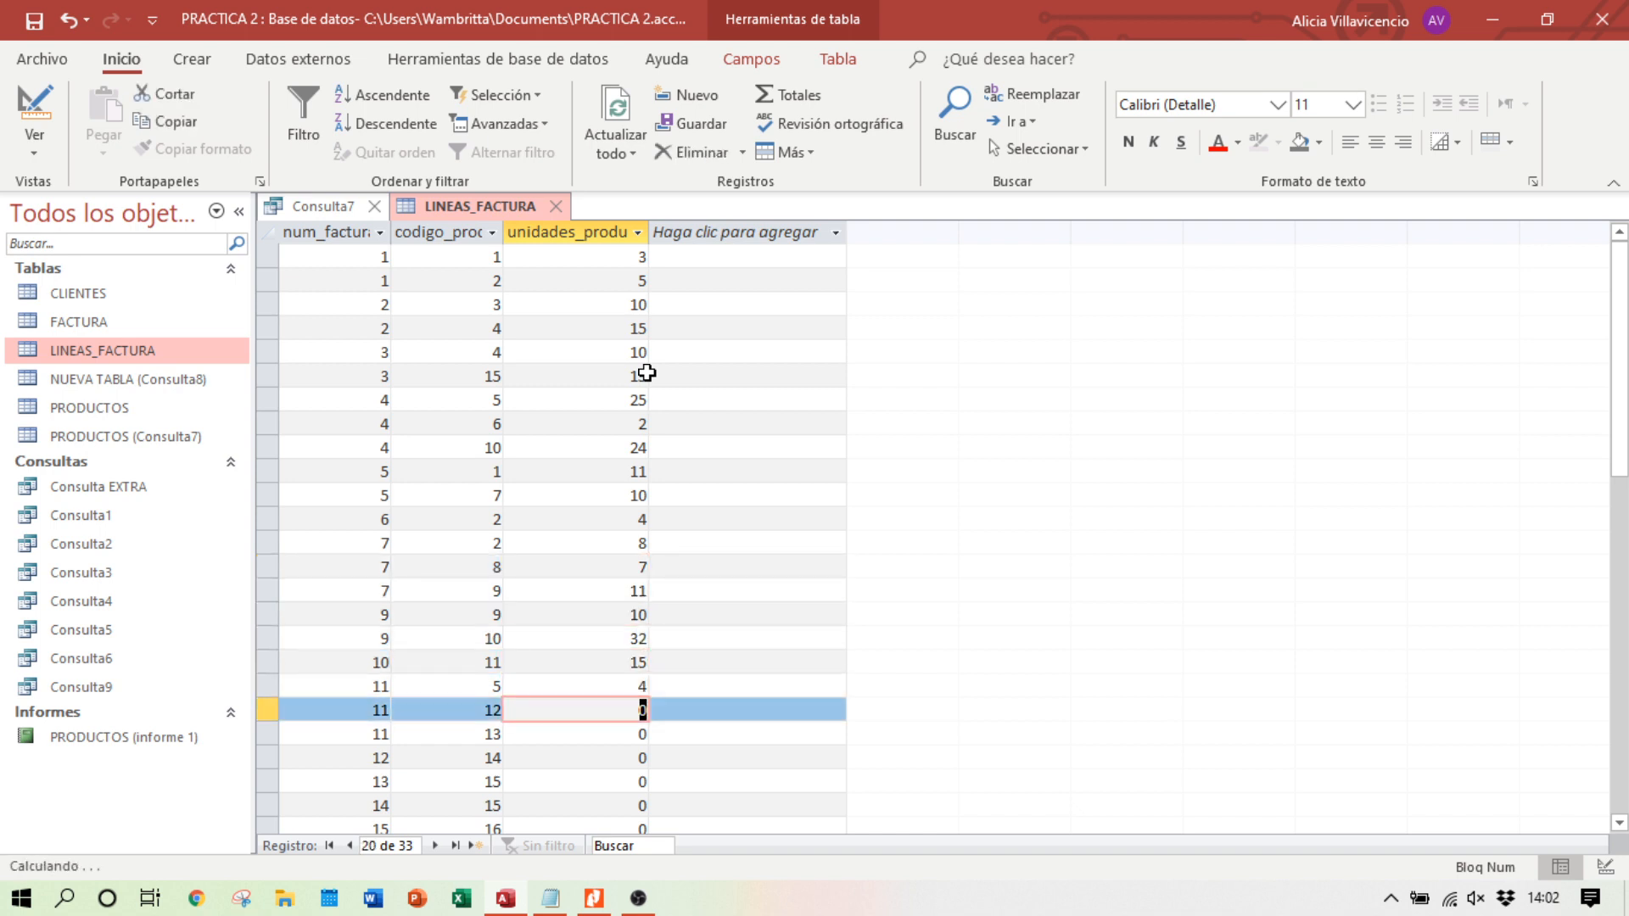
type("6")
key("Down")
type("10")
key("Down")
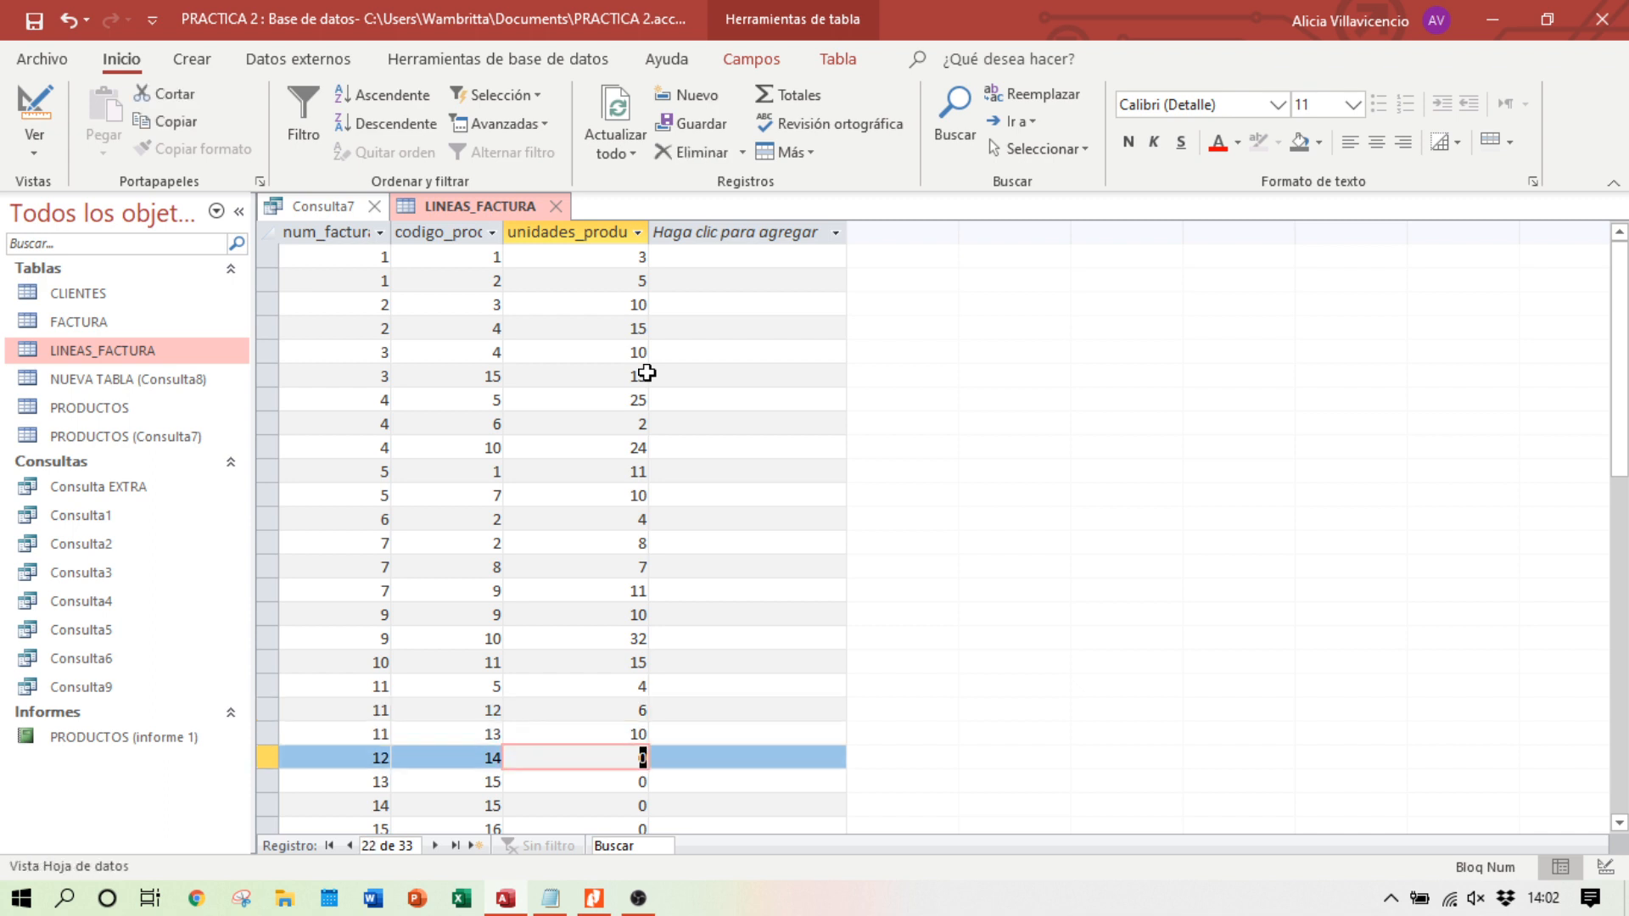
type("9")
key("Down")
type("8")
key("Down")
type("6")
key("Down")
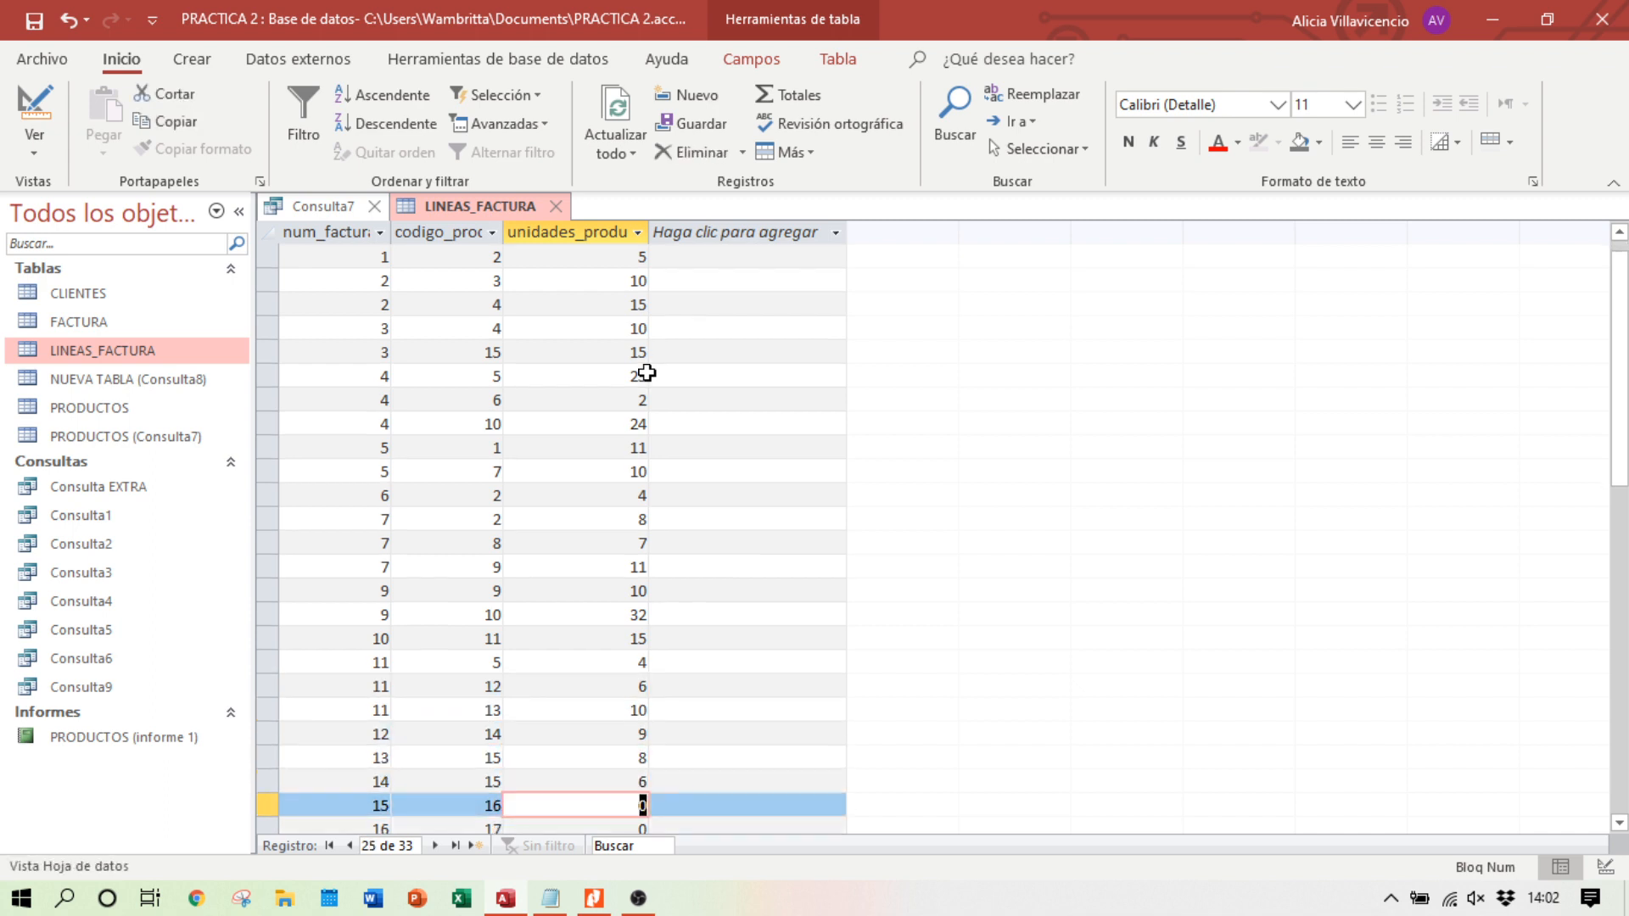
Step: Set the units for the lines of invoices 15 through 18 to 14, 11, 10, 9 and 9
type("14")
key("Down")
type("11")
key("Down")
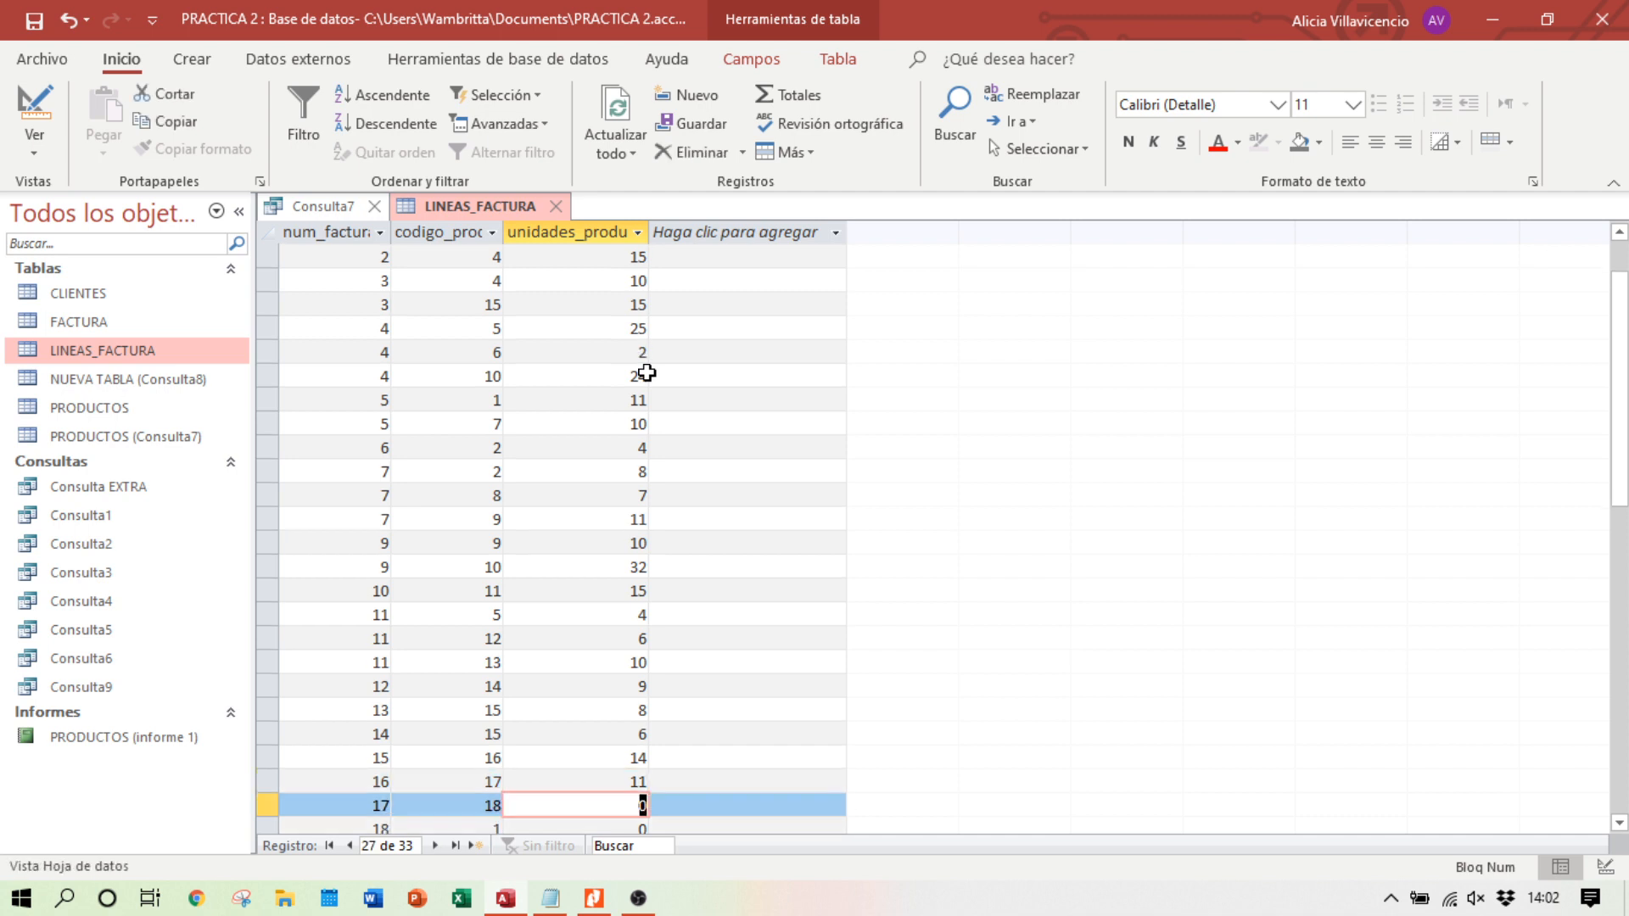
type("10")
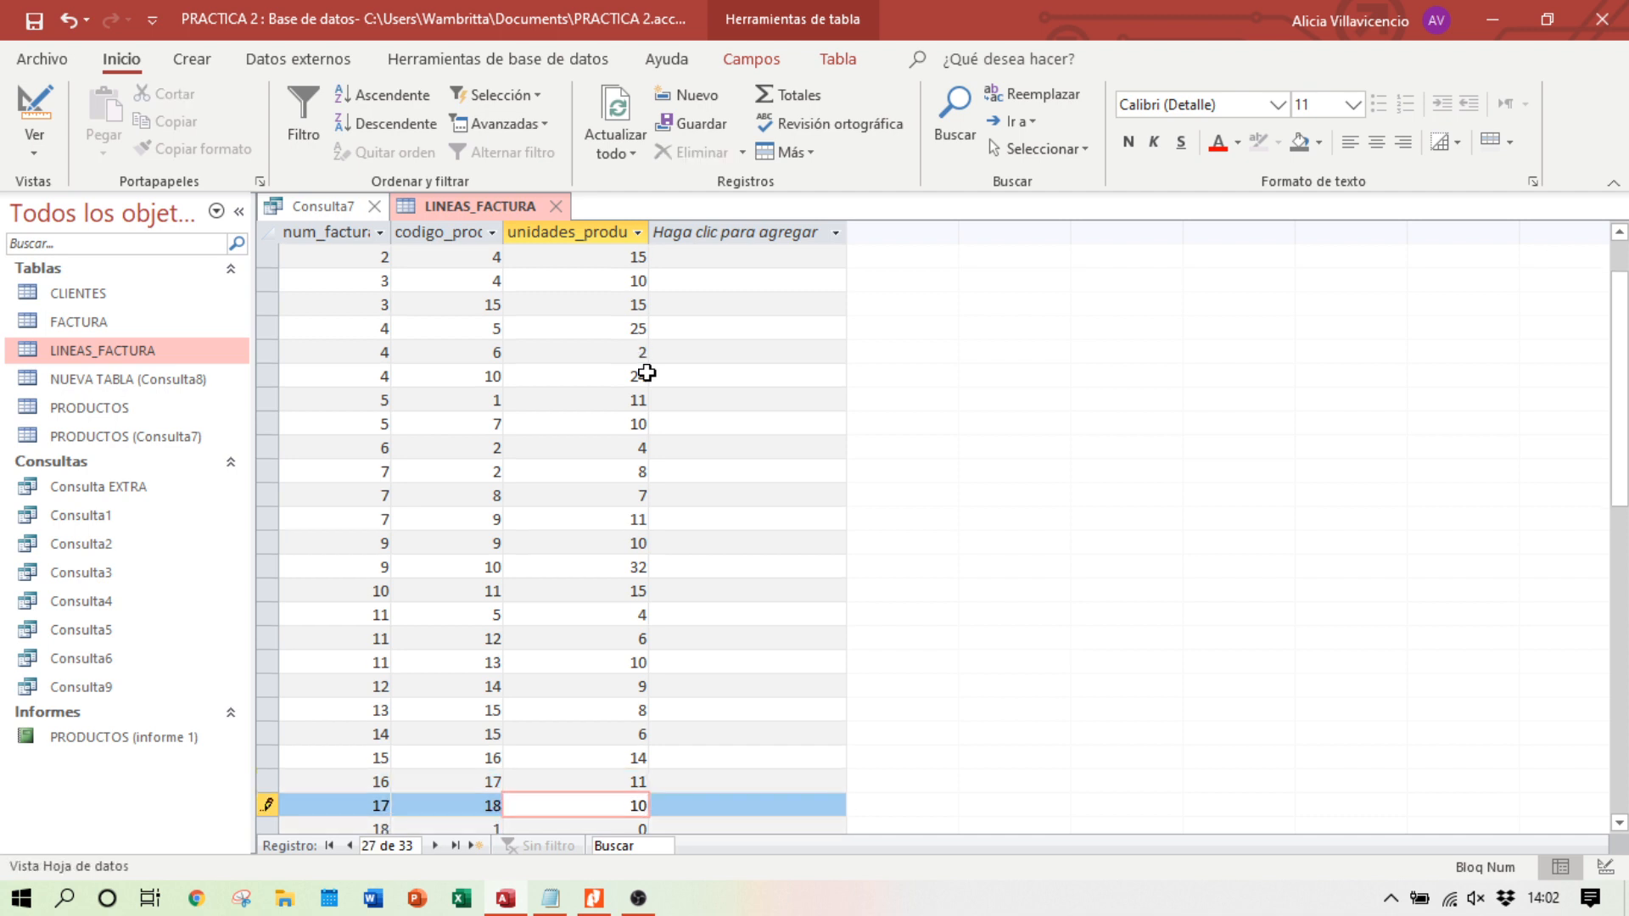
key("Down")
type("9")
key("Down")
type("9")
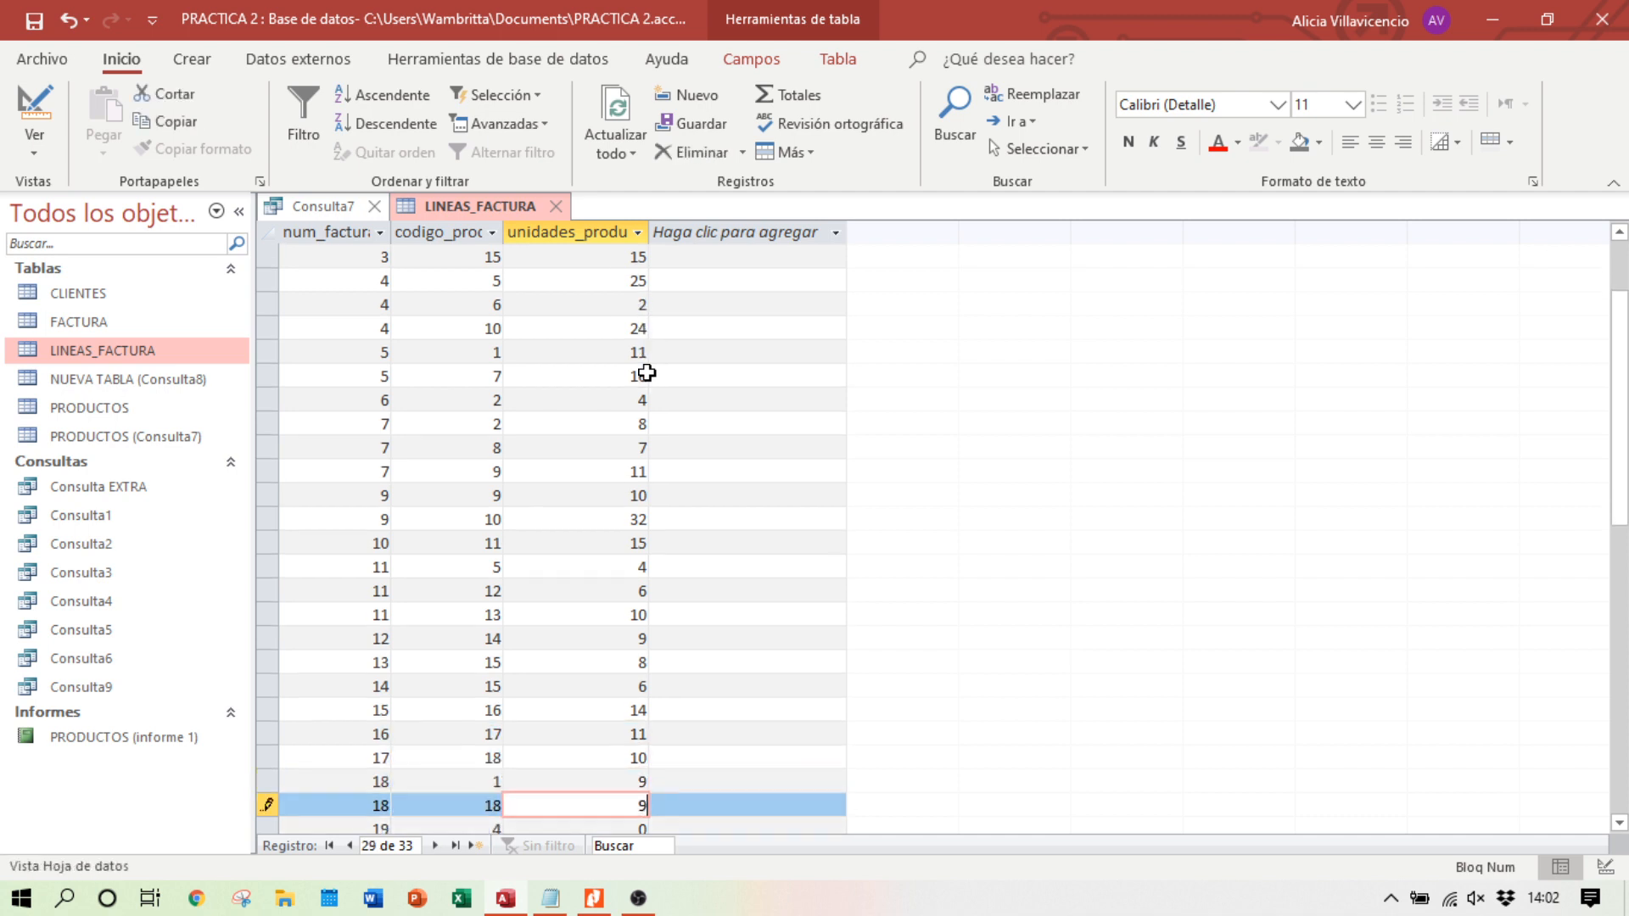
key("Down")
Step: Set the units for the lines of invoices 19 and 20 to 13, 18, 23 and 21
type("13")
key("Down")
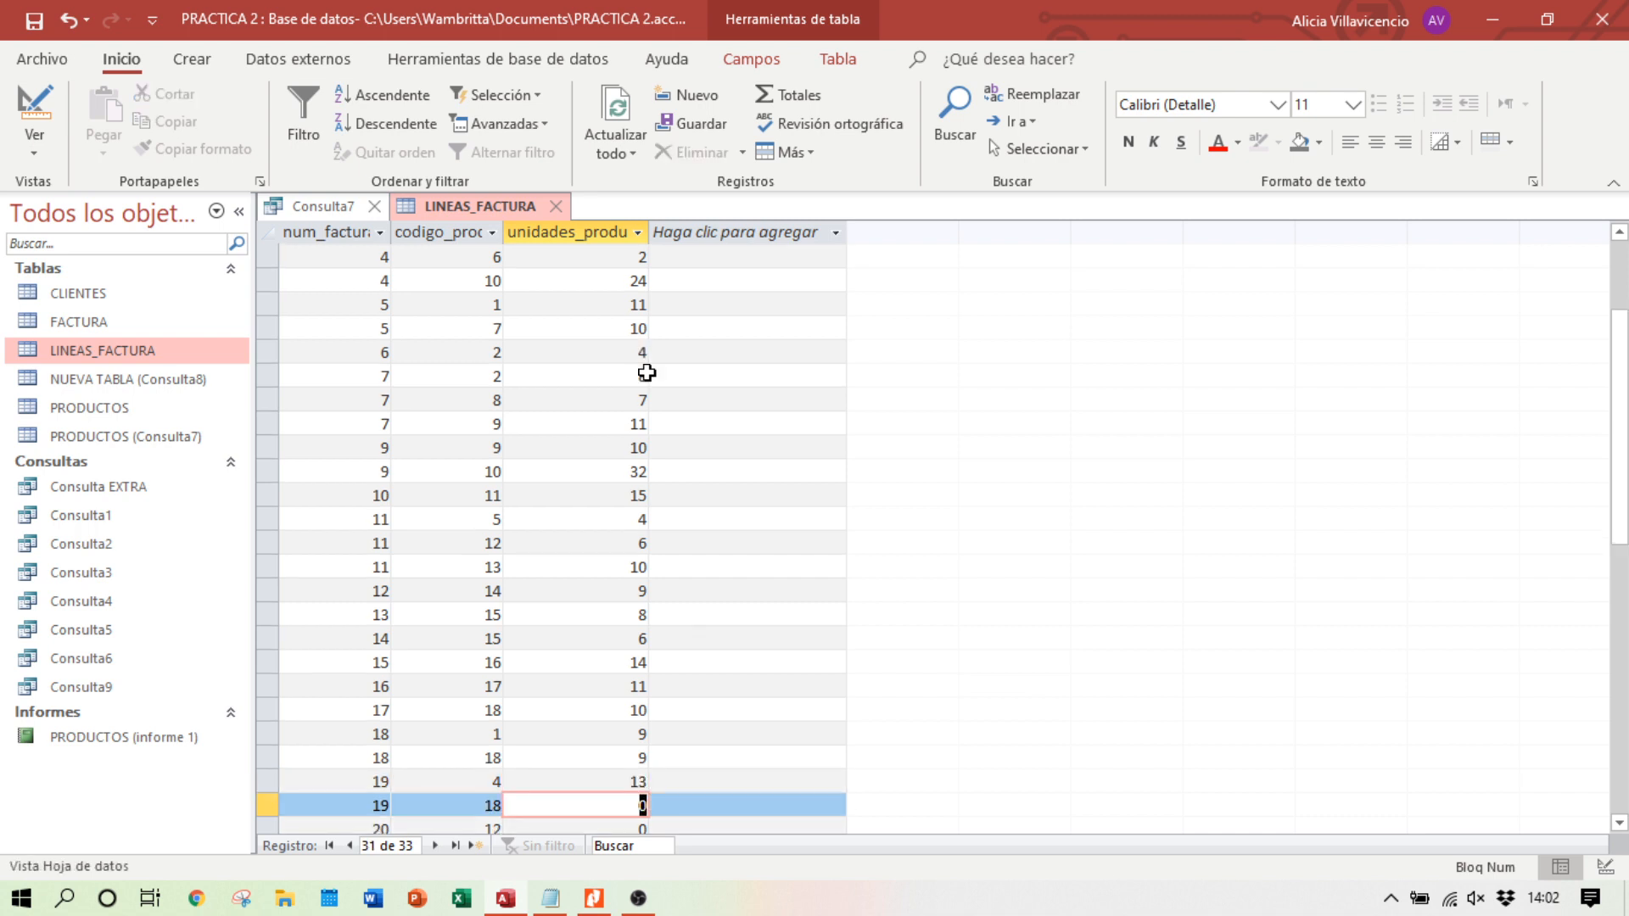
type("18")
key("Down")
type("2")
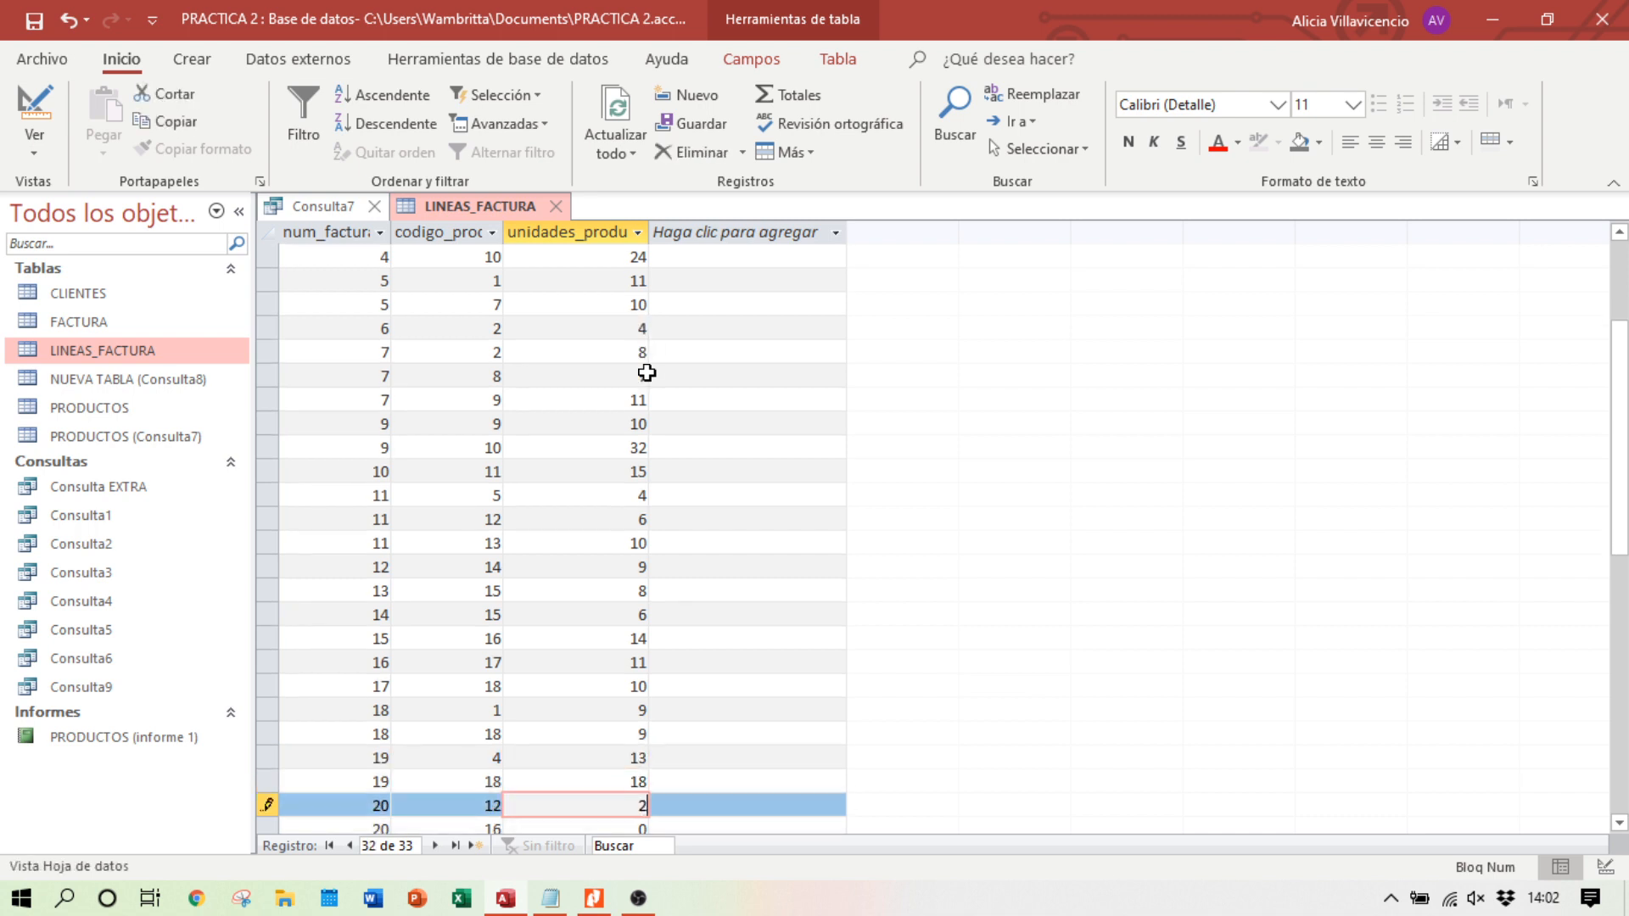
type("3")
key("Down")
type("2")
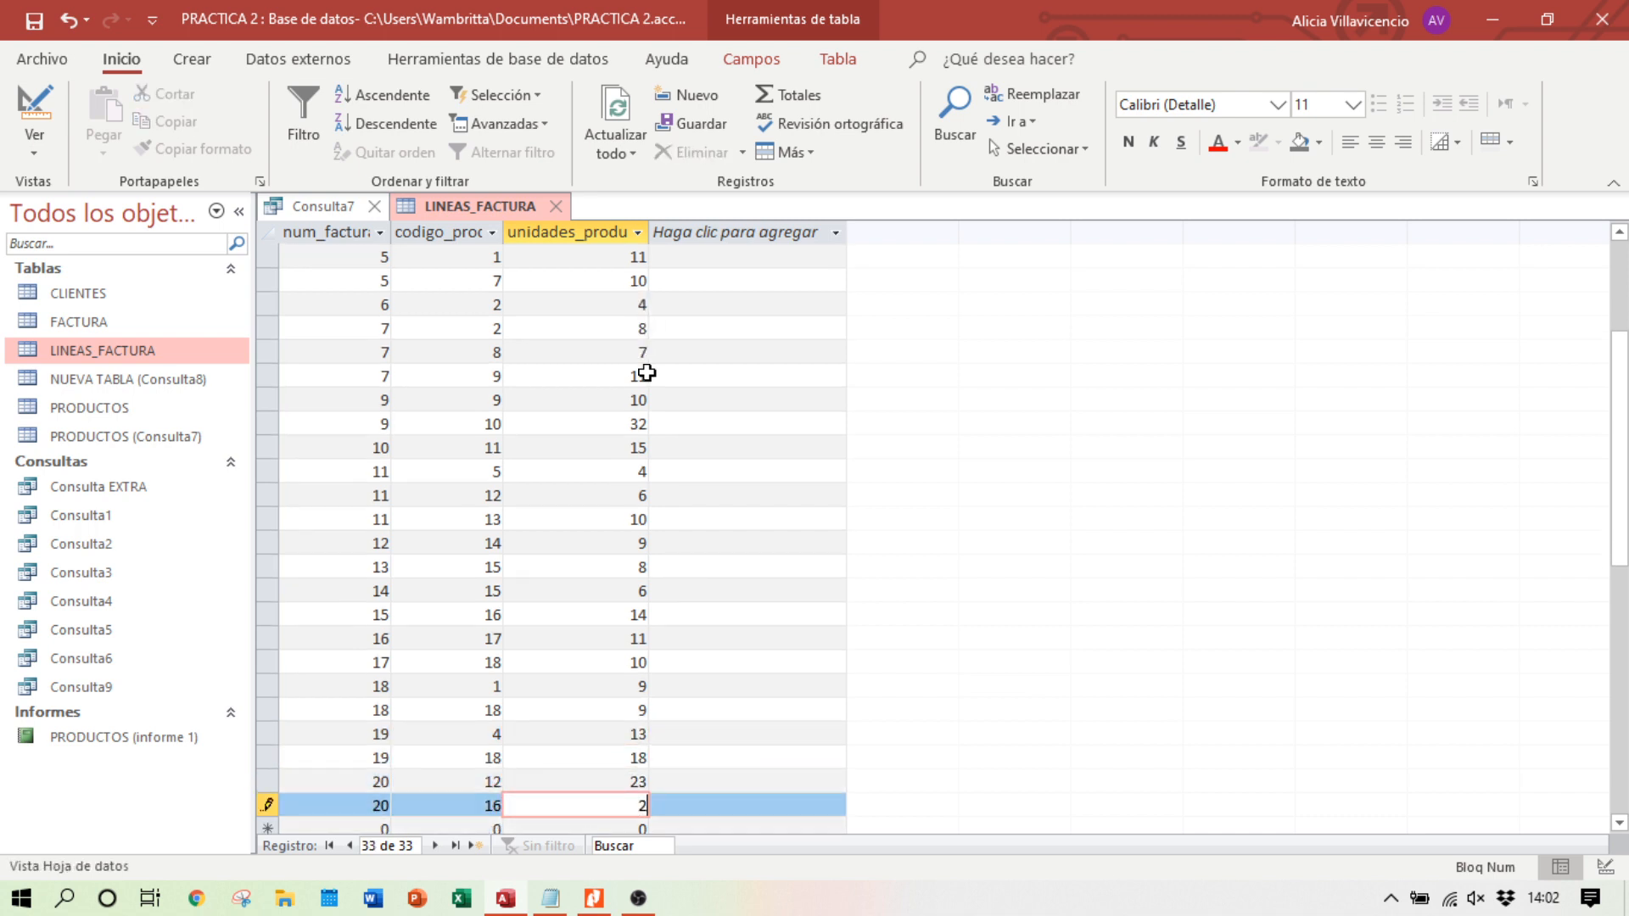
type("1")
key("Down")
type("15")
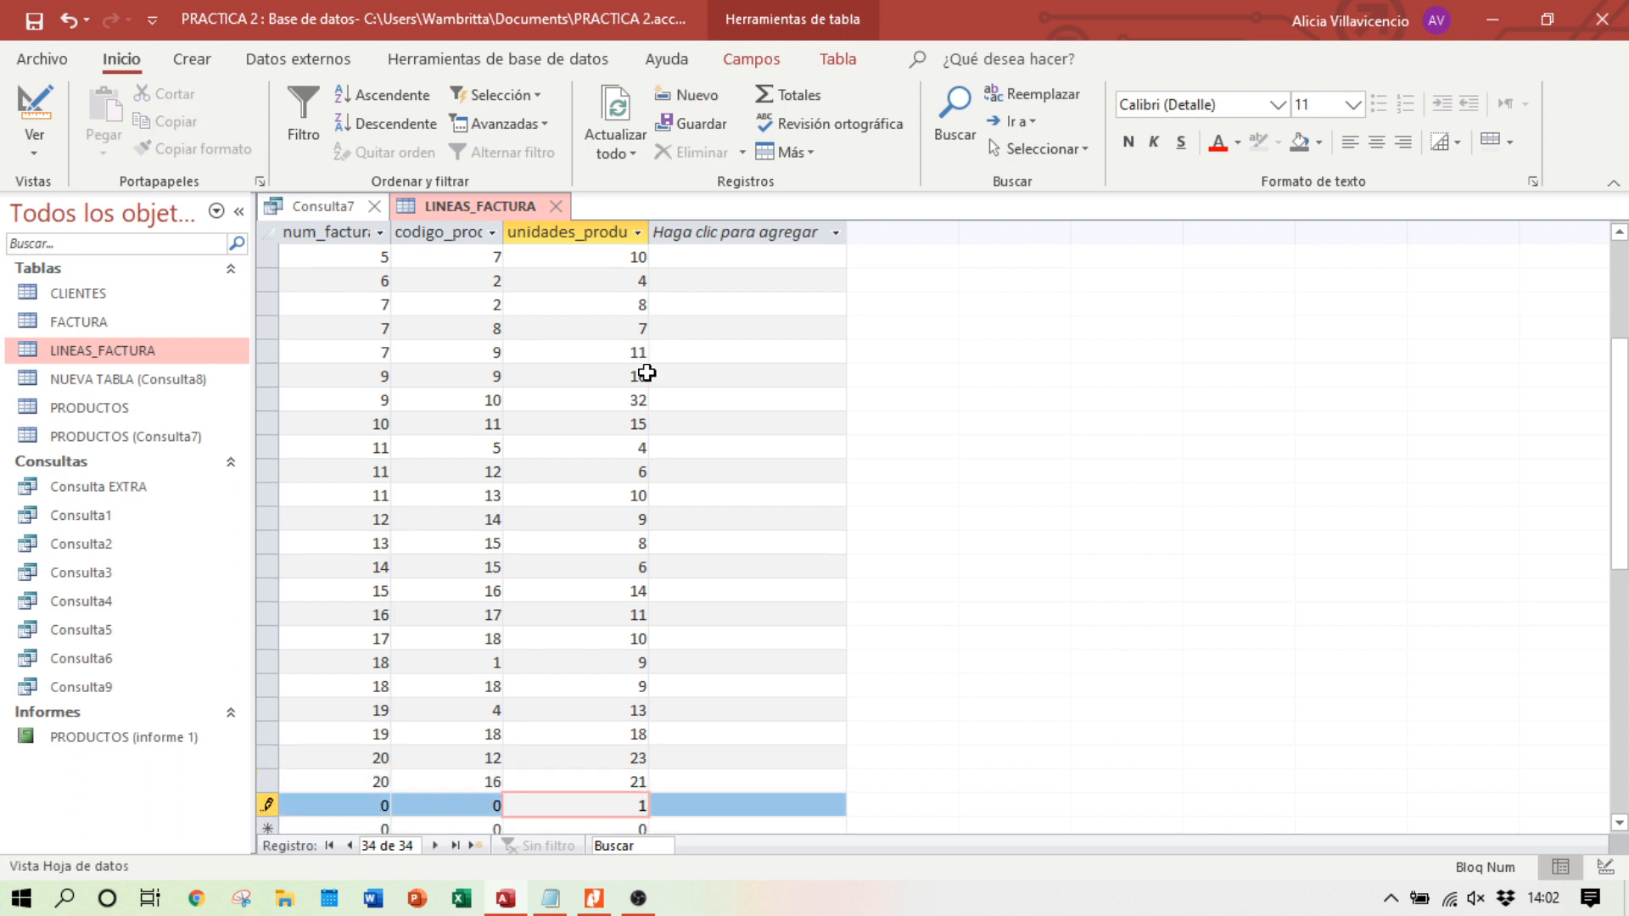
key("BackSpace")
left_click(805, 631)
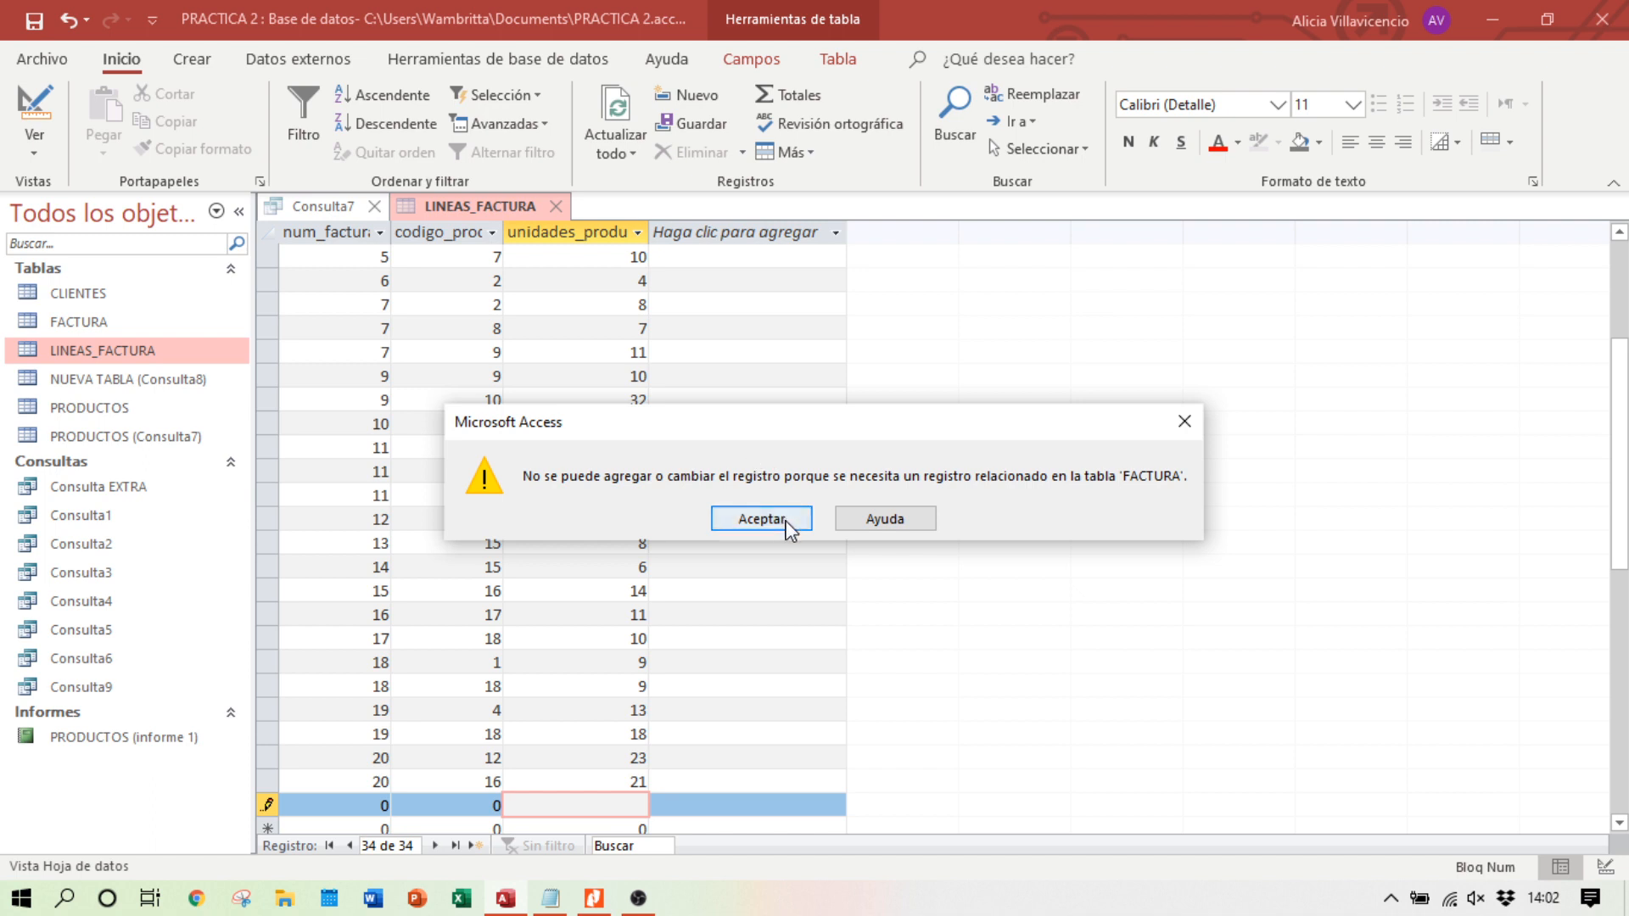
left_click(786, 522)
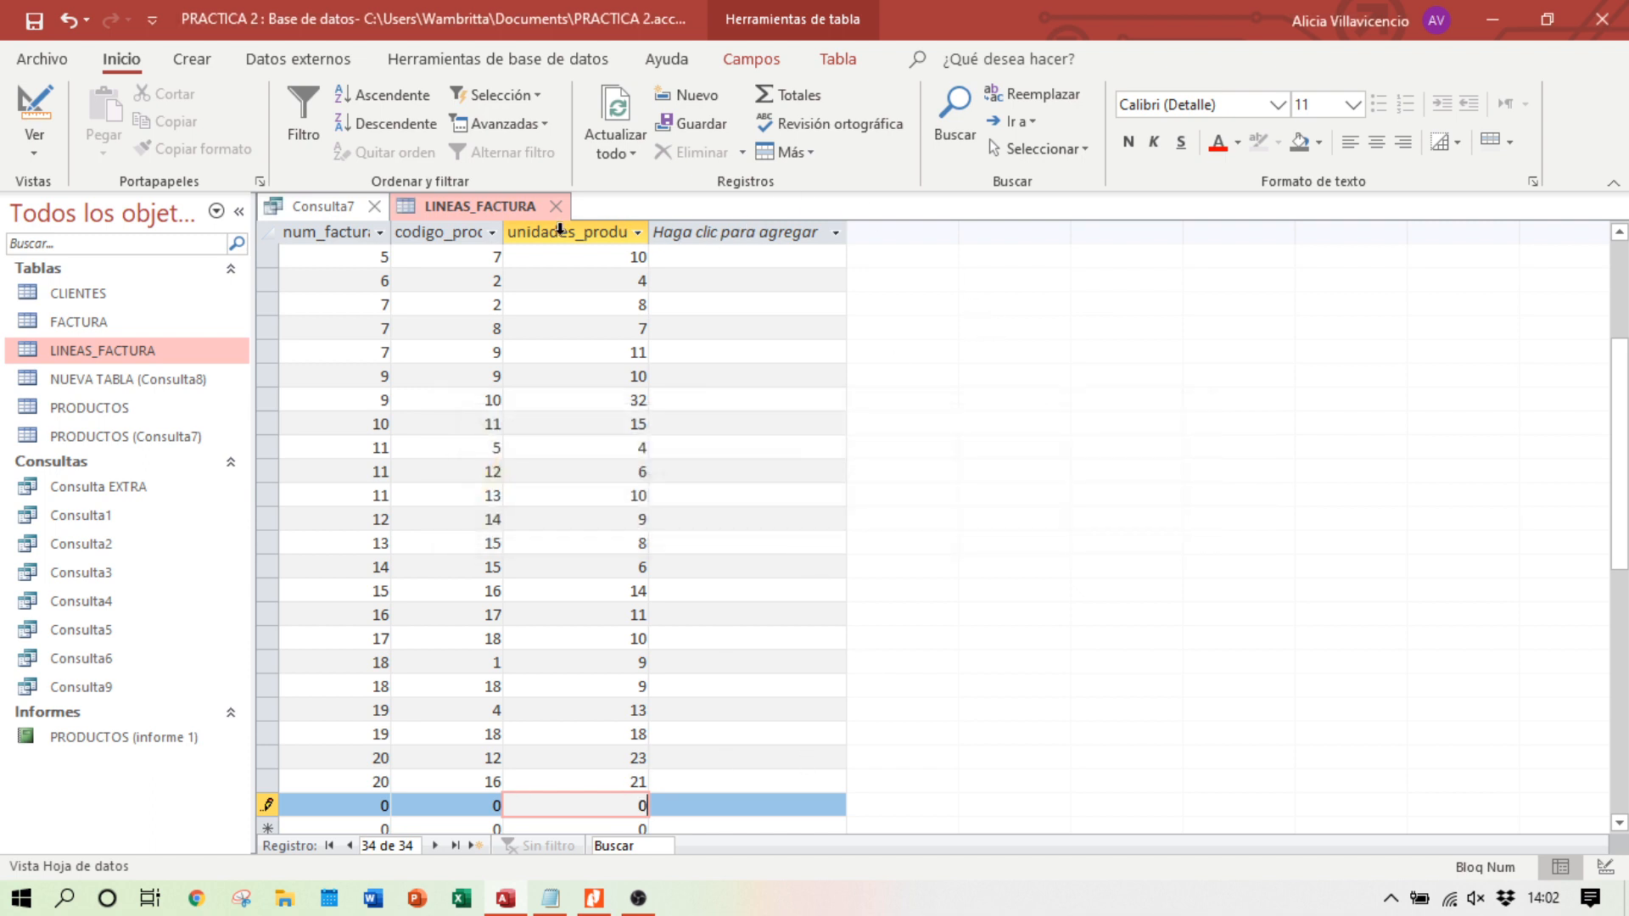
Step: Close the LINEAS_FACTURA table, discarding the unfinished extra record
left_click(557, 209)
left_click(758, 523)
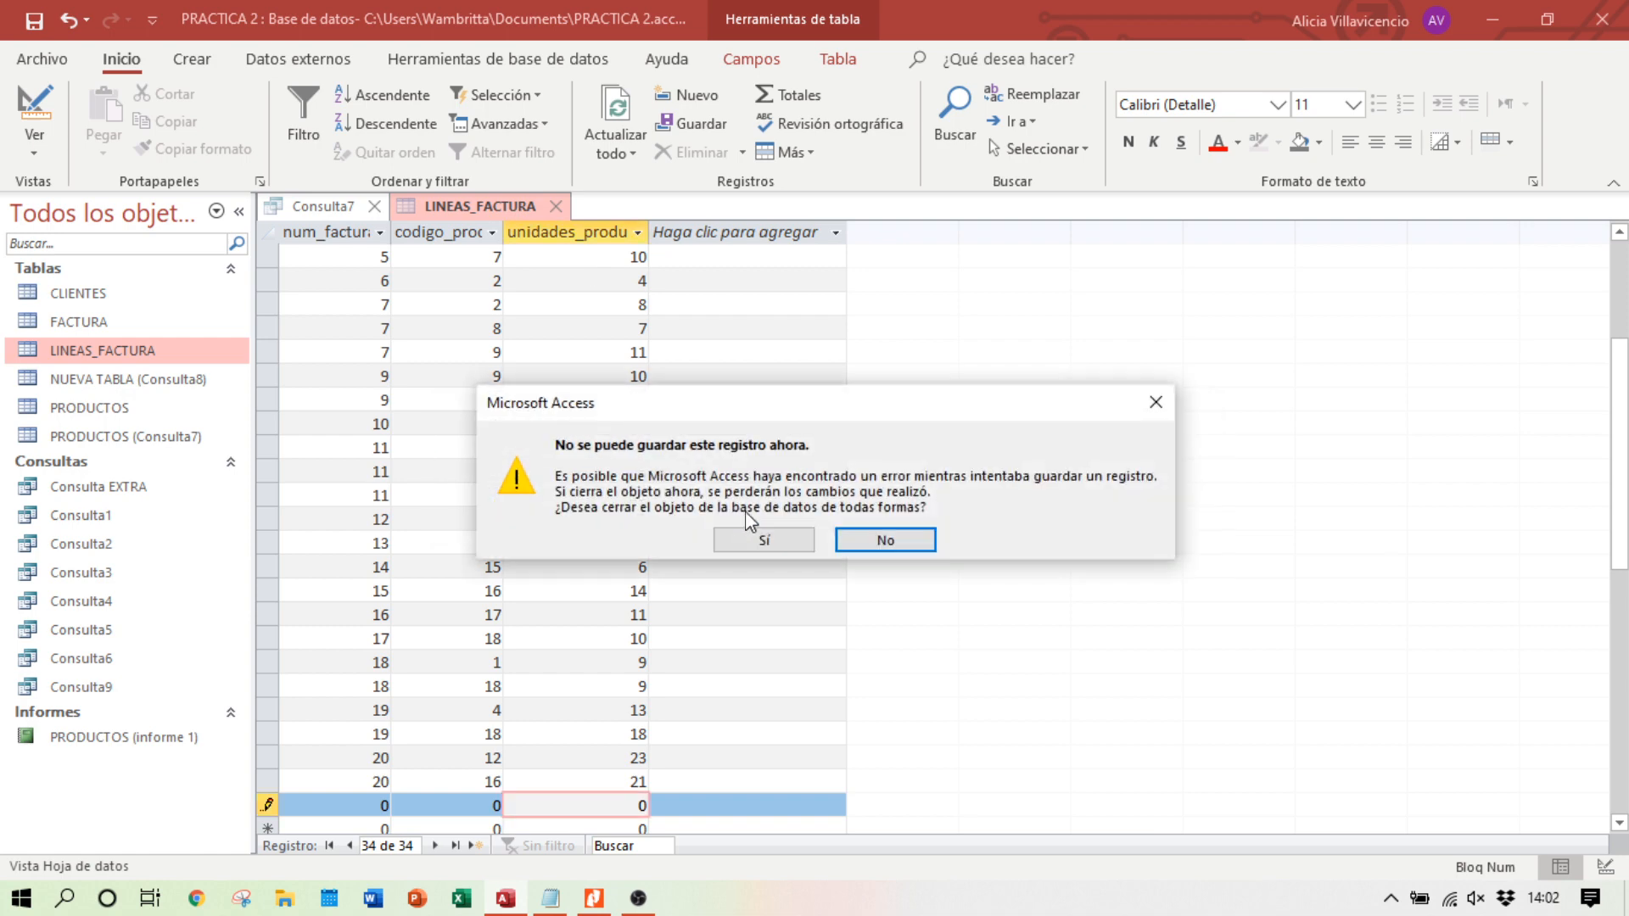
left_click(737, 540)
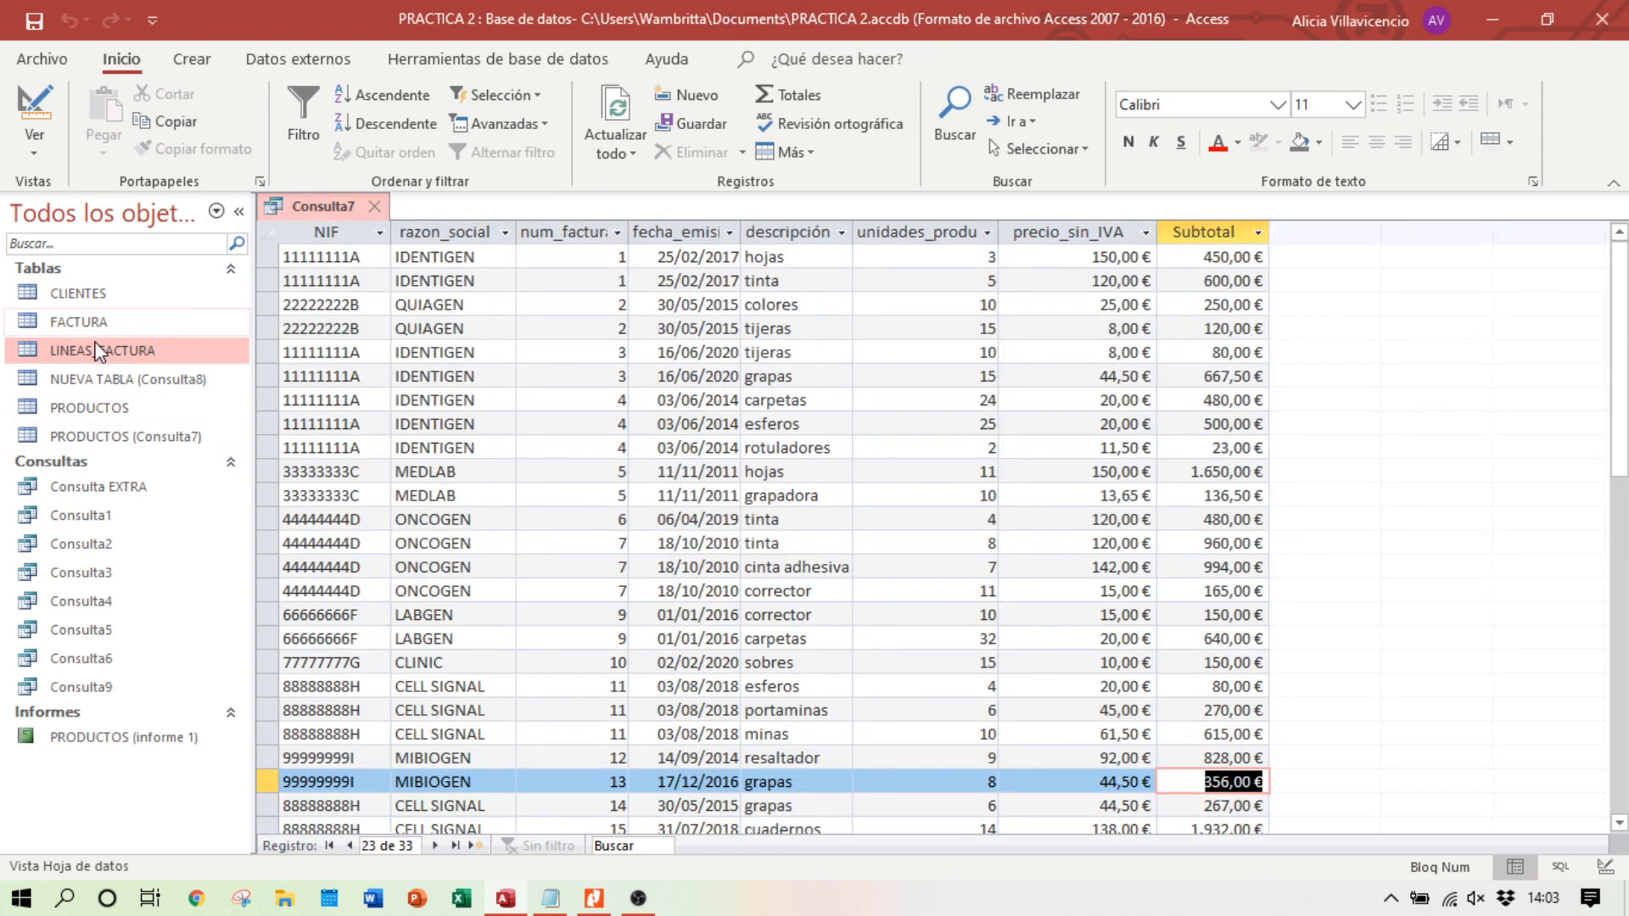
Step: Check the entered units in LINEAS_FACTURA and the recalculated Subtotal amounts in Consulta7
double_click(99, 353)
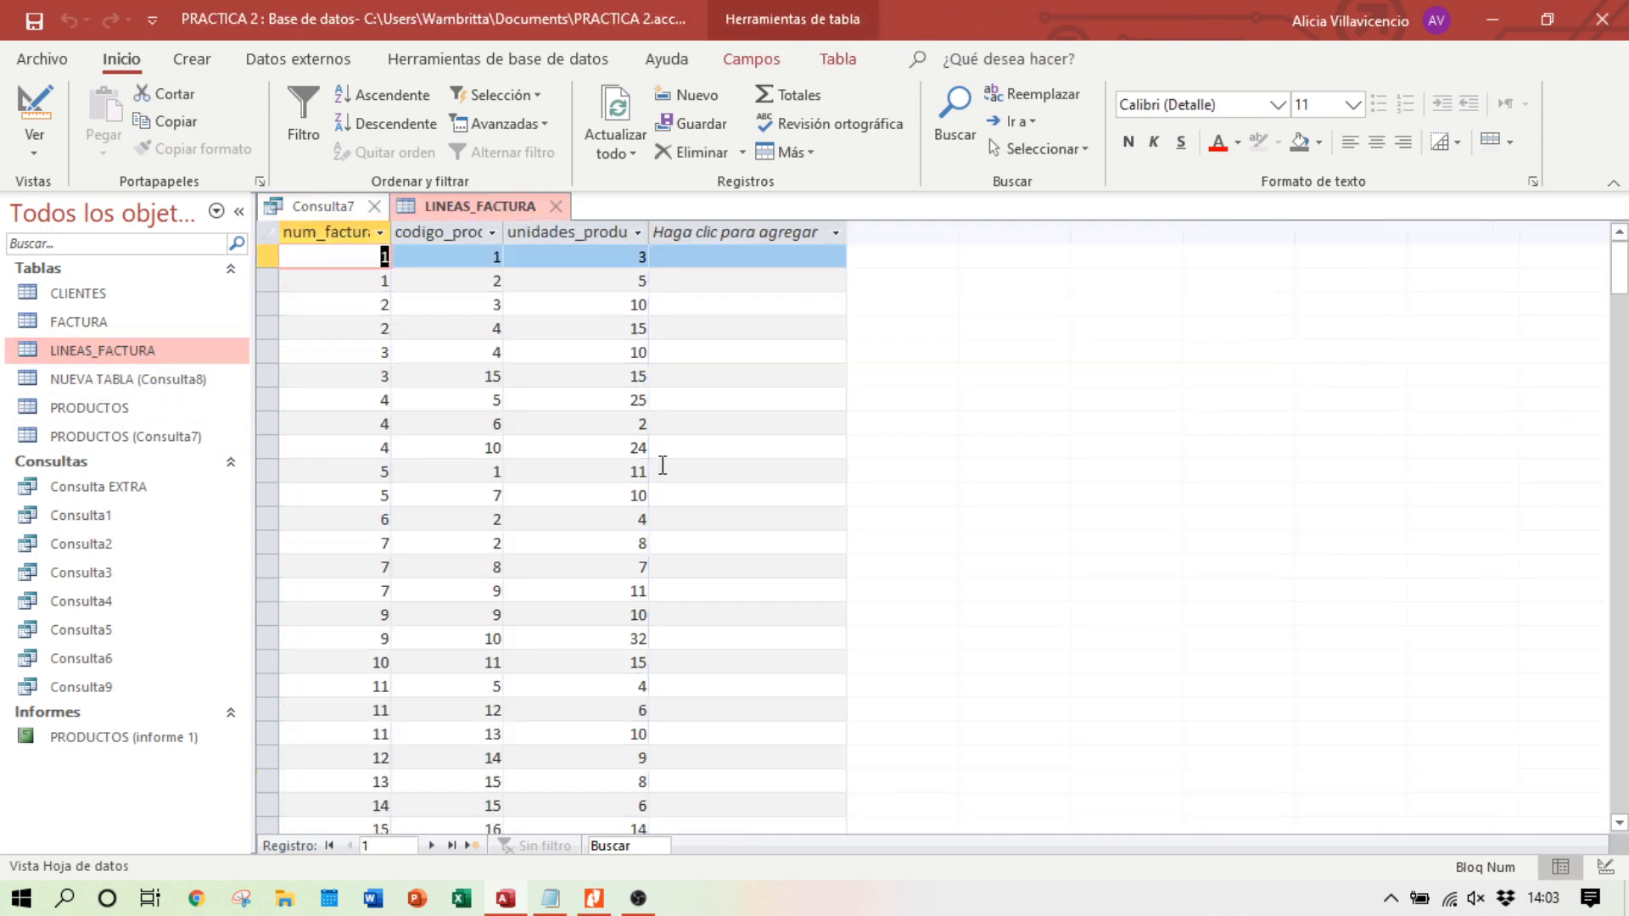
scroll(619, 596, "down", 6)
scroll(633, 679, "up", 6)
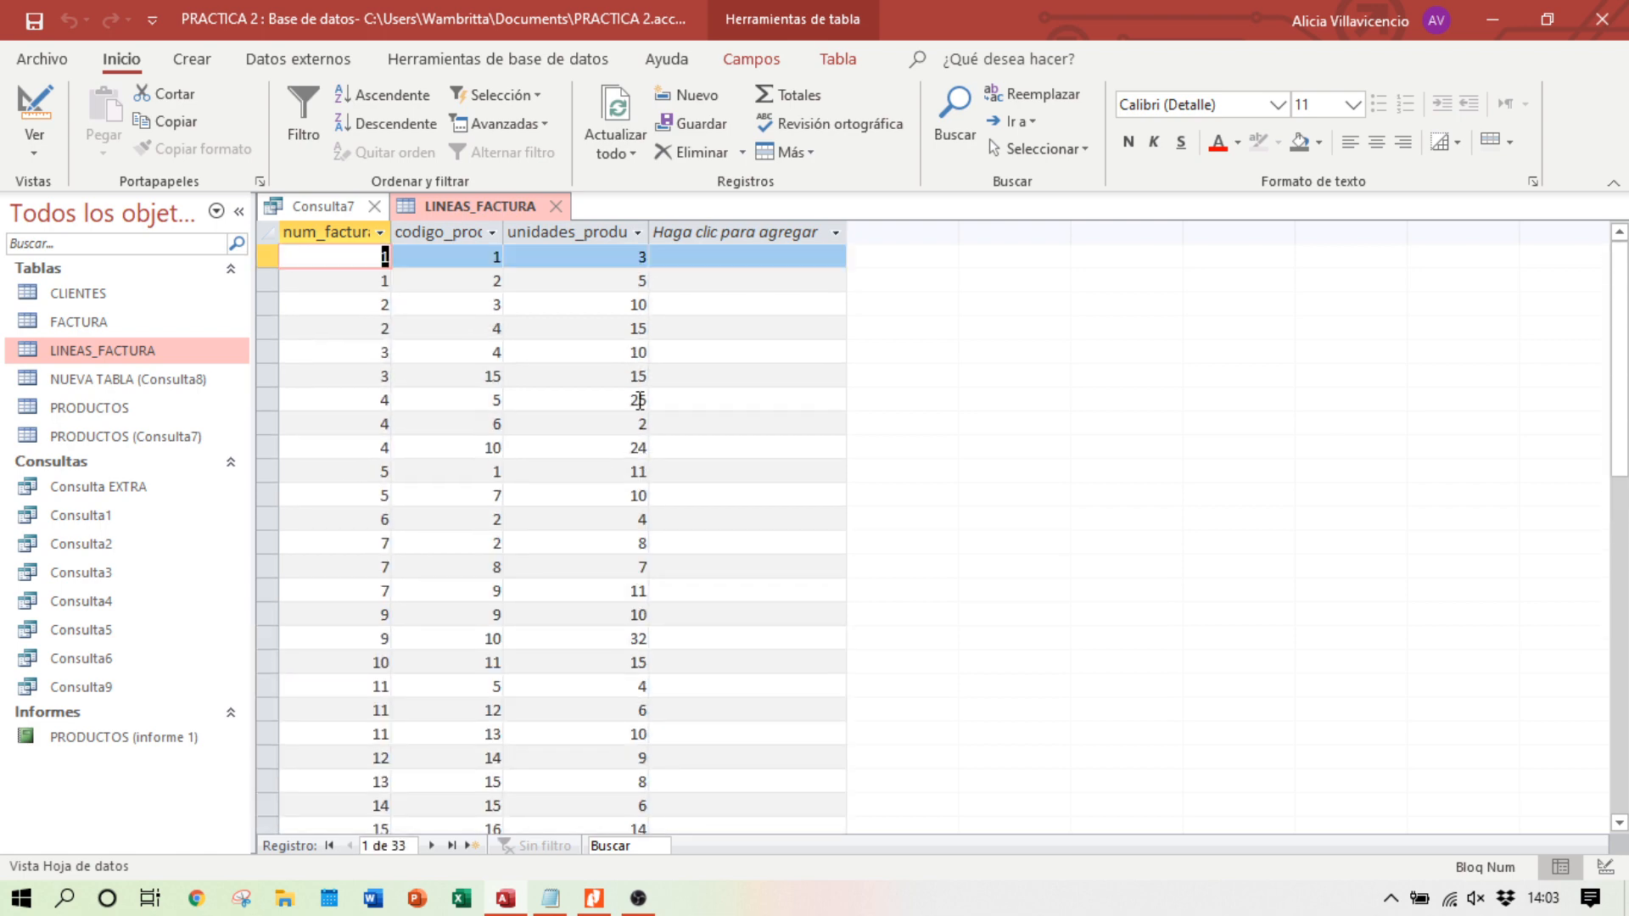
left_click(306, 207)
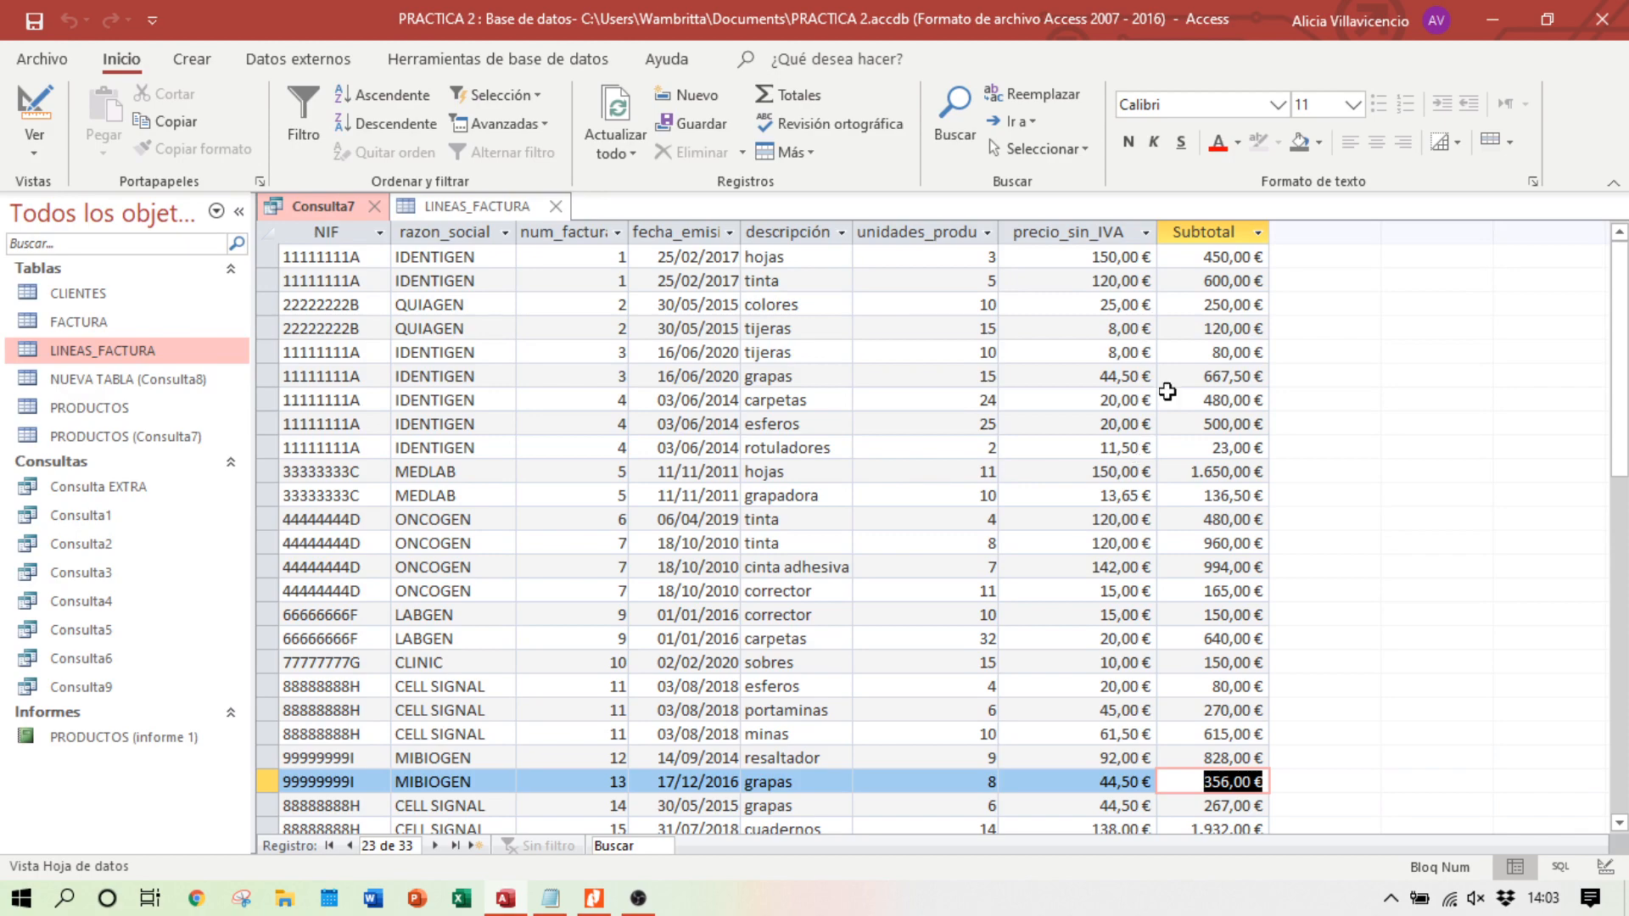
scroll(1239, 746, "down", 4)
scroll(1238, 747, "up", 2)
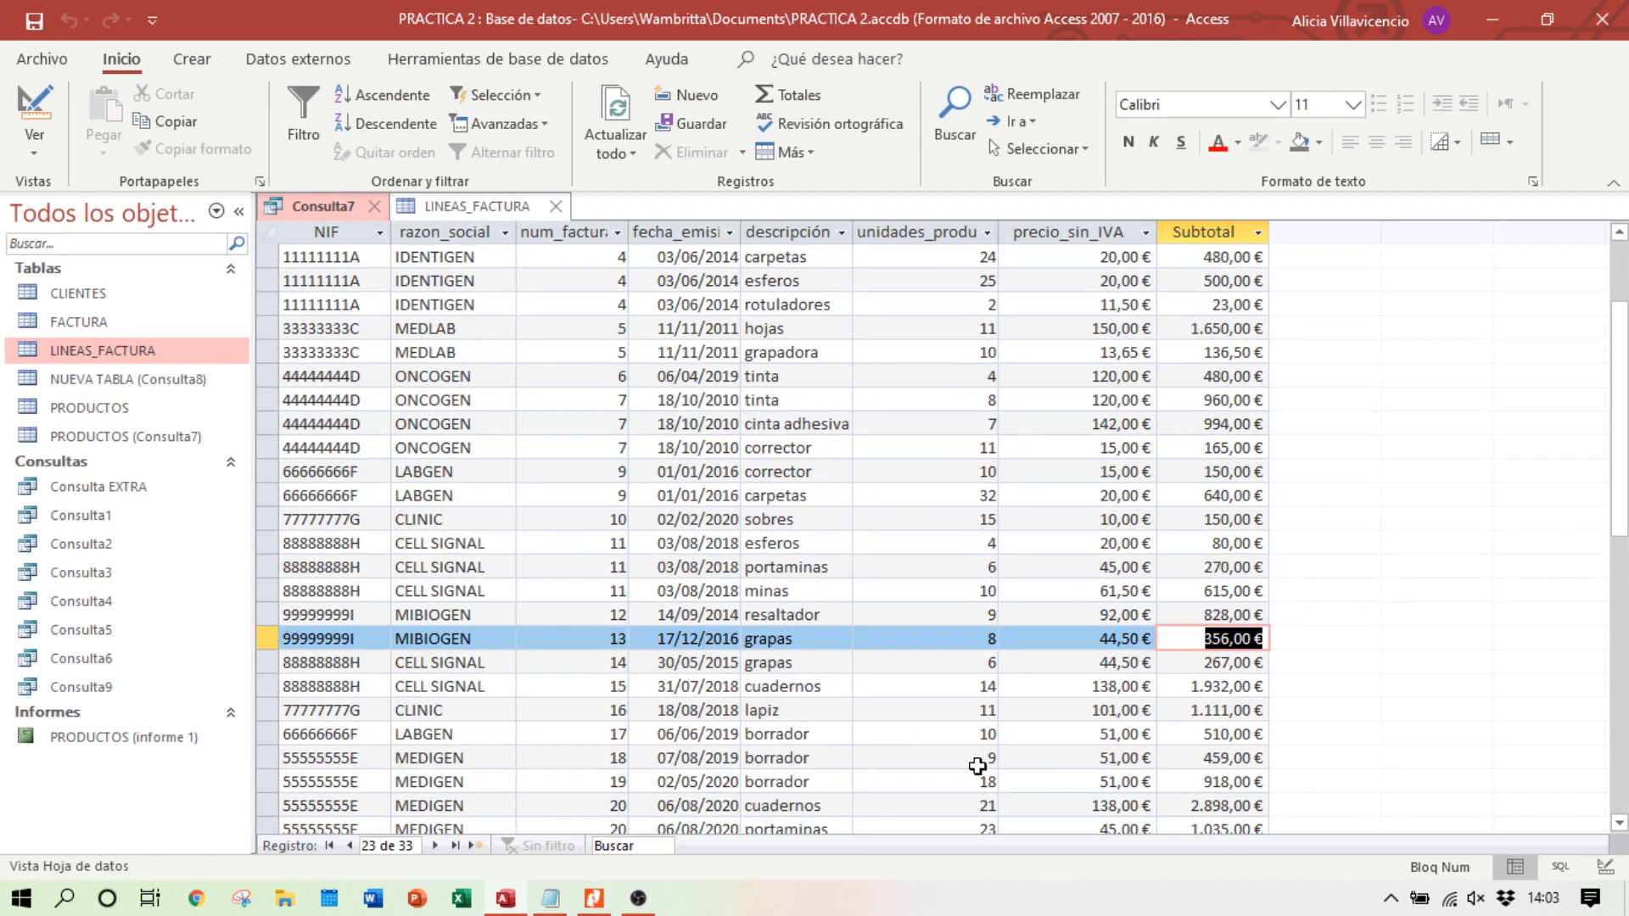
scroll(991, 604, "down", 4)
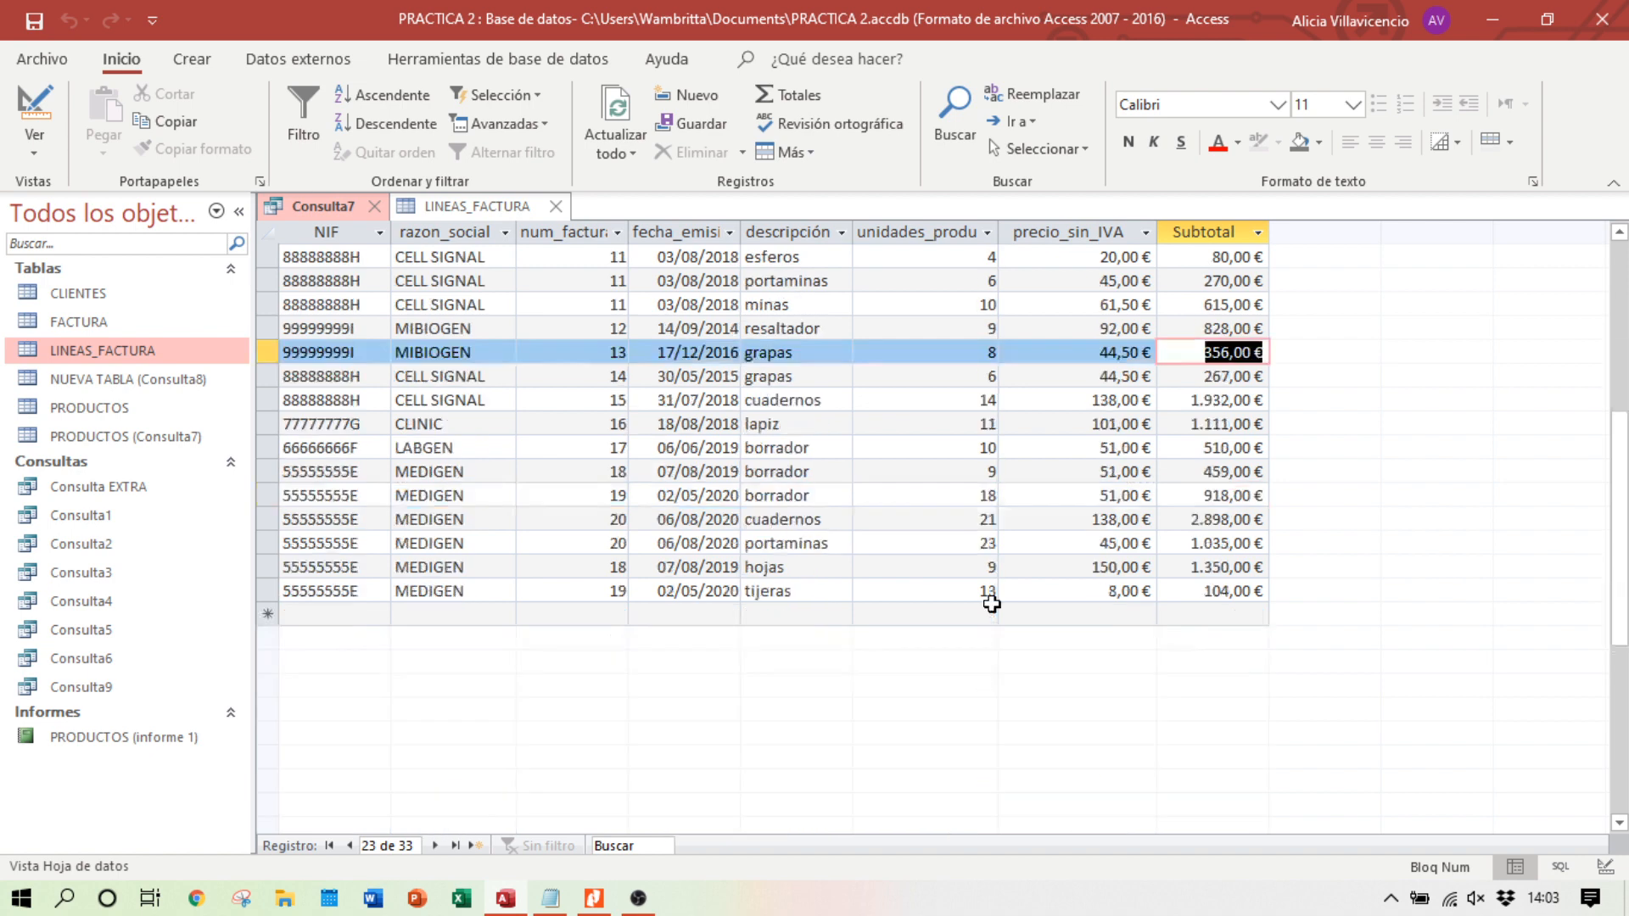
scroll(1148, 564, "up", 3)
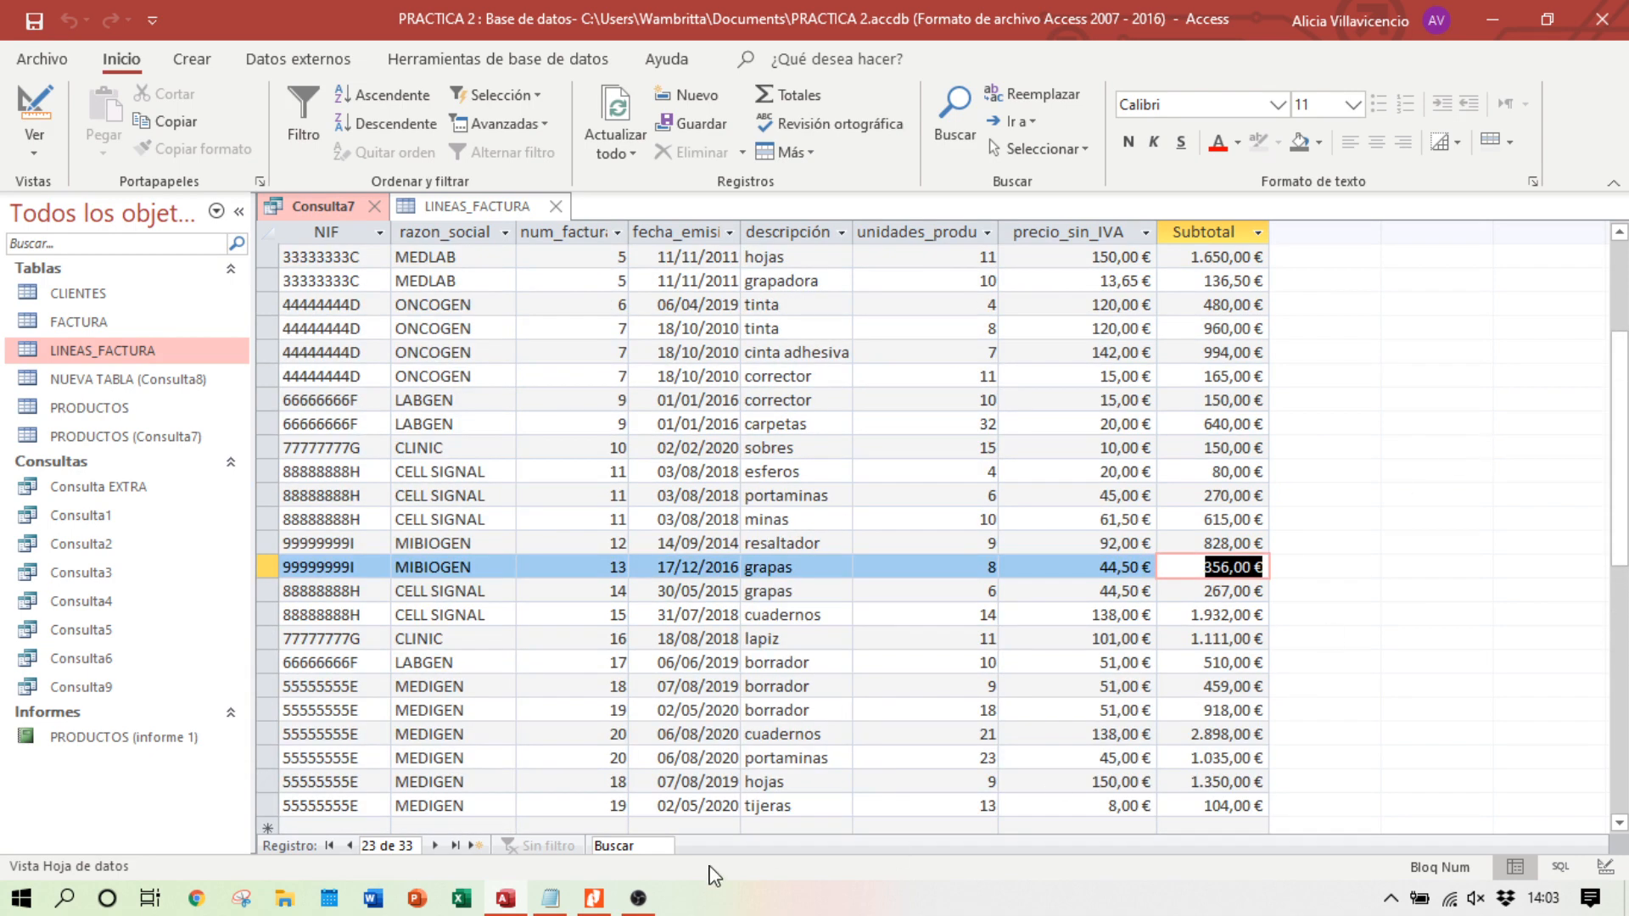
Step: Review the invoice-number prompt and the sample invoice layout in the practice PDF, and return to the query
left_click(593, 908)
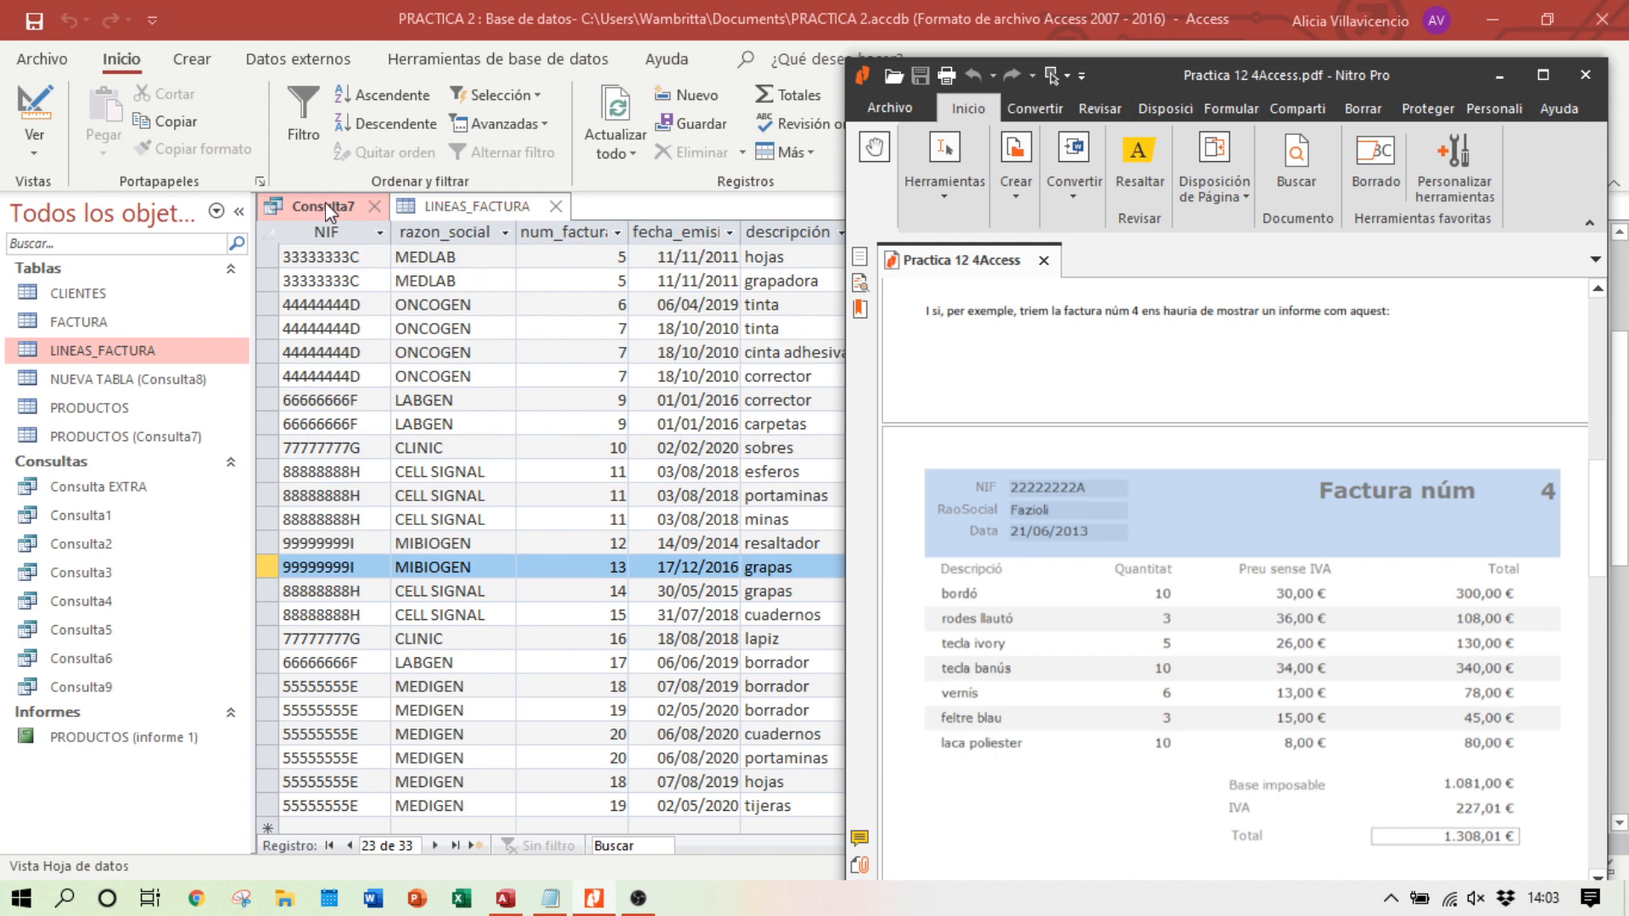
scroll(1363, 604, "up", 3)
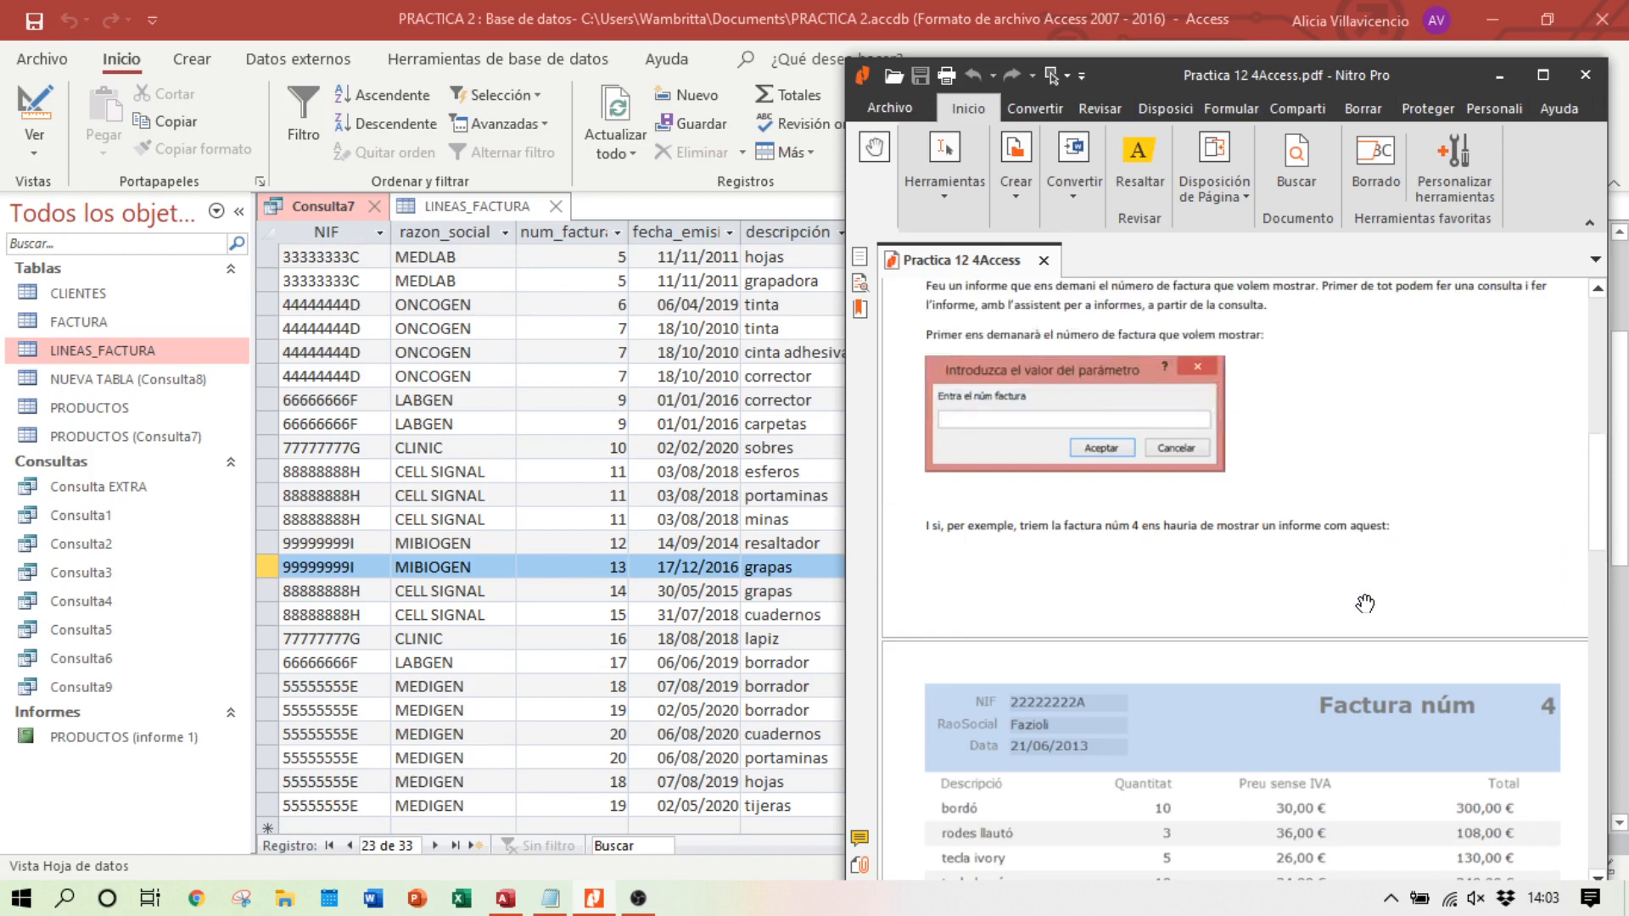
scroll(1366, 604, "down", 2)
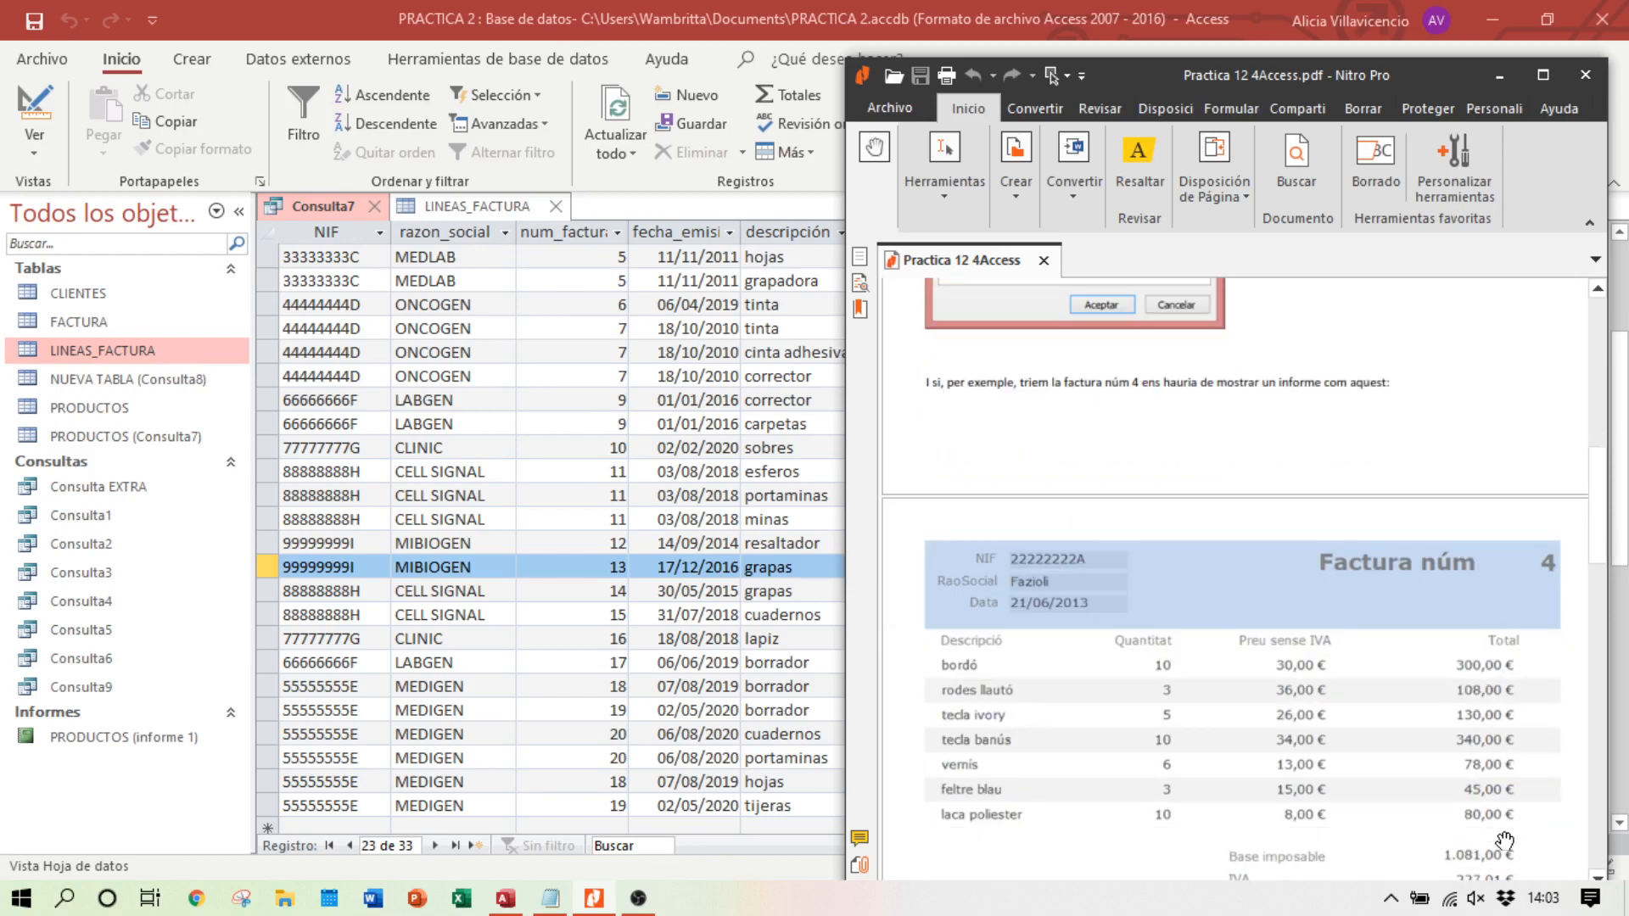
left_click(607, 689)
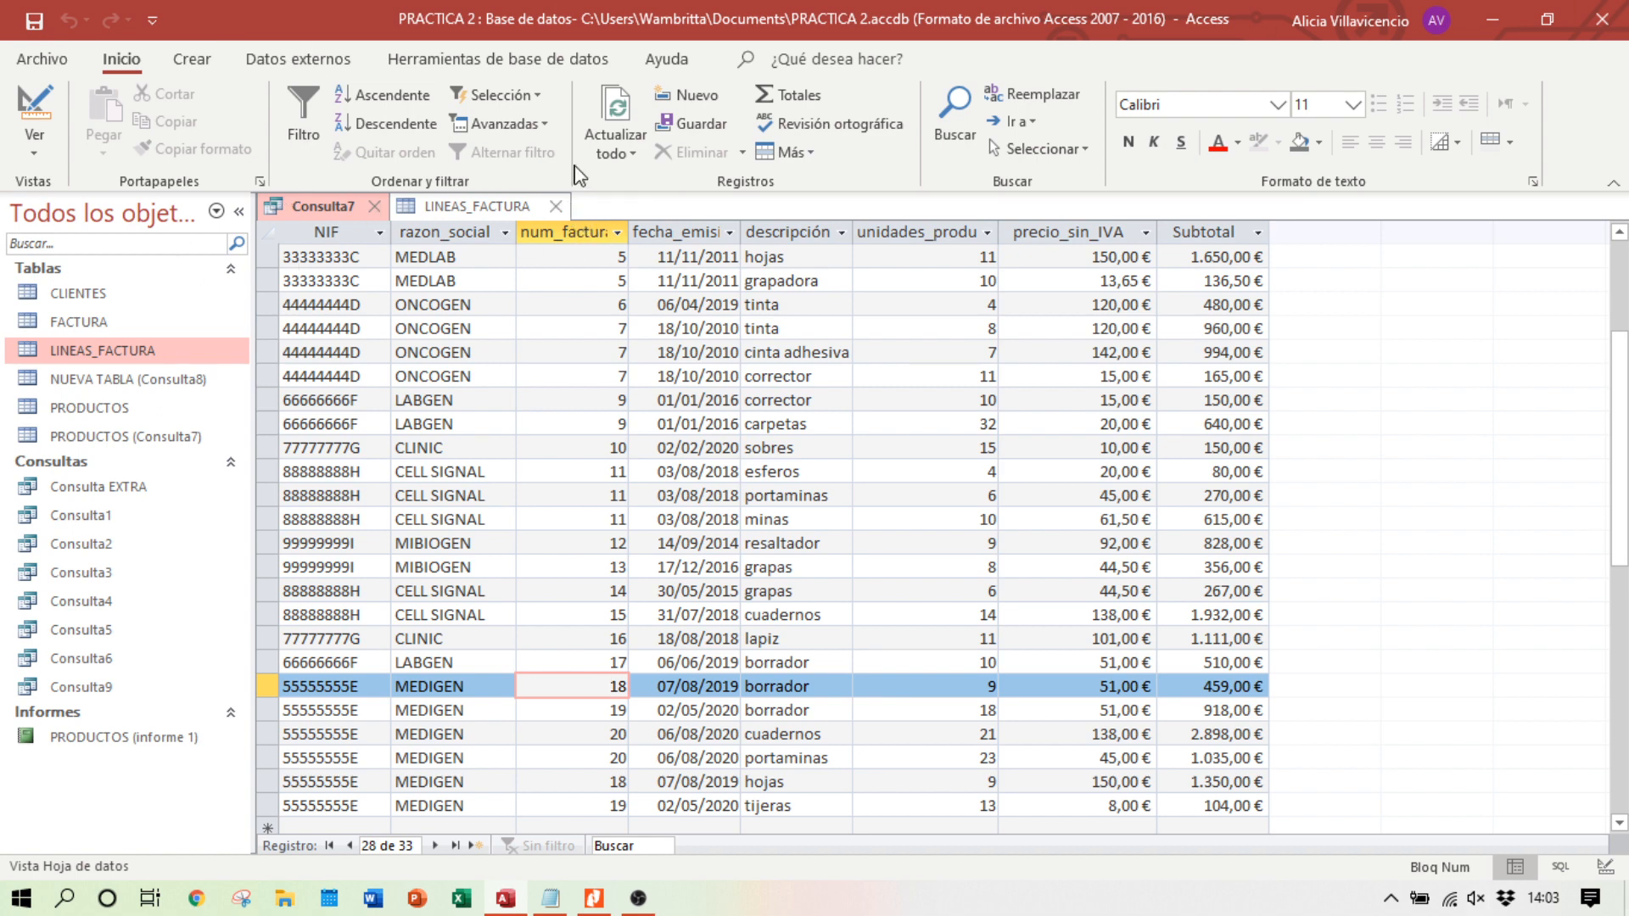
Step: Close LINEAS_FACTURA and Consulta7, saving the query as "Consulta para informe 2 (facturas)"
left_click(555, 206)
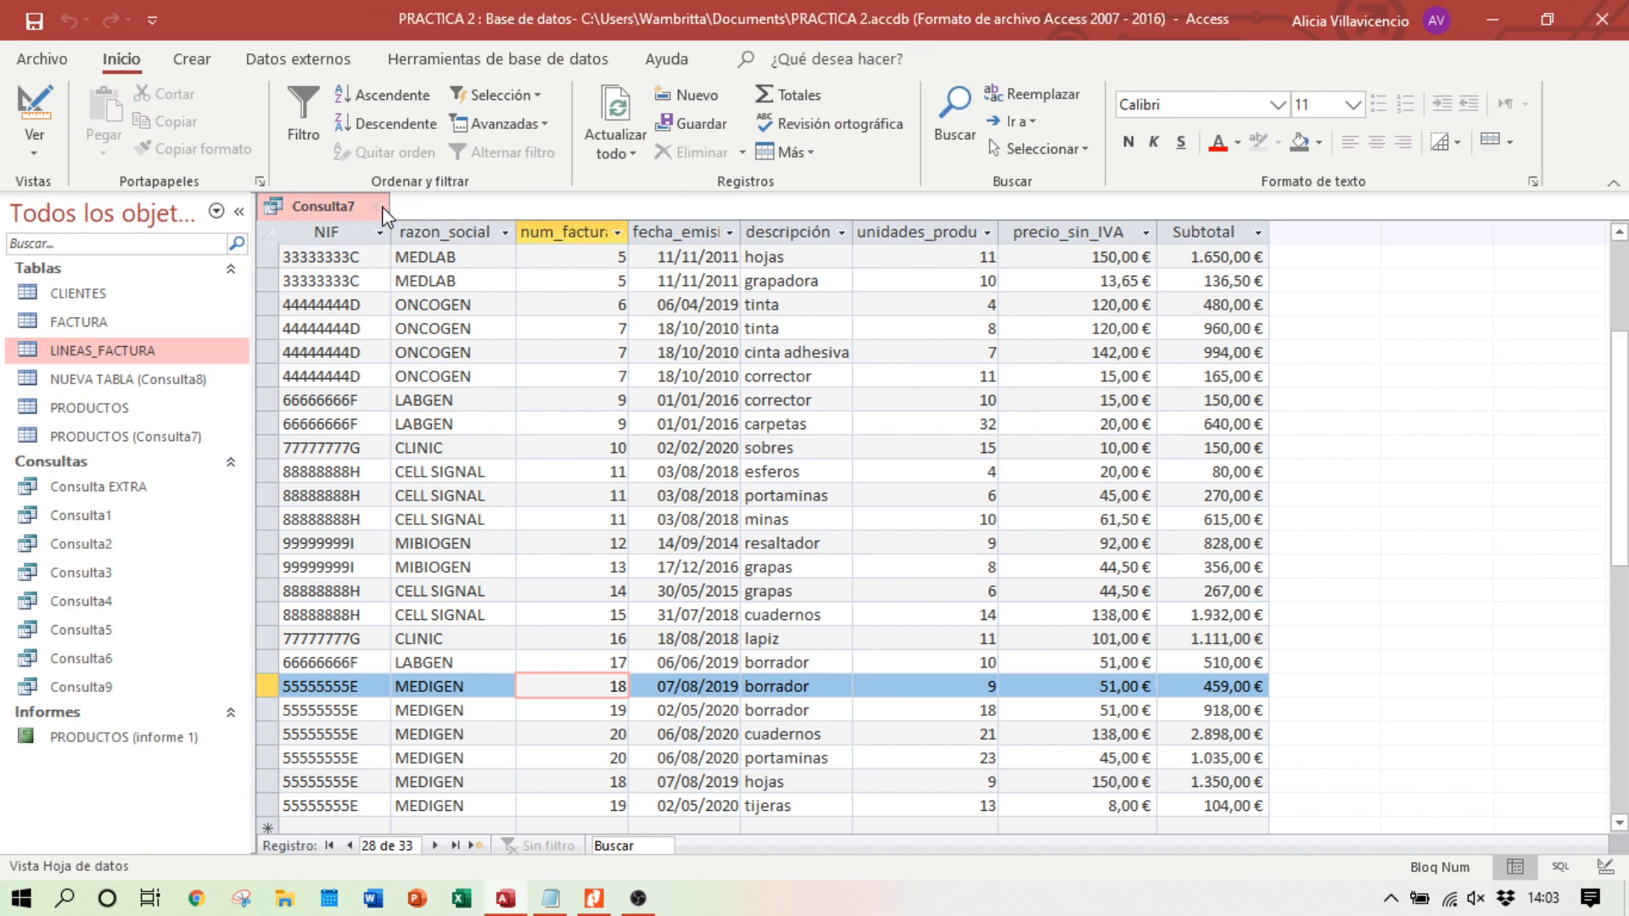
left_click(374, 206)
left_click(721, 521)
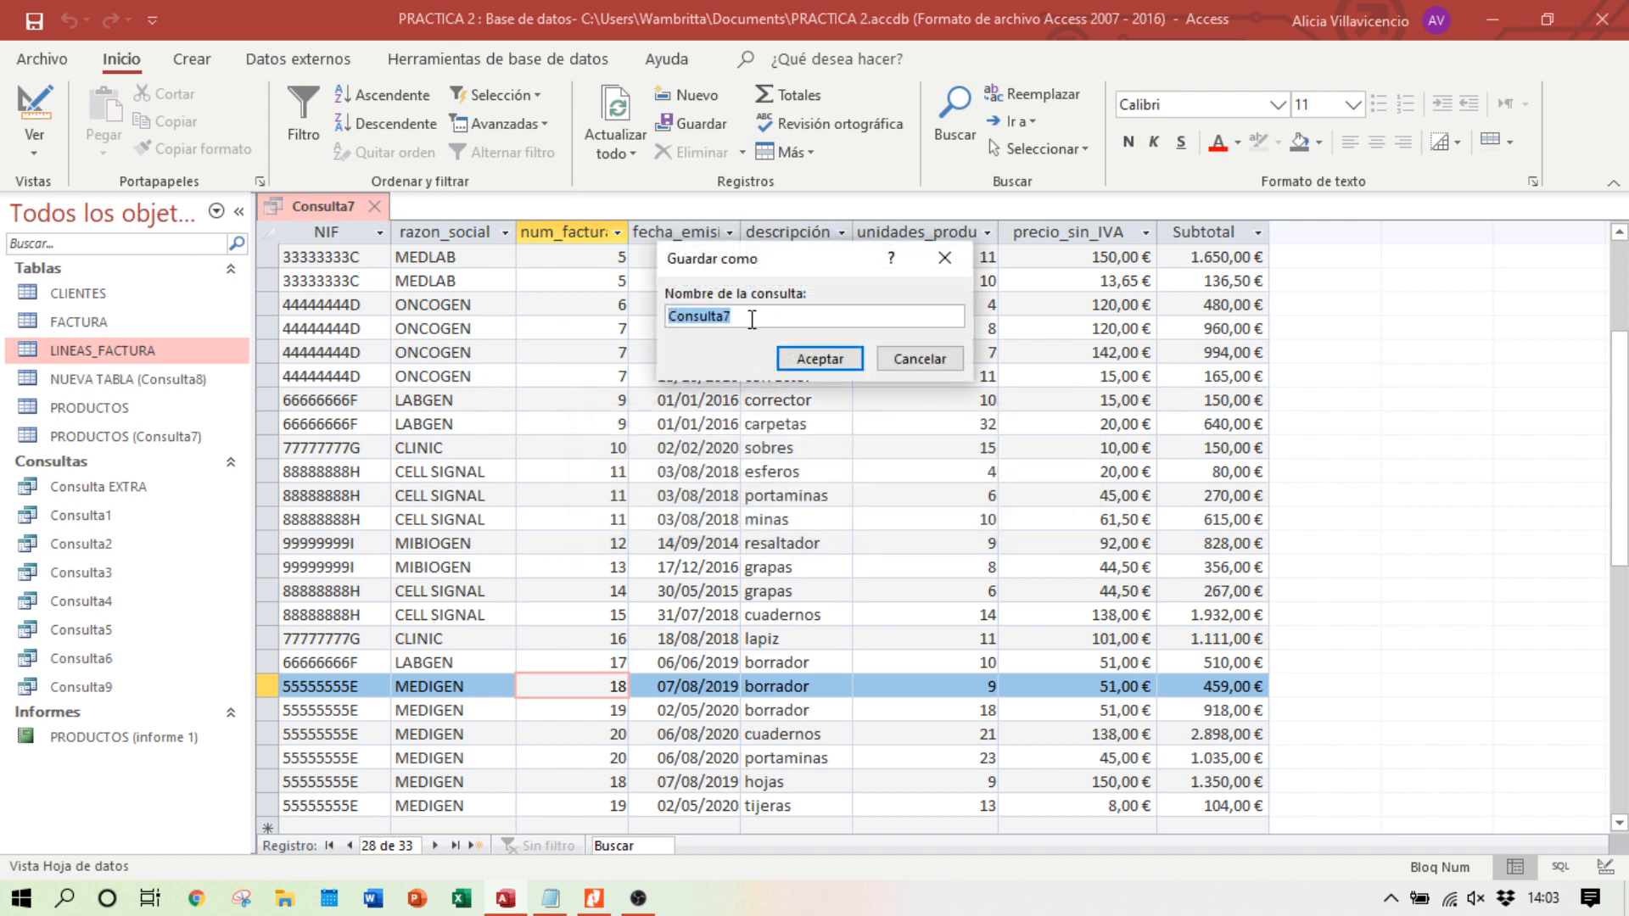
left_click(752, 318)
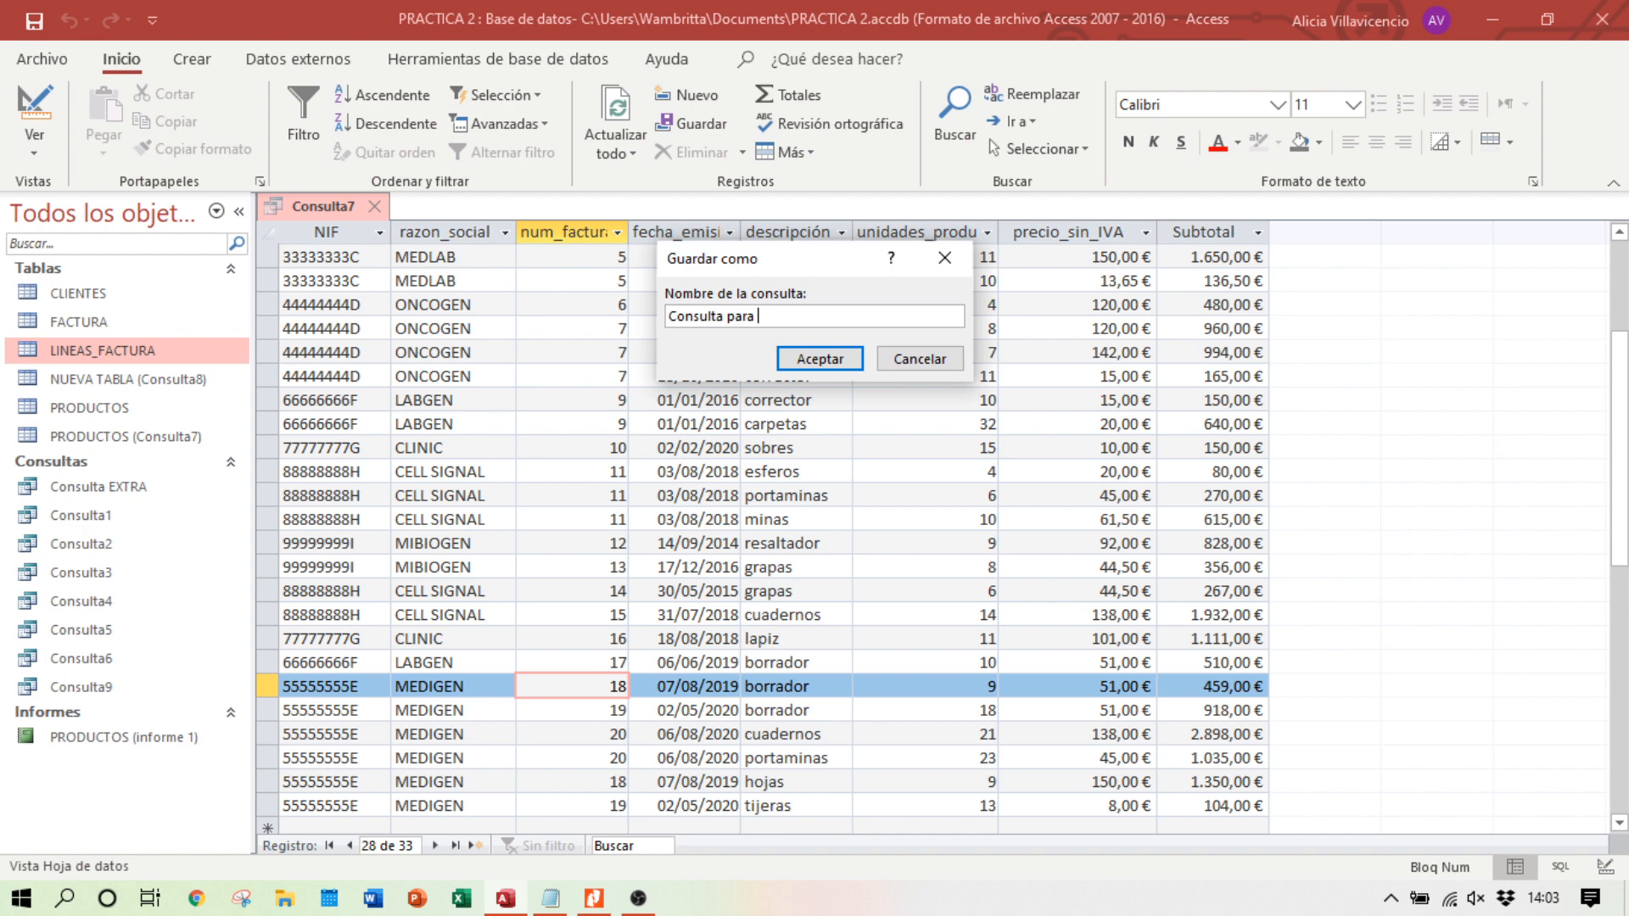
type("para formulario 2")
key("BackSpace")
key("BackSpace")
key("BackSpace")
key("BackSpace")
key("BackSpace")
key("BackSpace")
key("BackSpace")
key("BackSpace")
key("BackSpace")
key("BackSpace")
key("BackSpace")
type("informe 2 (facturas)")
left_click(810, 361)
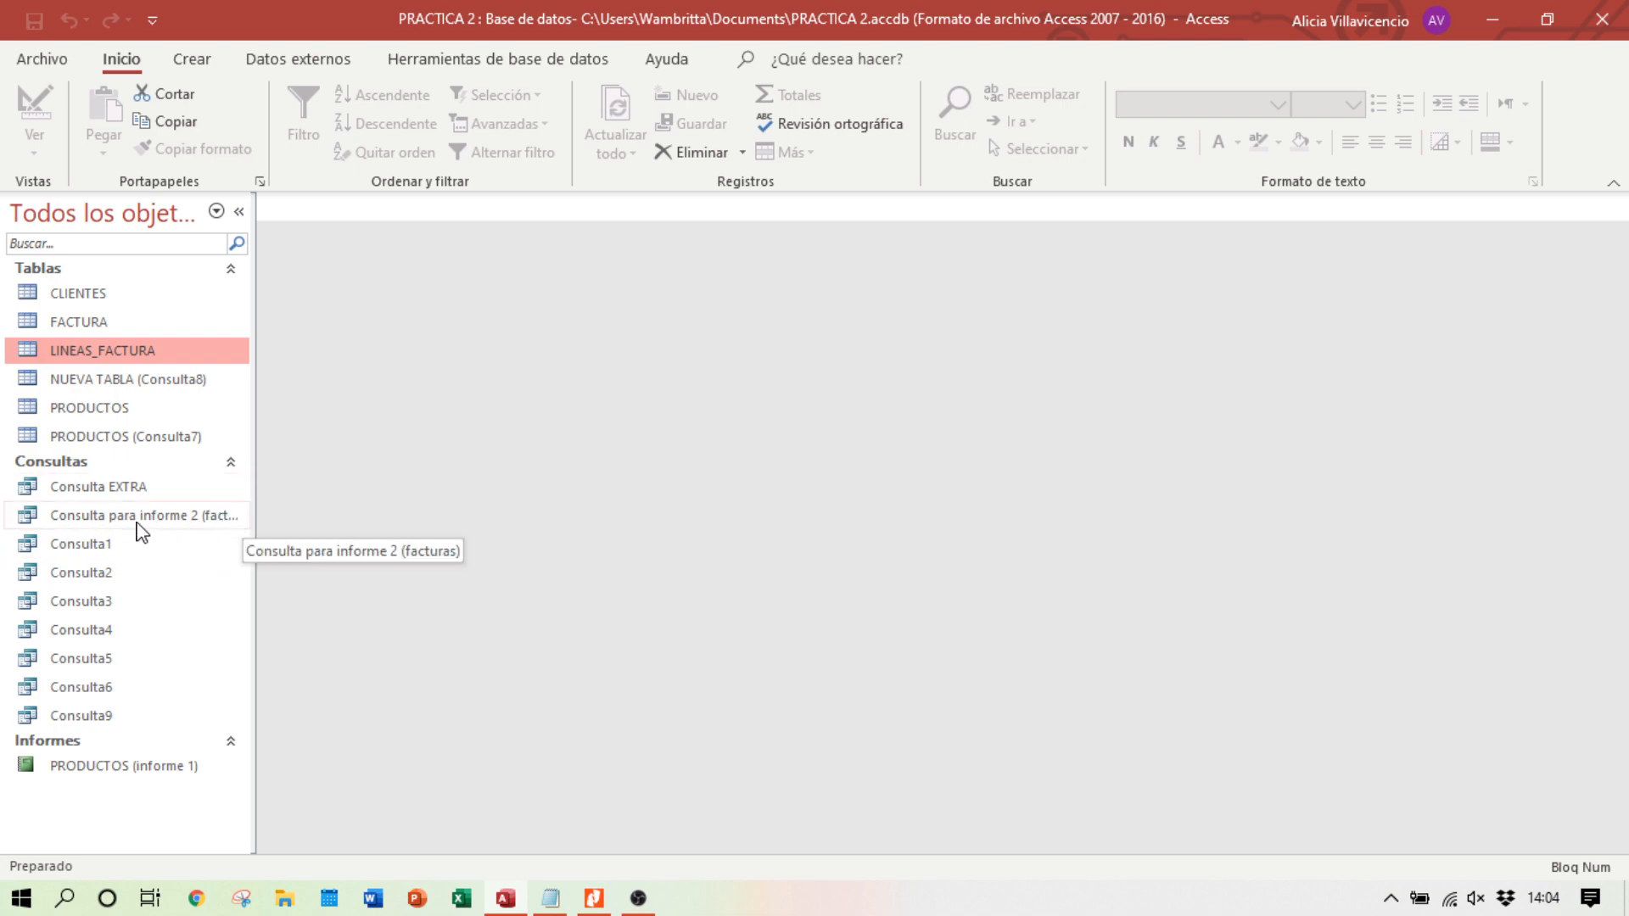
Step: Check the saved query's records and the Informe 2 instructions about the invoice-number prompt in the practice PDF
double_click(136, 519)
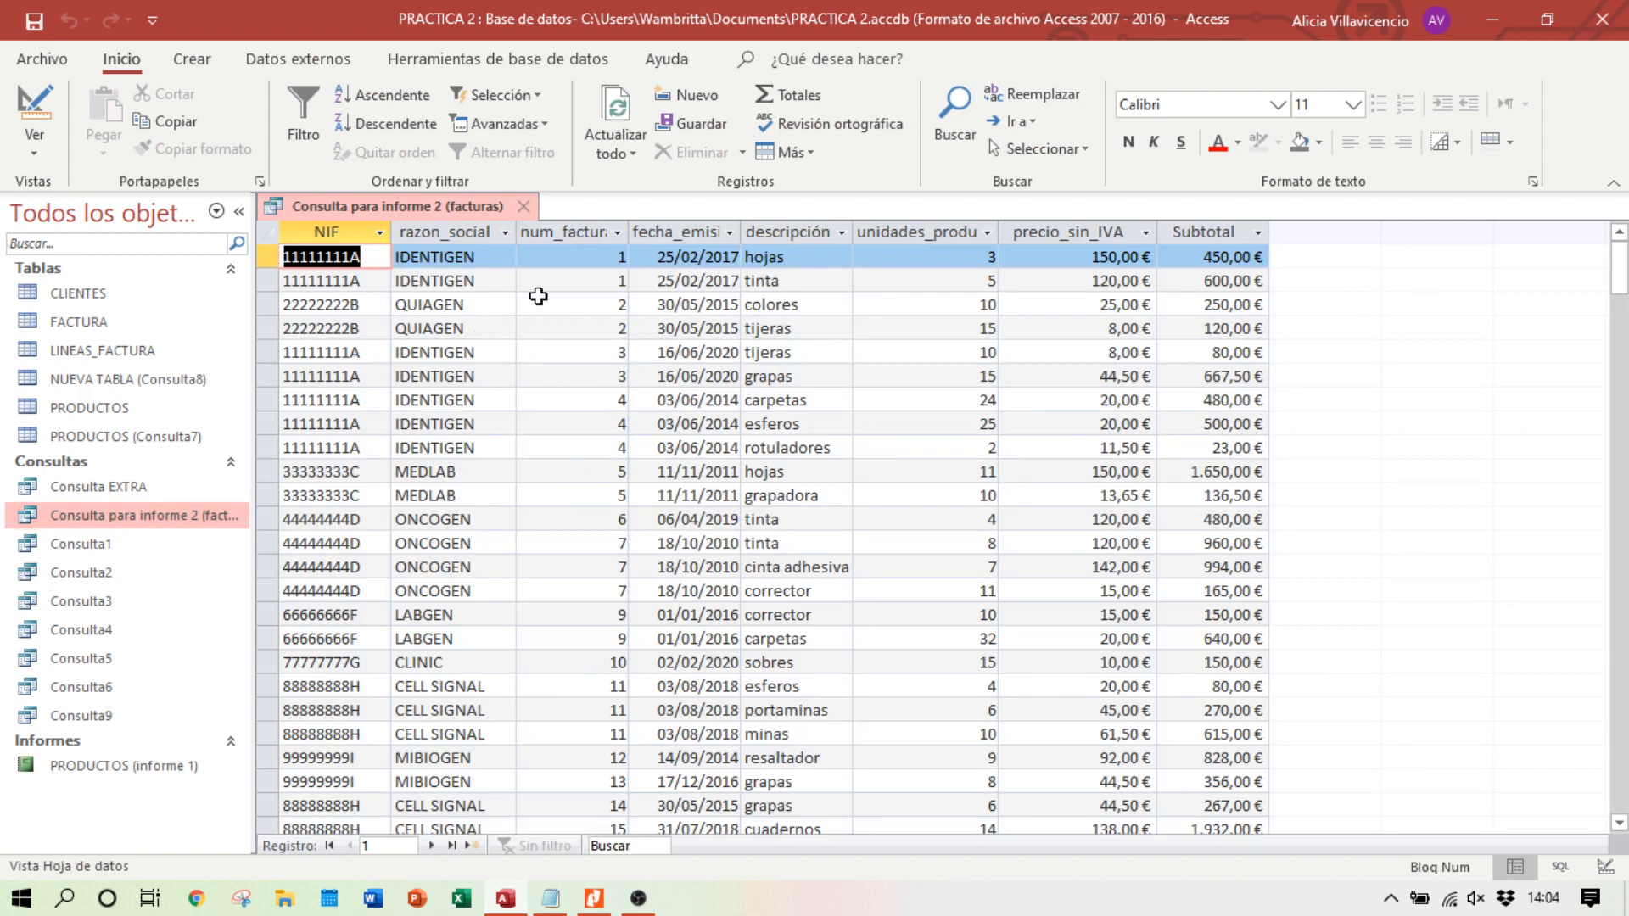
left_click(527, 209)
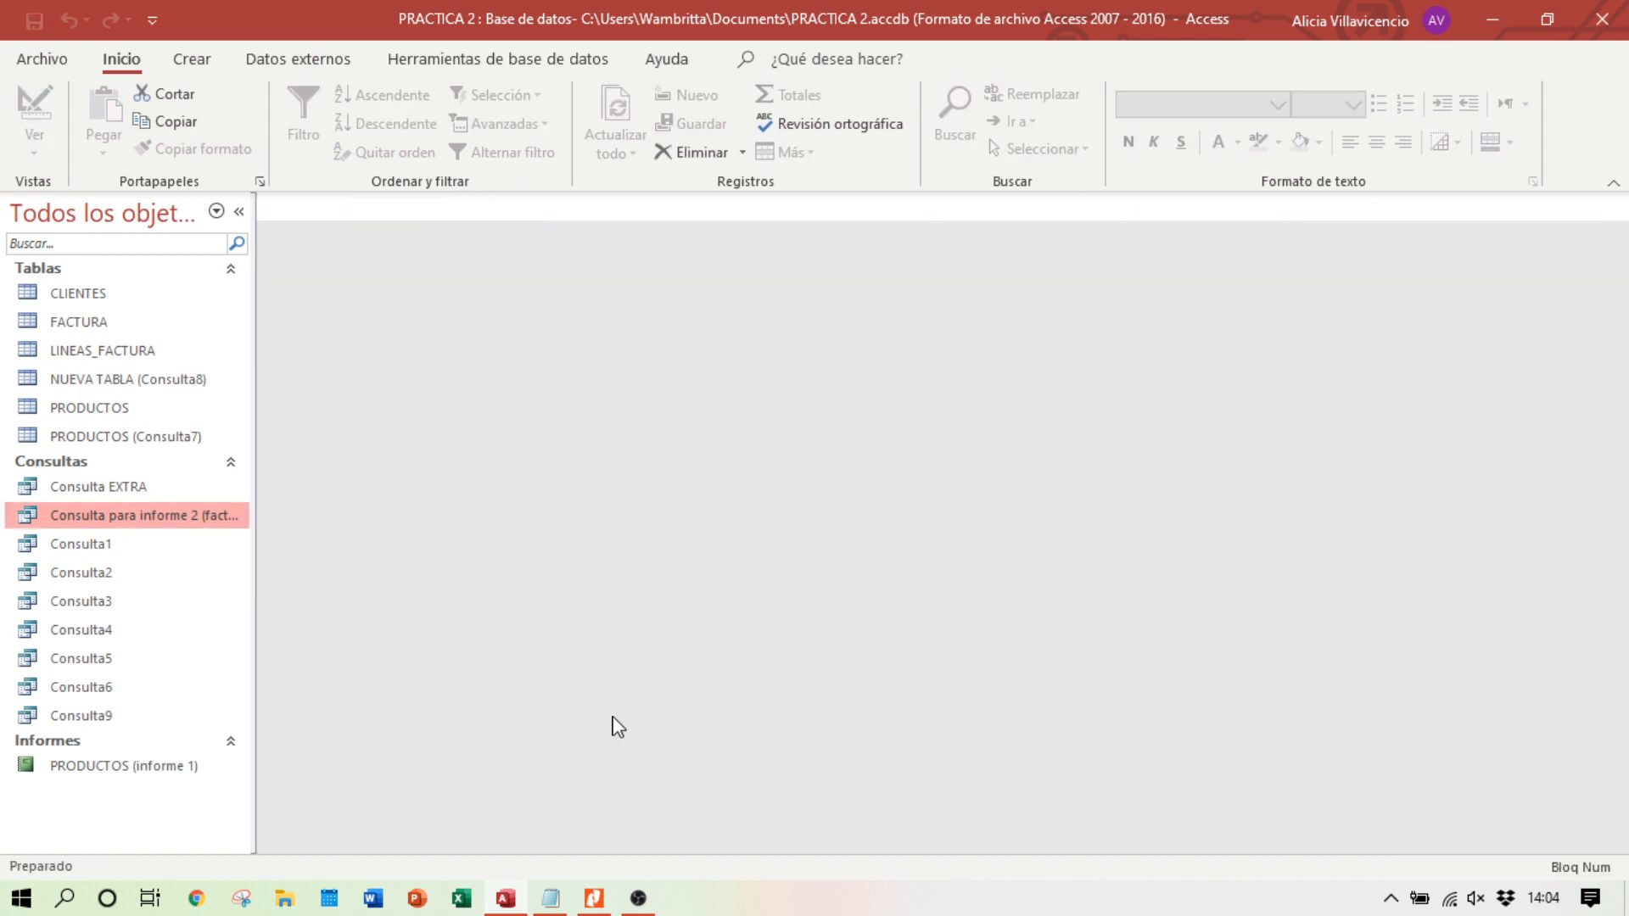
left_click(594, 897)
scroll(1349, 552, "up", 3)
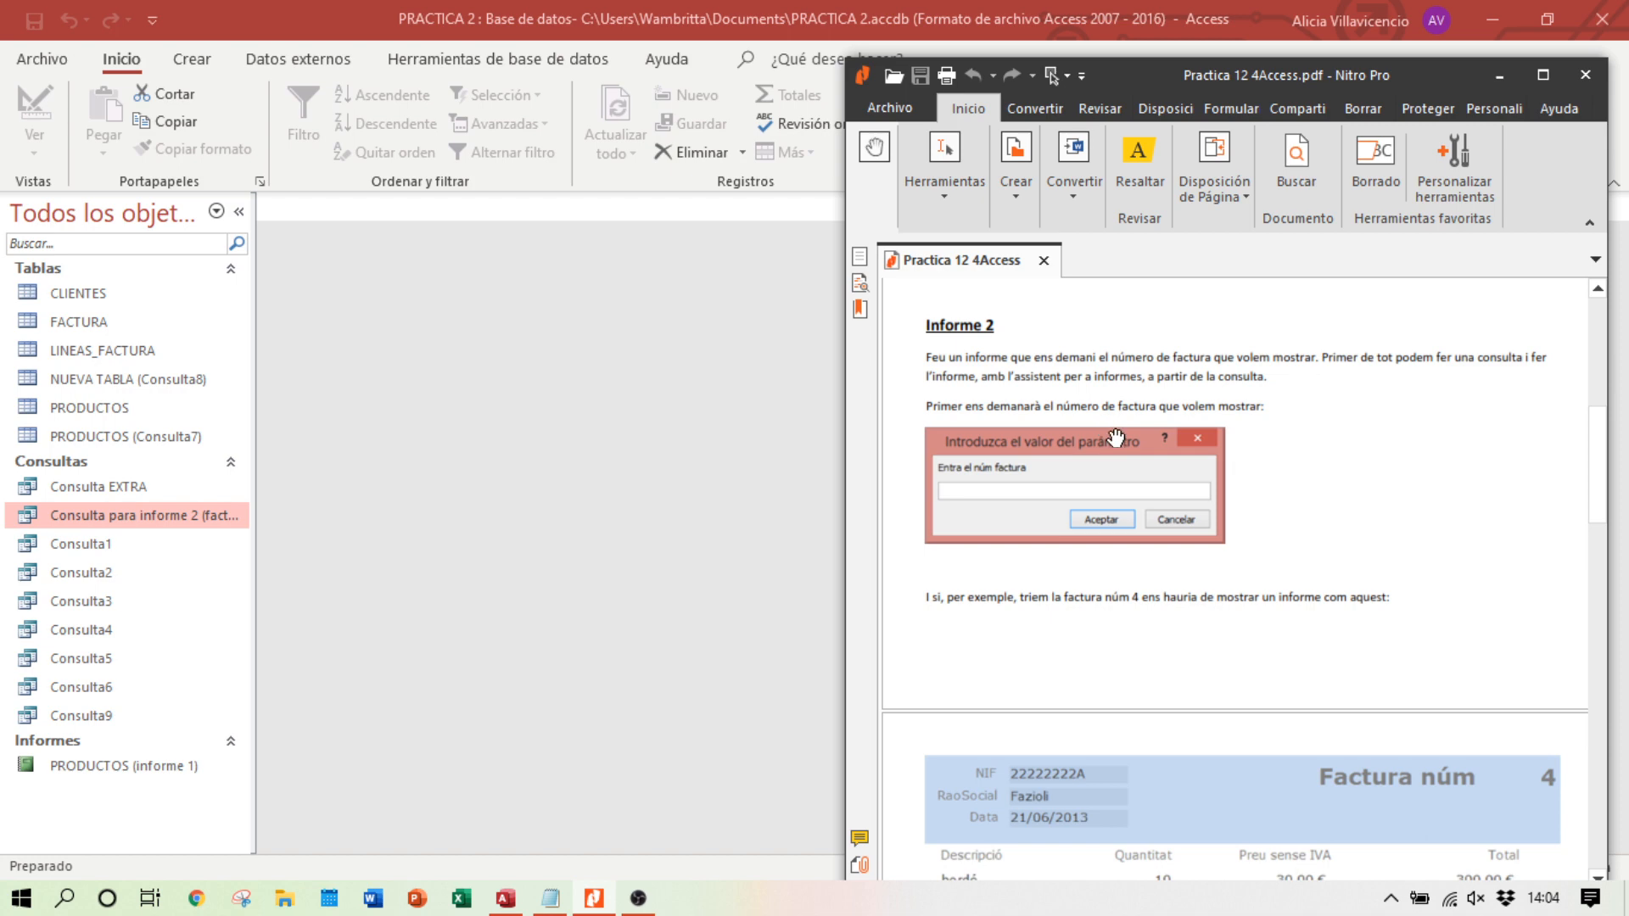
left_click(1496, 76)
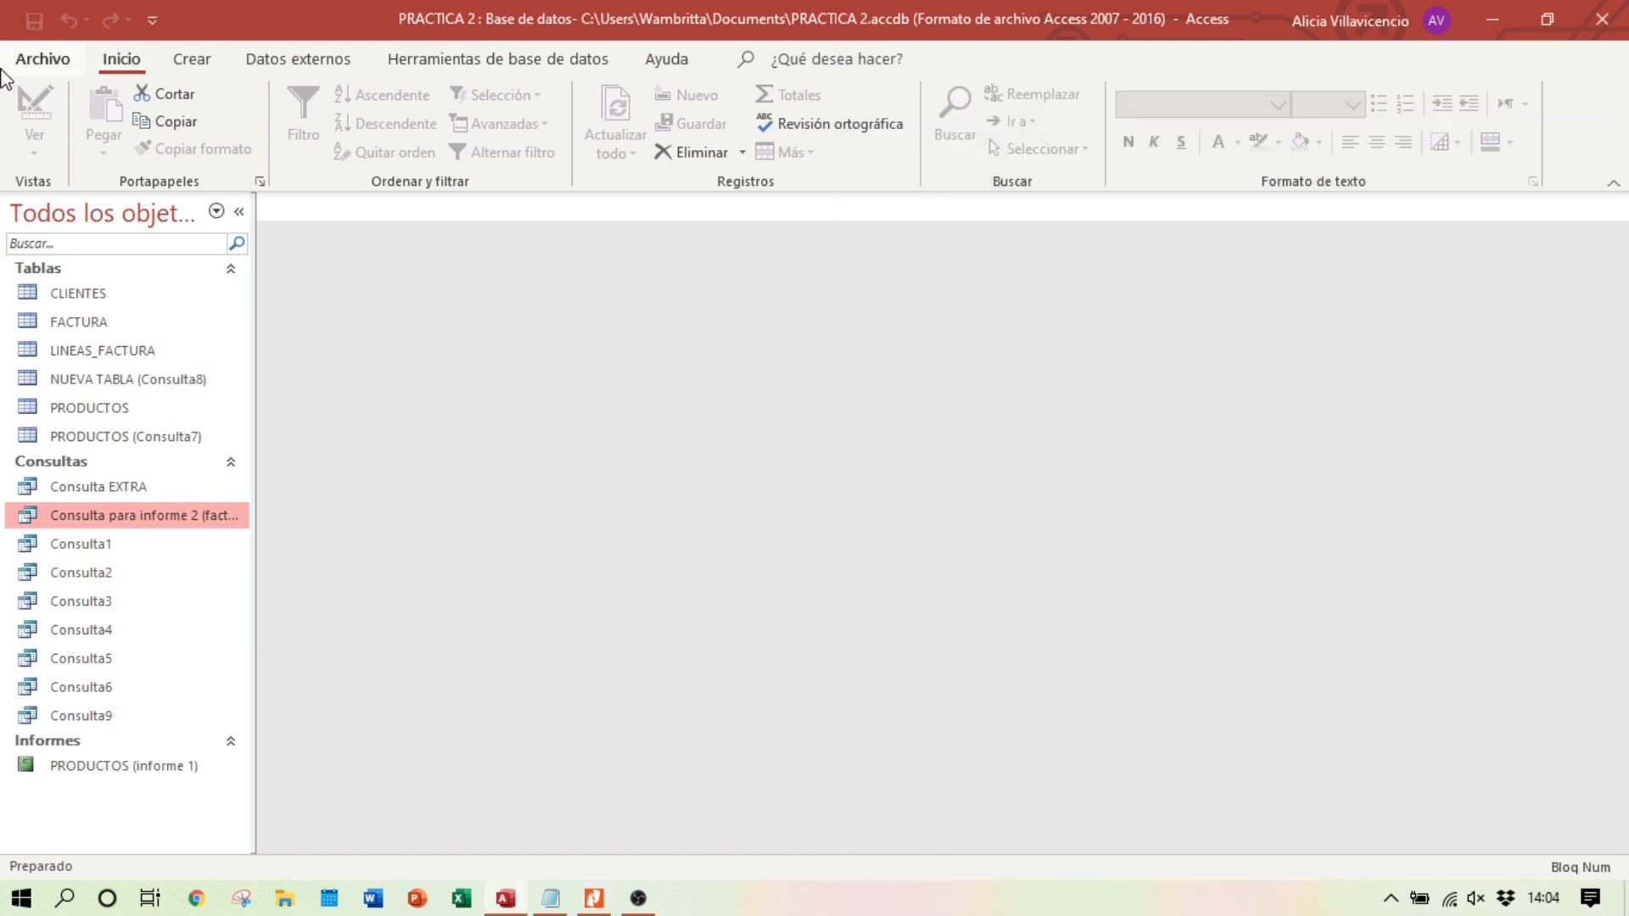
Step: Open "Consulta para informe 2 (facturas)" in design view and set the num_factura criterion to [ingrese el número de factura]
double_click(94, 519)
left_click(34, 106)
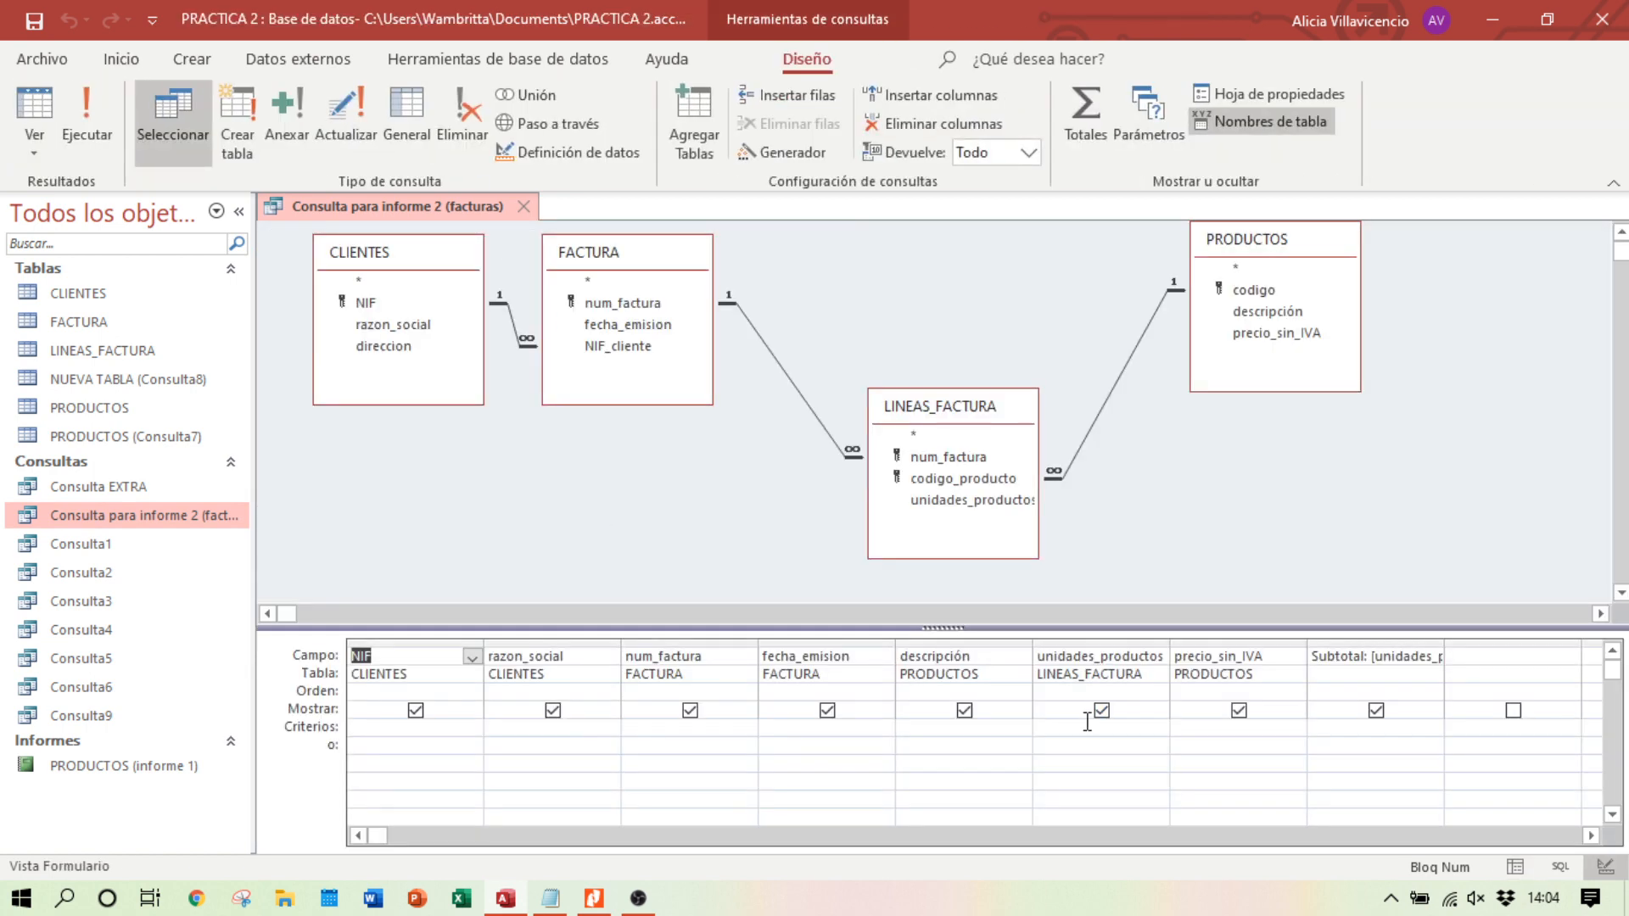
left_click(585, 903)
left_click(677, 747)
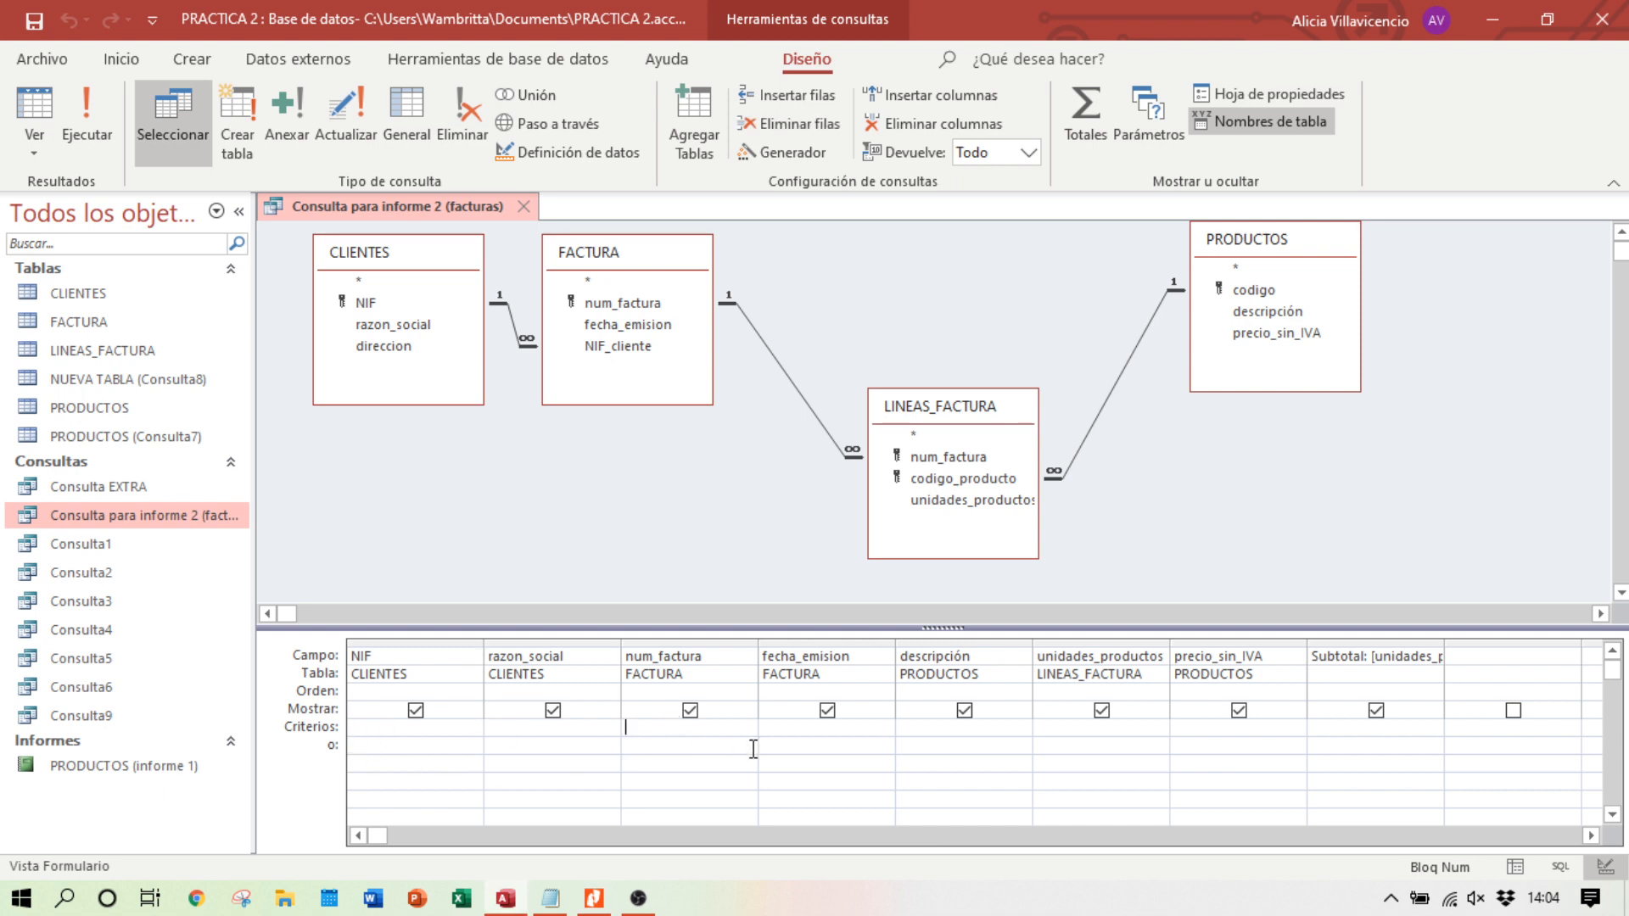
type("[ingrese ")
type("el número de factu")
type("ra]")
Step: Widen the num_factura column in the design grid until the whole criterion fits
left_click_drag(758, 646, 796, 646)
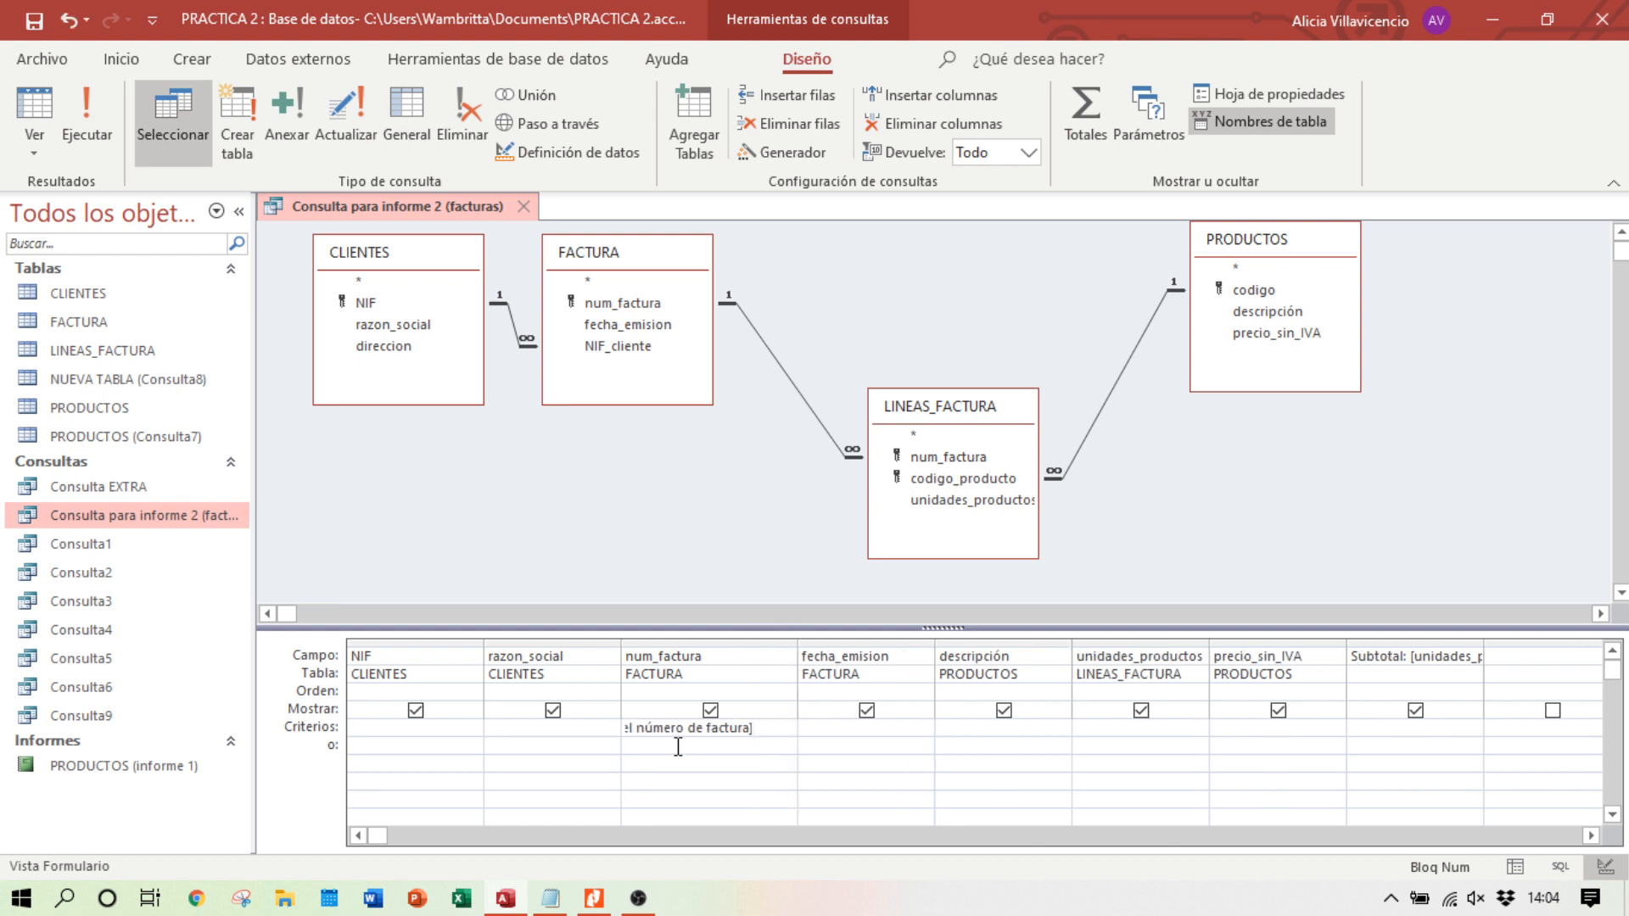
key("Left")
key("Left")
key("Left")
left_click_drag(796, 646, 840, 647)
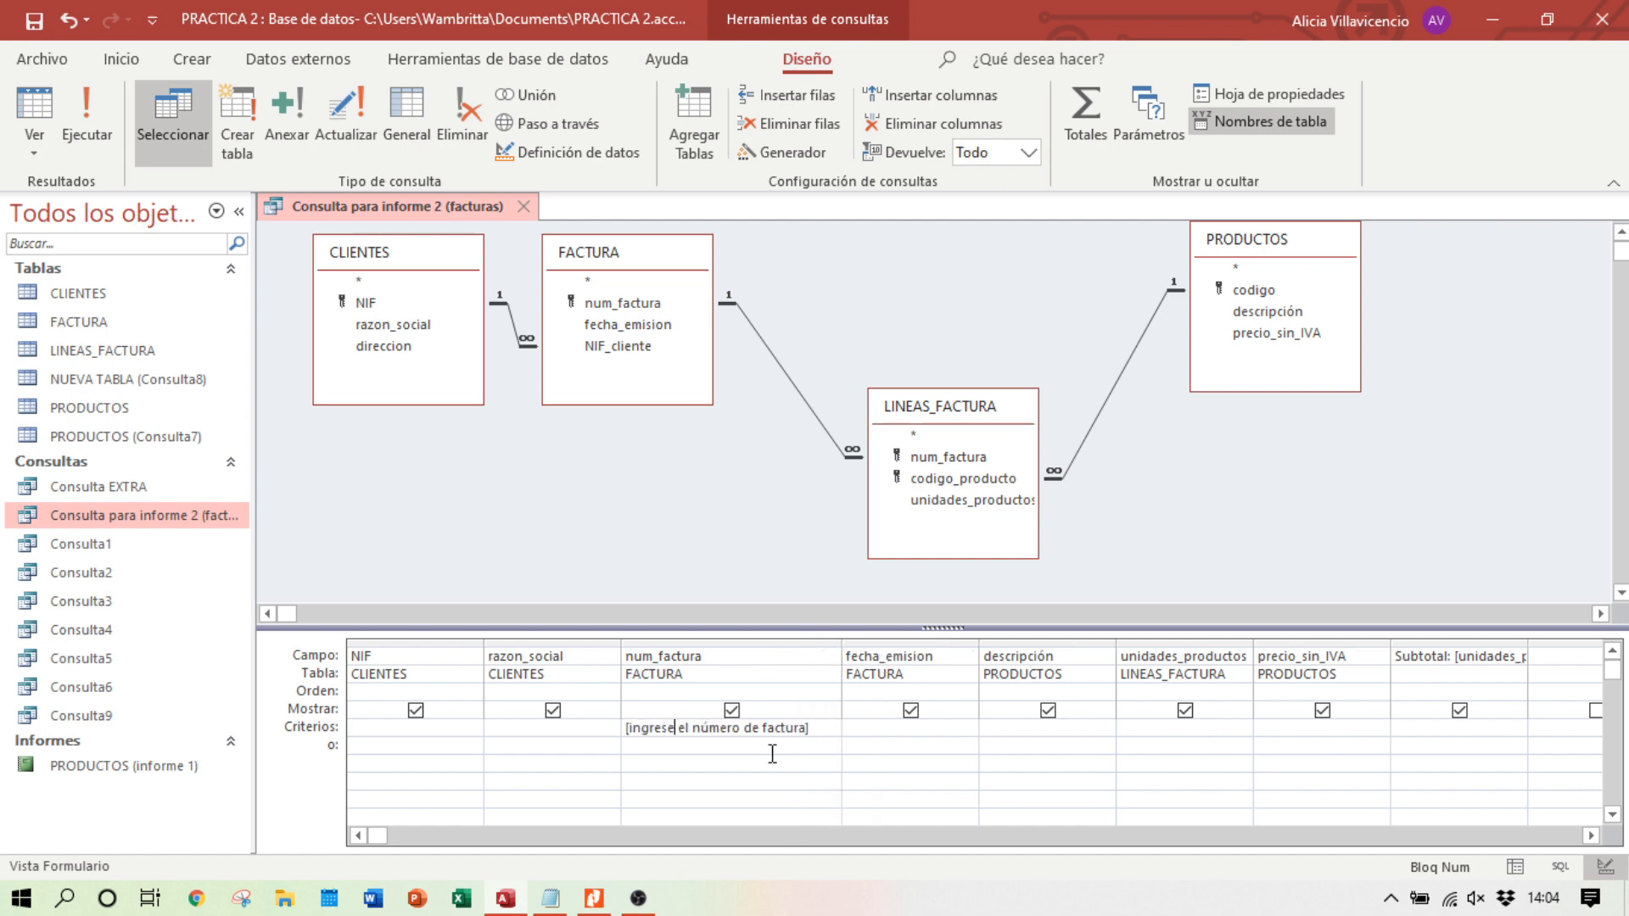
Step: Run the query for invoice number 4, and close it saving the design changes
left_click(87, 115)
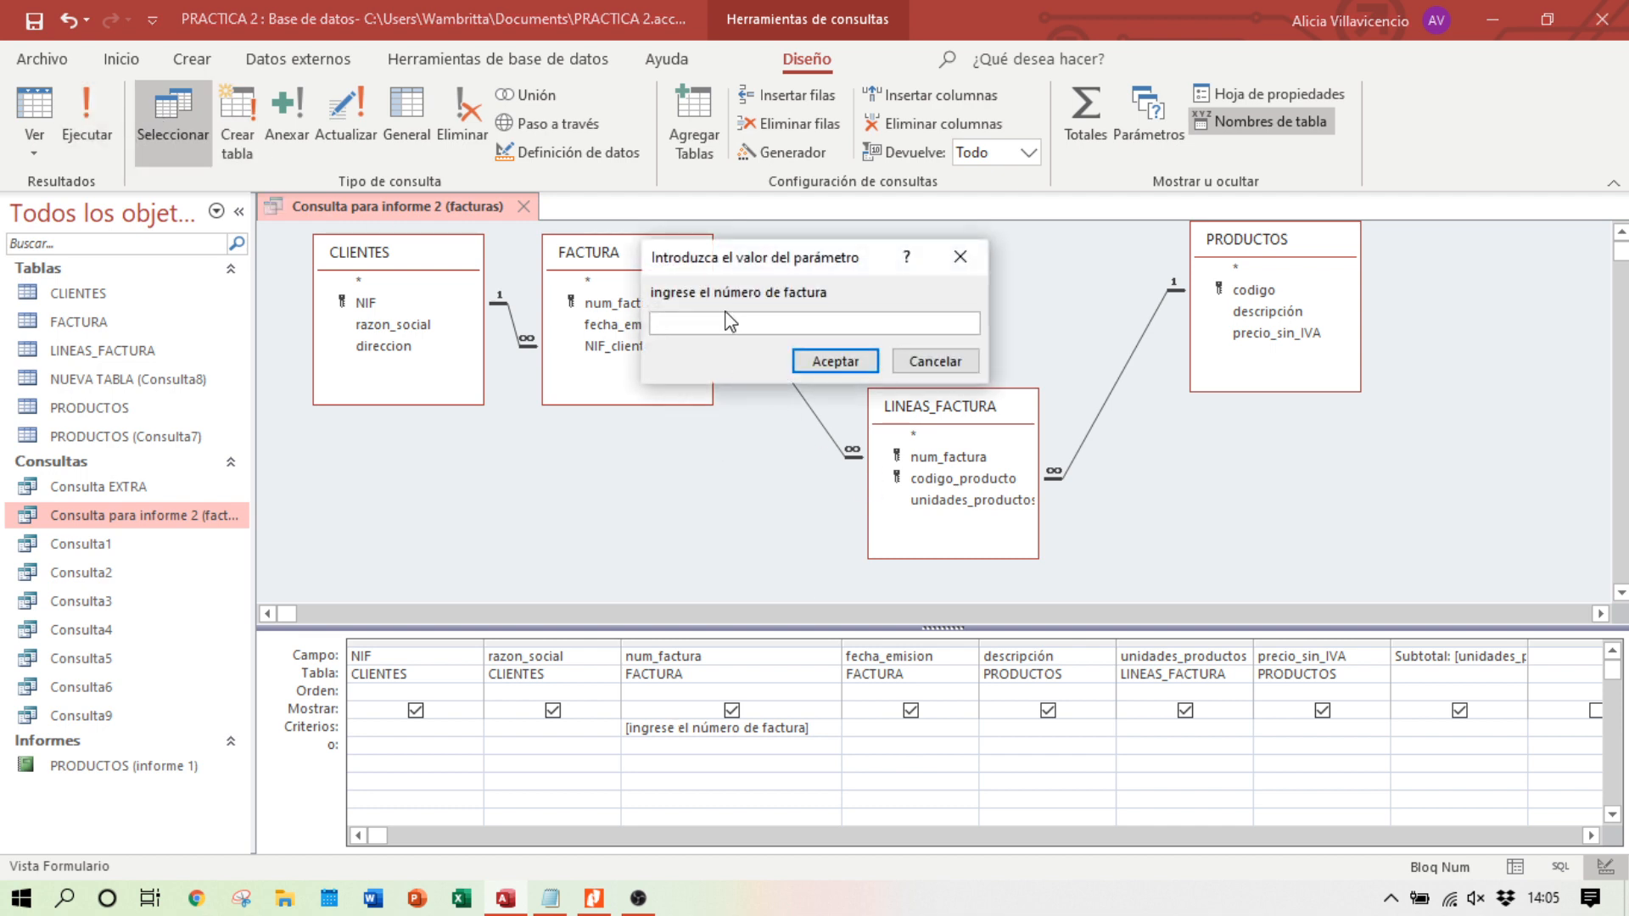
type("4")
key("Return")
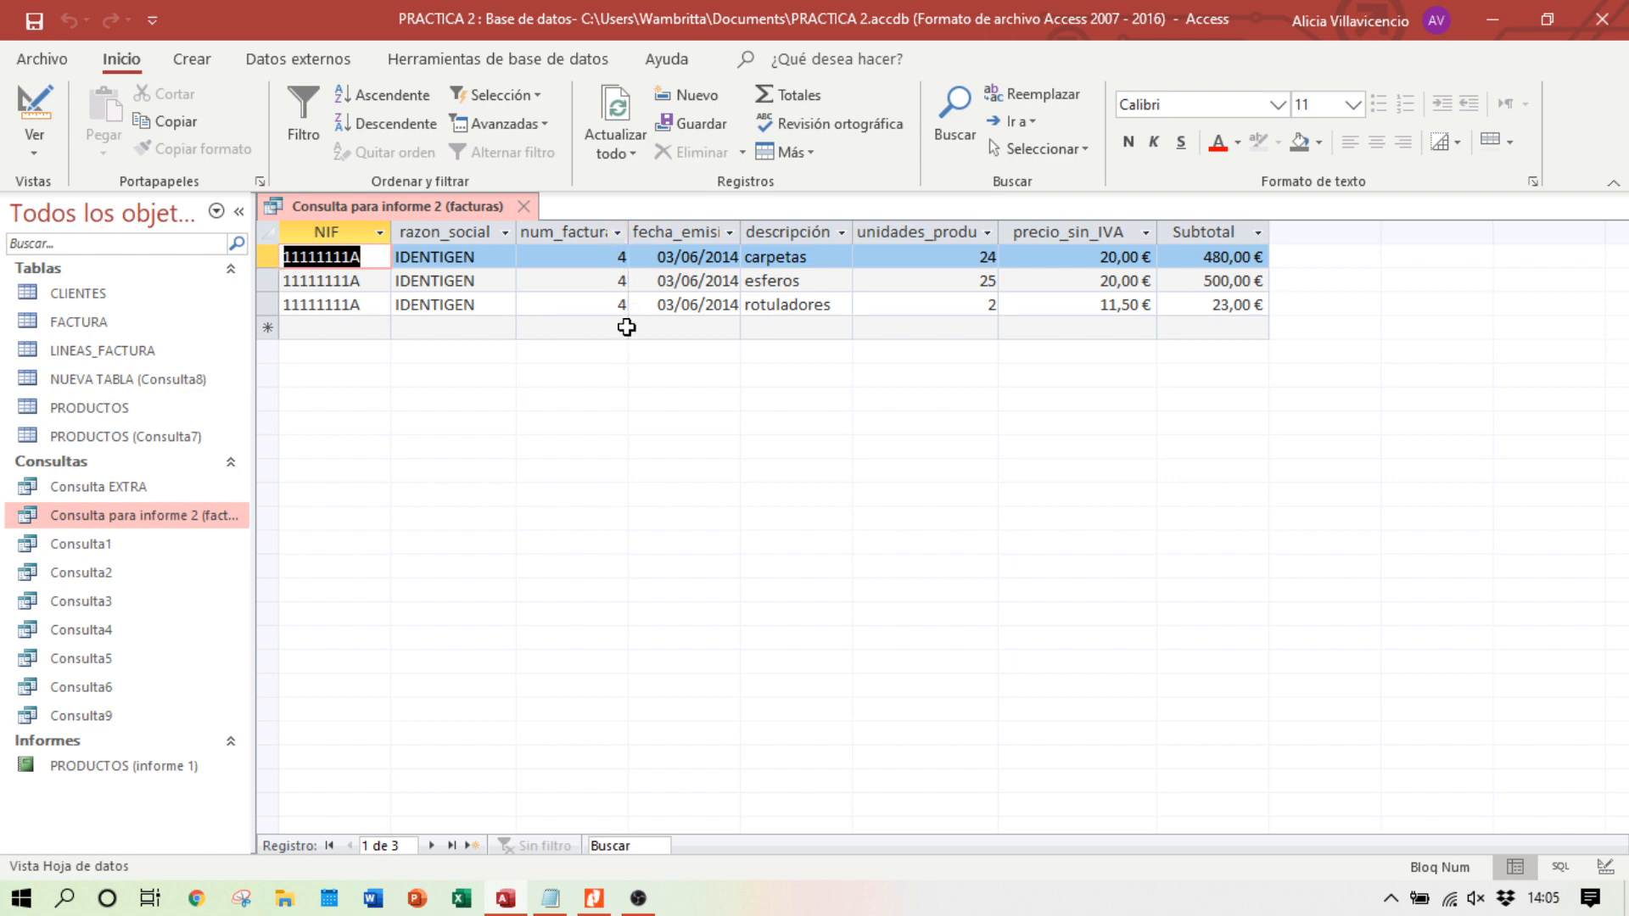
left_click(527, 208)
left_click(672, 520)
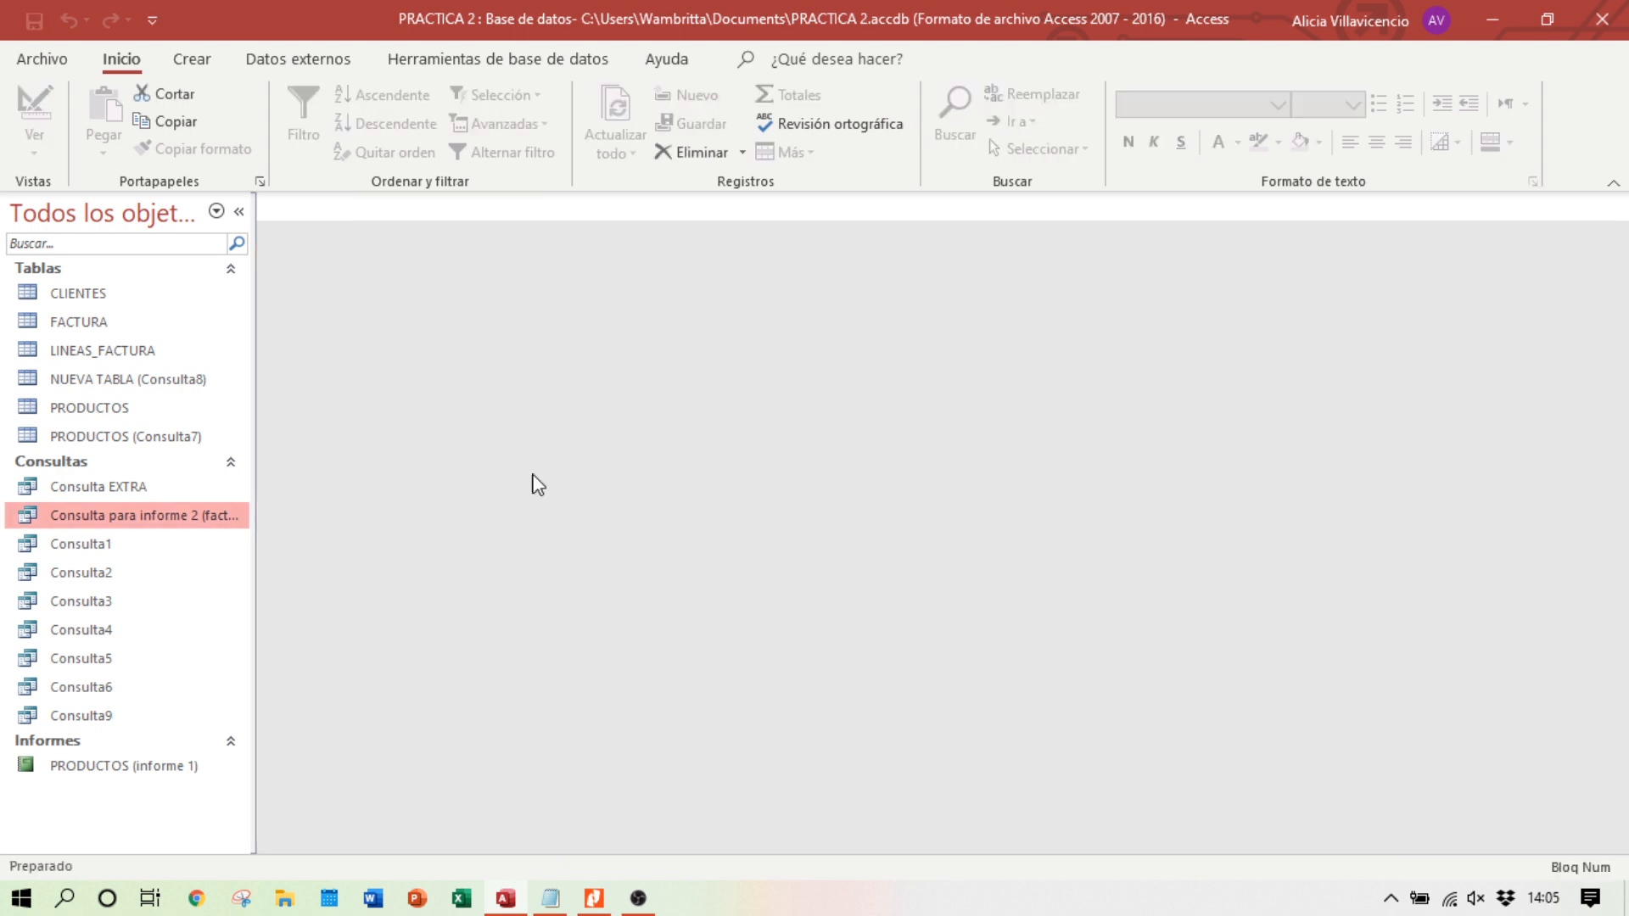
Step: Test the saved parameter query with invoice number 1 and close its results
double_click(126, 520)
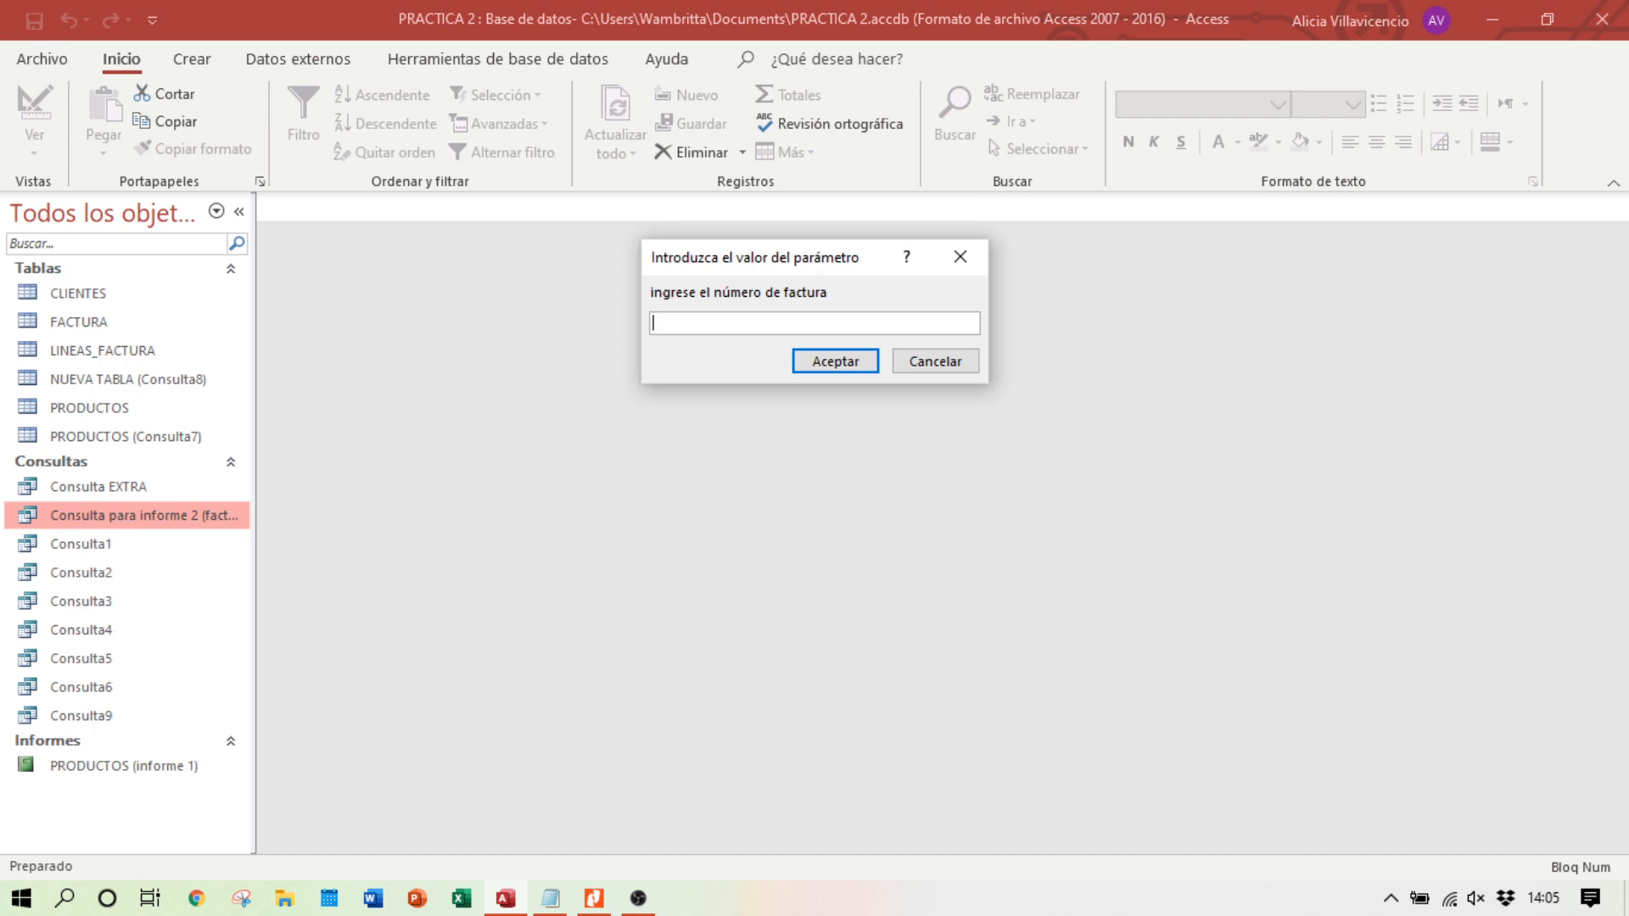
type("1")
key("Return")
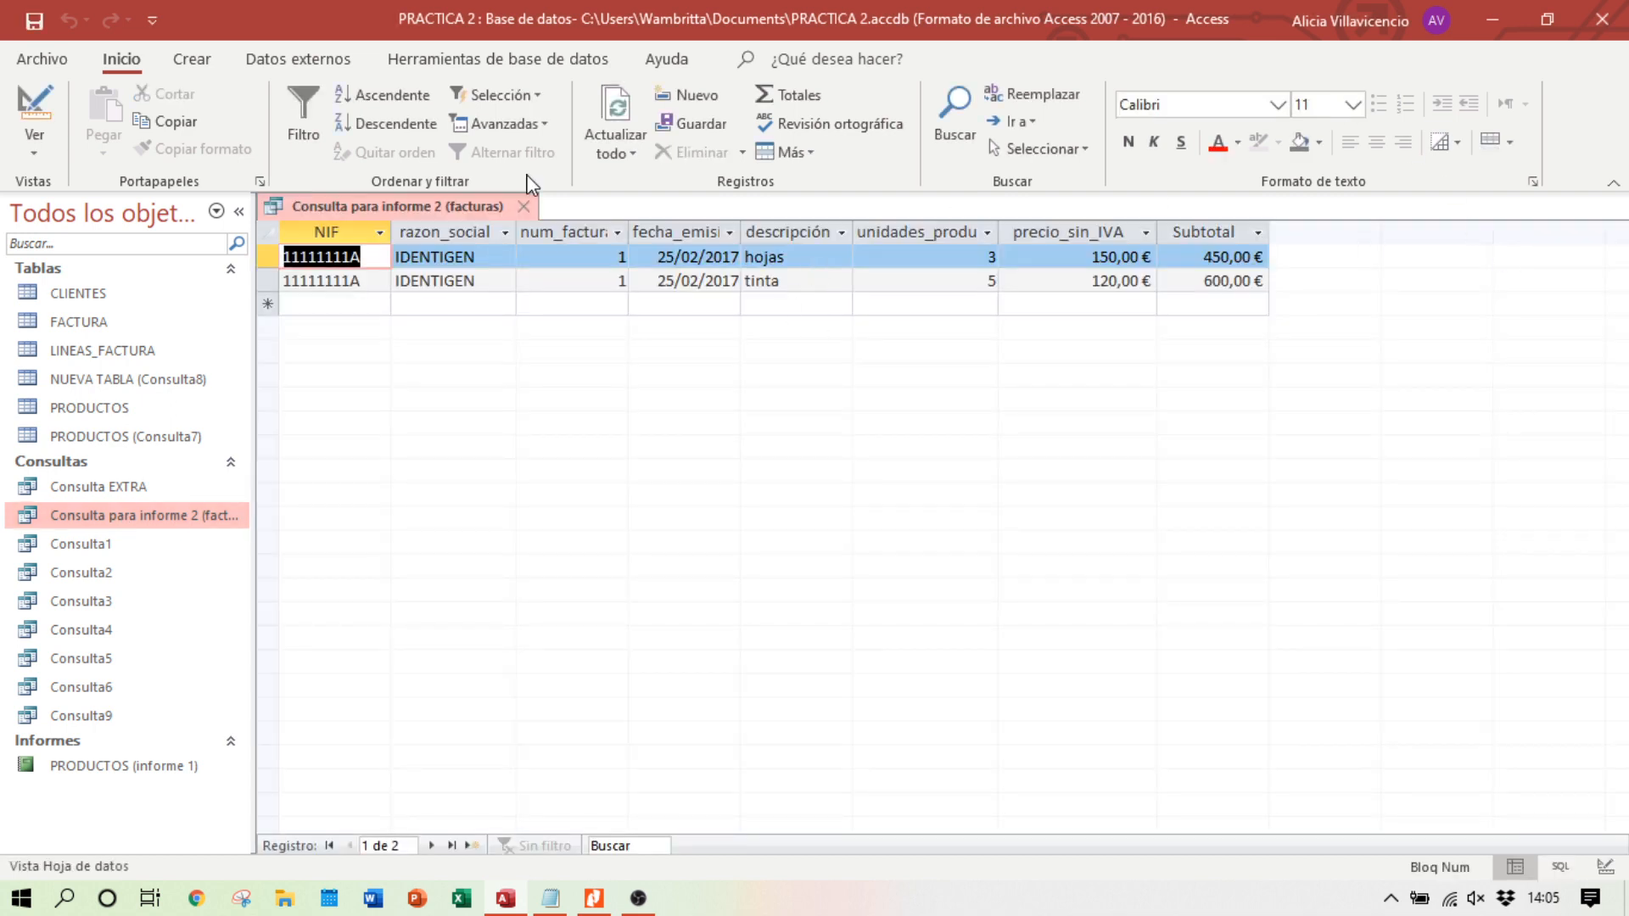
left_click(523, 206)
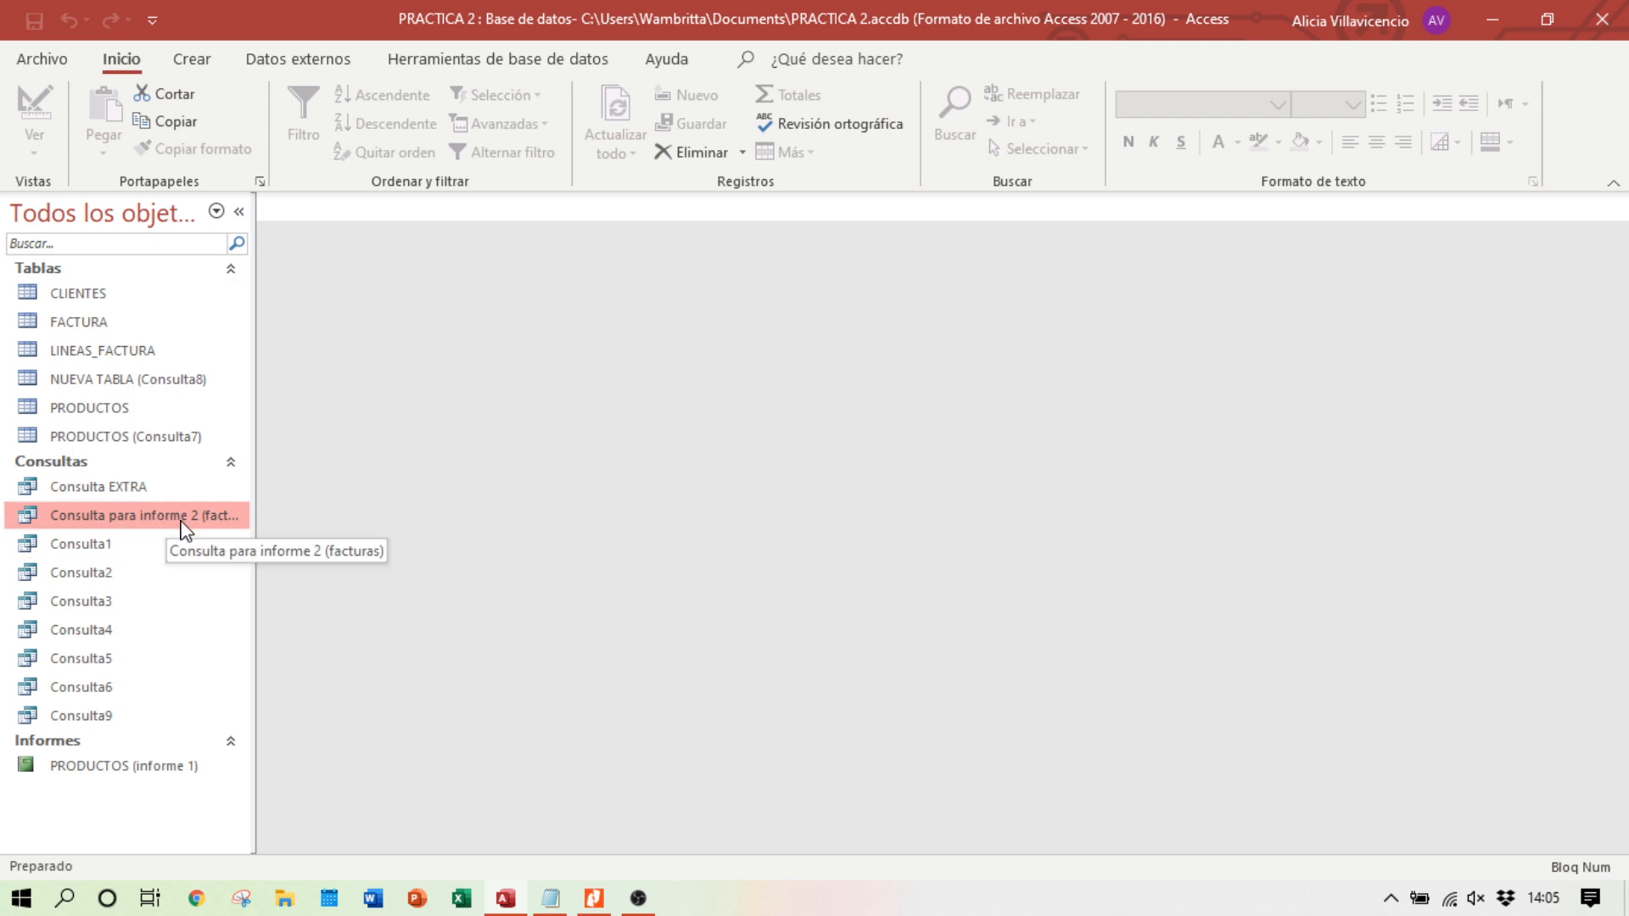
Step: Review the sample invoice report layout for Informe 2 in the practice PDF and return to Access
key("alt+Tab")
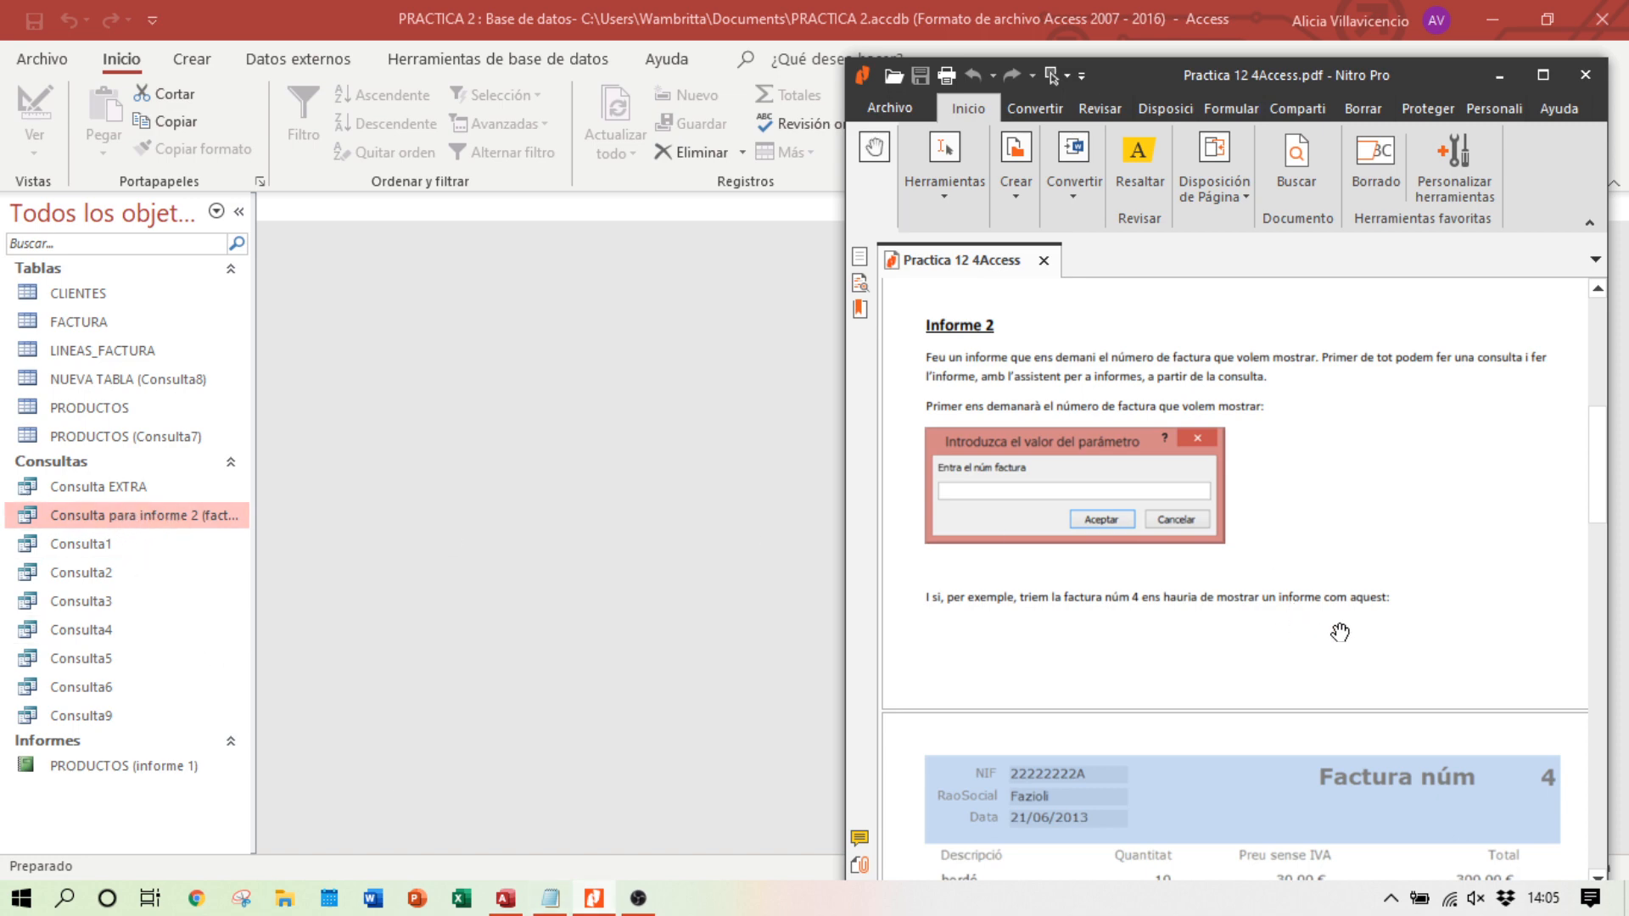
scroll(1400, 496, "down", 5)
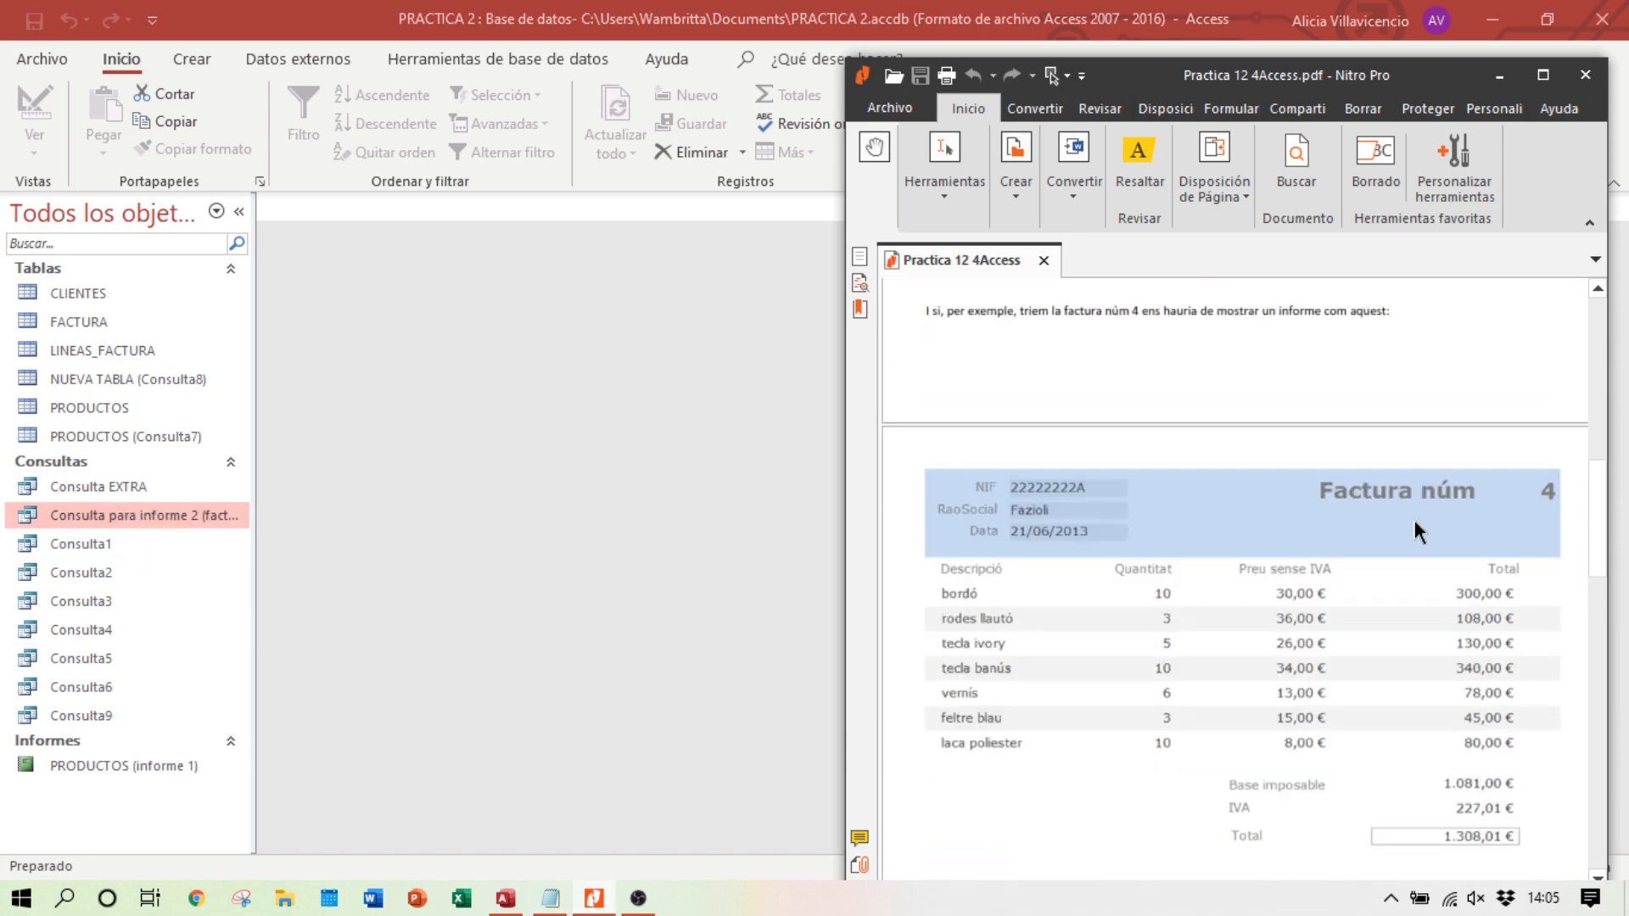
scroll(1434, 520, "up", 3)
scroll(1384, 679, "down", 3)
left_click(354, 276)
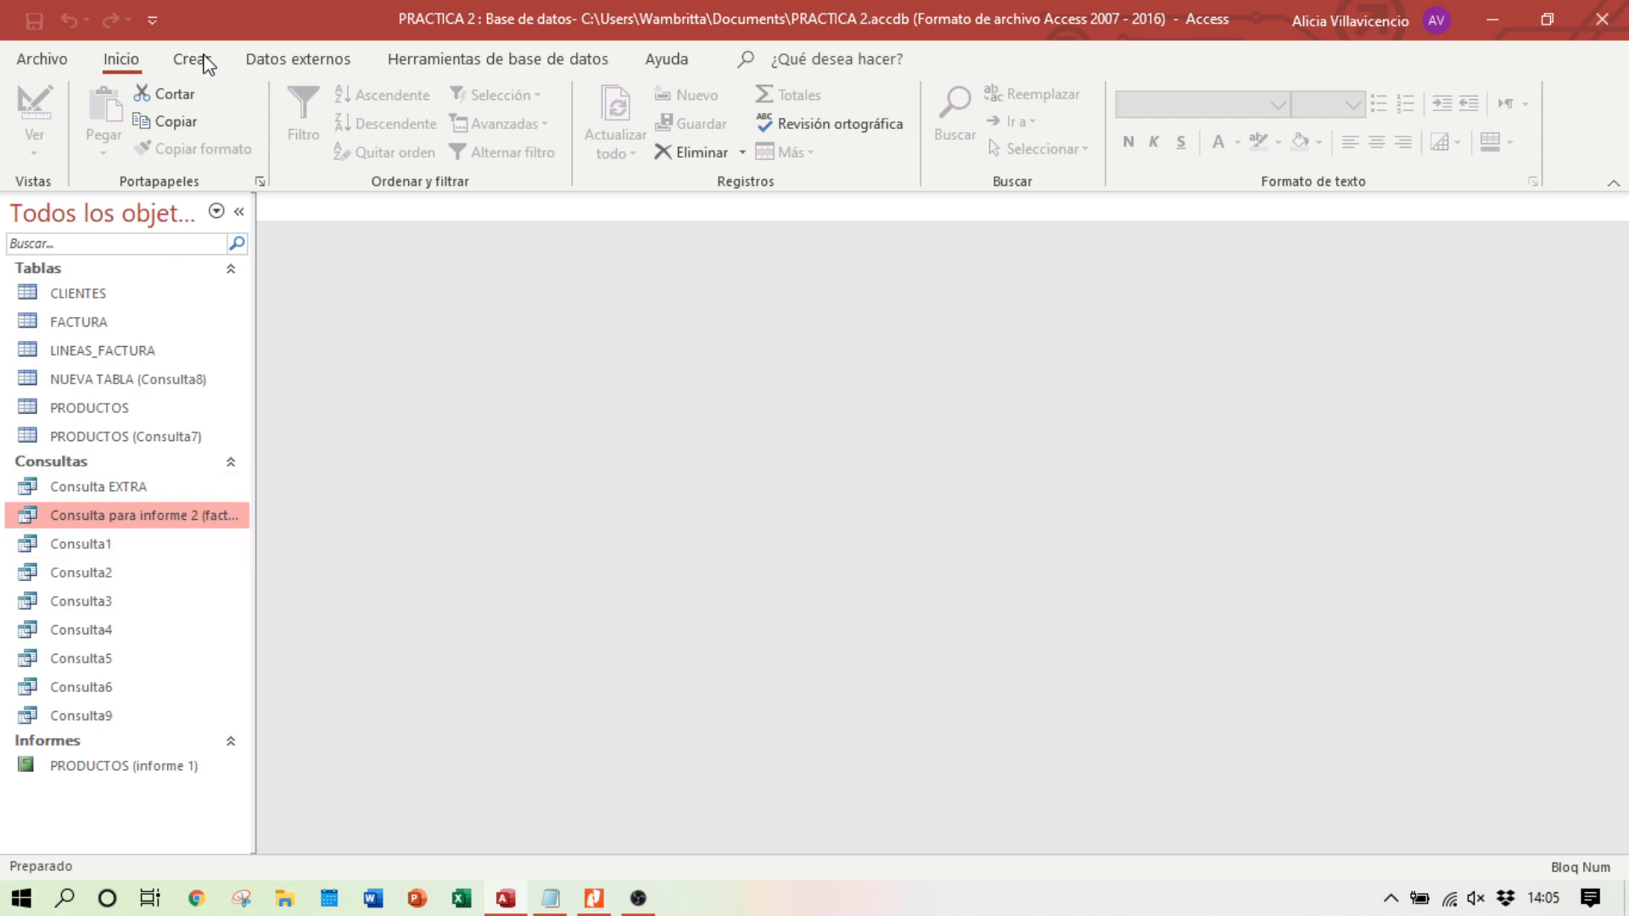
Step: Start a report with the Report Wizard, including all fields from "Consulta para informe 2 (facturas)"
left_click(203, 64)
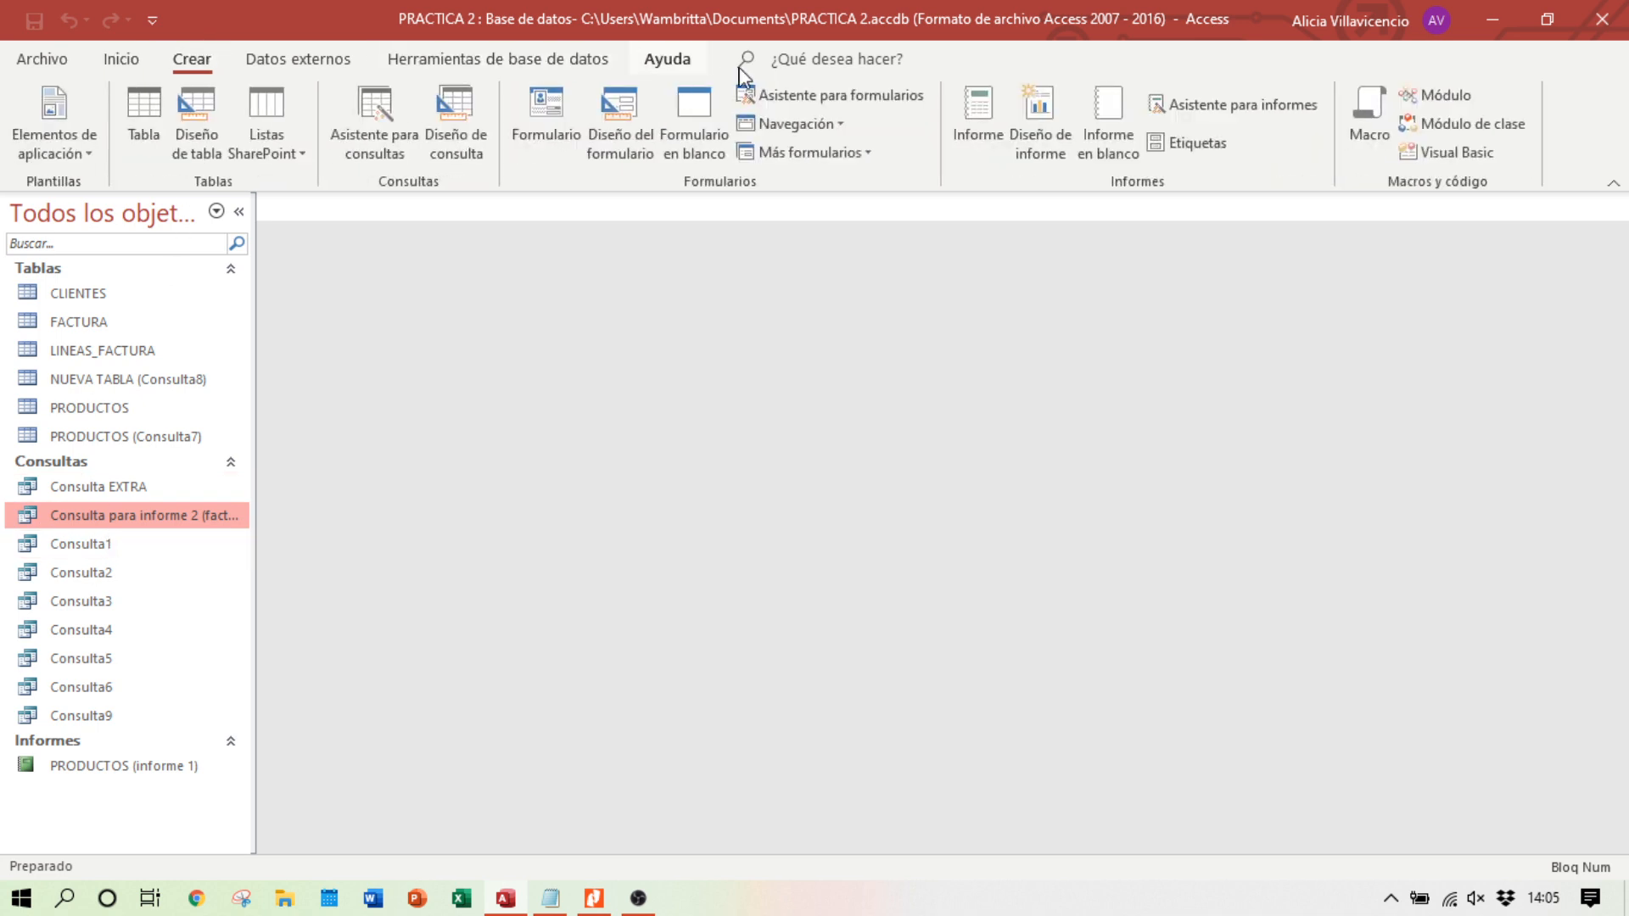
left_click(1227, 118)
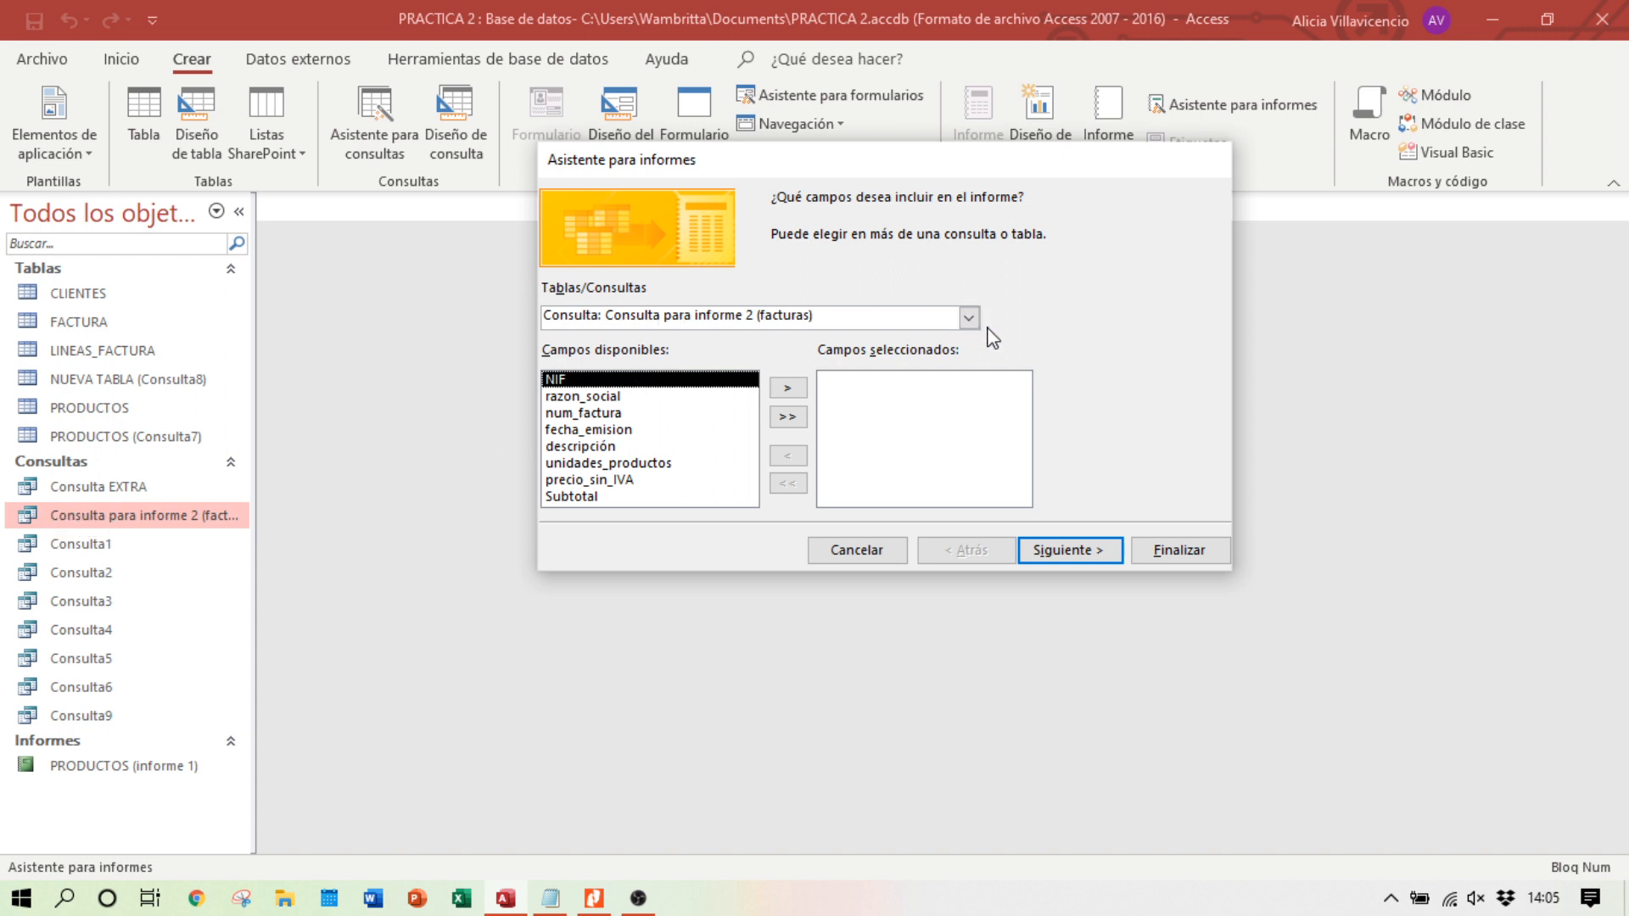
left_click(969, 319)
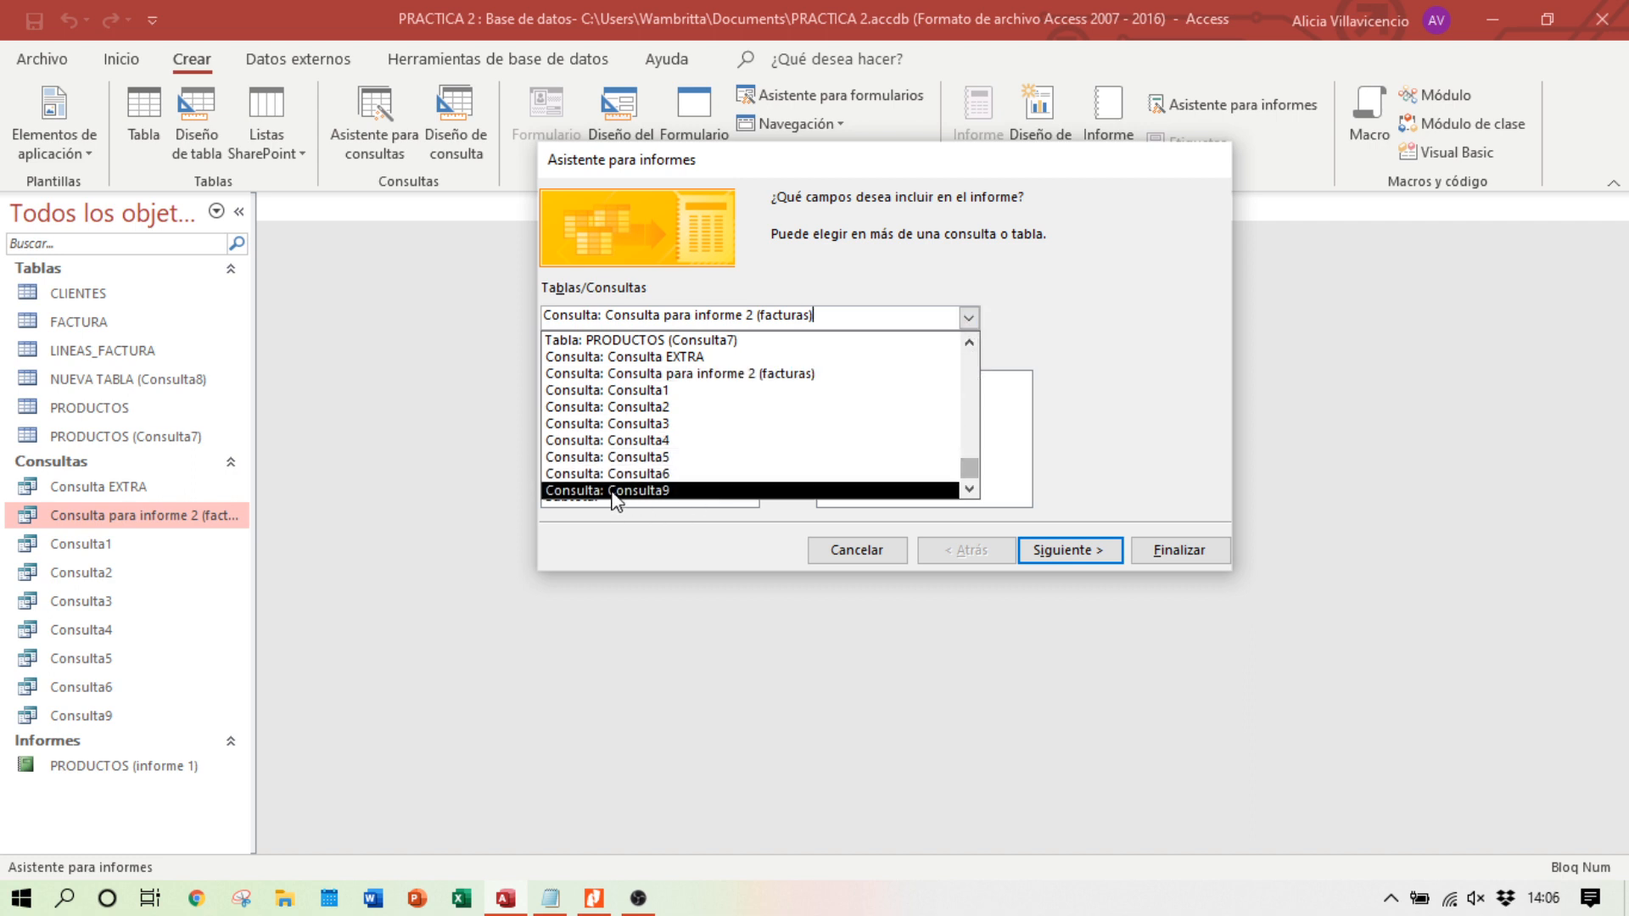
left_click(687, 375)
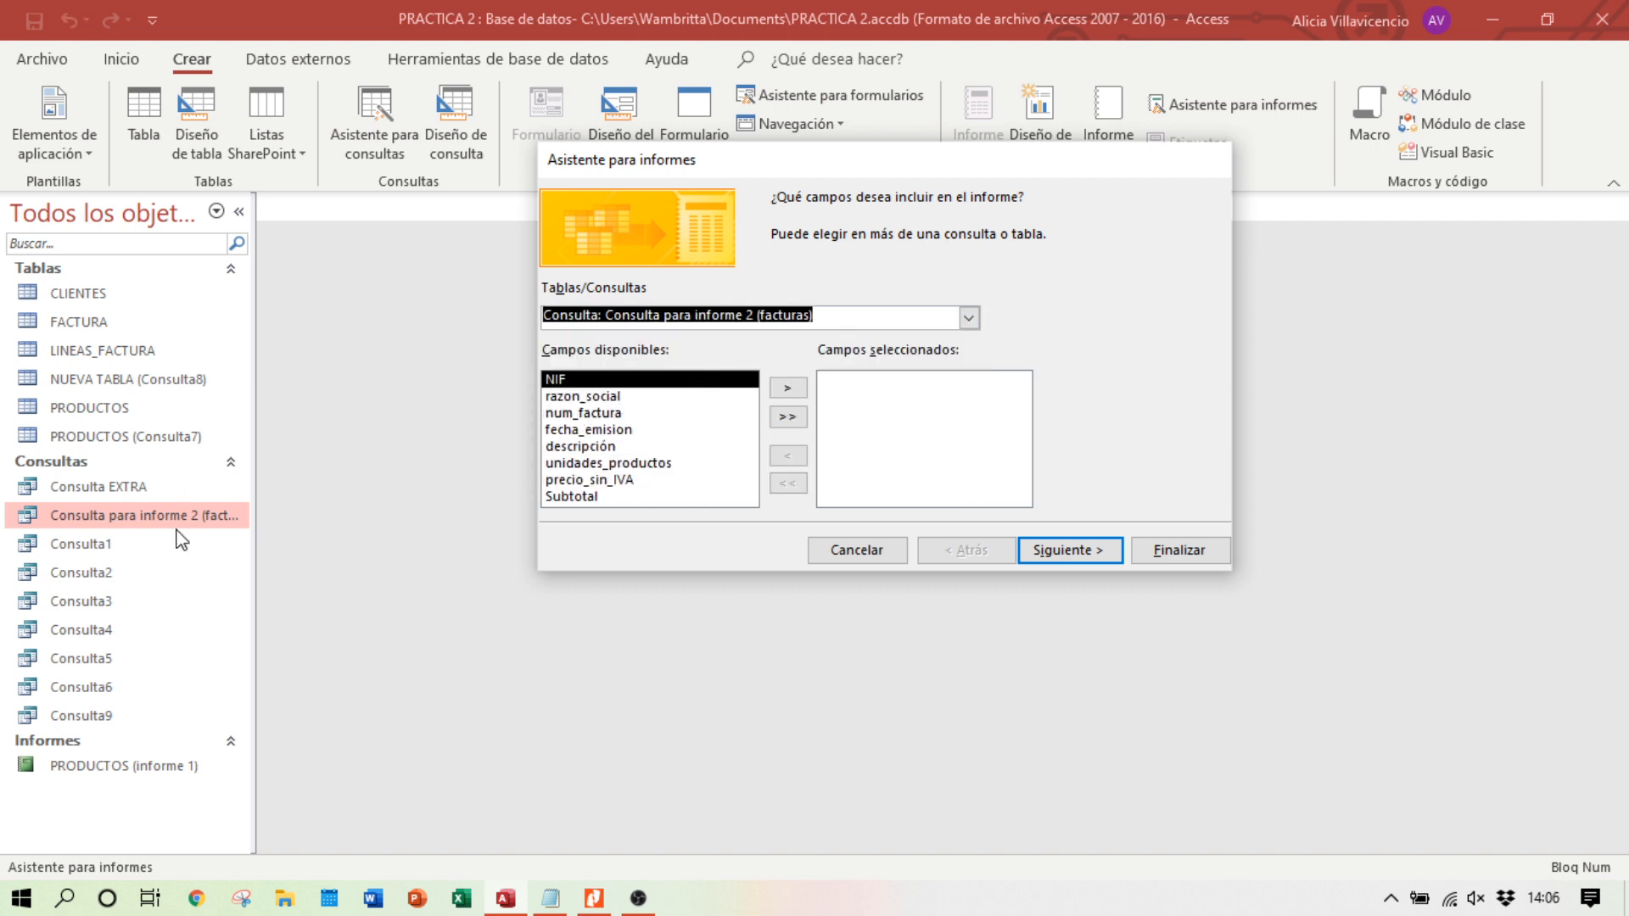
left_click(787, 417)
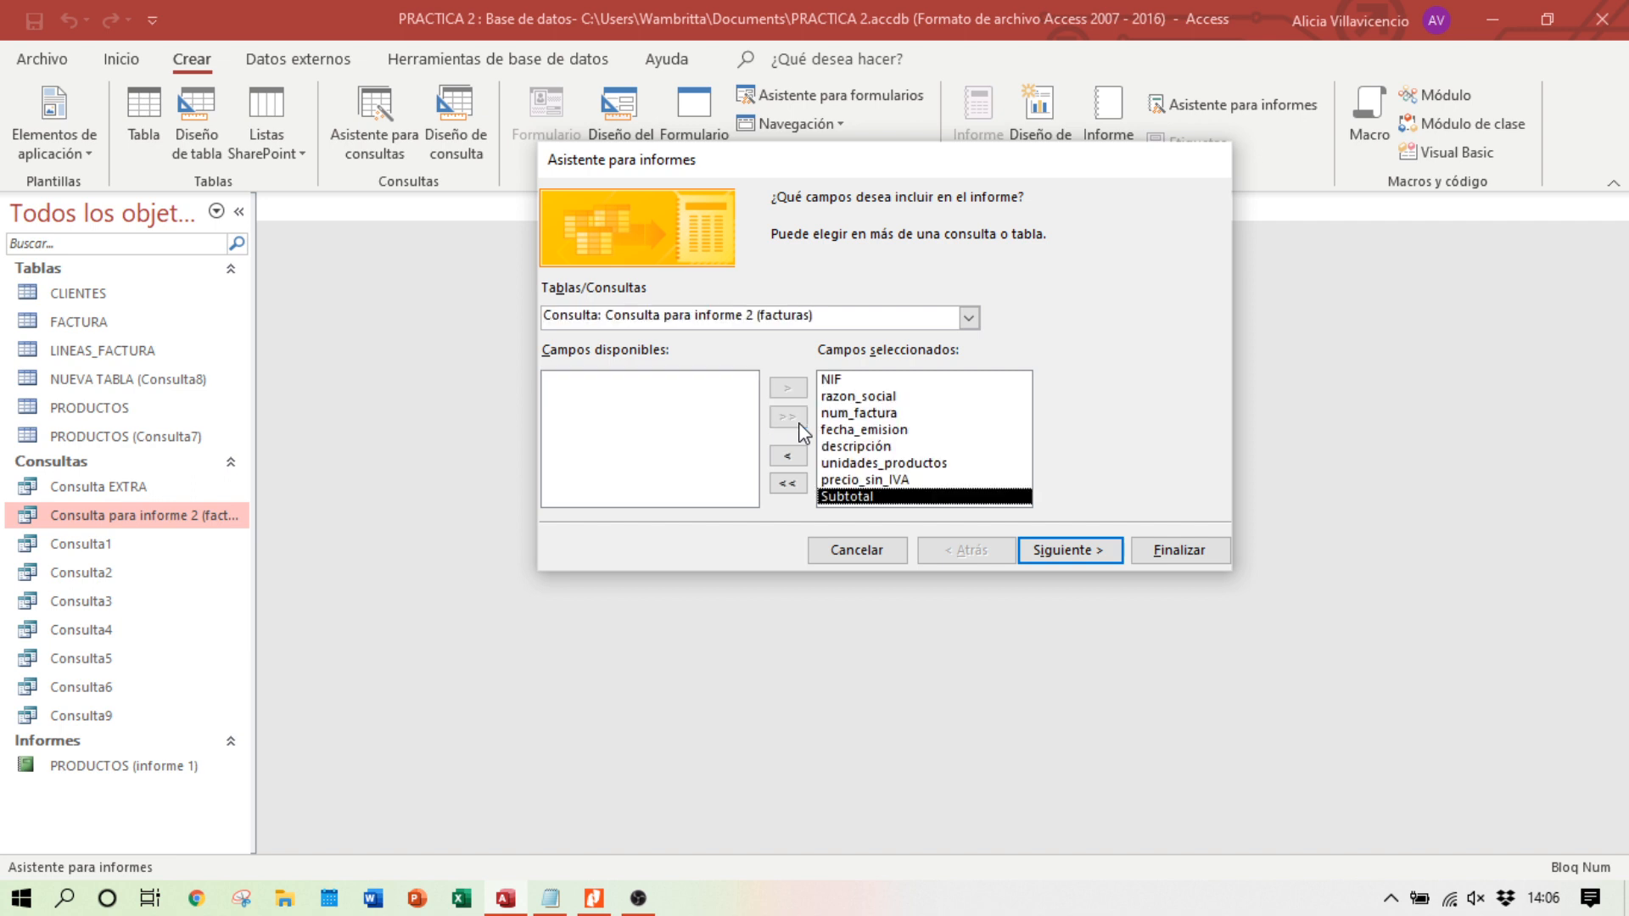
left_click(1076, 560)
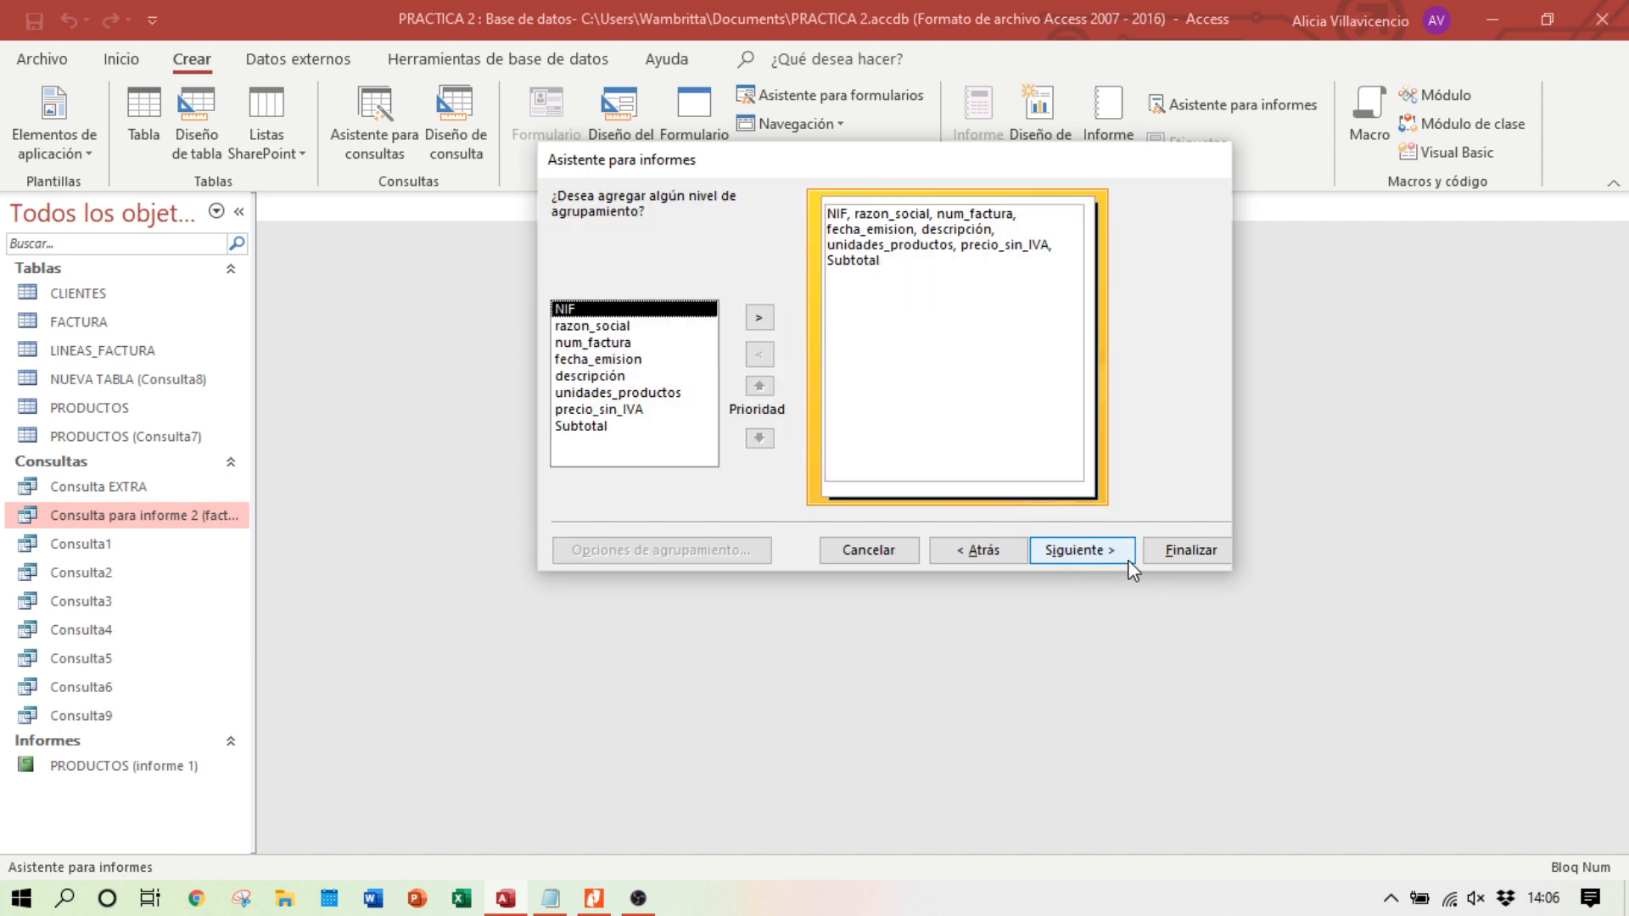
Step: Finish the report without grouping or sorting, keeping the default layout, and title it "Informe 2 (facturas)" with a preview
left_click(1111, 552)
left_click(1110, 550)
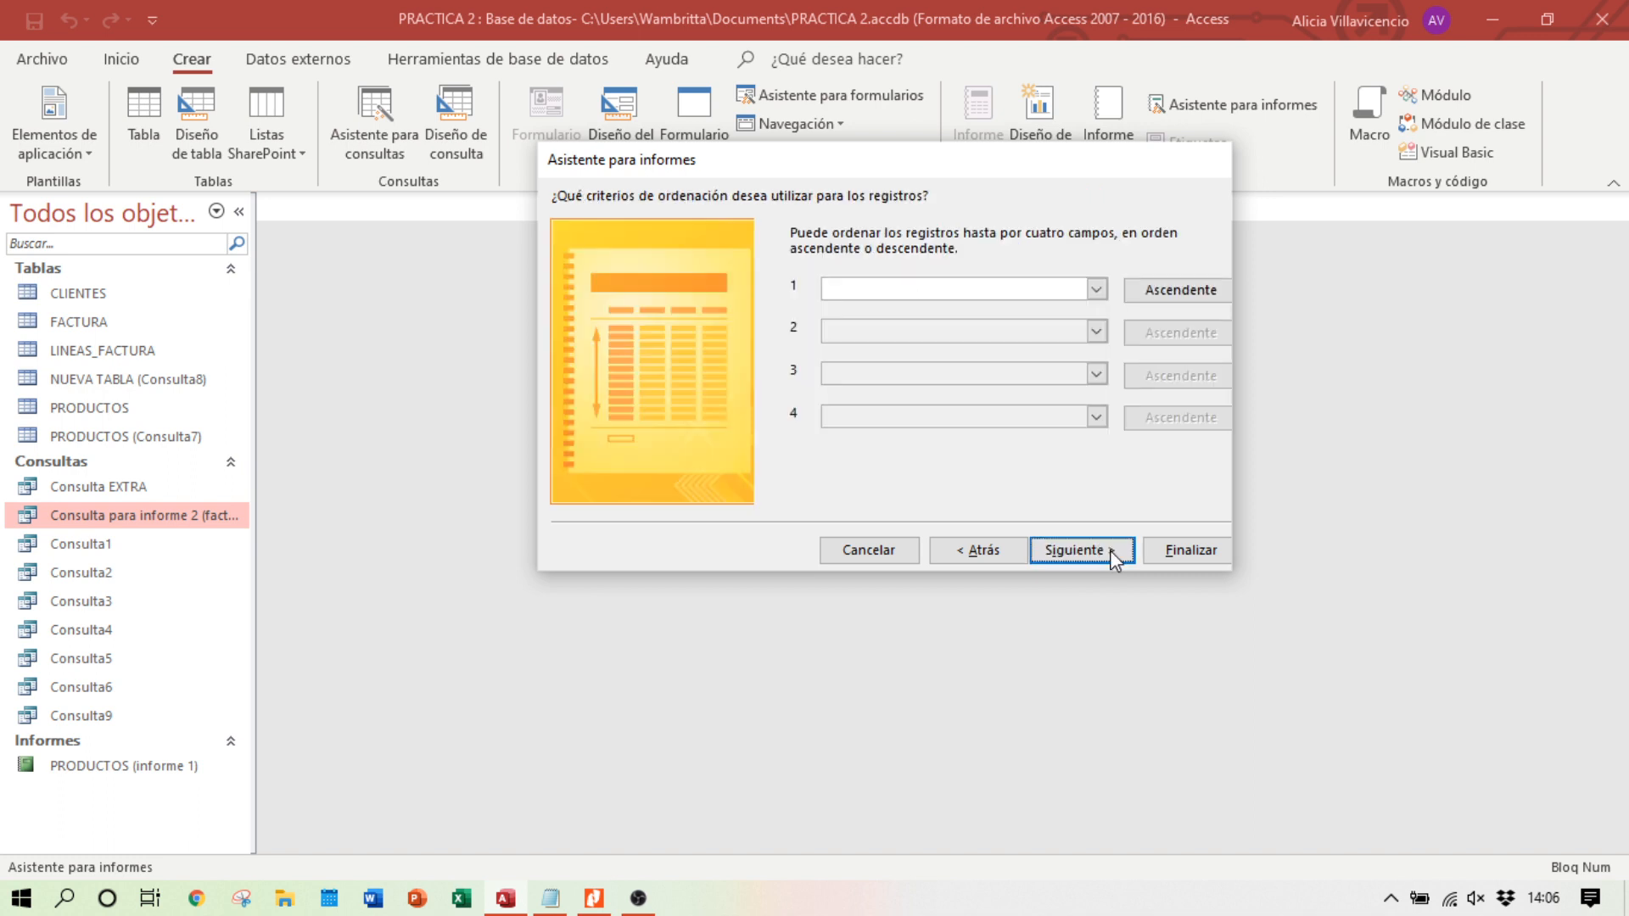
left_click(1110, 549)
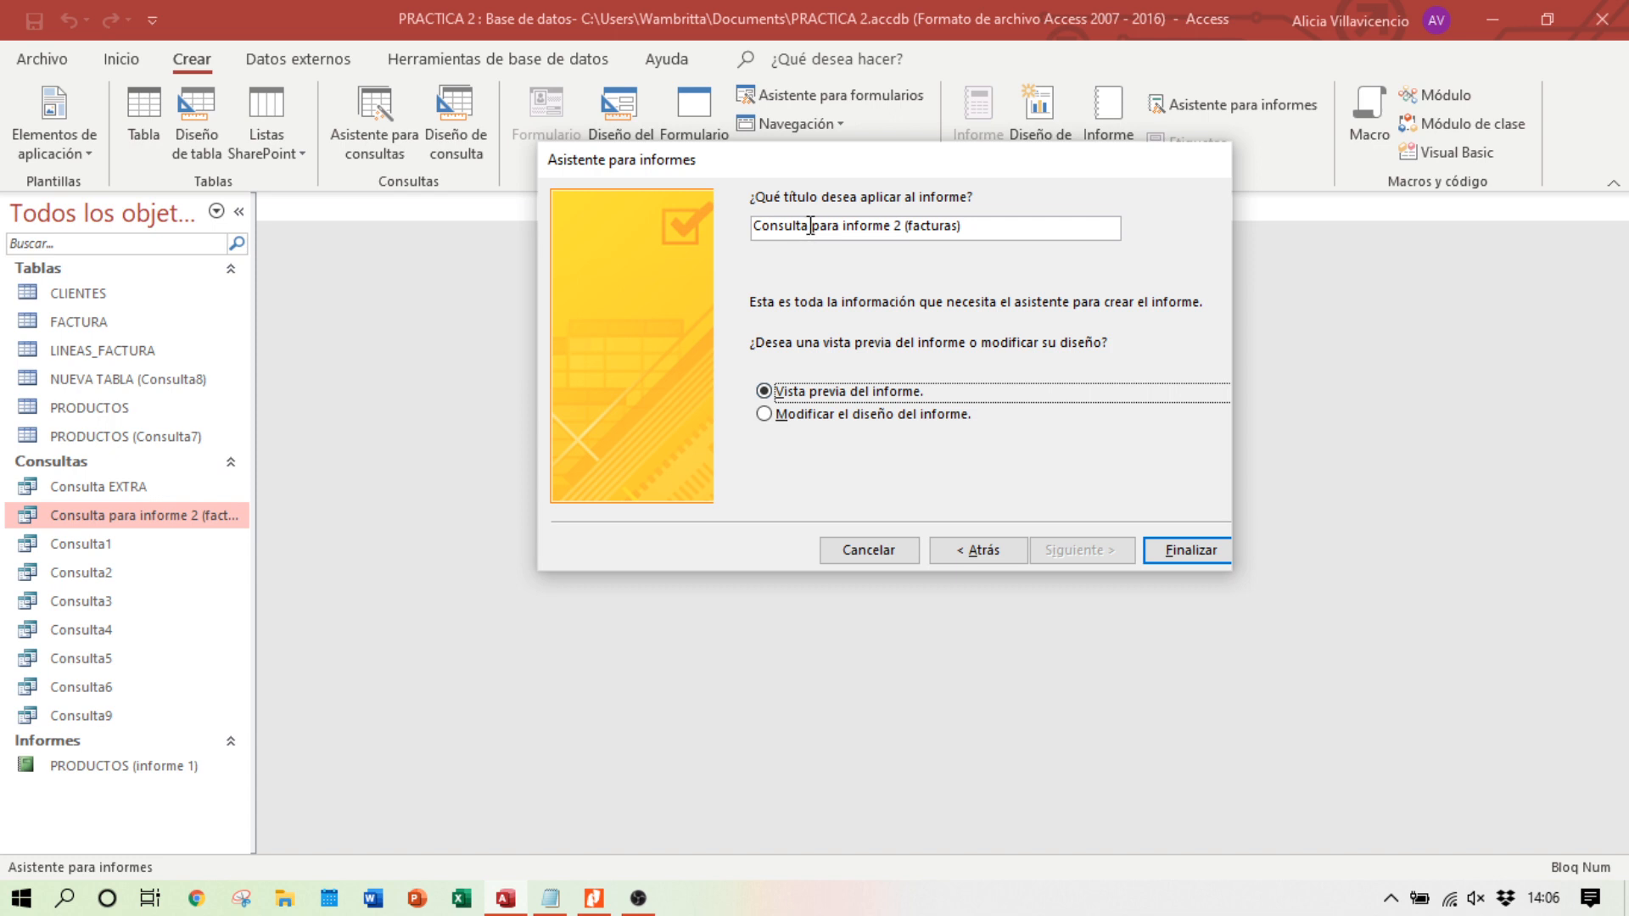
left_click_drag(975, 224, 705, 224)
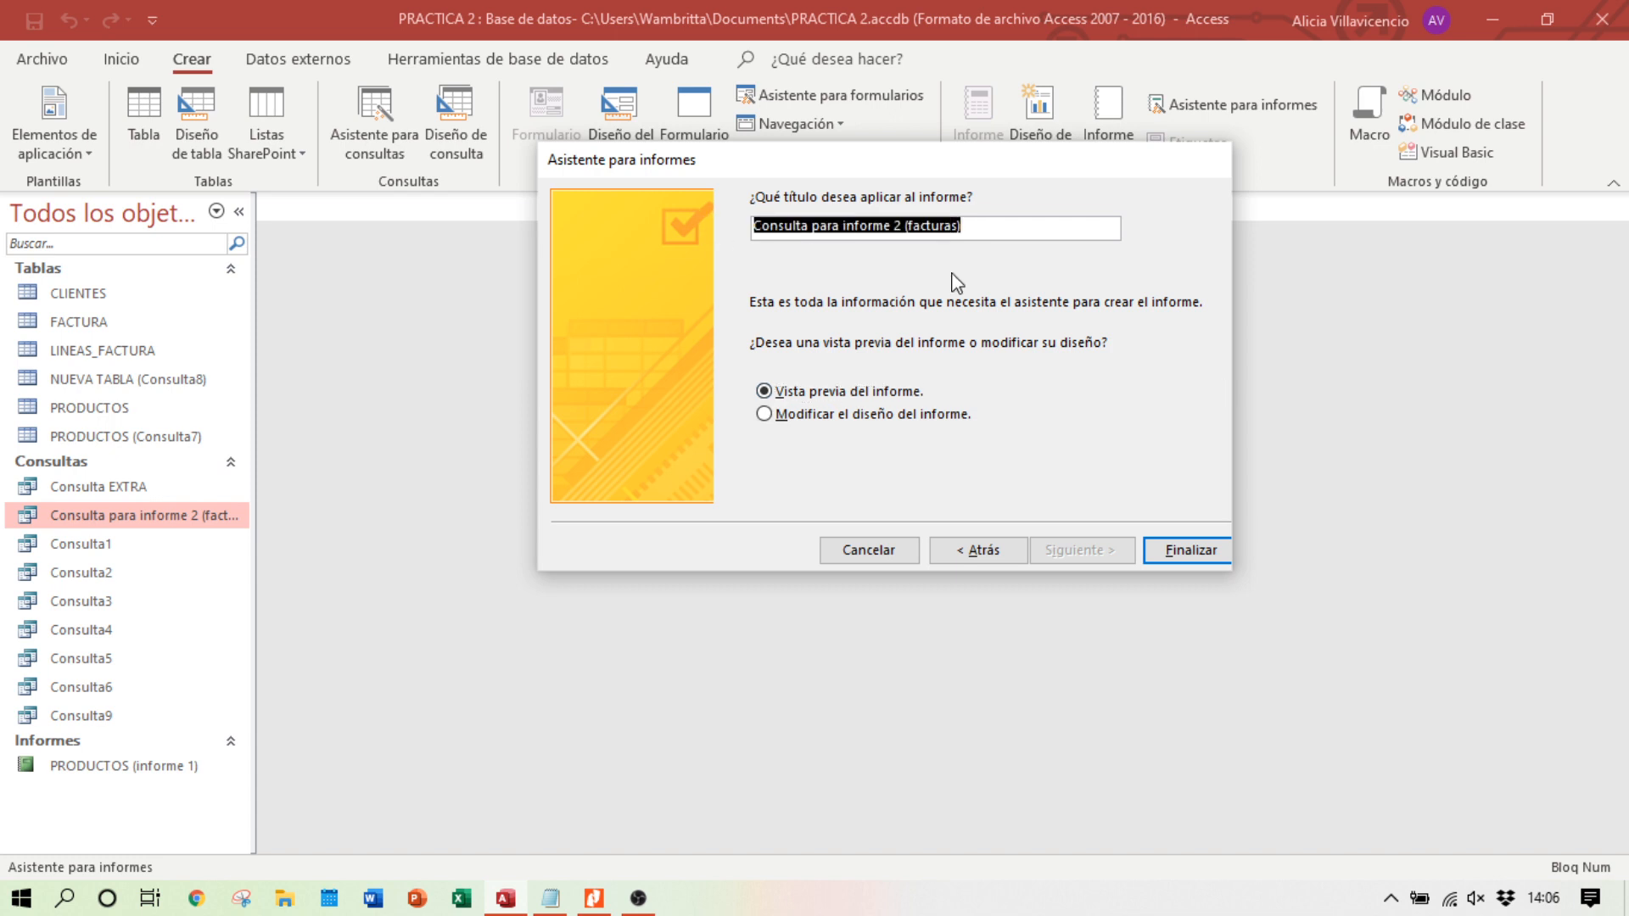
key("BackSpace")
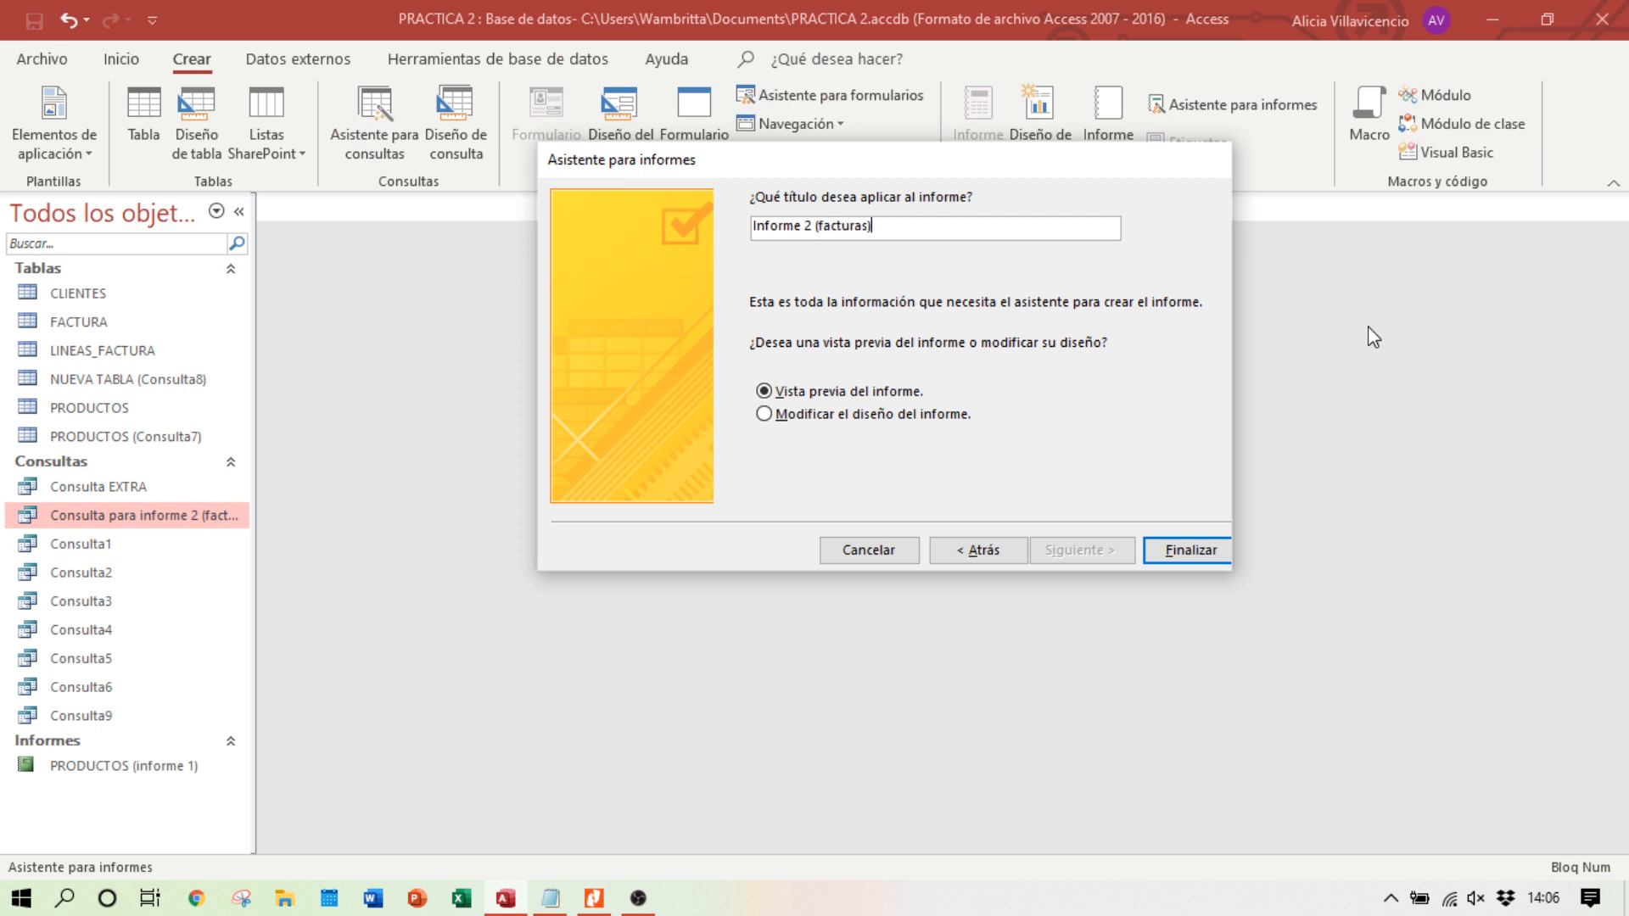
left_click(1179, 552)
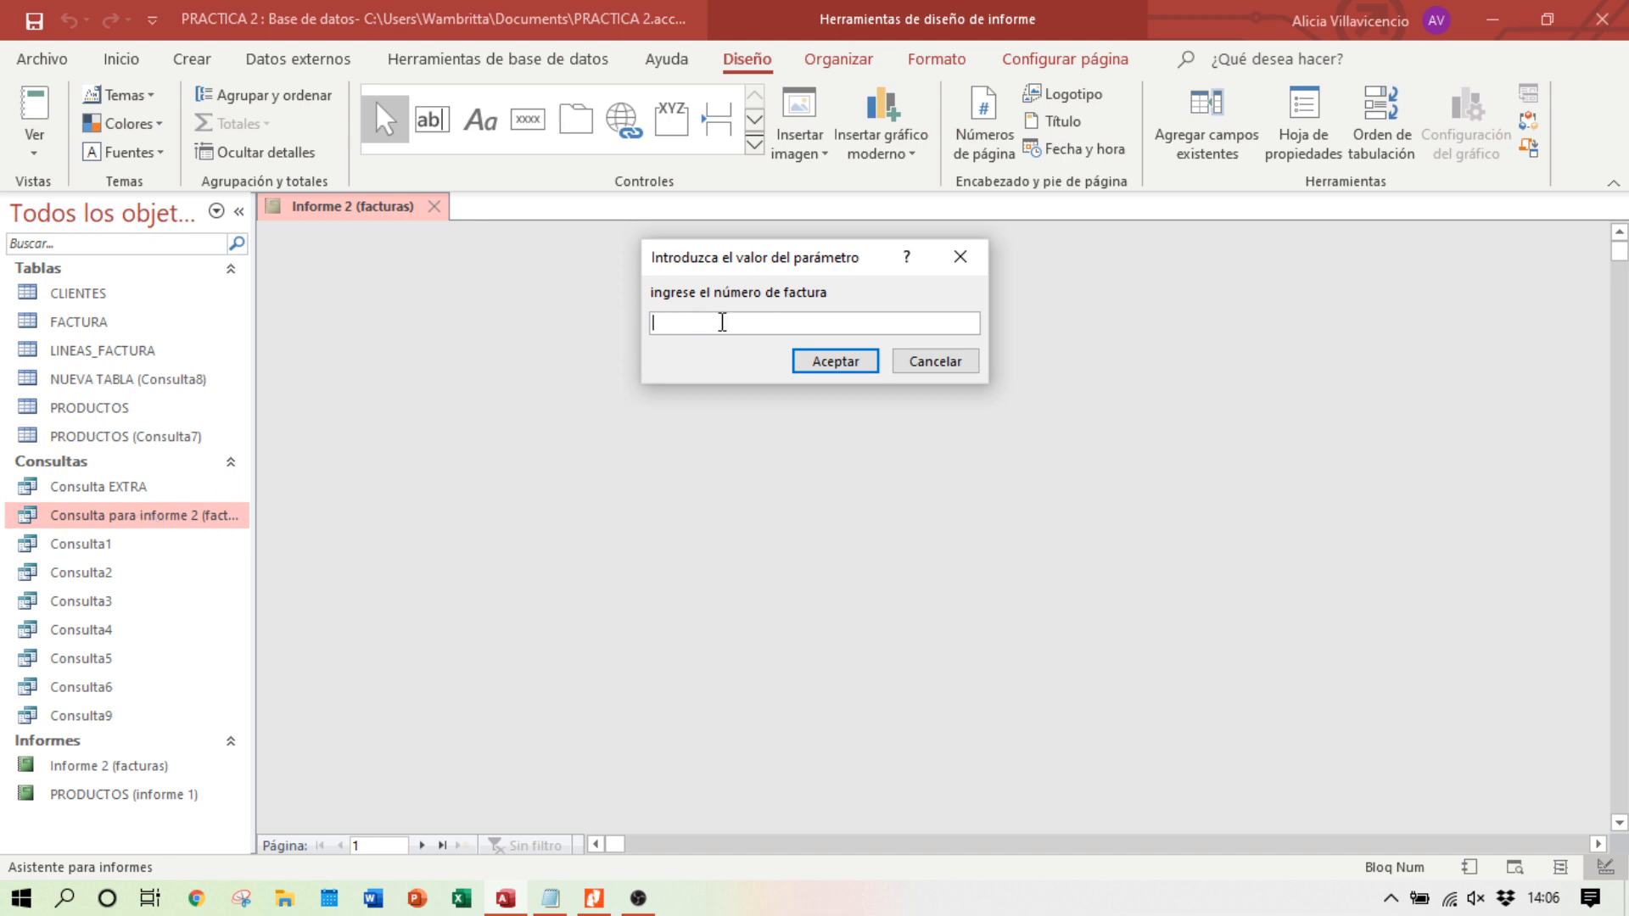
Step: Preview Informe 2 (facturas) for invoice number 4, compare its layout with the sample invoice in the PDF, and return to Design view
key("Return")
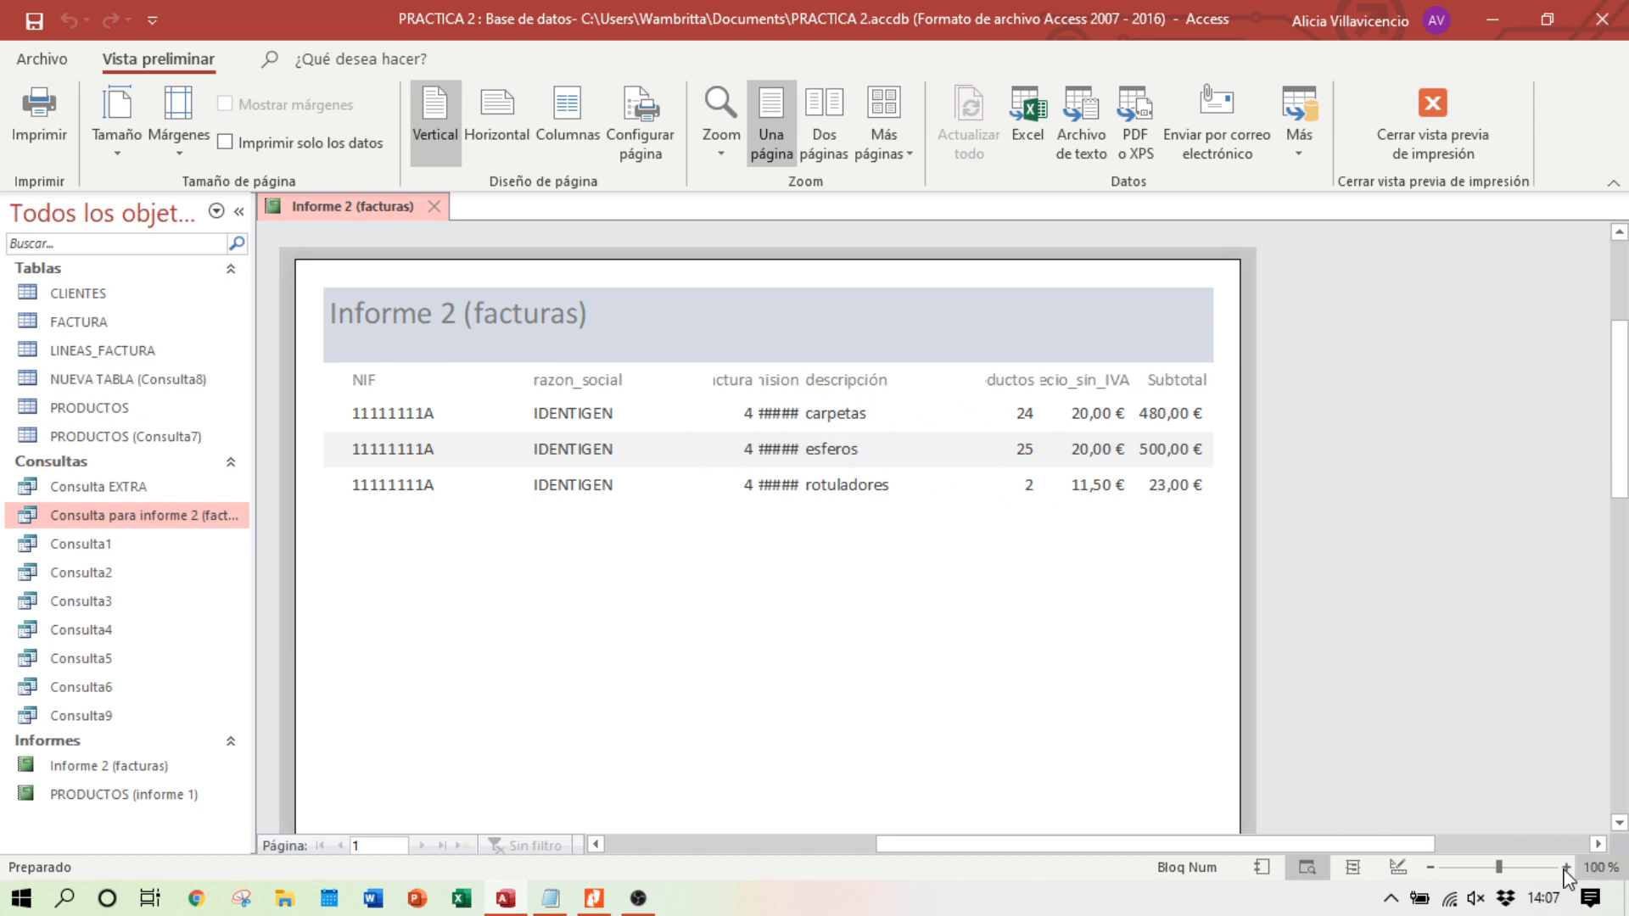
left_click(1398, 868)
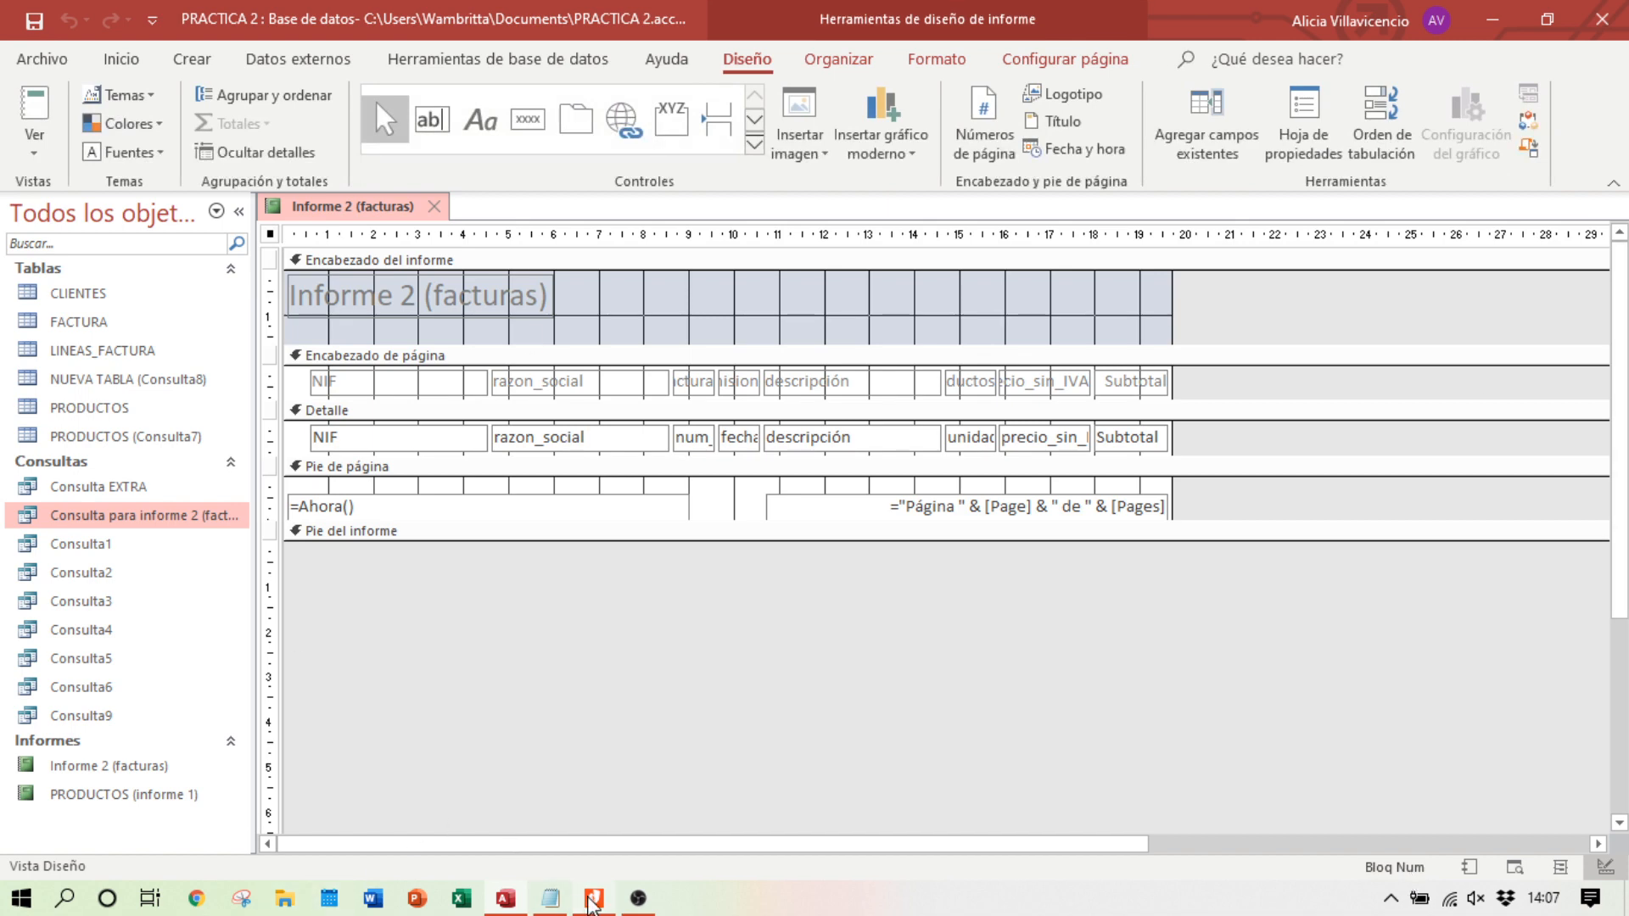
left_click(593, 899)
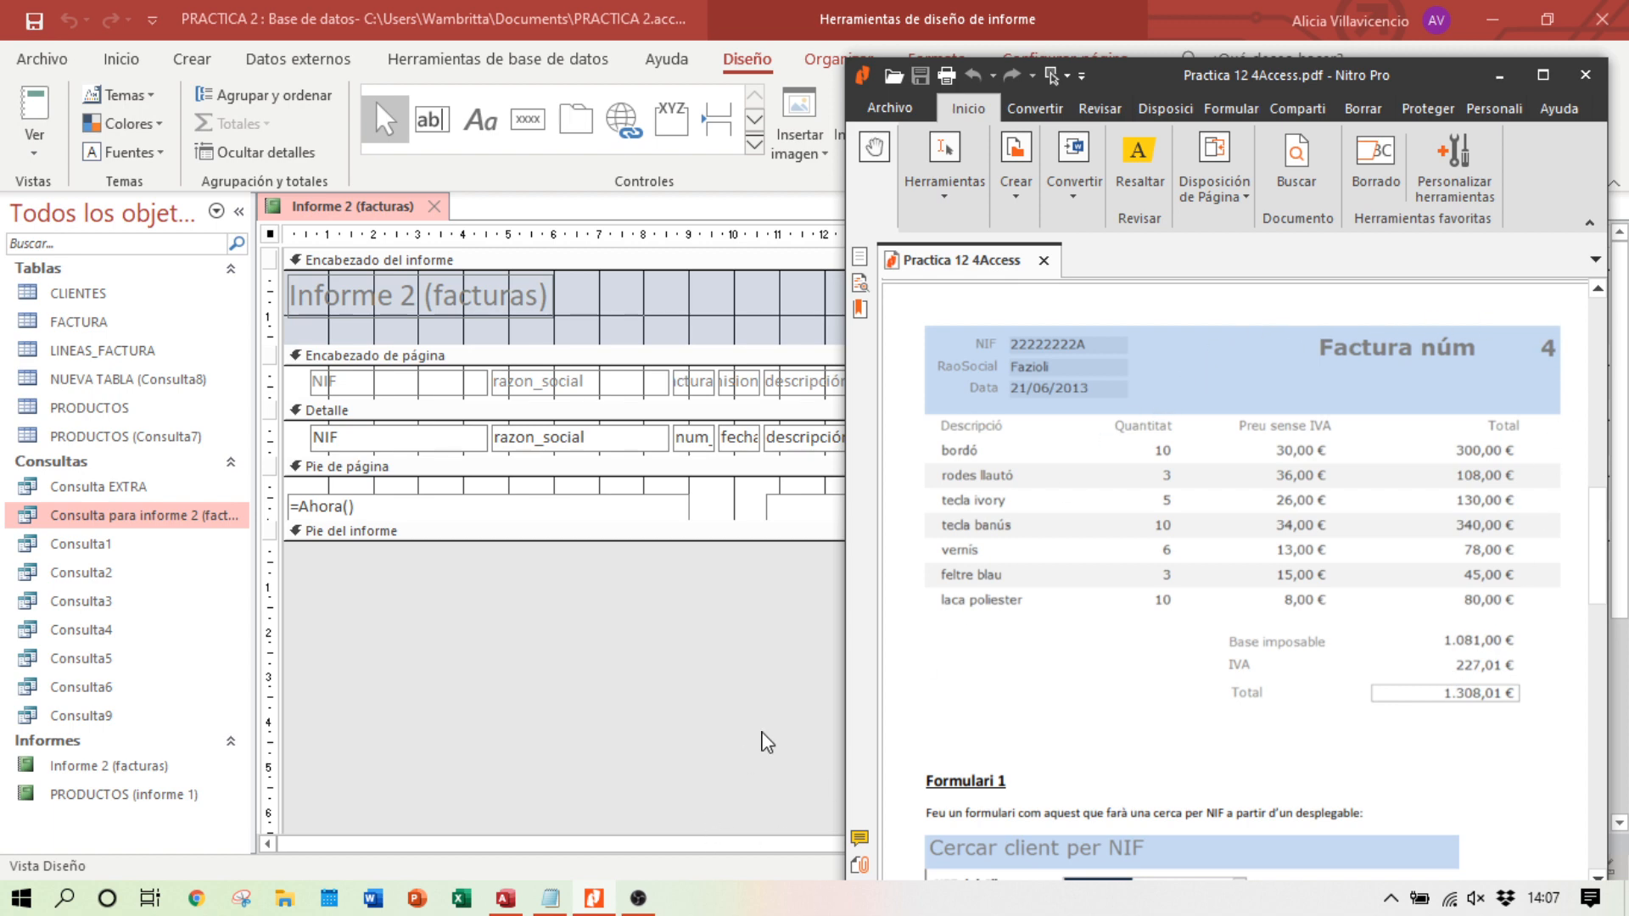
left_click(762, 733)
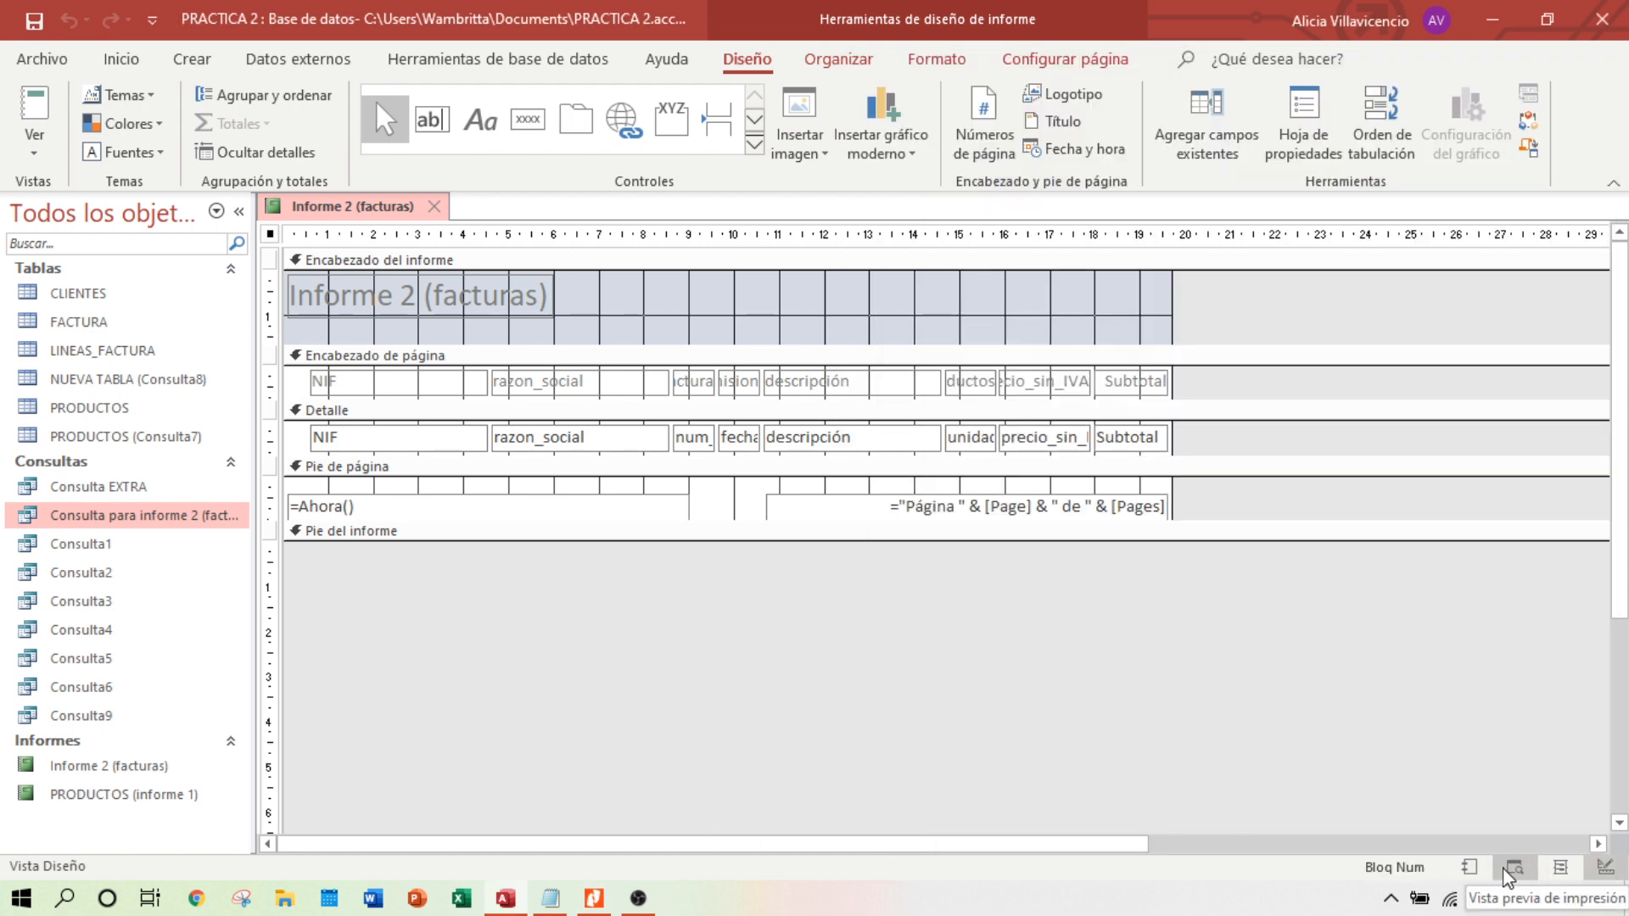
left_click(1509, 878)
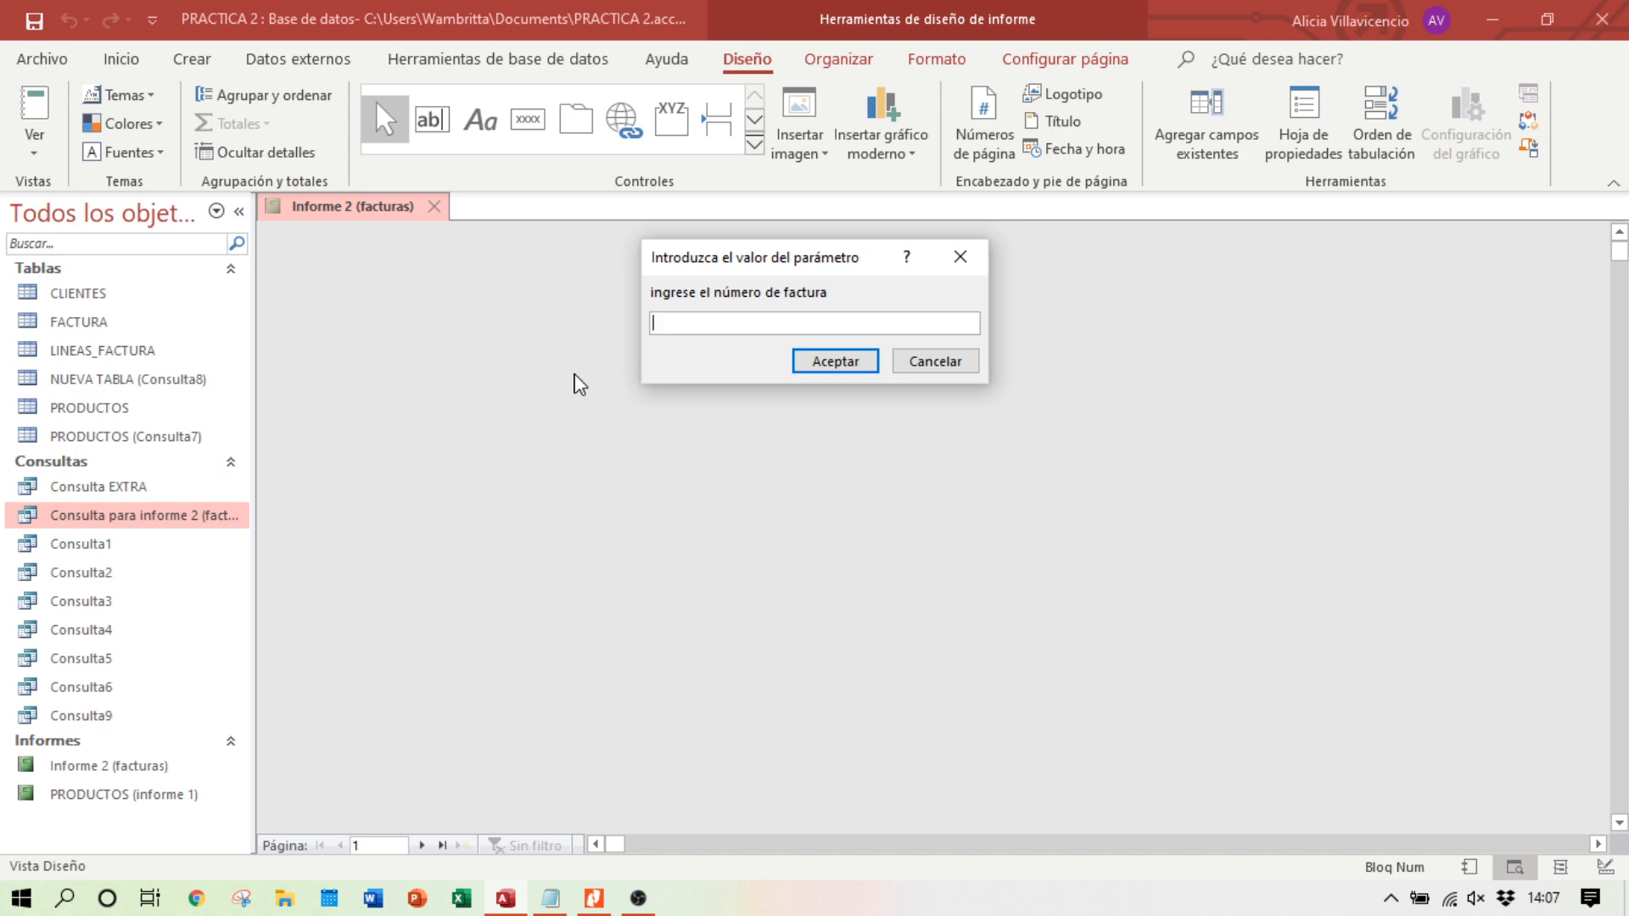
type("4")
key("Return")
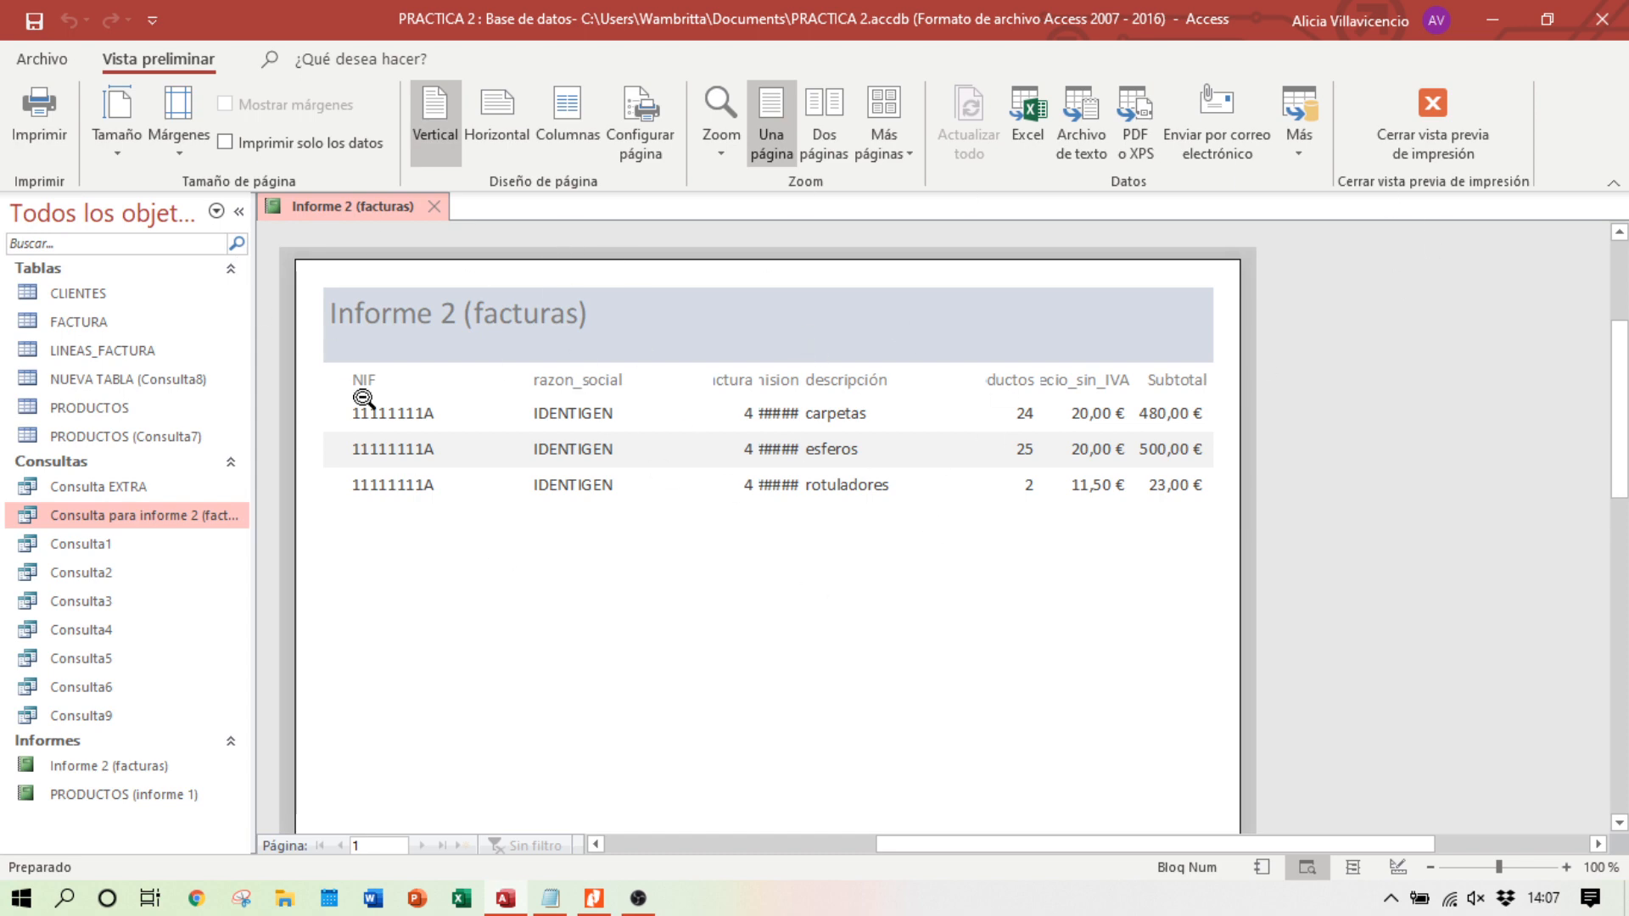
left_click(598, 900)
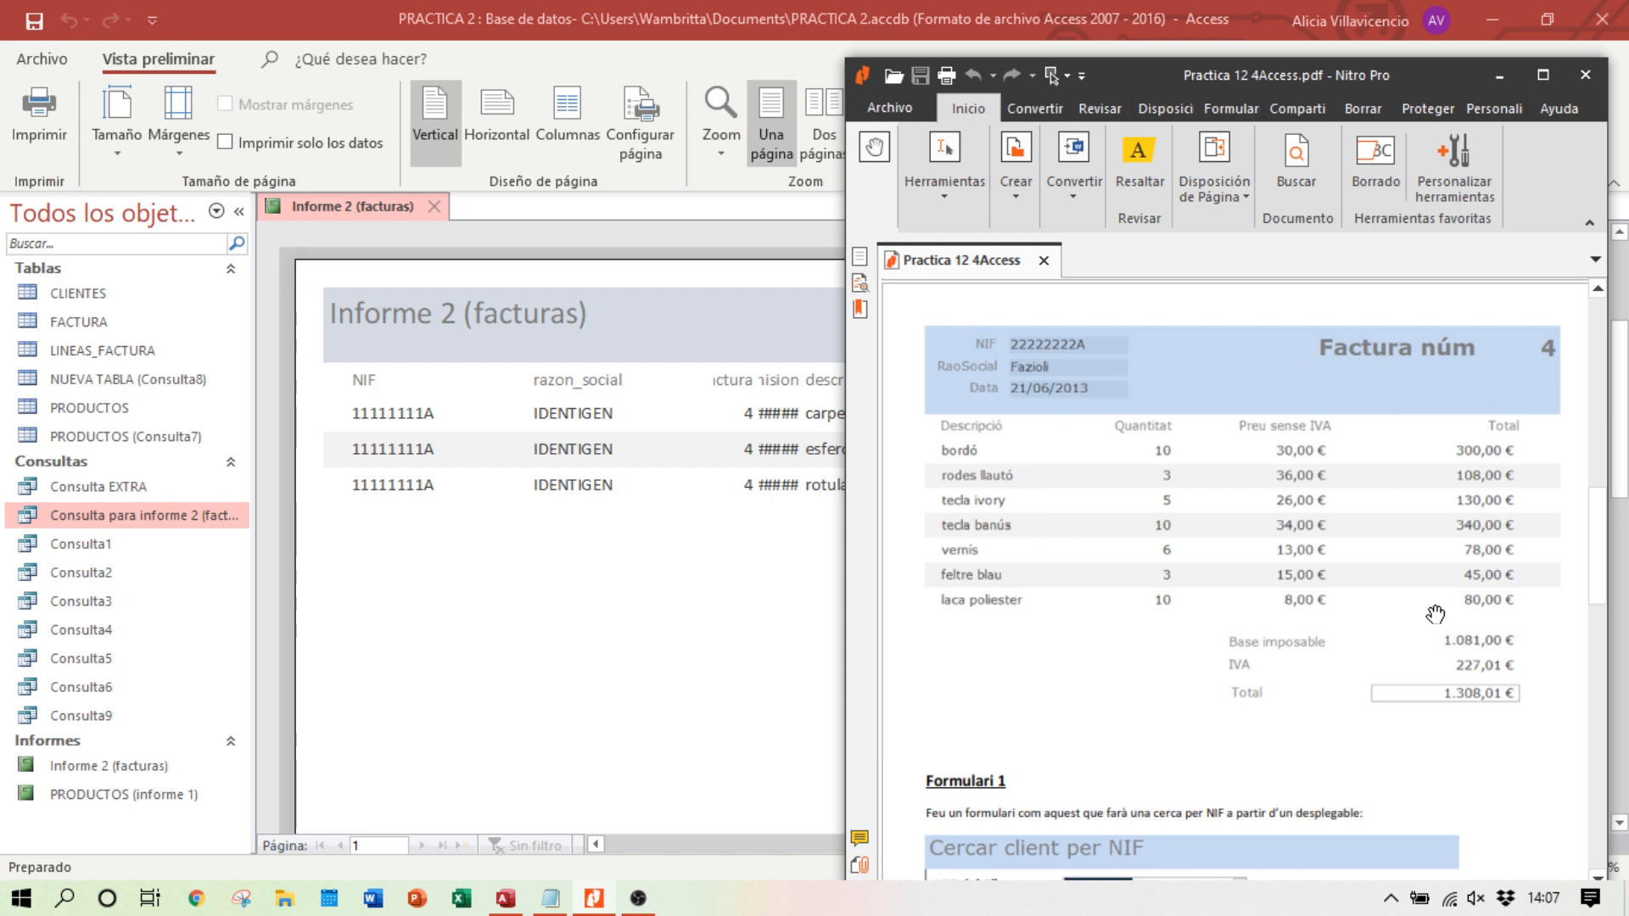
left_click(445, 702)
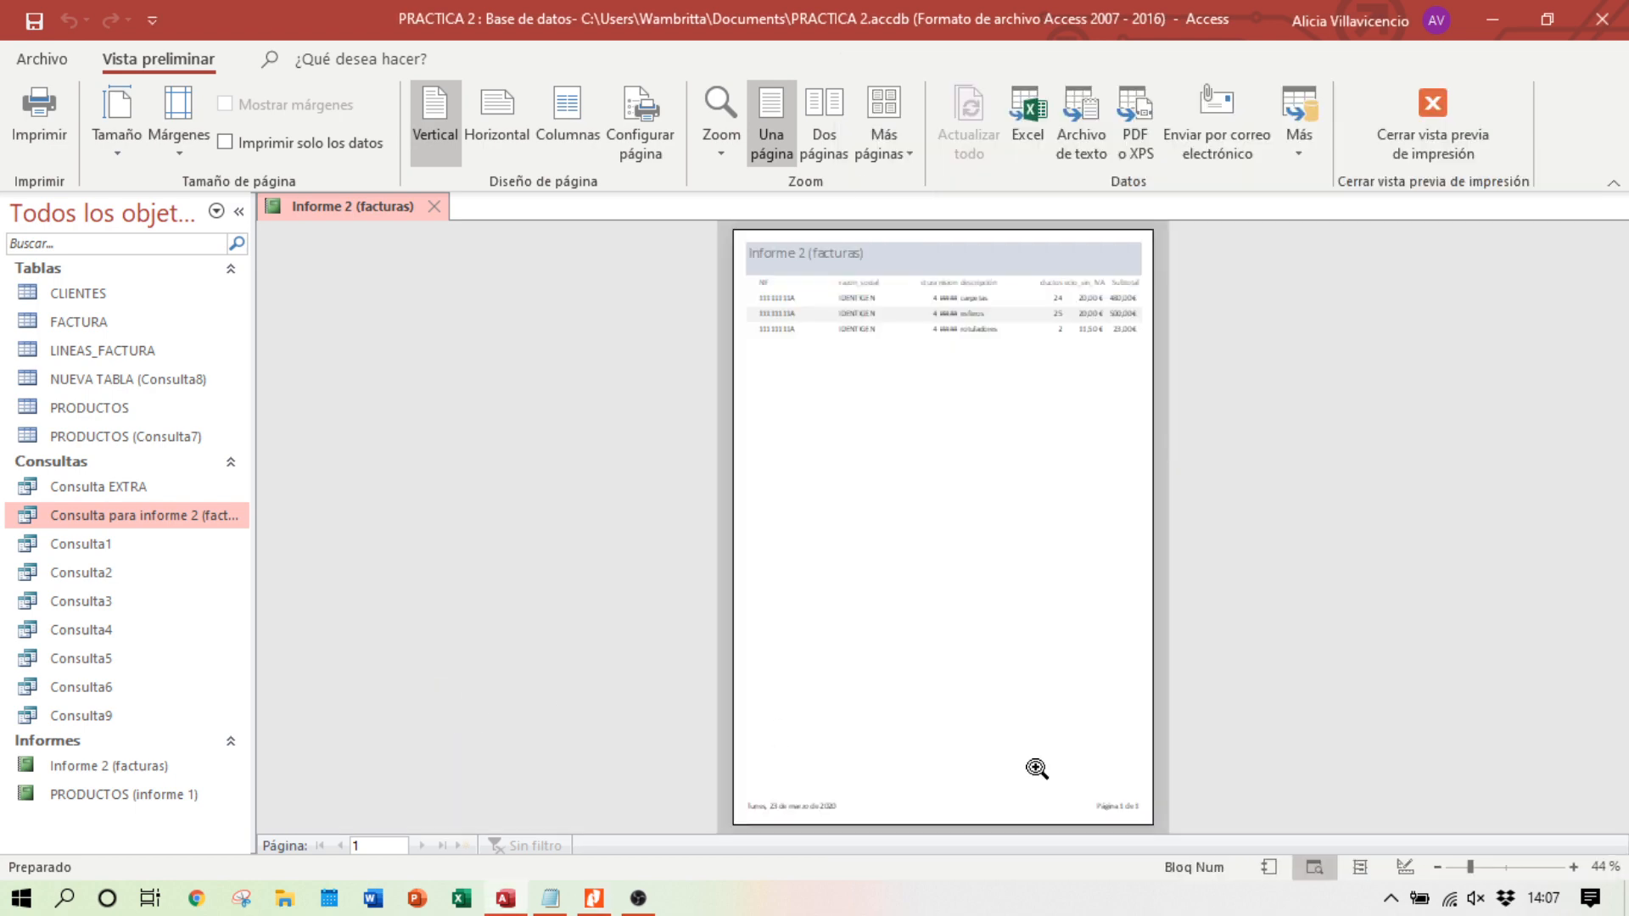
left_click(1399, 864)
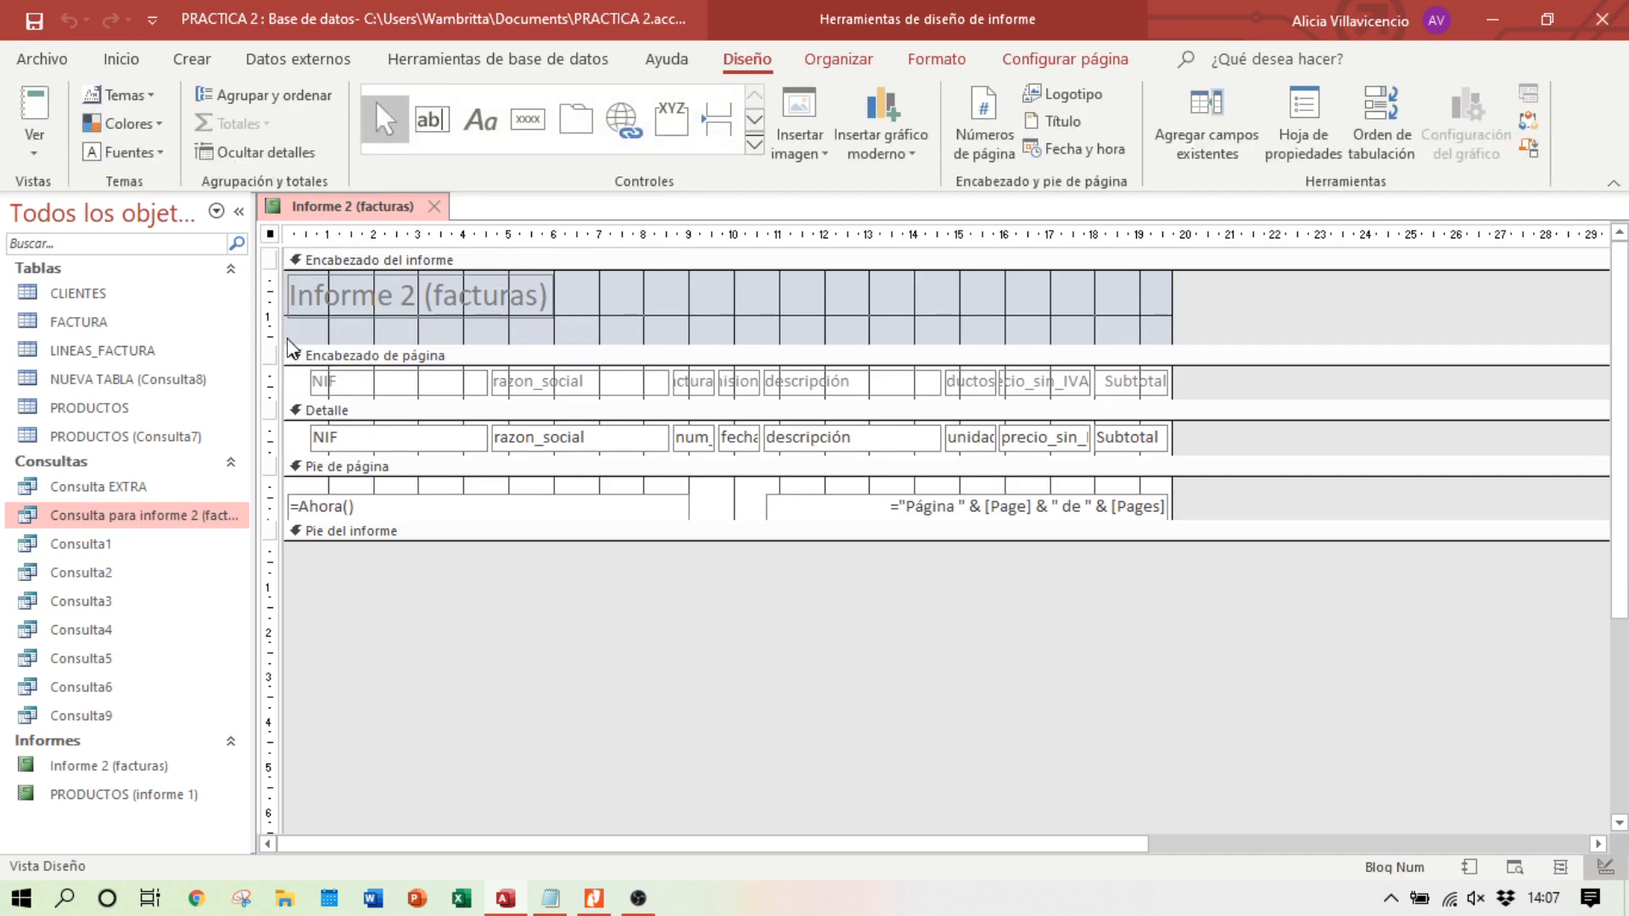
Step: Enlarge the report header section to about 3 cm tall and replace its title text with "Factura"
left_click_drag(290, 348, 279, 402)
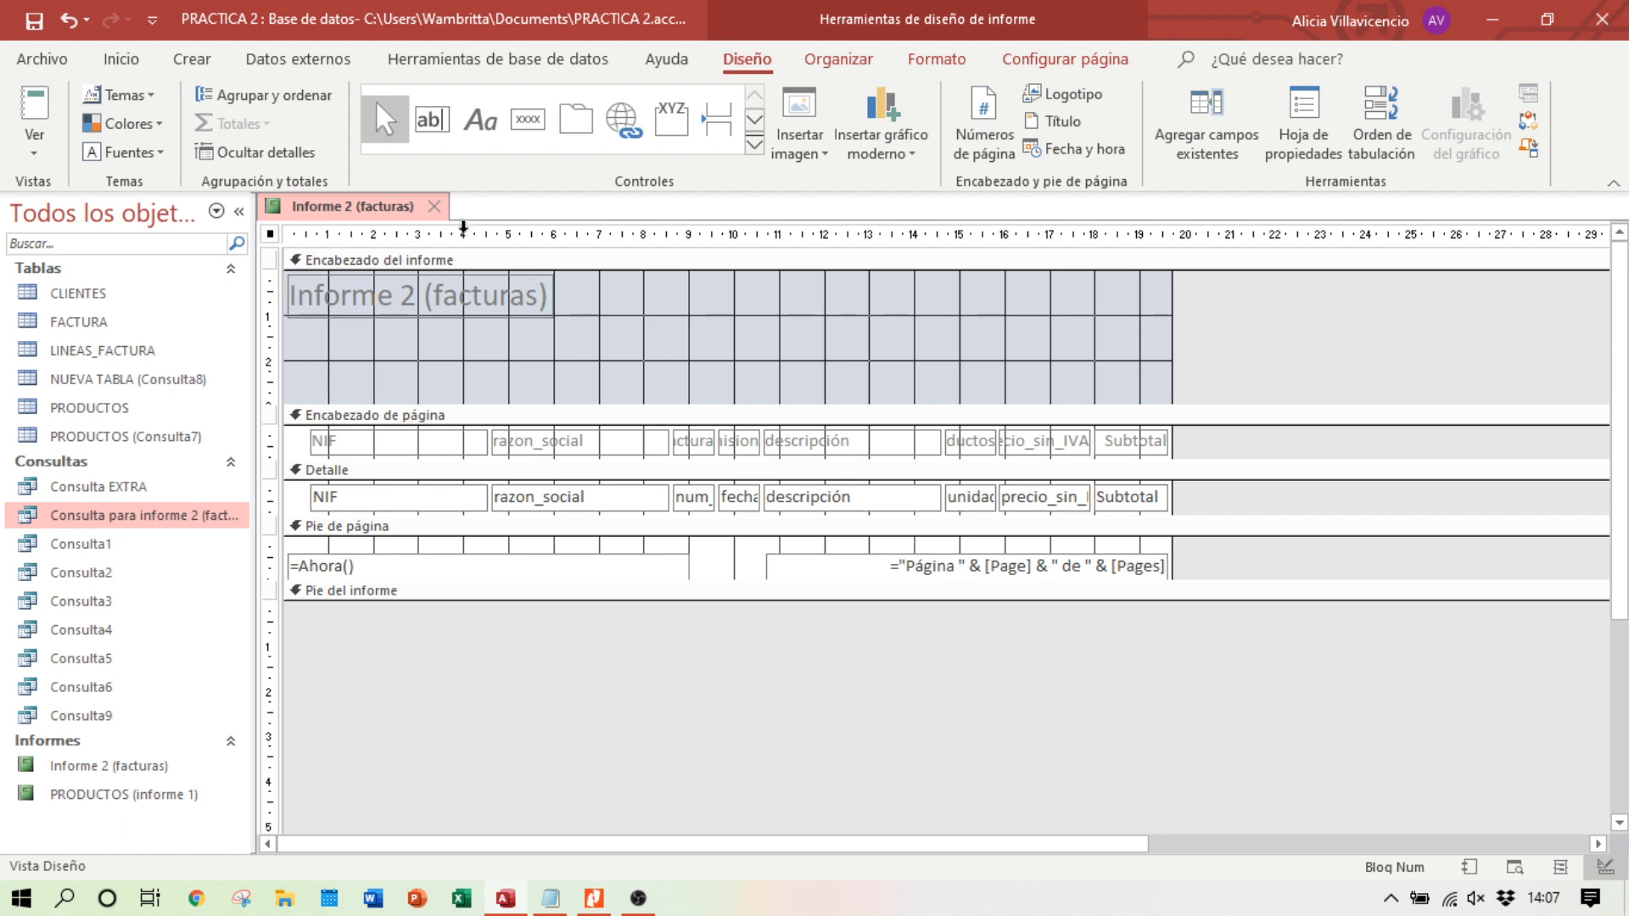
left_click(540, 298)
left_click(550, 295)
left_click_drag(550, 294, 288, 295)
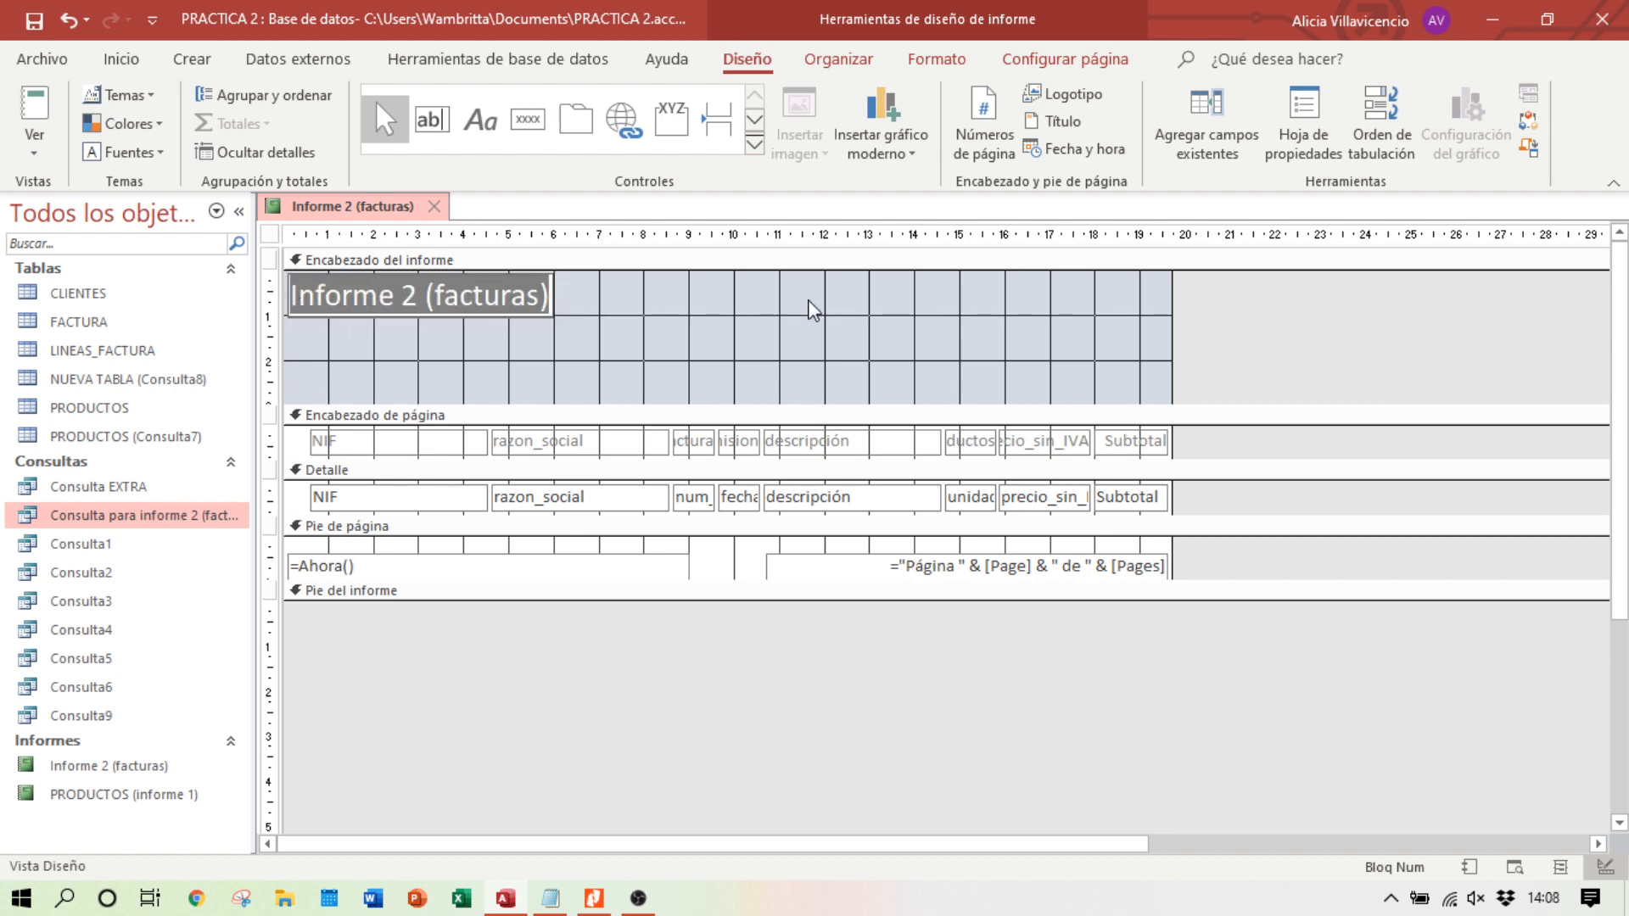
type("F")
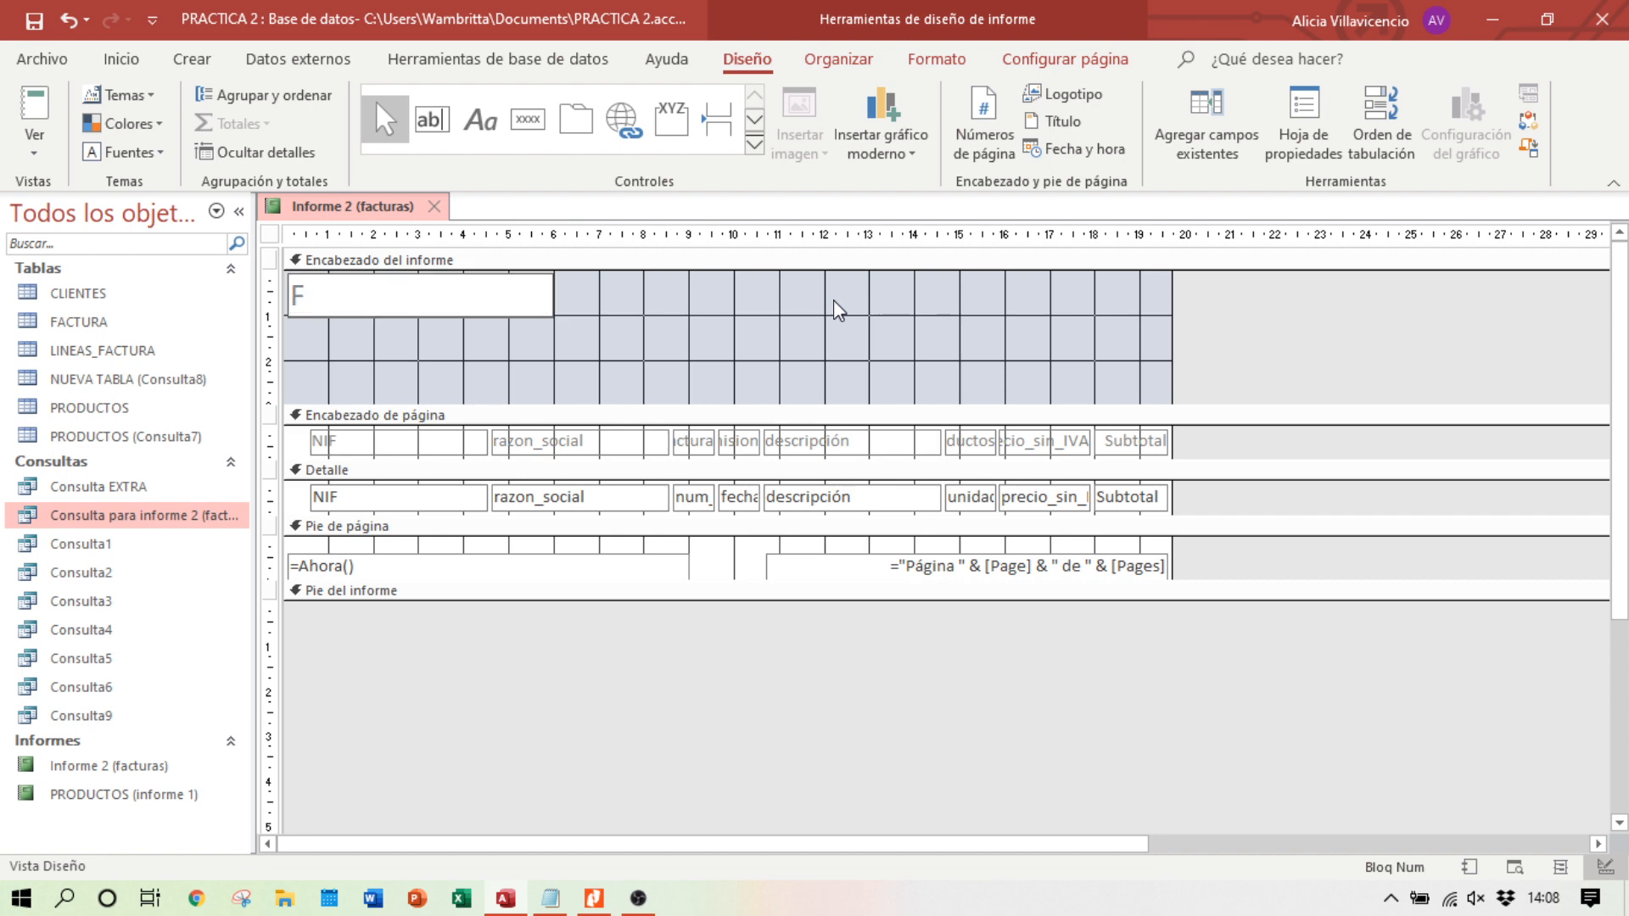
type("actura")
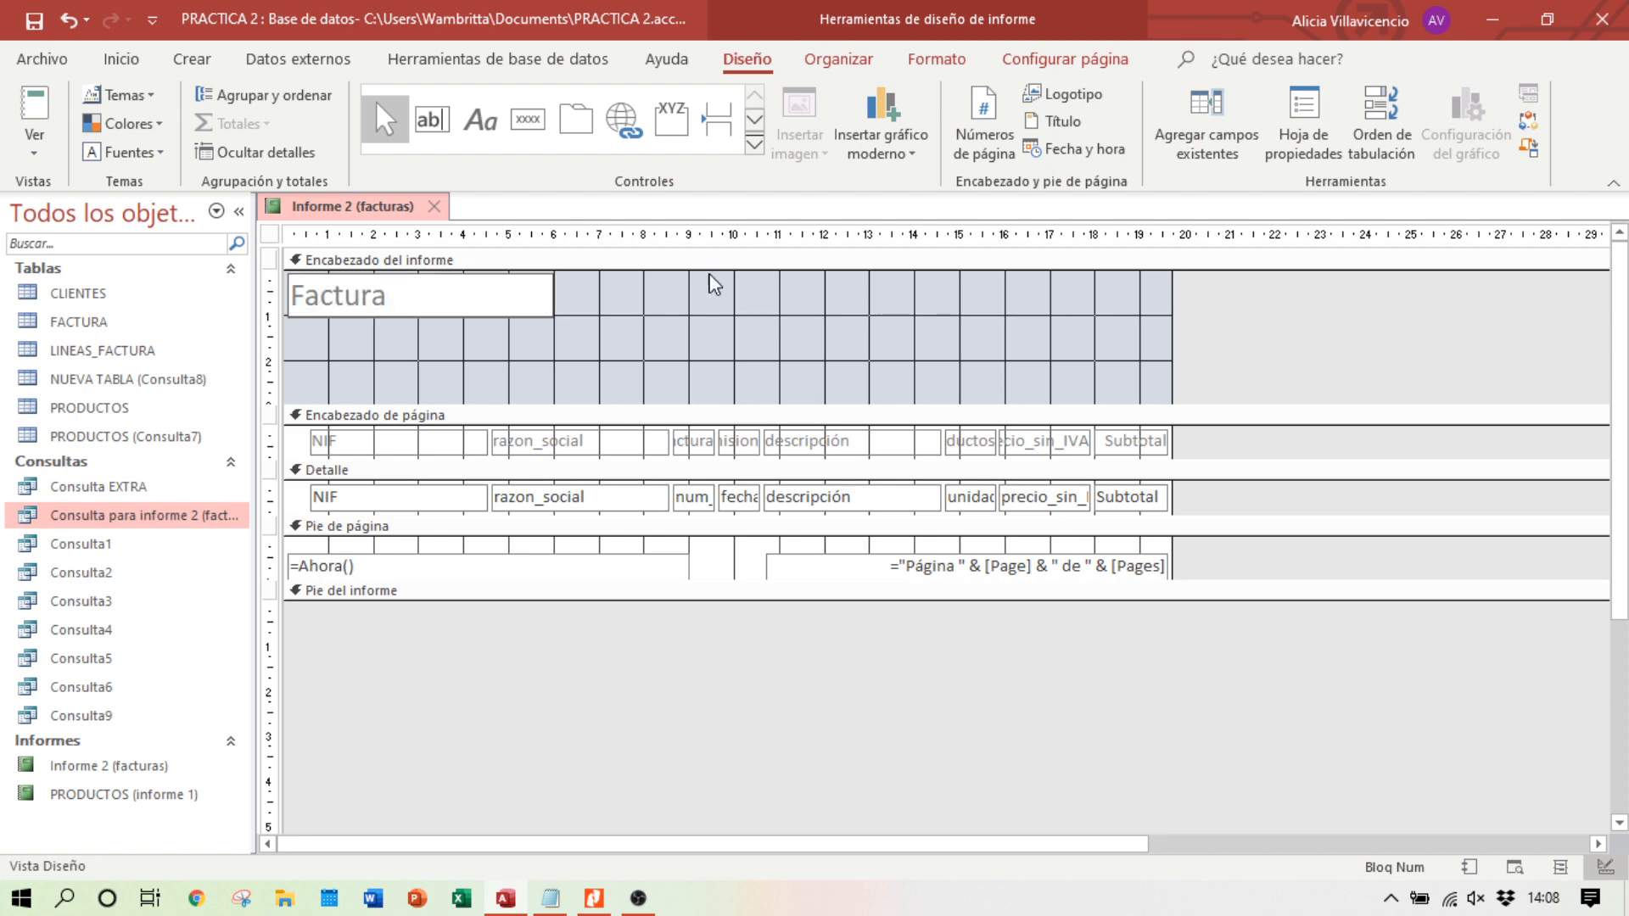
Step: Narrow the Factura title label to fit its text and move it to about 13 cm across and 1 cm down in the report header
left_click_drag(553, 299, 406, 306)
left_click(370, 297)
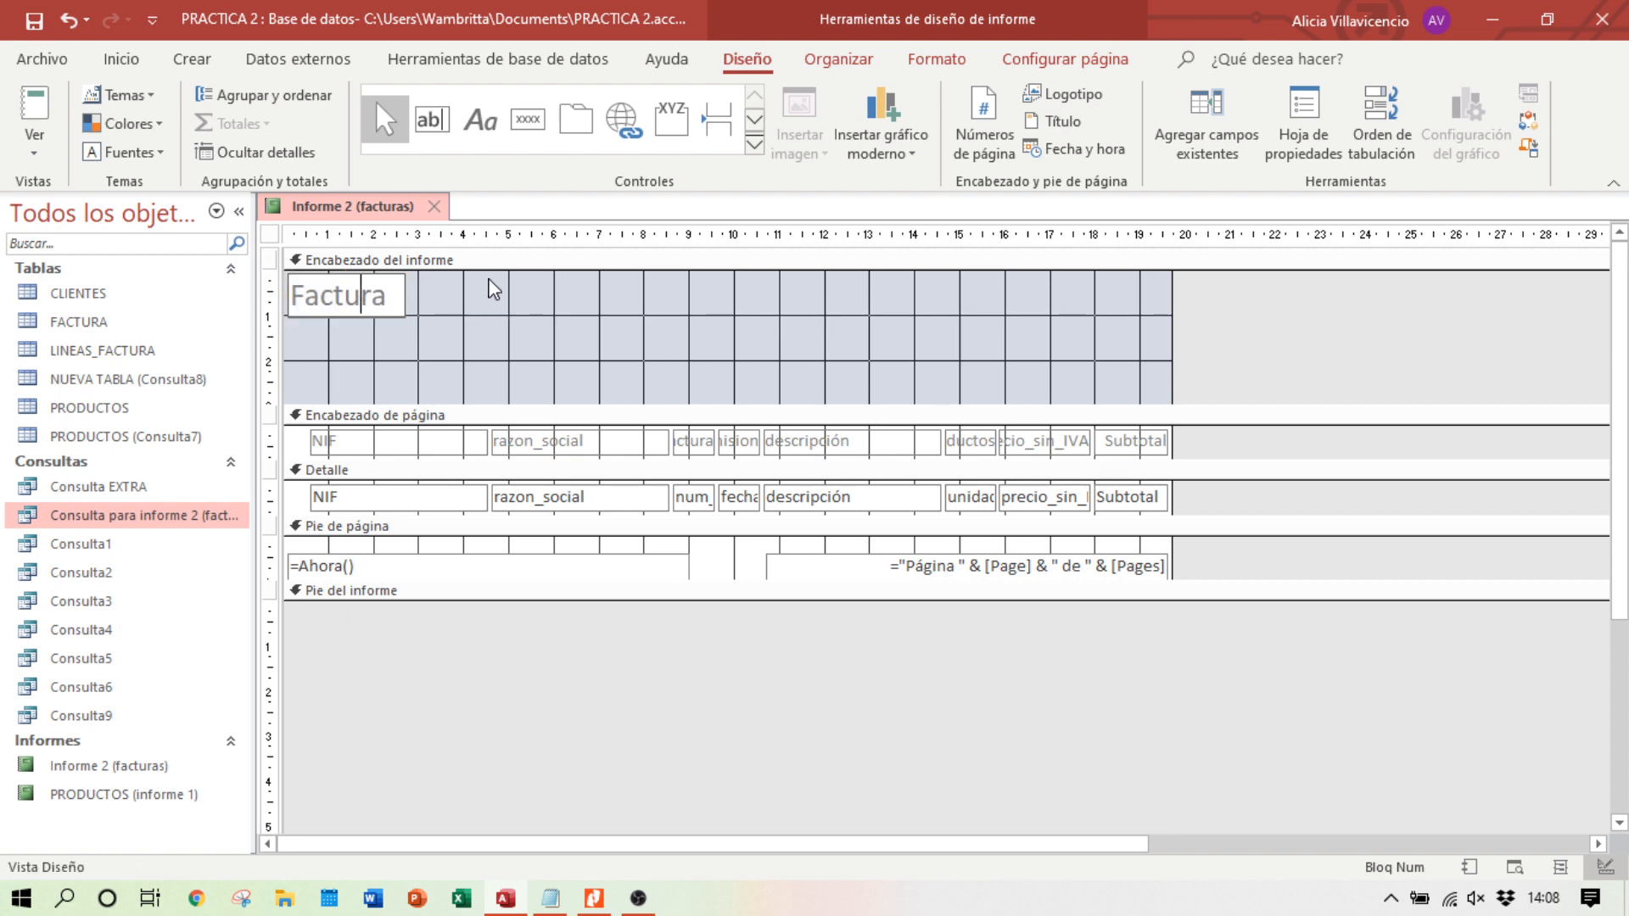
left_click(492, 284)
left_click(383, 307)
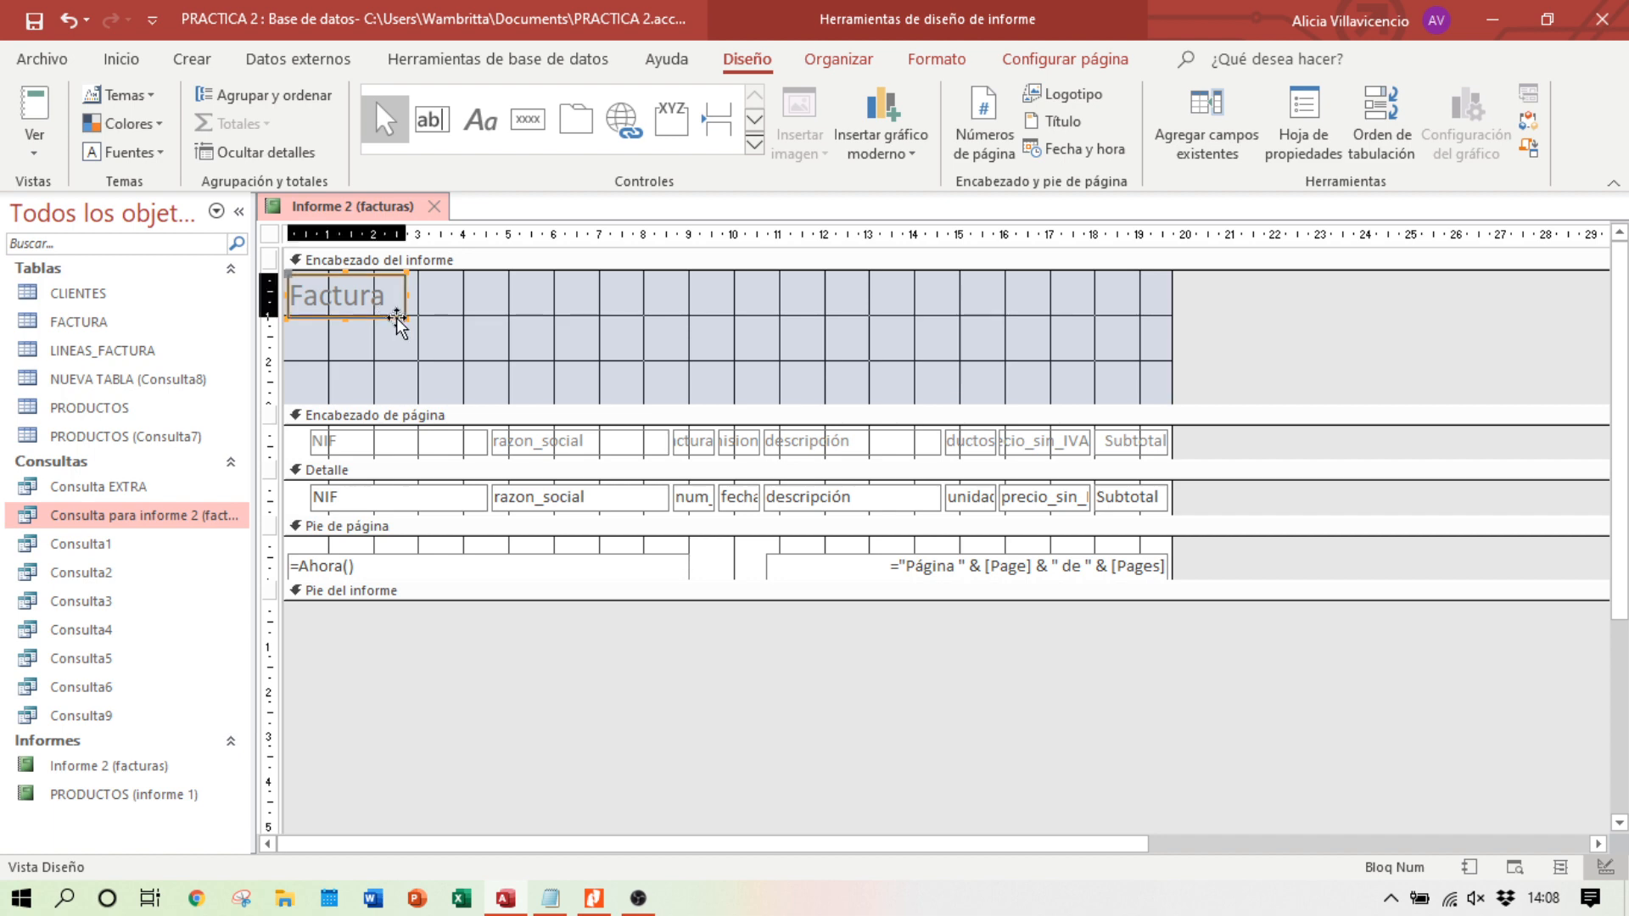
left_click_drag(393, 320, 959, 360)
Step: Extend the title label in the report header so that it reads "Factura núm"
left_click(974, 334)
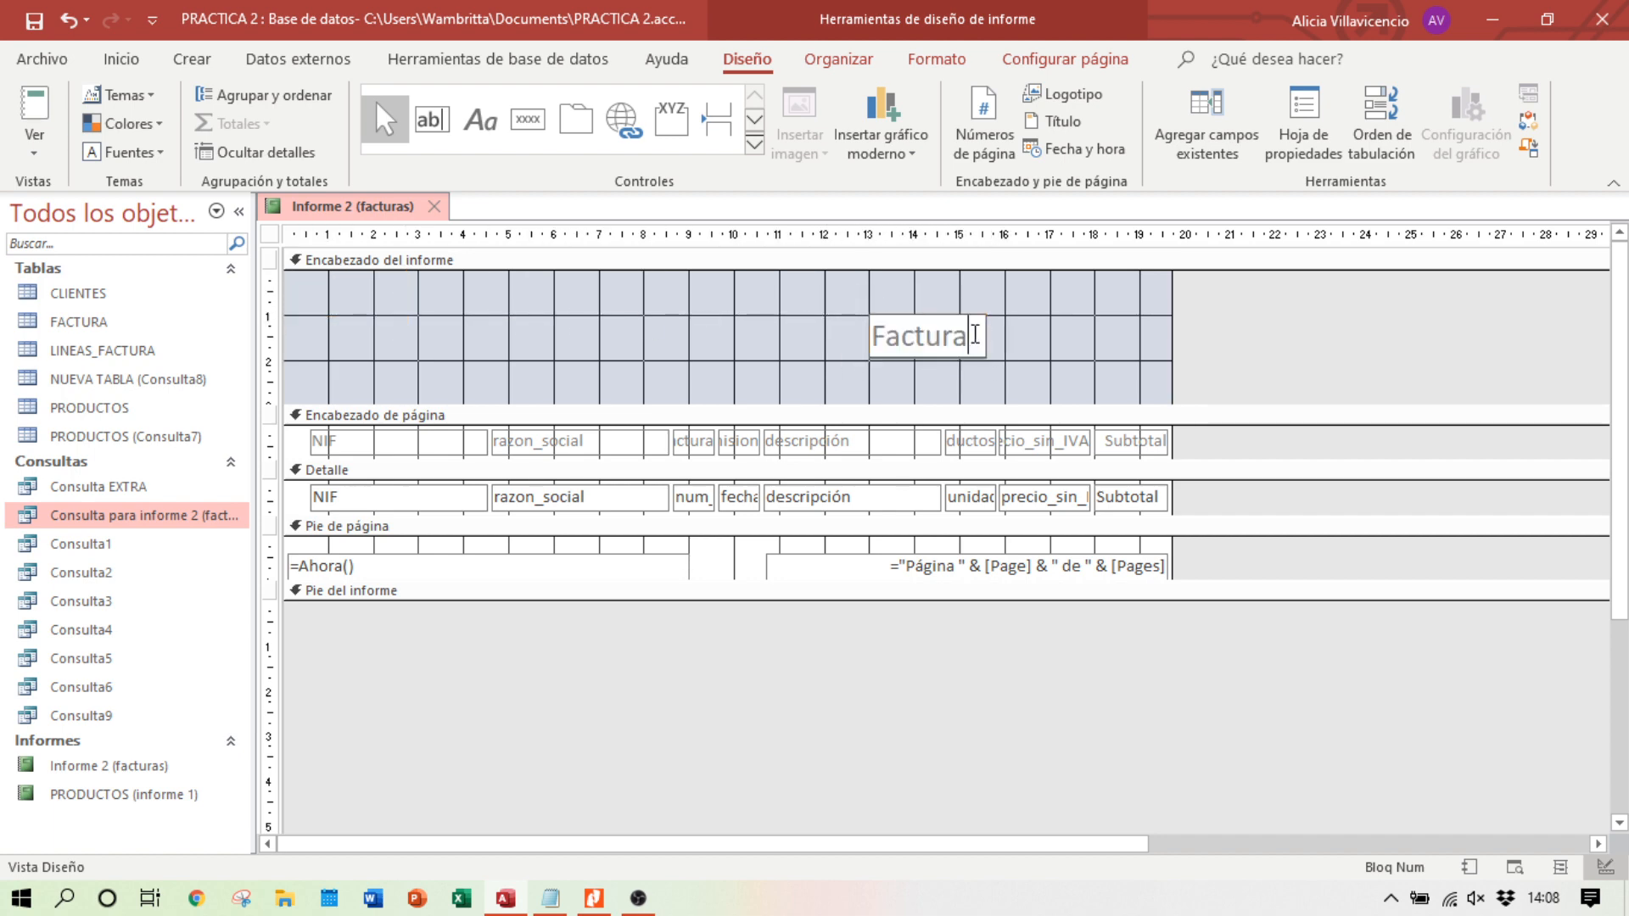
type("núm")
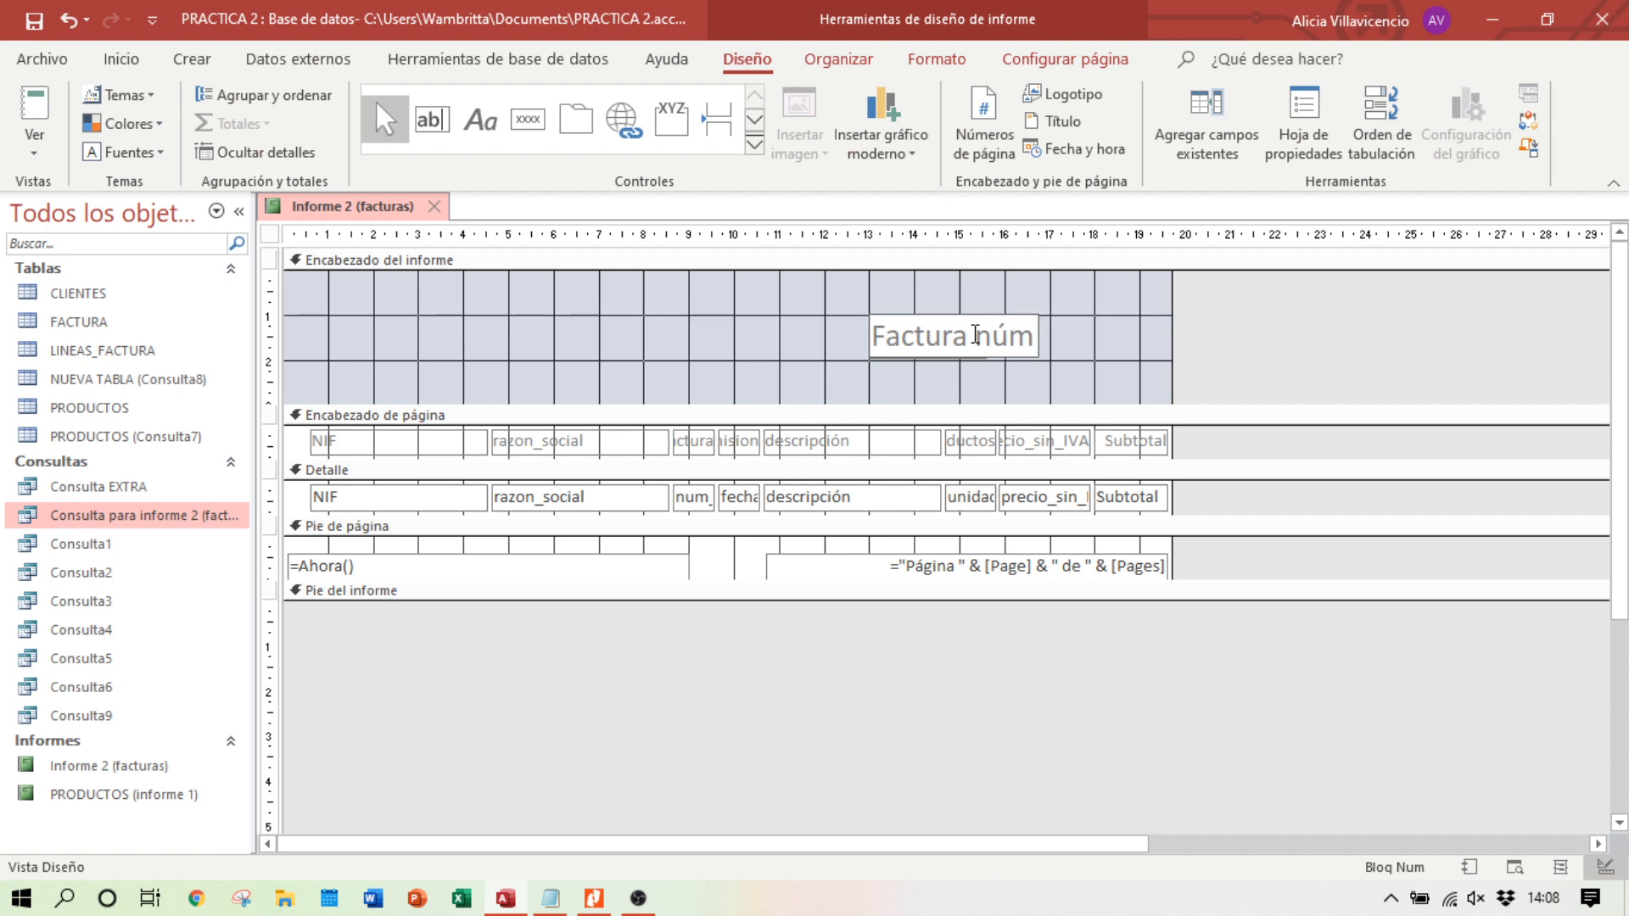
left_click(1070, 355)
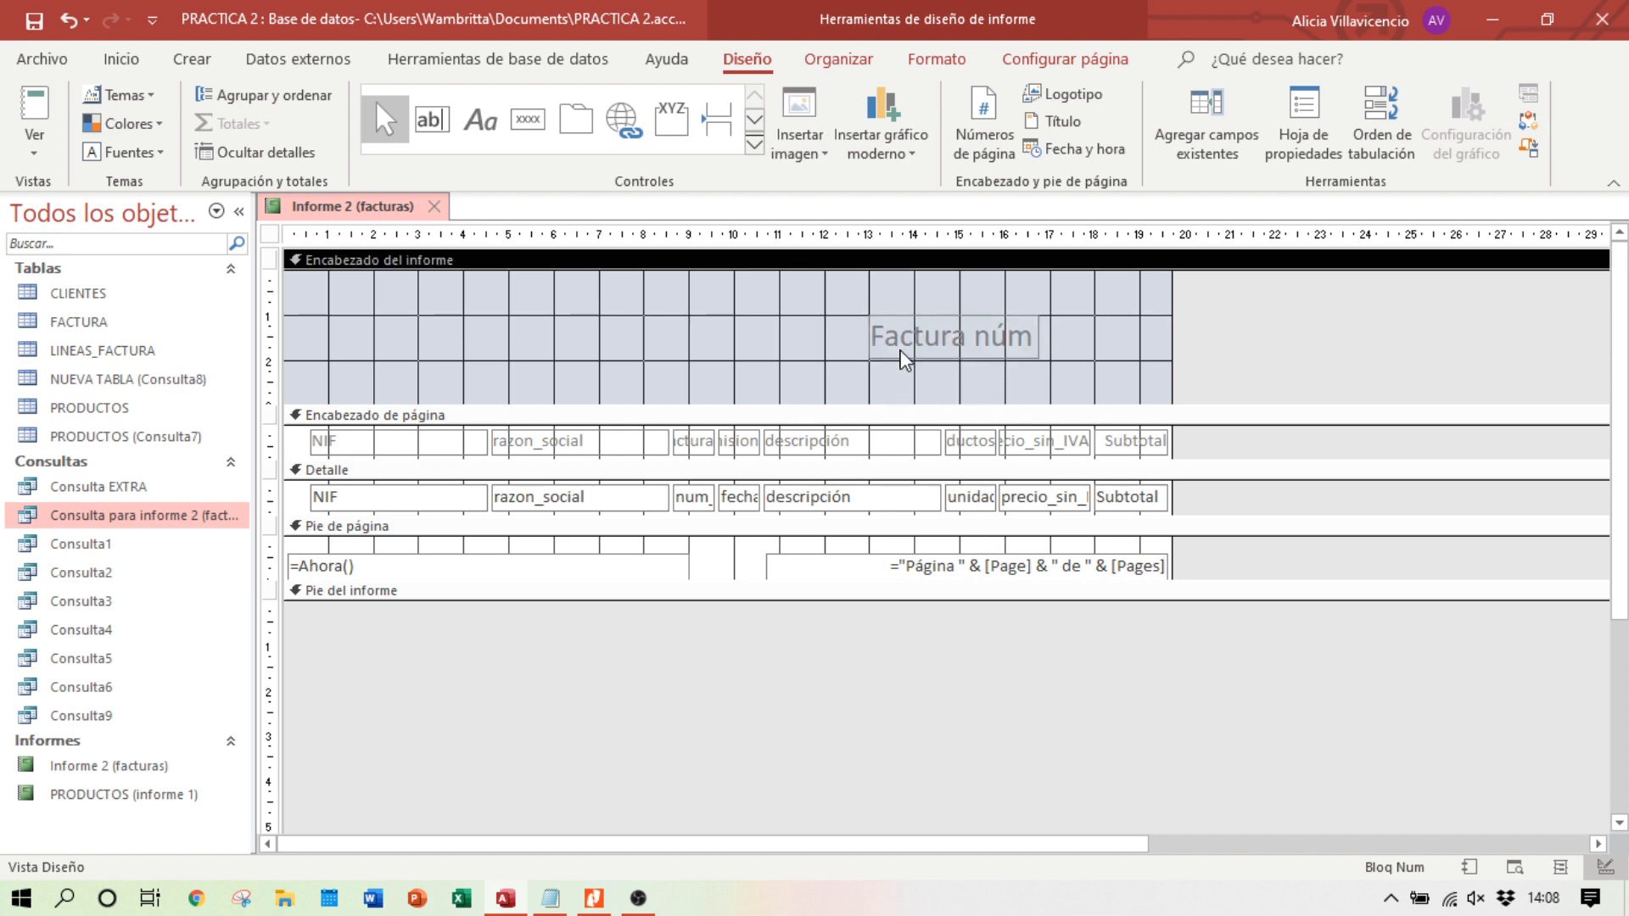
Step: Arrange the report design window side by side with the PDF sample invoice and collapse the navigation pane
left_click(595, 899)
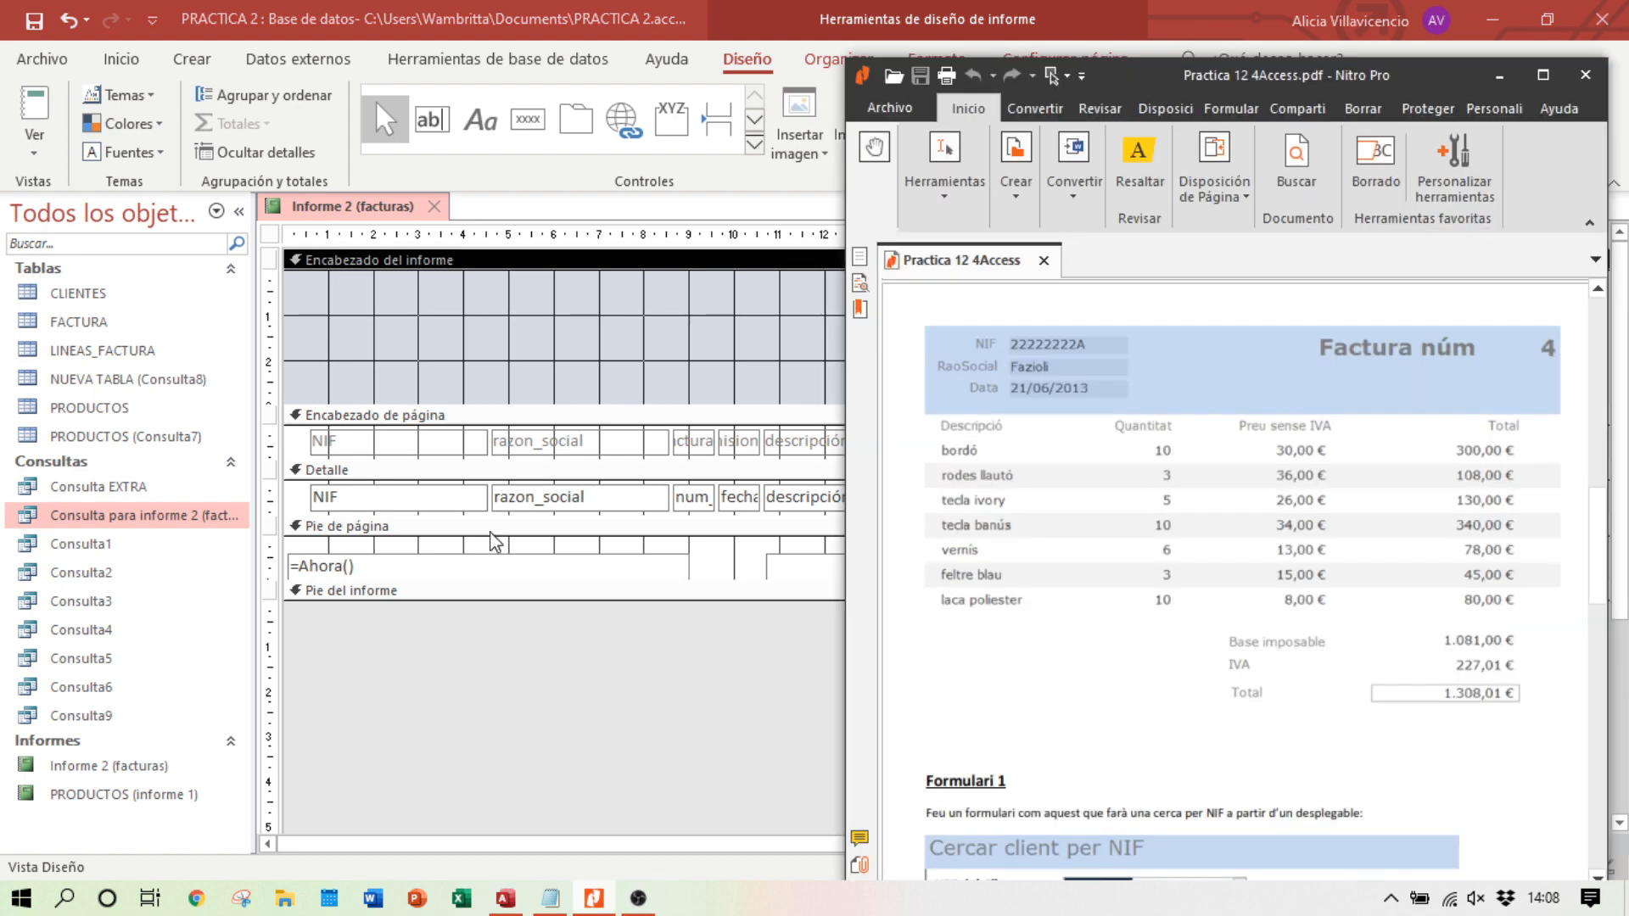
left_click(686, 25)
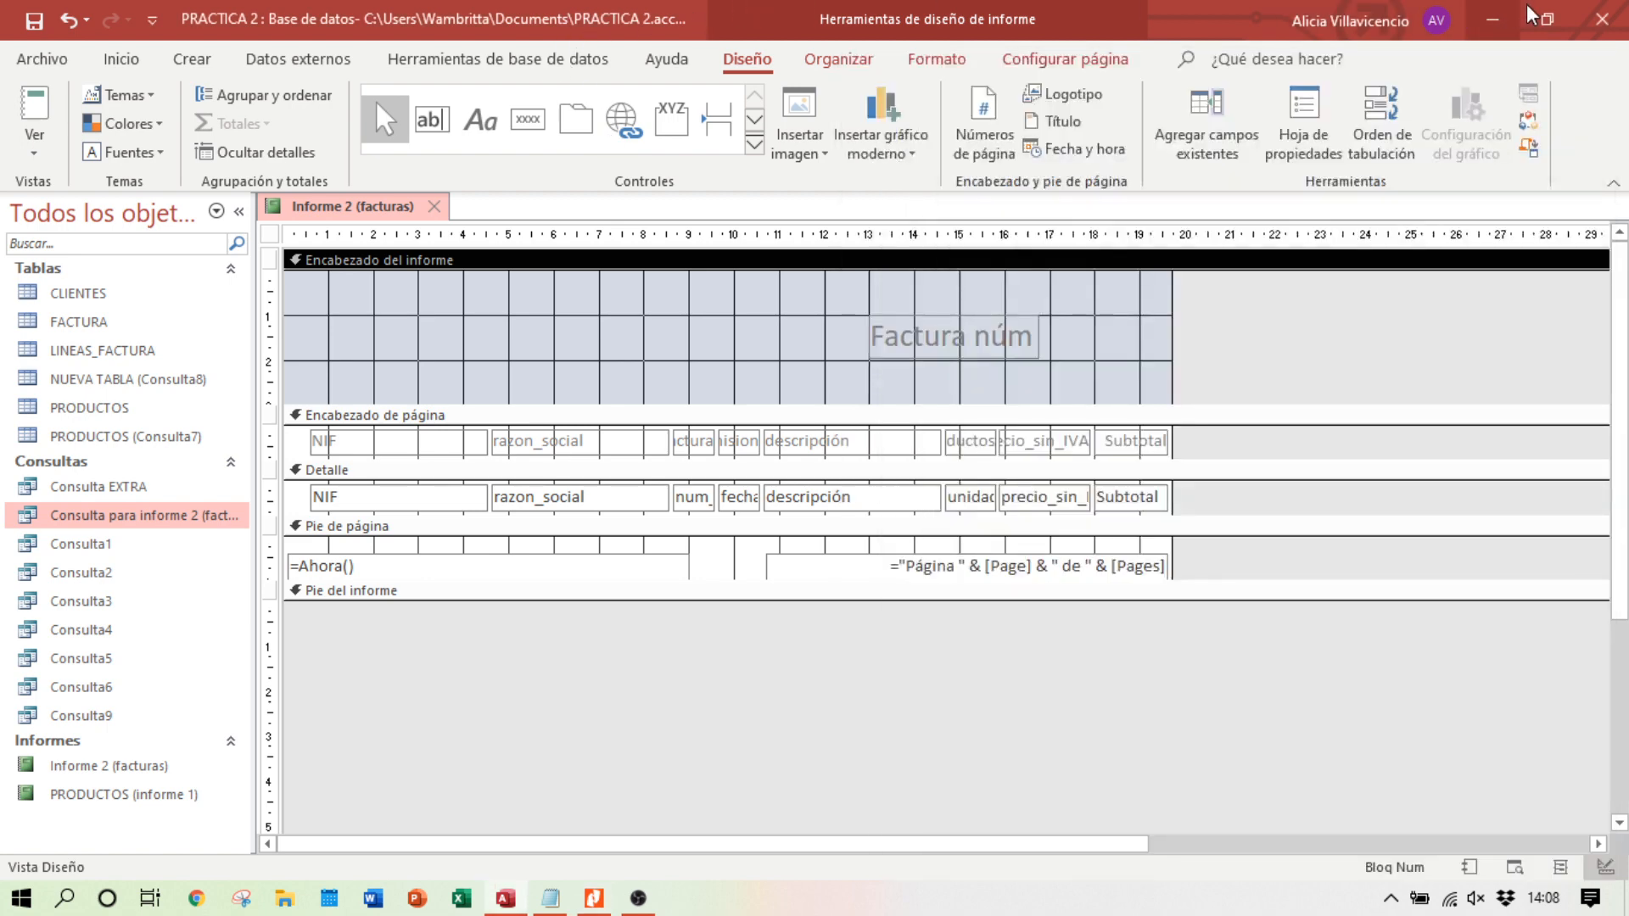
left_click(1548, 19)
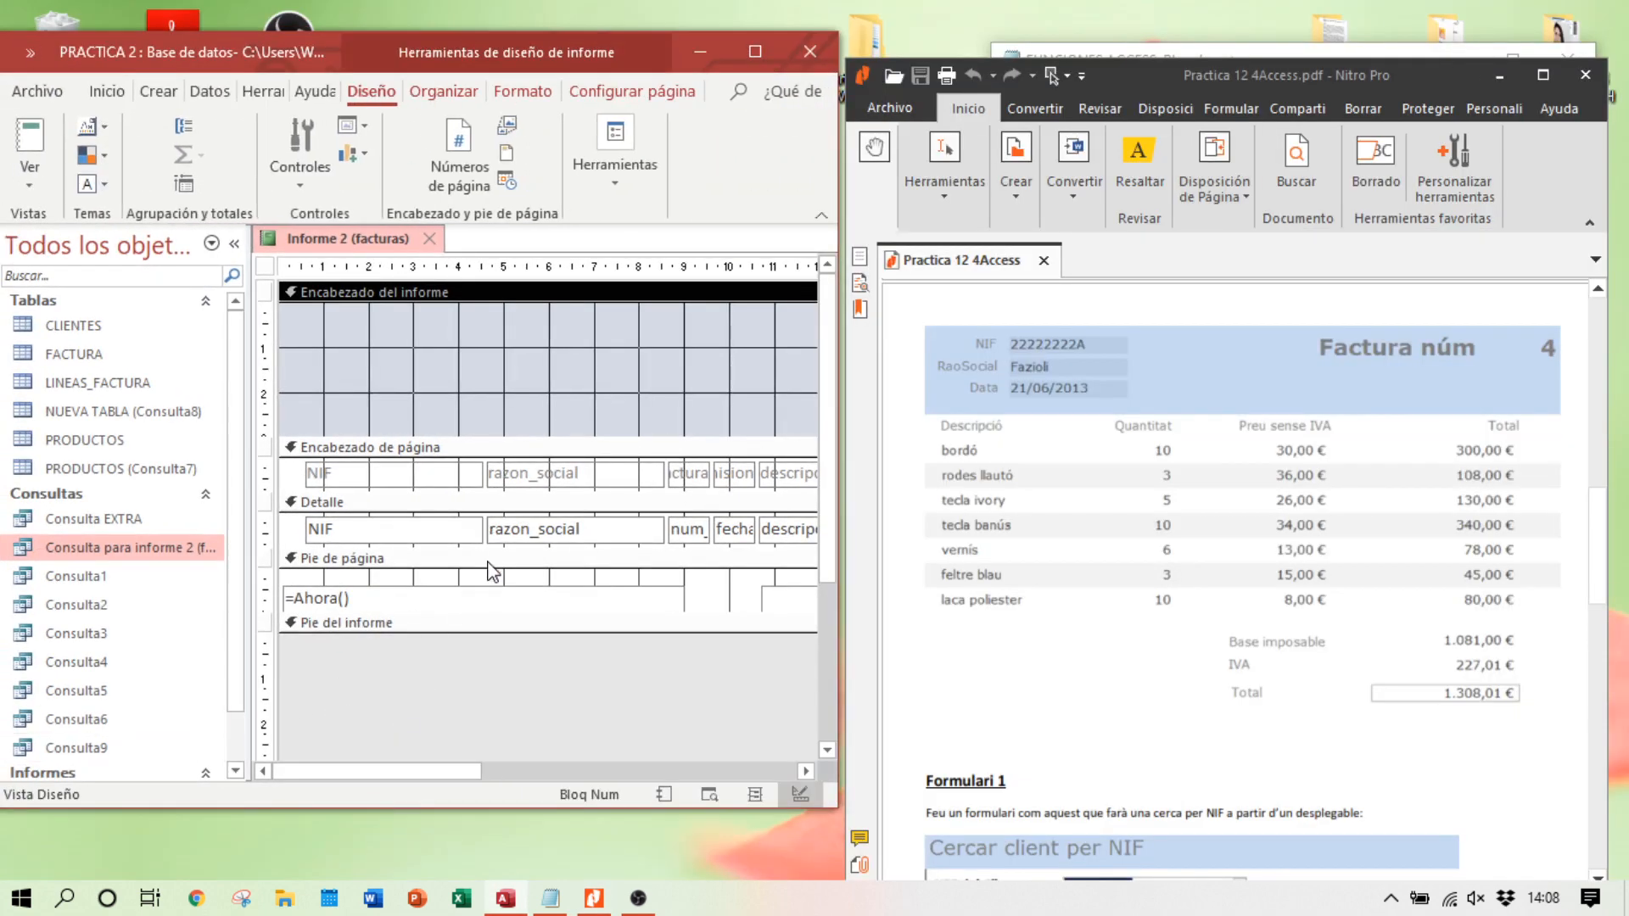
left_click(234, 243)
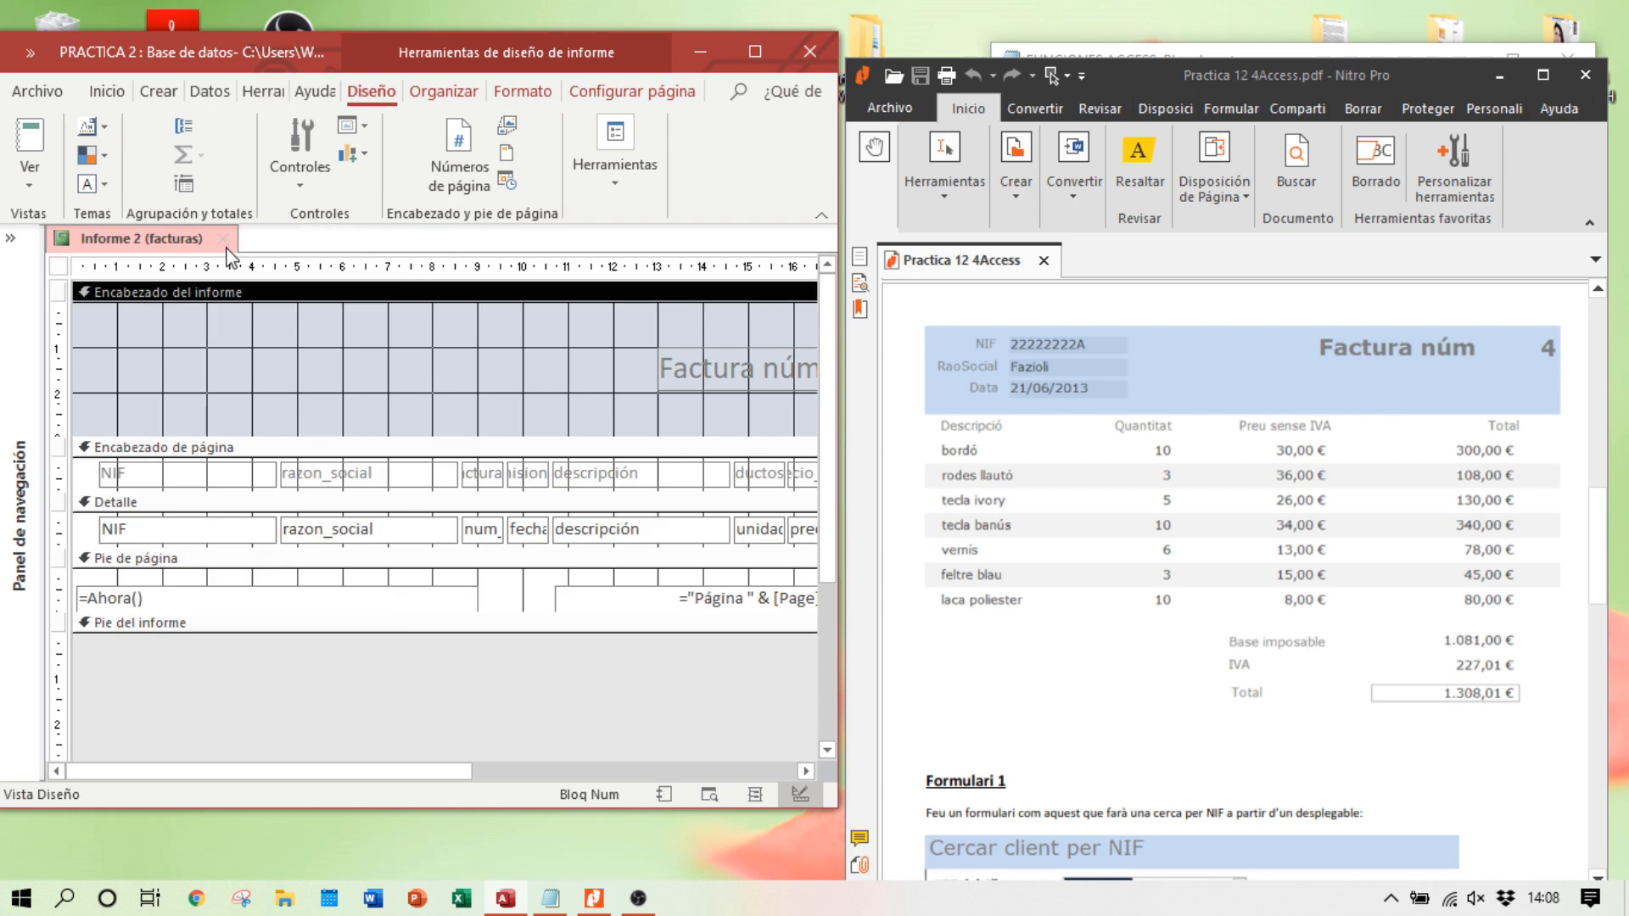
left_click_drag(430, 811, 441, 855)
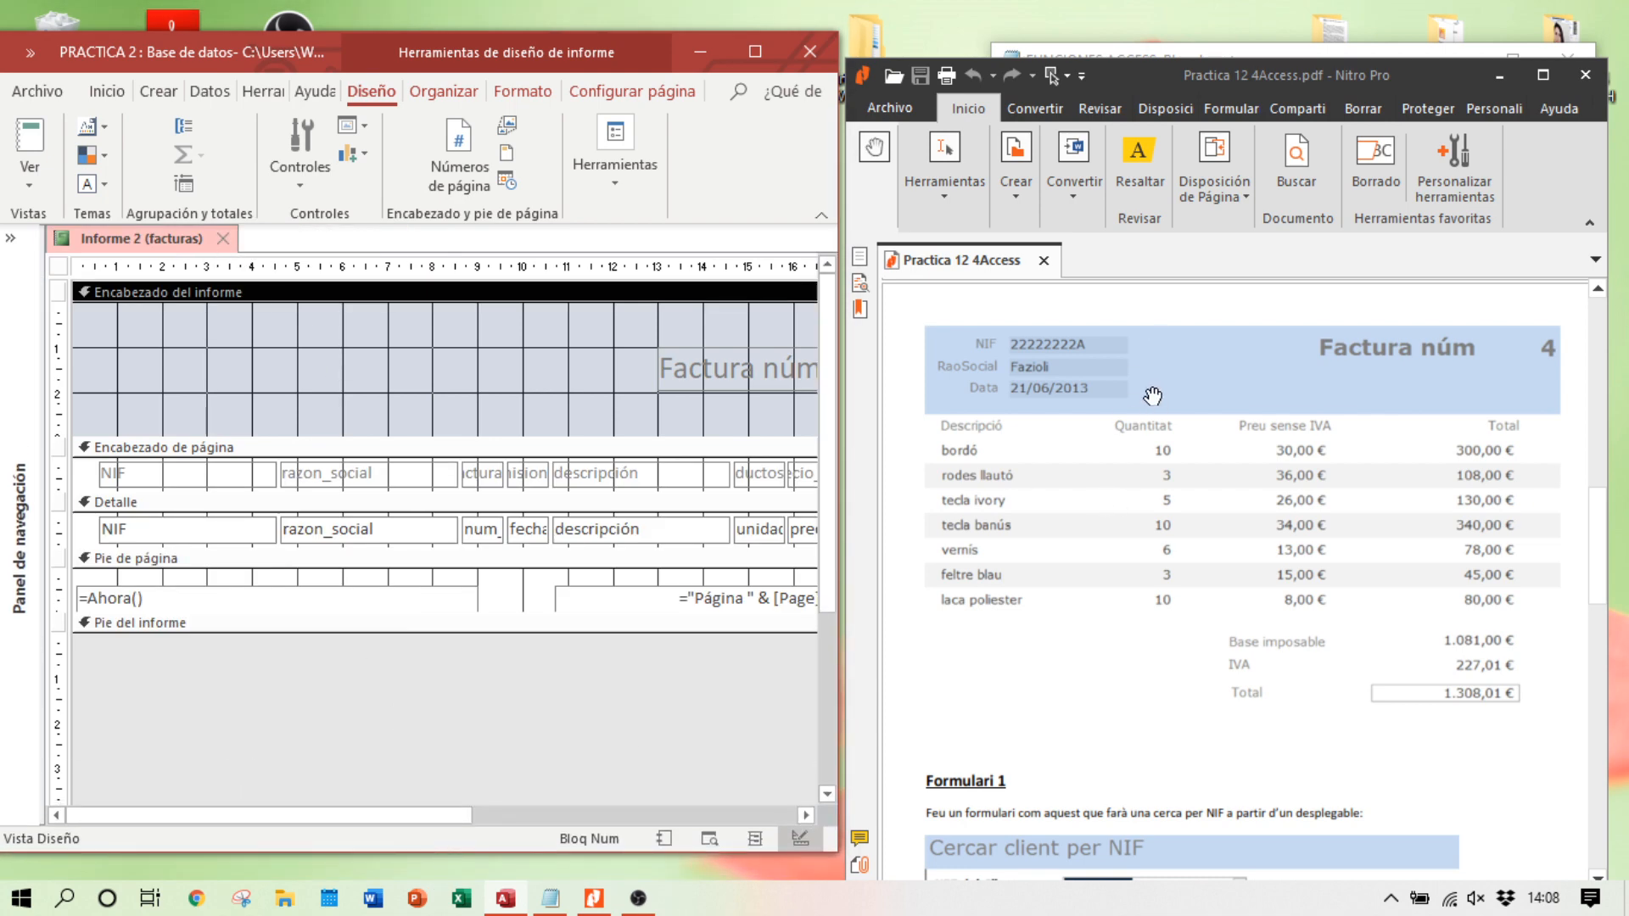
left_click_drag(1163, 77, 1163, 48)
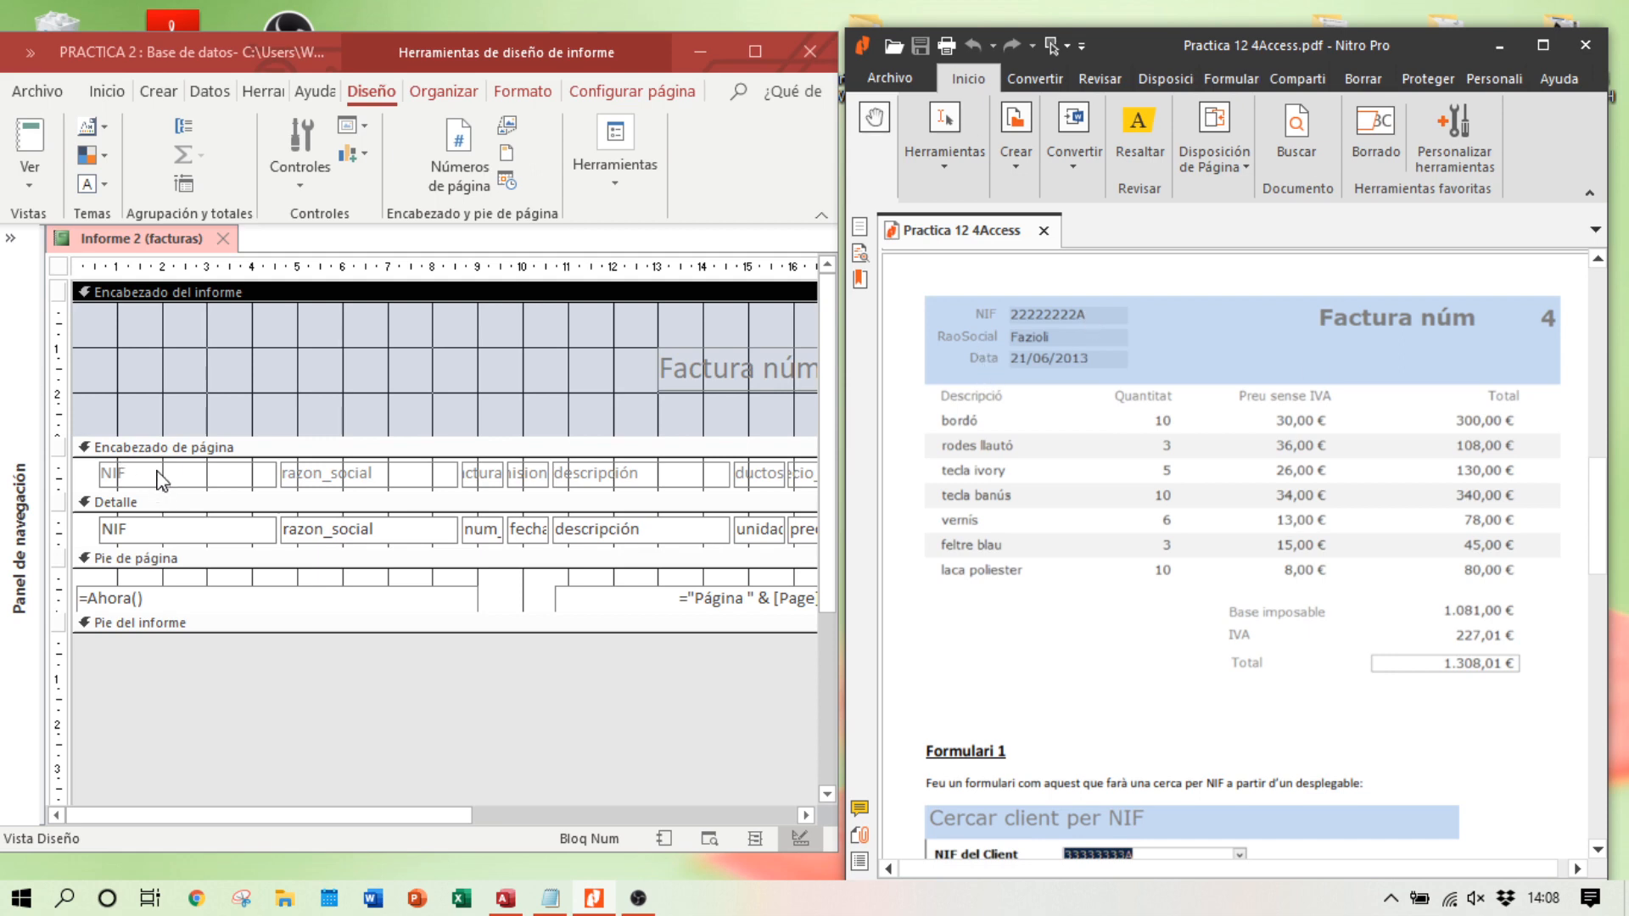
Step: Move the NIF and razon_social labels and fields into the report header, each field beside its label, with razon_social below NIF
left_click_drag(158, 481, 146, 339)
left_click_drag(153, 533, 328, 325)
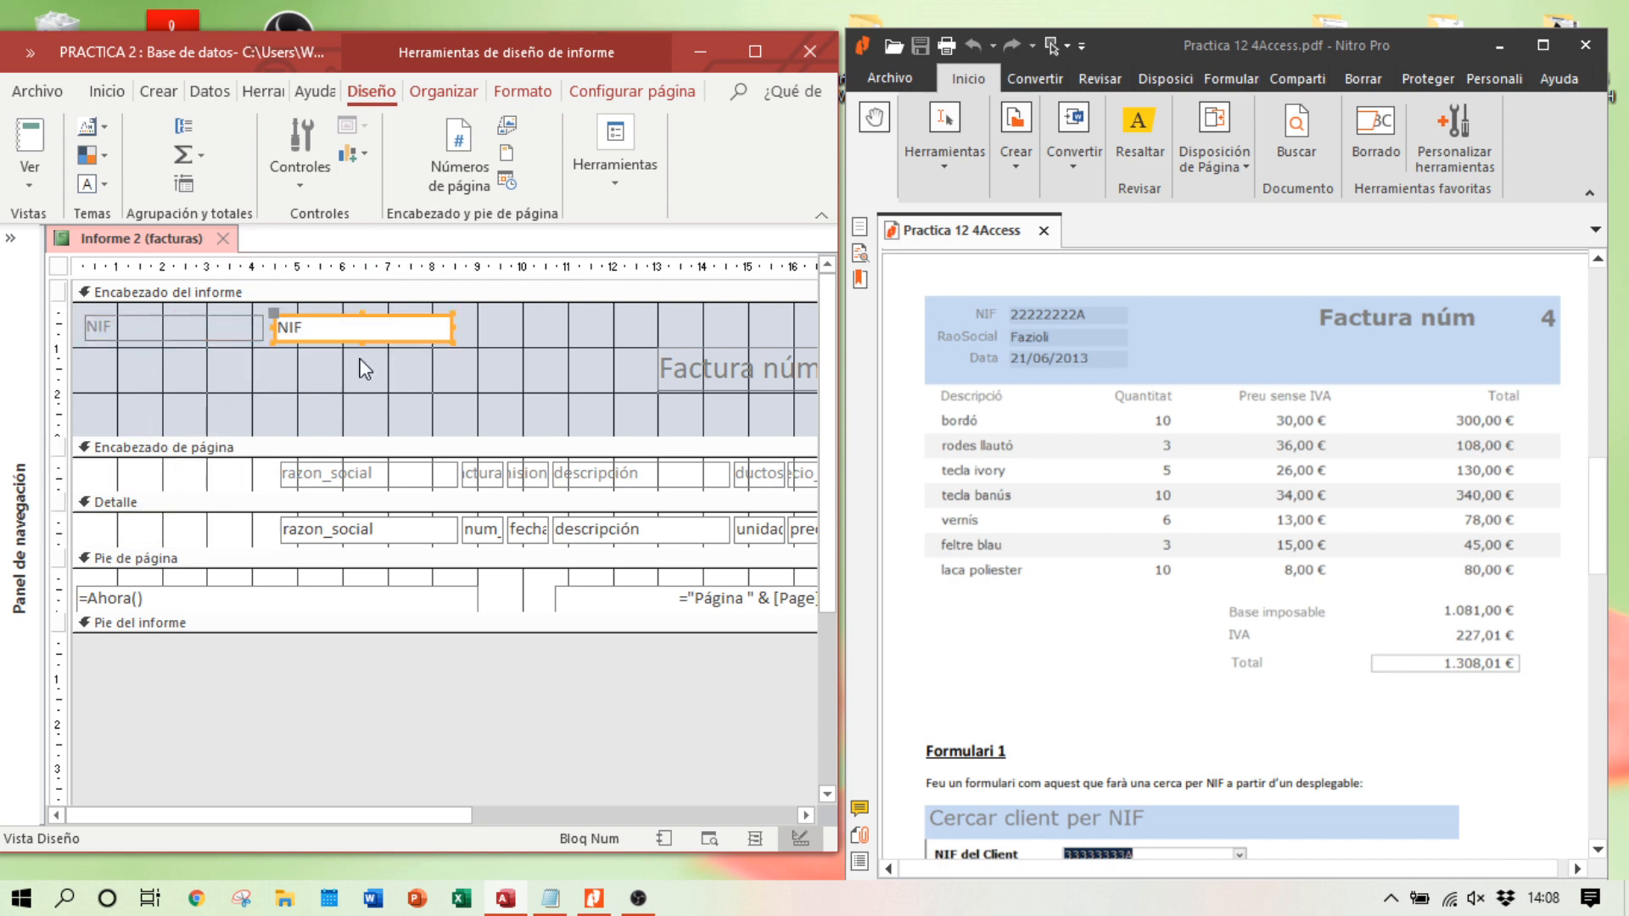
left_click_drag(110, 335, 110, 368)
left_click_drag(413, 537, 407, 370)
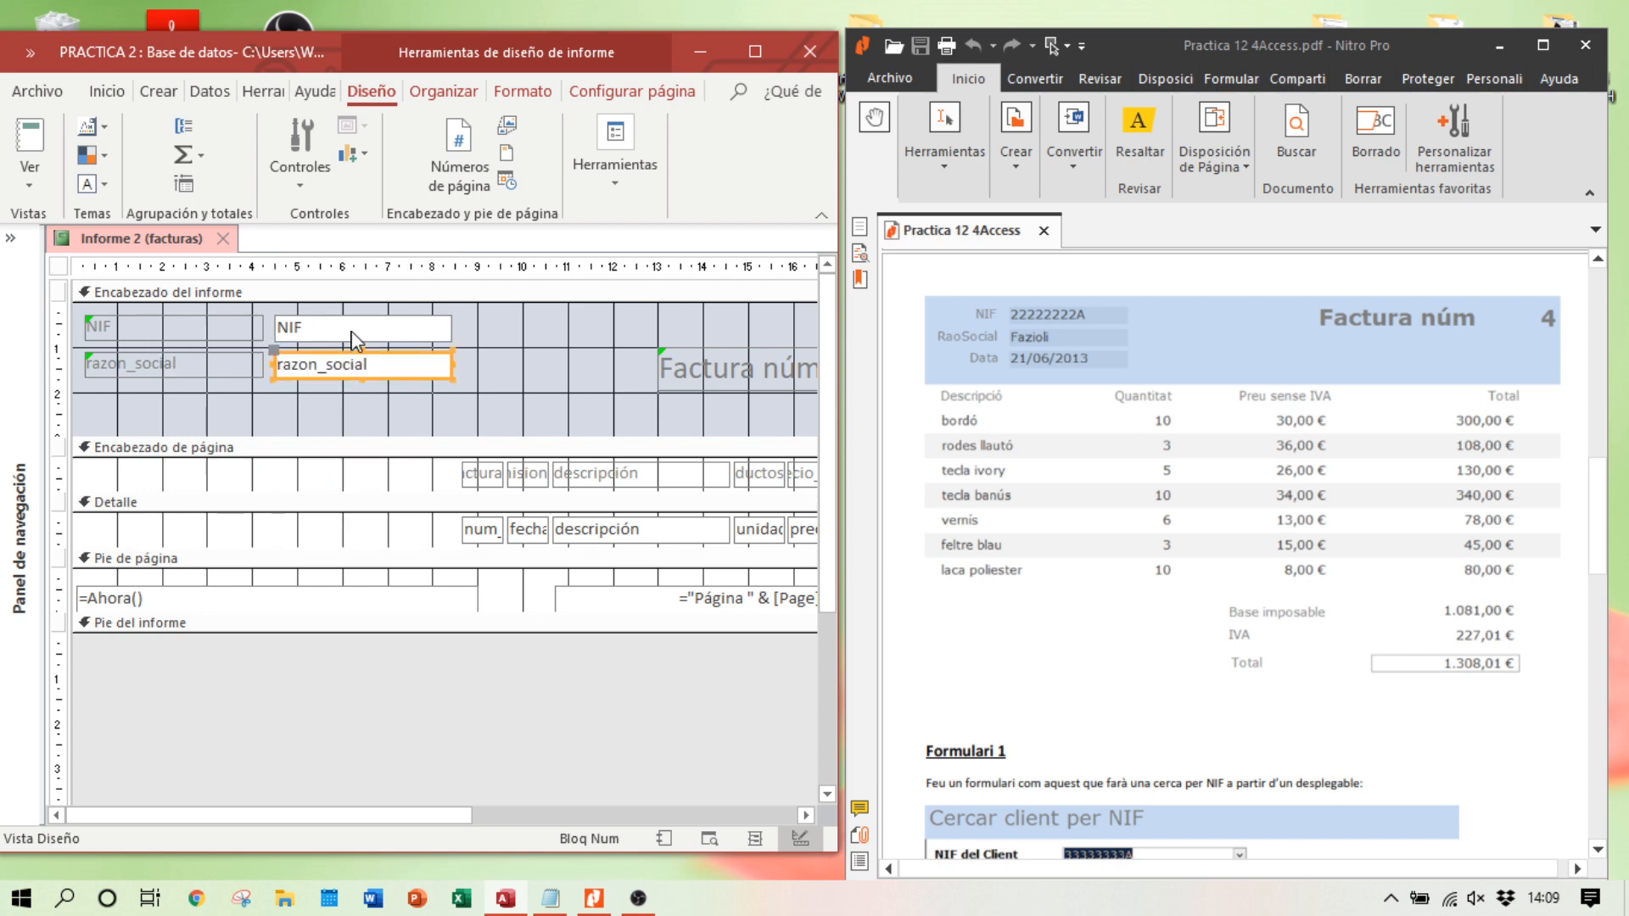
Step: Widen the num_factura label and field to about 2 cm and shift both left to about the 4 cm mark
left_click(469, 474)
left_click_drag(463, 471, 411, 470)
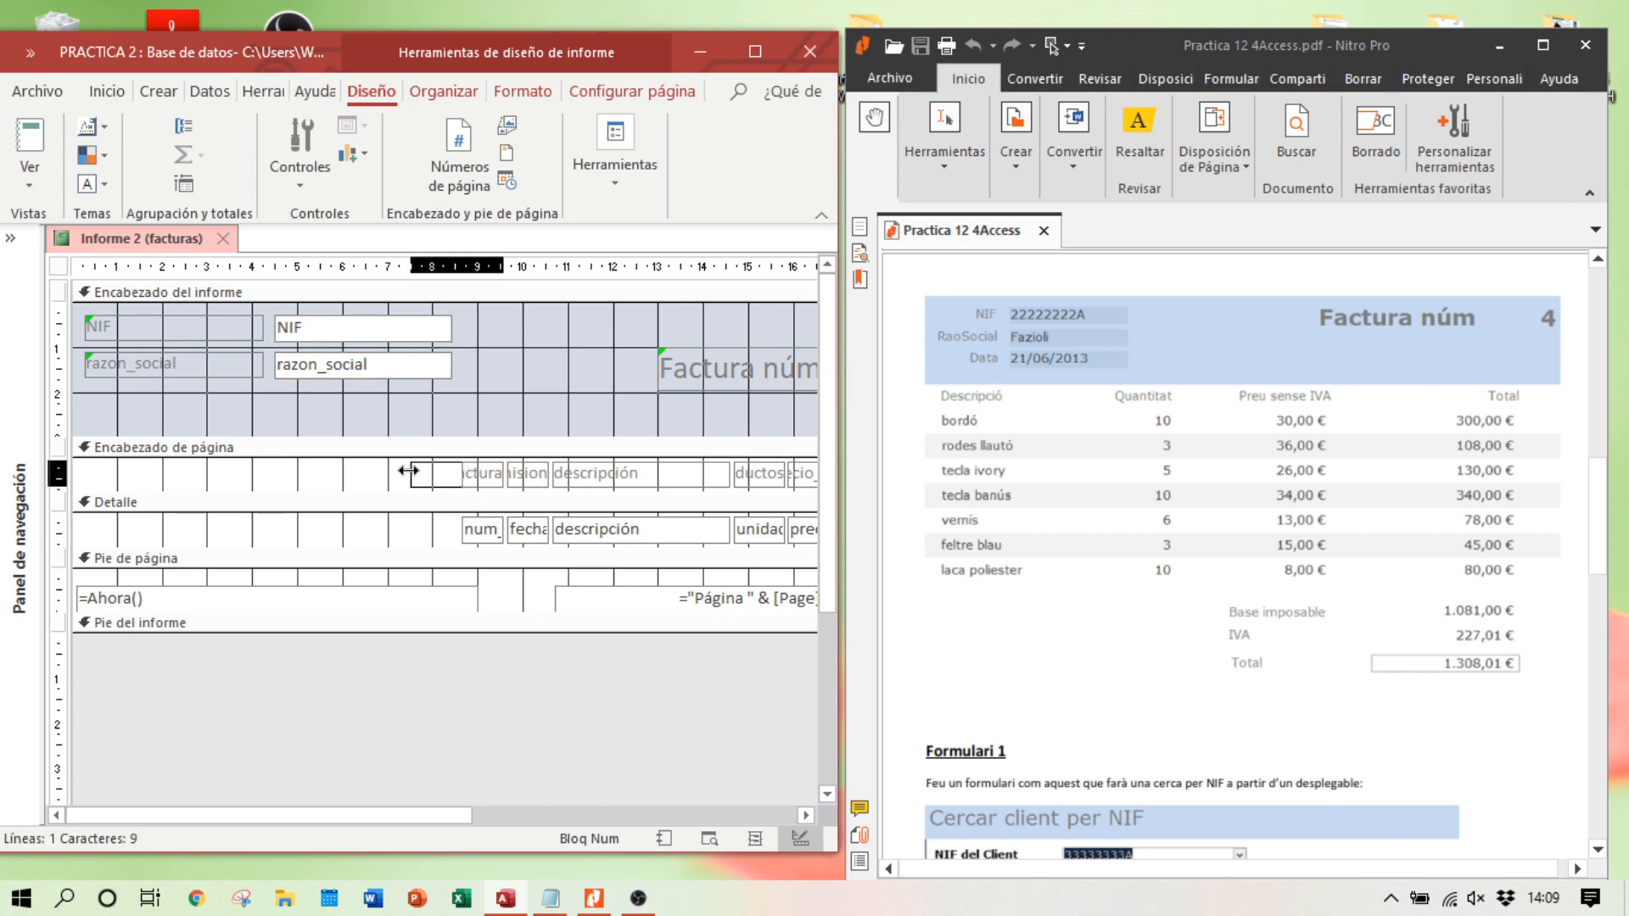
left_click(473, 531)
left_click_drag(462, 529, 411, 529)
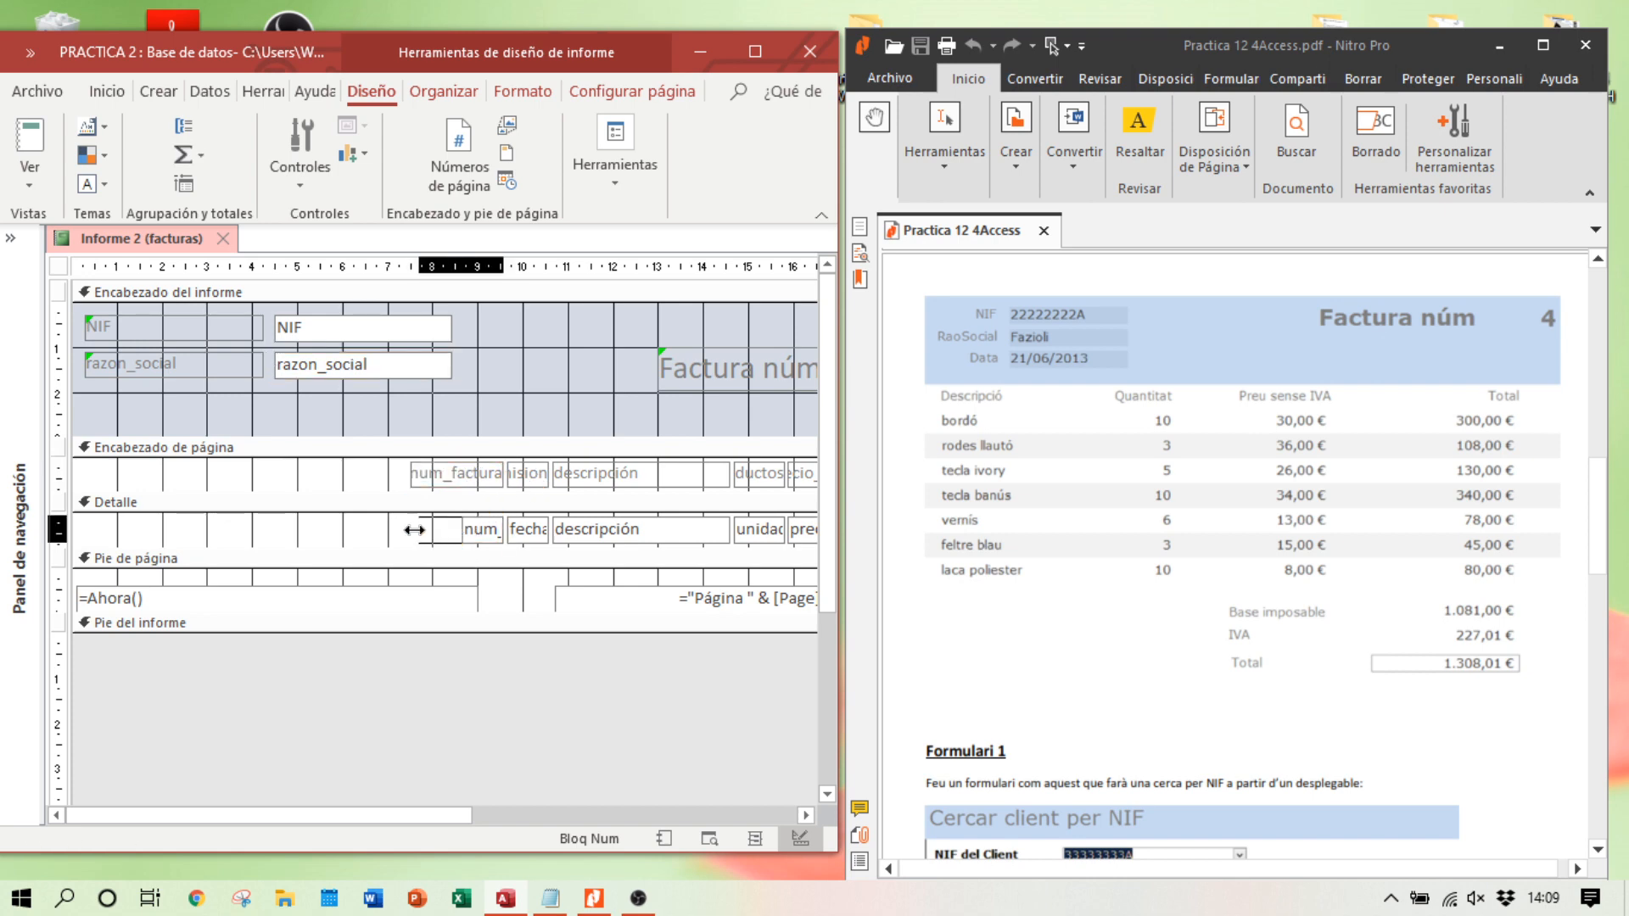
left_click(450, 475)
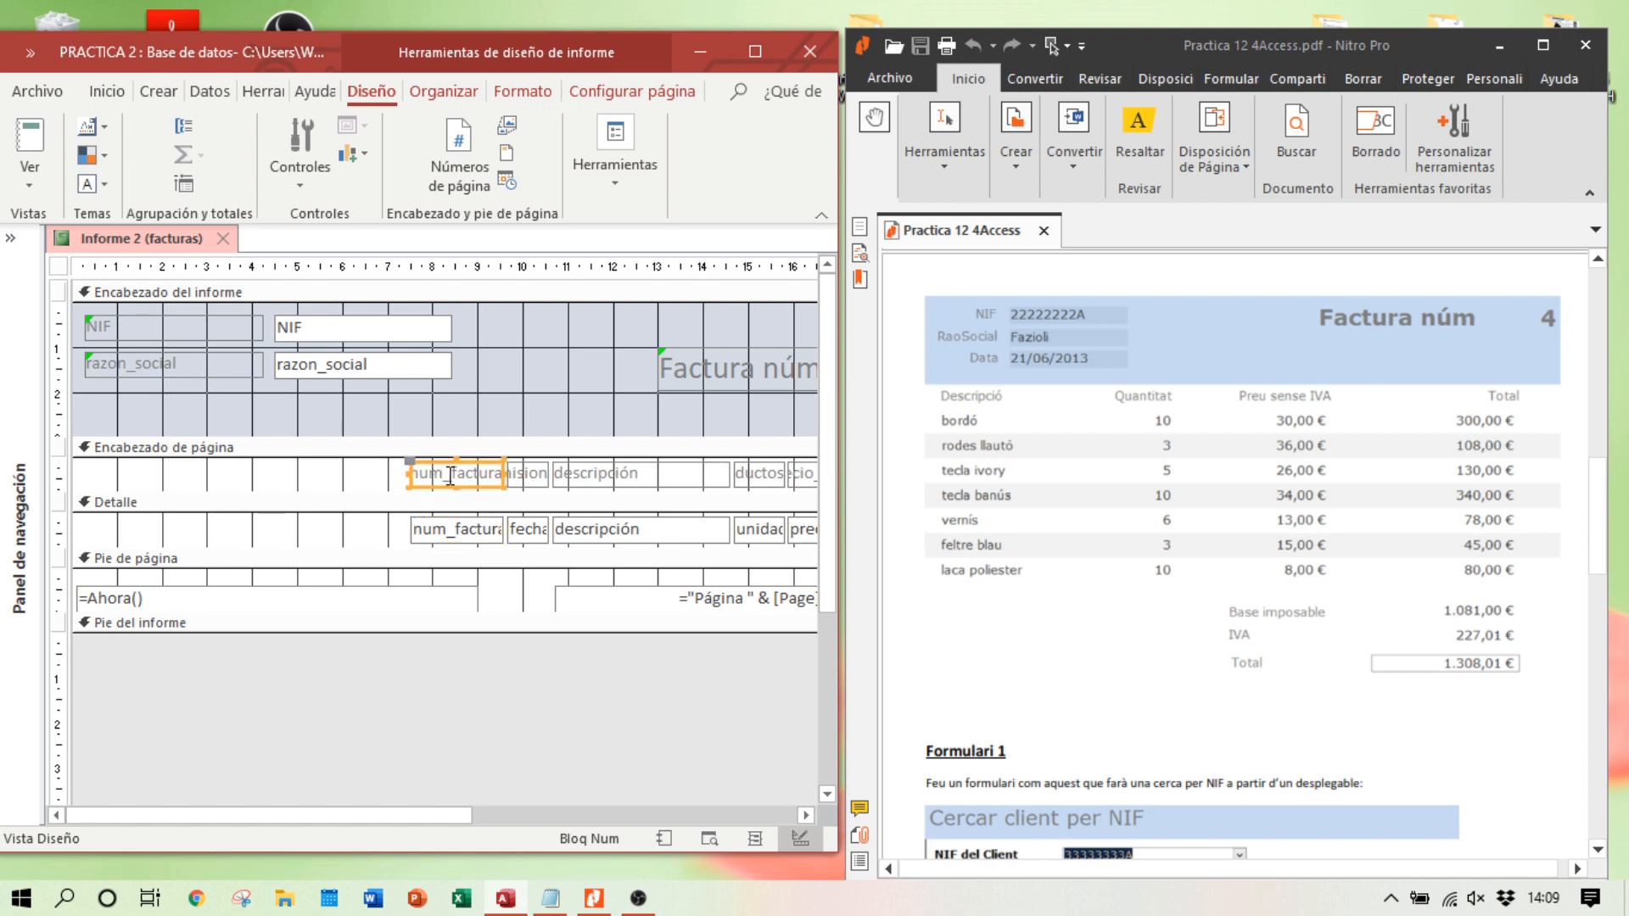
left_click(466, 531, "shift")
left_click_drag(475, 479, 320, 476)
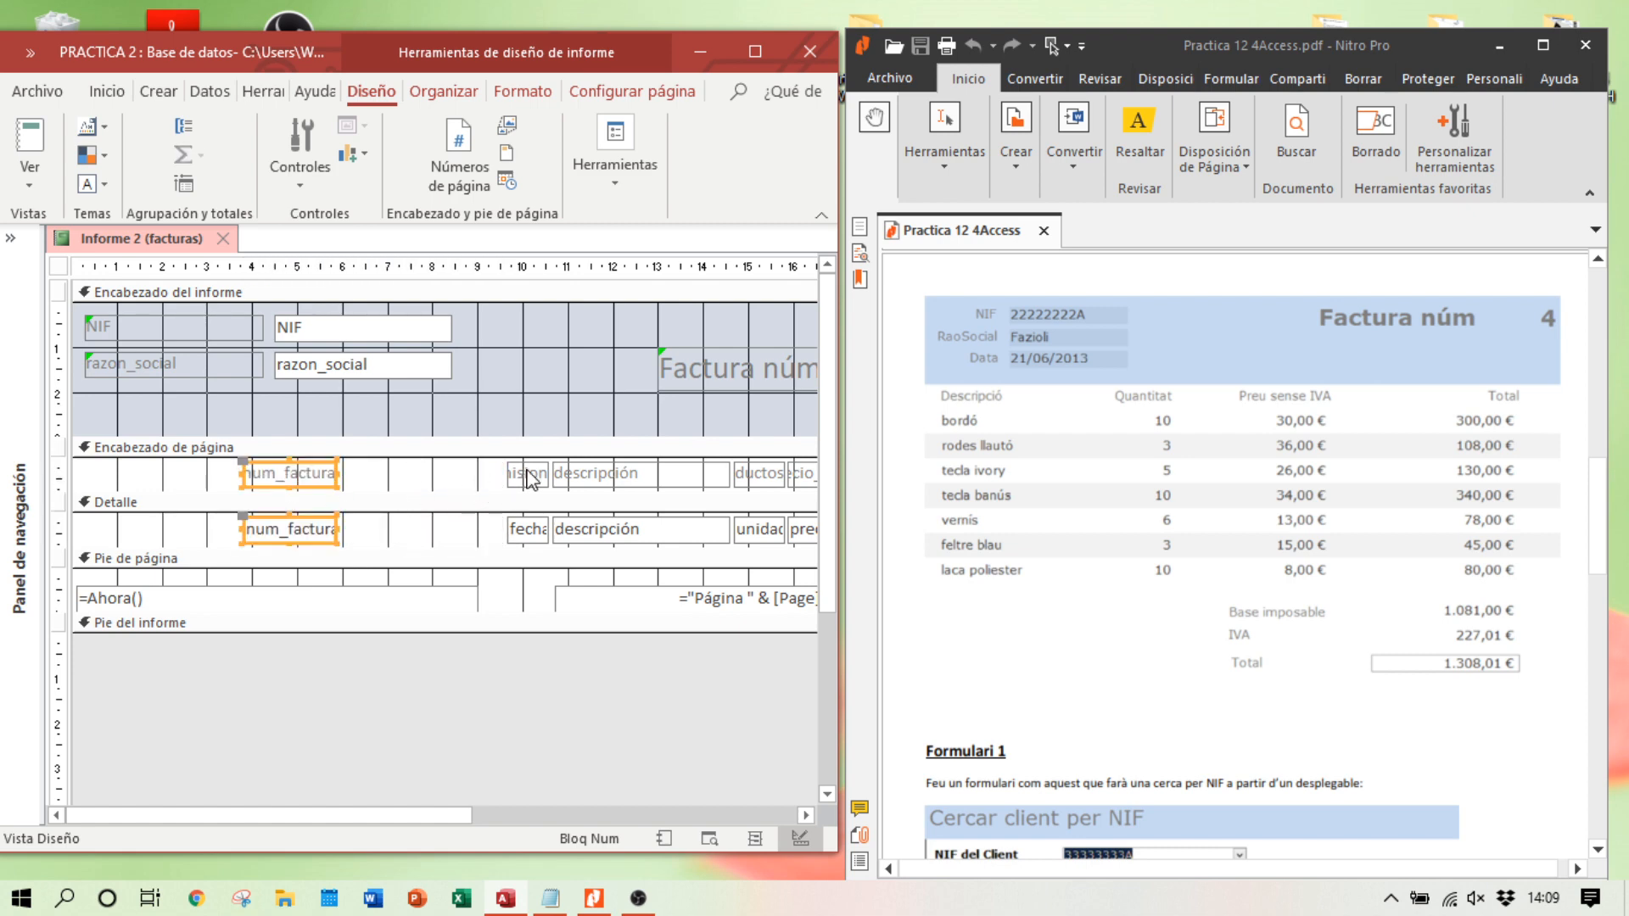
Step: Widen the fecha_emision label and field to about 3 cm and shift both slightly left, clear of descripción
left_click(519, 477)
left_click(528, 533, "shift")
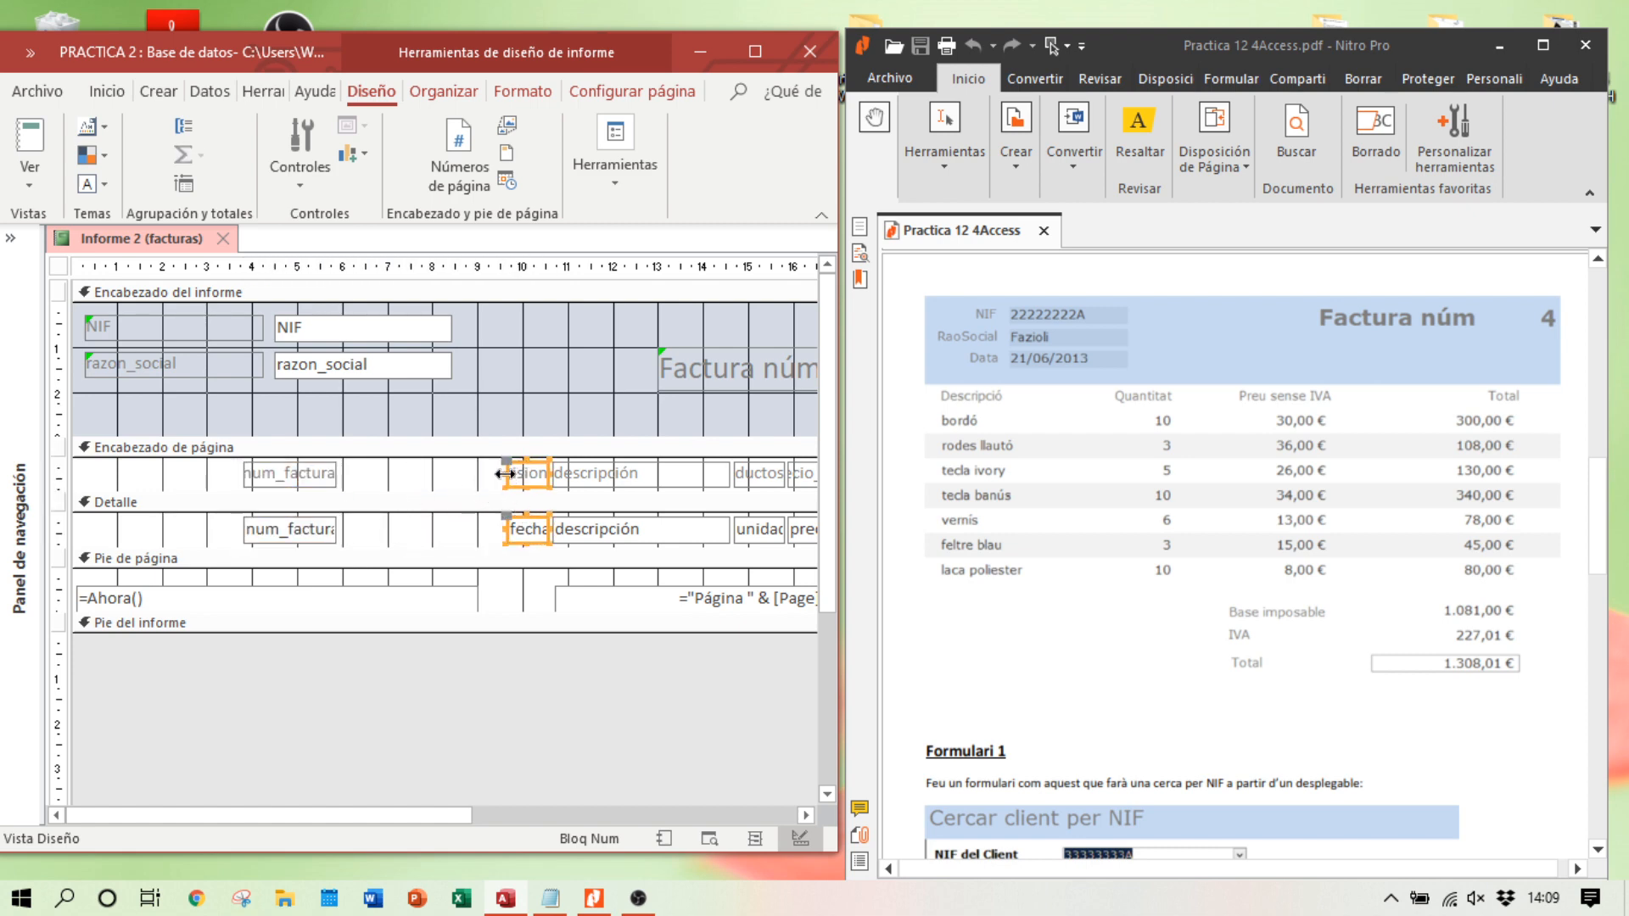
left_click_drag(506, 475, 412, 476)
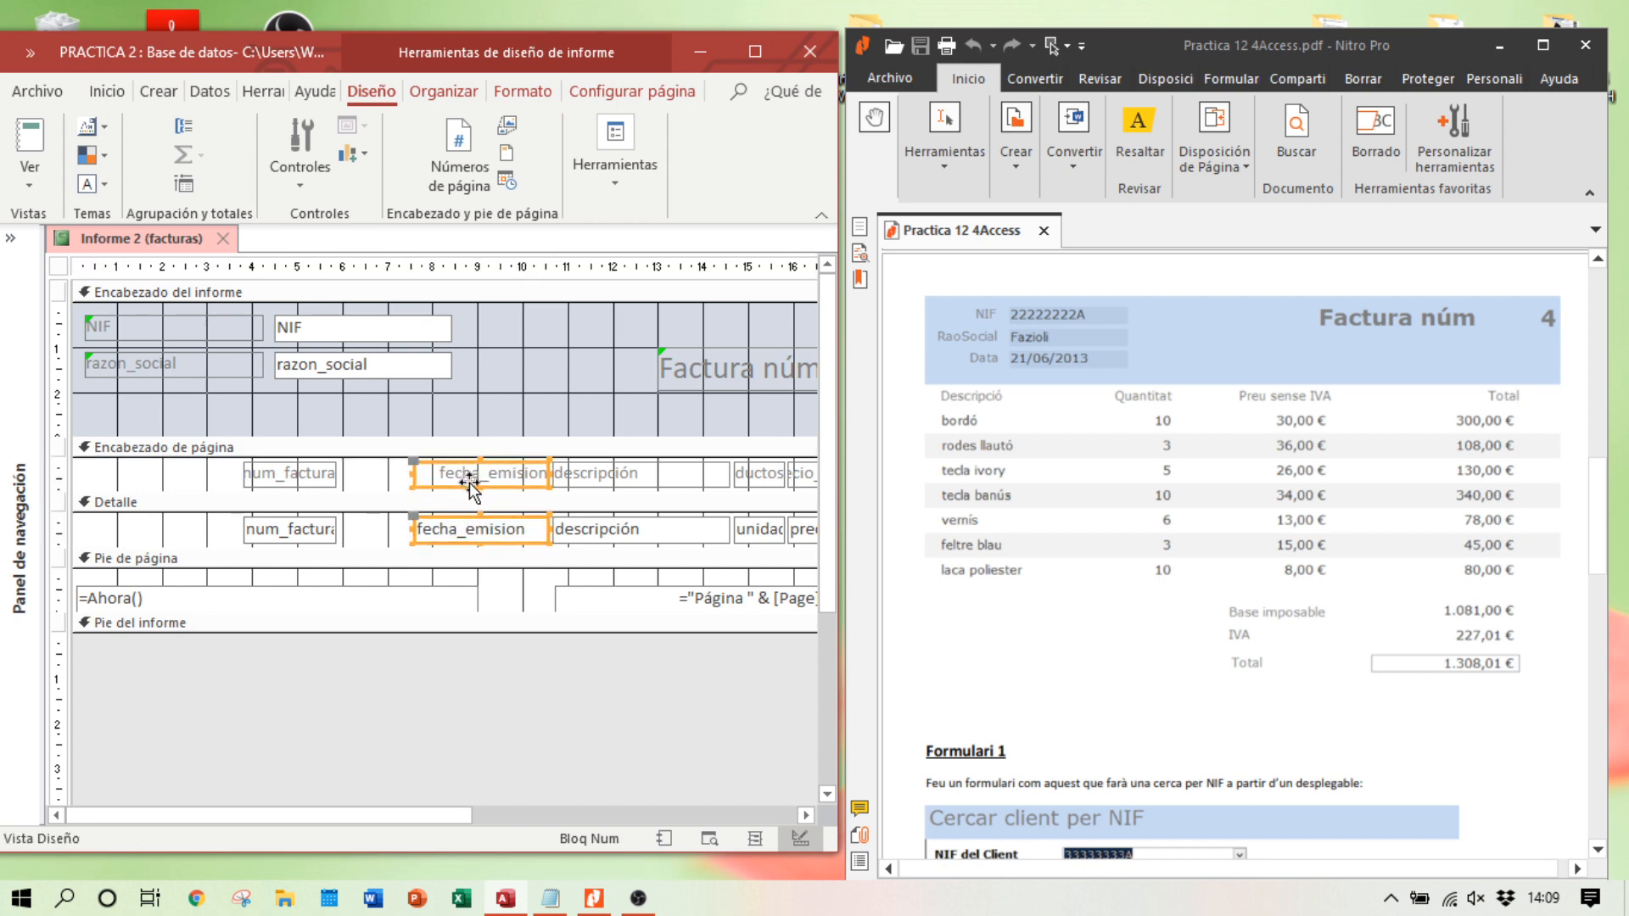
left_click_drag(469, 481, 509, 371)
left_click_drag(482, 472, 438, 473)
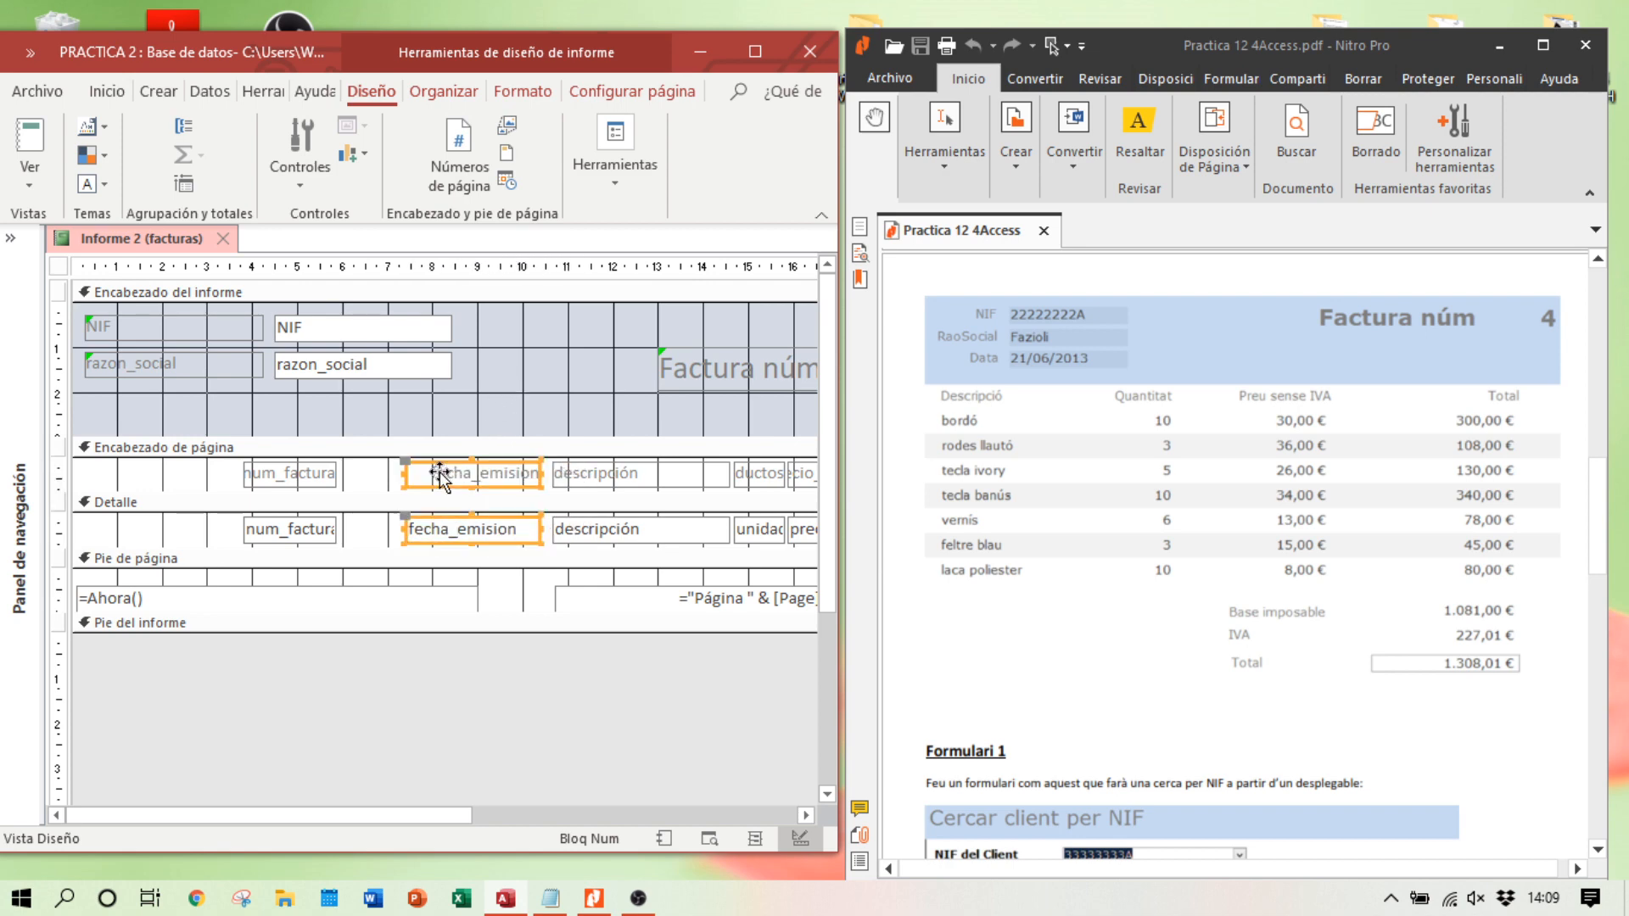
Step: Move the fecha_emision label on its own into the report header, below the razon_social label
left_click(457, 492)
left_click(459, 478)
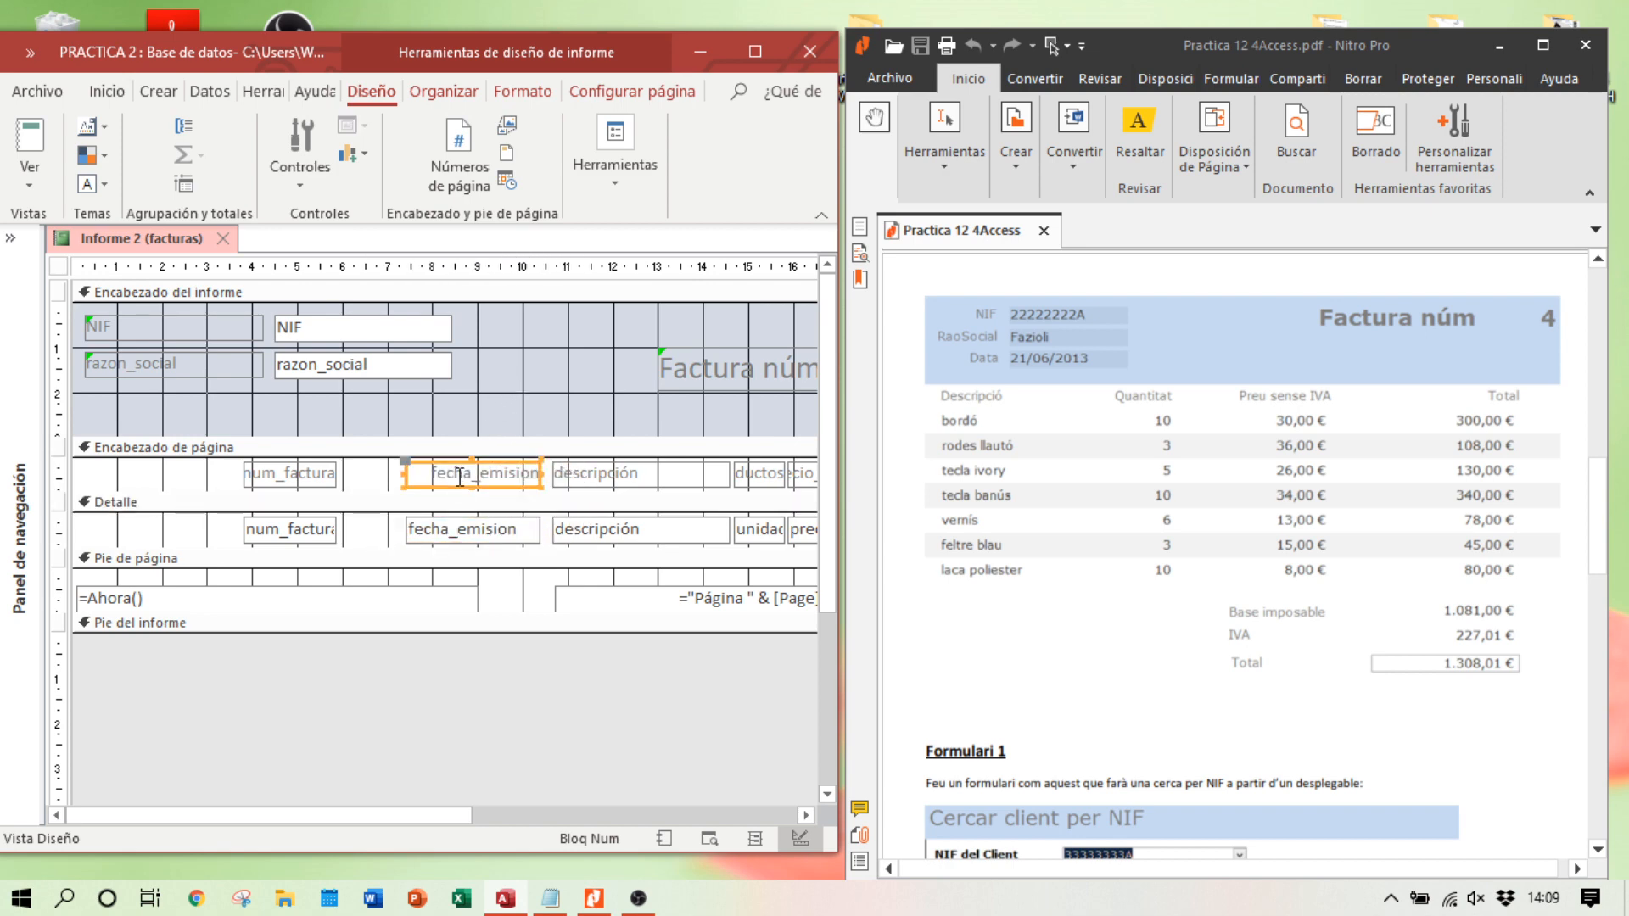
left_click_drag(430, 488, 149, 411)
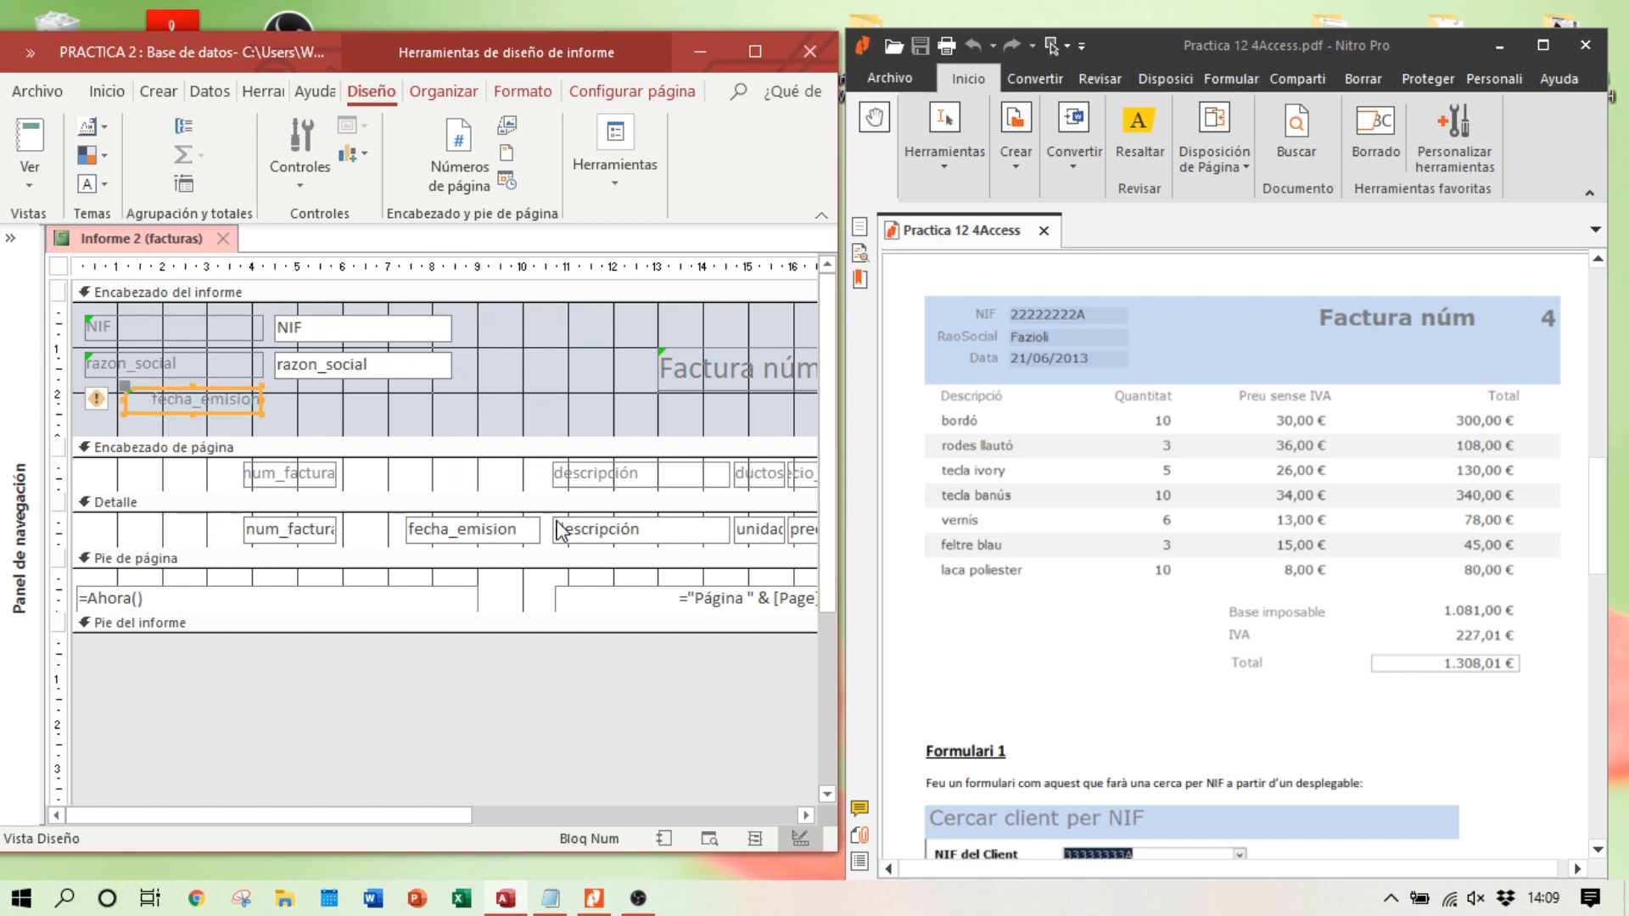
Step: Move the fecha_emision field beside its label in the report header and preview the report for invoice 4
left_click_drag(521, 534, 383, 413)
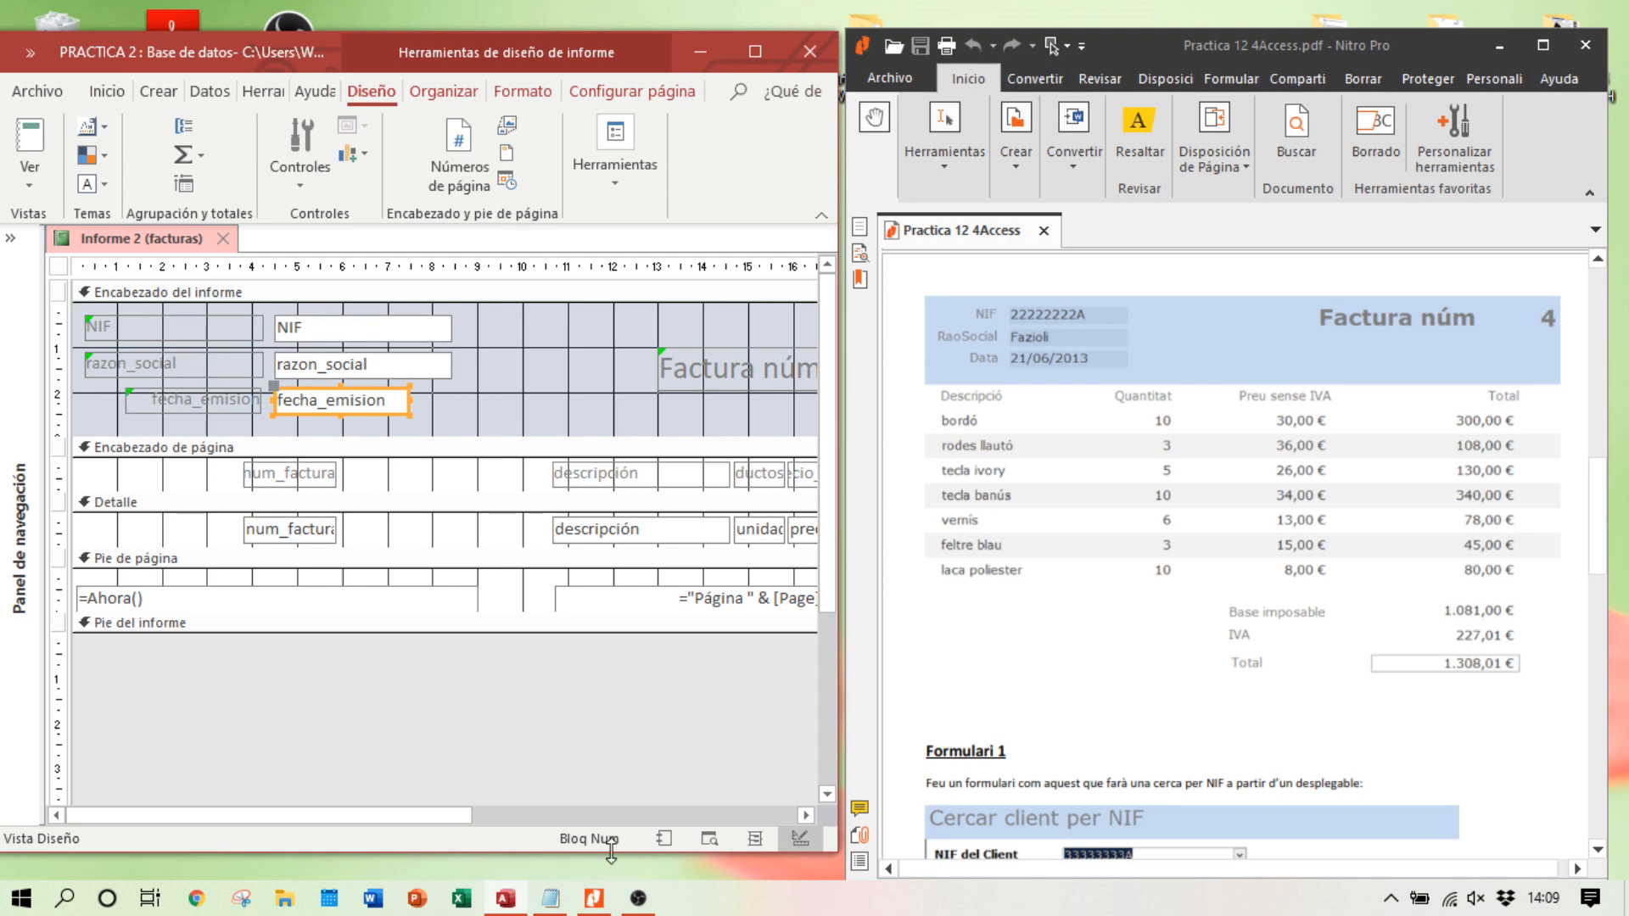
left_click(710, 838)
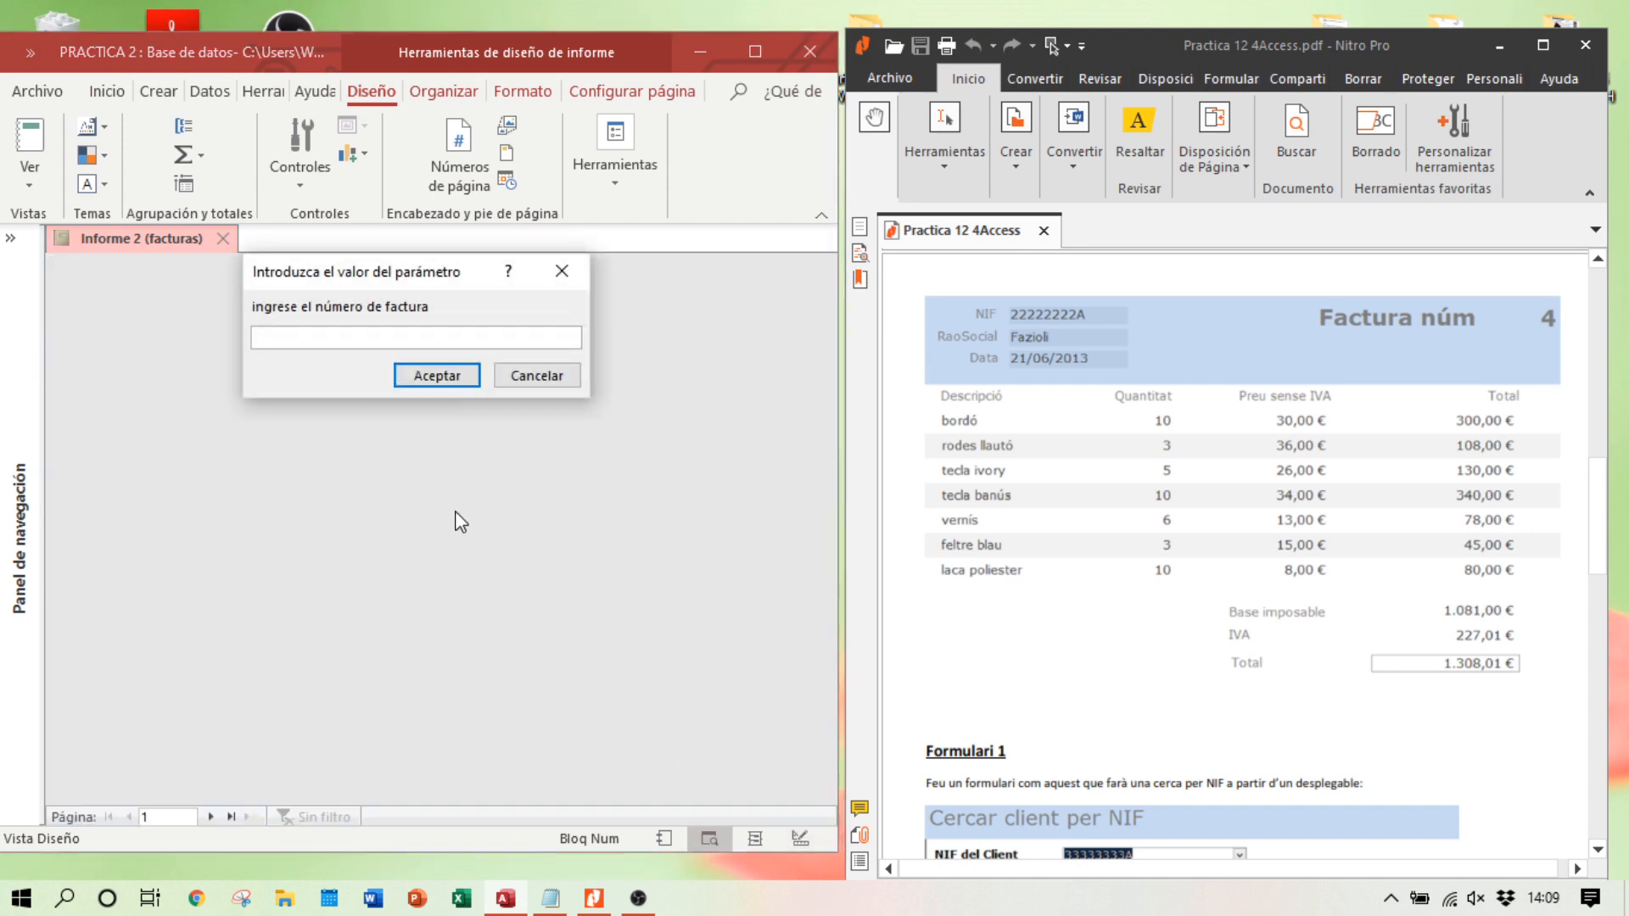
type("4")
key("Return")
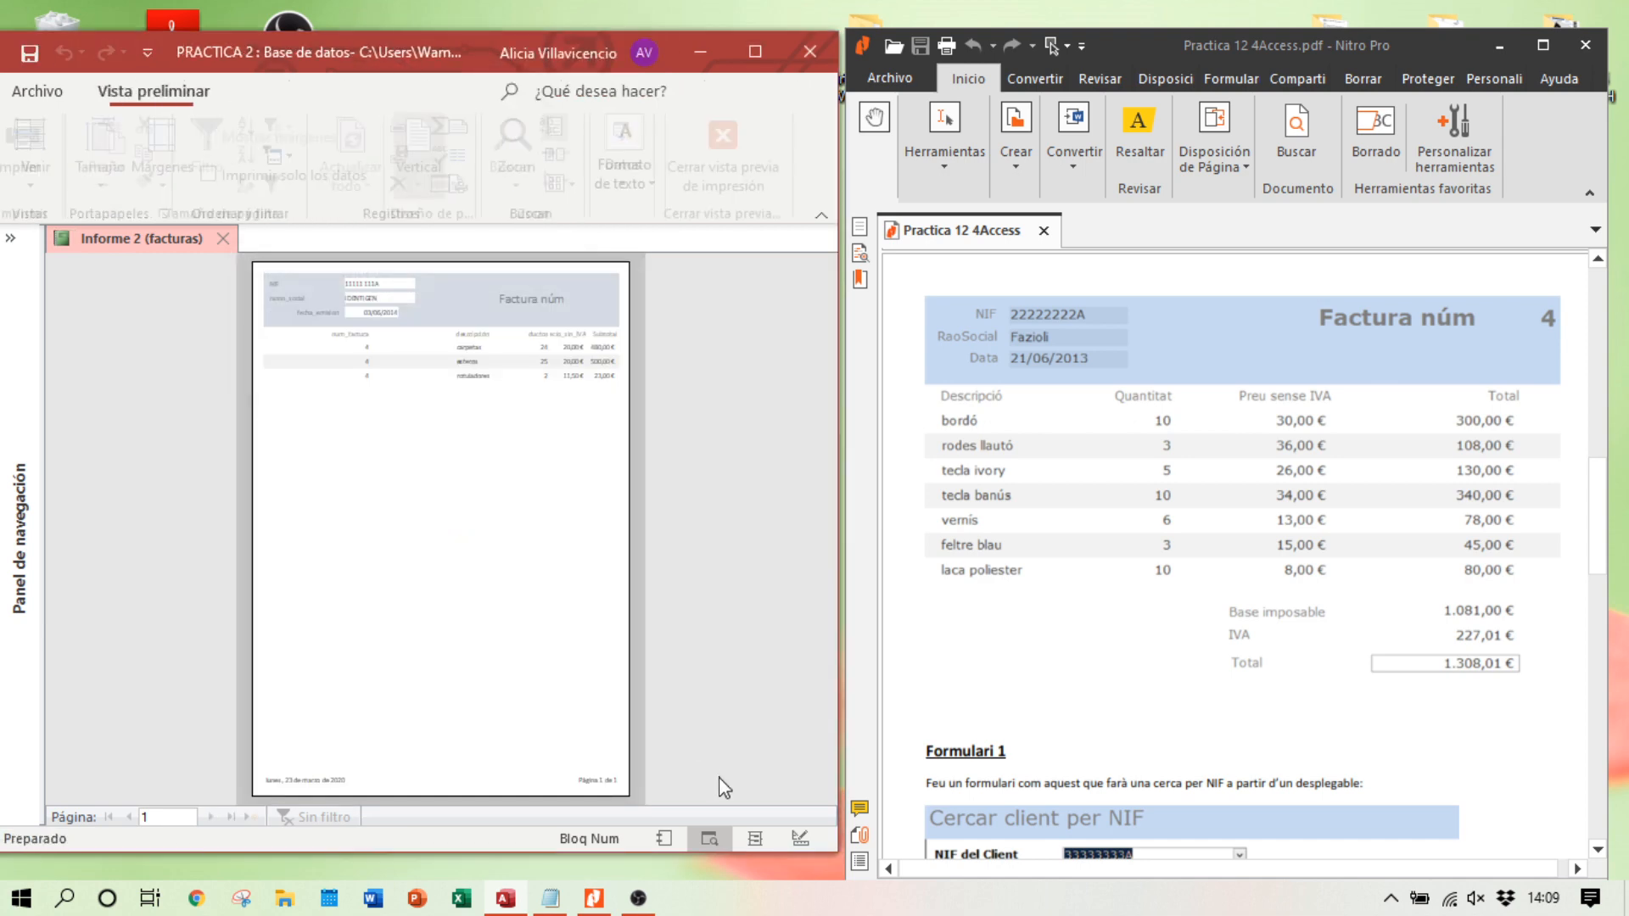
left_click(685, 839)
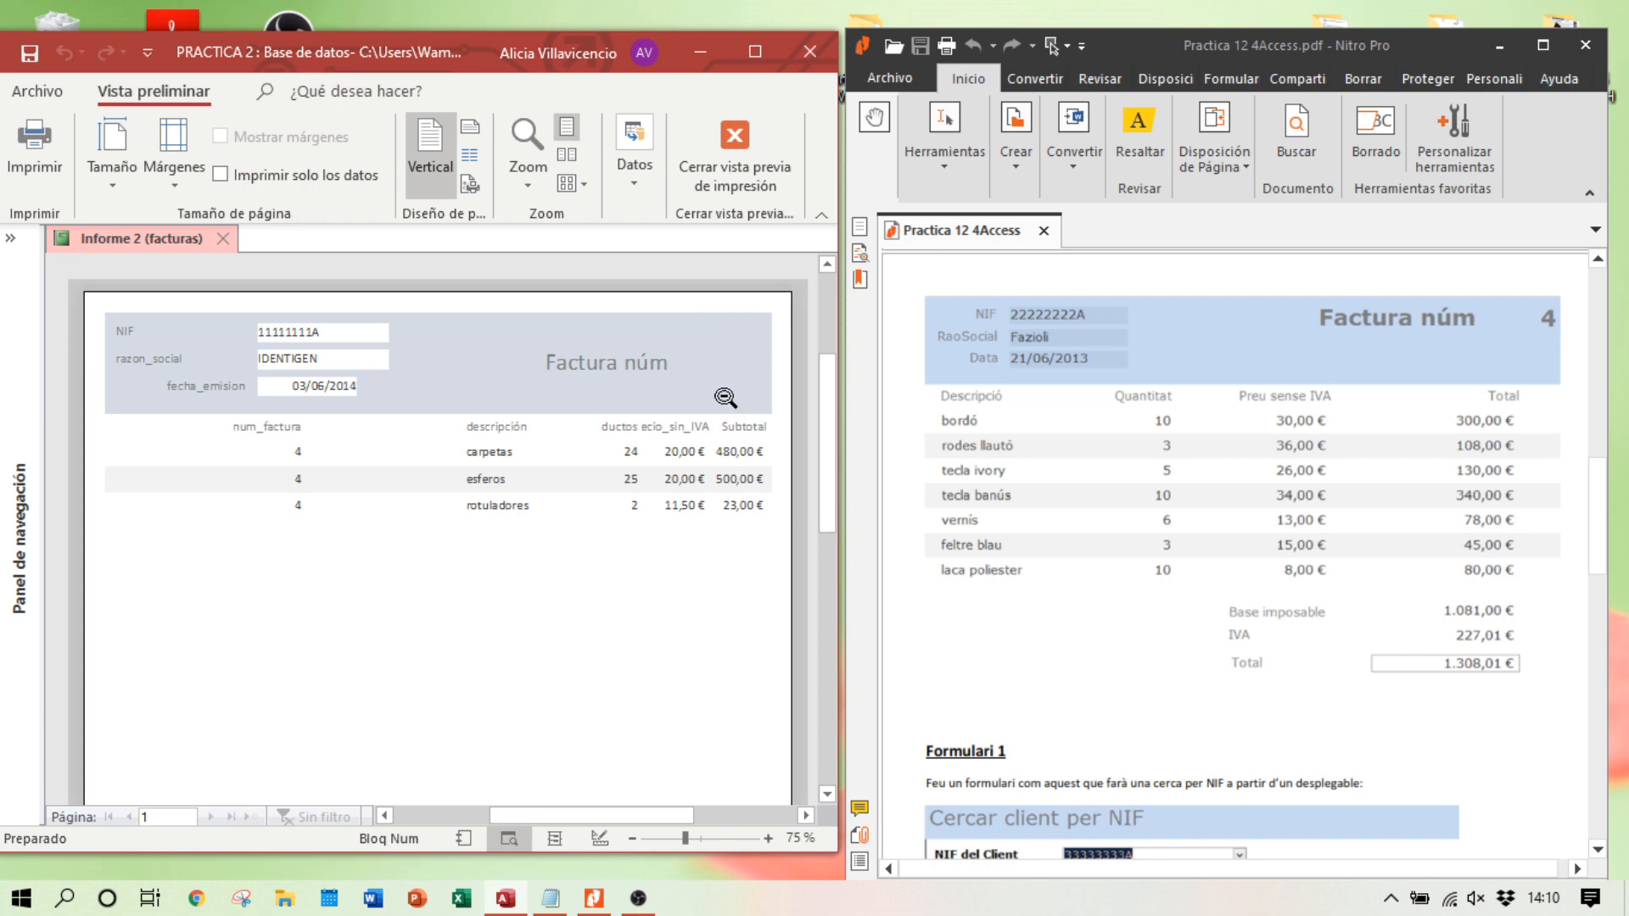
left_click(599, 840)
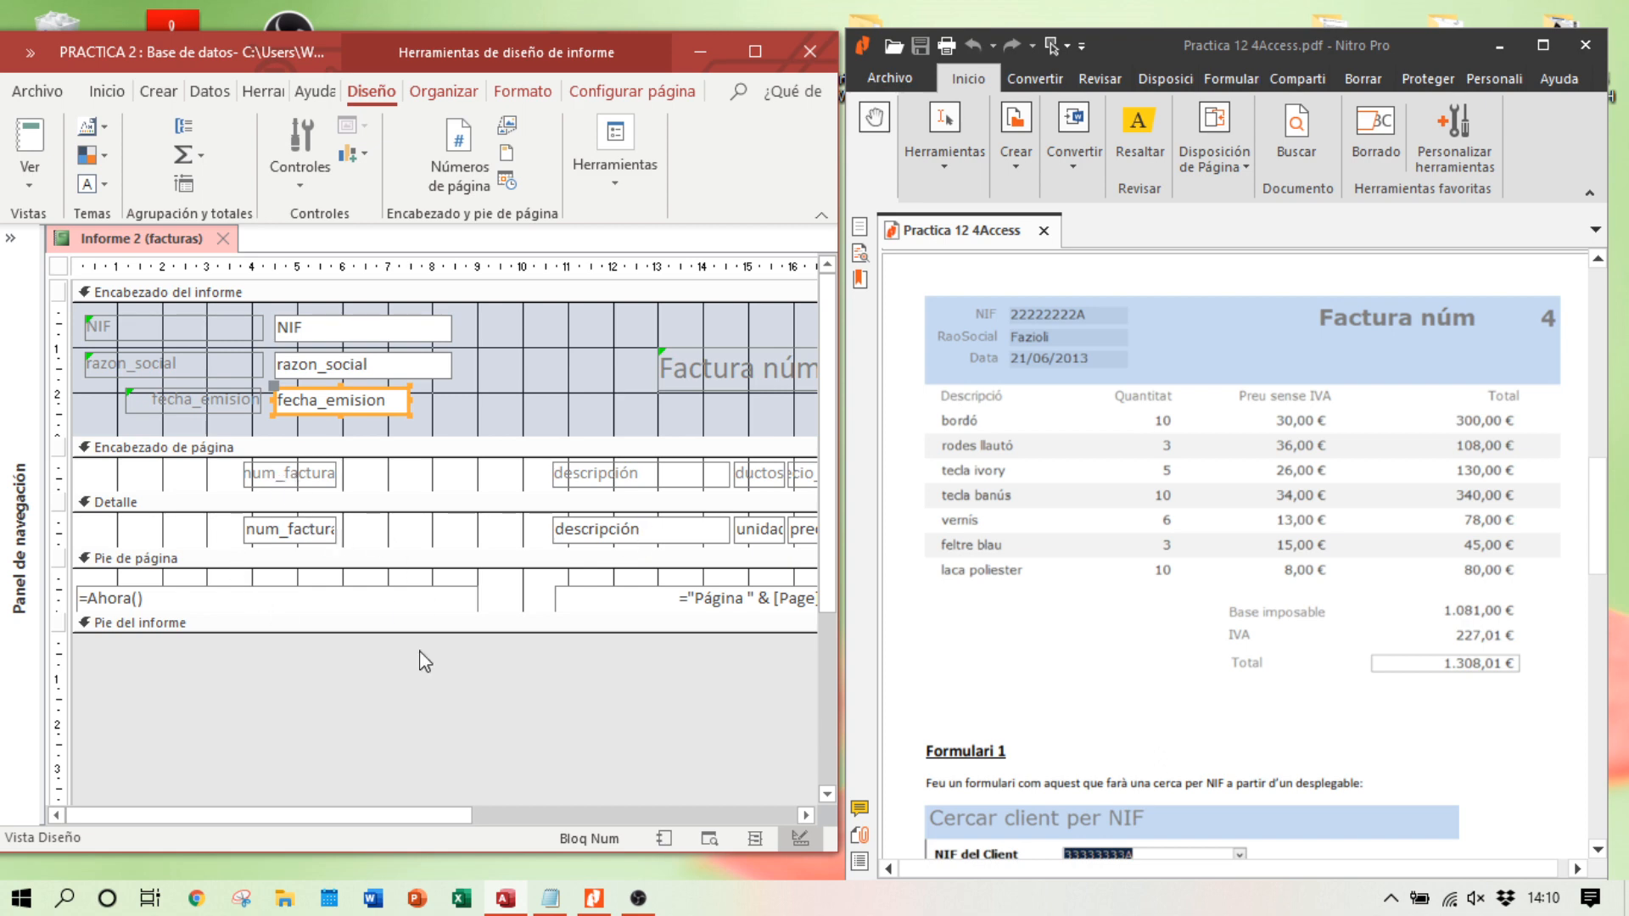
Step: Delete the num_factura label from the page header
left_click_drag(436, 814, 471, 814)
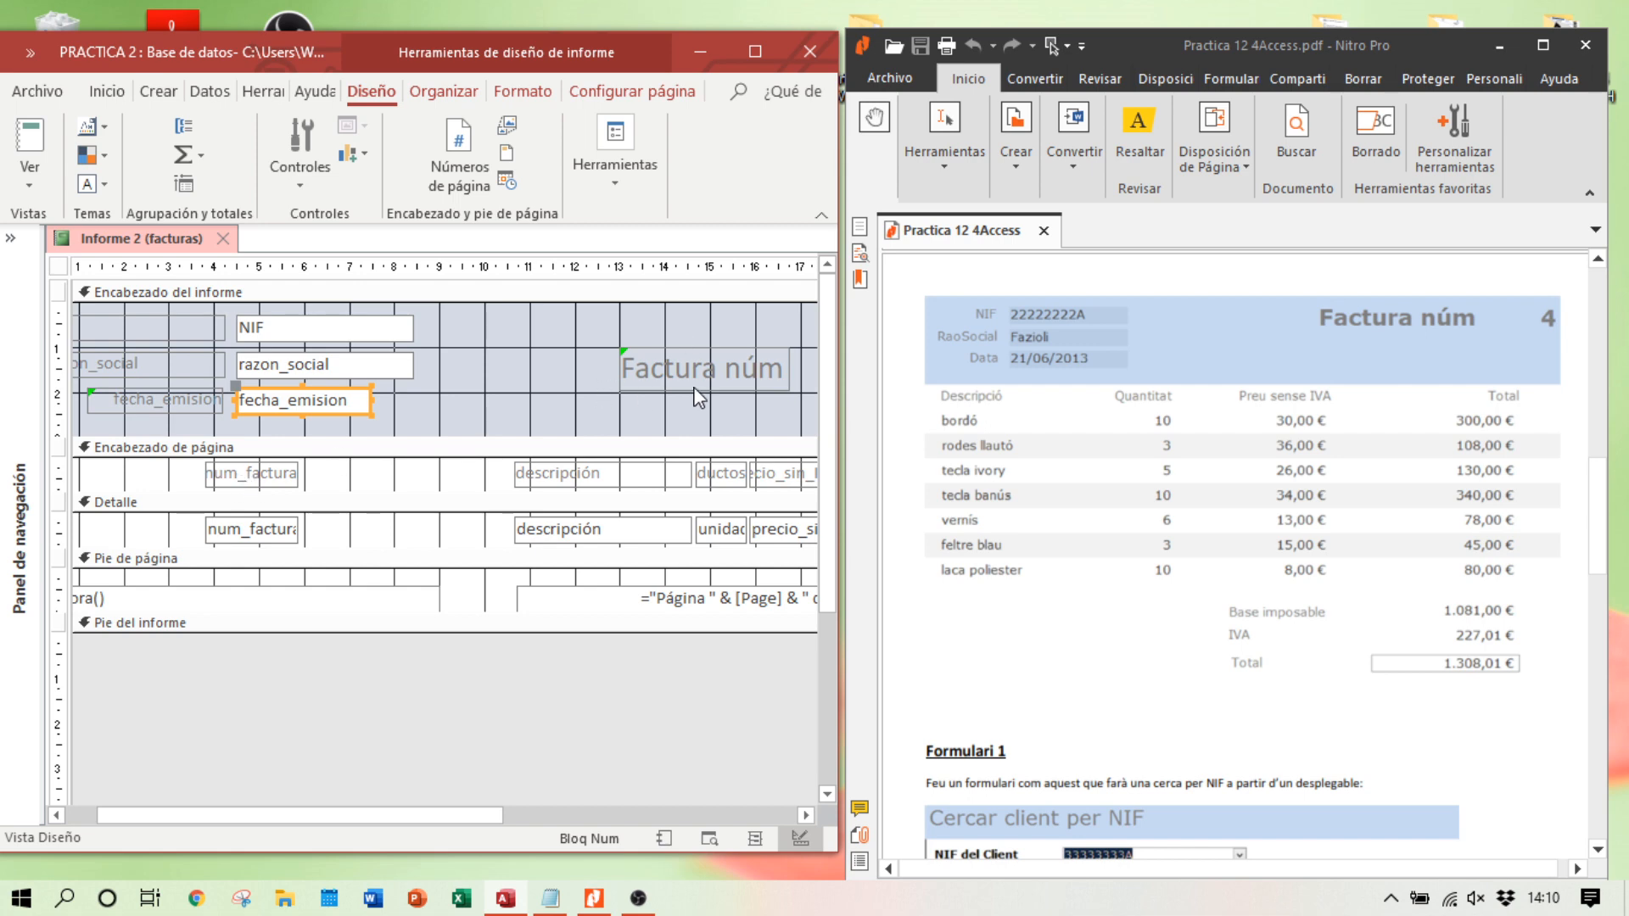
left_click(296, 479)
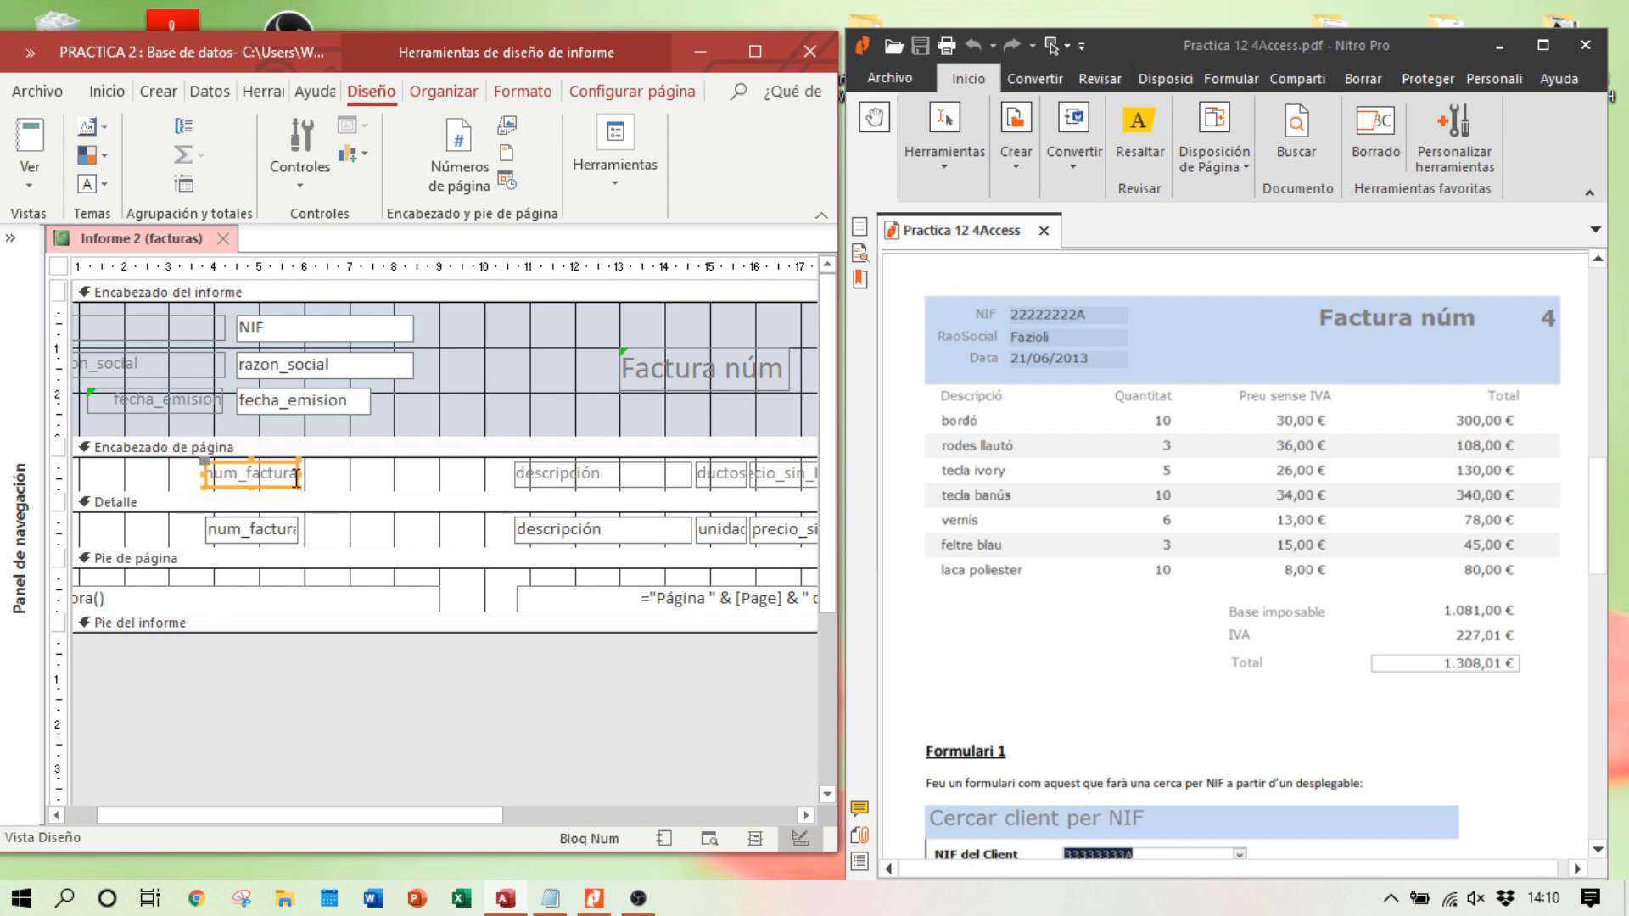
key("Delete")
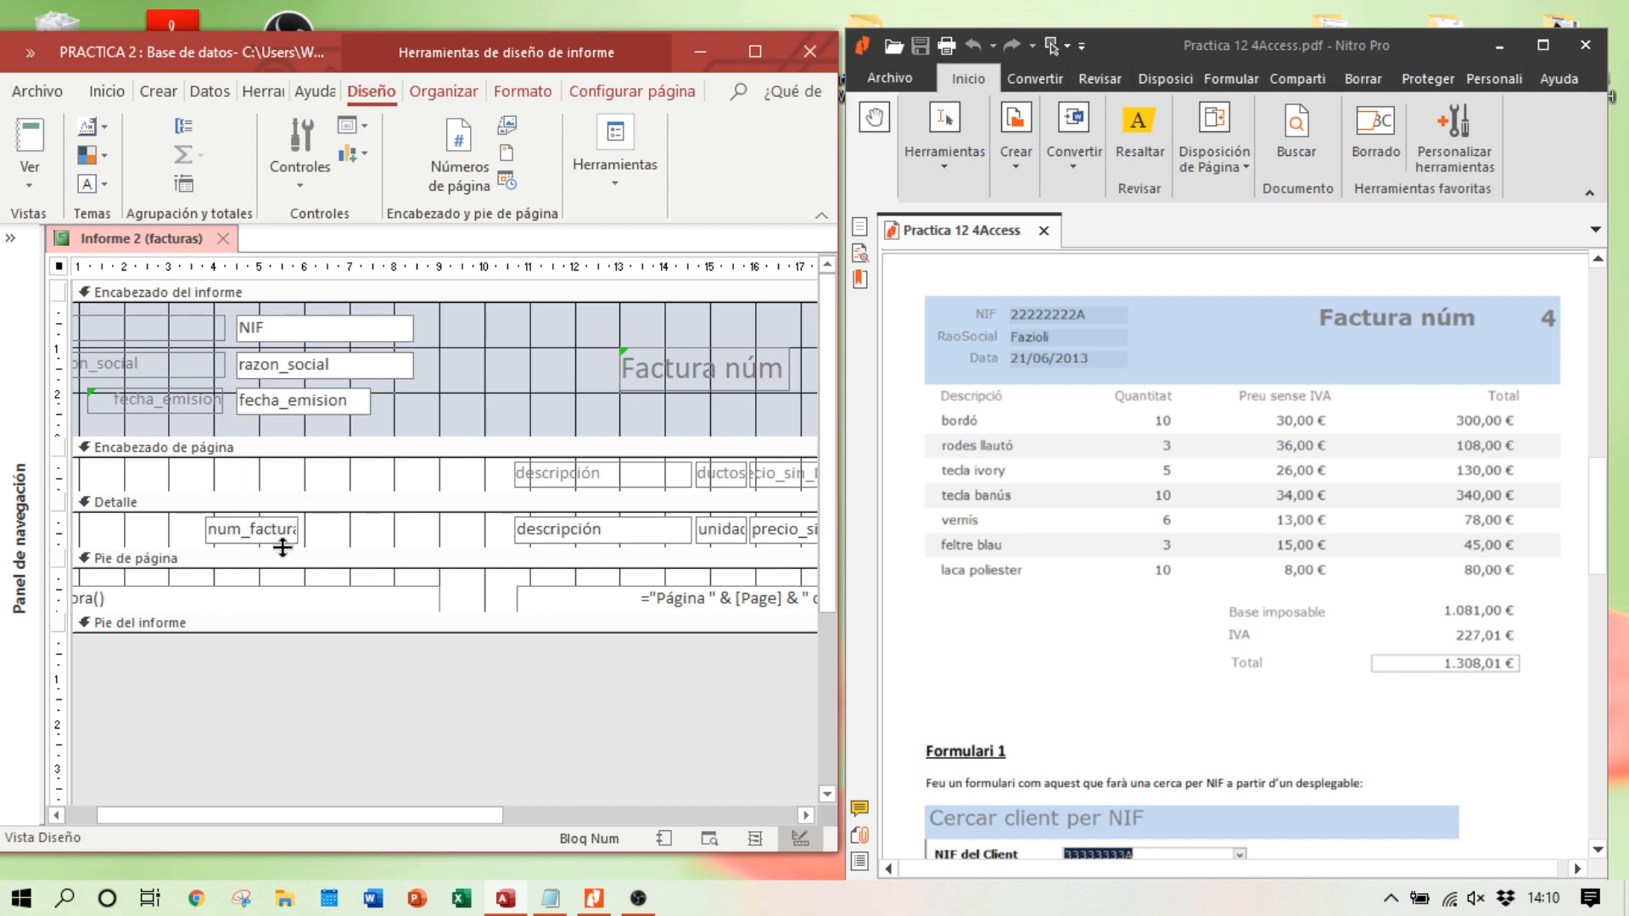
Step: Move the num_factura field into the report header beside the Factura núm title, about 1.5 cm wide and roughly as tall as the title
left_click_drag(266, 539, 776, 379)
left_click_drag(492, 816, 574, 816)
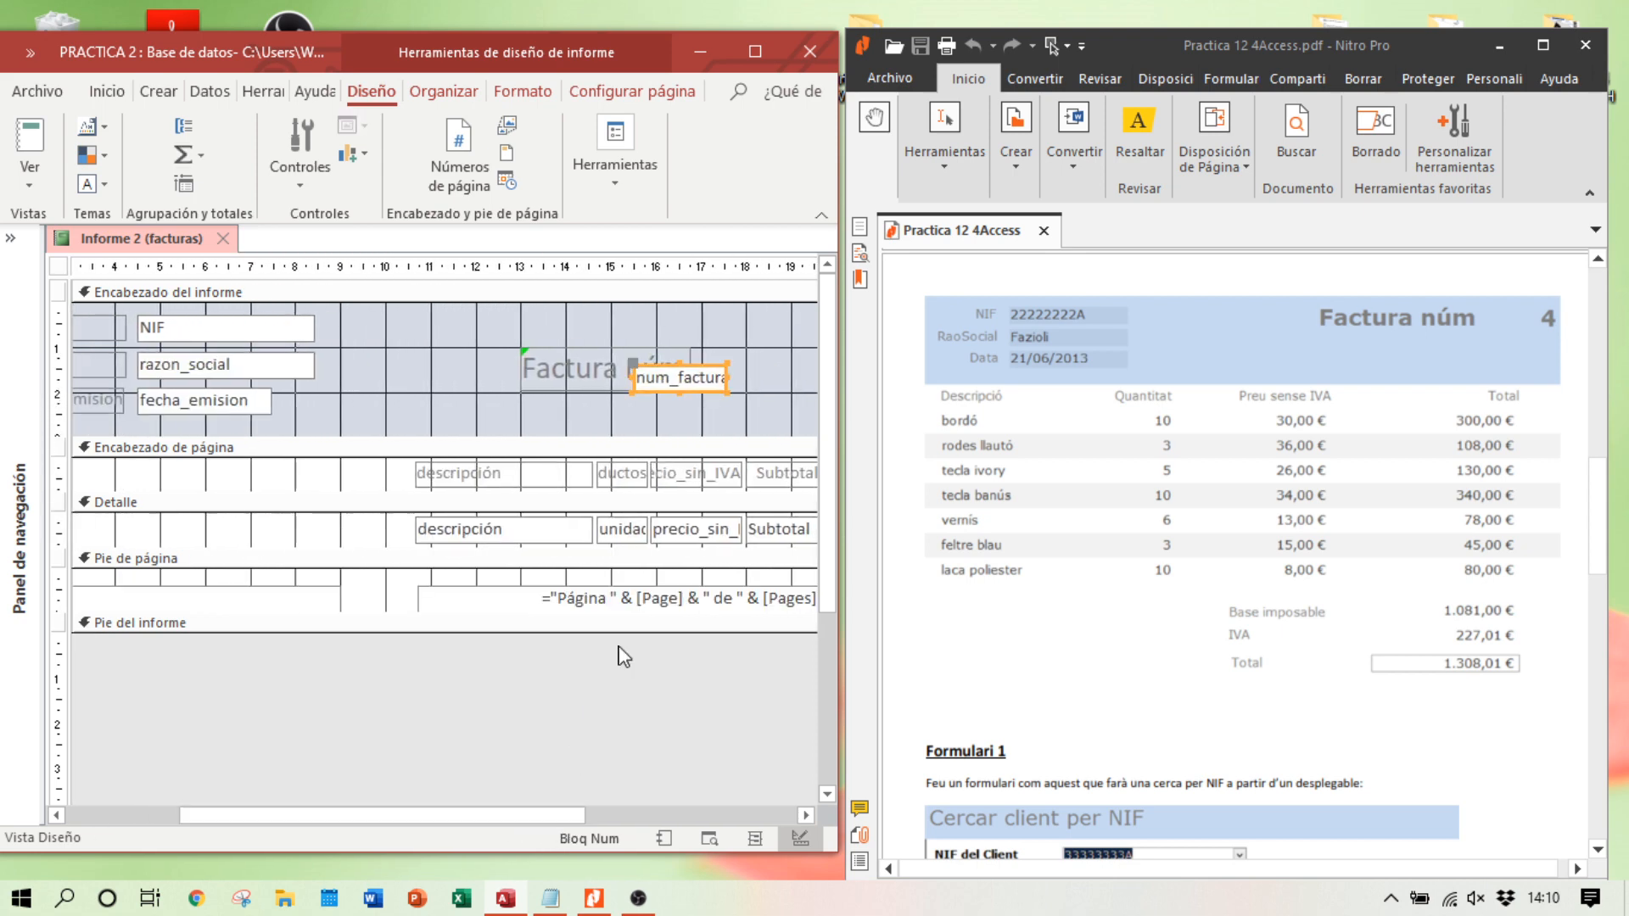
left_click(667, 392)
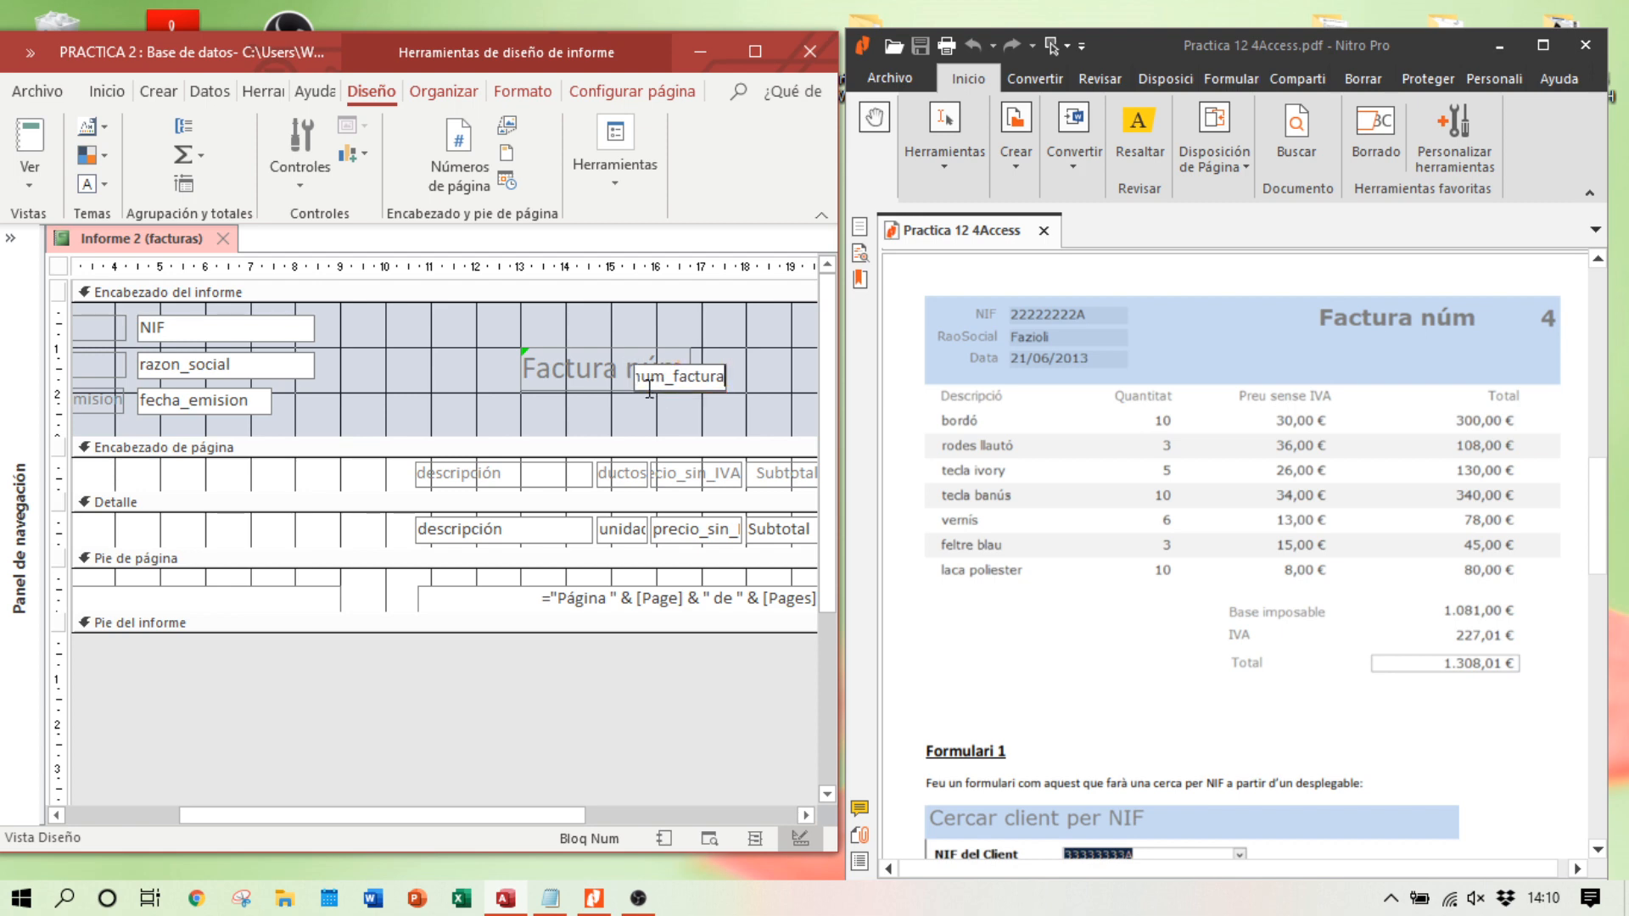
left_click(704, 391)
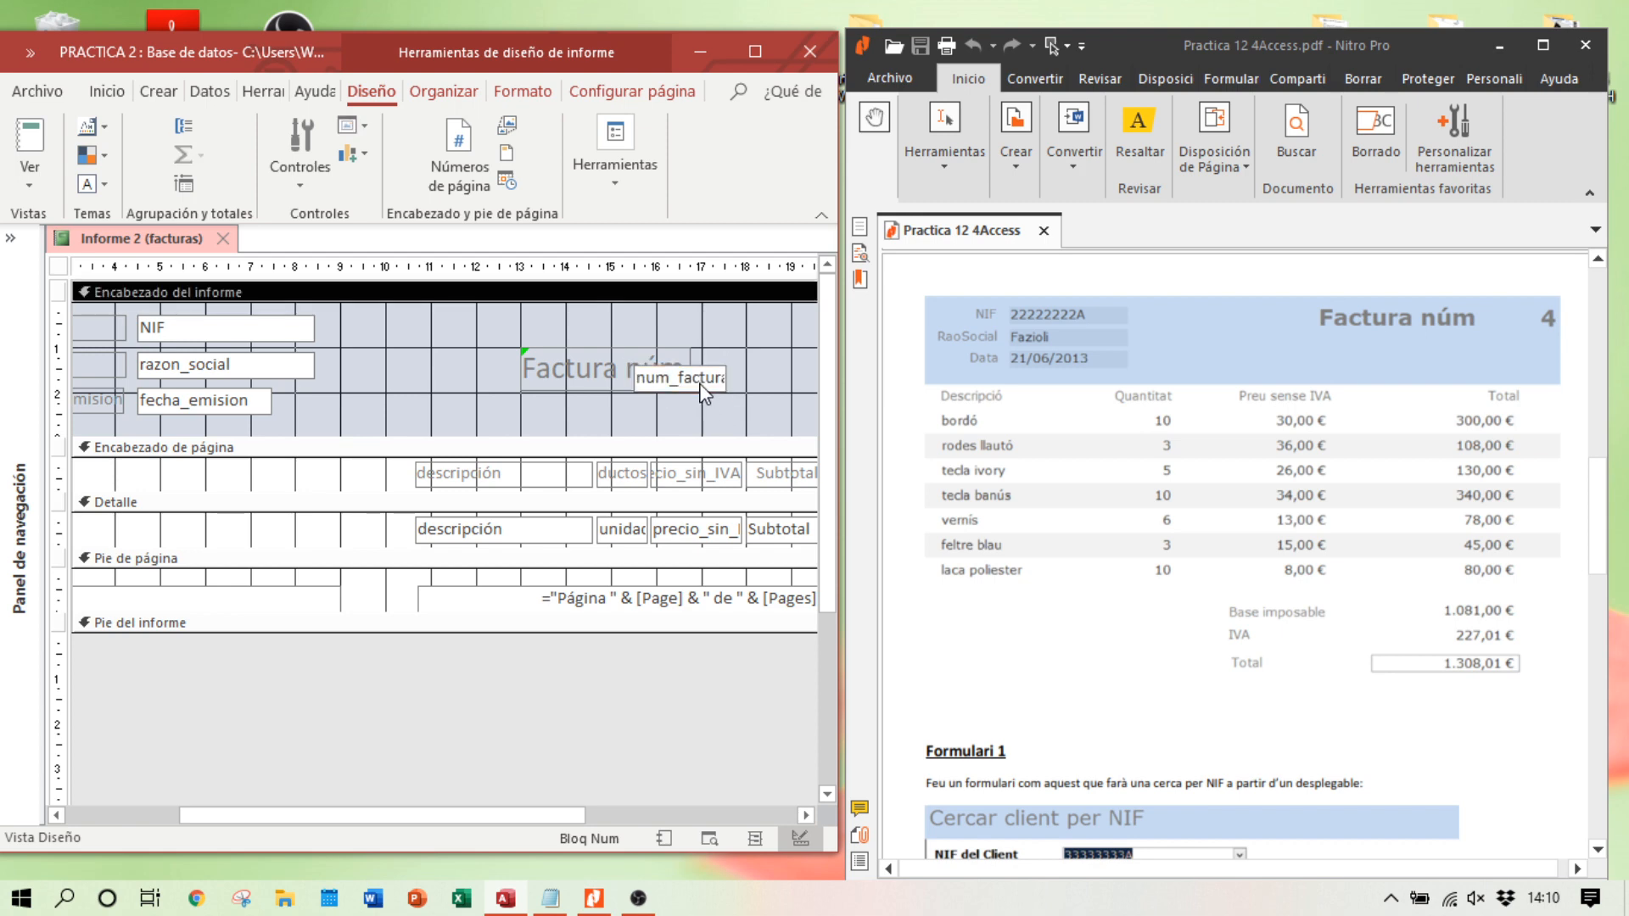
mouse_move(704, 392)
left_mouse_down()
mouse_move(794, 374)
mouse_move(769, 366)
mouse_move(762, 392)
left_mouse_up()
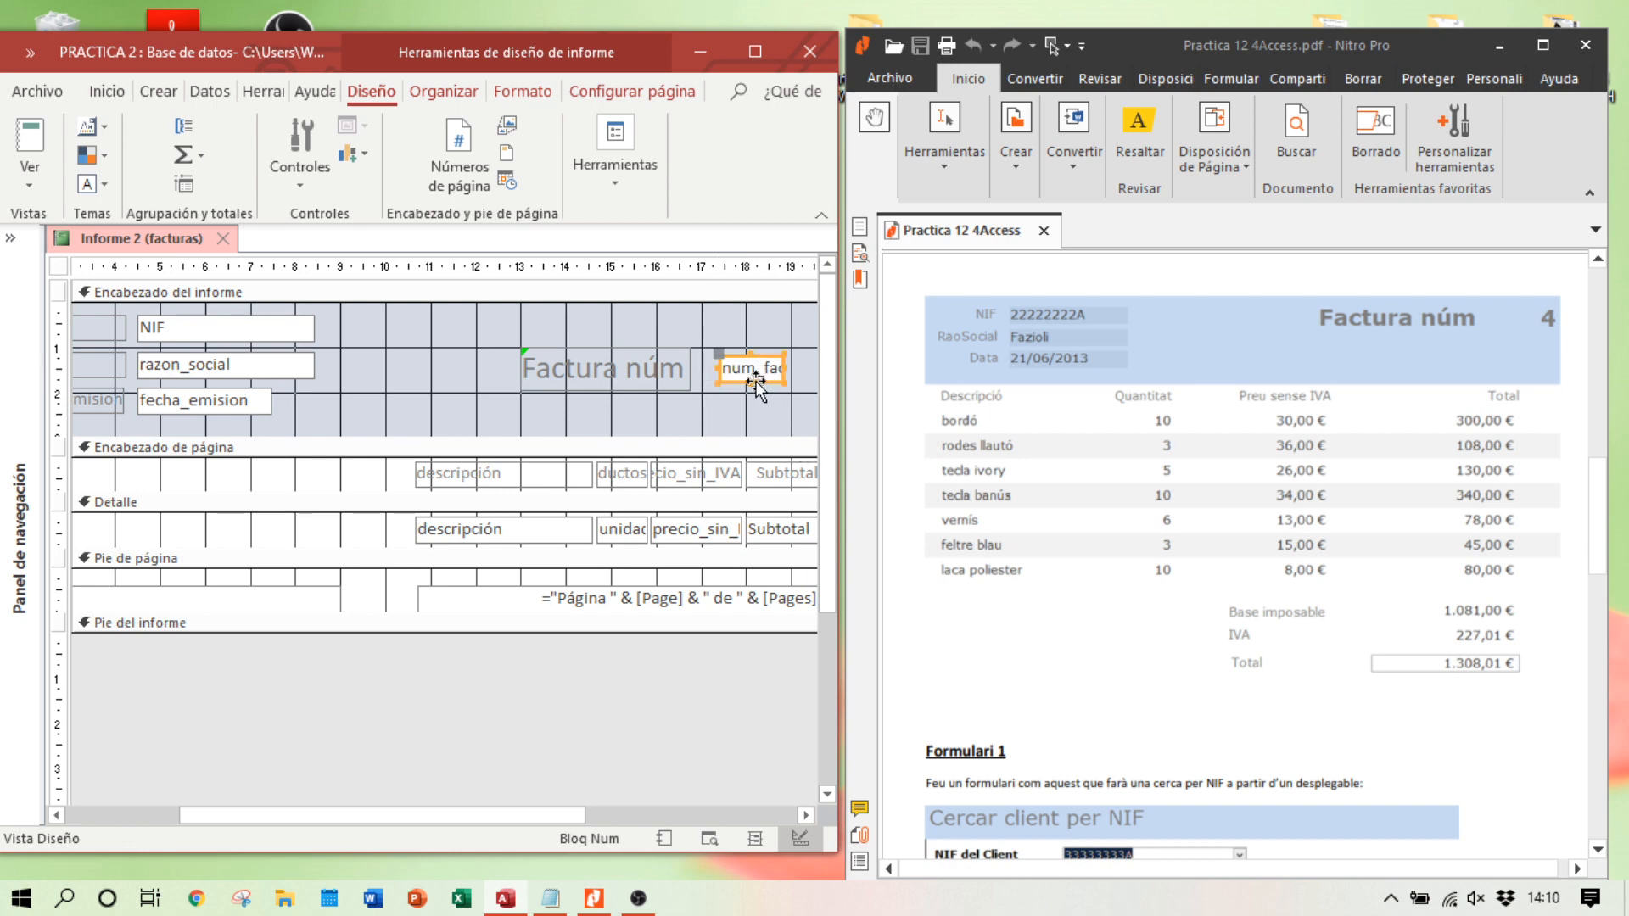
left_click(753, 387)
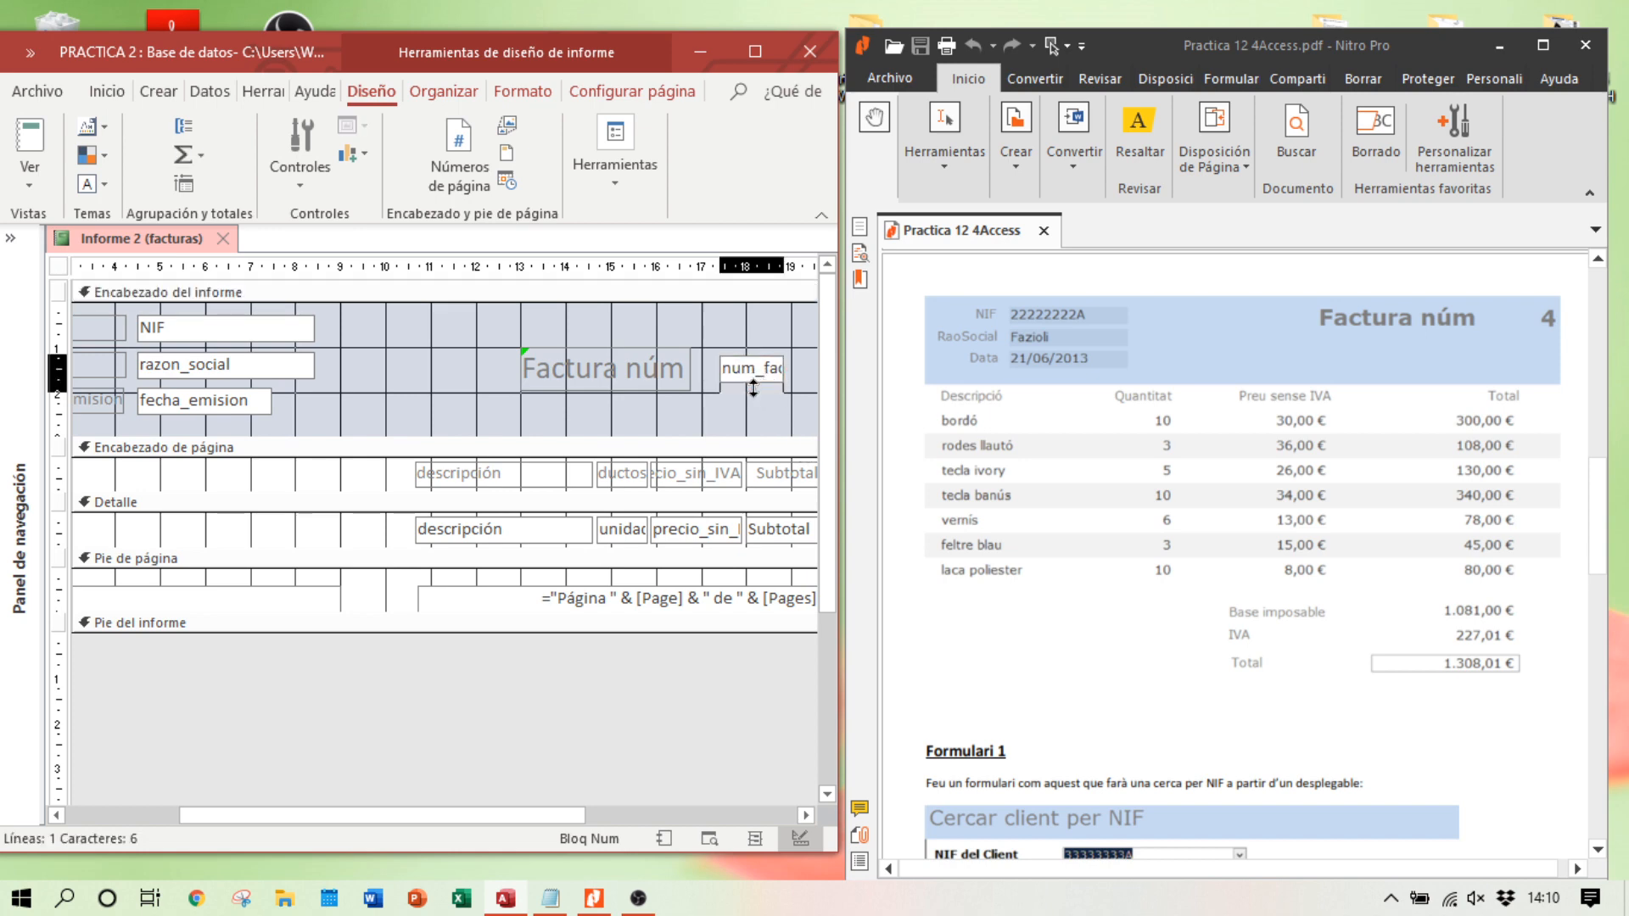
mouse_move(754, 387)
left_mouse_down()
mouse_move(794, 376)
mouse_move(760, 355)
mouse_move(759, 414)
mouse_move(758, 358)
left_mouse_up()
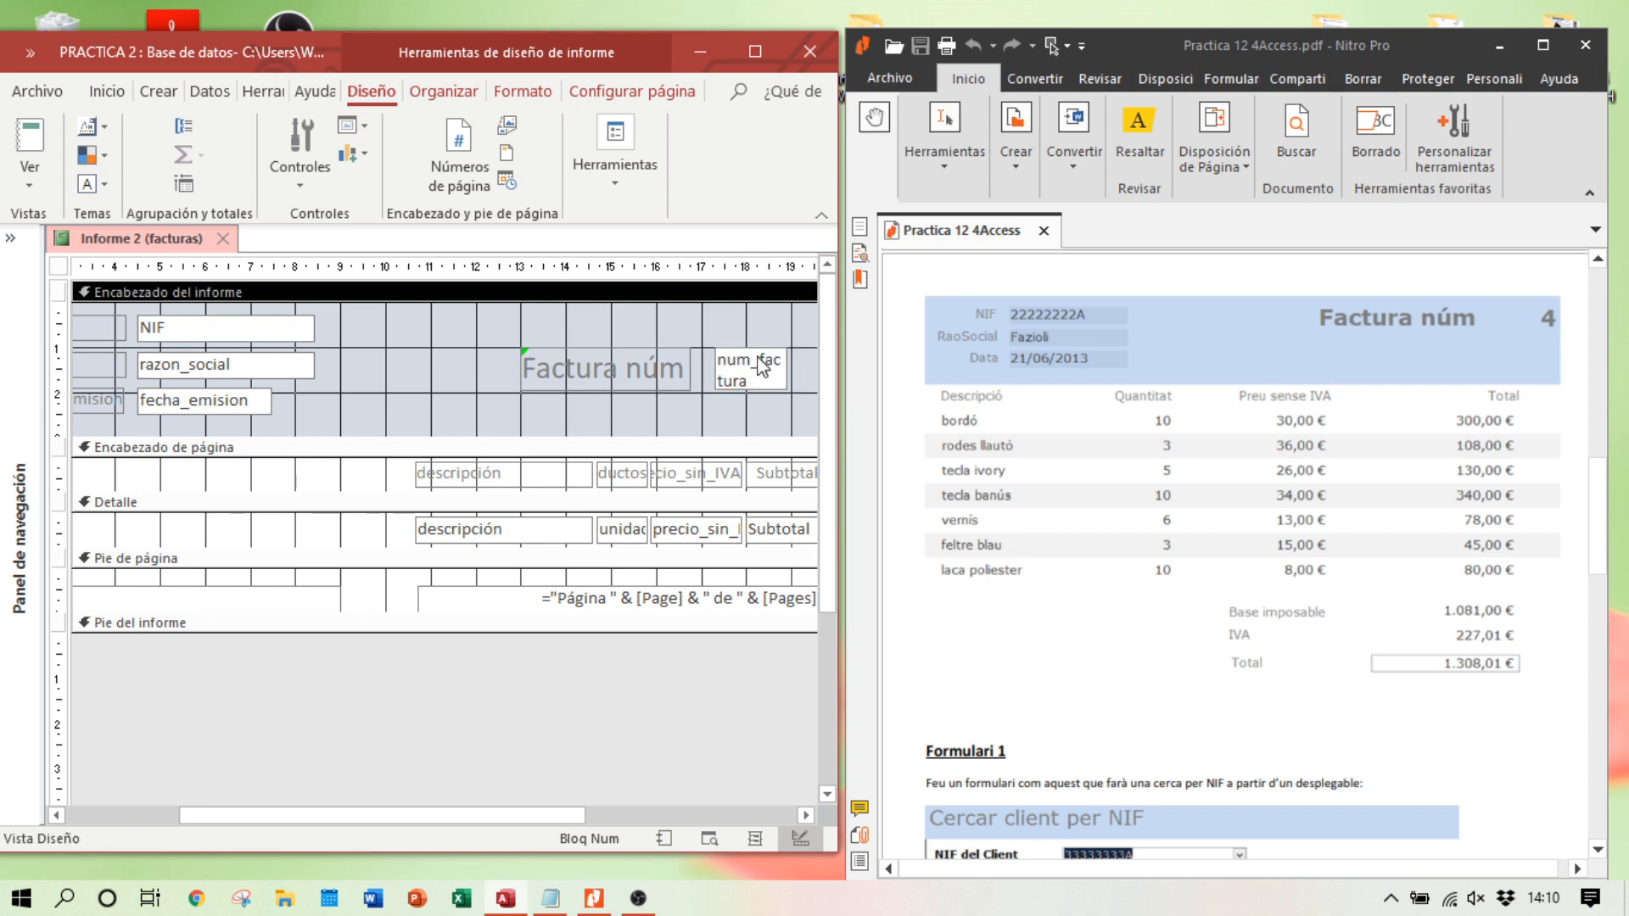
Step: Preview the report for invoice 4 to compare its header with the sample invoice, and return to the design
left_click(709, 838)
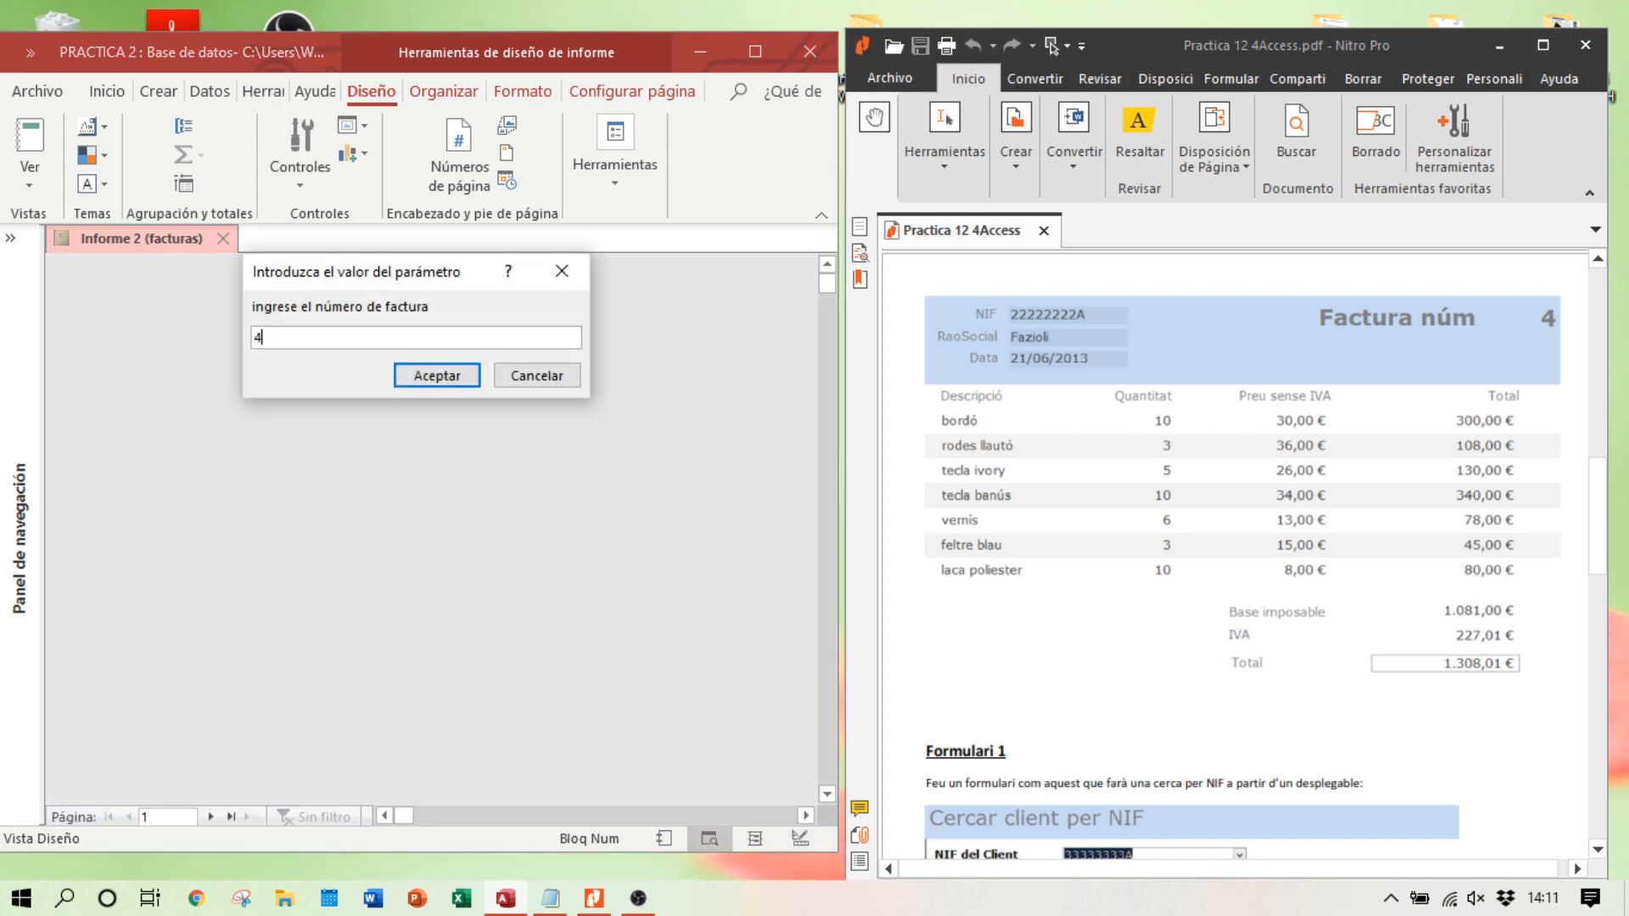
key("Return")
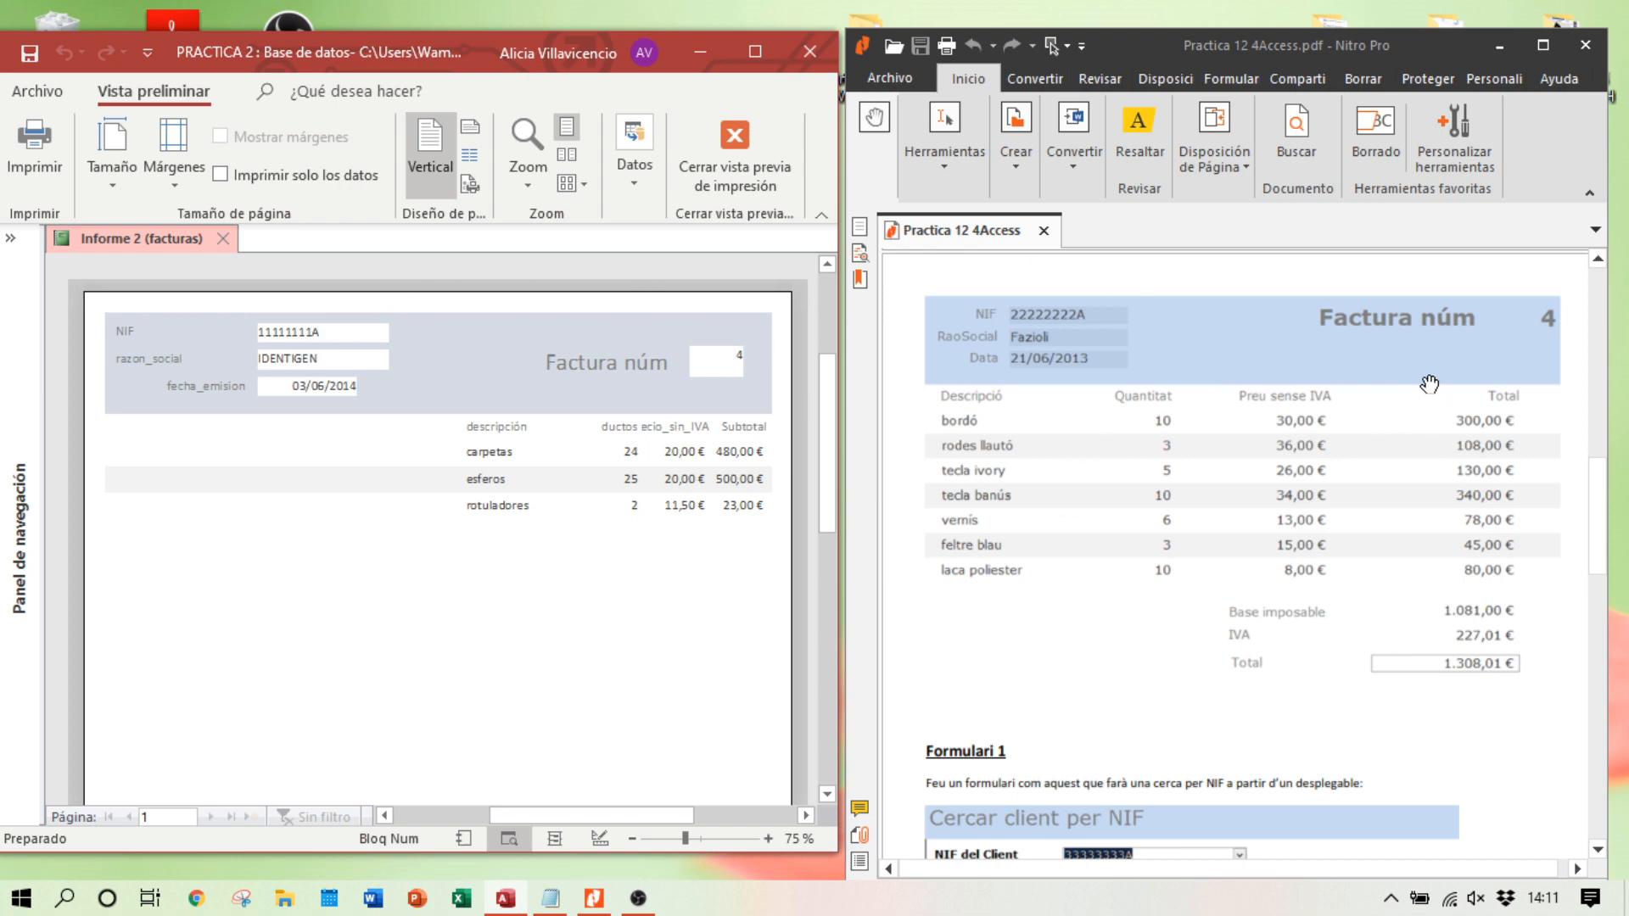
left_click(604, 843)
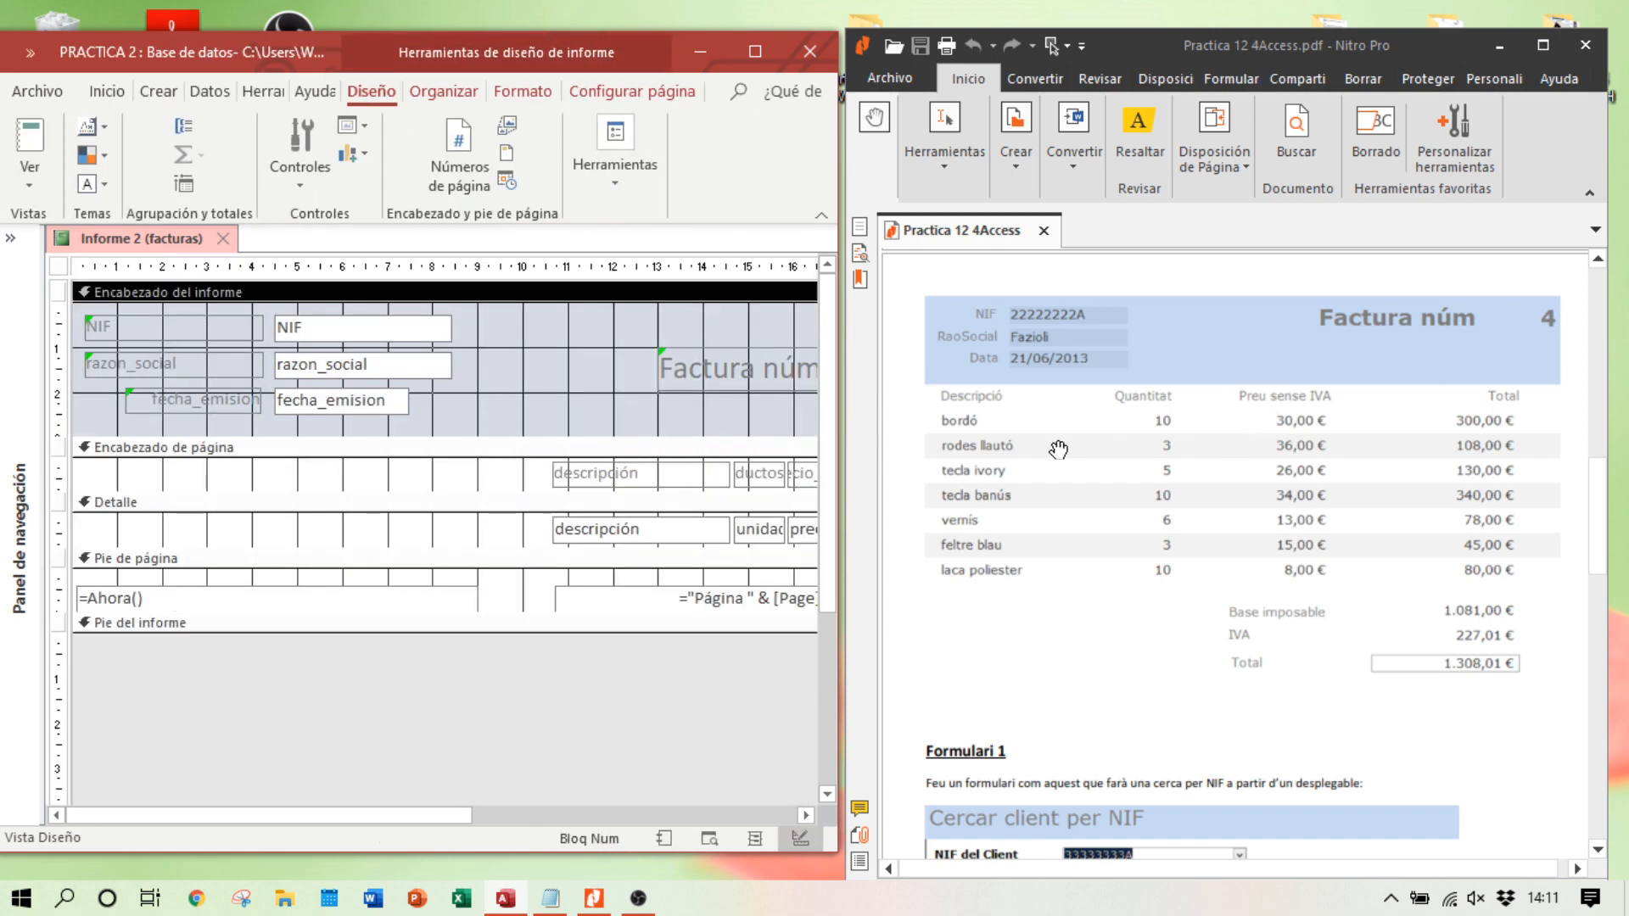
Step: Move the descripción label and field left to about the 0.7 cm mark and widen both to about 4.5 cm
left_click(596, 472)
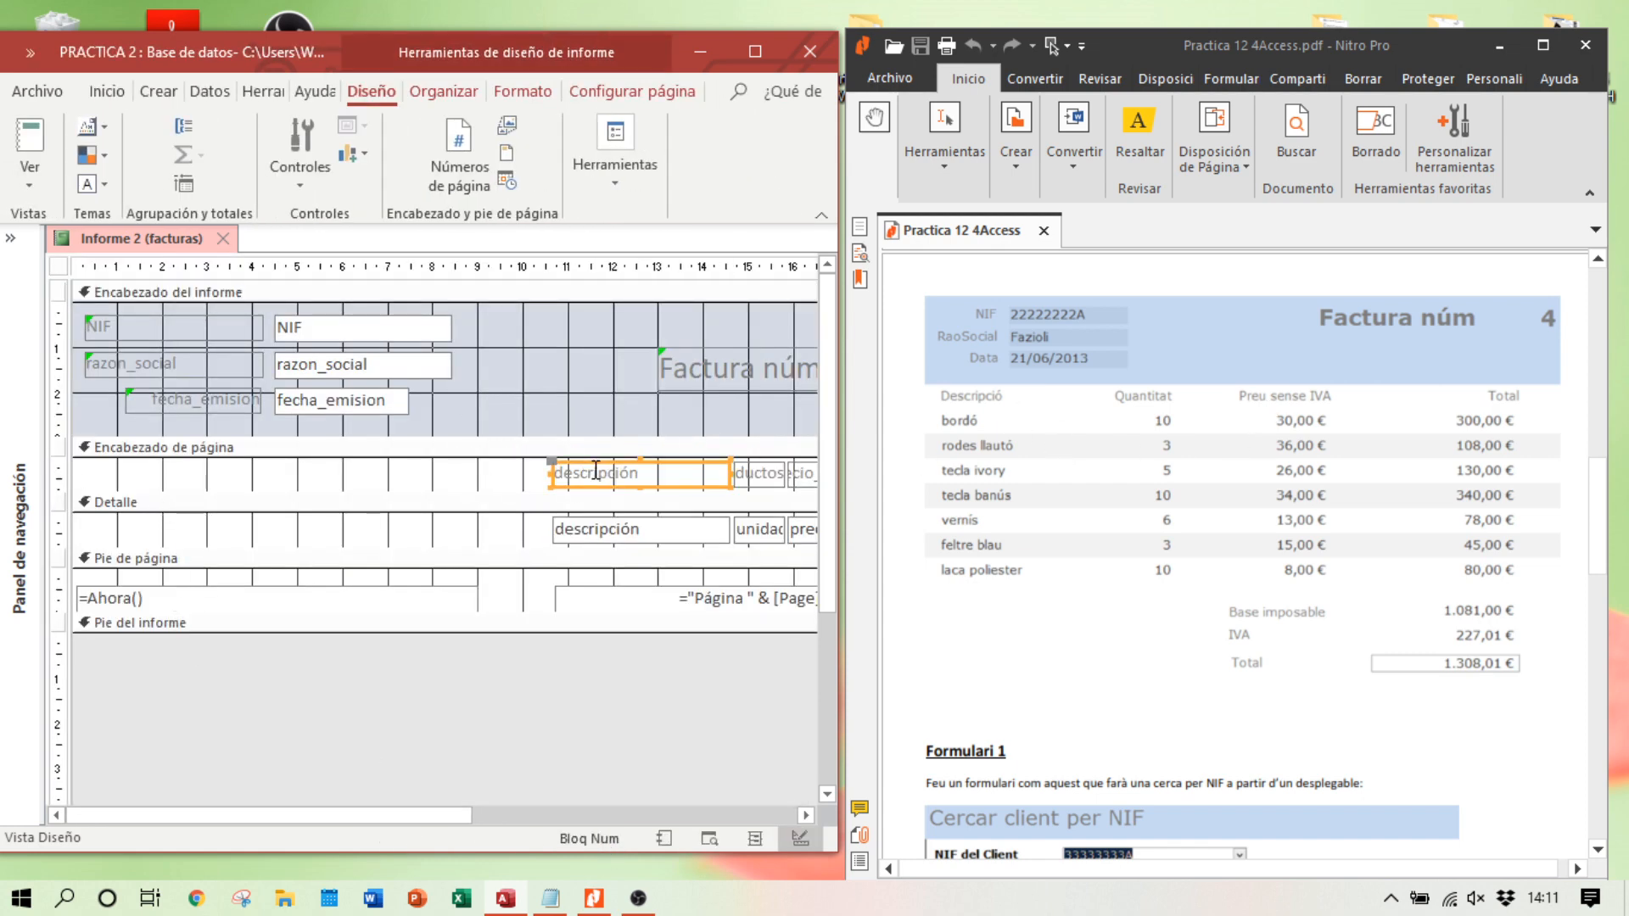
left_click(592, 529, "shift")
left_click_drag(577, 472, 127, 462)
left_click(289, 482)
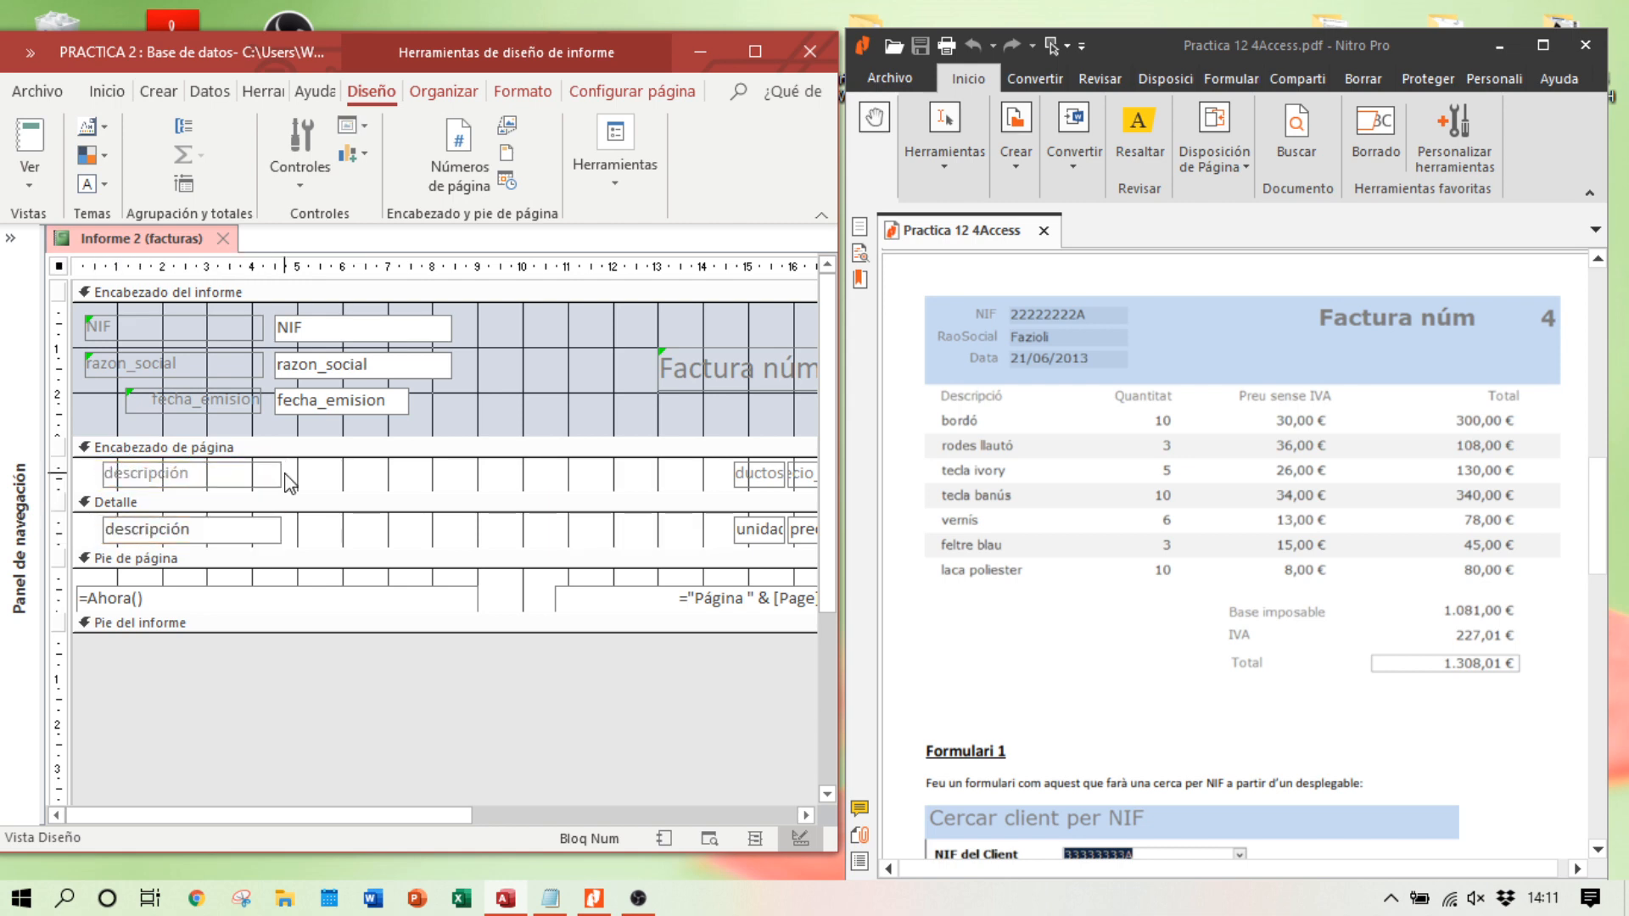
left_click(287, 480)
left_click(278, 475)
left_click(270, 533, "shift")
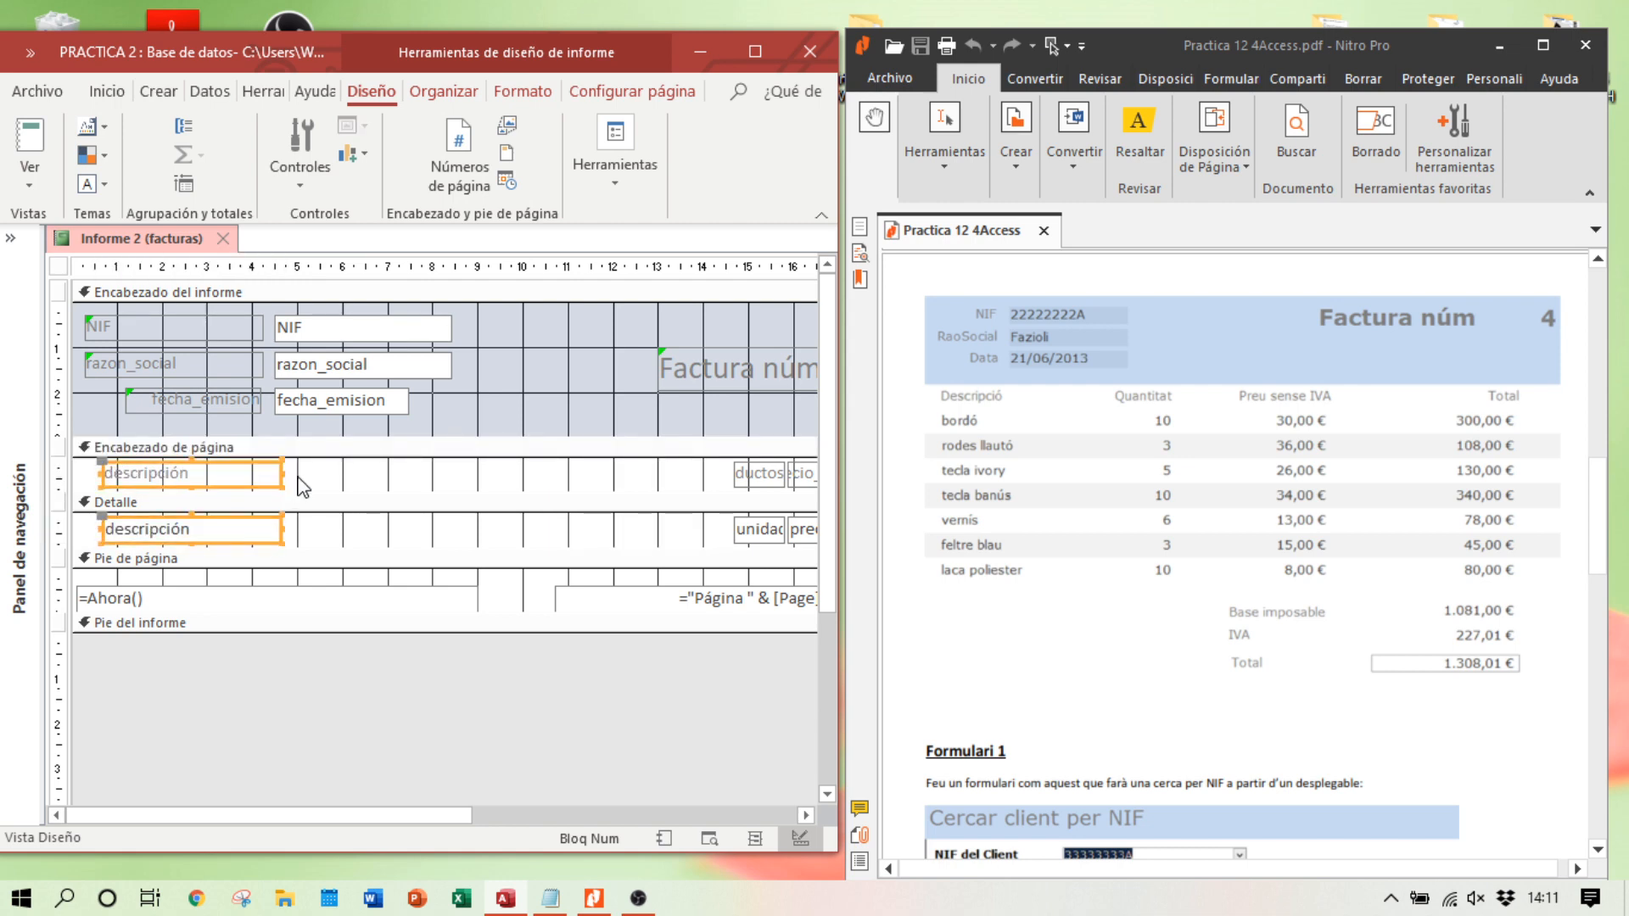
mouse_move(283, 473)
left_mouse_down()
mouse_move(329, 473)
mouse_move(306, 474)
left_mouse_up()
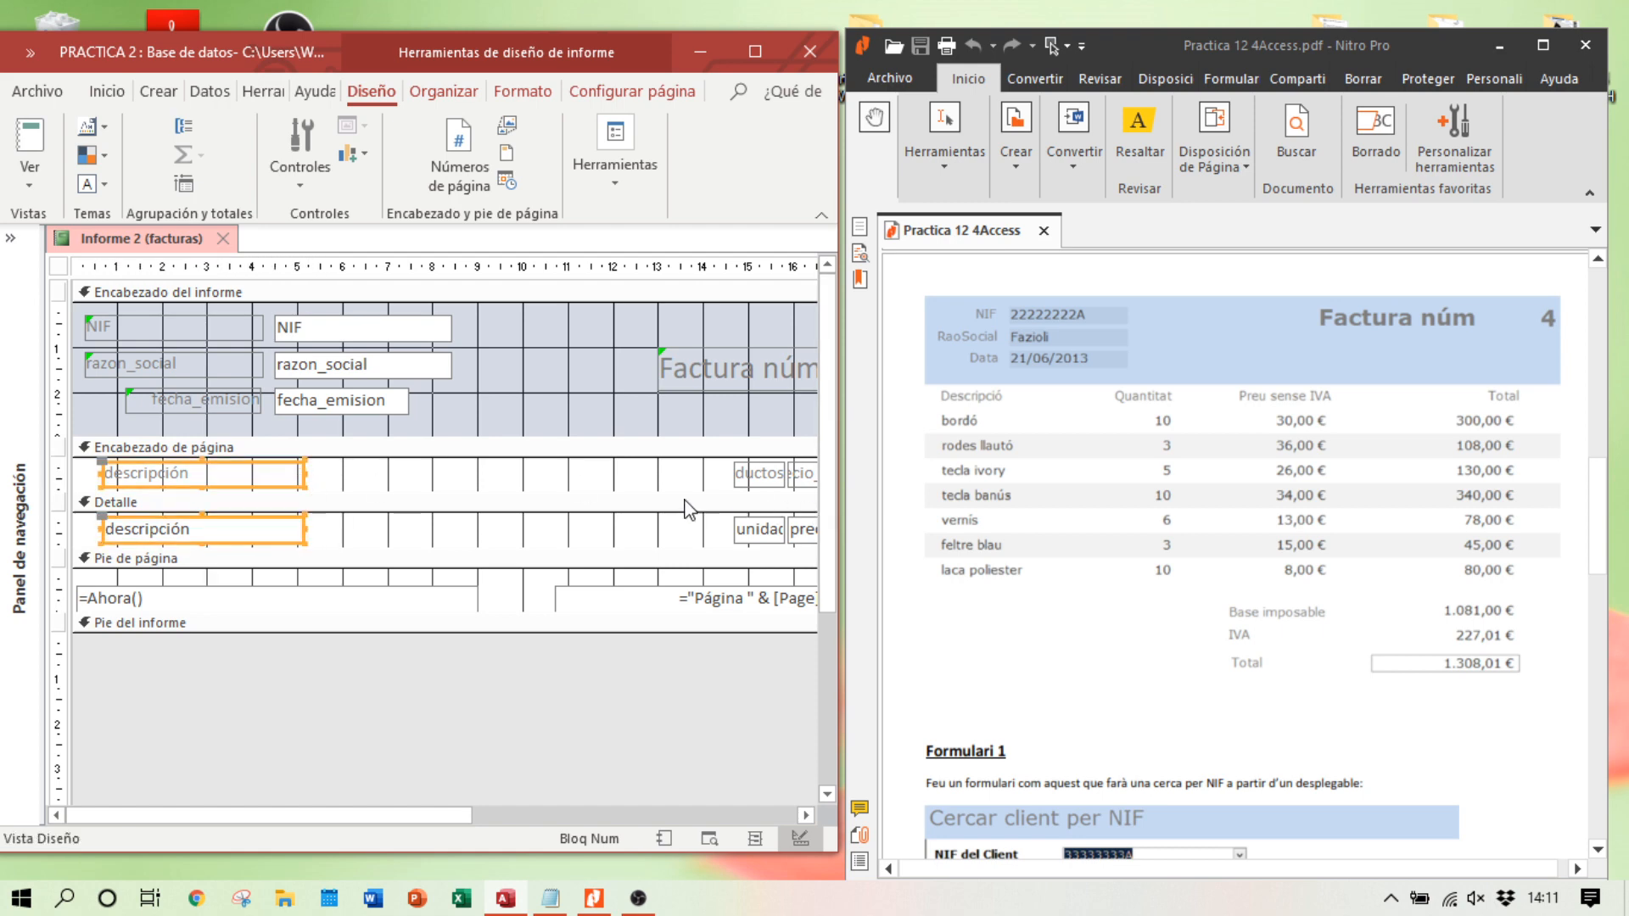
Step: Widen the unidades_productos label and field to about 3 cm and move both left to about the 6.4 cm mark
left_click(754, 477)
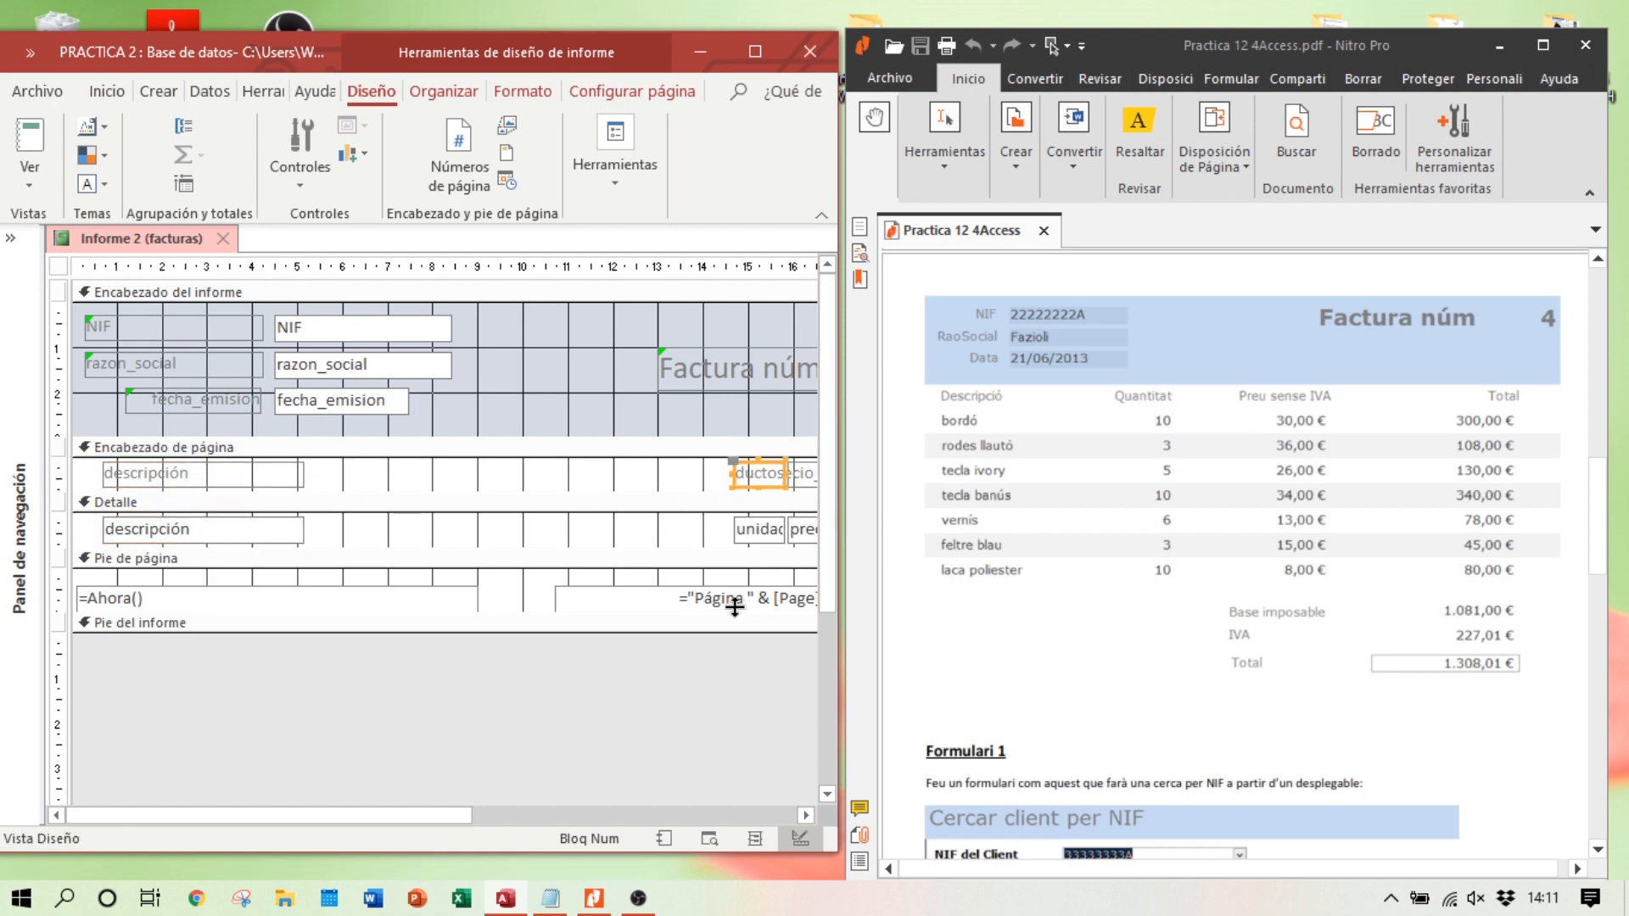
left_click(770, 535, "shift")
left_click_drag(731, 475, 645, 474)
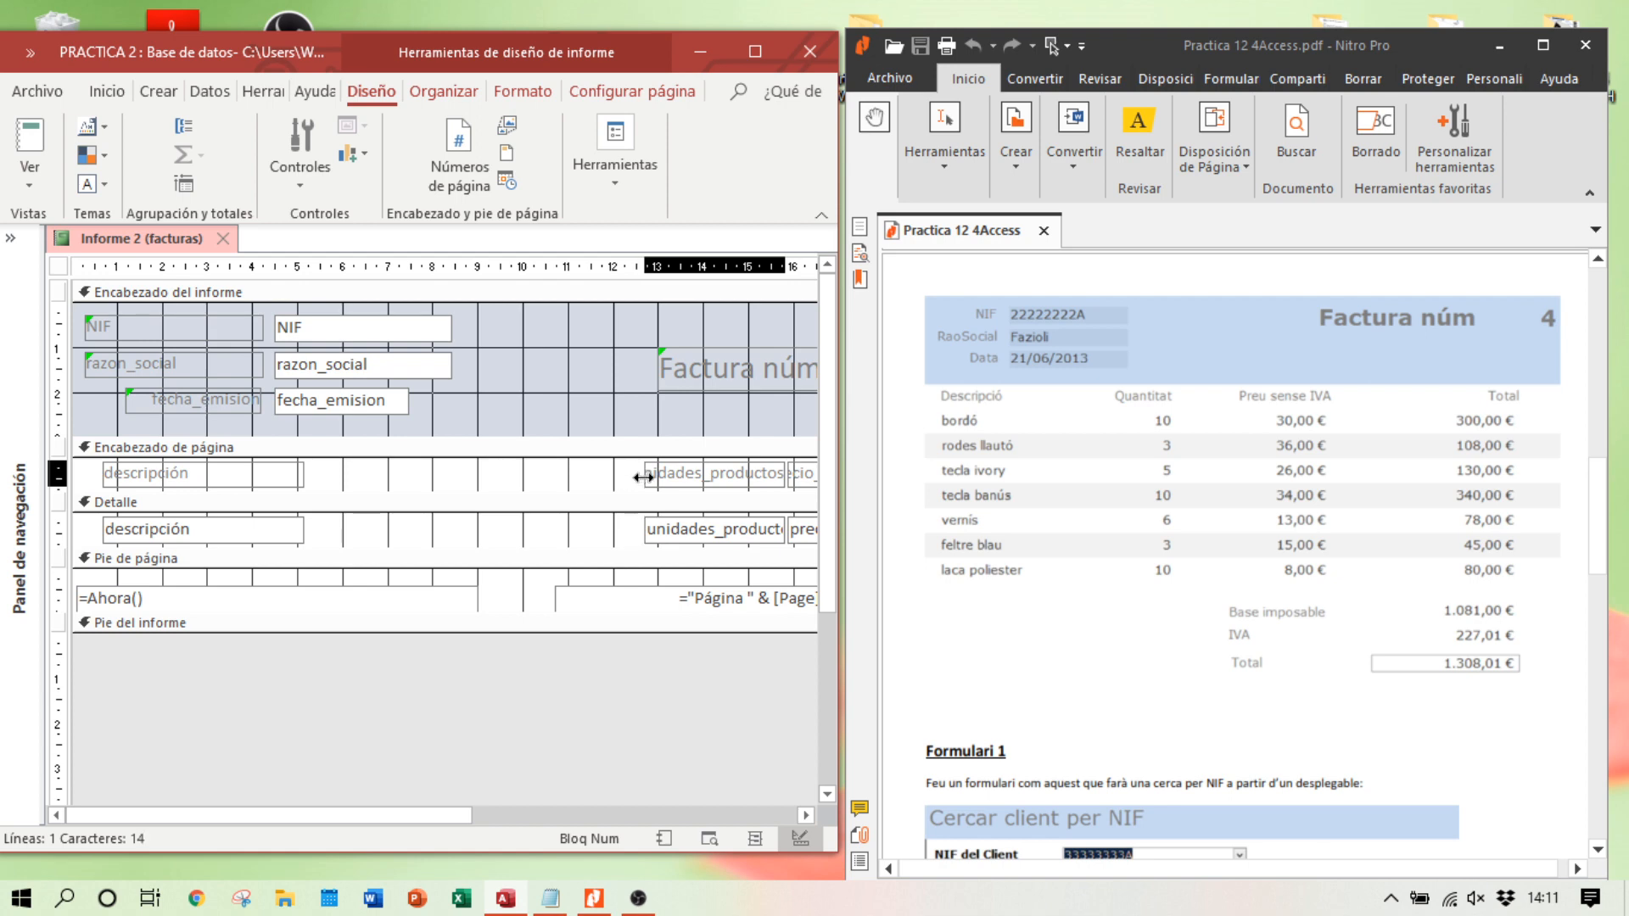
left_click_drag(701, 473, 421, 484)
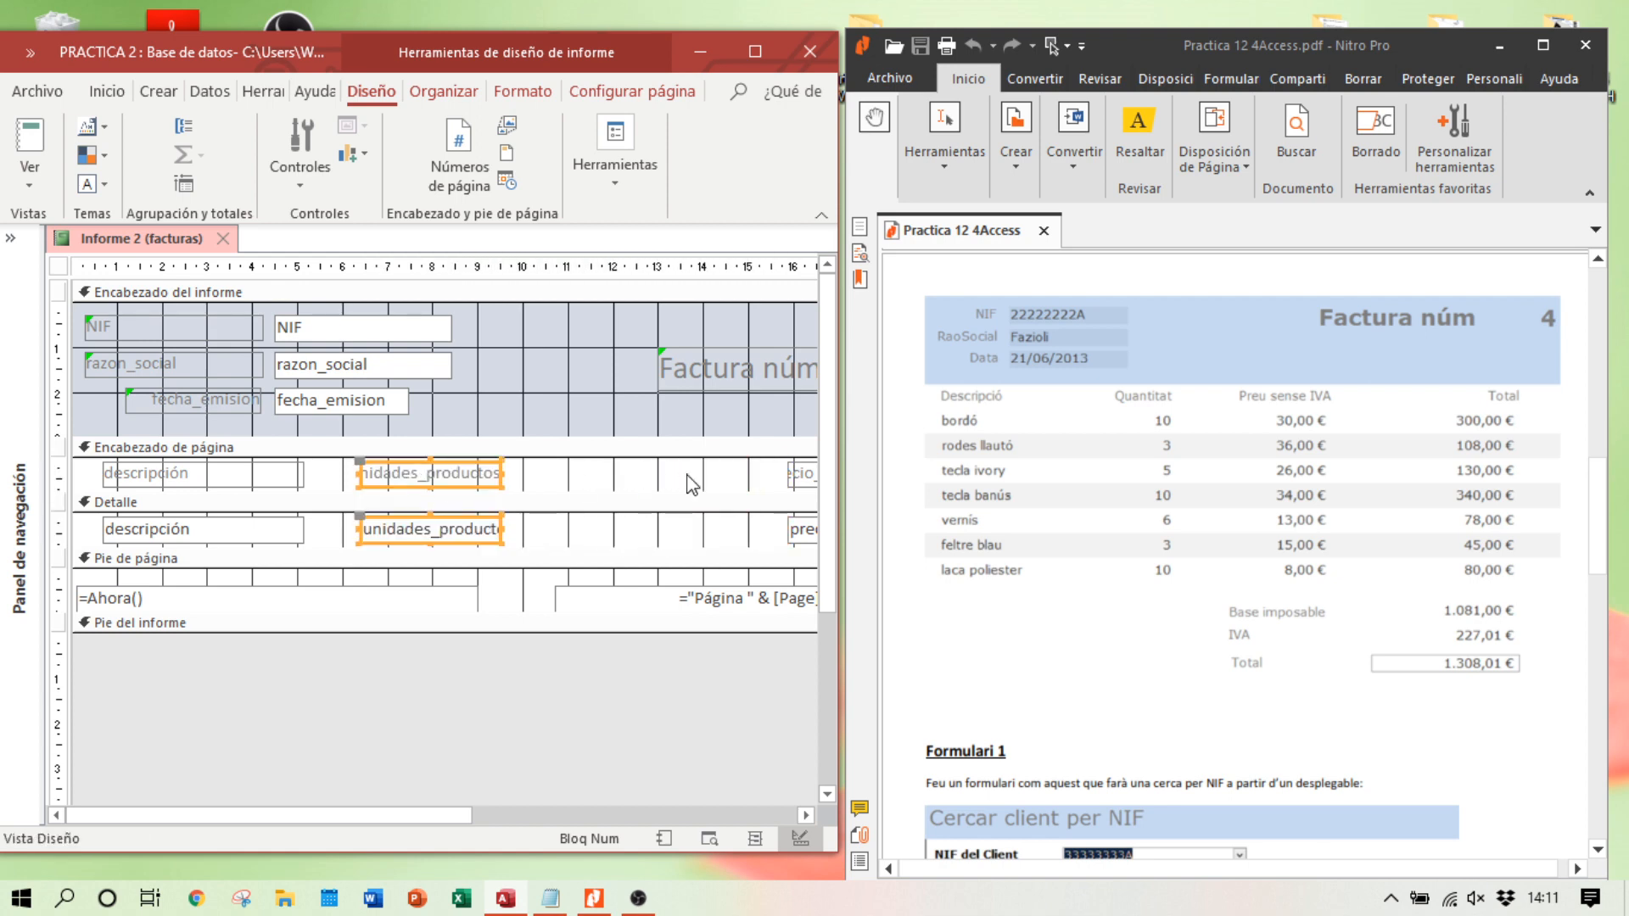
Step: Move the precio_sin_IVA label and field left to about the 11.6 cm mark
left_click(801, 477)
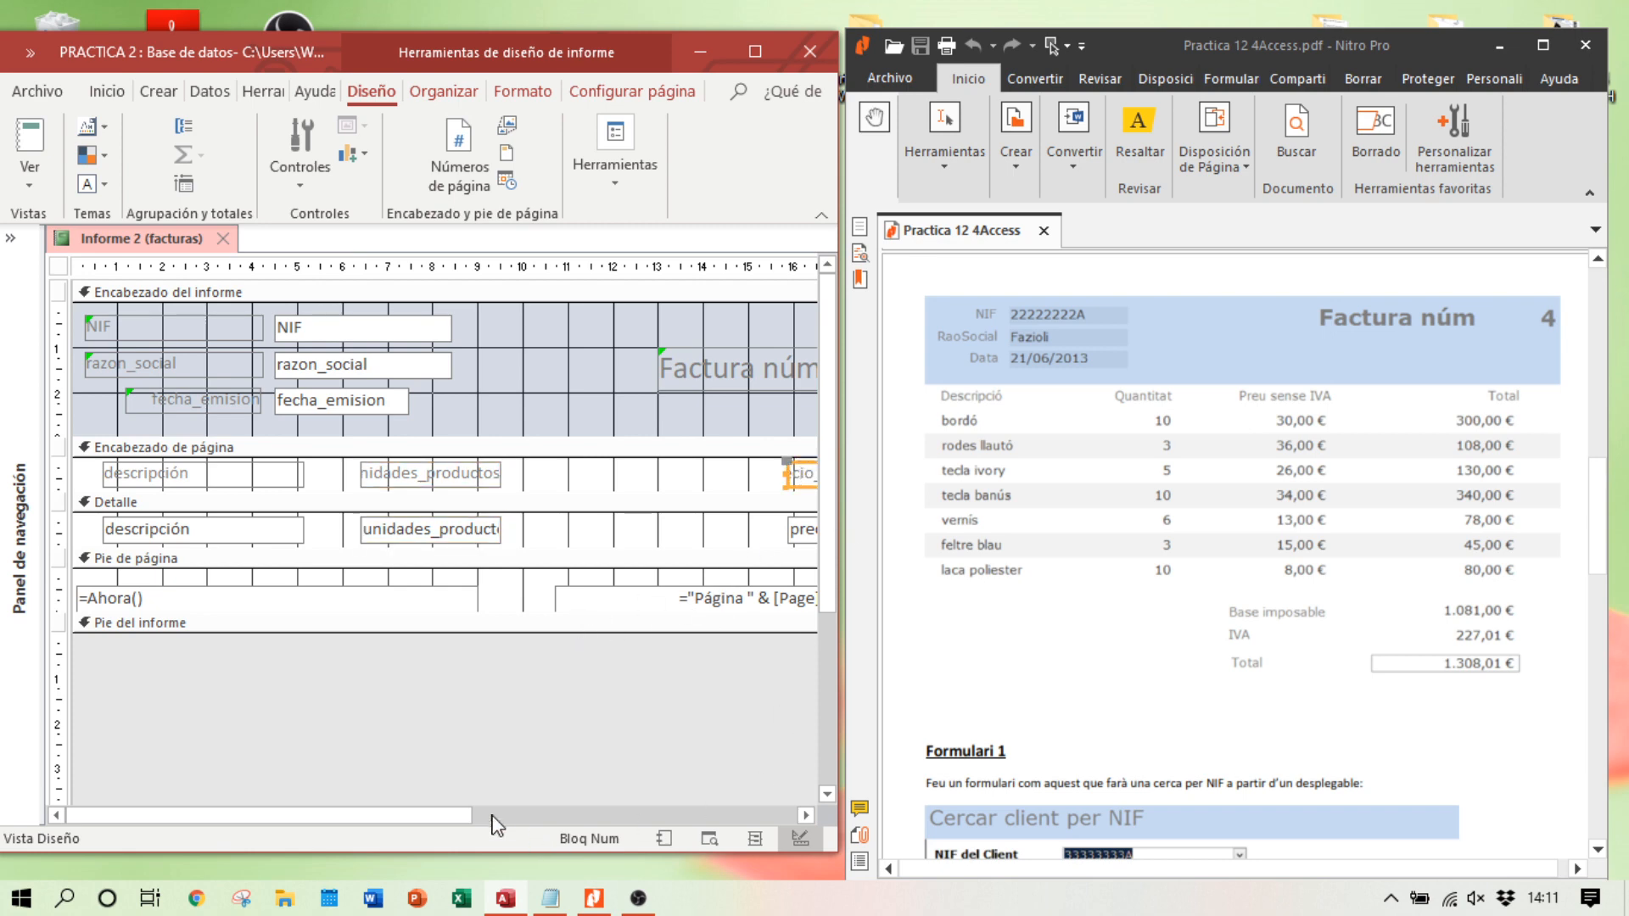
left_click_drag(461, 816, 558, 816)
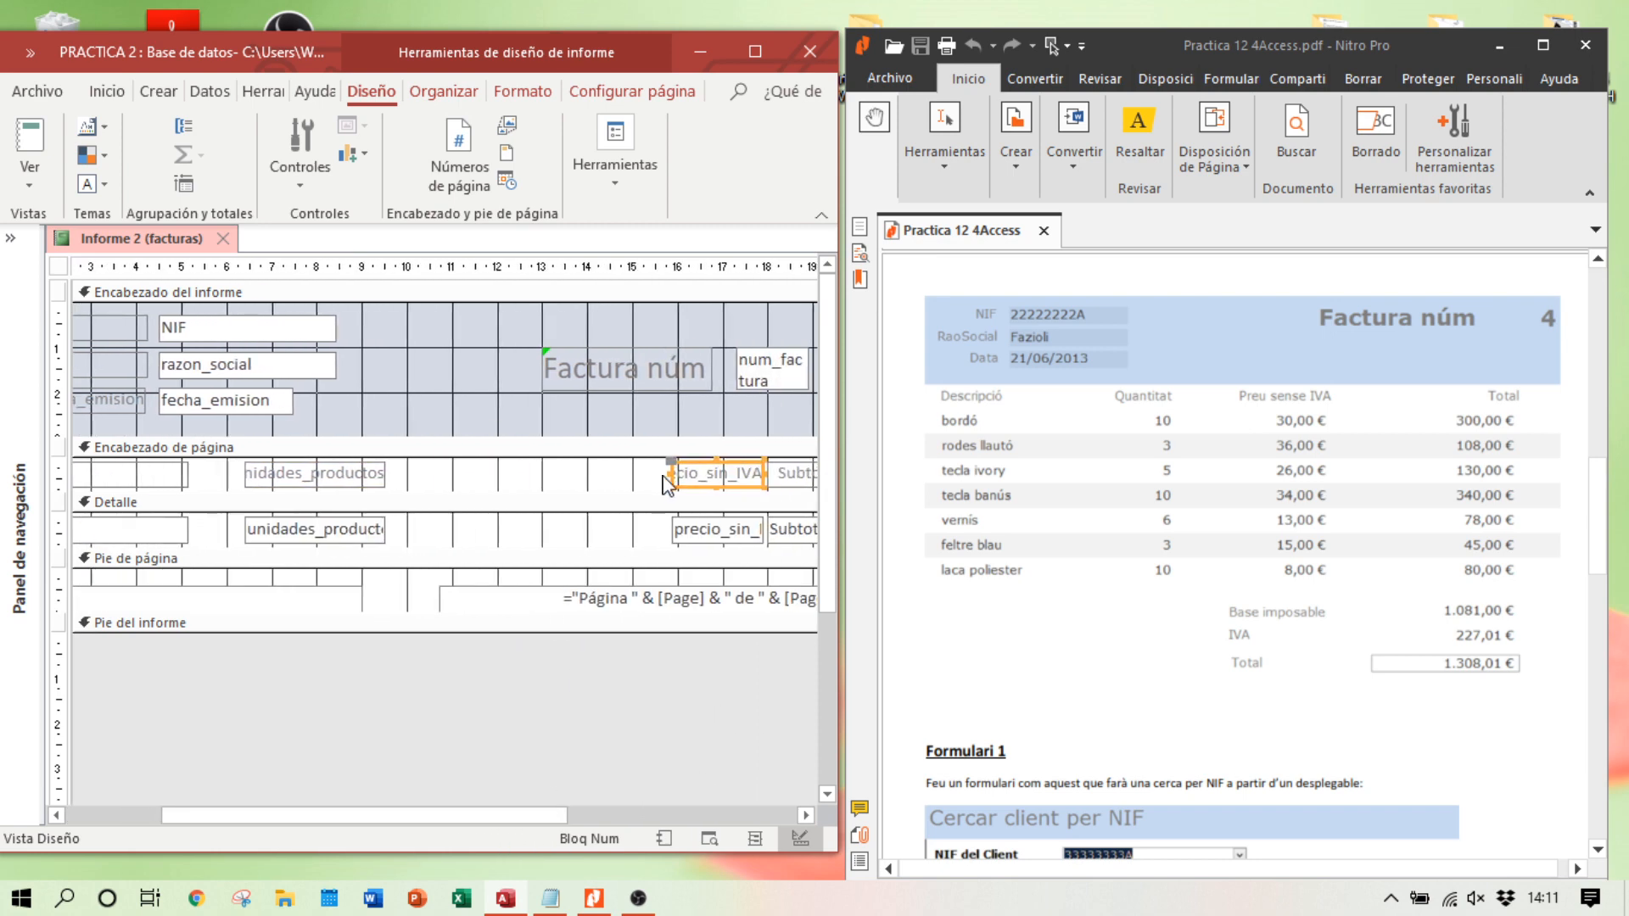
left_click(695, 535, "shift")
left_click_drag(692, 479, 507, 476)
Step: Move the Subtotal label and field left to about the 15.7 cm mark and widen both to about 2.2 cm
left_click(806, 482)
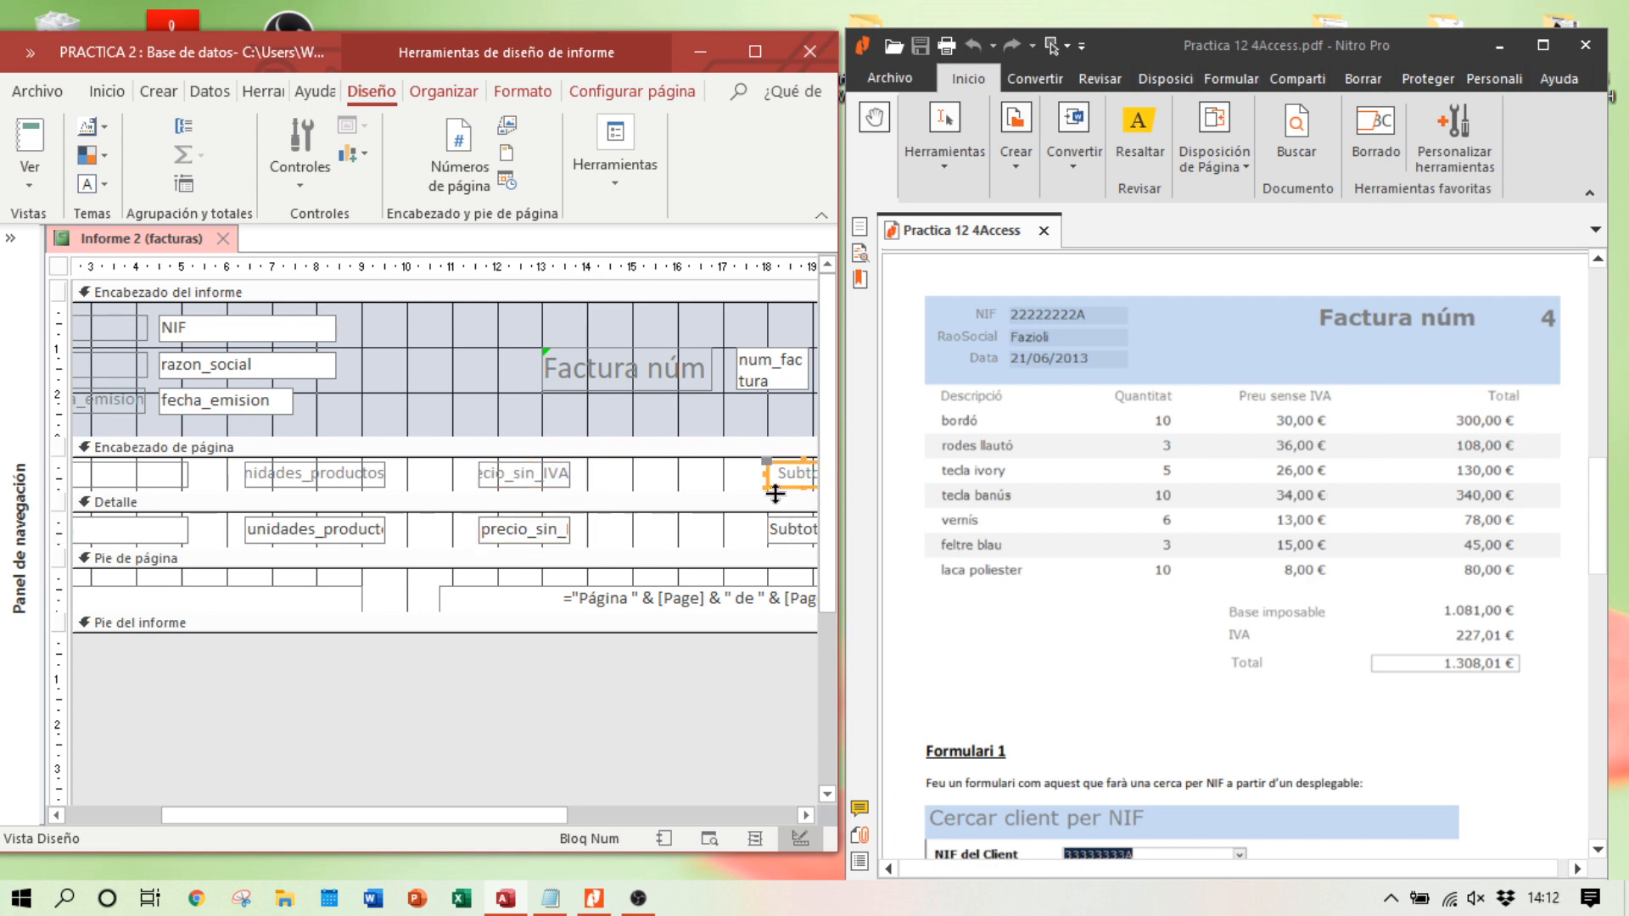
left_click(783, 529, "shift")
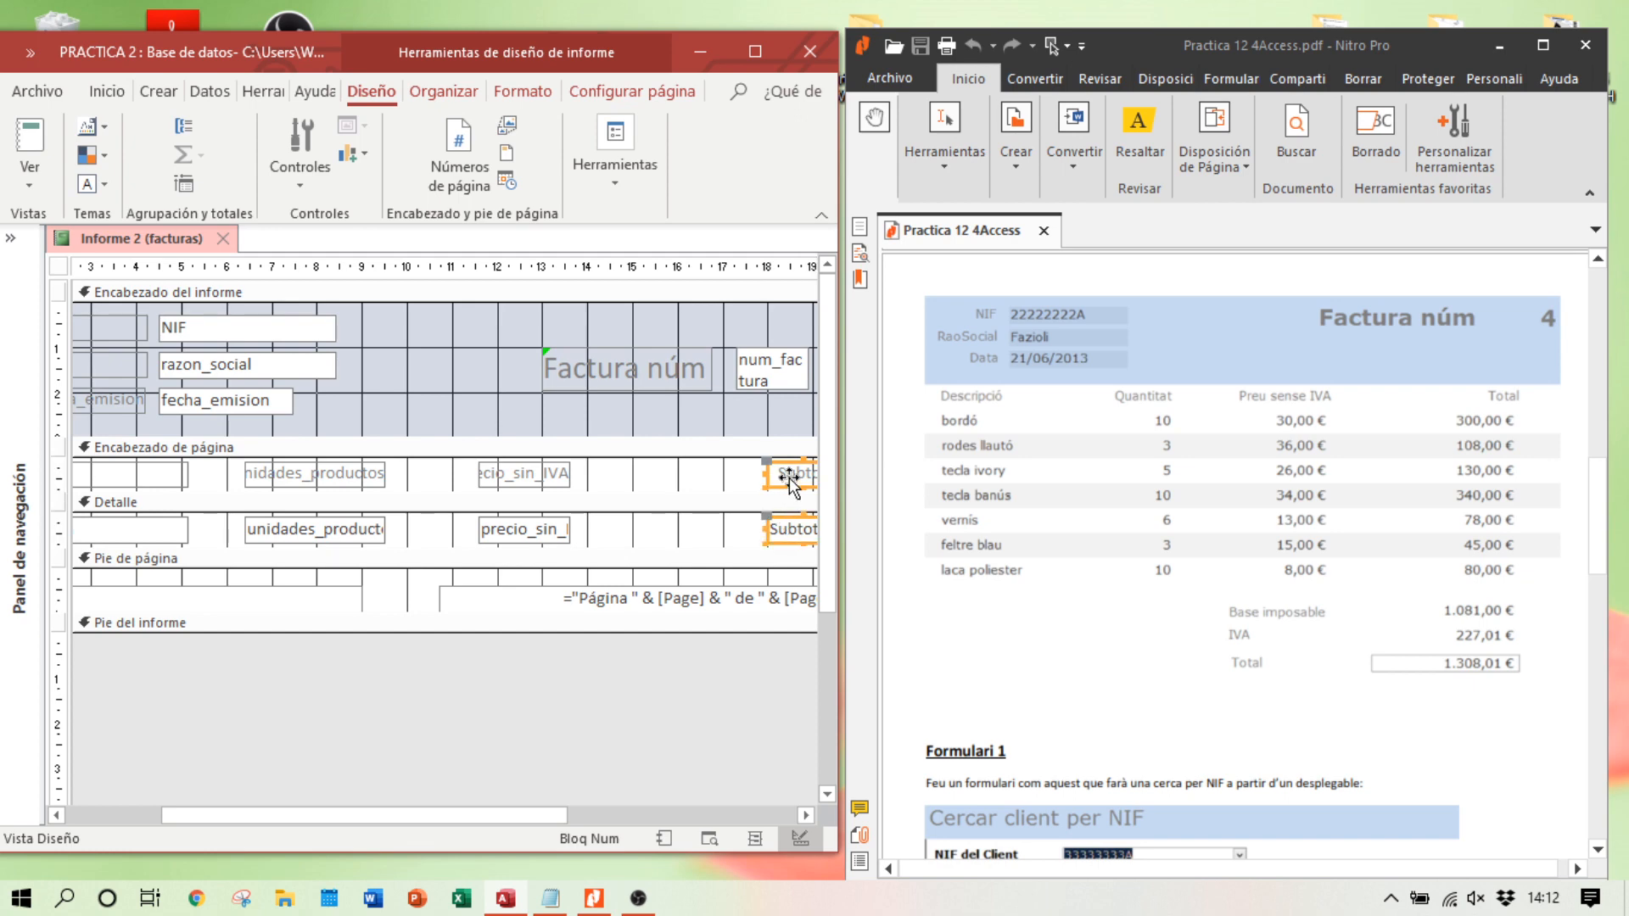
mouse_move(789, 482)
left_mouse_down()
mouse_move(682, 487)
mouse_move(763, 474)
left_mouse_up()
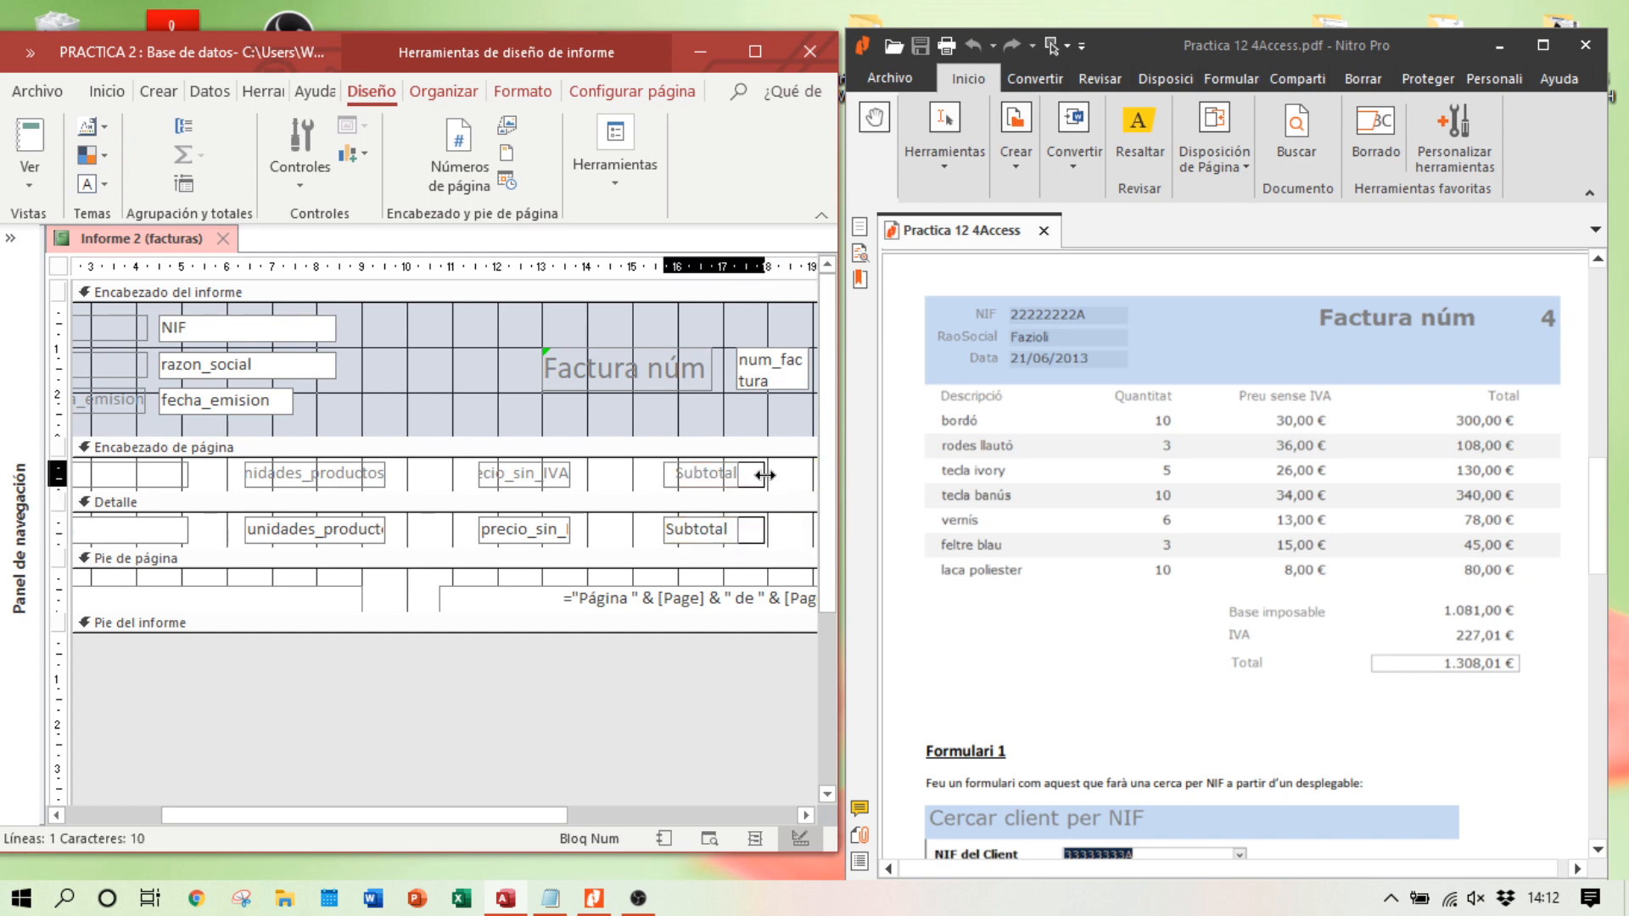
Step: Widen the precio_sin_IVA label and field to about 2.5 cm
left_click(567, 482)
left_click(556, 528, "shift")
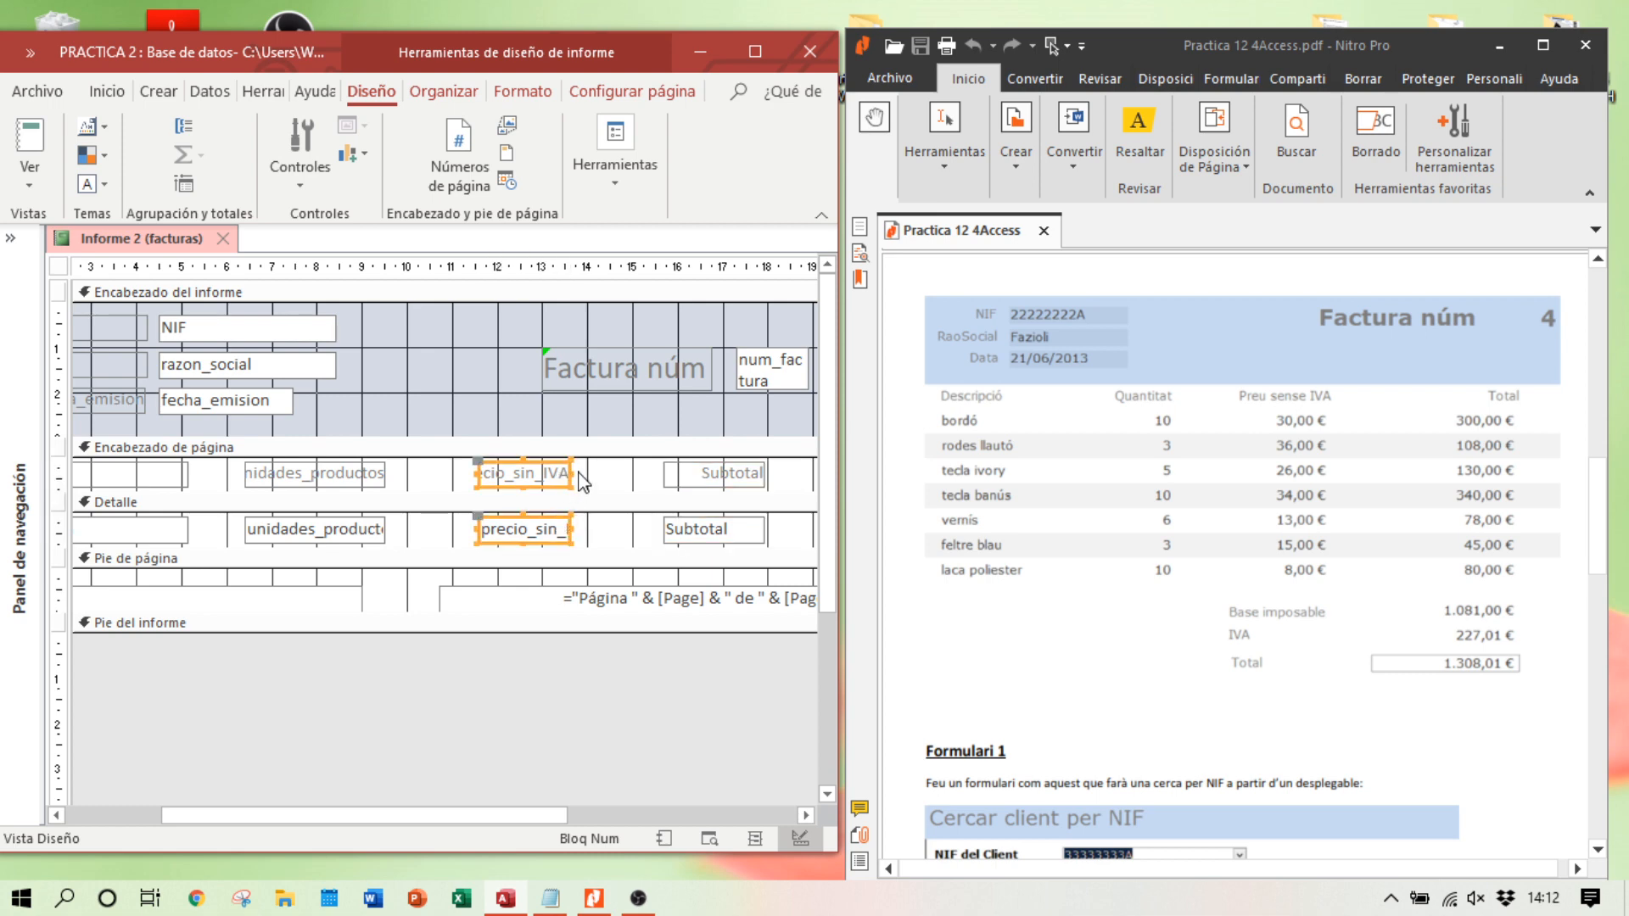
left_click_drag(572, 472, 590, 473)
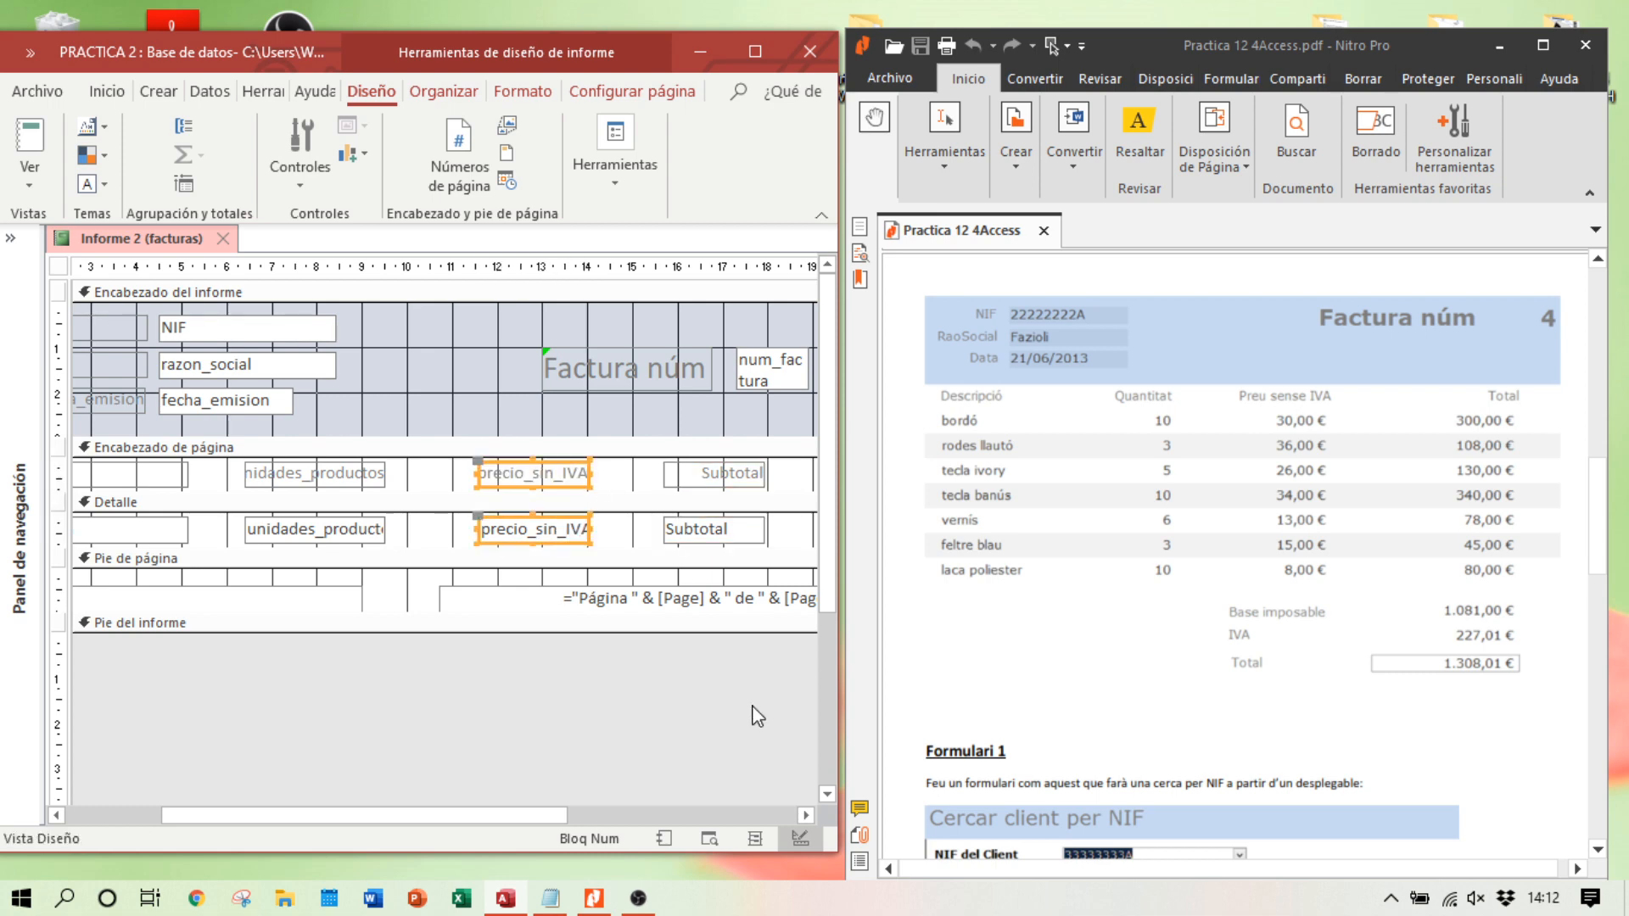
Step: Preview the report to check the spacing of the detail columns, and return to the design
left_click(709, 838)
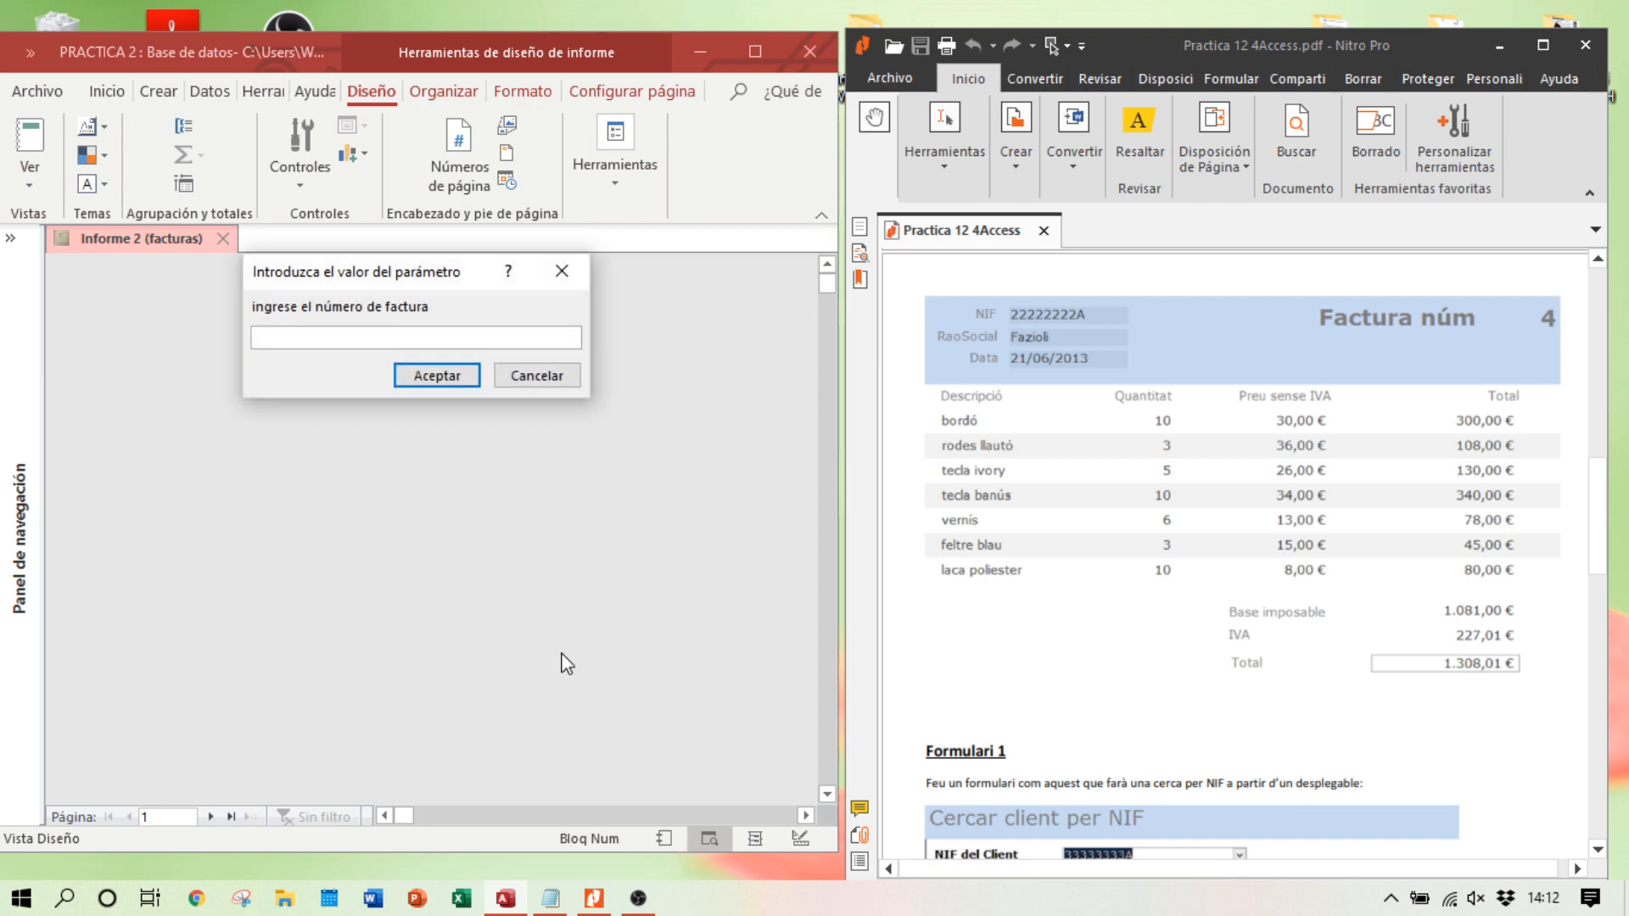
key("Return")
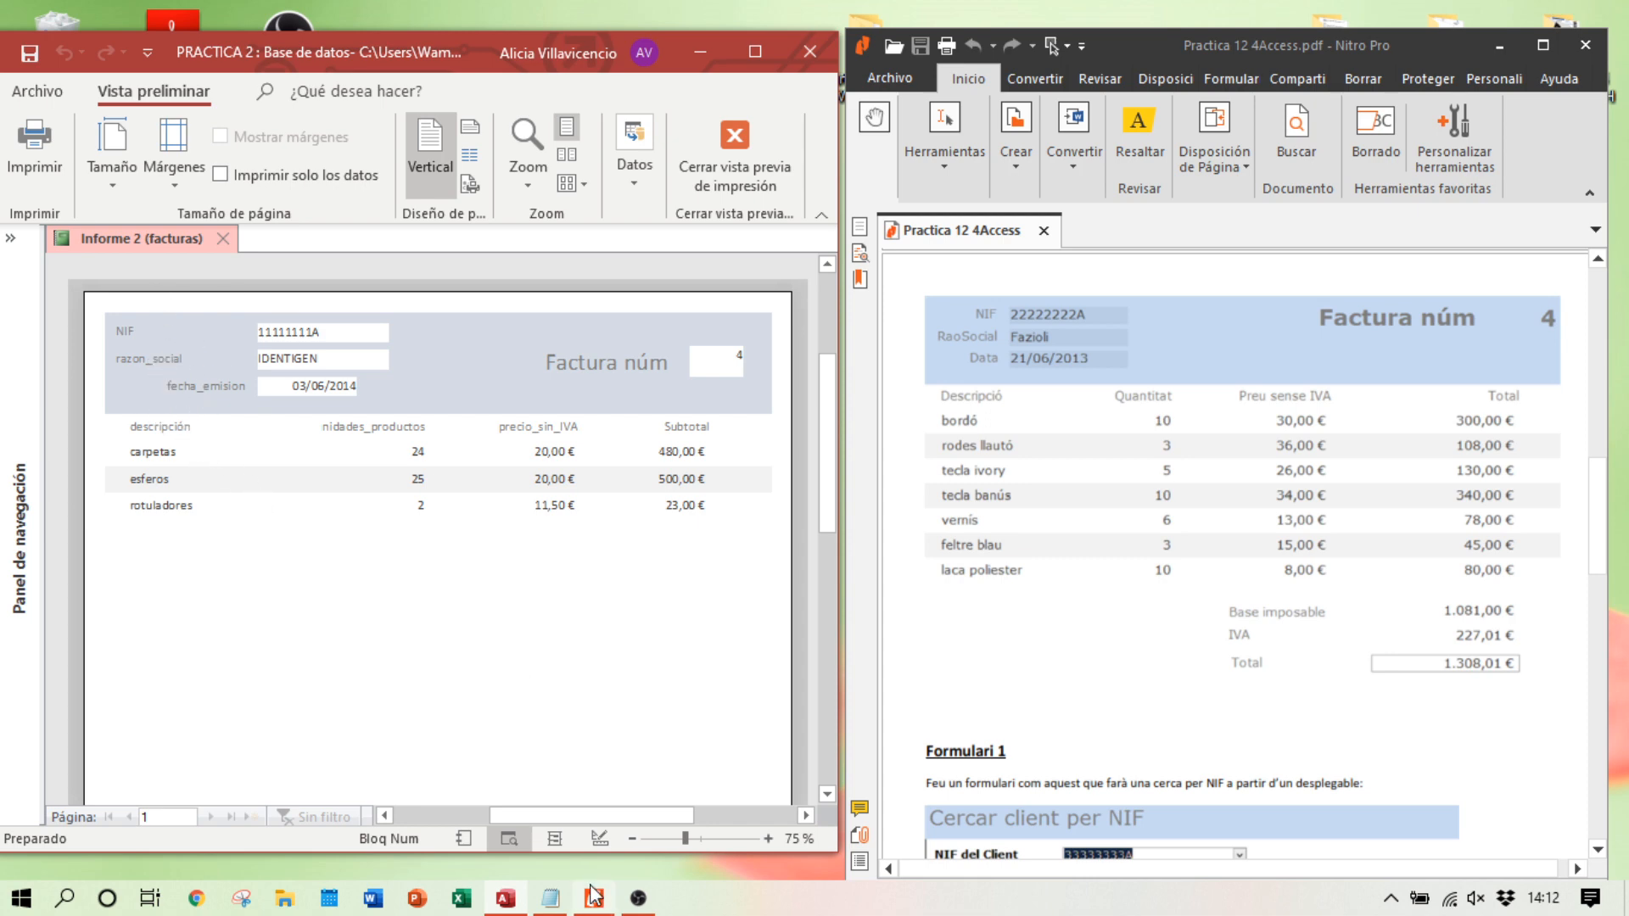
left_click(599, 839)
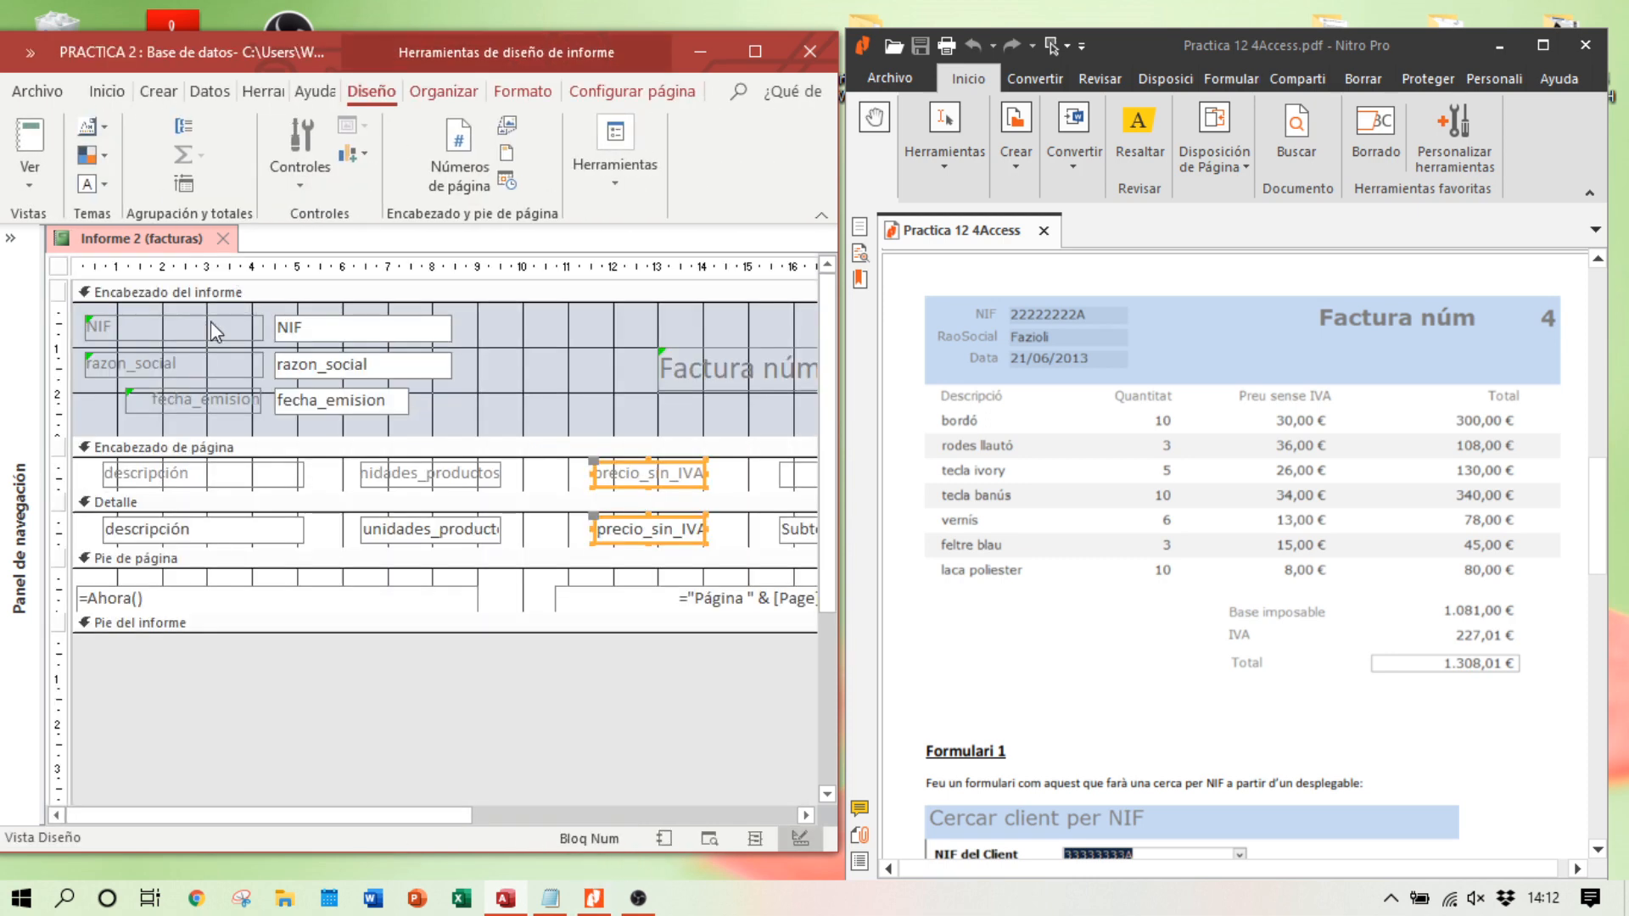
Step: Align the text of the NIF, razon_social and fecha_emision header labels to Derecha and set their font weight to Negrita
left_click(212, 327)
left_click(226, 364)
left_click(243, 323)
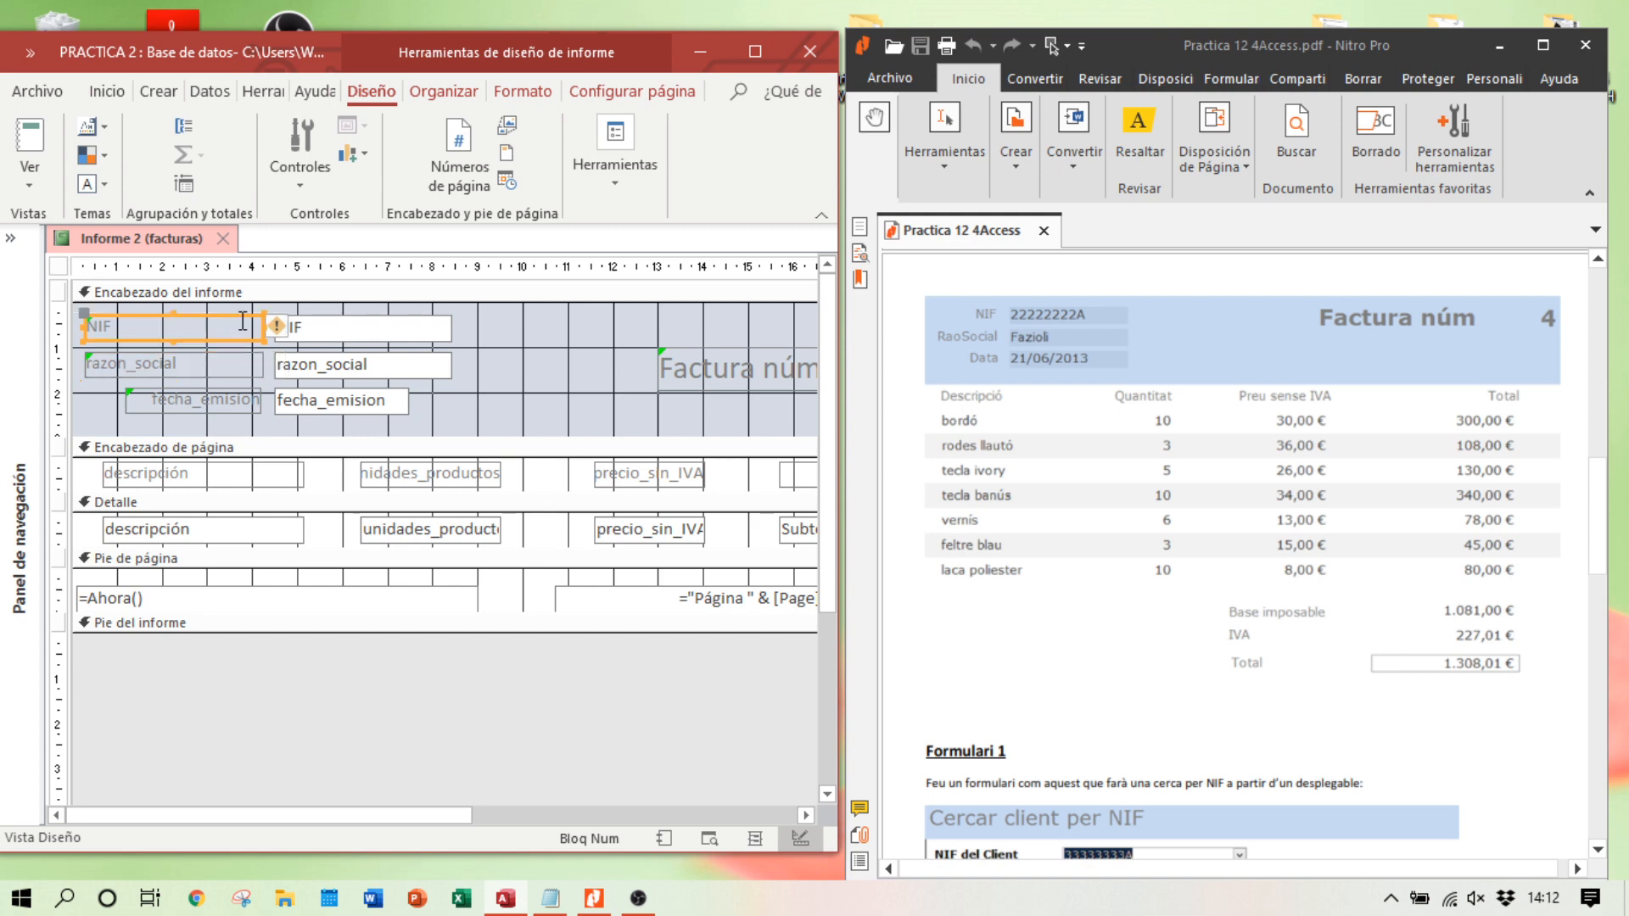
left_click(242, 361, "shift")
left_click(238, 395, "shift")
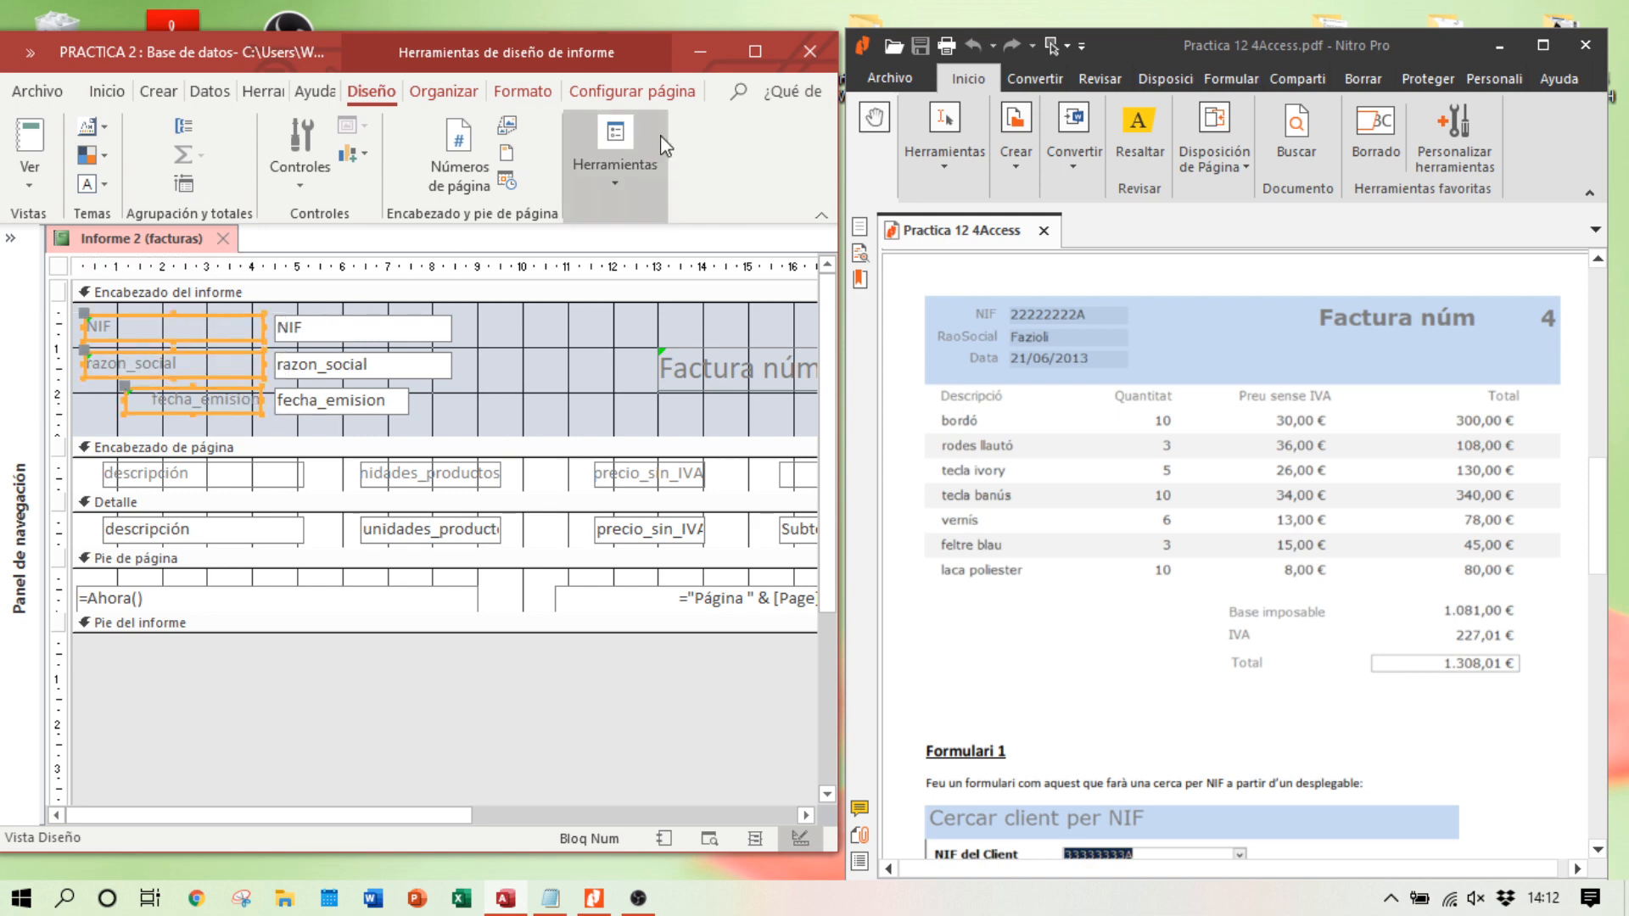
left_click(764, 51)
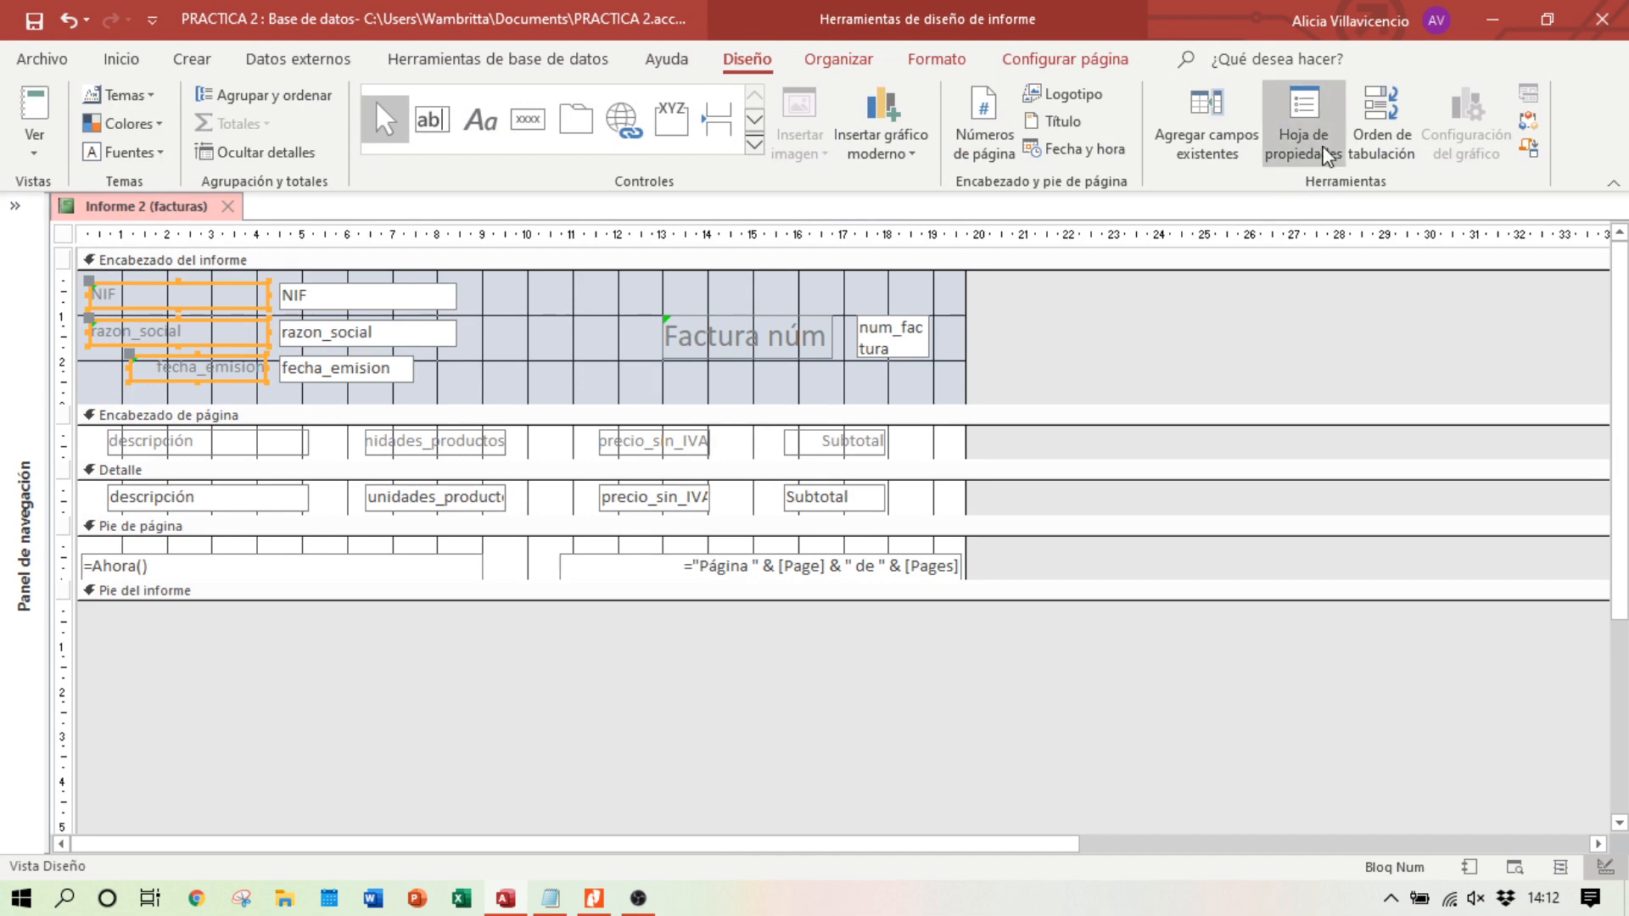
left_click(1321, 127)
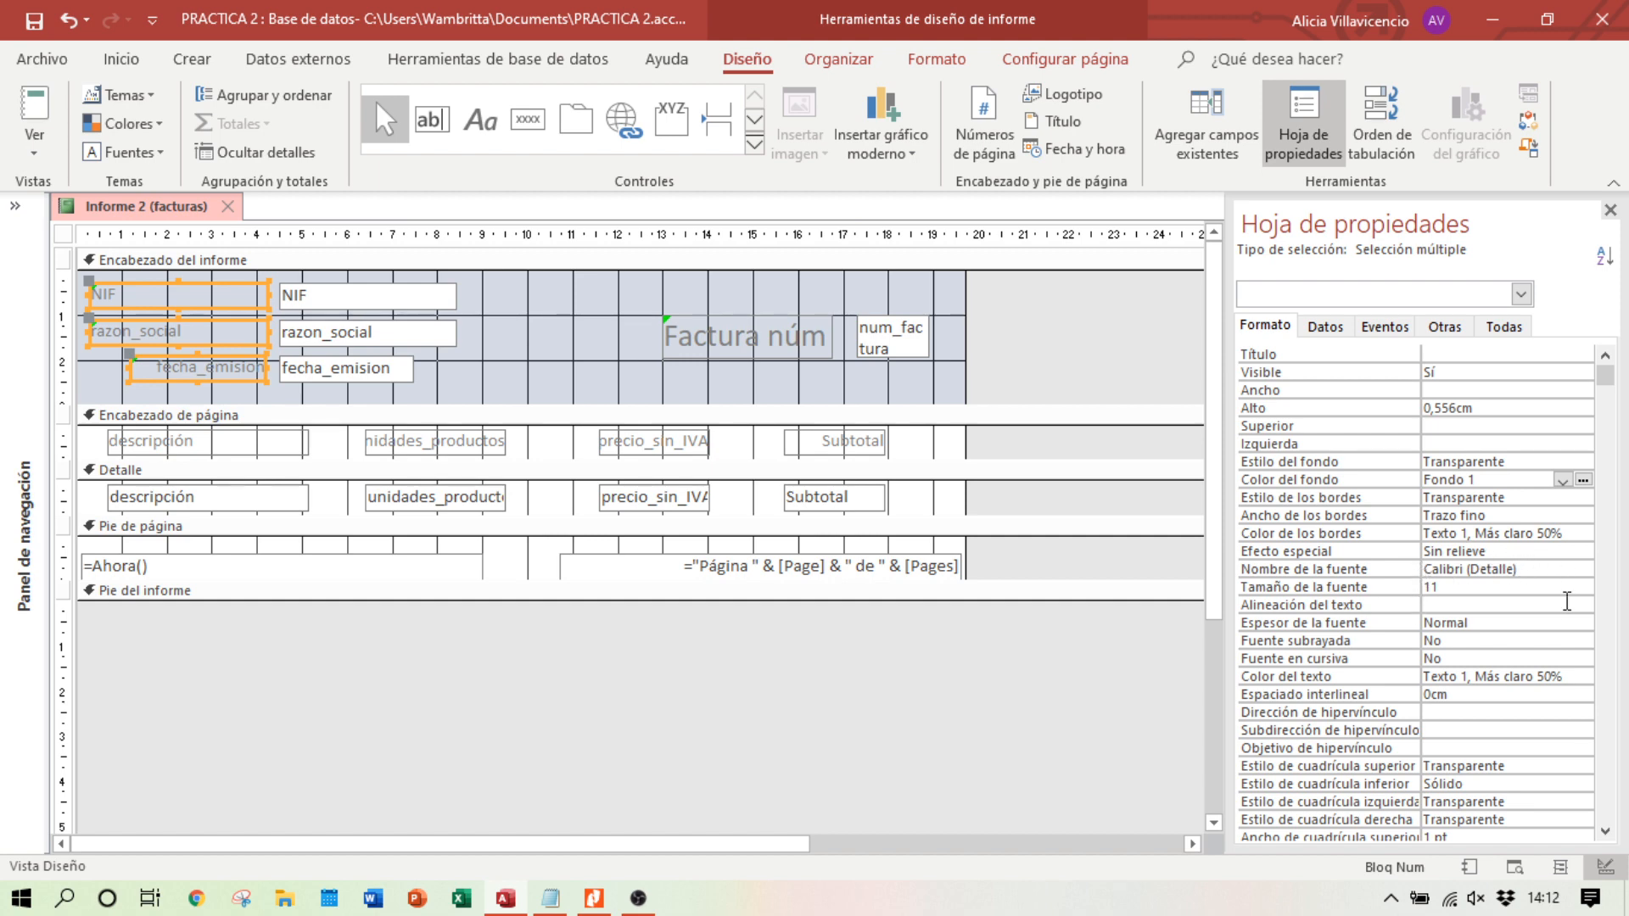
left_click(1583, 604)
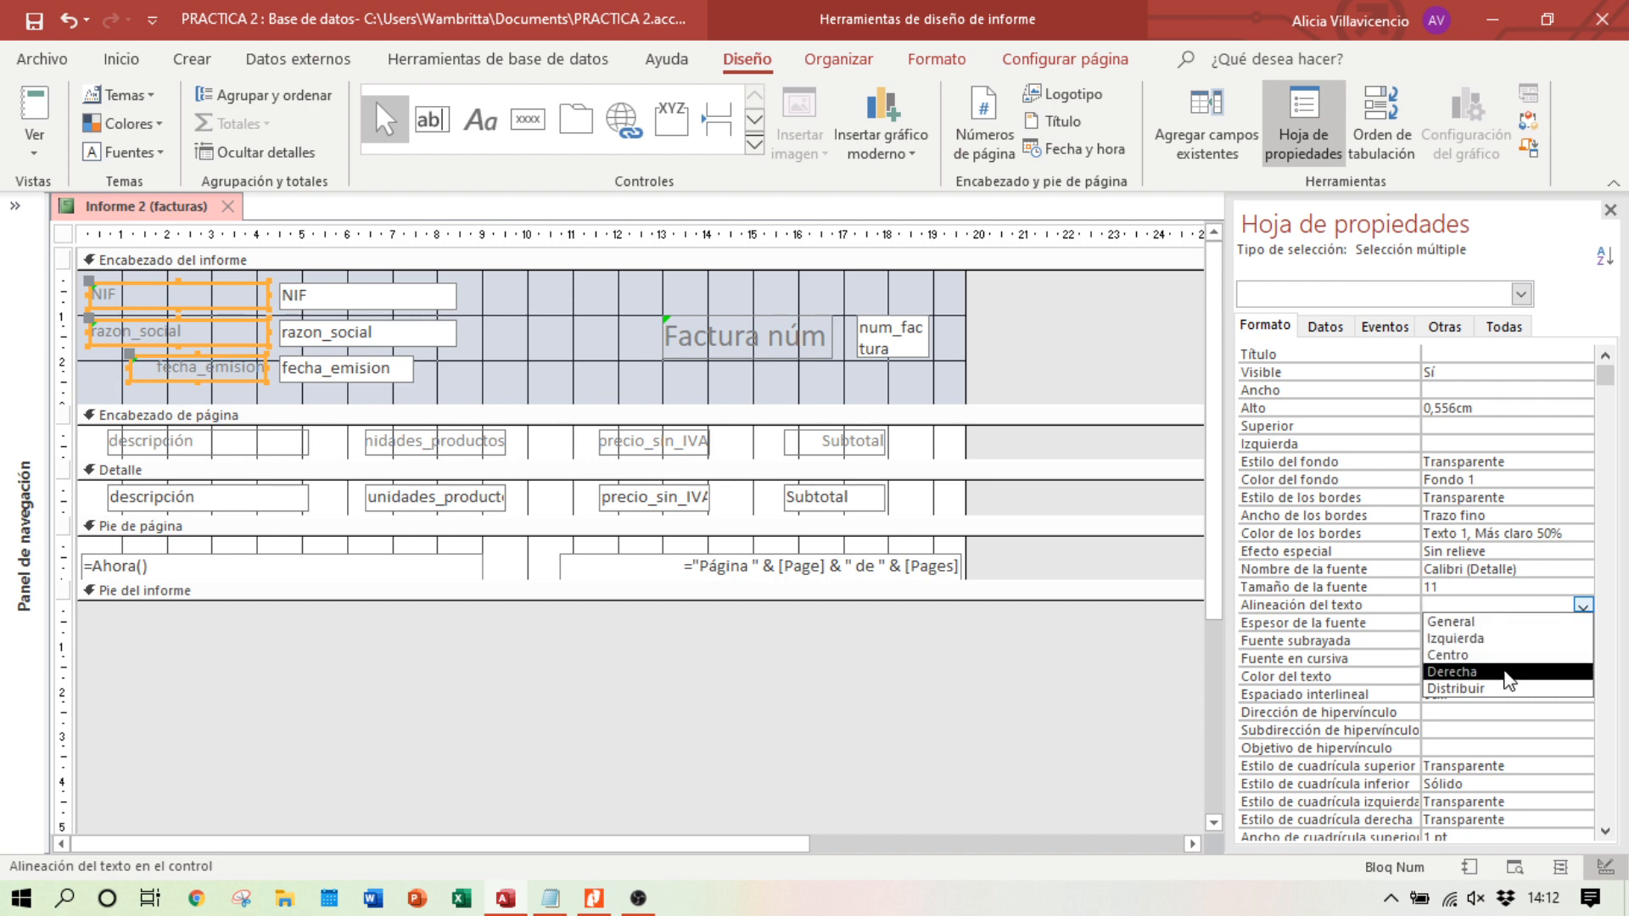
left_click(1507, 671)
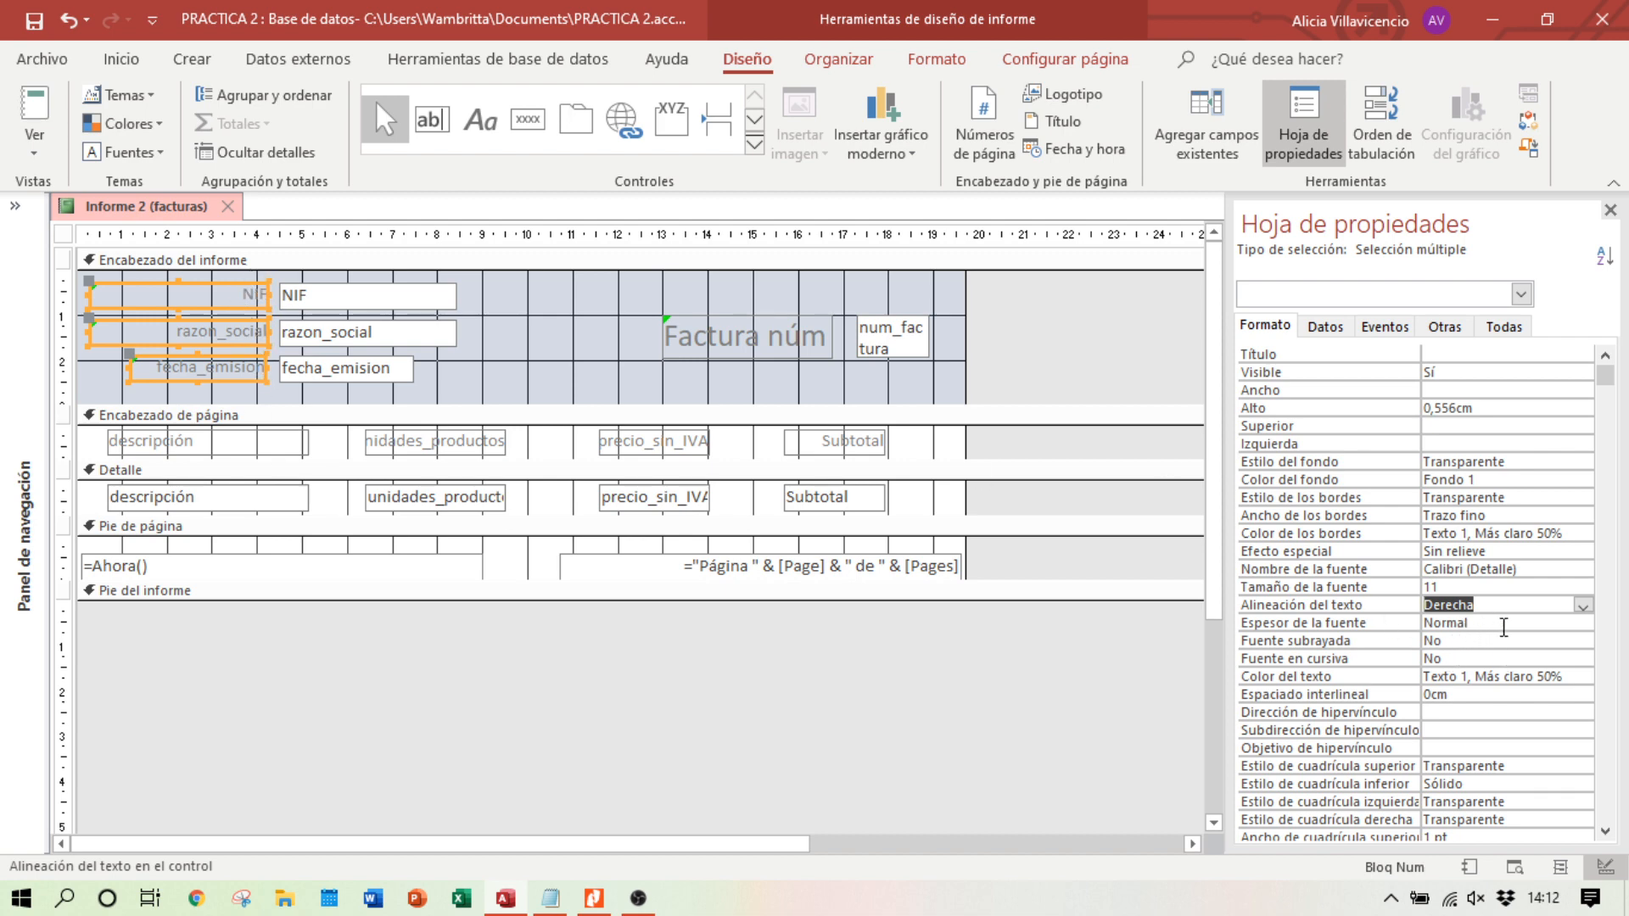
left_click(1587, 626)
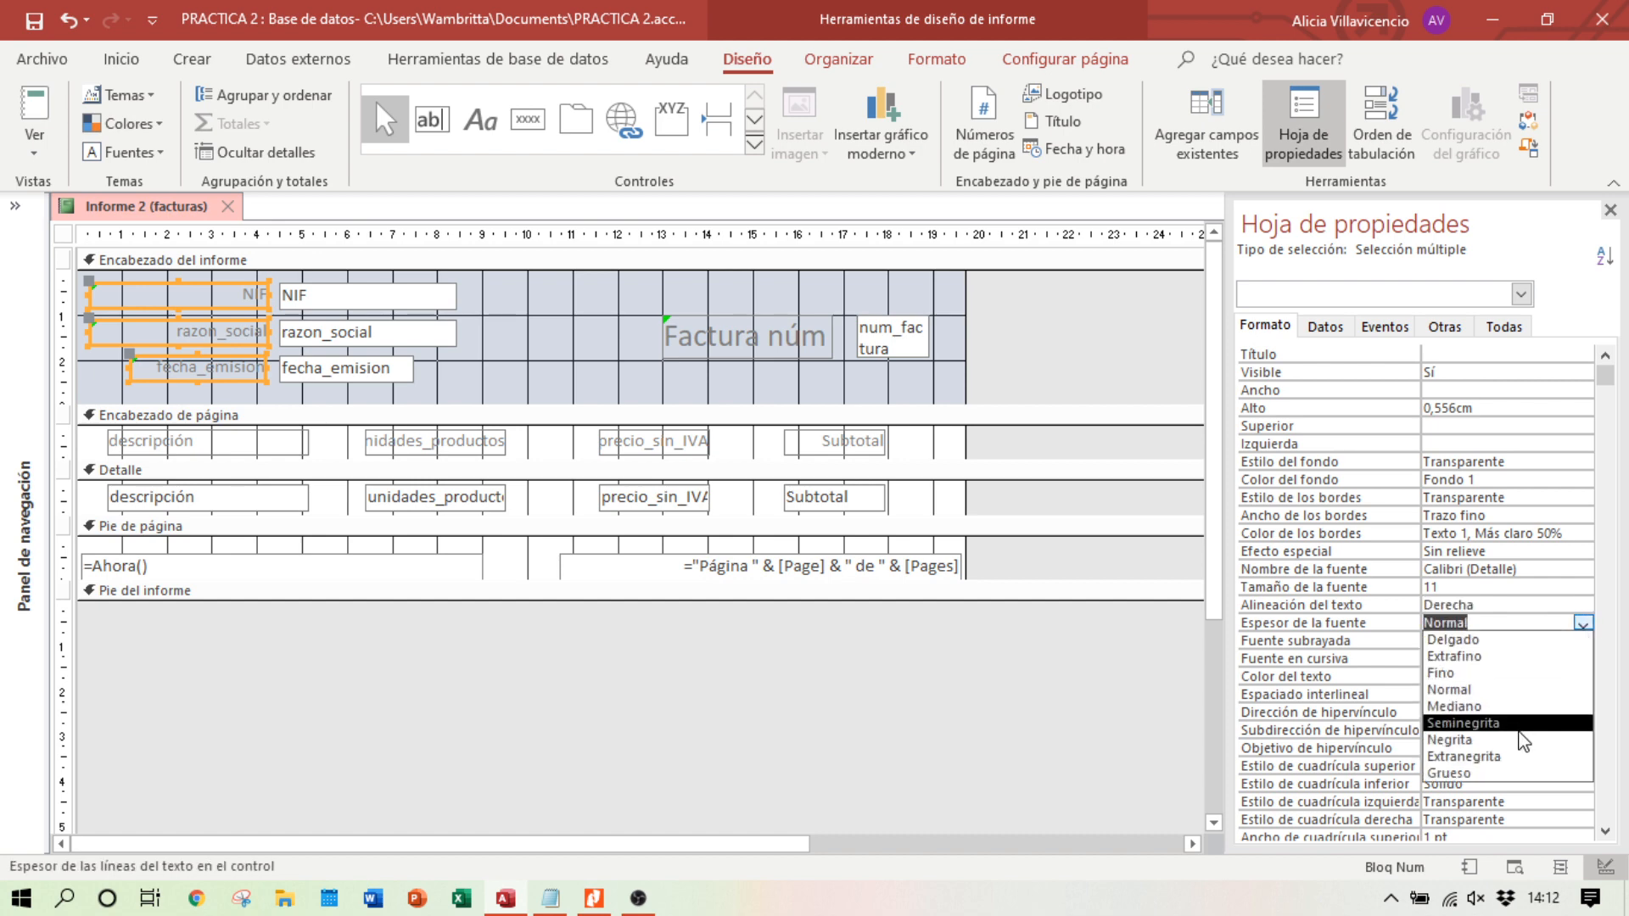
left_click(1527, 738)
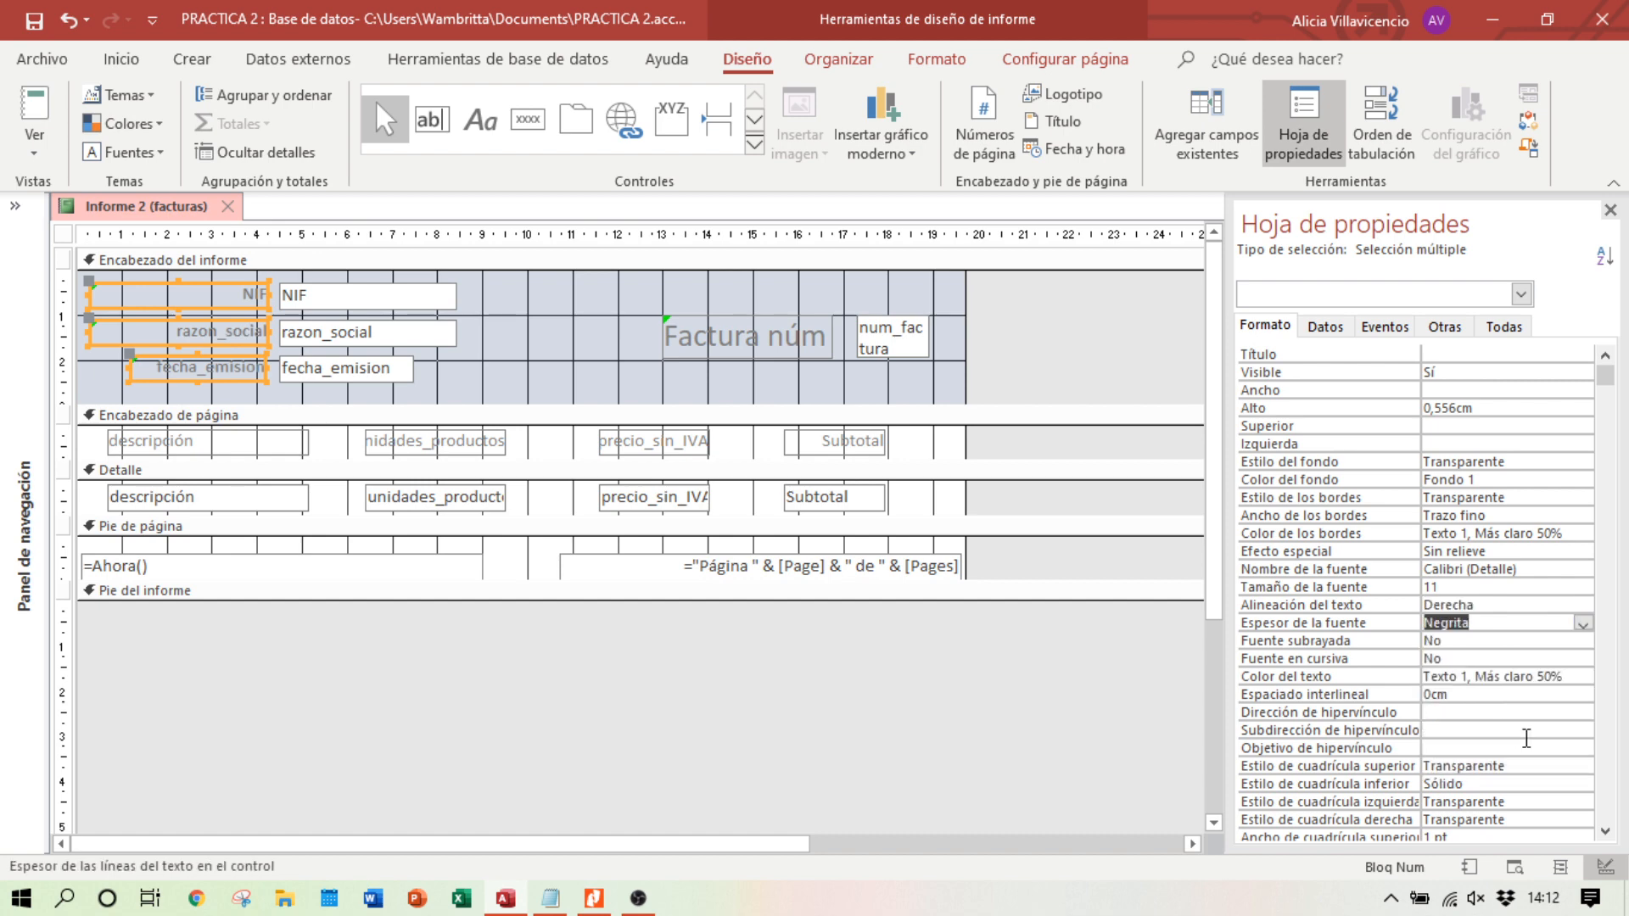
Step: Set the font weight of the Factura núm label in the report header to Negrita
left_click(672, 338)
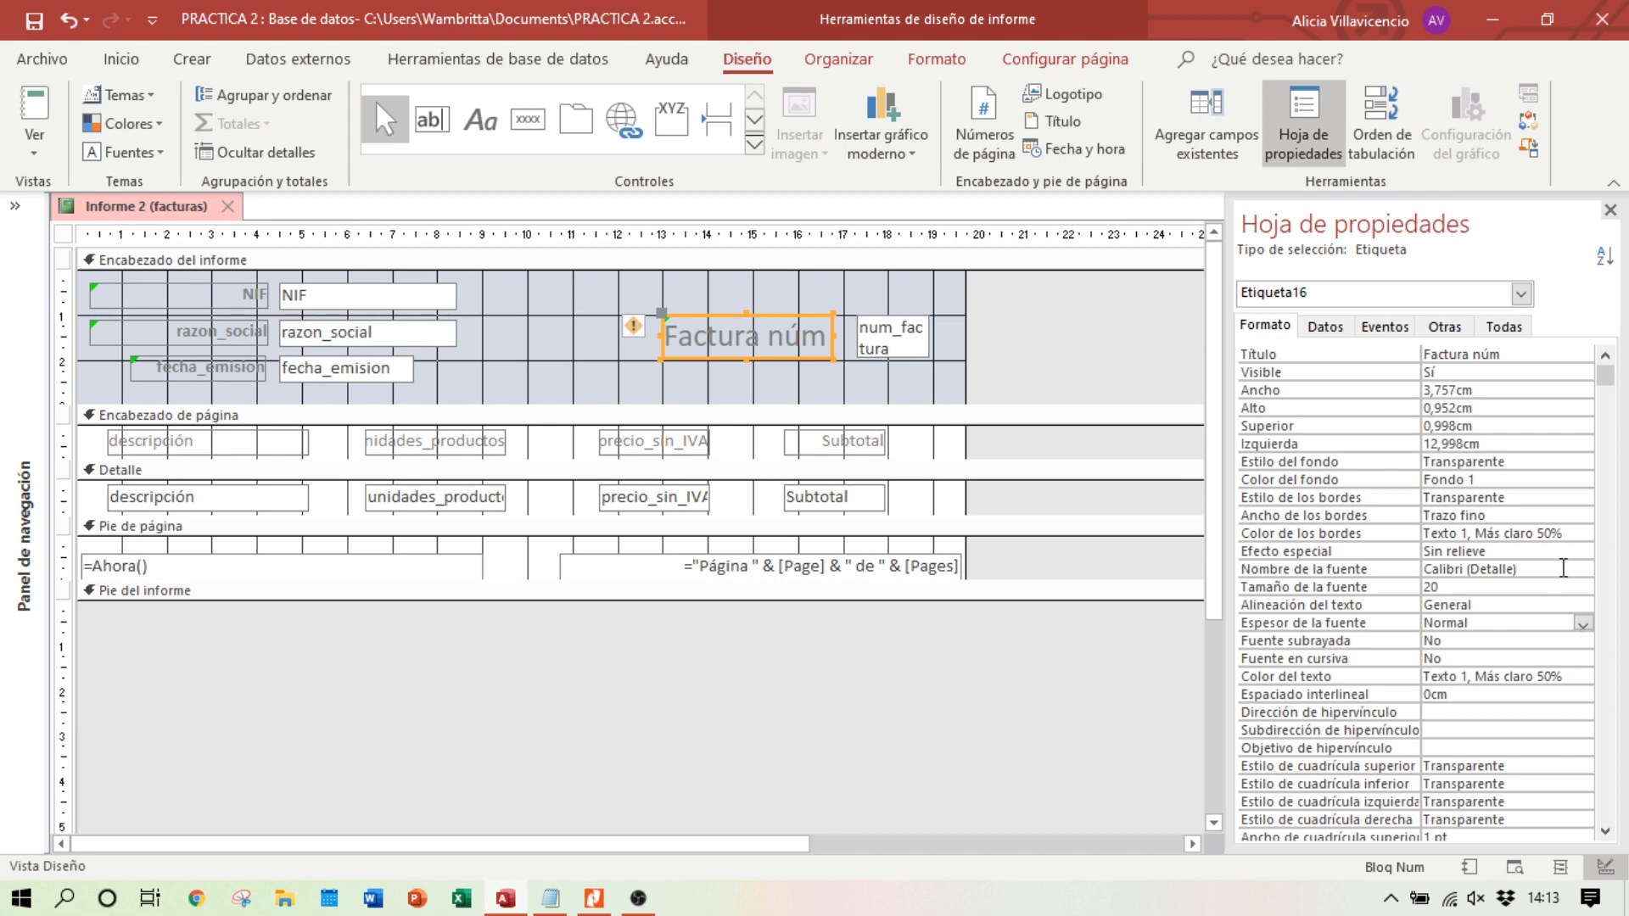
left_click(1584, 626)
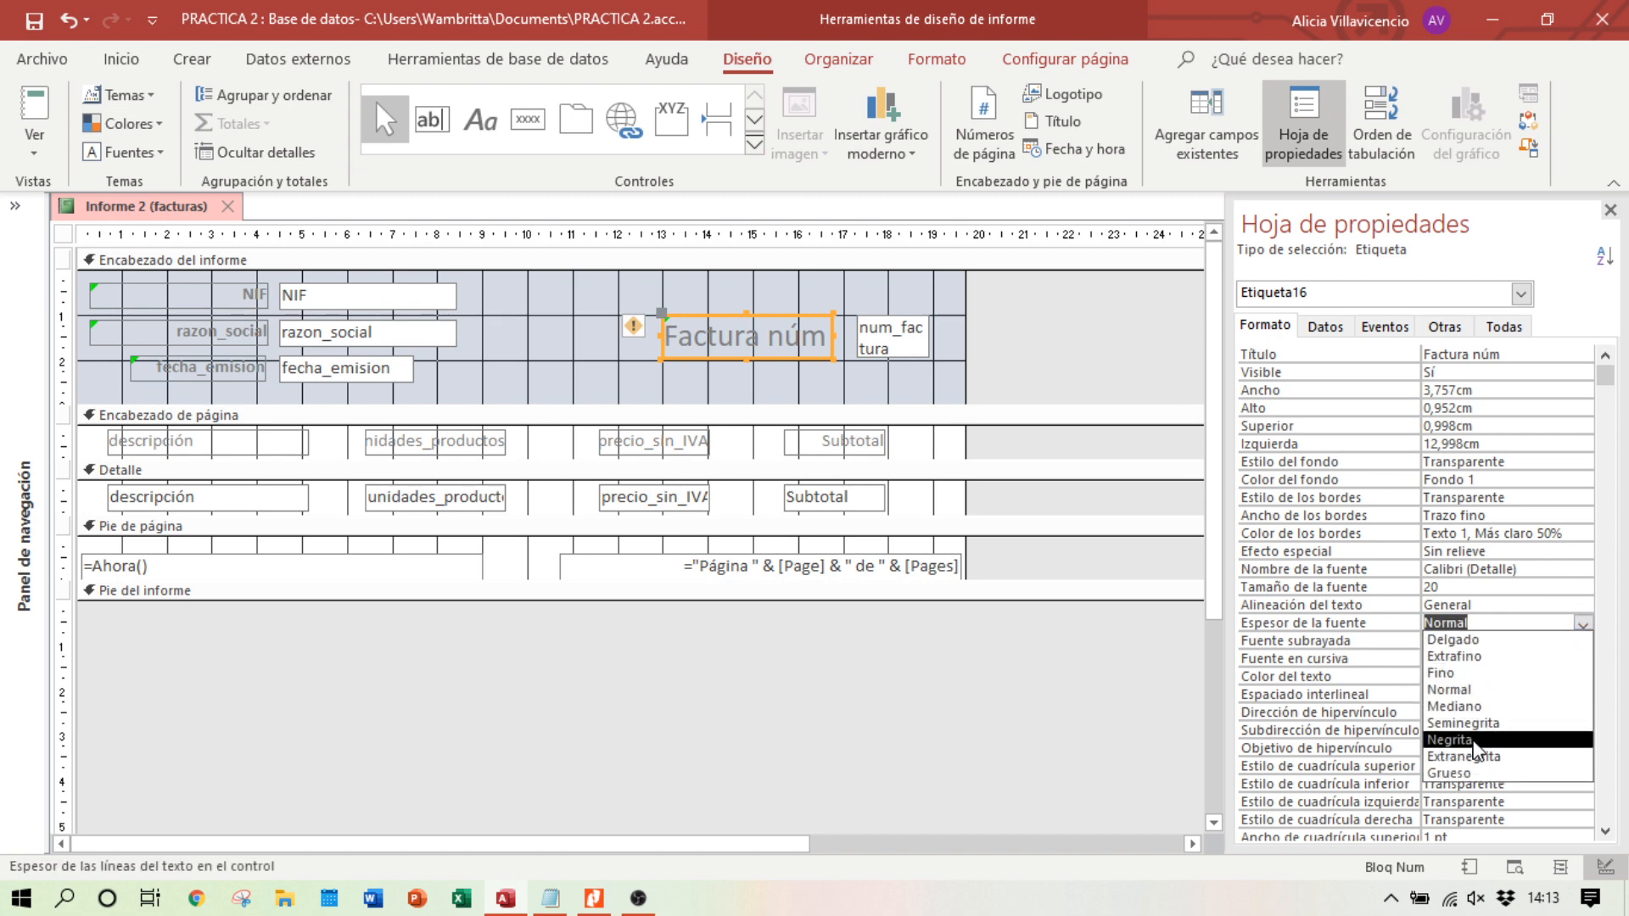
left_click(1477, 740)
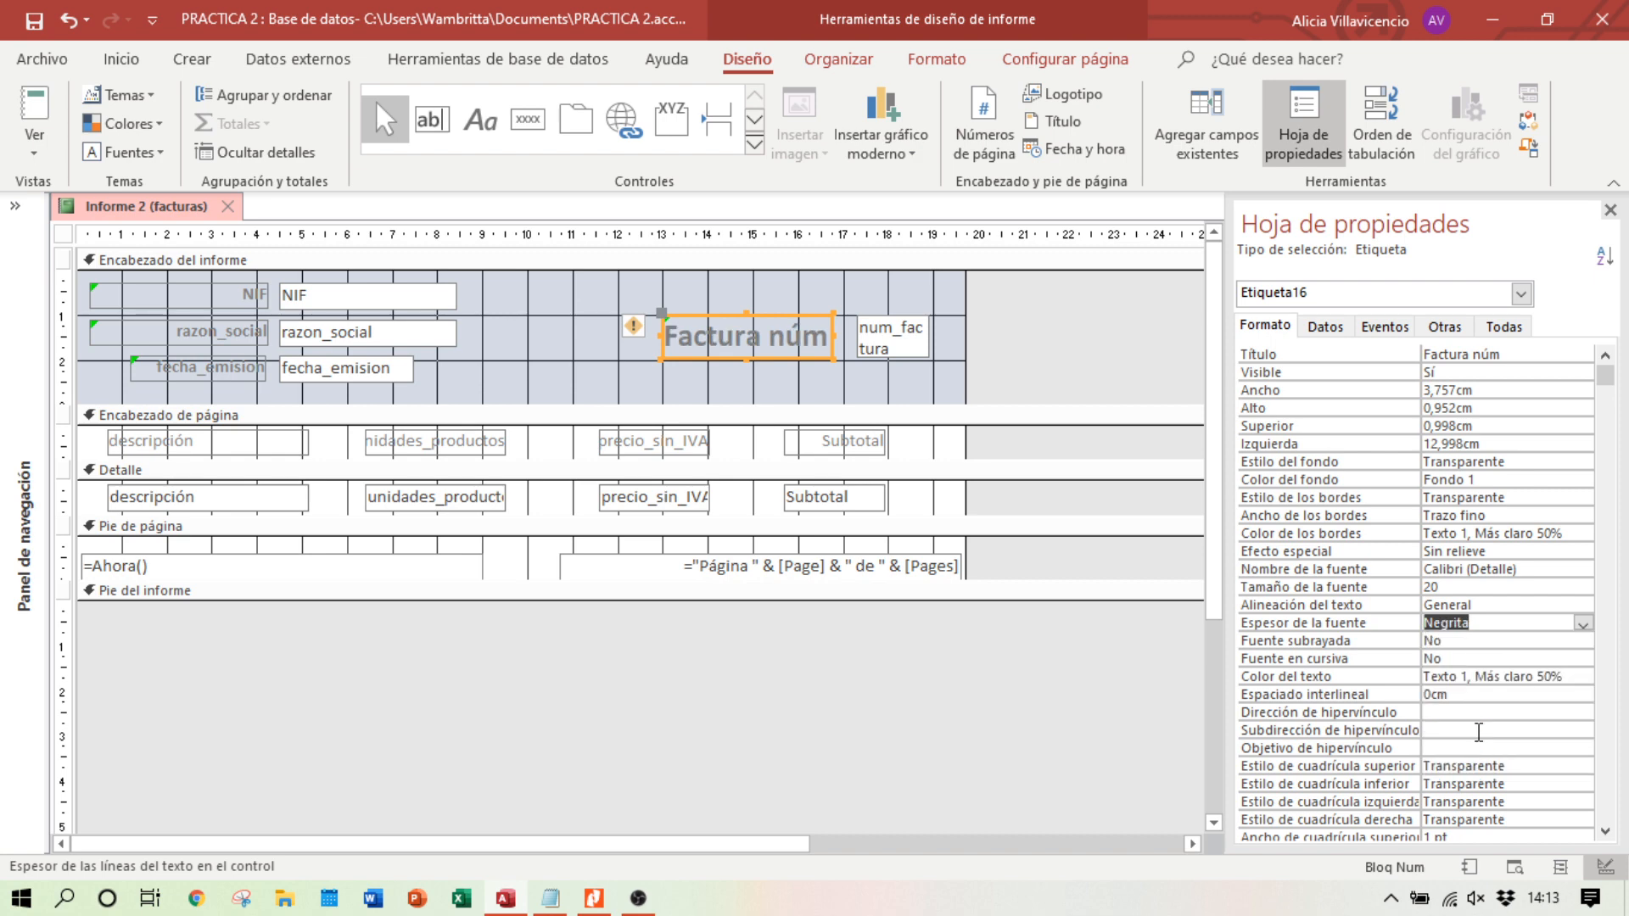
Step: Format the num_factura header field with font size 14, font weight Negrita and text alignment Centro
left_click(882, 339)
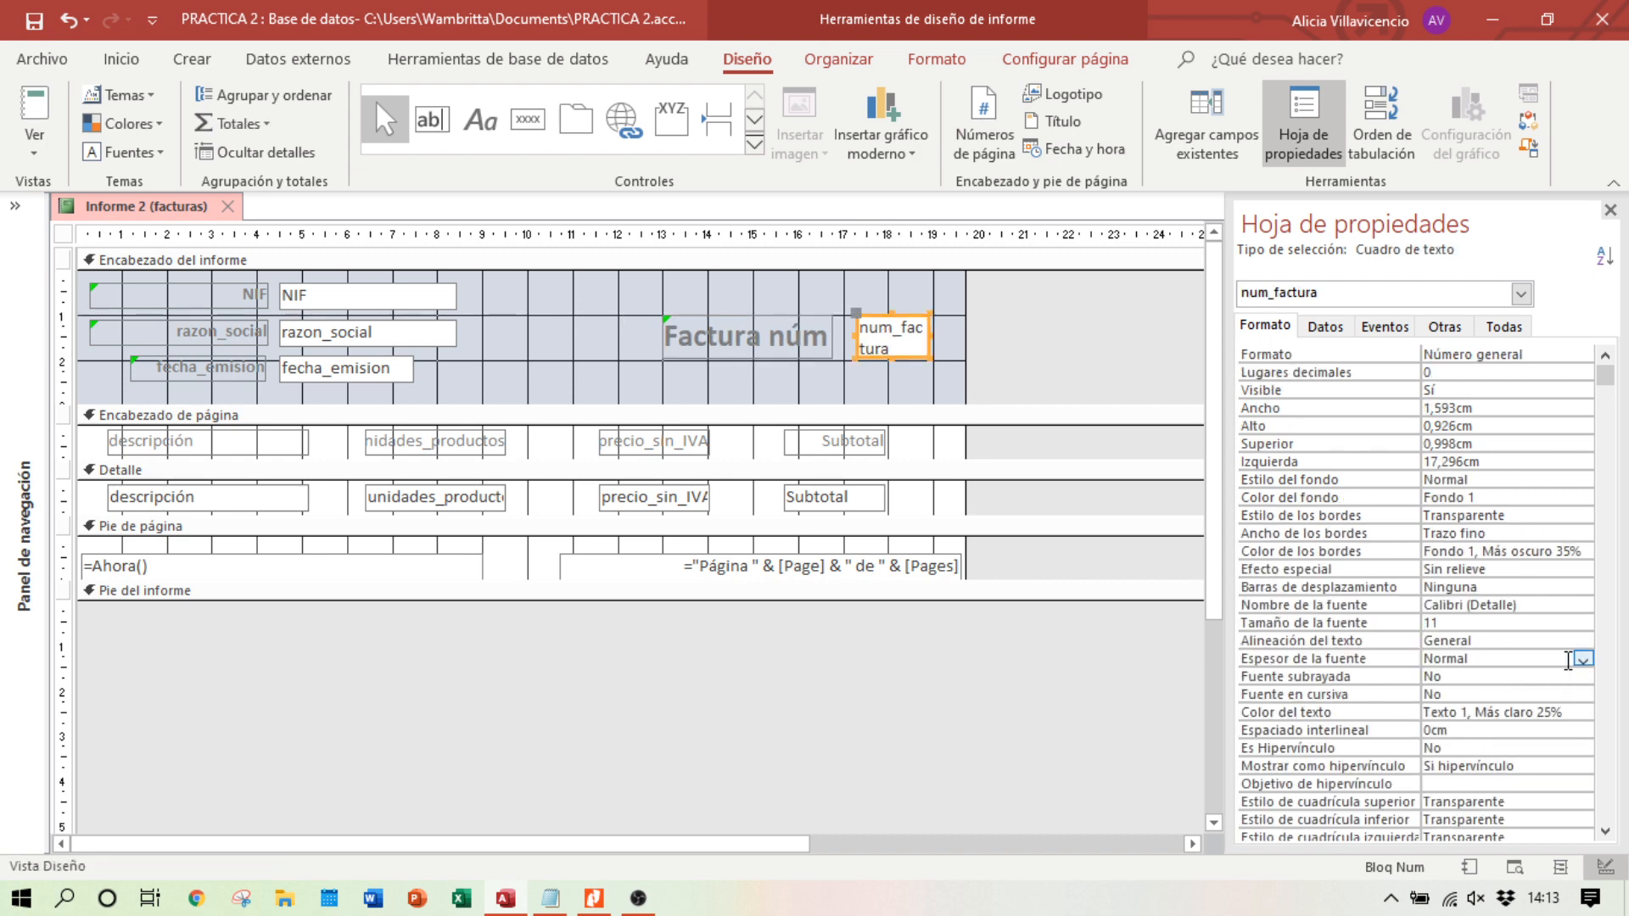
left_click(1579, 625)
left_click(1583, 623)
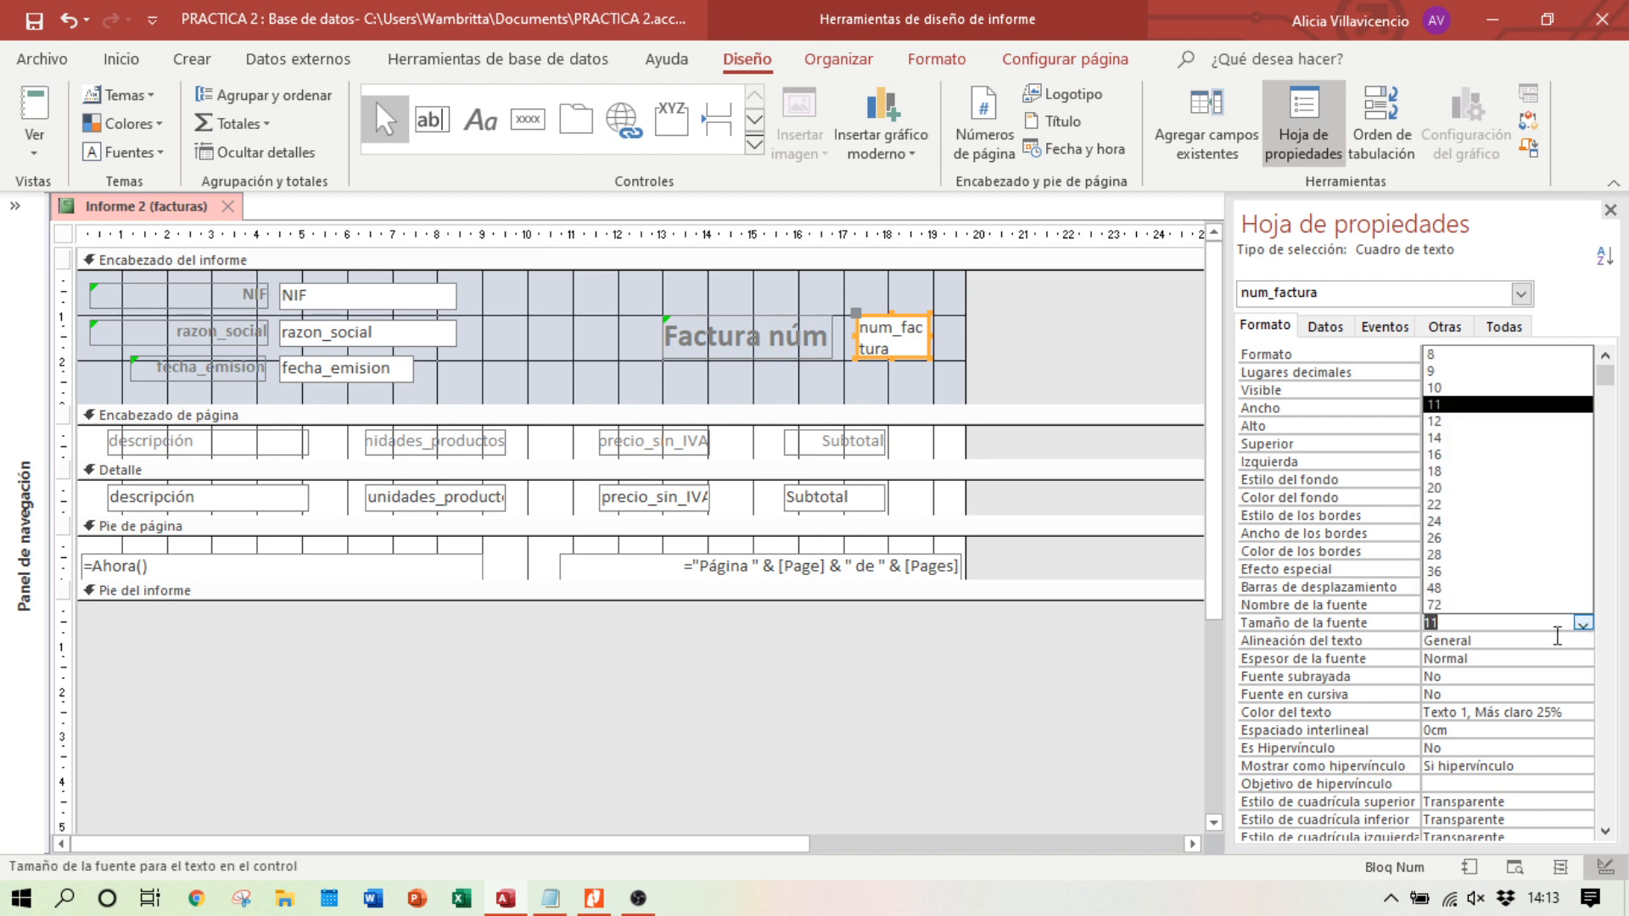
left_click(1475, 438)
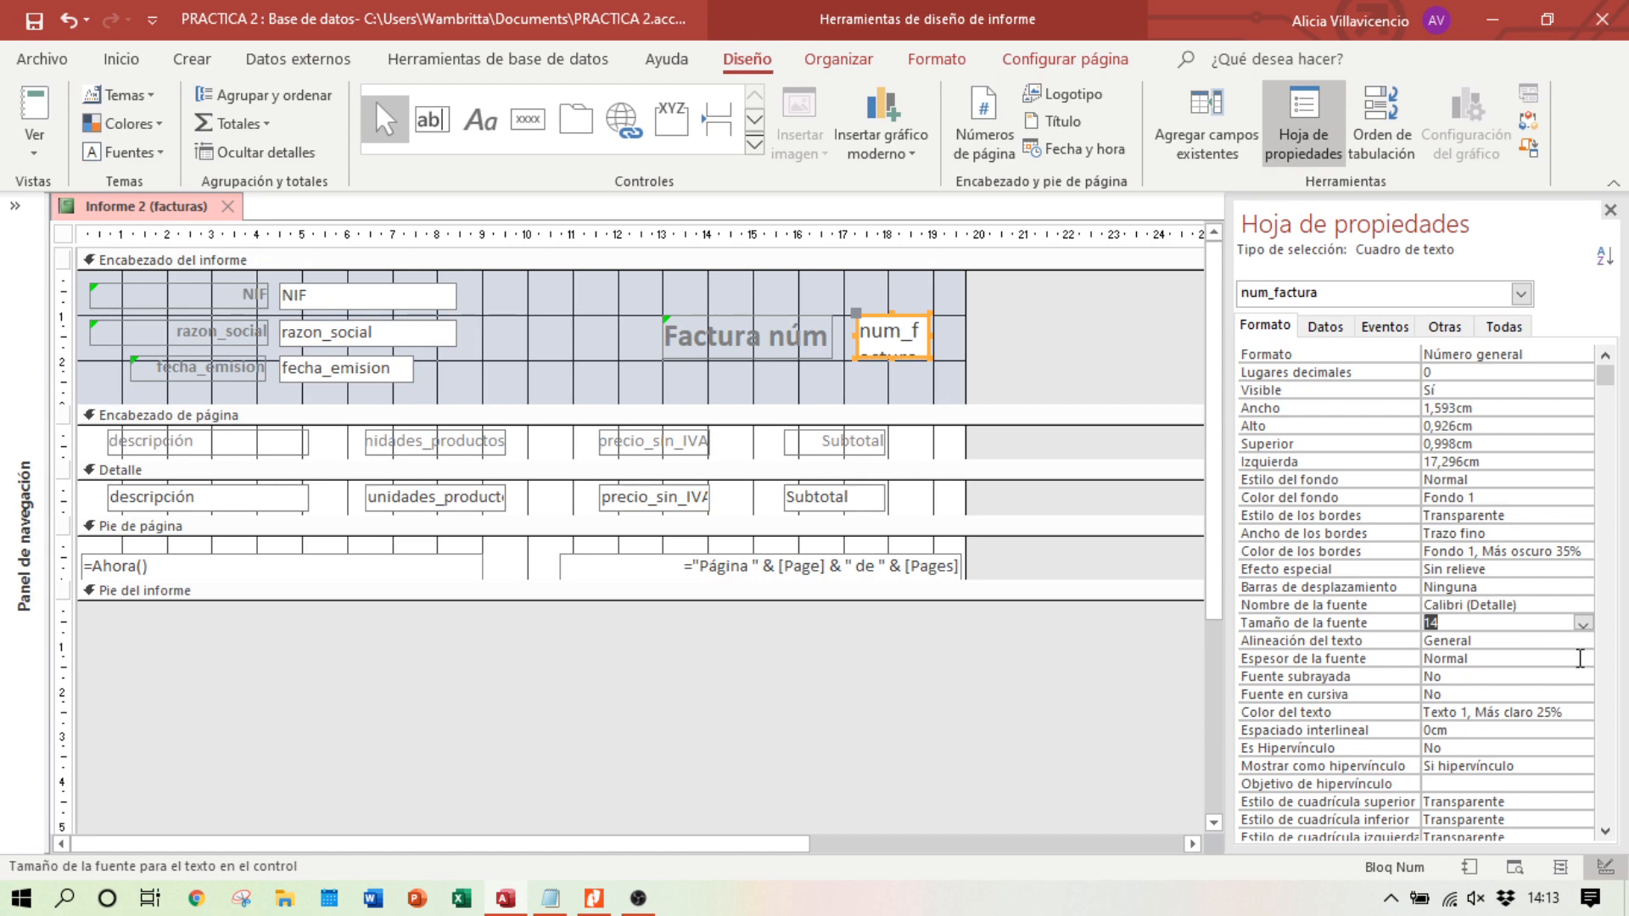
left_click(1580, 658)
left_click(1583, 659)
left_click(1506, 771)
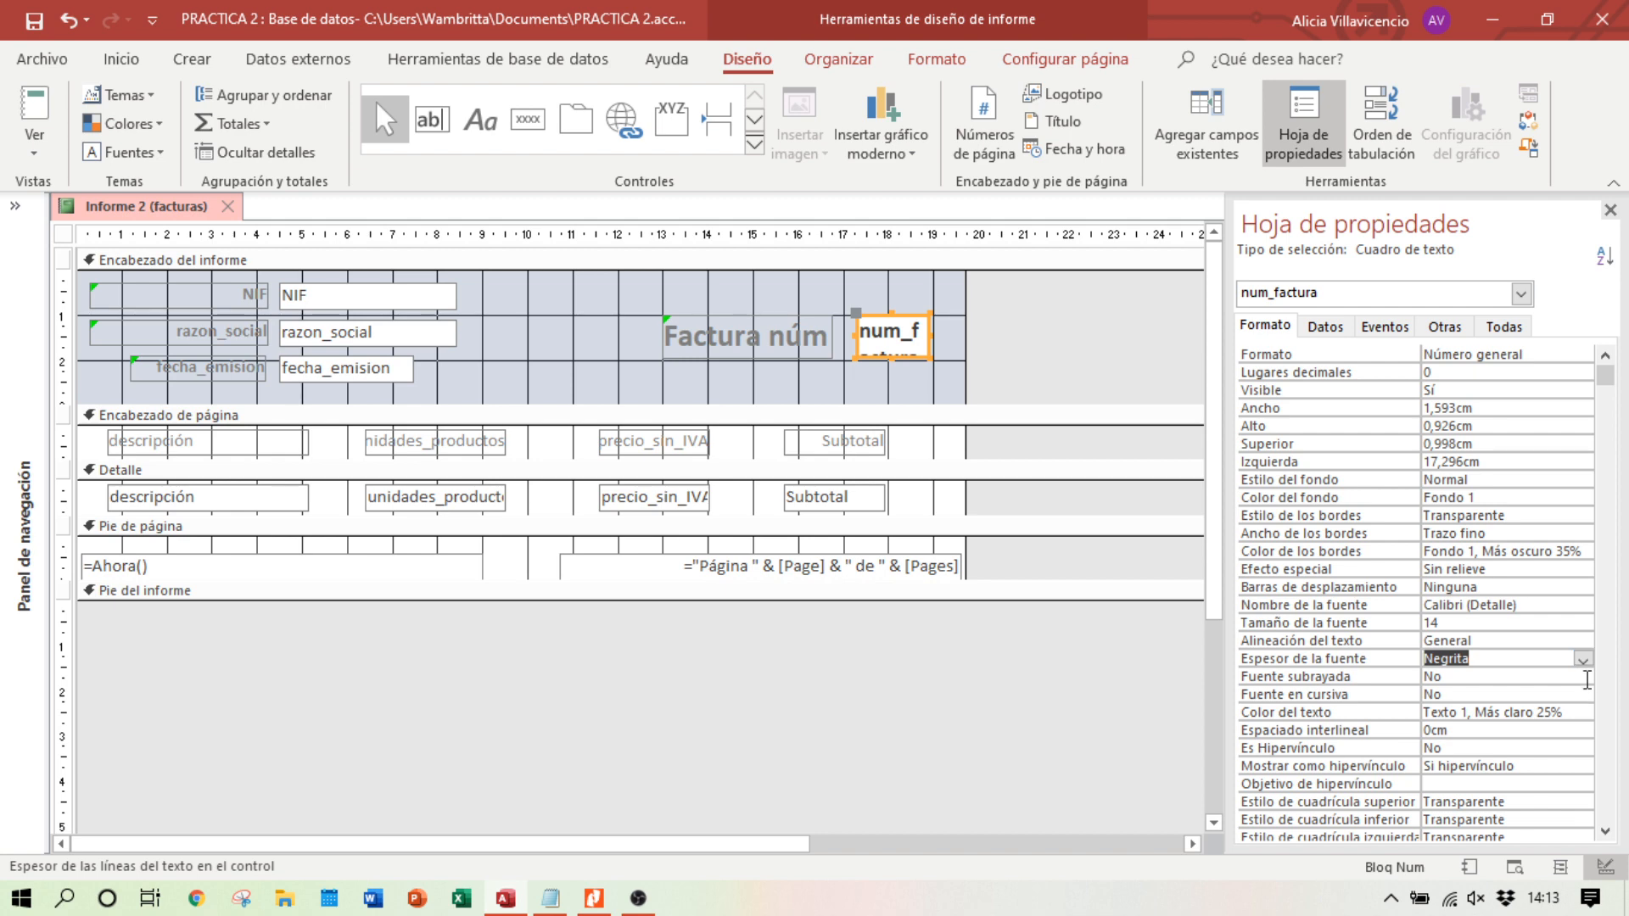
left_click(1583, 641)
left_click(1583, 642)
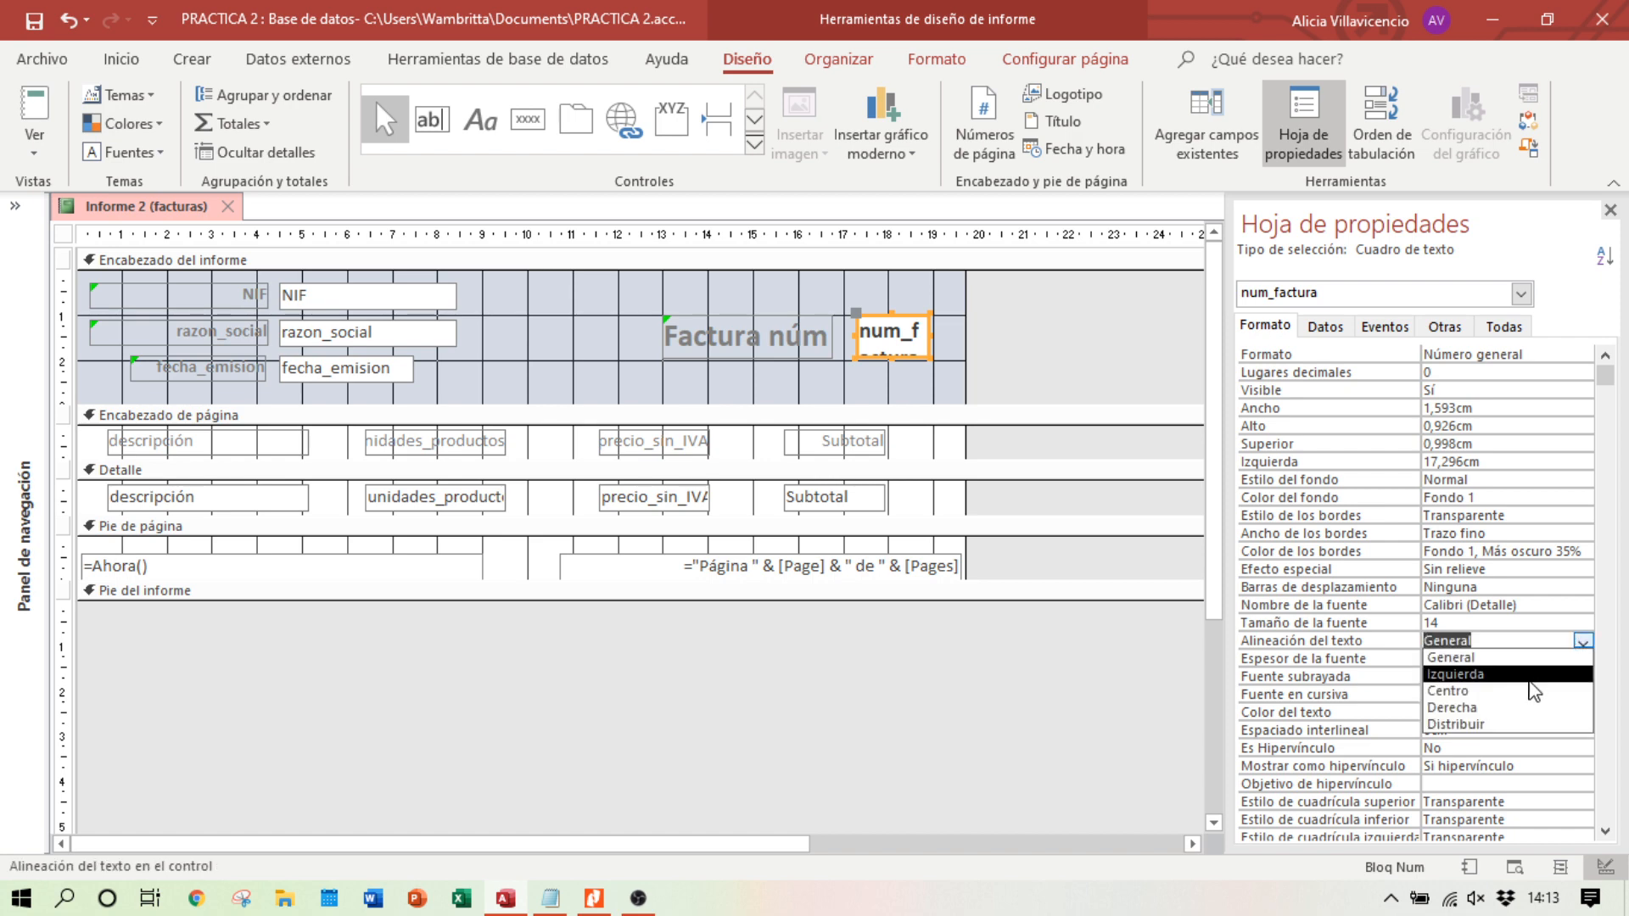
left_click(1527, 691)
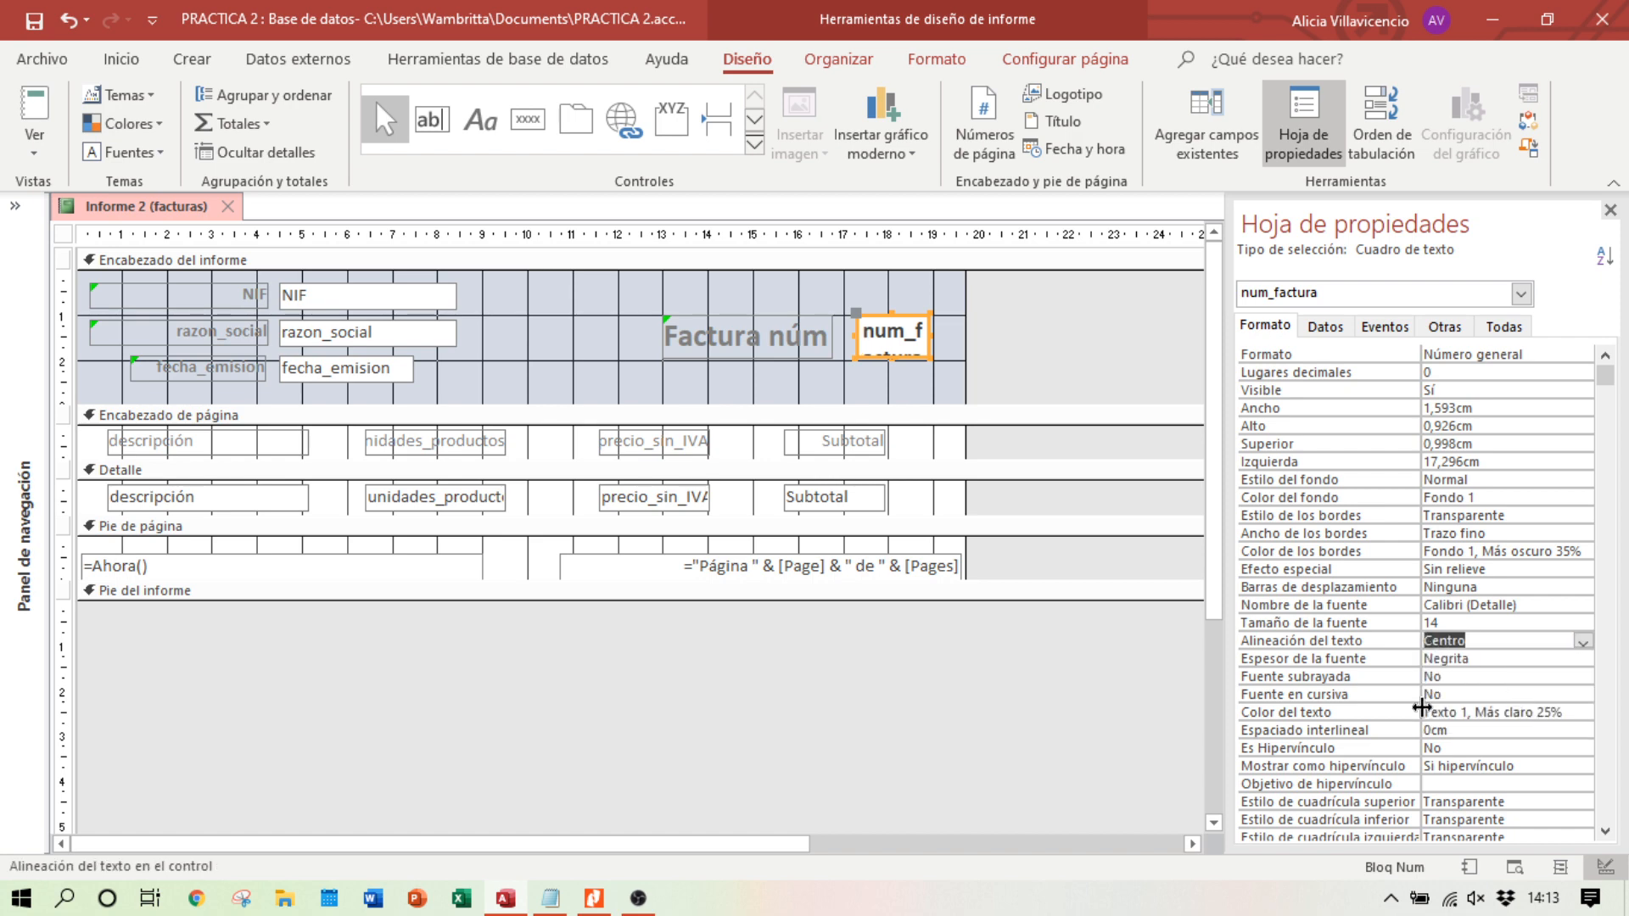
Step: Preview the report for invoice 4 to check the header formatting, and return to the design
left_click(1510, 871)
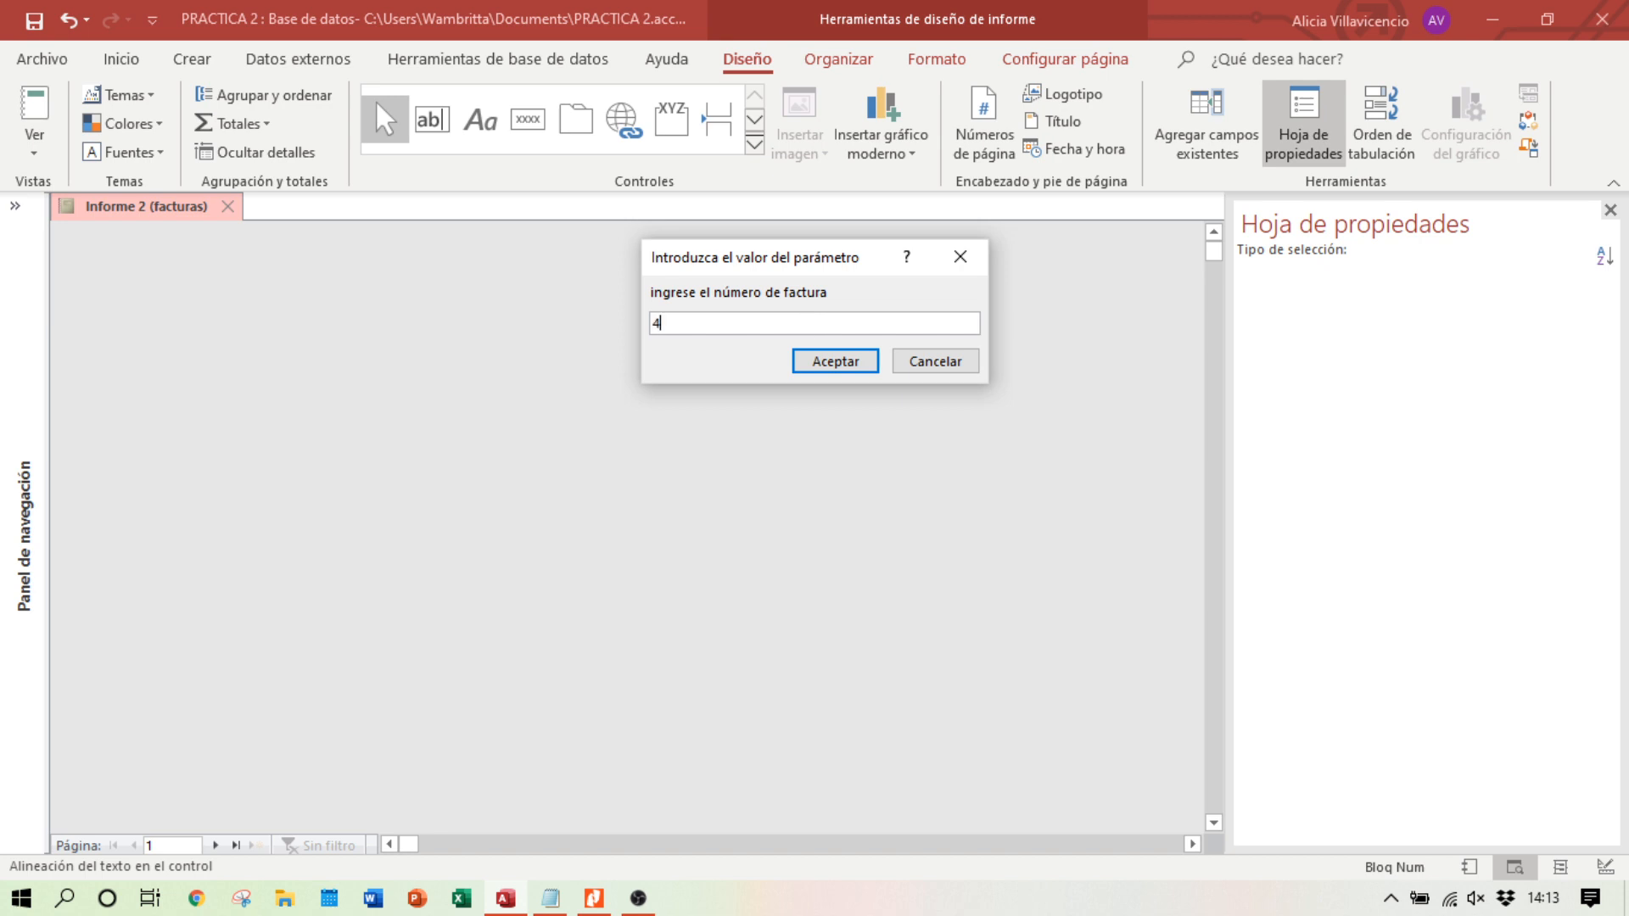
key("Return")
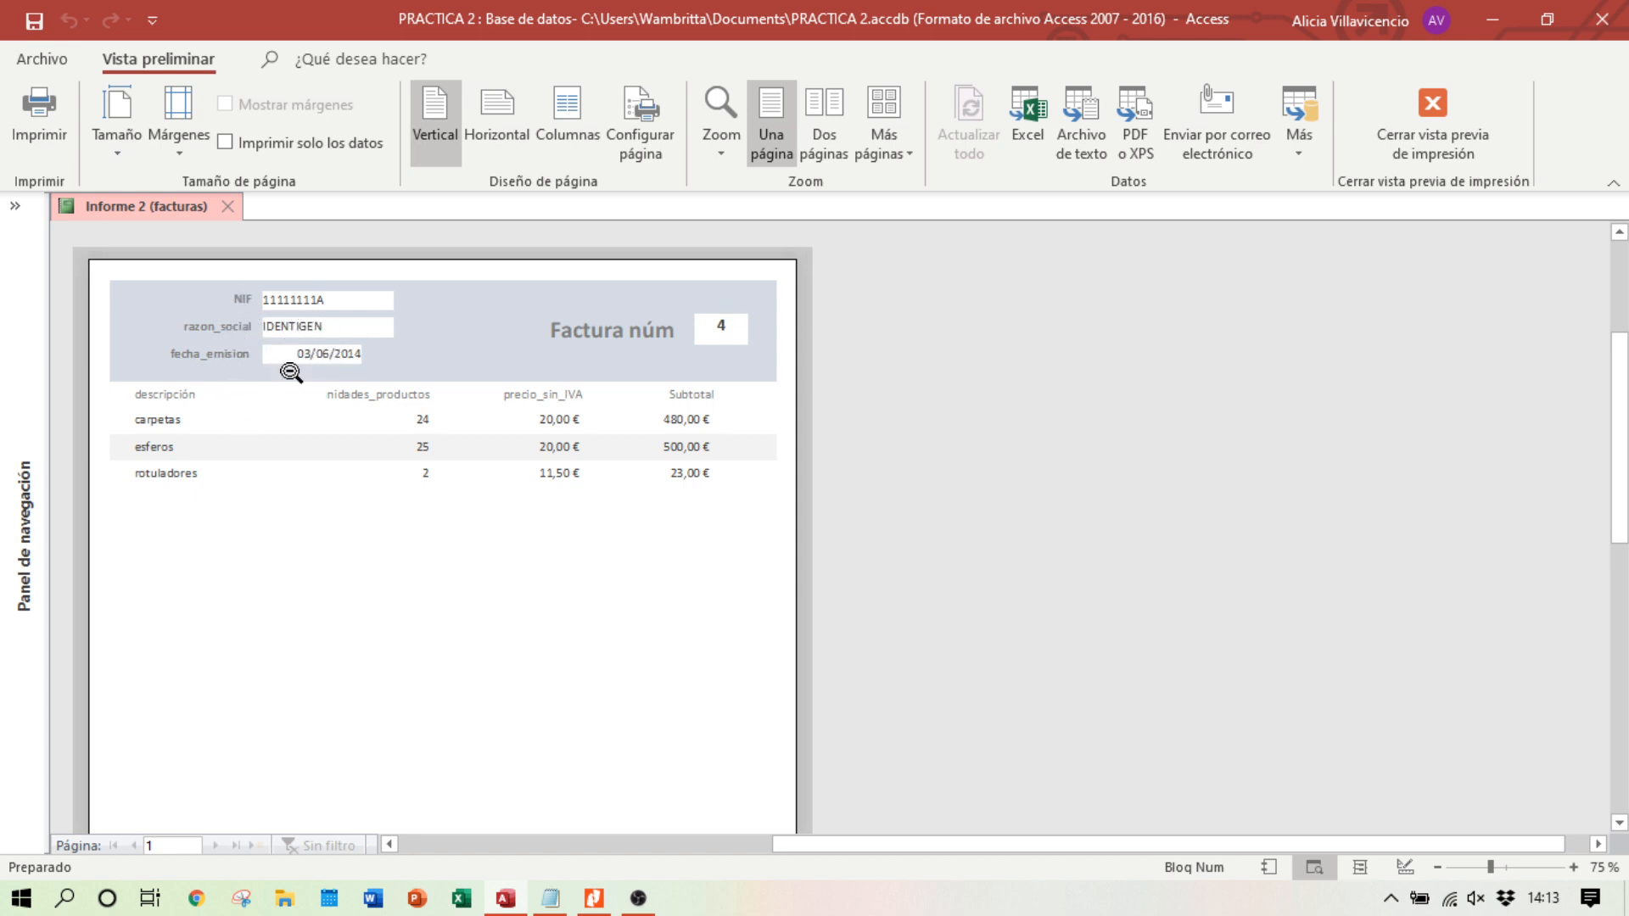
left_click(1405, 867)
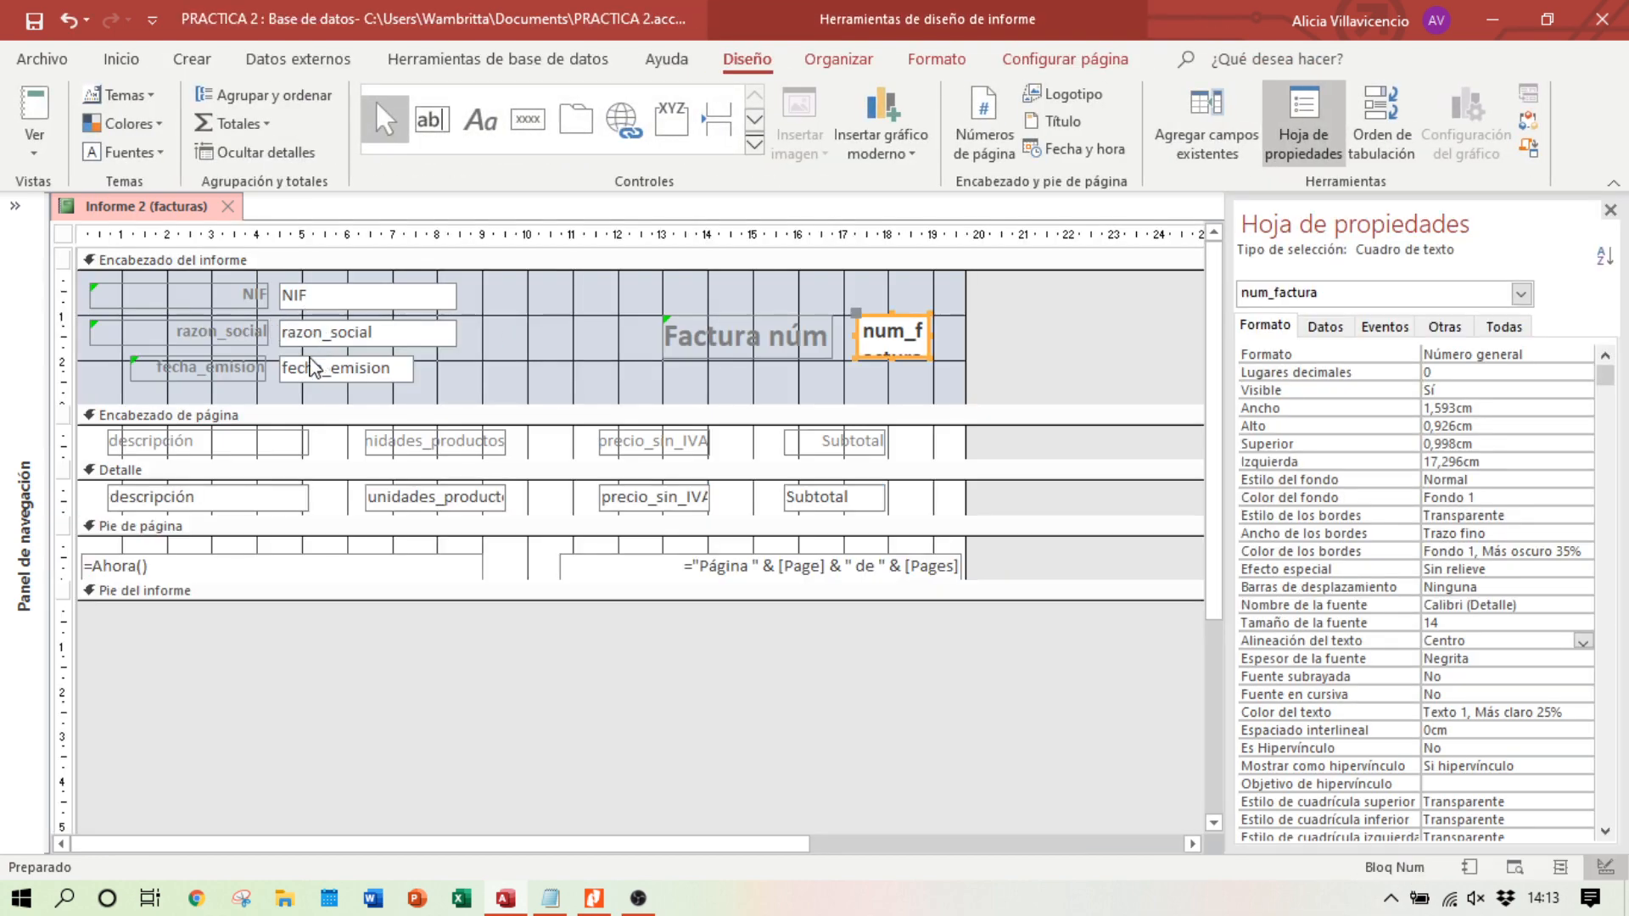
Step: Set the text alignment of the fecha_emision field in the report header to Izquierda
left_click(314, 366)
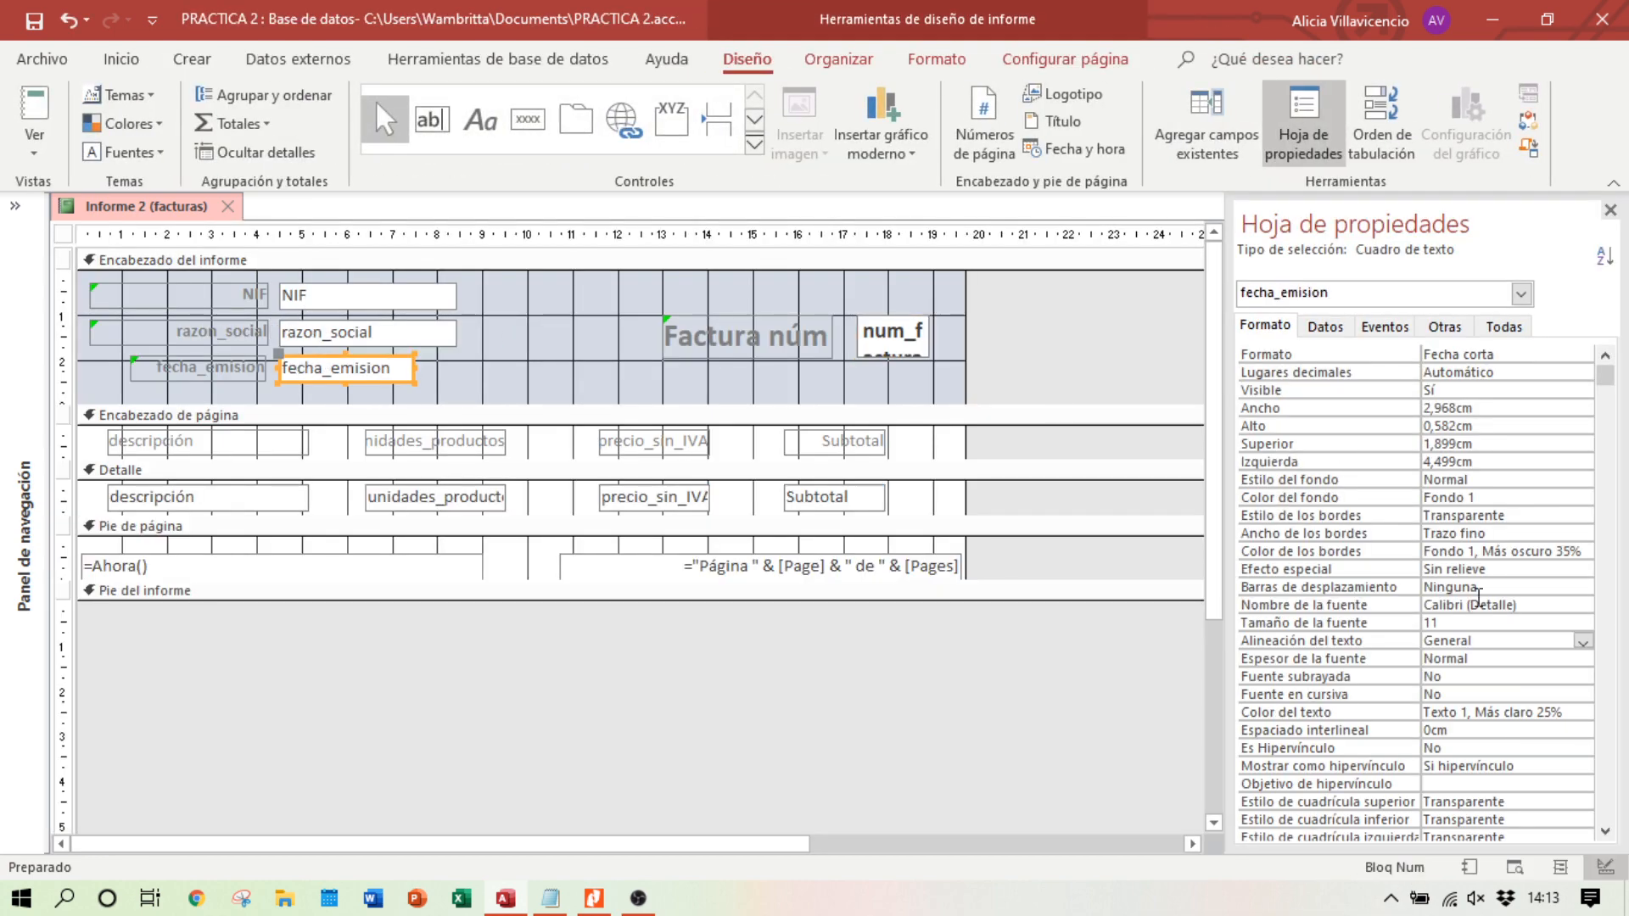
left_click(1583, 643)
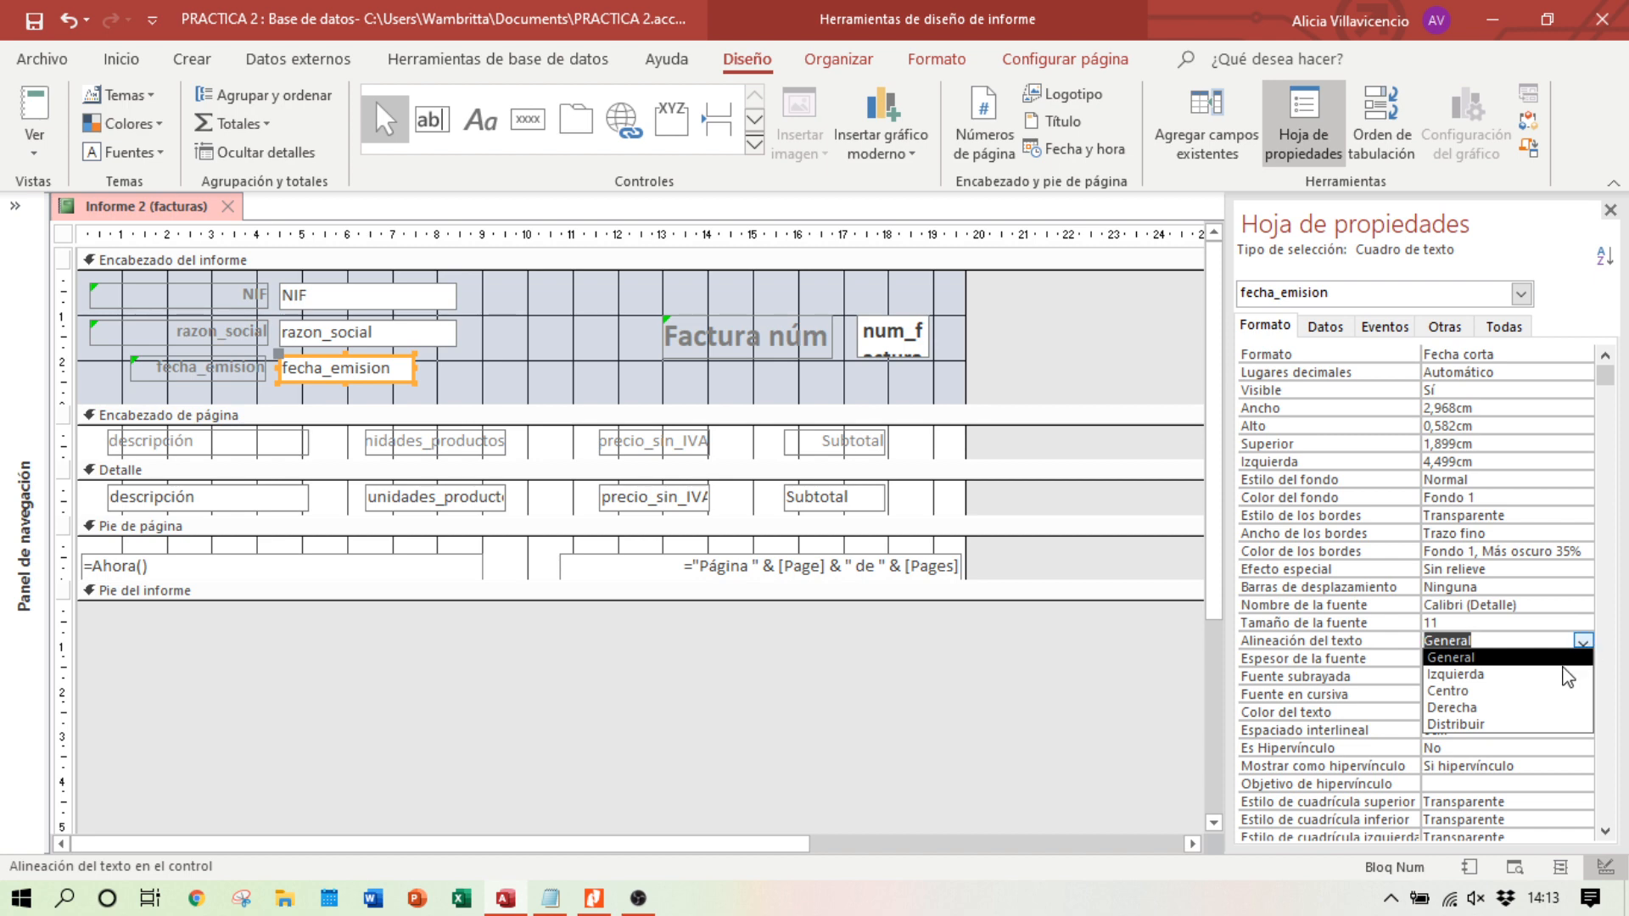
left_click(1500, 675)
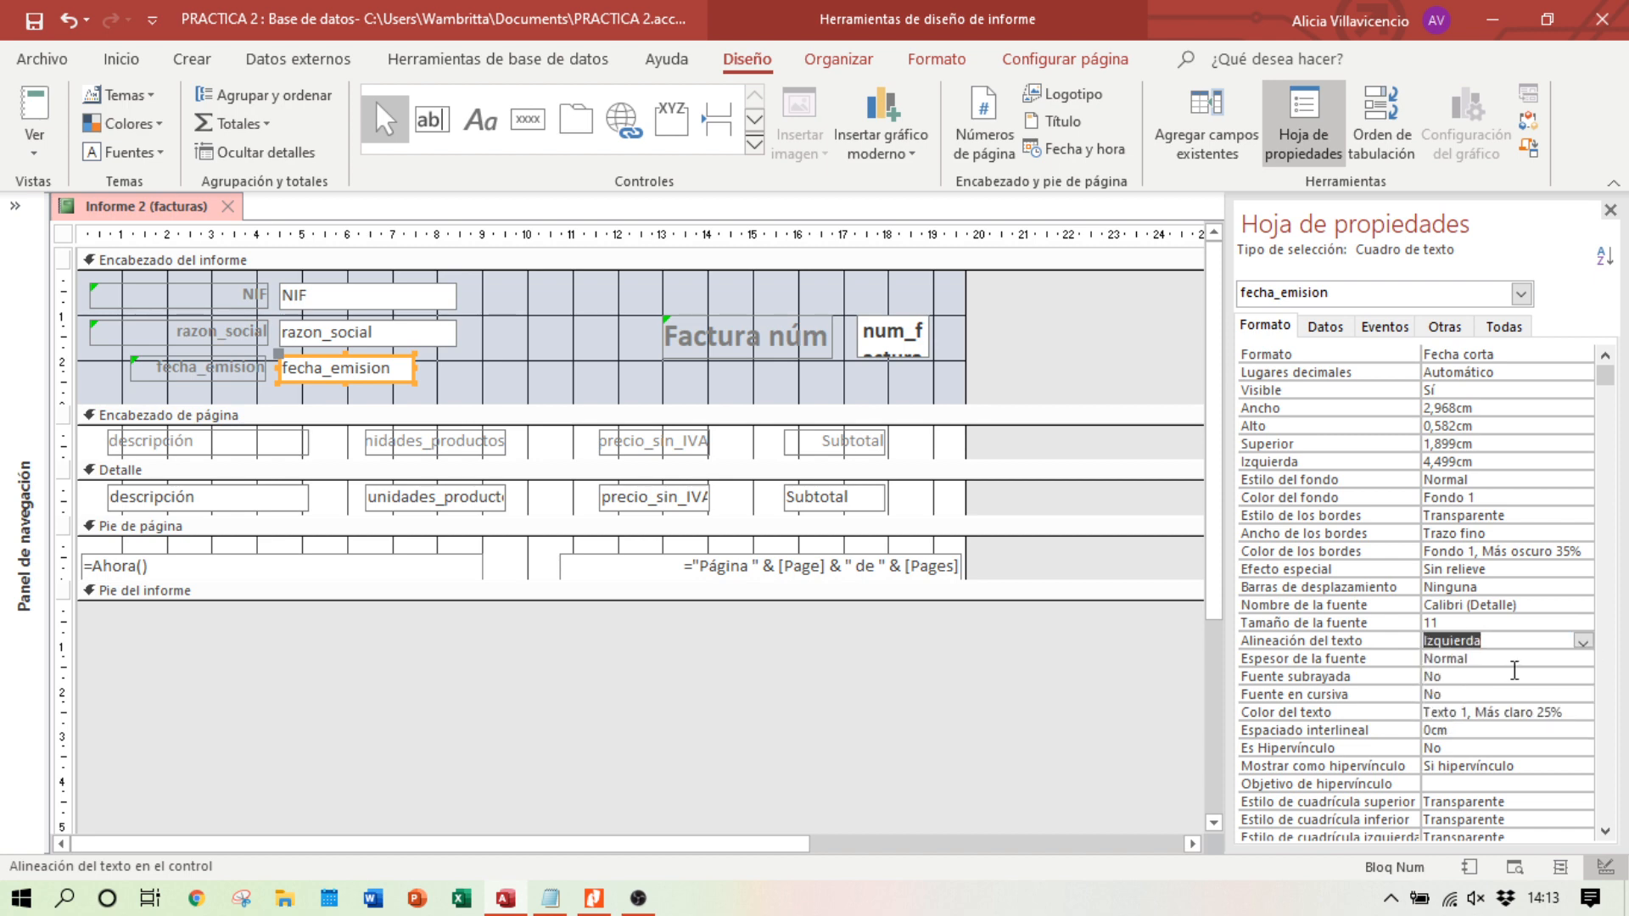
Step: Preview the report for invoice 4, compare its header with the sample invoice in the PDF, and return to the design
left_click(1532, 867)
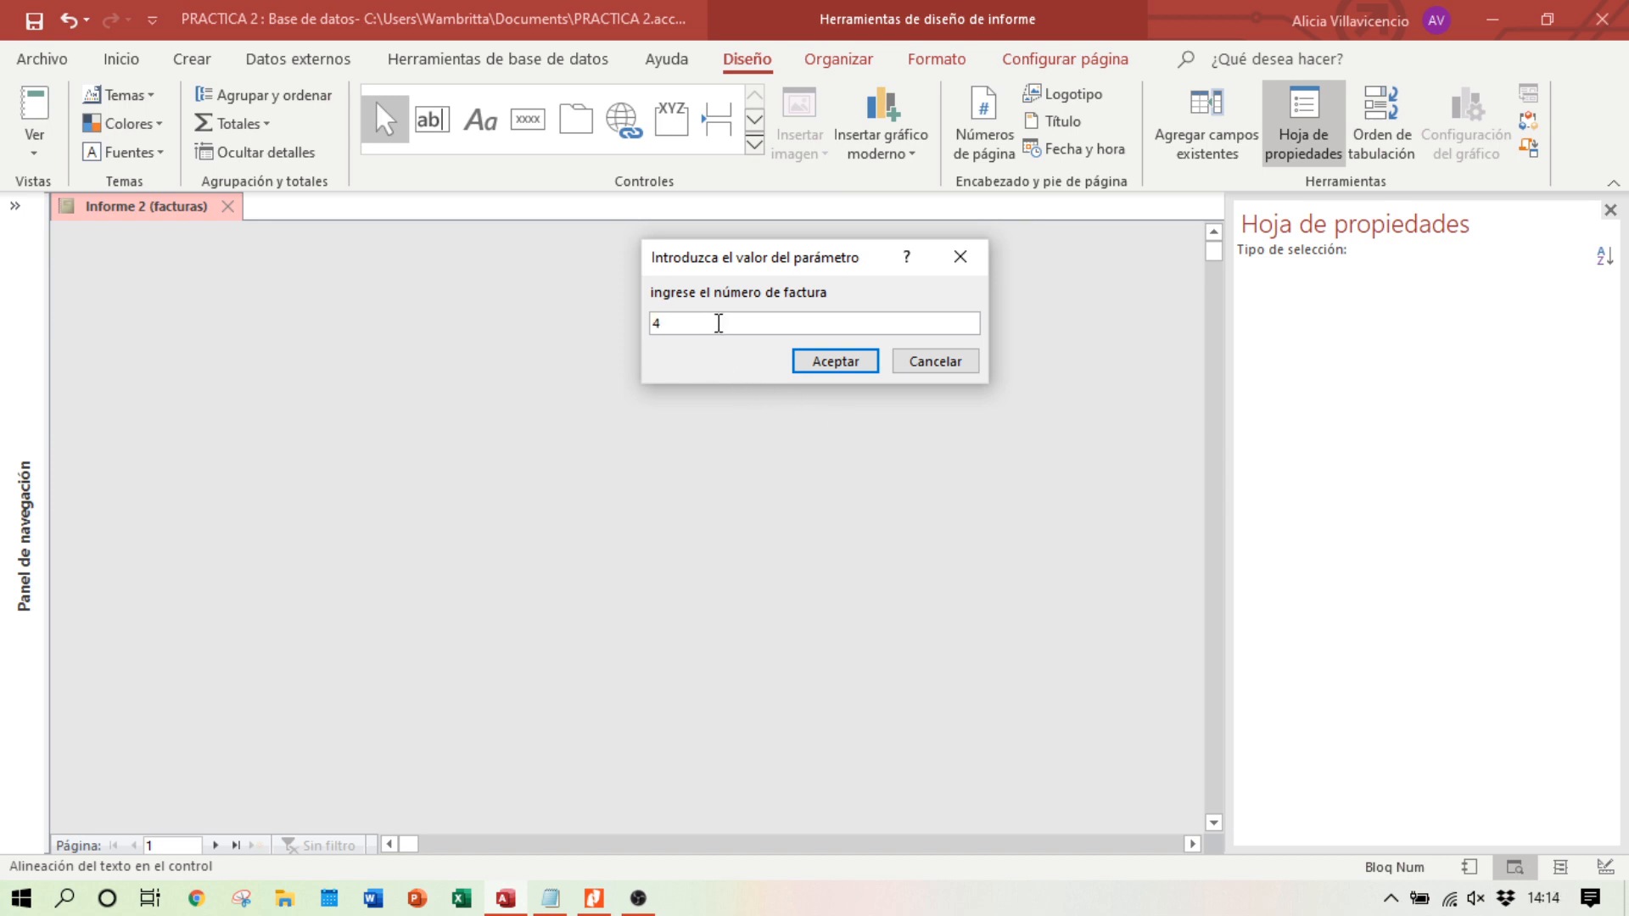
left_click(829, 361)
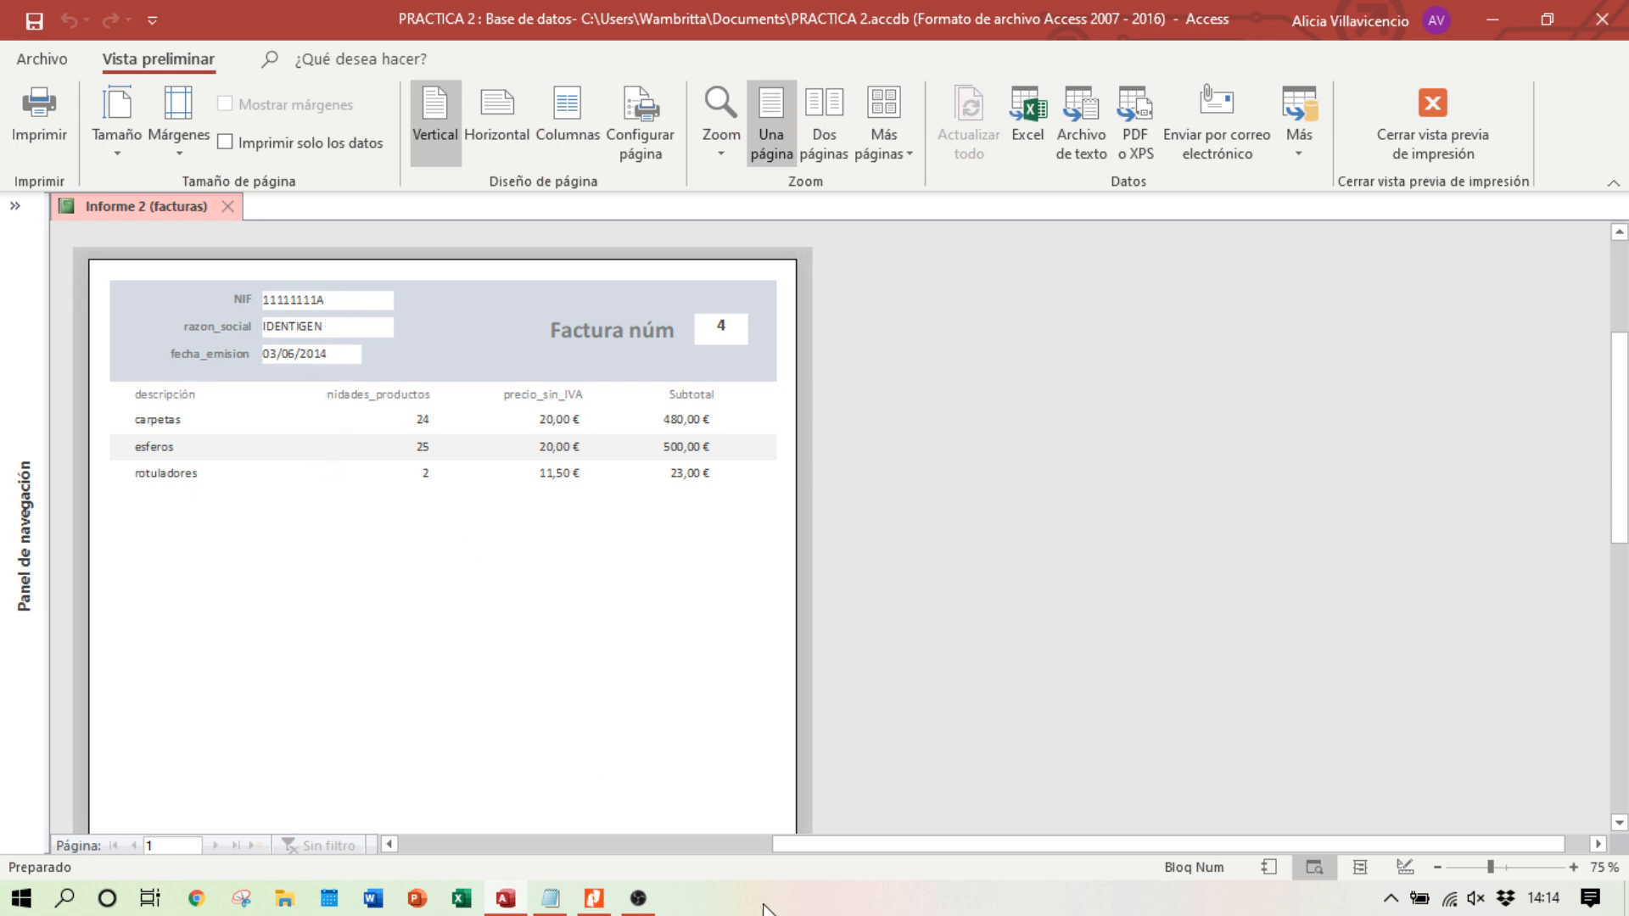
left_click(593, 899)
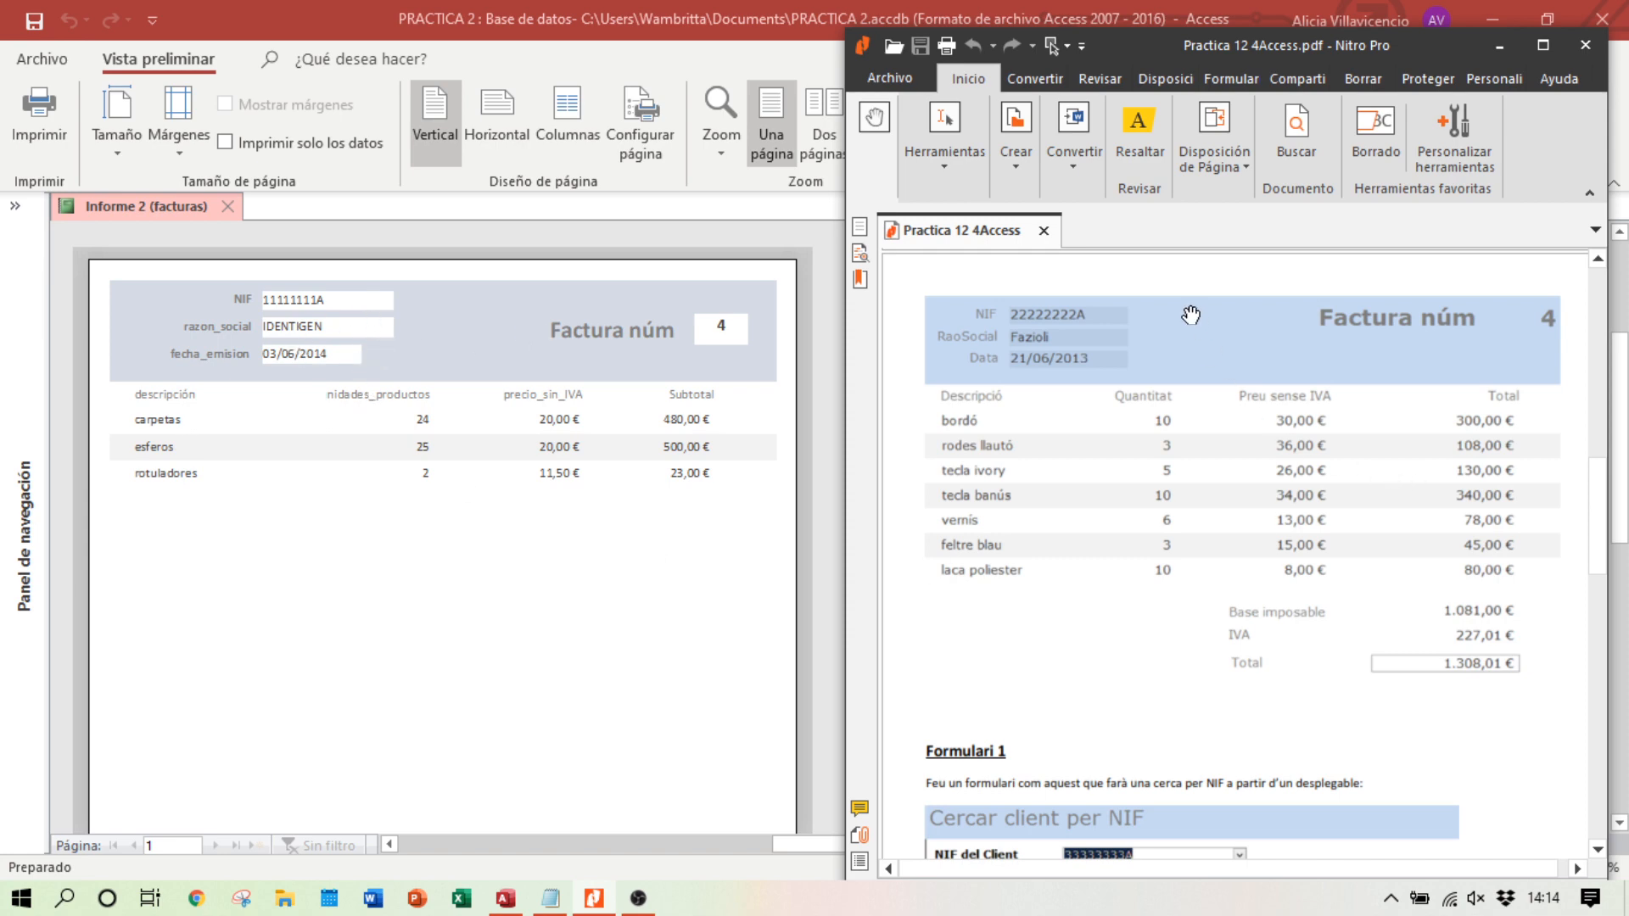
left_click(806, 808)
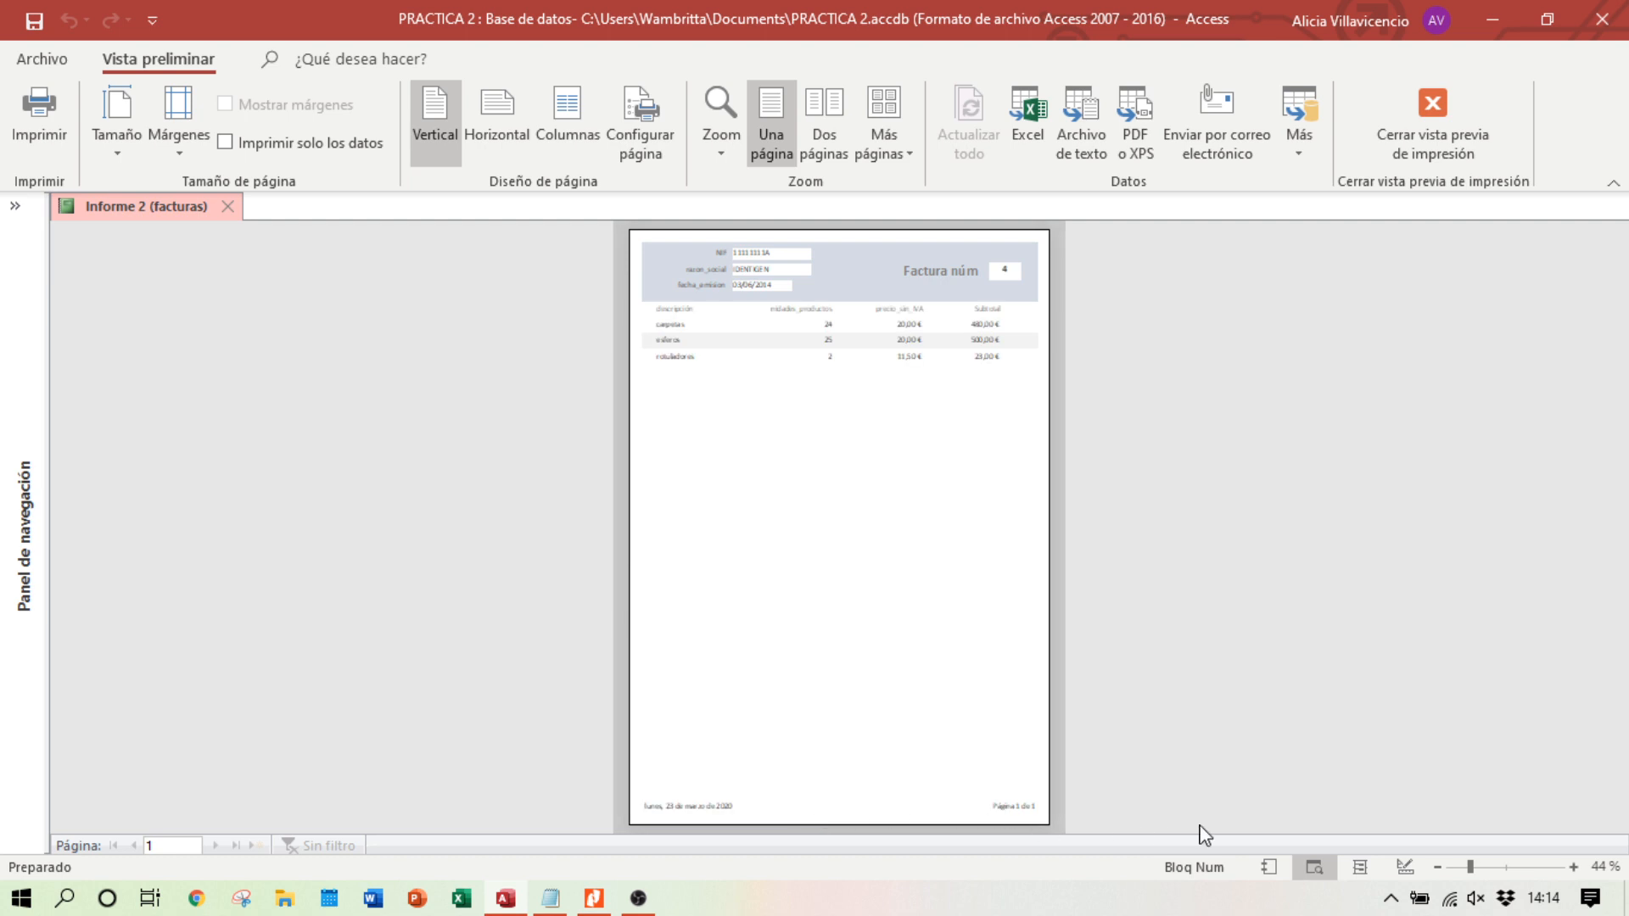
left_click(1490, 867)
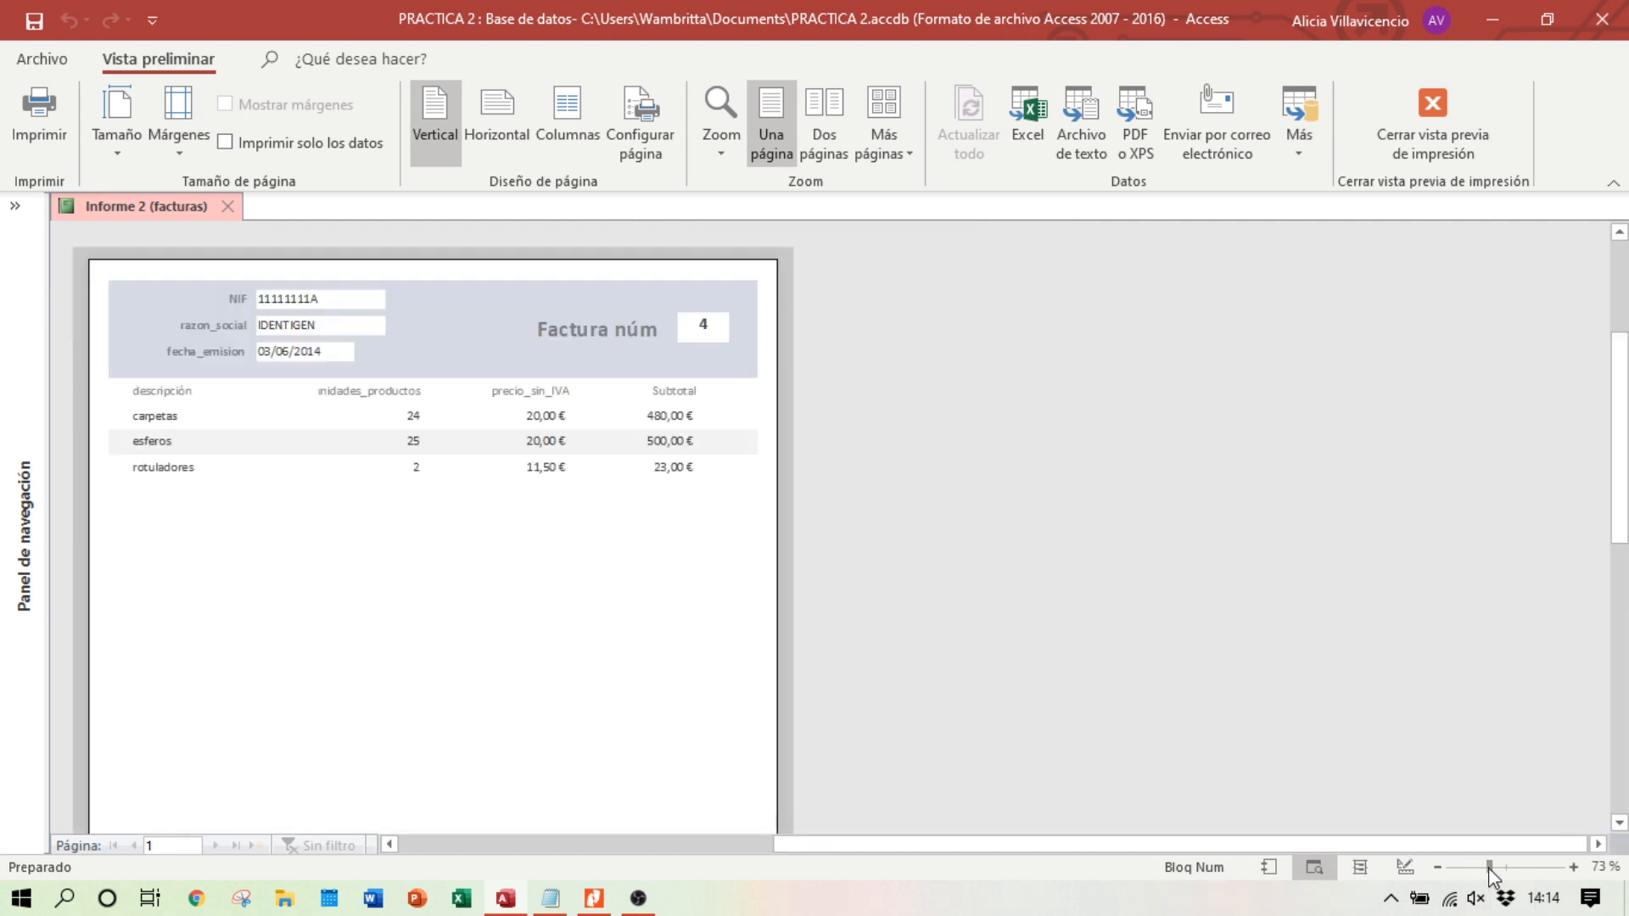
left_click(1395, 869)
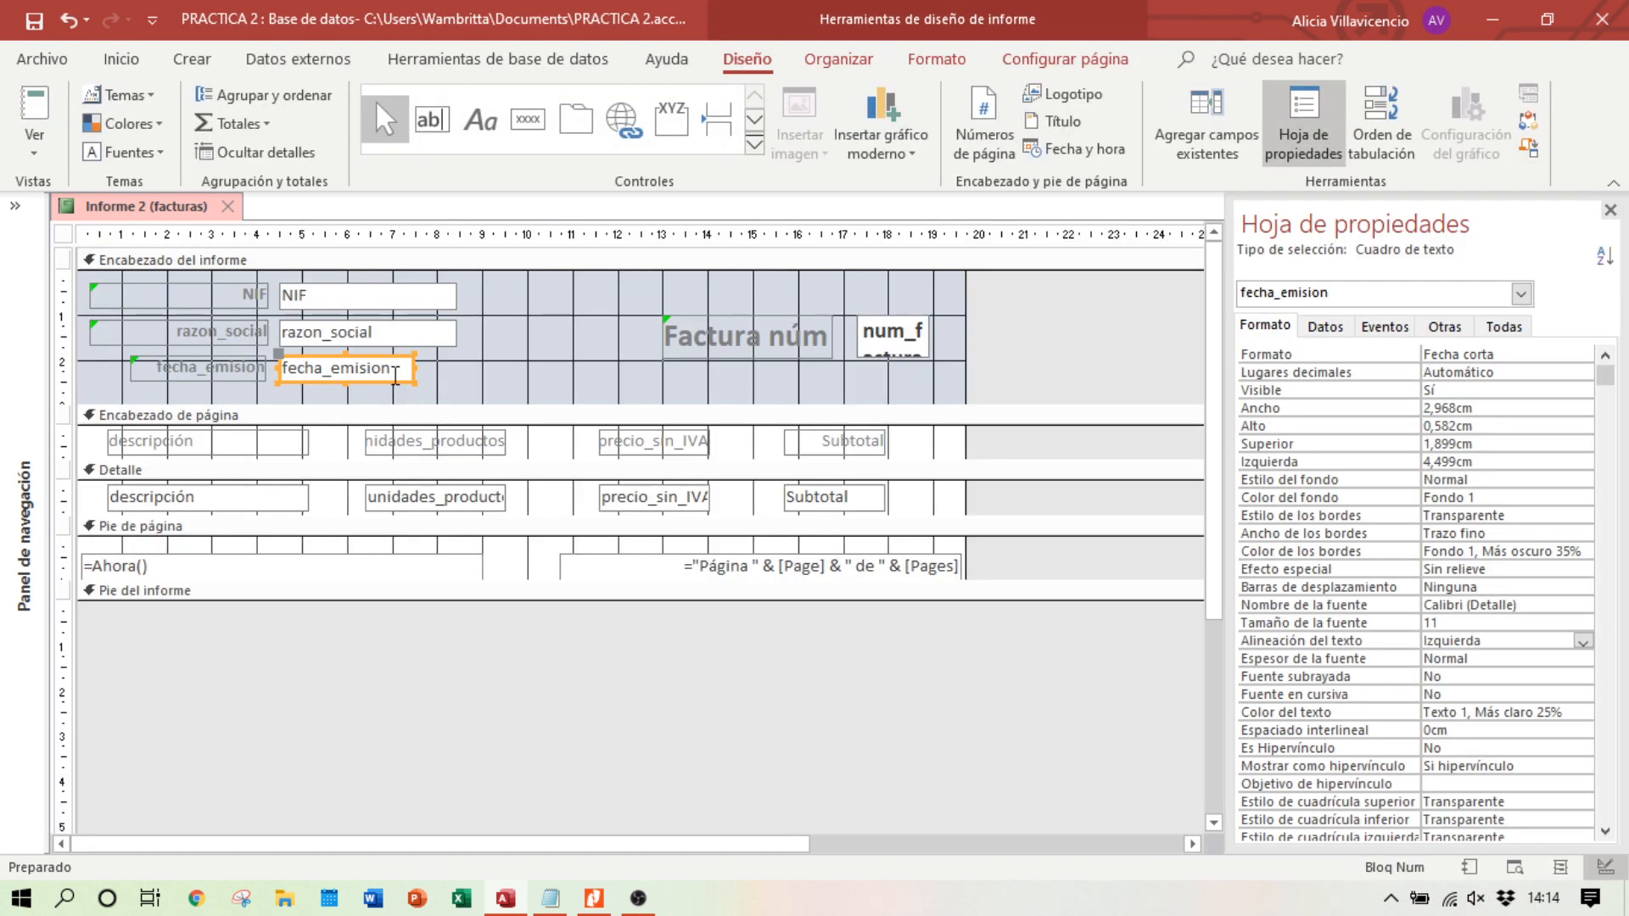
left_click(454, 339, "shift")
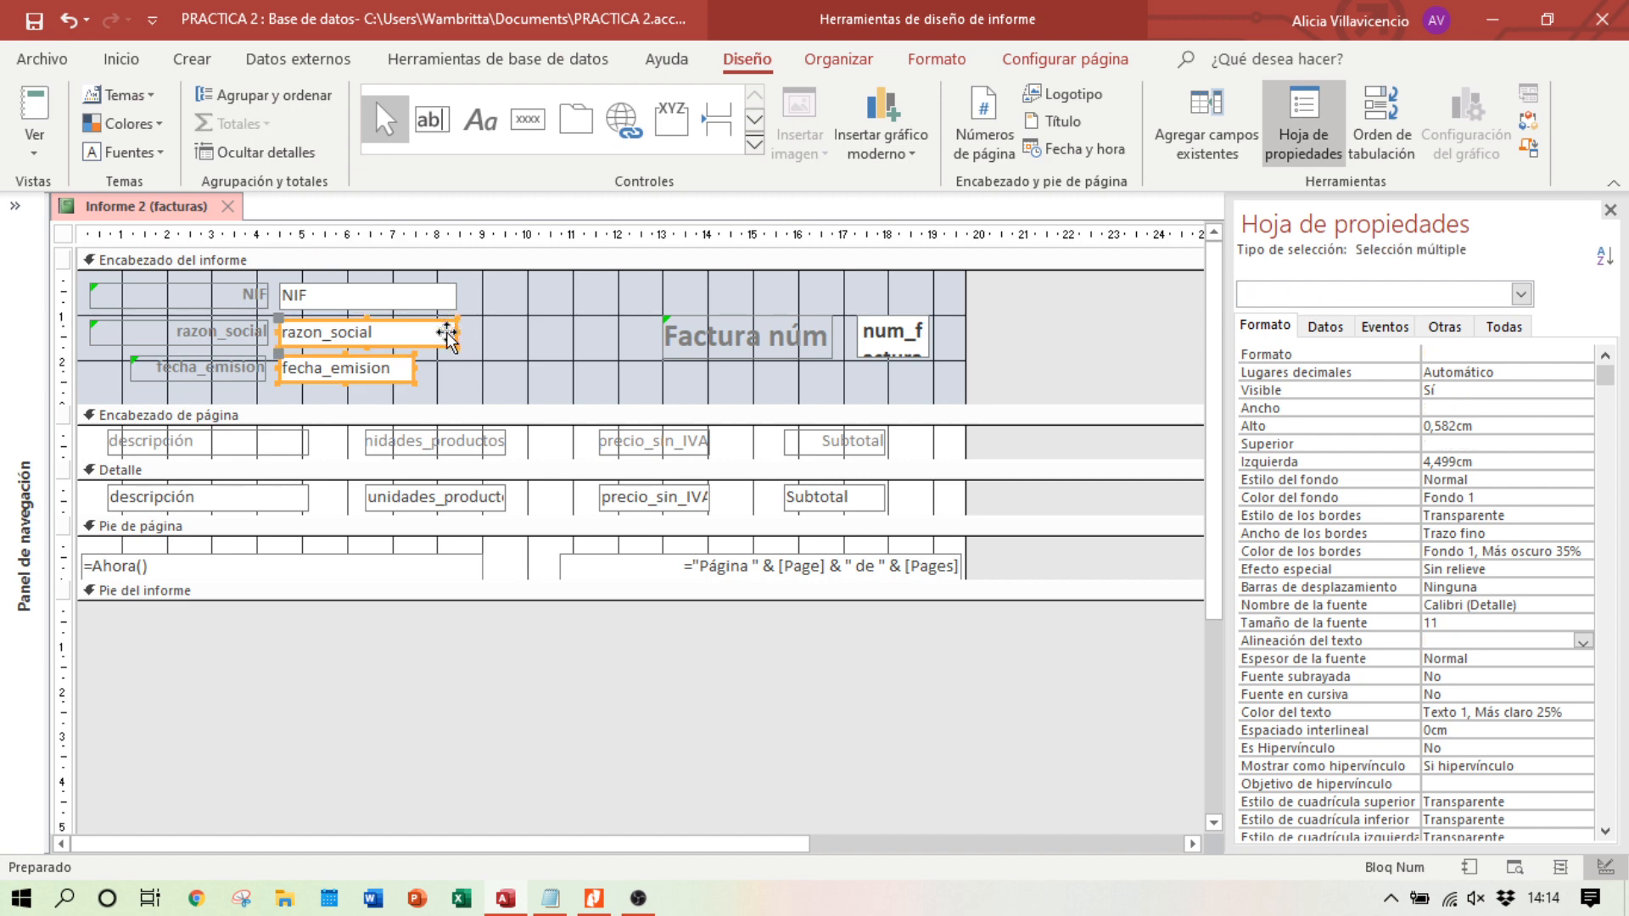
left_click_drag(456, 333, 452, 334)
key("ctrl+z")
left_click(476, 348)
Step: Narrow the NIF and razon_social header fields to about 2.9 cm, in line with the fecha_emision field
left_click(451, 336)
left_click_drag(458, 332, 411, 295)
left_click(450, 296)
left_click(402, 338)
left_click(414, 332)
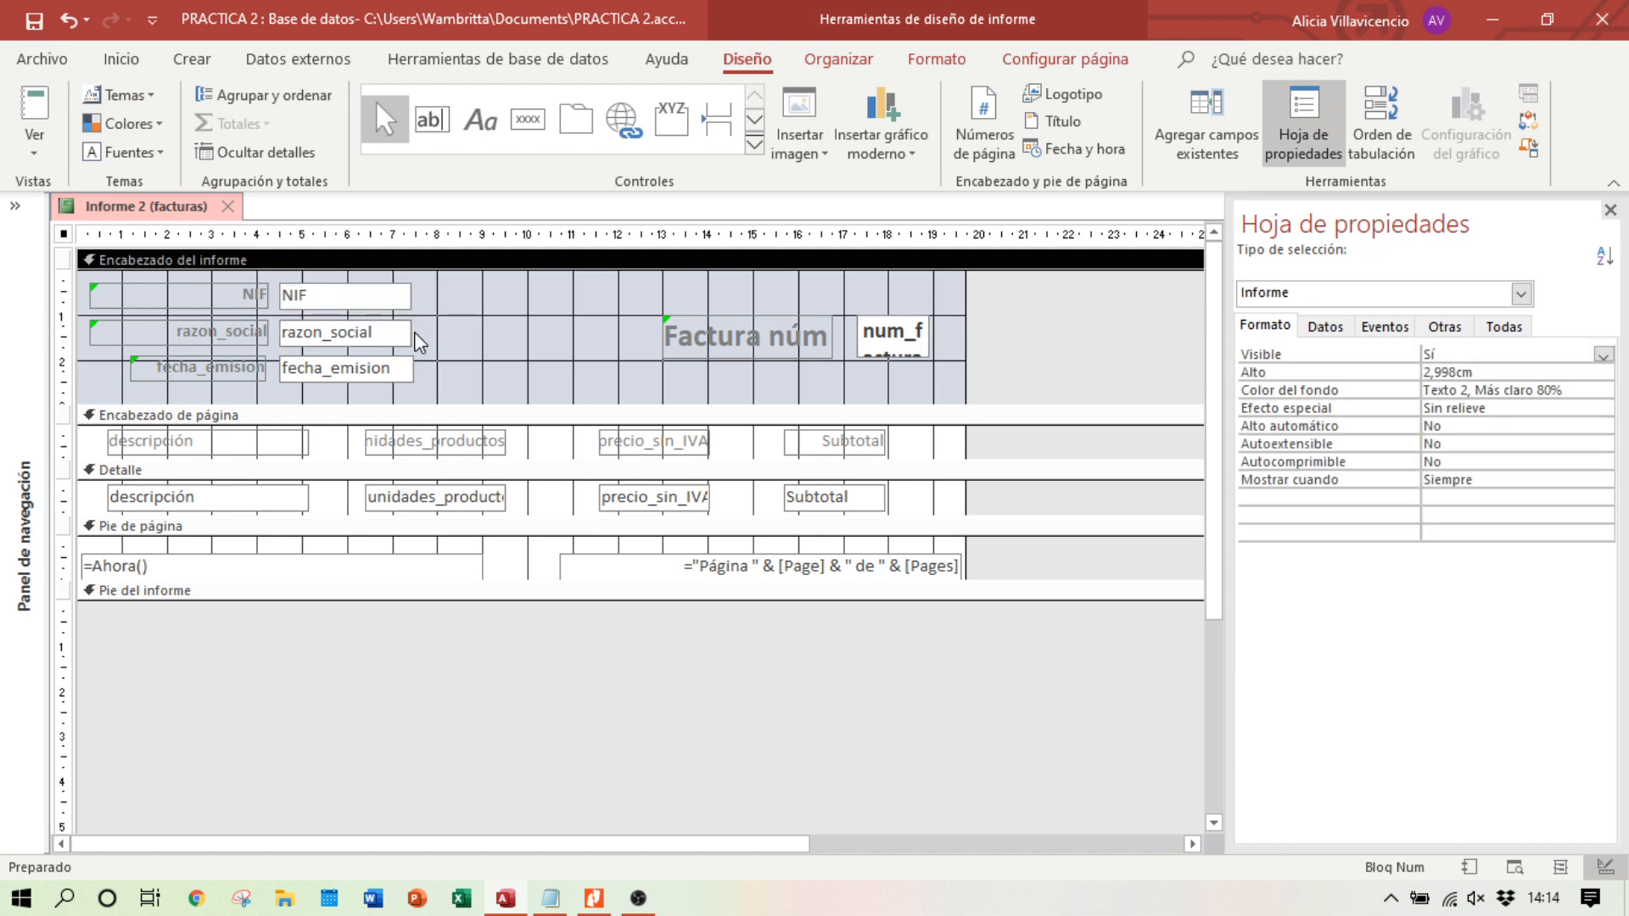
left_click(434, 360)
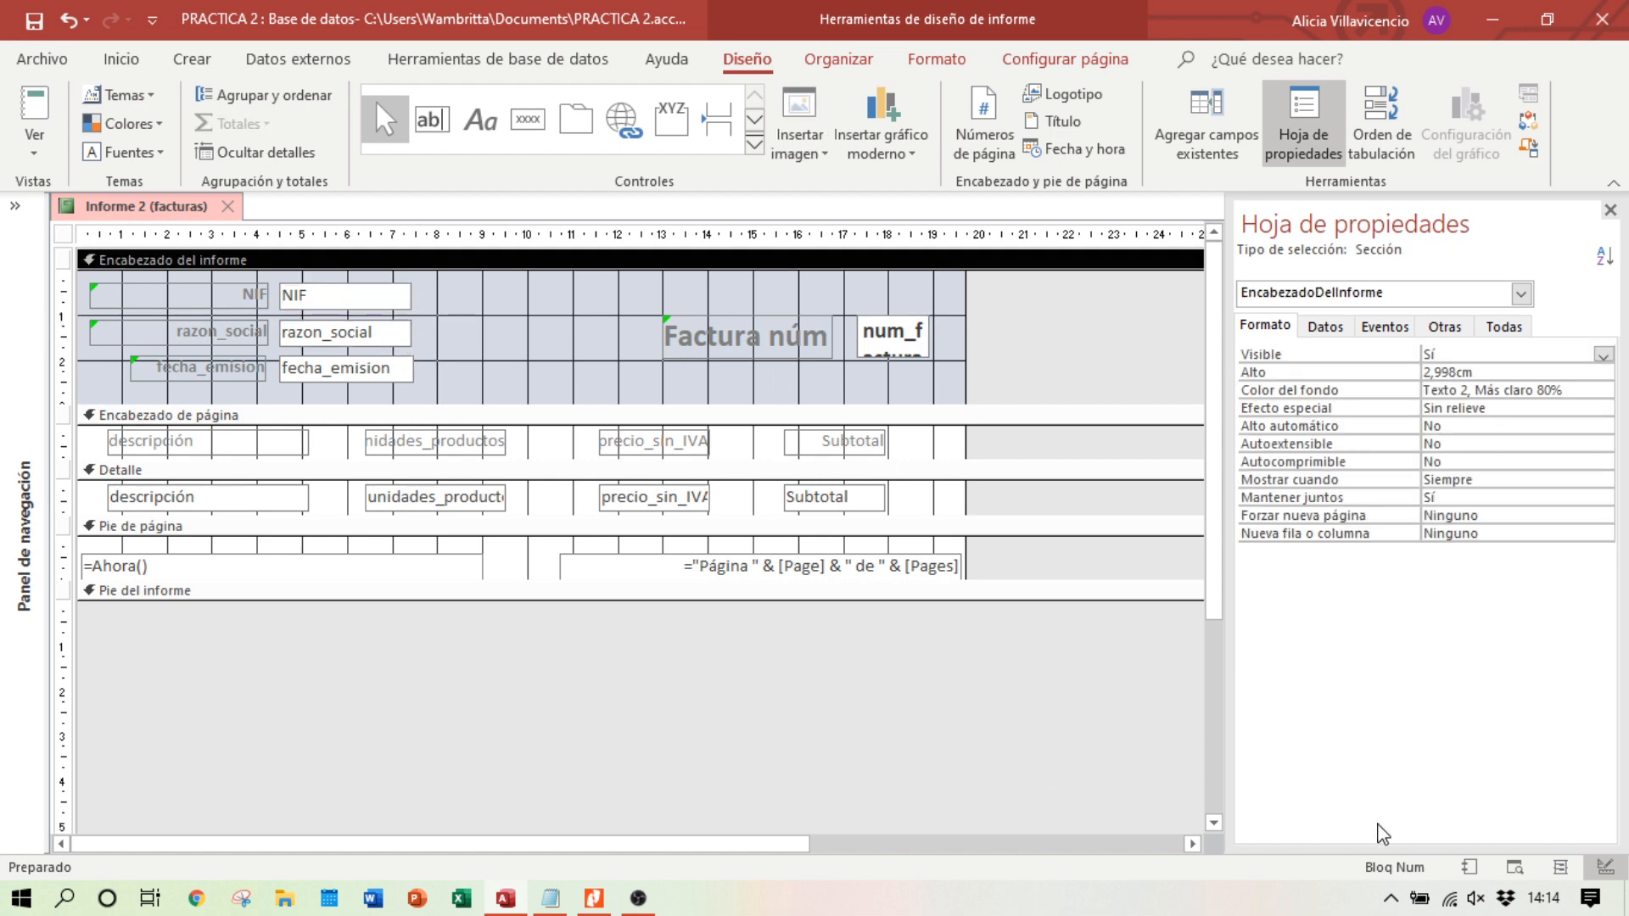
Step: Preview the report for invoice 4 and compare the narrowed header fields with the sample invoice in the PDF
left_click(1514, 866)
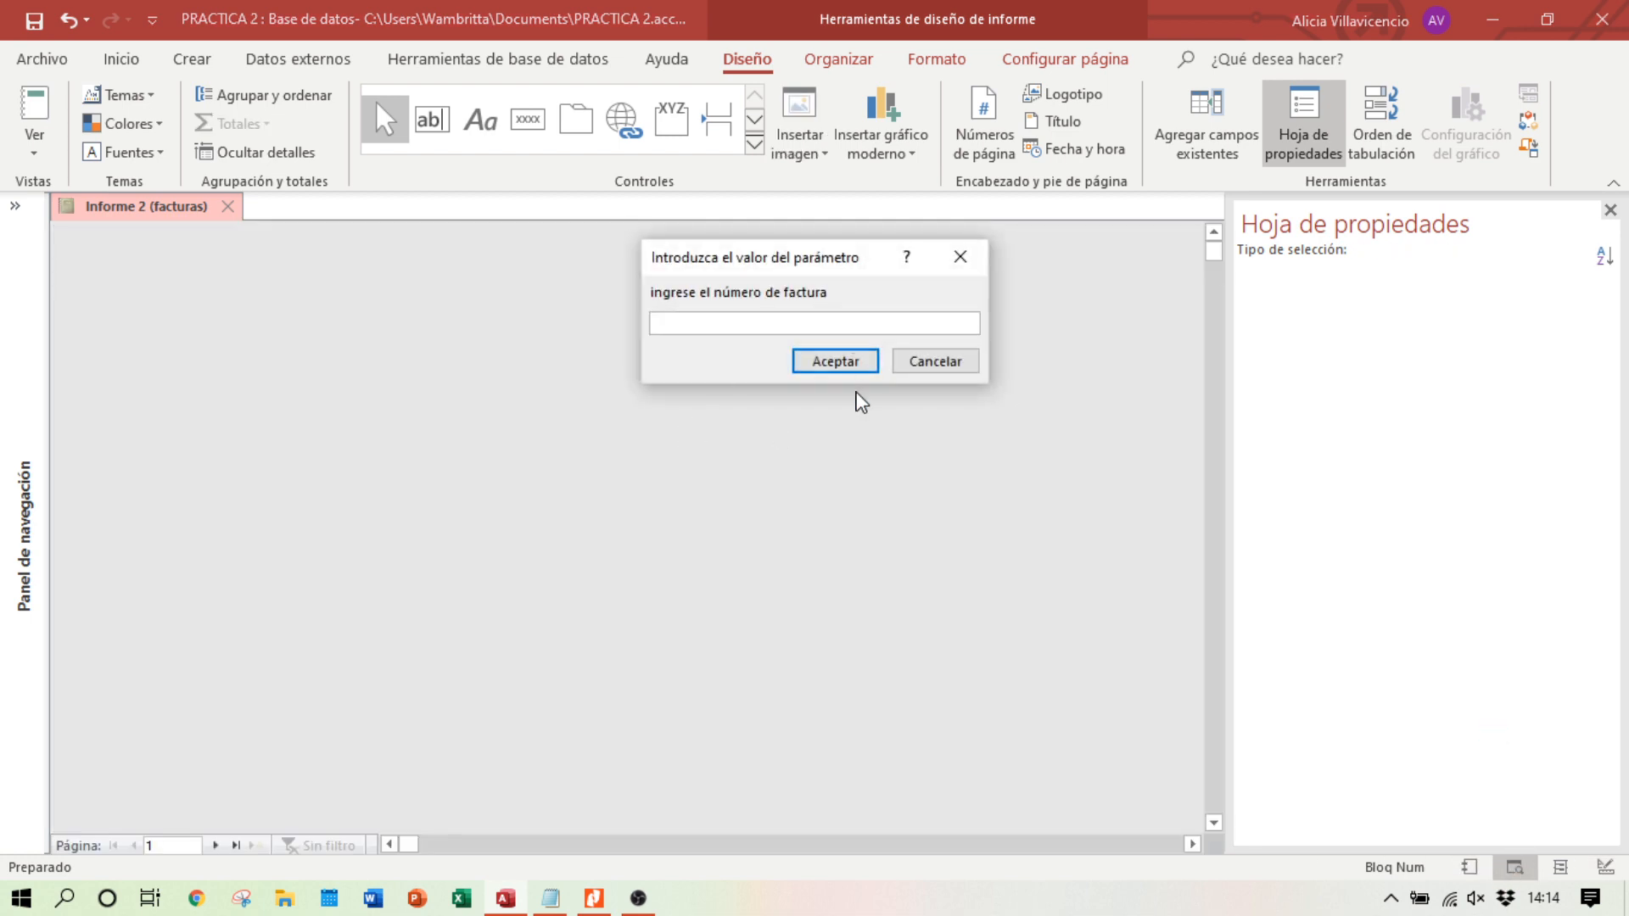
type("4")
key("Return")
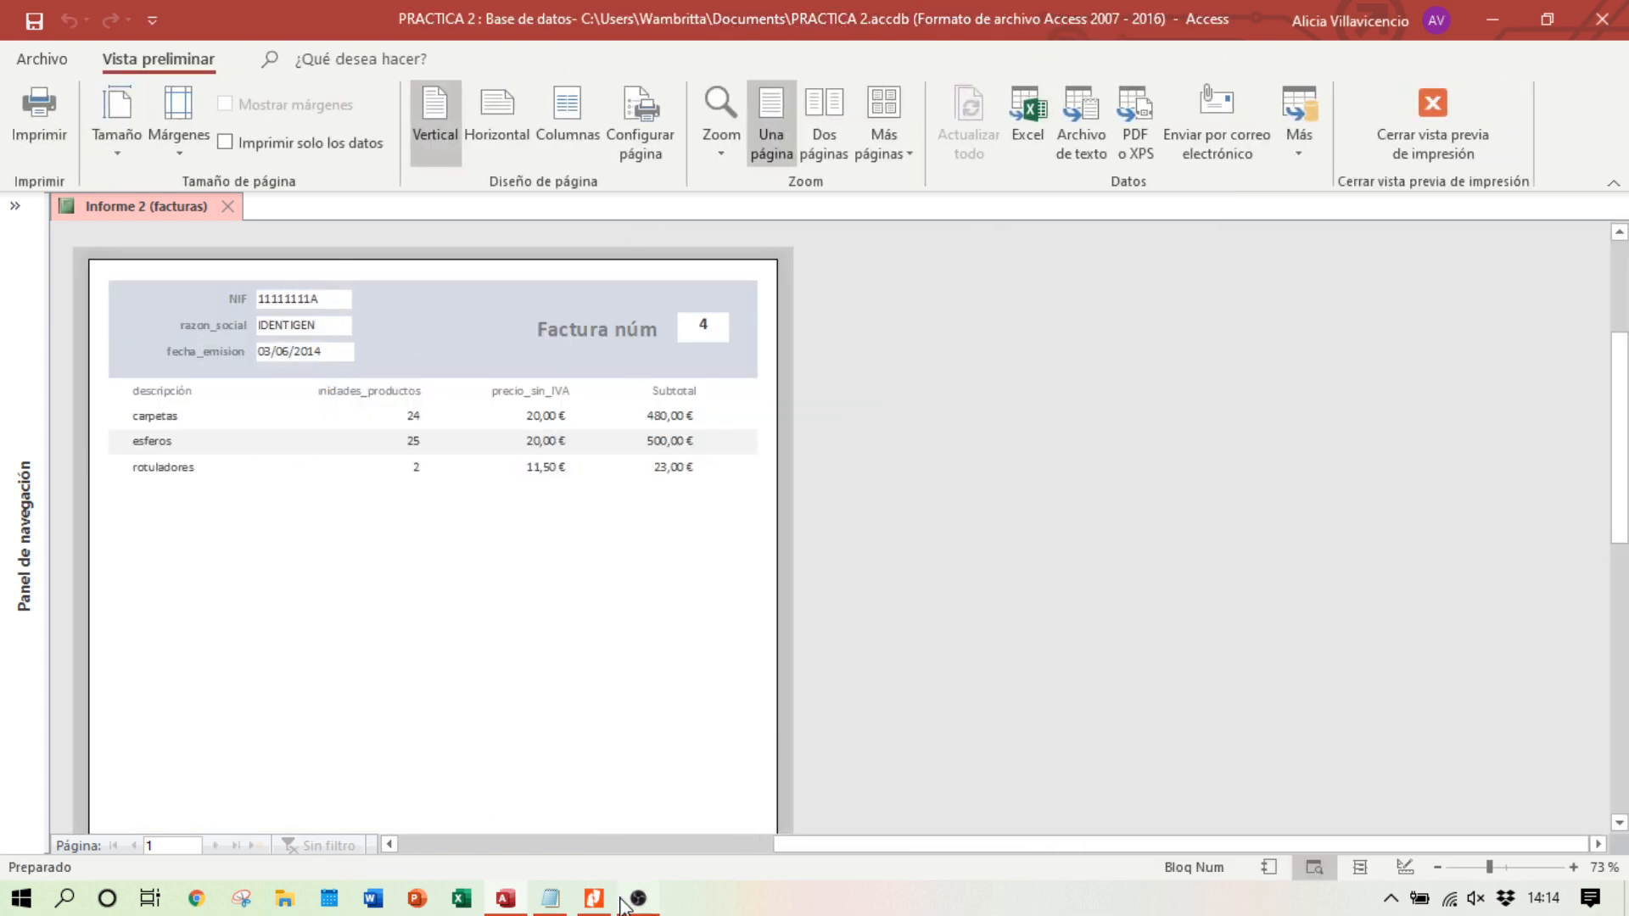
left_click(594, 899)
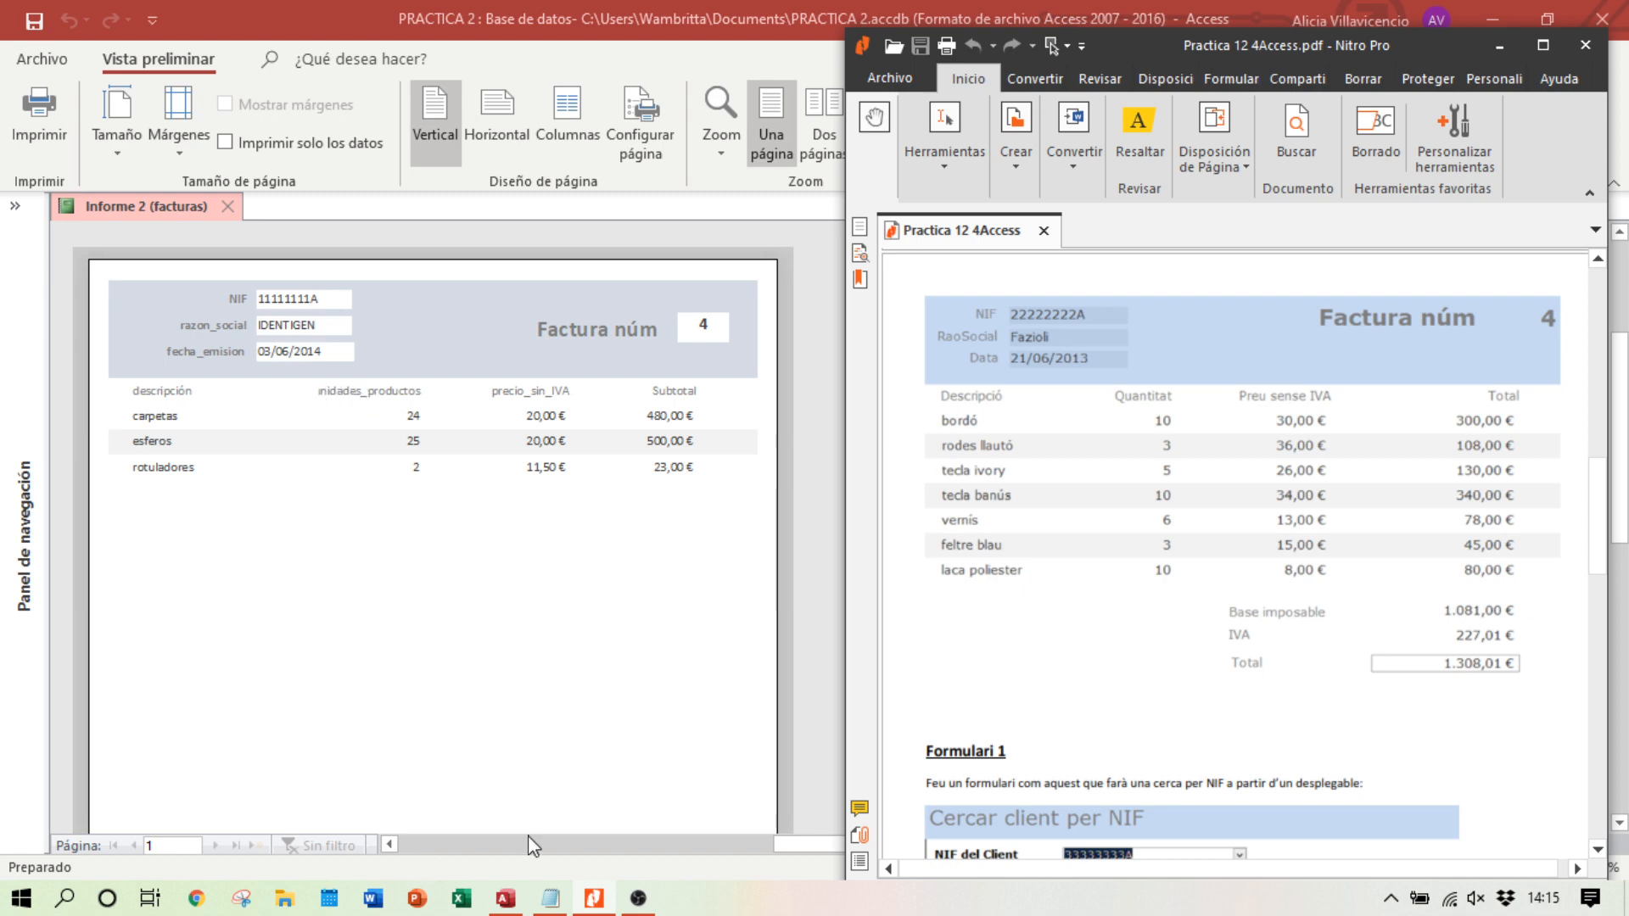
Step: Return to the report design and widen the unidades_productos label in the page header to about 3.4 cm
left_click(802, 843)
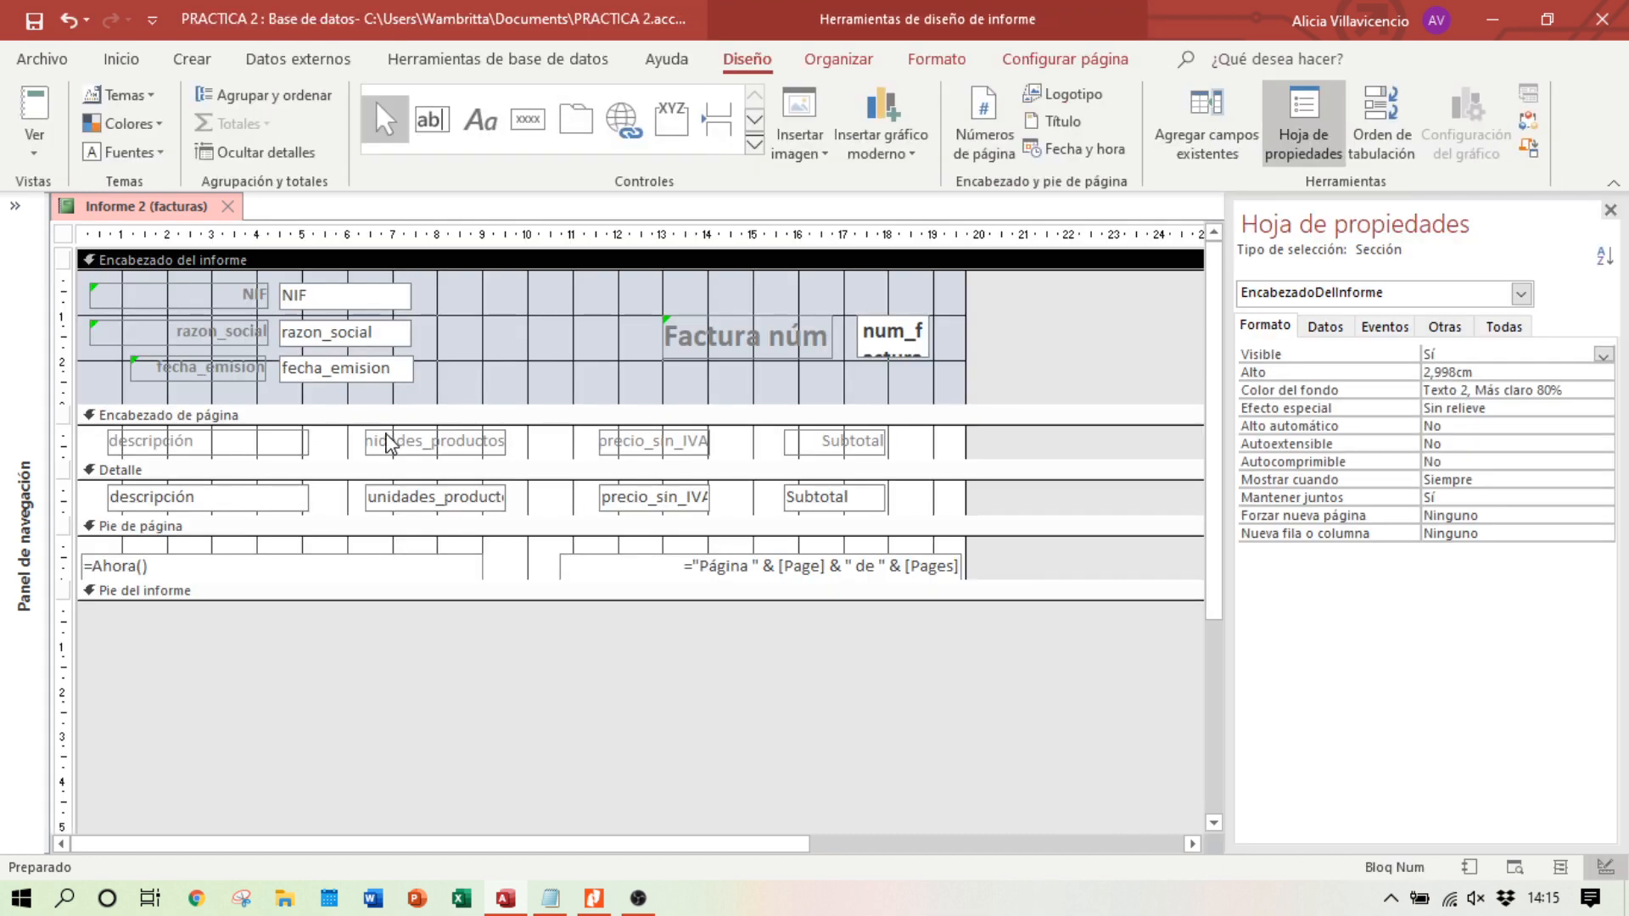
left_click(389, 442)
left_click(370, 443)
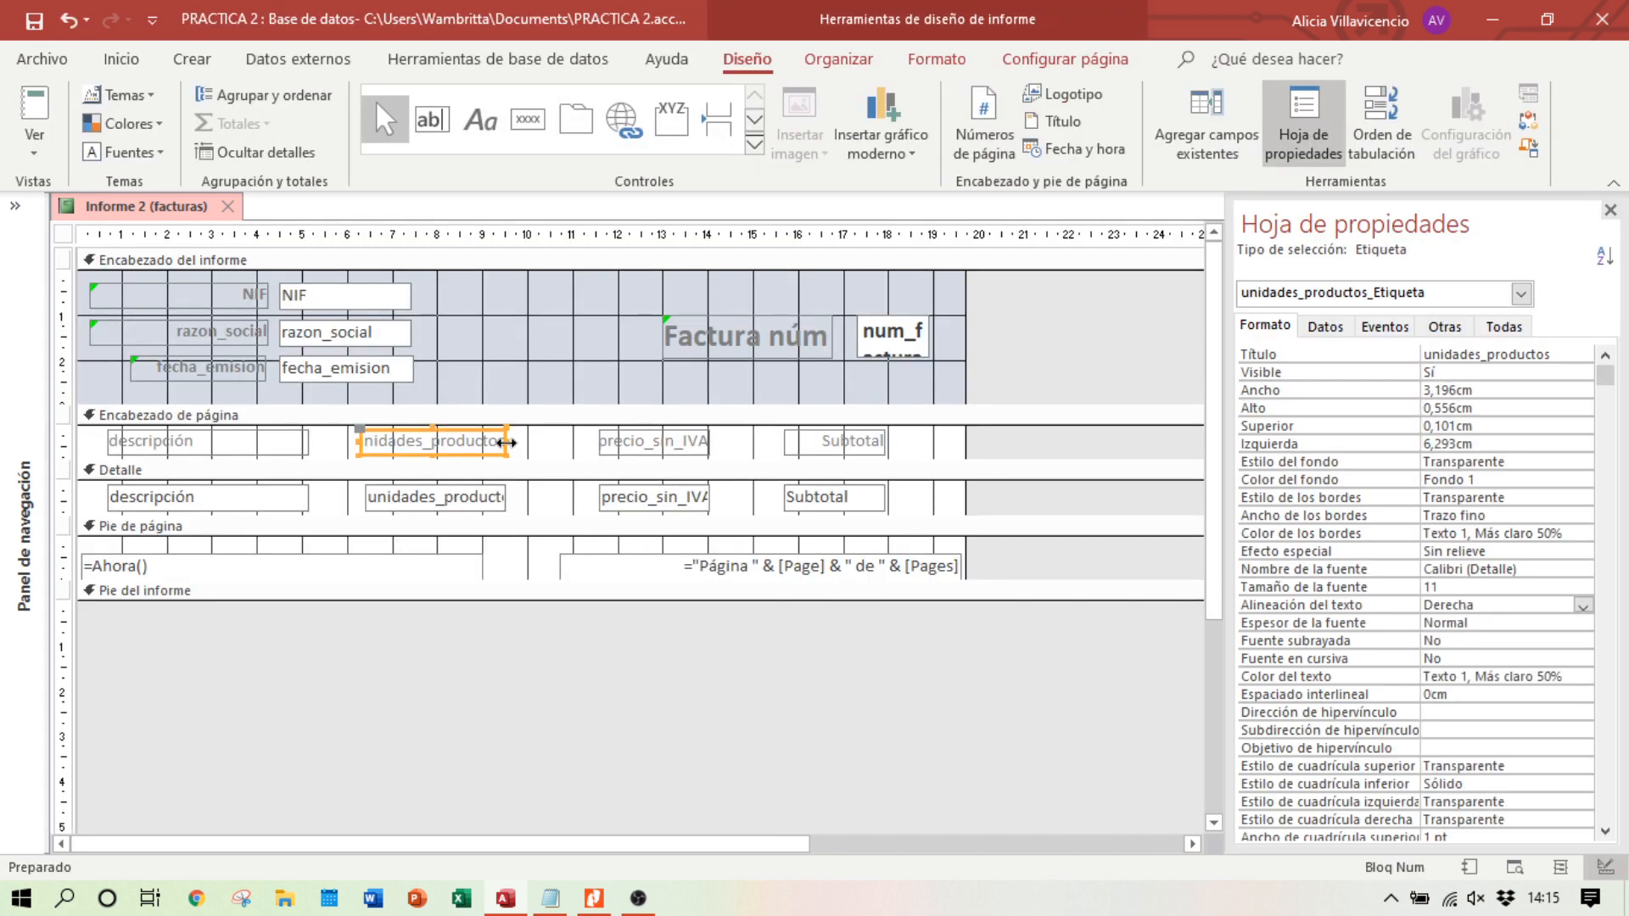
left_click_drag(506, 442, 515, 442)
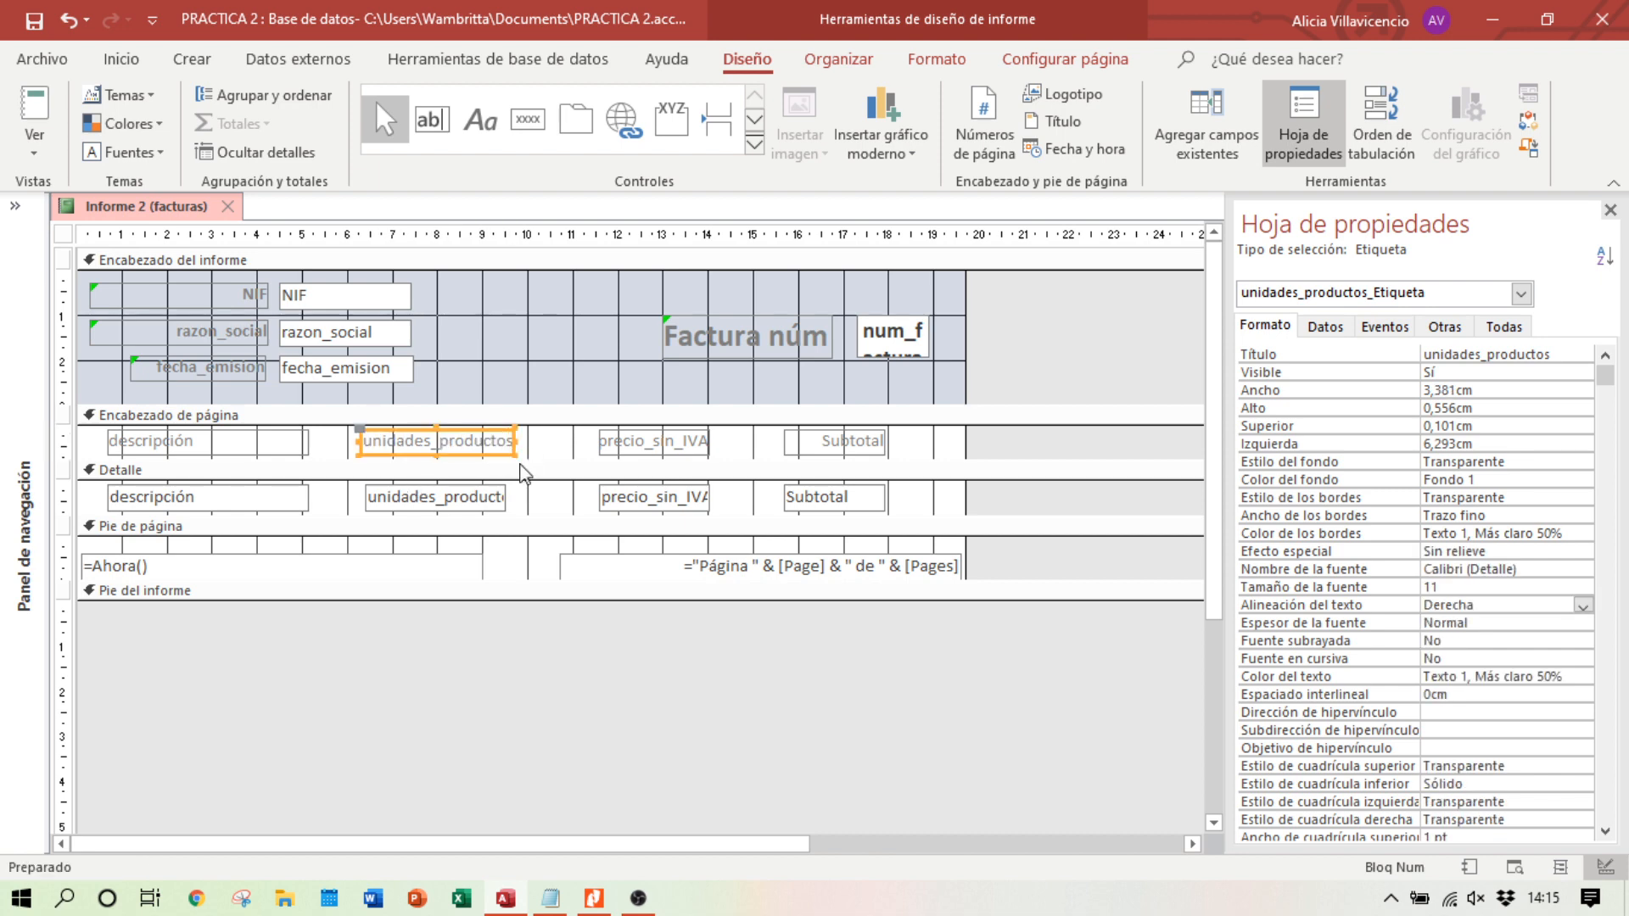
Step: Set the text alignment of the unidades_productos field in the detail section to Centro
left_click(491, 505)
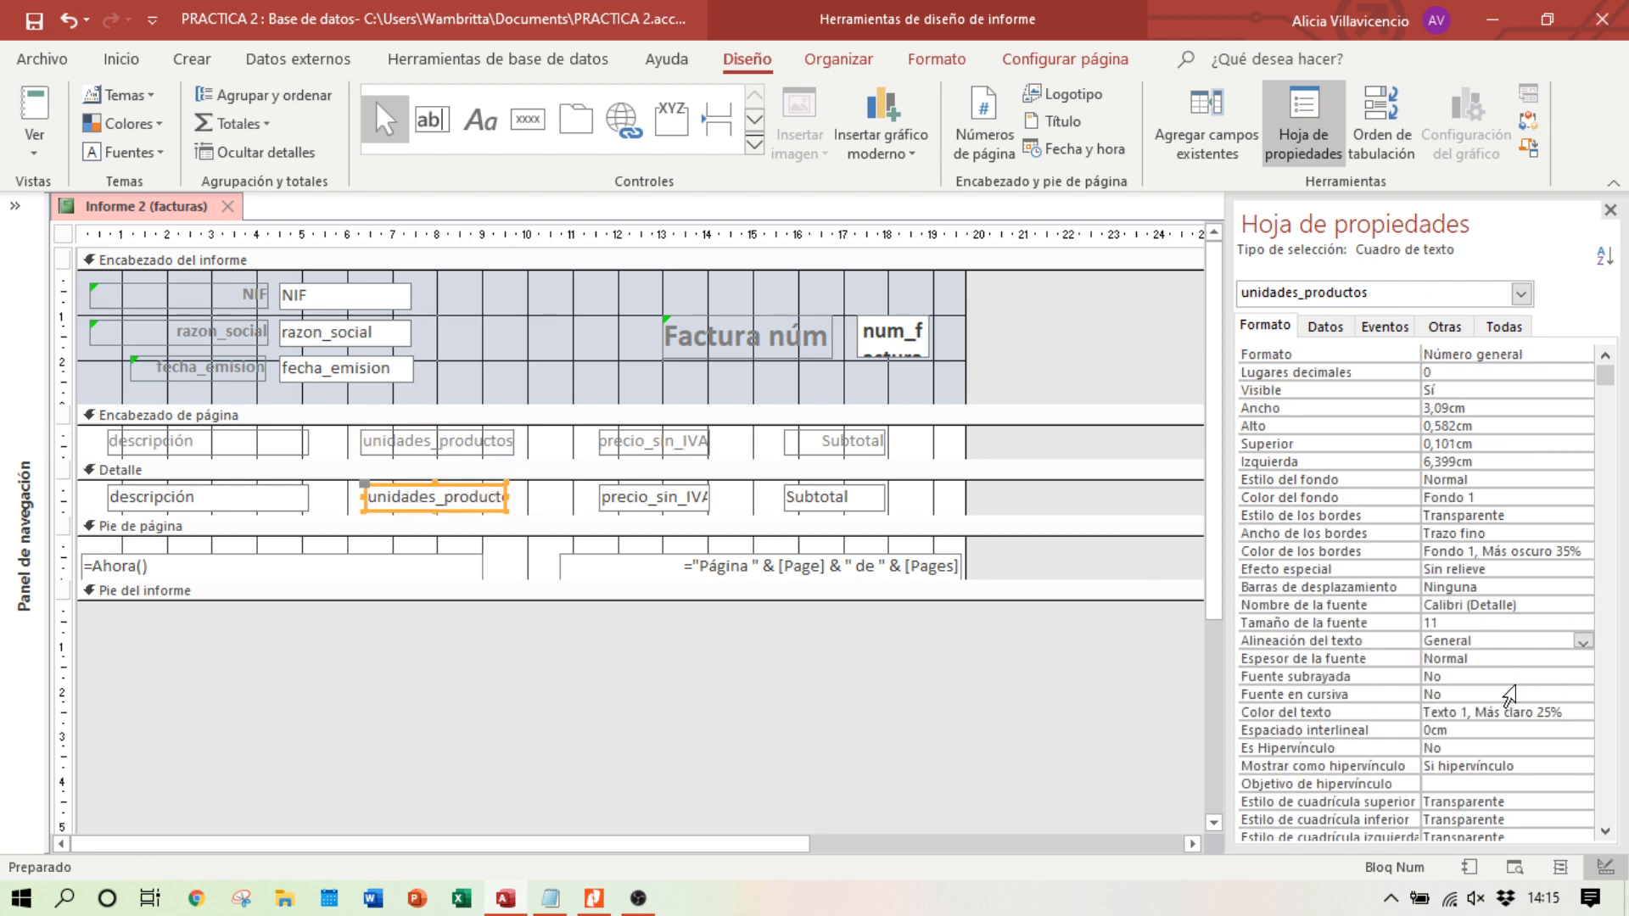
left_click(1583, 642)
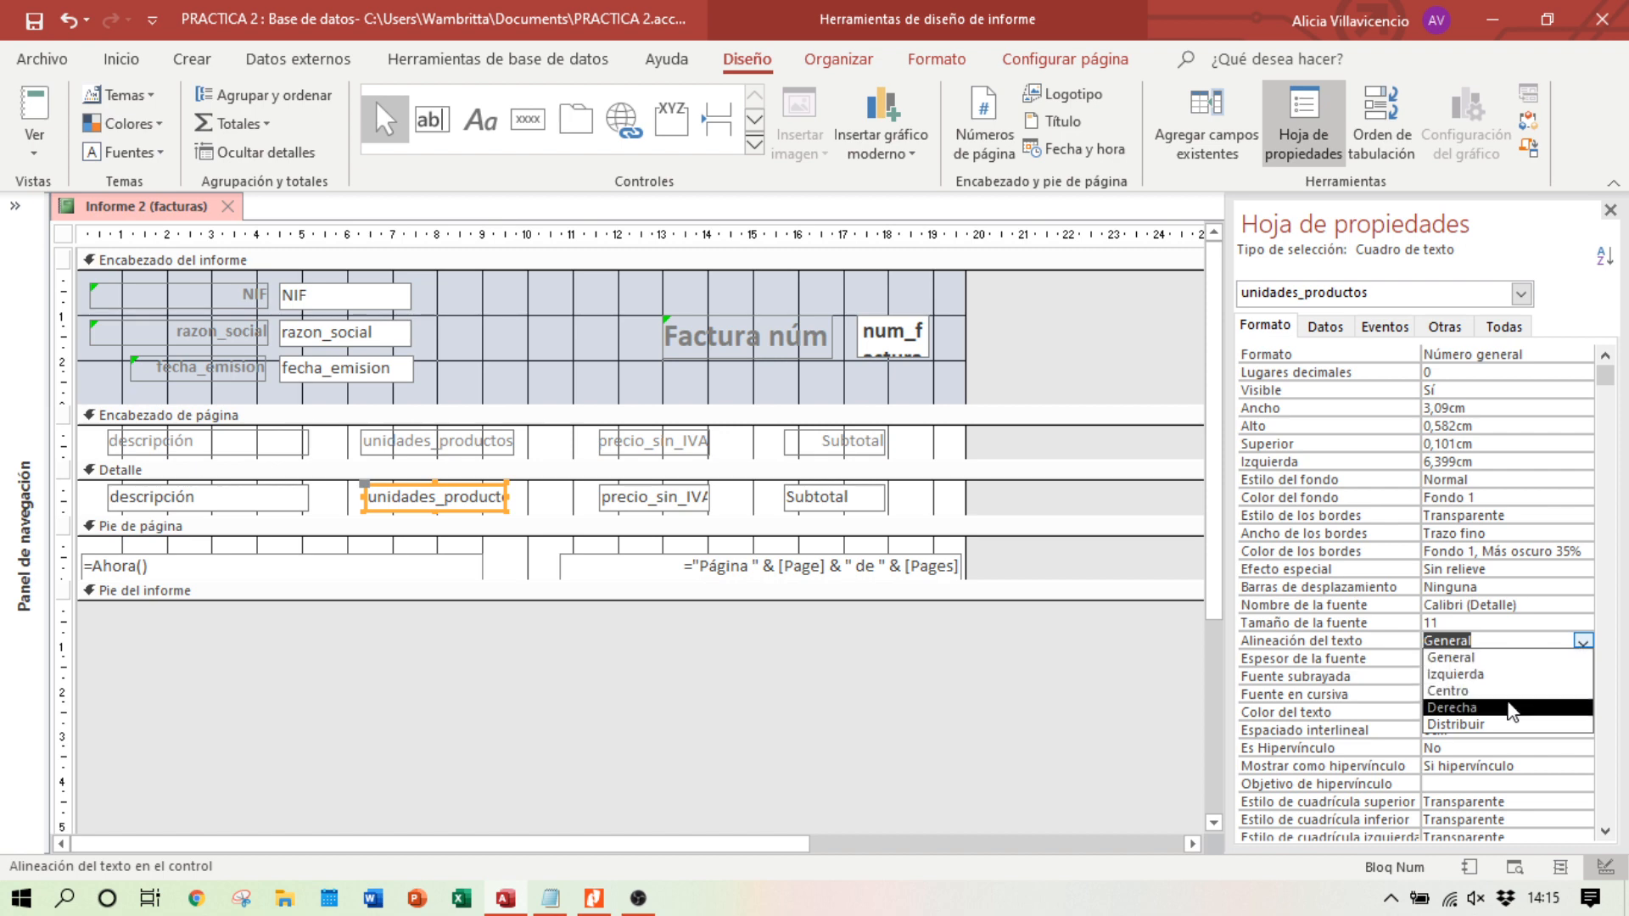
left_click(1459, 690)
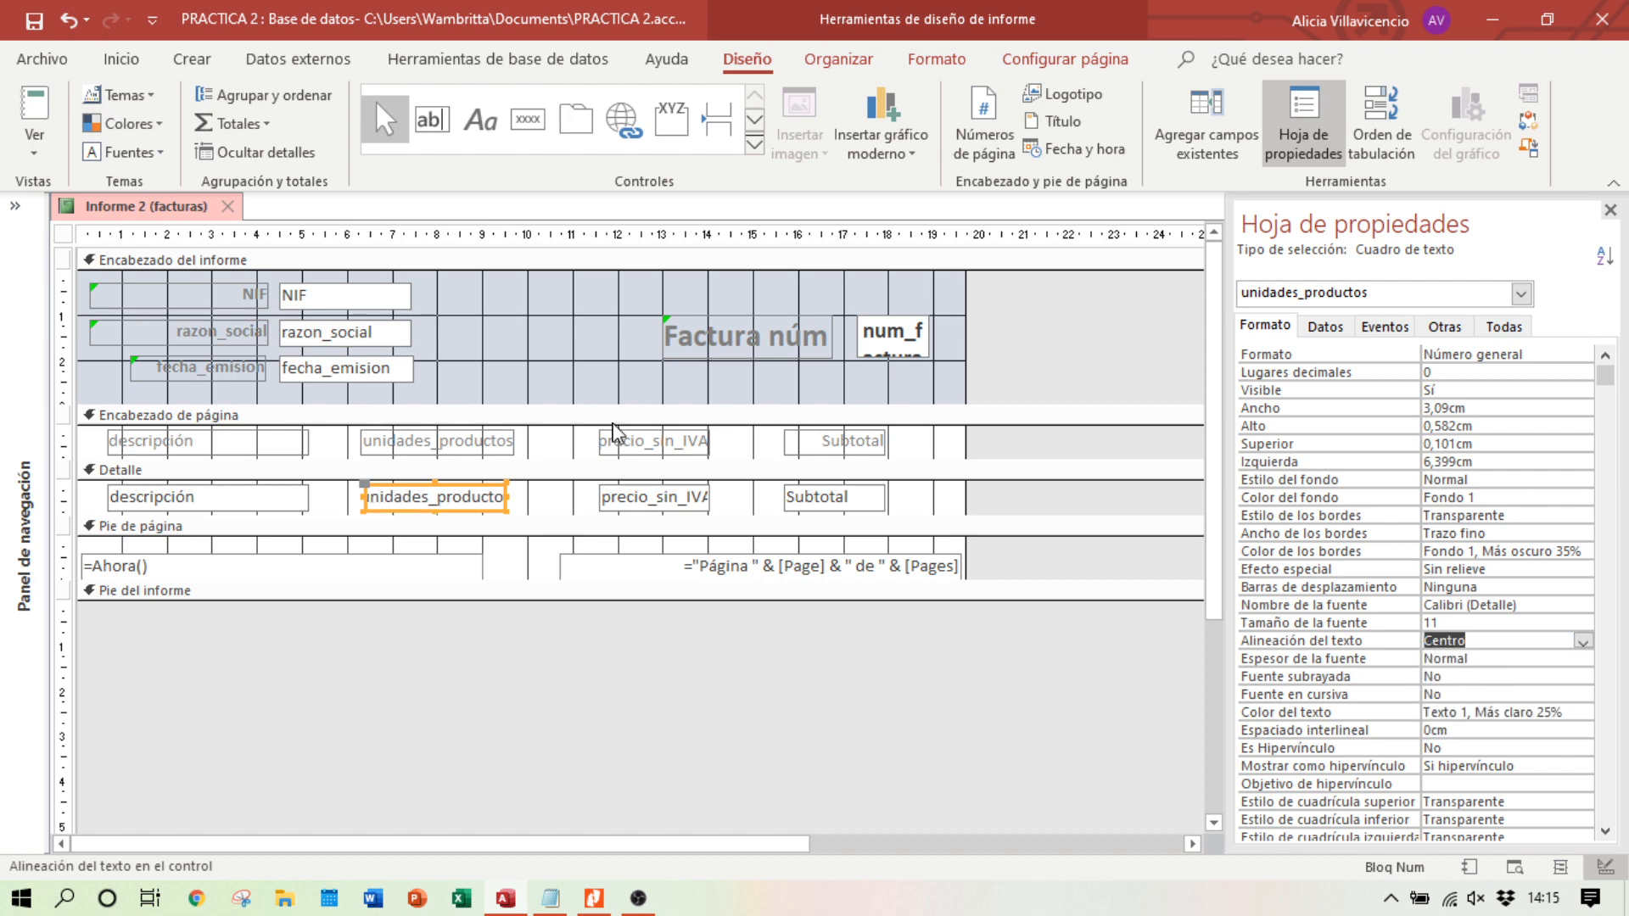
Step: Preview the report for invoice 4 to check the unidades_productos column, and return to the design
left_click(1514, 867)
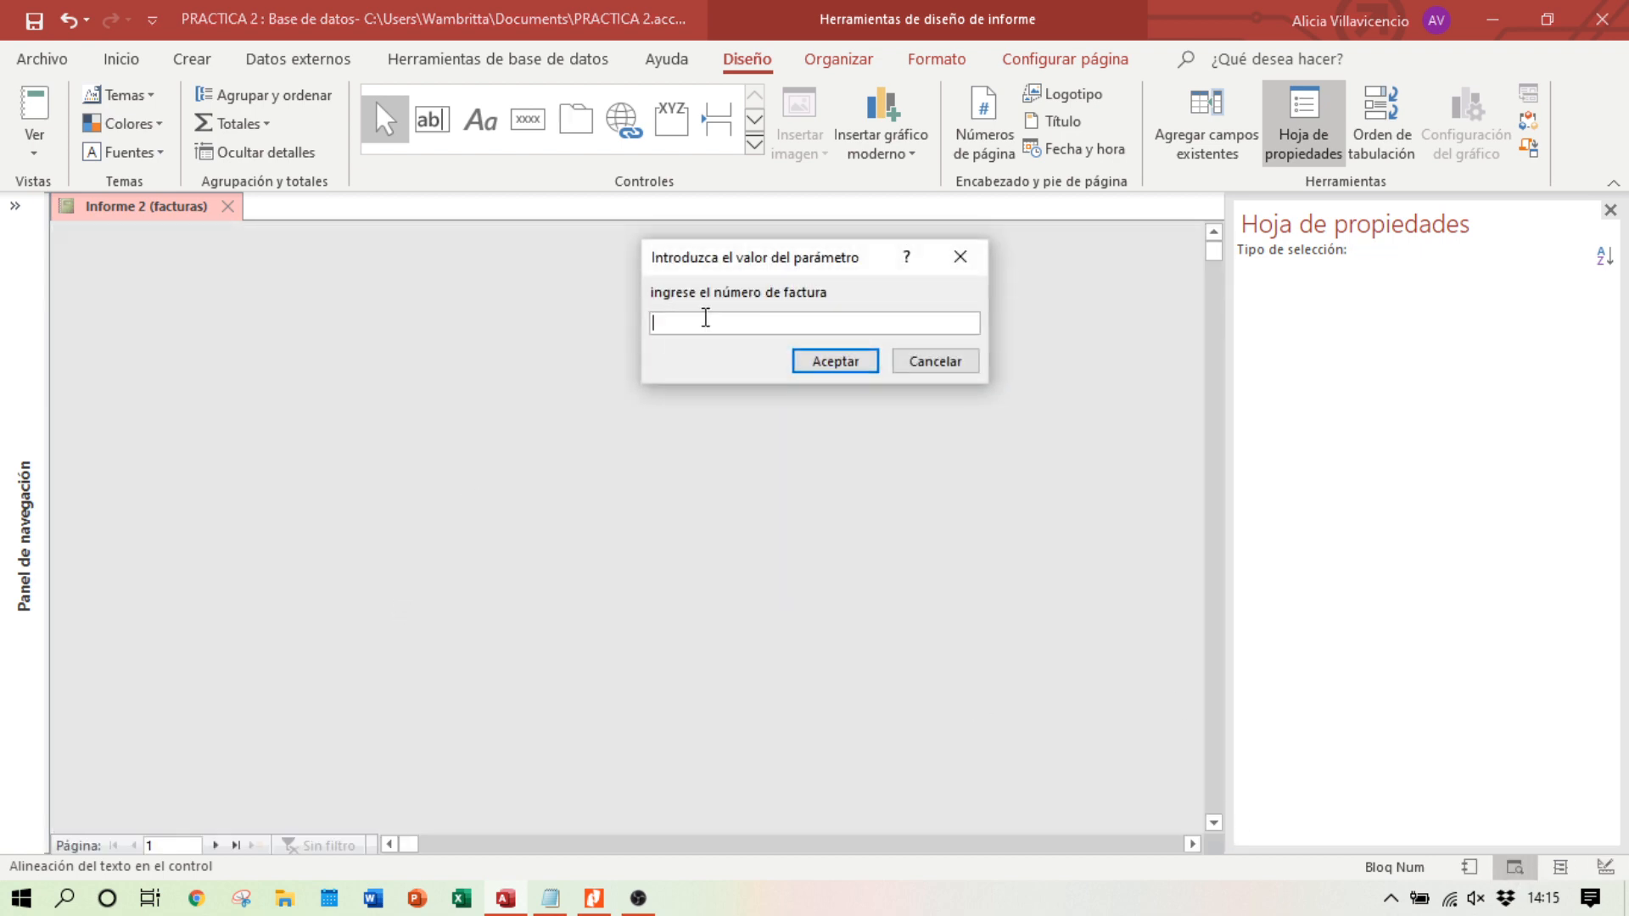
type("4")
key("Return")
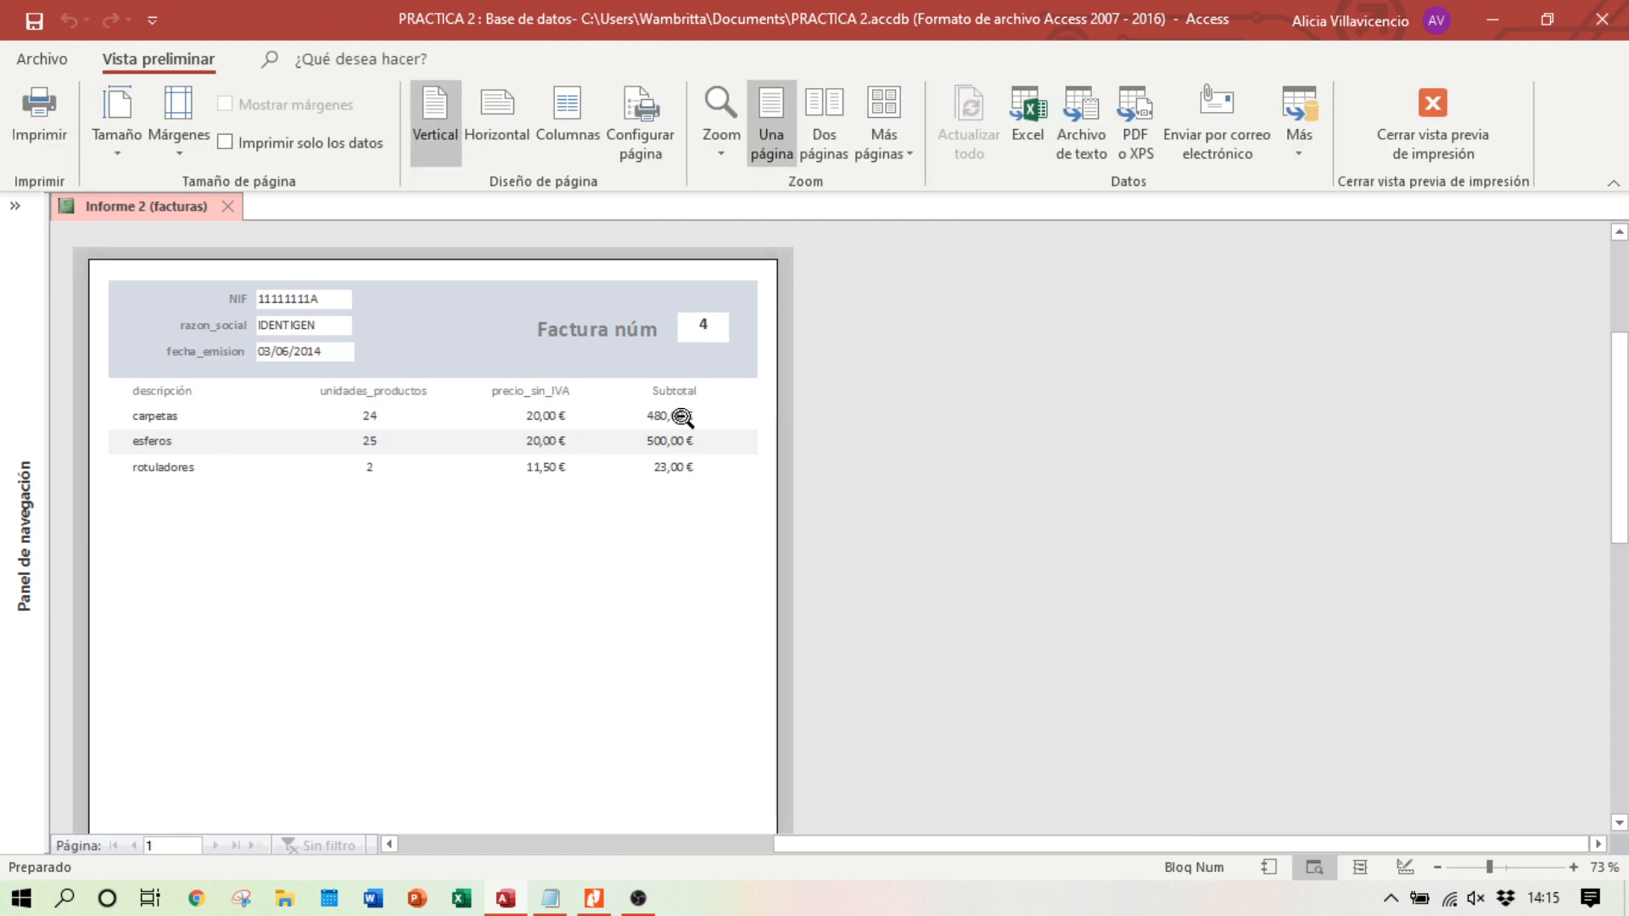
left_click(1404, 867)
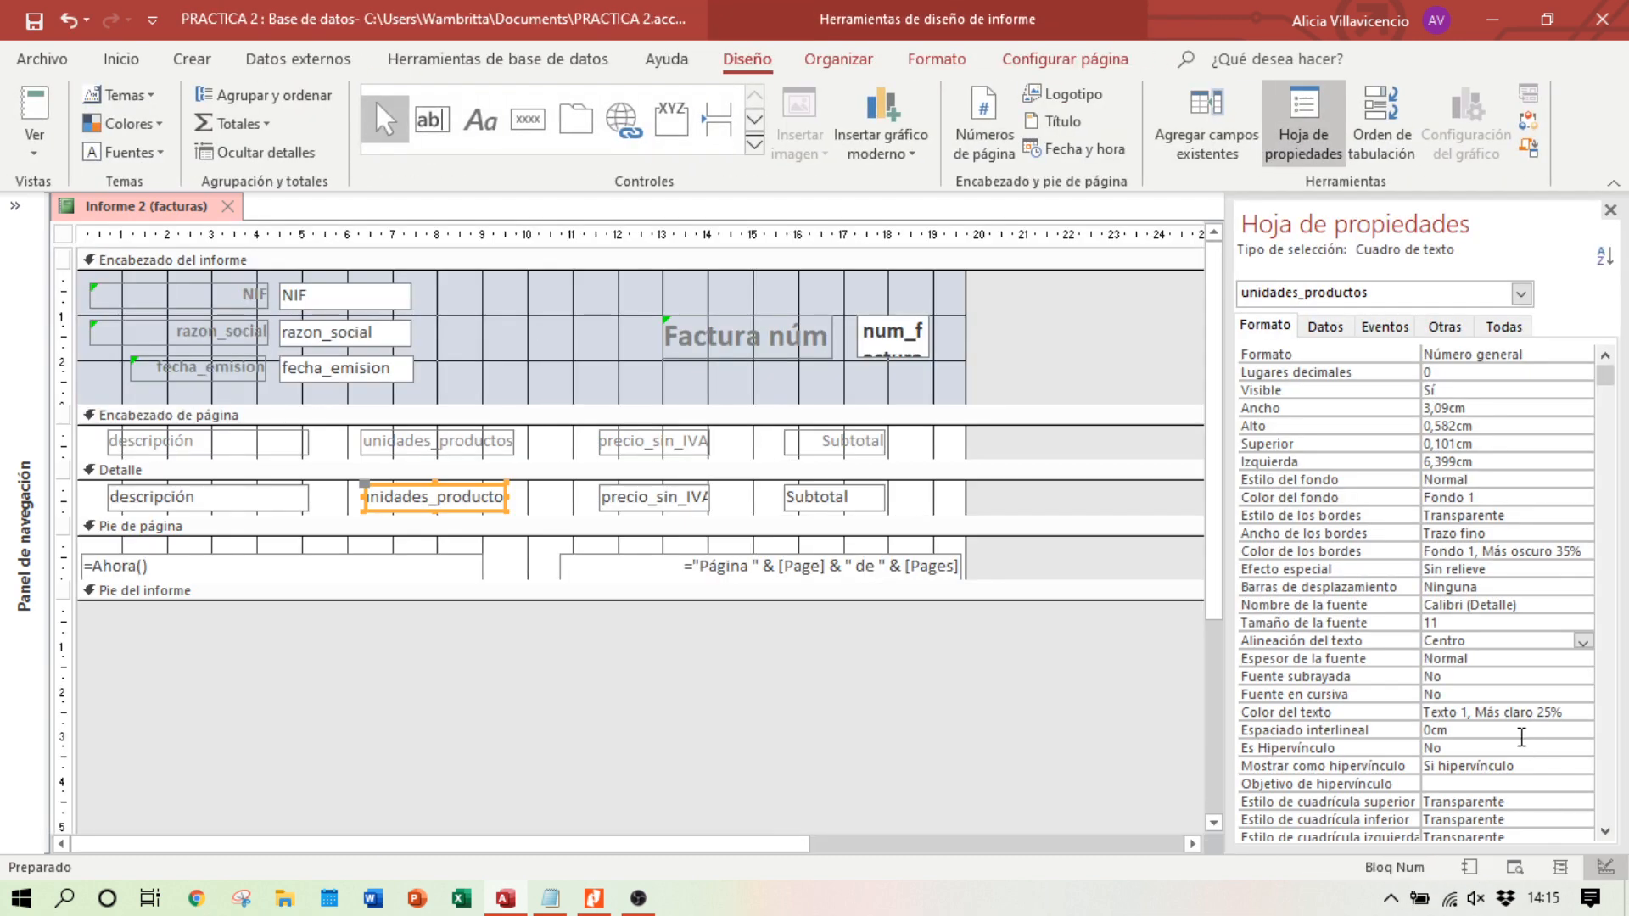
Step: Set the text alignment of the Subtotal field in the detail section to Derecha
left_click(830, 497)
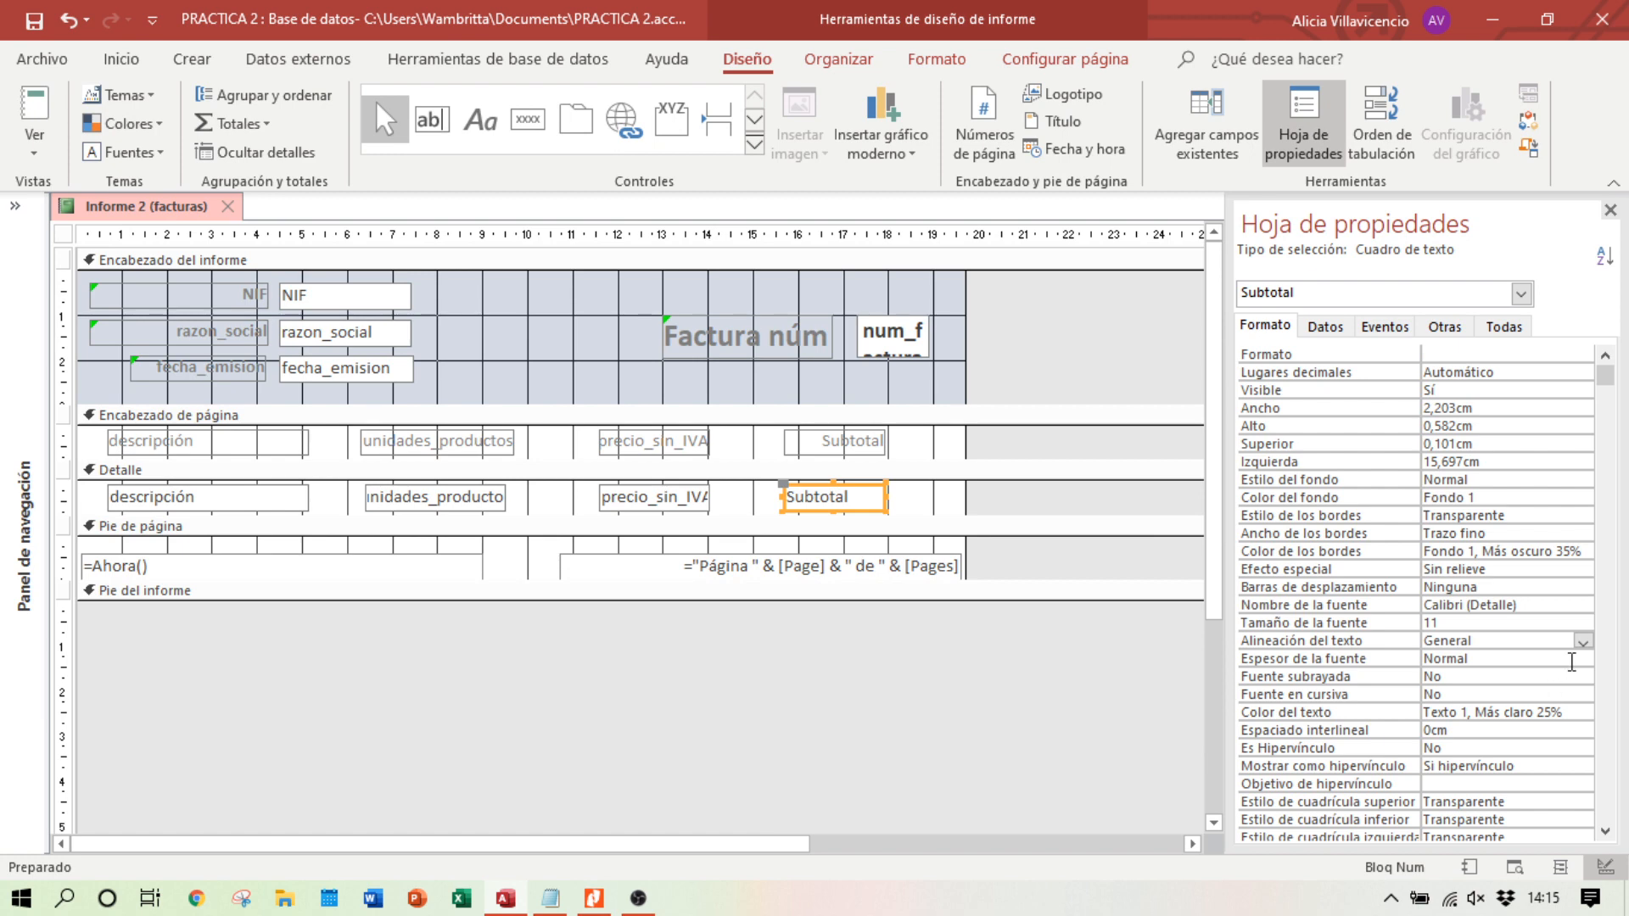
left_click(1583, 642)
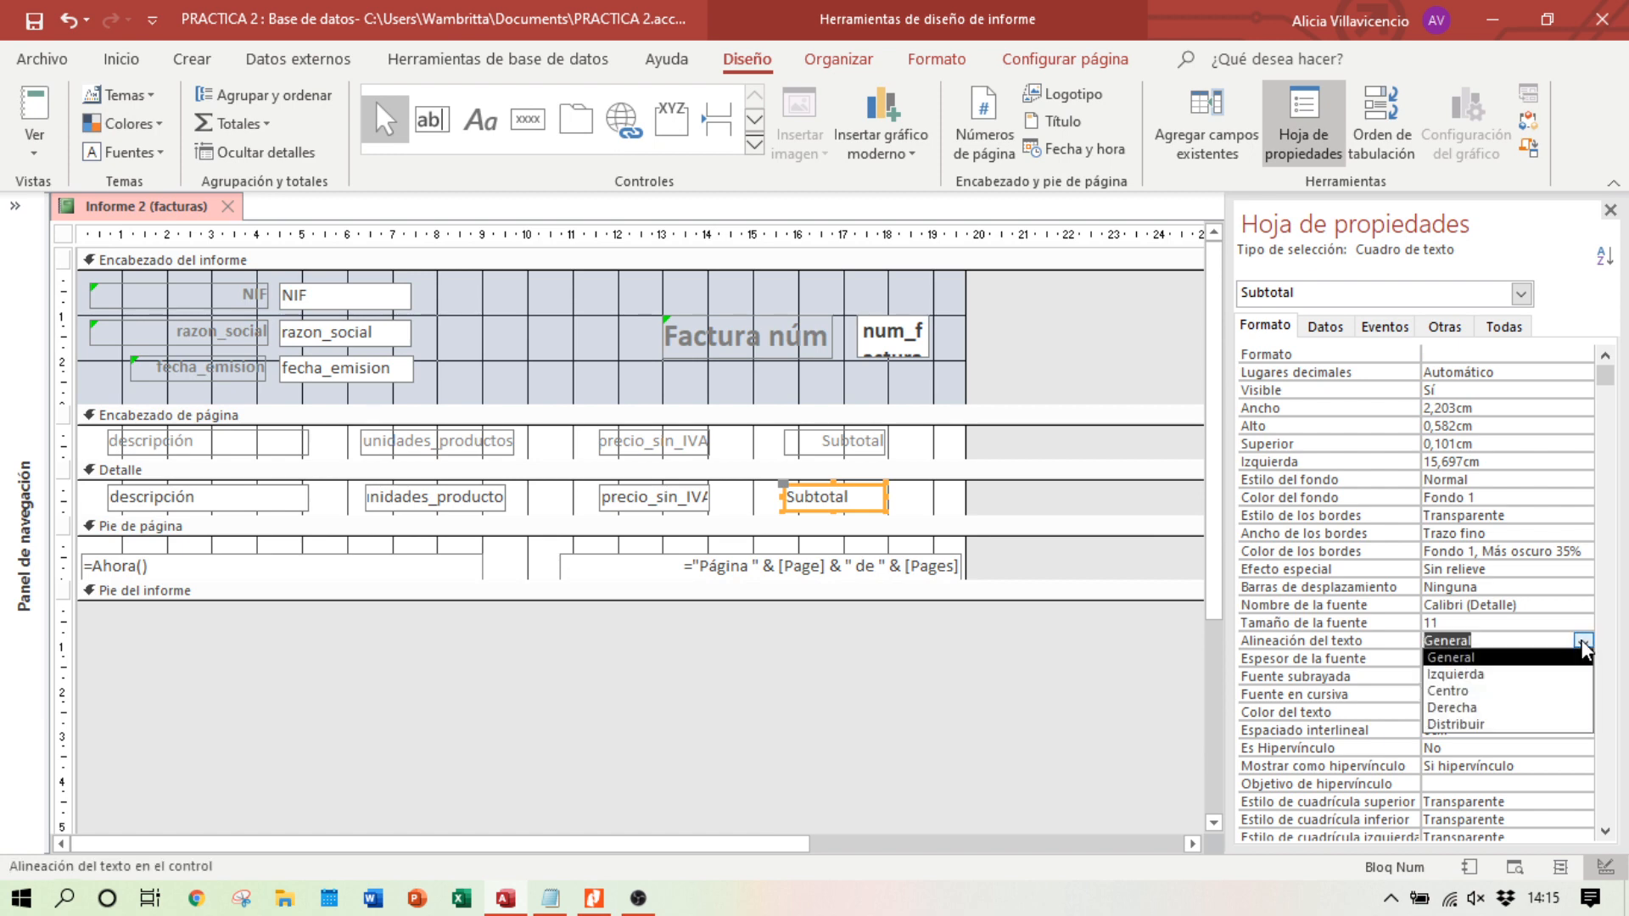
left_click(1551, 720)
Step: Preview the report for invoice 4, compare its columns and colors with the sample invoice in the PDF, and return to the design
left_click(1517, 867)
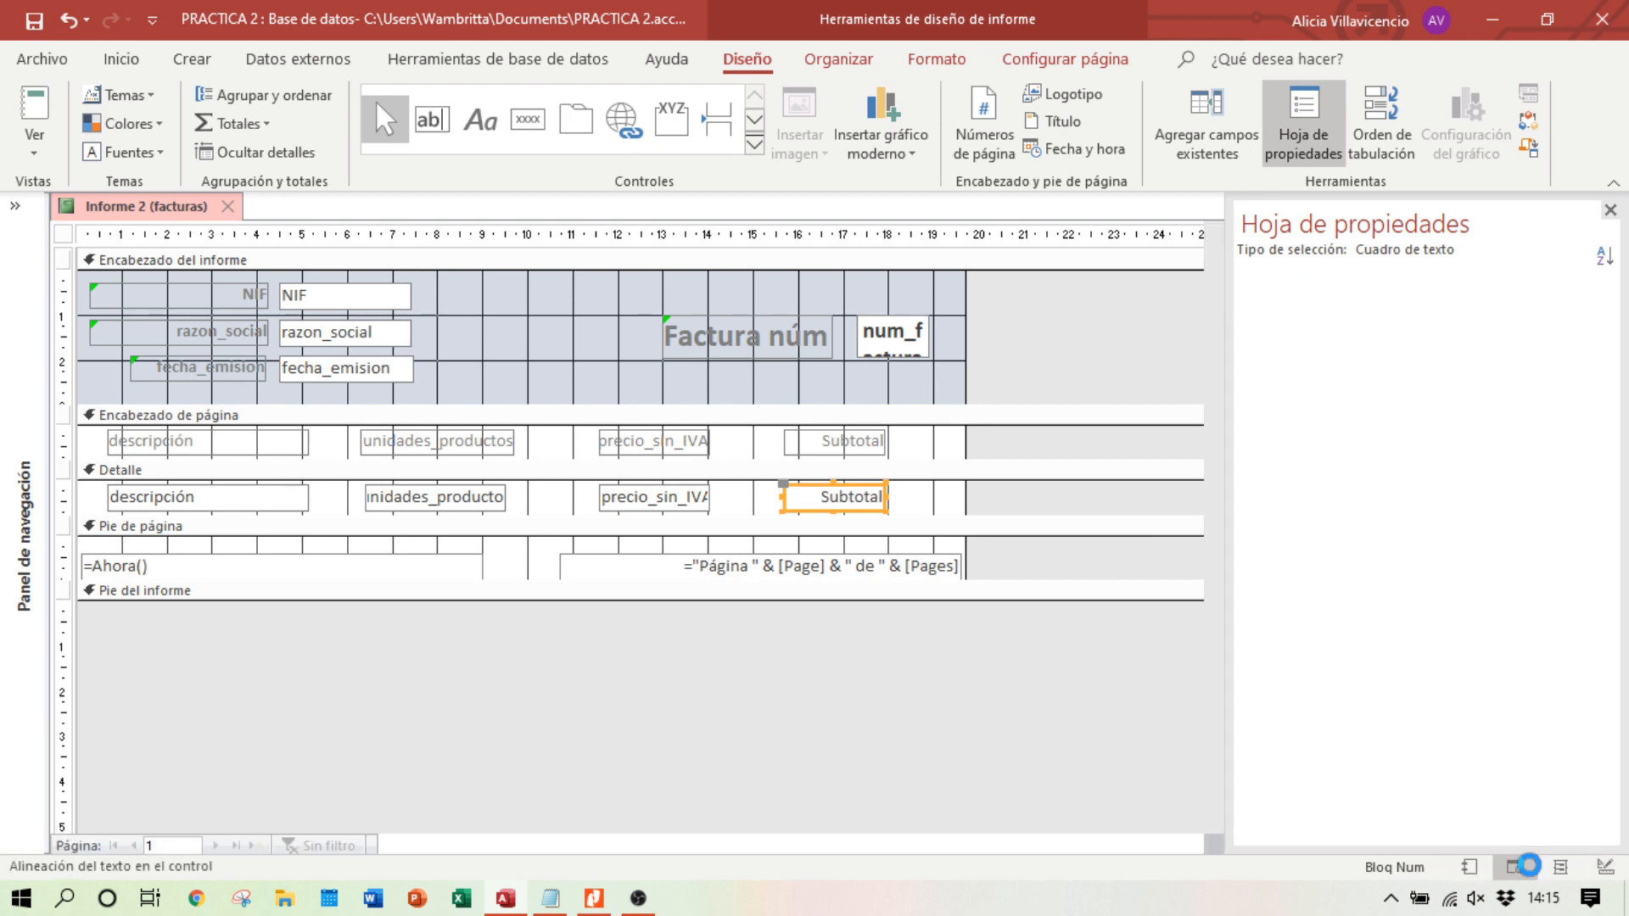
type("4")
key("Return")
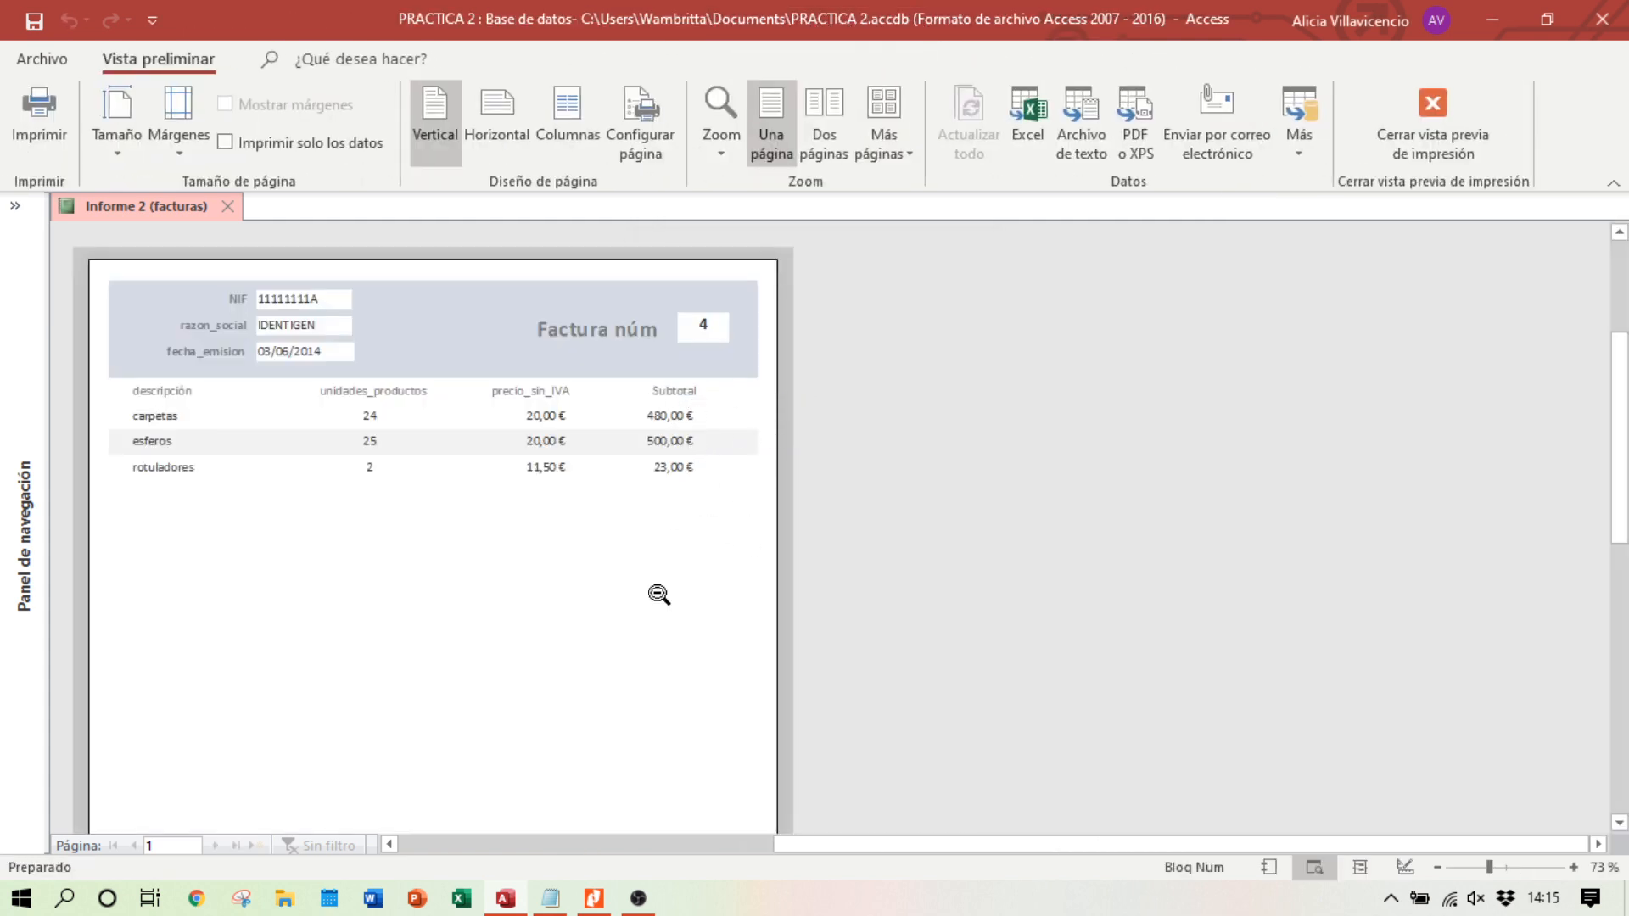
left_click(594, 898)
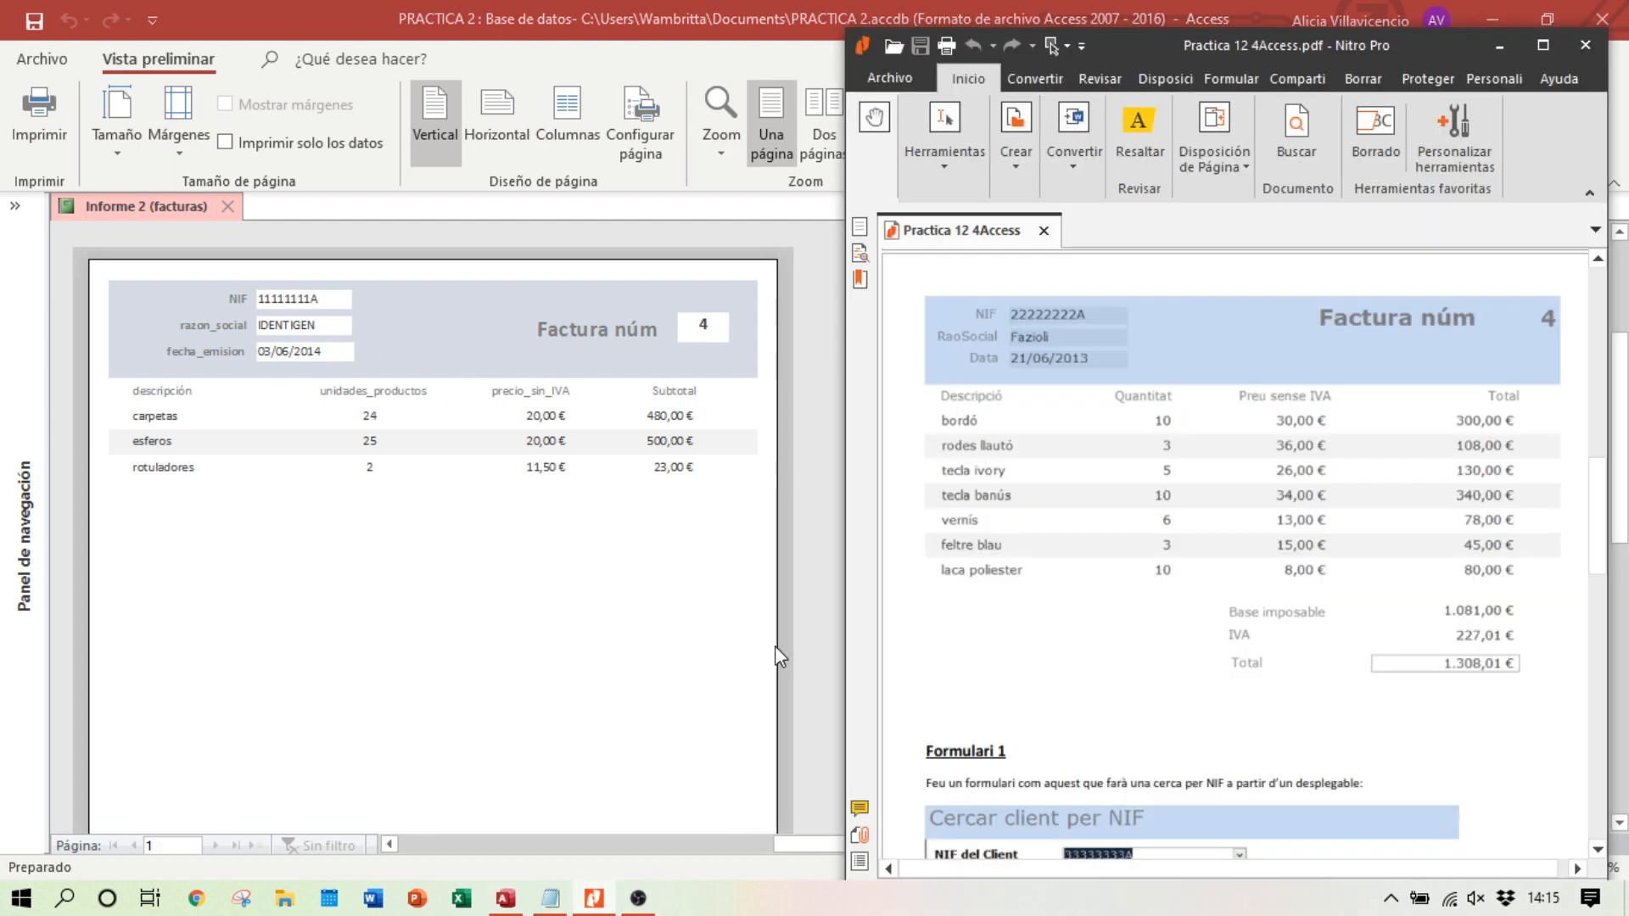
left_click(803, 867)
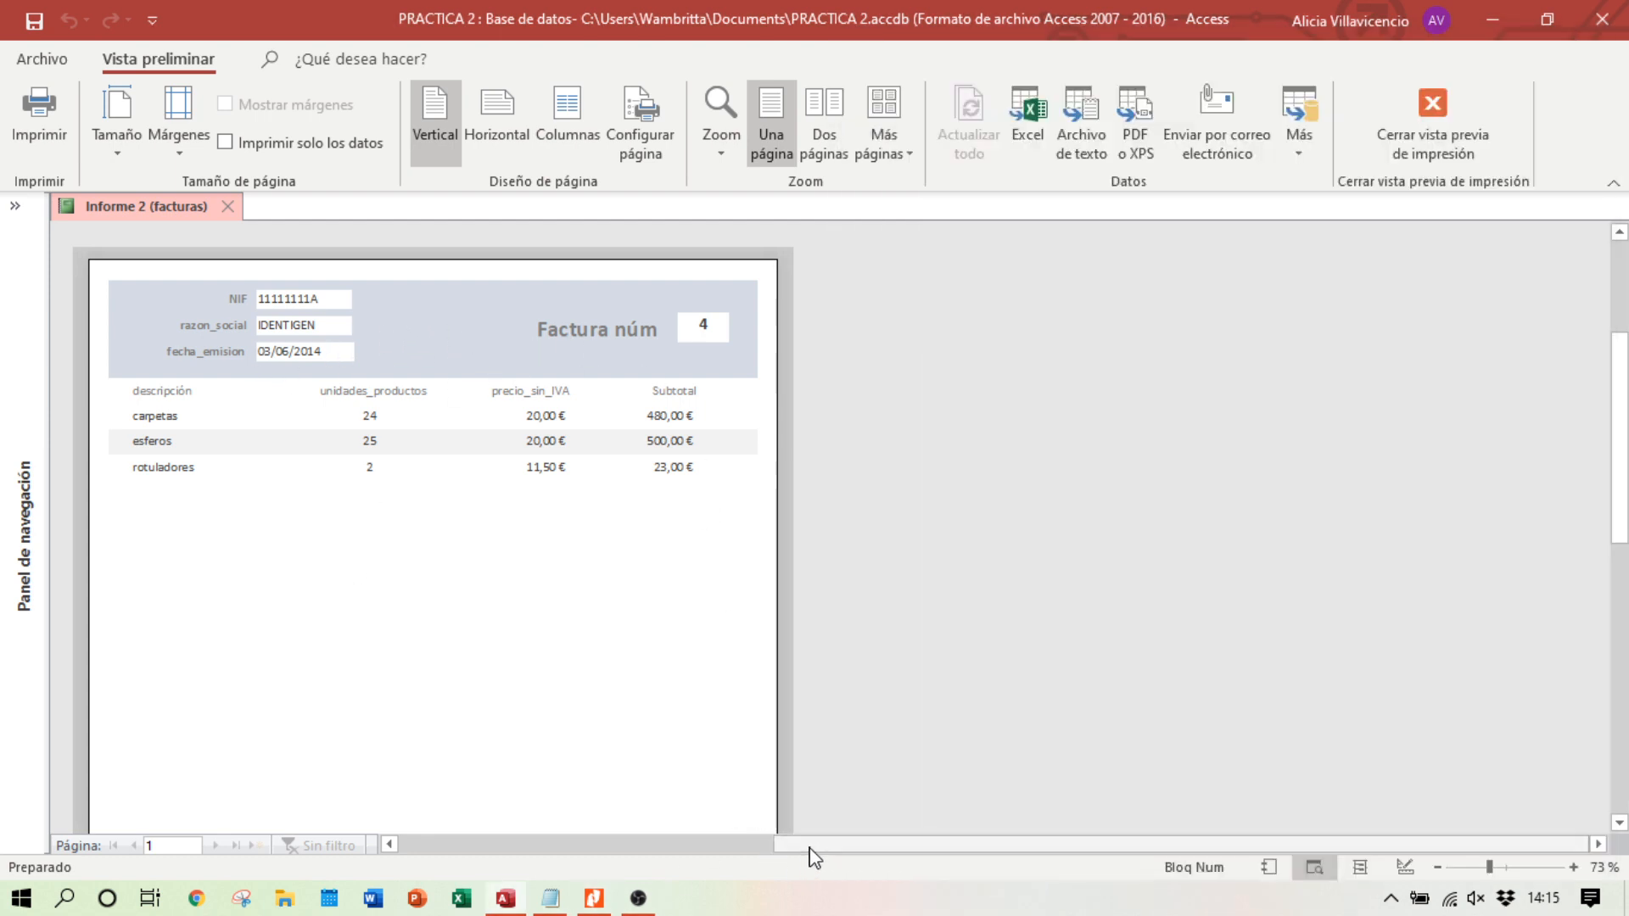
left_click(593, 898)
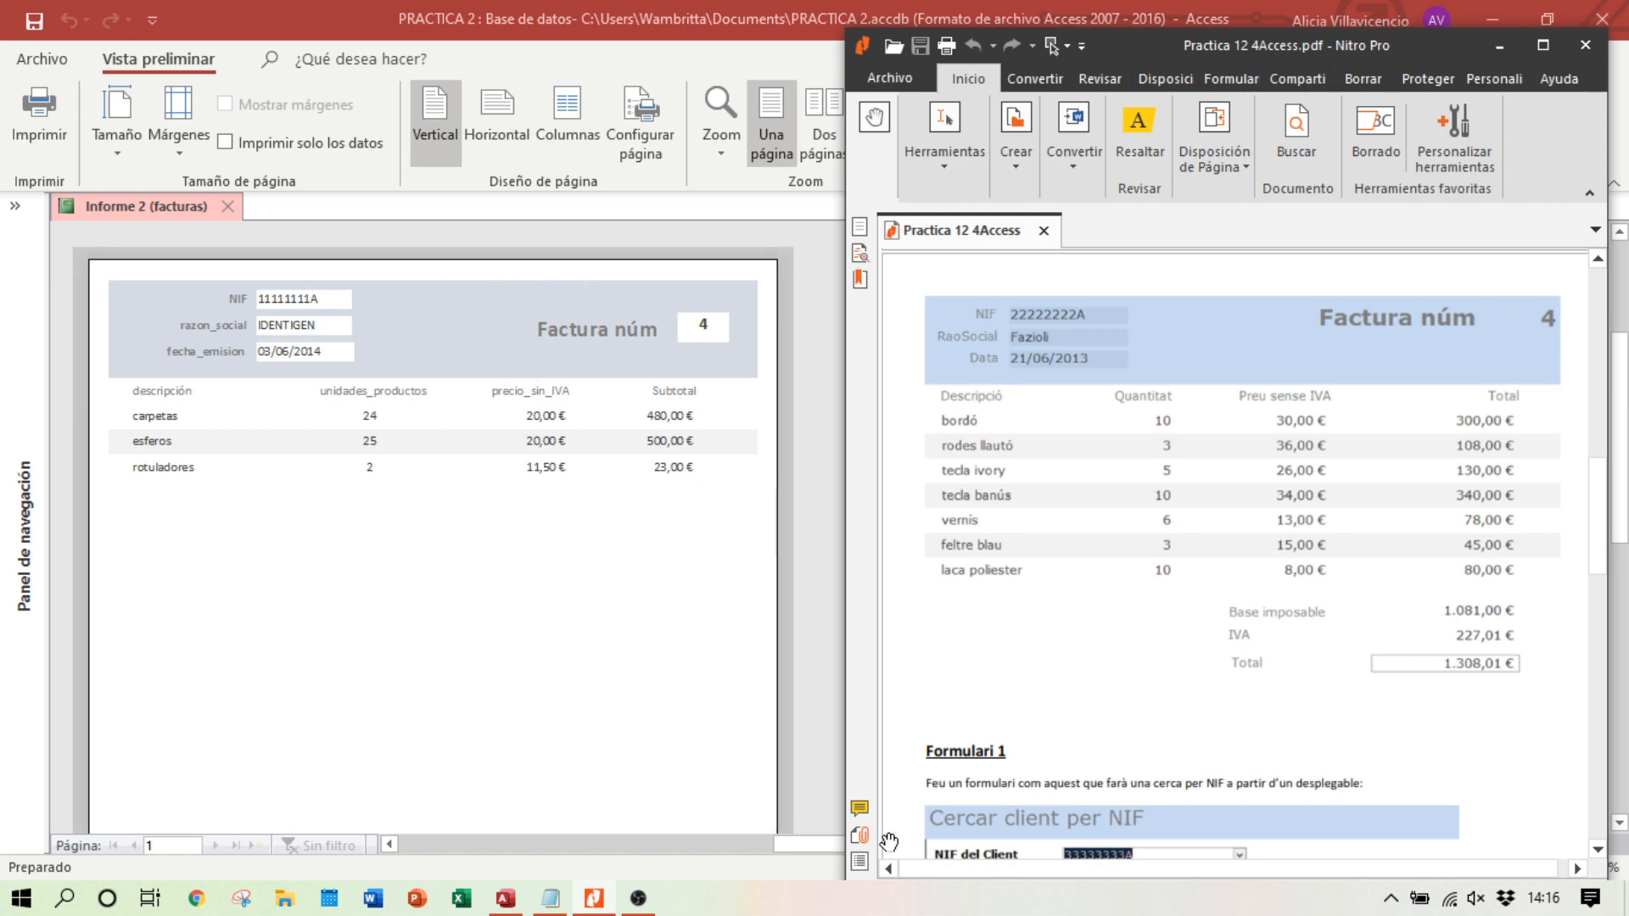
left_click(830, 856)
left_click(1404, 867)
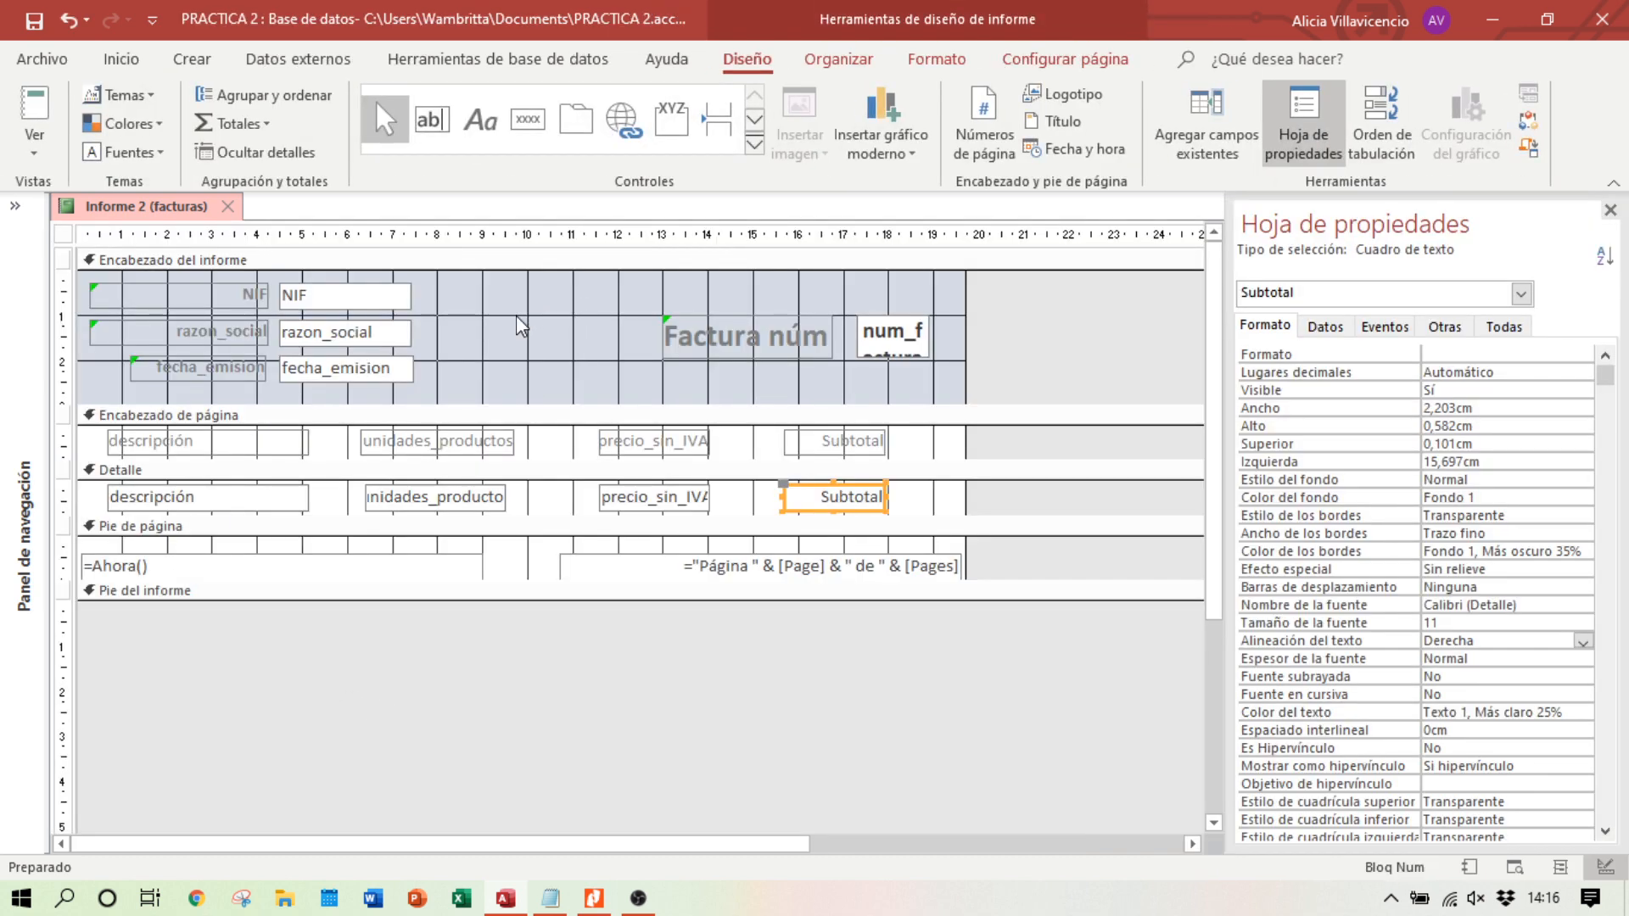
Step: Set the report header section's background color to Énfasis 1, Más claro 40%
left_click(492, 298)
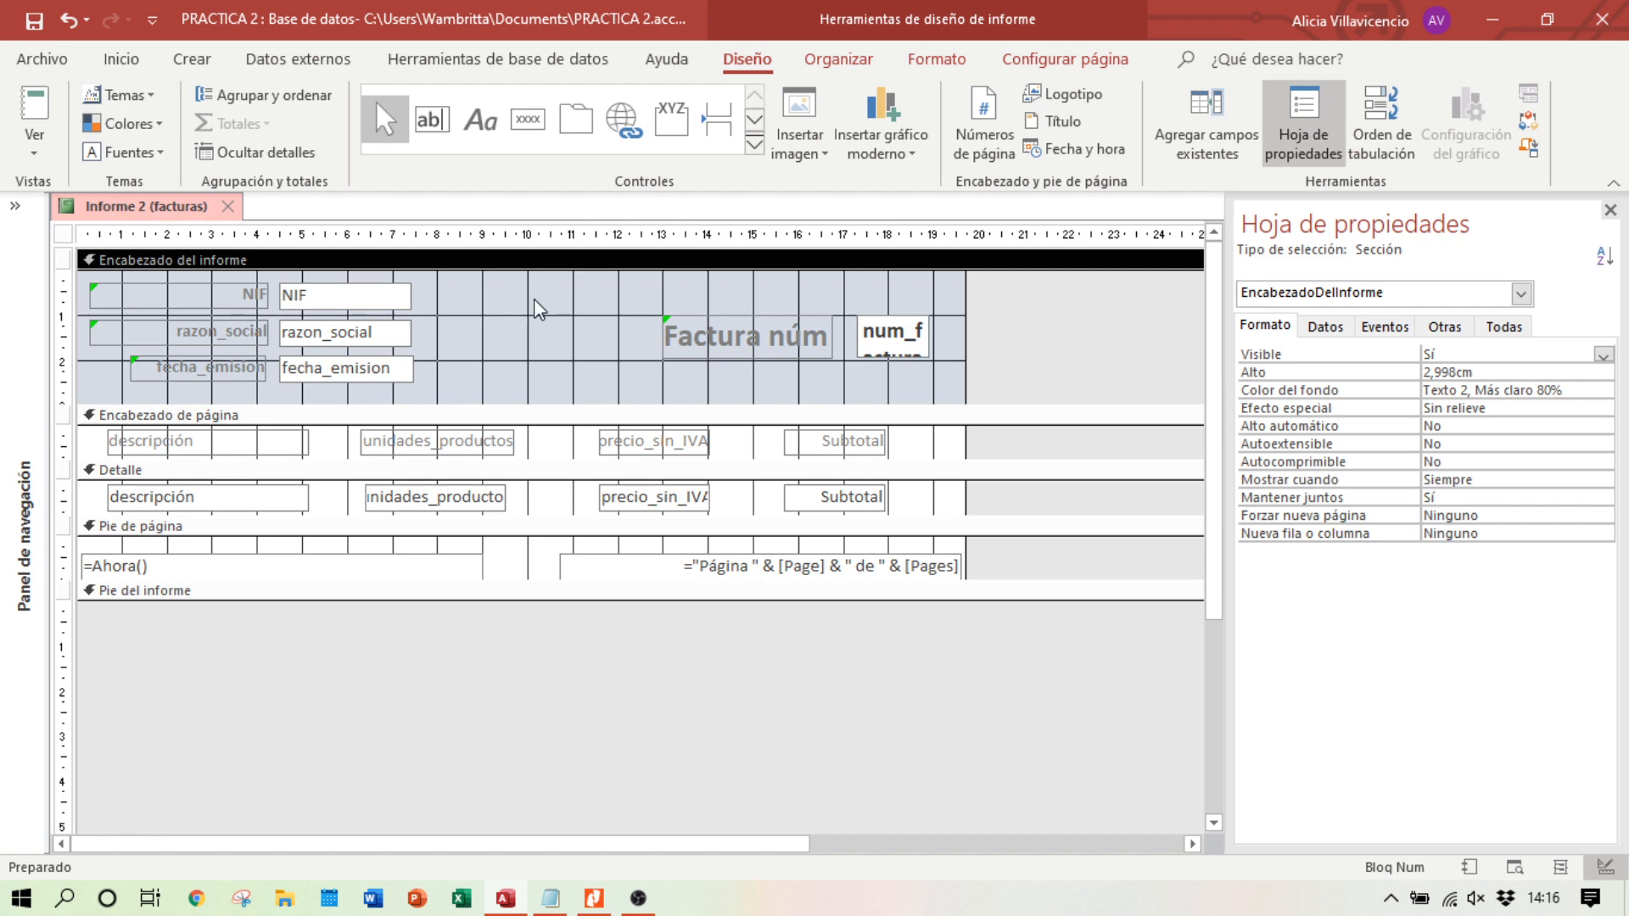
left_click(505, 290)
left_click(1614, 390)
left_click(1583, 390)
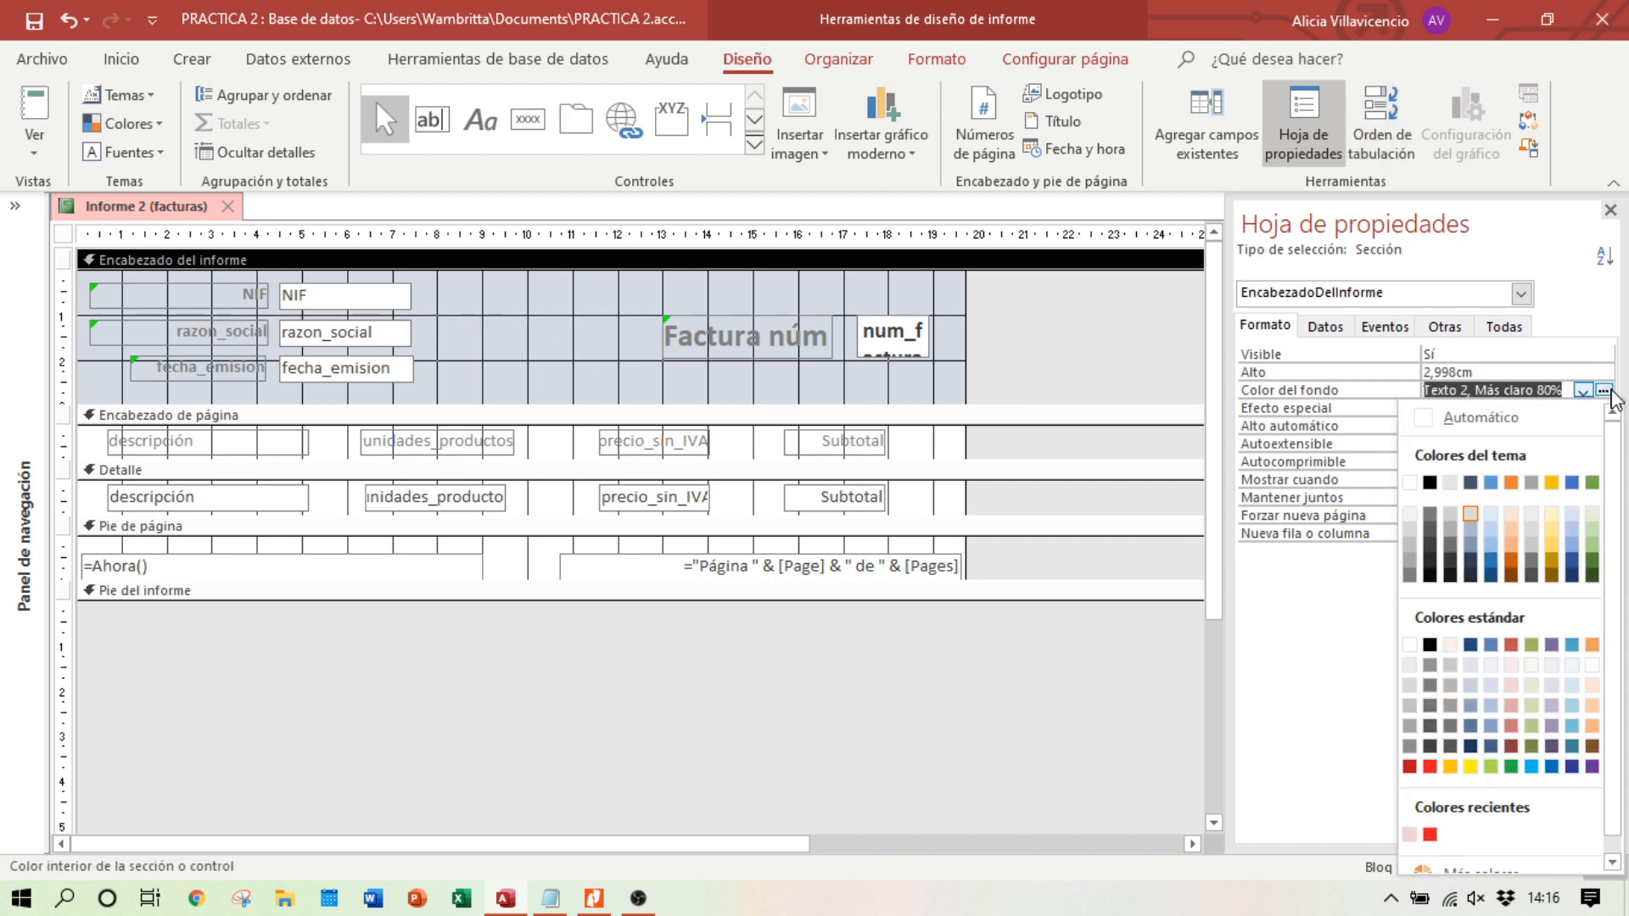
left_click(1491, 547)
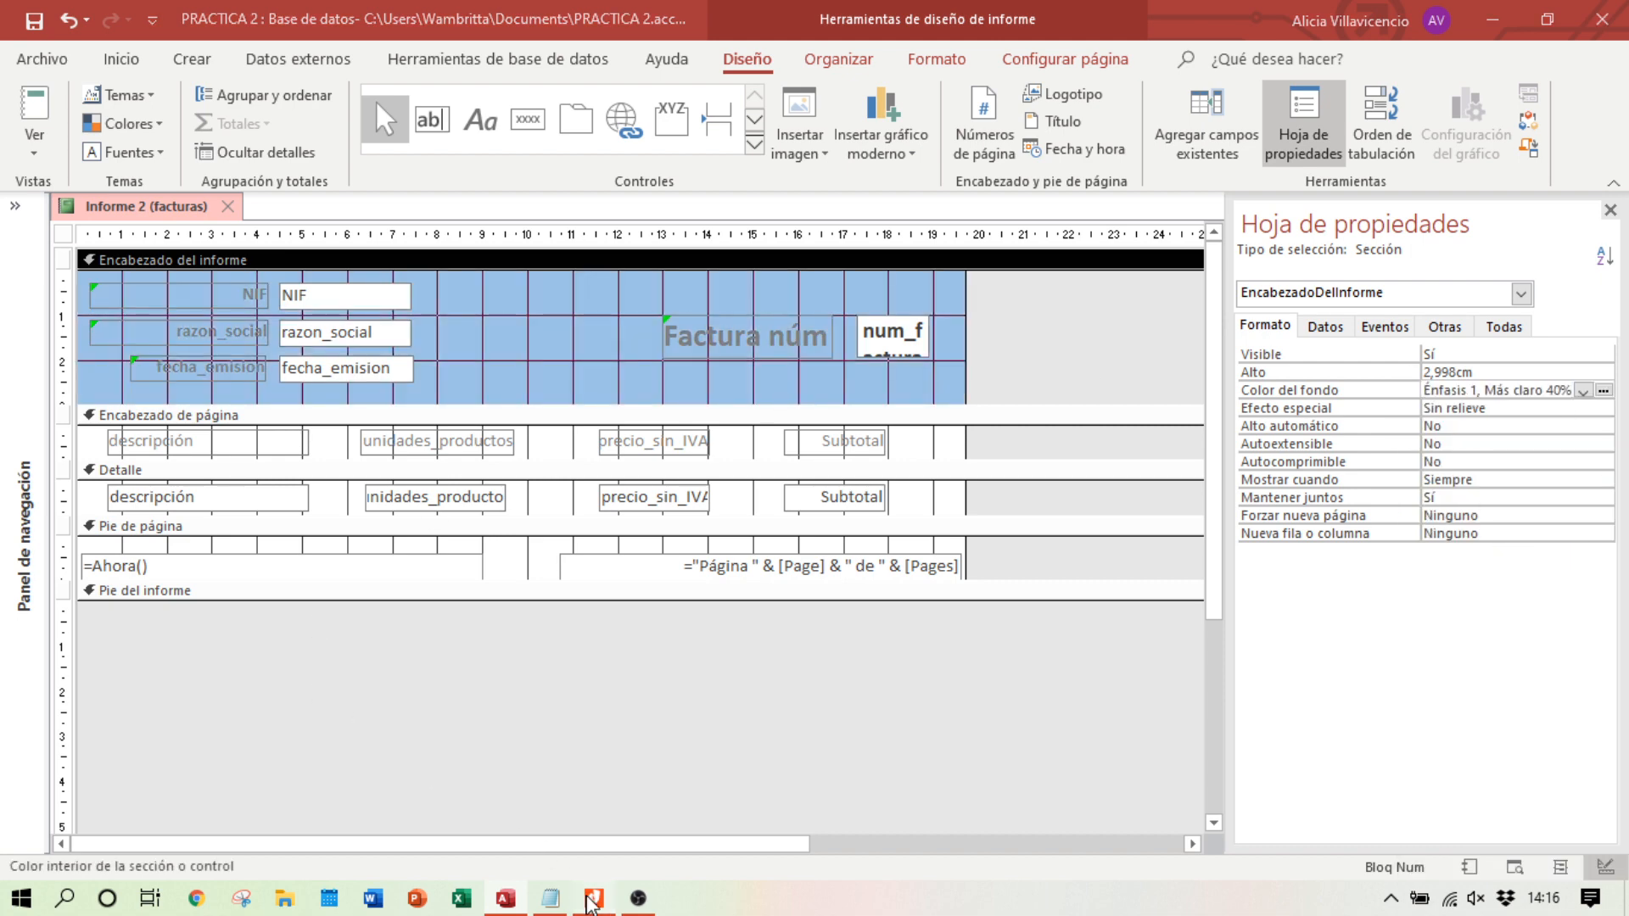
Step: Compare the header's blue background with the PDF sample, previewing the report for invoice 4, and return to the design
left_click(592, 899)
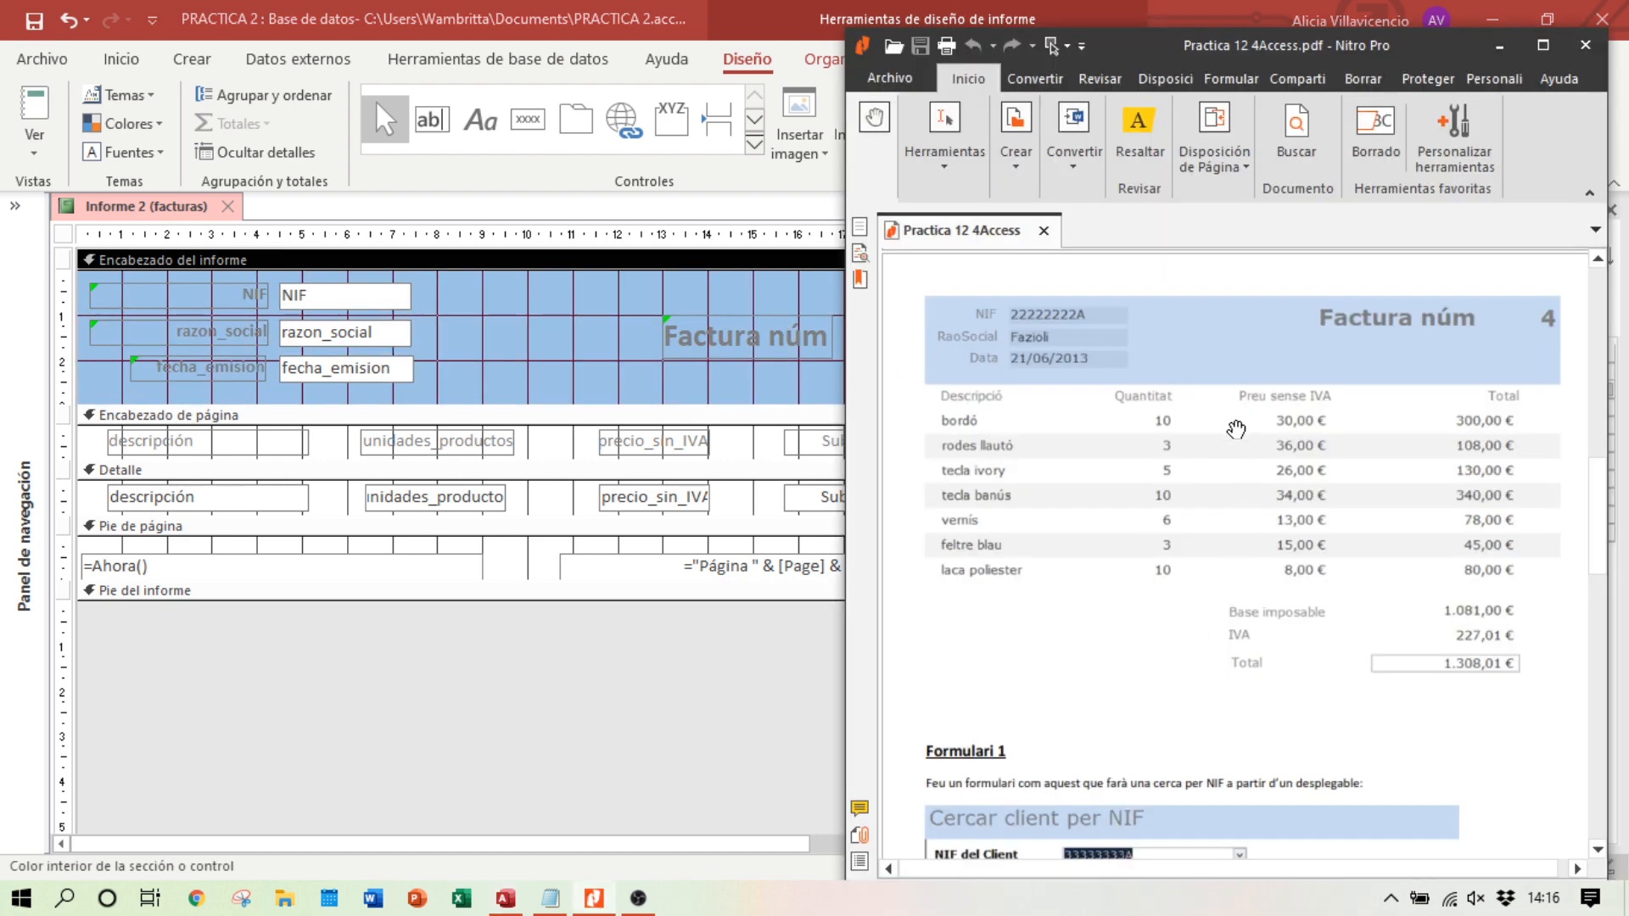
left_click(592, 899)
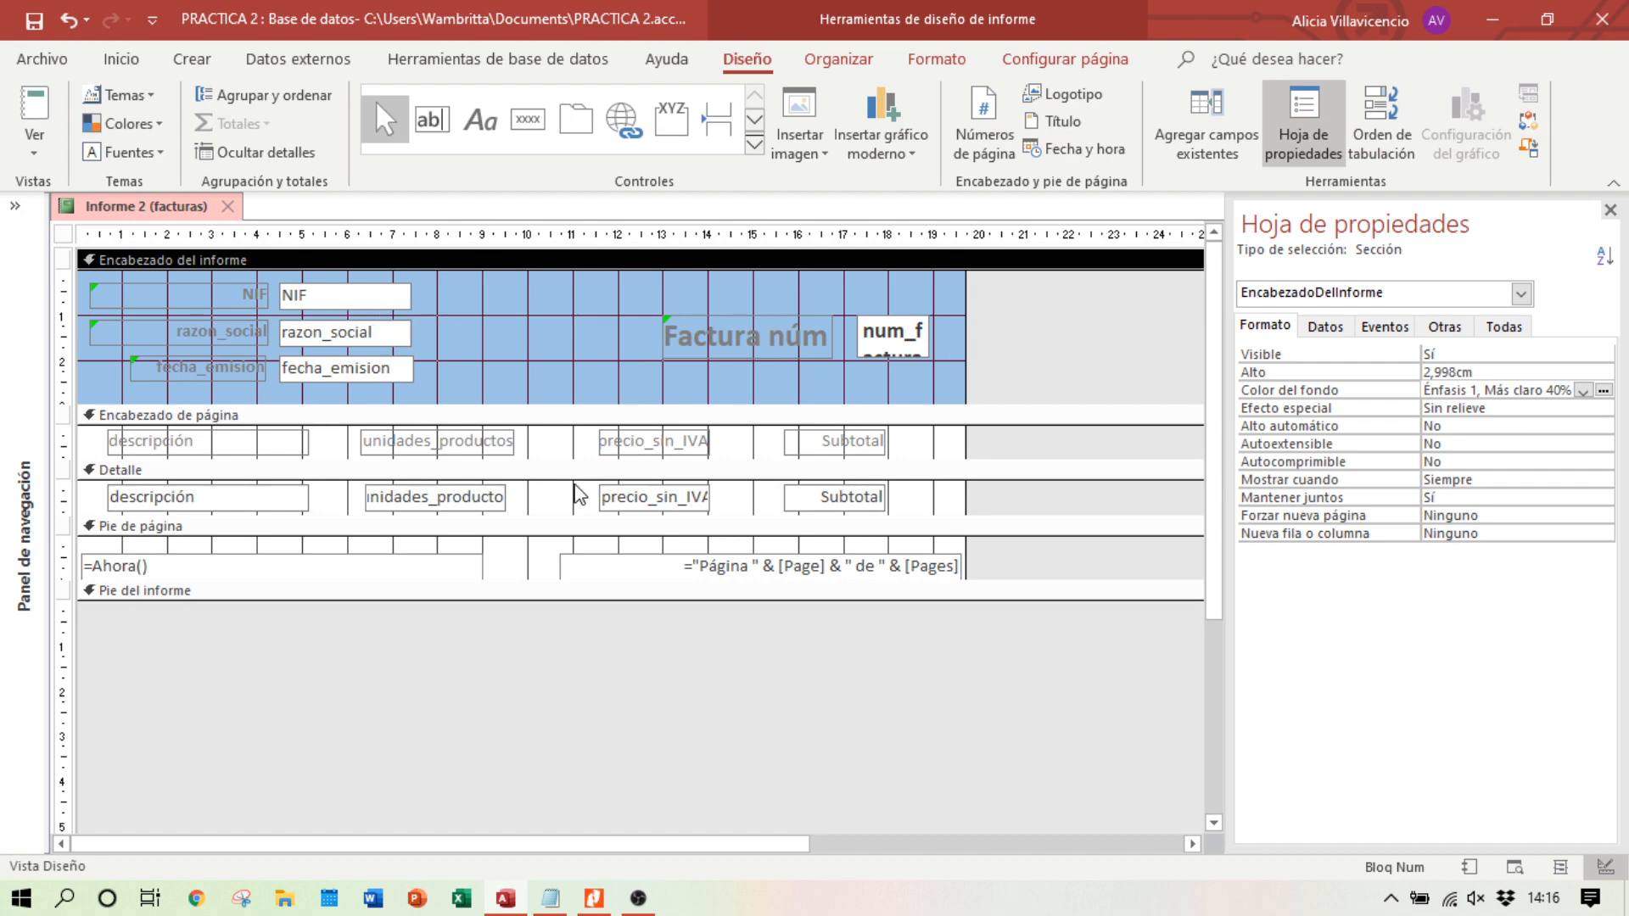
left_click(1513, 865)
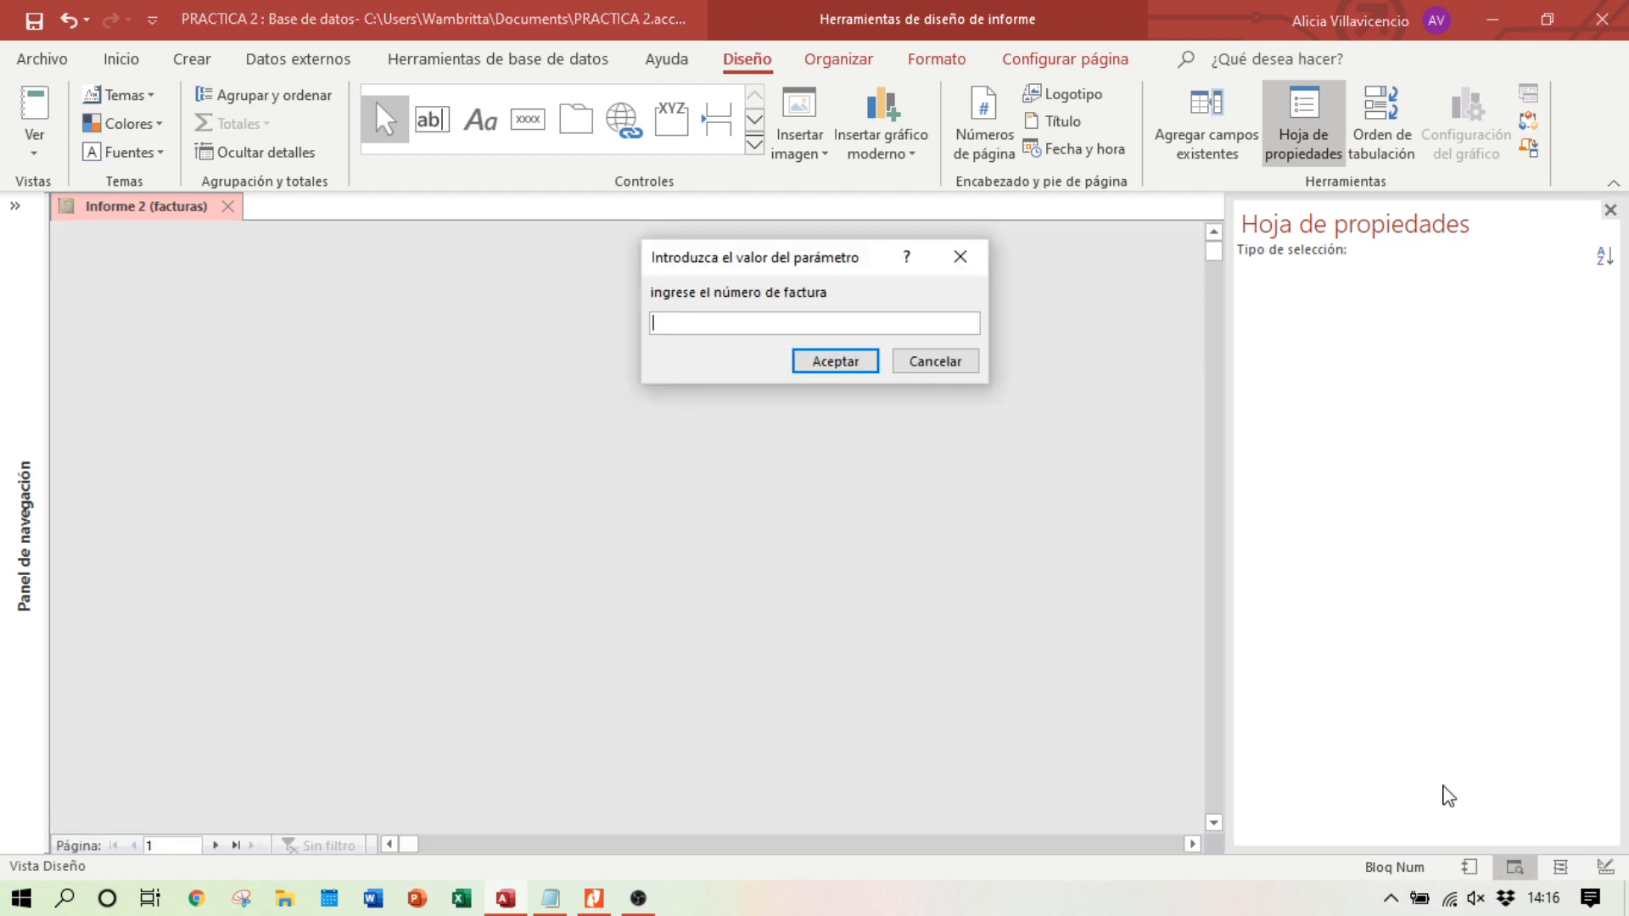
type("4")
key("Return")
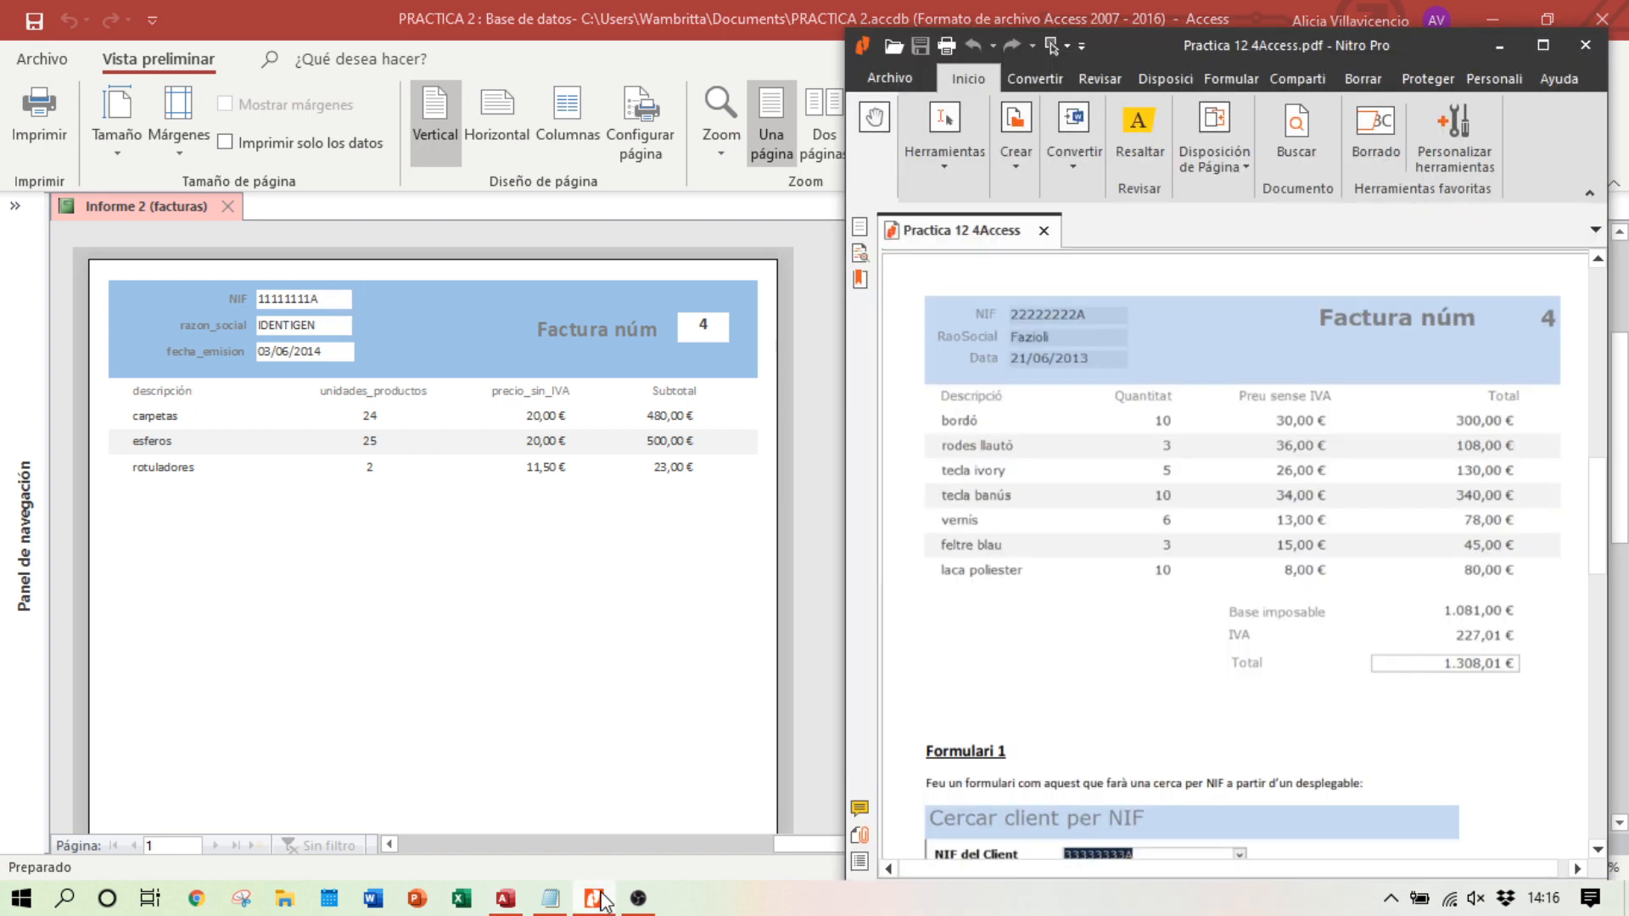
left_click(599, 899)
left_click(785, 851)
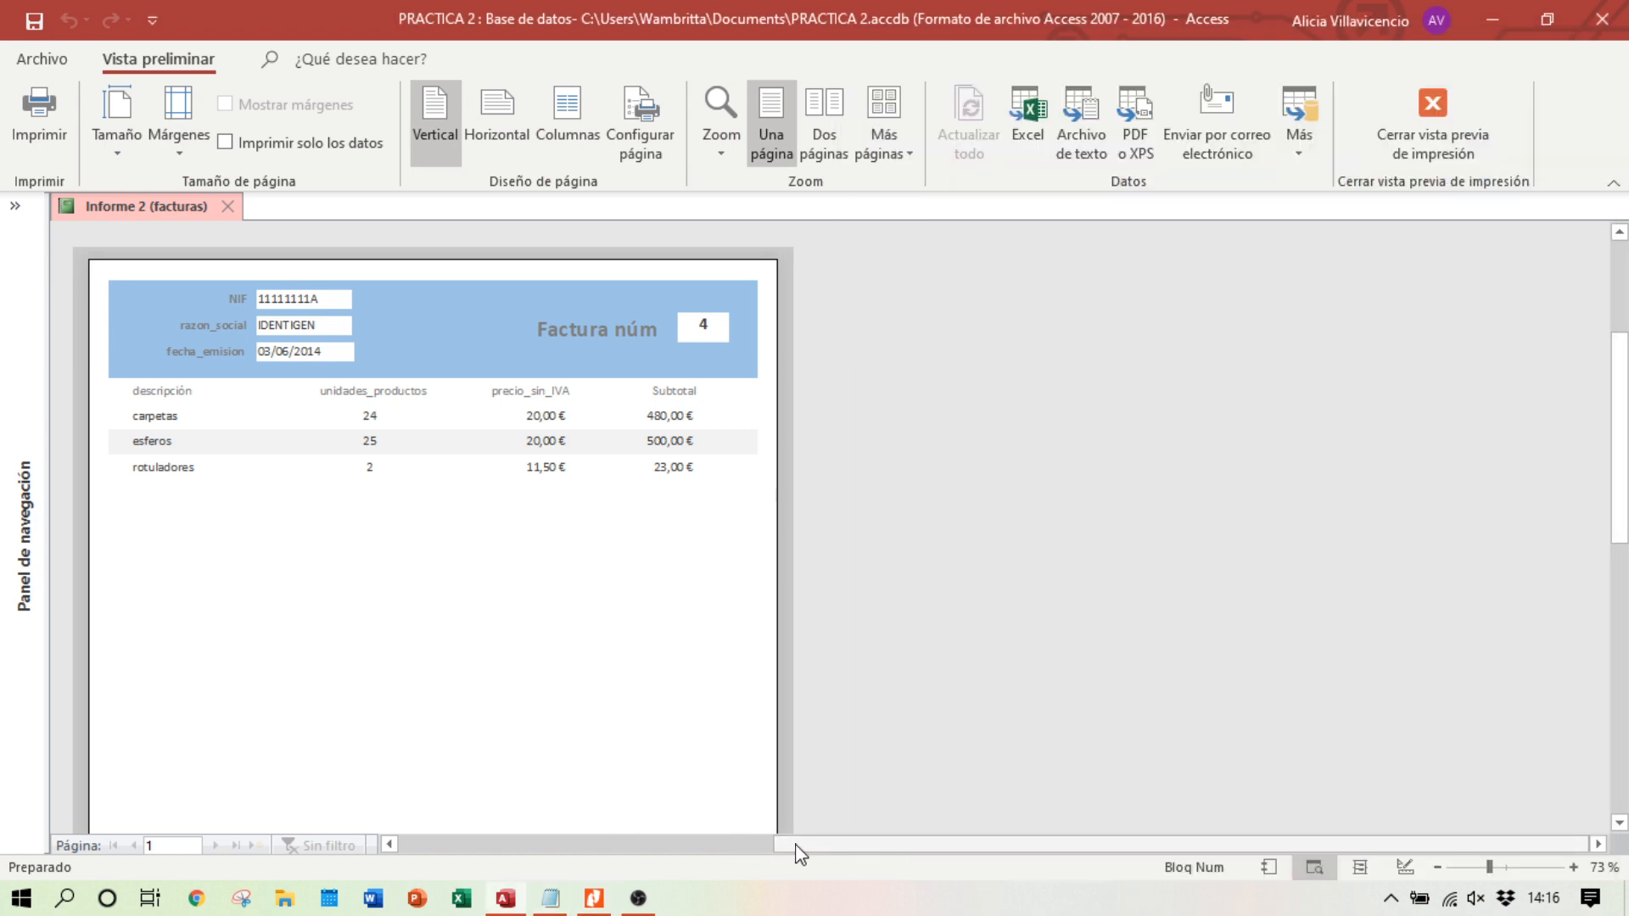
left_click(1405, 867)
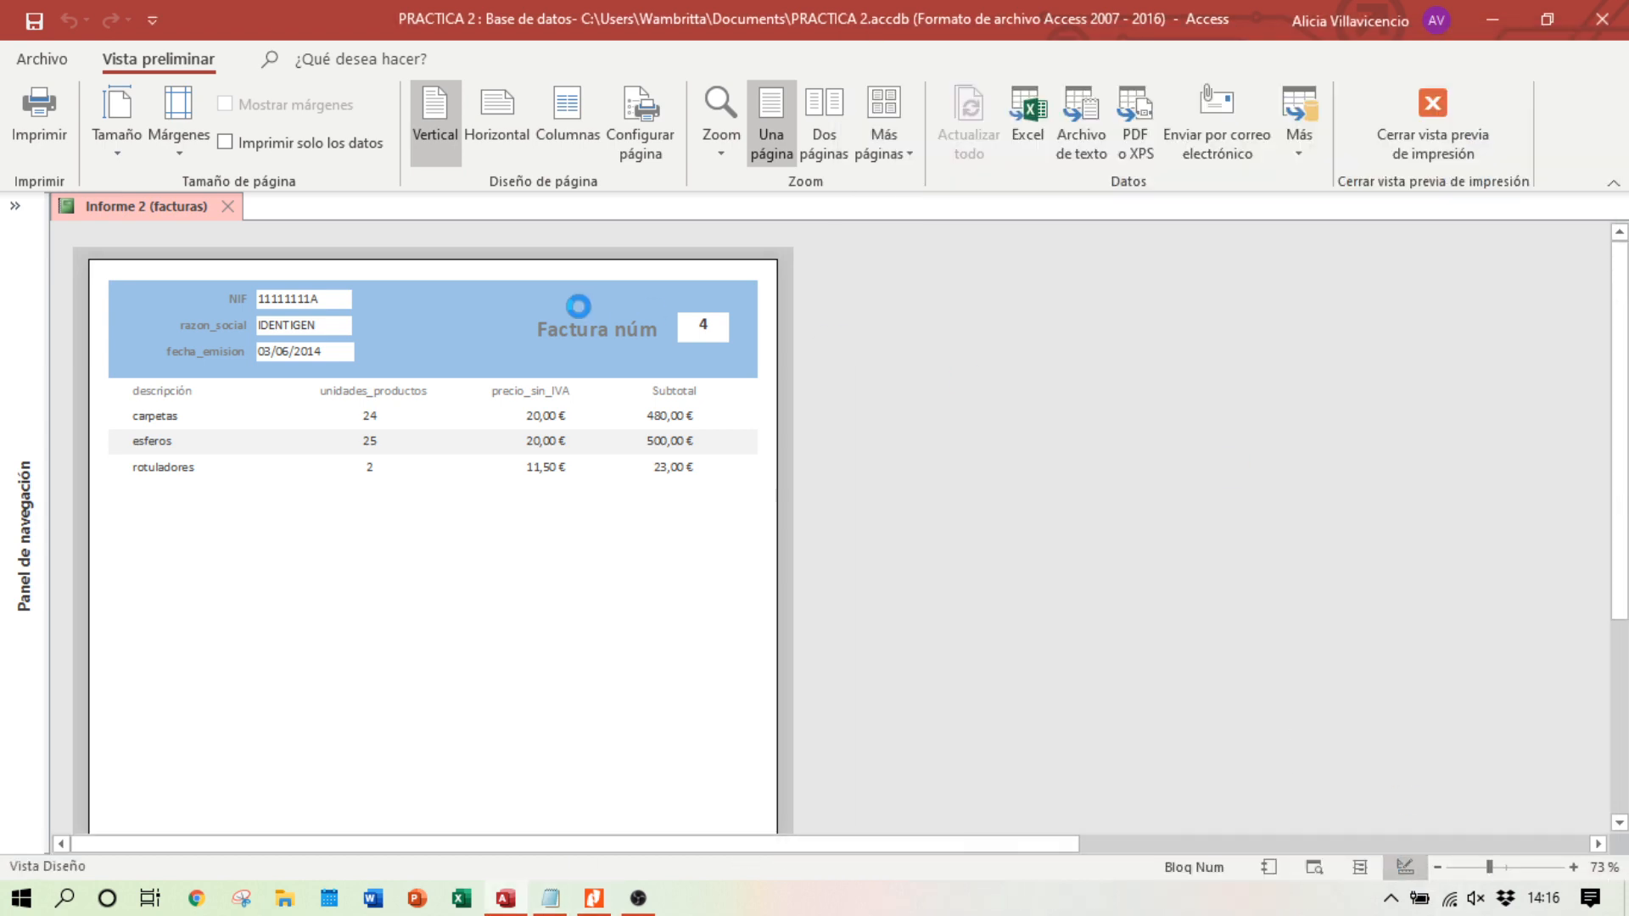
Step: Set the report header section's background color to Énfasis 1, Más claro 60%
left_click(523, 324)
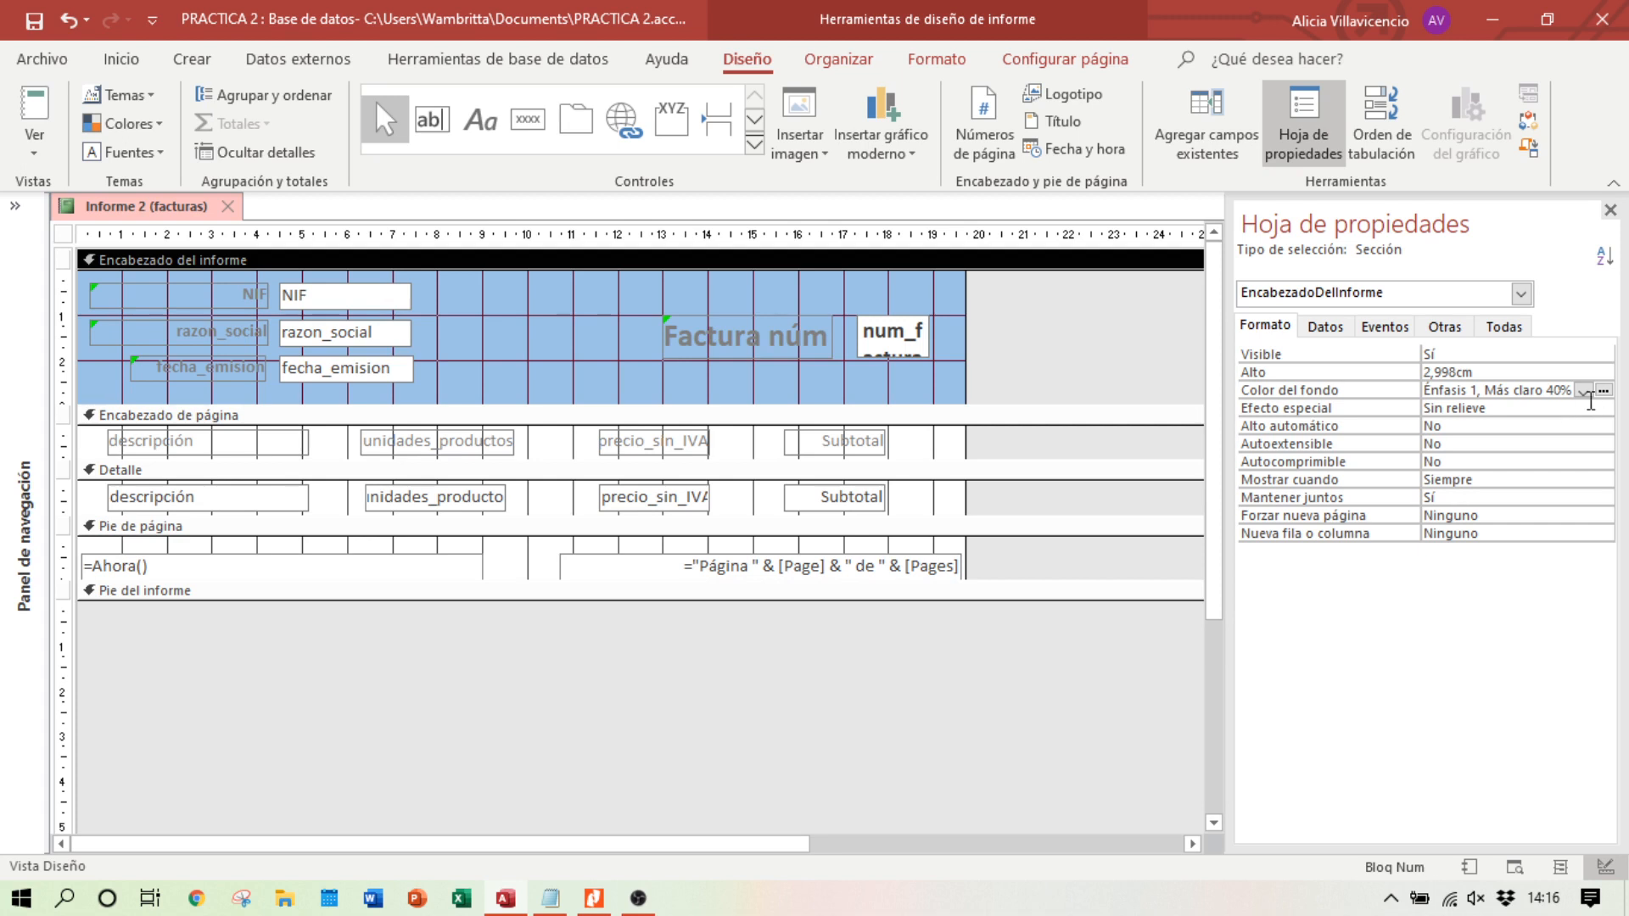
left_click(1590, 396)
left_click(1604, 391)
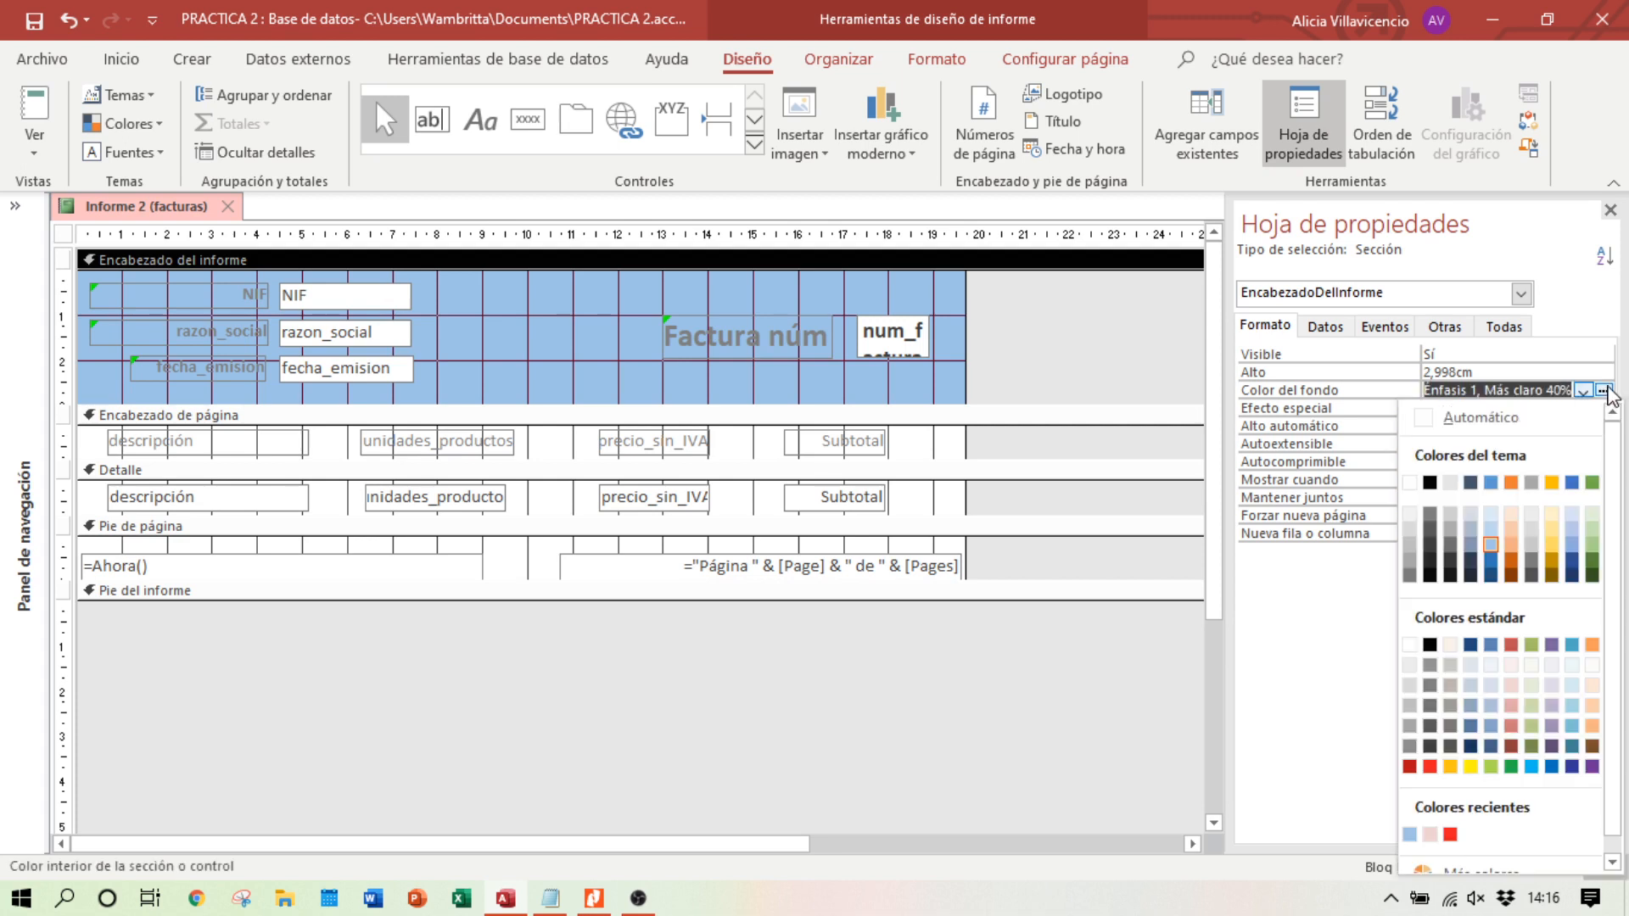
left_click(1496, 527)
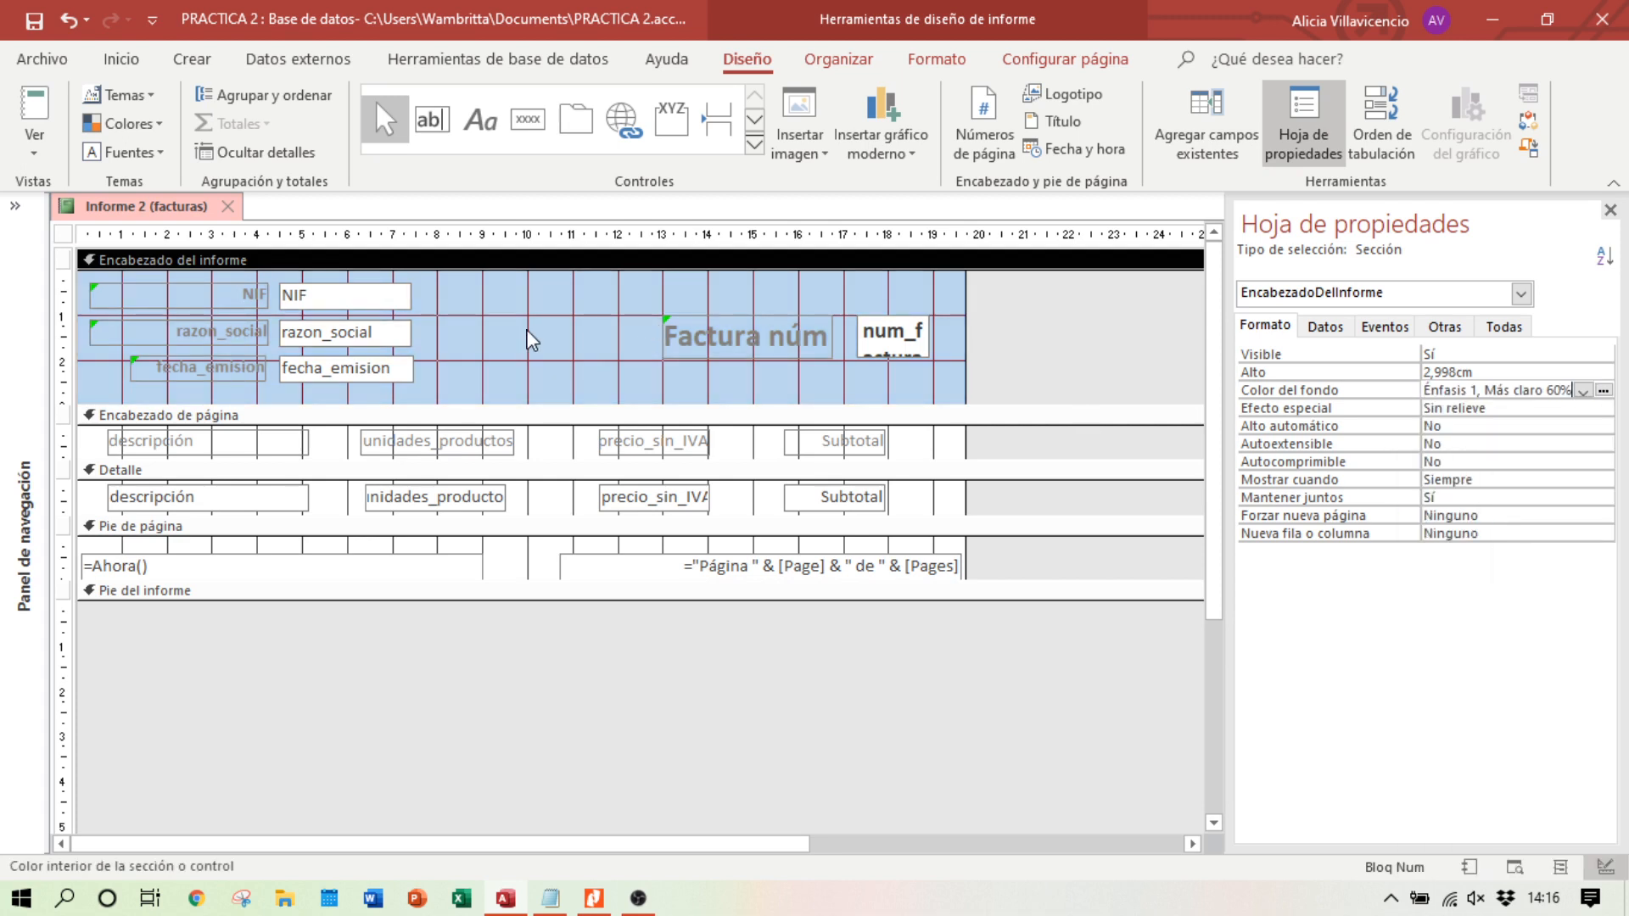
Step: Set the background color of the NIF, razon_social, fecha_emision and invoice number header fields to Énfasis 1, Más claro 40%
left_click(378, 299)
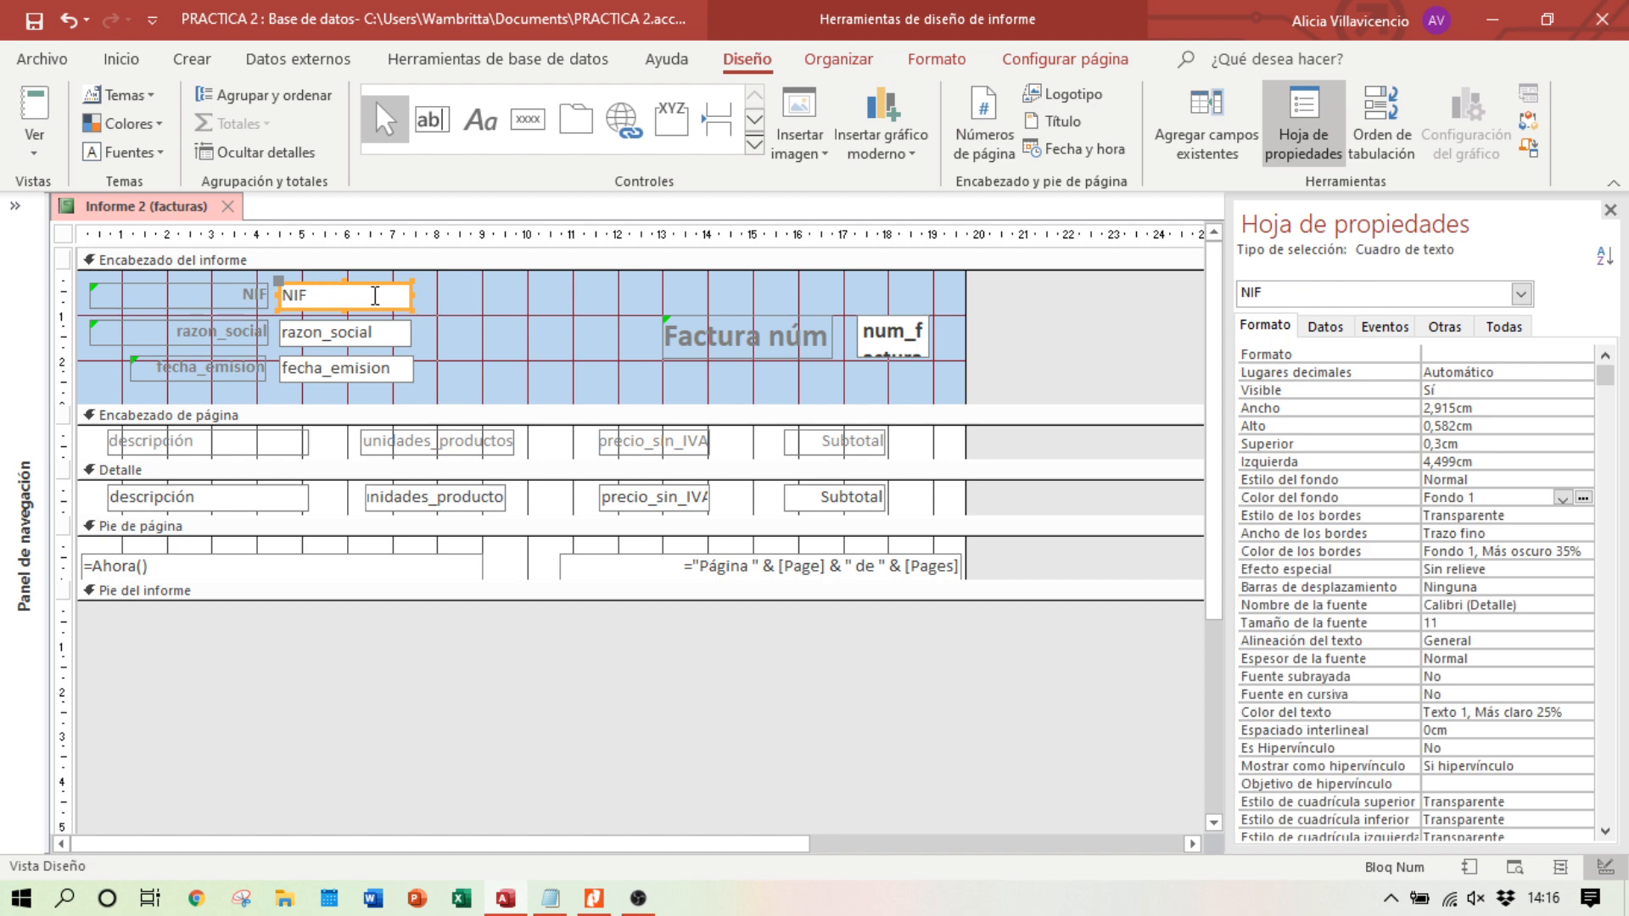
left_click(376, 338, "shift")
left_click(386, 371, "shift")
left_click(916, 348, "shift")
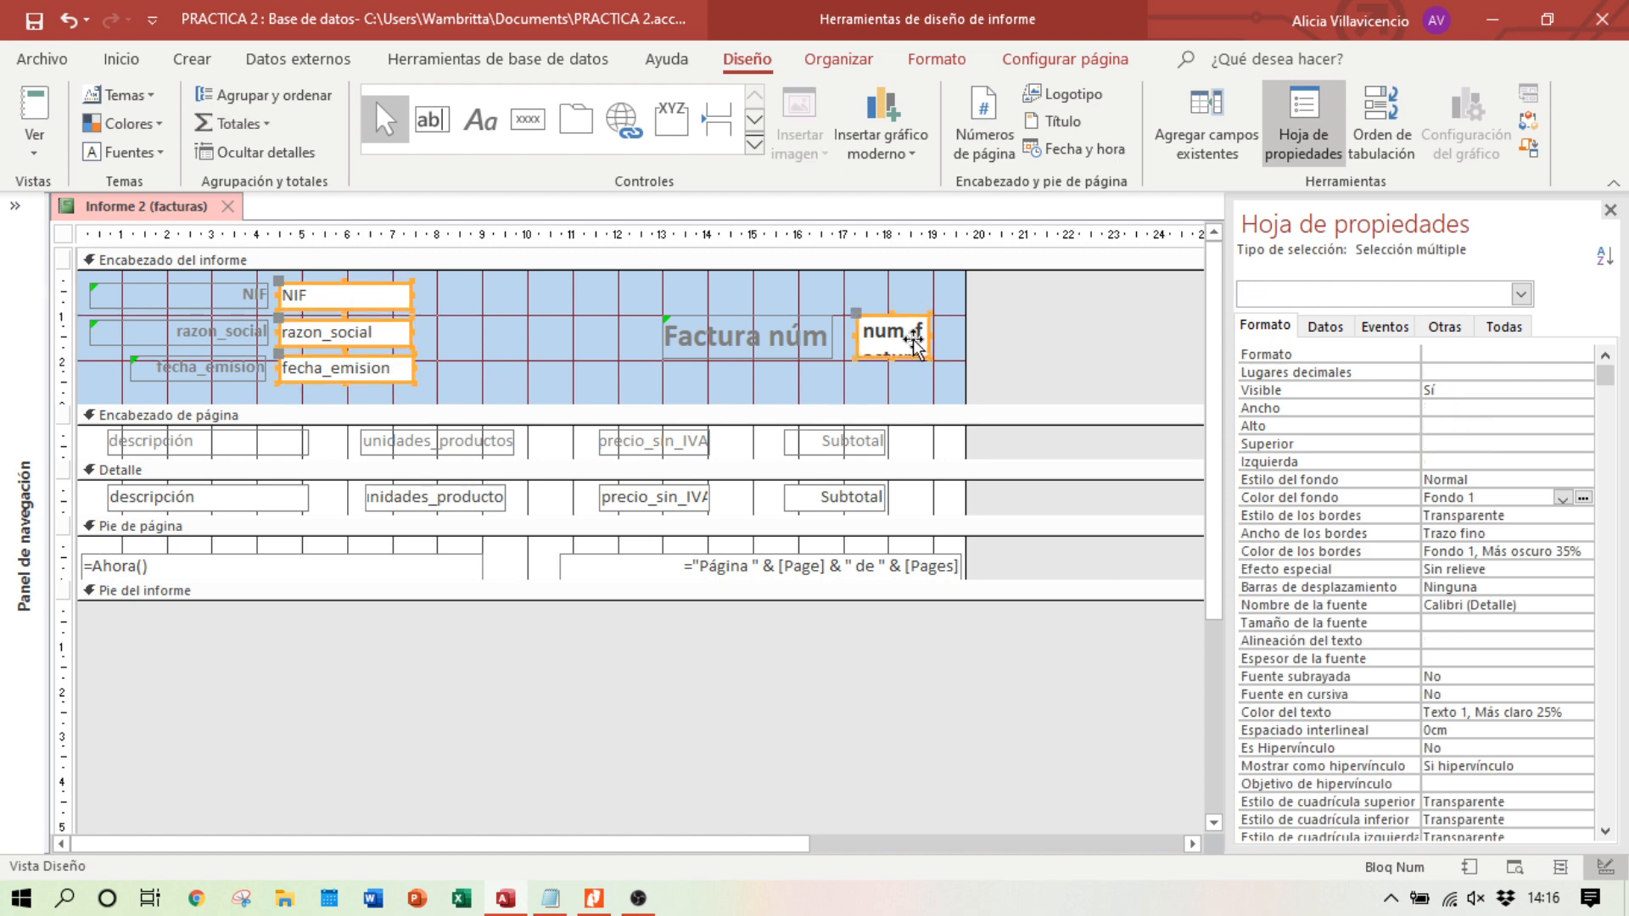
left_click(1562, 499)
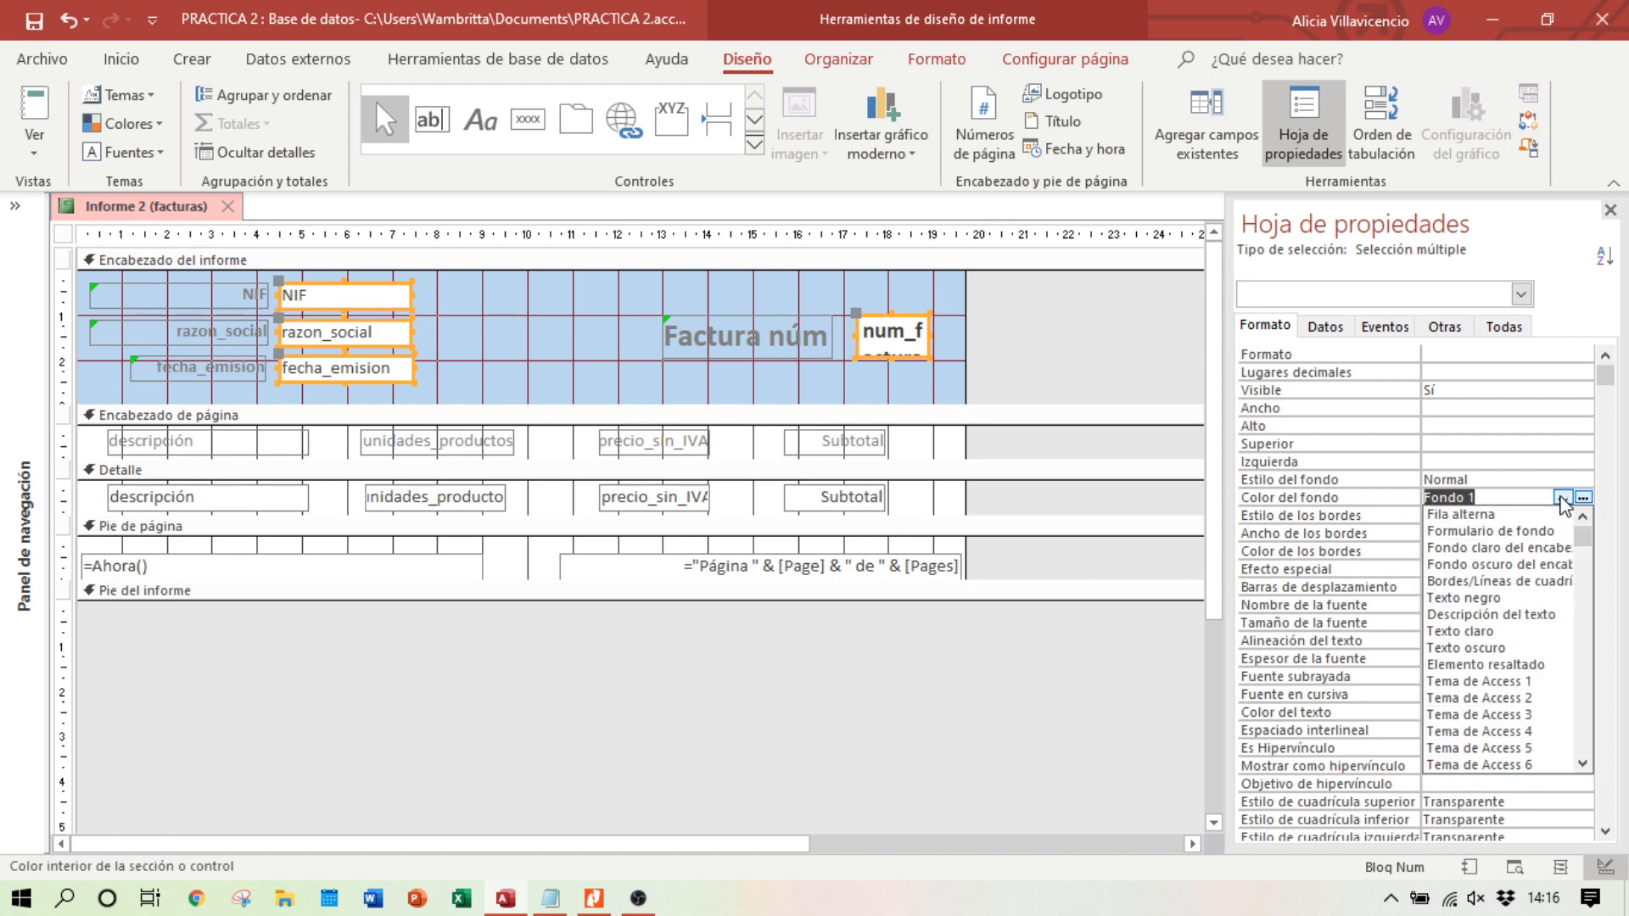
left_click(1582, 500)
left_click(1583, 499)
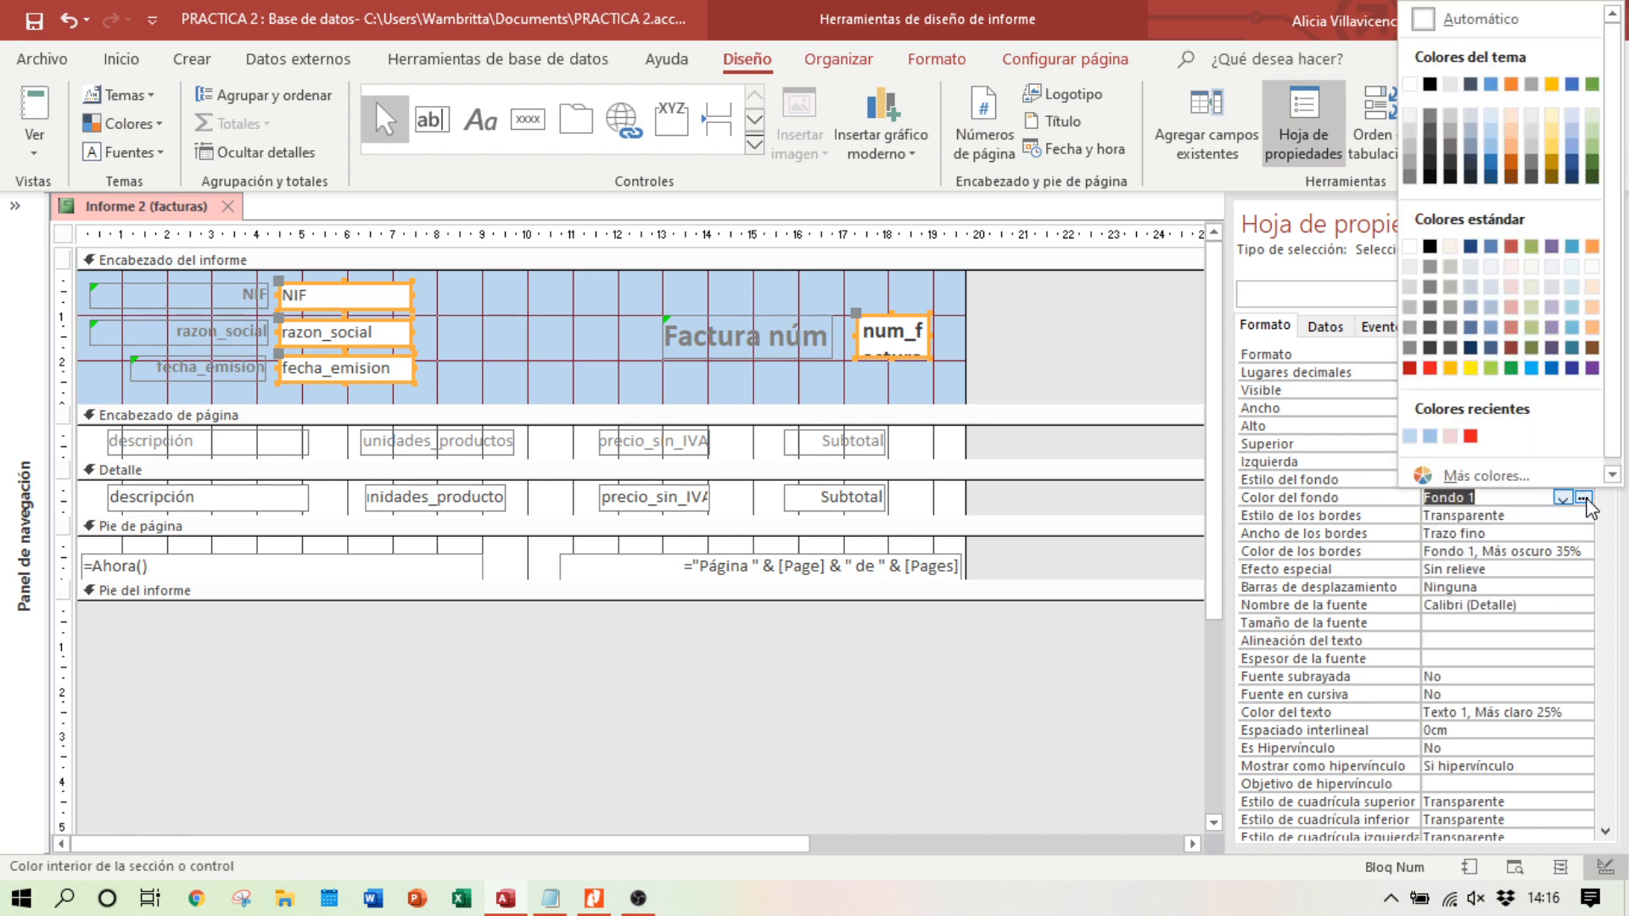
left_click(1491, 149)
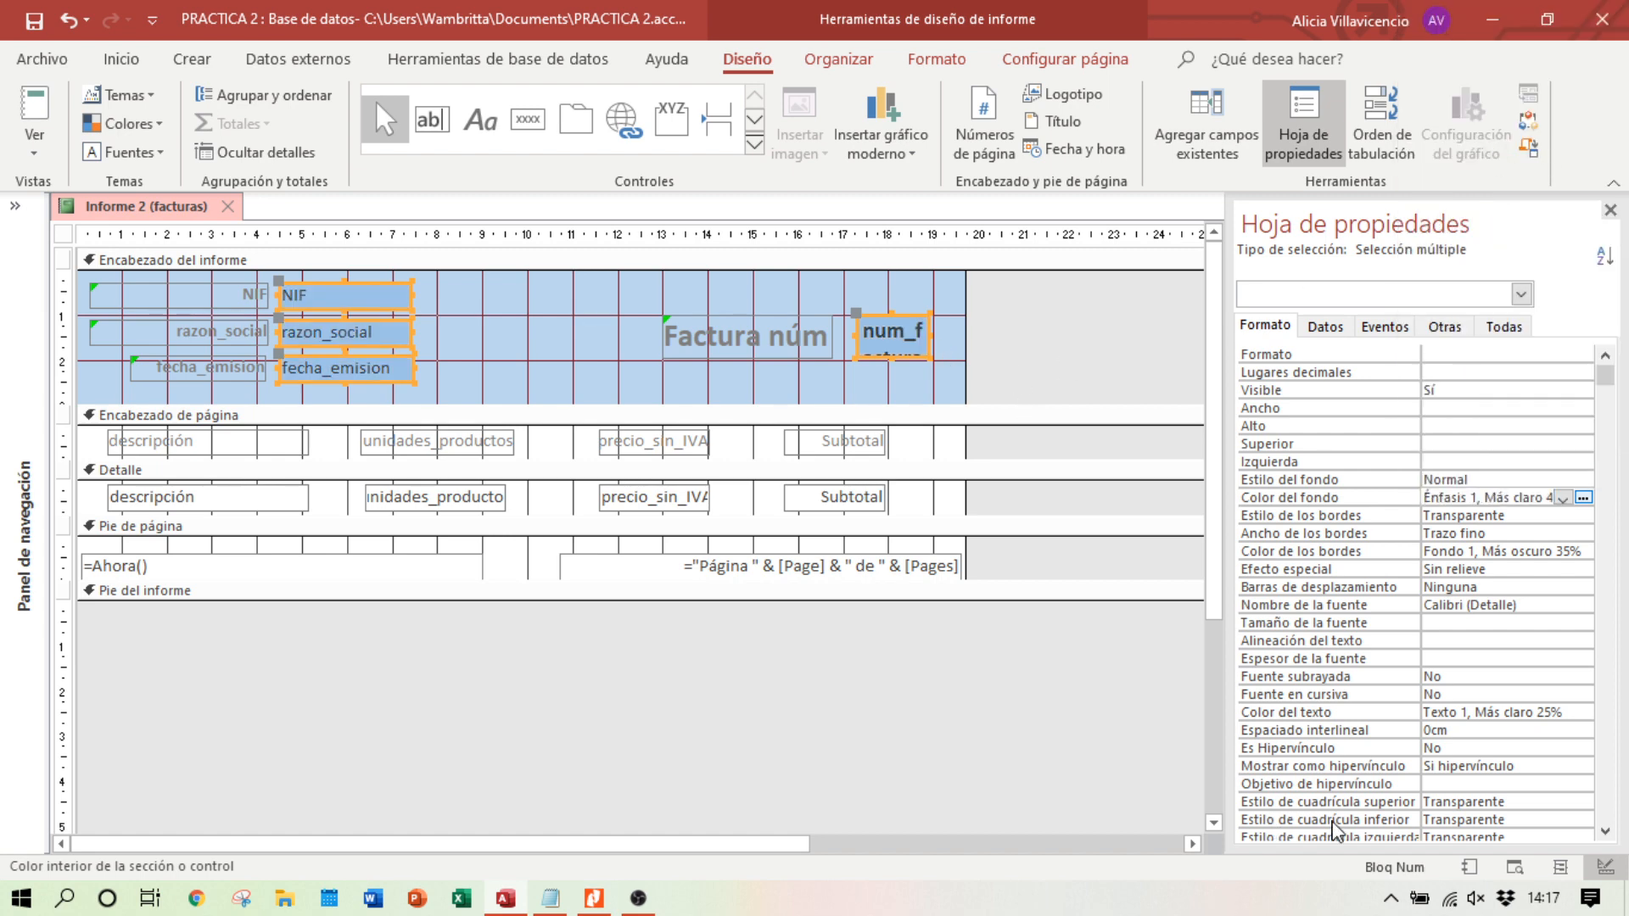
Step: Preview the report for invoice 4, compare its header field colors with the PDF sample, and return to the design
left_click(1515, 866)
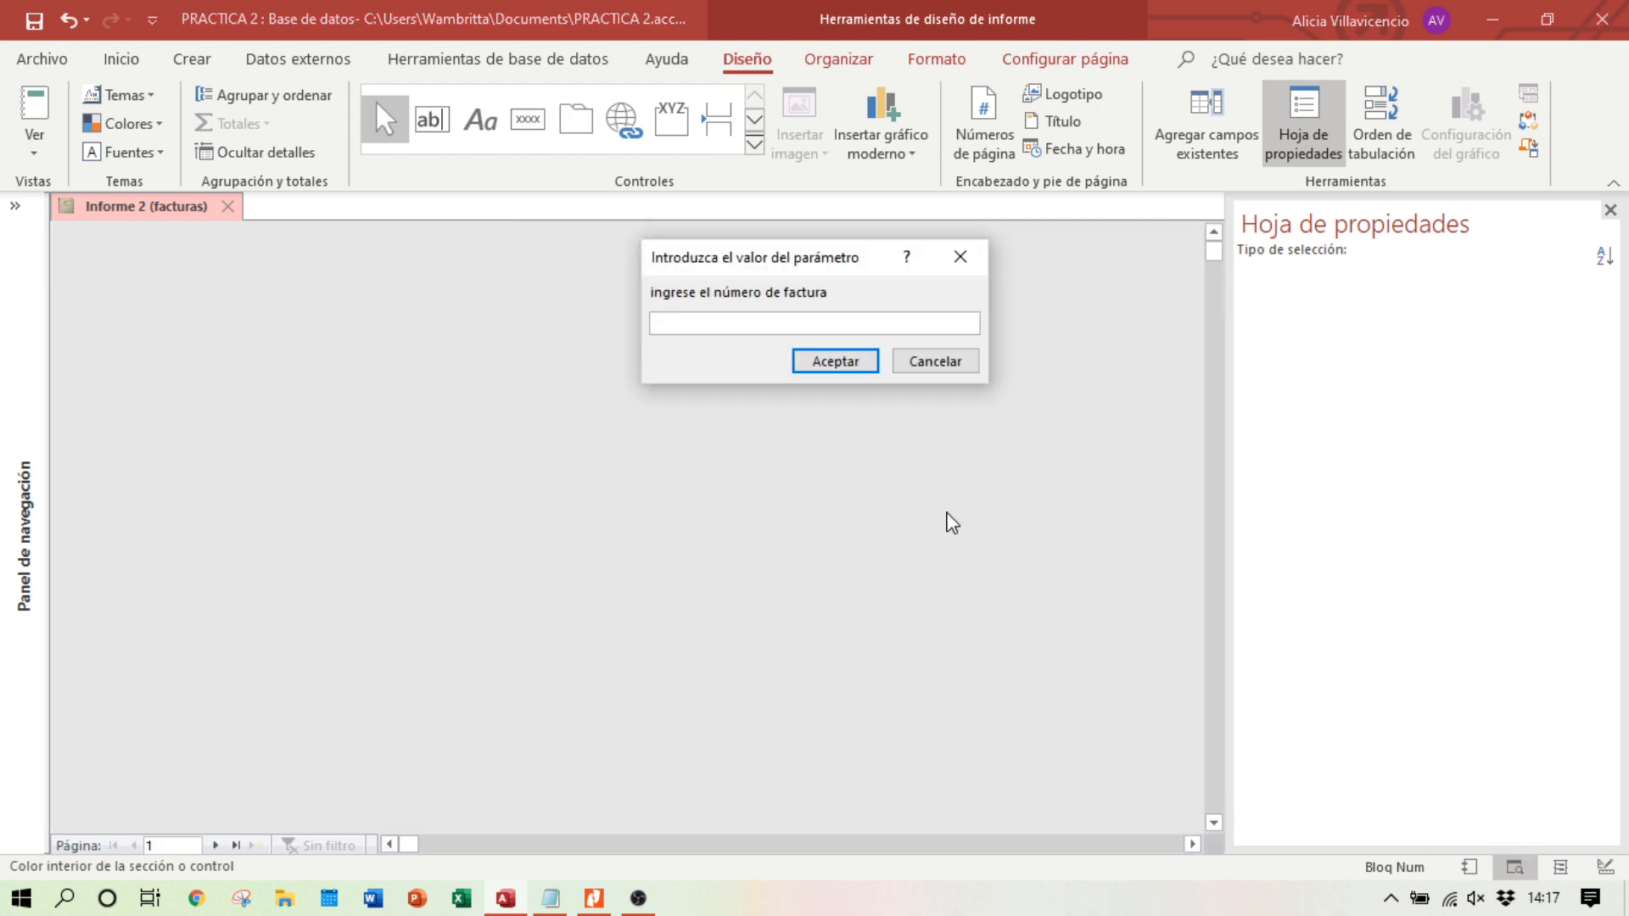
type("4")
key("Return")
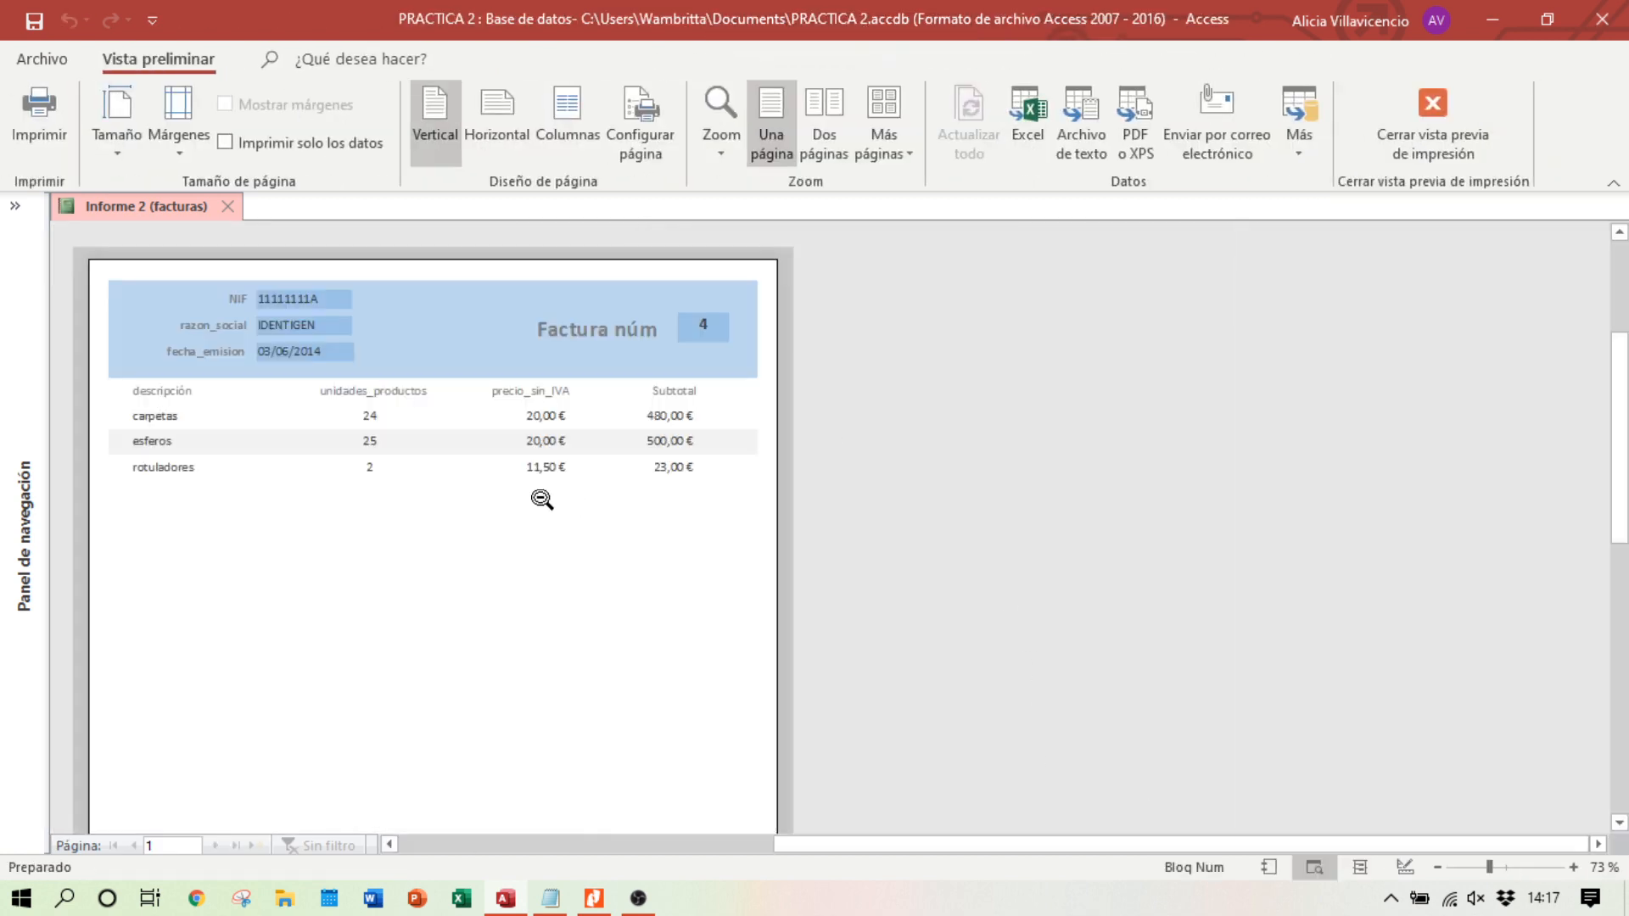
left_click(594, 899)
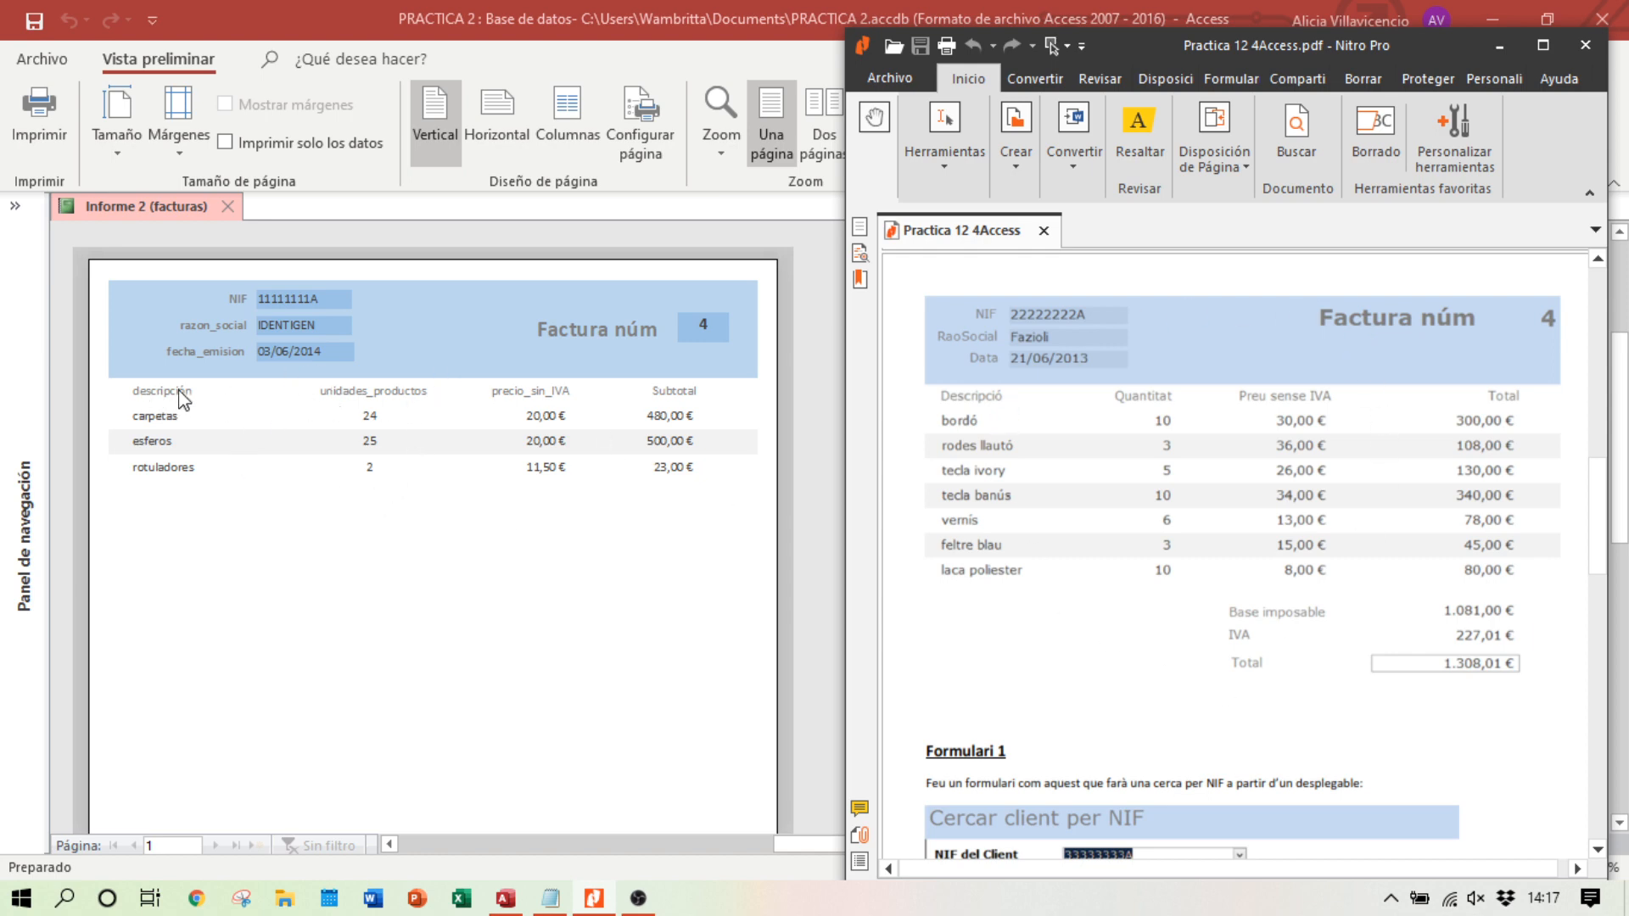
left_click(833, 855)
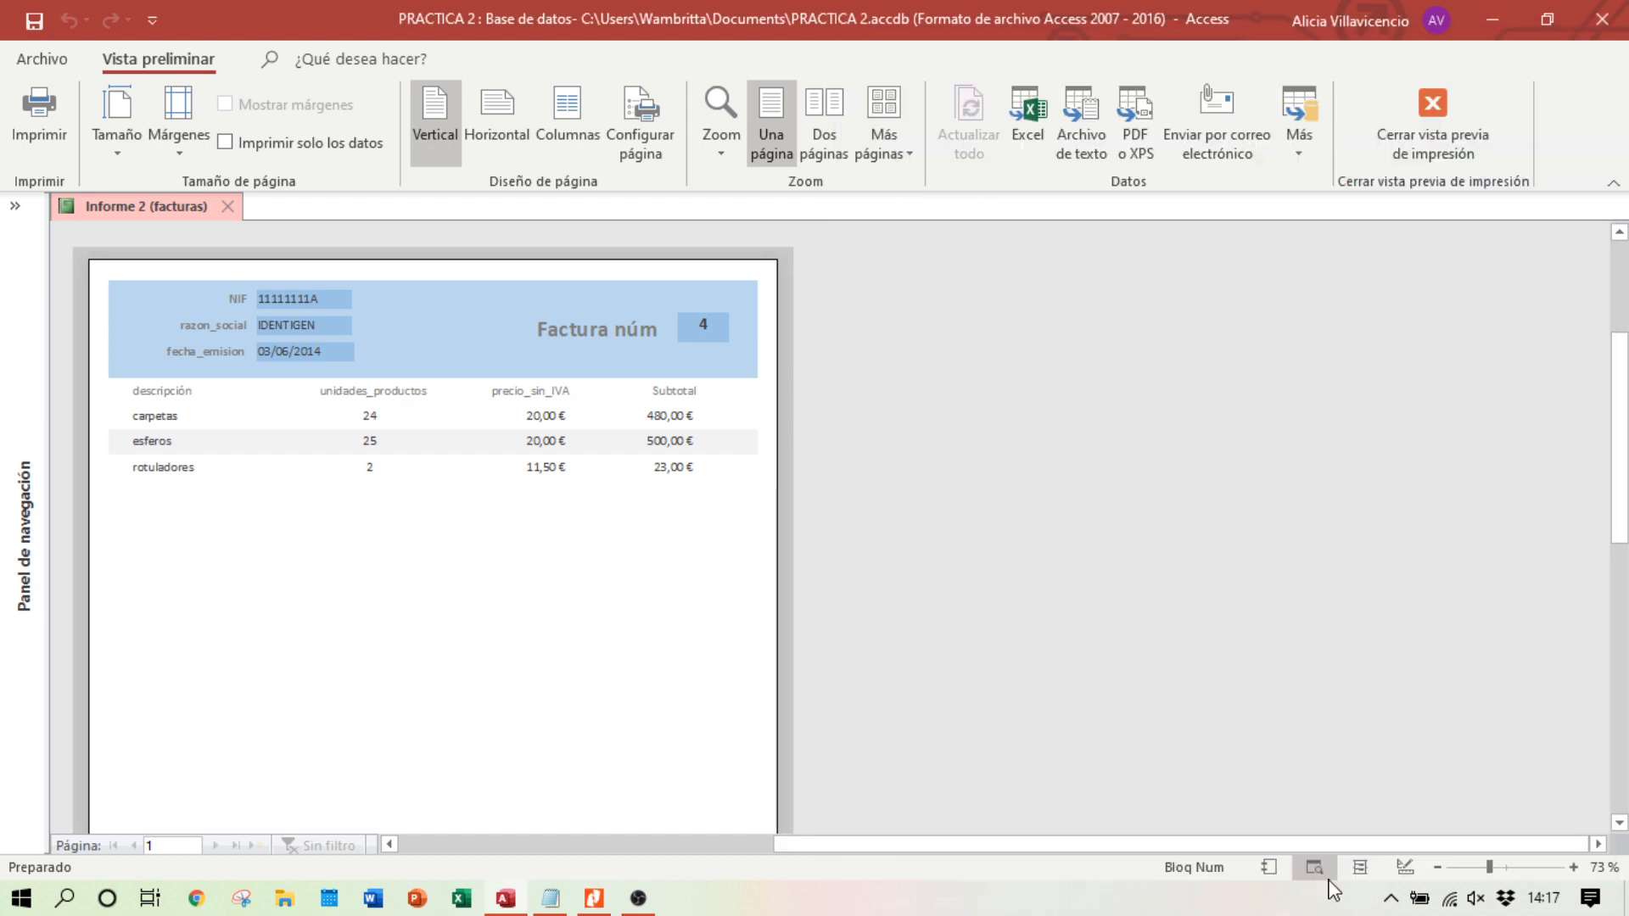
left_click(1405, 867)
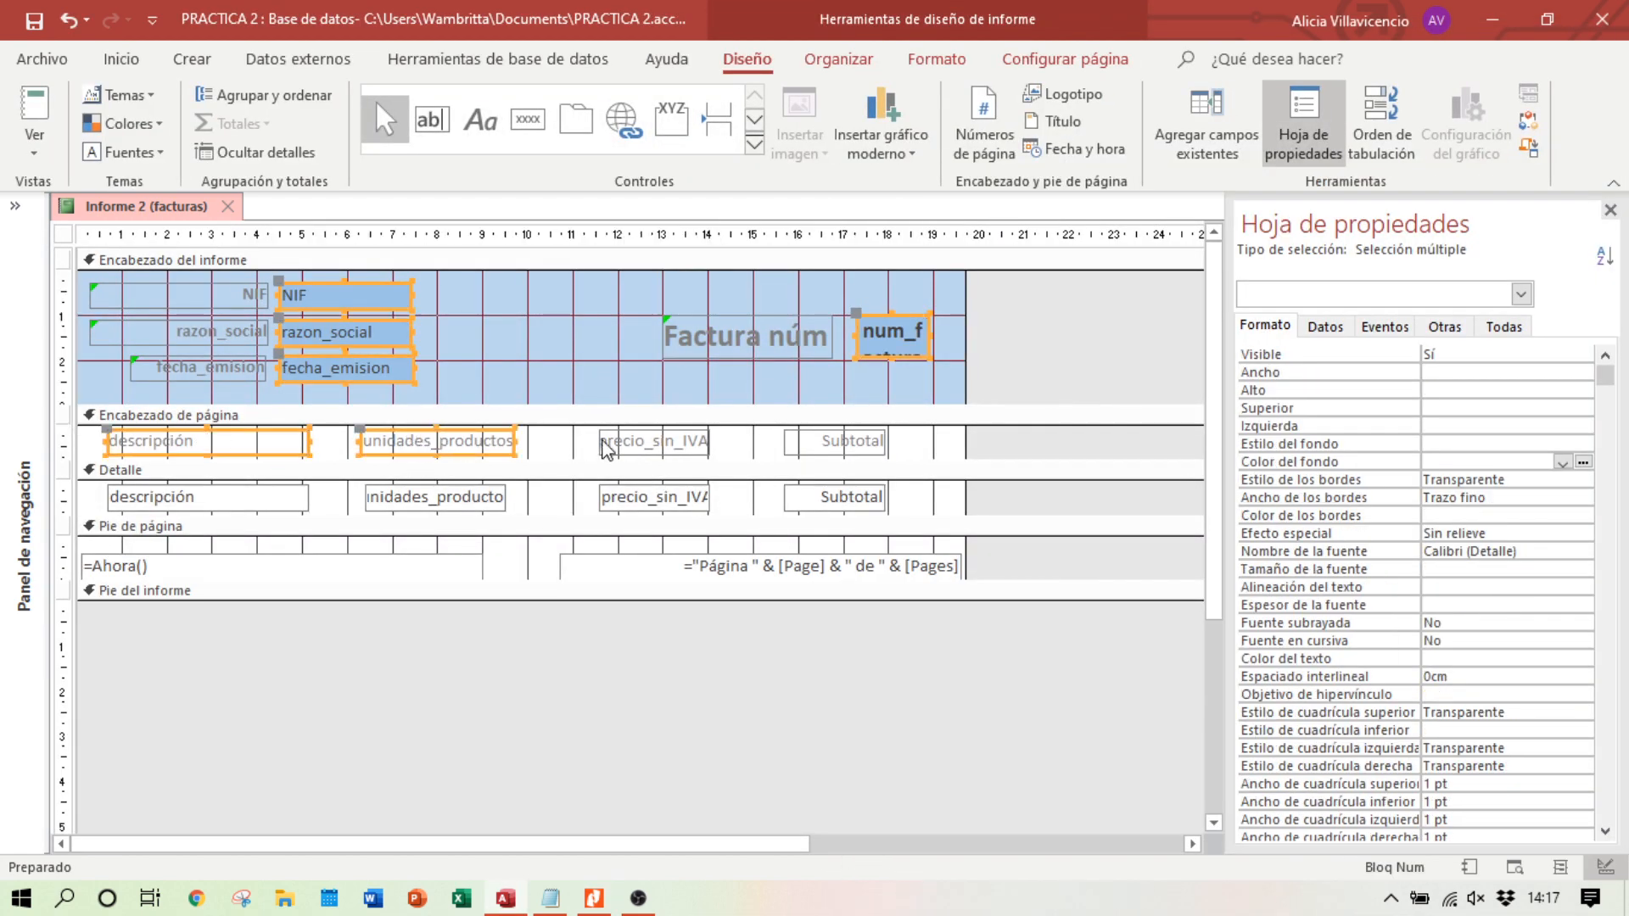
Step: Set the font weight of the descripción, unidades_productos, precio_sin_IVA and Subtotal page header labels to Negrita
left_click(480, 373)
left_click(255, 450)
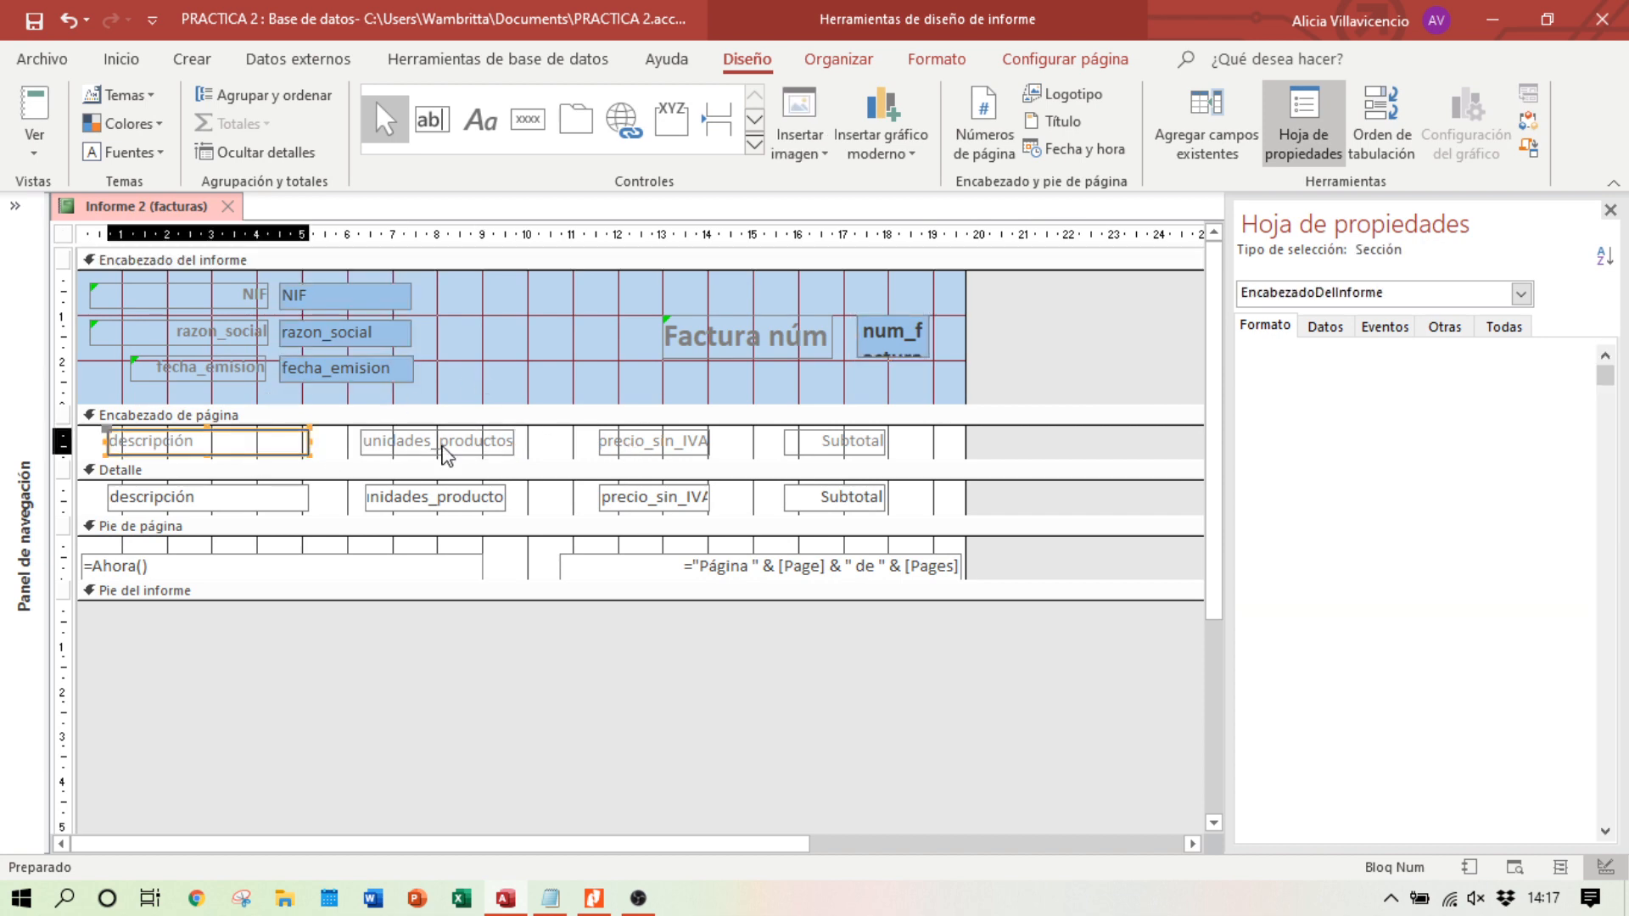
left_click(444, 443, "shift")
left_click(691, 439, "shift")
left_click(830, 442, "shift")
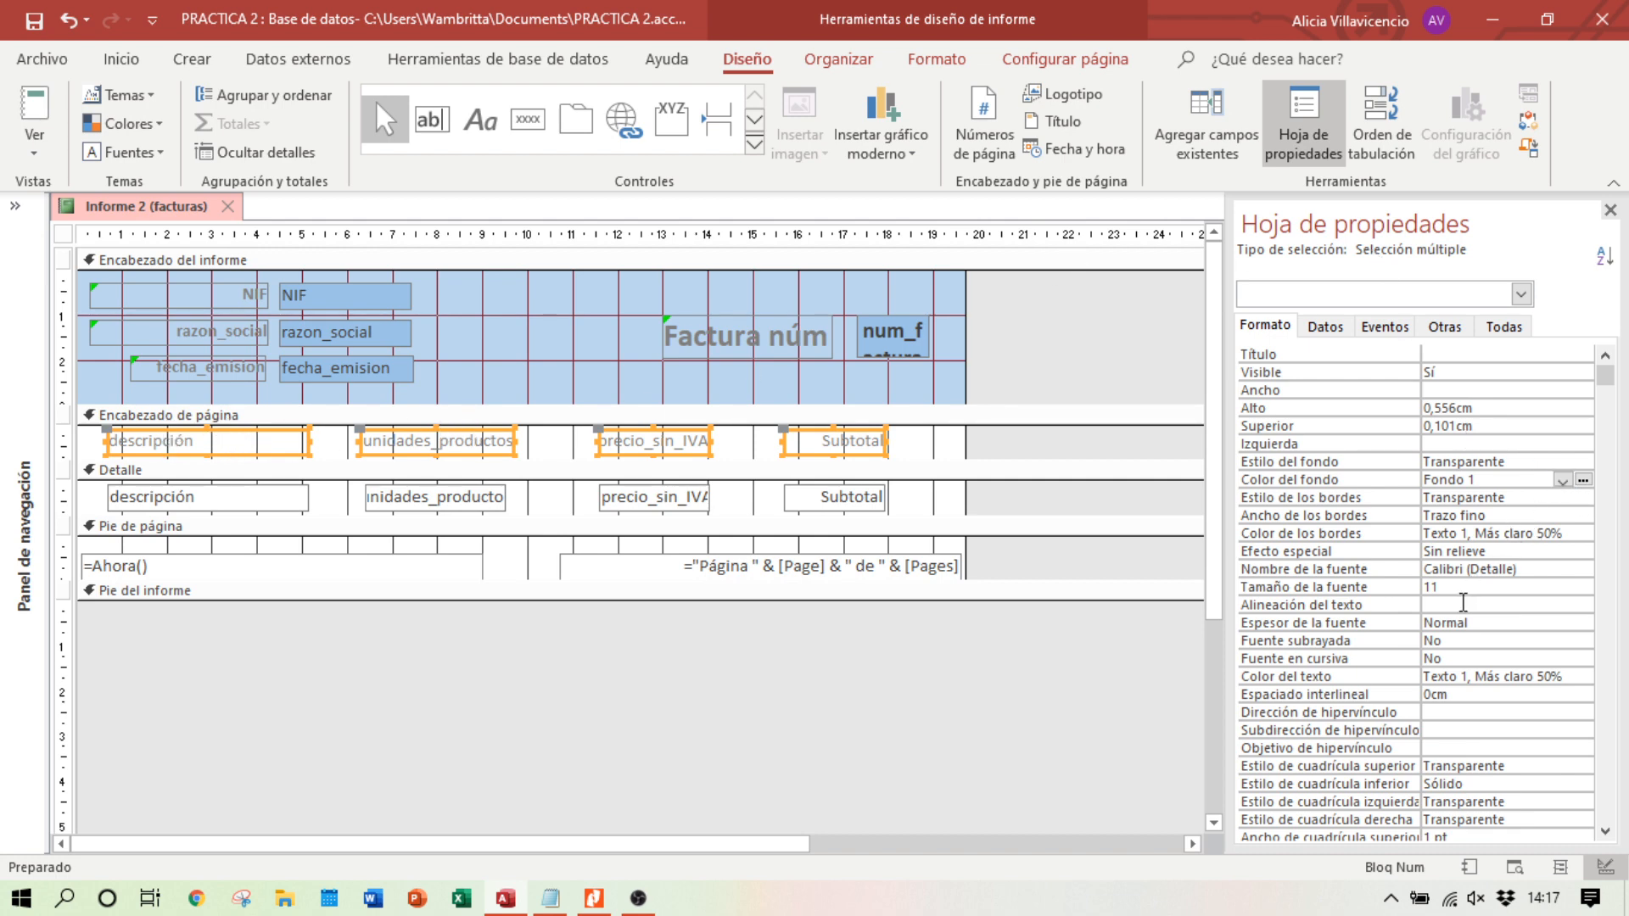
left_click(1590, 624)
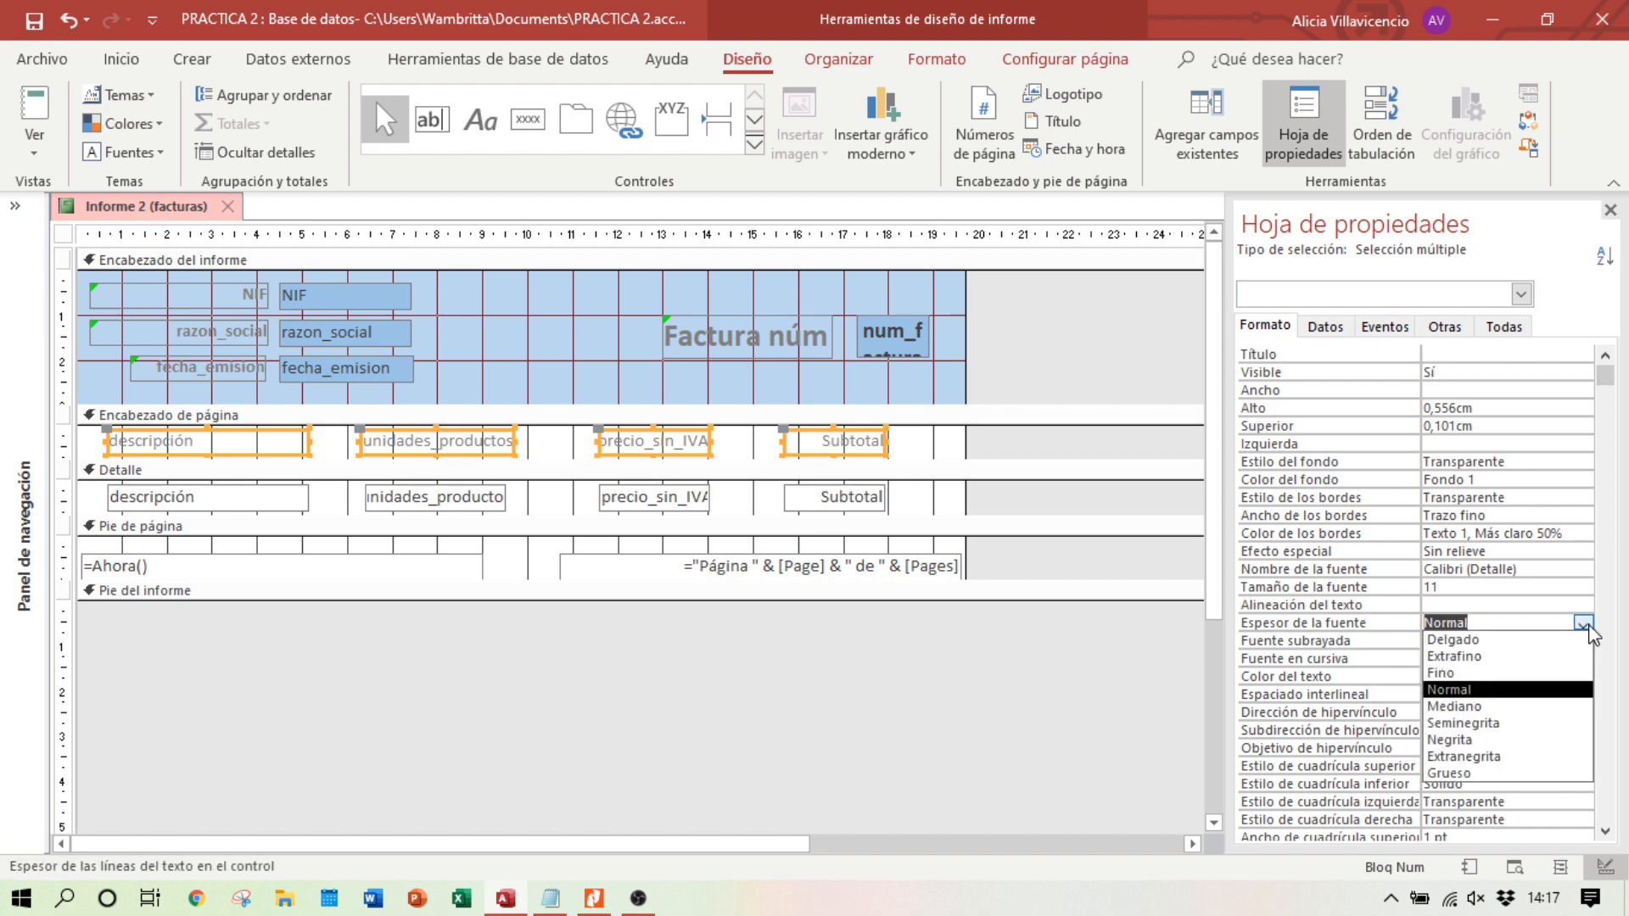
left_click(1499, 742)
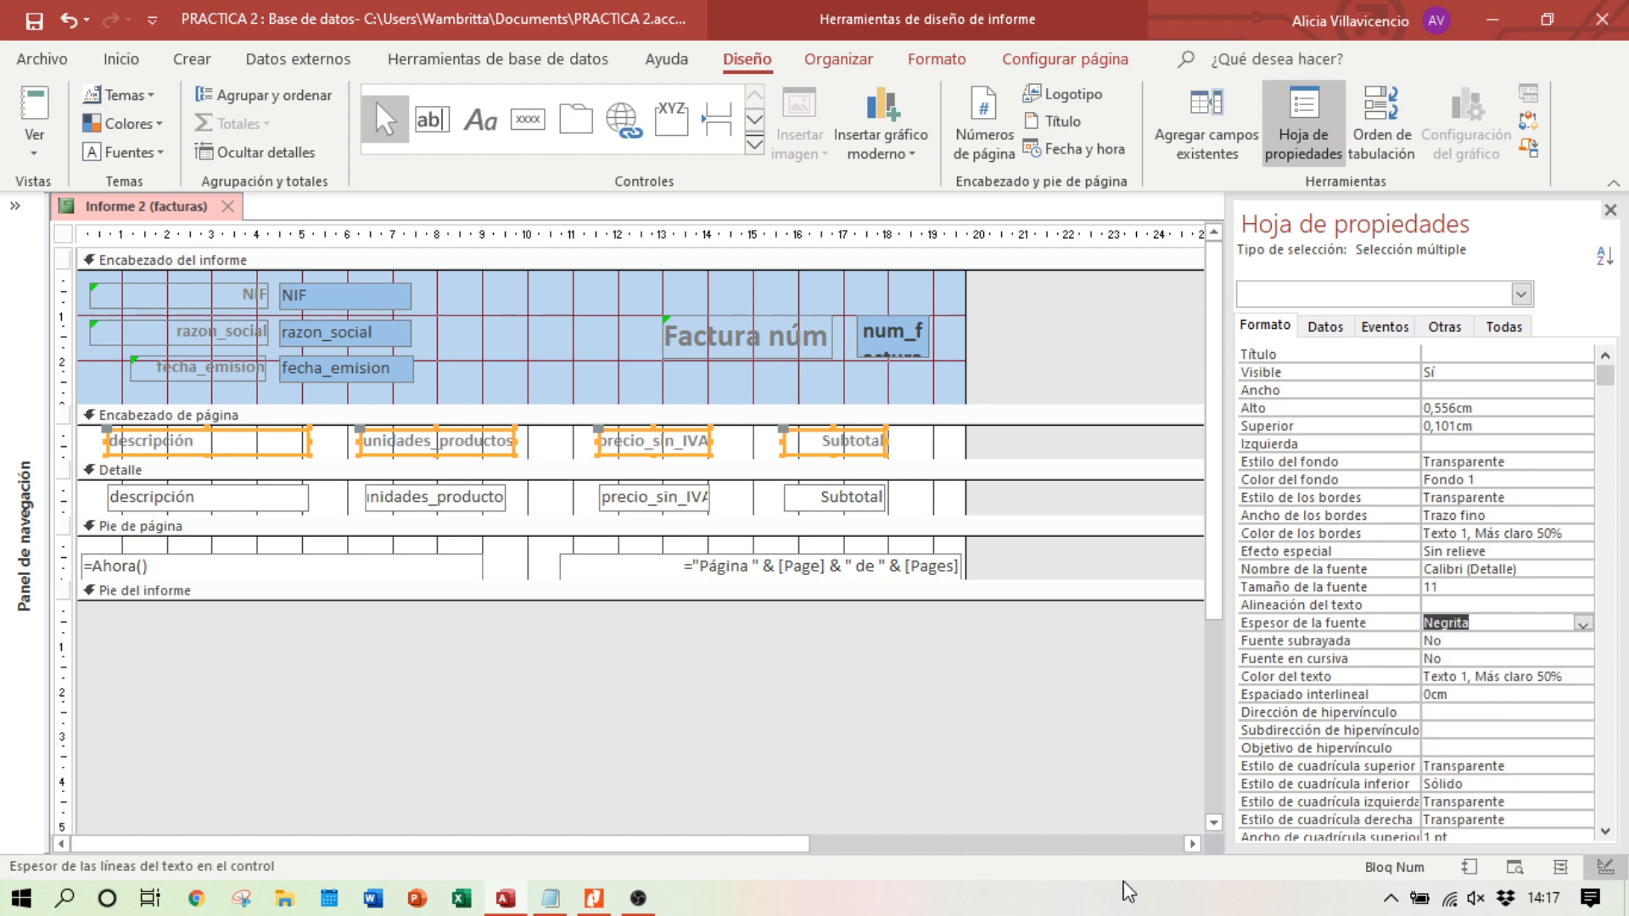
Step: Preview invoice 4 to check the column headings, review the totals block in the PDF sample, and return to the design
left_click(1514, 866)
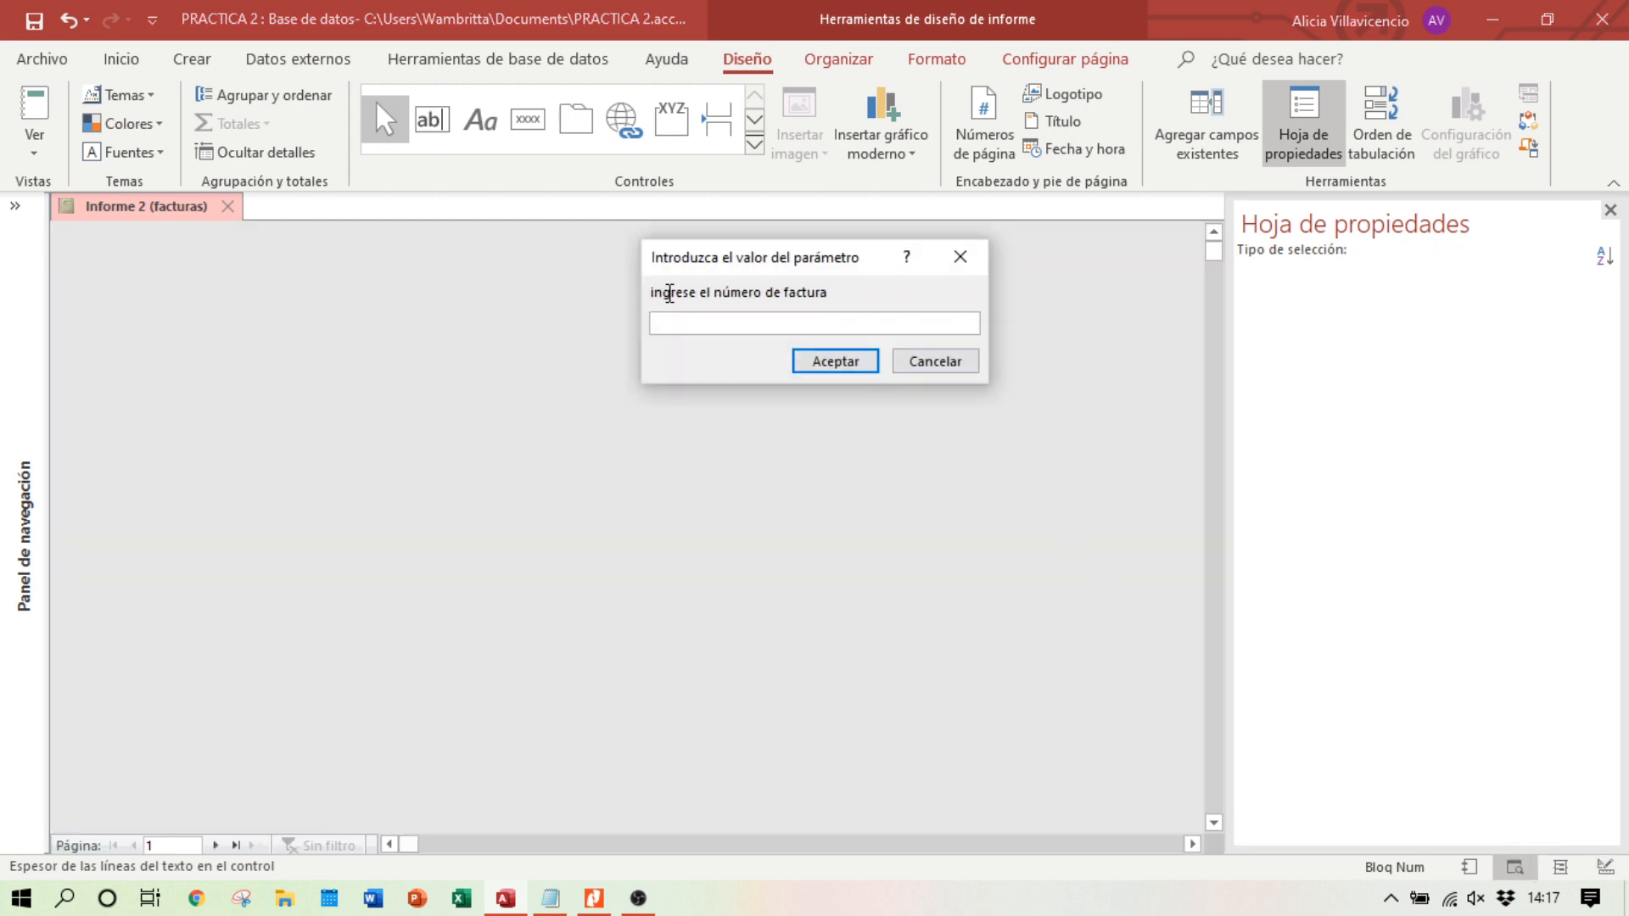
key("Return")
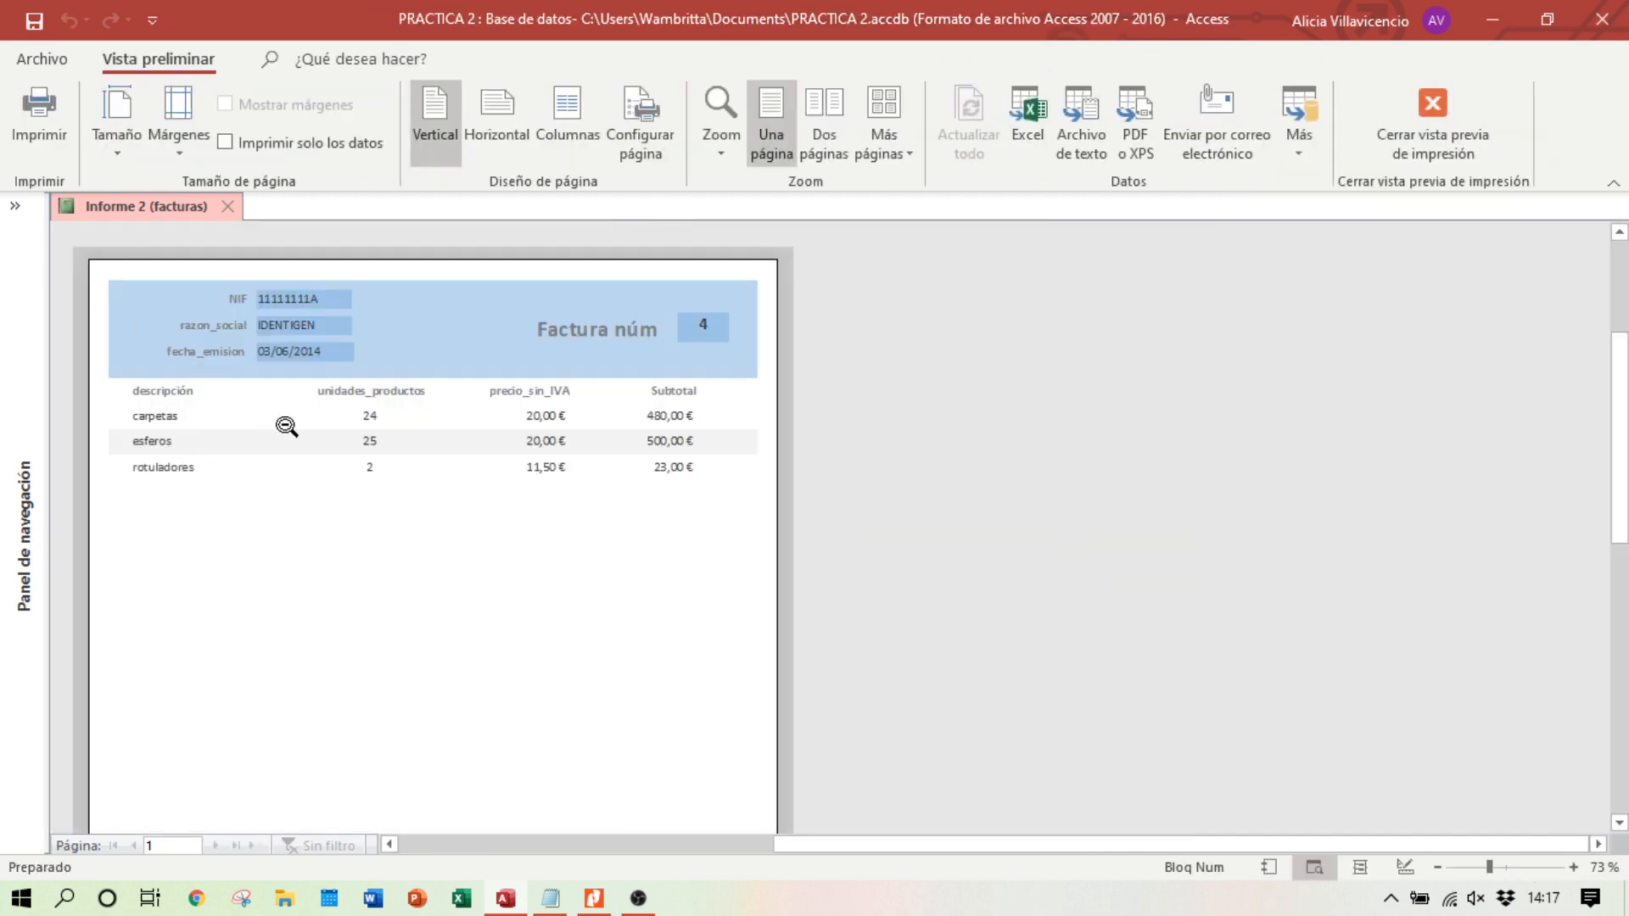
left_click(594, 897)
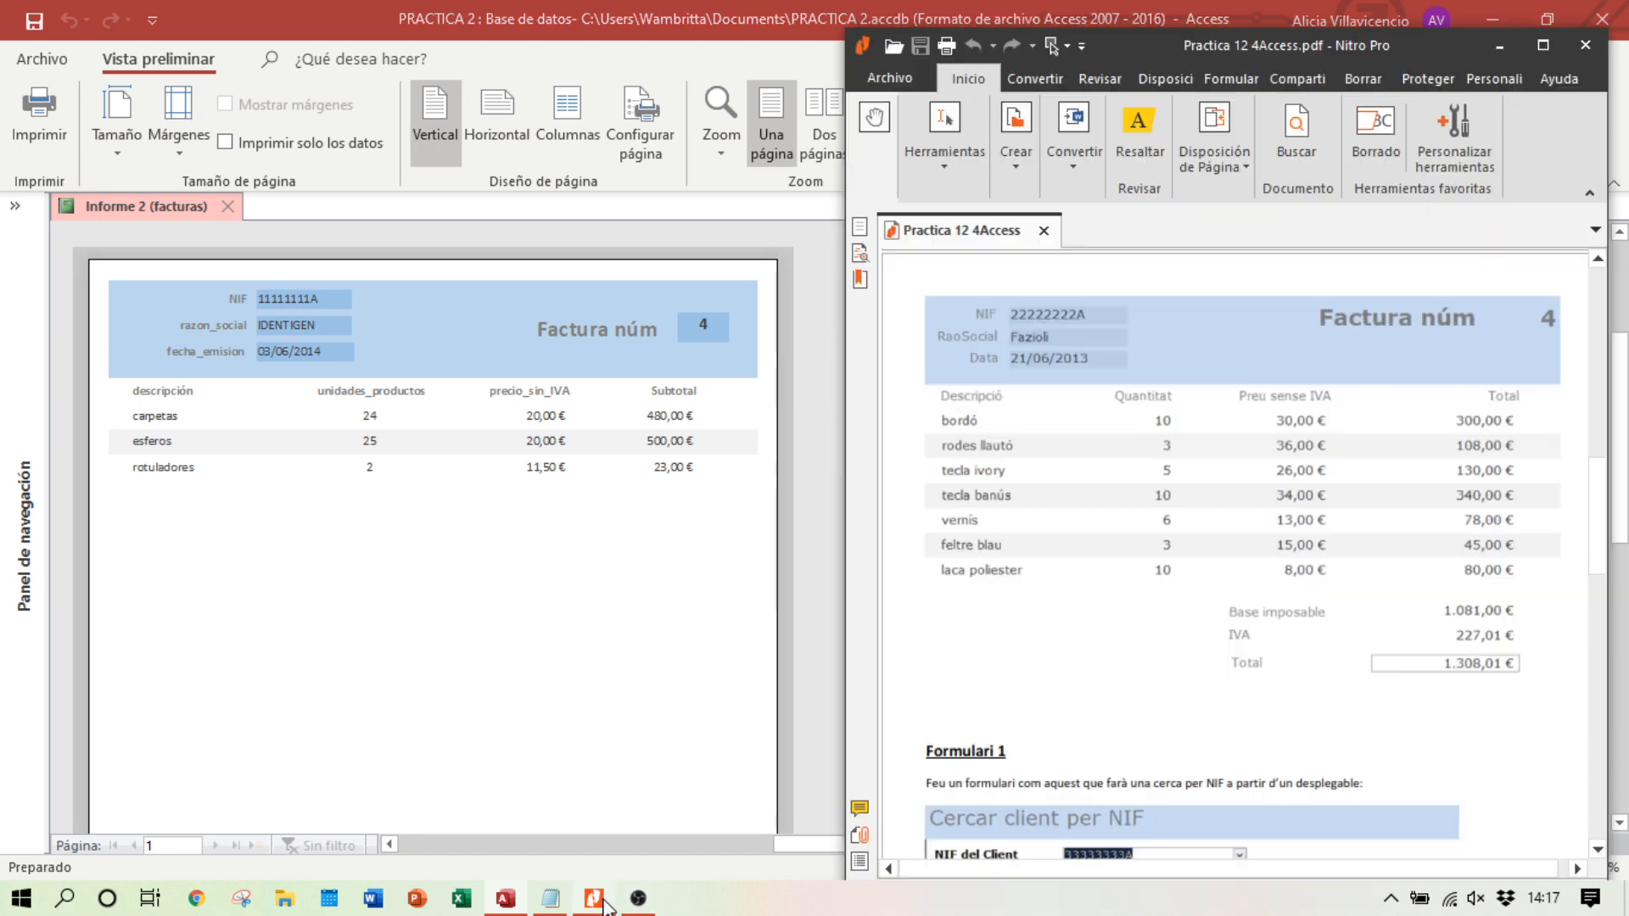
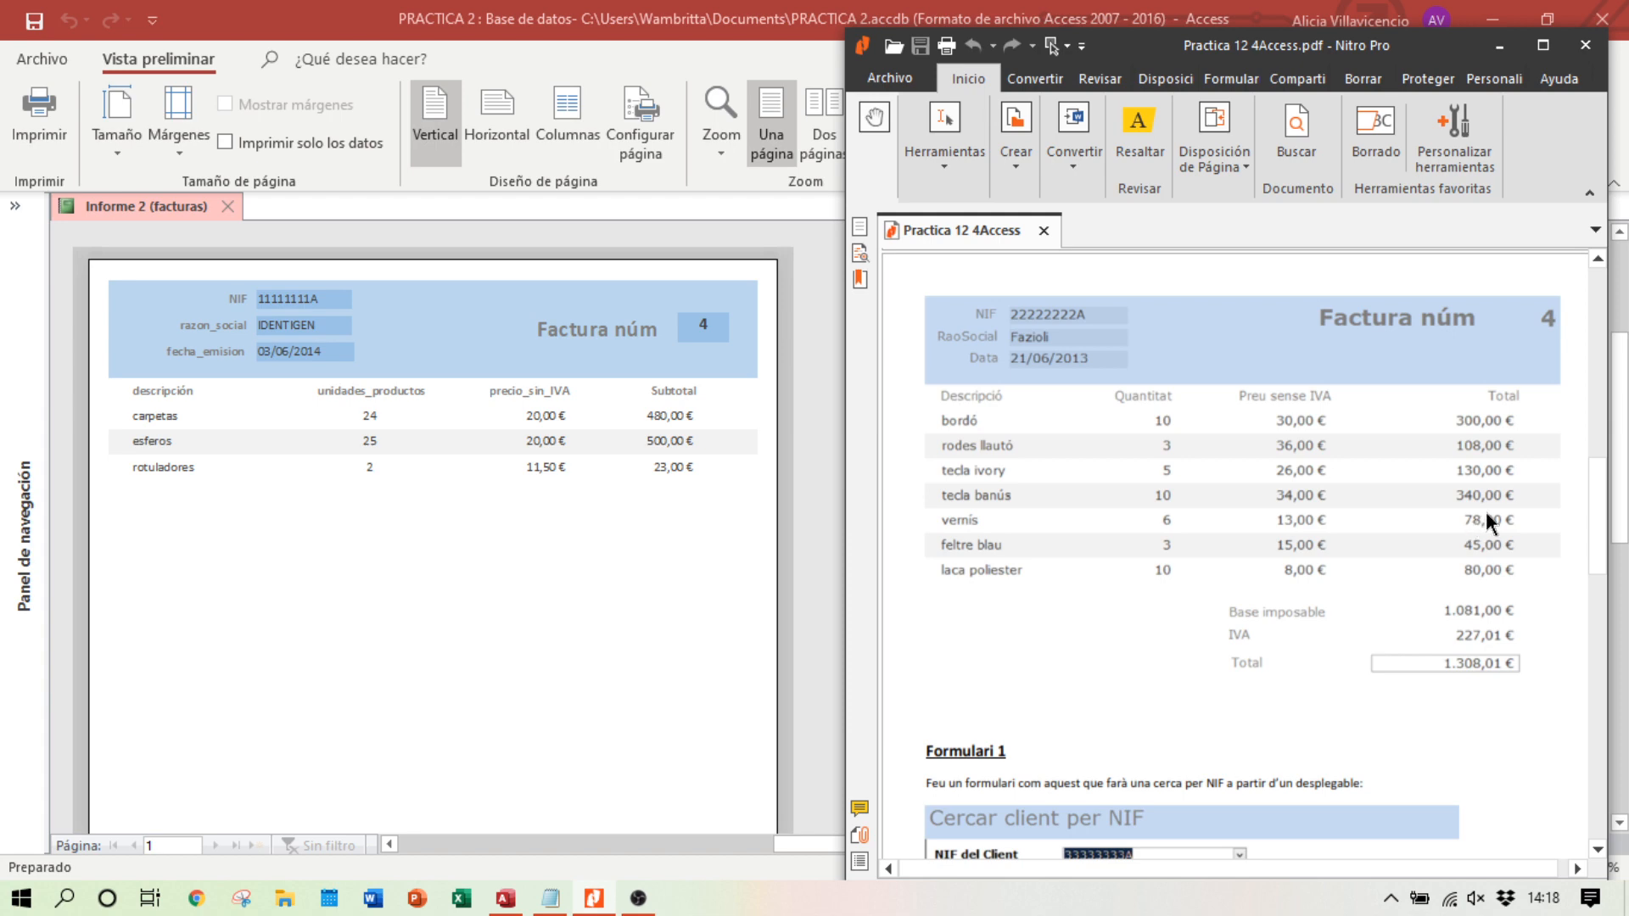
left_click(789, 858)
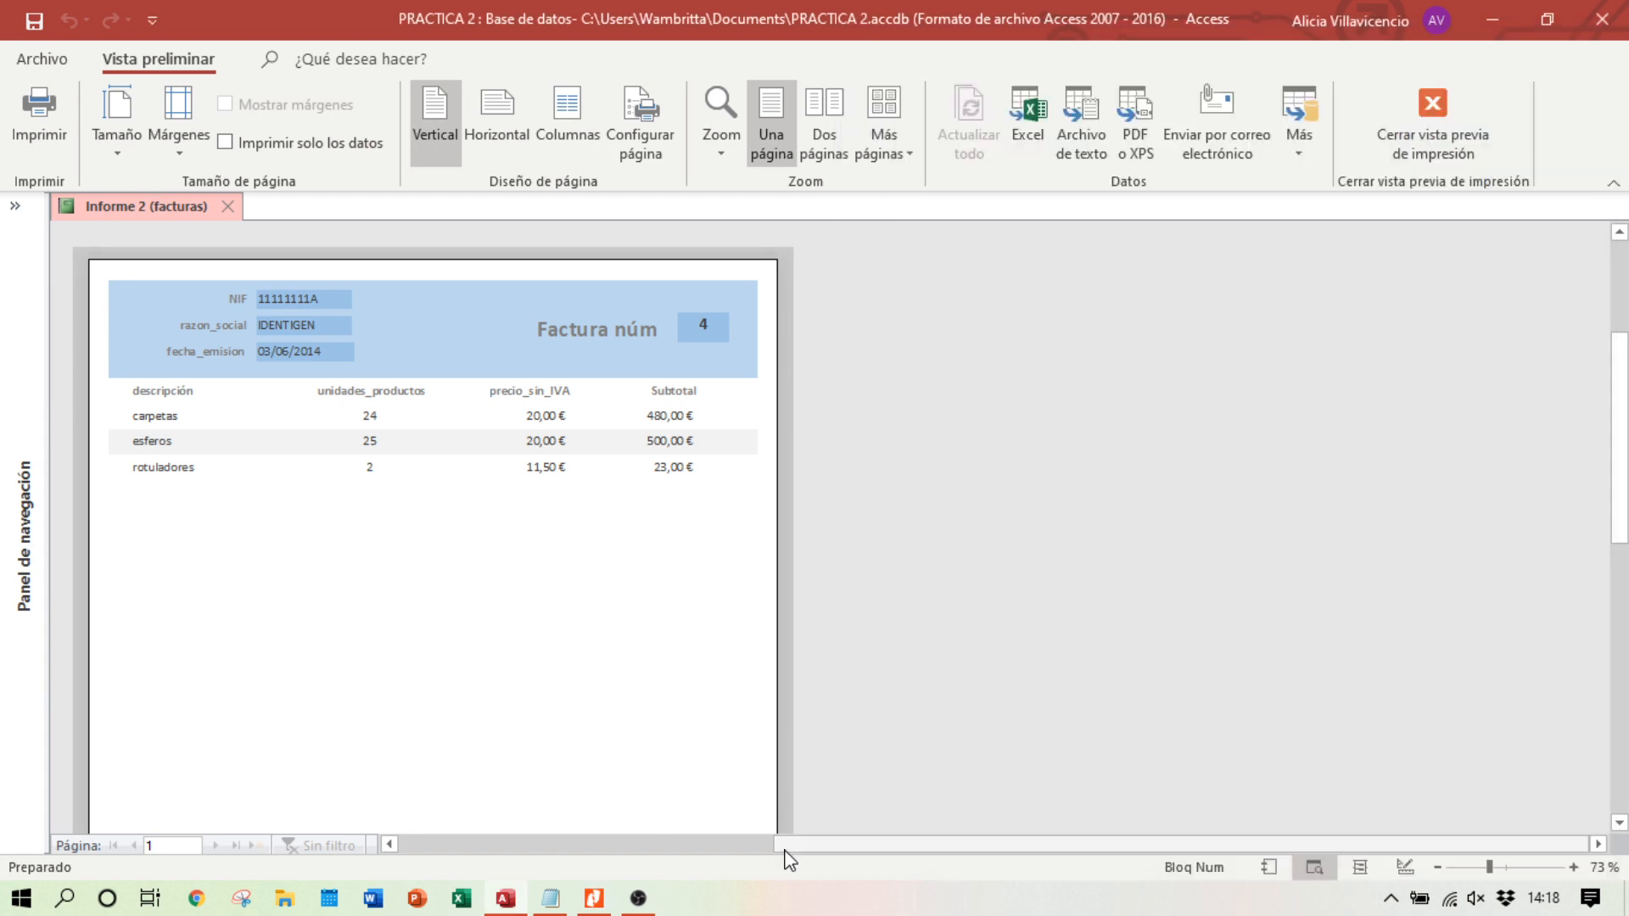
left_click(1399, 867)
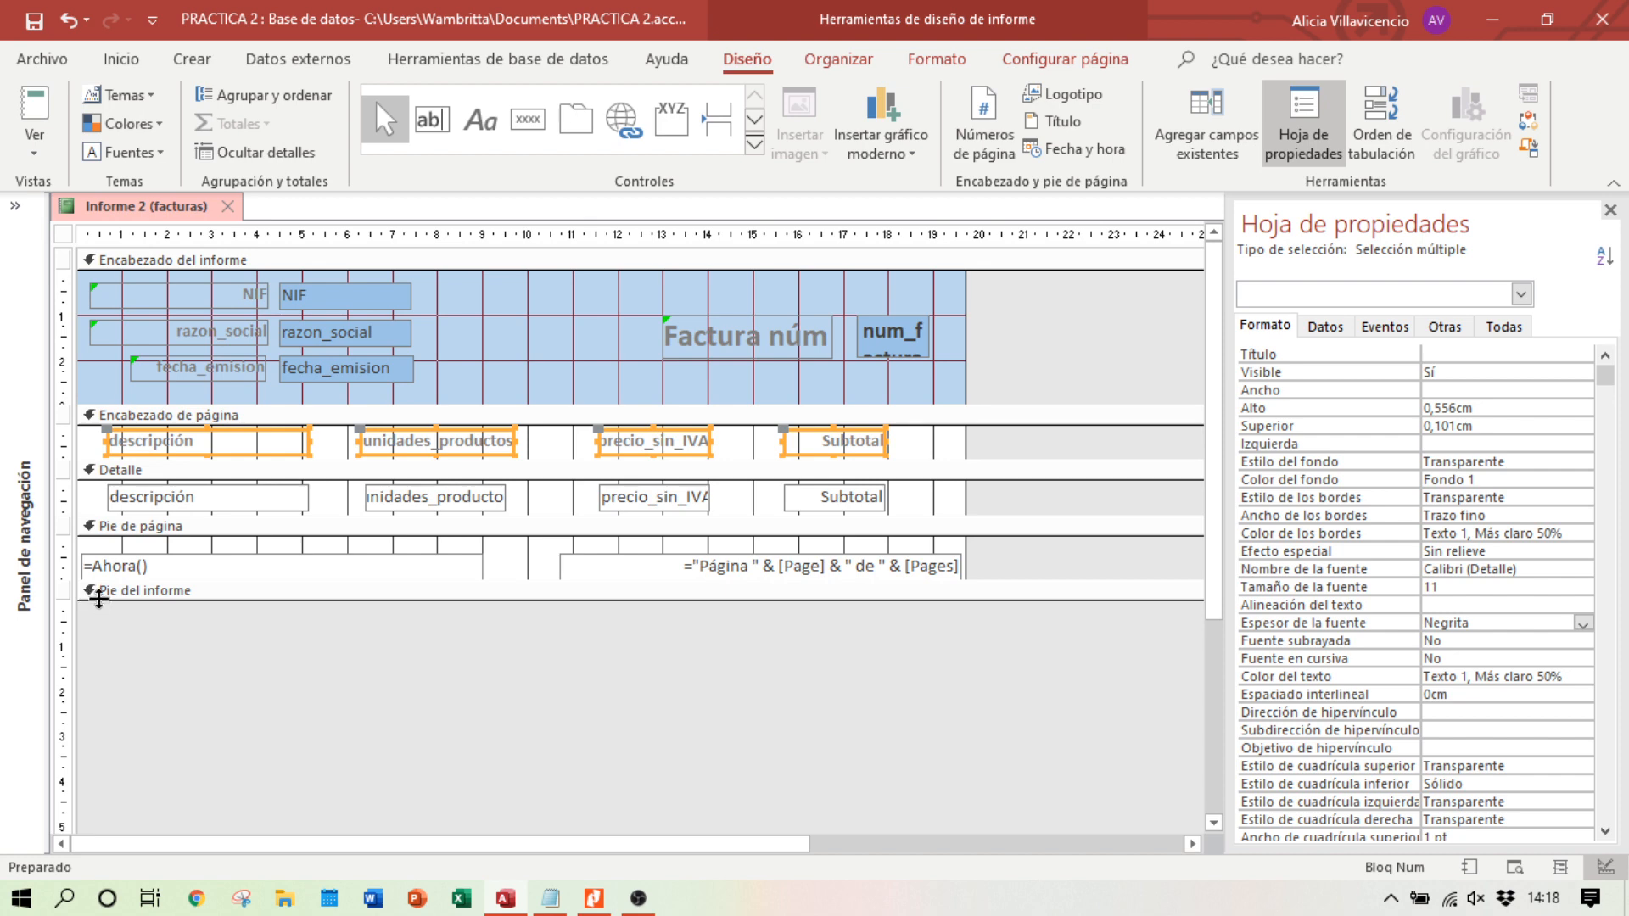
Step: Expand the report footer section to about 3.7 cm high and draw a text box about 2.2 cm wide below the Subtotal column
left_click_drag(99, 599, 99, 718)
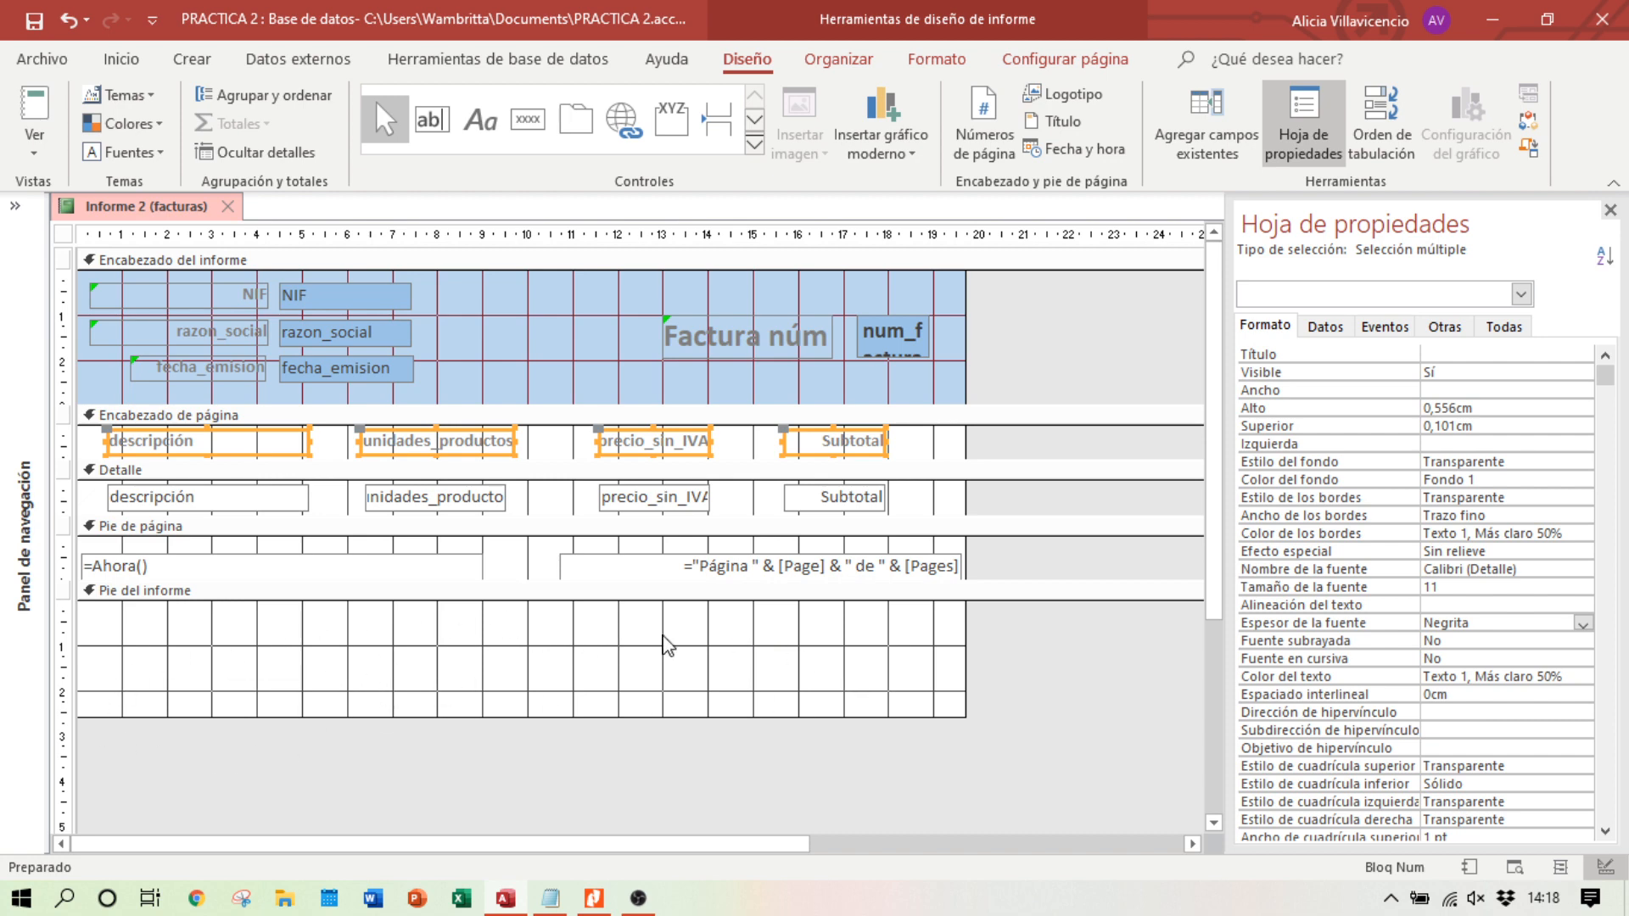
left_click_drag(91, 718, 80, 767)
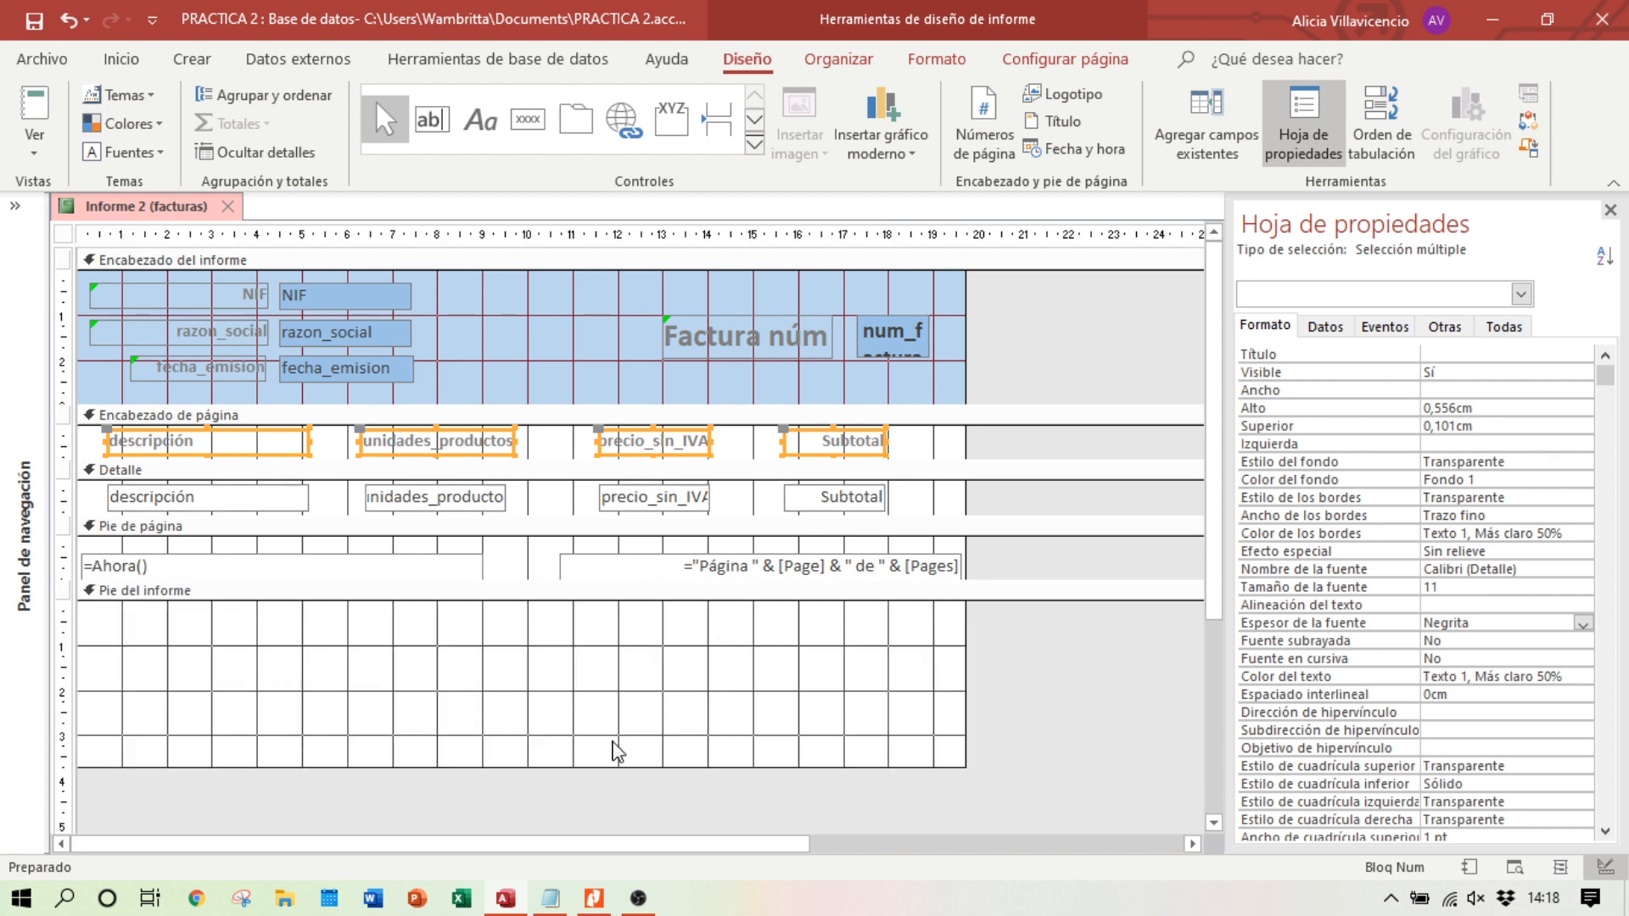
left_click(594, 899)
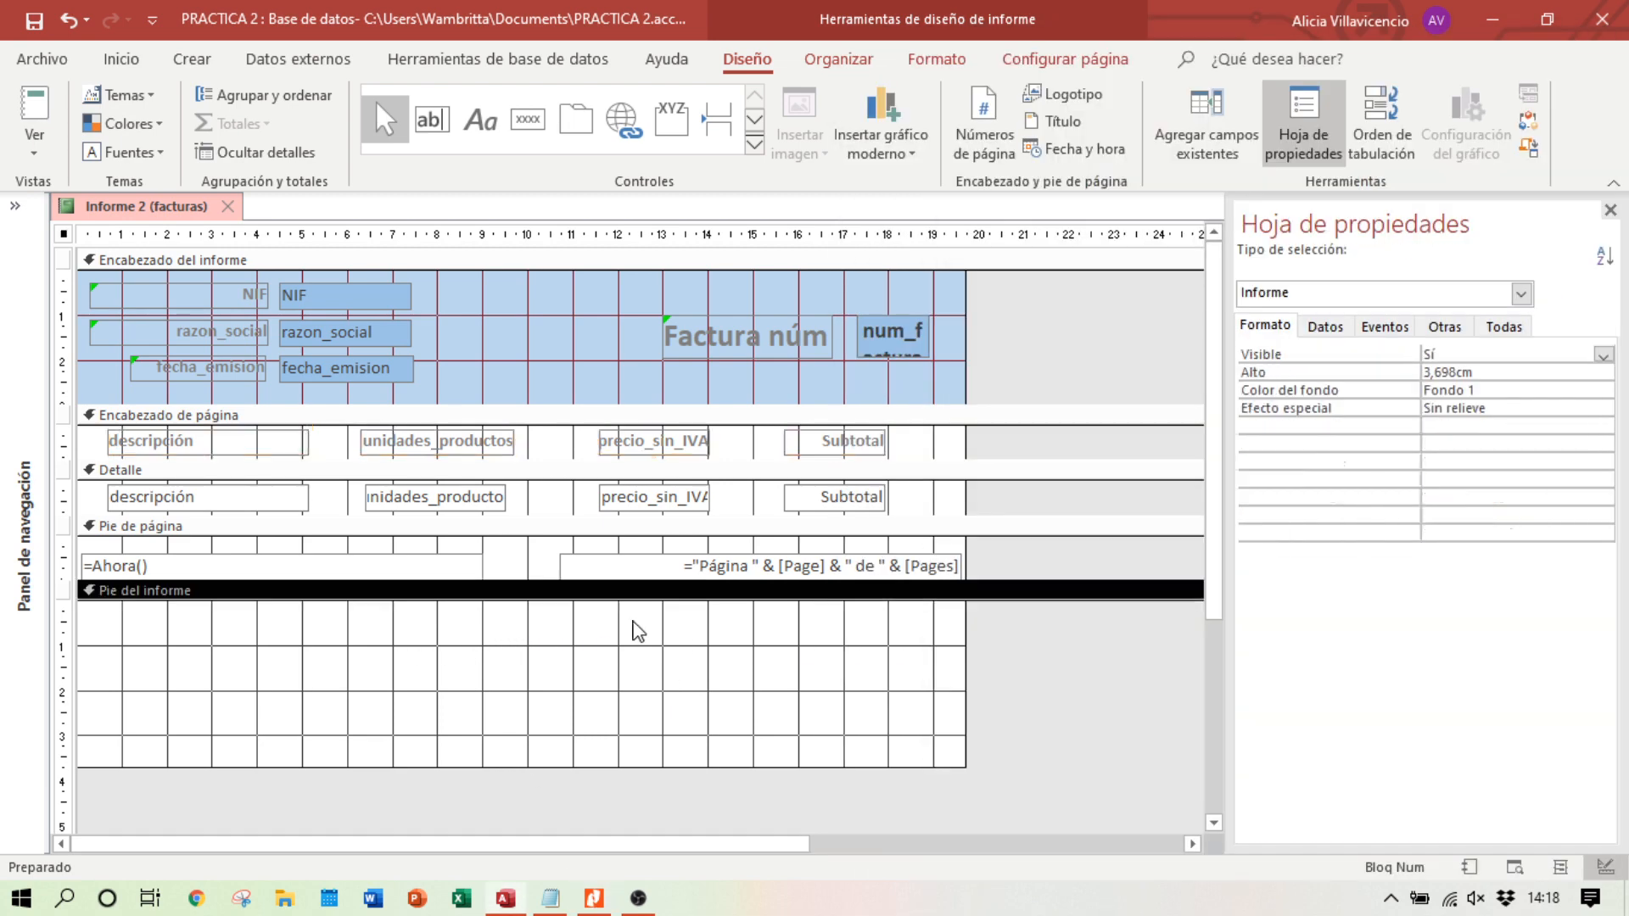
left_click(633, 633)
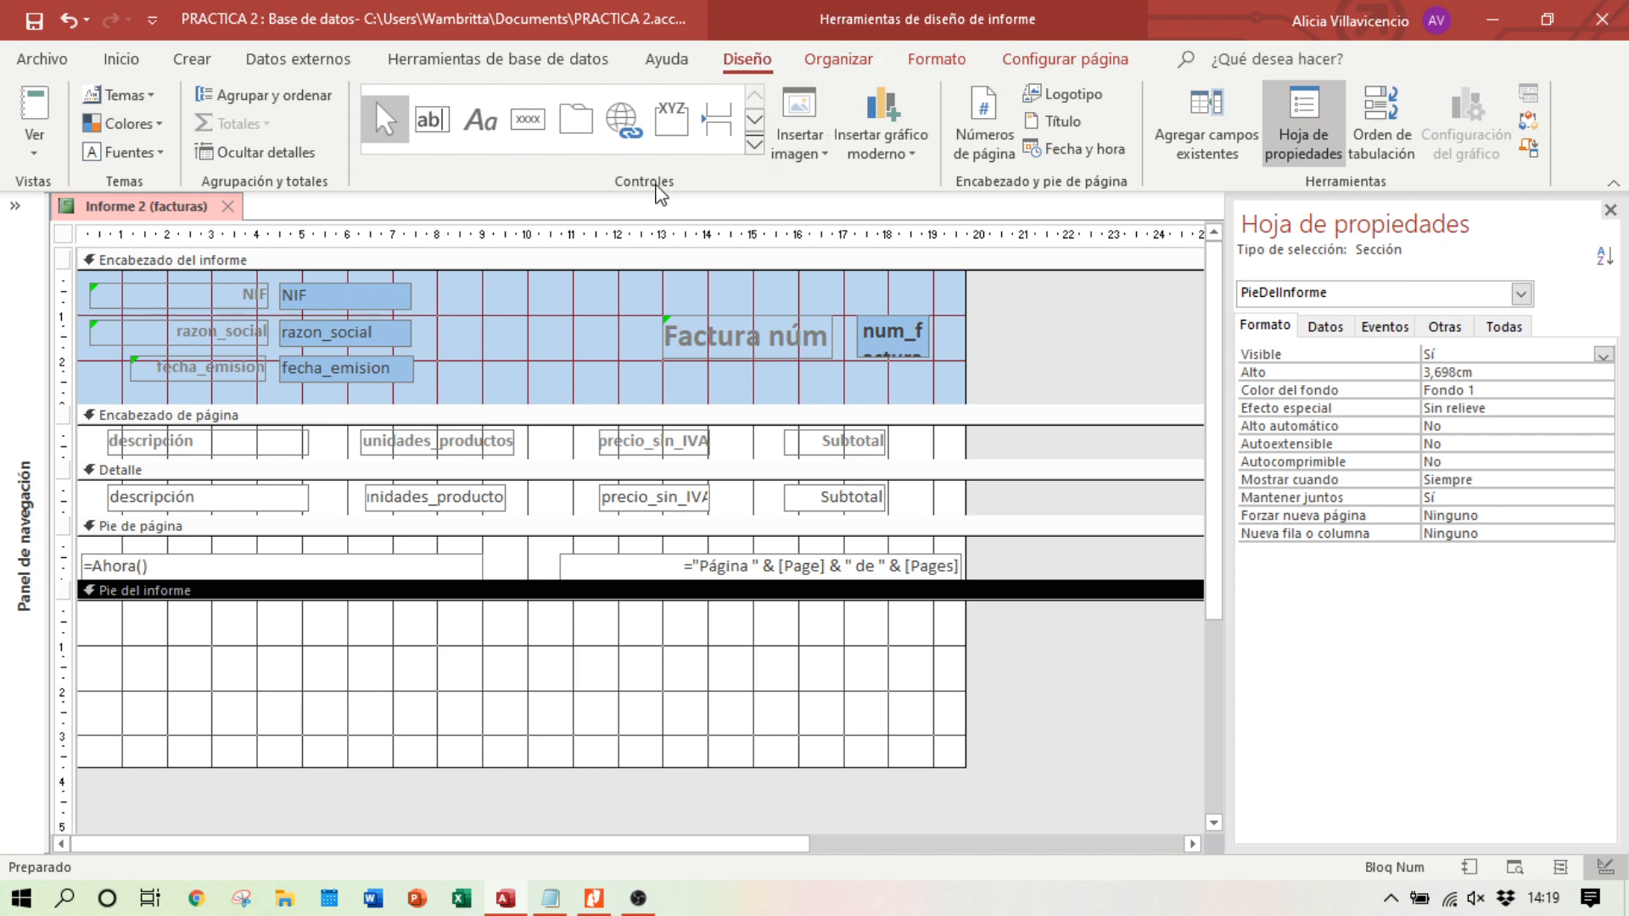
left_click(440, 129)
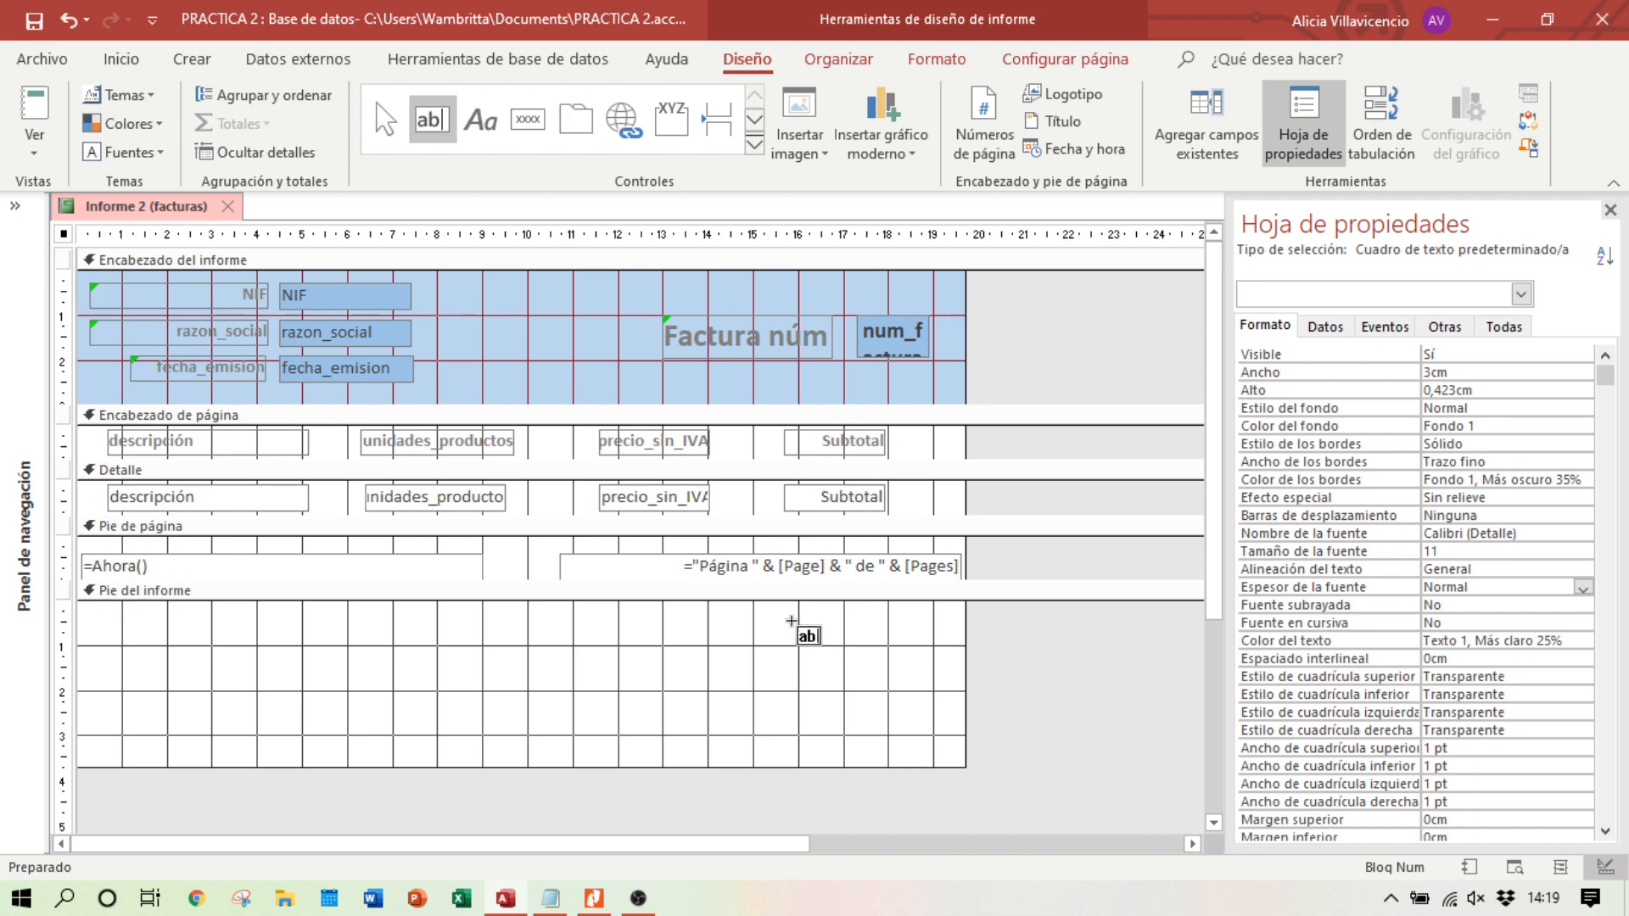
left_click_drag(788, 620, 895, 652)
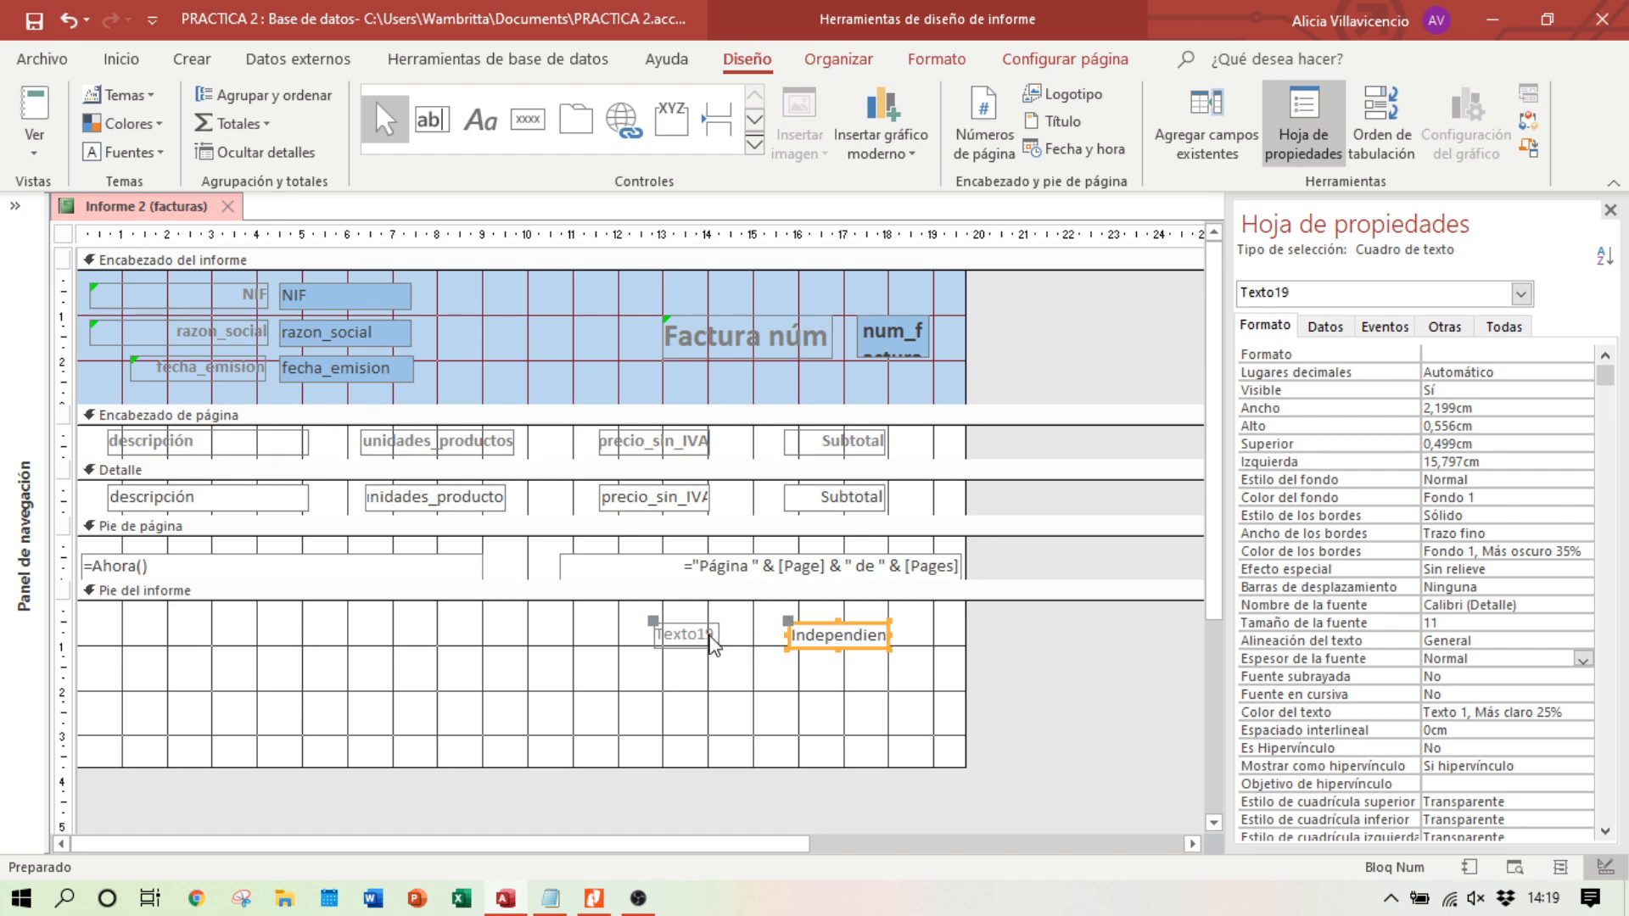
Step: Check the totals wording in the PDF sample and change the new footer text box's label to Base_imponible
left_click(594, 908)
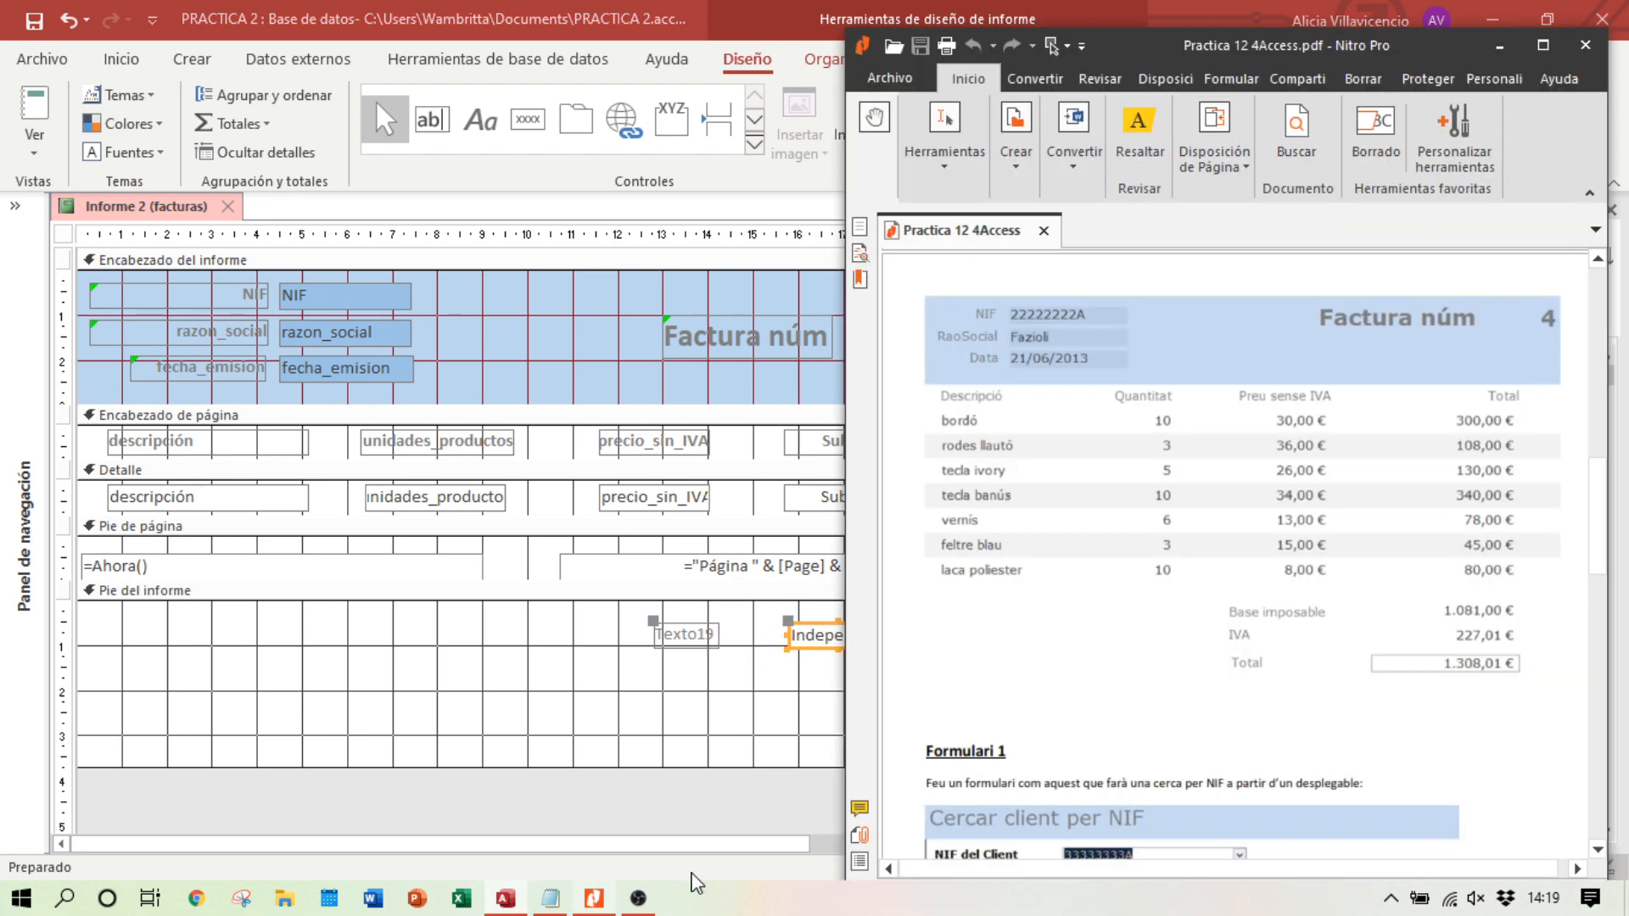
left_click(698, 635)
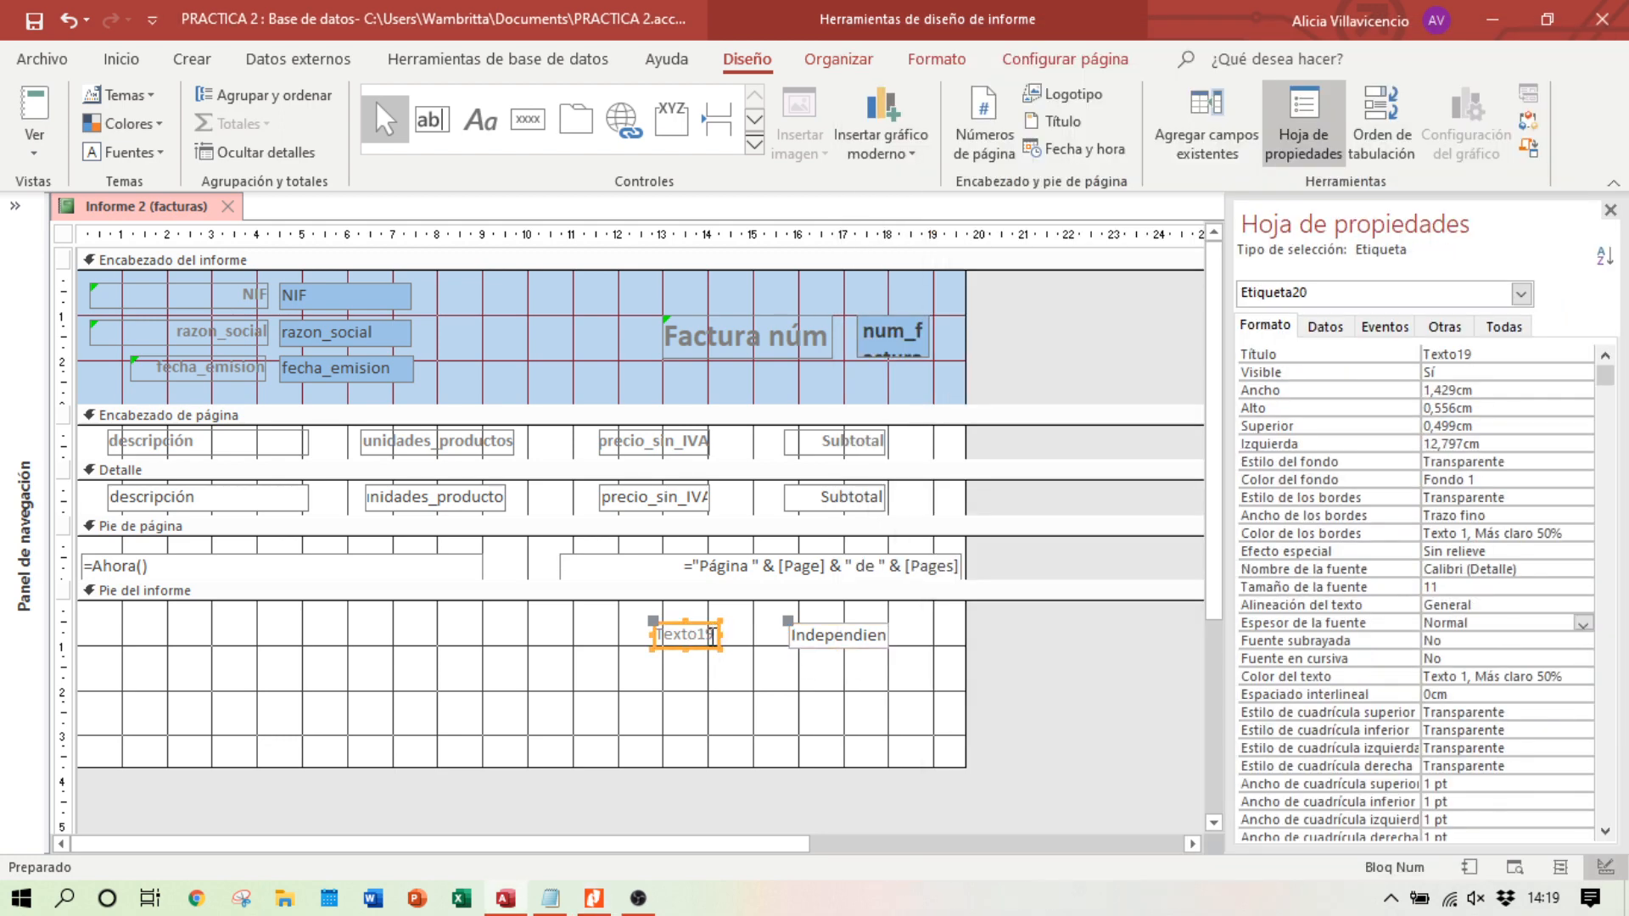
left_click(716, 634)
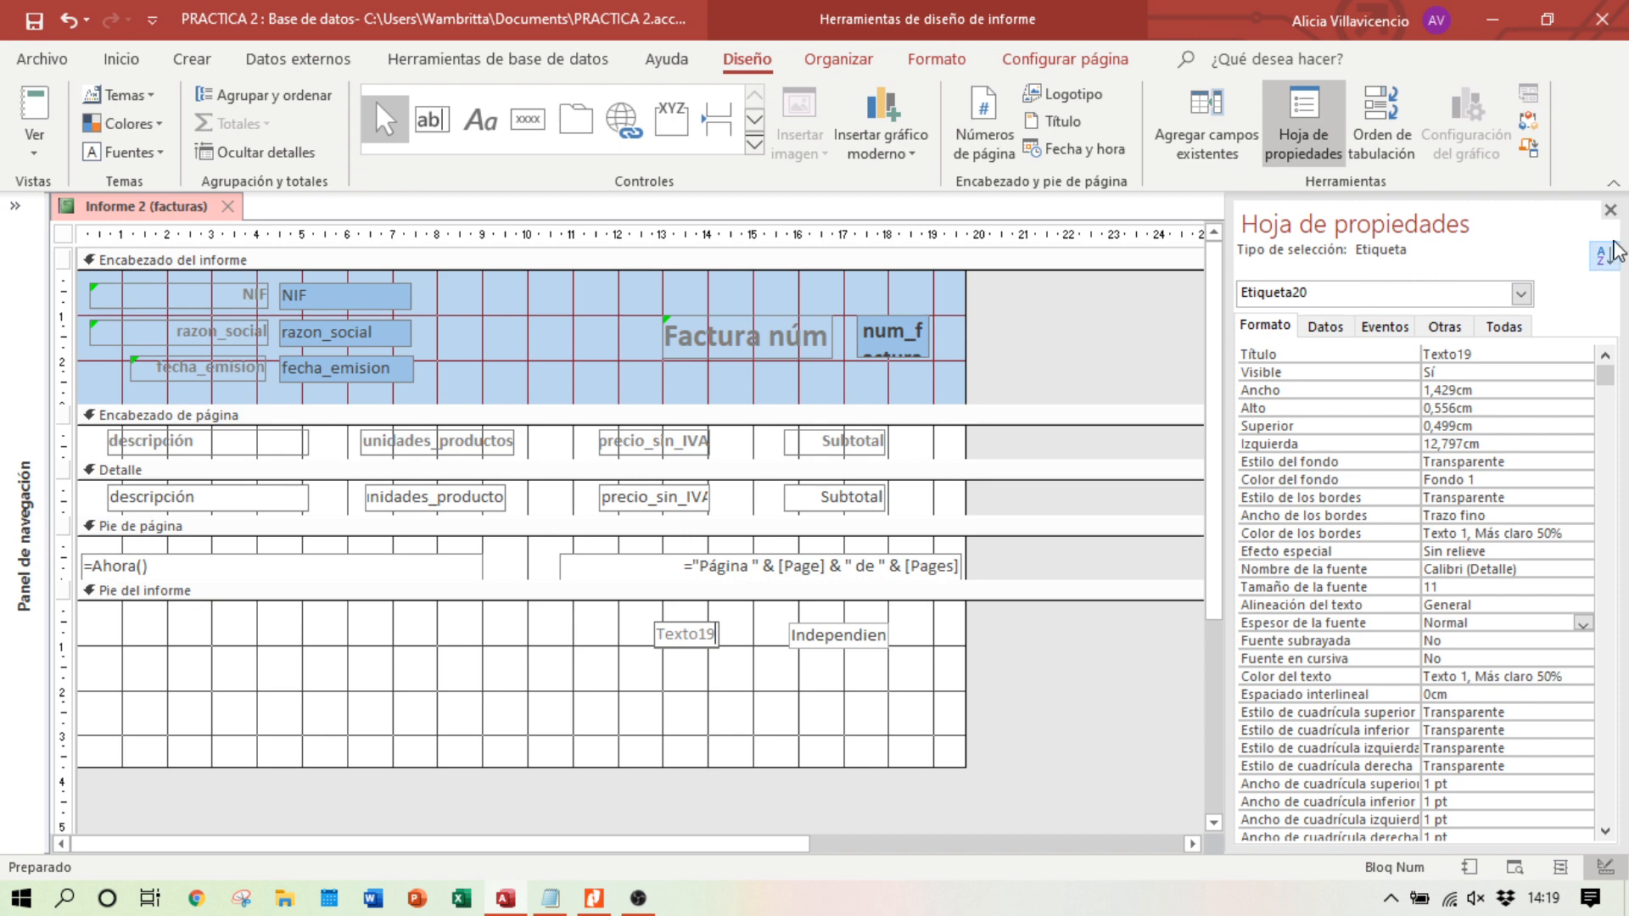
left_click(1615, 210)
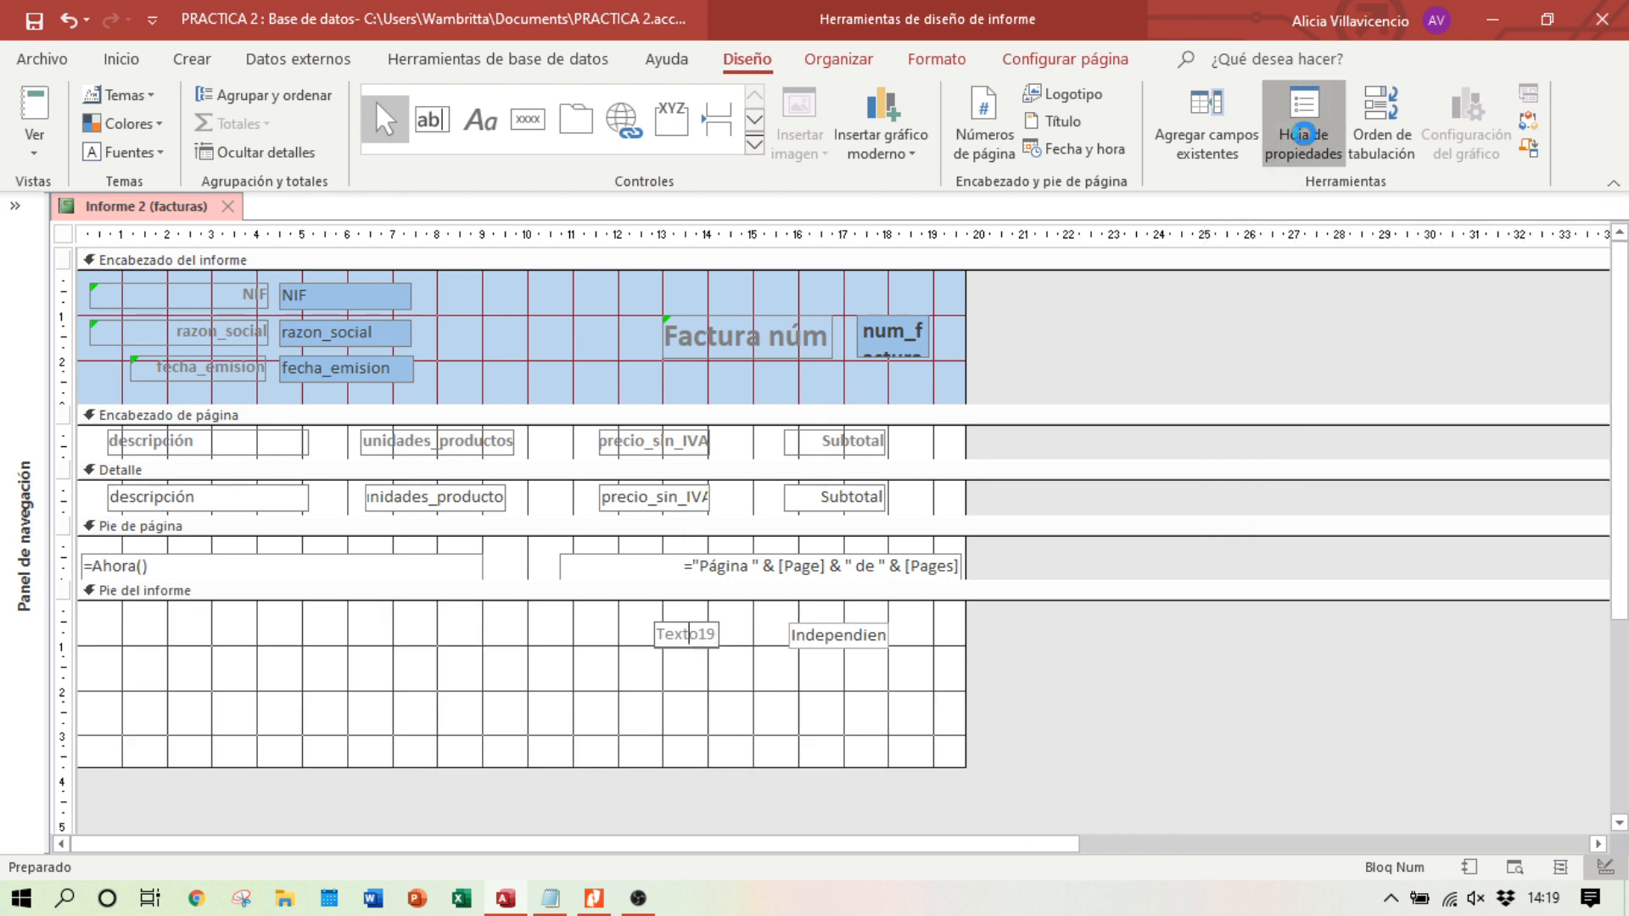
left_click(1304, 127)
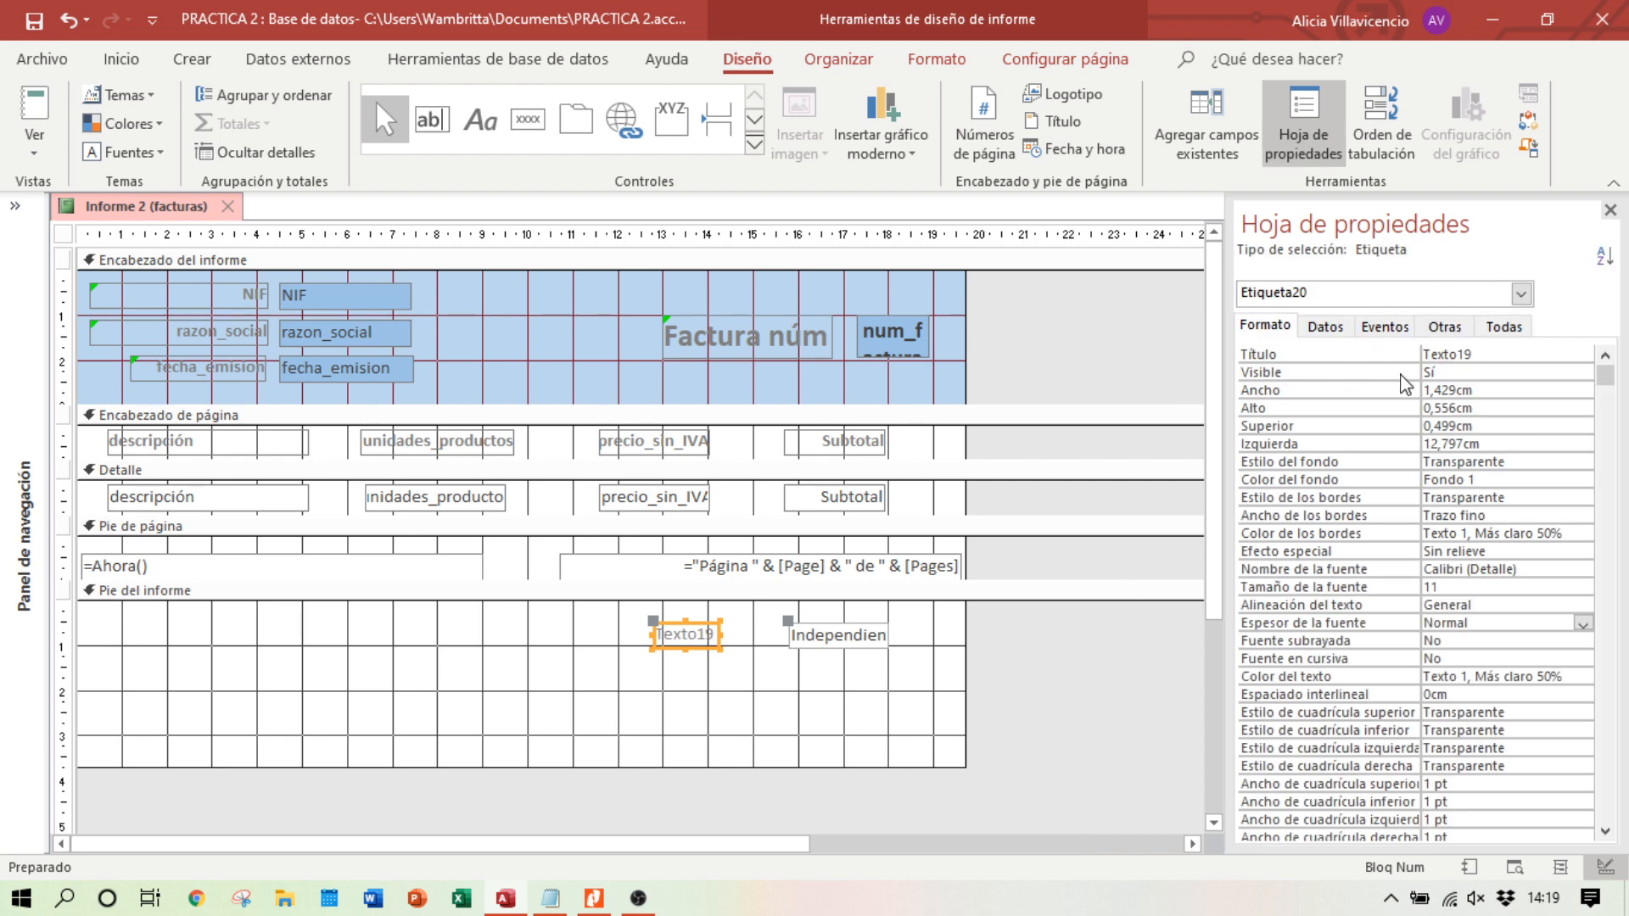
left_click(1517, 354)
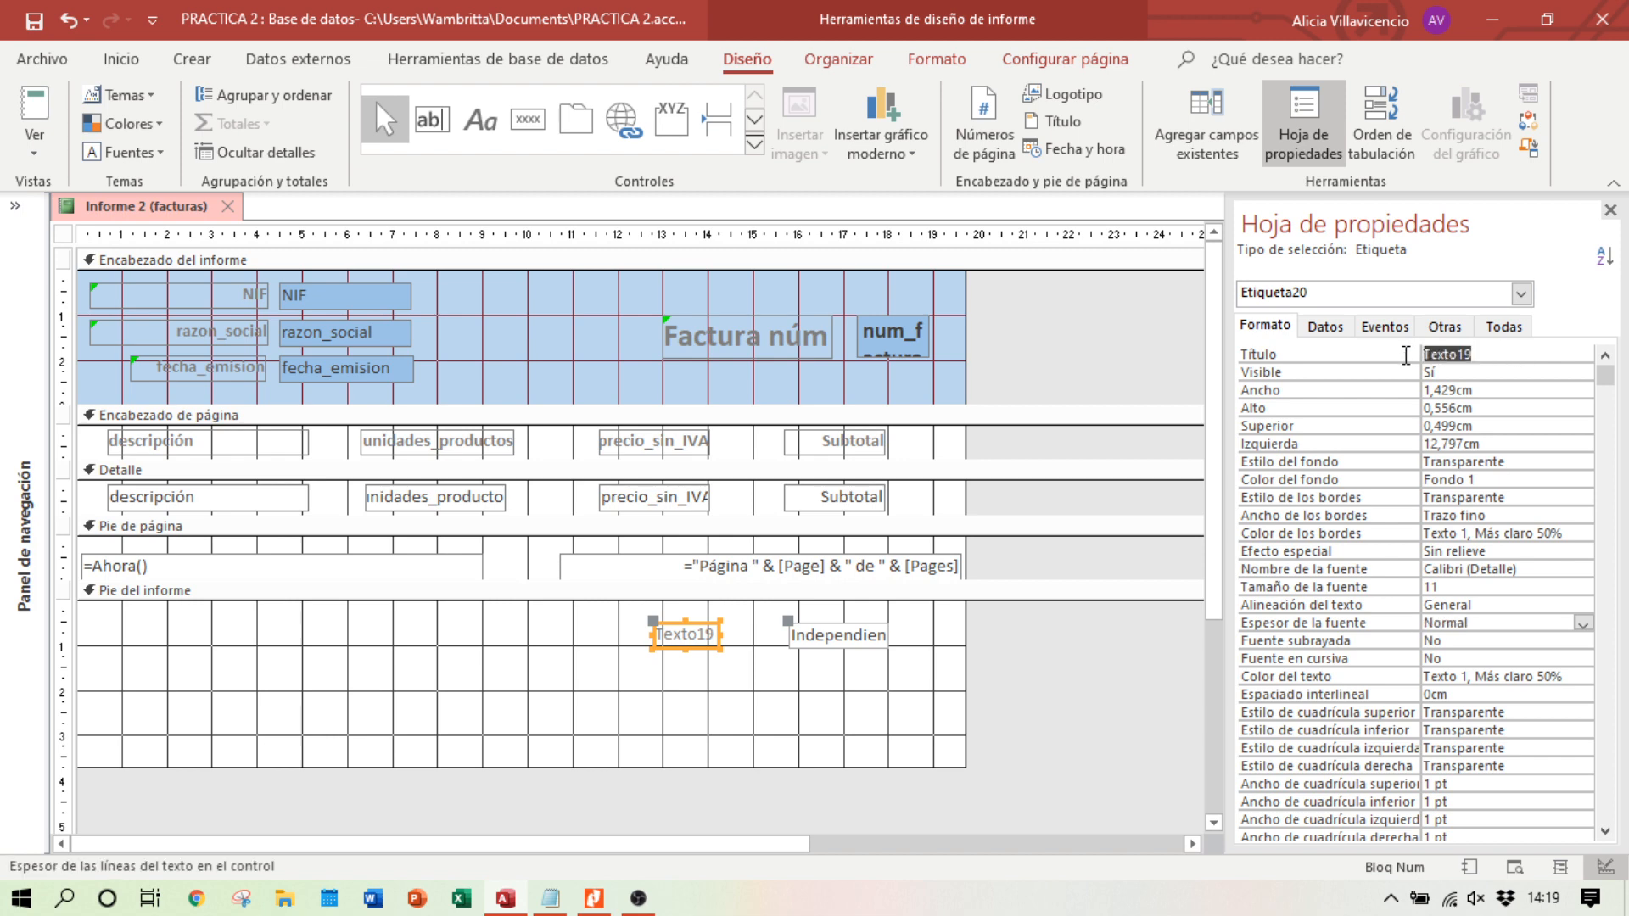
left_click(716, 634)
left_click_drag(716, 634, 660, 635)
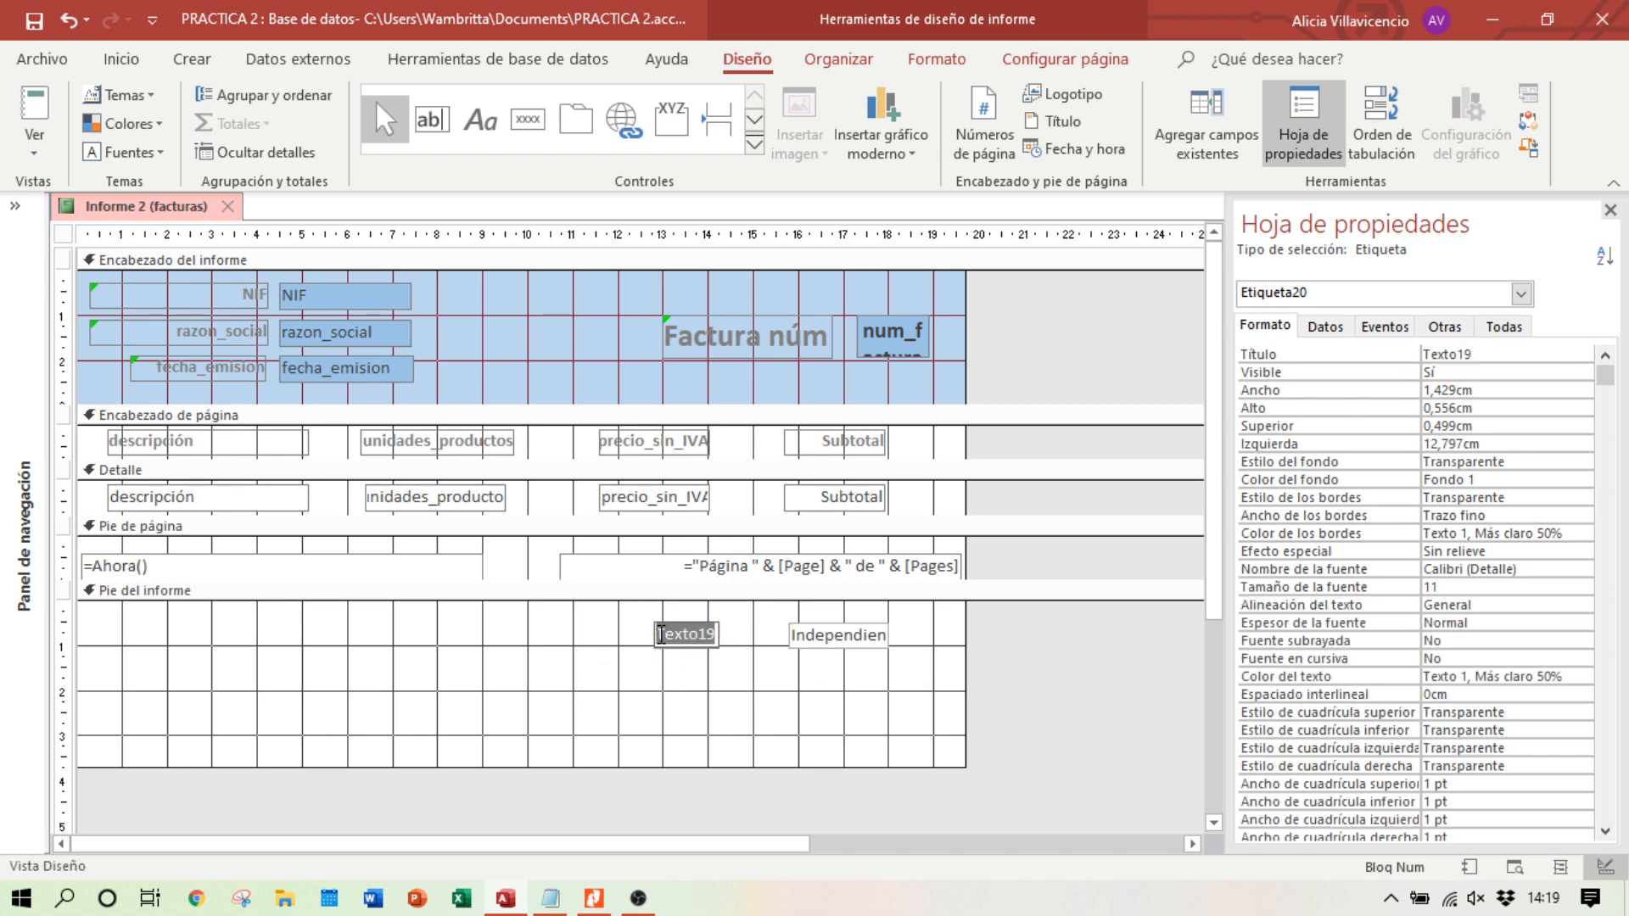
key("BackSpace")
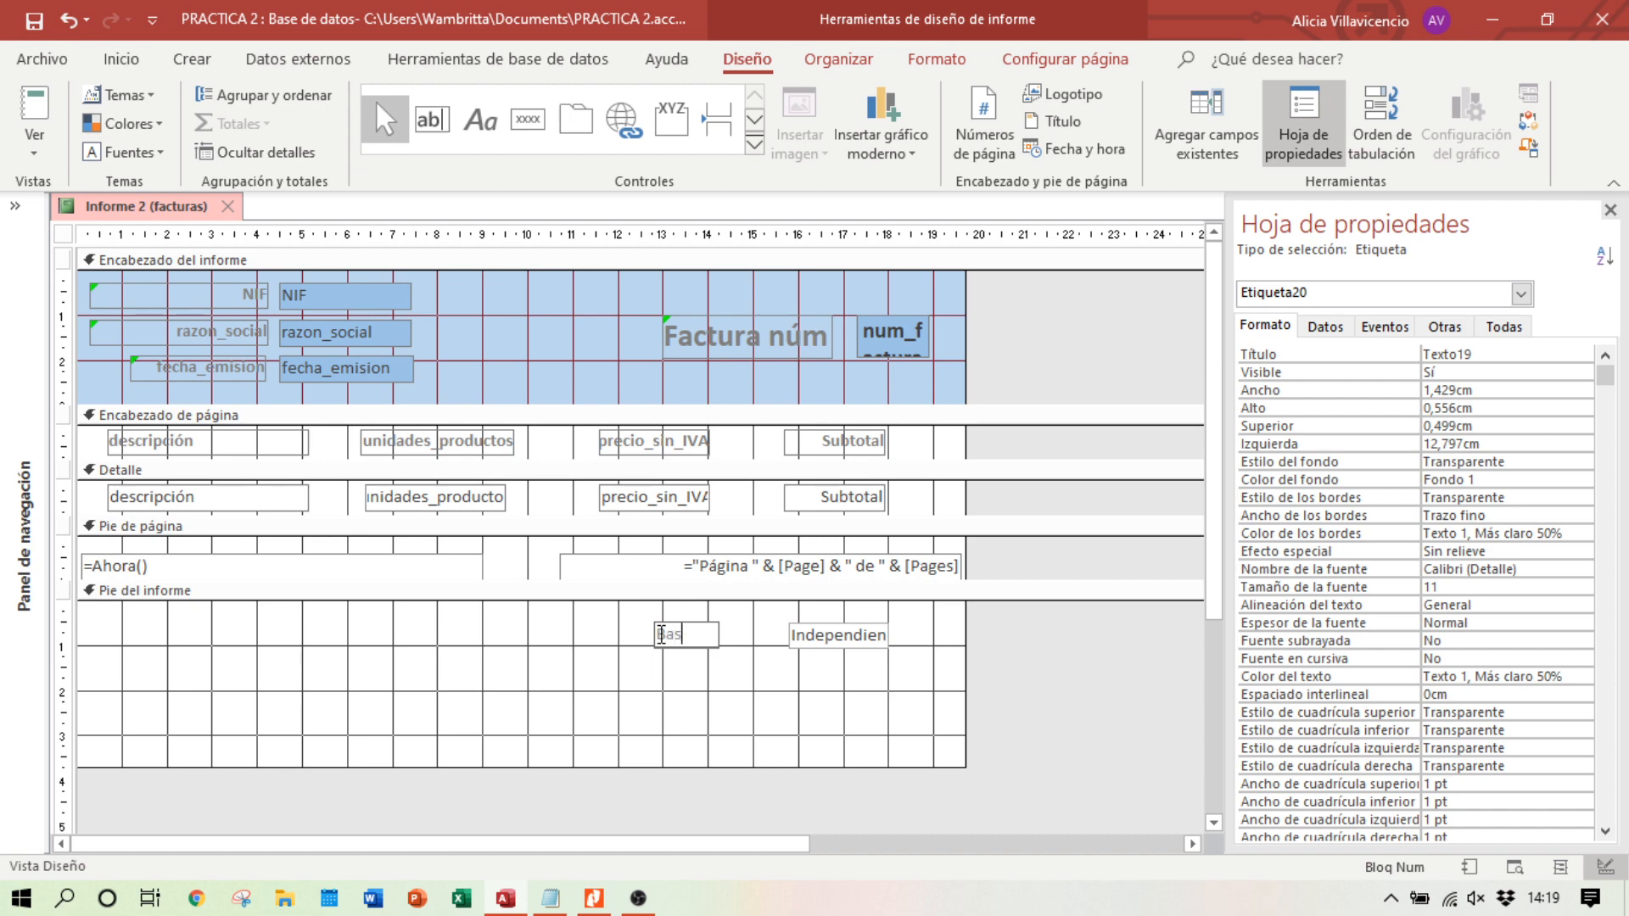
type("Base_imponible")
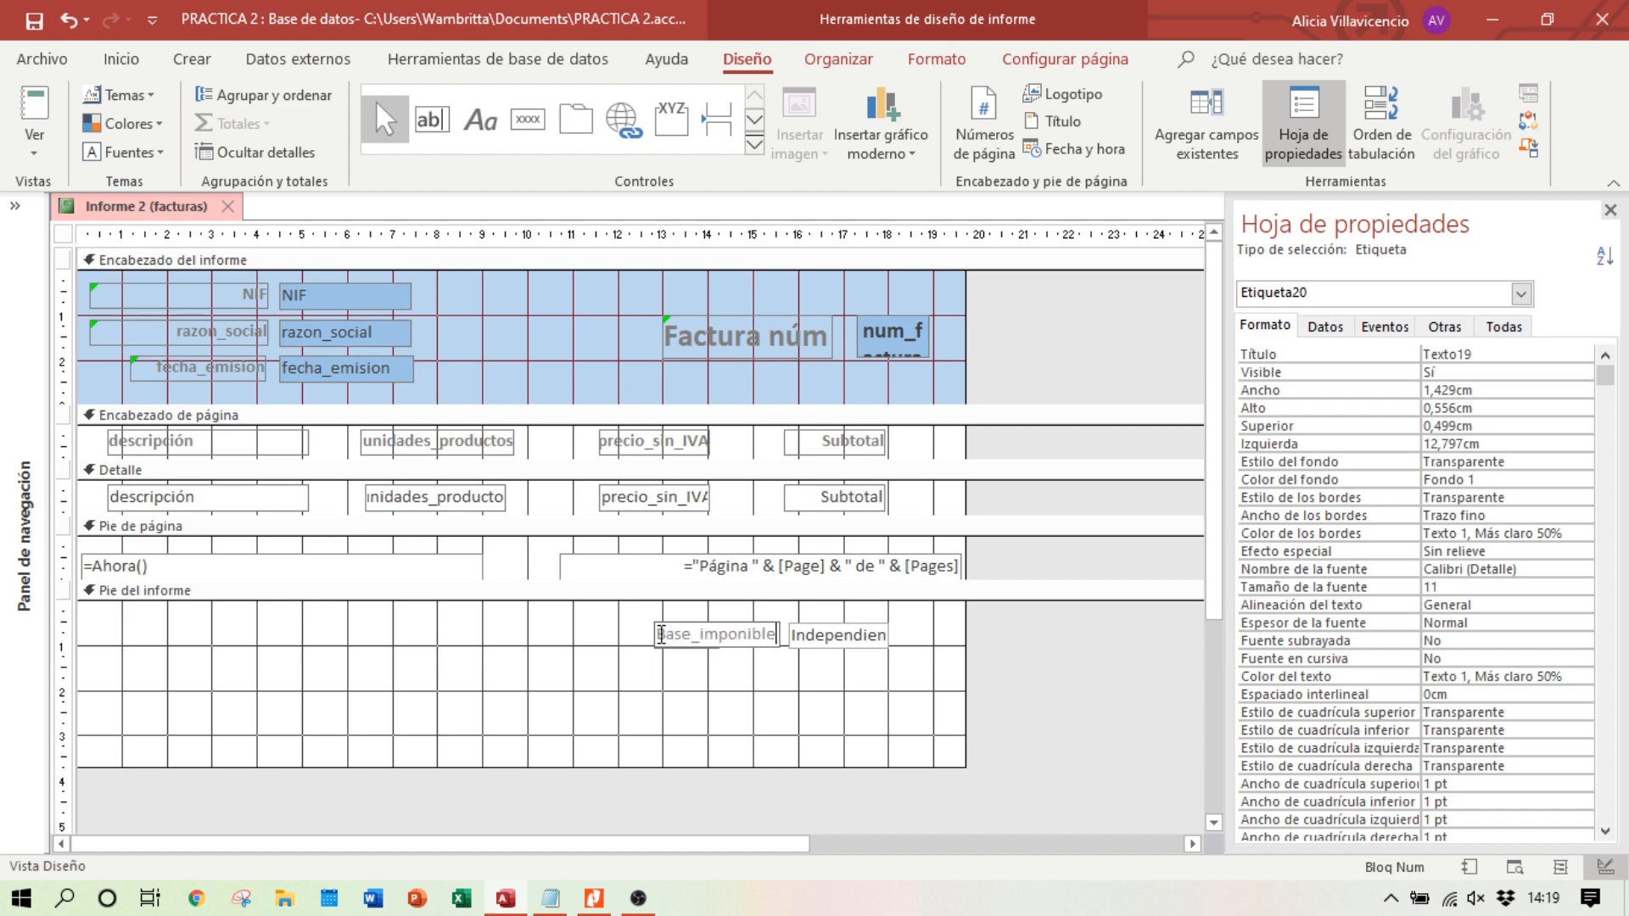
Step: Preview invoice 4, compare the Base_imponible footer line with the PDF sample's totals, and return to the design
left_click(1516, 867)
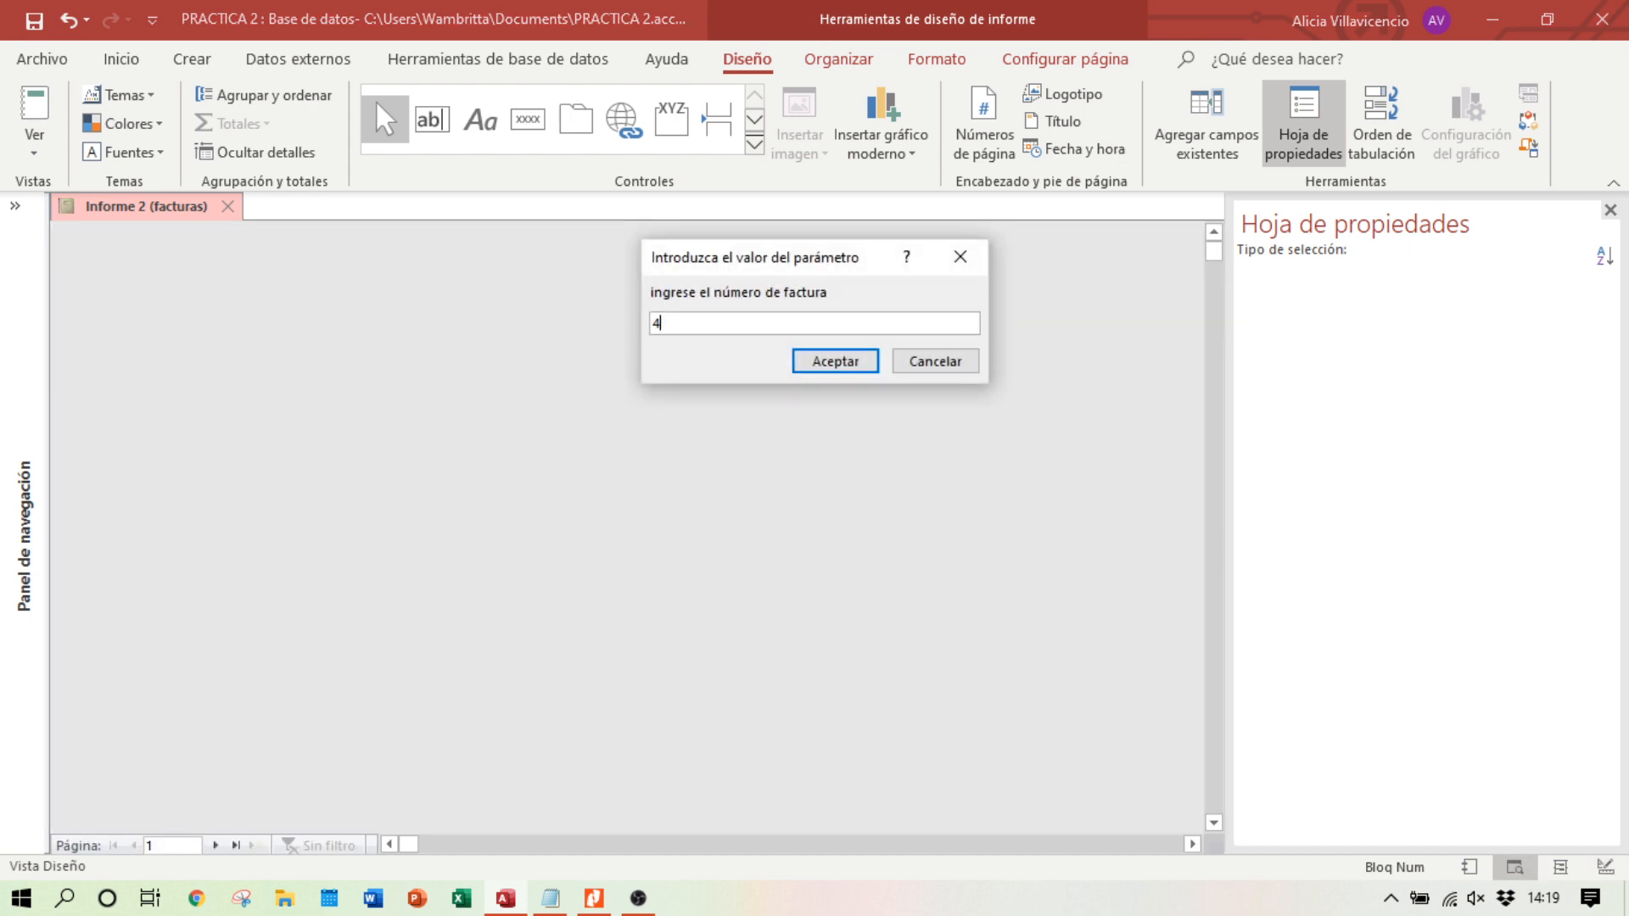
type("4")
key("Return")
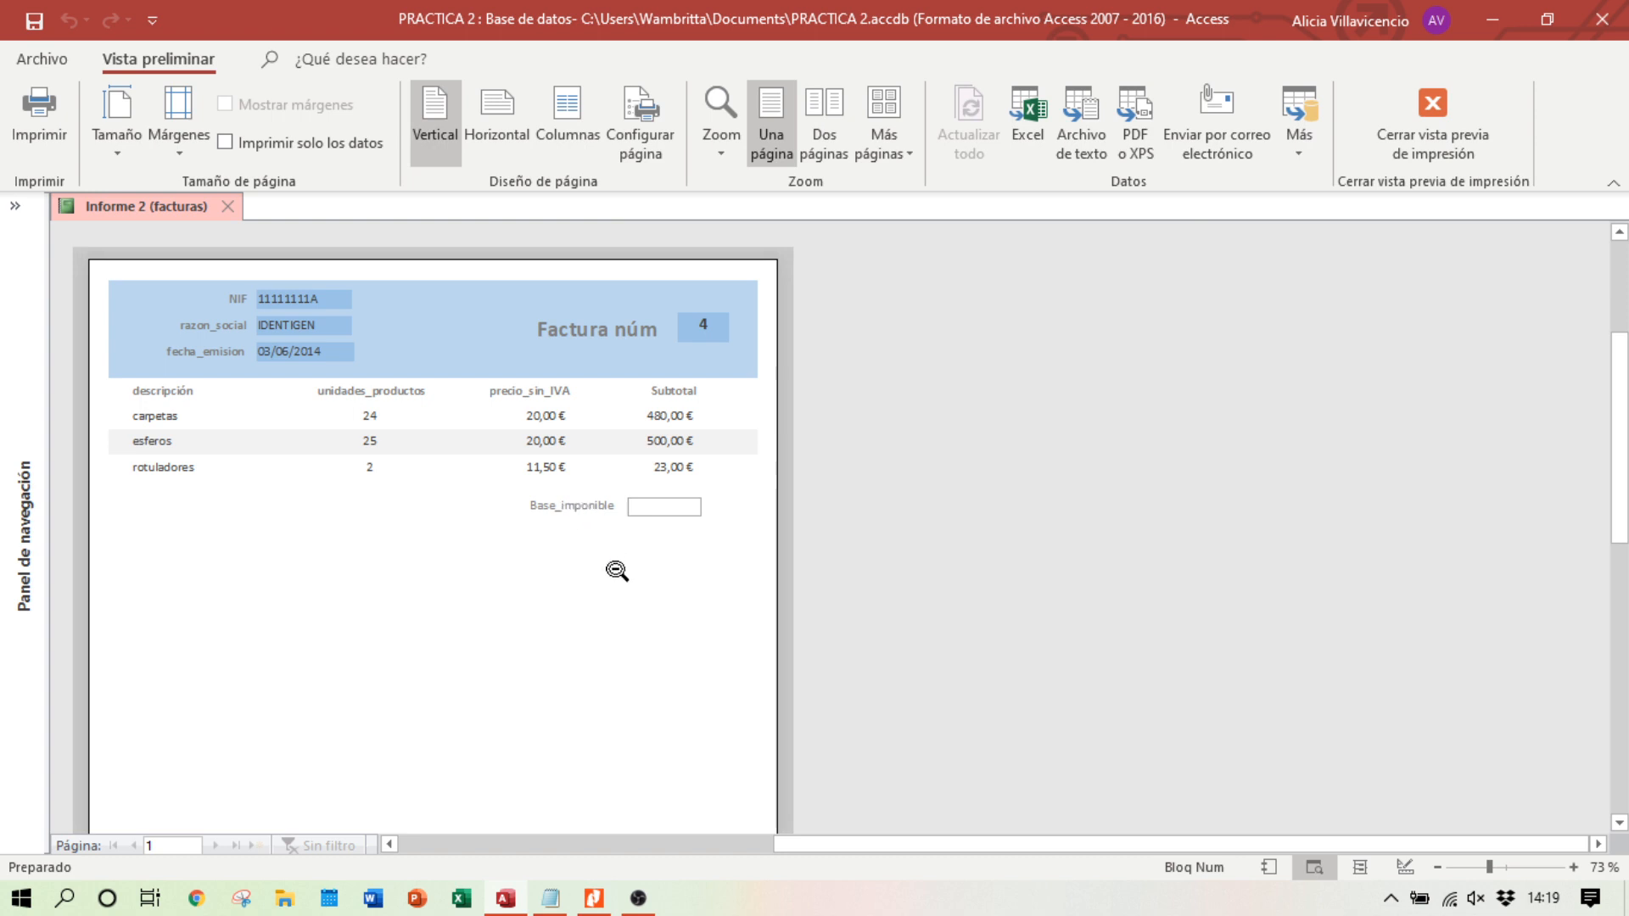
left_click(593, 897)
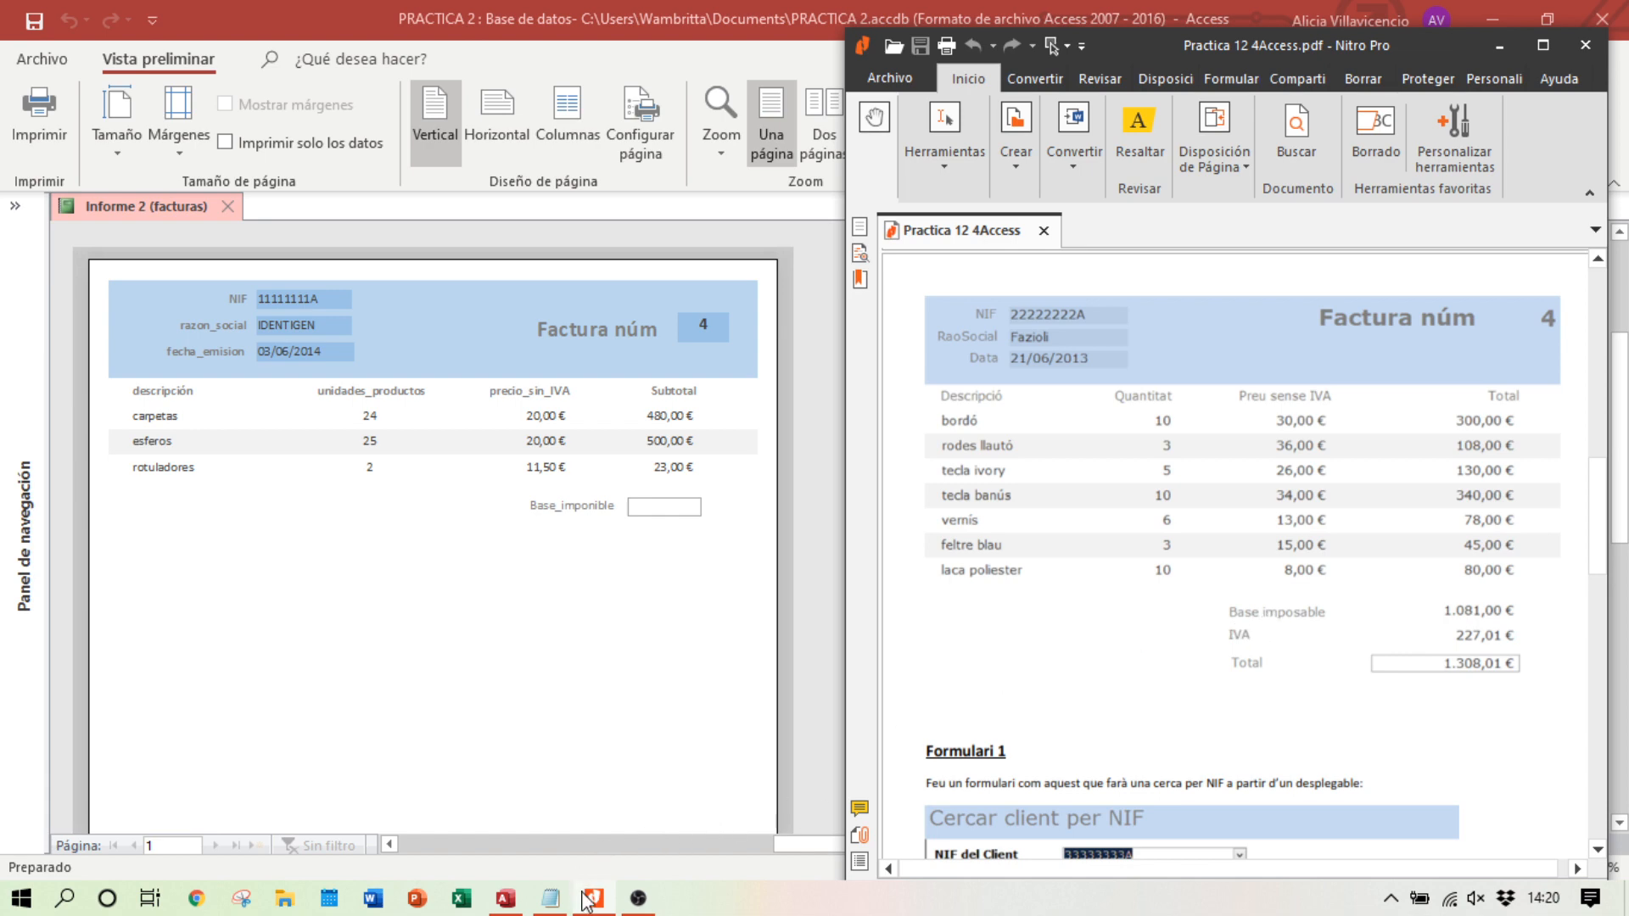
left_click(816, 845)
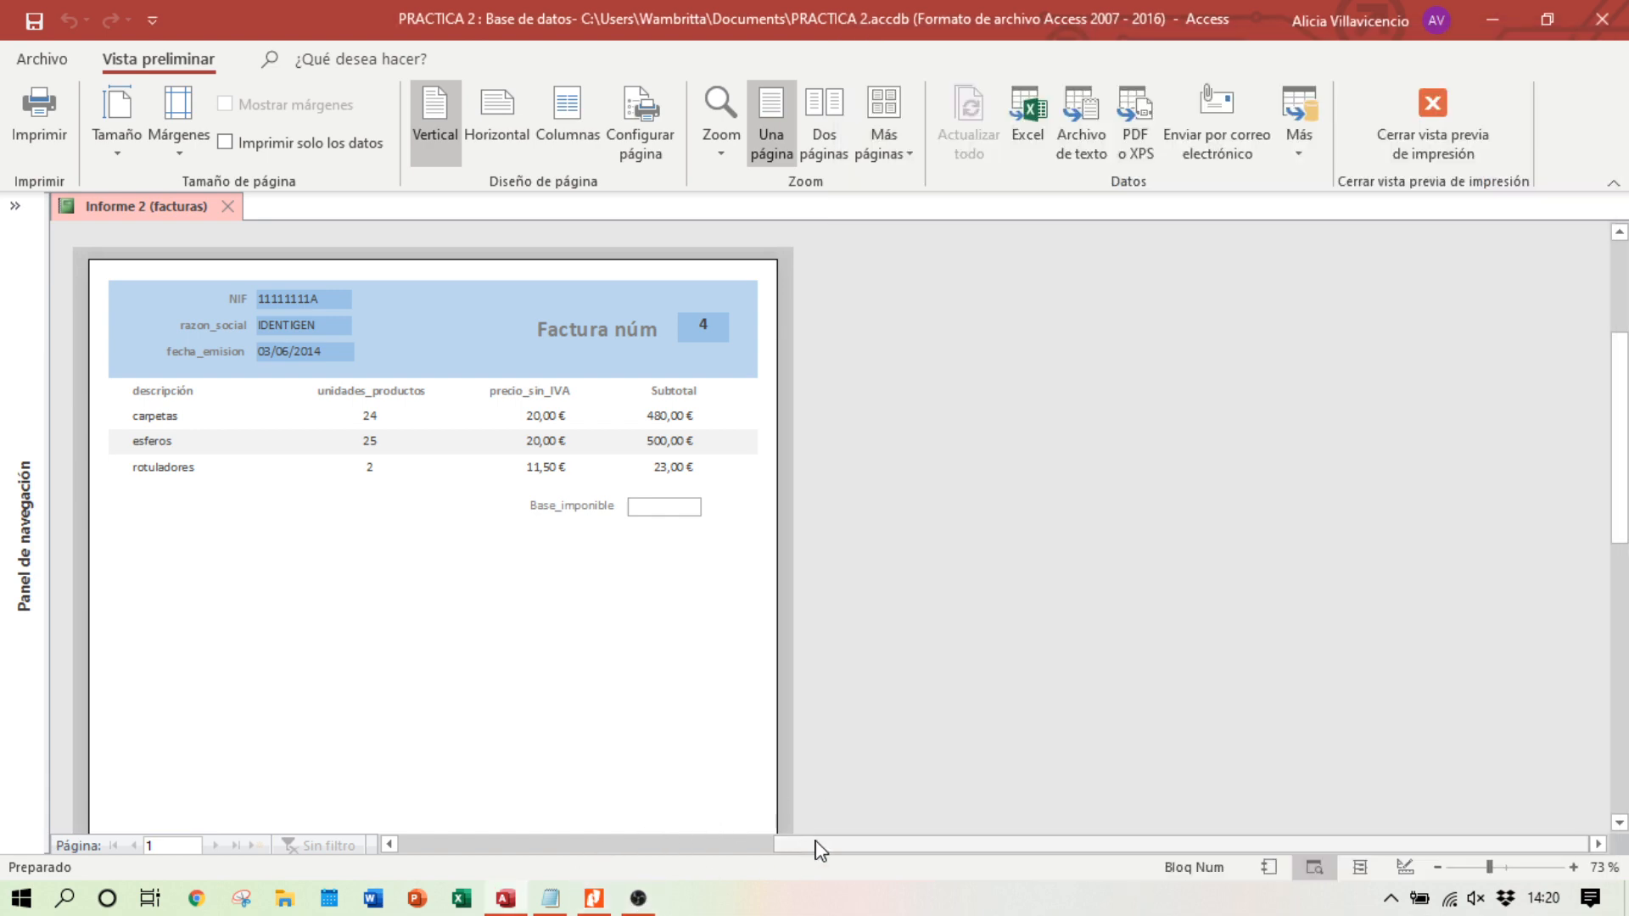
left_click(1406, 867)
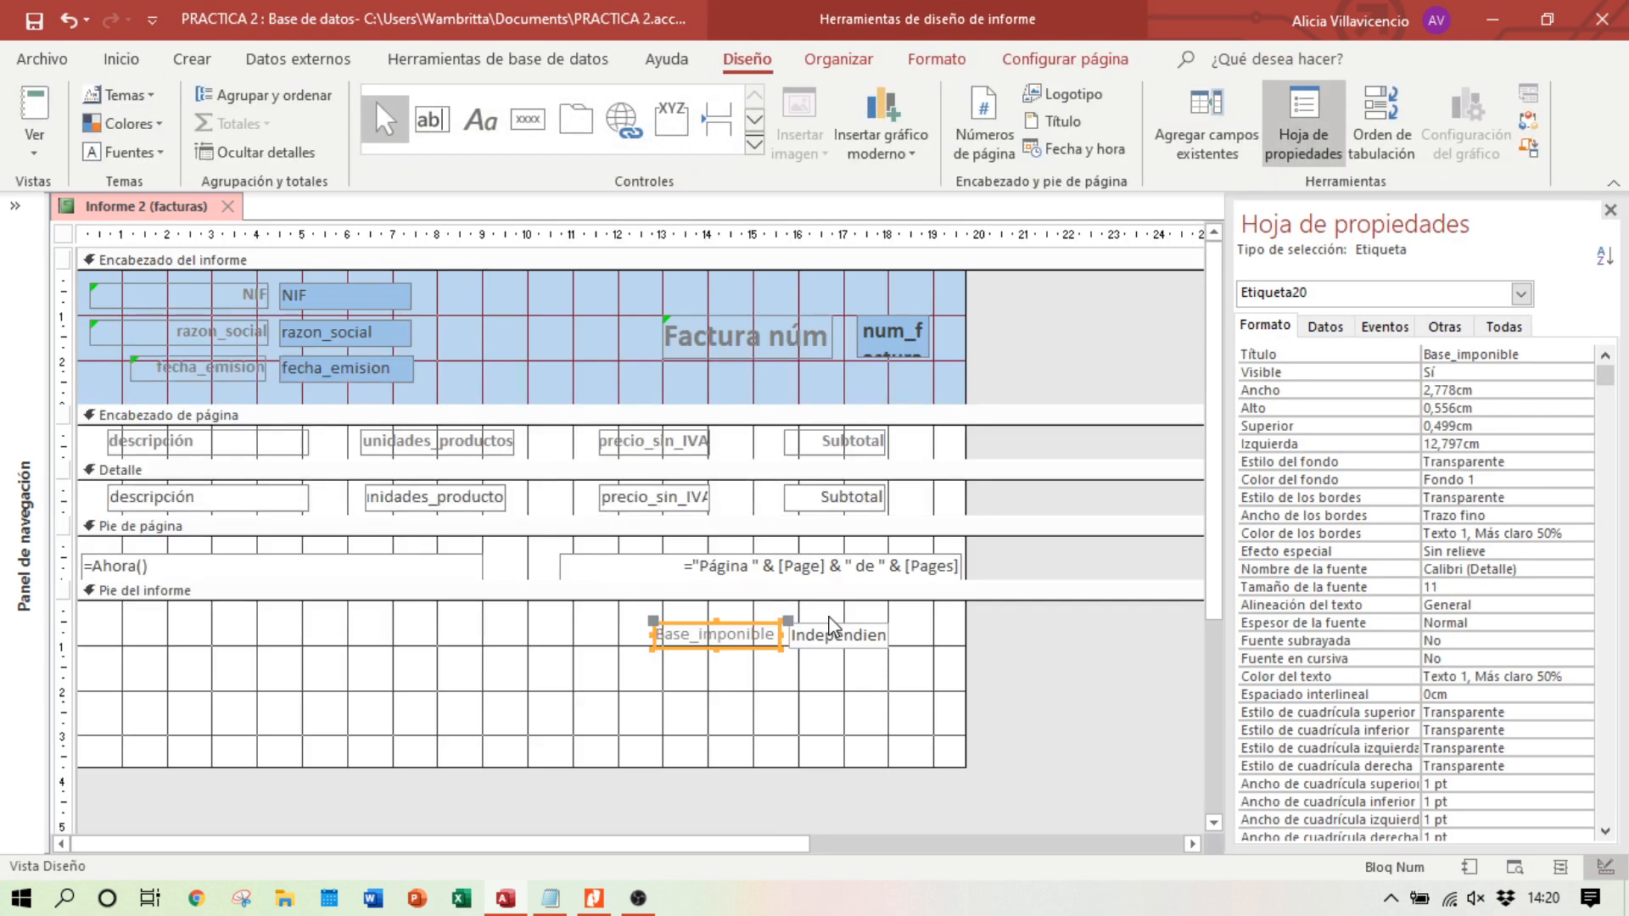
Step: Preview invoice 4 to check the Base_imponible line, return to the design and select the footer text box beside that label
left_click(1515, 869)
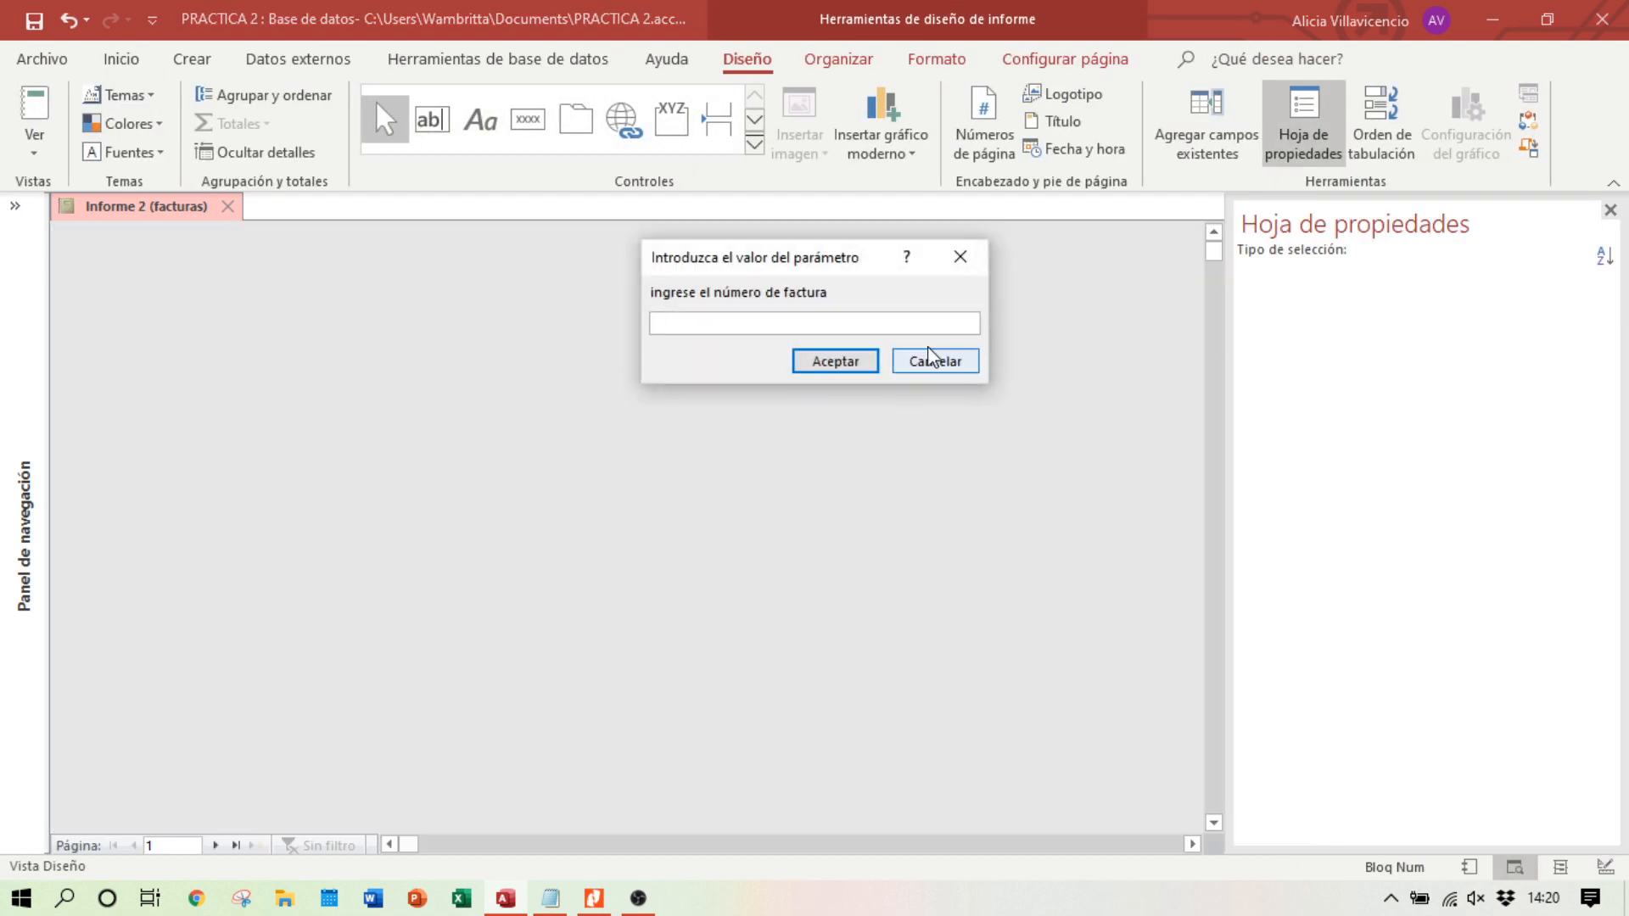
type("4")
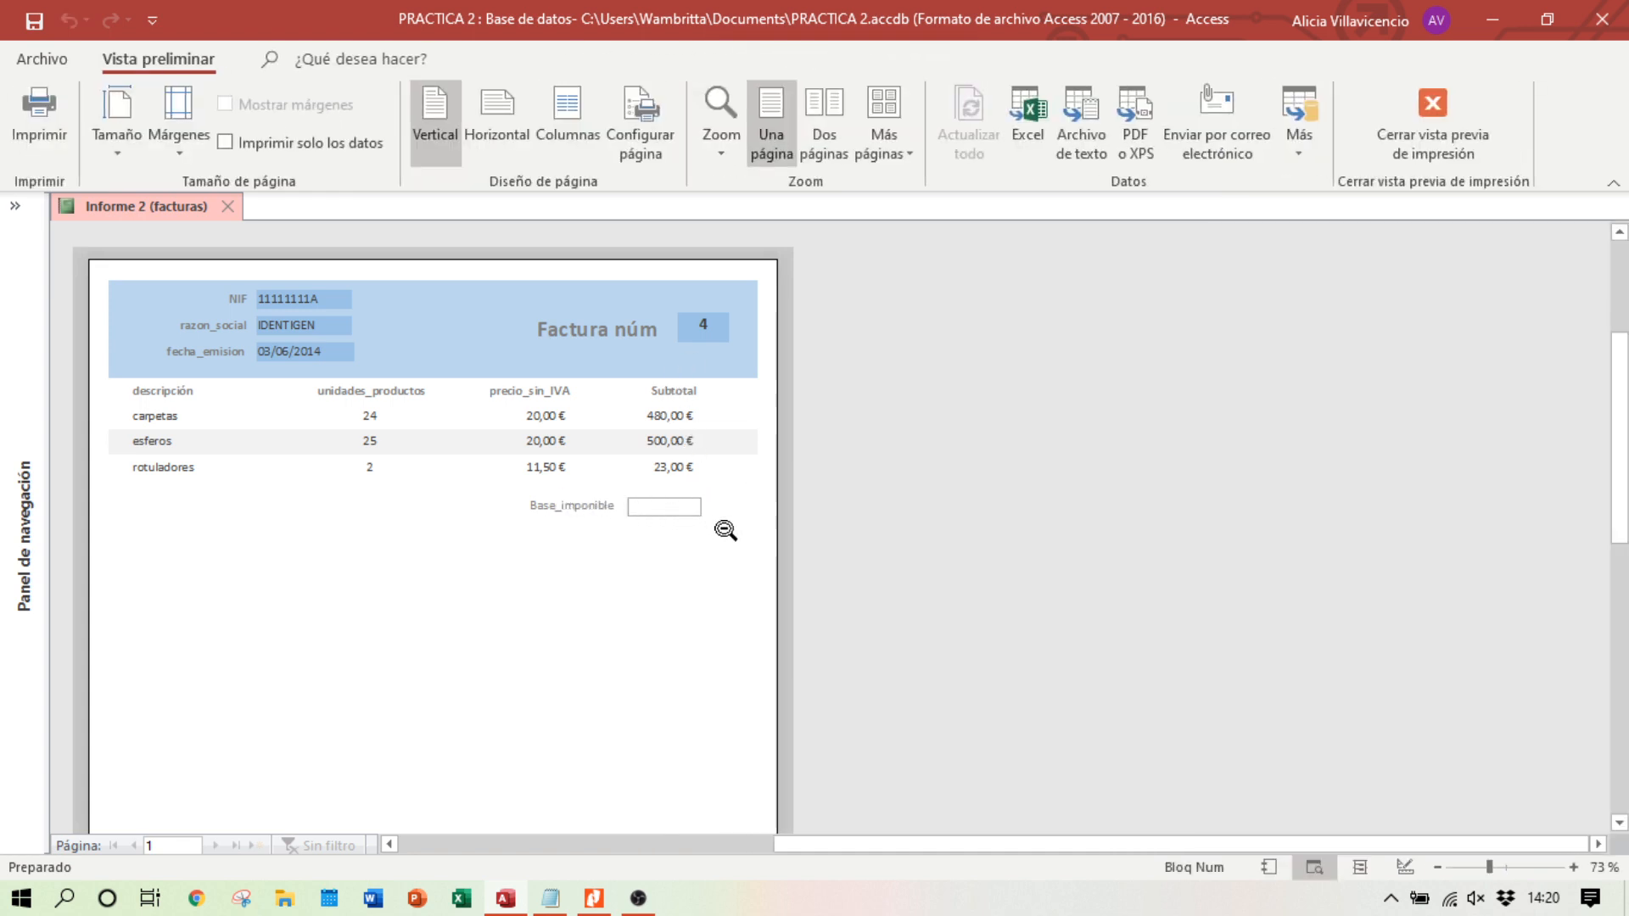
left_click(1405, 867)
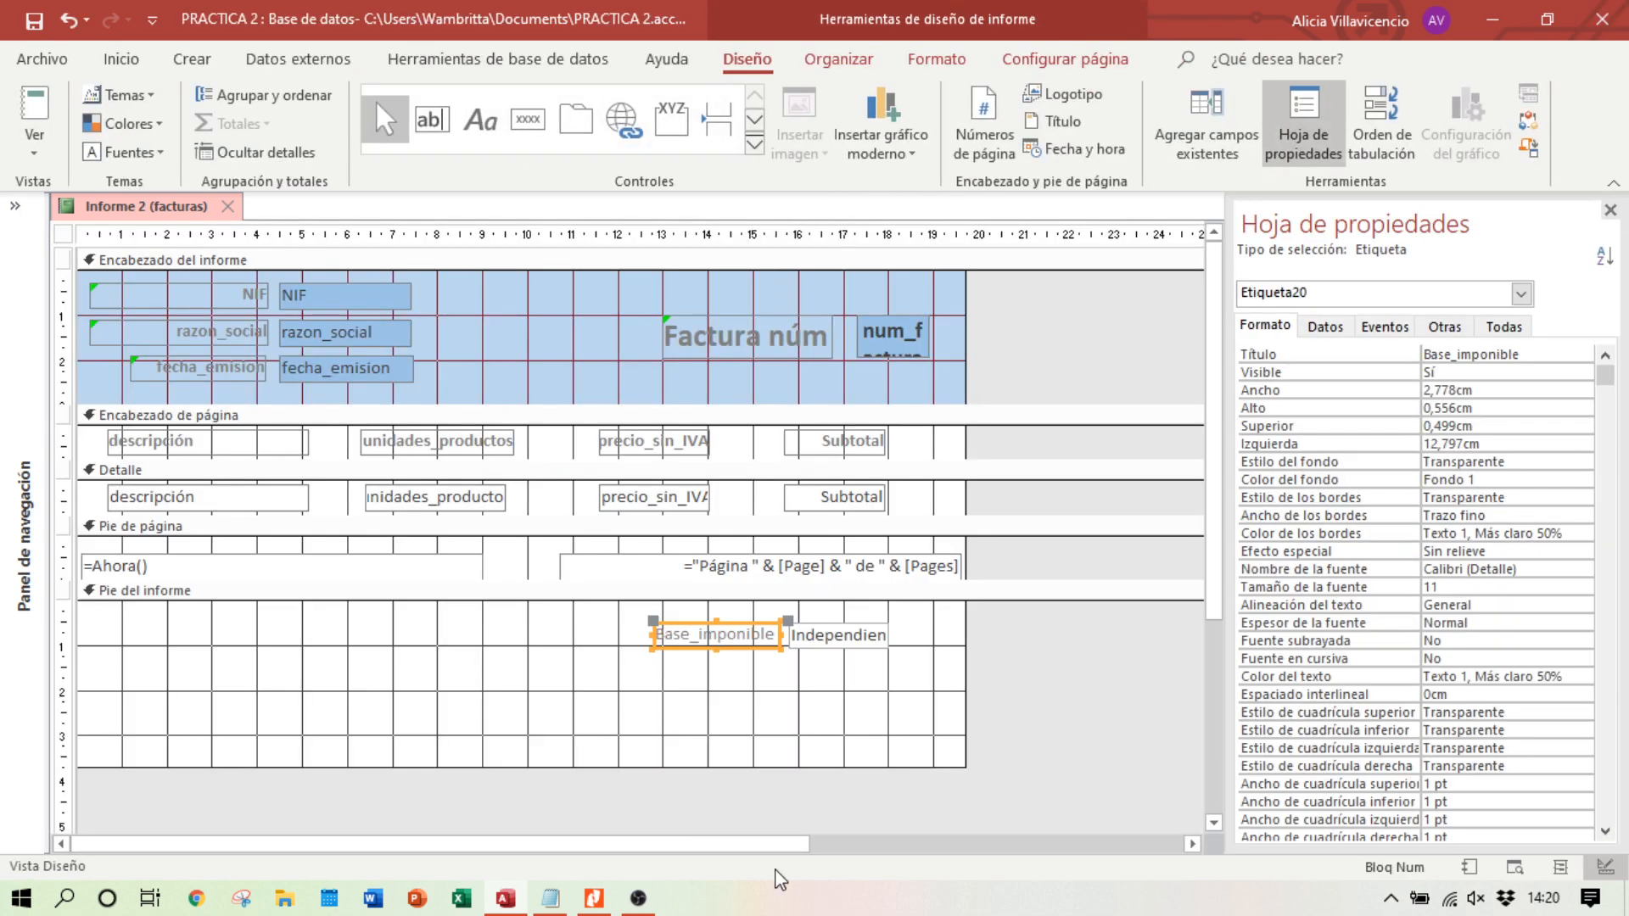
left_click(800, 638)
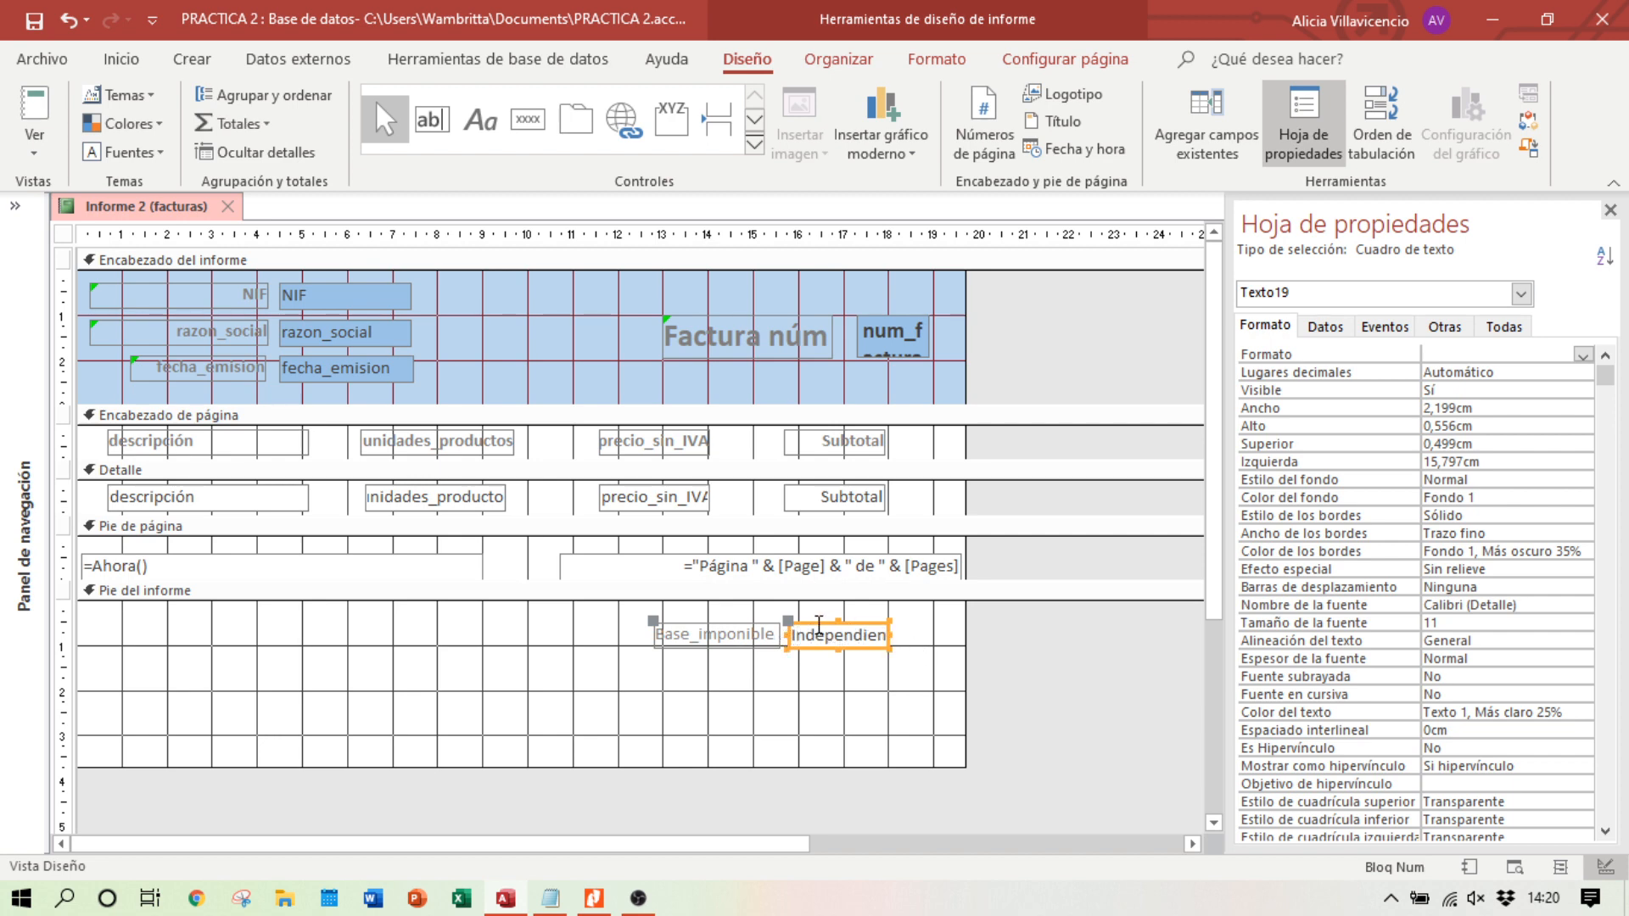
left_click(717, 632)
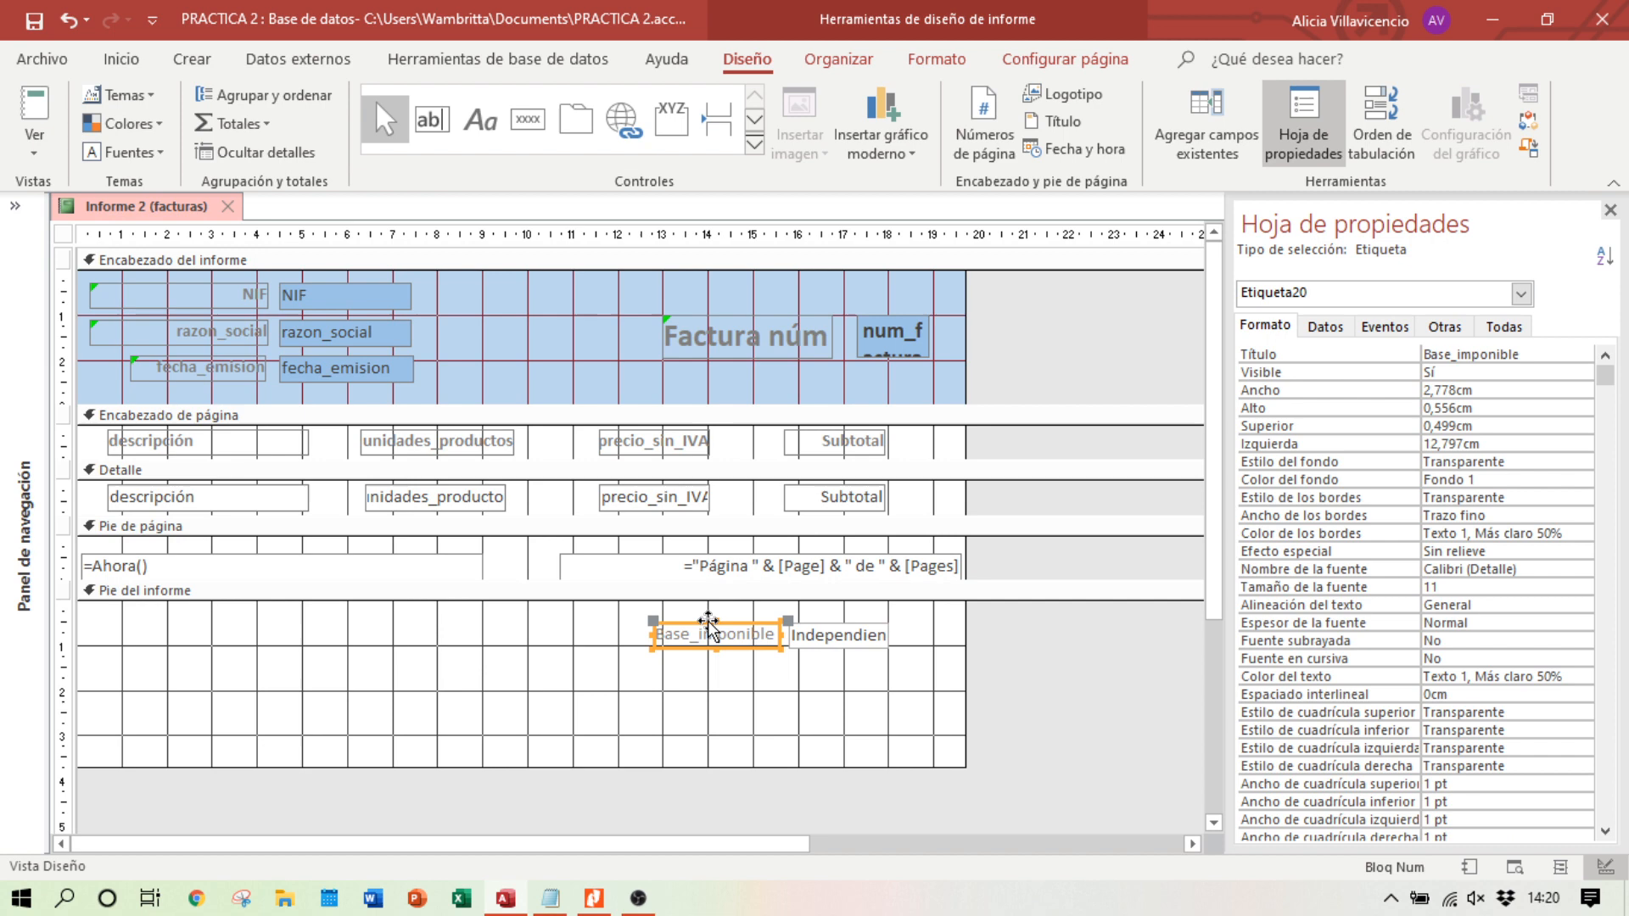
left_click(838, 634)
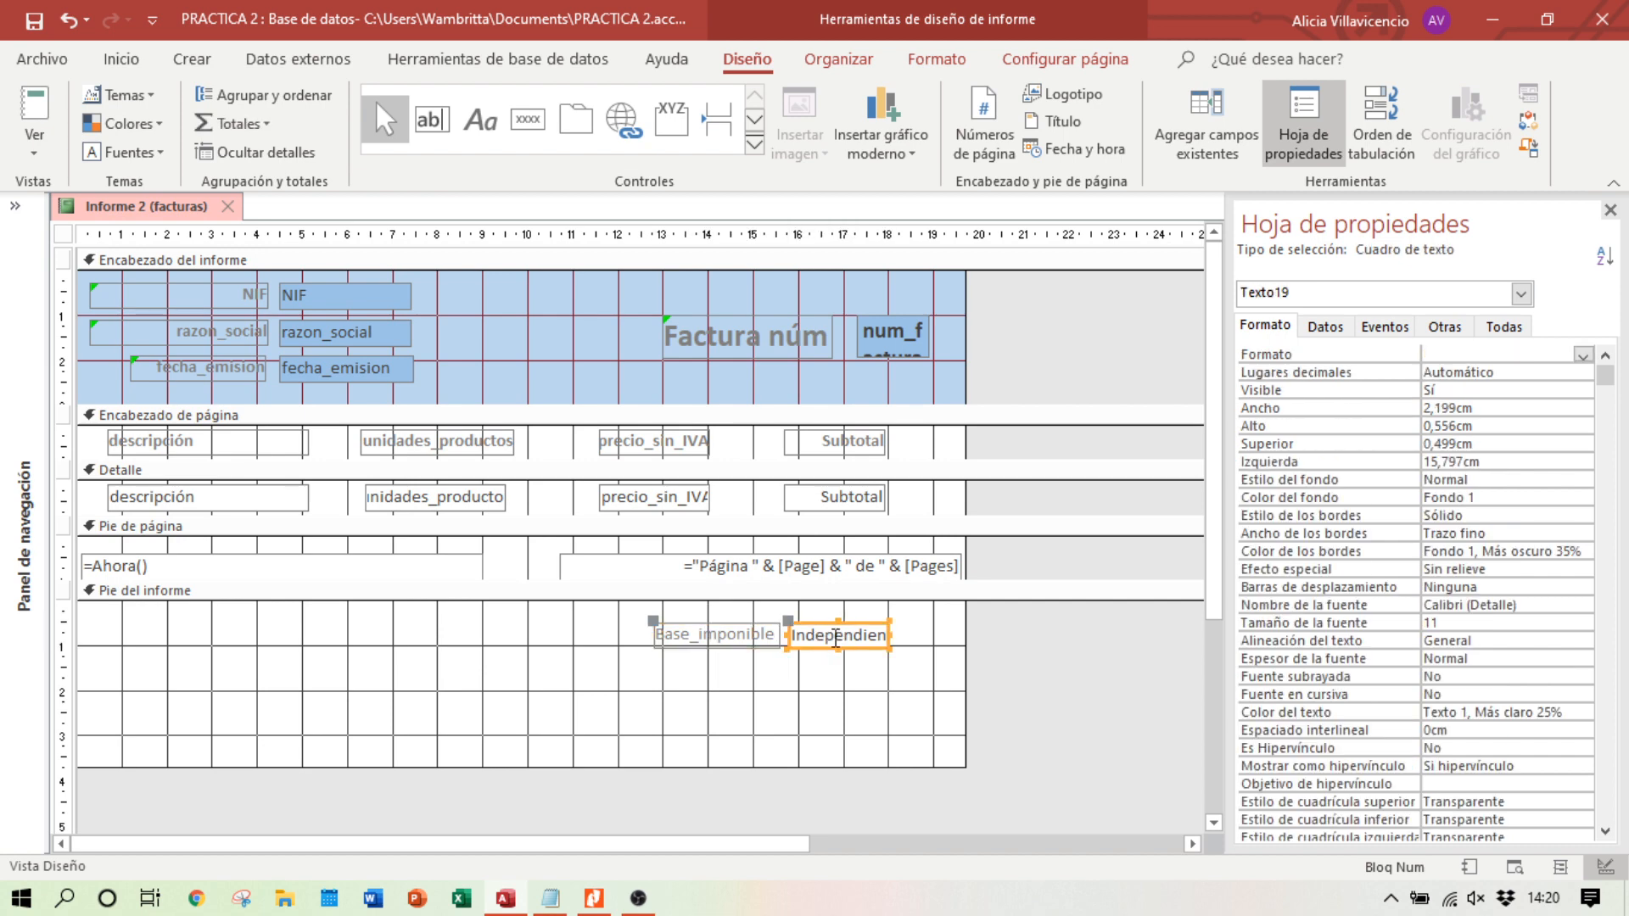
Step: Look up the Base imponible formula for the report footer in the FUNCIONES ACCESS notes in Notepad
left_click(547, 903)
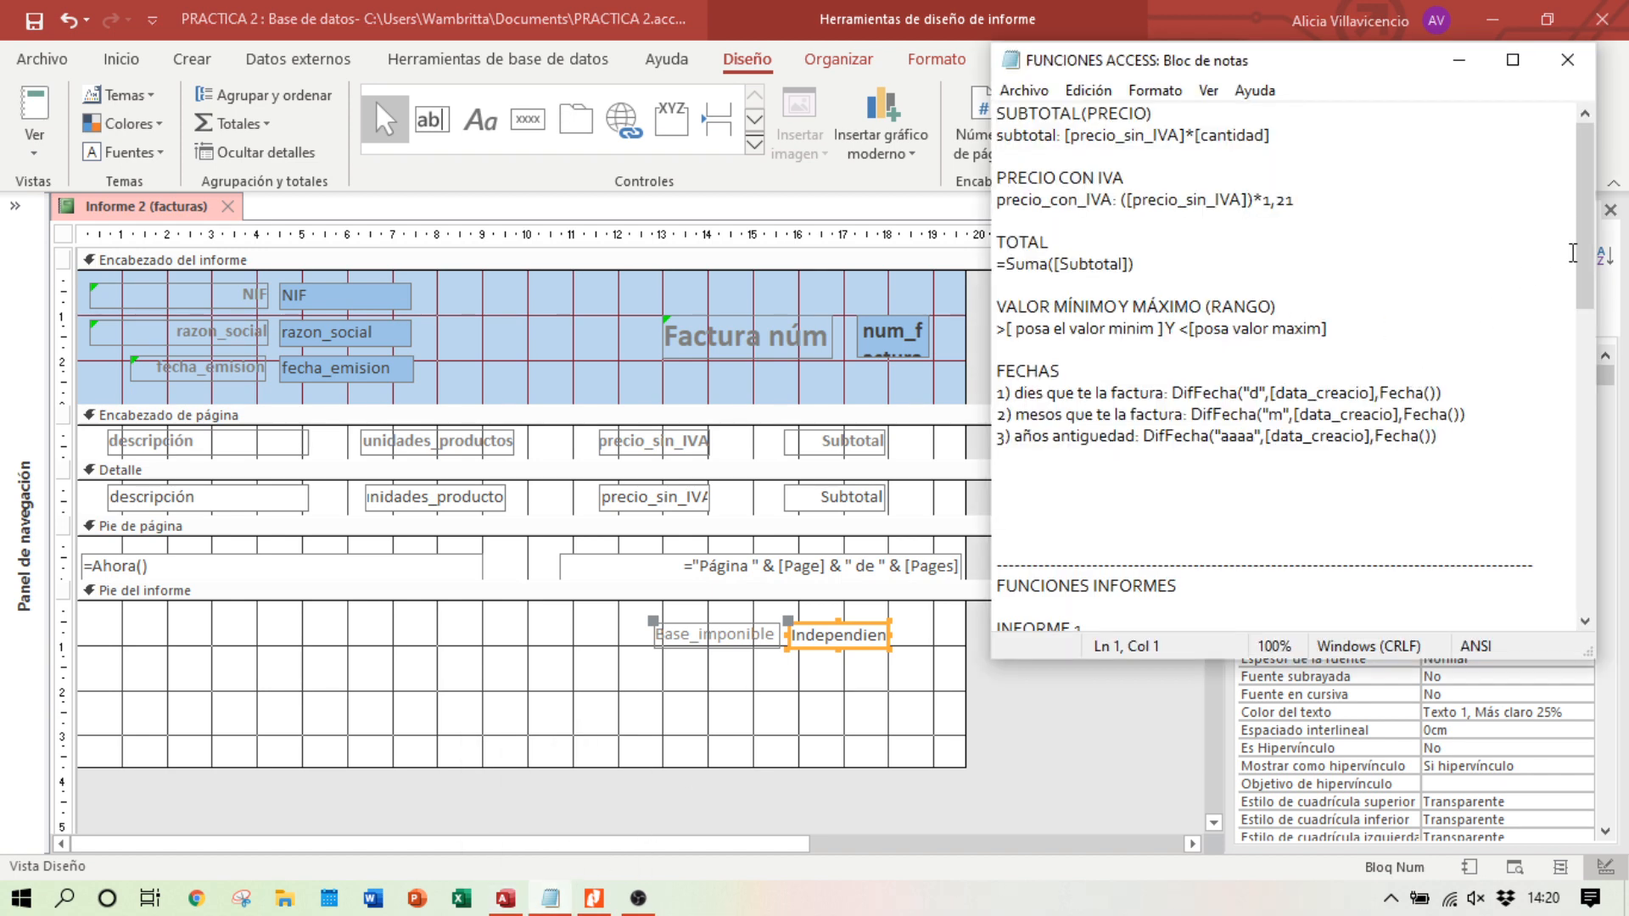
left_click_drag(1579, 256, 1616, 570)
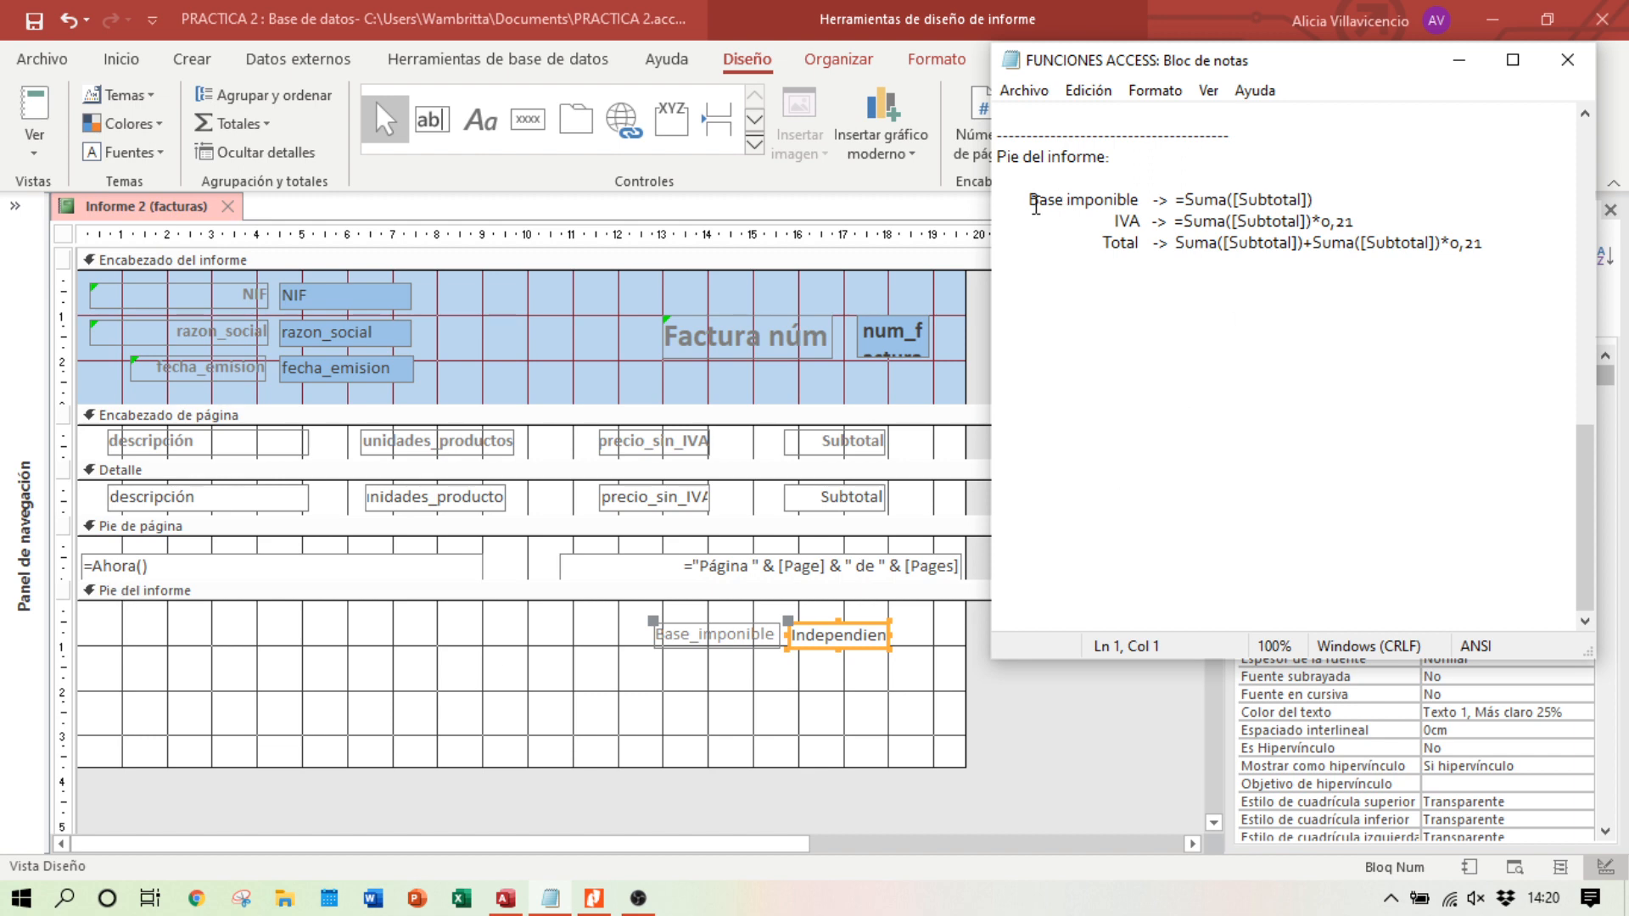
left_click_drag(1029, 203, 1142, 204)
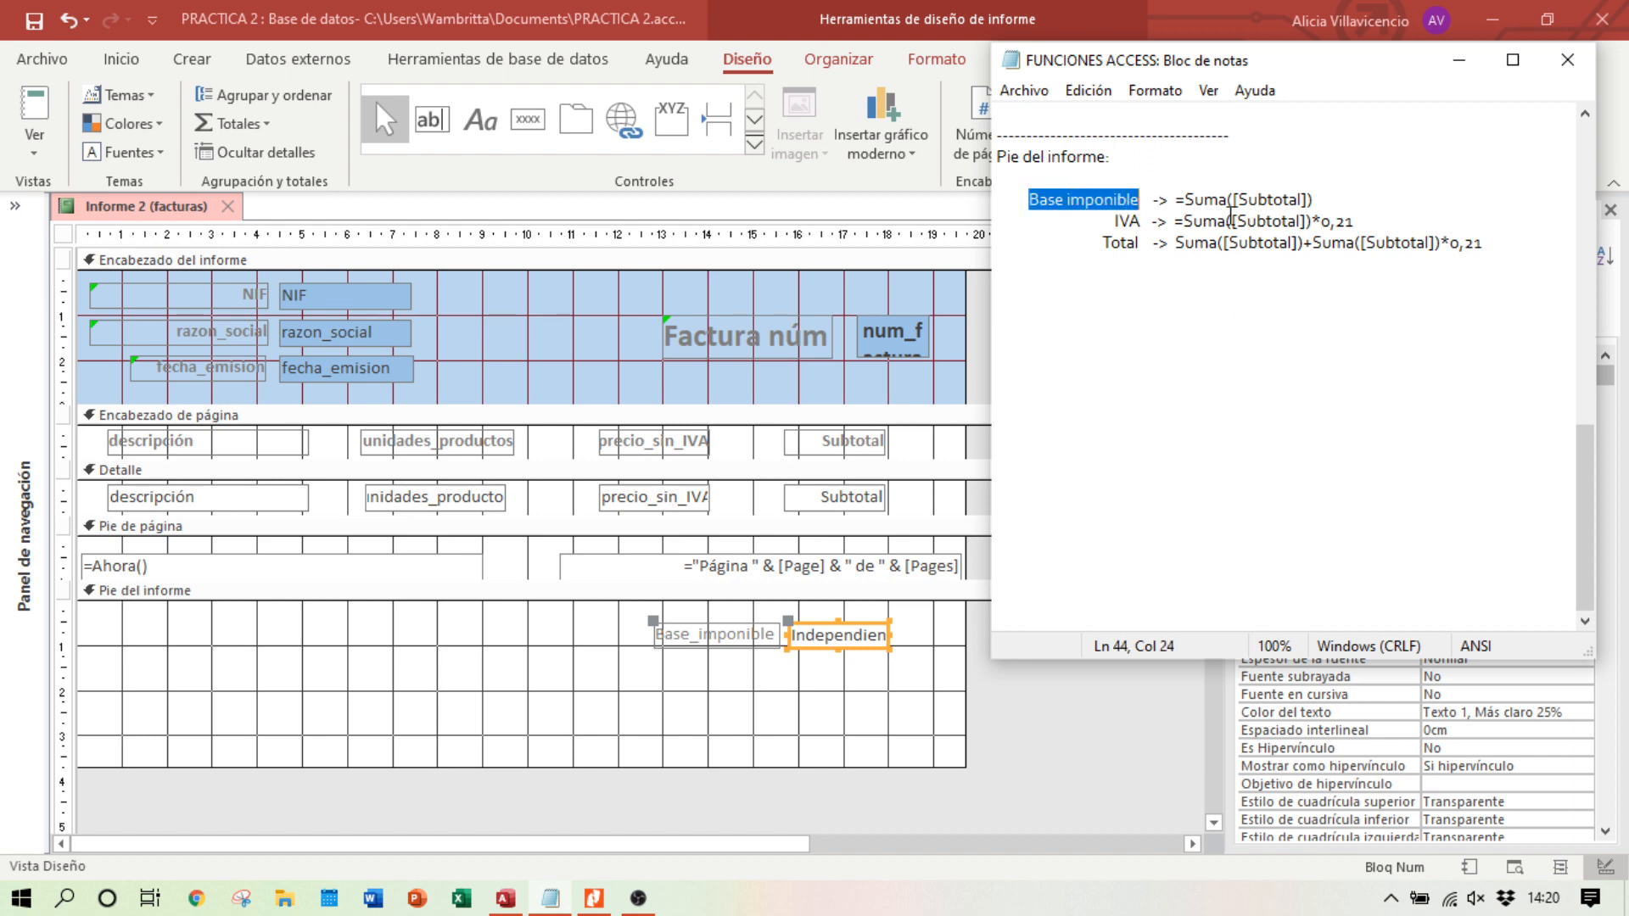
left_click(1179, 205)
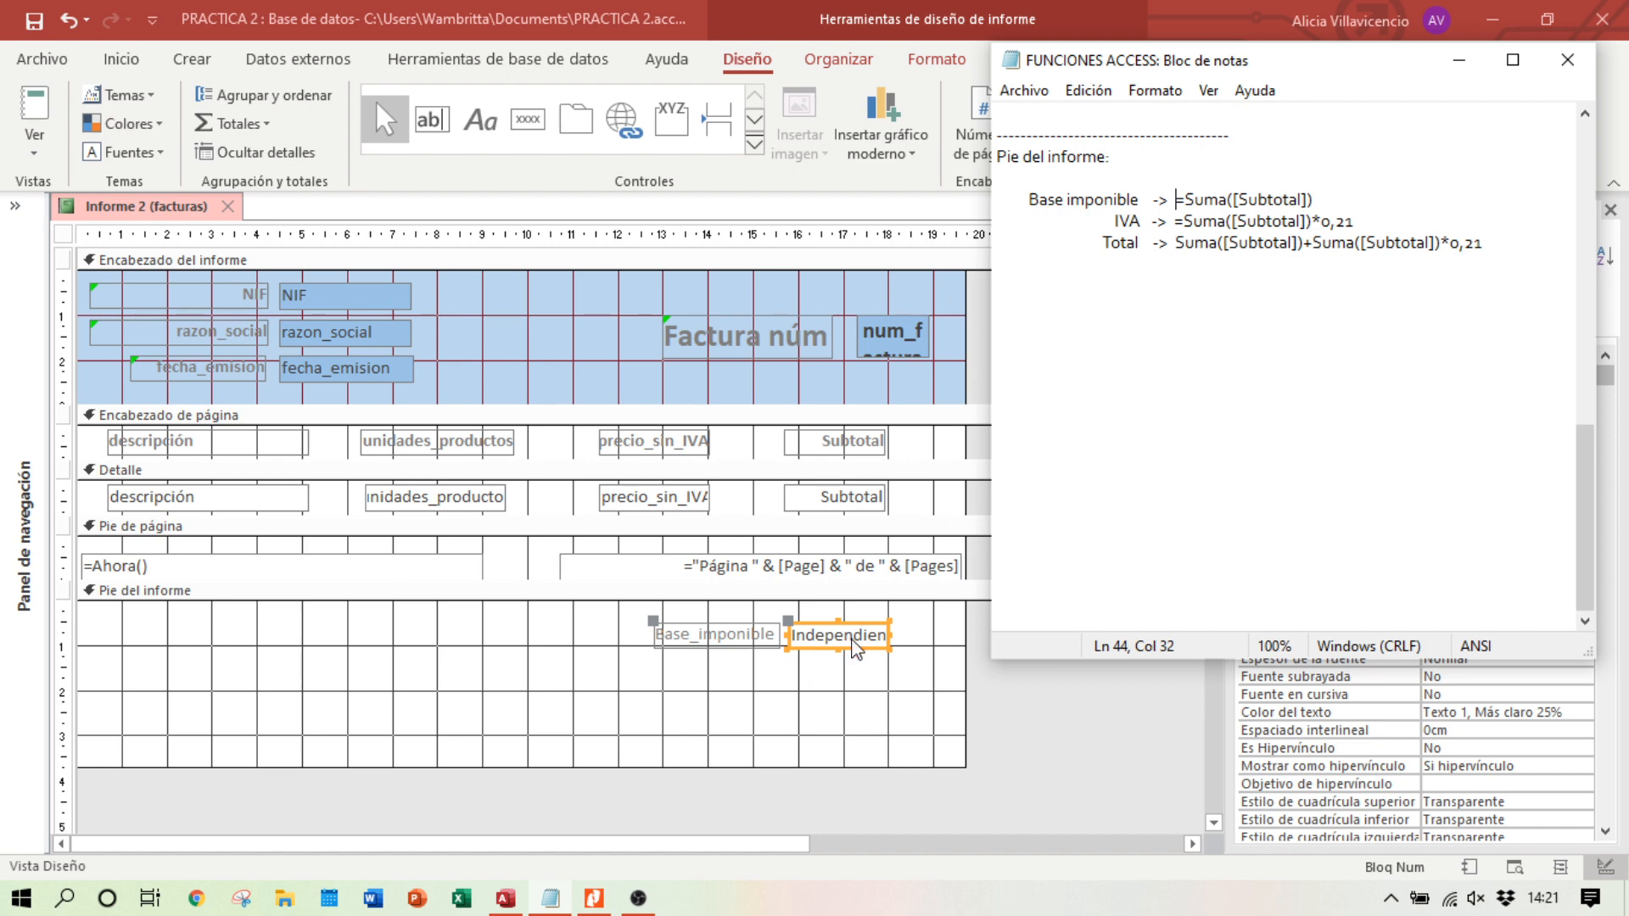
Step: Begin the Base_imponible text box's expression with = Suma and check it against the Notepad notes and the PDF sample's totals
left_click(812, 637)
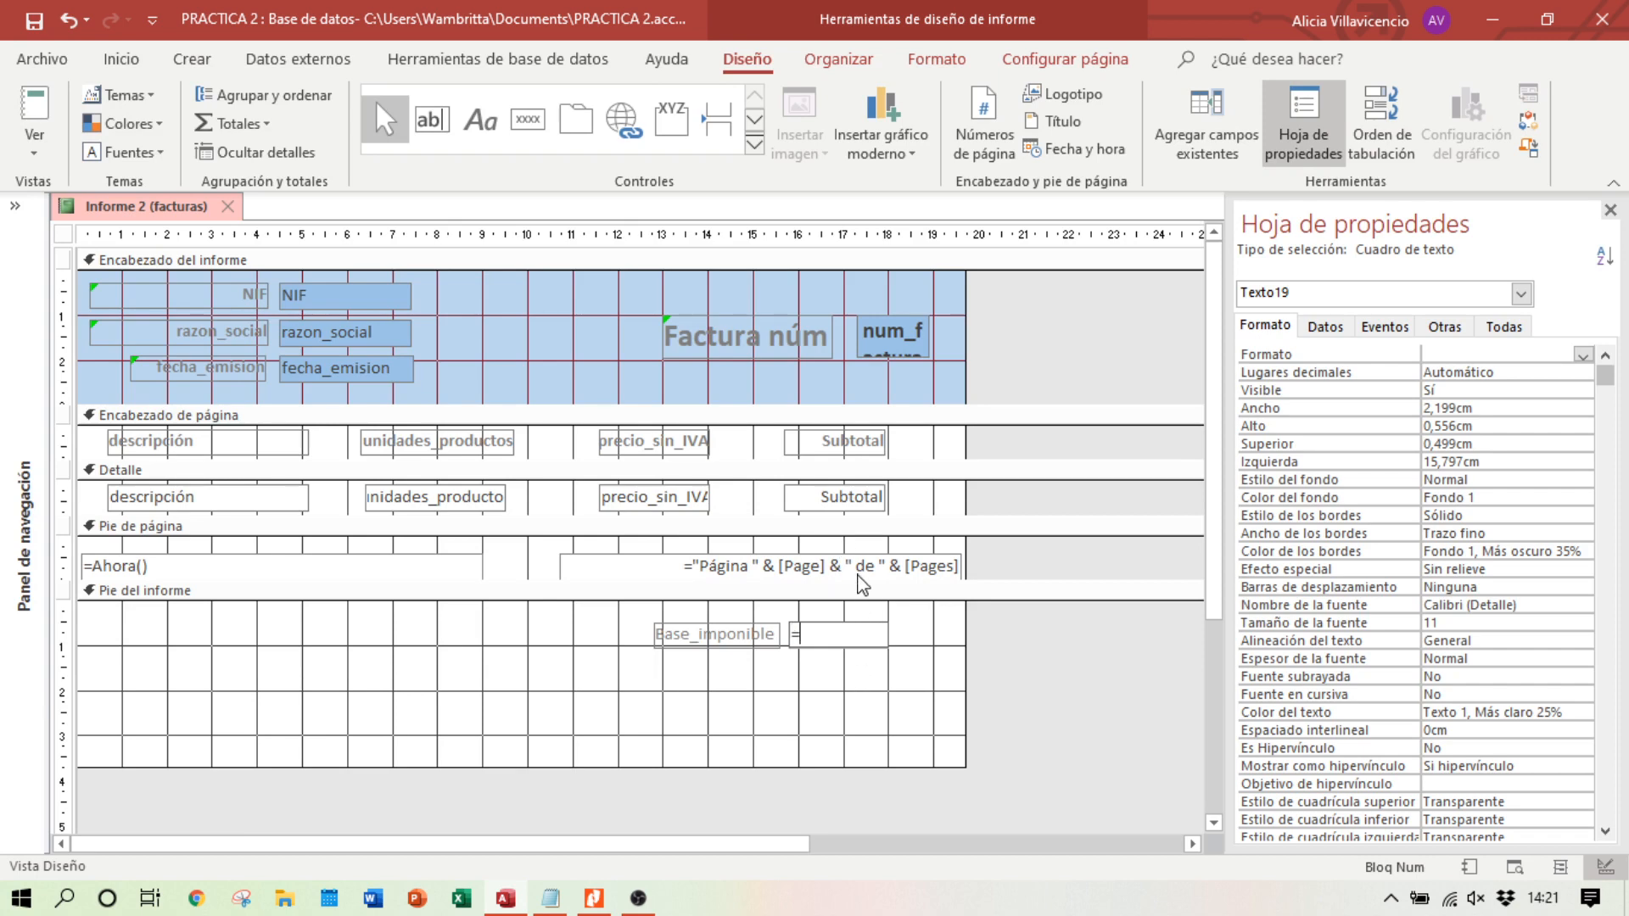
type("uma")
left_click(550, 899)
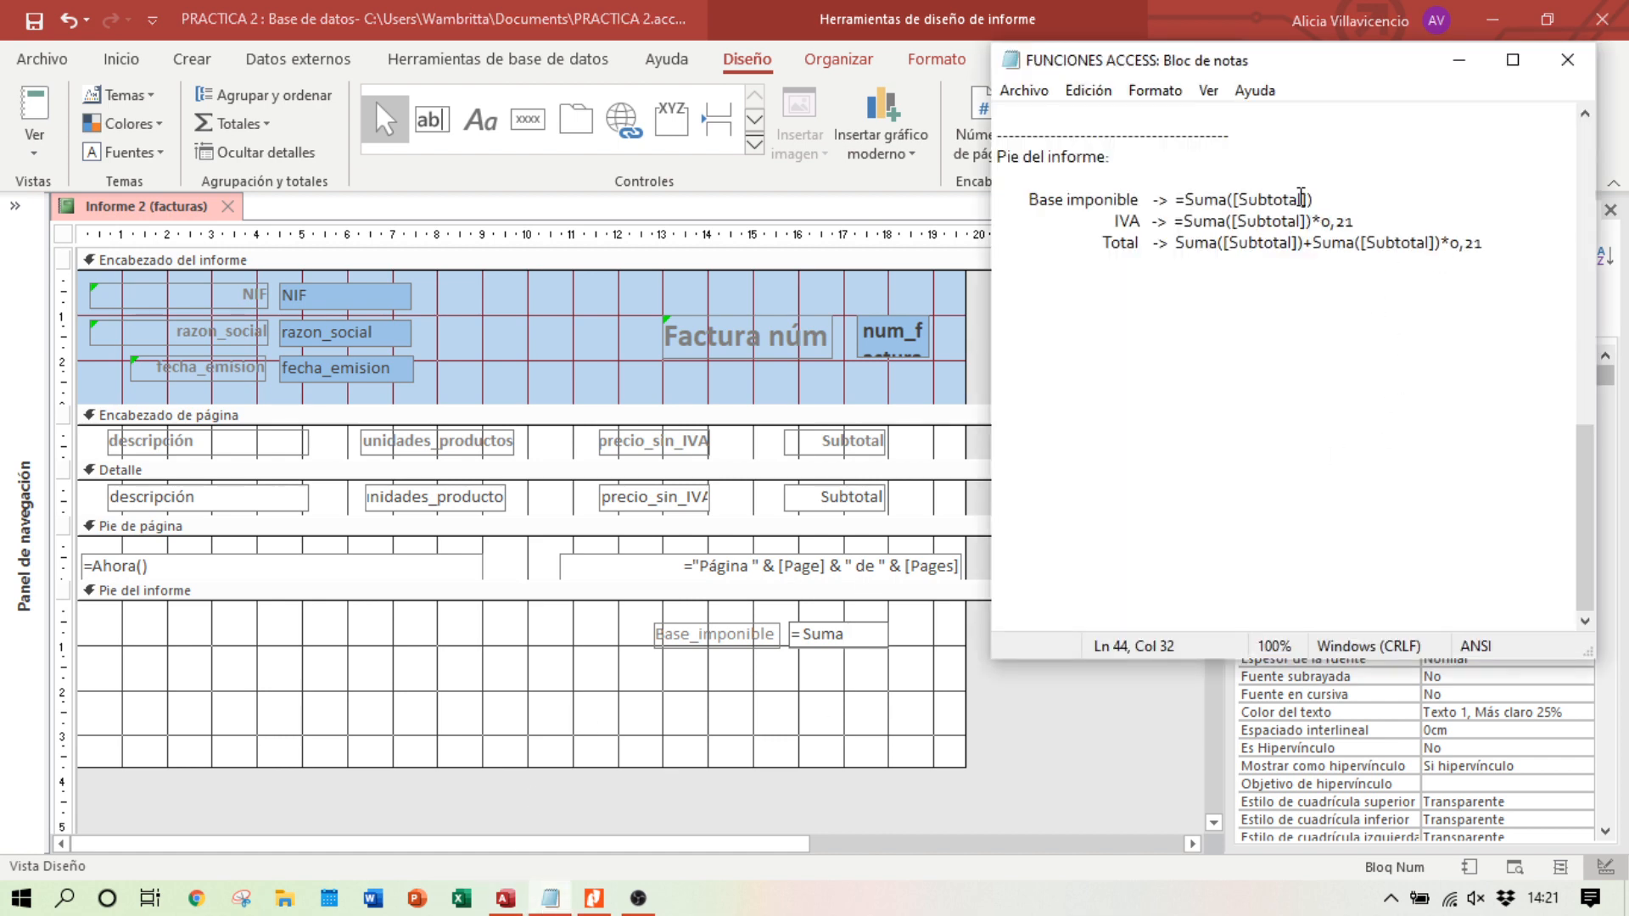
left_click_drag(1324, 200, 1024, 197)
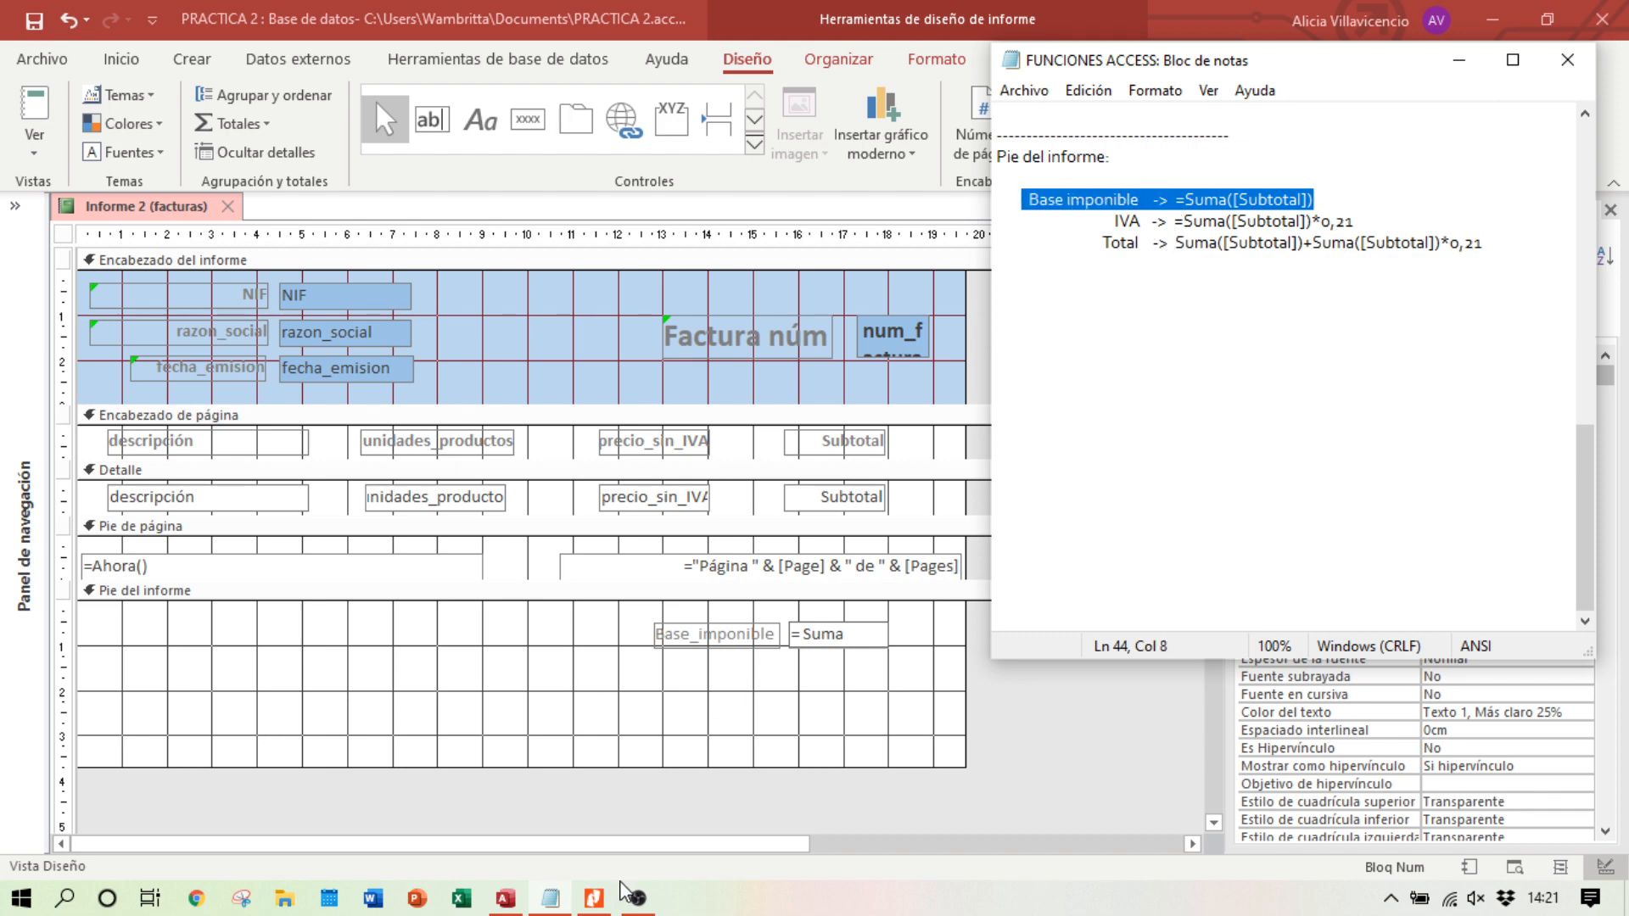
left_click(594, 898)
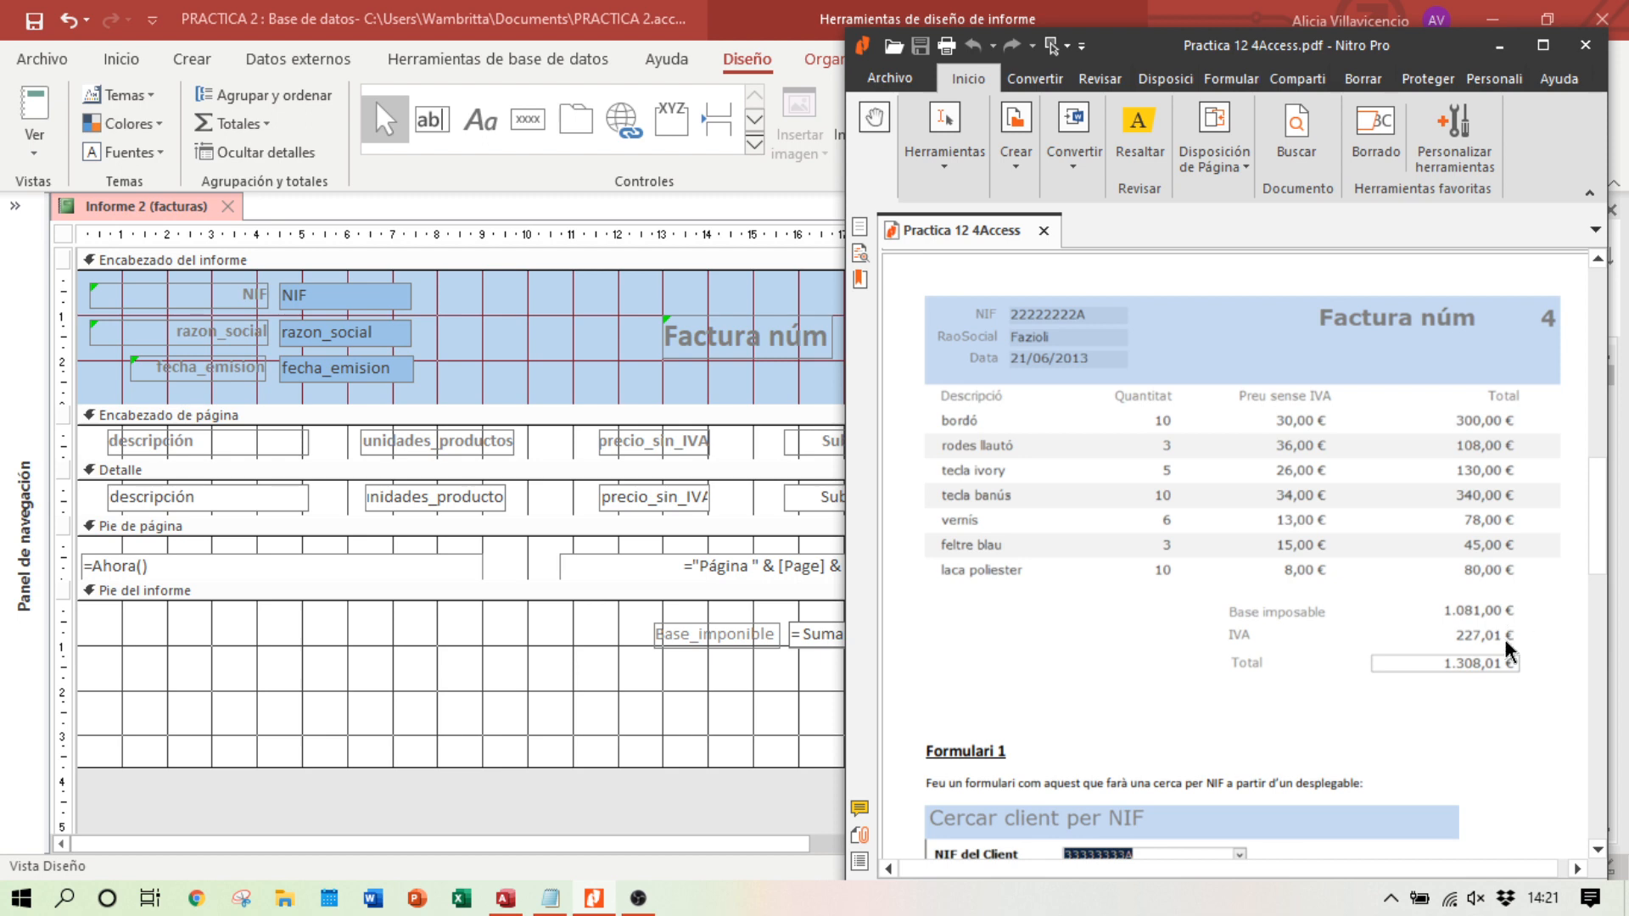
Step: Complete the Base_imponible text box's expression as =Suma([Subtotal]), checking the bracket syntax in the Notepad notes
left_click(808, 634)
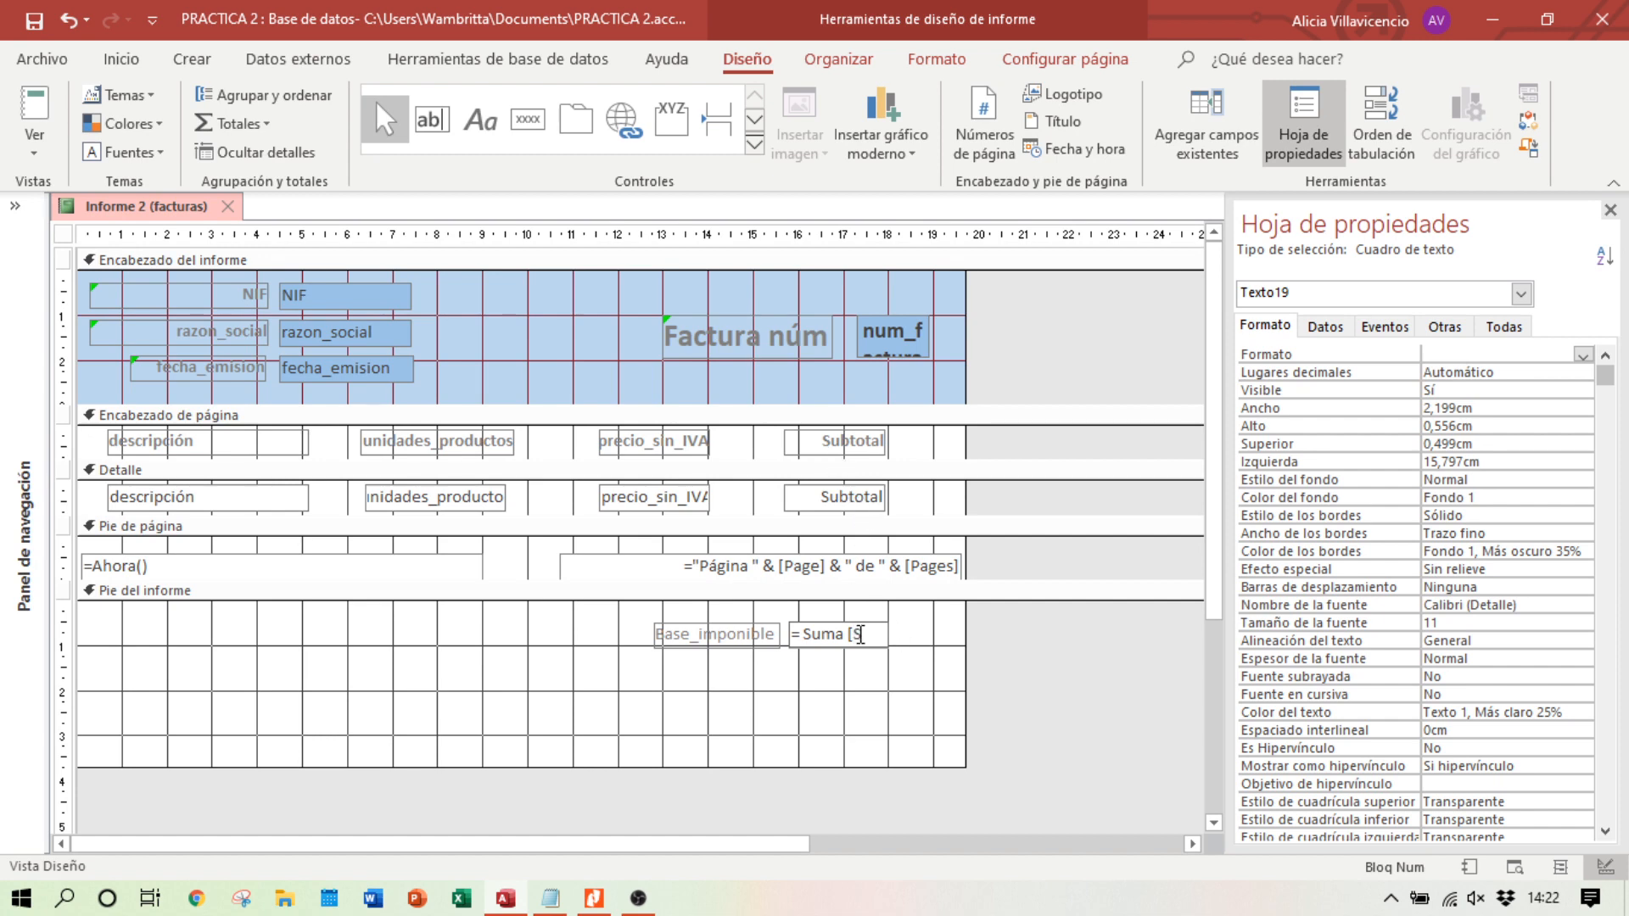
type("otal]")
left_click(552, 898)
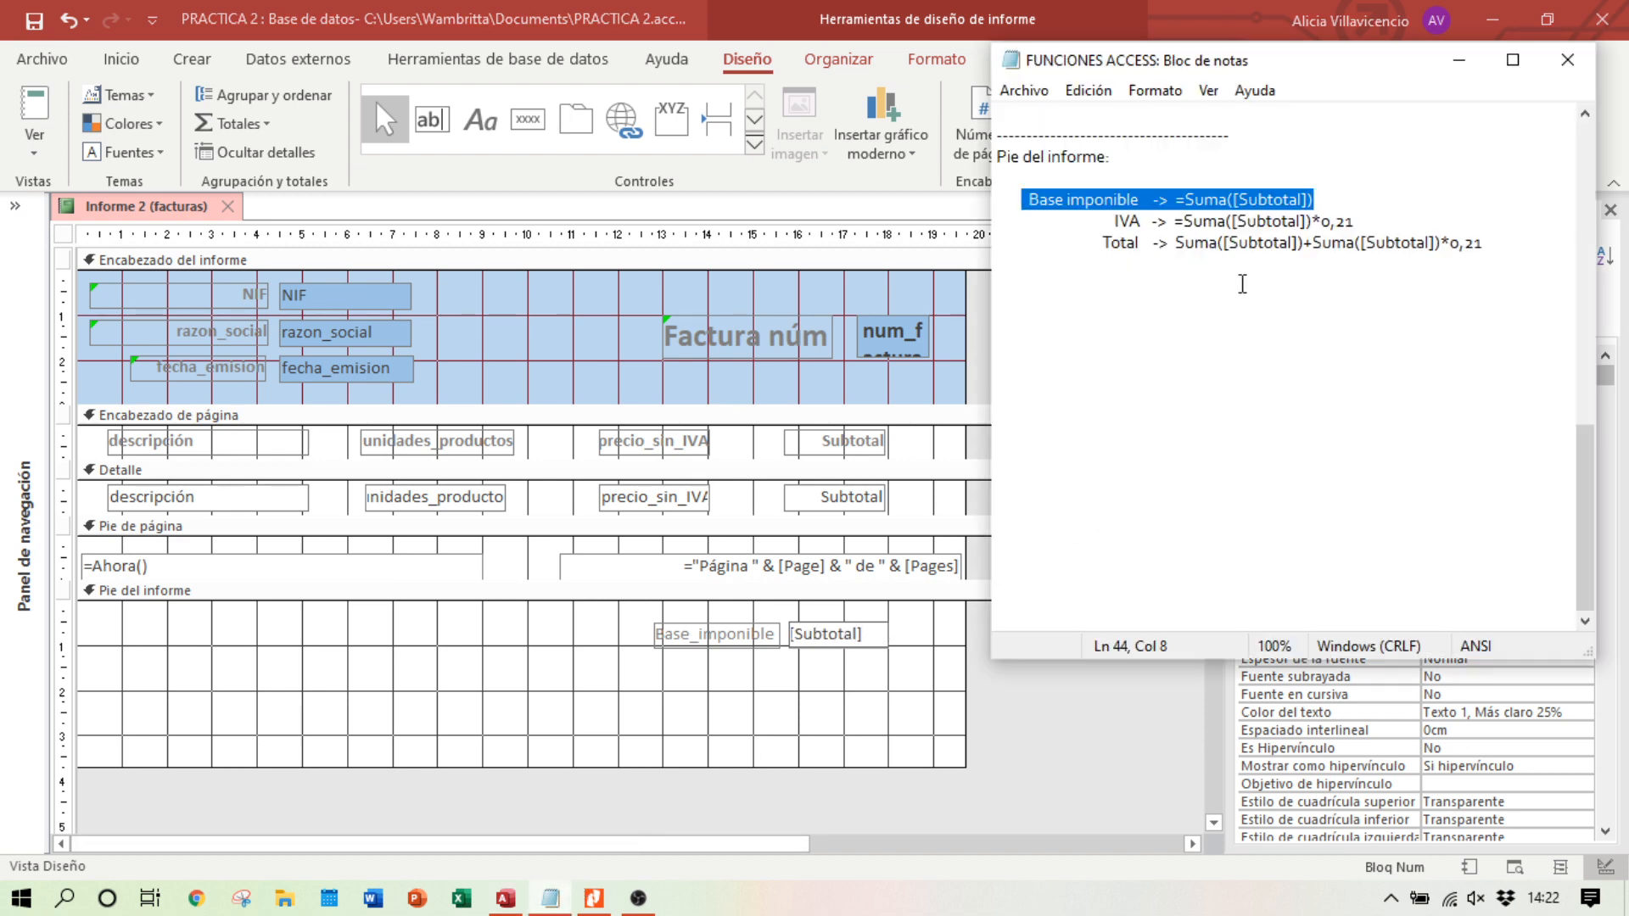
left_click(1336, 193)
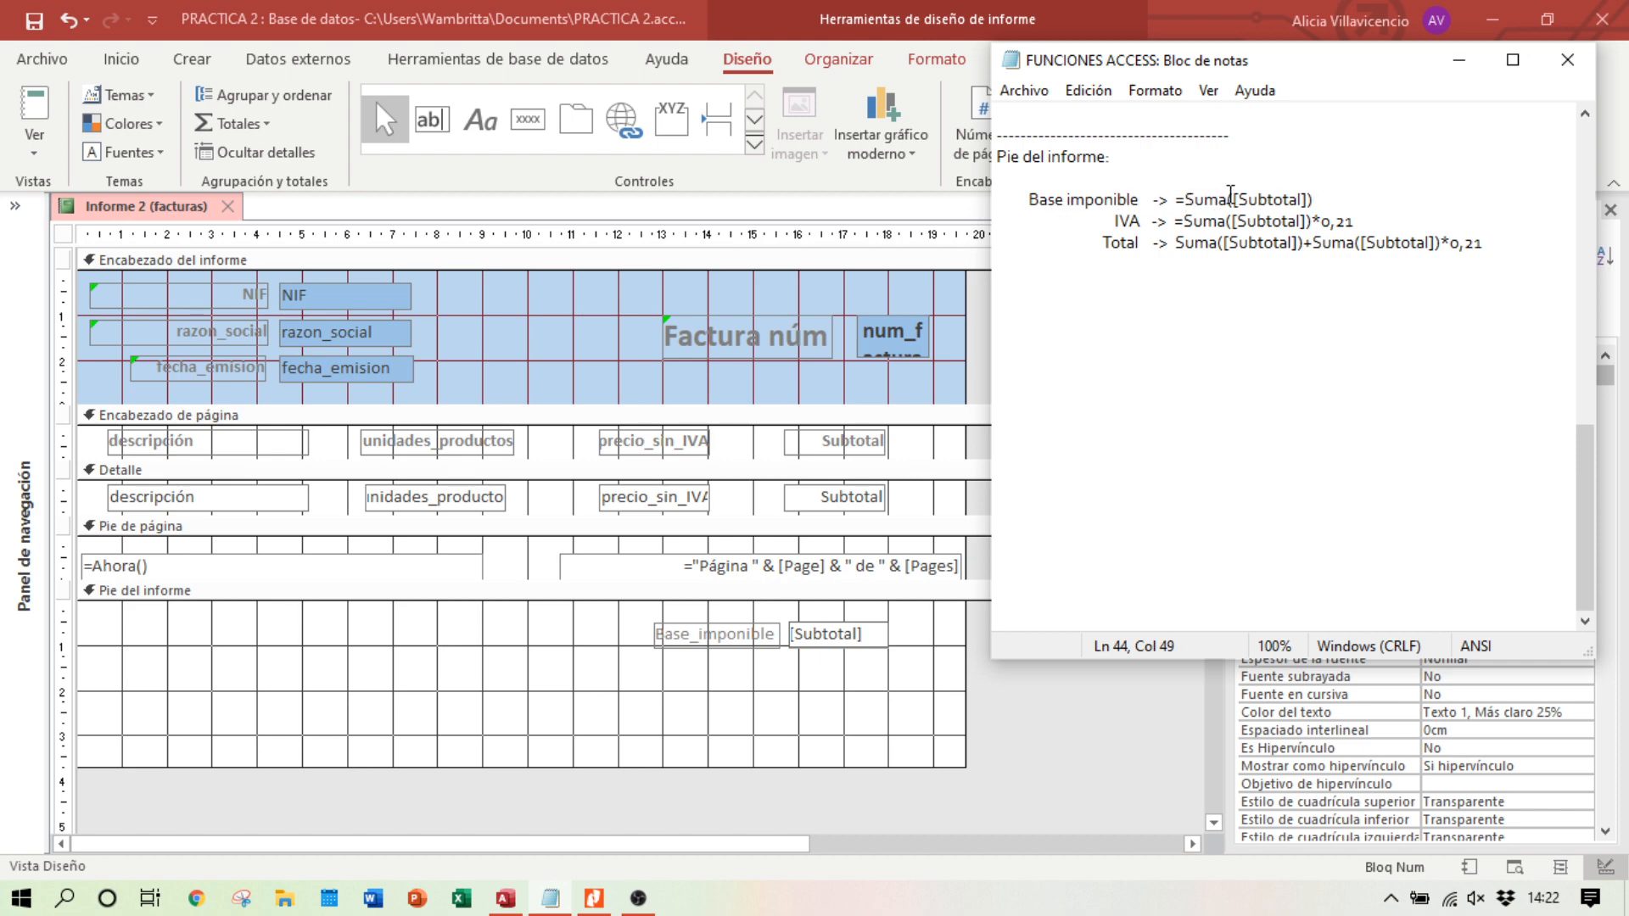
left_click(830, 634)
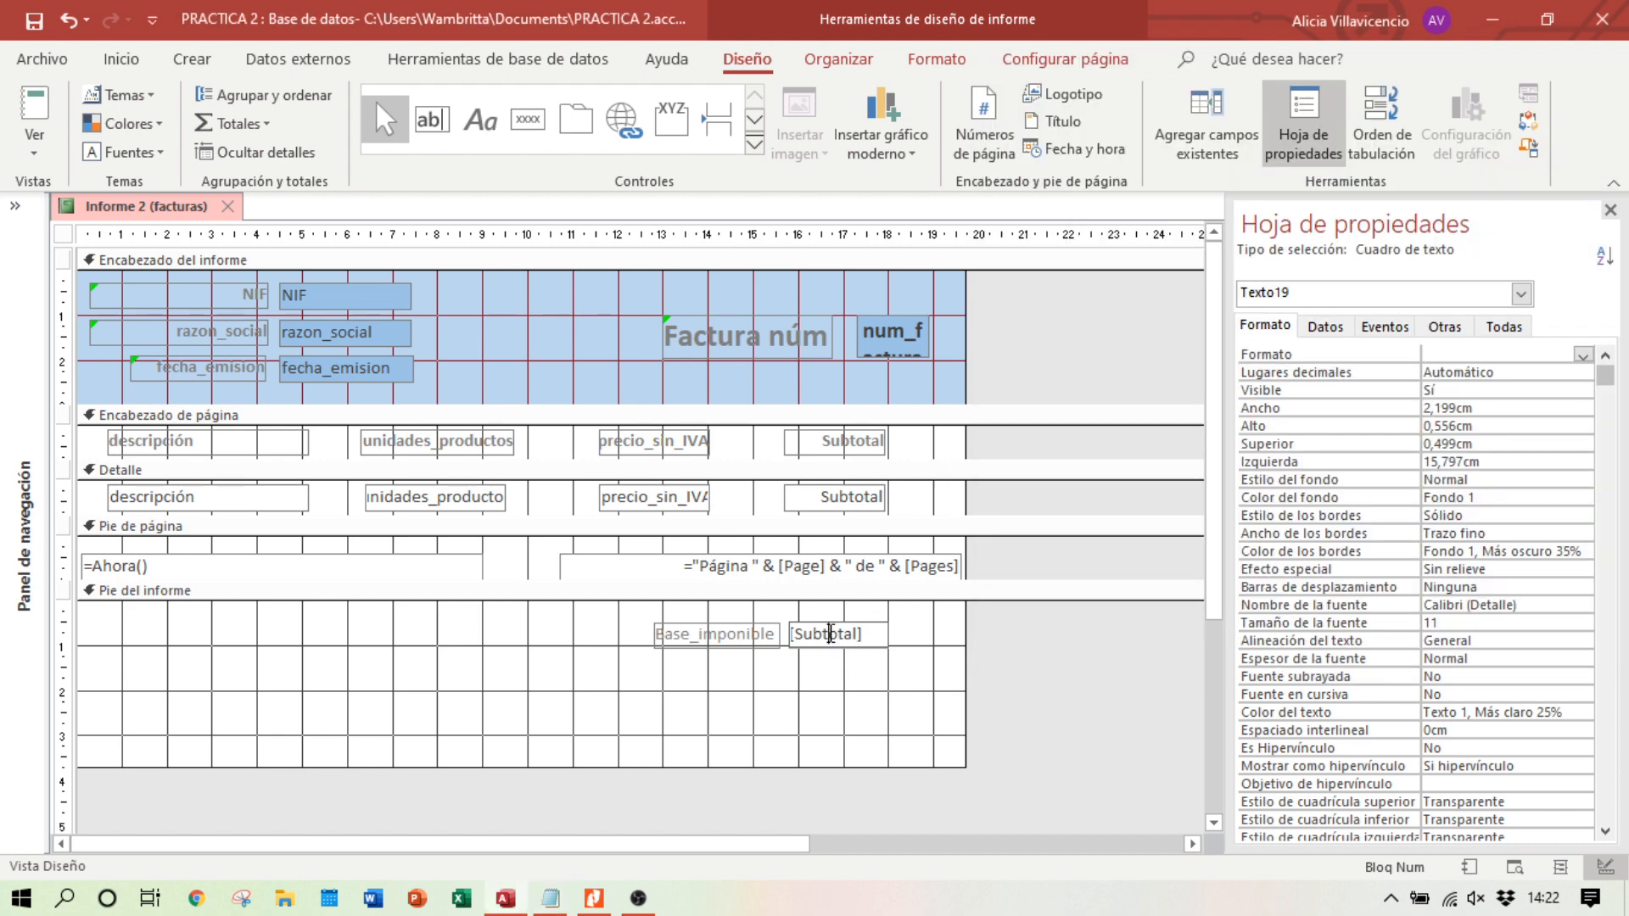
type("=Suma([Subtotal])")
type("(")
key("Right")
key("Right")
key("Right")
key("End")
Step: Preview invoice 4, compare the Base_imponible amount's format with the totals in the PDF sample, and return to the design
left_click(1515, 867)
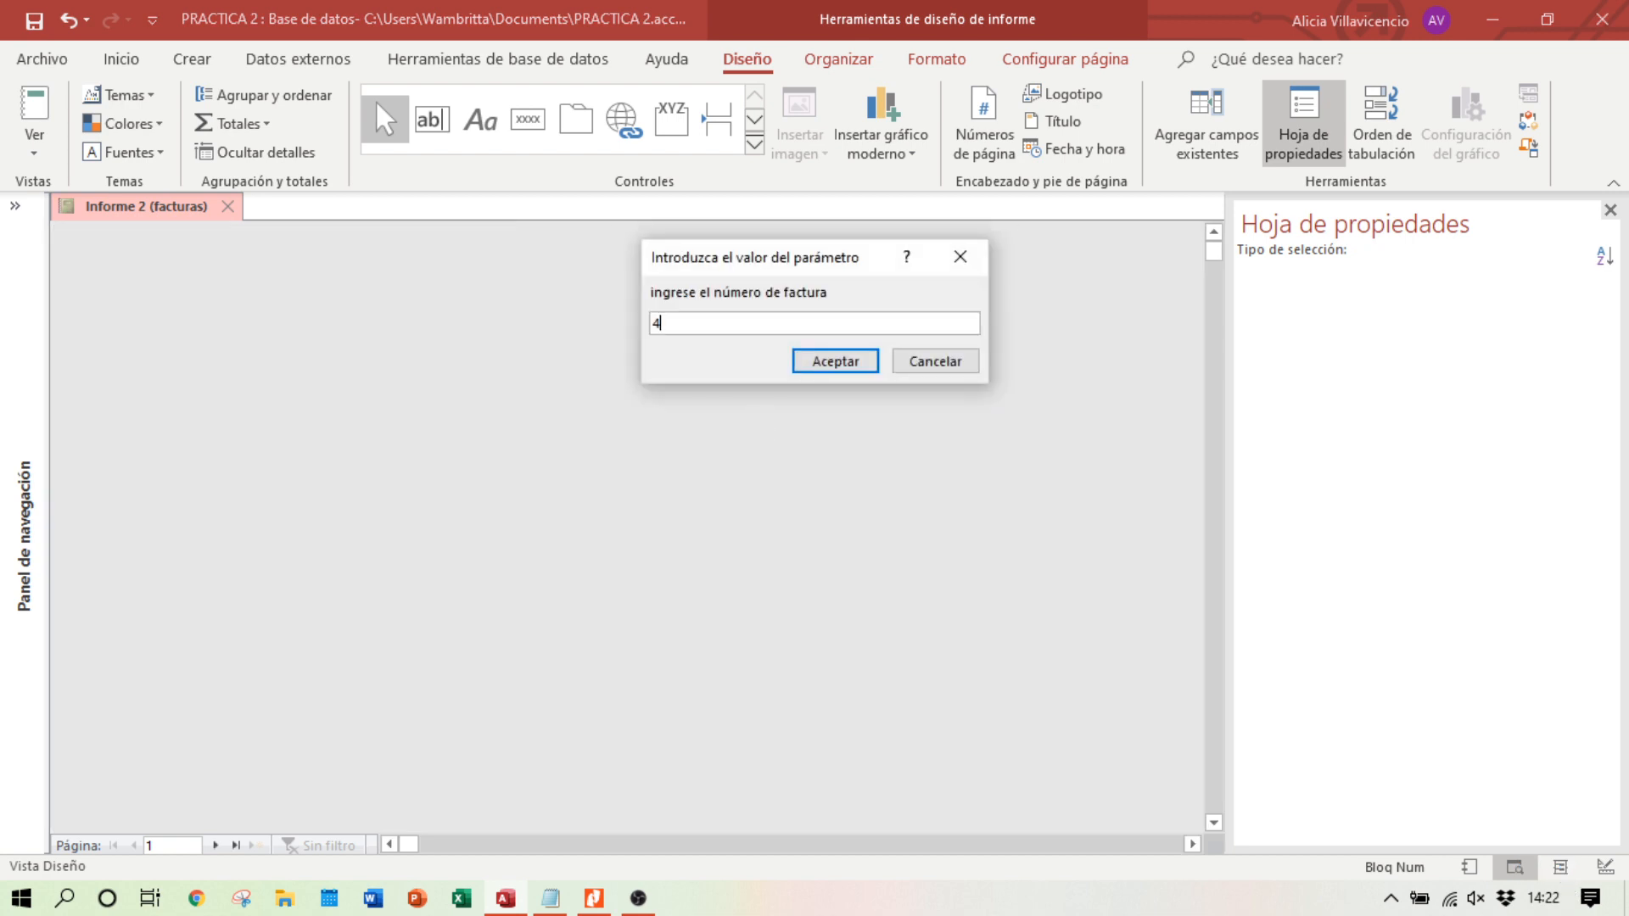
type("4")
key("Return")
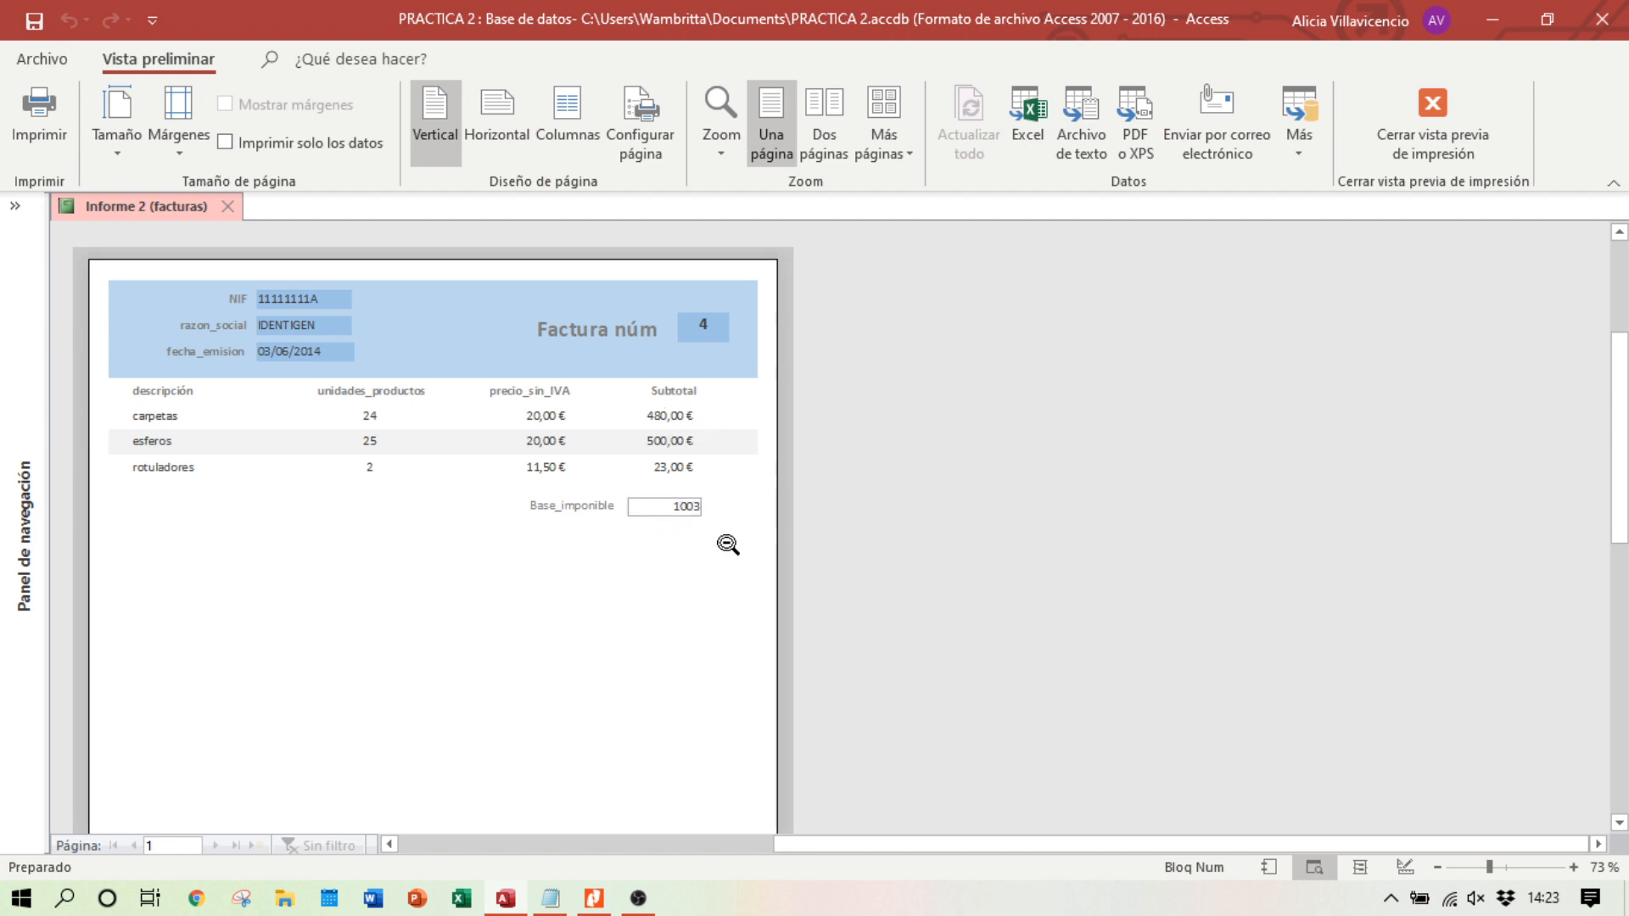
left_click(593, 899)
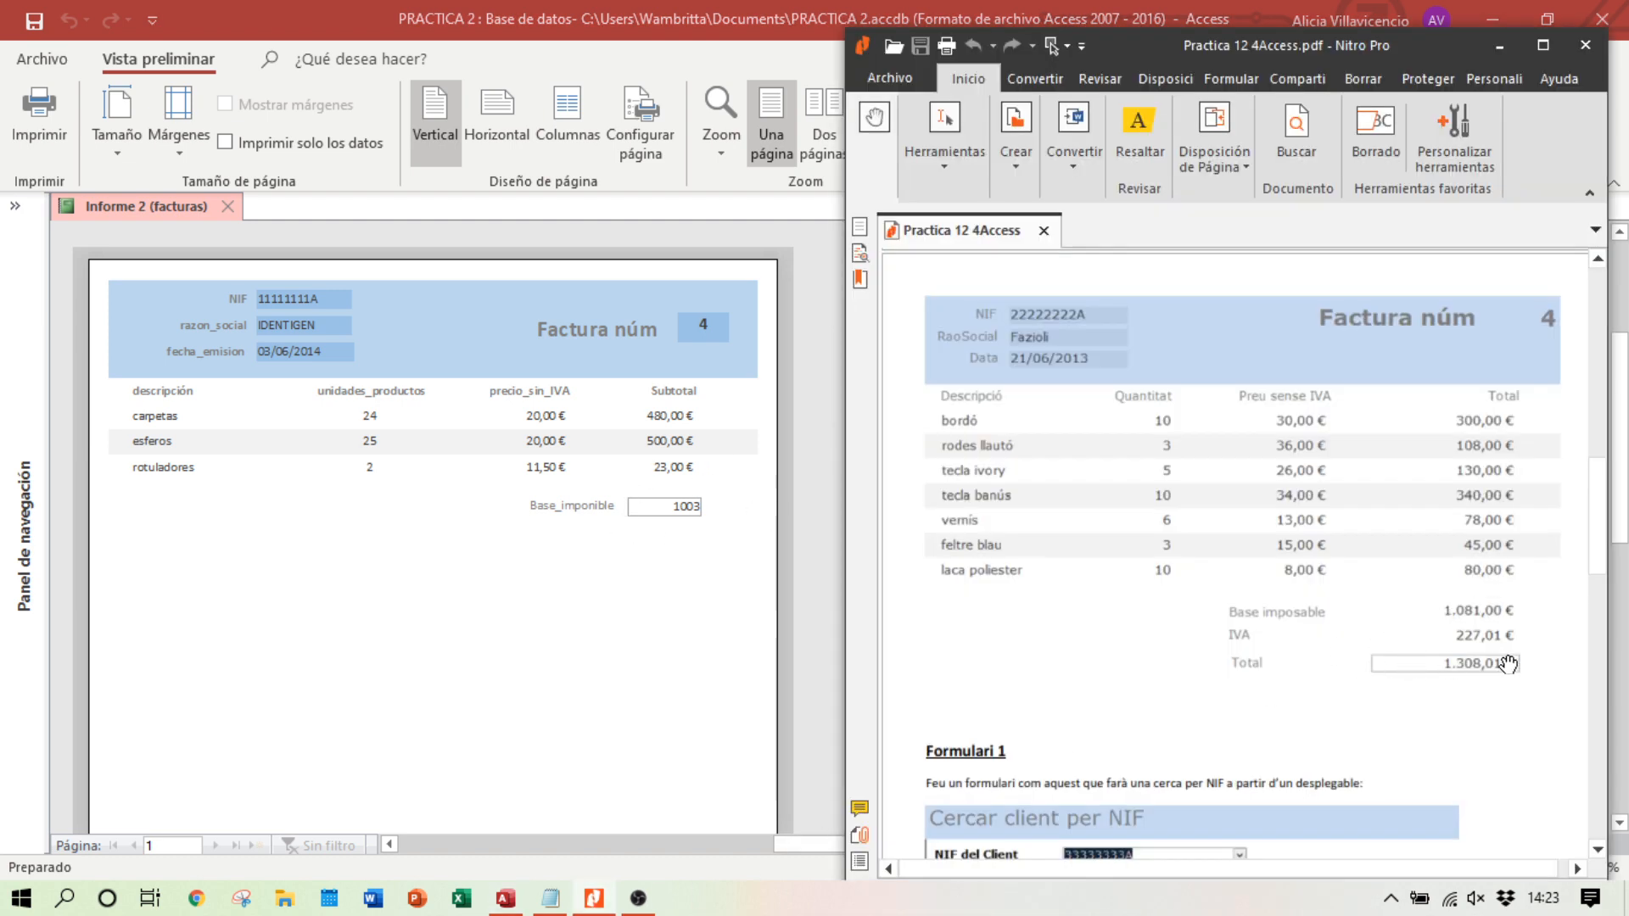
left_click(597, 901)
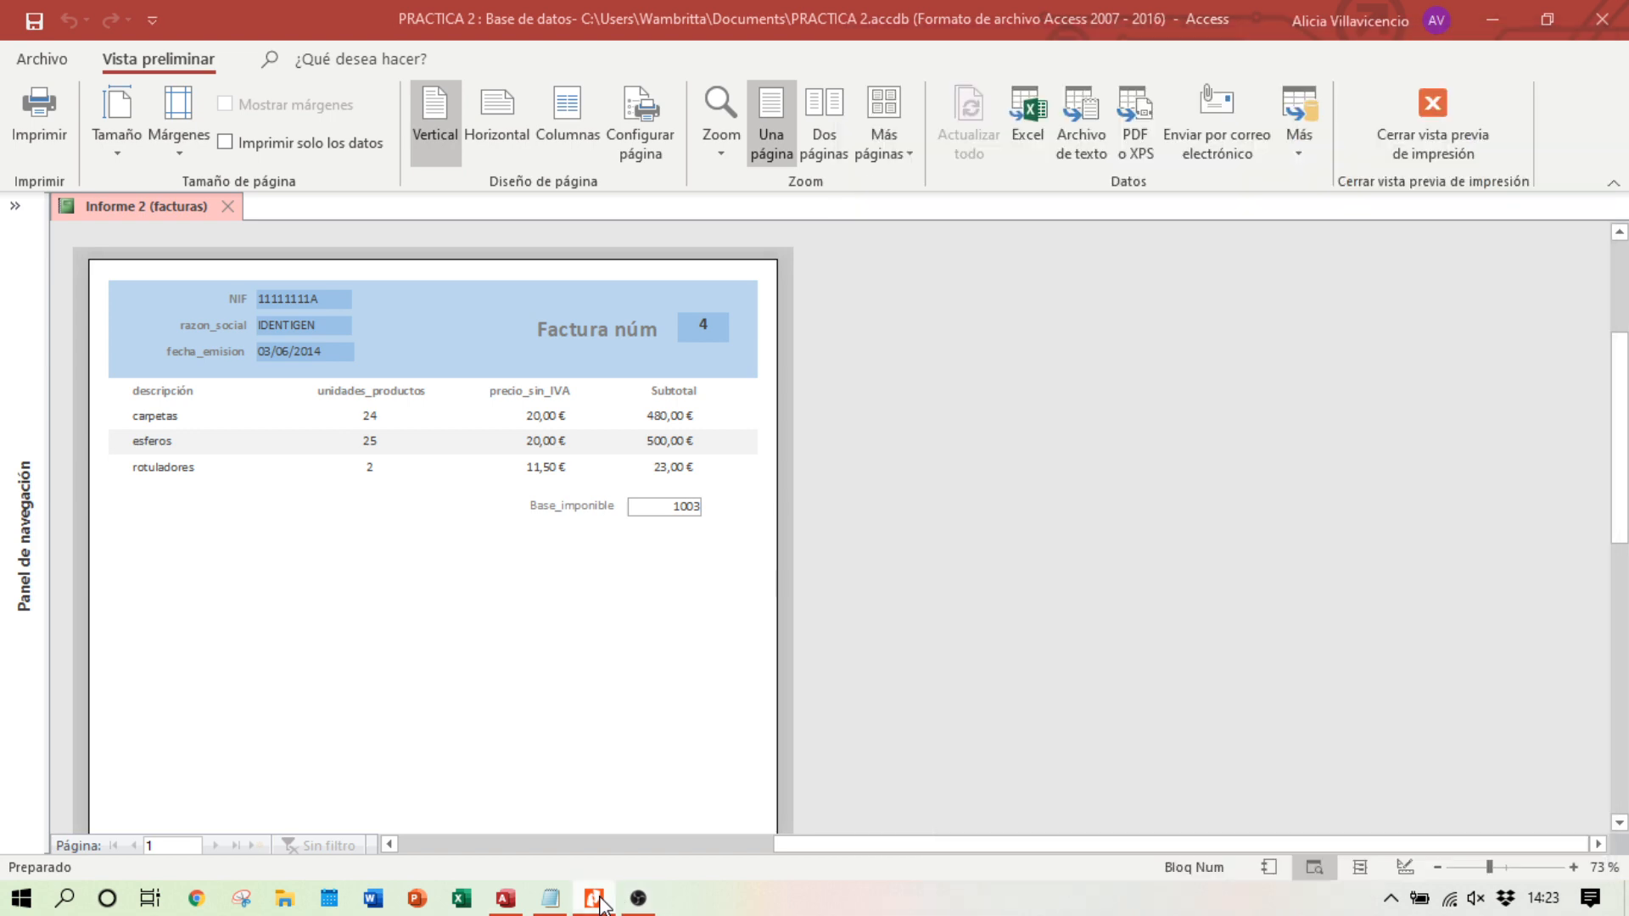
left_click(1405, 866)
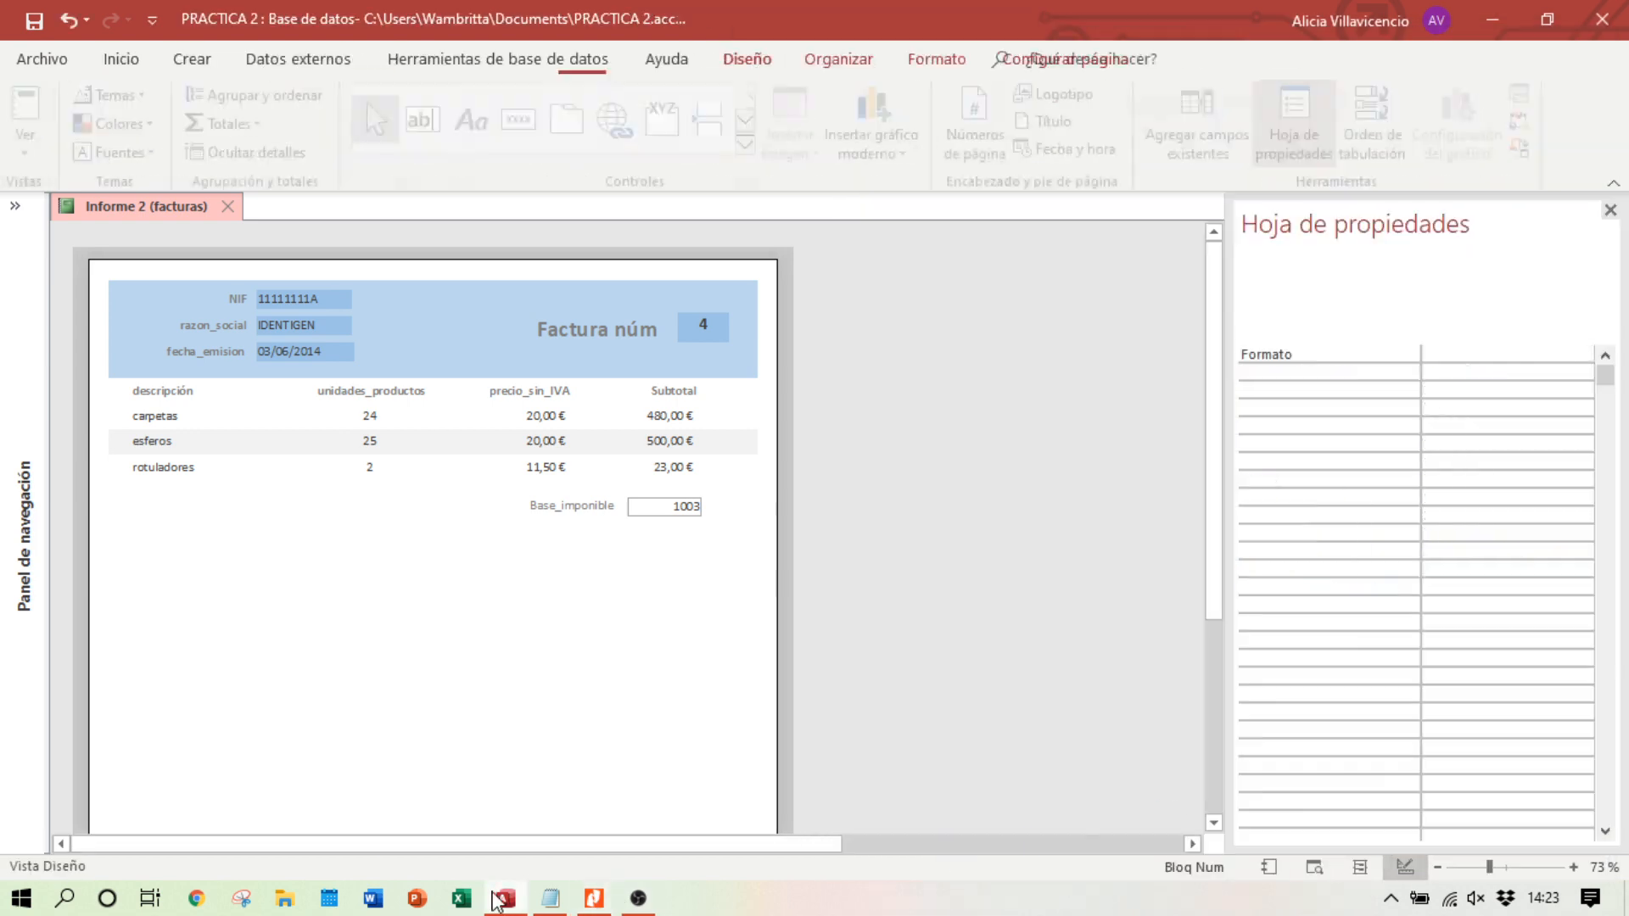
Step: Set the Base_imponible text box's format to Euro and its border style to Transparente
left_click(865, 635)
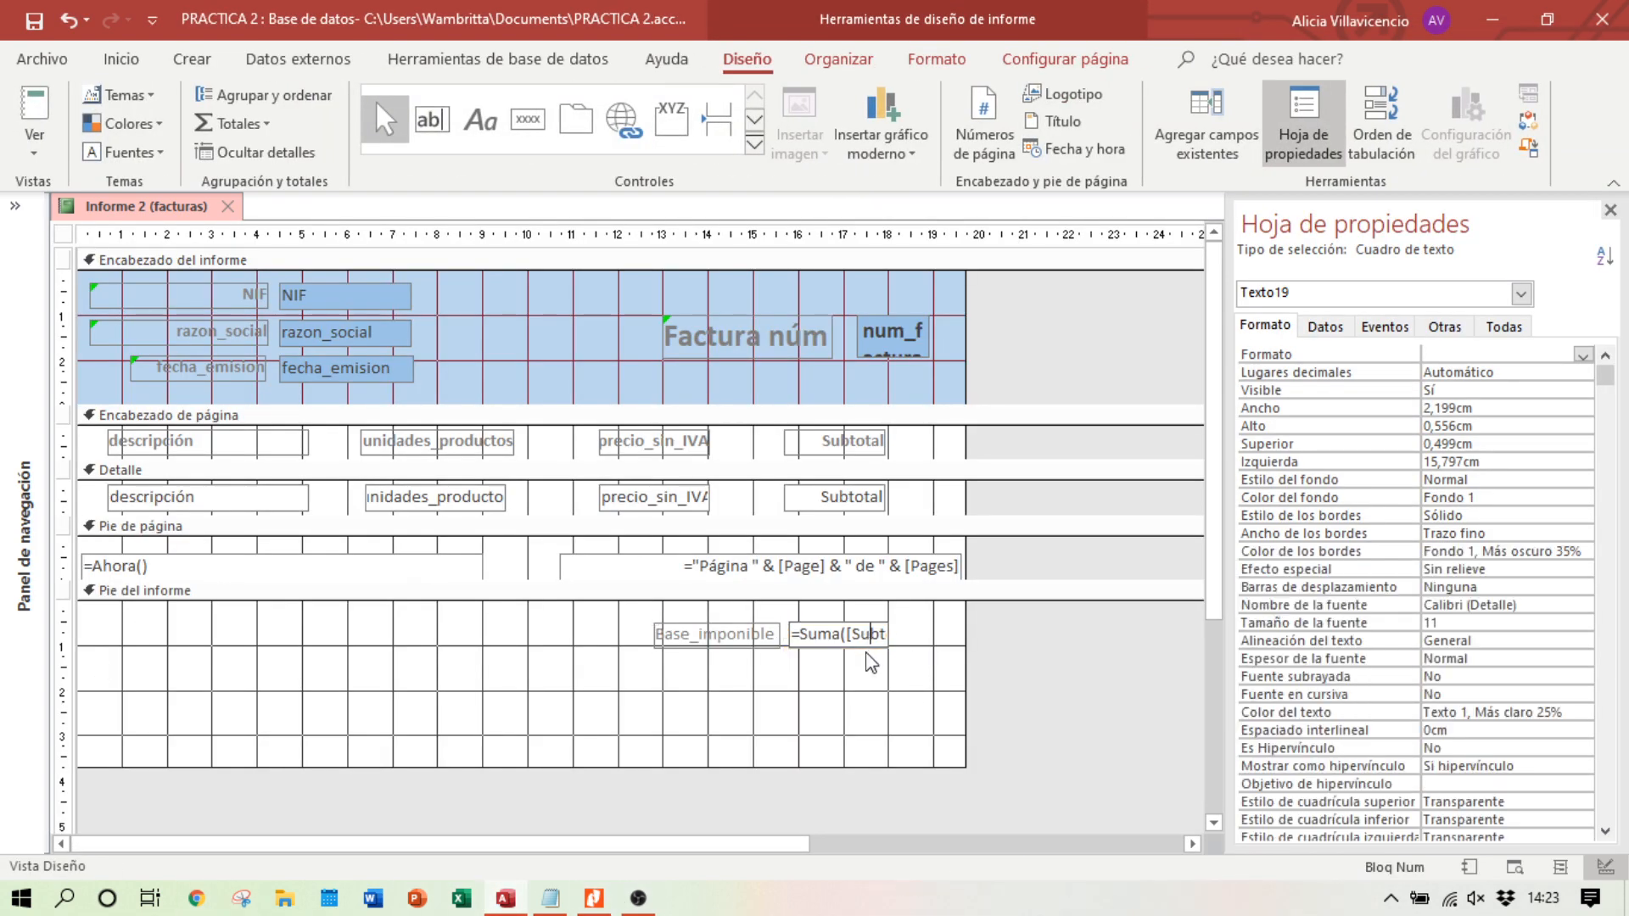
left_click(875, 651)
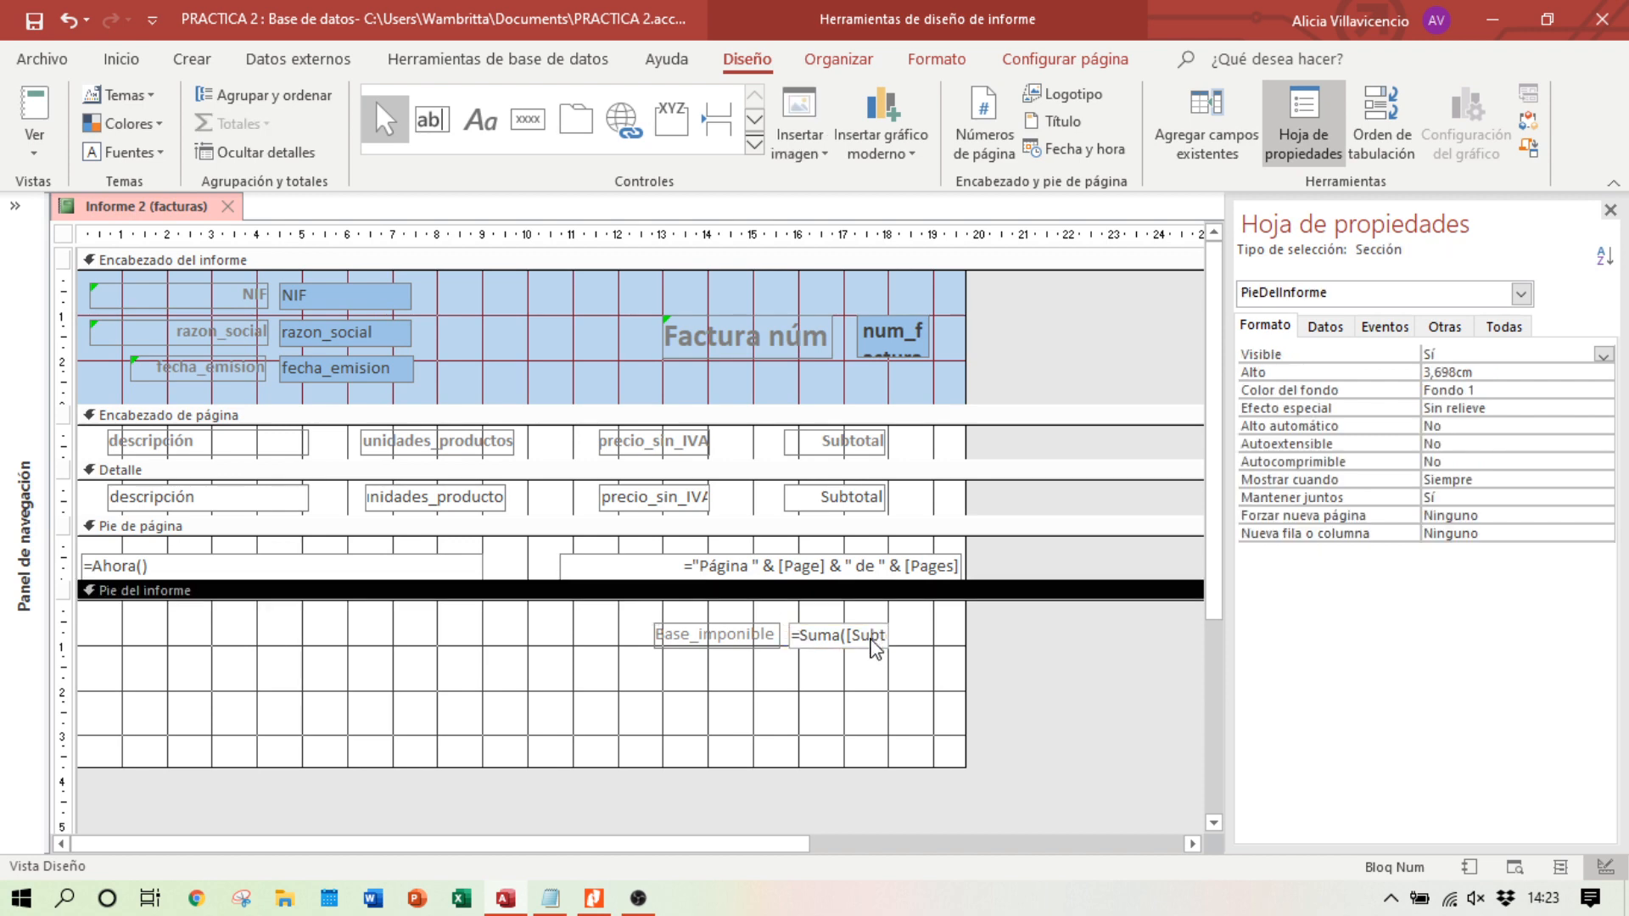
left_click(865, 640)
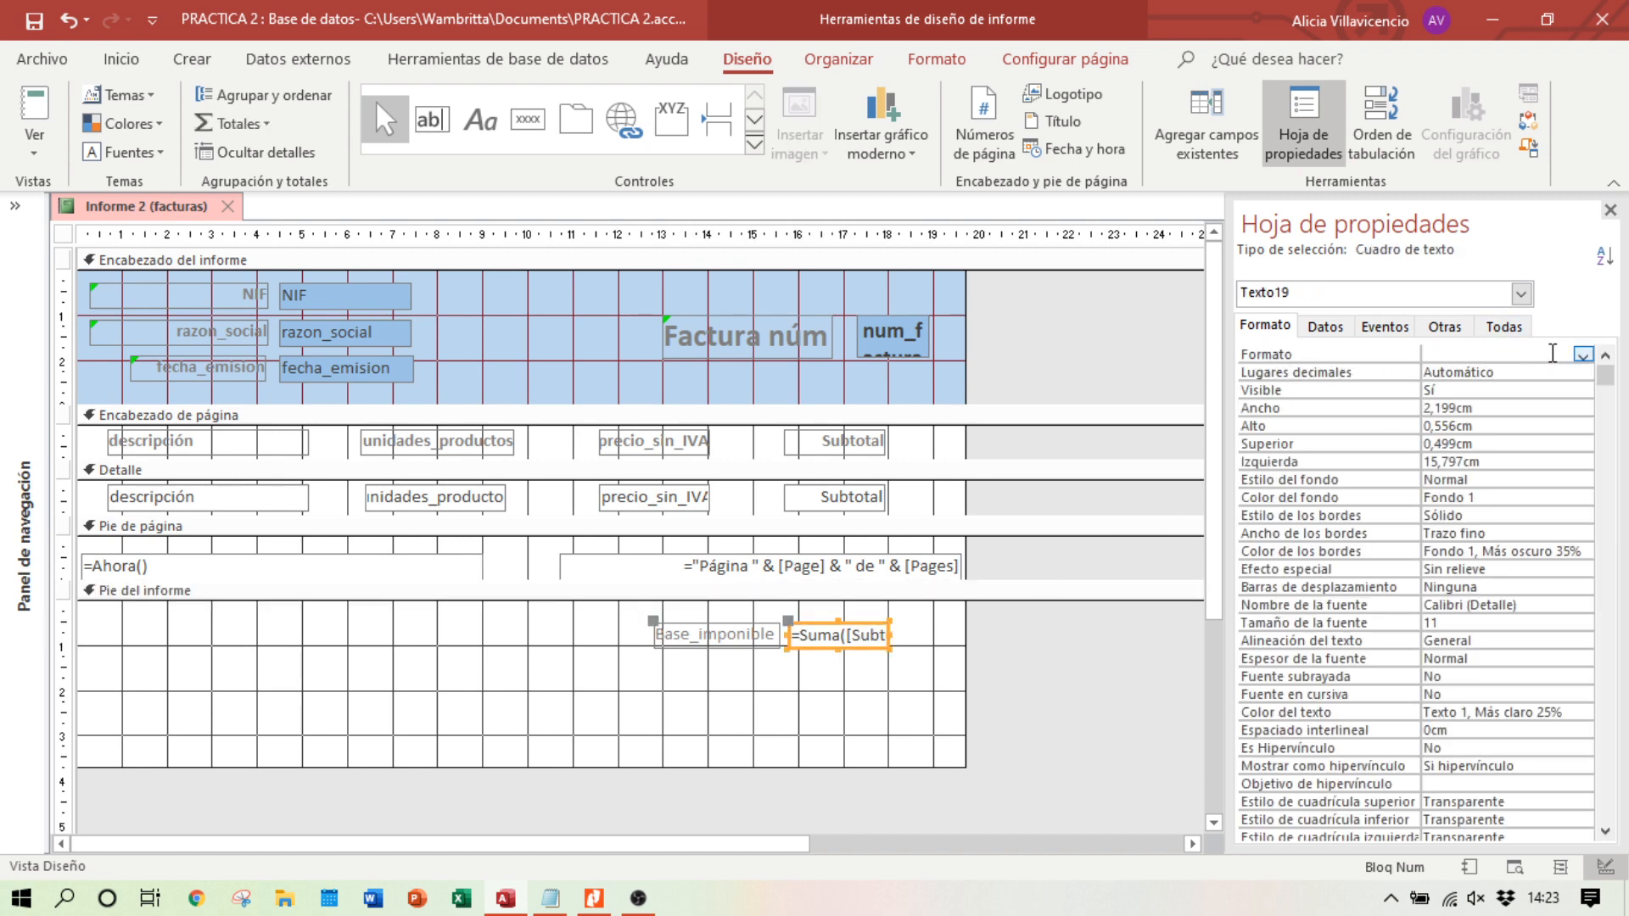
left_click(1583, 355)
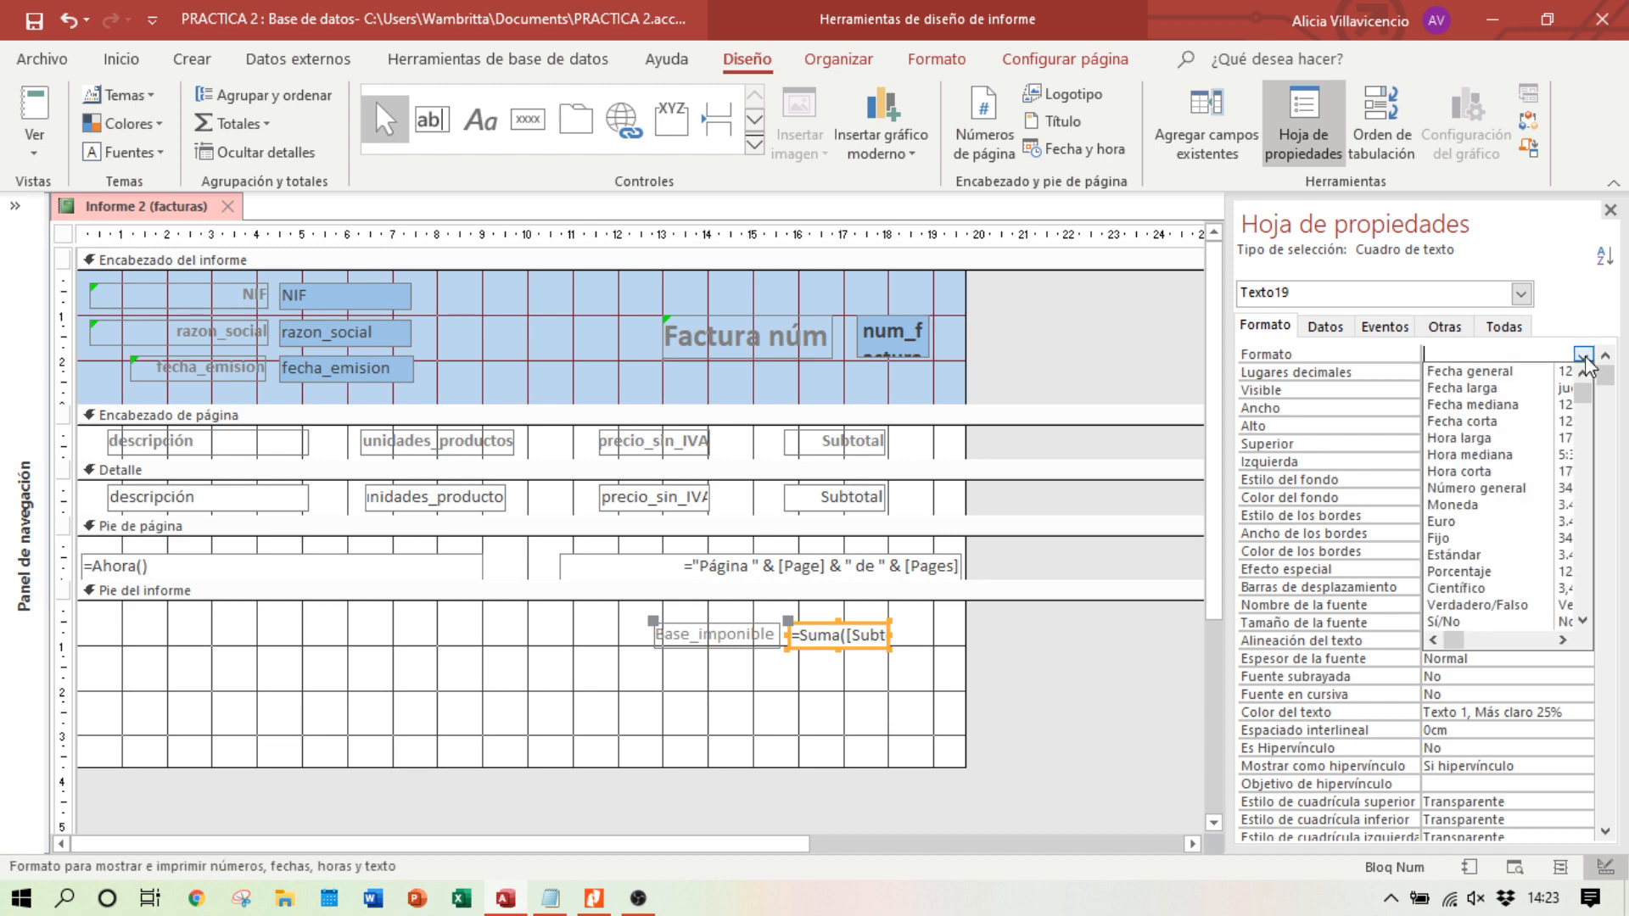
left_click(1472, 522)
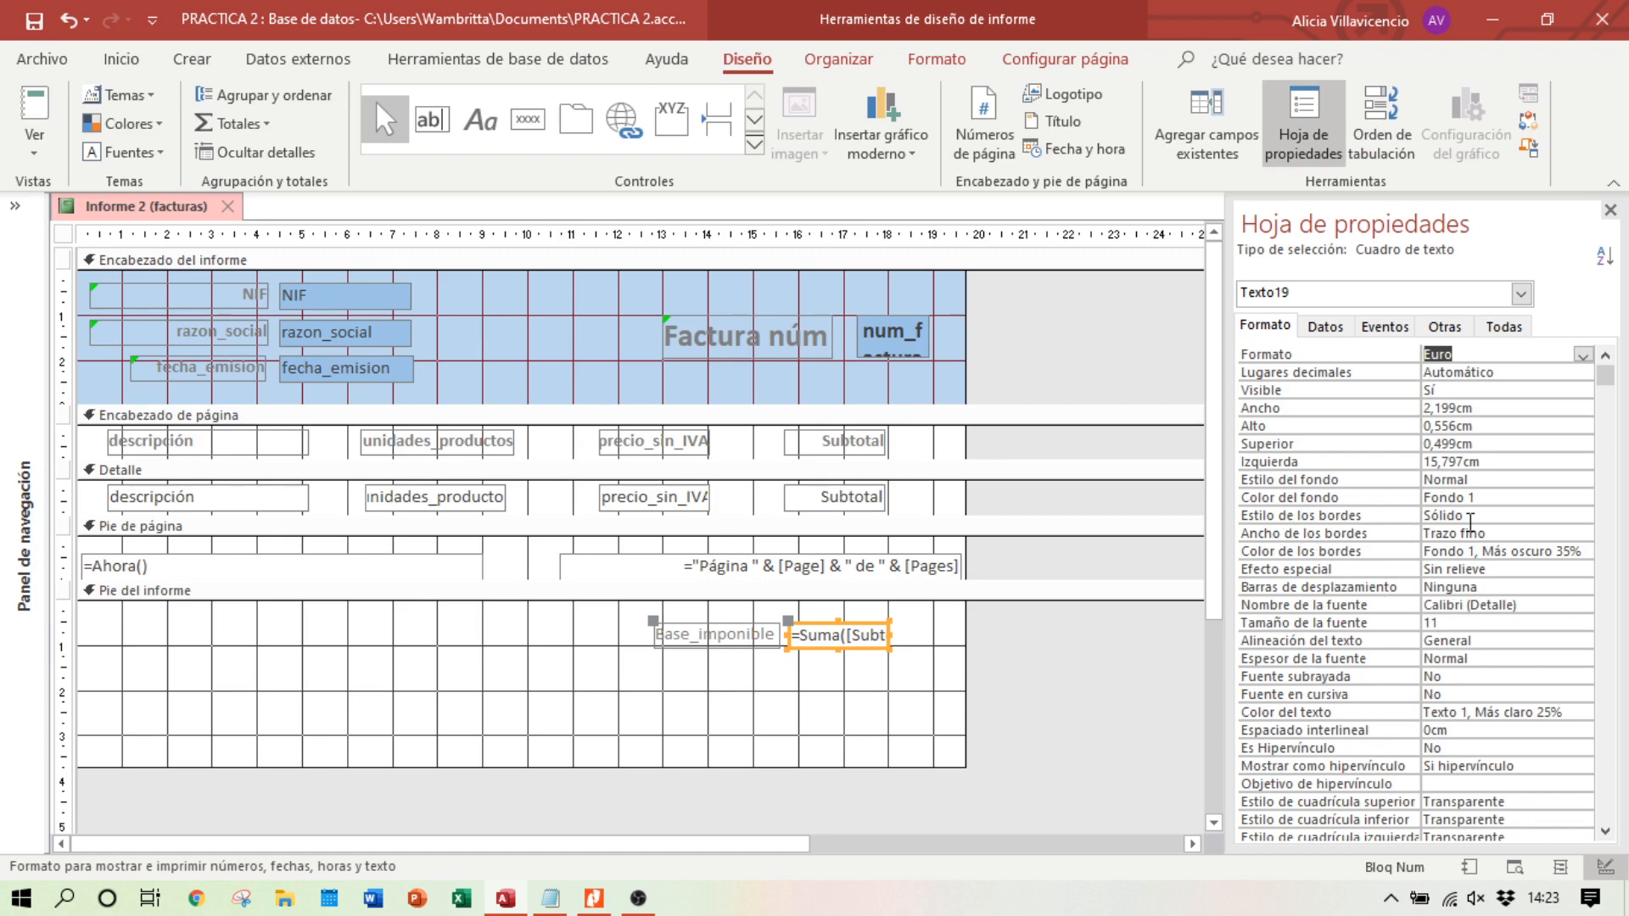
left_click(1558, 518)
left_click(1558, 517)
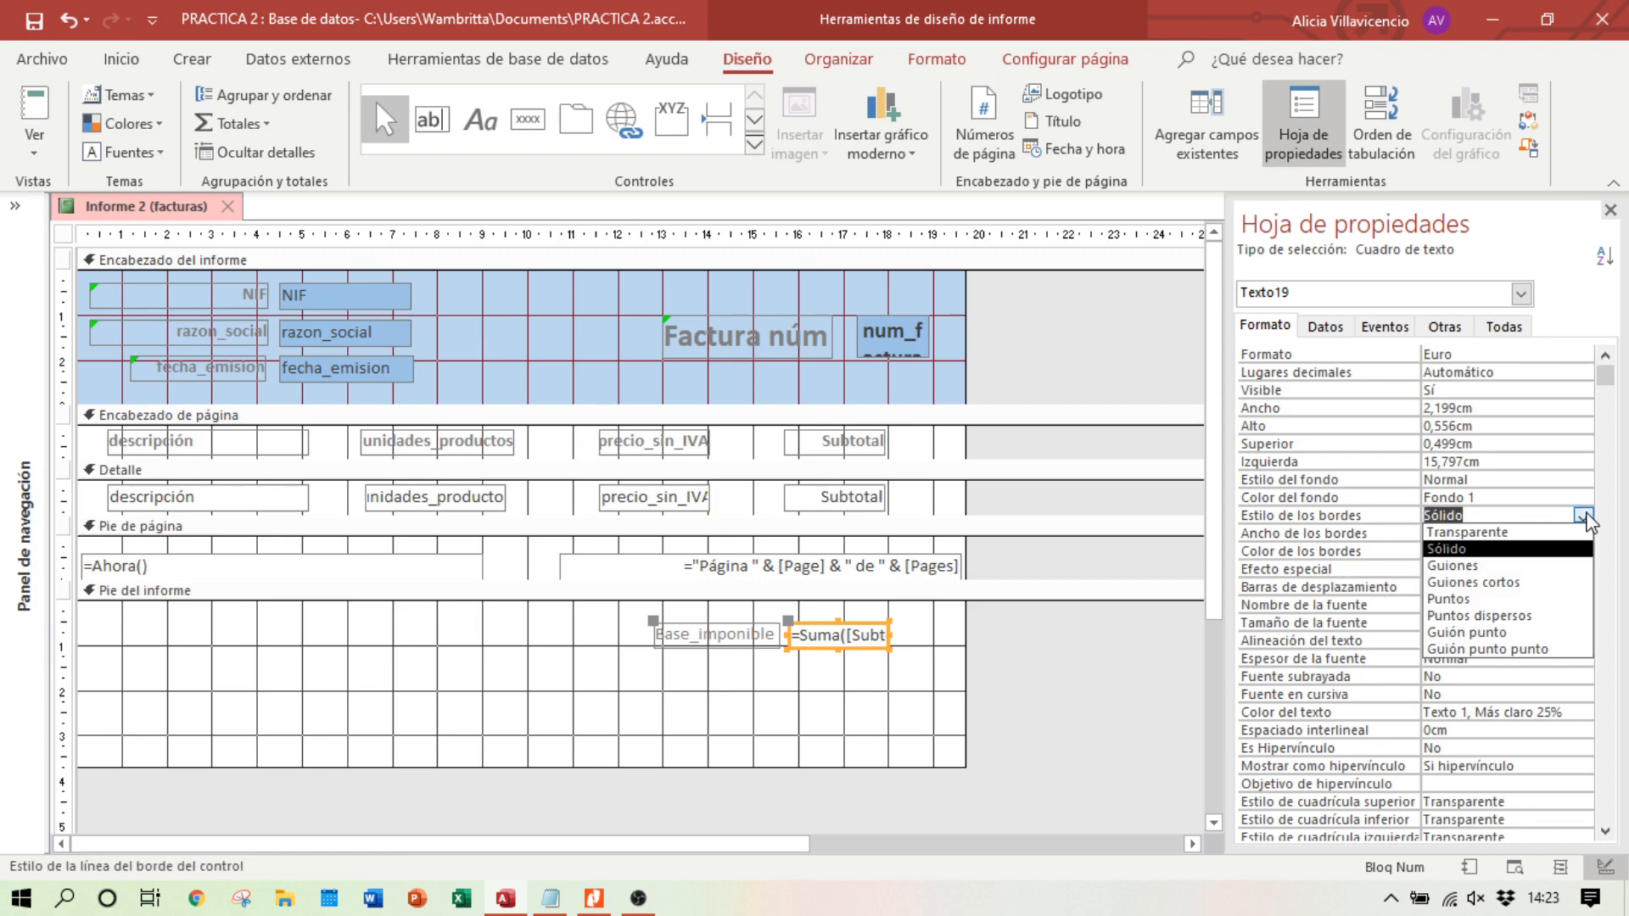
left_click(1549, 537)
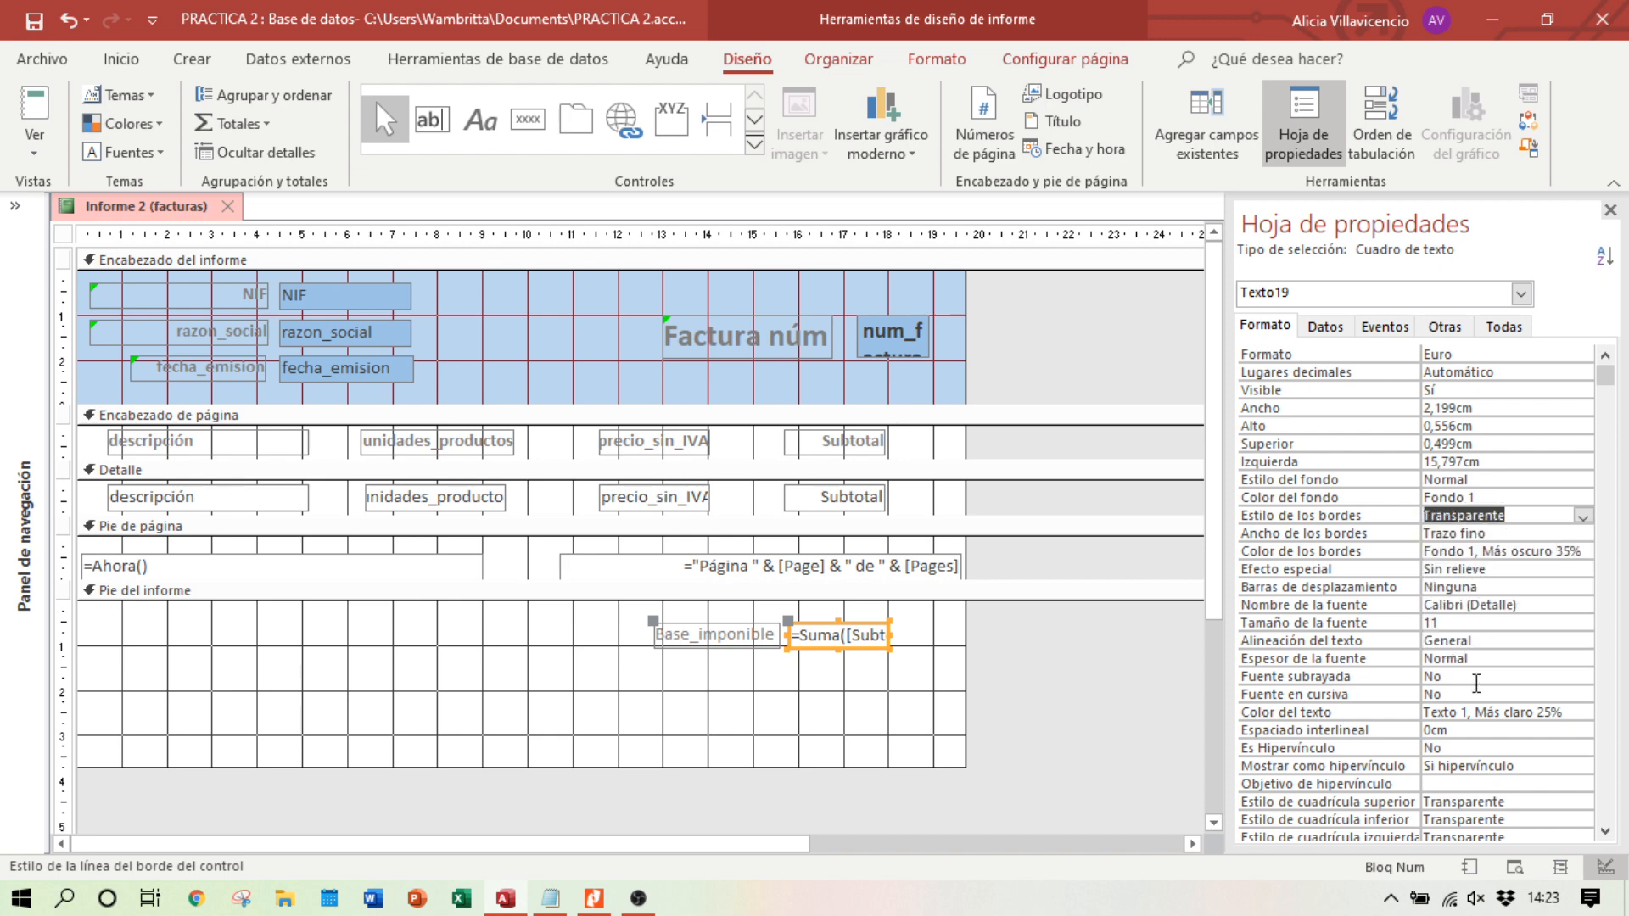
Step: Preview invoice 4, return to the design and move the Base_imponible label and text box down to about 1 cm below the footer's top edge
left_click(1514, 866)
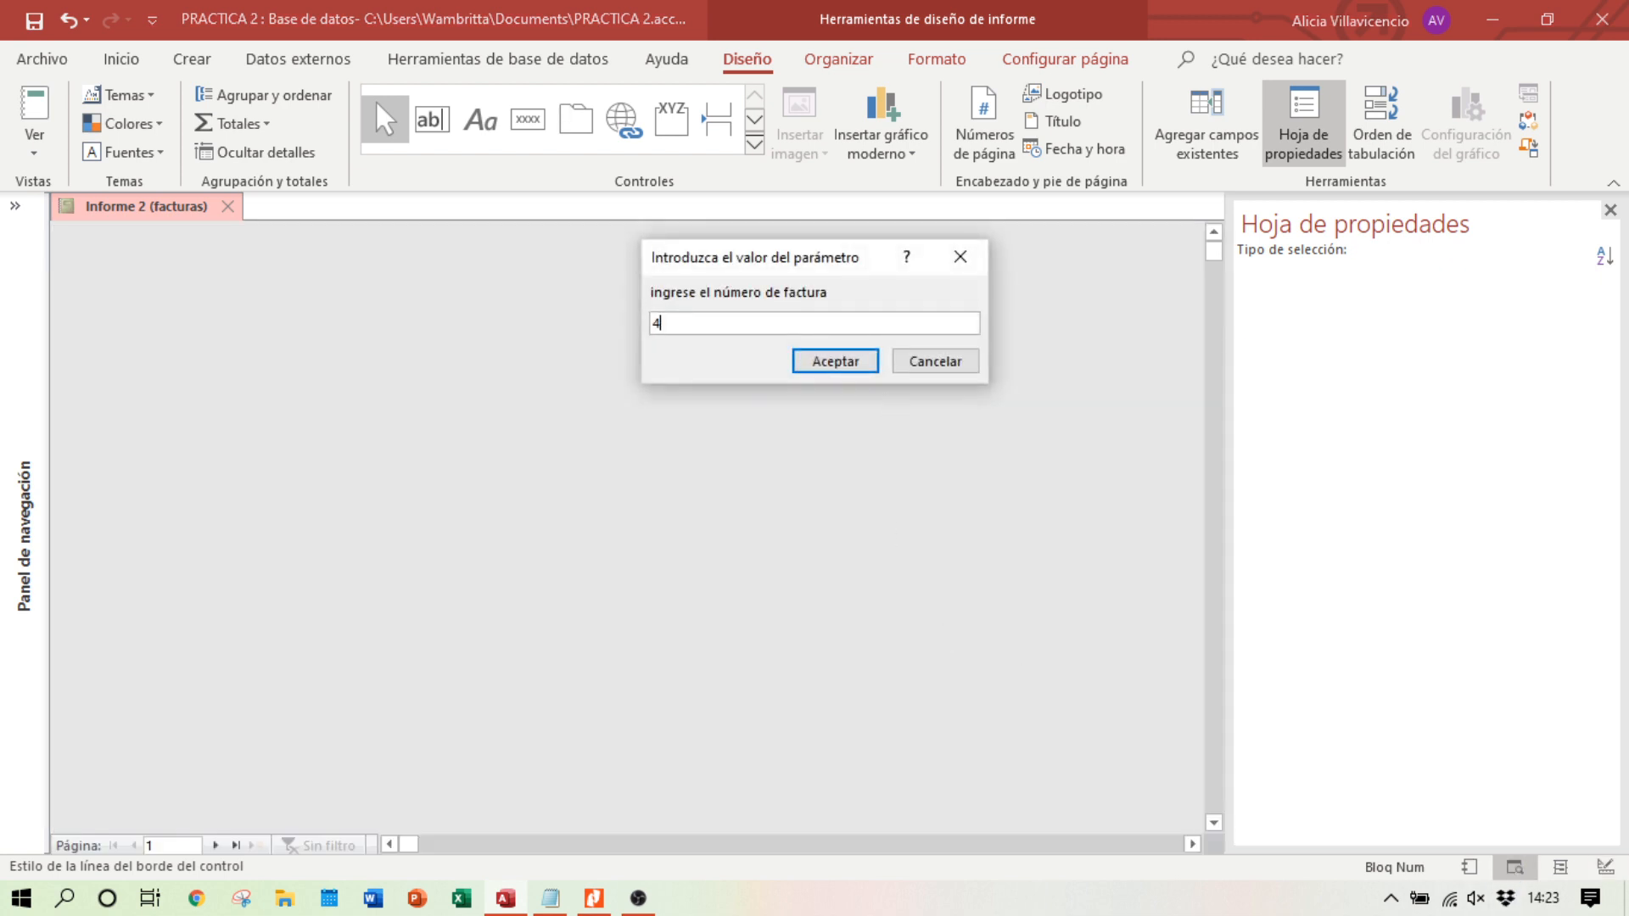
key("Return")
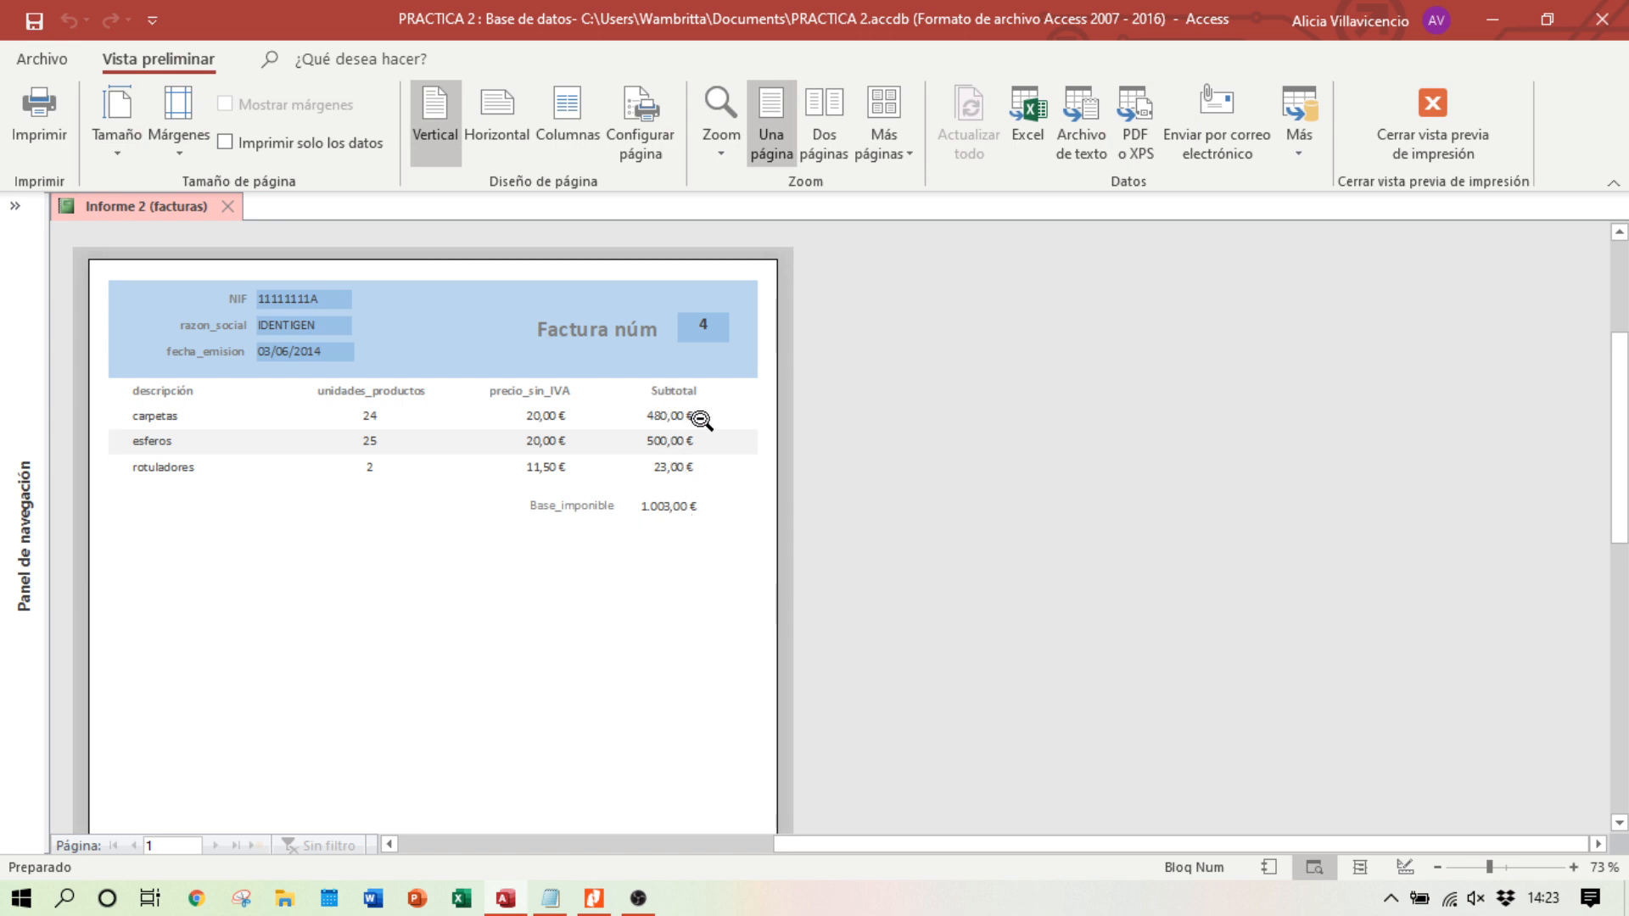
left_click(1405, 868)
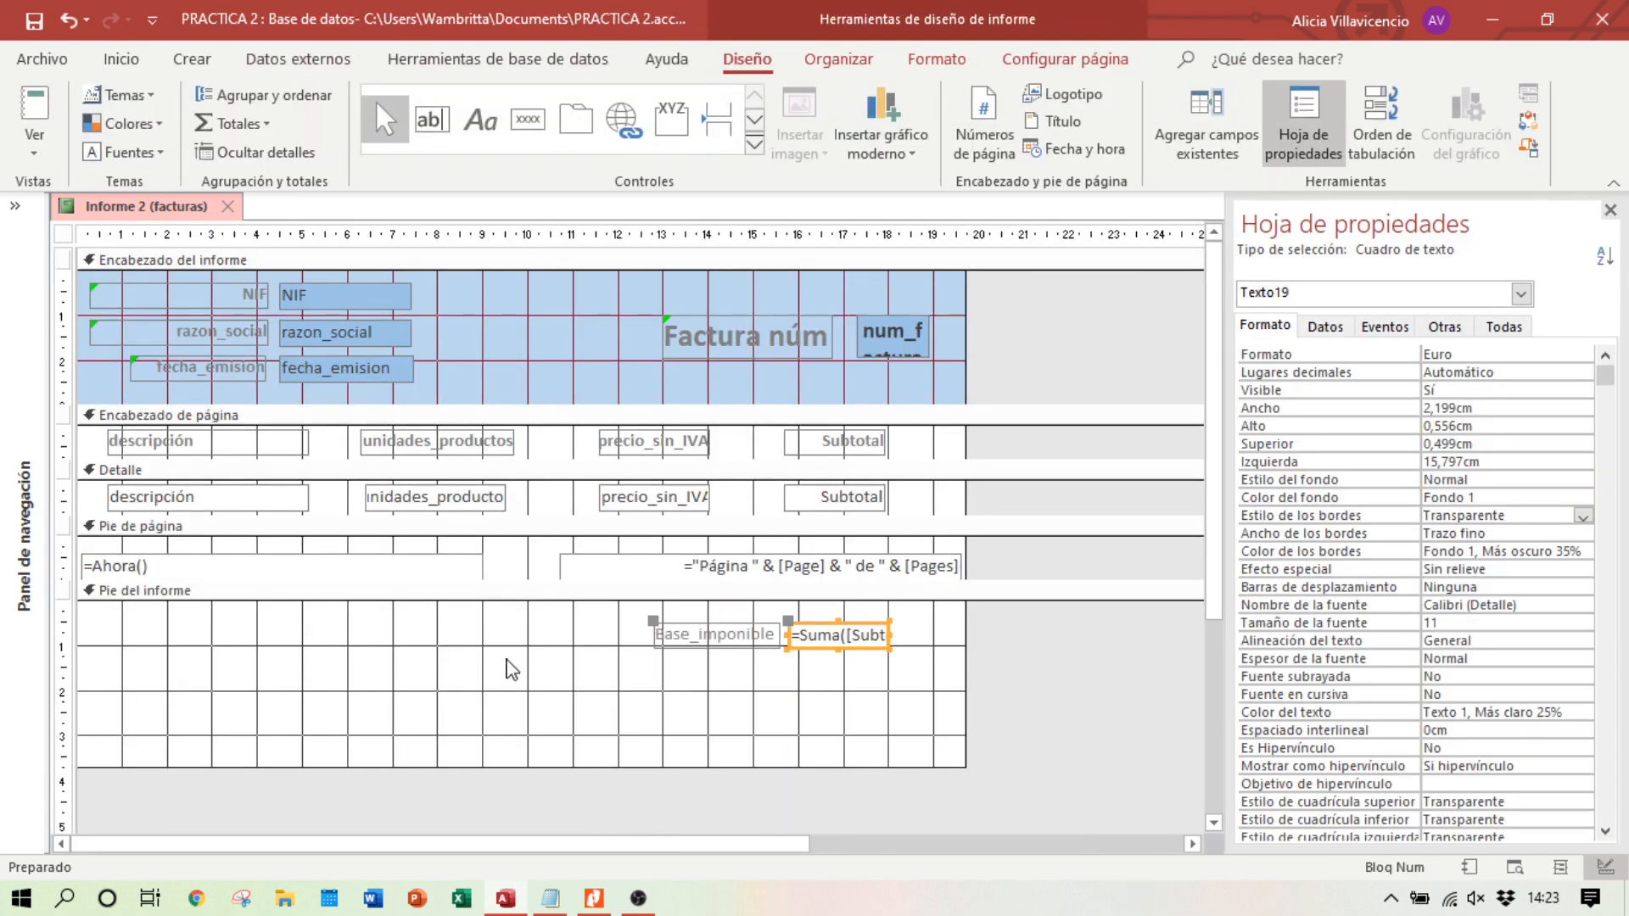
left_click(712, 645, "shift")
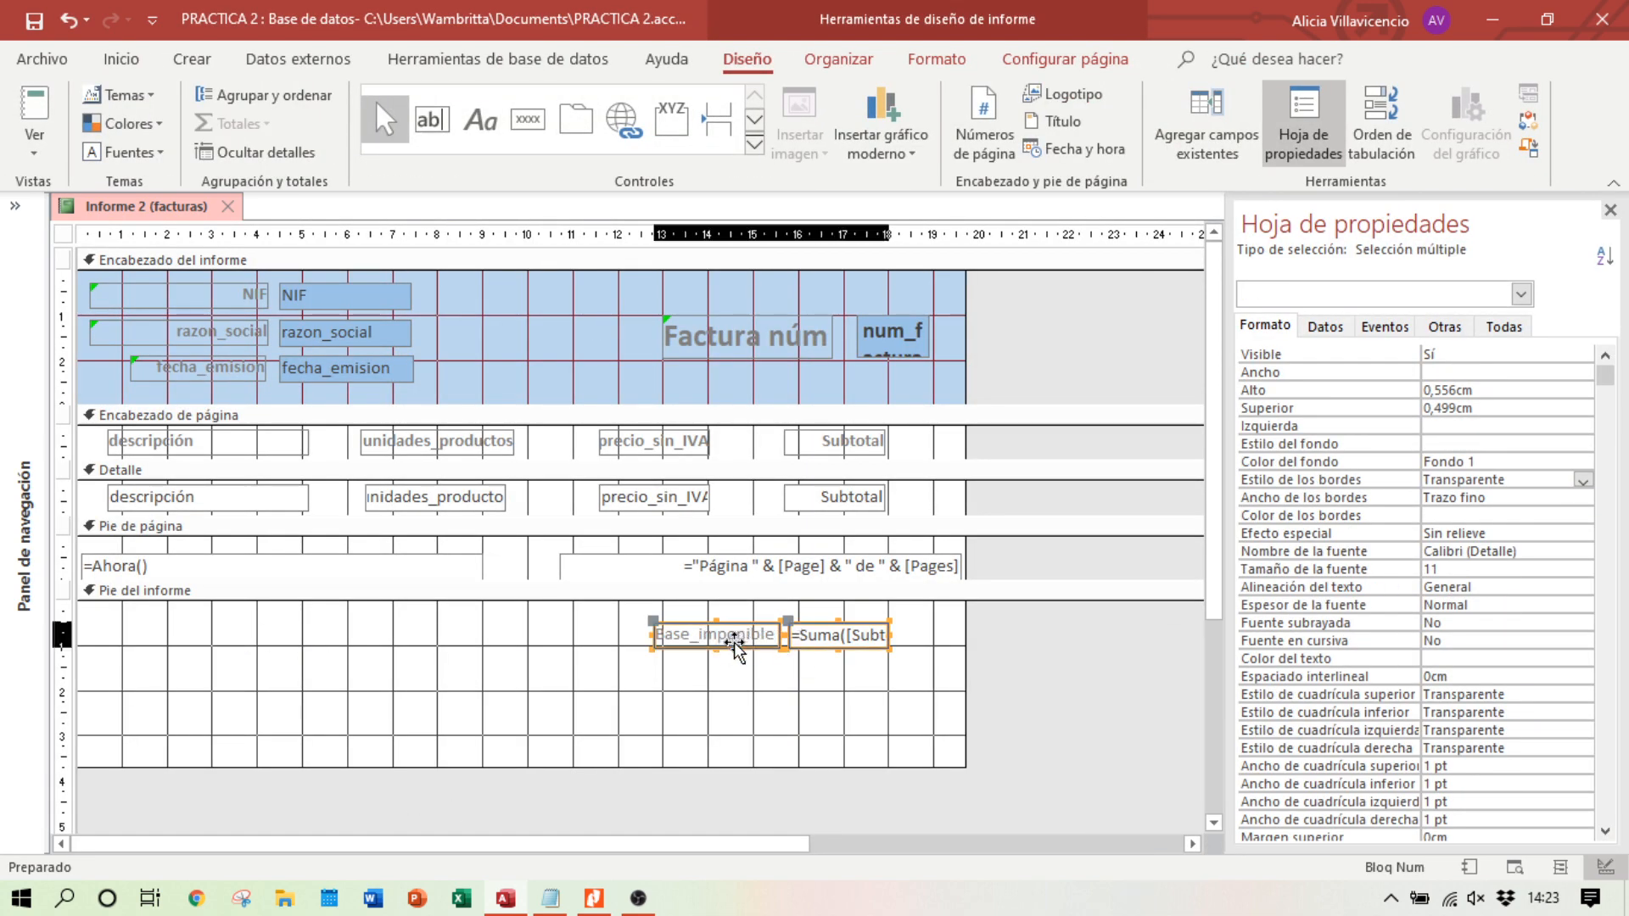
left_click_drag(734, 645, 733, 667)
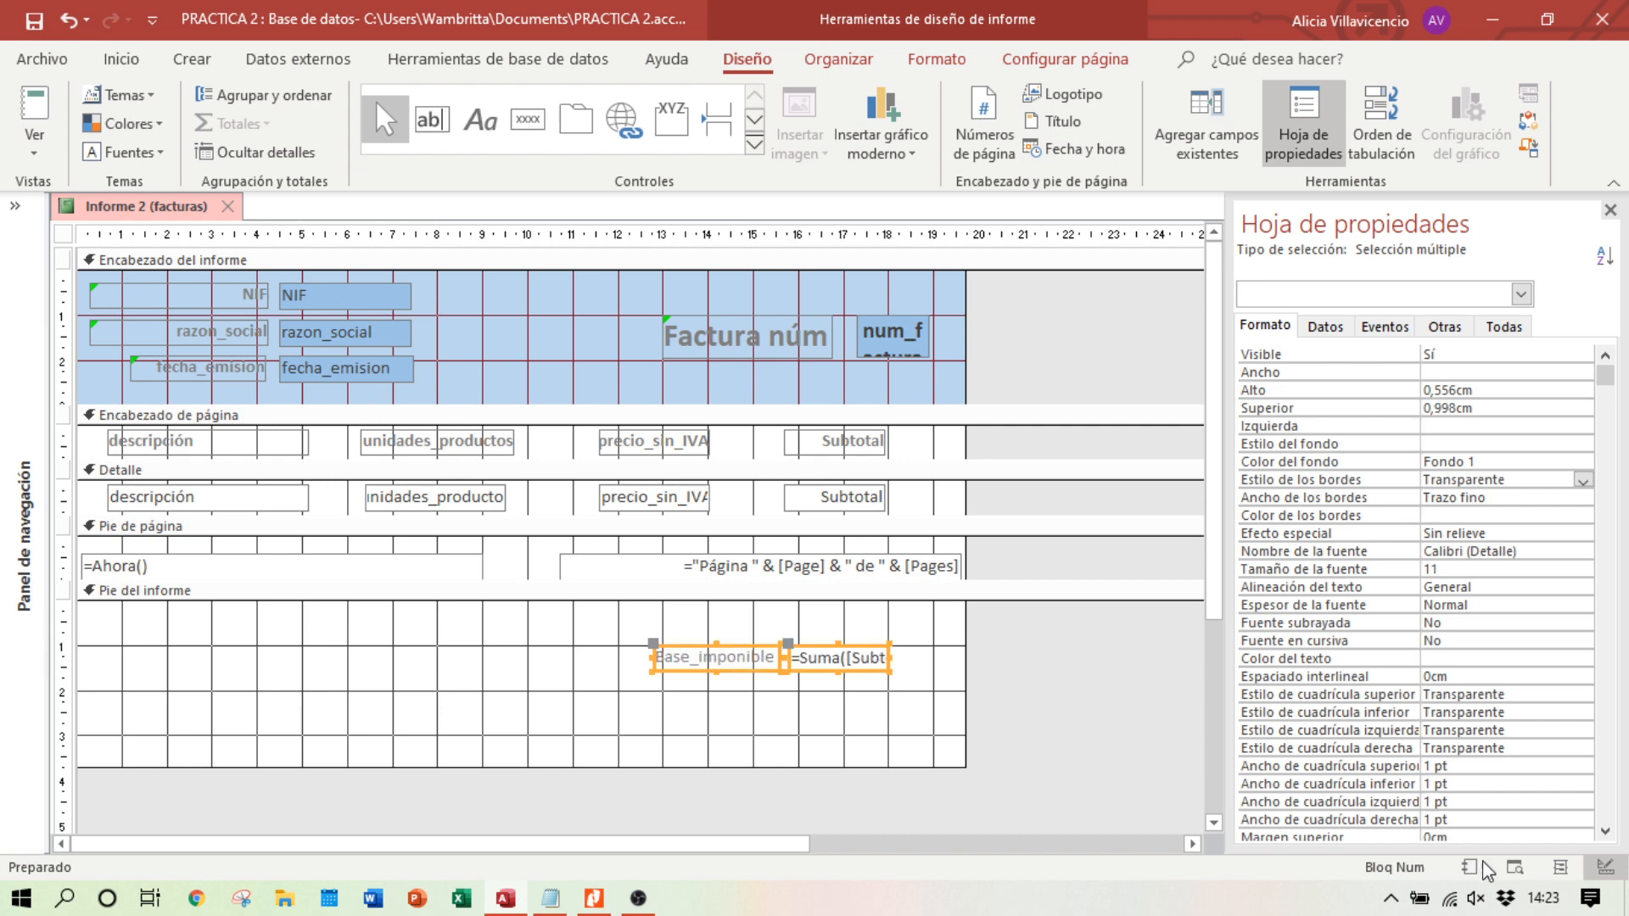
Step: Preview invoice 4, compare the Base_imponible line with the totals block in the PDF sample, and return to the design
left_click(1515, 867)
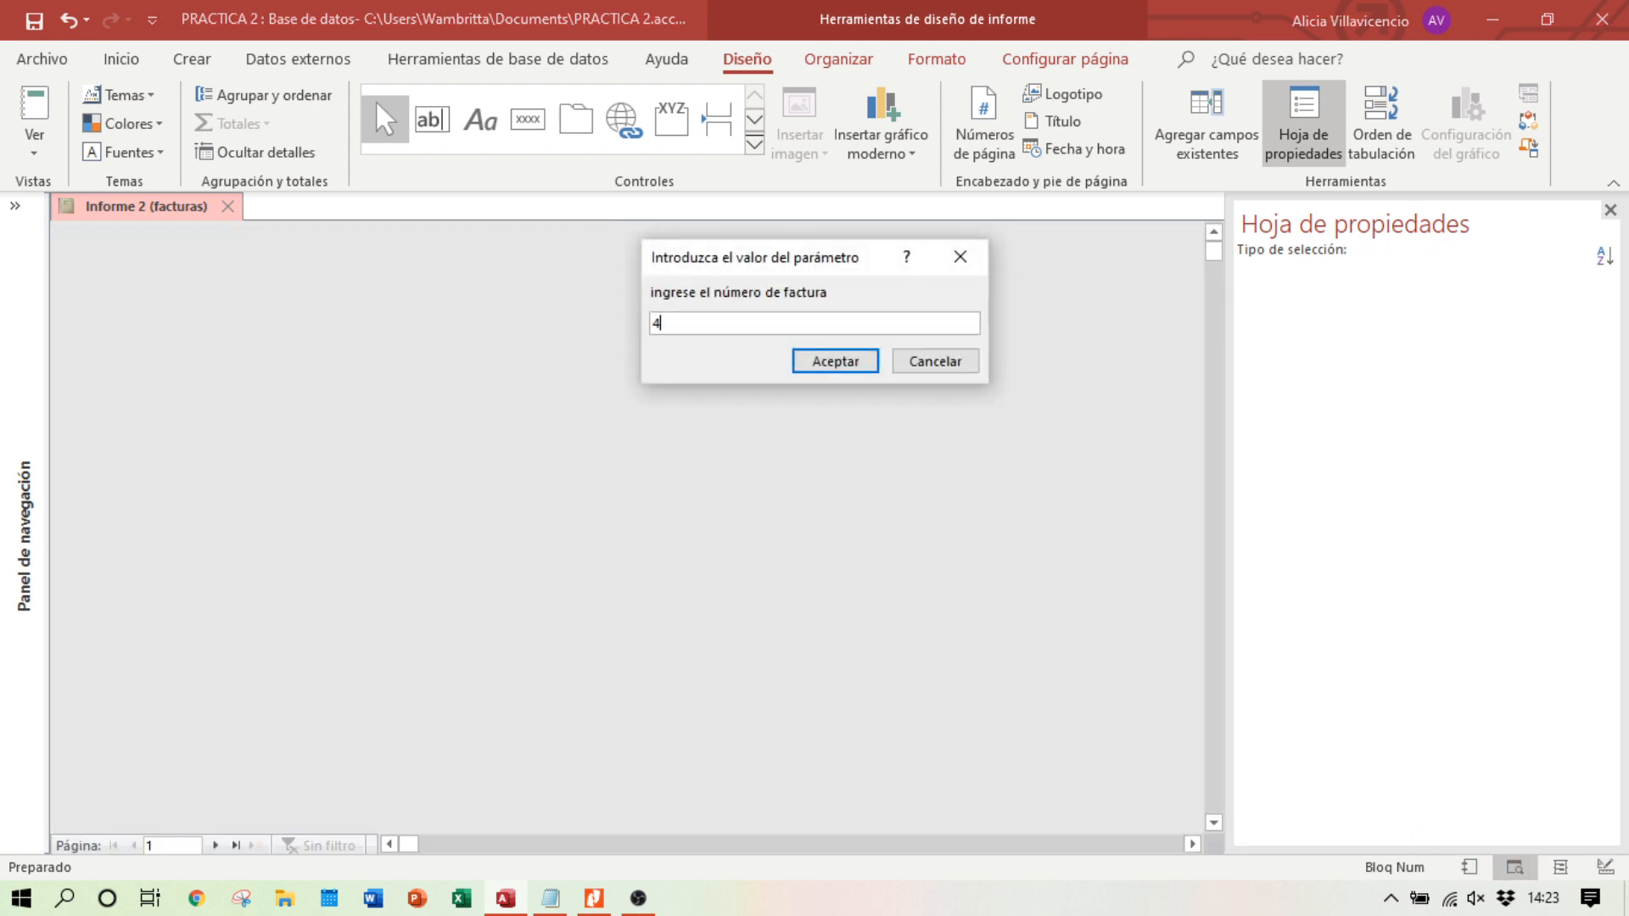
key("Return")
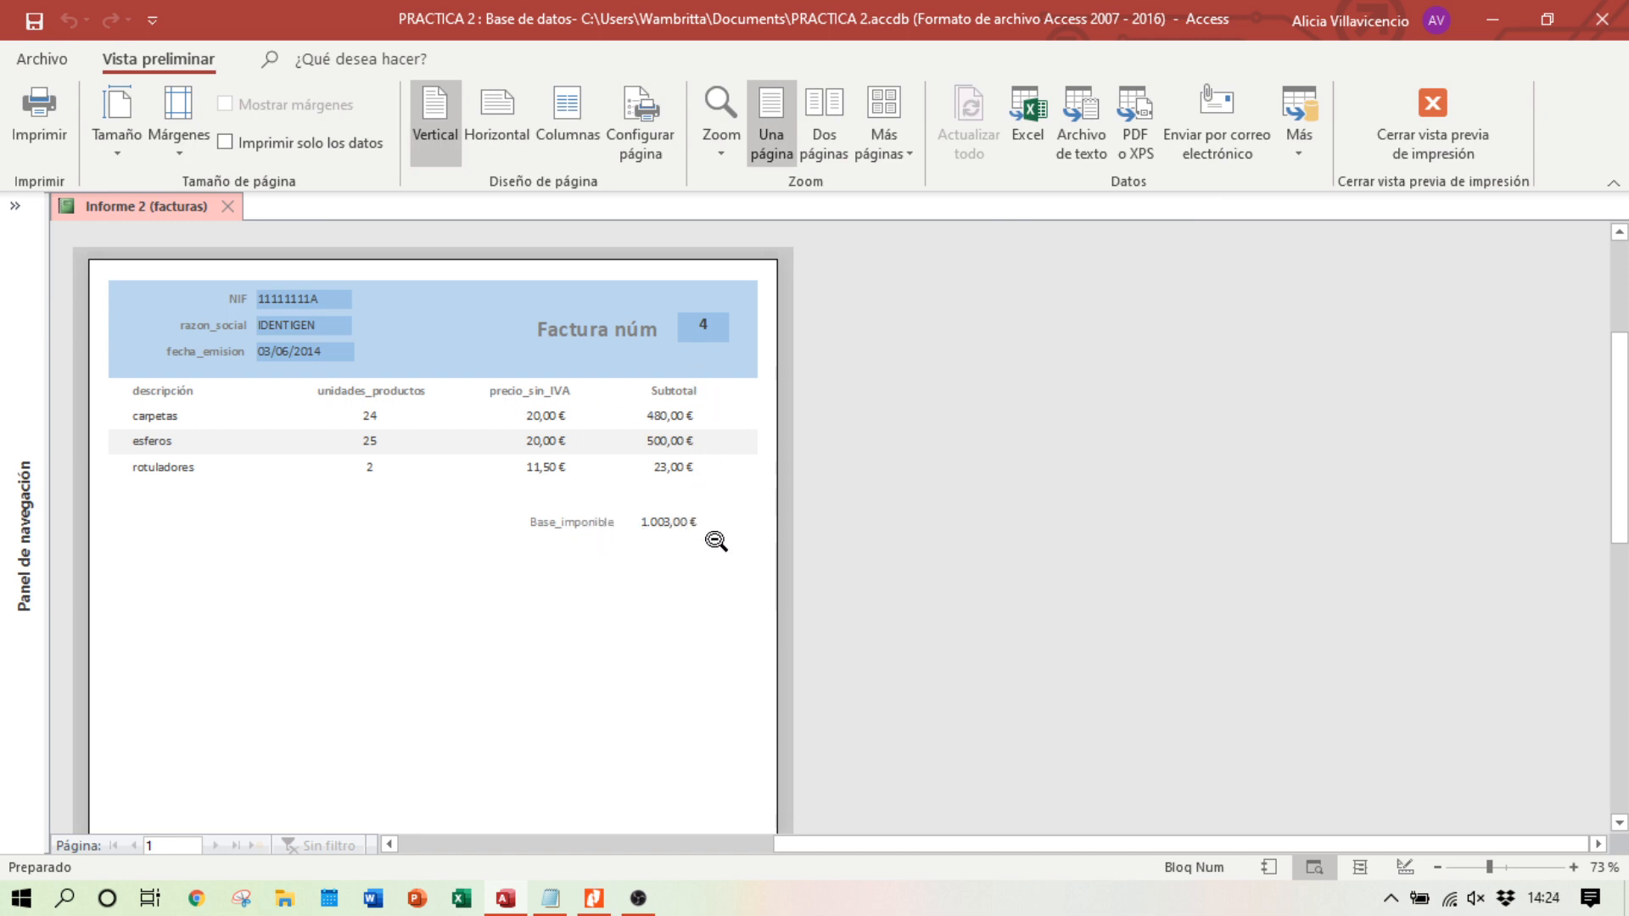
left_click(596, 898)
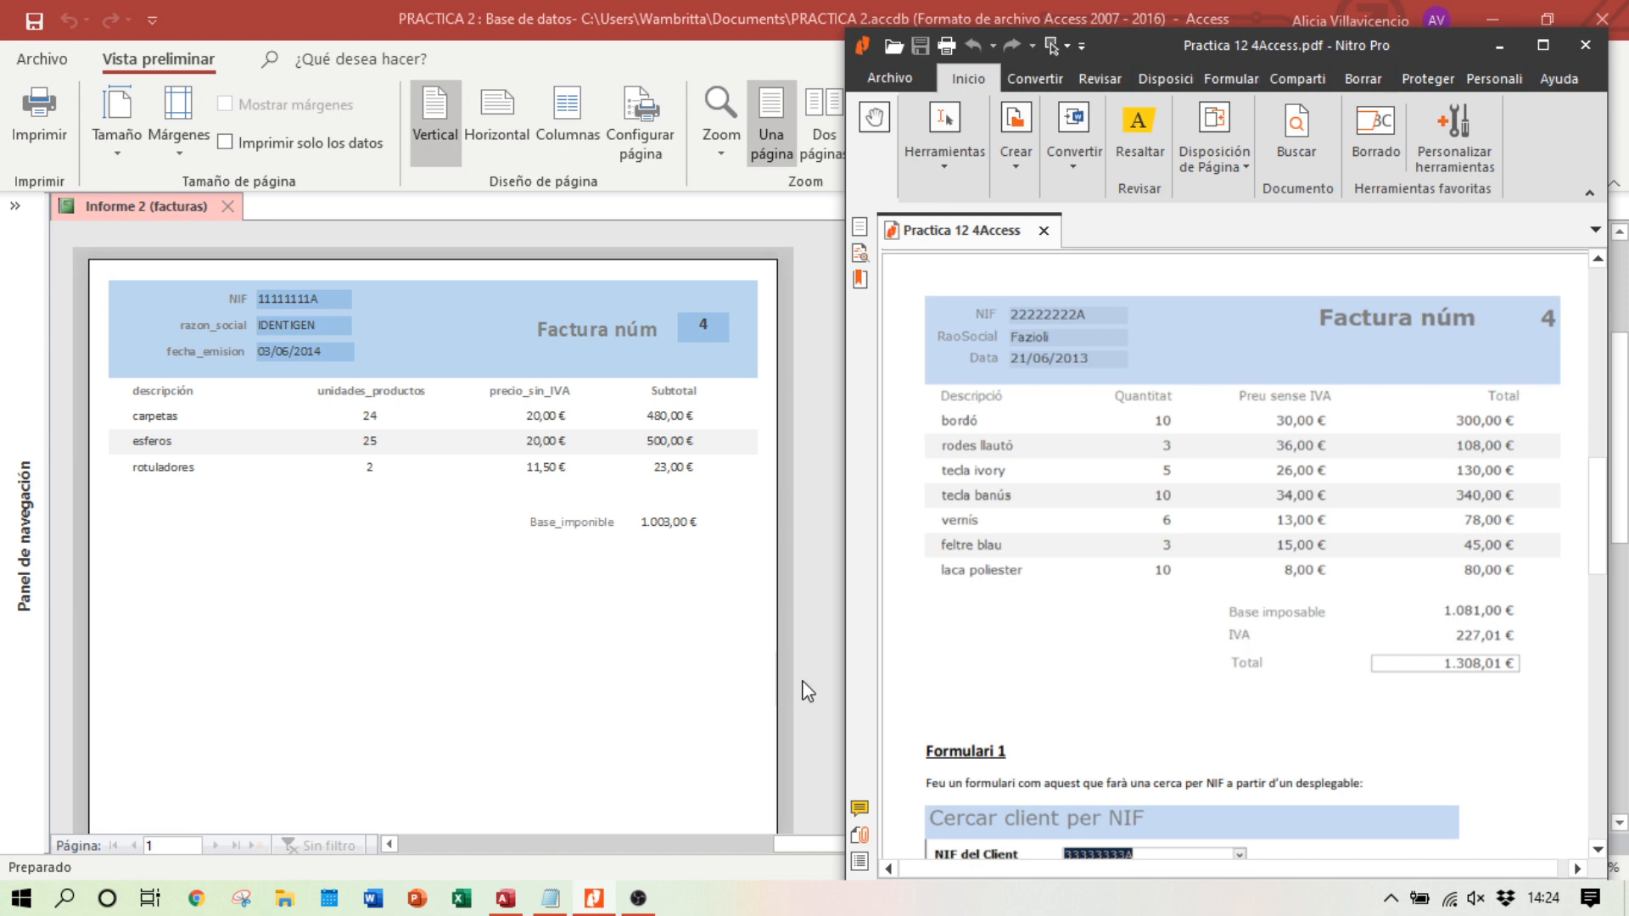
left_click(789, 852)
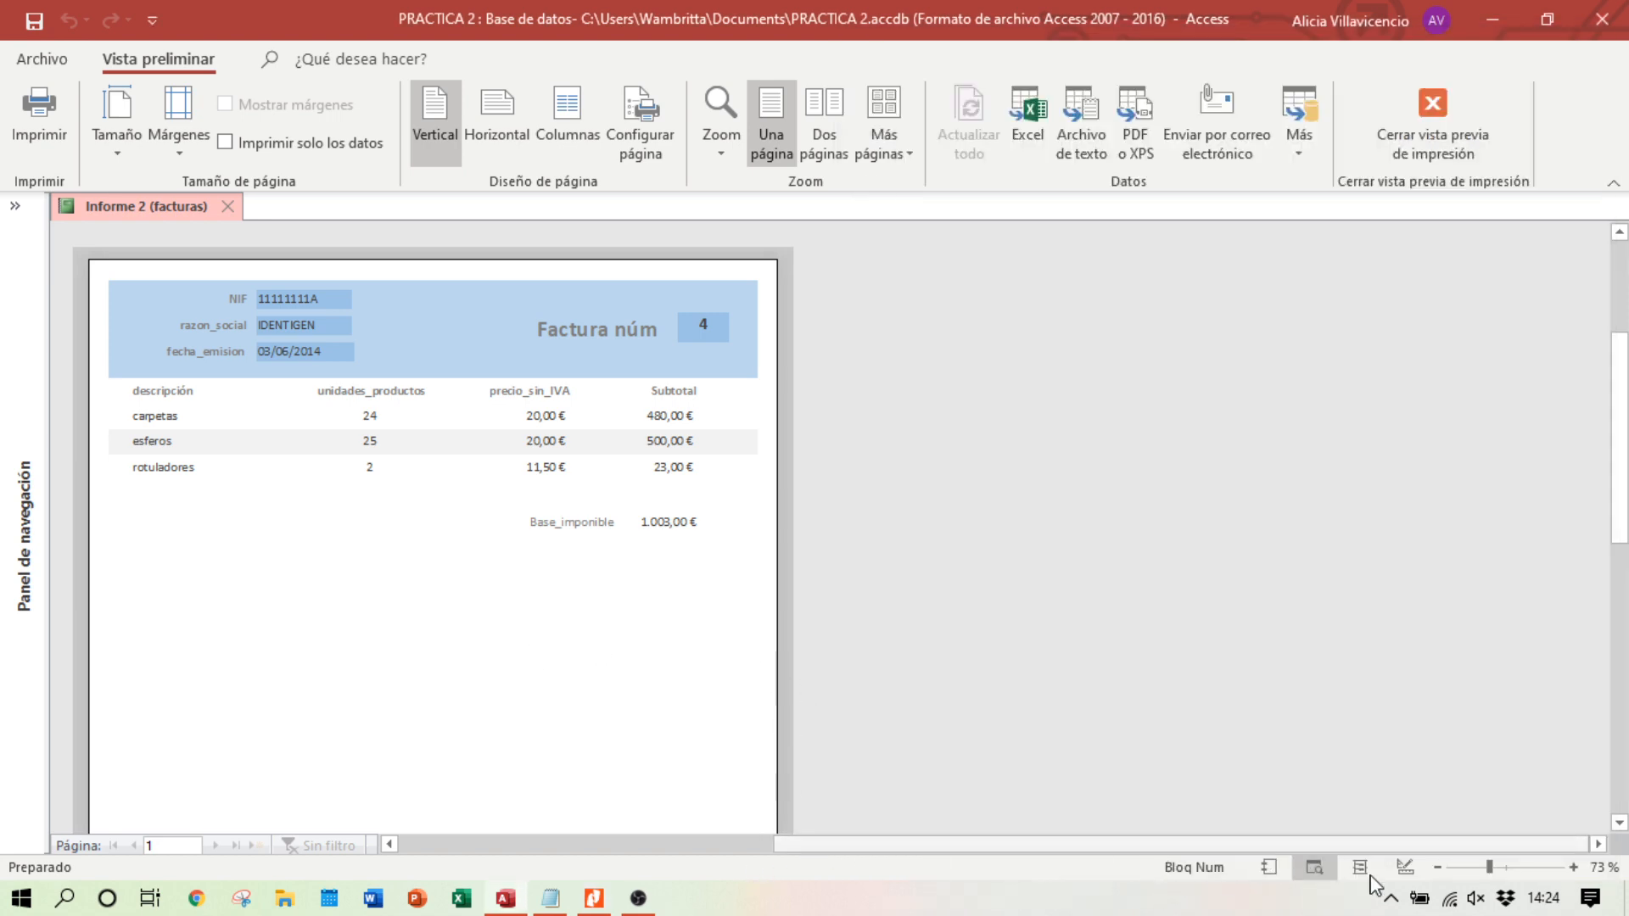
left_click(1405, 868)
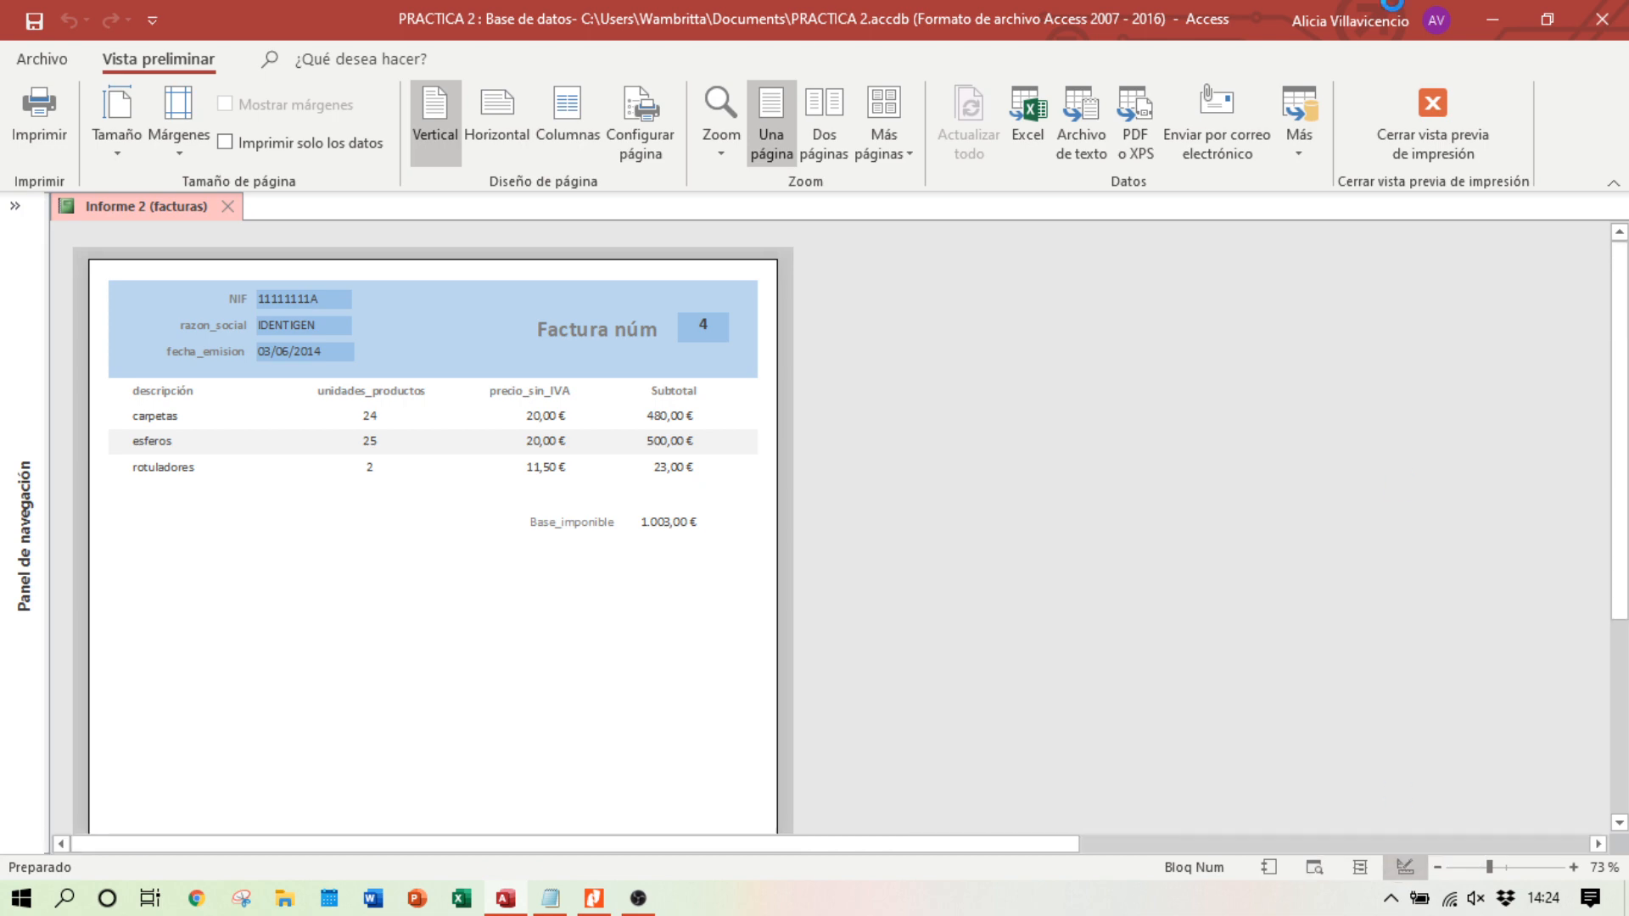
Step: Look up the IVA formula in the Notepad notes and copy the expression from the Base_imponible text box
left_click(551, 898)
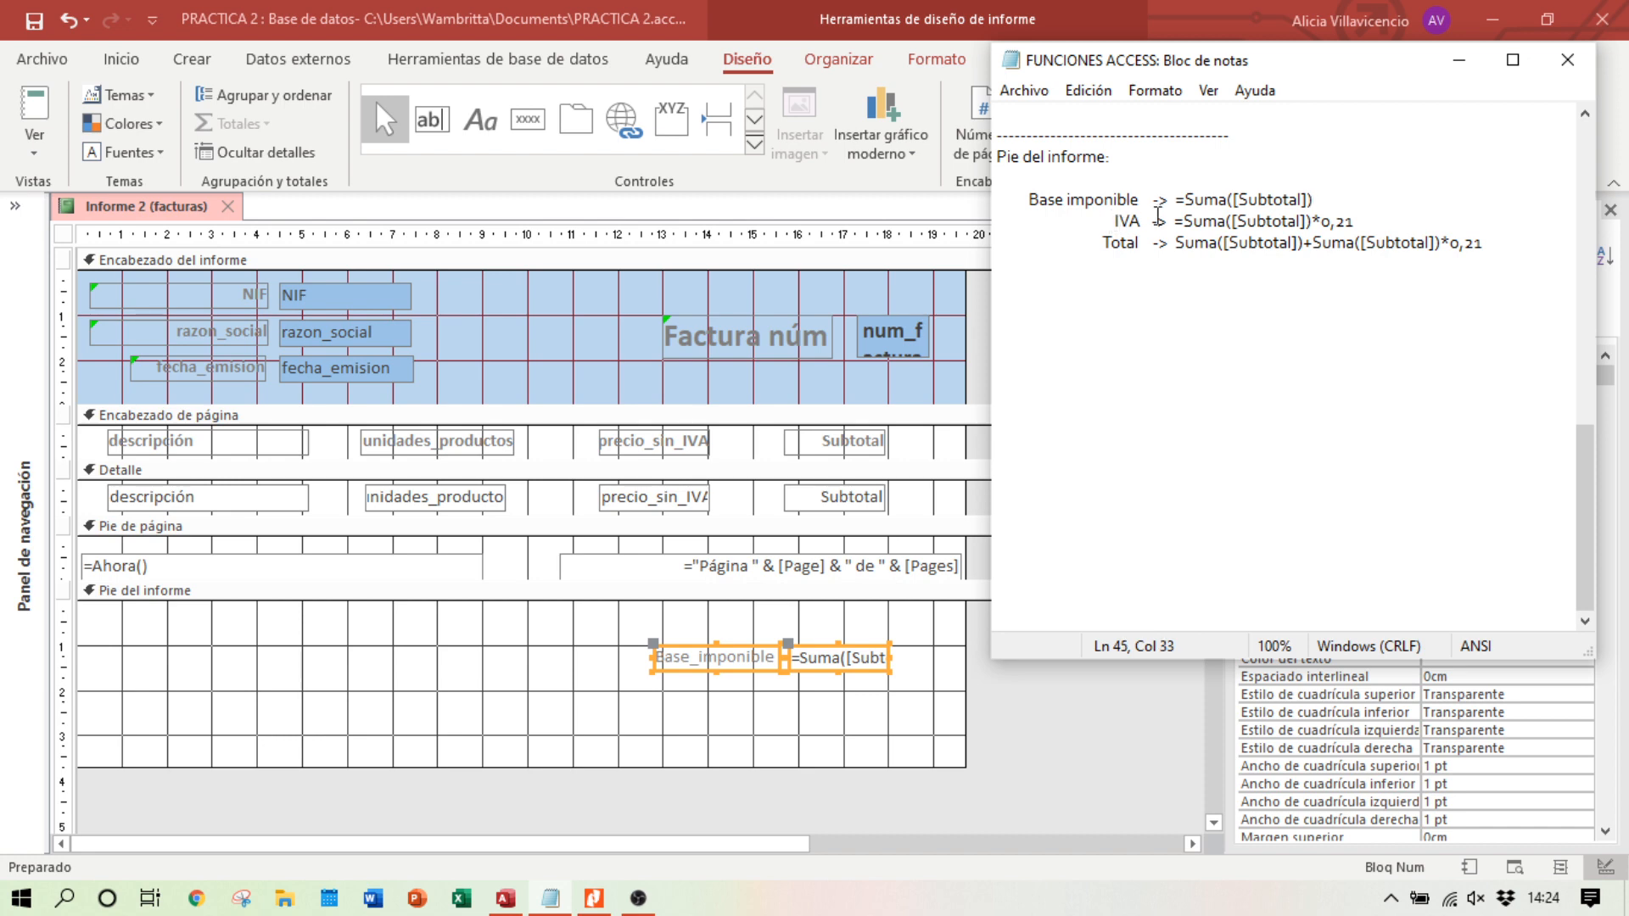
left_click_drag(1172, 221, 1372, 224)
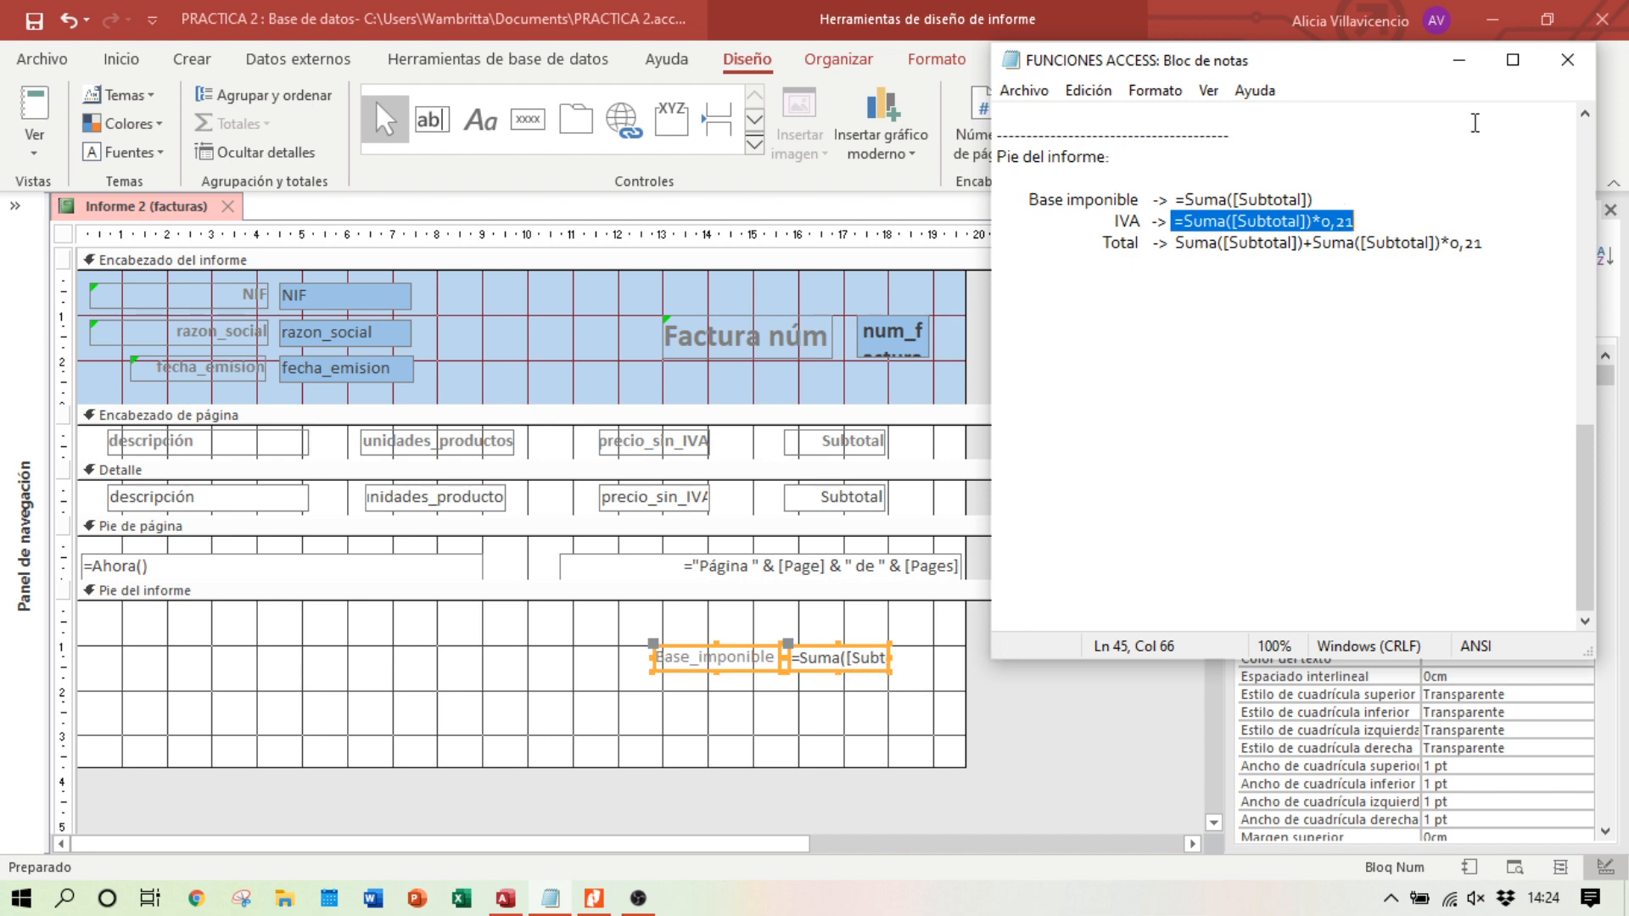
left_click(1458, 61)
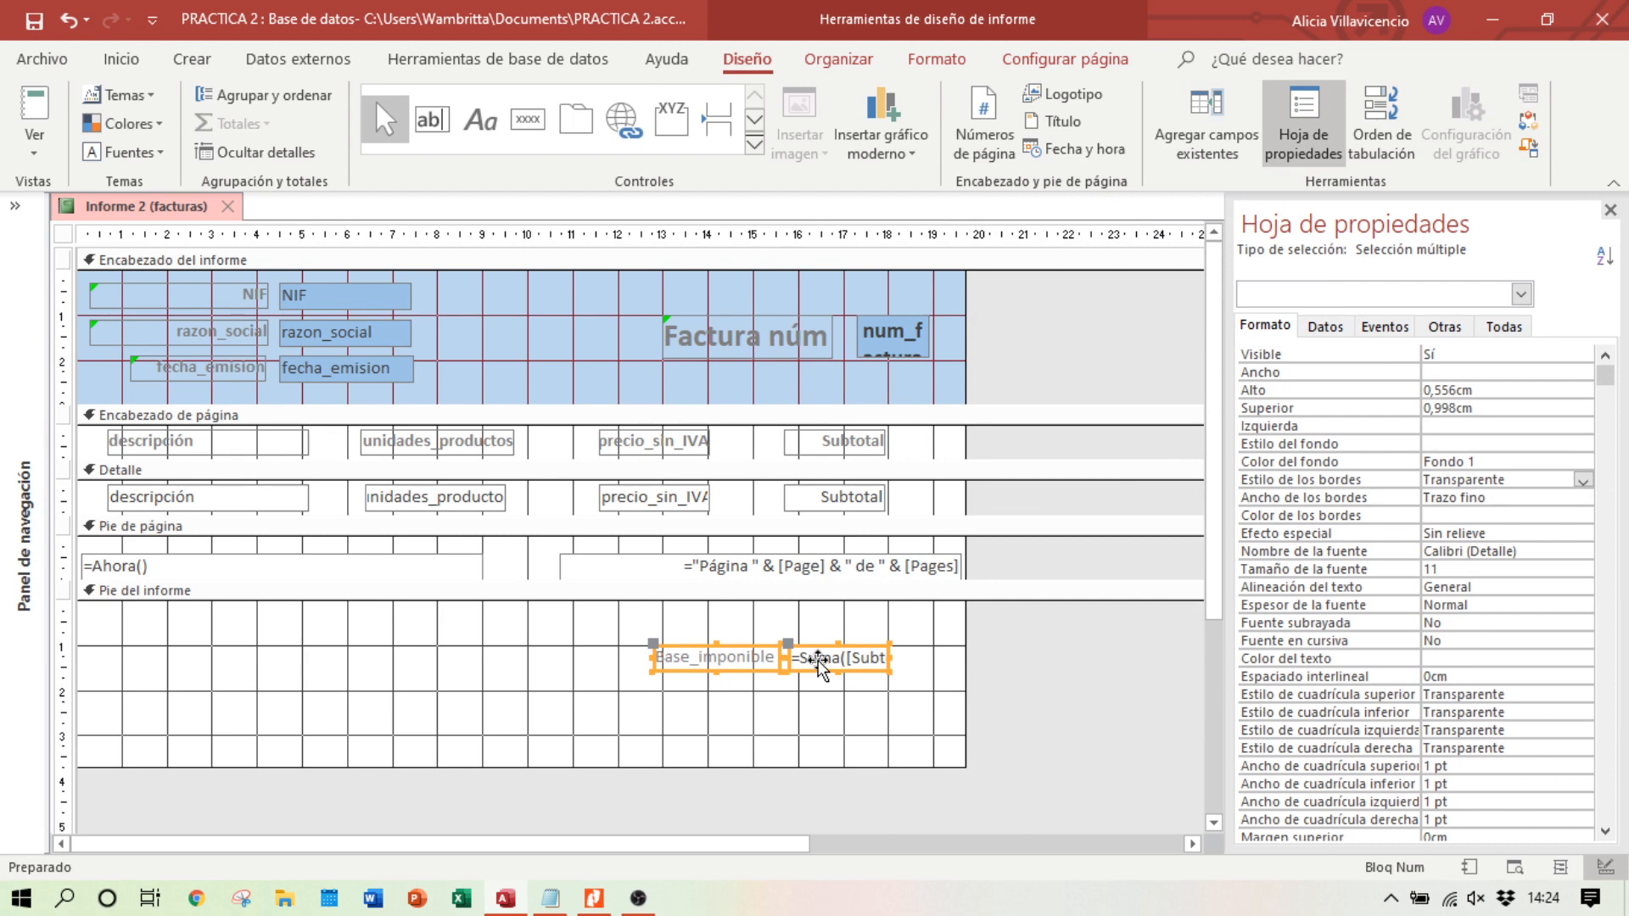
left_click(847, 654)
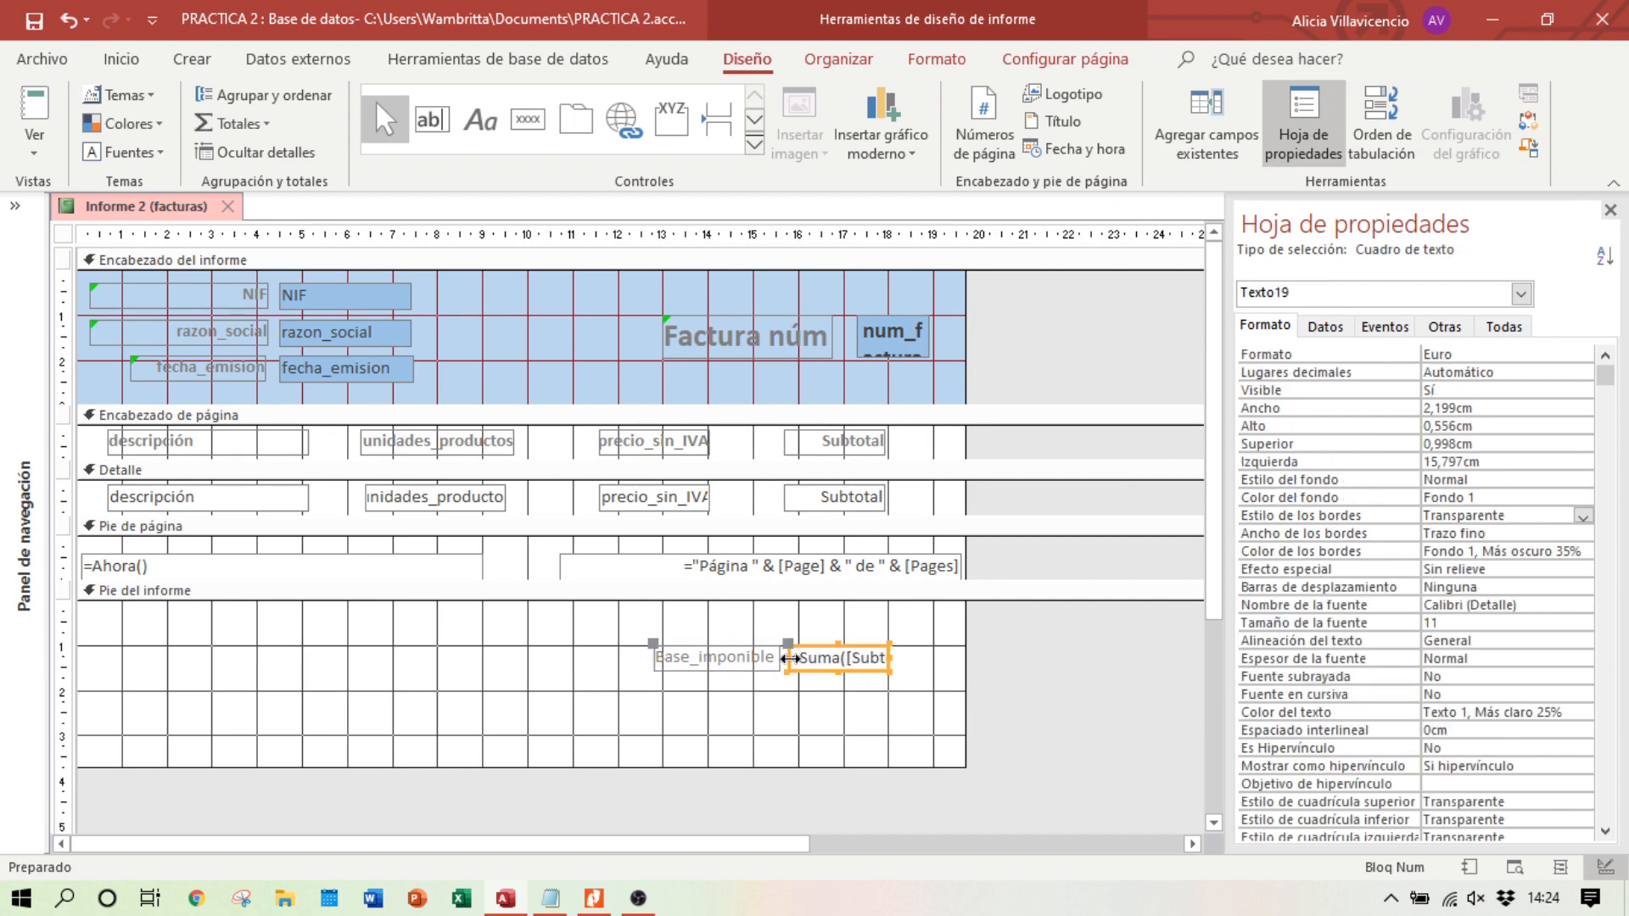
left_click_drag(796, 661, 943, 679)
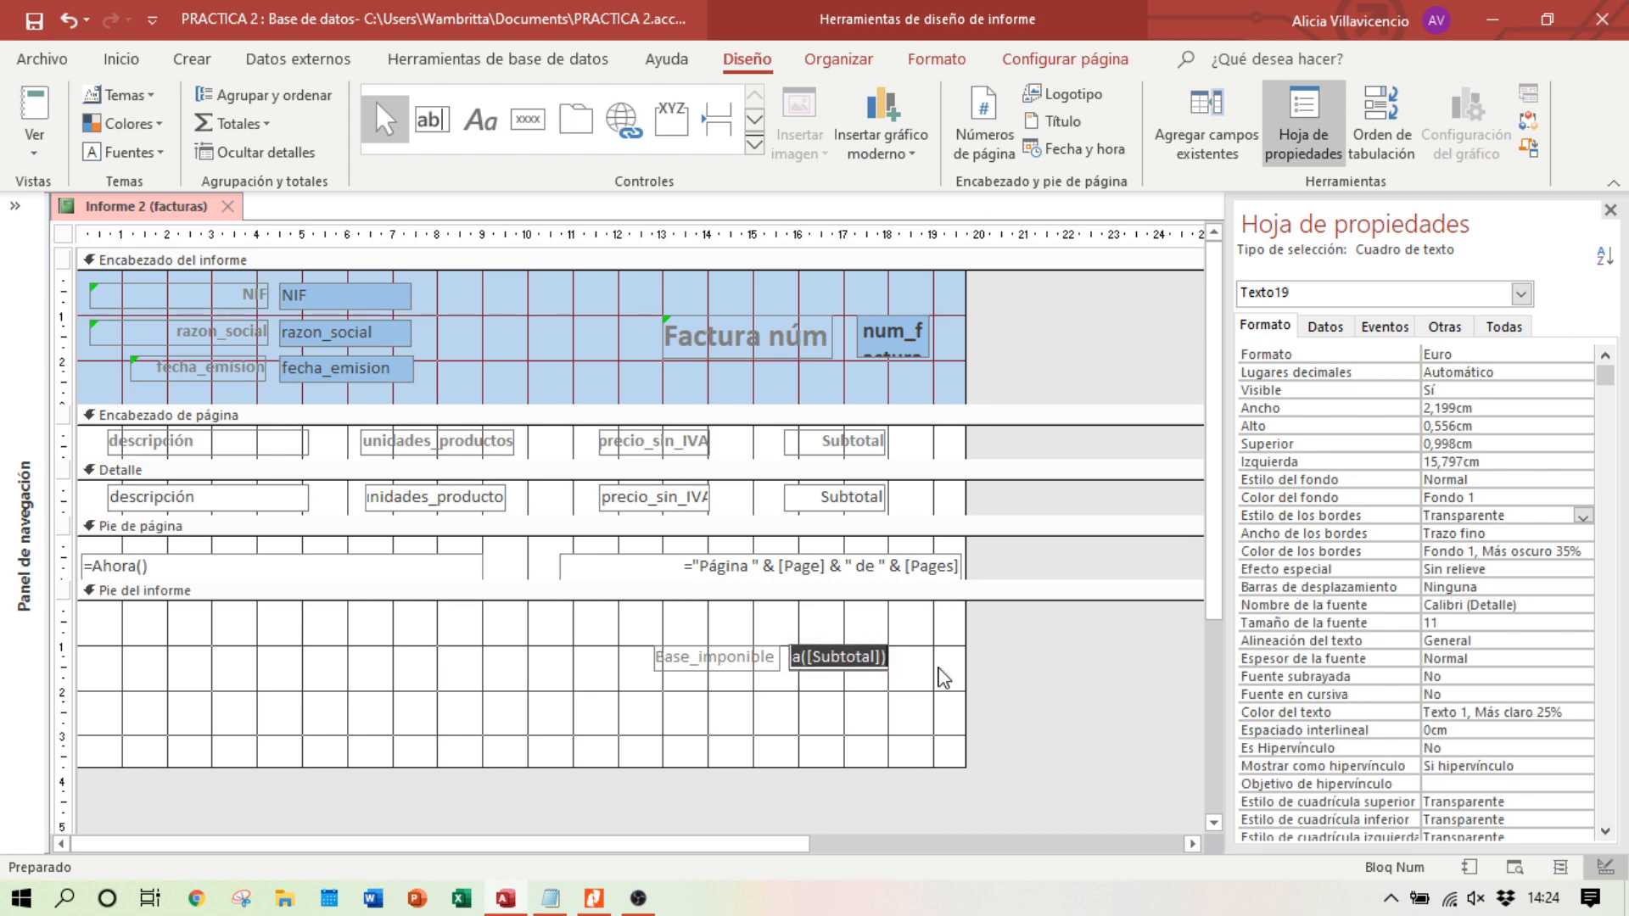
left_click(901, 709)
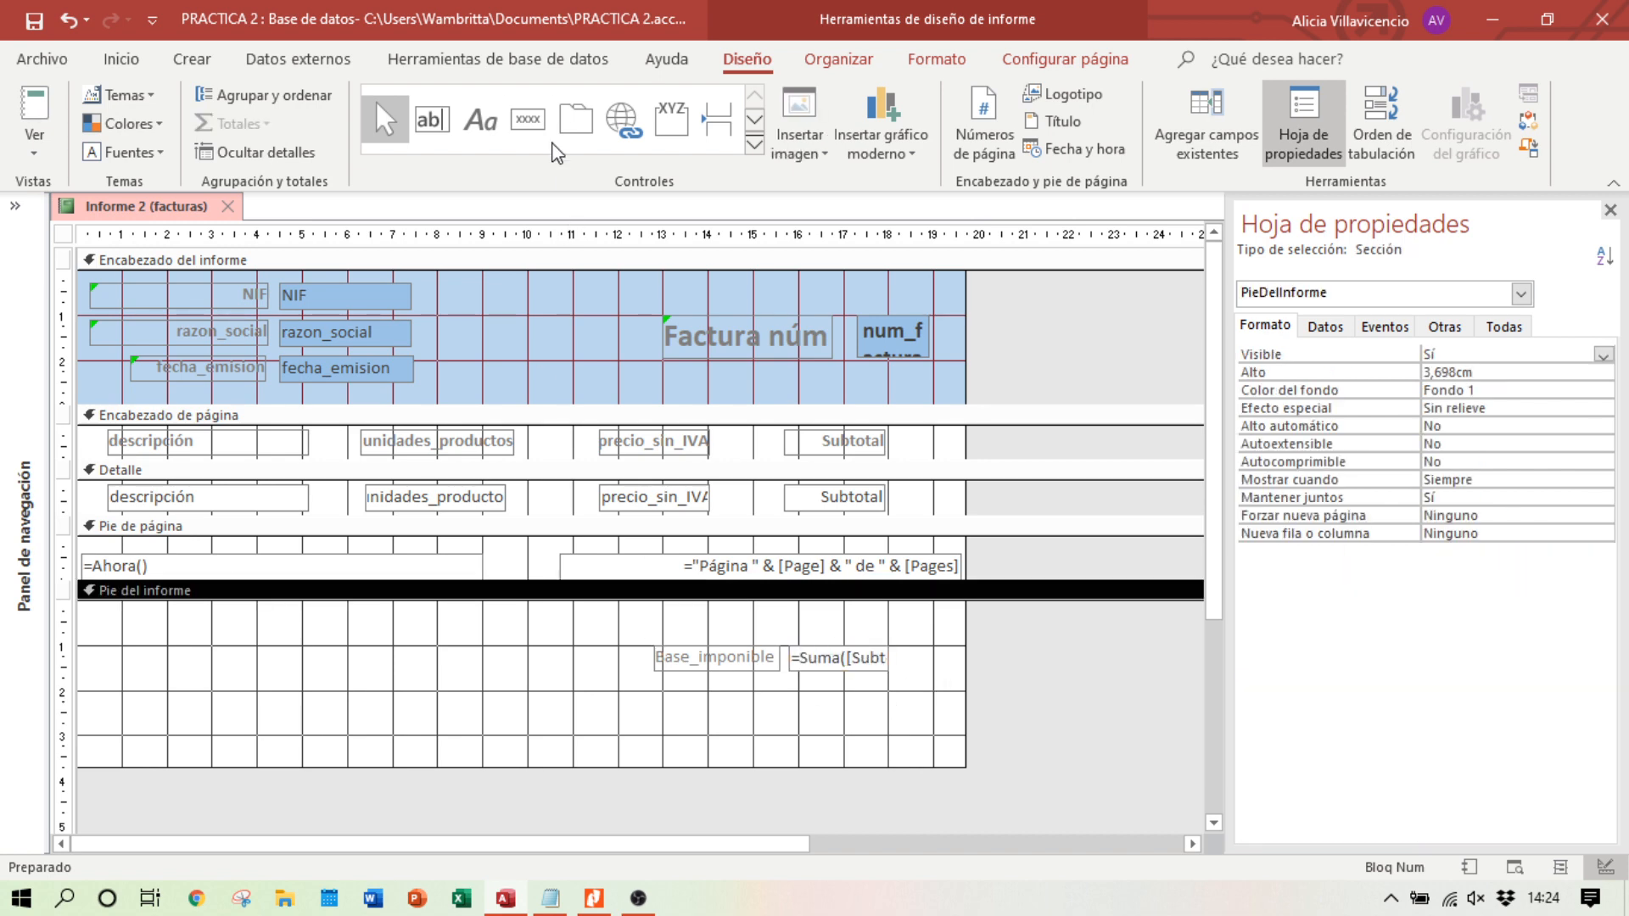
Step: Add a text box about 2.1 cm wide below the Base_imponible one in the report footer and caption its label IVA
left_click(434, 124)
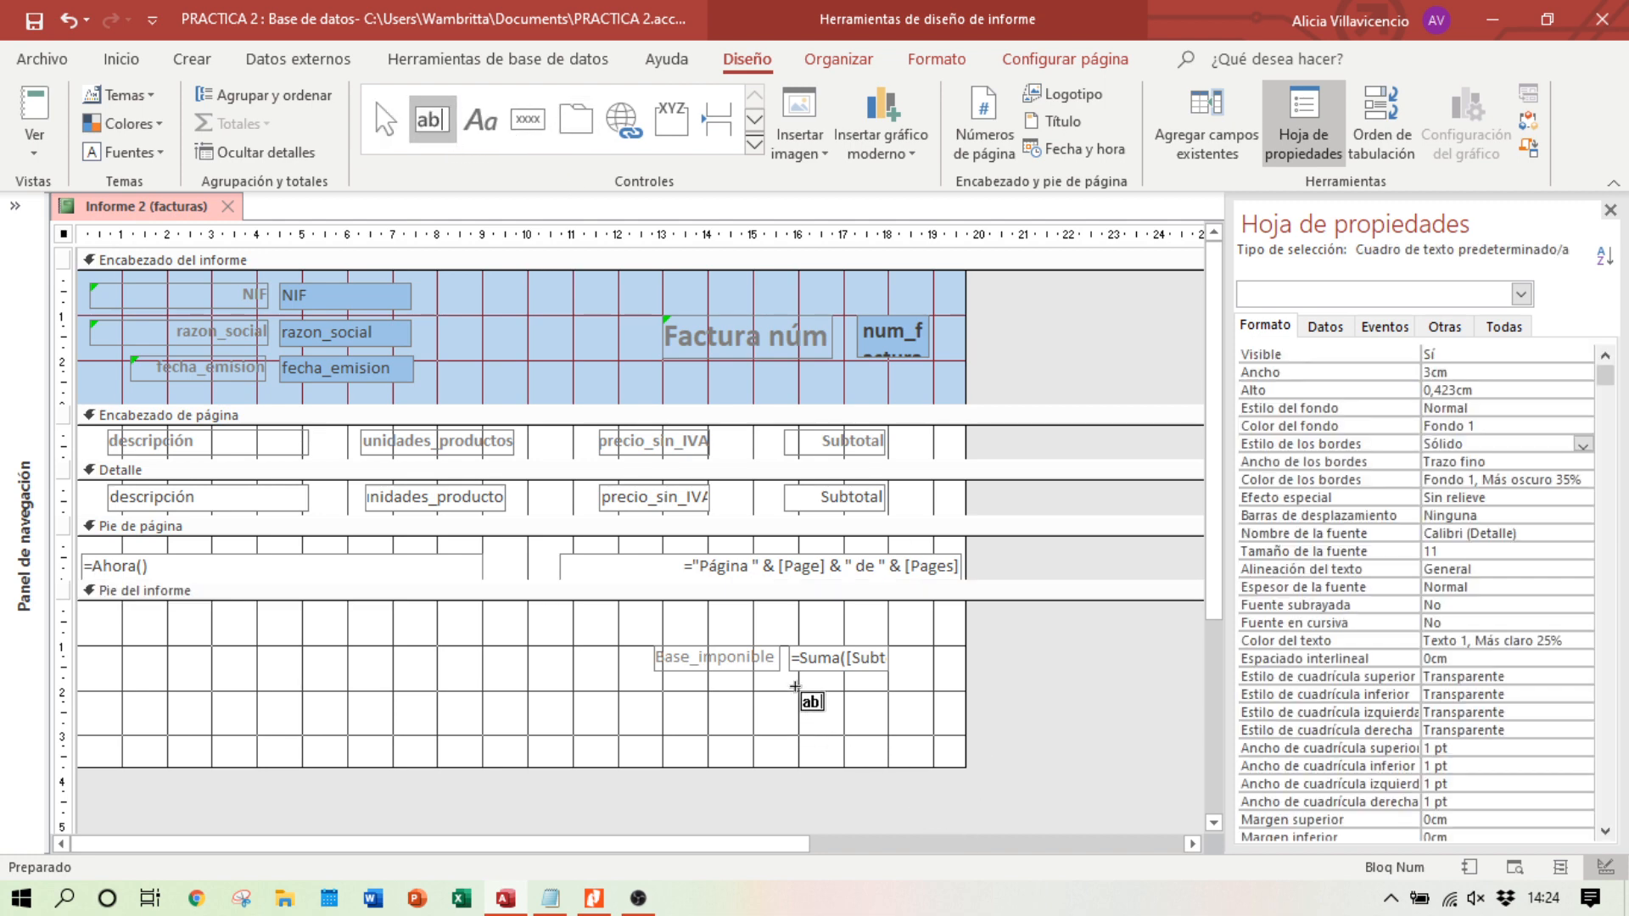
mouse_move(795, 685)
left_mouse_down()
mouse_move(874, 719)
mouse_move(886, 707)
left_mouse_up()
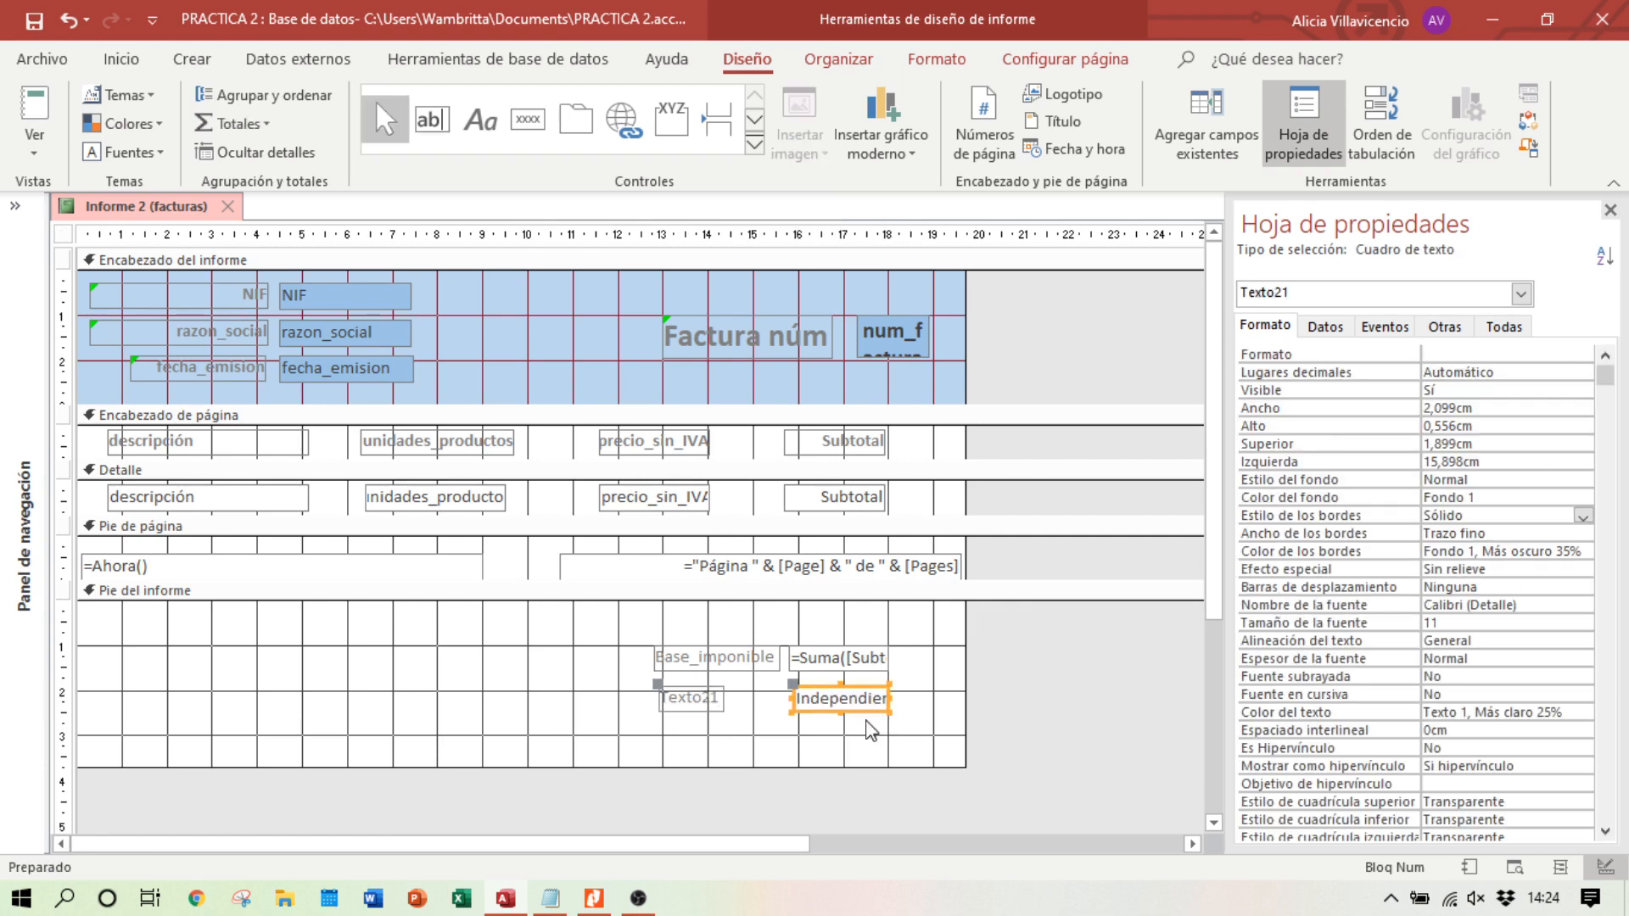
left_click(722, 709)
left_click(720, 704)
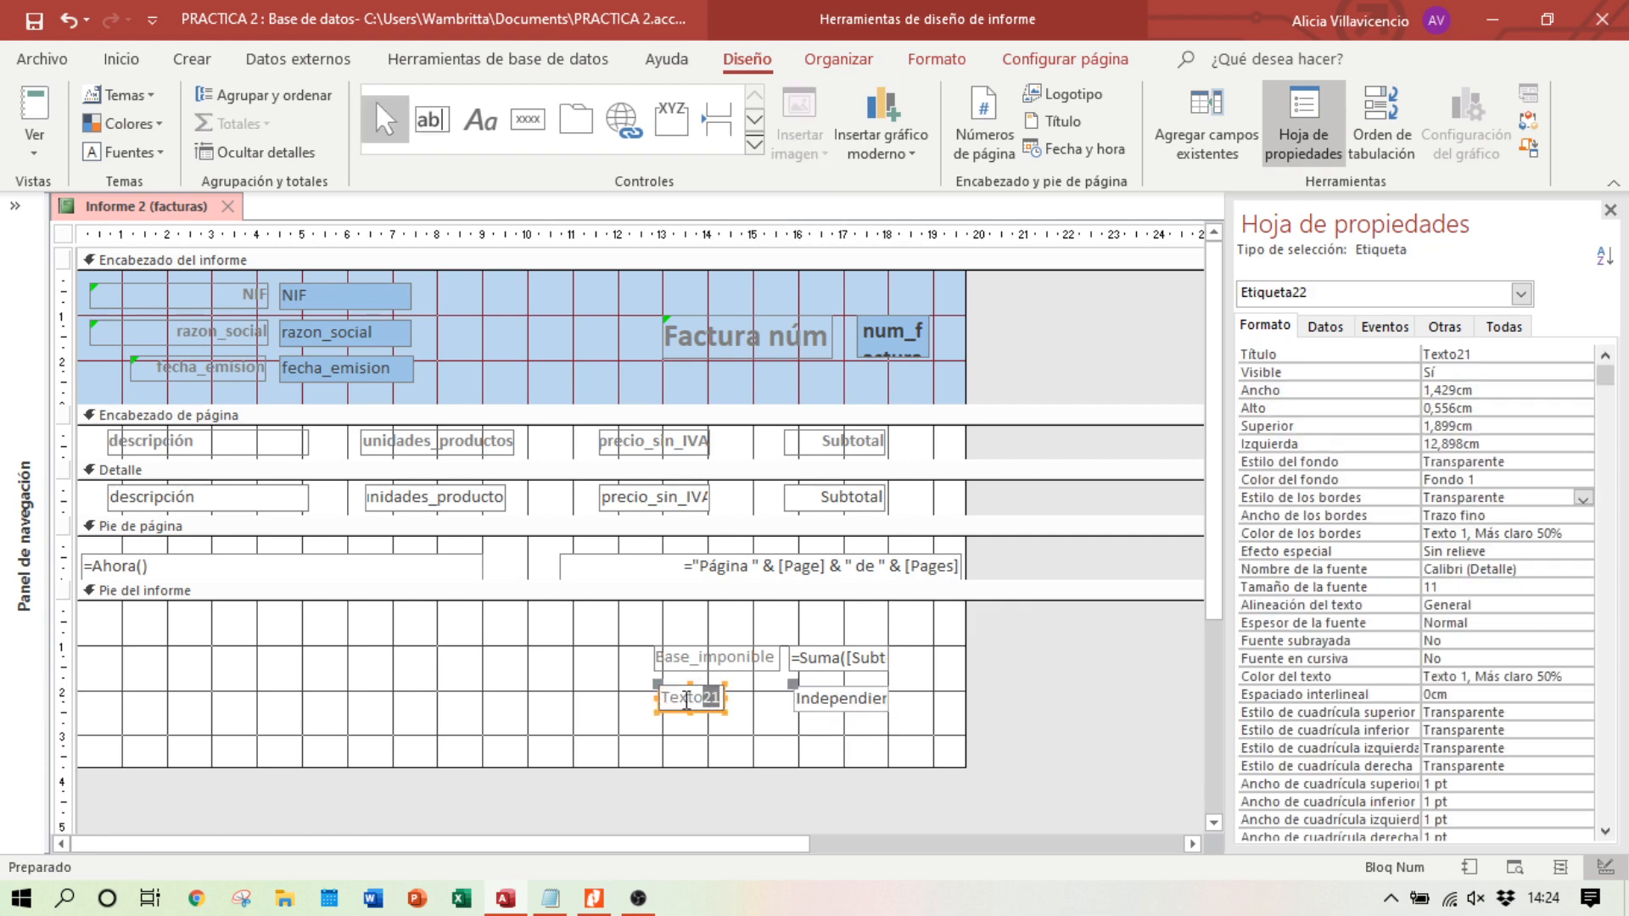
left_click_drag(721, 704, 659, 710)
key("BackSpace")
Step: Set the IVA text box's expression to =Suma([Subtotal])*0,21, reusing the copied Base_imponible expression
left_click(803, 703)
left_click(804, 703)
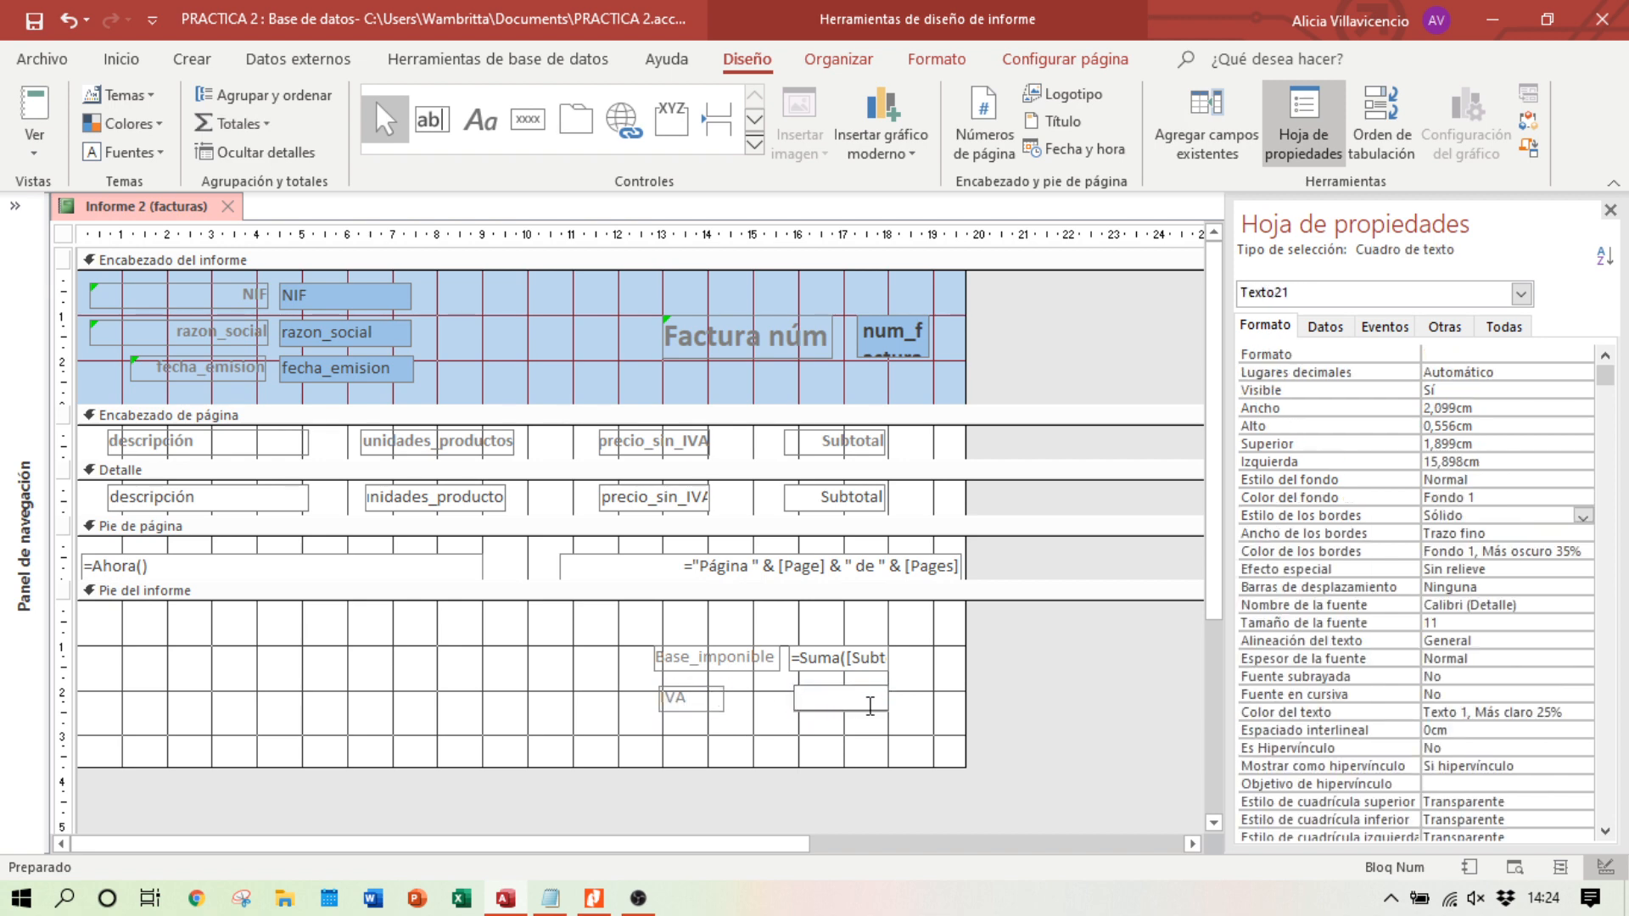
key("ctrl+v")
type("21")
Step: Preview invoice 4 to check the calculated IVA amount, and return to the design
left_click(1514, 866)
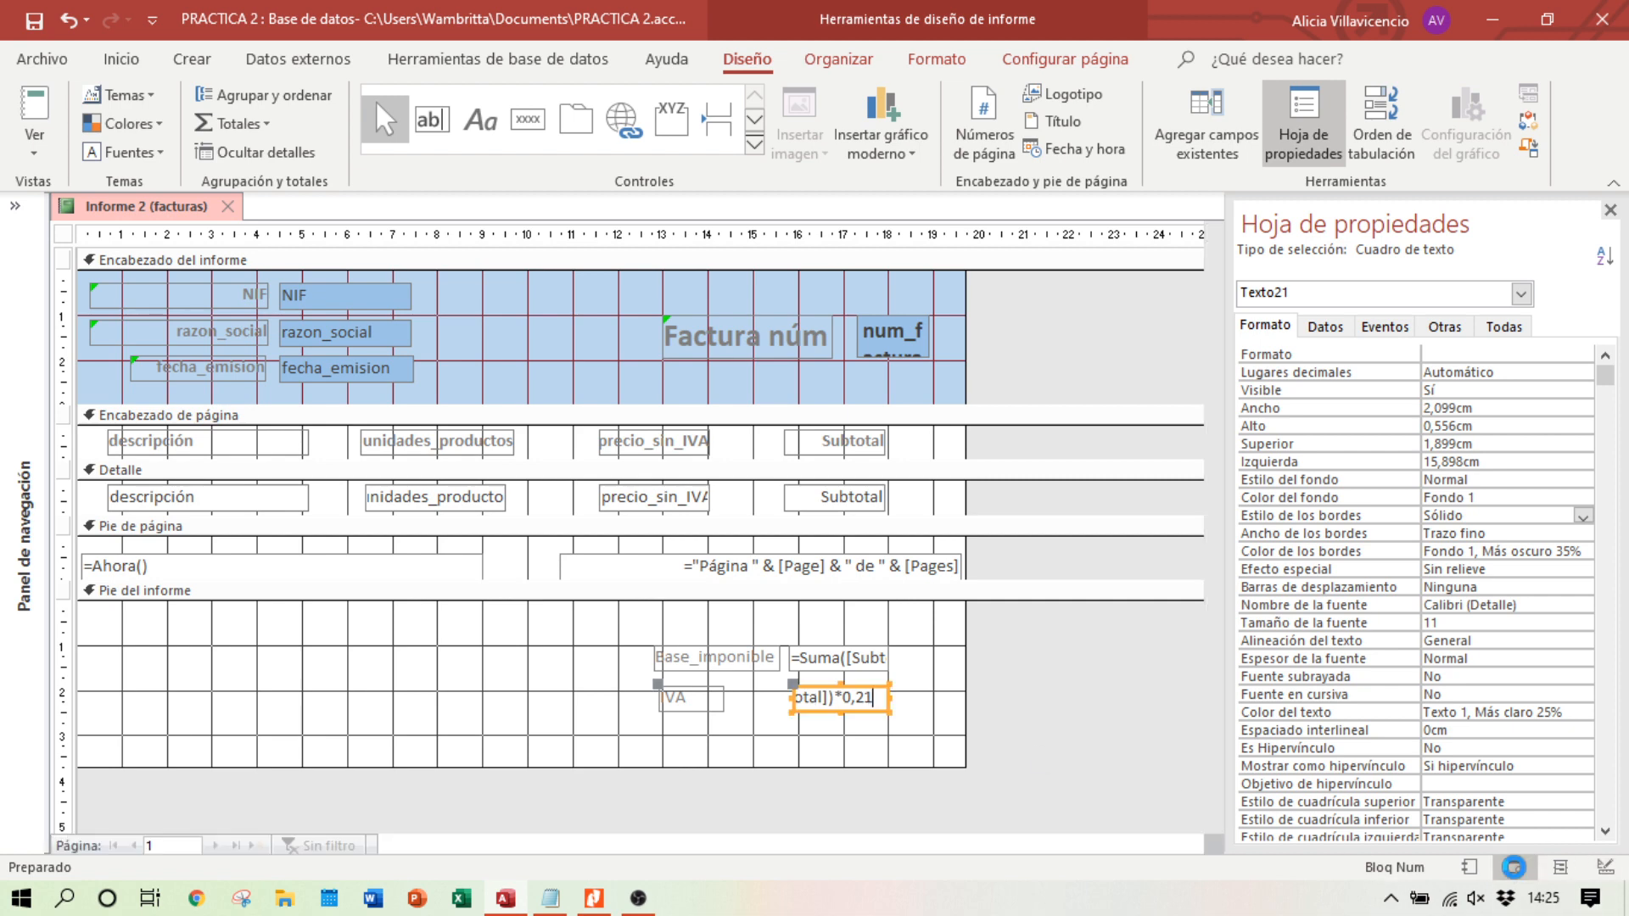
type("4")
key("Return")
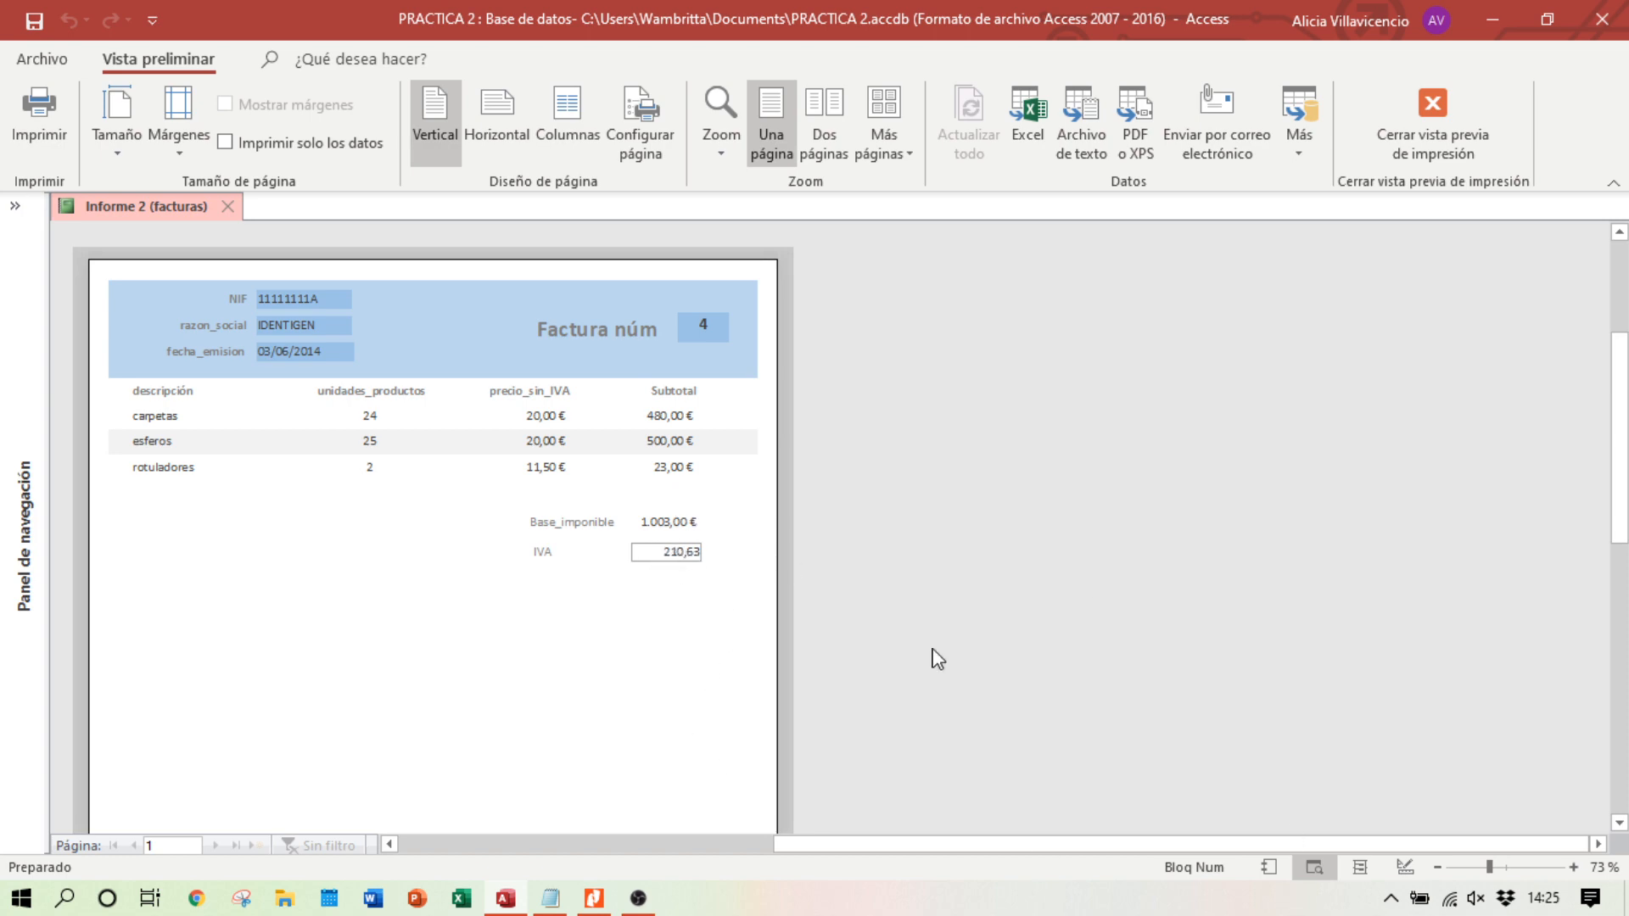
left_click(1405, 867)
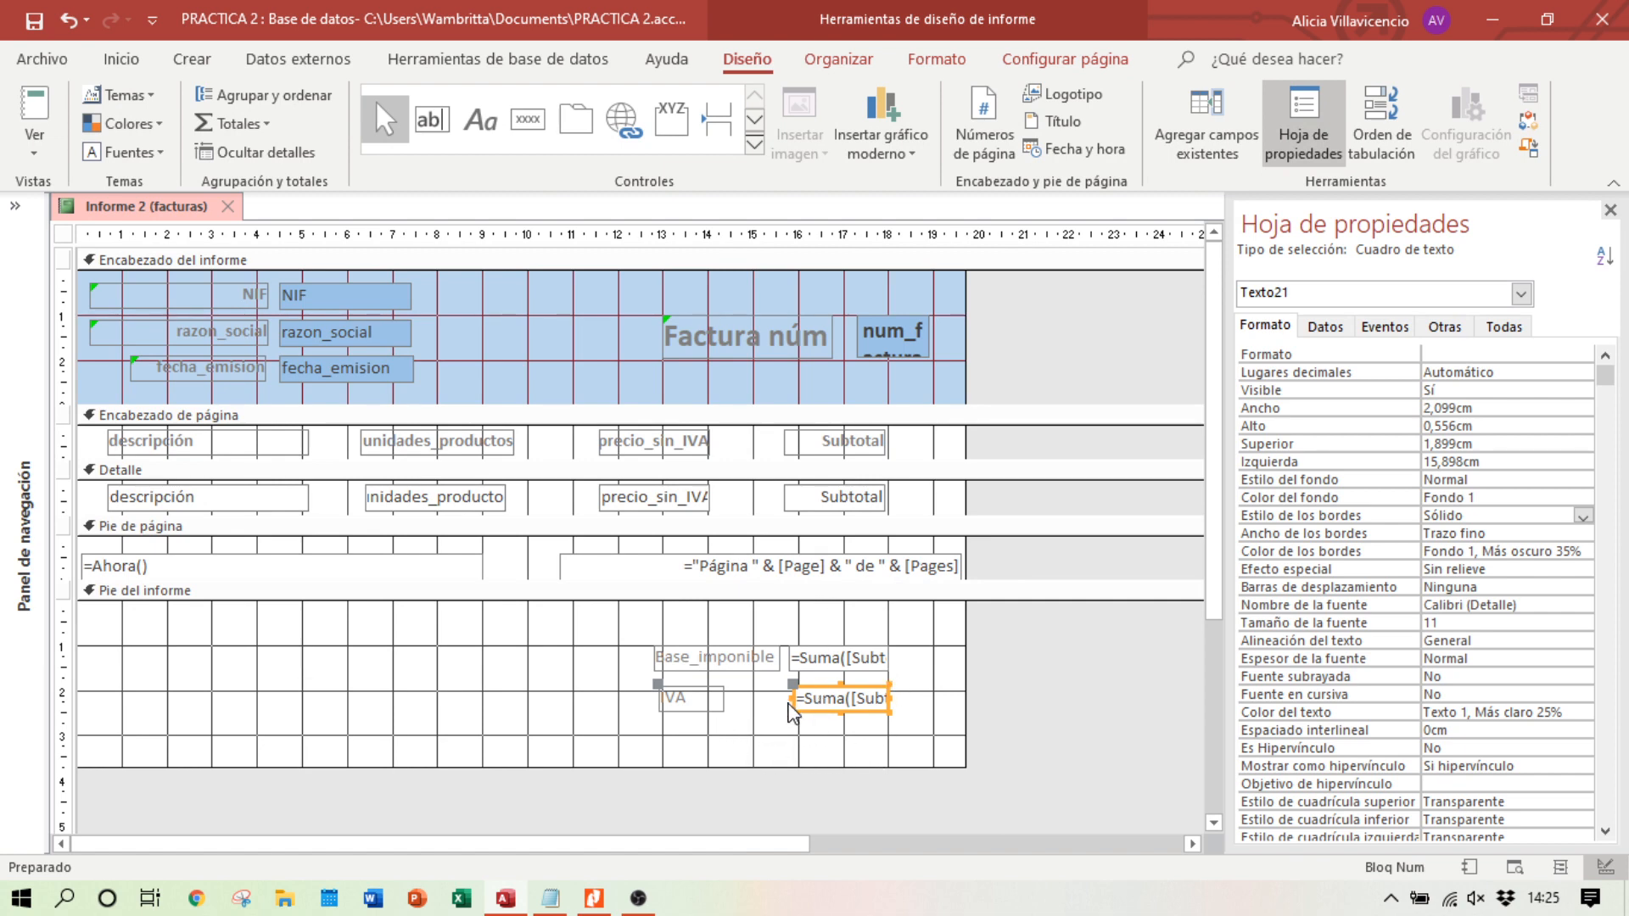
Step: Check the Total line in the PDF sample and its formula in the Notepad notes
left_click(809, 736)
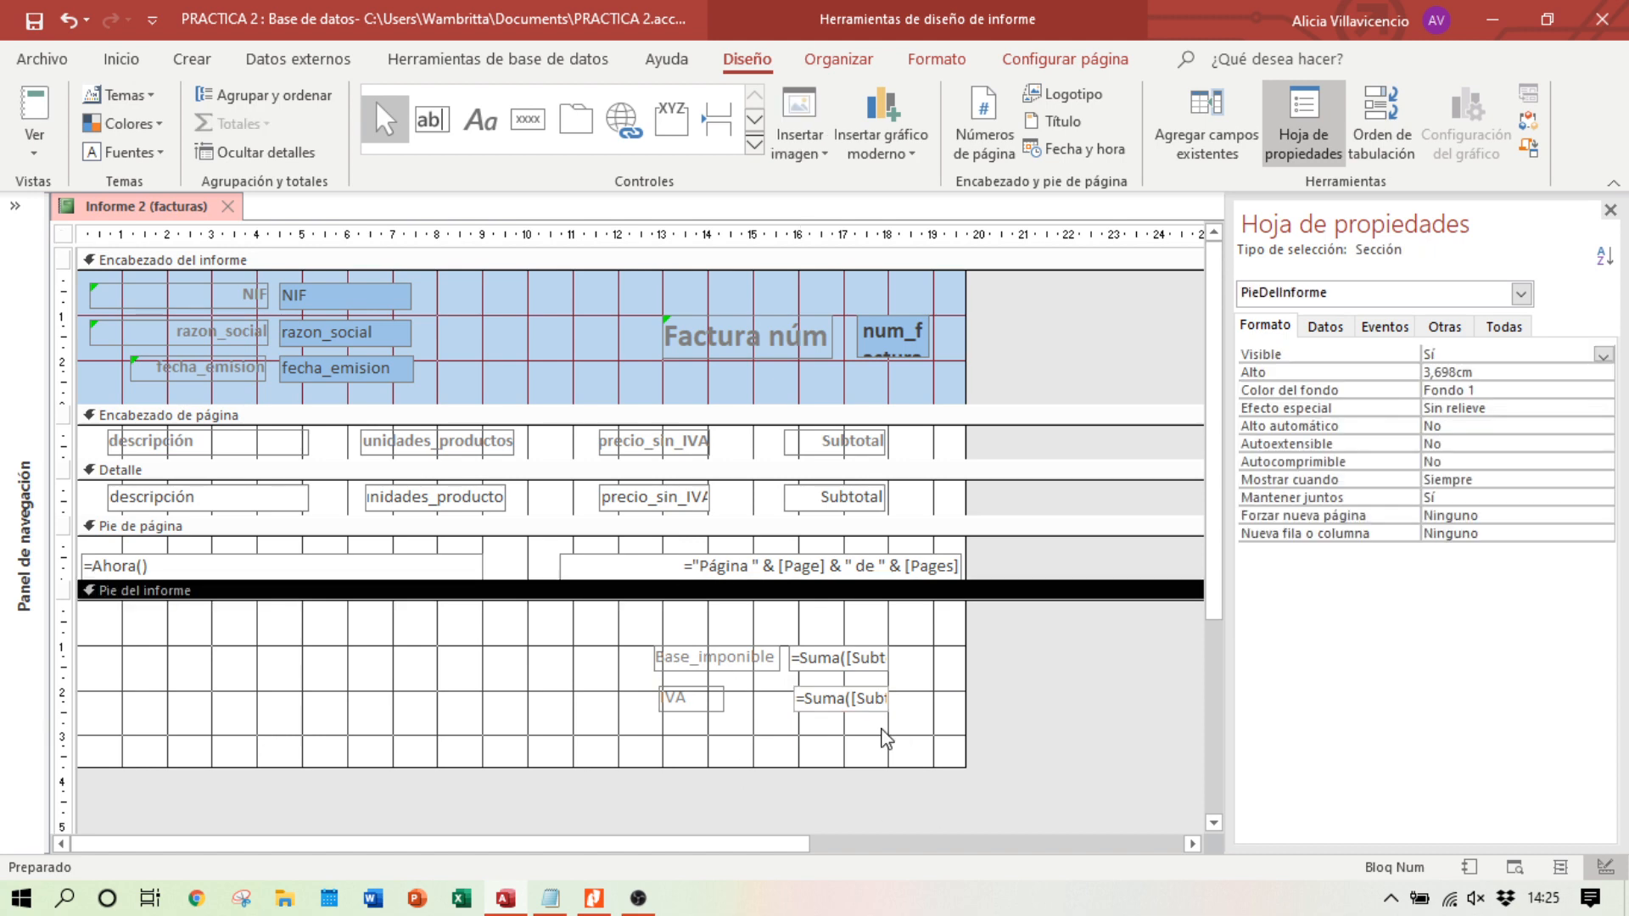
left_click(599, 904)
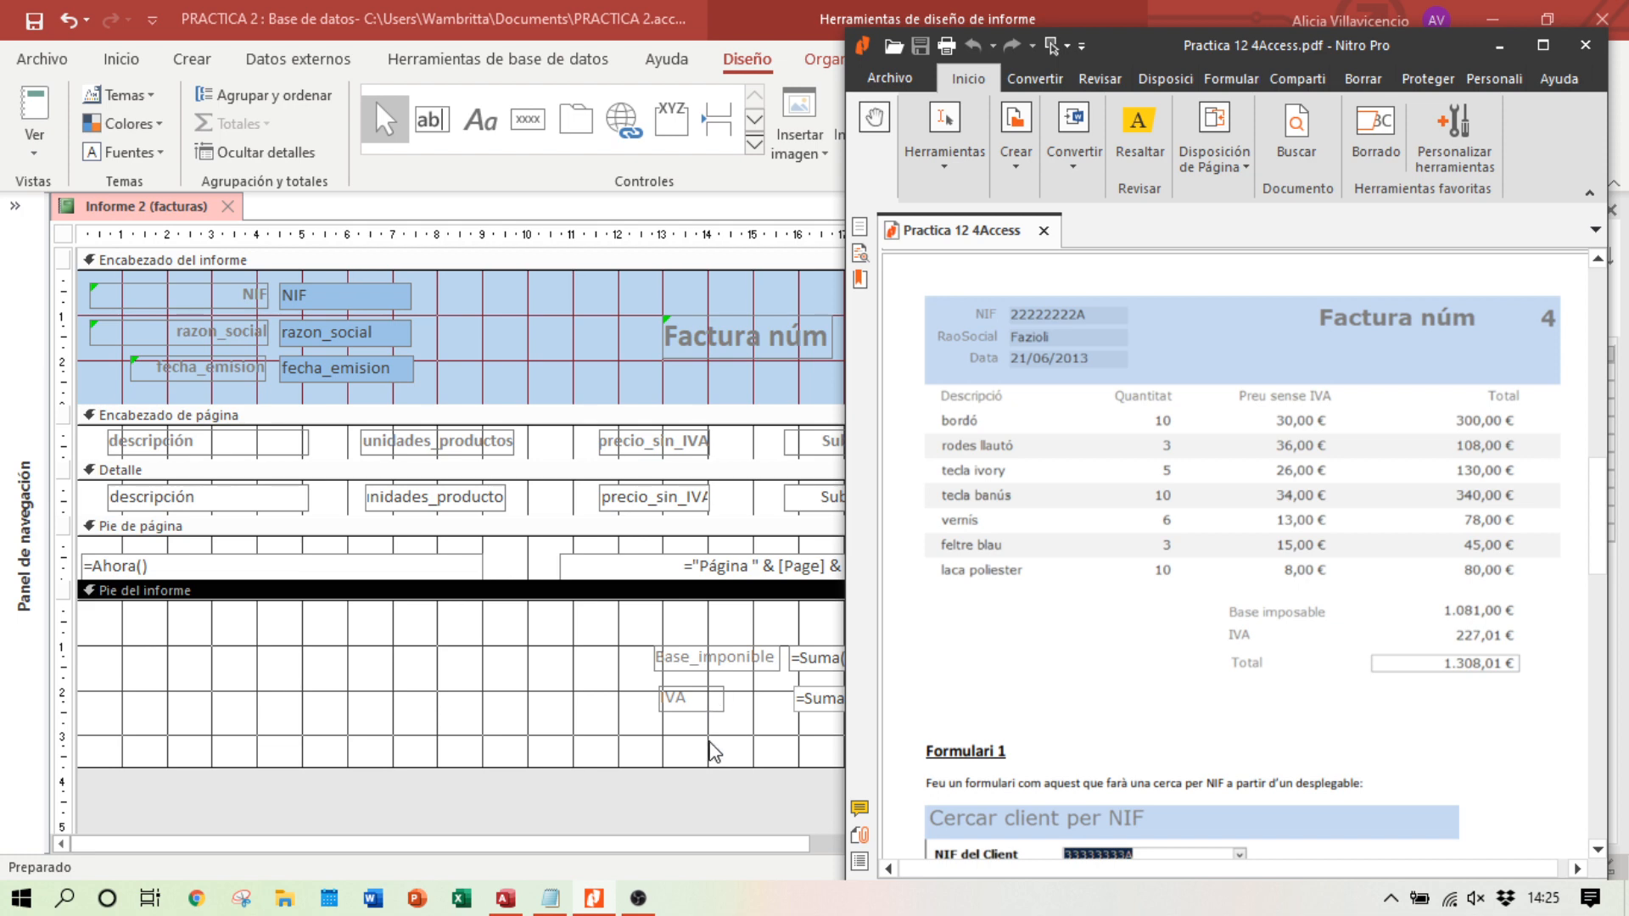
left_click(544, 904)
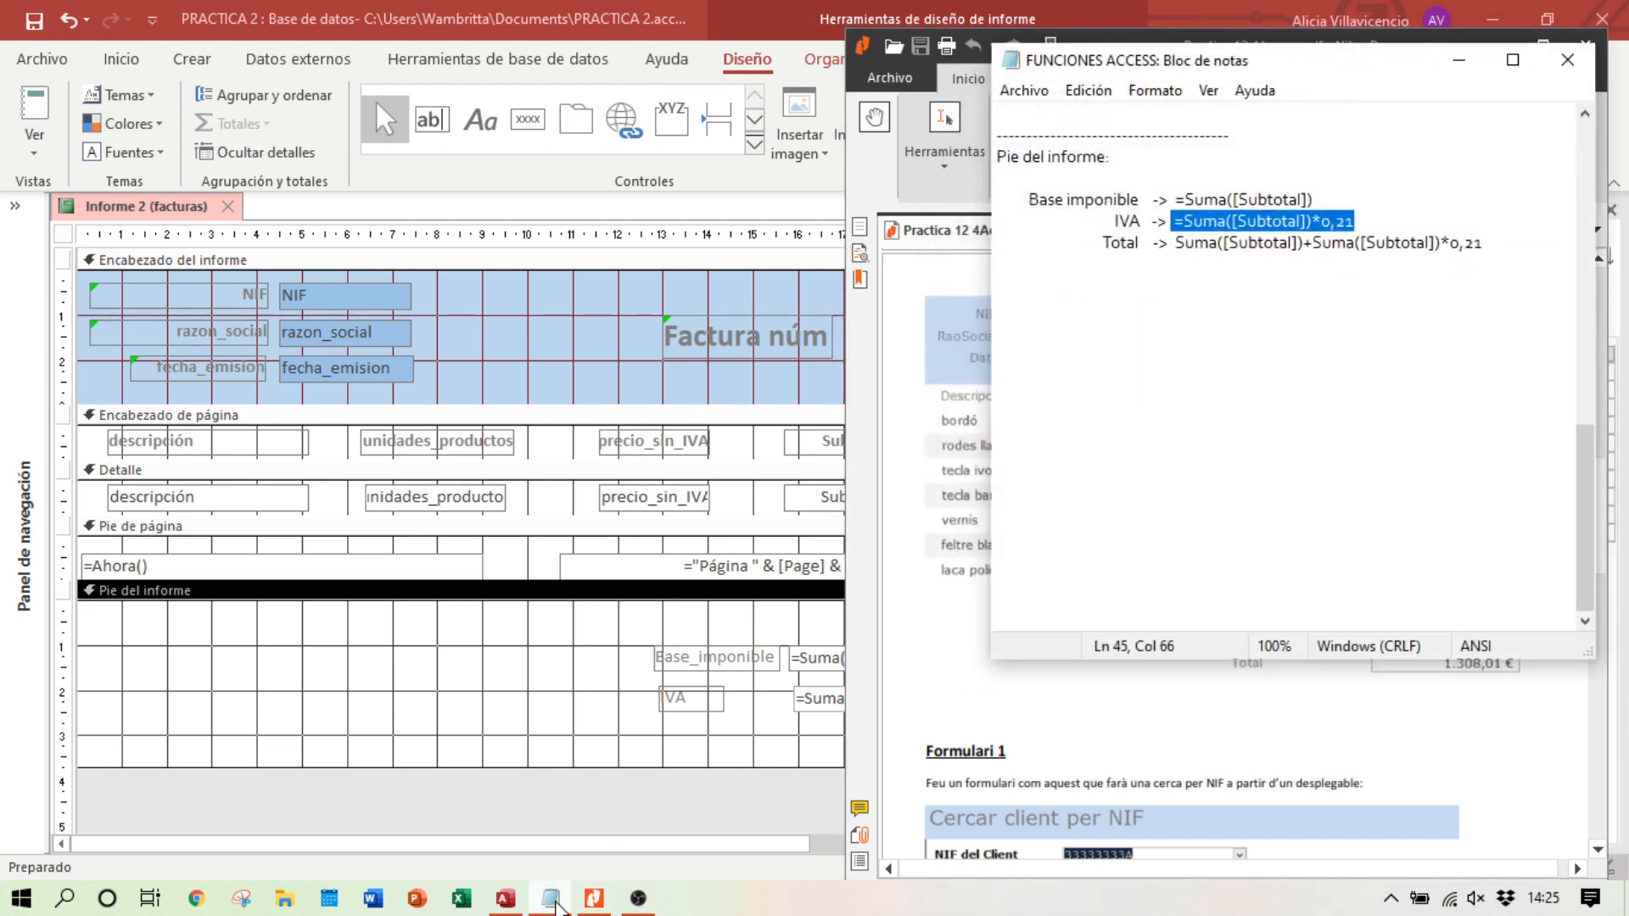
left_click(1321, 314)
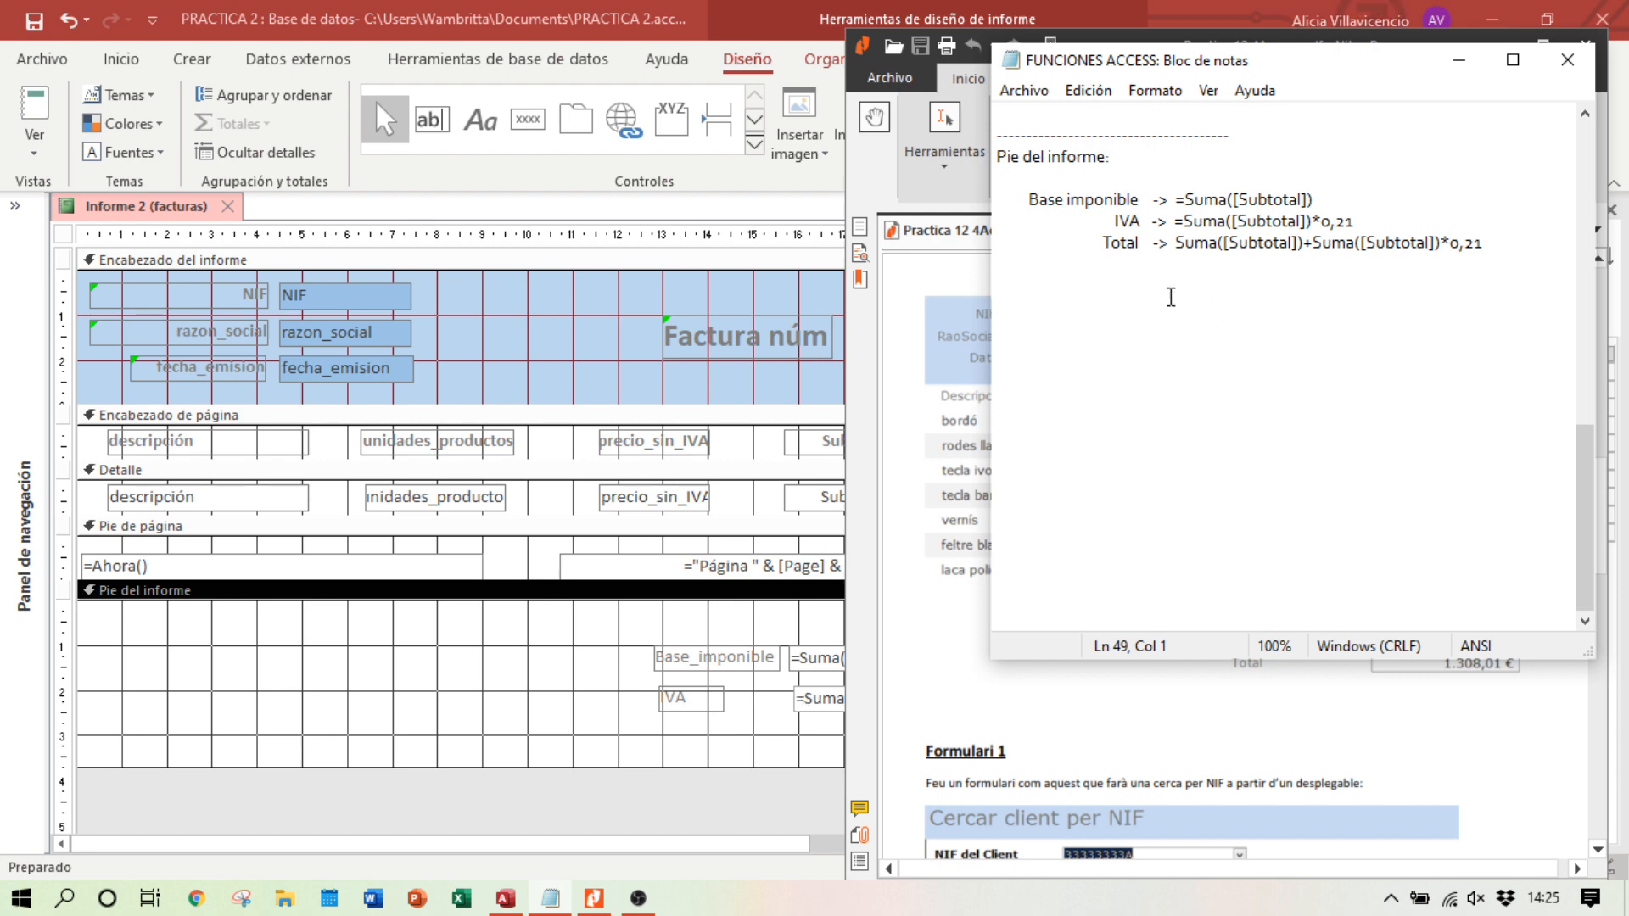
left_click_drag(1178, 247, 1524, 238)
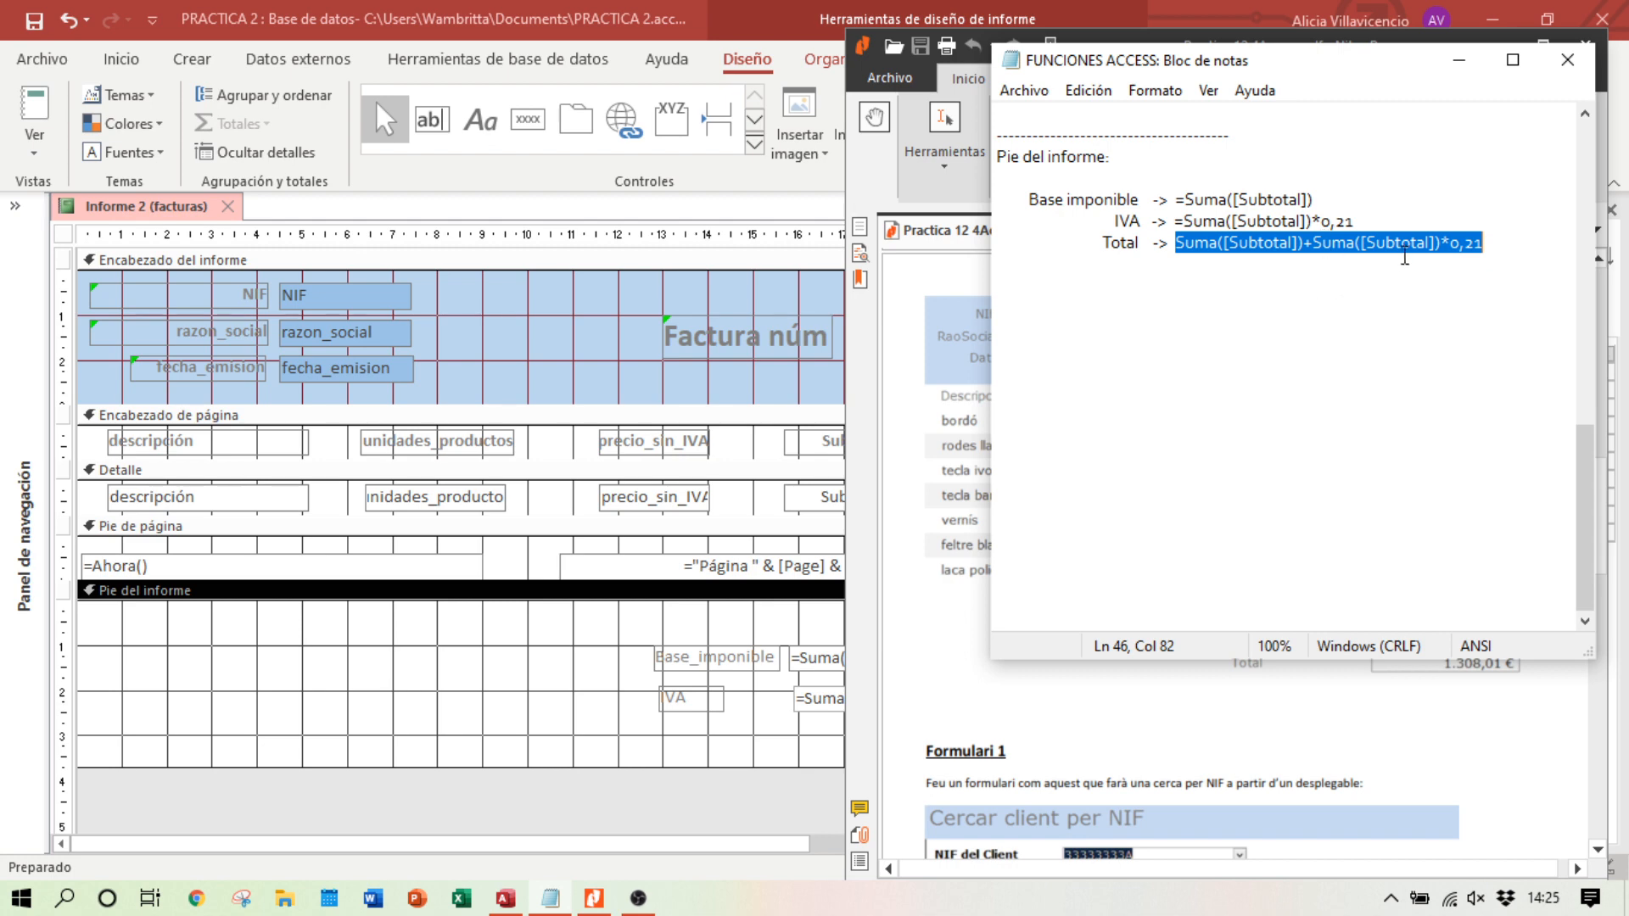
Step: Add a text box about 2.1 cm wide below the IVA one in the report footer and caption its label Total
left_click(766, 728)
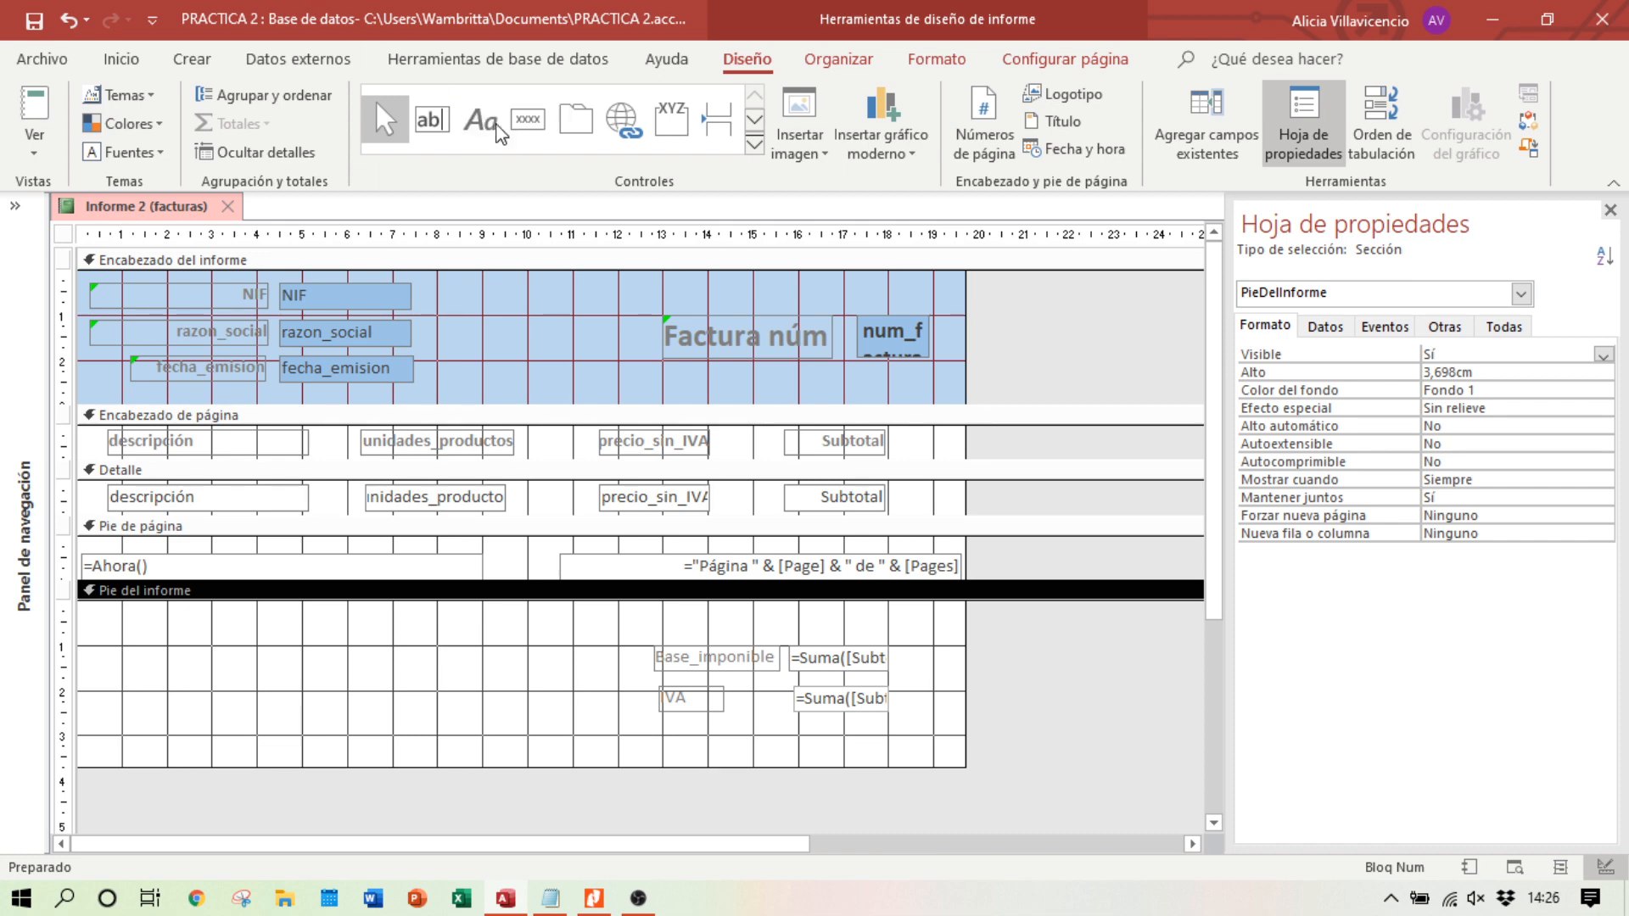
left_click(433, 119)
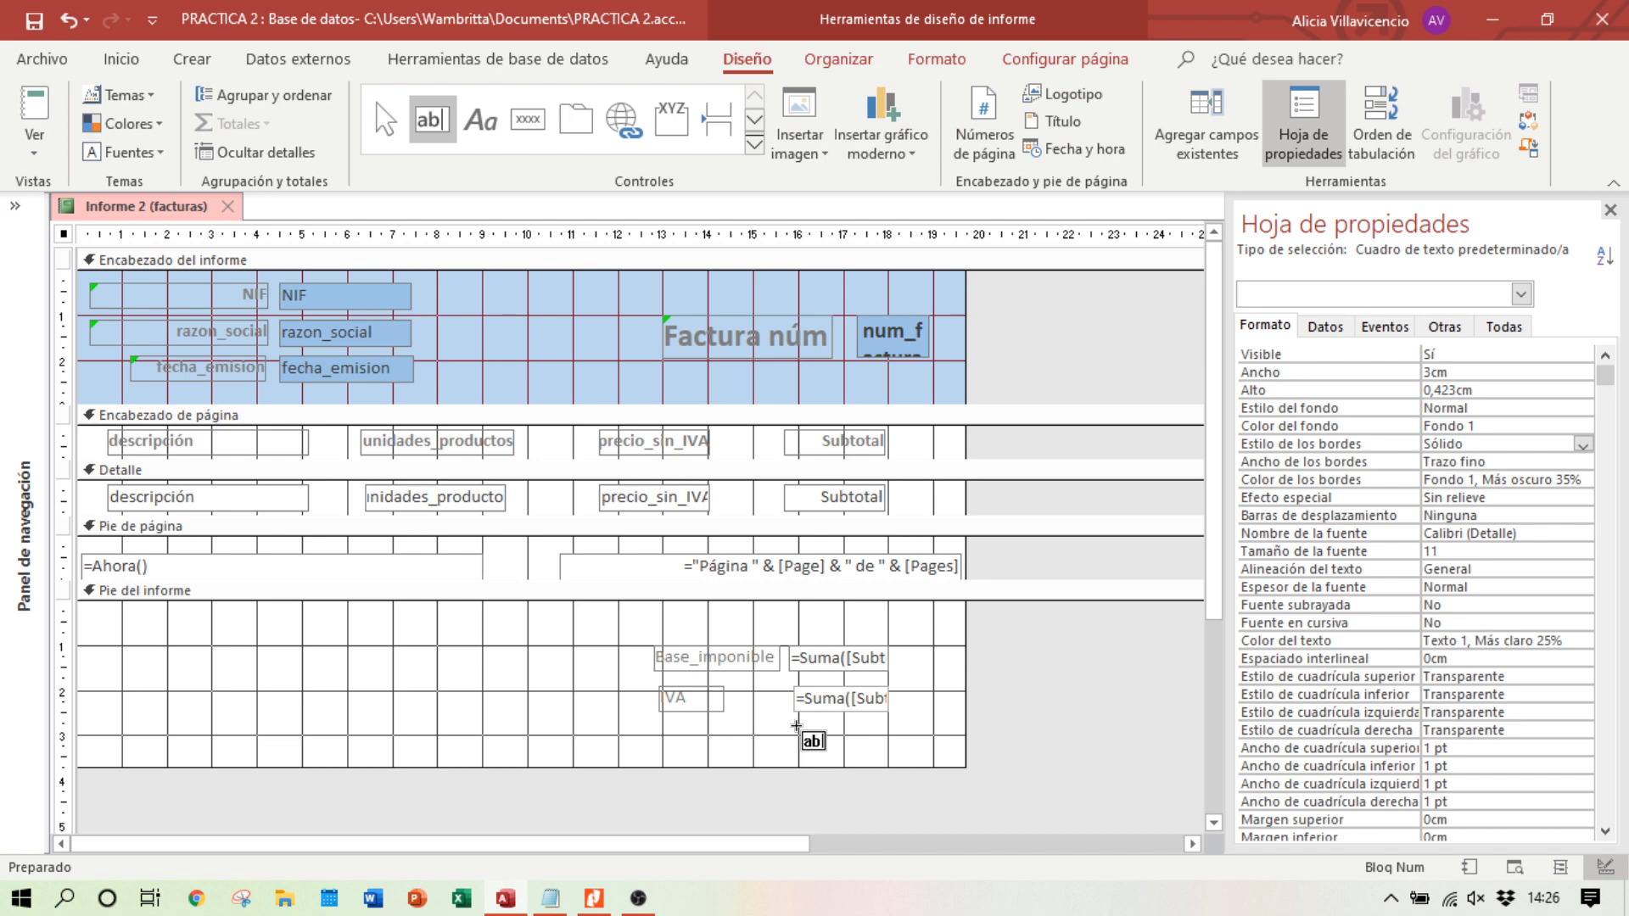
left_click_drag(796, 726, 888, 743)
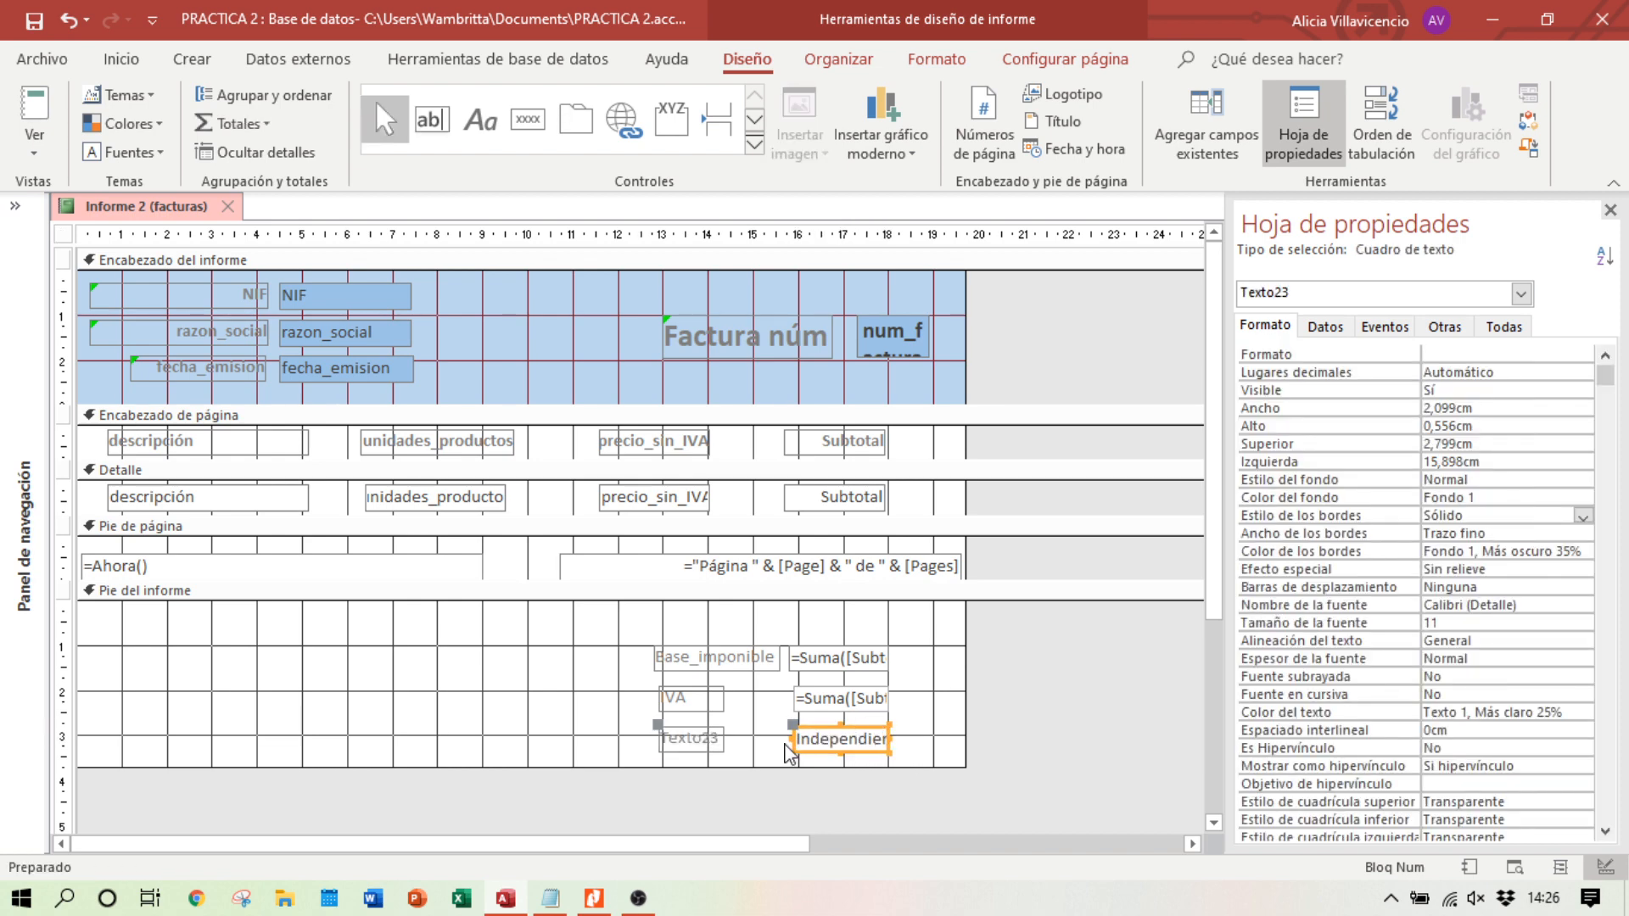
left_click(714, 737)
double_click(715, 738)
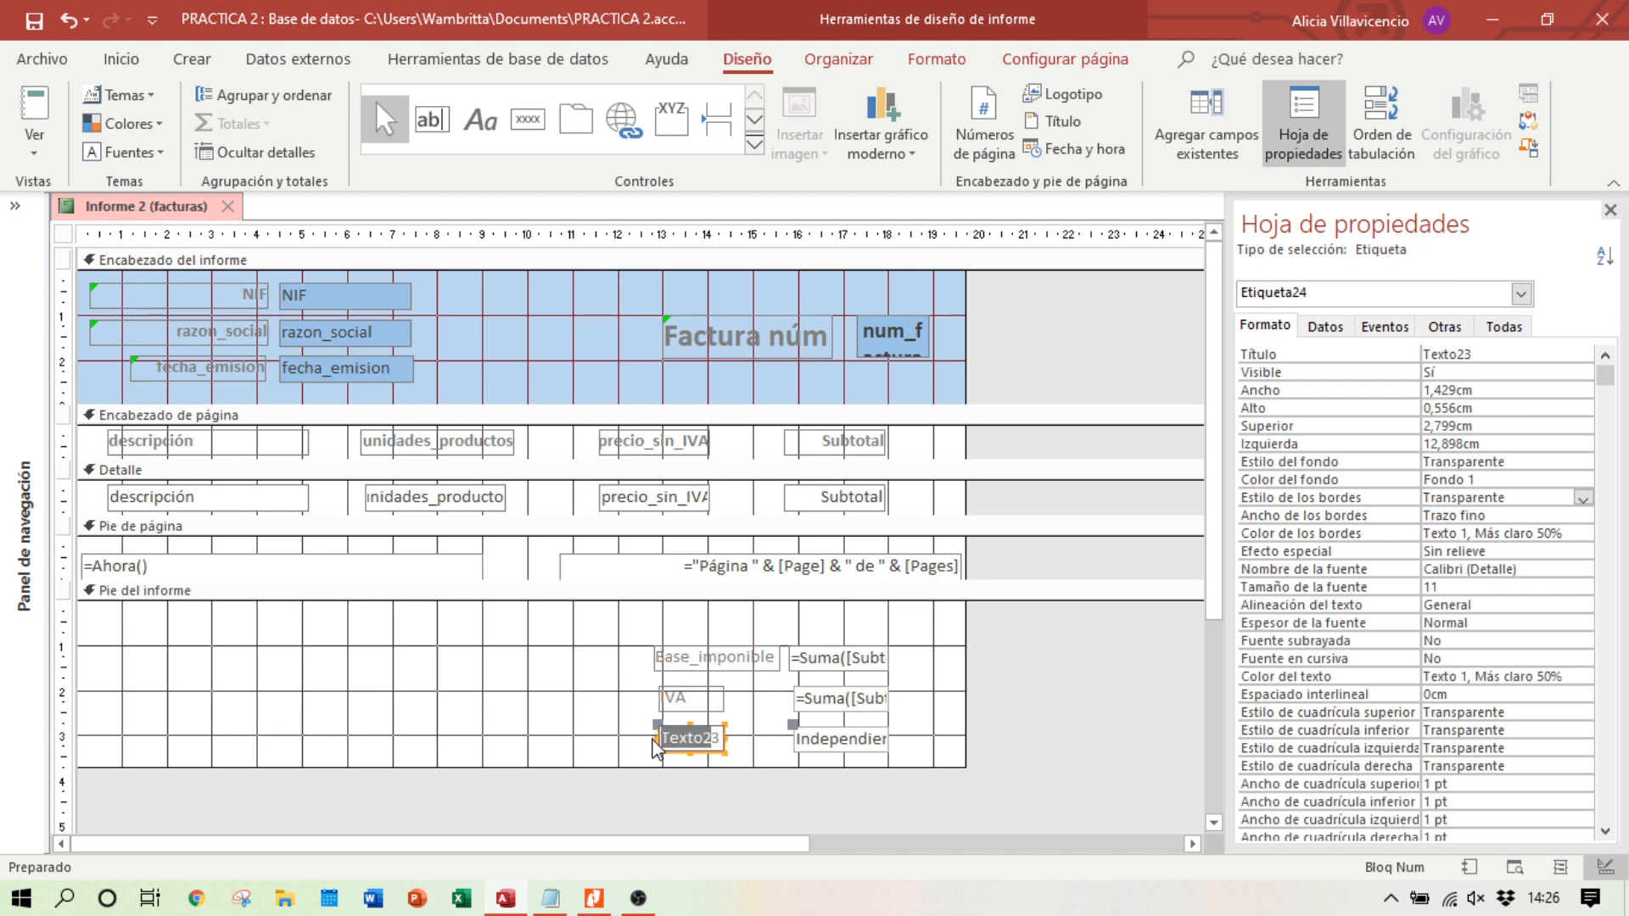
key("Delete")
type("Total")
Step: Begin the Total text box's expression with = Suma and review the Base imponible and IVA formulas in the Notepad notes
left_click(811, 742)
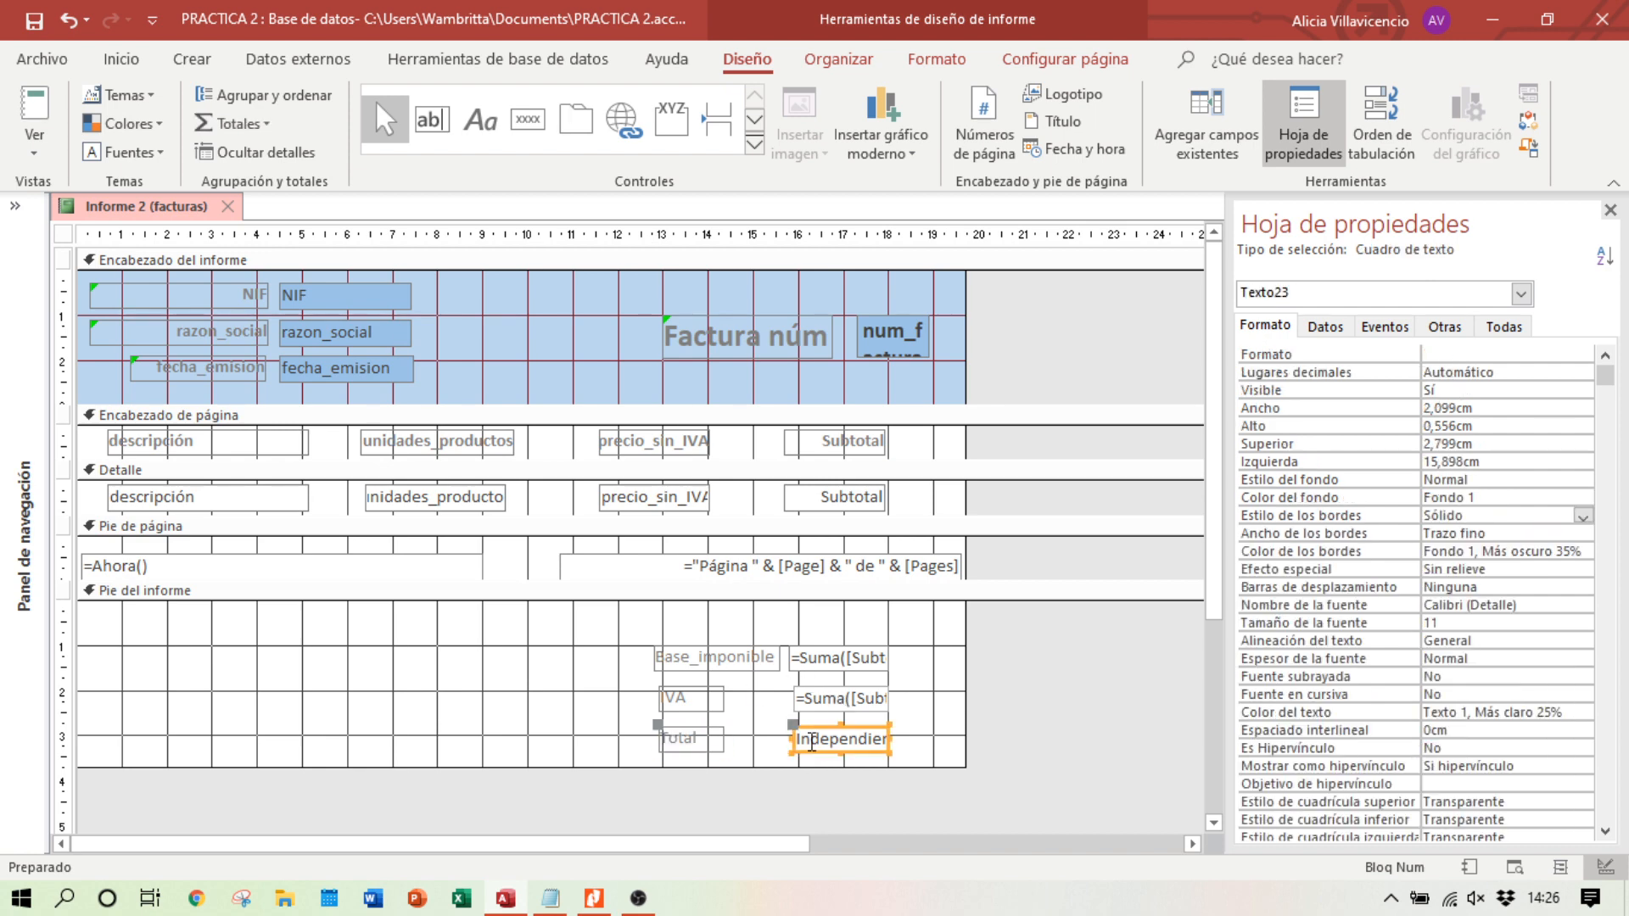
left_click(811, 742)
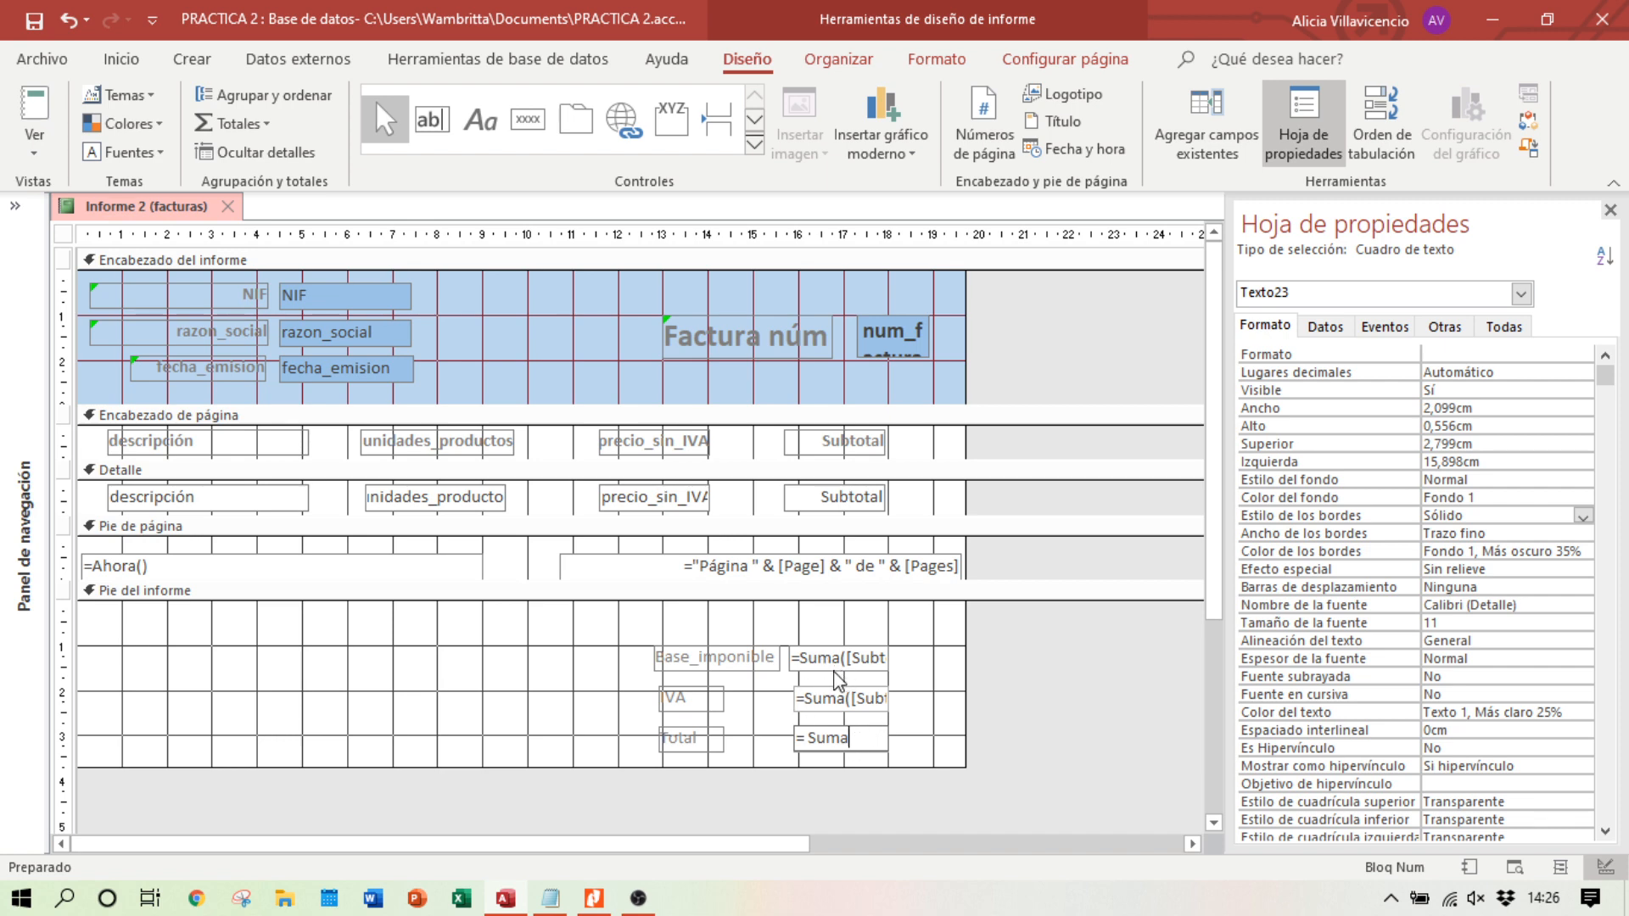
left_click(551, 899)
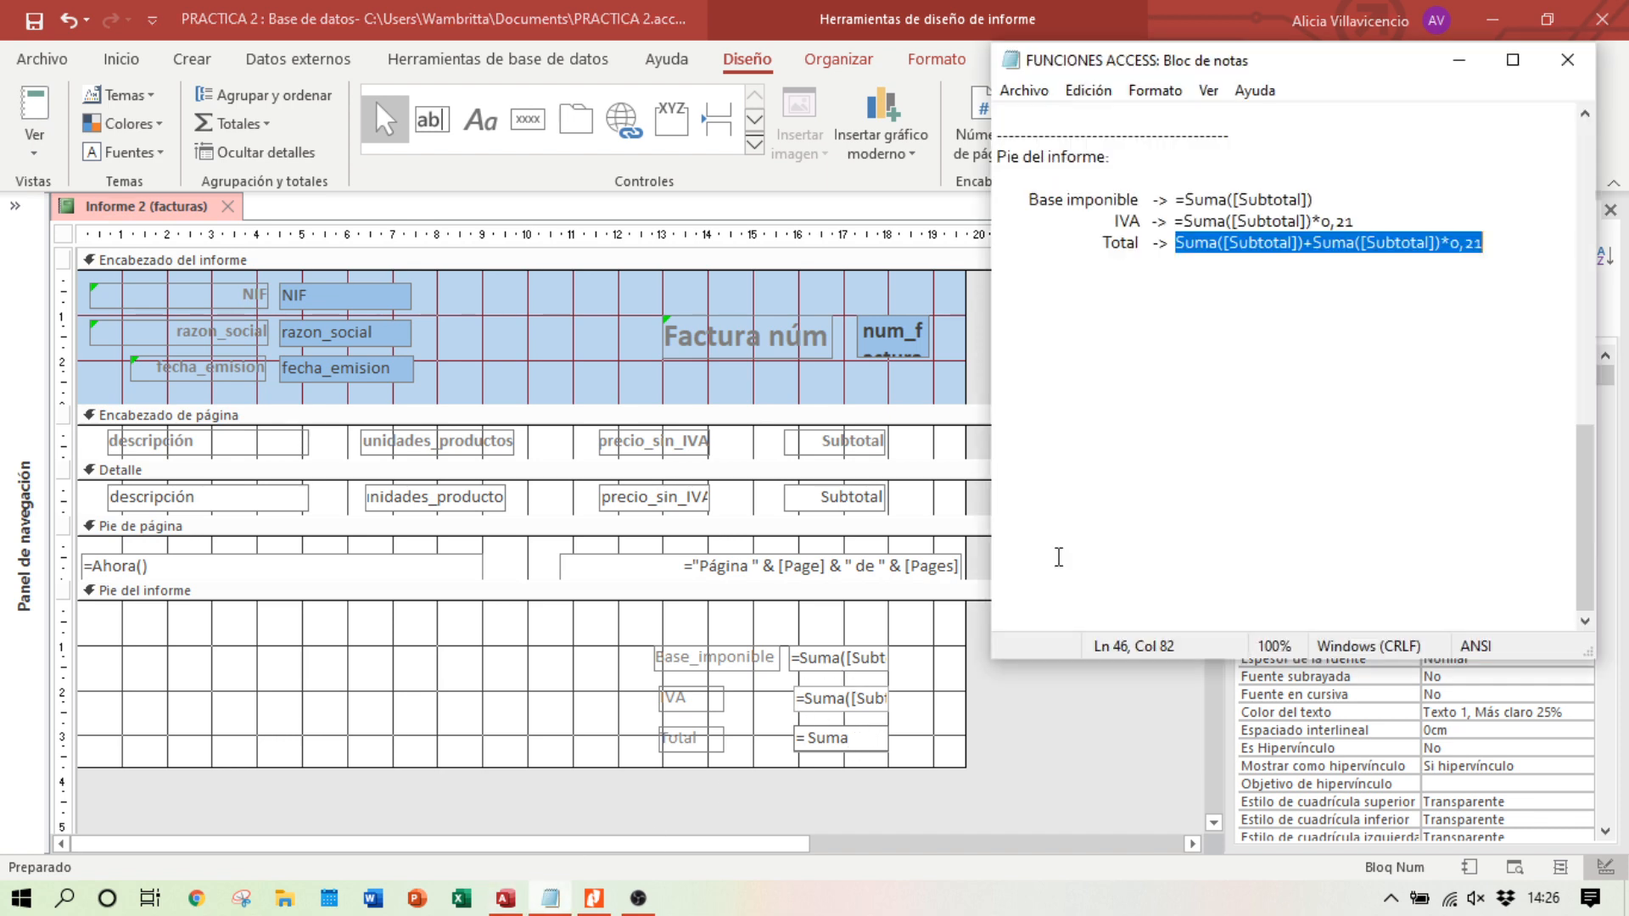
left_click(1318, 257)
left_click_drag(1311, 204, 1189, 204)
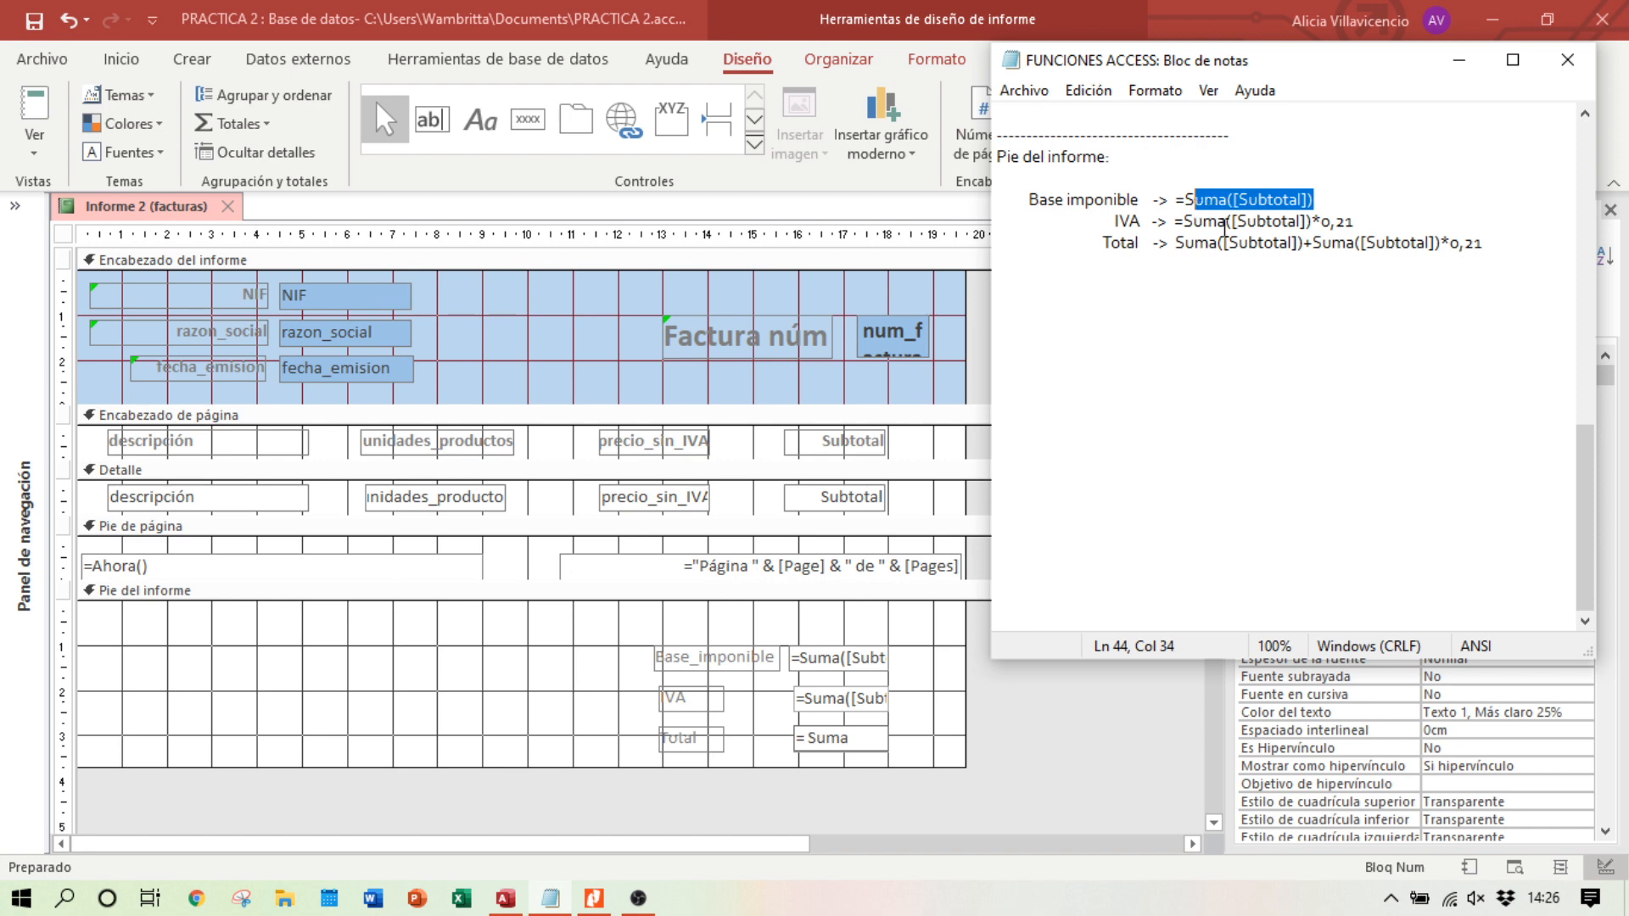
left_click(1311, 307)
left_click_drag(1360, 223, 1184, 222)
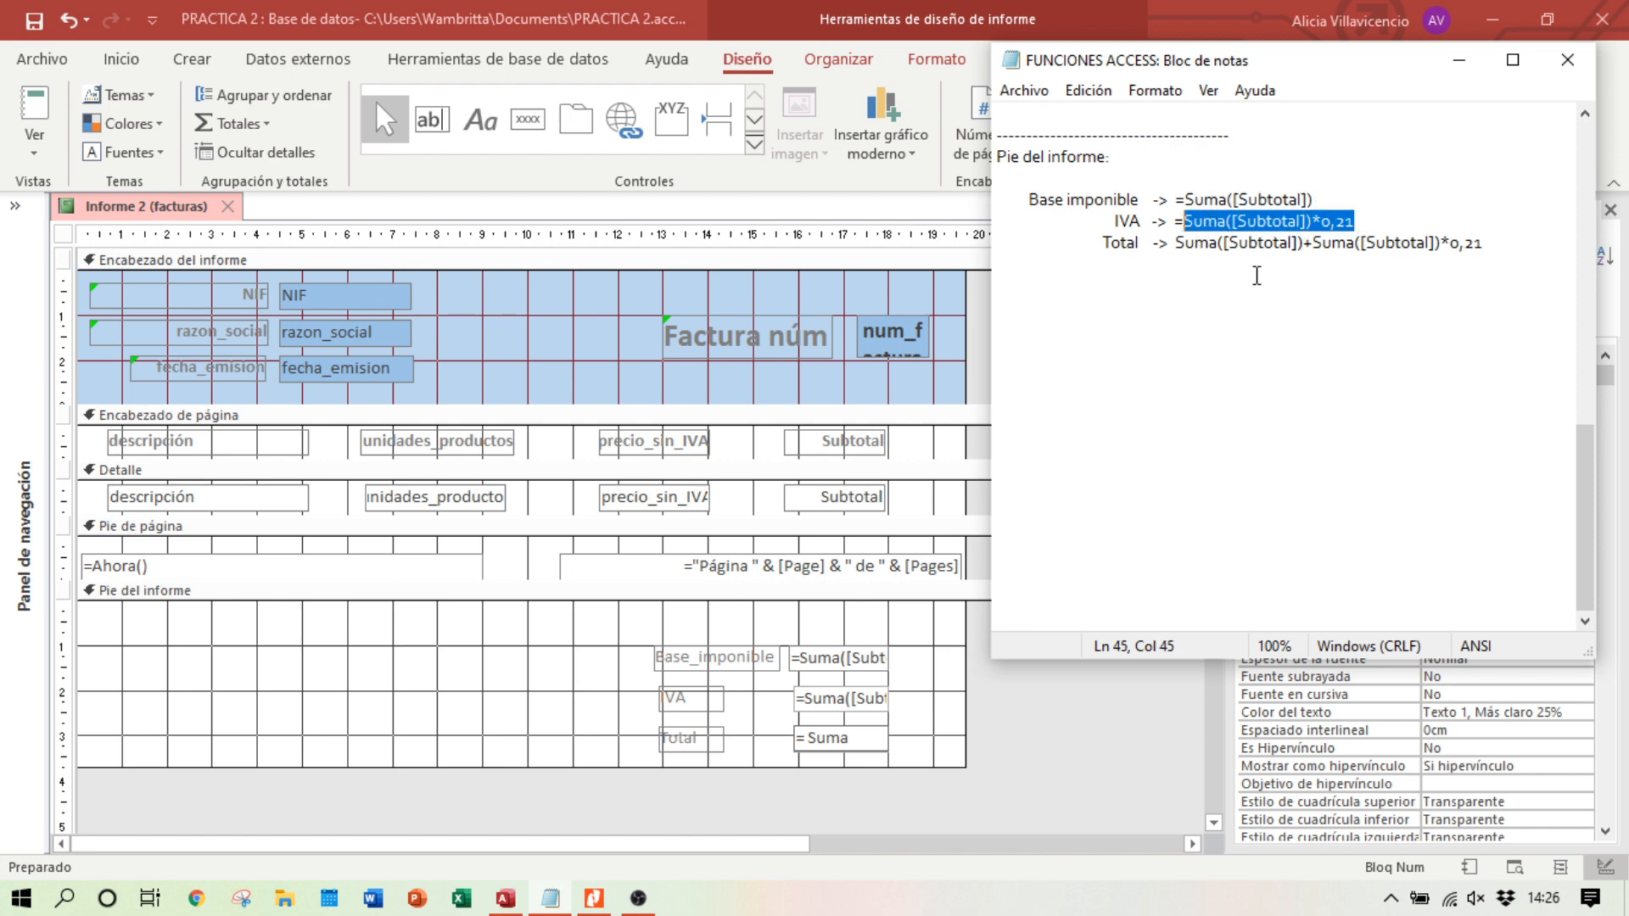
left_click(1376, 379)
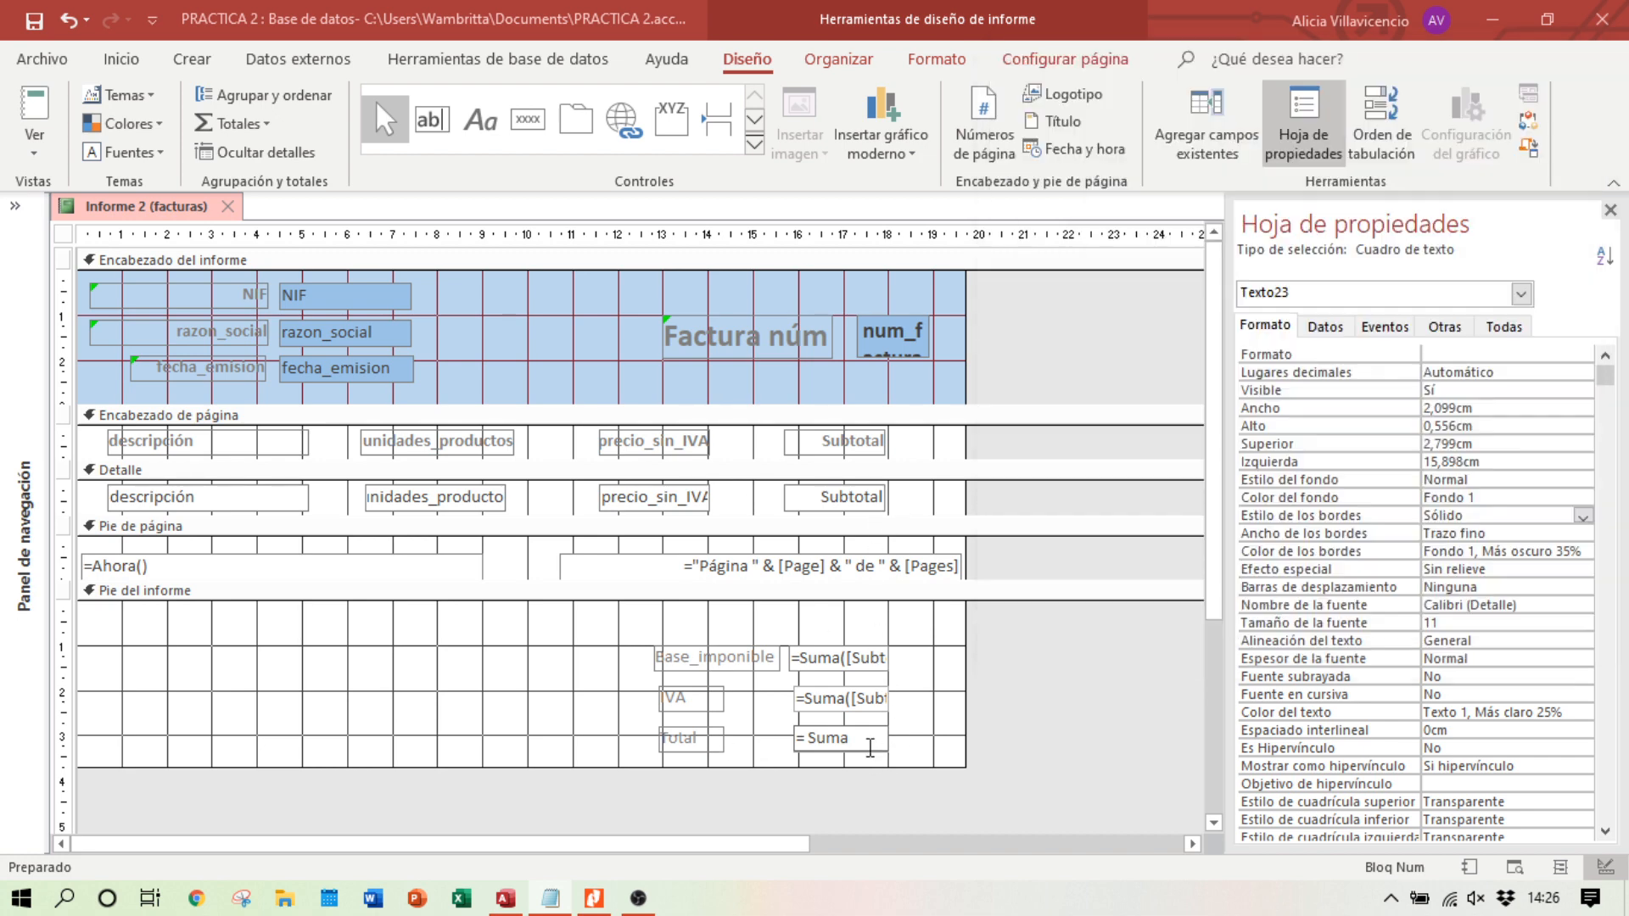
Step: Complete the Total expression as = Suma ([Subtotal])+ Suma([Subtotal])*0,21 and check it against the Notepad notes
left_click(868, 736)
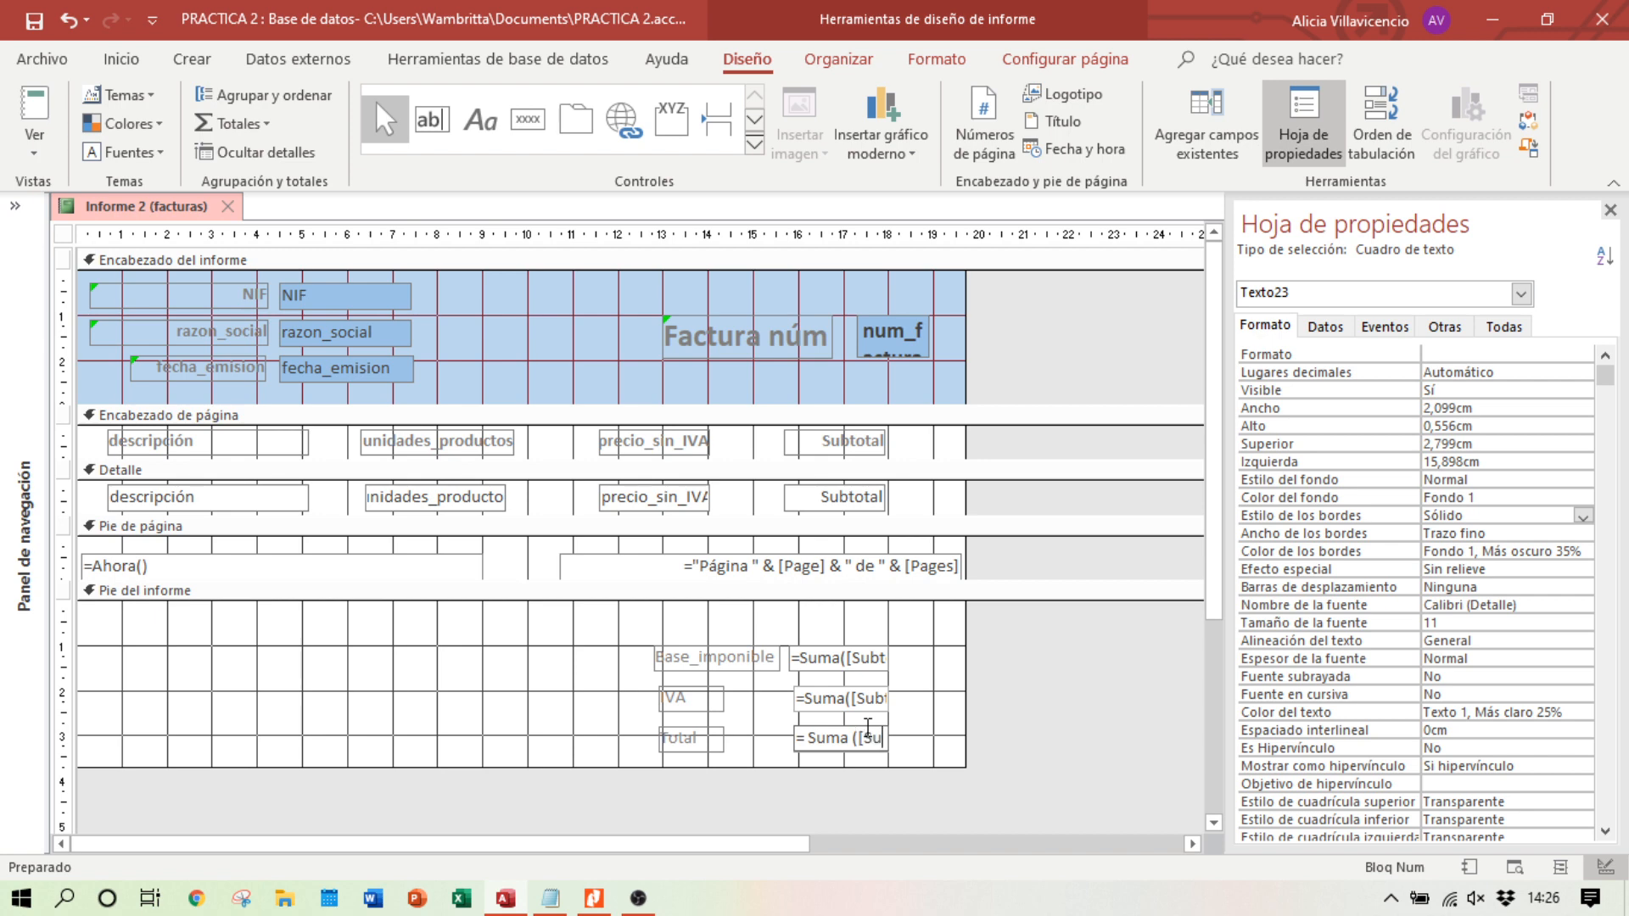
type("b")
type("total")
type("])+ ")
type("Suma")
type("([S")
type("ubtota")
type("l])*")
type("0,2*0,2")
left_click(551, 899)
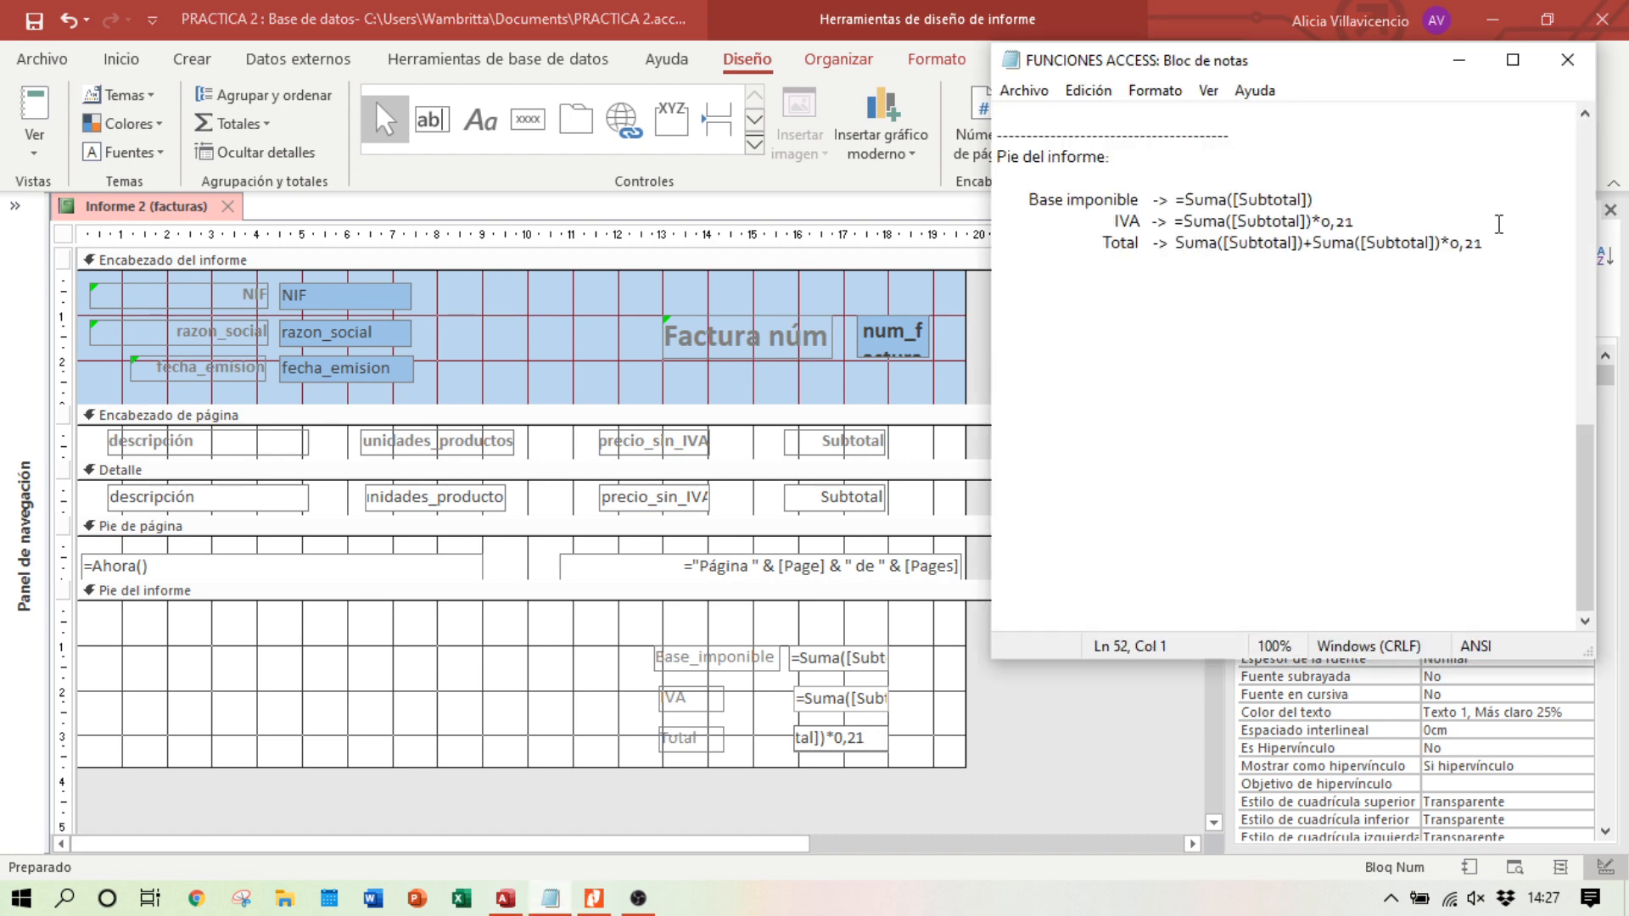
Step: Check the Total formula in the Notepad notes, and preview the report for invoice number 4
left_click_drag(1491, 244, 1181, 252)
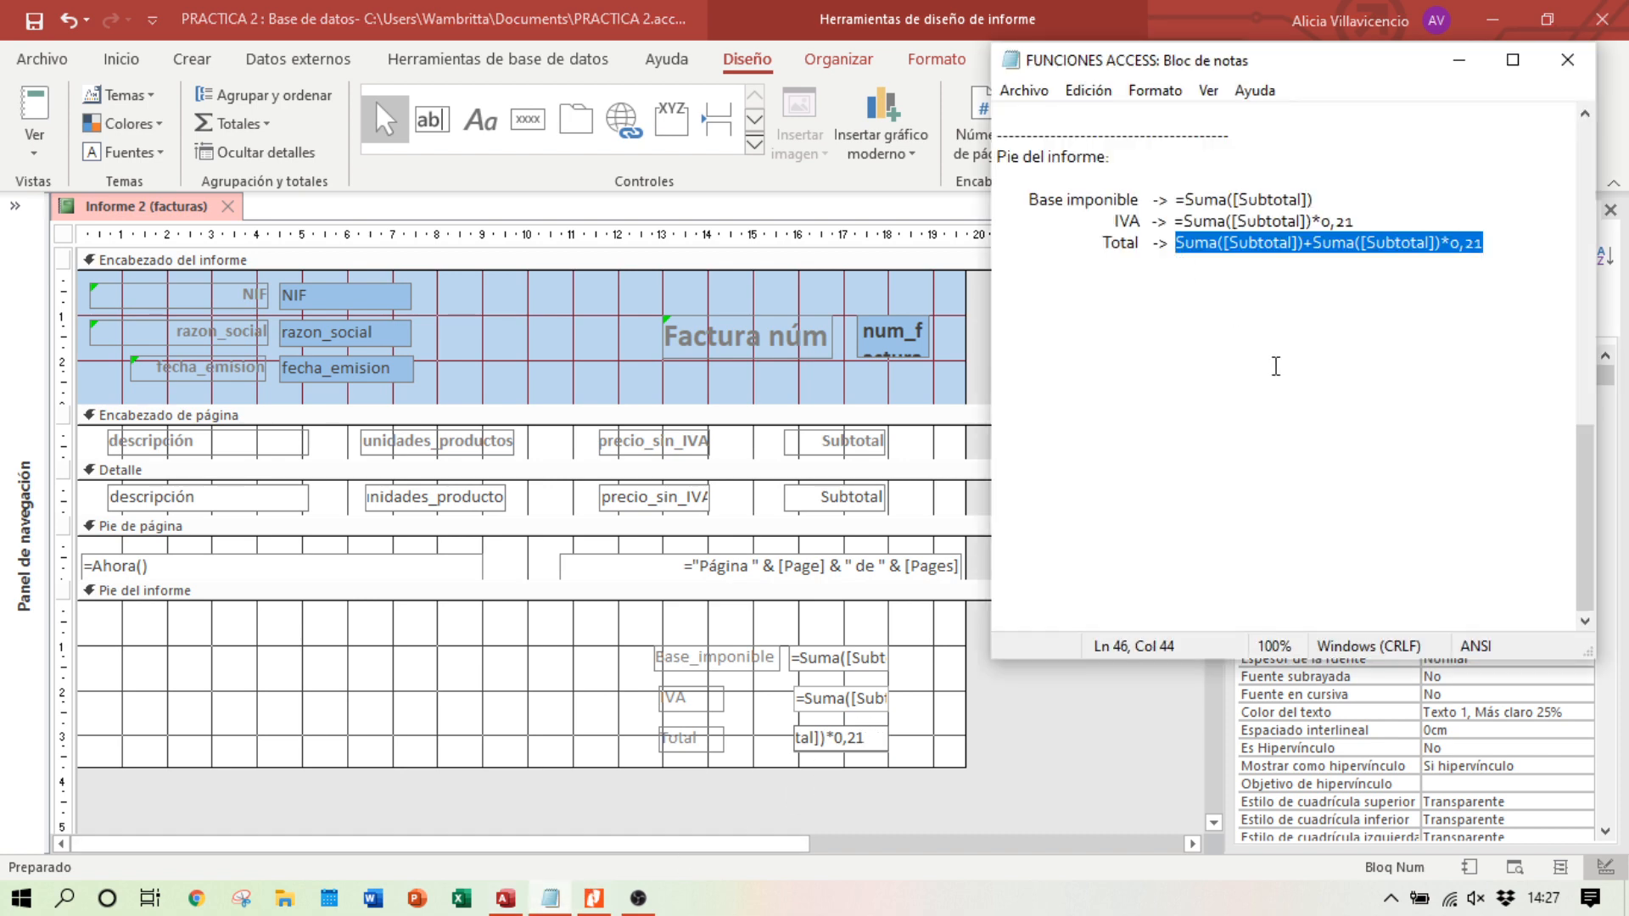
left_click(1275, 366)
left_click(849, 729)
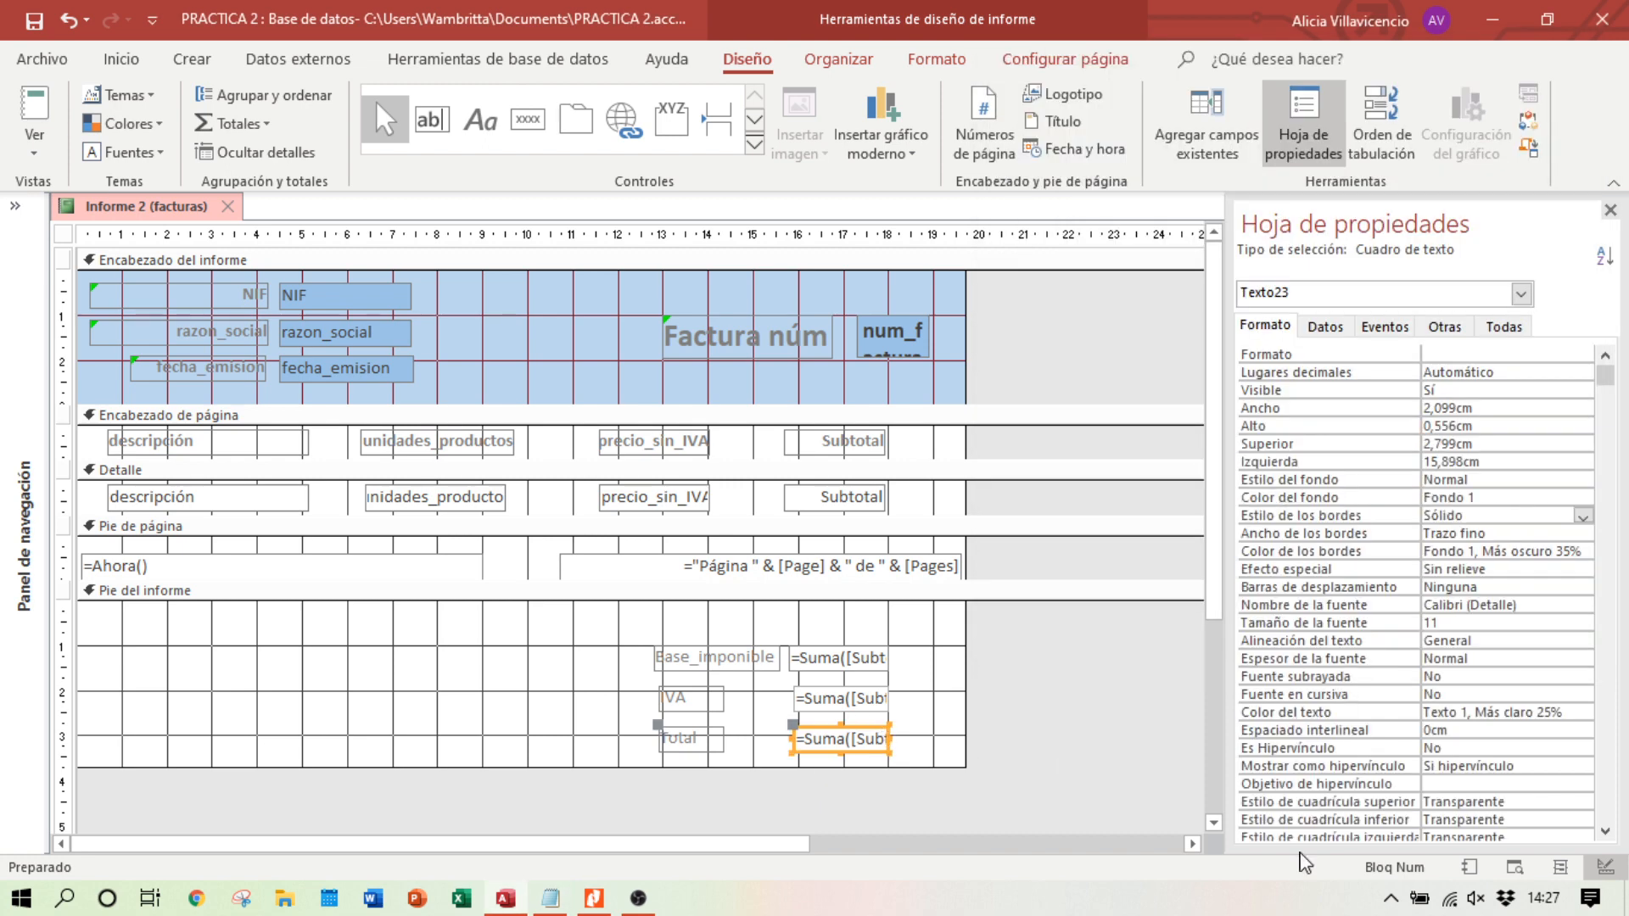
left_click(1514, 866)
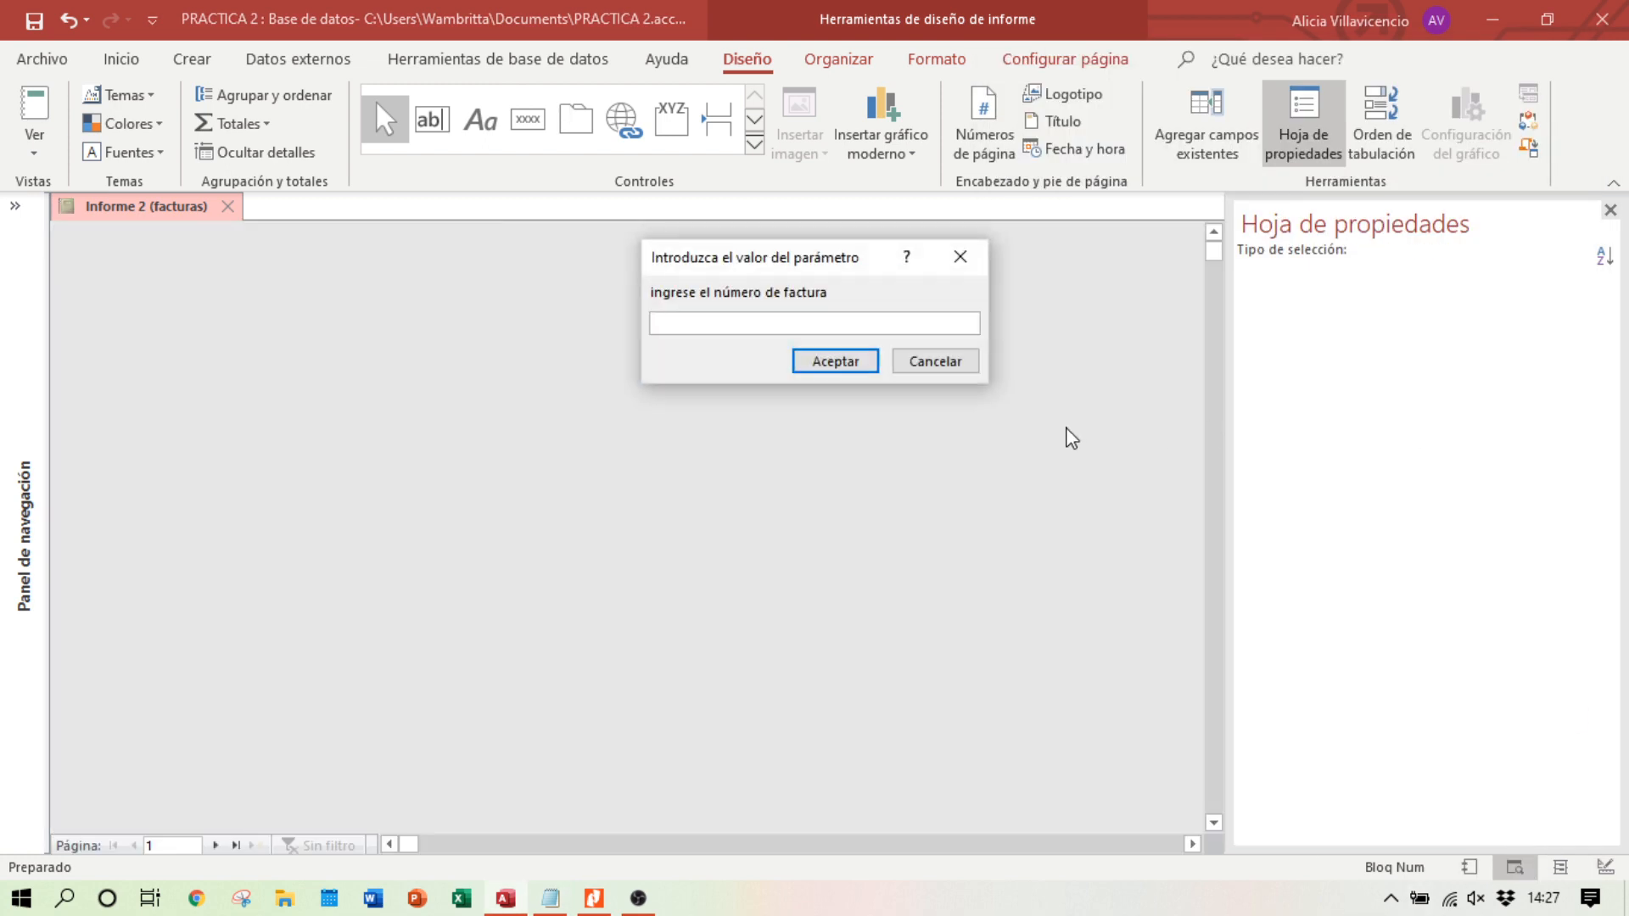
type("4")
key("Return")
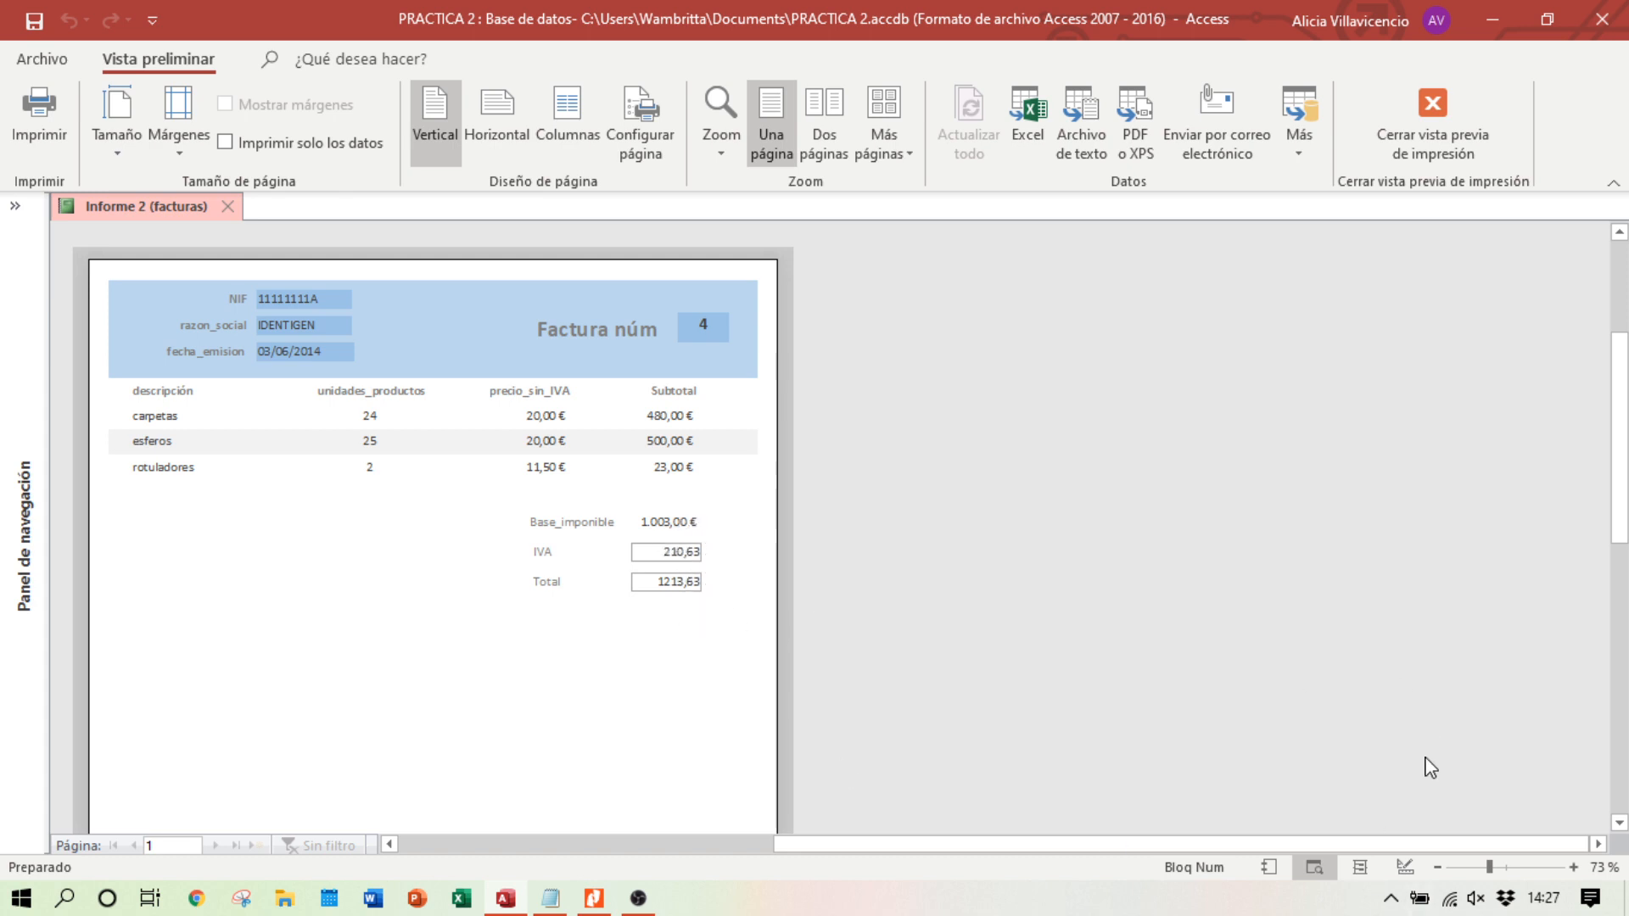
Step: Set the format of the IVA and Total text boxes in the report footer to Euro
left_click(1405, 867)
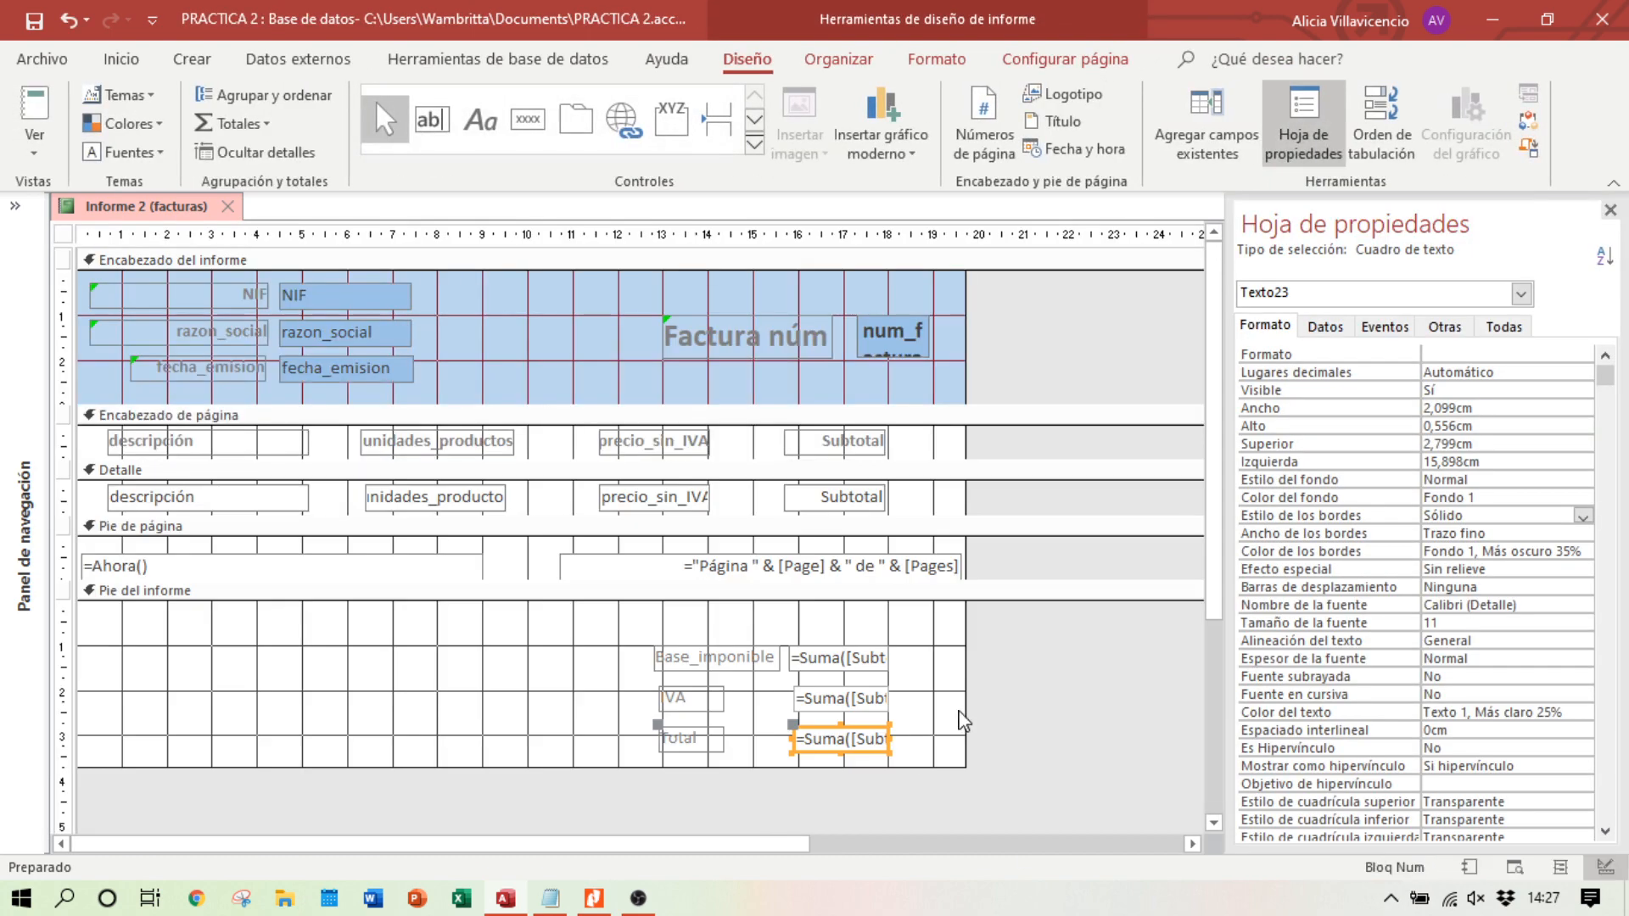
left_click(856, 696)
left_click(878, 745, "shift")
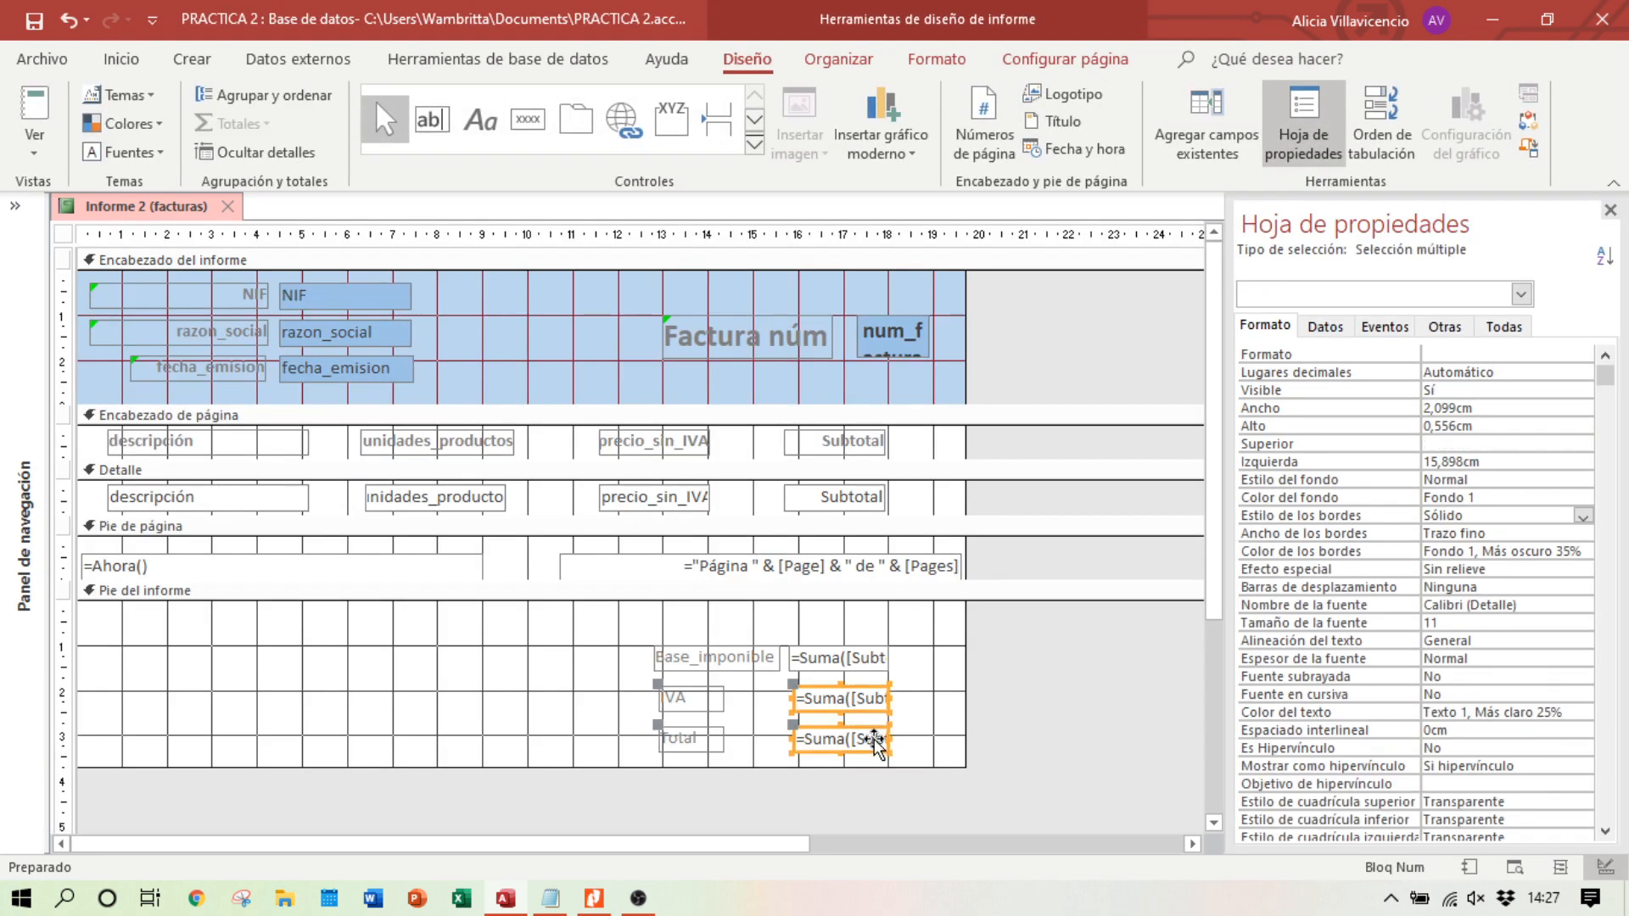
left_click(1585, 353)
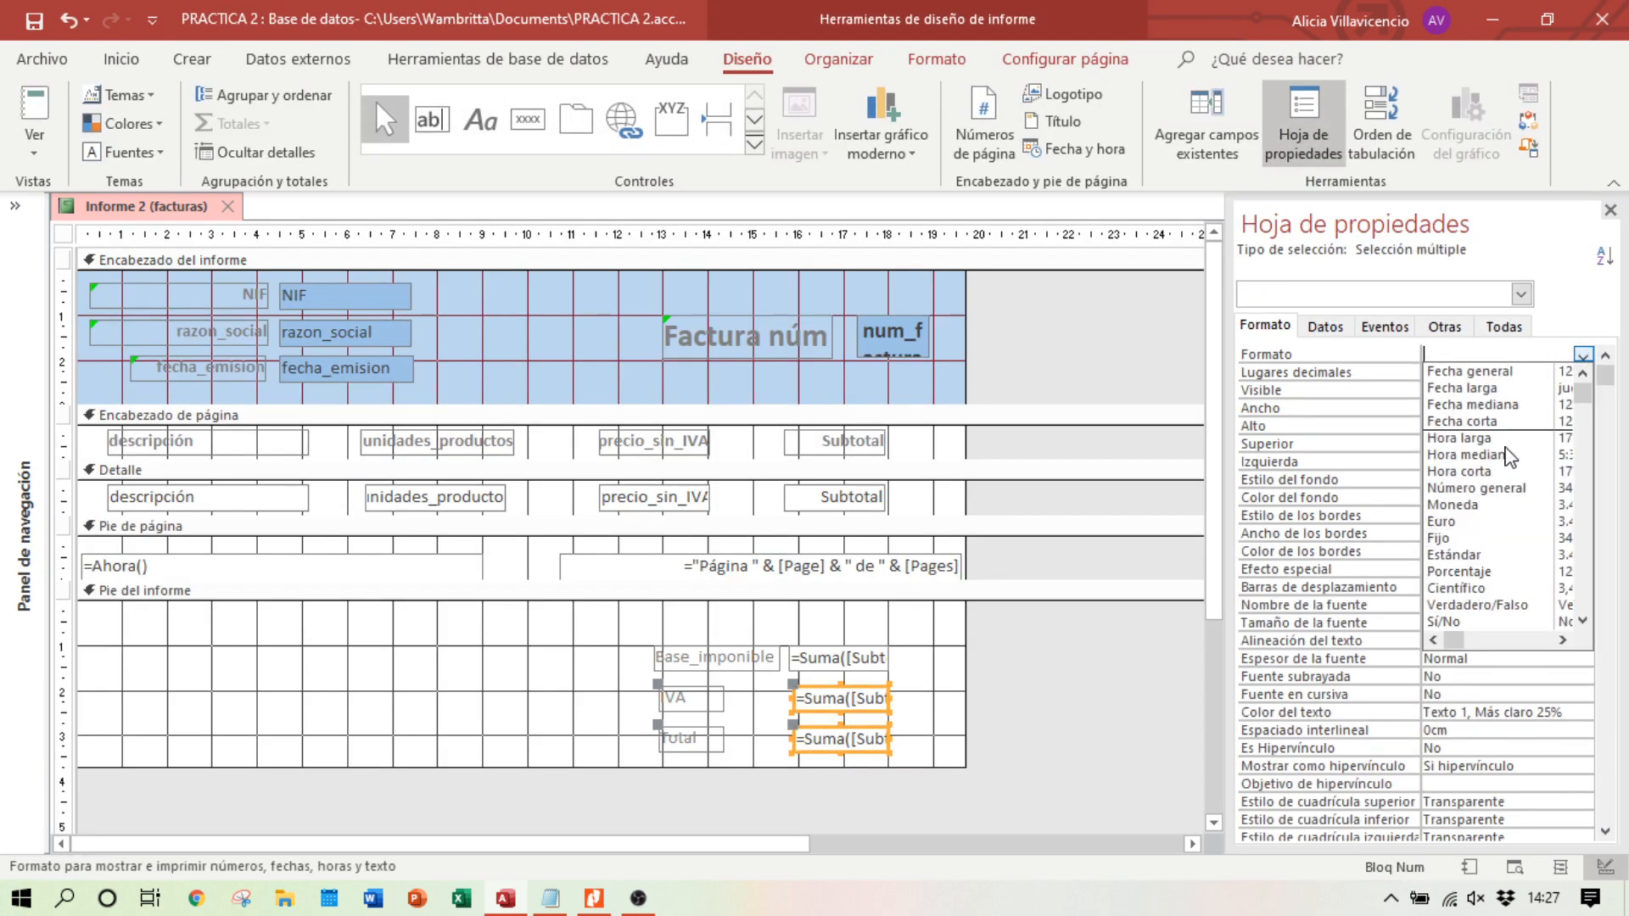
left_click(1461, 524)
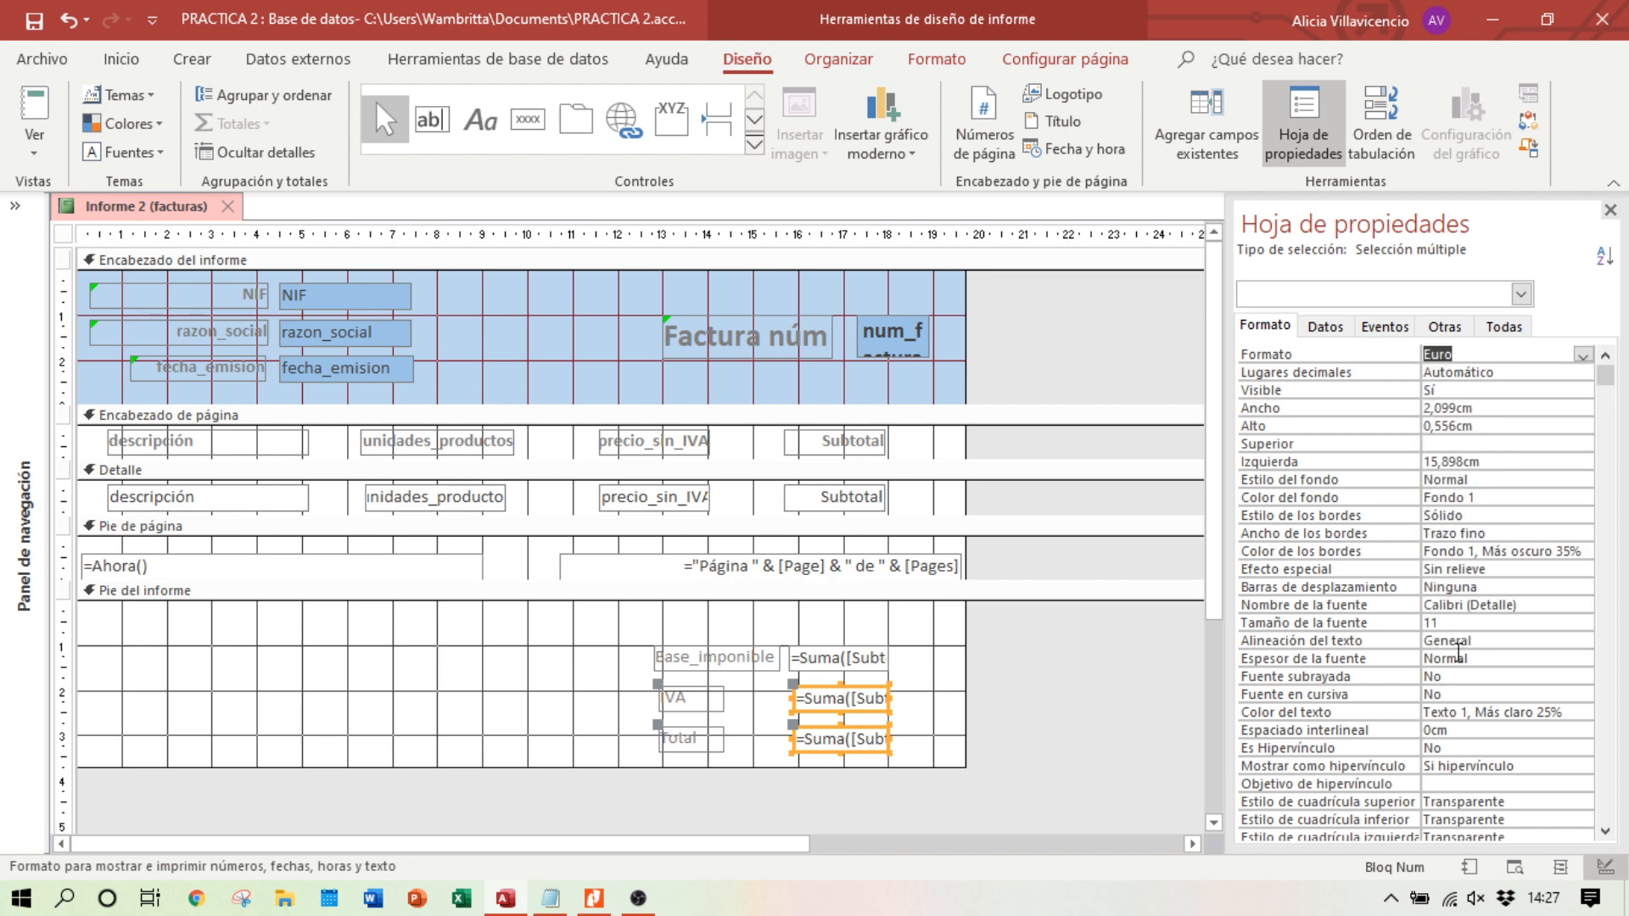
left_click(854, 743)
left_click(932, 708)
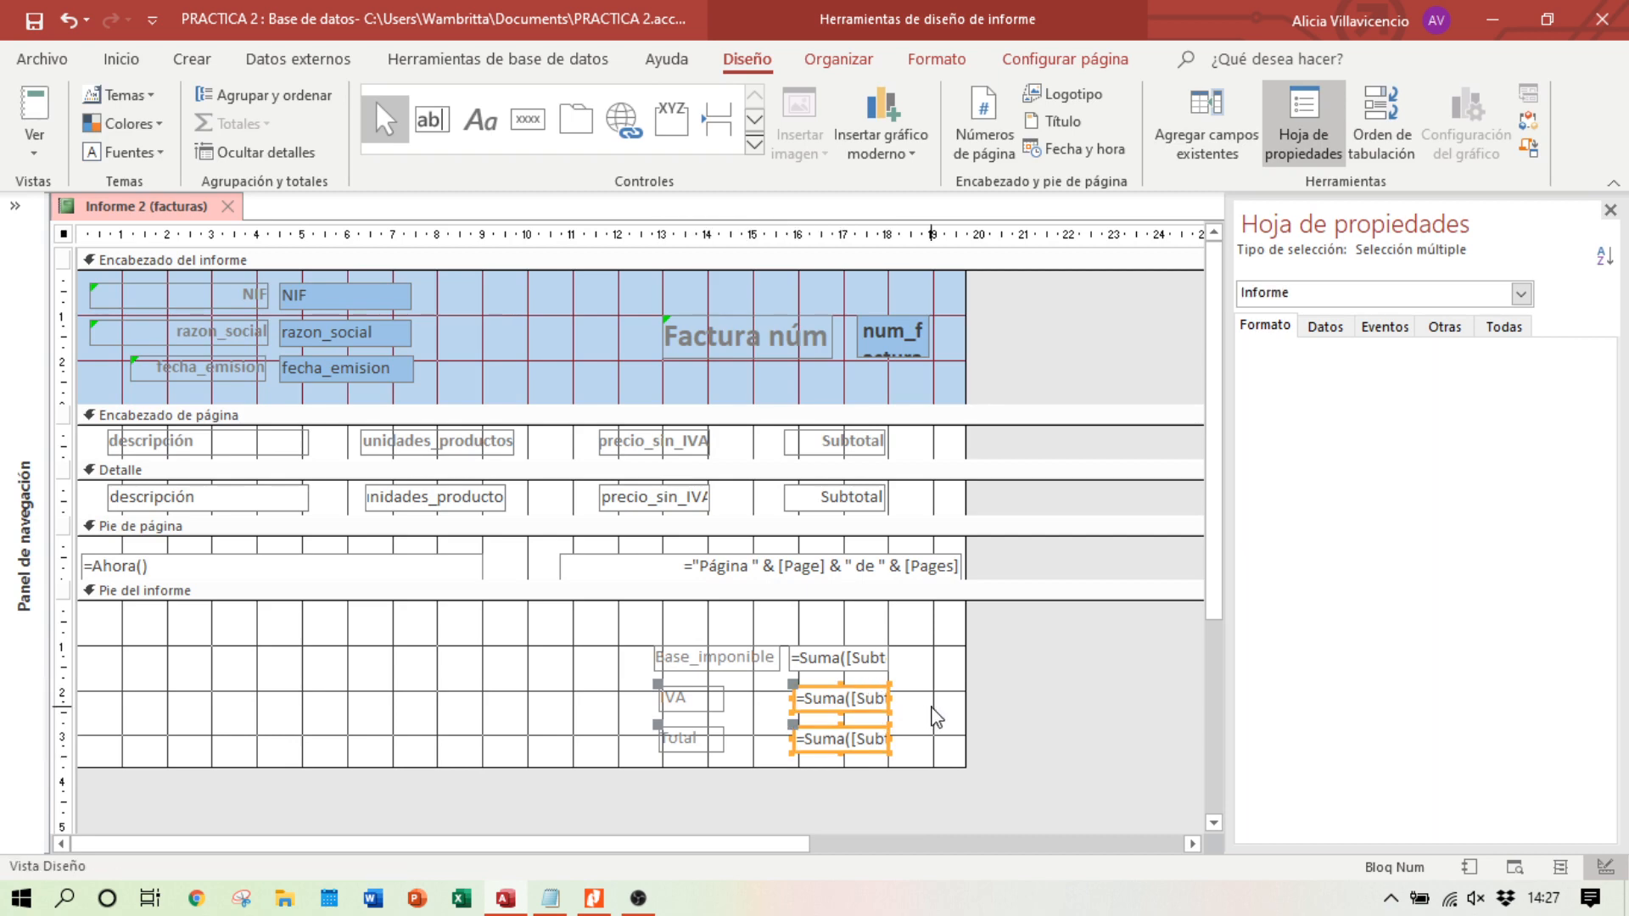
Step: Set the border style of the IVA text box in the report footer to Transparente
left_click(854, 699)
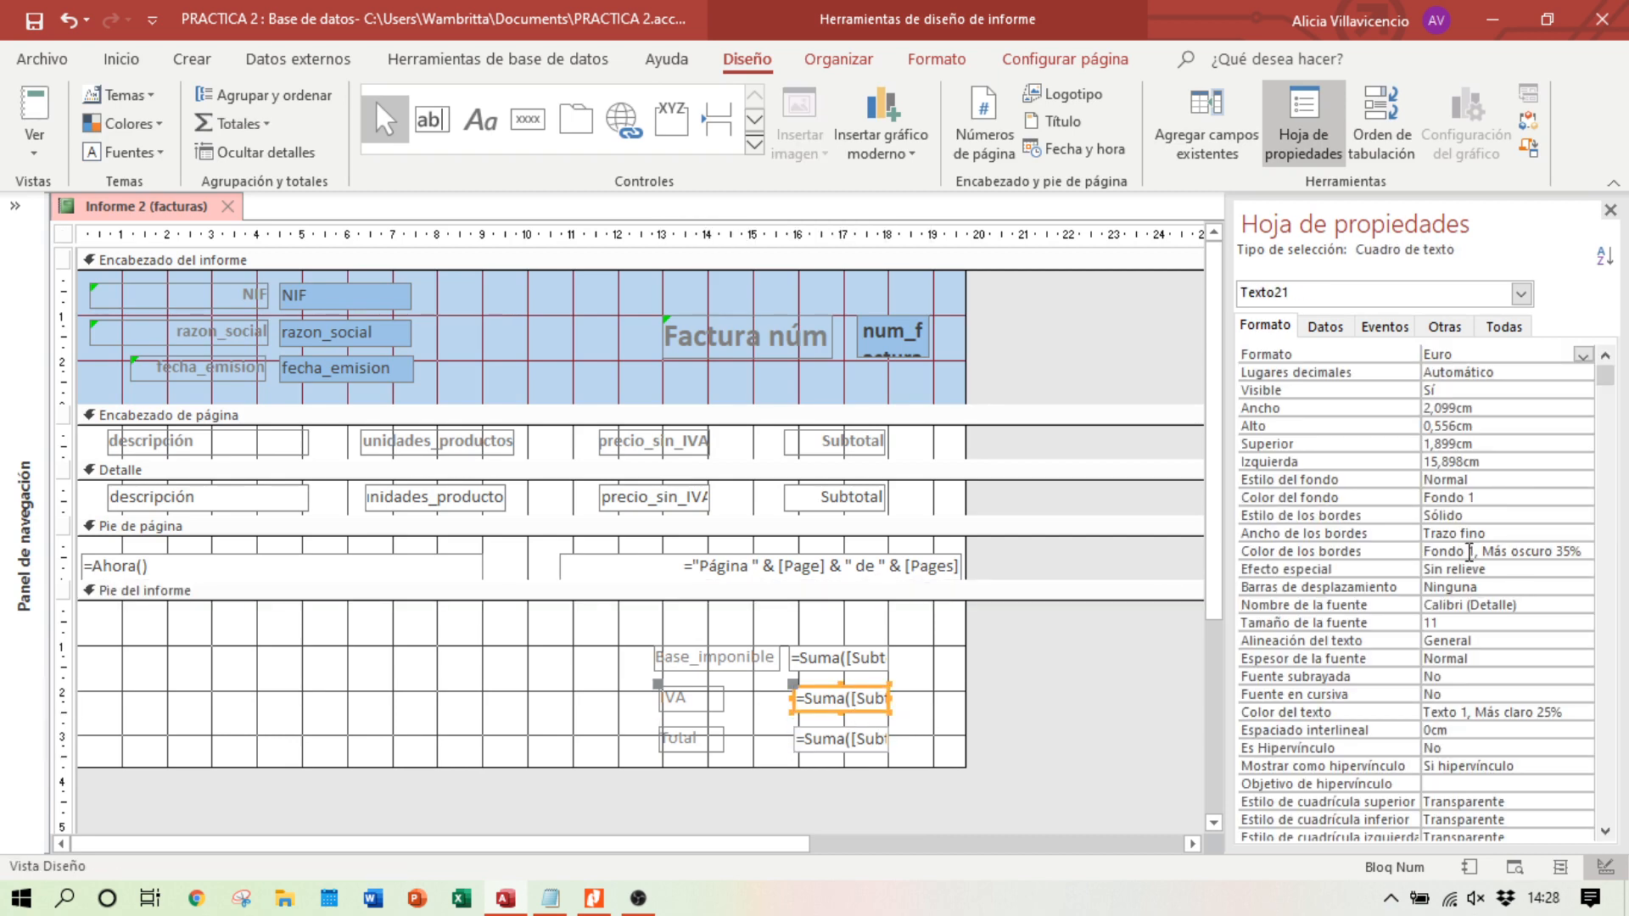
left_click(1583, 515)
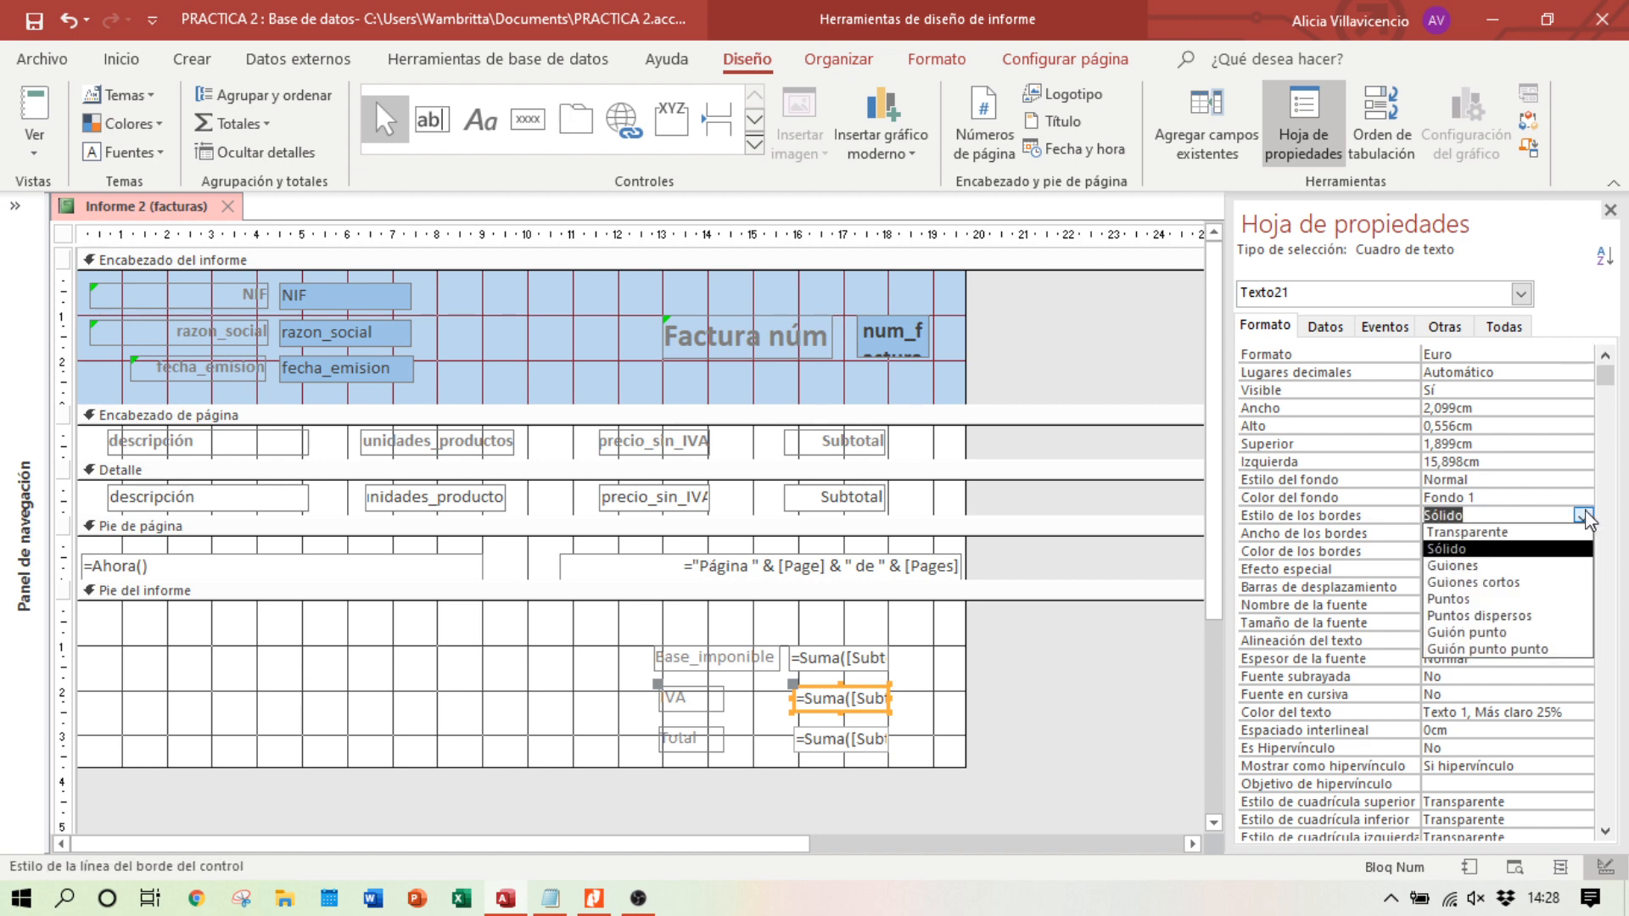
left_click(1569, 532)
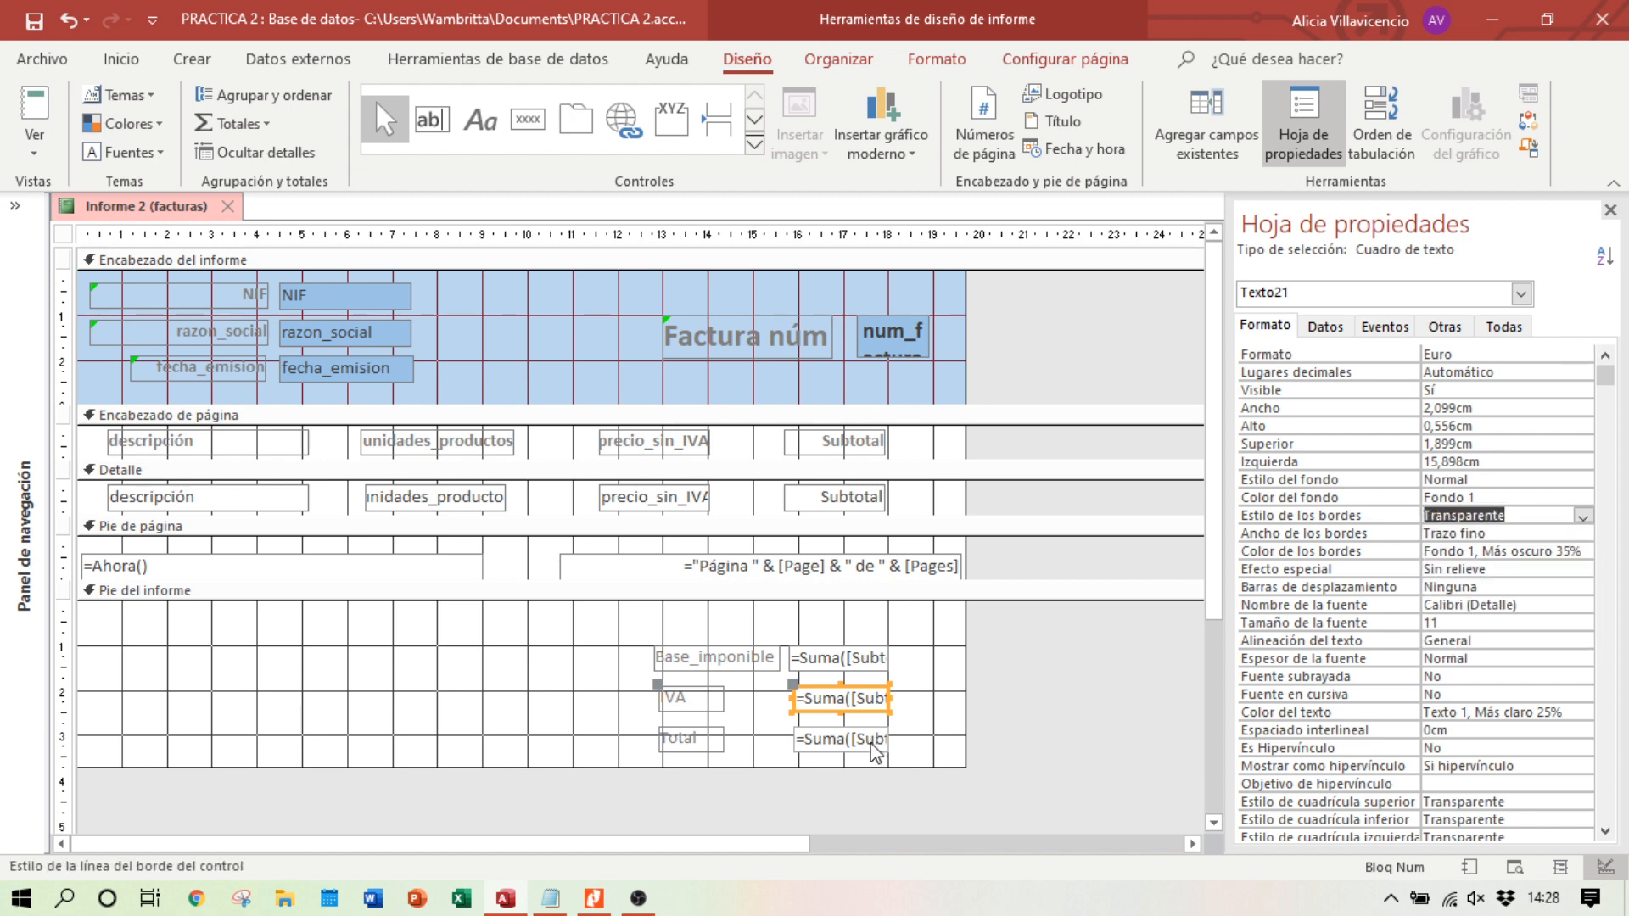
Step: Preview the report for invoice 4 and compare its footer with the sample invoice in the PDF
left_click(874, 743)
left_click(1514, 867)
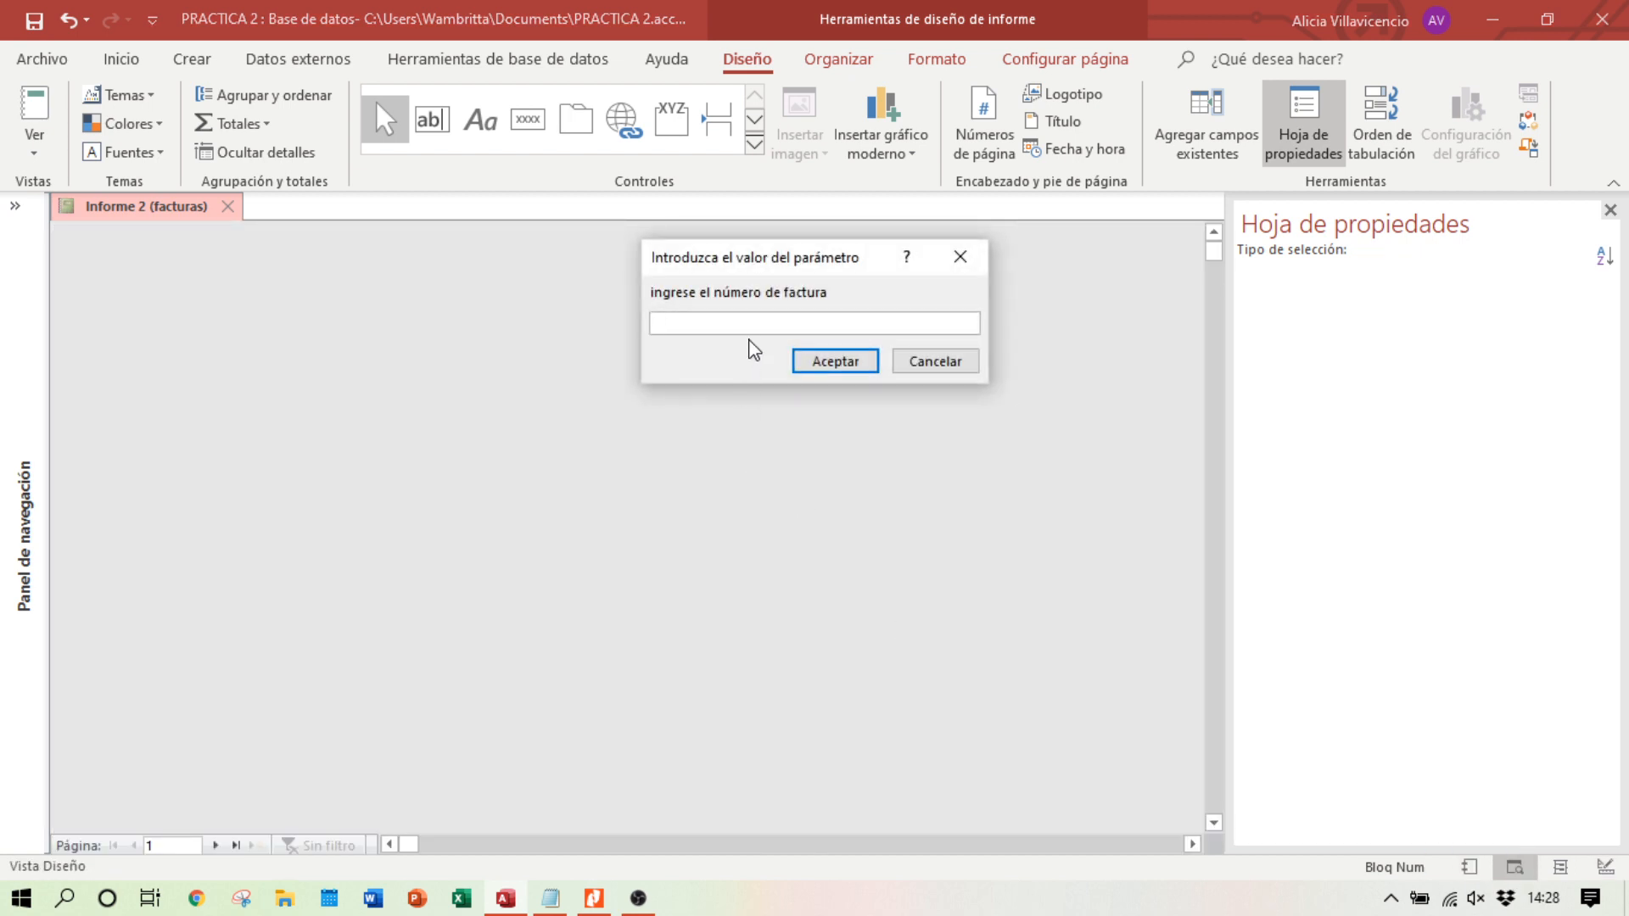
type("4")
key("Return")
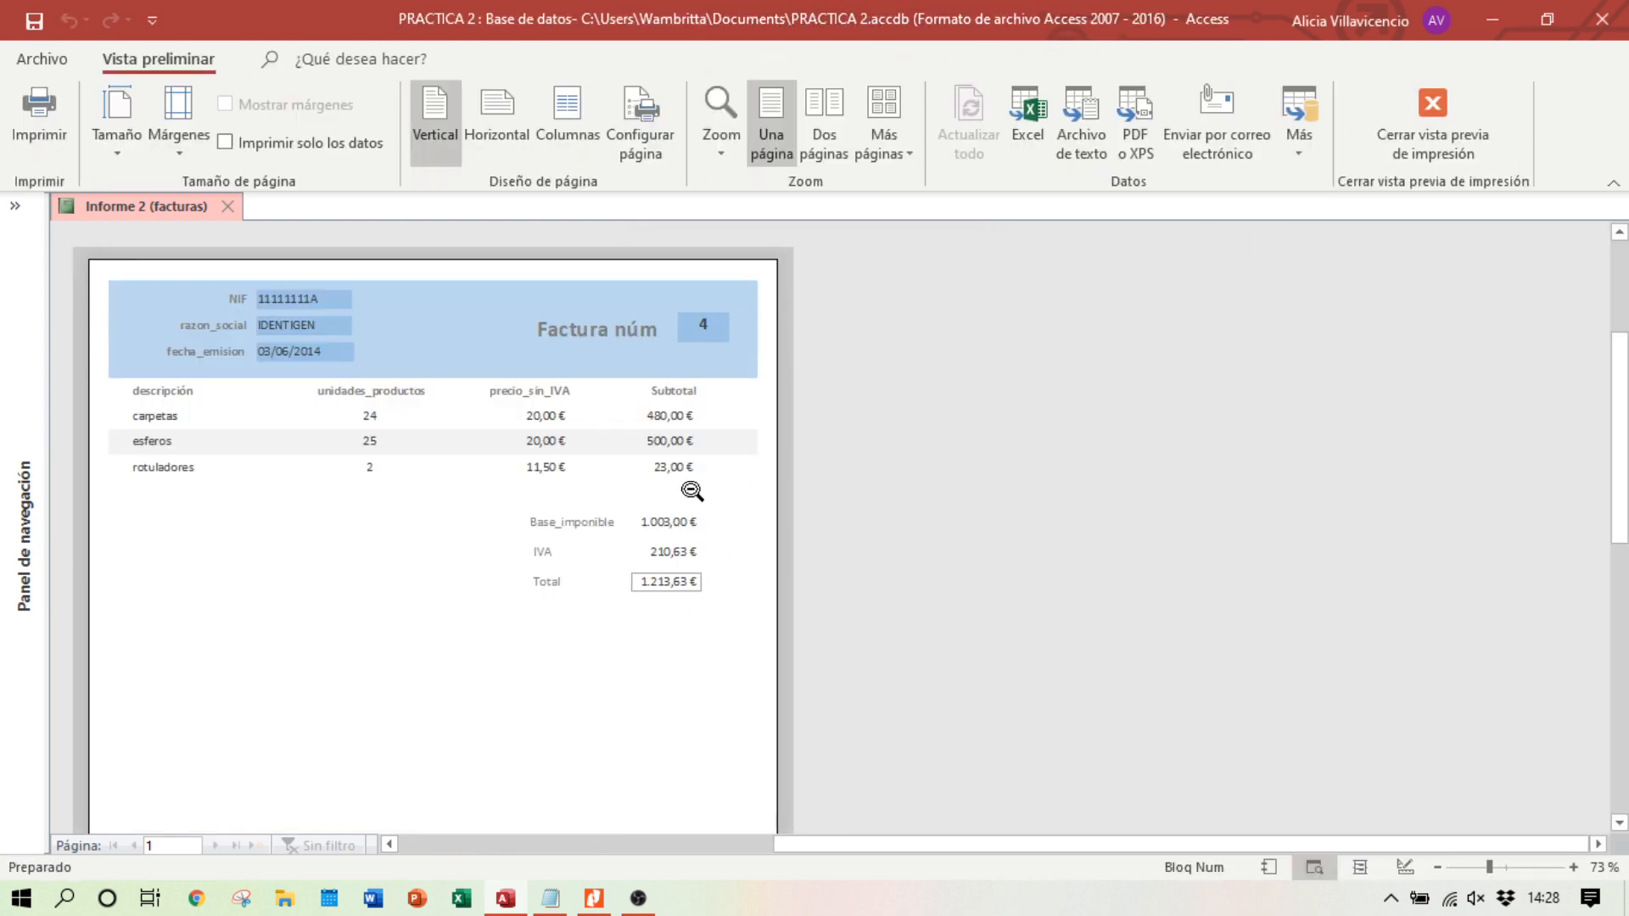
left_click(596, 903)
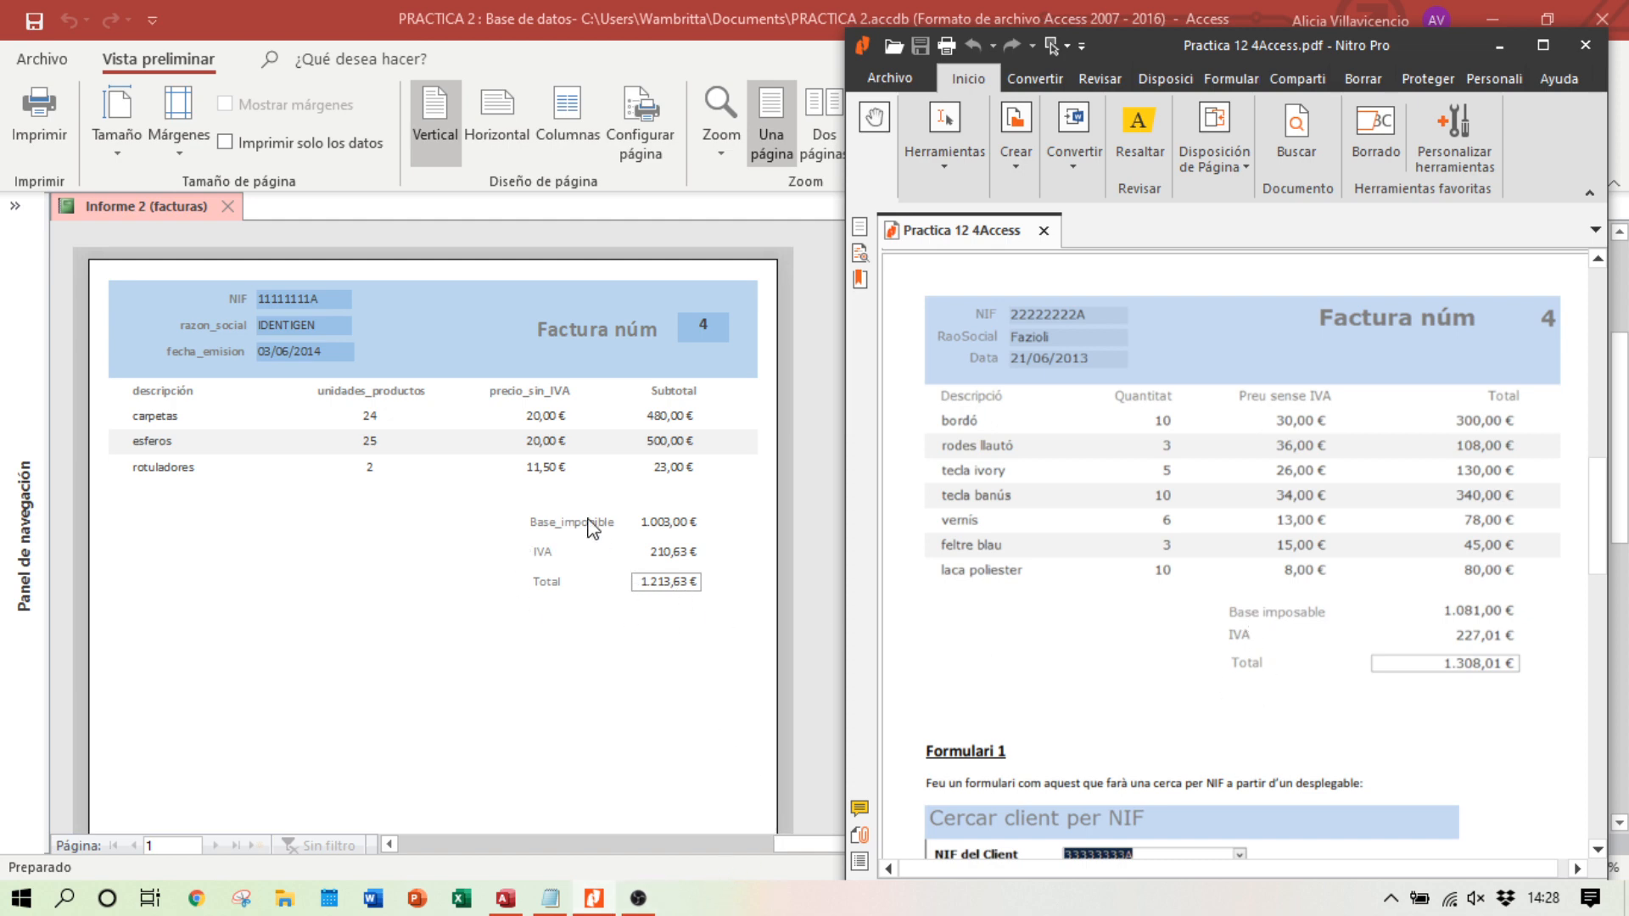
left_click(808, 848)
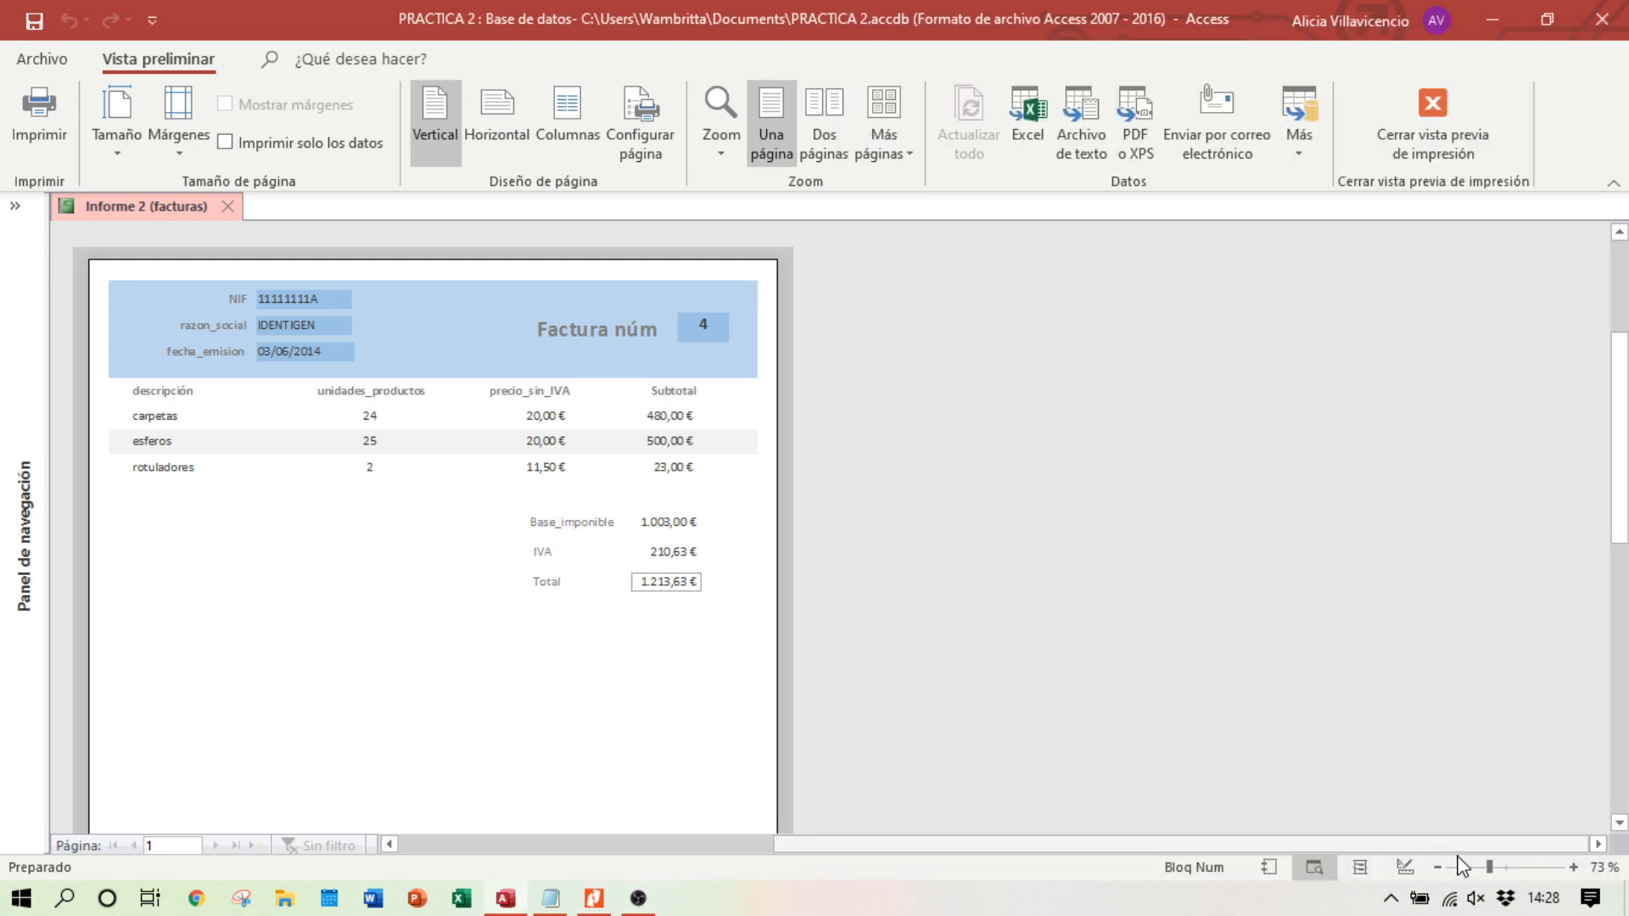
Step: Set the font weight to Negrita for the Base_imponible, IVA and Total labels and the Total text box in the report footer
left_click(1405, 867)
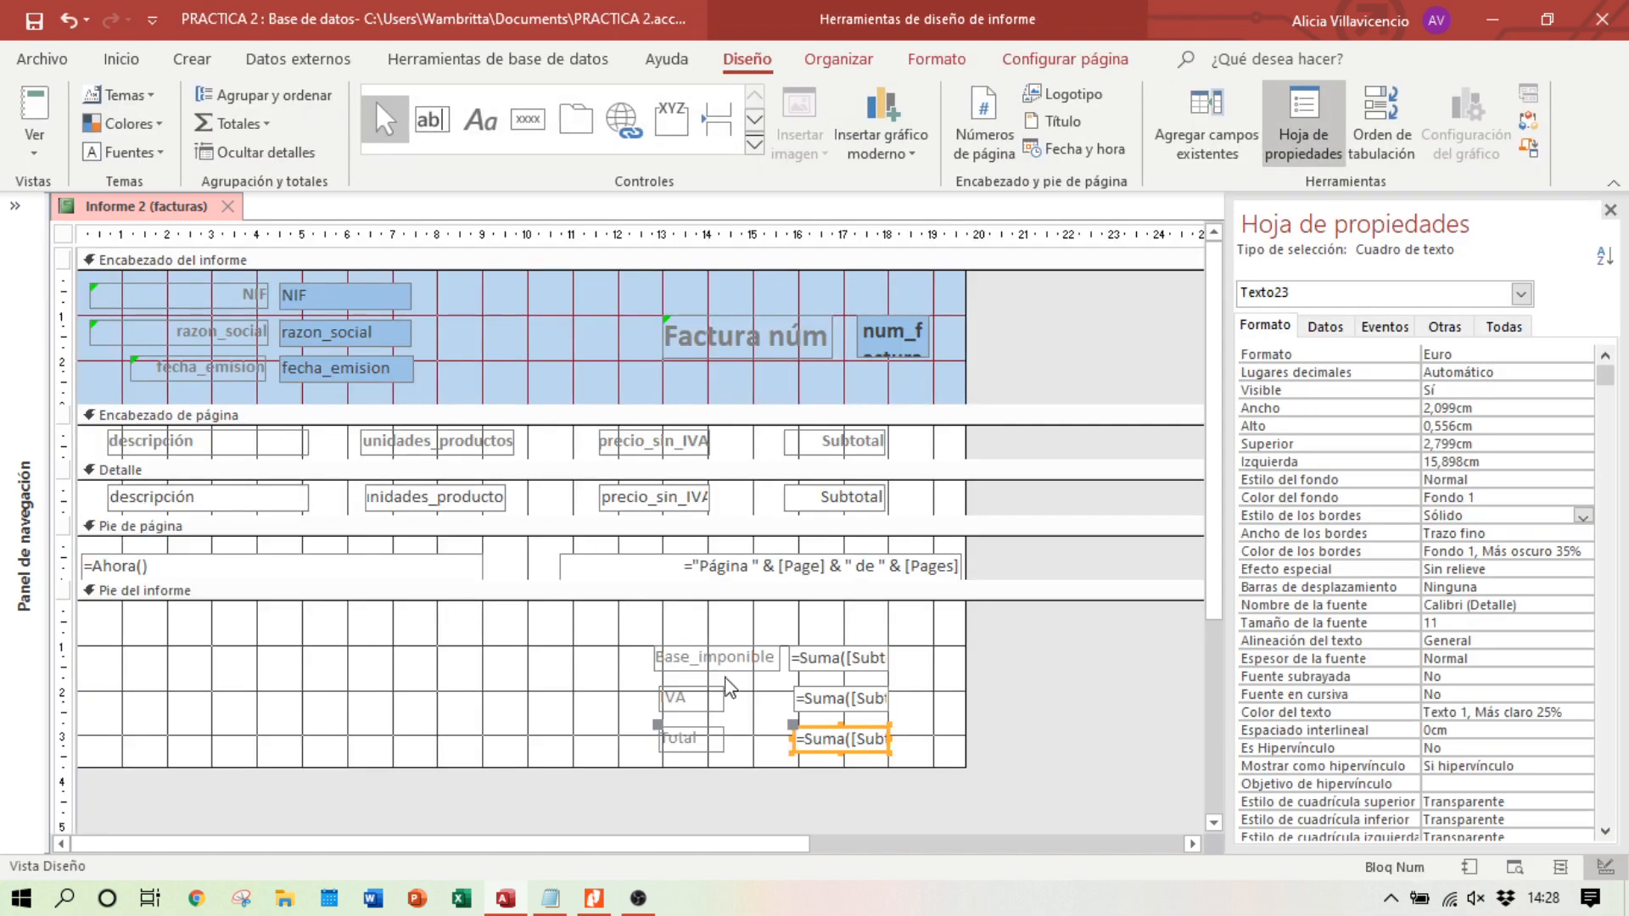
left_click(728, 669, "shift")
left_click(708, 702, "shift")
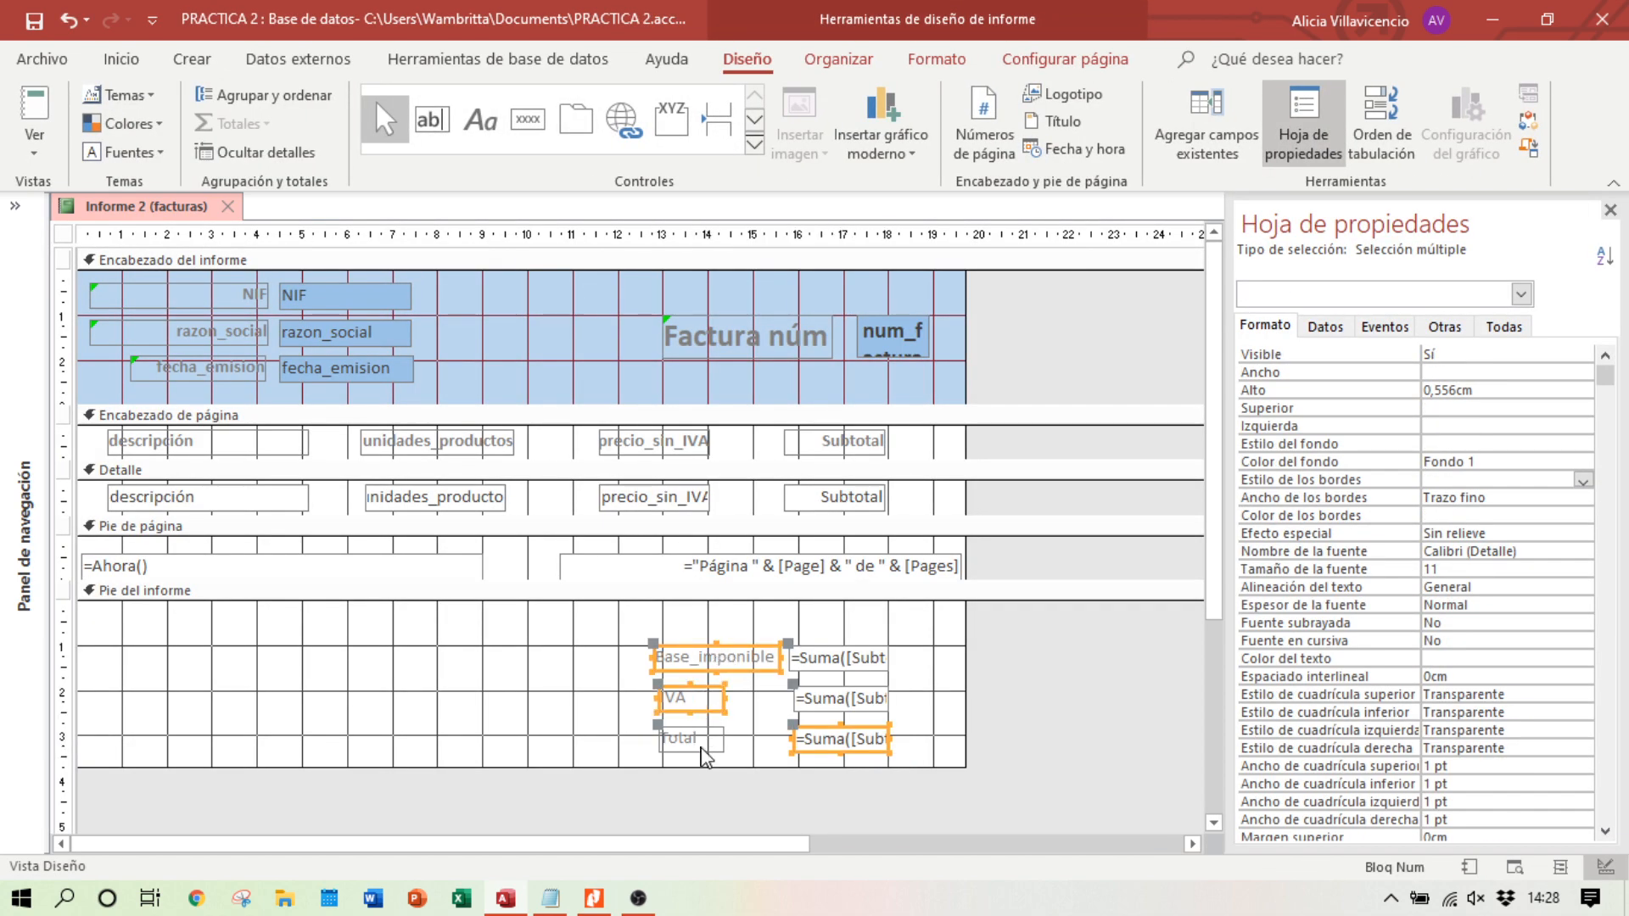
left_click(702, 745, "shift")
left_click(1583, 604)
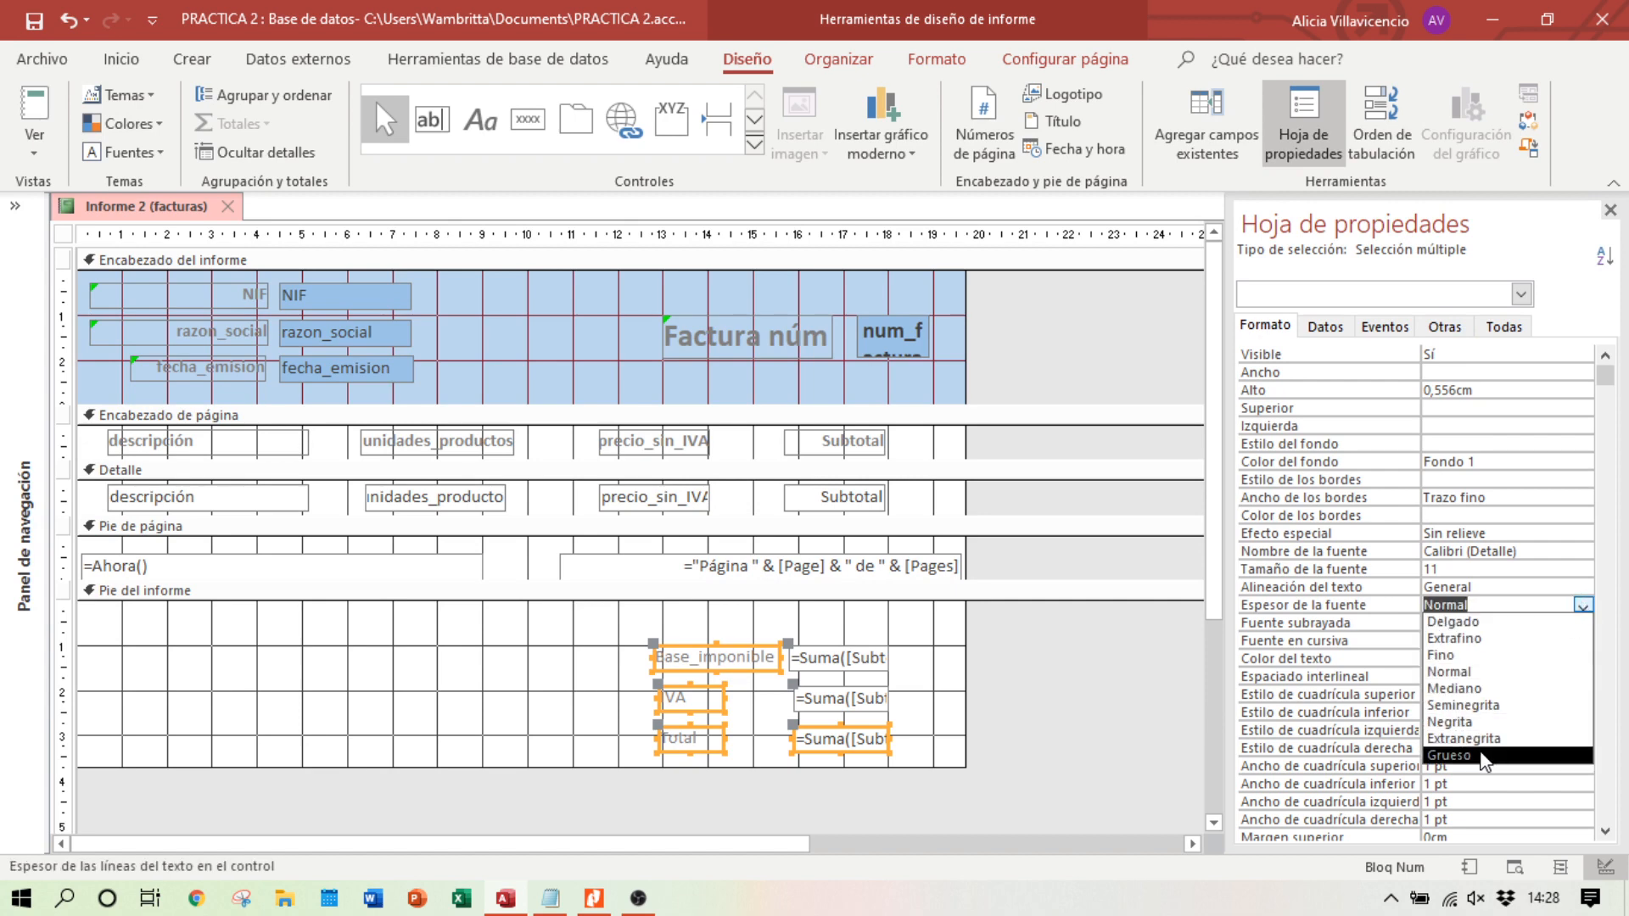
left_click(1476, 723)
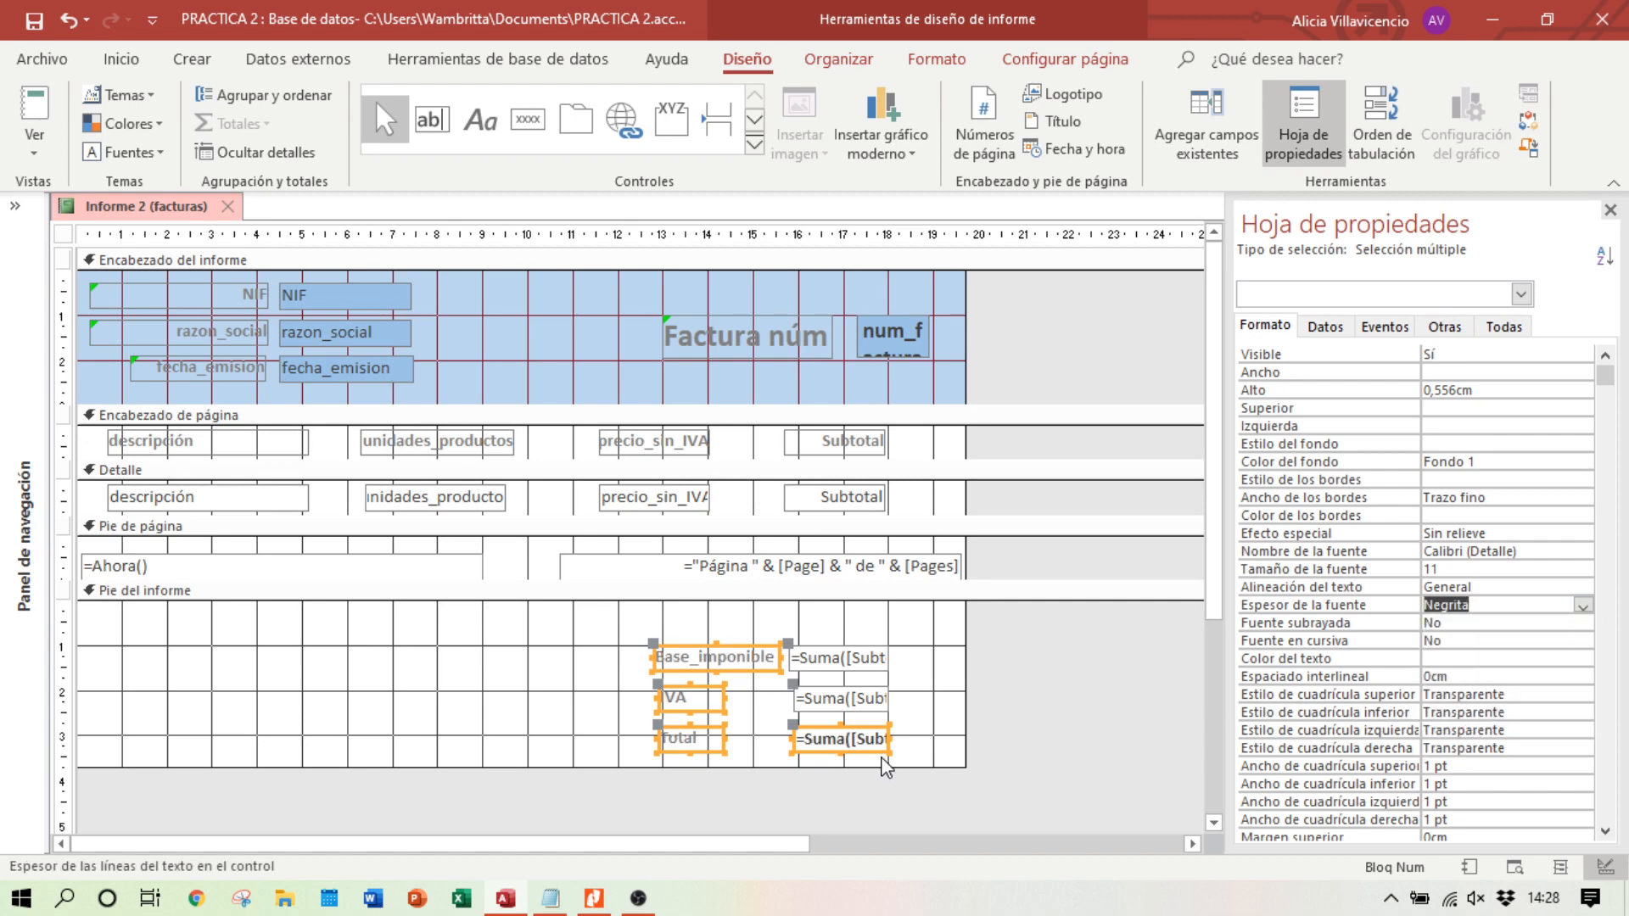
left_click(882, 758)
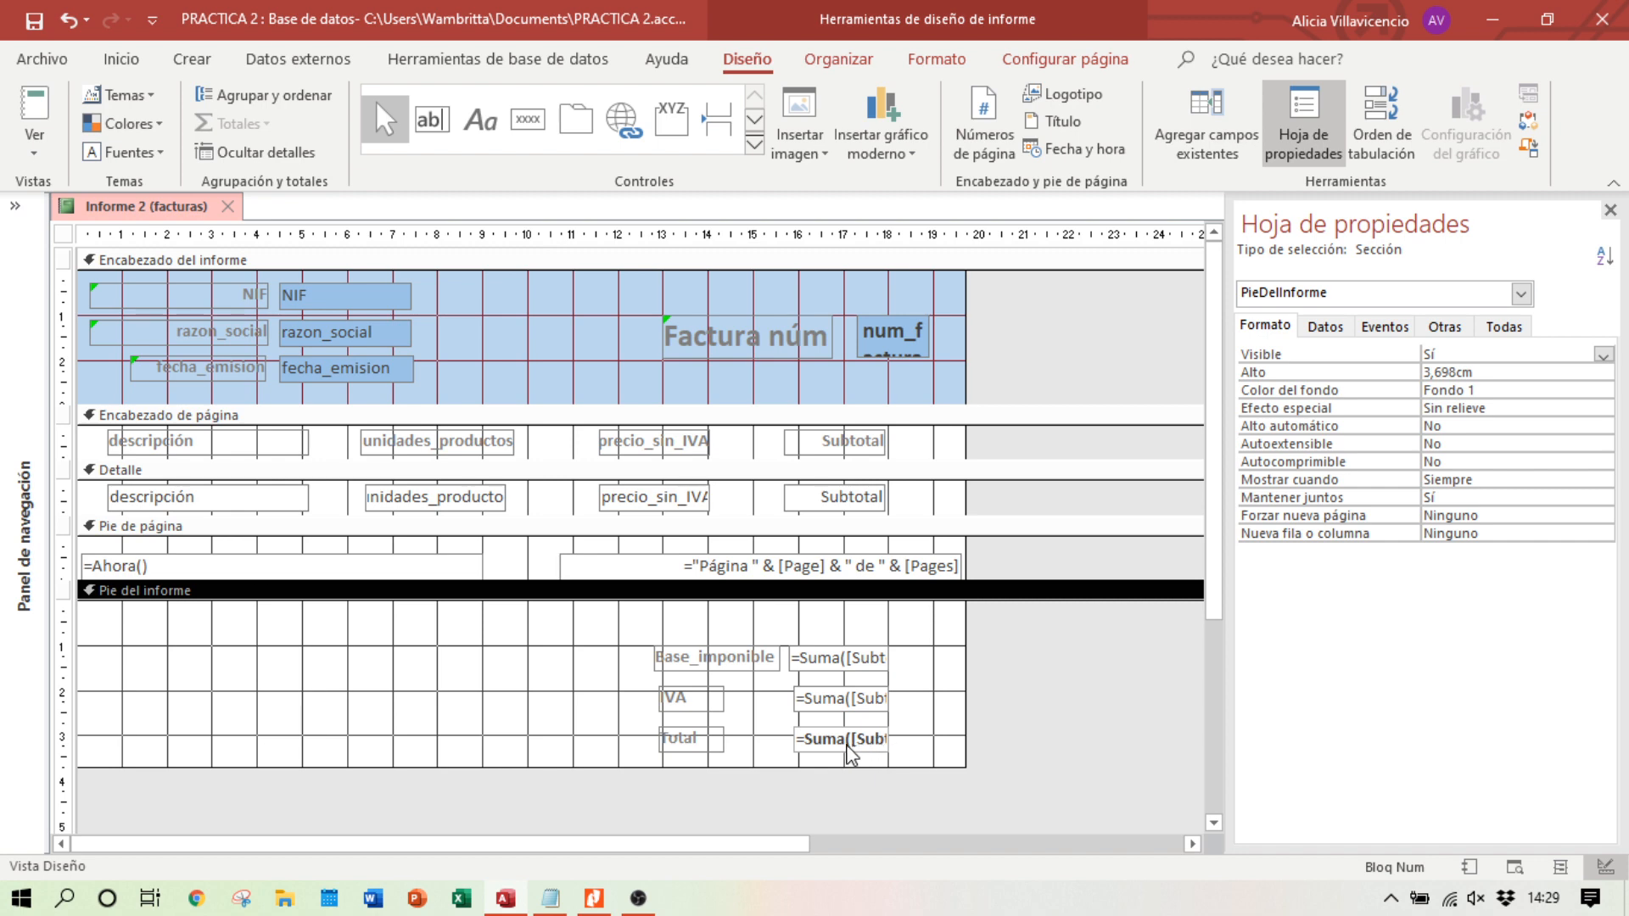
Step: Preview the finished report for invoice 4 and compare it with the PDF sample and the Notepad formulas
left_click(1514, 866)
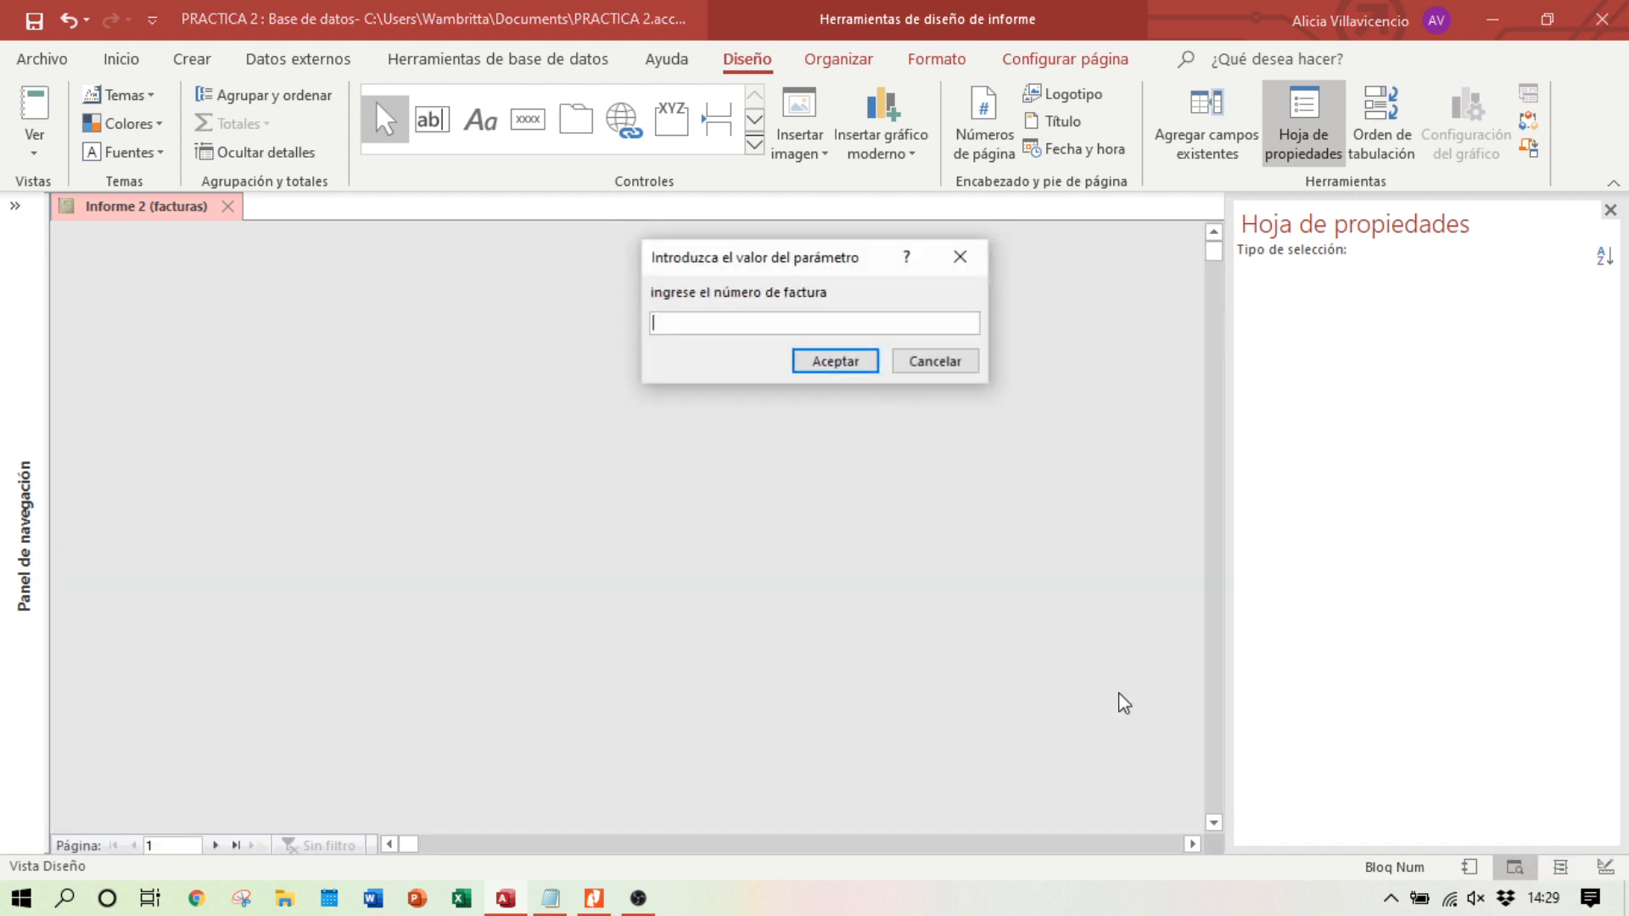
key("Return")
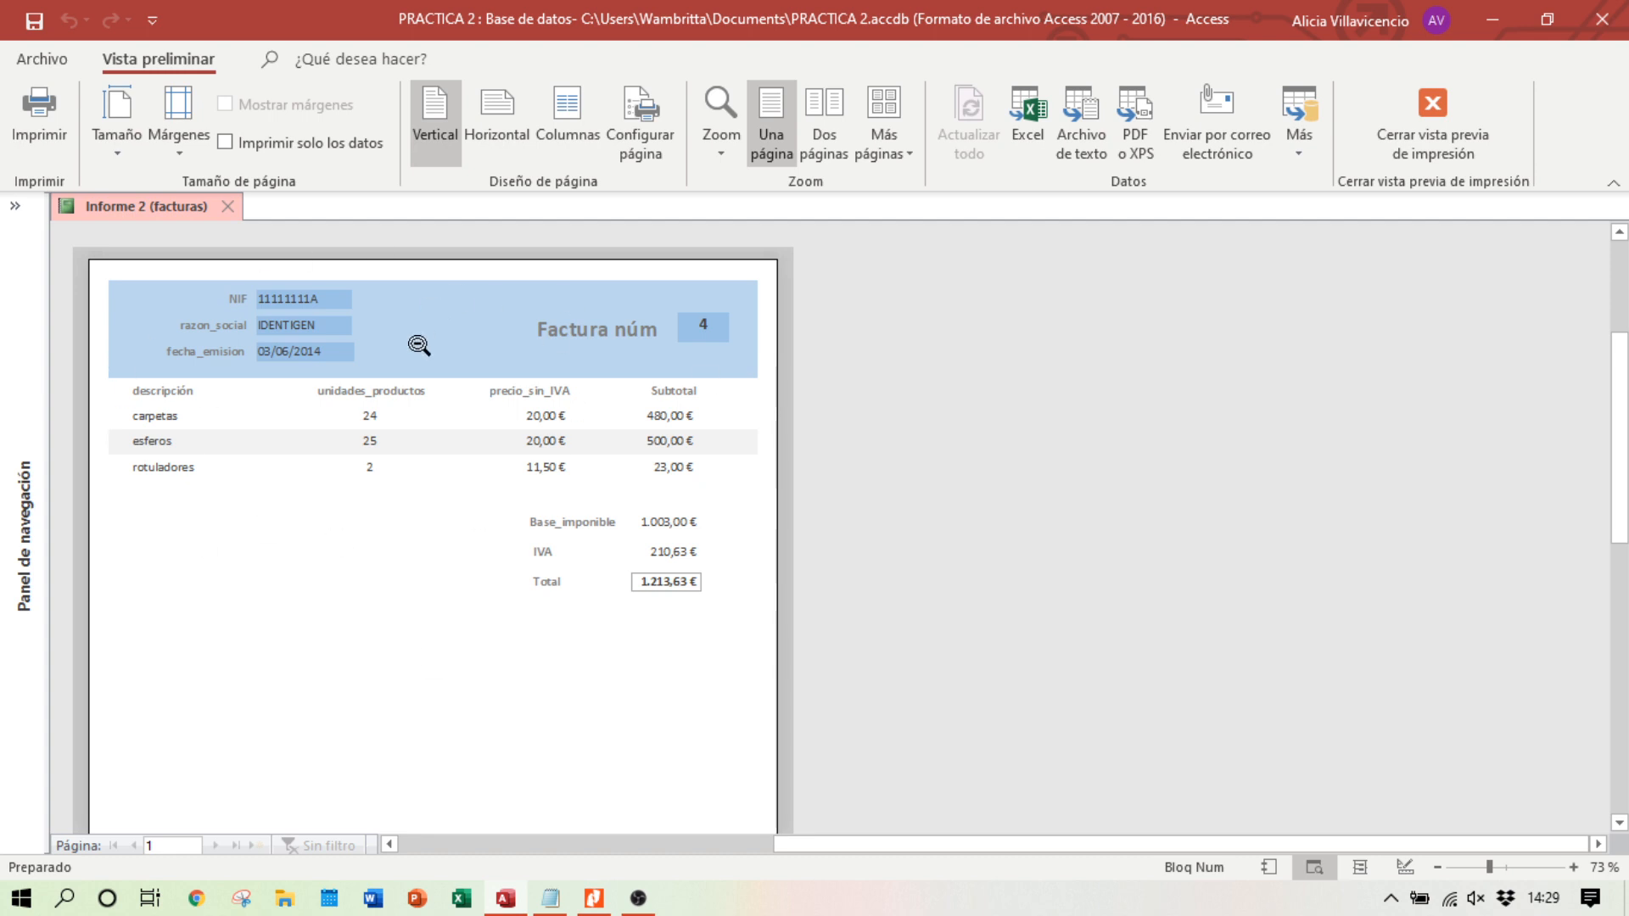
left_click(593, 898)
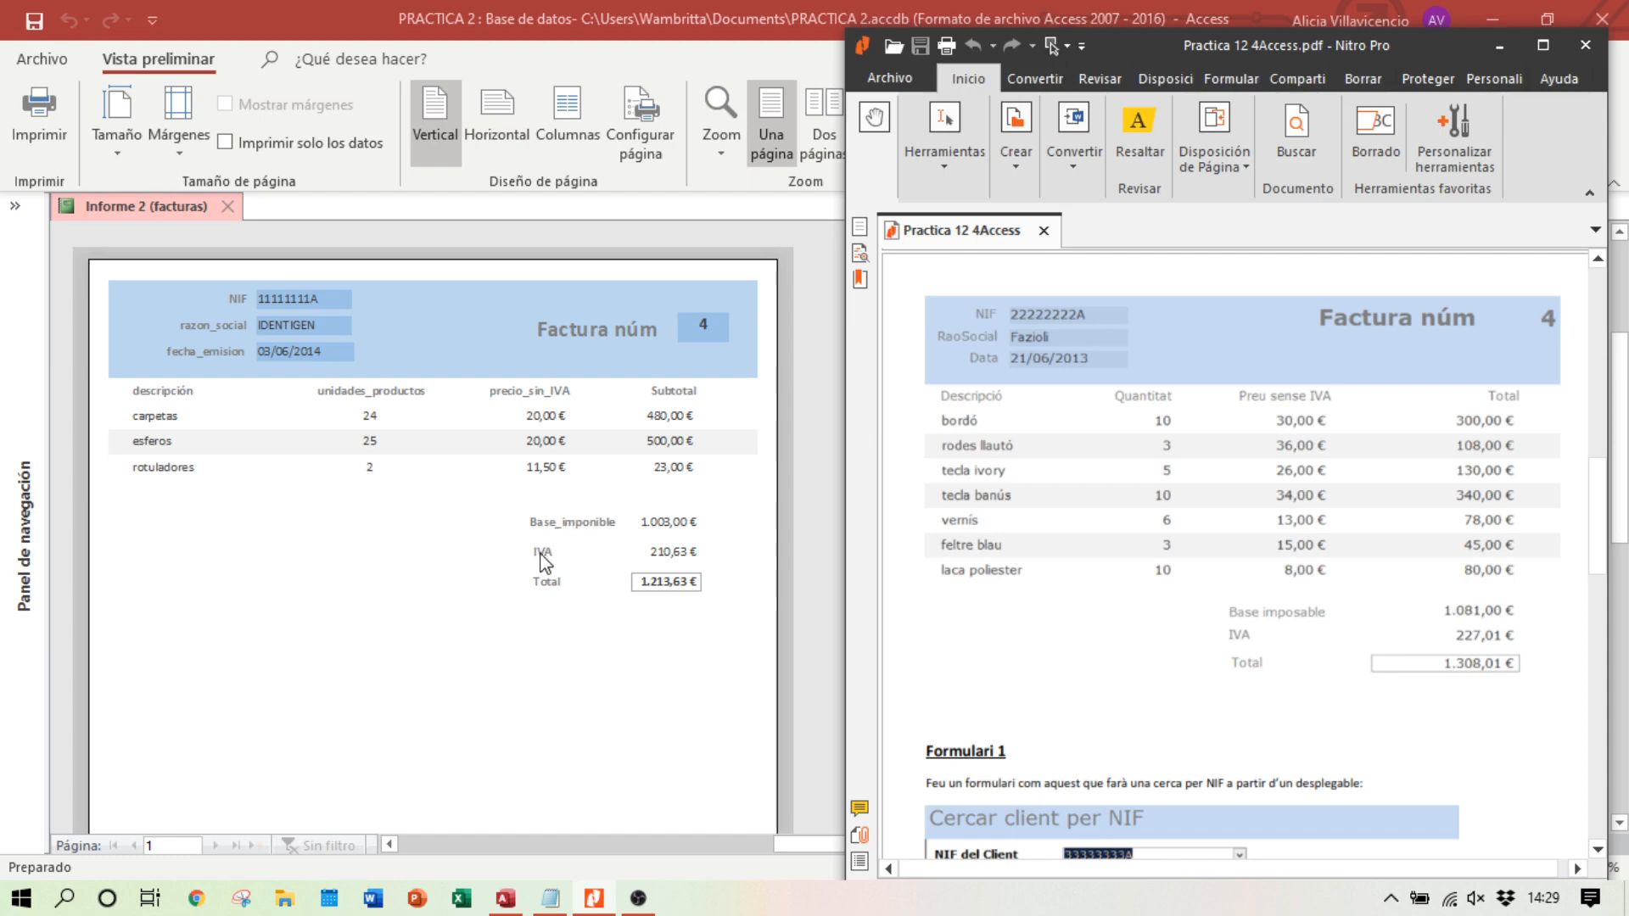
left_click(550, 899)
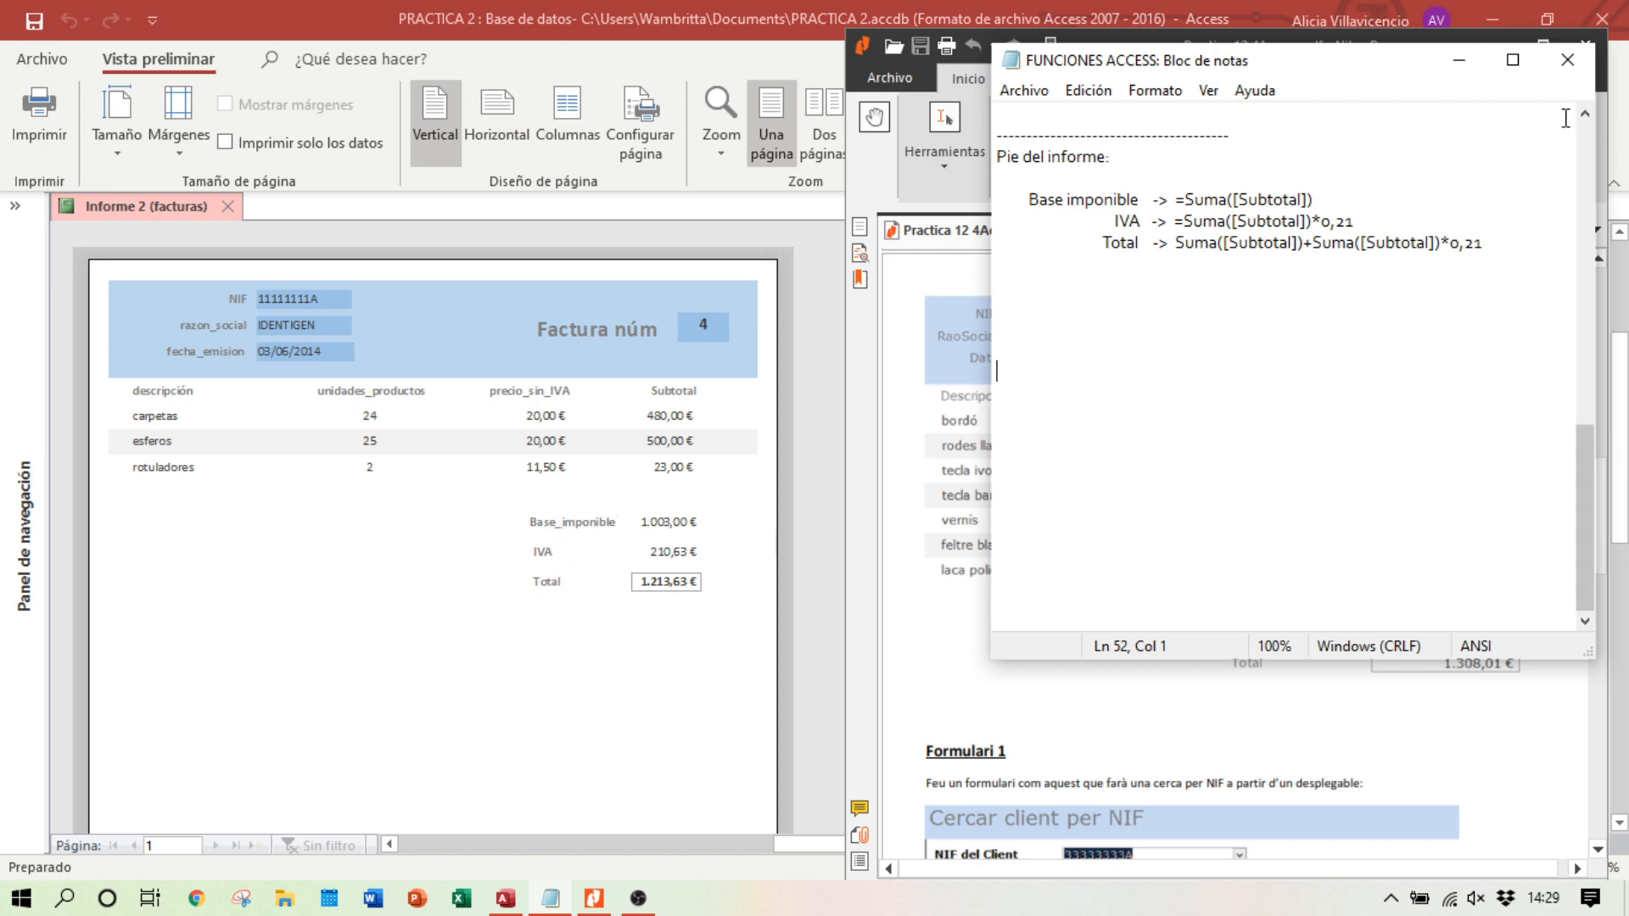
left_click(1460, 59)
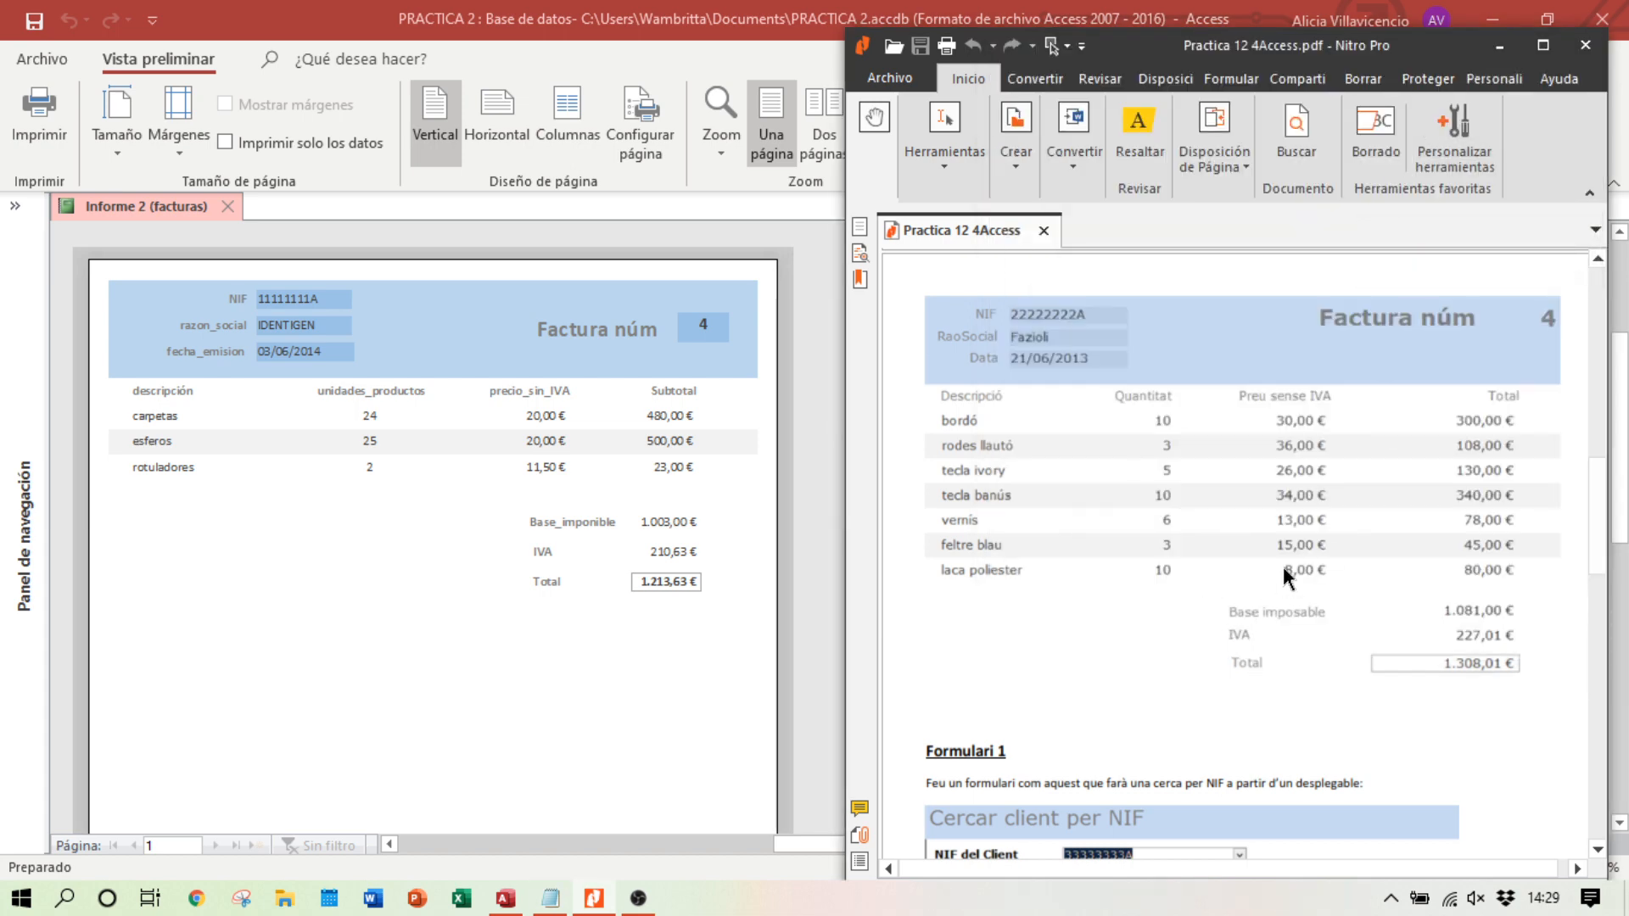
left_click(764, 245)
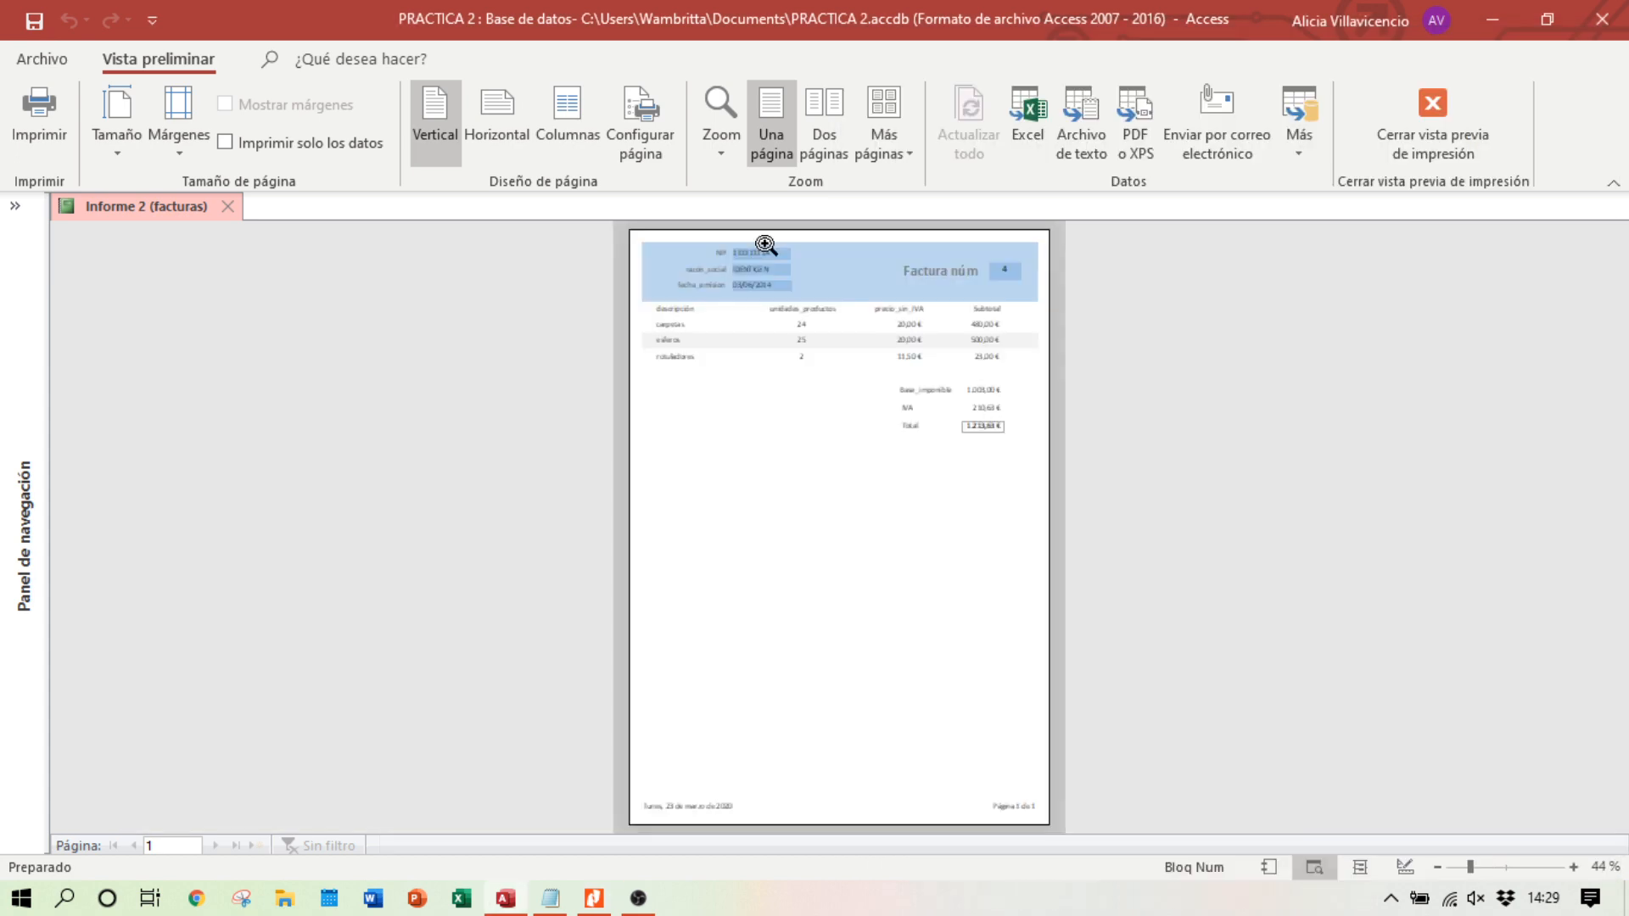
Step: Close the Informe 2 (facturas) report, saving its design changes, and show the list of database objects
left_click(227, 206)
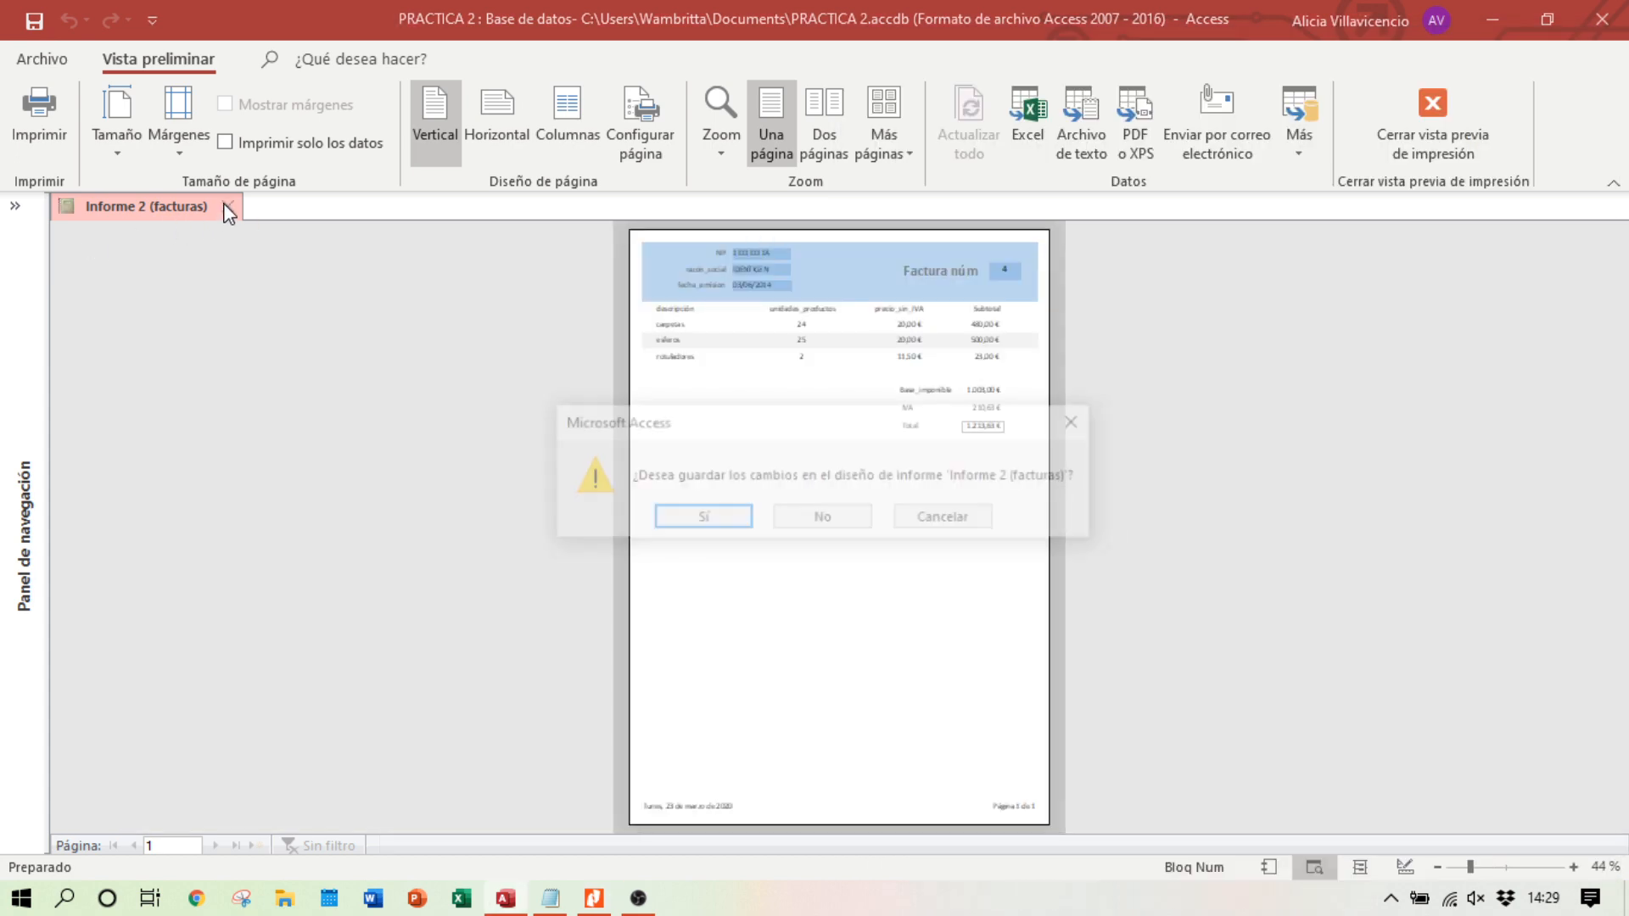
left_click(697, 516)
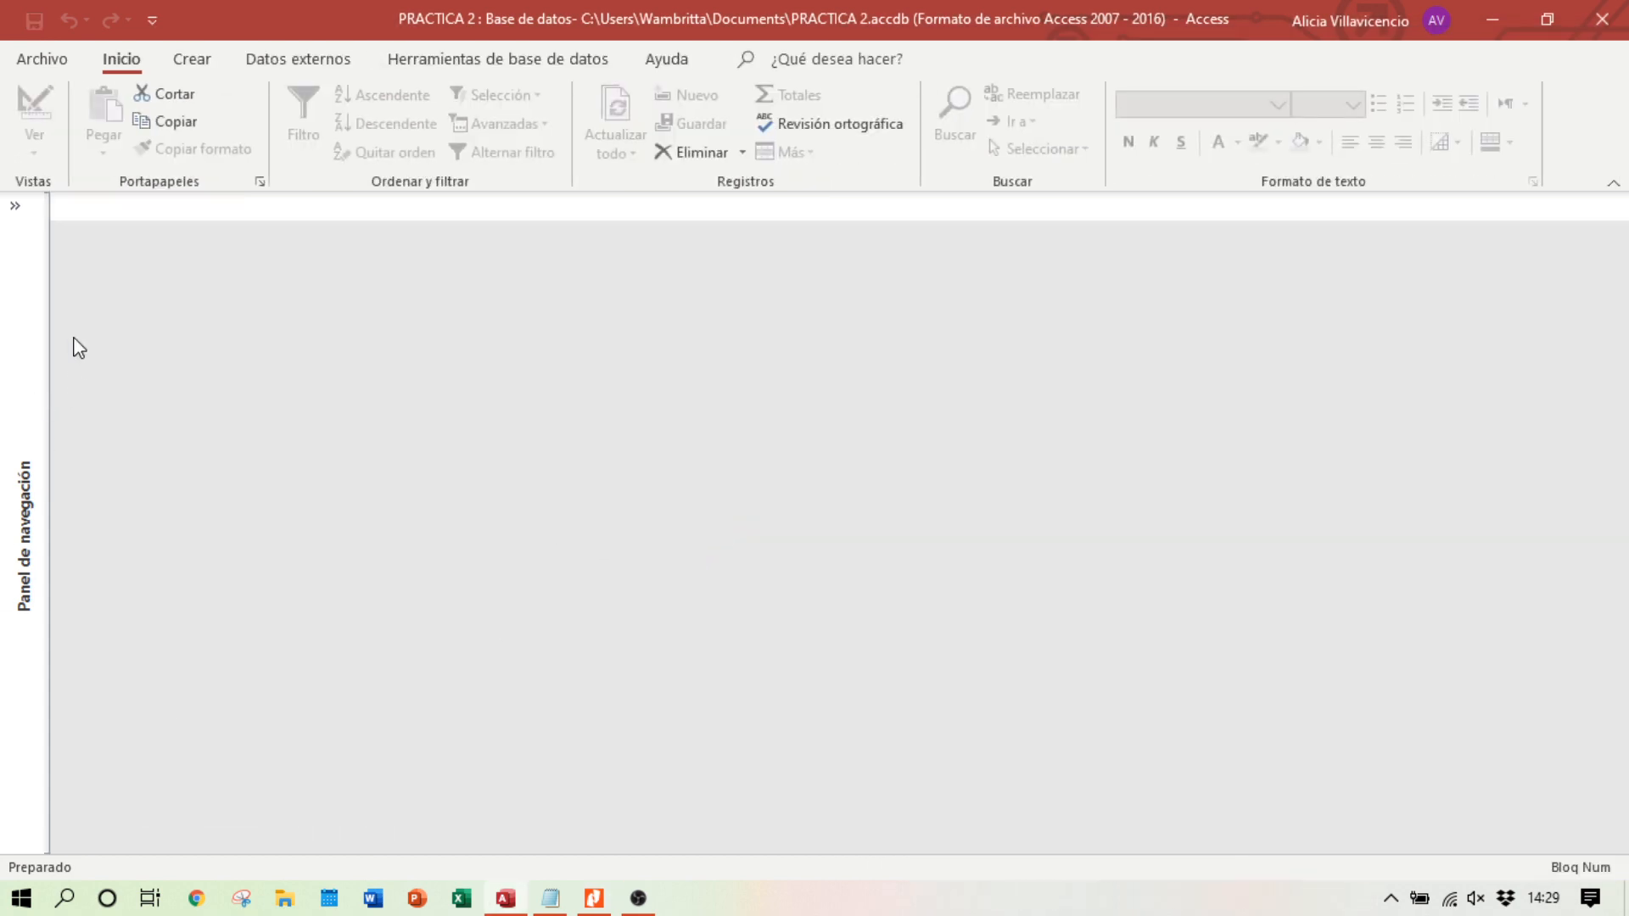
left_click(14, 205)
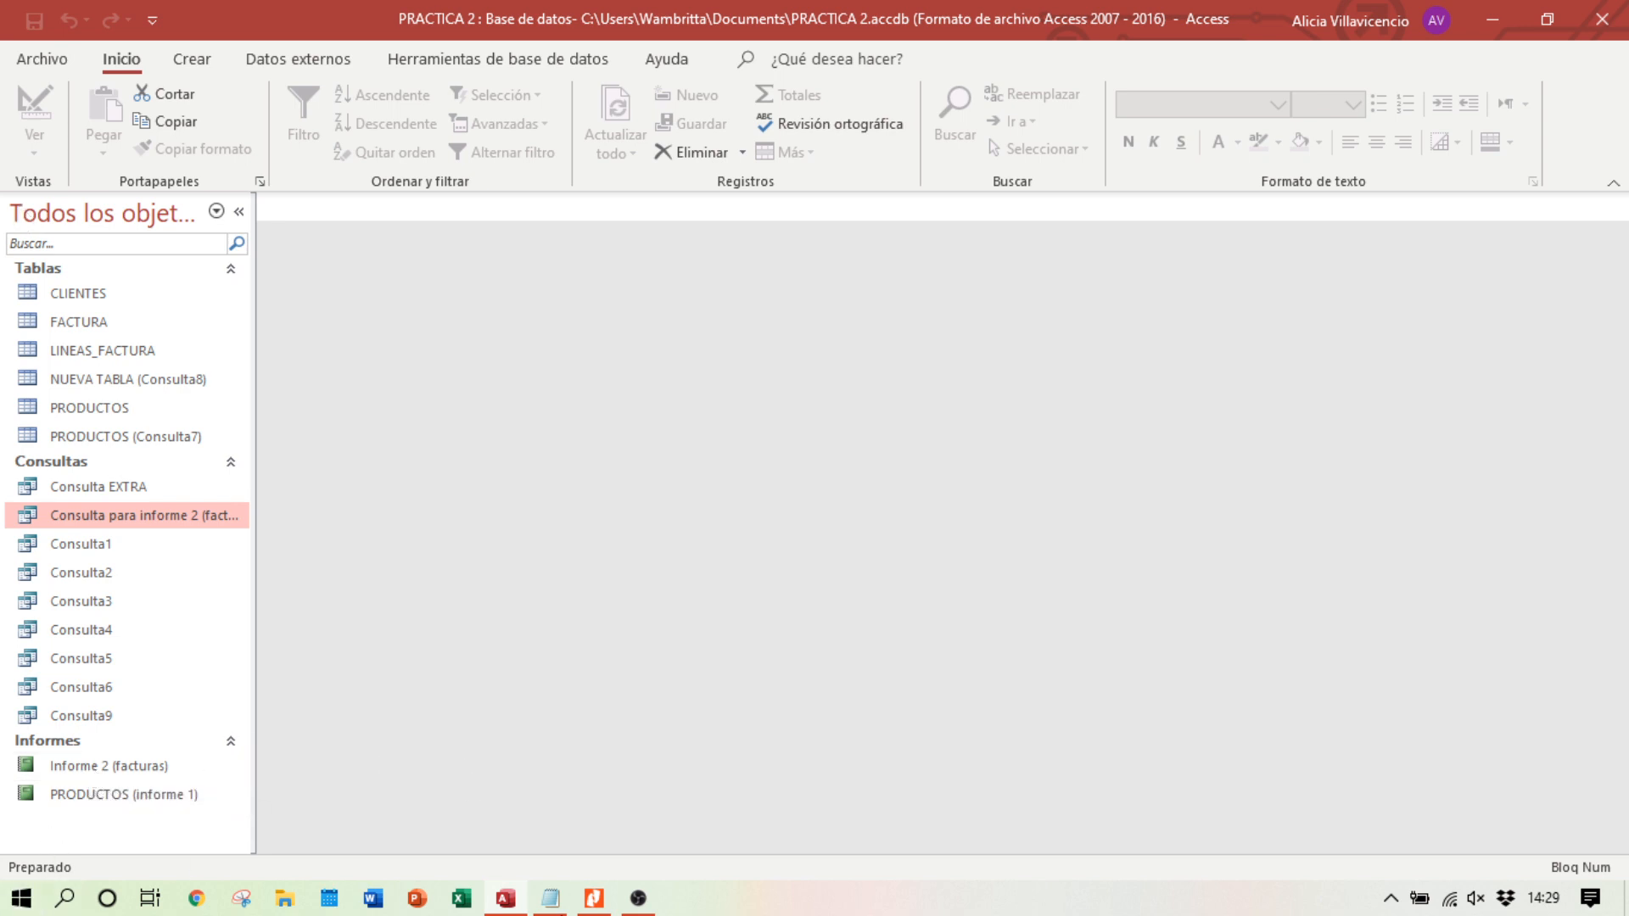
Step: Read the Formulari 1 exercise in the PDF, and return to Access to bring up the commands for creating forms
left_click(593, 898)
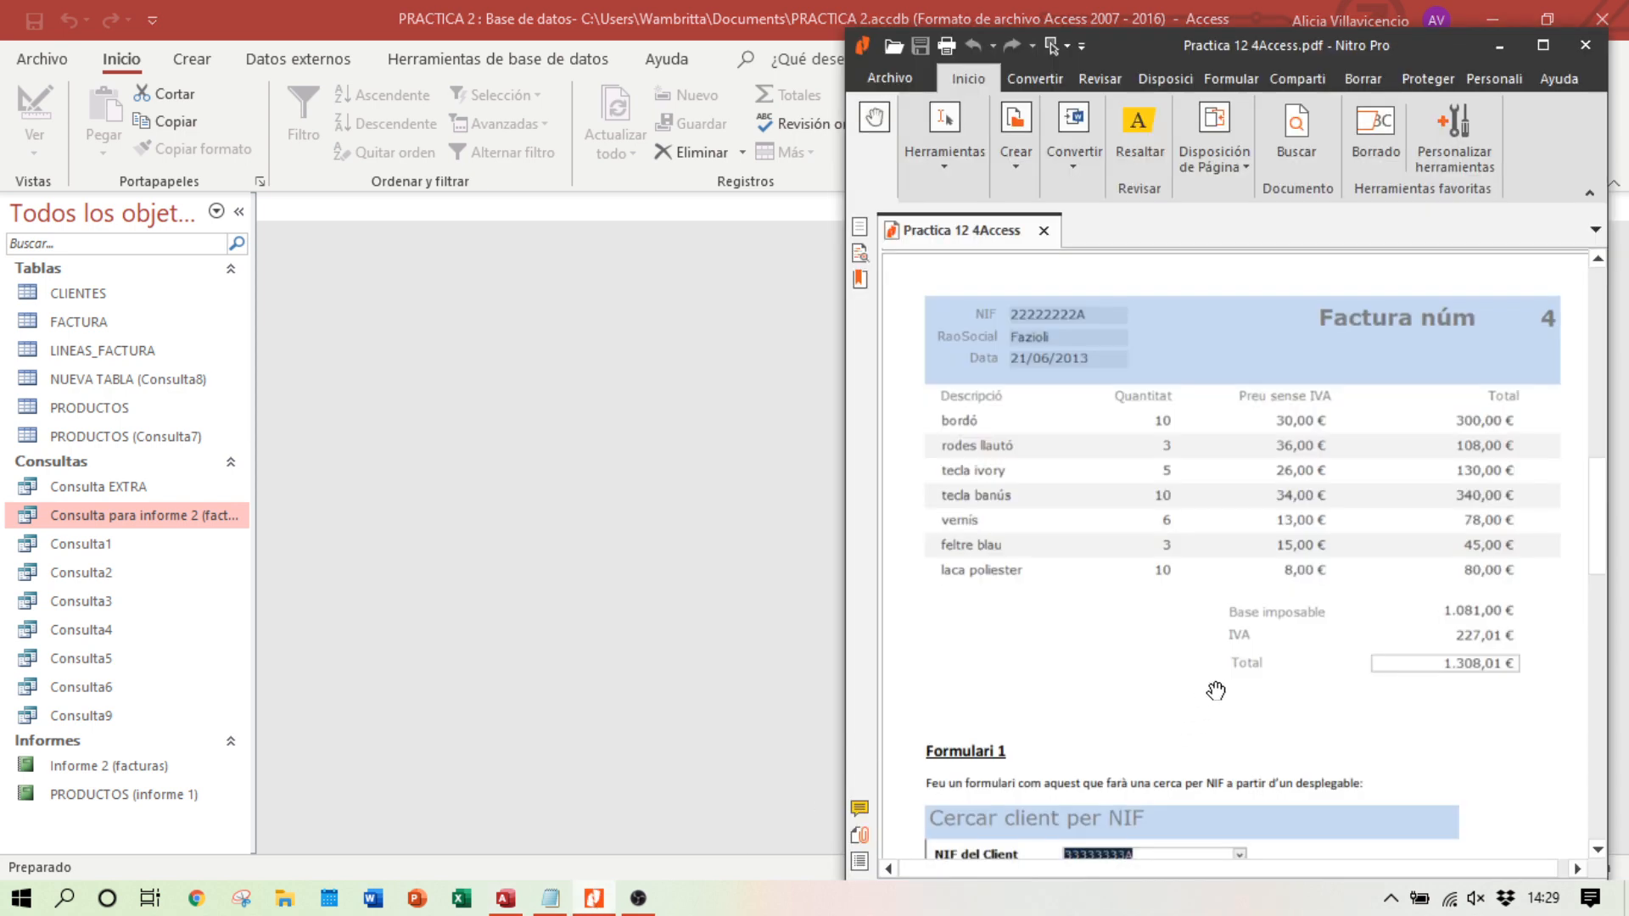
scroll(1202, 706, "down", 1)
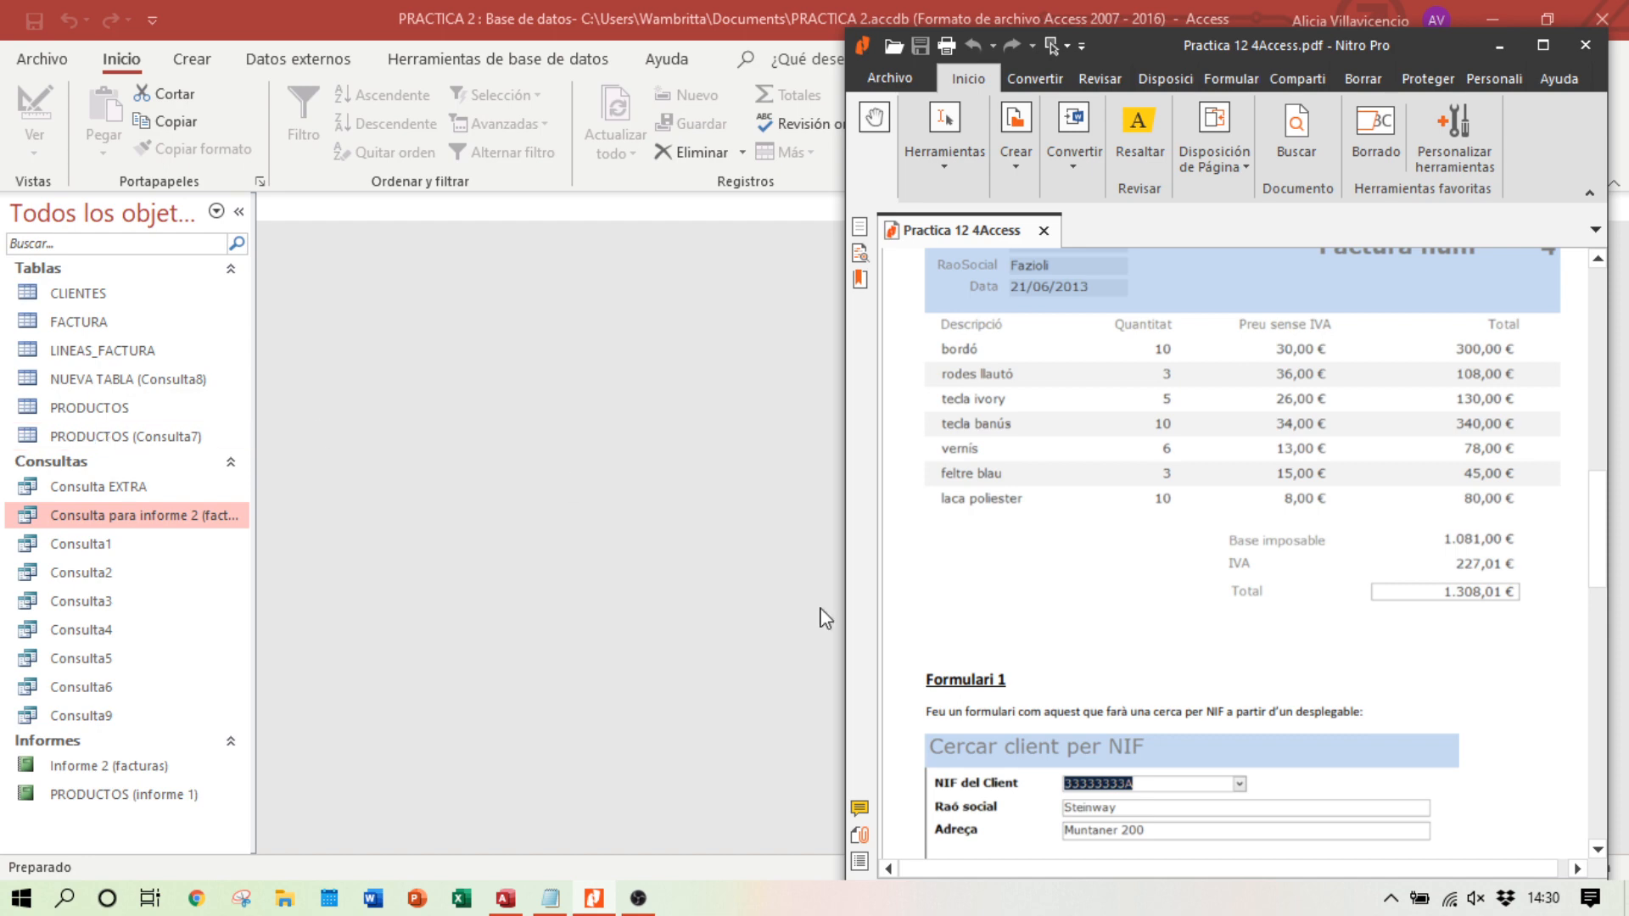
scroll(1052, 666, "down", 3)
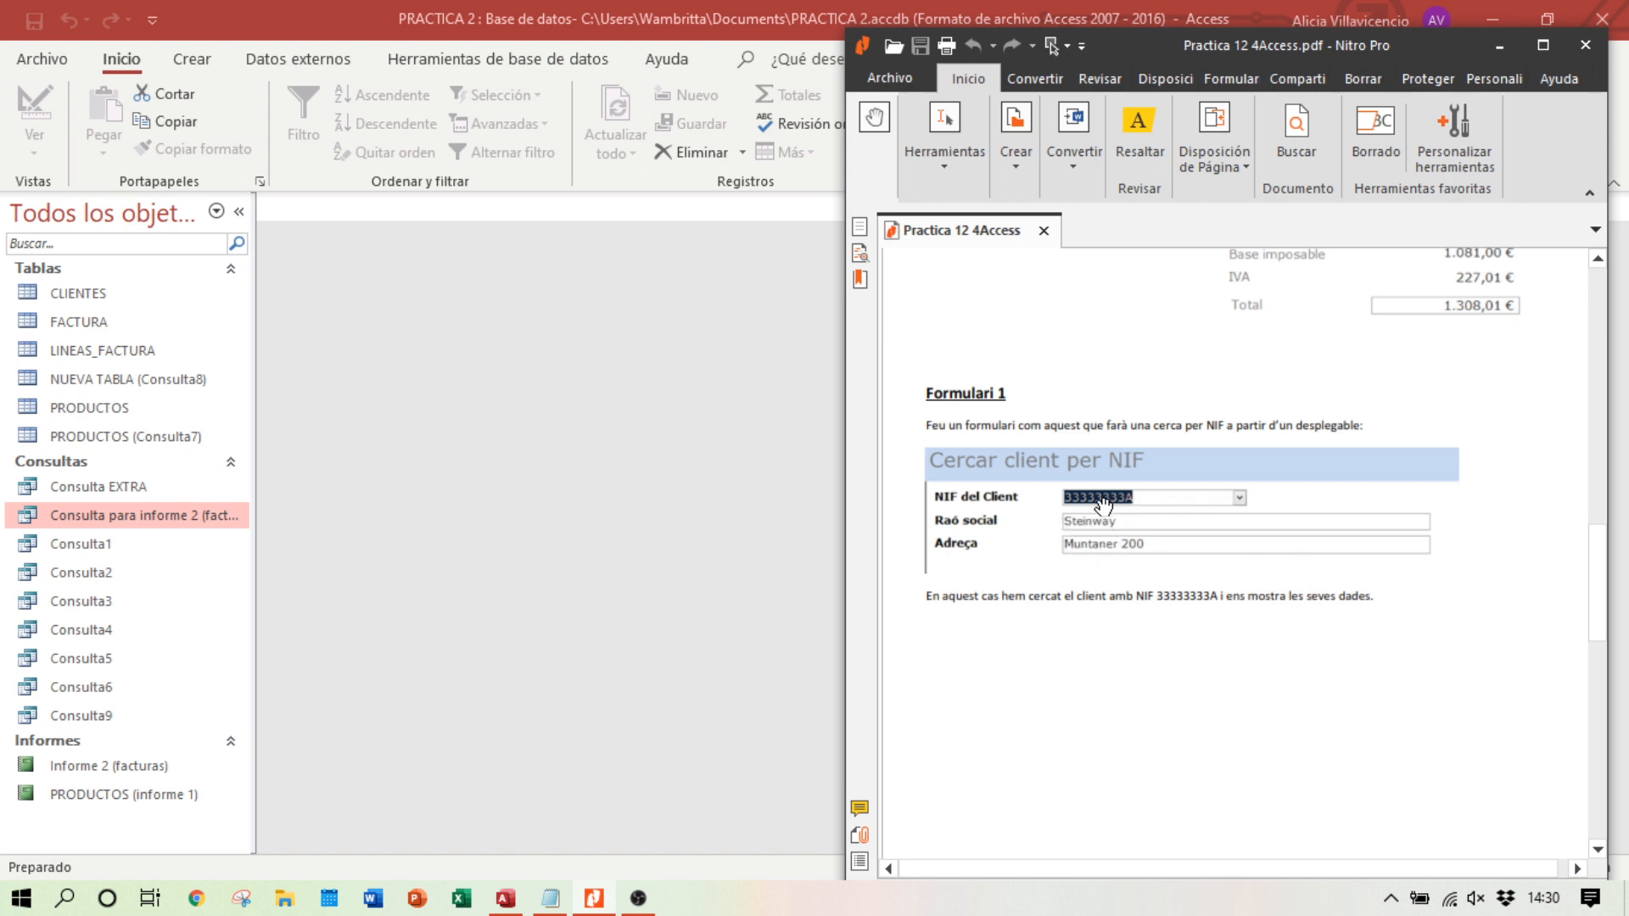
left_click(1495, 48)
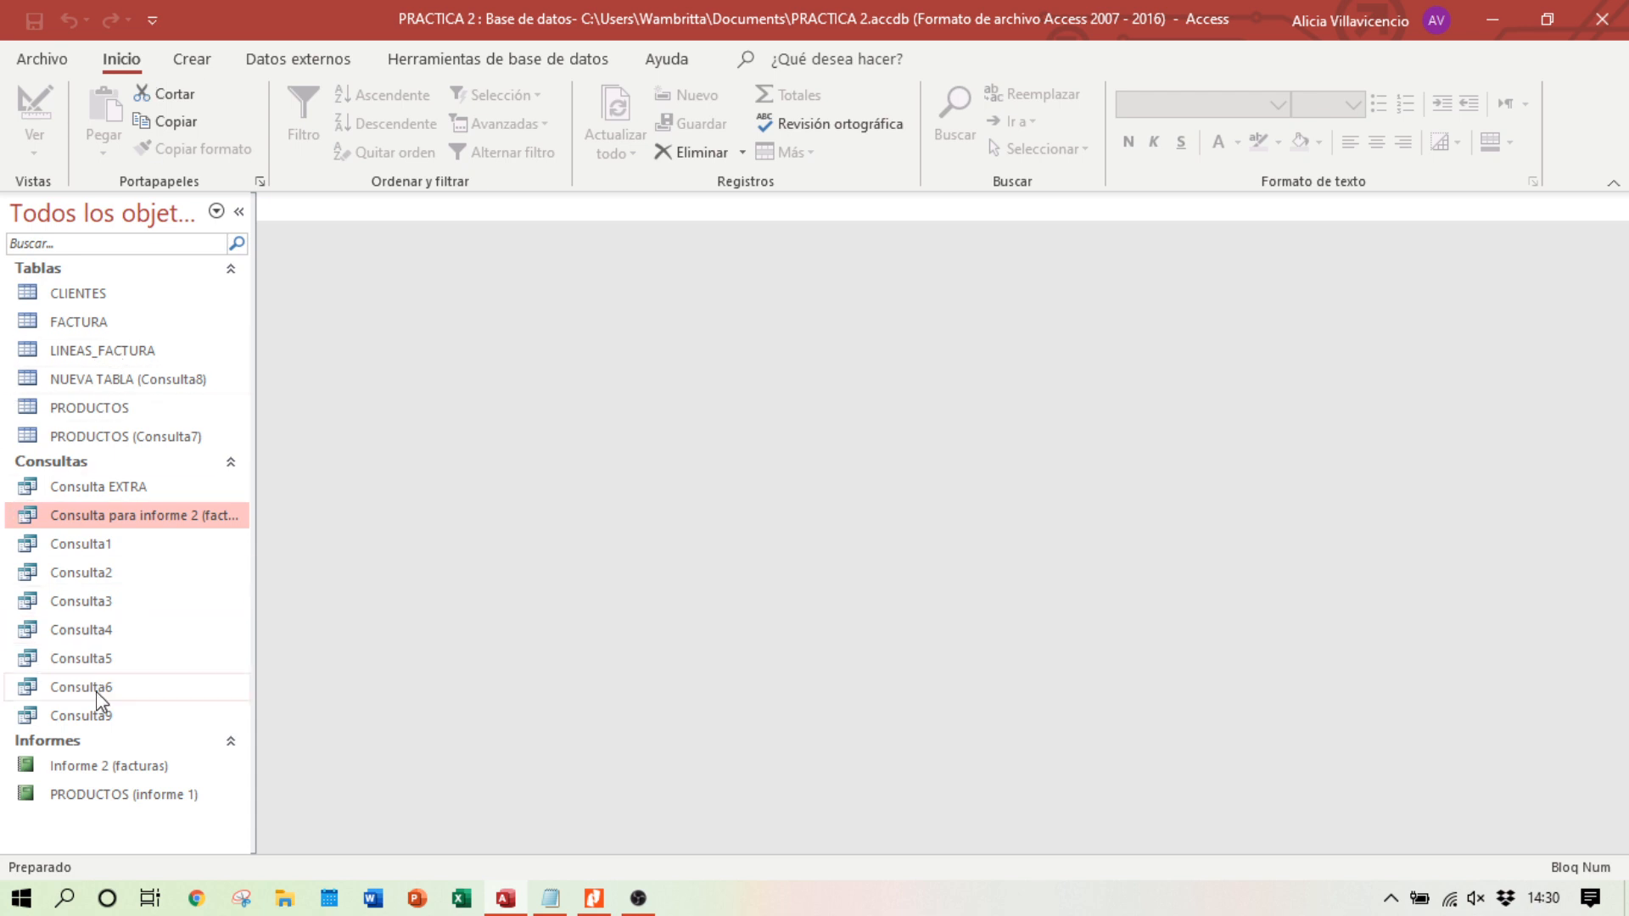
left_click(172, 60)
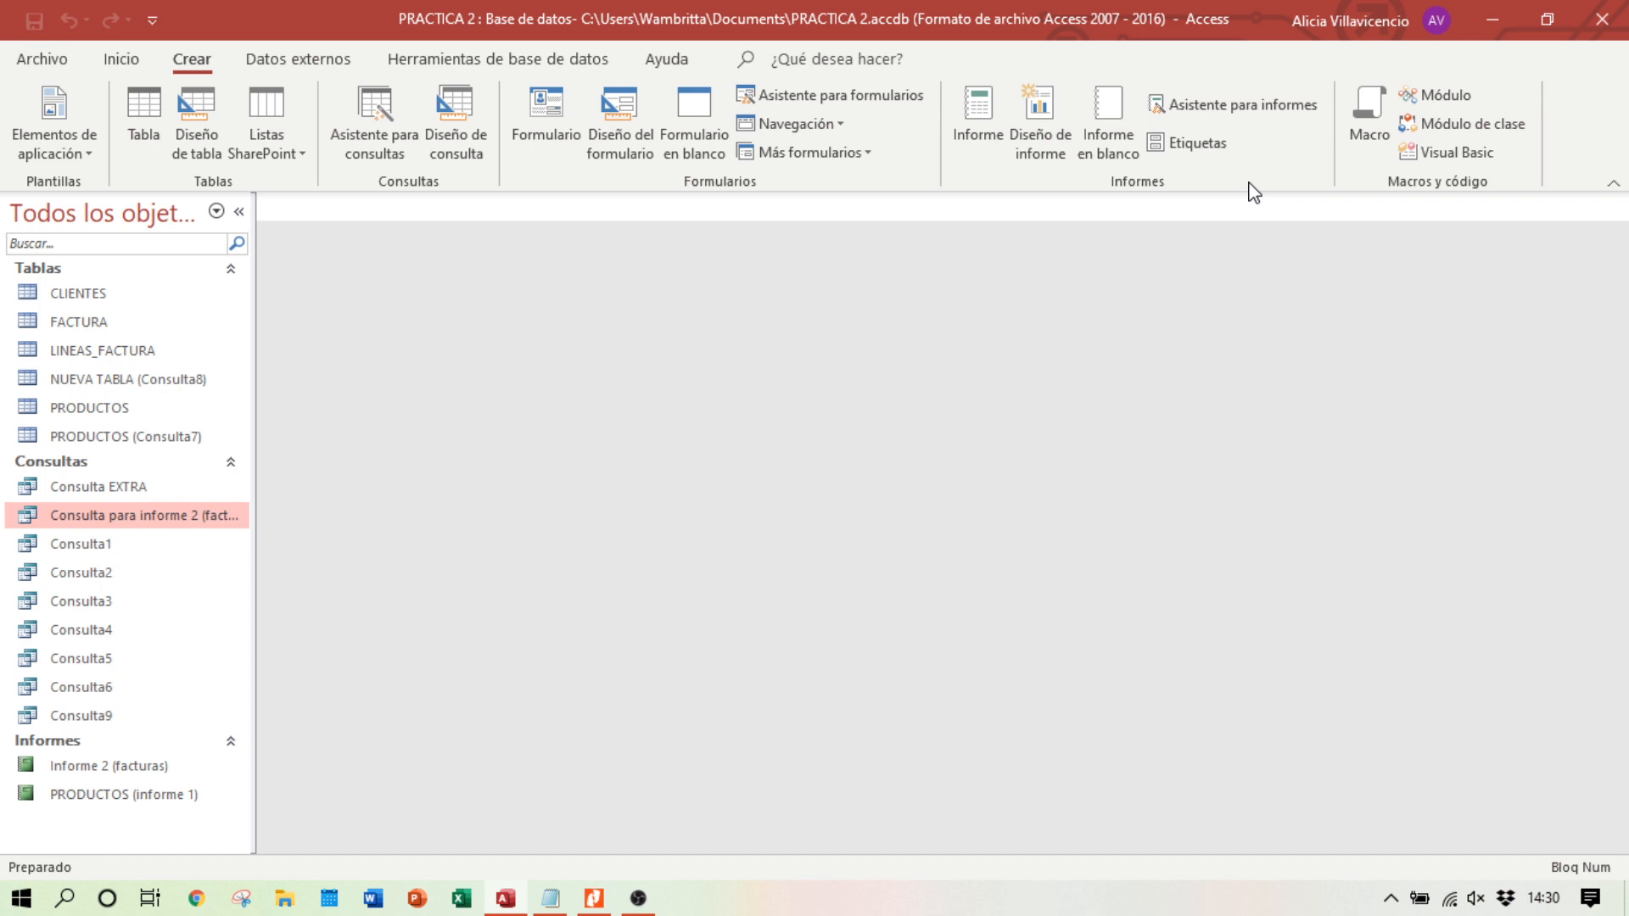
Step: Start the form wizard, check the Formulari 1 sample in the PDF, and choose the CLIENTES table as the form's source
left_click(801, 100)
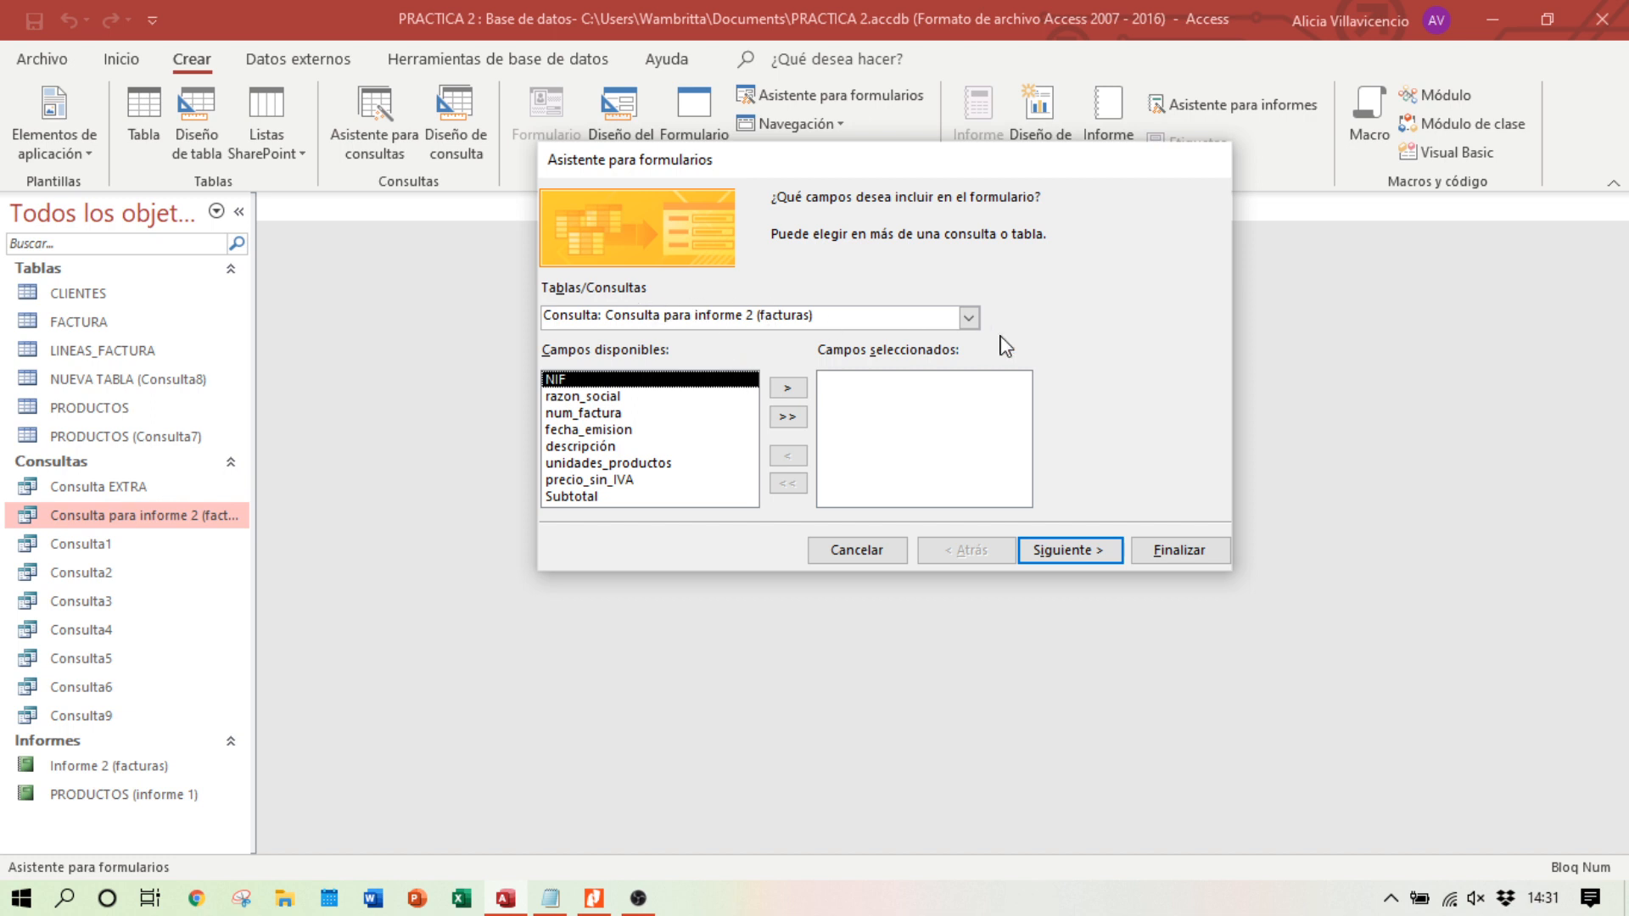
left_click(968, 319)
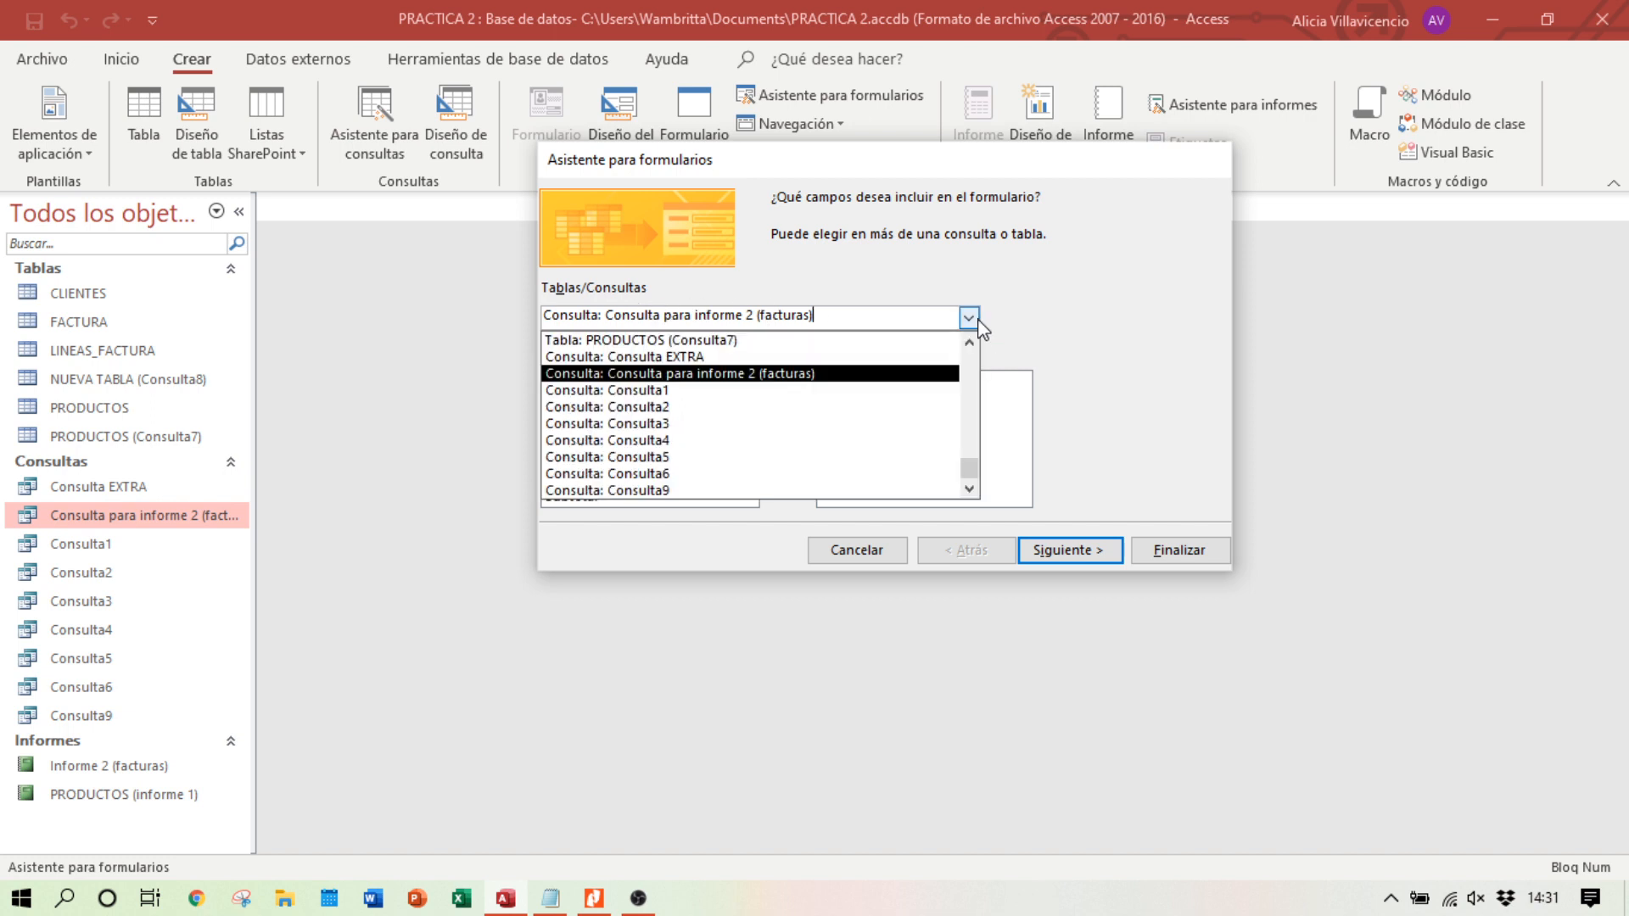
left_click(968, 318)
left_click(585, 902)
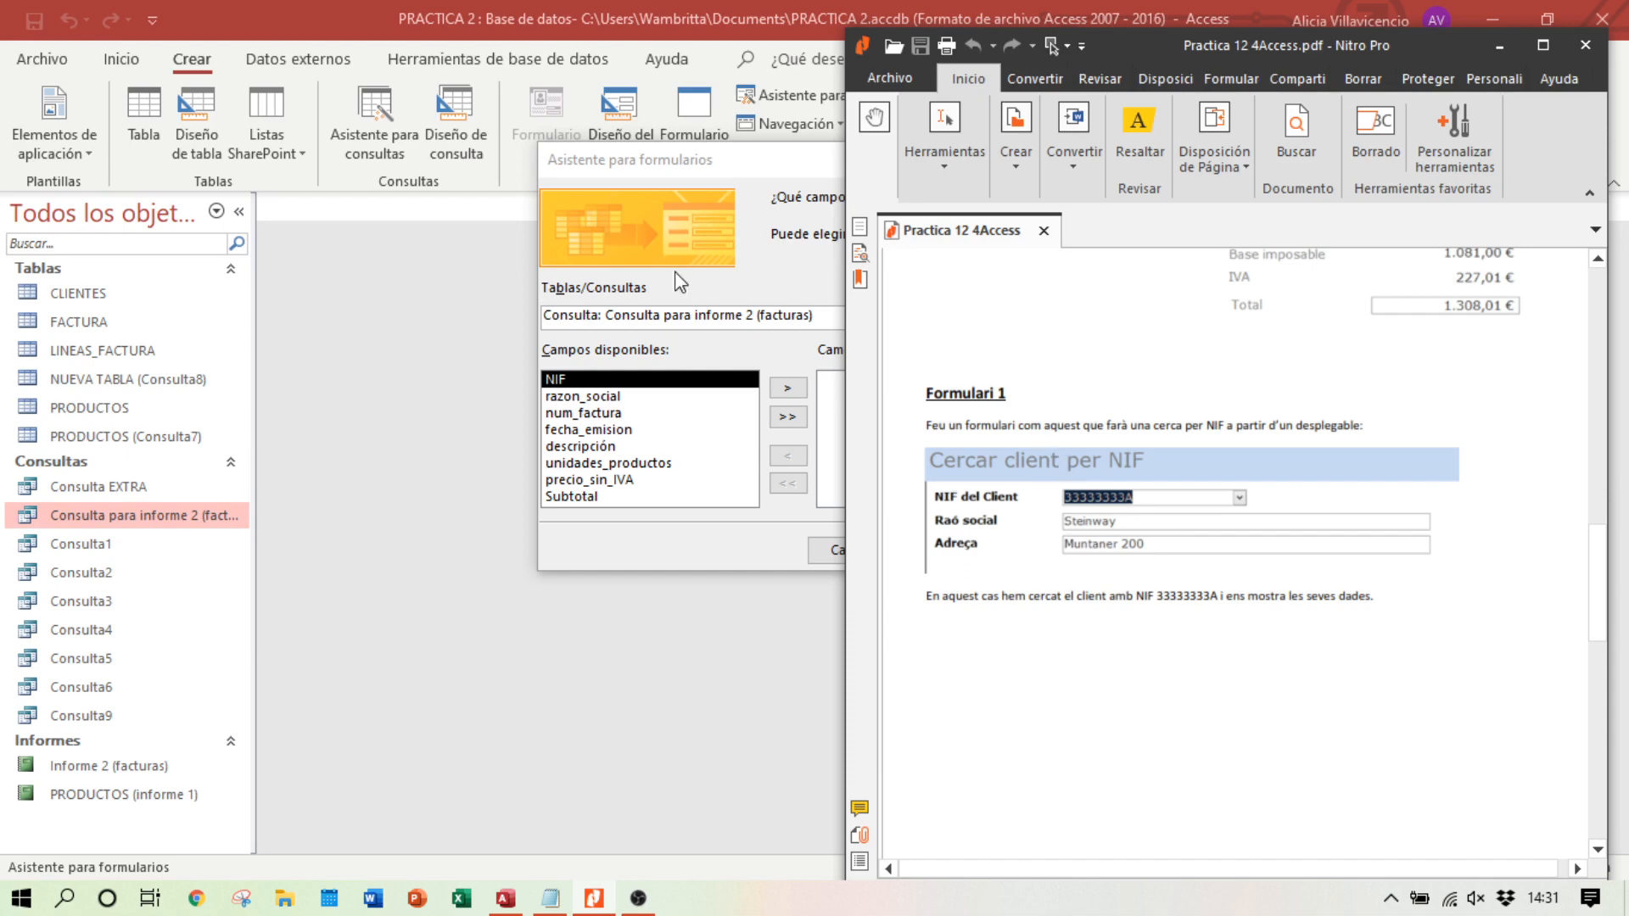
left_click(795, 284)
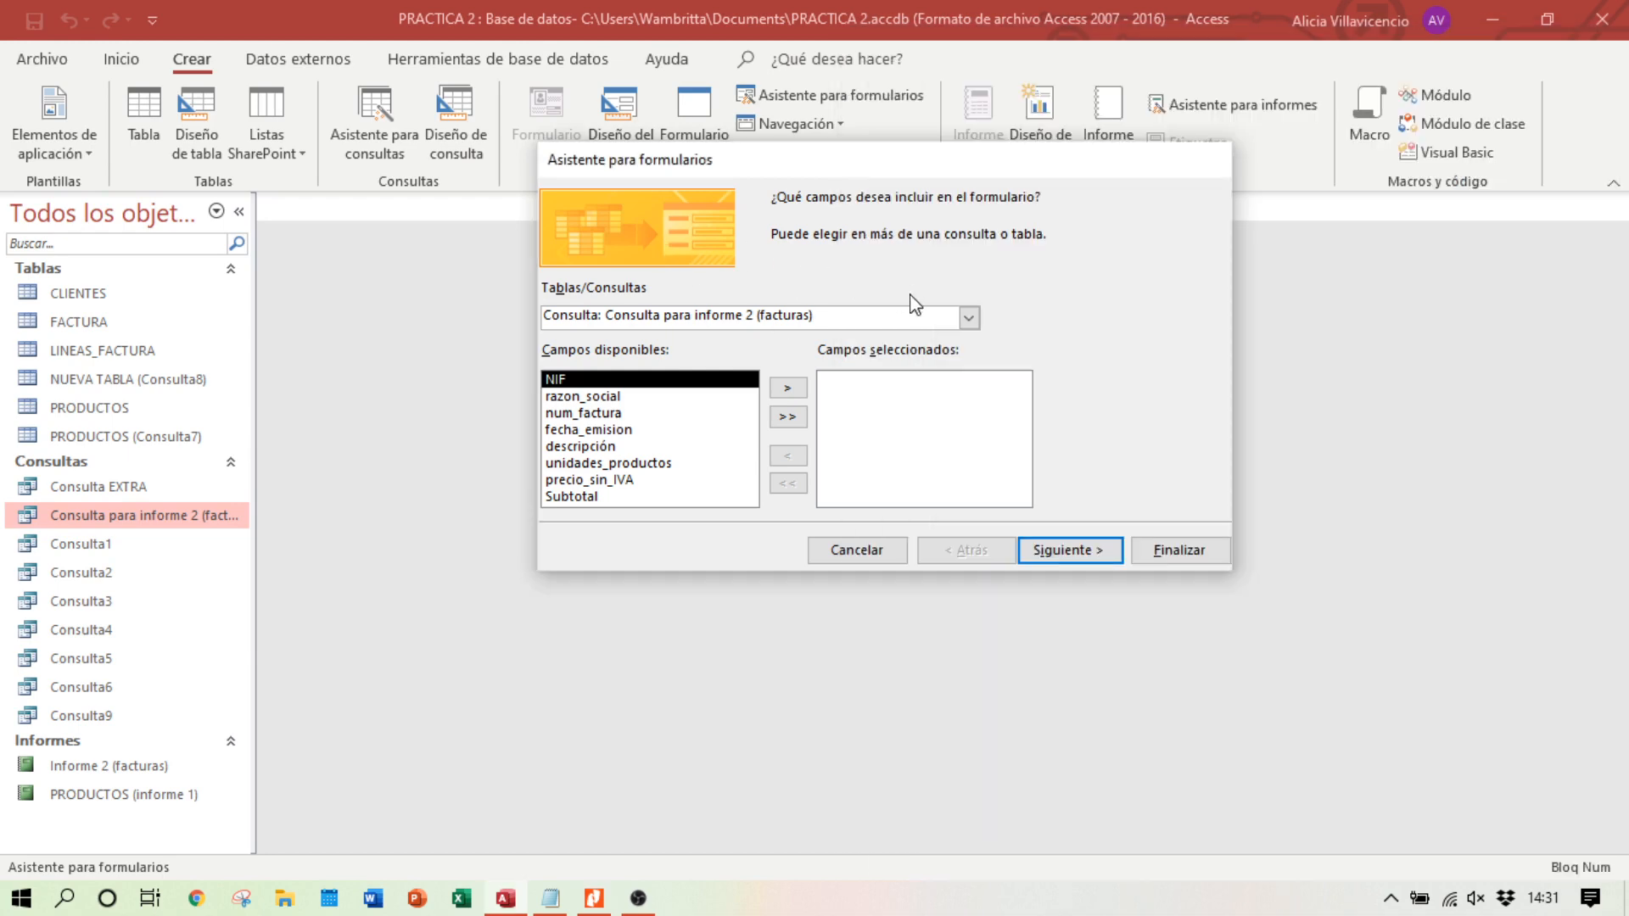
left_click(968, 317)
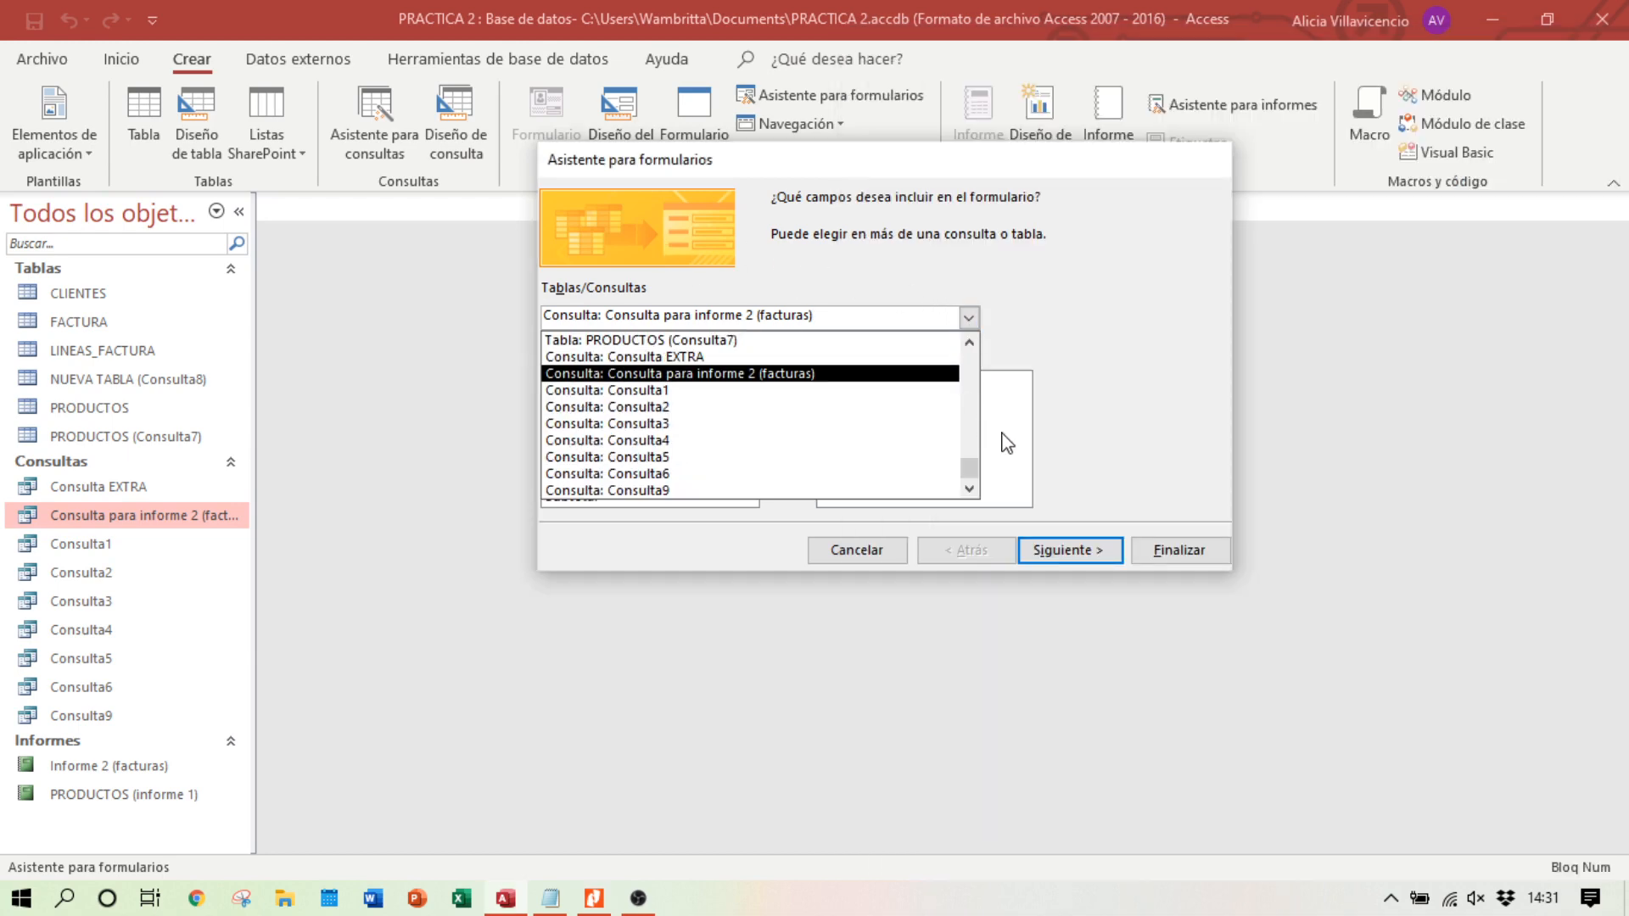
left_click_drag(969, 472, 968, 344)
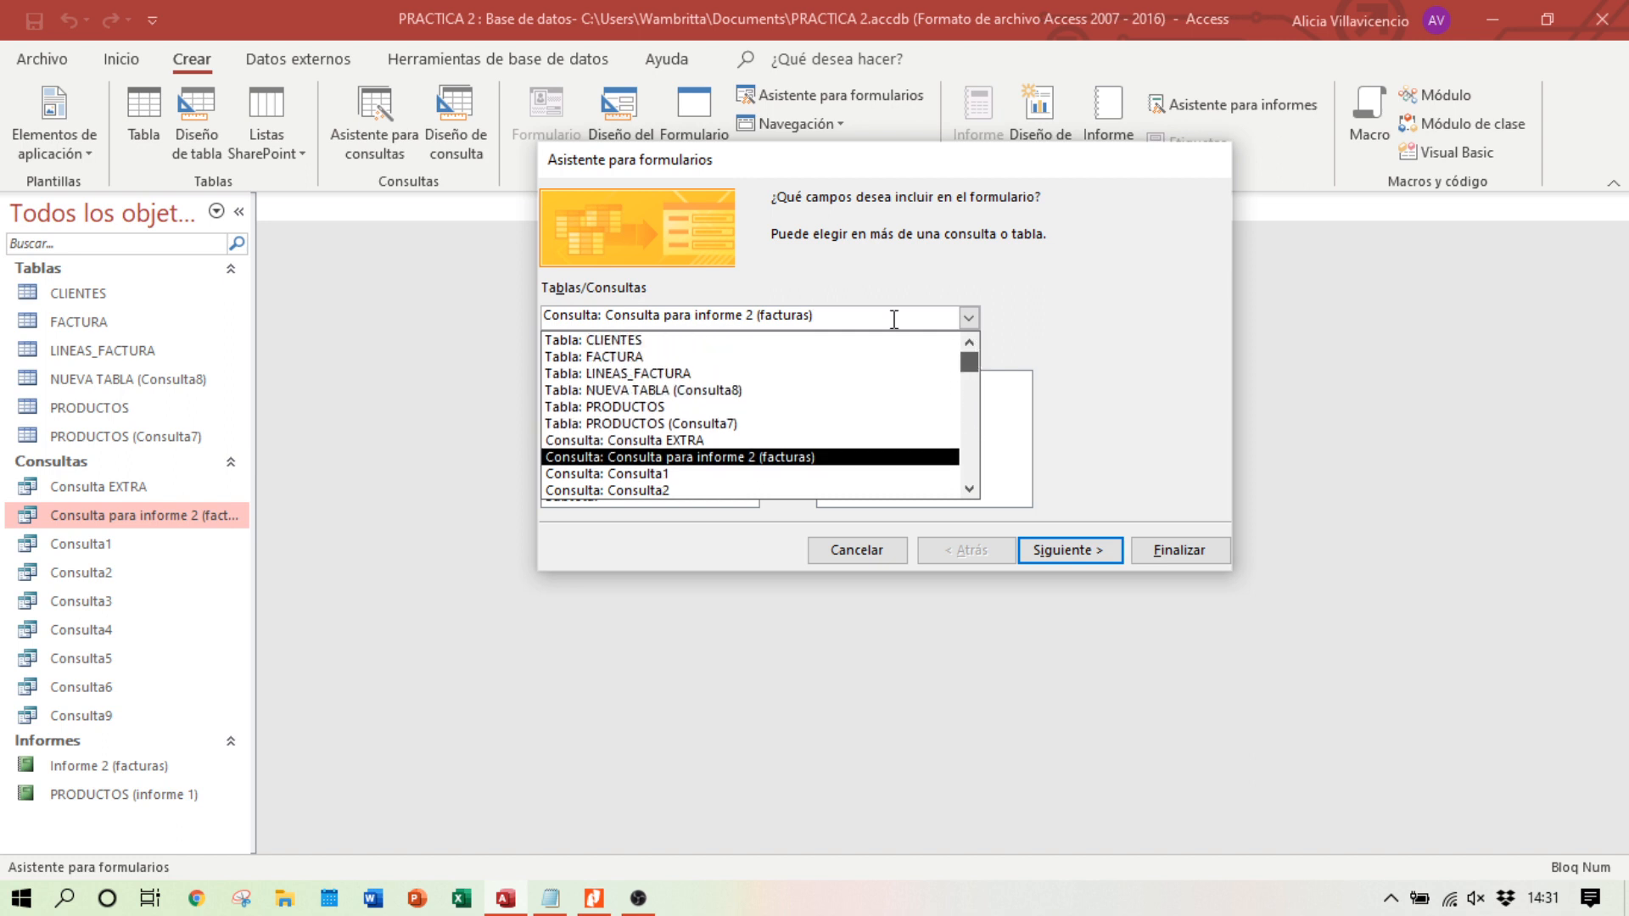
left_click(766, 341)
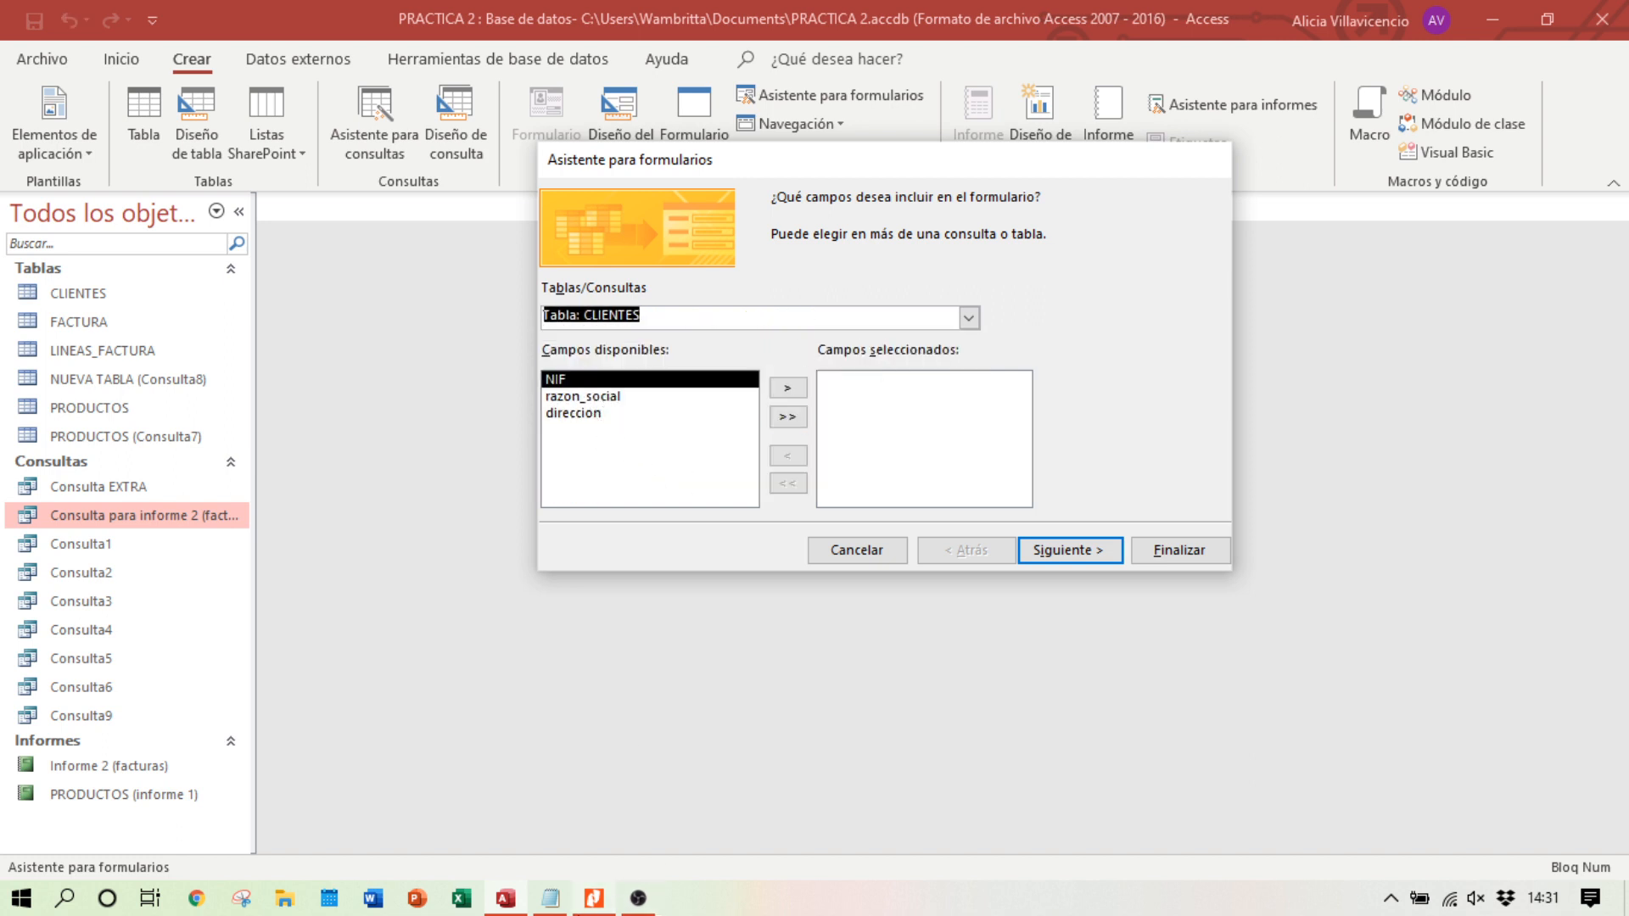
Step: Include the NIF, razon_social and direccion fields in the form and accept the default layout
left_click(593, 901)
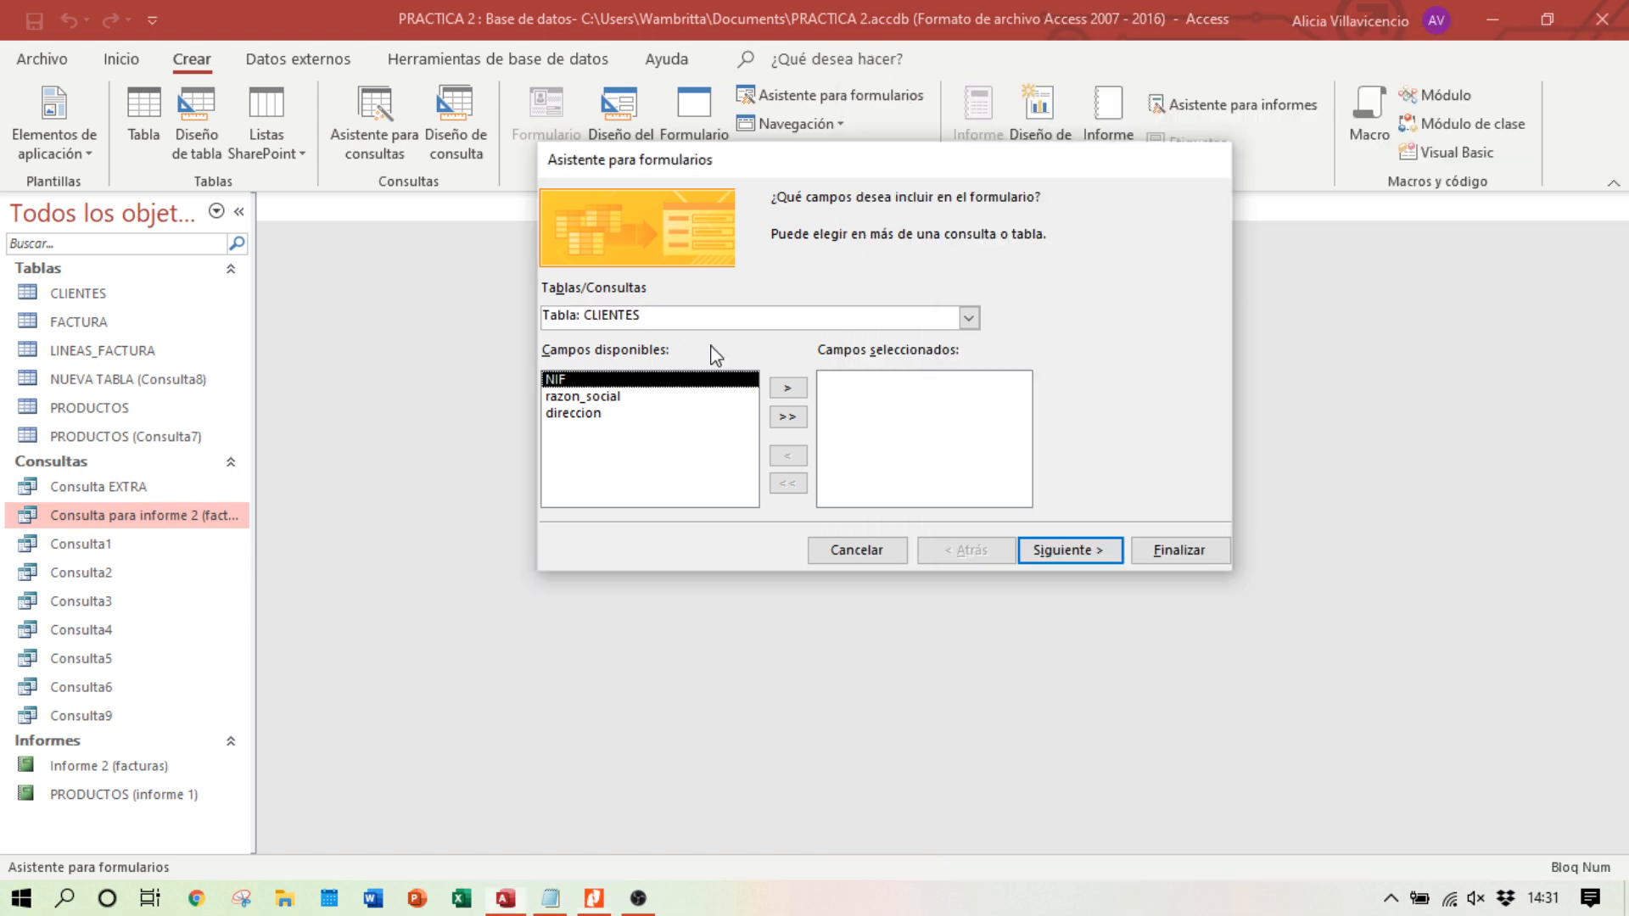
left_click(717, 349)
left_click(785, 418)
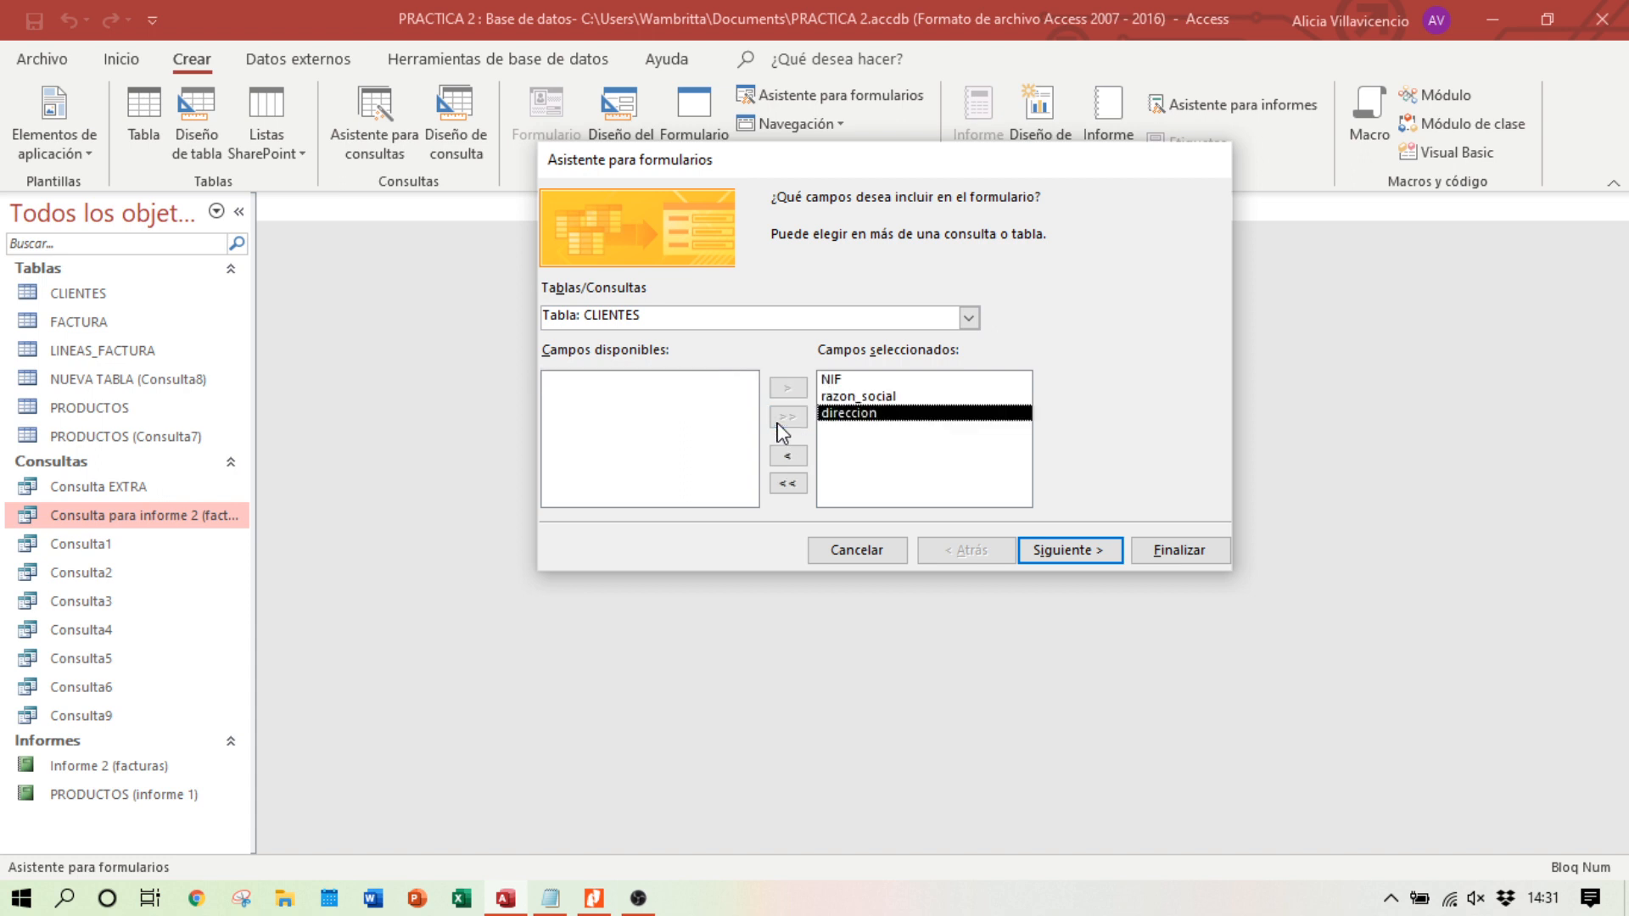
left_click(1071, 550)
left_click(1073, 551)
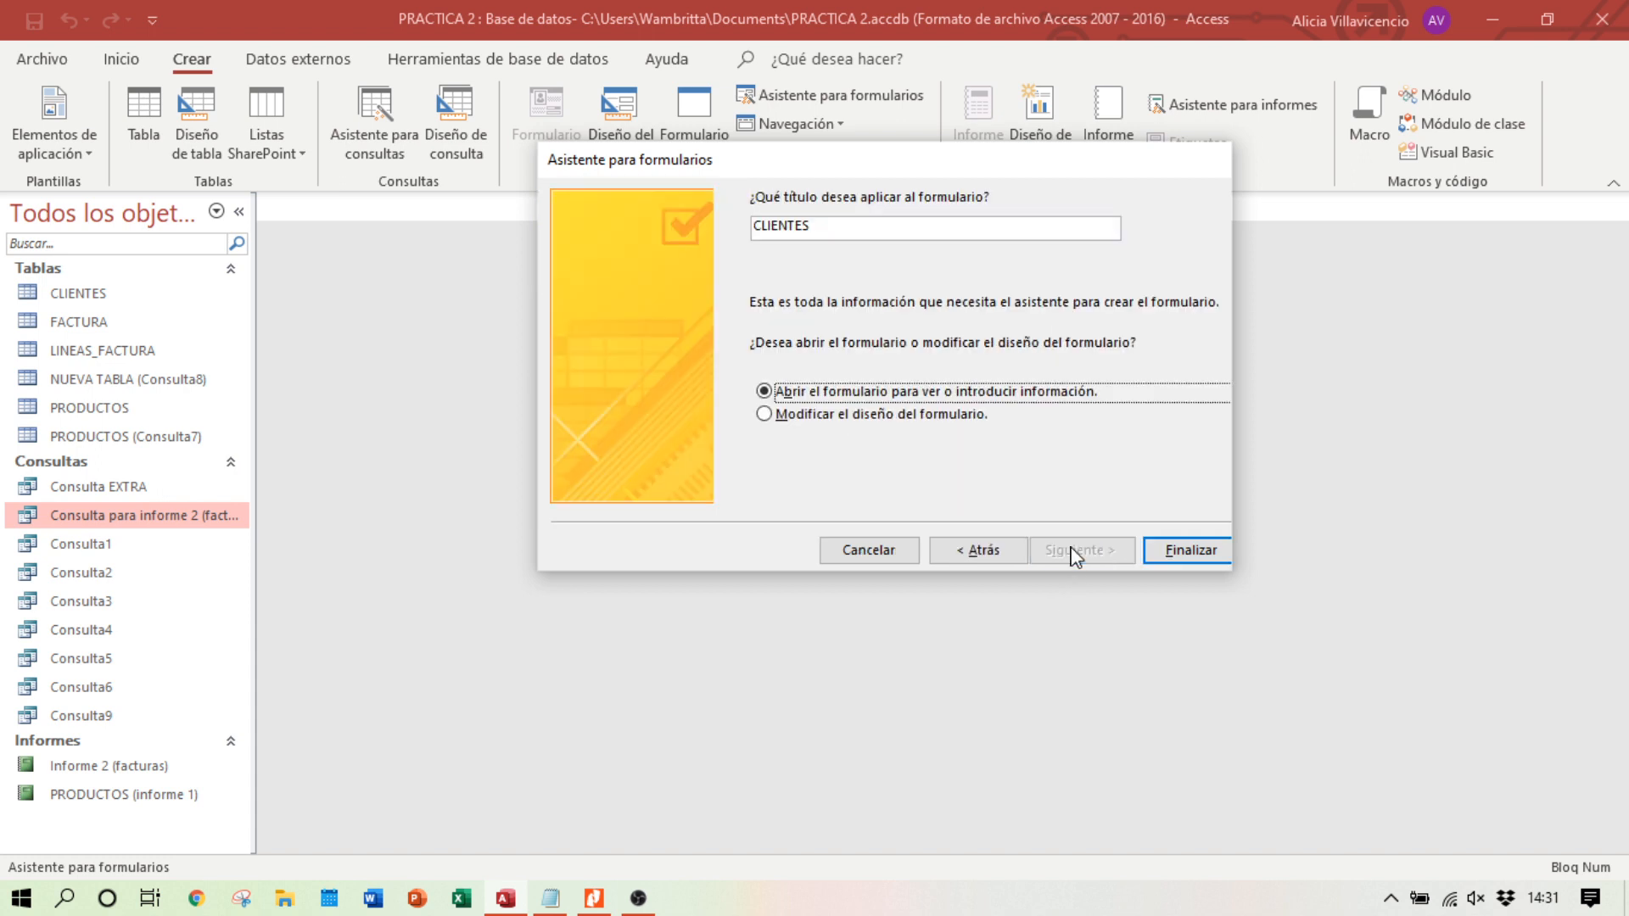
Step: Title the form Formulario 1 (CLIENTES) and finish the wizard, opening the form to view its data
double_click(816, 227)
left_click(904, 228)
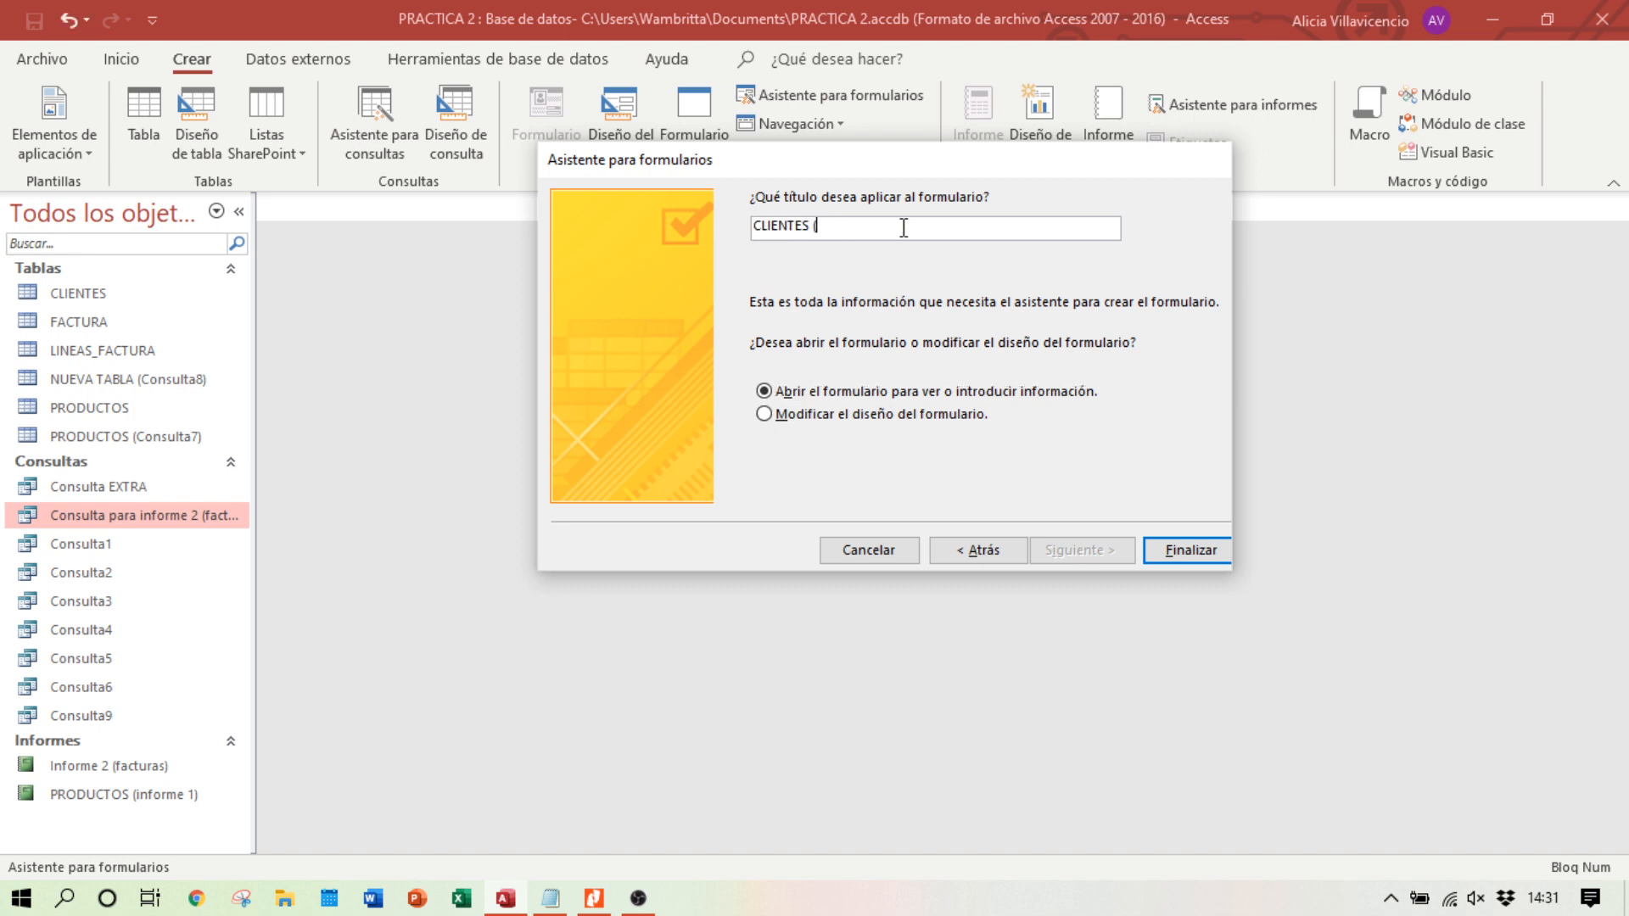
left_click(756, 226)
type("Formulario 1")
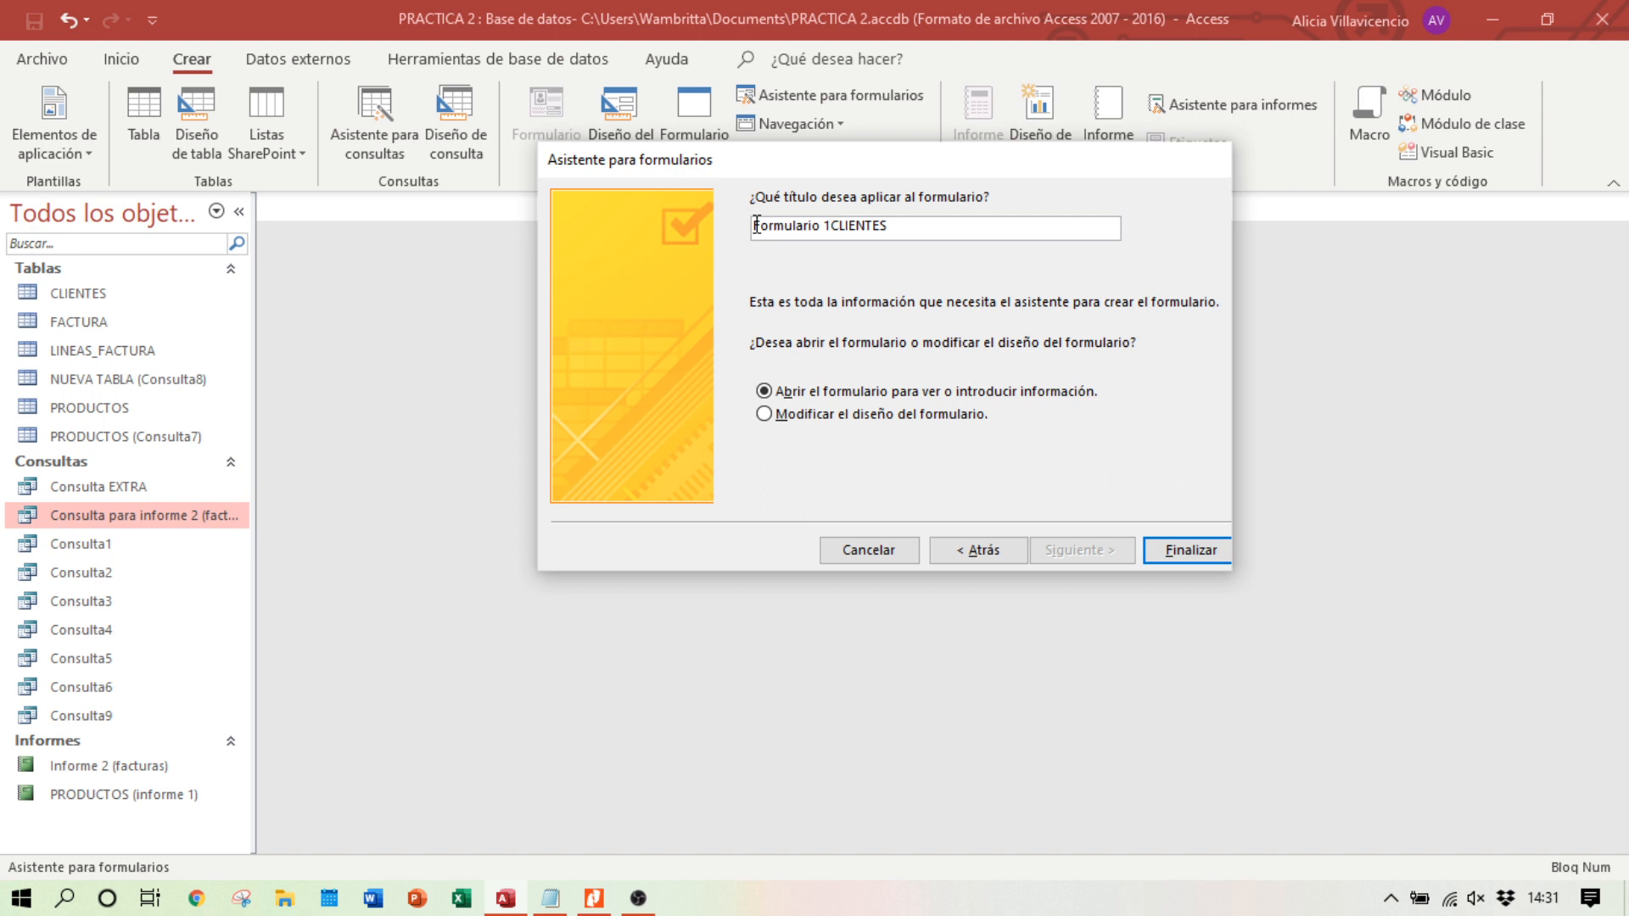
type(" (")
left_click(1183, 548)
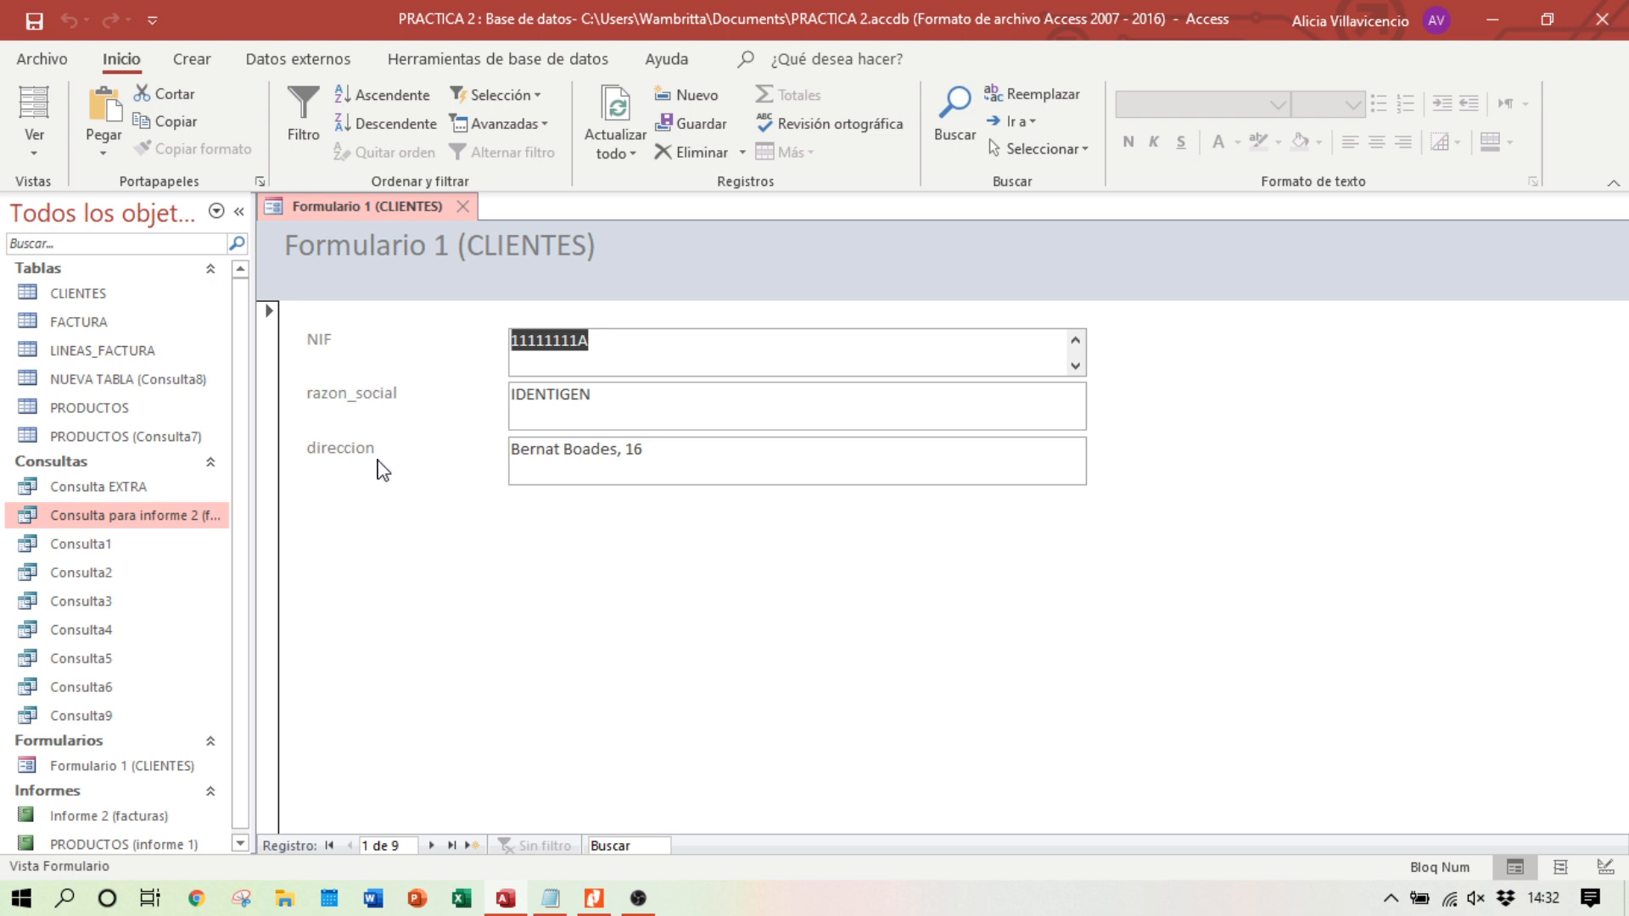
Step: Compare the new form with the Formulari 1 sample in the PDF, and return to Access
left_click(594, 898)
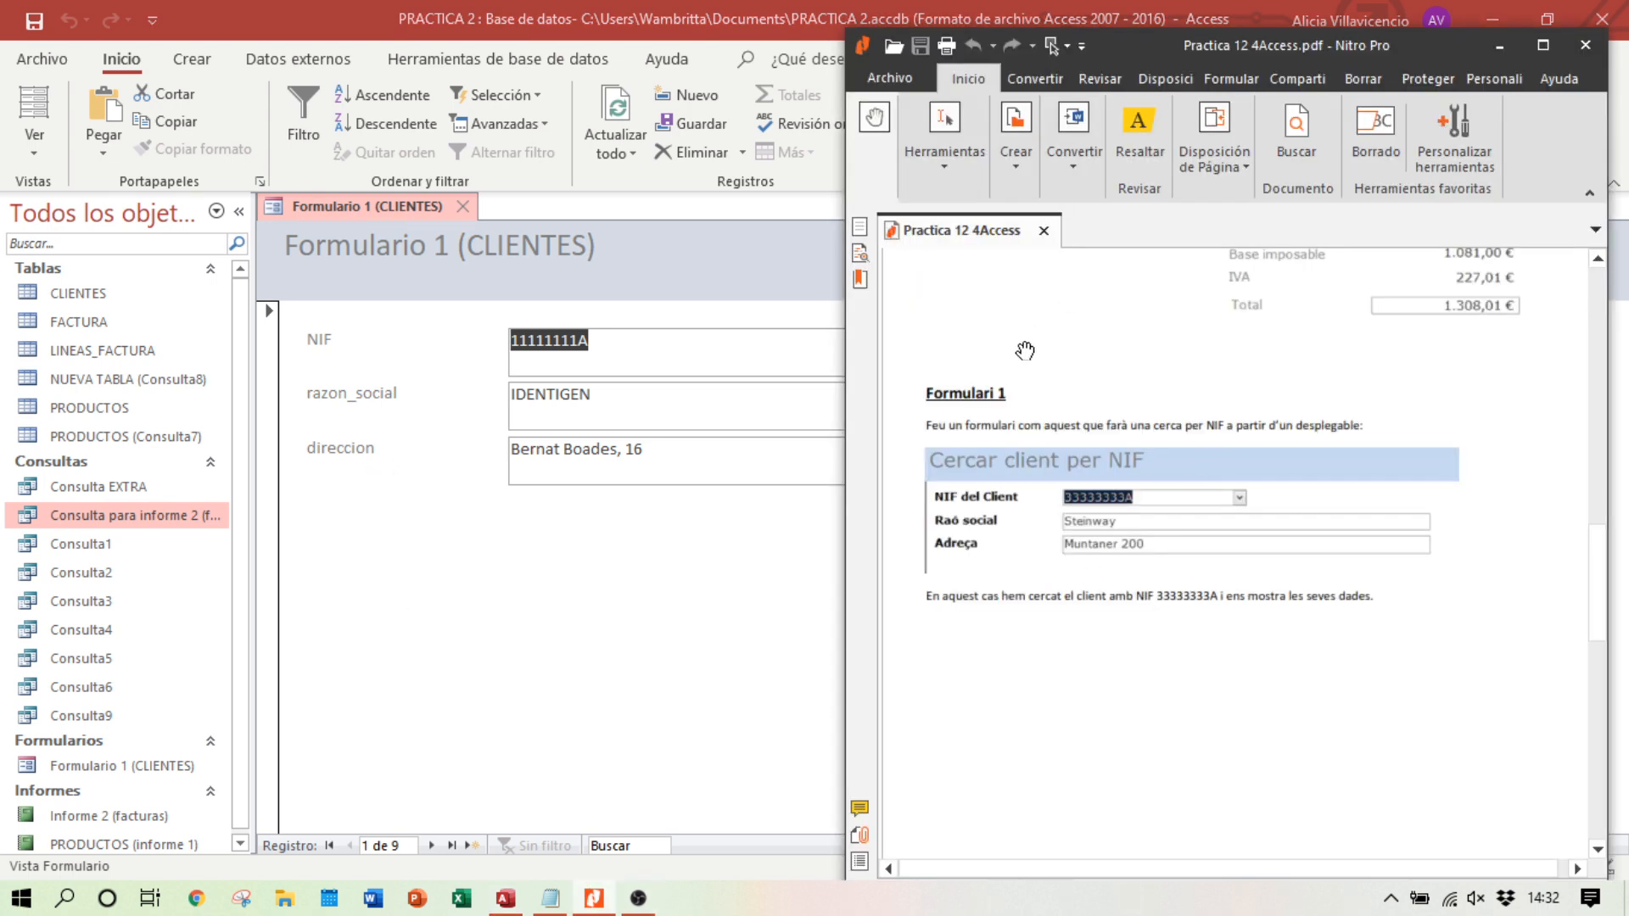
scroll(1194, 560, "down", 1)
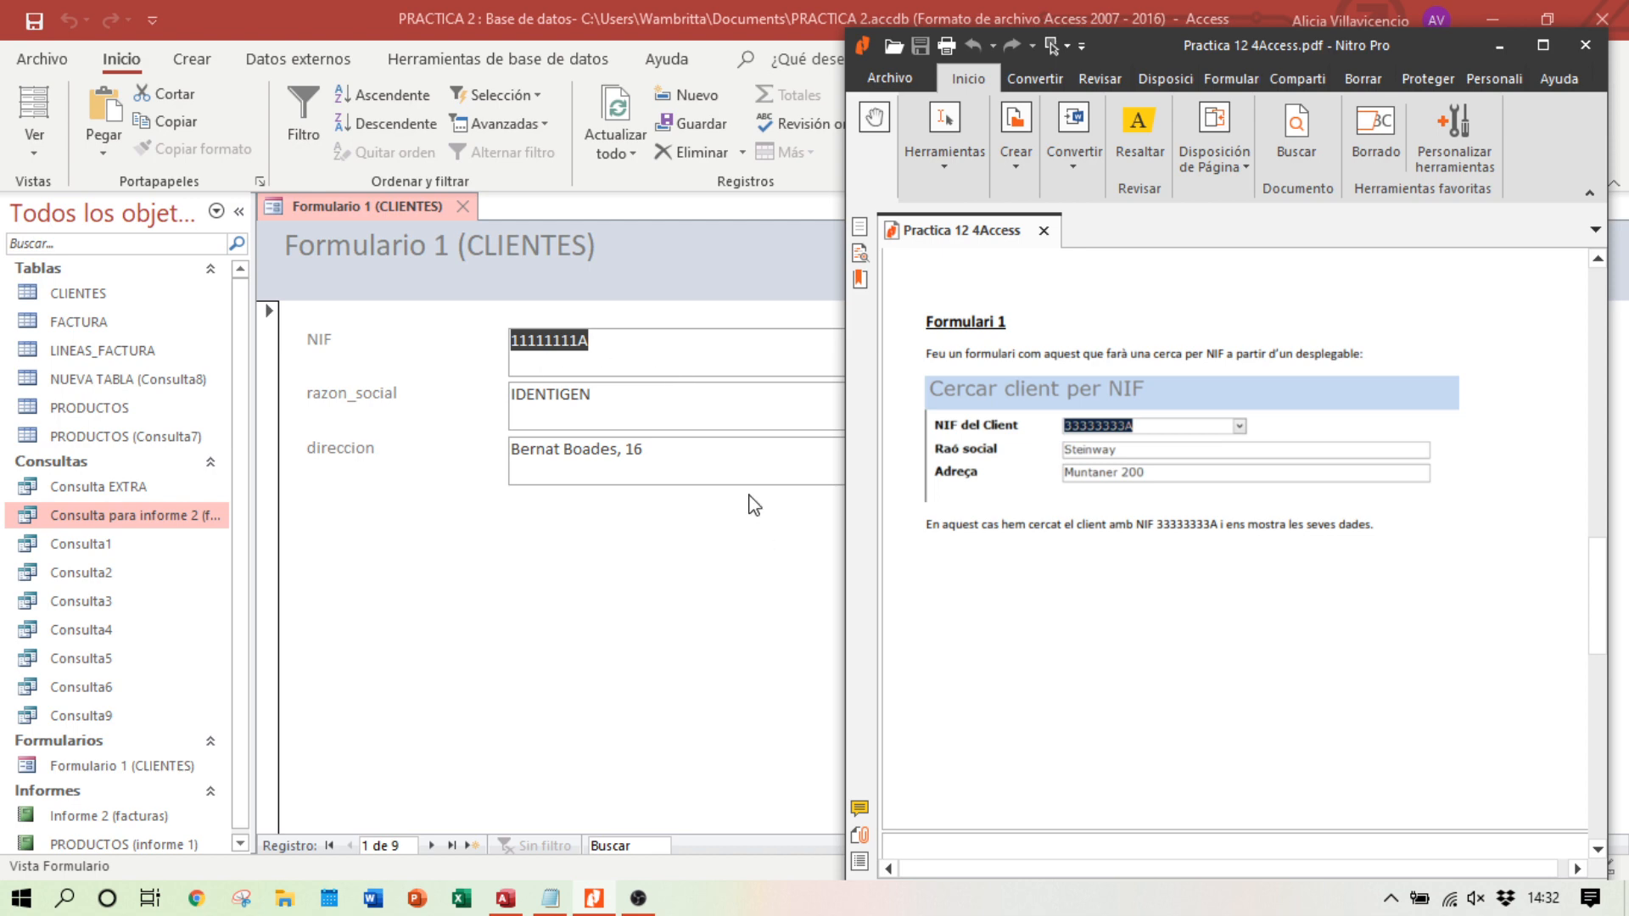
left_click(696, 591)
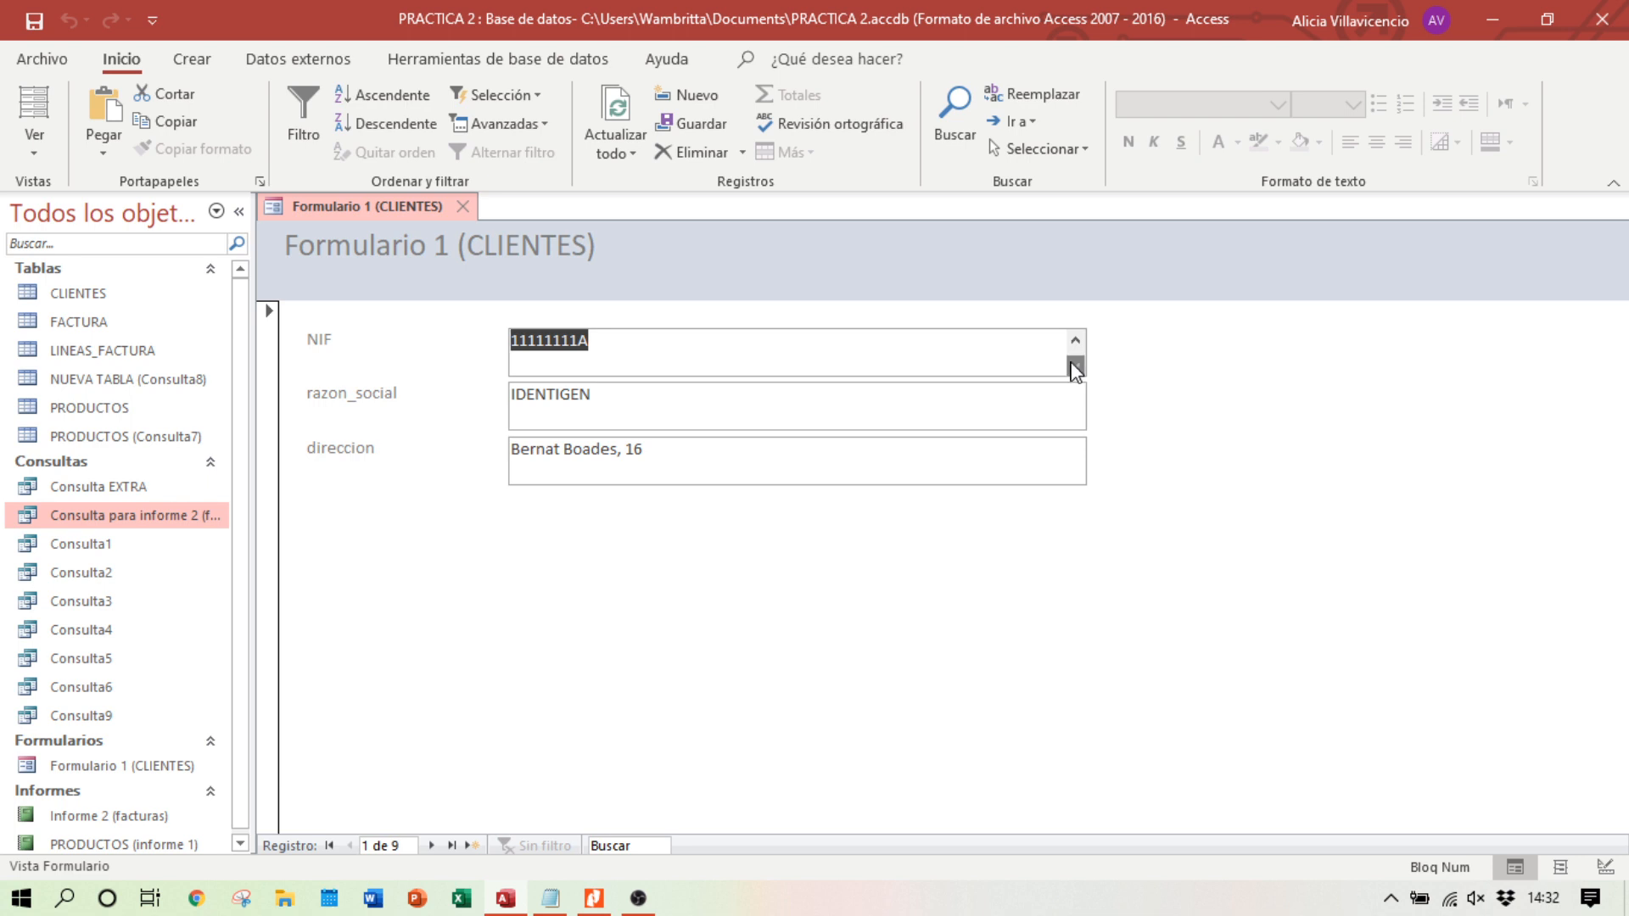
Step: Browse the client records in the new form, going forward to record 8 and back to record 3
left_click(1075, 397)
left_click(1075, 363)
left_click(432, 845)
left_click(432, 846)
left_click(431, 846)
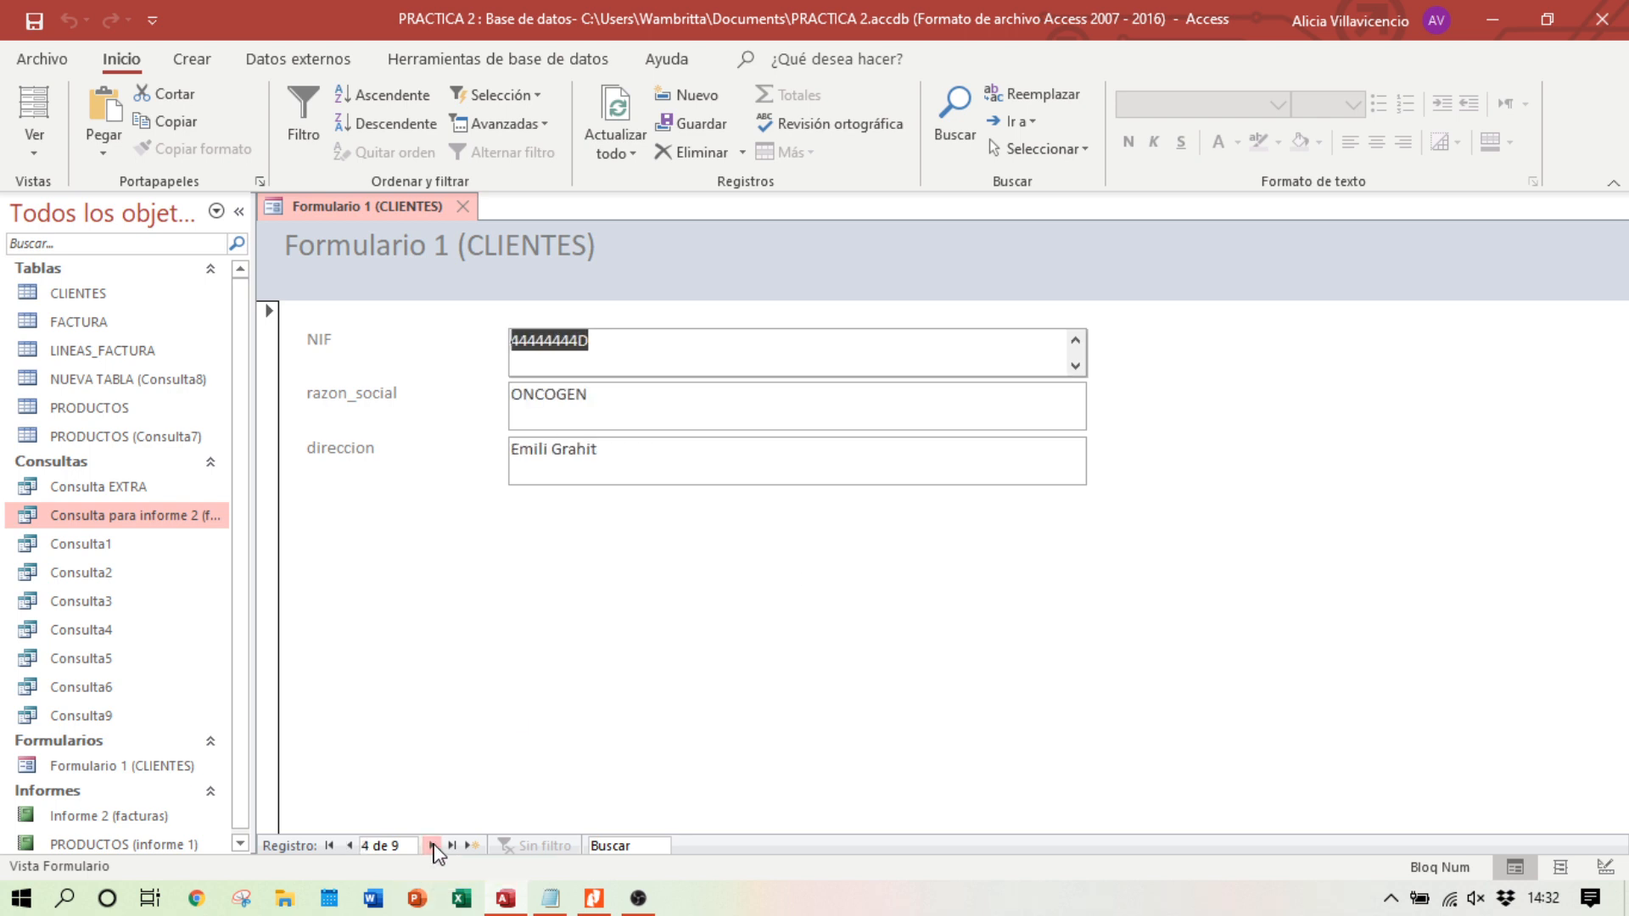
left_click(432, 846)
left_click(432, 845)
left_click(431, 846)
left_click(432, 846)
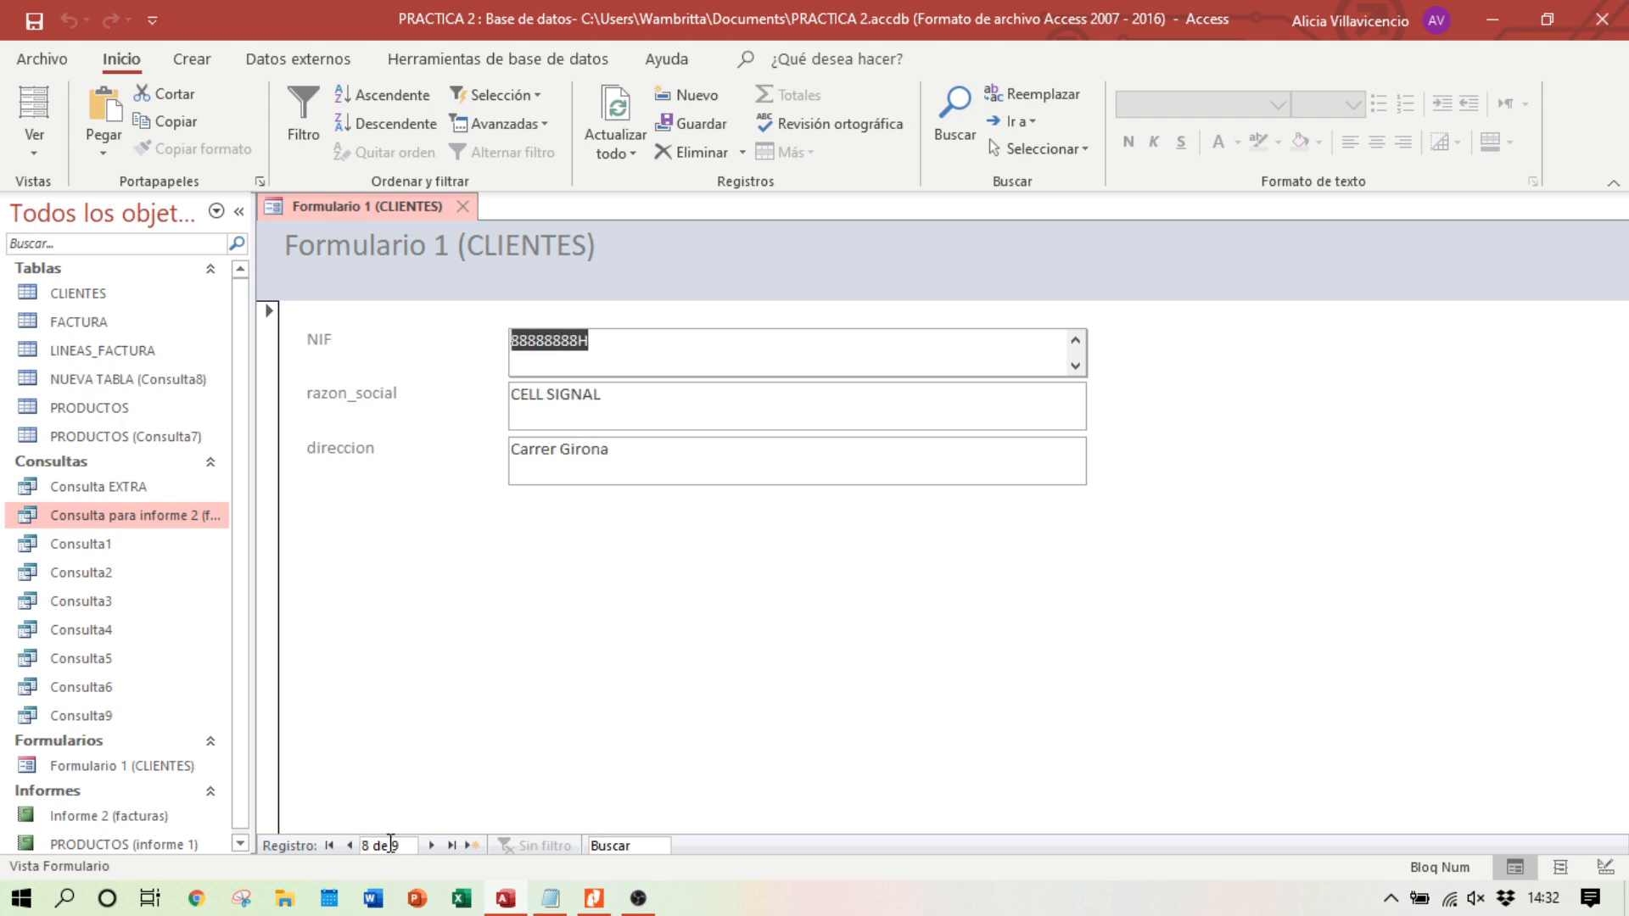
left_click(350, 846)
left_click(350, 846)
left_click(350, 846)
left_click(351, 846)
left_click(350, 846)
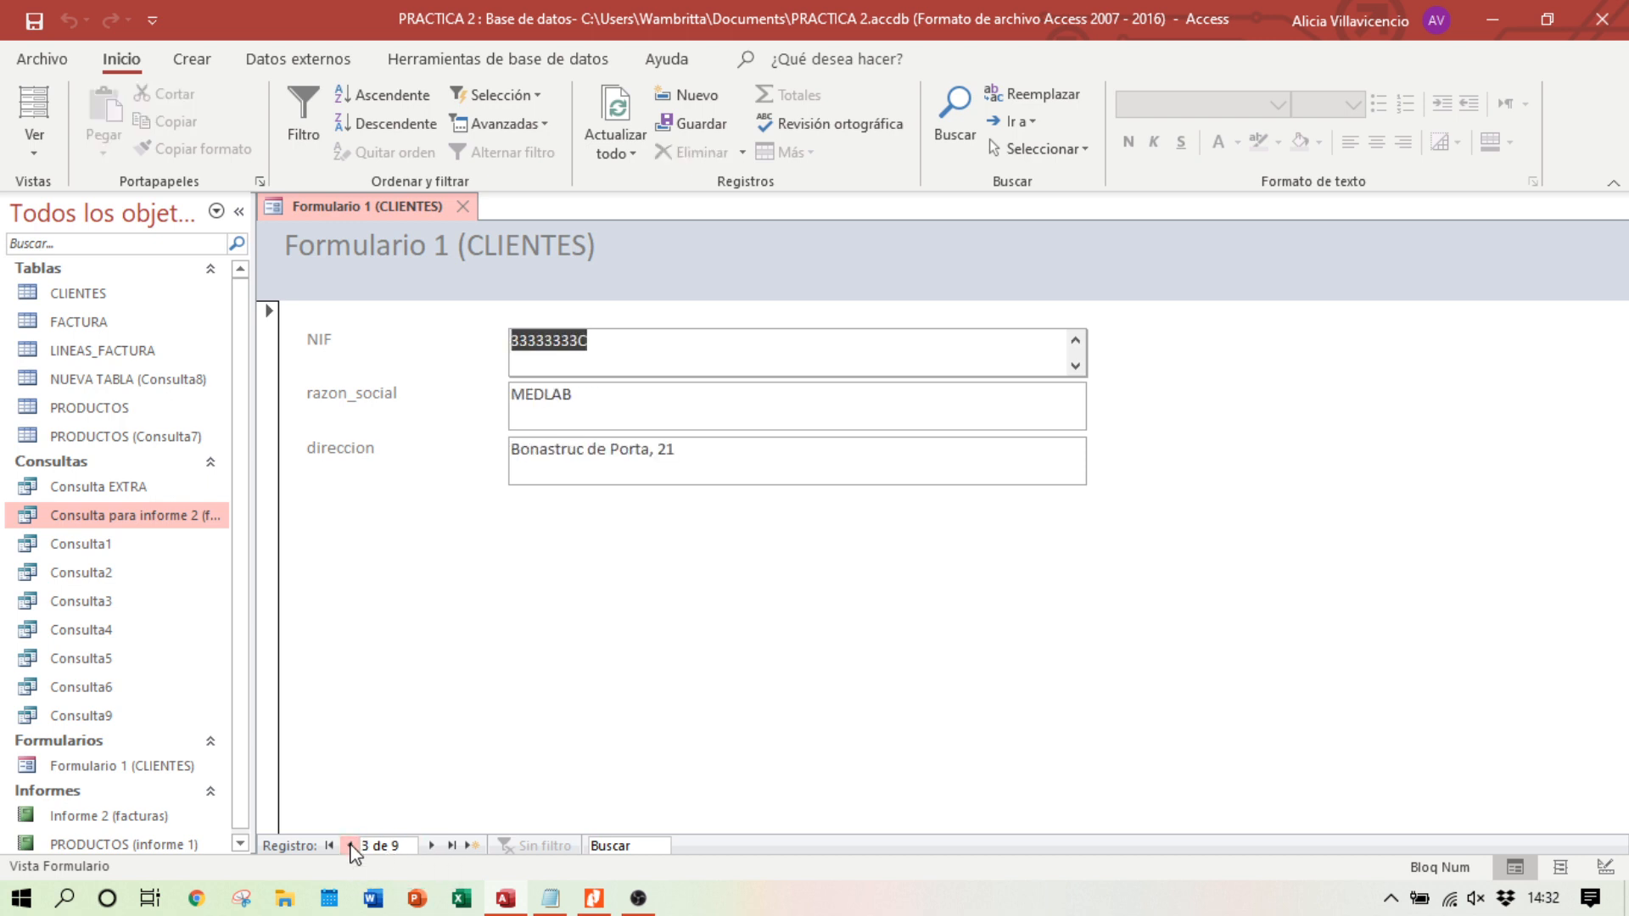
Step: Go back to the first record of the customer form
left_click(350, 846)
left_click(351, 846)
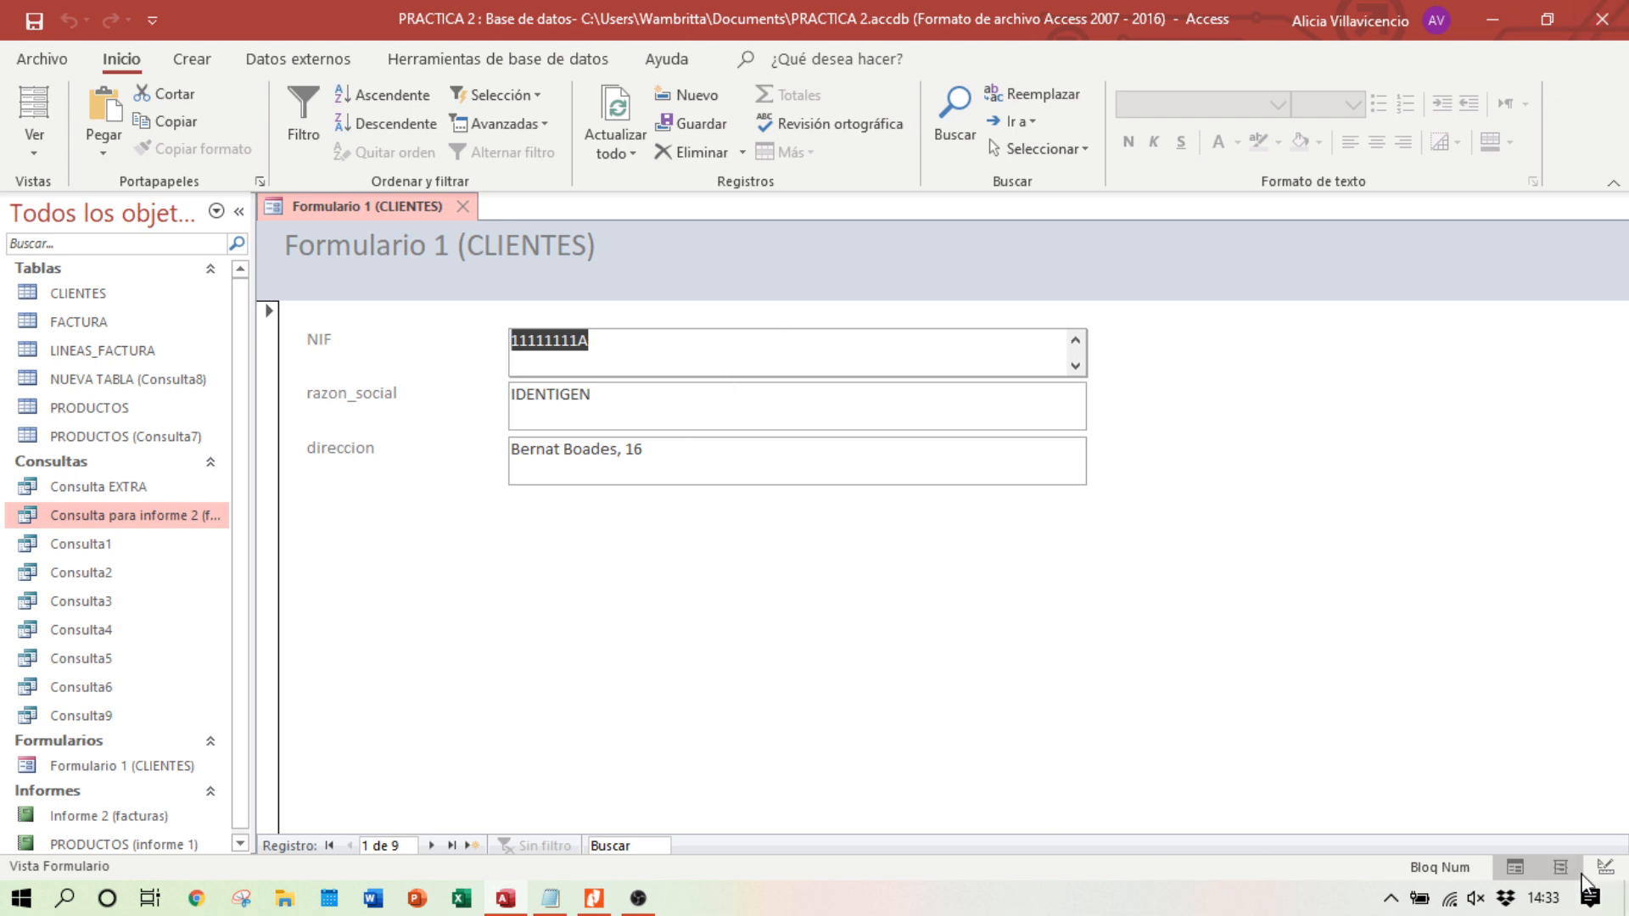
Step: In Design view, change the form header title to "Buscar cliente por NIF" and display the result in Form view
left_click(1604, 867)
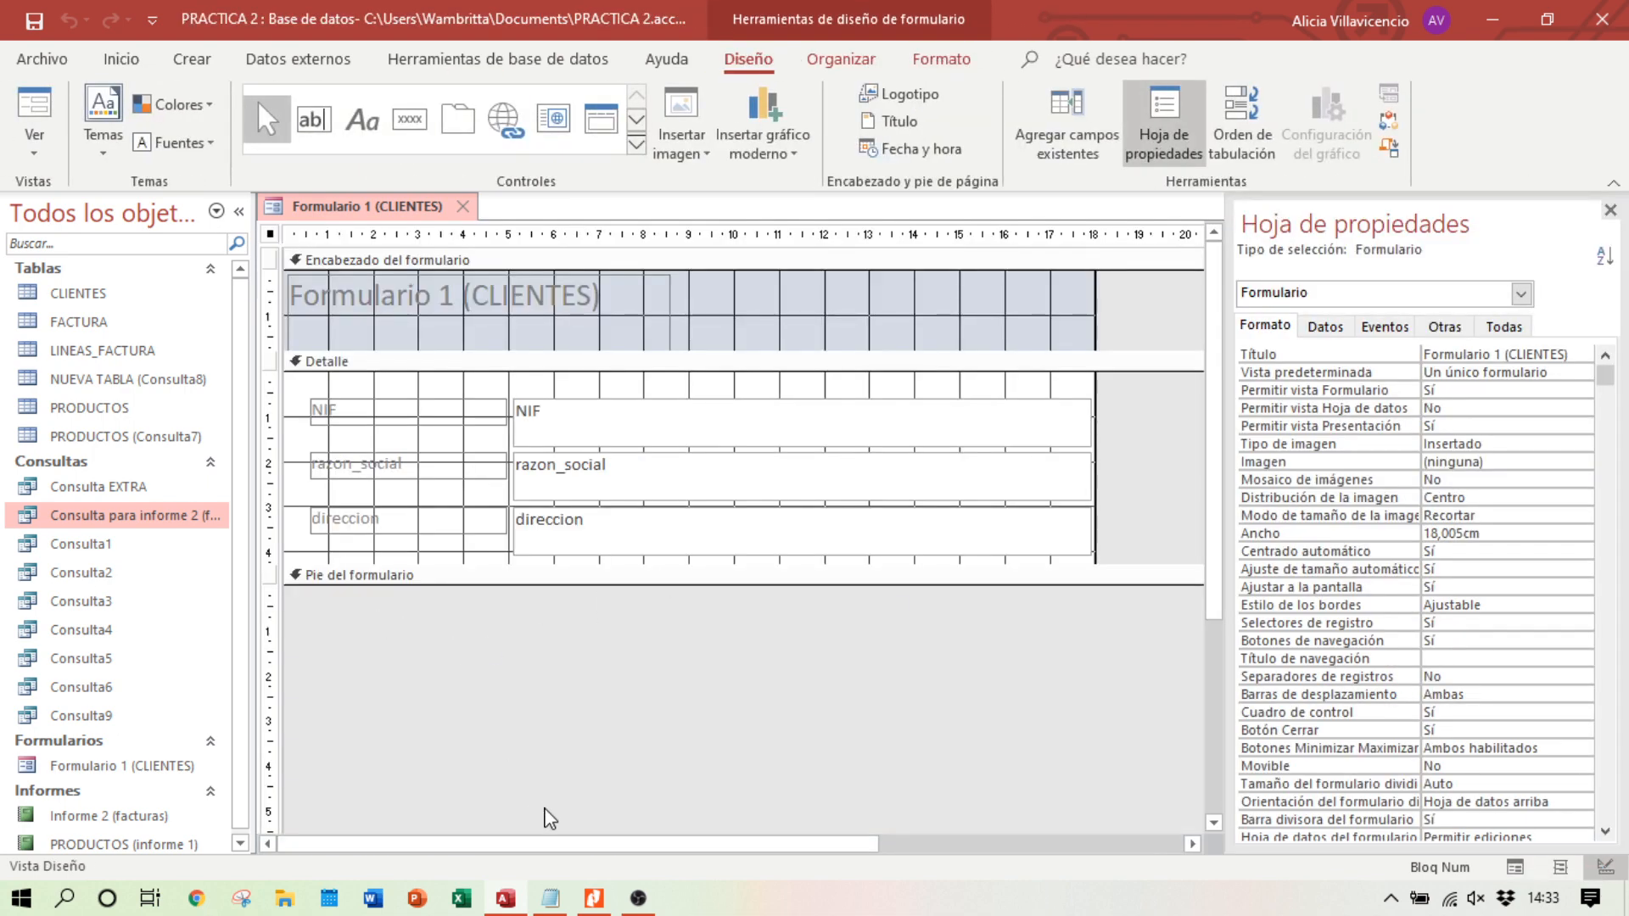
left_click(593, 899)
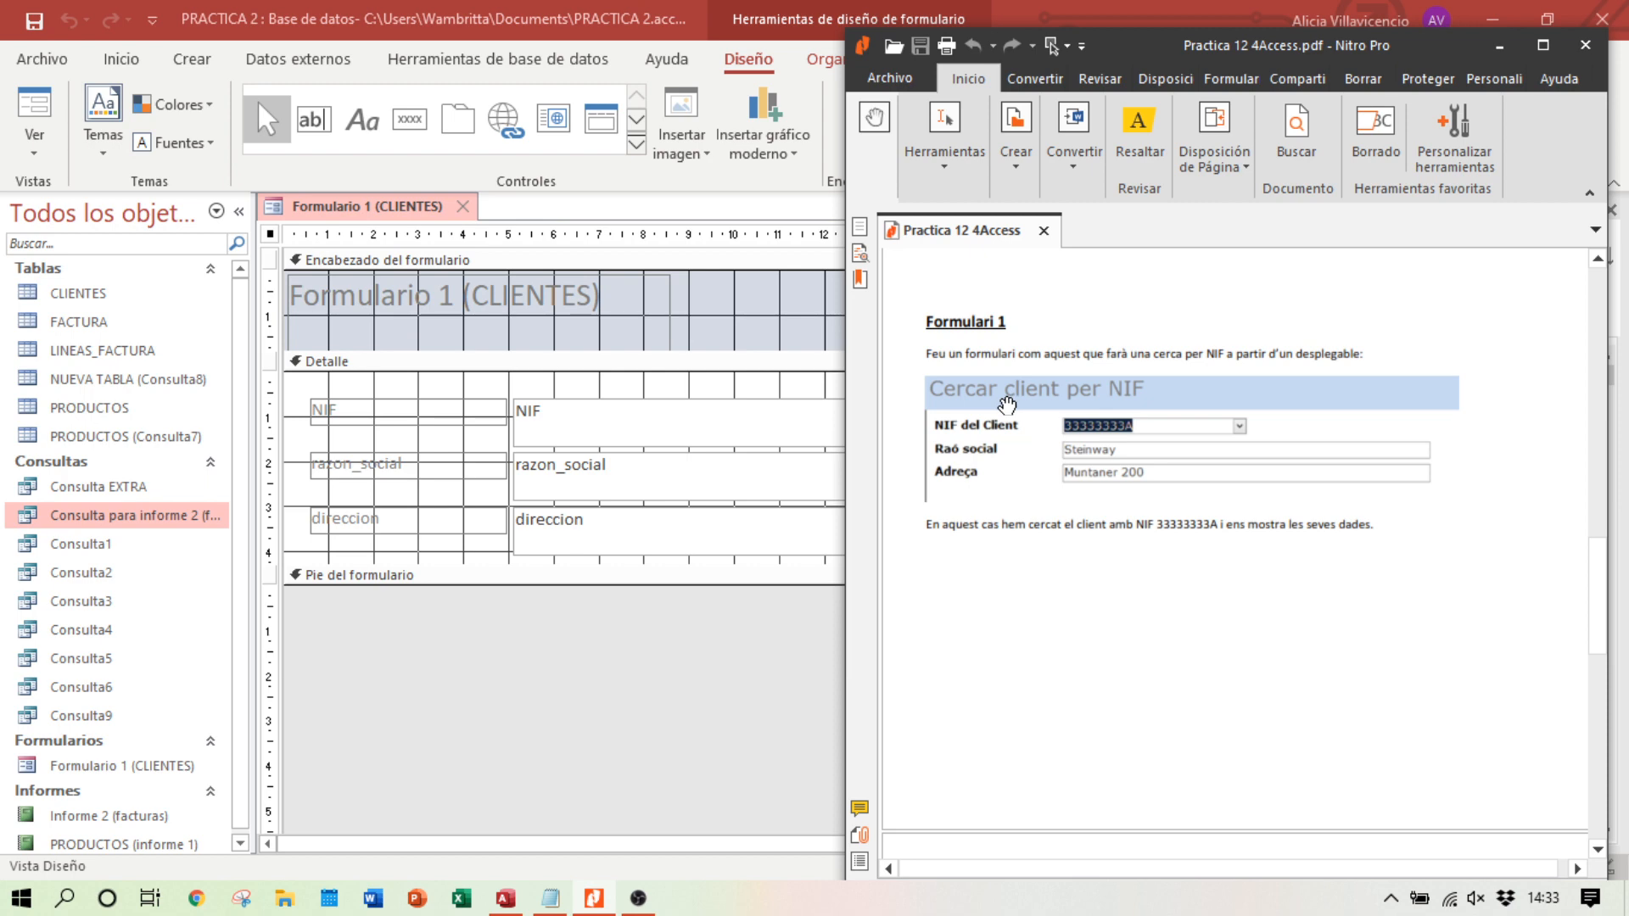
left_click(638, 327)
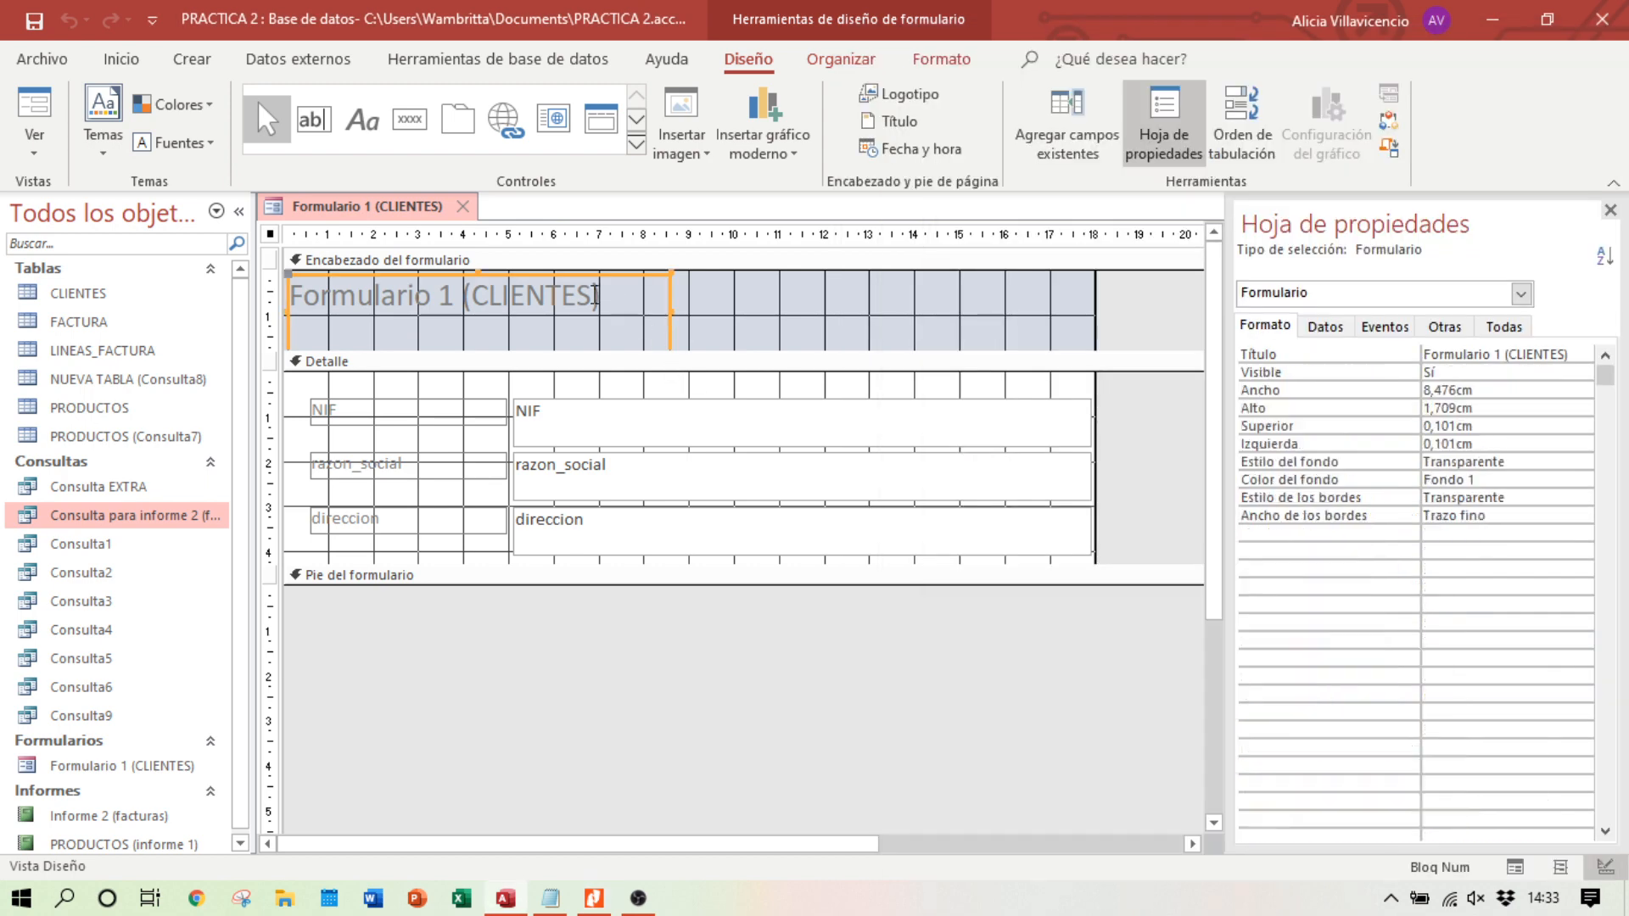
left_click_drag(600, 297, 290, 296)
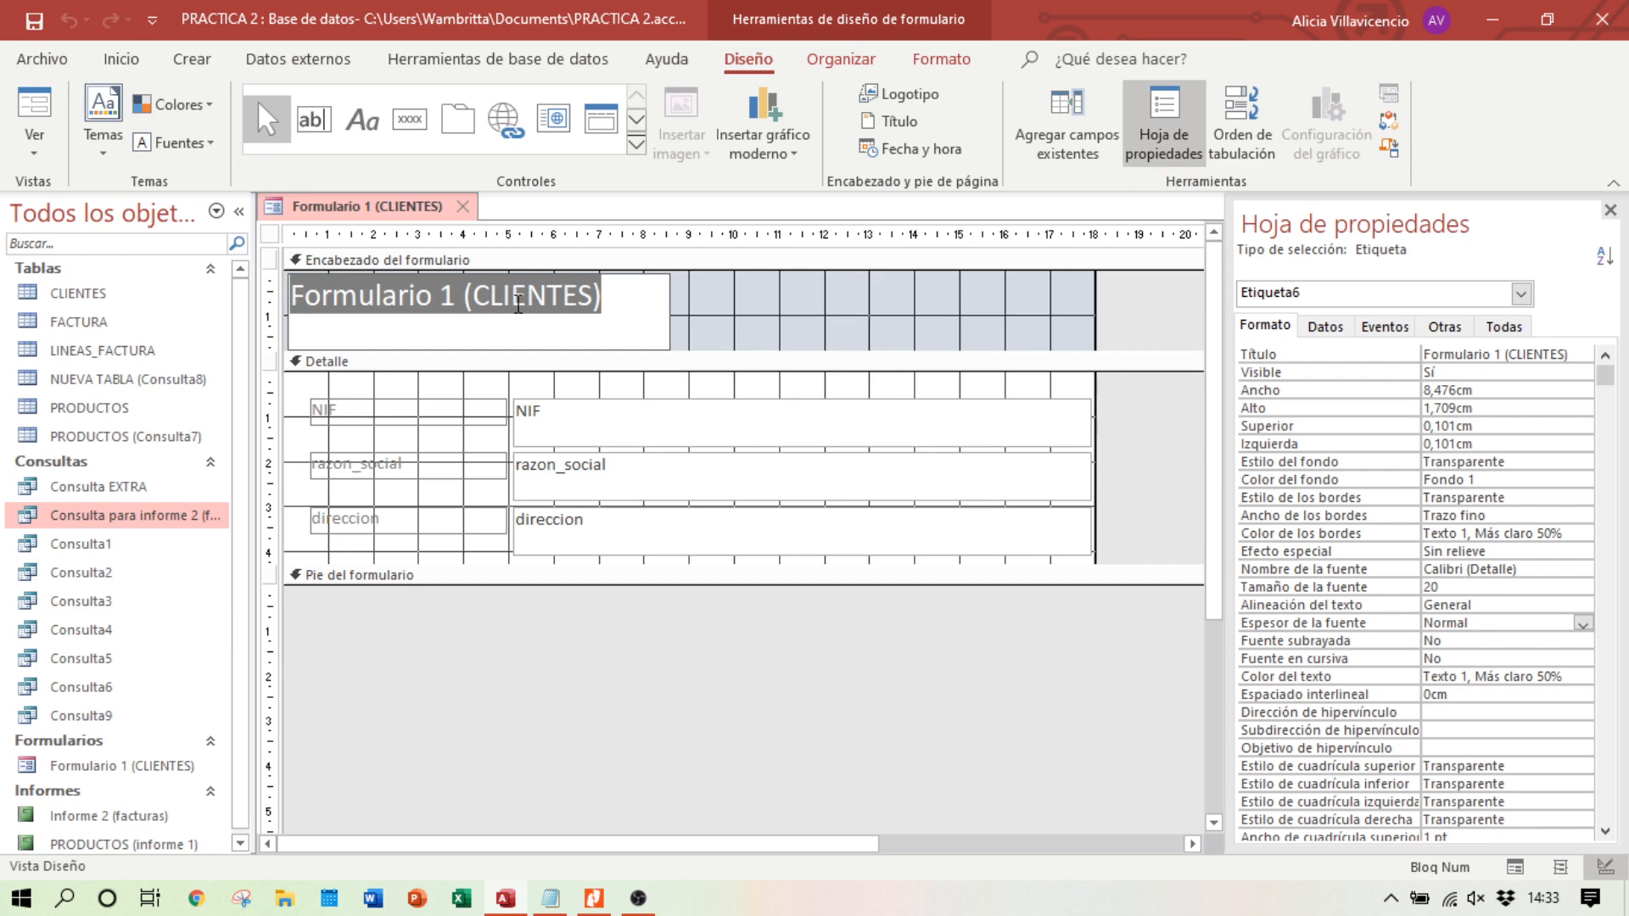
type("Busca")
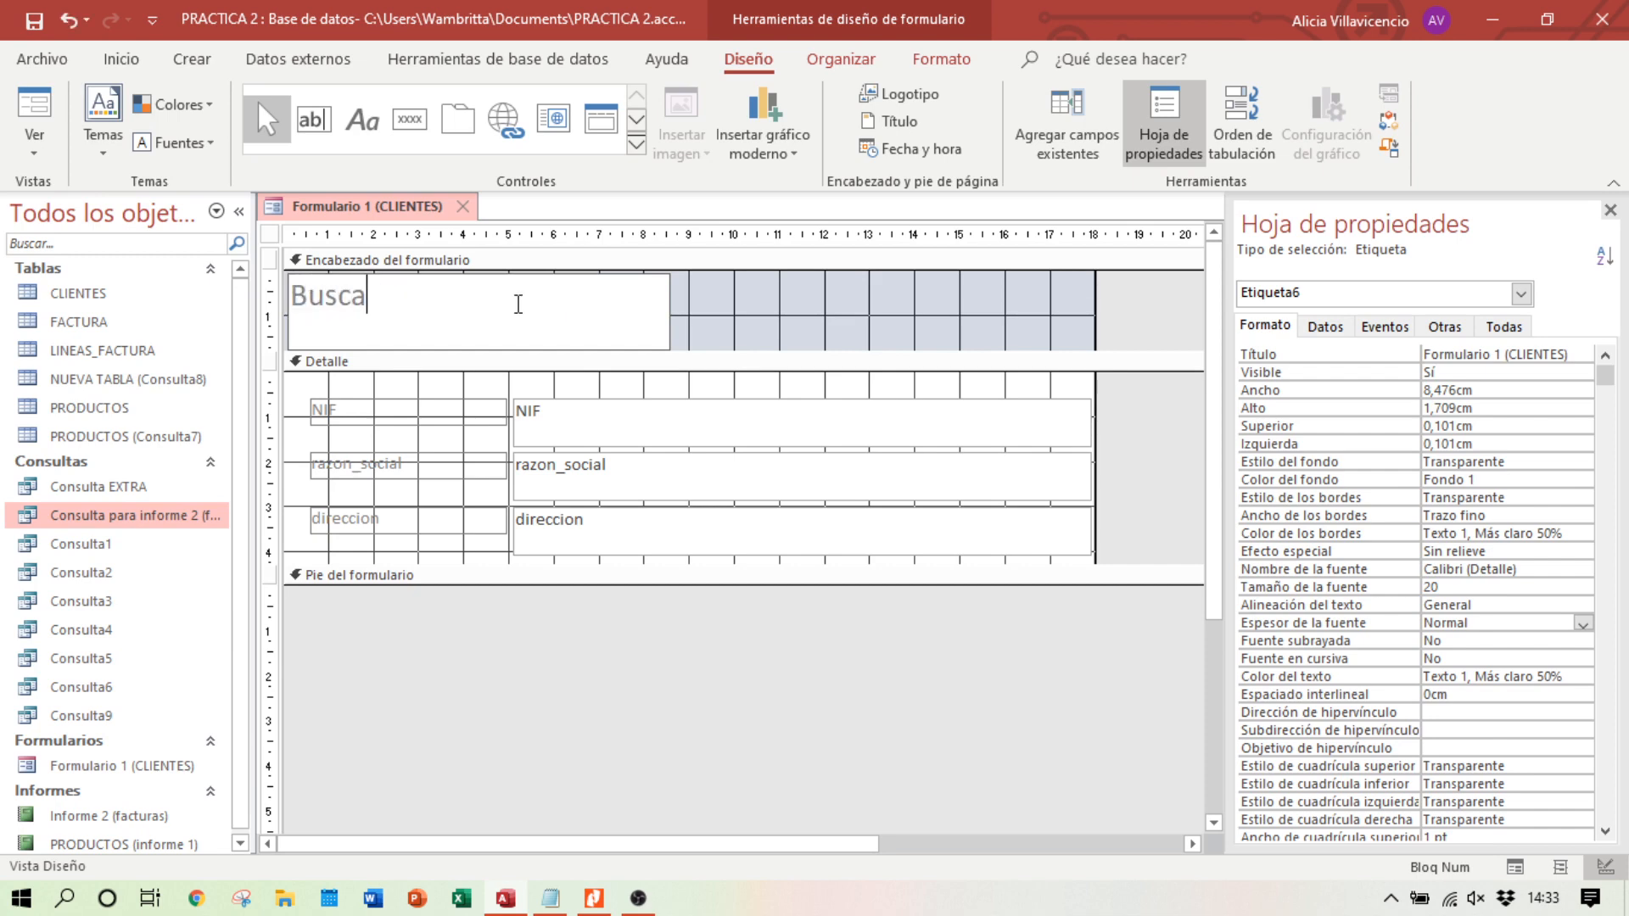
type("r cliente ")
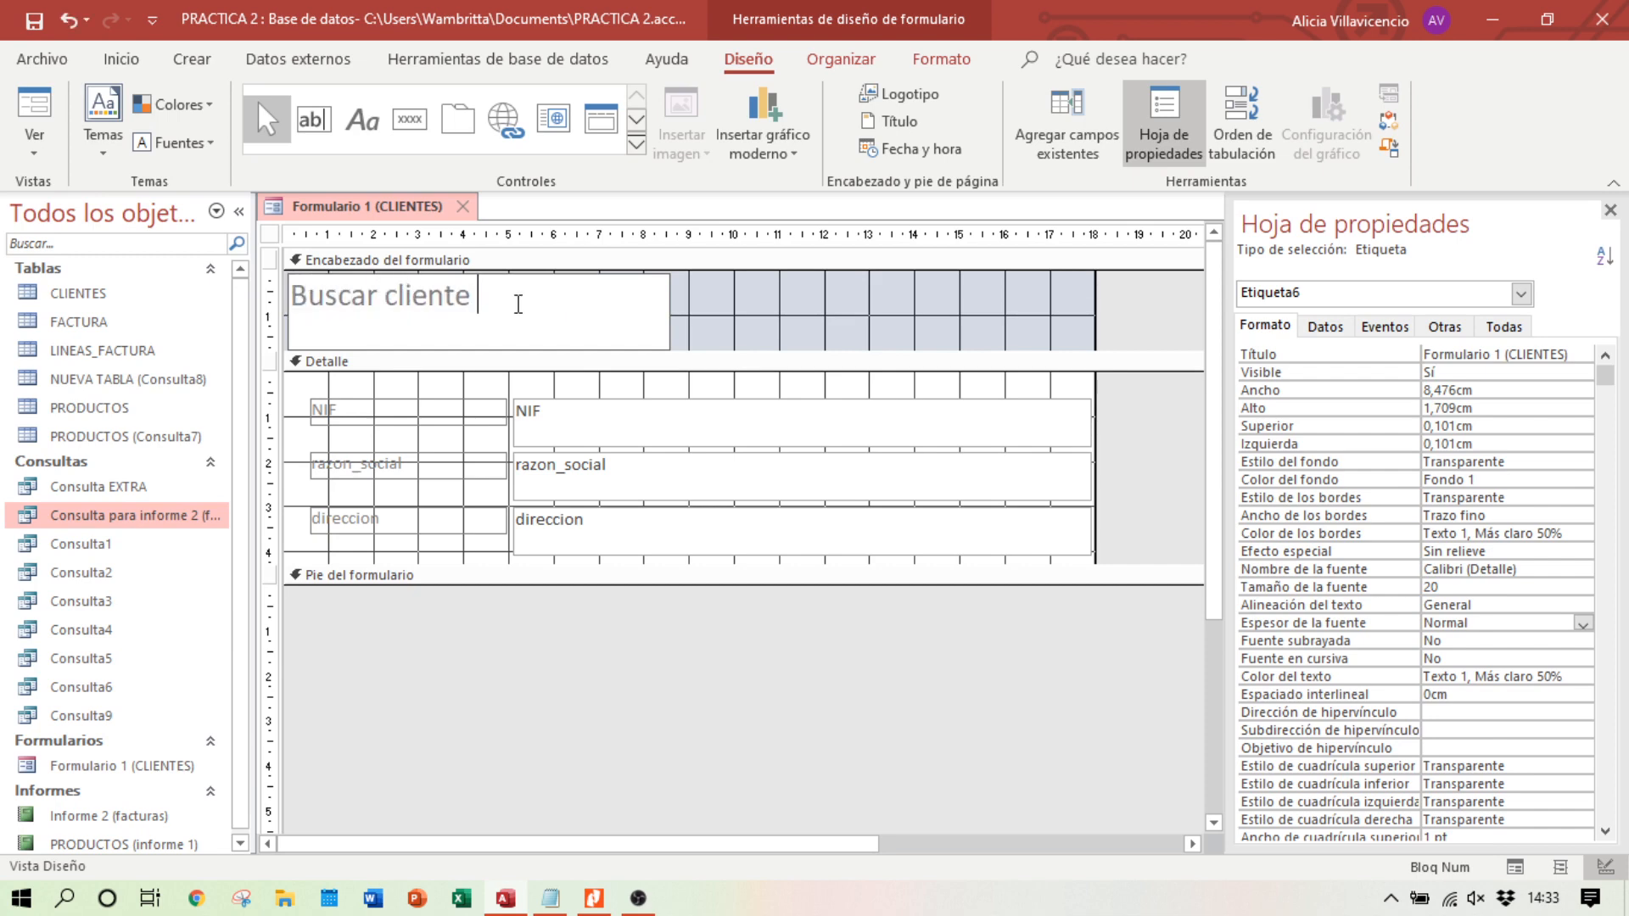
type("porNIF")
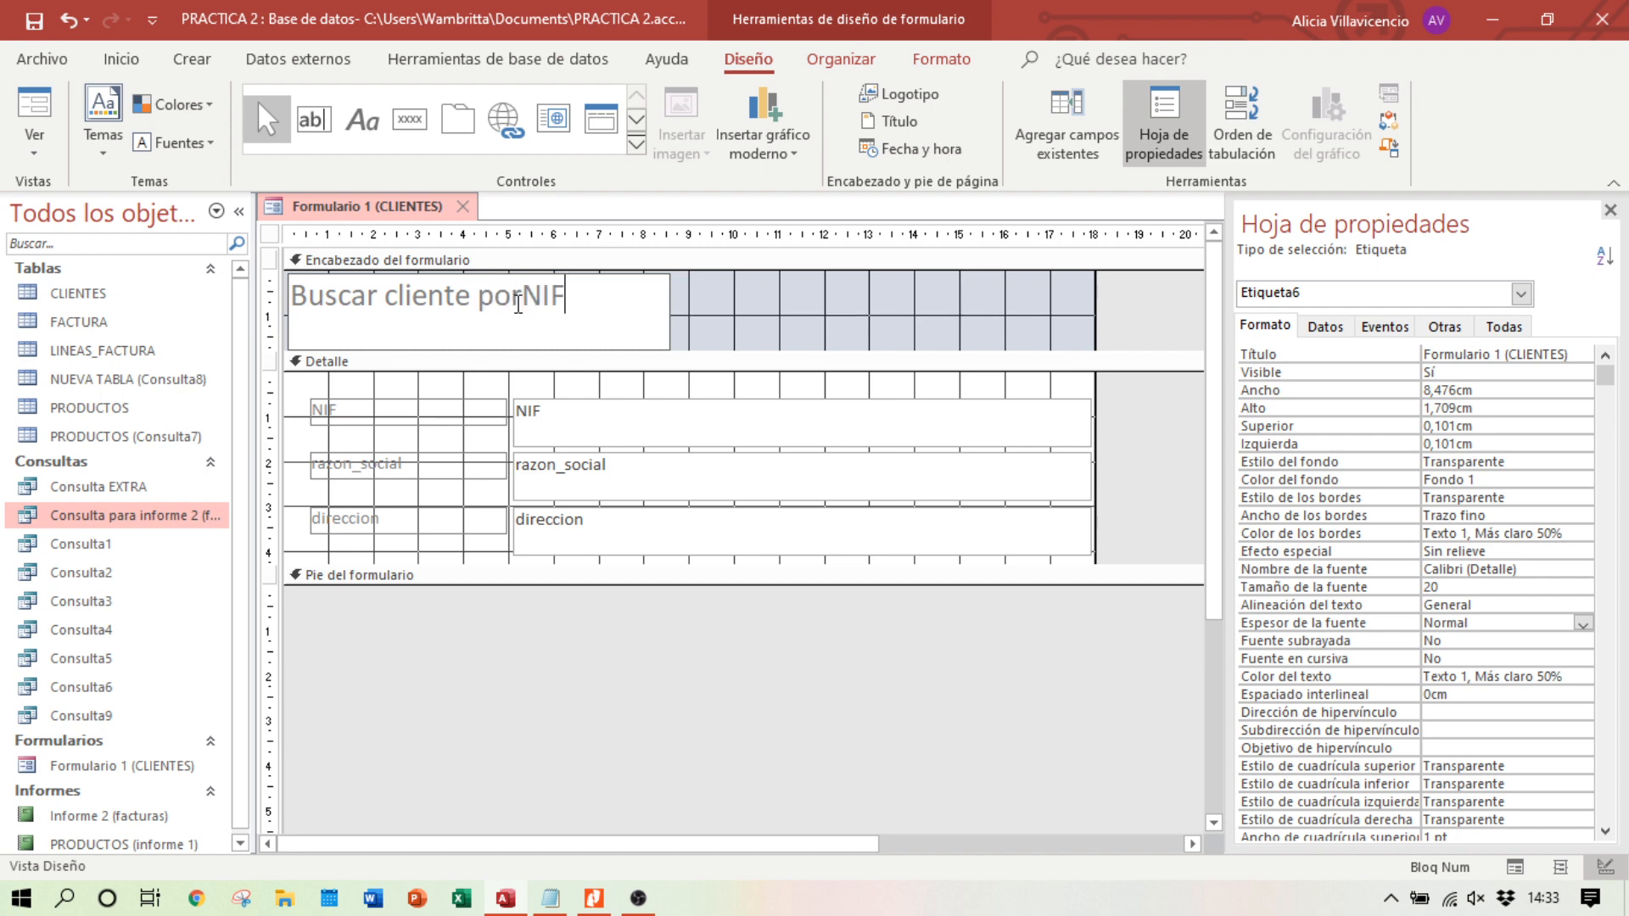
left_click(523, 295)
left_click(1517, 869)
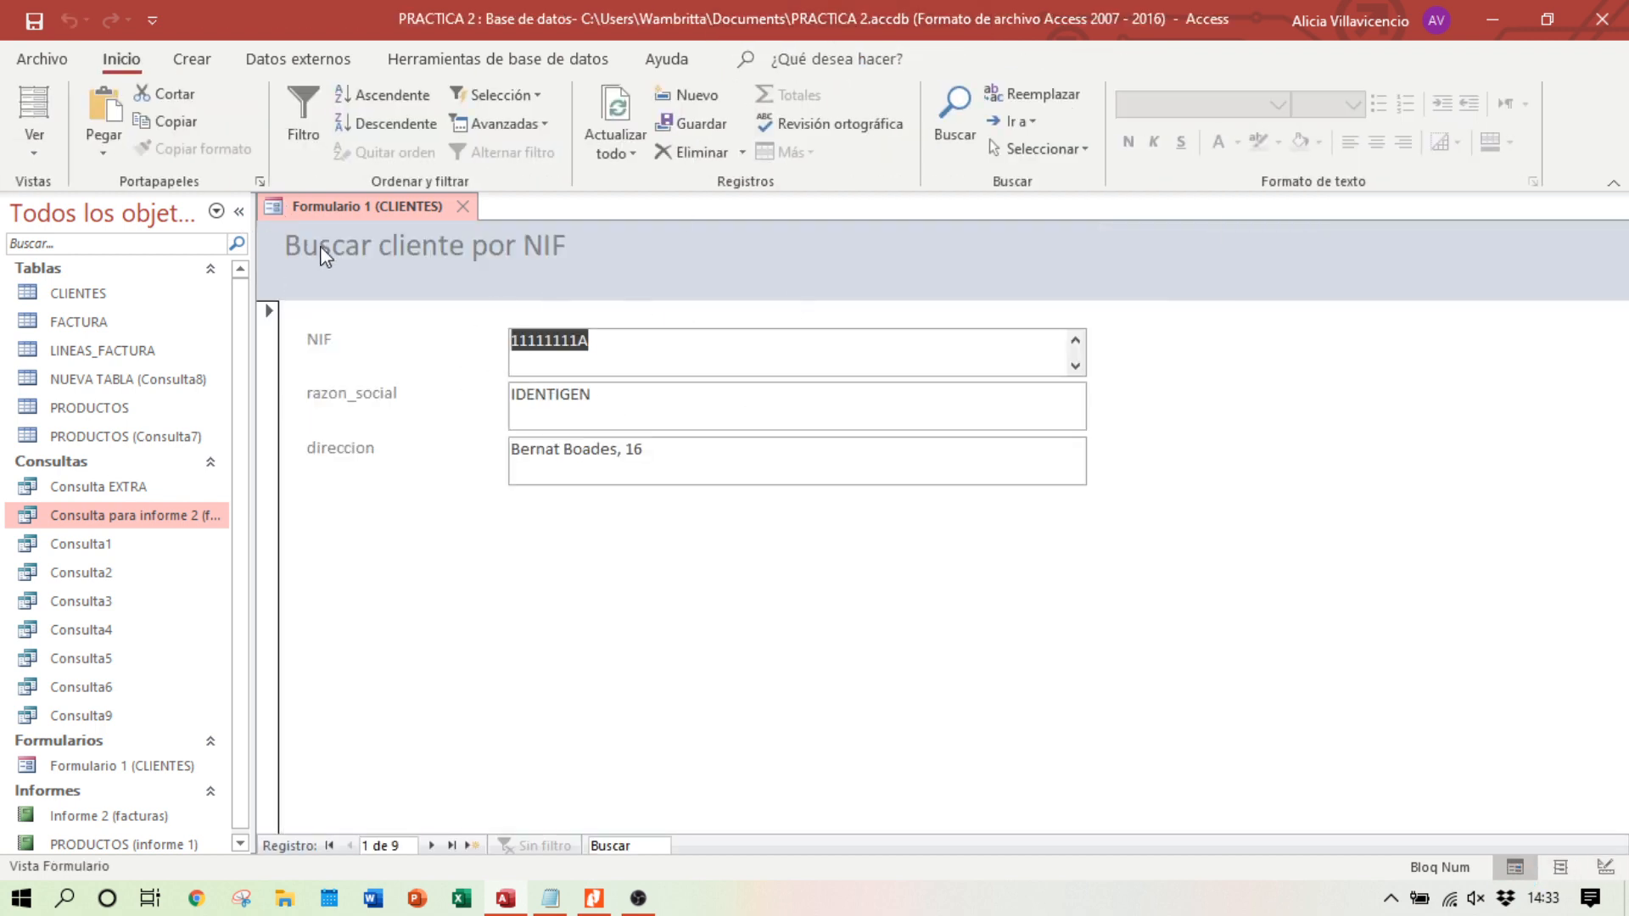
Step: Compare the form with the sample in the practice PDF and examine its NIF, razon_social and direccion controls
left_click(606, 897)
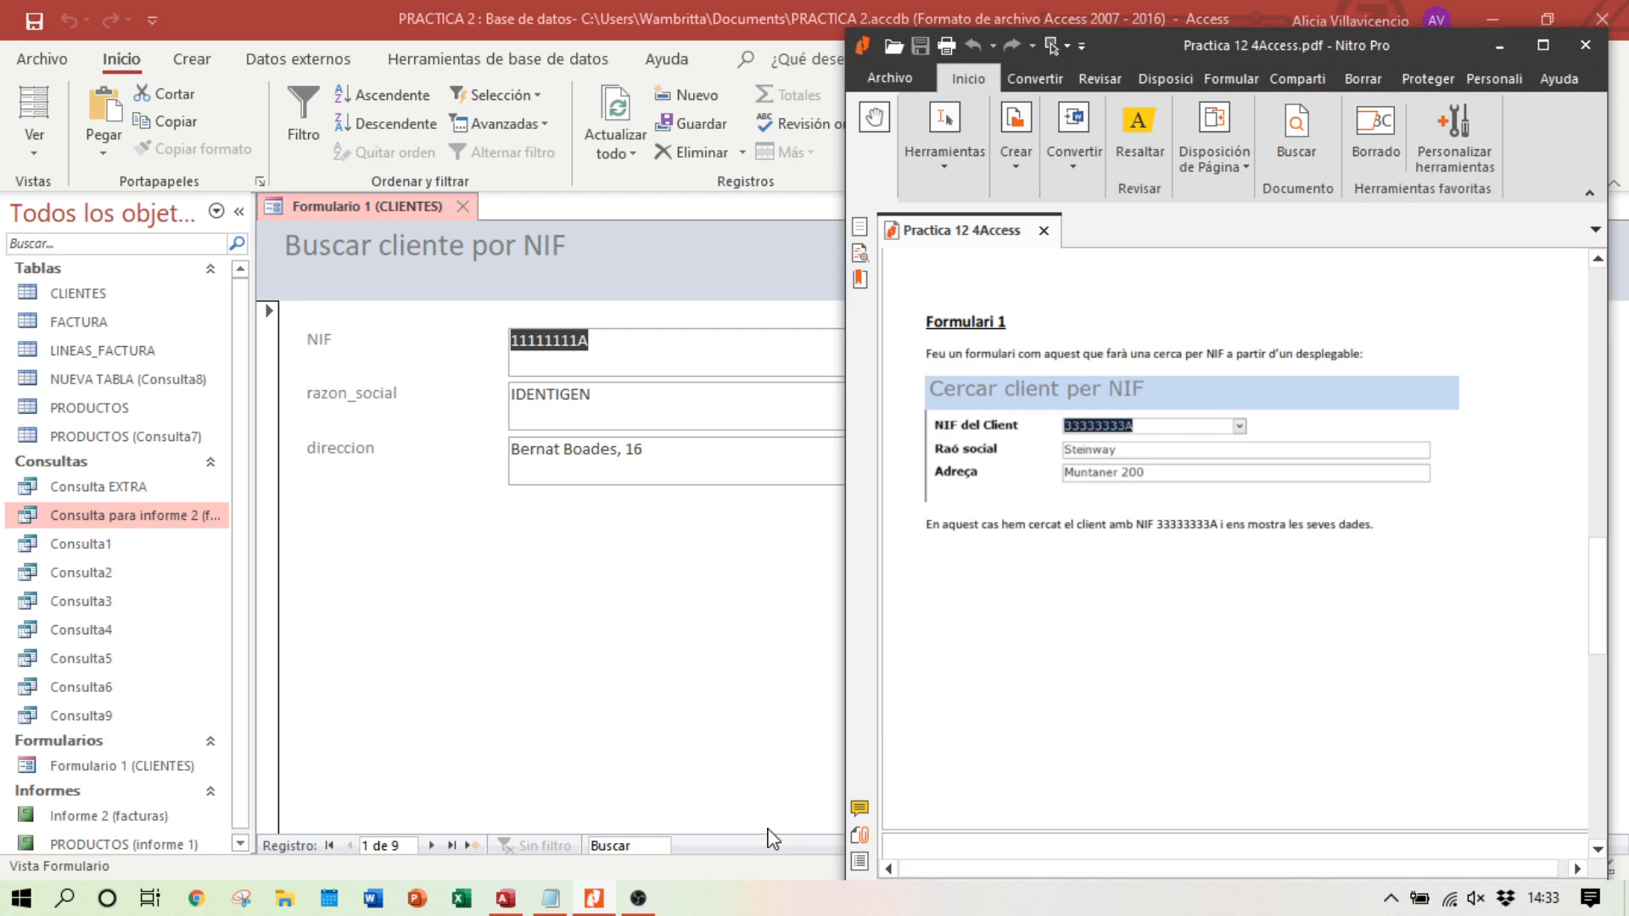
left_click(711, 844)
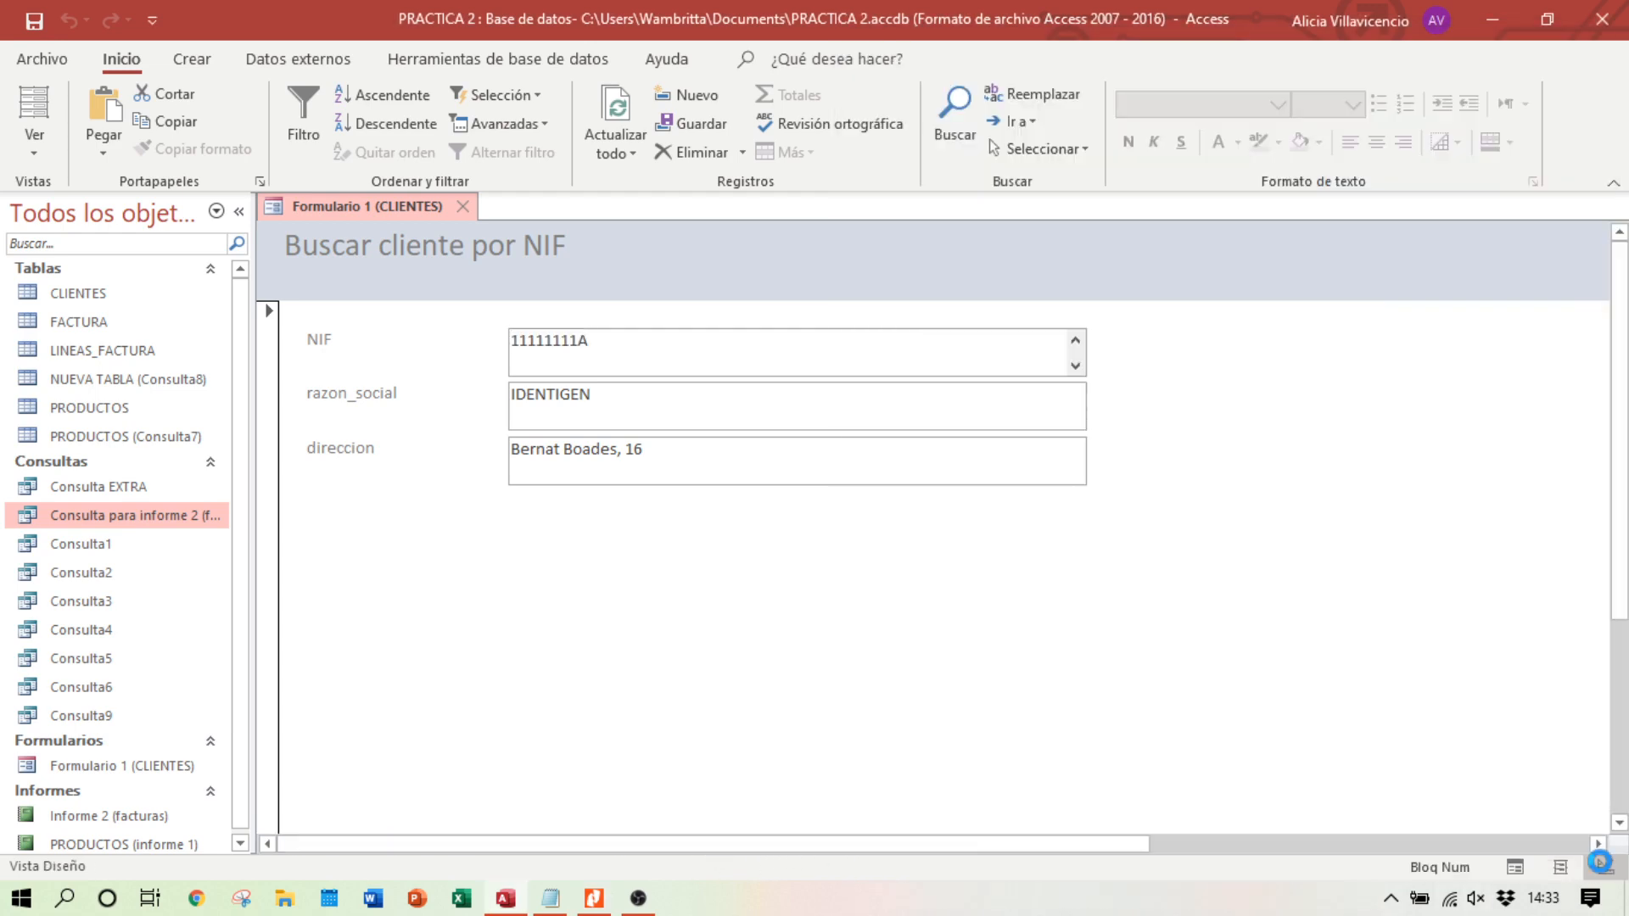
left_click(1604, 868)
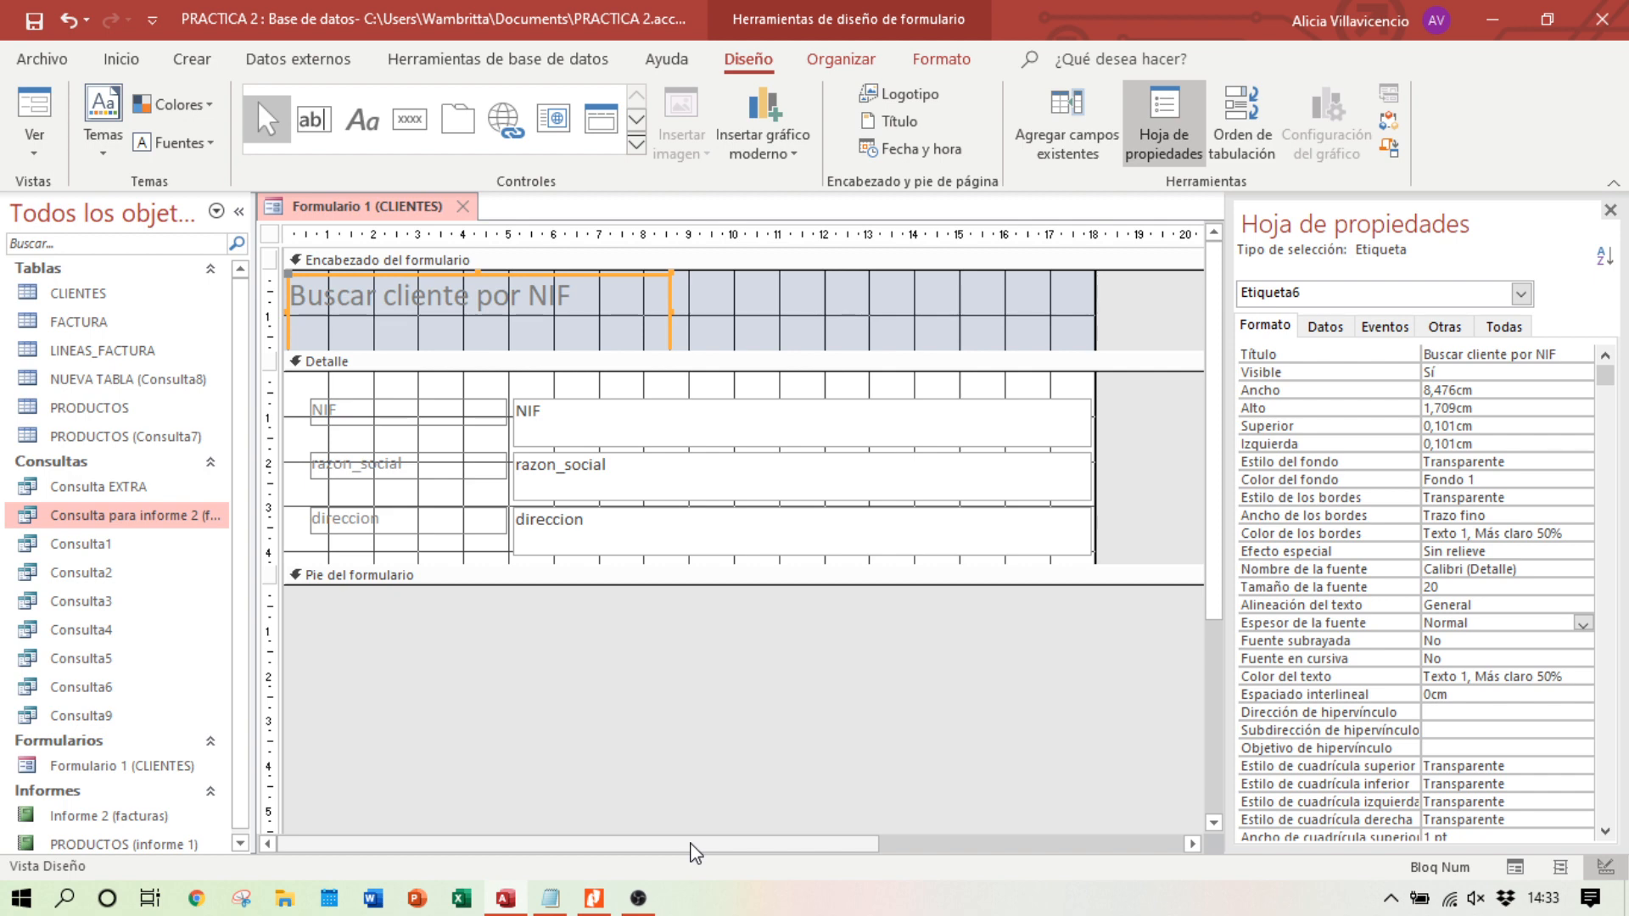
left_click(654, 431)
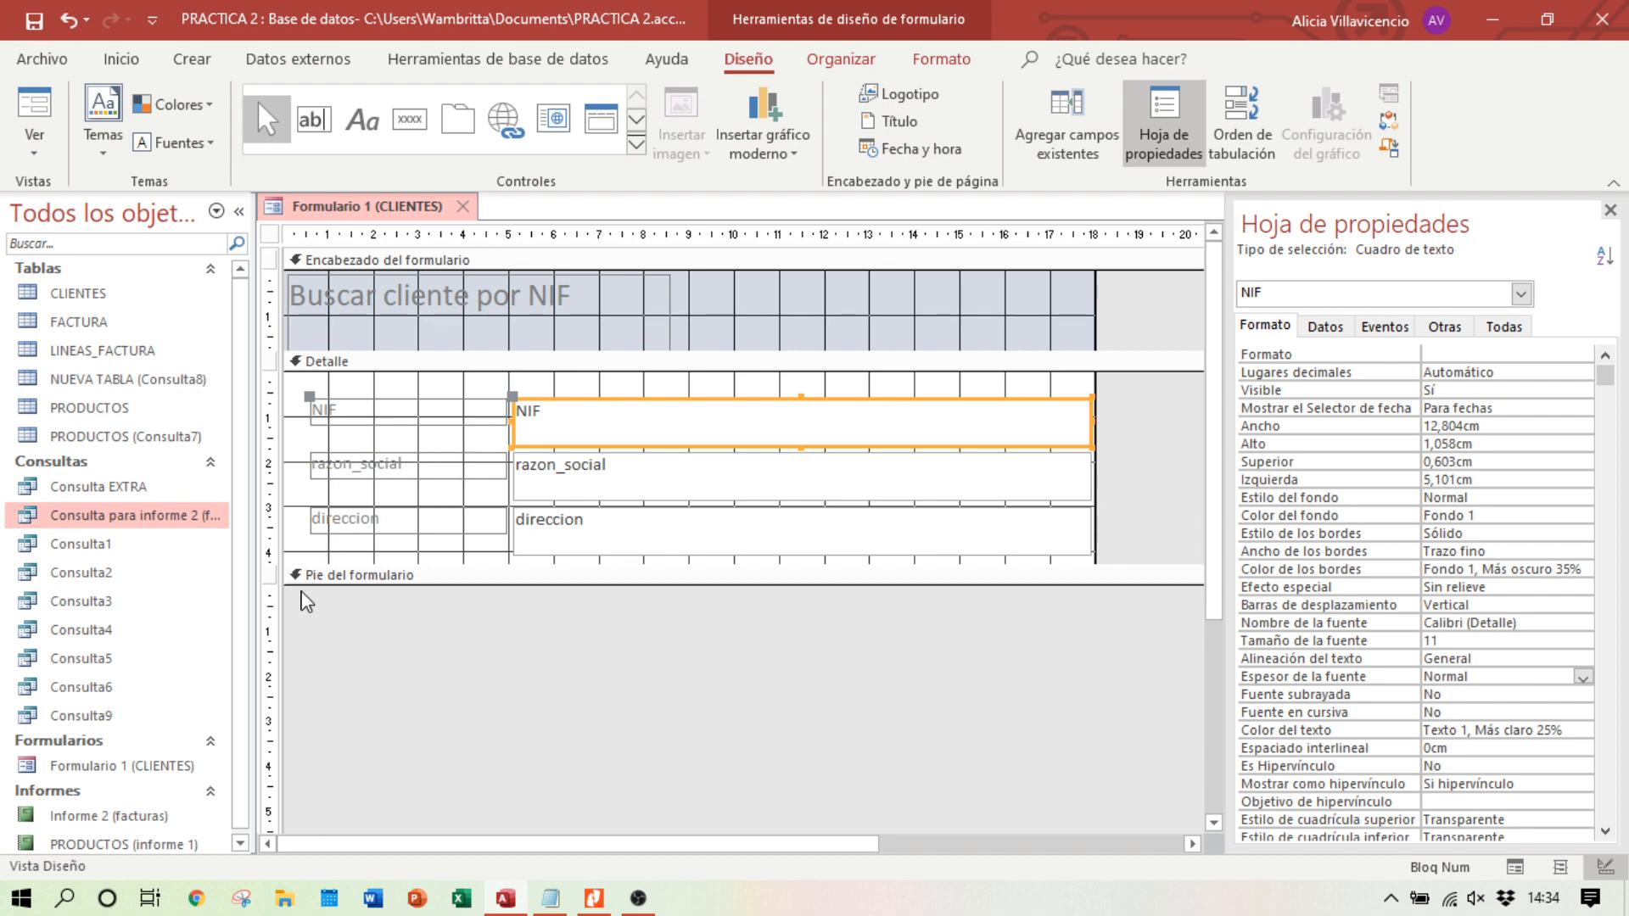
left_click(469, 416)
left_click(466, 472)
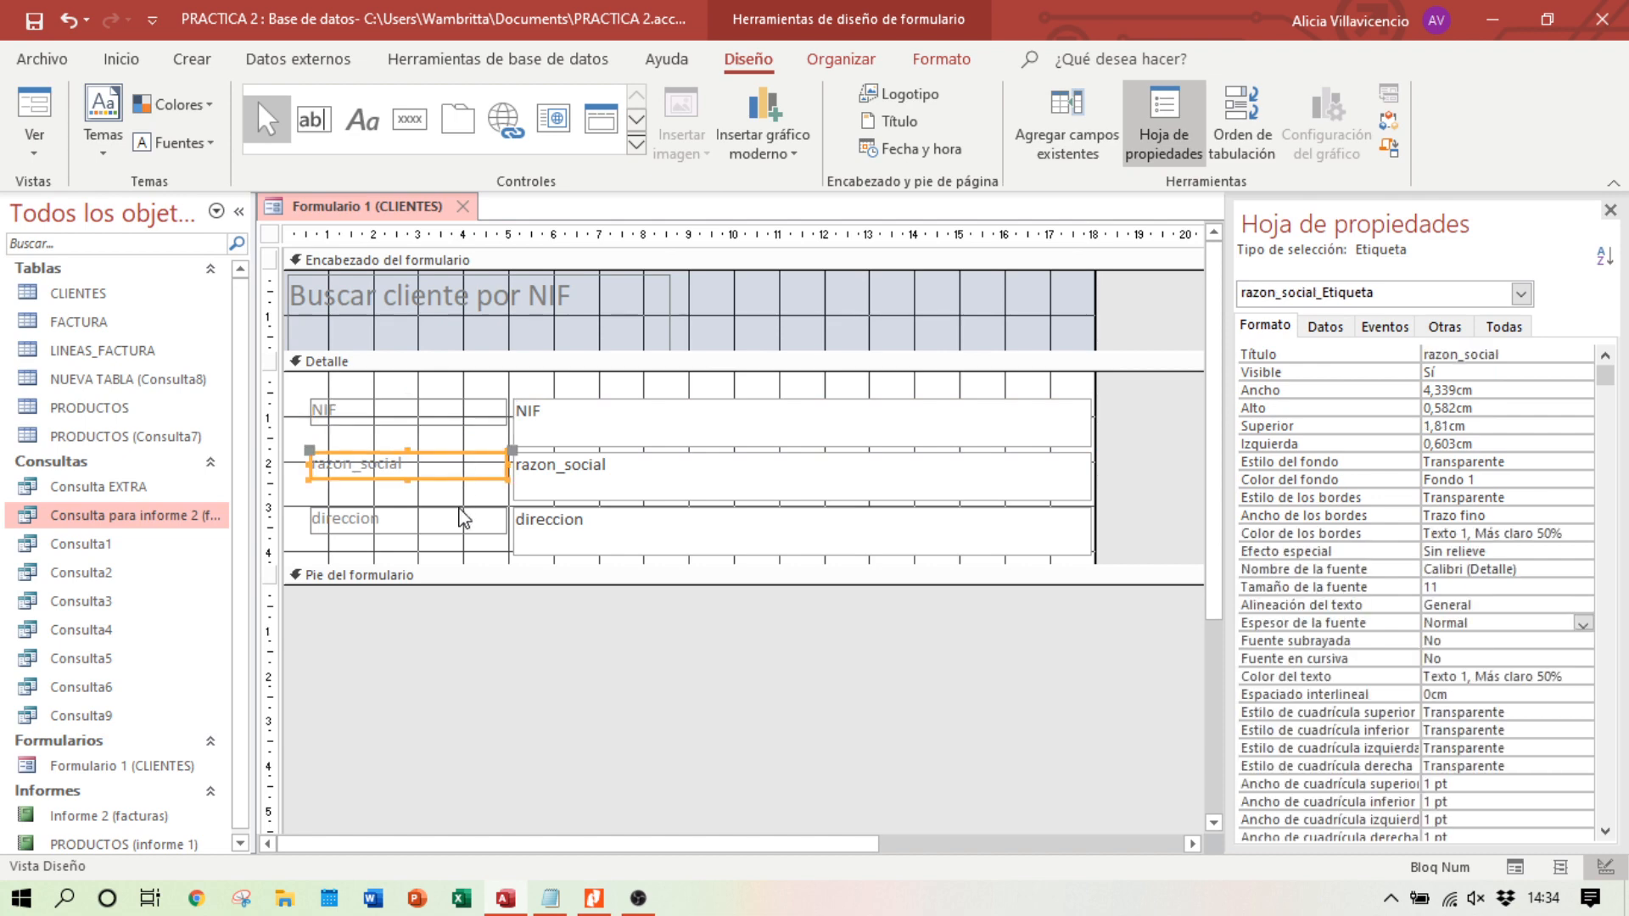
left_click(455, 519)
left_click(1532, 867)
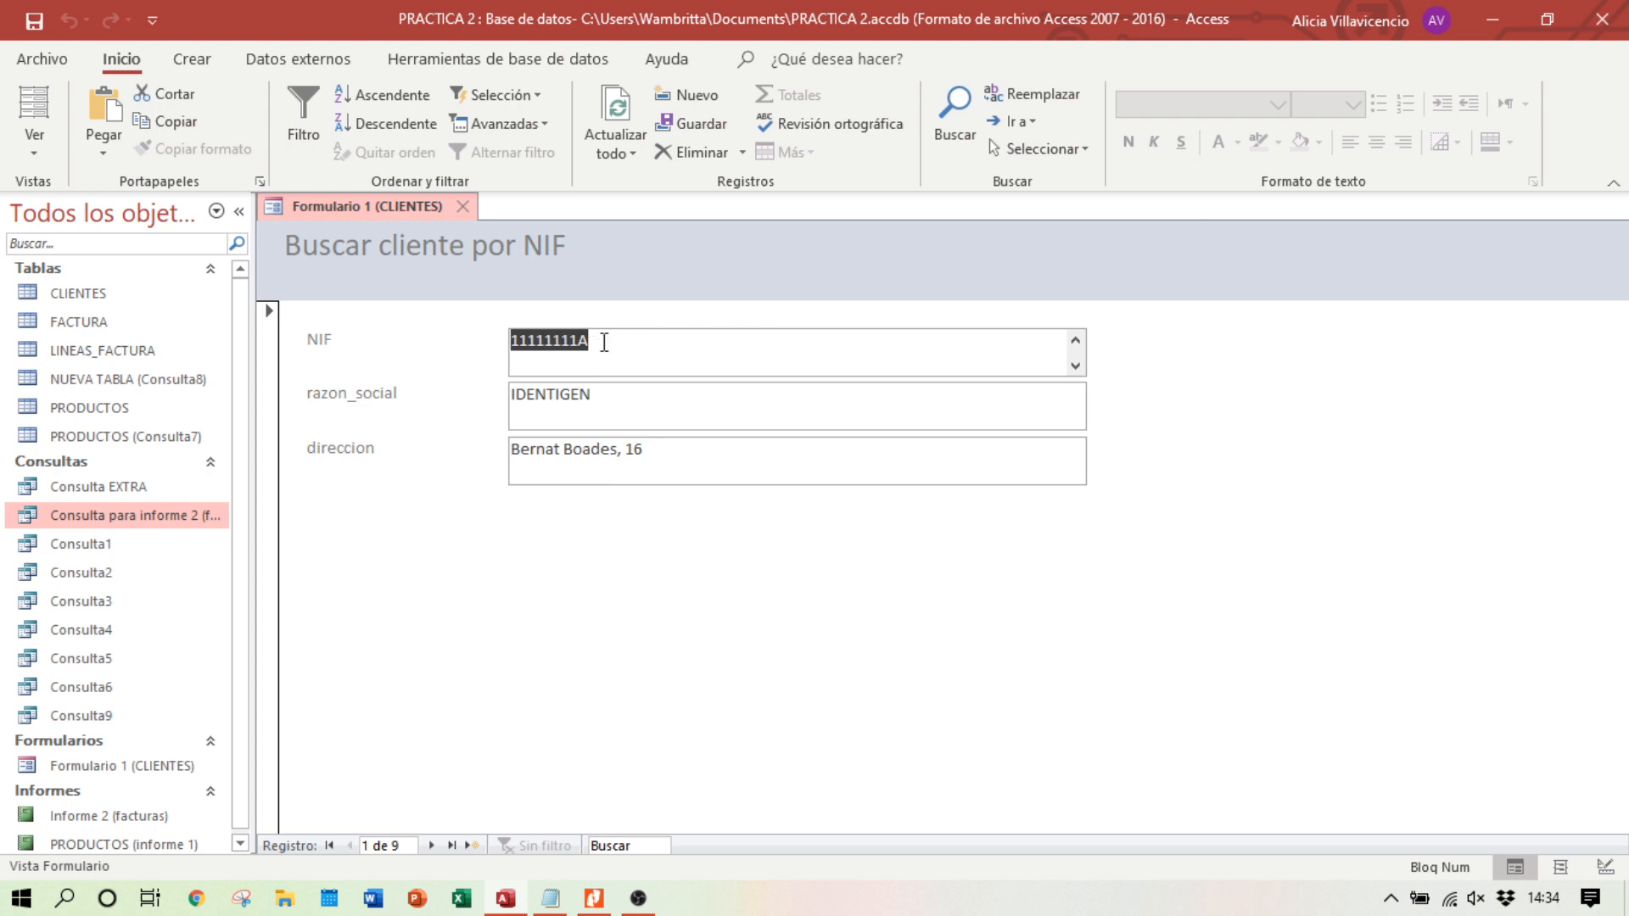
Step: Delete the NIF text box and its label from the form's detail section in Design view
left_click(1606, 868)
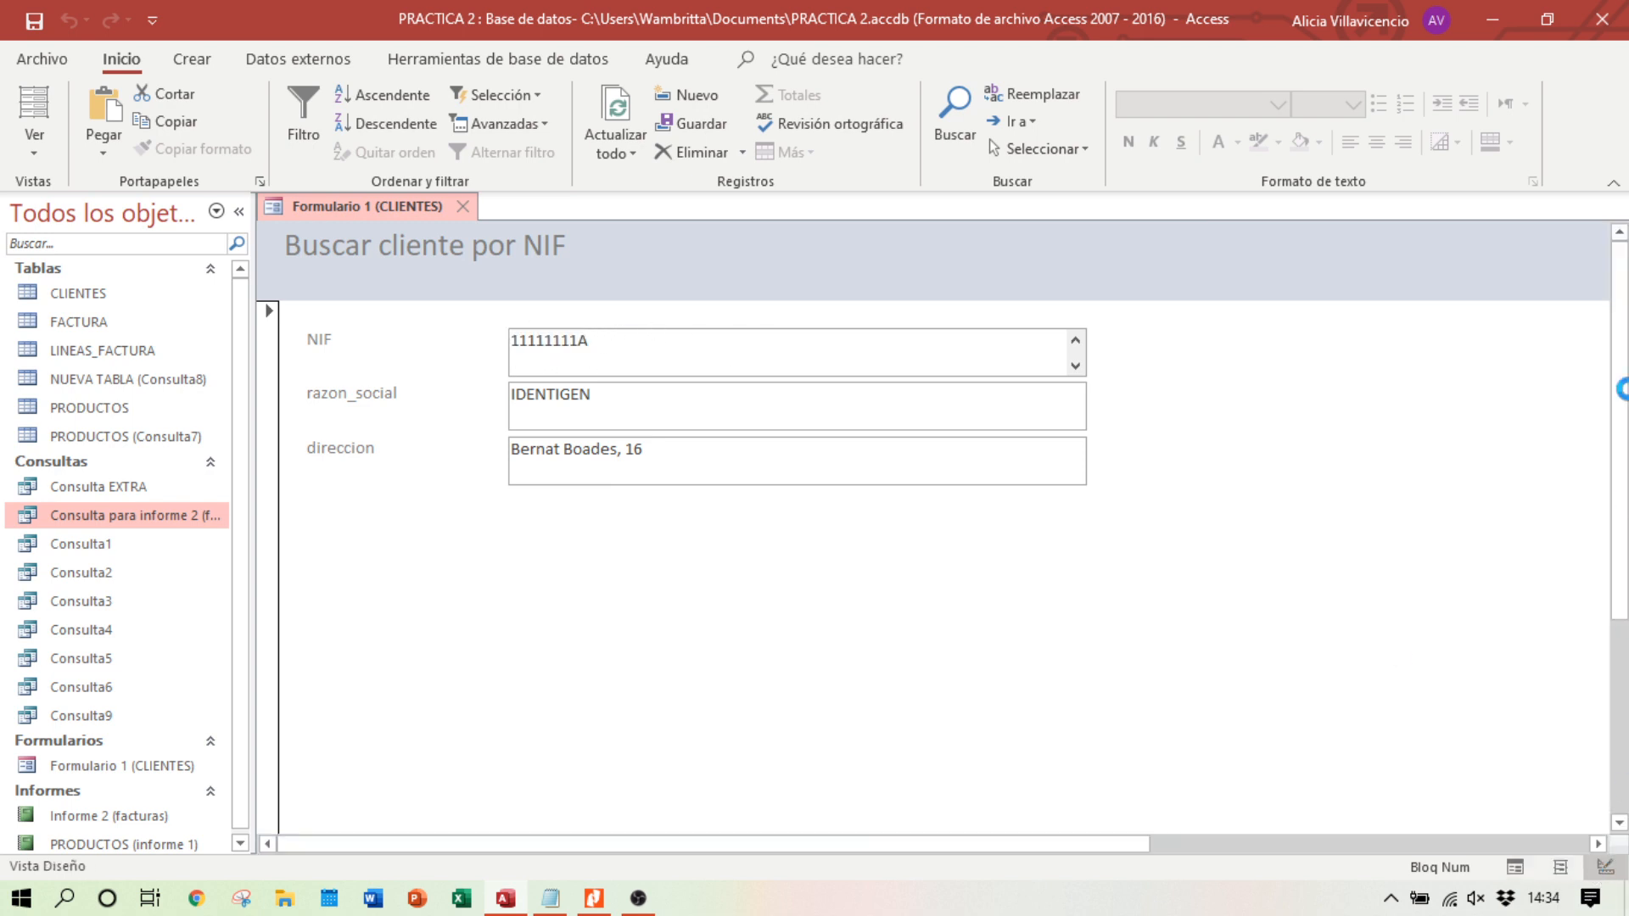
left_click(622, 419)
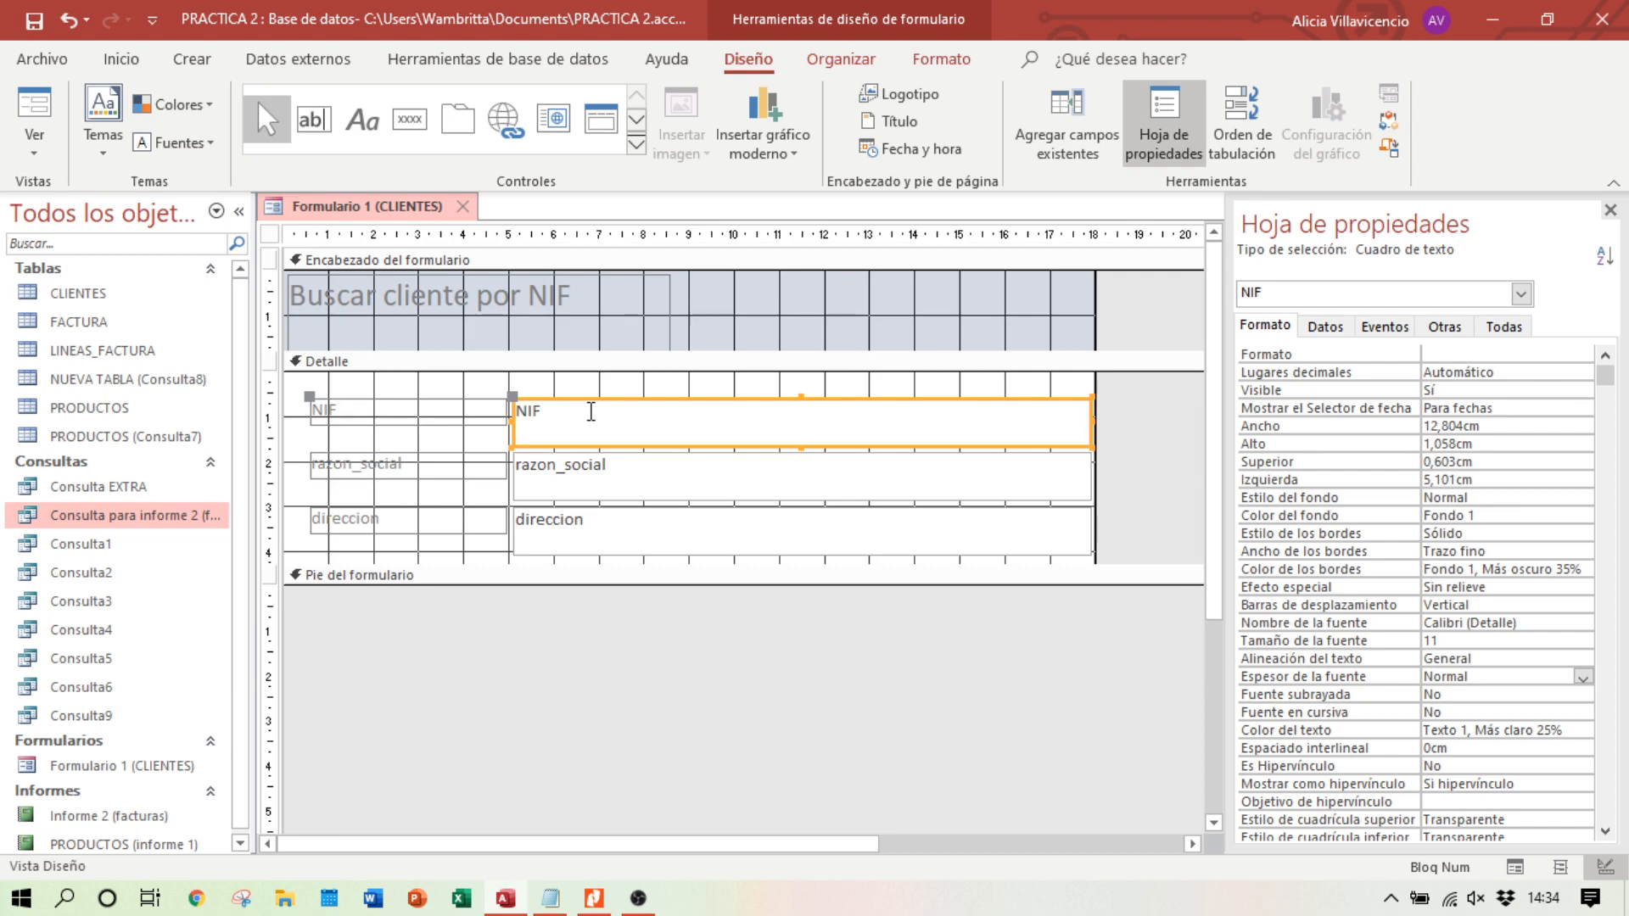
key("Delete")
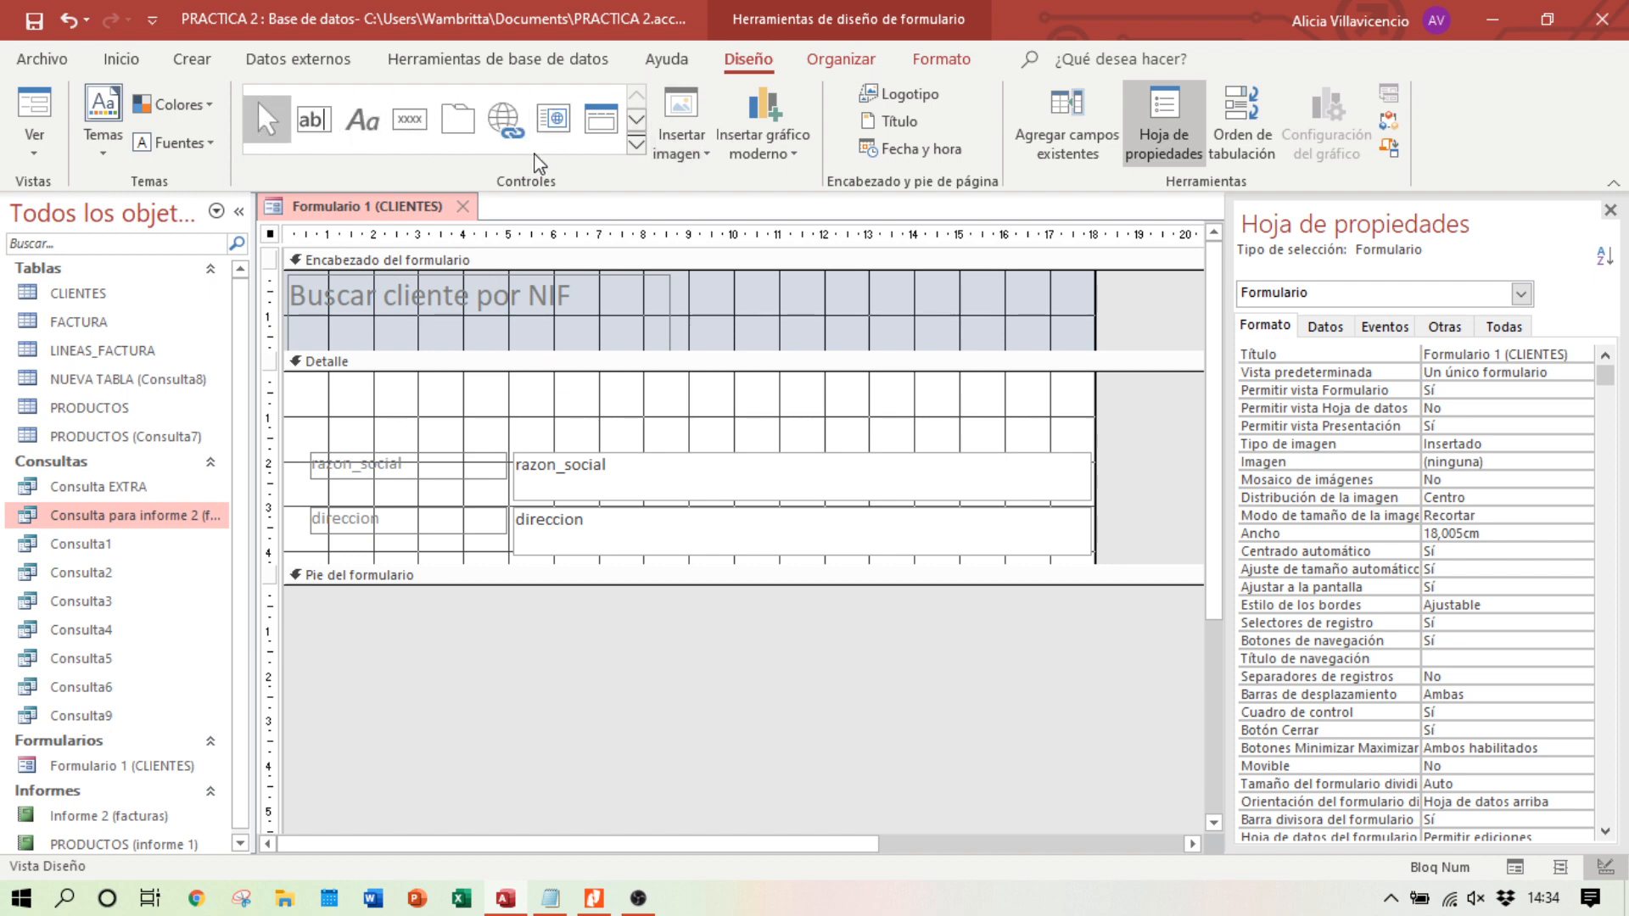
Step: Draw a combo box about 6.3 cm wide above the razon_social text box in the detail section
left_click(634, 123)
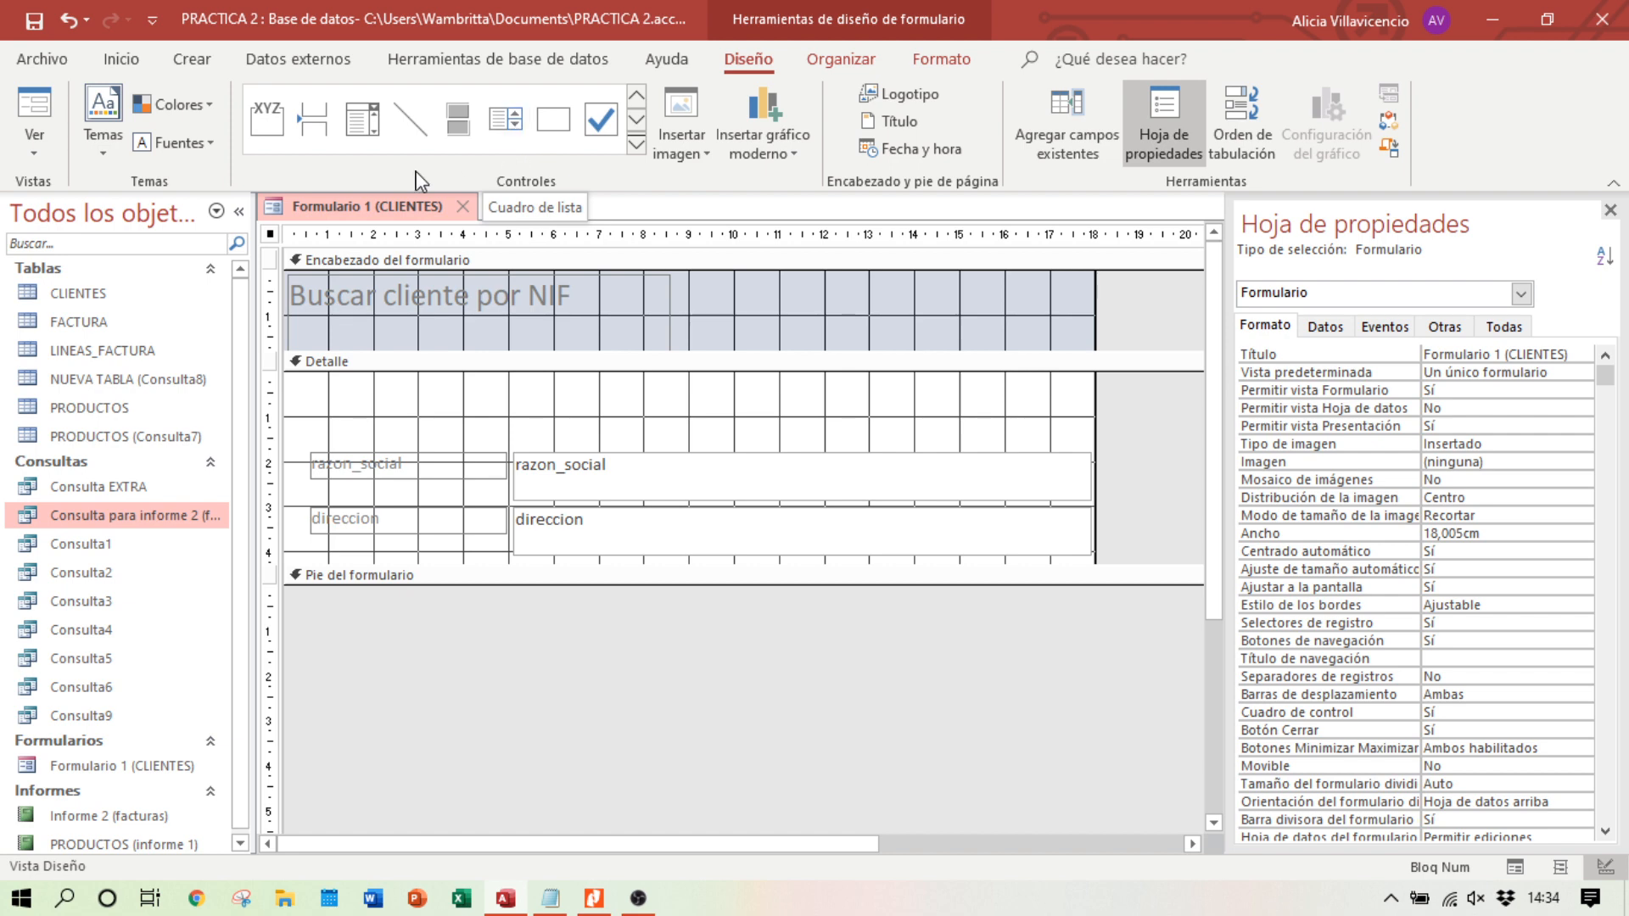
left_click(373, 140)
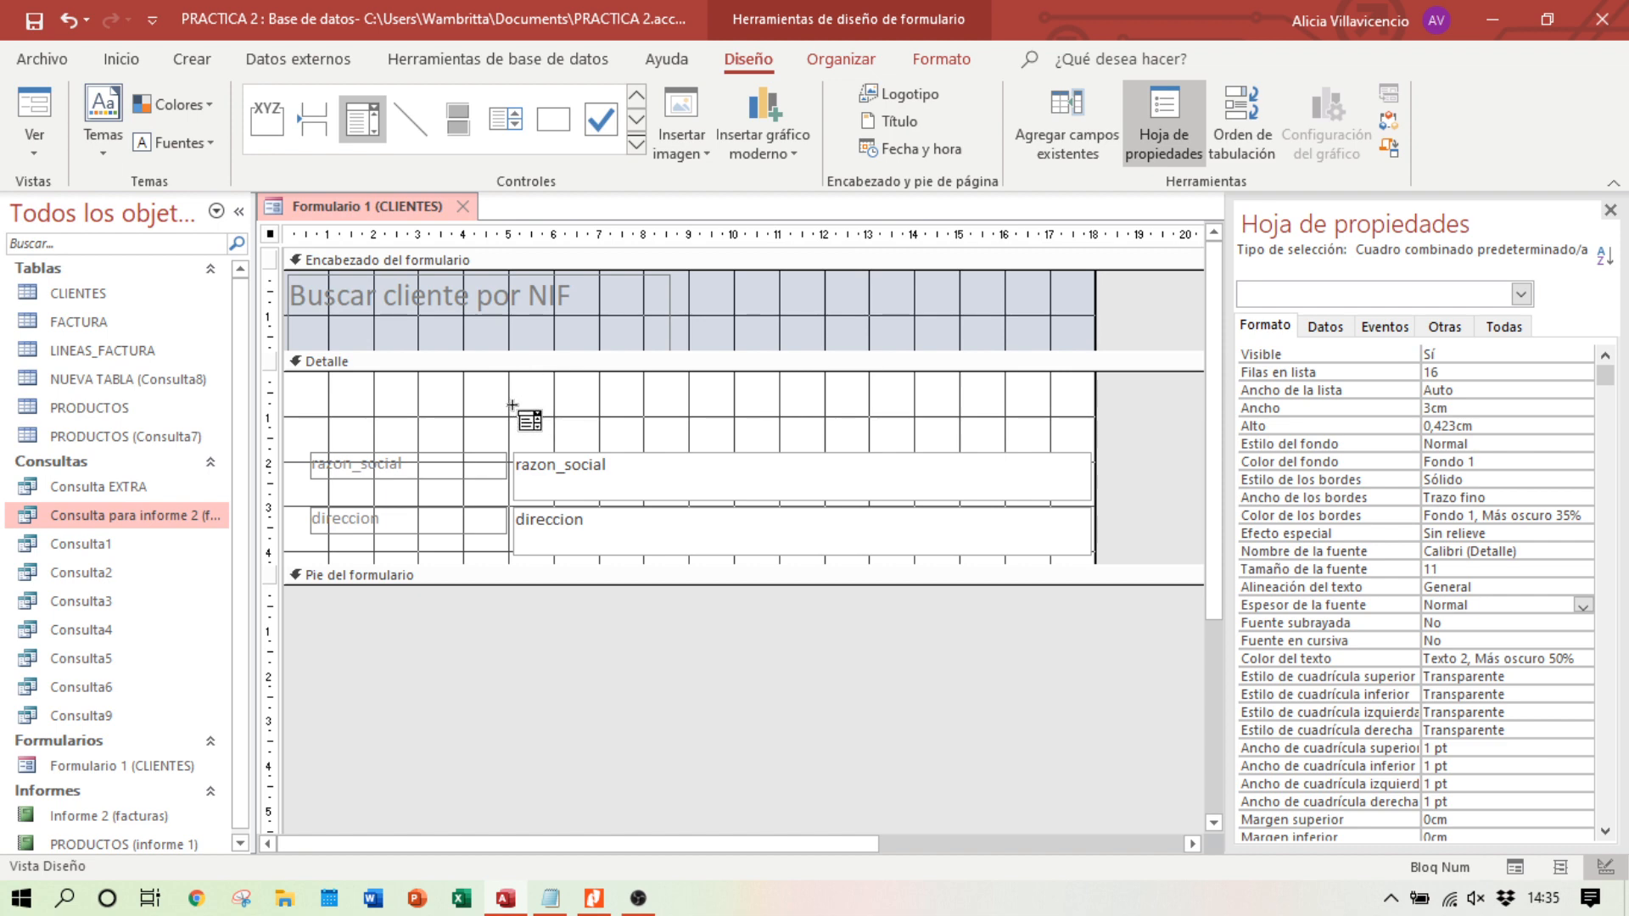
mouse_move(513, 409)
left_mouse_down()
mouse_move(1029, 447)
mouse_move(799, 439)
left_mouse_up()
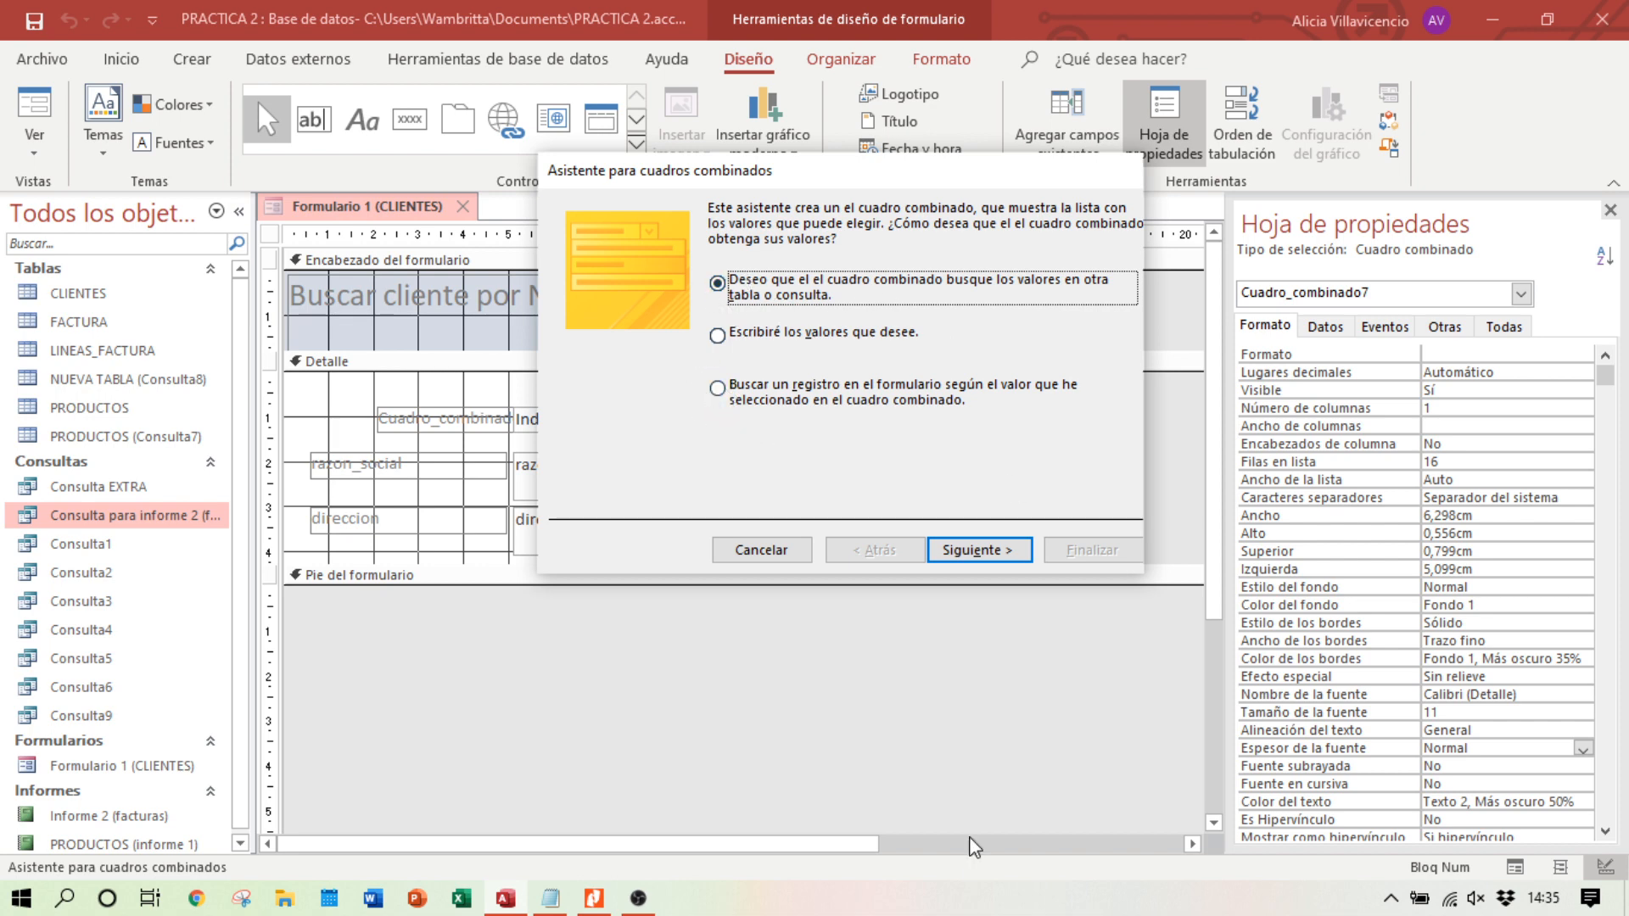
Step: Have the combo box look up its values in the CLIENTES table, including NIF, razon_social and direccion, without a sort order
left_click(993, 560)
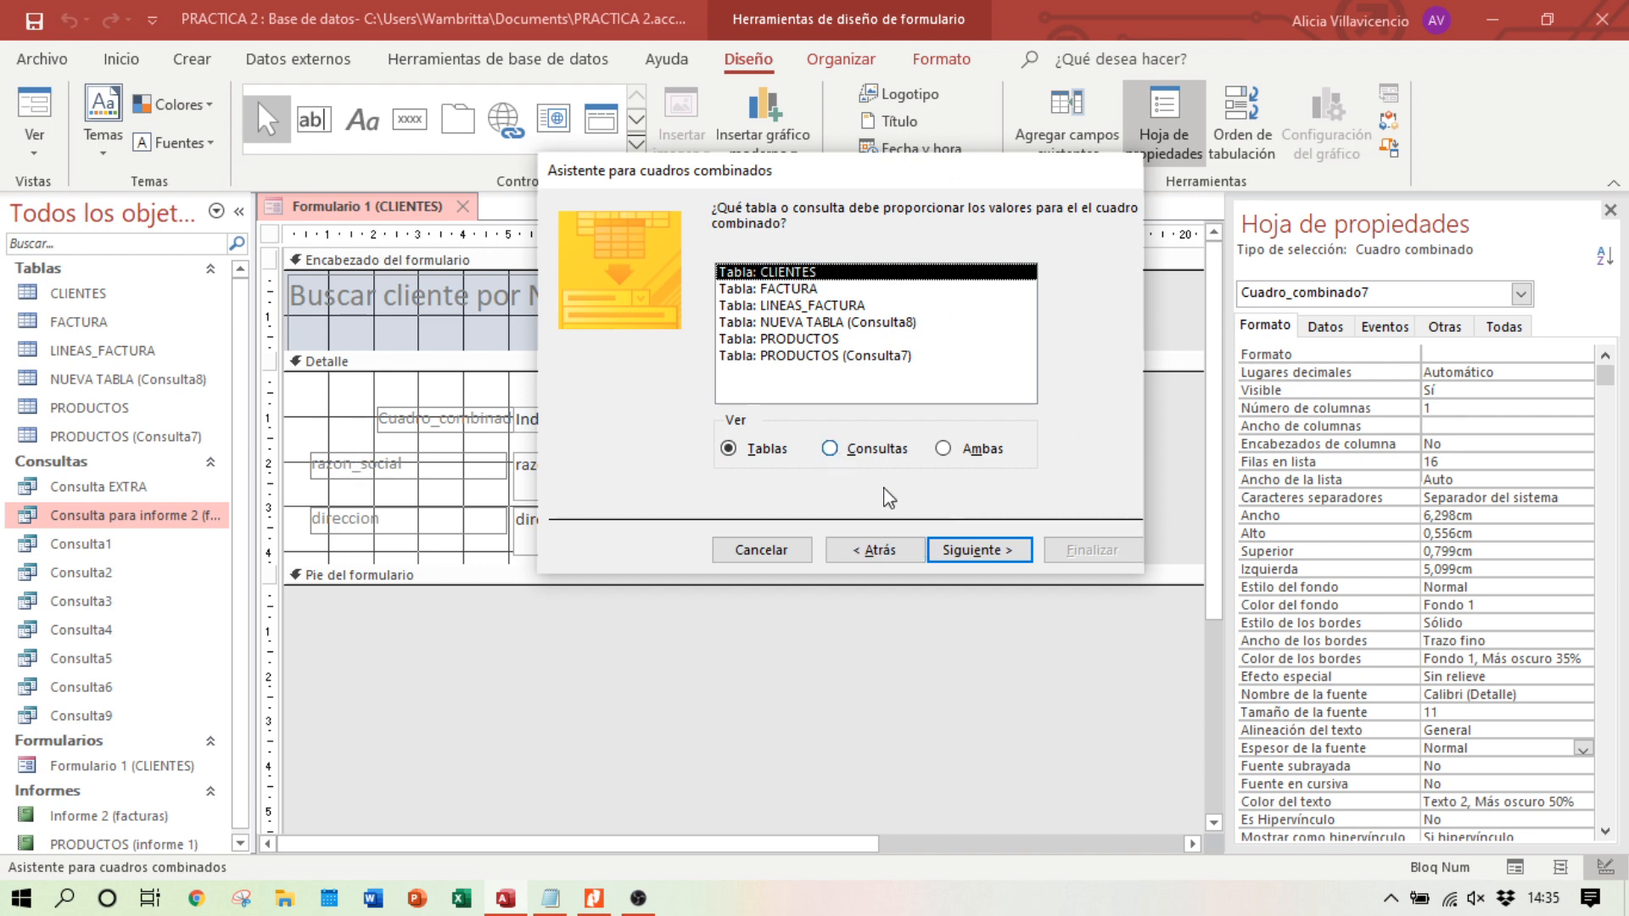
left_click(989, 551)
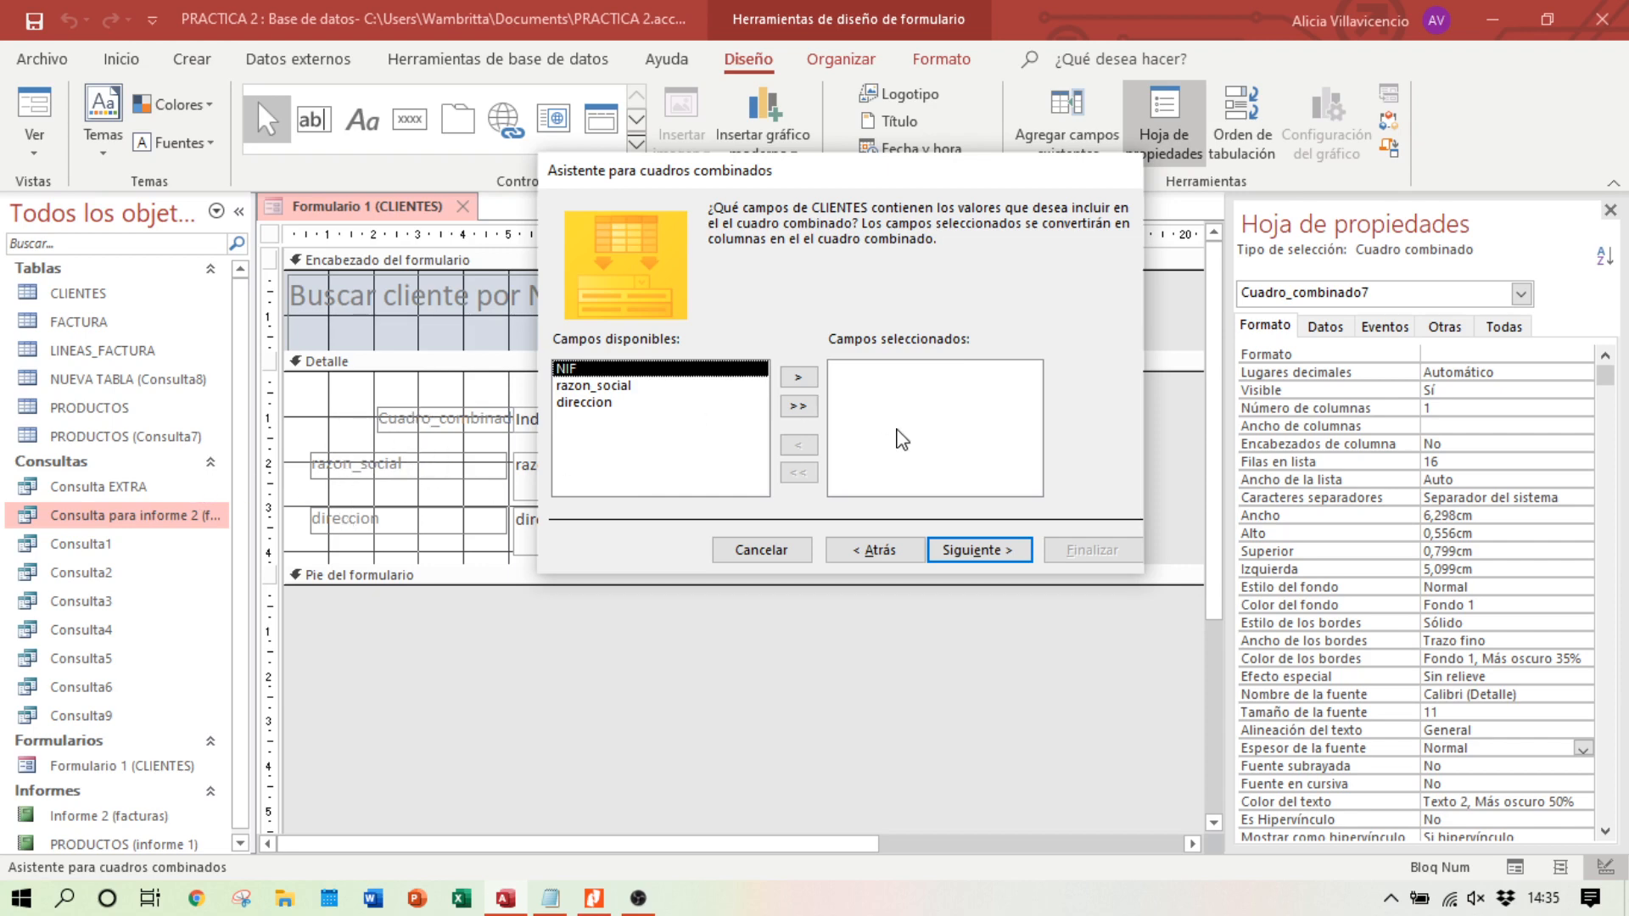
left_click(797, 406)
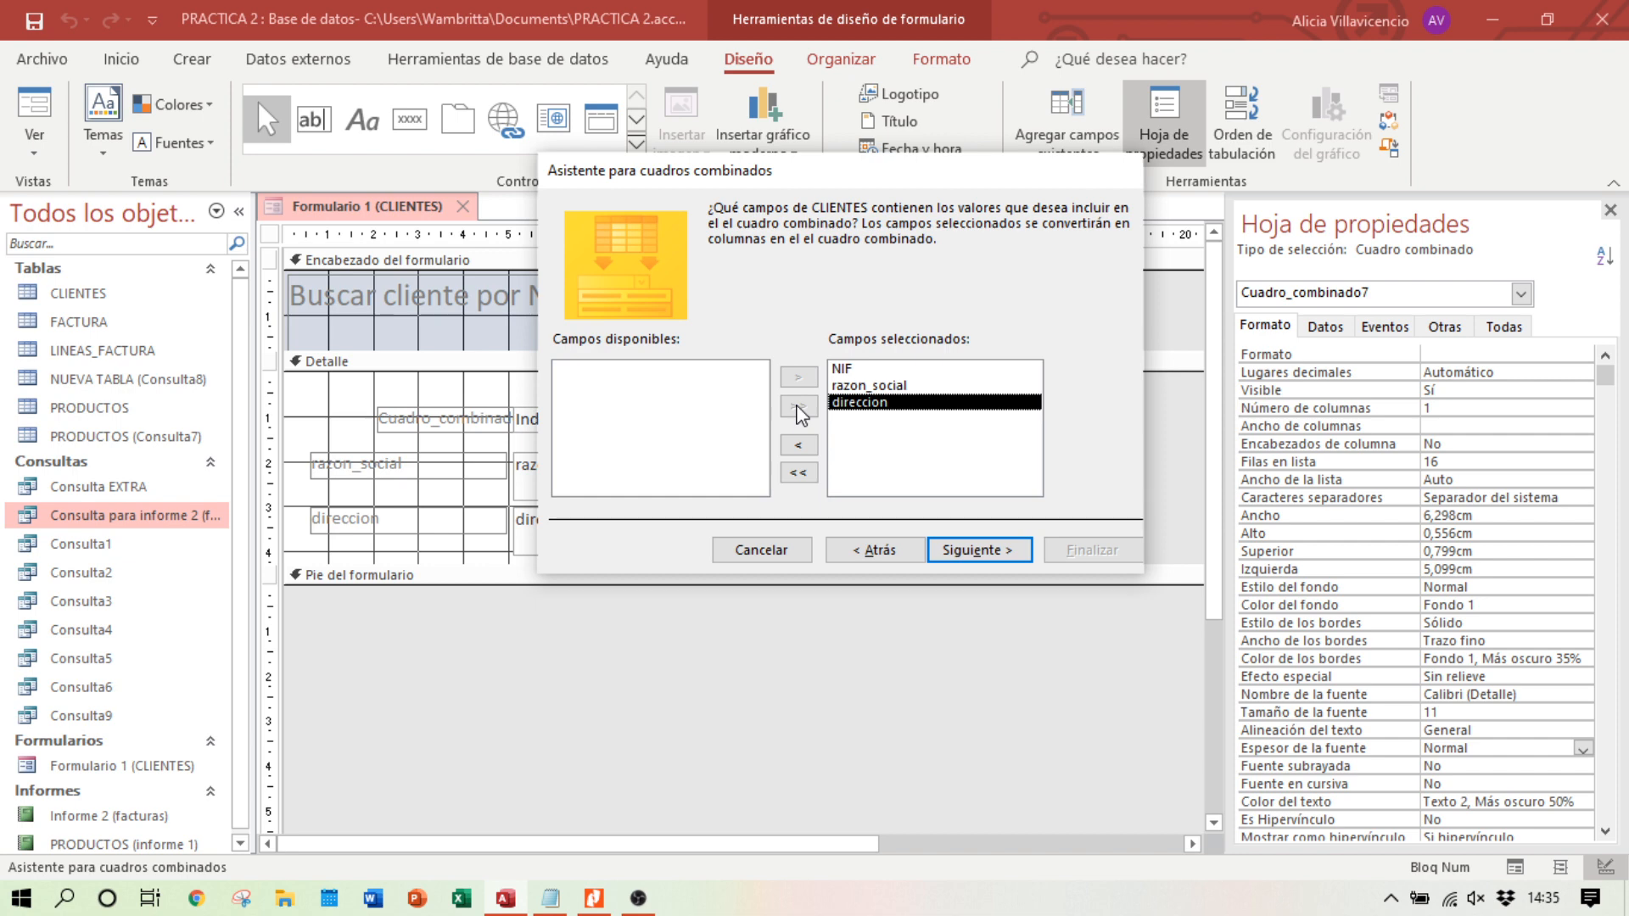
left_click(980, 551)
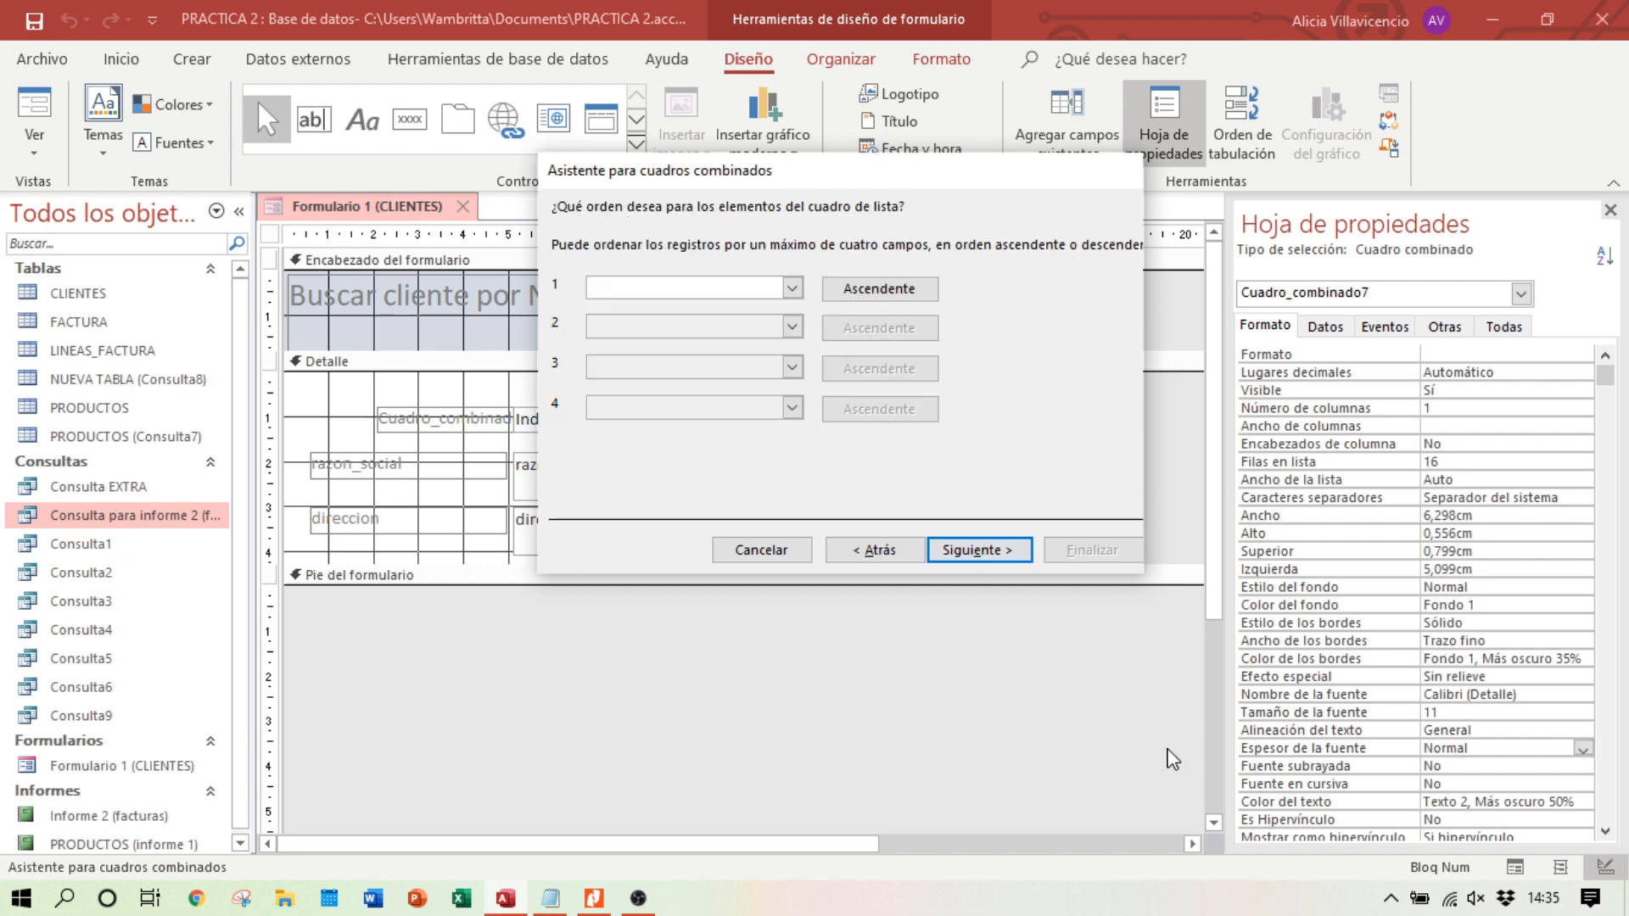
left_click(965, 545)
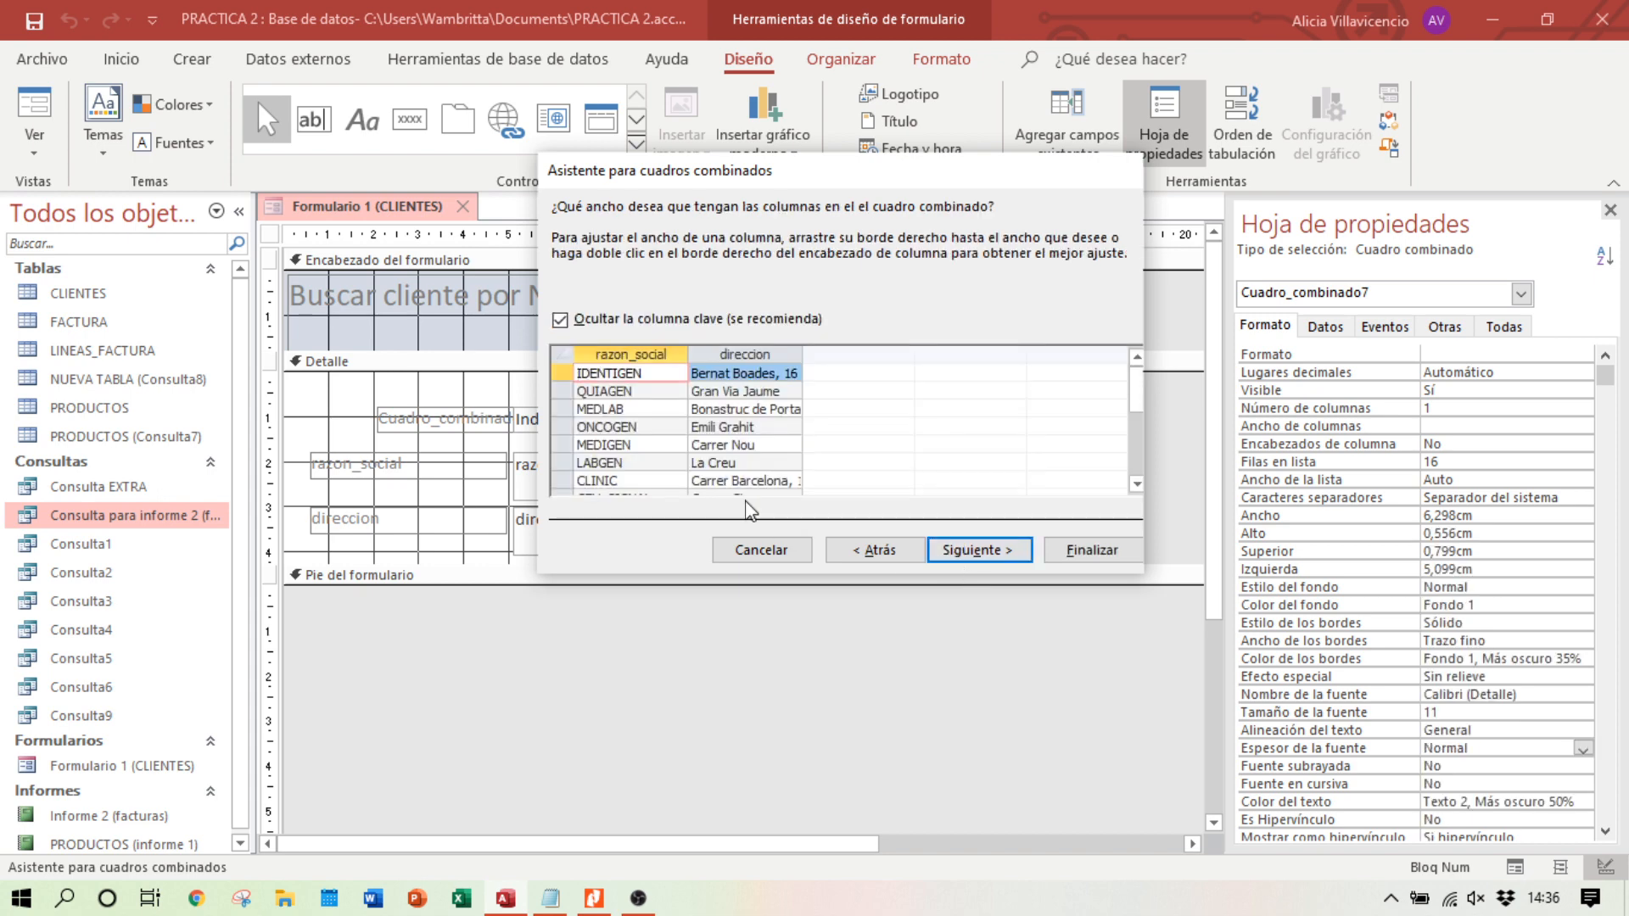
Step: Turn off hiding of the key column so the combo box includes the NIF column
left_click(706, 337)
left_click(706, 336)
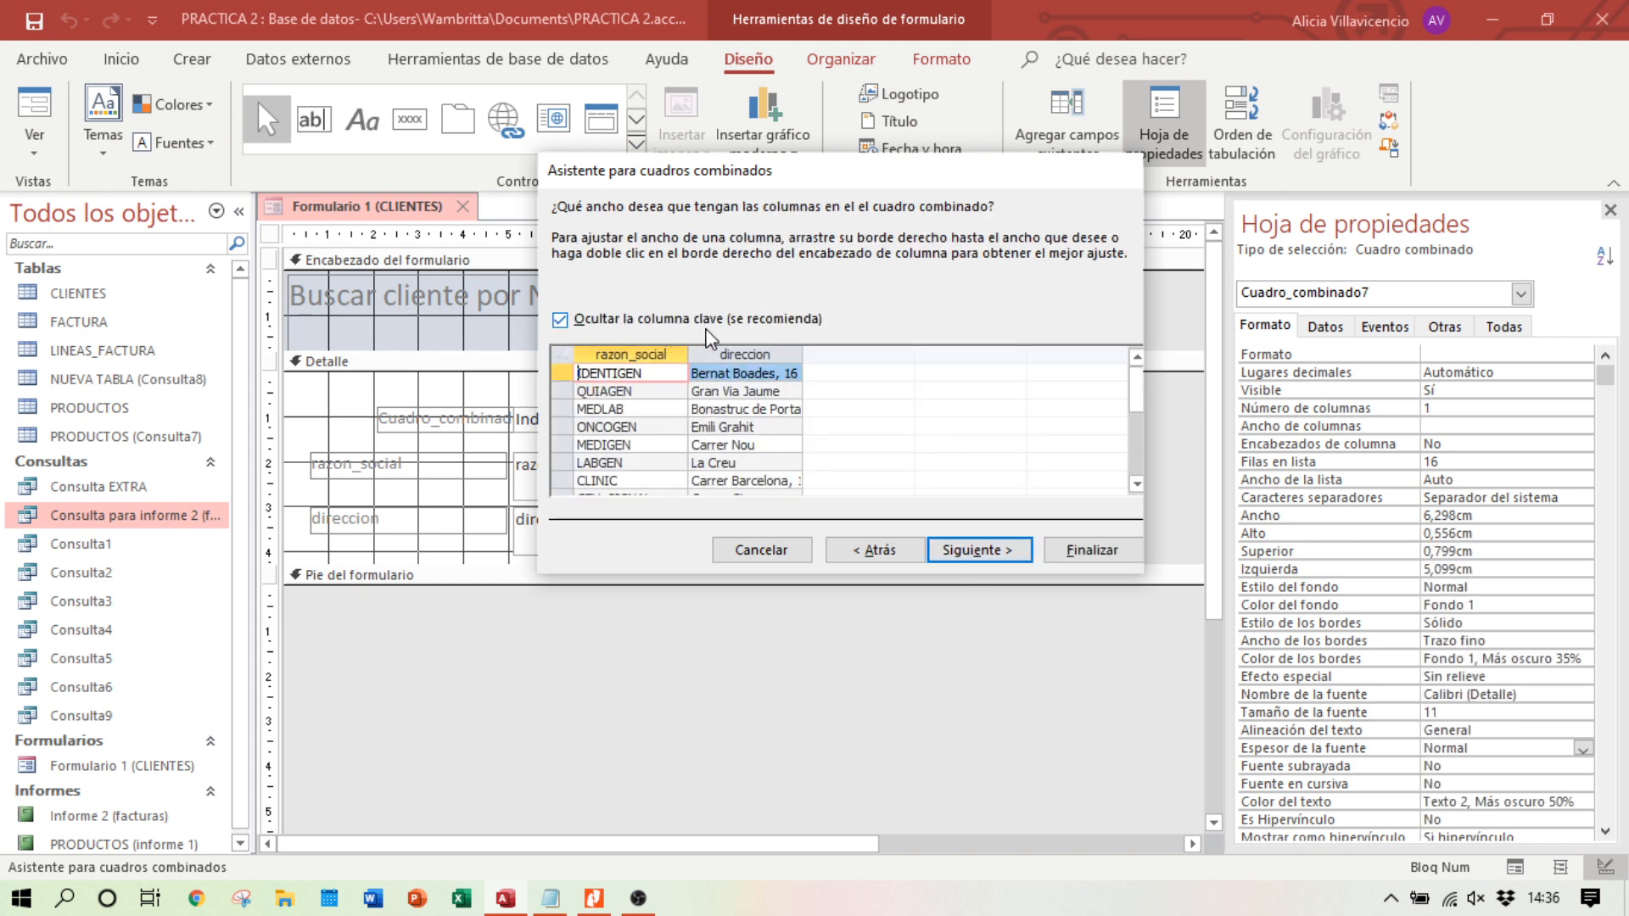
left_click(562, 321)
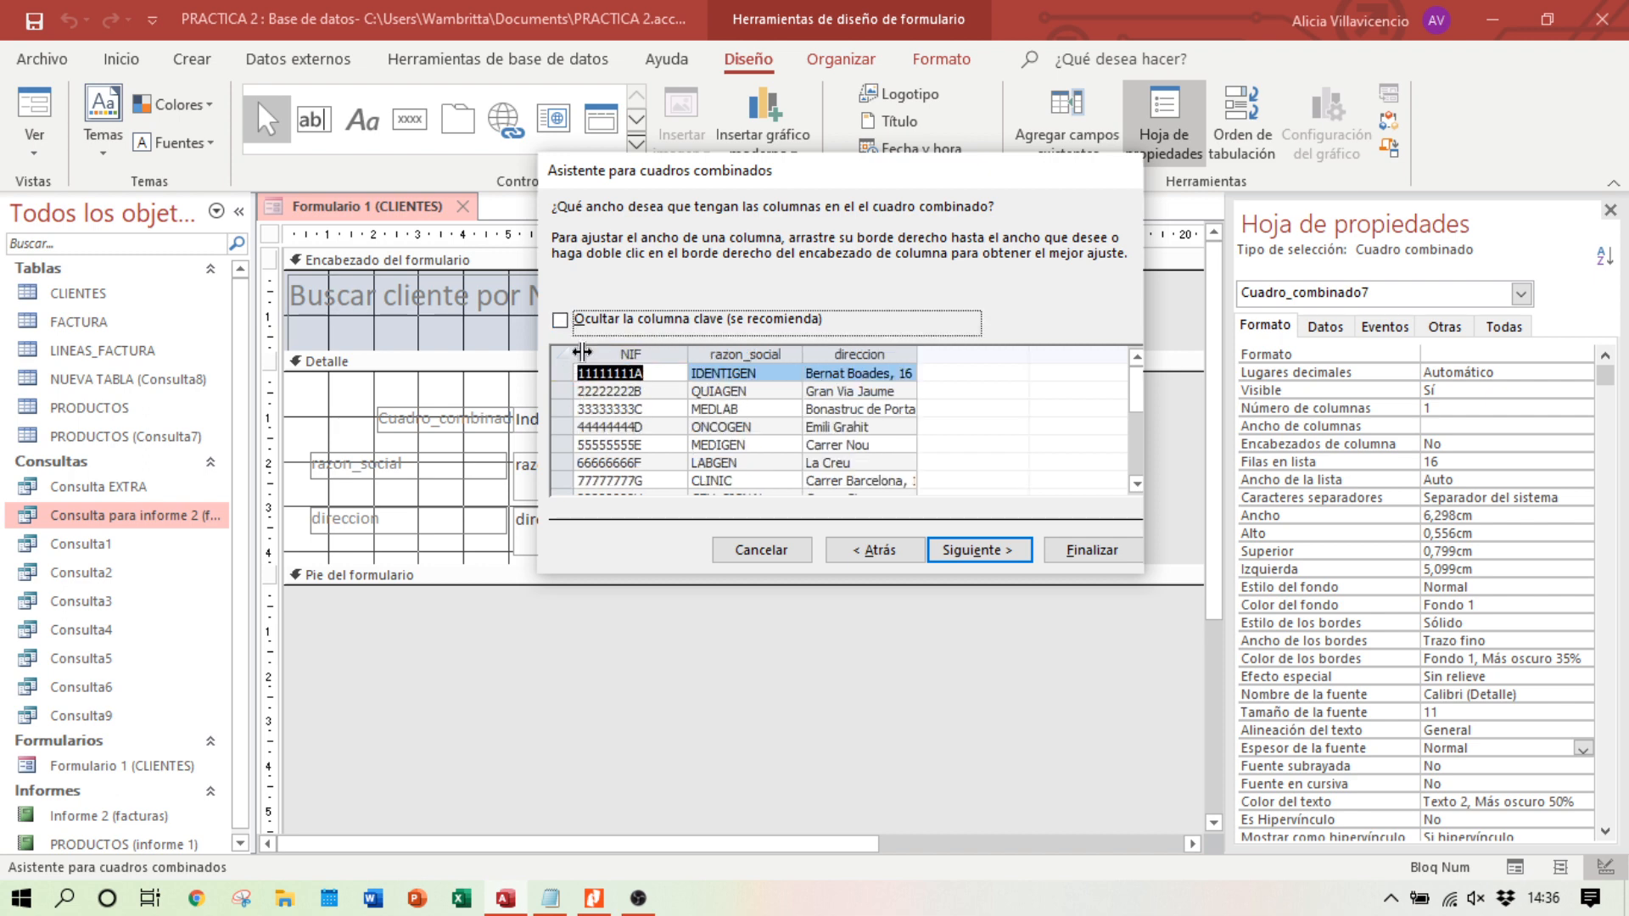
left_click(560, 320)
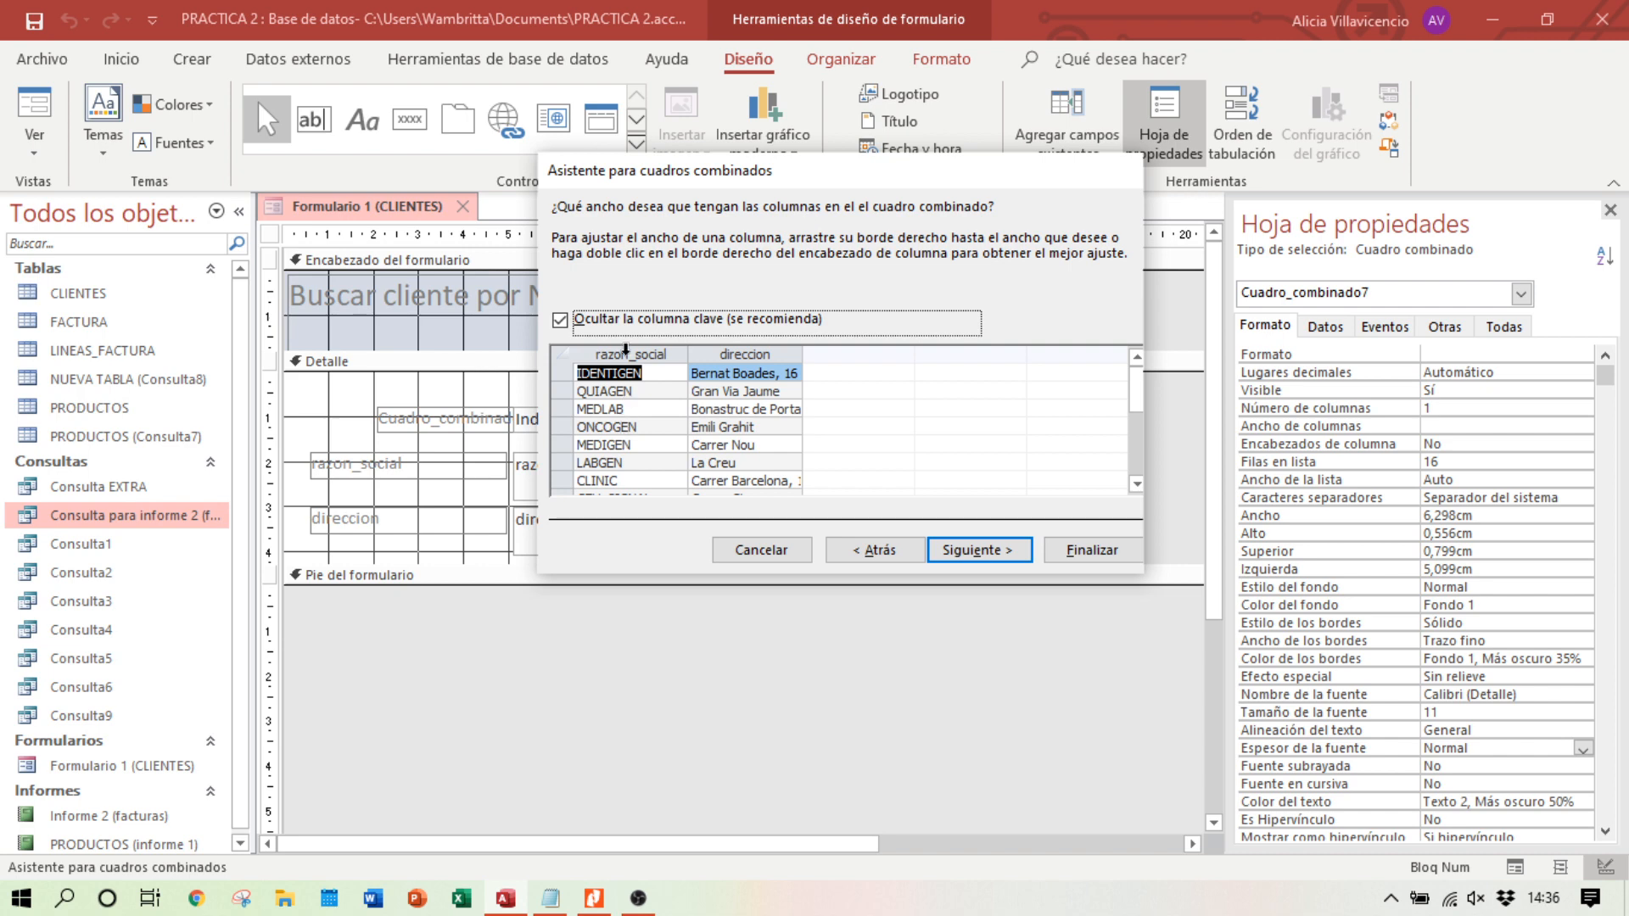
left_click(561, 320)
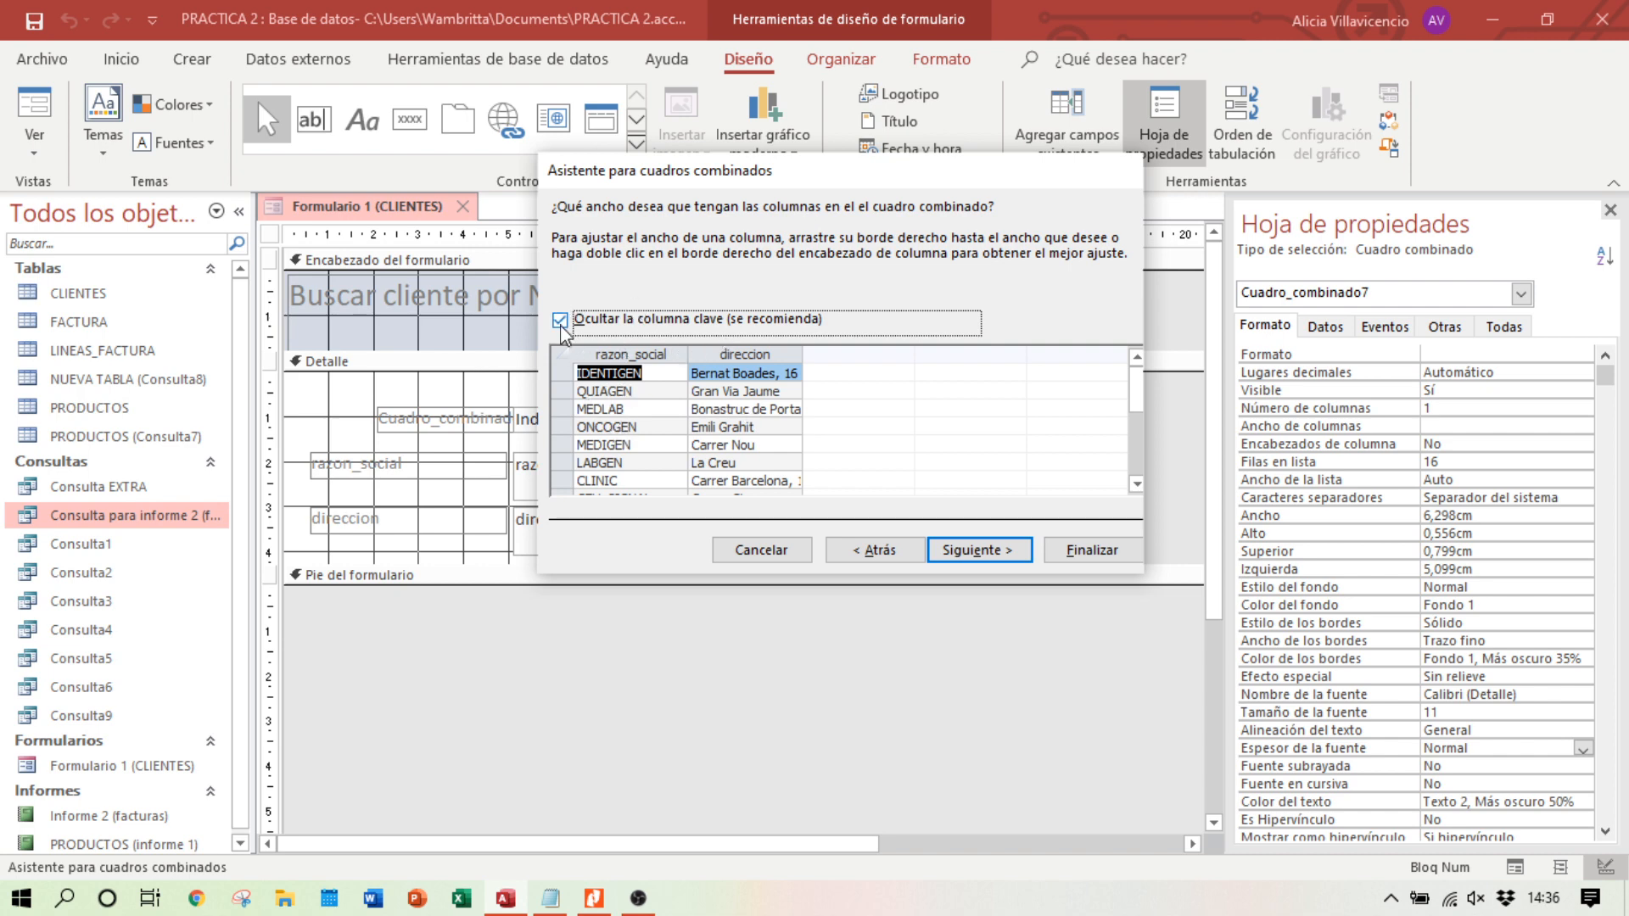
left_click(980, 551)
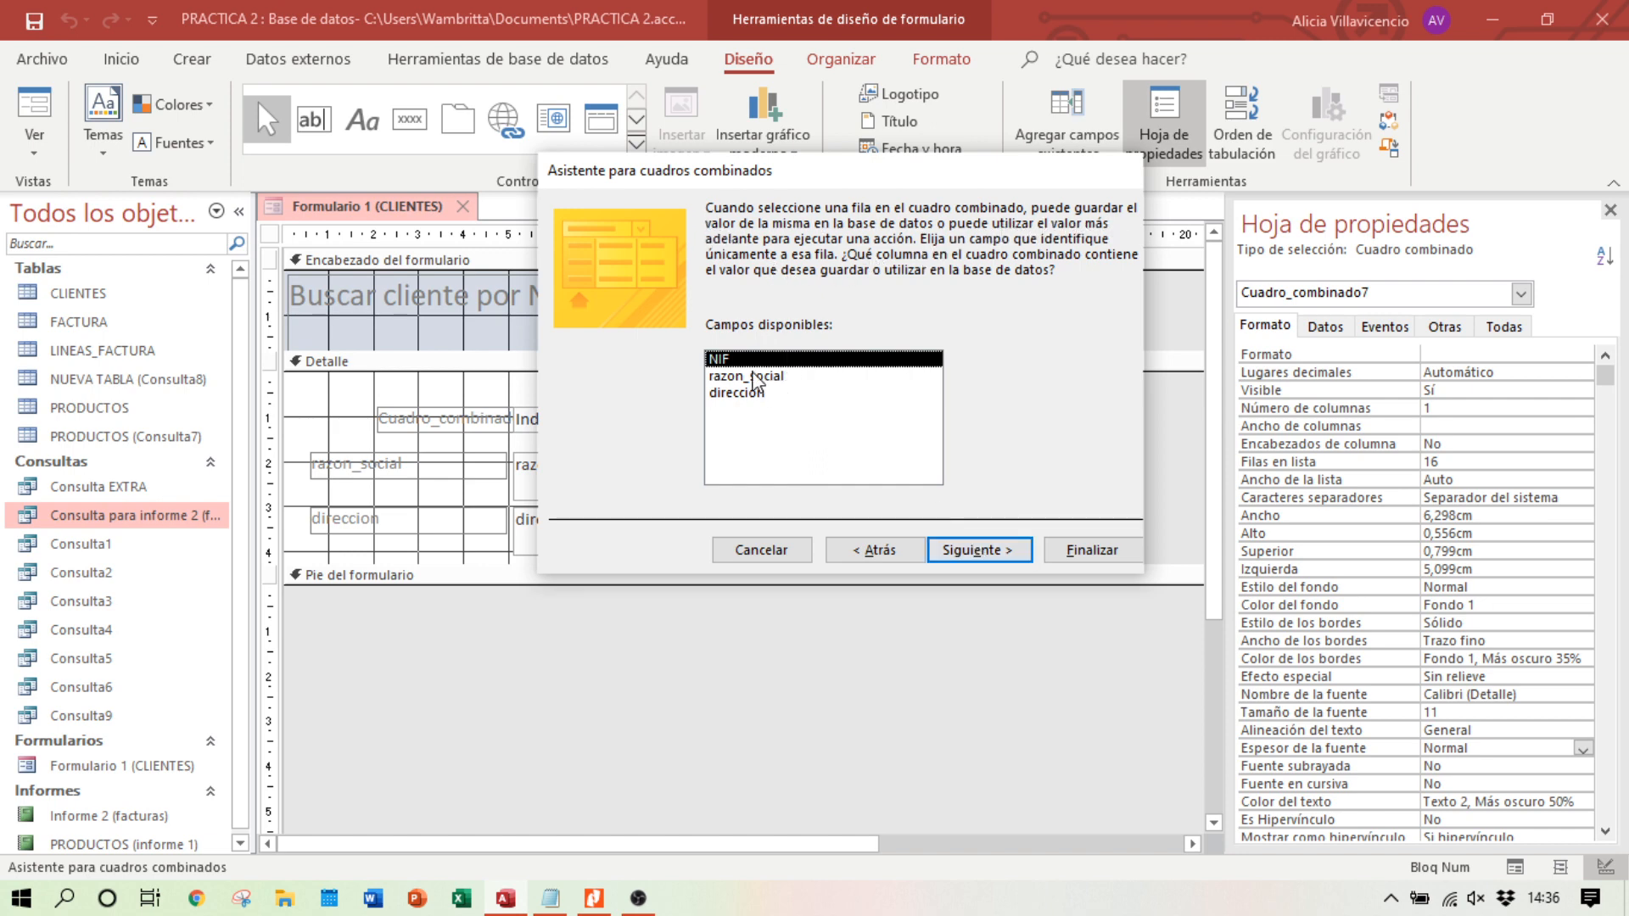
Step: Use NIF as the combo box's identifying column and store the selected value in the NIF field
left_click(1000, 553)
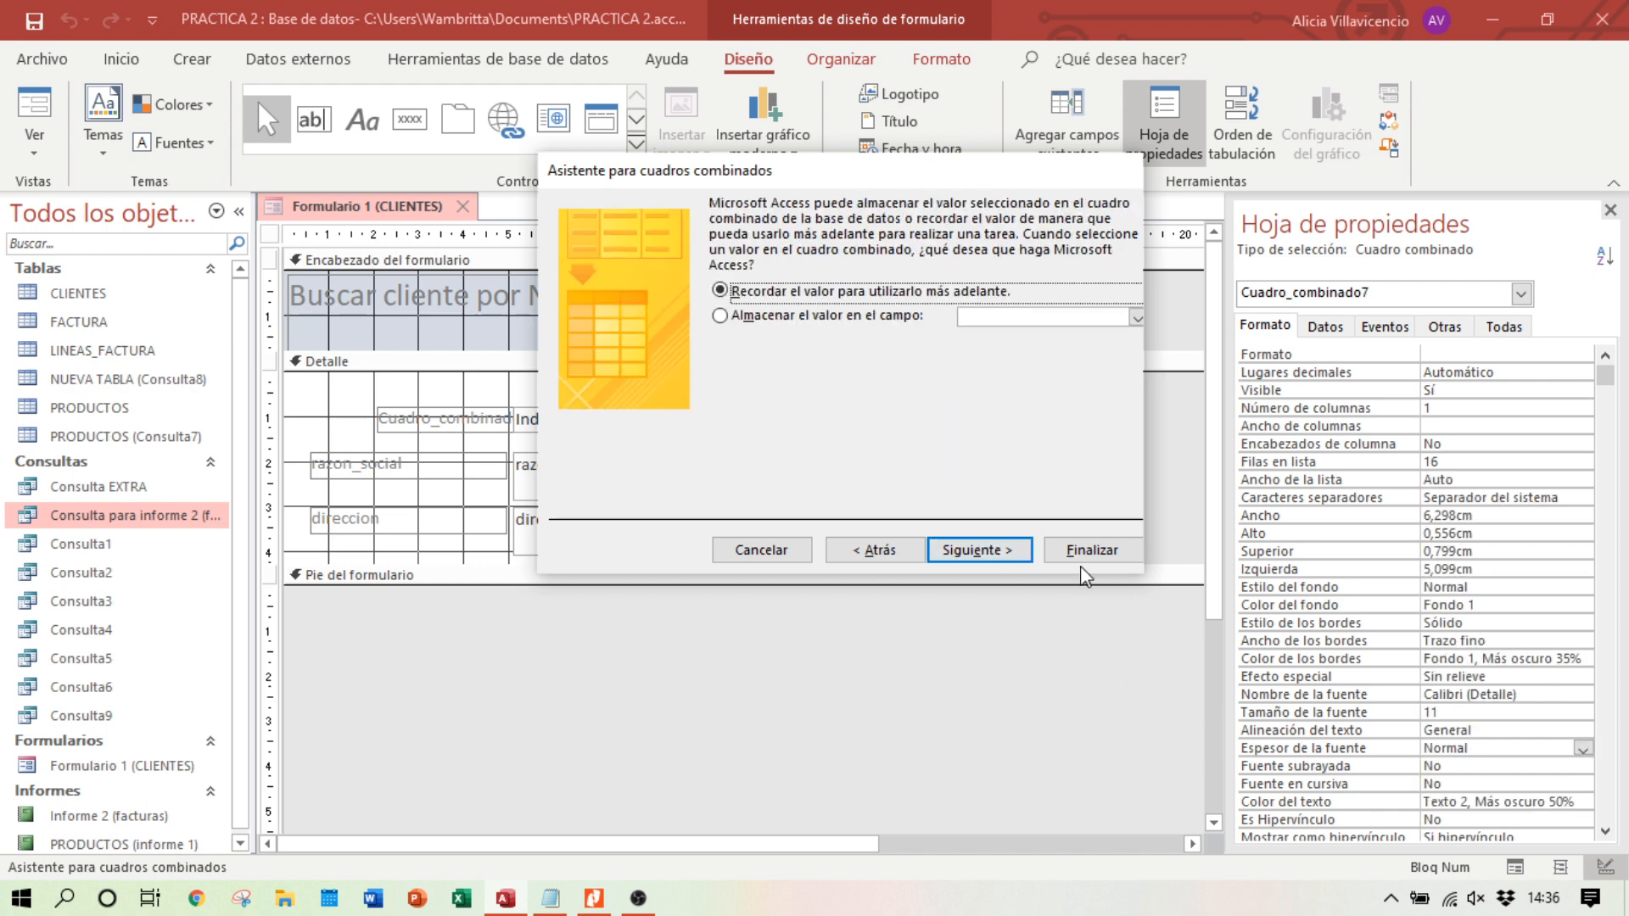
left_click(719, 319)
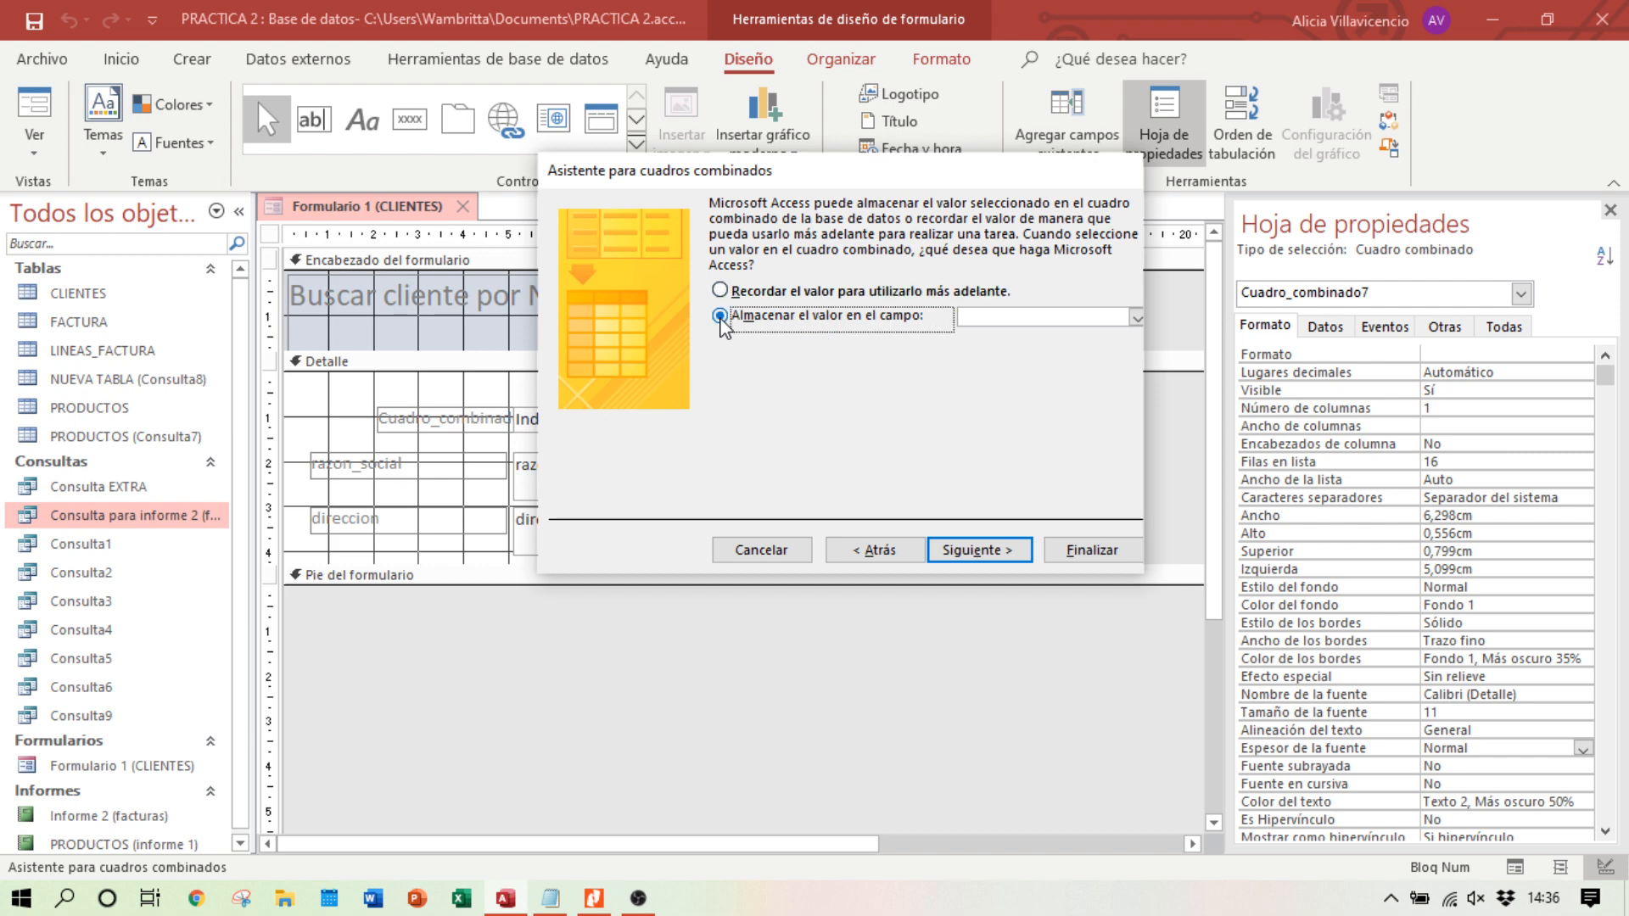
left_click(1137, 318)
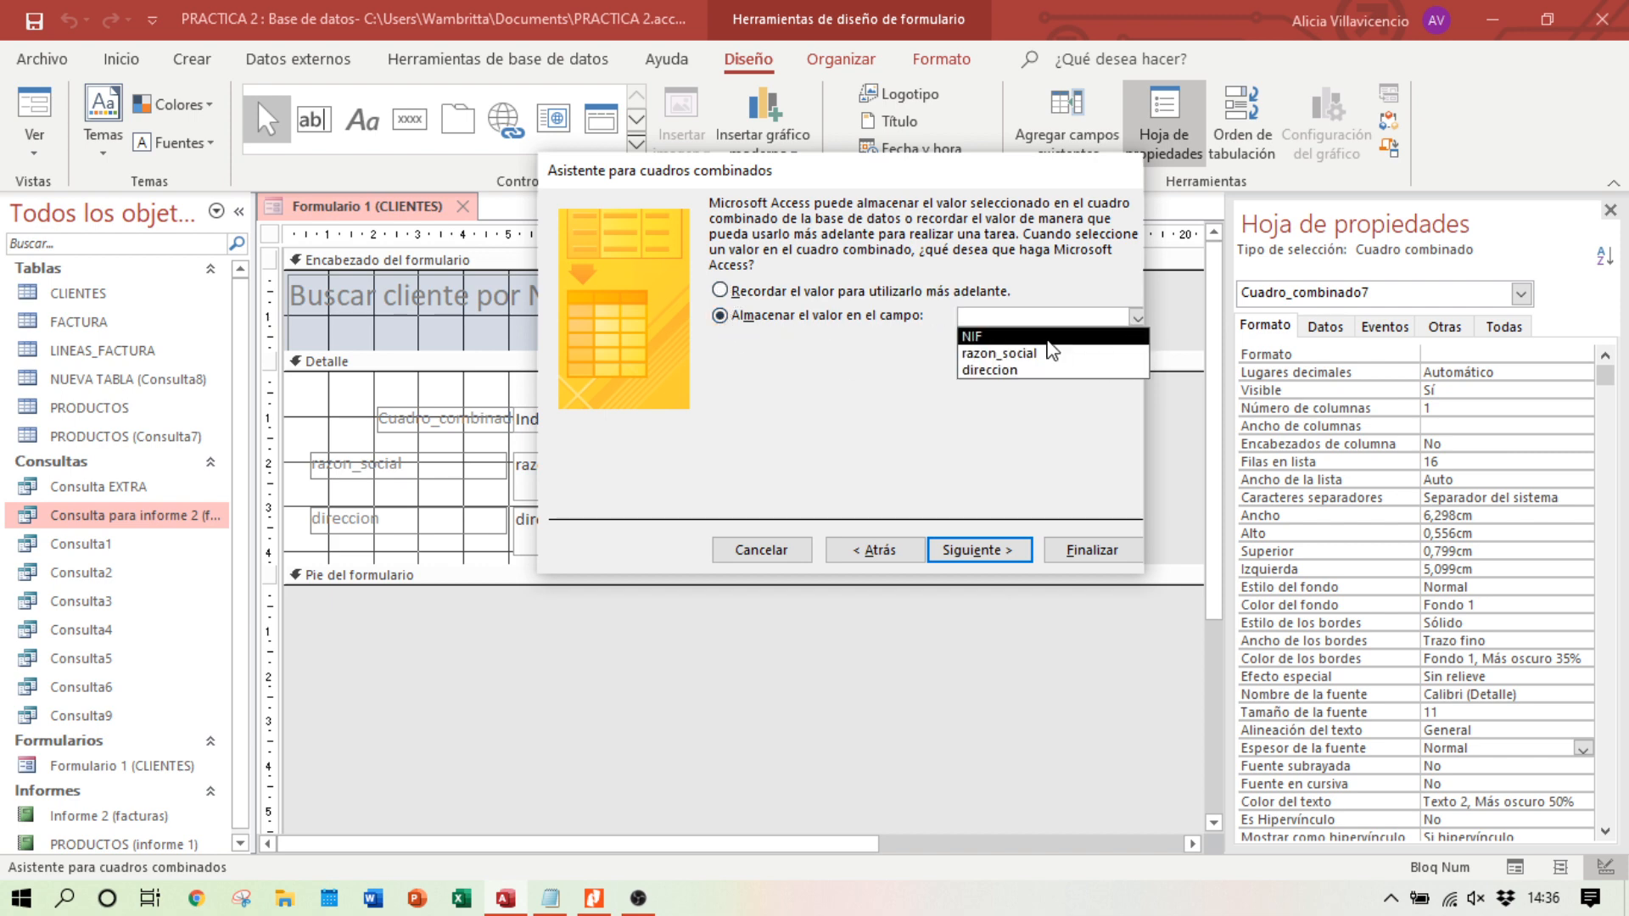
left_click(984, 330)
left_click(984, 551)
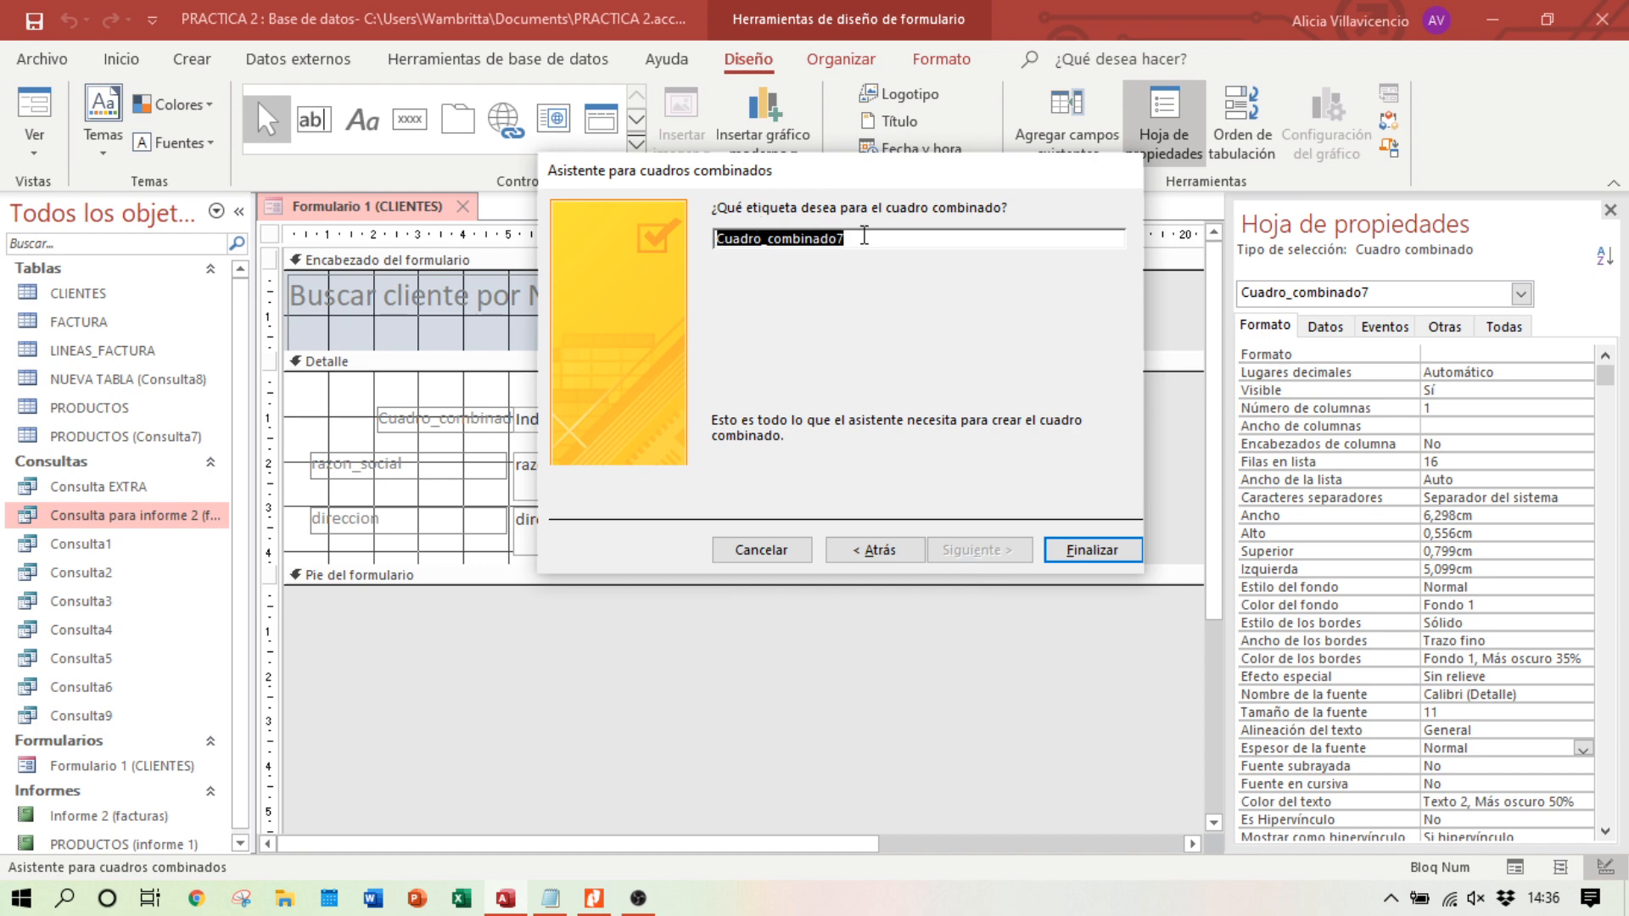
Step: Label the combo box NIF_cliente and finish the combo box wizard
key("BackSpace")
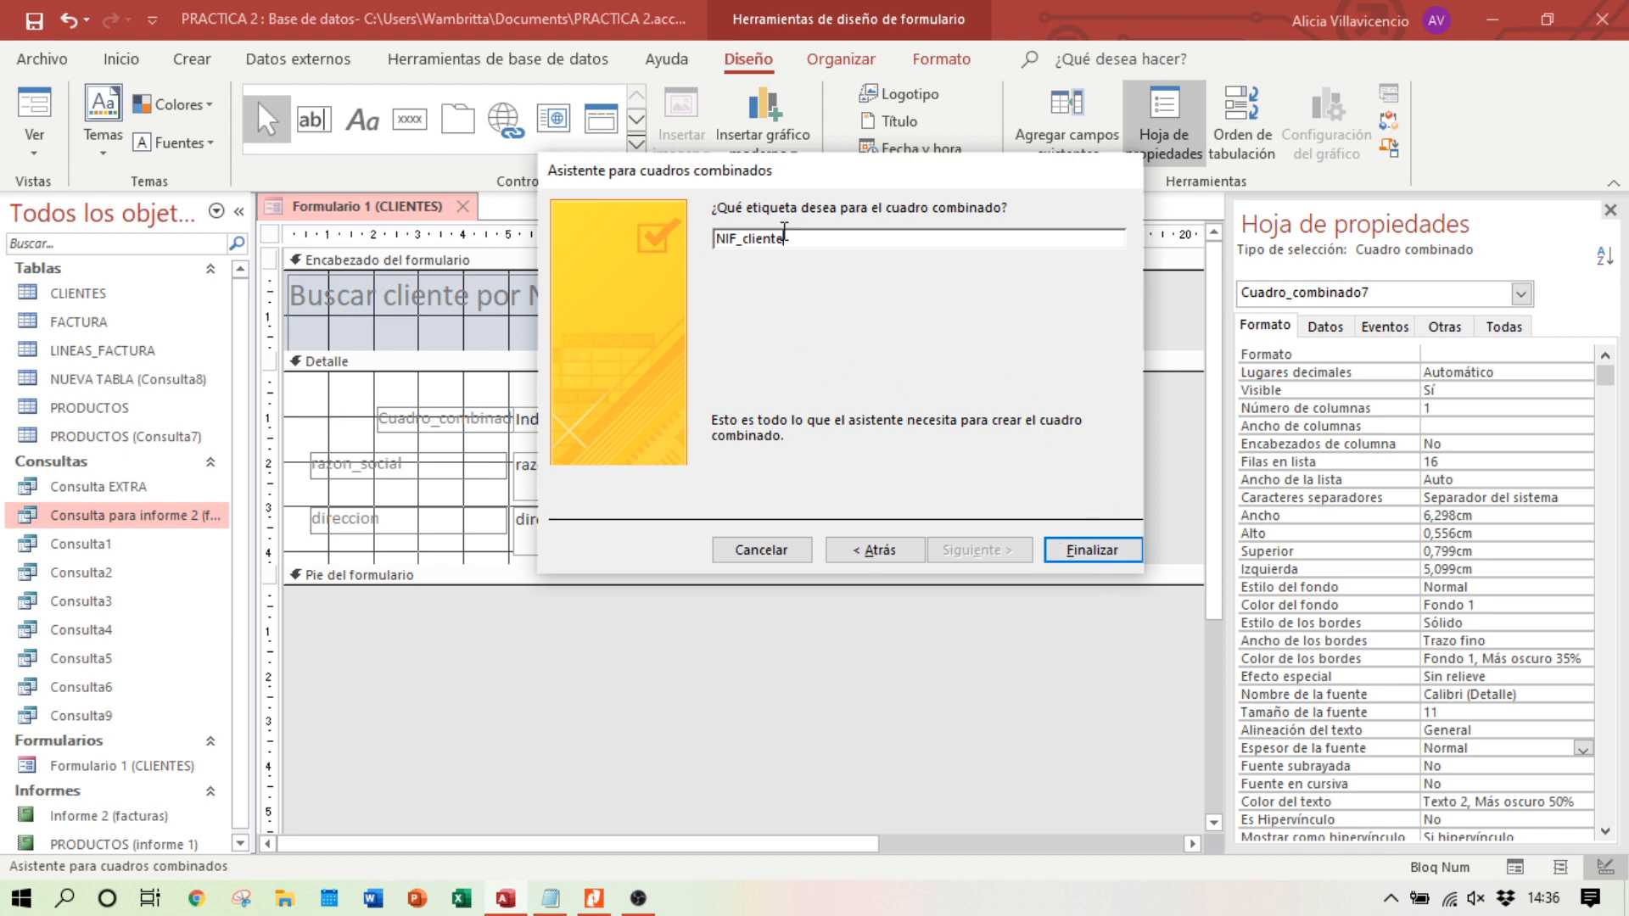
left_click(1052, 552)
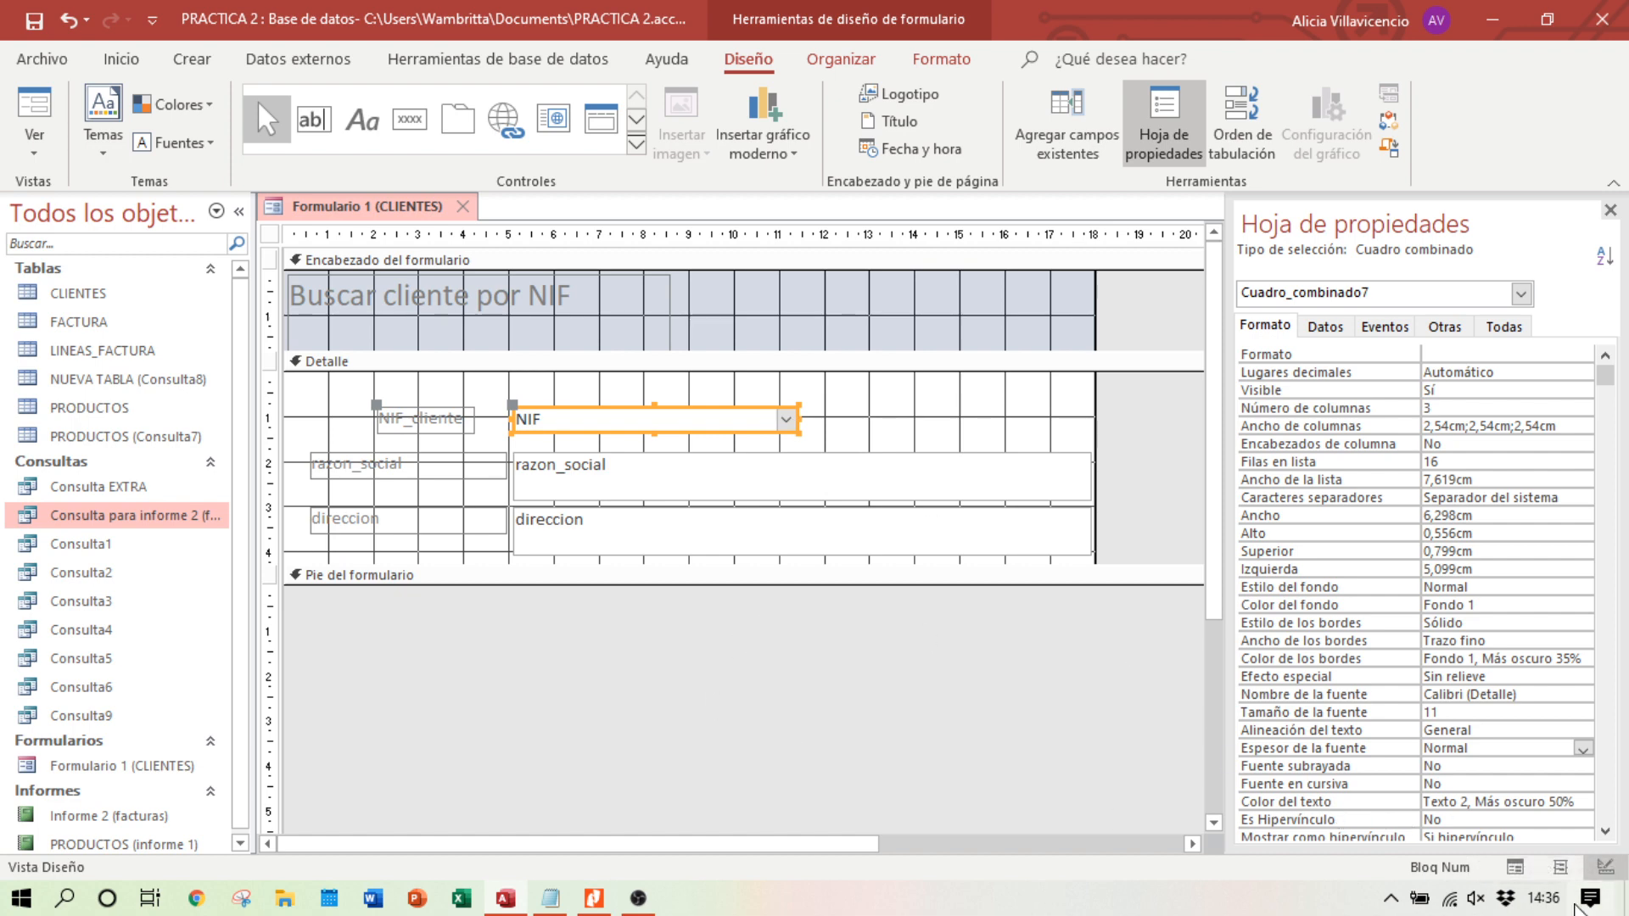
Step: Preview the form in Form view, look through the NIF_cliente list, and return to Design view
left_click(1515, 867)
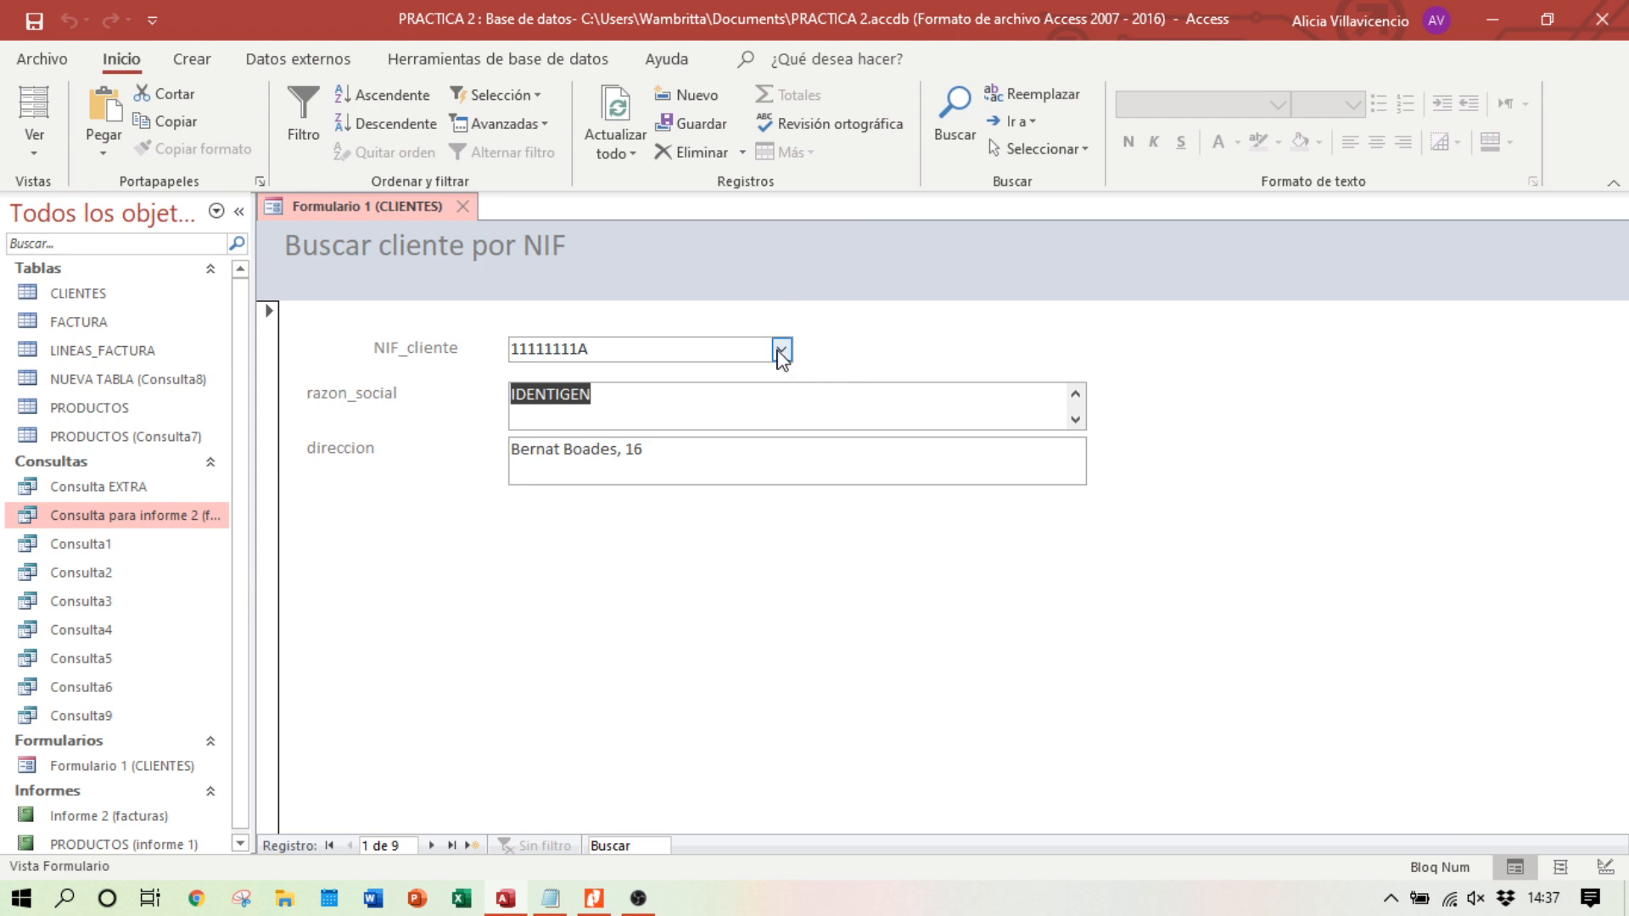
left_click(781, 349)
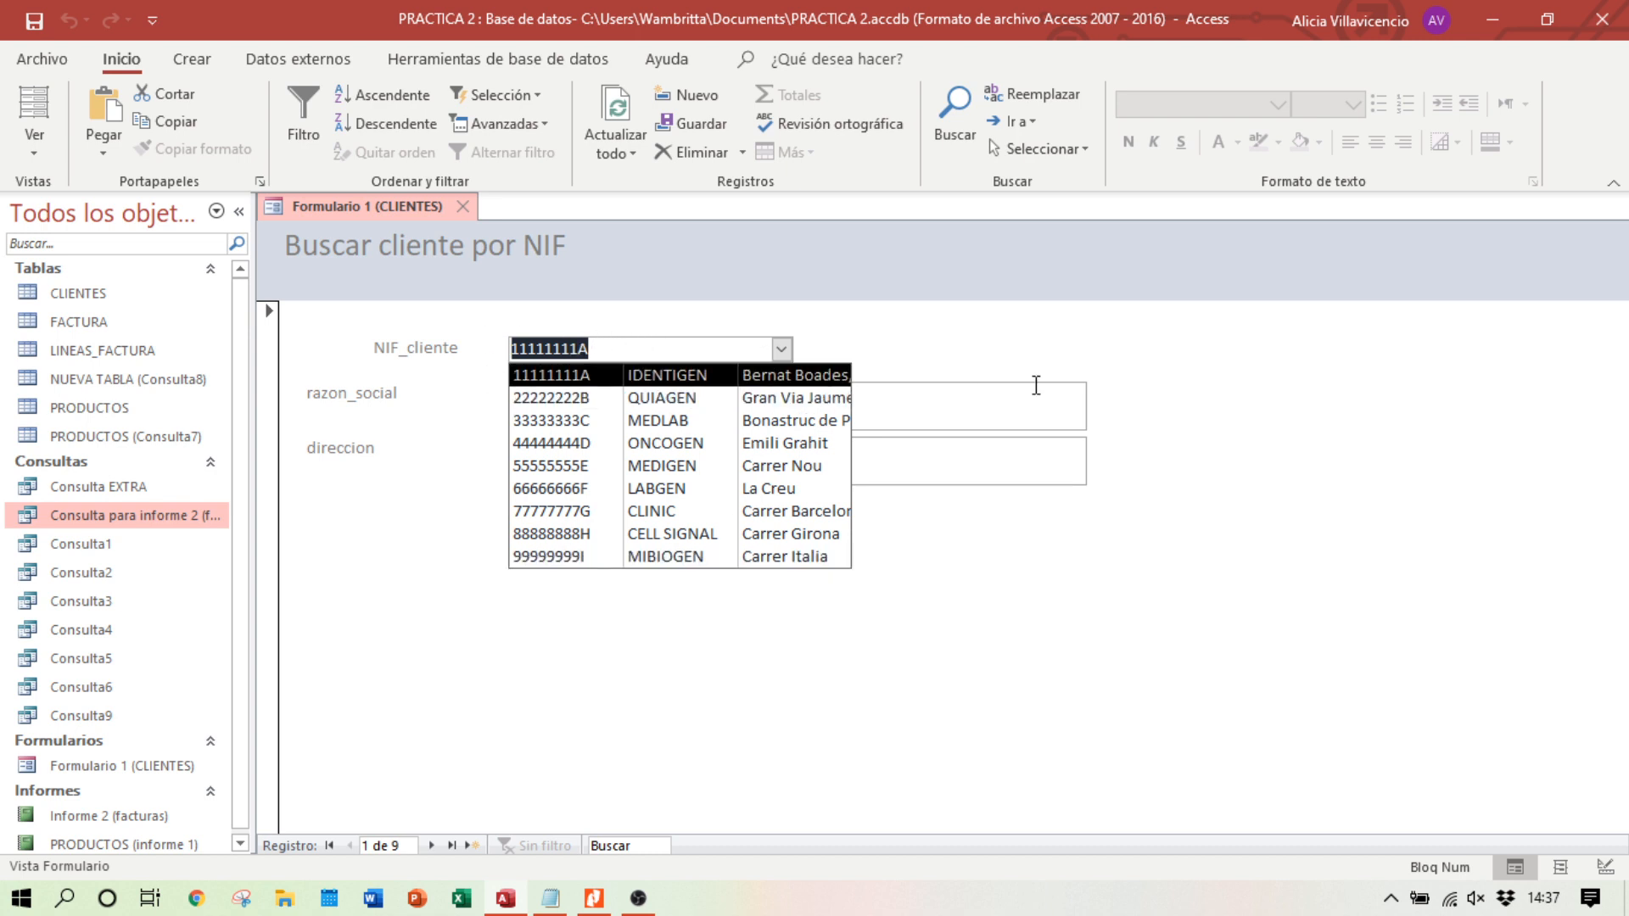
left_click(965, 408)
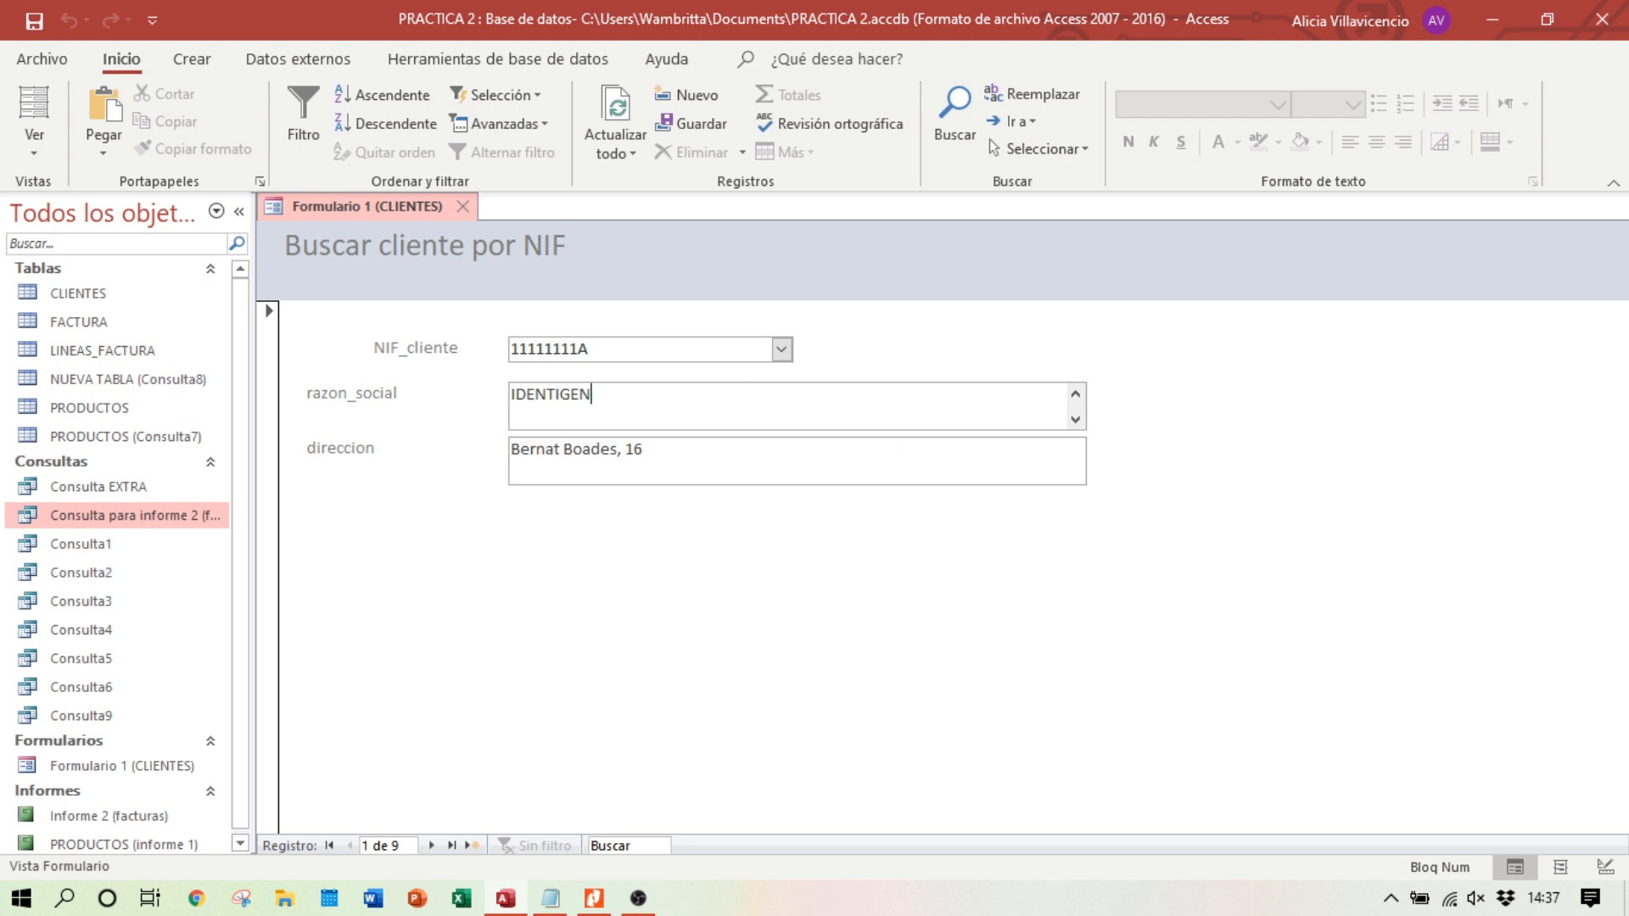
left_click(1606, 866)
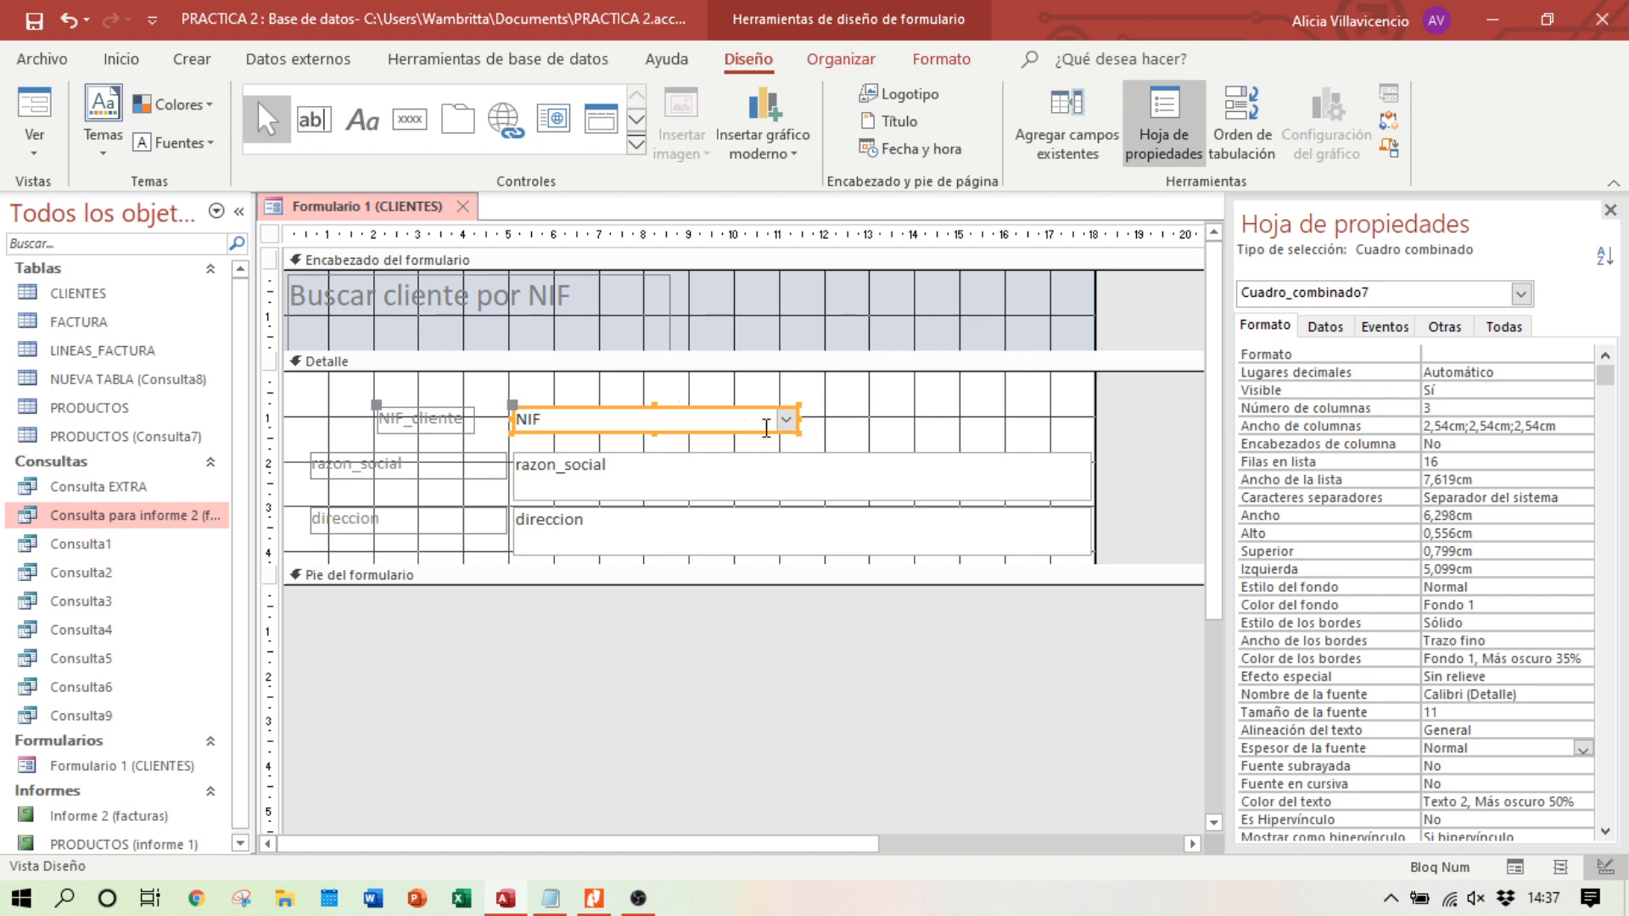
left_click(595, 485)
left_click(605, 525)
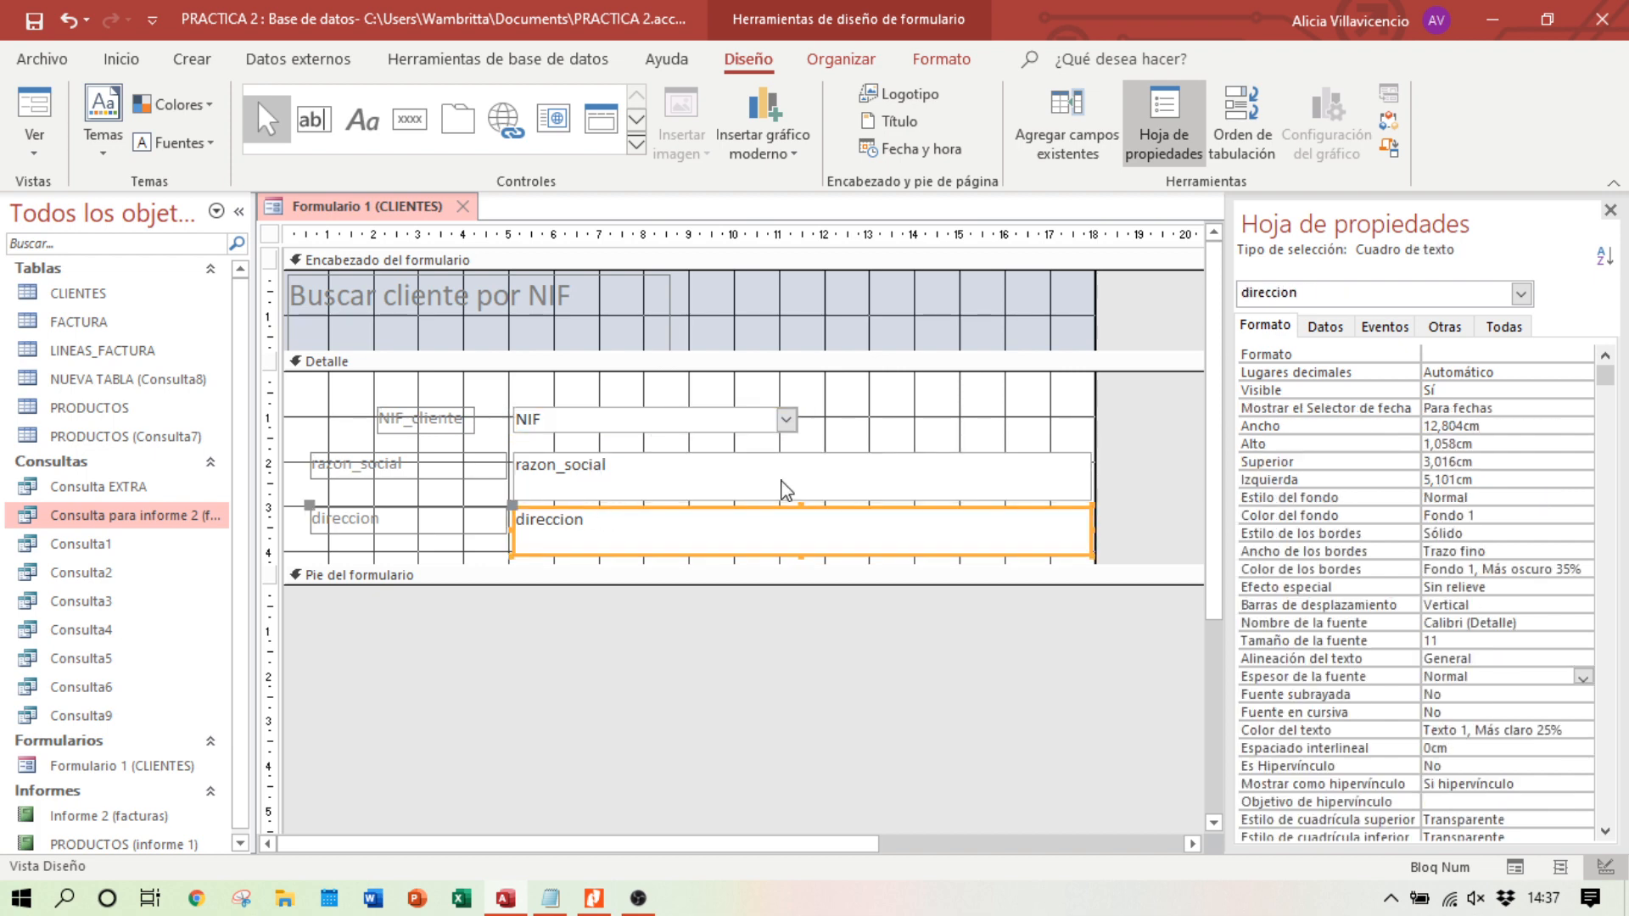
left_click(708, 480, "shift")
left_click(709, 479)
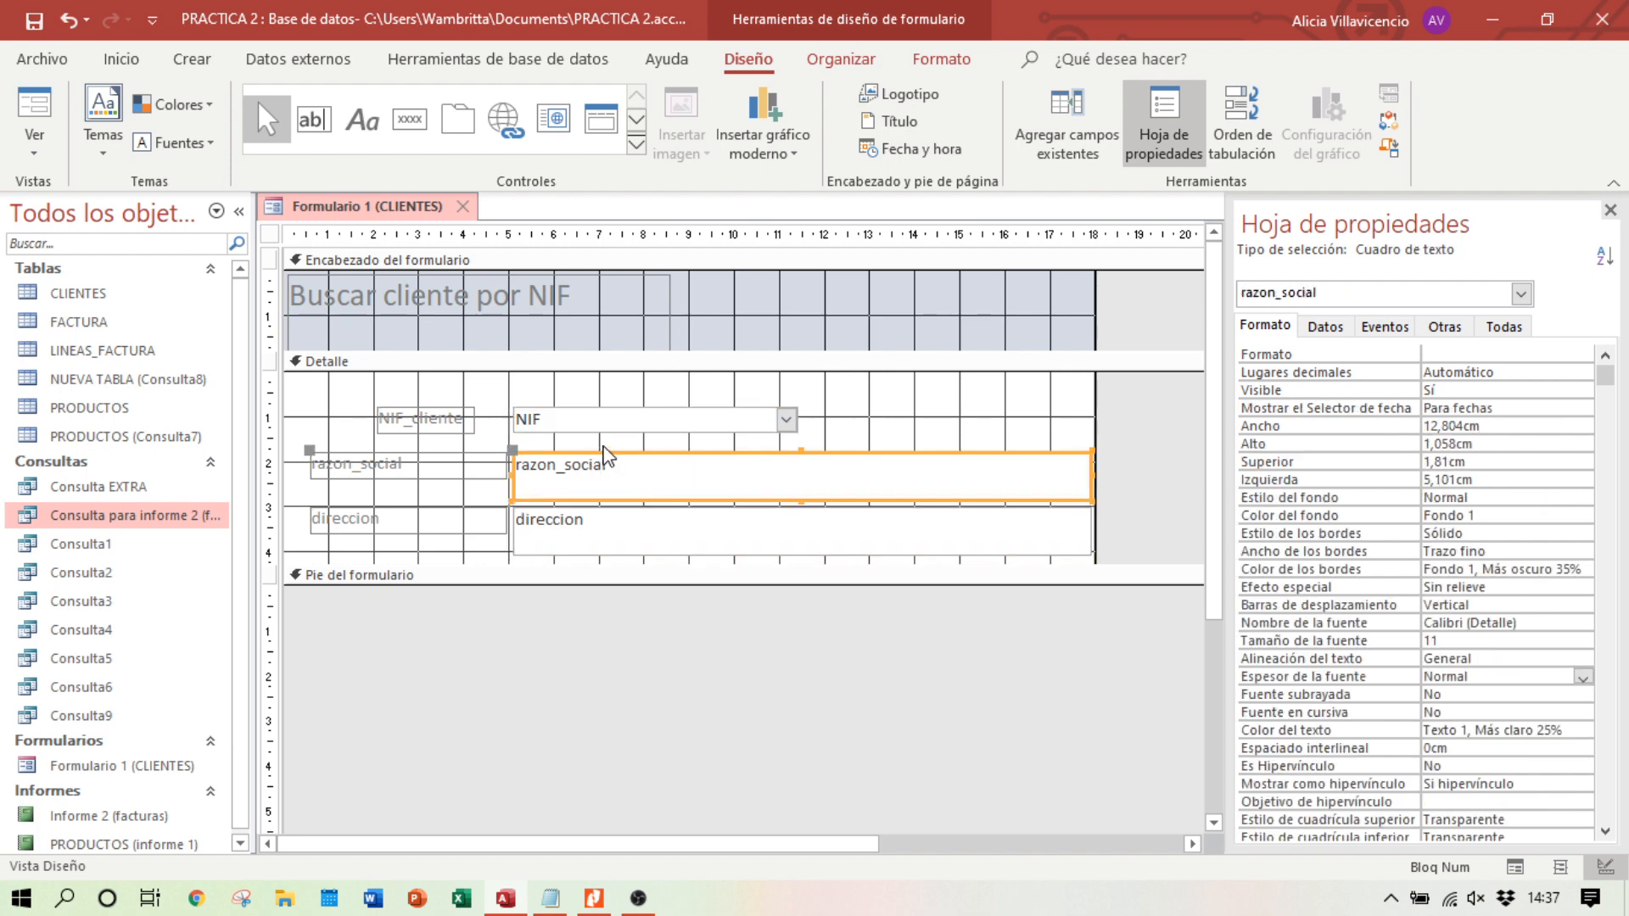
Step: Change the Nombre property of the combo box beside the NIF_cliente label to NIF
left_click(660, 416)
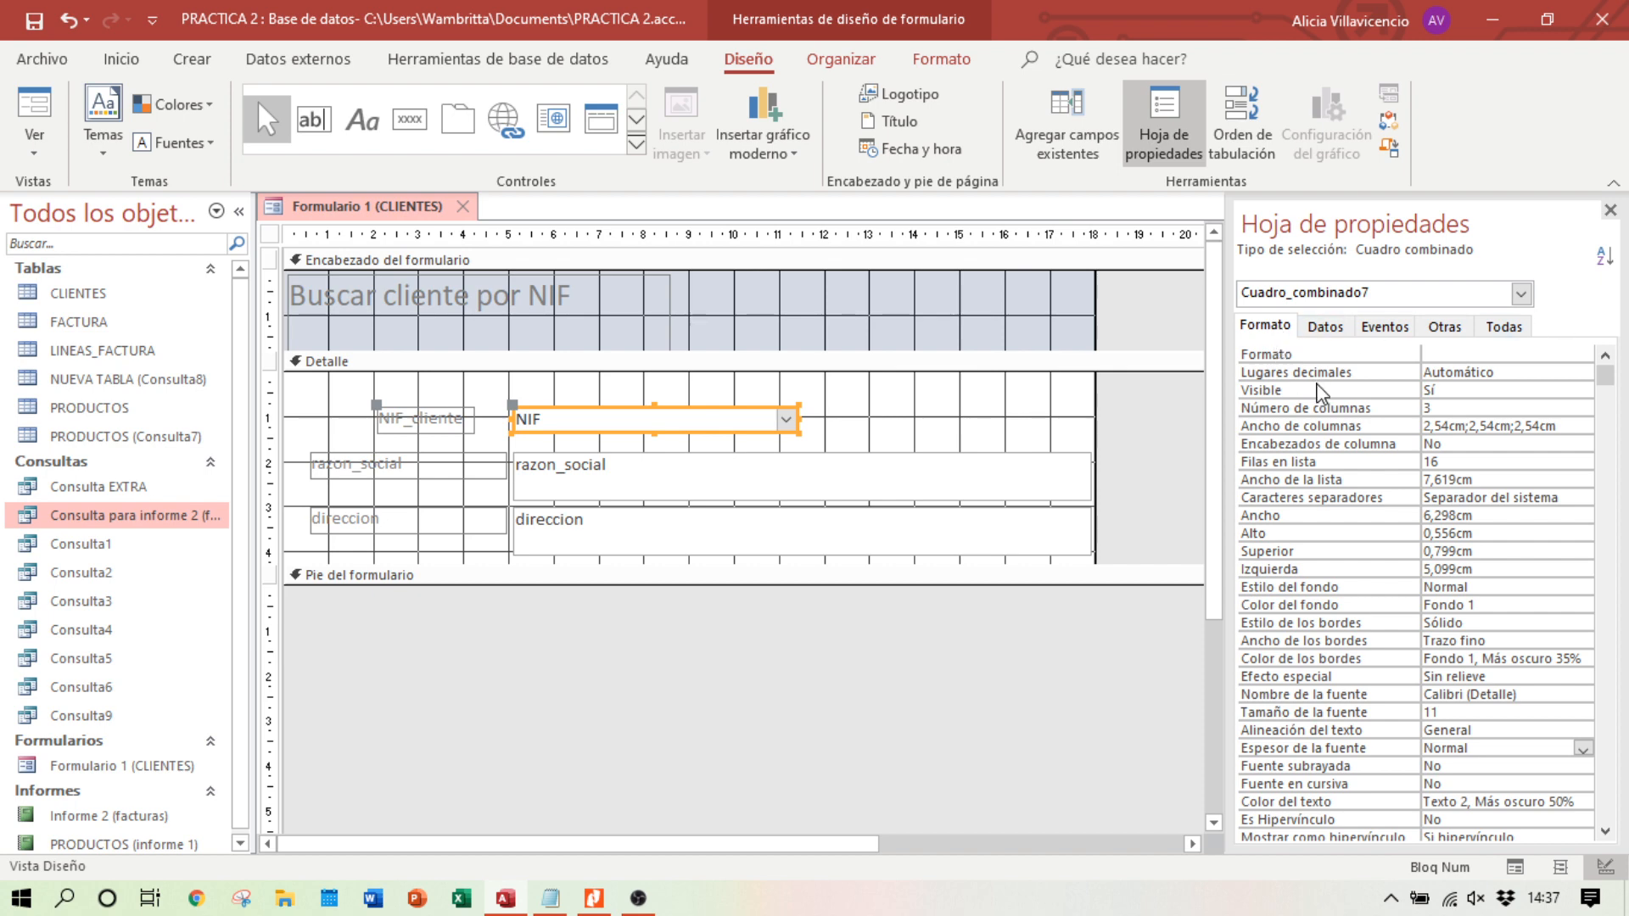
left_click(1326, 329)
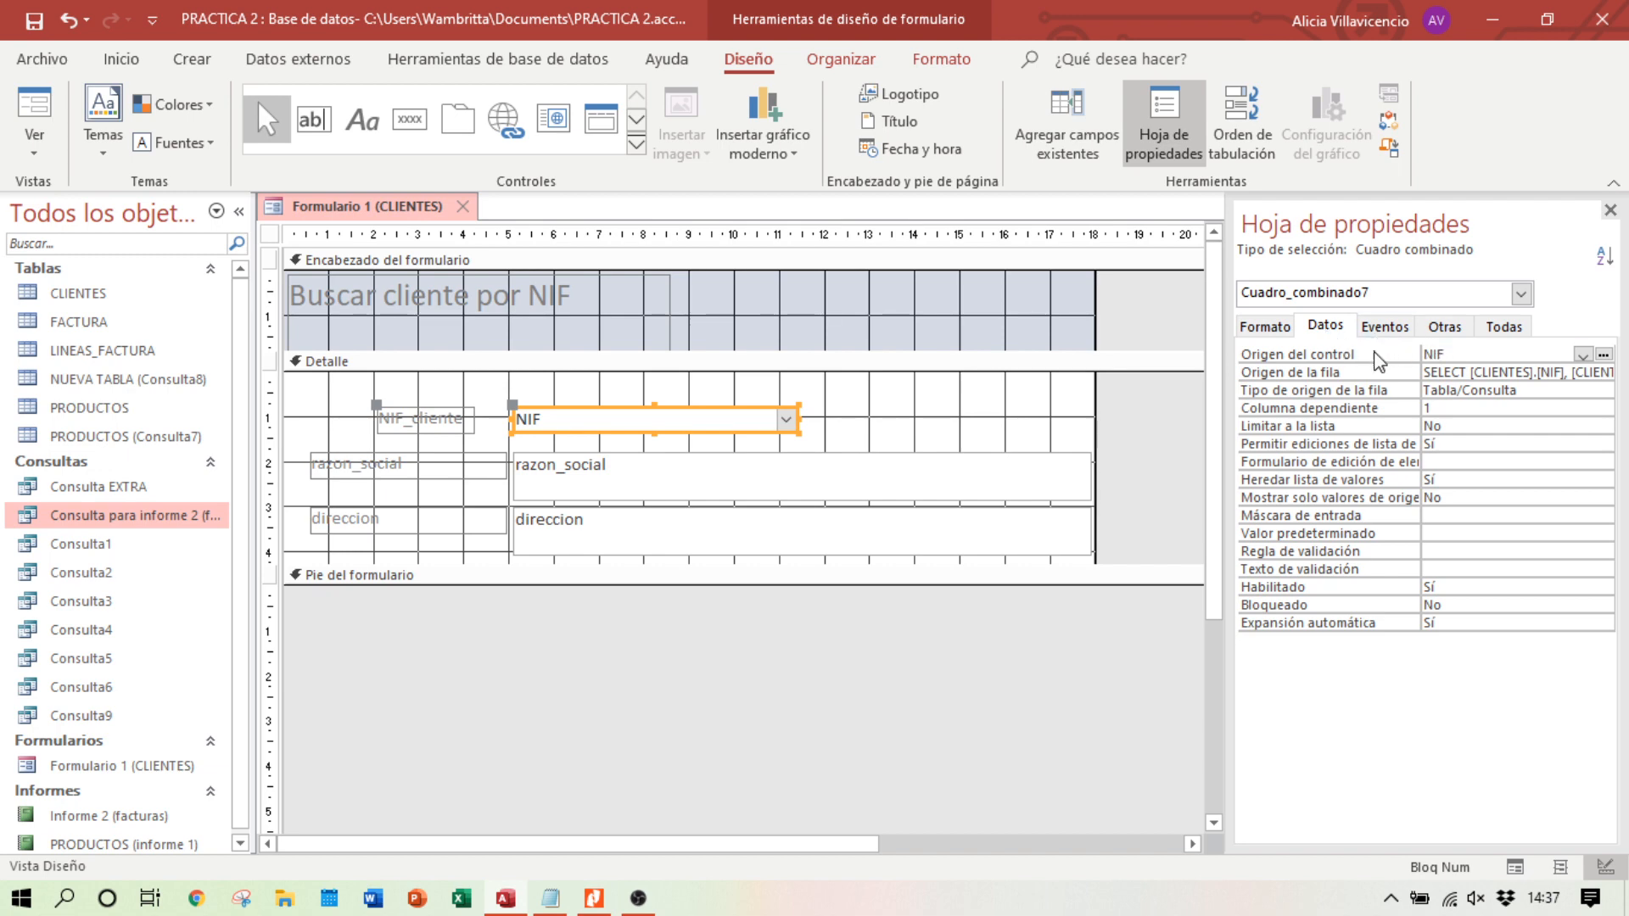
left_click(1286, 328)
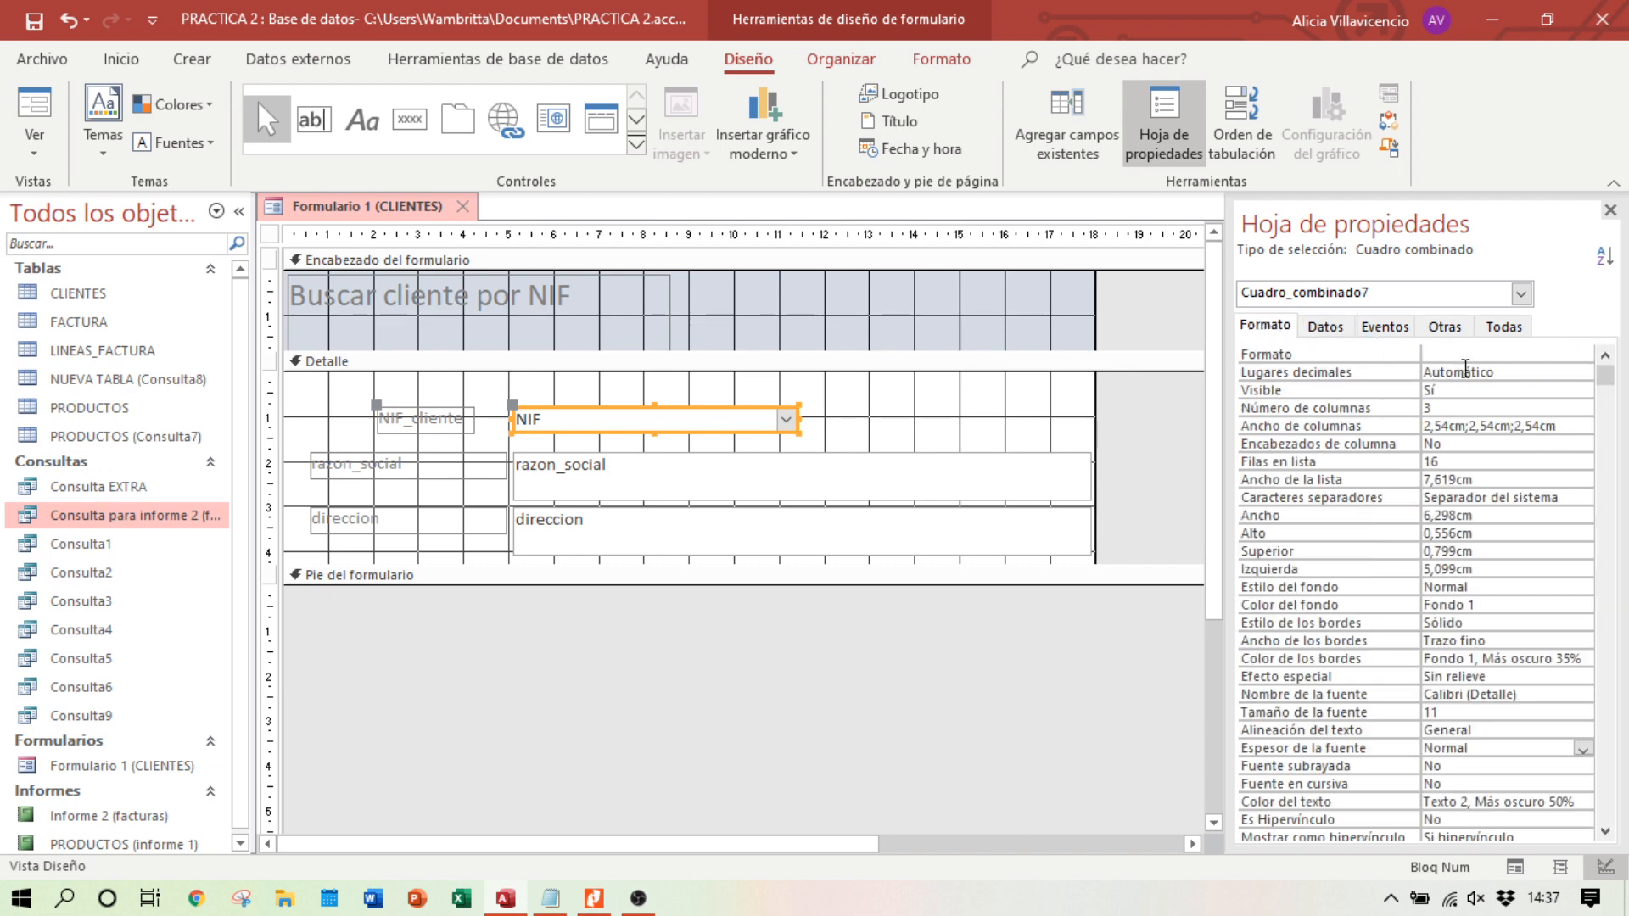
left_click(1455, 335)
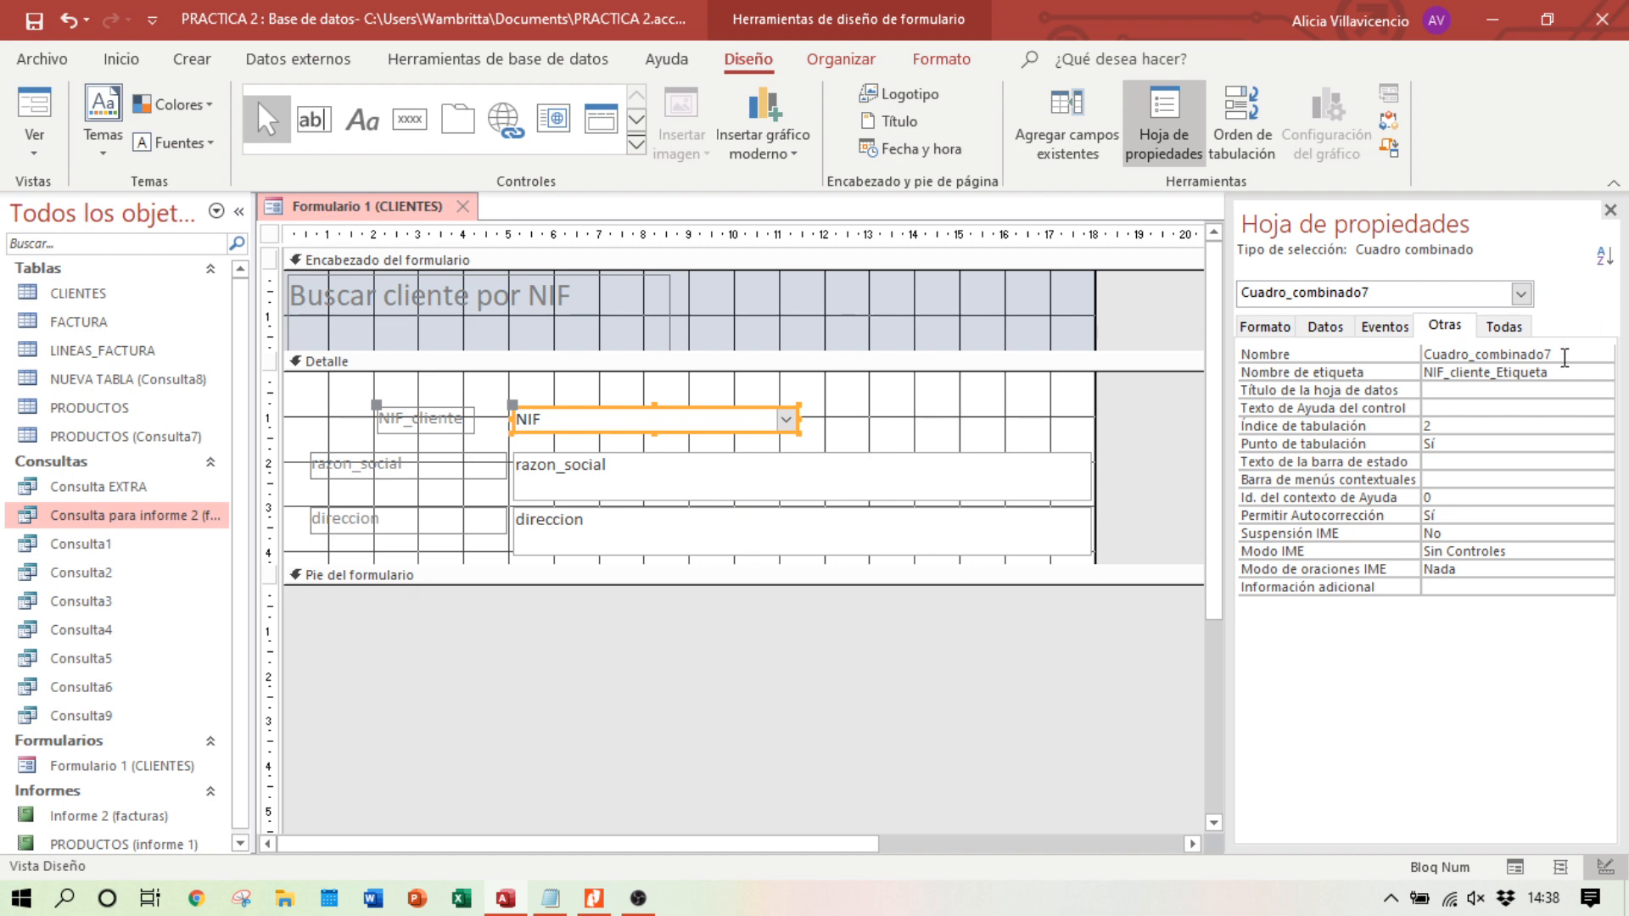
left_click_drag(1563, 356, 1403, 359)
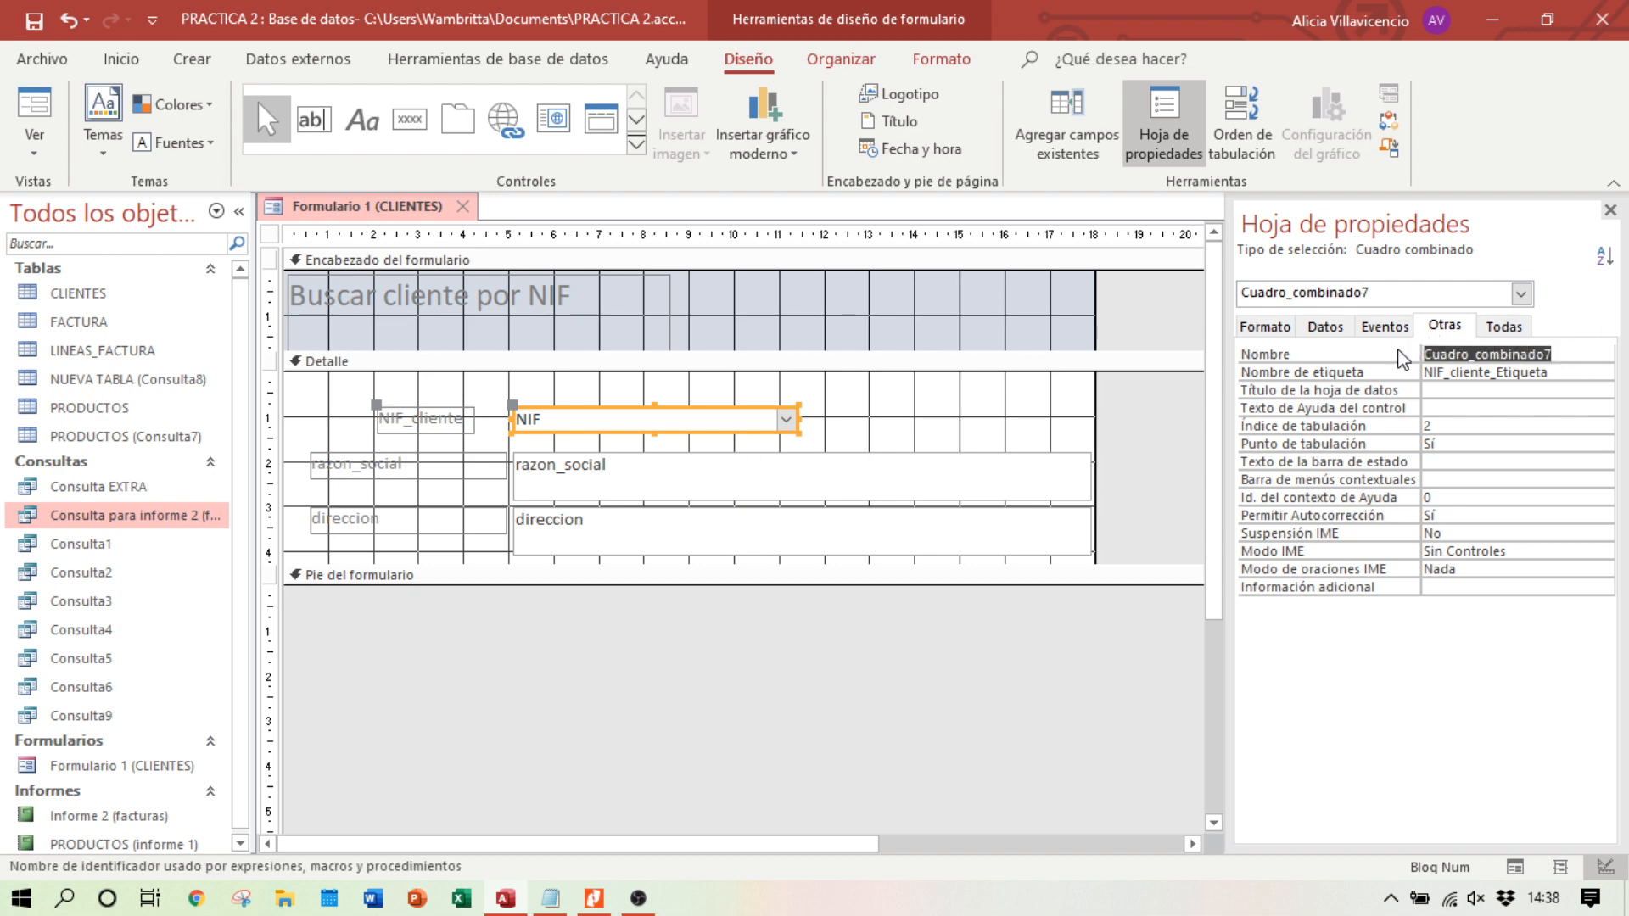
key("BackSpace")
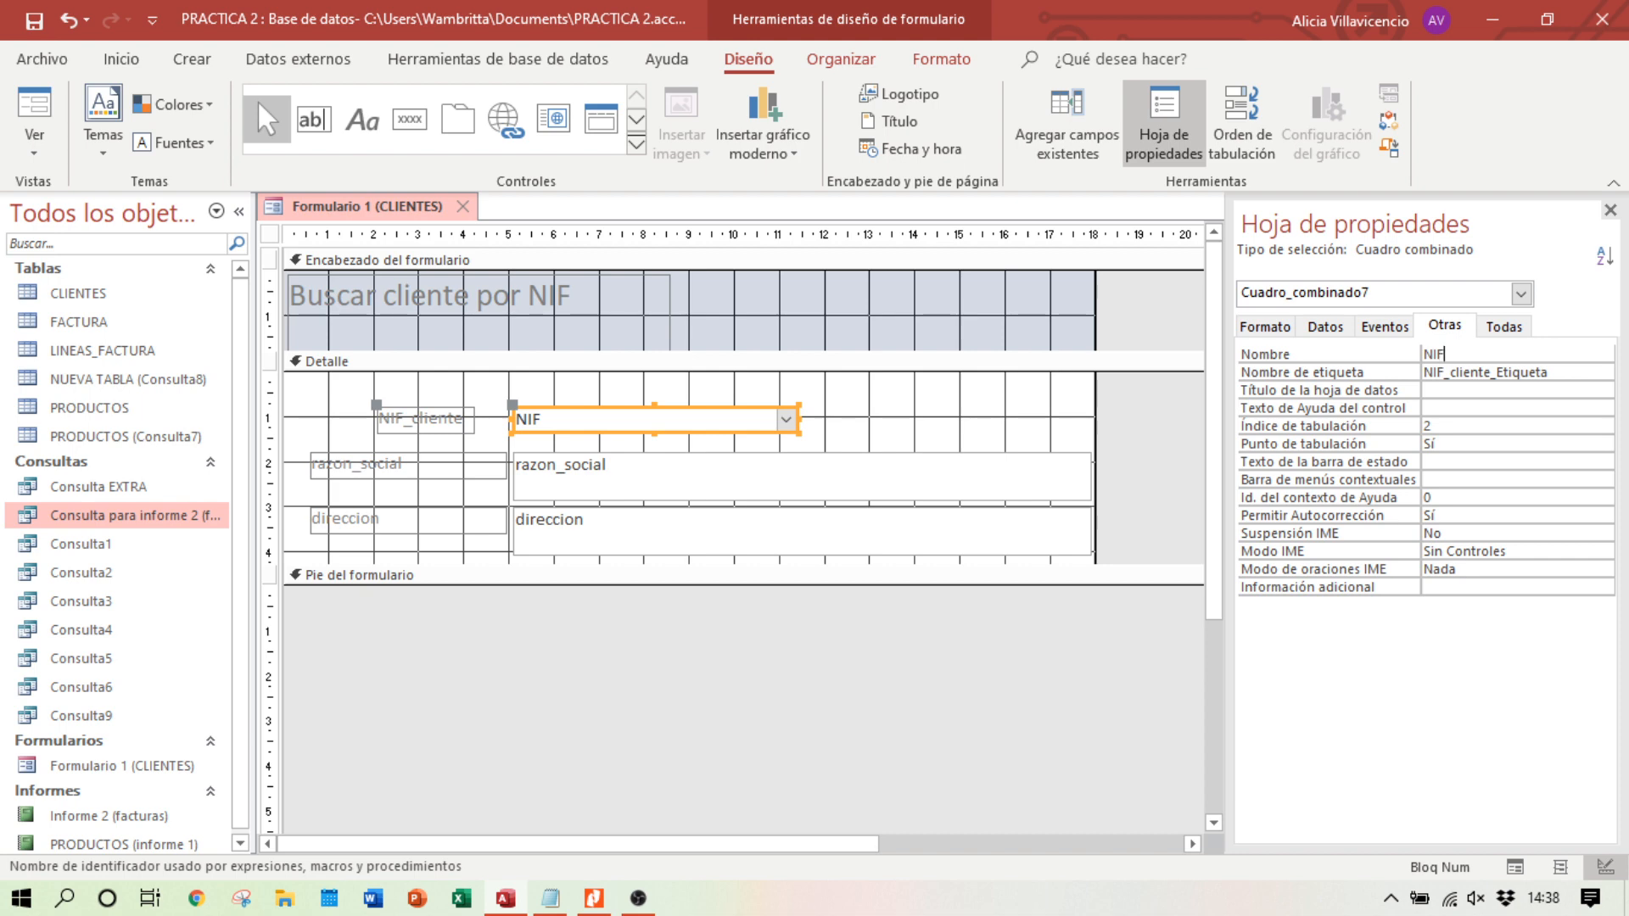
left_click(1043, 414)
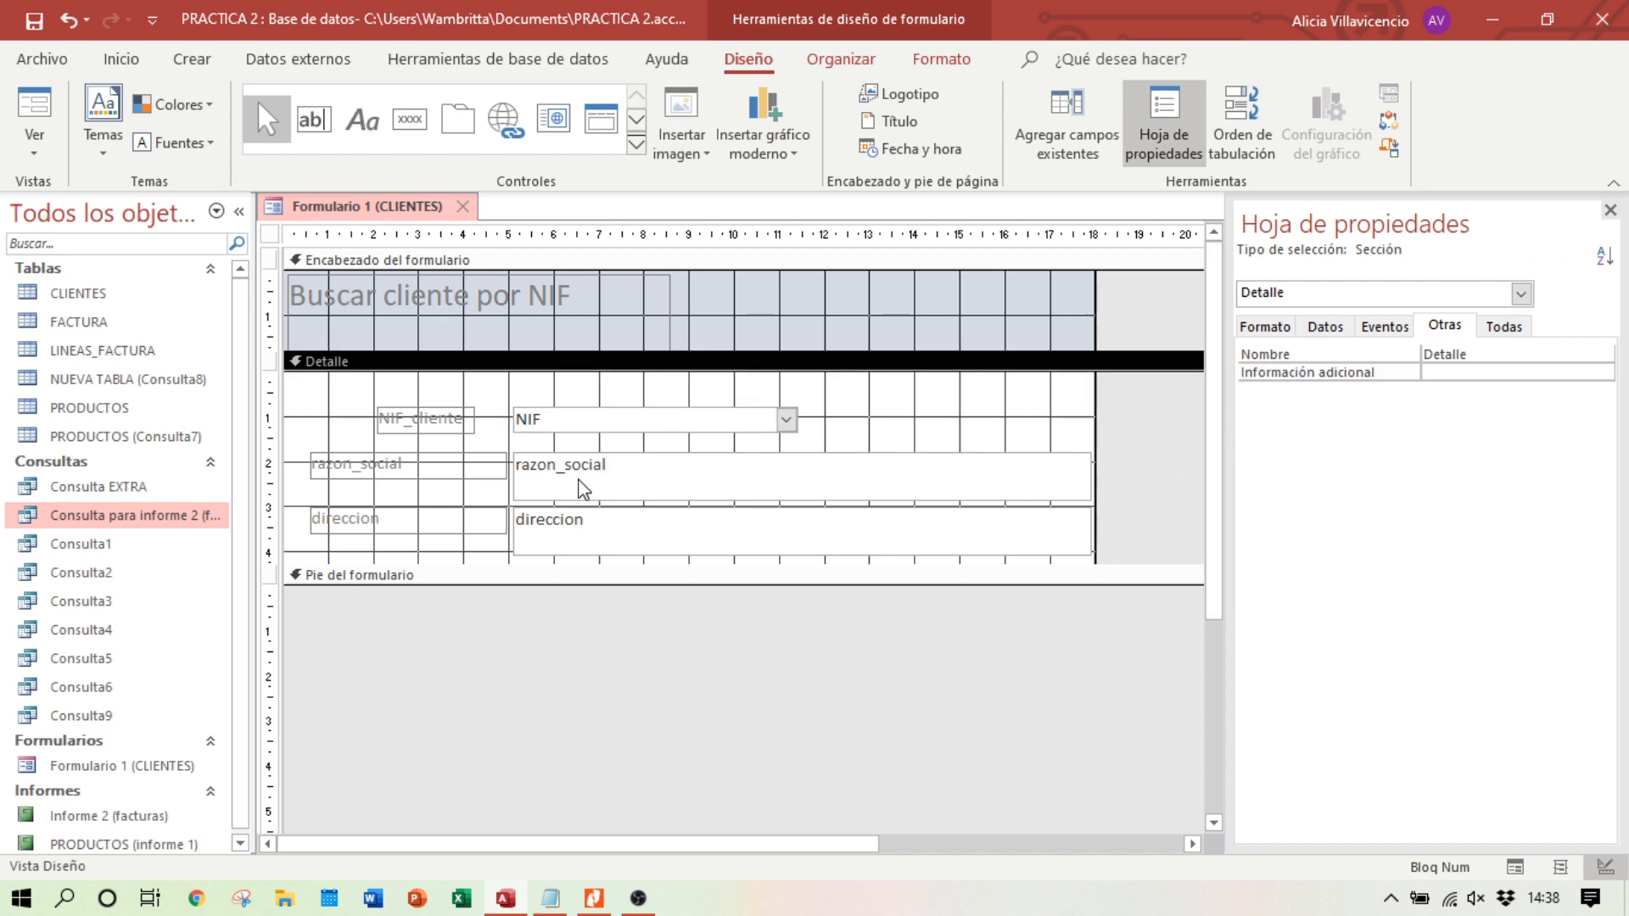
Step: Clear the contents of the razon_social text box, consulting the FUNCIONES ACCESS notes in Notepad along the way
left_click(664, 480)
double_click(654, 475)
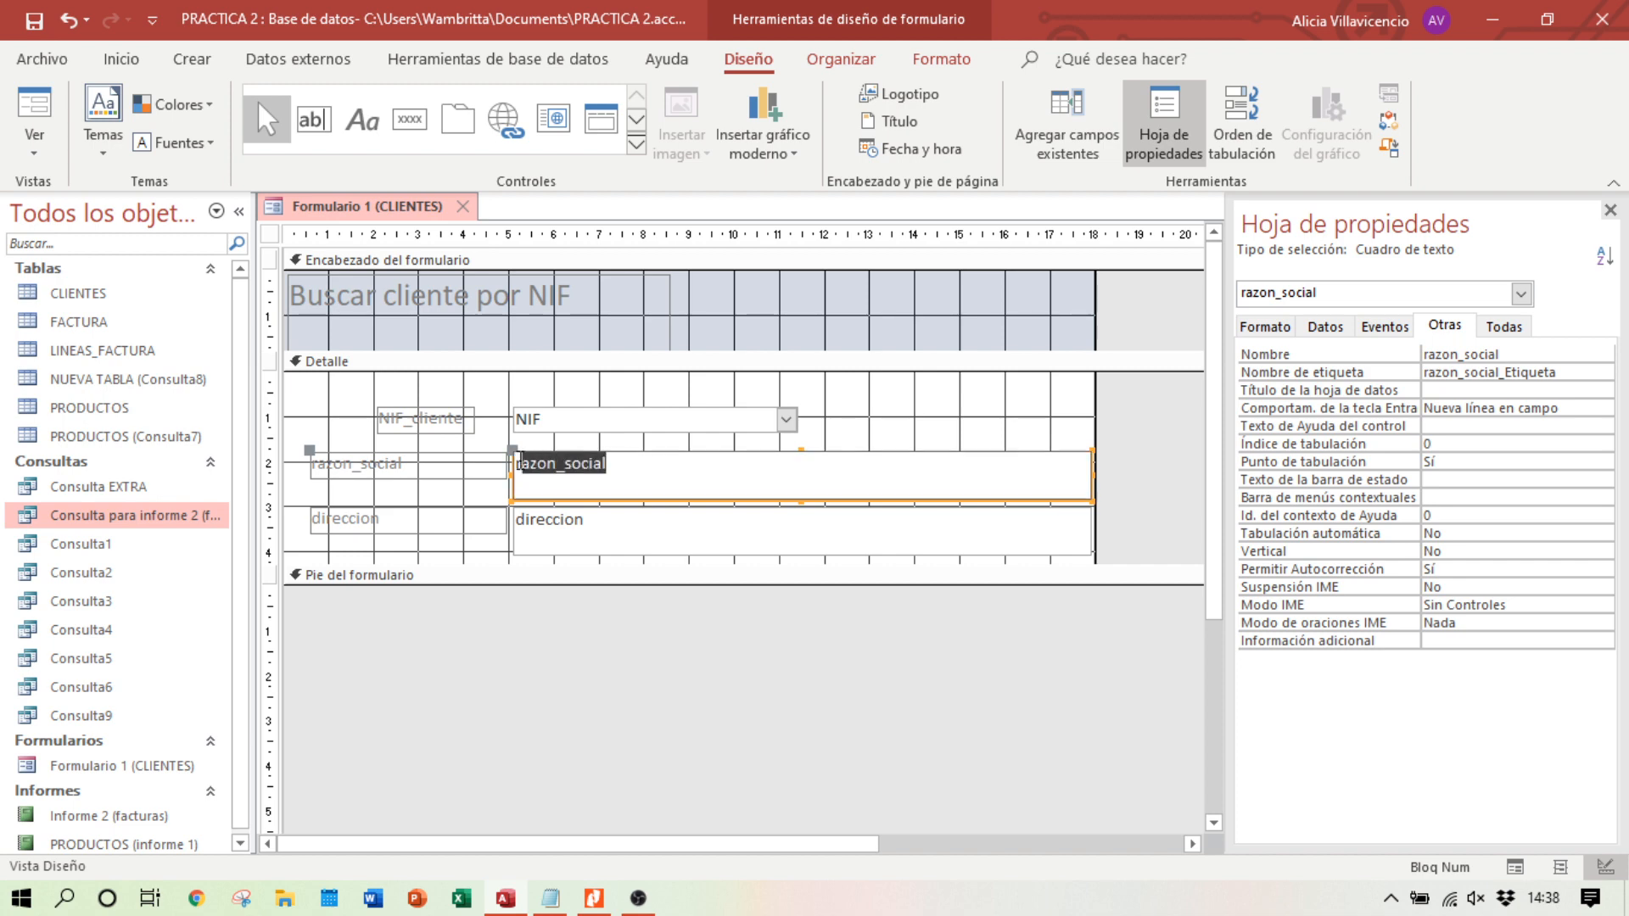
key("Delete")
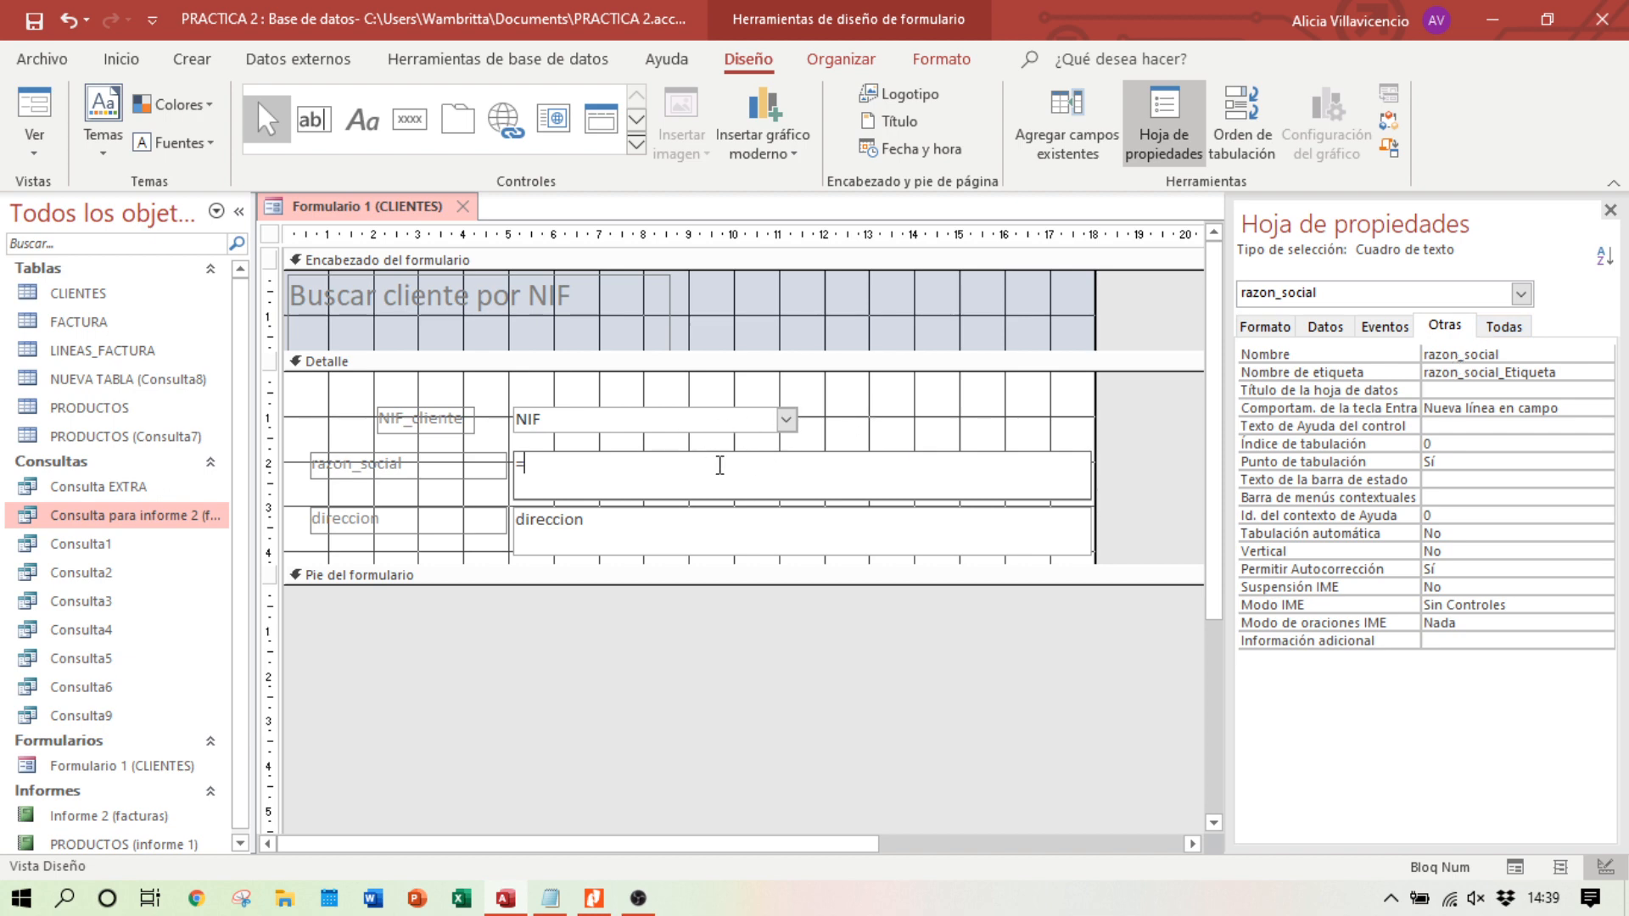
left_click(551, 899)
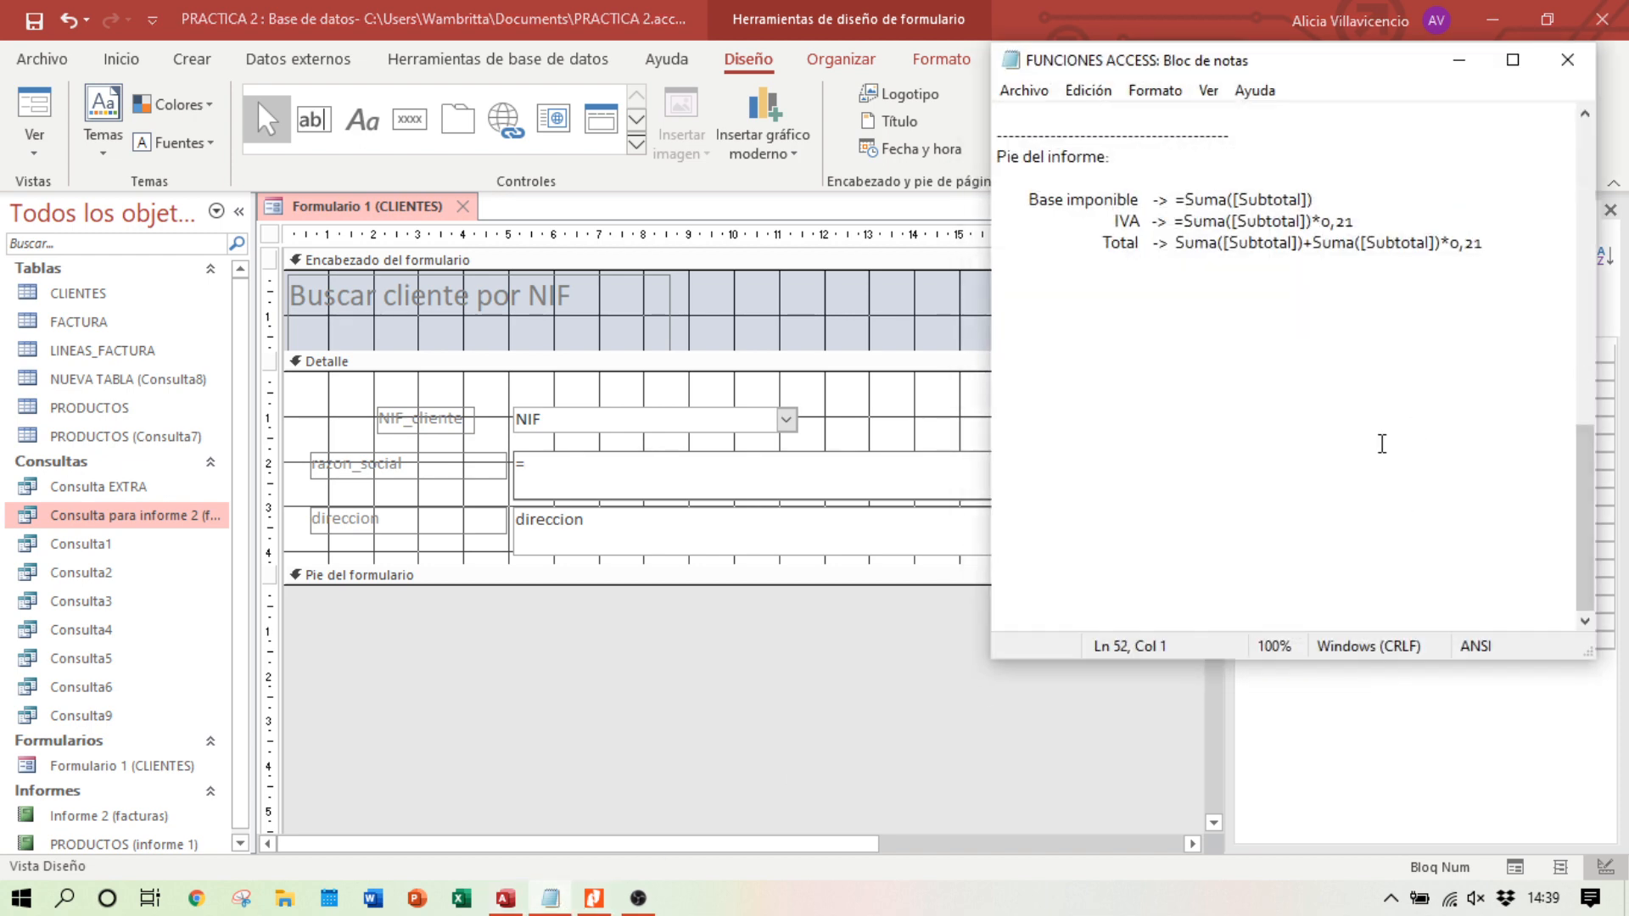
scroll(1378, 446, "up", 6)
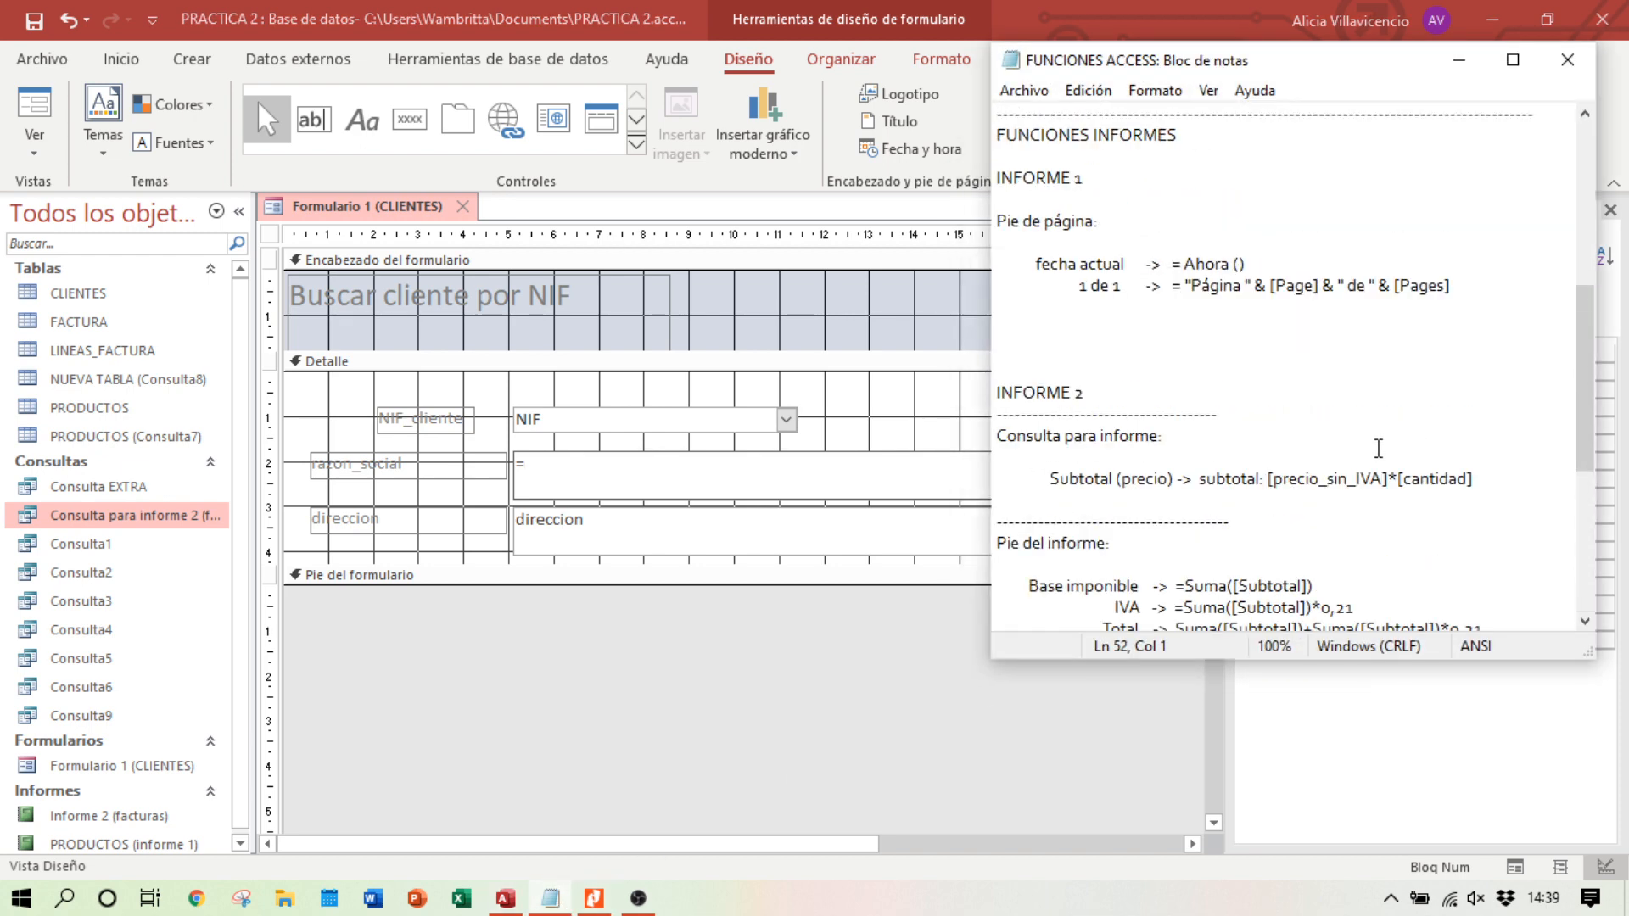
scroll(1379, 448, "up", 5)
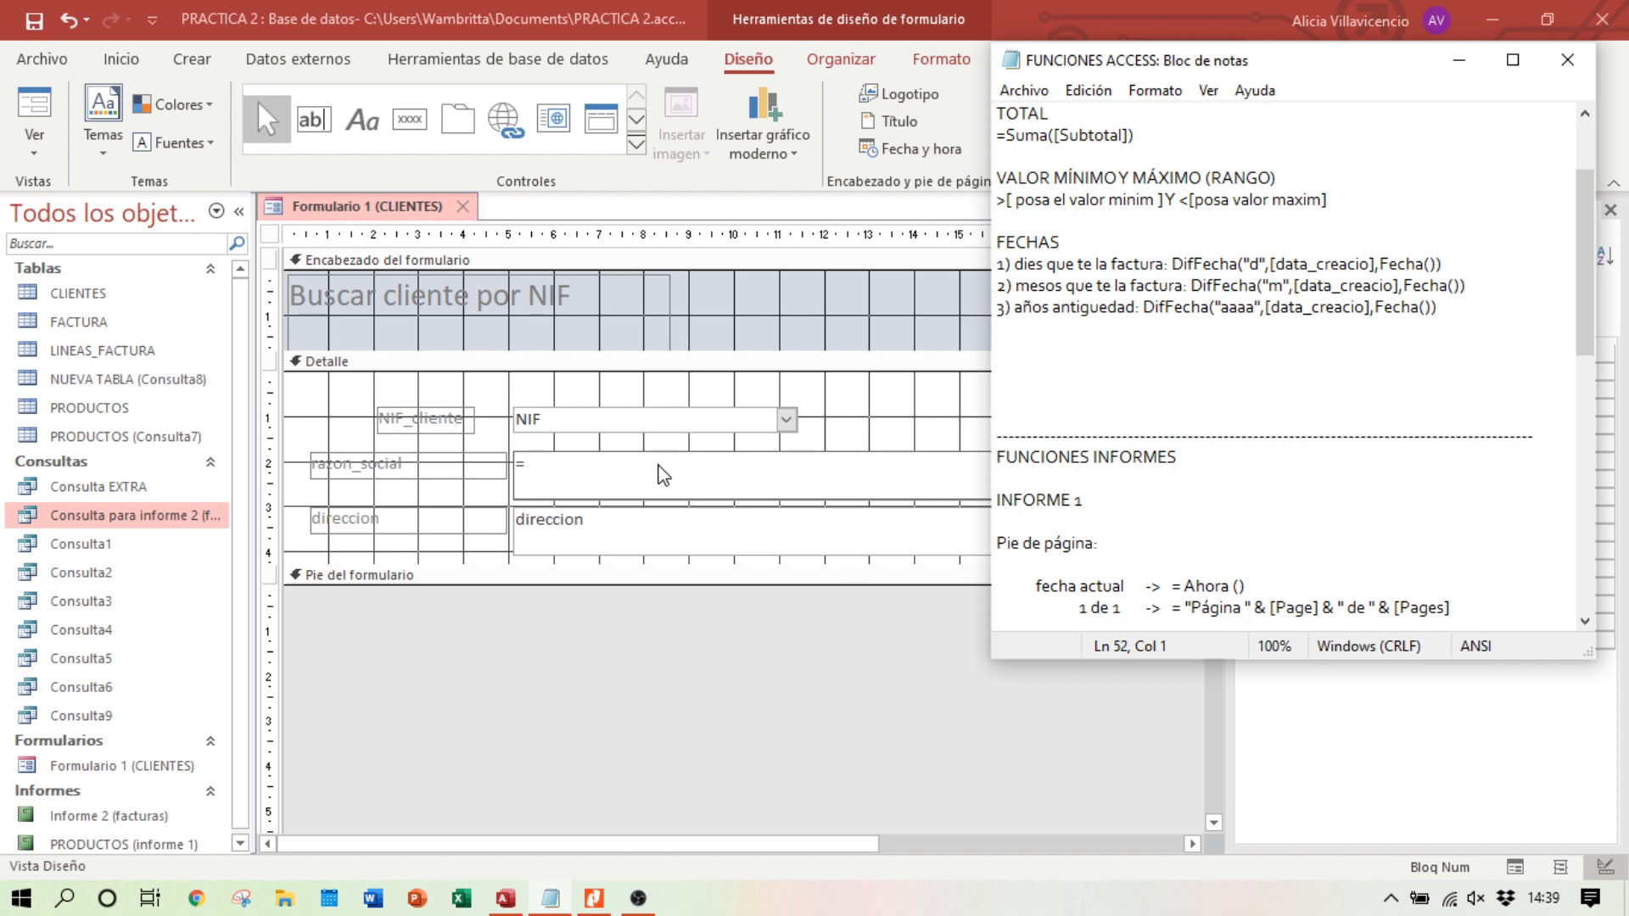
left_click(664, 475)
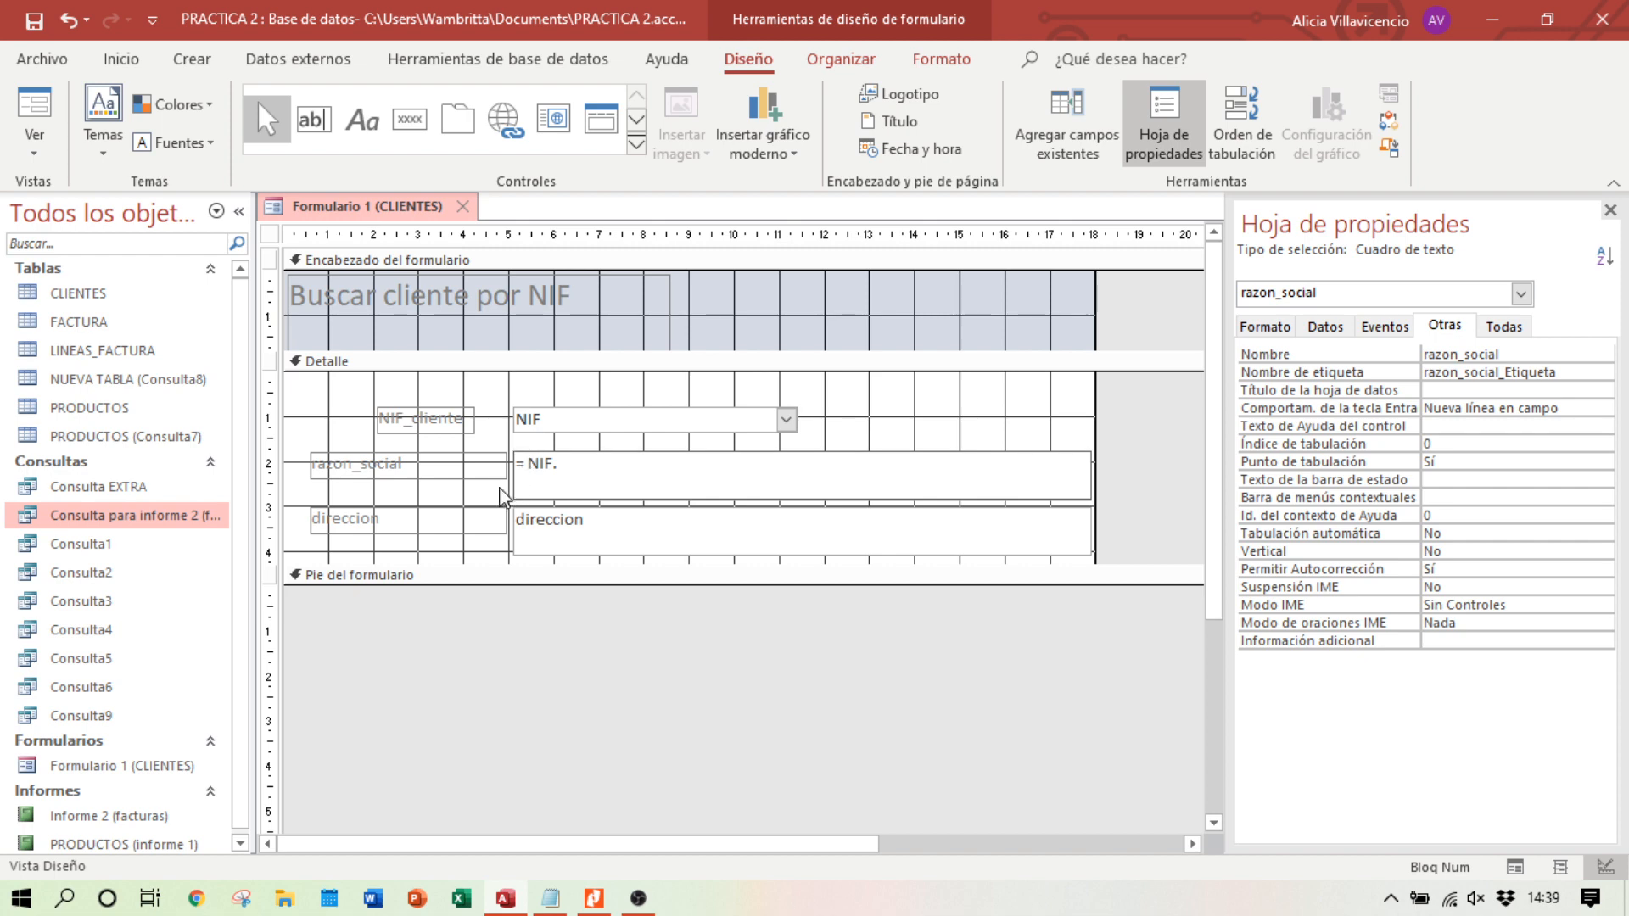
left_click_drag(612, 459, 508, 472)
key("BackSpace")
Step: Examine the column order of the NIF combo box's list in Form view, then go back to Design view
left_click(1516, 867)
left_click(782, 350)
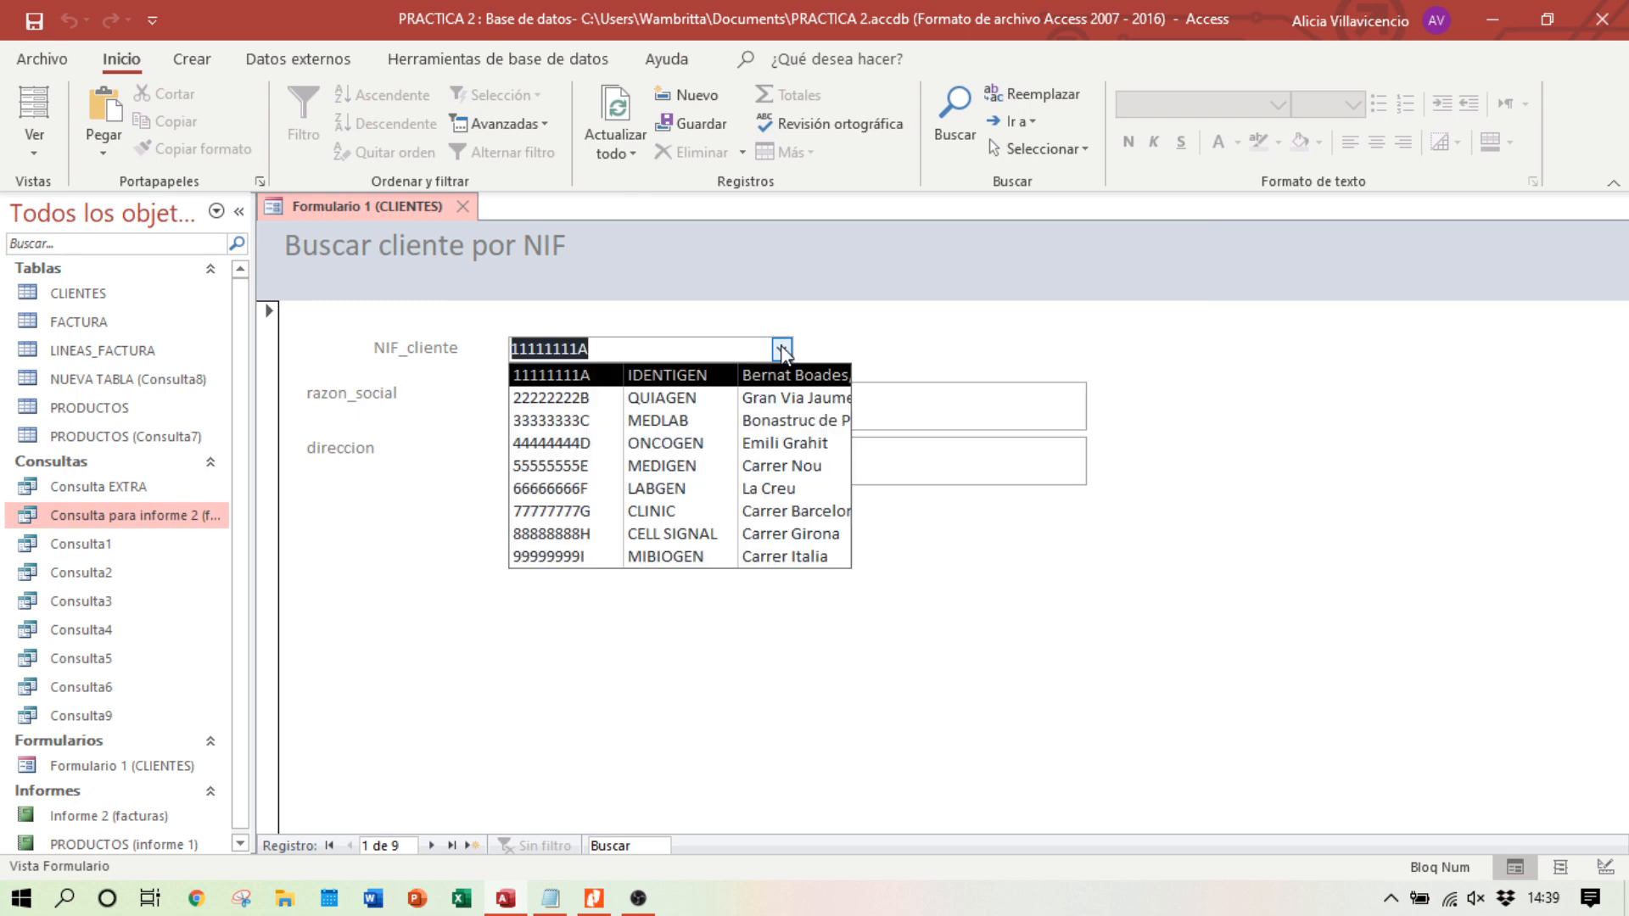
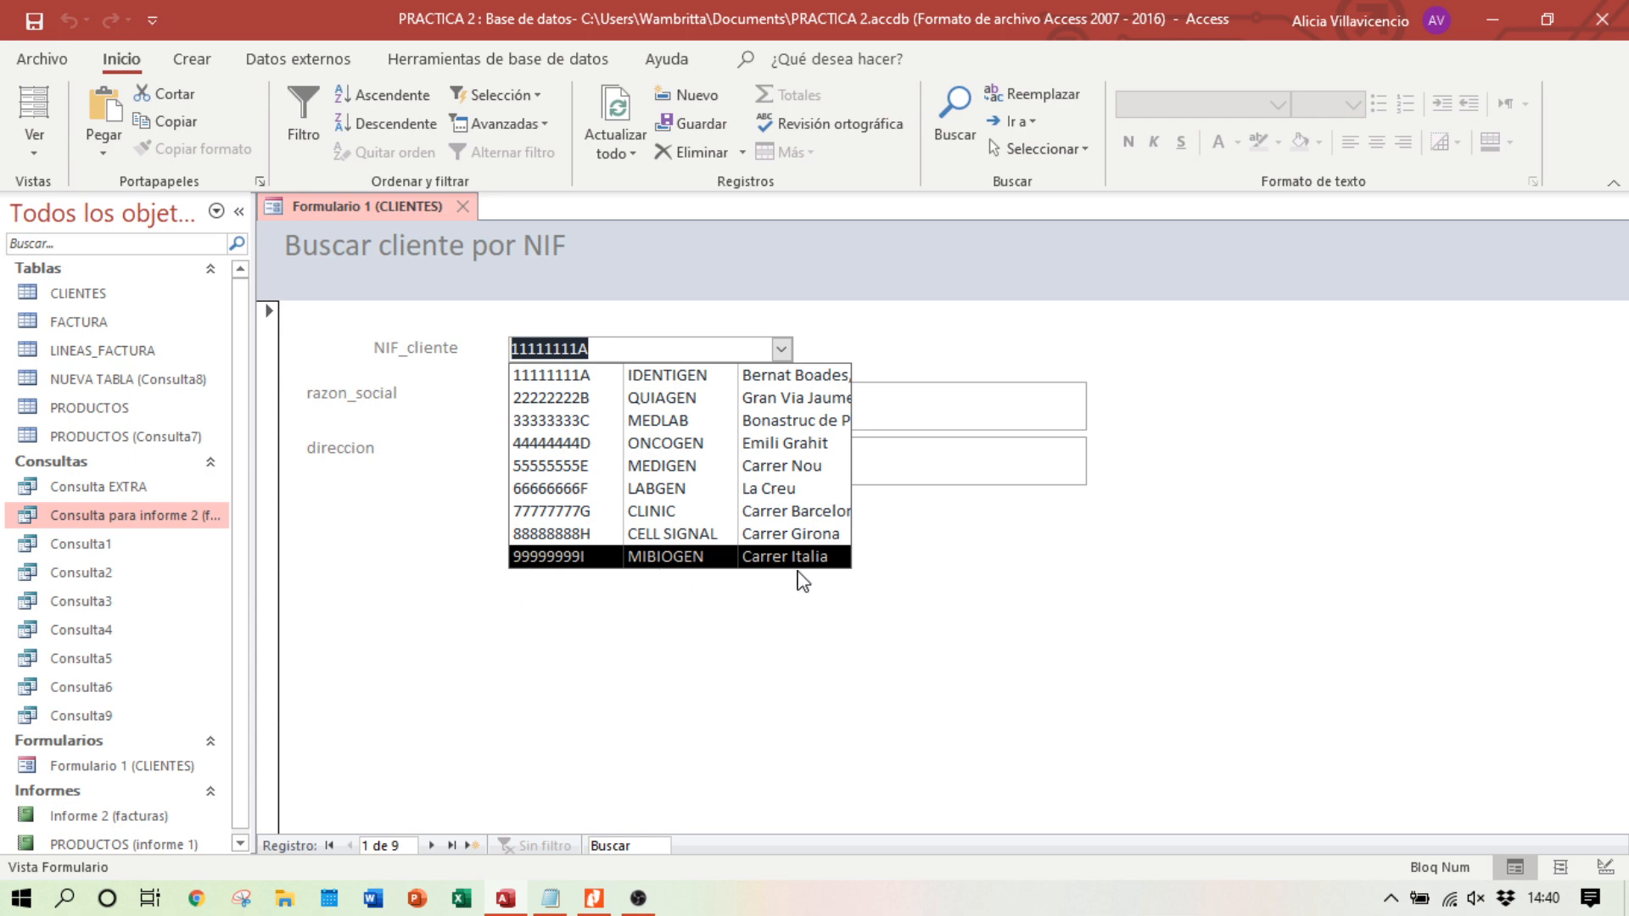
left_click(1613, 867)
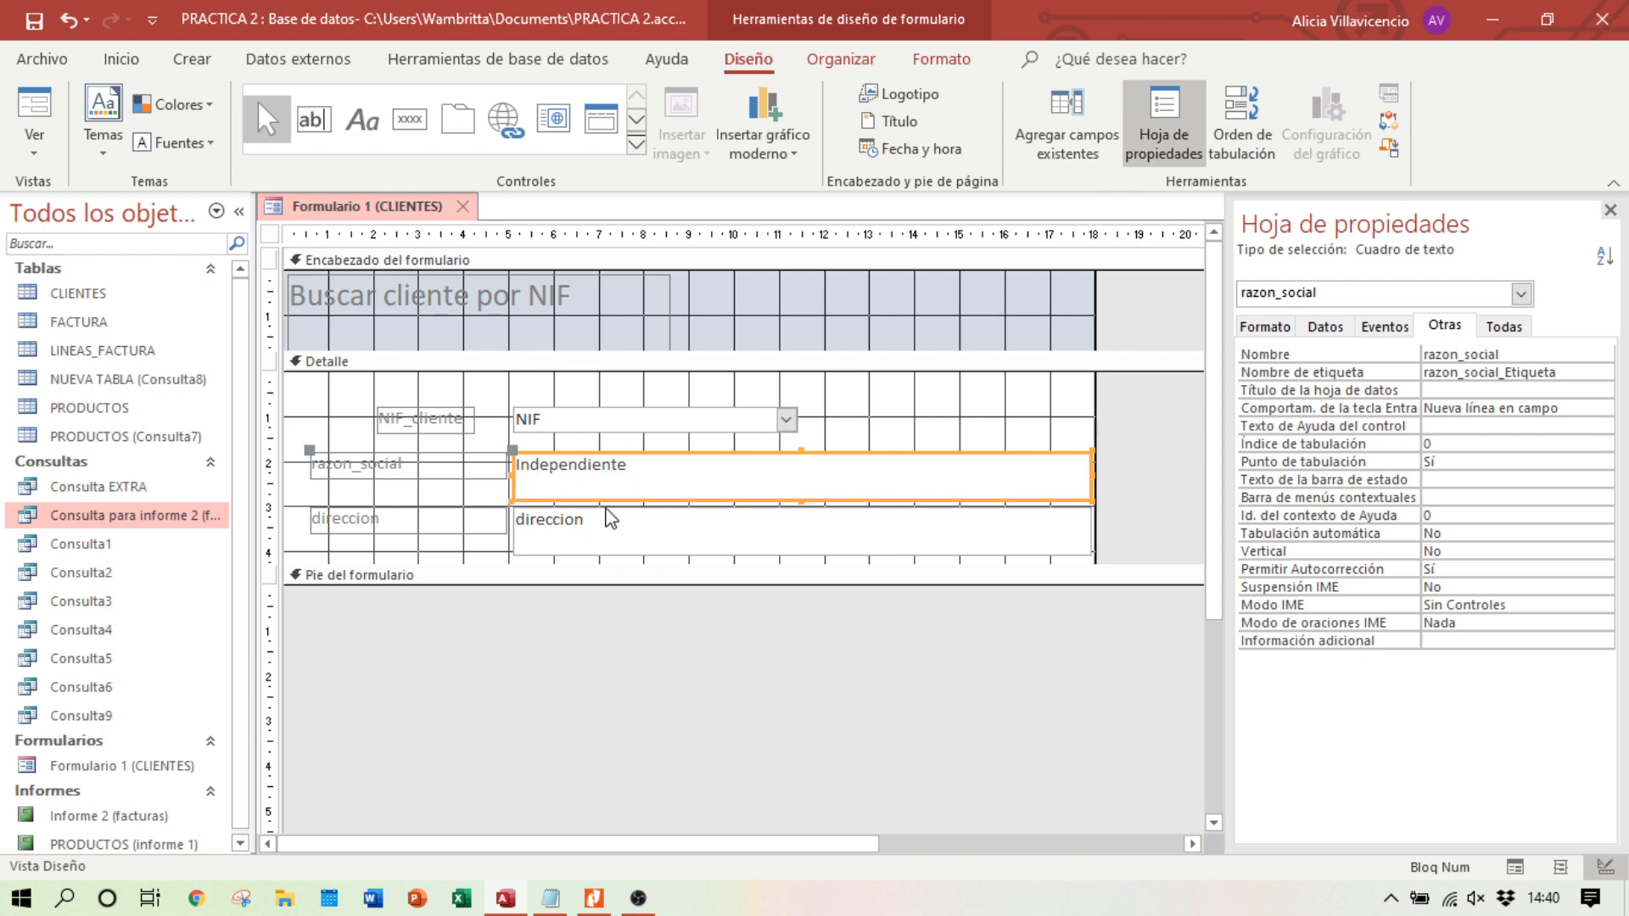
Step: Set the razon_social text box to the expression =NIF.column(1) and check it in Form view
left_click(527, 459)
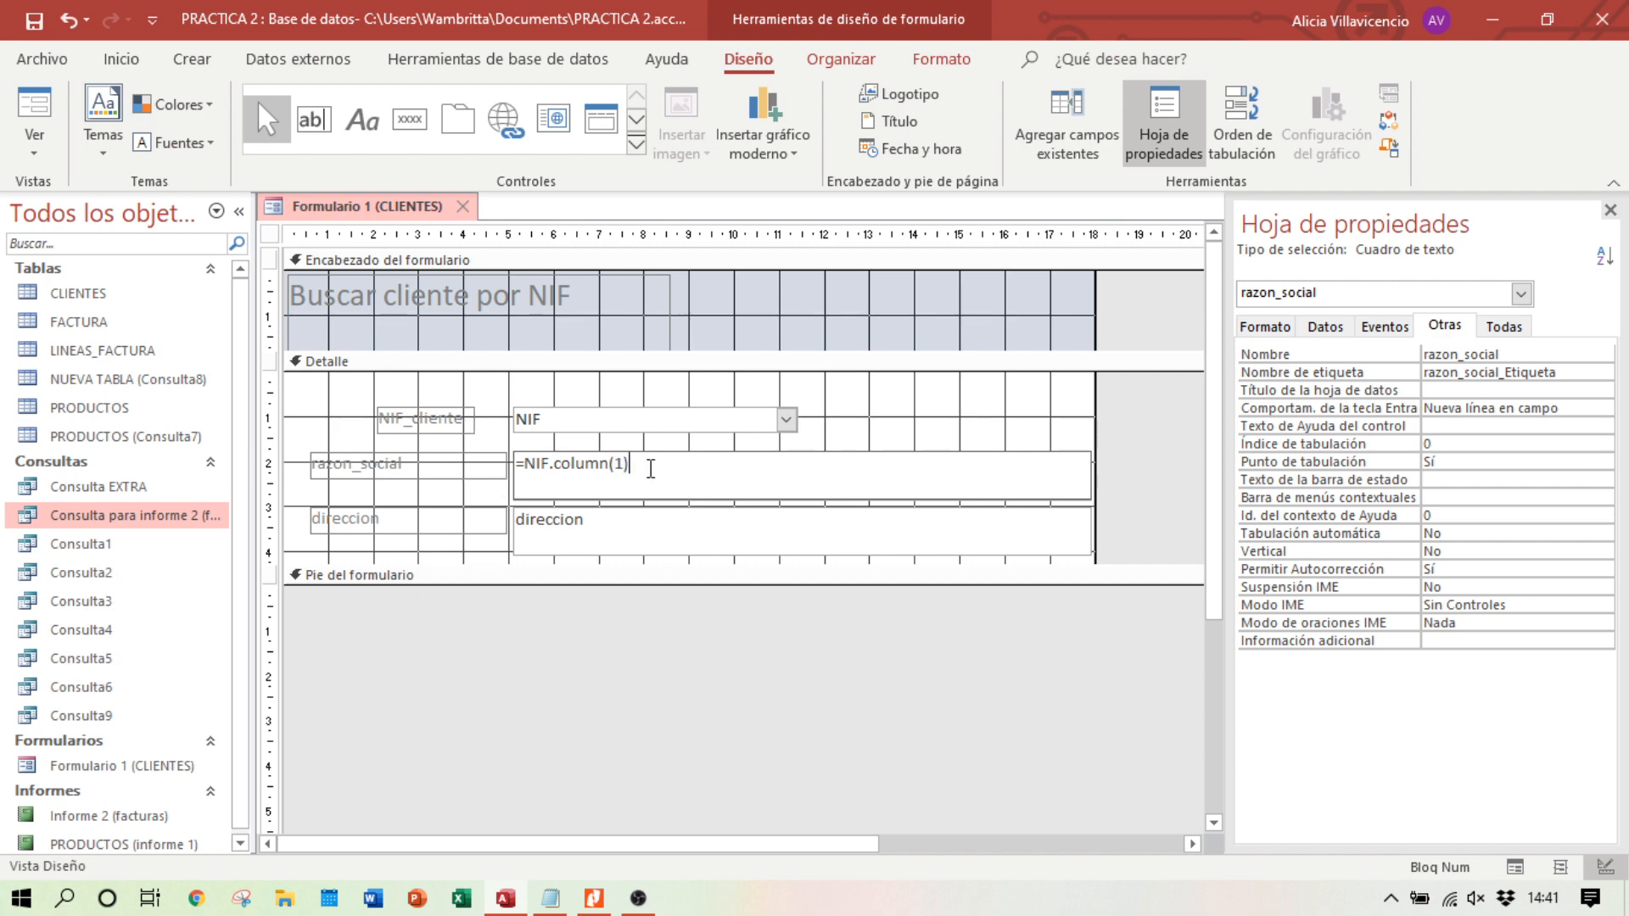
left_click(874, 439)
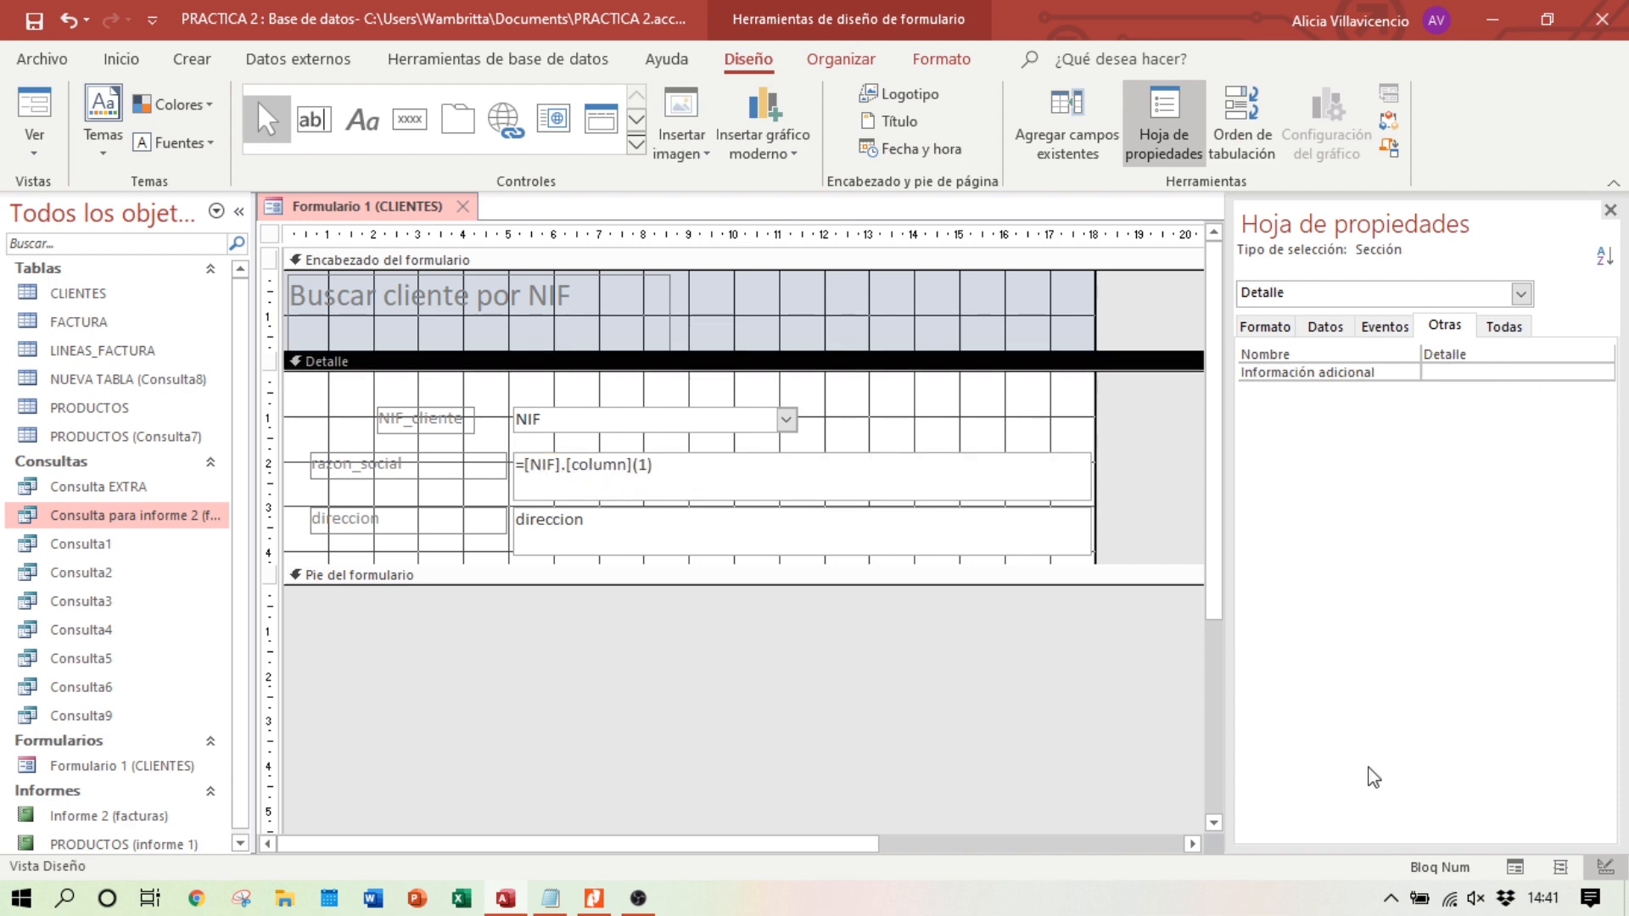
left_click(1517, 867)
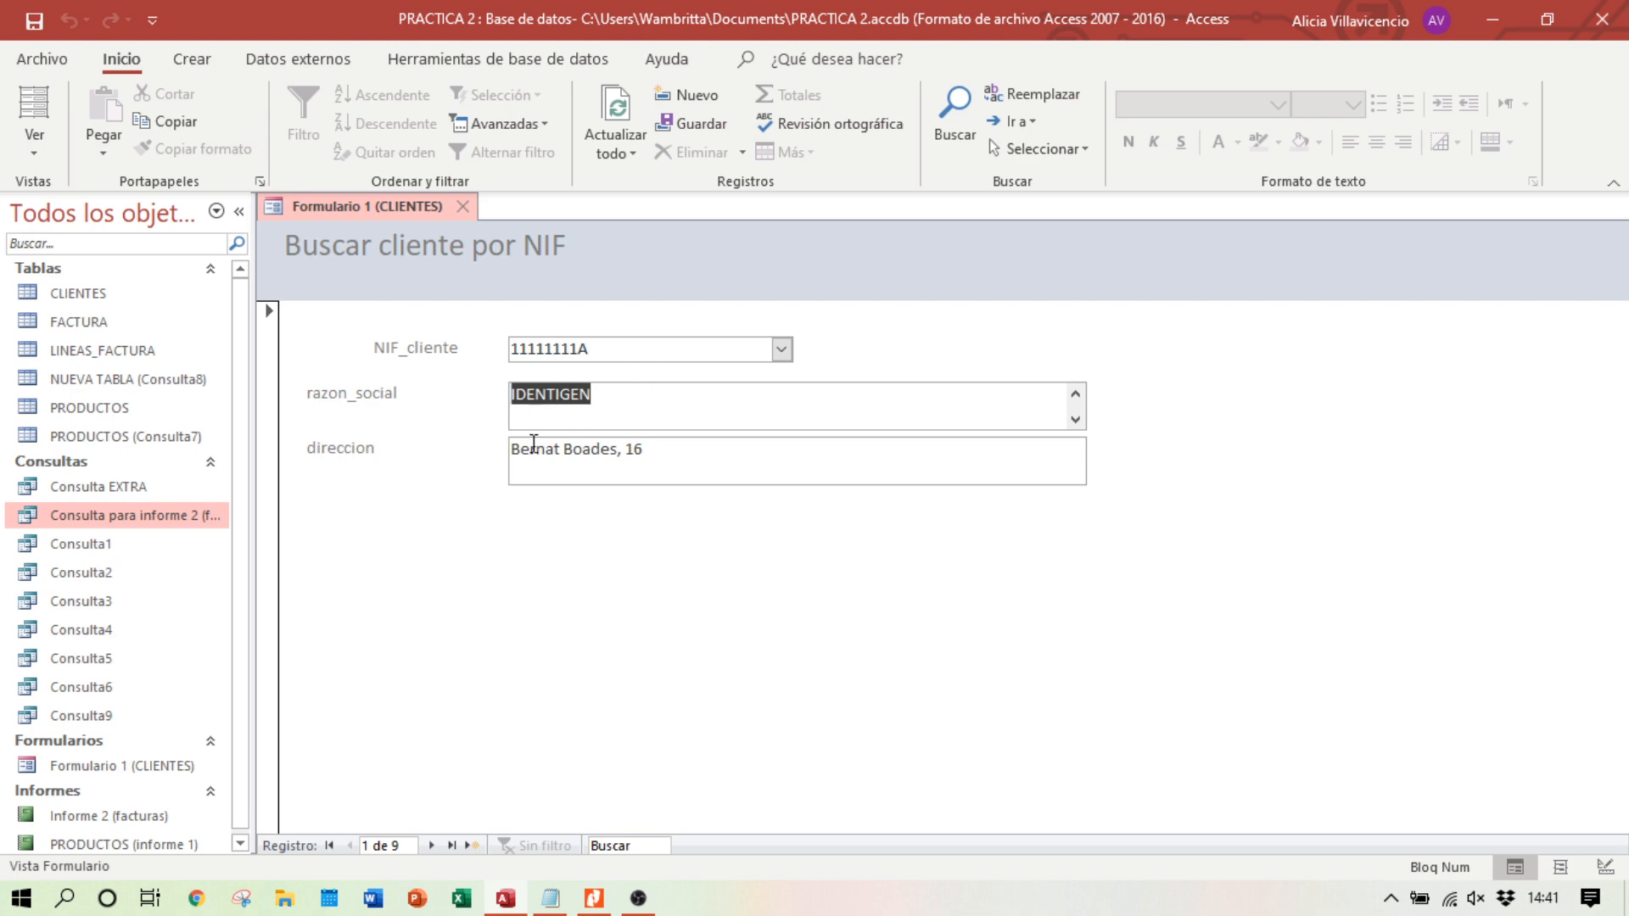
left_click(1604, 867)
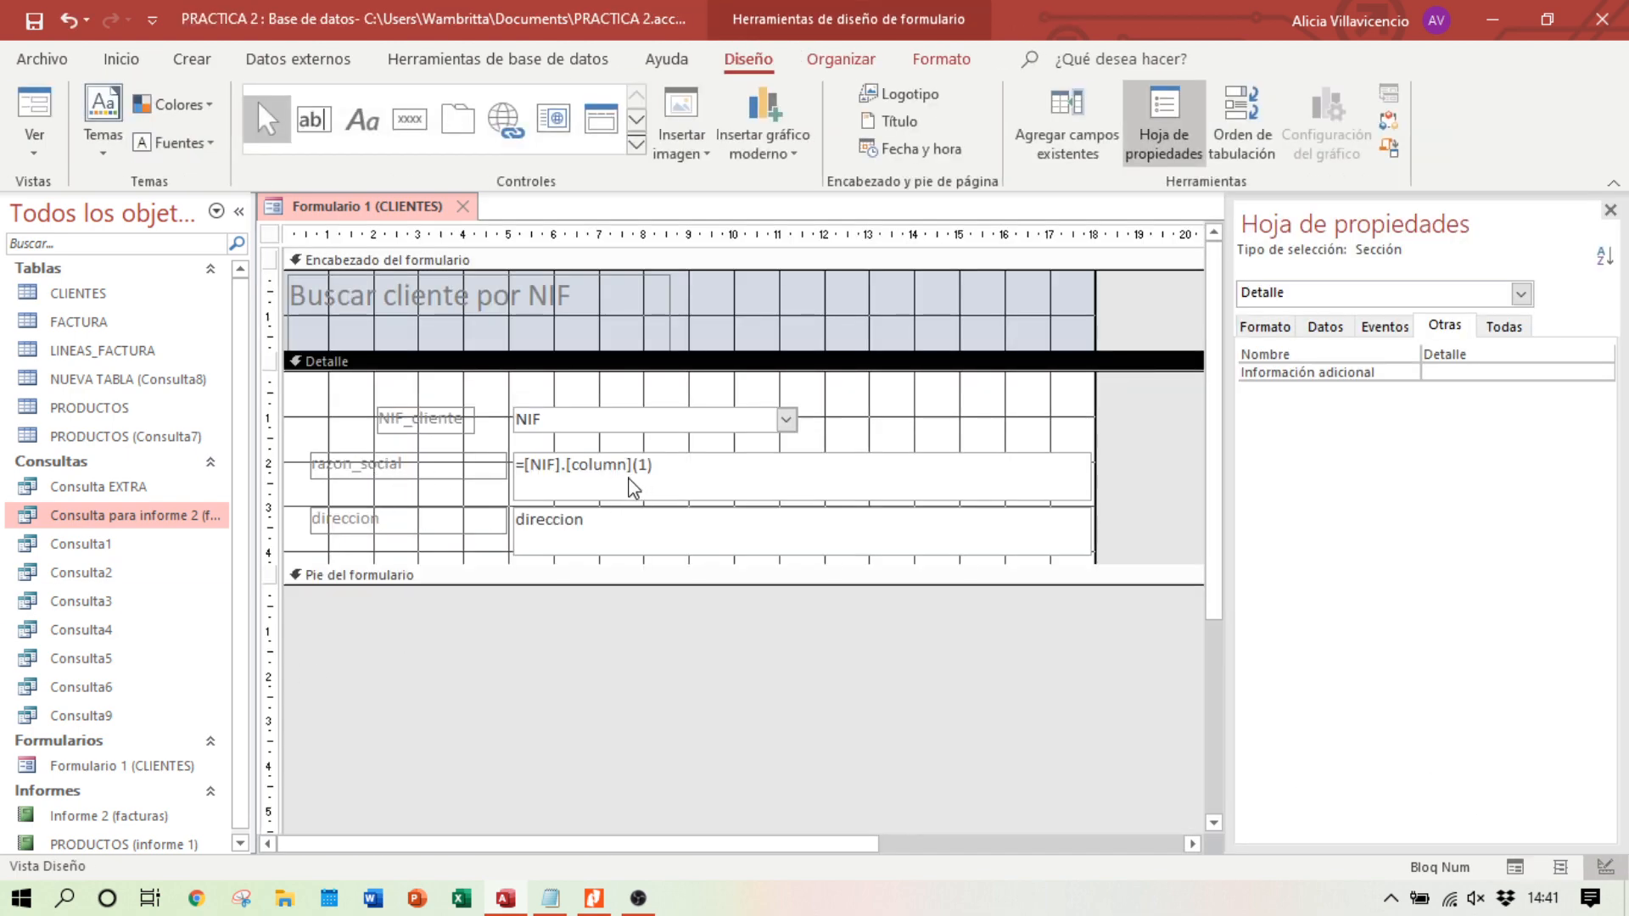
Step: Copy the razon_social expression into the direccion text box, replacing its contents, and change the column index to 2
left_click(662, 465)
left_click_drag(654, 463, 507, 471)
key("ctrl+c")
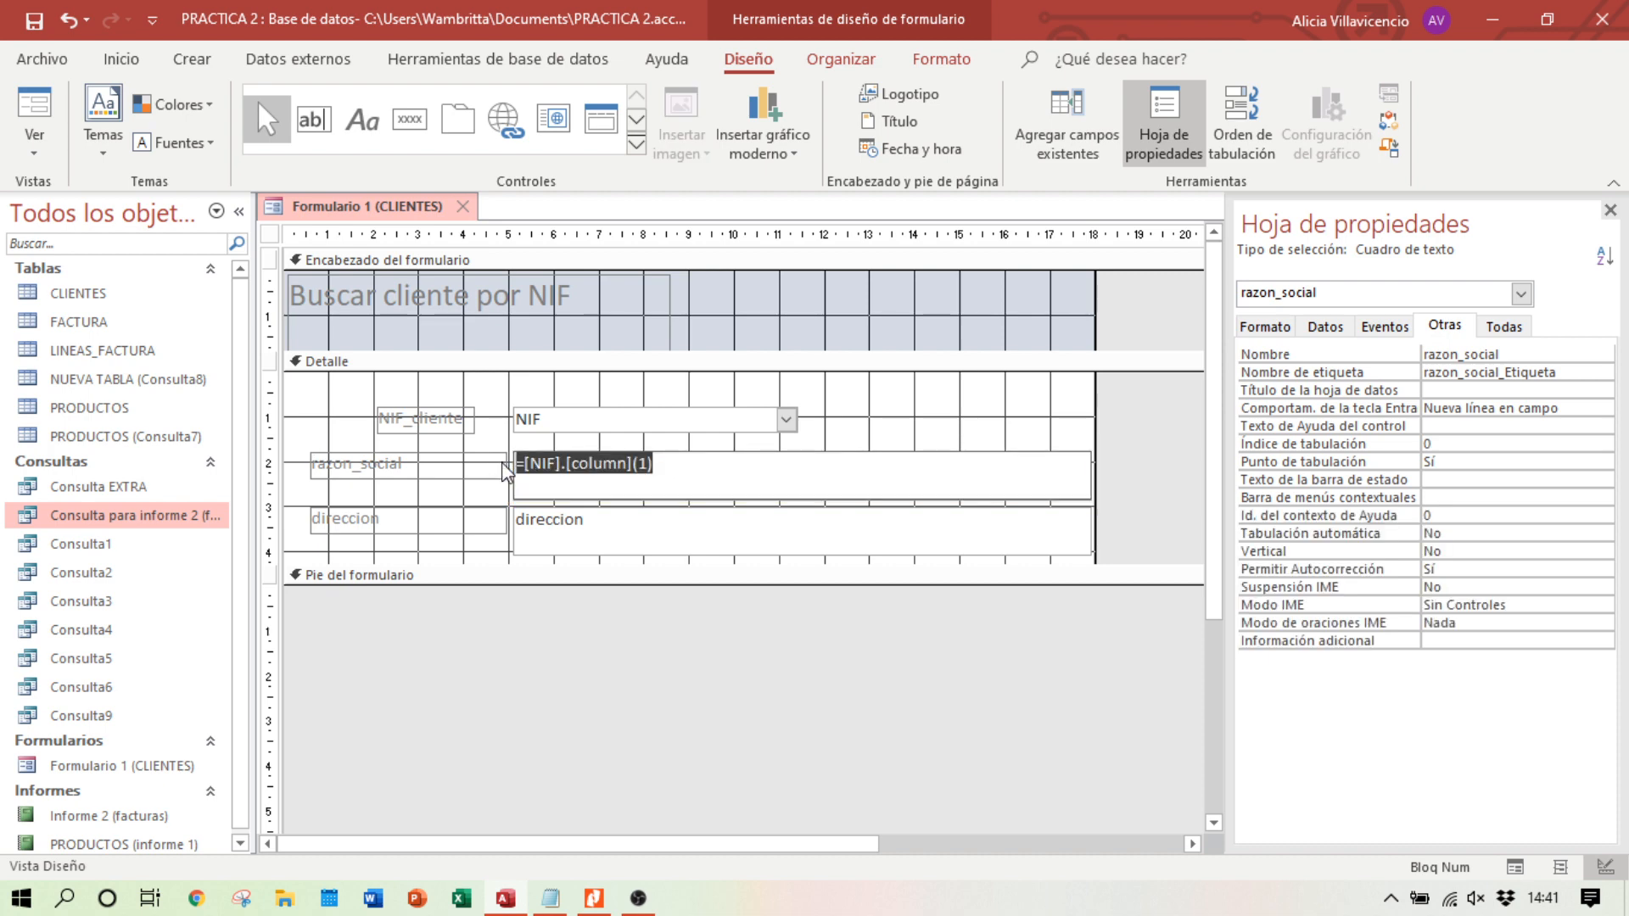
left_click(552, 535)
left_click_drag(614, 527, 494, 526)
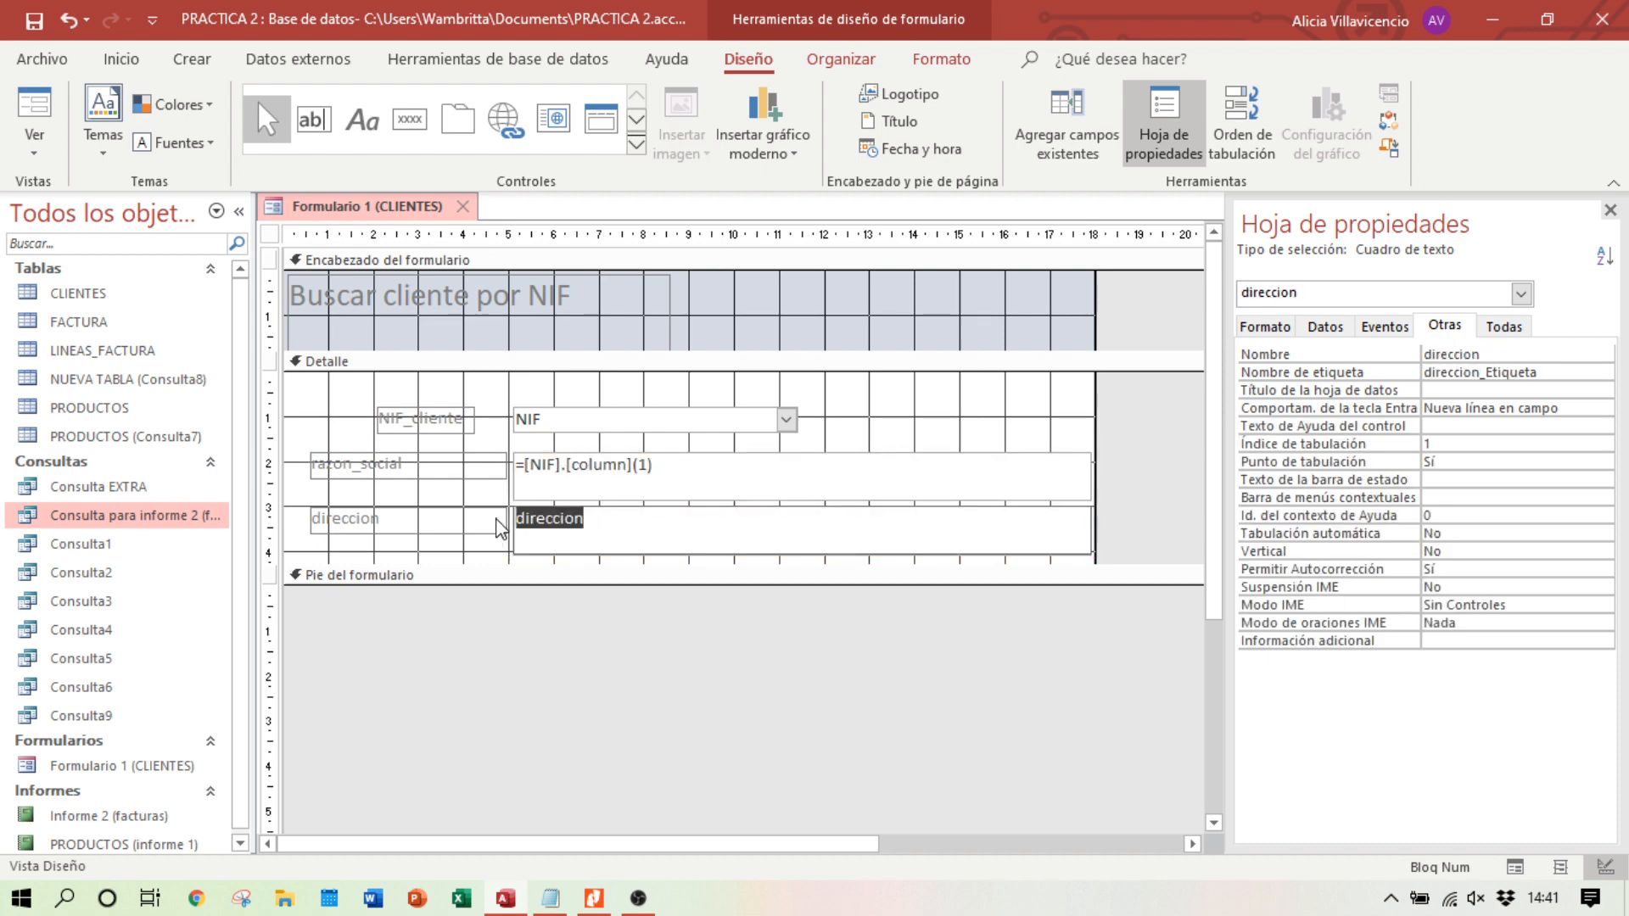
key("ctrl+v")
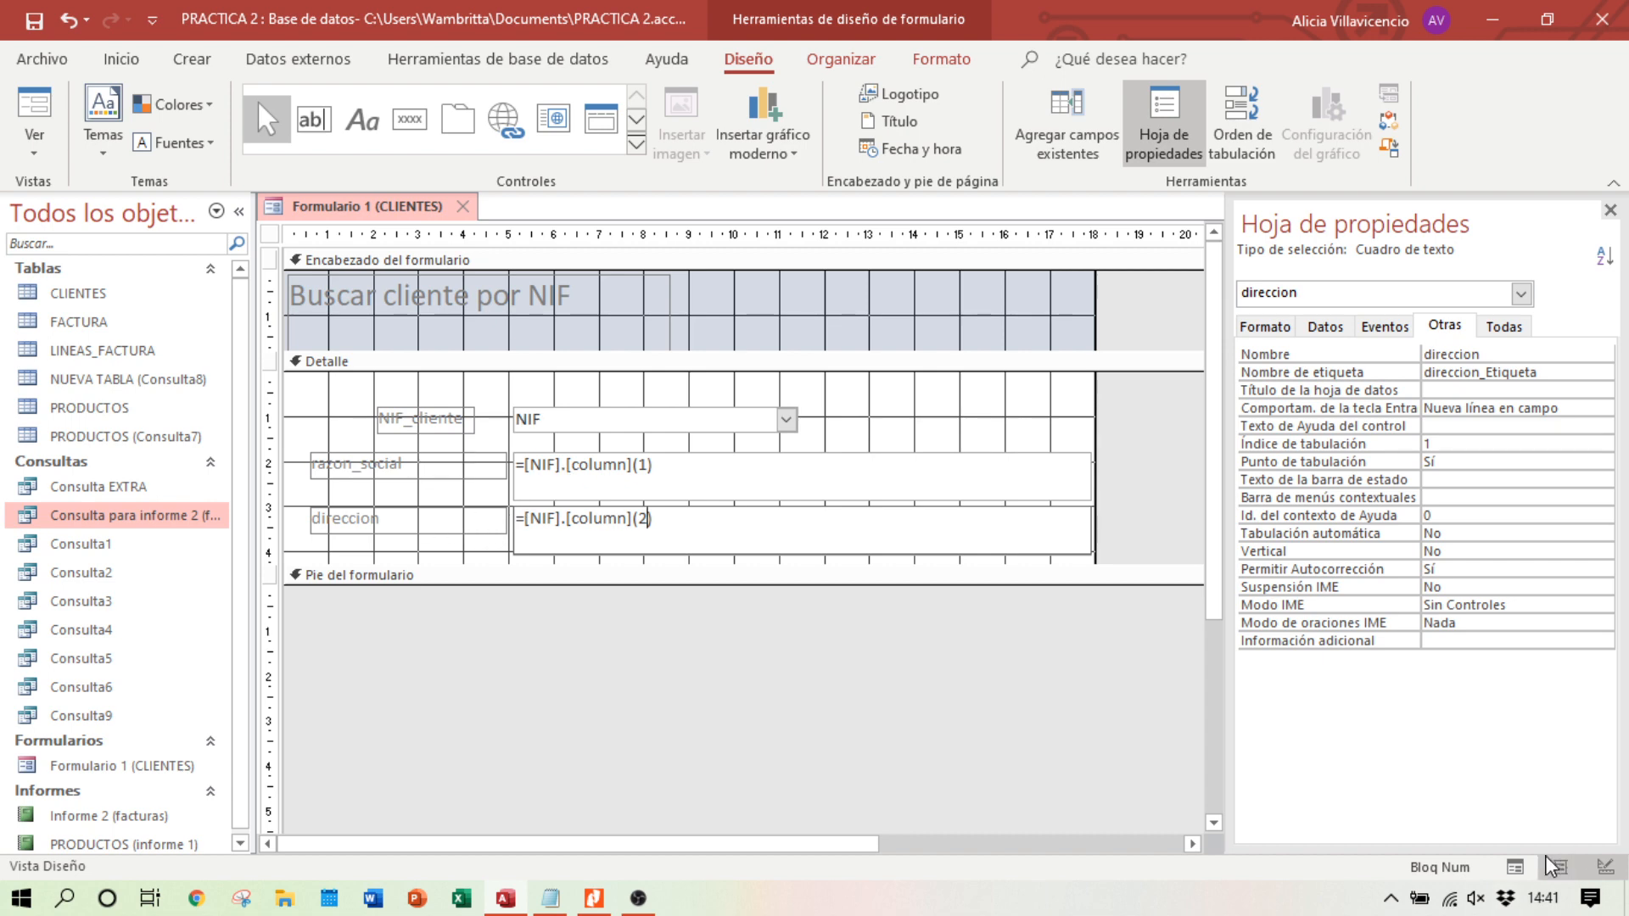
Step: Test the search in Form view by choosing the MEDLAB customer and the QUIAGEN customer from the NIF_cliente list
left_click(1515, 867)
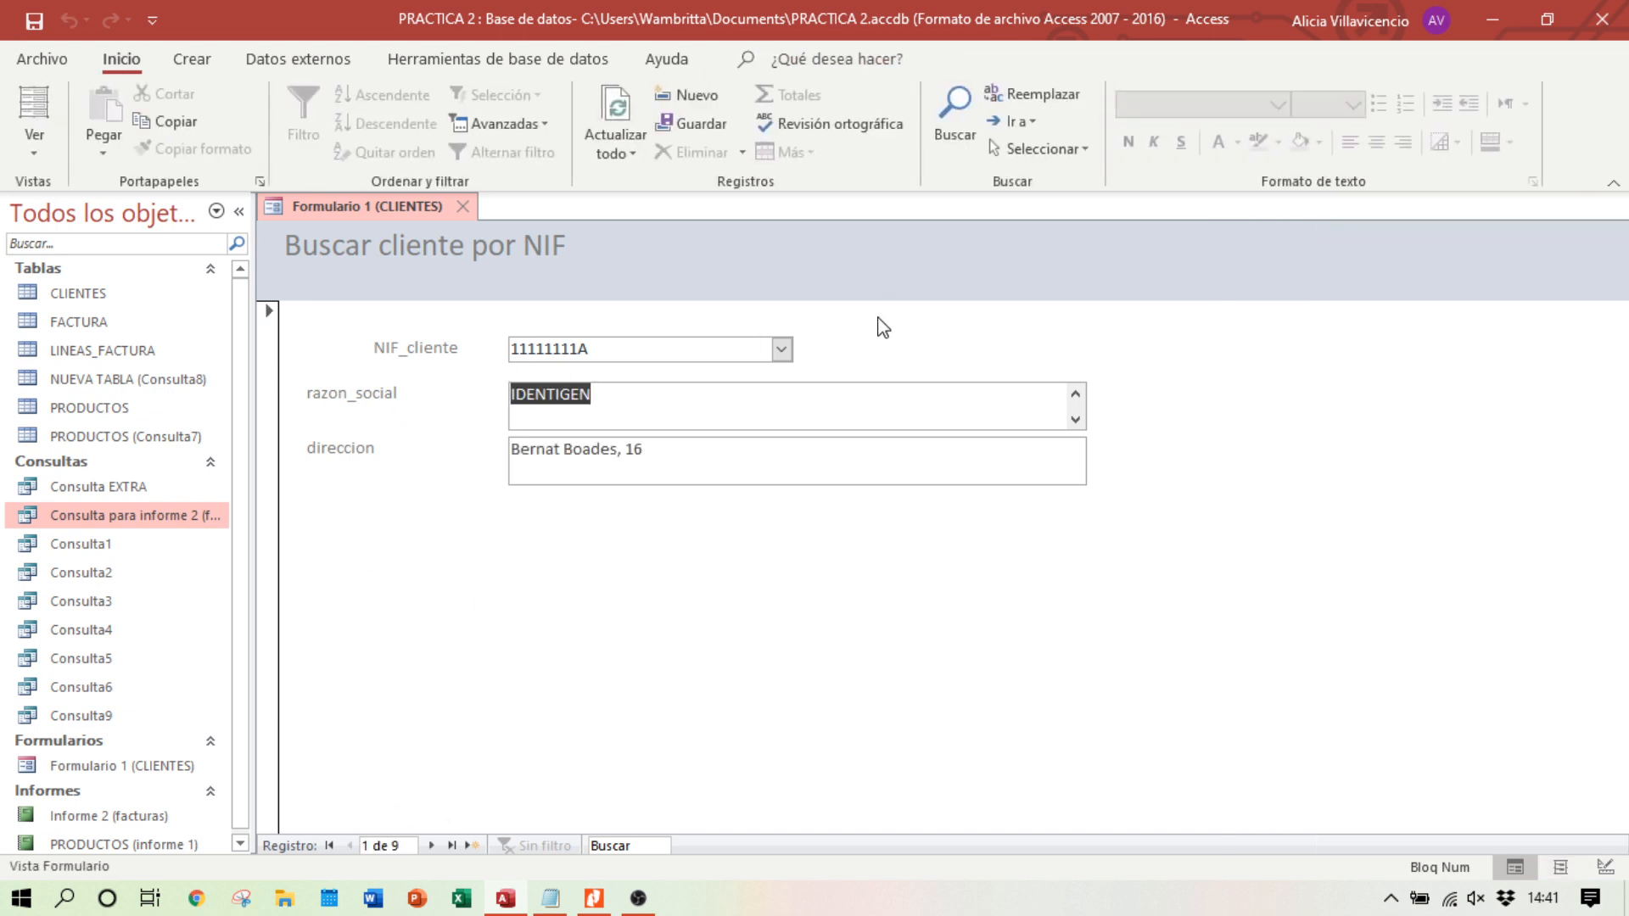
left_click(781, 349)
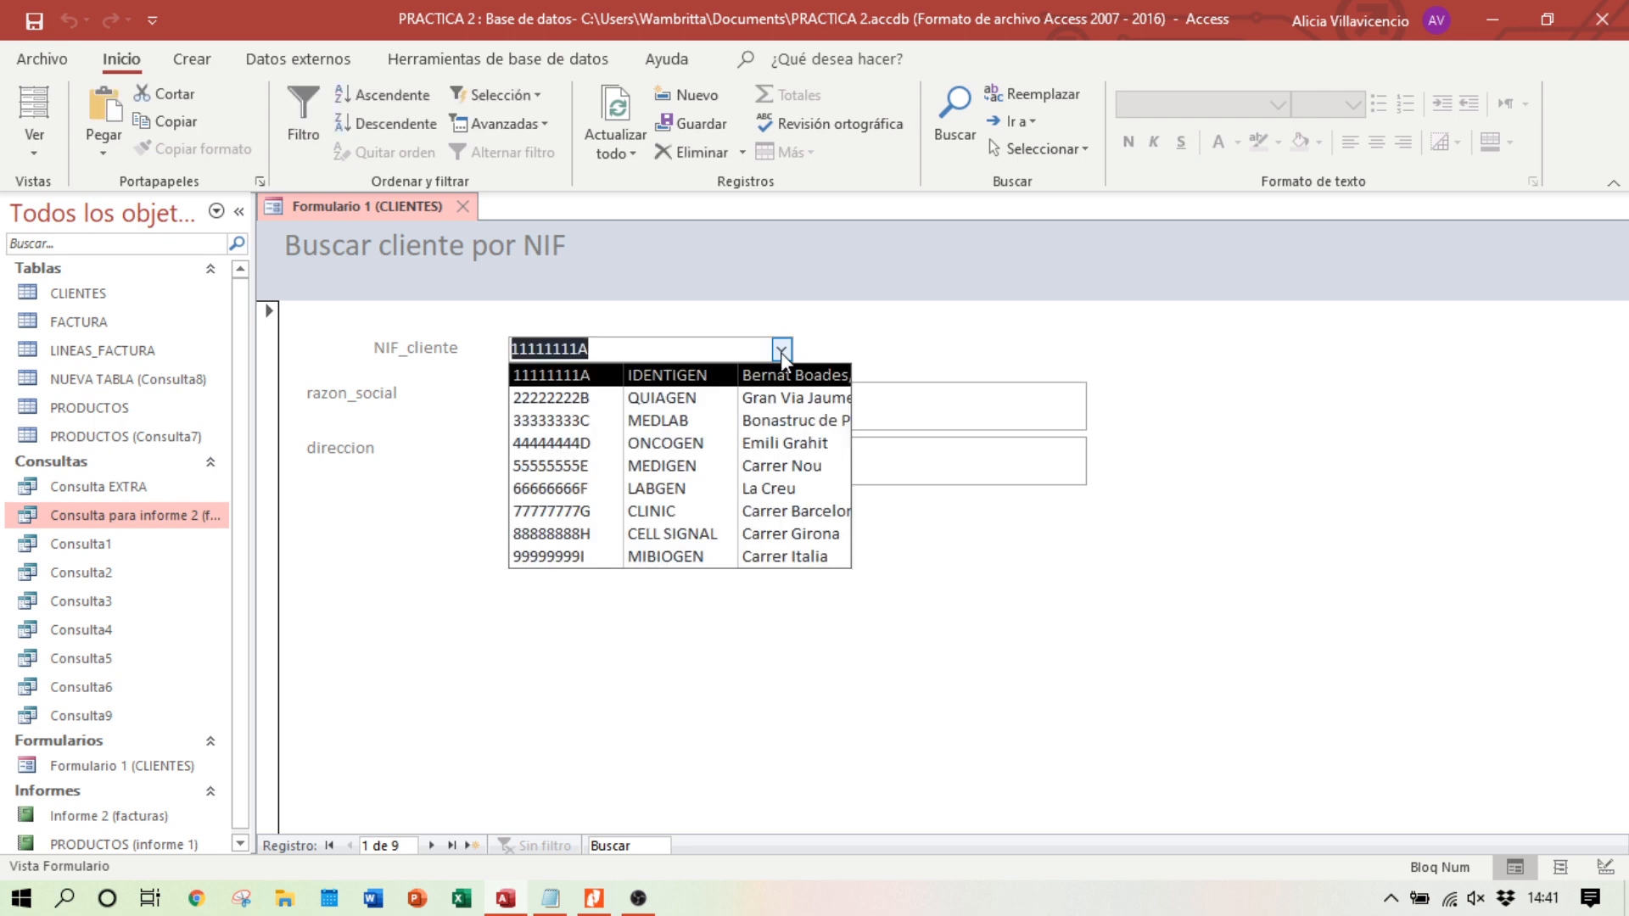
left_click(525, 421)
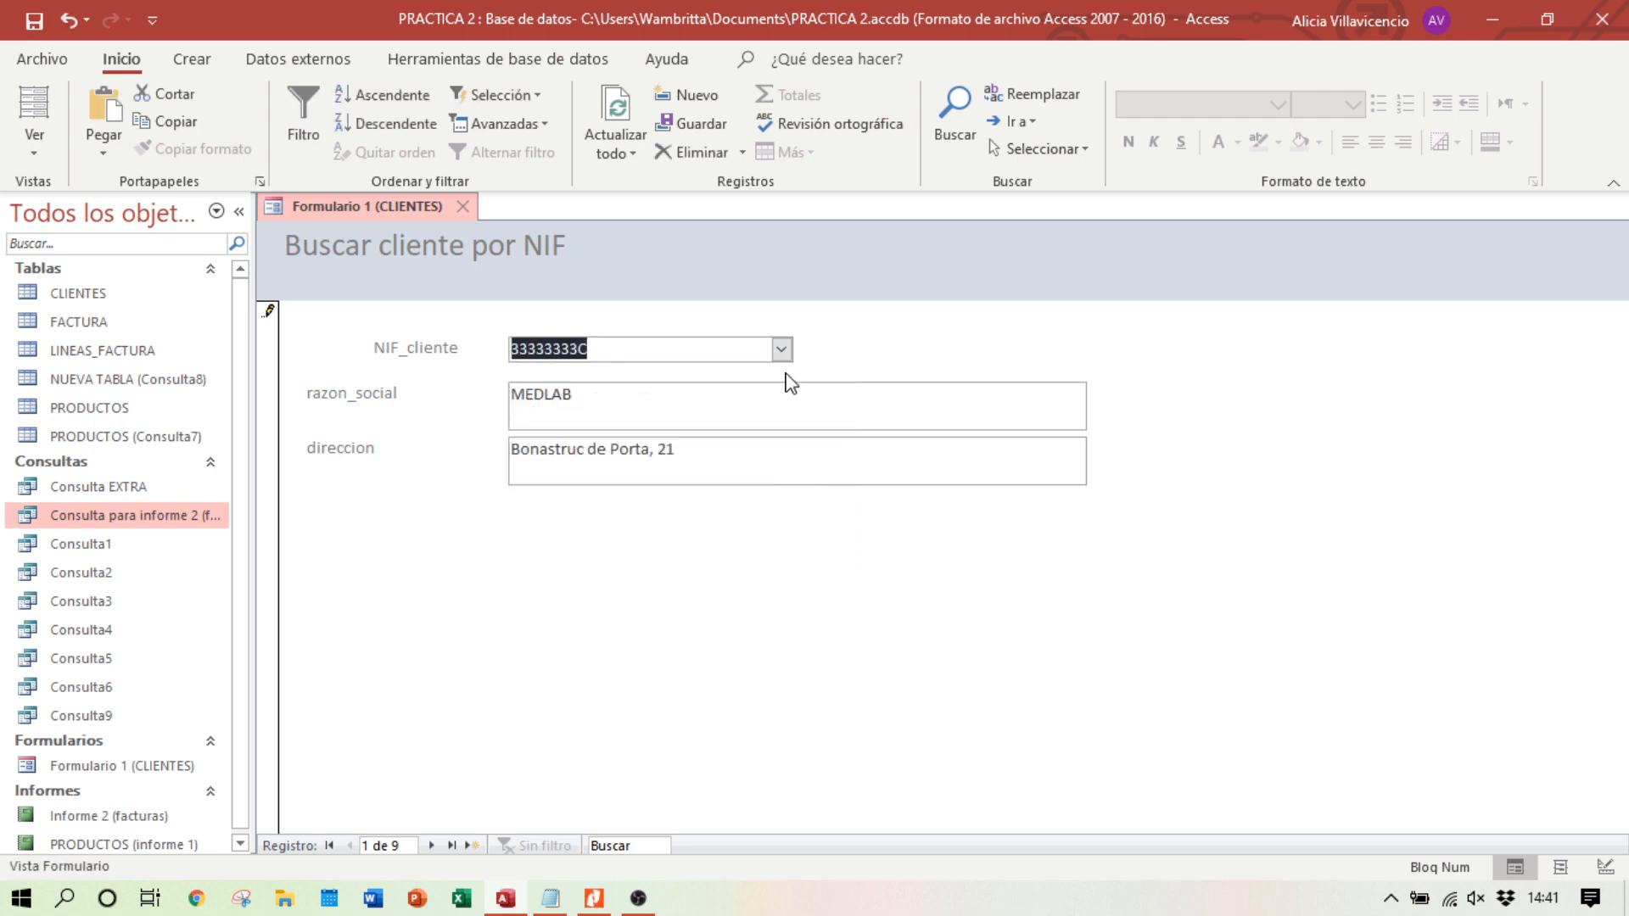
left_click(782, 349)
left_click(609, 402)
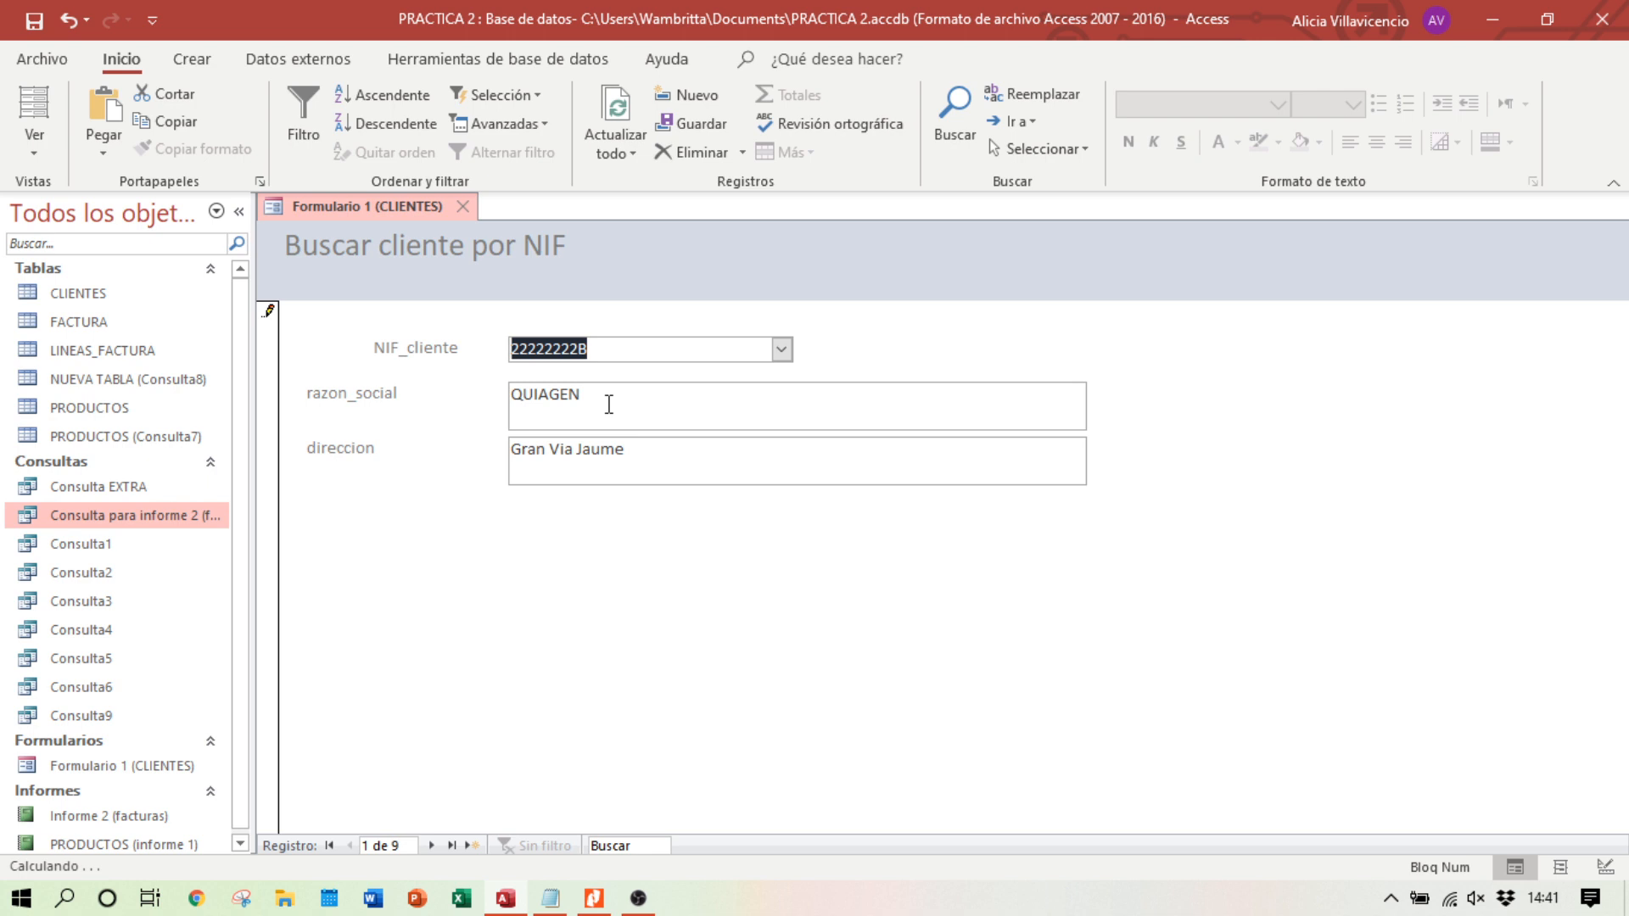
Step: Display the customer columns in the NIF_cliente list, then try to return to Design view
left_click(781, 351)
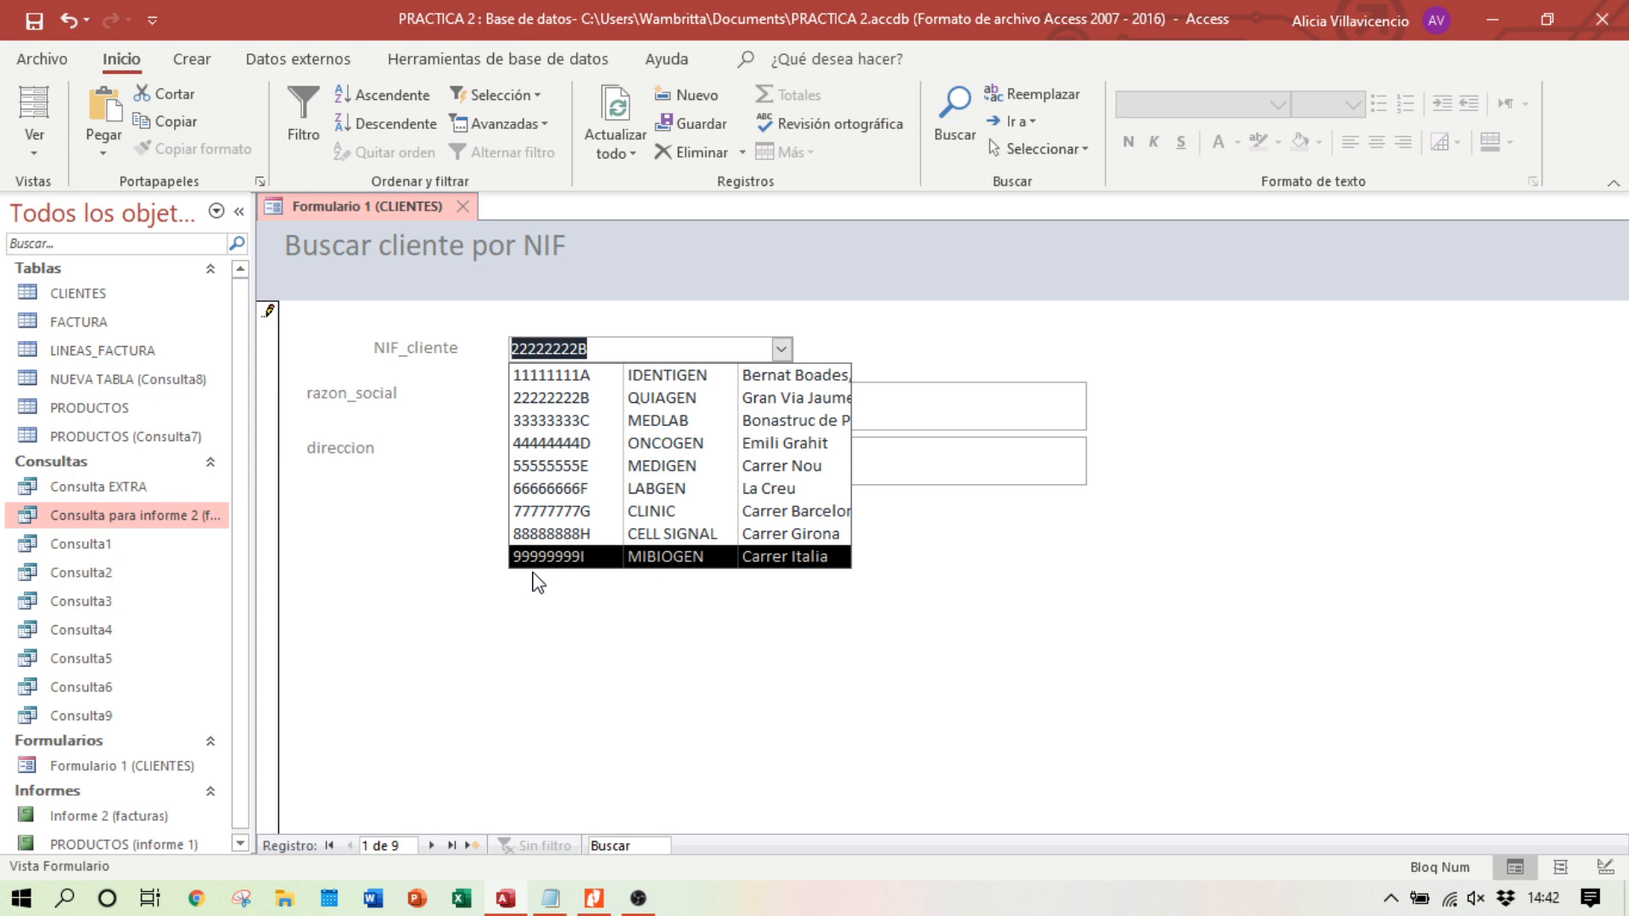
left_click(1175, 563)
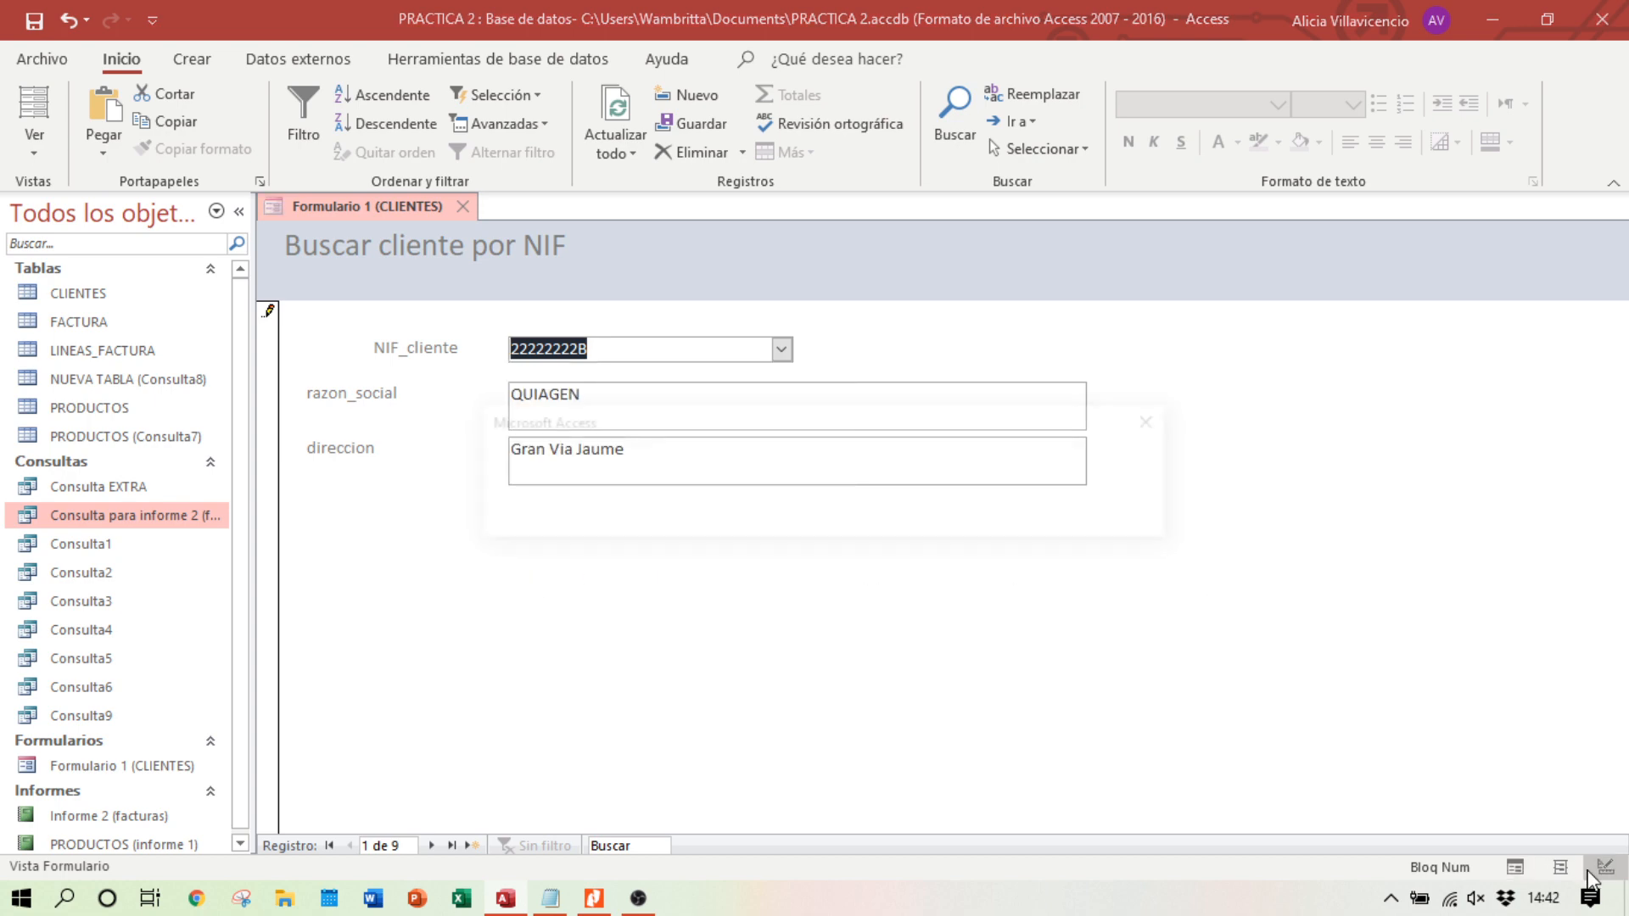
left_click(730, 521)
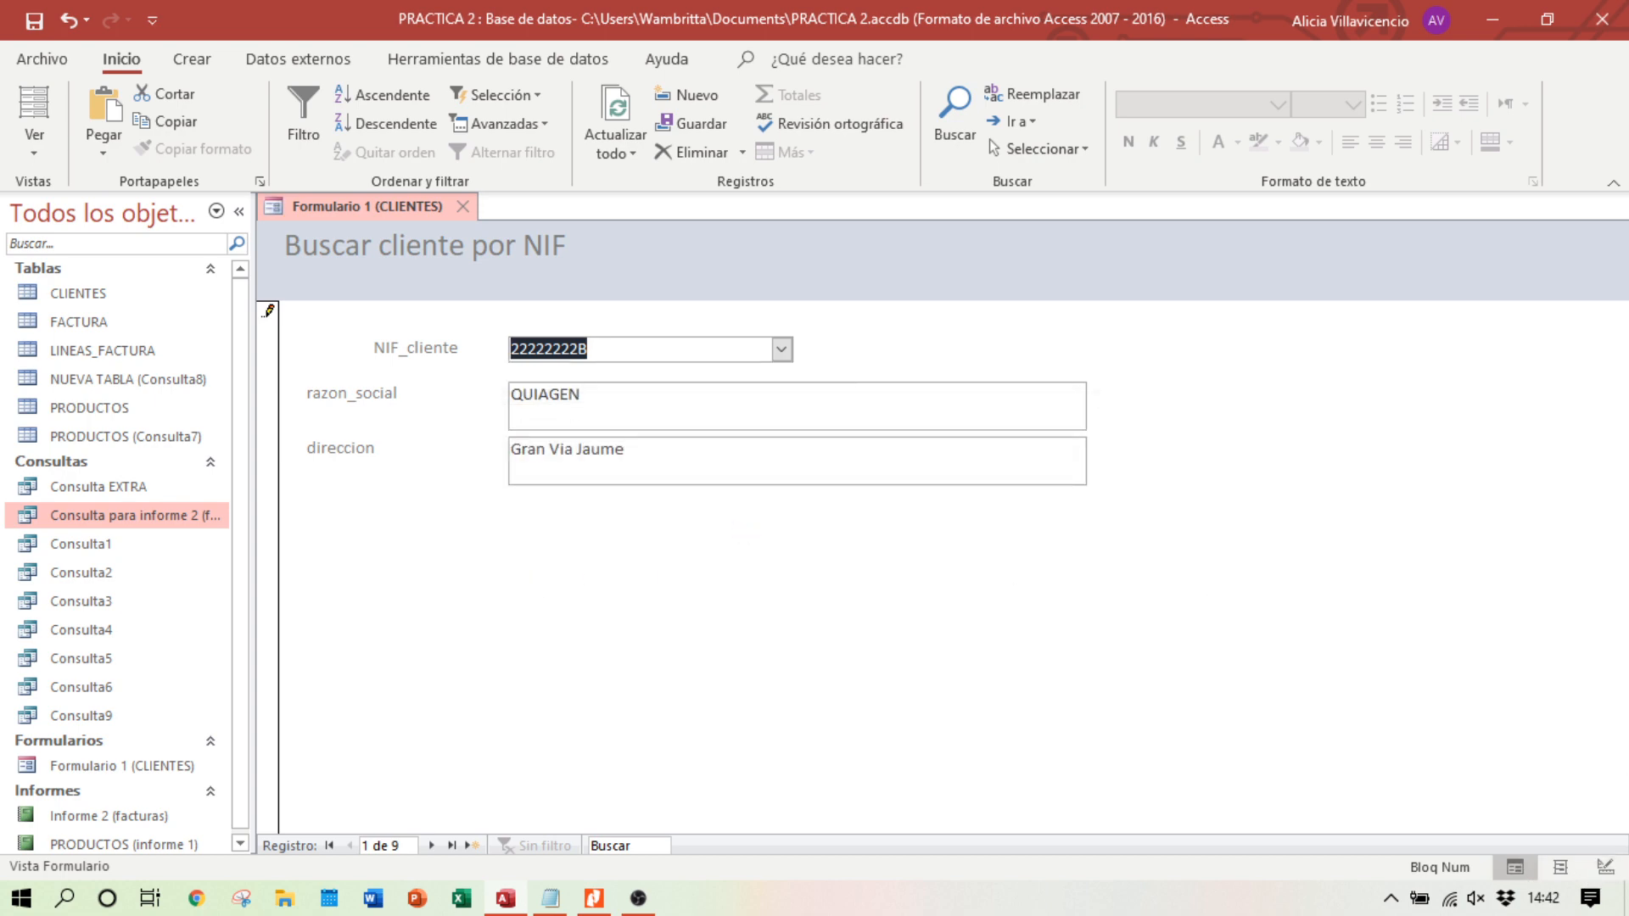
left_click(762, 519)
left_click(738, 521)
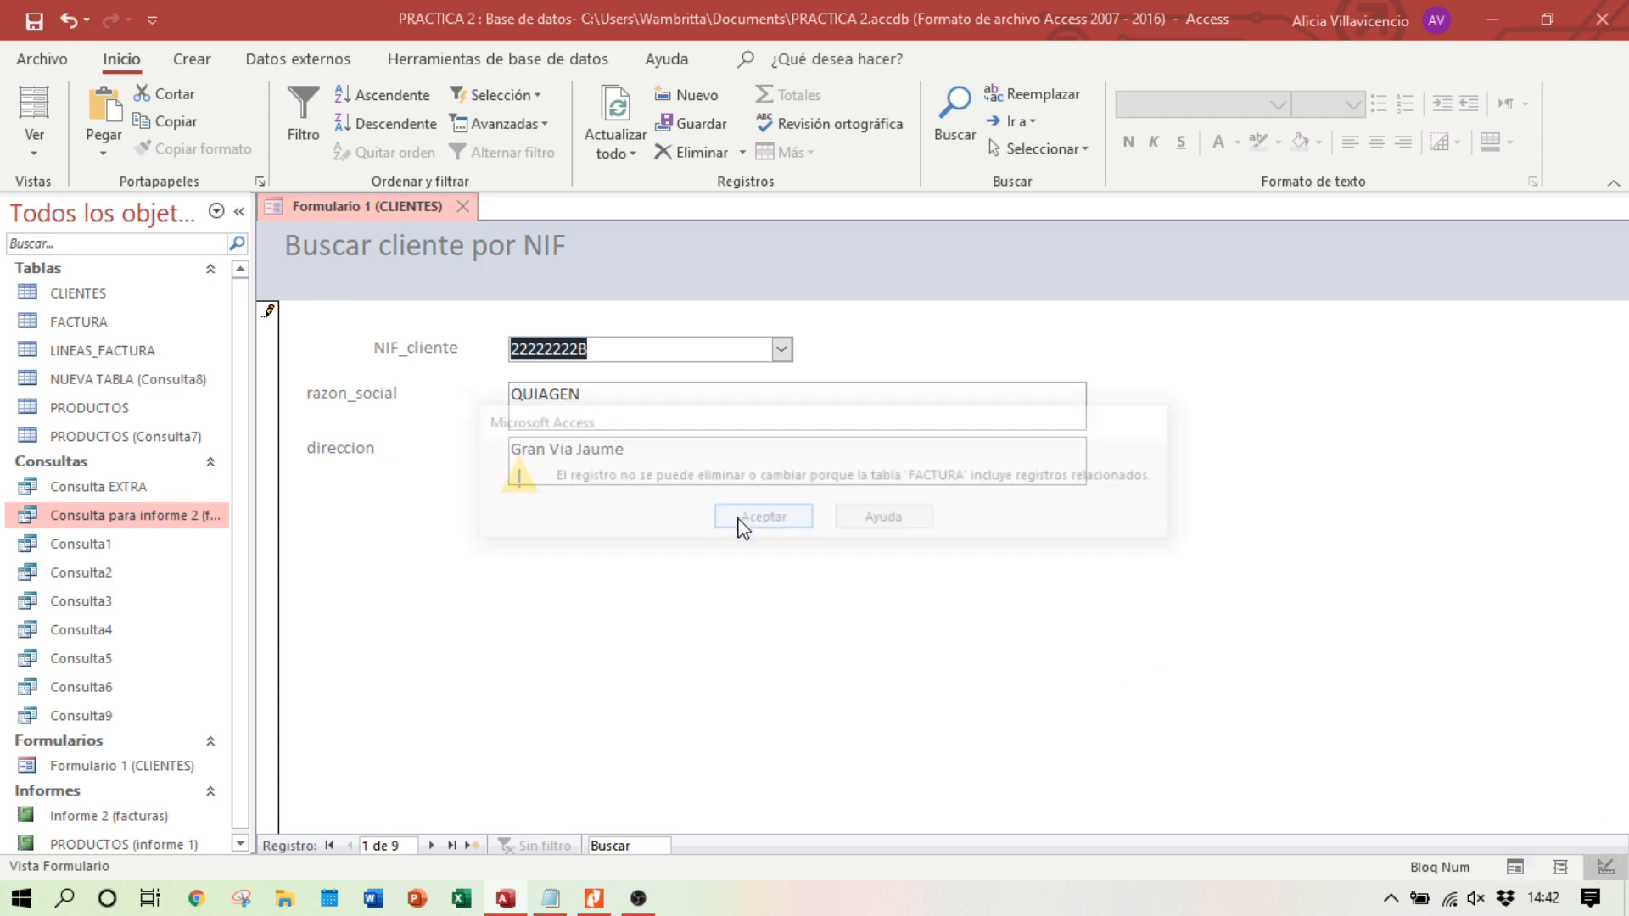
Step: Close the CLIENTES form, saving its design changes and discarding the pending record edit
left_click(462, 206)
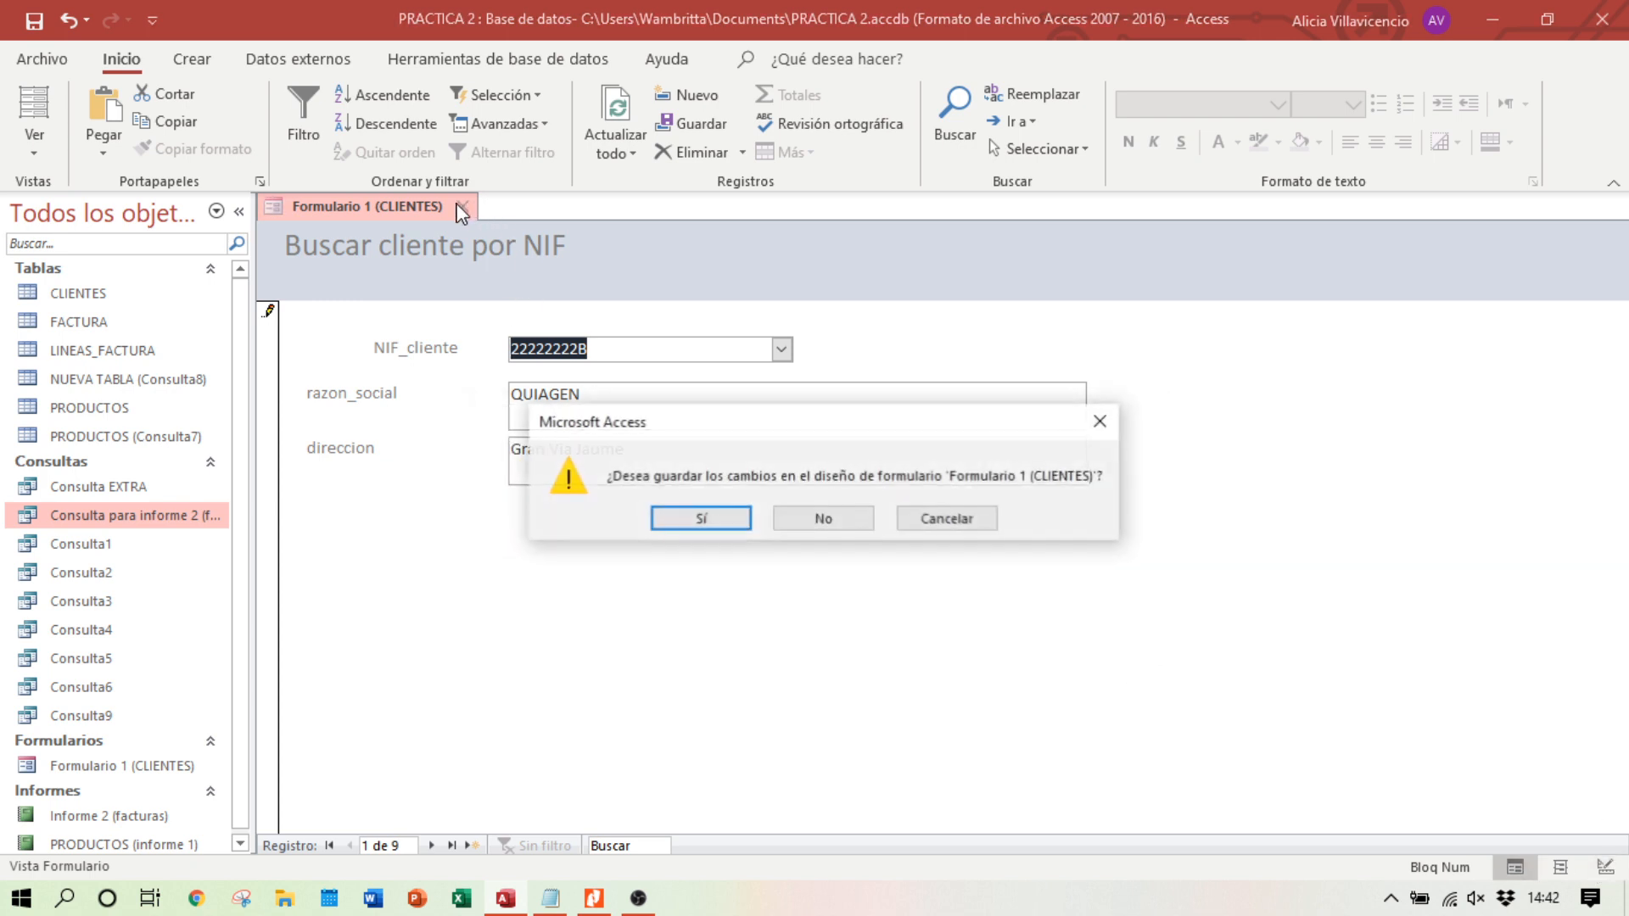
left_click(694, 519)
left_click(740, 521)
left_click(740, 522)
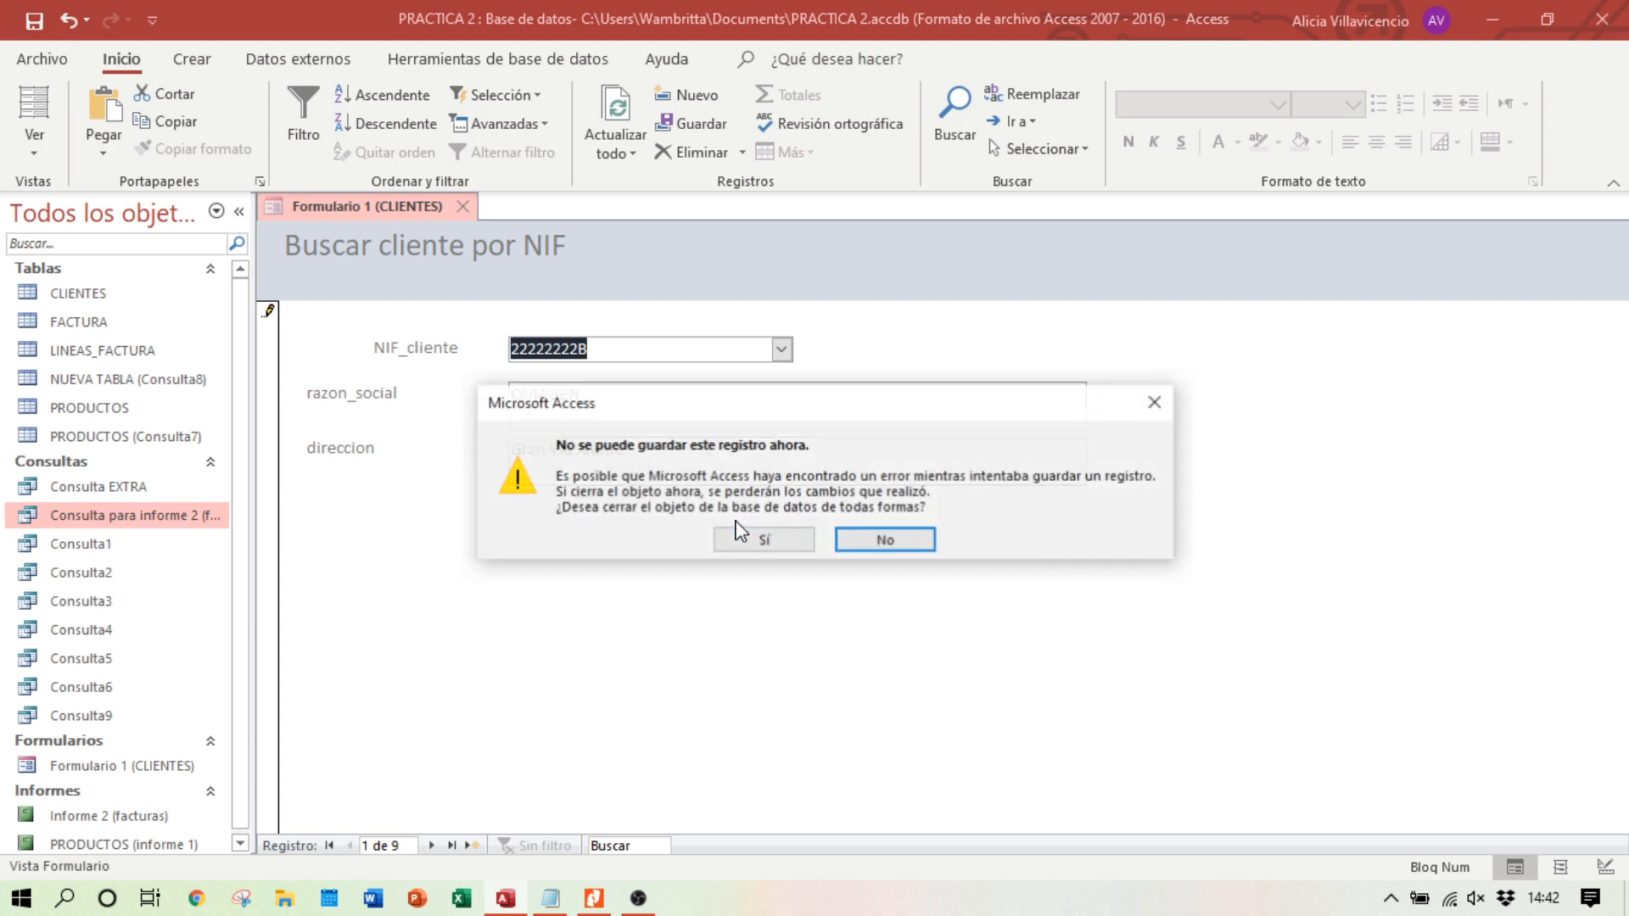
left_click(755, 536)
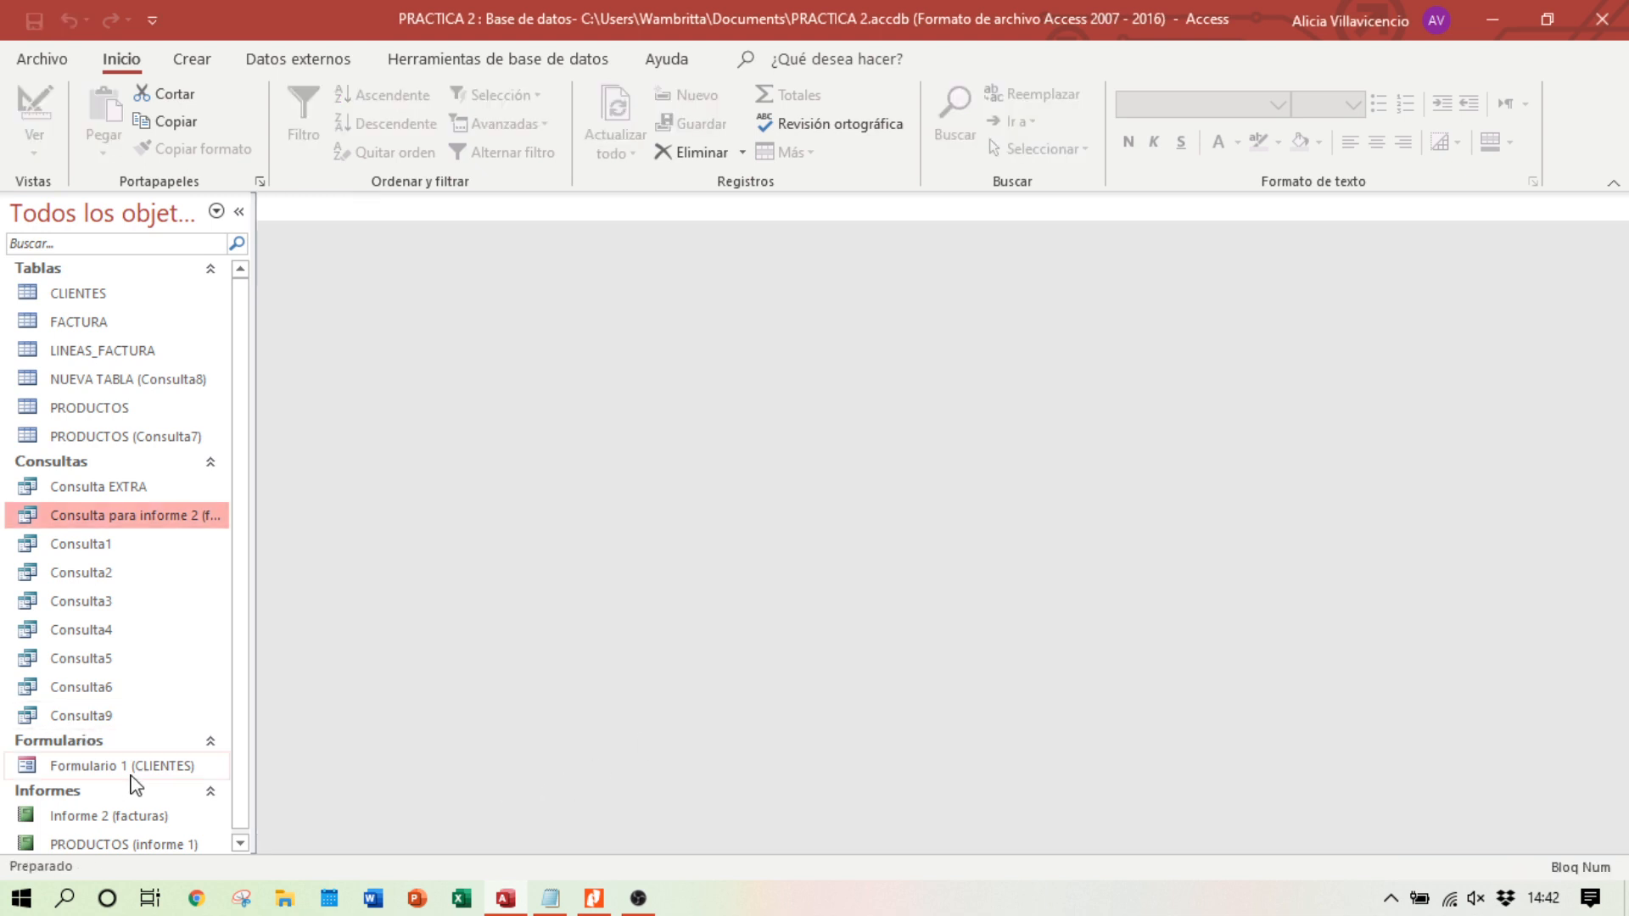
Step: Reopen Formulario 1 (CLIENTES) and view the columns of the NIF_cliente list in Form view
left_click(139, 767)
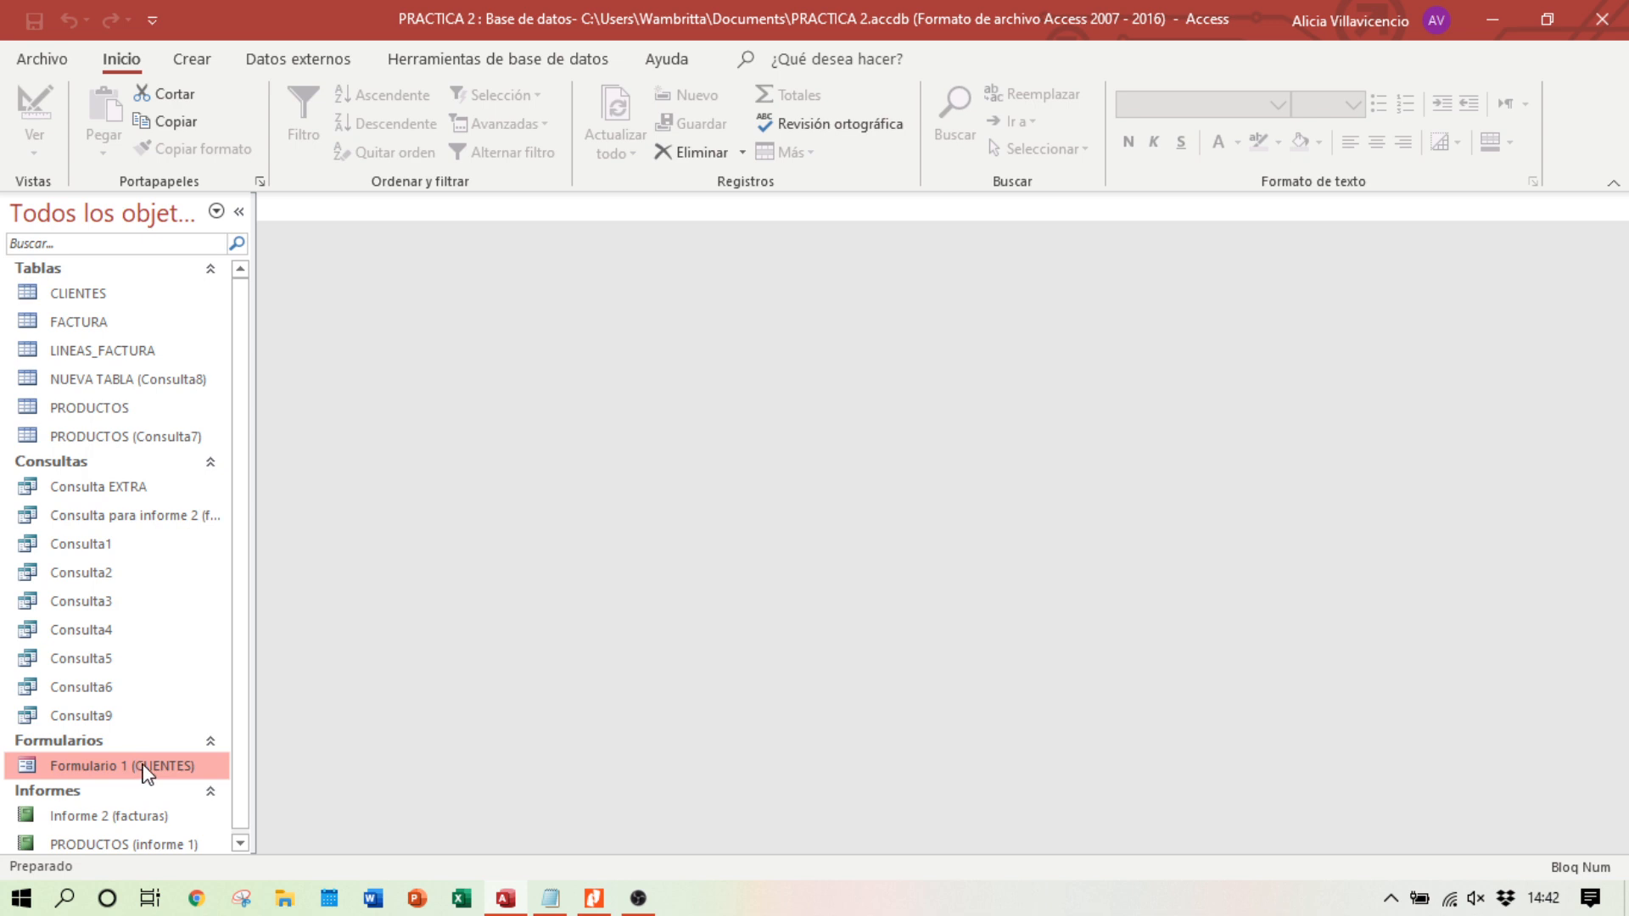
double_click(144, 766)
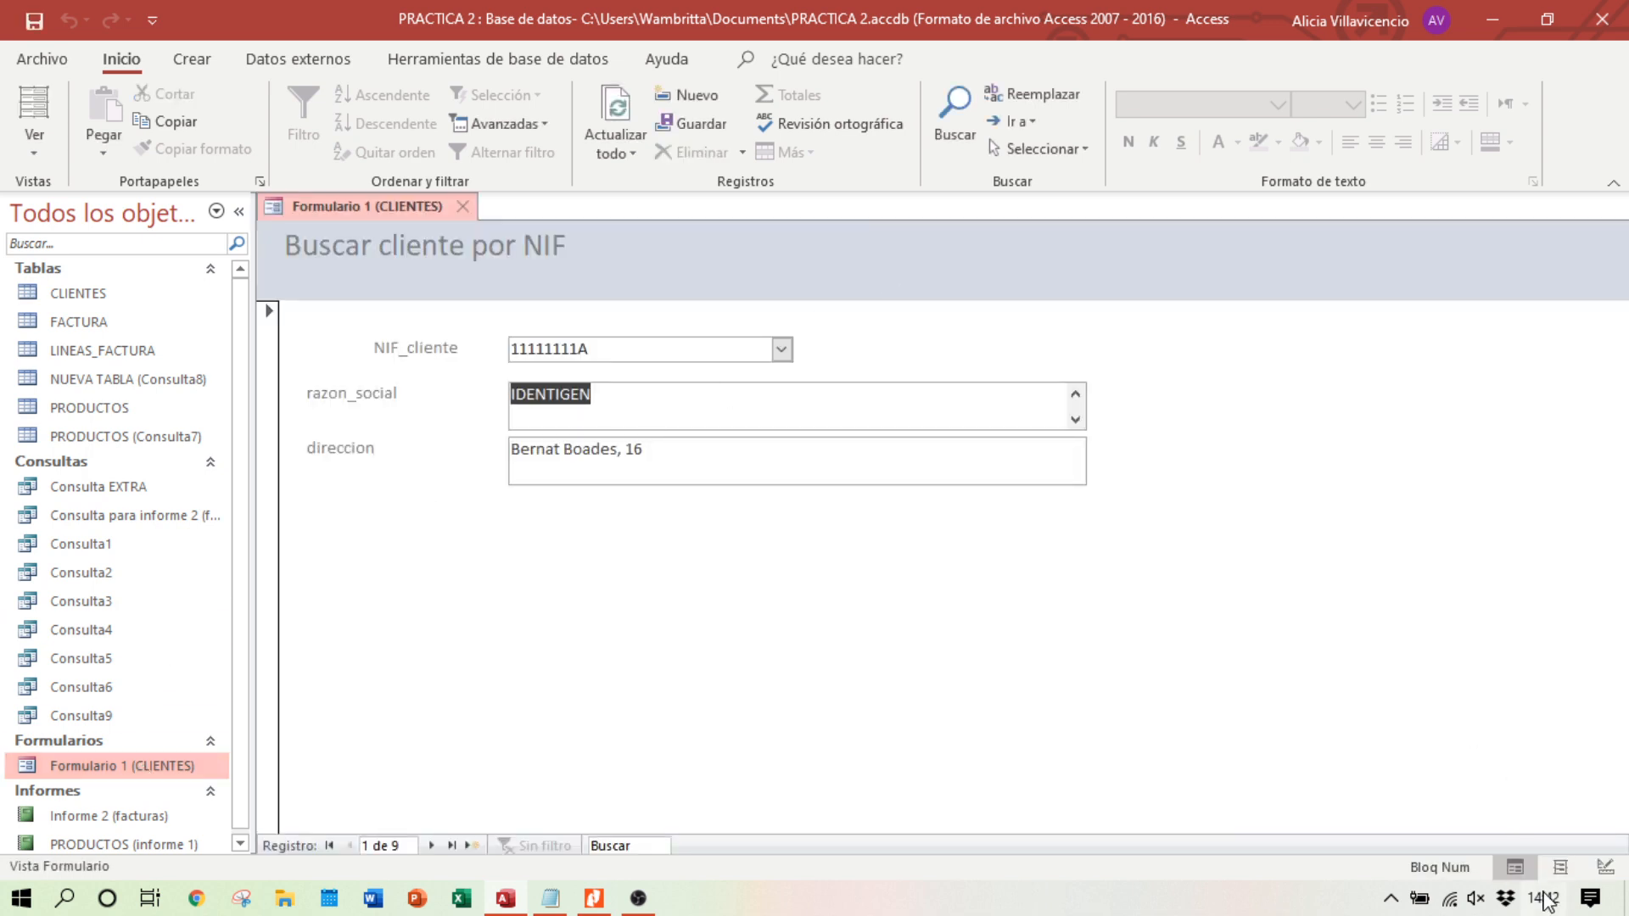
left_click(1605, 866)
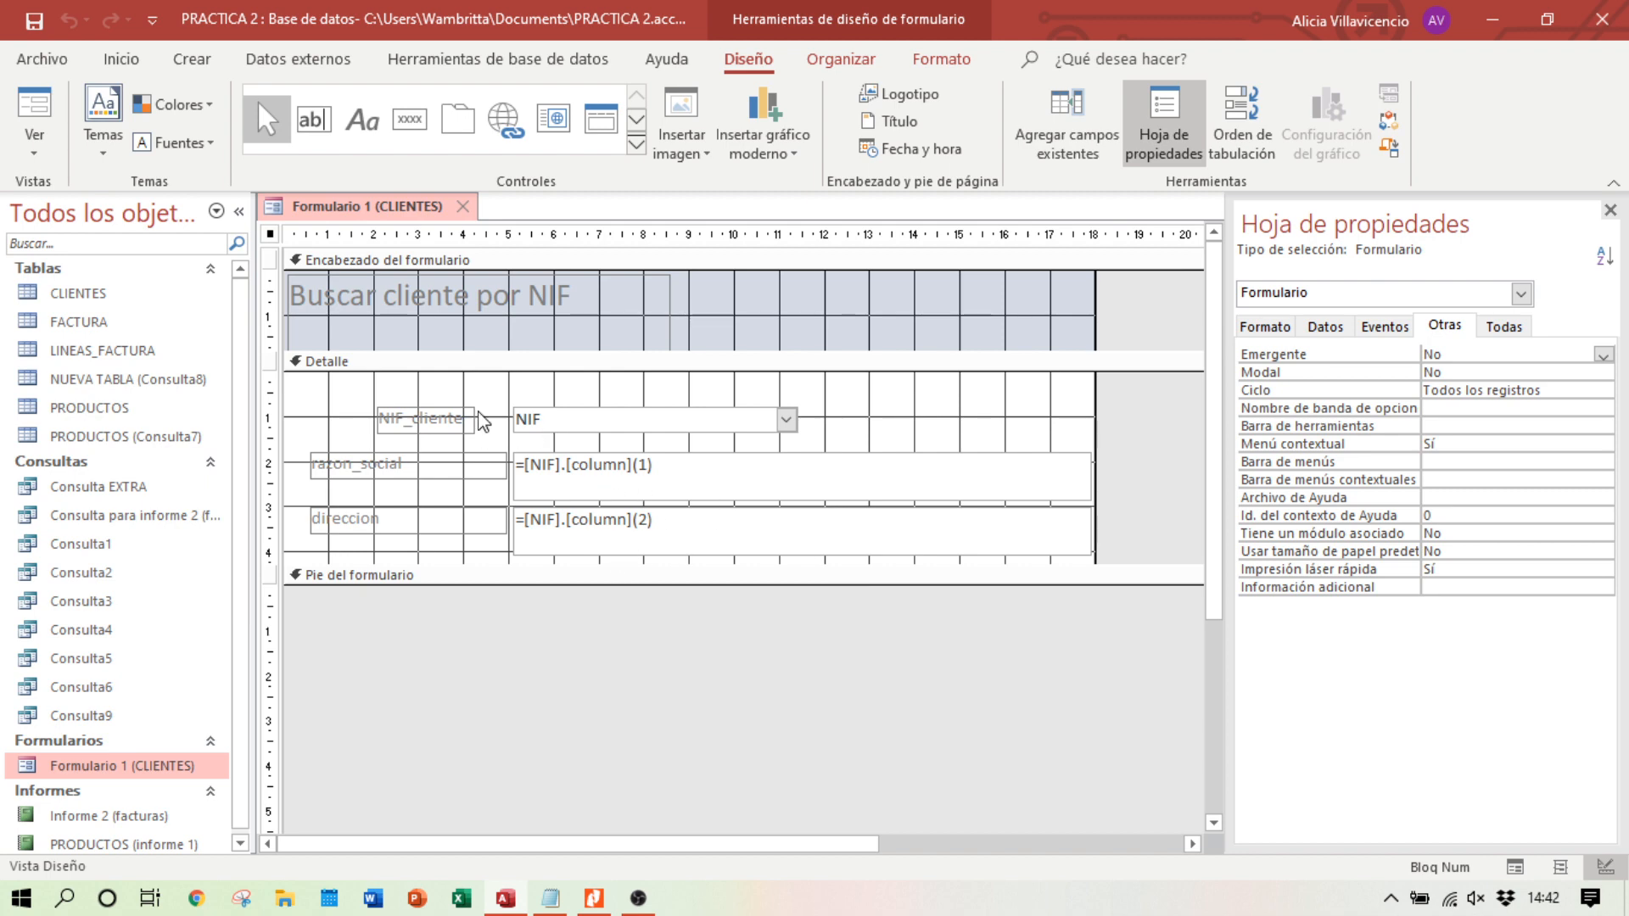
left_click(1515, 866)
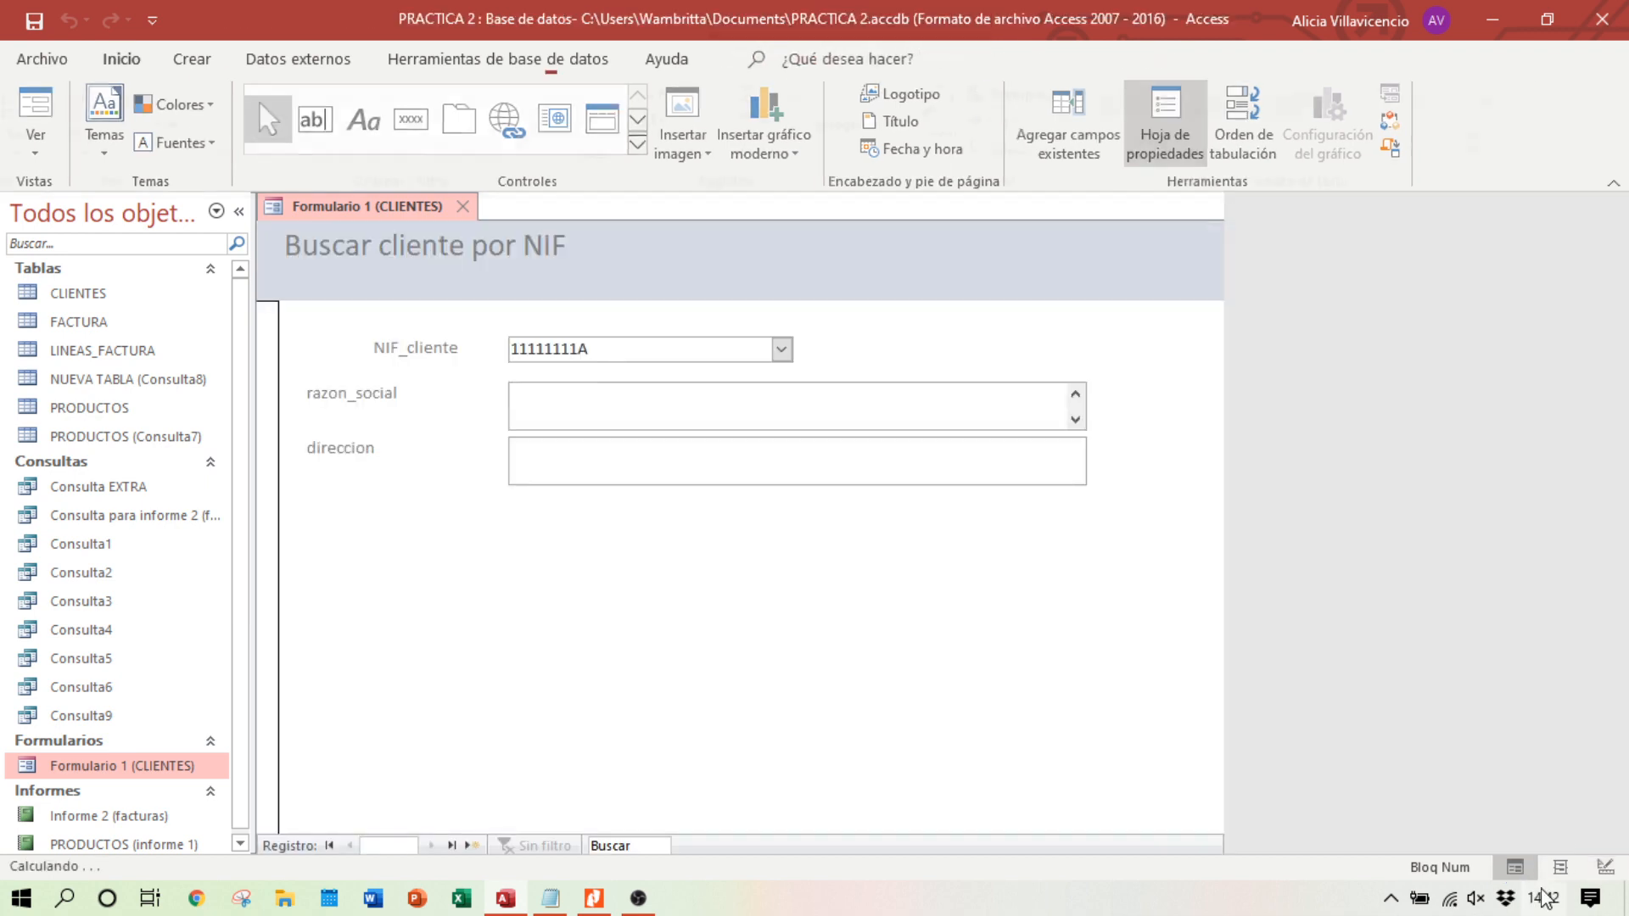
left_click(779, 348)
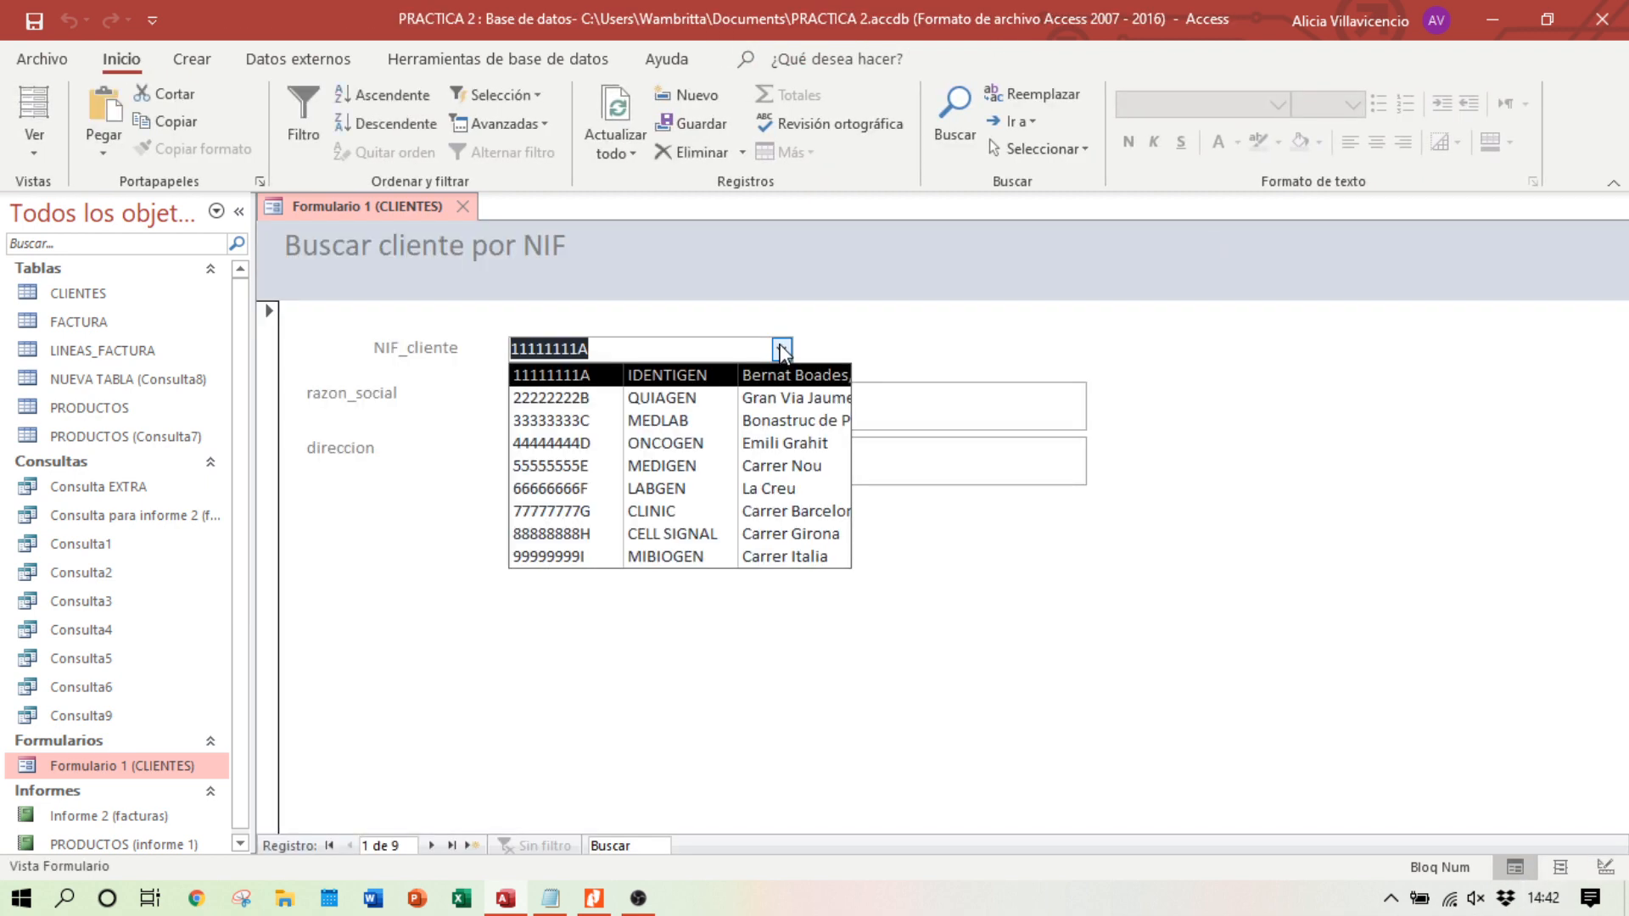
left_click(793, 344)
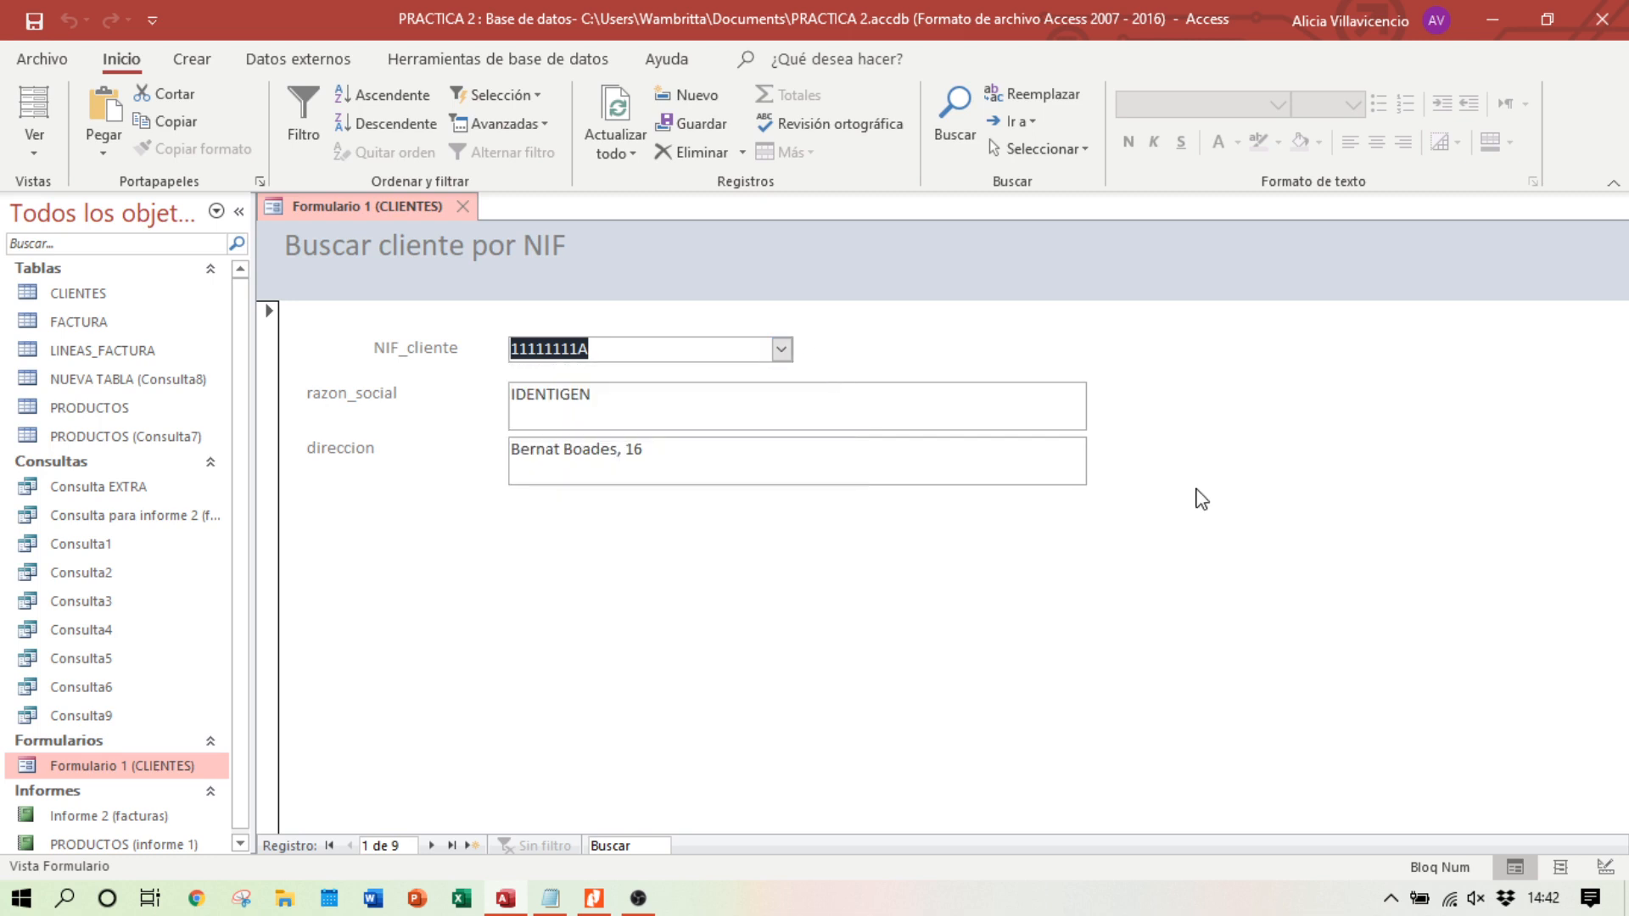
Step: Return to Design view and show the format properties of the NIF combo box
left_click(1605, 866)
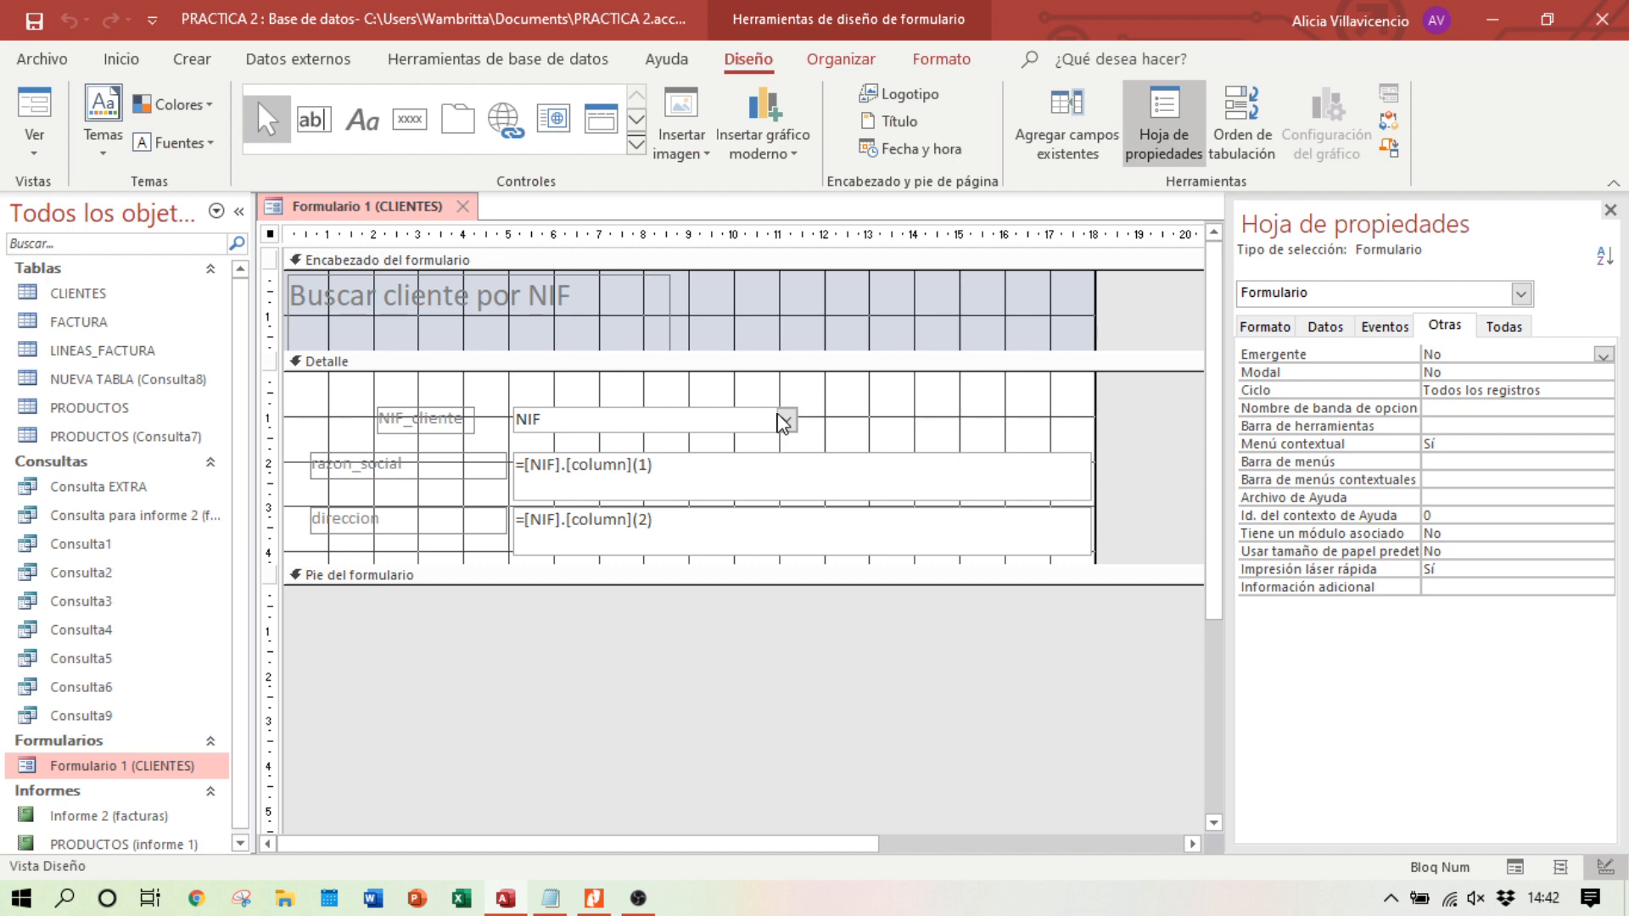
left_click(1273, 330)
left_click(1326, 328)
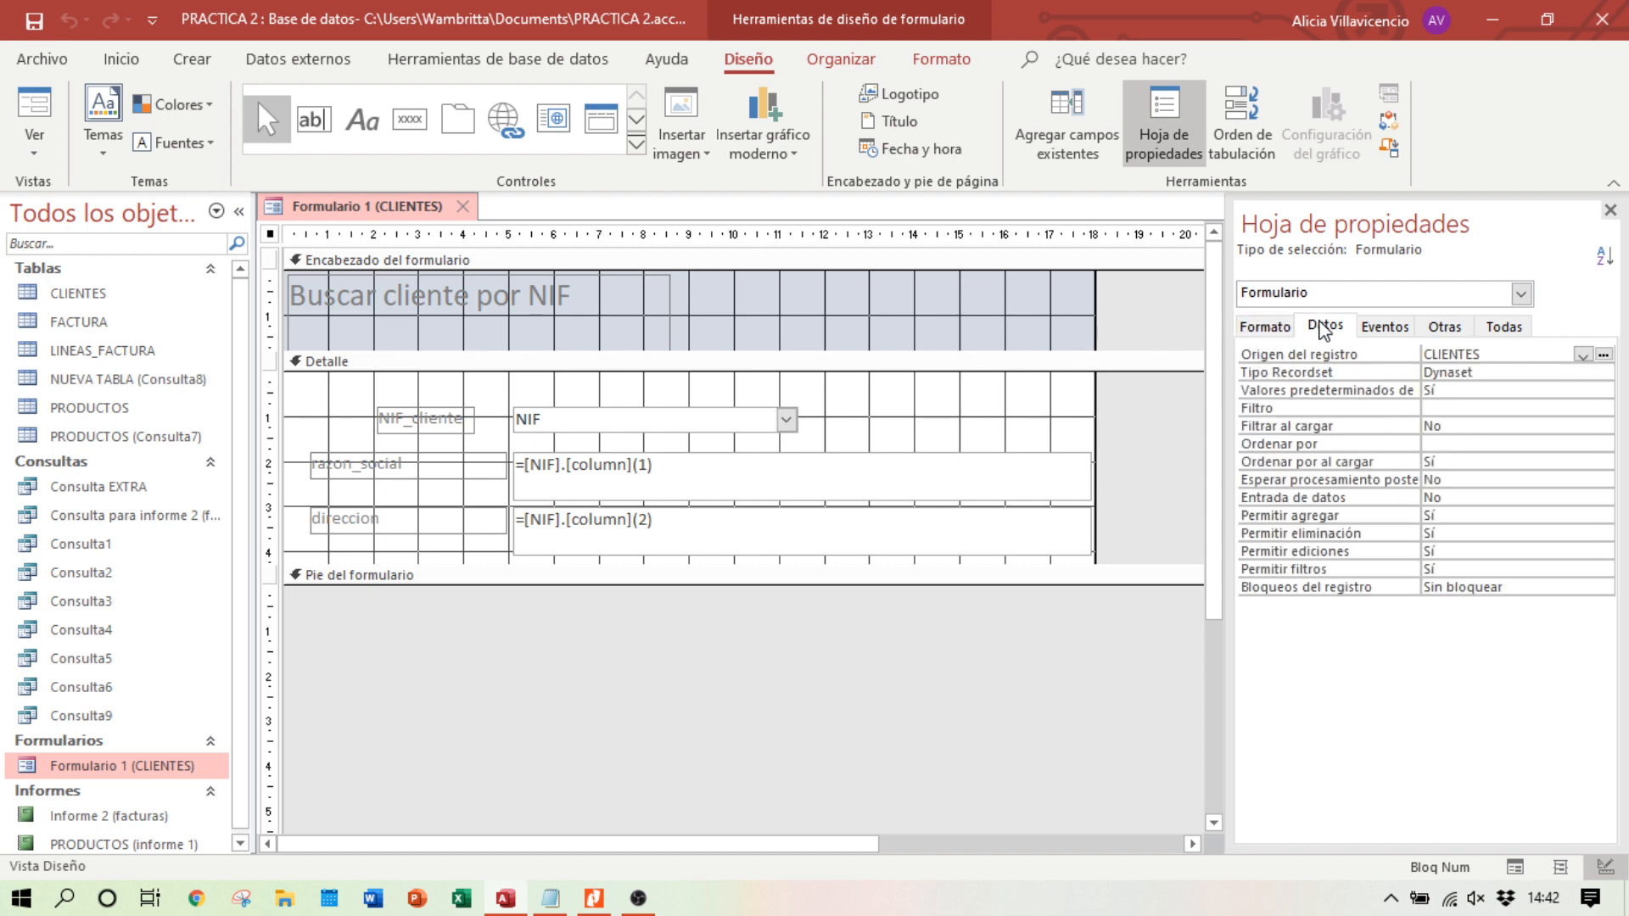
left_click(1465, 329)
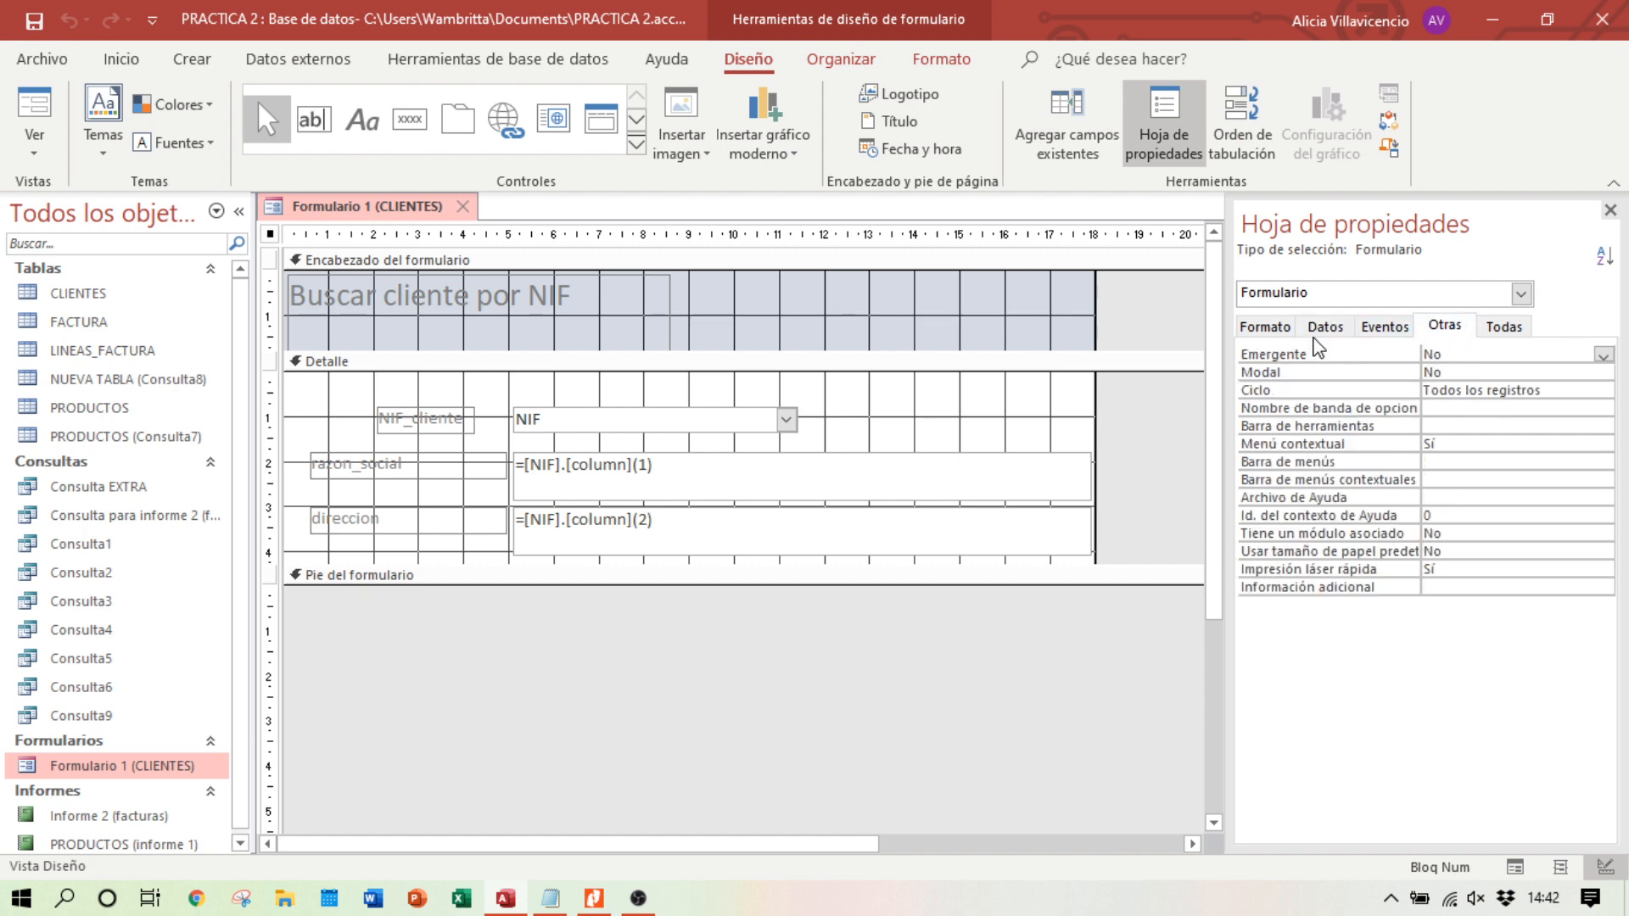
left_click(1504, 327)
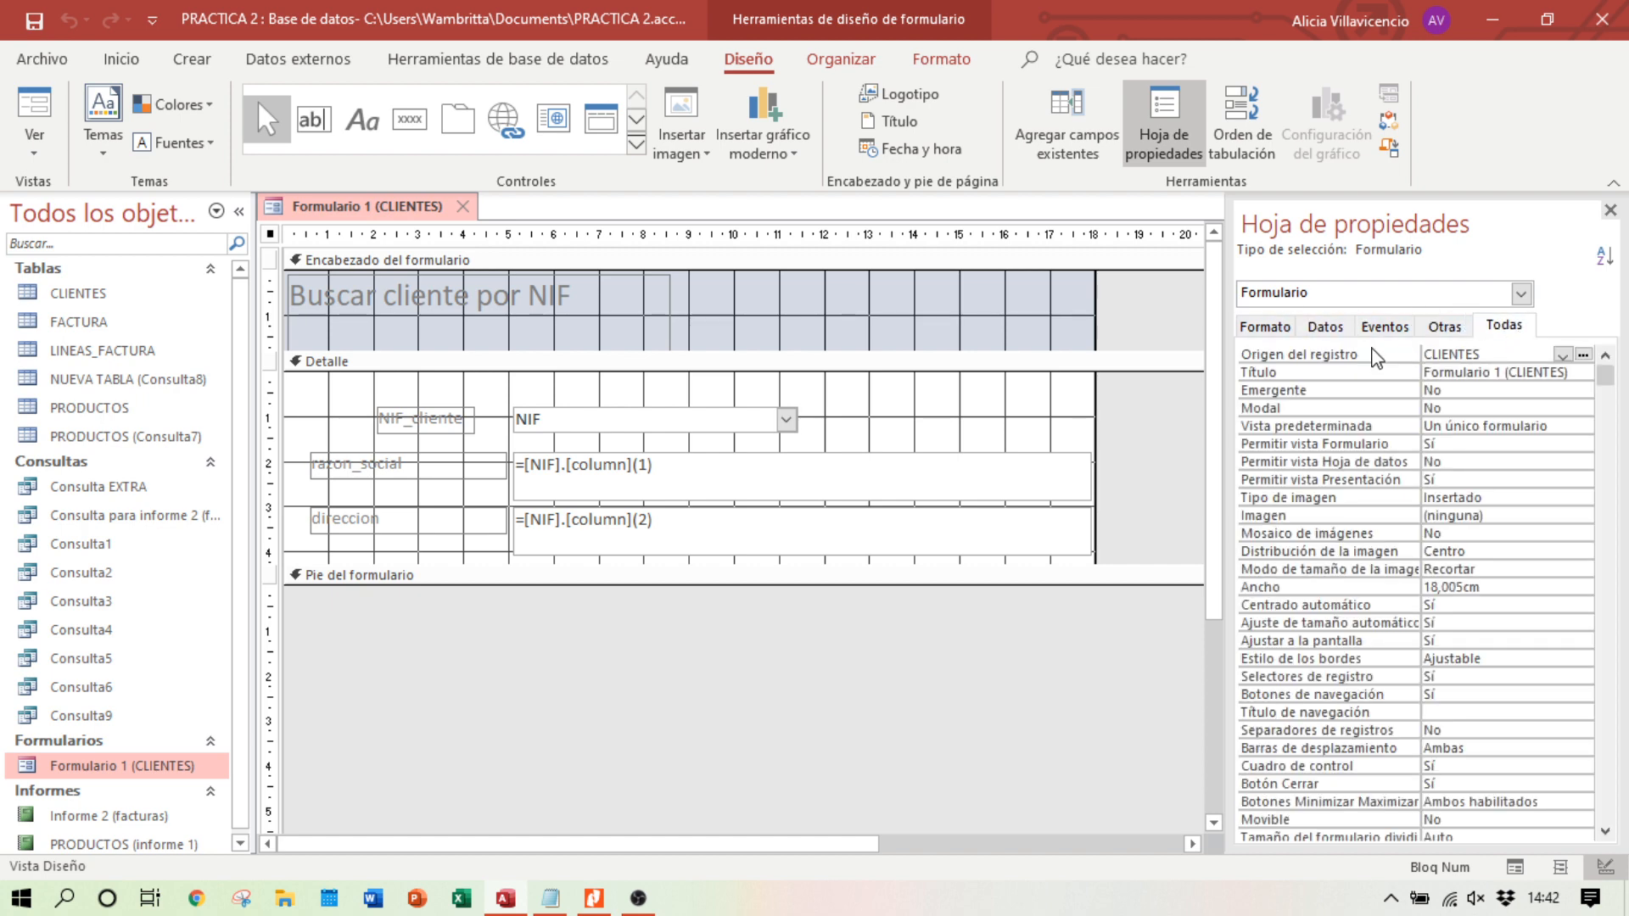
left_click(1273, 331)
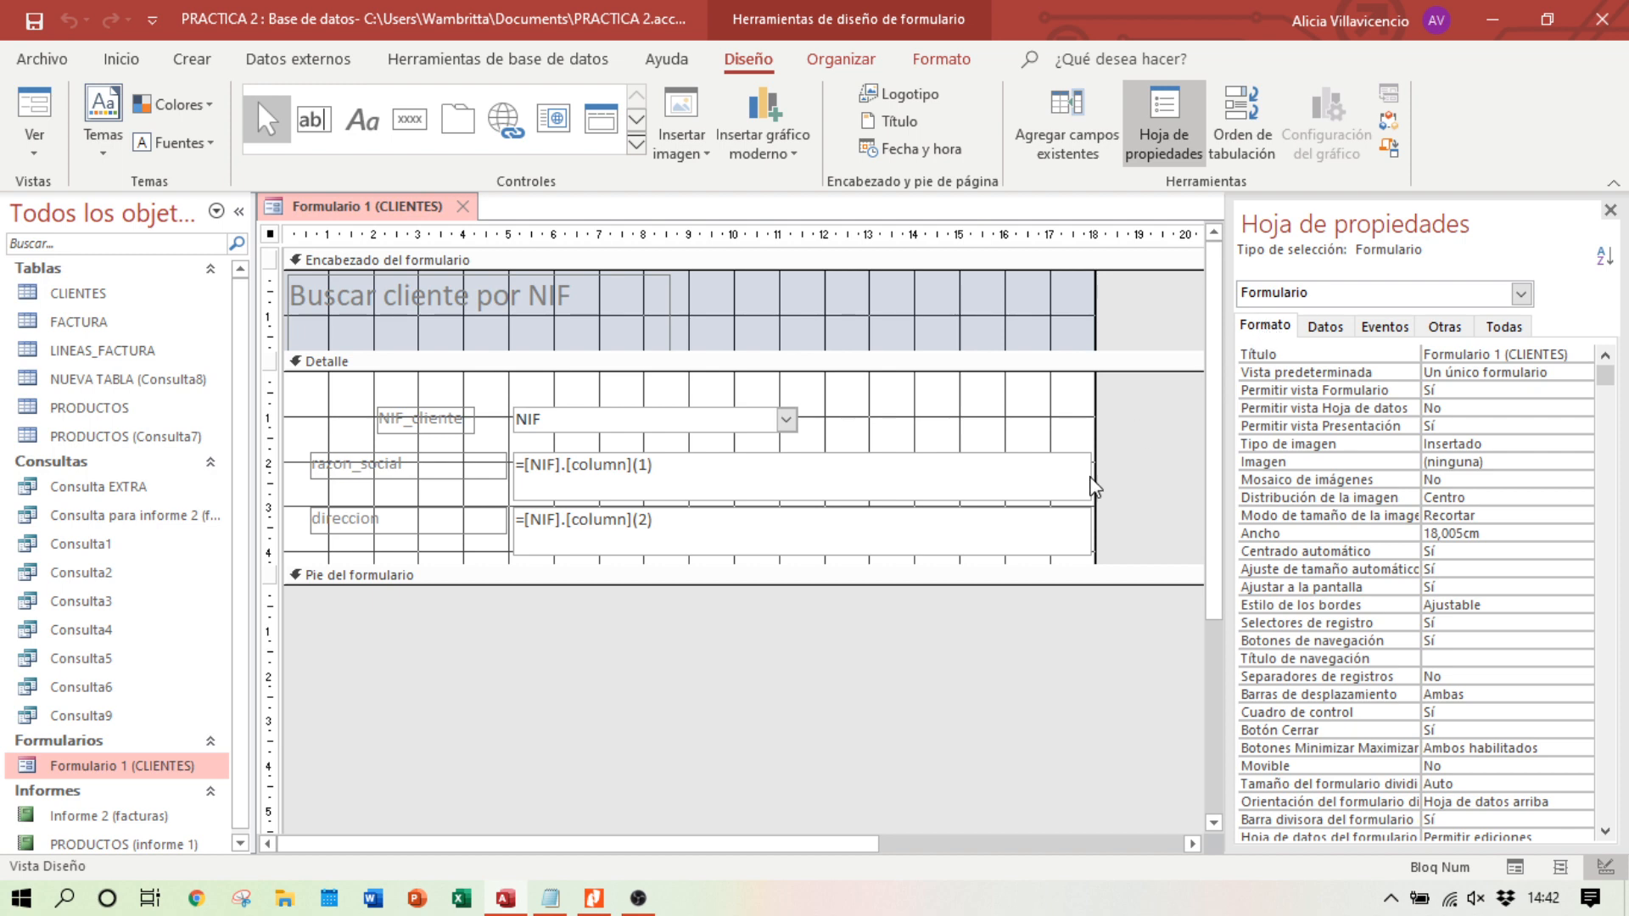
left_click(692, 423)
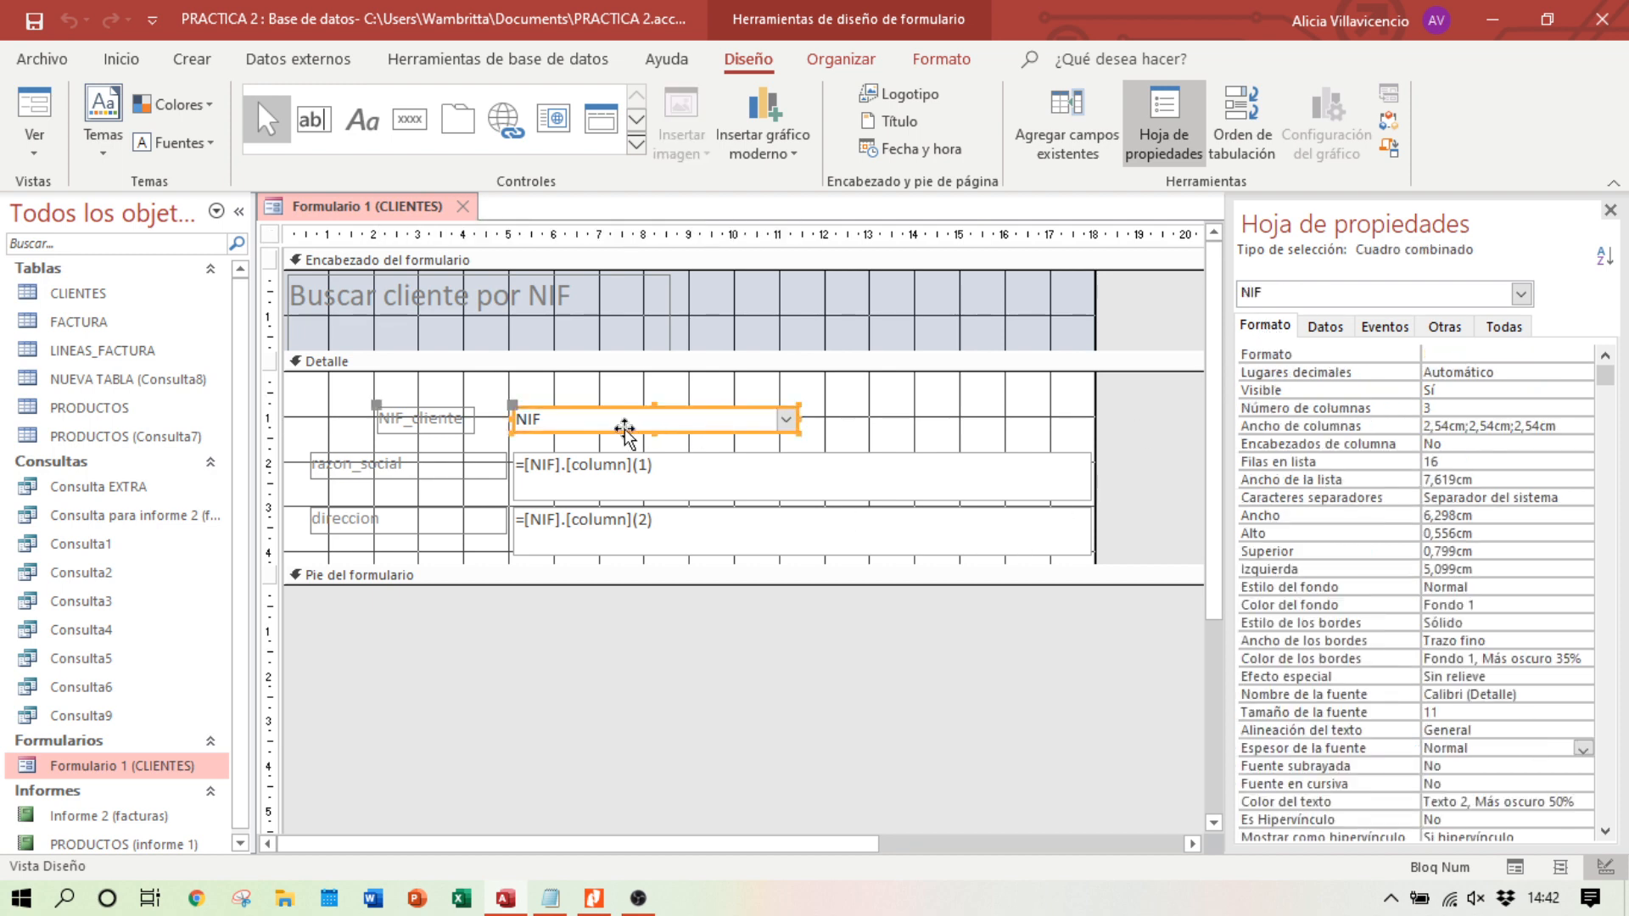
left_click(959, 452)
left_click(743, 425)
Step: Set the NIF combo box's column widths to 2,54cm;0cm;0cm and check its list in Form view
left_click_drag(1465, 429, 1422, 427)
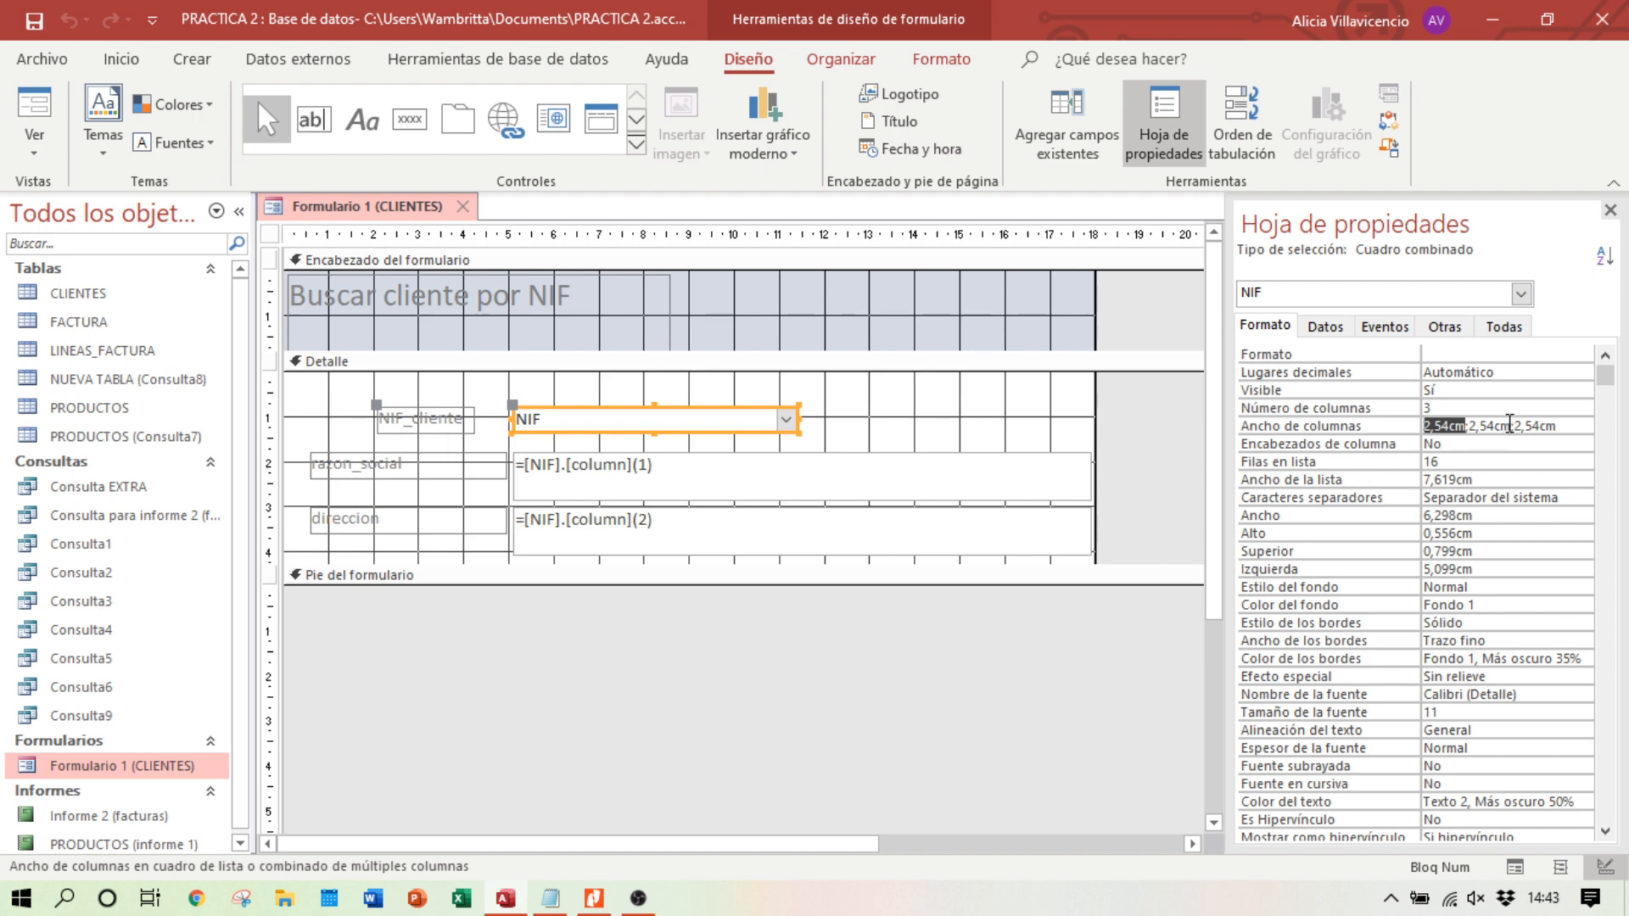
left_click_drag(1510, 426, 1469, 426)
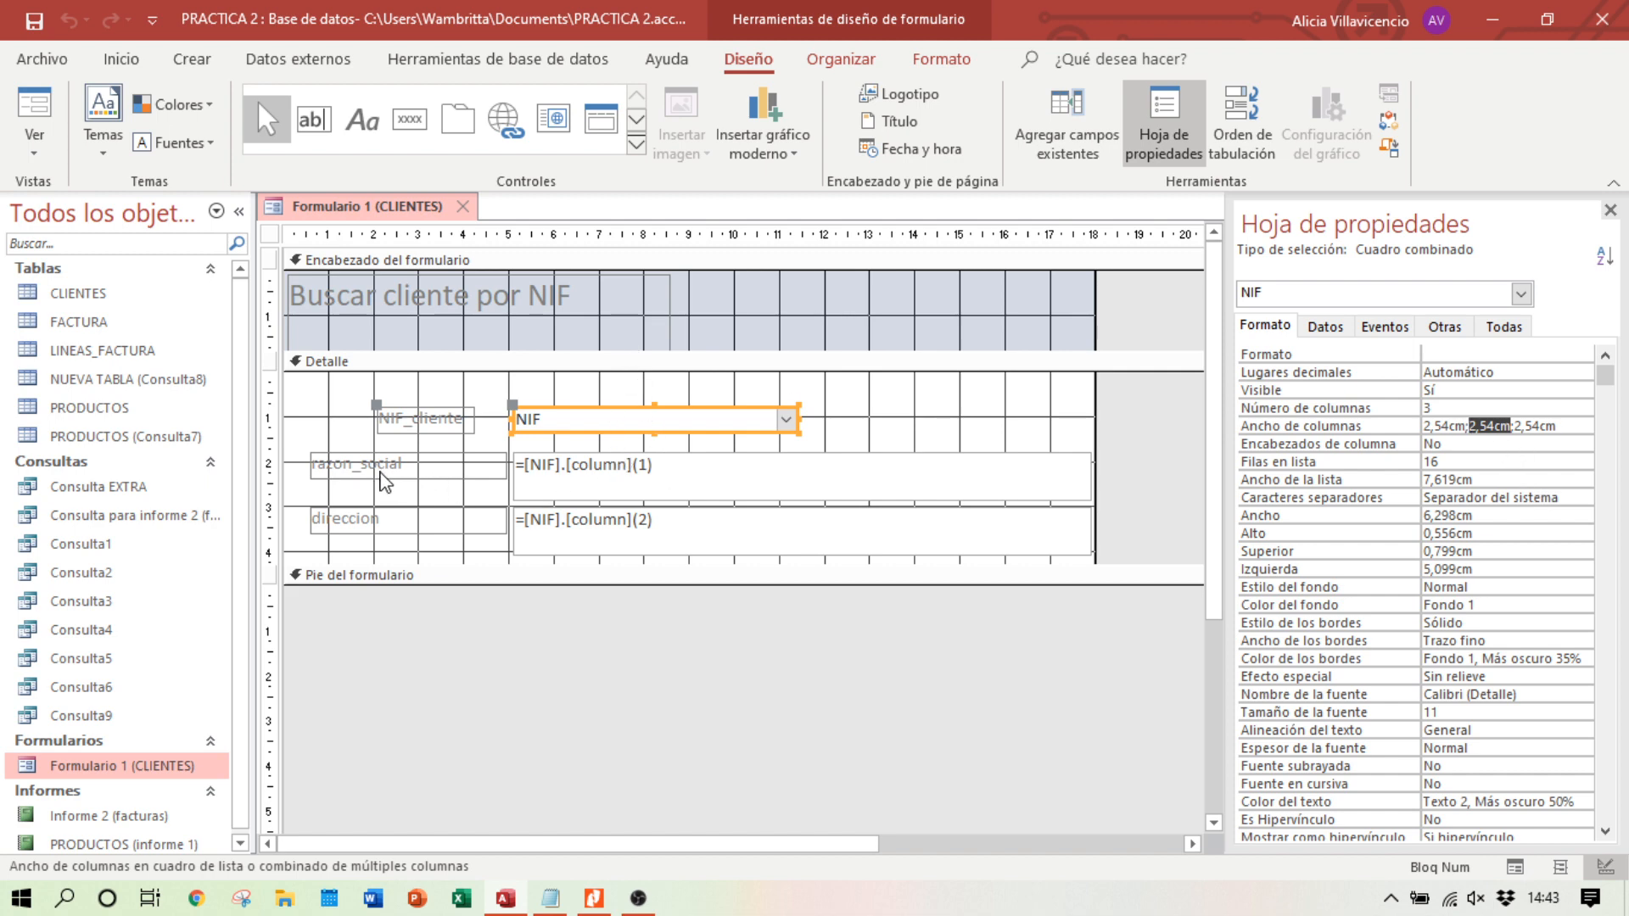
left_click_drag(1558, 426, 1520, 428)
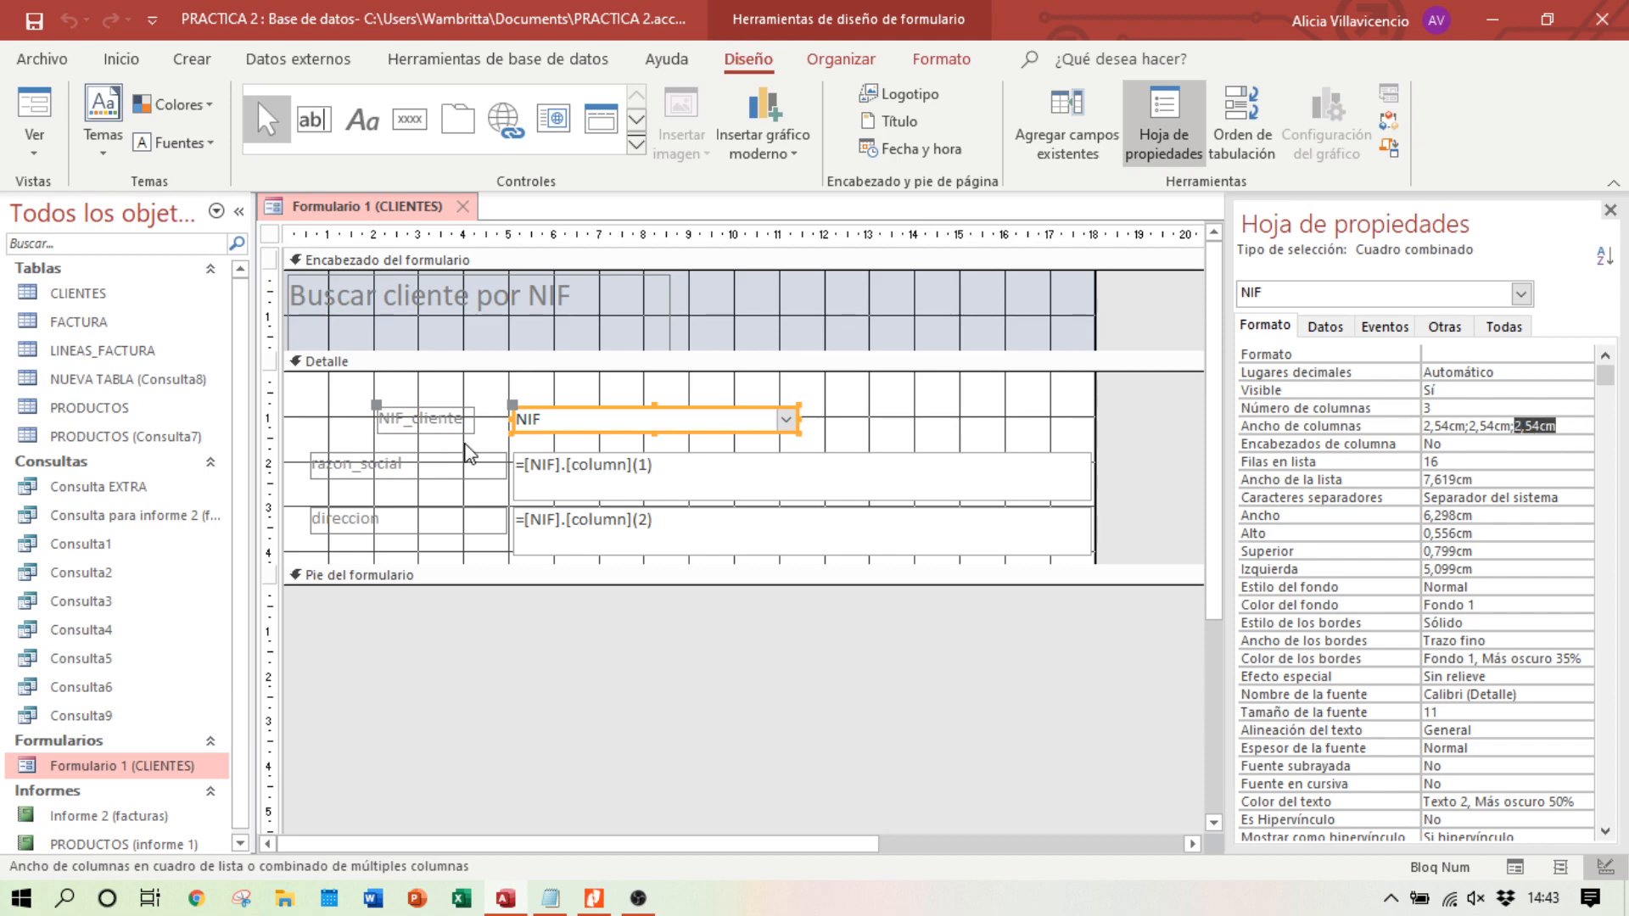
left_click(1489, 430)
type("0")
left_click_drag(1521, 426, 1496, 433)
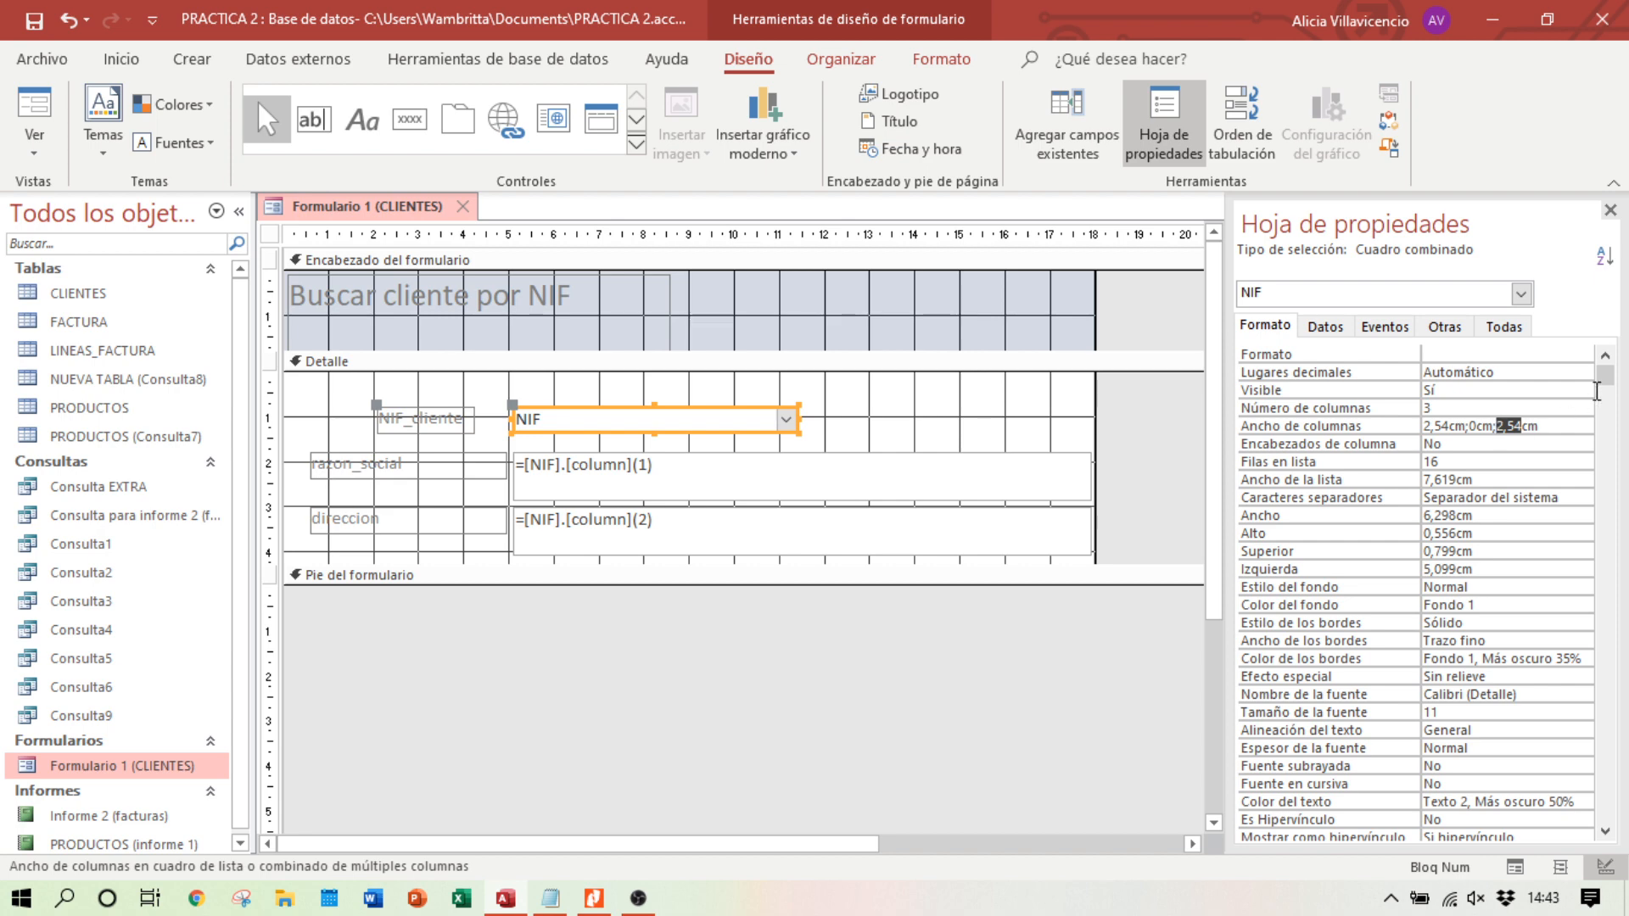
type("0")
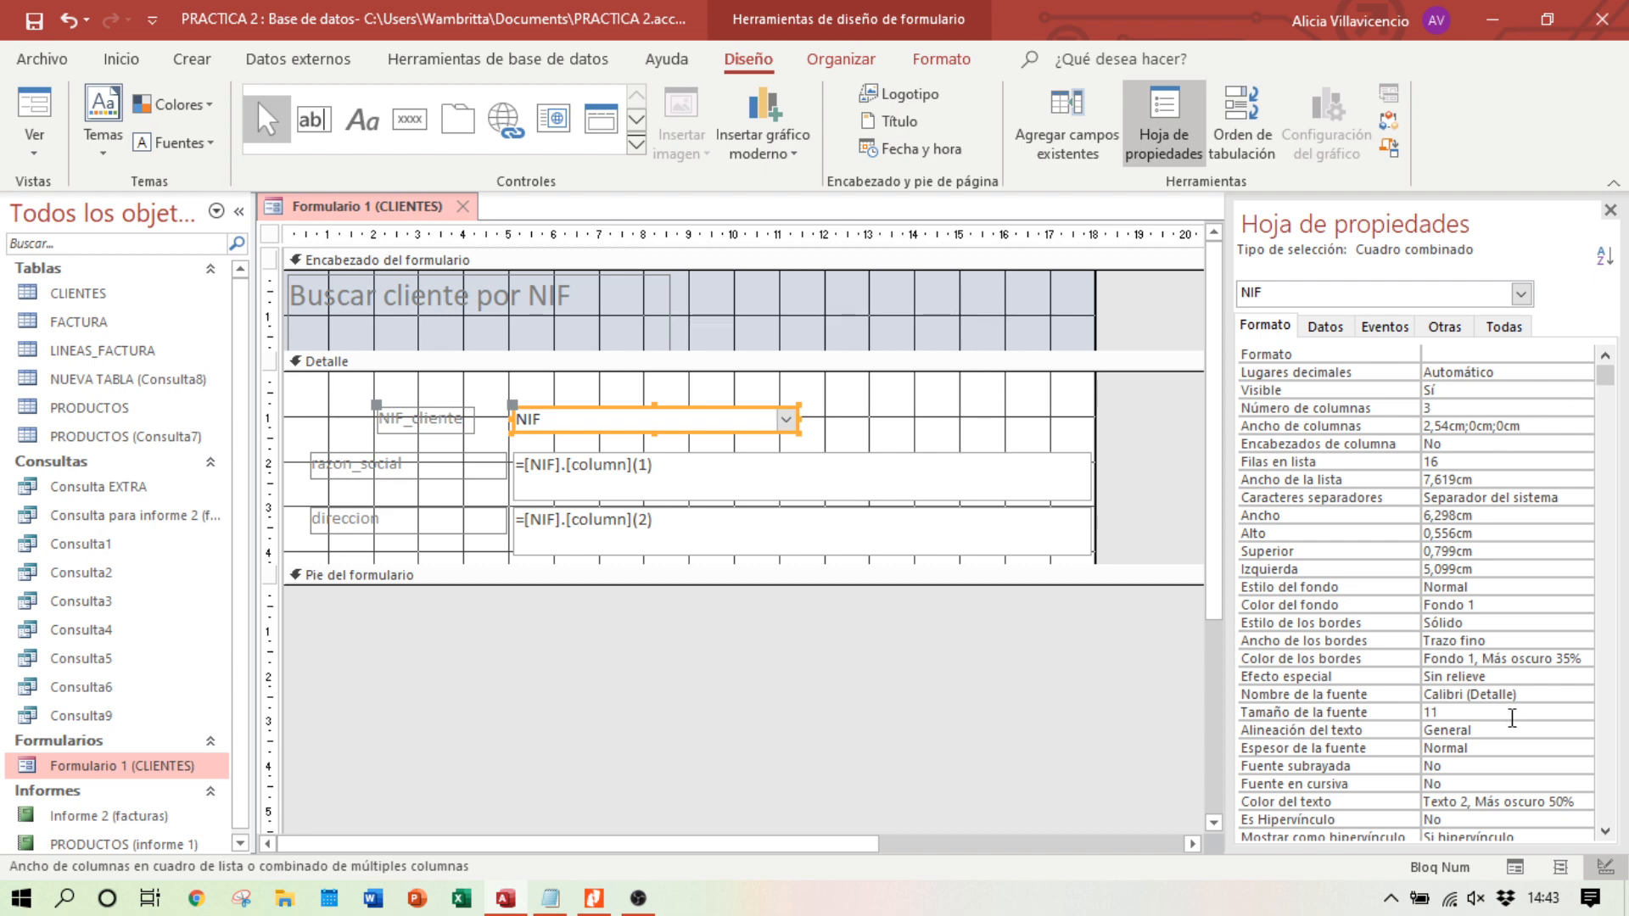
left_click(1515, 866)
left_click(781, 350)
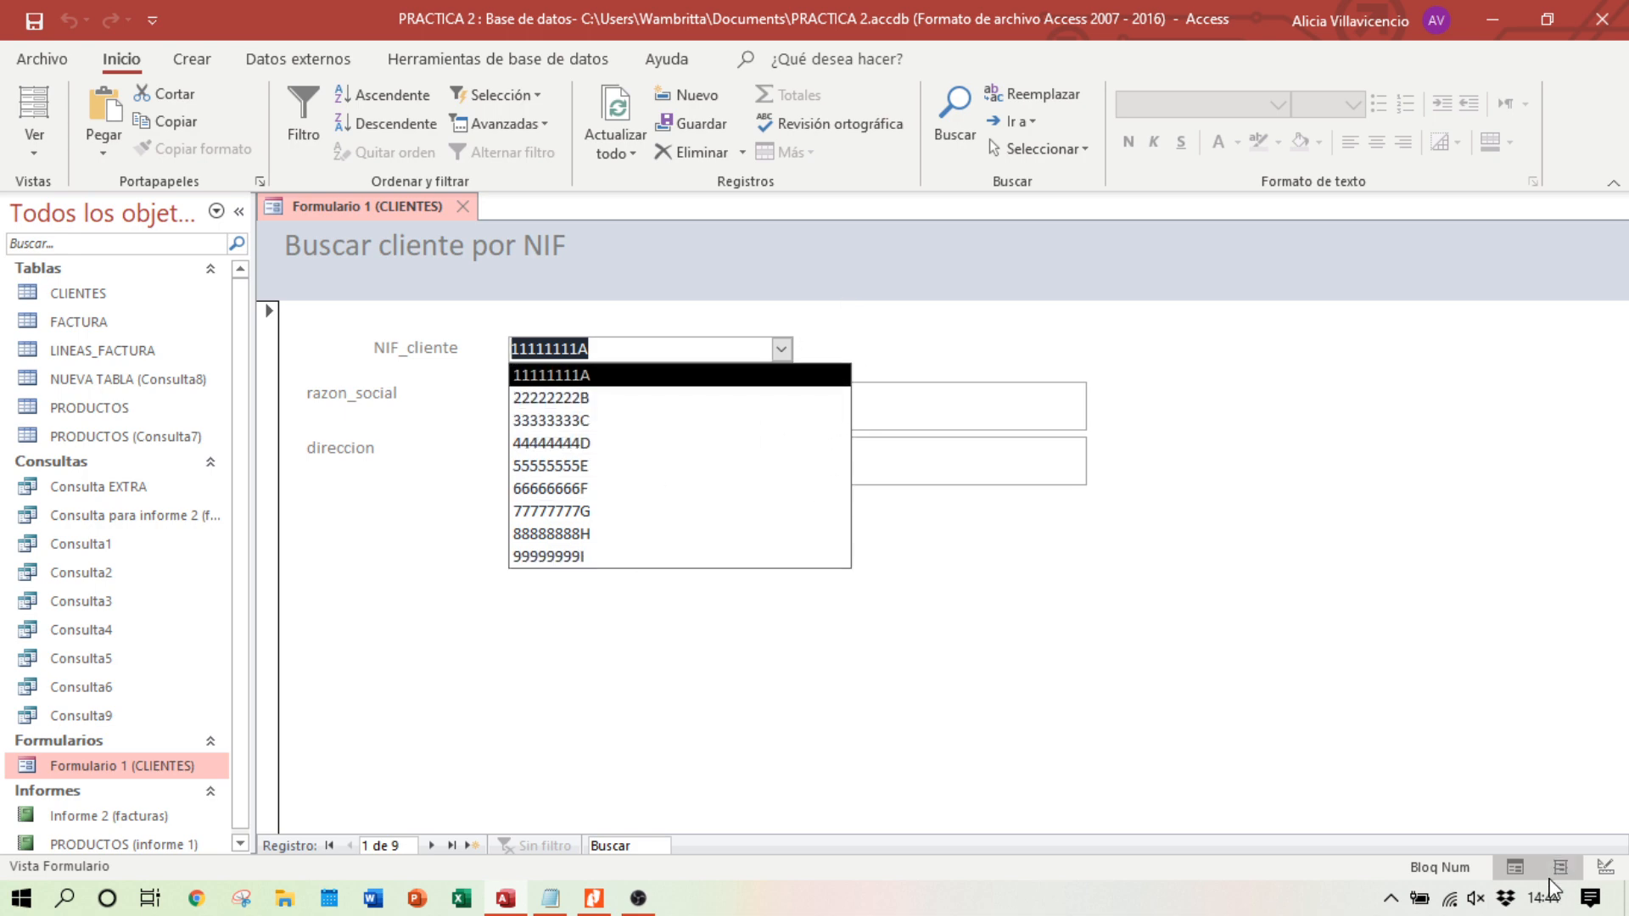
Step: Set the NIF combo box's list width to 5,619cm in Design view and check the list in Form view
left_click(1602, 866)
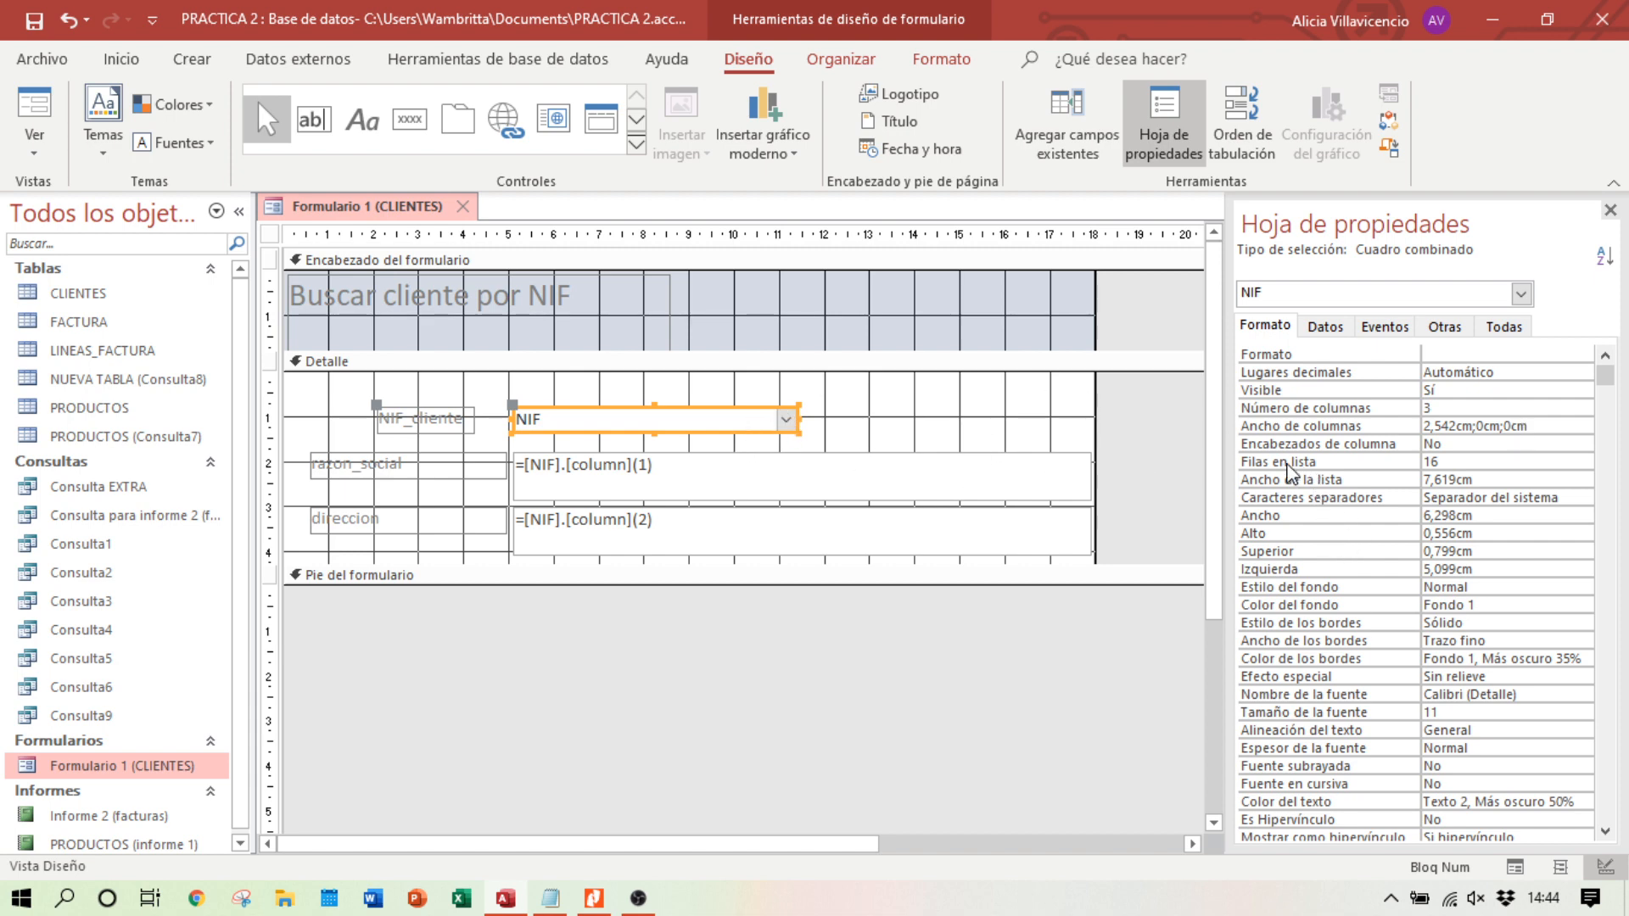
left_click(1432, 475)
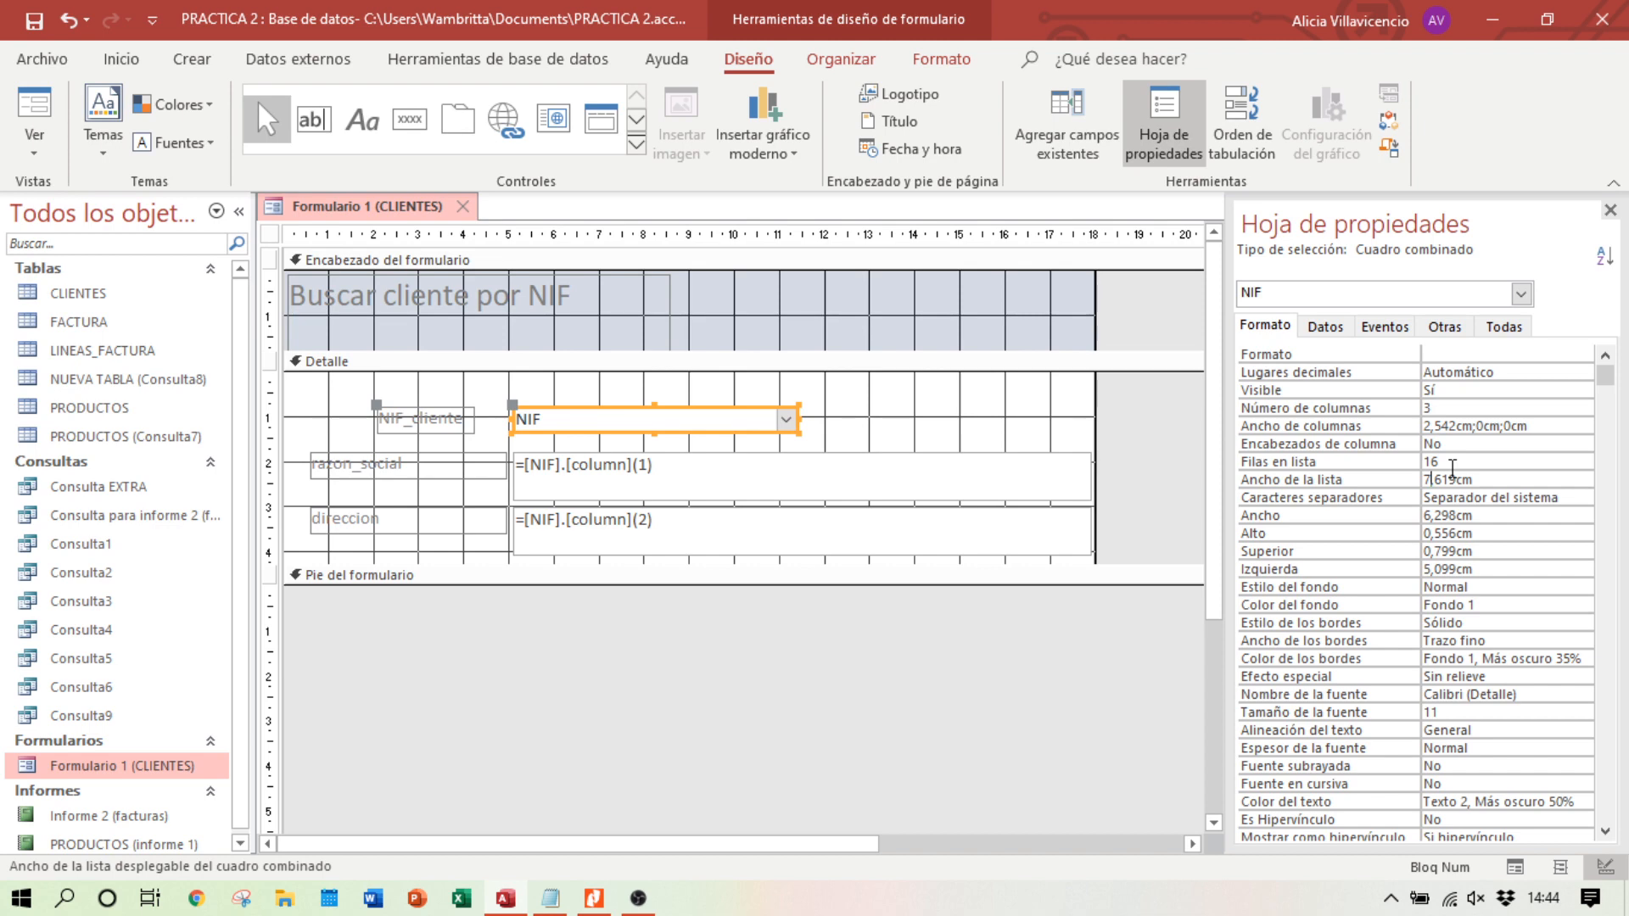
key("BackSpace")
type("5")
left_click(1517, 867)
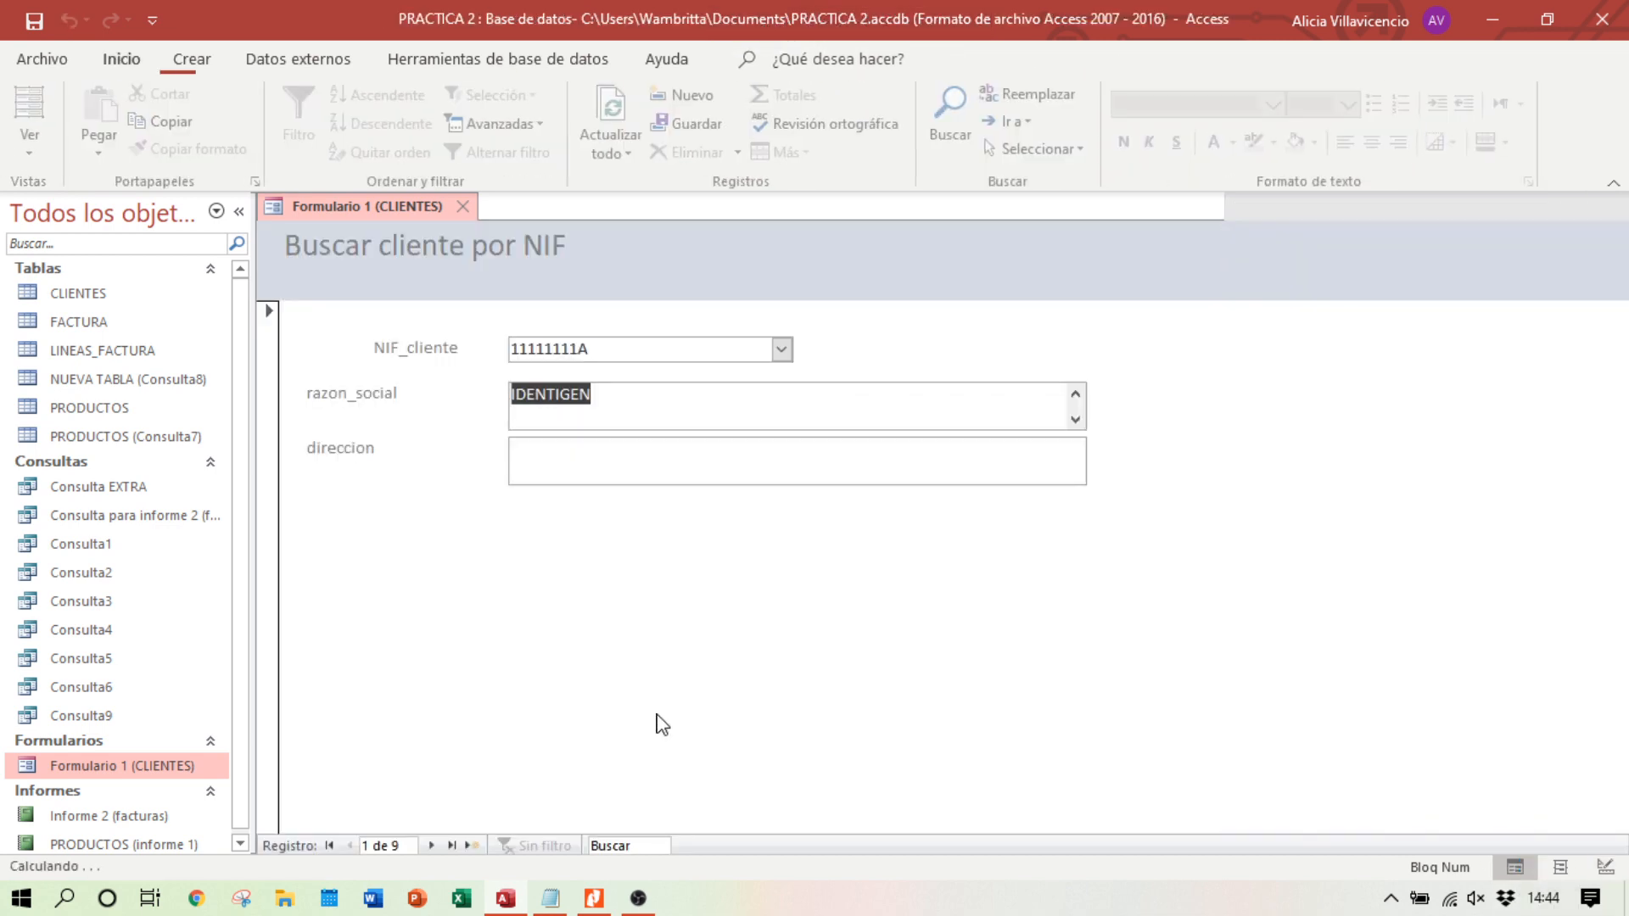
left_click(780, 349)
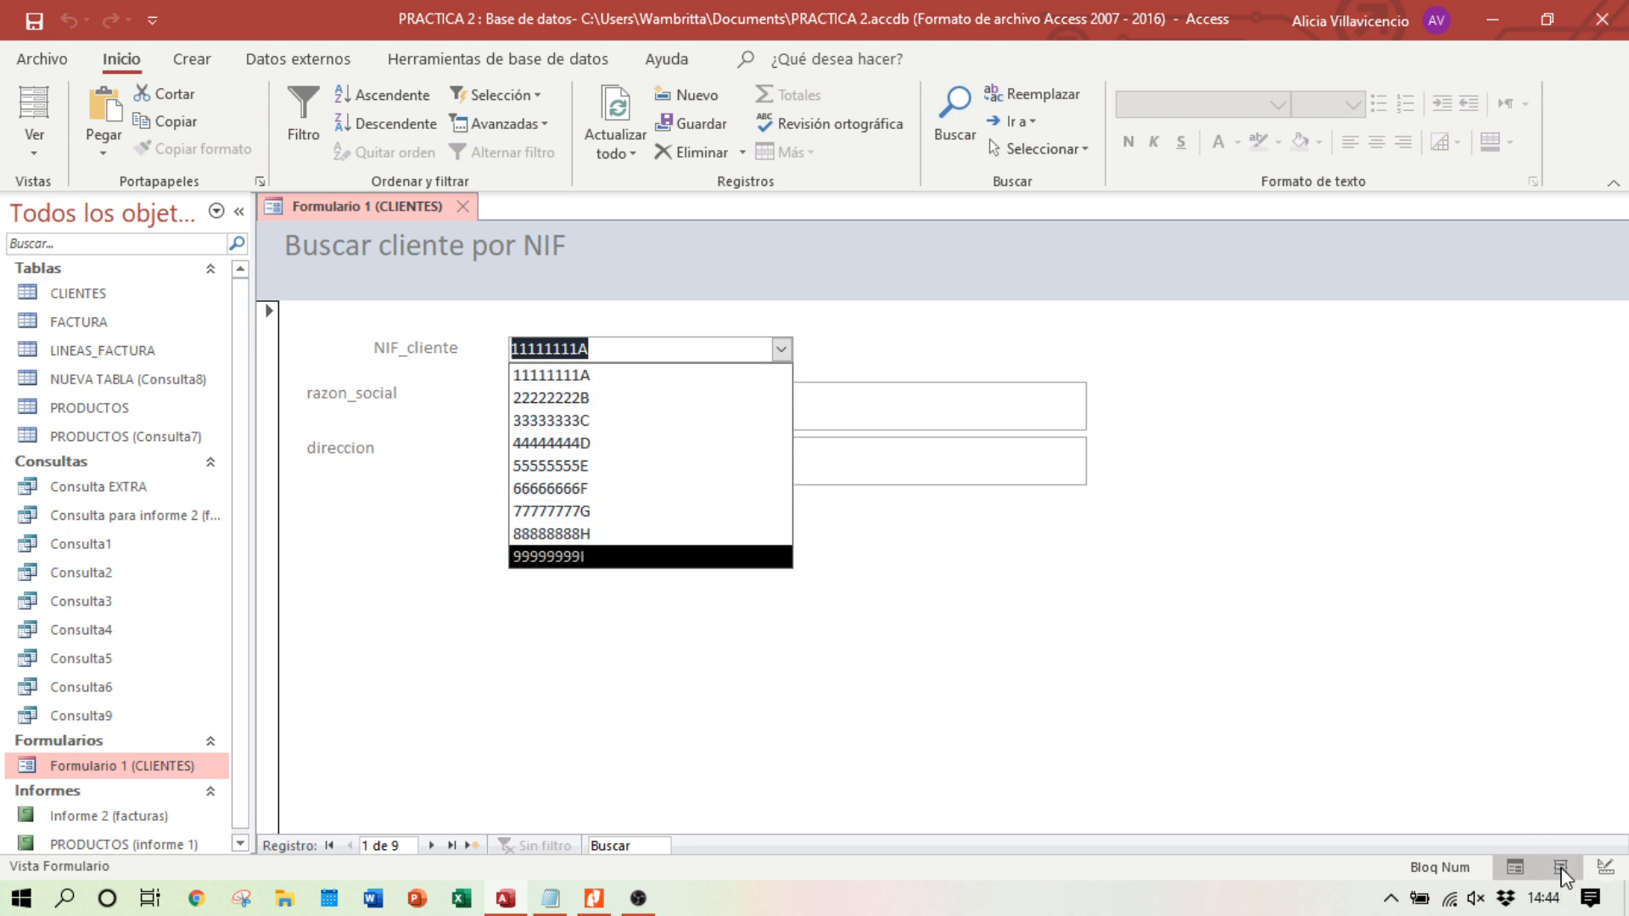
Step: Narrow the NIF combo box to about 3,8 cm in Design view and check its list in Form view
left_click(1601, 869)
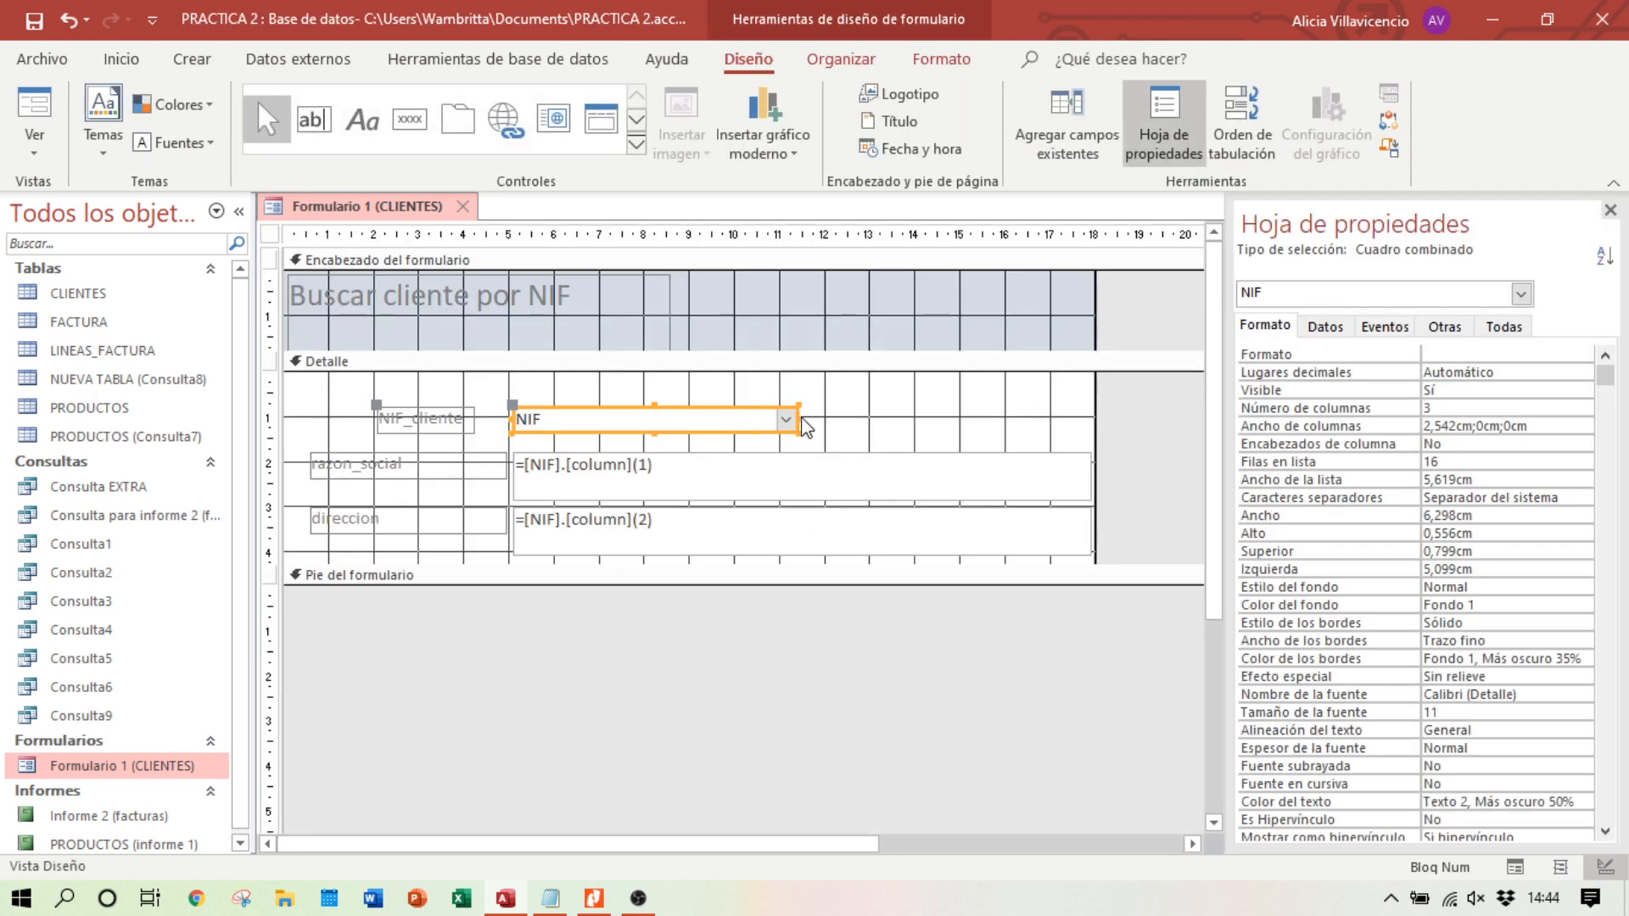
left_click_drag(799, 419, 684, 419)
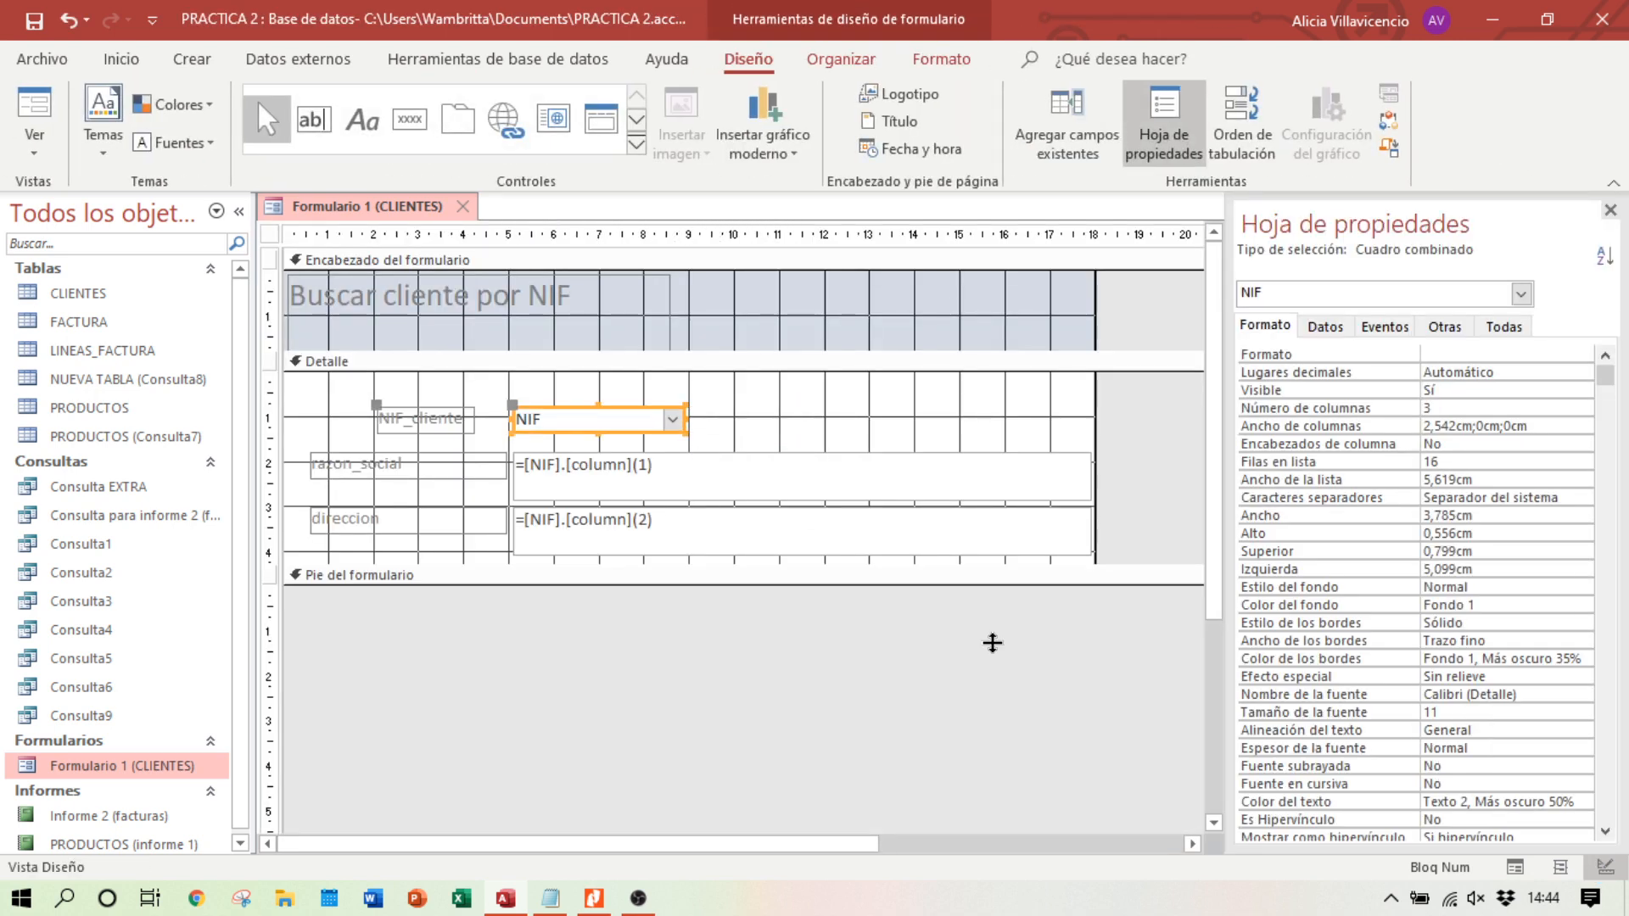
left_click(1515, 866)
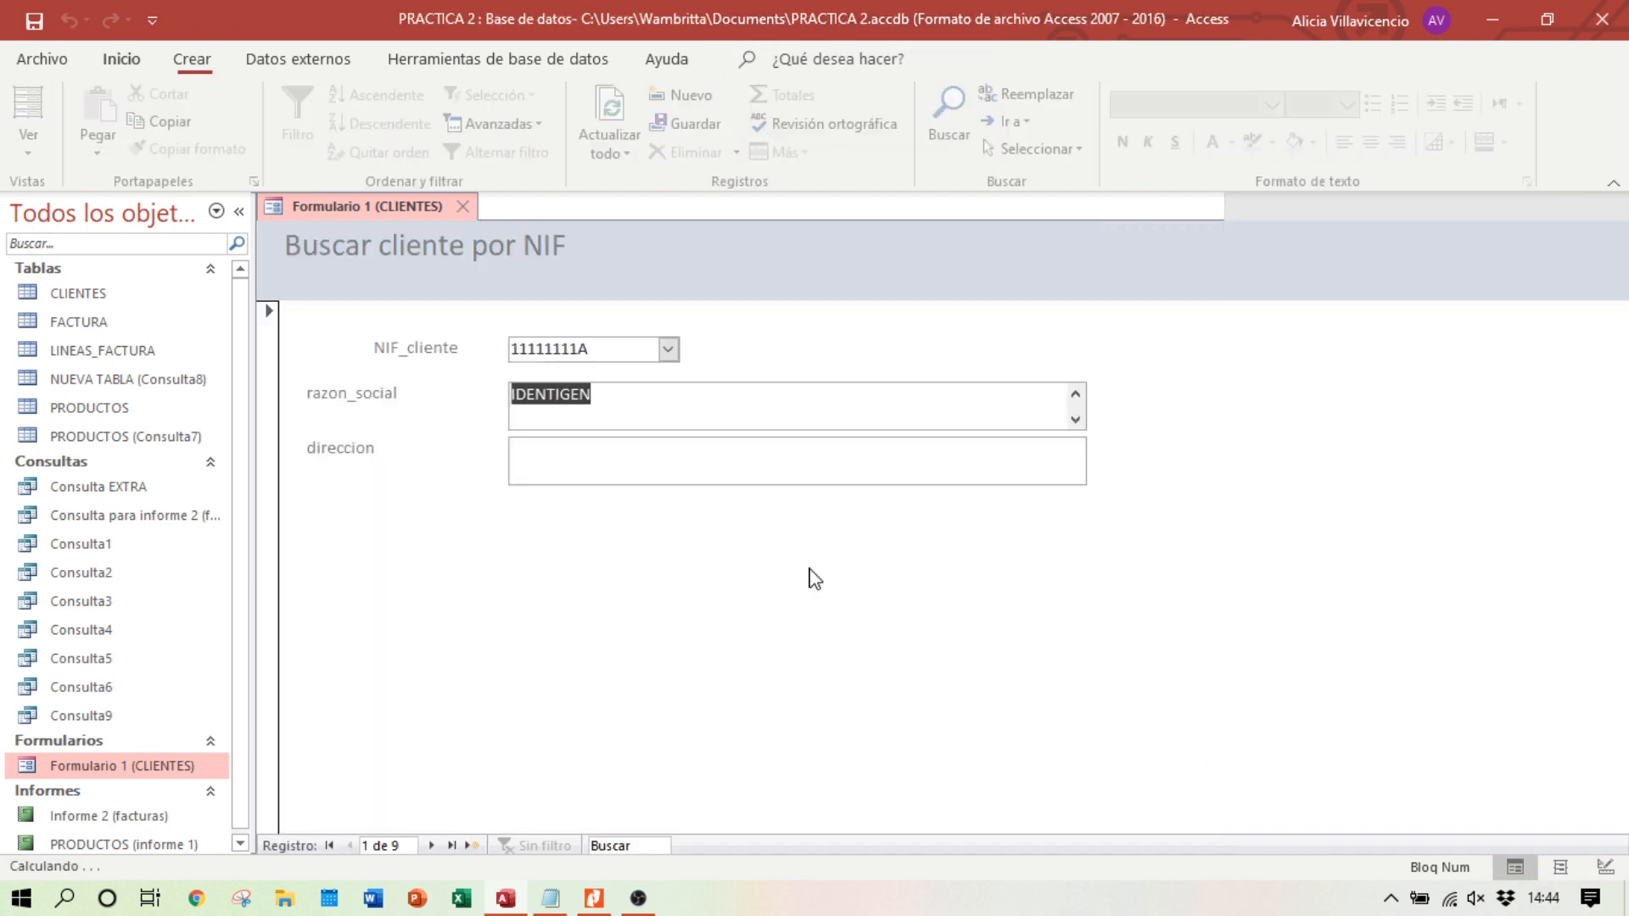
left_click(669, 348)
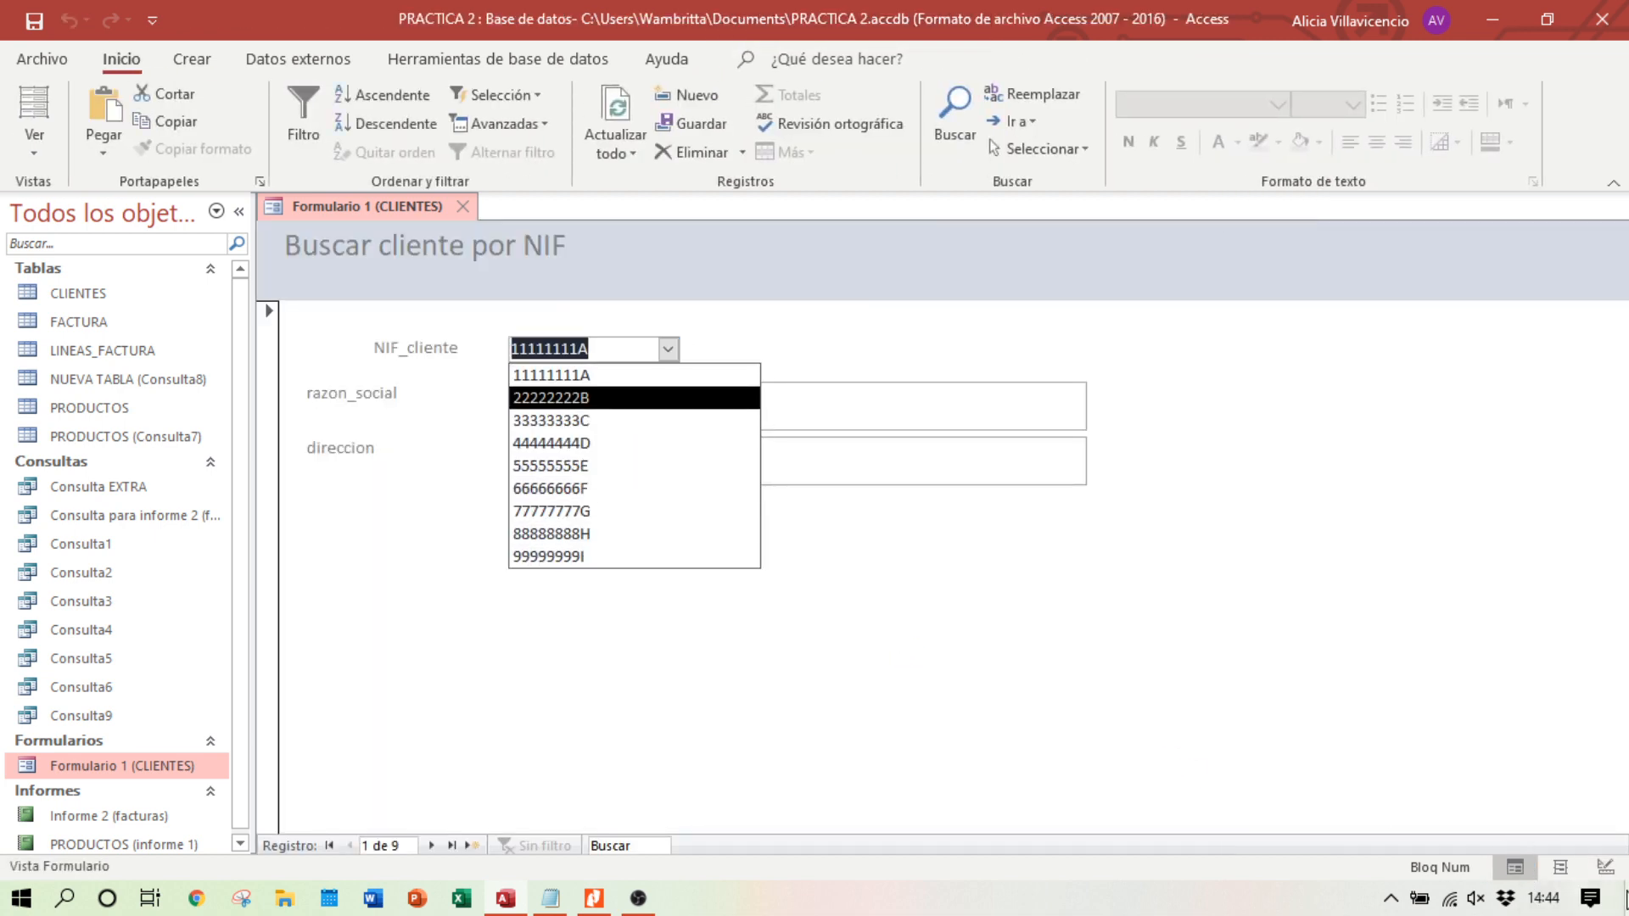
Step: Set the NIF combo box's list width to 3,619cm in Design view and check its list in Form view
left_click(1606, 866)
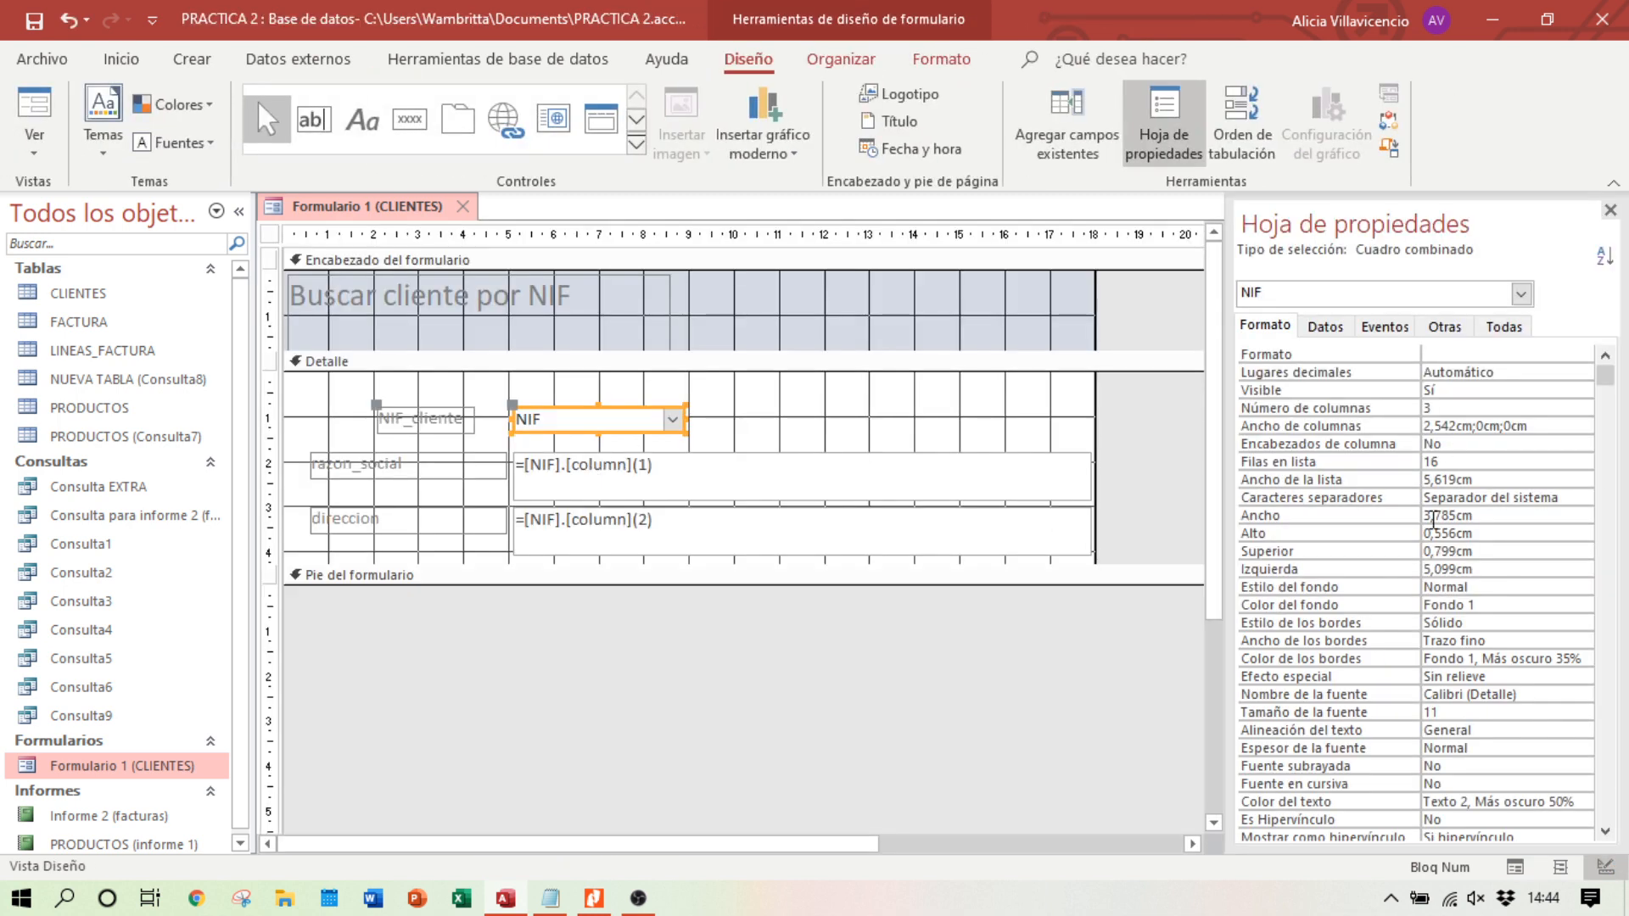
left_click(1432, 481)
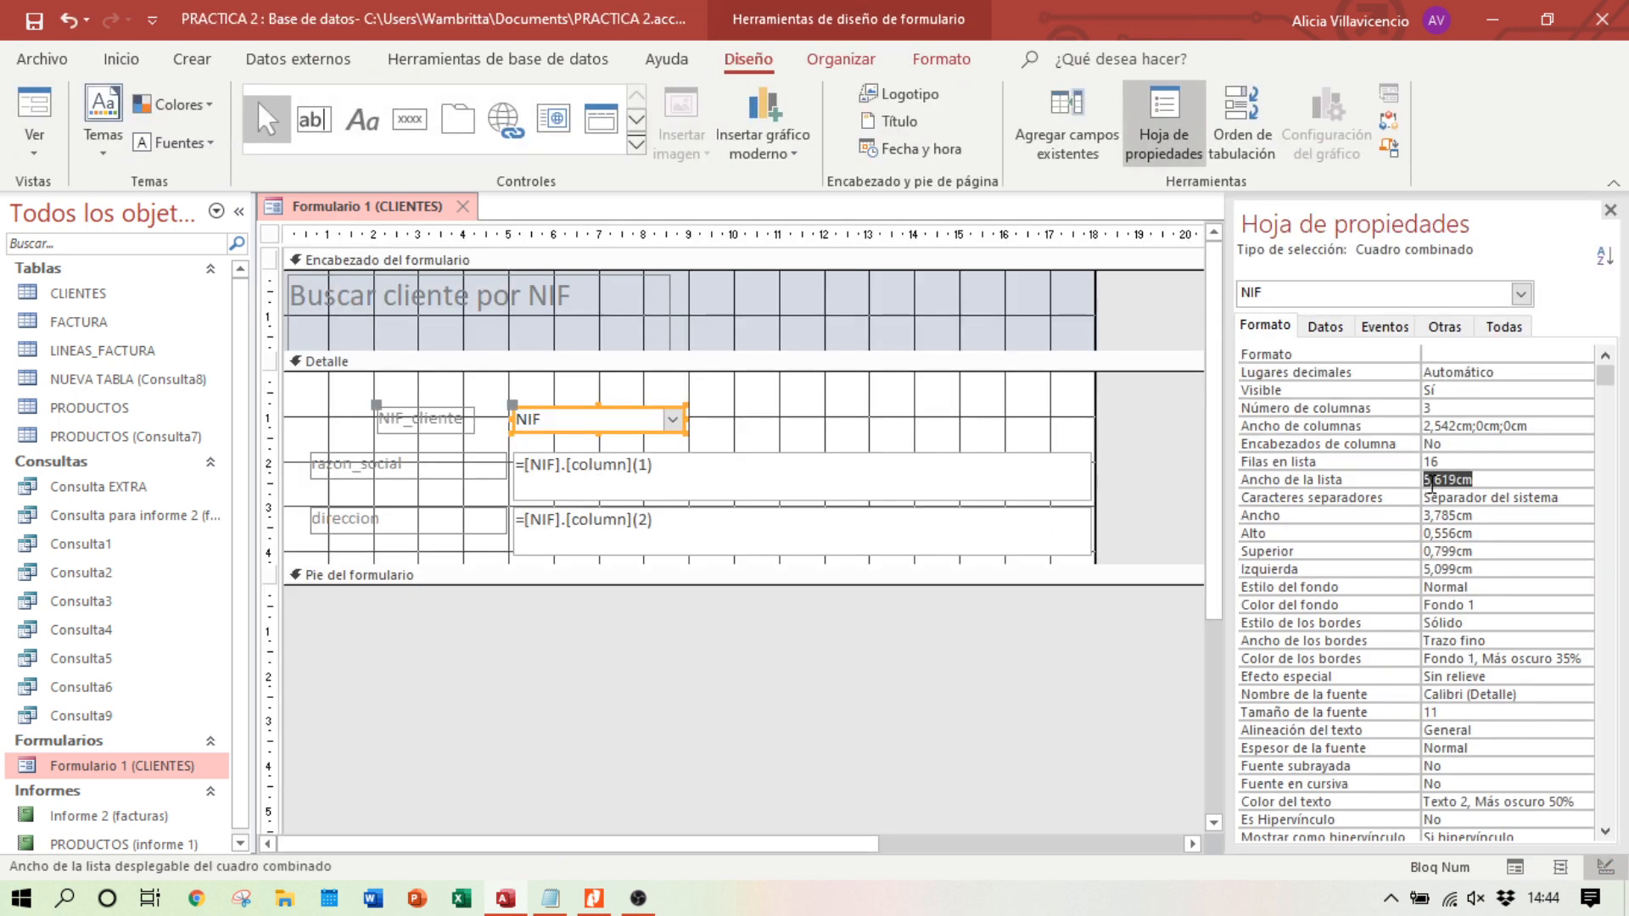
left_click(1432, 482)
key("BackSpace")
type("3")
left_click(1515, 866)
left_click(669, 349)
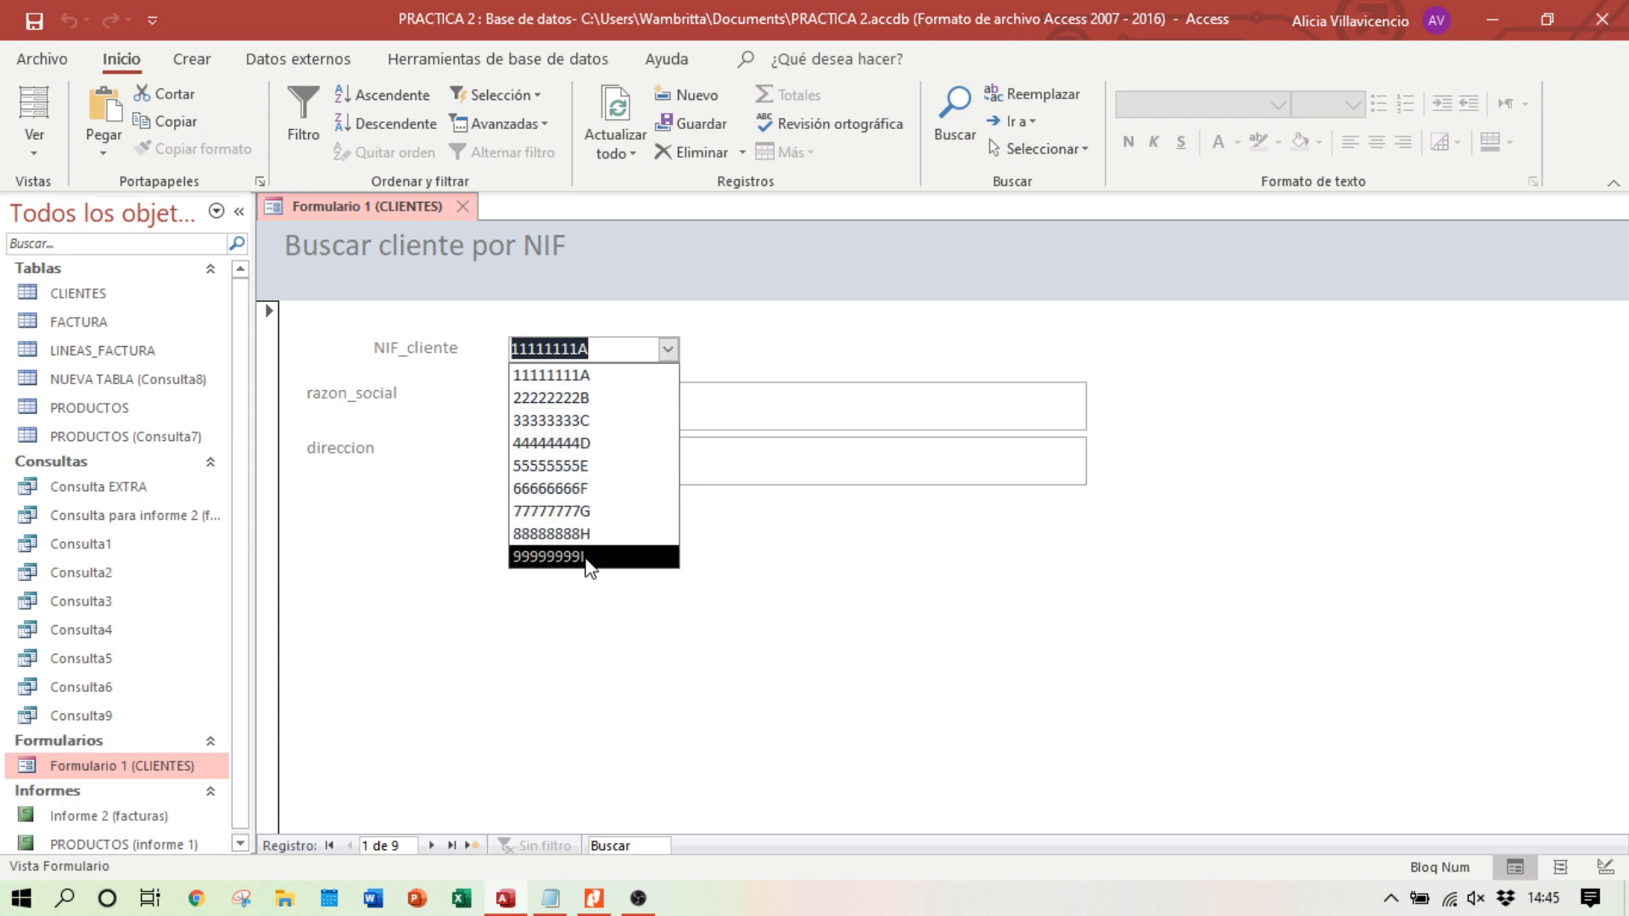
left_click(766, 337)
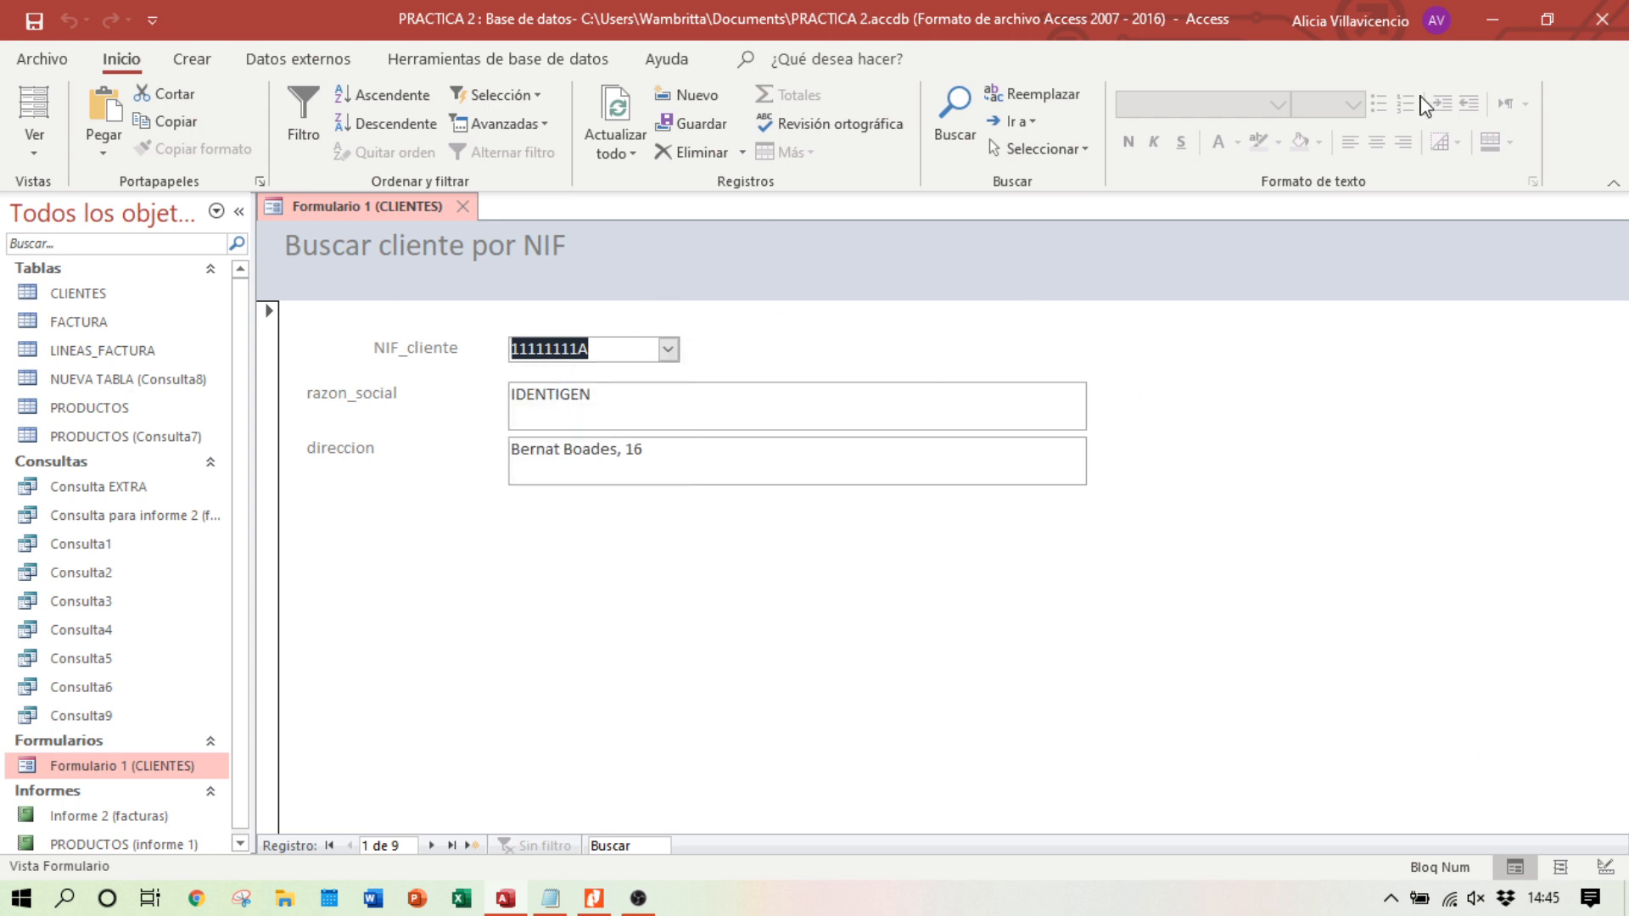
Step: Compare the form with the example in the Nitro Pro PDF, and reduce the razon_social and direccion text boxes to about 0,58 cm high in Design view
left_click(595, 901)
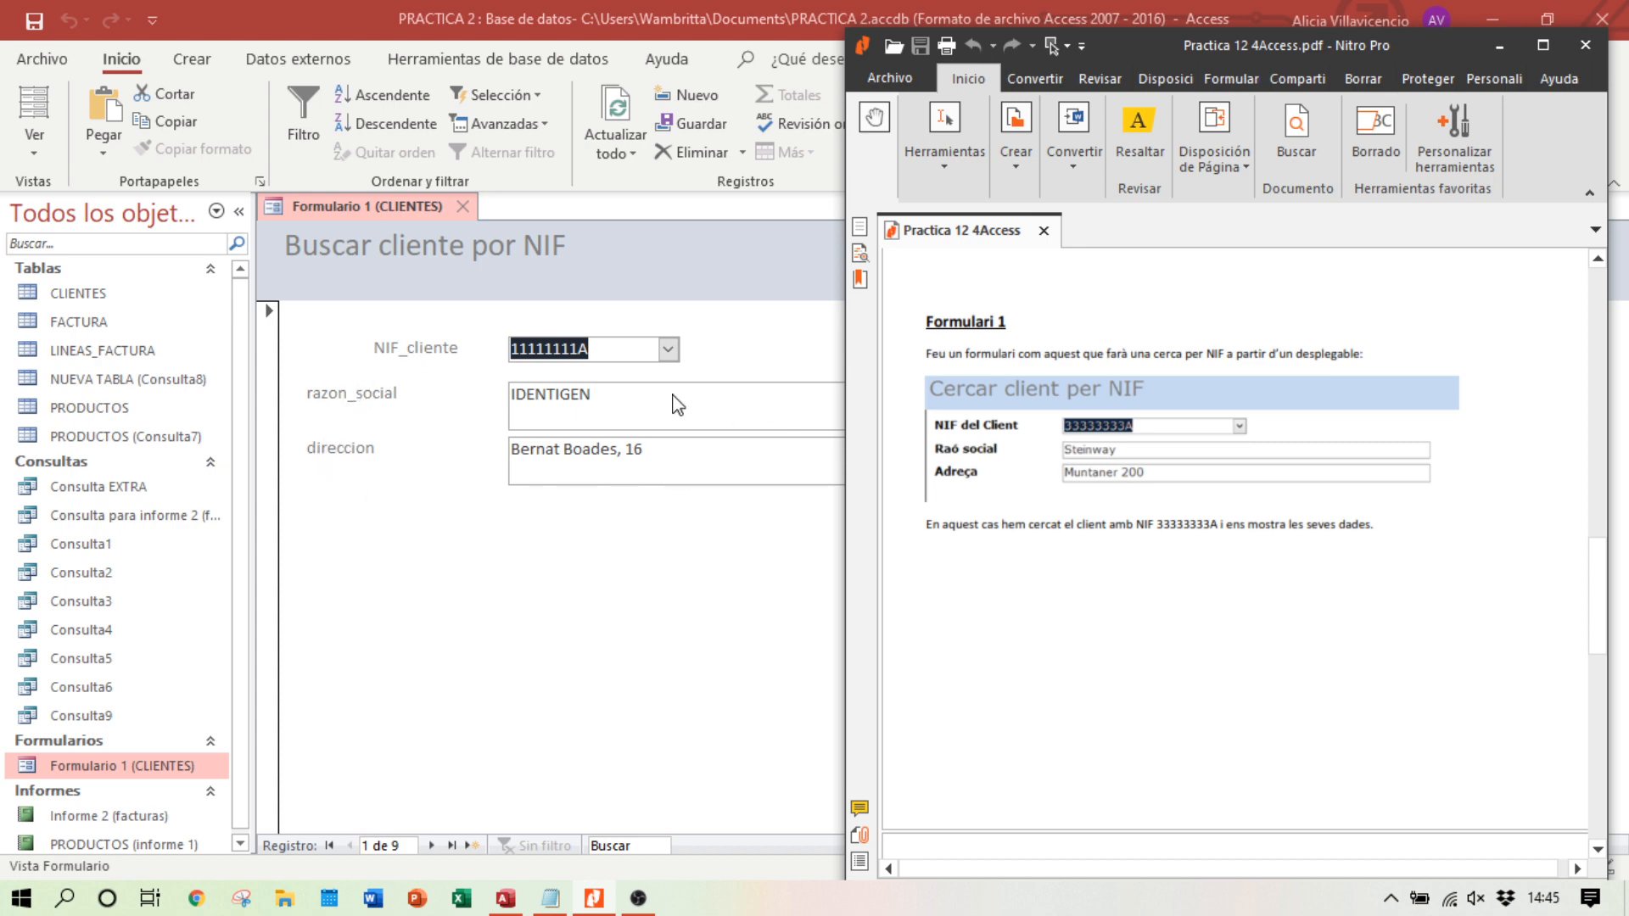
left_click(685, 857)
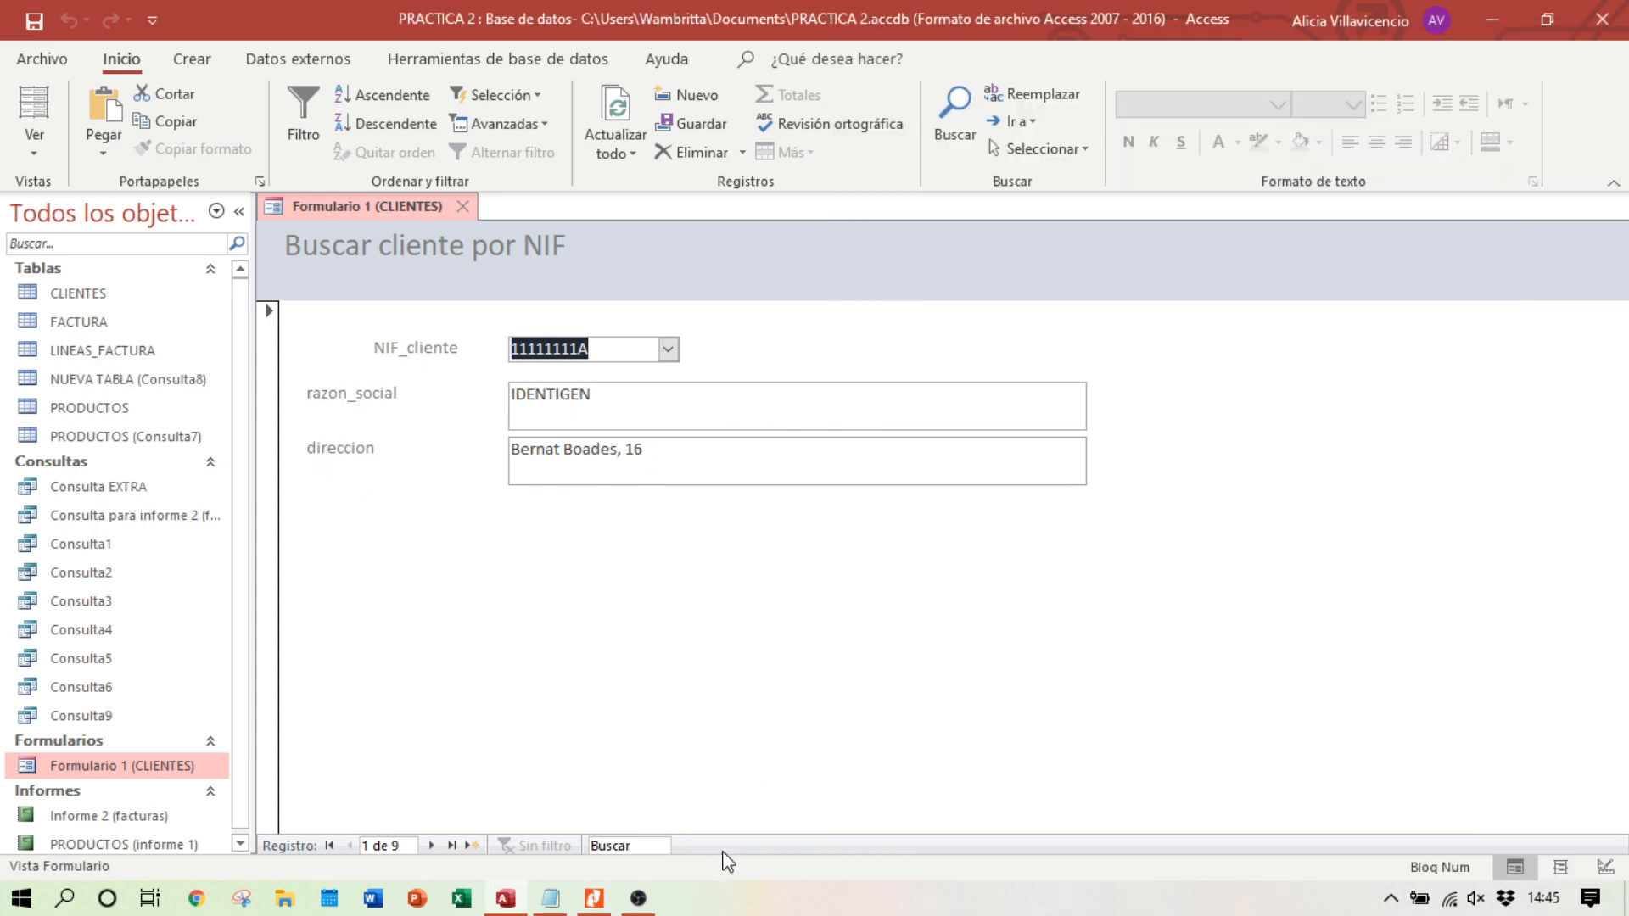
left_click(1606, 867)
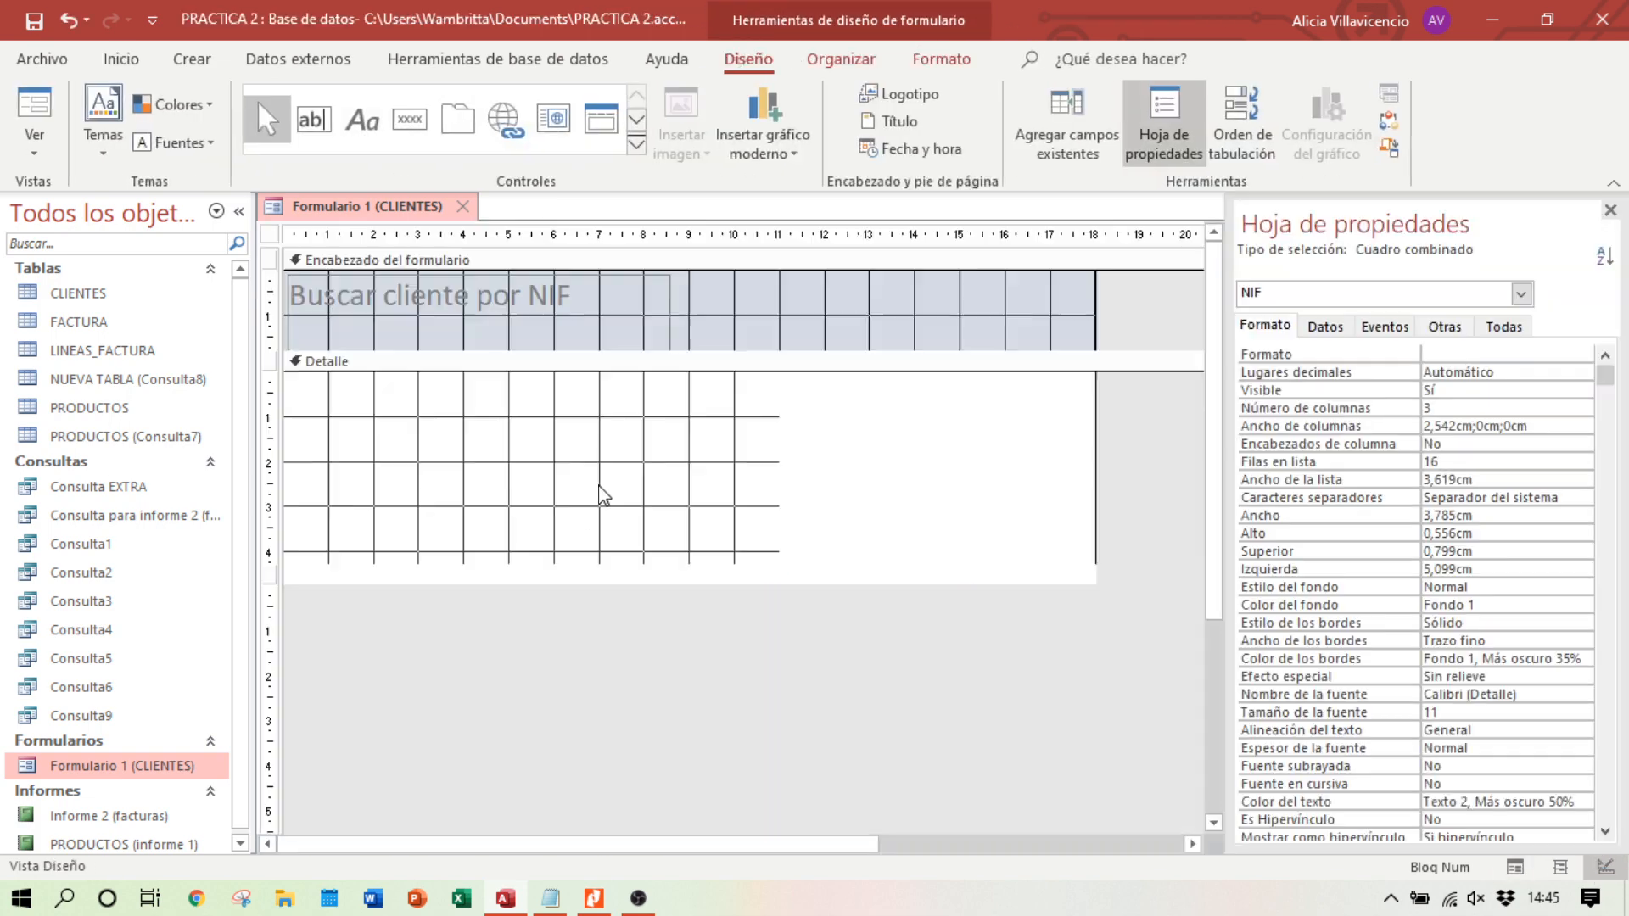
left_click(730, 485)
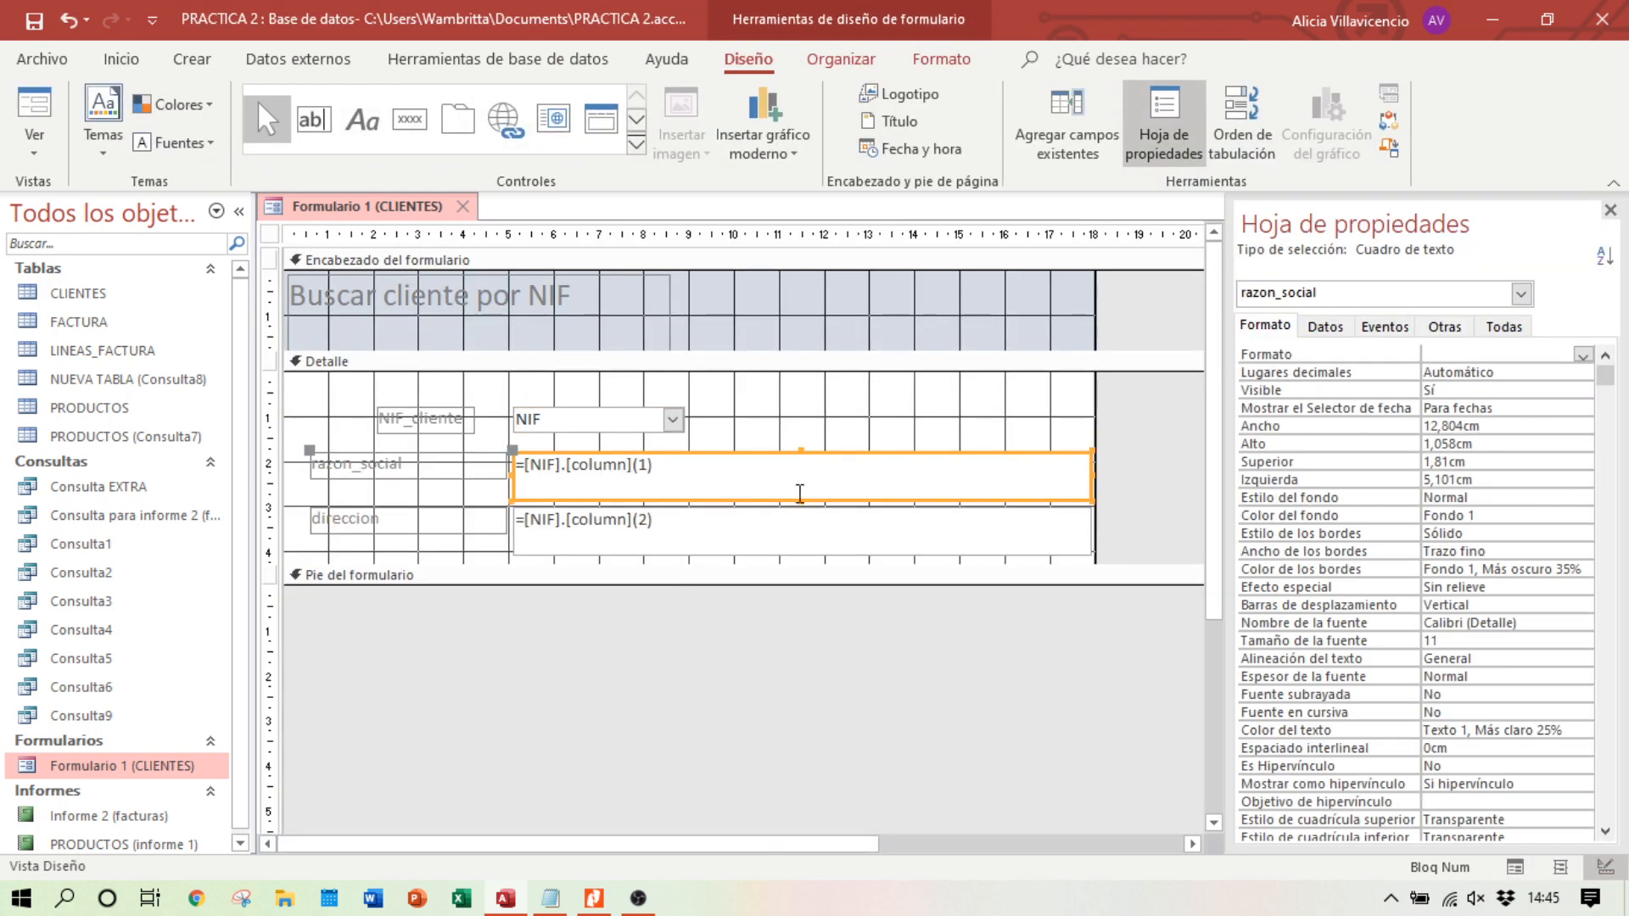
left_click_drag(797, 496, 804, 534)
left_click(807, 556)
left_click(807, 556)
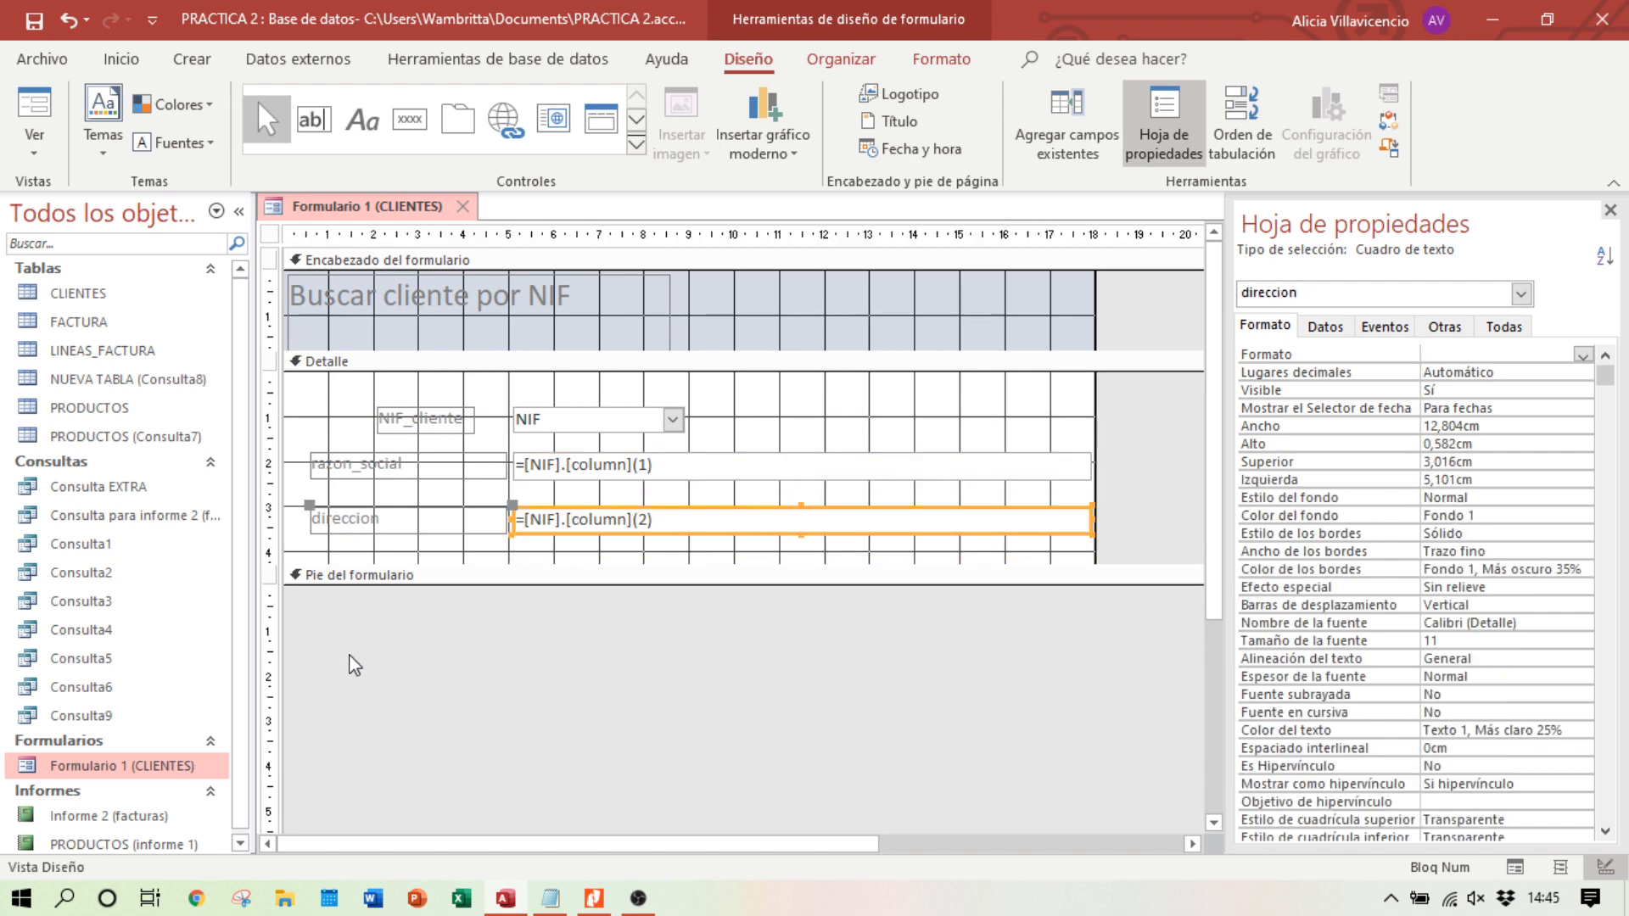
Step: Narrow the razon_social label to about 2,9 cm and the direccion label to about 1,9 cm, shifting both rows toward the right
left_click(338, 468)
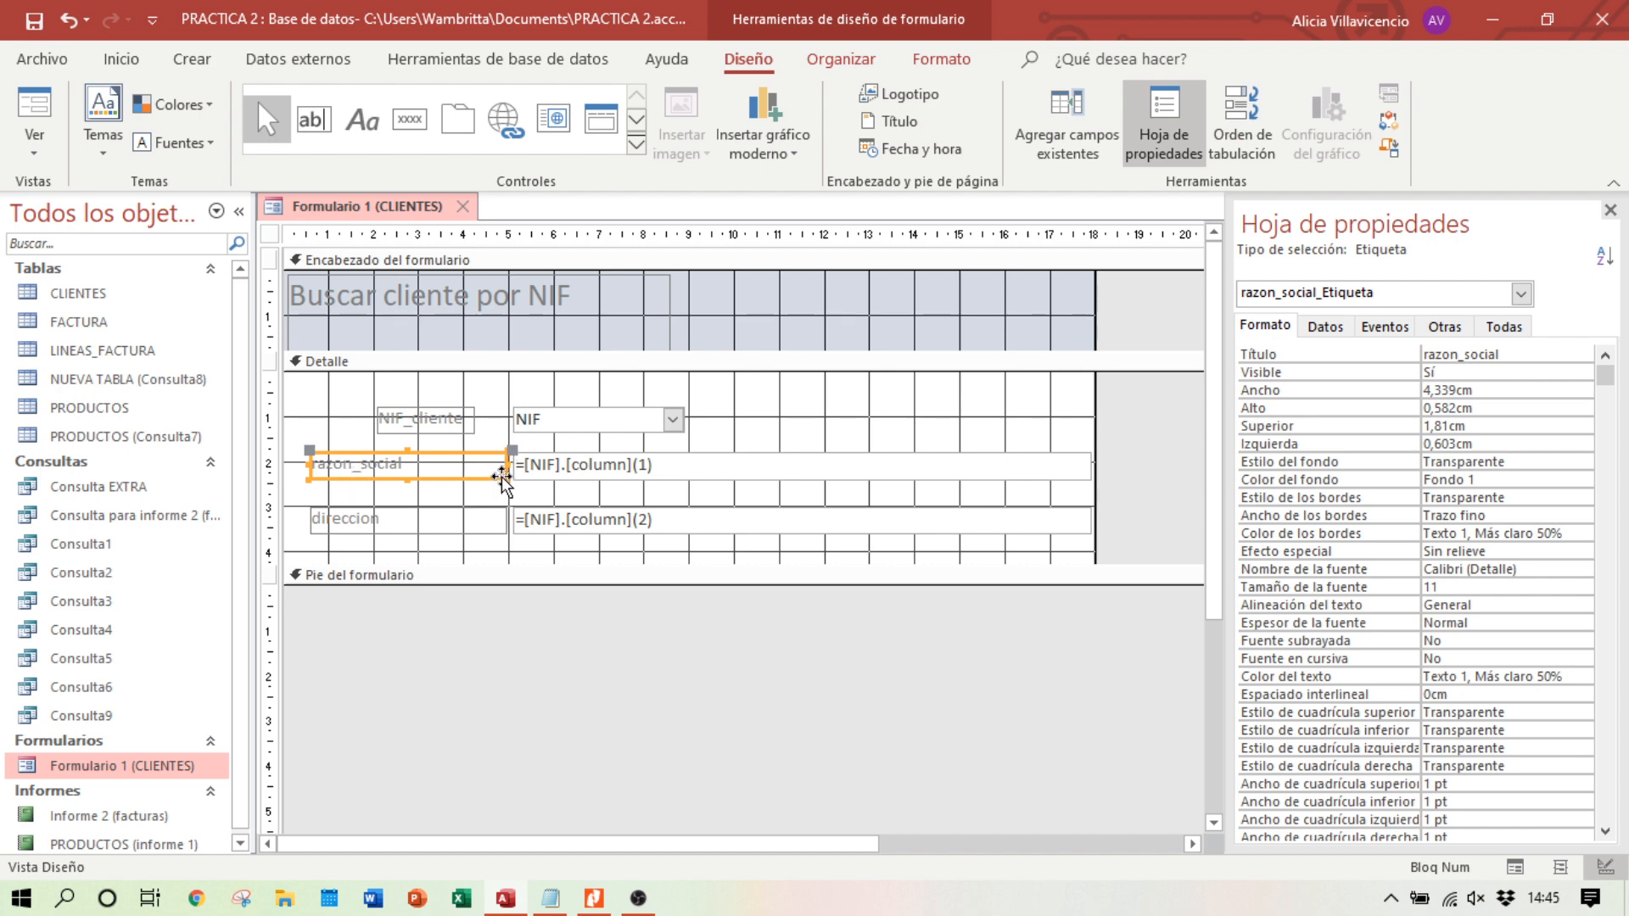
left_click_drag(501, 476, 452, 481)
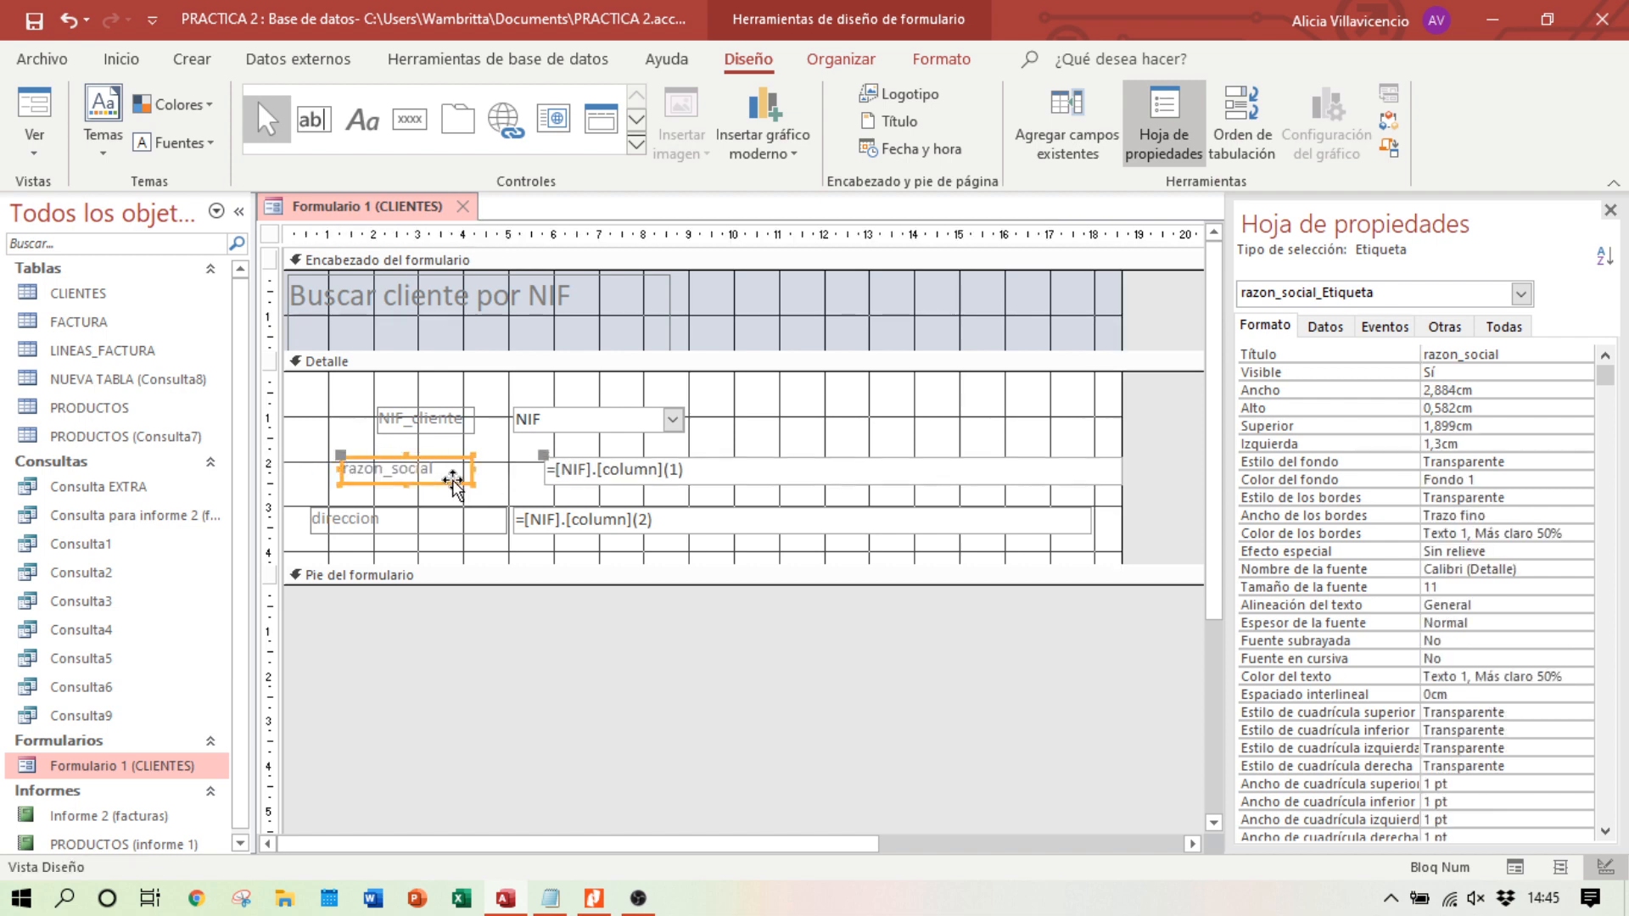
left_click(481, 531)
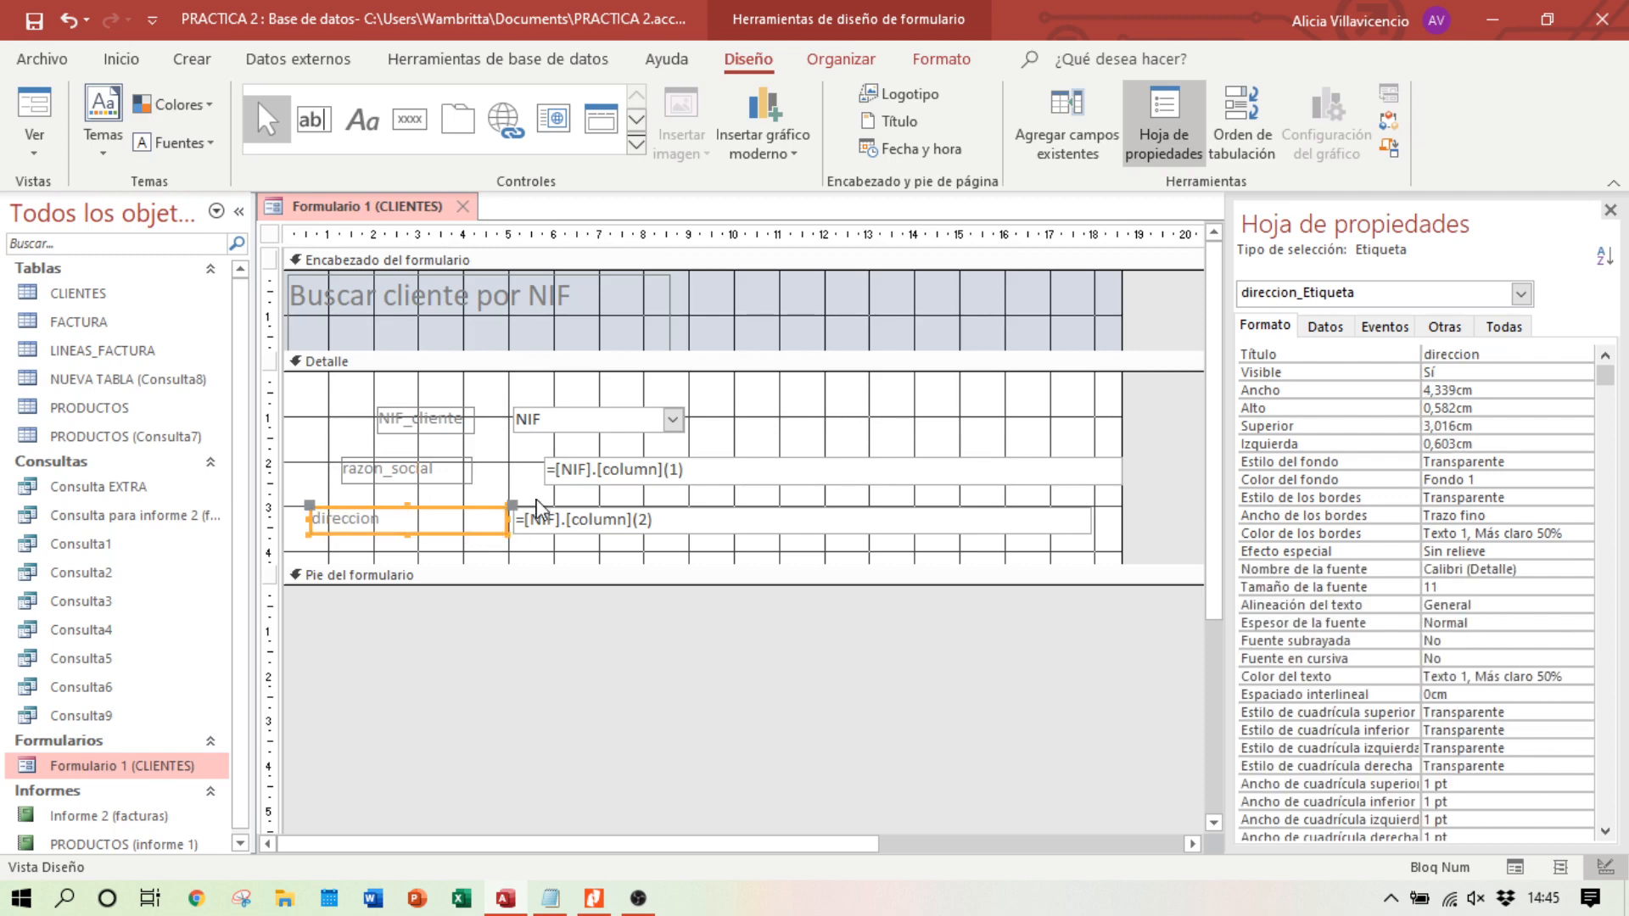
left_click_drag(507, 521, 457, 530)
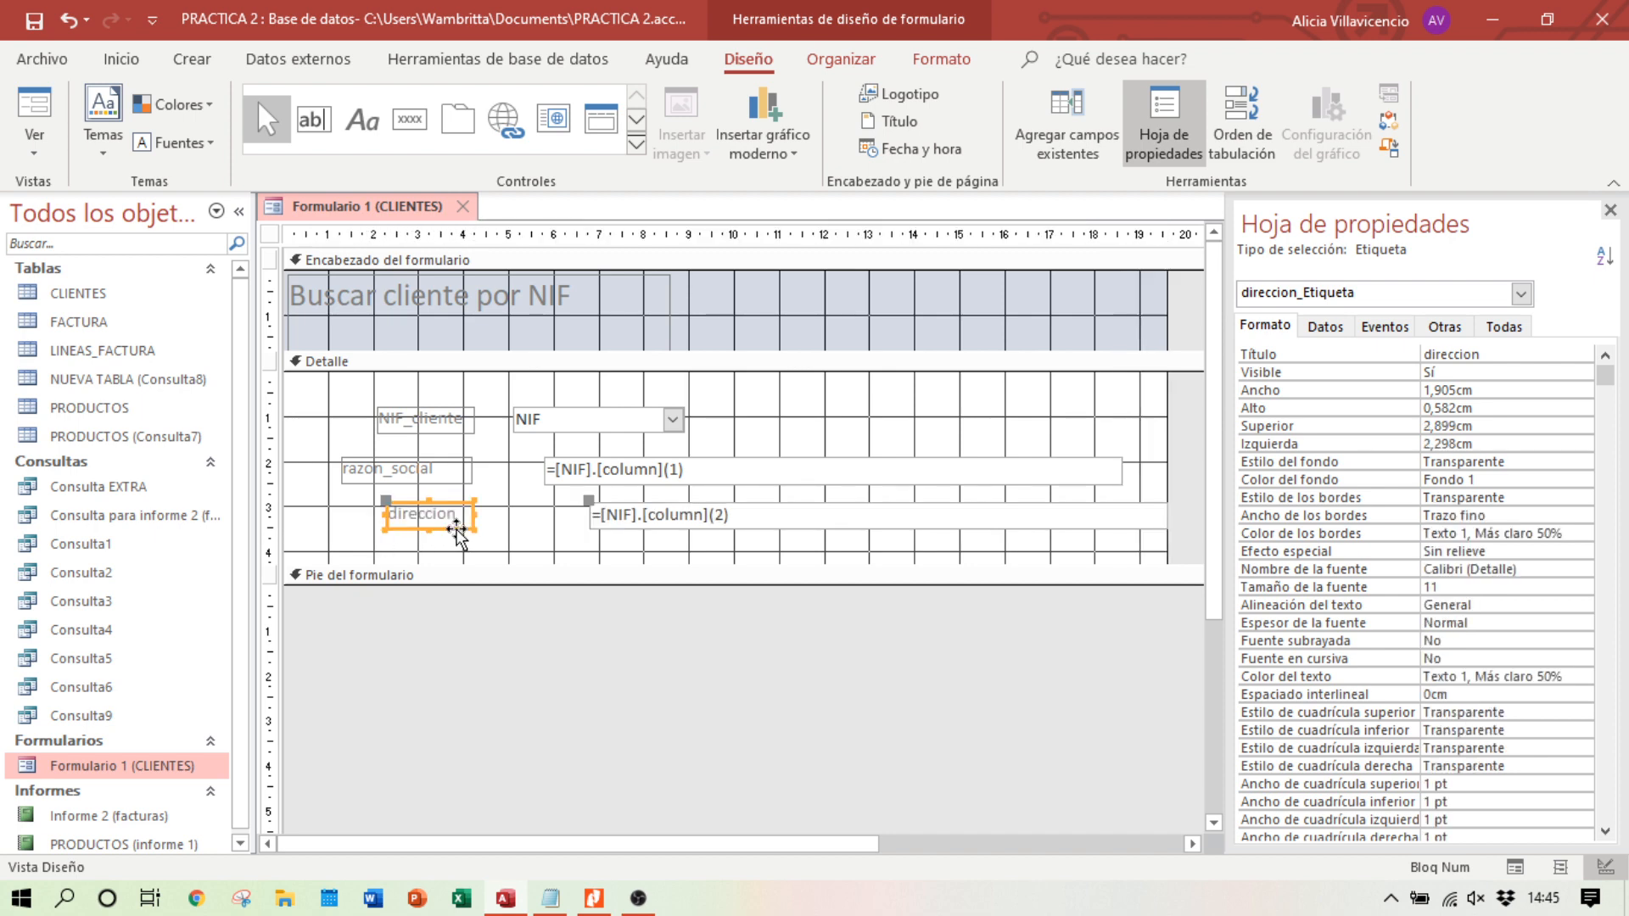
Step: Try to align the direccion text box and label independently, and undo the changes made to the rows' positions and label widths
left_click(635, 517)
left_click_drag(639, 528, 553, 519)
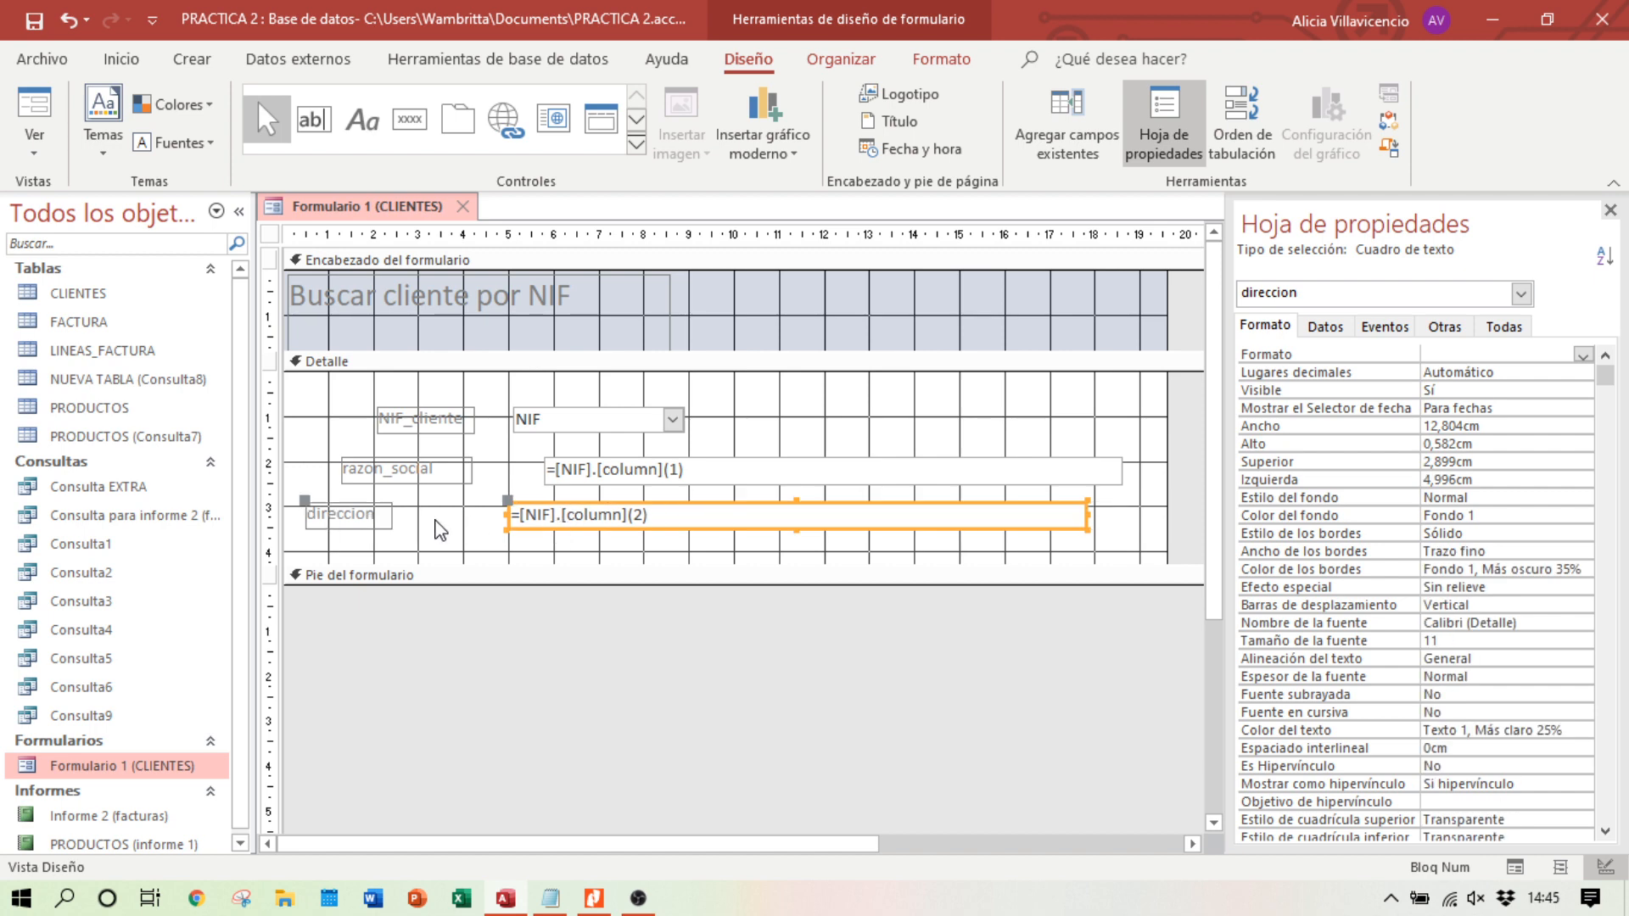
left_click(440, 530)
left_click(370, 529)
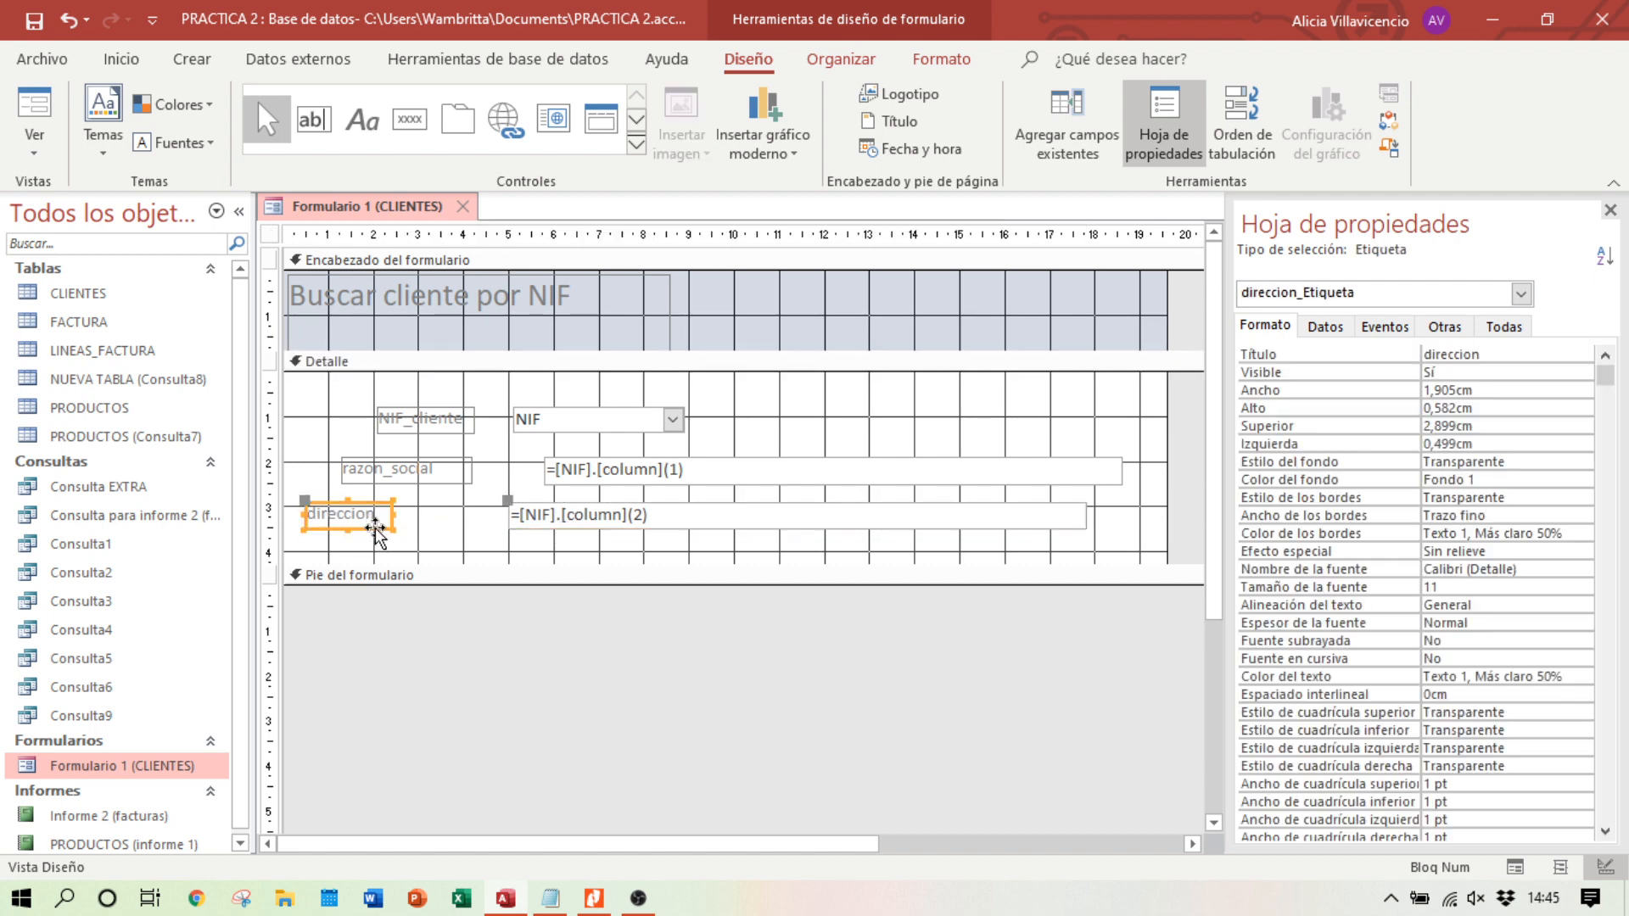
left_click_drag(375, 530, 455, 531)
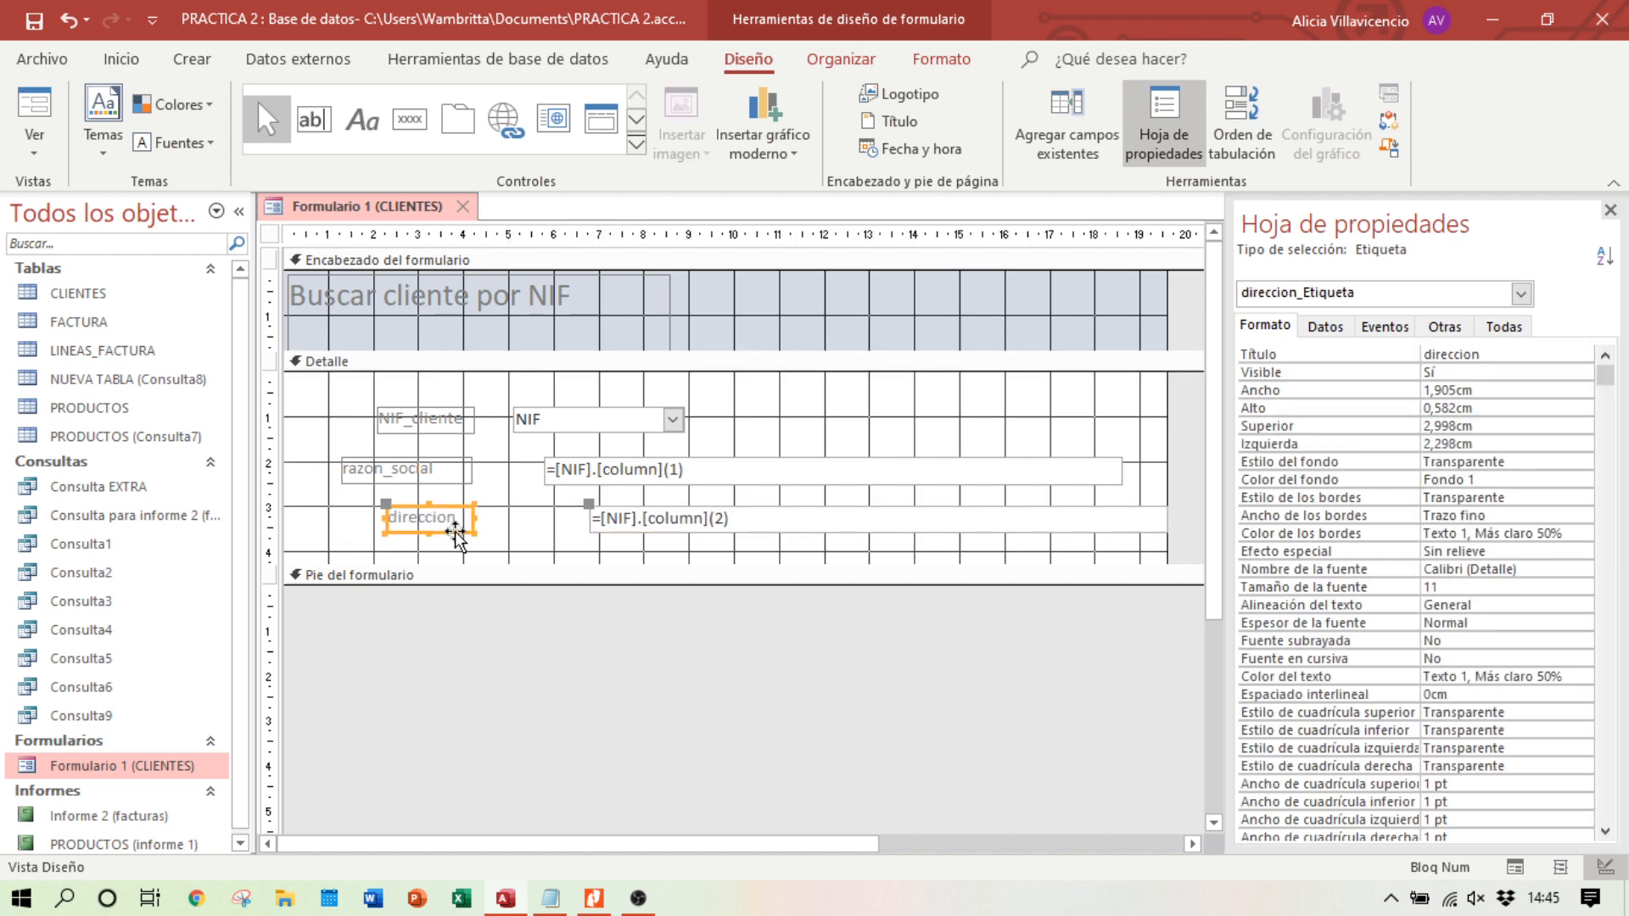
left_click(637, 532)
key("ctrl+z")
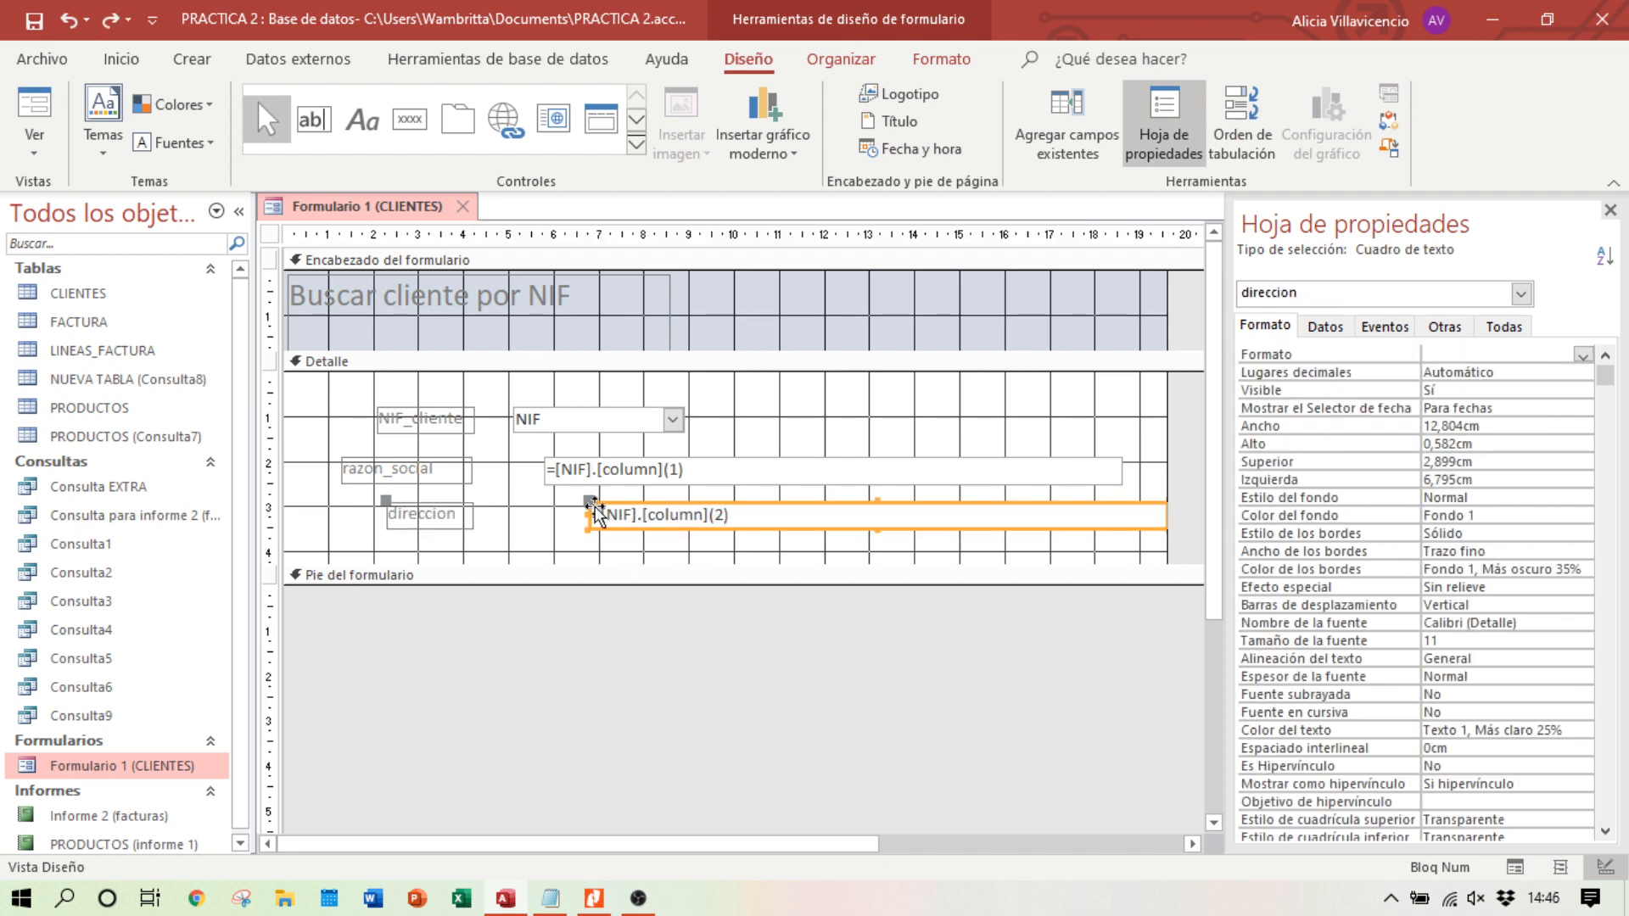
left_click_drag(595, 512, 517, 517)
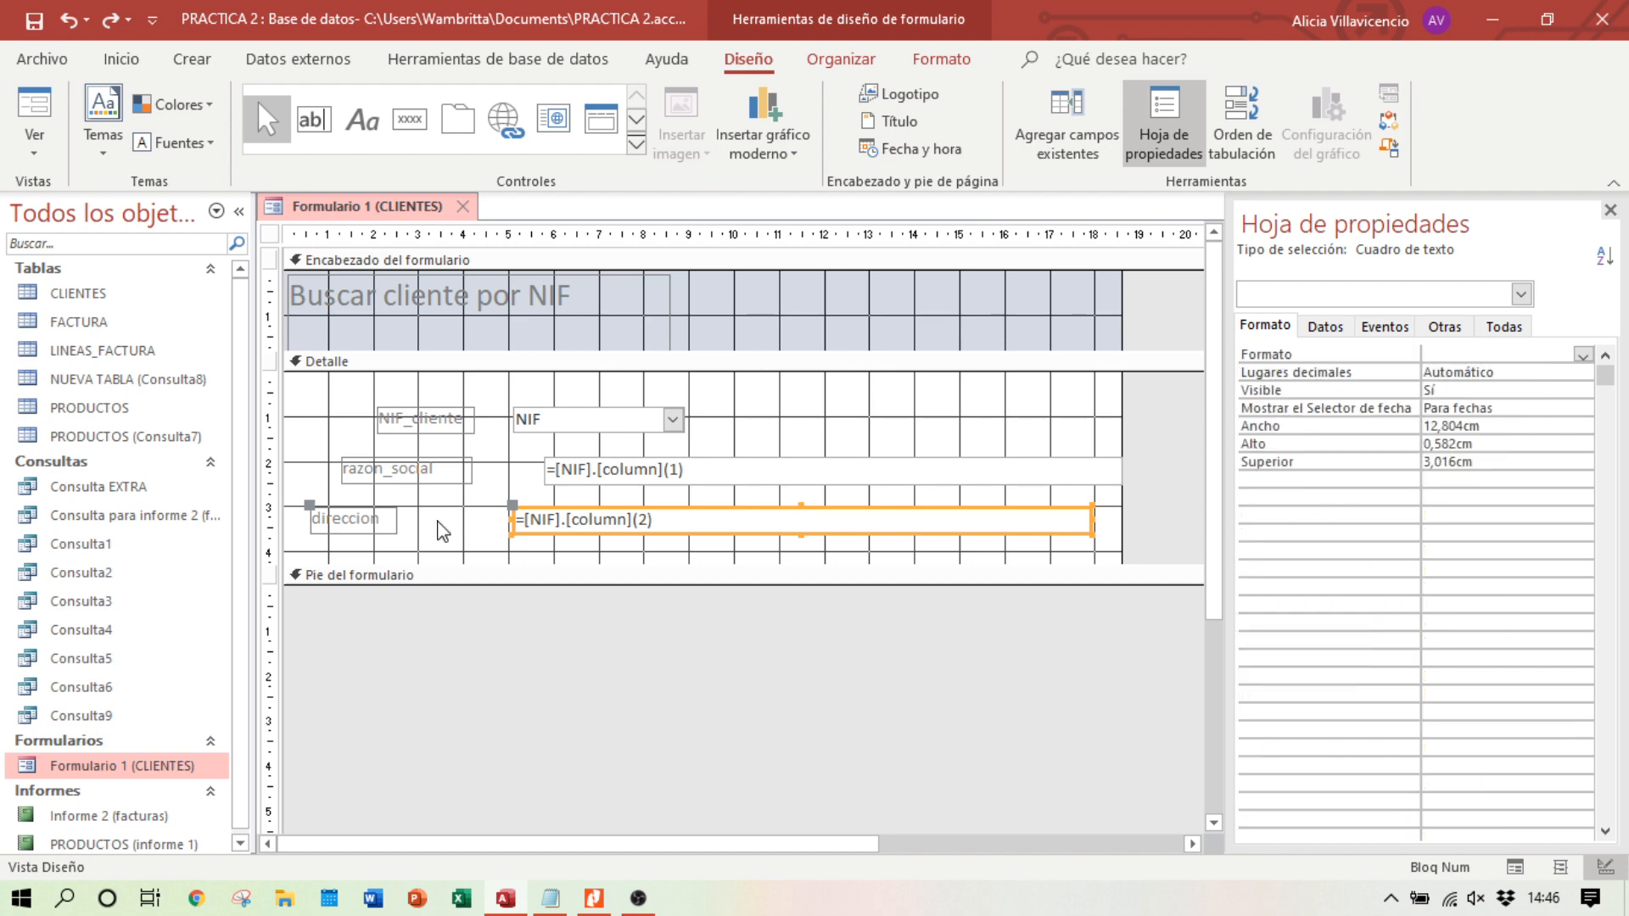
Step: Widen the razon_social label to almost reach its text box, and the NIF_cliente label to about 2,7 cm
left_click(438, 475)
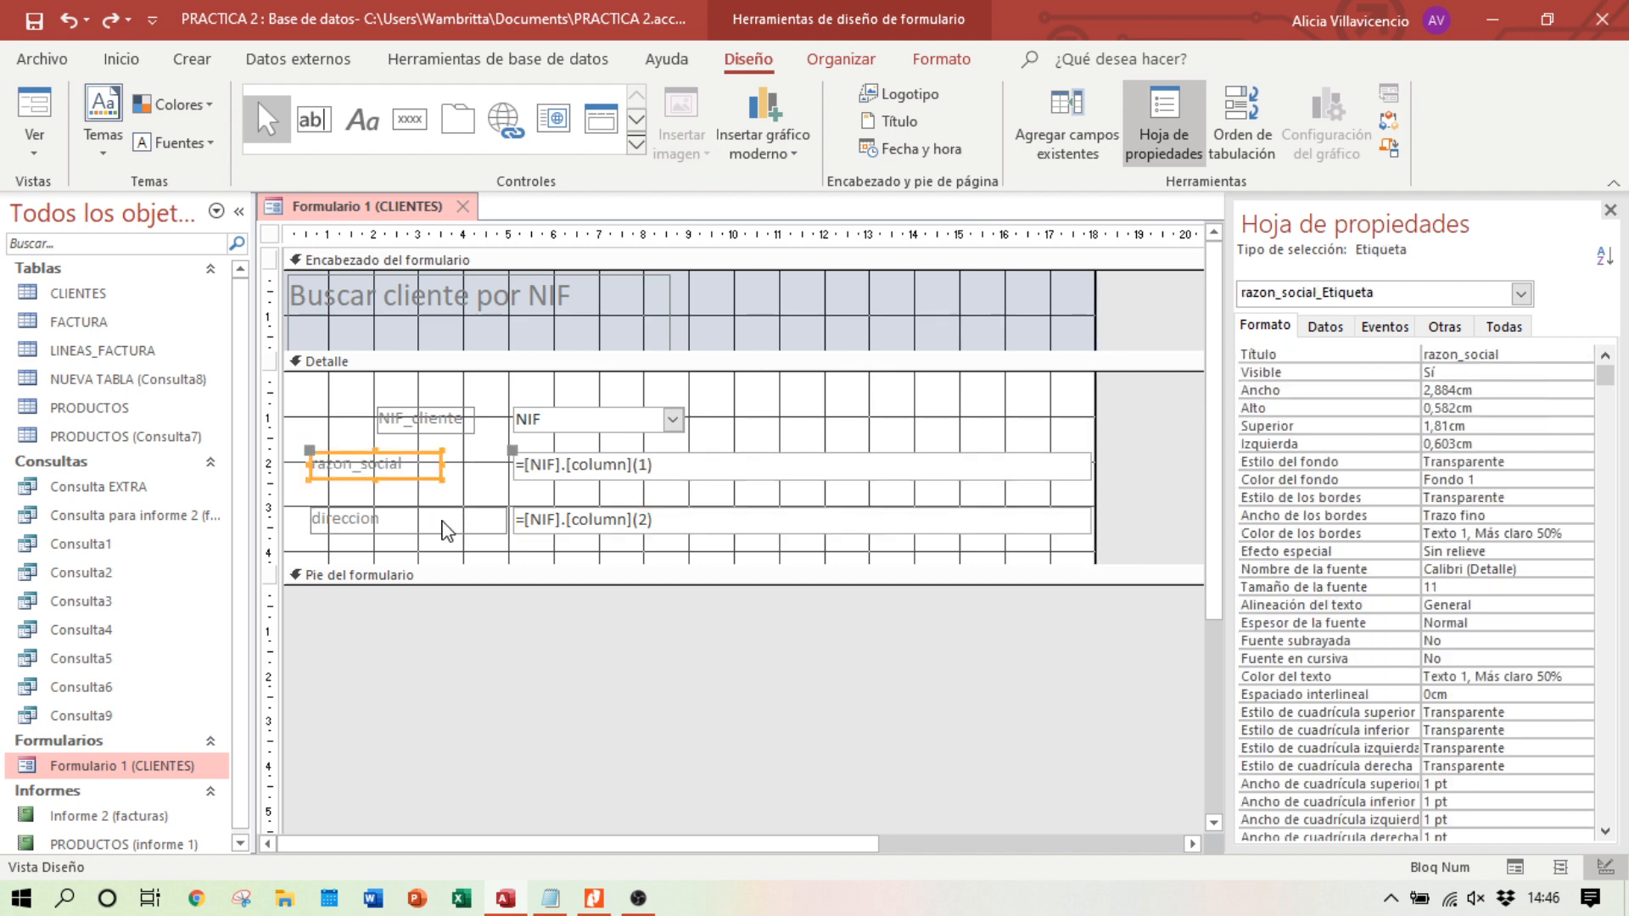
left_click(484, 533)
left_click(439, 465)
left_click_drag(438, 465, 501, 471)
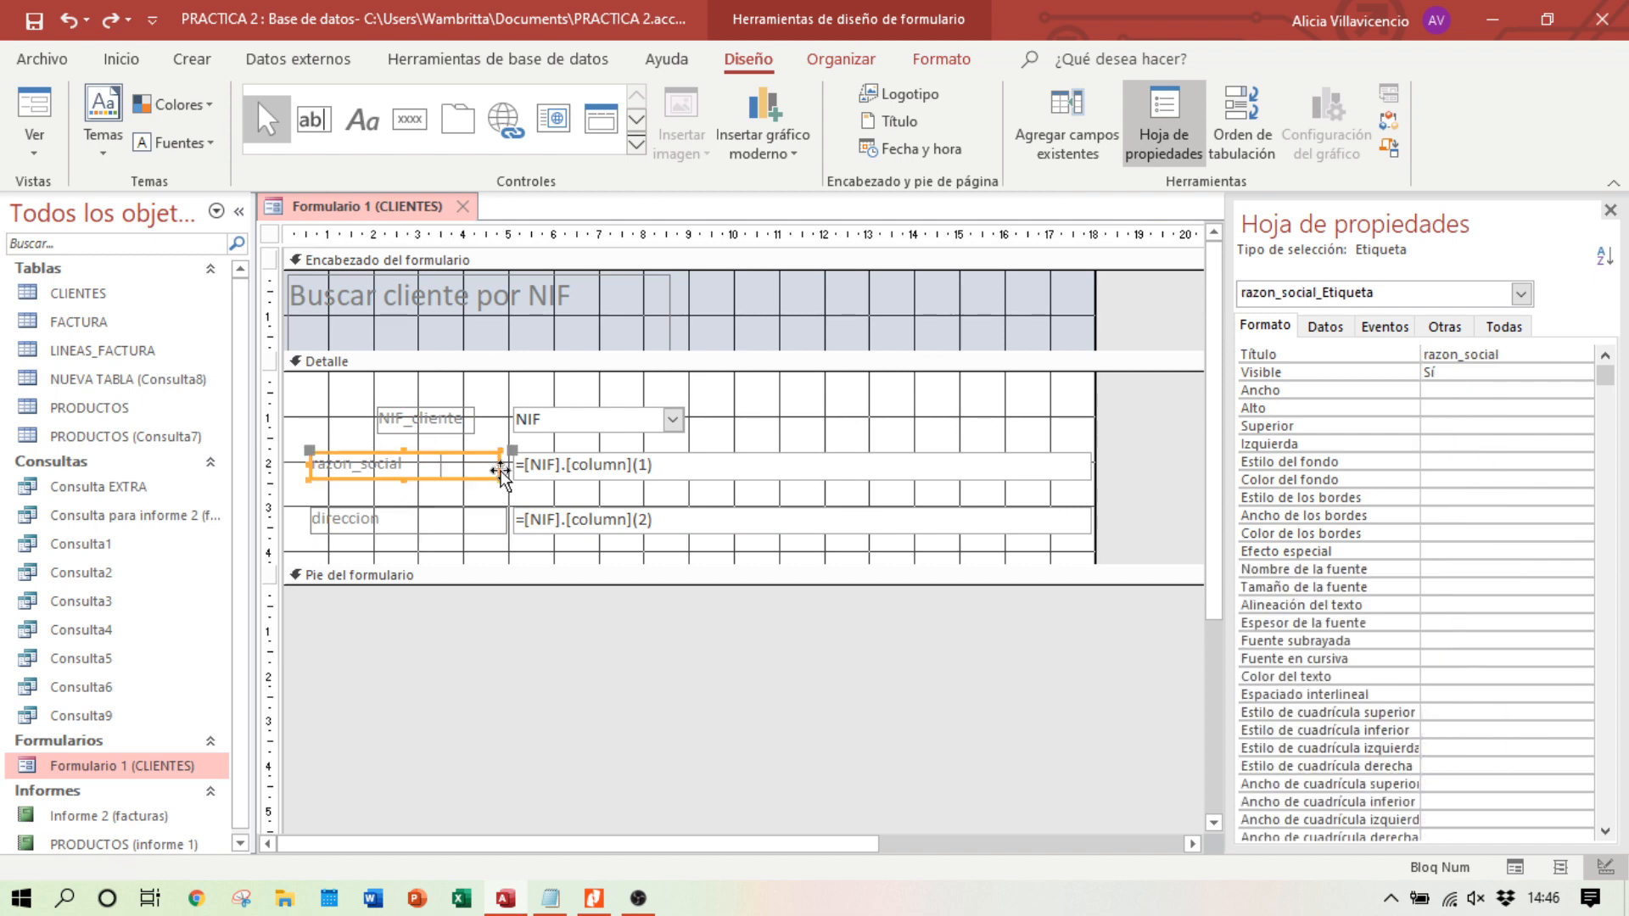
left_click(477, 429)
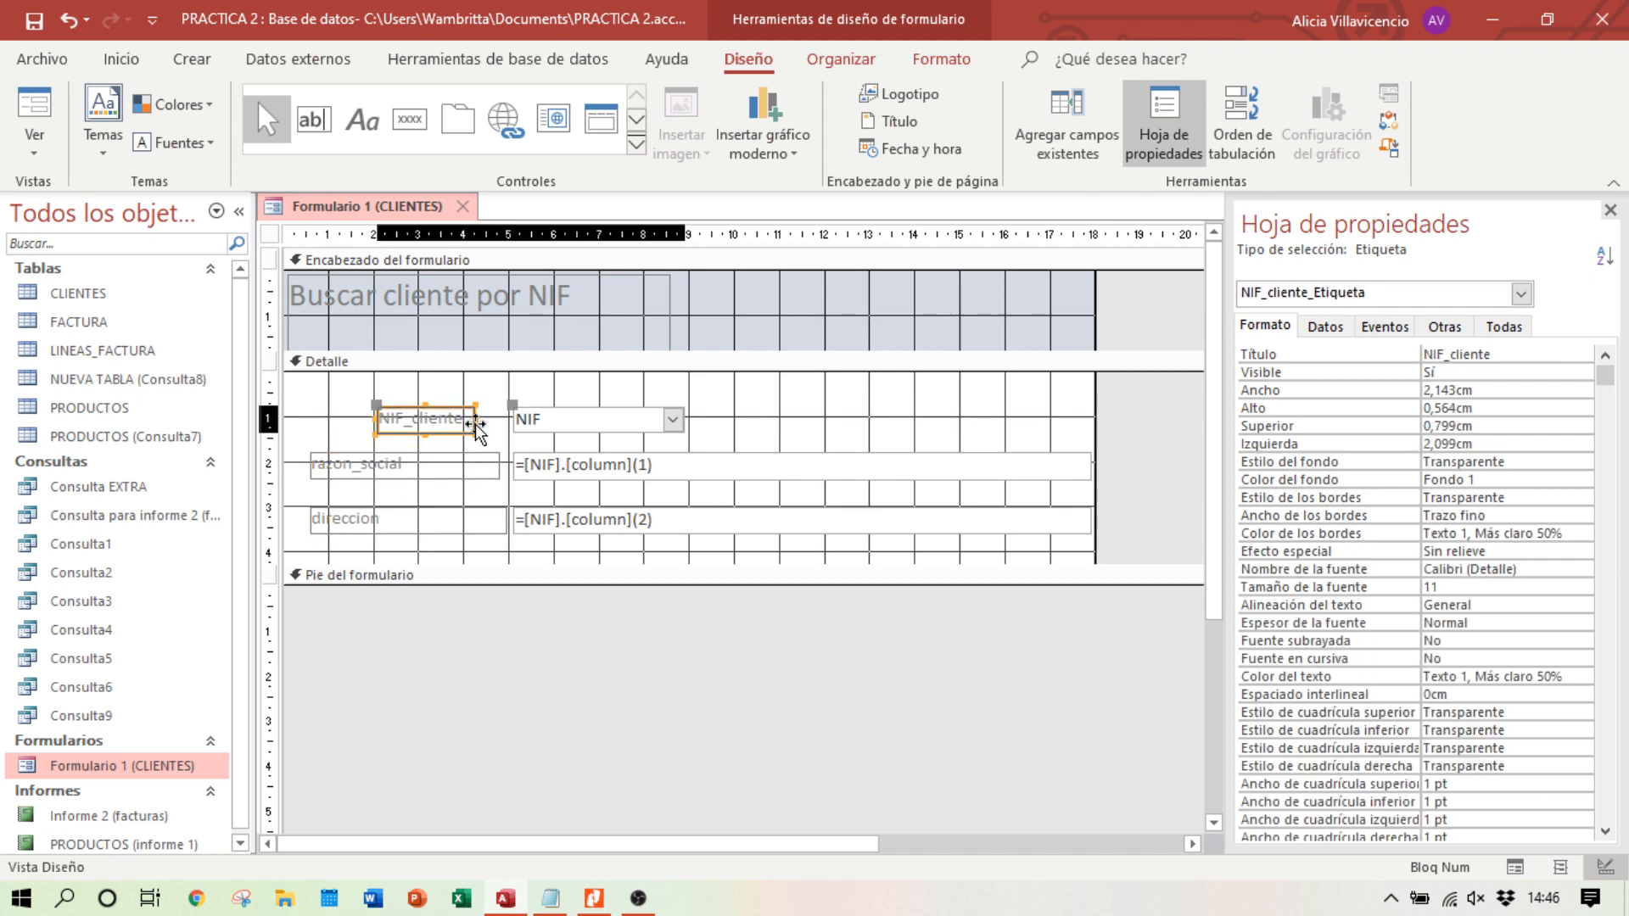
left_click(477, 425)
left_click_drag(494, 424, 501, 424)
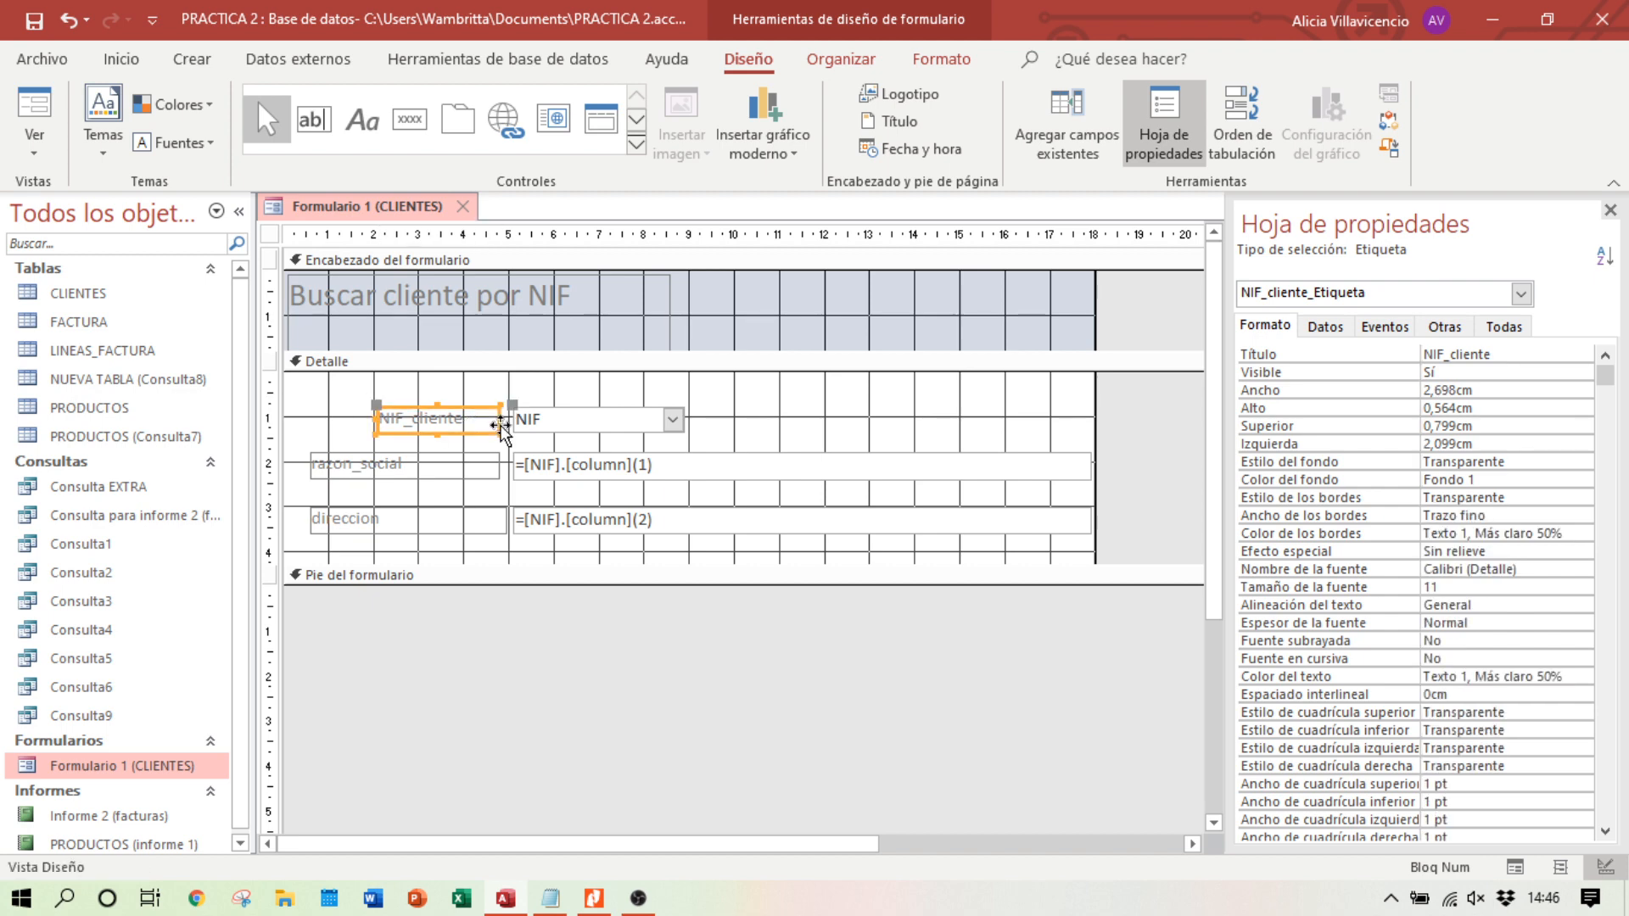
Step: Set the text alignment of the NIF_cliente, razon_social and direccion labels to Derecha and check them in Form view
left_click(462, 472, "shift")
left_click(486, 520, "shift")
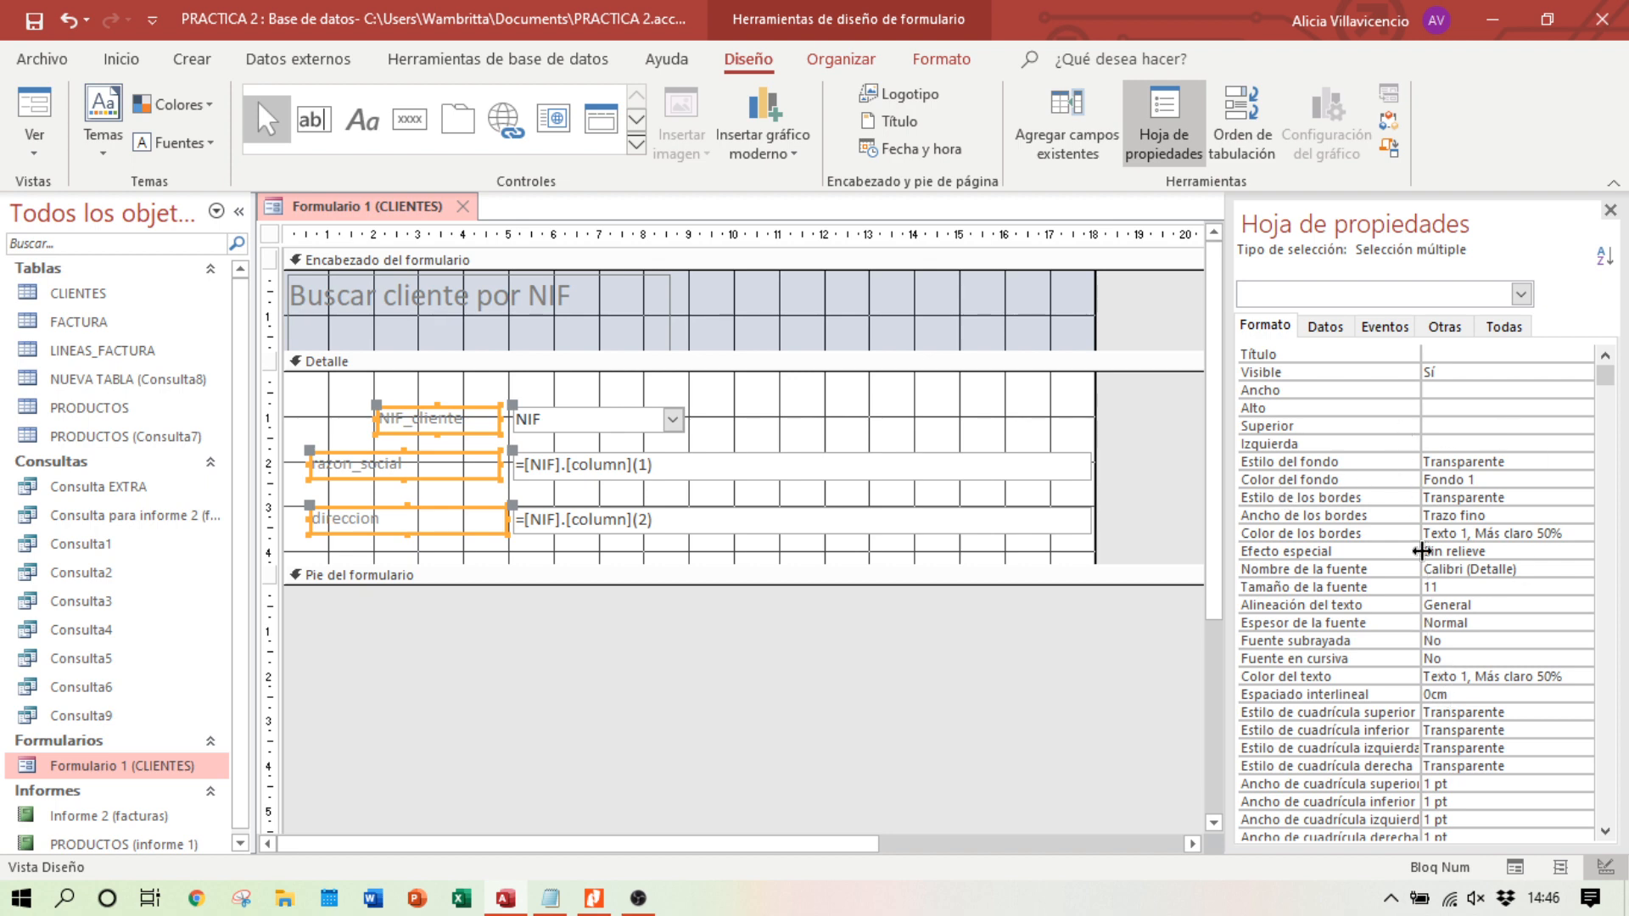
left_click(1583, 605)
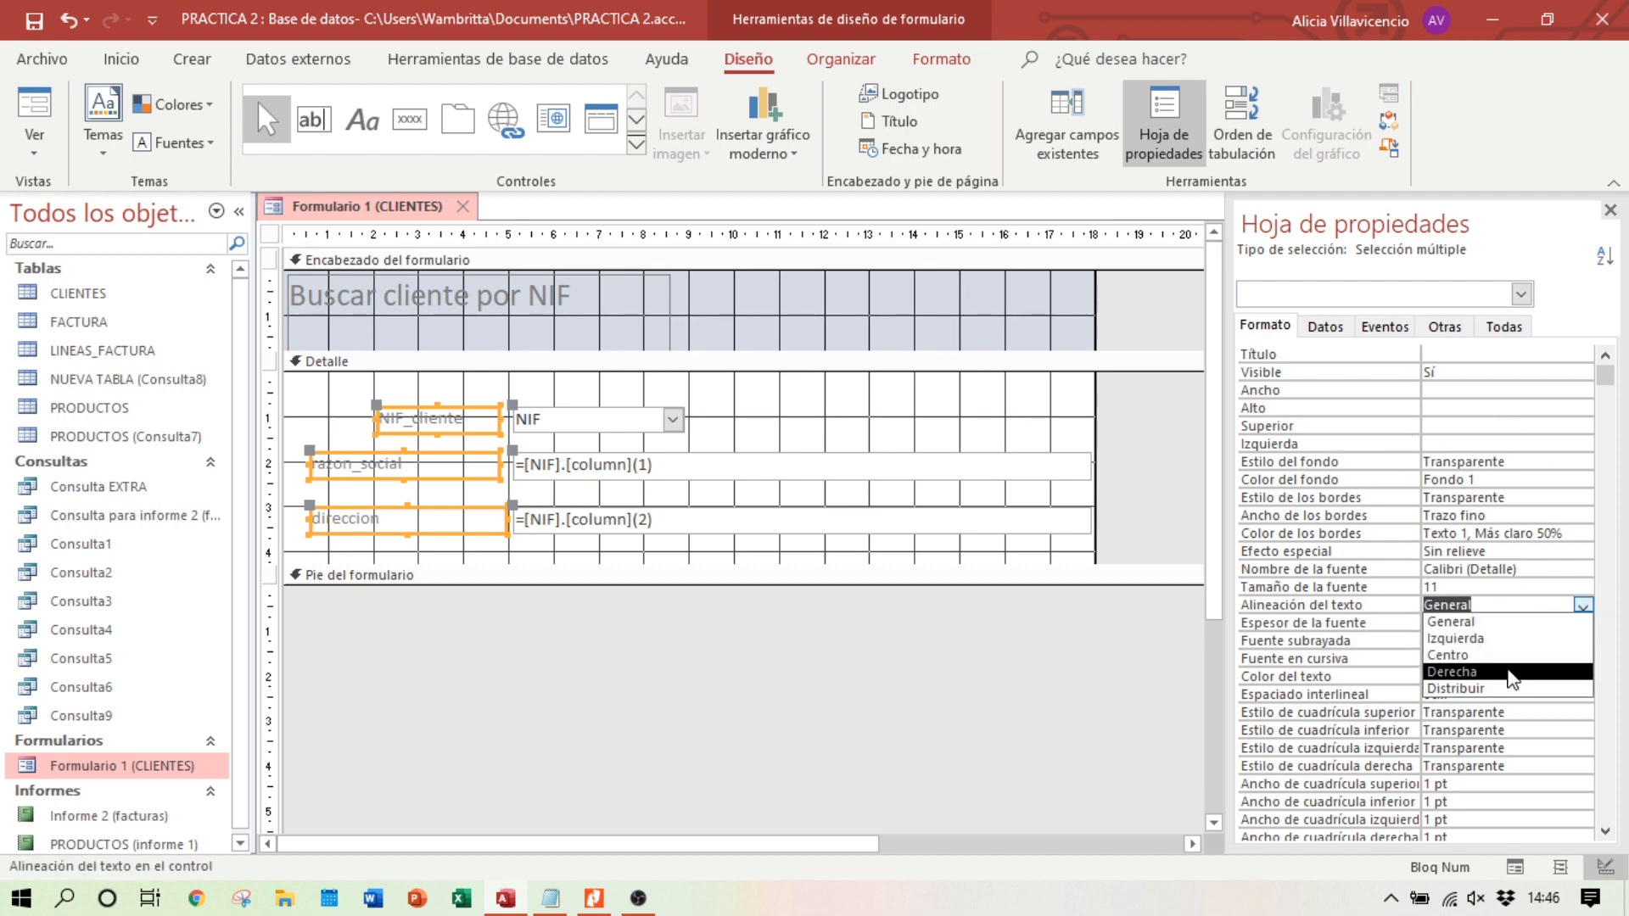
left_click(1455, 668)
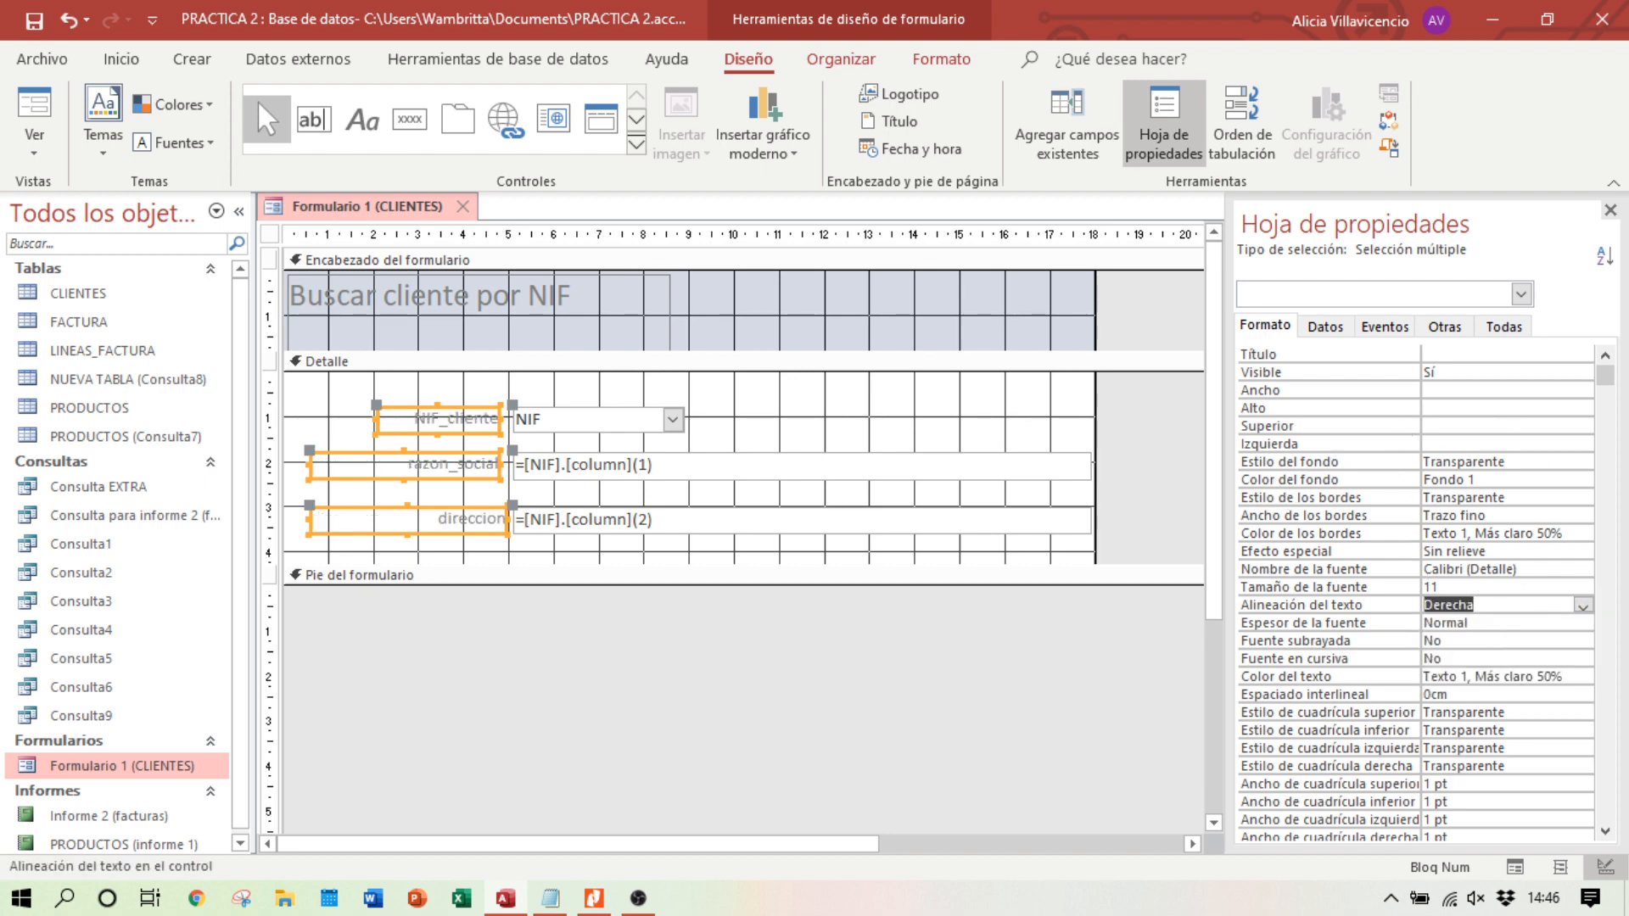
left_click(1515, 866)
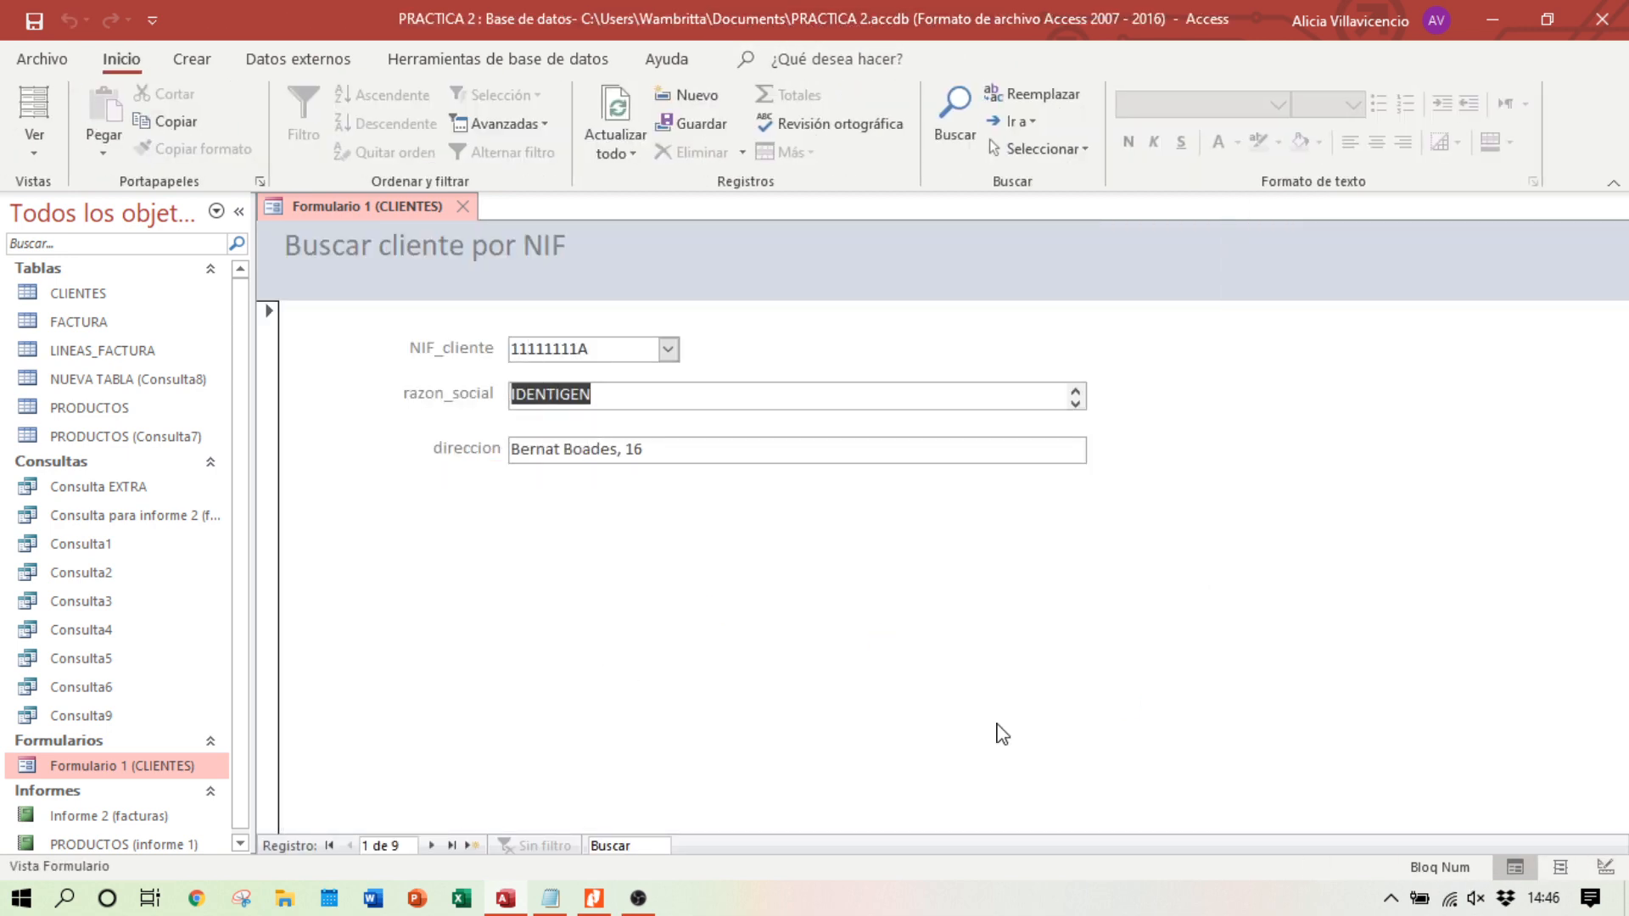
Step: Set the font weight of the three field labels to Negrita in Design view and check them in Form view
left_click(1595, 863)
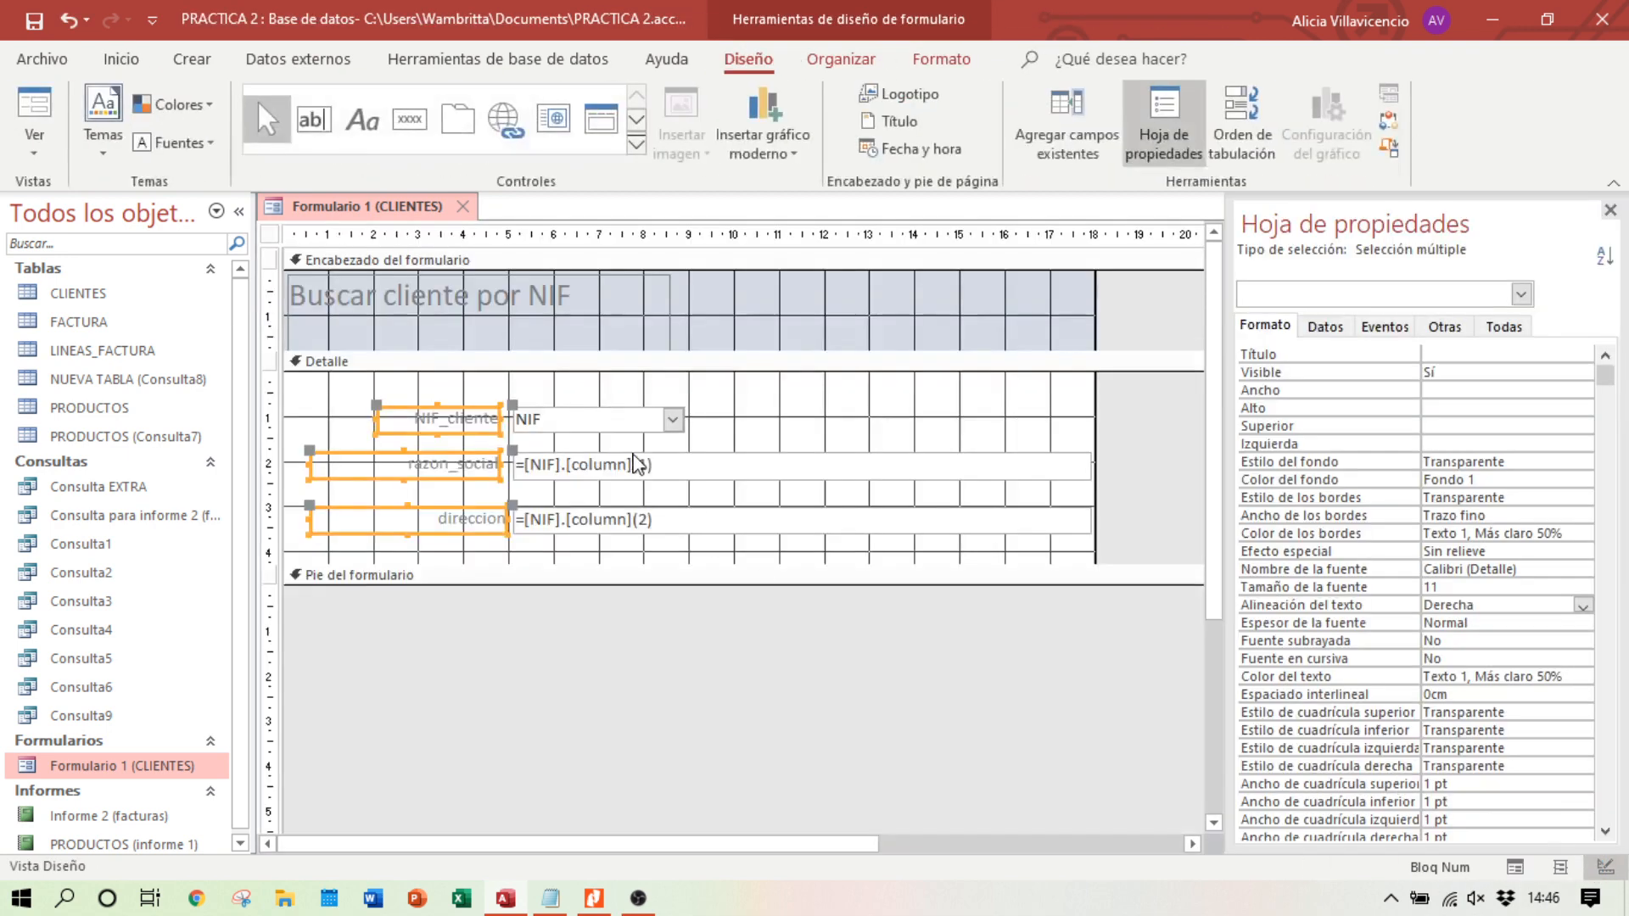
left_click(1585, 623)
left_click(1463, 747)
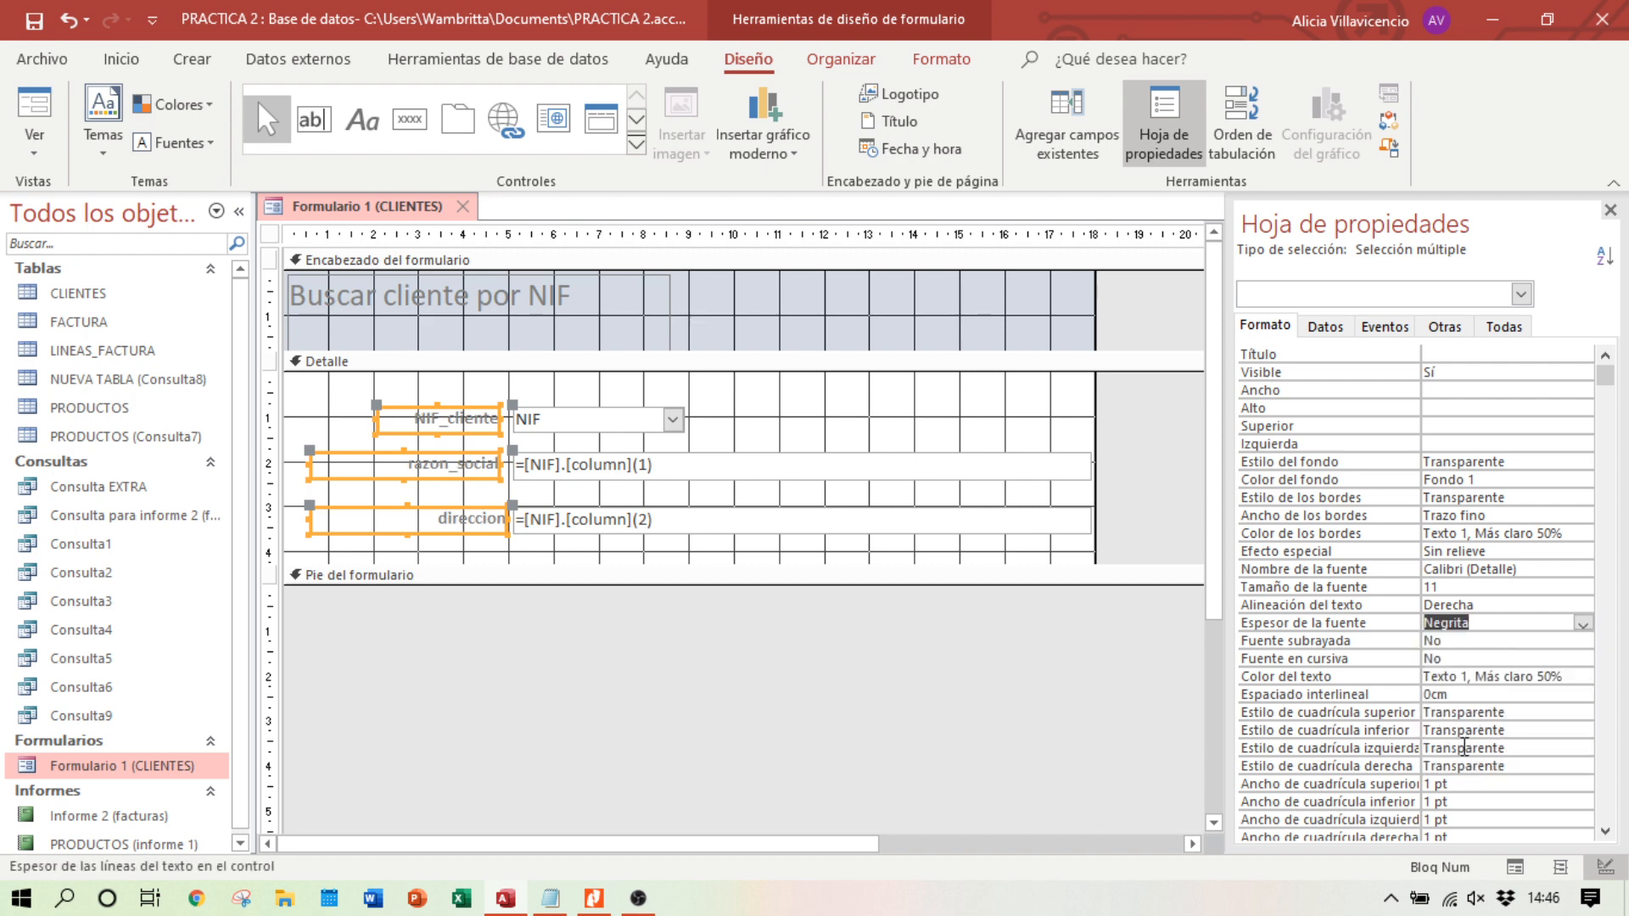
left_click(1516, 874)
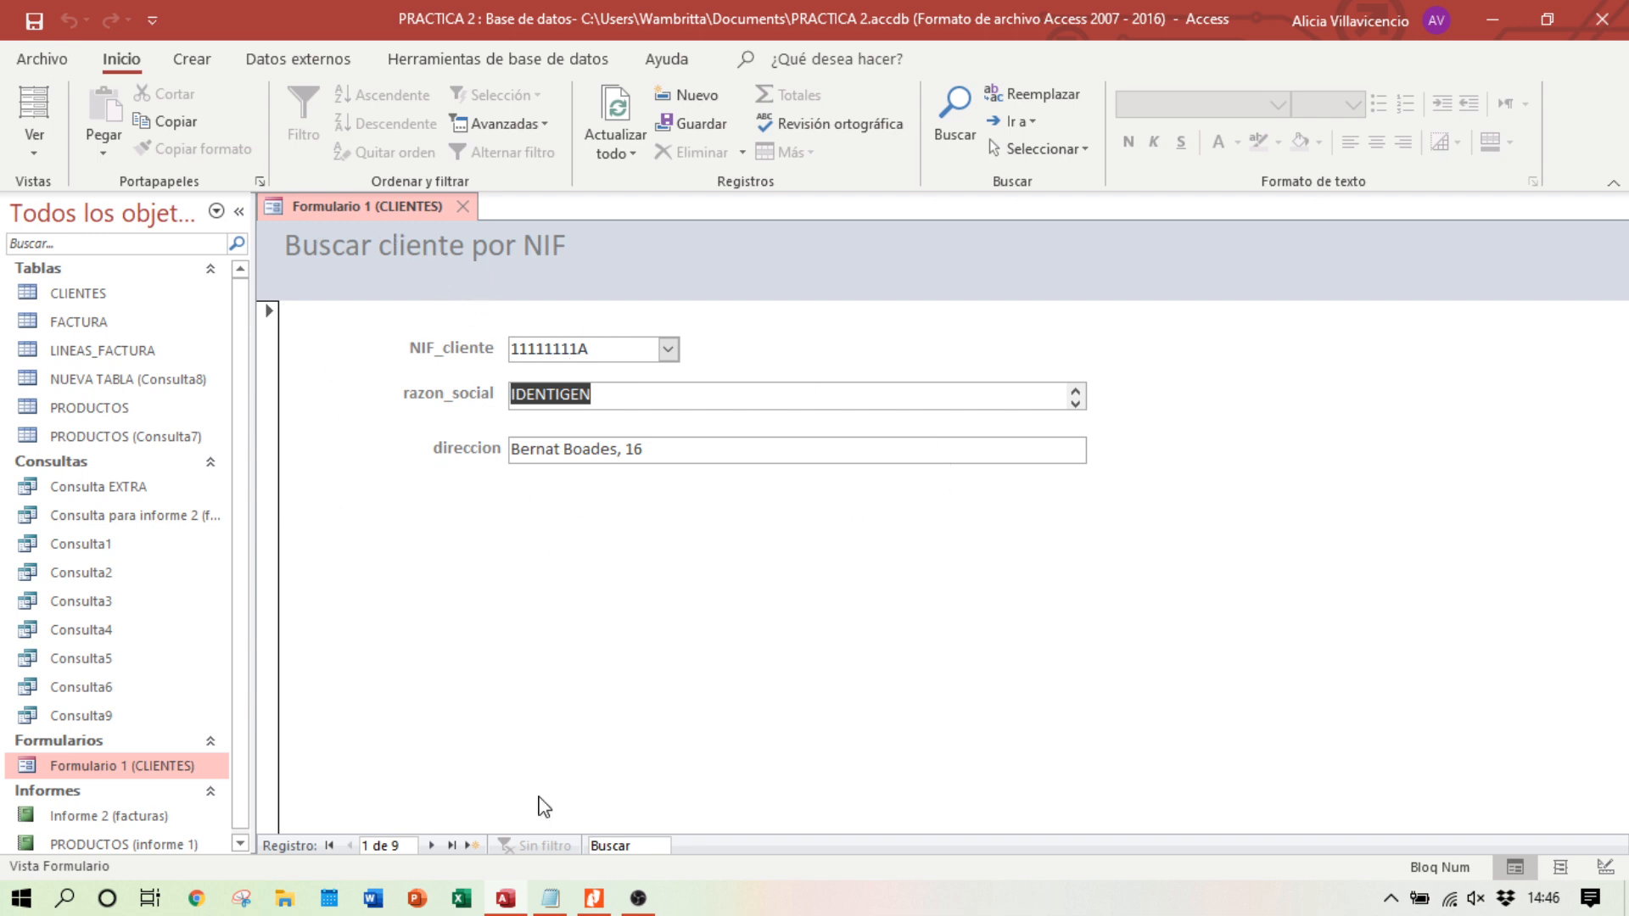
Step: Compare the form with the example in the Nitro Pro PDF, and close the form saving its design changes
left_click(587, 899)
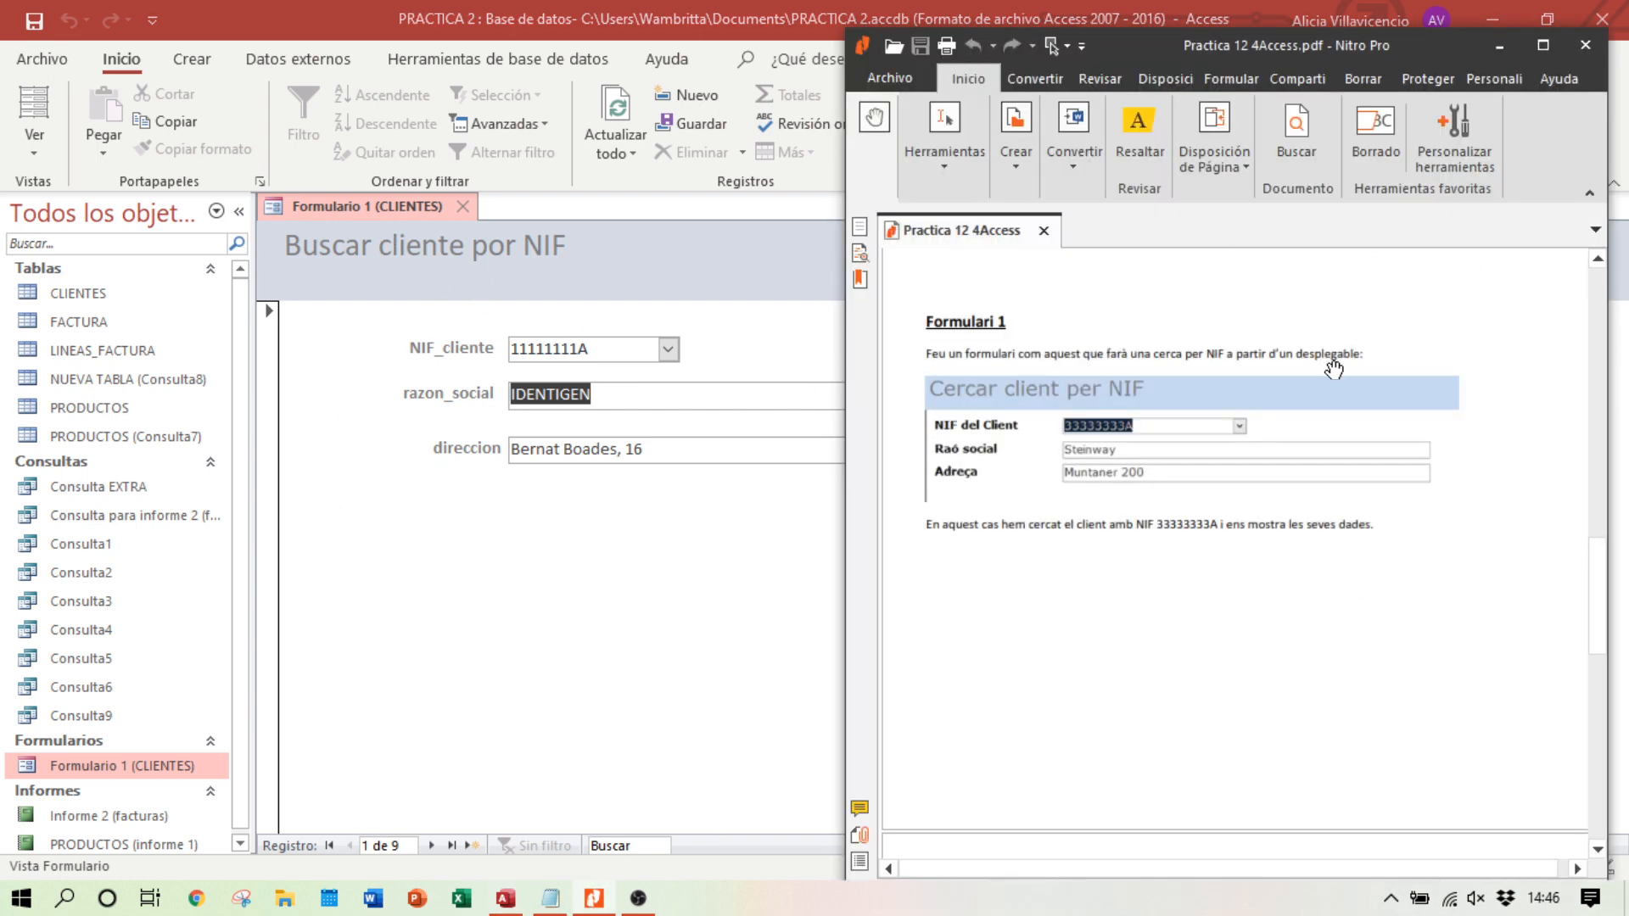
left_click(627, 626)
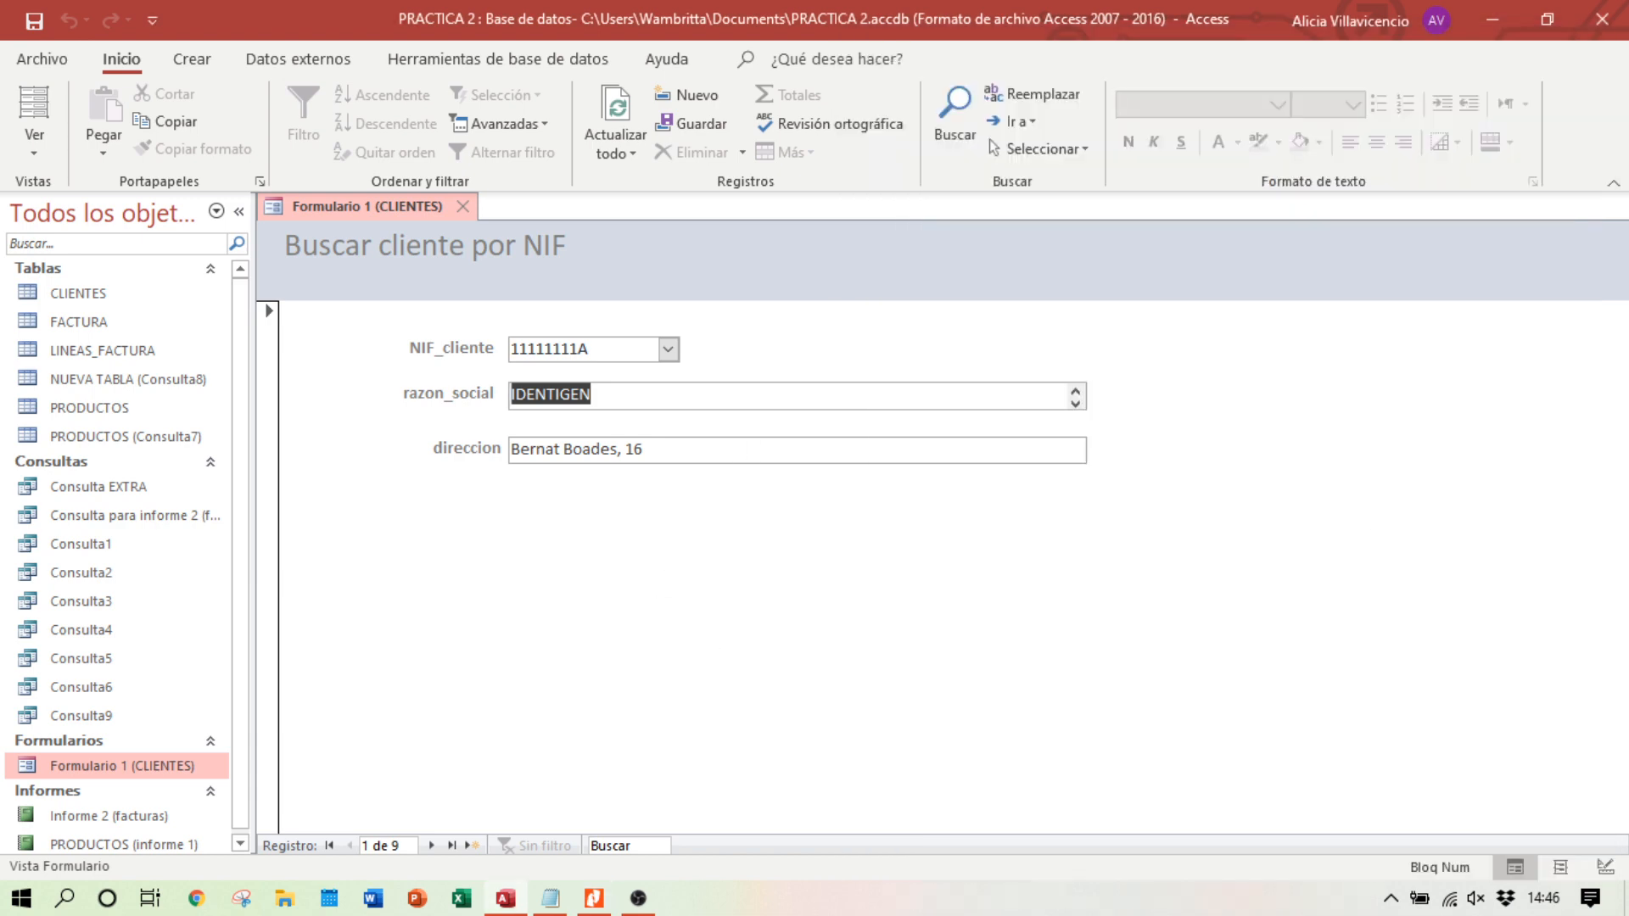
left_click(462, 206)
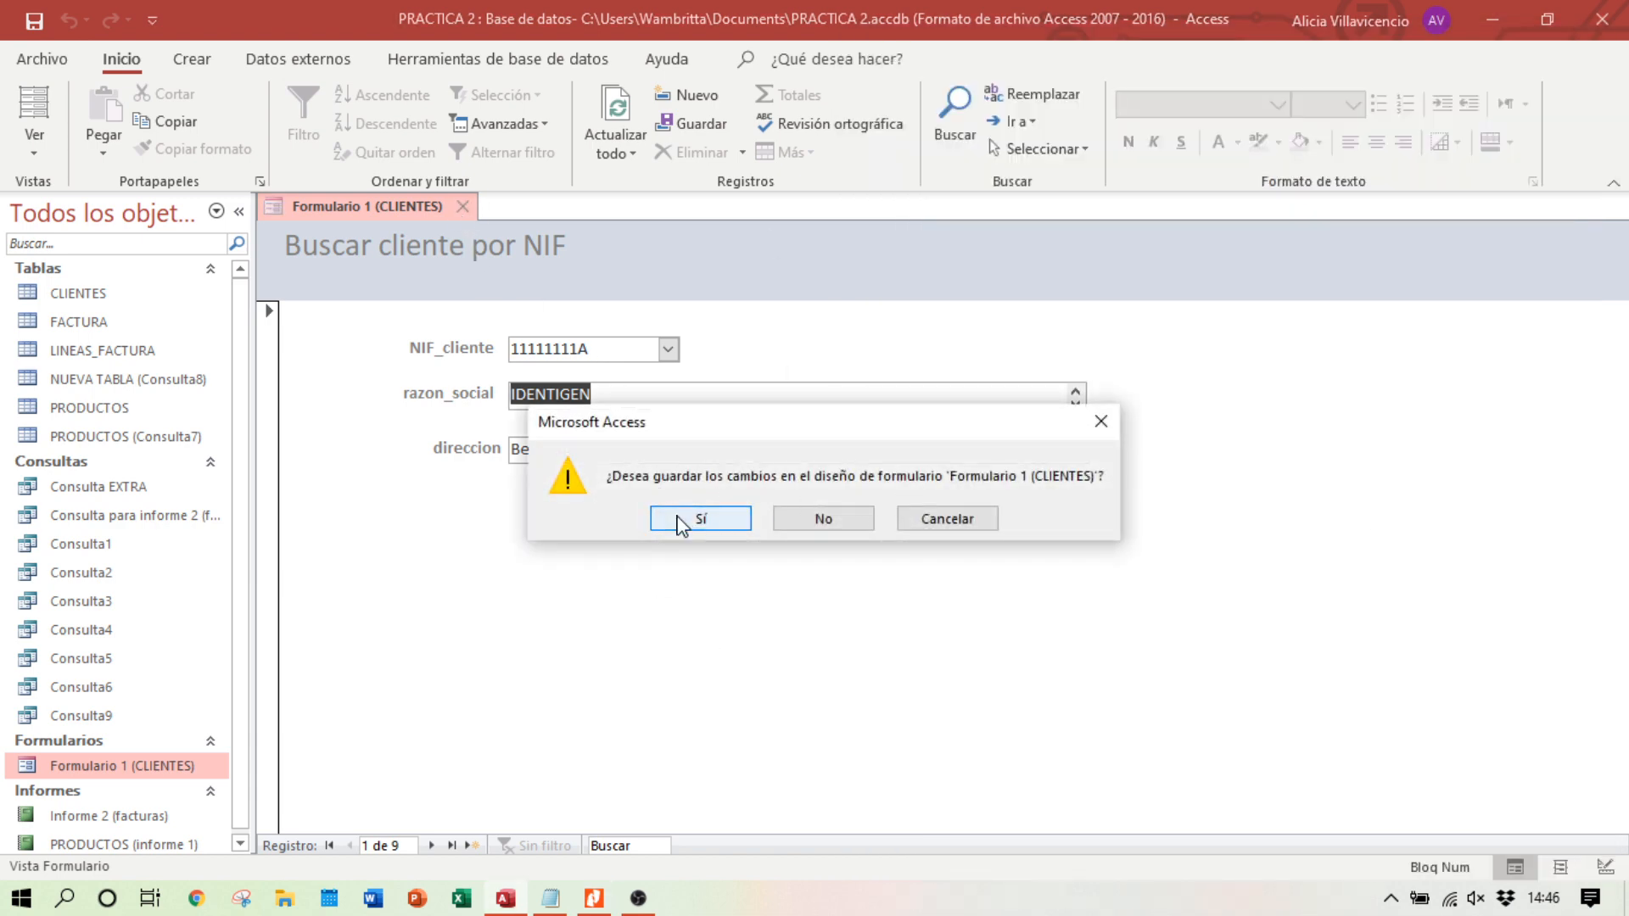
left_click(703, 517)
Step: Reopen Formulario 1 (CLIENTES) and choose the fourth NIF in the combo list to test the client search
double_click(126, 768)
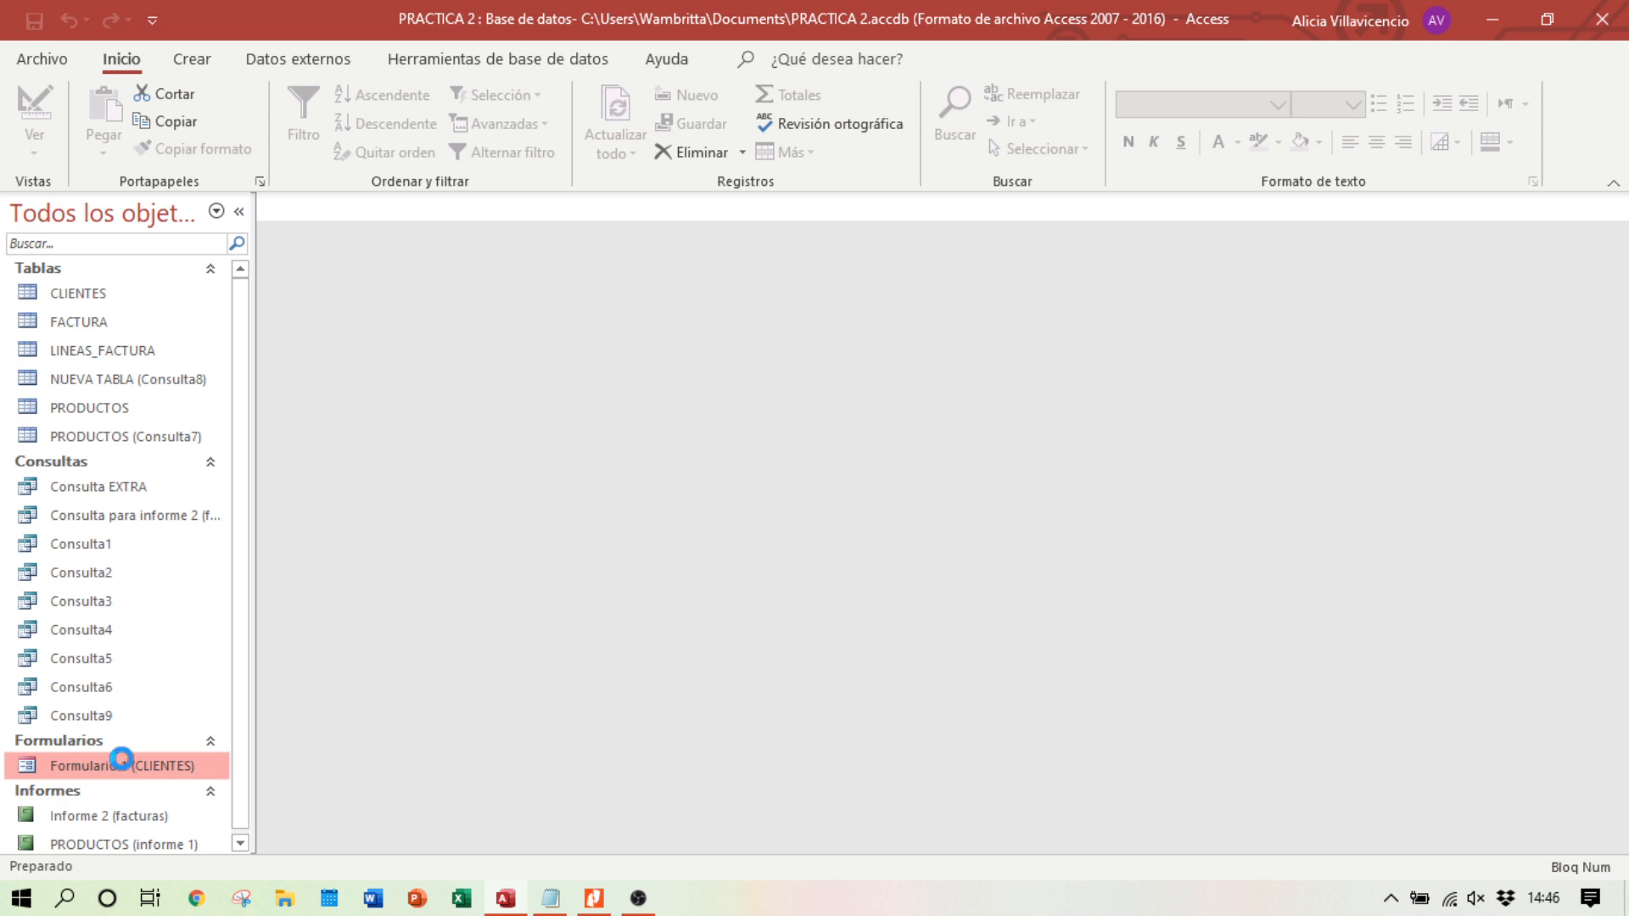
left_click(667, 349)
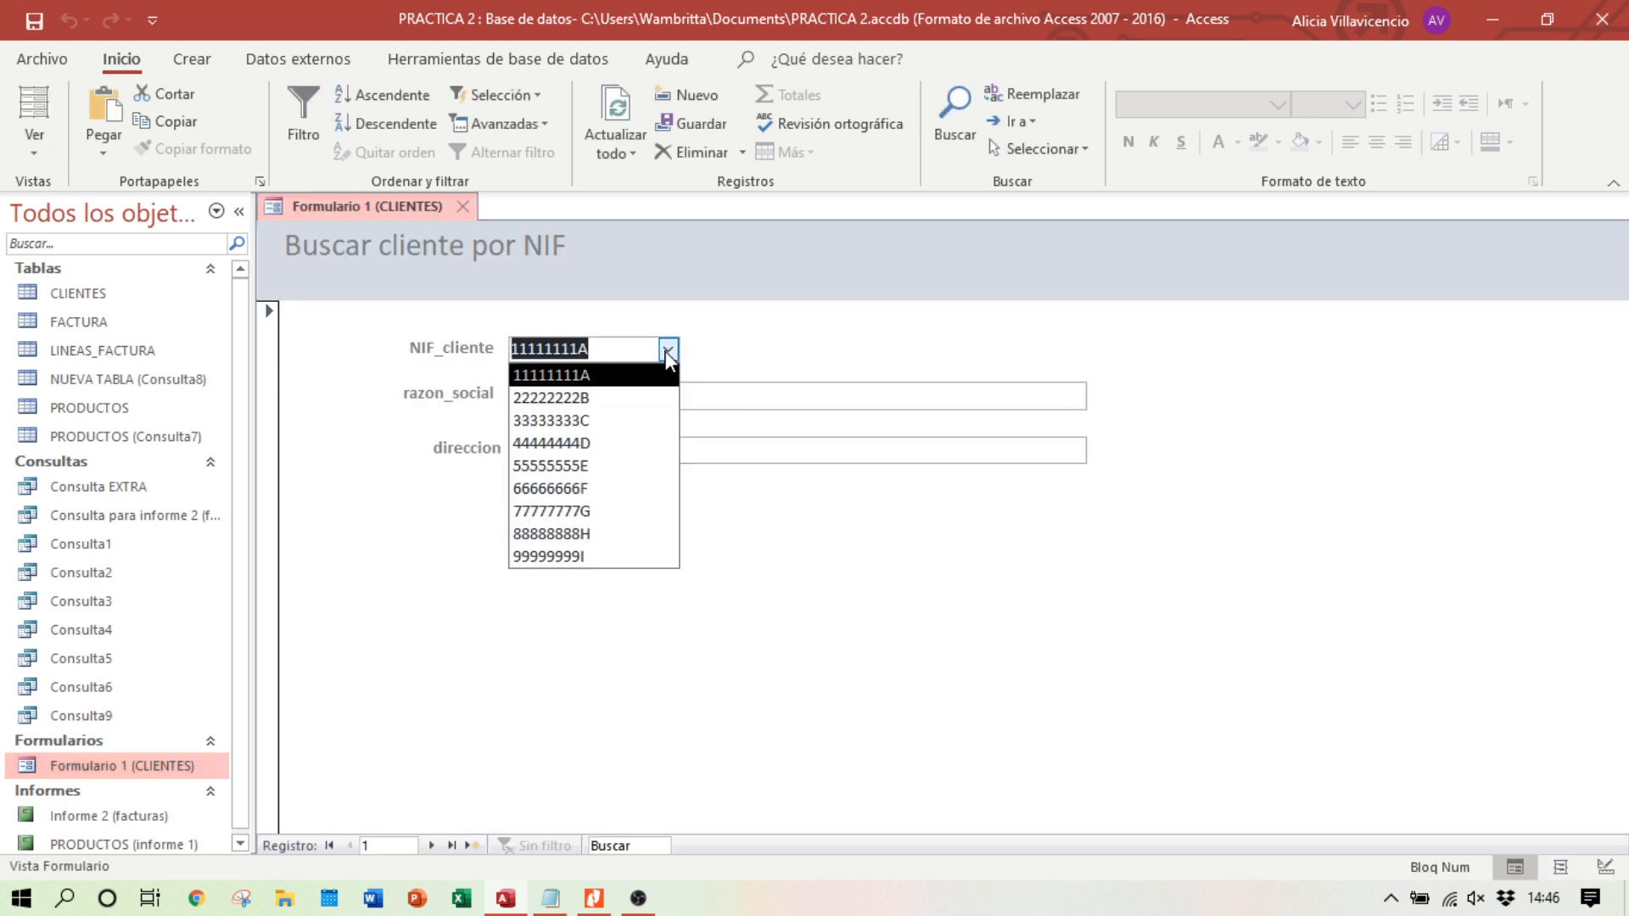
left_click(590, 444)
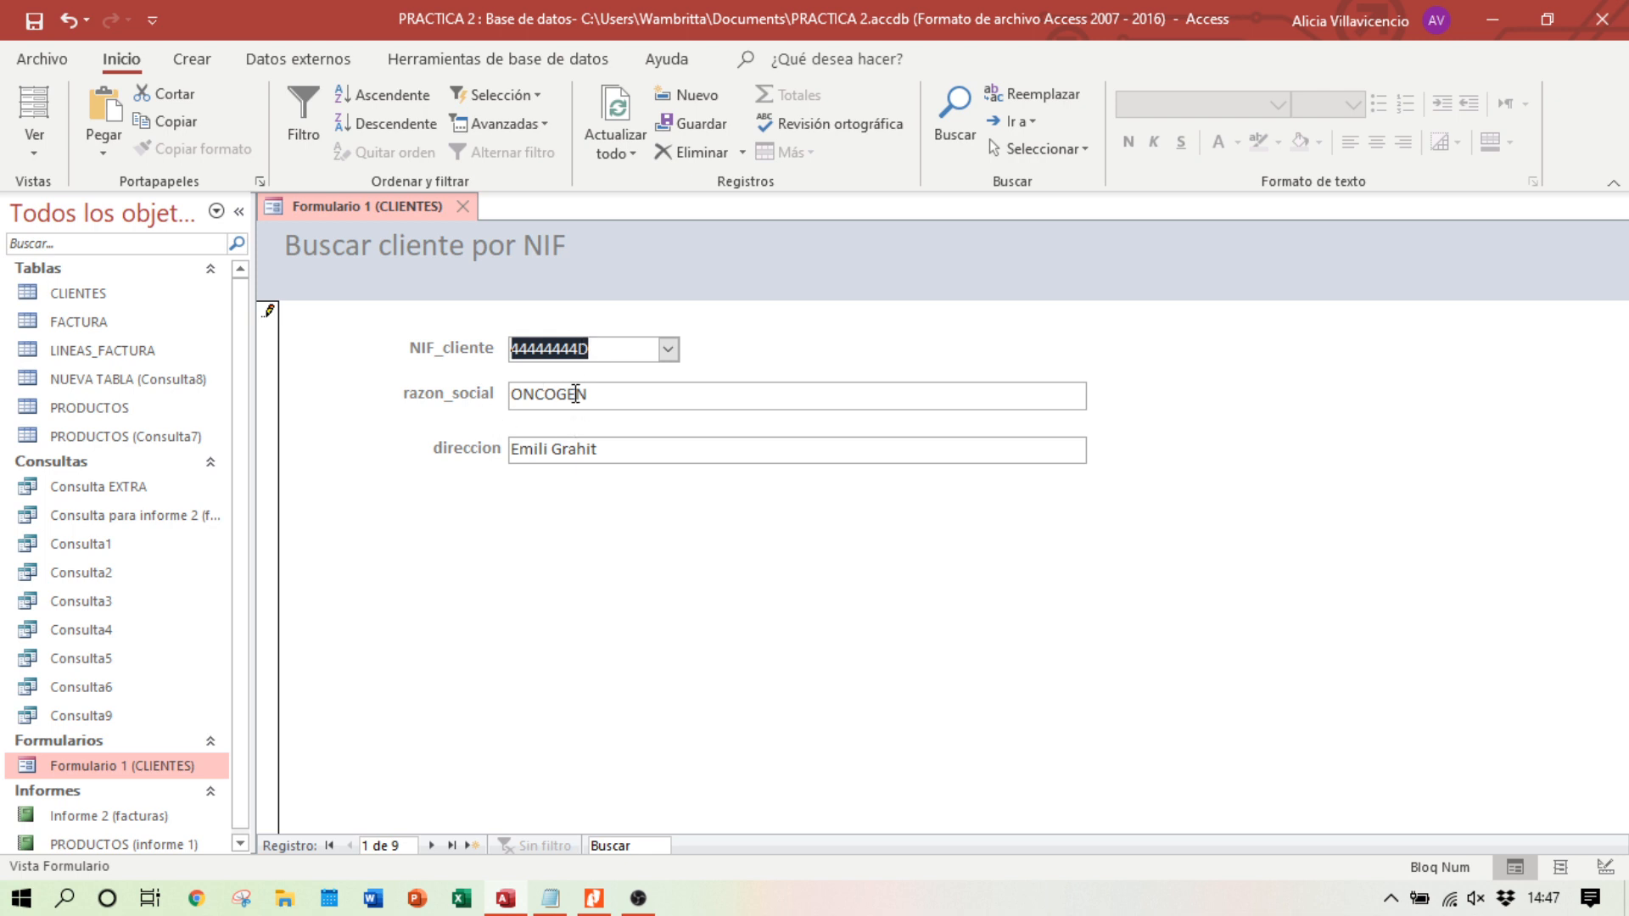
Step: Test the client search by choosing the second, the last and the third NIF in the NIF_cliente combo list
left_click(668, 349)
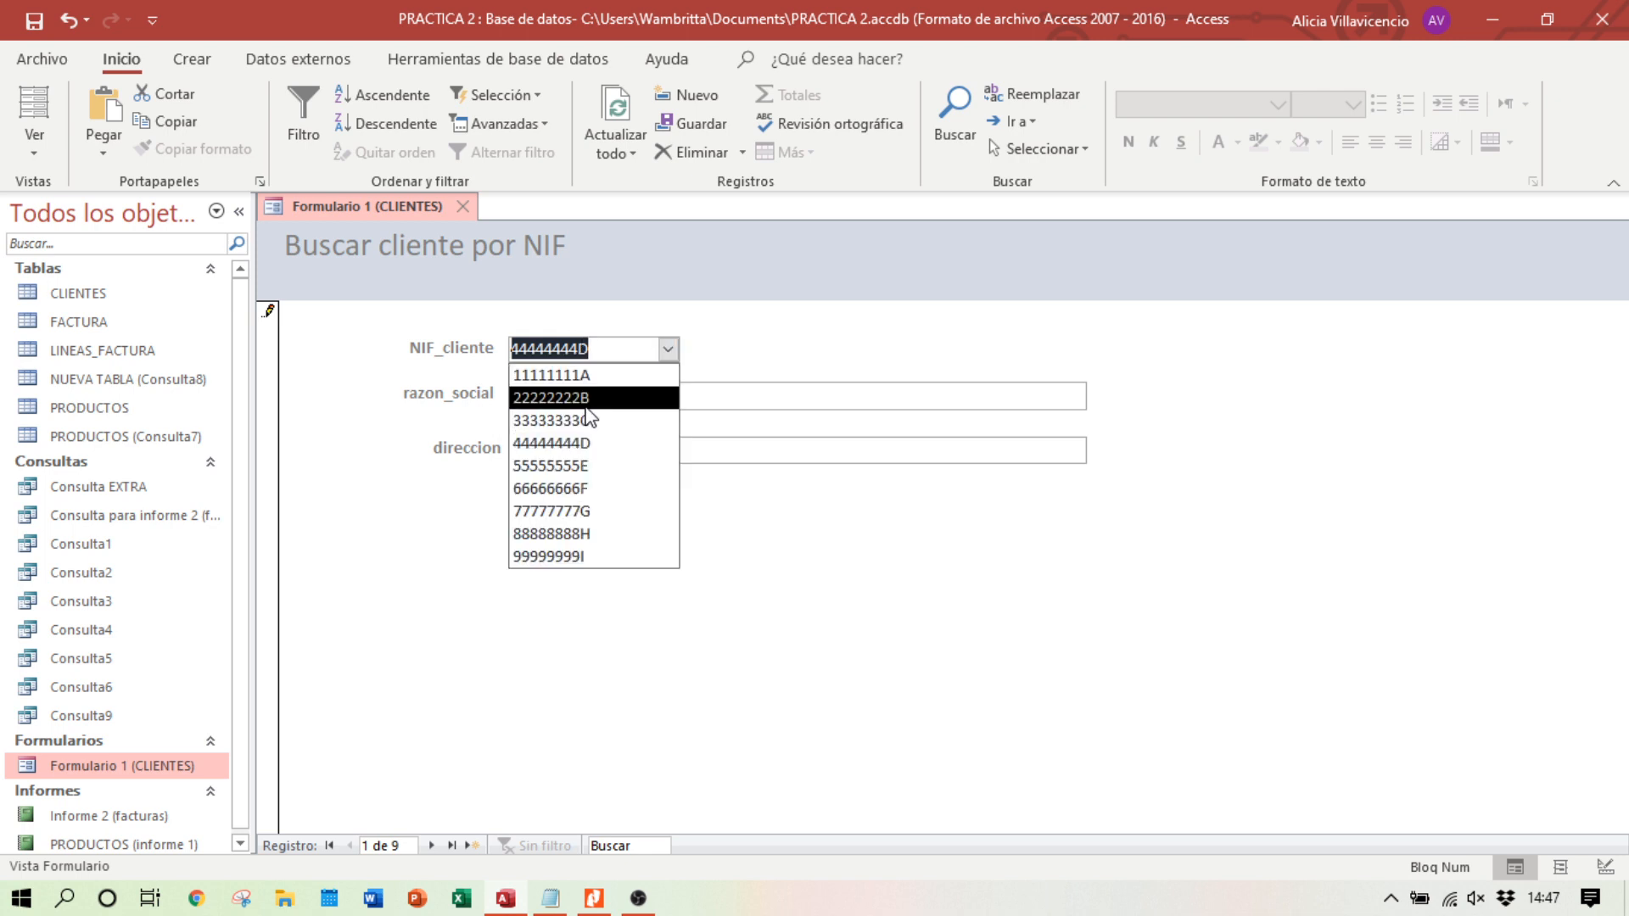
left_click(589, 399)
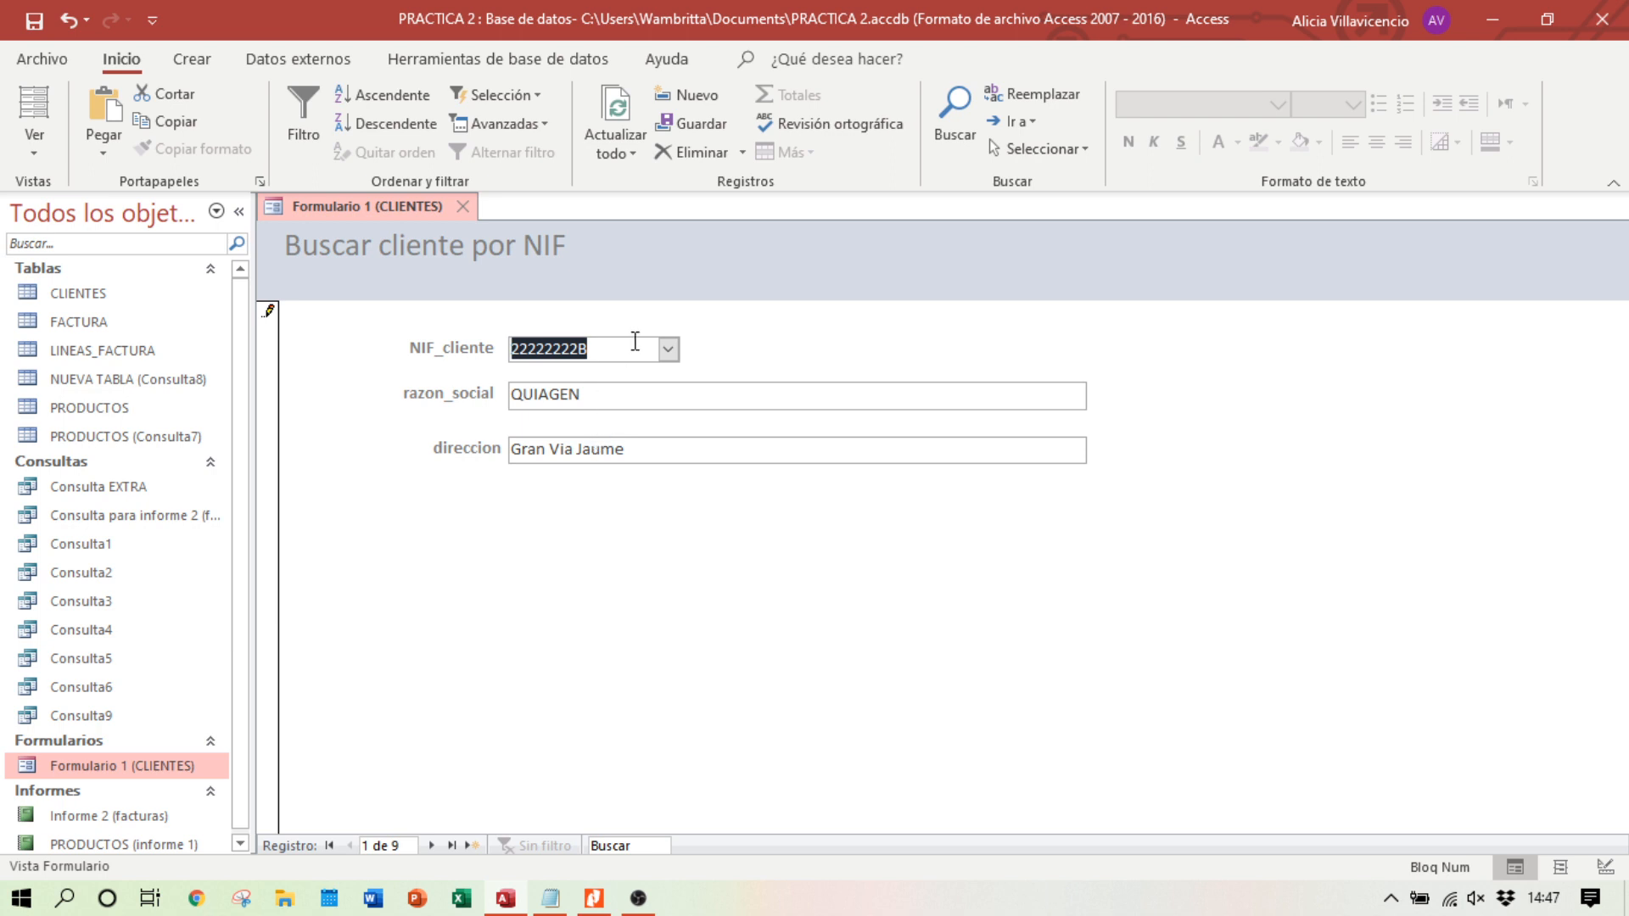
left_click(668, 349)
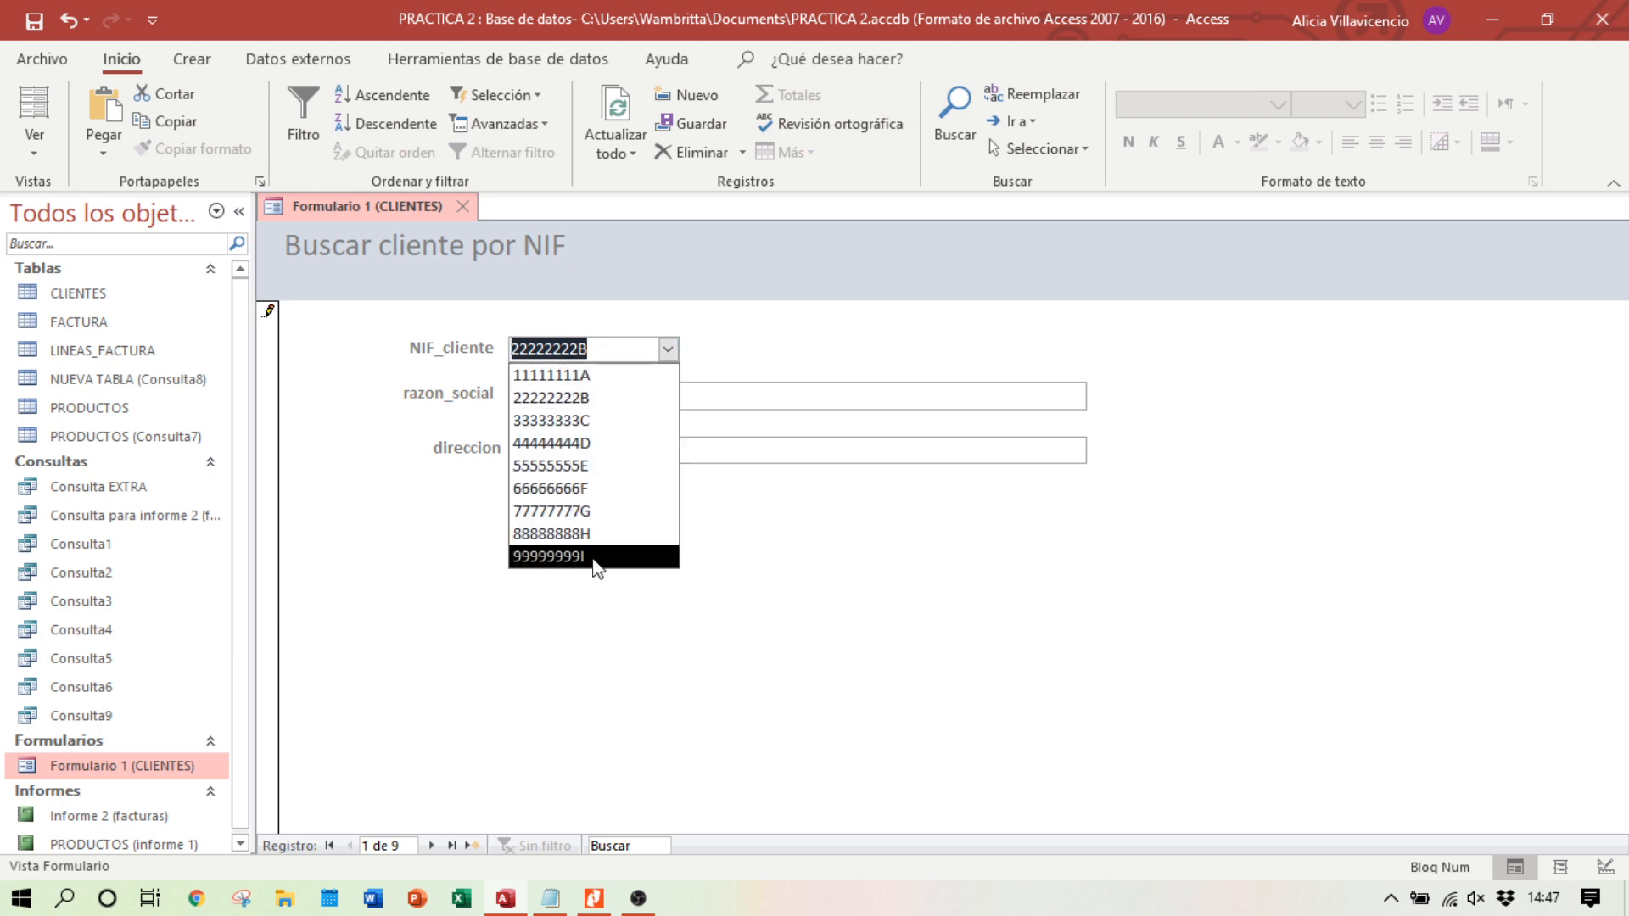
left_click(594, 558)
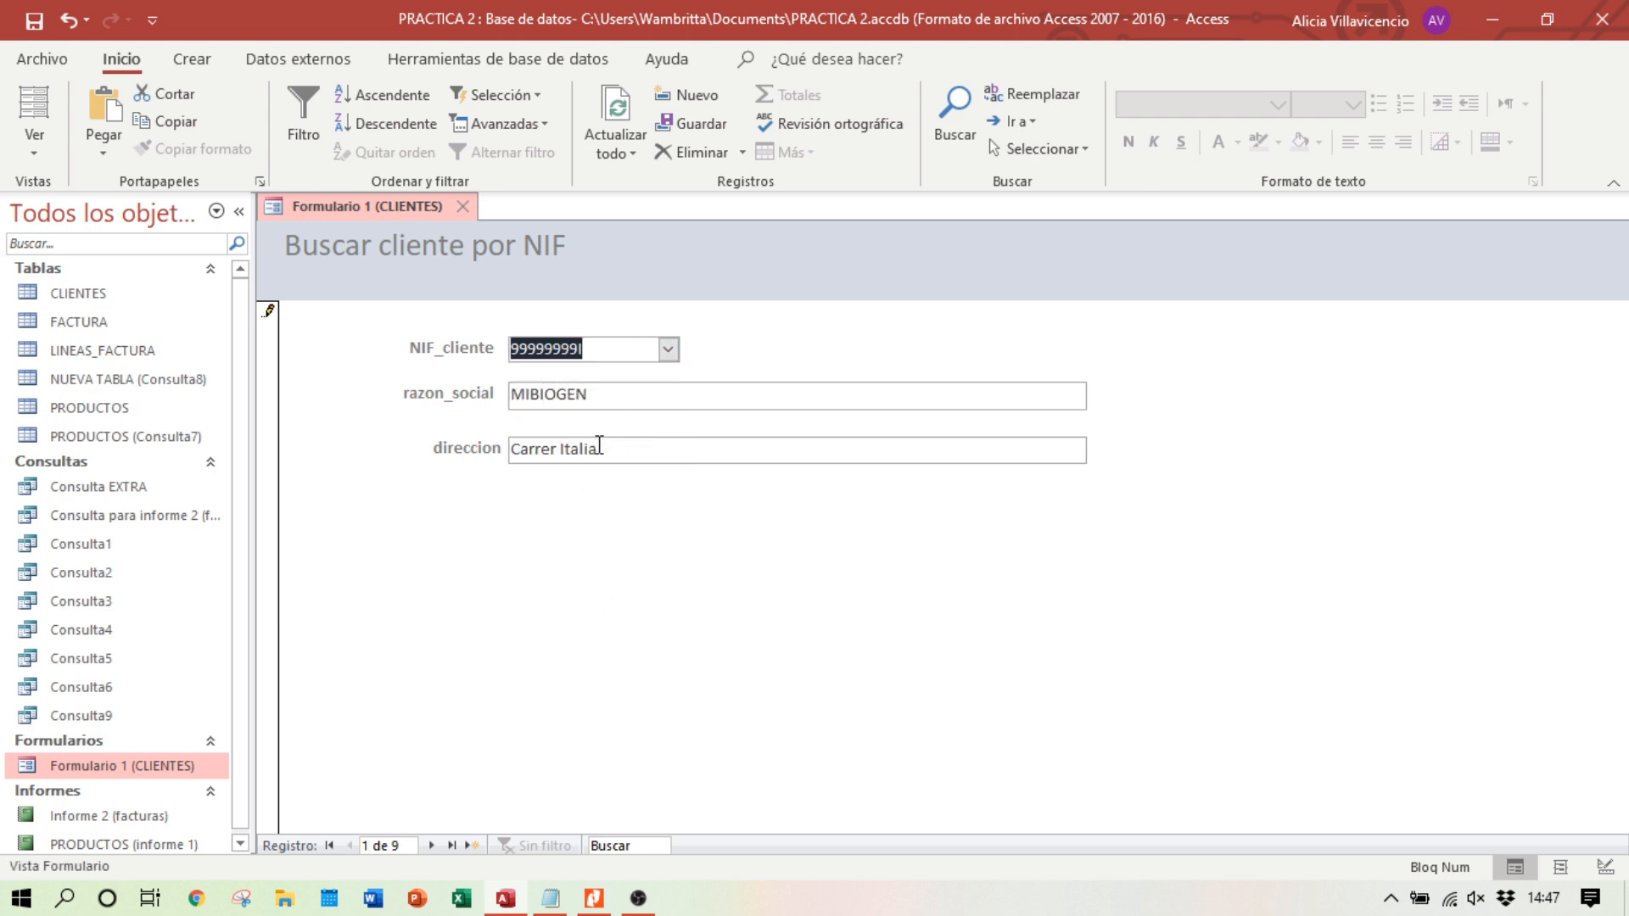
left_click(667, 353)
left_click(611, 419)
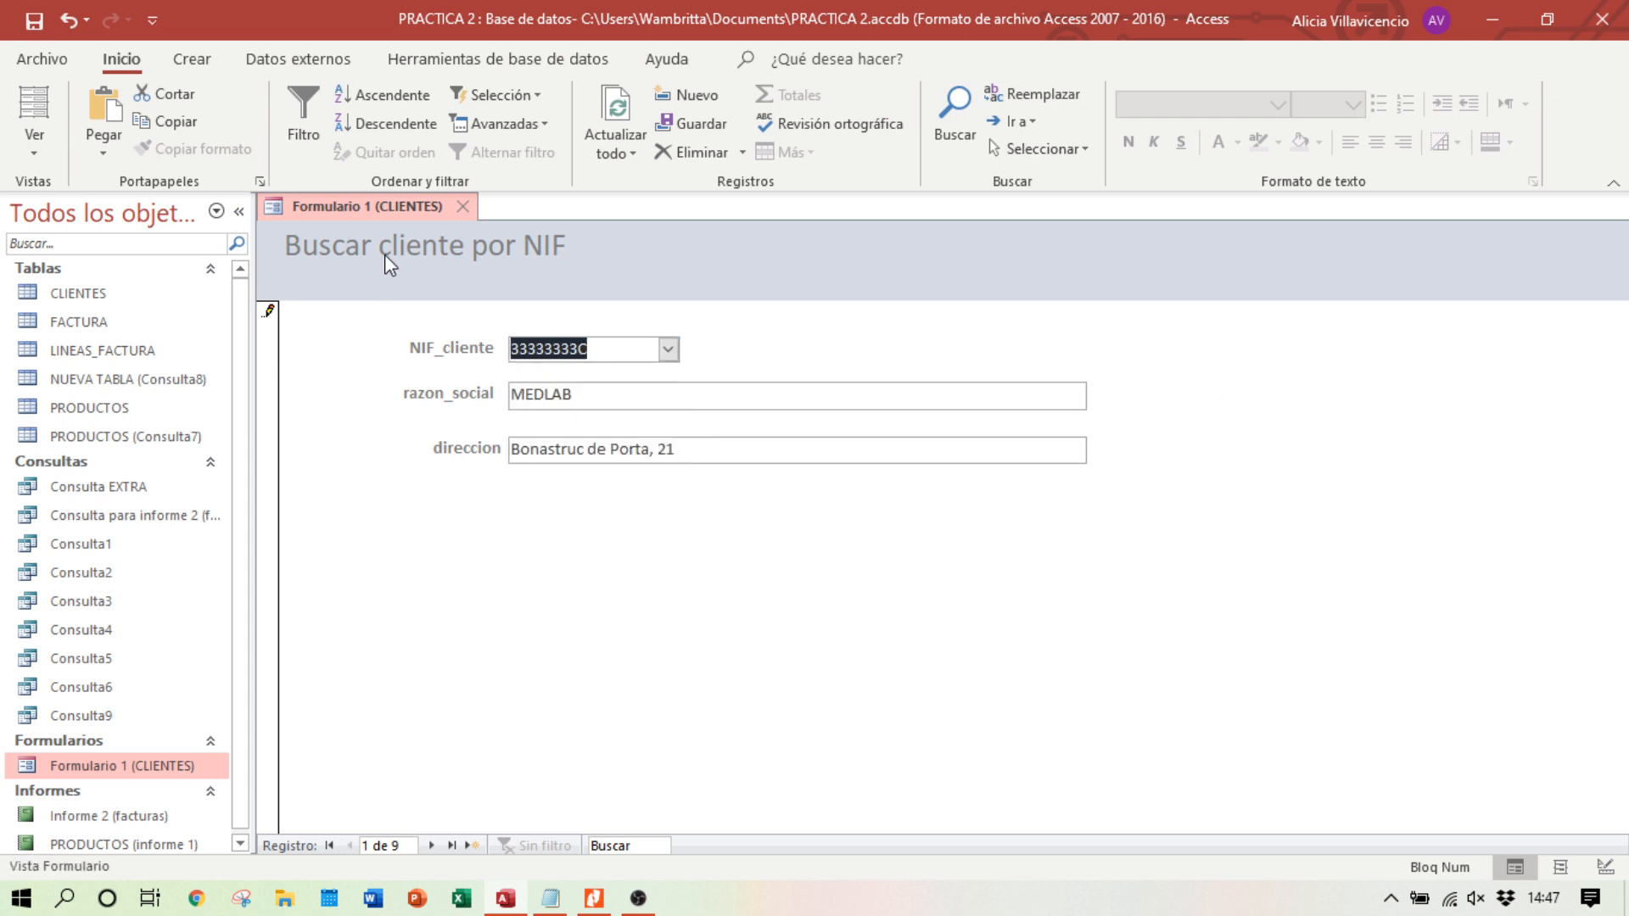
Step: Close Formulario 1 (CLIENTES), discarding the pending change to the record
left_click(462, 208)
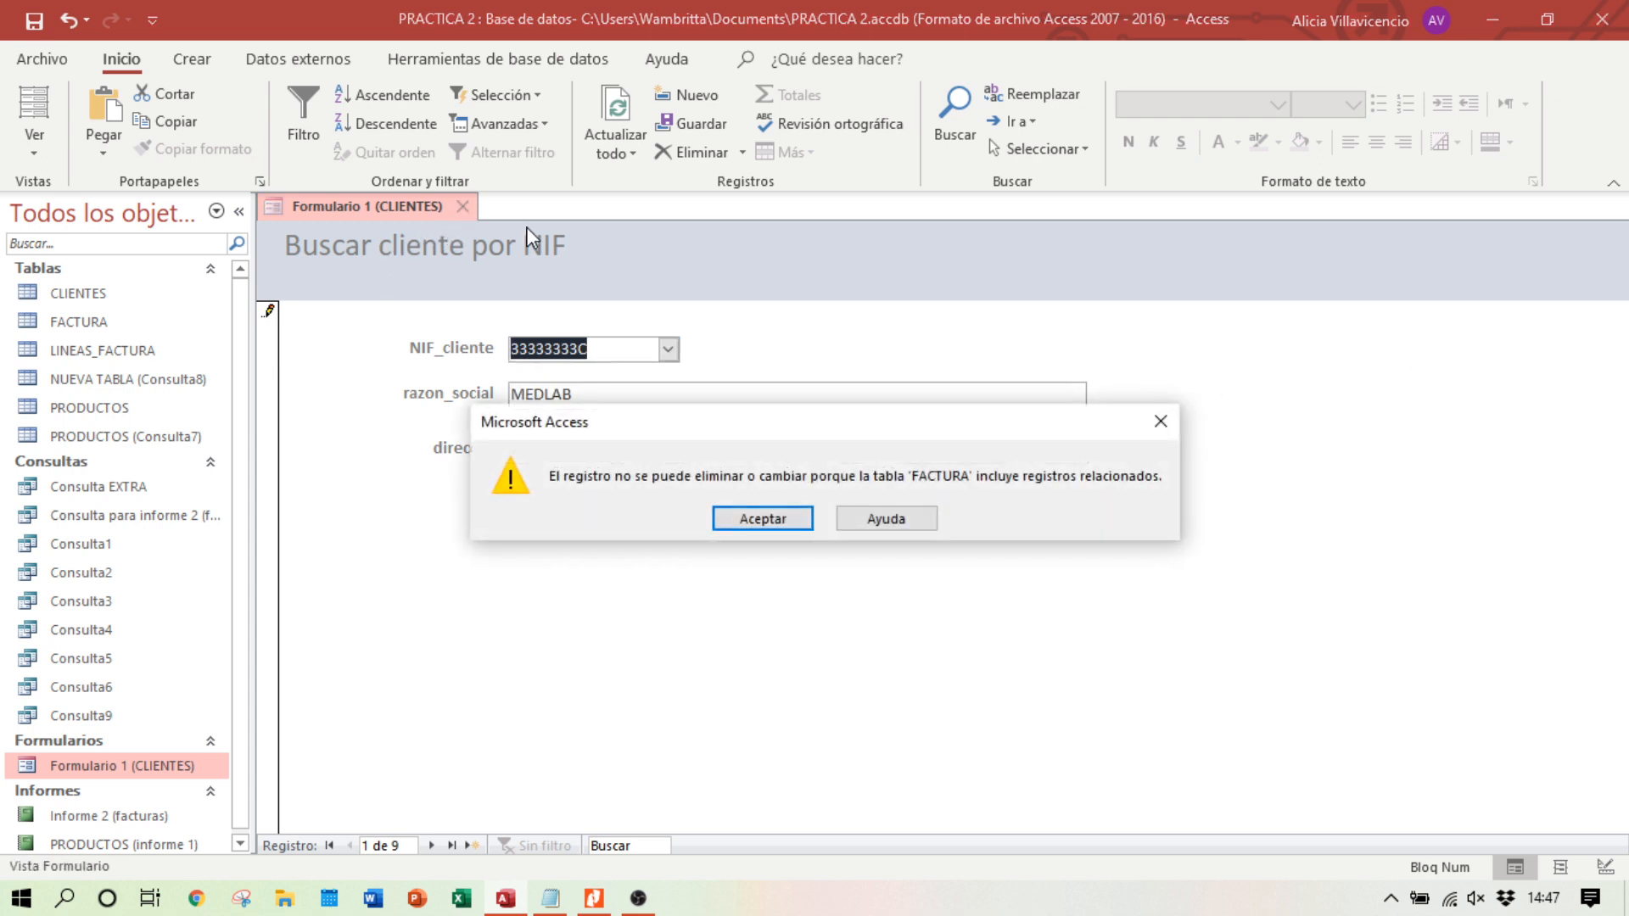
left_click(735, 520)
left_click(768, 539)
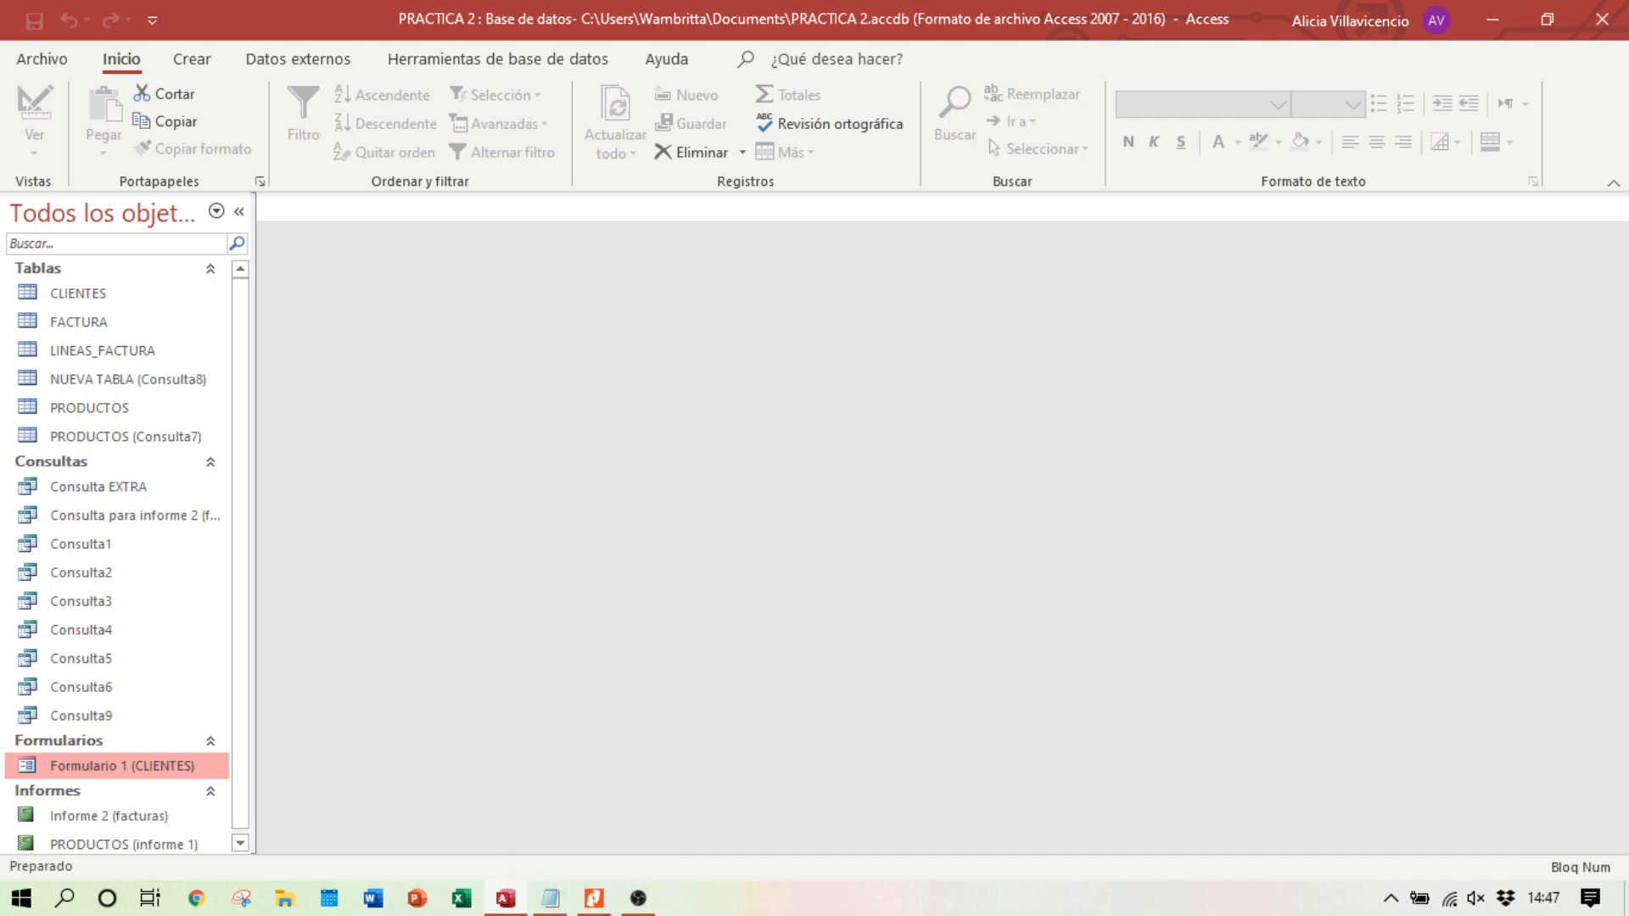
Step: Read the Formulari 2 main menu instructions in the Nitro Pro PDF and create a new blank form in Design view in Access
left_click(596, 900)
scroll(1385, 491, "down", 4)
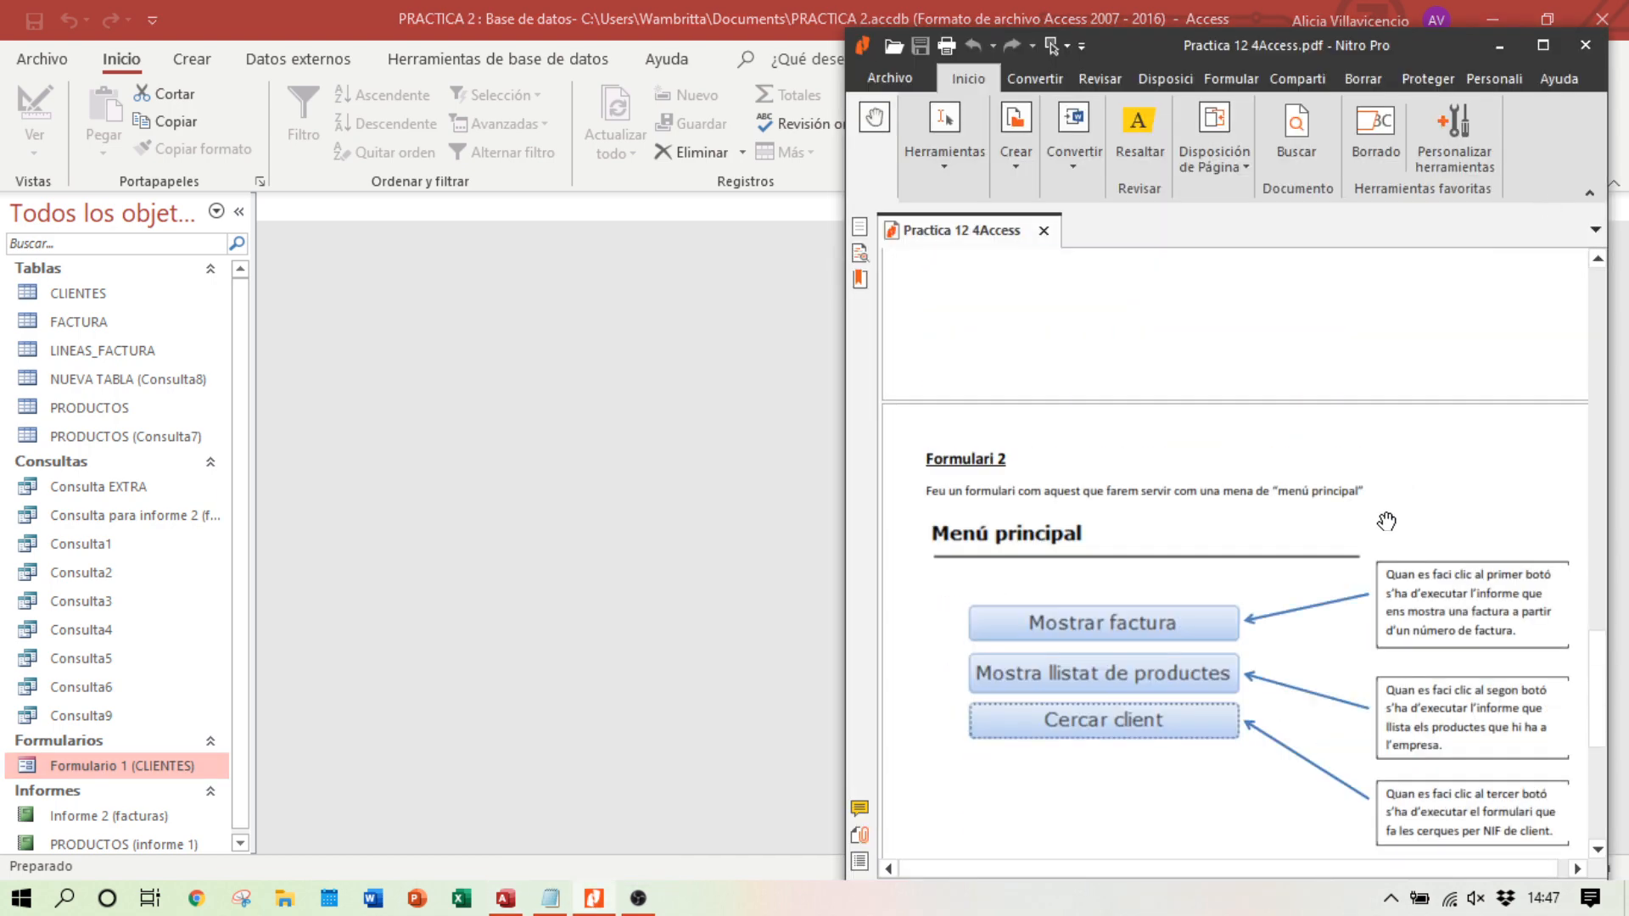
scroll(1385, 521, "down", 3)
scroll(1386, 521, "up", 1)
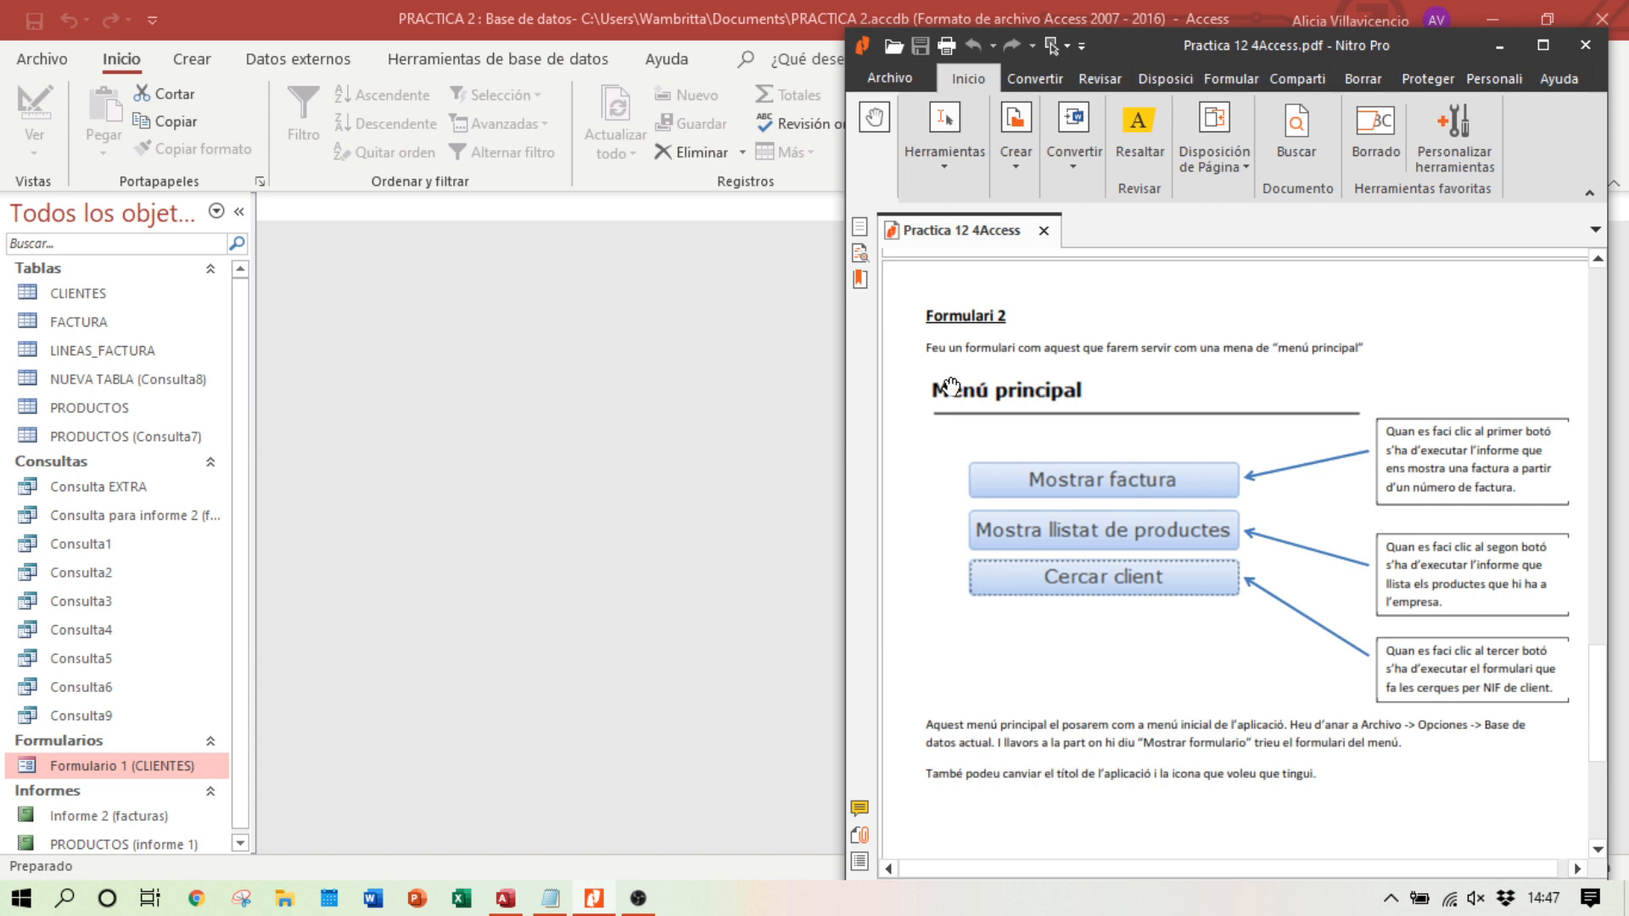
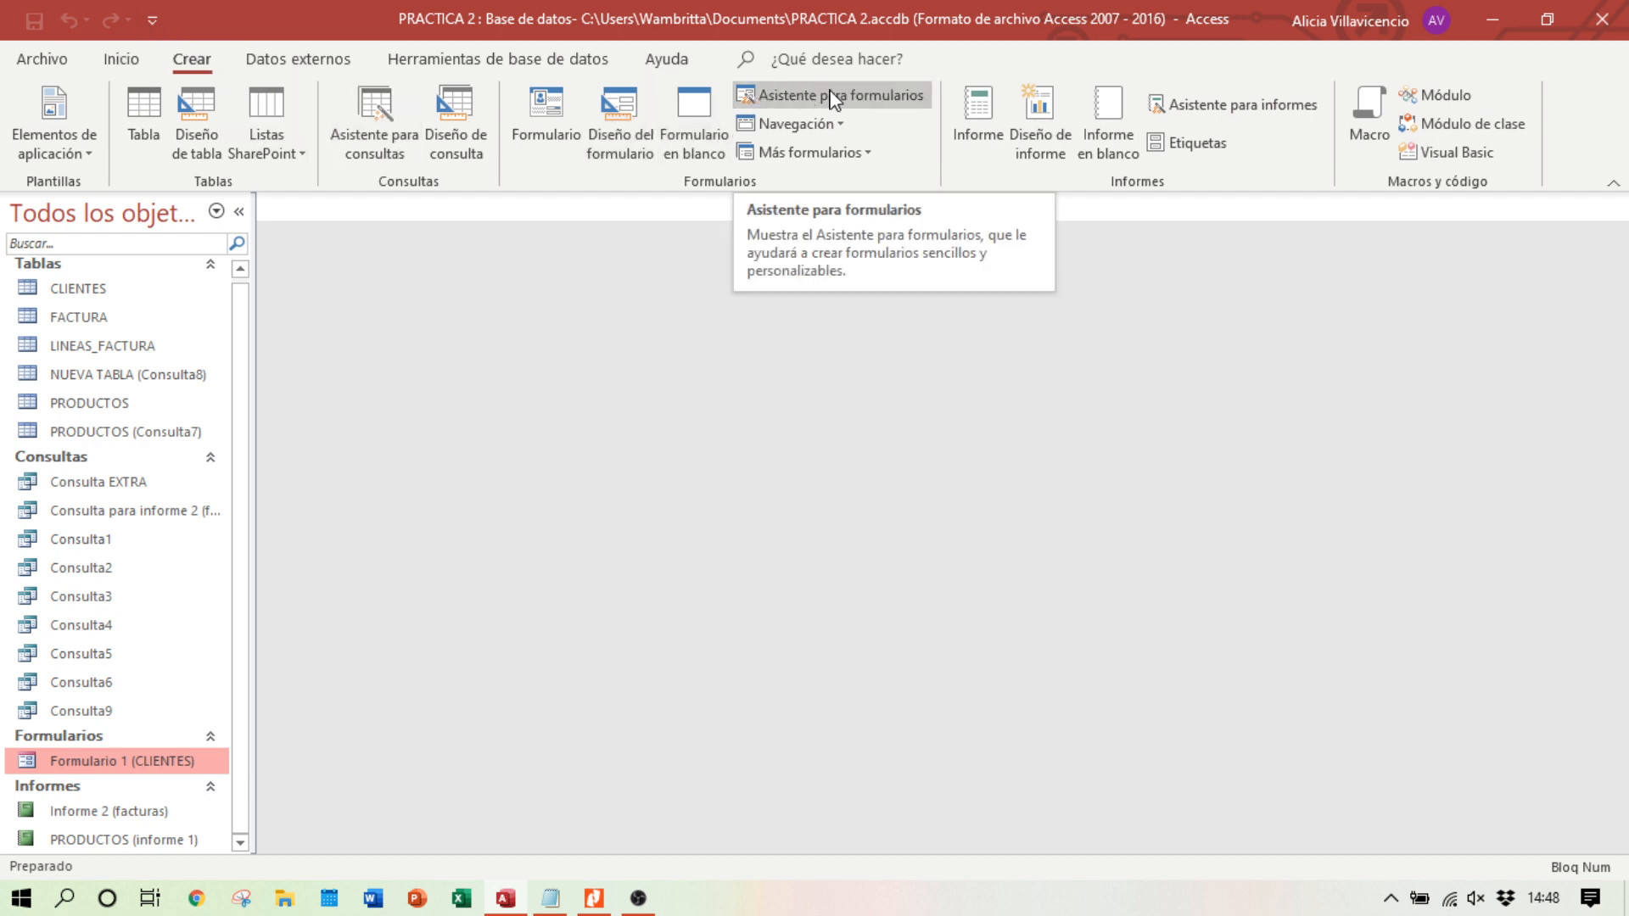
left_click(629, 150)
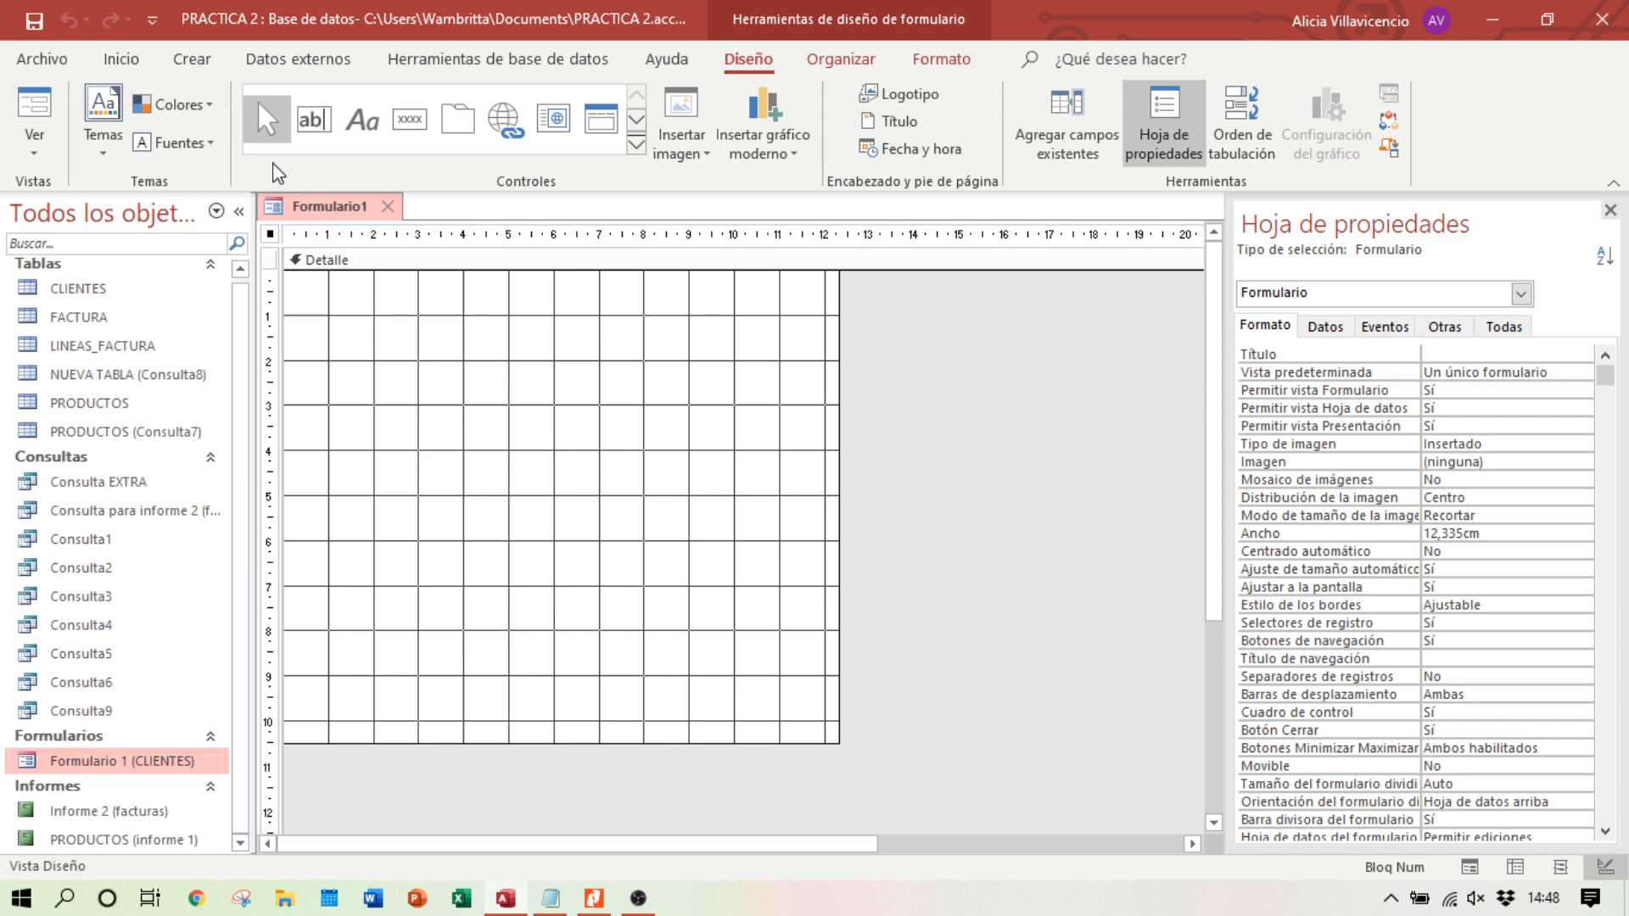
left_click(603, 906)
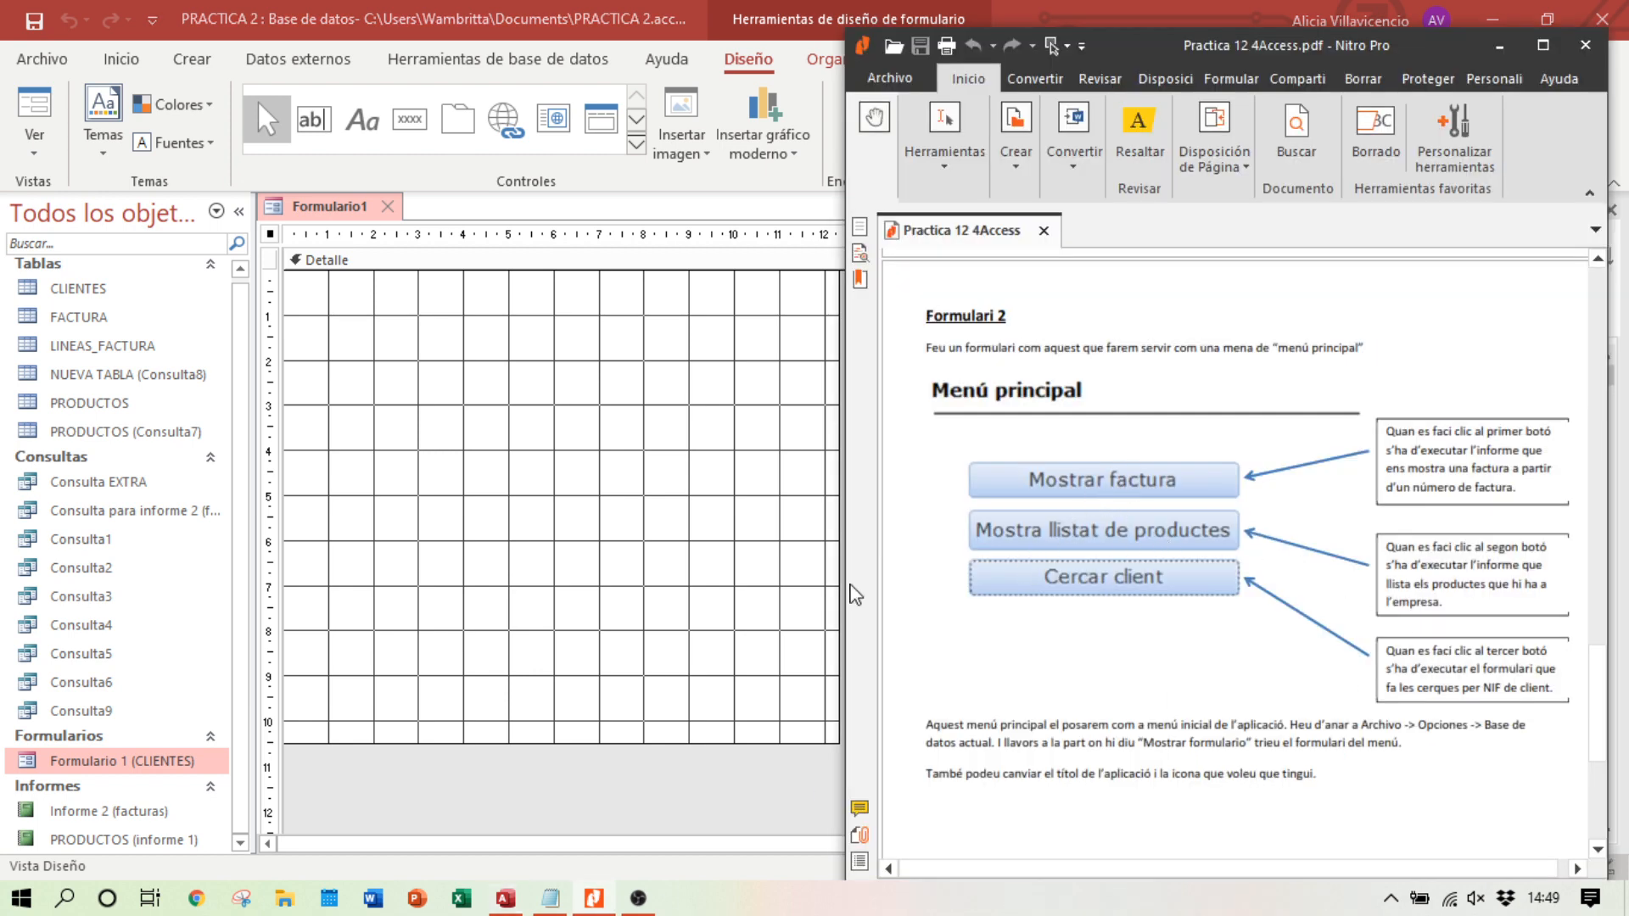
left_click(528, 547)
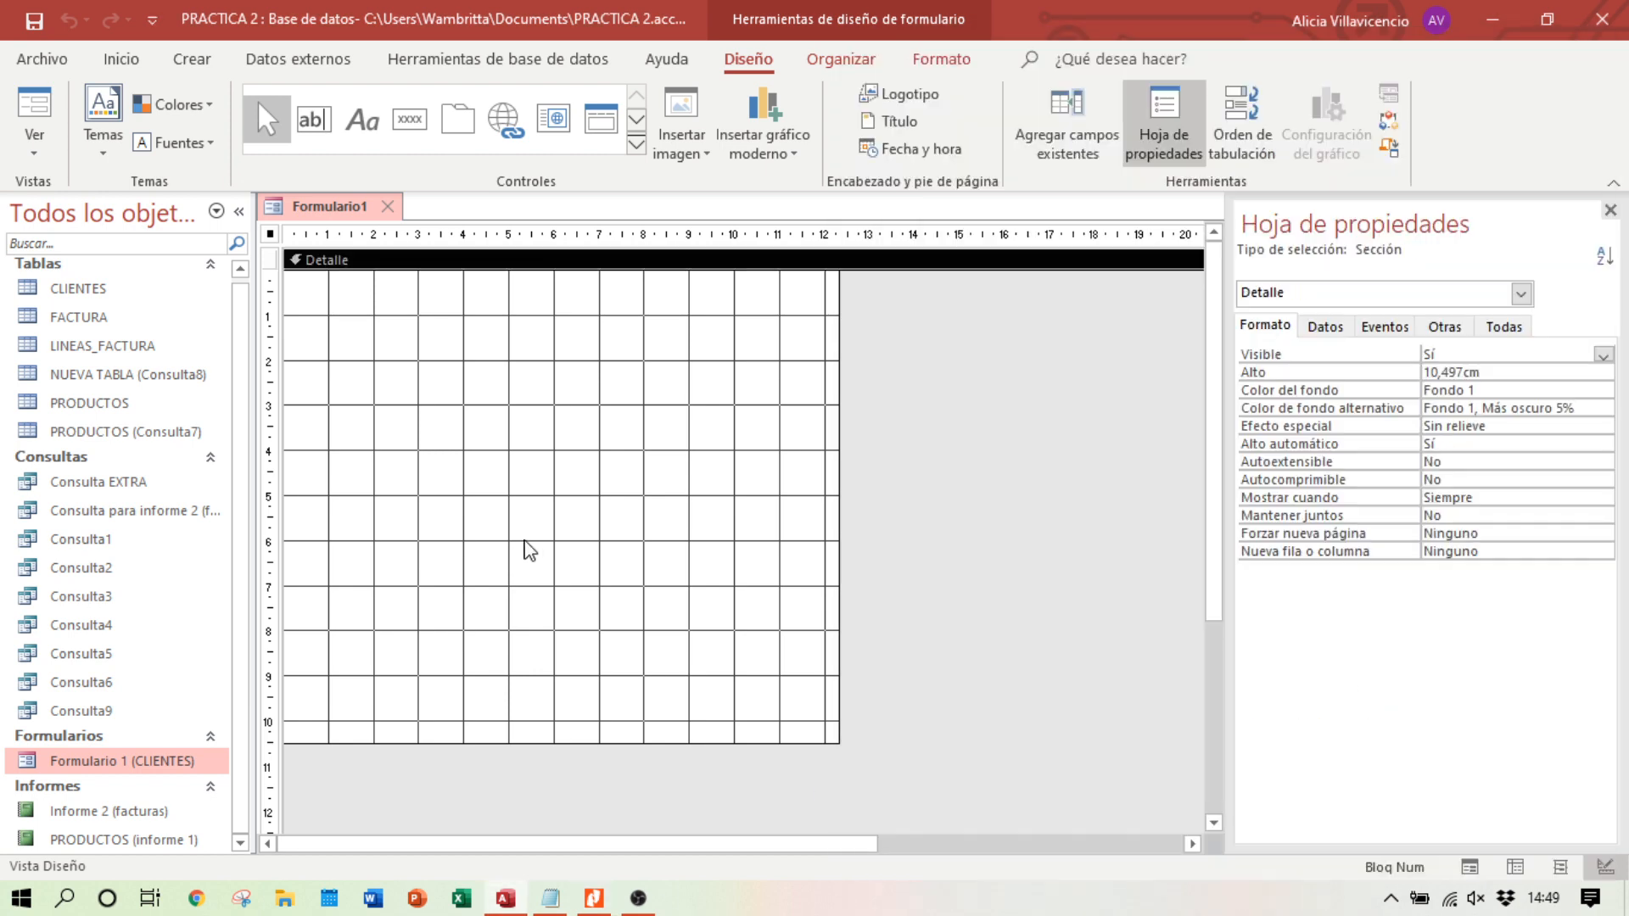
Step: Draw a command button about 6 × 1 cm in the Detalle section and check its required action in the Nitro Pro PDF
left_click(402, 127)
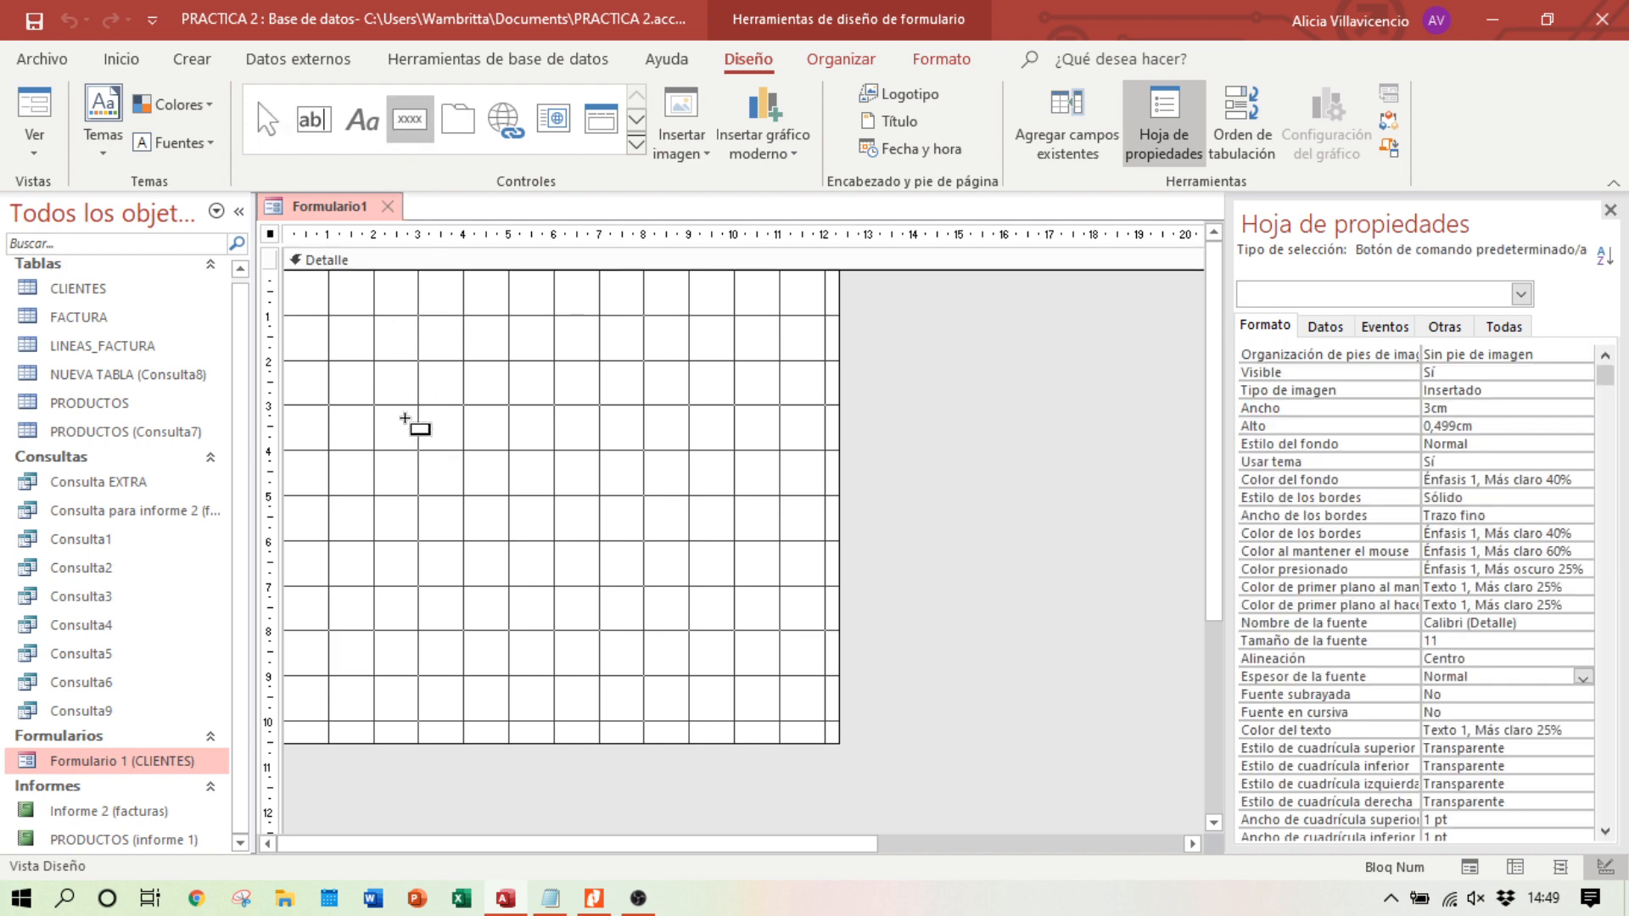
left_click_drag(410, 410, 679, 454)
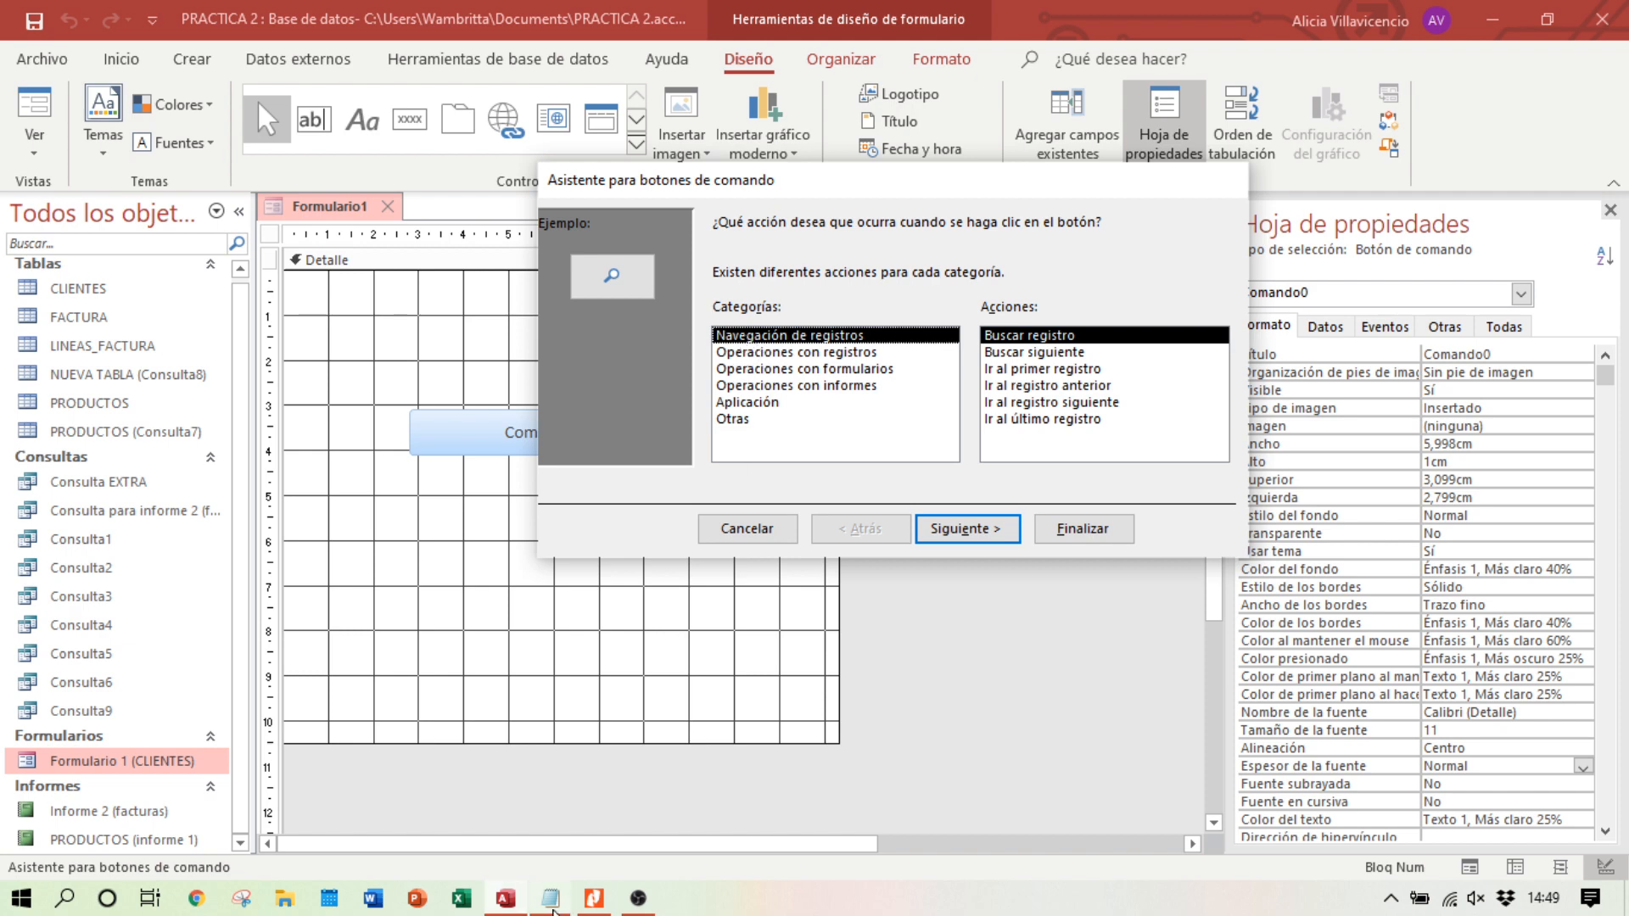
left_click(594, 898)
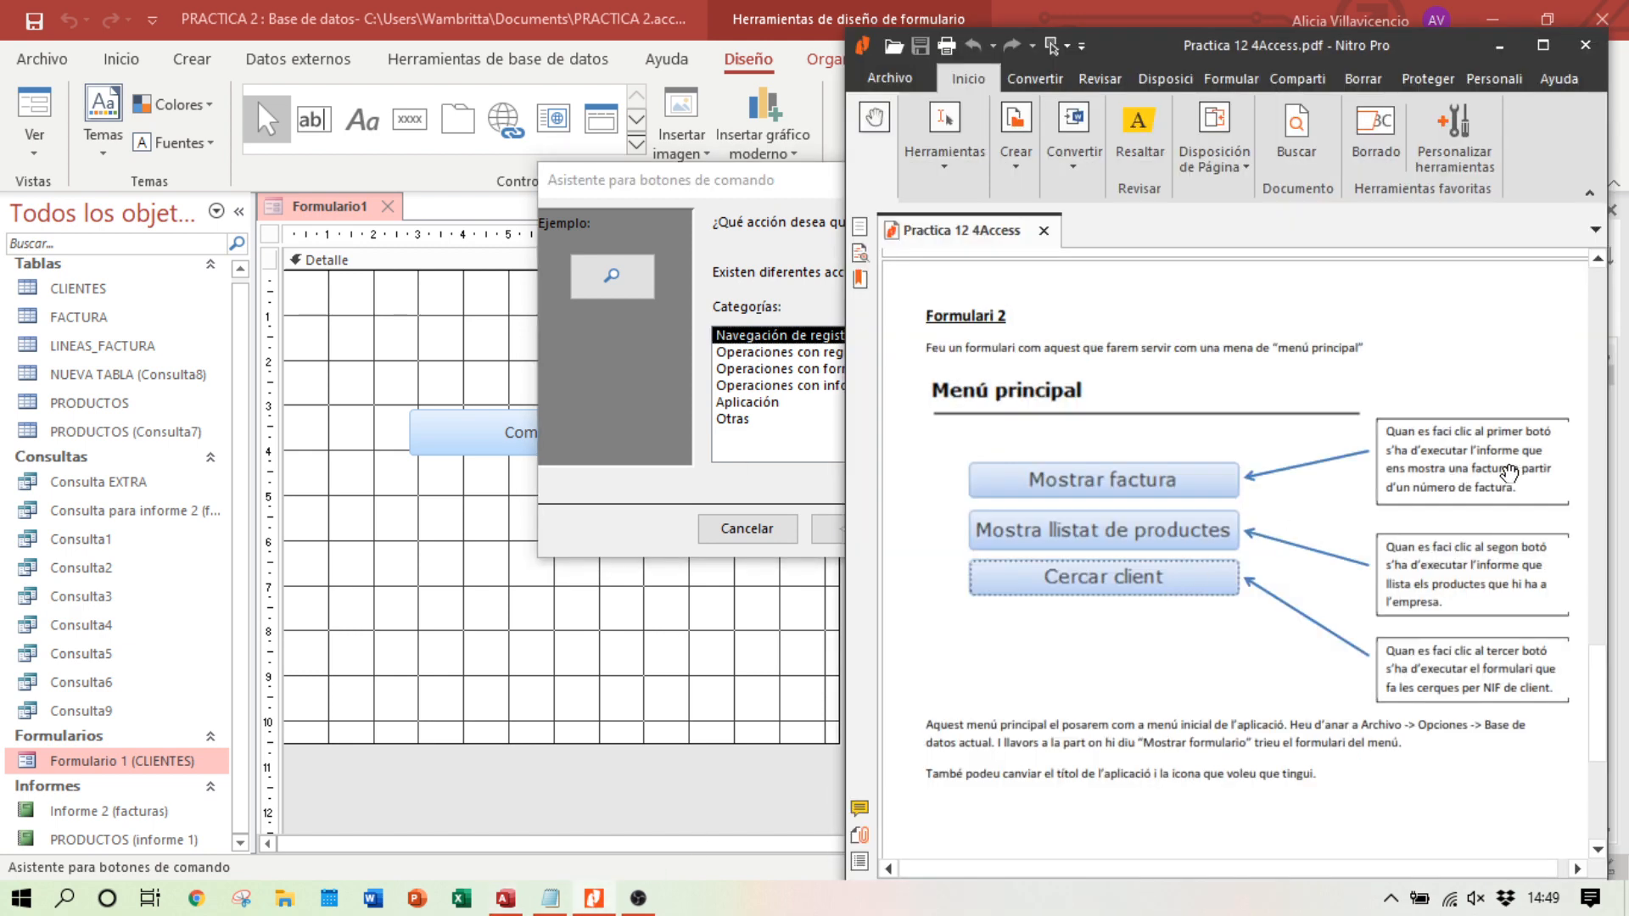
left_click(617, 511)
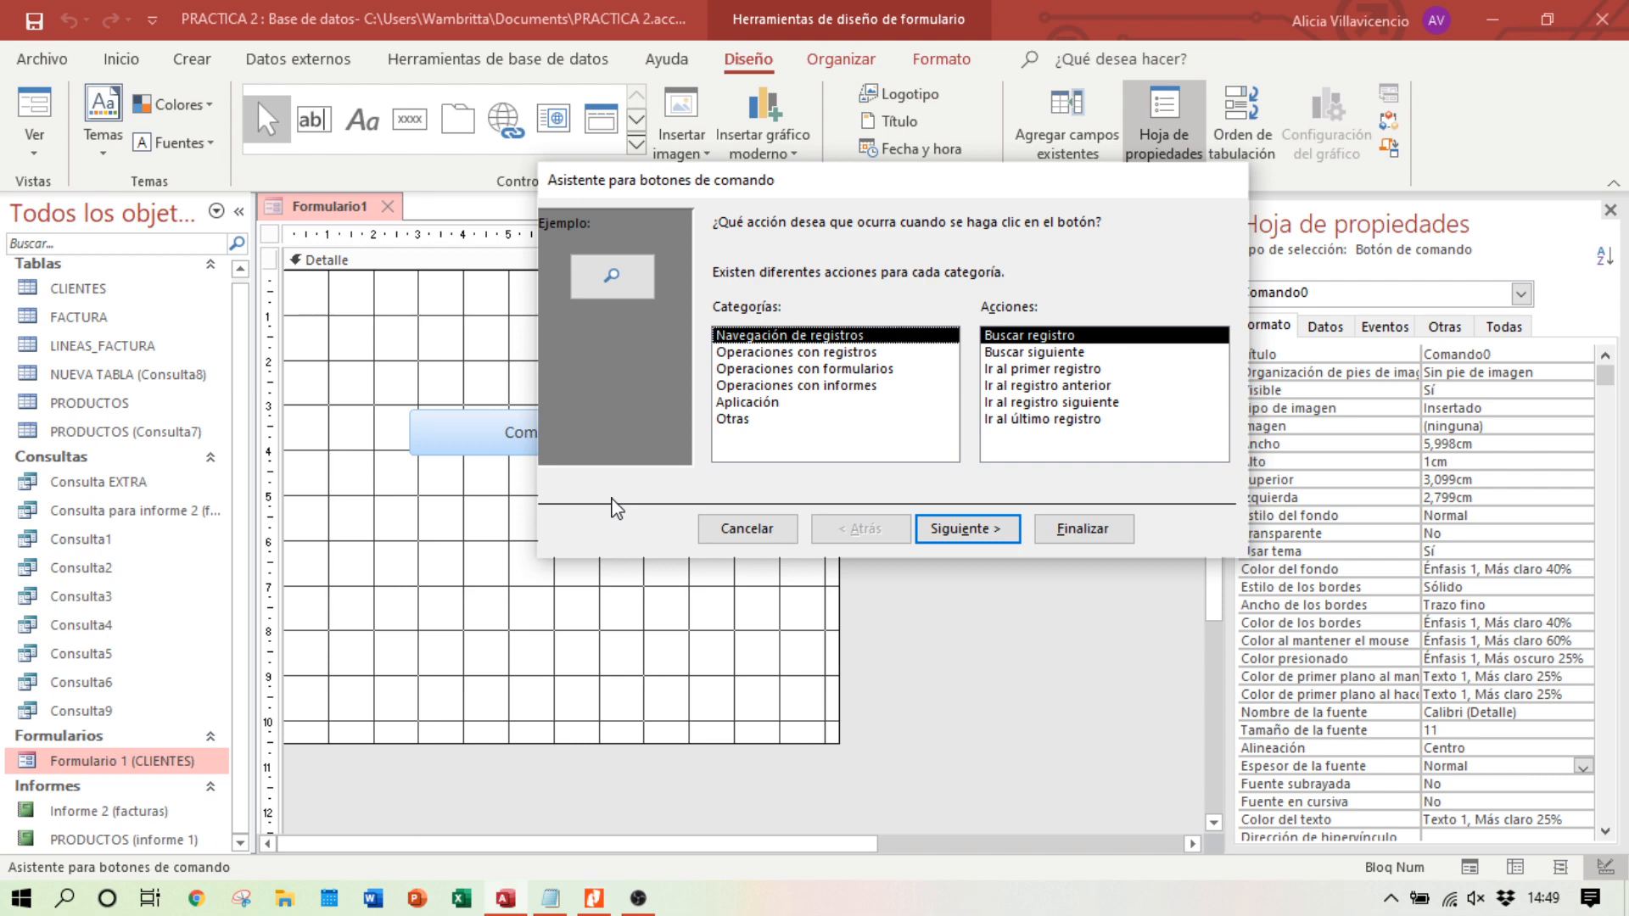
Step: Assign the button the Abrir informe action from Operaciones con informes, with Informe 2 (facturas) as the report to open
left_click(853, 388)
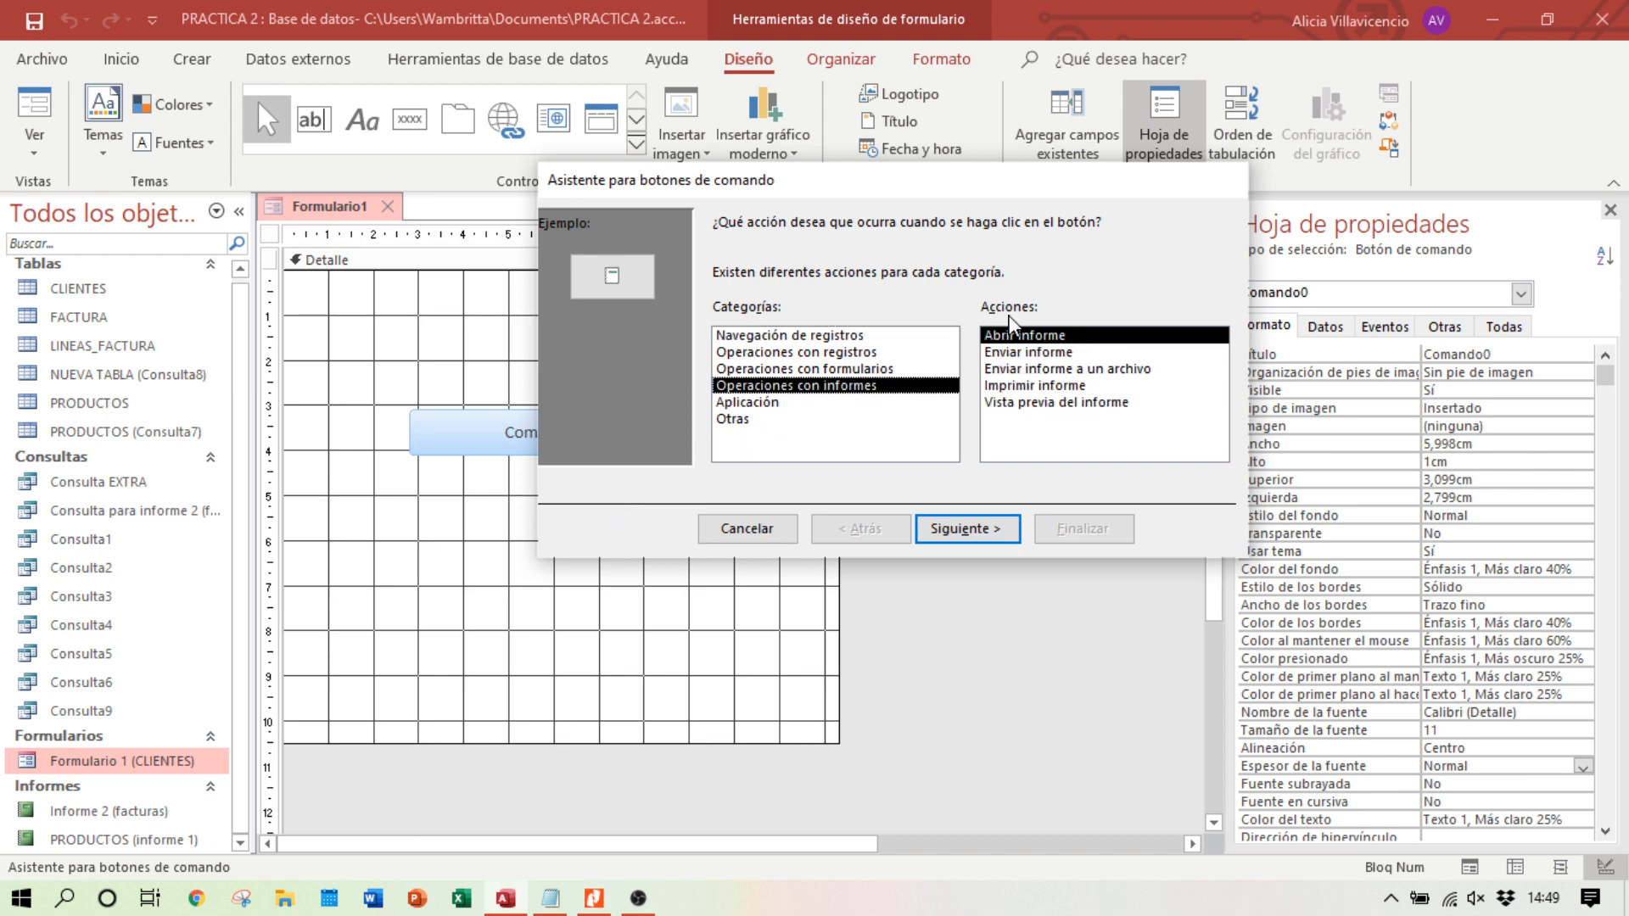
left_click(962, 530)
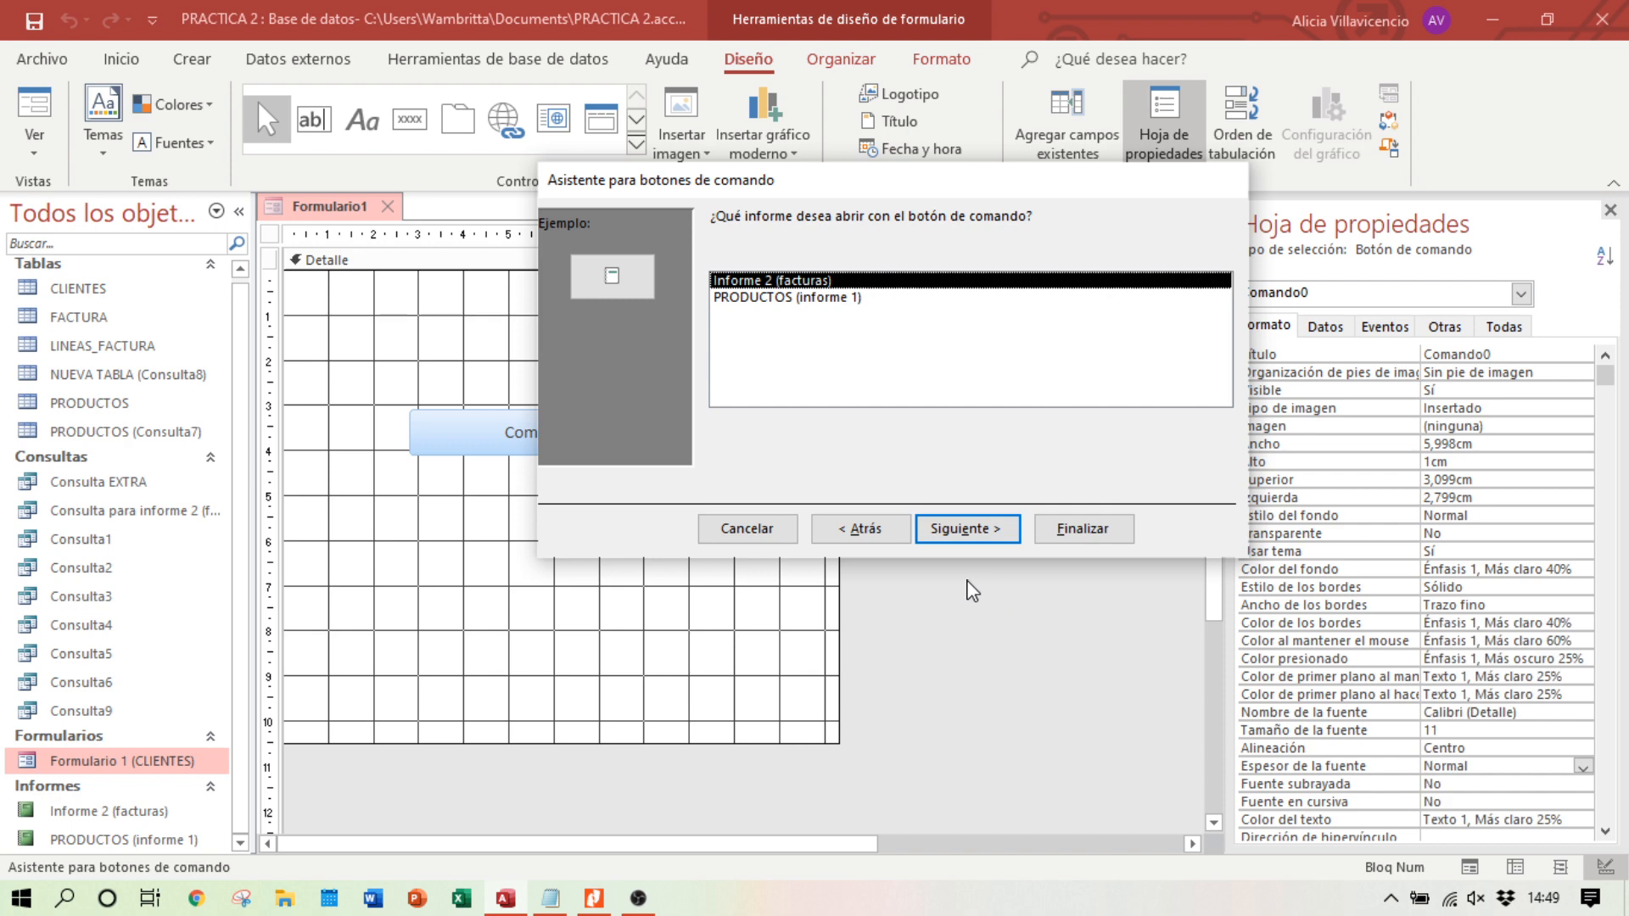
left_click(594, 899)
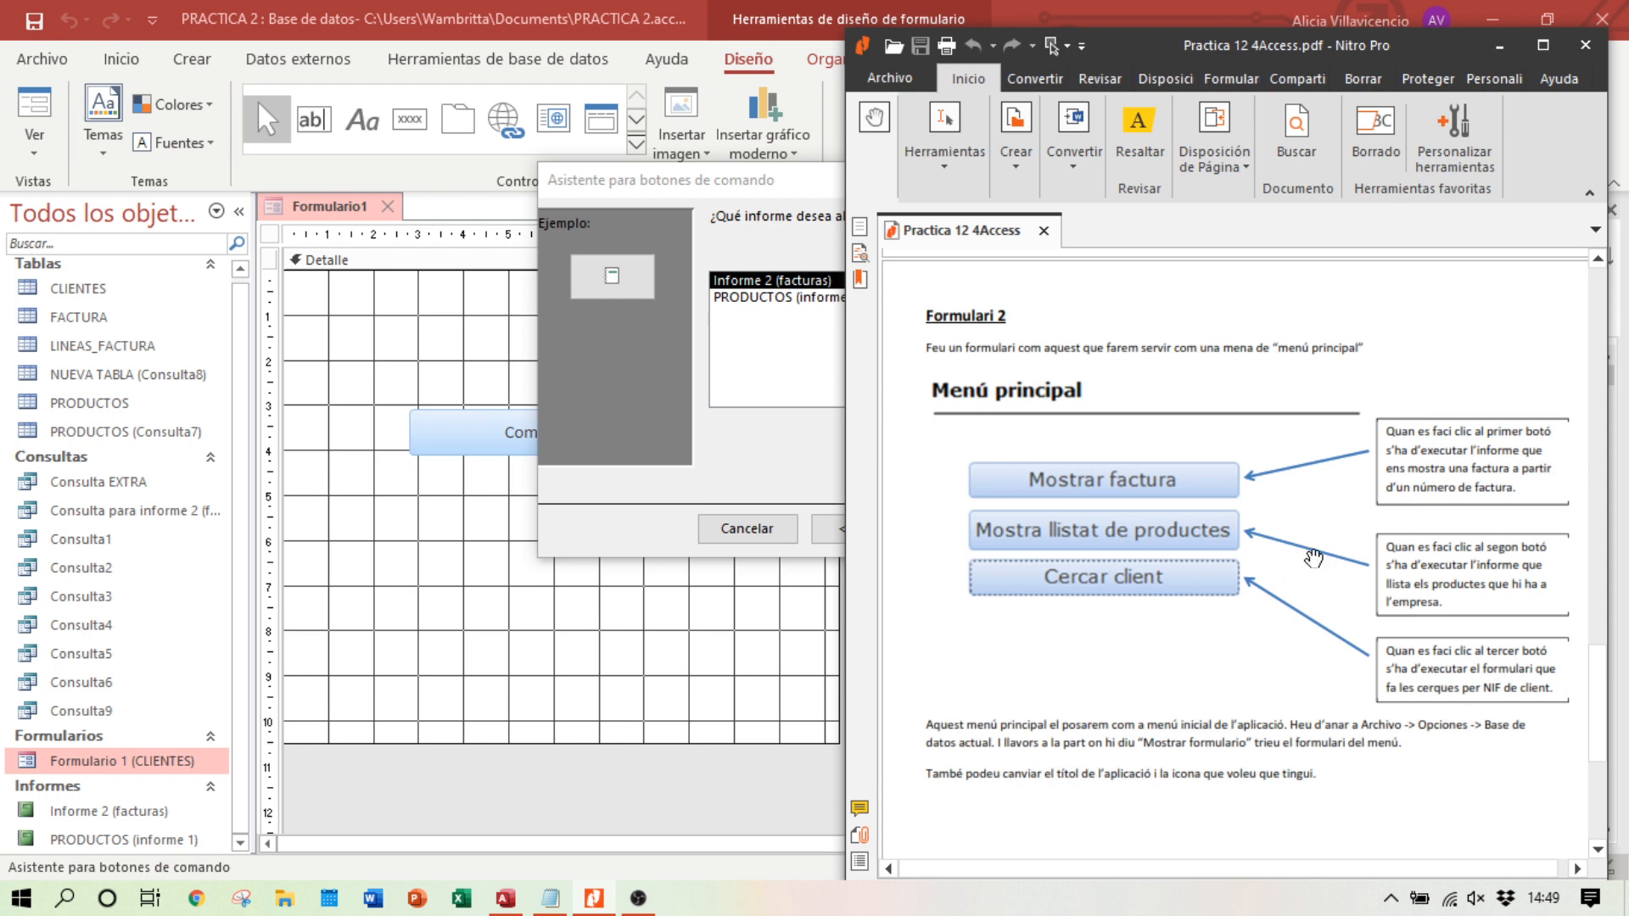
left_click(703, 457)
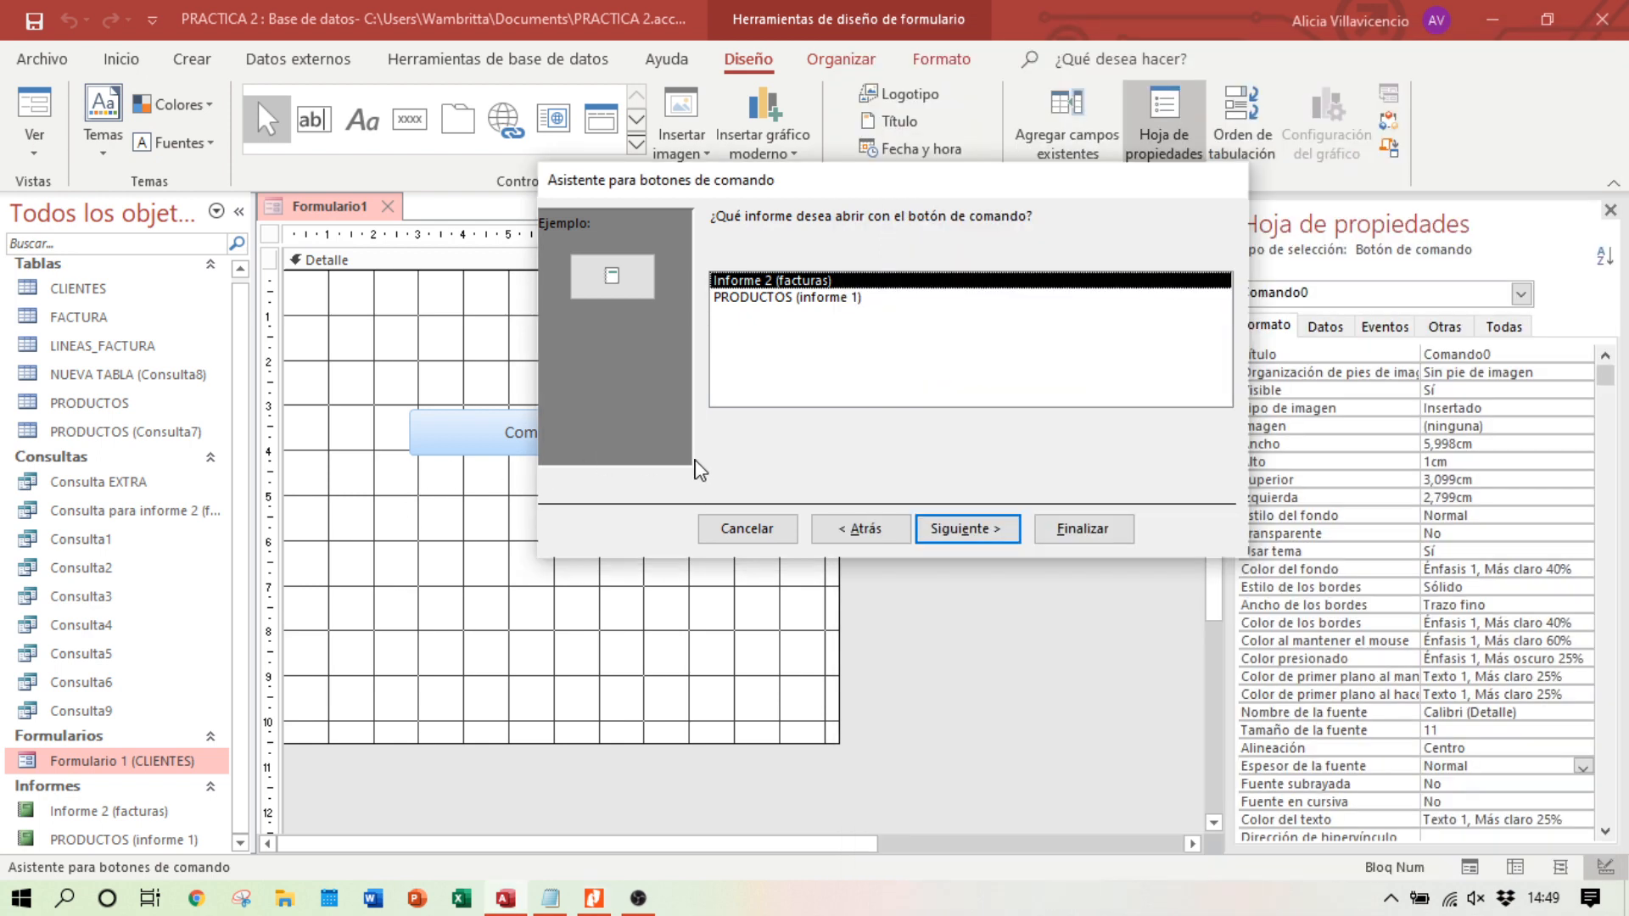
left_click(984, 542)
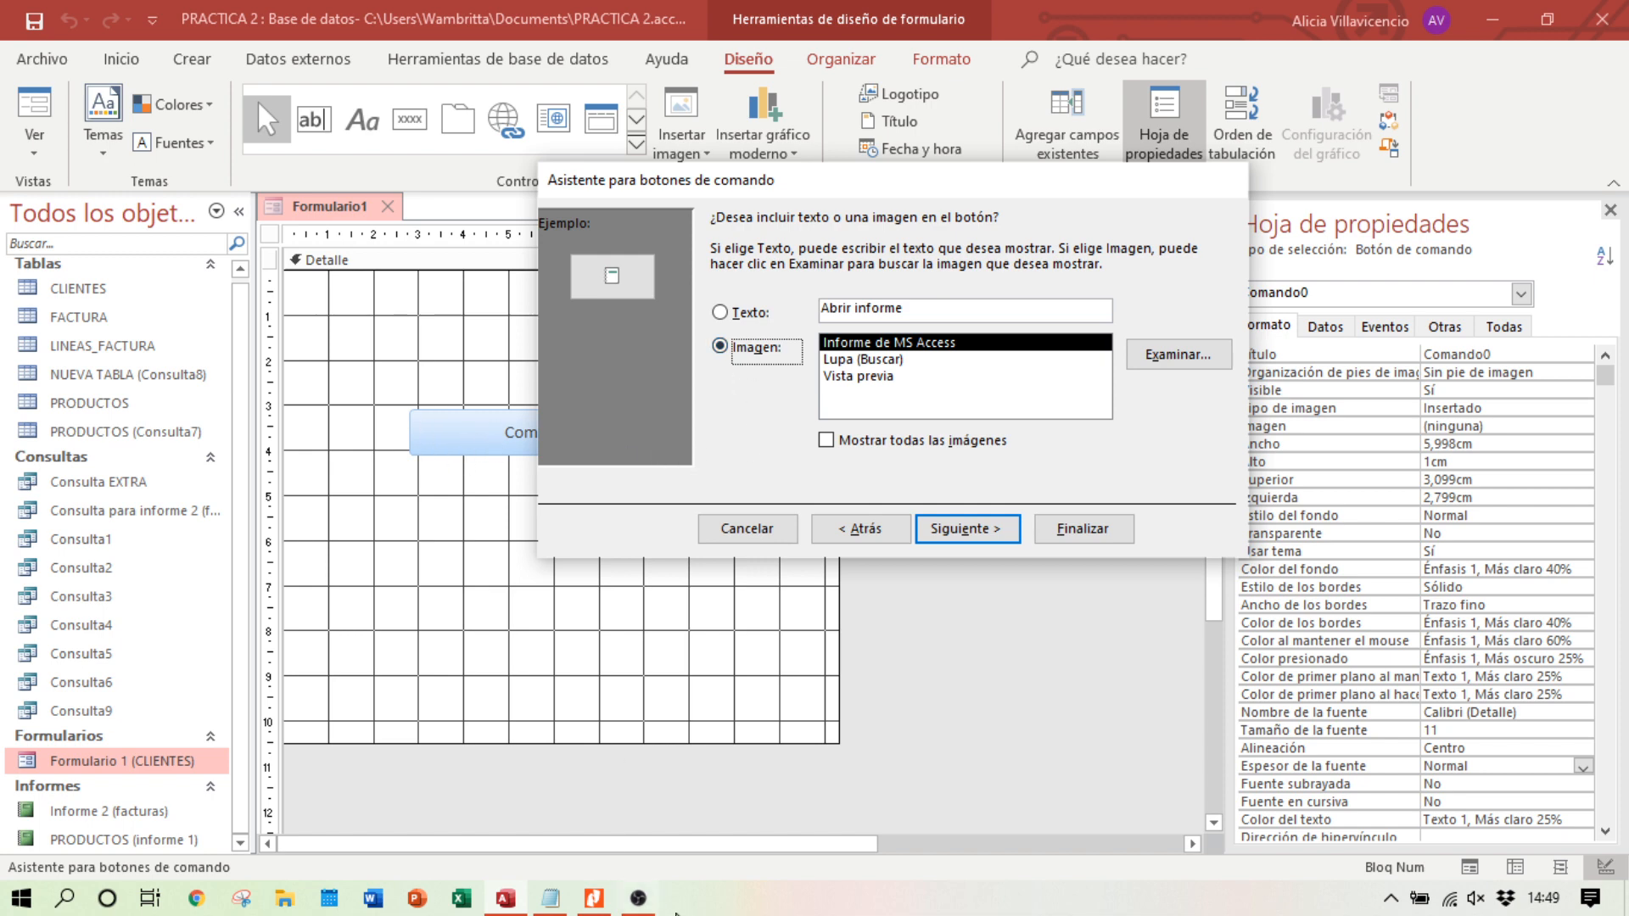
Step: Compare the button example in the Nitro Pro PDF and set the button to show text instead of an image
left_click(599, 901)
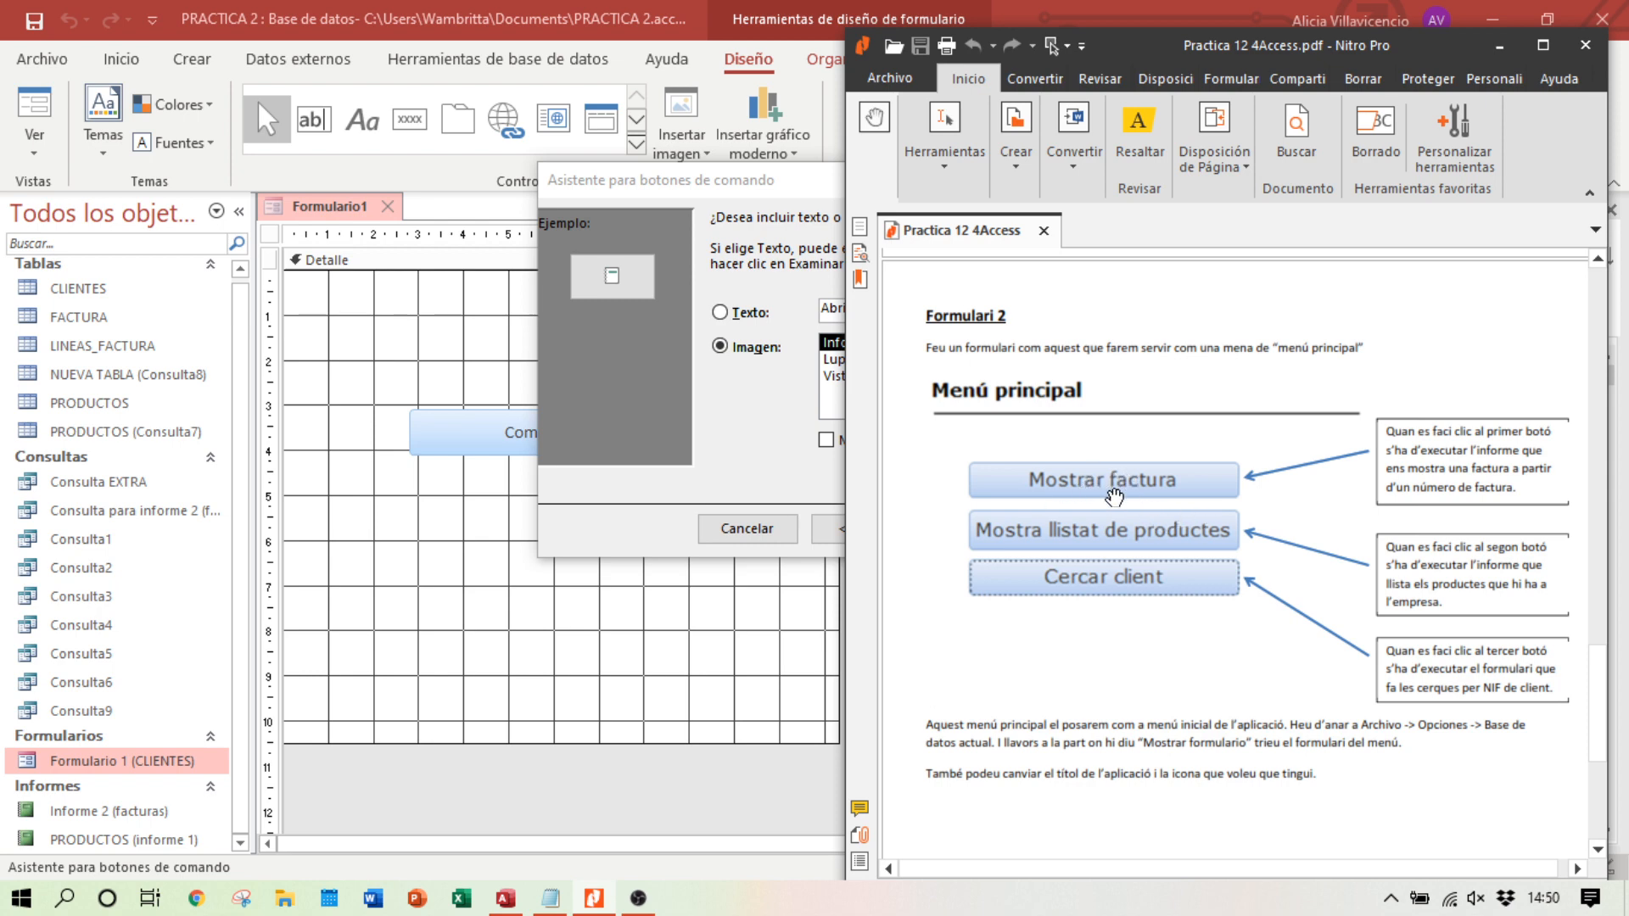
left_click(777, 403)
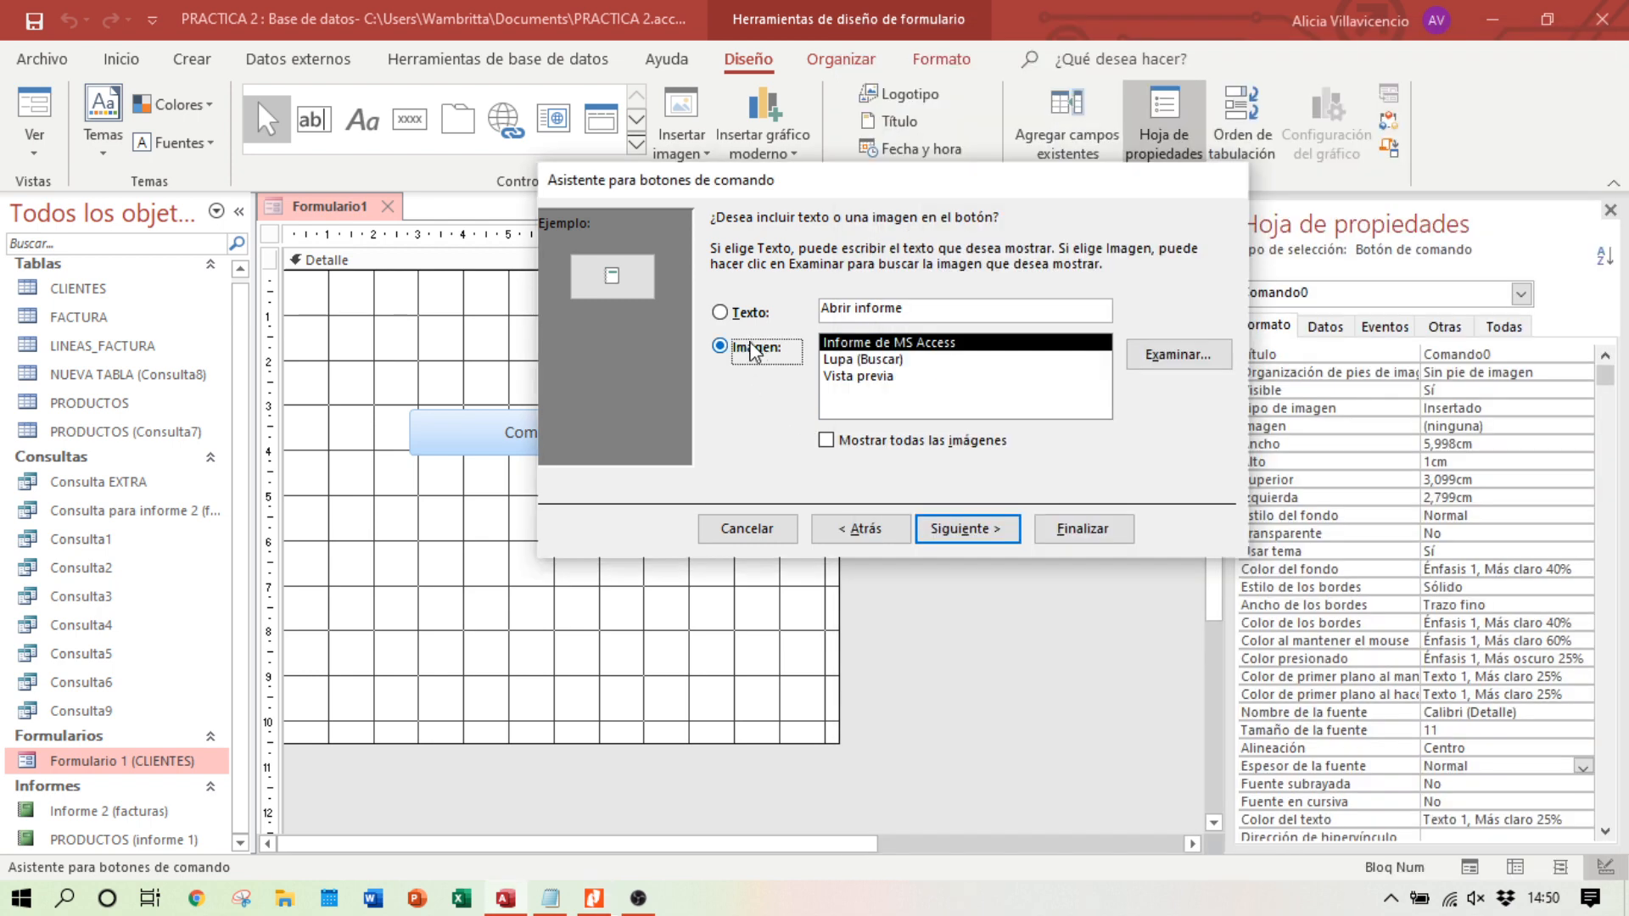
left_click(723, 313)
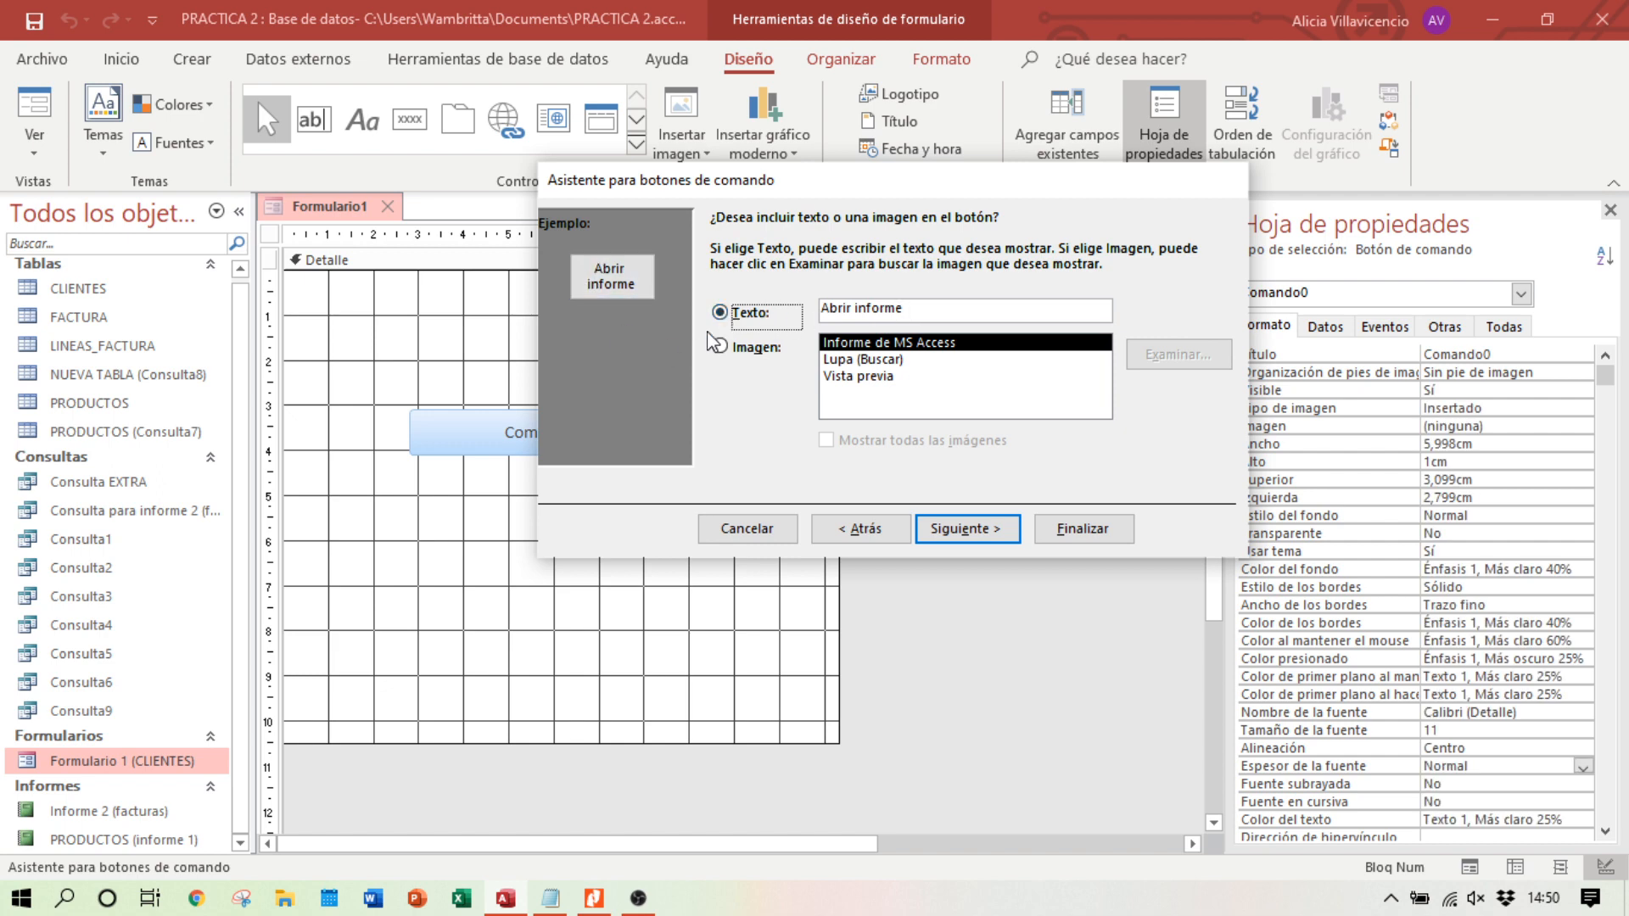
left_click(720, 348)
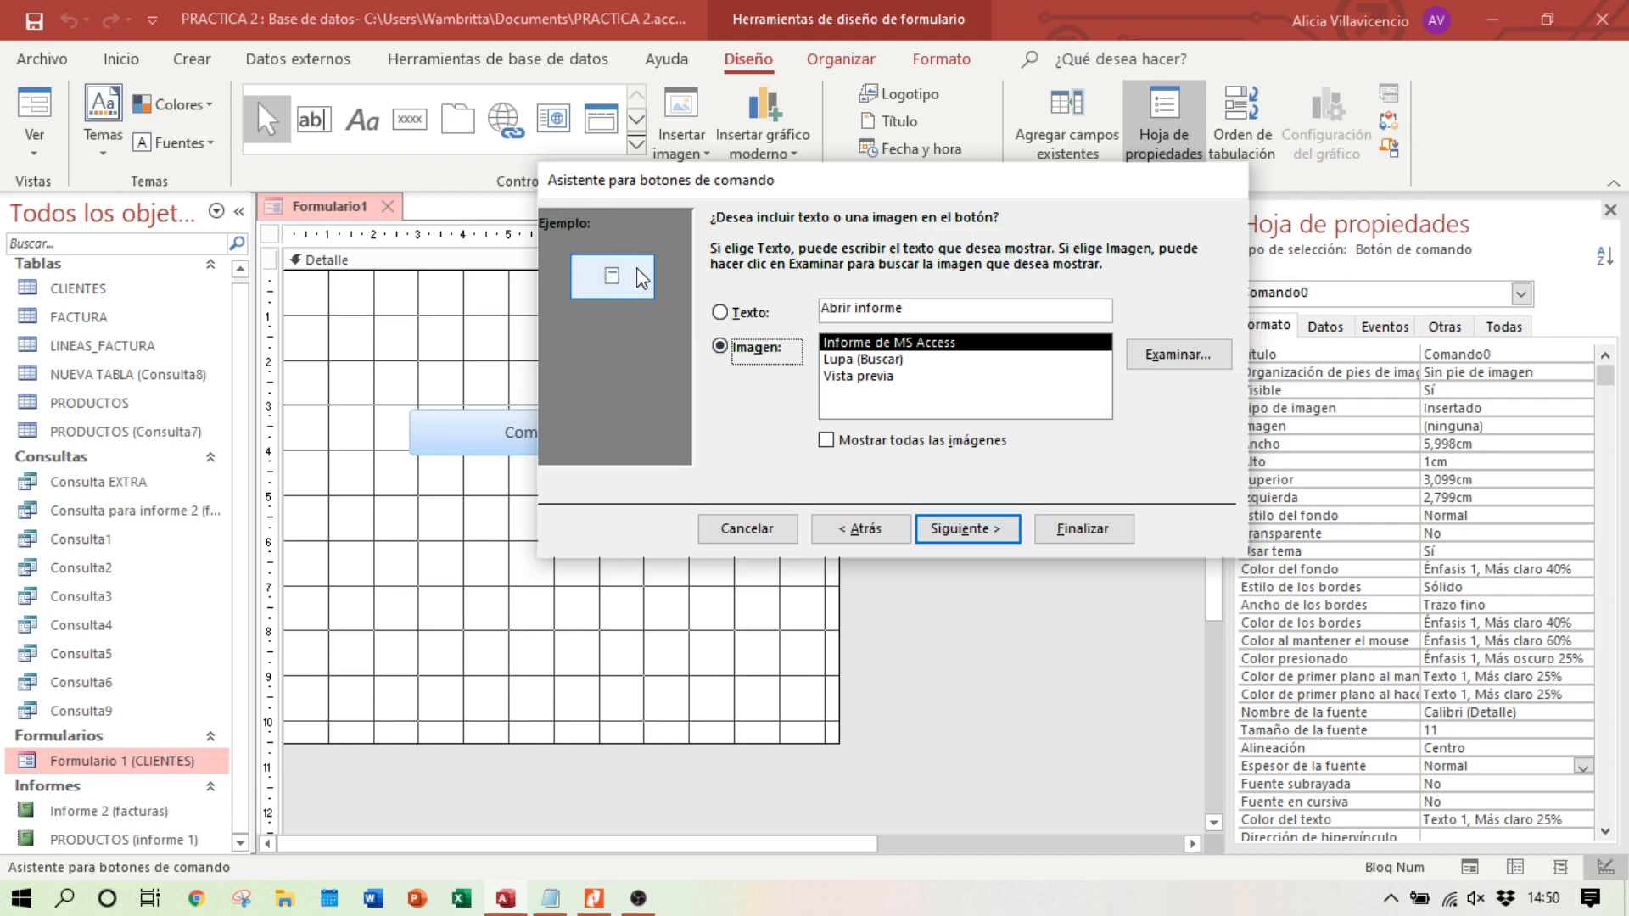
left_click(736, 314)
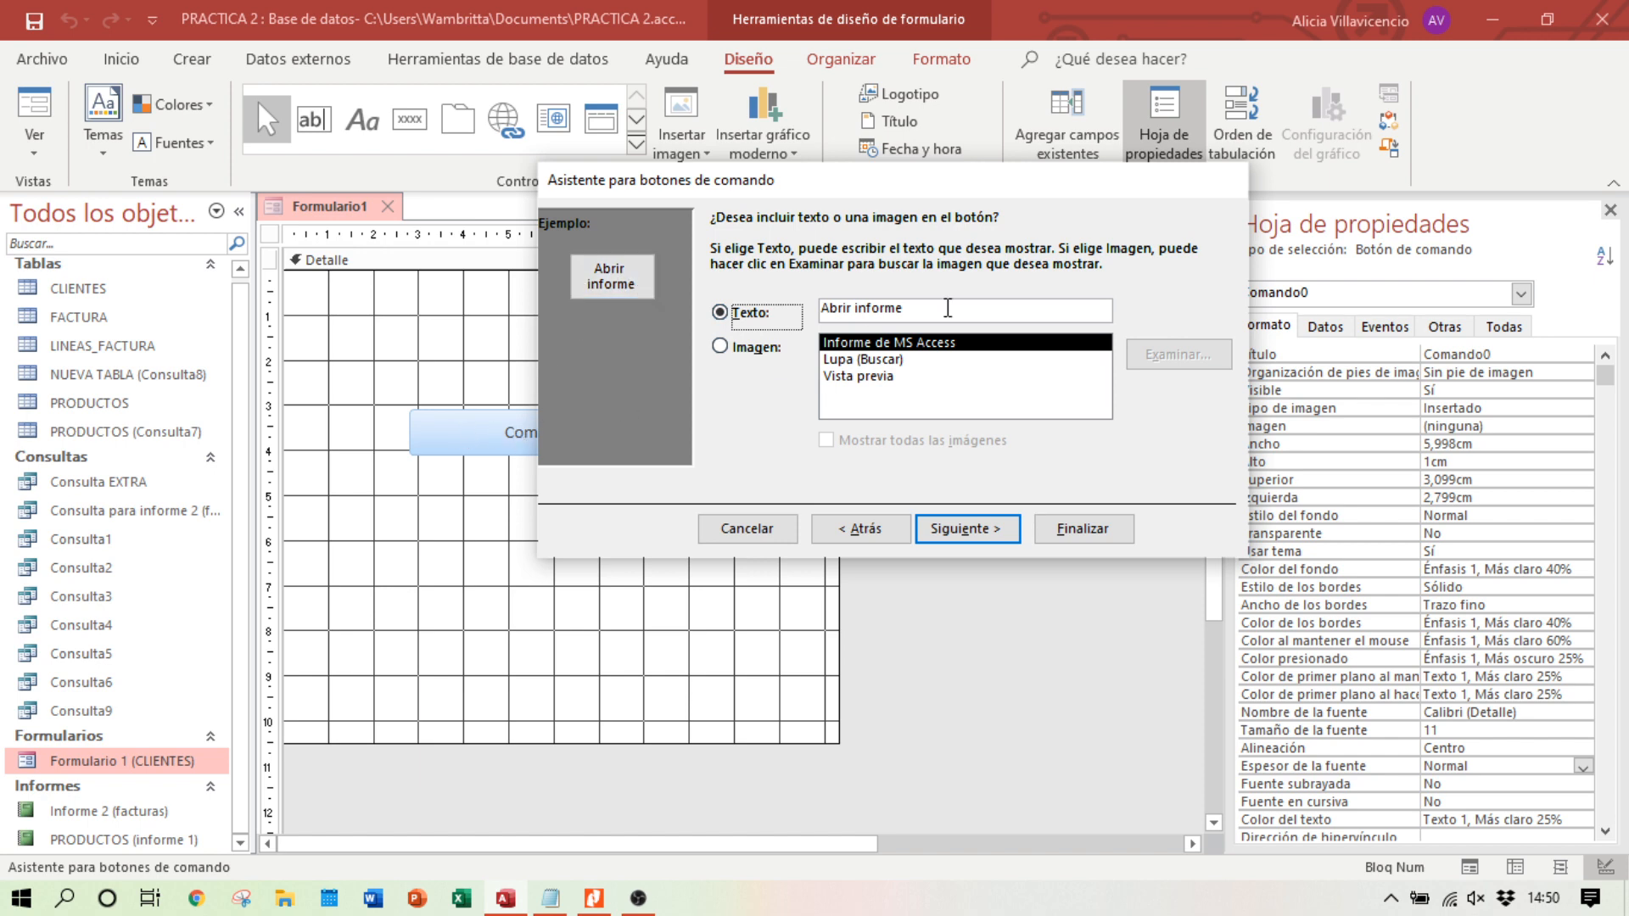
Step: Set the button's text to "Mostrar factura" as in the PDF example and finish the wizard with the default button name
left_click(594, 901)
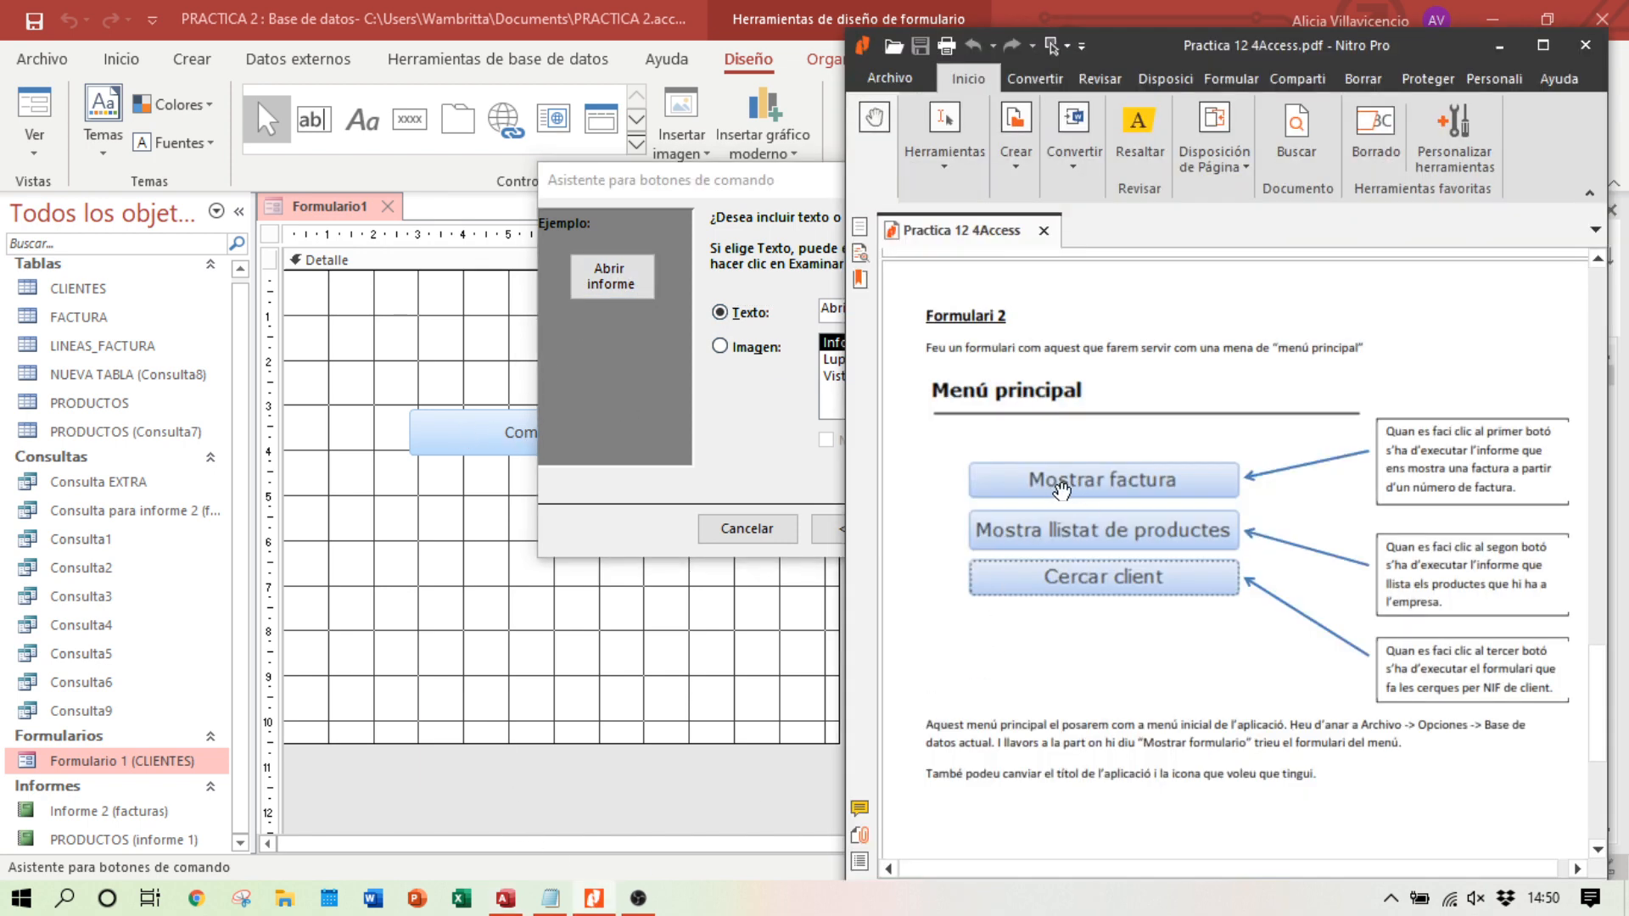
left_click(753, 451)
left_click_drag(917, 308, 757, 315)
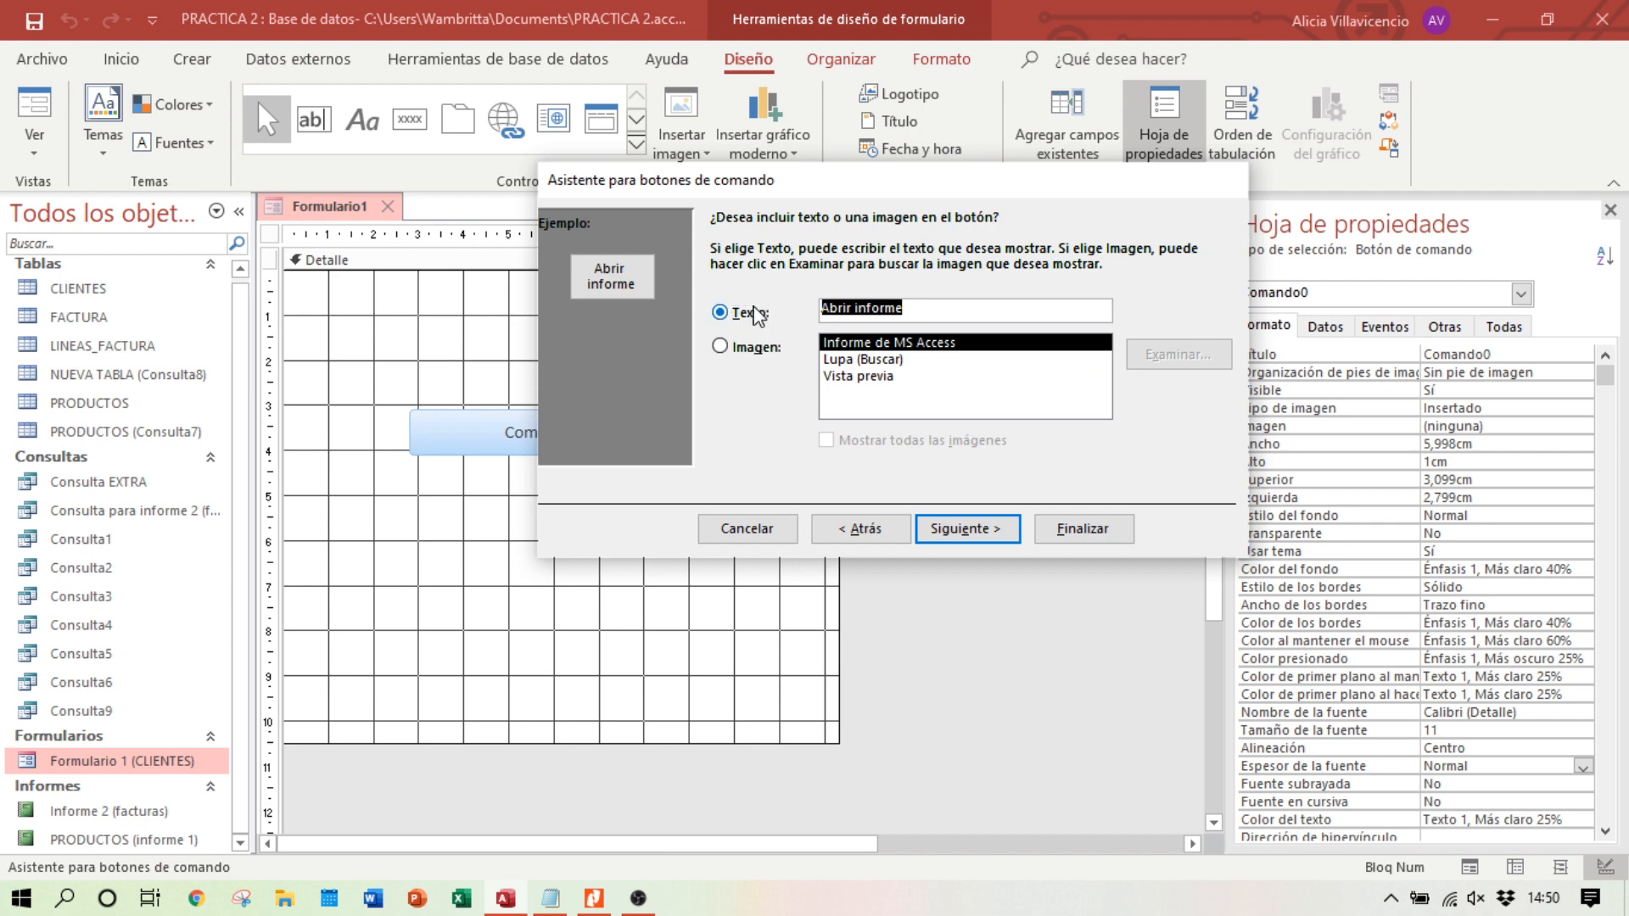
type("Mostrar ")
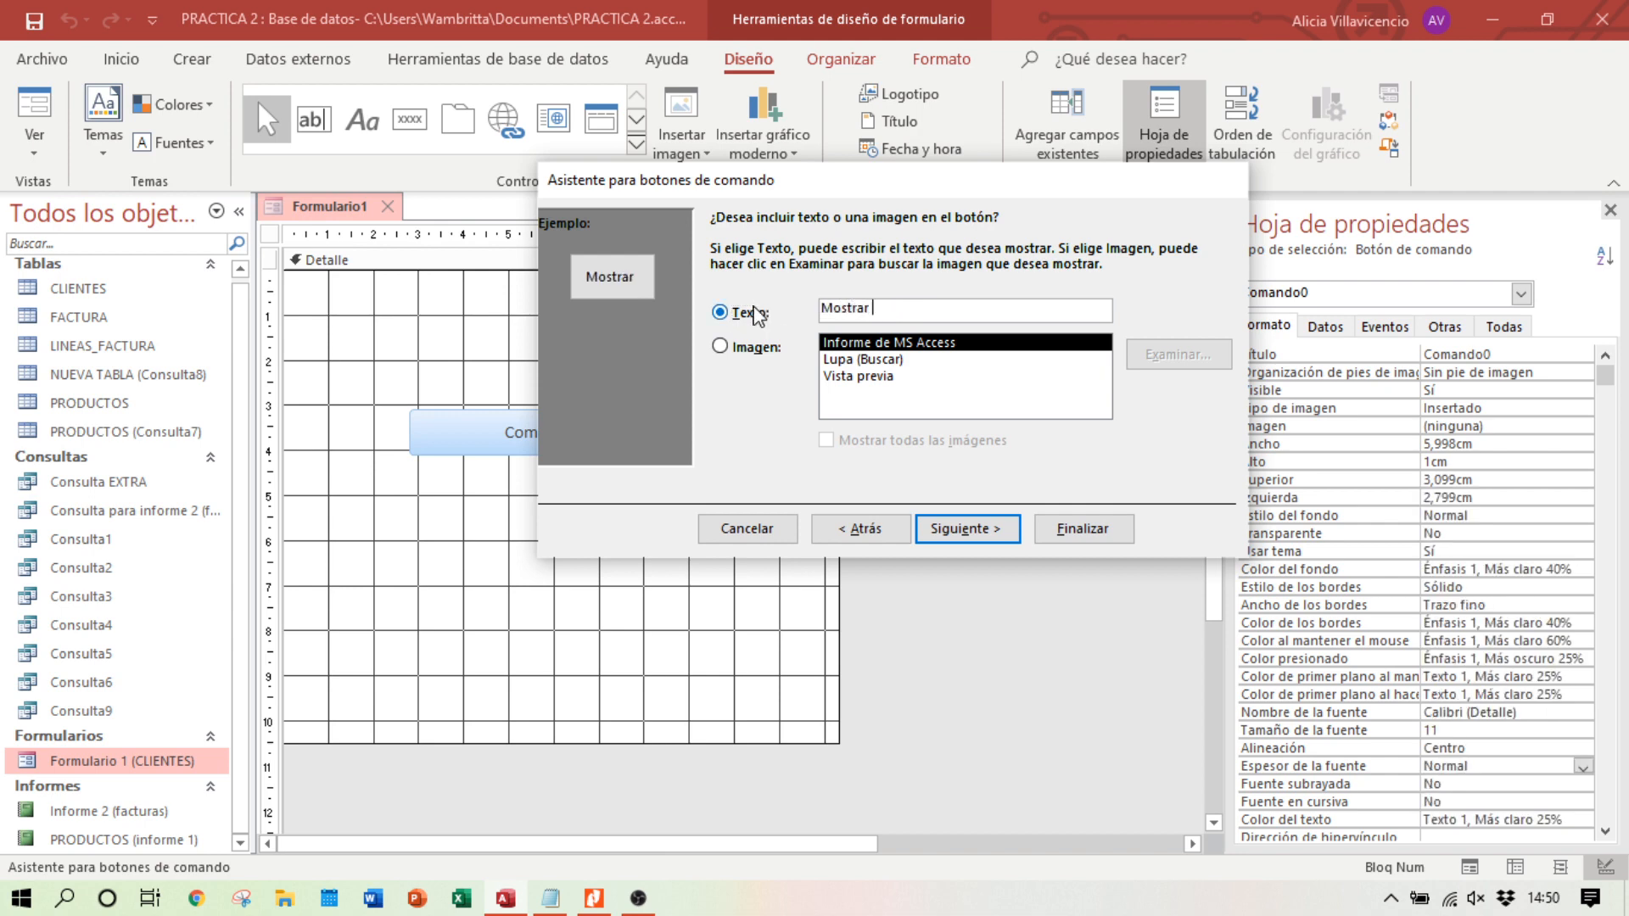
type("factura")
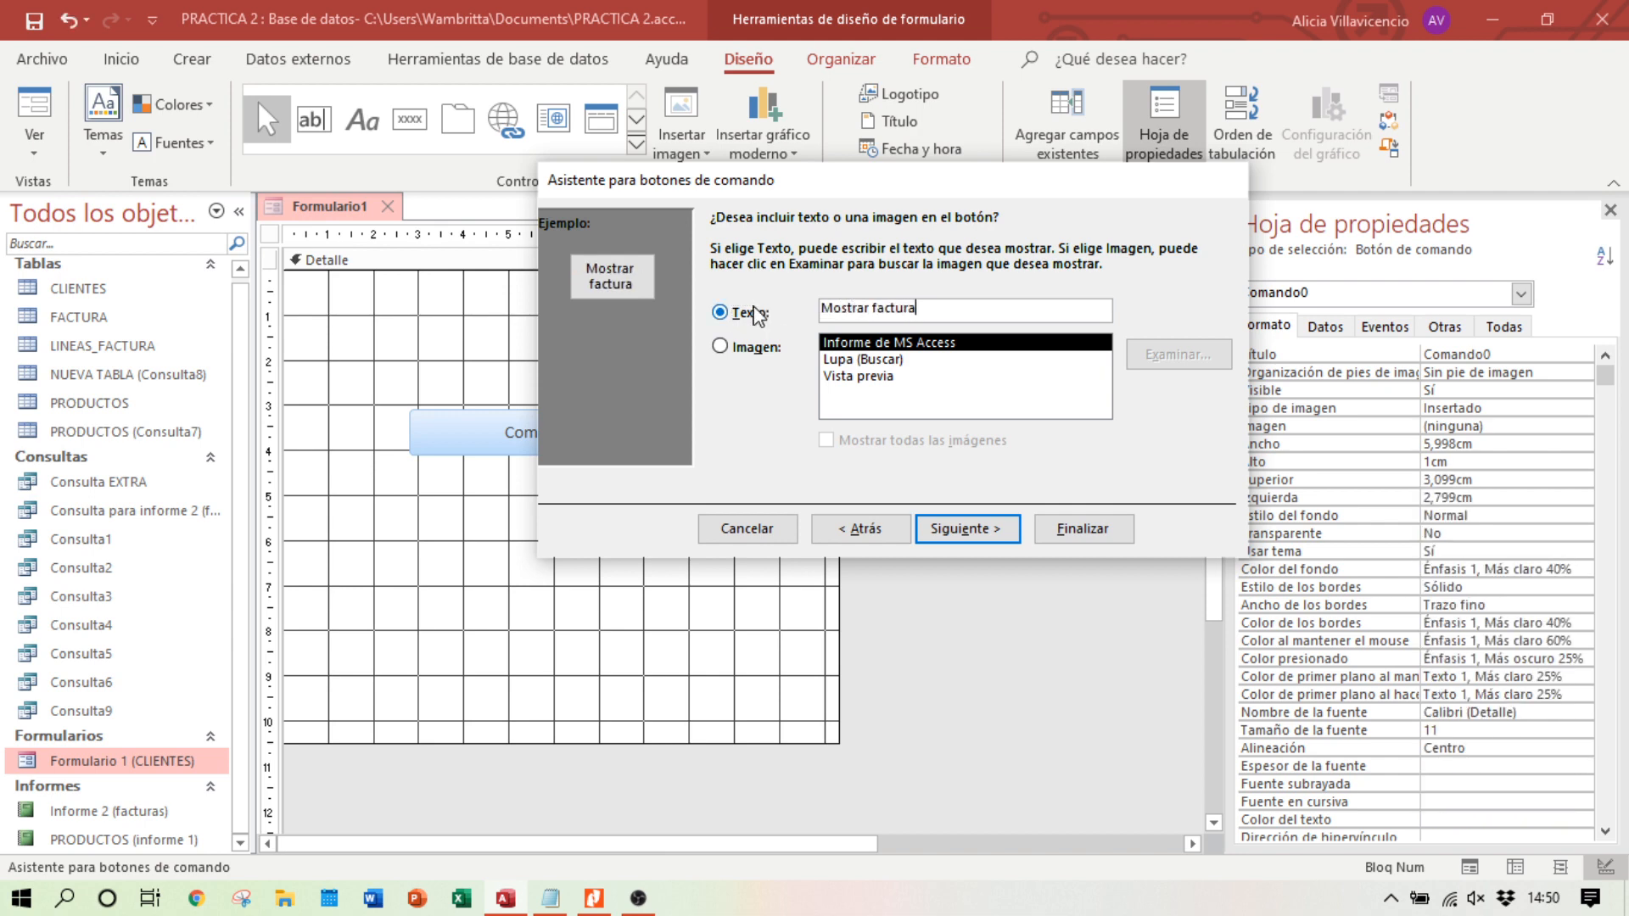
left_click(982, 529)
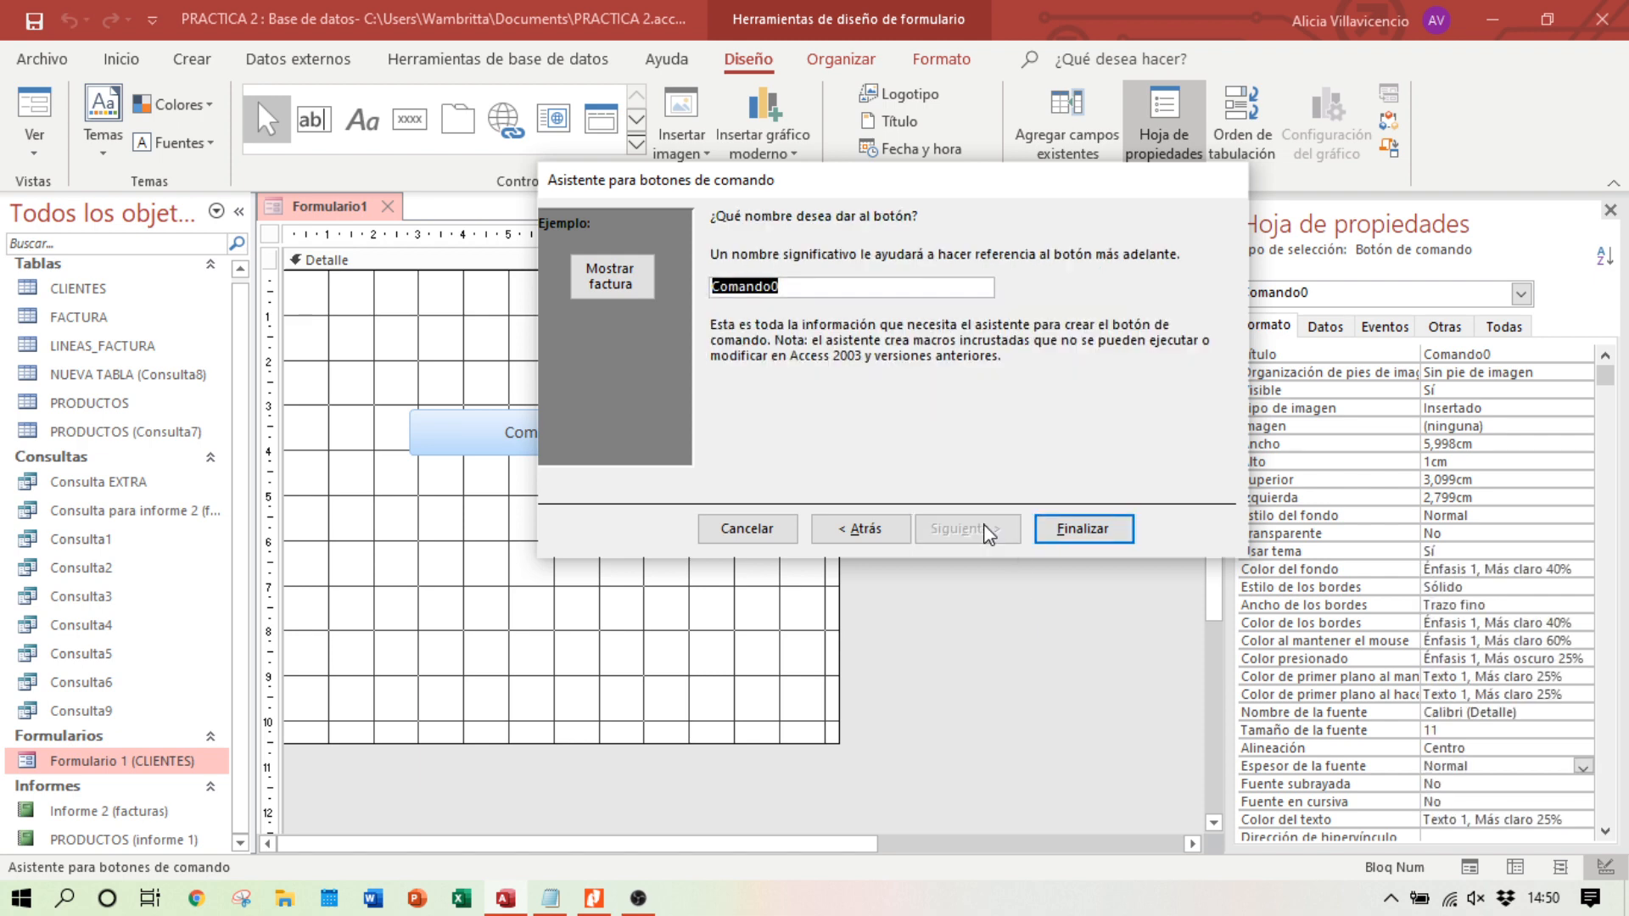
left_click(1083, 526)
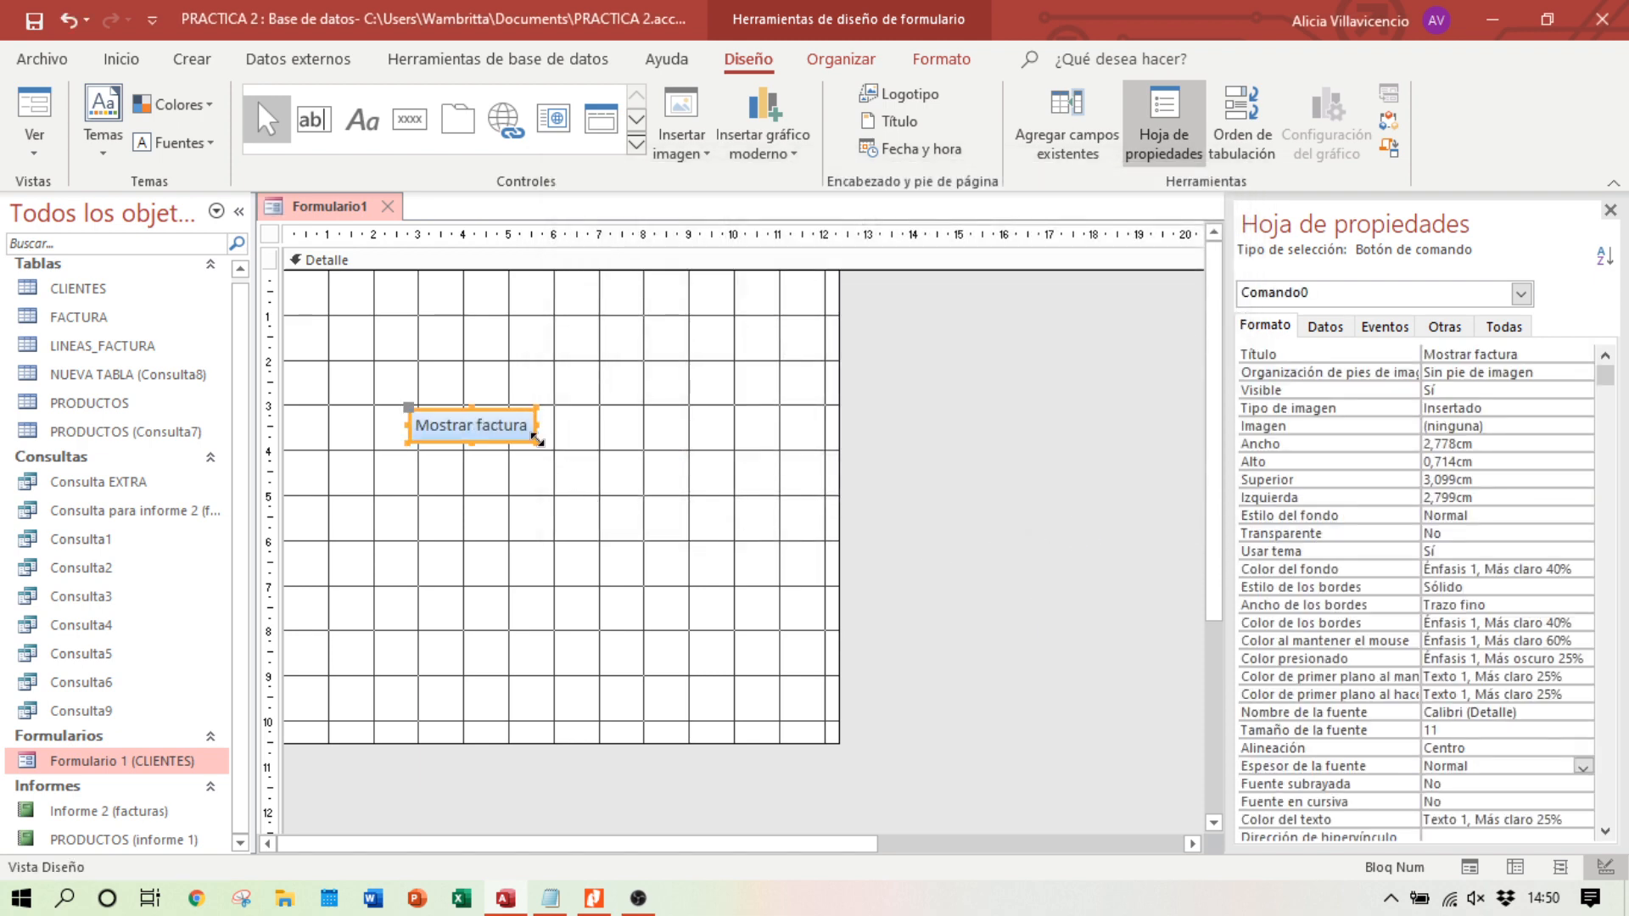
Step: Enlarge the Mostrar factura button to about 5.5 × 0.9 cm and display the form in Form view
left_click_drag(536, 440, 658, 452)
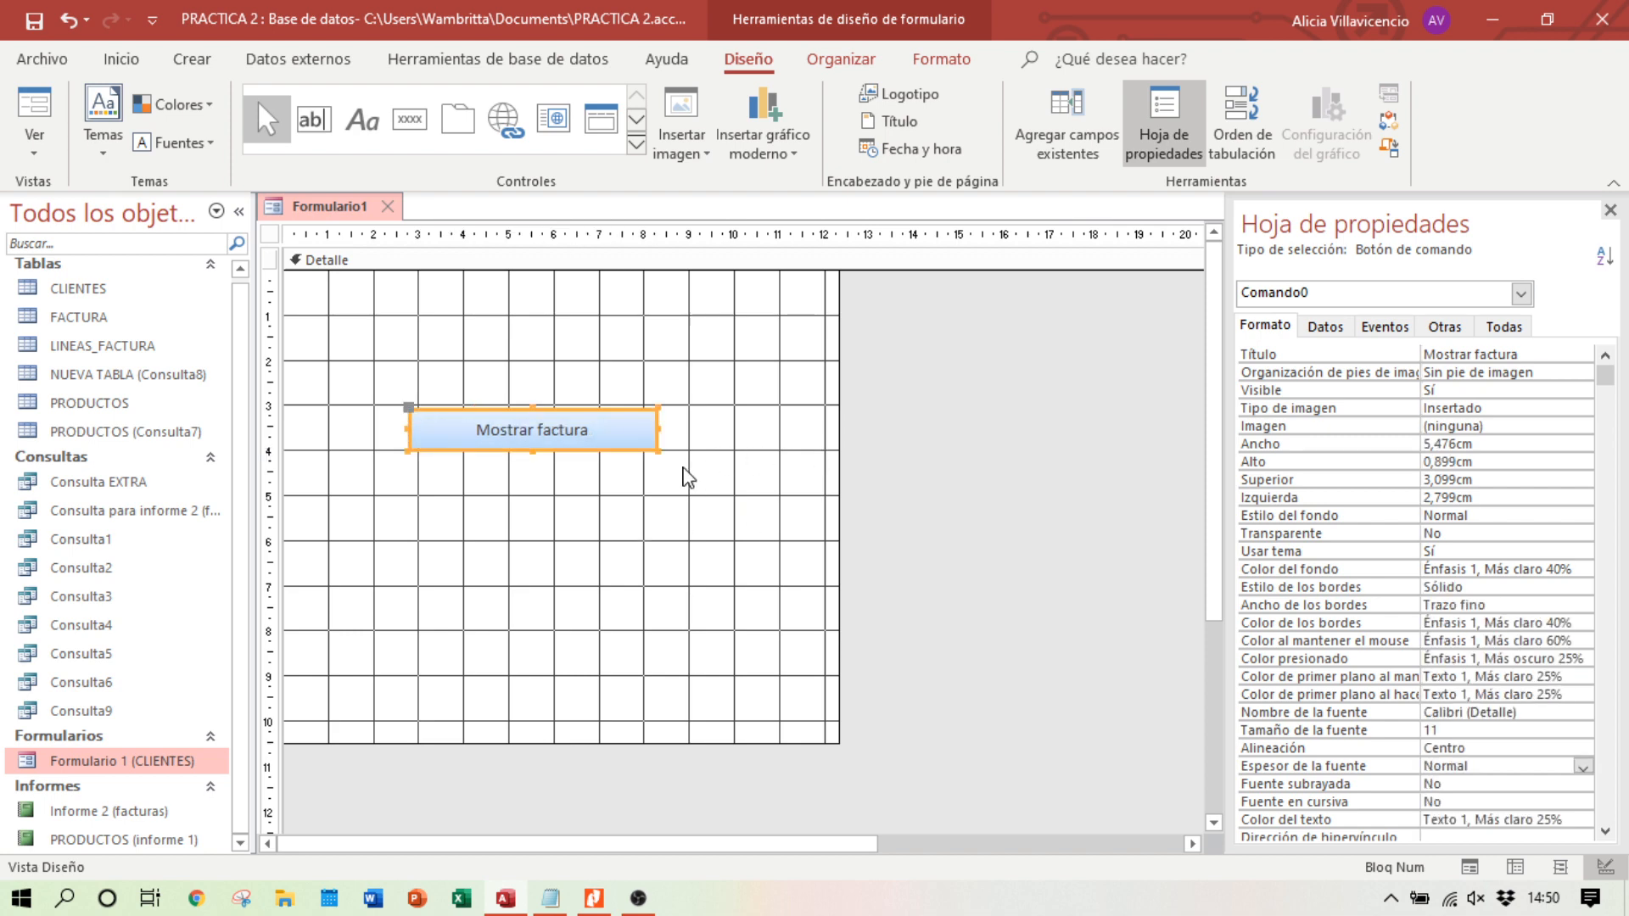
left_click(43, 106)
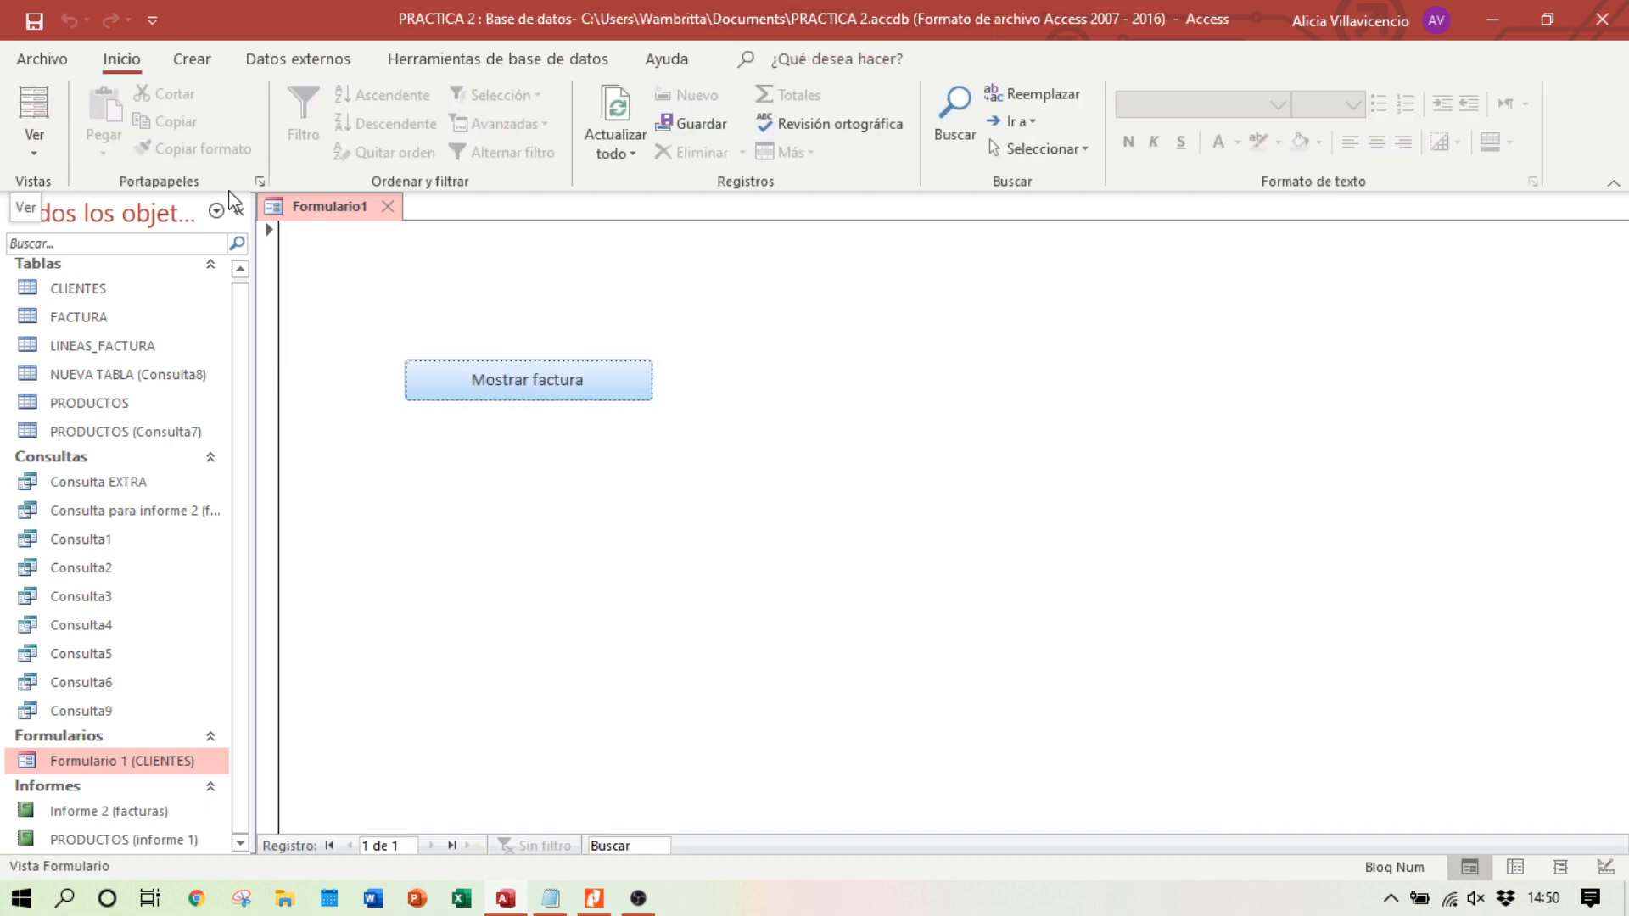
Step: Test the Mostrar factura button with invoice number 4, close the report and return the form to Design view
left_click(520, 390)
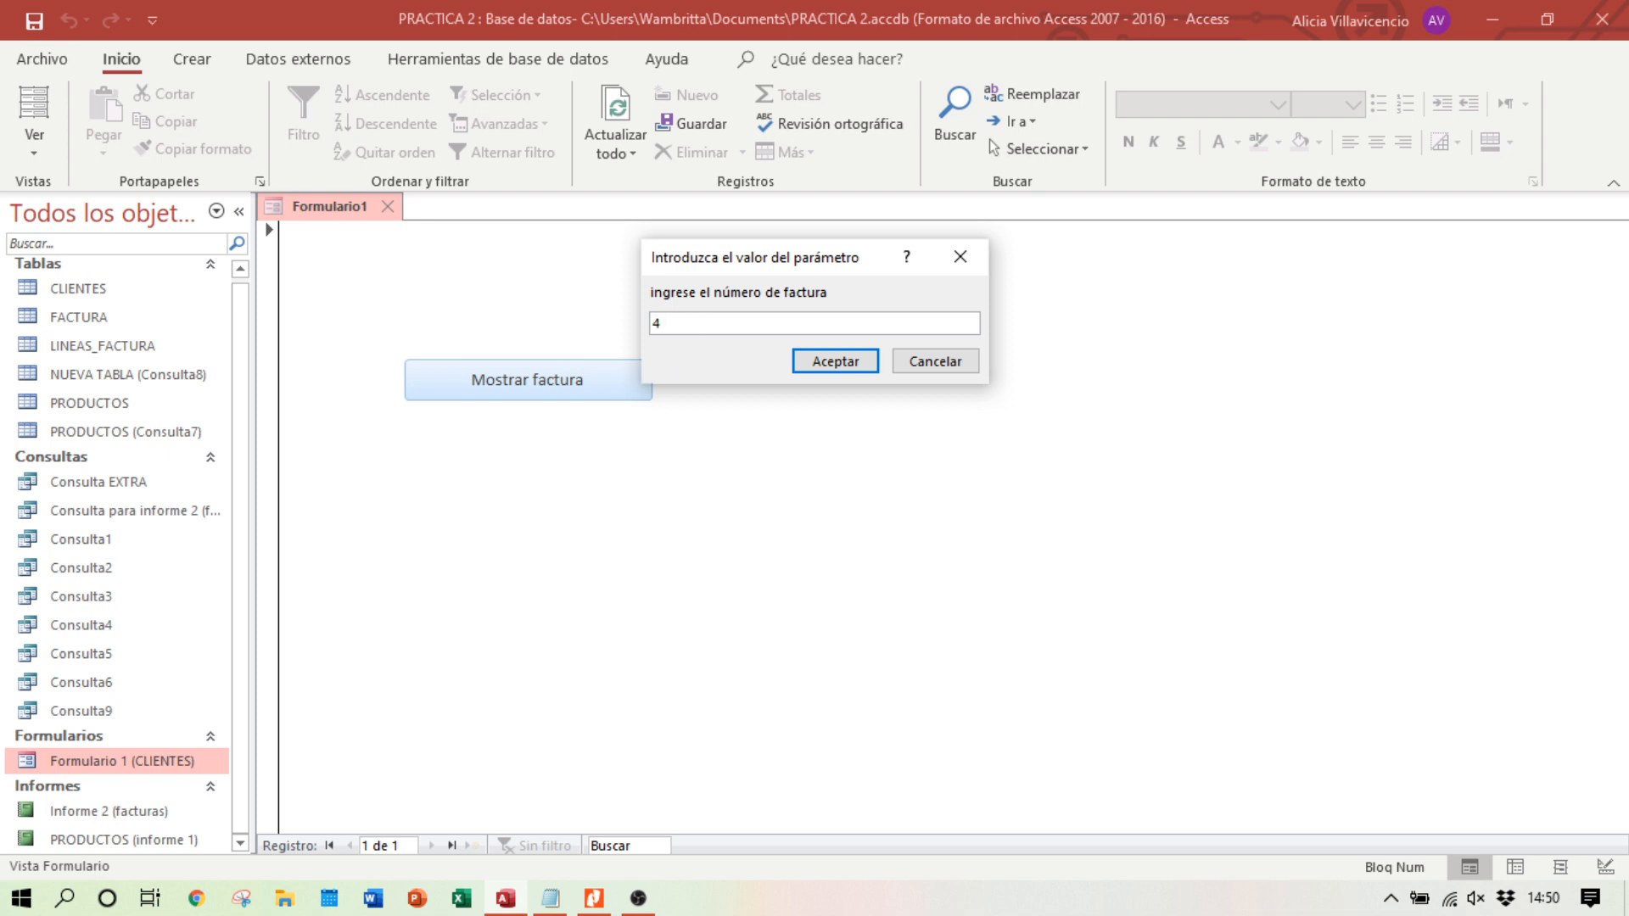
key("Return")
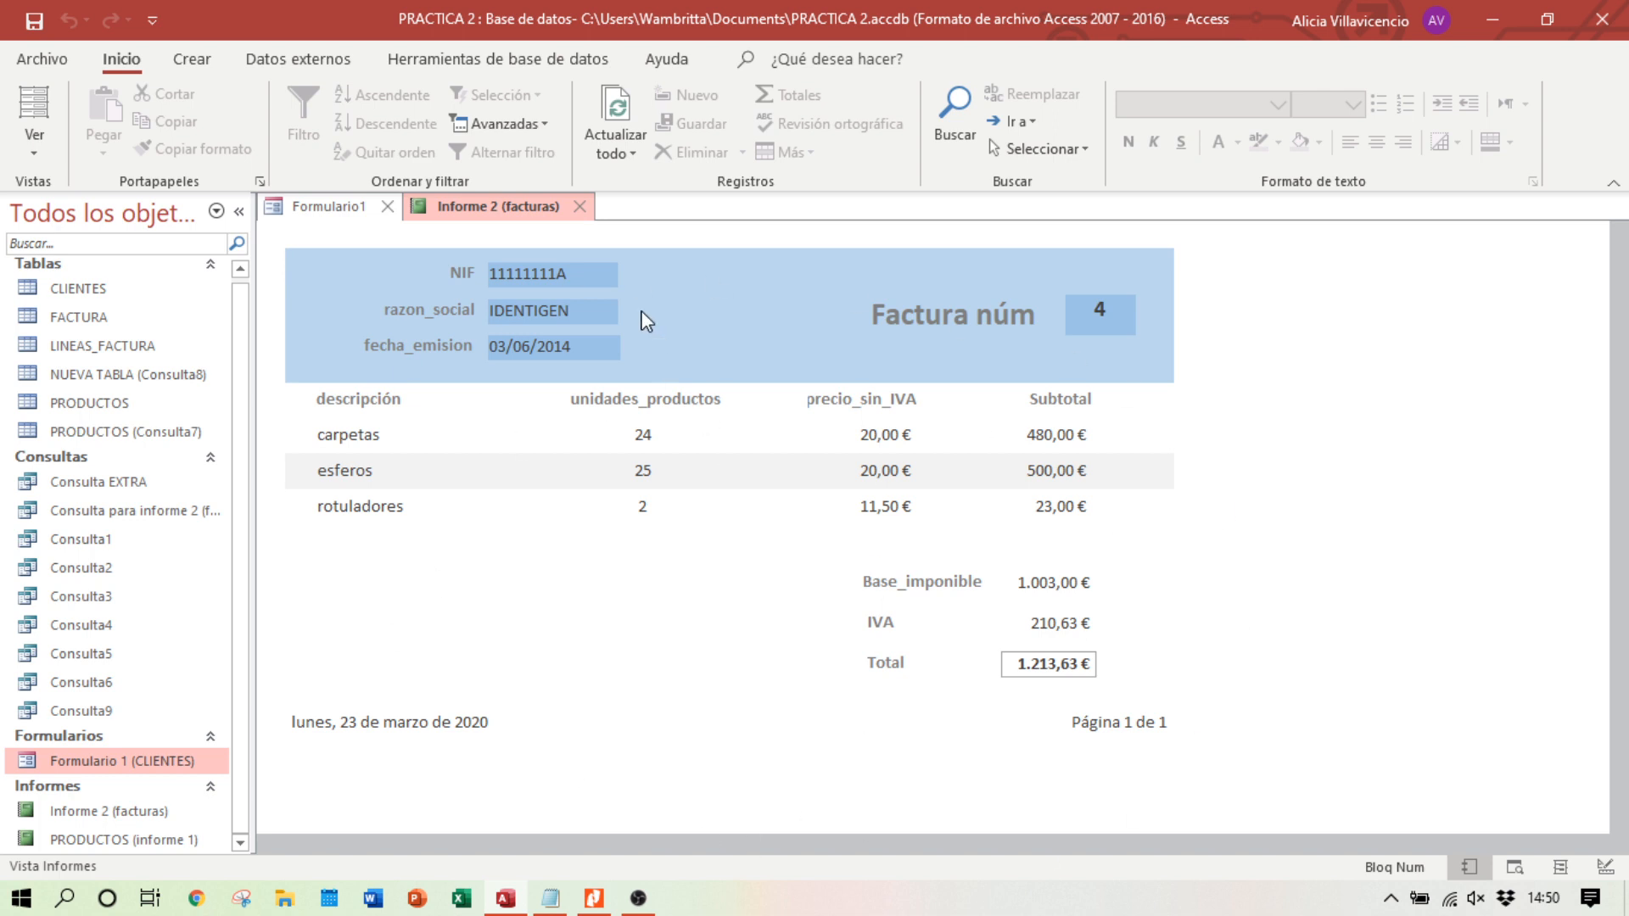
left_click(582, 211)
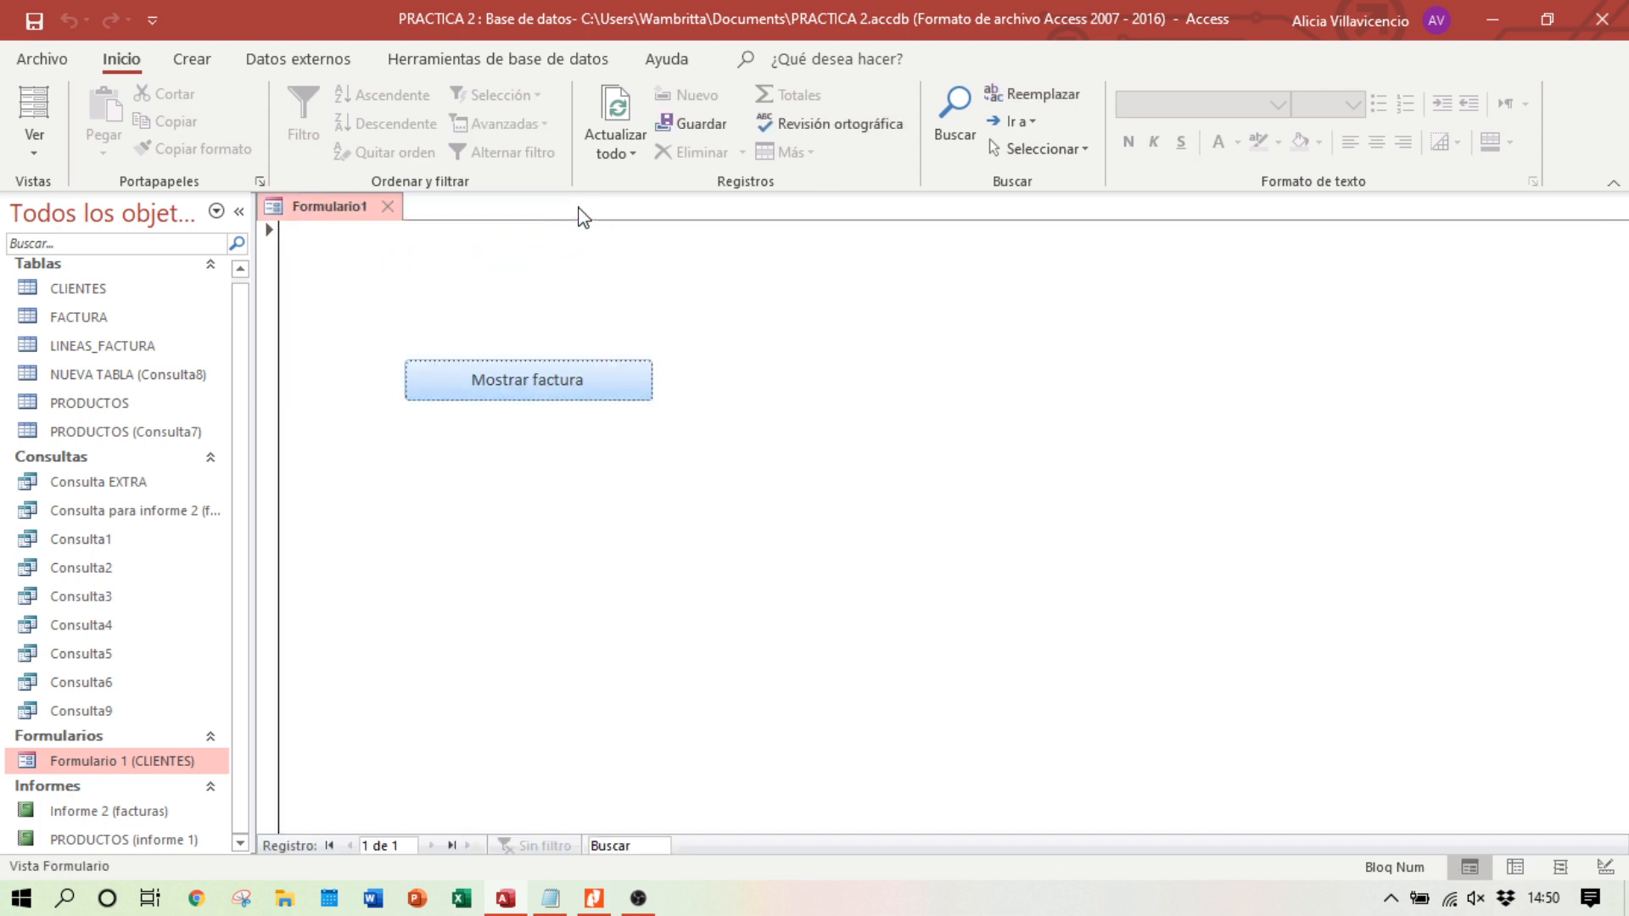
left_click(1603, 863)
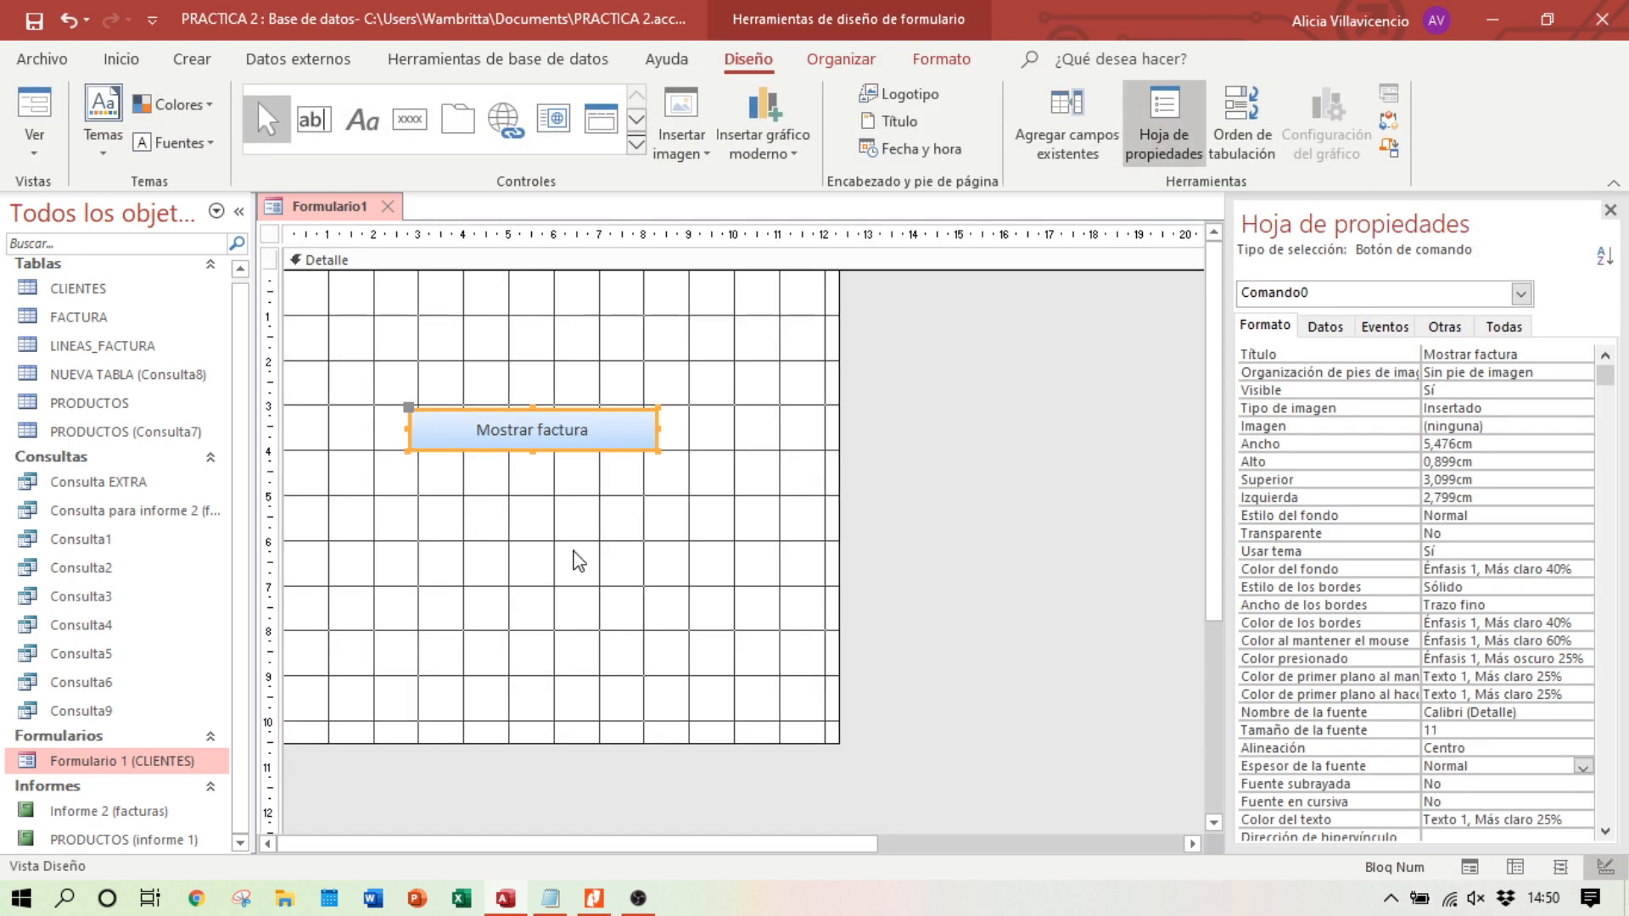
Step: Draw a second command button about 5.4 × 1 cm below Mostrar factura and check its purpose in the Nitro Pro PDF
left_click(563, 559)
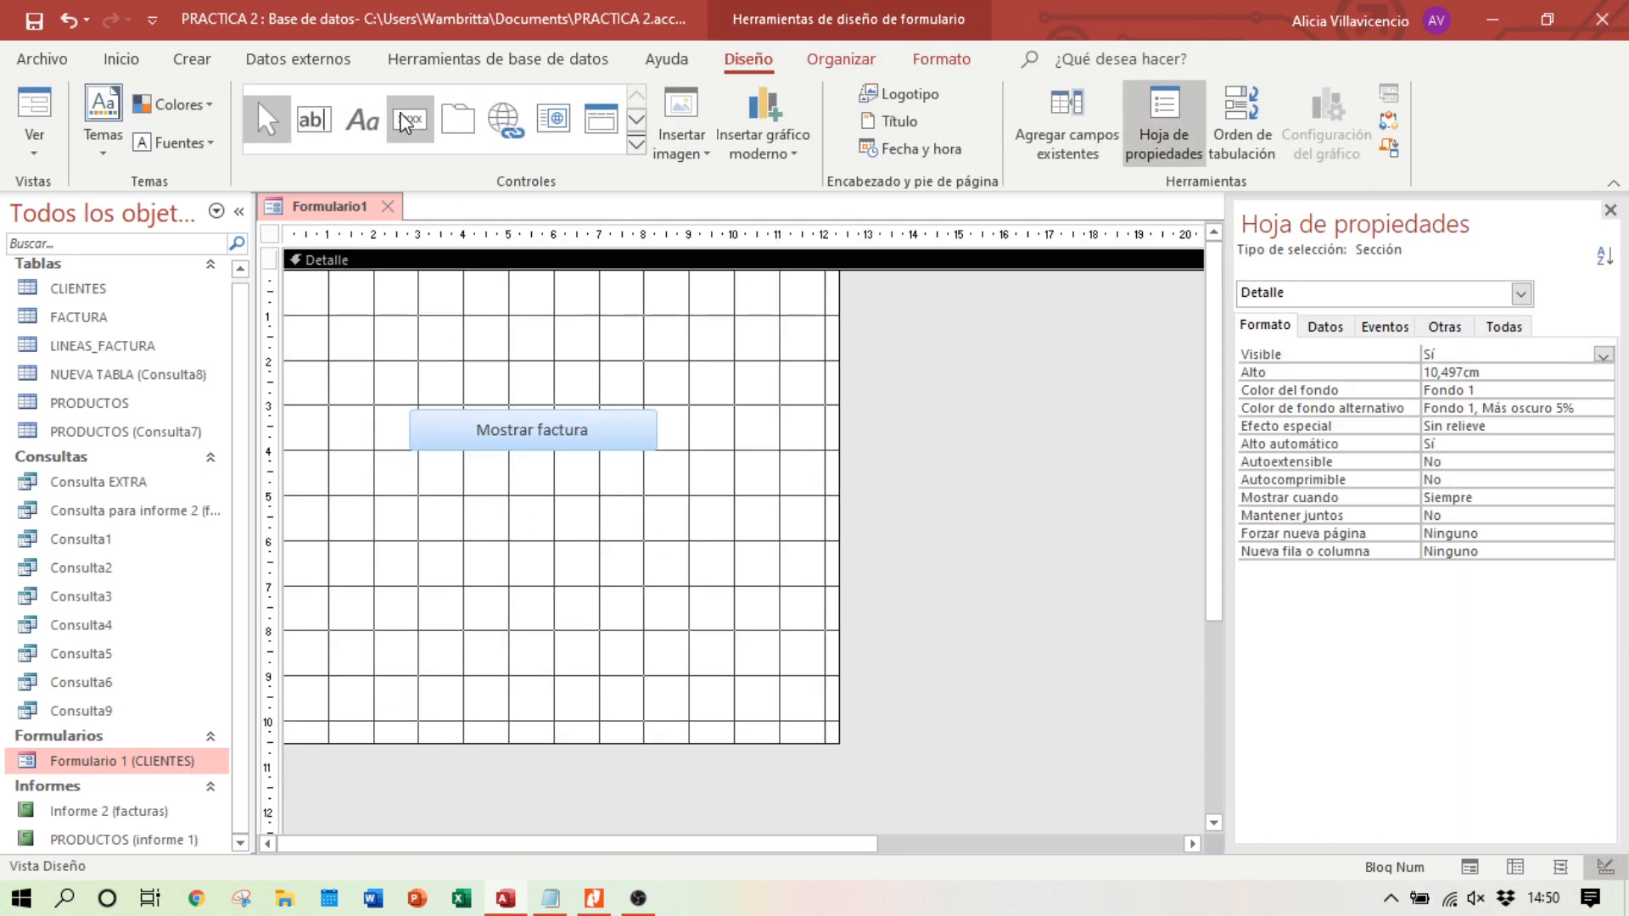
left_click(420, 145)
left_click(419, 134)
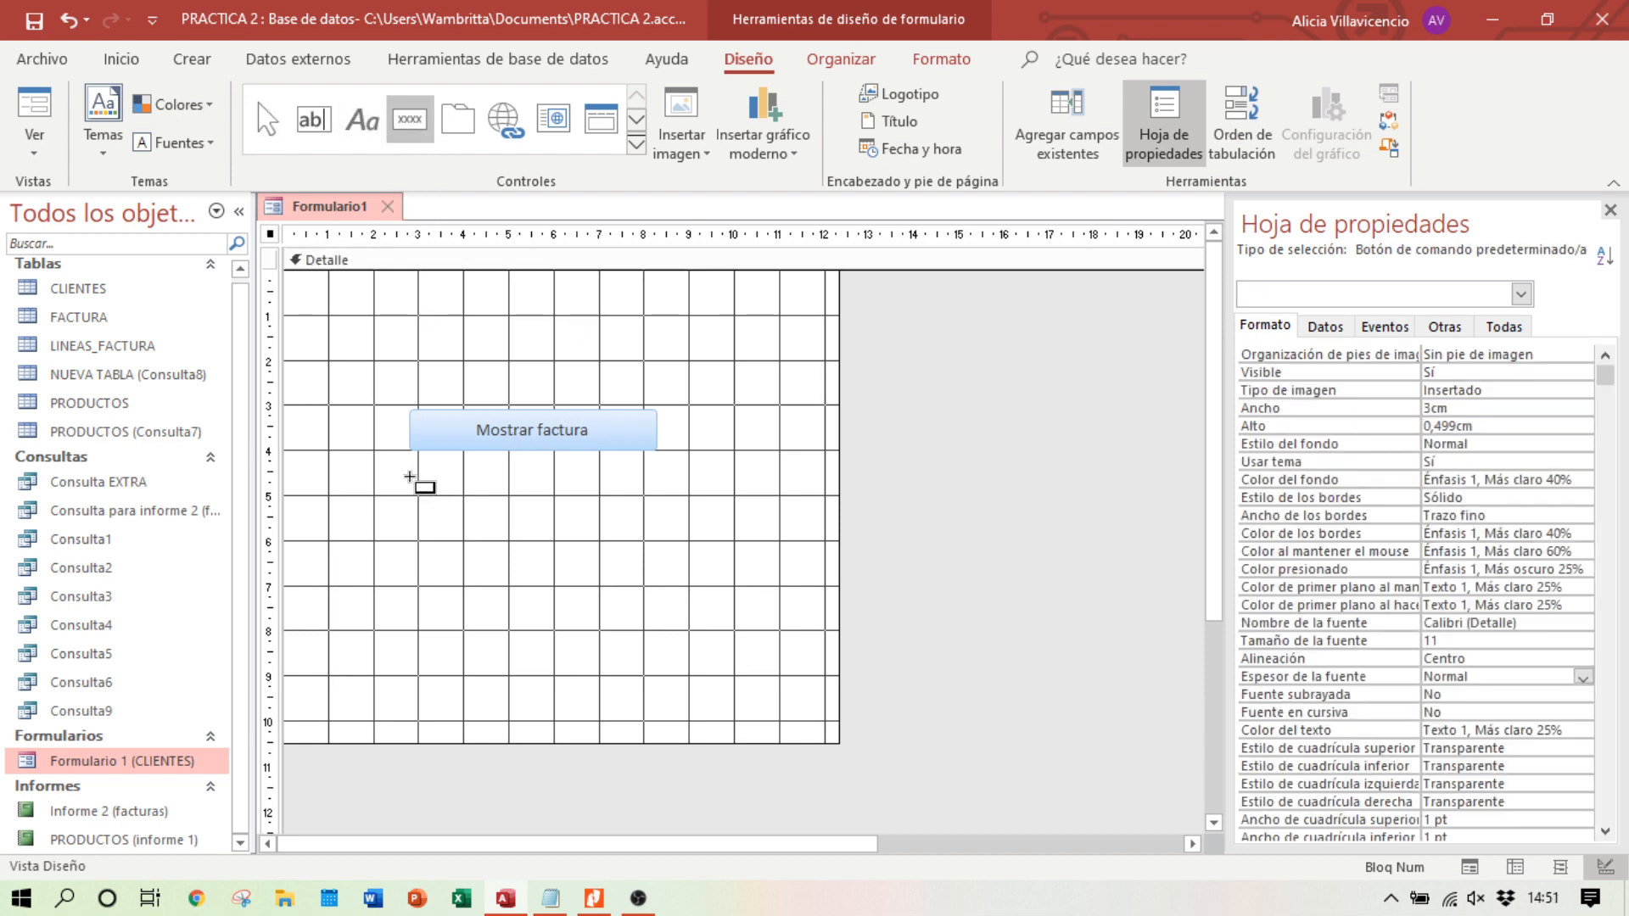
left_click_drag(410, 476, 652, 522)
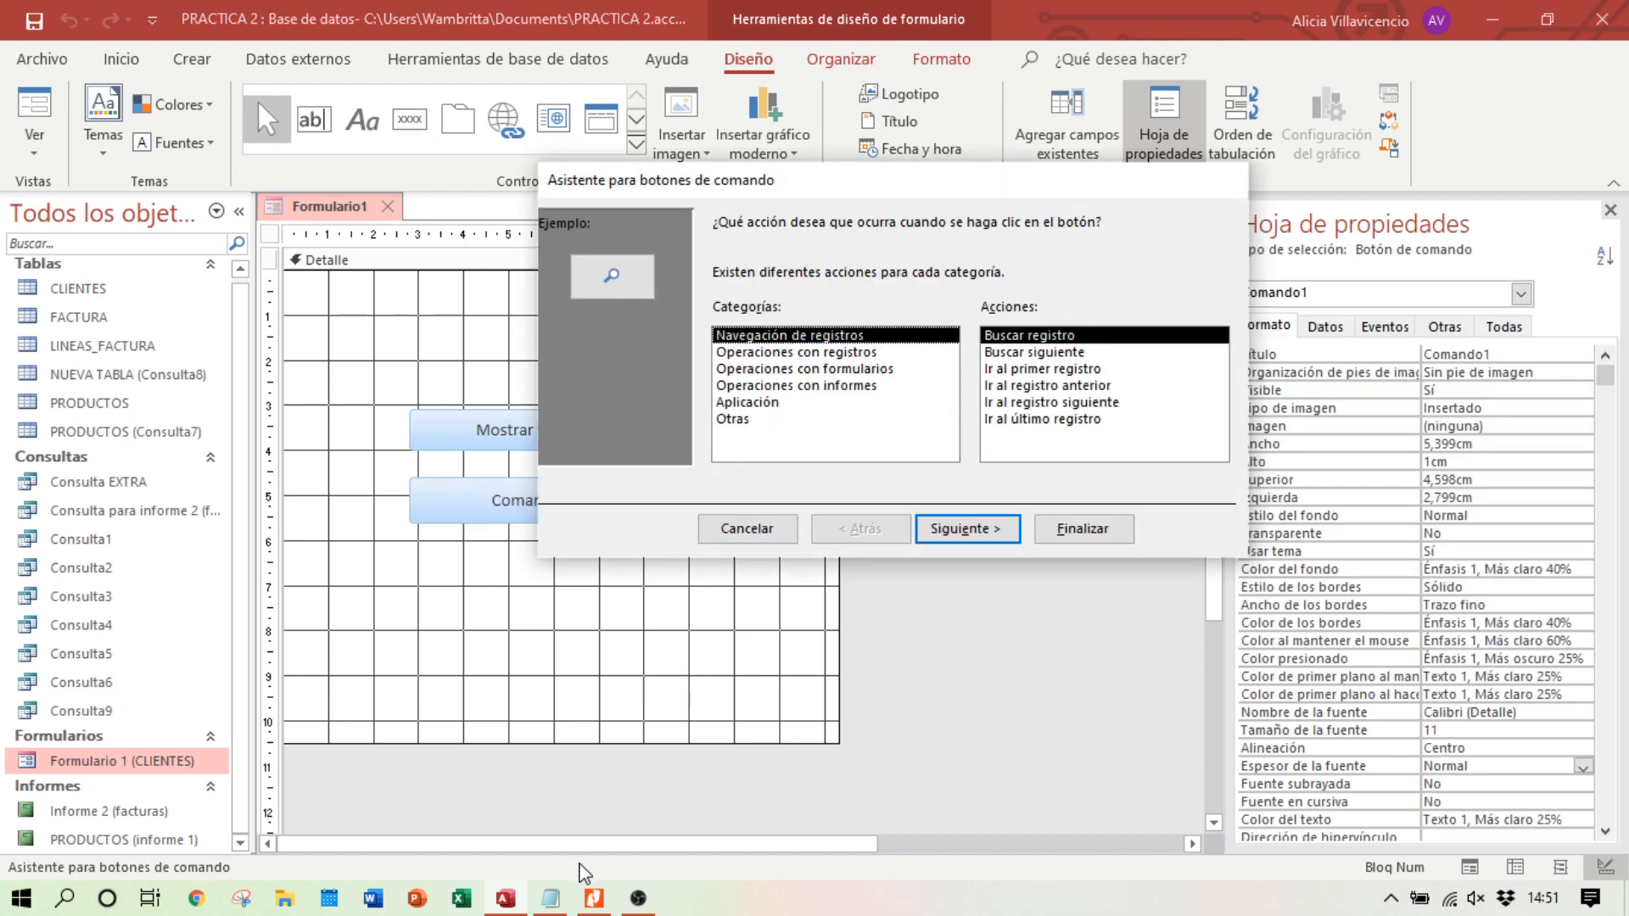
left_click(596, 899)
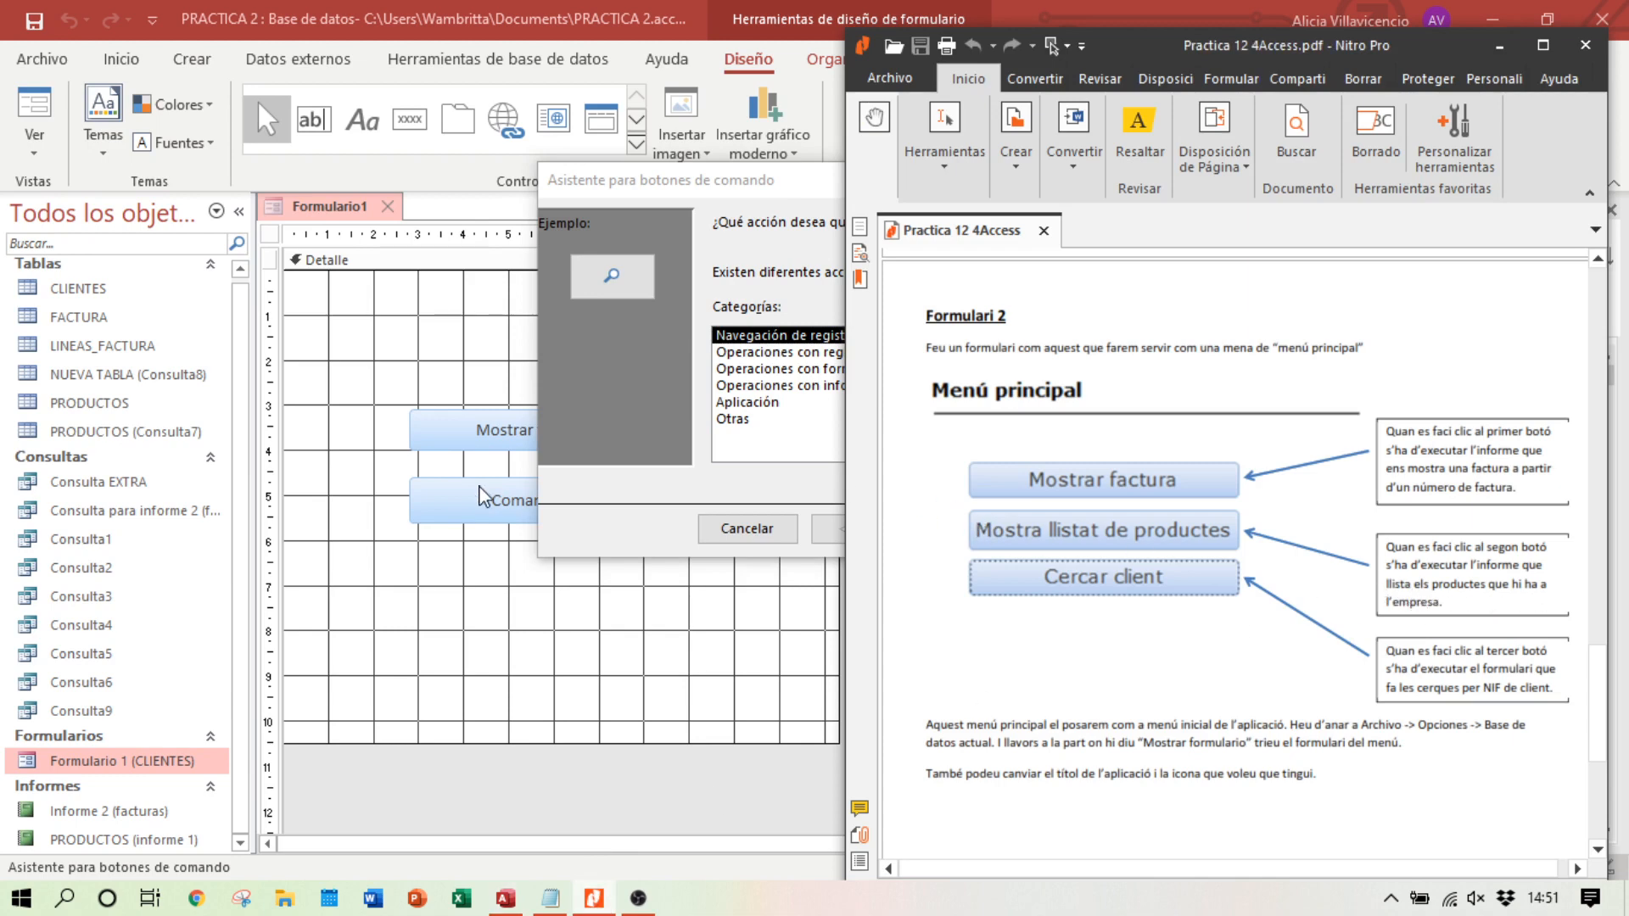
left_click(584, 498)
Step: Assign the second button the Abrir informe action from Operaciones con informes, with PRODUCTOS (informe 1) as the report to open
left_click(857, 387)
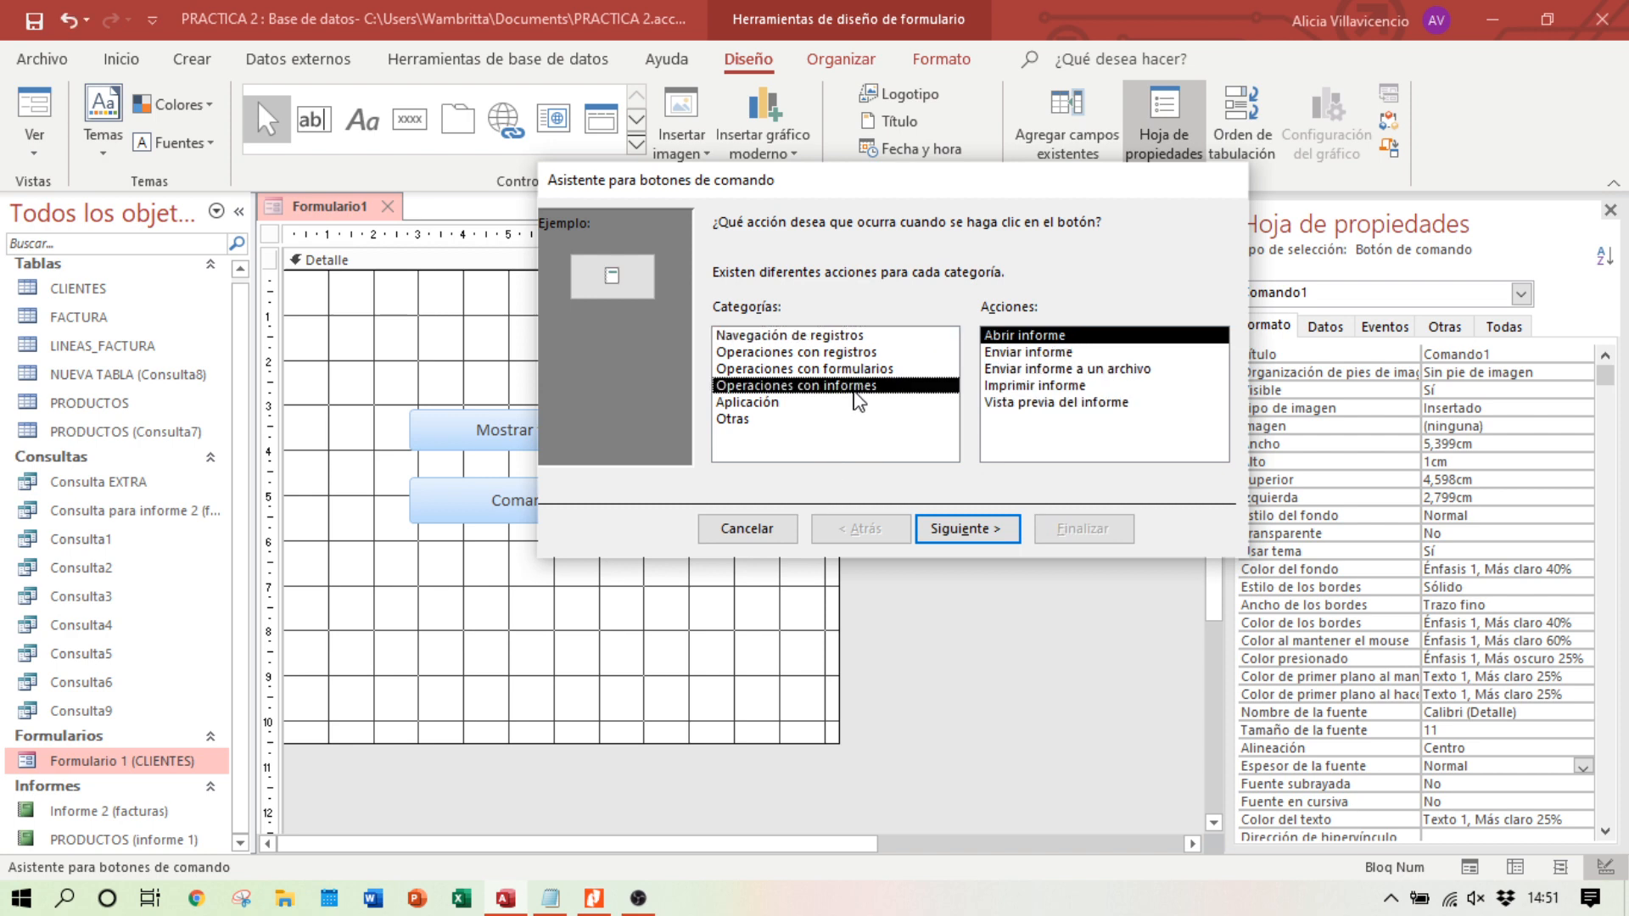
left_click(976, 531)
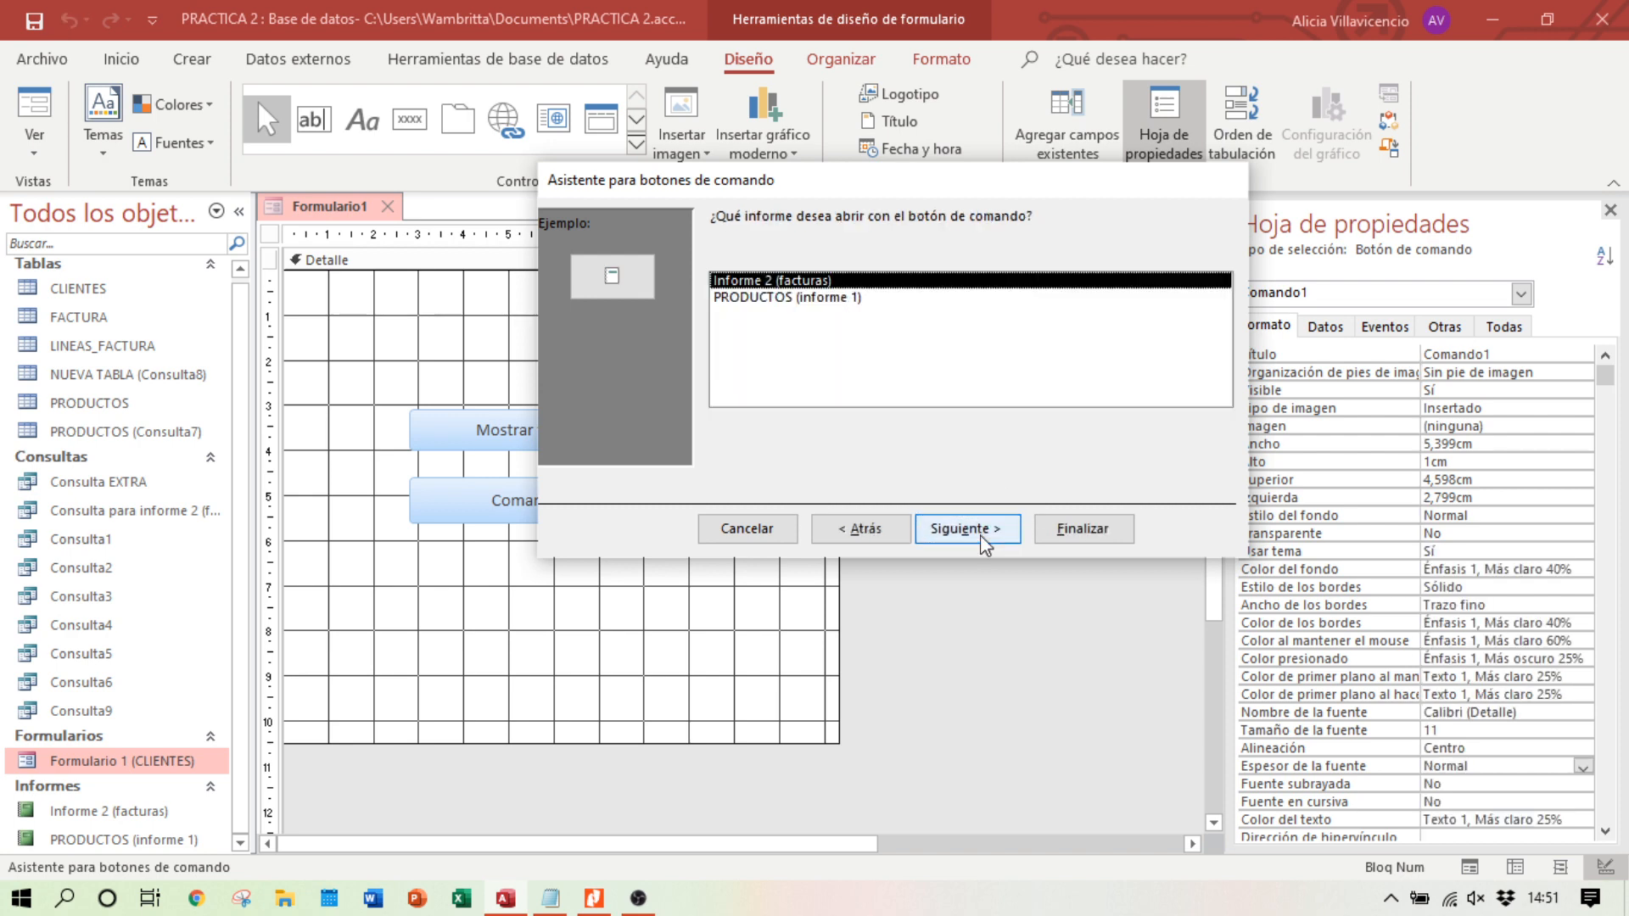
left_click(816, 299)
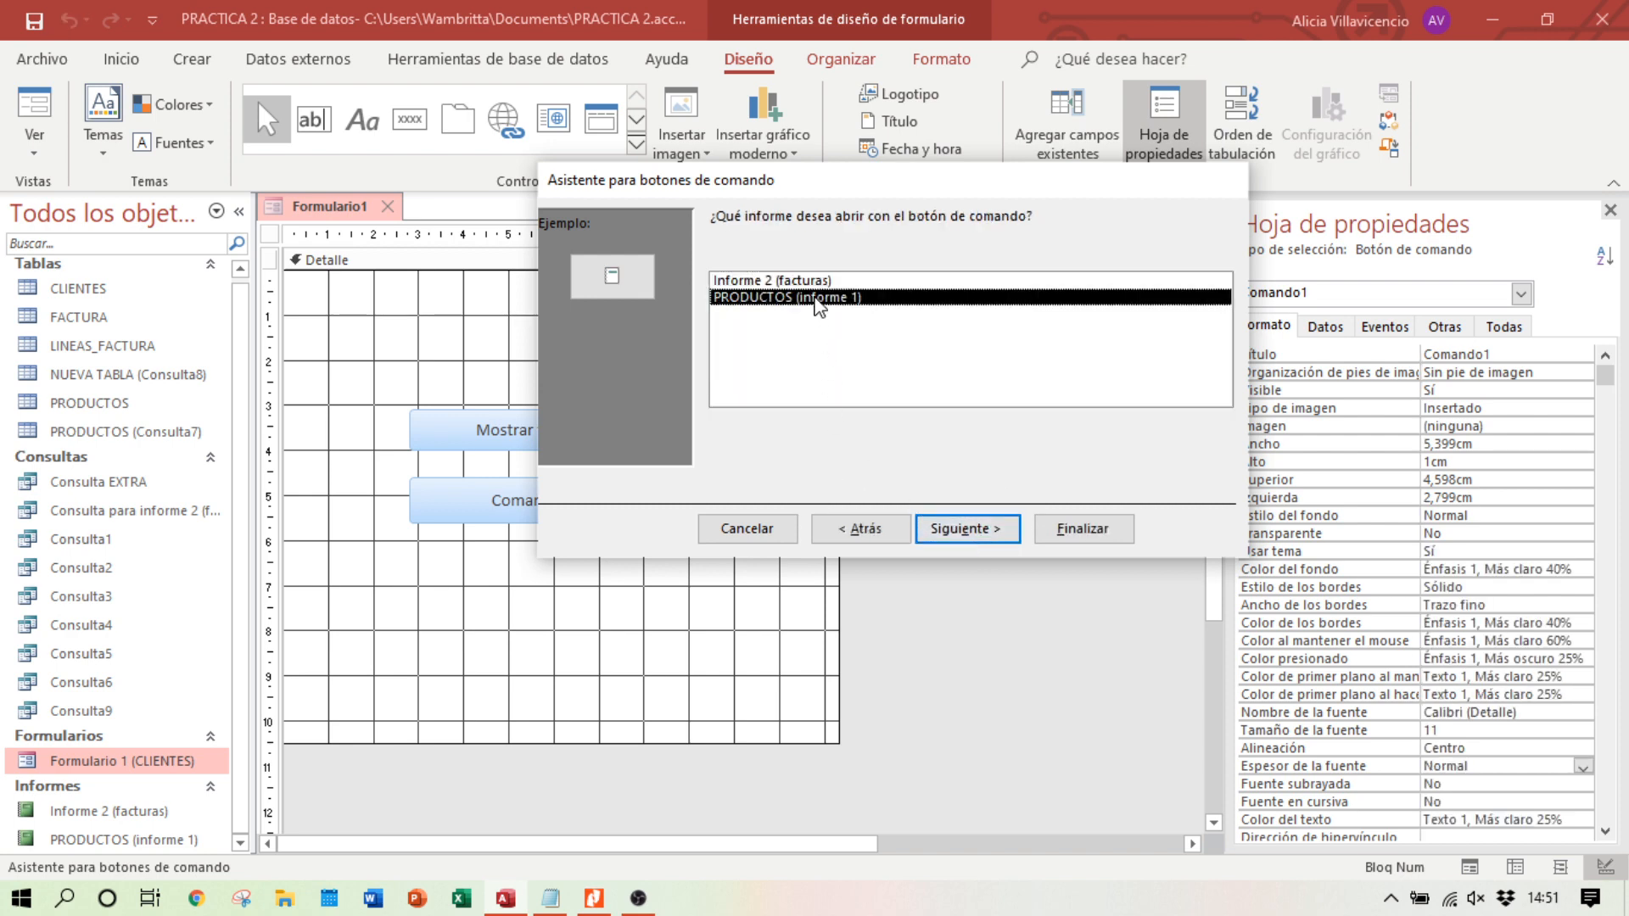
left_click(962, 521)
Step: Set the second button to show the text "Muestra lista de productos", based on the example in the Nitro Pro PDF
left_click(763, 312)
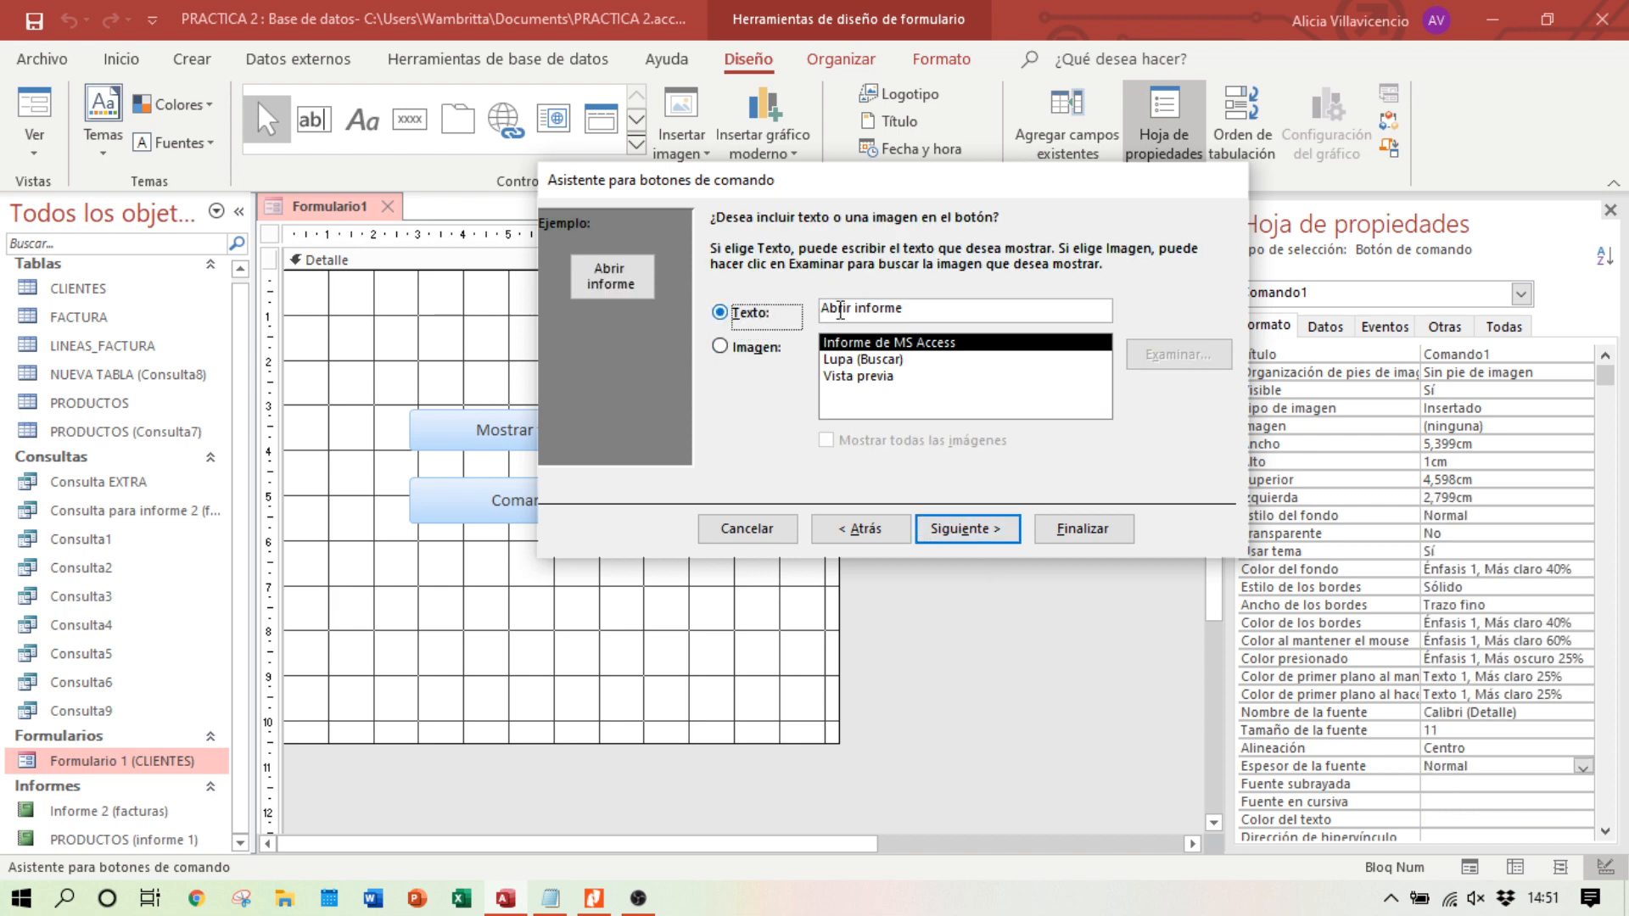
key("BackSpace")
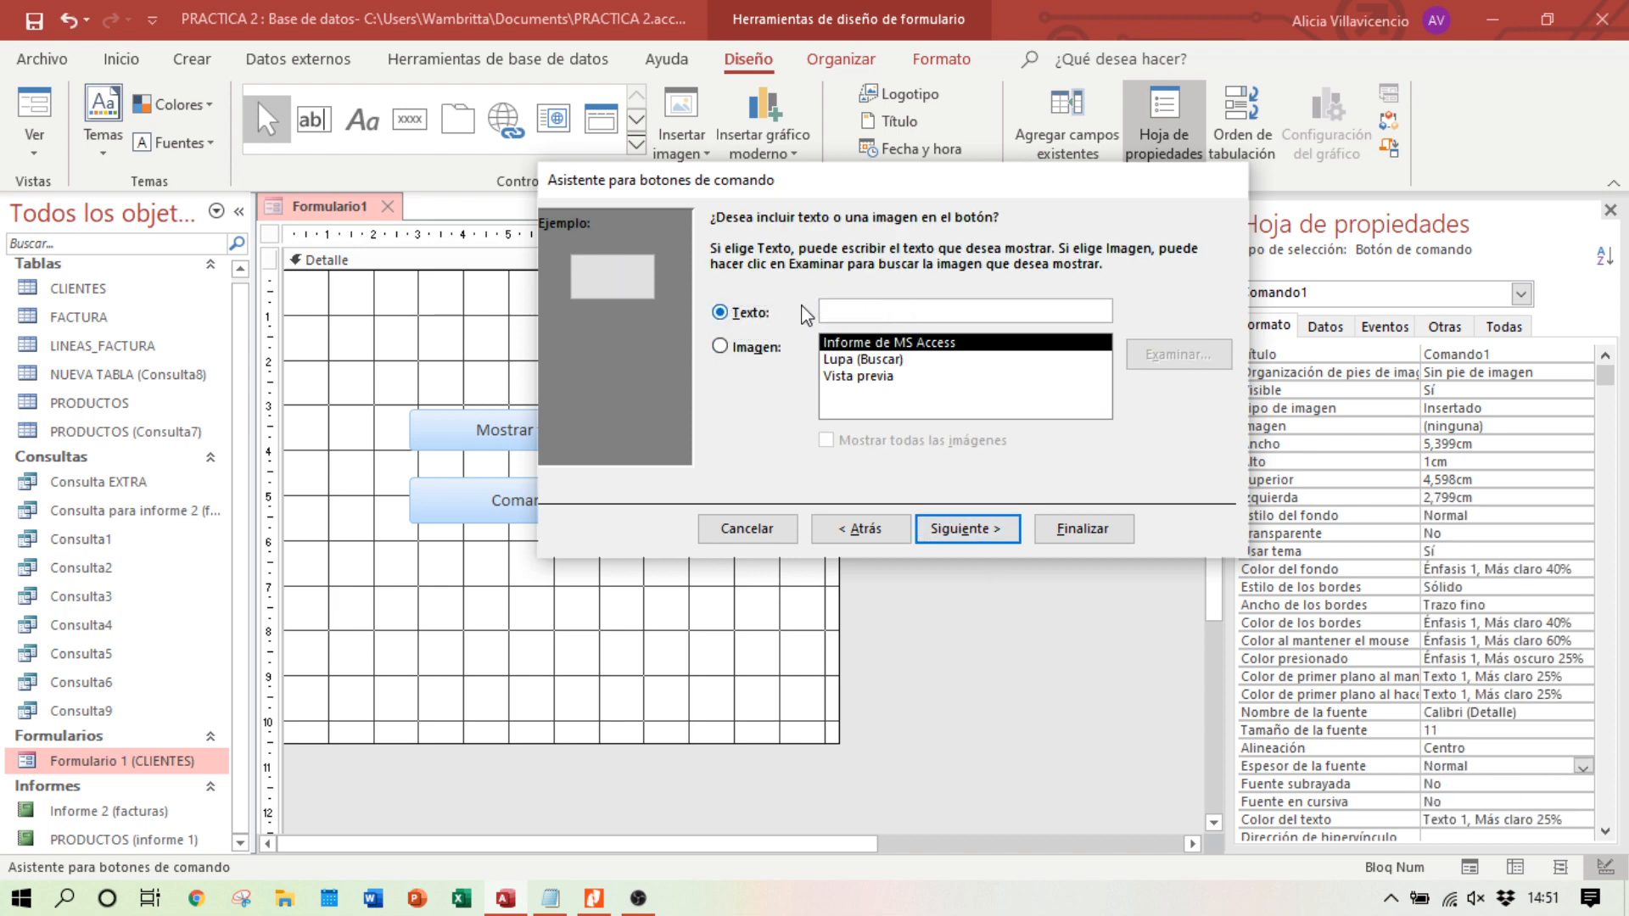
left_click(594, 898)
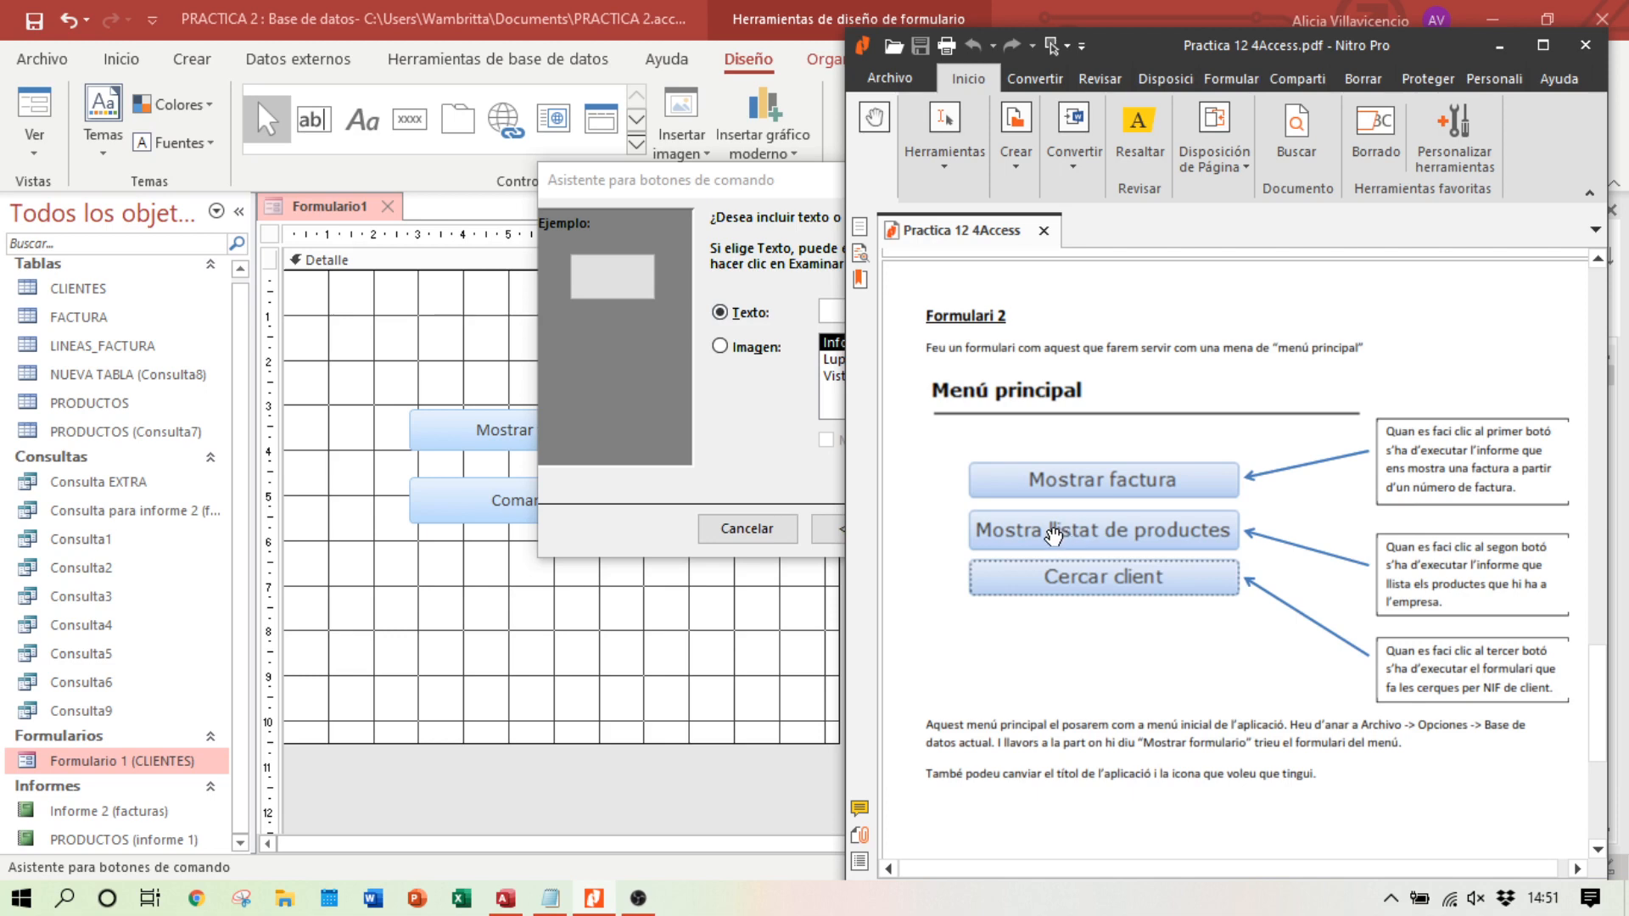
left_click(612, 423)
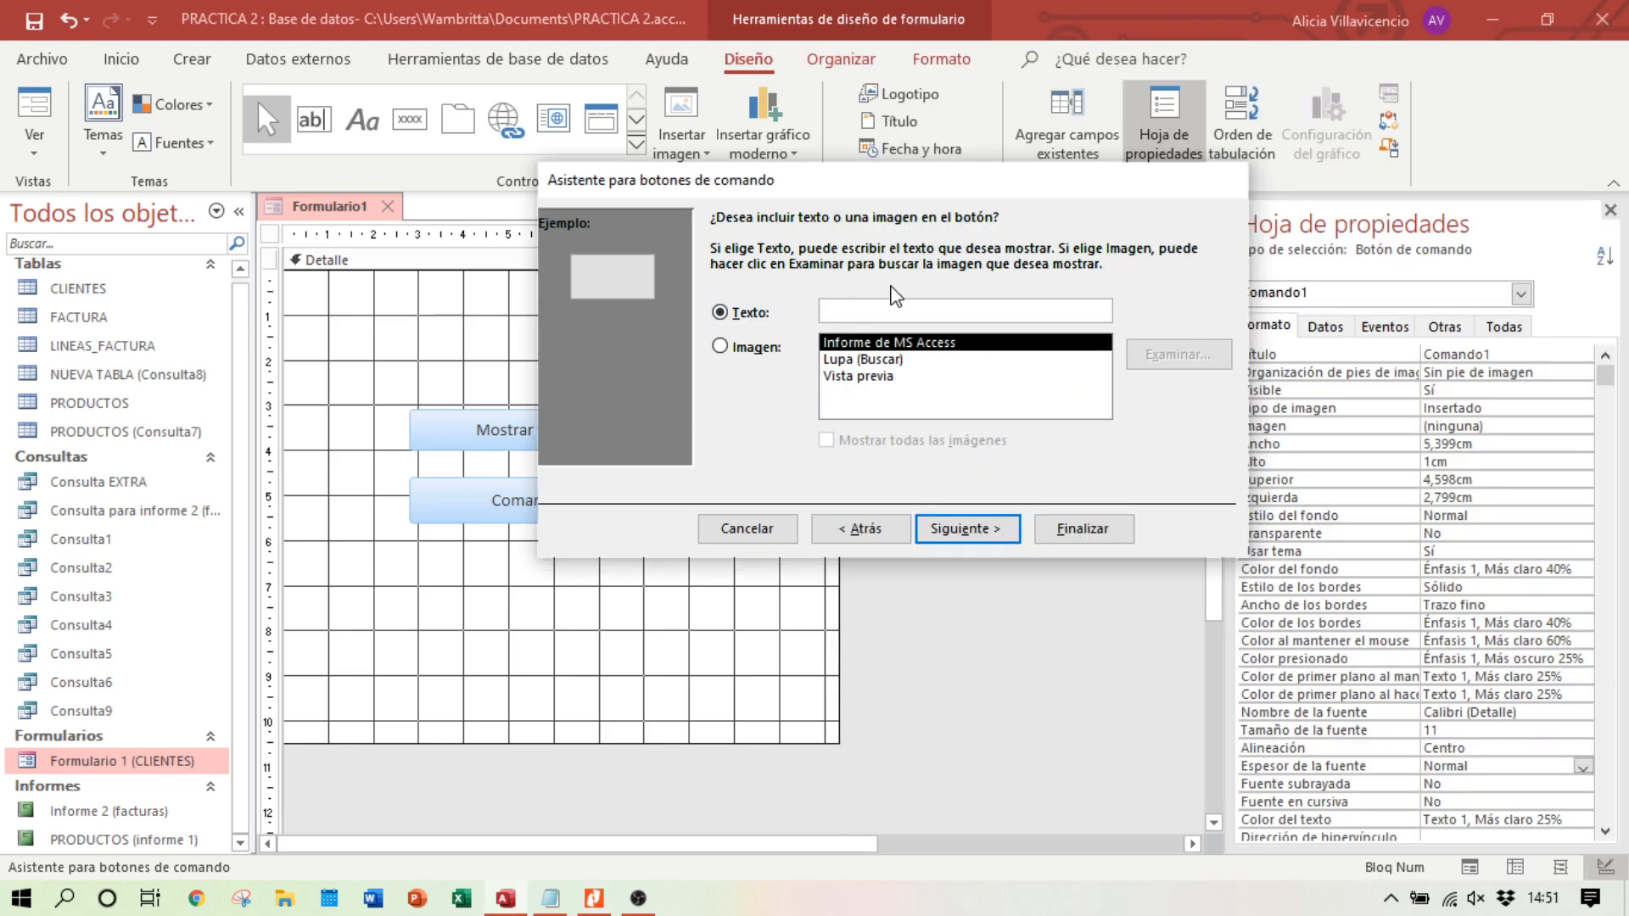
type("Muestra lista de productos")
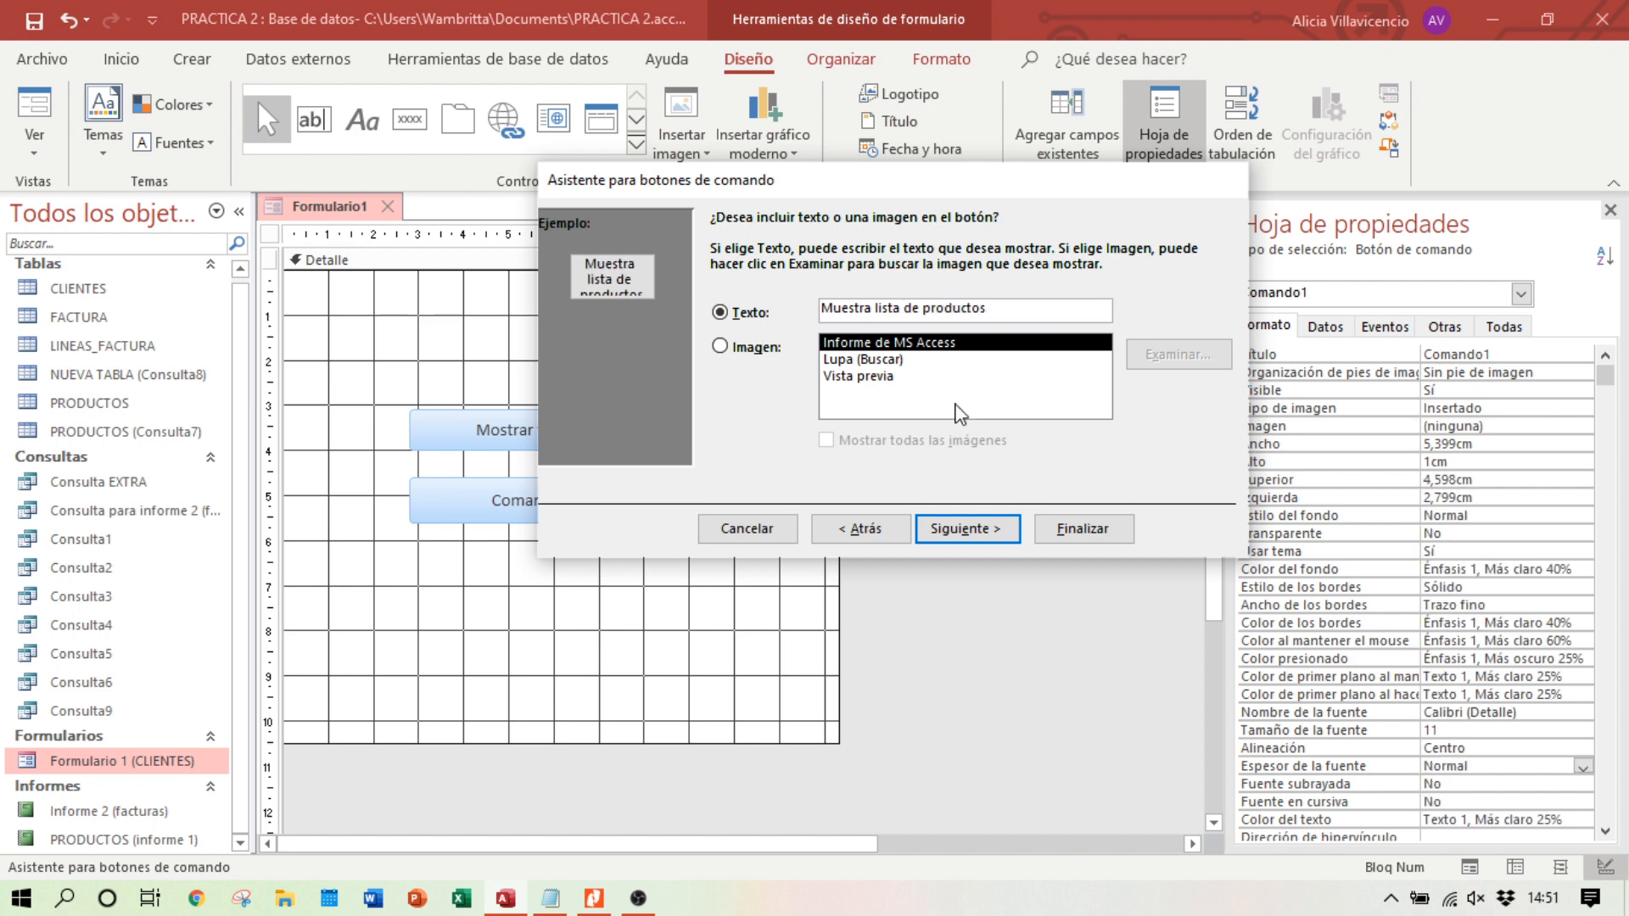
Step: Finish the wizard with the default button name and enlarge Muestra lista de productos to match the size of Mostrar factura
left_click(946, 528)
left_click(1061, 536)
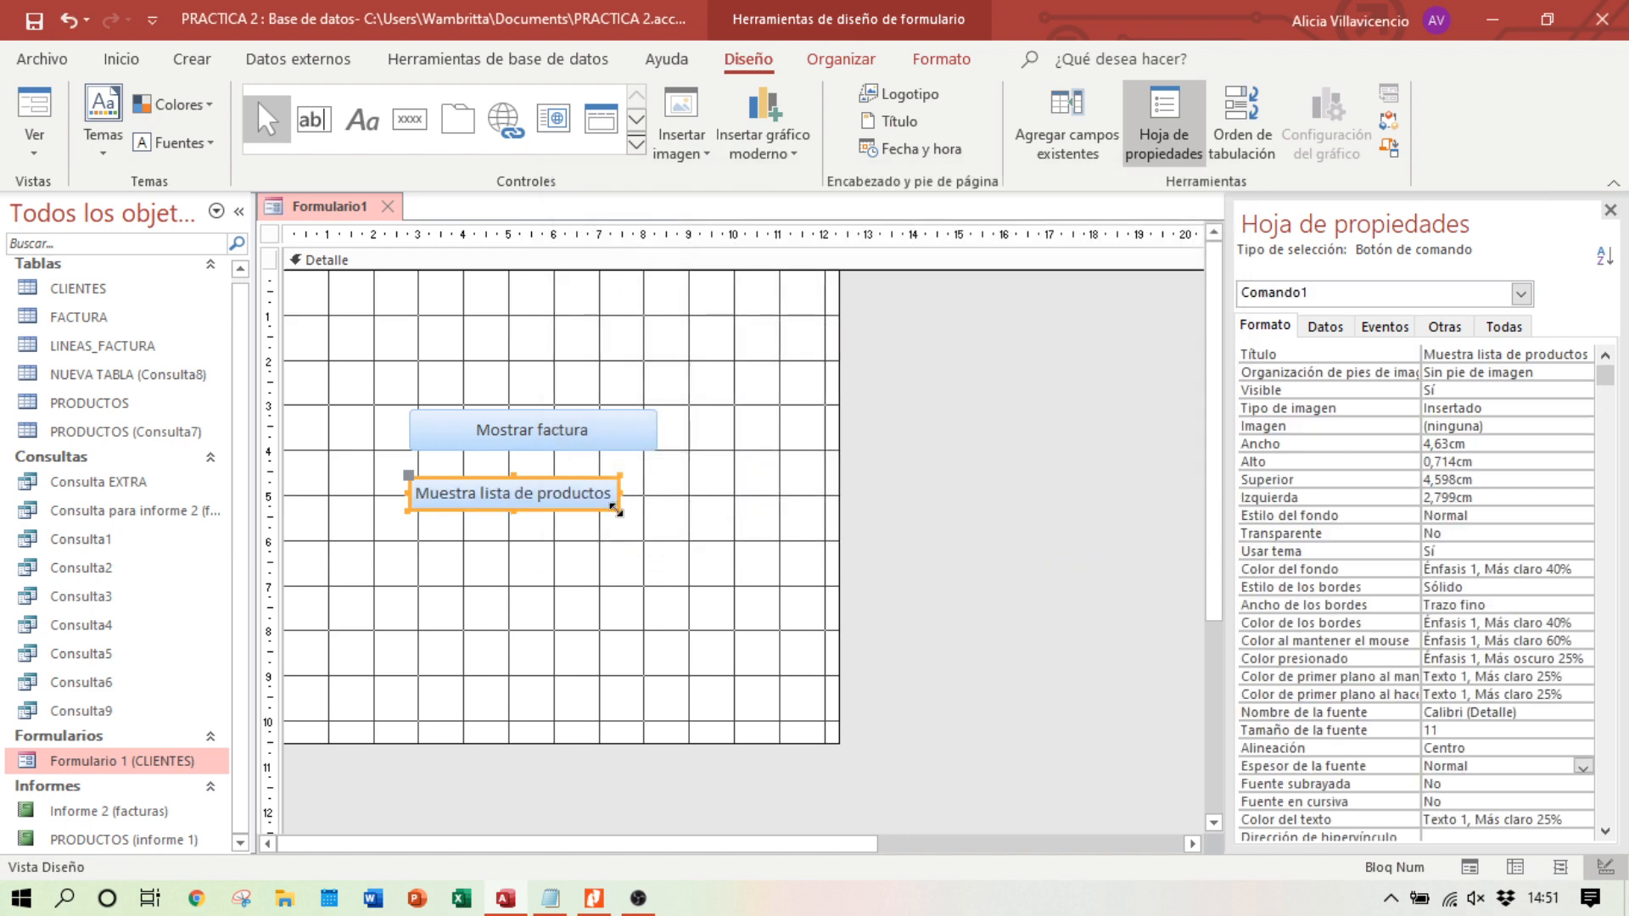
left_click_drag(617, 512, 658, 519)
left_click(665, 611)
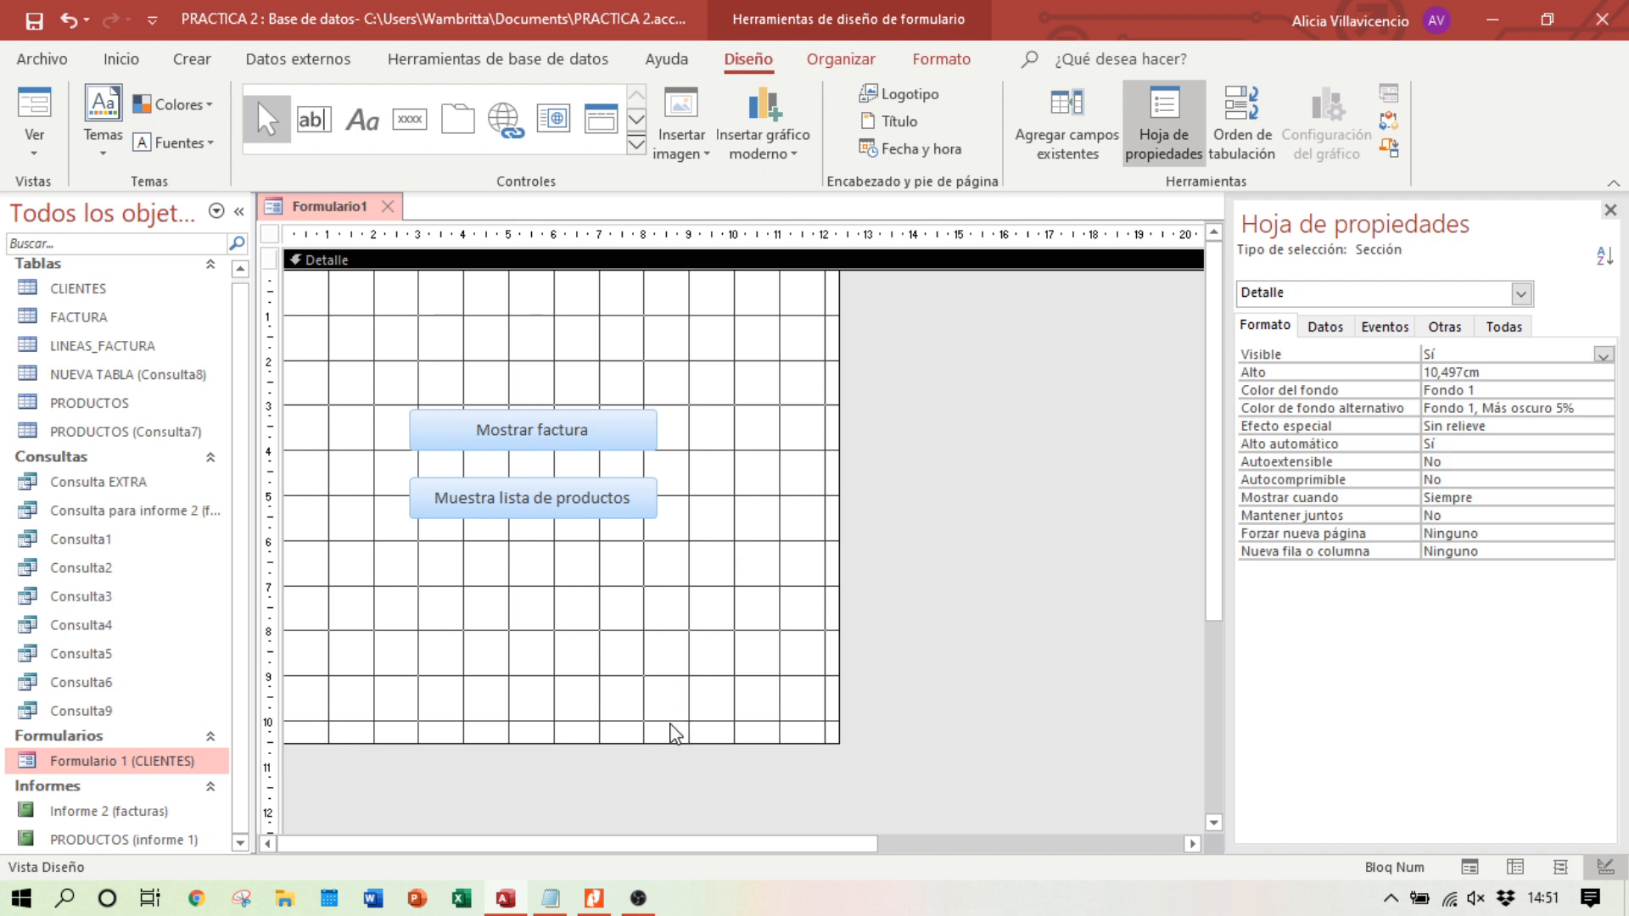
Step: Draw a third command button about 5.4 × 0.9 cm below Muestra lista de productos and check its purpose in the Nitro Pro PDF
left_click(409, 119)
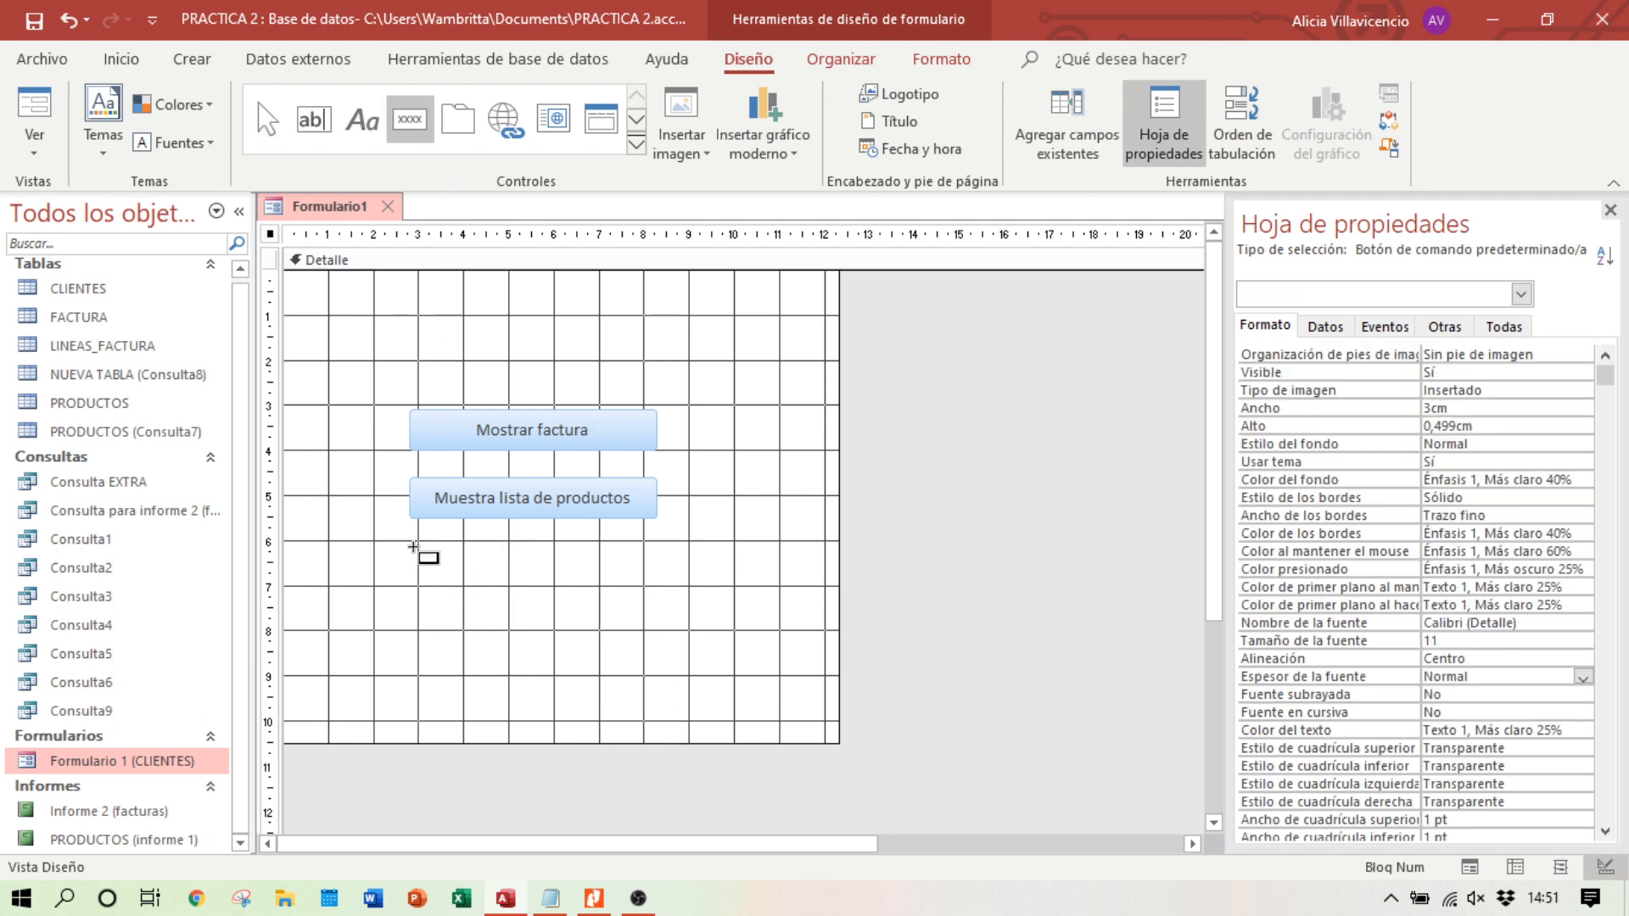
left_click_drag(414, 549, 658, 588)
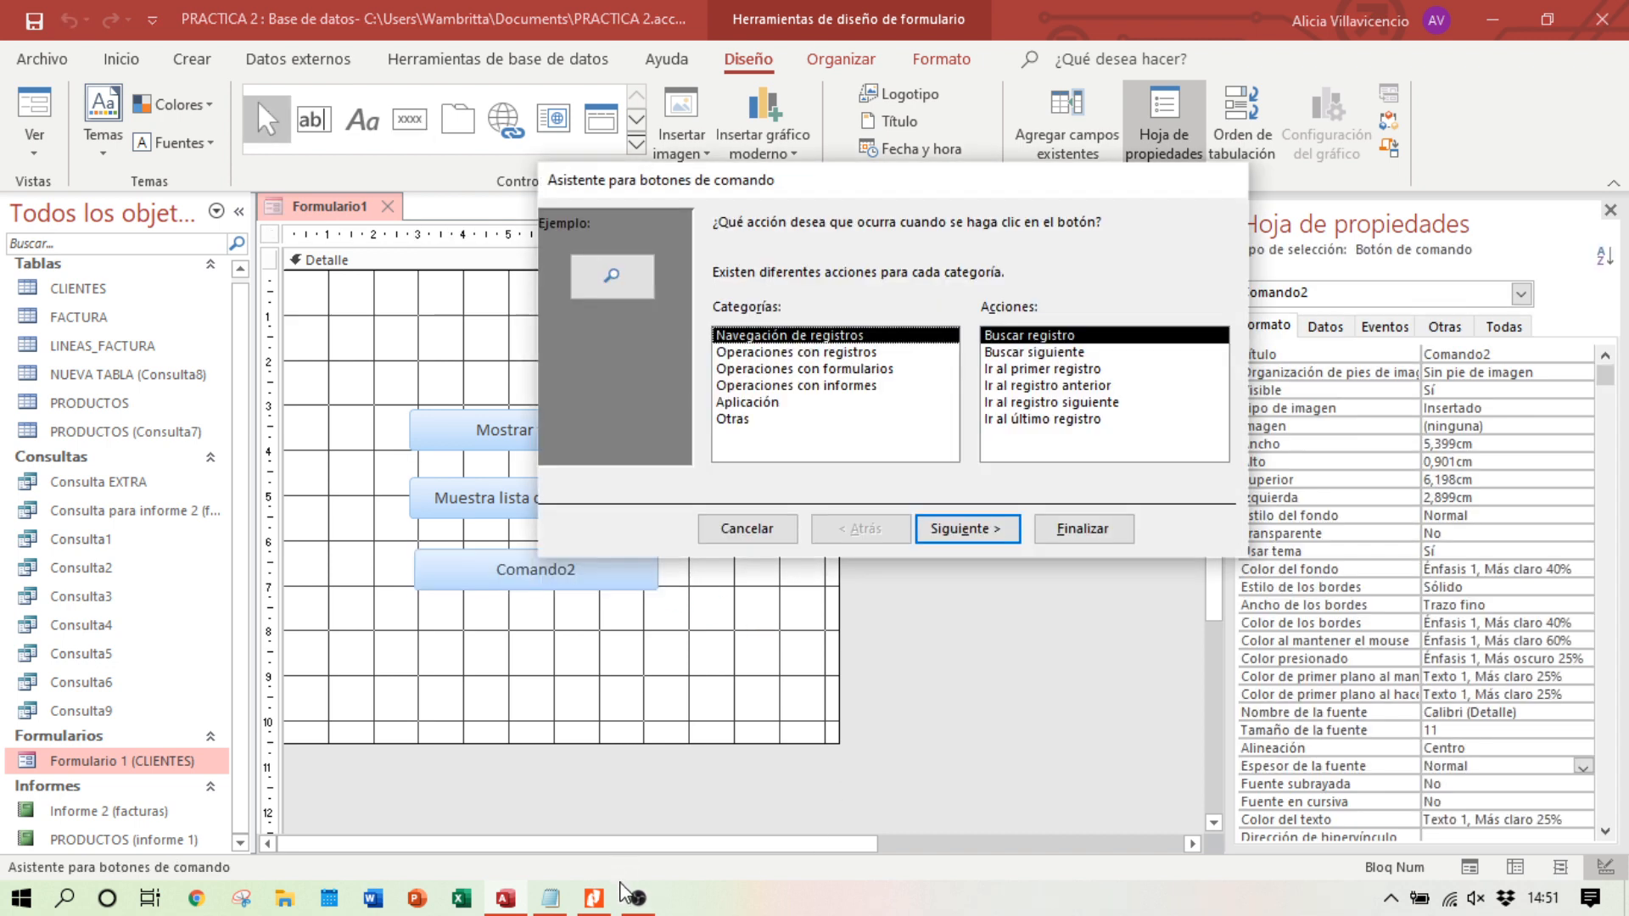
left_click(594, 898)
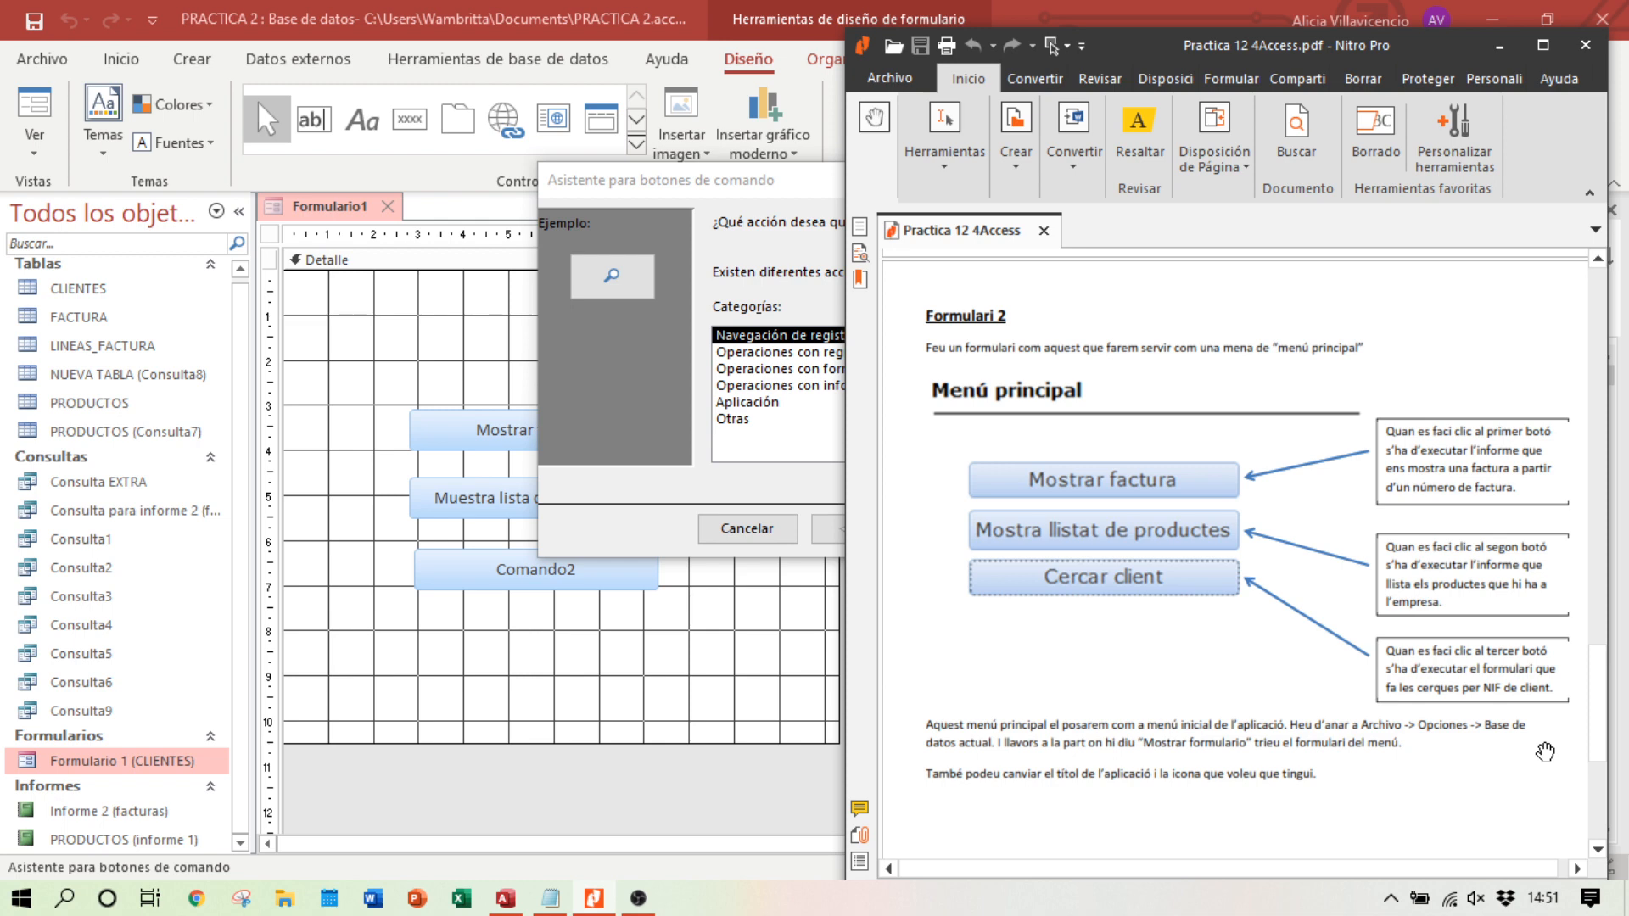
left_click(676, 501)
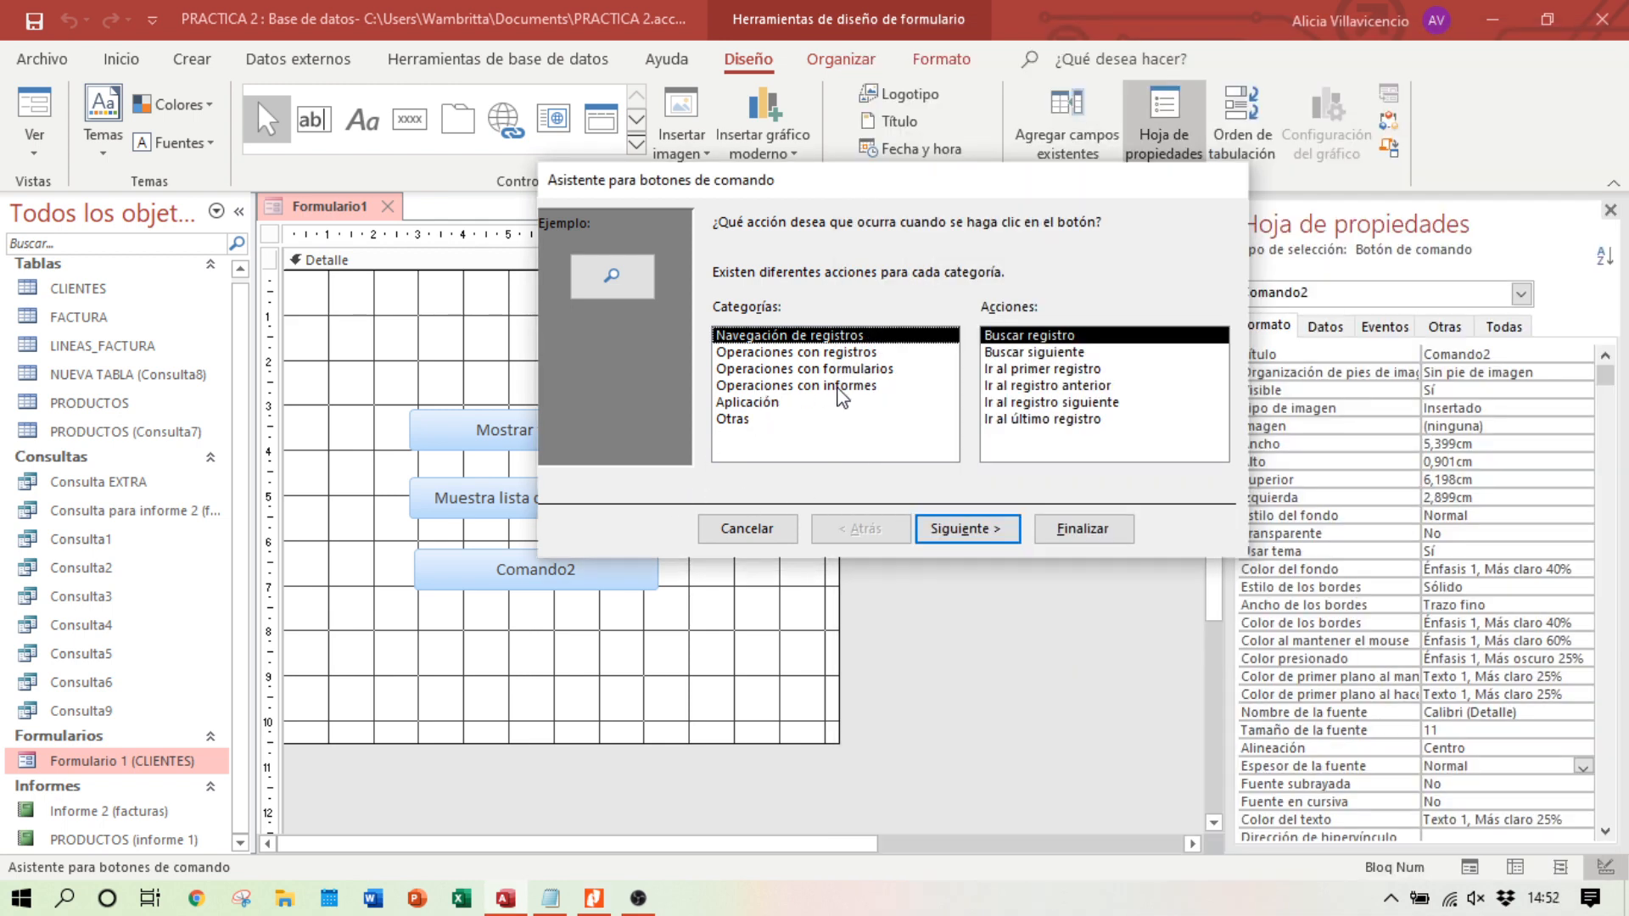
Step: Assign the third button the Abrir formulario action from Operaciones con formularios, opening Formulario 1 (CLIENTES) with all records shown
left_click(859, 370)
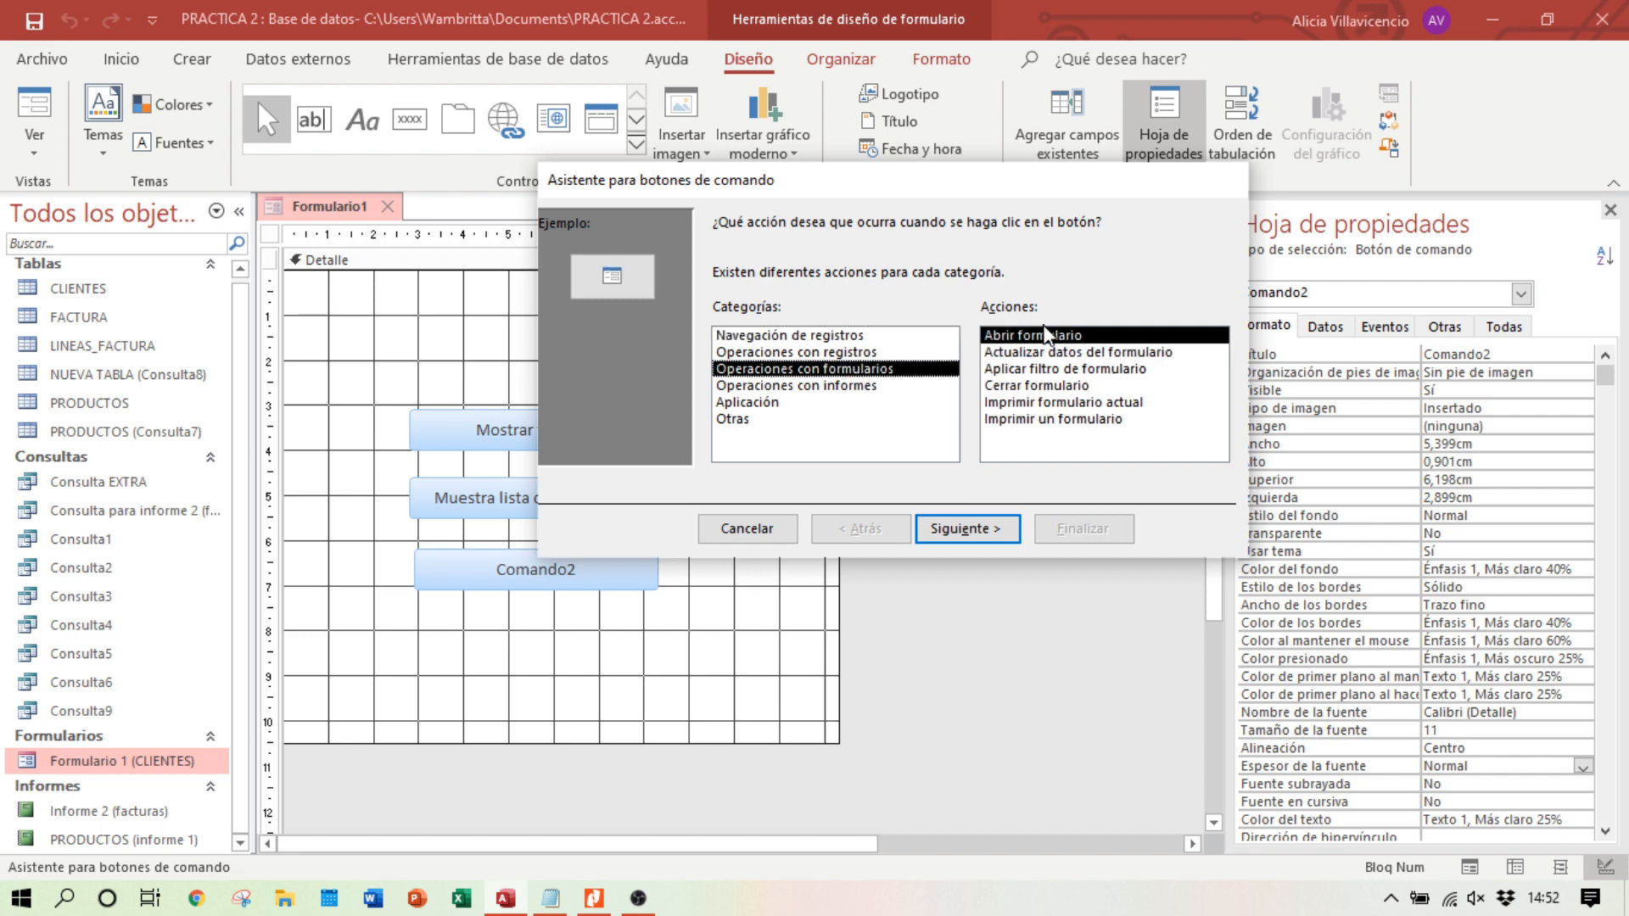
left_click(973, 531)
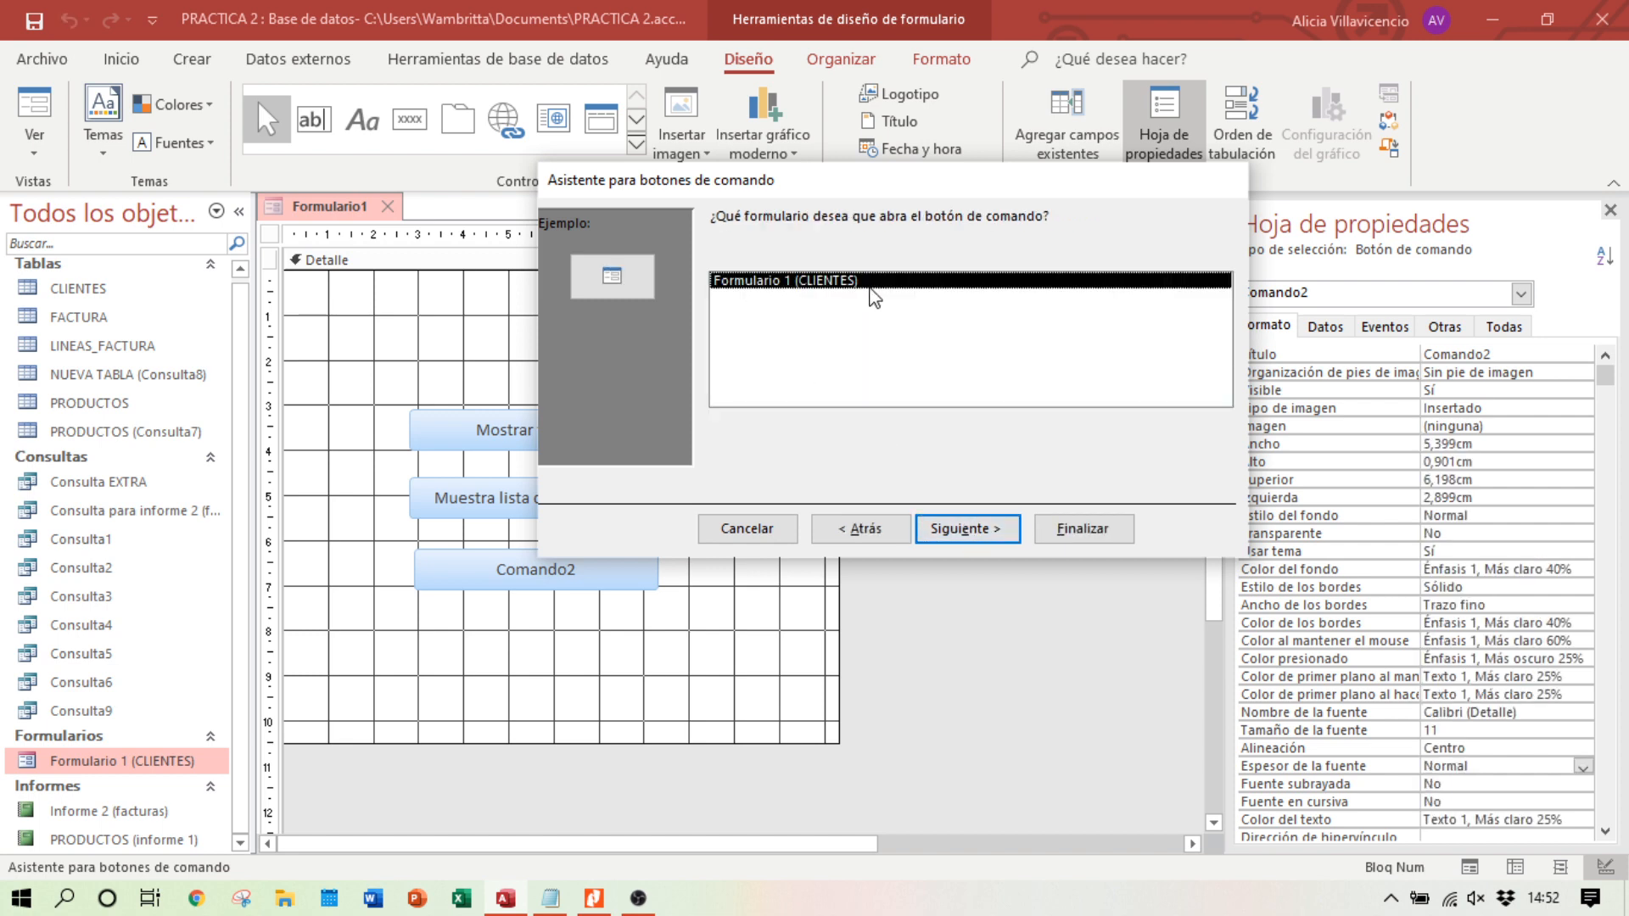
left_click(952, 532)
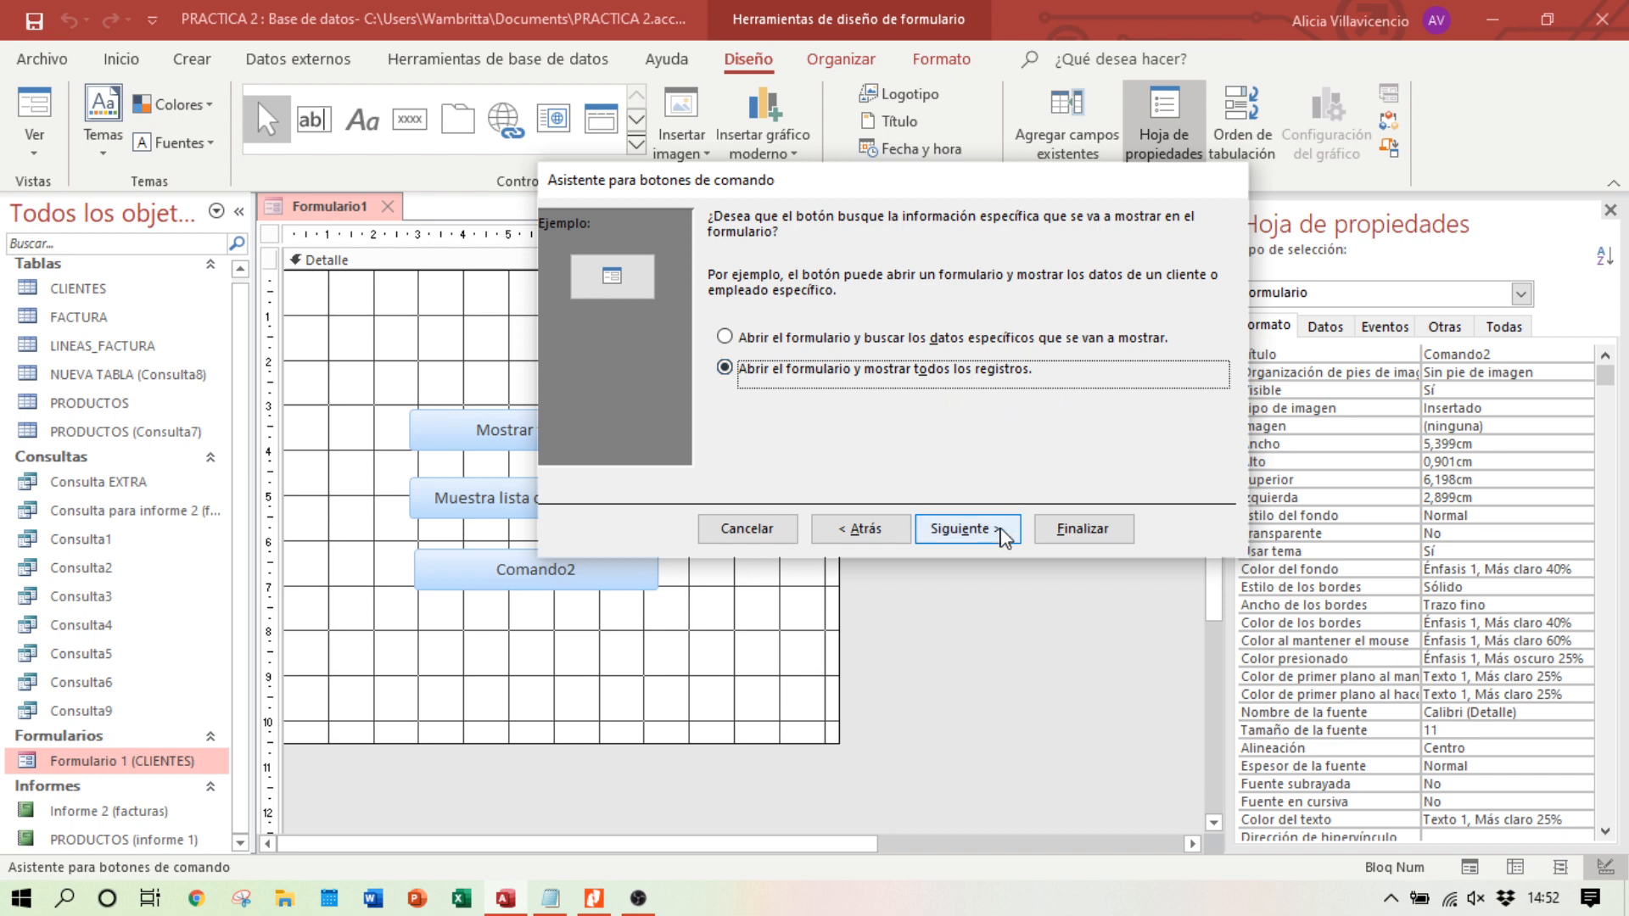
left_click(954, 529)
Step: Set the third button's text to "Buscar cliente", following the Nitro Pro PDF example, and finish the wizard with the default button name
left_click(745, 314)
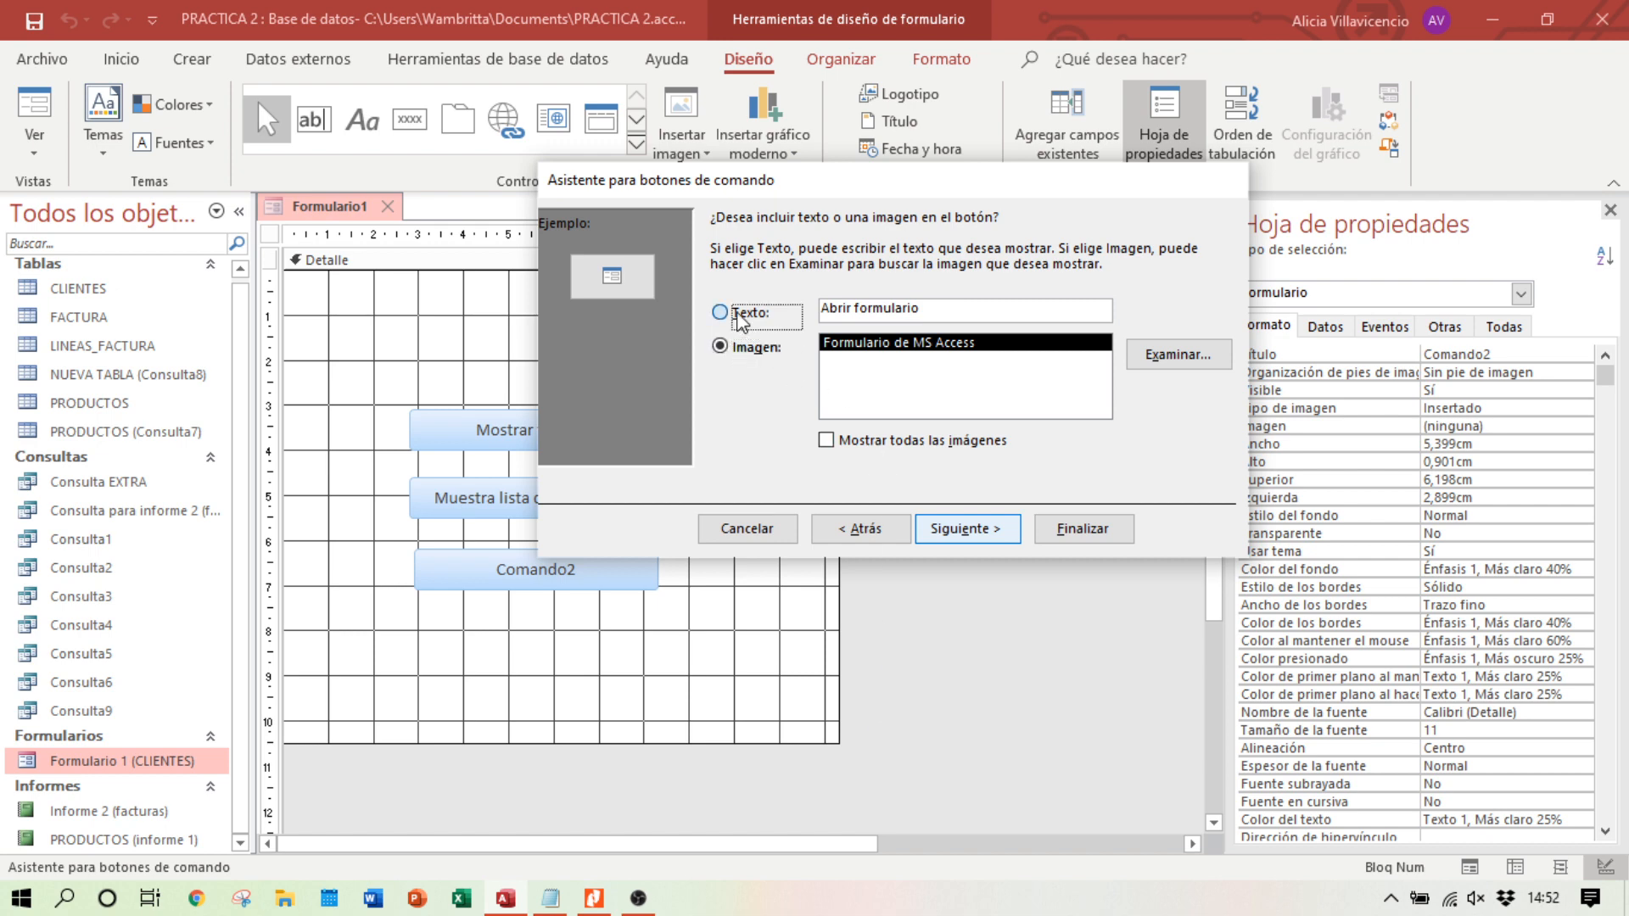
left_click(593, 899)
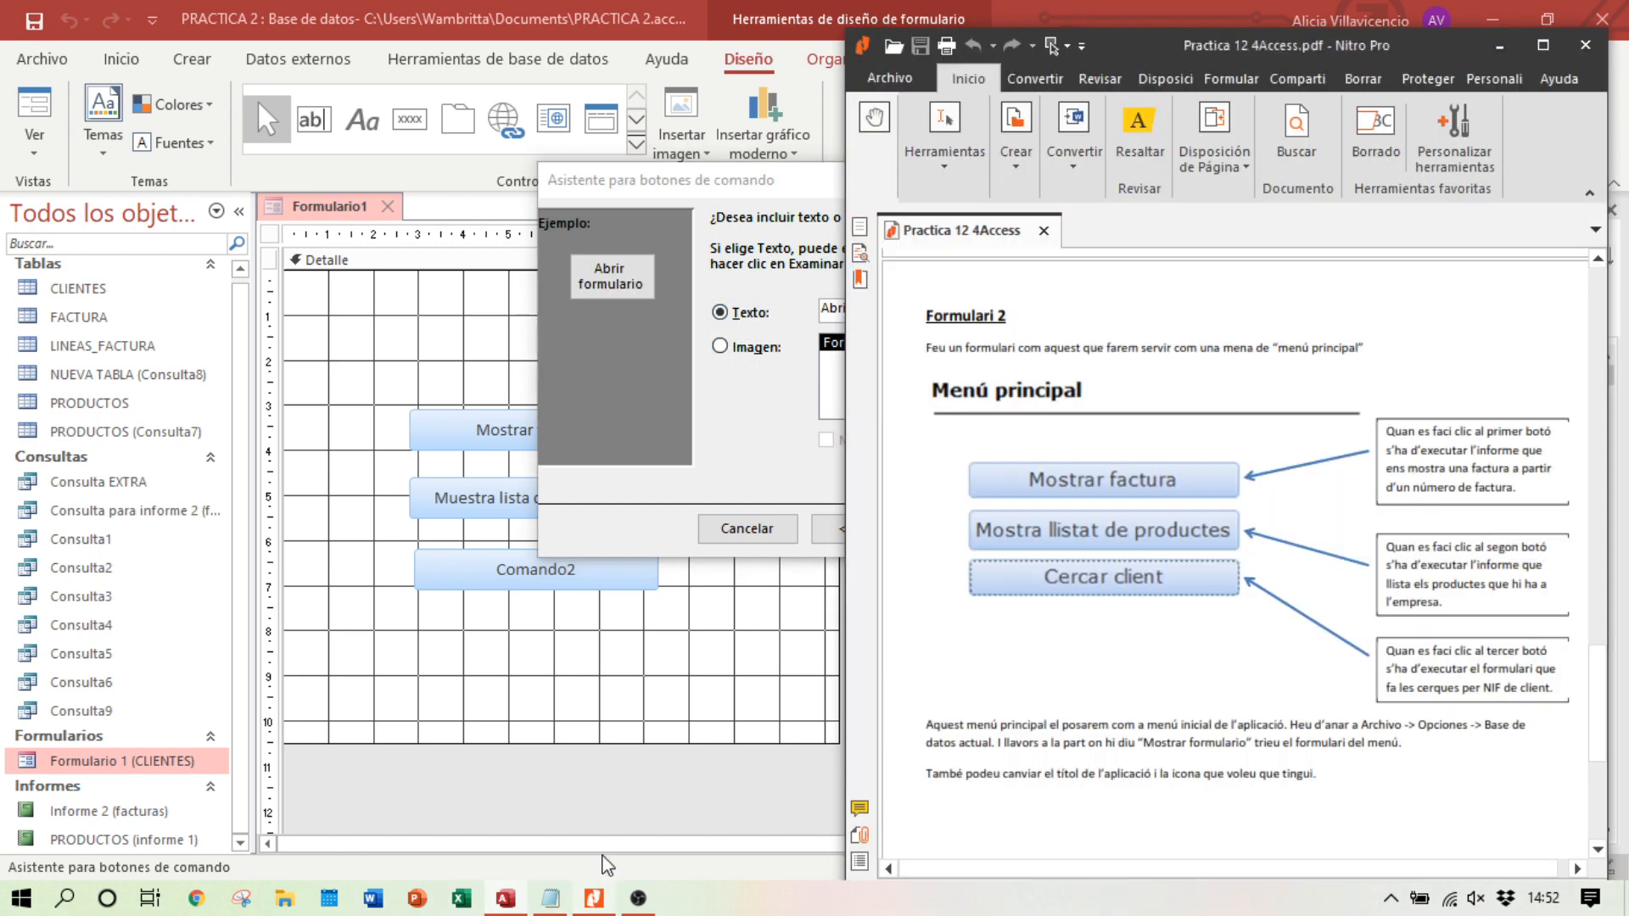
left_click(744, 456)
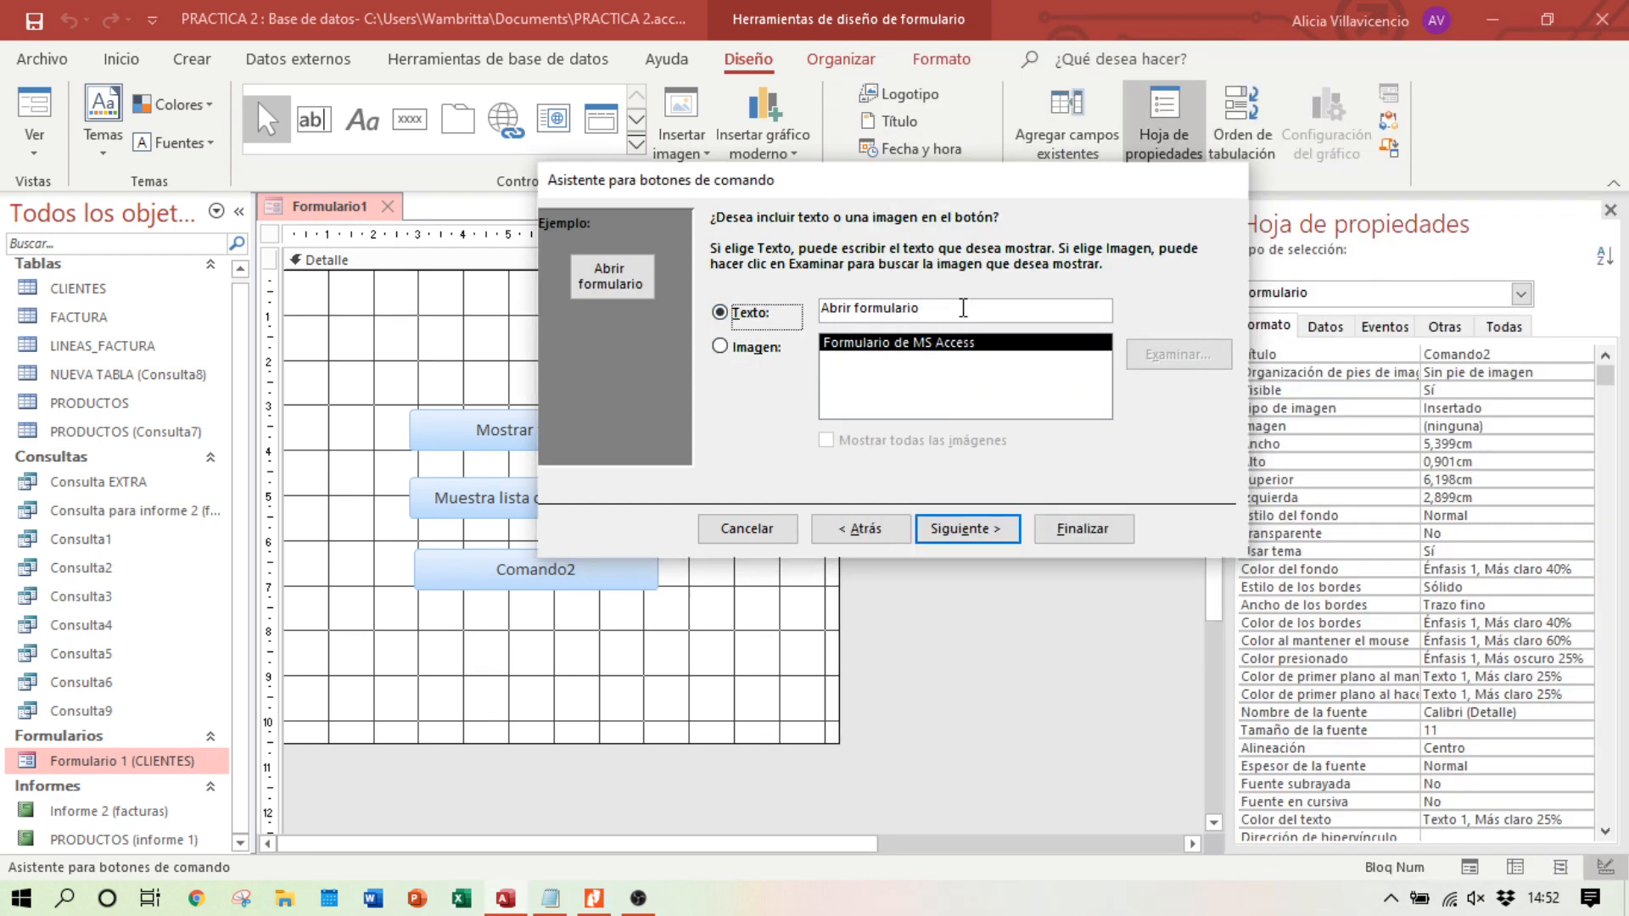
left_click_drag(964, 309, 808, 313)
type("BUscar")
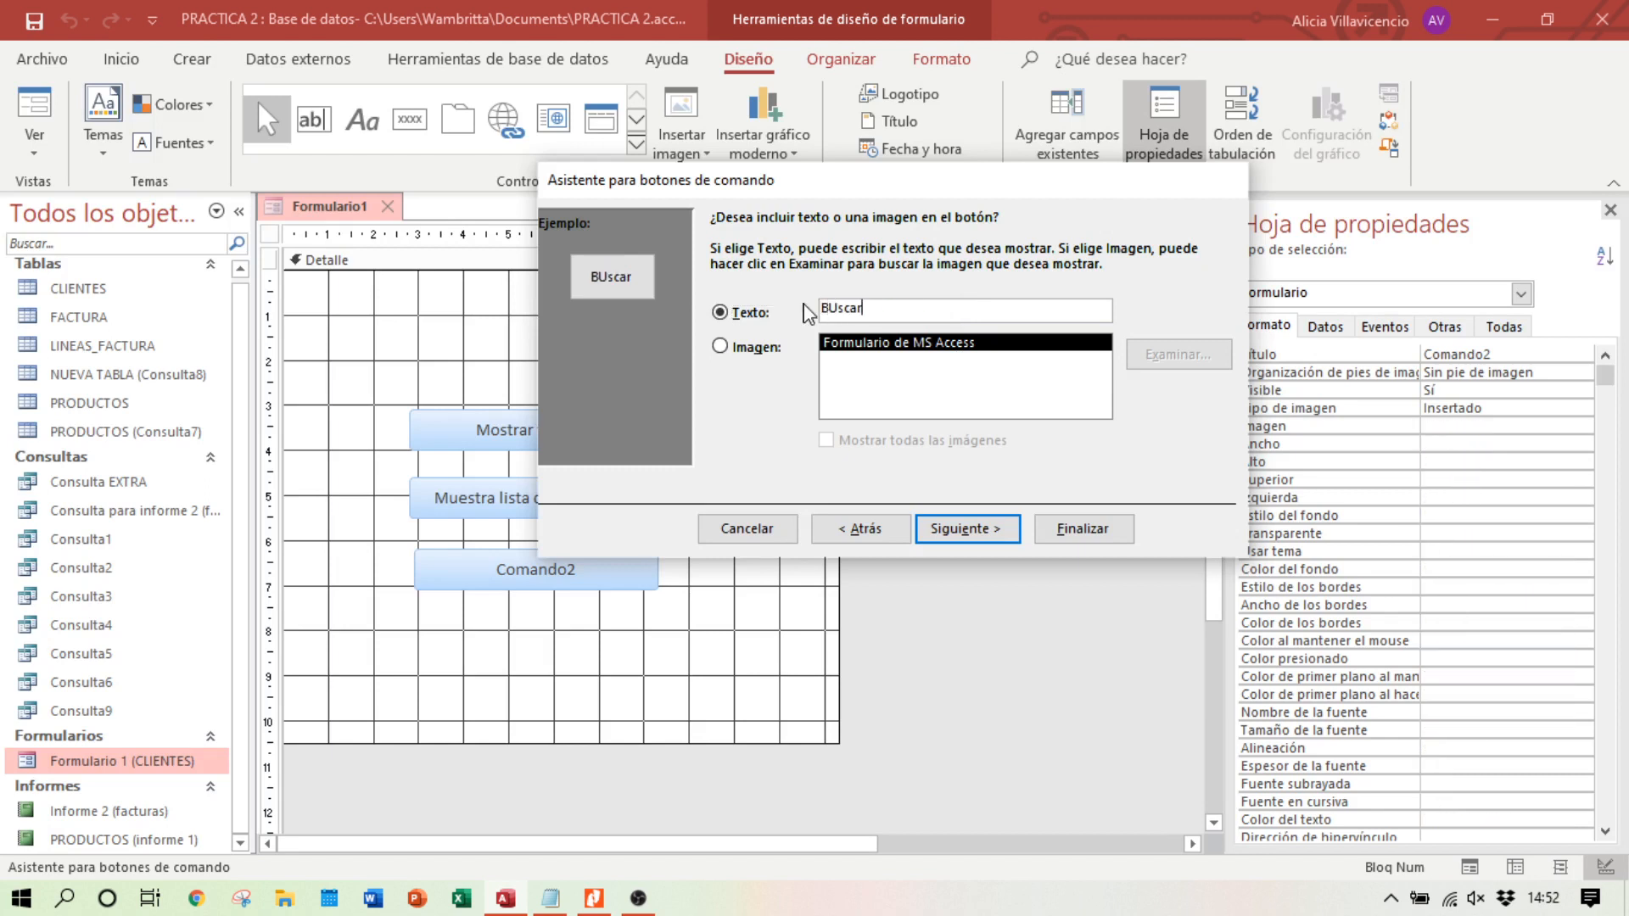
key("BackSpace")
key("BackSpace")
key("BackSpace")
key("BackSpace")
key("BackSpace")
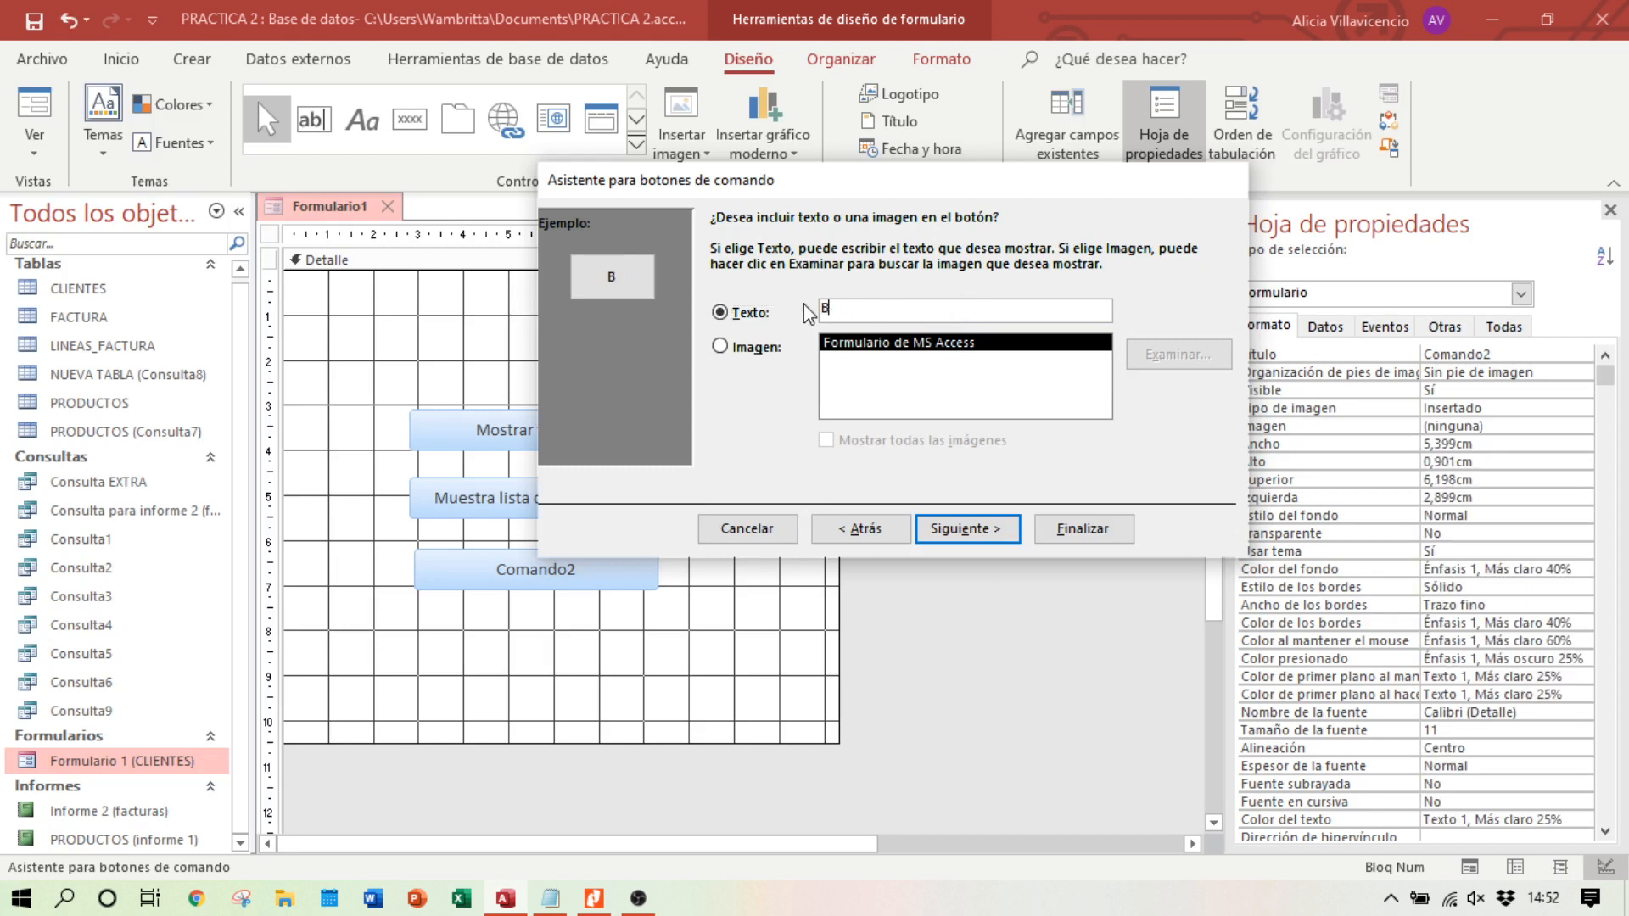
type("uc")
key("BackSpace")
type("scar cliente")
left_click(967, 528)
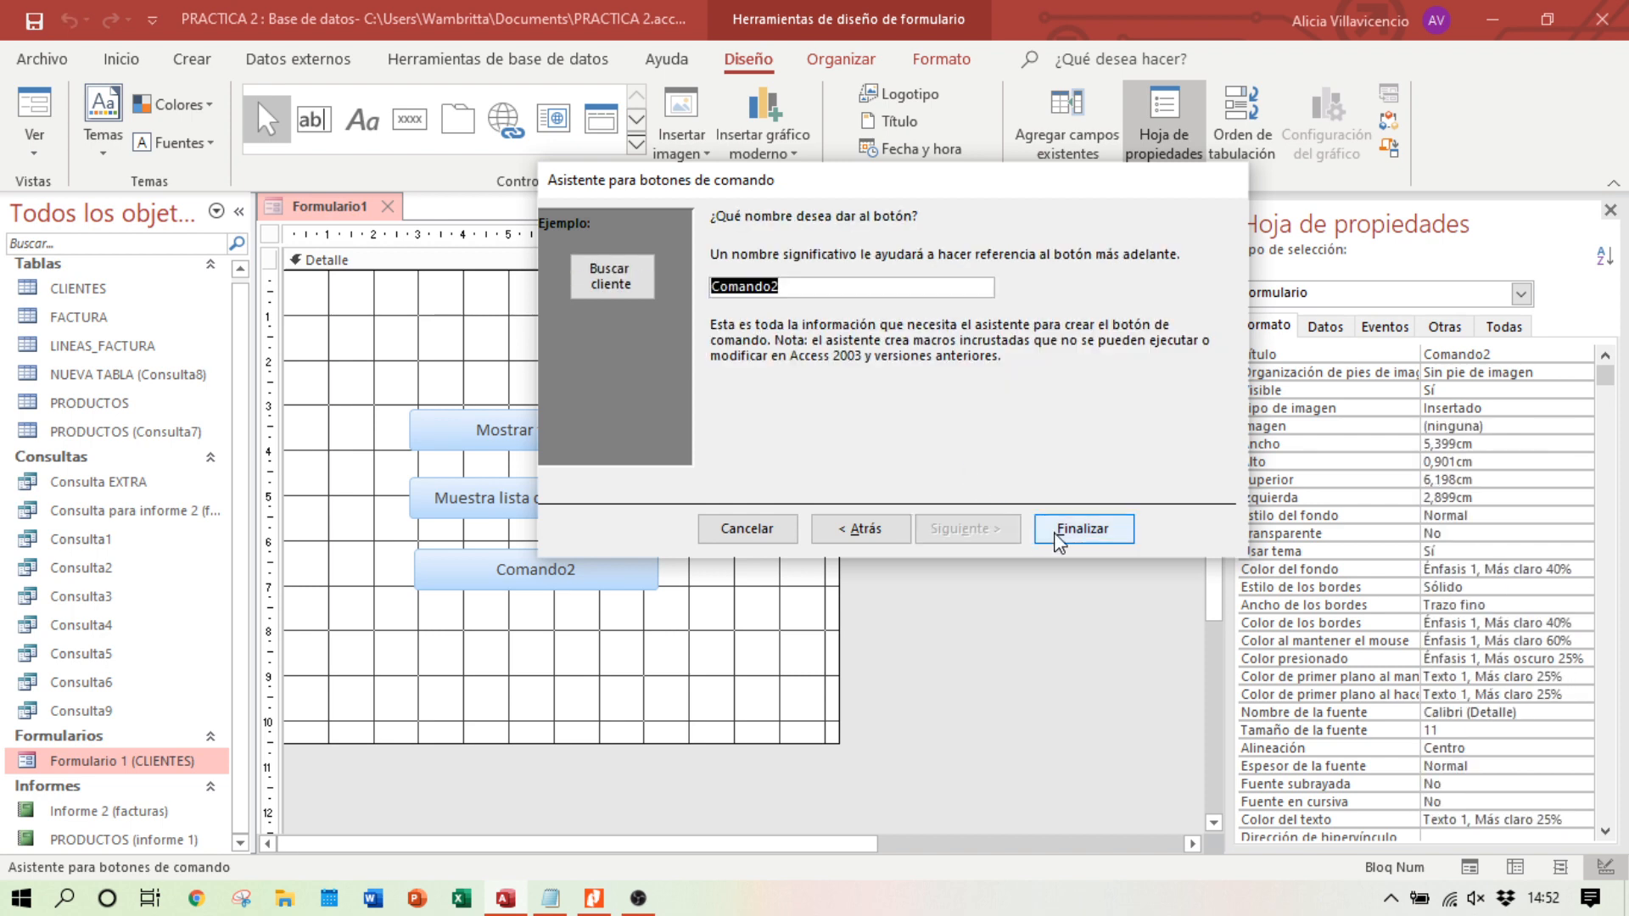
left_click(1057, 535)
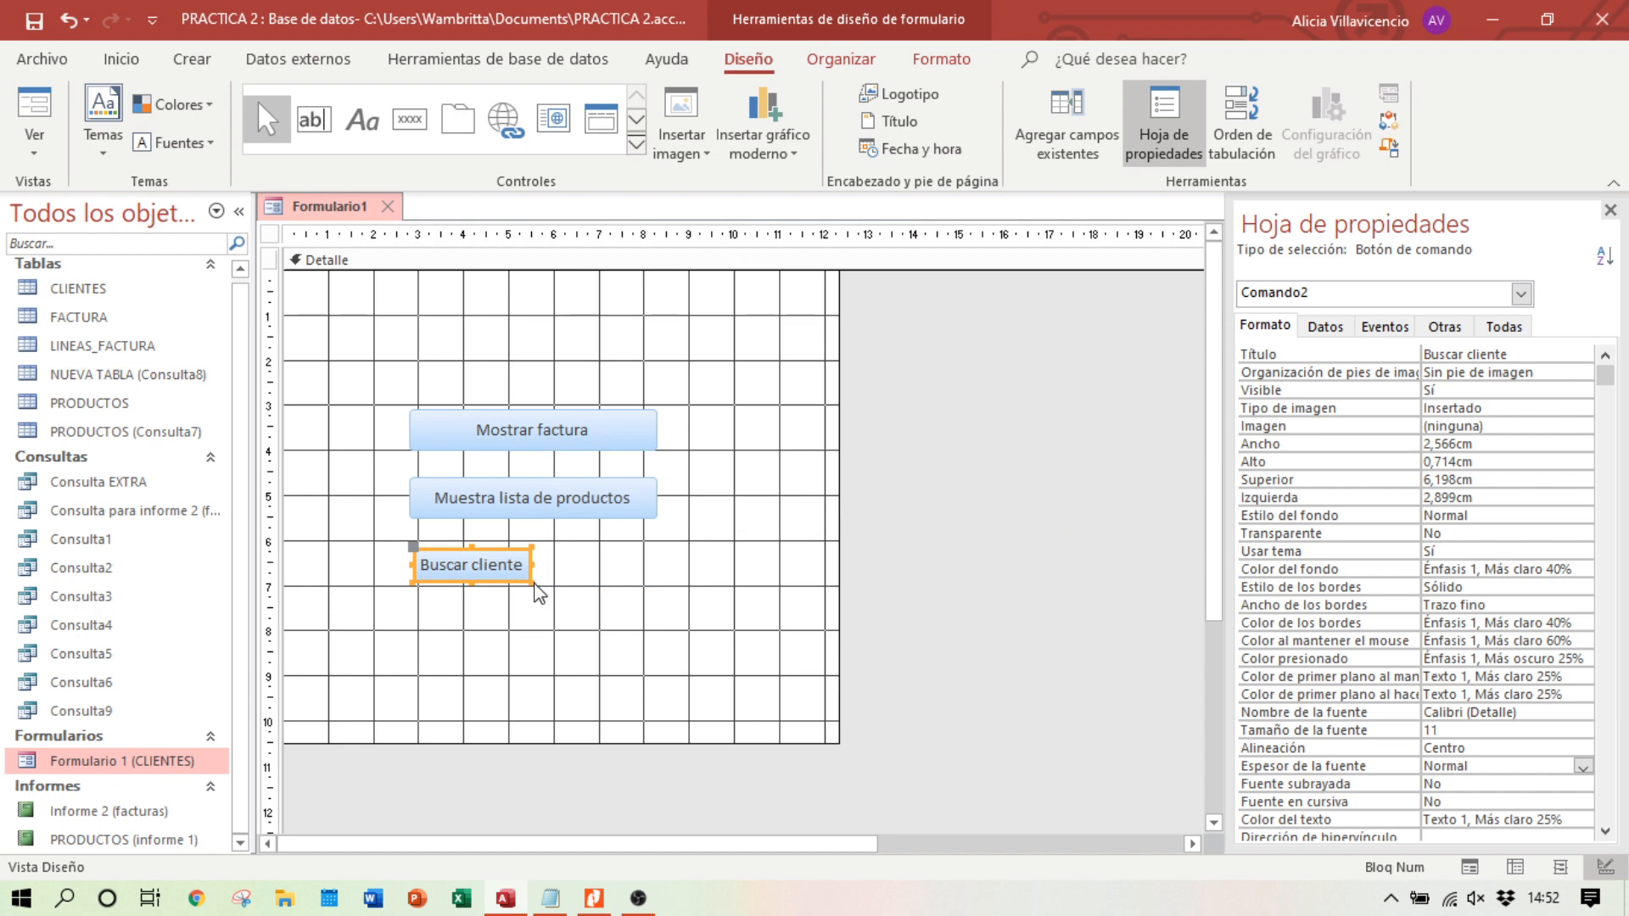
Step: Enlarge the Buscar cliente button to about 5.4 × 0.8 cm and line up its left edge with the buttons above
left_click_drag(529, 580, 654, 585)
left_click(801, 632)
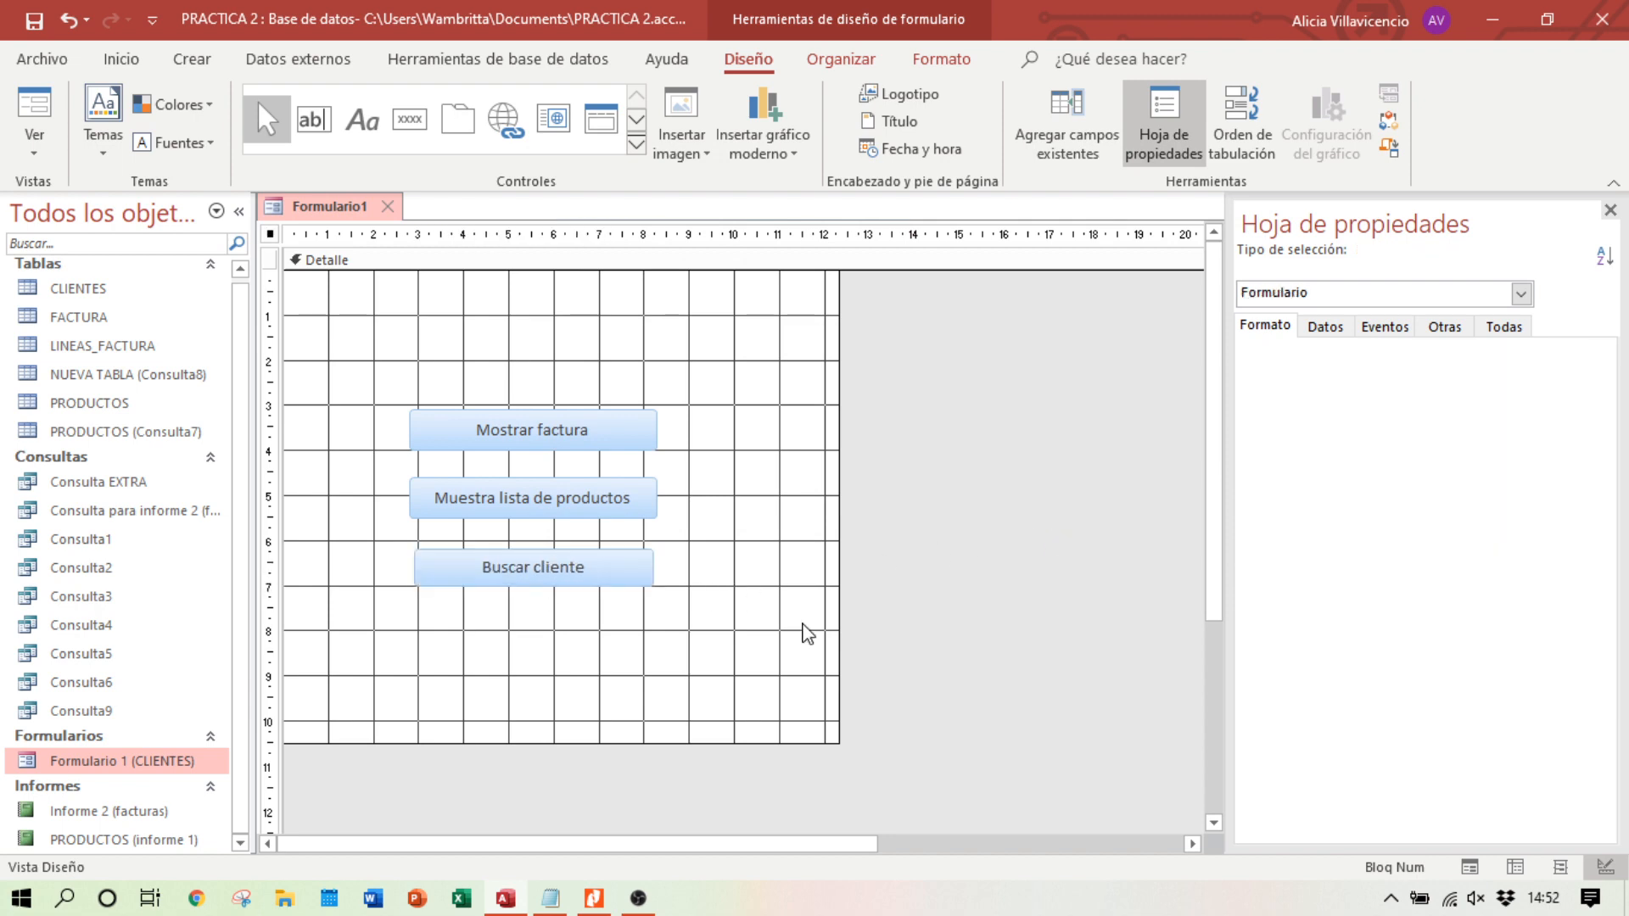
left_click(426, 582)
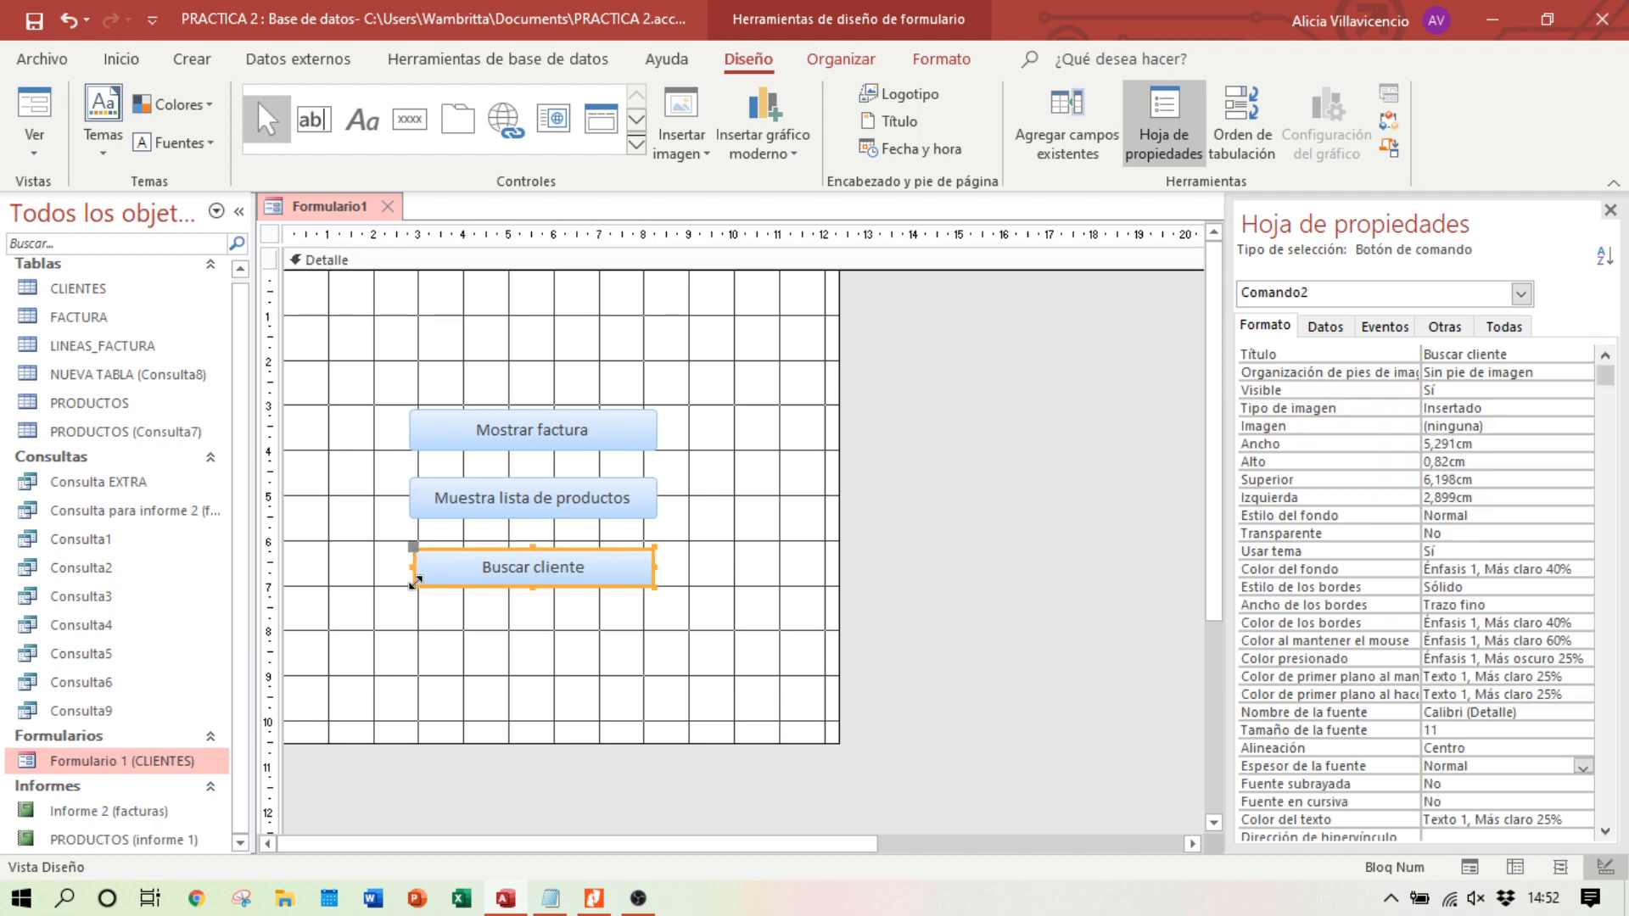
left_click_drag(415, 582, 408, 585)
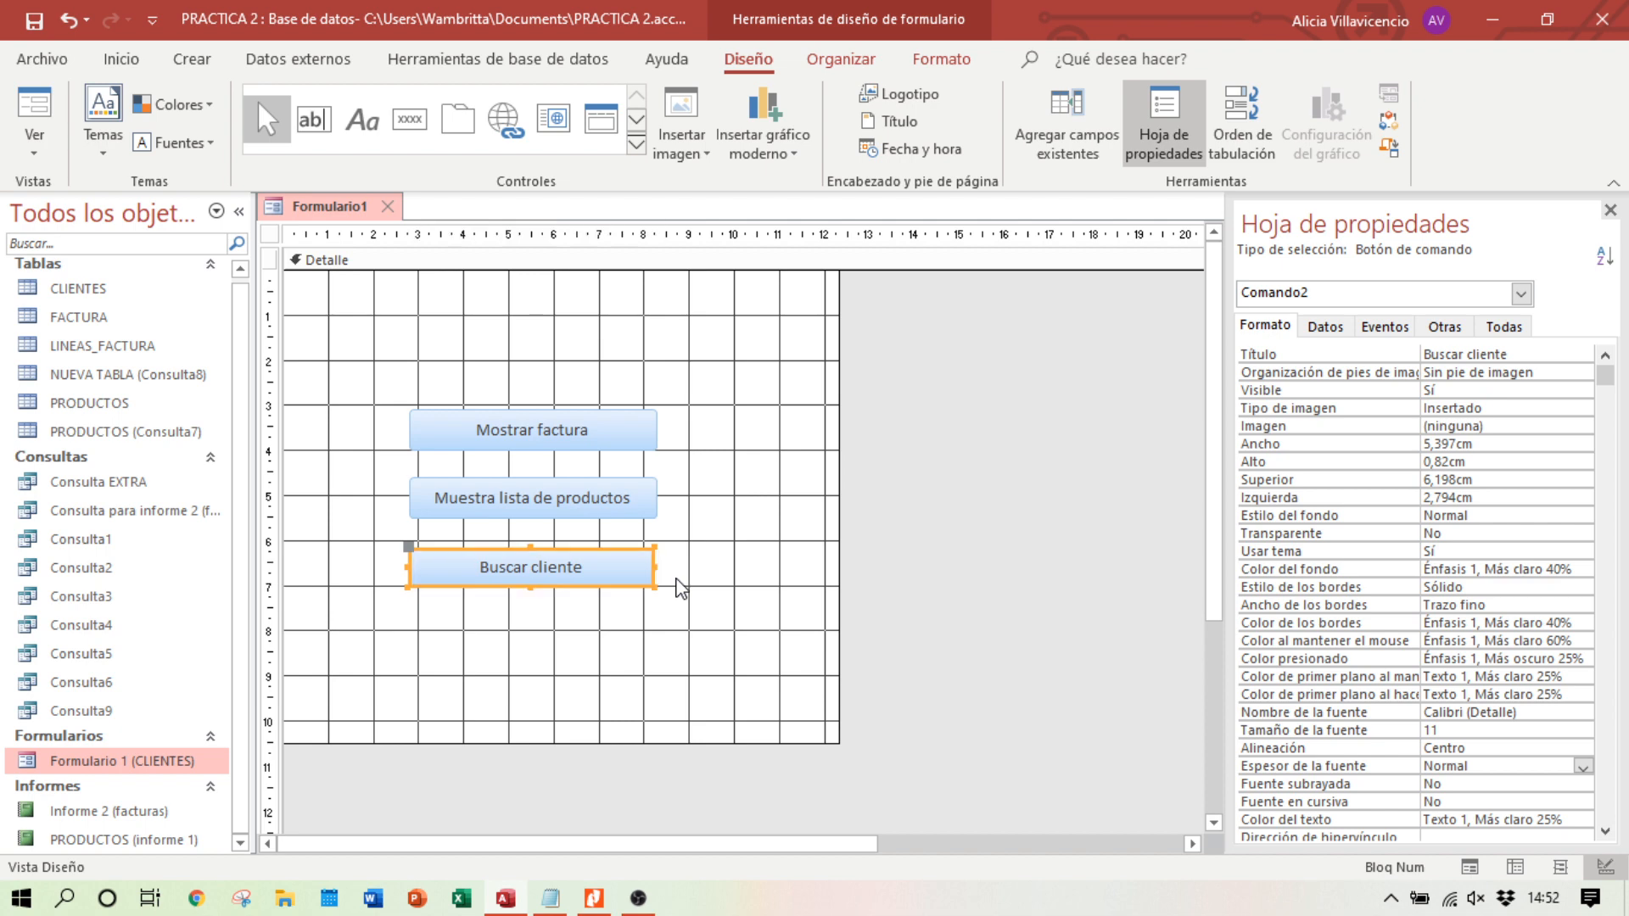
Step: Nudge the Buscar cliente button slightly to the right and check the menu layout in the Nitro Pro PDF
key("Right")
left_click(713, 526)
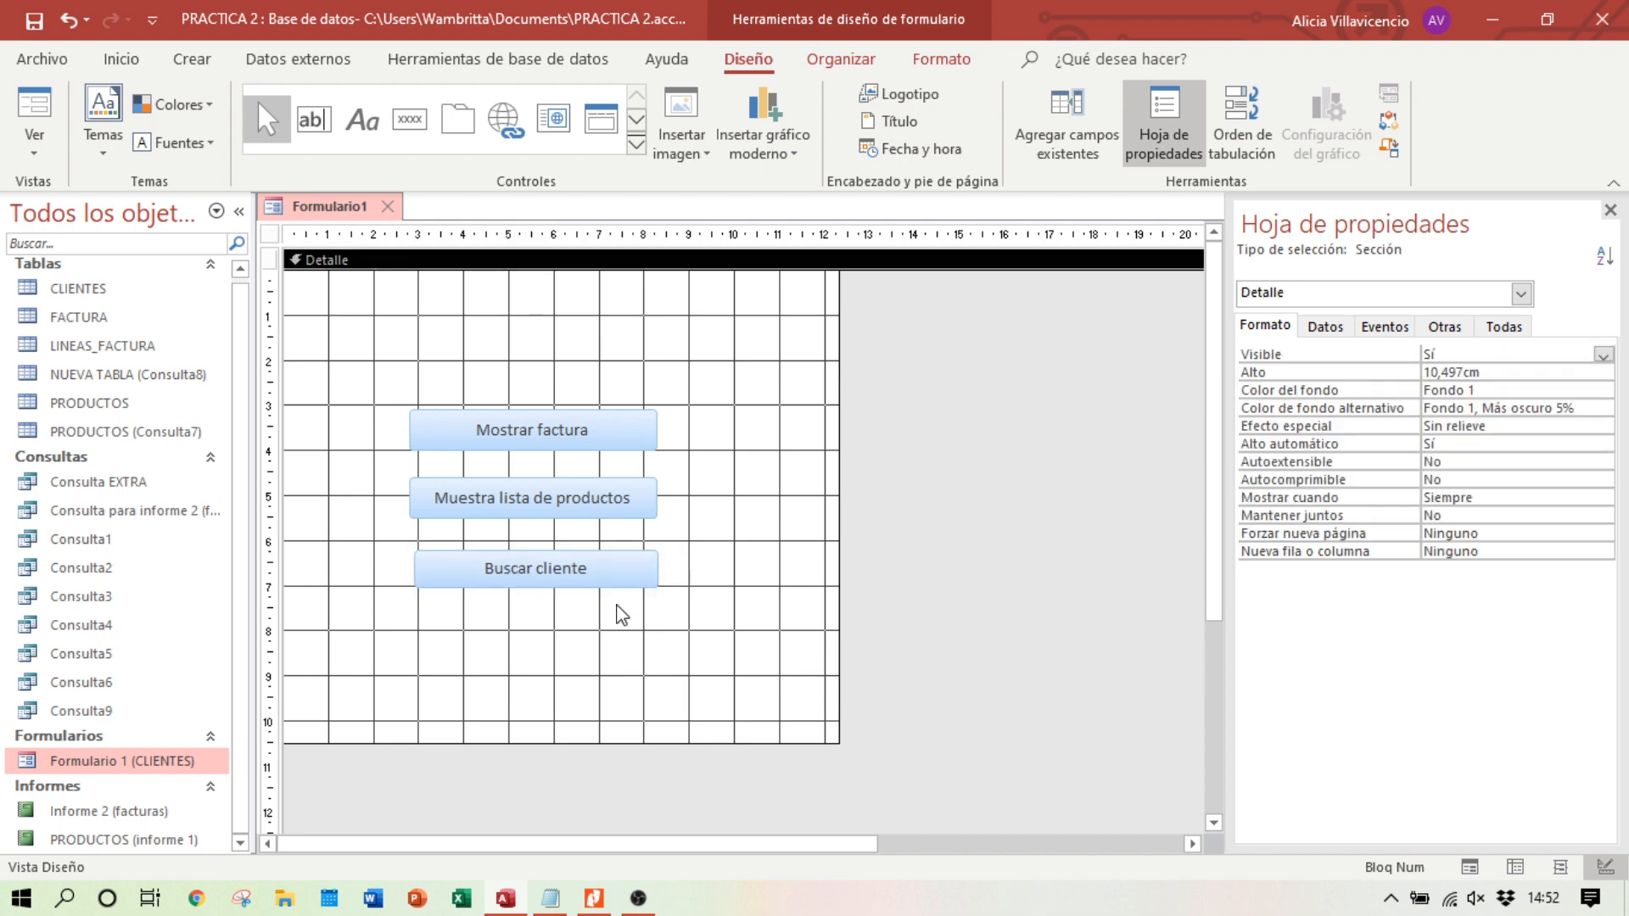
left_click(593, 899)
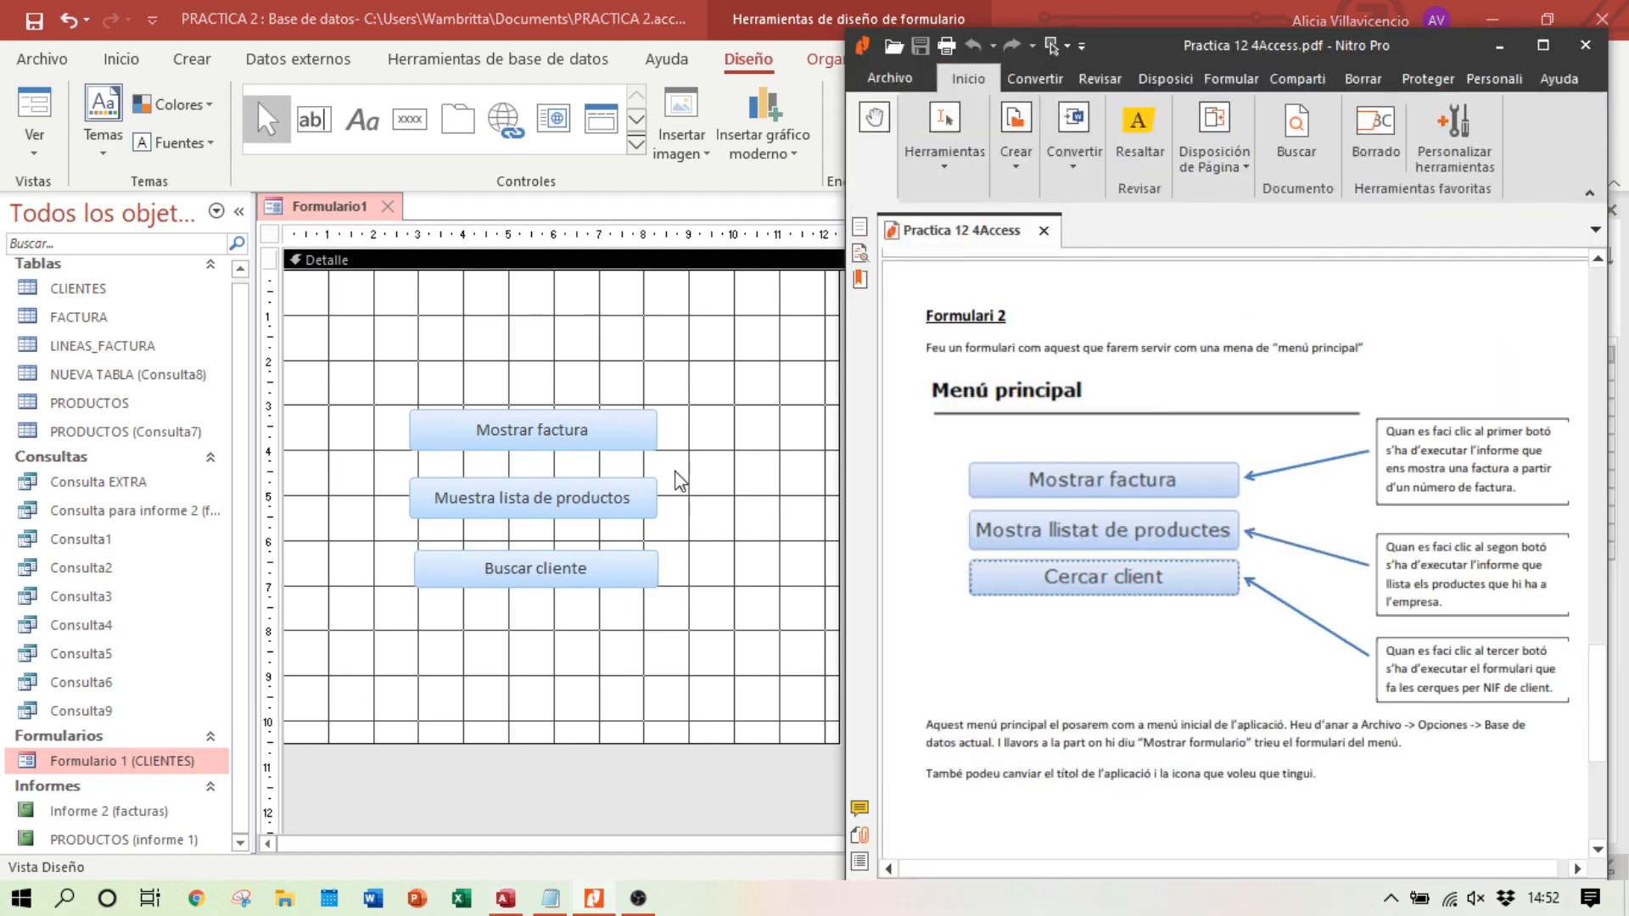
Step: Set the font weight of the Mostrar factura, Muestra lista de productos and Buscar cliente buttons to Negrita
left_click(584, 422)
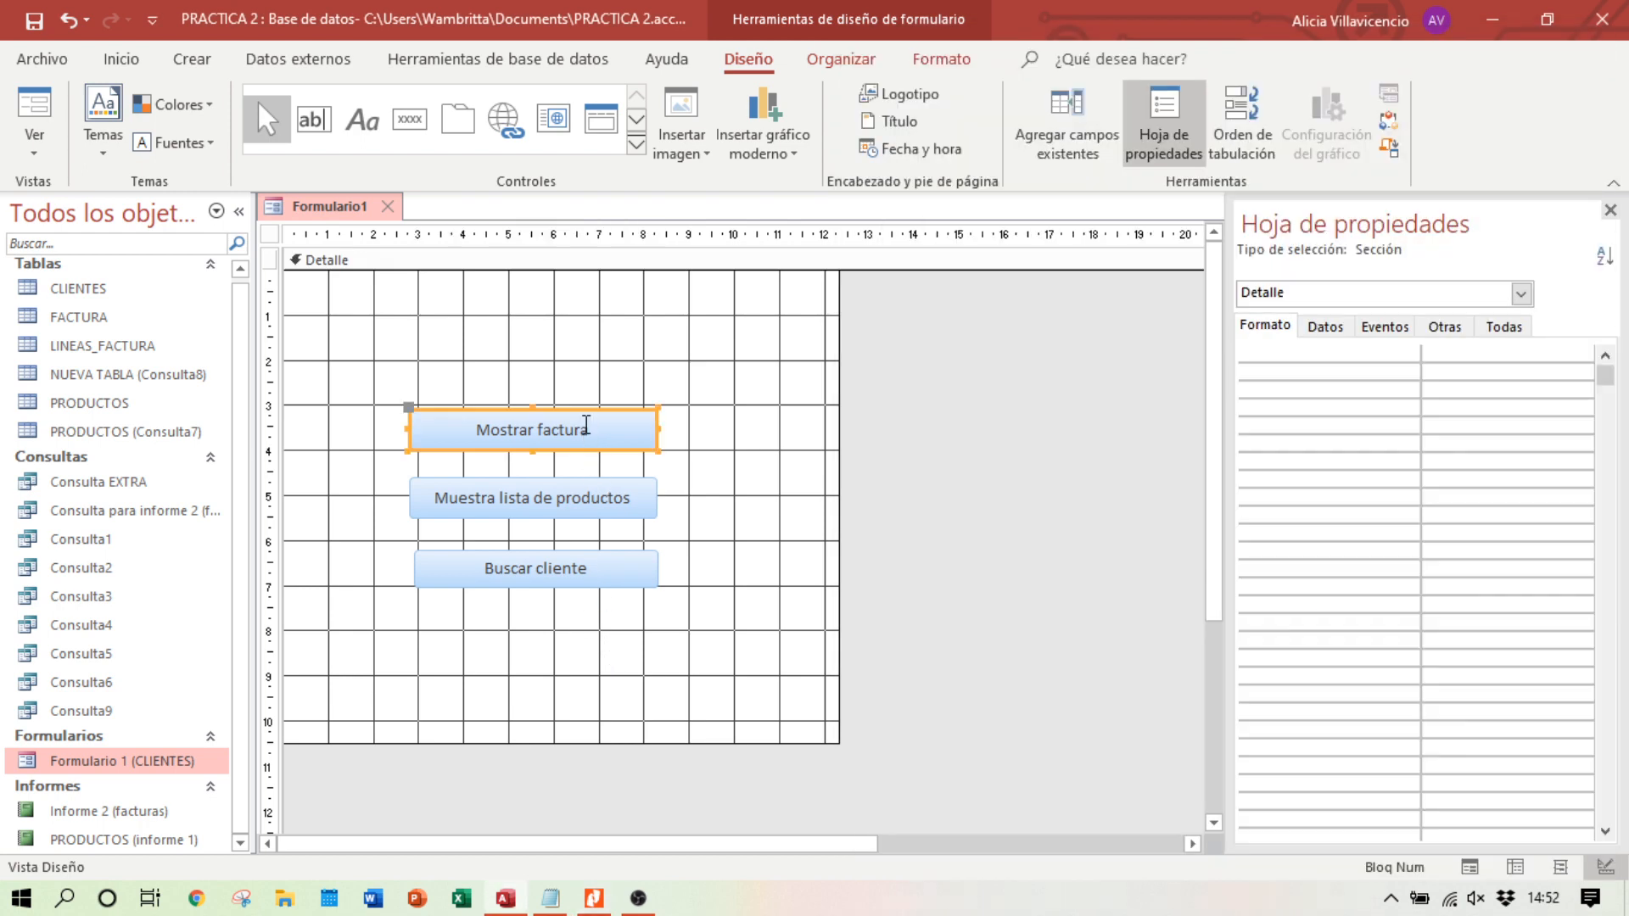
left_click(588, 506, "shift")
left_click(607, 570, "shift")
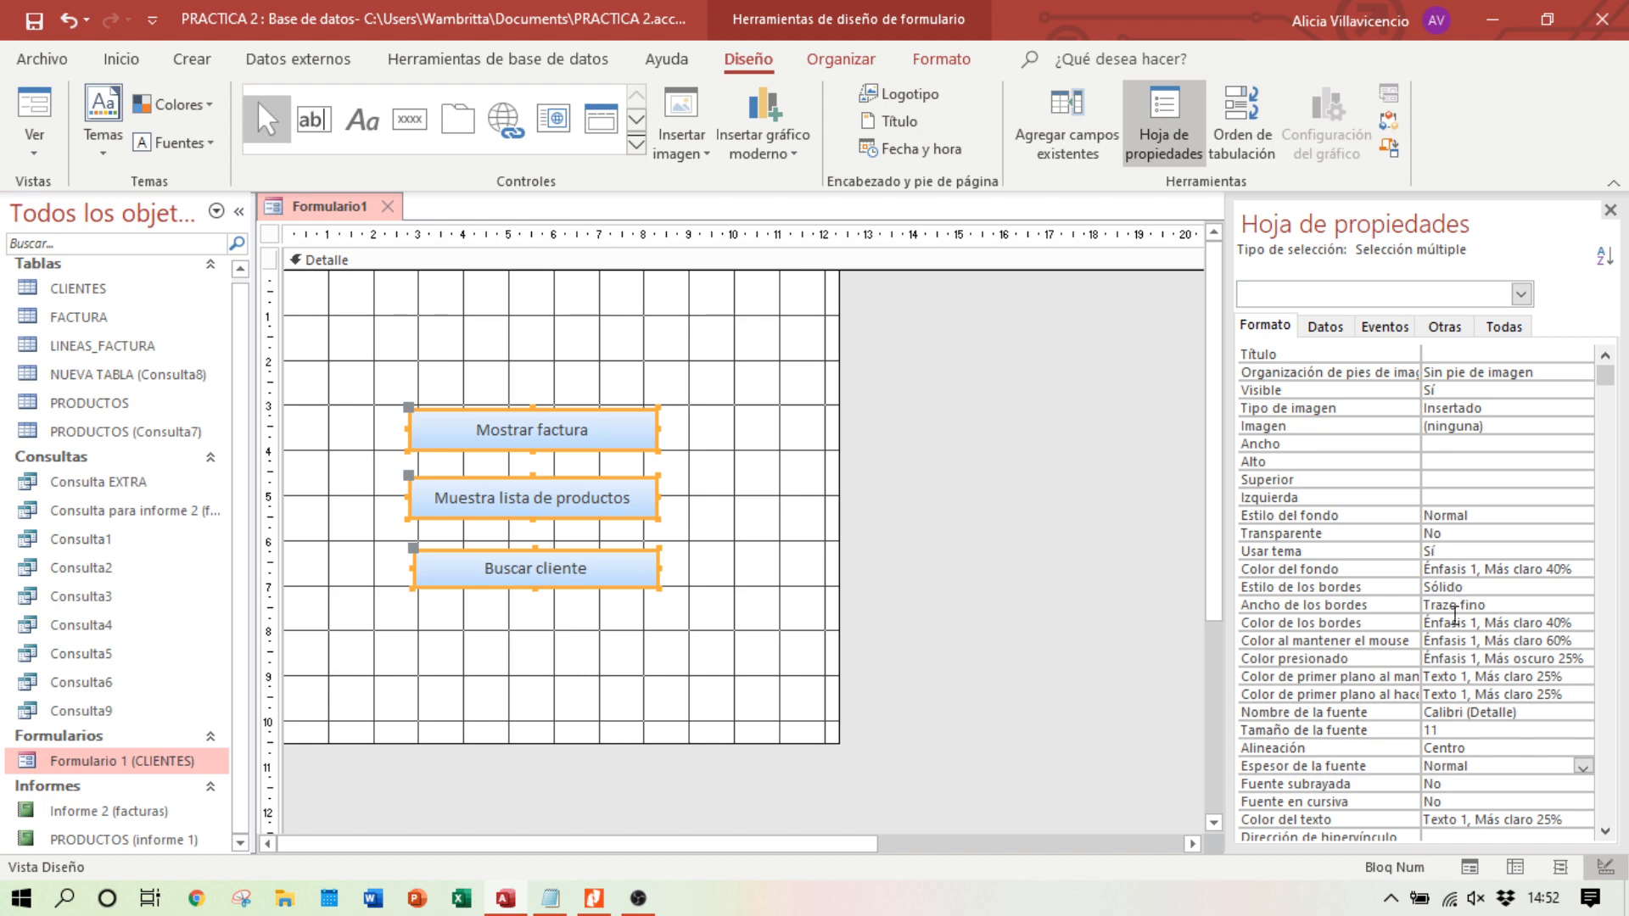
left_click(1583, 767)
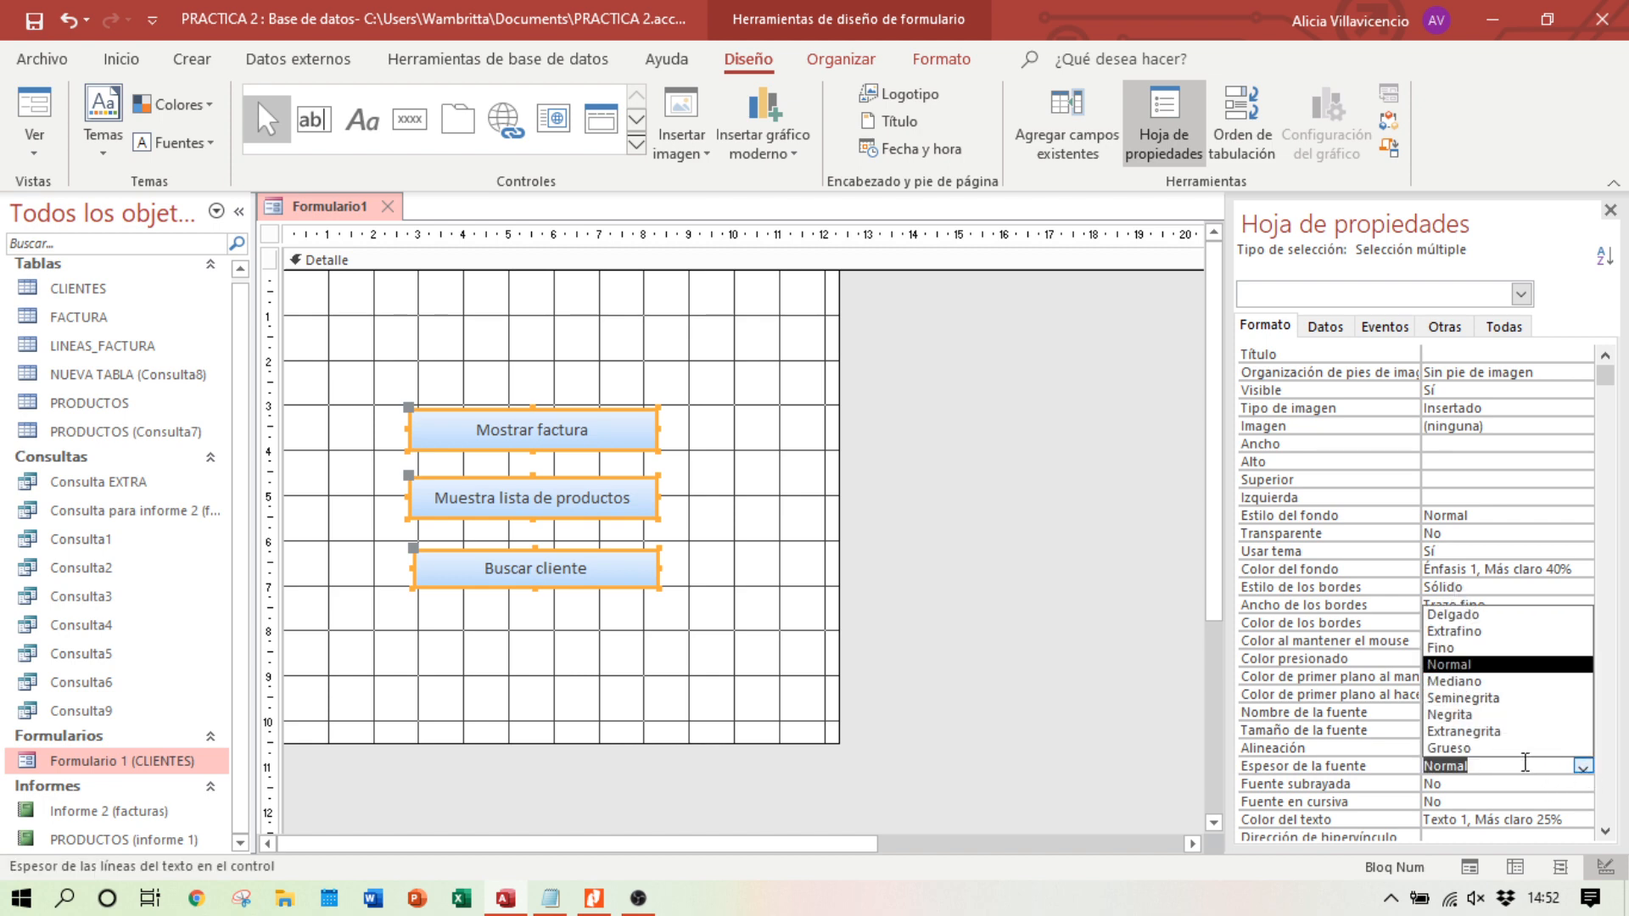
left_click(1509, 715)
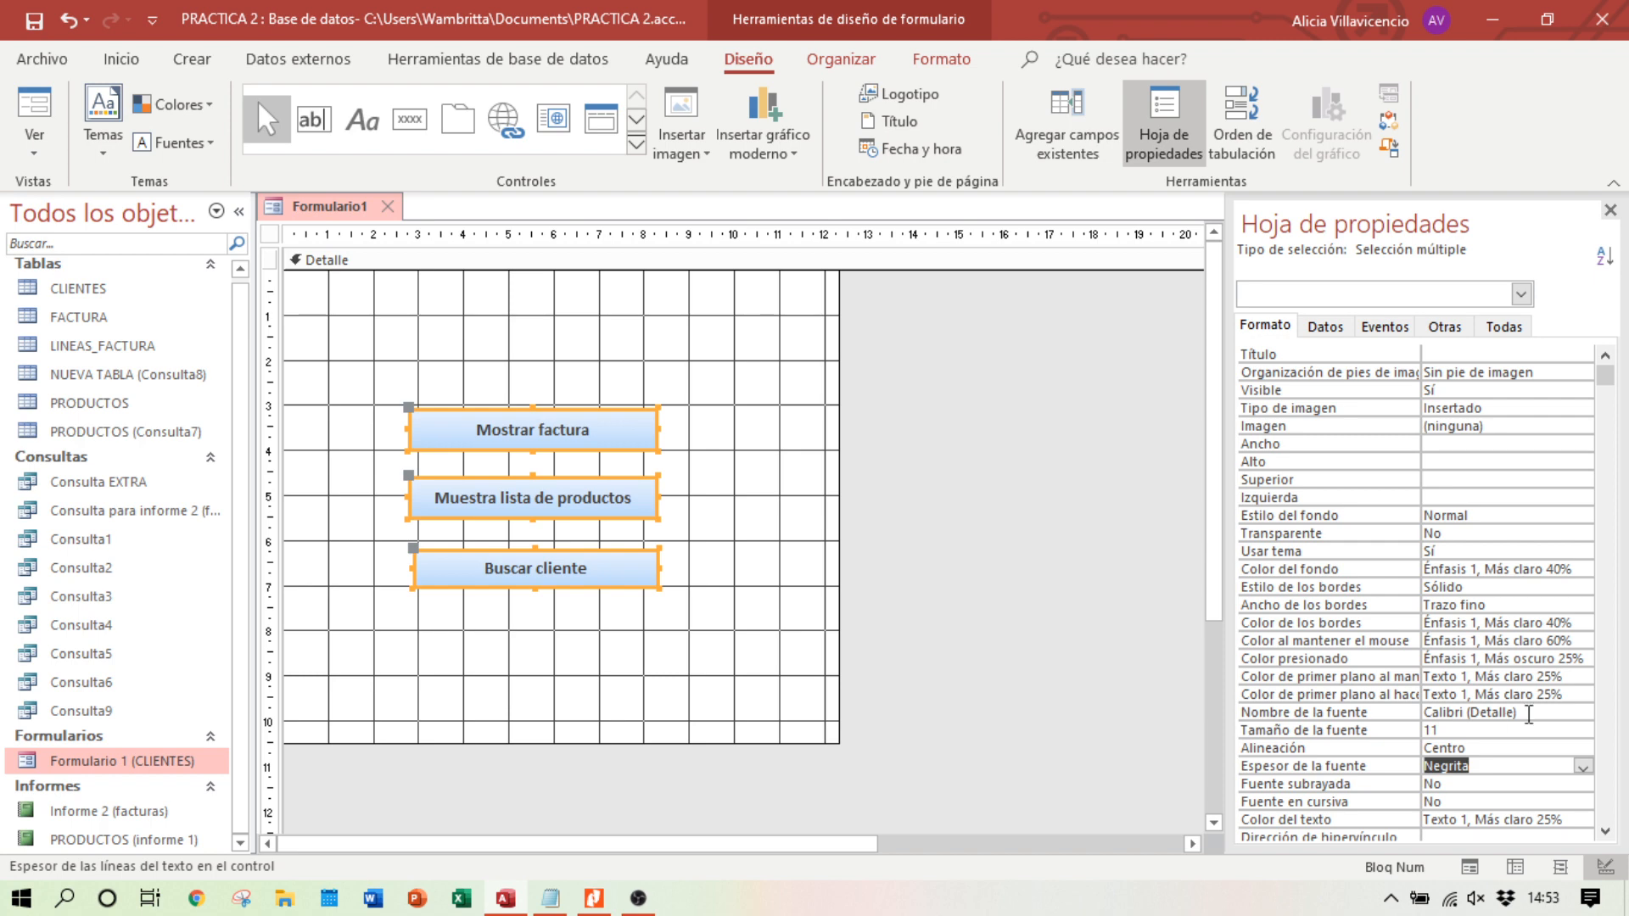
left_click(760, 588)
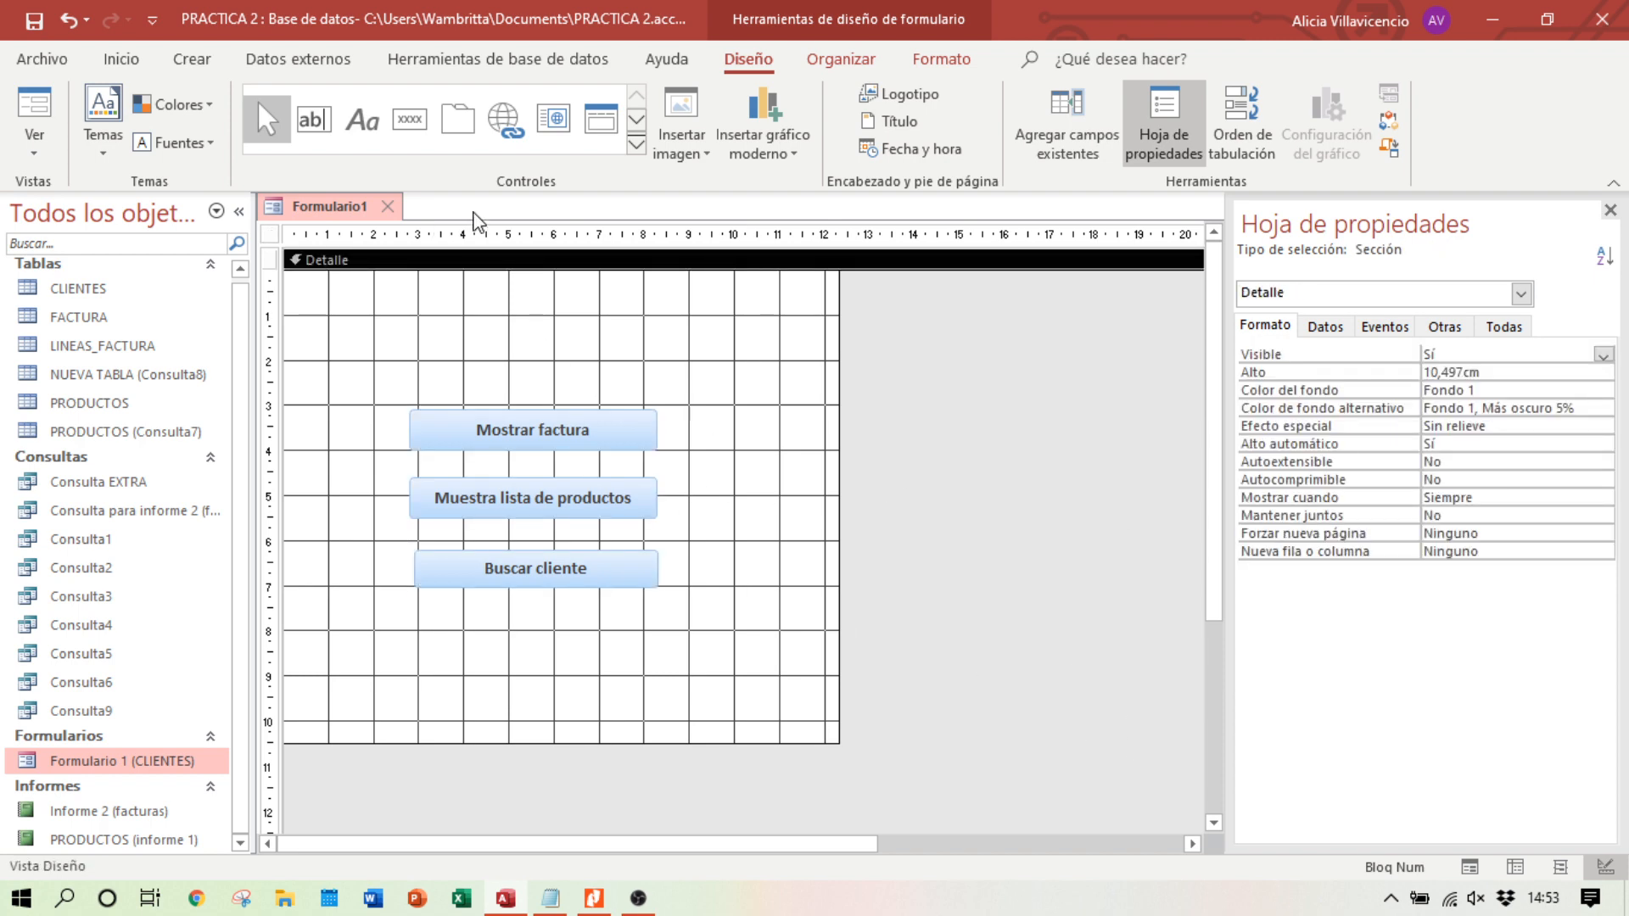
Step: Following the Nitro Pro PDF example, draw a horizontal line about 11.1 cm long above the Mostrar factura button
left_click(594, 898)
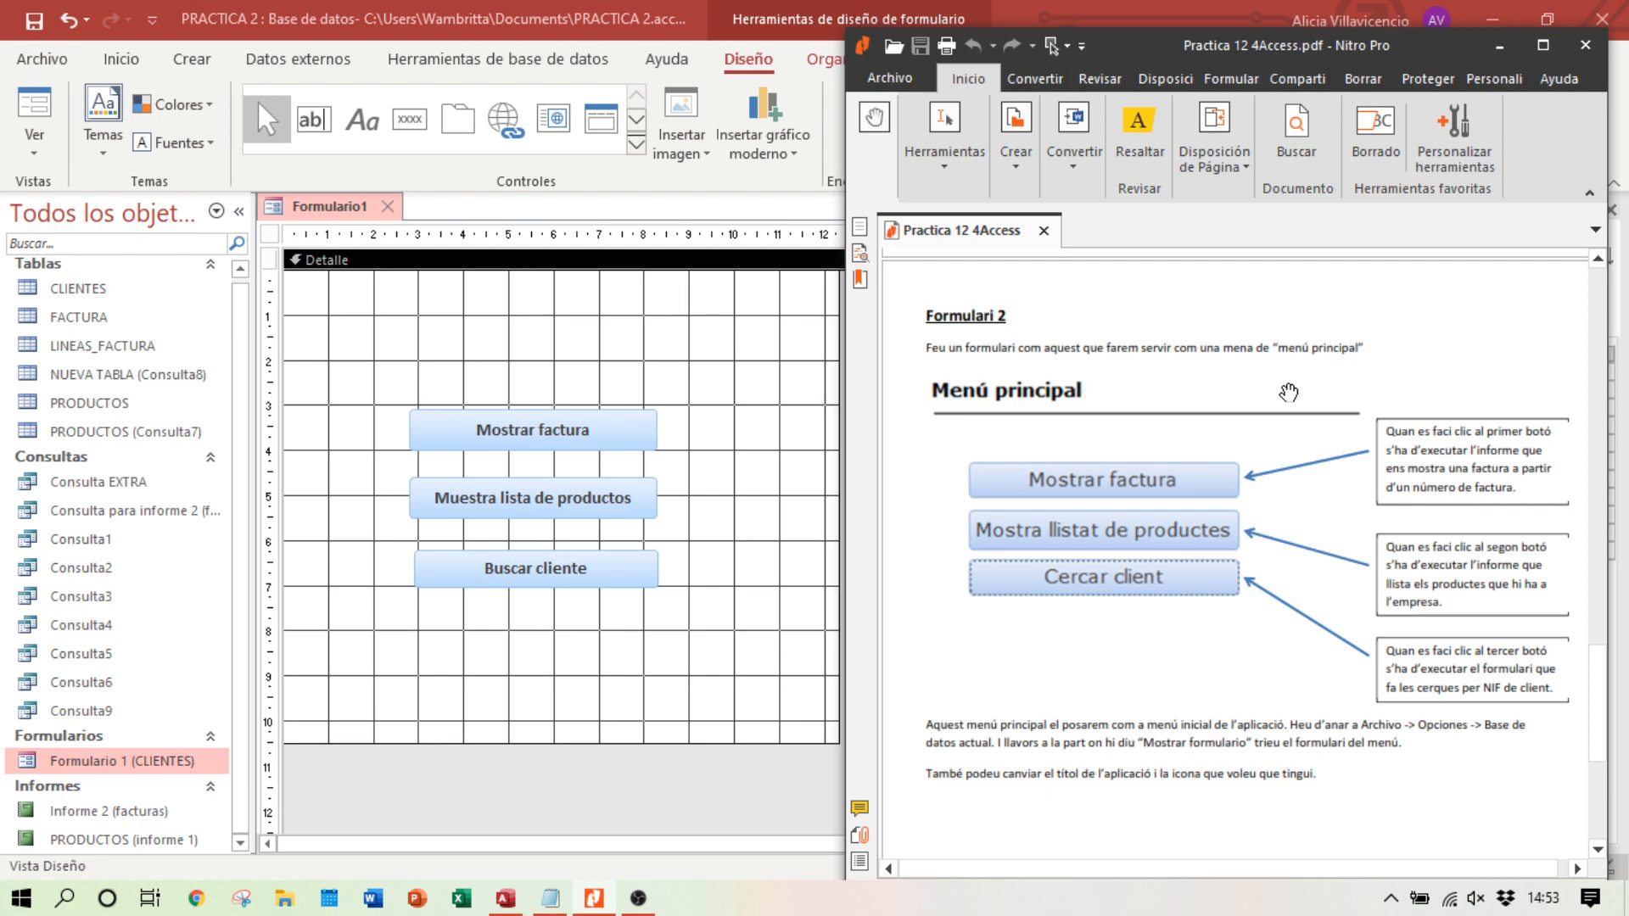
left_click(755, 530)
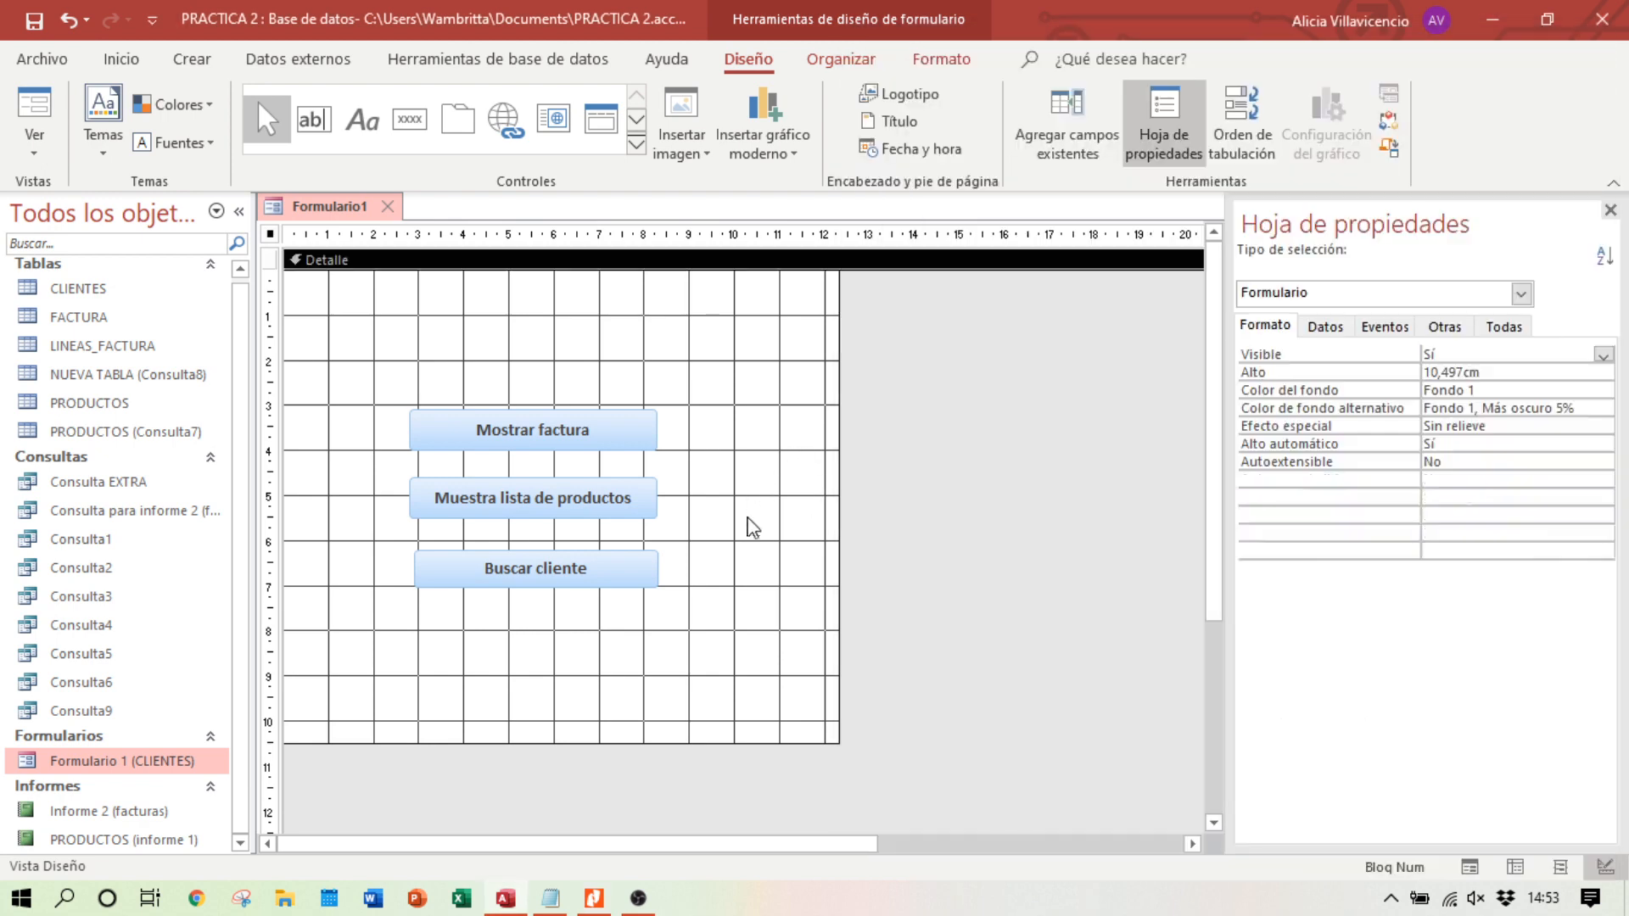
left_click(639, 149)
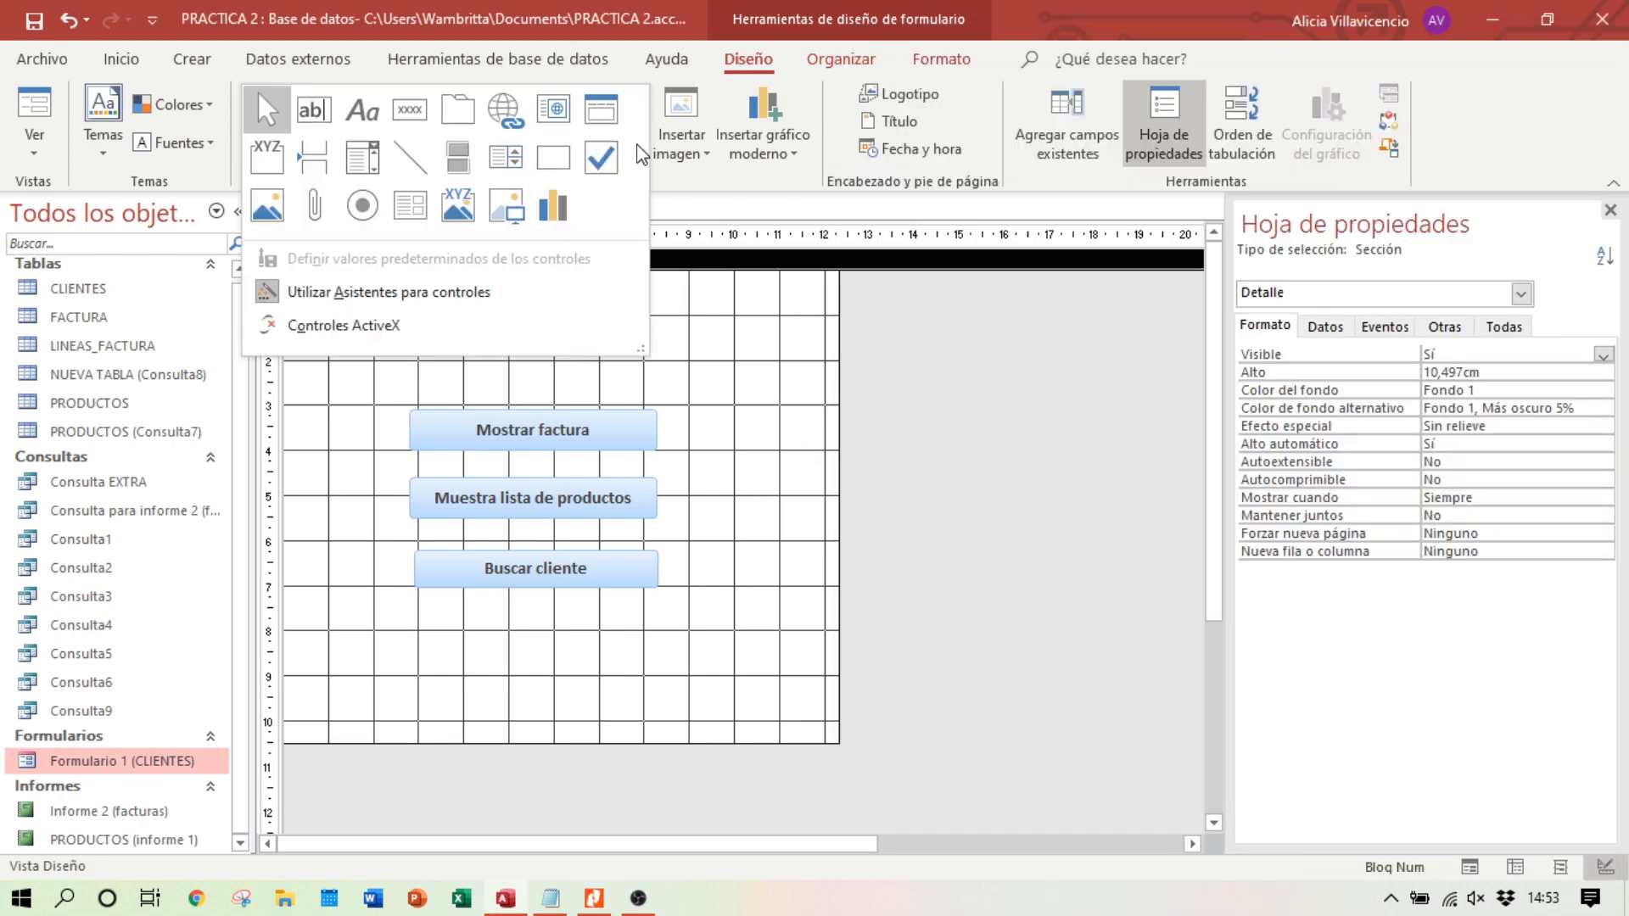
left_click(455, 161)
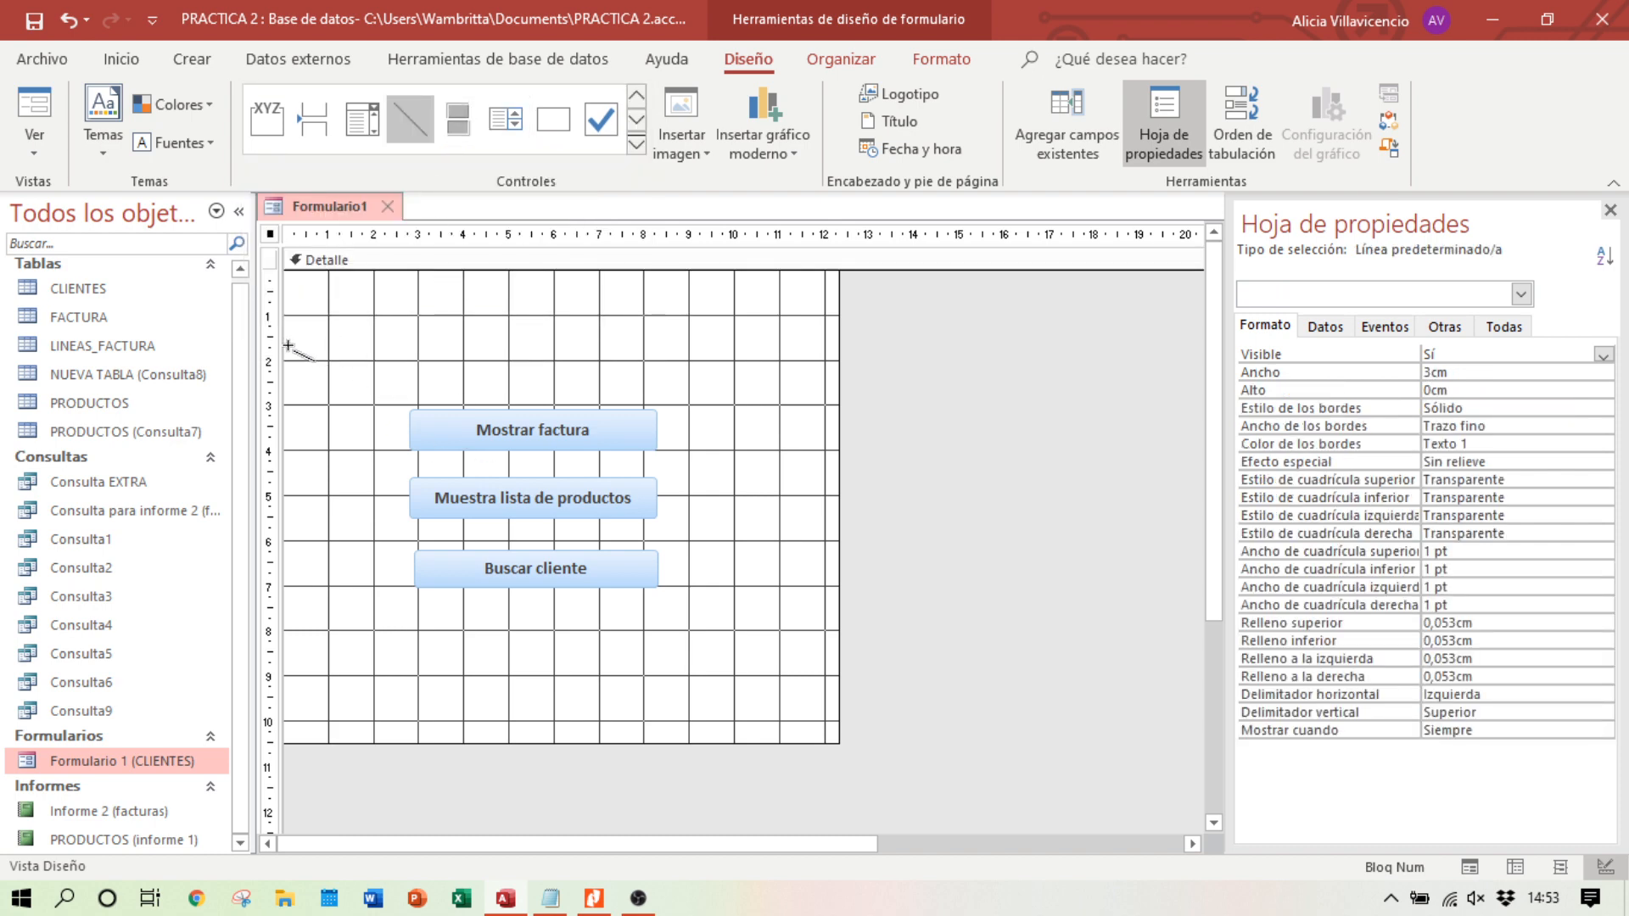
left_click_drag(286, 356, 788, 356)
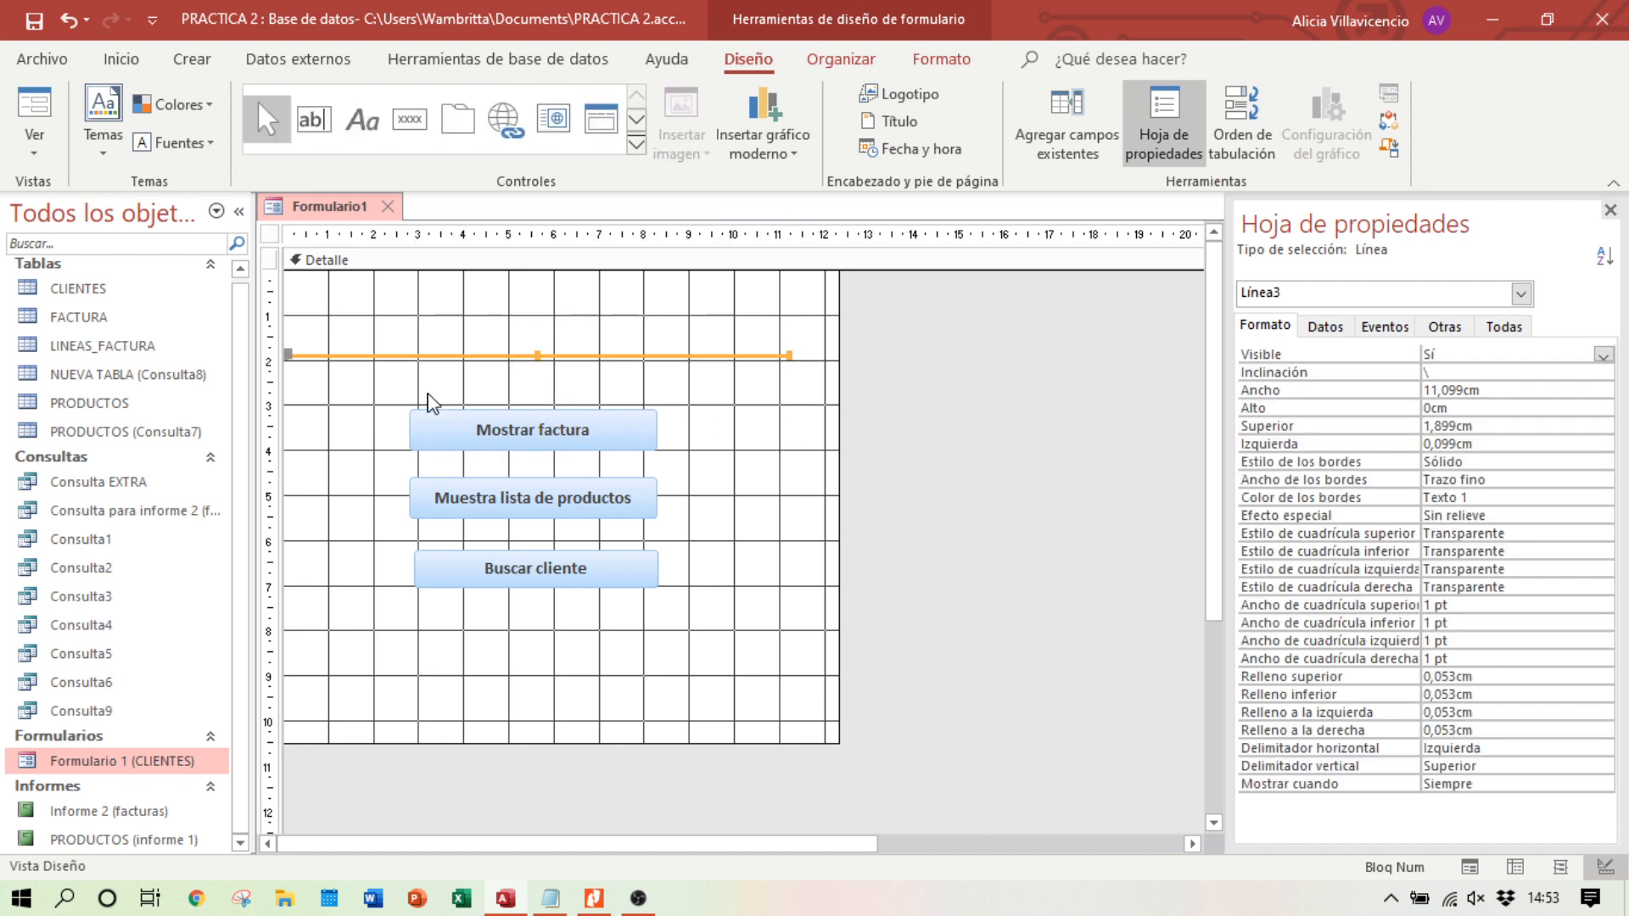
Step: Compare the line with the Nitro Pro PDF example and set its border width to 2 pt
left_click(448, 334)
left_click(422, 354)
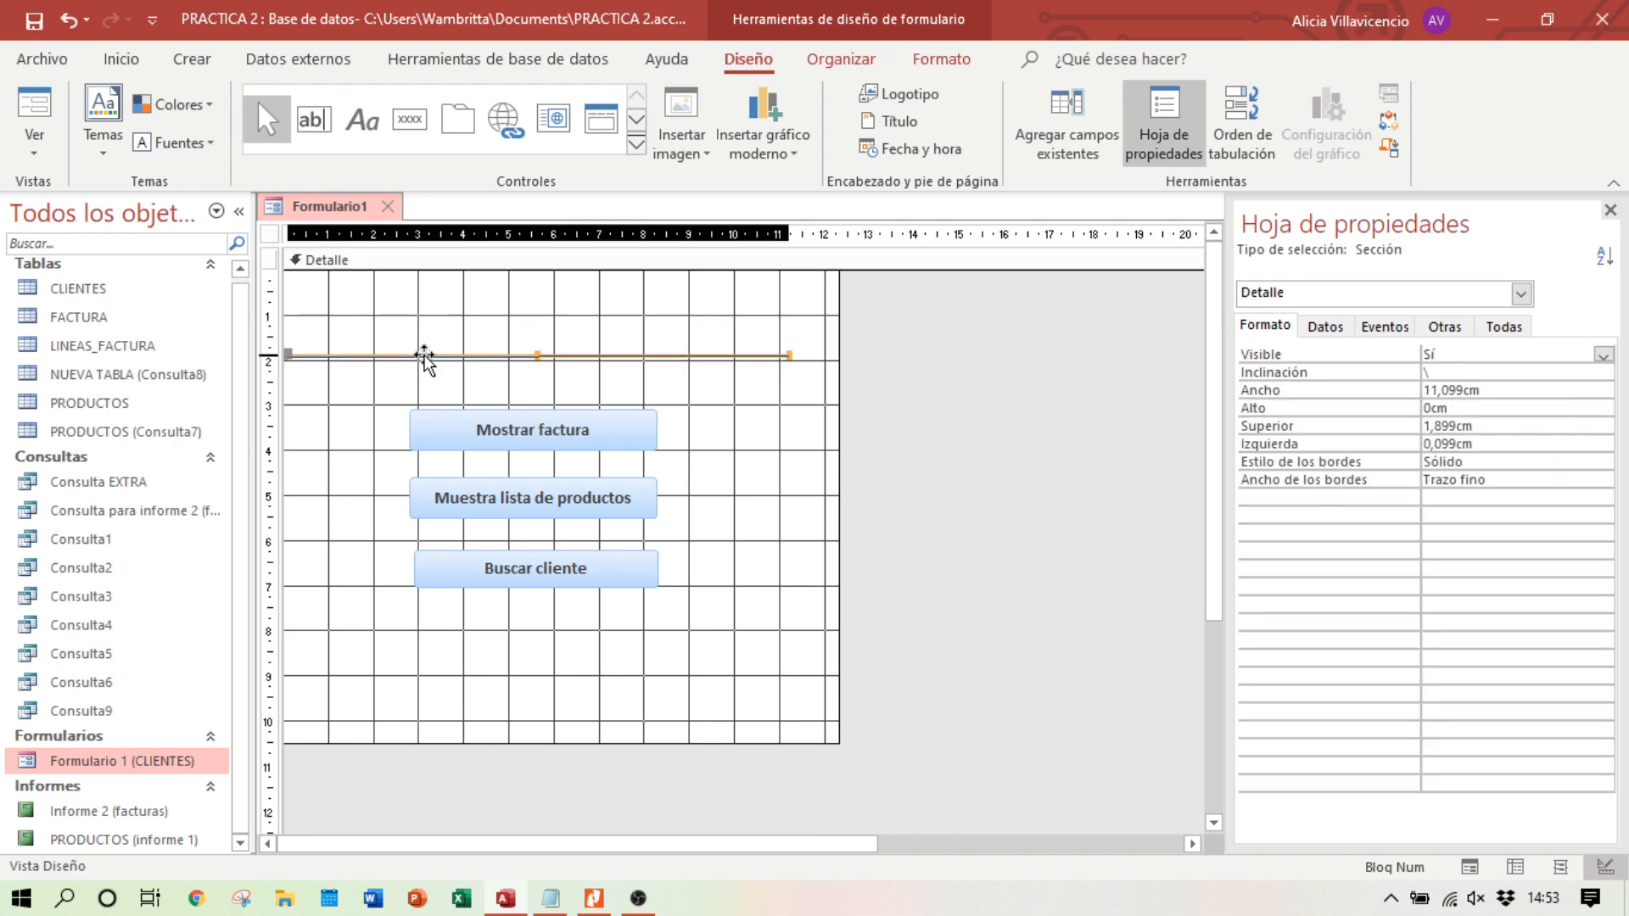
left_click(594, 898)
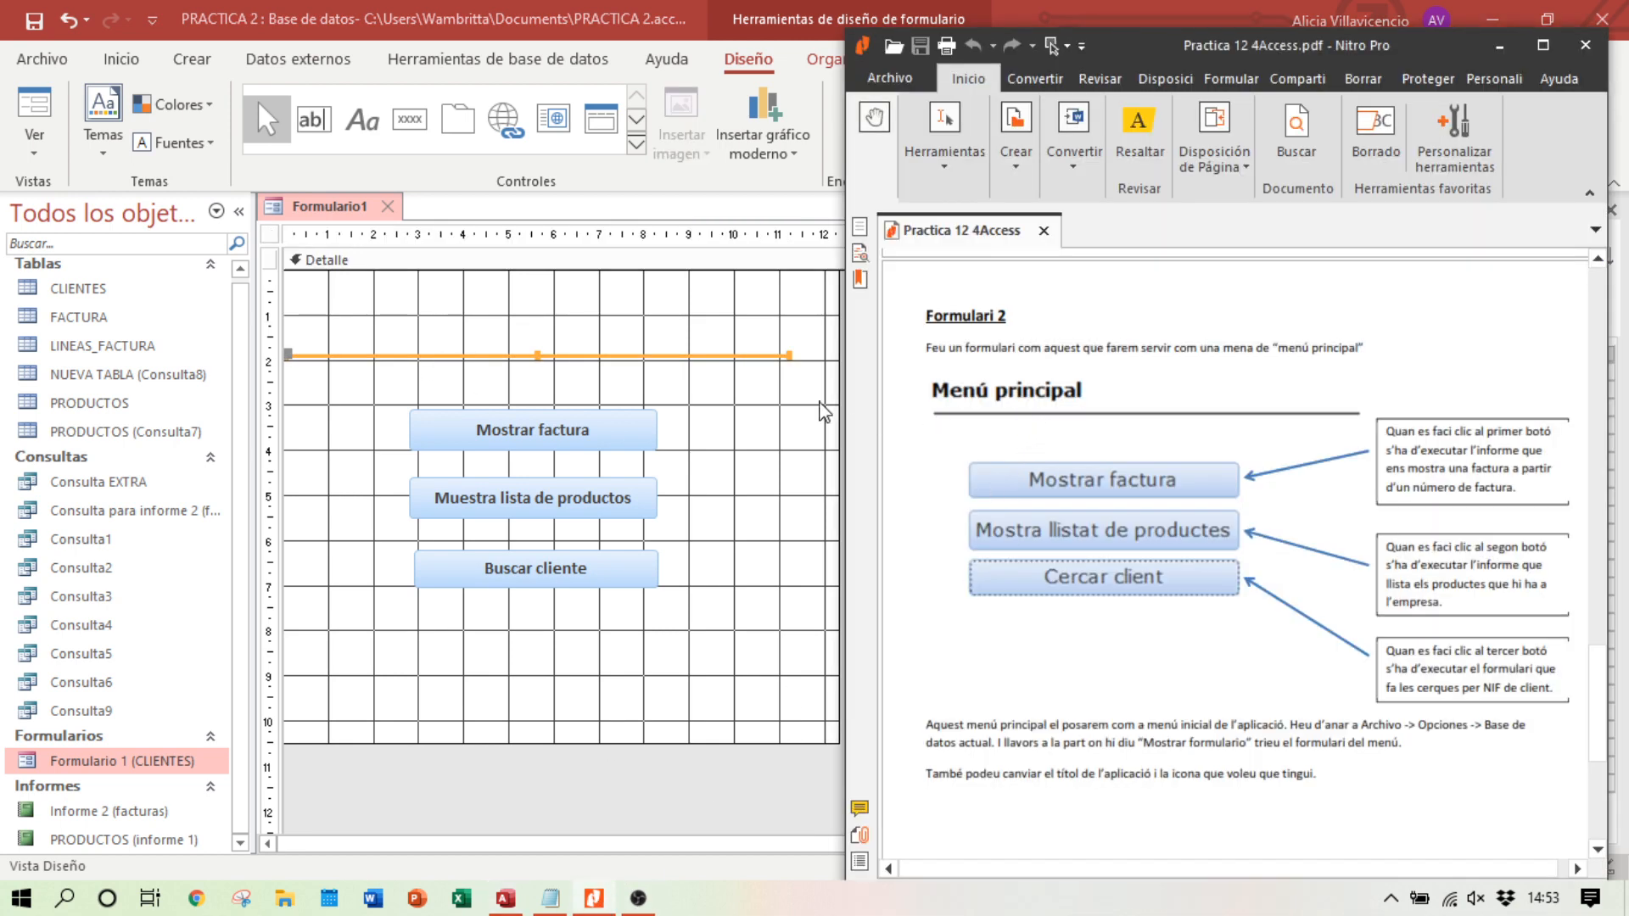
left_click(744, 416)
left_click(702, 356)
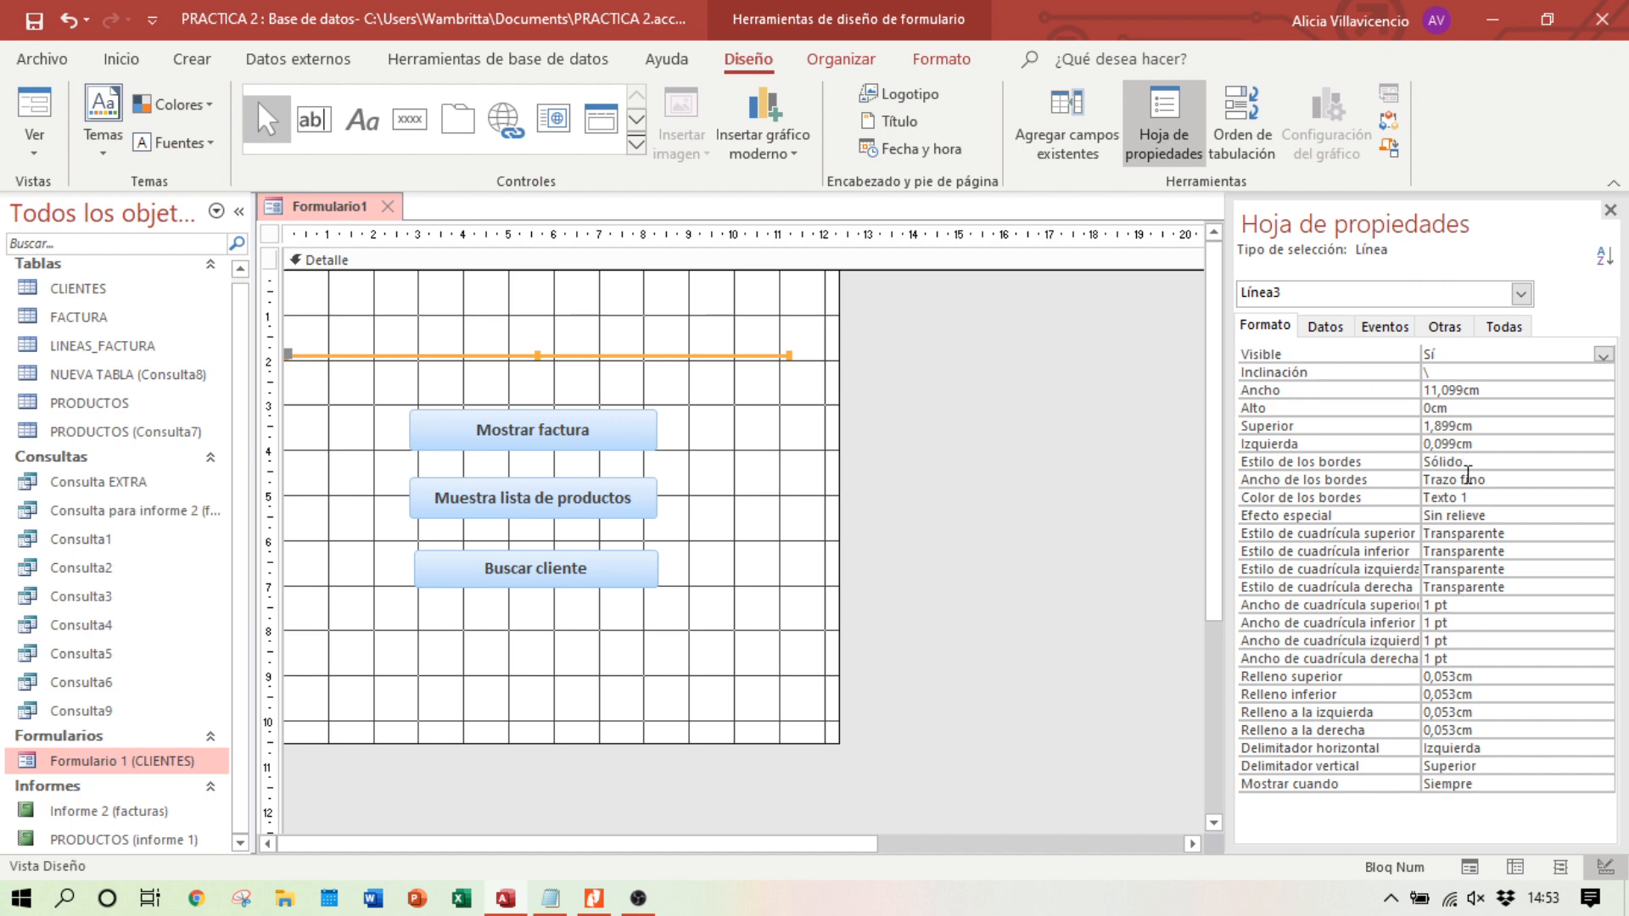
left_click(1611, 479)
left_click(1603, 481)
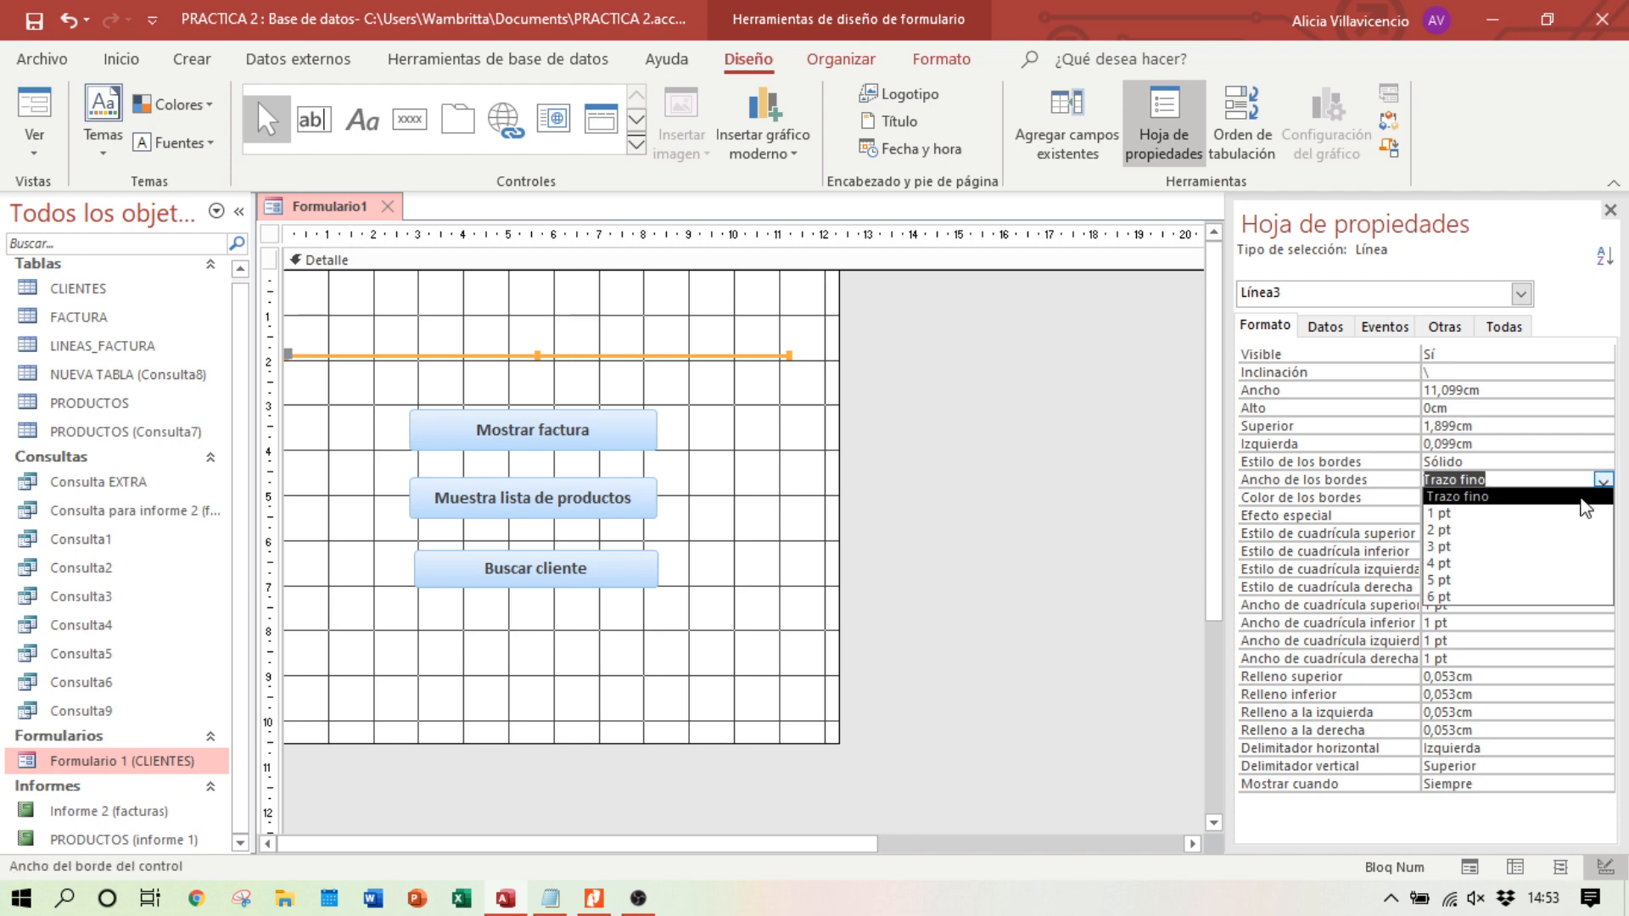
left_click(1522, 527)
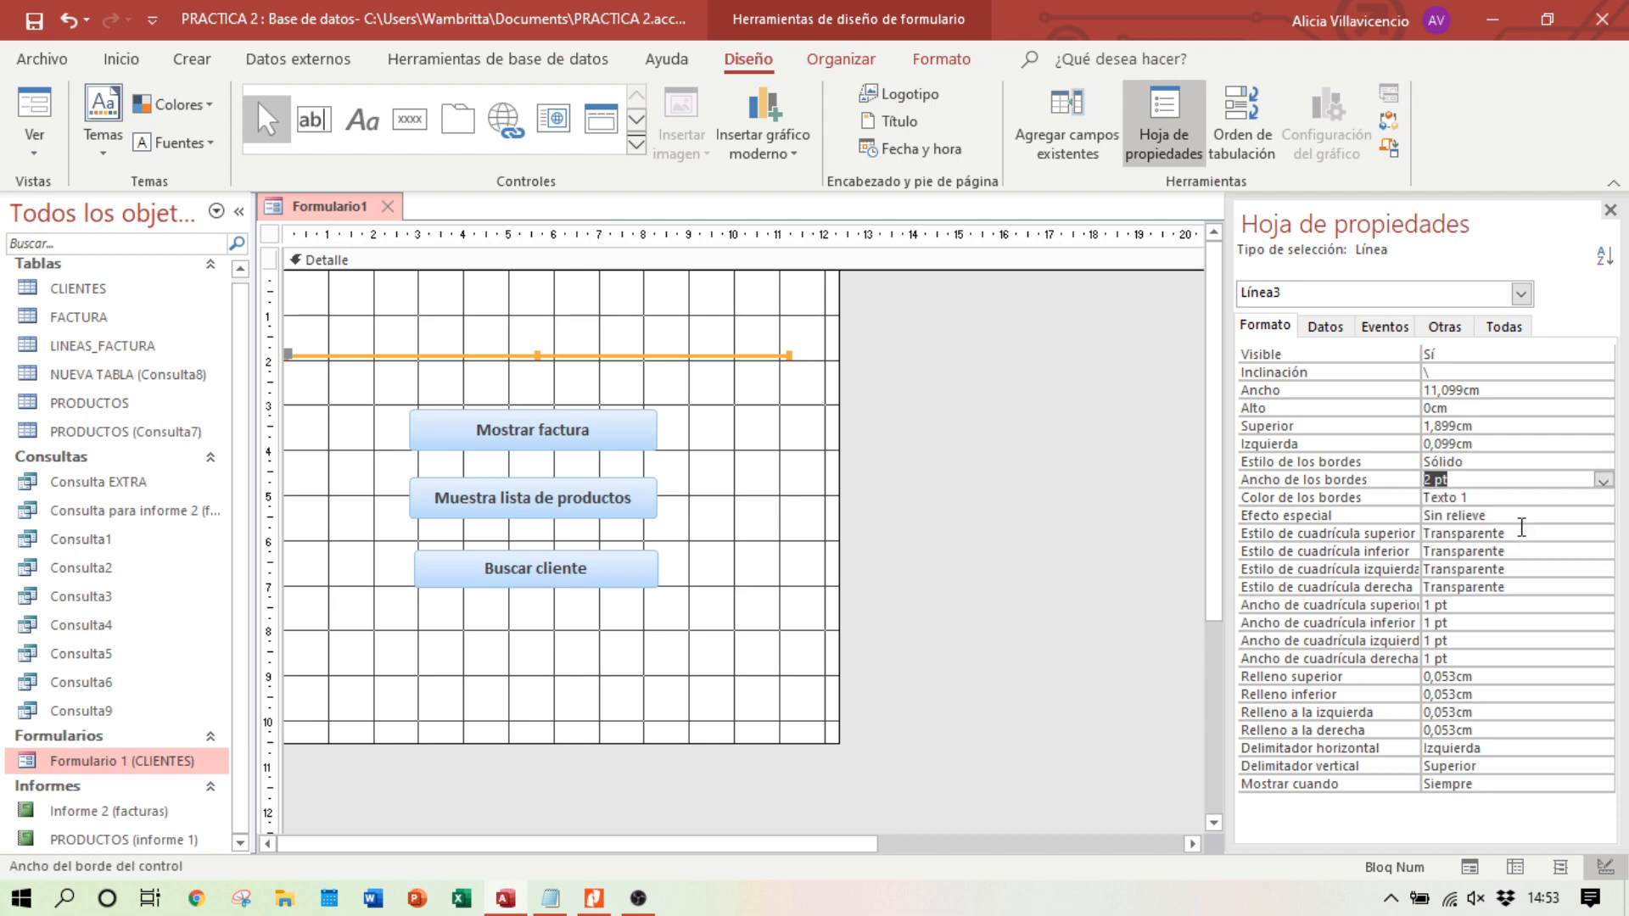
left_click(483, 309)
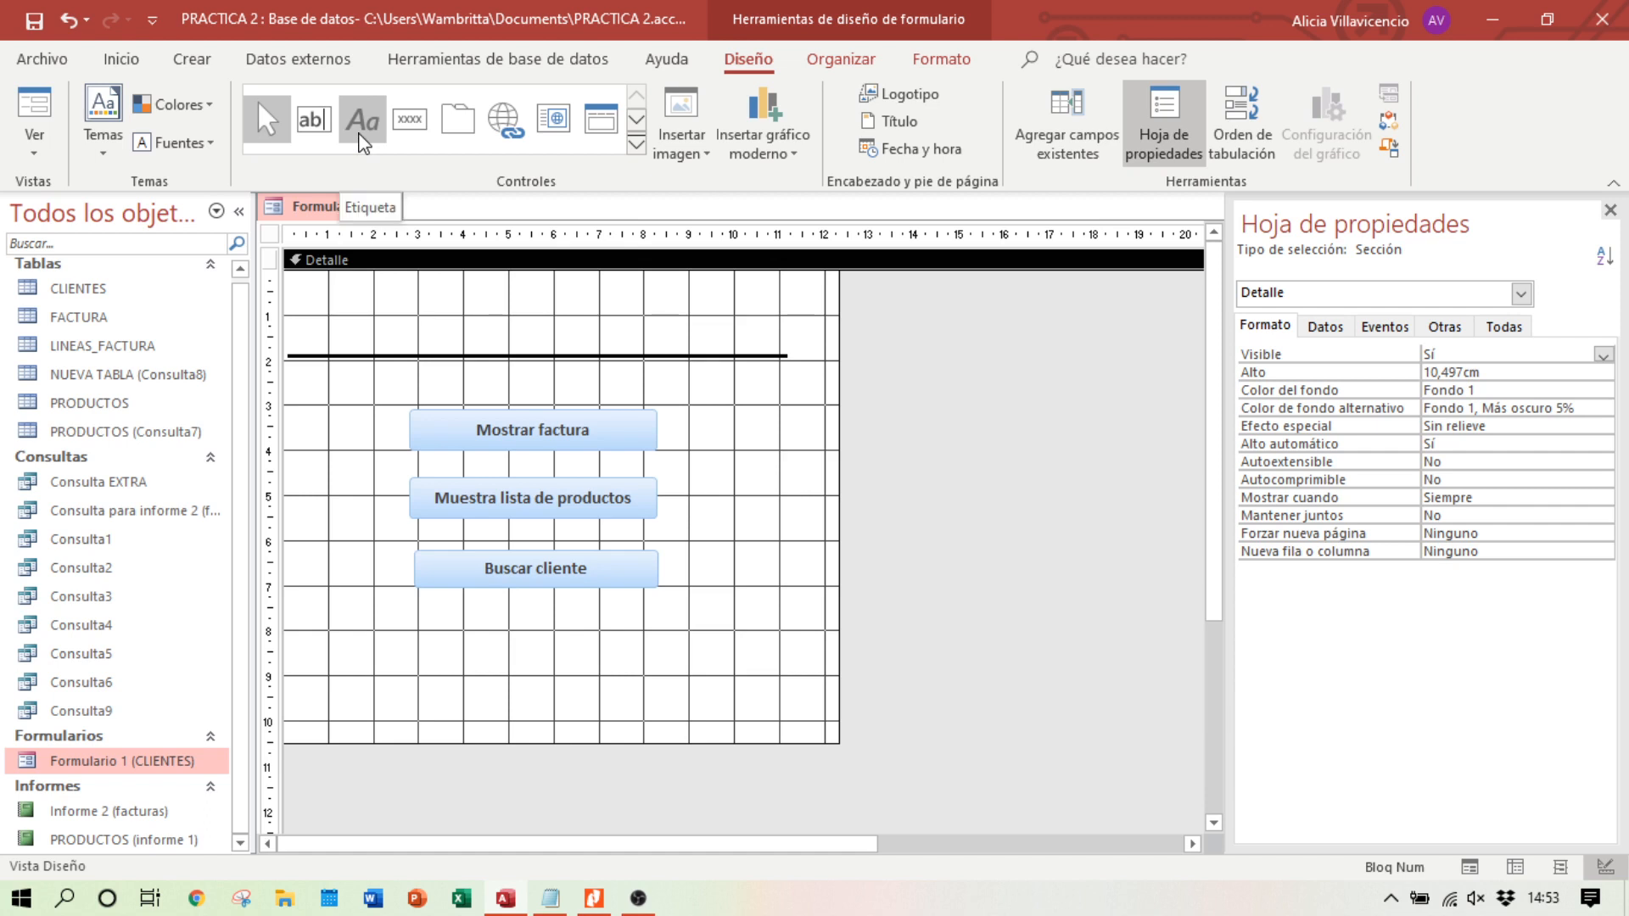
Step: Add a text box about 6.5 × 0.6 cm above the line and delete its attached label
left_click(330, 134)
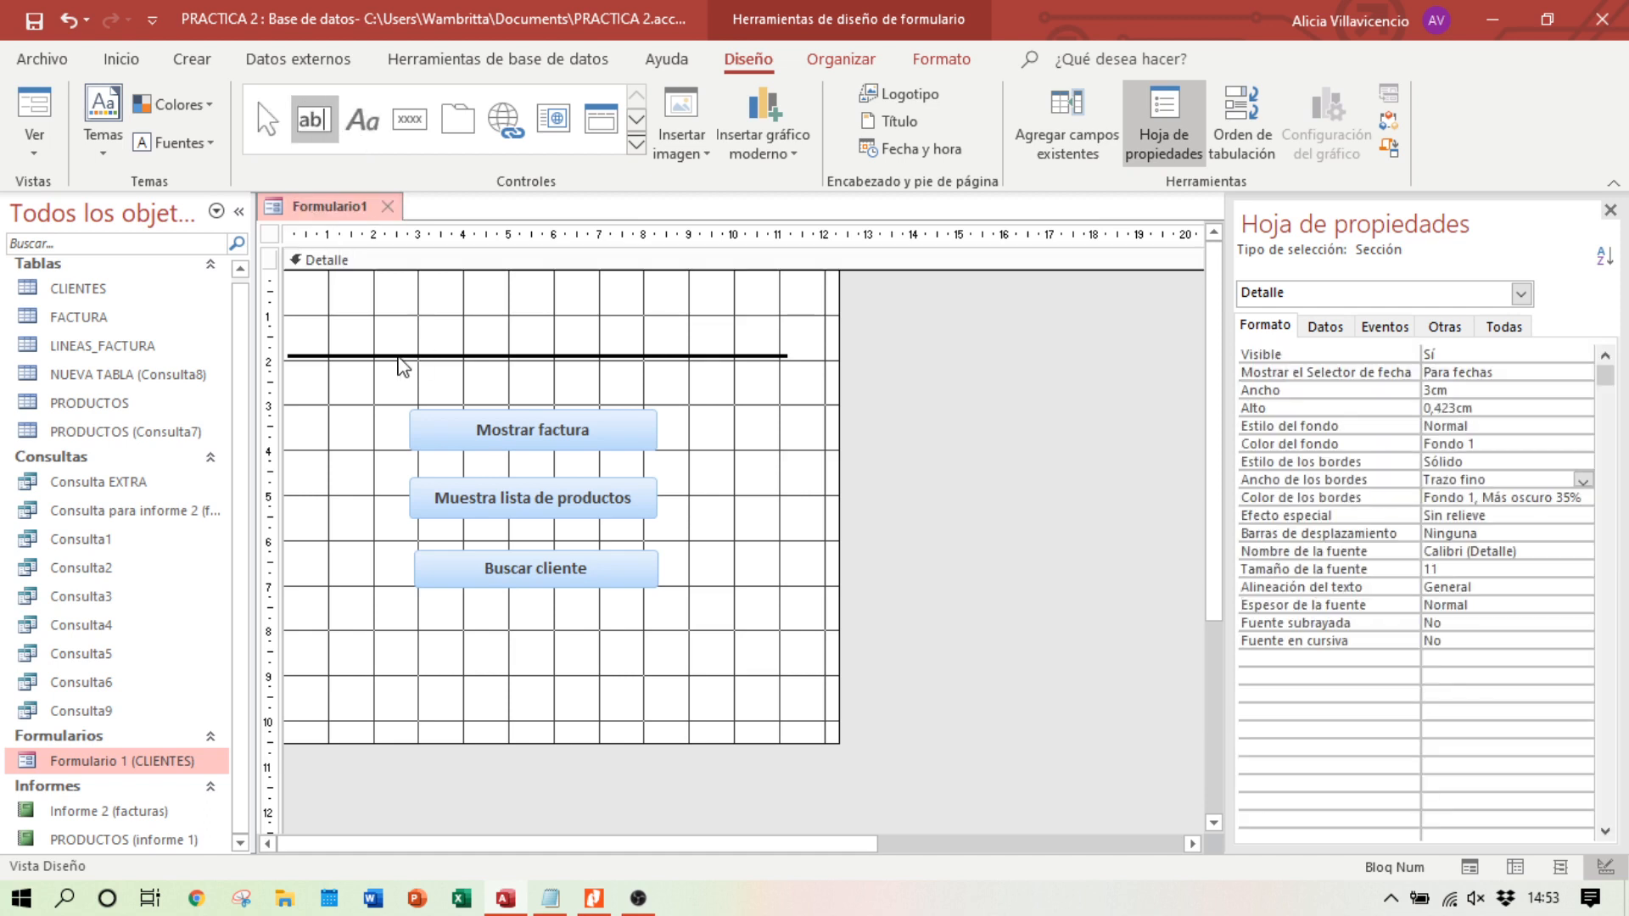
left_click_drag(335, 304, 628, 355)
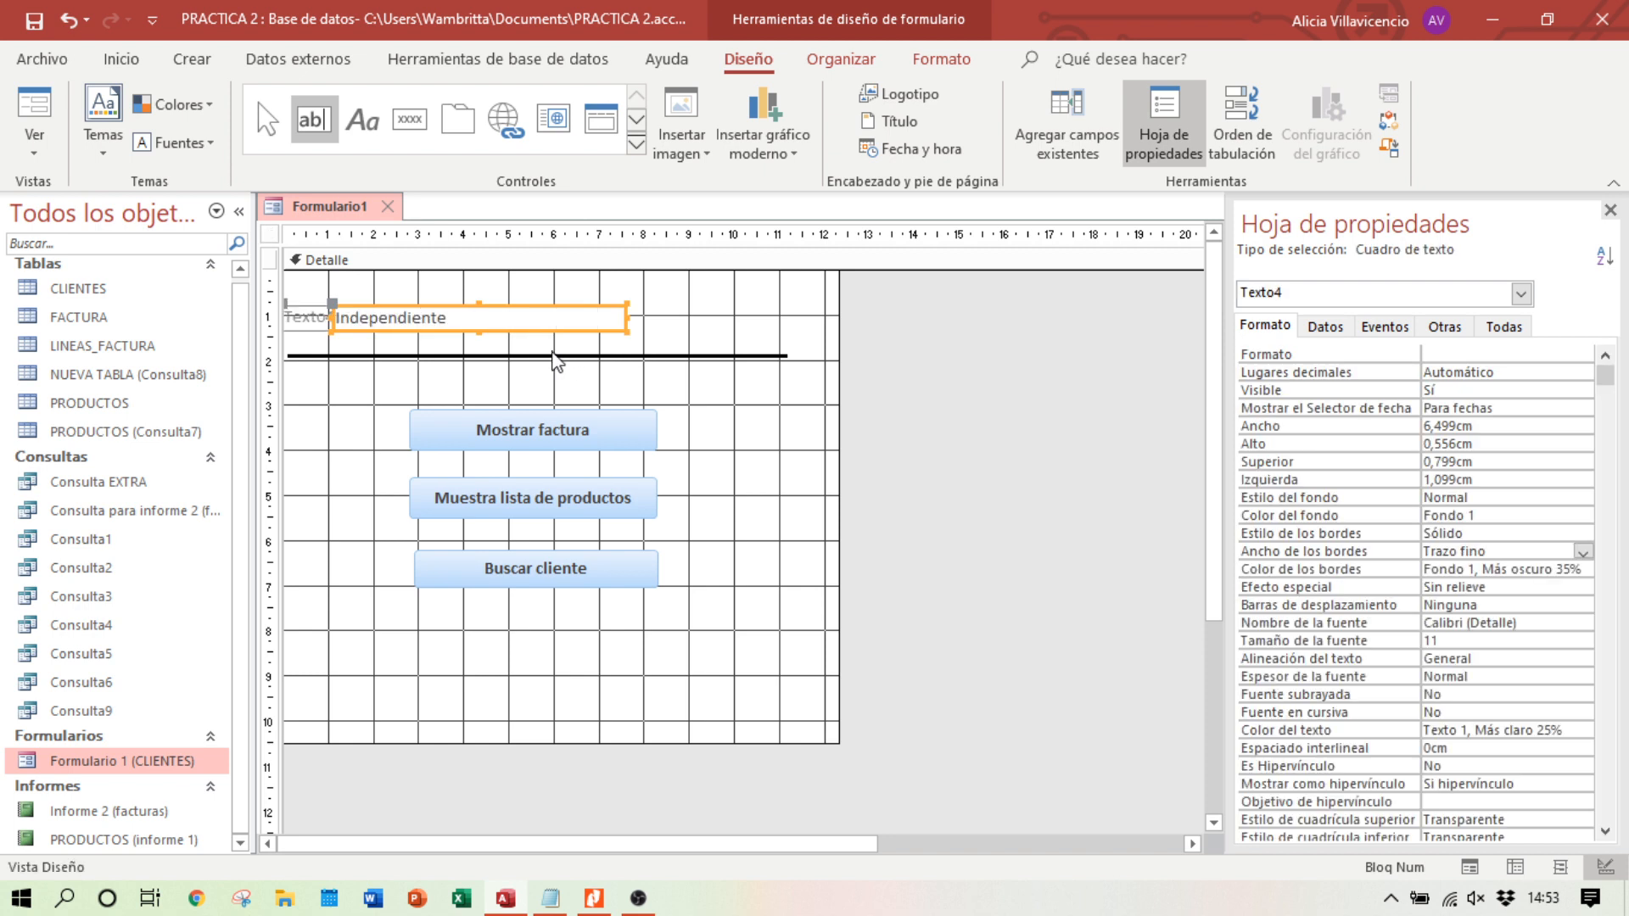
left_click(319, 327)
left_click(317, 319)
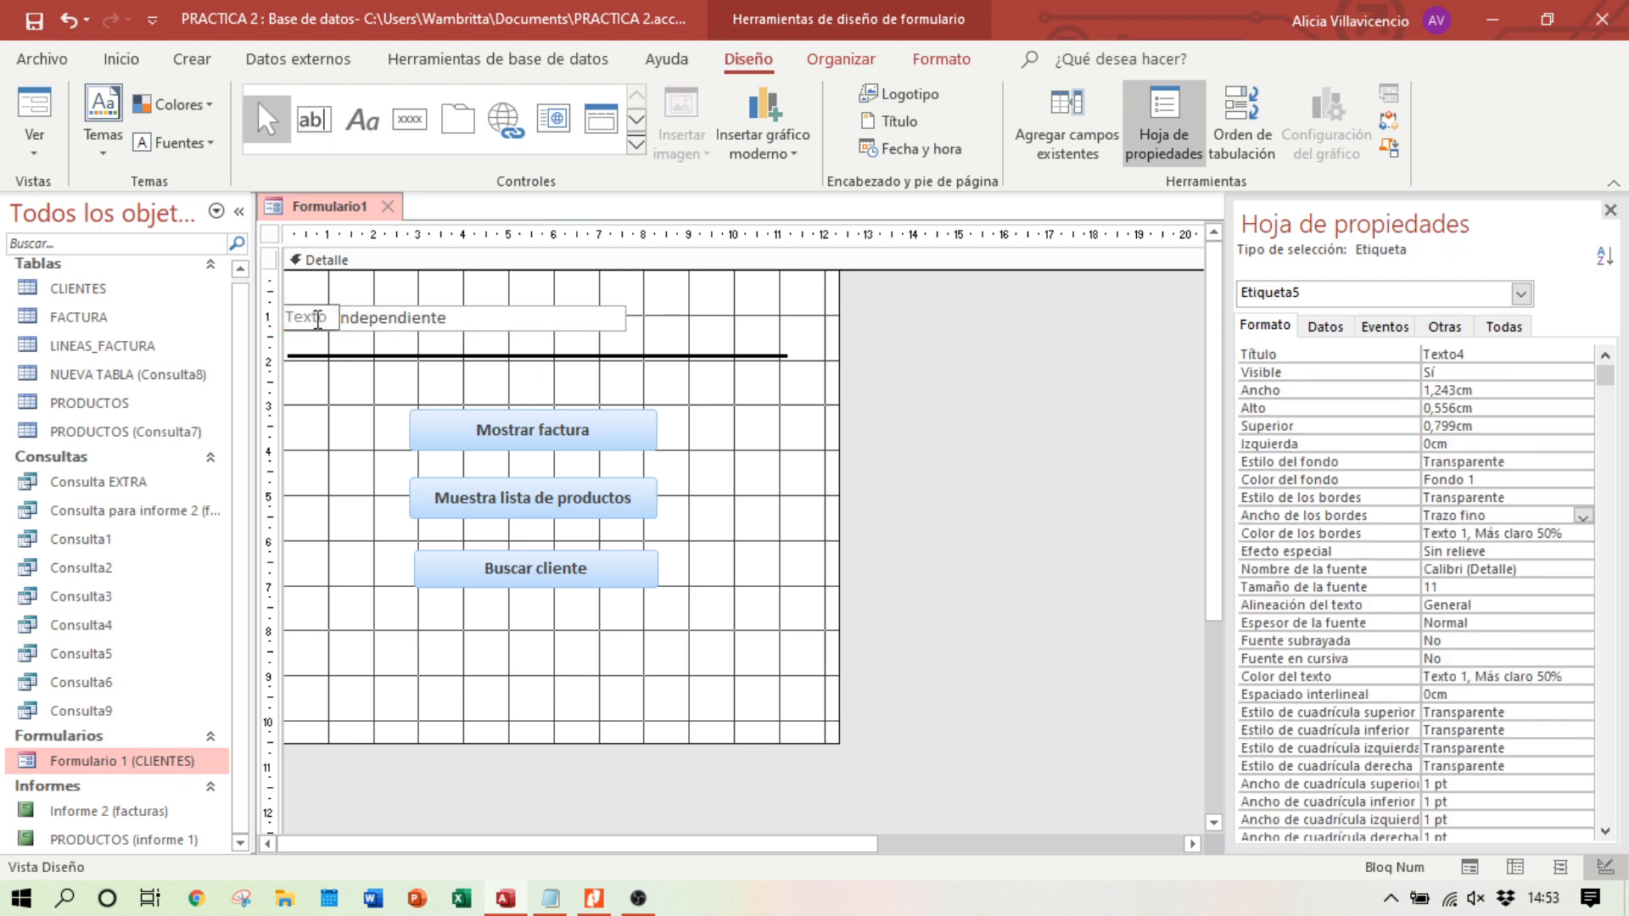
left_click(296, 339)
left_click(301, 329)
key("Delete")
Step: Enter "Menú principal" in the text box, using the title from the Nitro Pro PDF example
left_click(463, 321)
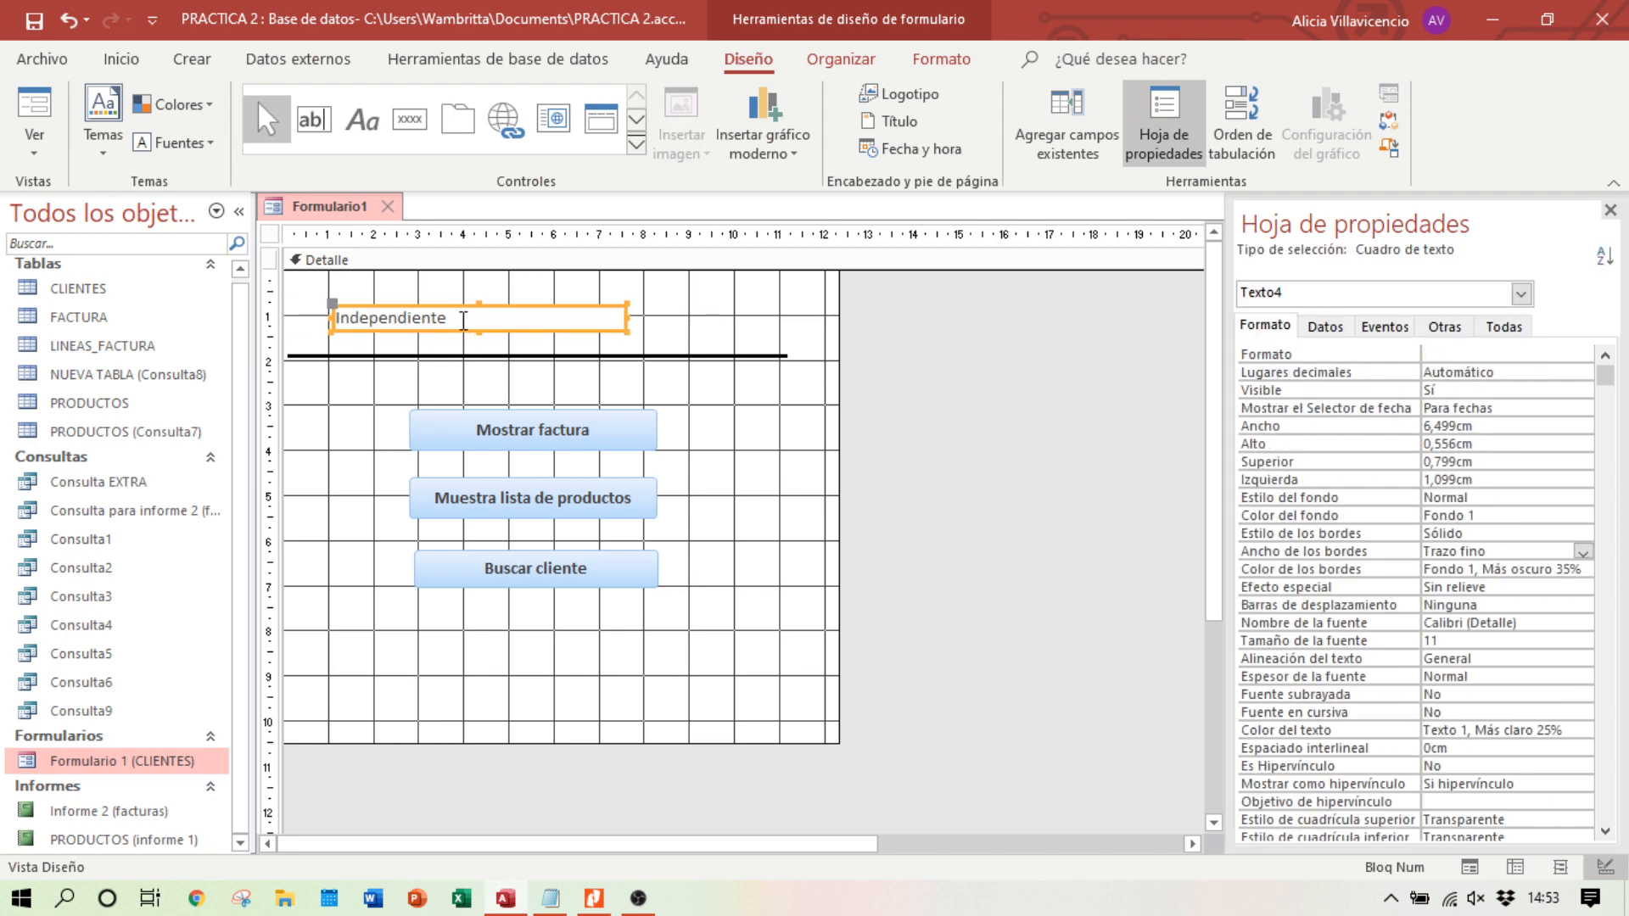
left_click(463, 320)
key("alt+Tab")
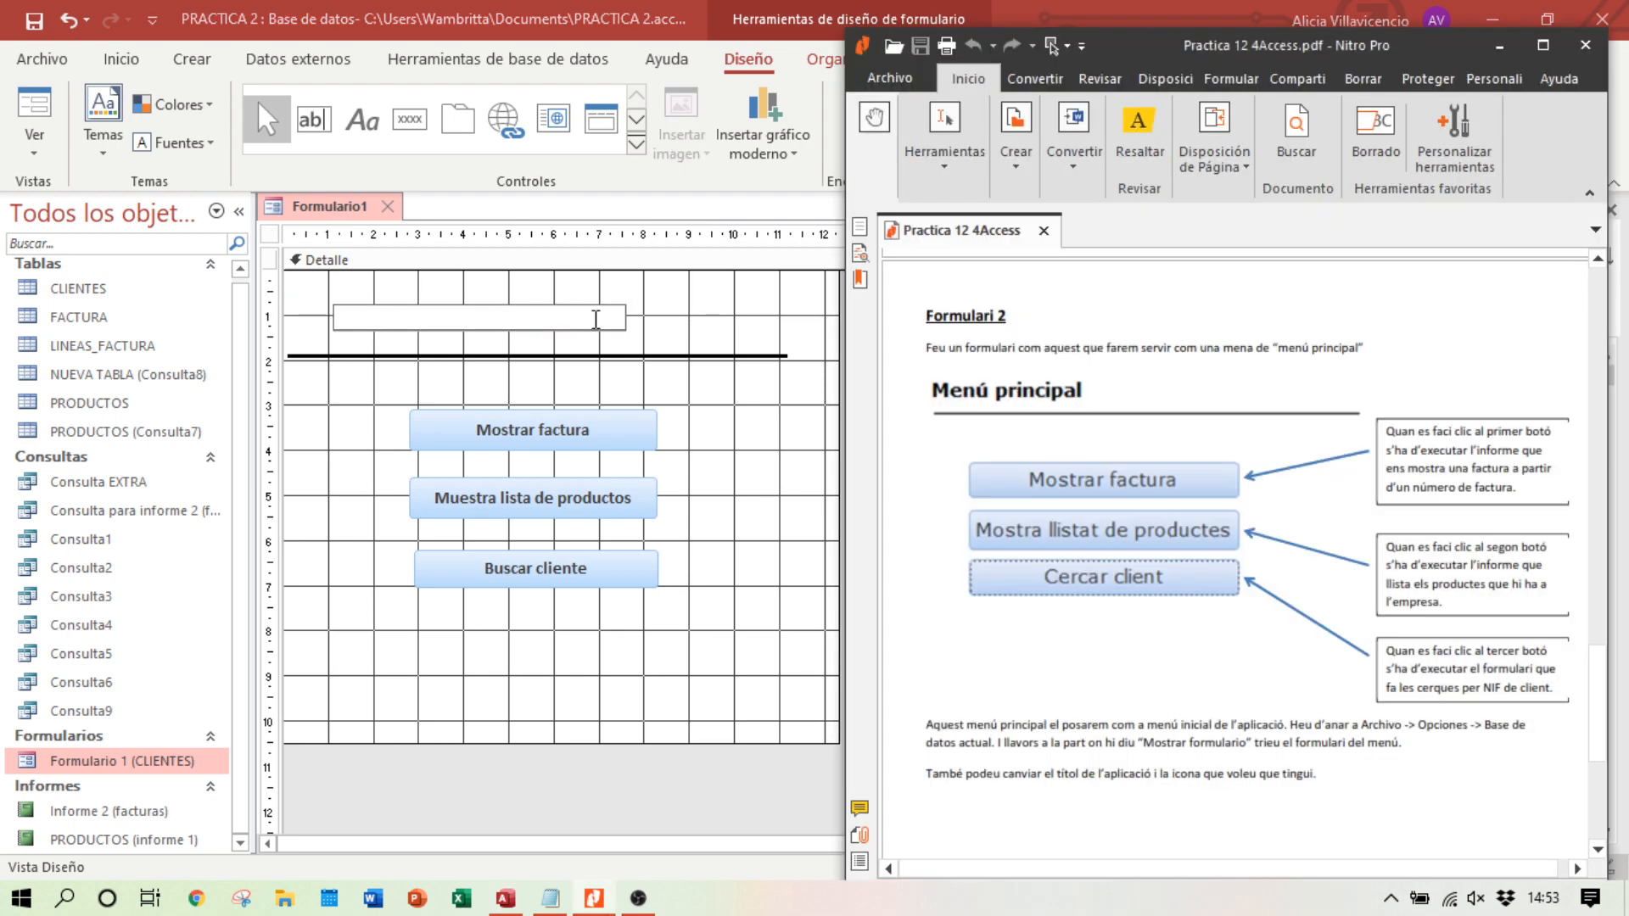
key("alt+Tab")
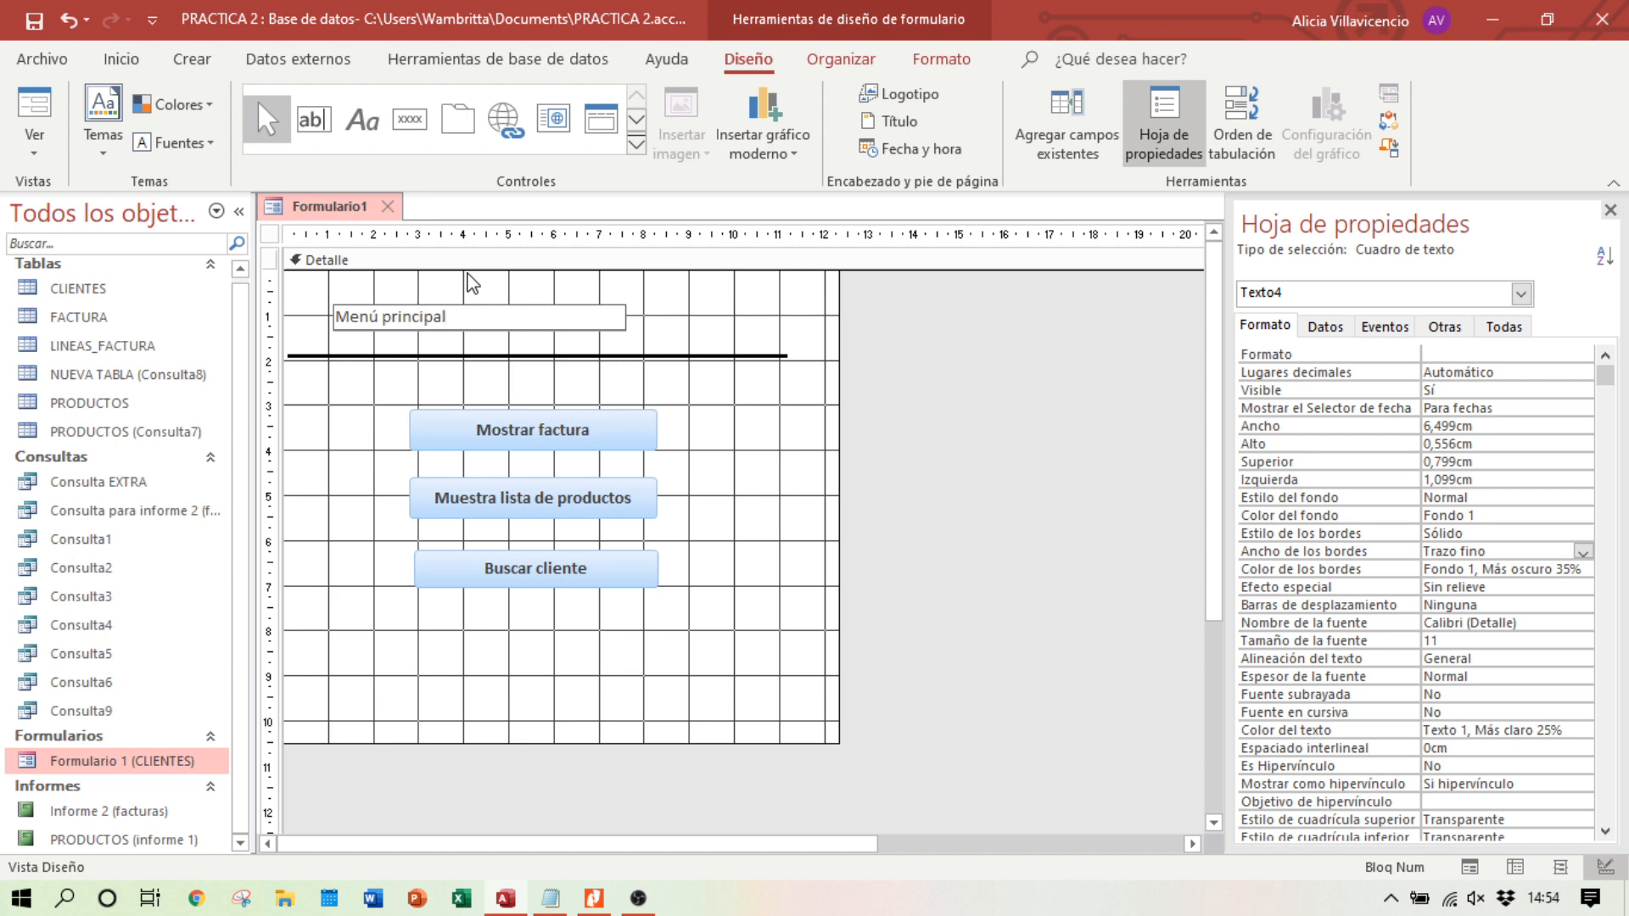
left_click_drag(459, 315, 356, 319)
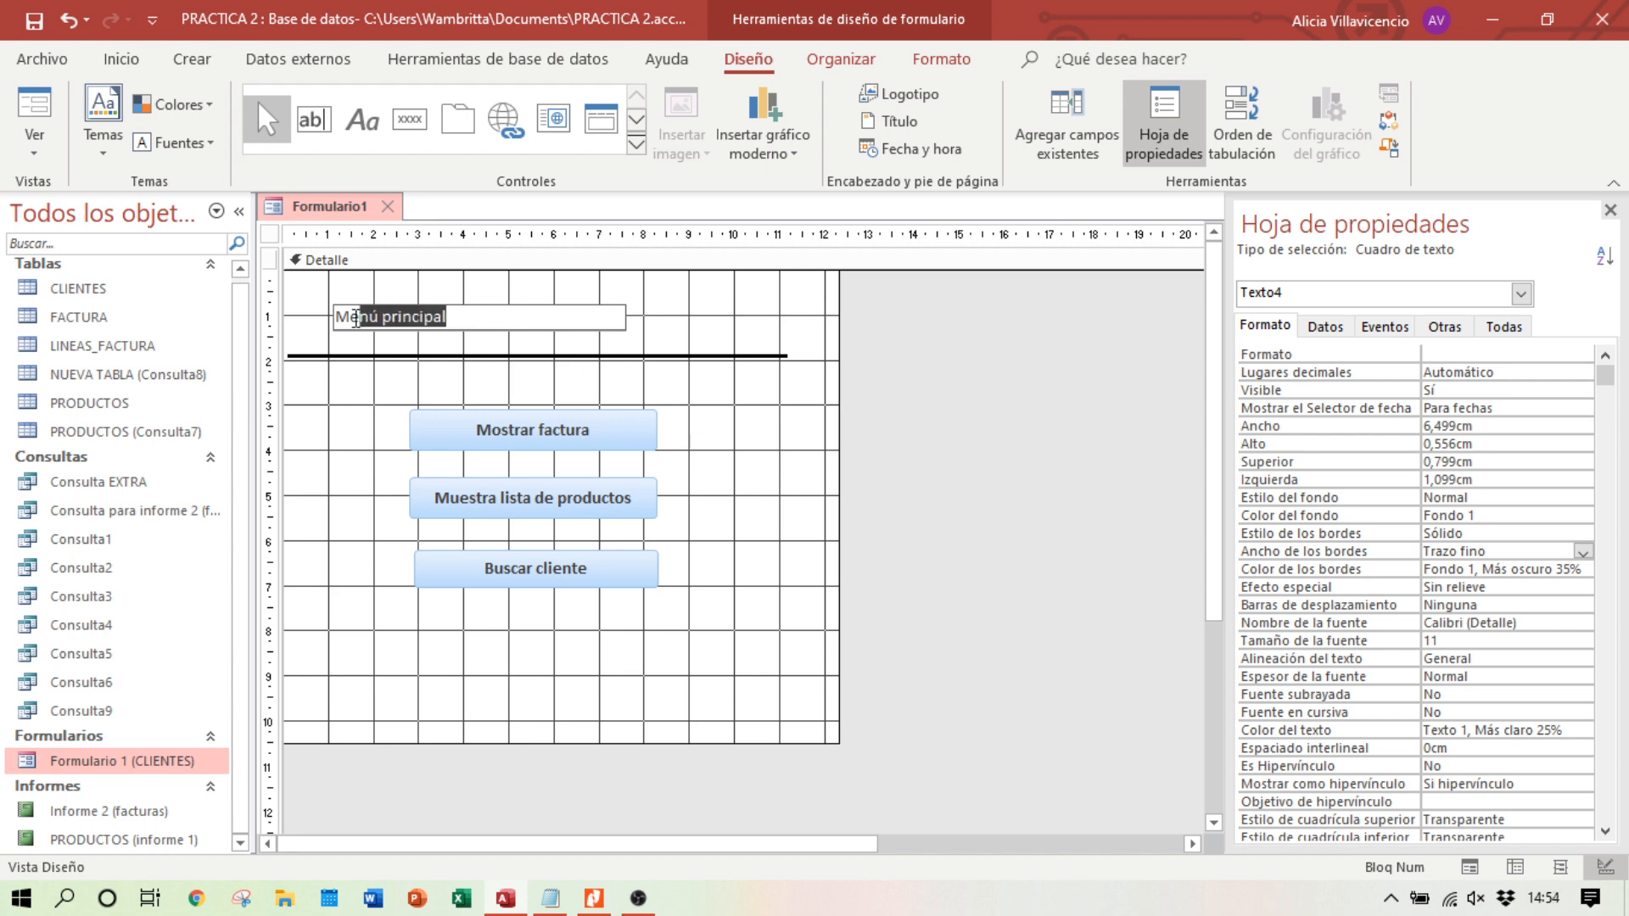
left_click(570, 344)
Step: Narrow the Menú principal box to about 3.2 cm, centred just above the line, and set its border style to Transparente
left_click(598, 323)
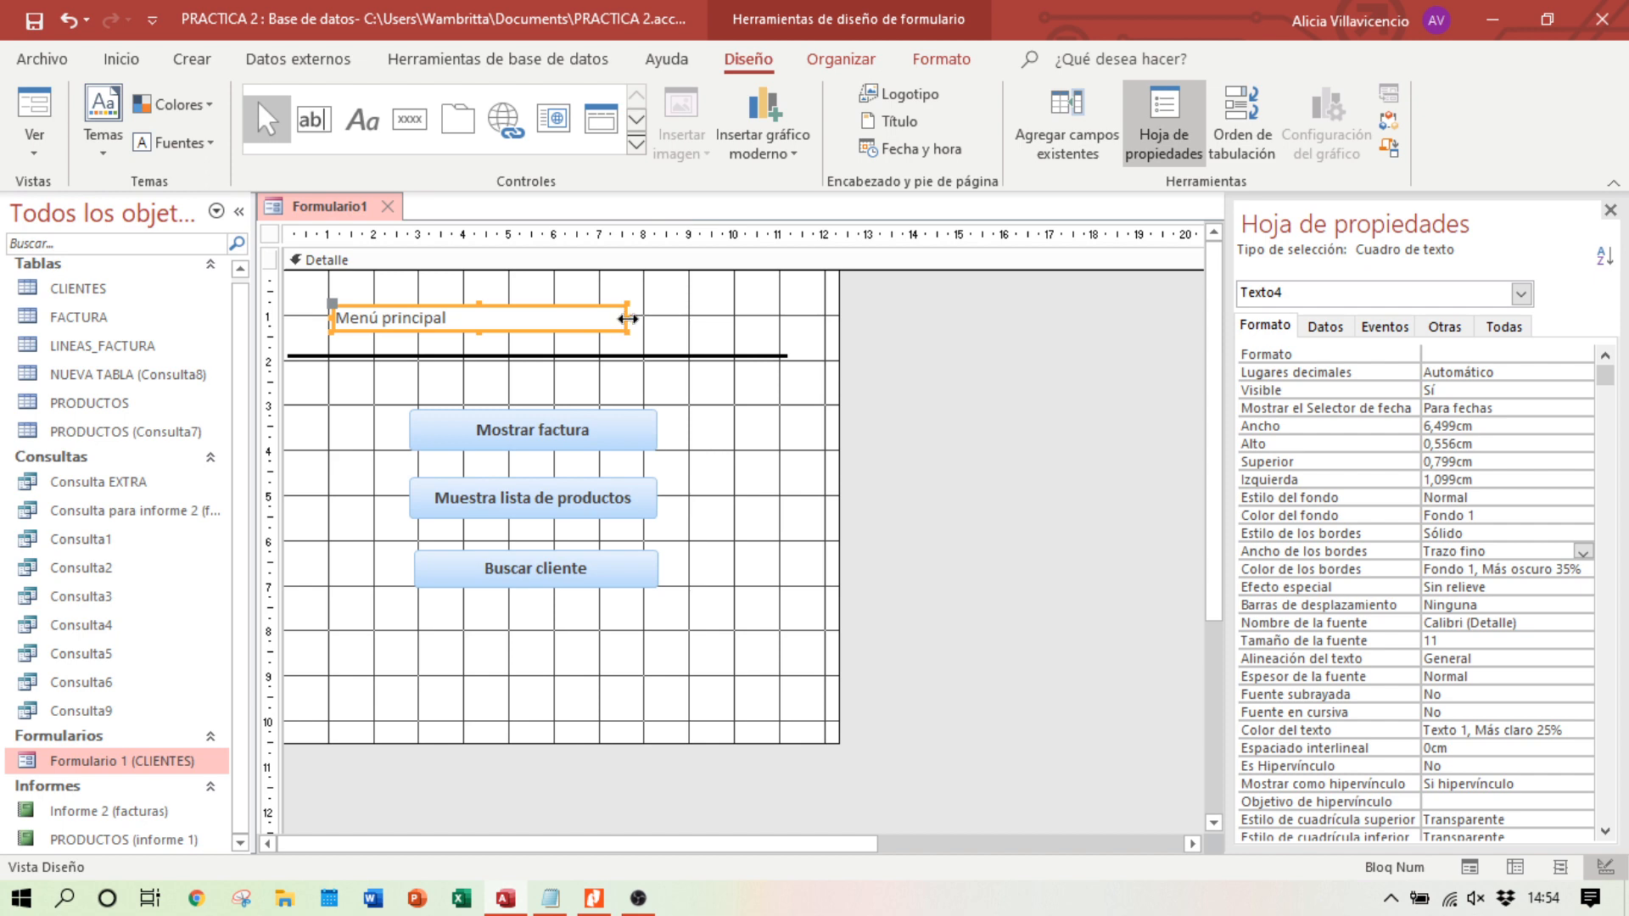
left_click_drag(628, 318, 548, 343)
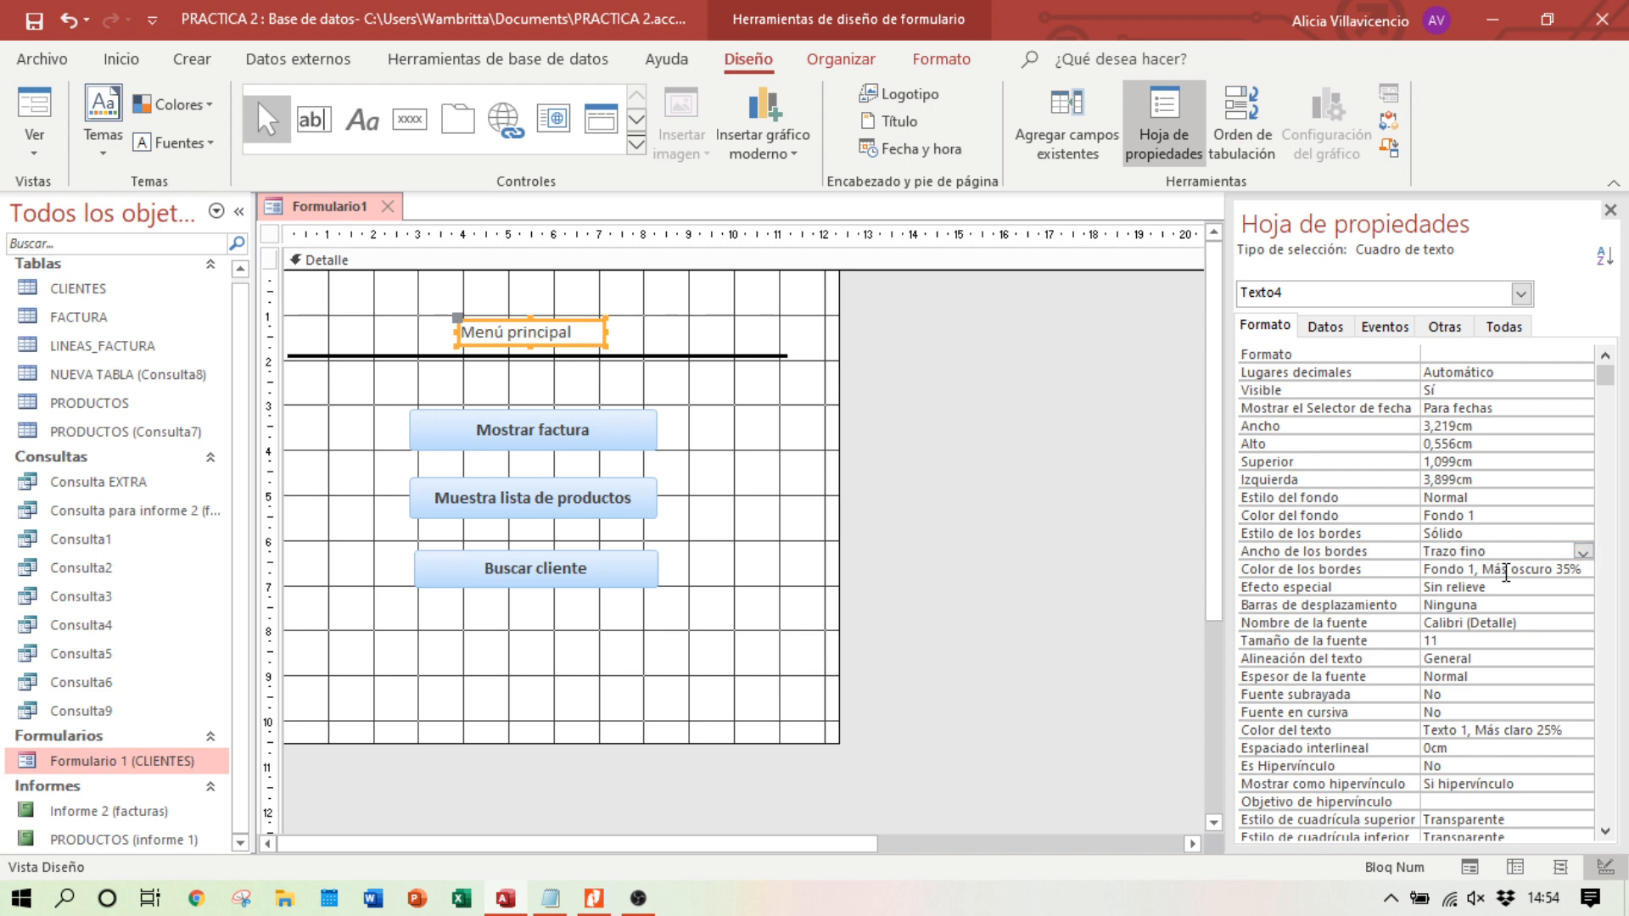
left_click(1567, 534)
left_click(1583, 534)
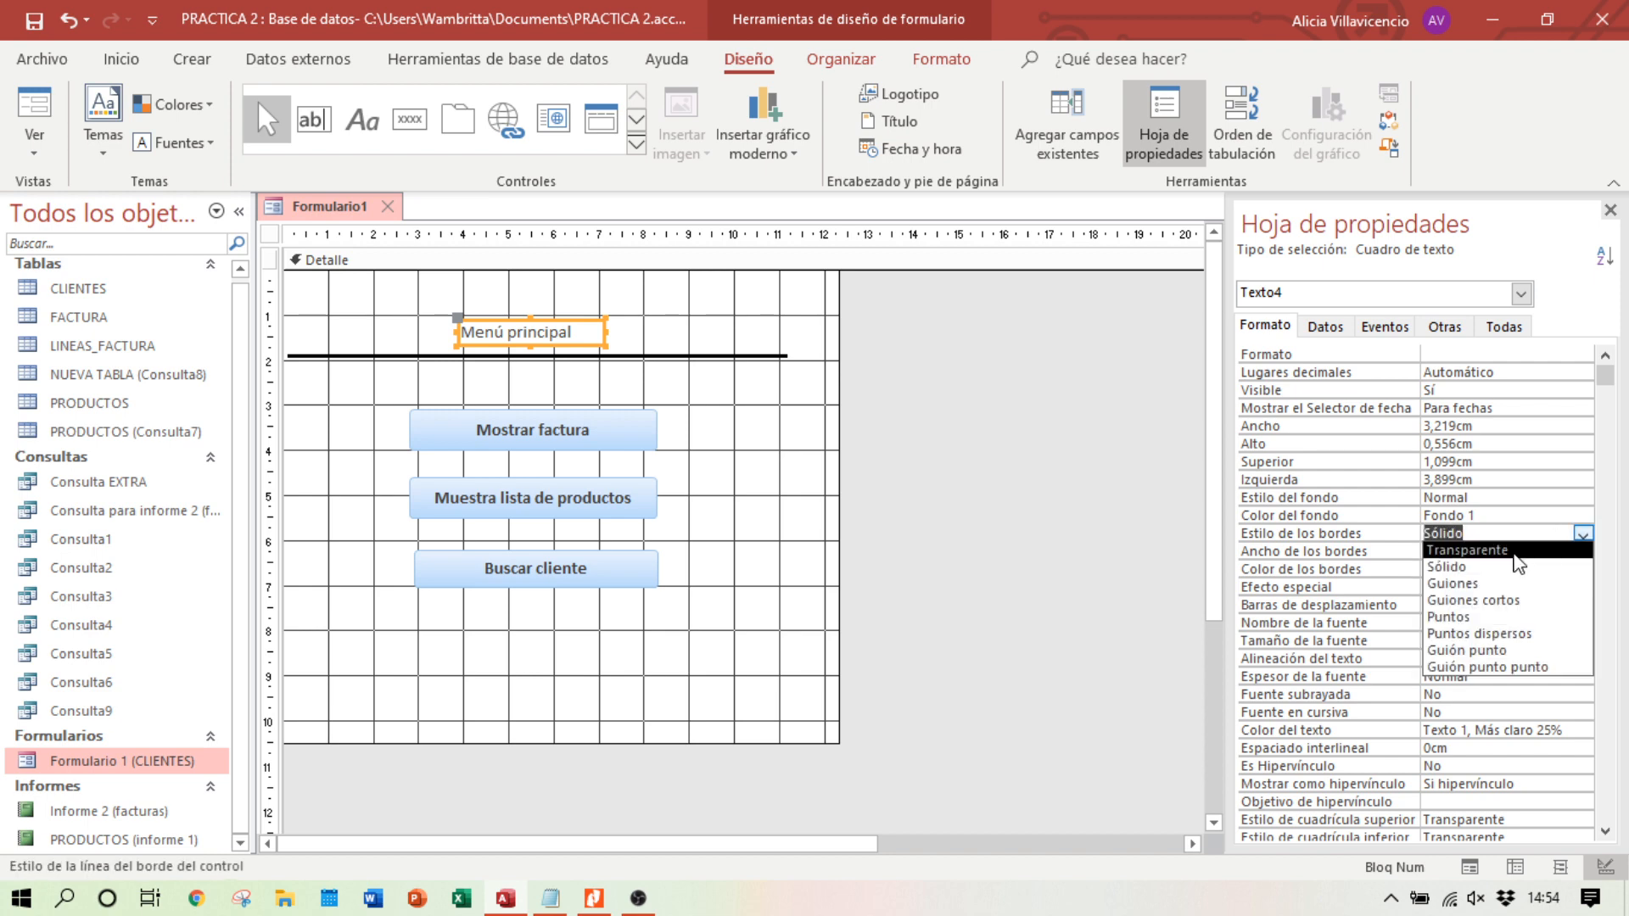
left_click(1510, 551)
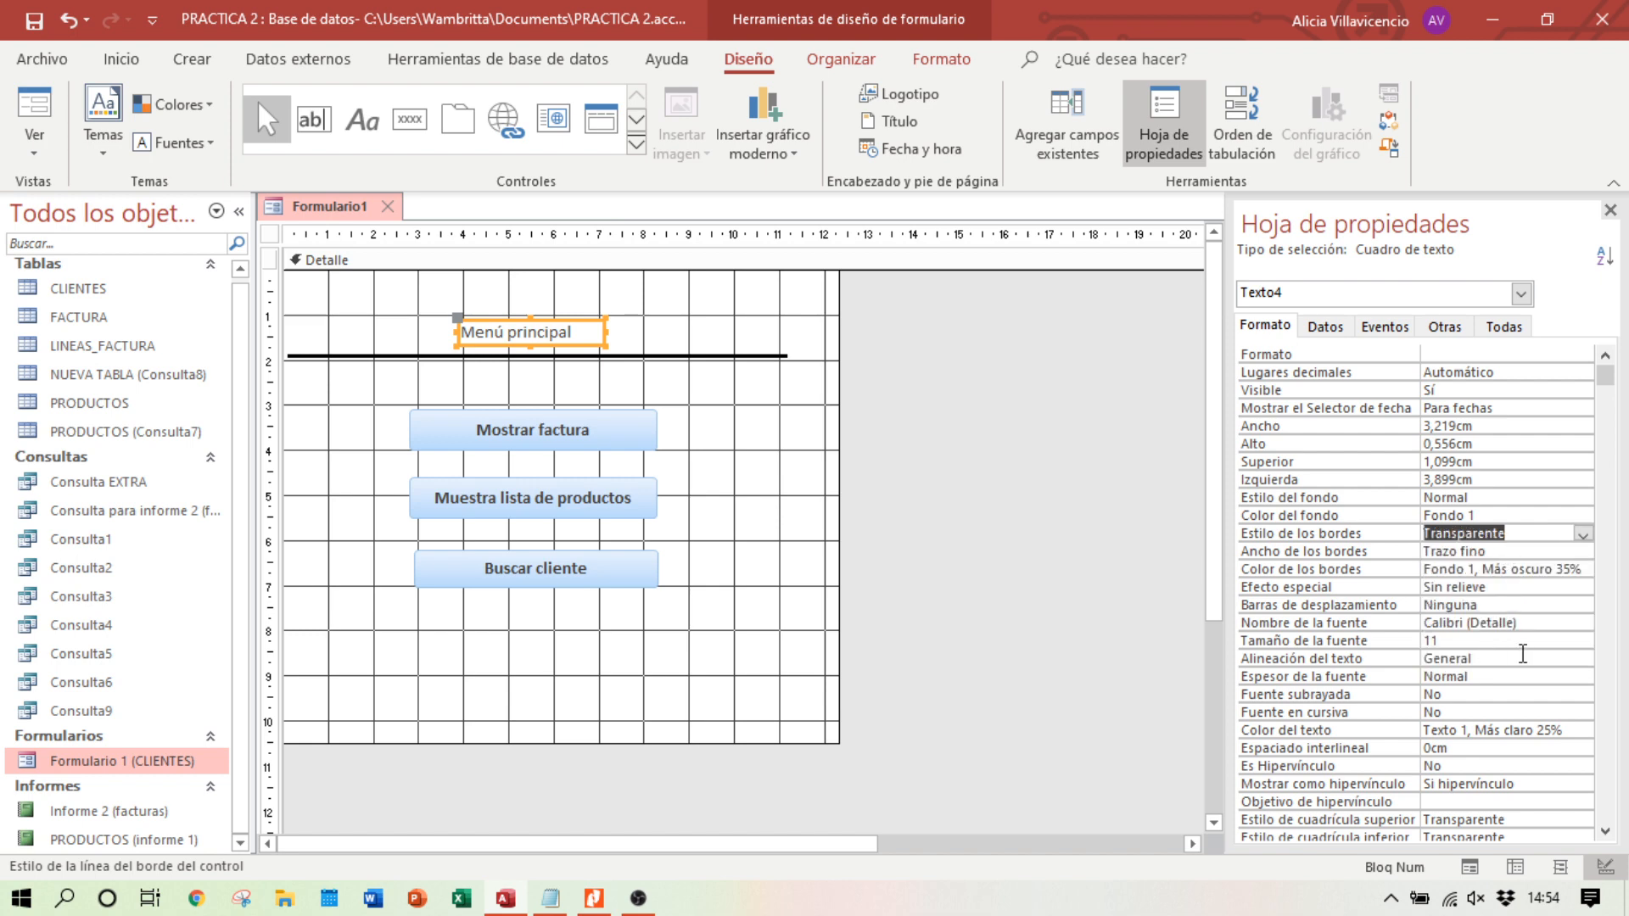
Step: Set the Menú principal text to font size 14 and compare it with the Nitro Pro PDF example
left_click(1571, 642)
left_click(1583, 642)
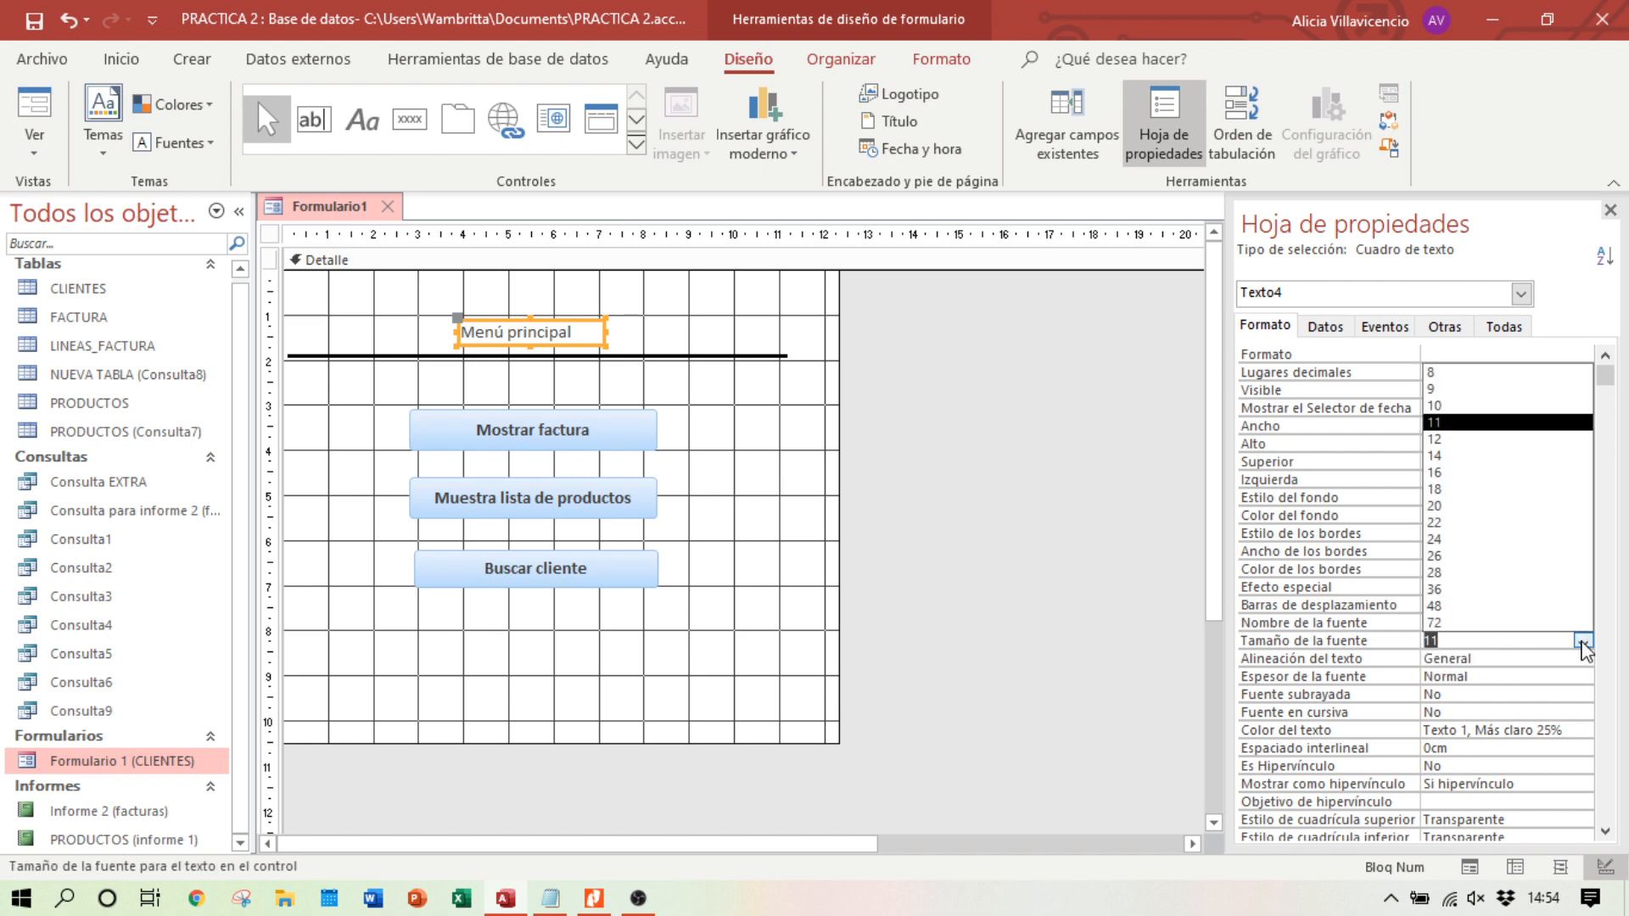
left_click(1490, 456)
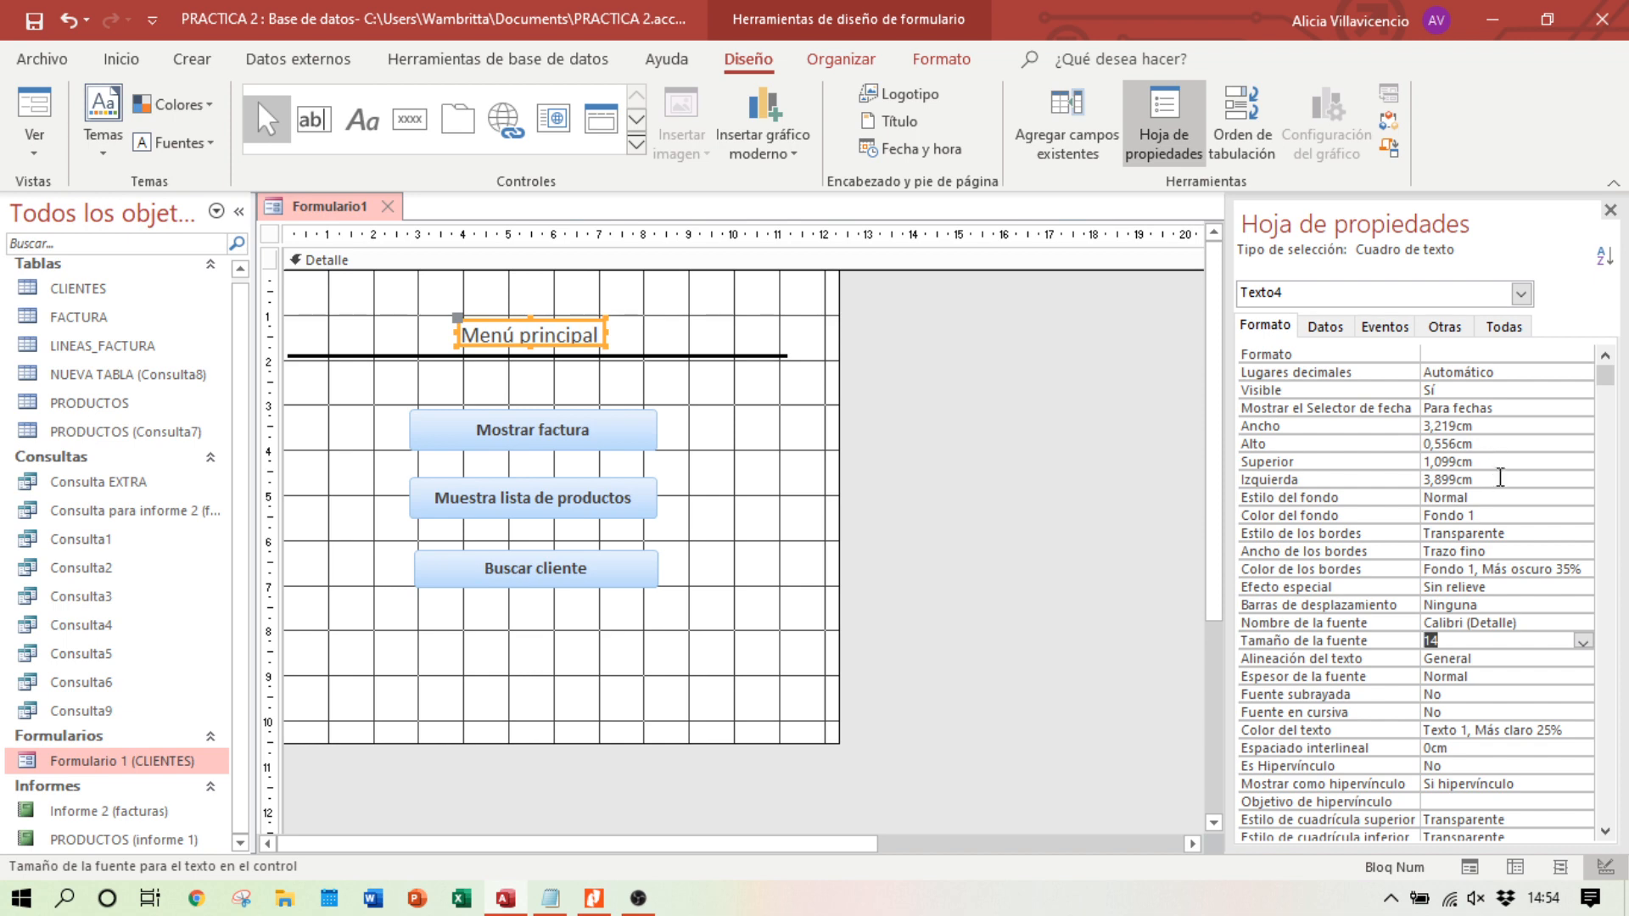
left_click(595, 901)
left_click(594, 901)
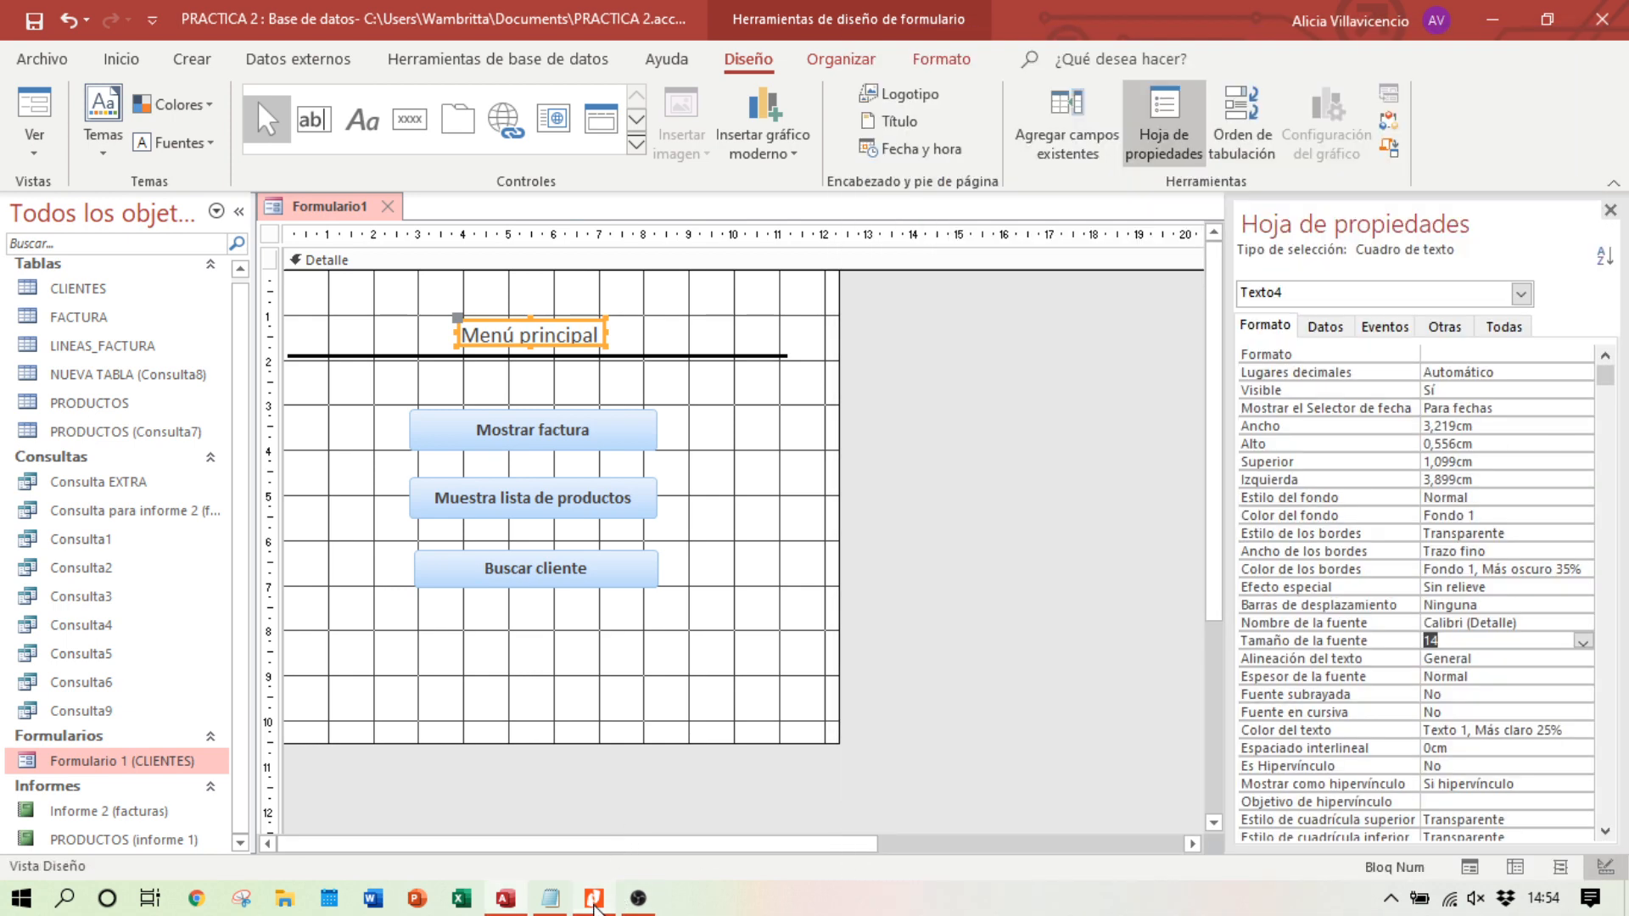
Step: Set the Menú principal text's font weight to Negrita and its font size to 16
left_click(1585, 678)
left_click(1515, 801)
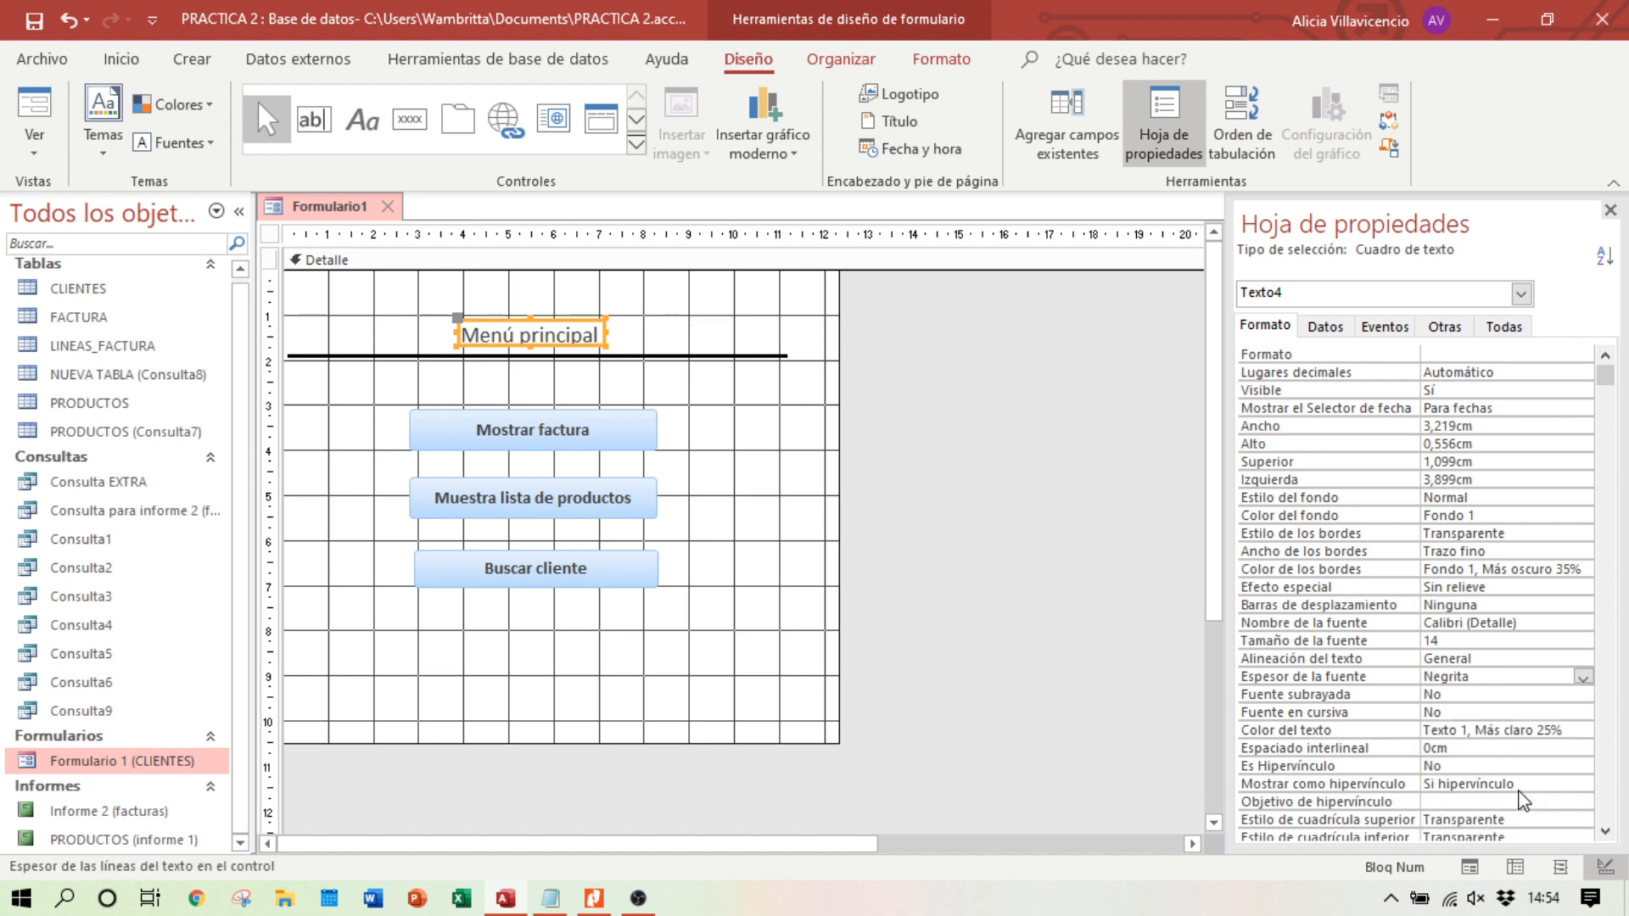
left_click(1585, 642)
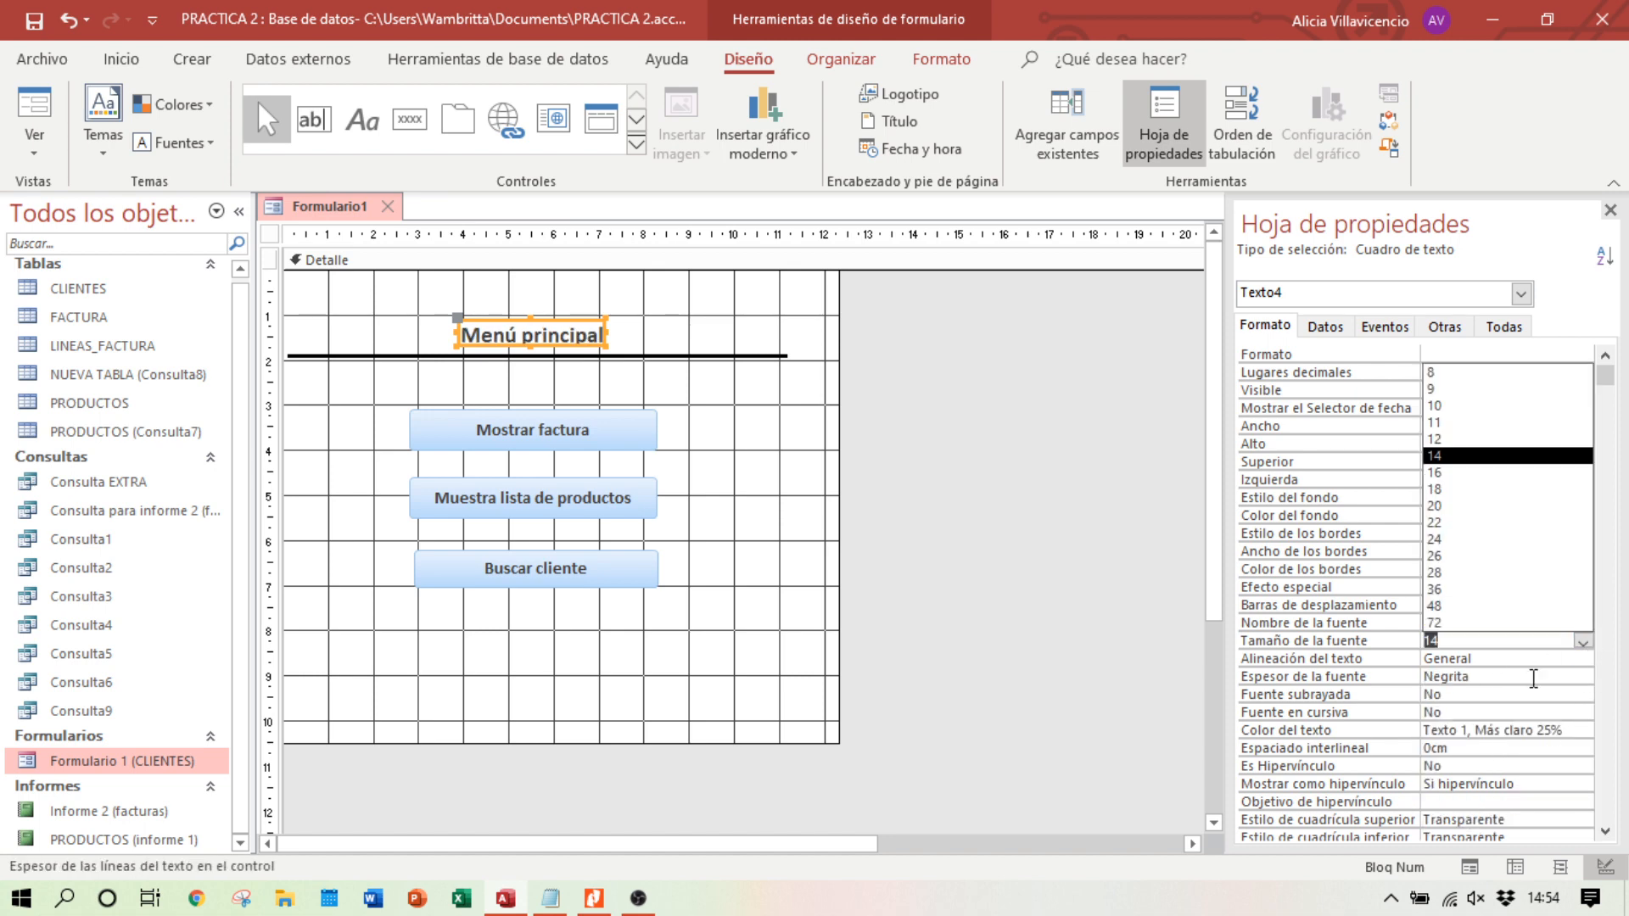
left_click(1504, 475)
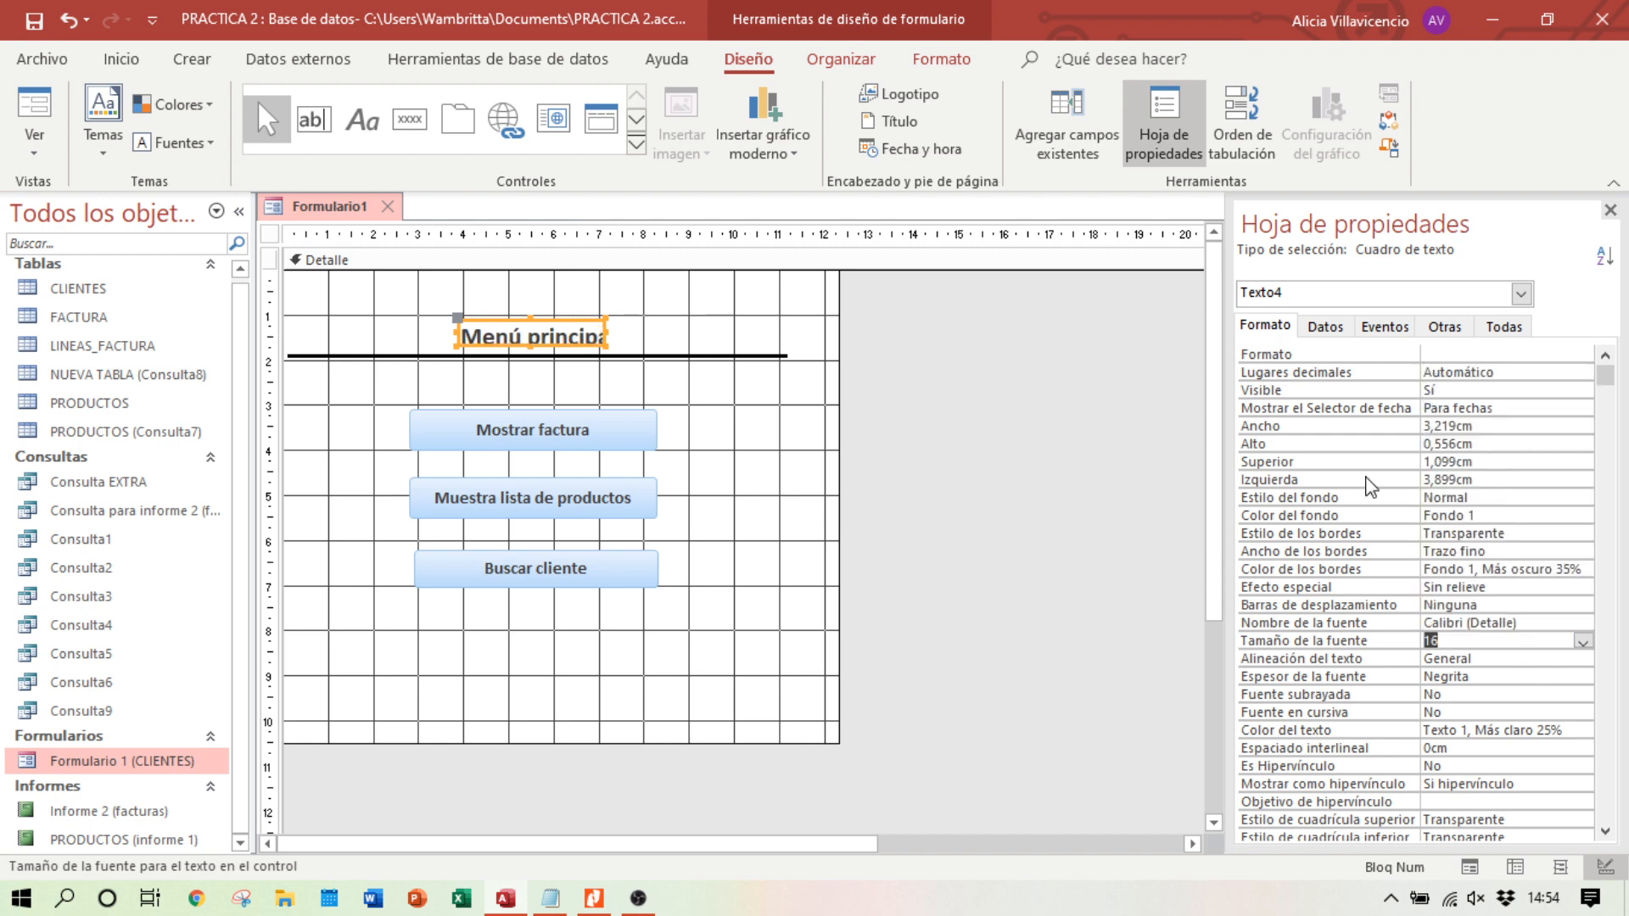
Step: Enlarge the Menú principal text box to about 4.5 by 0.9 cm, set its text alignment to Centro and centre it above the line
left_click(605, 334)
left_click_drag(606, 334, 661, 334)
left_click_drag(564, 321, 560, 303)
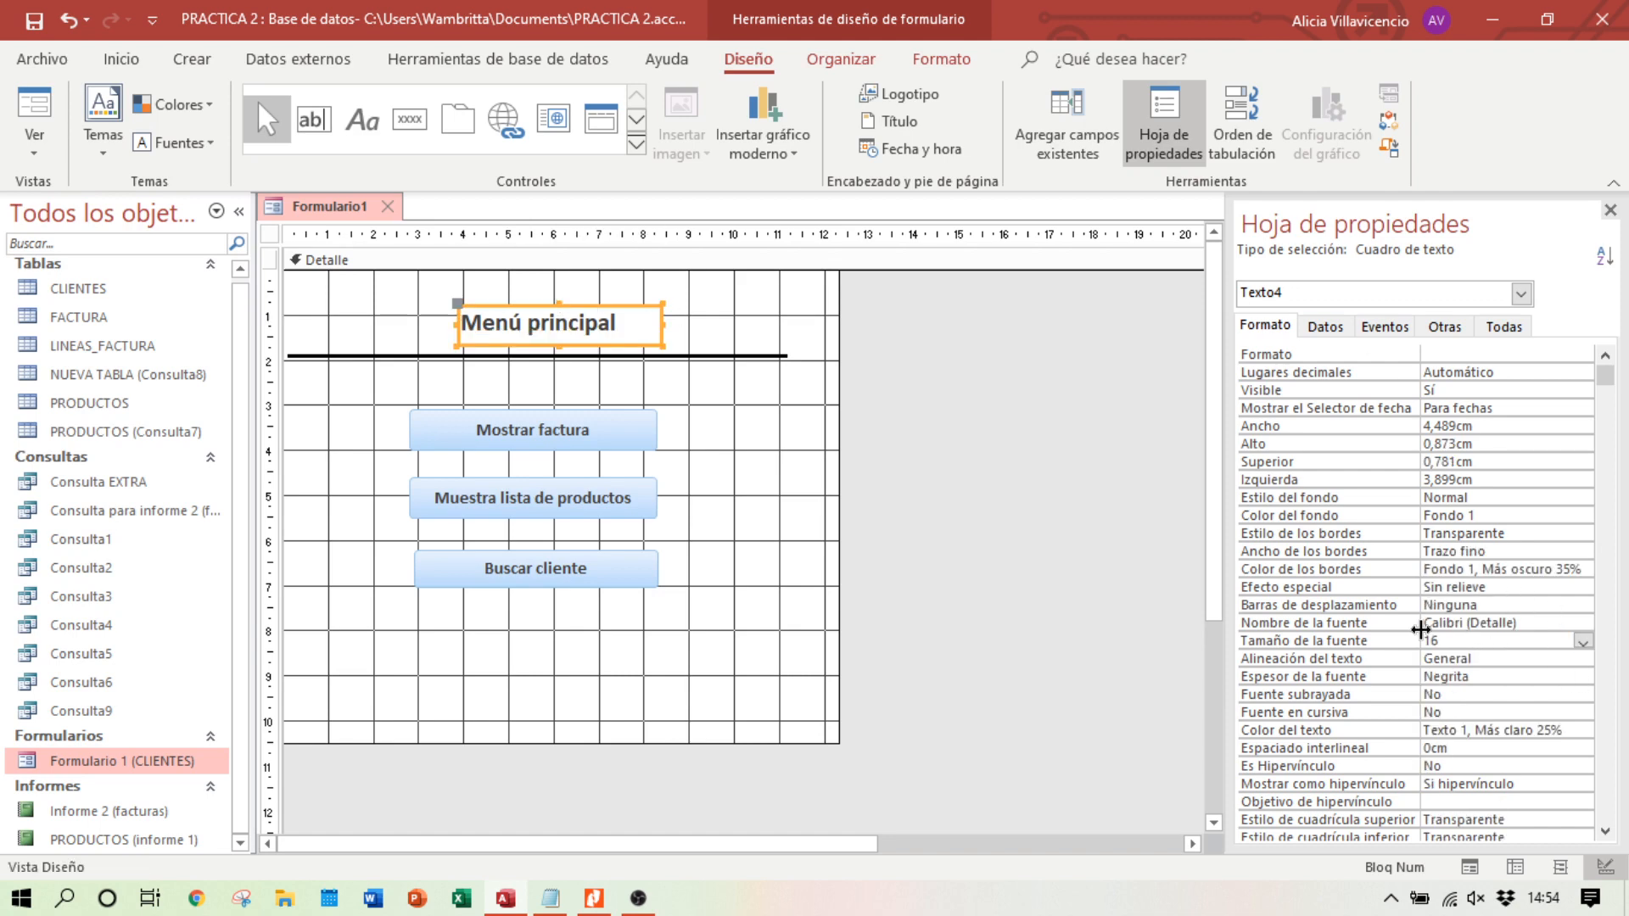
left_click(1575, 658)
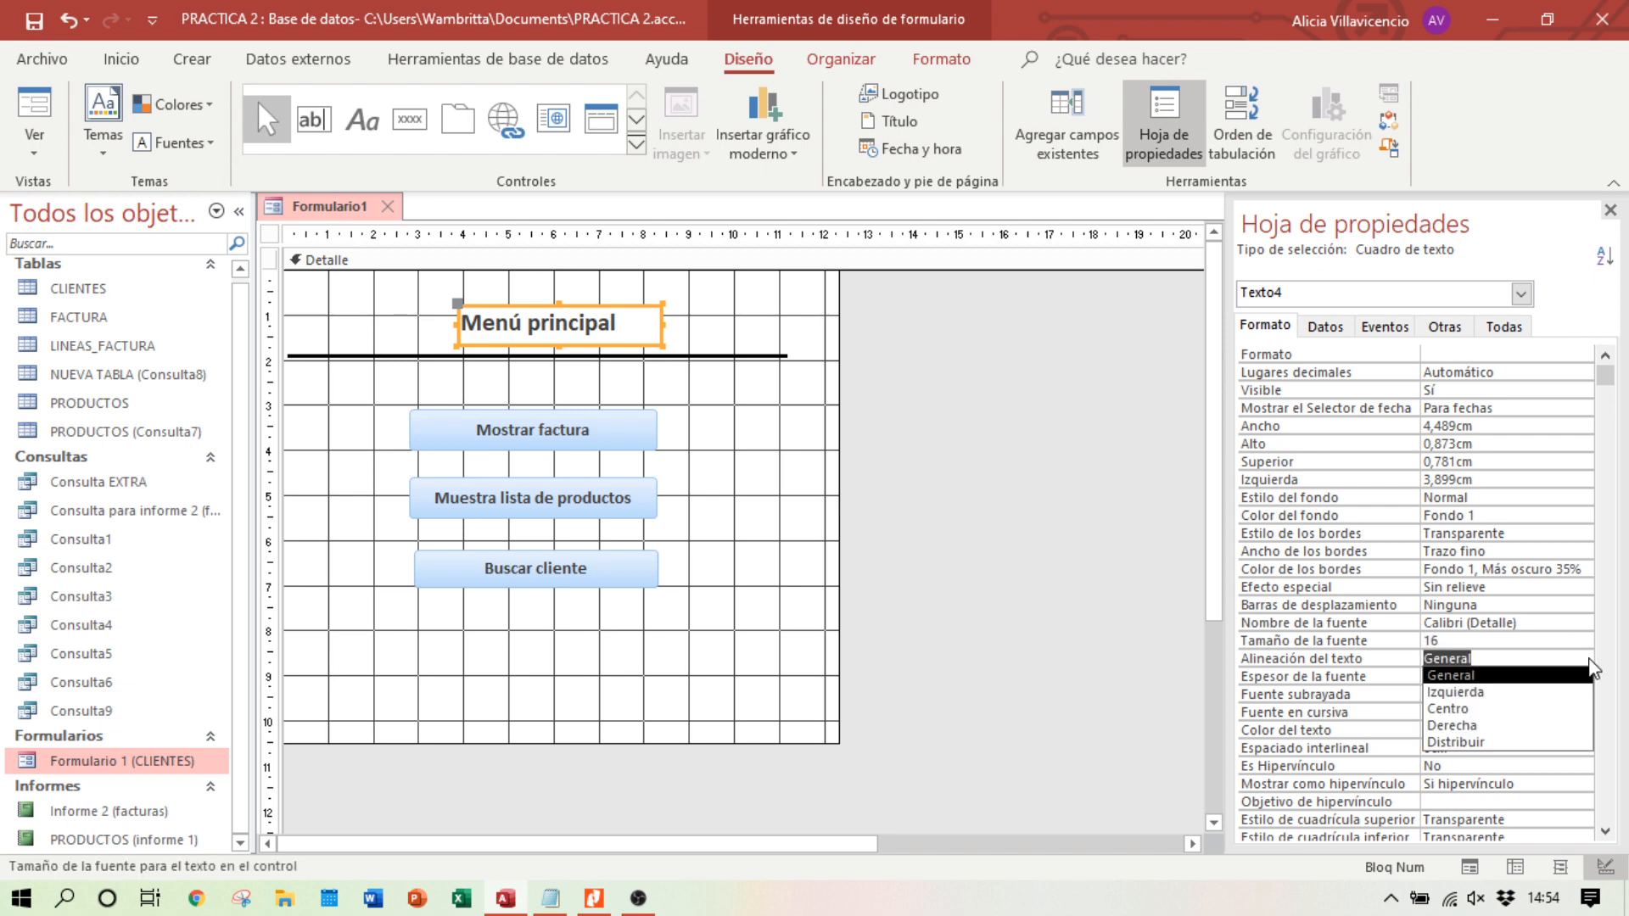
left_click(1513, 711)
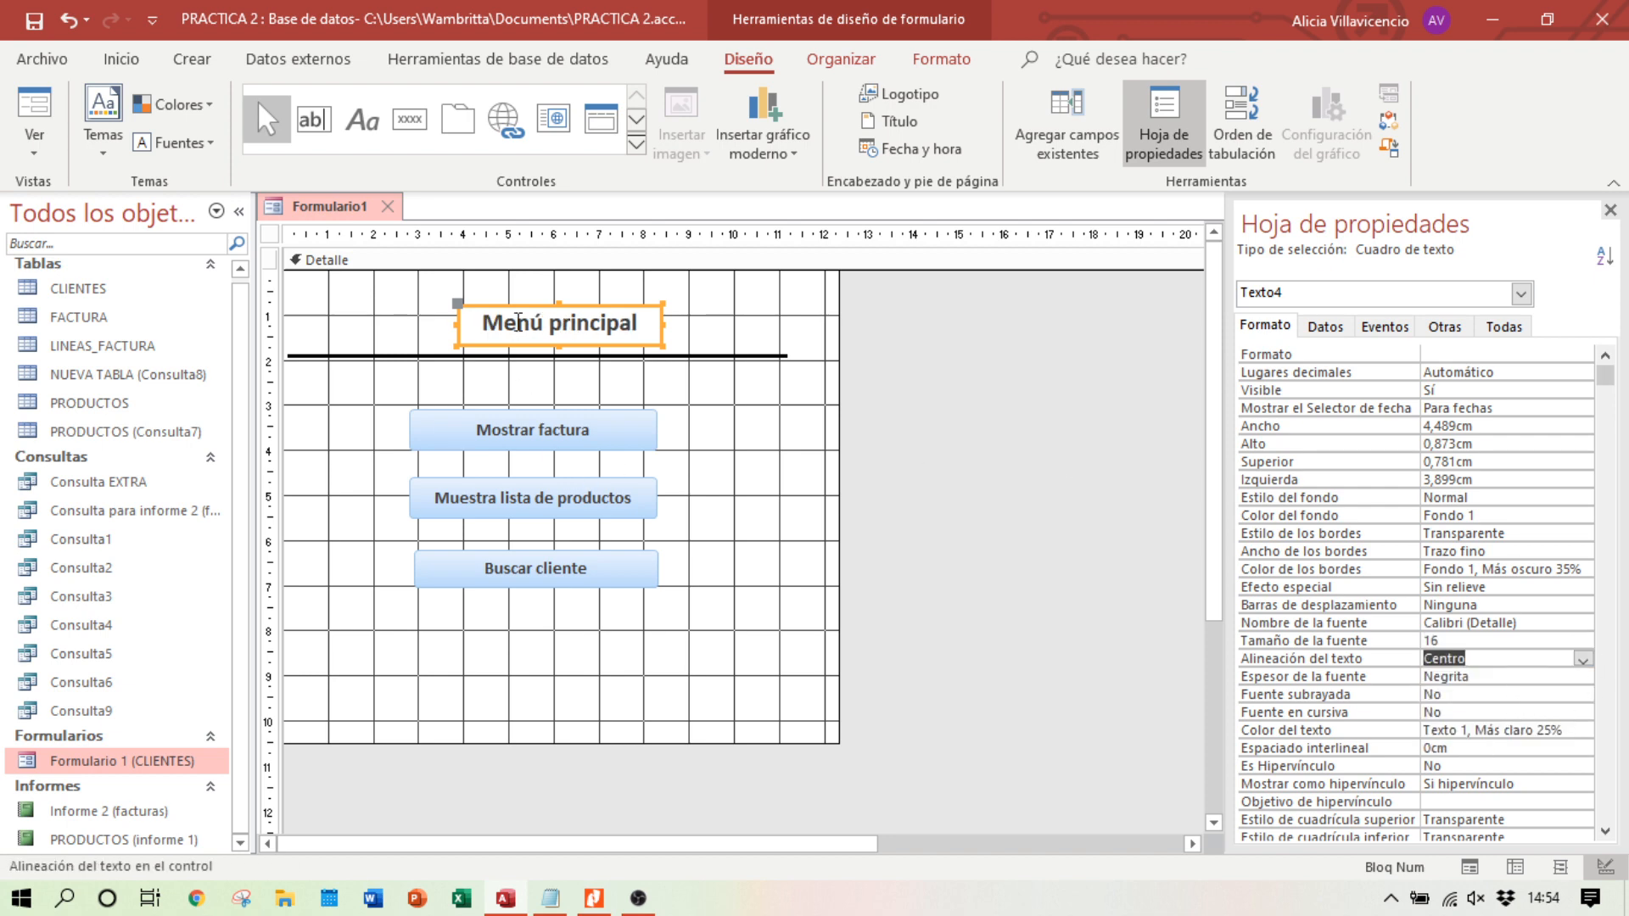
left_click_drag(523, 337, 506, 344)
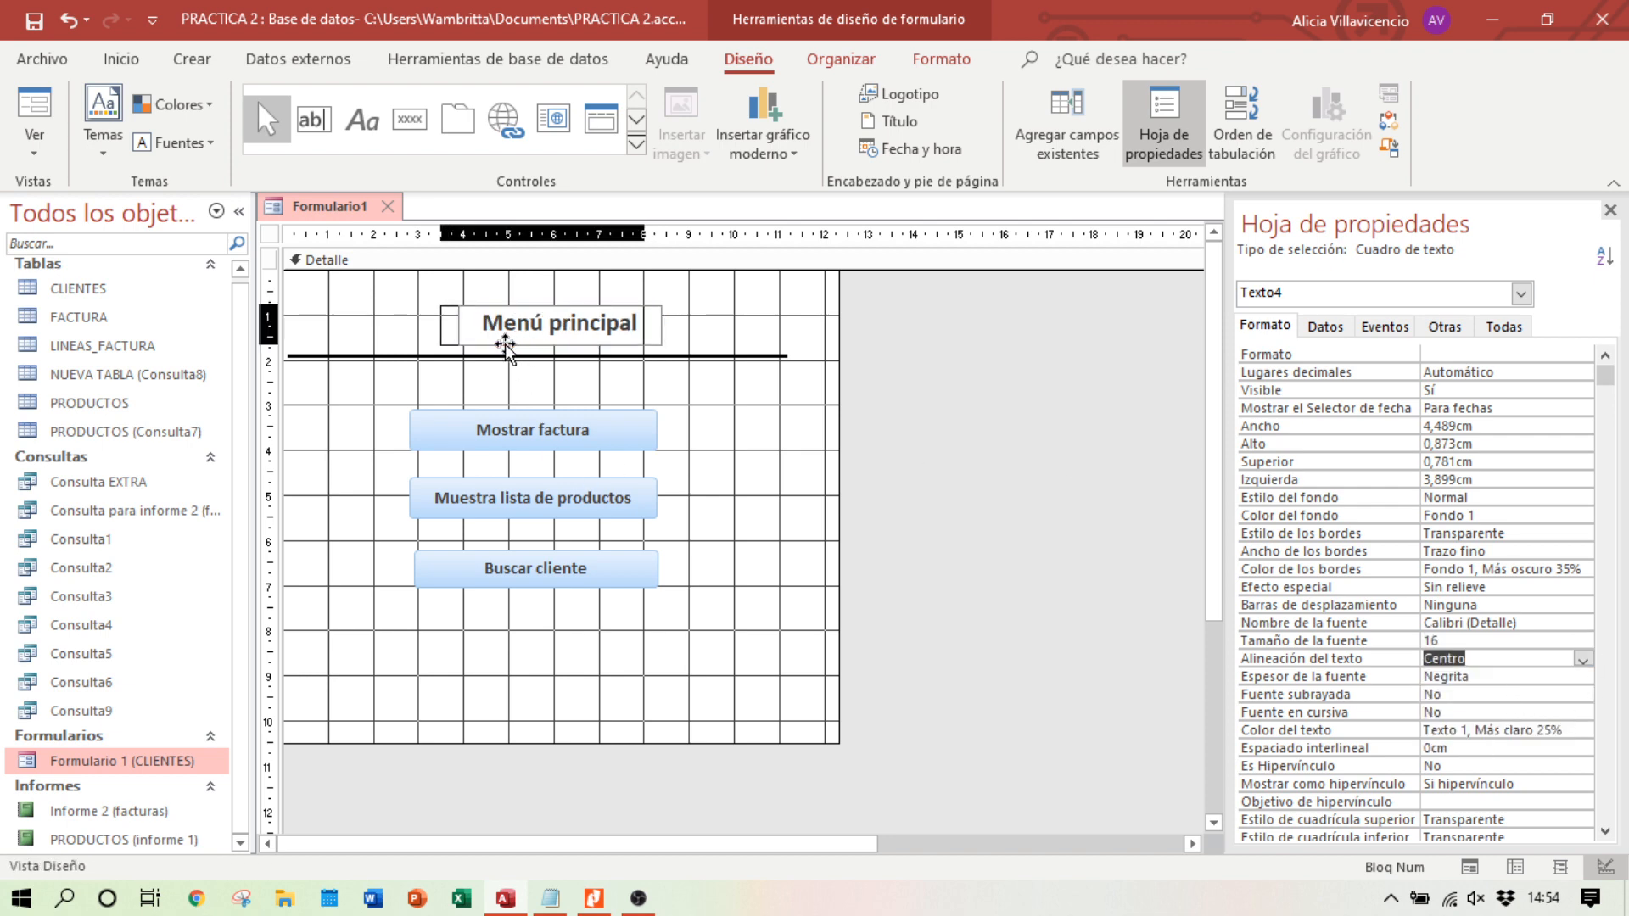
left_click(929, 486)
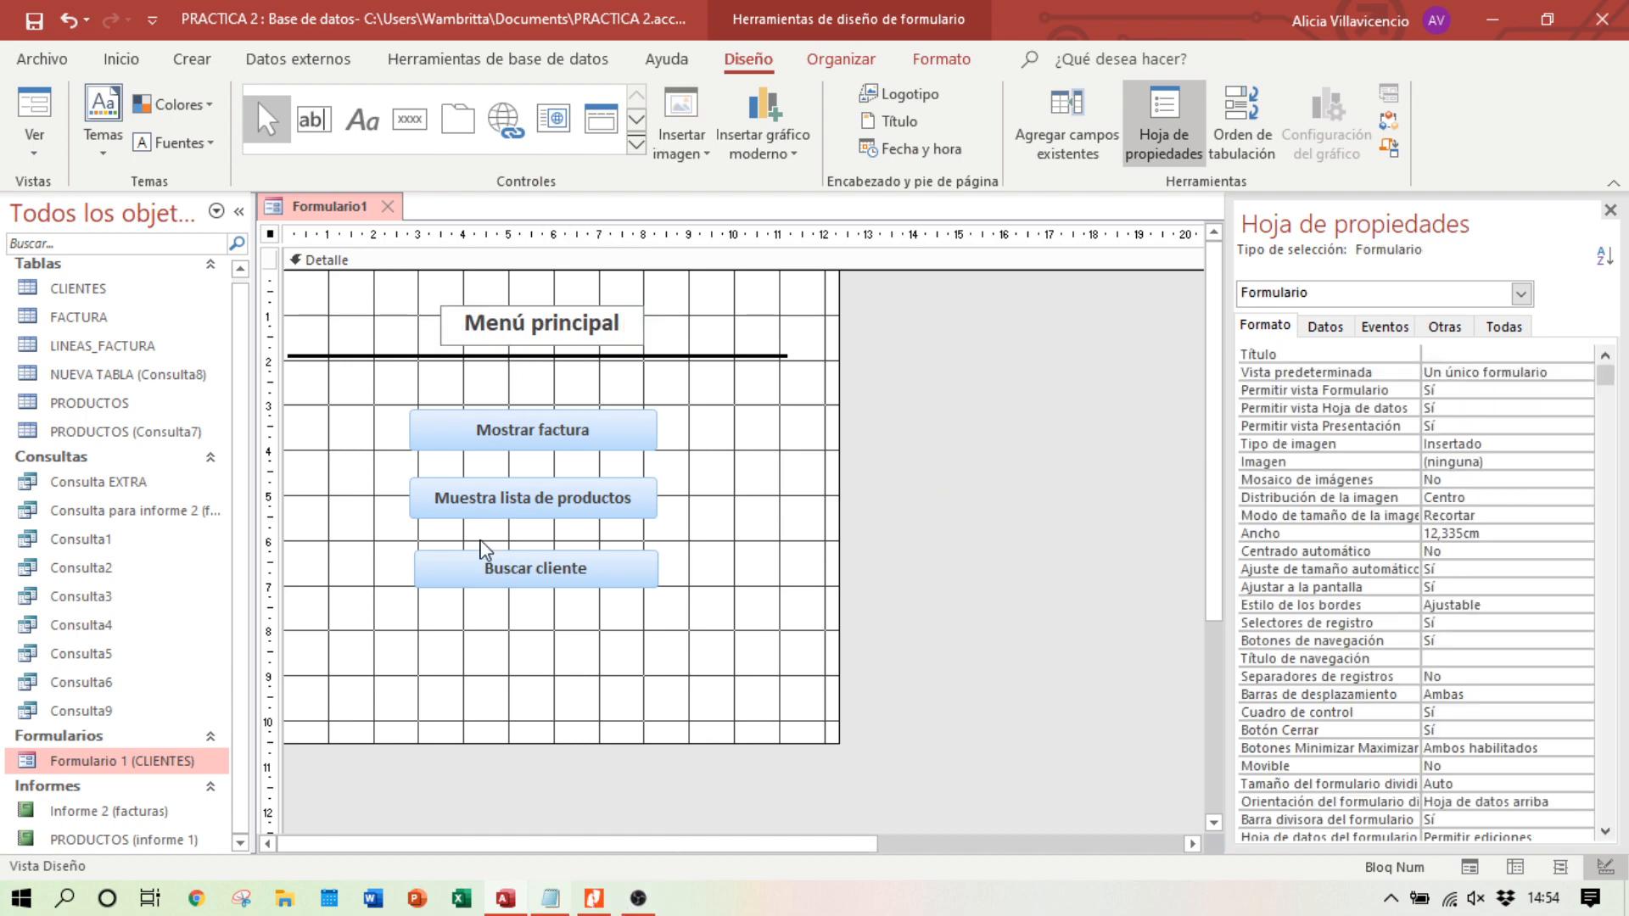
Step: Reapply border width Trazo fino and border style Transparente to the Menú principal text box
left_click(565, 337)
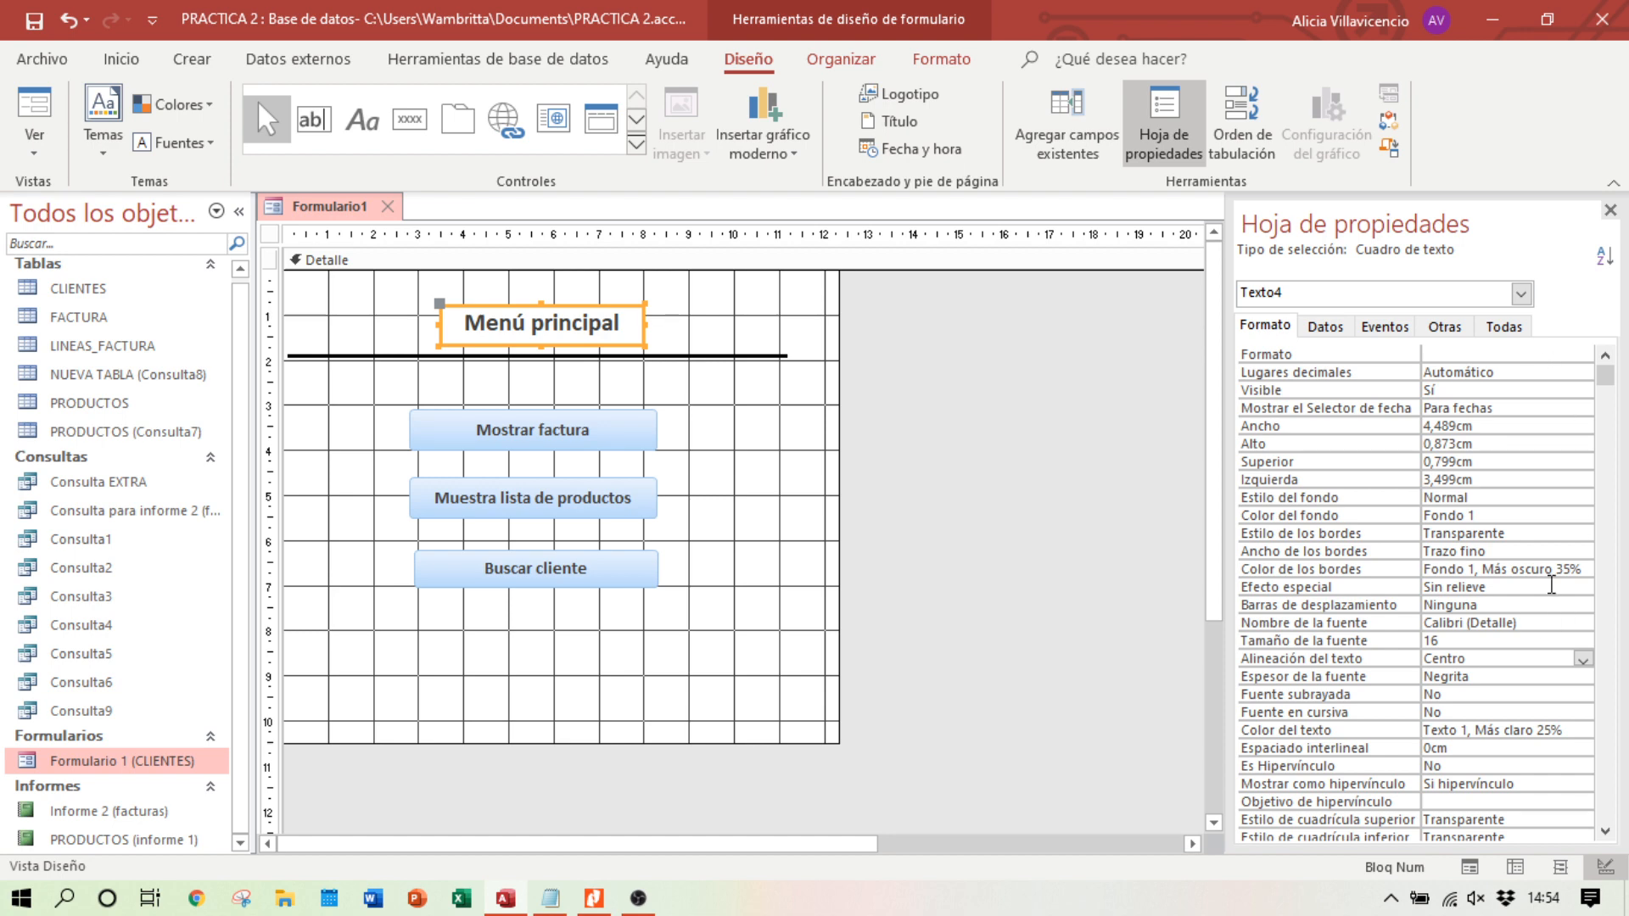
left_click(1552, 553)
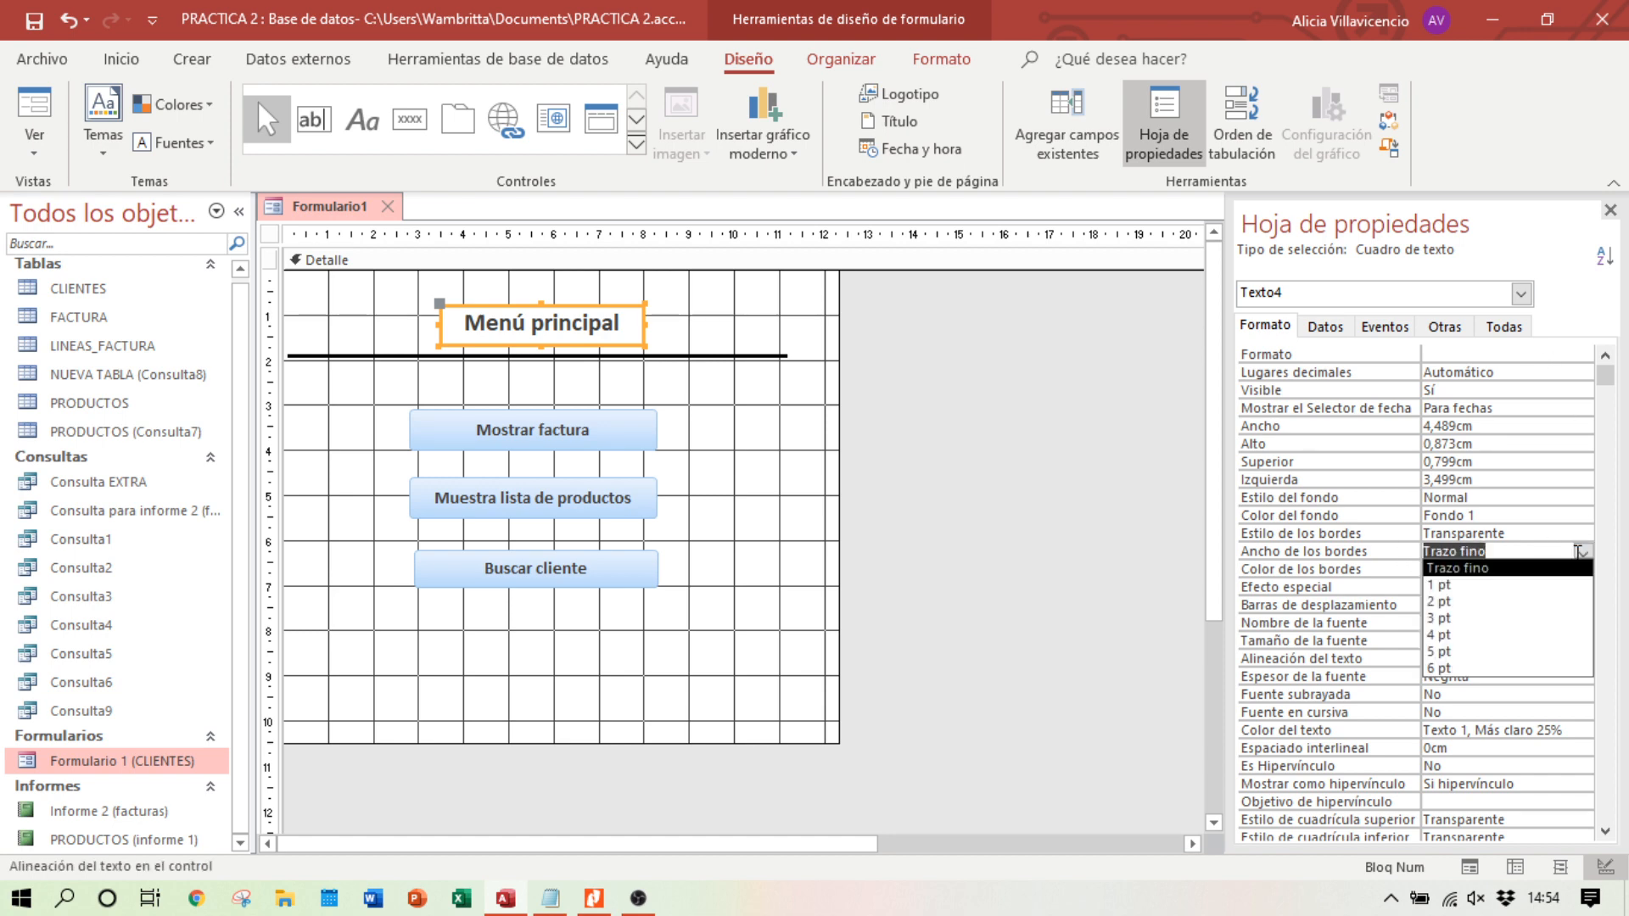
left_click(1567, 569)
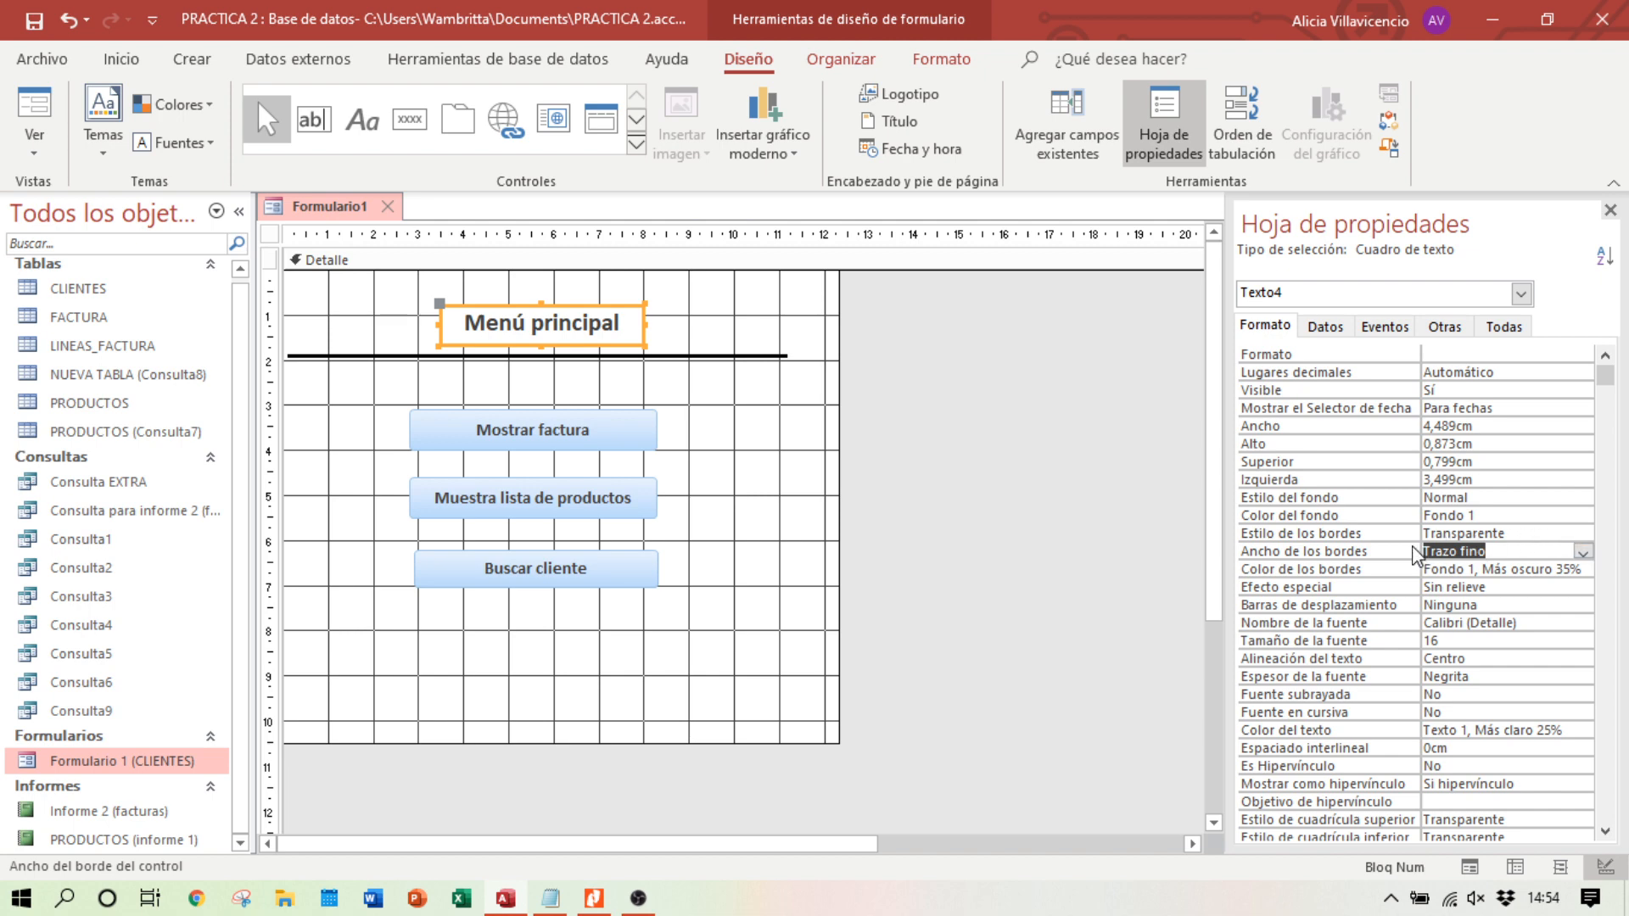
left_click(1540, 535)
left_click(1583, 535)
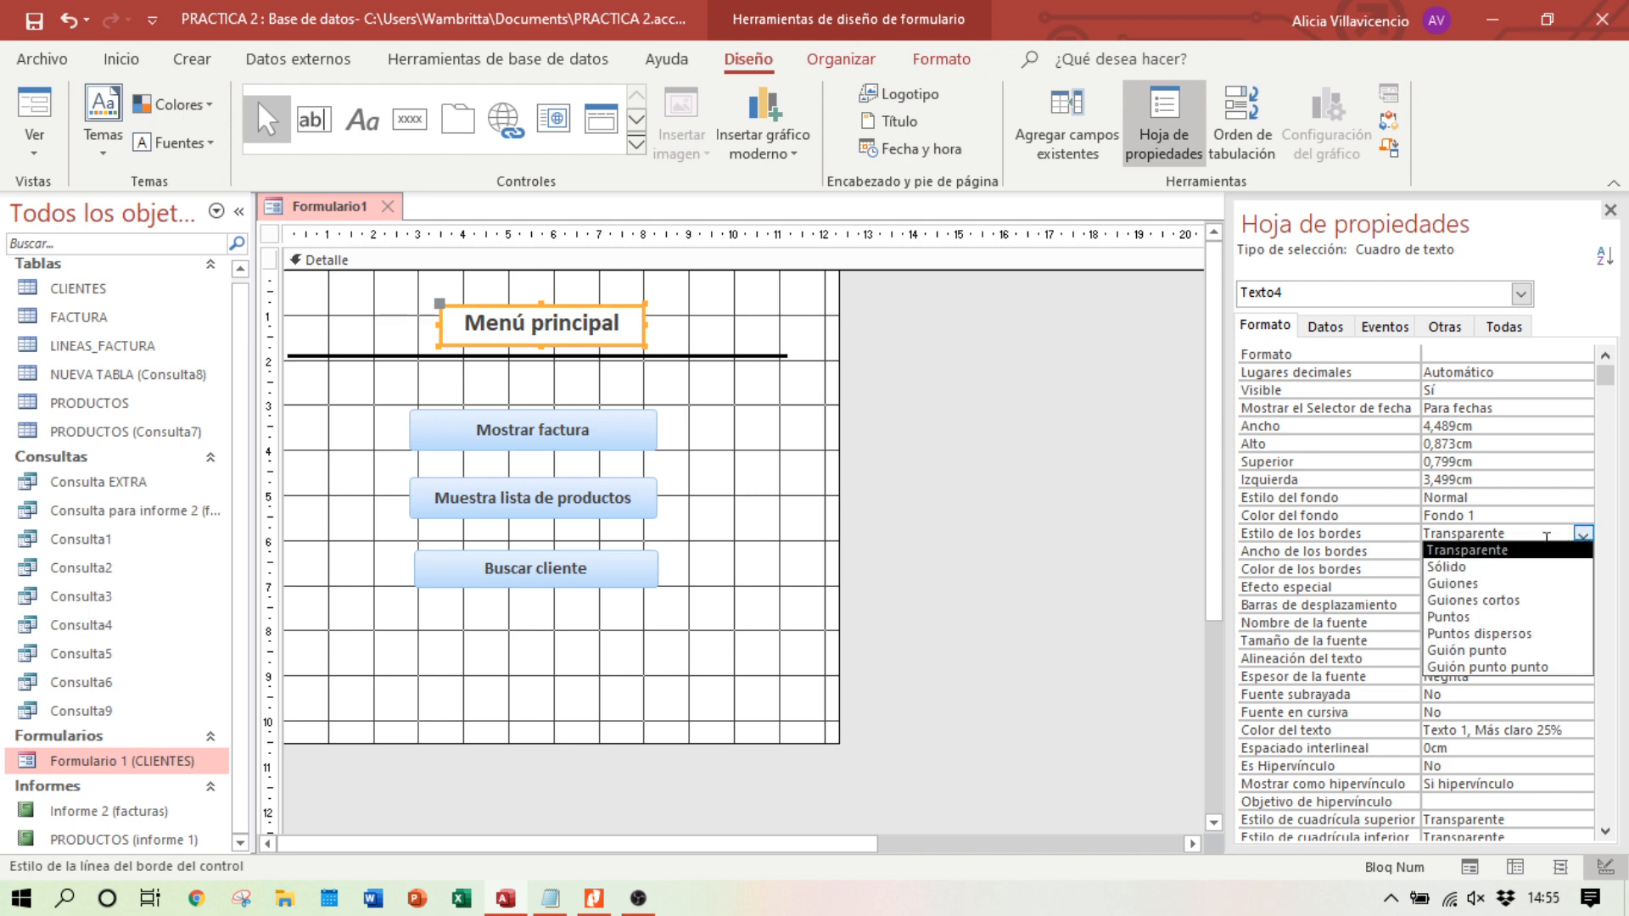
left_click(1533, 551)
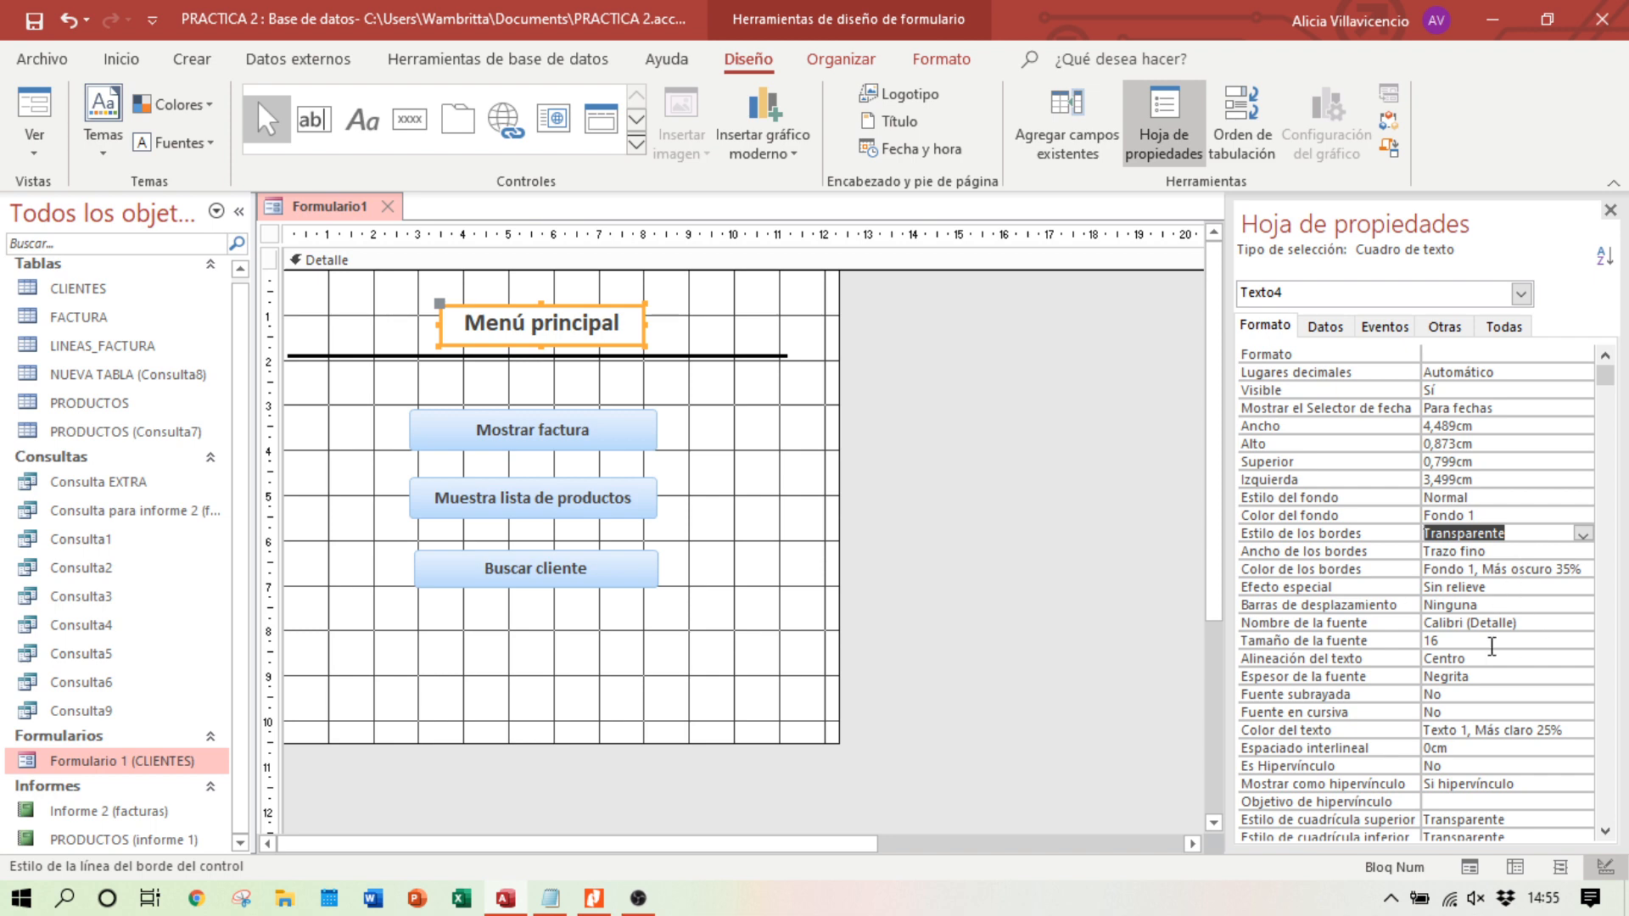
left_click(782, 647)
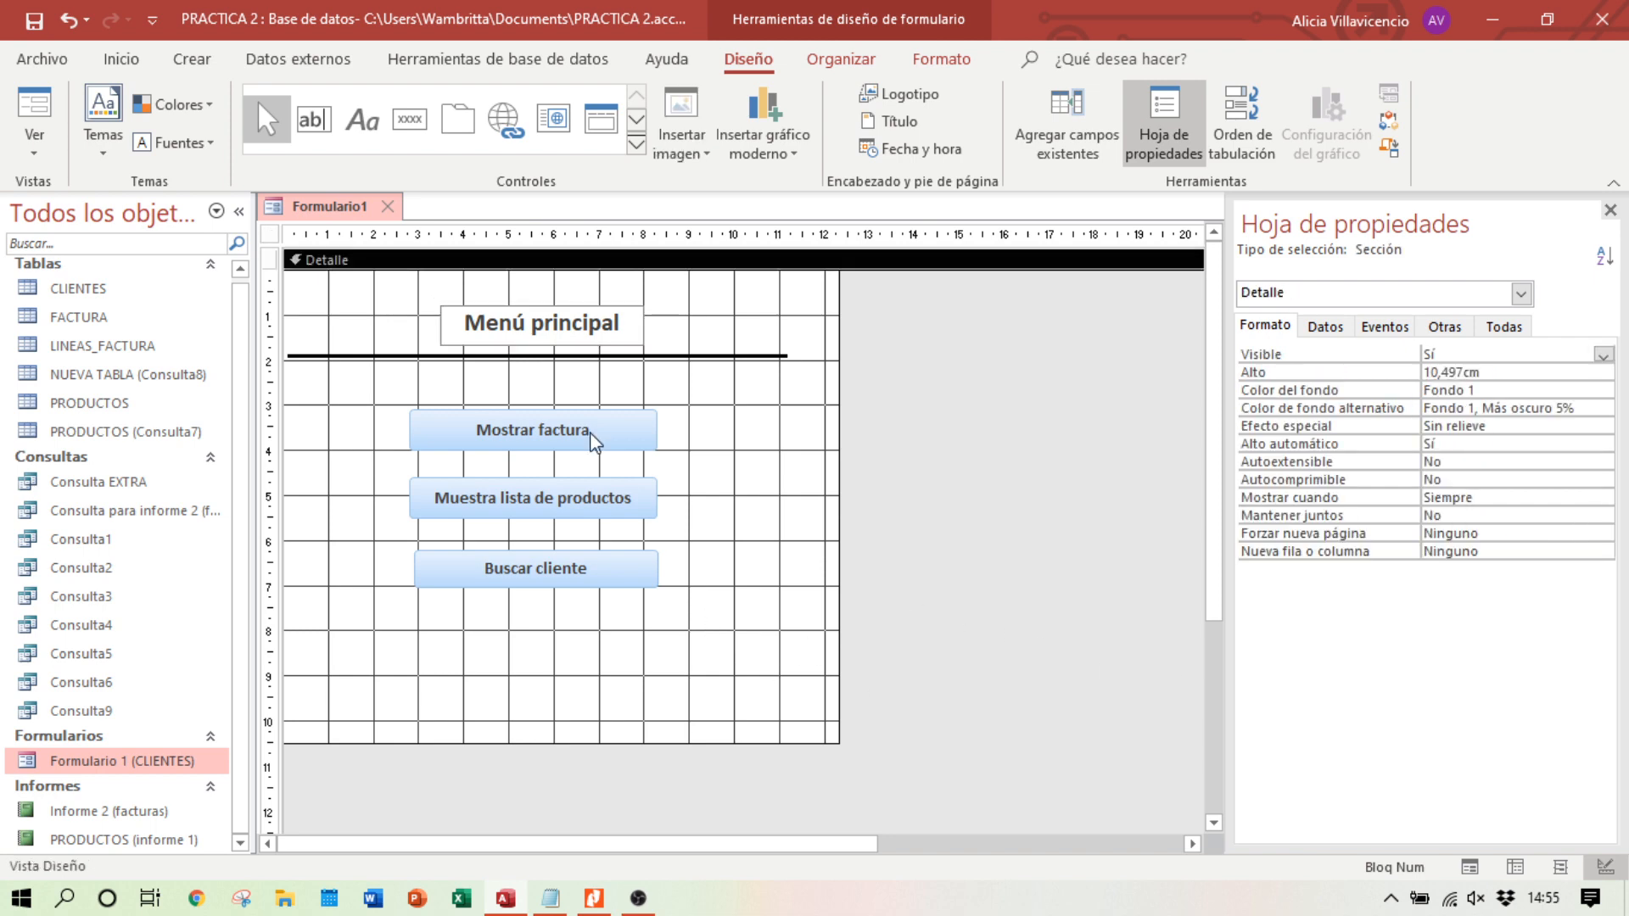
Step: Preview the form in Form view, return to Design view and delete the Menú principal text box
left_click(1472, 868)
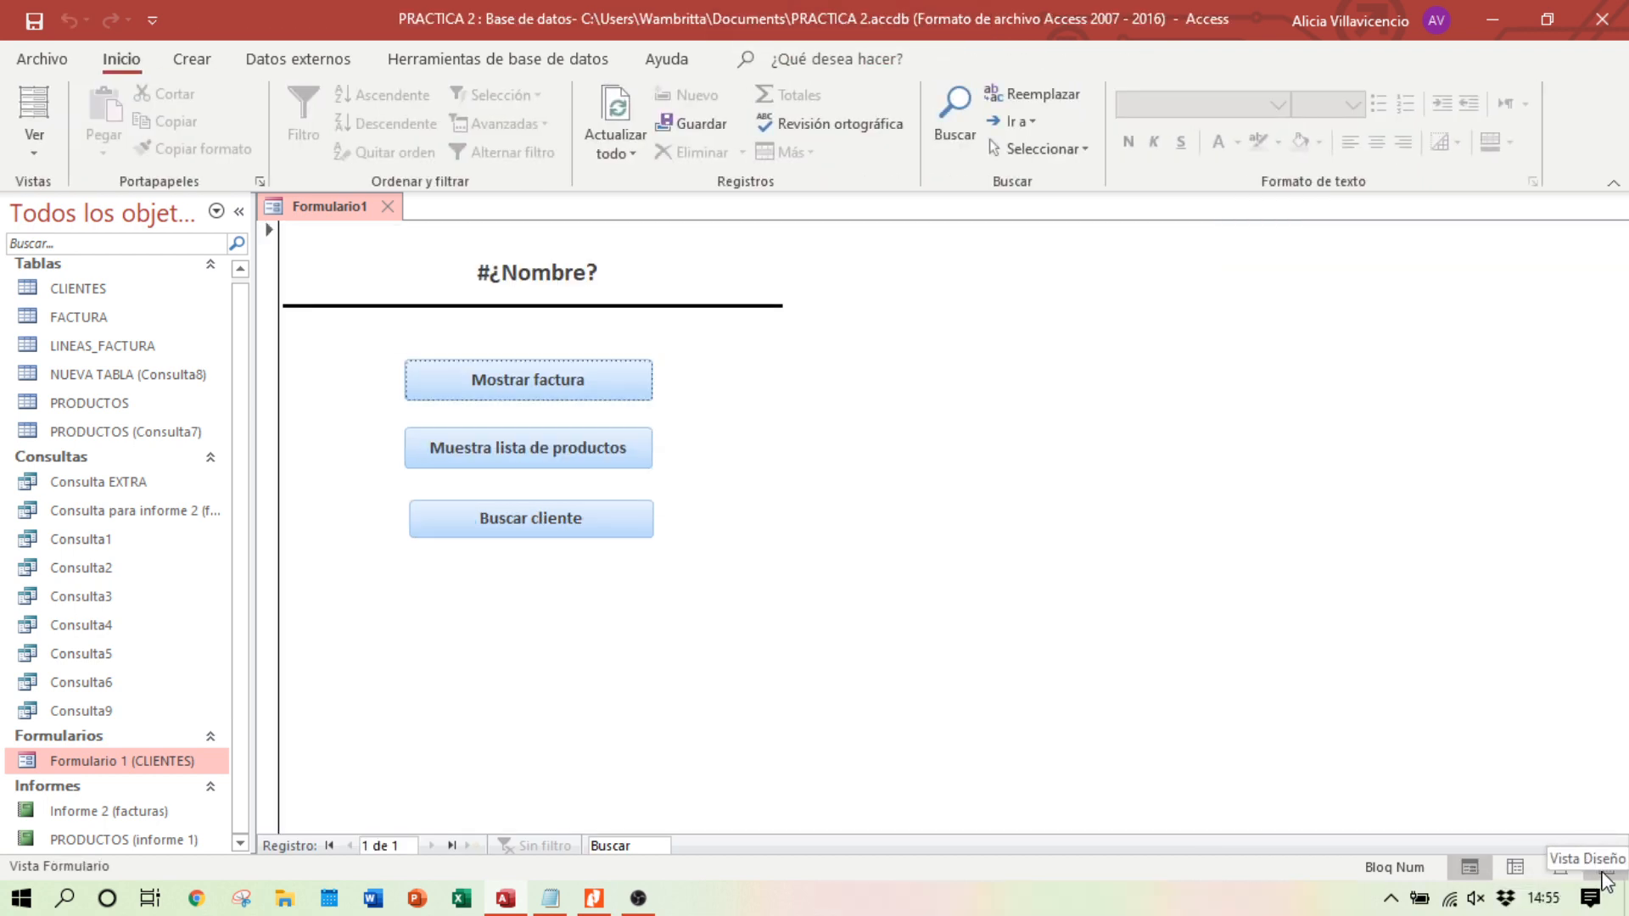
left_click(1606, 866)
left_click(613, 343)
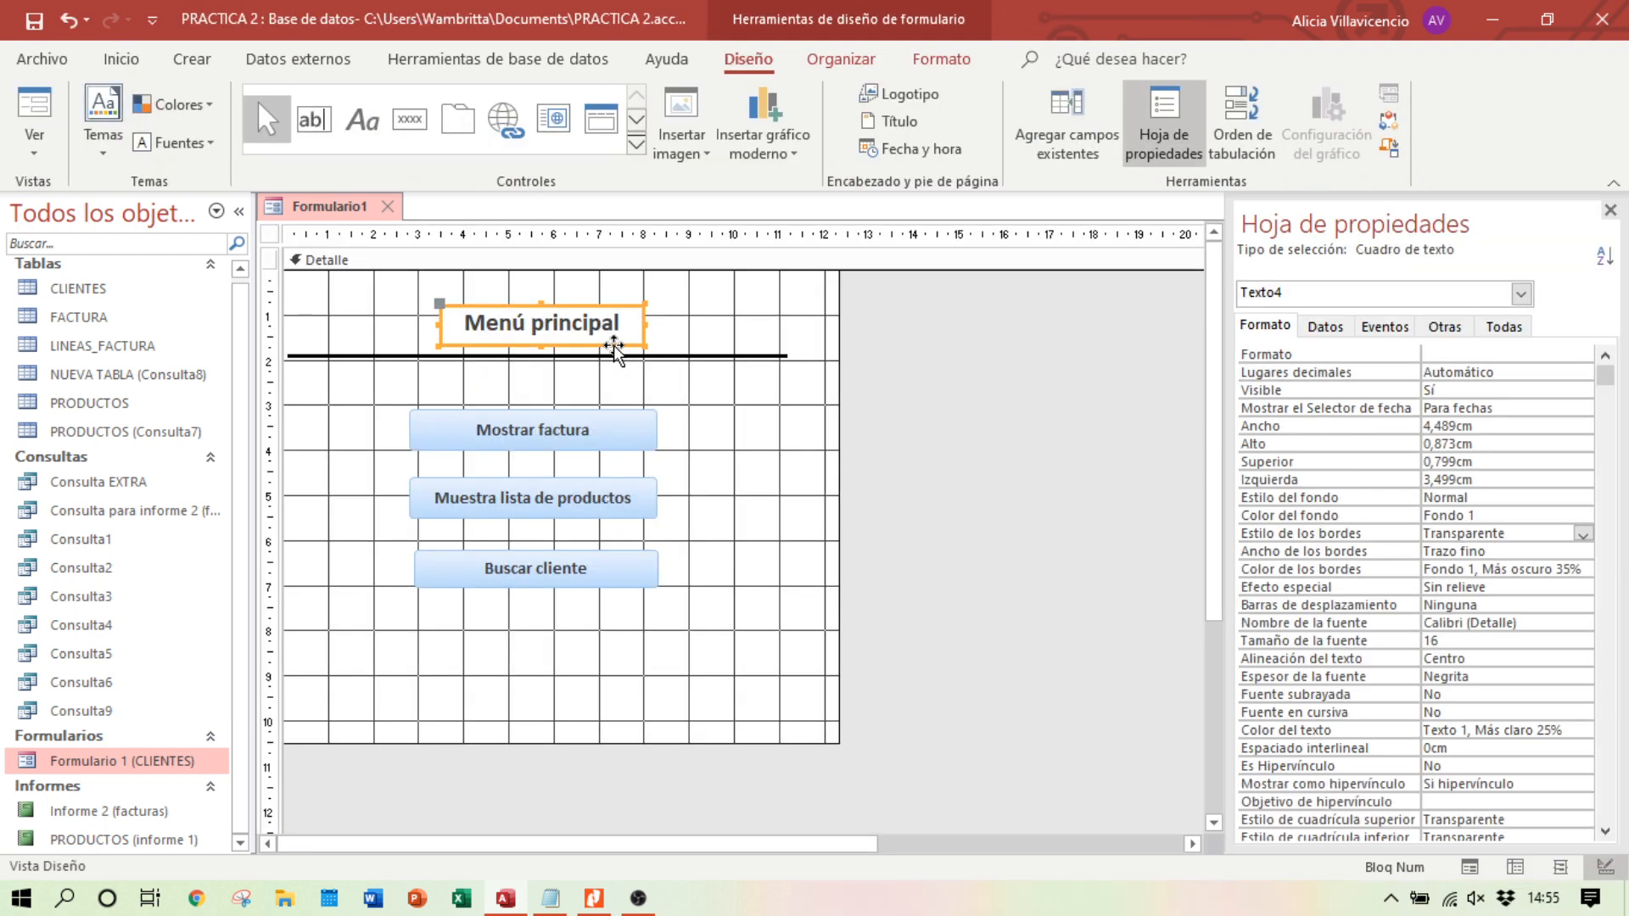
key("Delete")
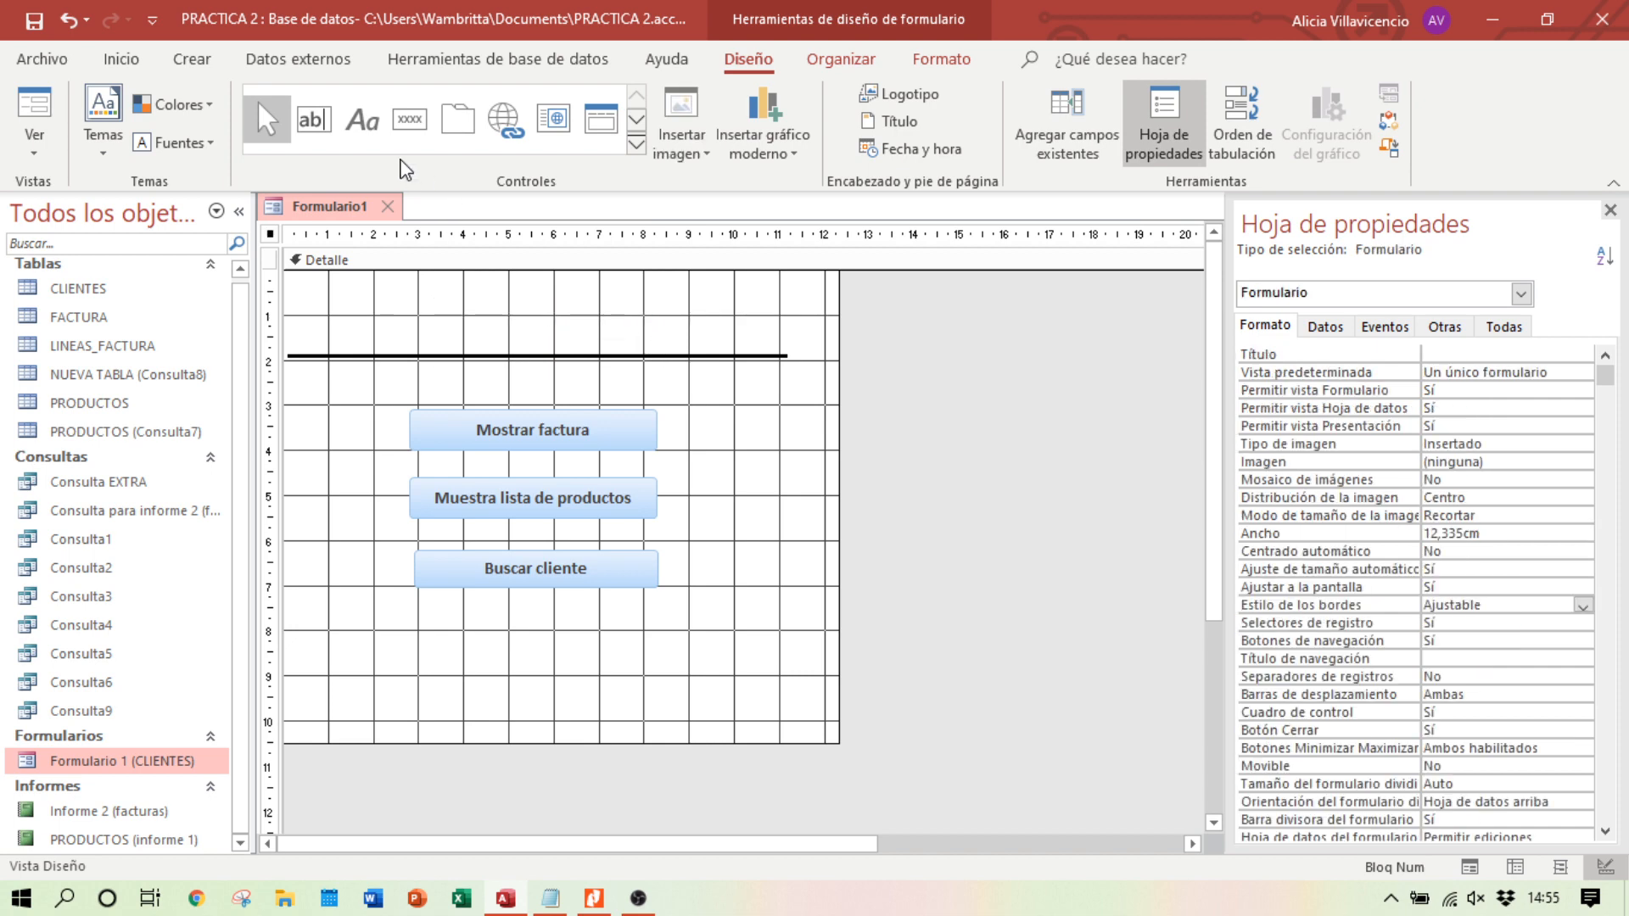
Step: Place a label about 4.7 cm wide and 0.8 cm high above the divider line with the text "Menú principal"
left_click(379, 133)
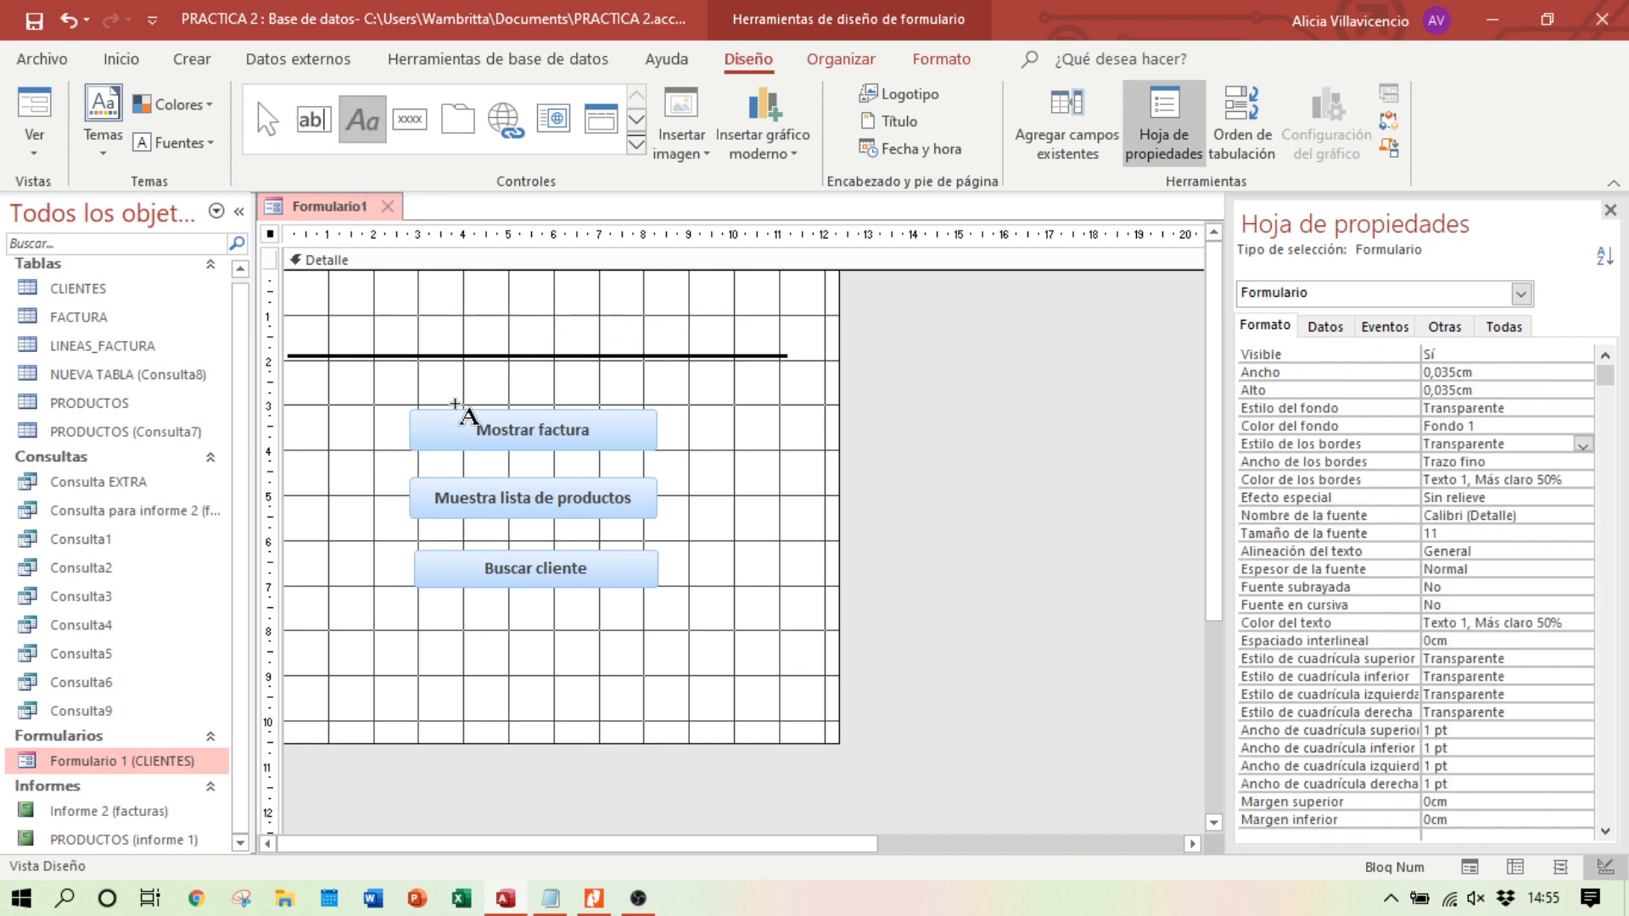
left_click_drag(440, 313, 649, 341)
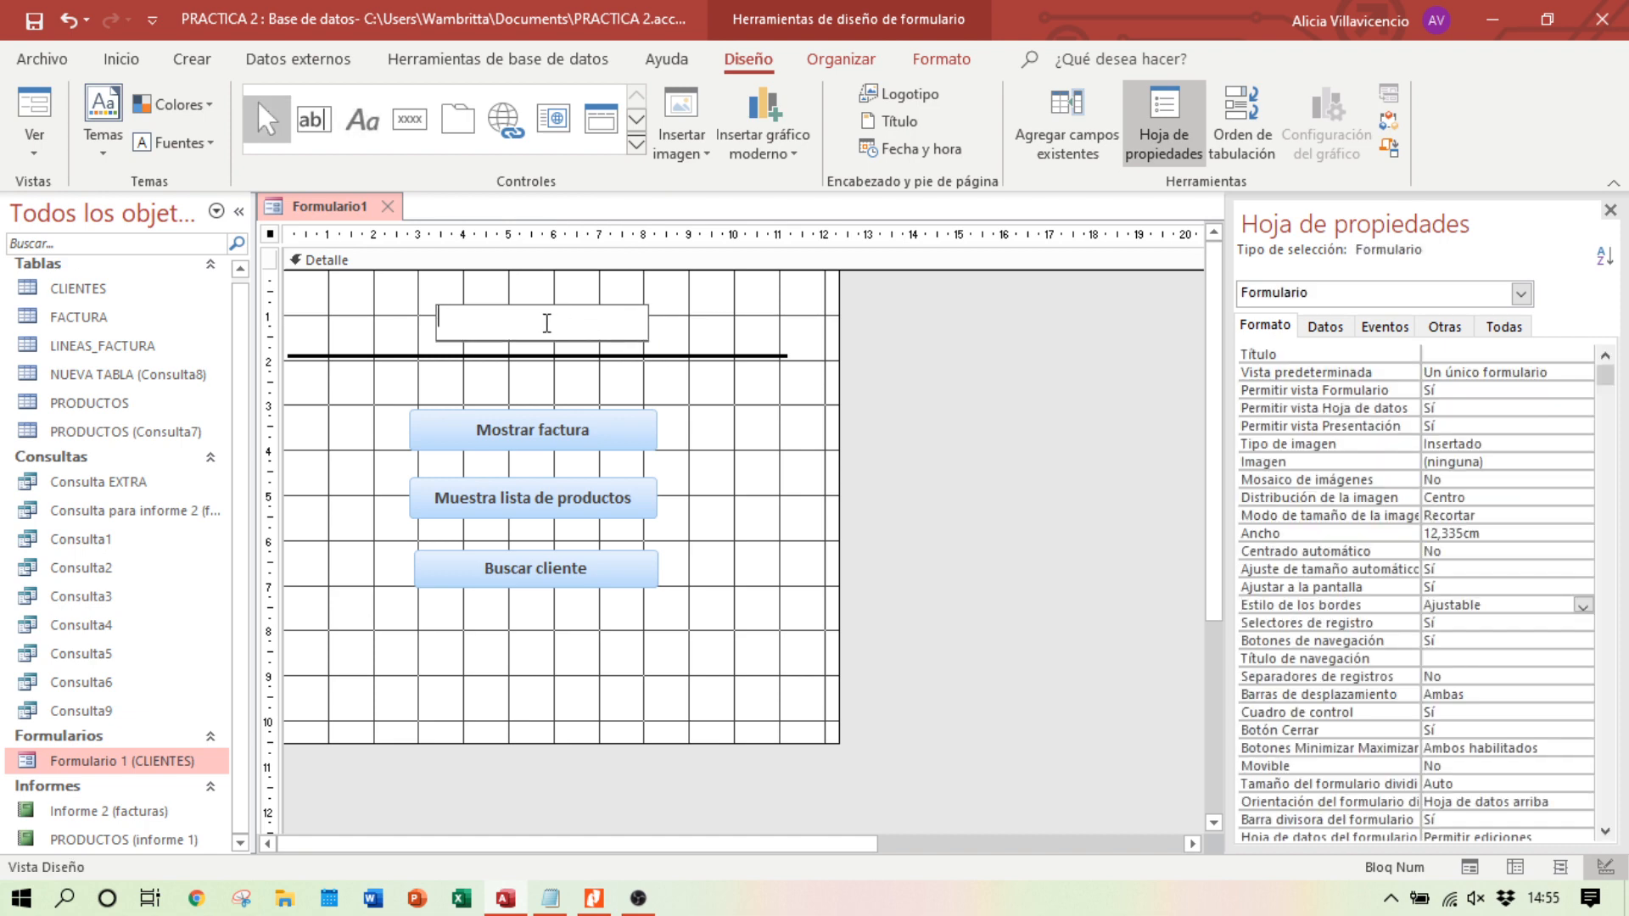
key("alt+Tab")
key("alt+Tab")
key("Return")
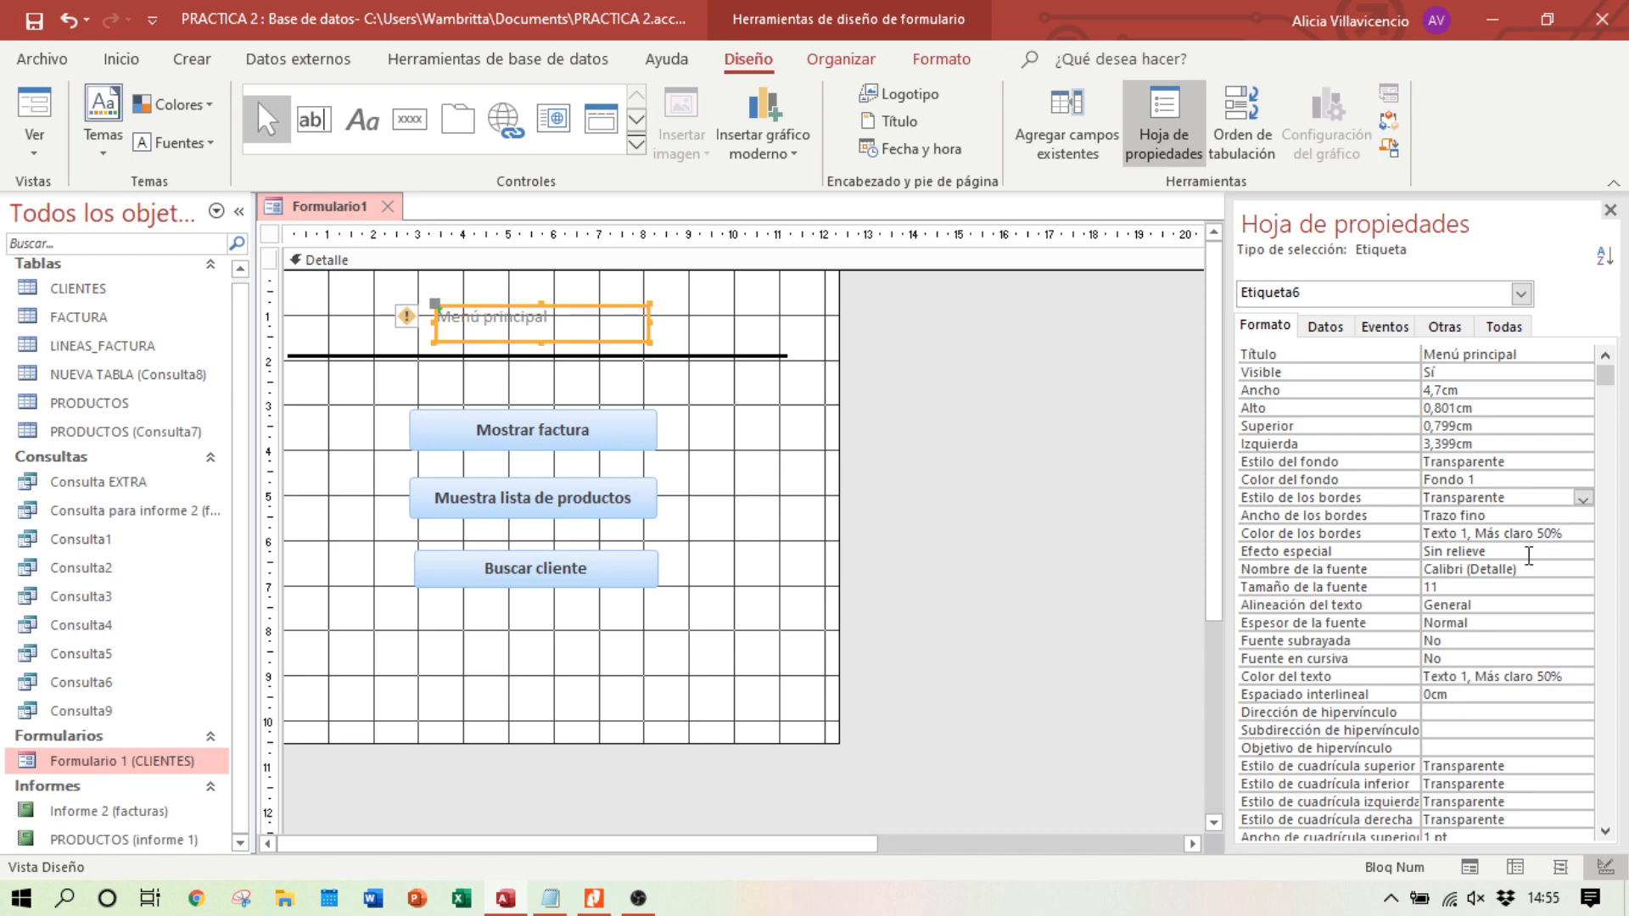
Step: Set the Menú principal label's font size to 16 and its font weight to Negrita
left_click(1562, 582)
left_click(1583, 586)
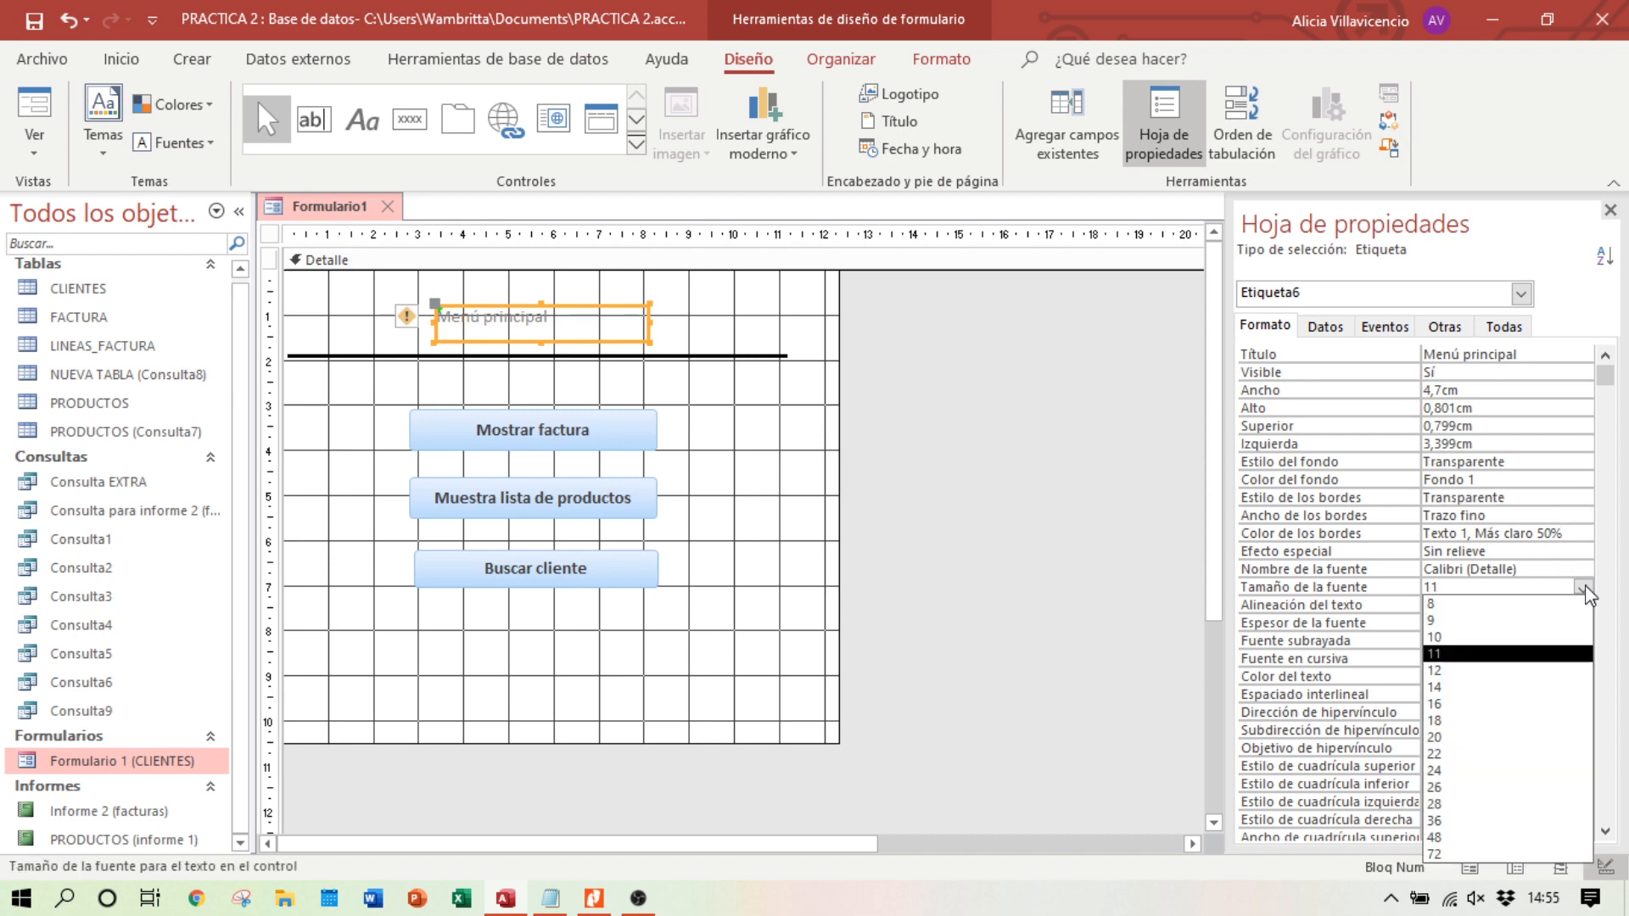
left_click(1462, 704)
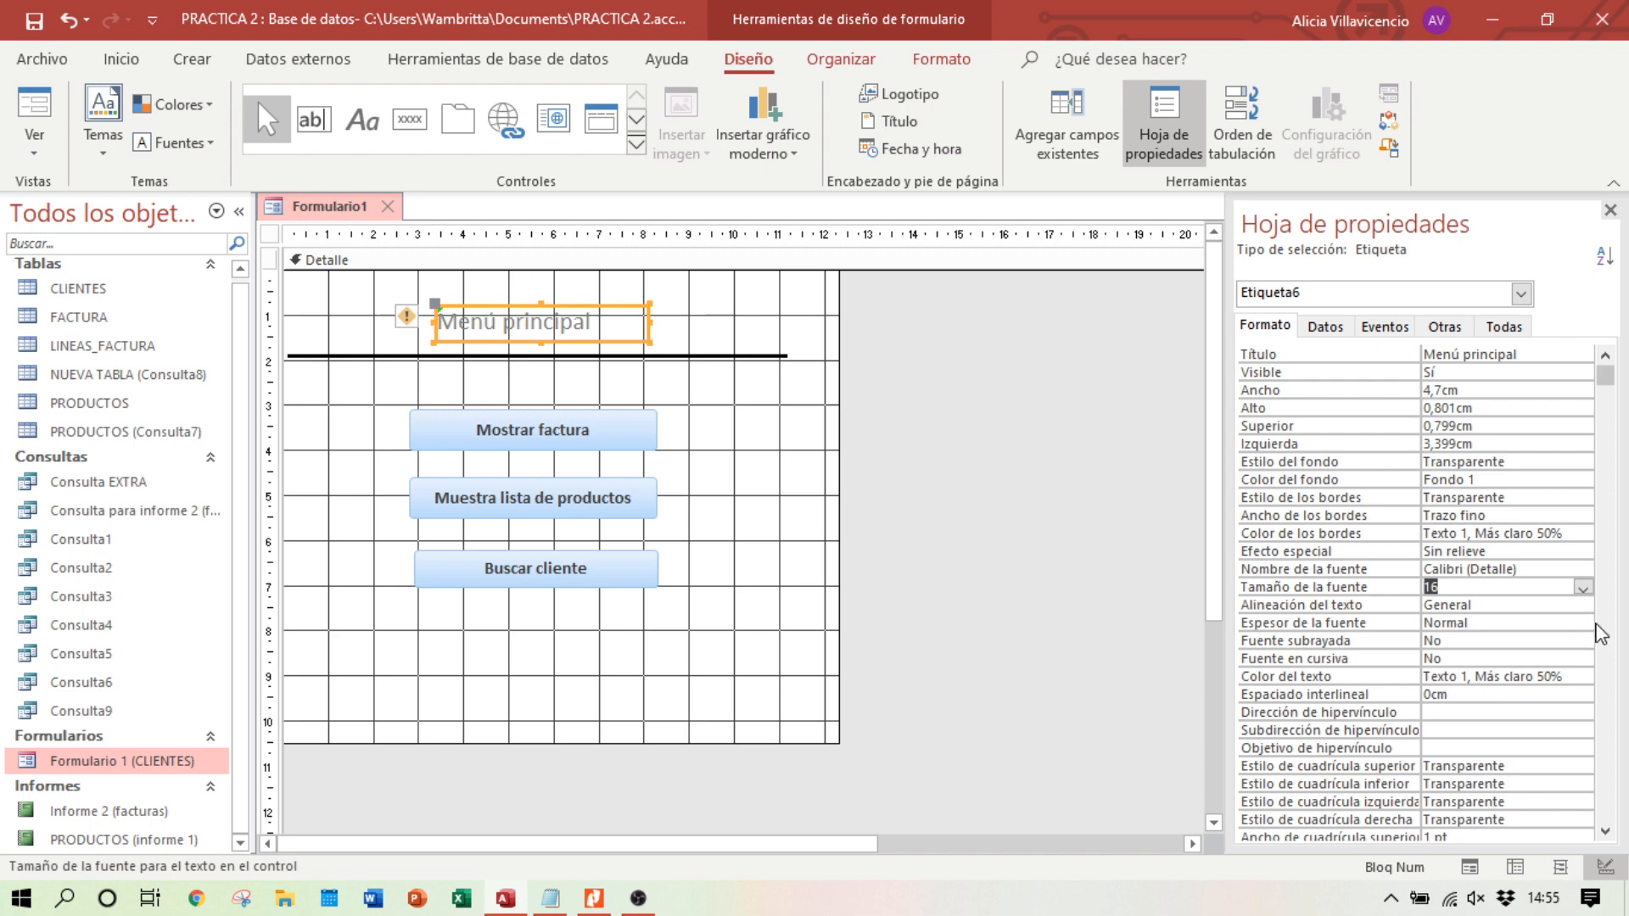
scroll(1600, 632, "down", 6)
left_click(1265, 326)
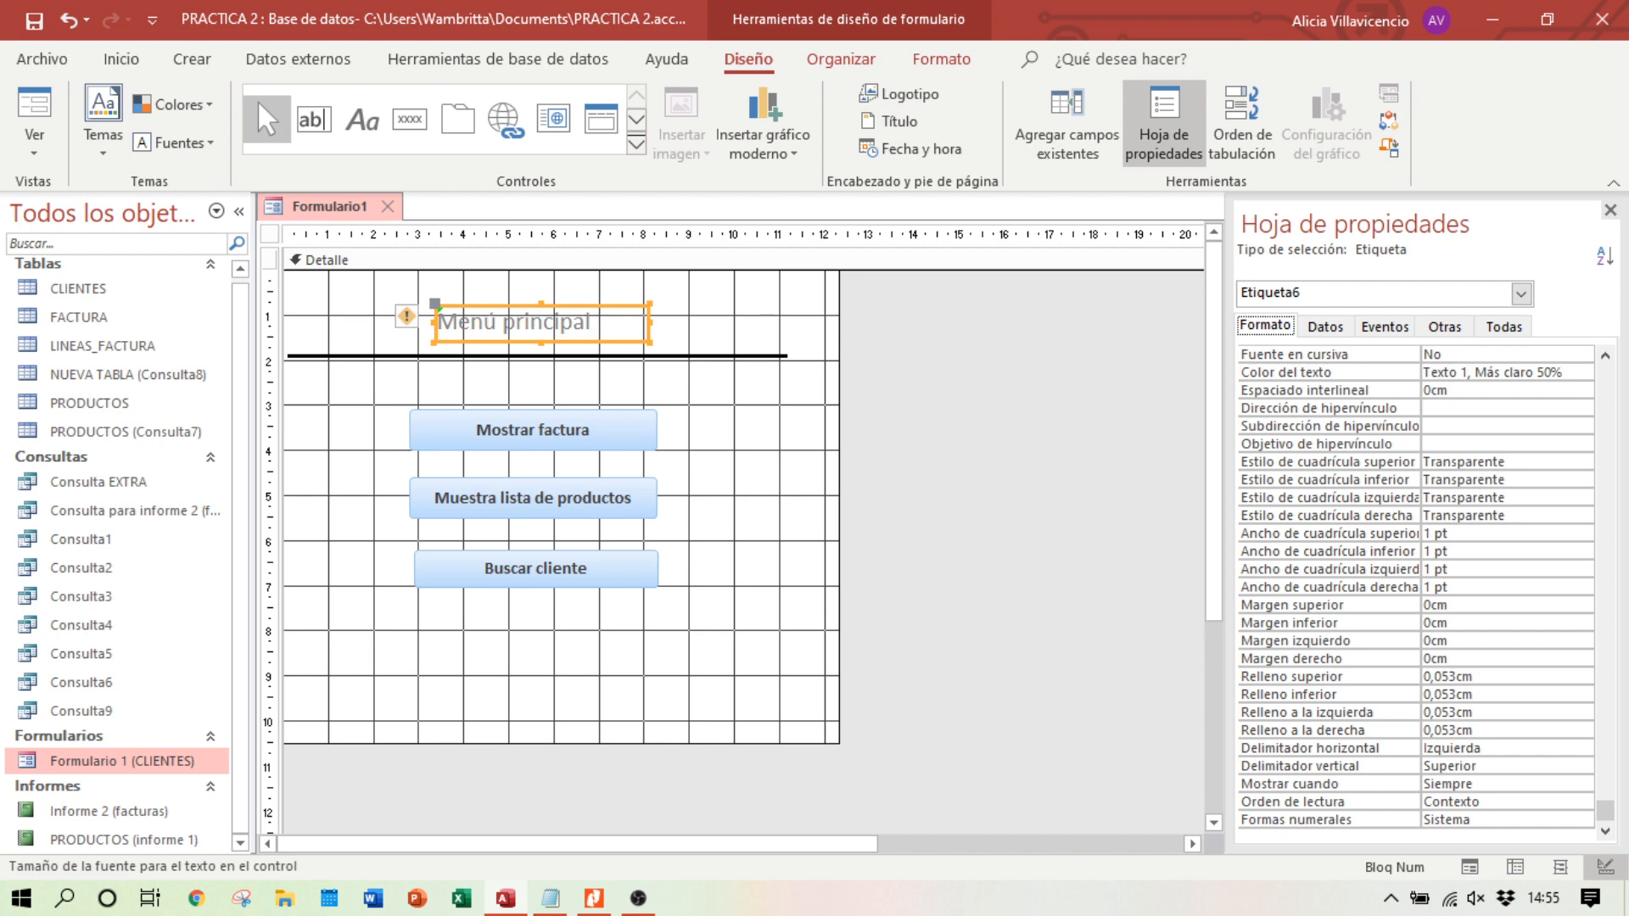
left_click_drag(1605, 812, 1605, 480)
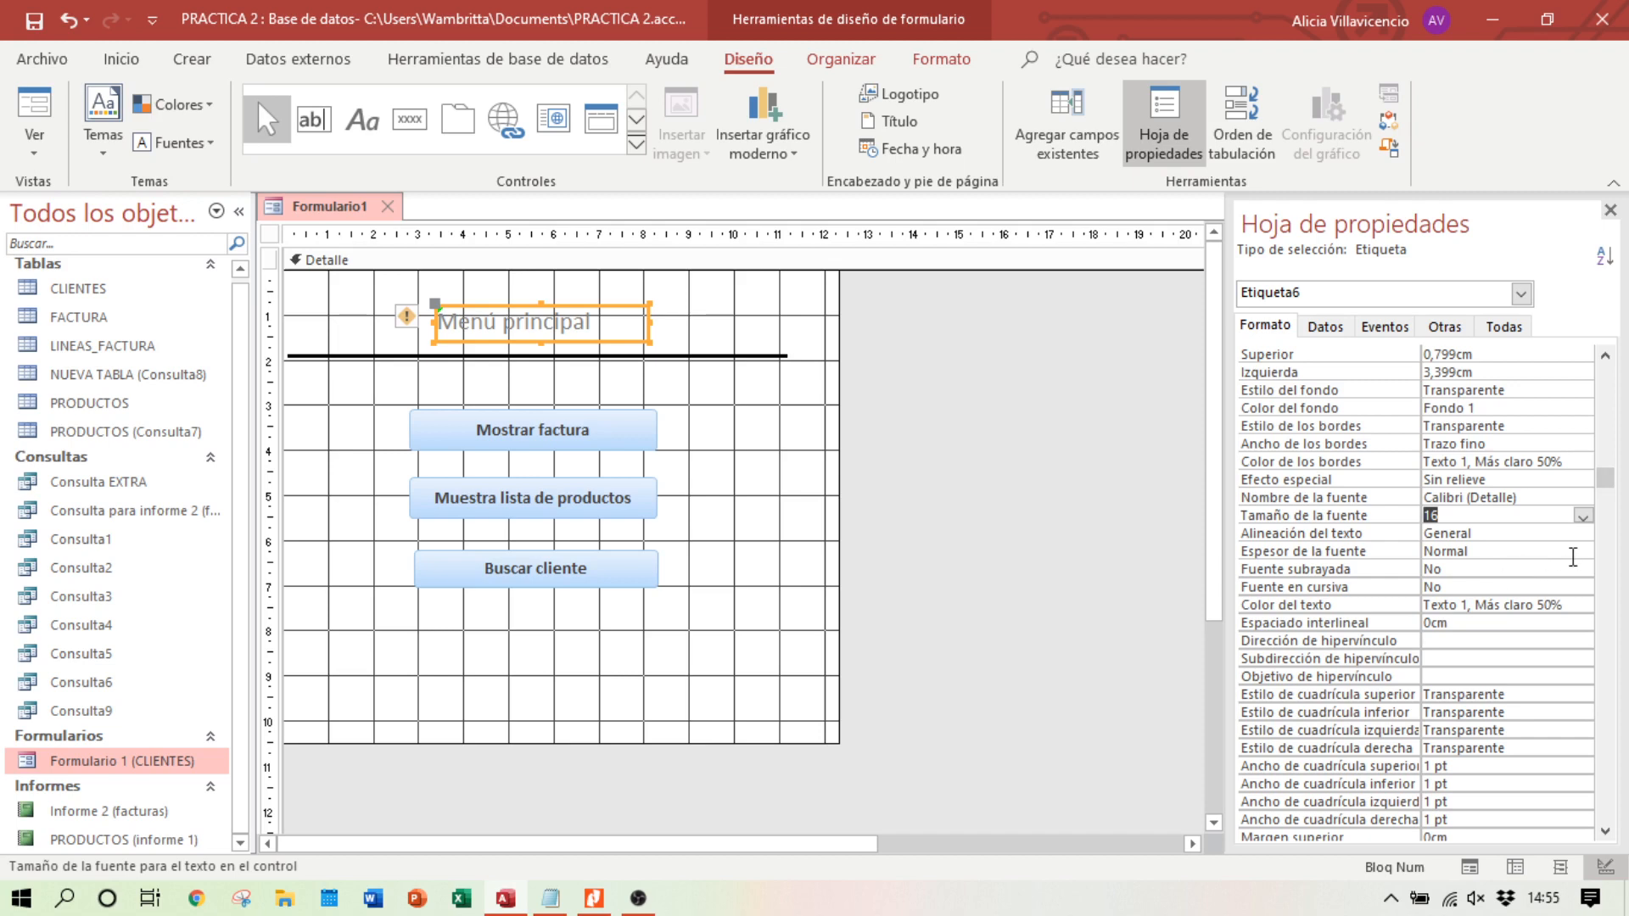
left_click(1591, 550)
left_click(1525, 667)
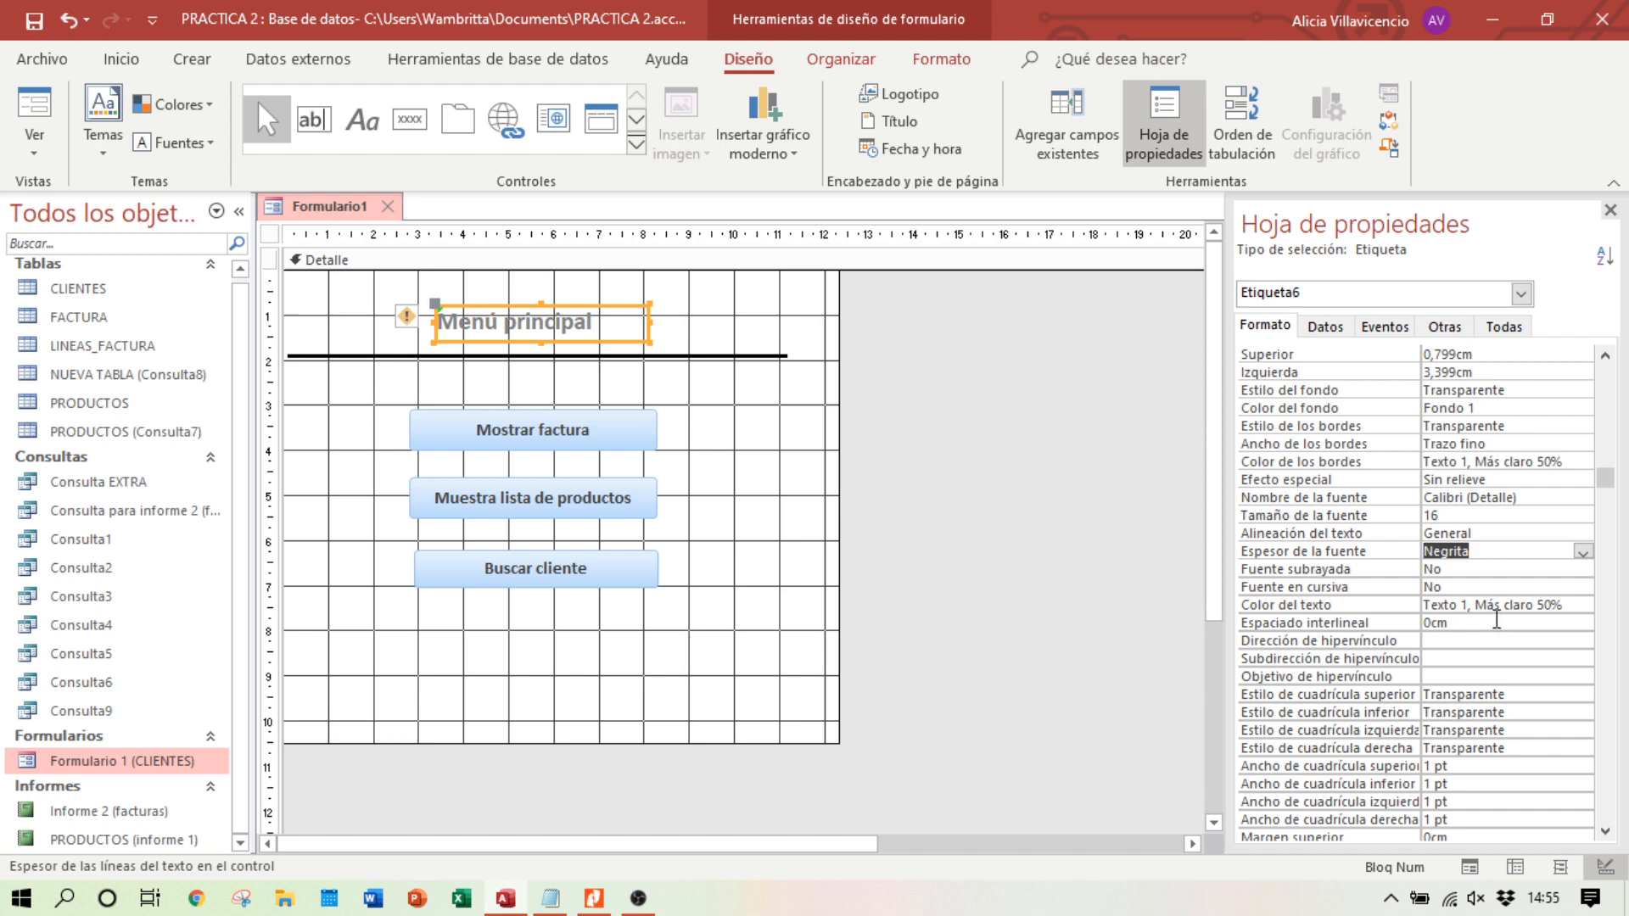
Step: Set the Menú principal label's text alignment to Centro and its border colour to Texto 1
left_click(1583, 532)
left_click(1584, 532)
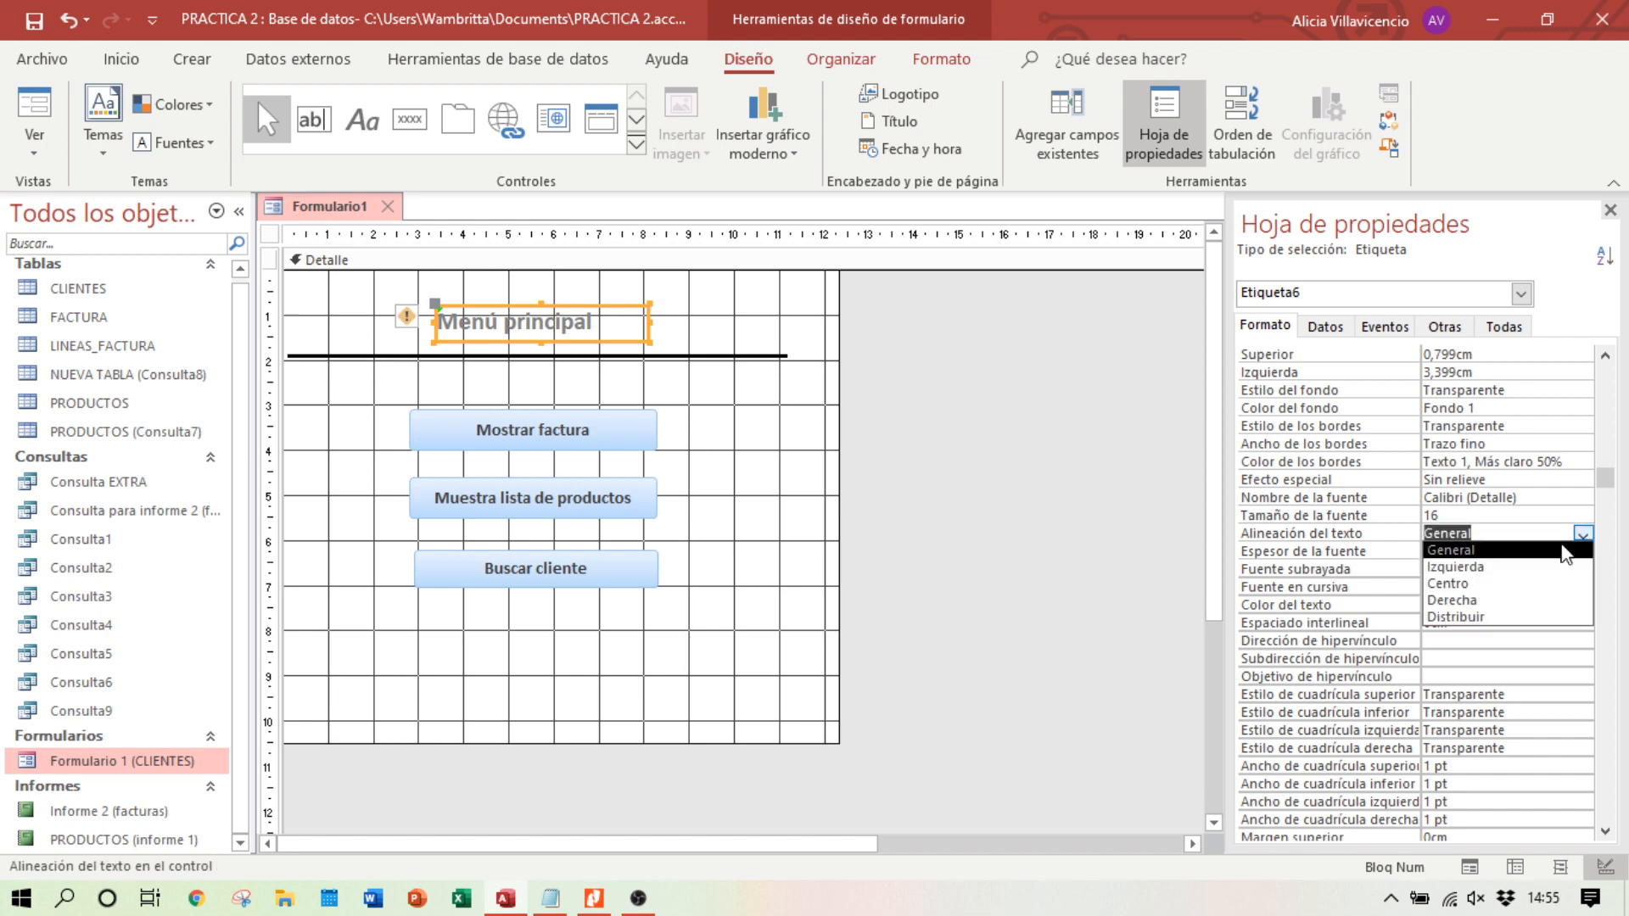
left_click(1509, 586)
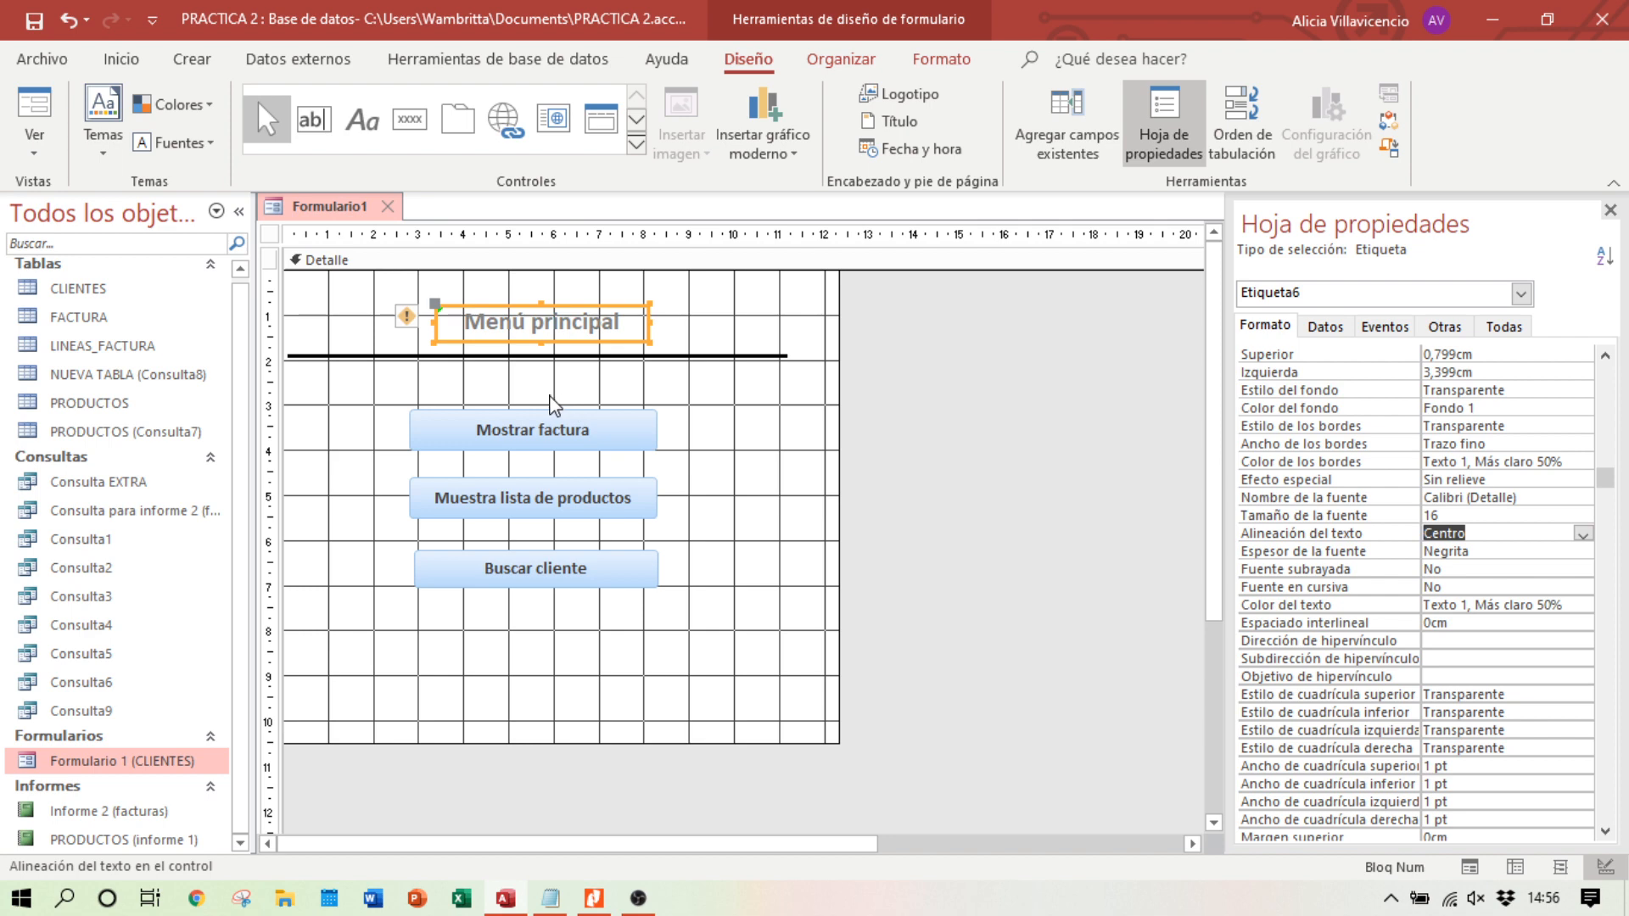
left_click(1578, 461)
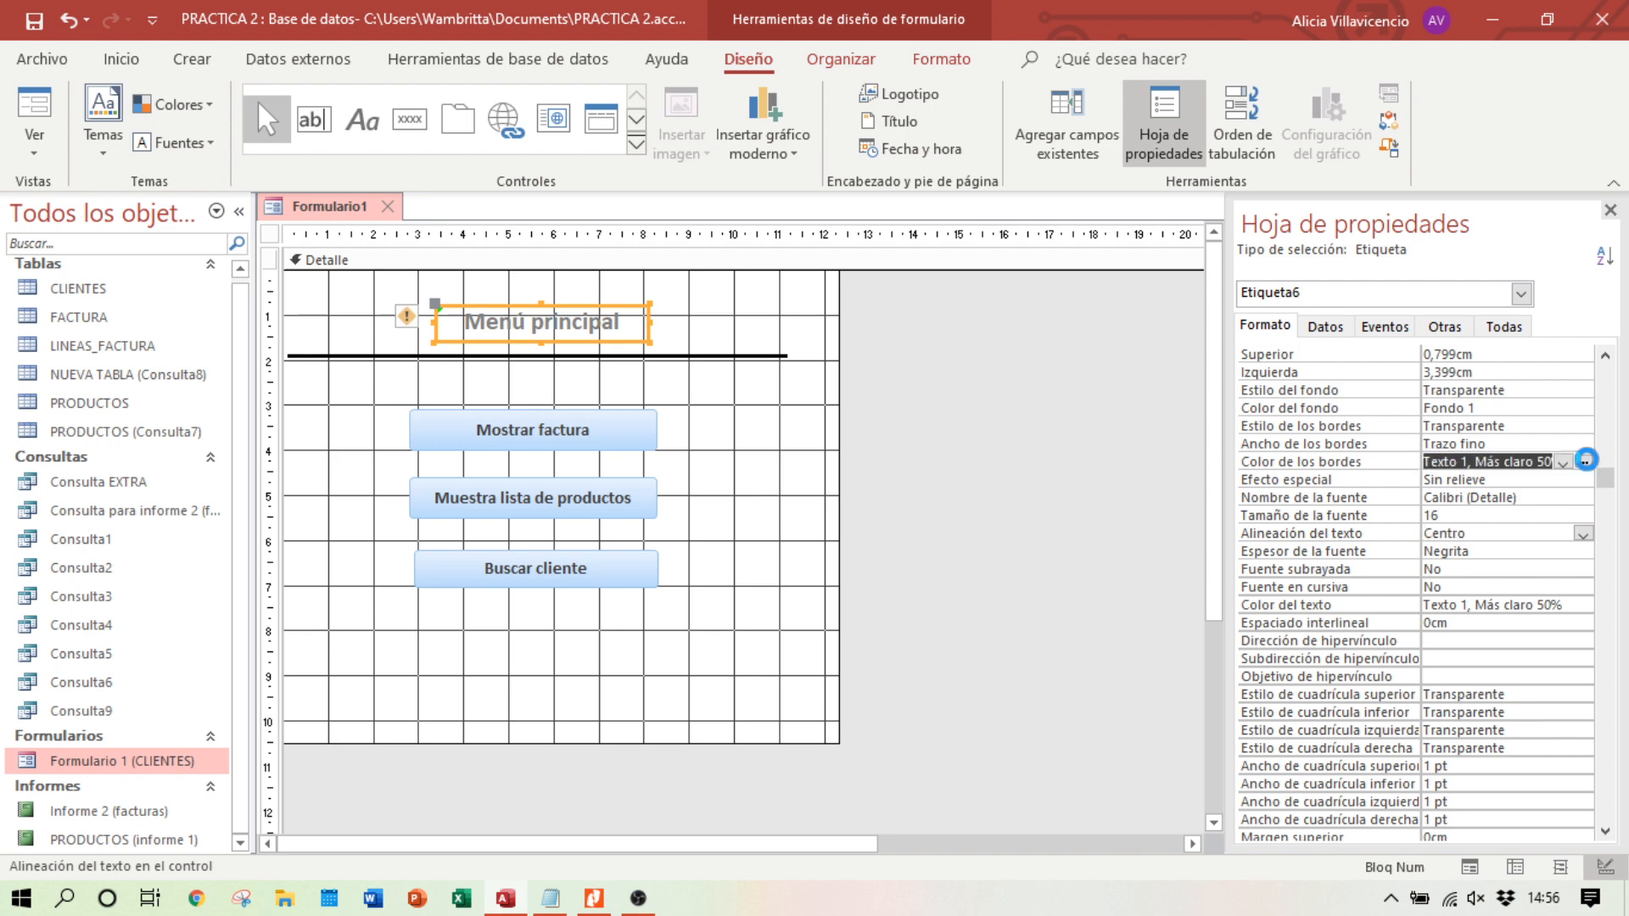
left_click(1562, 462)
left_click(1430, 84)
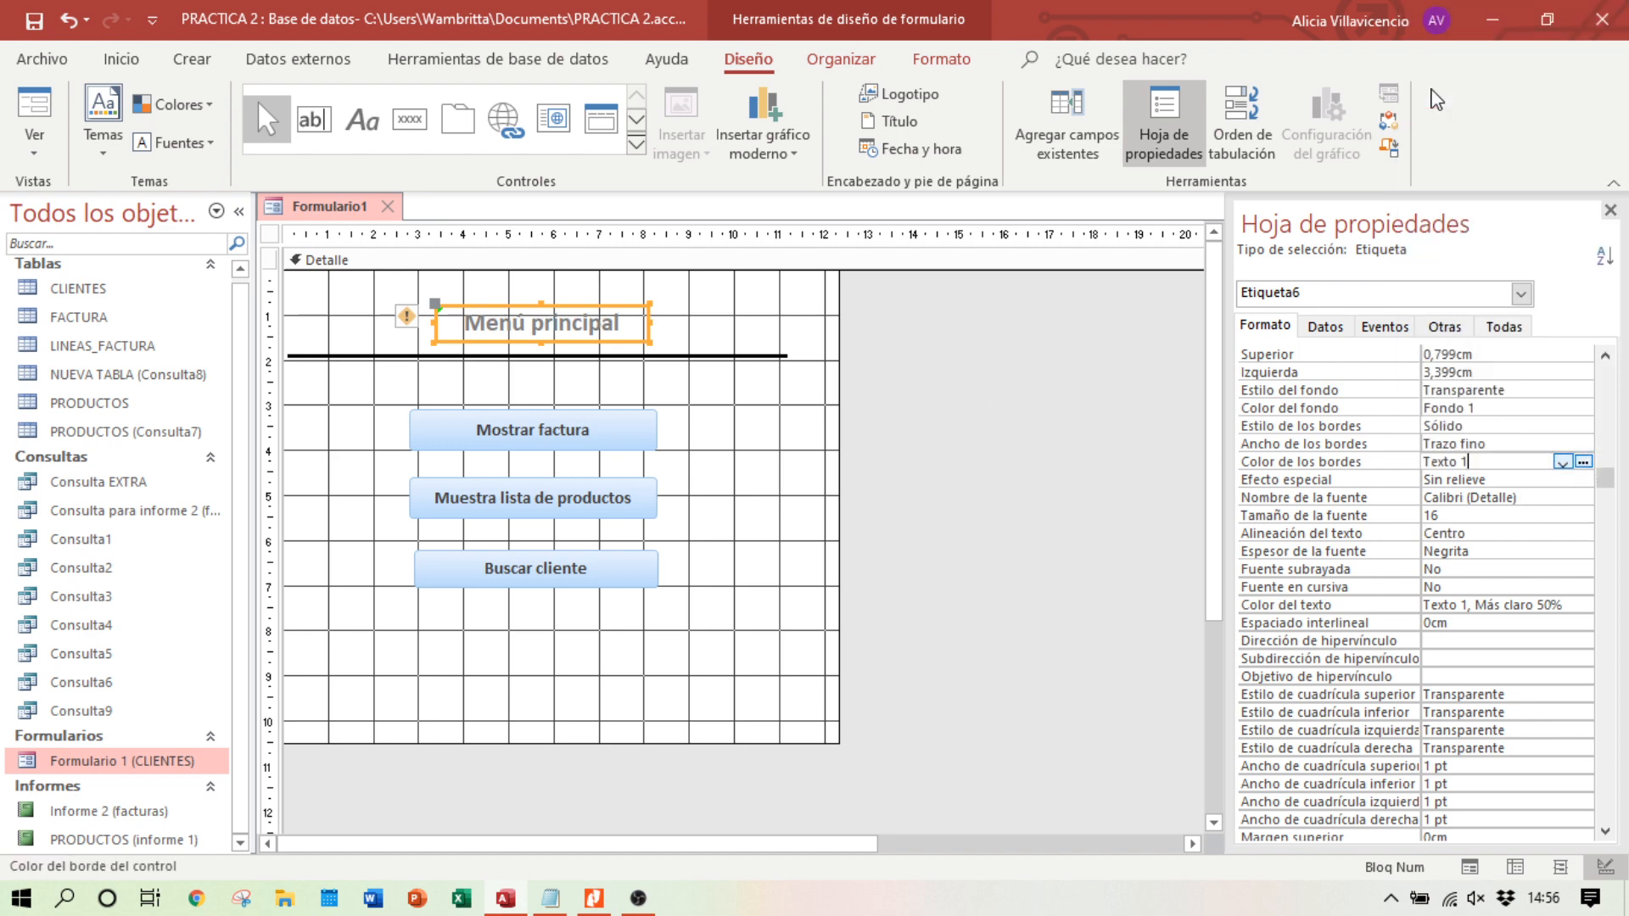
Step: Preview the form in Form view and compare it with the example in the Nitro Pro PDF
left_click(1472, 869)
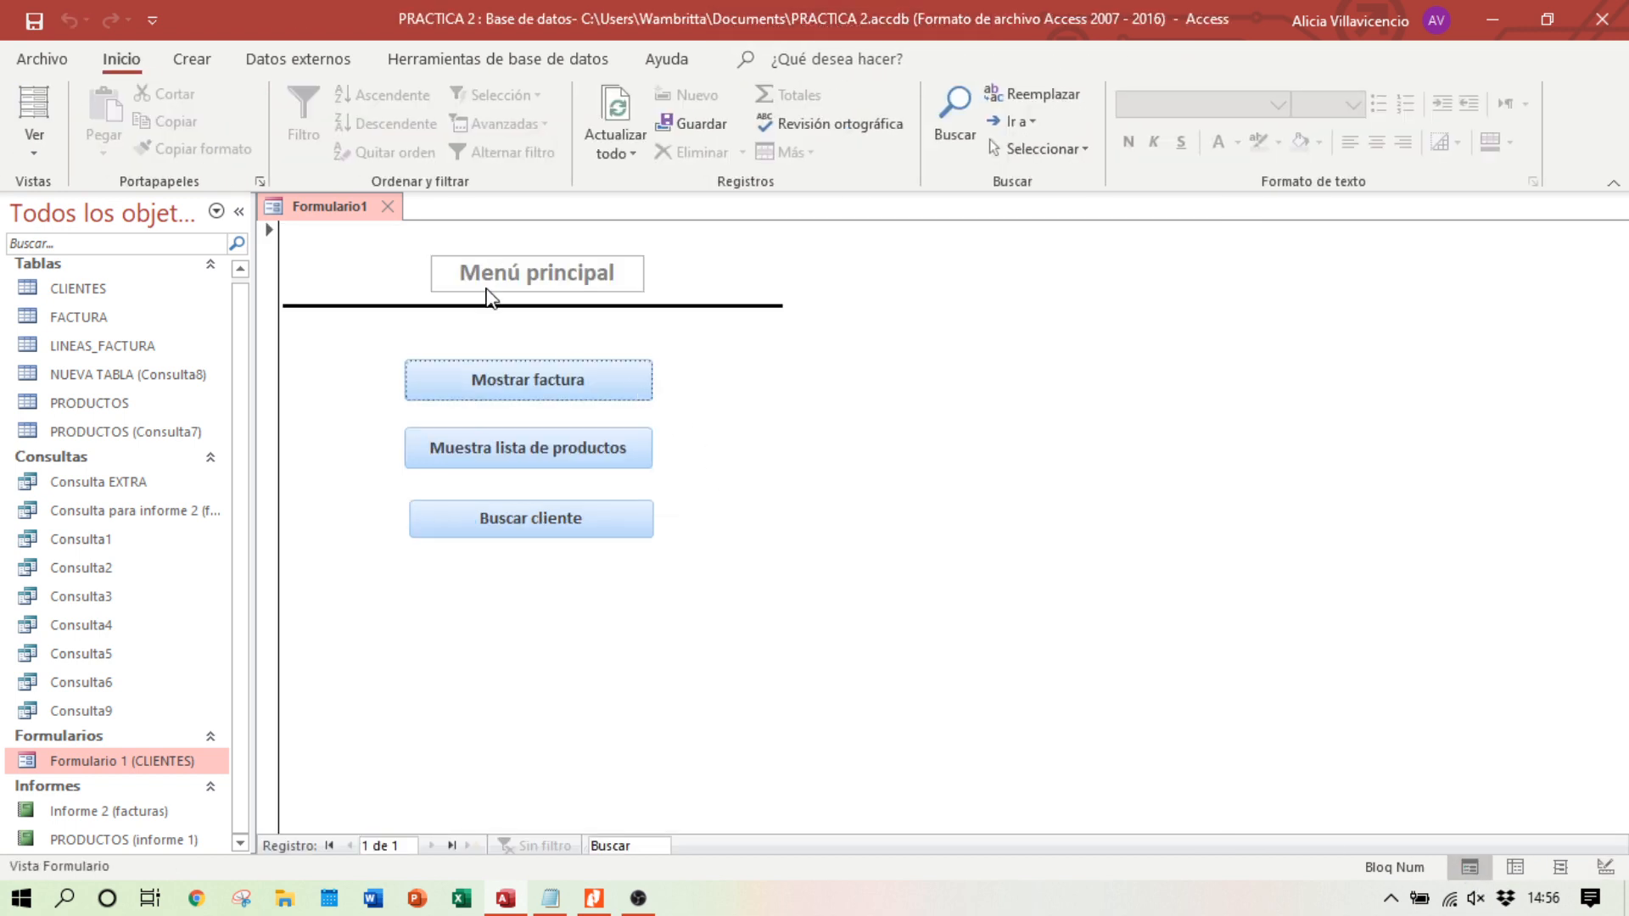
left_click(594, 898)
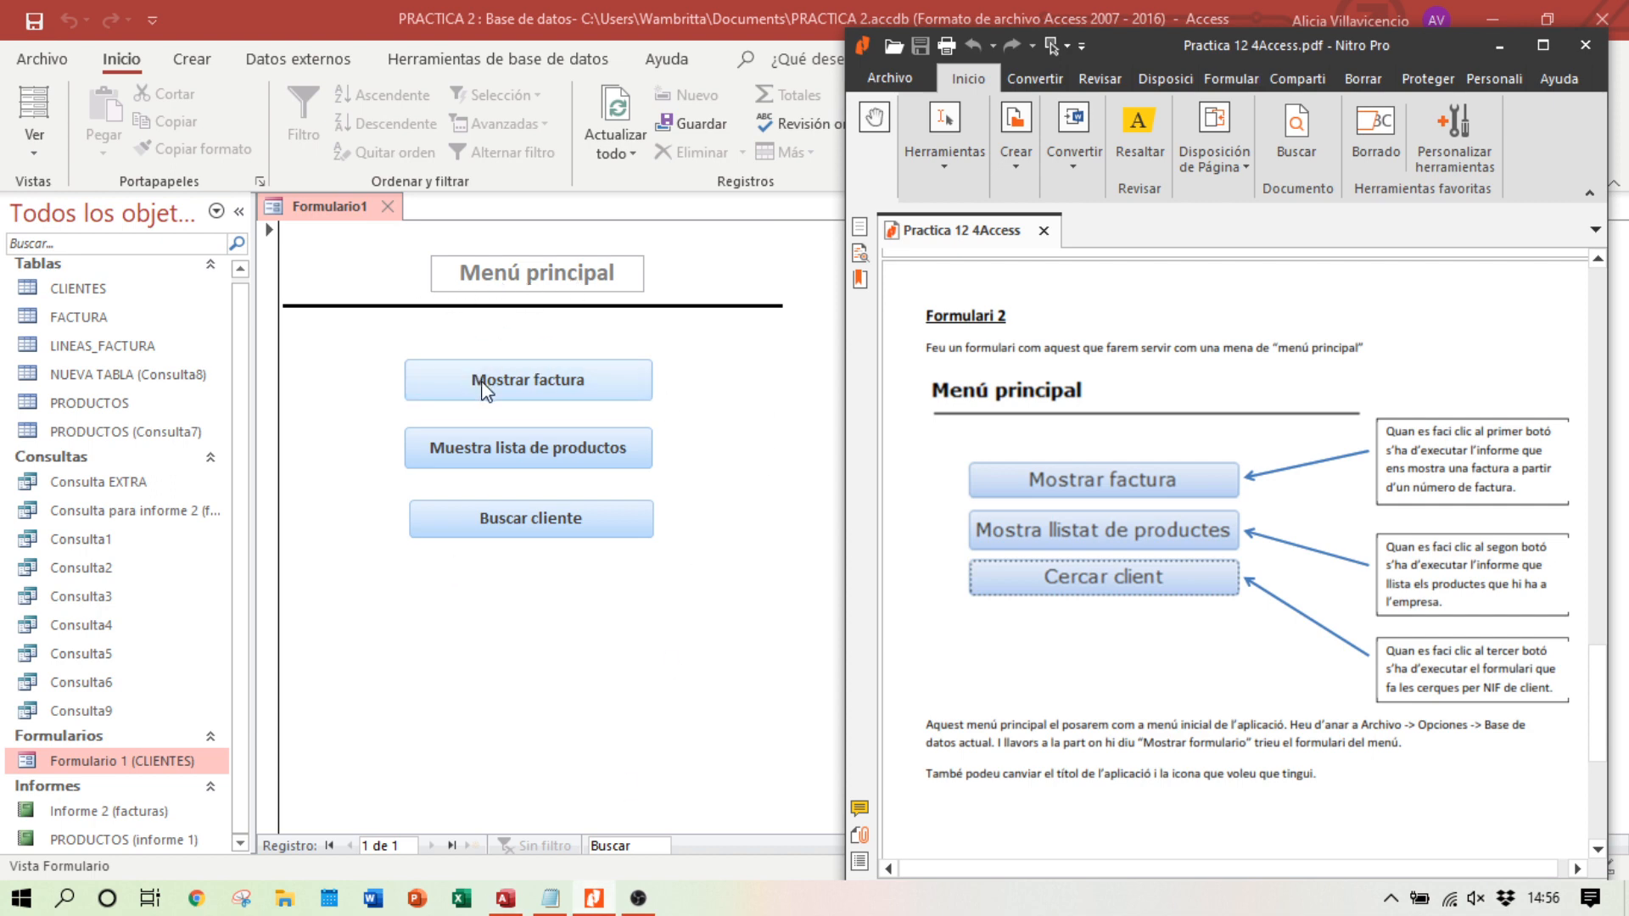
left_click(779, 713)
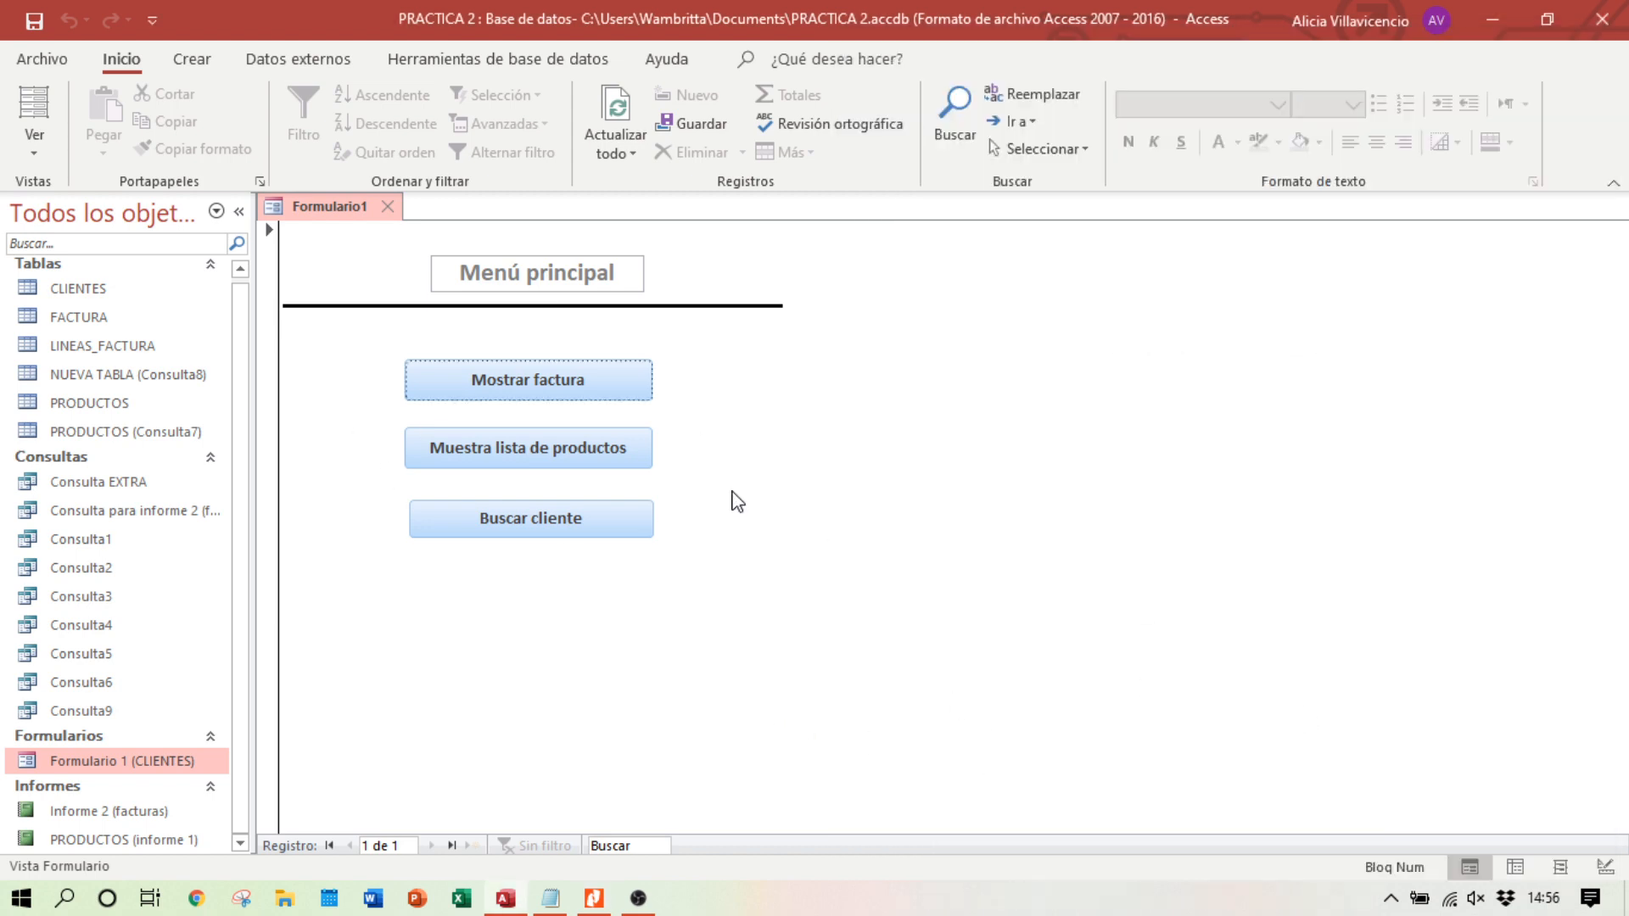
Step: Close the form and save its design changes under the name "Formulario 2"
left_click(387, 208)
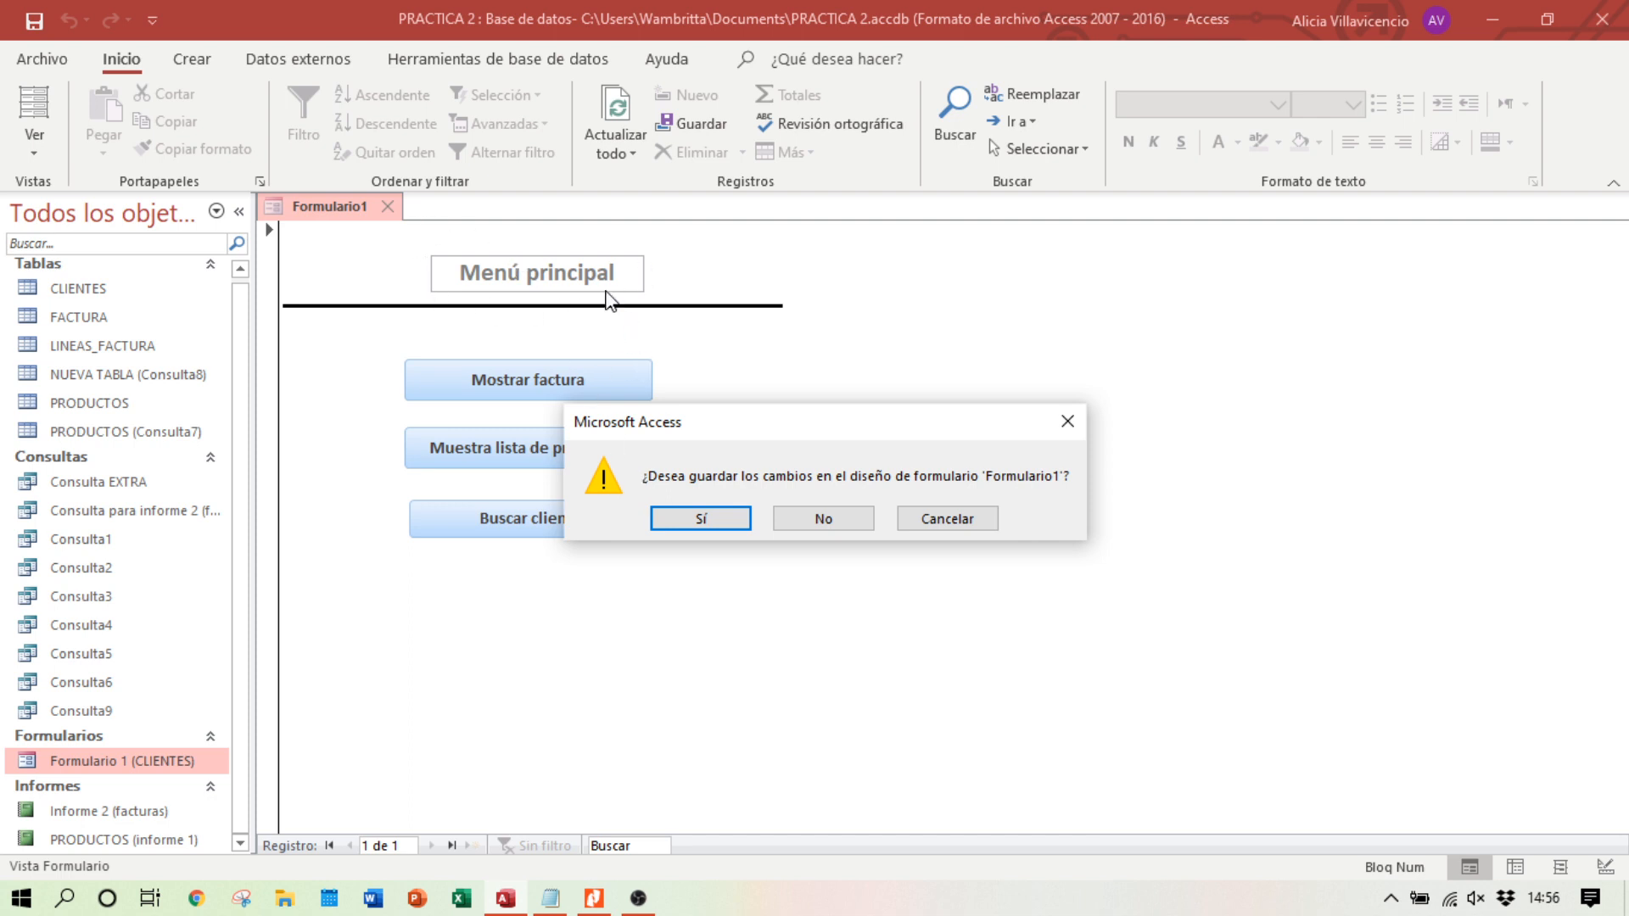
left_click(691, 519)
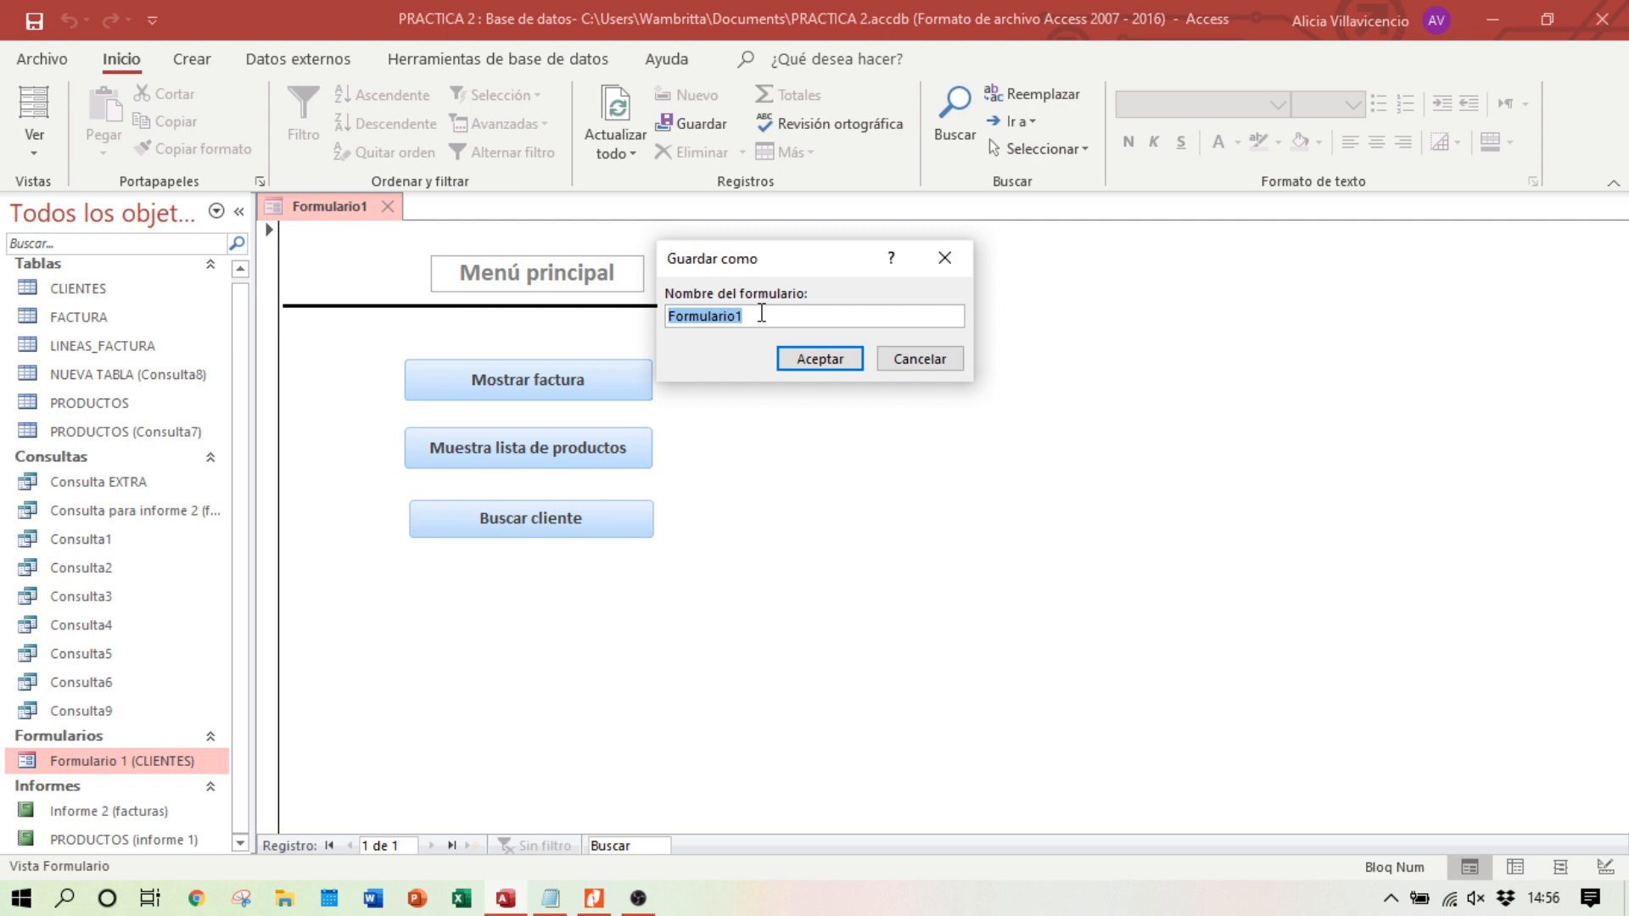
left_click(761, 313)
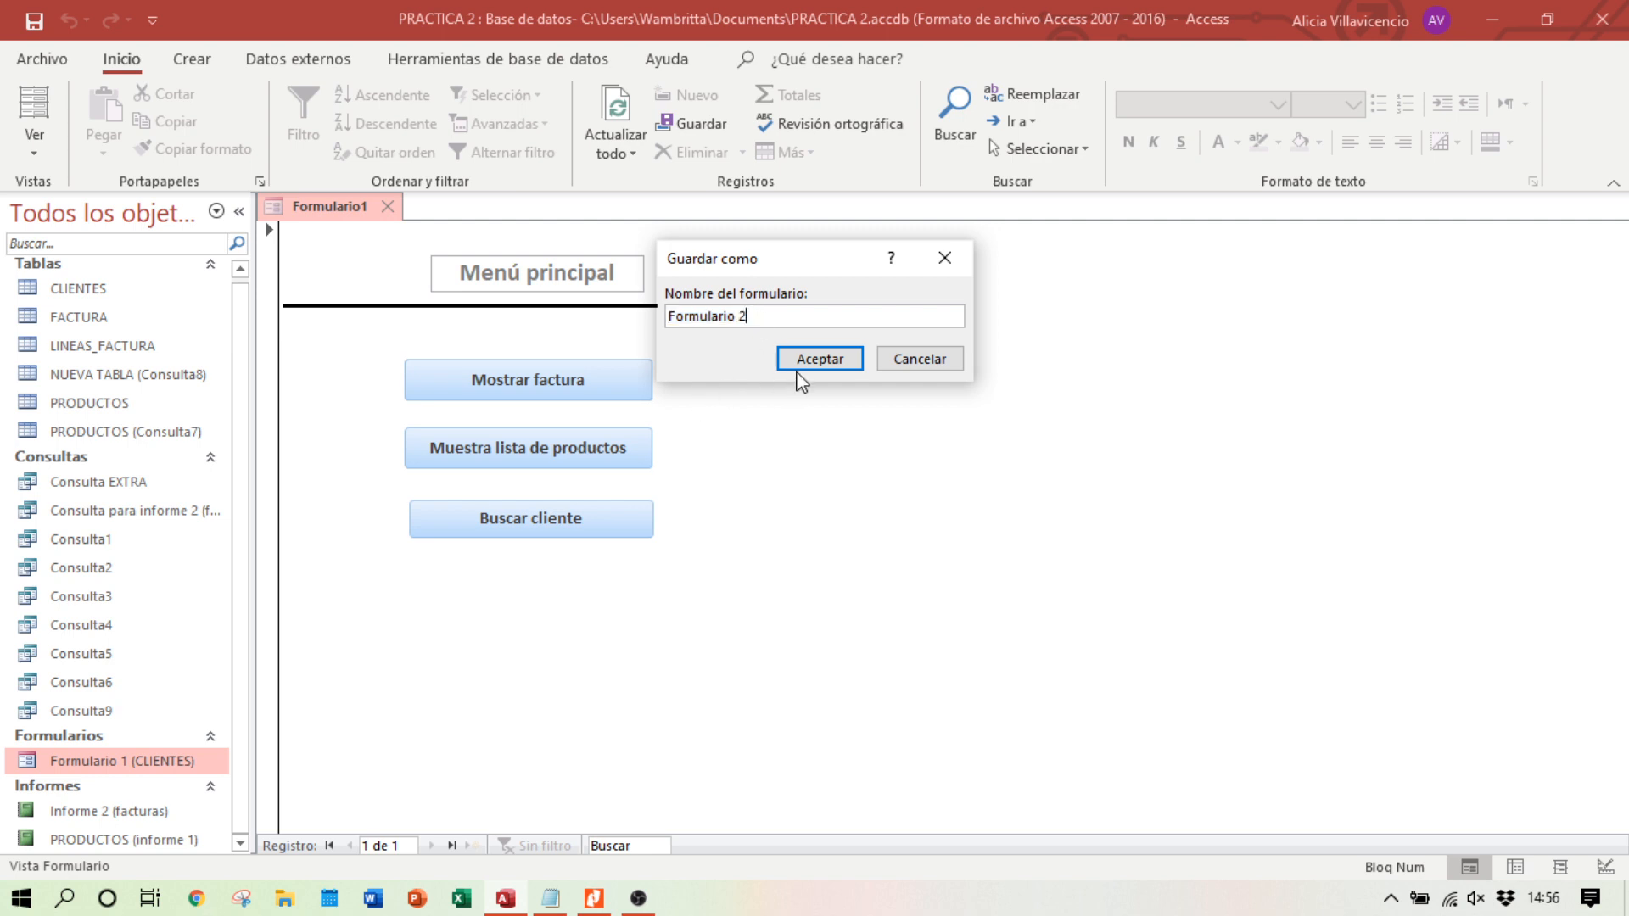
left_click(802, 374)
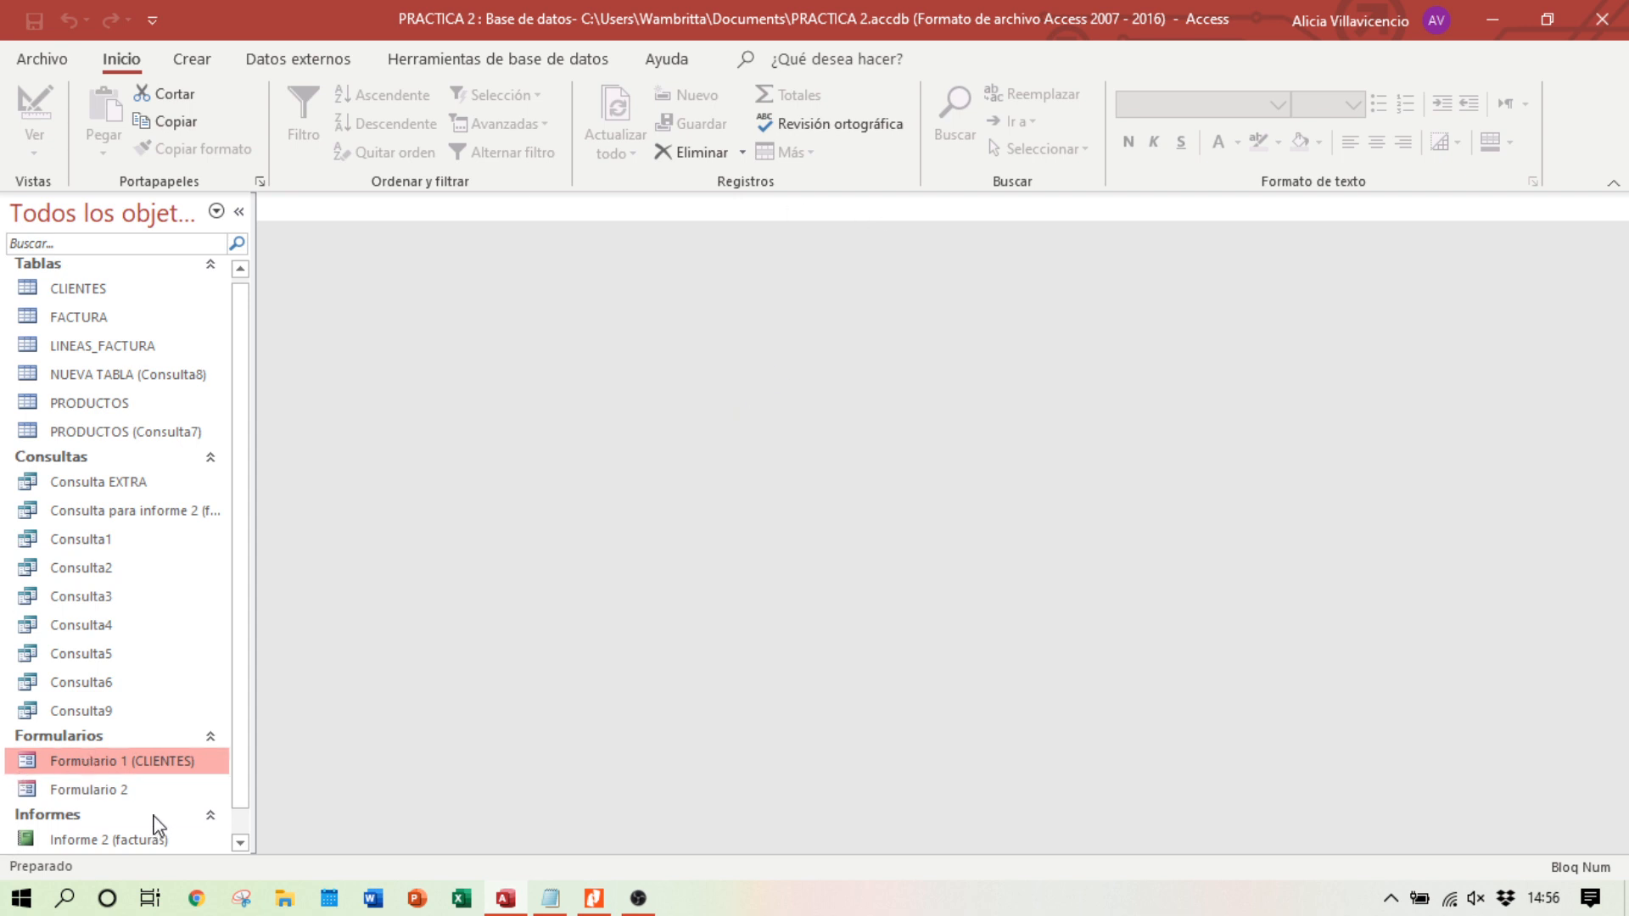
Step: Open Formulario 2 and test its Mostrar factura button with invoice number 6
double_click(155, 793)
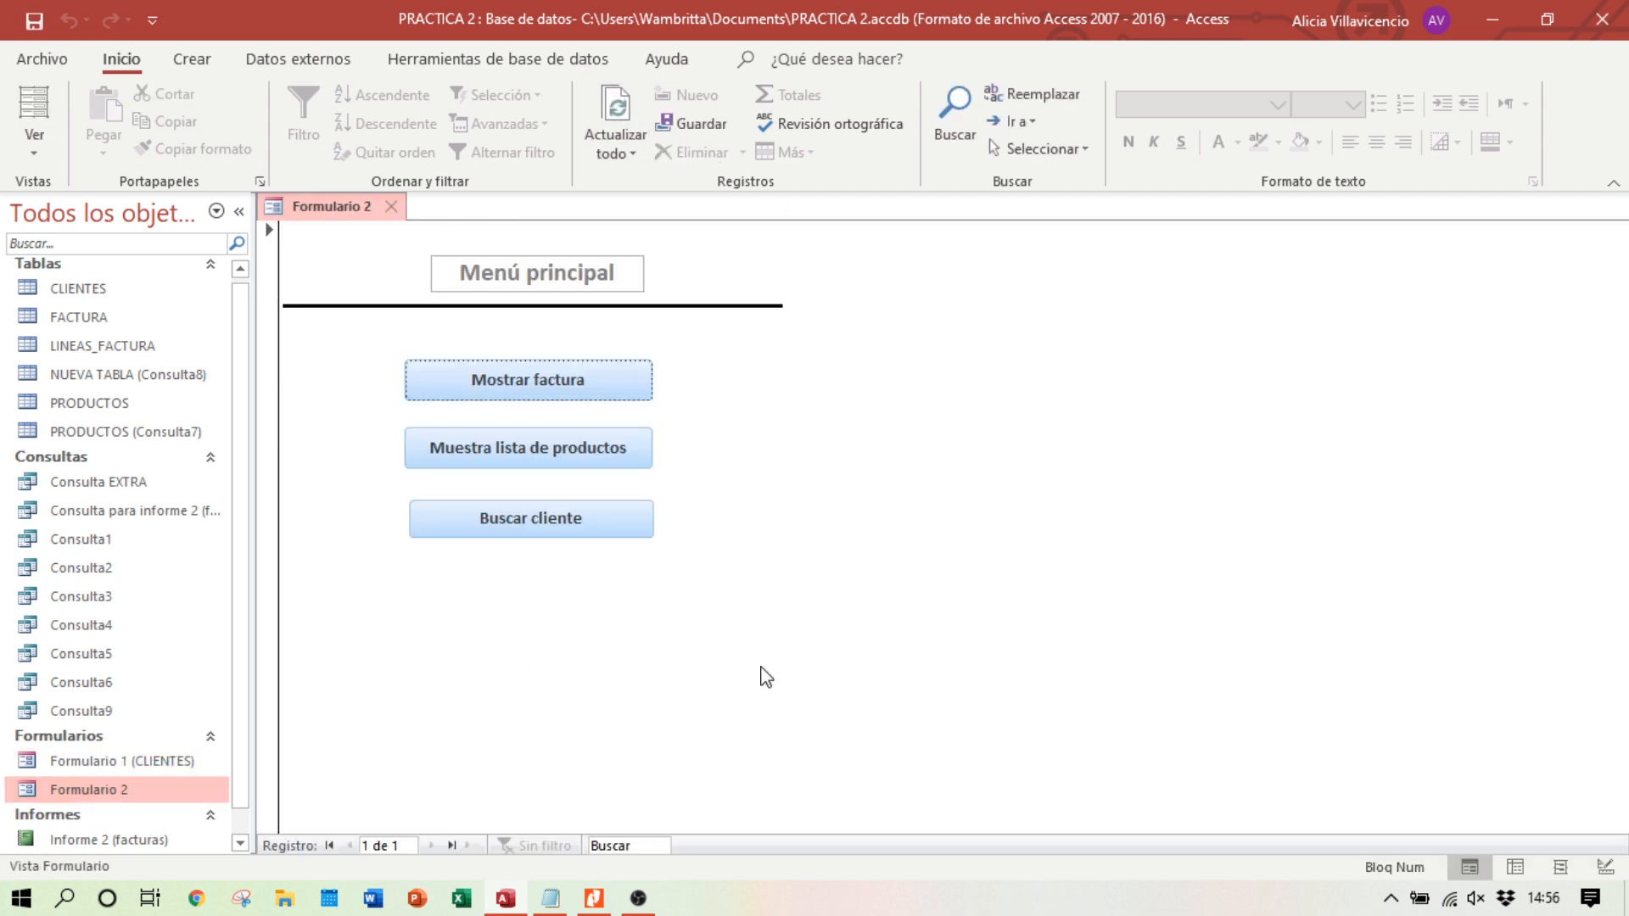
left_click(560, 394)
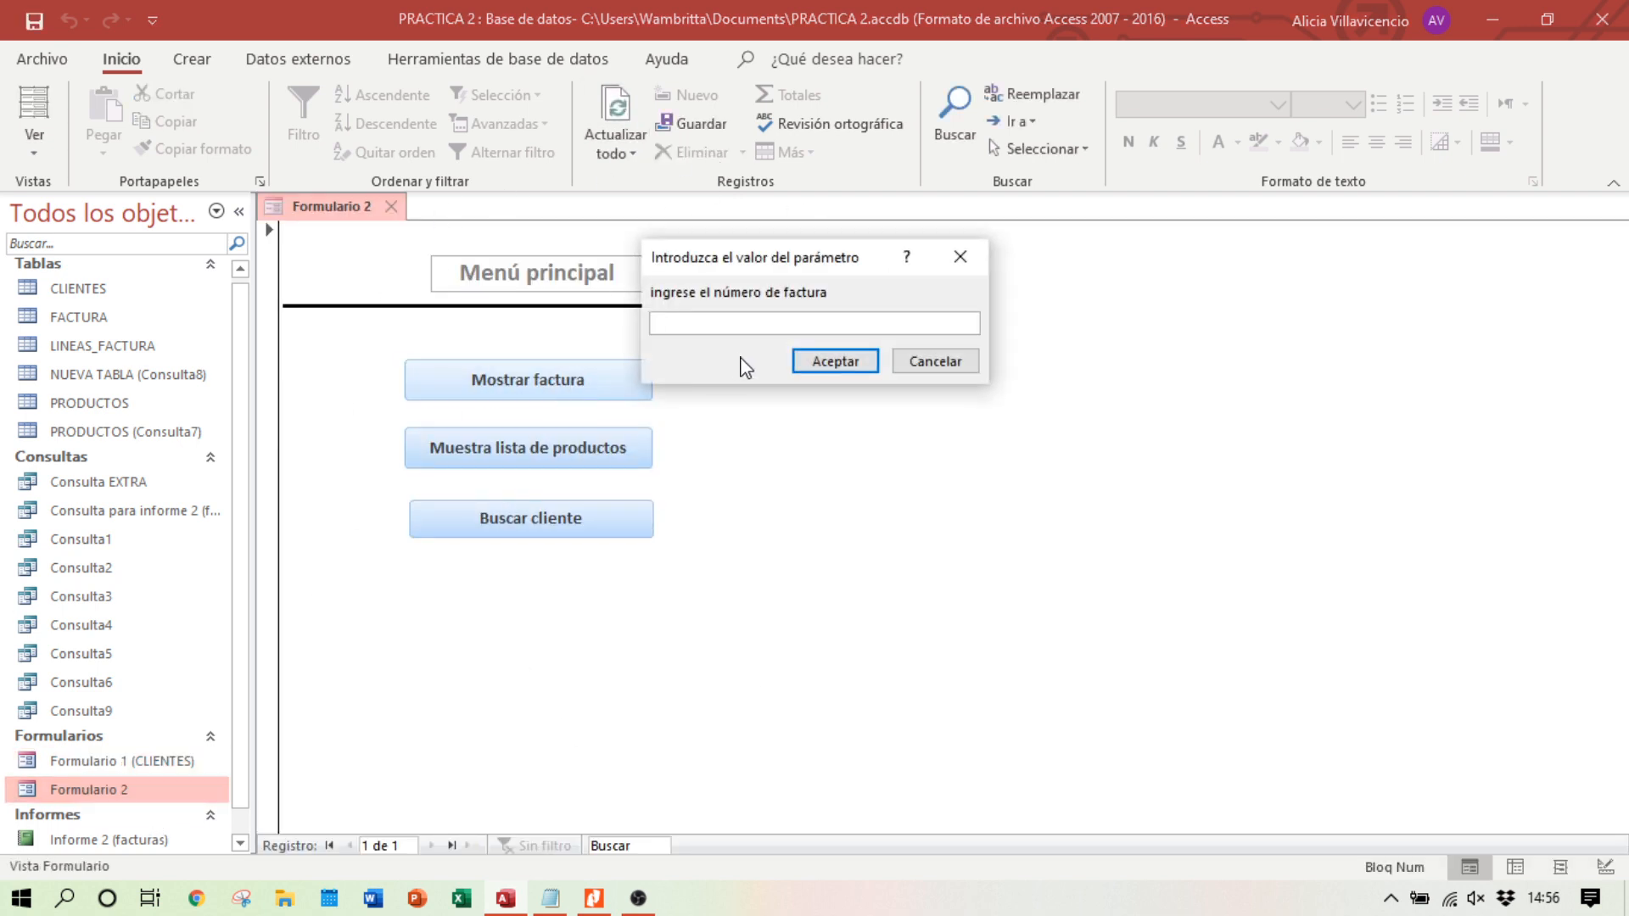
type("6")
key("Return")
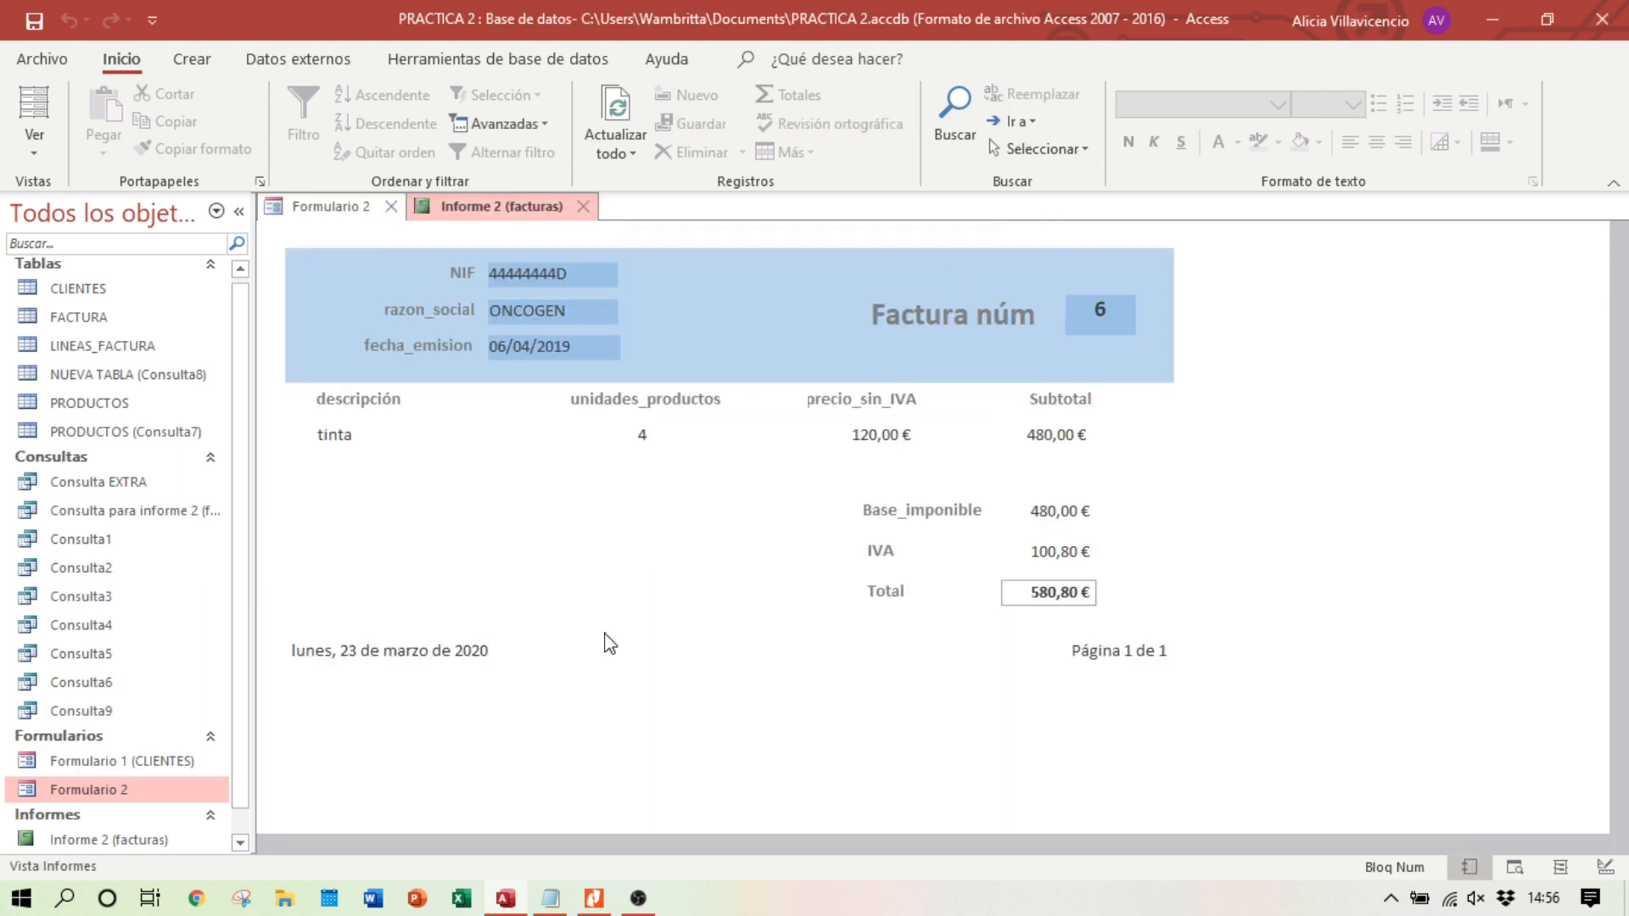
Step: Return to the Menú principal form and test its Muestra lista de productos and Buscar cliente buttons
left_click(348, 219)
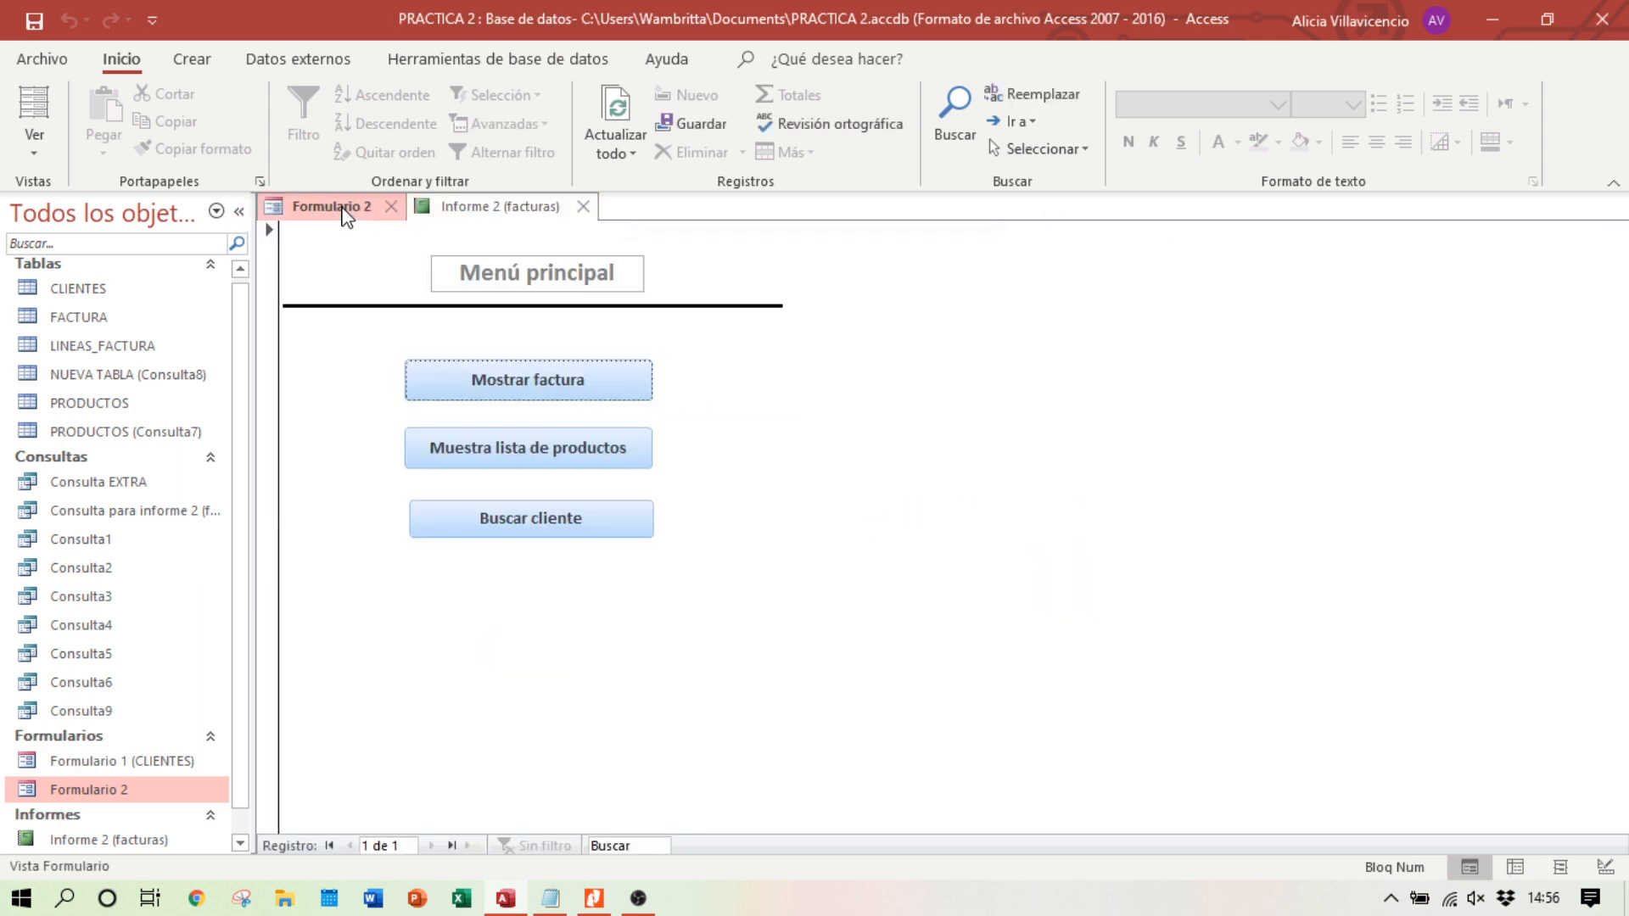
left_click(473, 450)
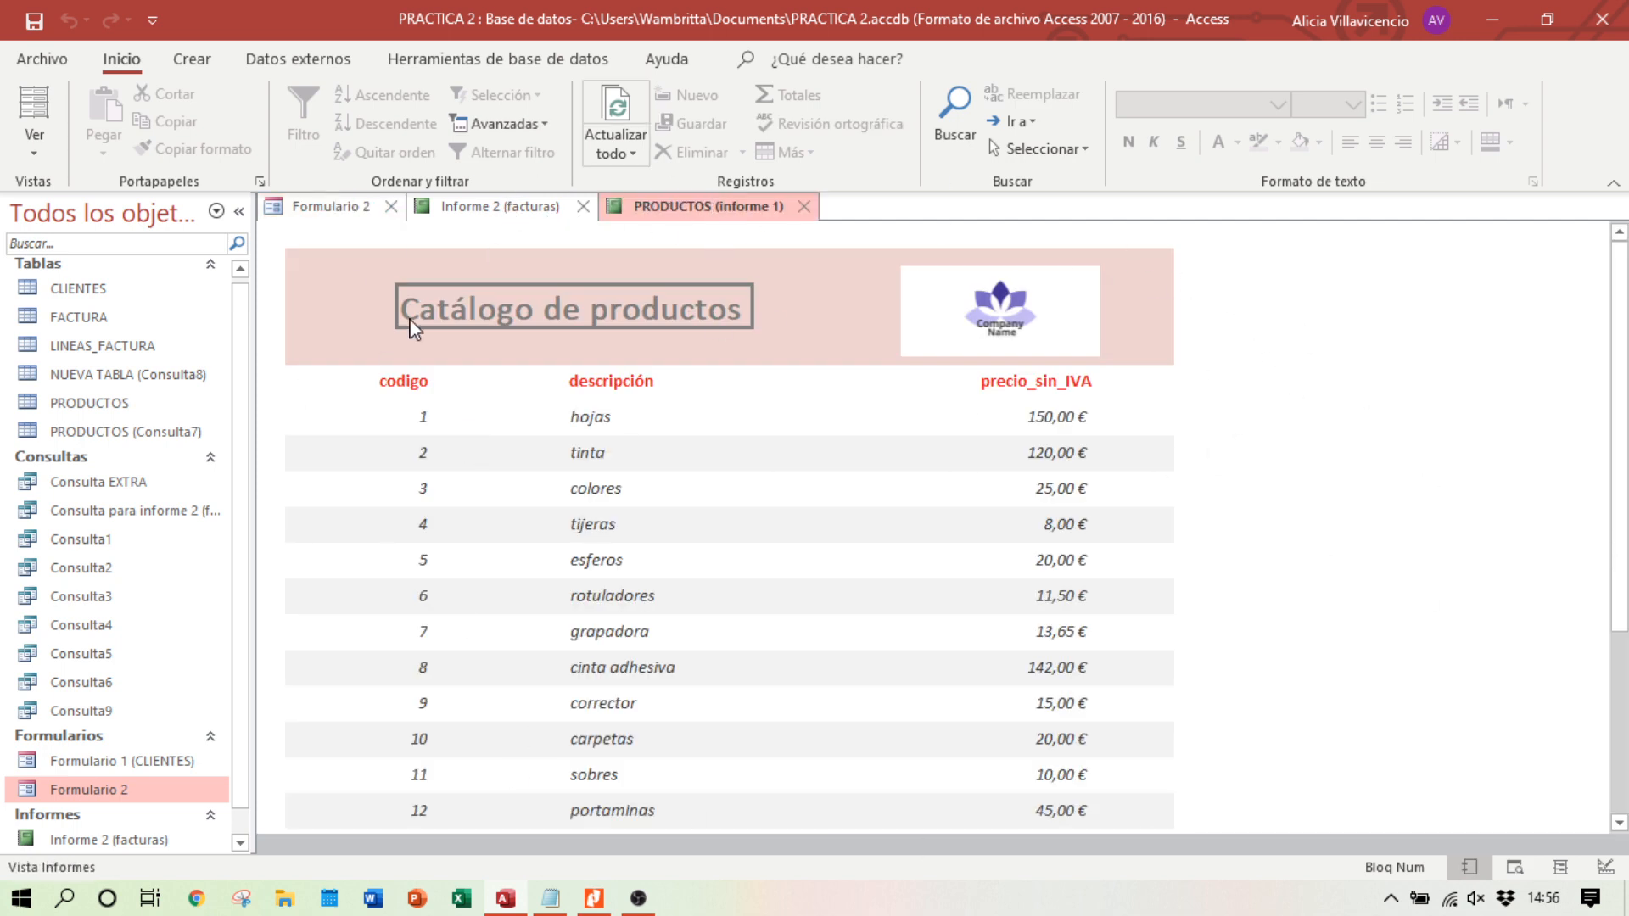
left_click(311, 207)
left_click(543, 519)
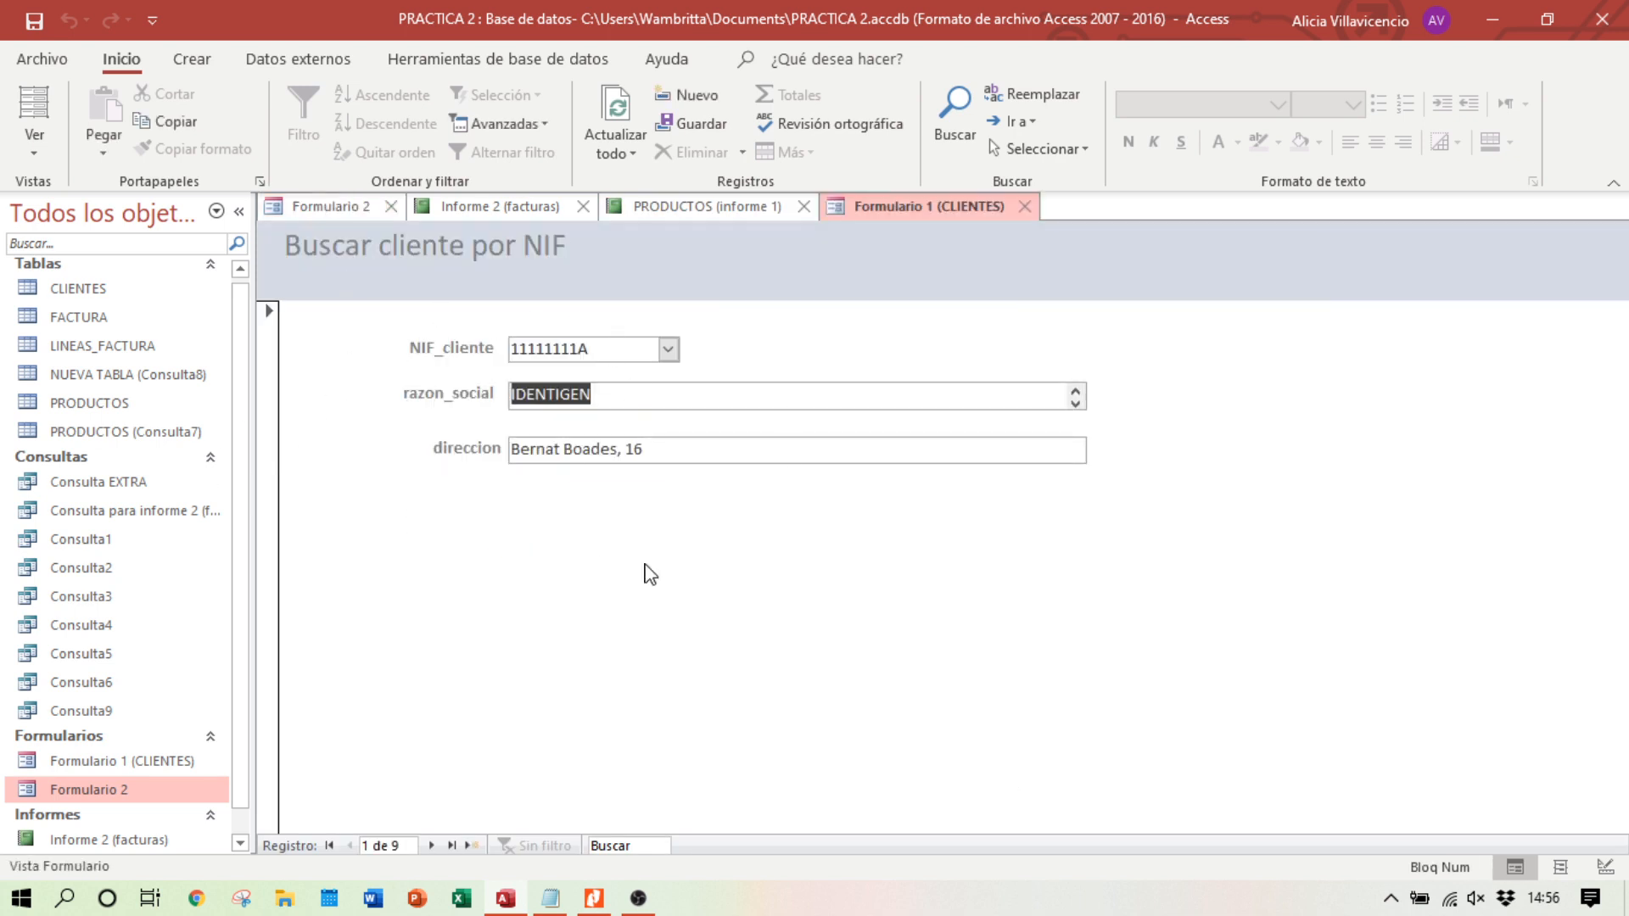
Step: Close Formulario 1 (CLIENTES), PRODUCTOS (informe 1) and Informe 2 (facturas), leaving only Formulario 2 open
left_click(1028, 208)
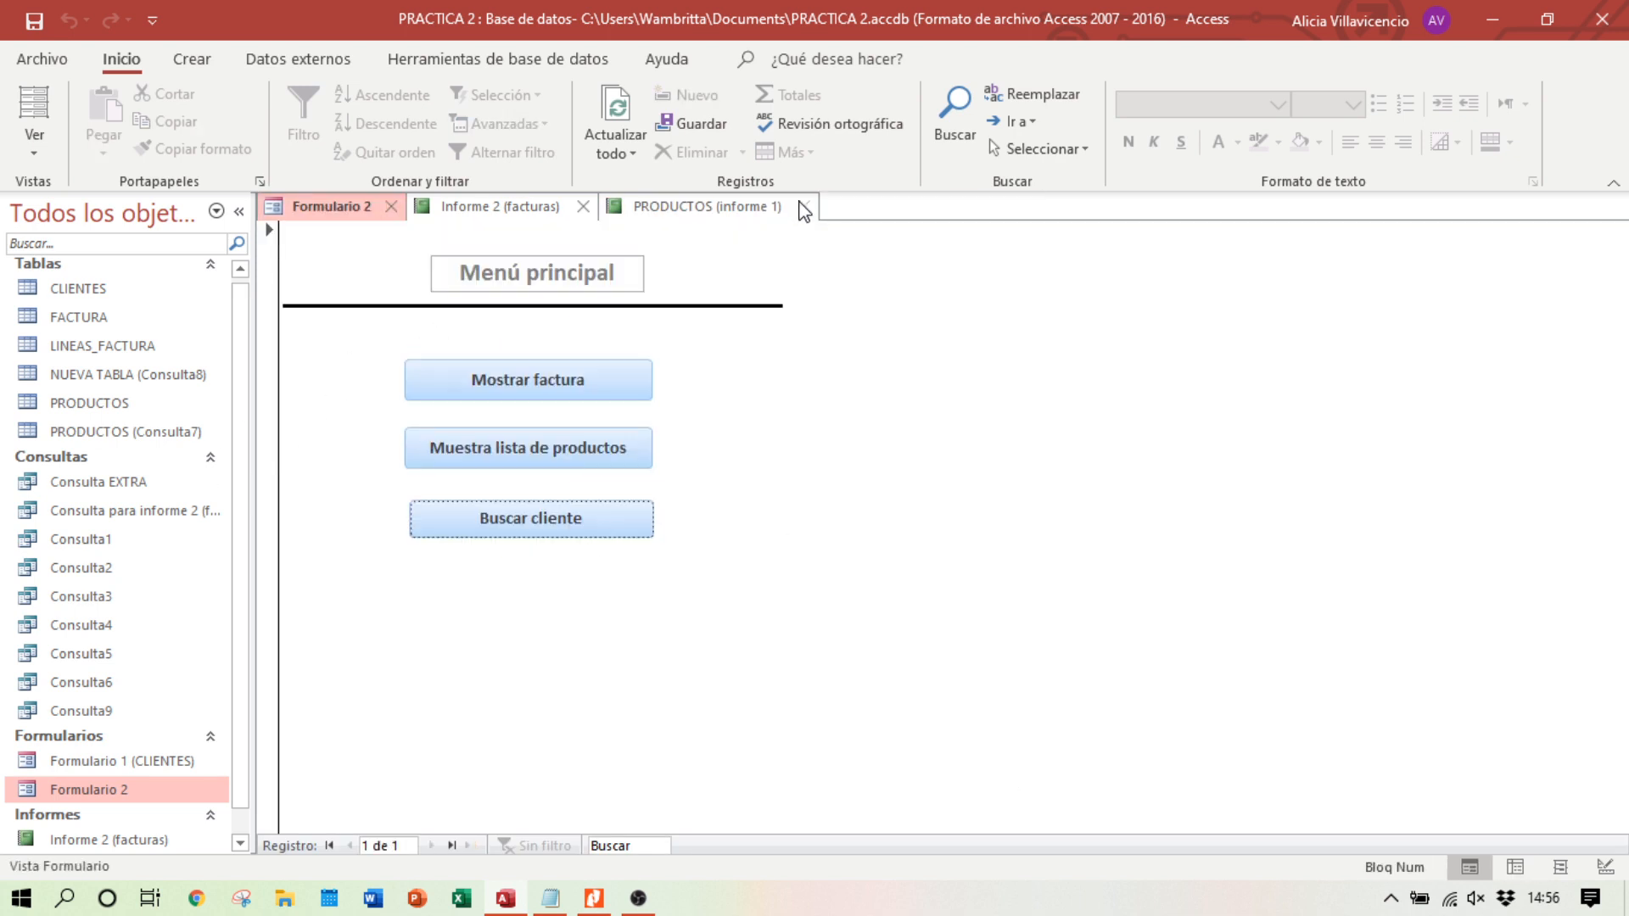
left_click(804, 207)
left_click(583, 206)
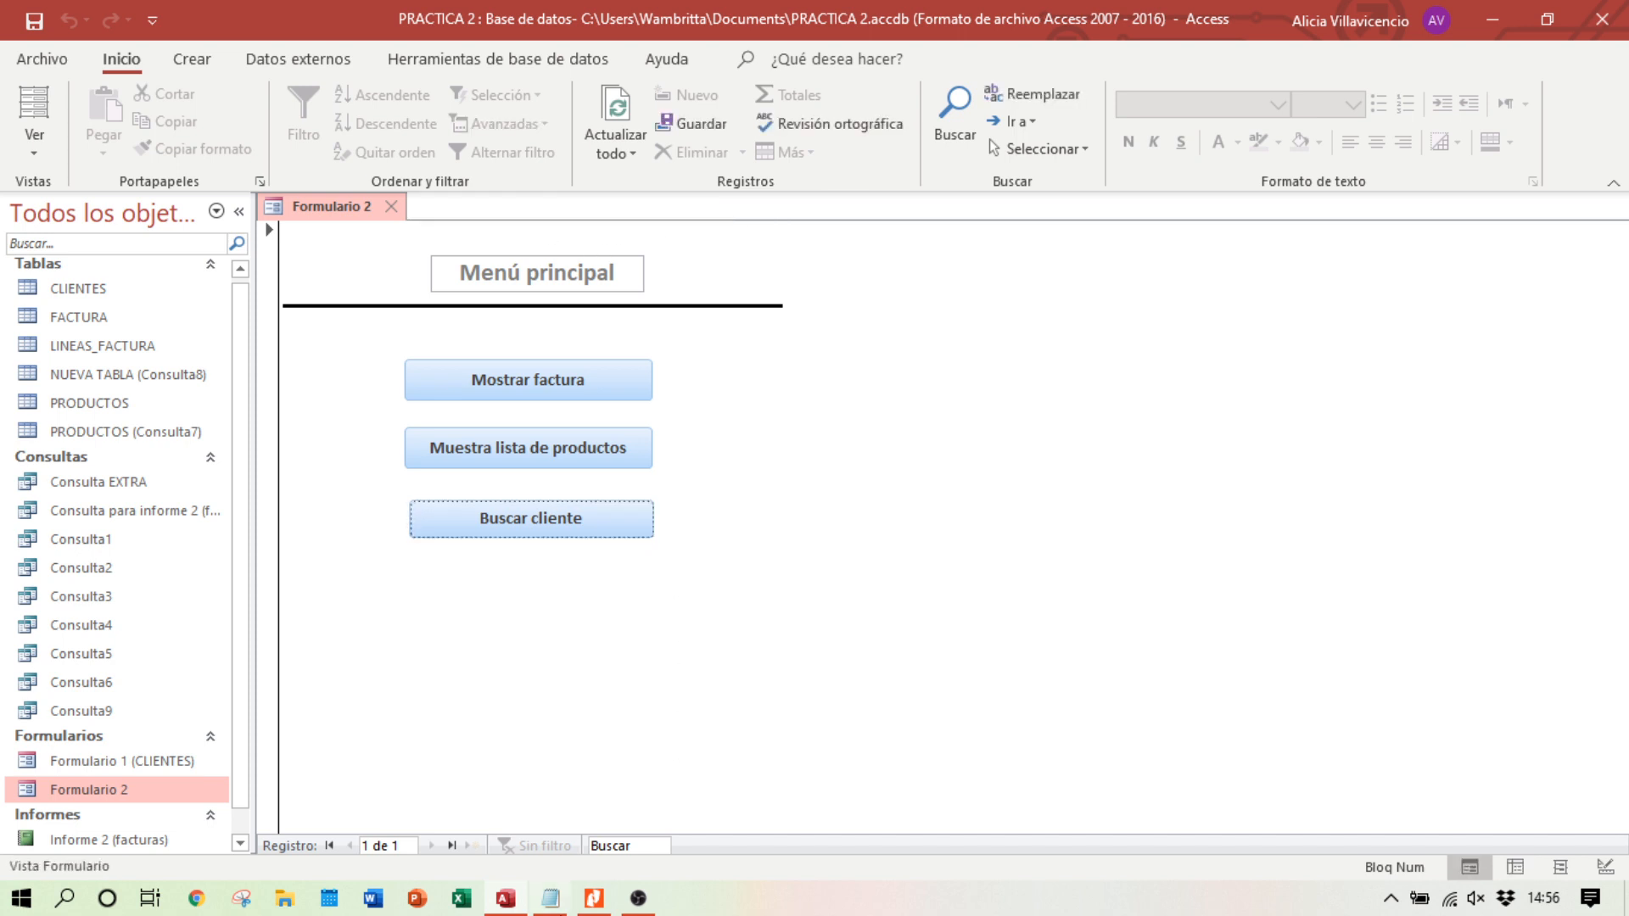
Step: Consult the startup instructions in the Nitro Pro PDF and set Formulario 2 as the current database's Mostrar formulario option in Access
key("alt+Tab")
scroll(1110, 772, "down", 3)
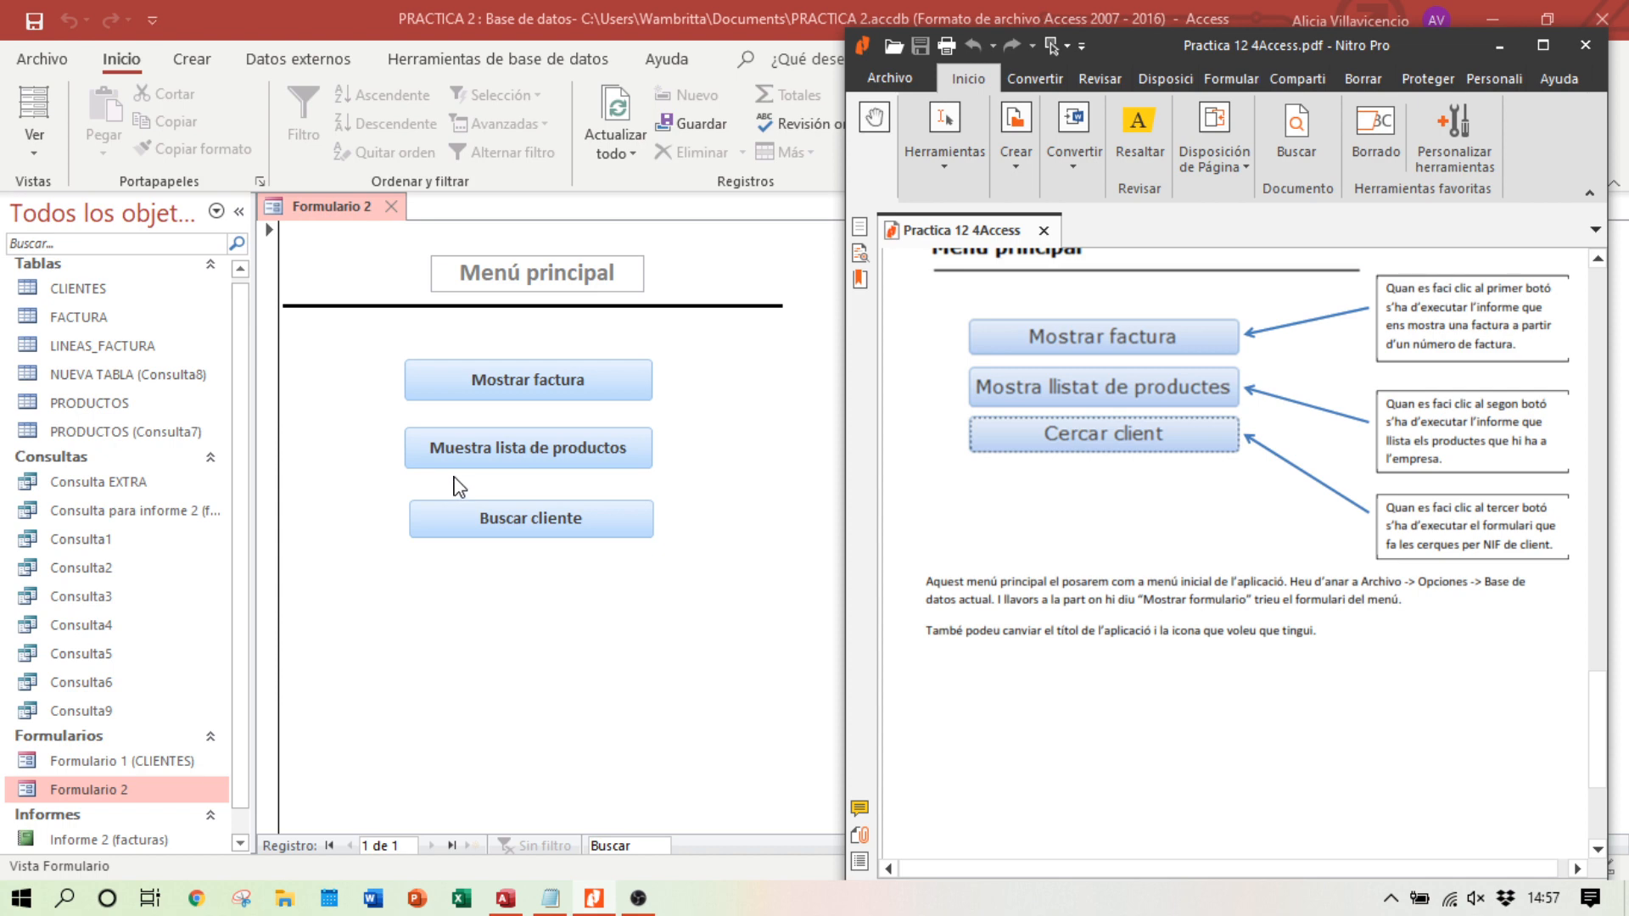
left_click(443, 315)
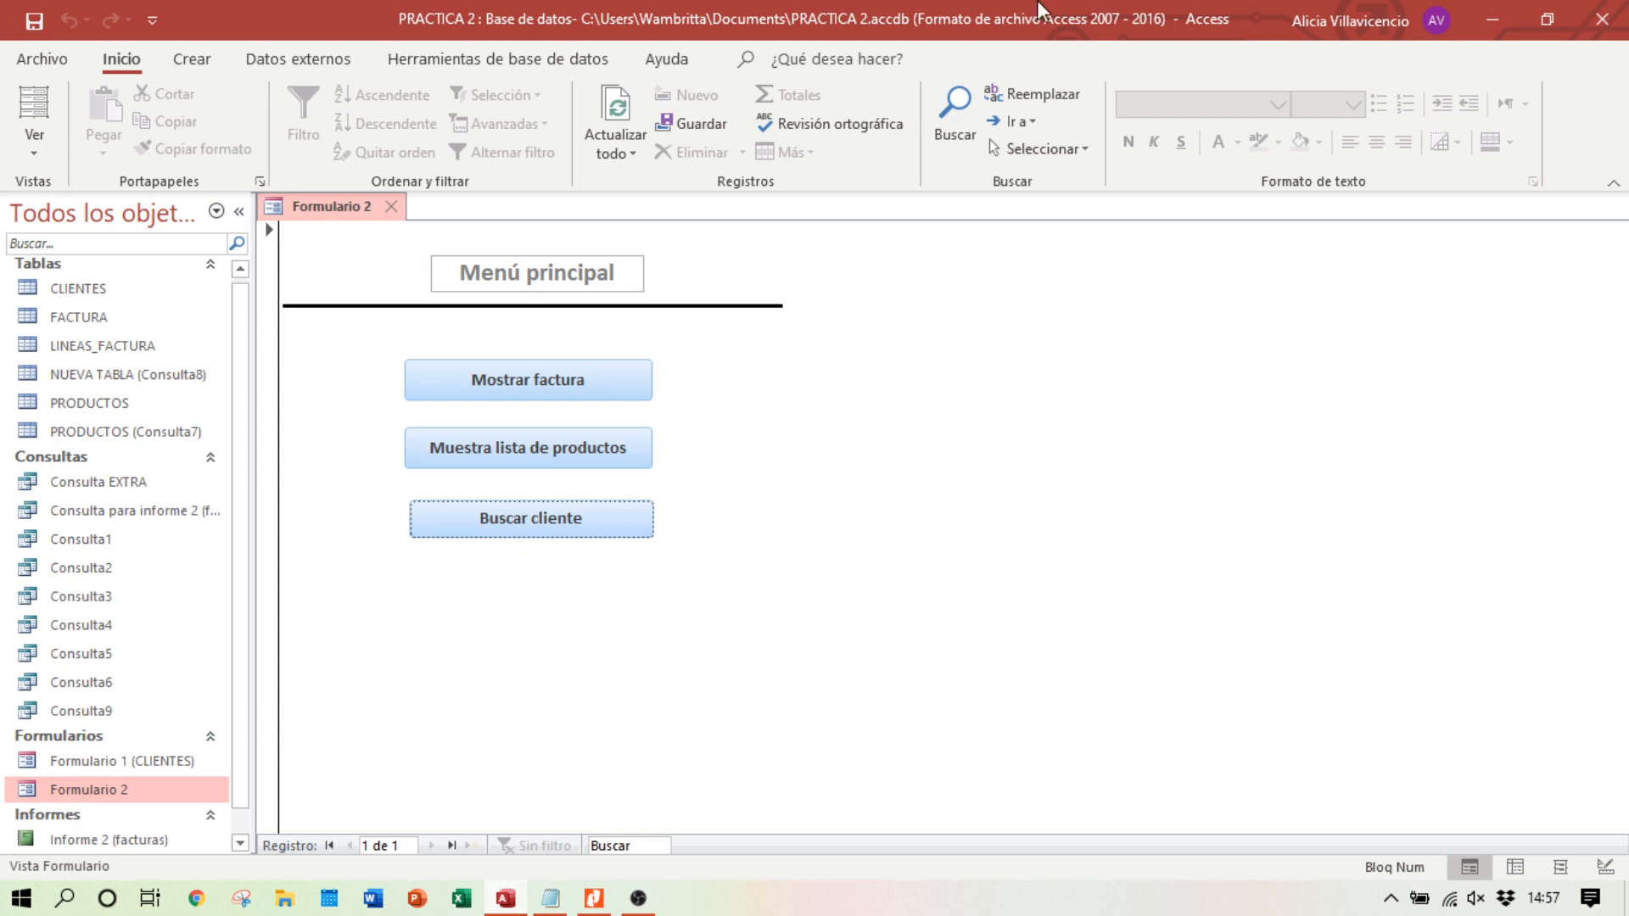
left_click(21, 58)
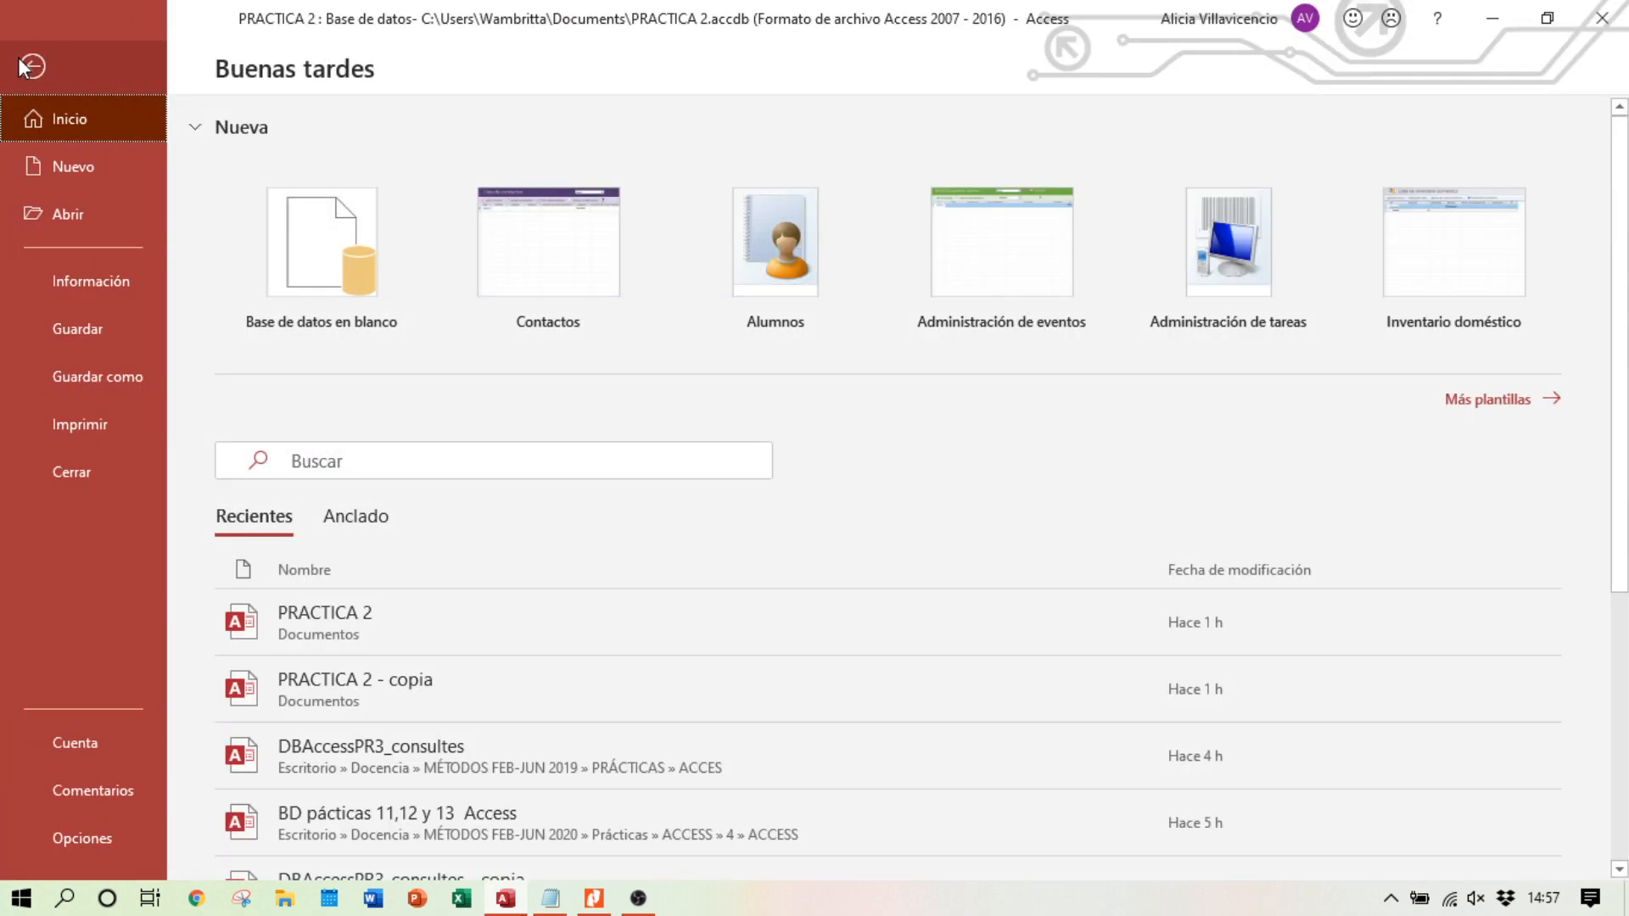
left_click(53, 844)
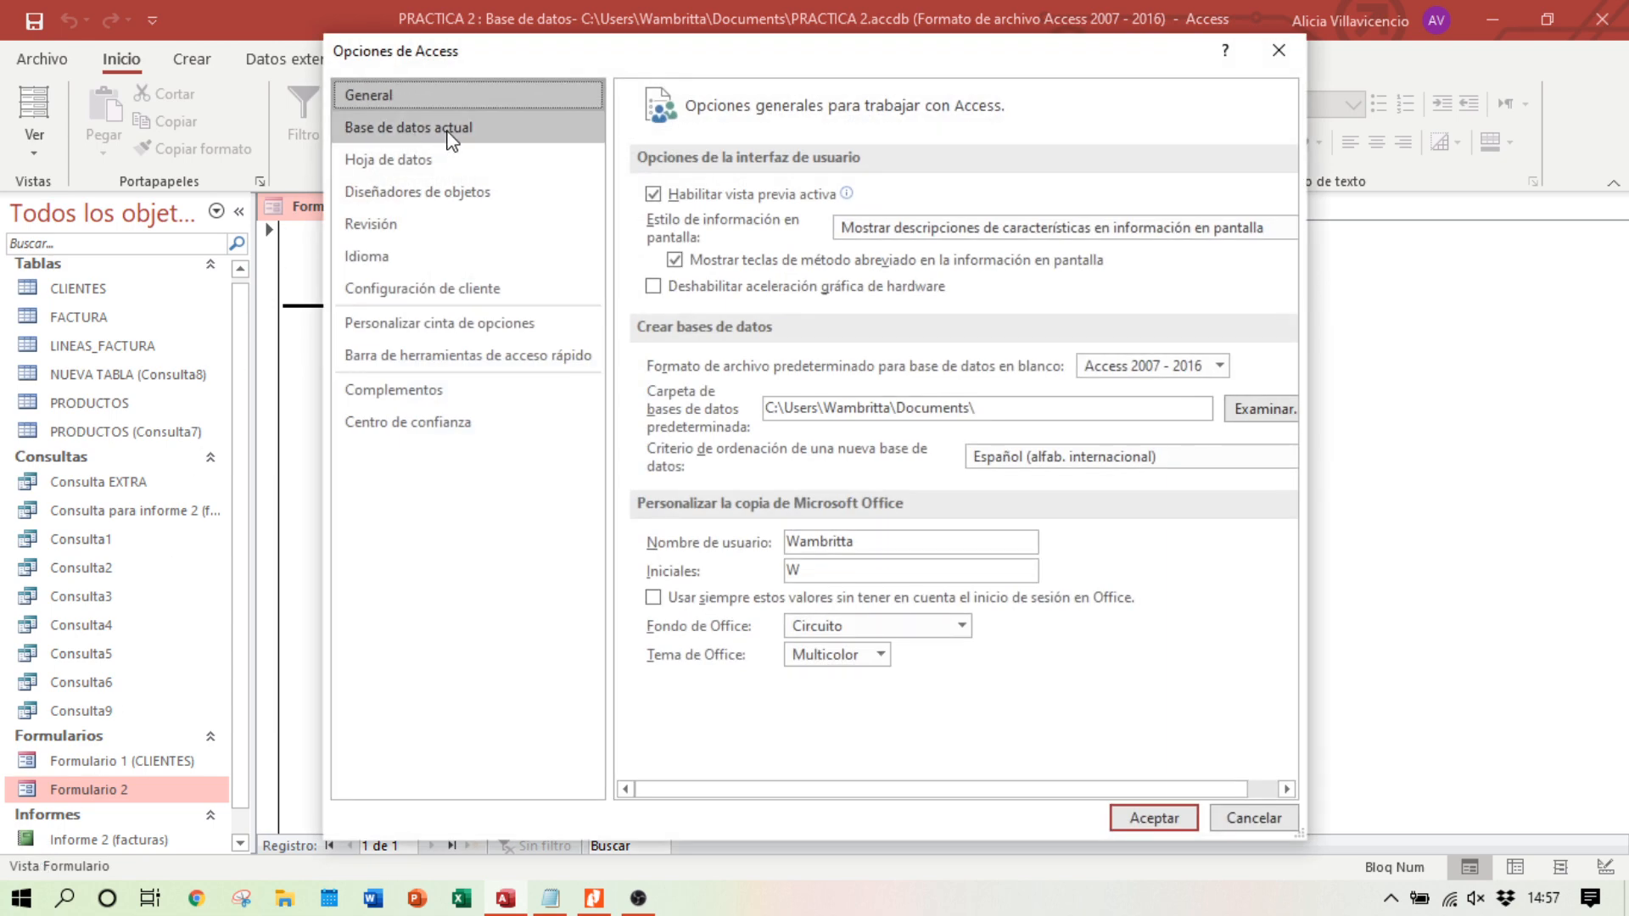
left_click(456, 136)
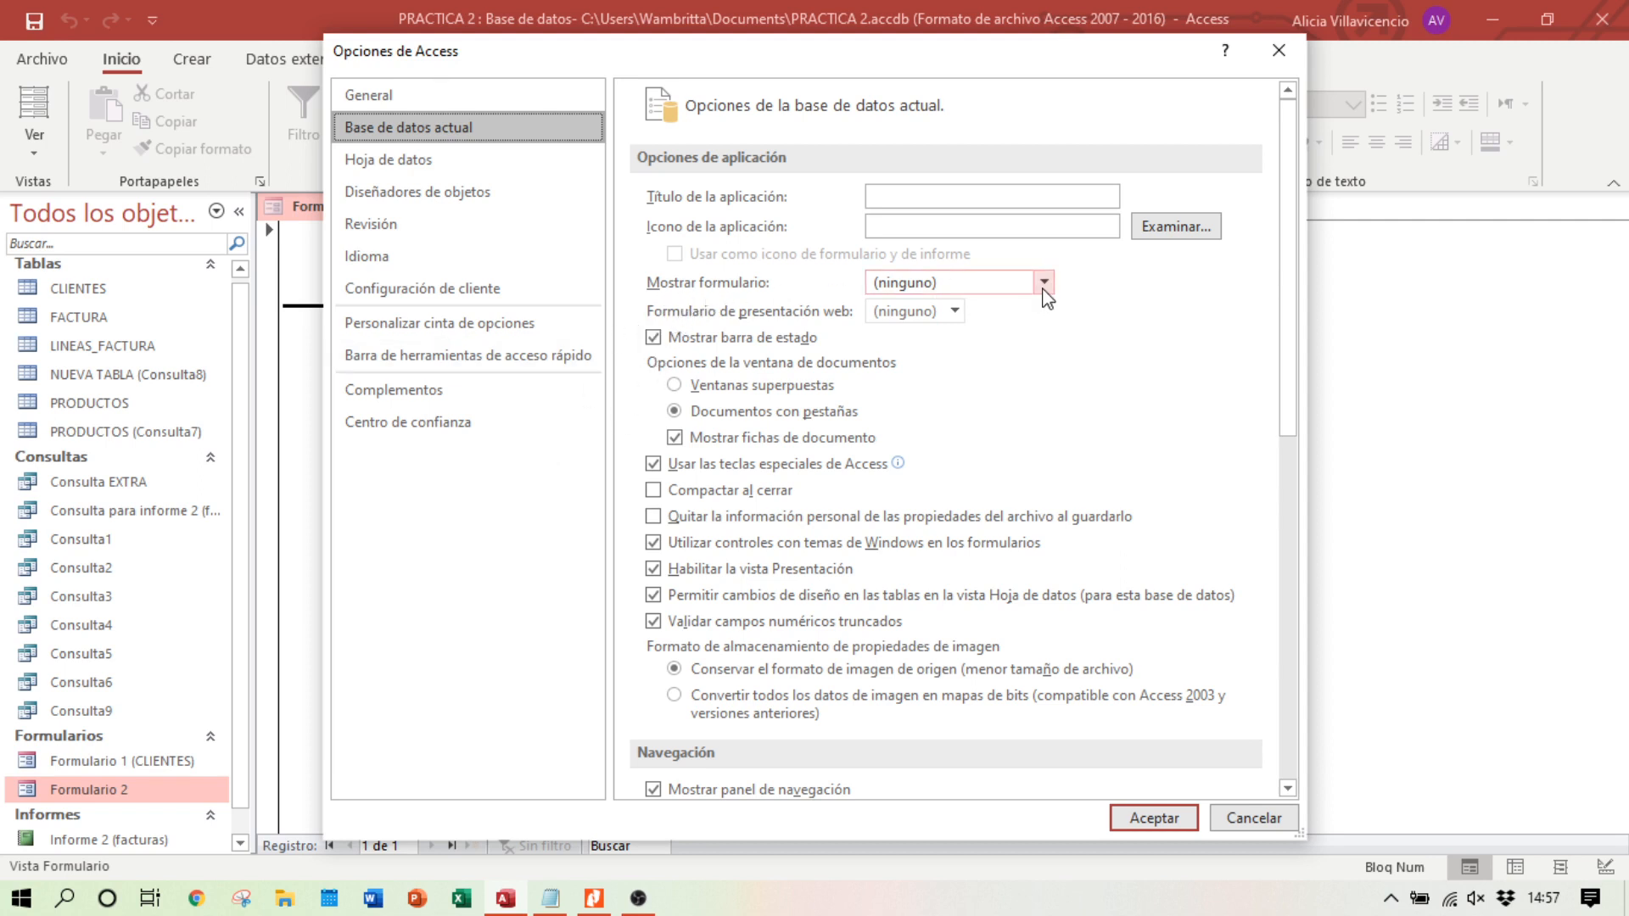
left_click(1043, 283)
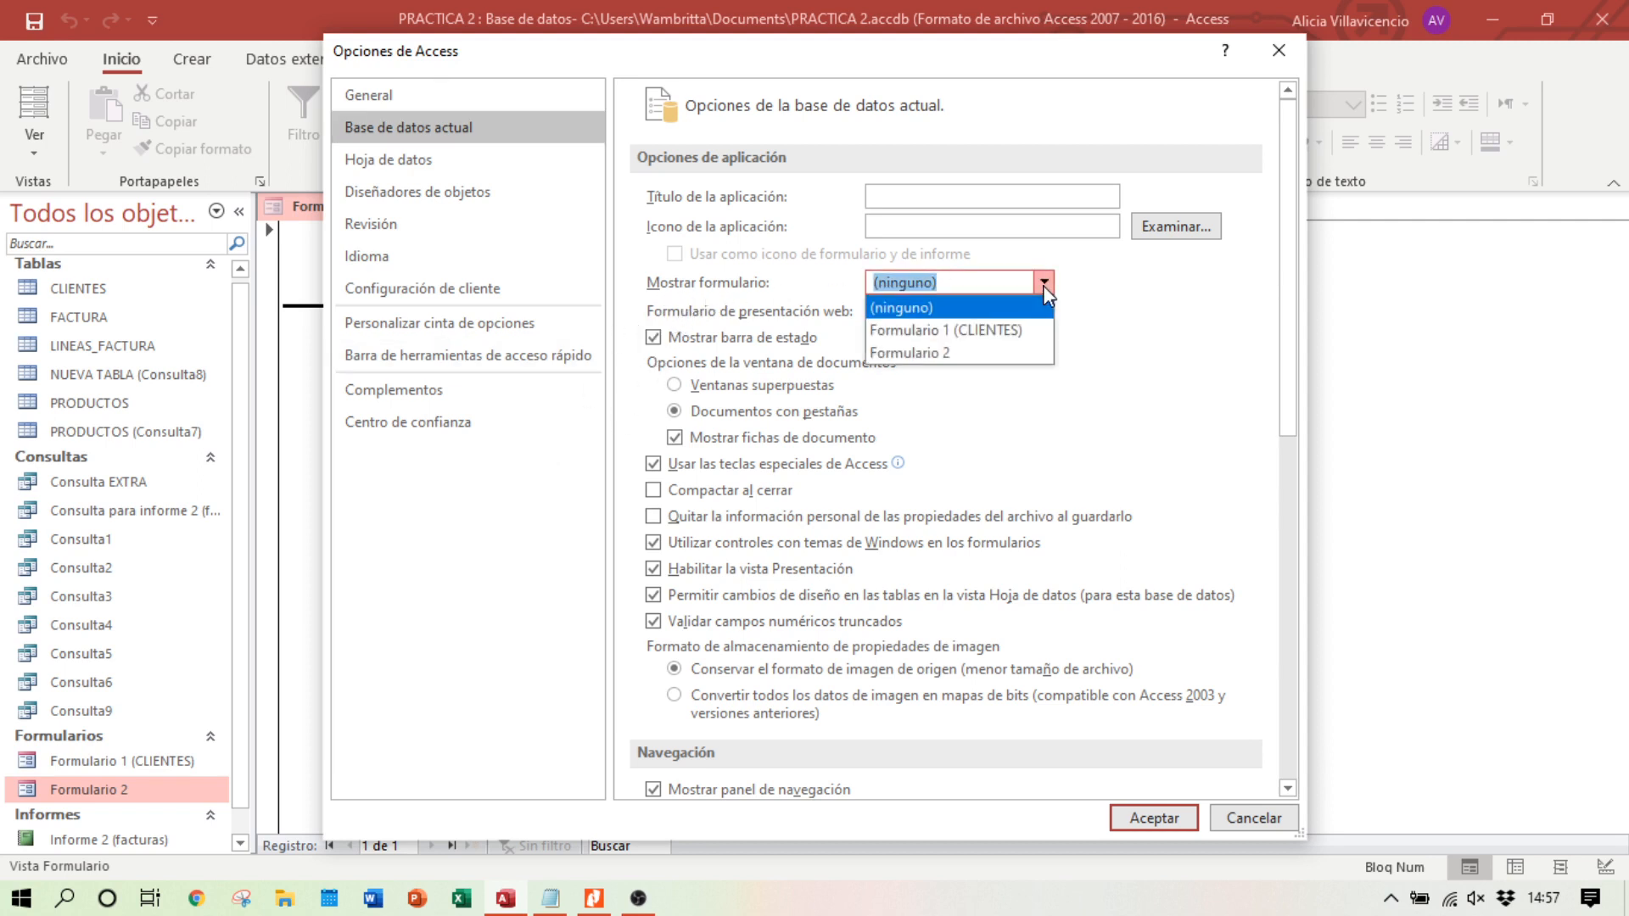
left_click(985, 353)
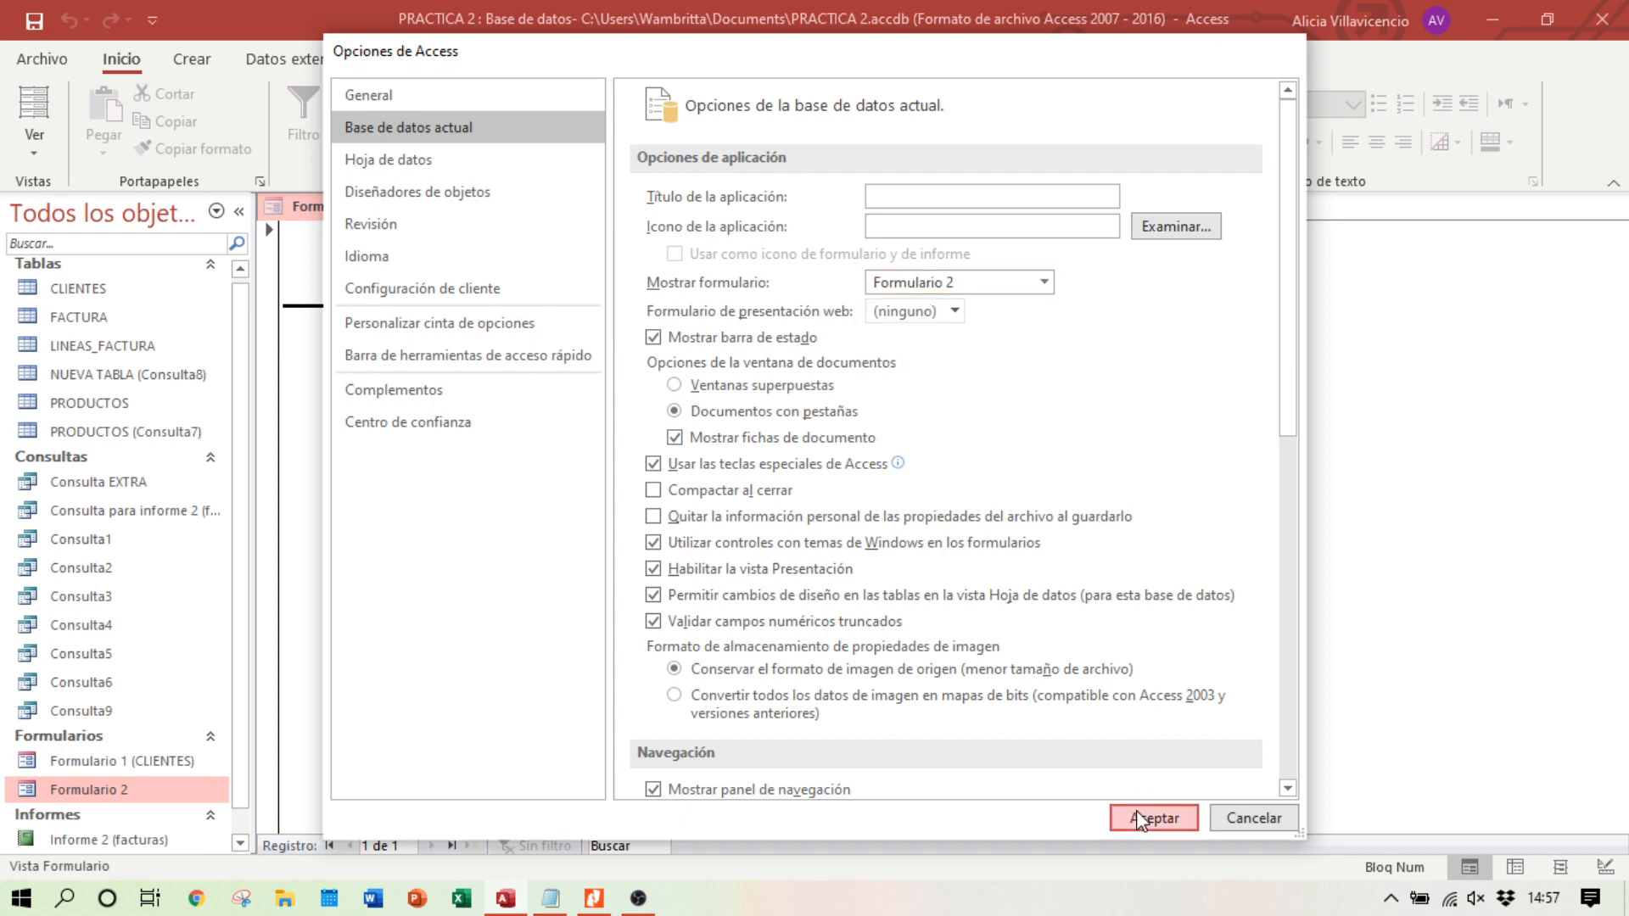
left_click(1154, 818)
left_click(823, 510)
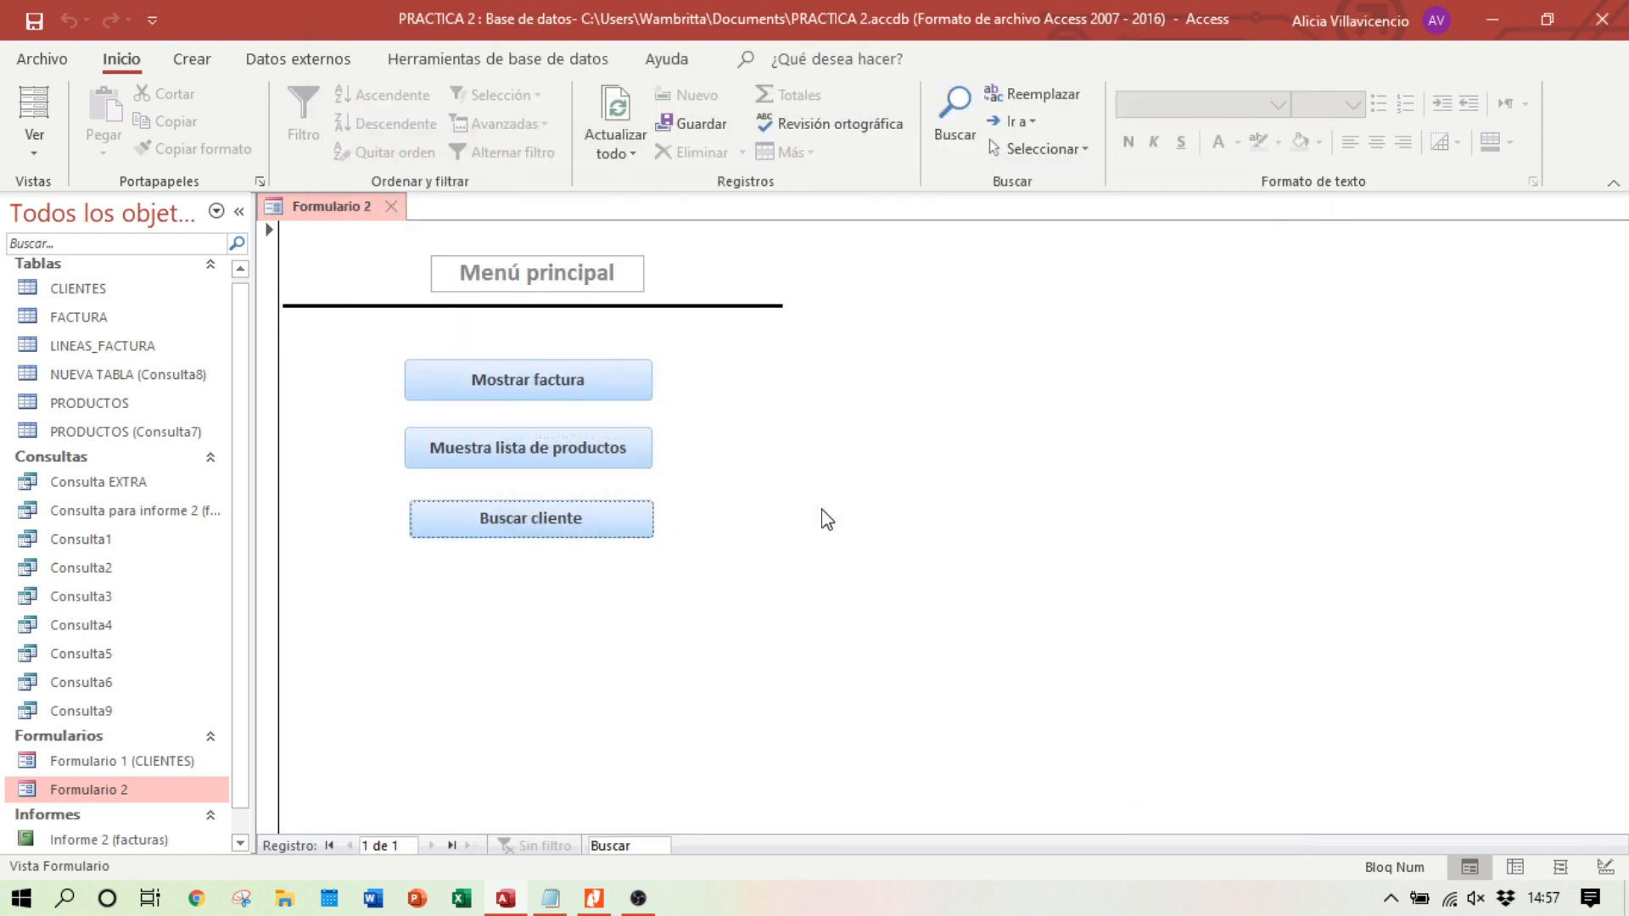
Step: Close Access and reopen the PRACTICA 2 database from the Documentos folder to test the startup form
left_click(1613, 19)
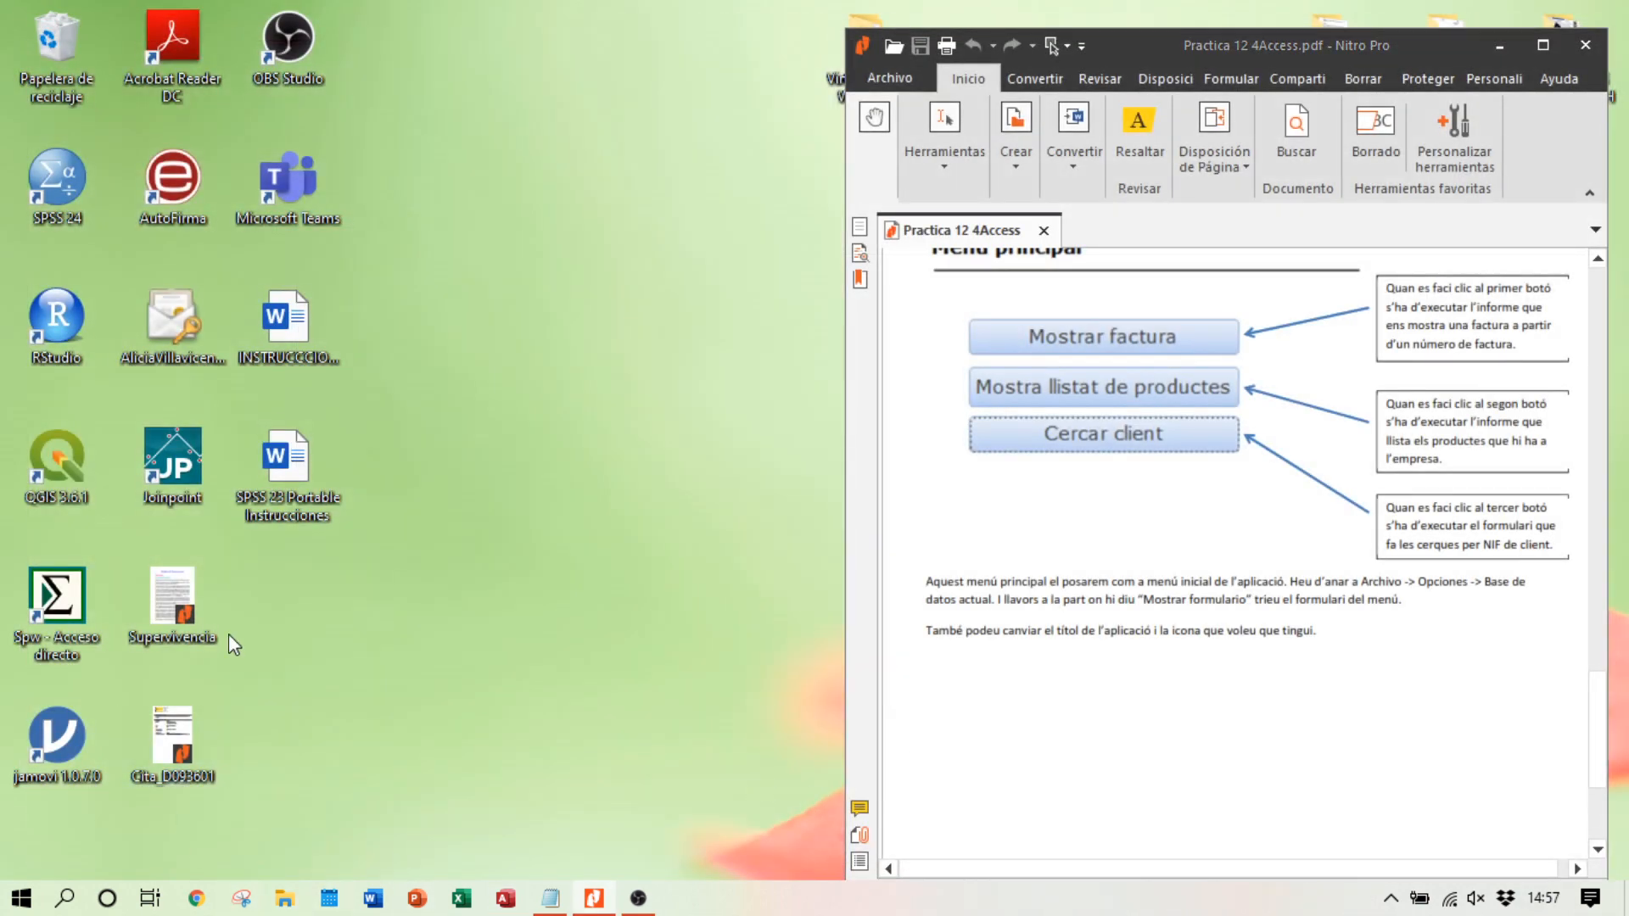
key("super+e")
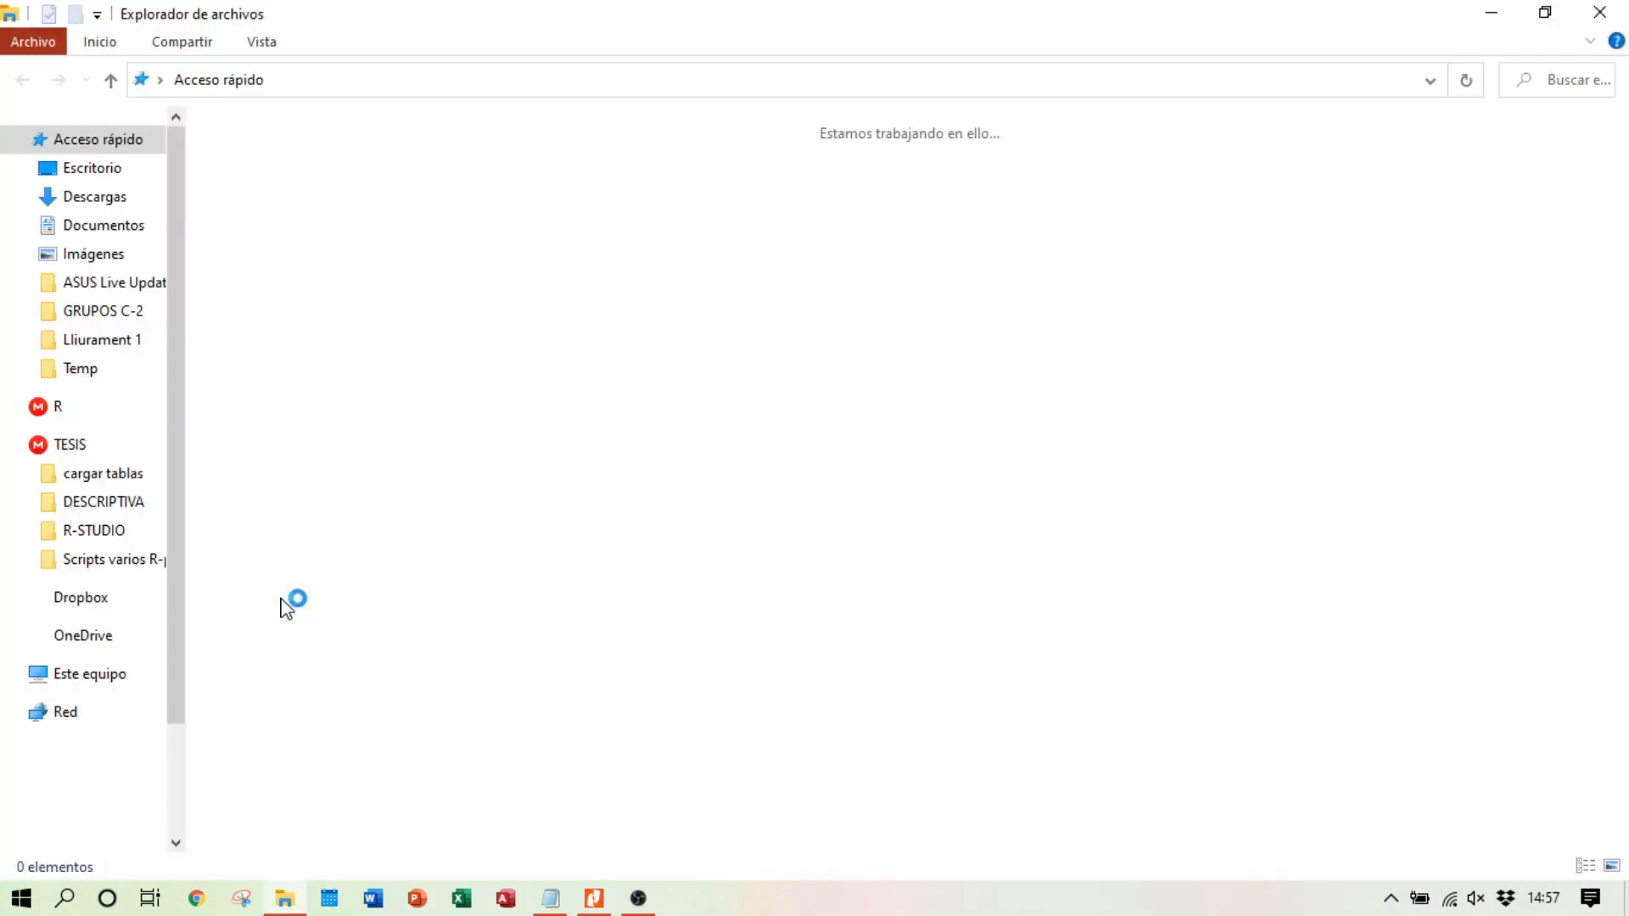
left_click(123, 569)
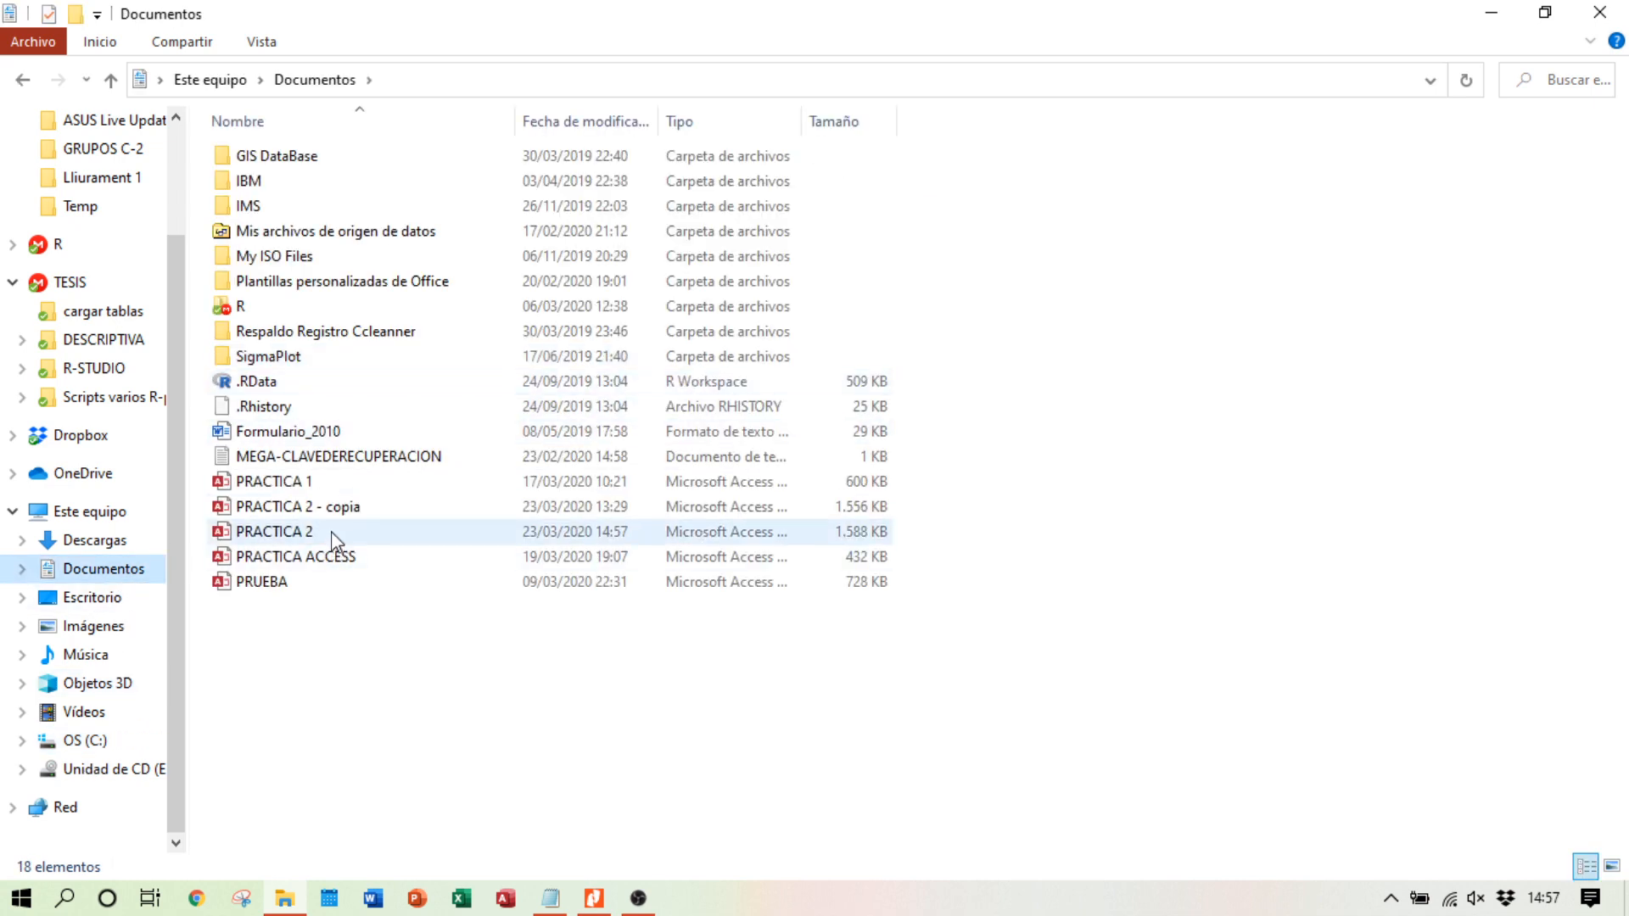
double_click(333, 534)
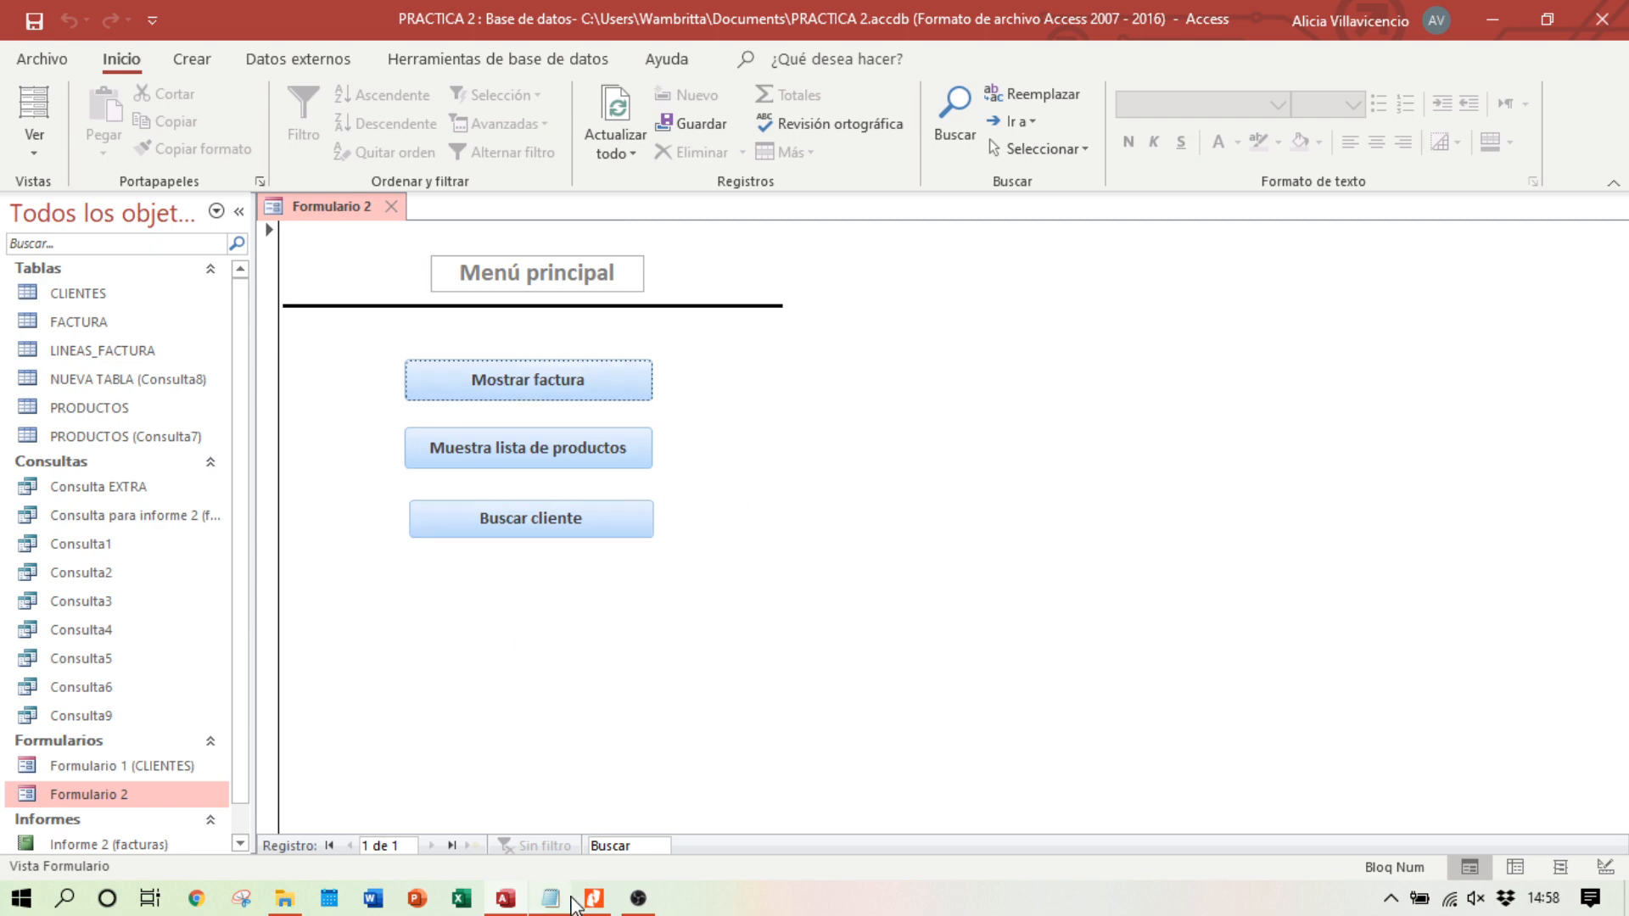
Step: Compare the menu form and the database's object list with the Formulari 2 section of the Nitro Pro PDF
left_click(593, 898)
scroll(1272, 609, "up", 3)
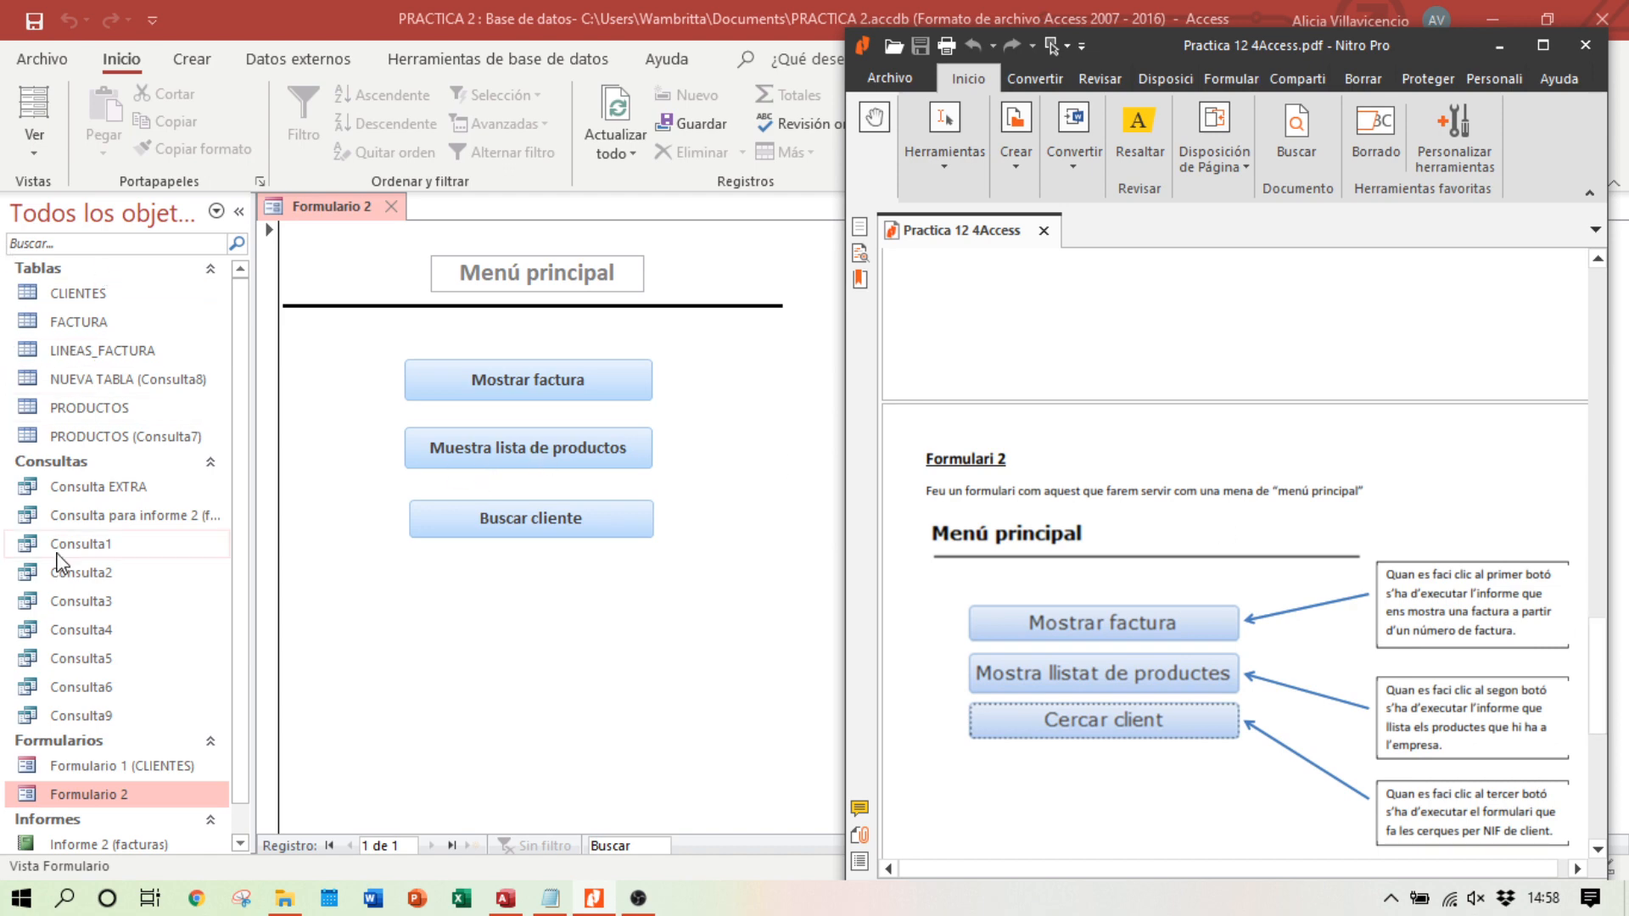
scroll(157, 662, "down", 1)
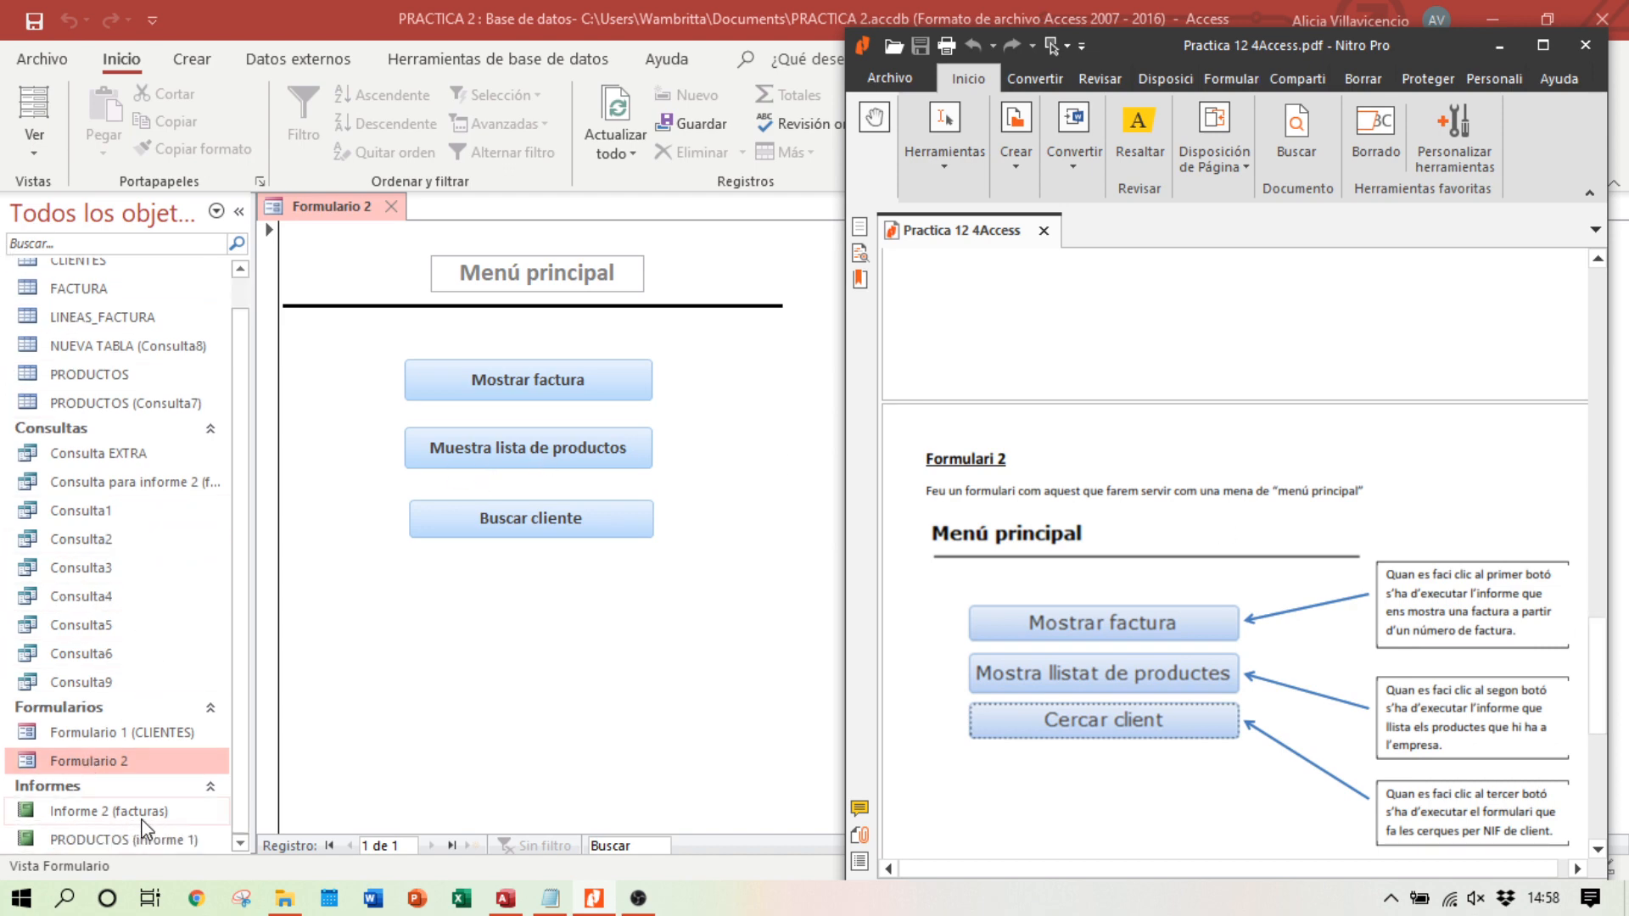